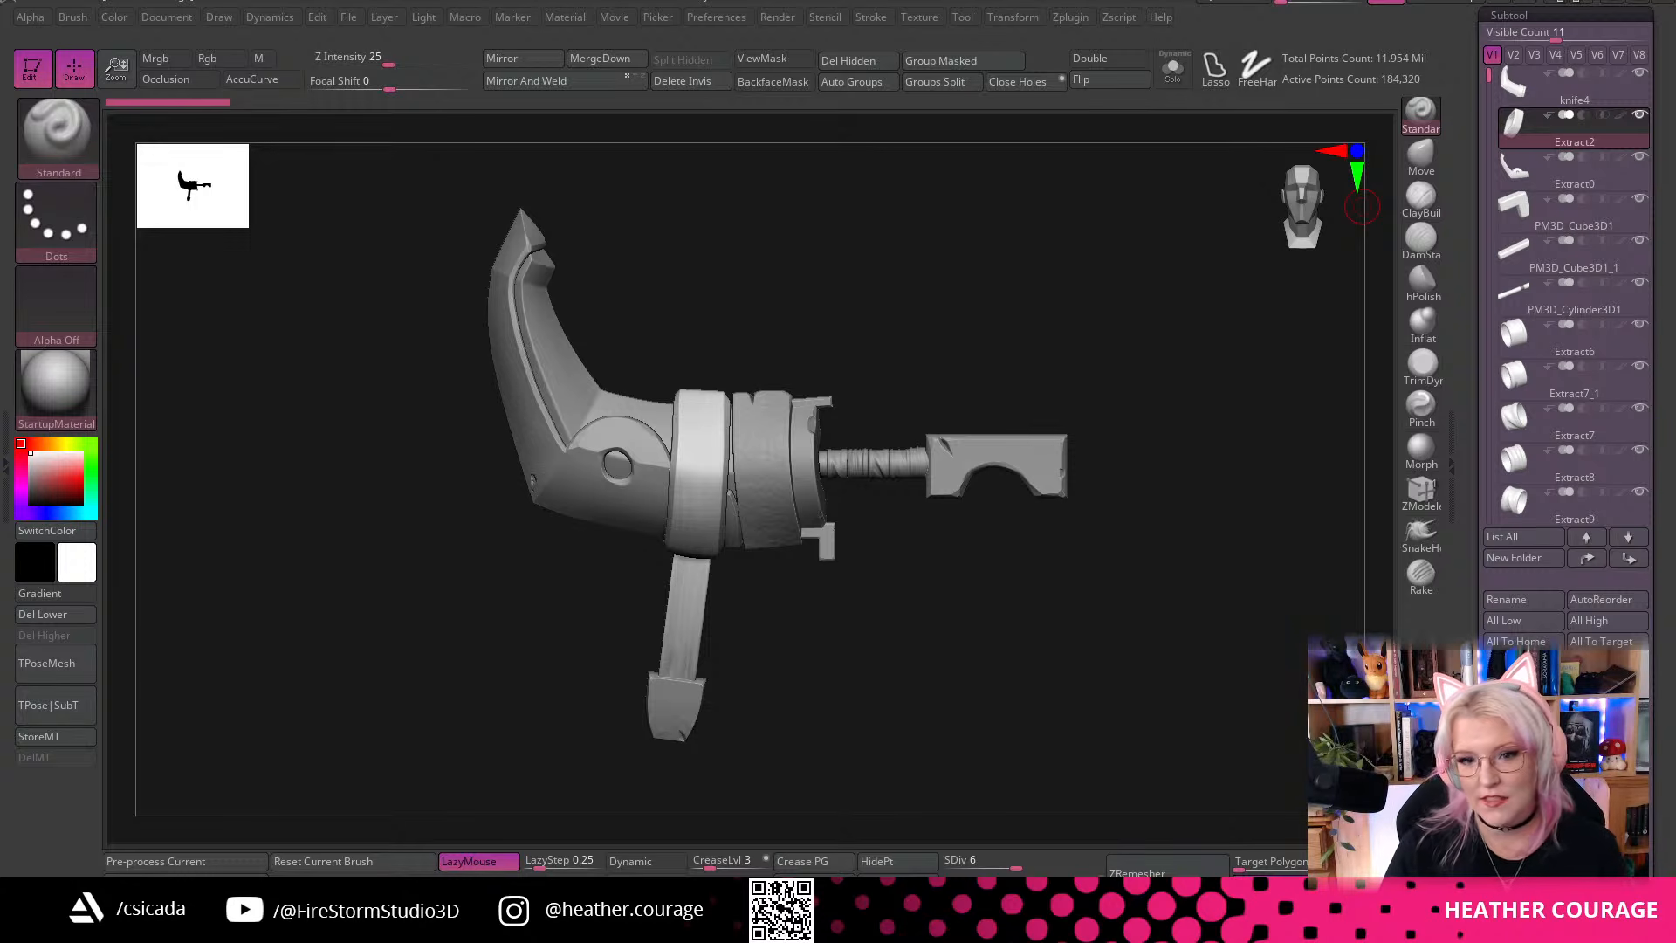
Examine the whole sculpted weapon, including blade, ring and grip, from the side and slightly turned angles
key(XF86AudioRaiseVolume)
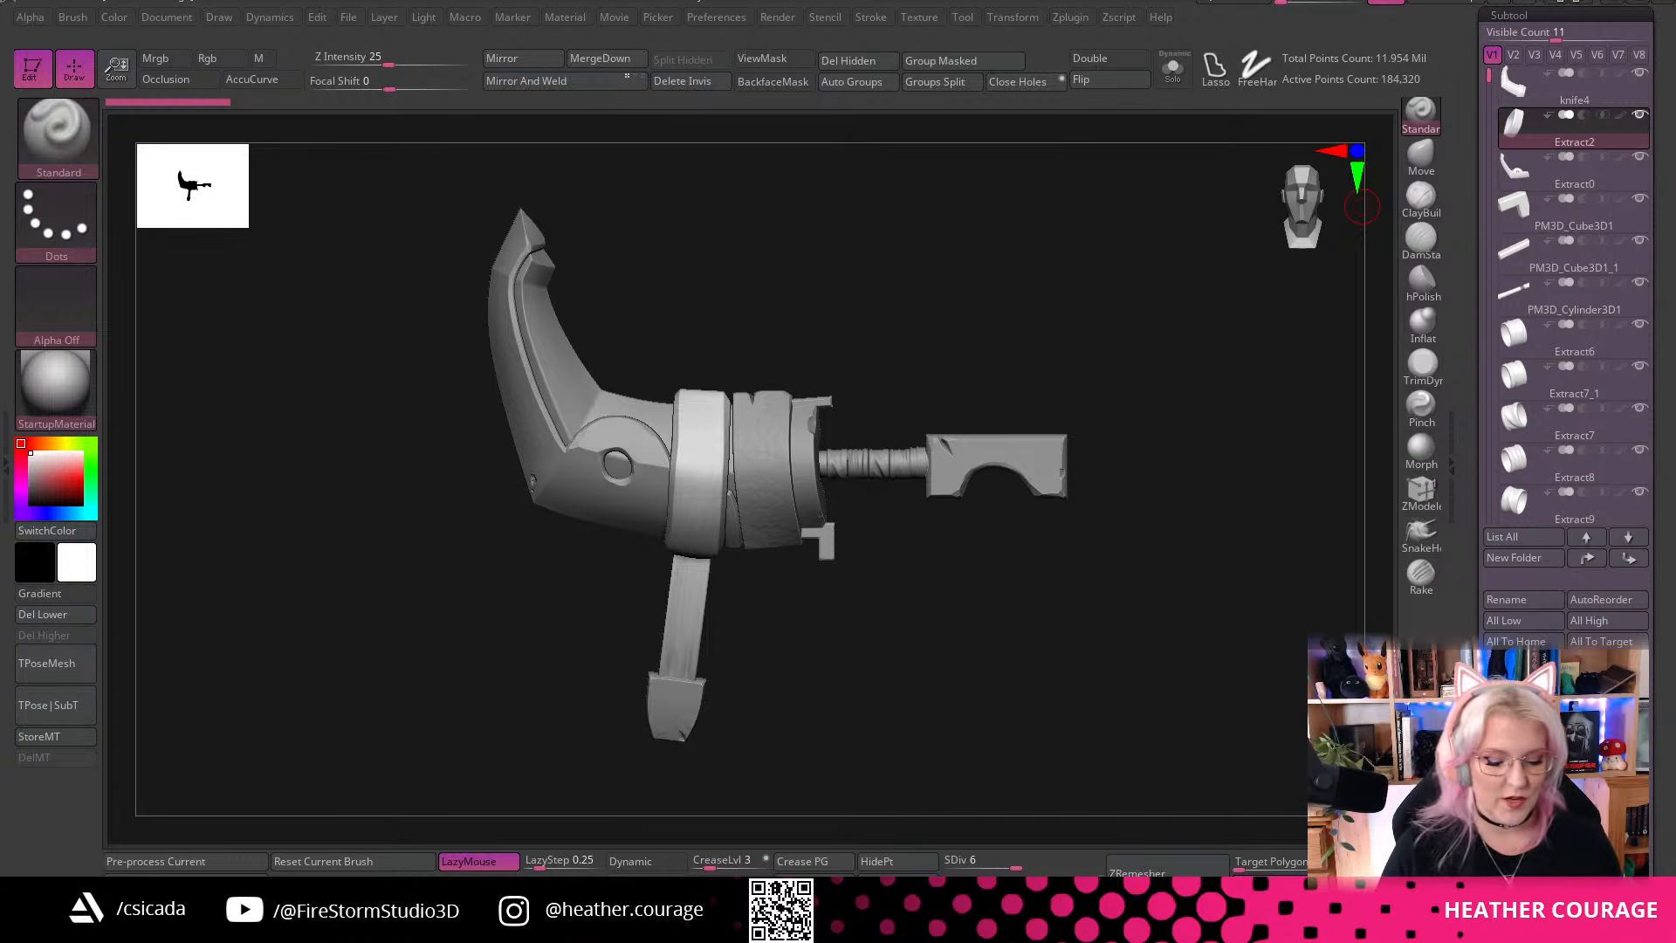
drag(1185, 580, 1185, 381)
click(1303, 208)
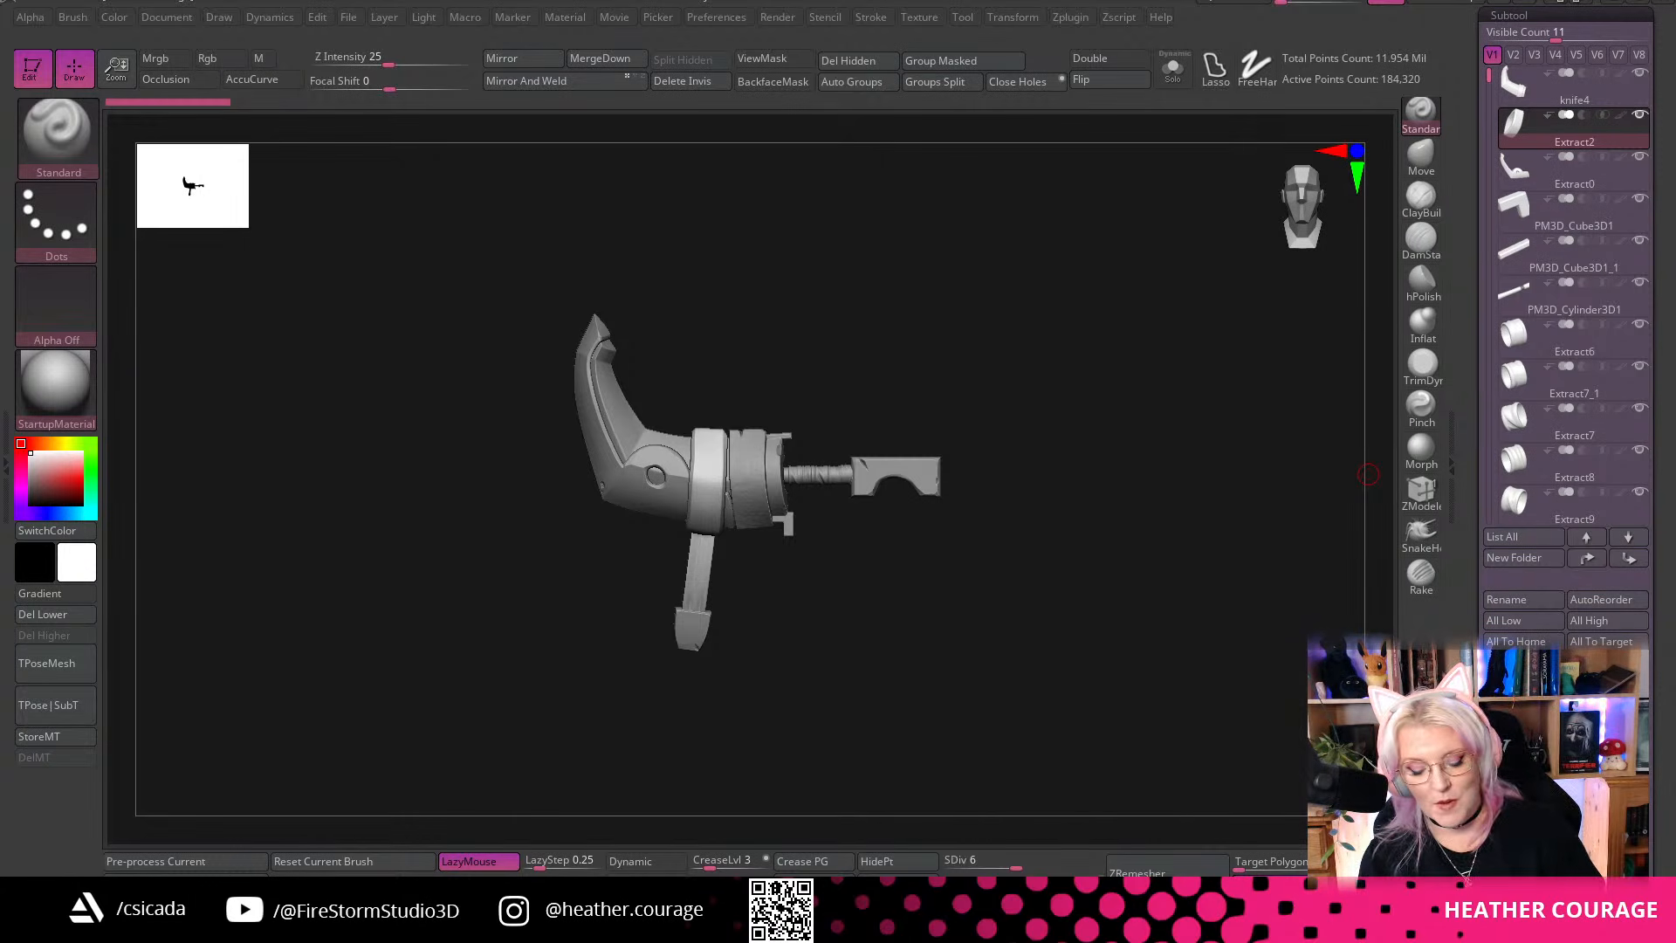
ctrl+right_drag(1056, 573, 1300, 357)
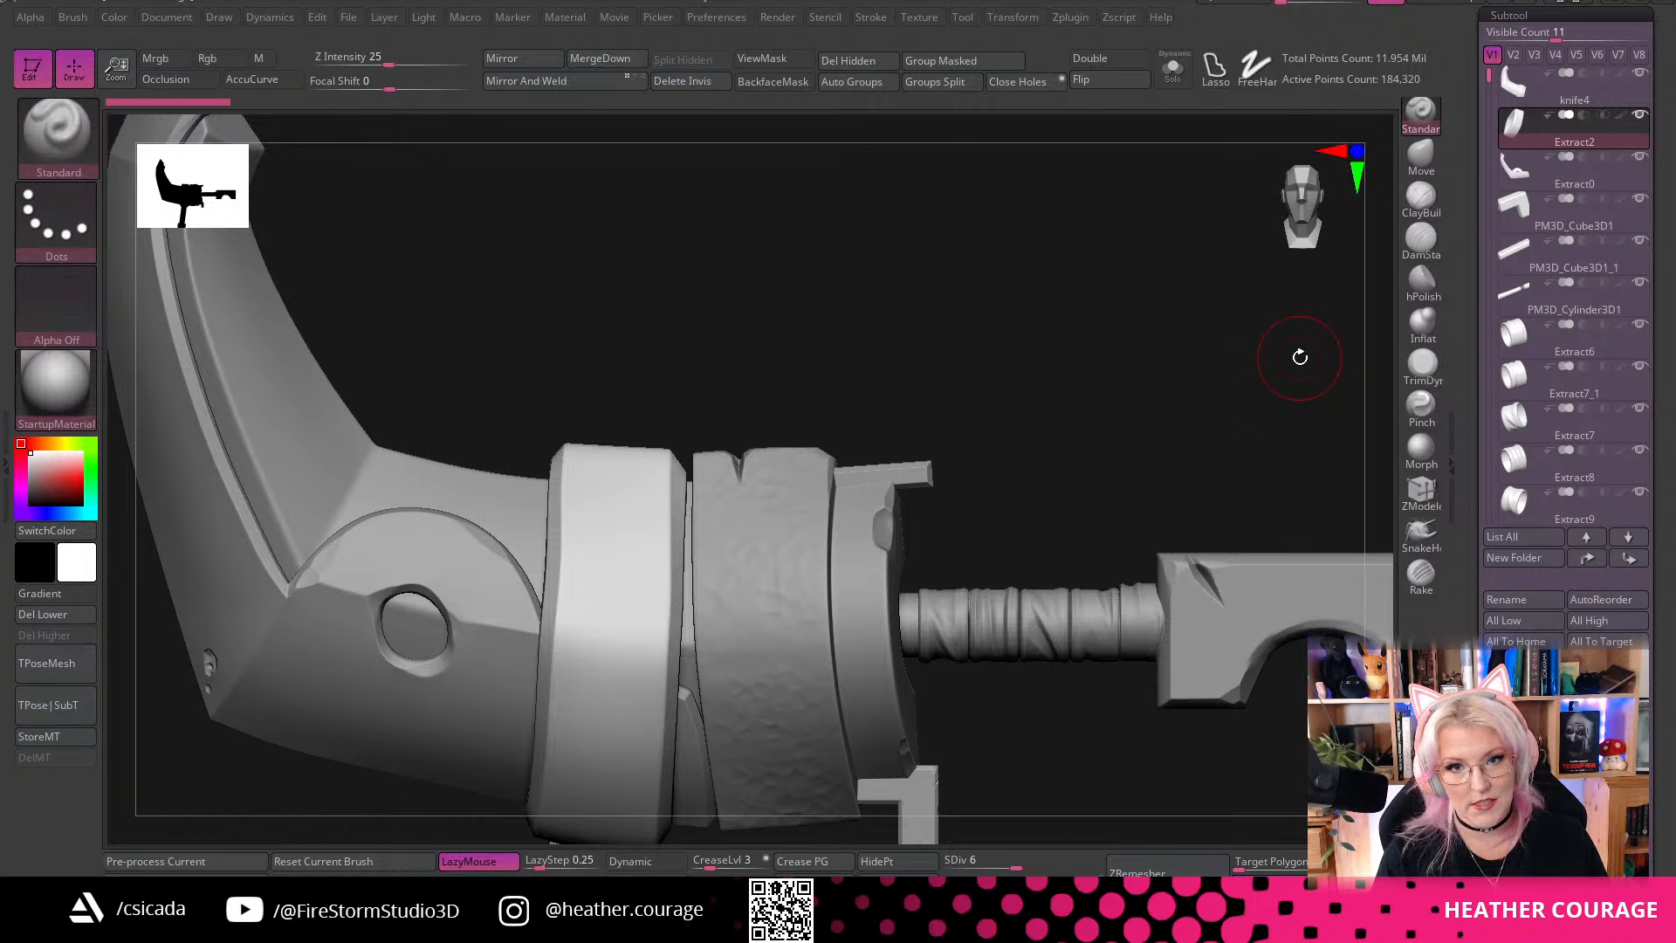
alt+right_drag(873, 341, 1101, 244)
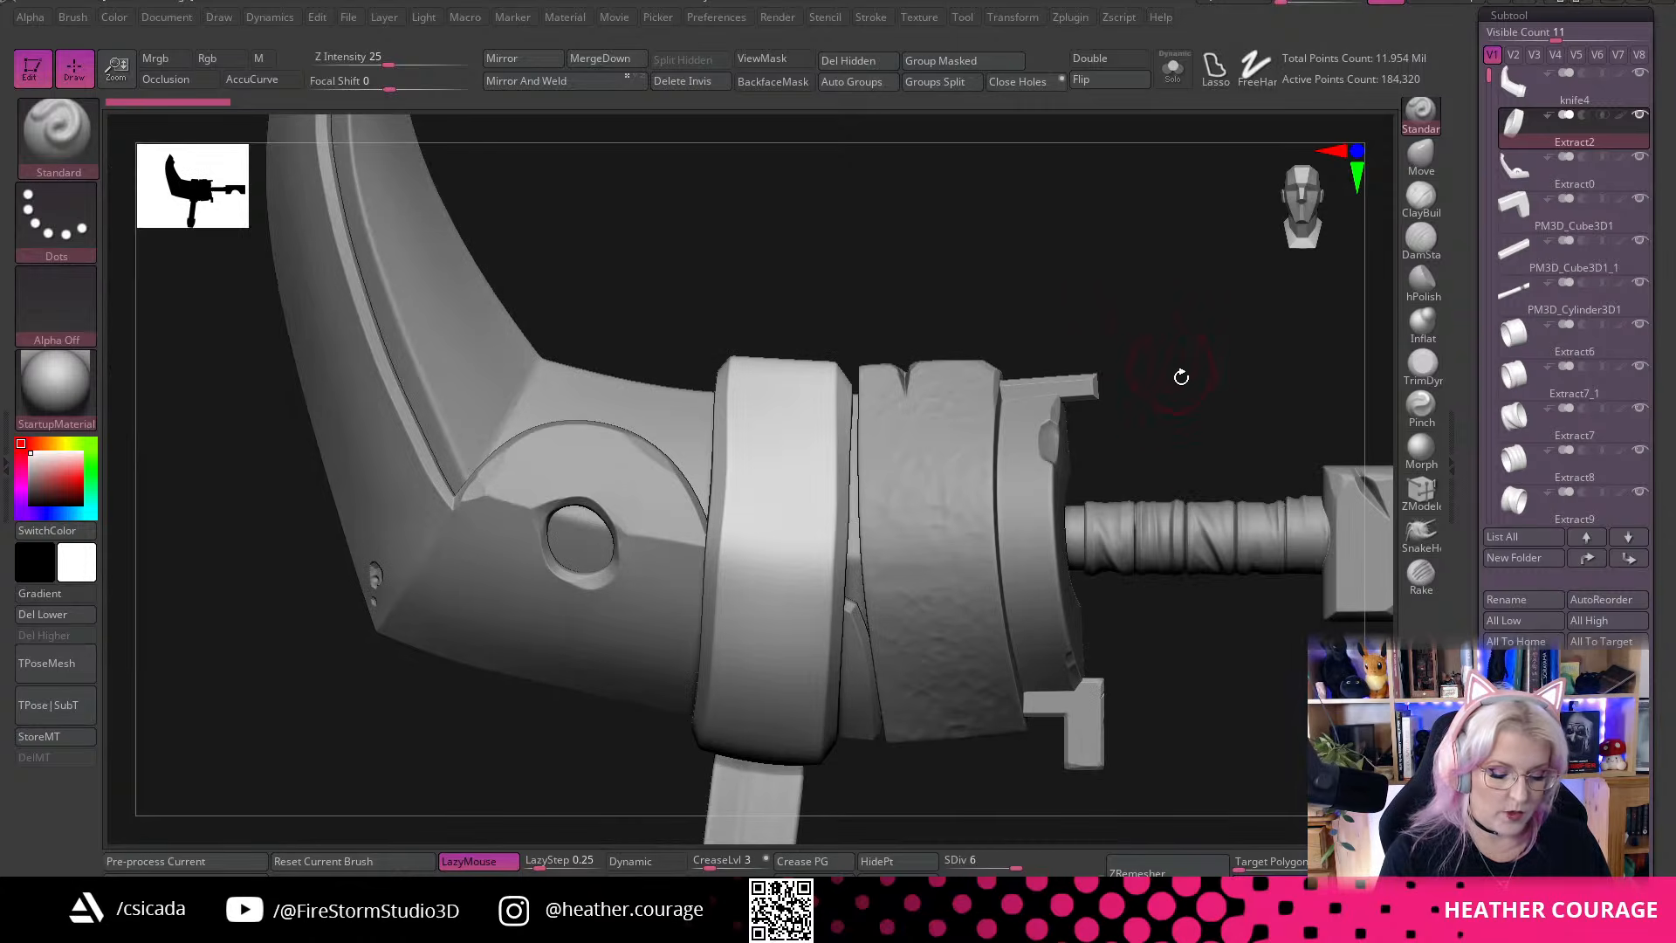
ctrl+right_drag(1194, 431, 1153, 382)
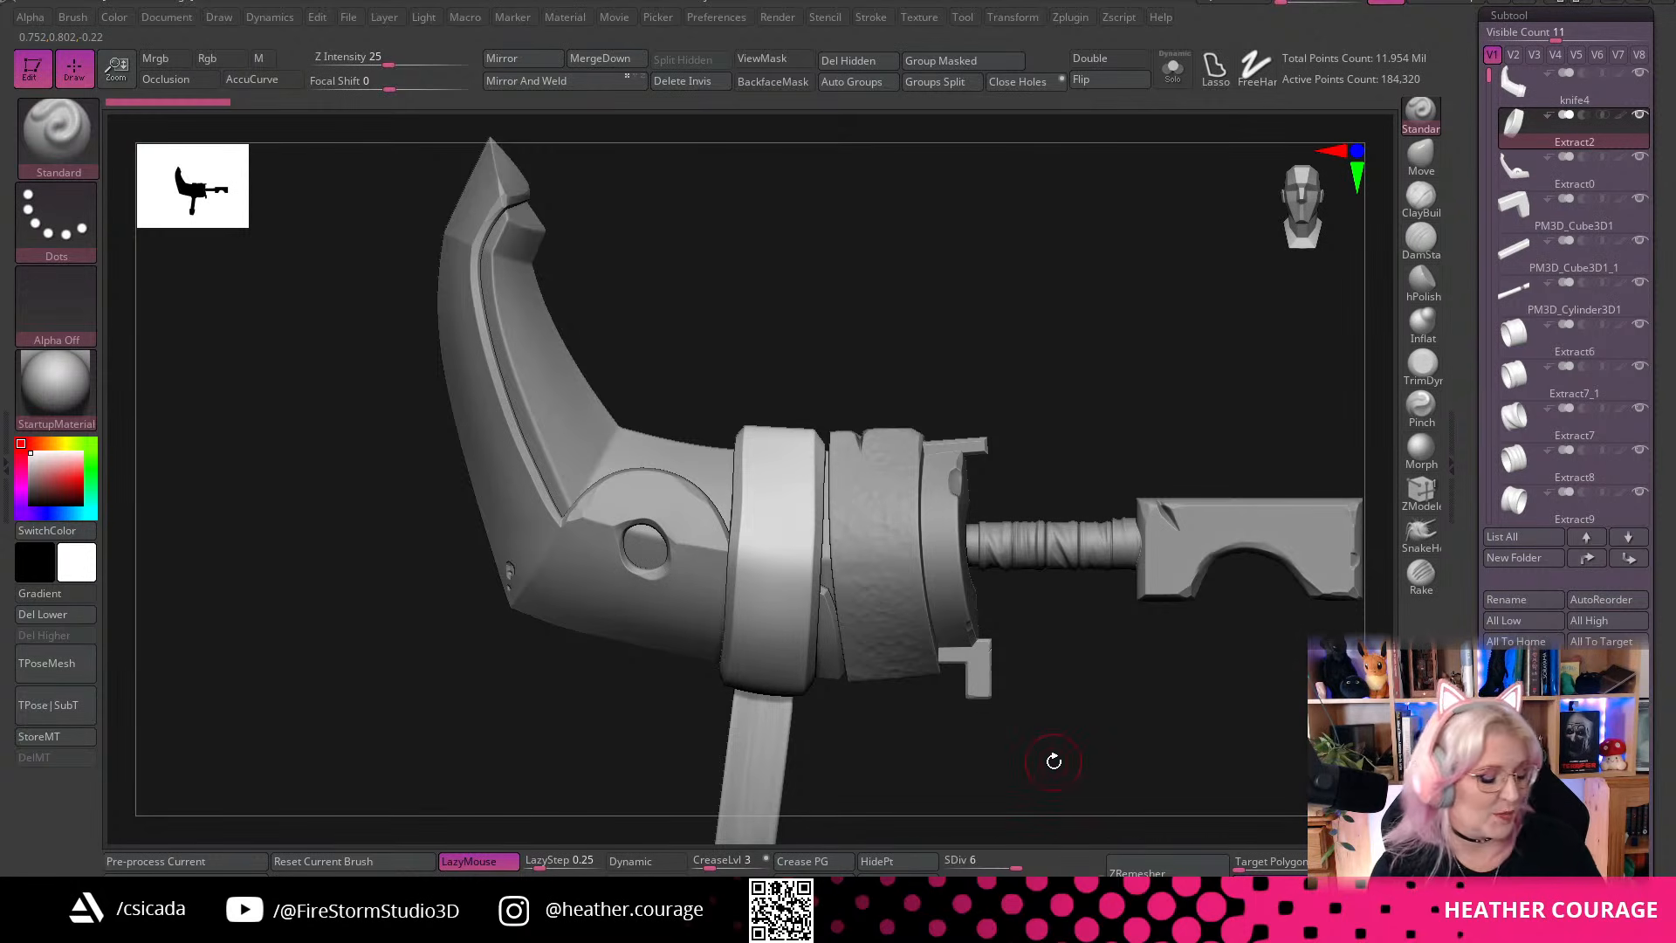
drag(1054, 761, 1033, 636)
drag(1078, 749, 753, 770)
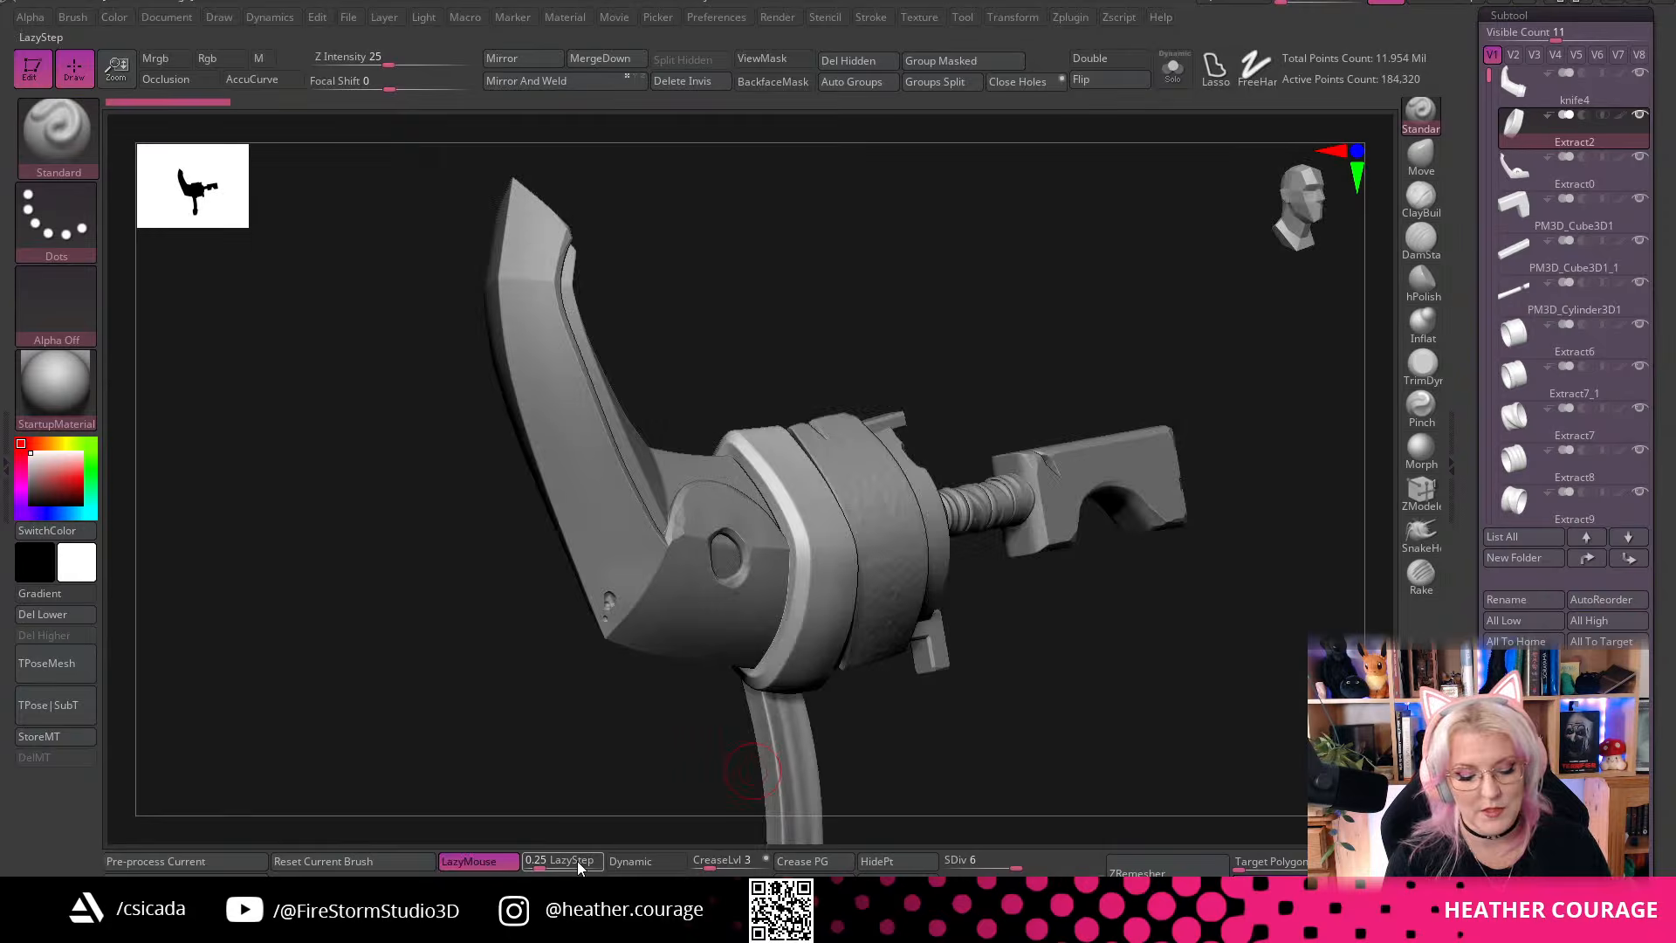
drag(1030, 698, 486, 804)
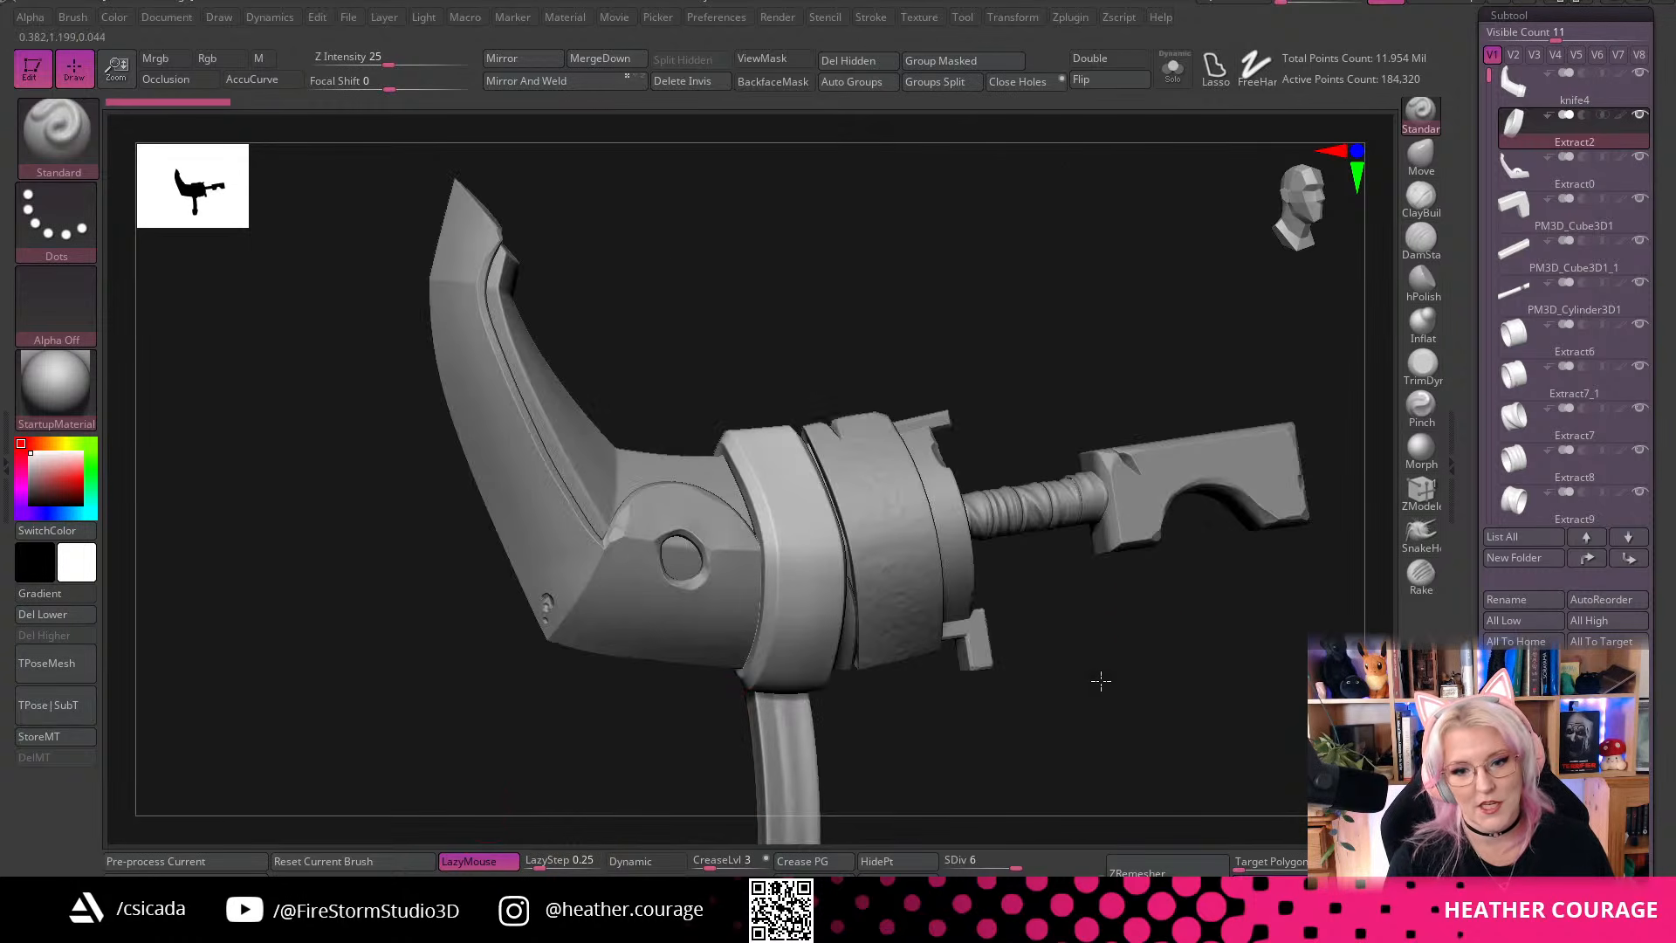
drag(1101, 681, 681, 694)
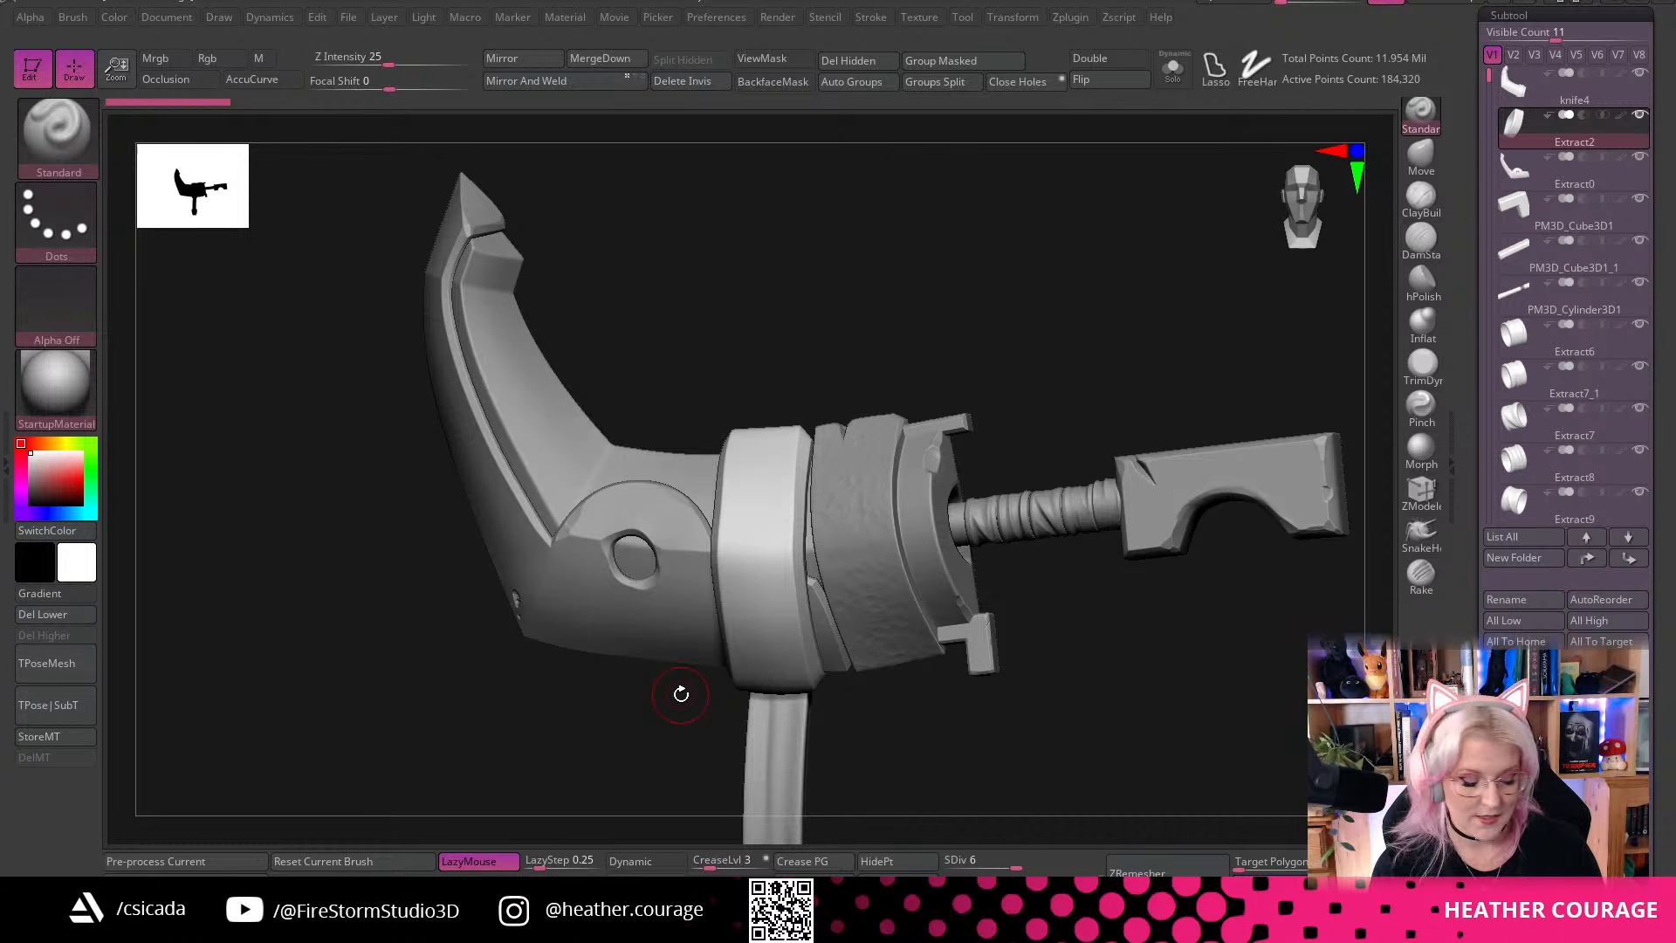
drag(681, 694, 1146, 285)
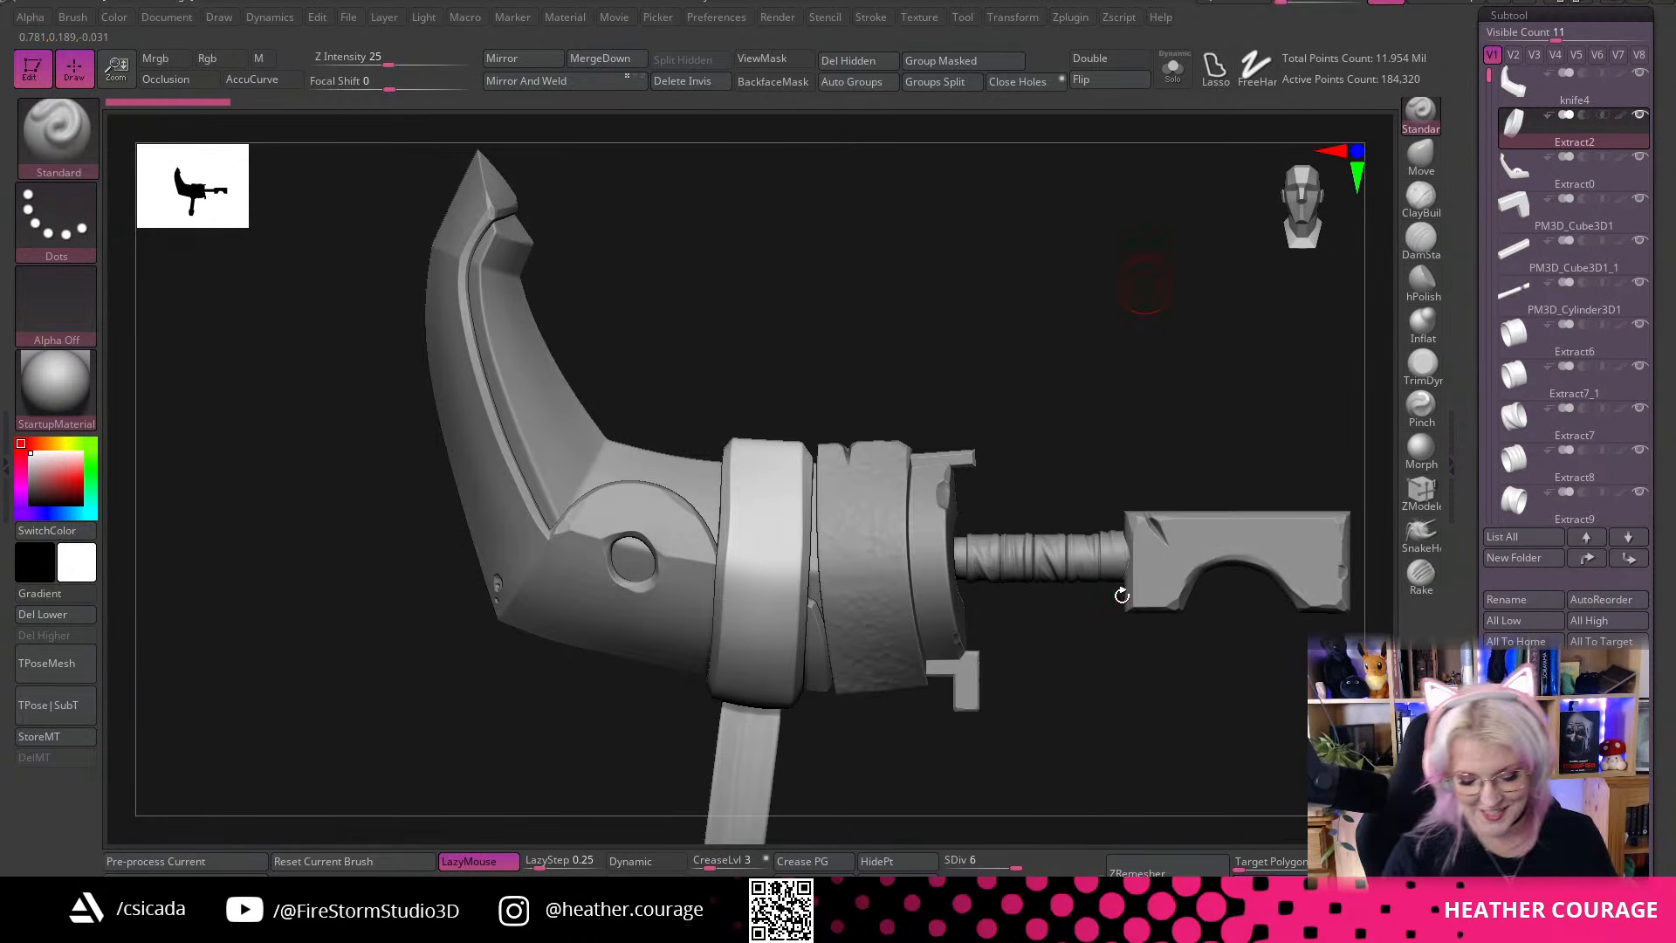
drag(1122, 596, 1040, 553)
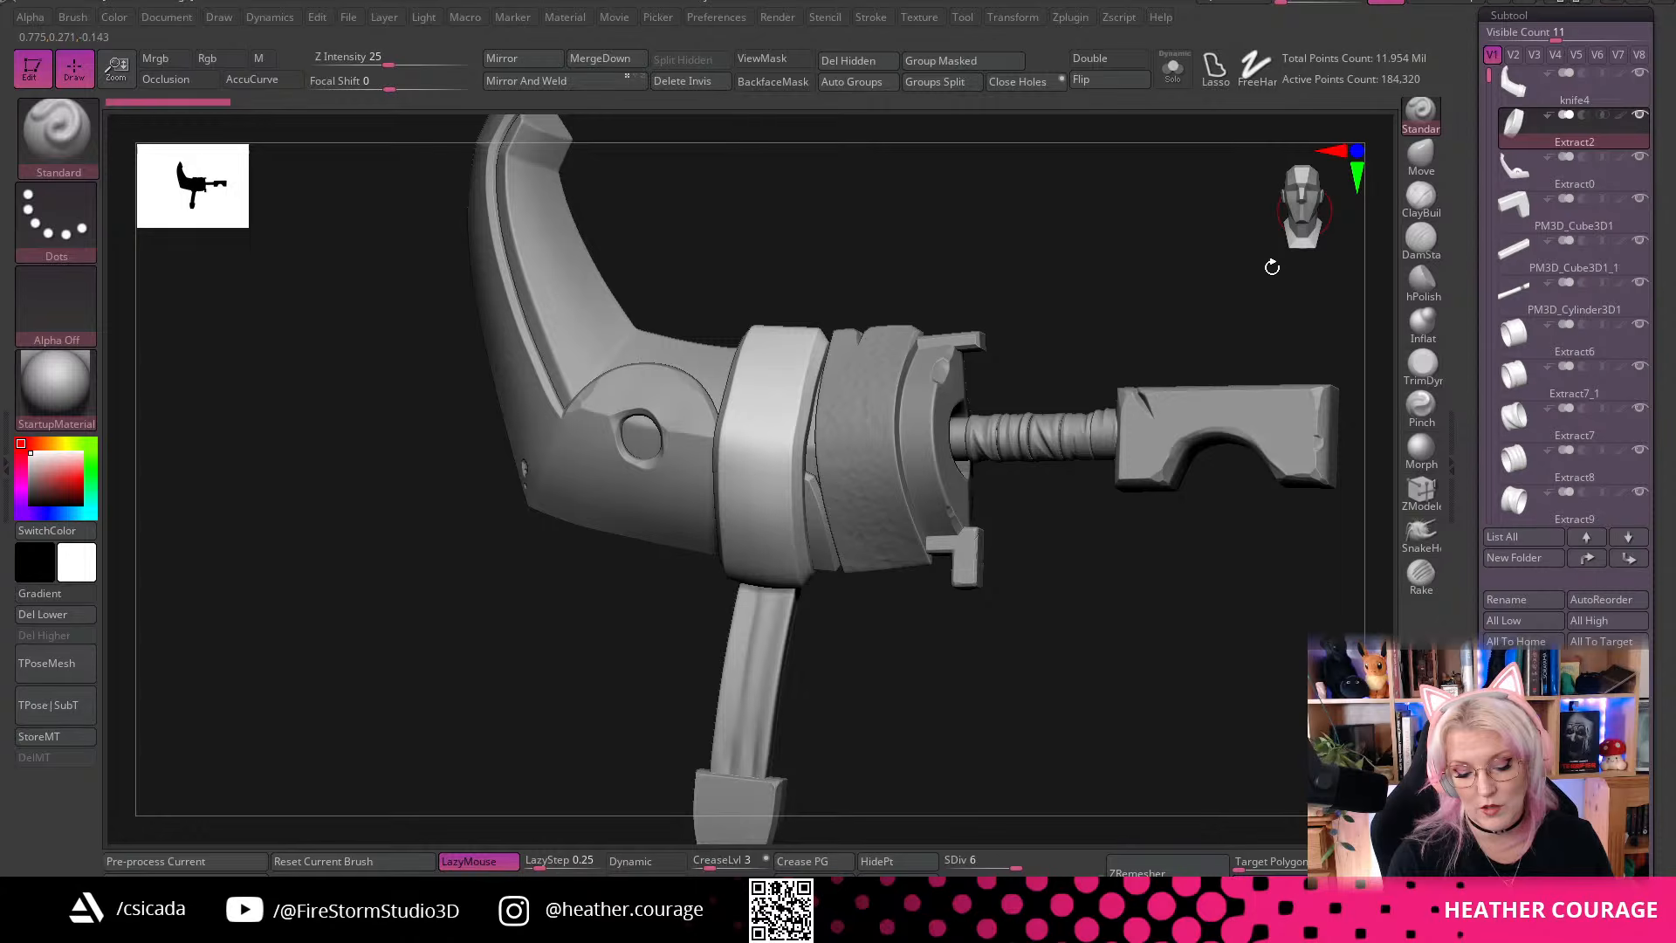
Inspect the notched collar and the ring beside it up close and from above, checking them against the whole weapon
alt+drag(1272, 267, 1085, 916)
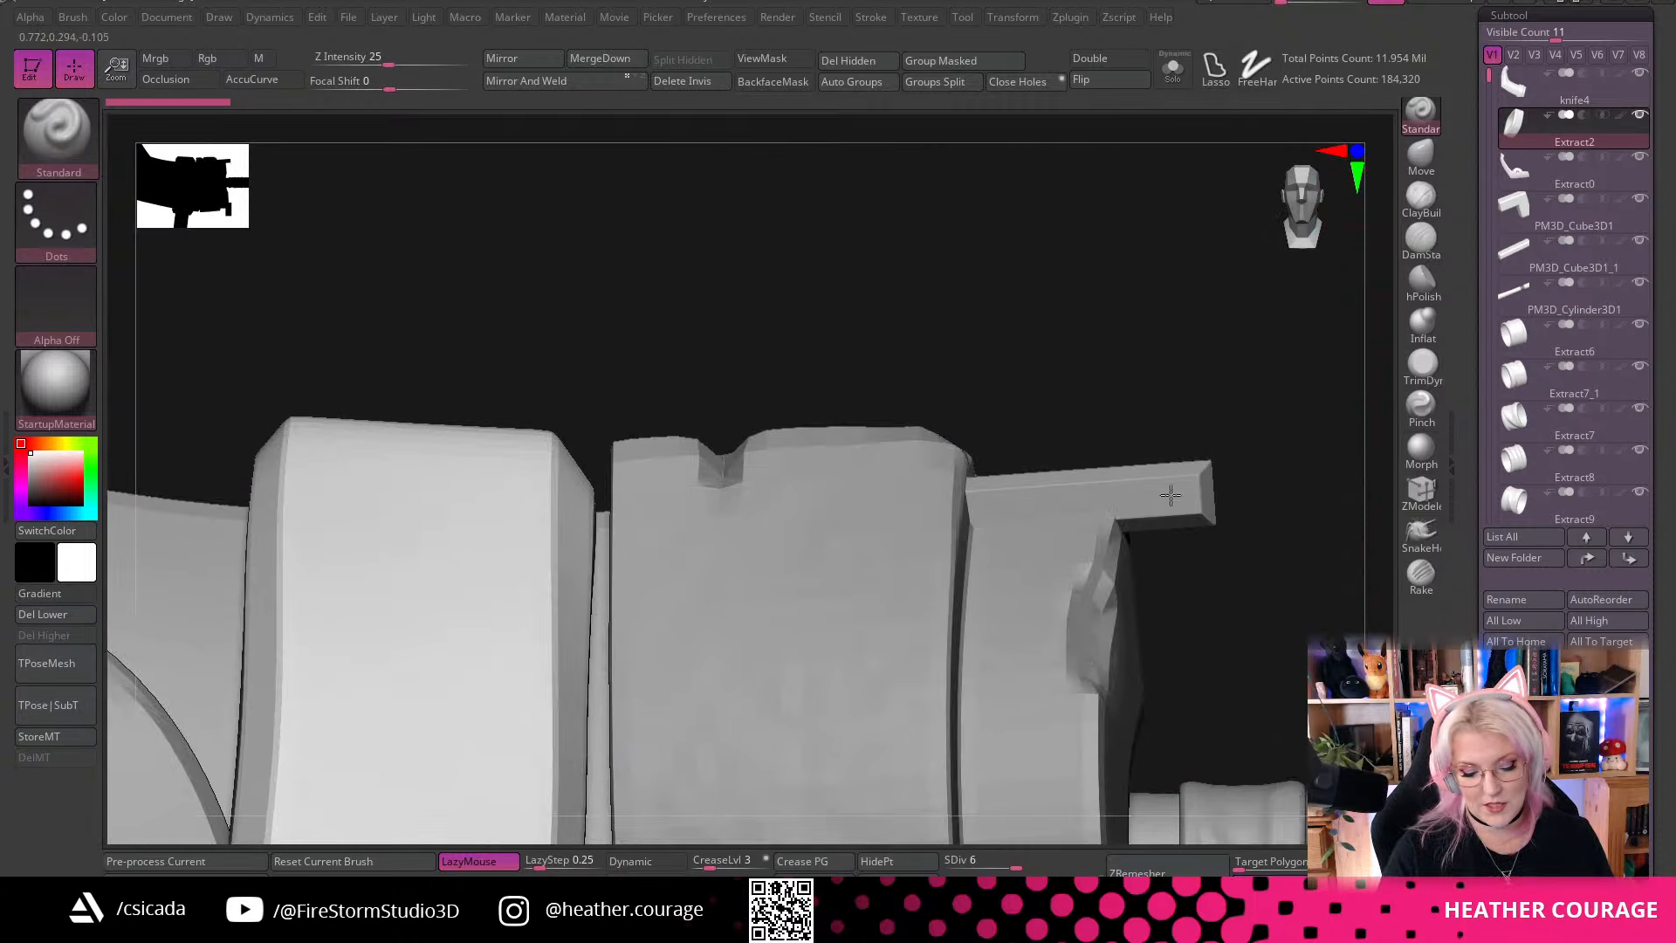
drag(1131, 421, 1174, 418)
drag(873, 419, 899, 567)
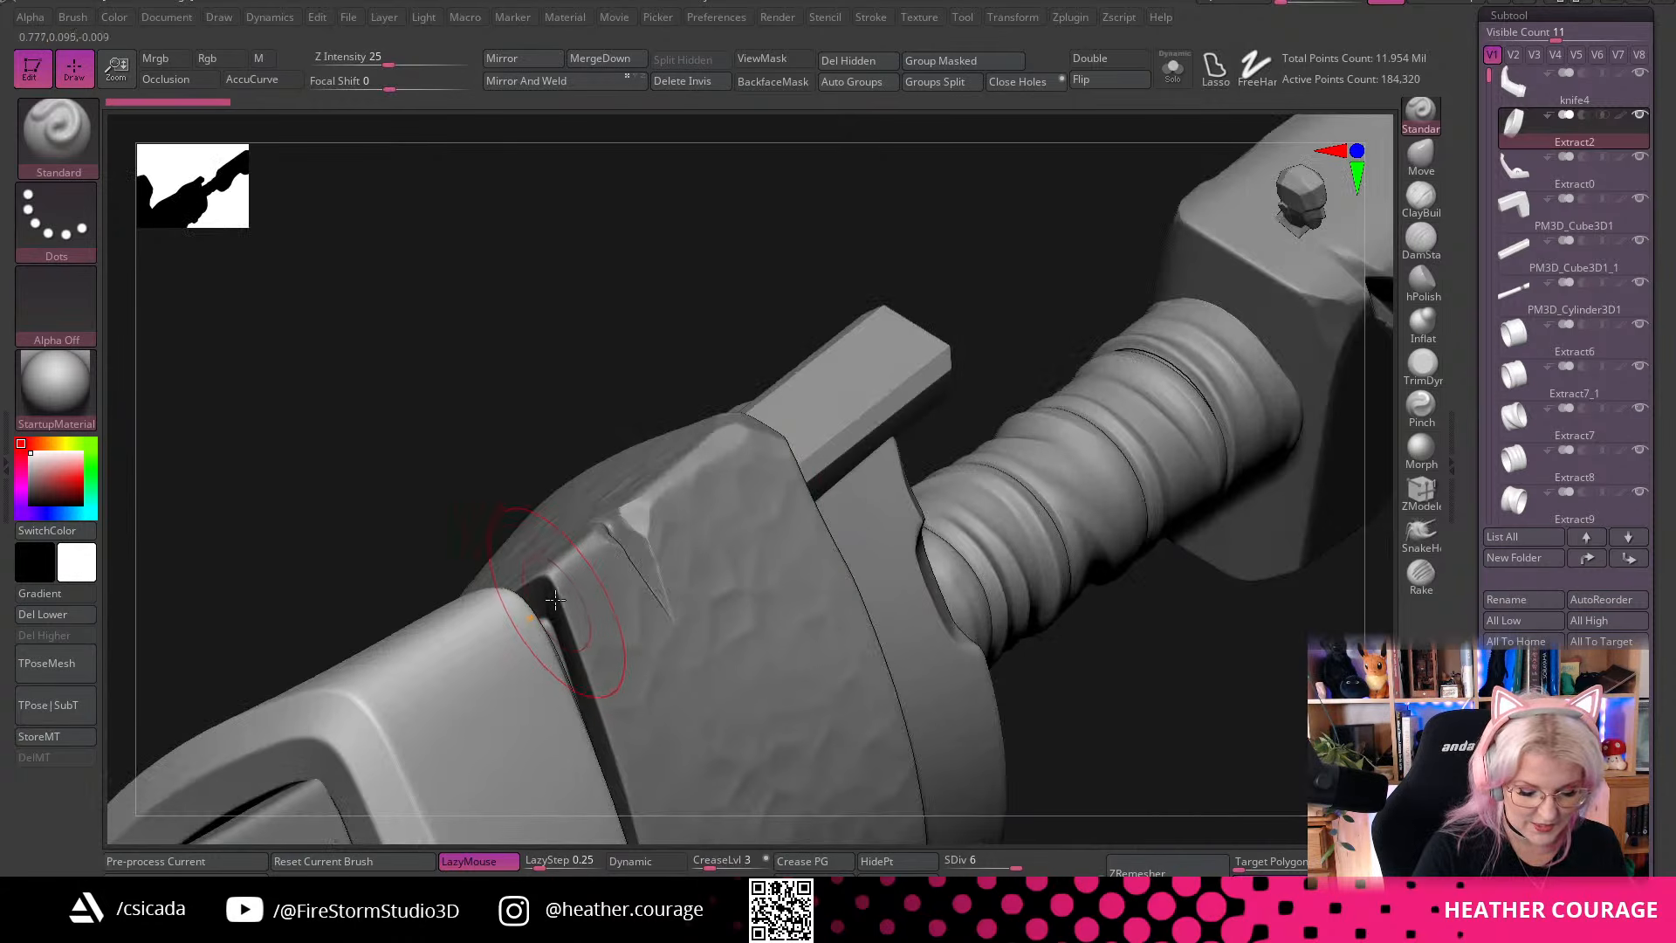
drag(684, 329, 700, 475)
drag(629, 284, 612, 243)
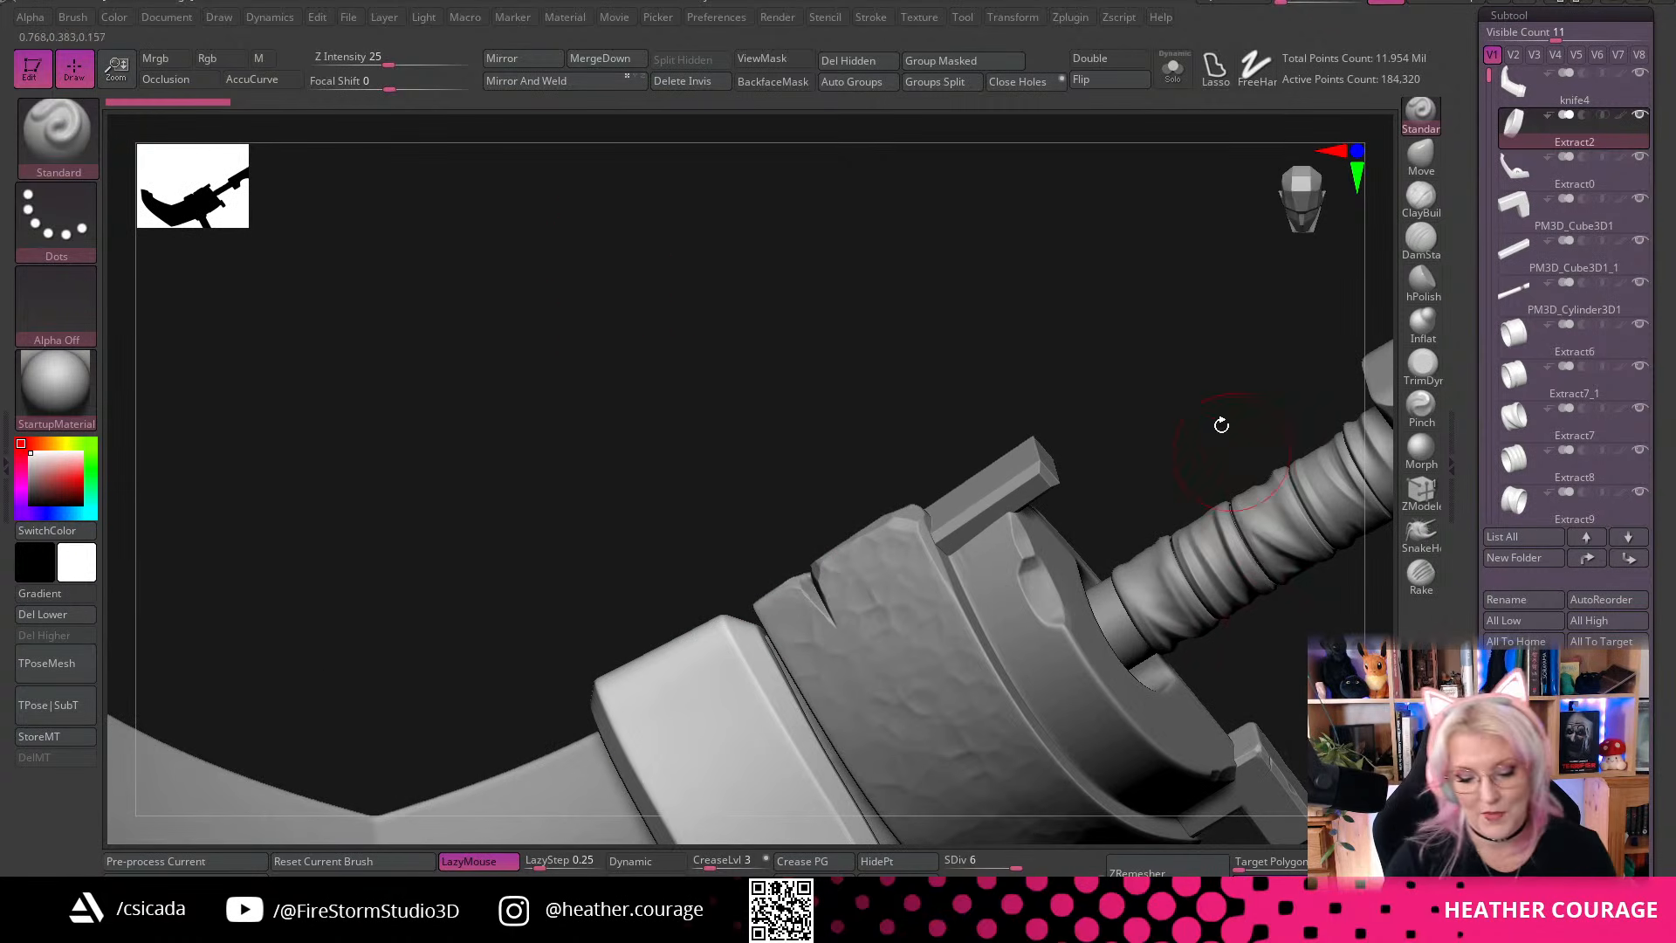
click(1302, 204)
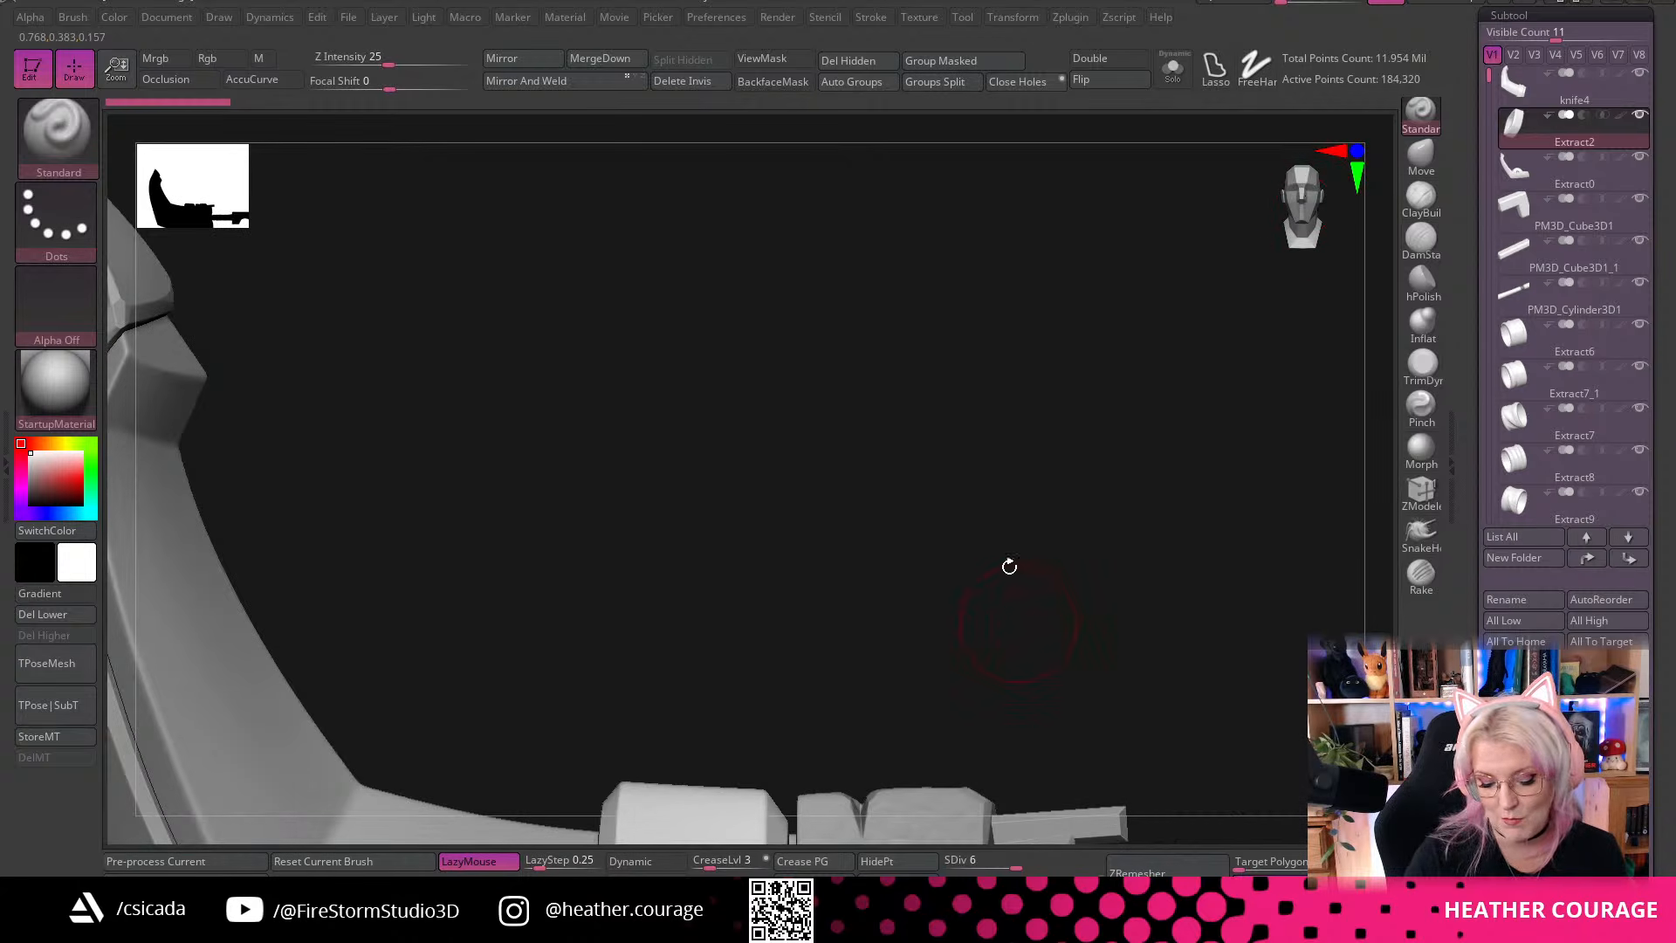
drag(1097, 344, 1032, 466)
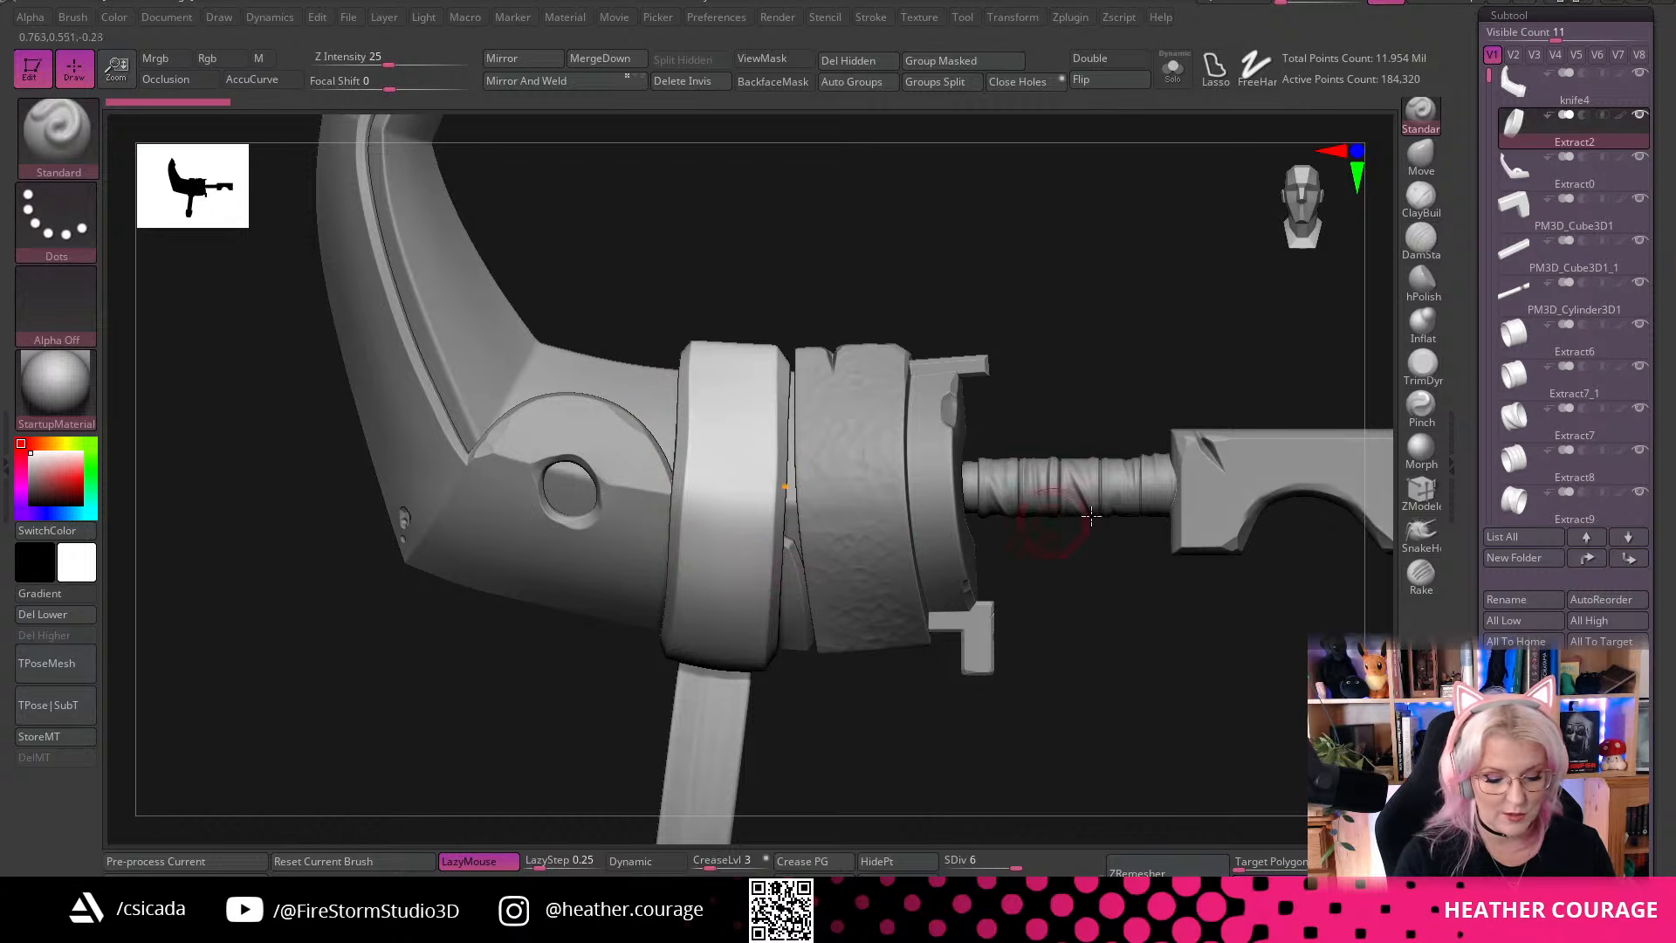
drag(1129, 658, 1091, 722)
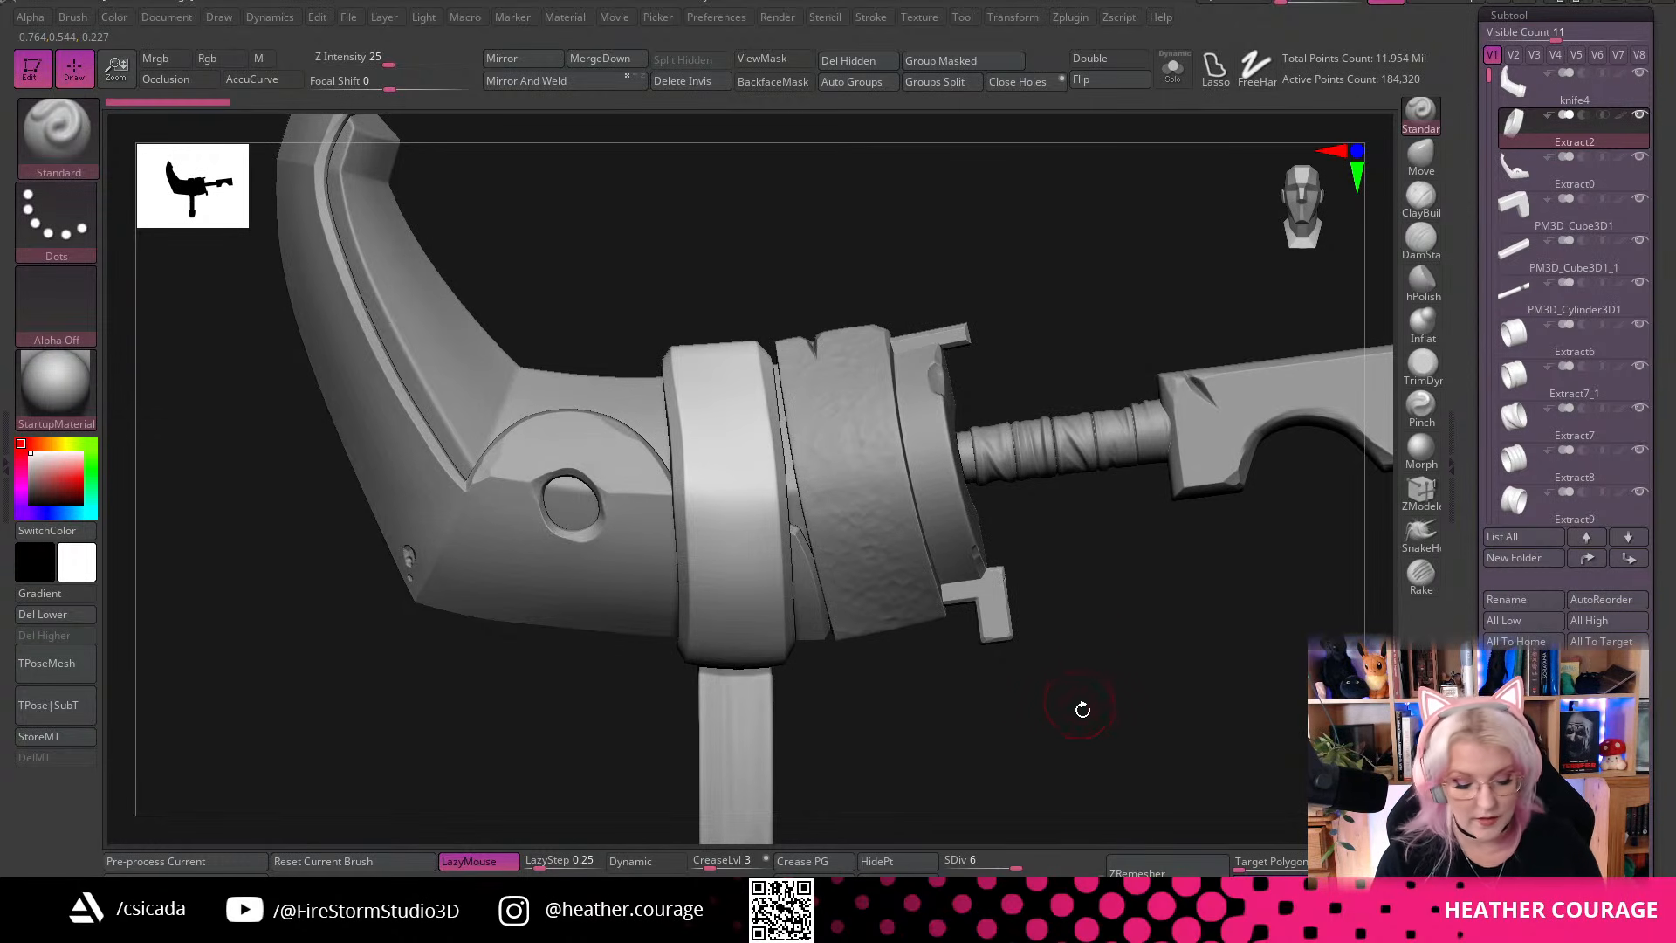
drag(1082, 709, 1081, 541)
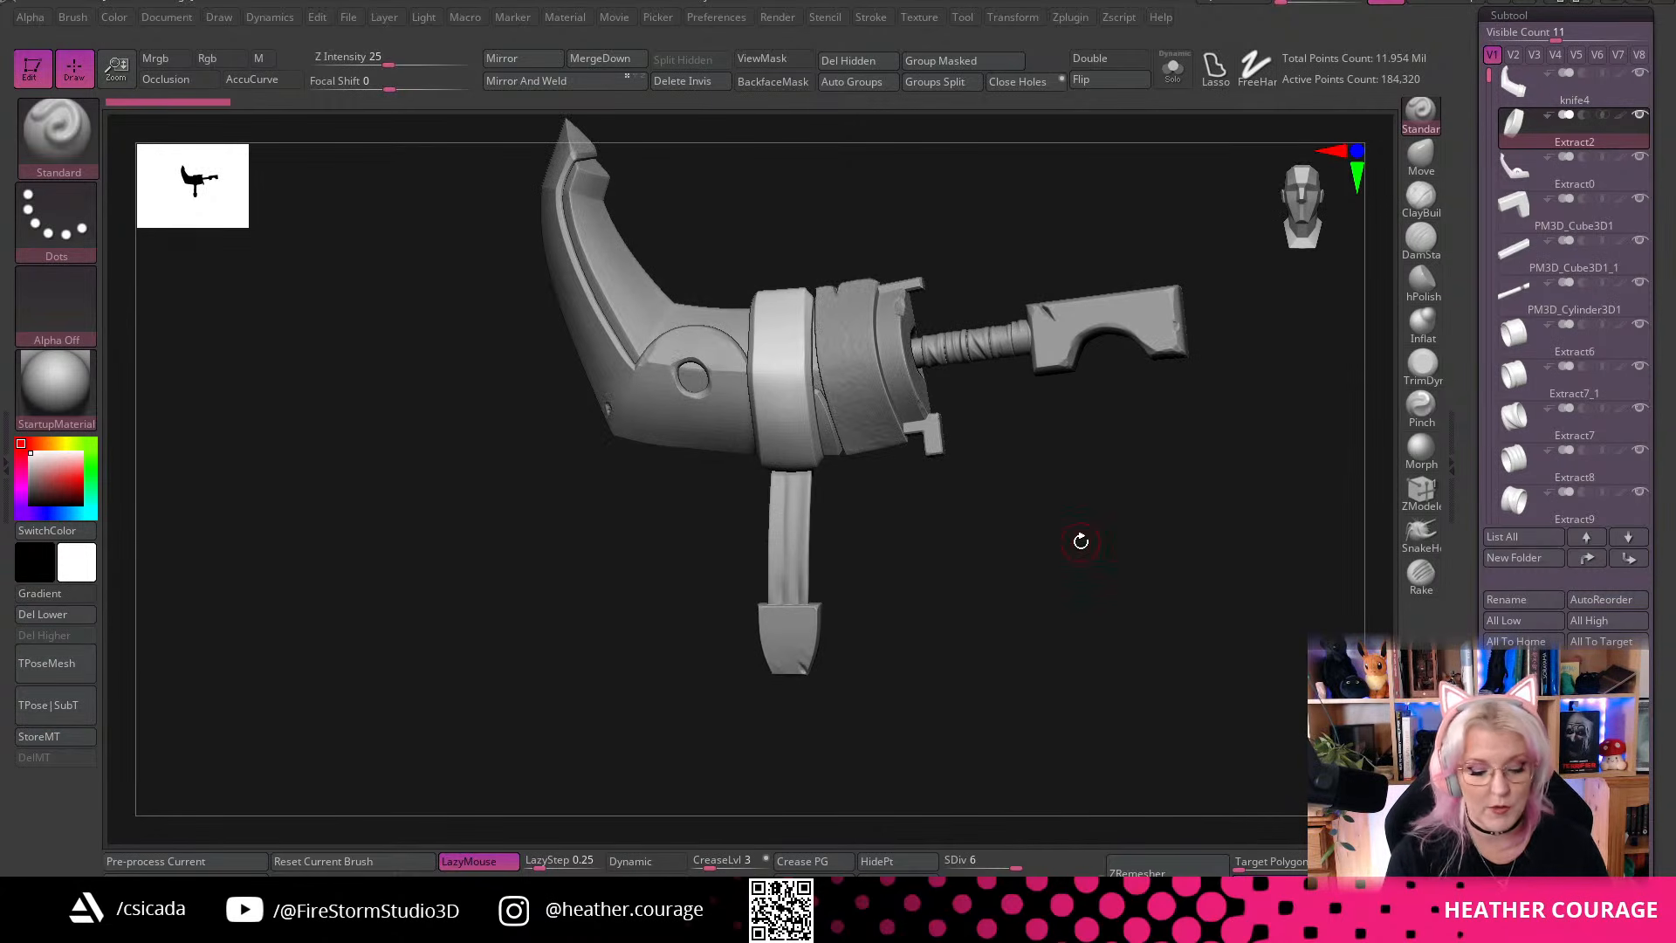
drag(1081, 541, 1220, 421)
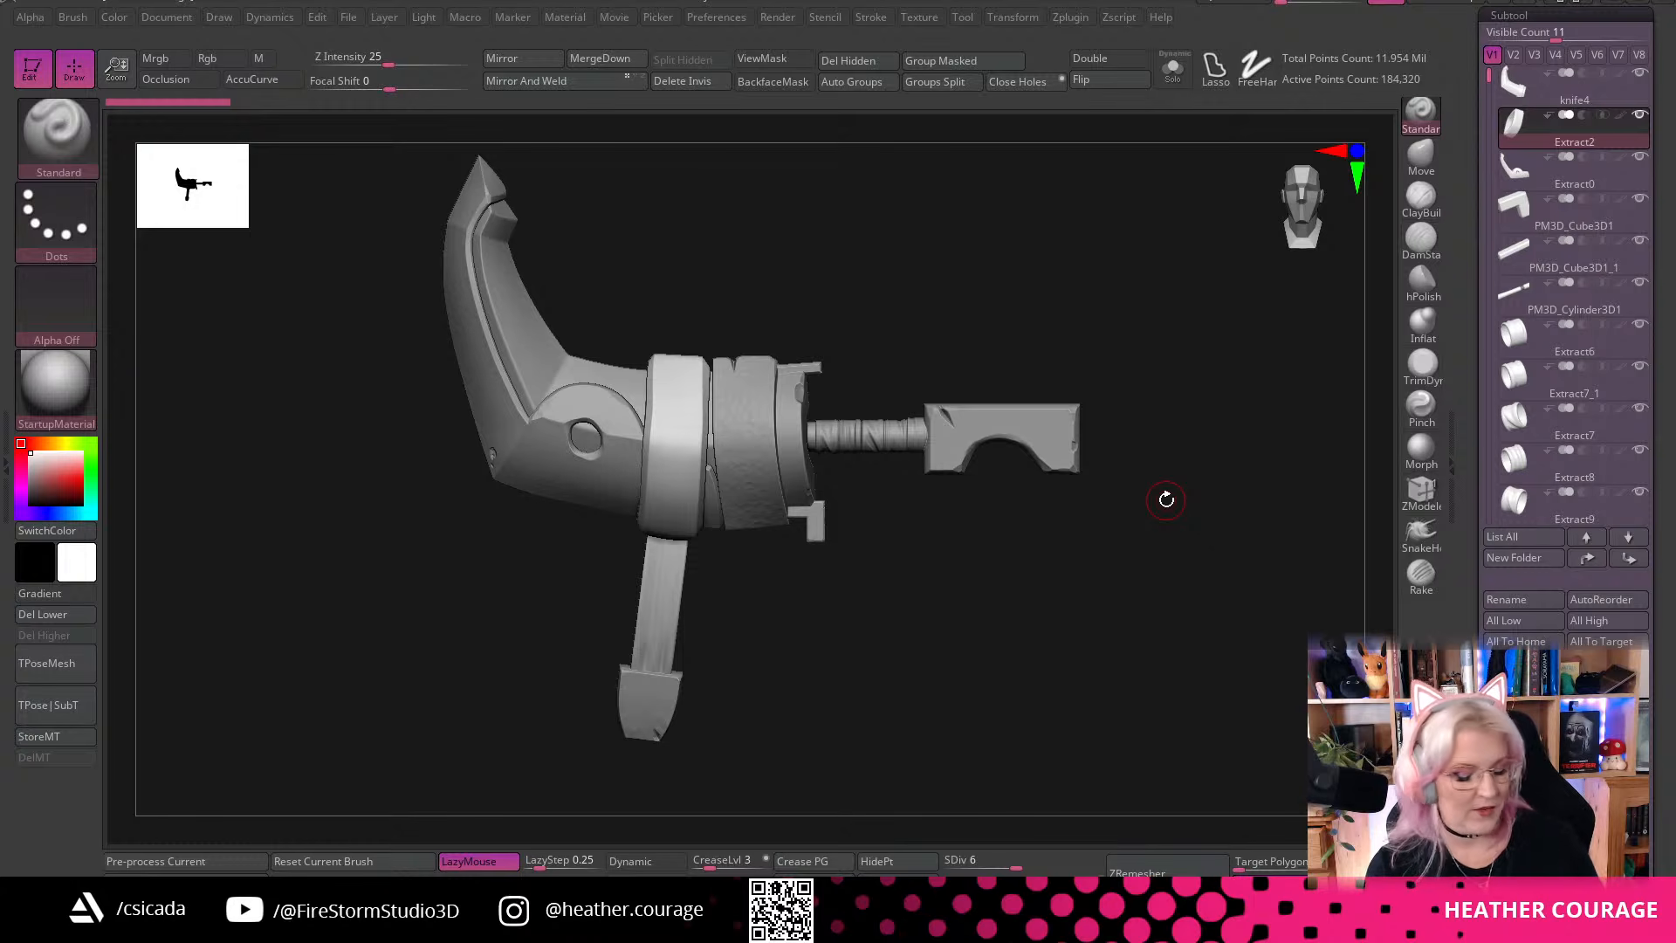
Show the polygroup wireframe on the Extract2 ring around the weapon's body
scroll(872, 640, up, 8)
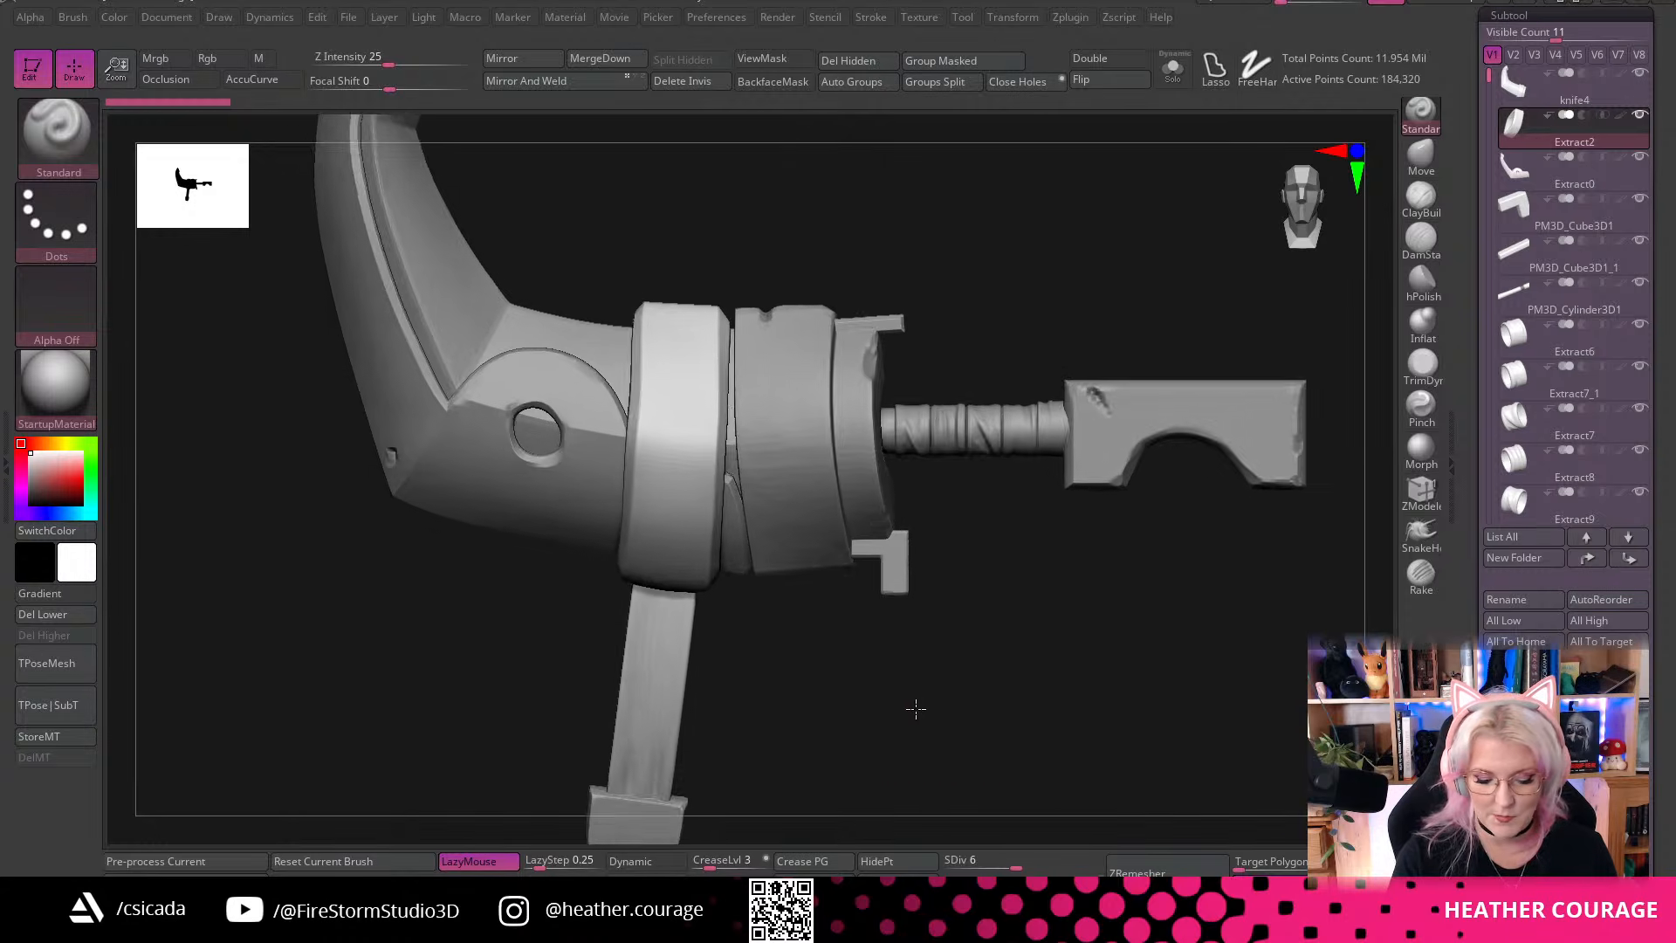
alt+drag(1070, 366, 1070, 404)
alt+drag(1047, 315, 1219, 314)
key(space)
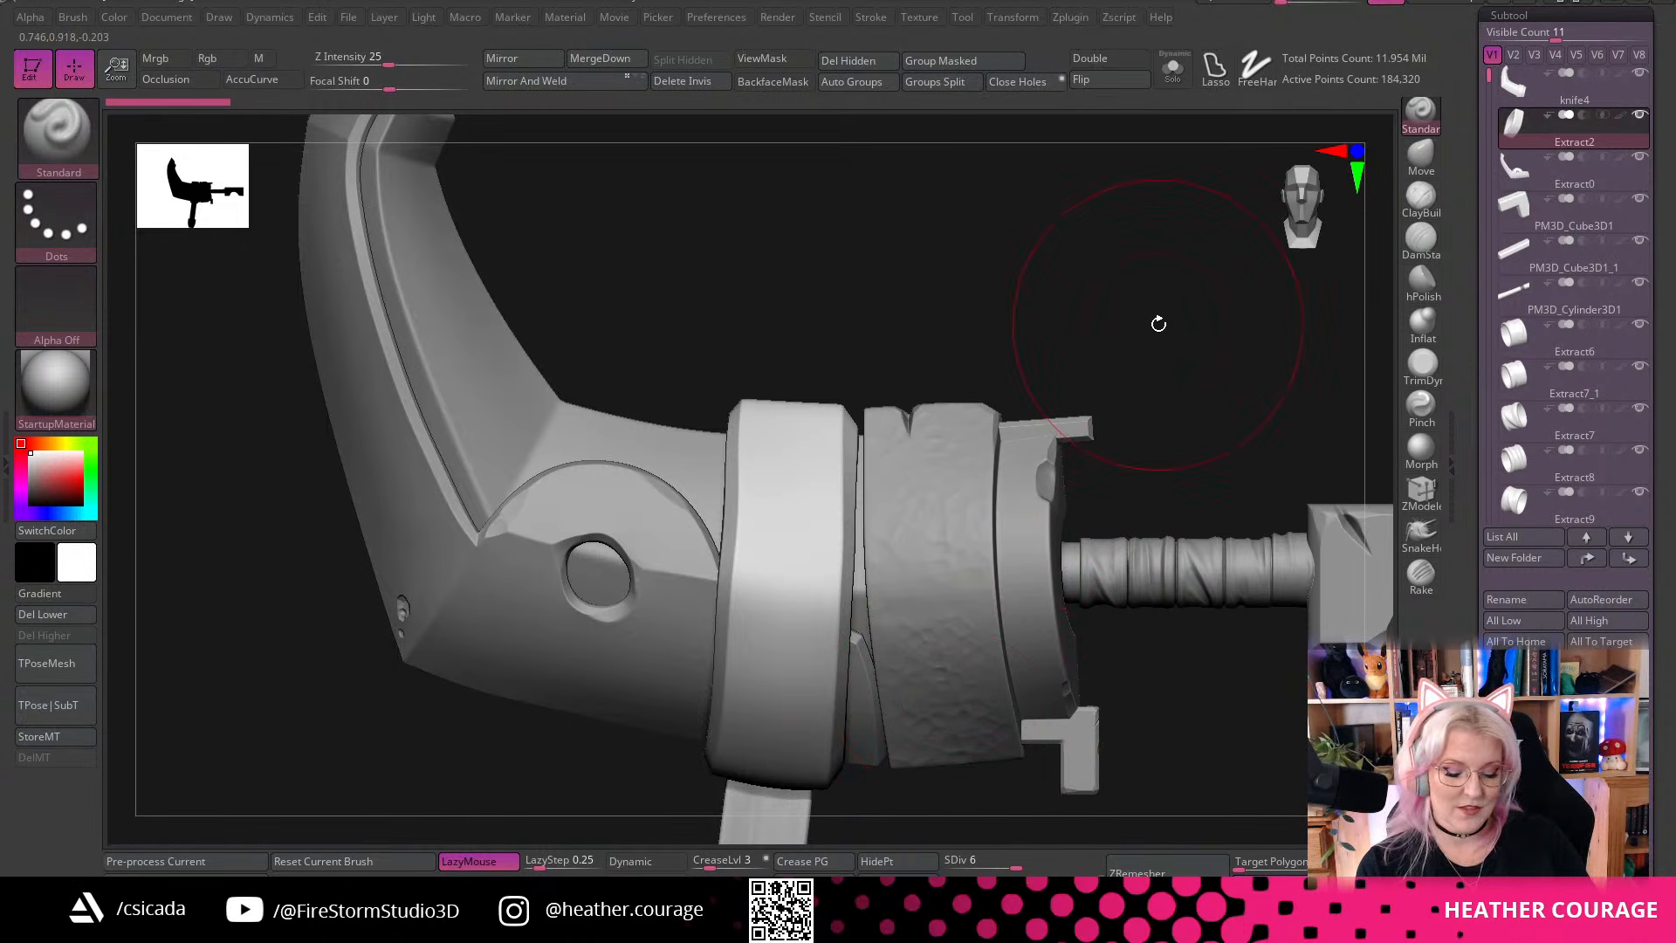
mouse_move(1156, 322)
mouse_down()
mouse_move(1096, 329)
mouse_move(1138, 364)
mouse_up()
key(shift)
key(shift+f)
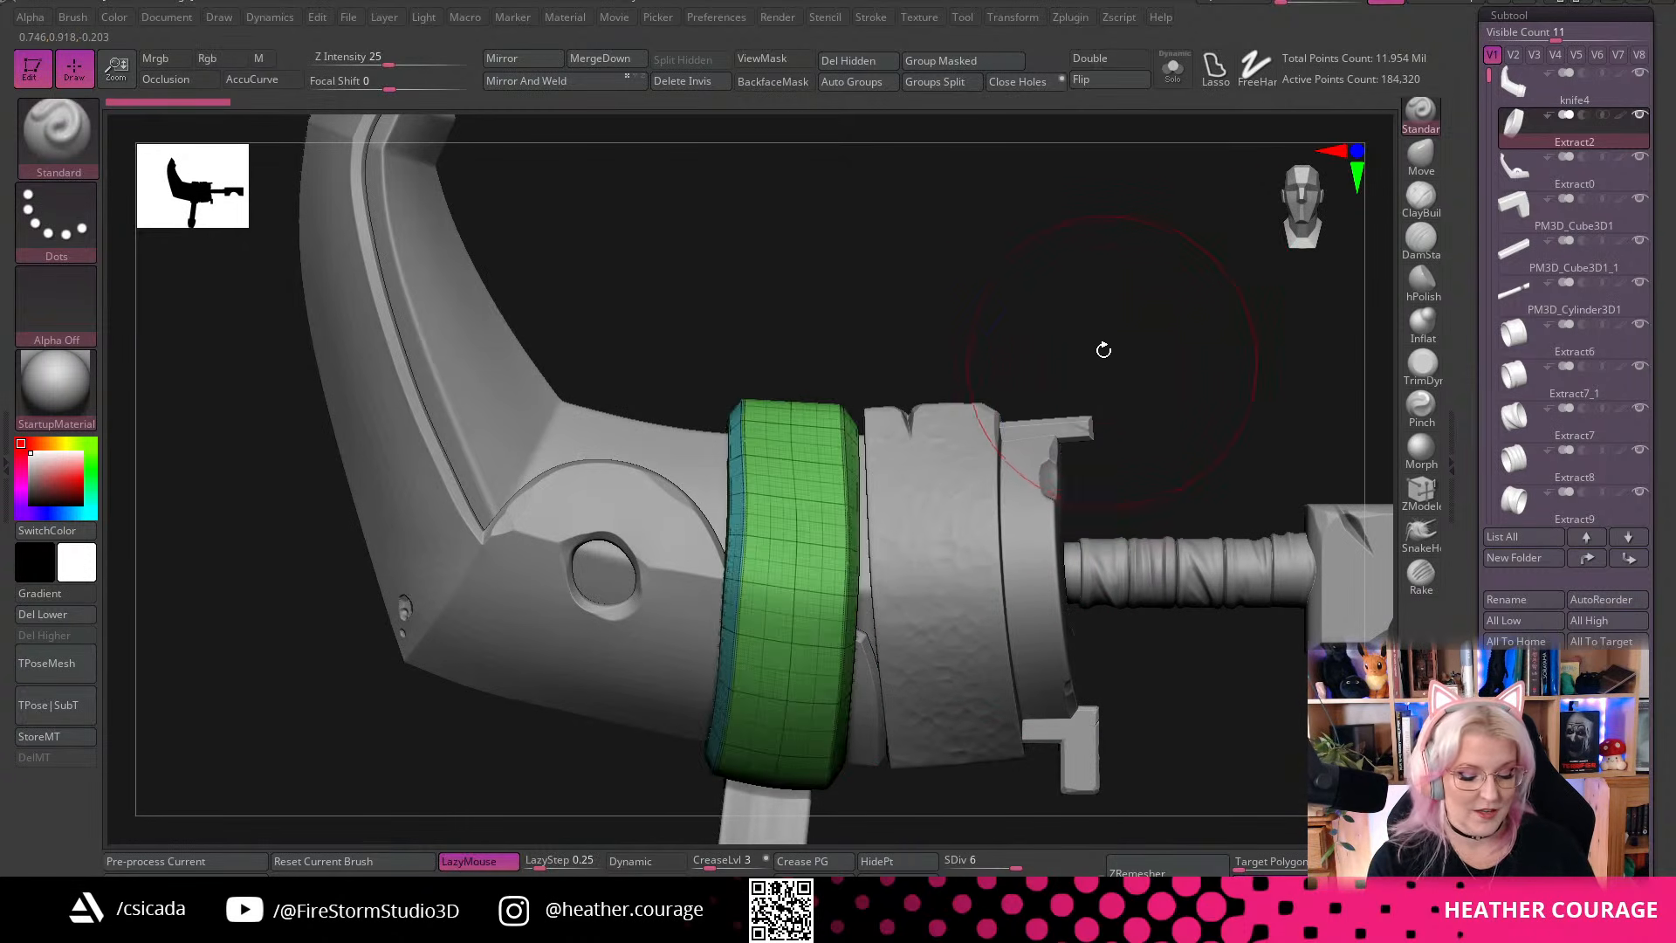
drag(899, 244, 1067, 255)
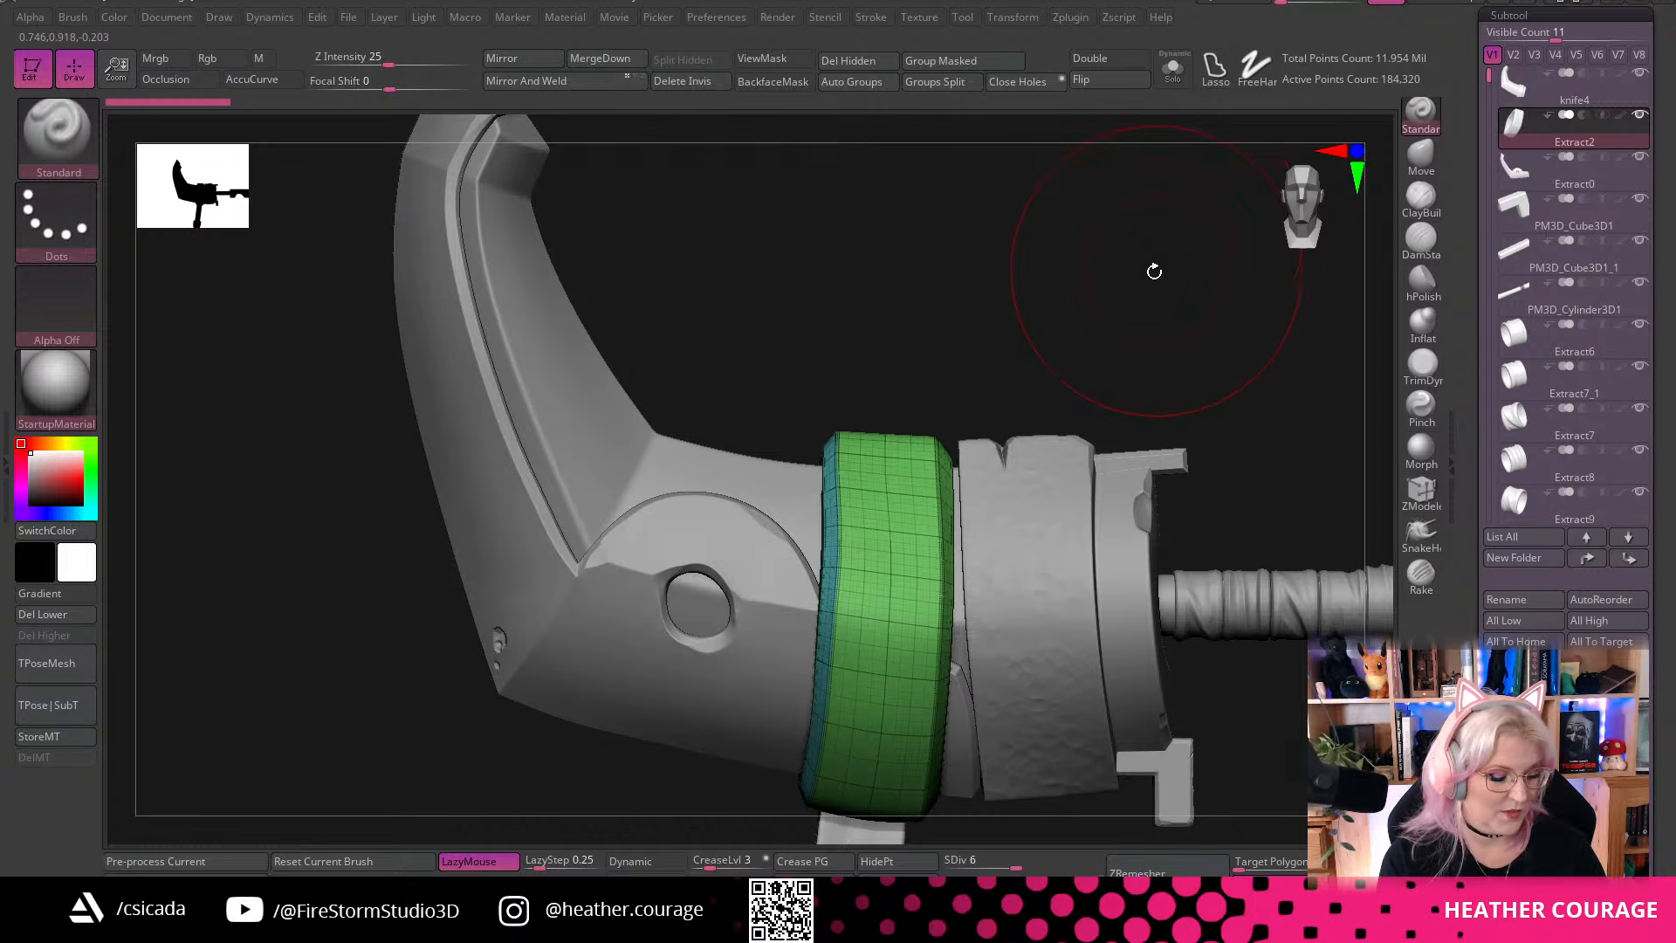
Choose the Move Topological brush for reshaping the ring
key(b)
key(m)
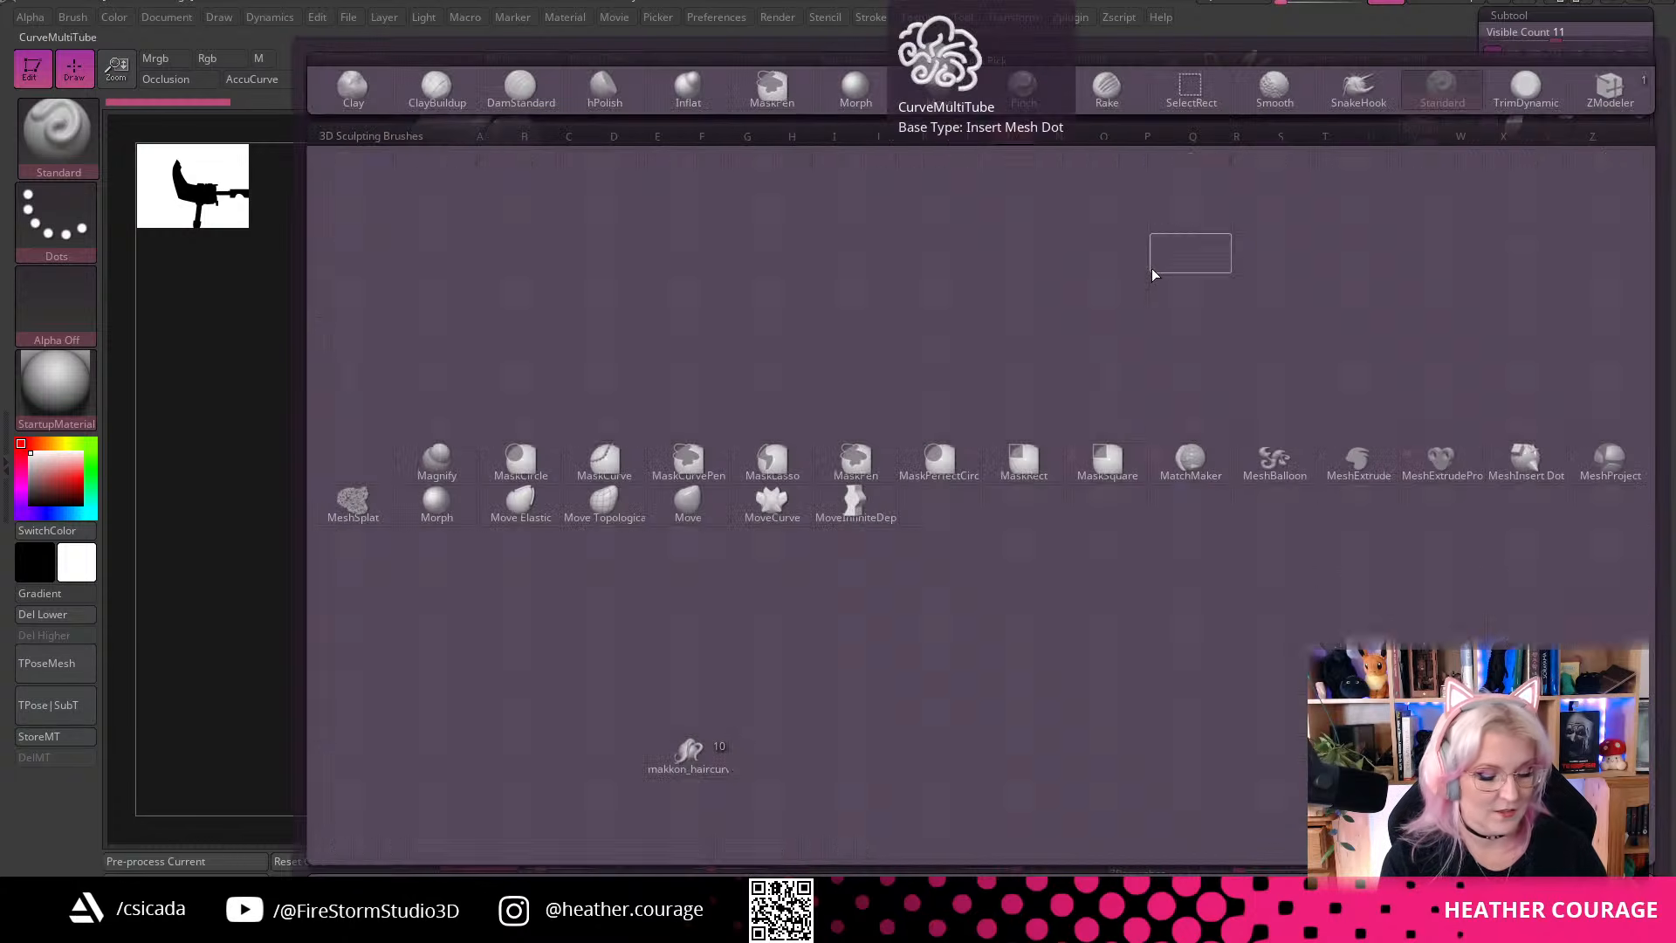
key(t)
key(space)
drag(935, 286, 1003, 315)
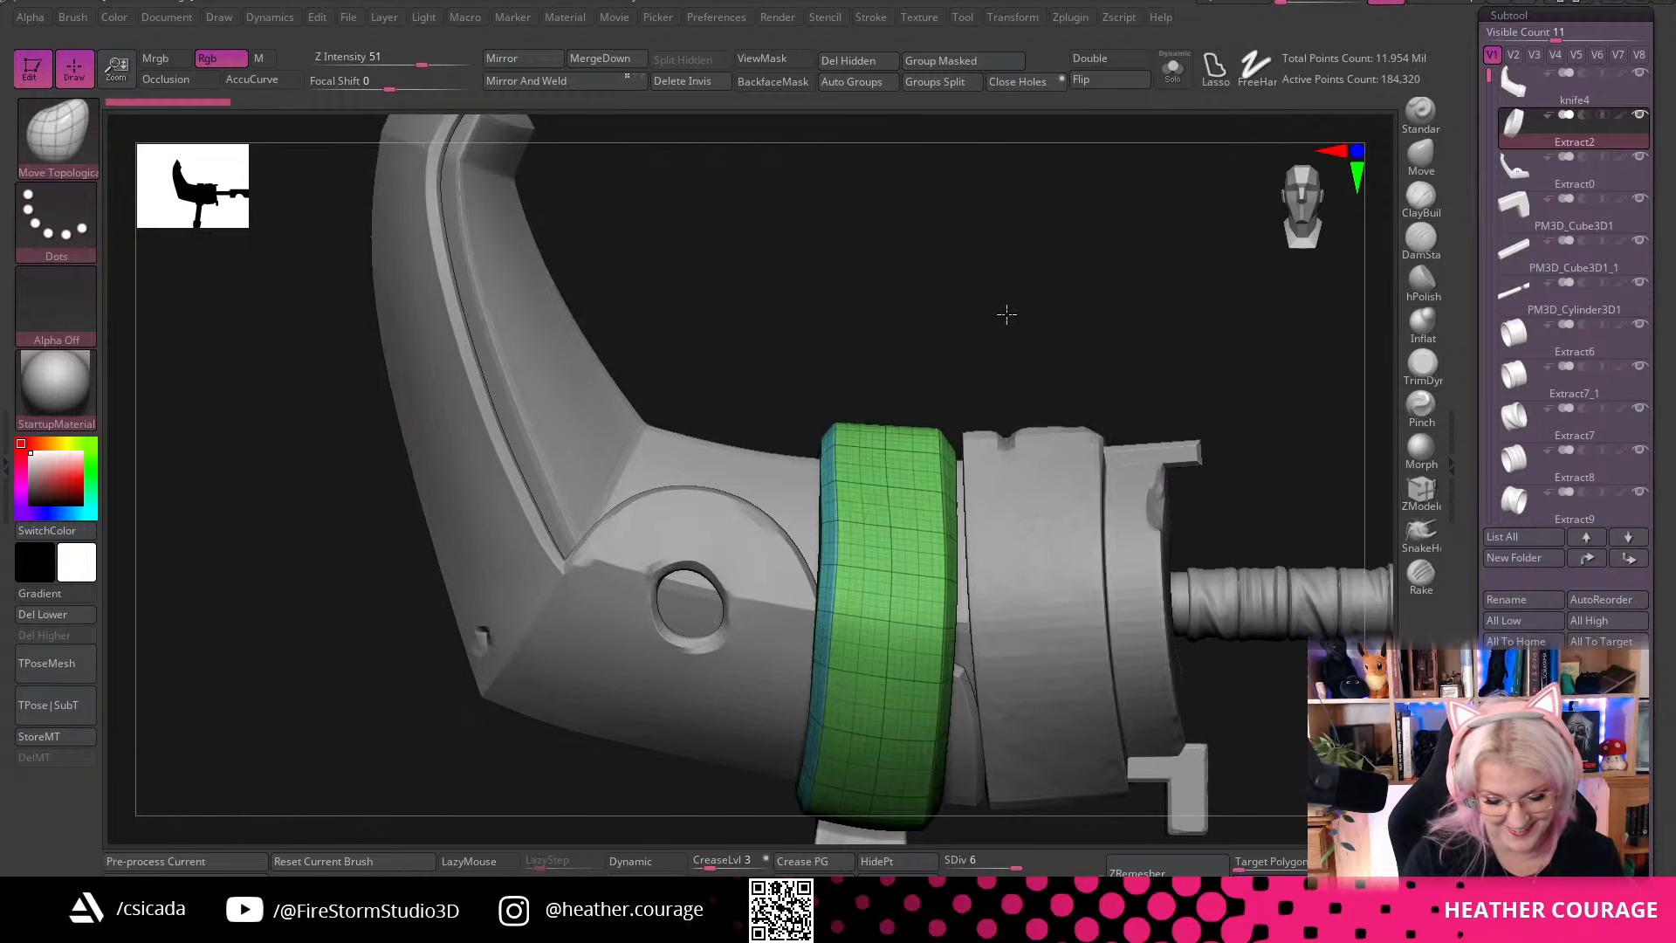
Narrow the Extract2 ring with the Move Topological brush by pushing its handle-side and blade-side edges inward
mouse_move(931, 573)
mouse_down()
mouse_move(892, 410)
mouse_move(935, 243)
mouse_move(927, 262)
mouse_up()
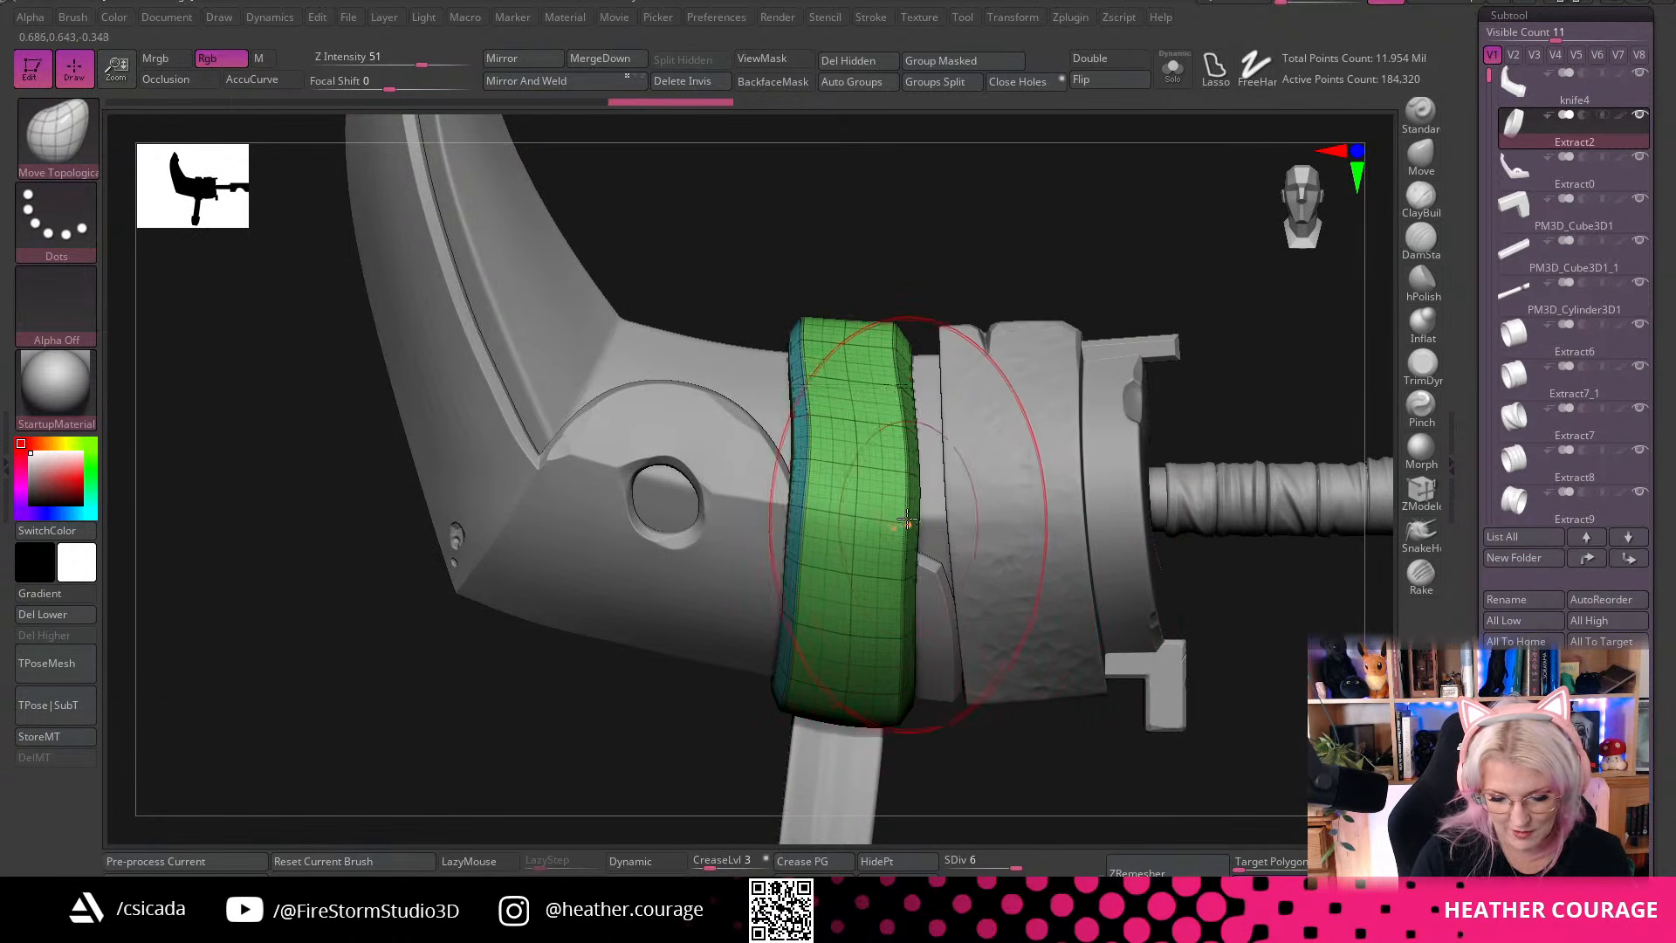
drag(909, 716, 892, 715)
drag(772, 696, 779, 695)
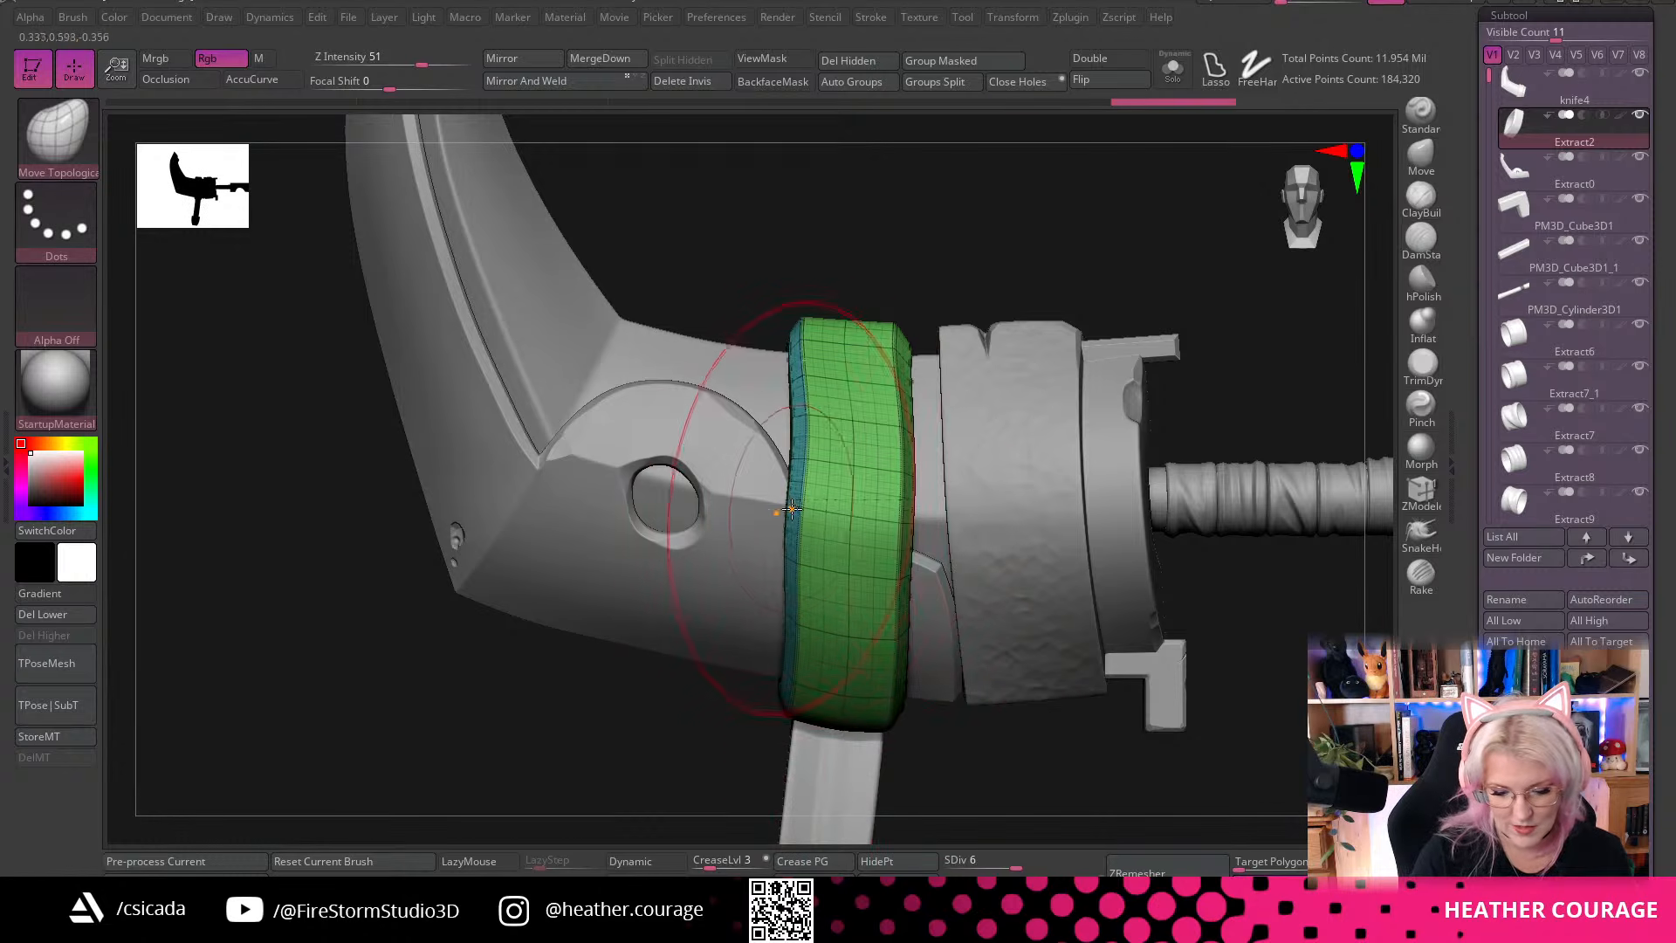
drag(806, 256, 996, 285)
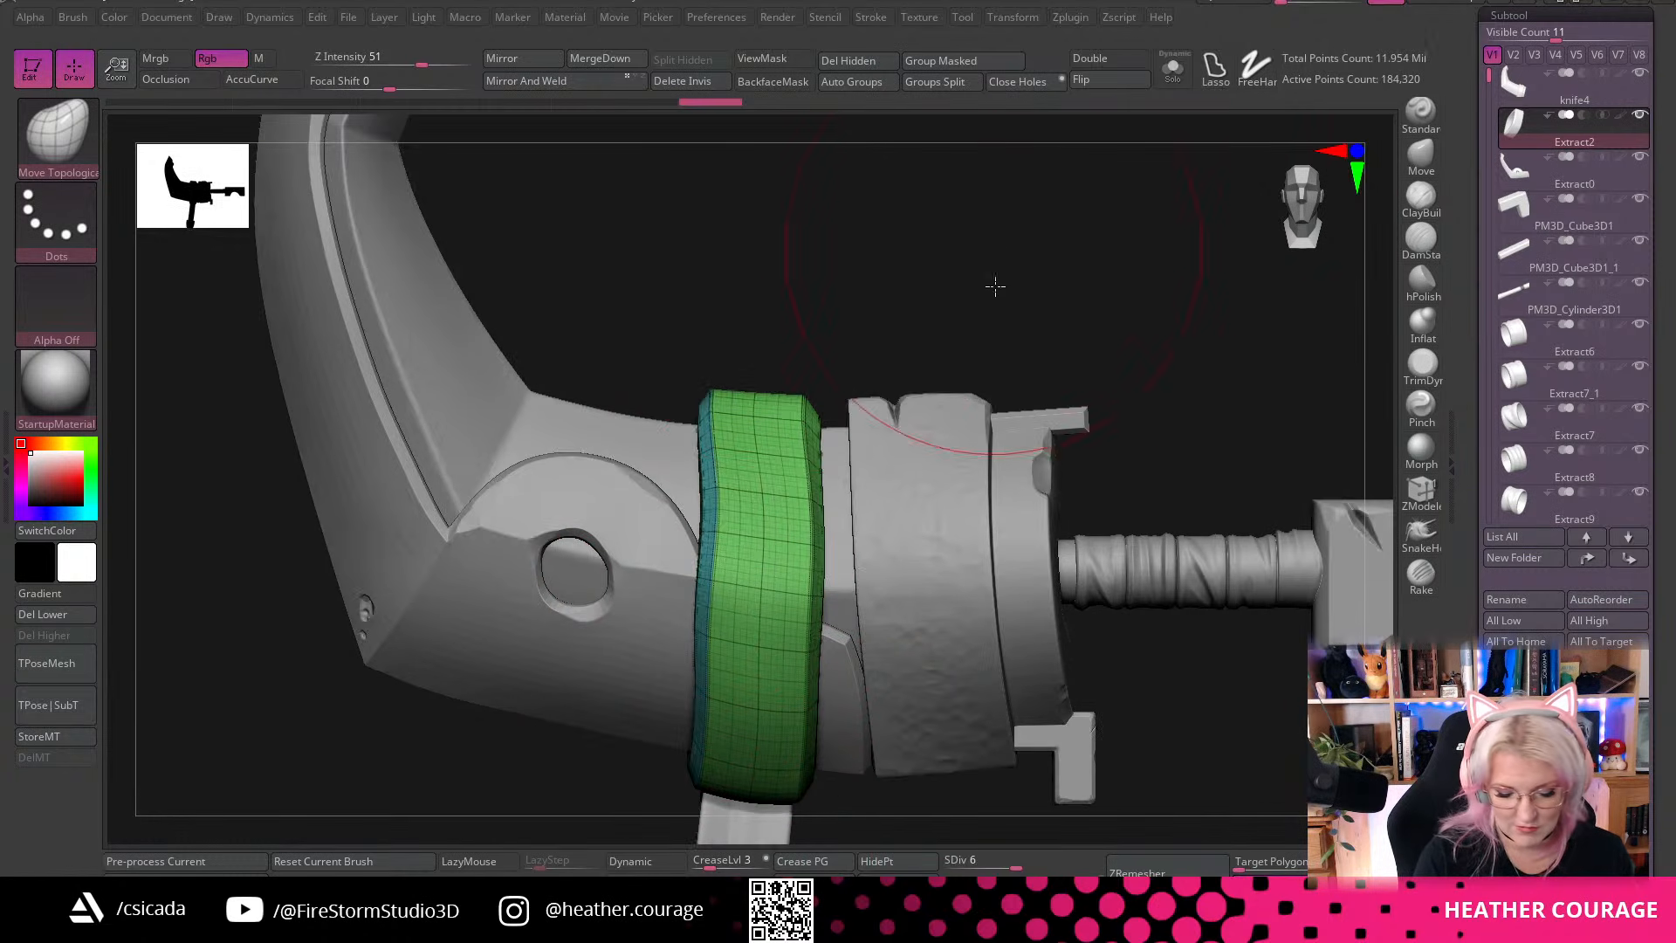
drag(705, 381, 710, 386)
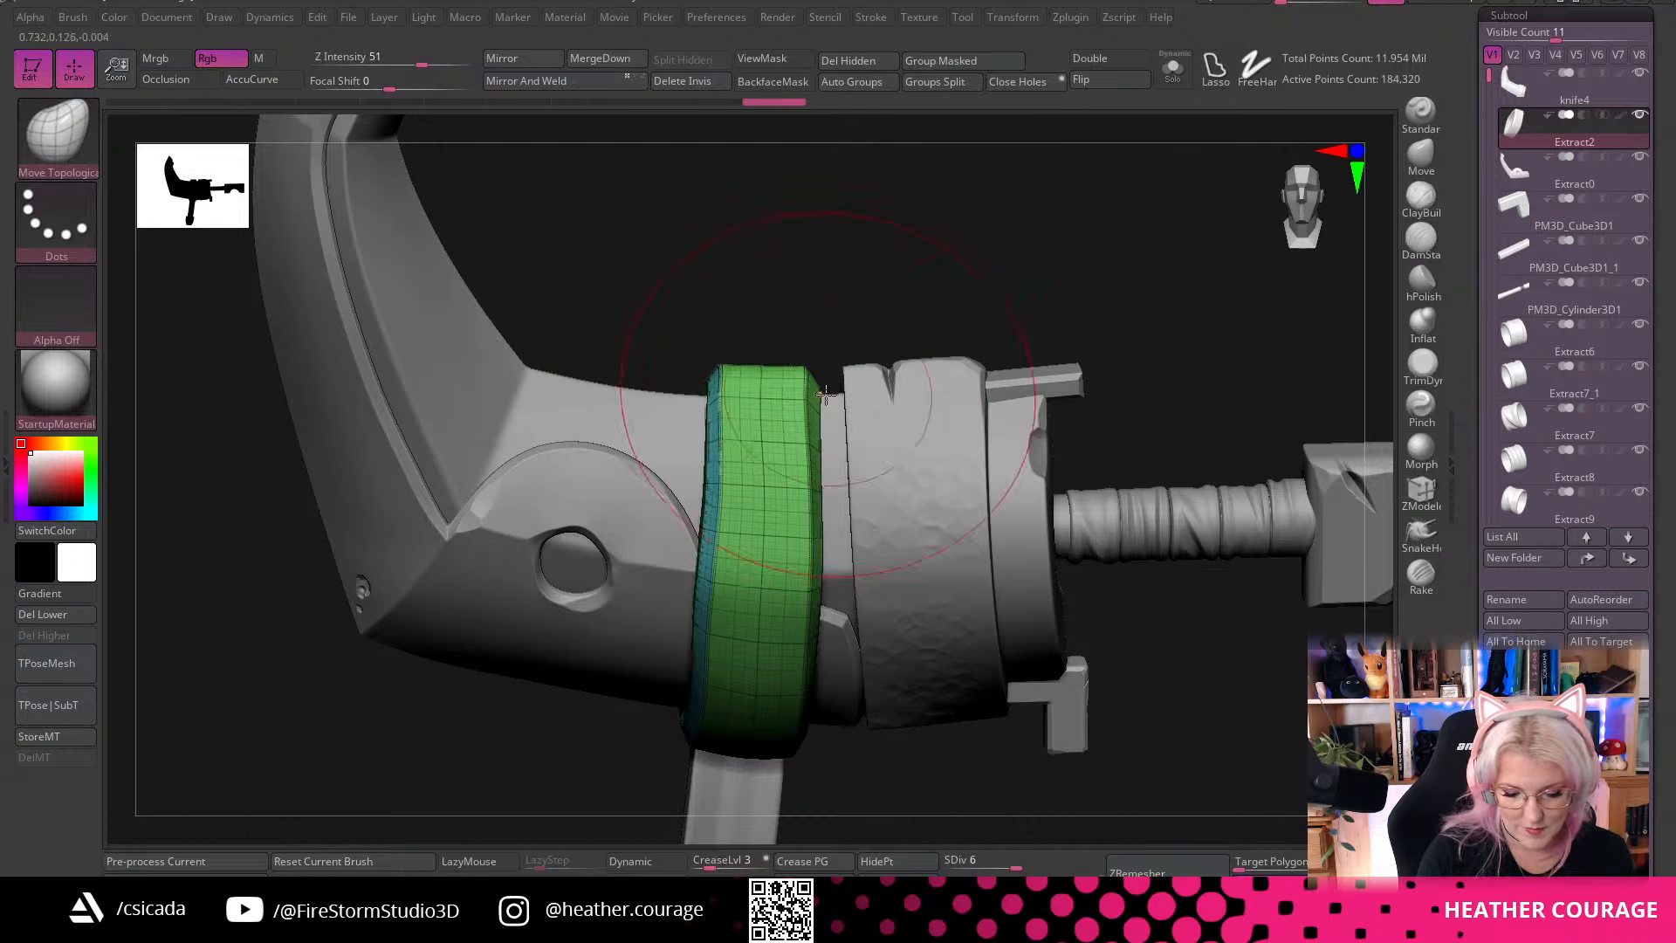
Straighten the ring's wavy blade-side edge and even out its handle-side edge with small close-up moves
mouse_move(898, 296)
mouse_down()
mouse_move(939, 234)
mouse_move(1190, 799)
mouse_move(1171, 768)
mouse_move(1182, 637)
mouse_move(1159, 270)
mouse_move(1006, 437)
mouse_up()
key(space)
alt+drag(1044, 302, 748, 262)
key(space)
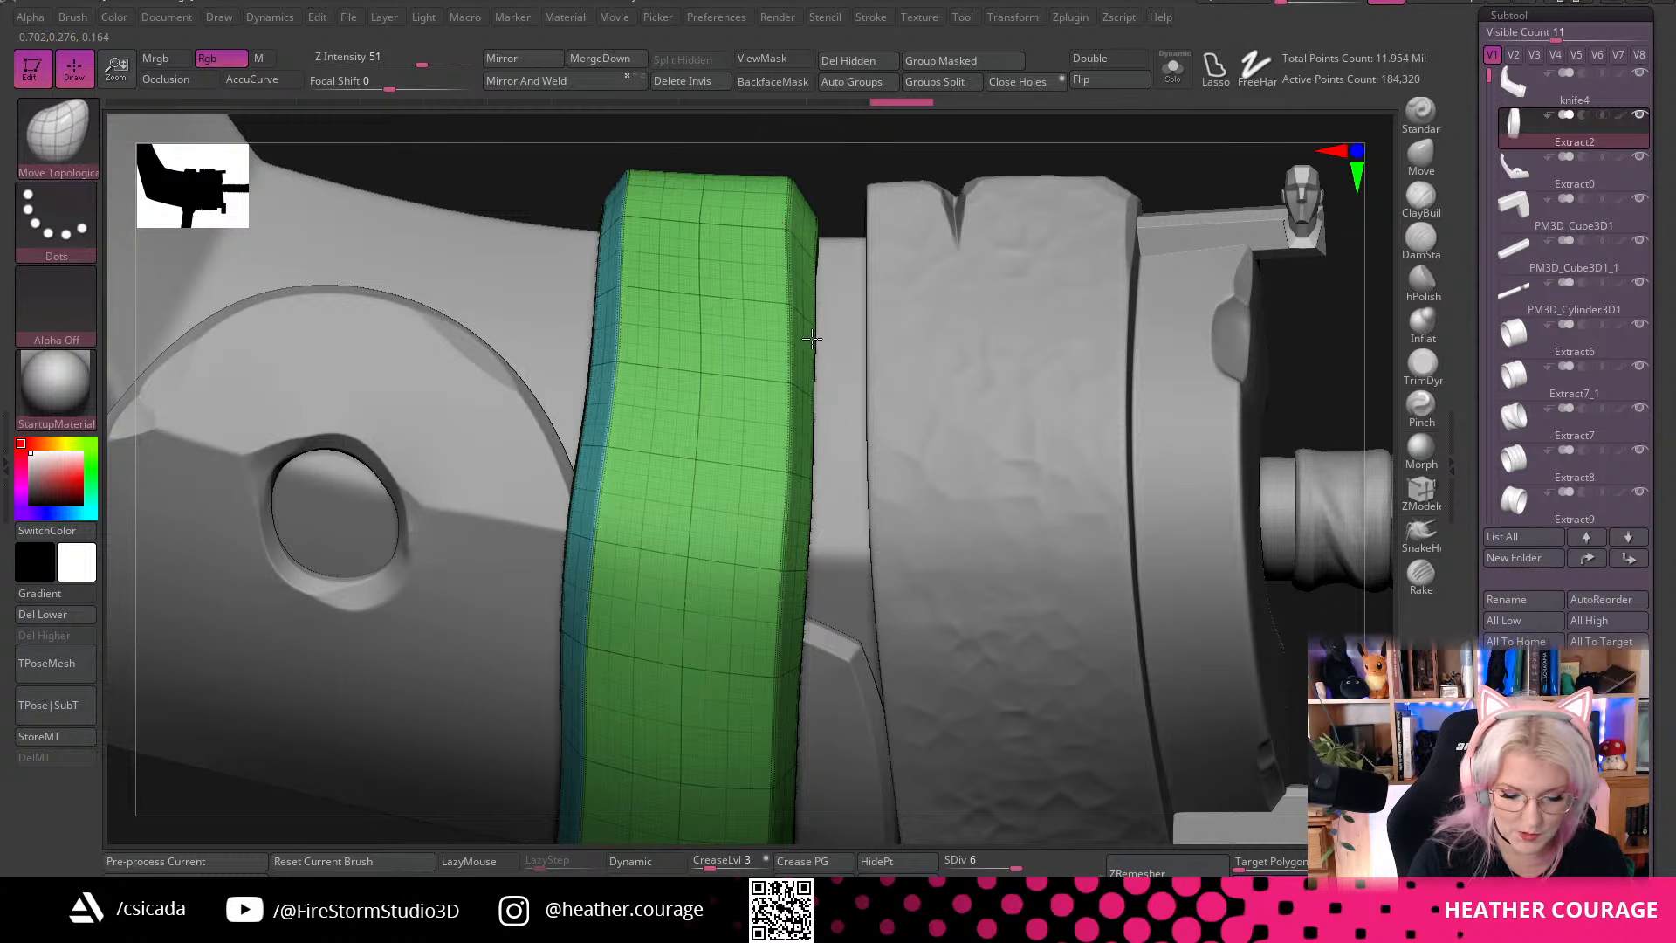
drag(592, 370, 594, 371)
drag(566, 527, 581, 539)
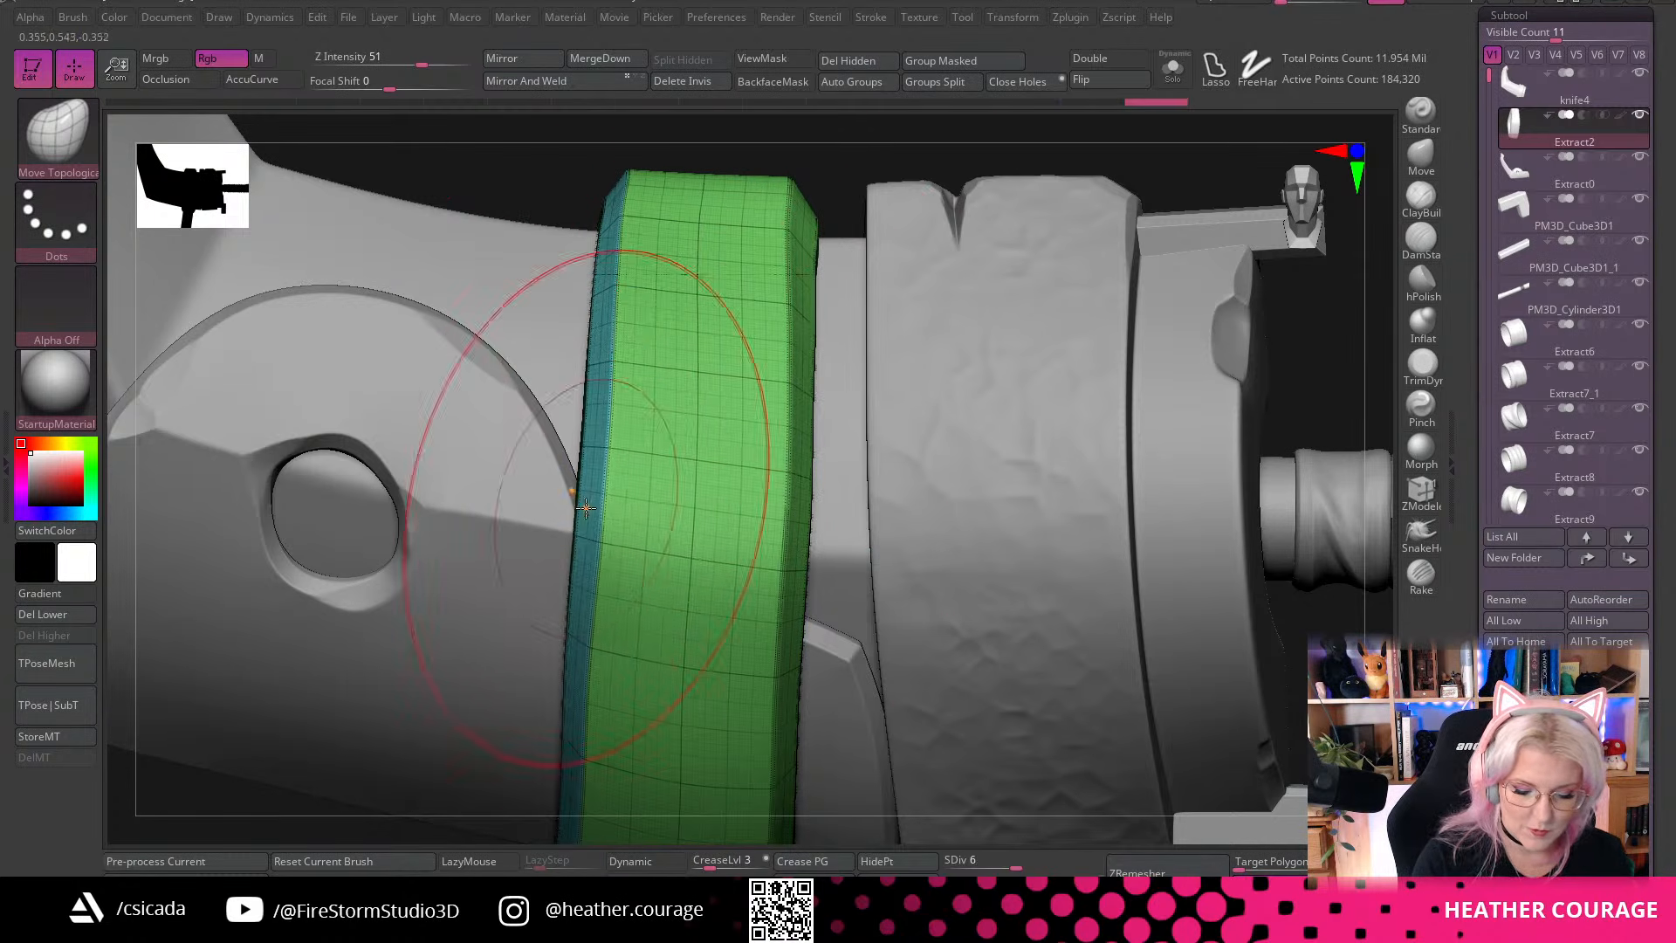
drag(807, 558, 799, 558)
Check the reshaped ring from several angles, return to the side view and make the knife4 subtool active
drag(1286, 395, 1104, 503)
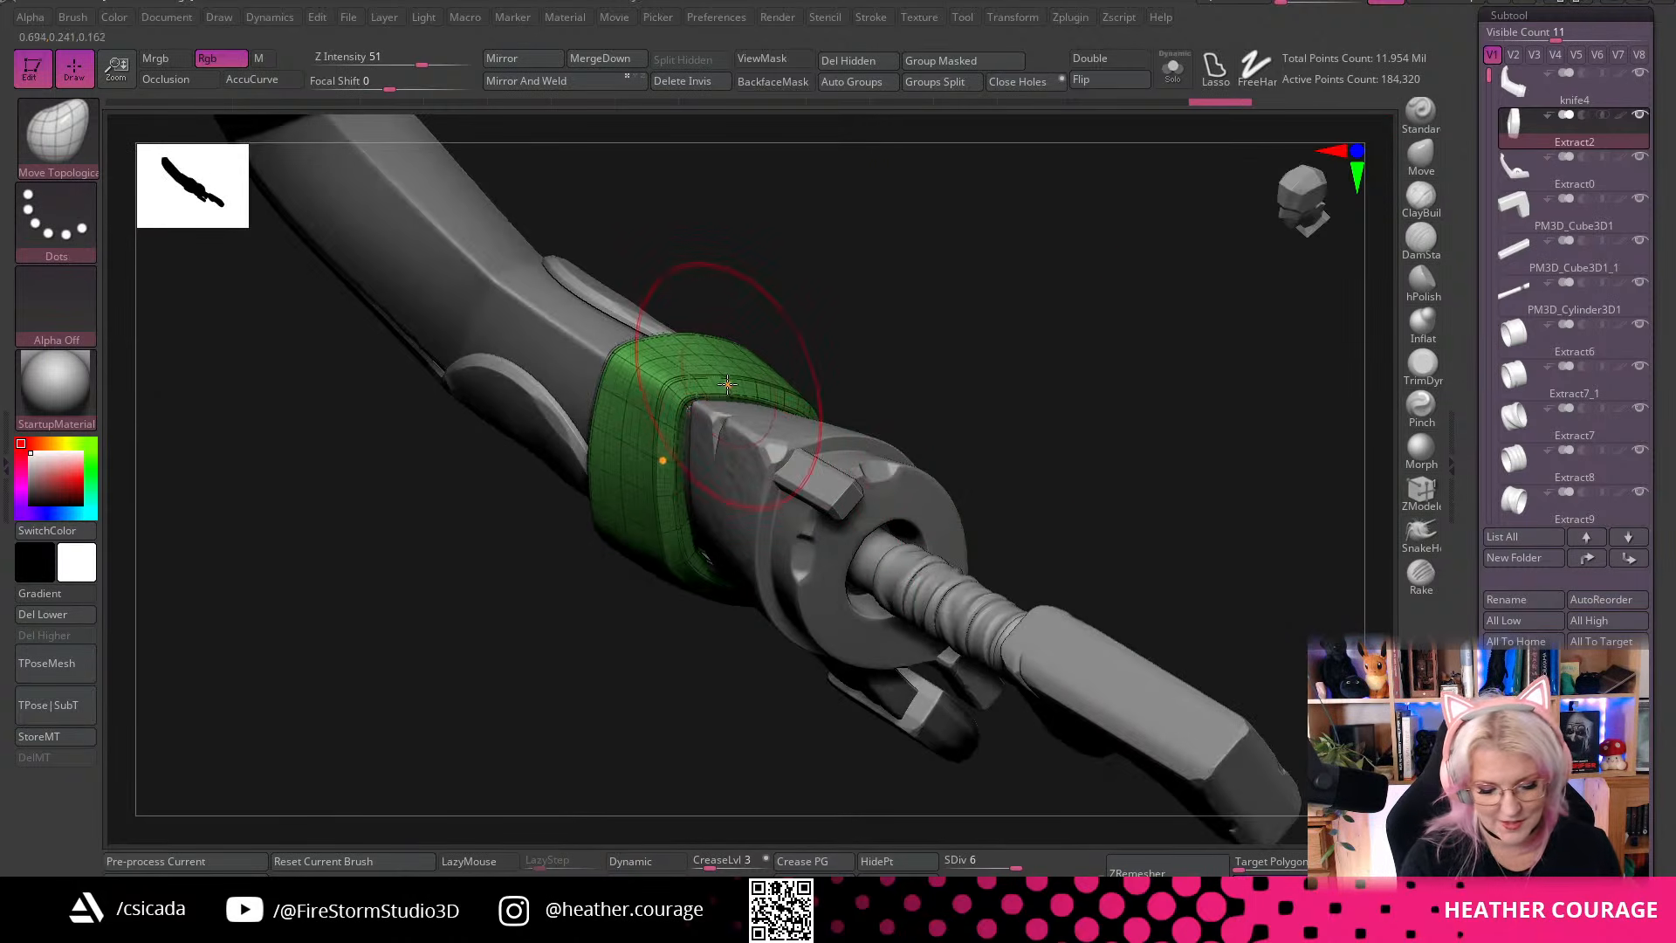
drag(1003, 412, 875, 443)
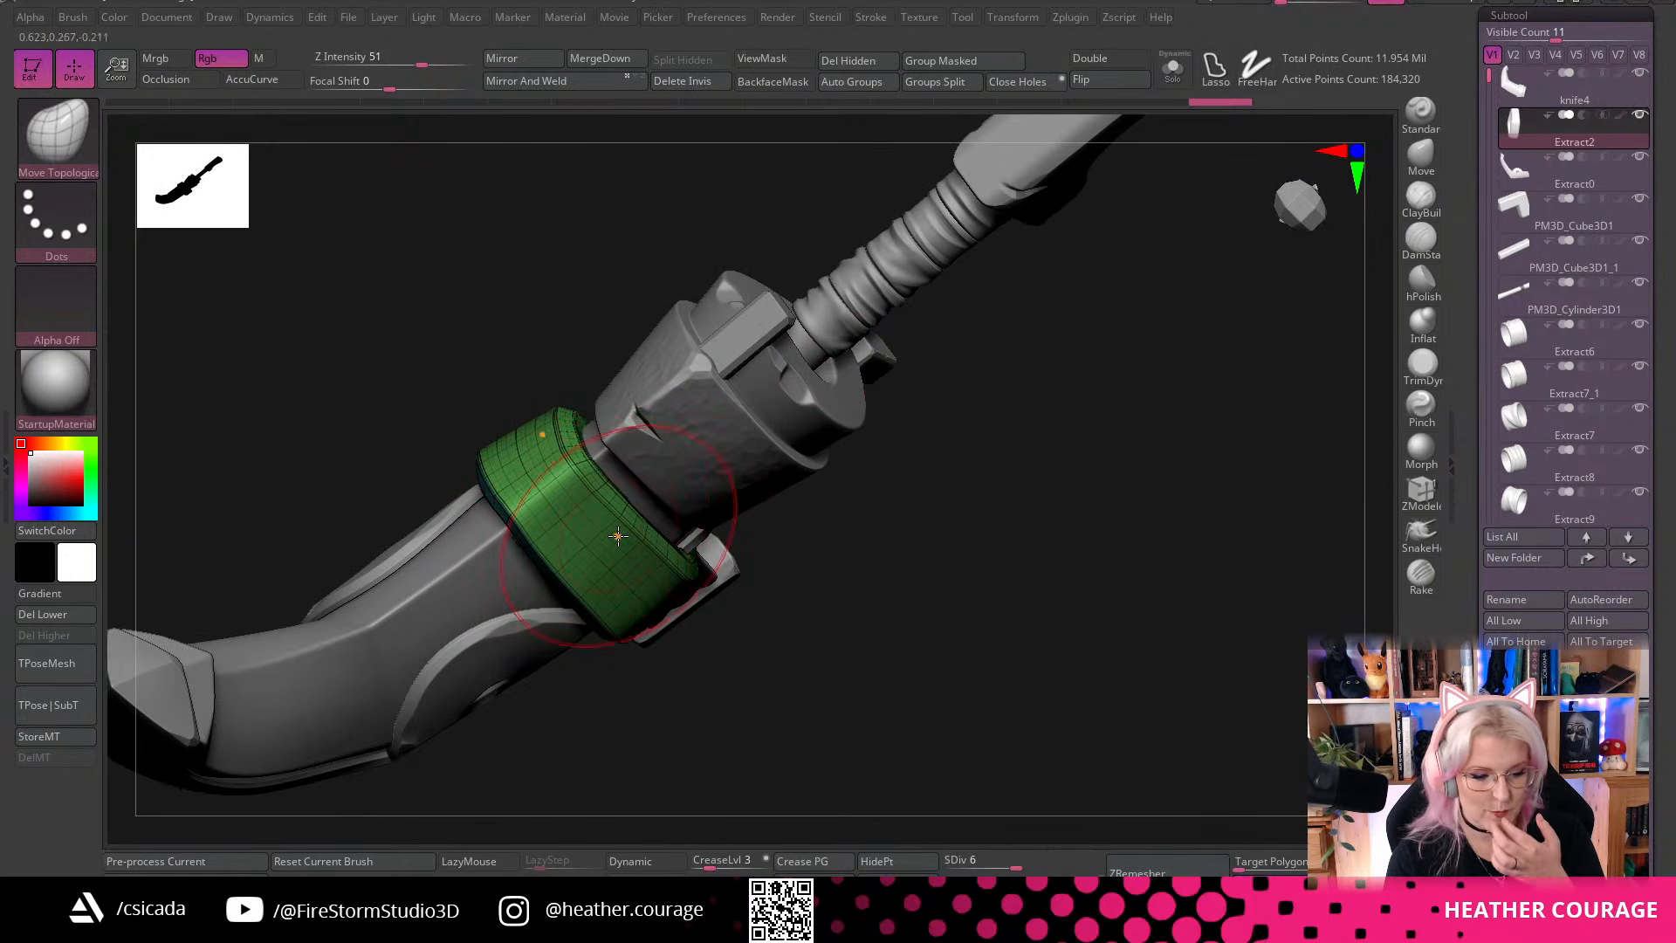
drag(795, 535, 1307, 247)
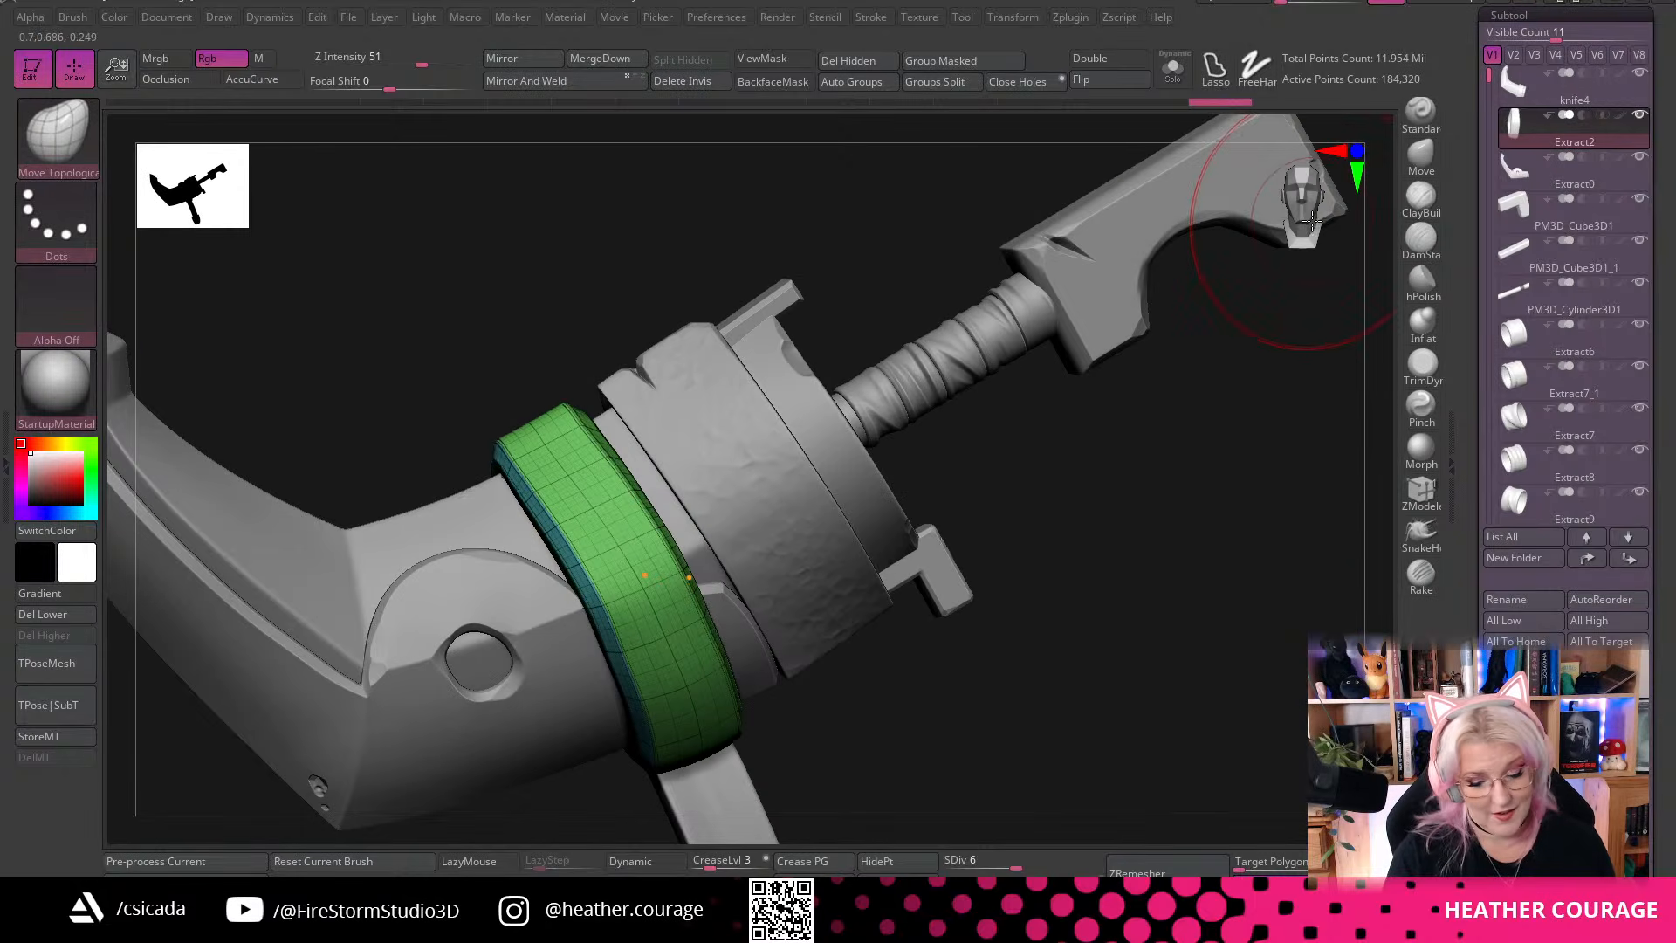
click(1311, 212)
drag(1490, 76, 1491, 67)
click(1495, 81)
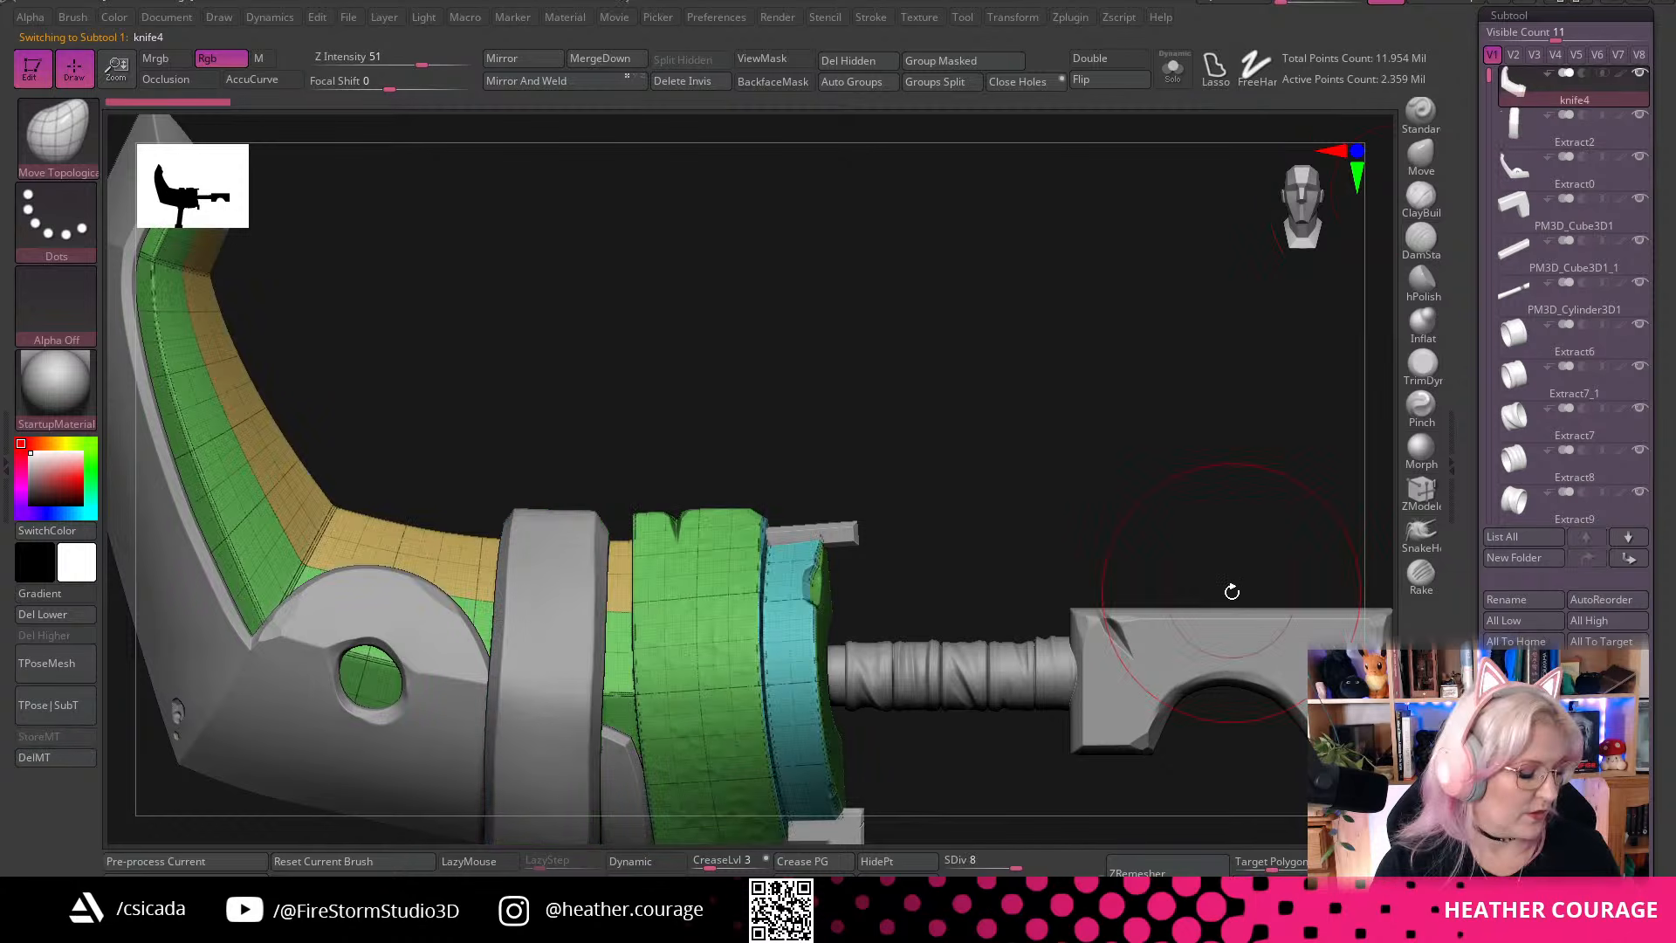
key(b)
key(r)
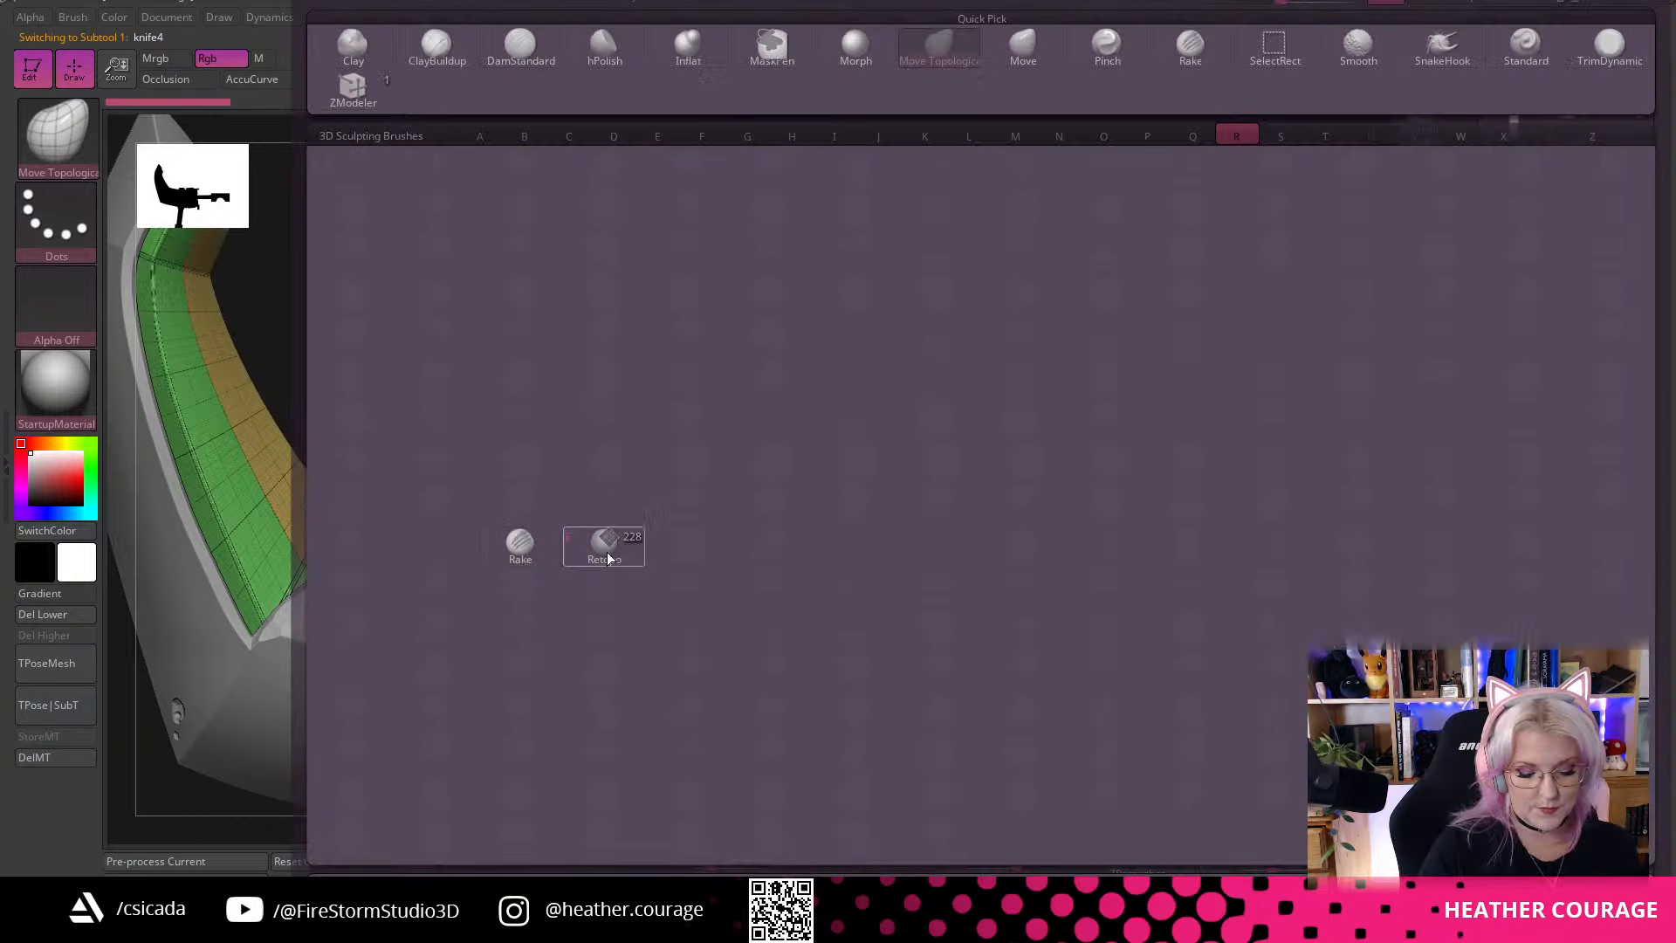
key(Escape)
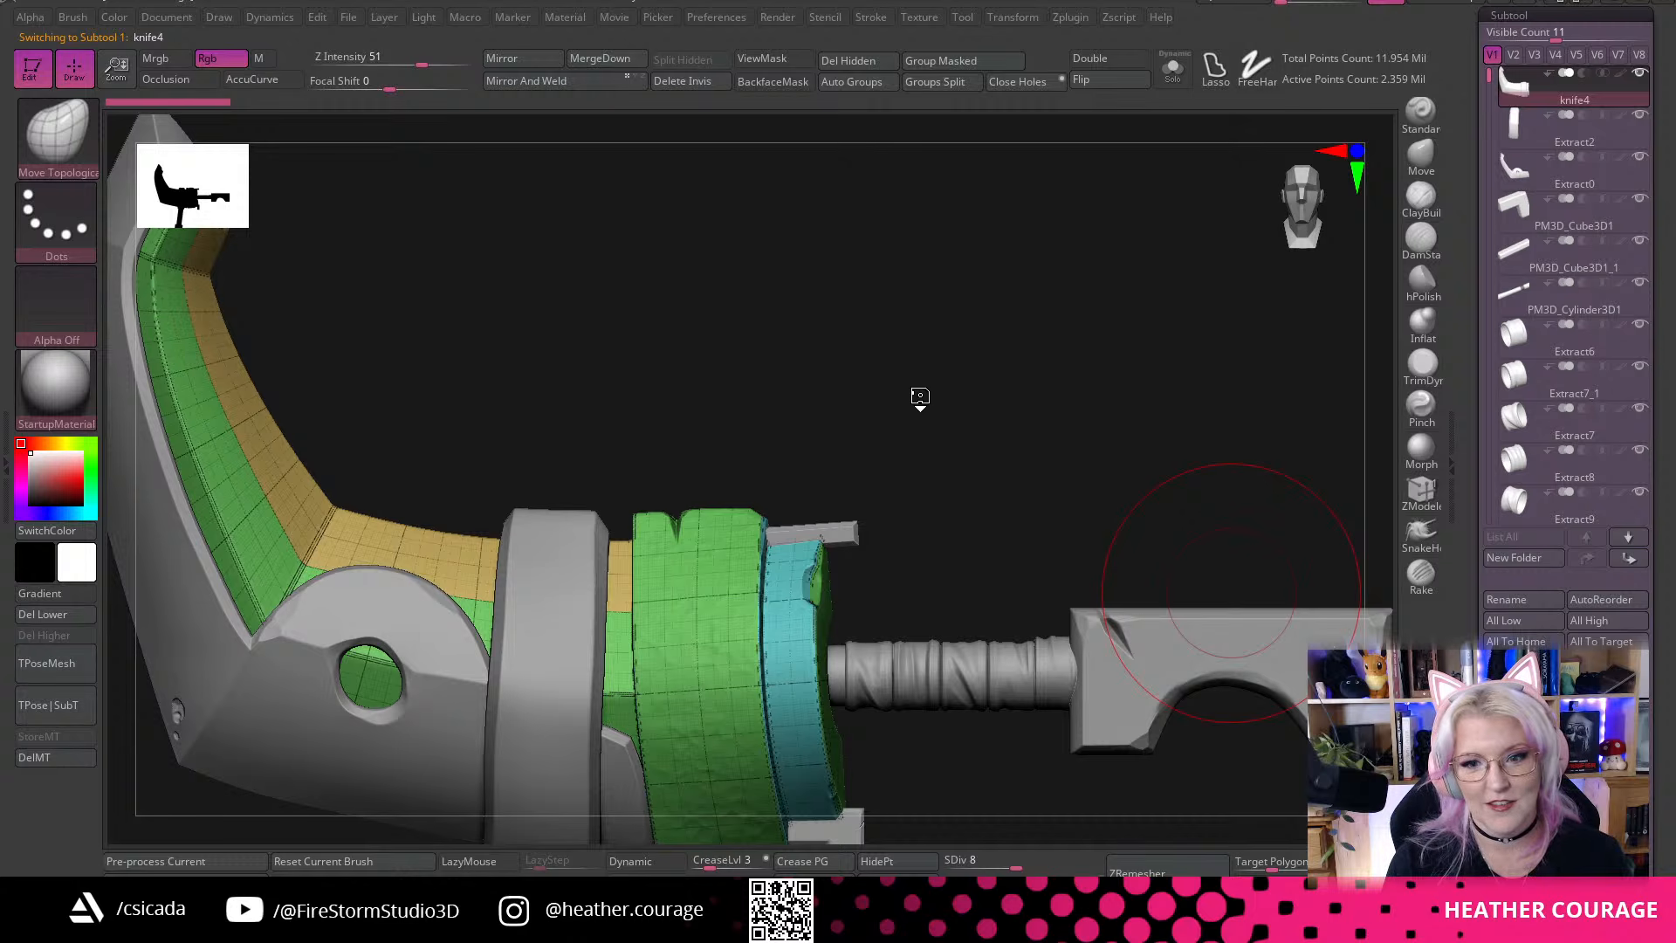
Choose the Retopo brush while the knife4 subtool is active
key(b)
key(r)
key(e)
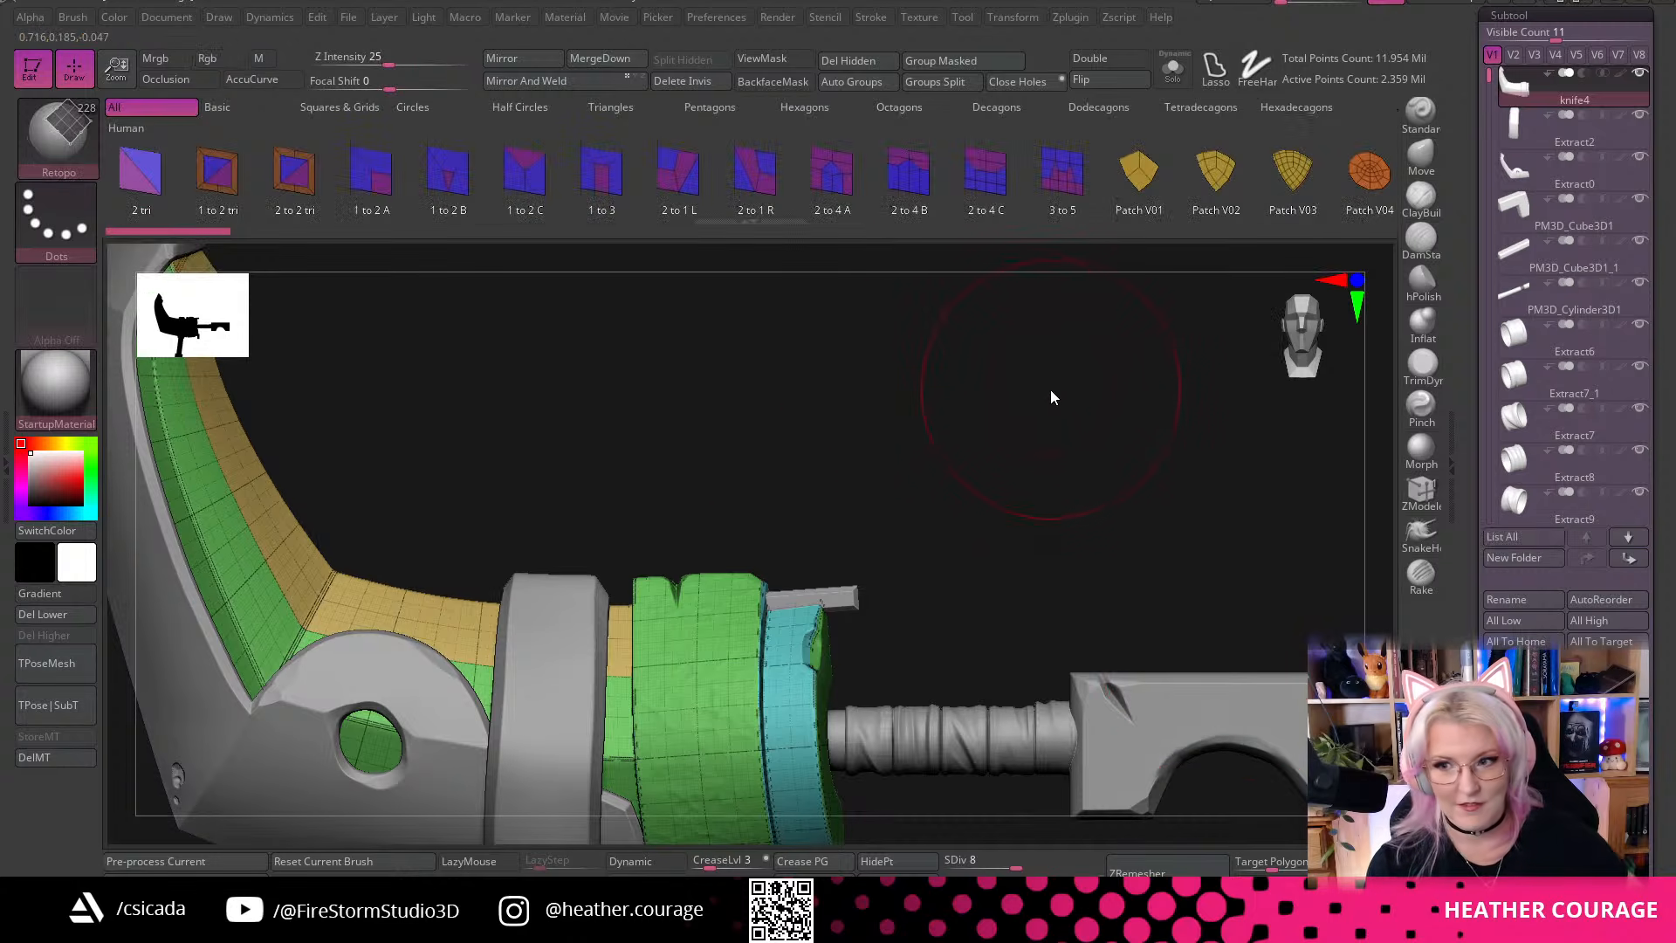
Start retopology on the notched band beside the handle and agree to create a new Retopo mesh
drag(971, 434, 1046, 411)
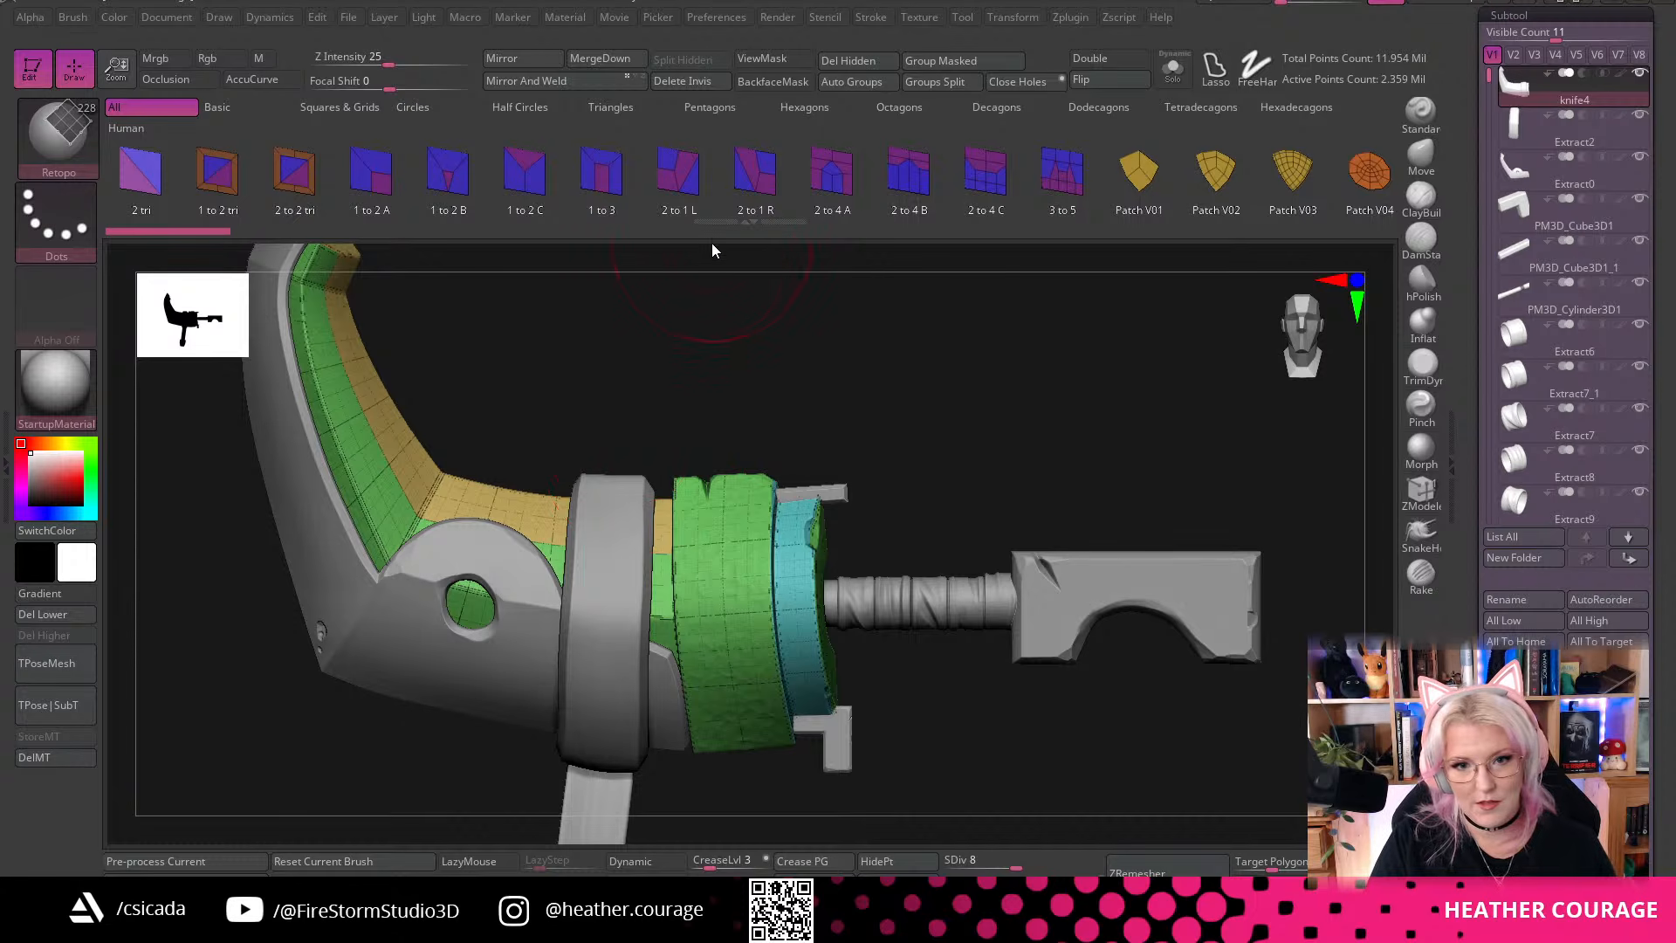
mouse_move(749, 224)
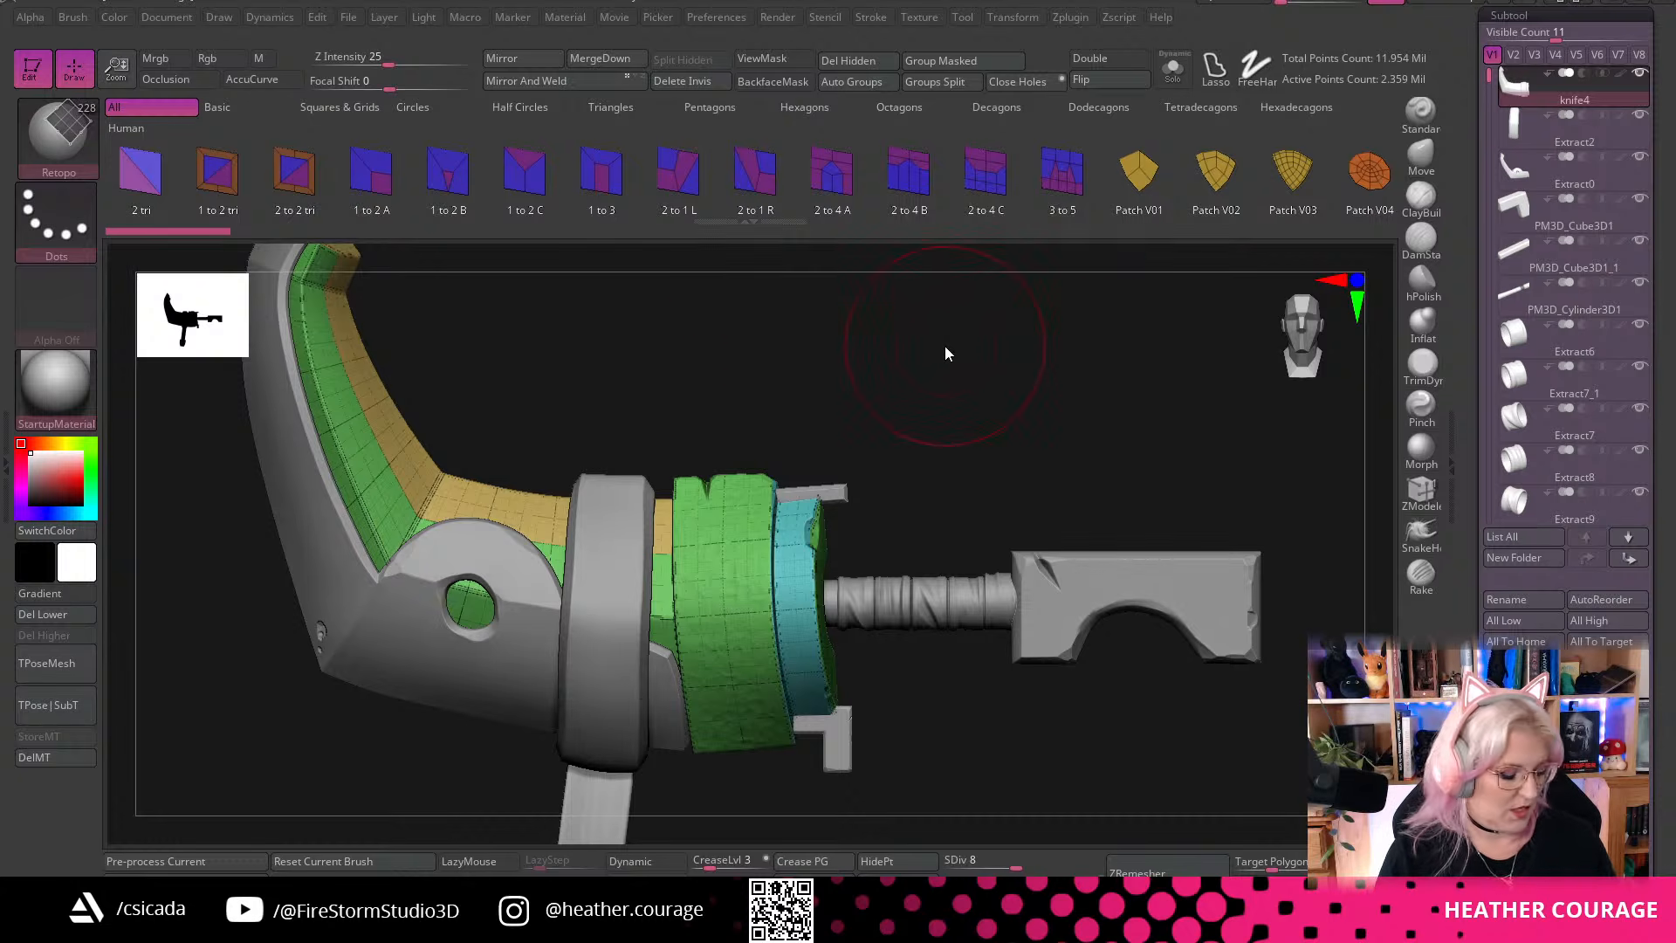
drag(945, 348, 1114, 436)
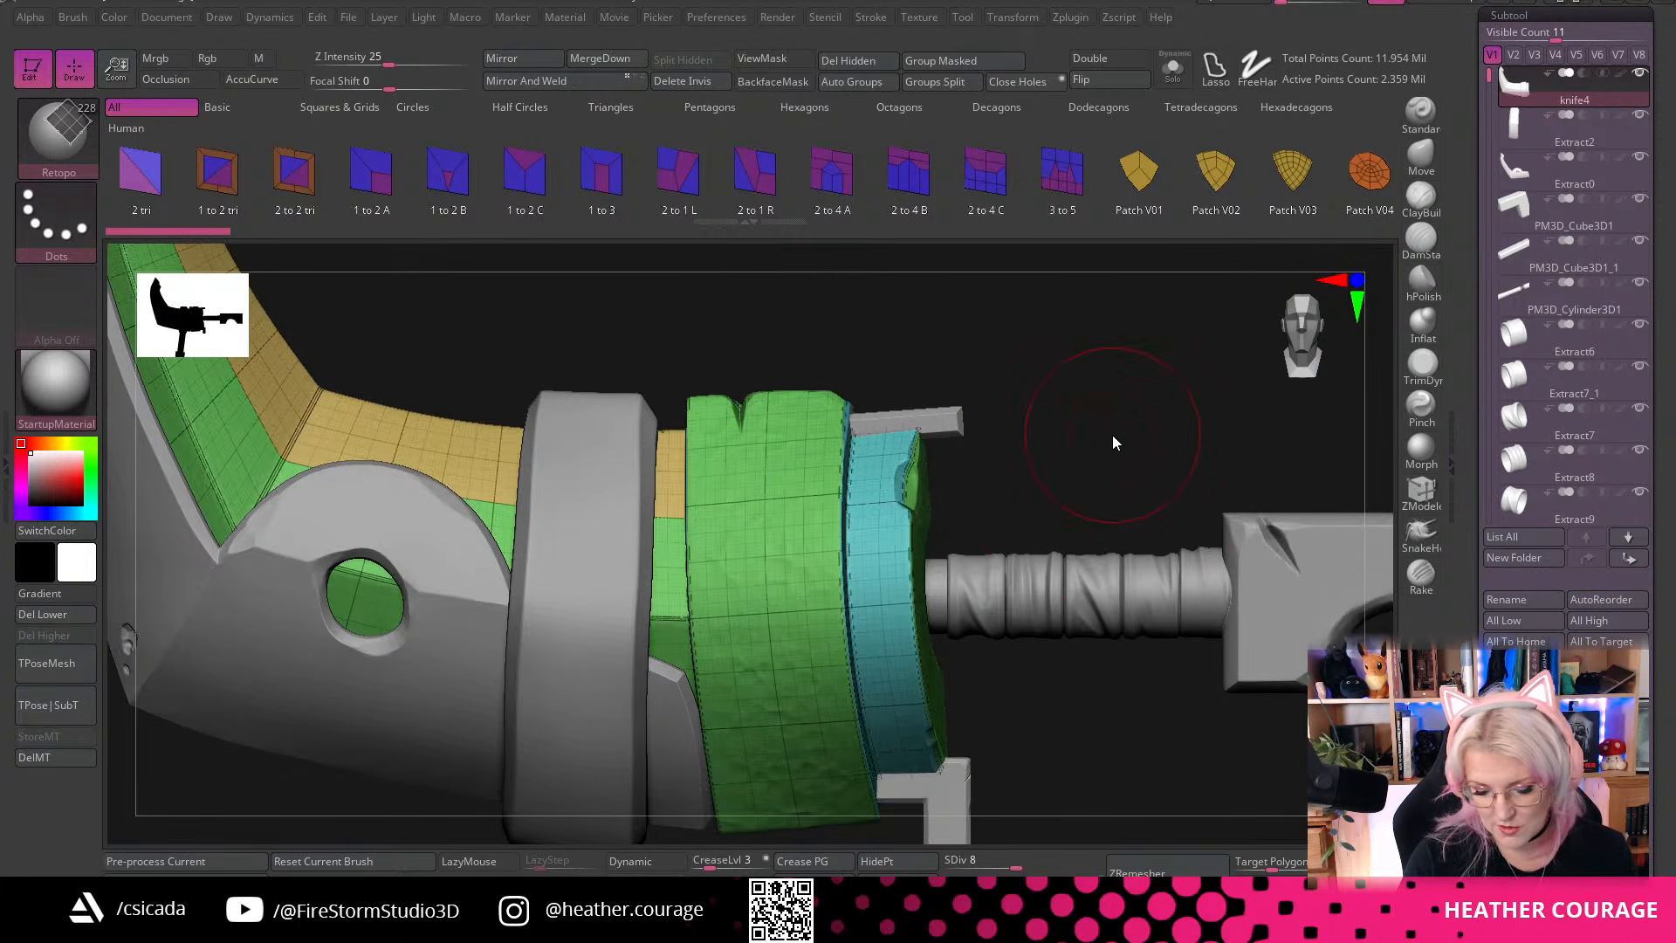
click(857, 548)
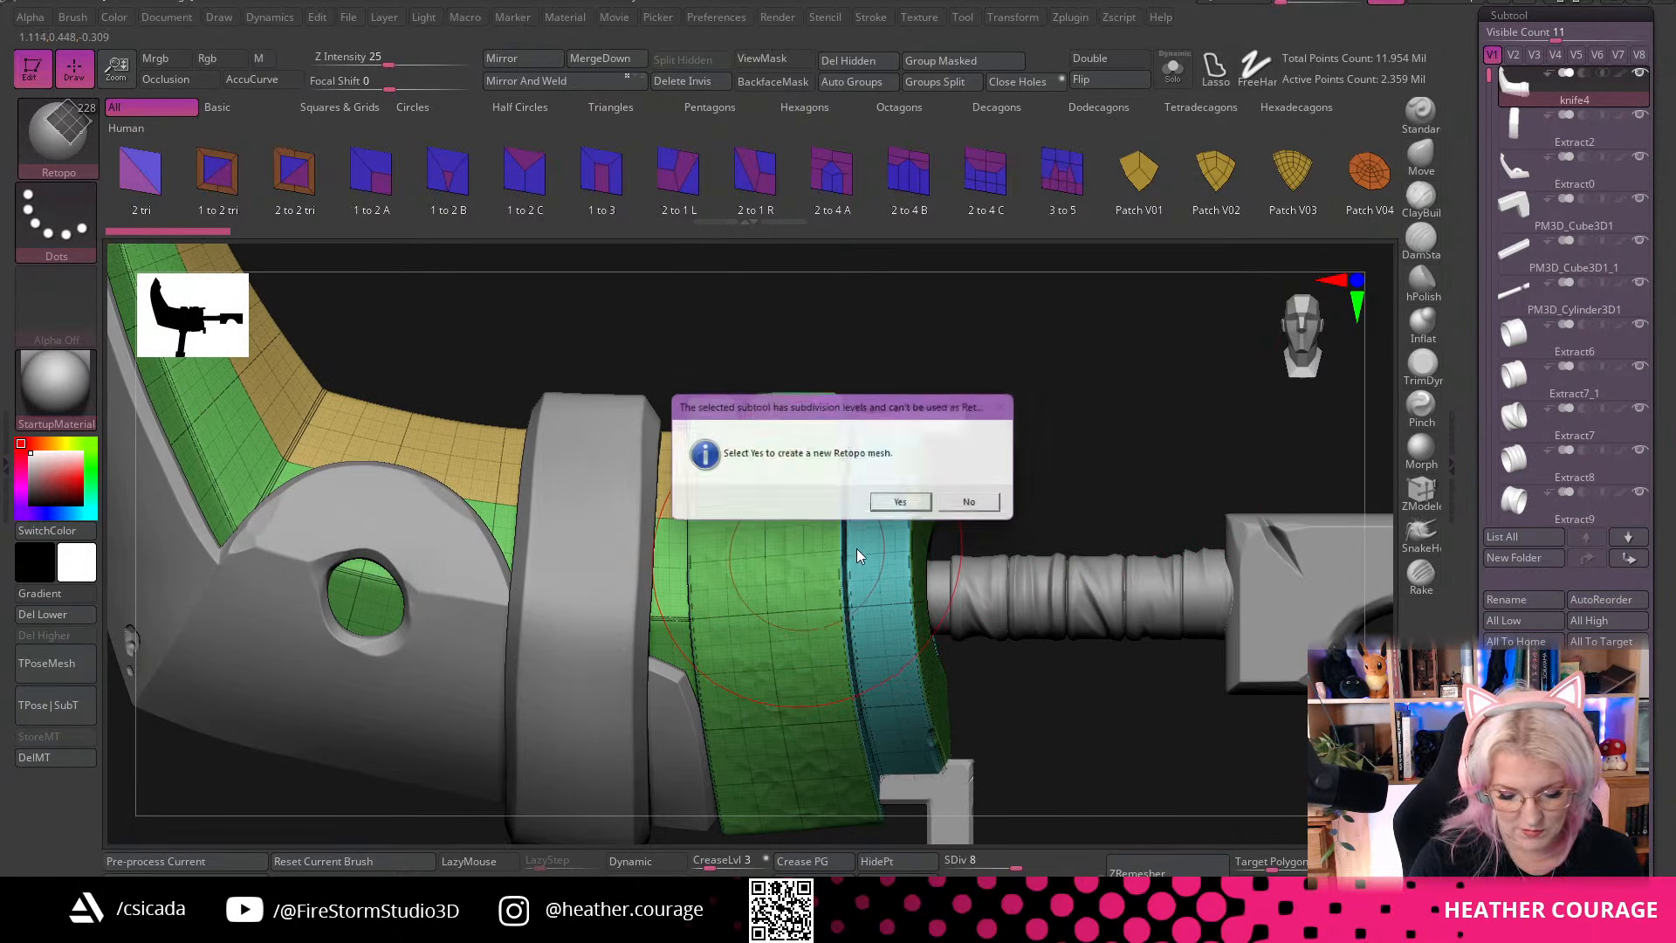
click(908, 506)
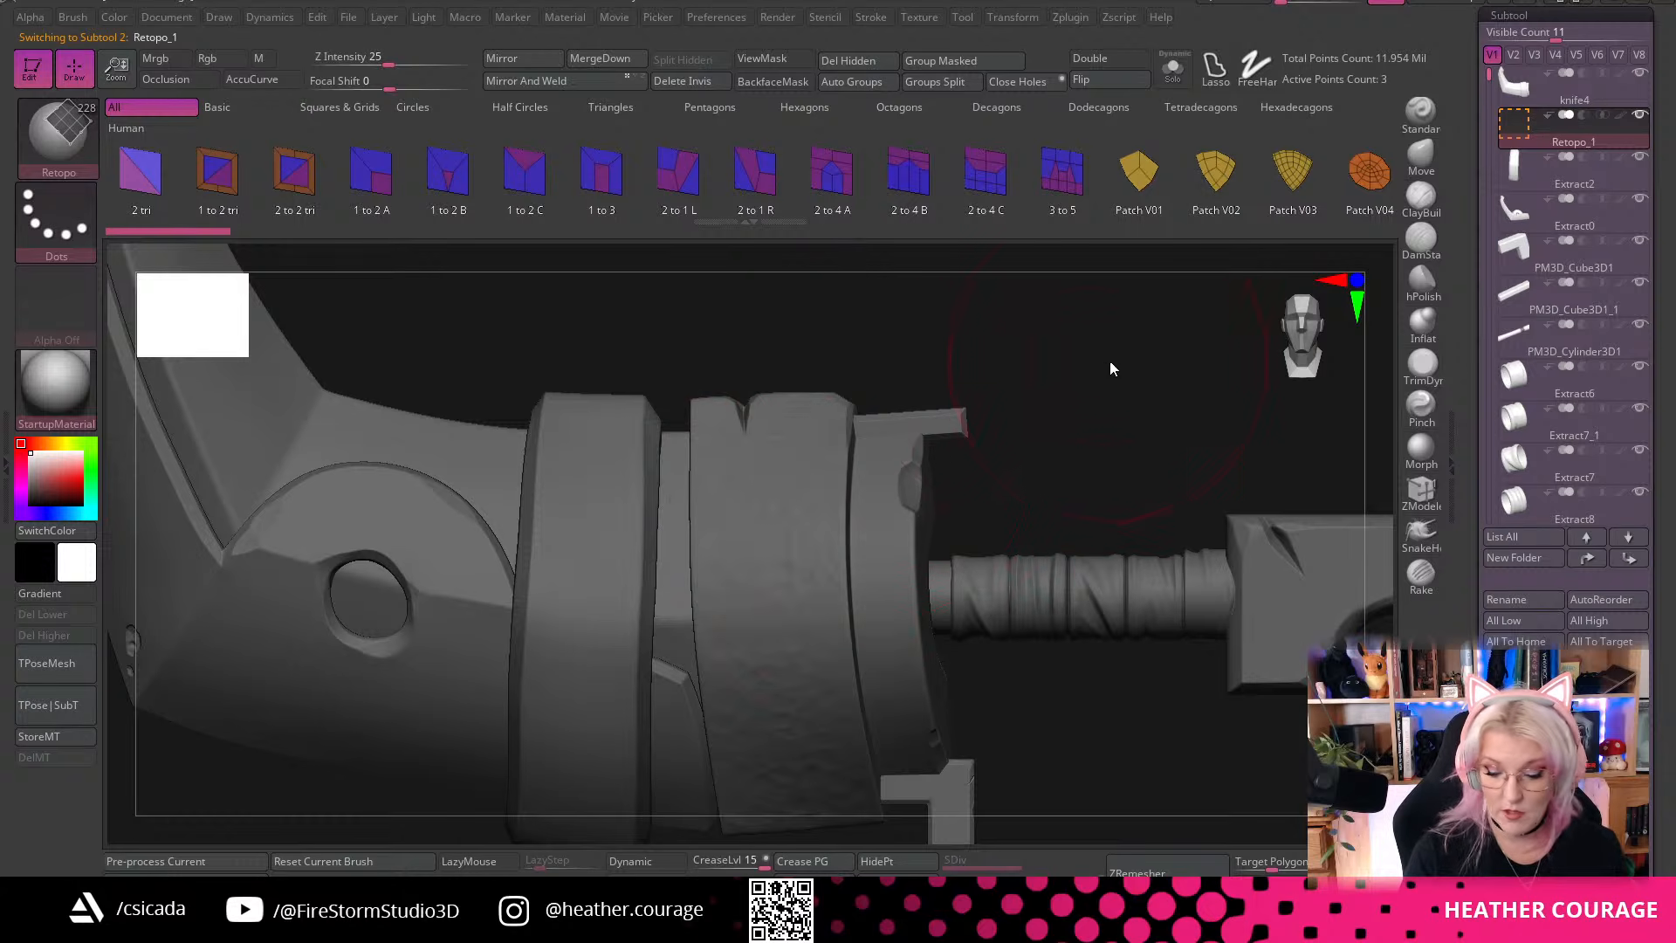
Switch to the Move brush and reduce the draw size to a small brush circle
alt+drag(1123, 400, 1139, 453)
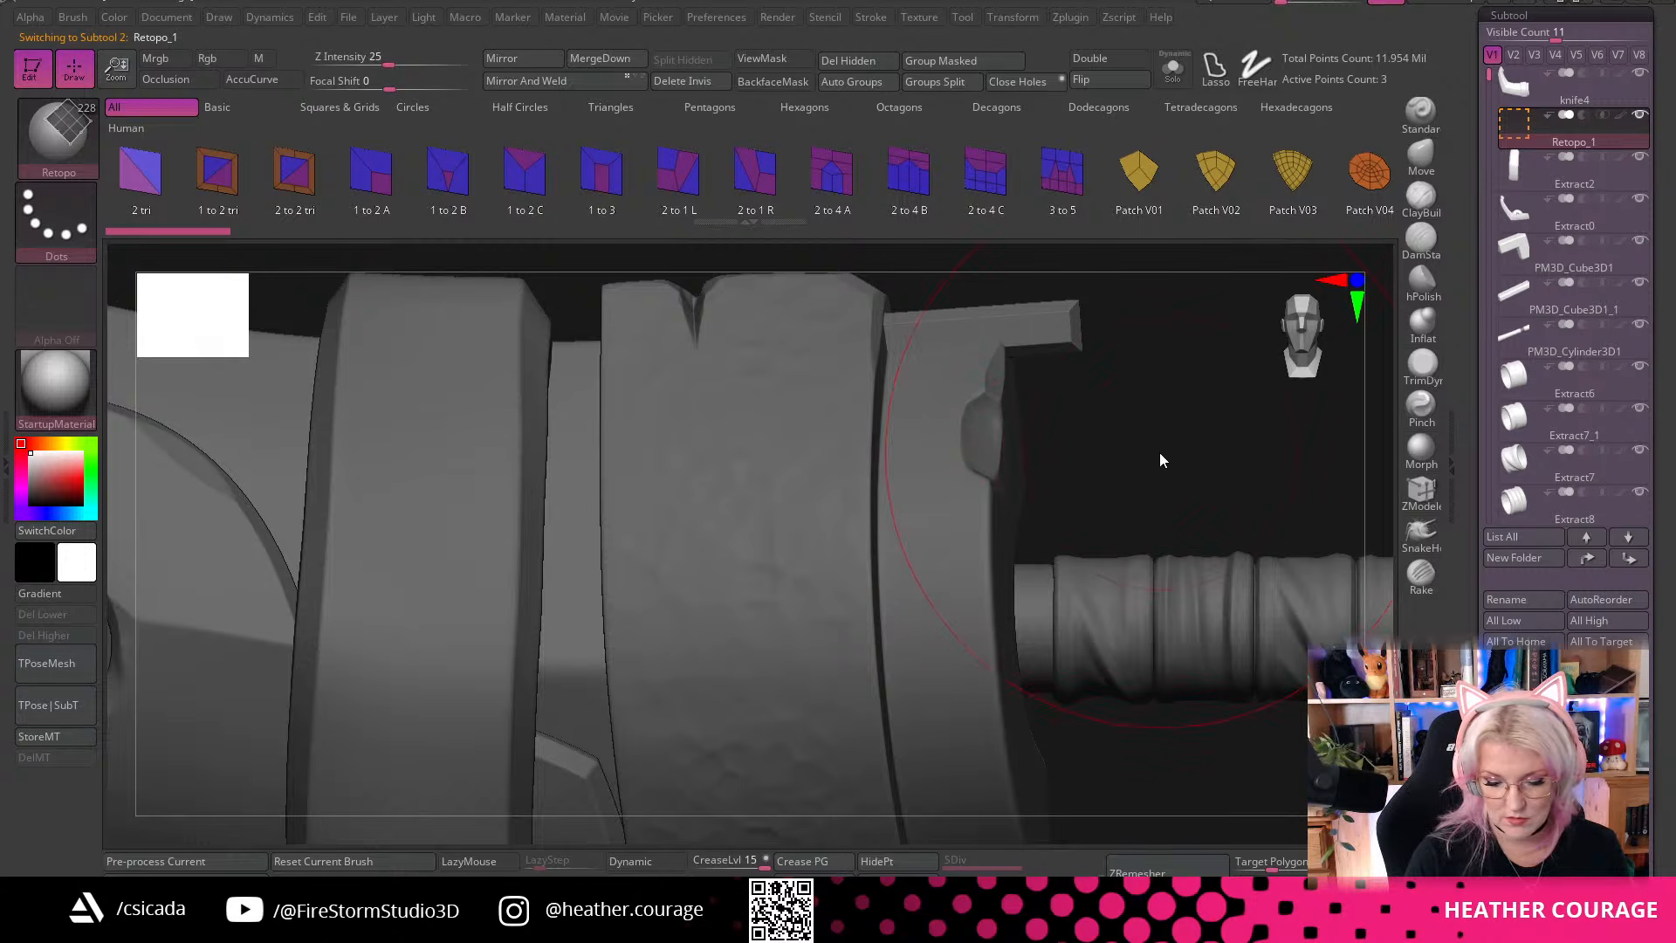
mouse_move(1159, 452)
alt+mouse_down()
mouse_move(1060, 277)
mouse_move(889, 179)
alt+mouse_up()
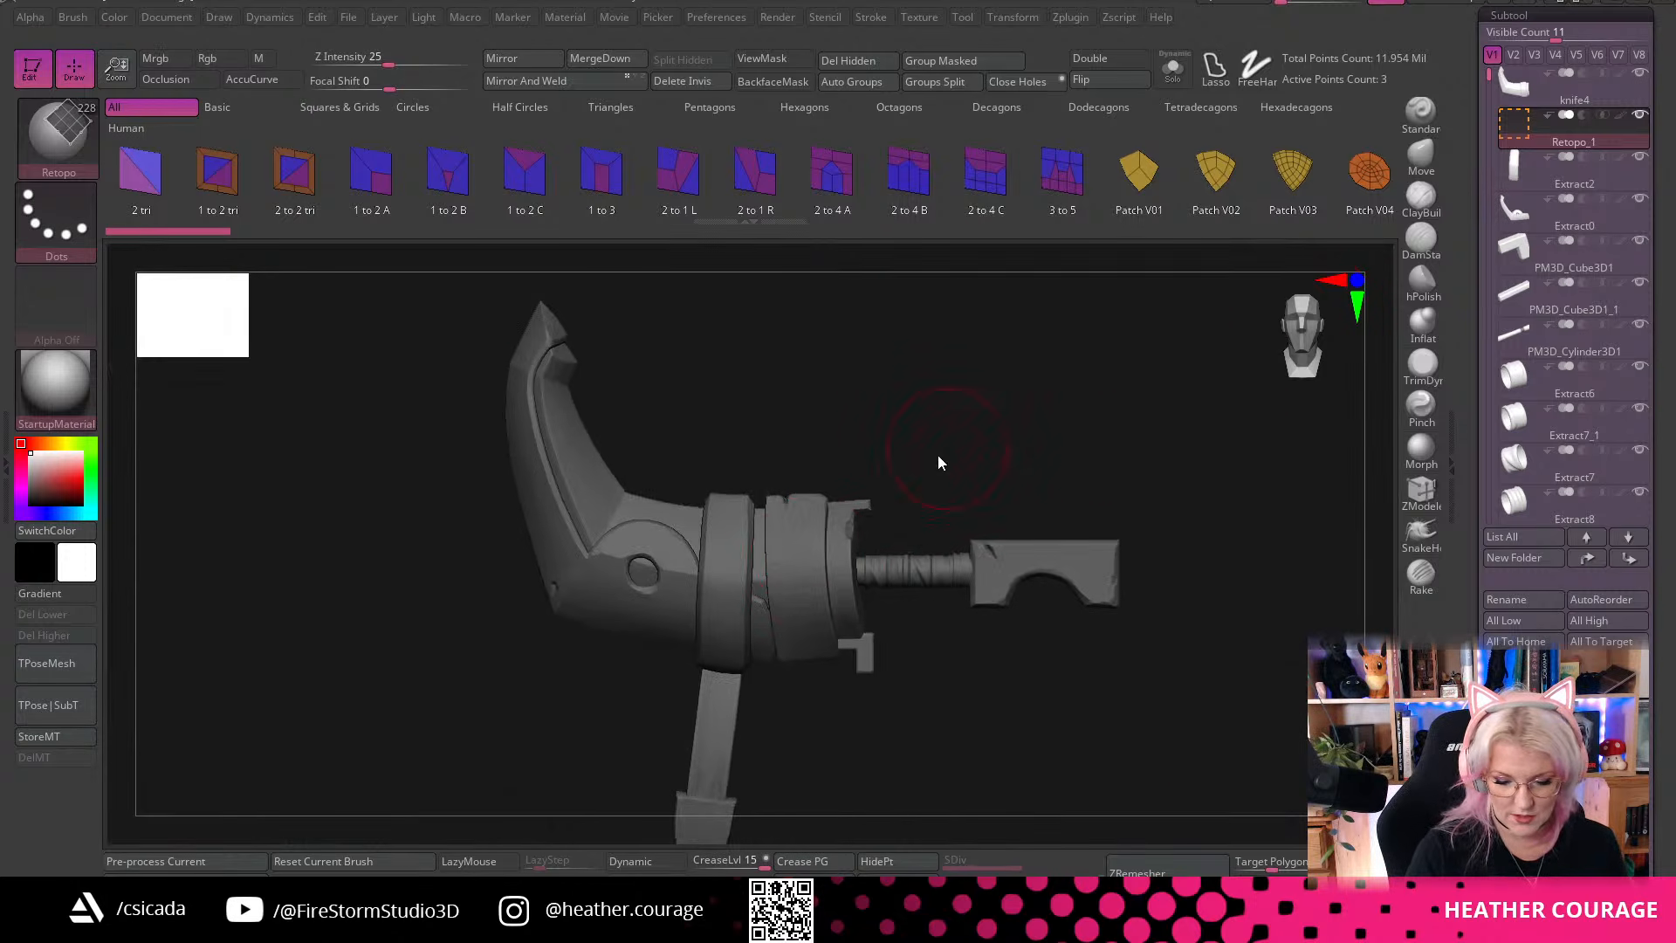
alt+drag(829, 556, 980, 555)
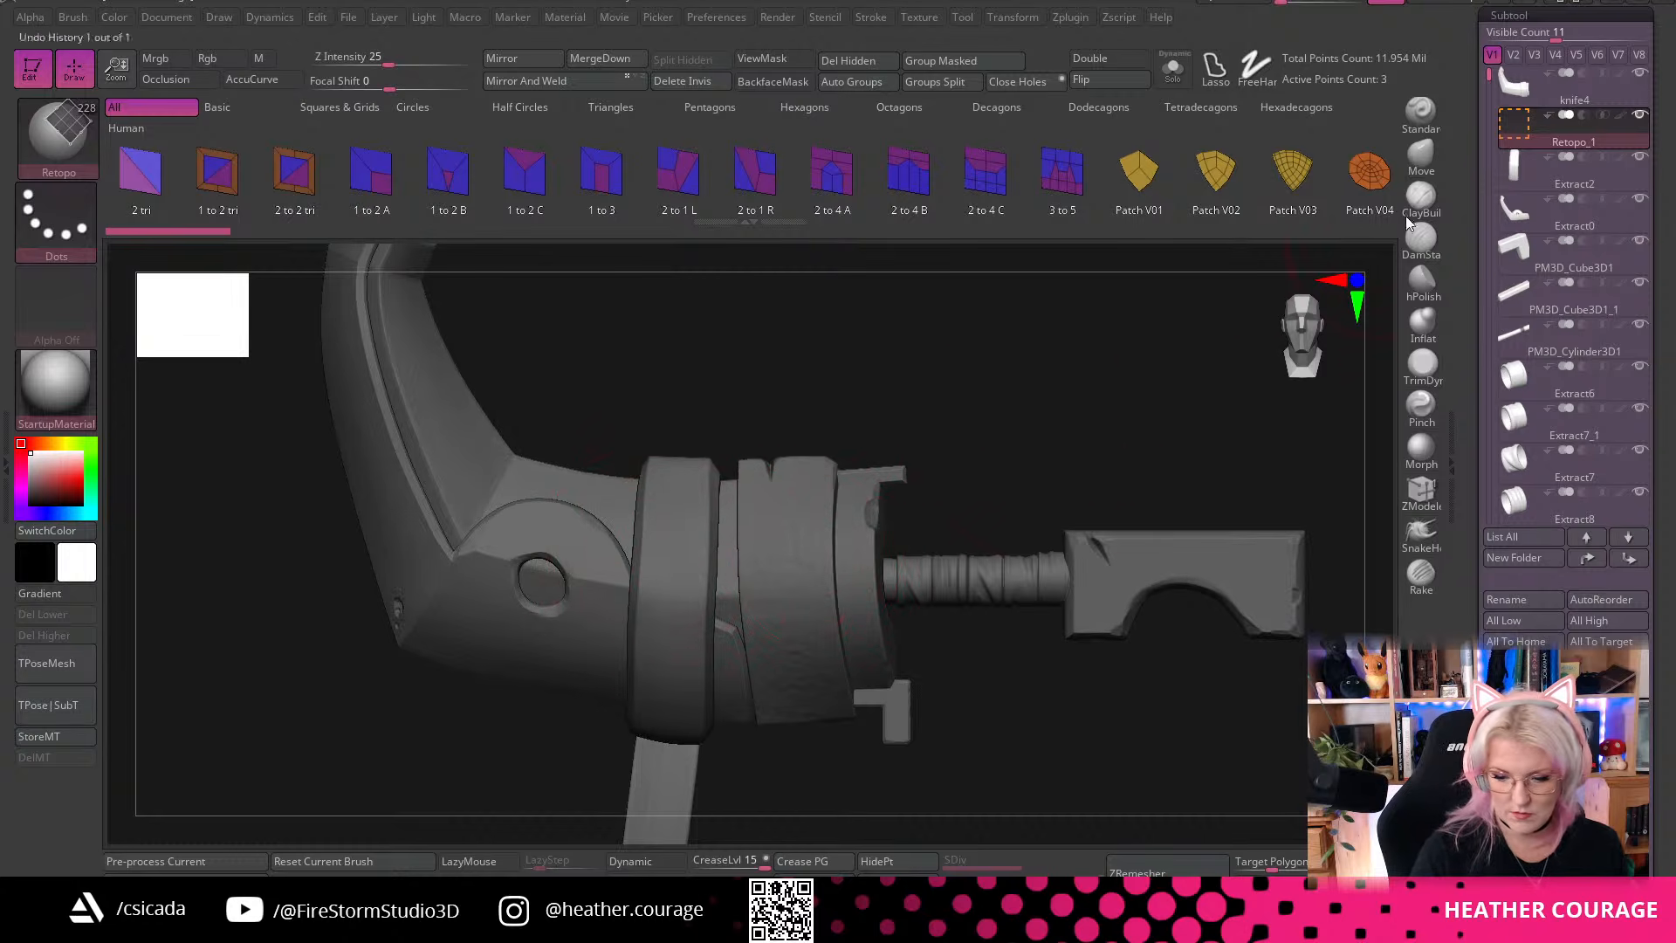
click(1421, 157)
key(space)
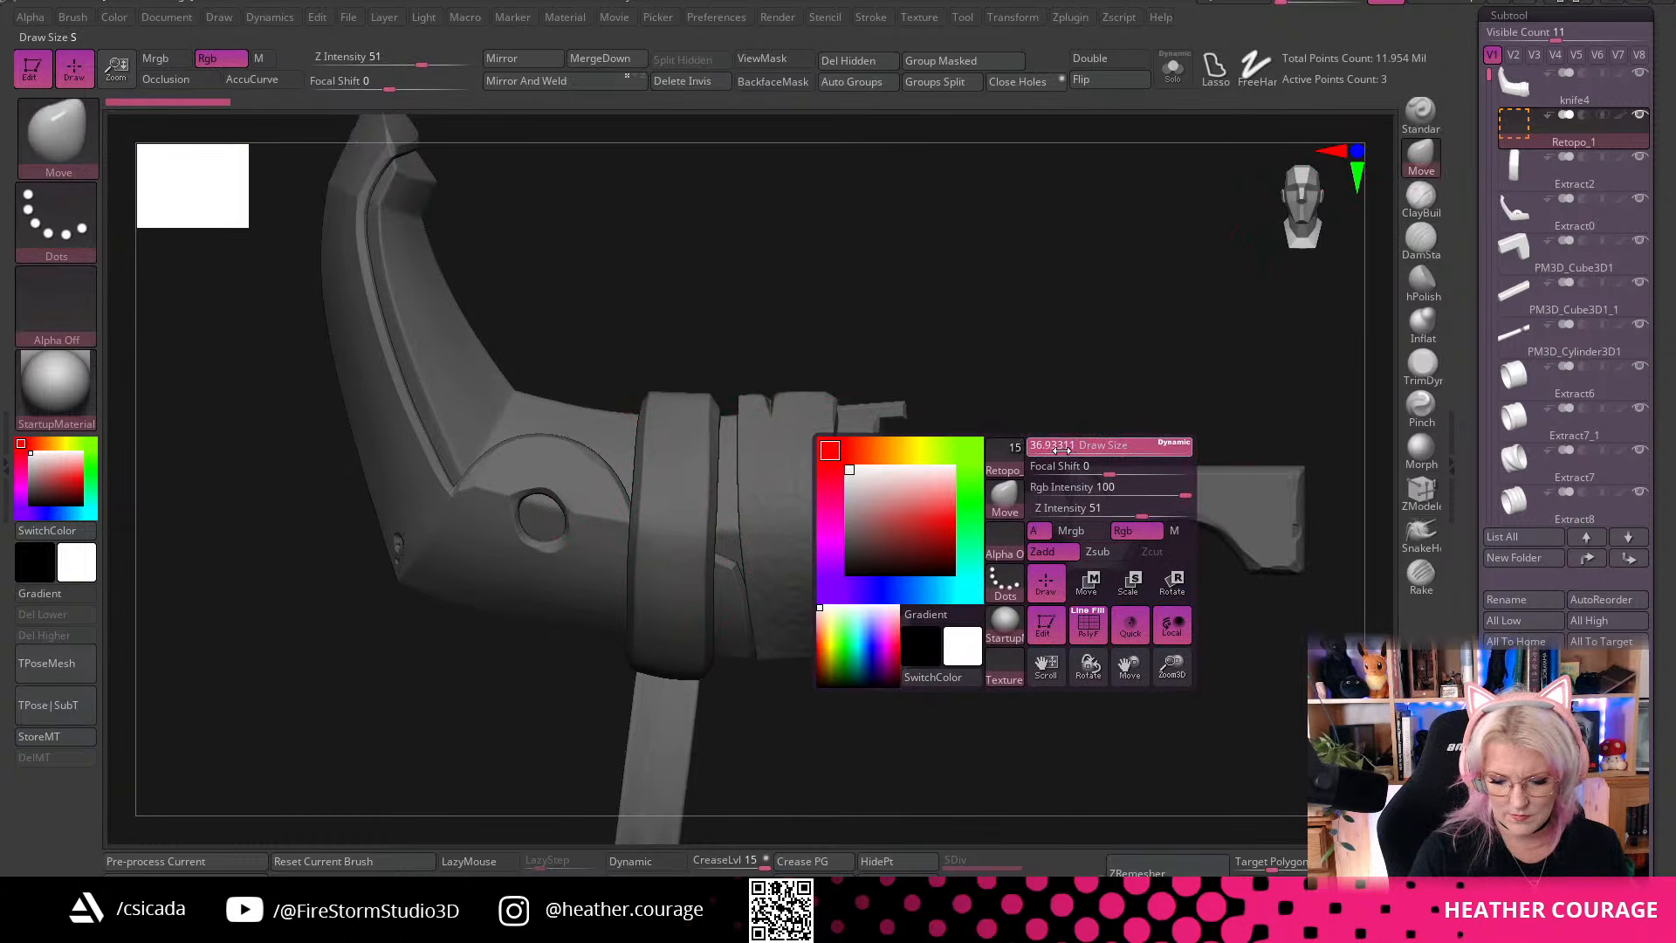
mouse_move(1062, 451)
mouse_down()
mouse_move(1022, 437)
mouse_move(1013, 464)
mouse_up()
key(space)
click(828, 474)
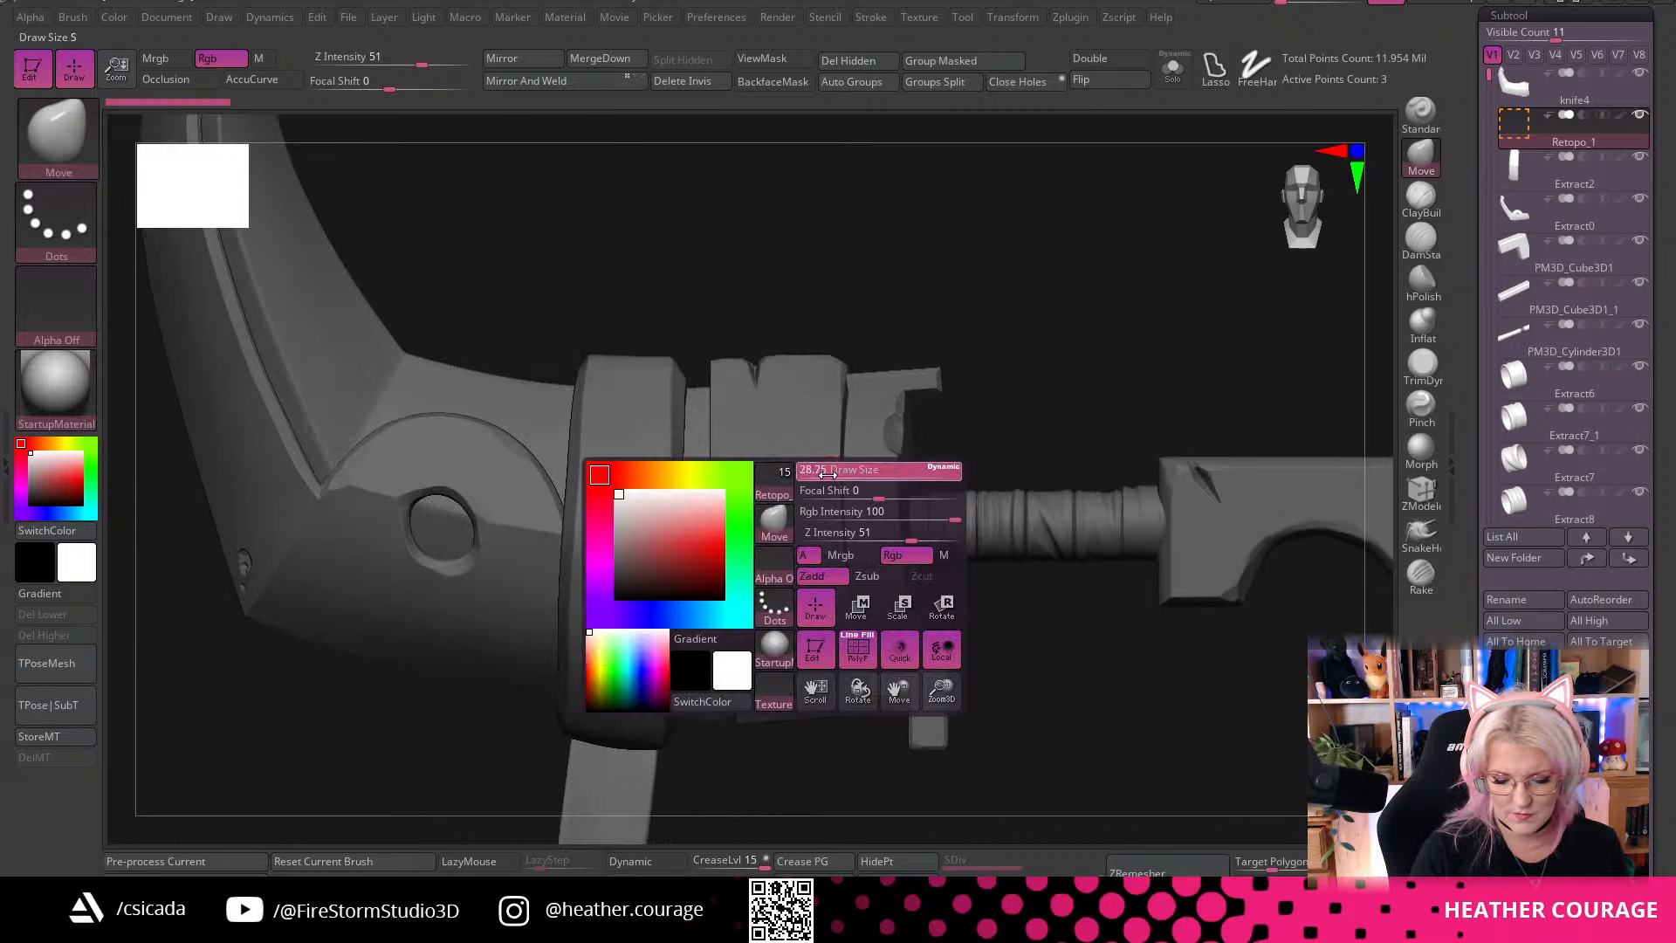
drag(1089, 326, 1078, 427)
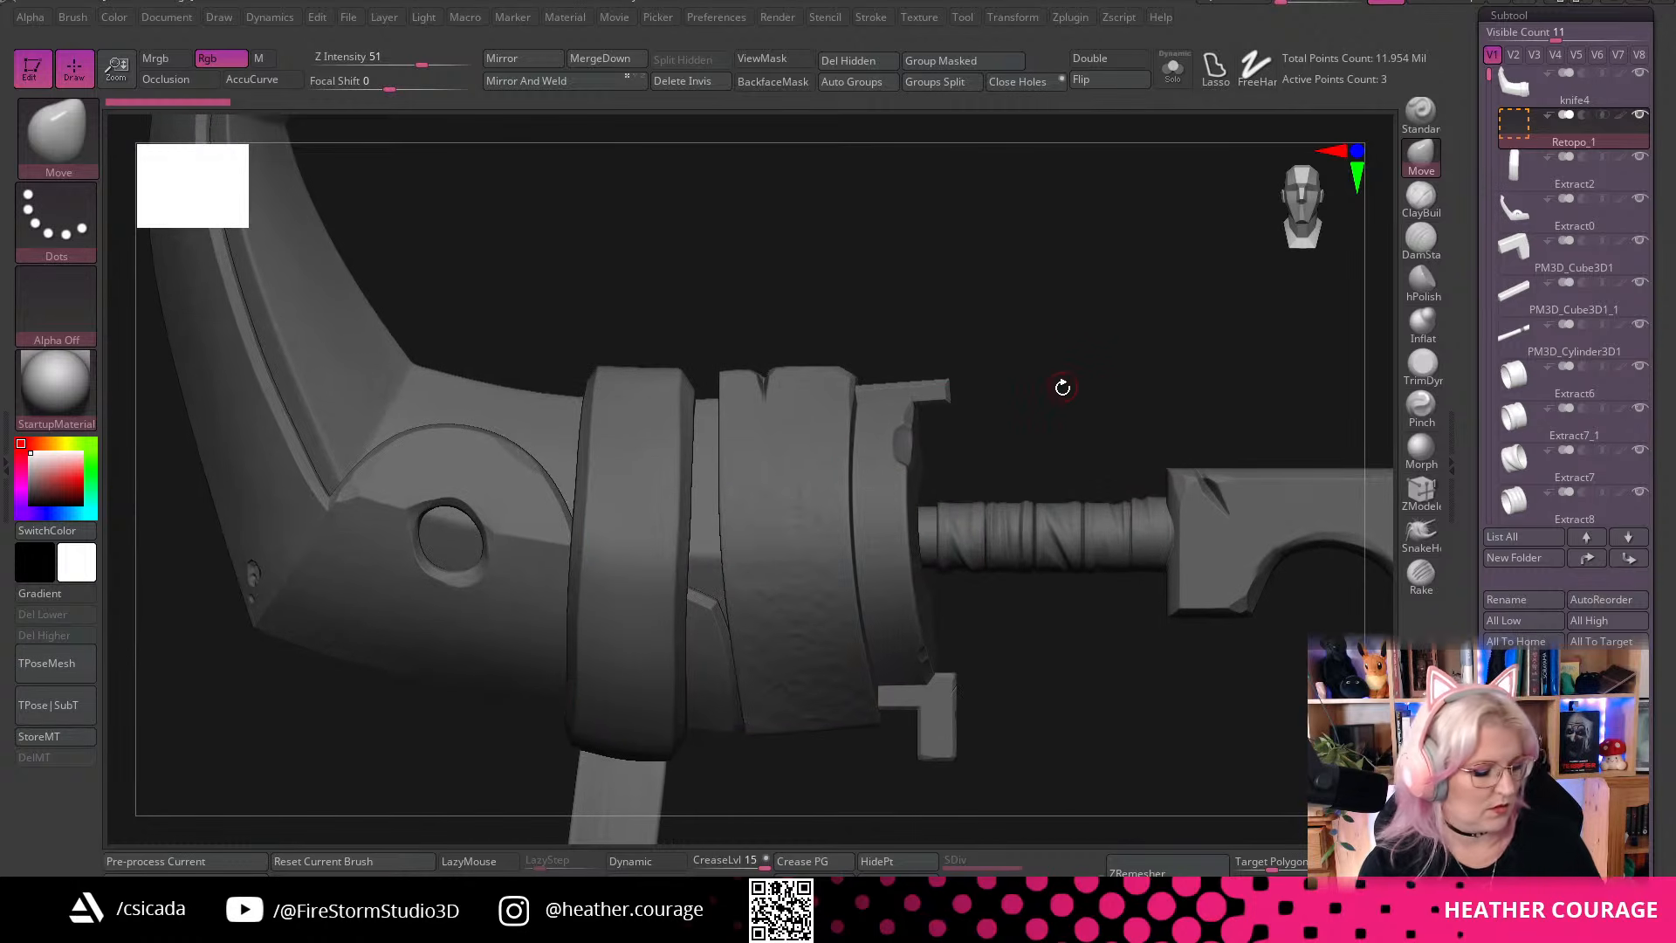
Return to the Retopo brush
key(b)
key(r)
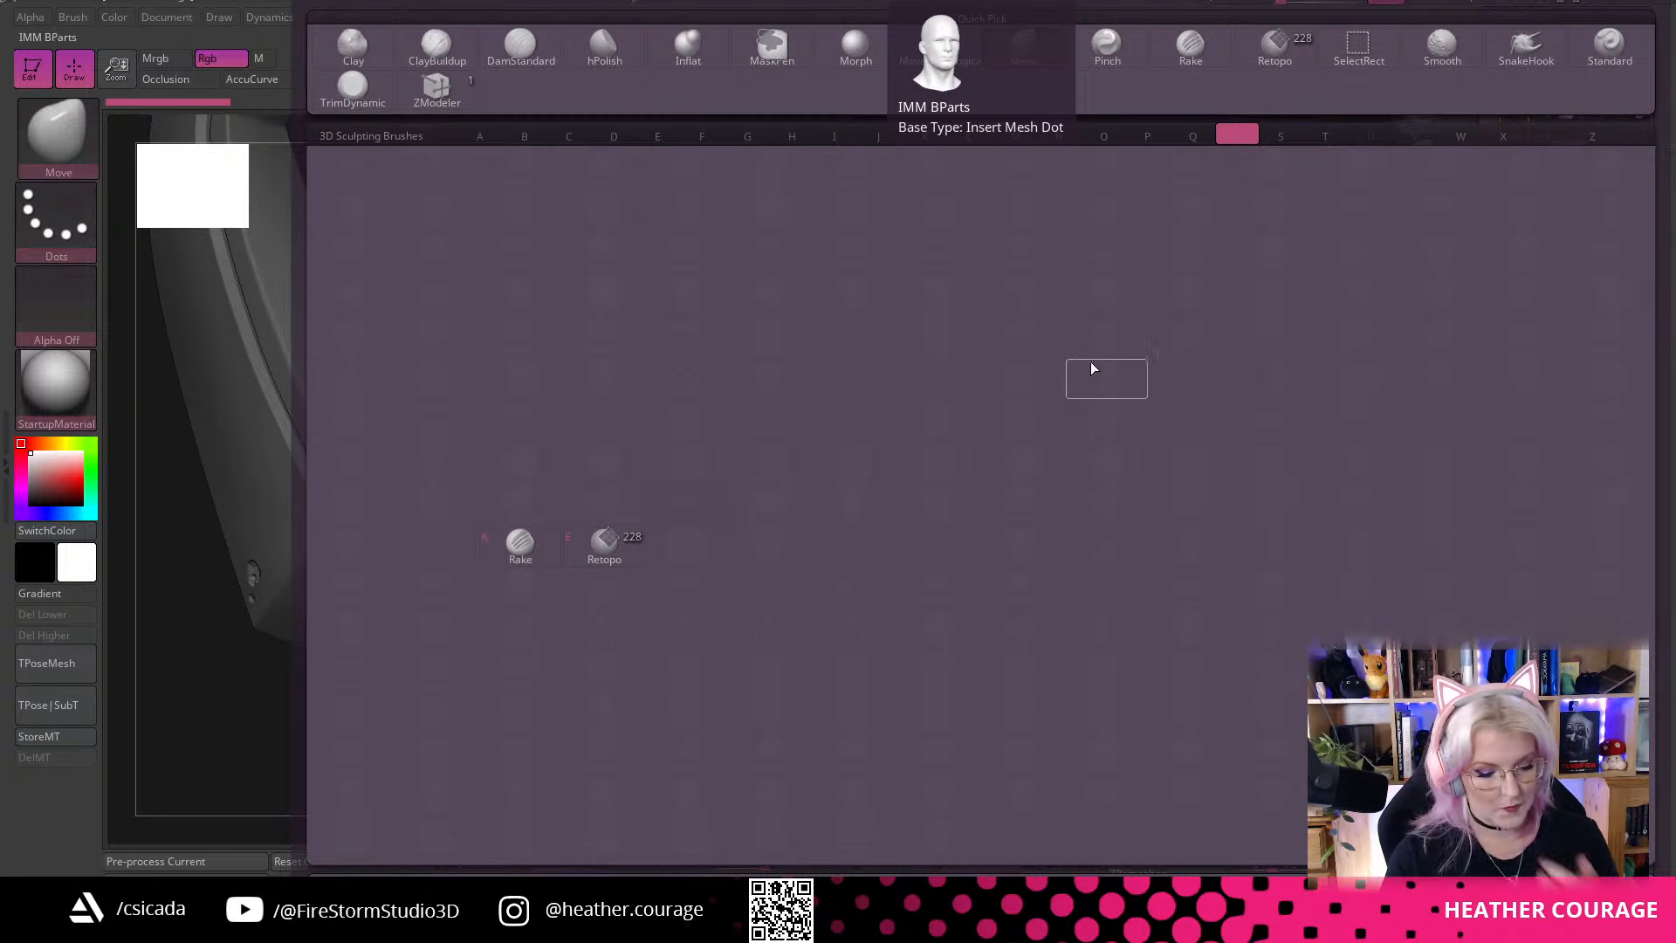
click(605, 544)
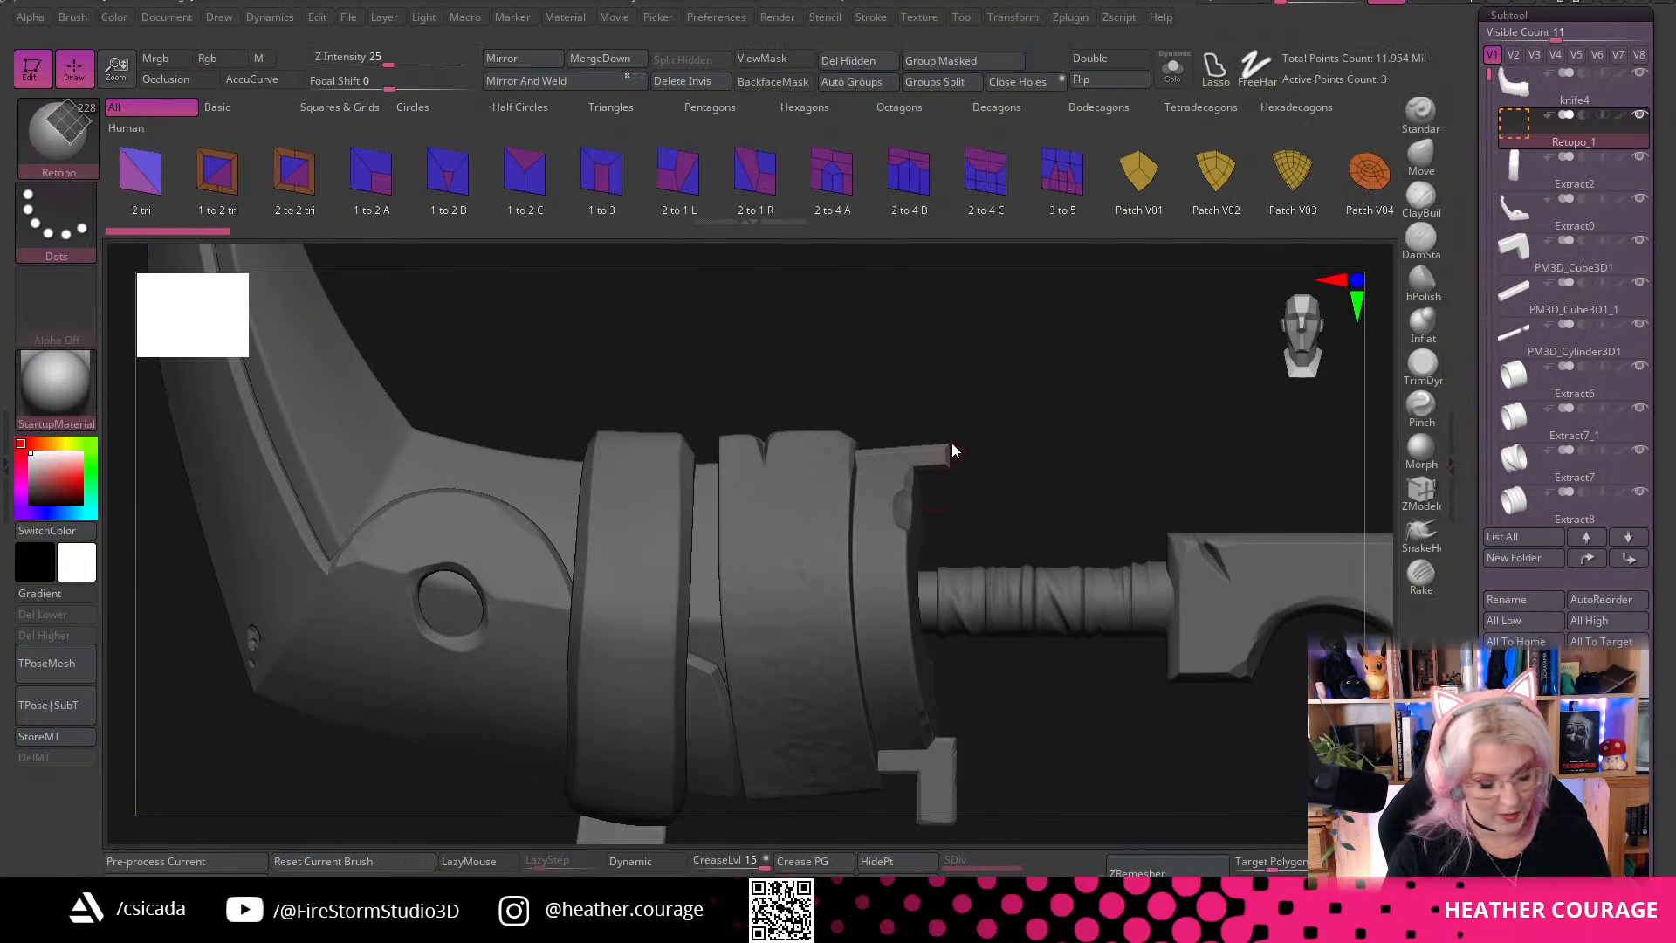
Place a row of three retopo points across the notched band and shift each point slightly lower on the surface
alt+drag(988, 367, 1046, 468)
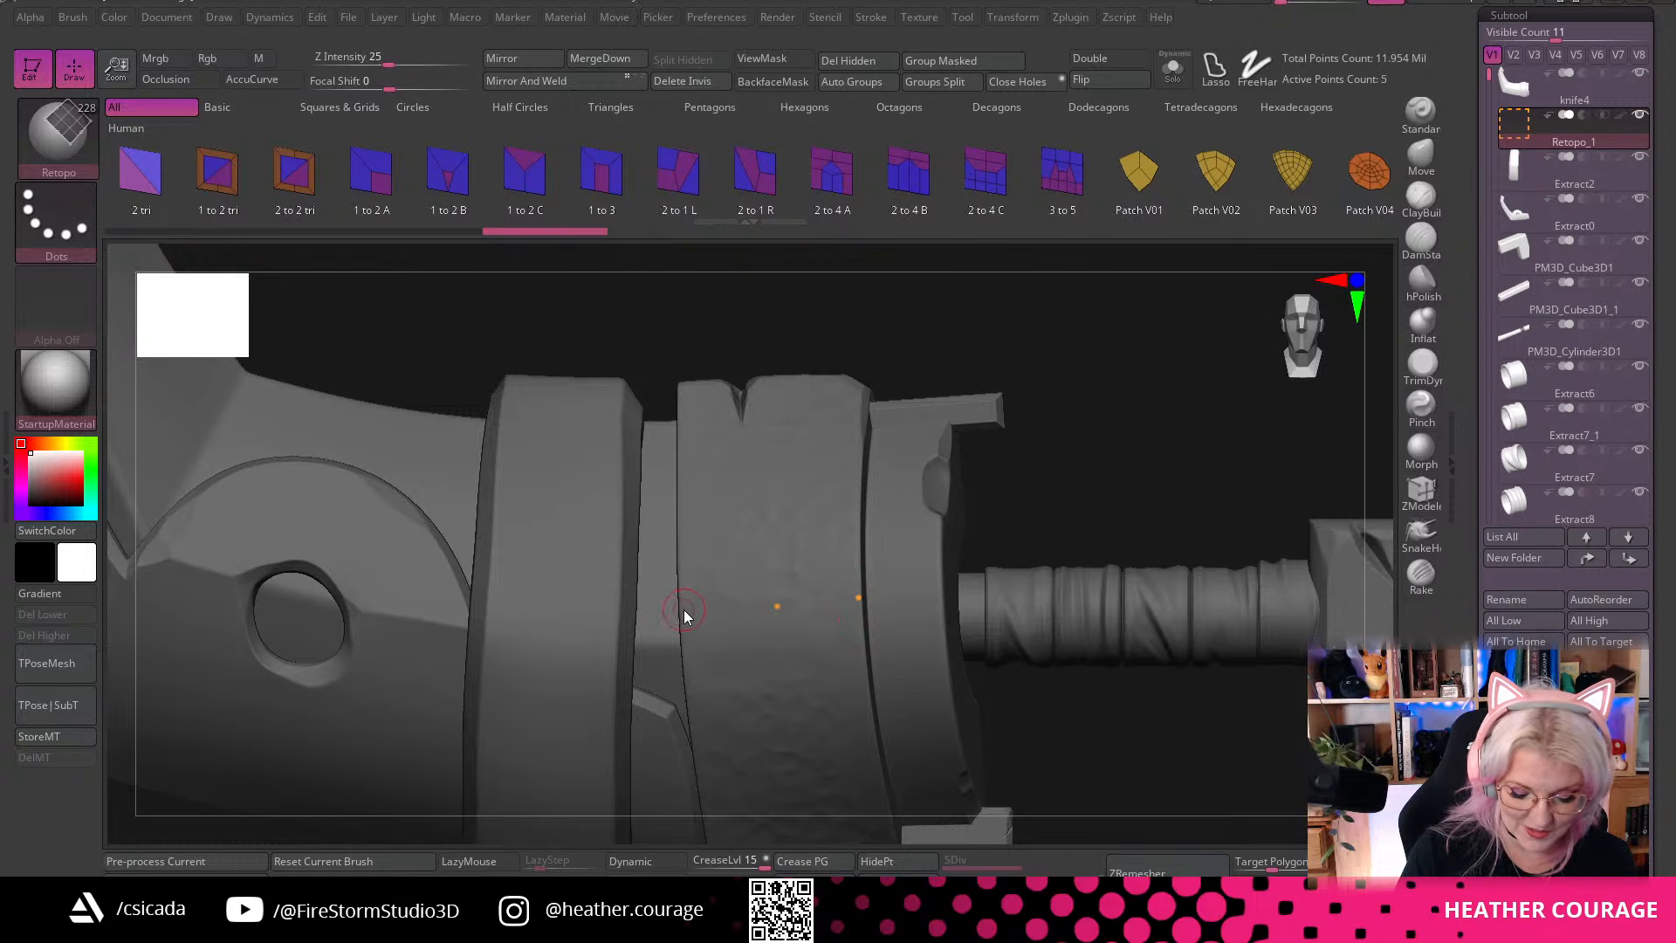
ctrl+right_drag(1136, 432, 1172, 298)
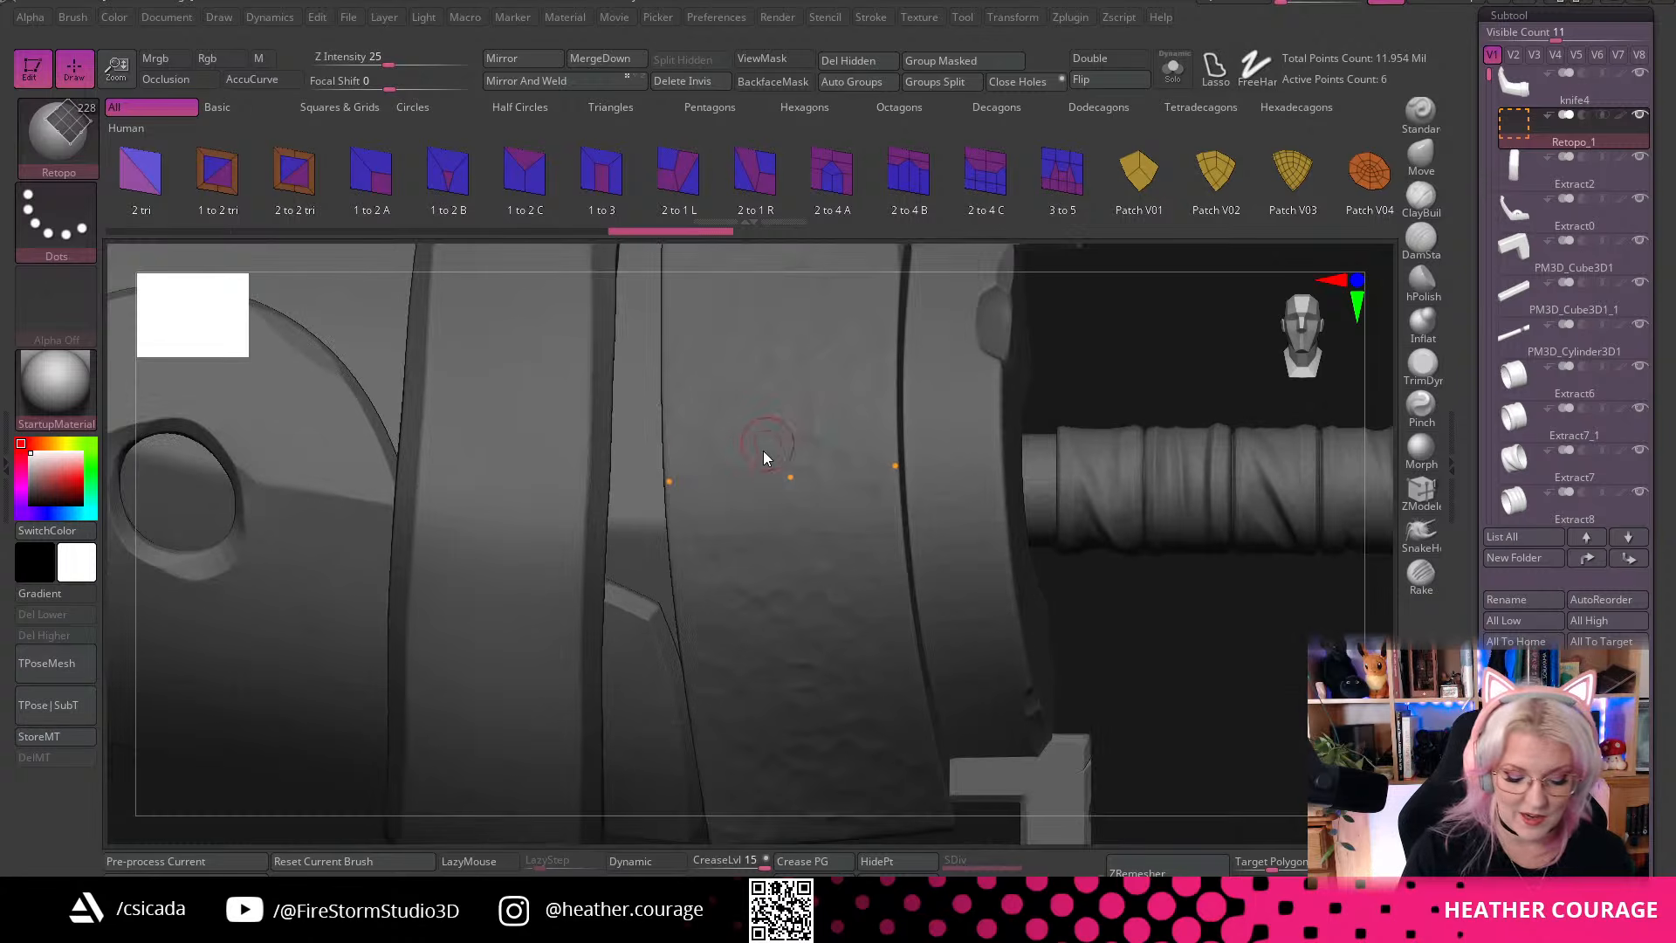
drag(672, 488, 673, 515)
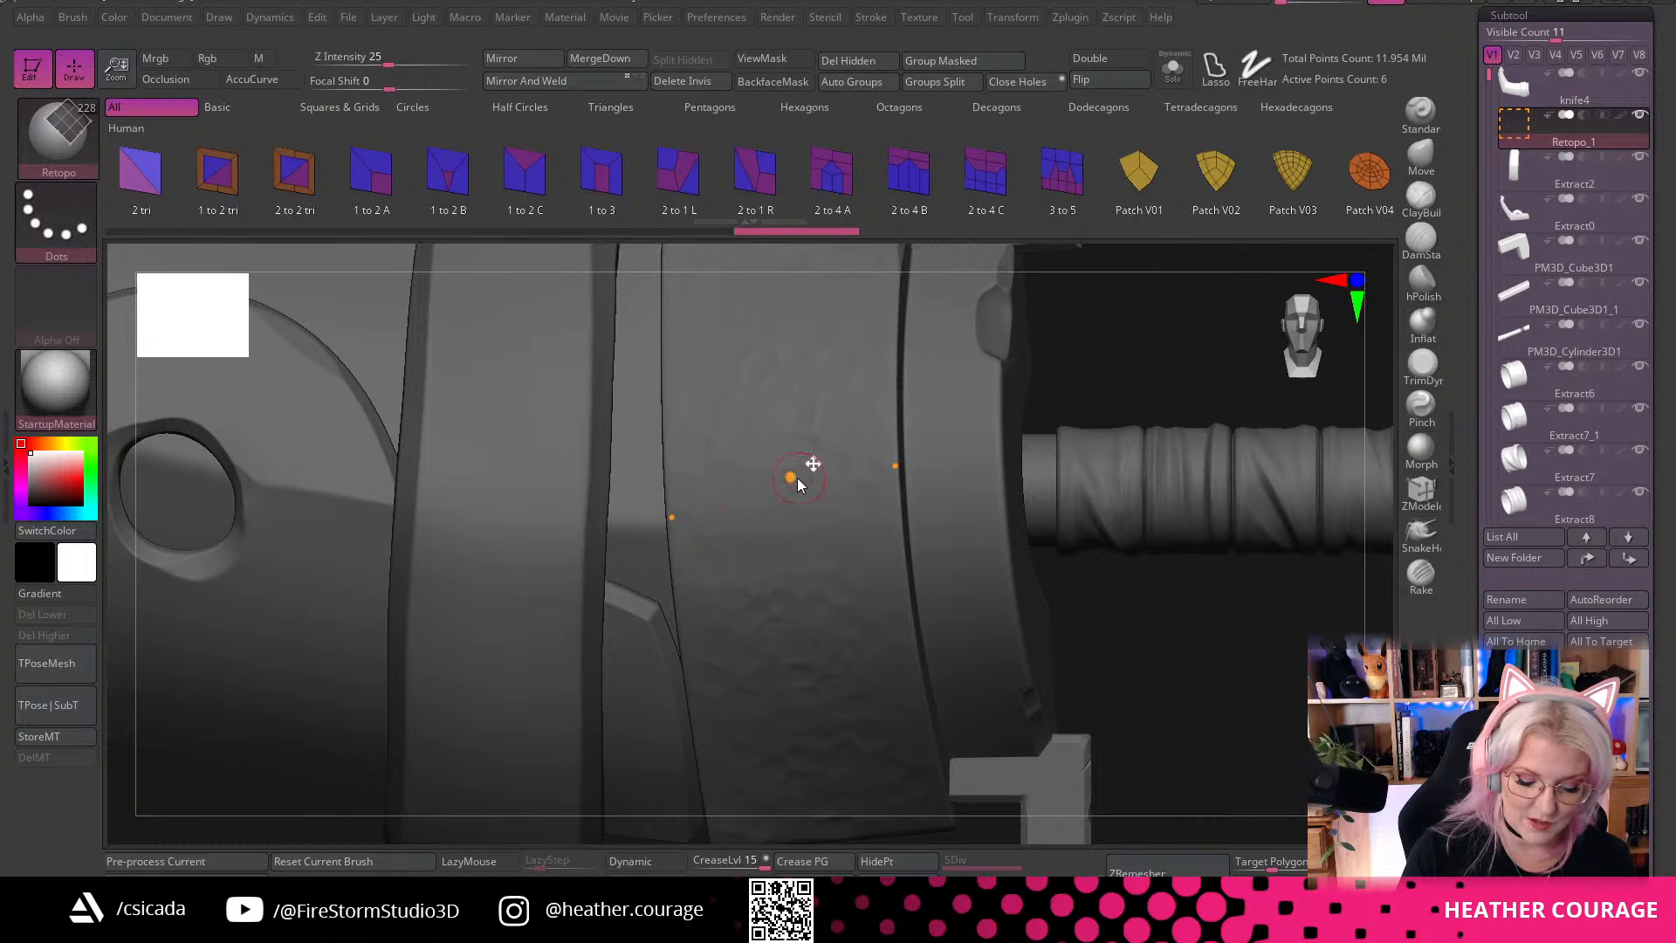
drag(792, 477, 788, 520)
drag(898, 469, 899, 516)
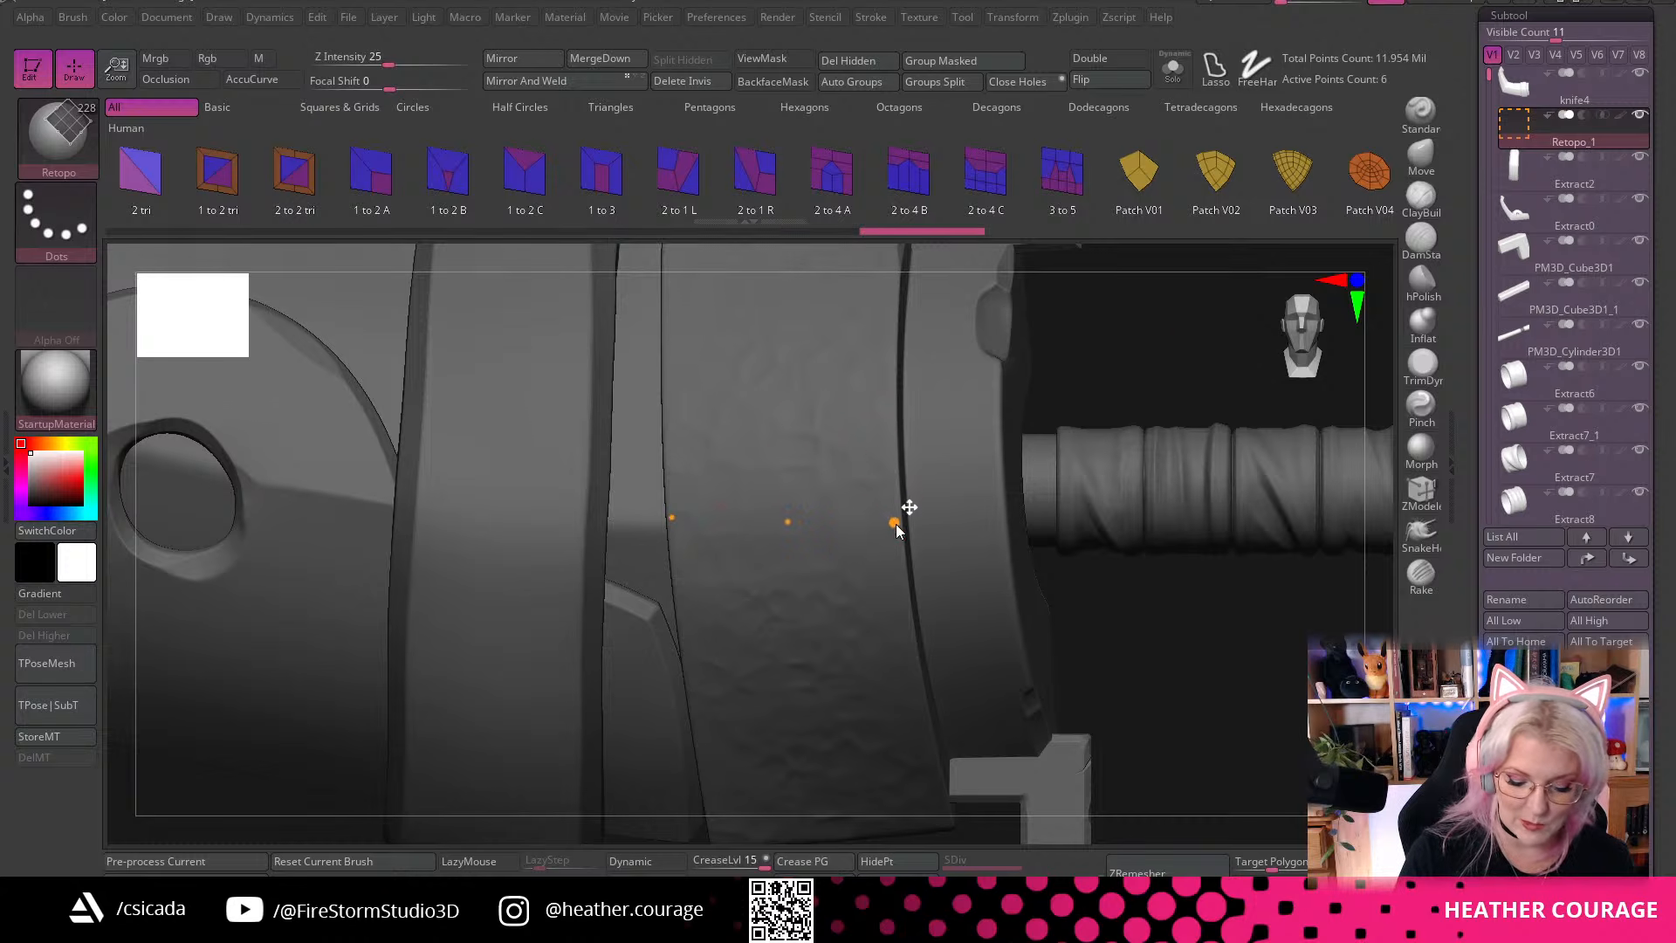
Add points below the row and fill the first retopo quad on the handle-side half of the notched band
right_drag(1186, 349, 913, 641)
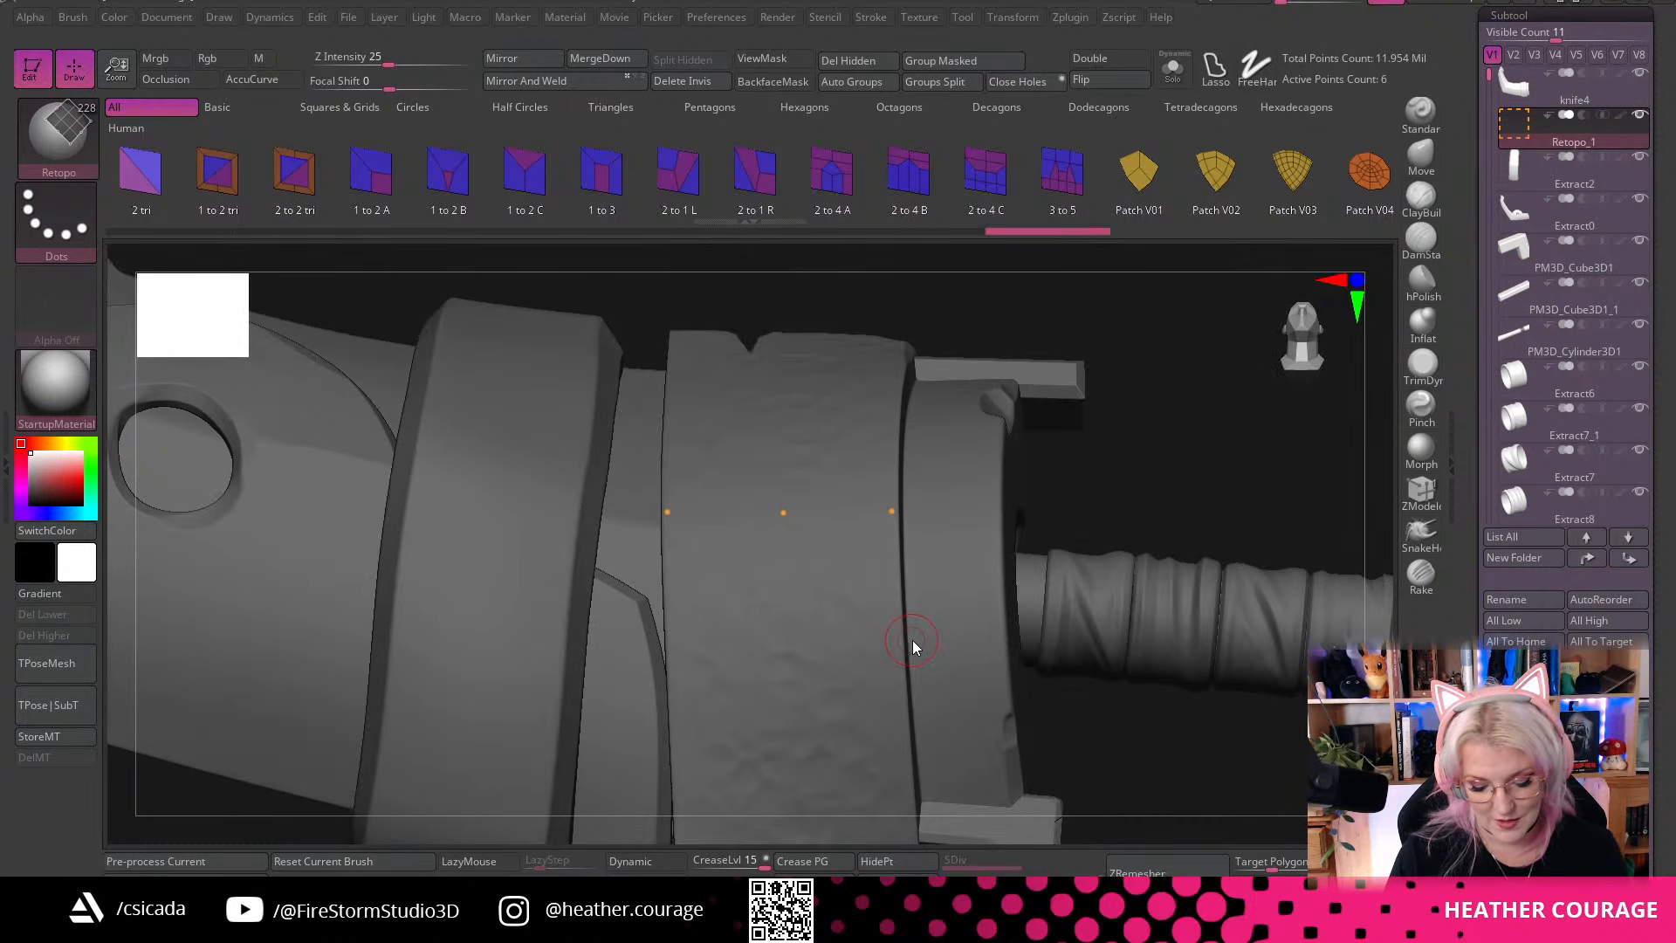
click(800, 639)
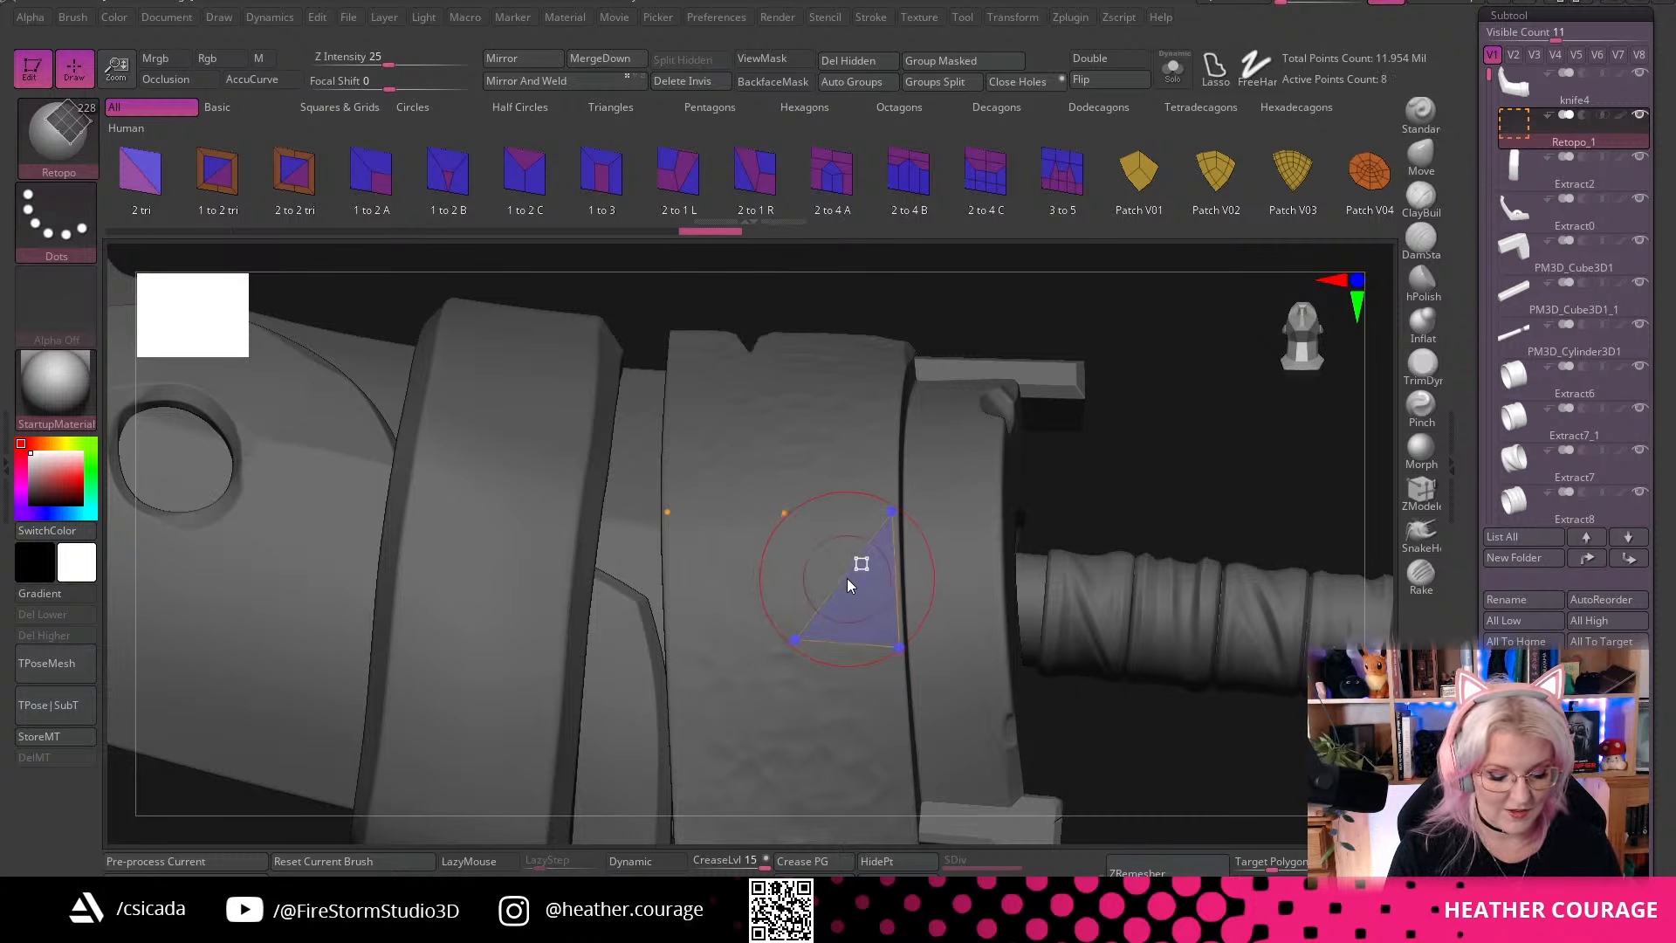
click(856, 603)
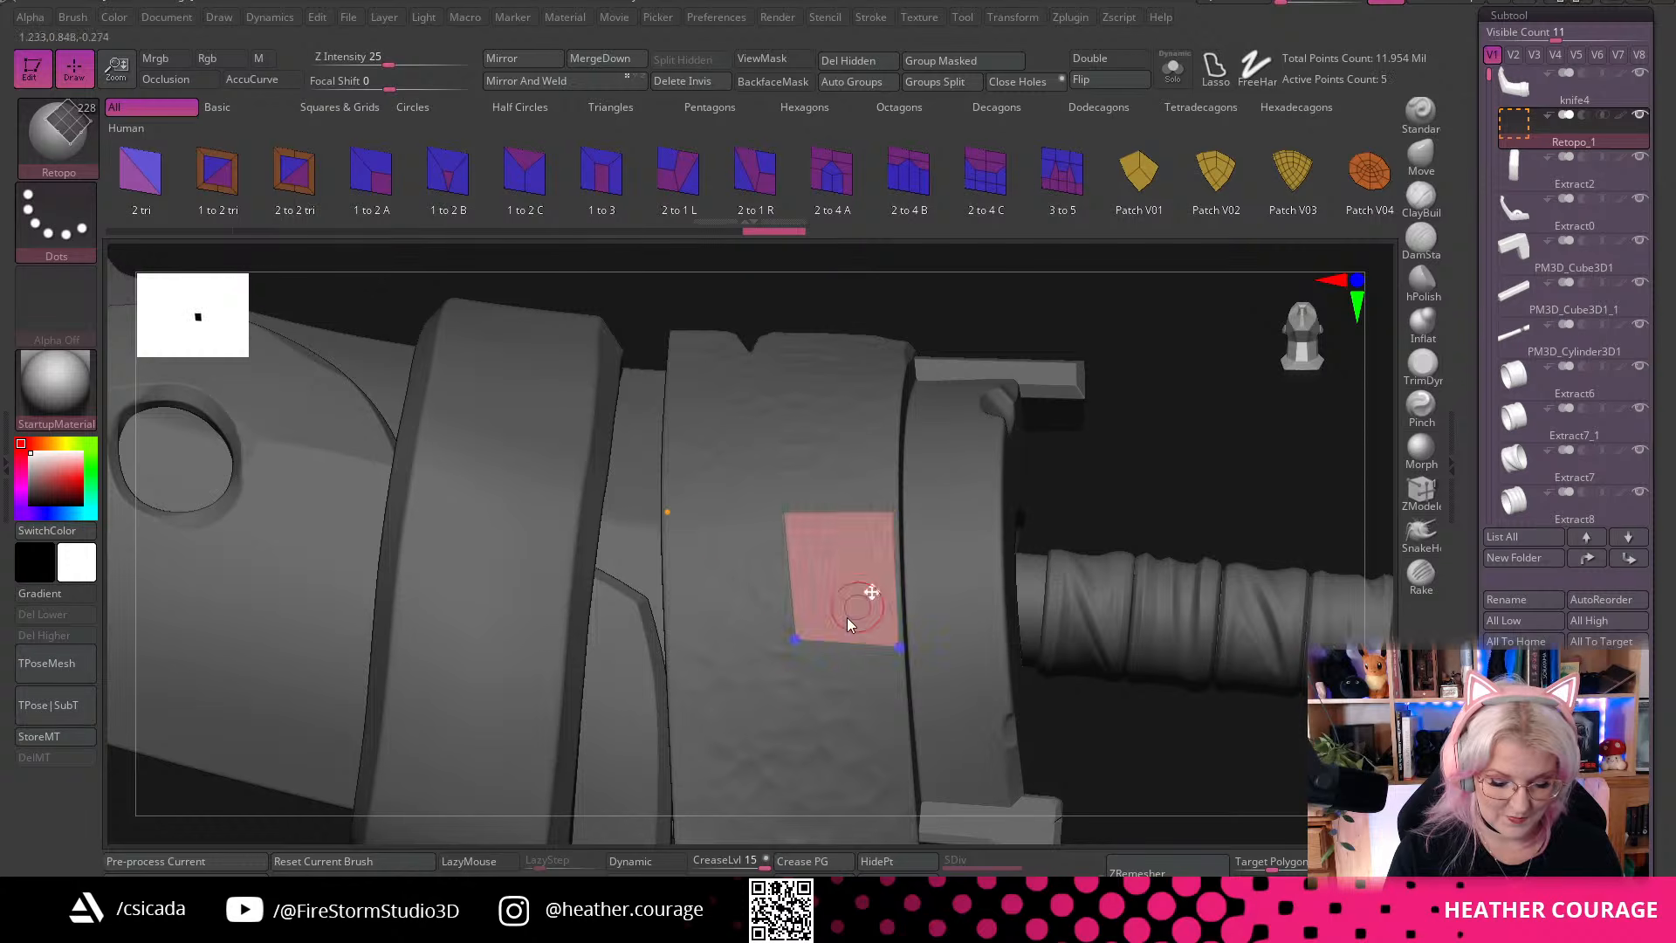
Add the adjoining quad on the blade-side half and pull its two outer corners onto the band's edge
click(674, 648)
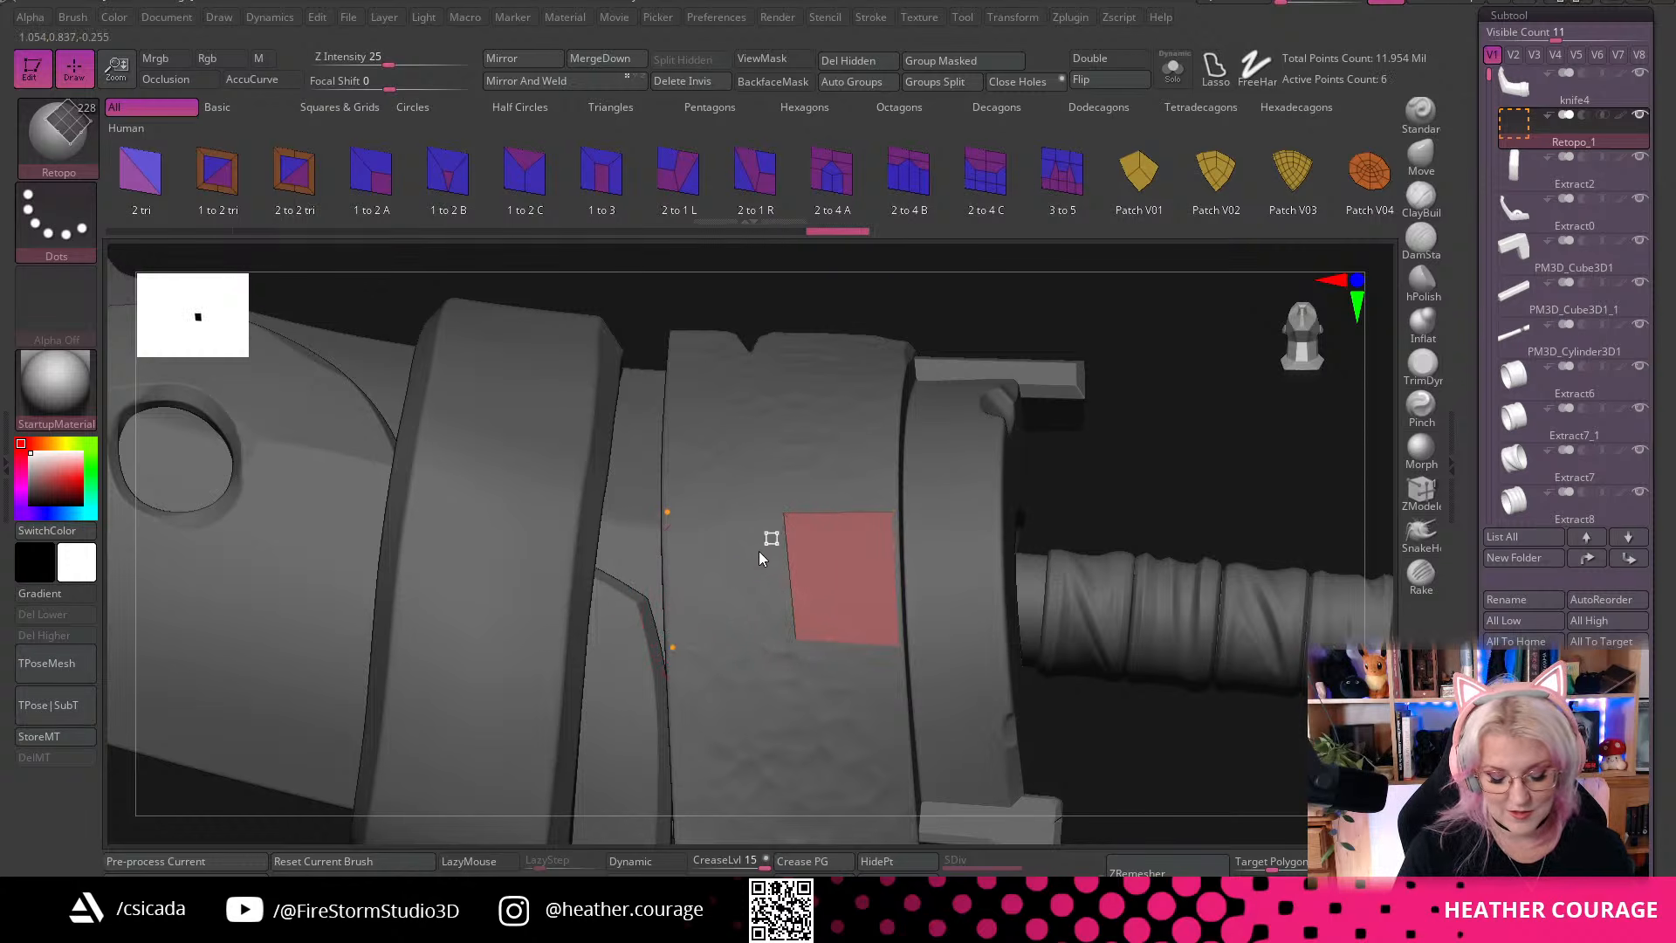
drag(996, 441, 726, 612)
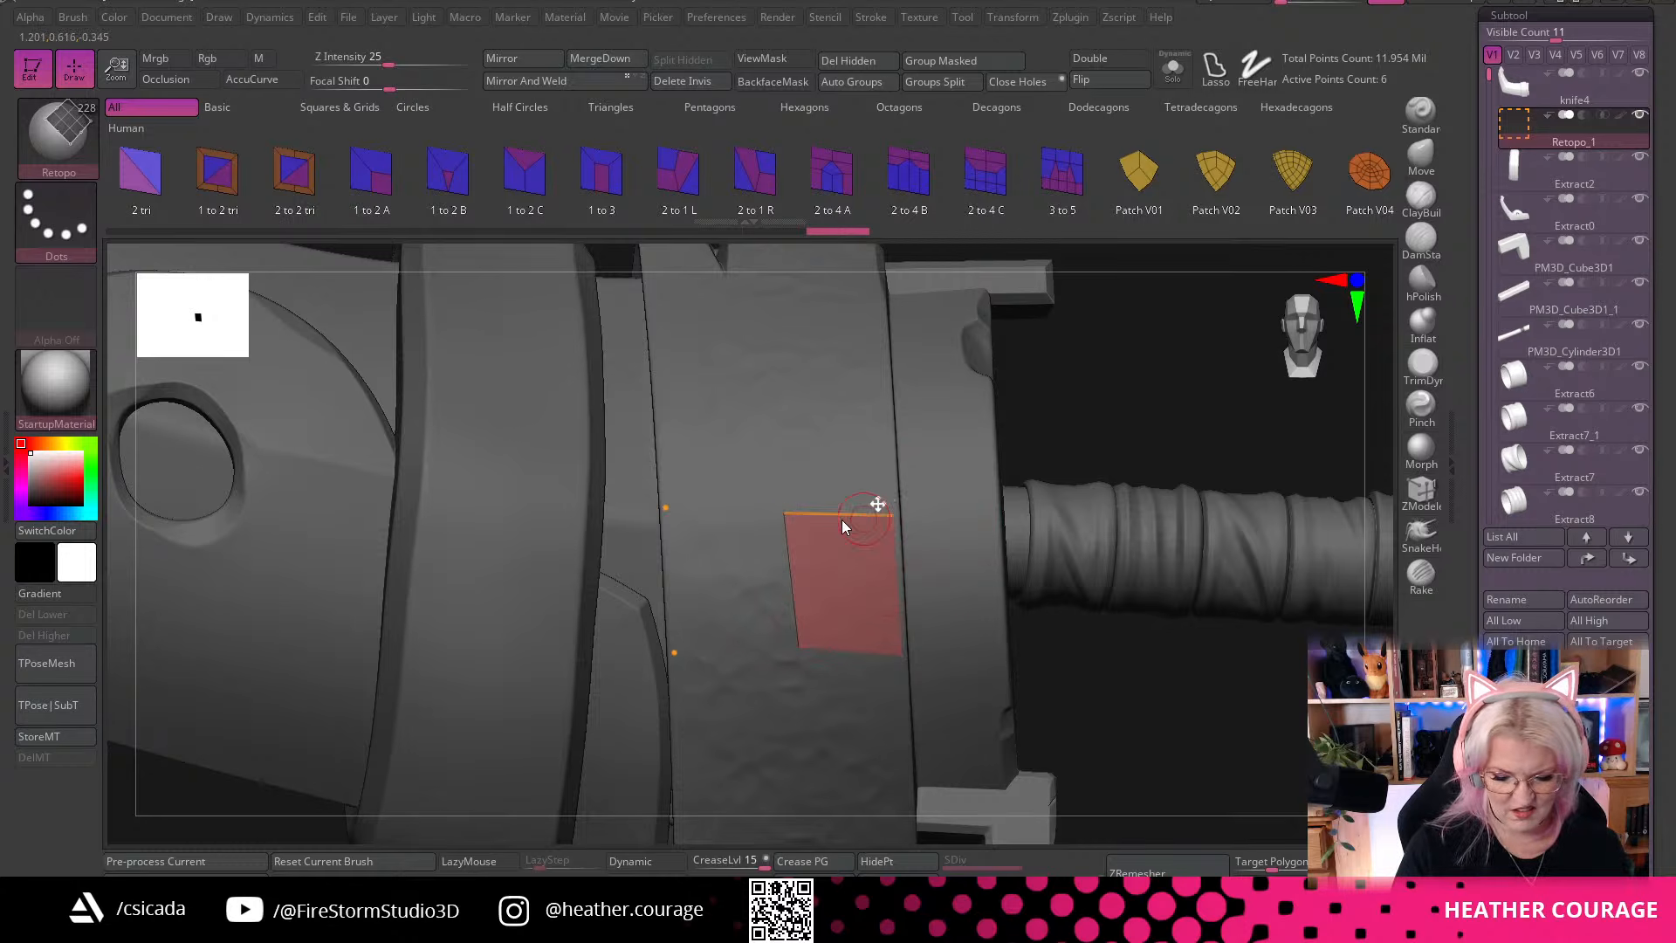
click(751, 585)
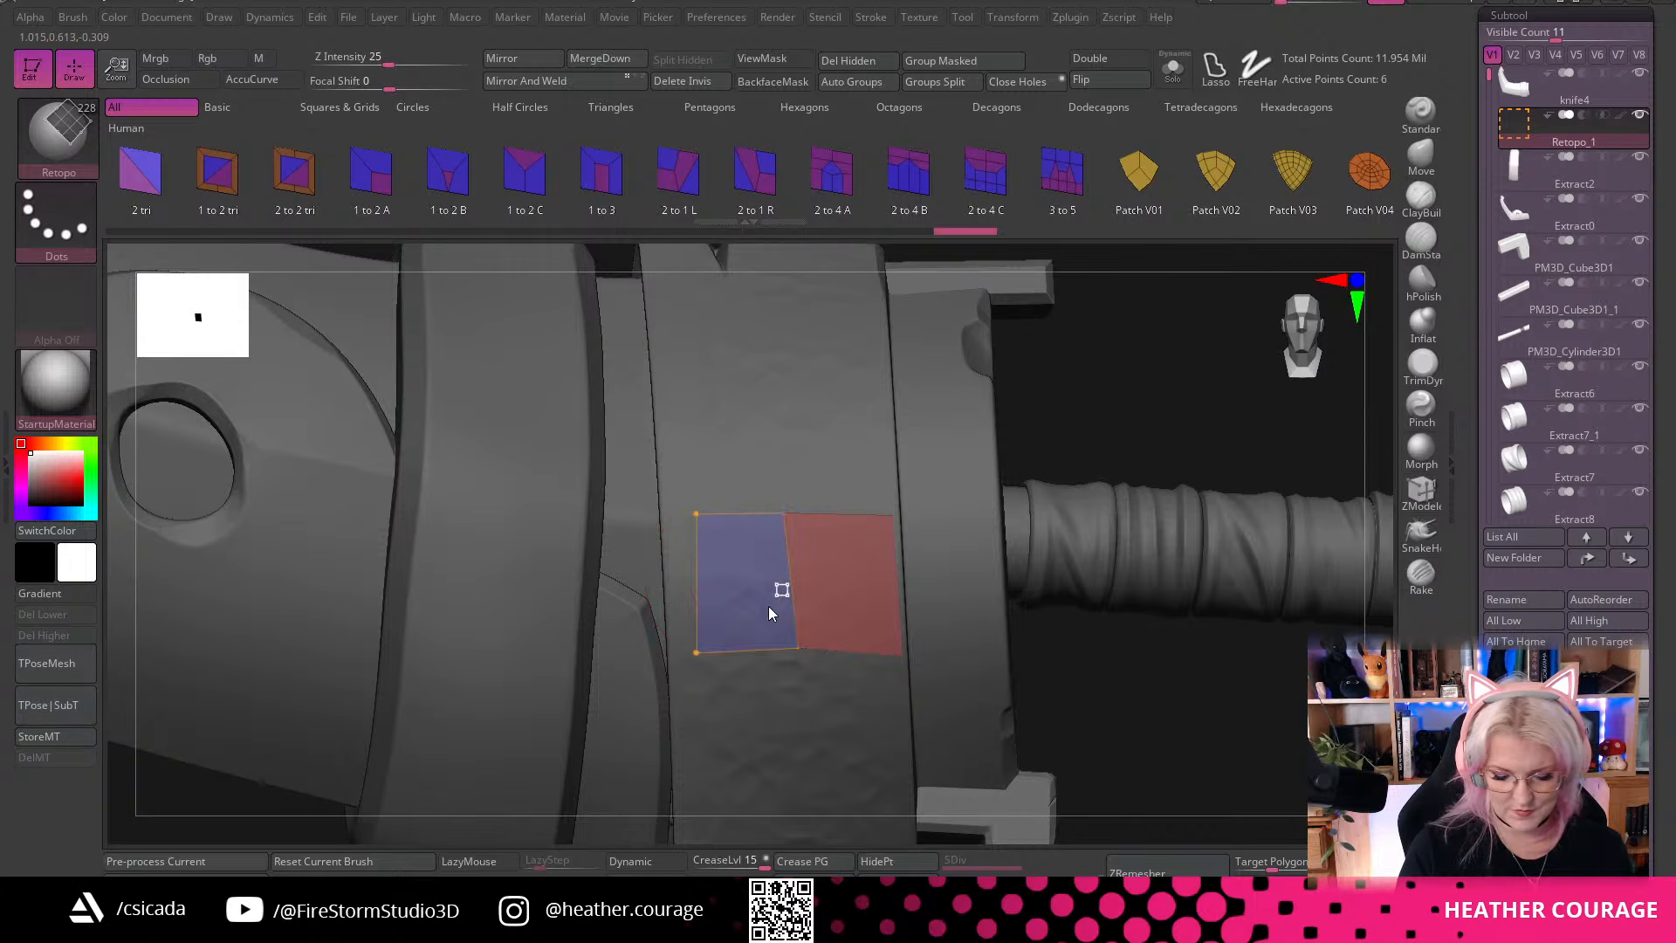
click(768, 606)
drag(680, 519, 663, 517)
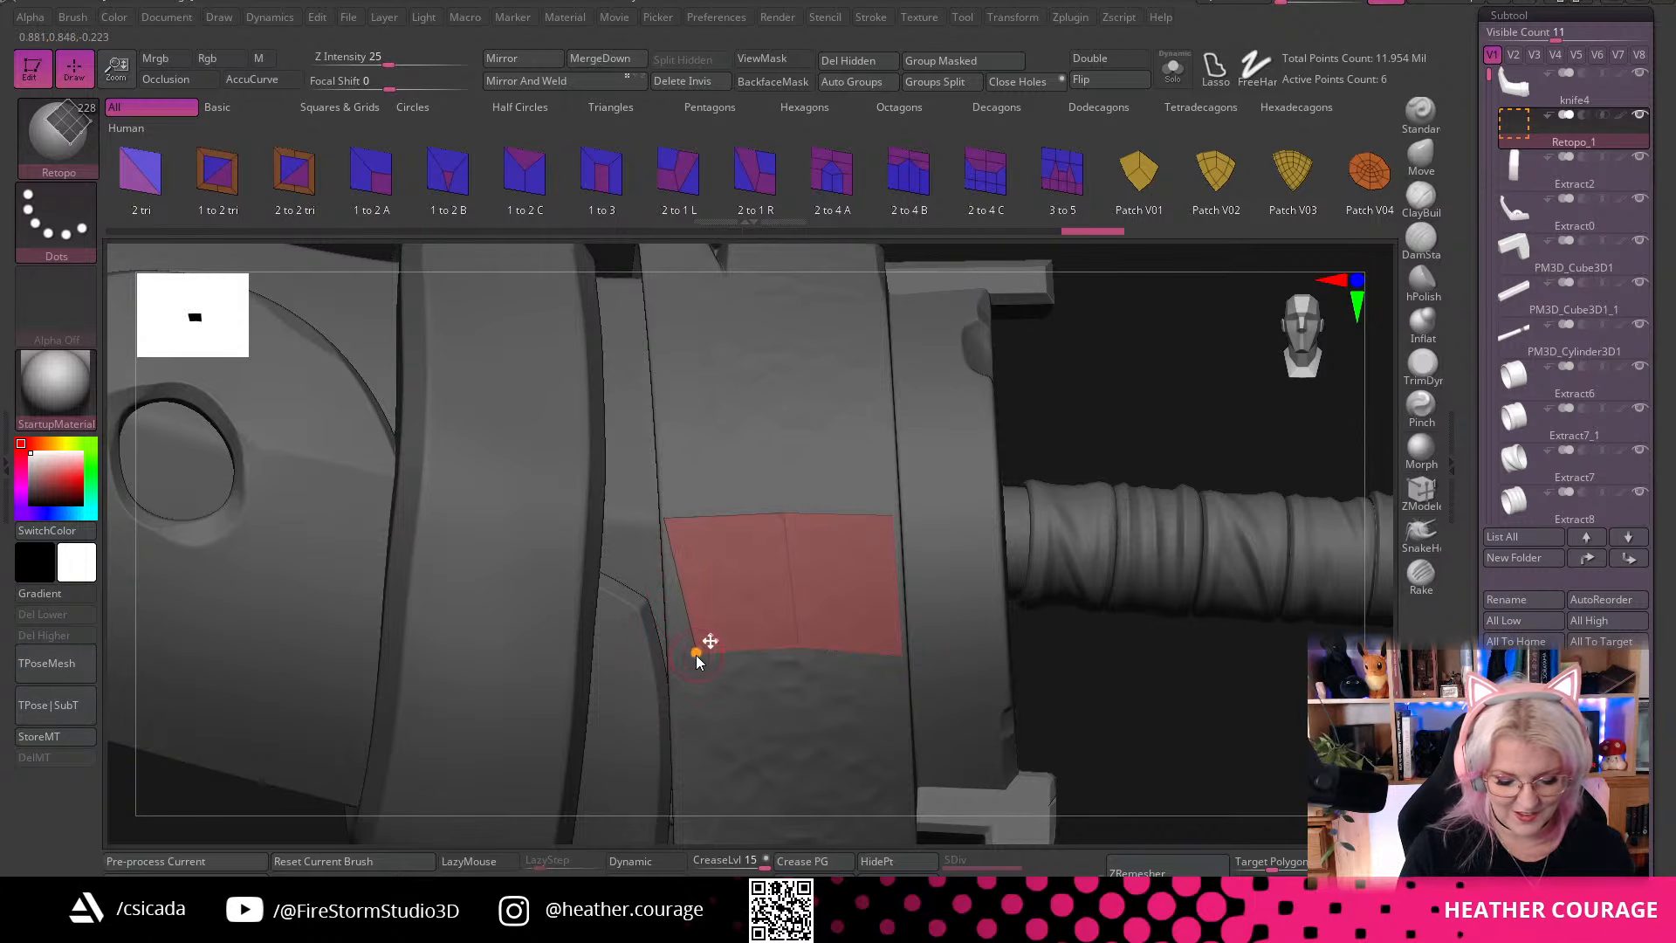
drag(699, 647, 671, 655)
Place a further row of points beneath the two quads and fill the second row of retopo quads
scroll(1108, 401, down, 3)
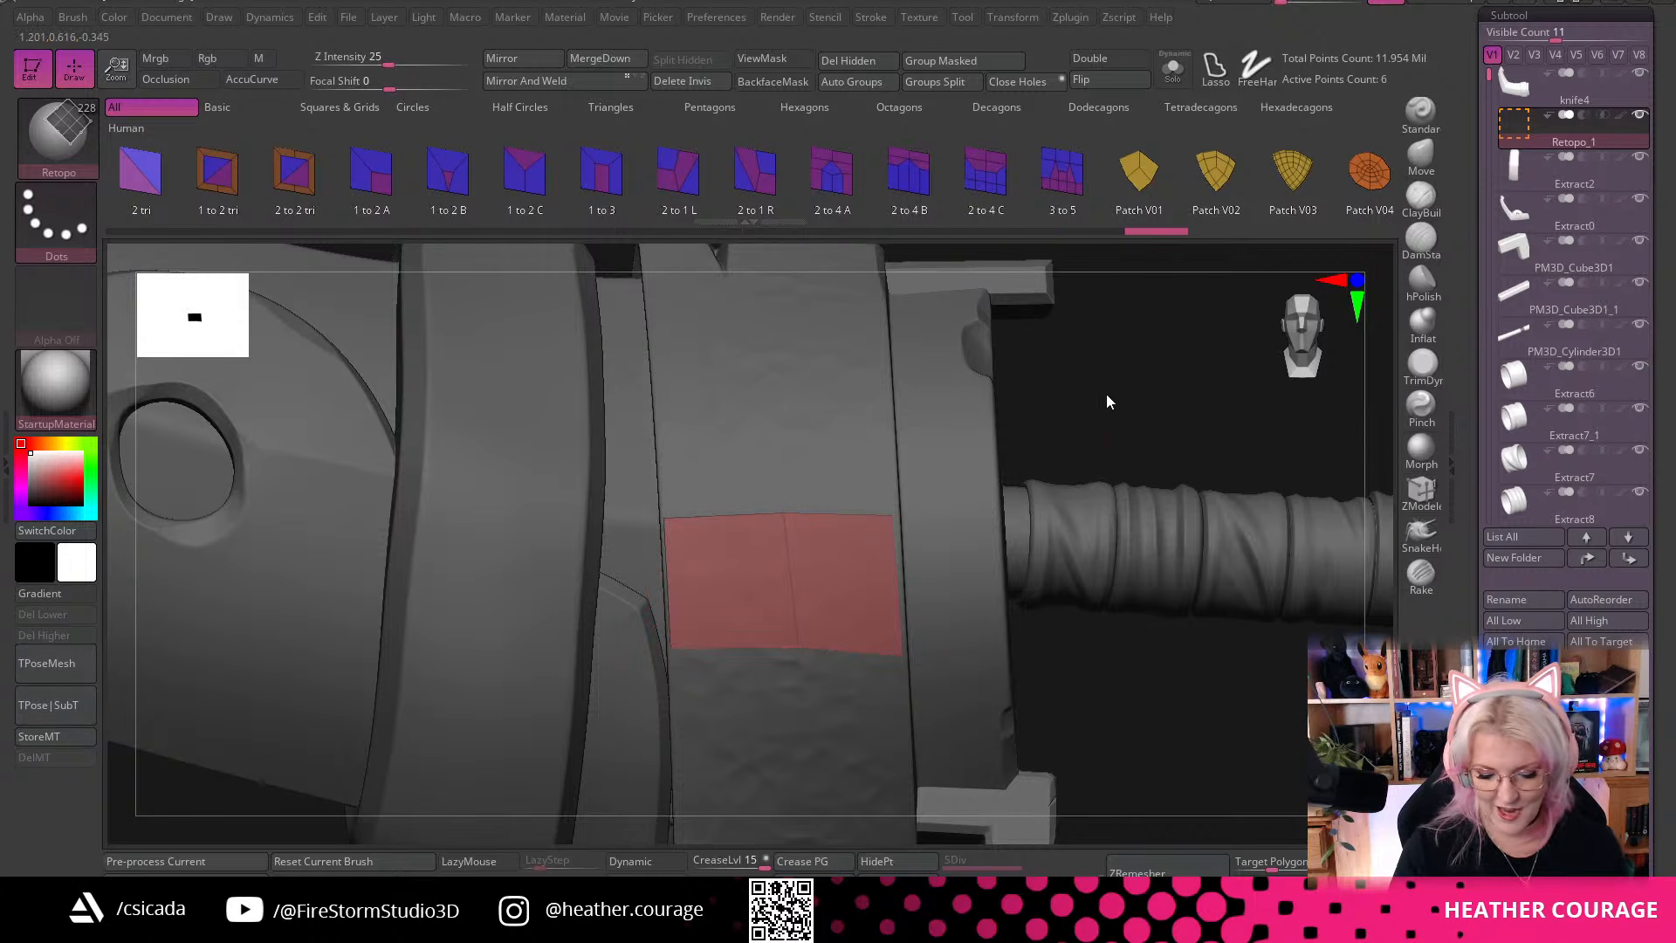
drag(1108, 401, 965, 513)
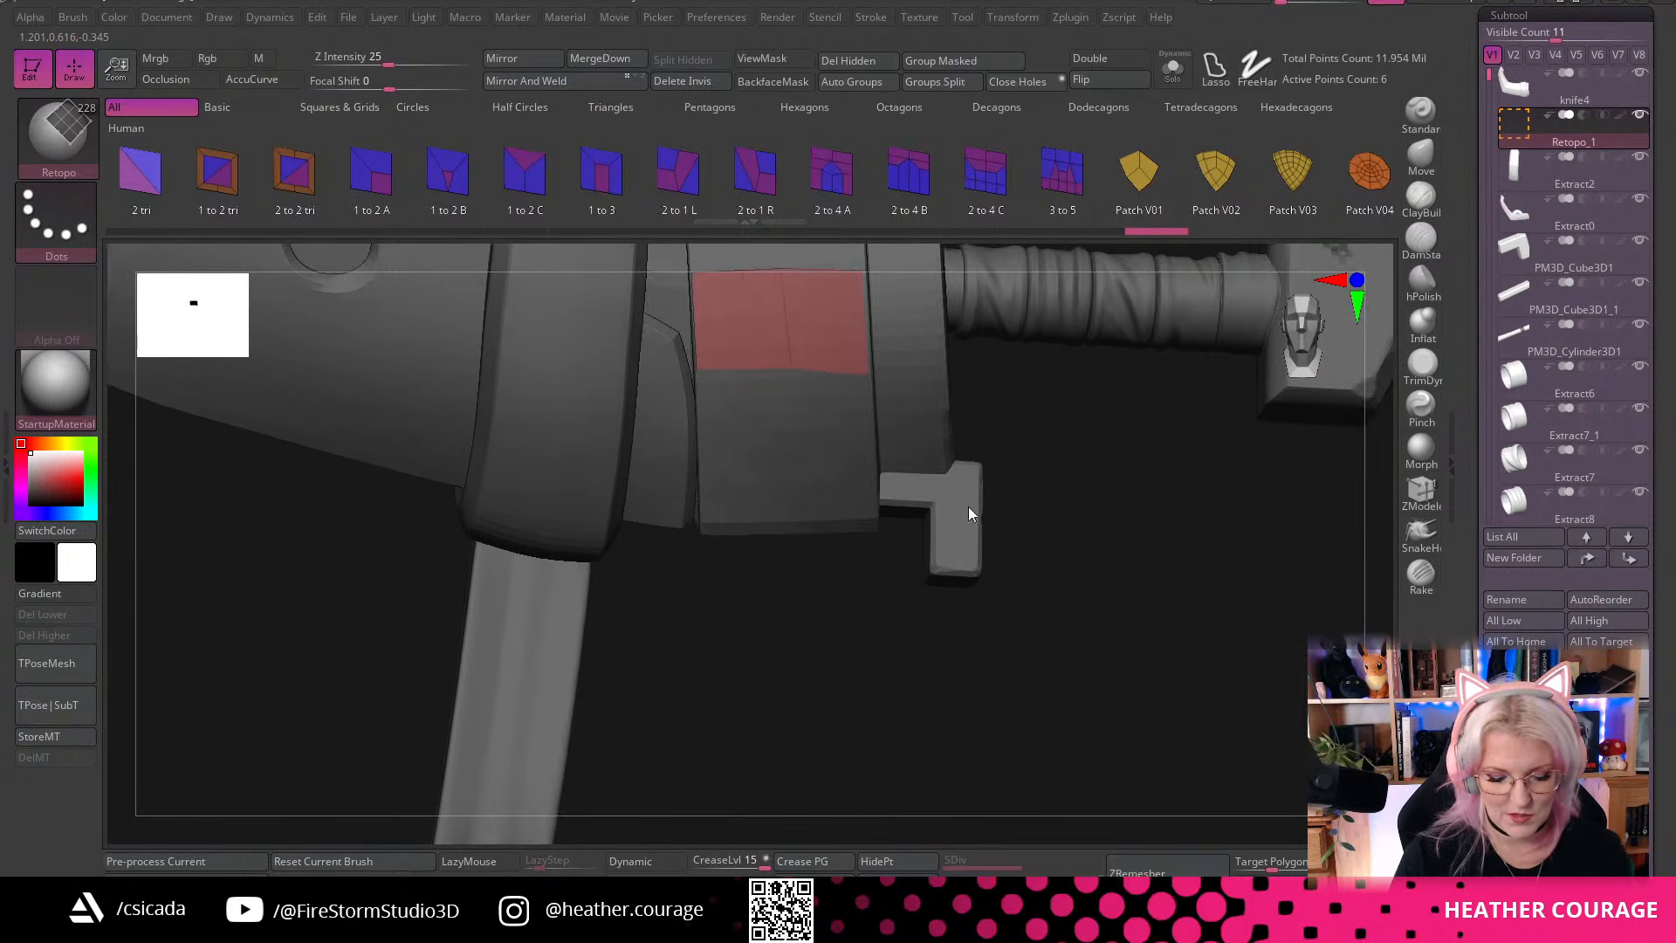
drag(1086, 468, 711, 475)
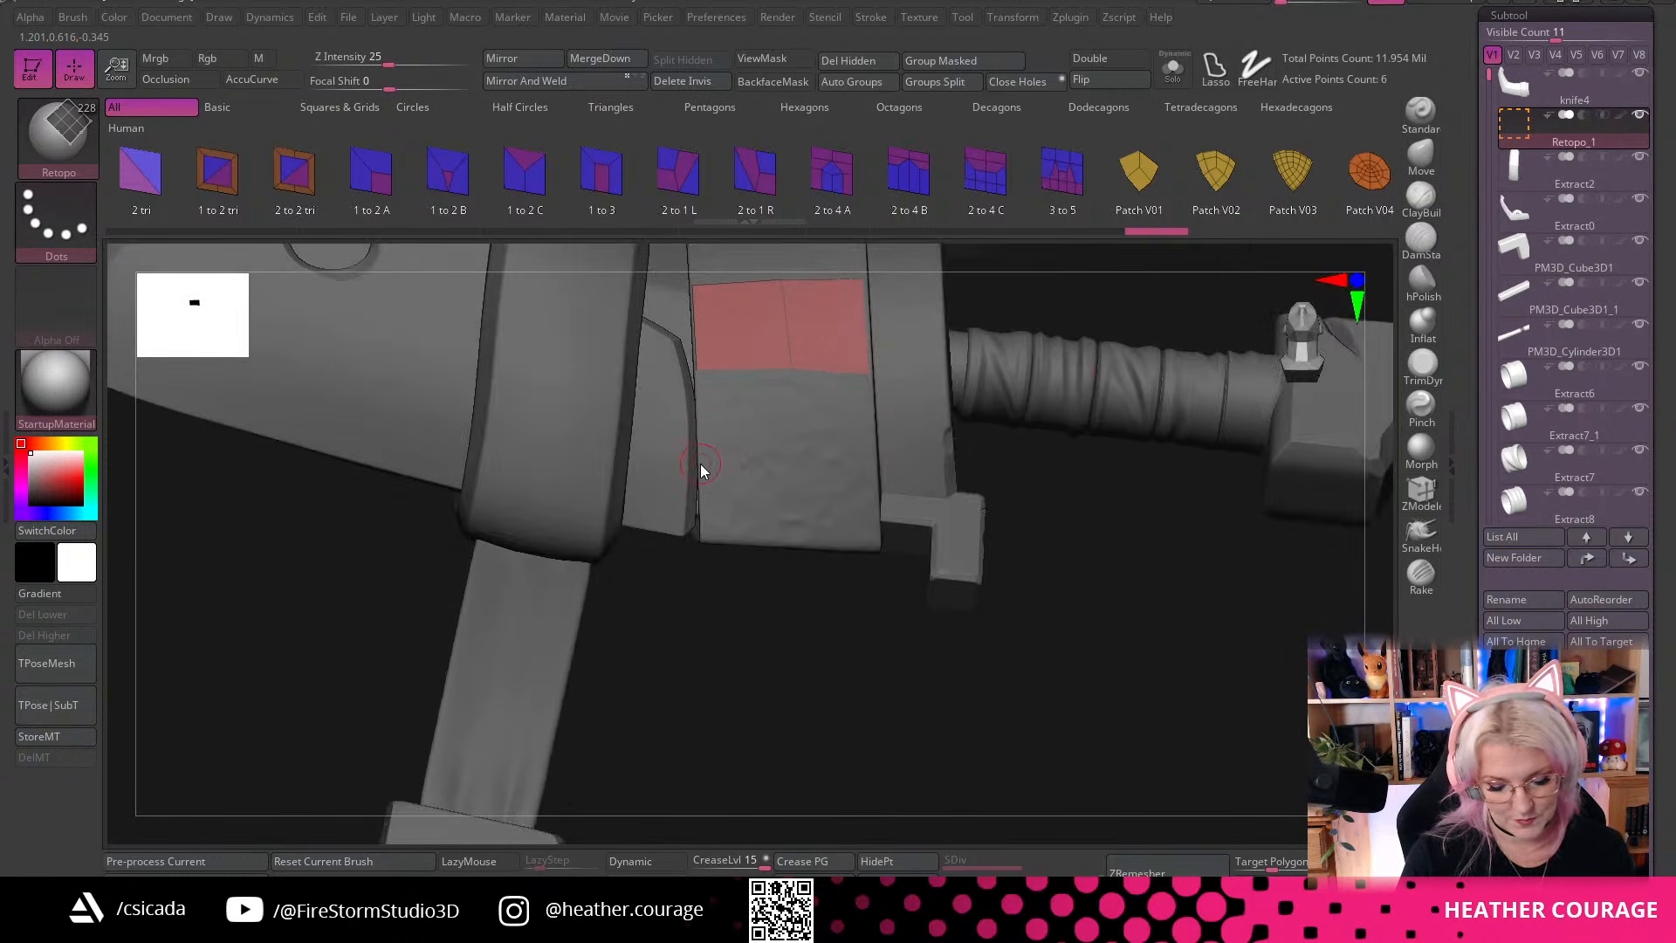
click(872, 468)
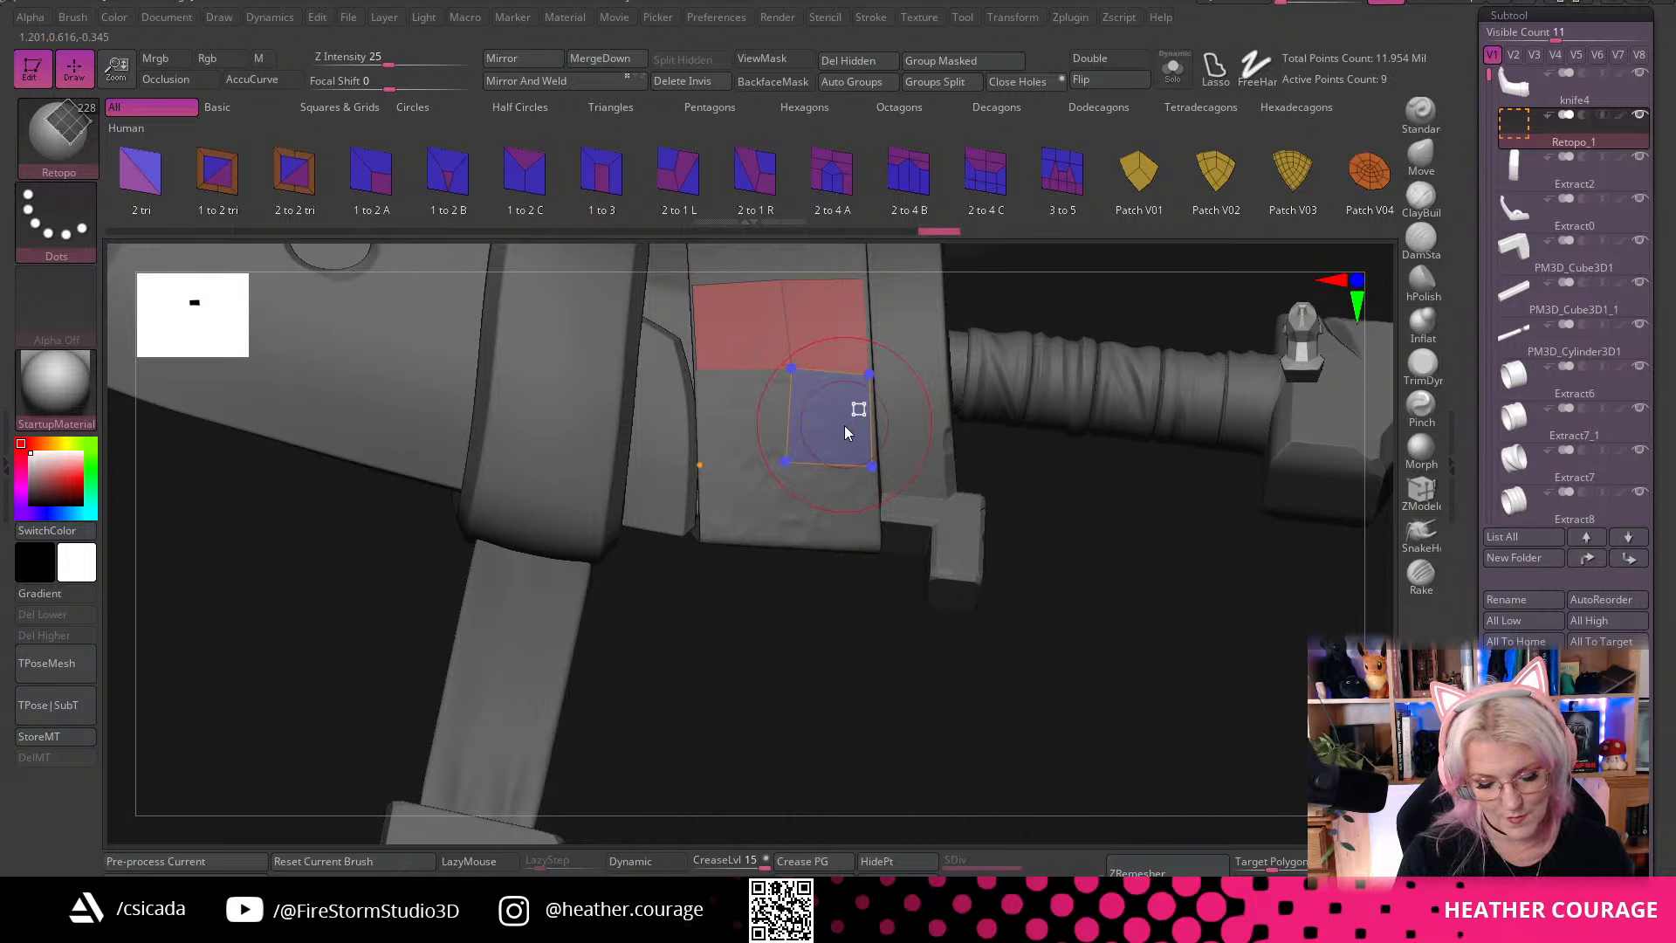
click(846, 426)
Try placing points at both ends of the band's lower edge for a third row, and undo the placement
drag(869, 602, 873, 527)
click(873, 527)
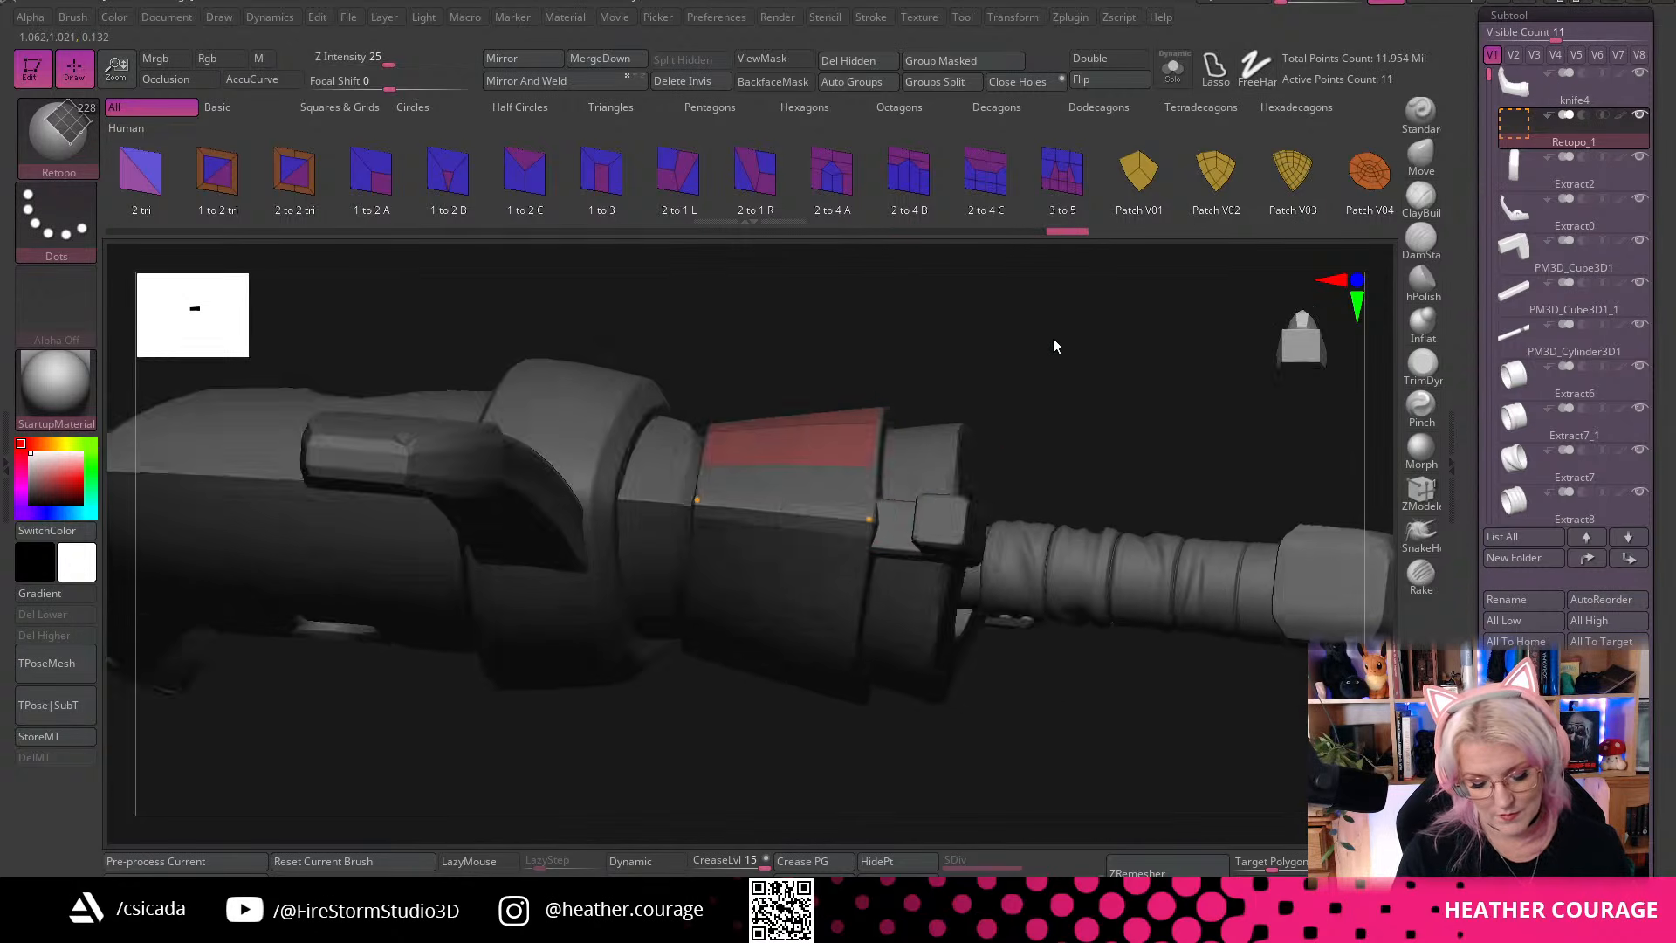
drag(1053, 338, 644, 638)
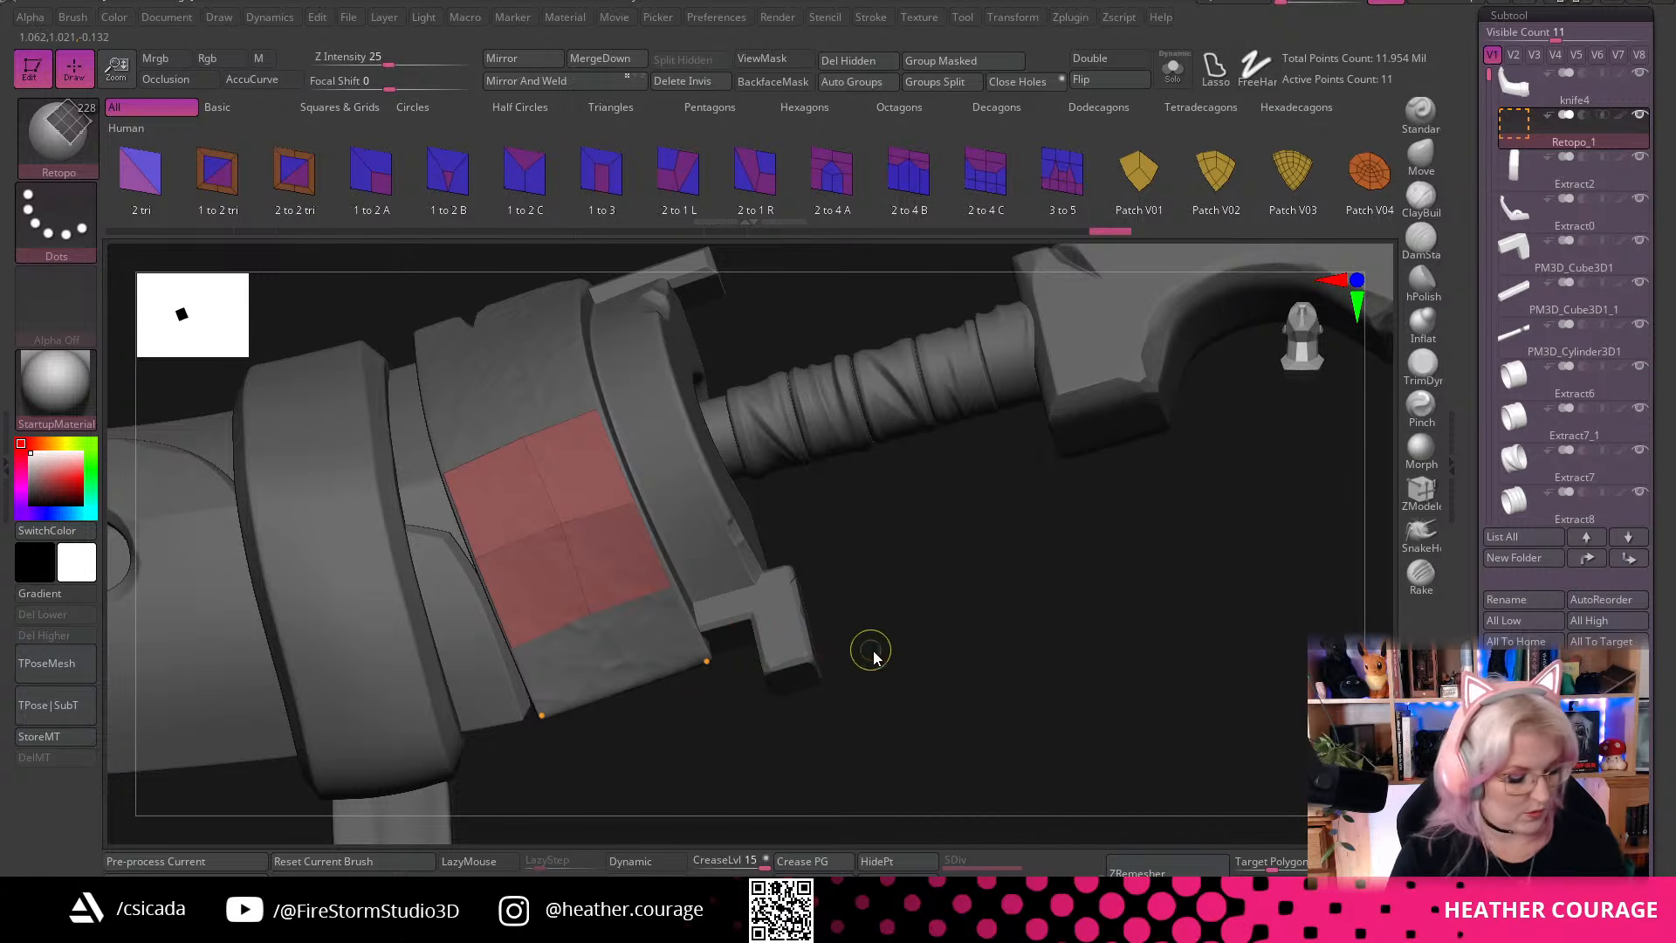
key(ctrl)
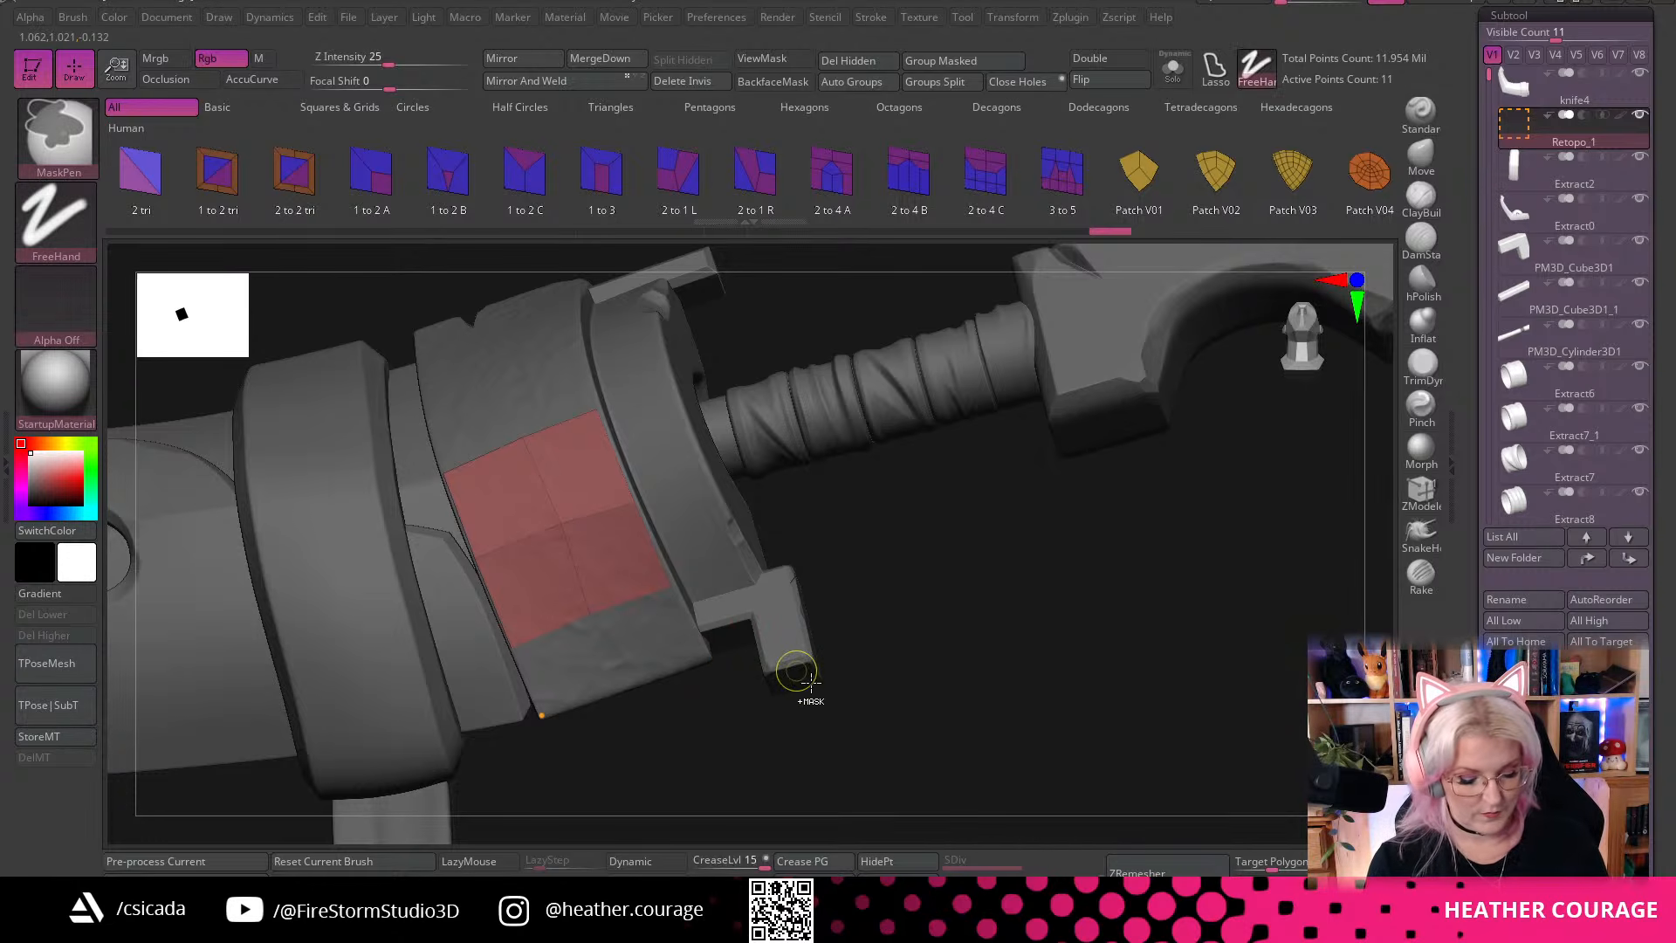
key(ctrl+z)
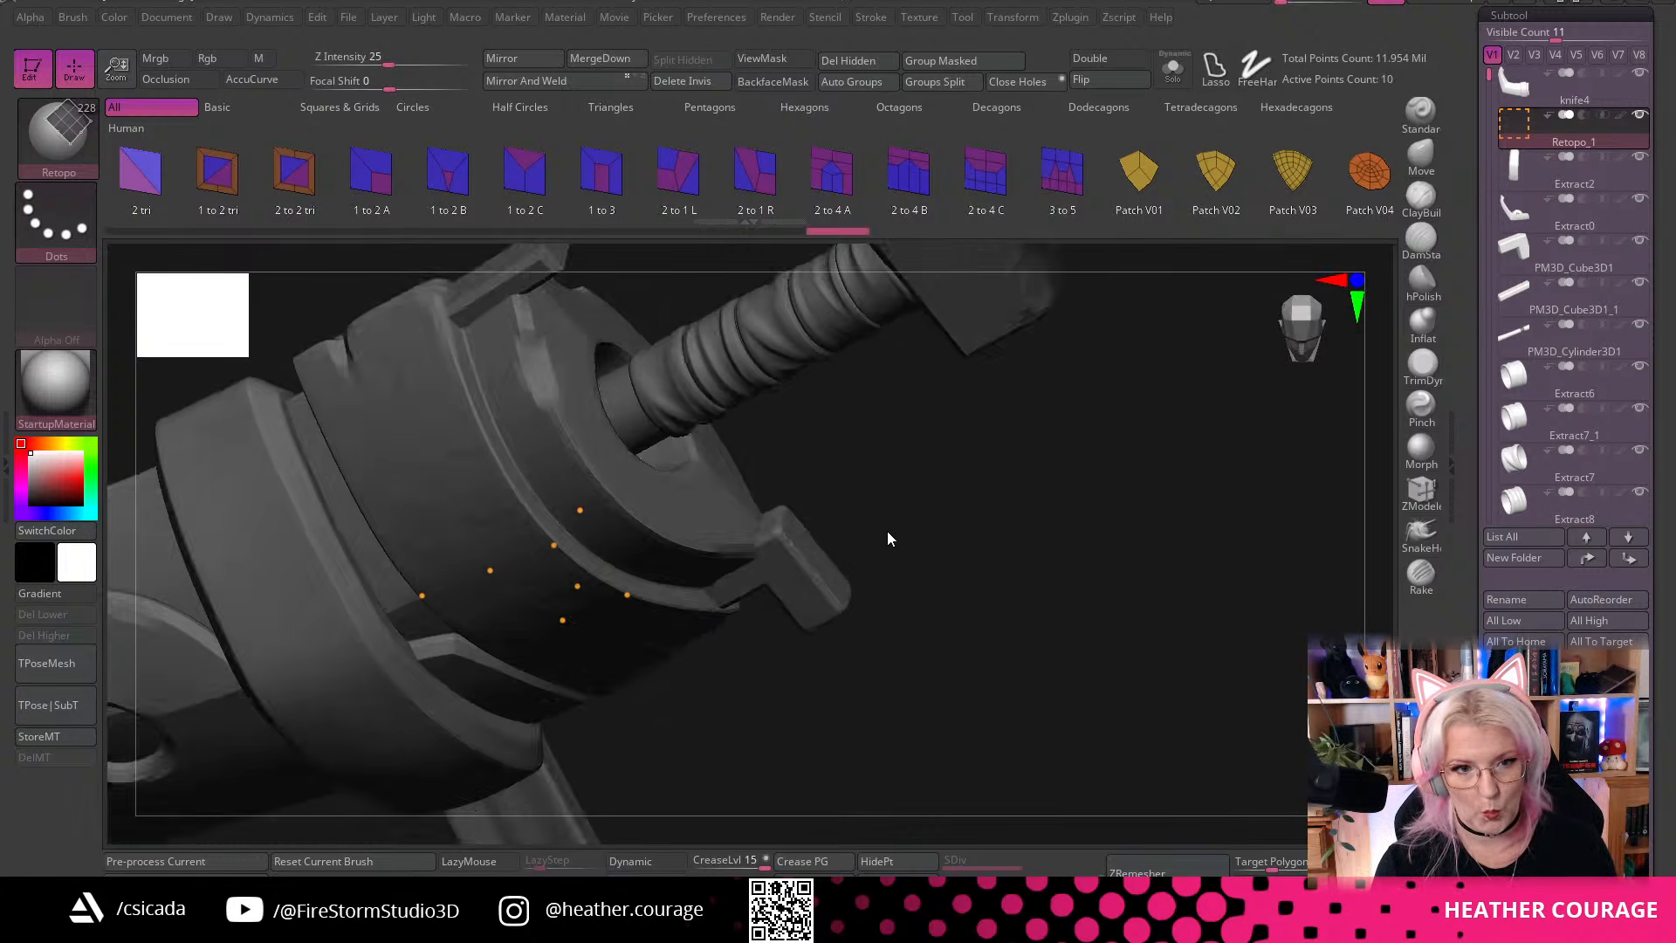
Undo the last point placement and delete the retopo points still left on the notched band
drag(887, 531, 1122, 543)
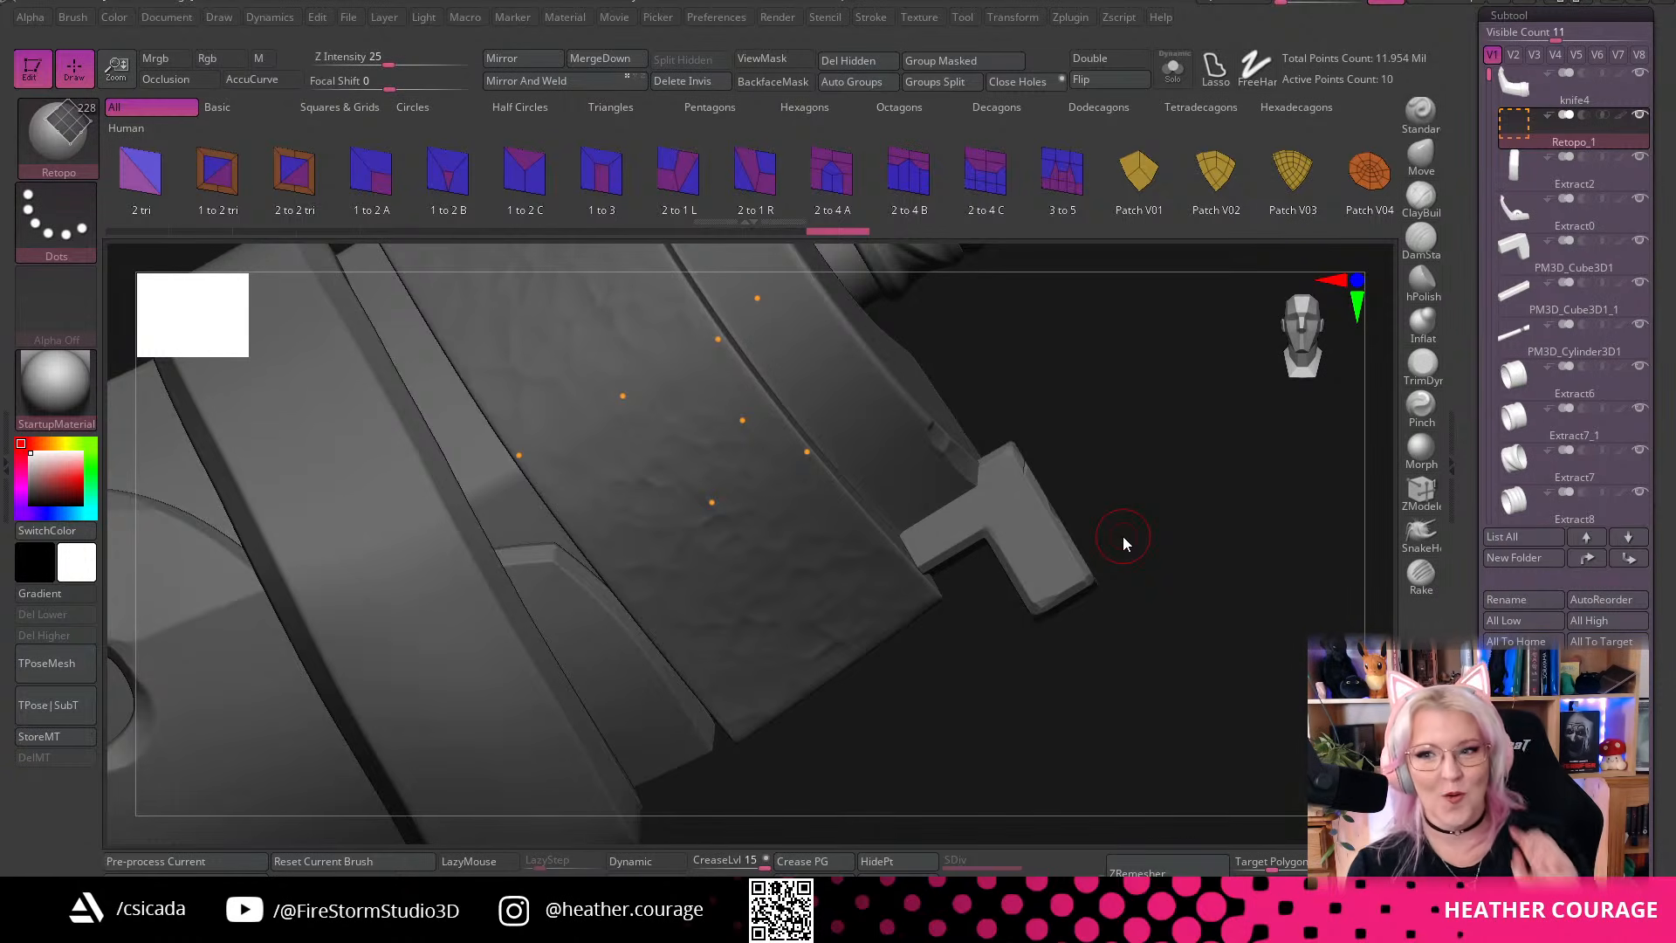
alt+drag(1123, 483, 1114, 211)
click(1191, 466)
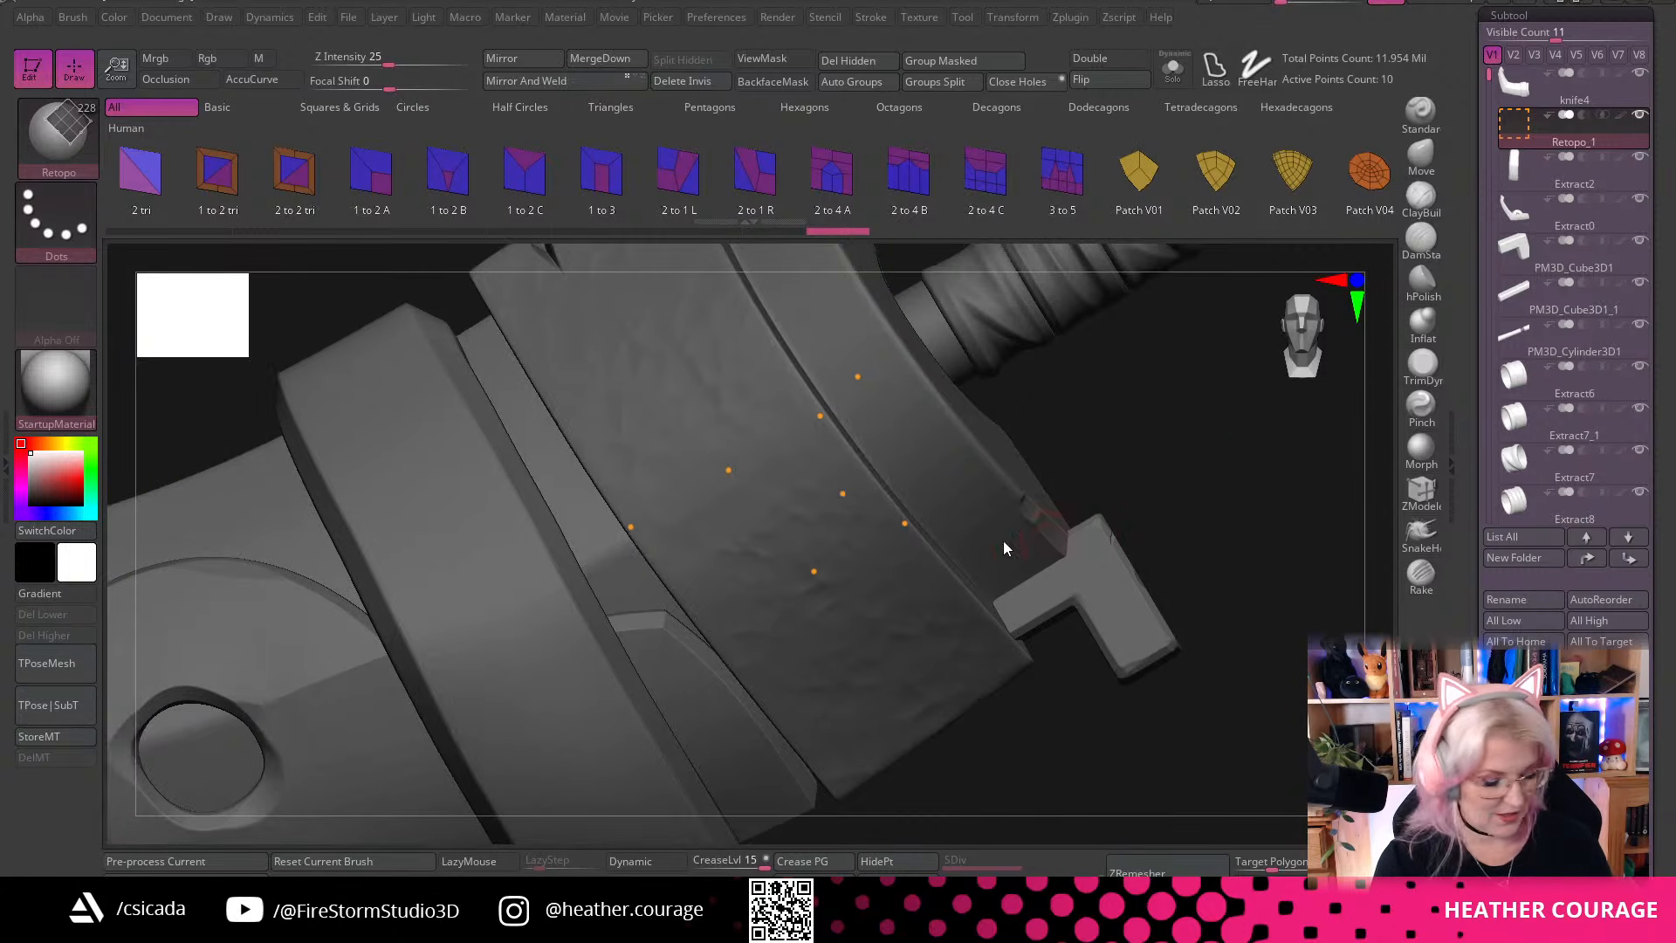
key(ctrl)
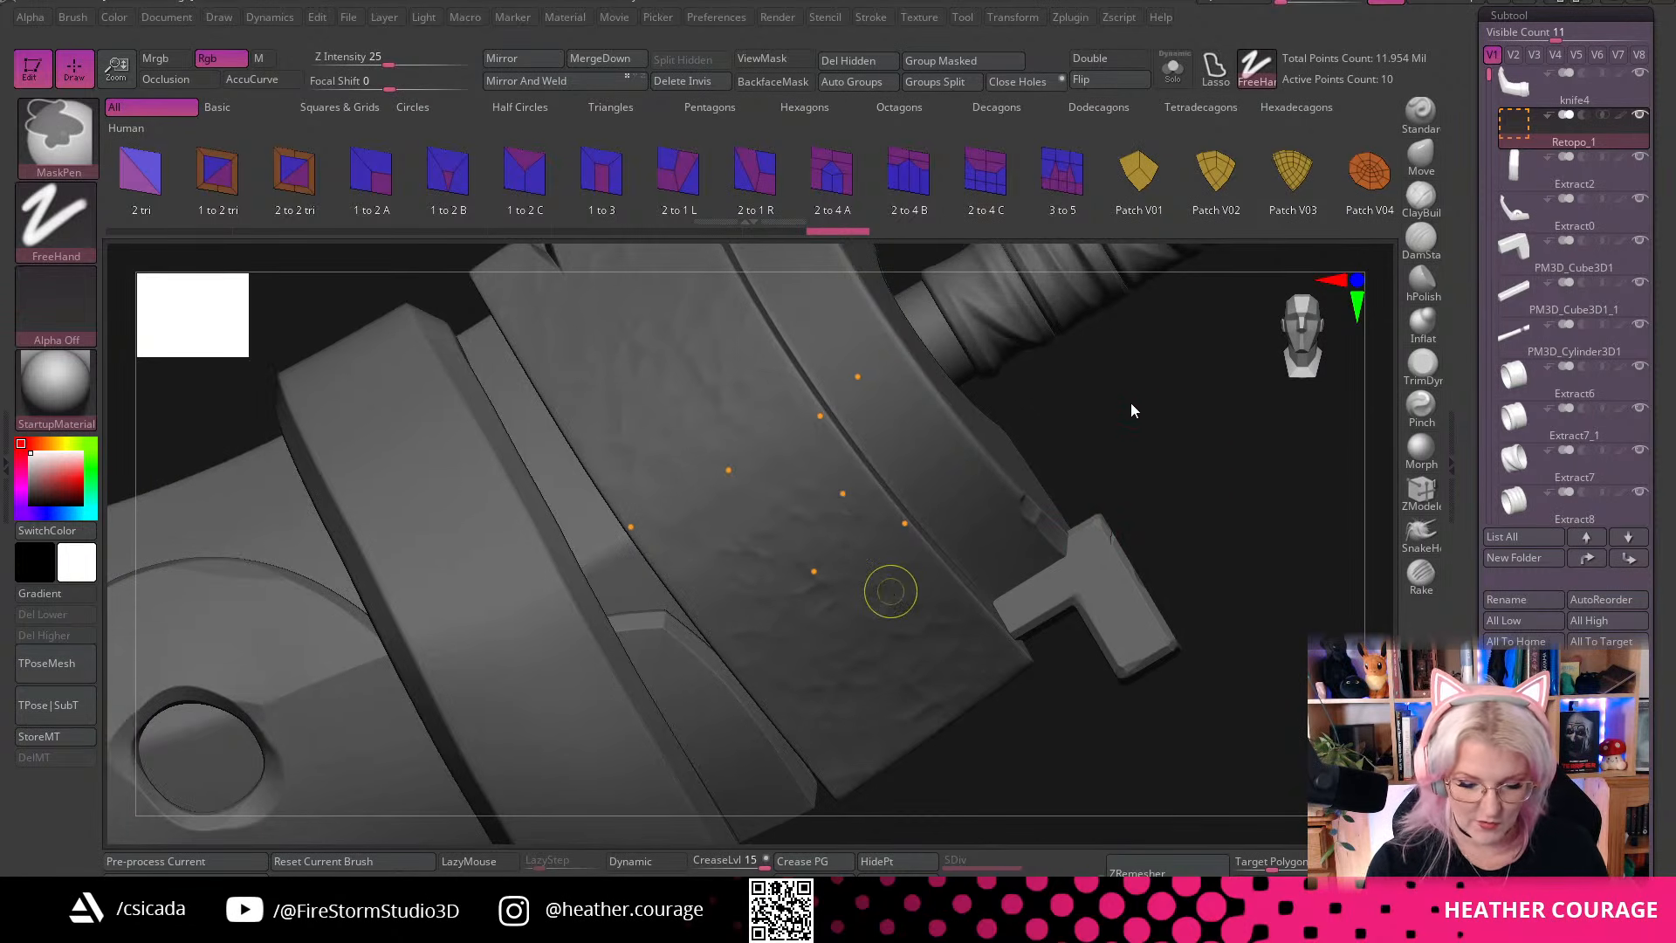
key(ctrl+z)
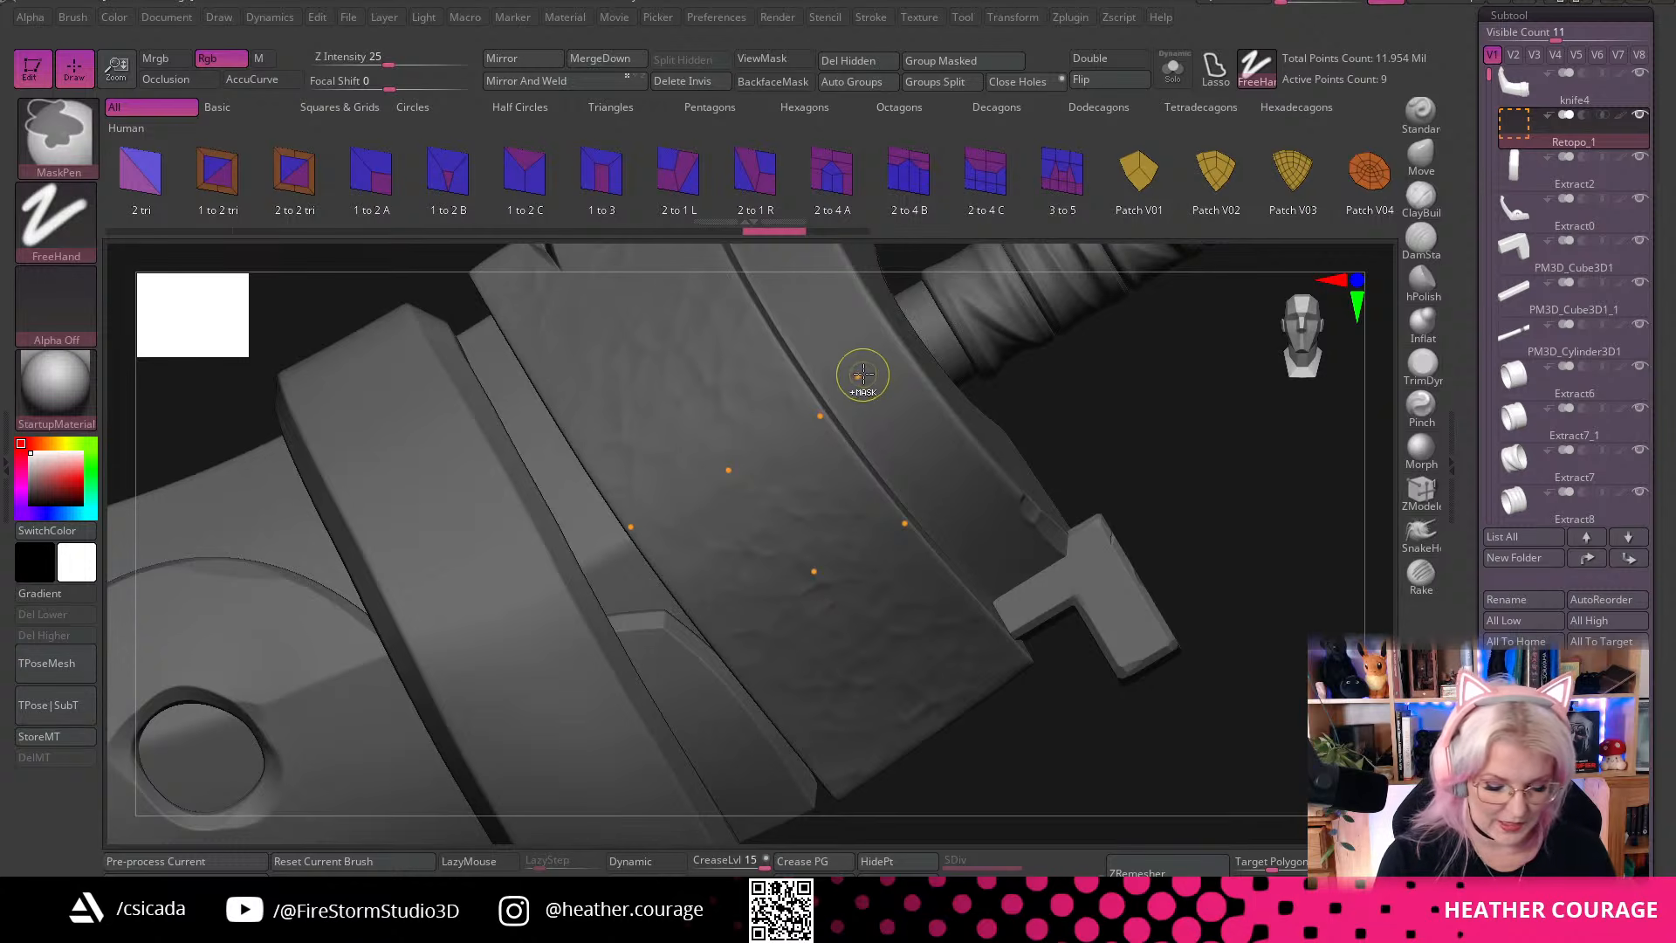
click(860, 402)
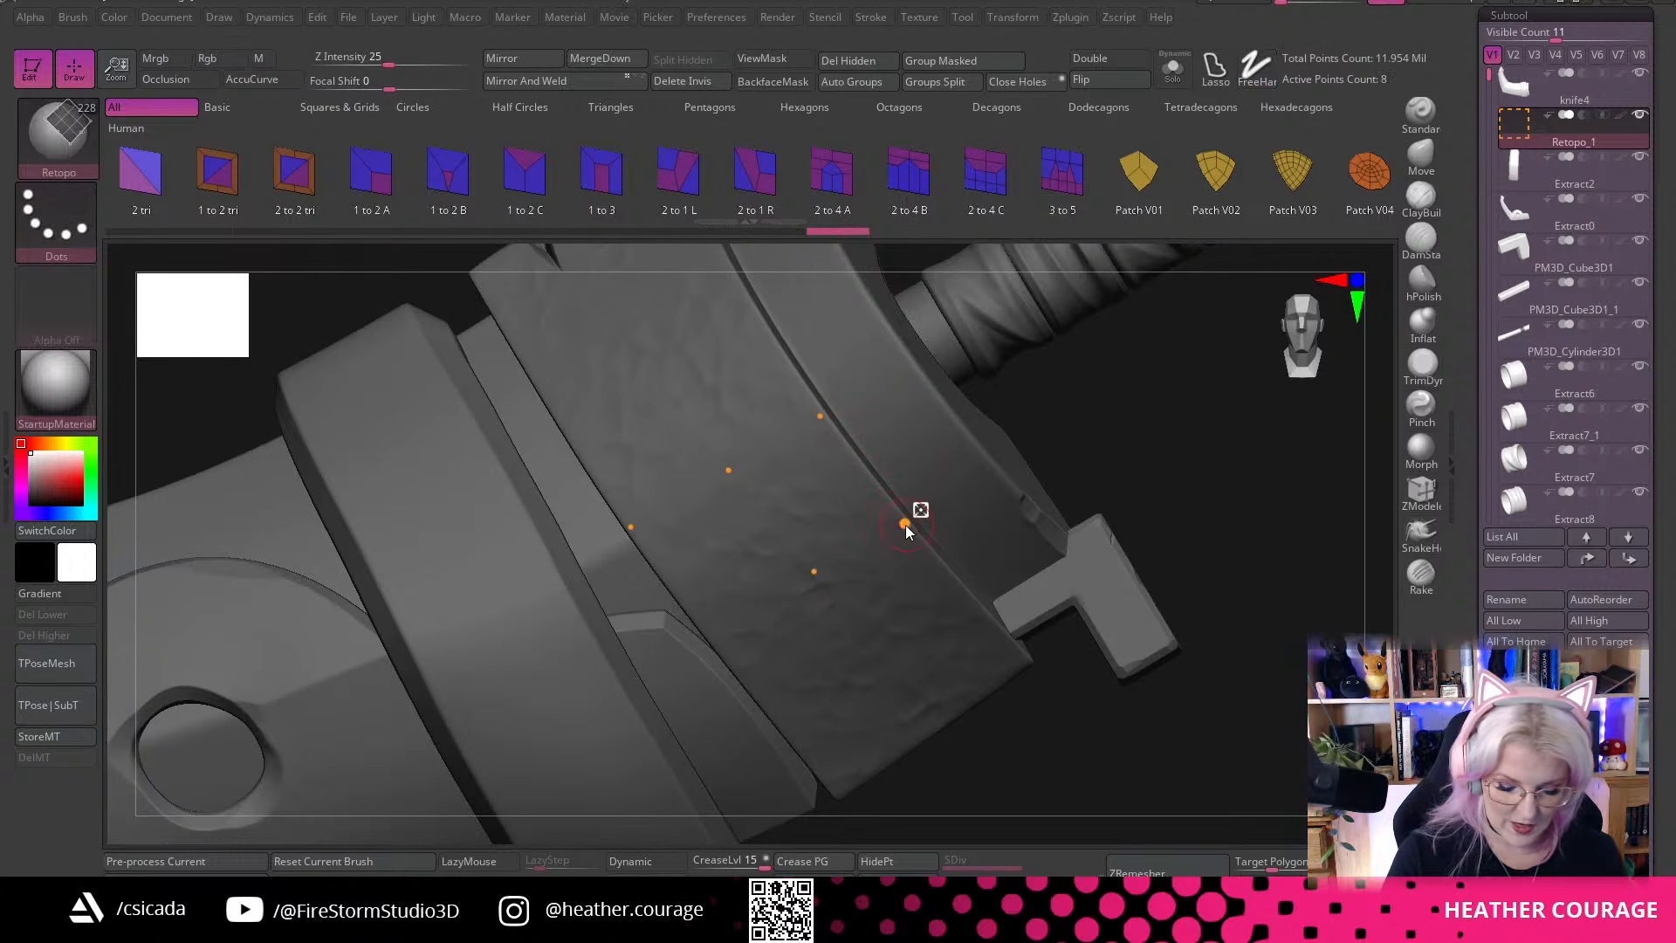
alt+click(905, 526)
alt+click(821, 419)
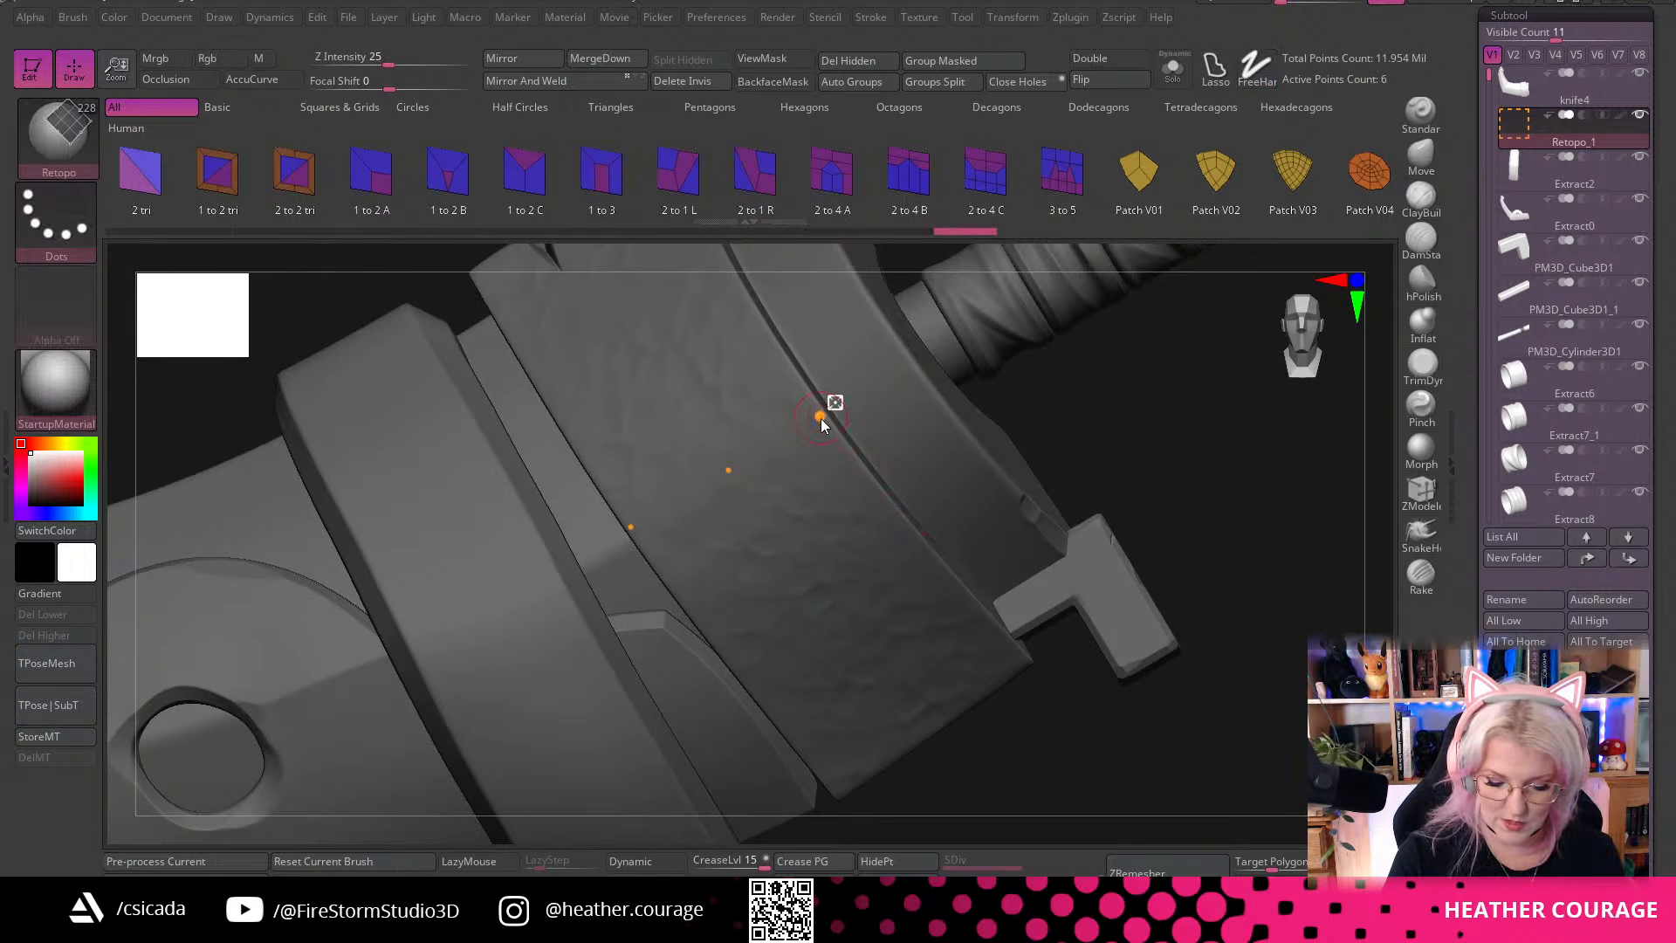
alt+click(729, 471)
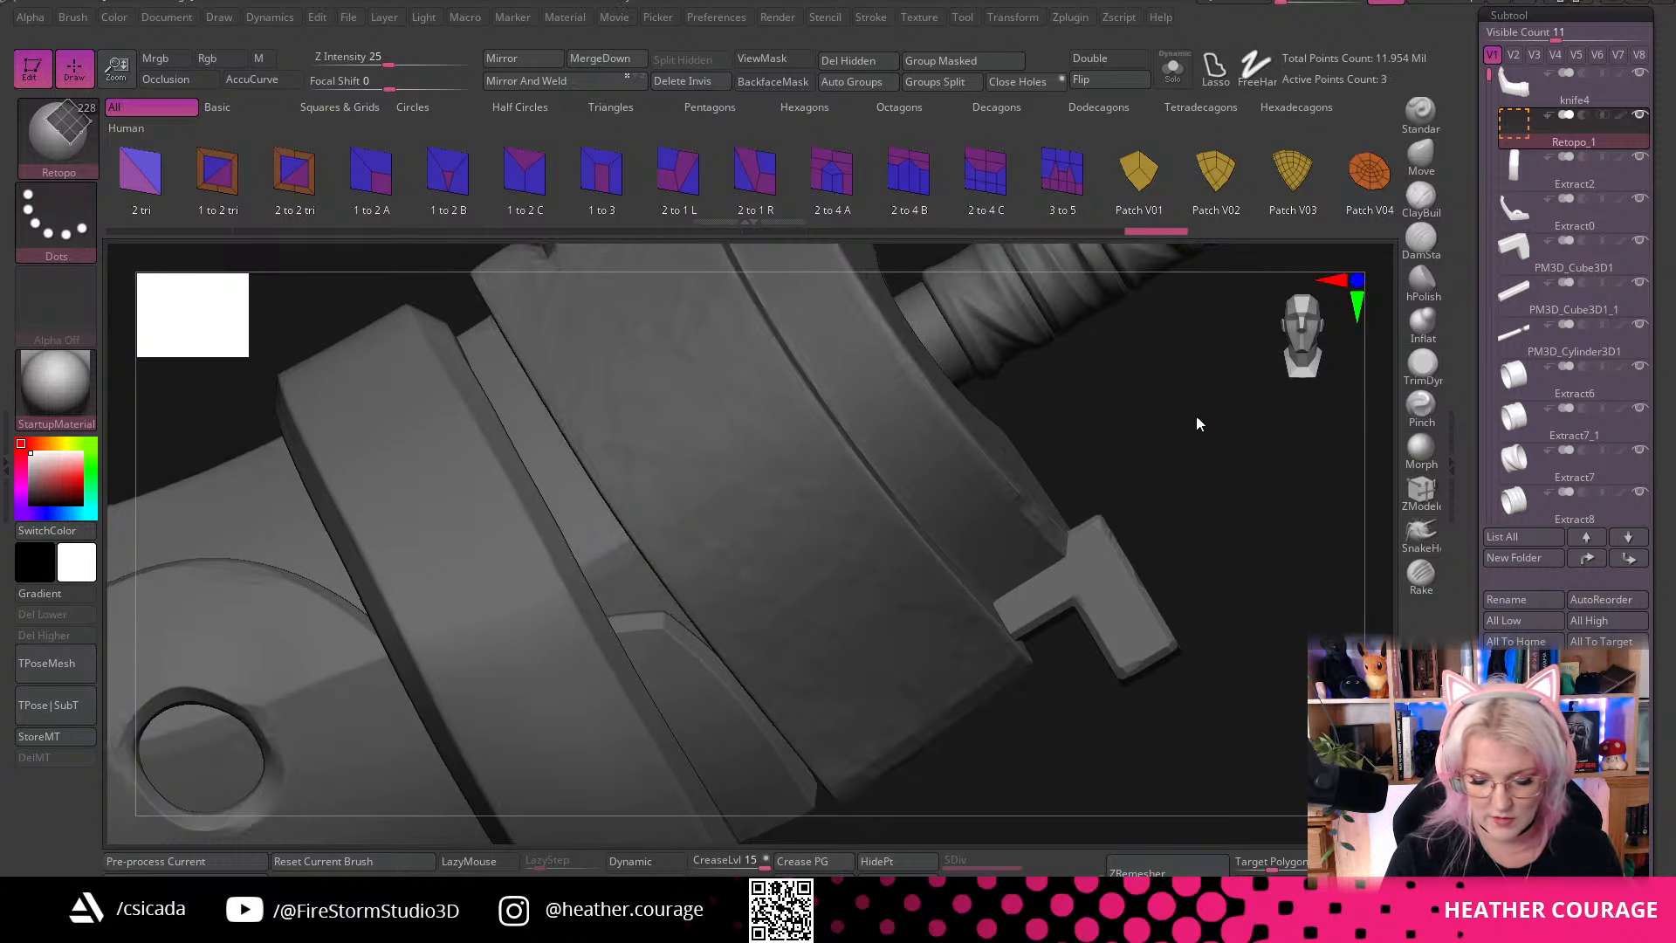
Activate symmetry on the Z axis for the retopo mesh
drag(1197, 415, 1205, 475)
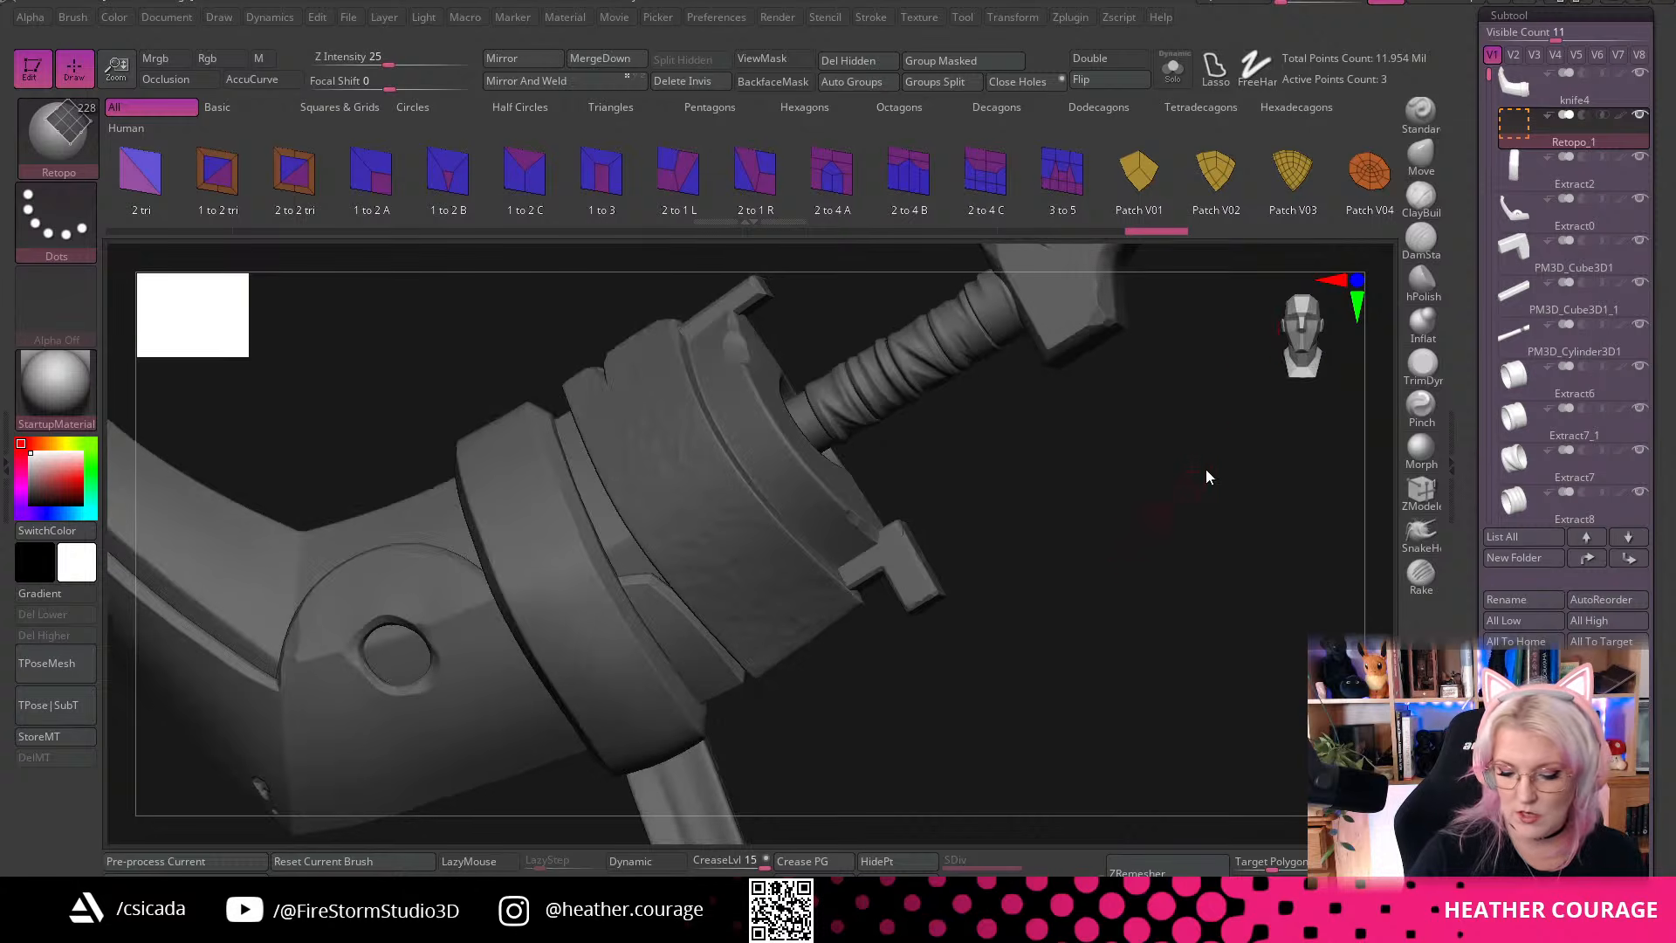
shift+click(1249, 288)
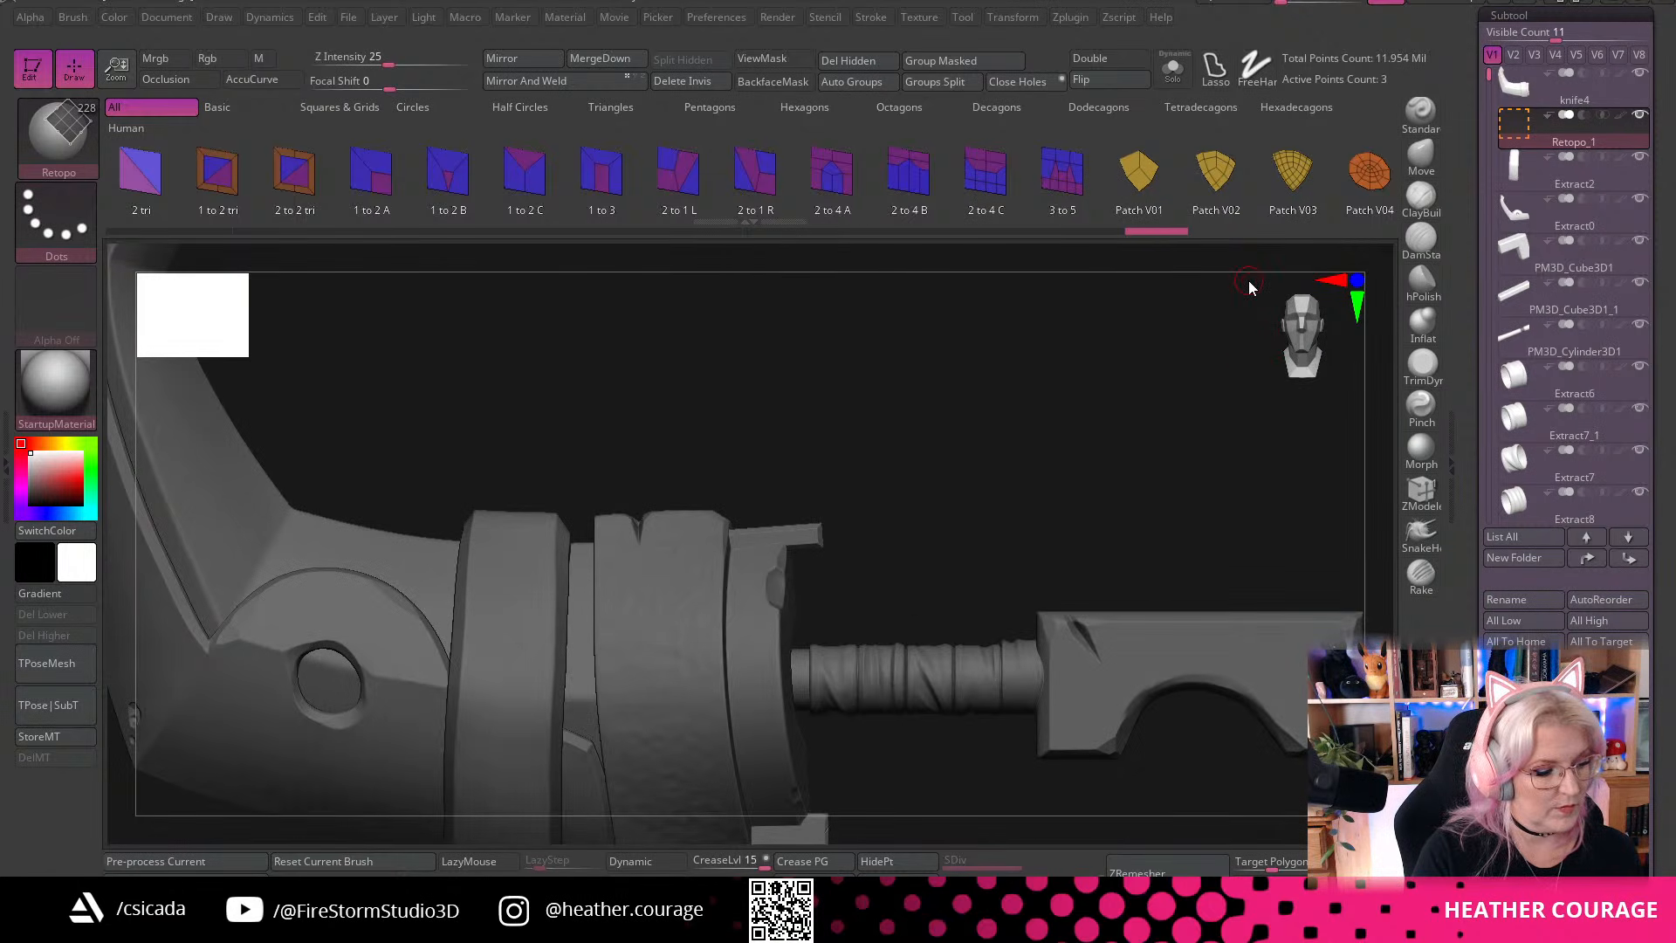
click(1074, 20)
mouse_move(1012, 18)
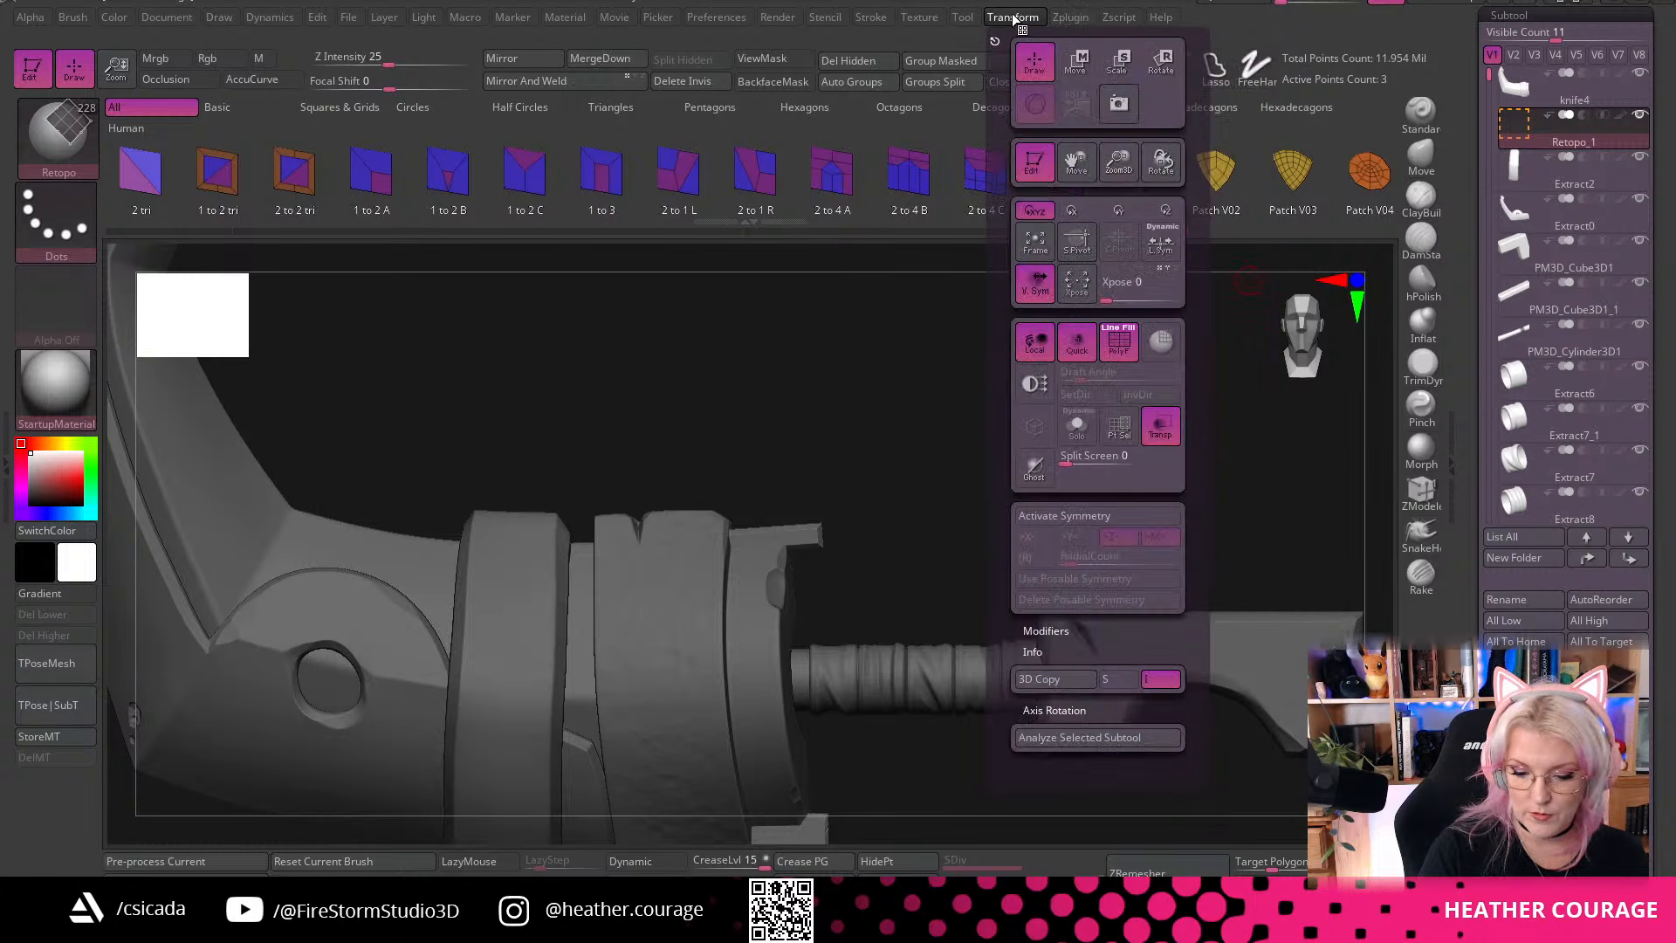
click(1150, 517)
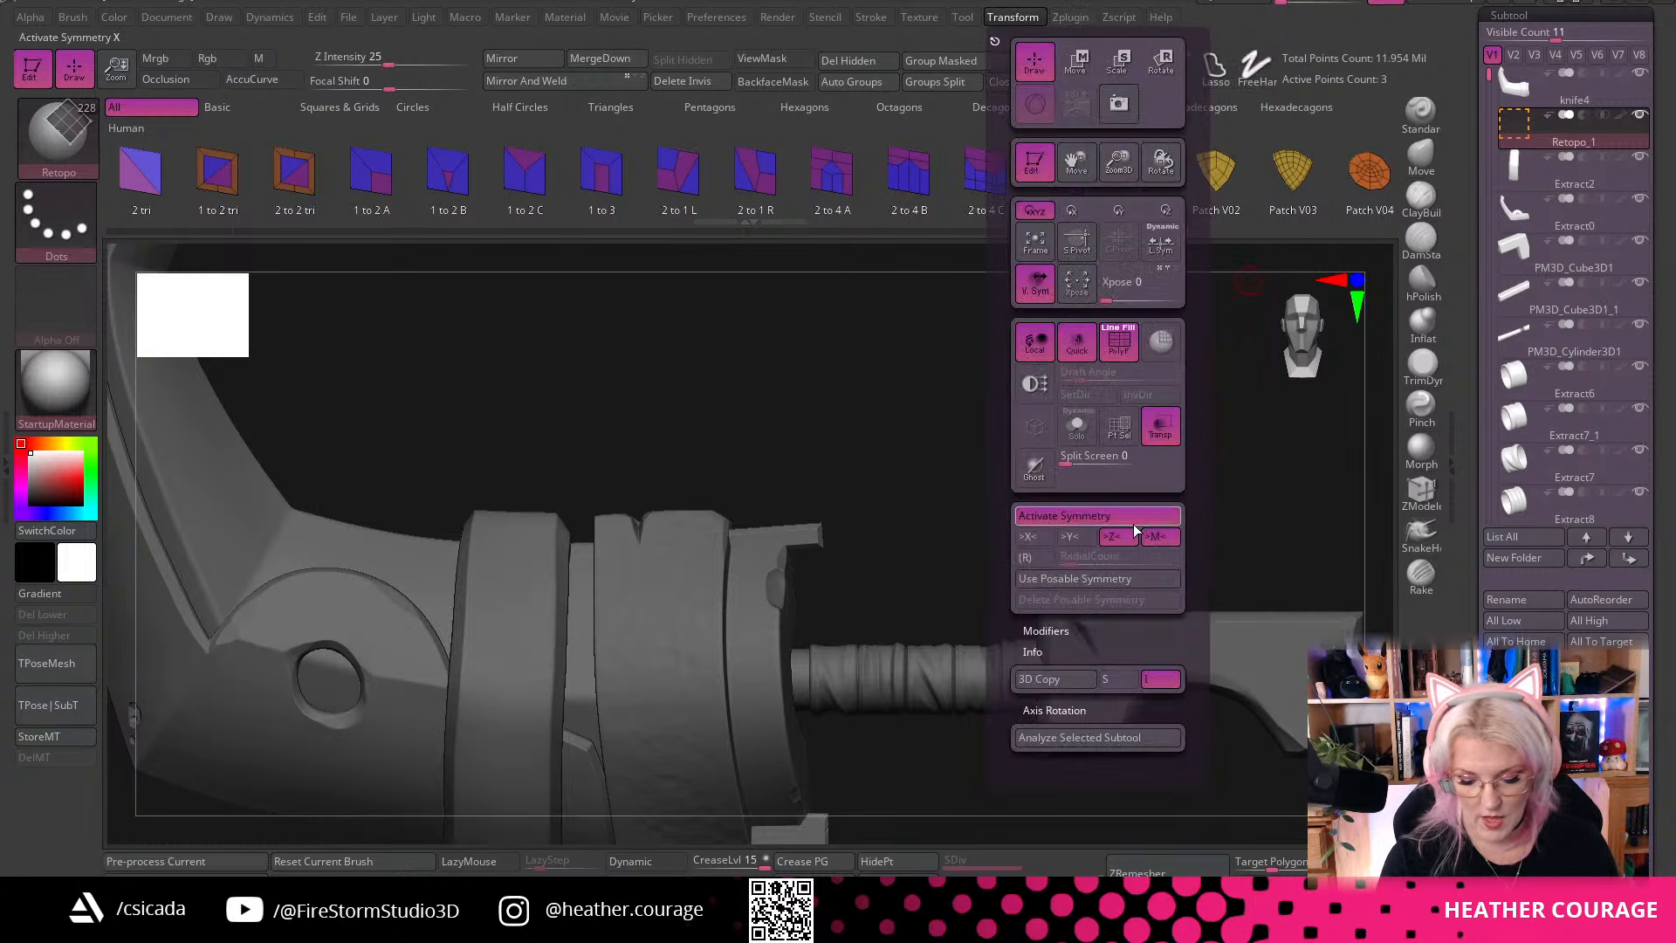
drag(877, 538, 703, 680)
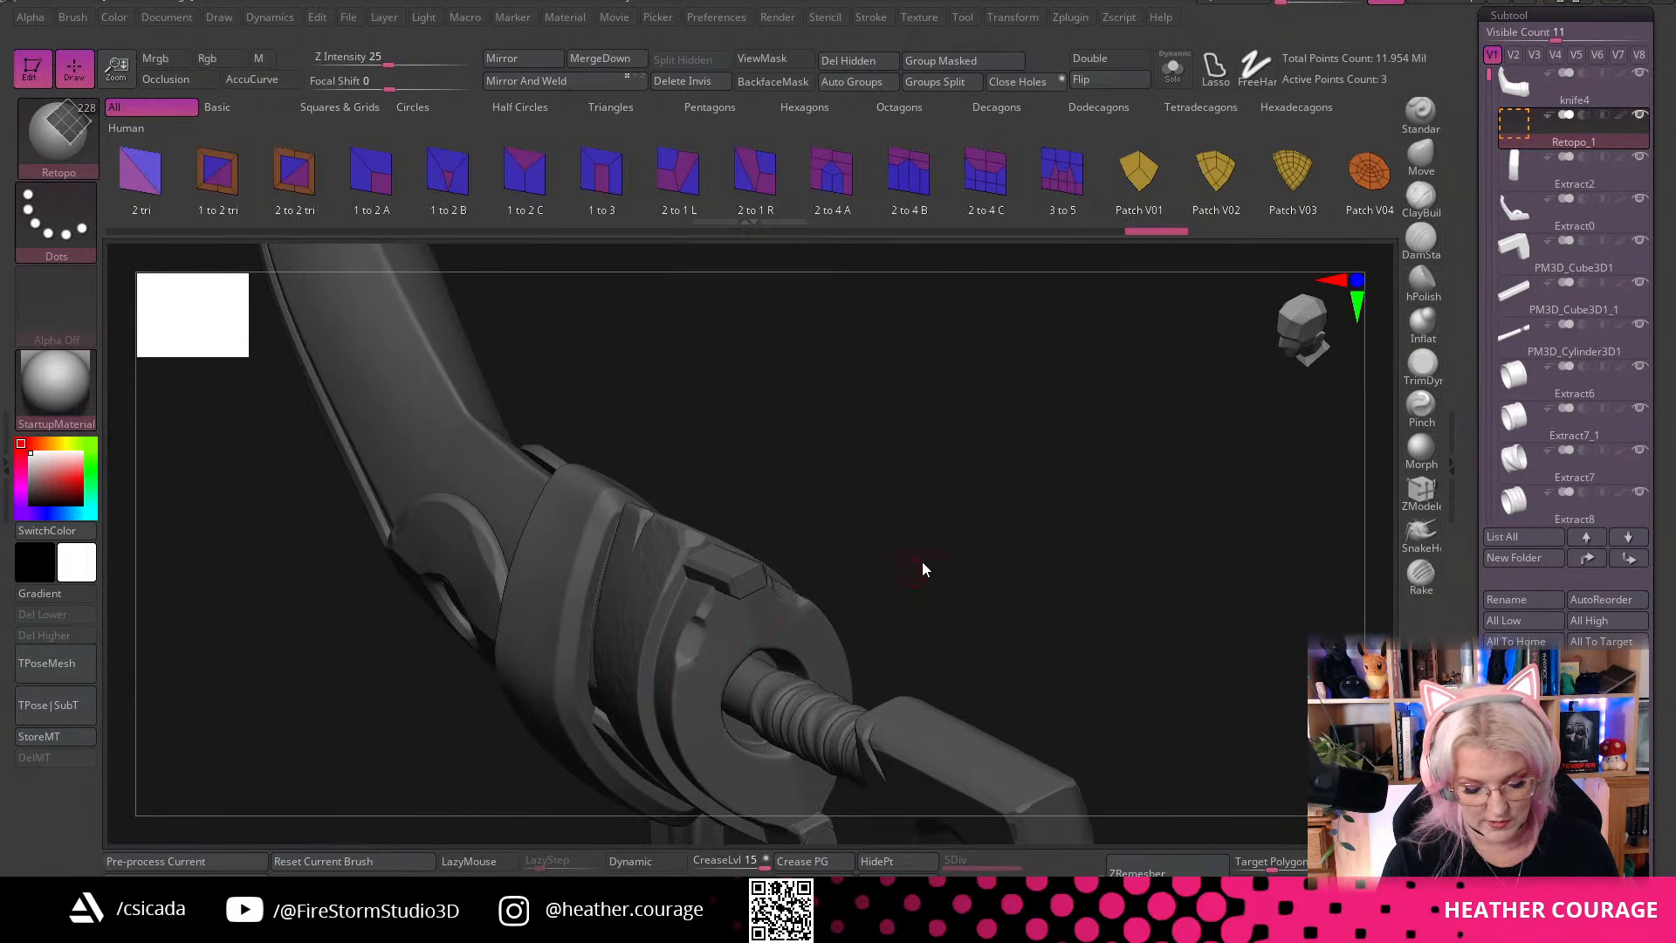
Place four points on the handle-side half of the notched band and fill the first retopo quad
drag(923, 569, 855, 454)
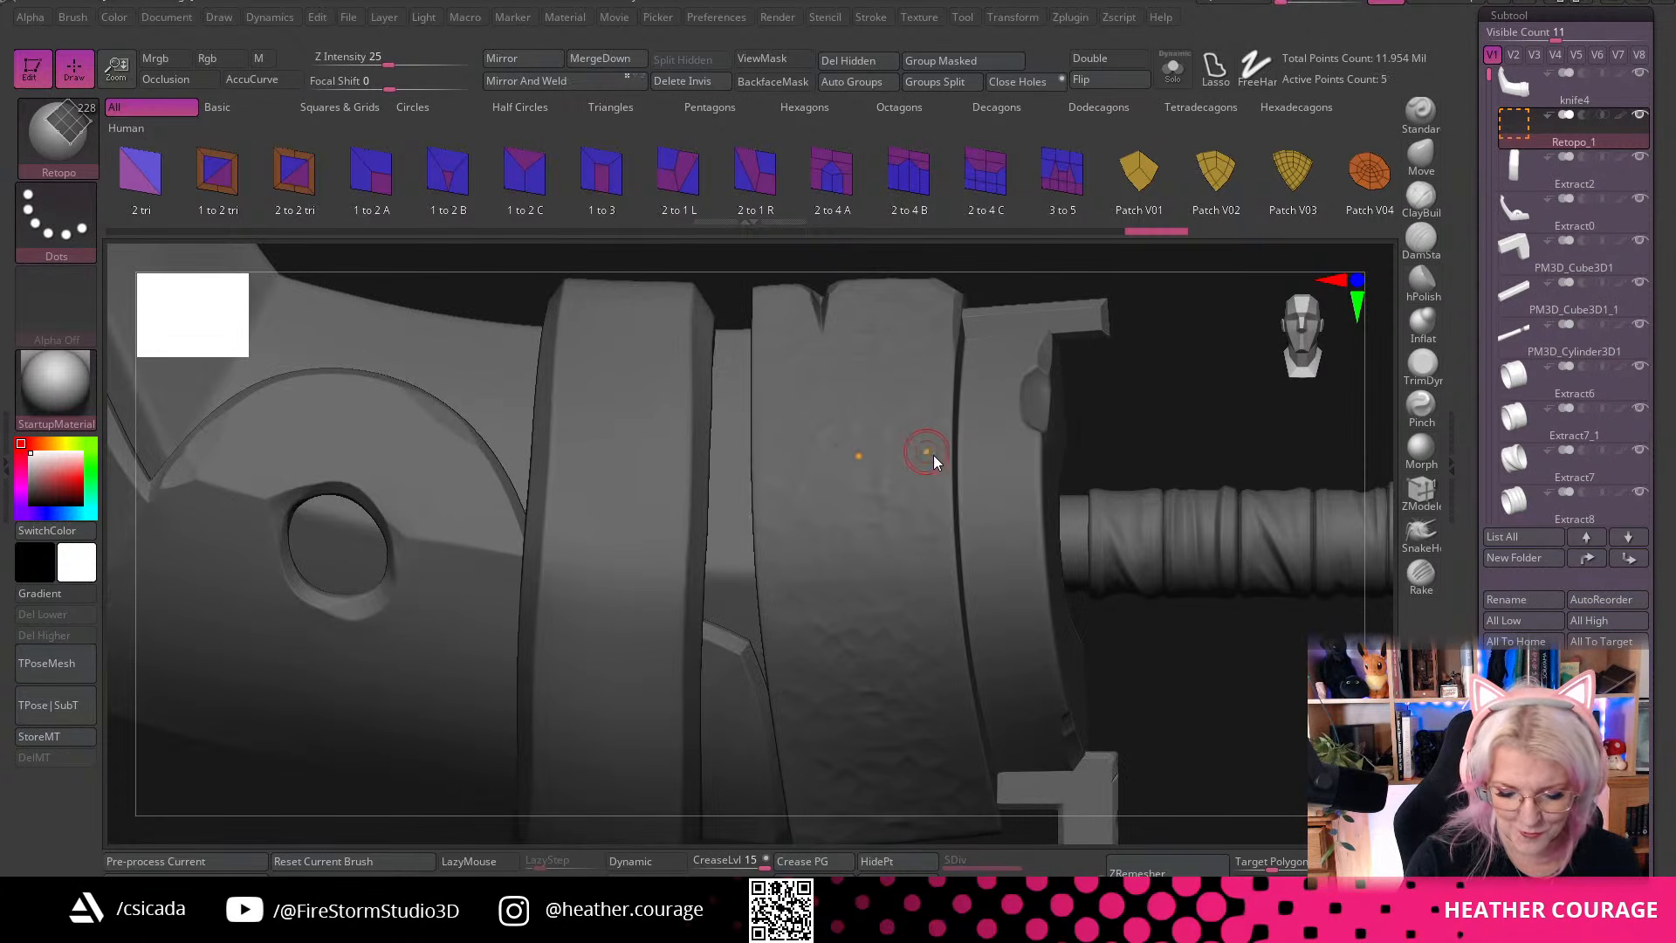
click(948, 567)
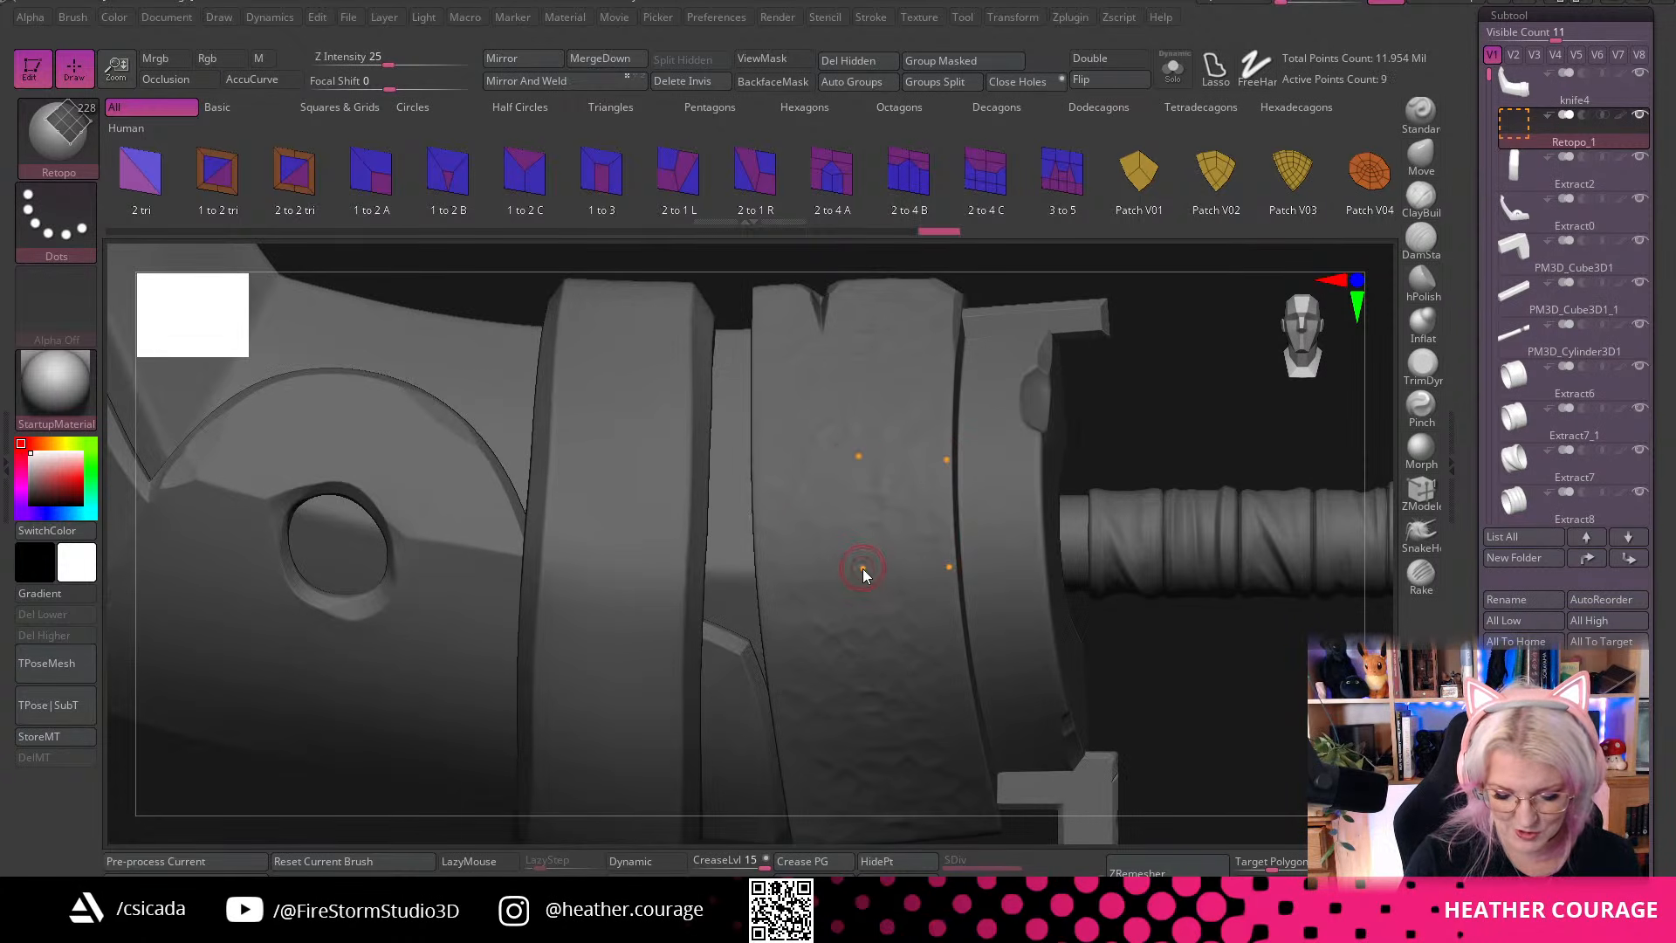
click(862, 568)
click(894, 510)
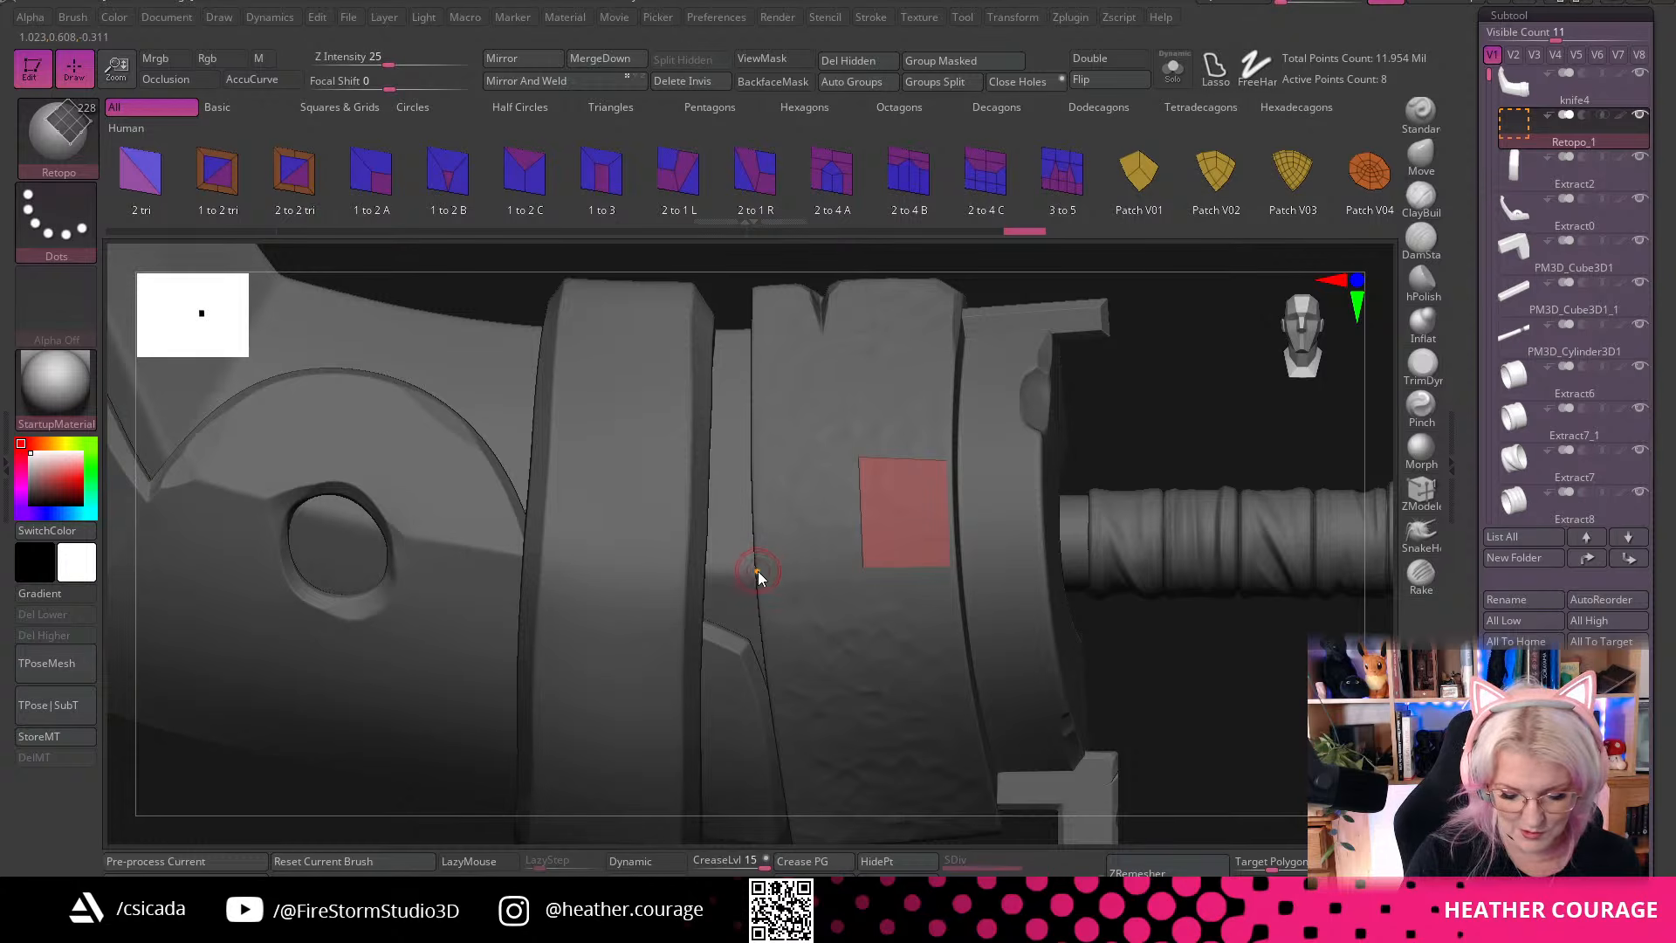
Add two points on the band's blade-side edge and fill the adjoining quad
click(758, 570)
click(753, 457)
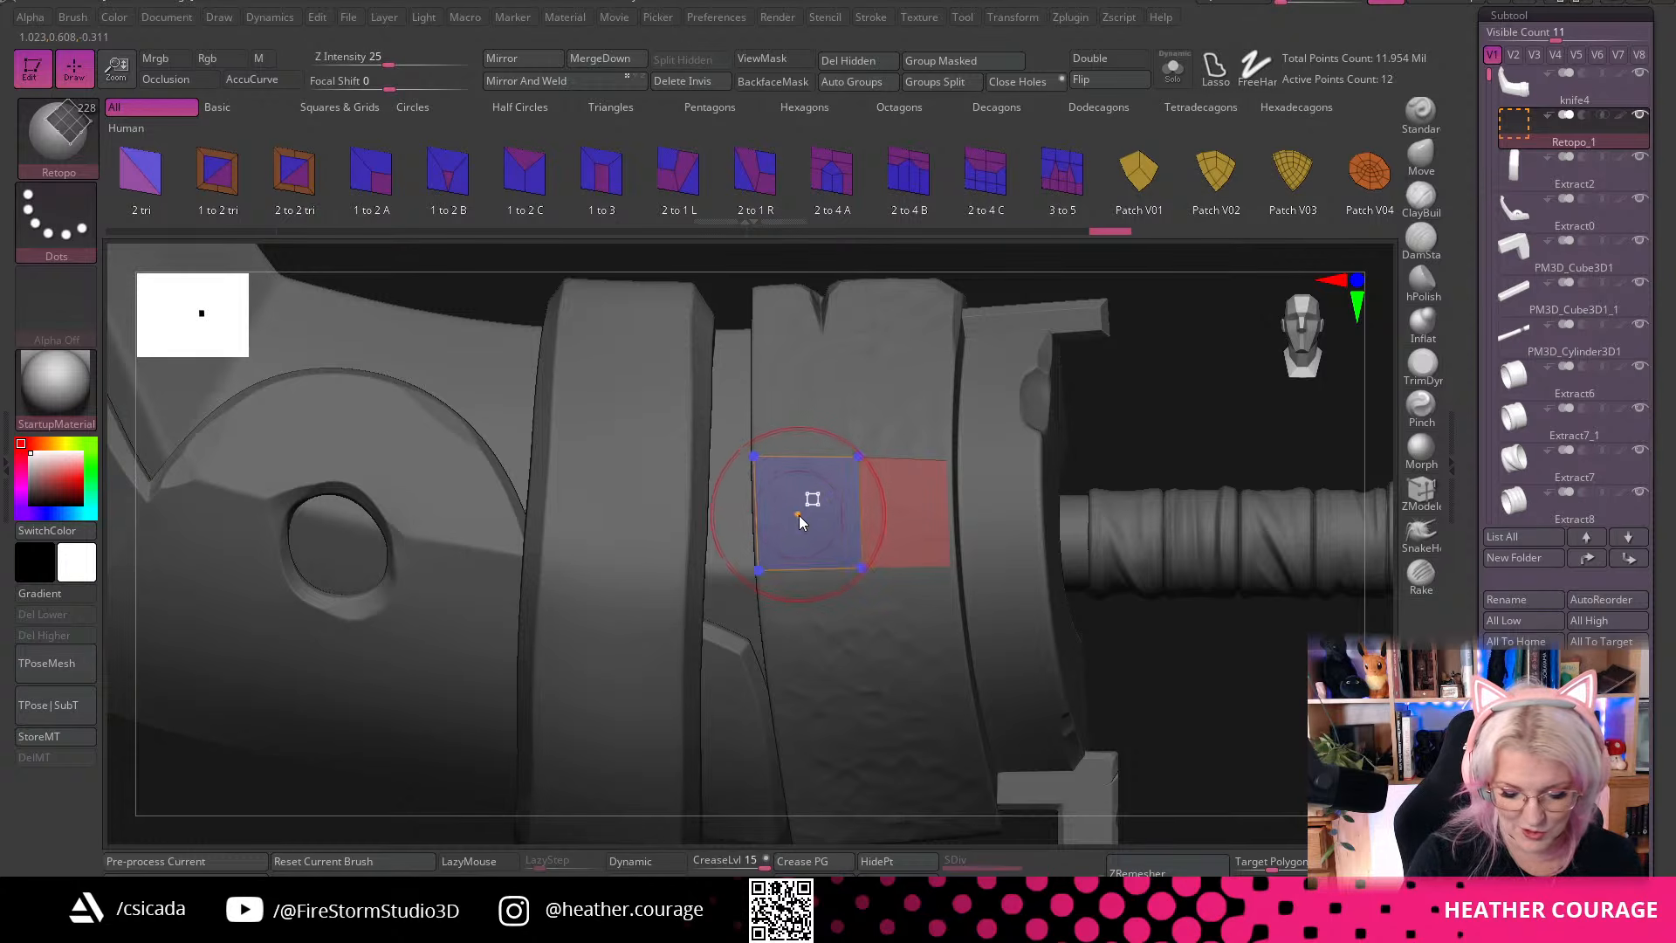
click(830, 531)
Place a row of three points beneath the two quads and fill the handle-side quad of the second row
mouse_move(1171, 372)
mouse_down()
mouse_move(1103, 463)
mouse_move(1155, 438)
mouse_move(1163, 342)
mouse_move(1156, 363)
mouse_up()
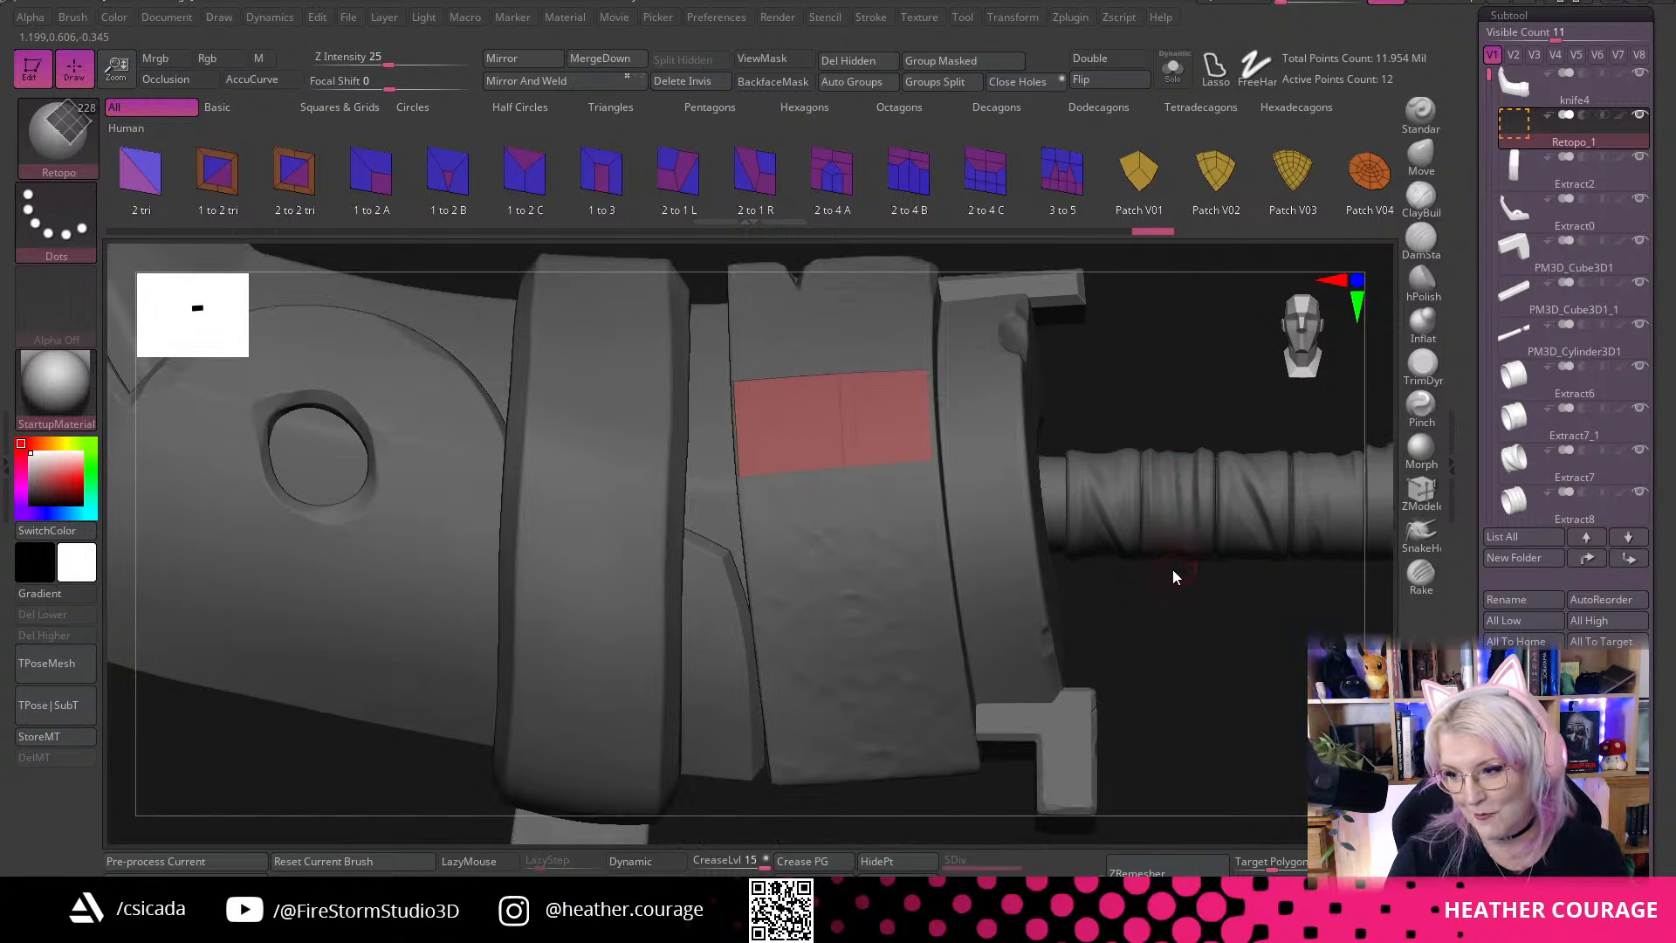
drag(1189, 632, 1171, 580)
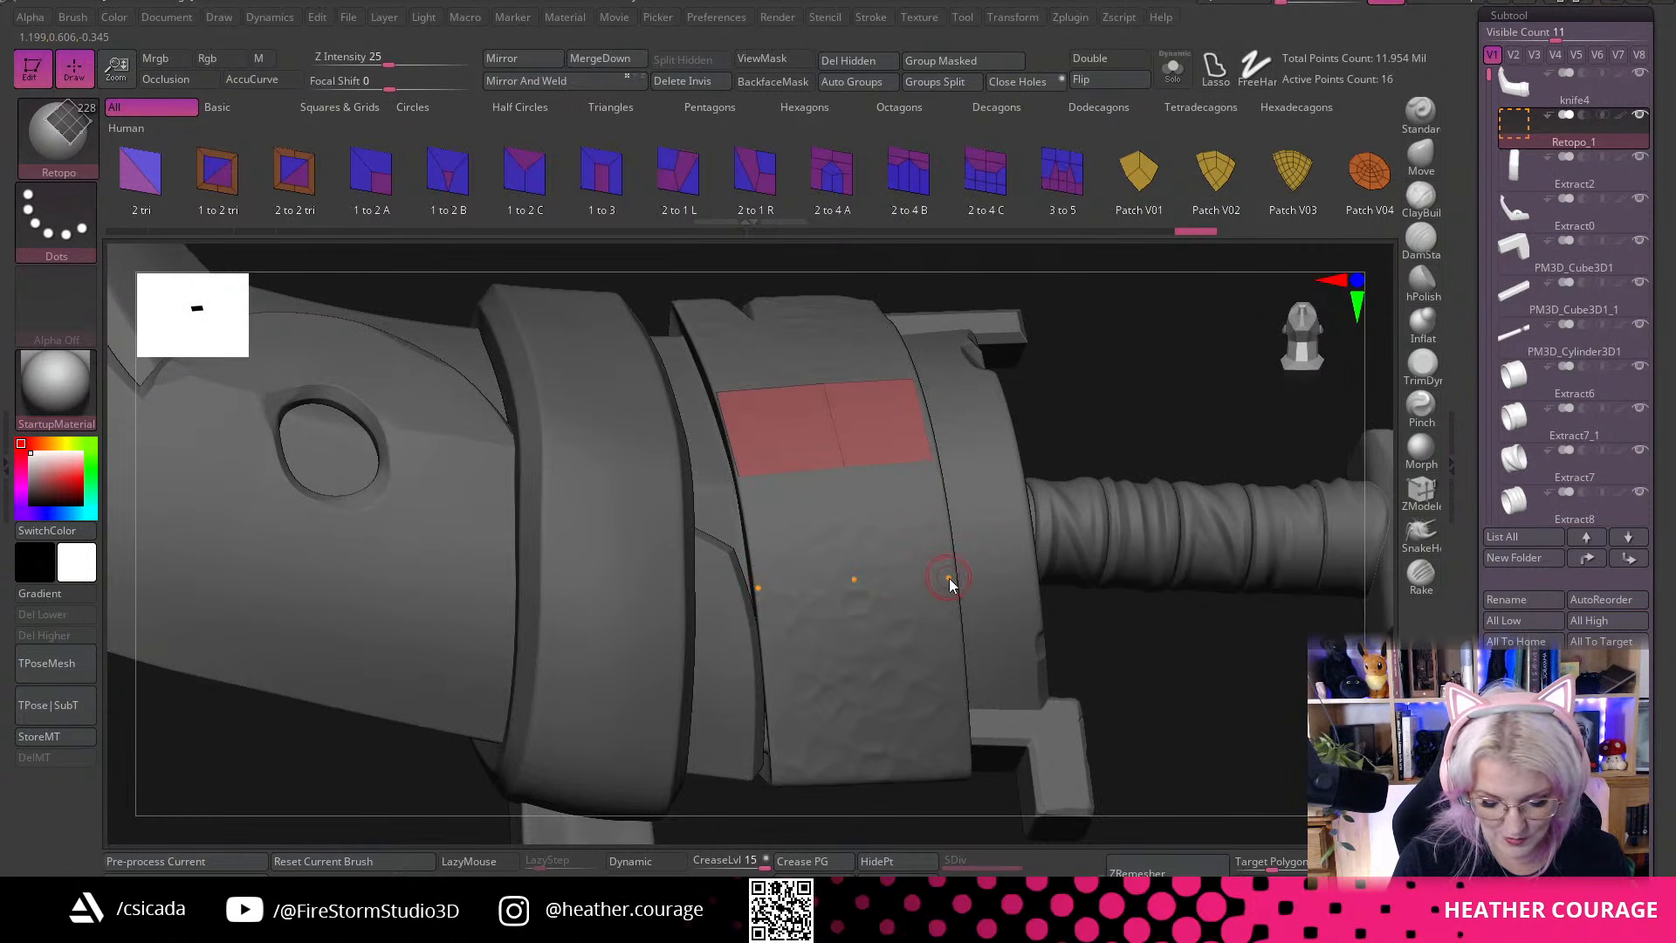
drag(950, 580, 890, 533)
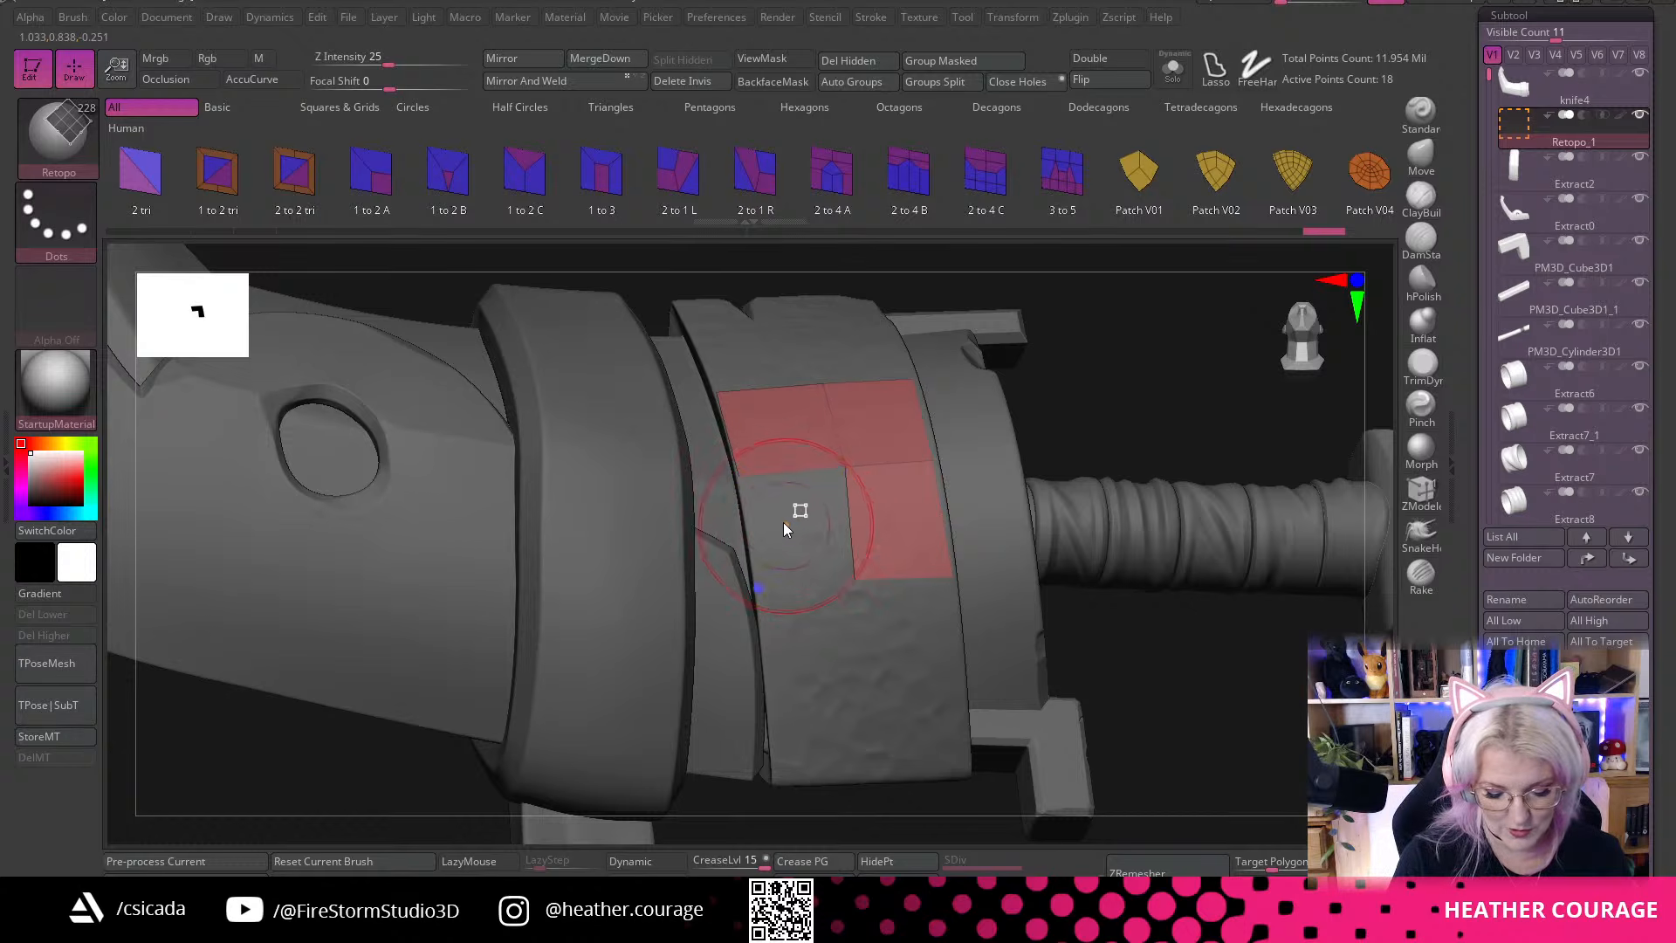
Fill the blade-side quad to complete the second row of the retopo mesh
drag(1146, 395, 1127, 457)
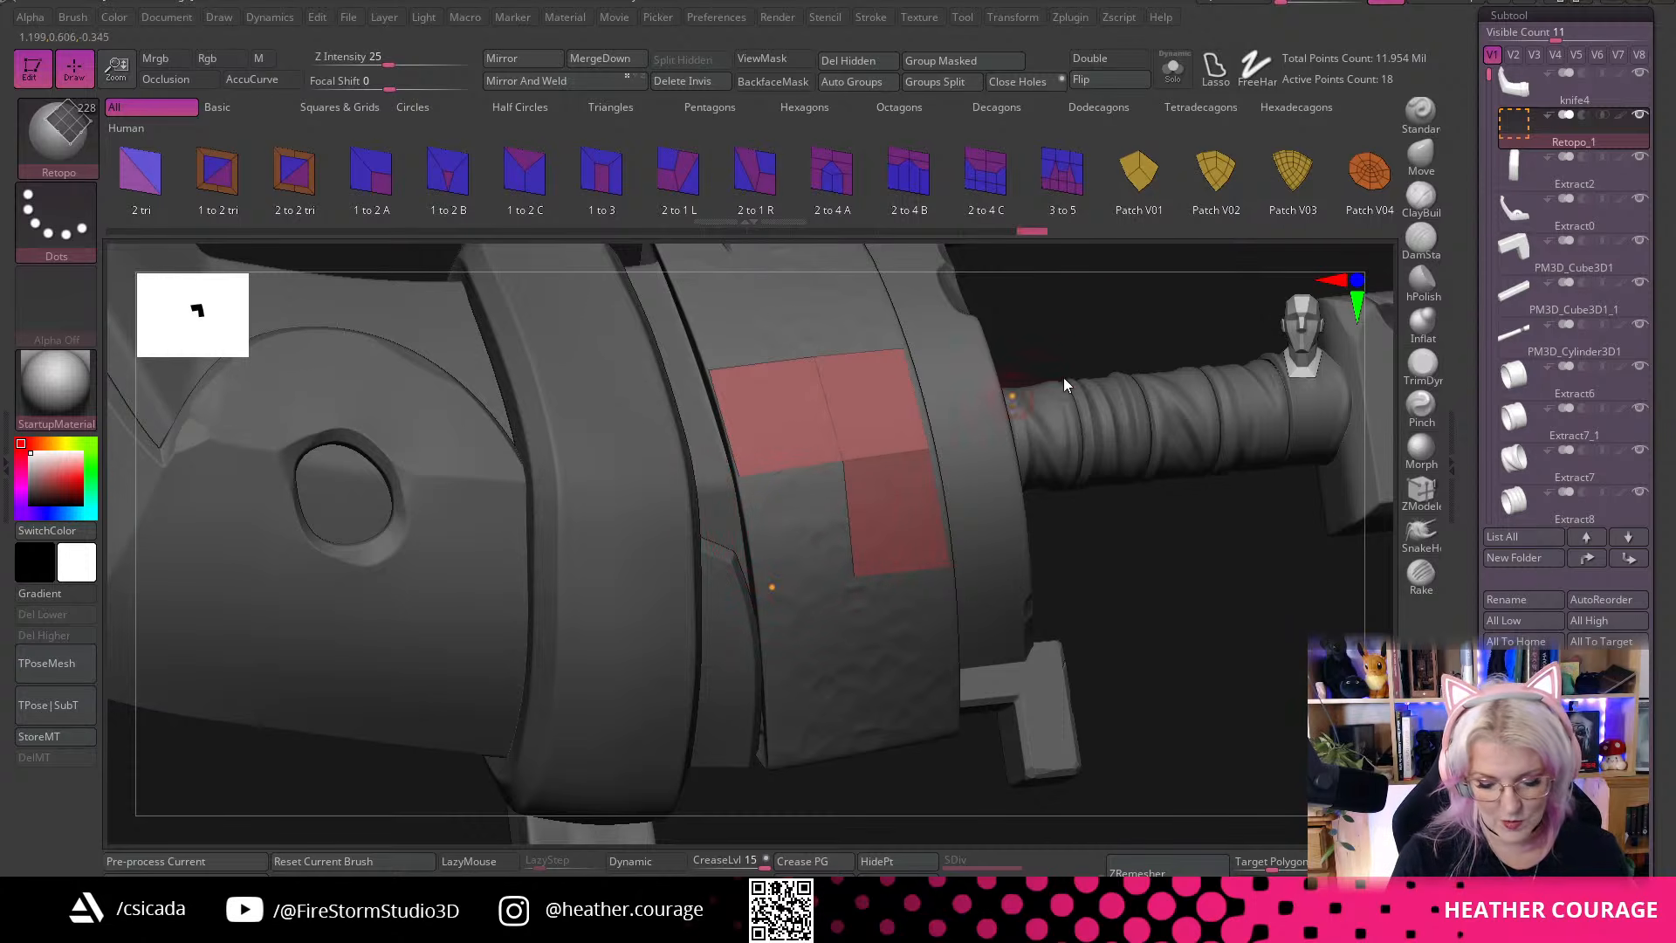
drag(1092, 345, 809, 515)
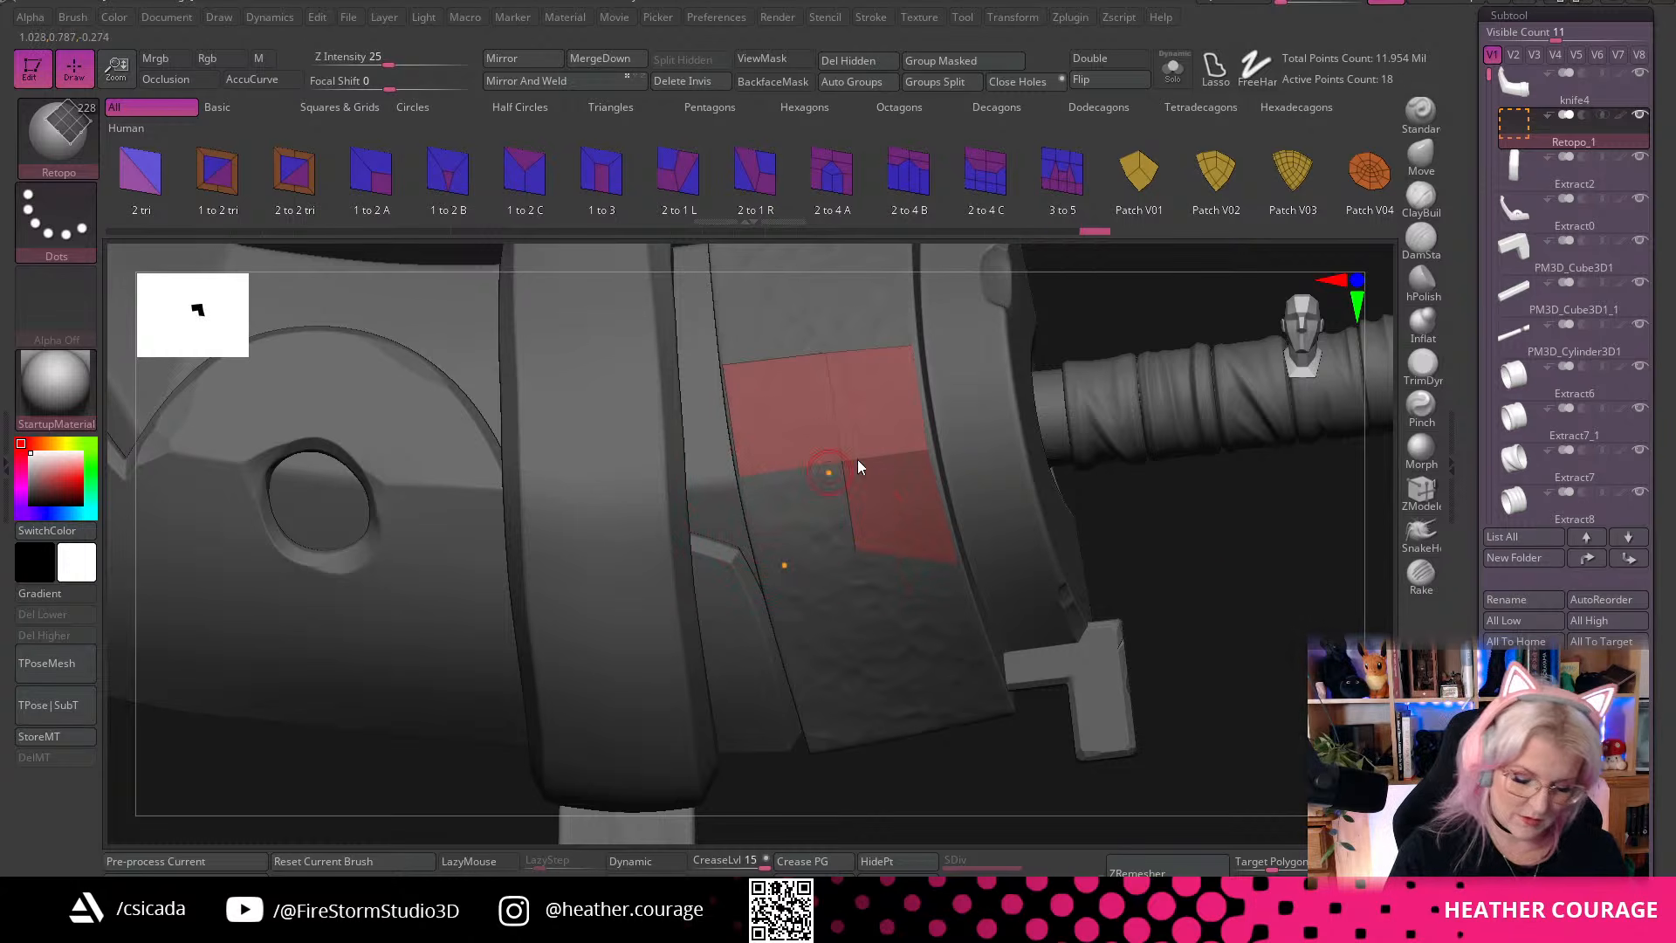
drag(1245, 559, 1253, 558)
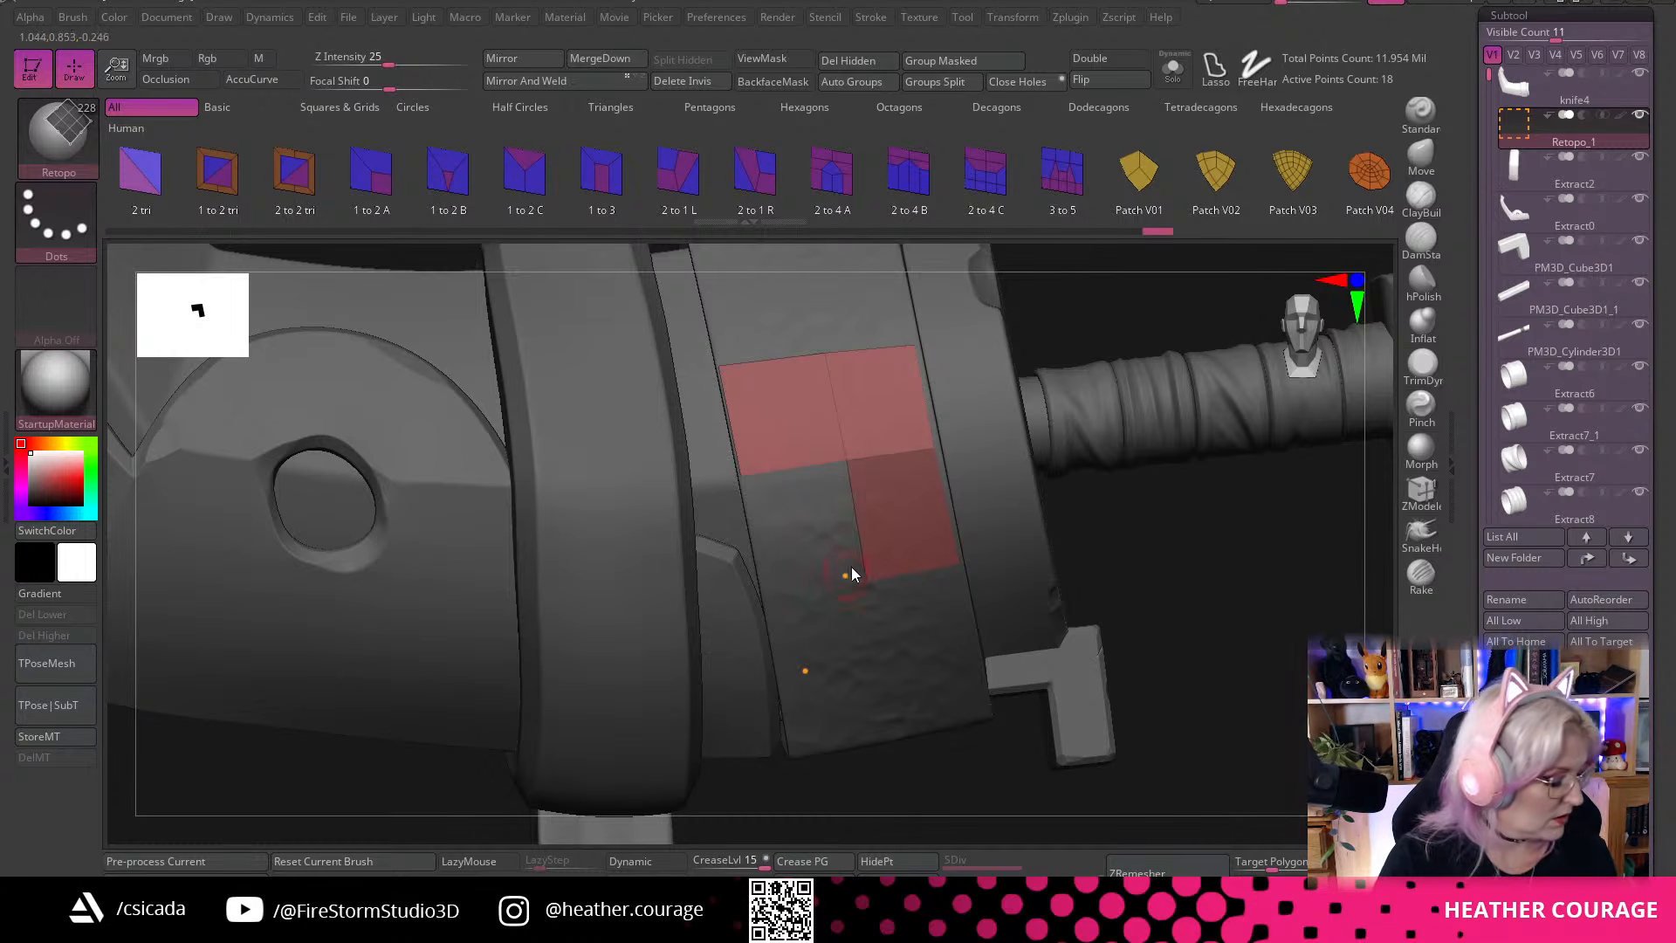
drag(847, 460, 763, 599)
Fill a third row of two quads and pull its lower corners down onto the notched band's lower edge
drag(1205, 569, 1159, 752)
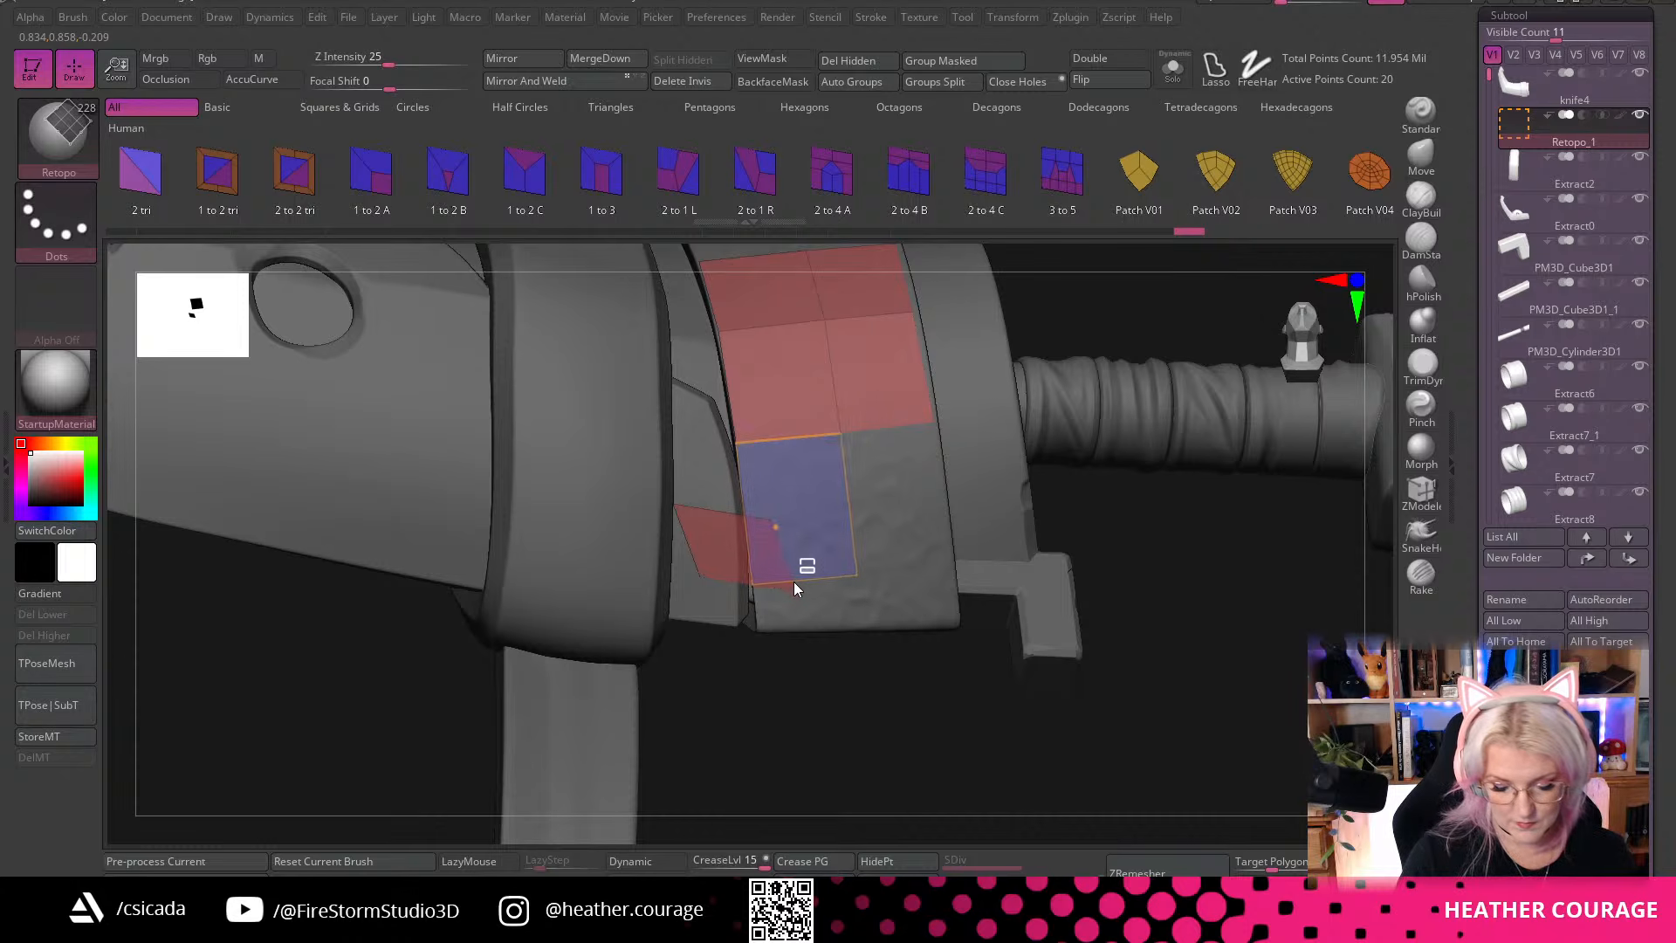
click(802, 557)
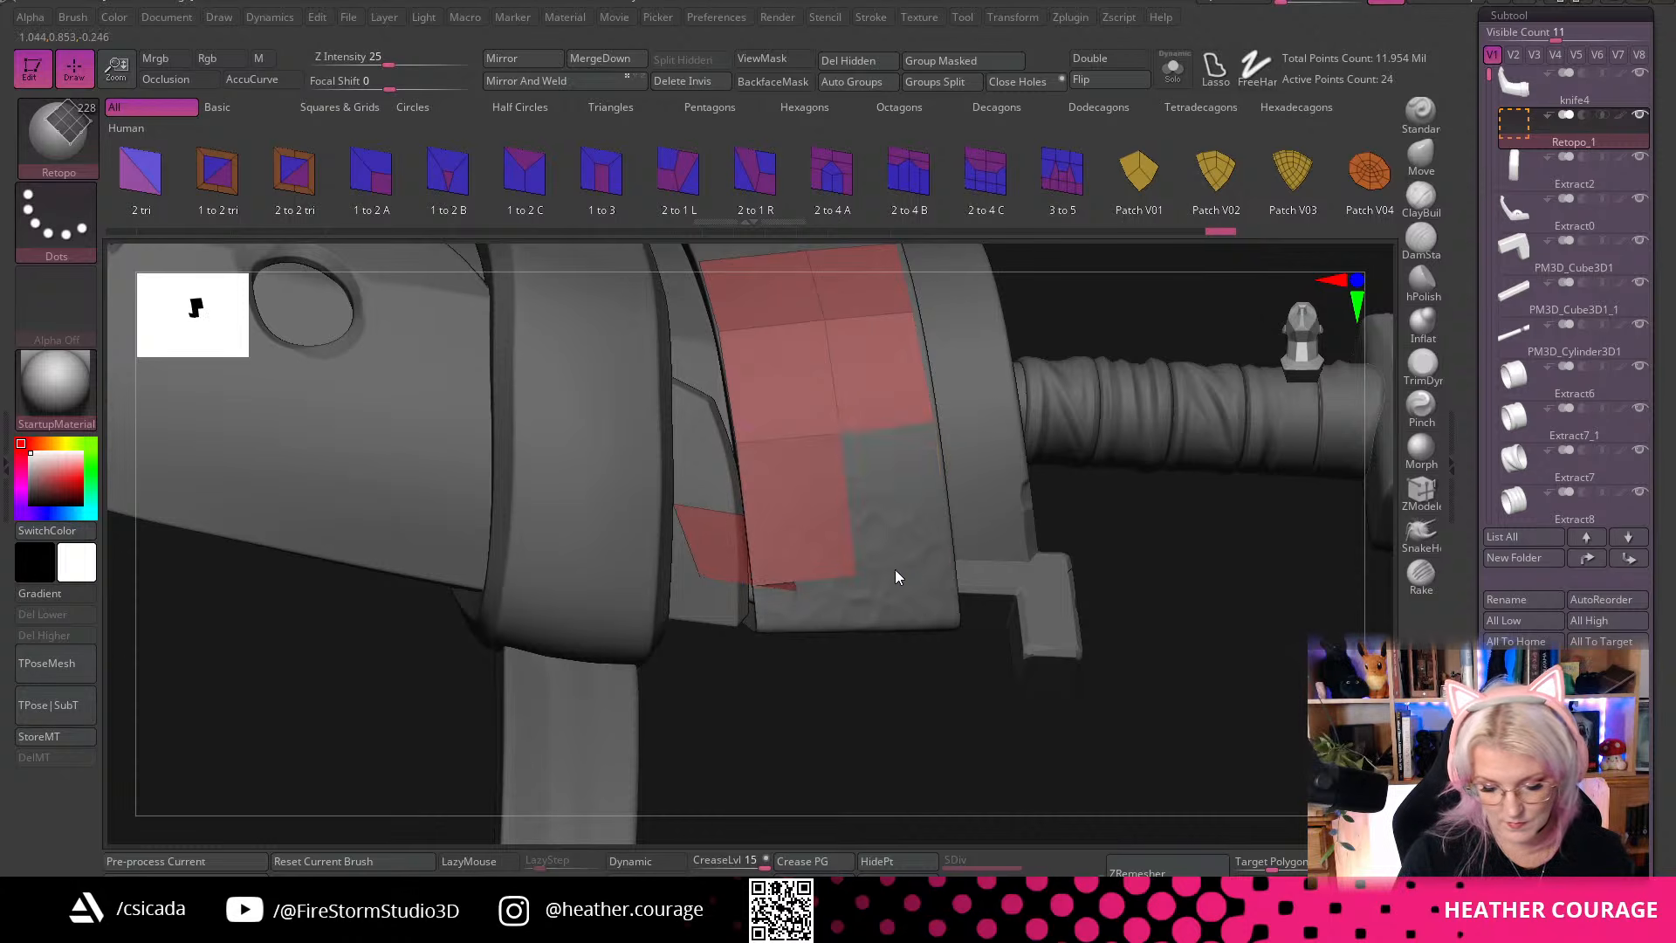
drag(896, 573, 853, 636)
click(808, 587)
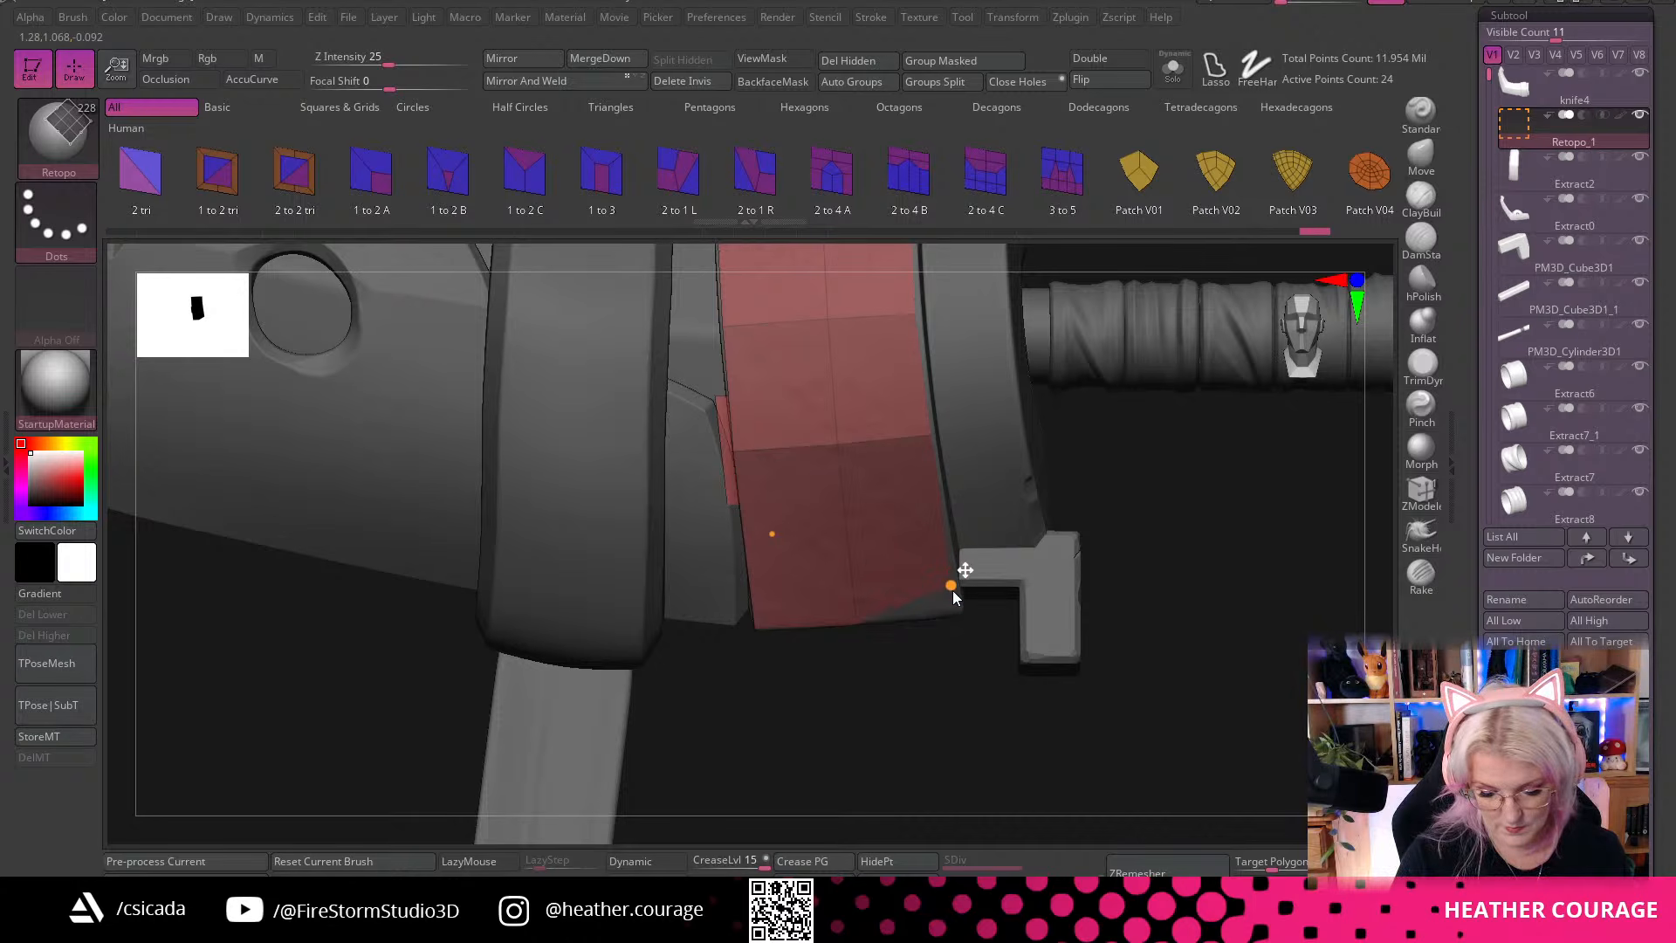
mouse_move(955, 596)
mouse_down()
mouse_move(965, 411)
mouse_move(1009, 409)
mouse_move(954, 562)
mouse_move(954, 644)
mouse_move(1038, 629)
mouse_move(951, 699)
mouse_move(1122, 556)
mouse_move(1145, 767)
mouse_up()
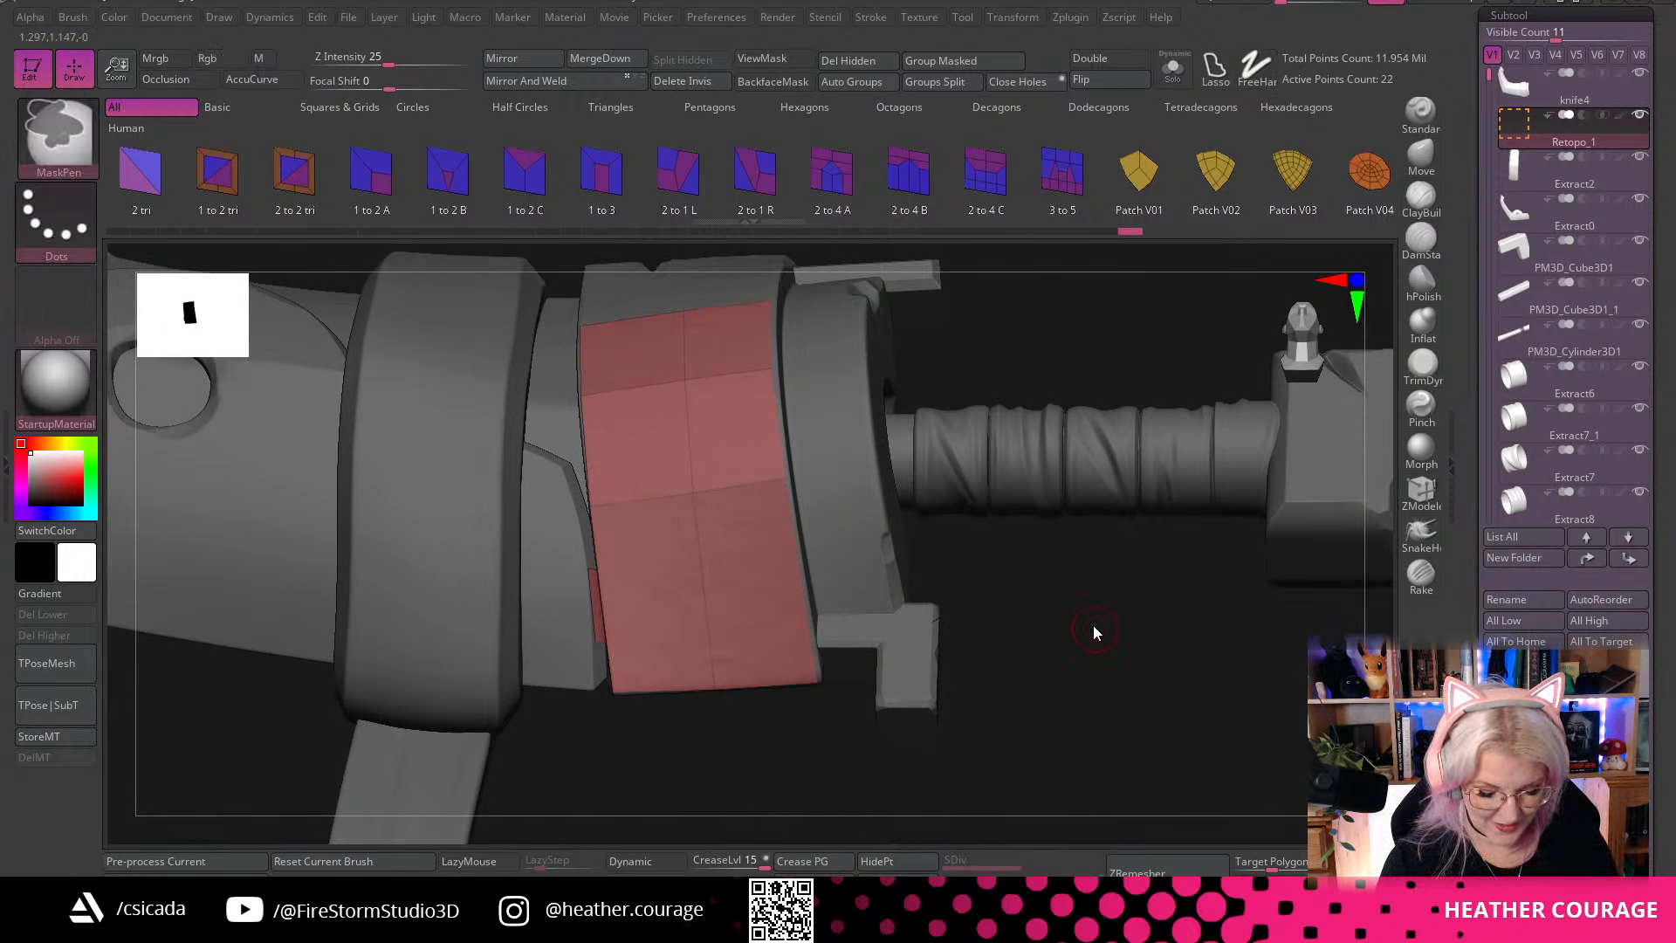
Stretch both upper edges of the retopo mesh up over the notch to the band's symmetry line
mouse_move(1096, 632)
mouse_down()
mouse_move(1112, 484)
mouse_move(1107, 554)
mouse_move(731, 505)
mouse_move(748, 439)
mouse_up()
drag(748, 371, 760, 344)
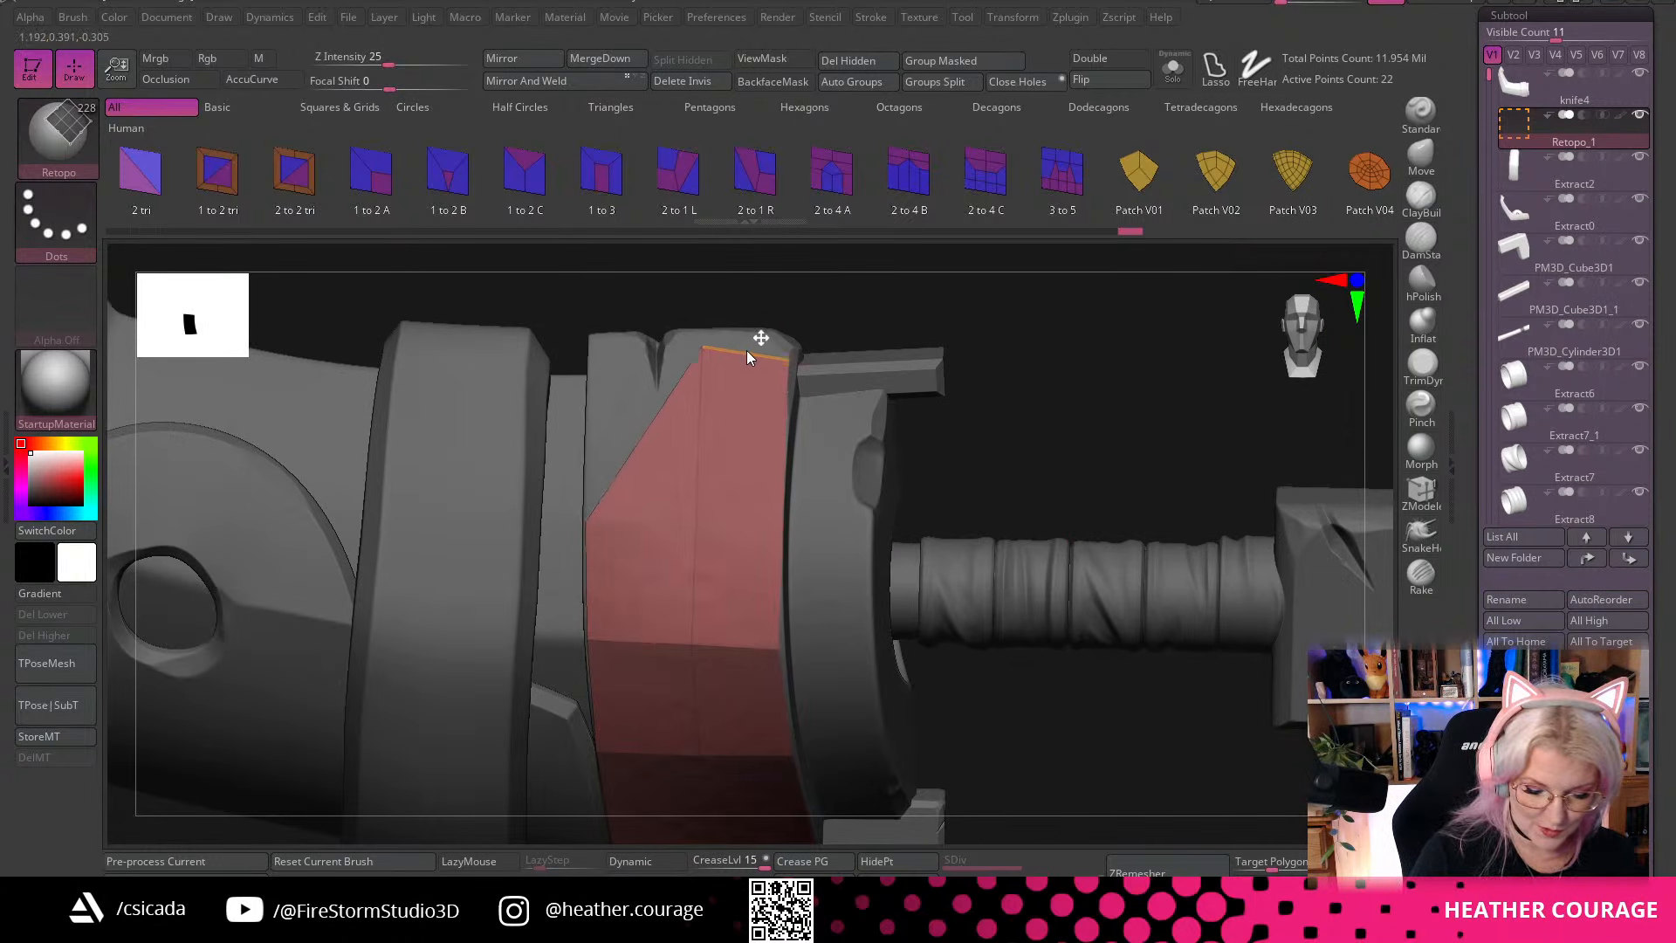
drag(597, 507, 599, 337)
drag(937, 320, 704, 342)
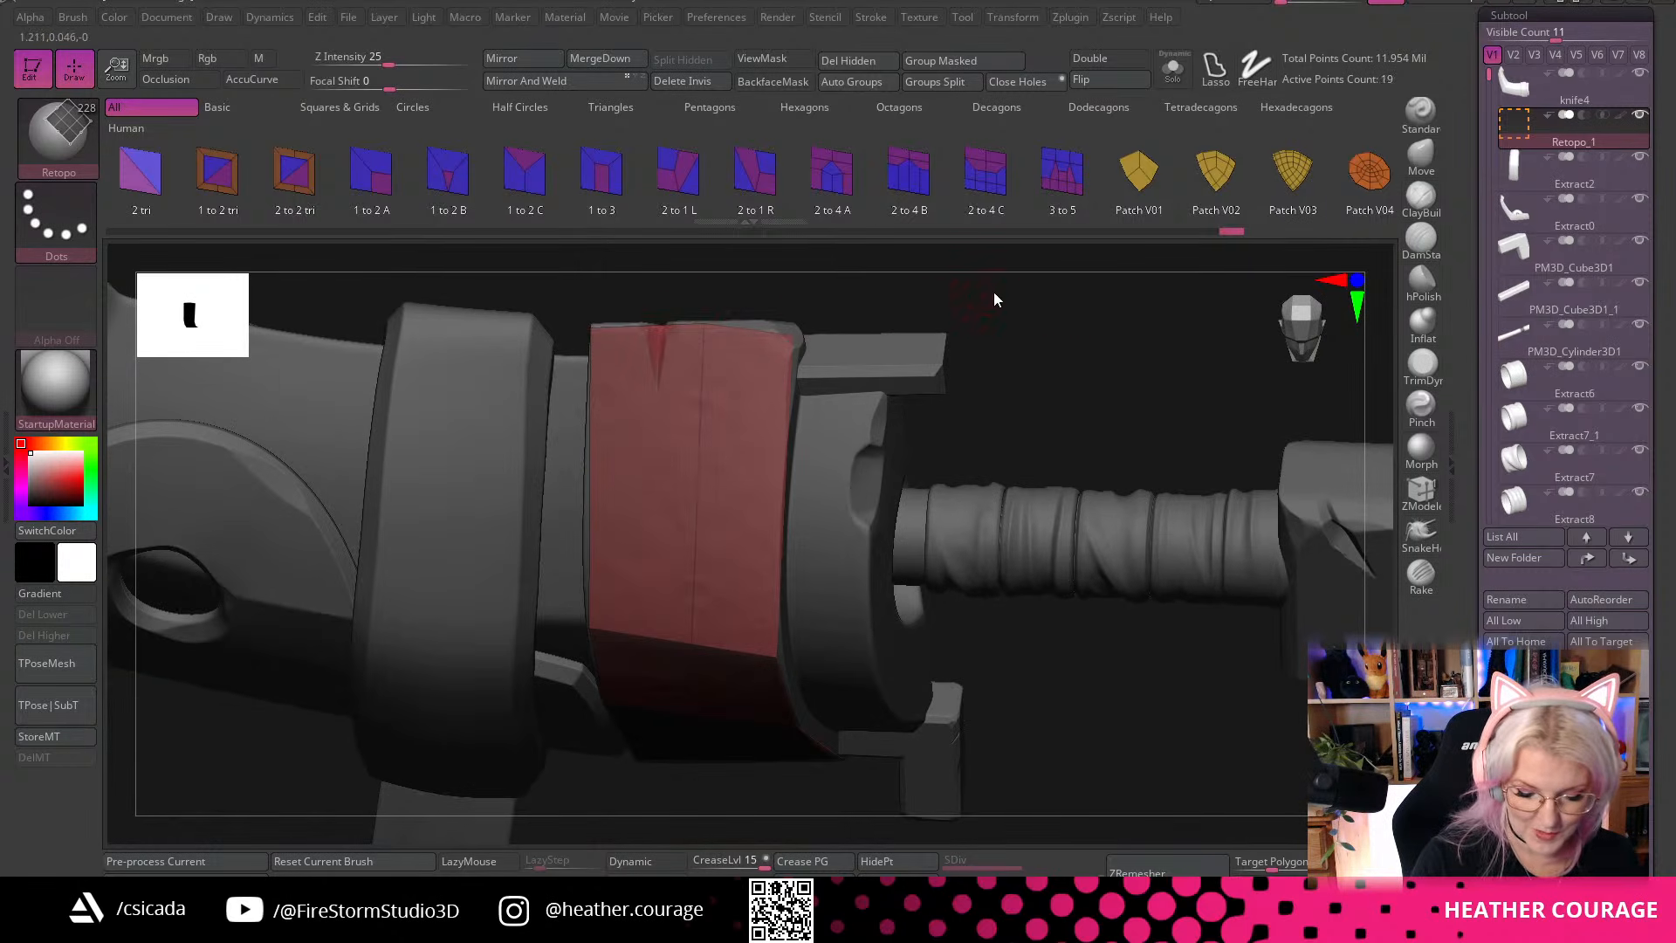
Insert an edge loop across the tall upper row of quads and pull its blade-side vertex onto the band's edge
drag(993, 291, 694, 491)
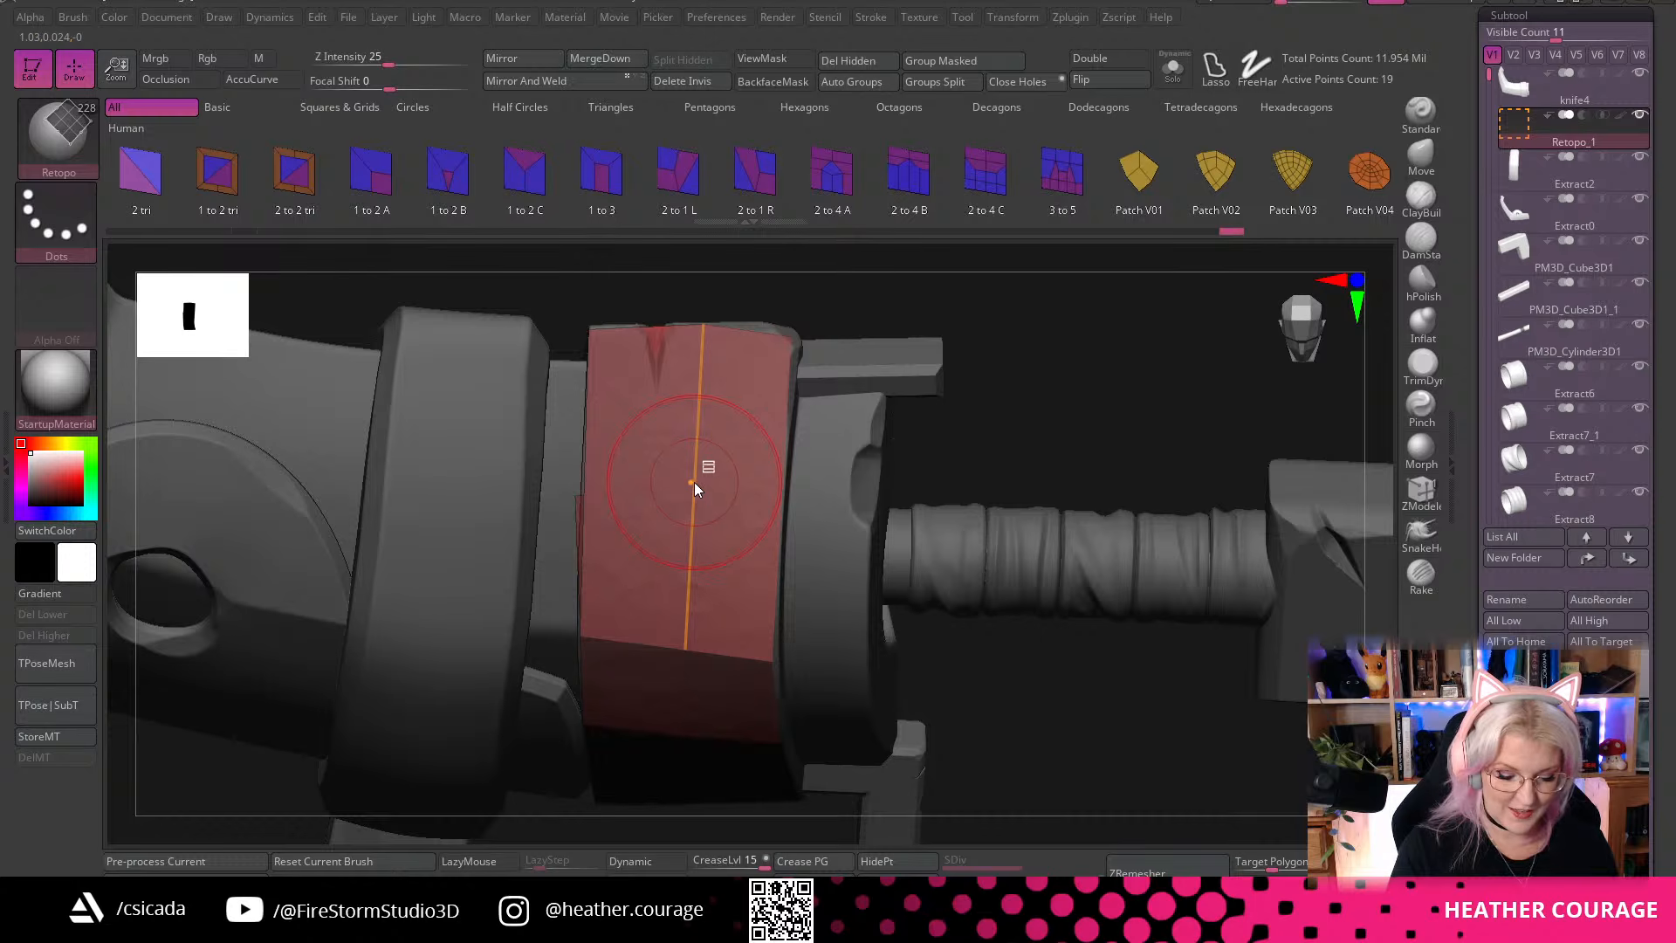
click(709, 491)
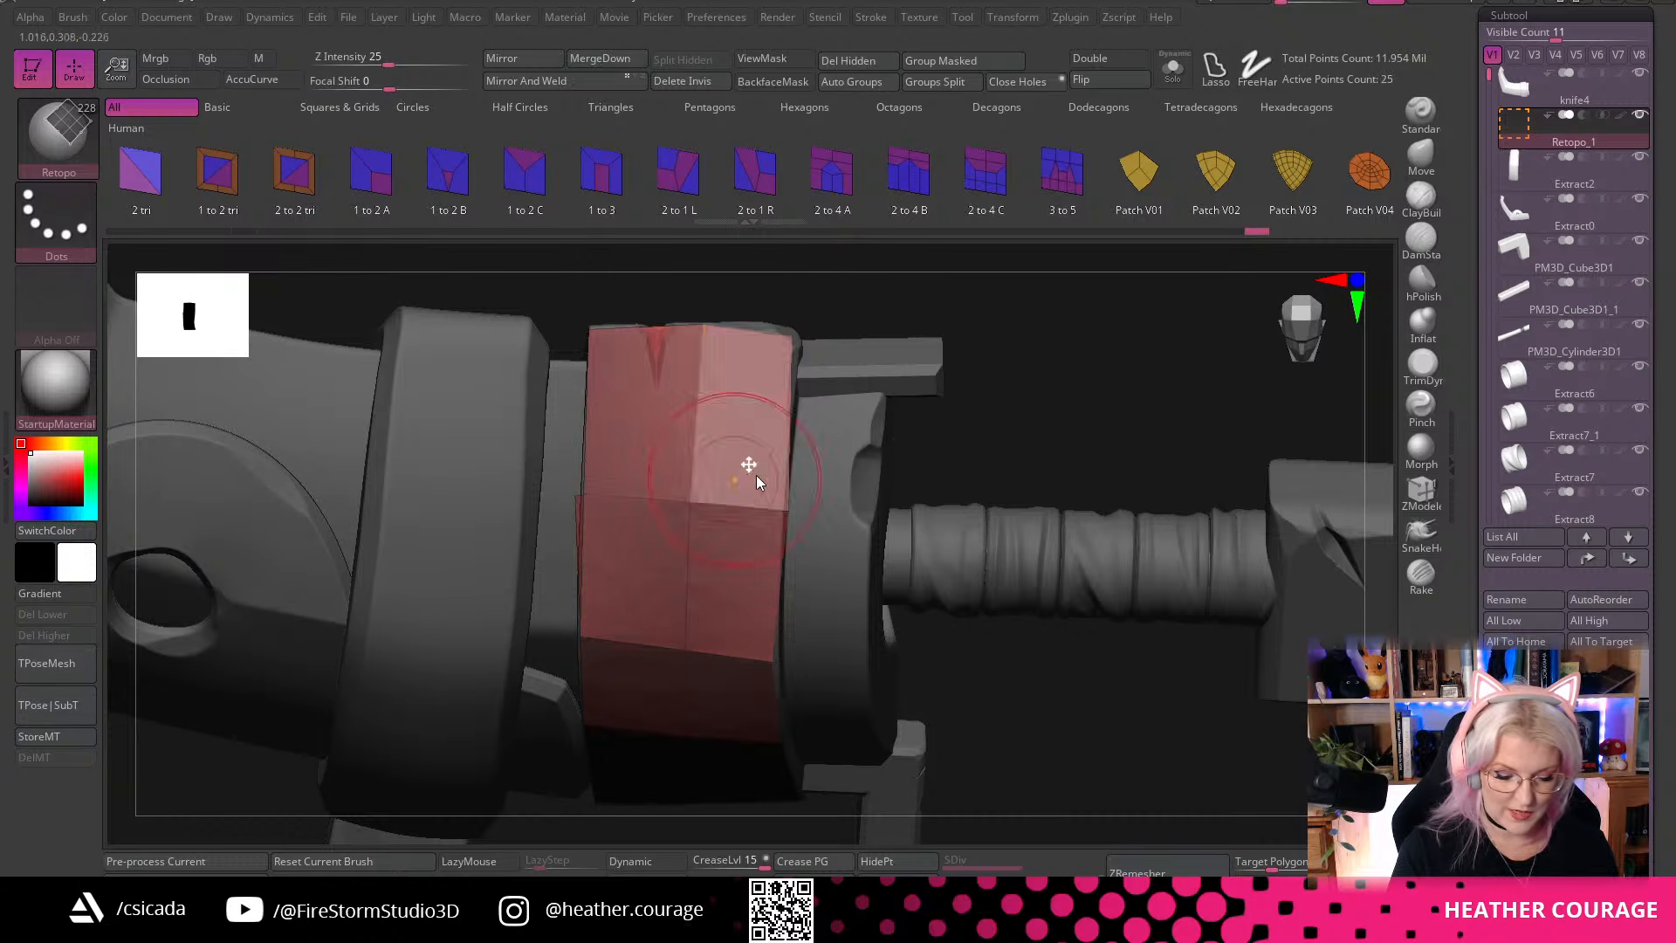
drag(1123, 335, 1104, 290)
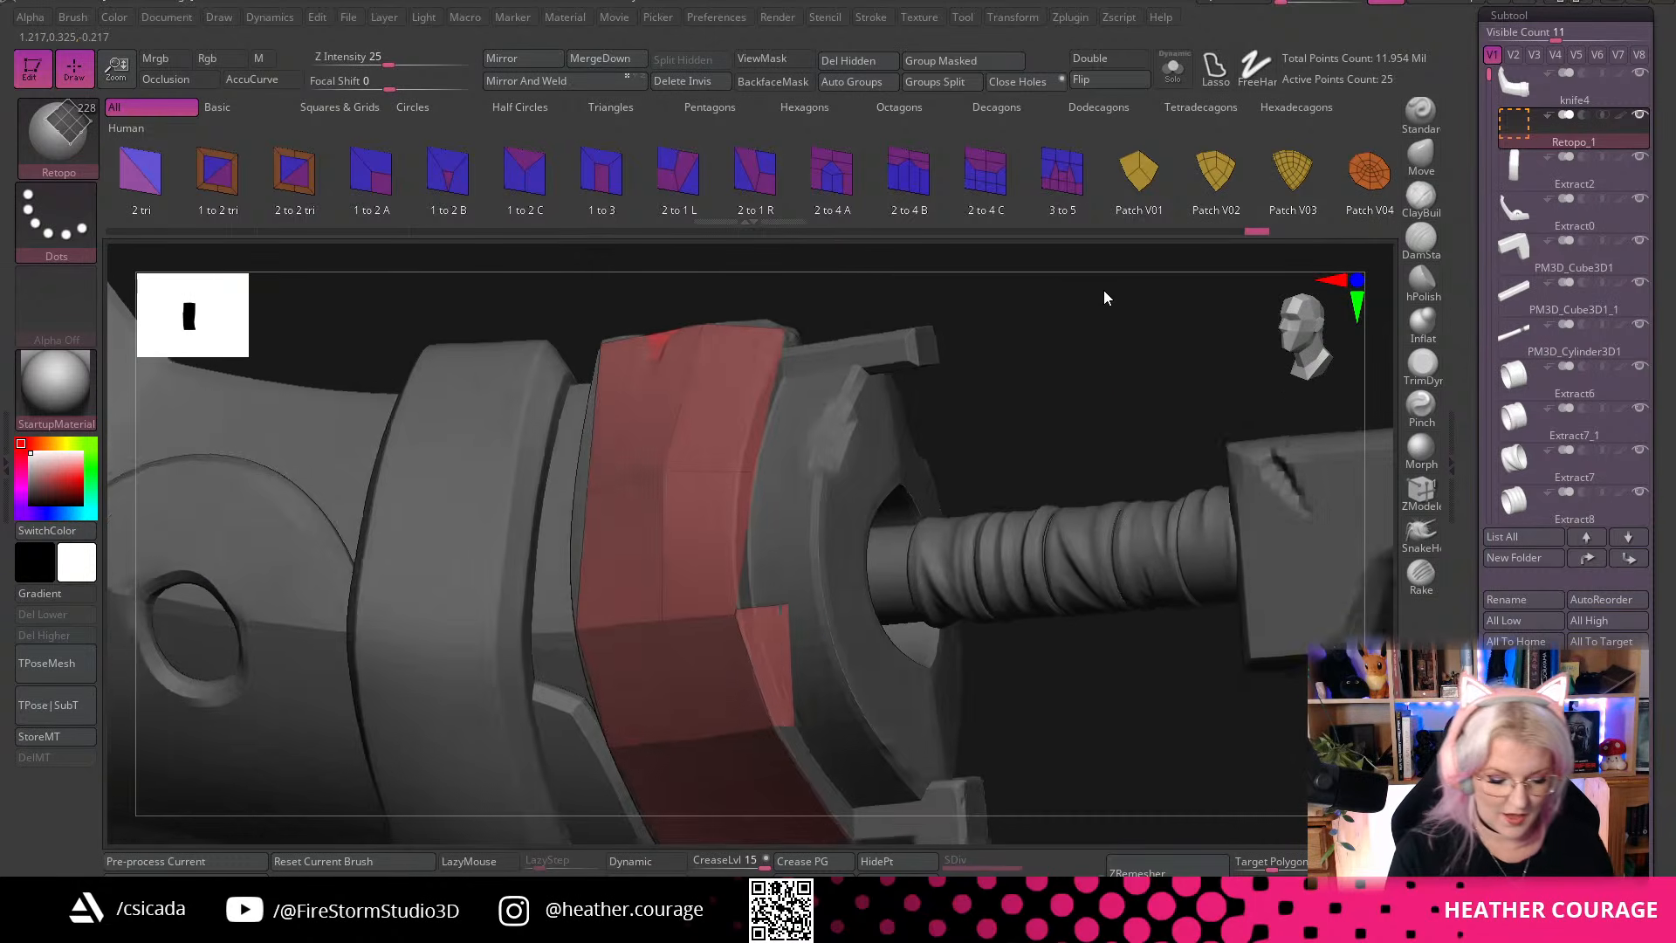
click(591, 496)
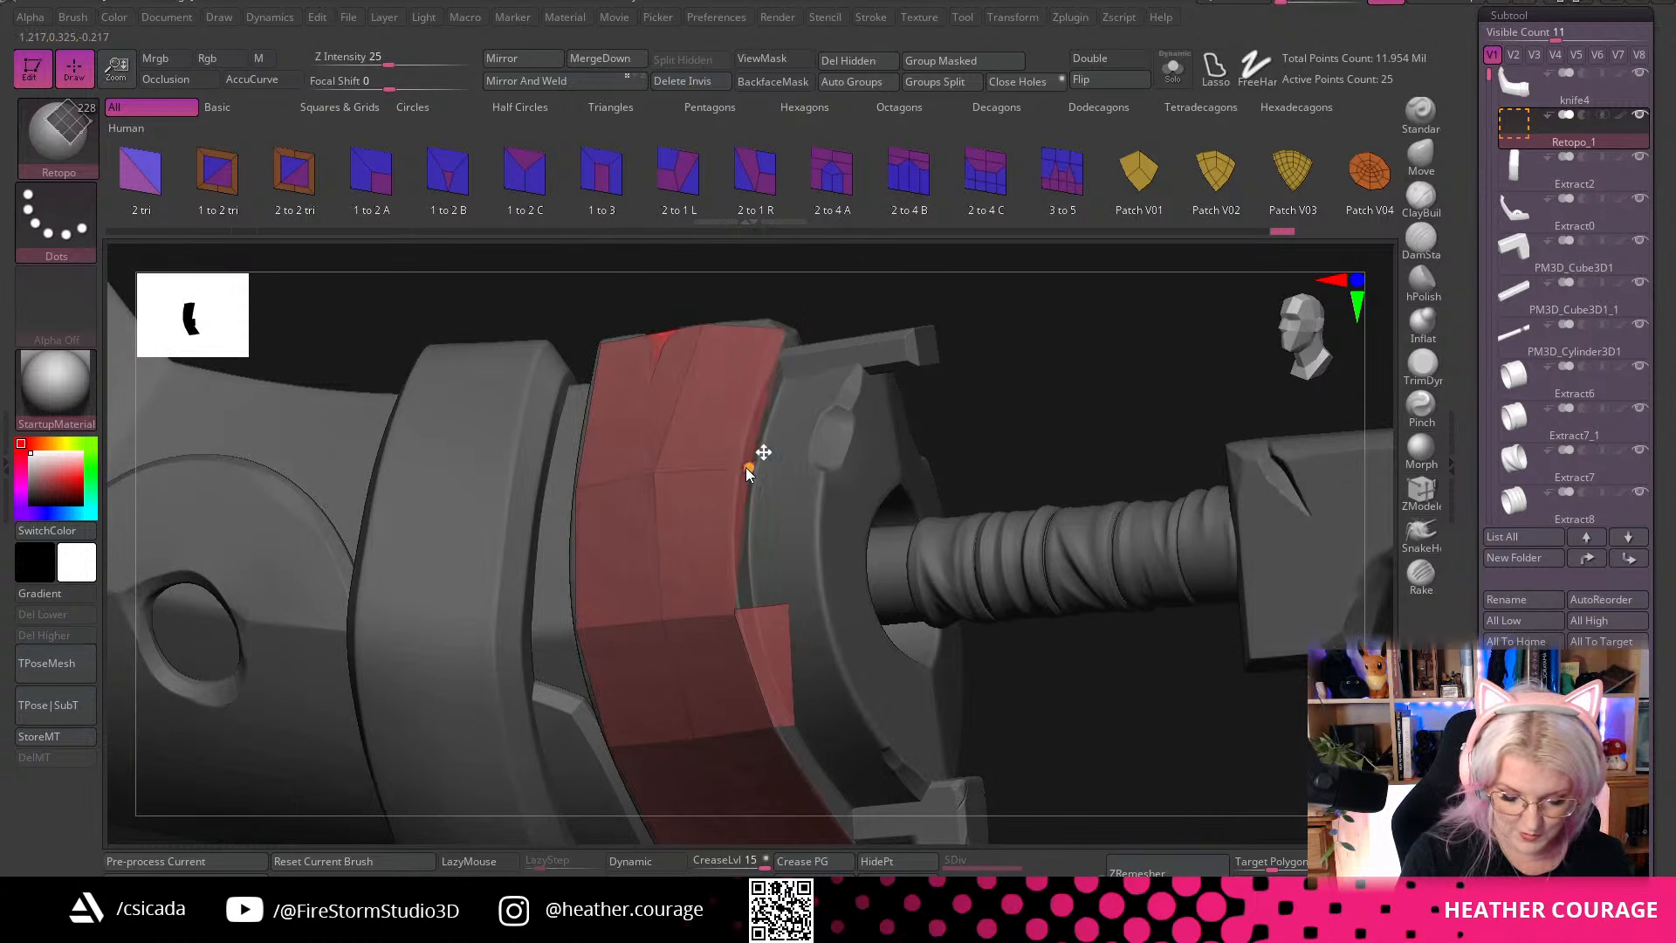
Place points on the notched band's handle-side rim and fill a quad that carries the retopo mesh over the edge onto the rim
drag(1066, 333, 992, 685)
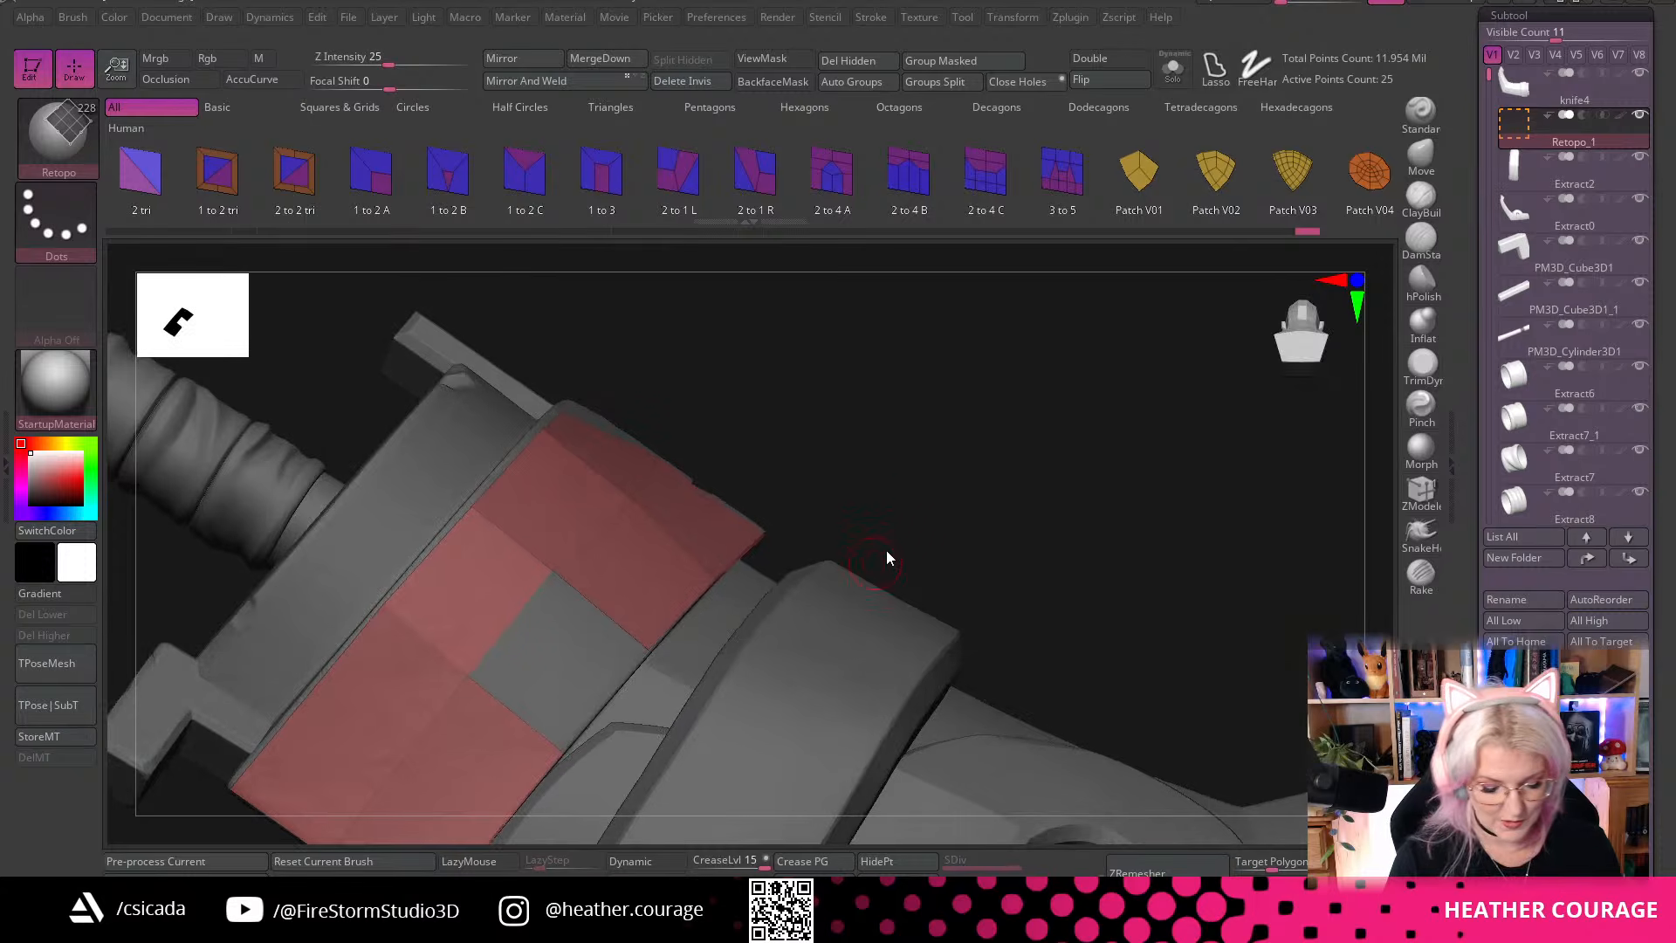
drag(934, 507, 751, 475)
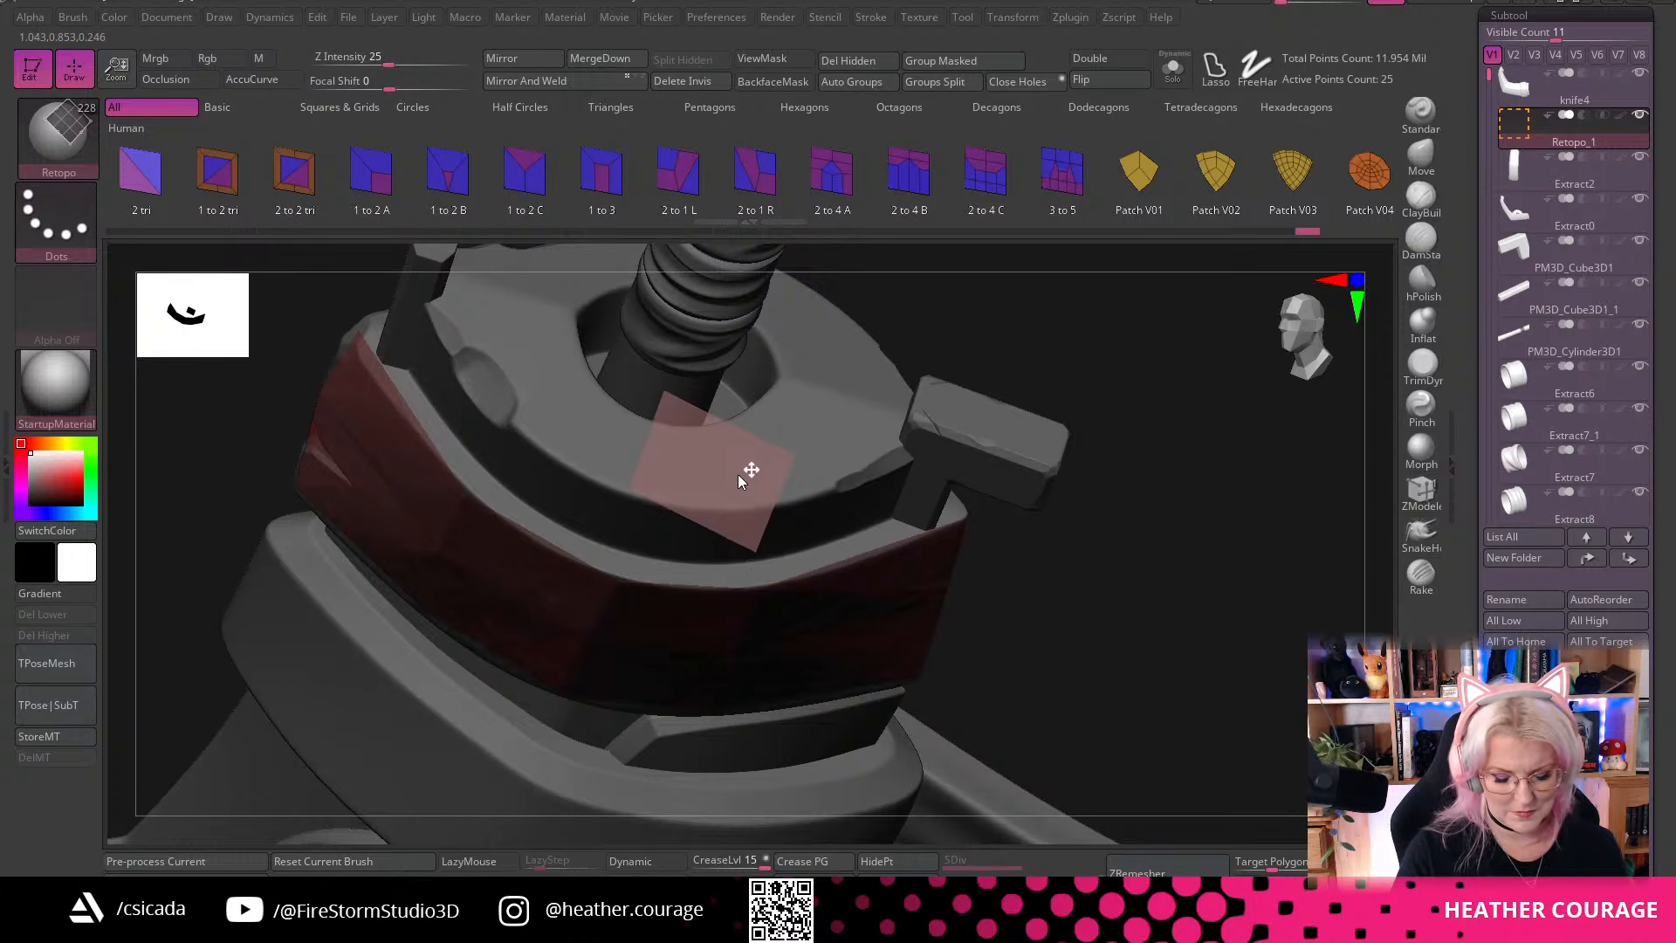
key(ctrl)
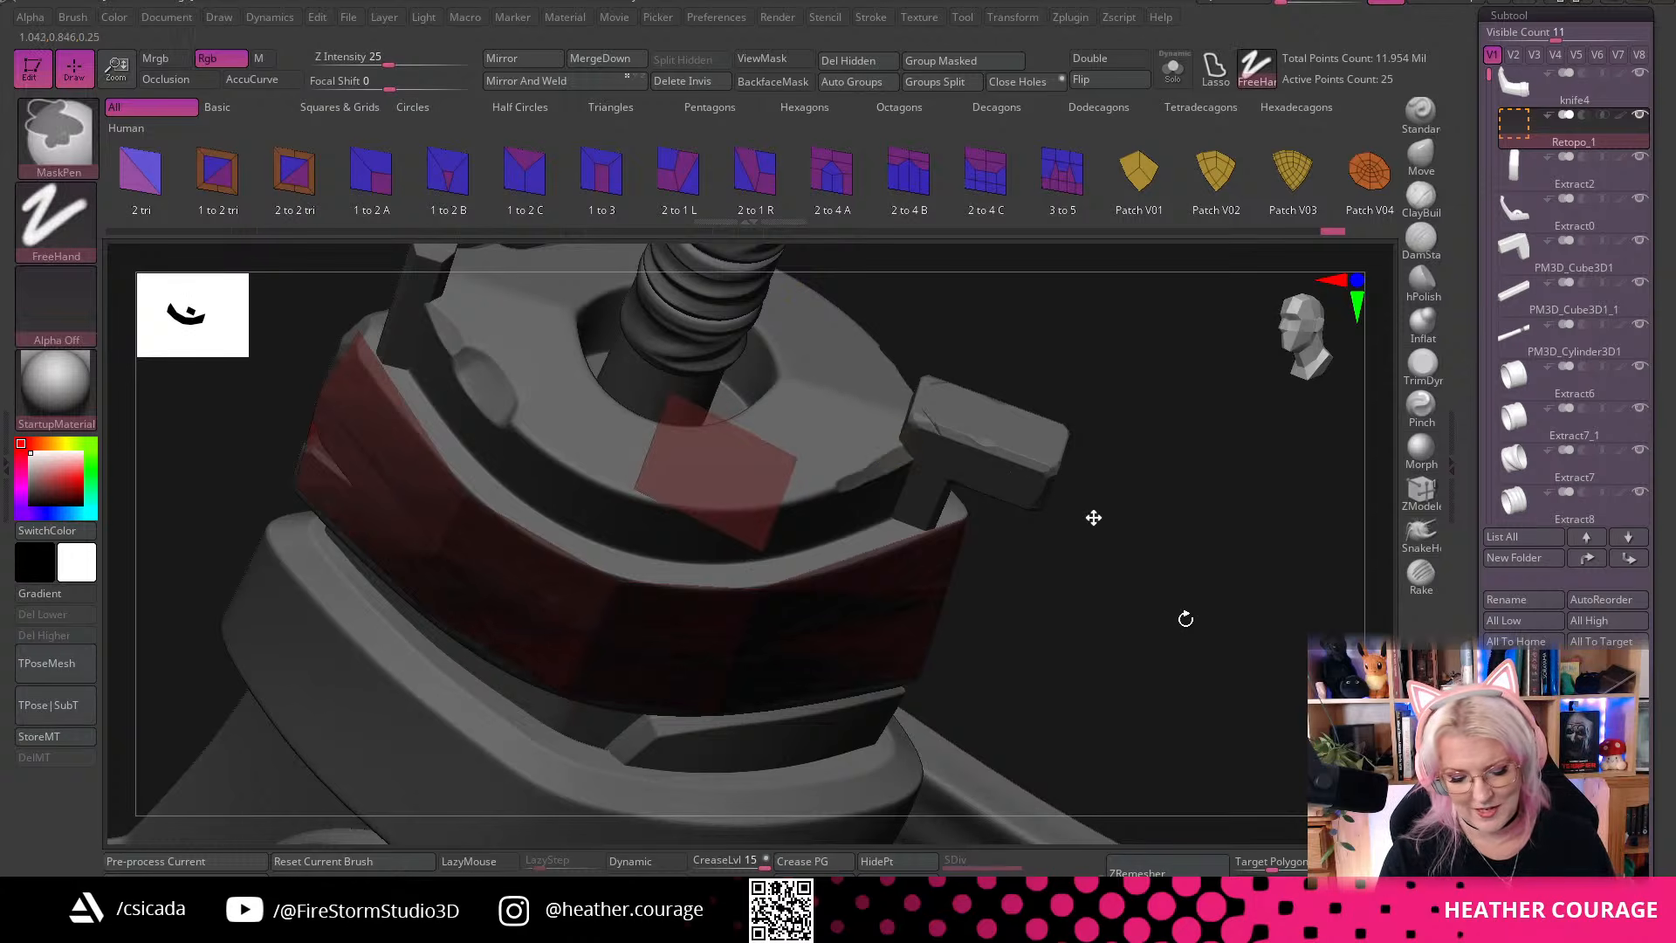
mouse_move(1155, 627)
mouse_down()
mouse_move(1082, 636)
mouse_move(1065, 579)
mouse_move(1233, 517)
mouse_move(1261, 355)
mouse_move(1266, 420)
mouse_move(952, 559)
mouse_up()
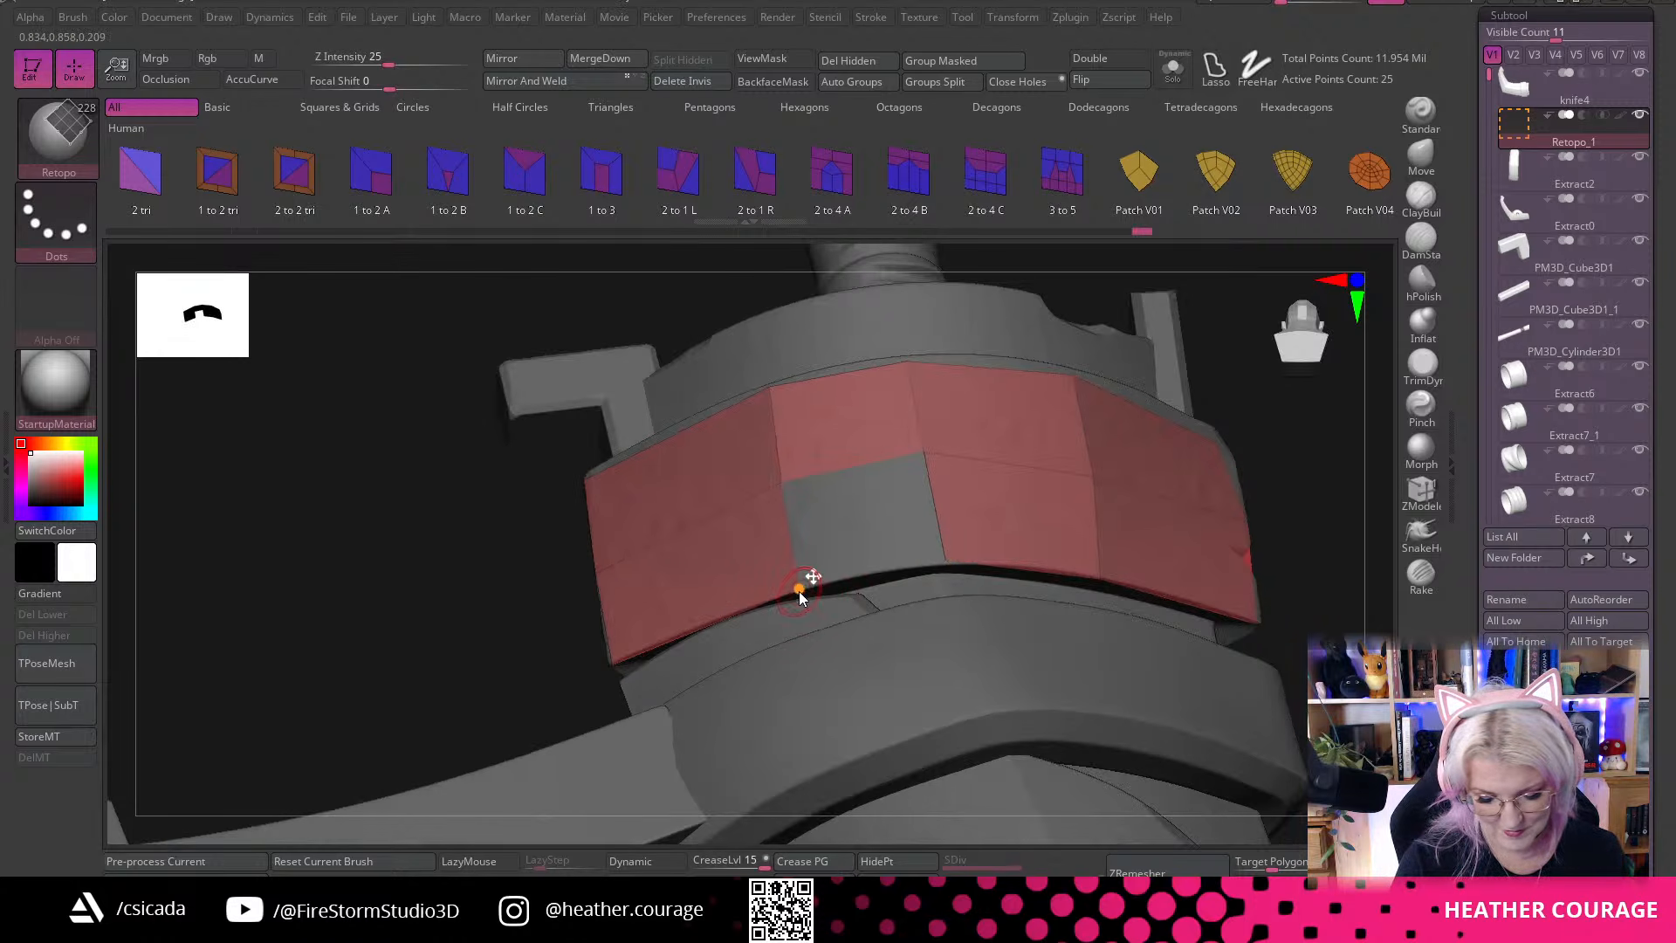
mouse_move(1294, 480)
mouse_down()
mouse_move(1321, 550)
mouse_move(1294, 457)
mouse_up()
drag(1246, 564, 781, 615)
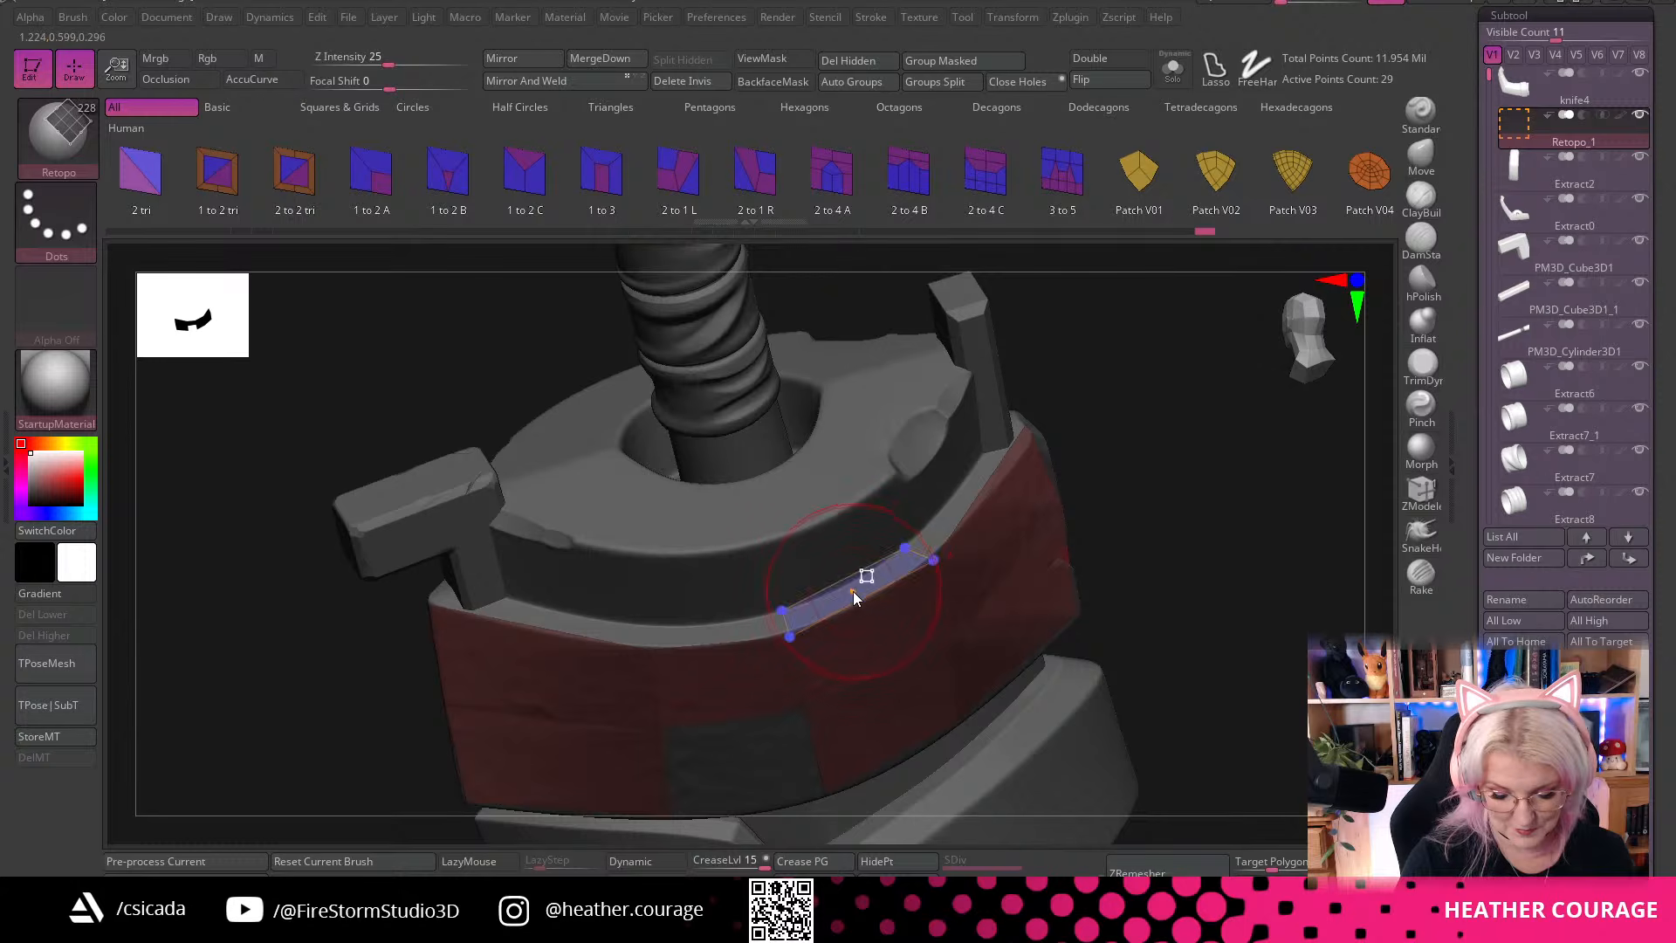
click(856, 588)
Insert an edge loop around the middle of the tall quads beside the rectangular tab
drag(1232, 505, 1031, 408)
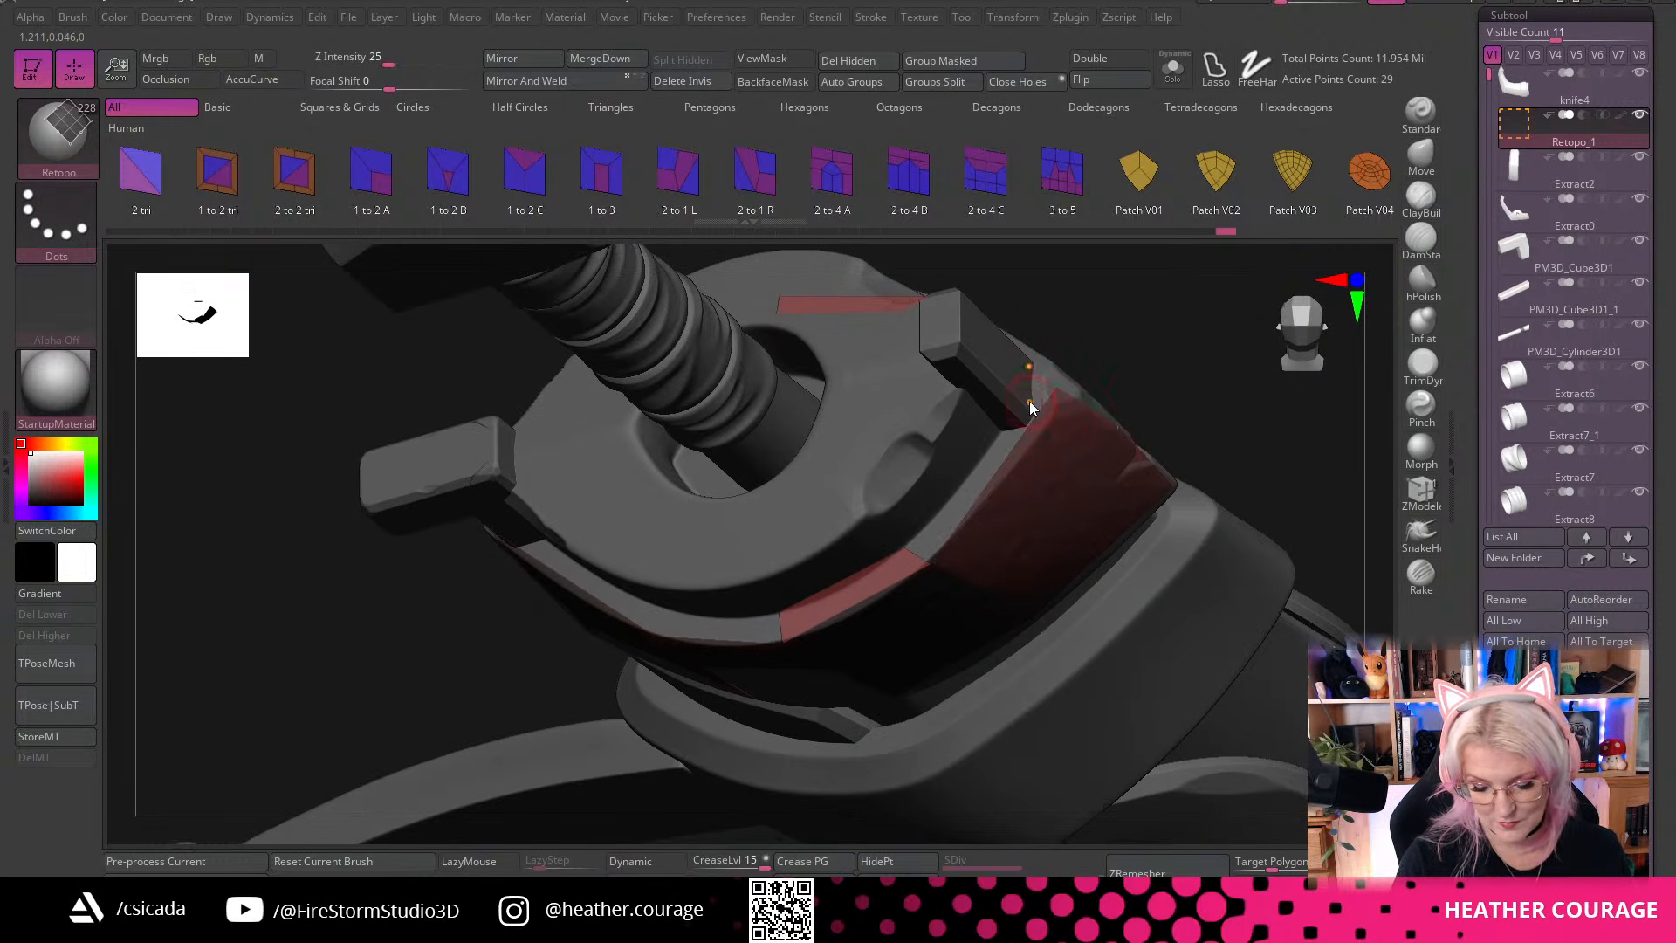
mouse_move(1196, 401)
mouse_down()
mouse_move(1217, 404)
mouse_move(1208, 392)
mouse_up()
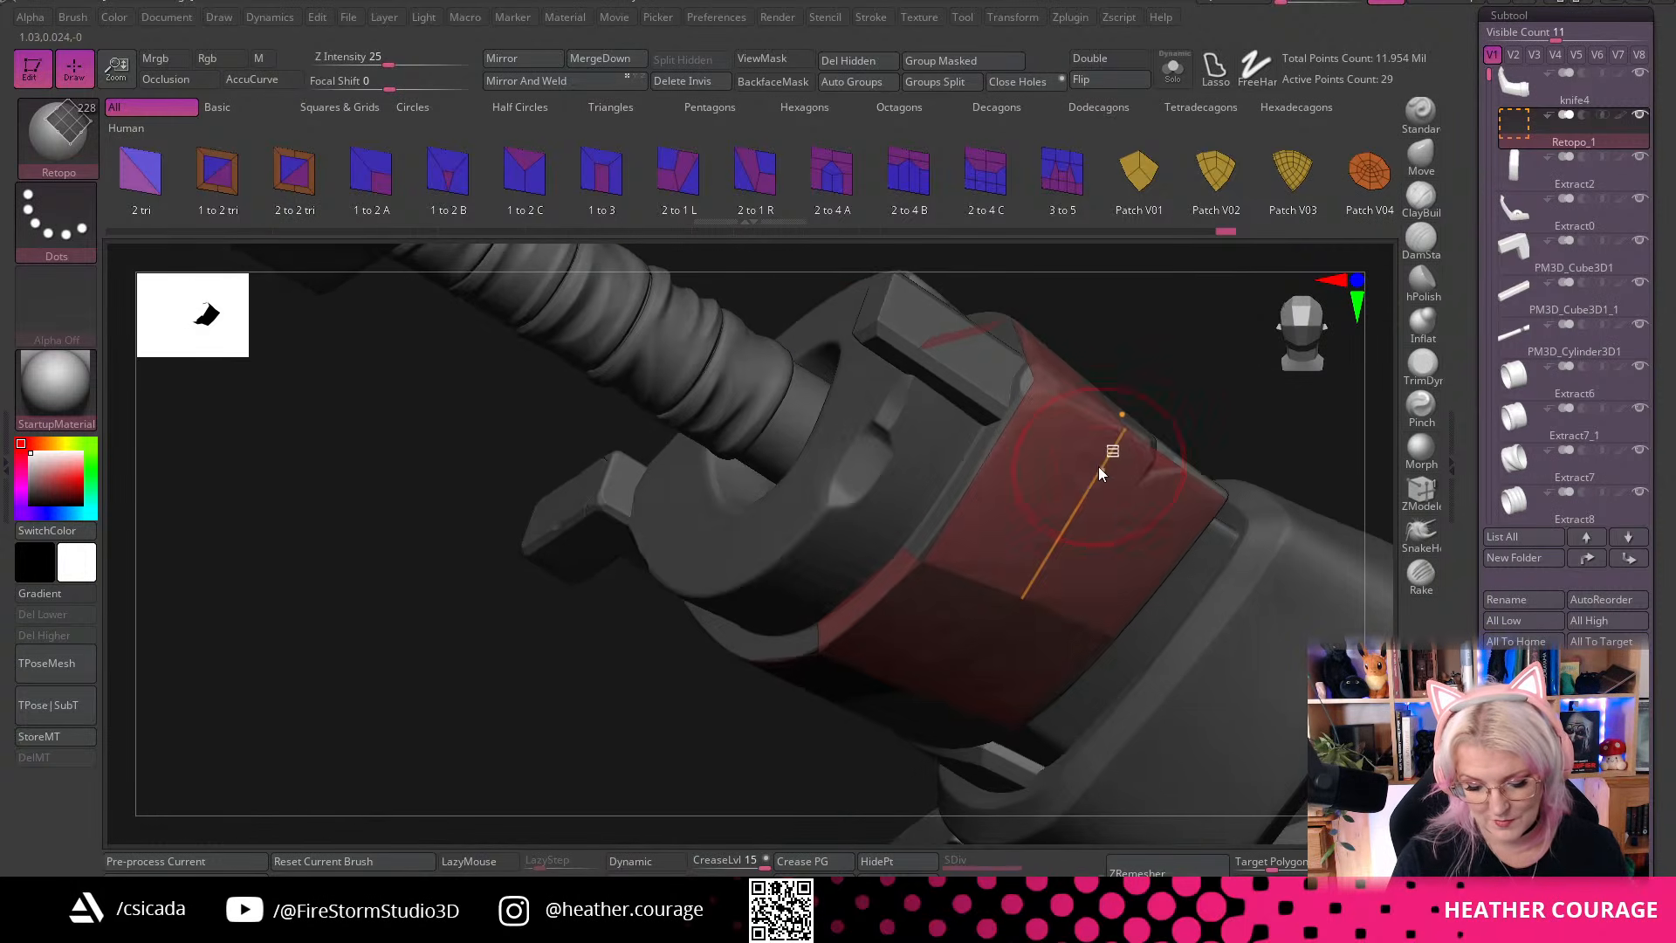
click(1111, 465)
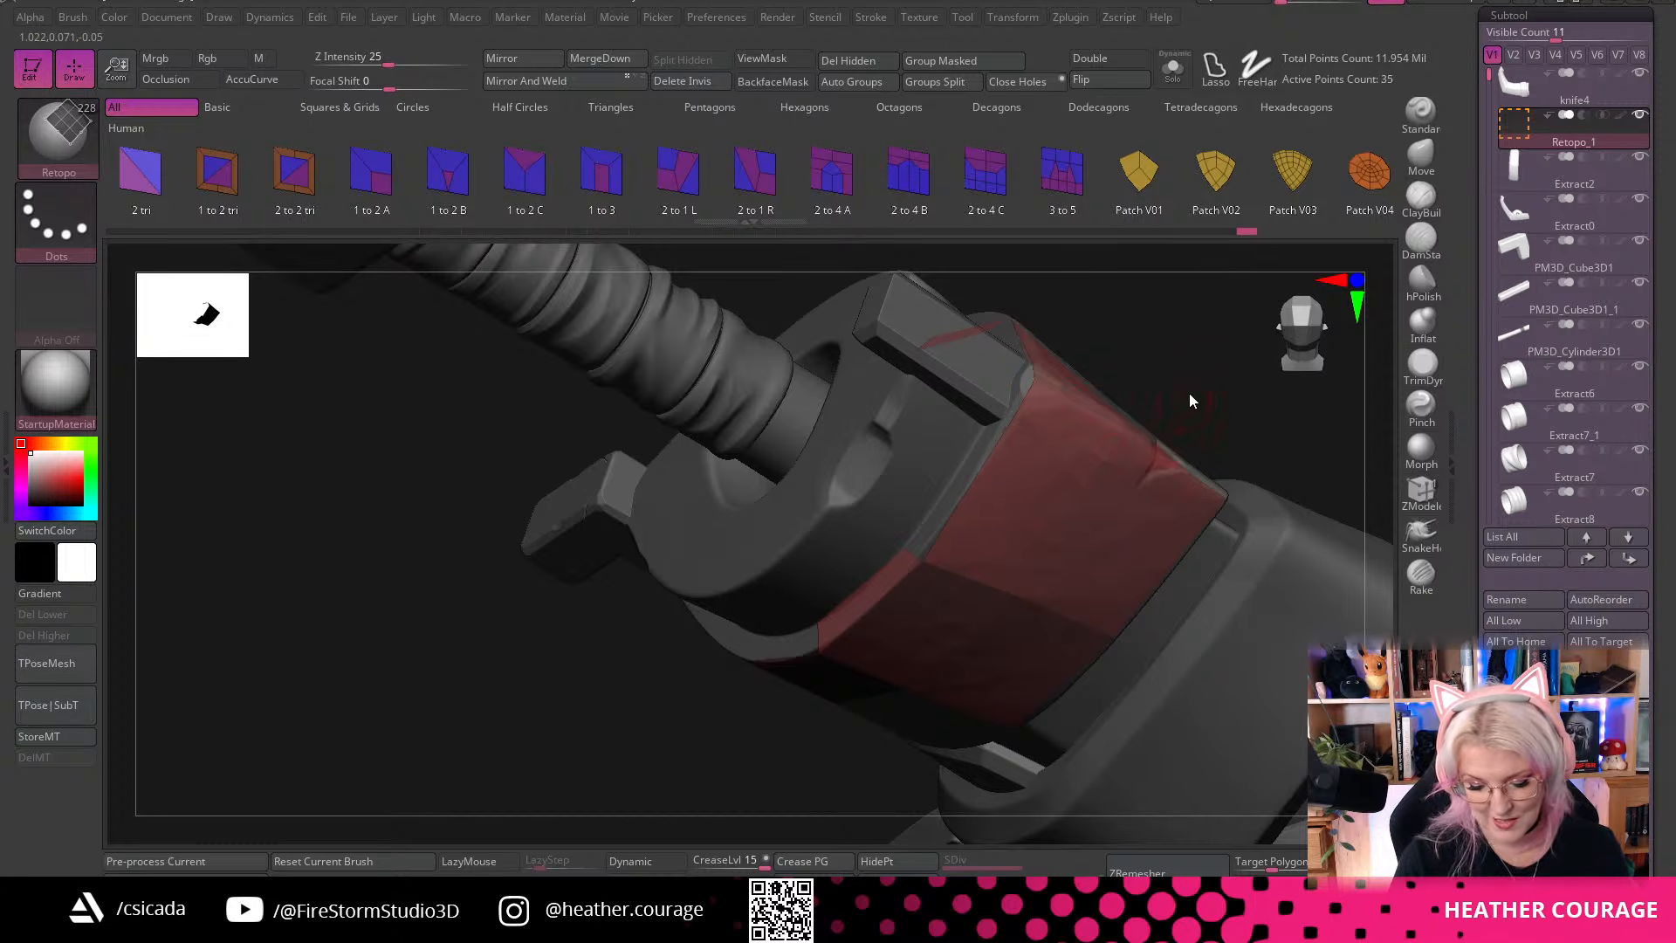
Adjust the retopo vertices along the band's cracked corner ridge and at the base of the rectangular tab
drag(1189, 393, 1044, 494)
ctrl+right_drag(1044, 494, 1160, 529)
right_drag(918, 660, 915, 658)
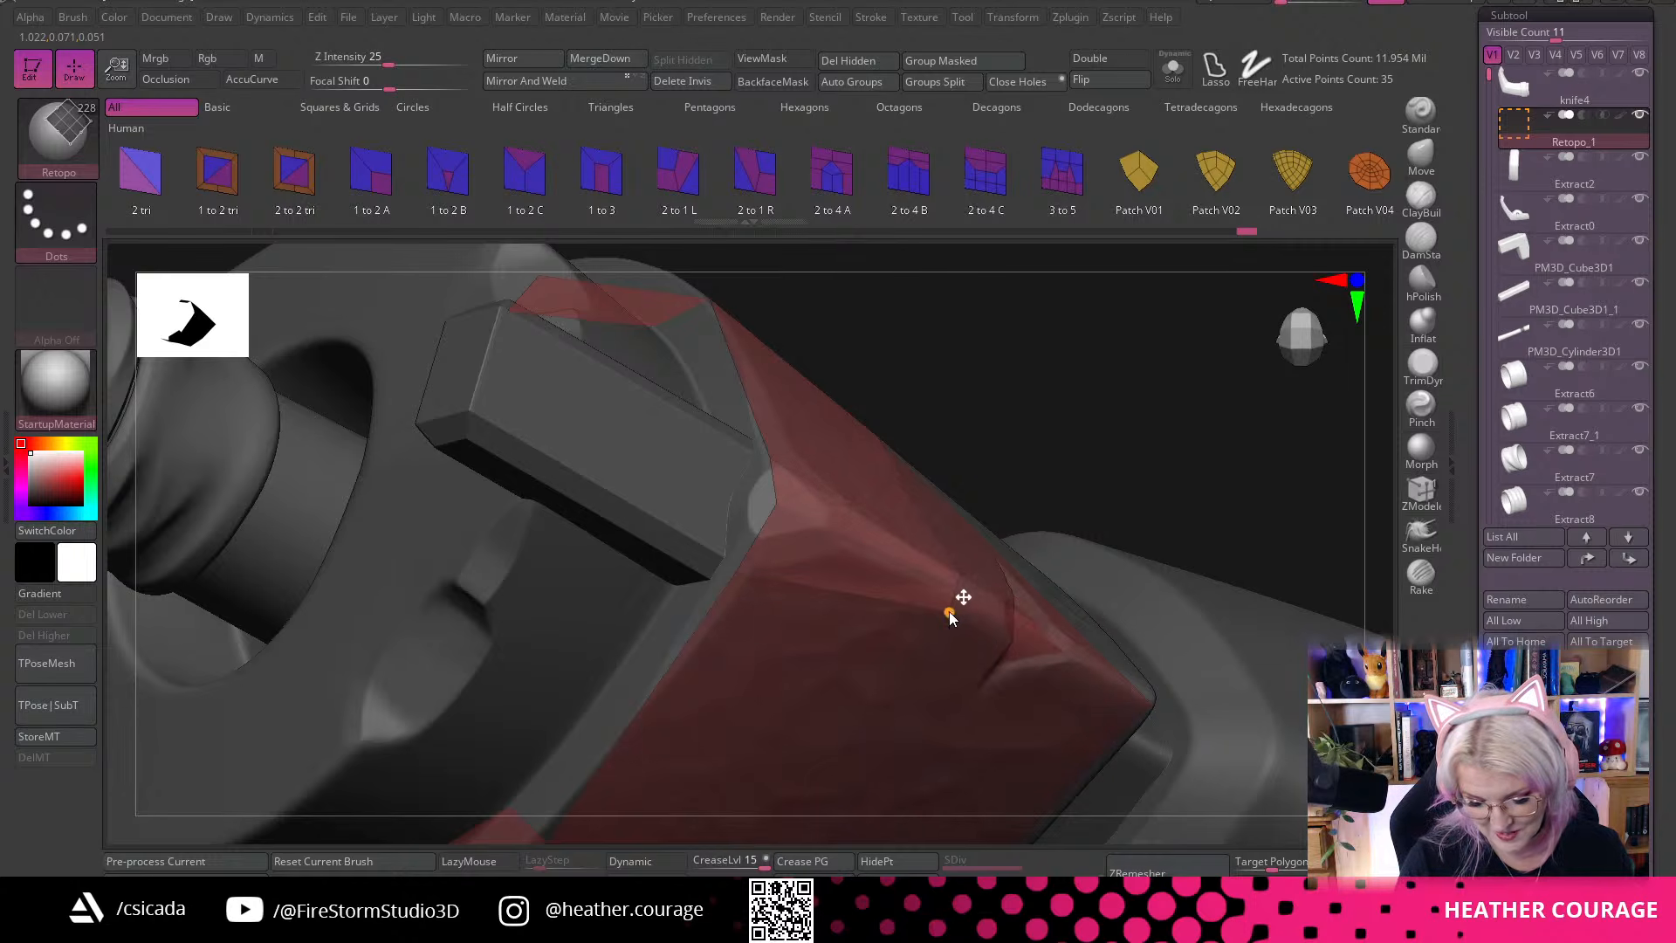
ctrl+right_drag(1180, 376, 882, 640)
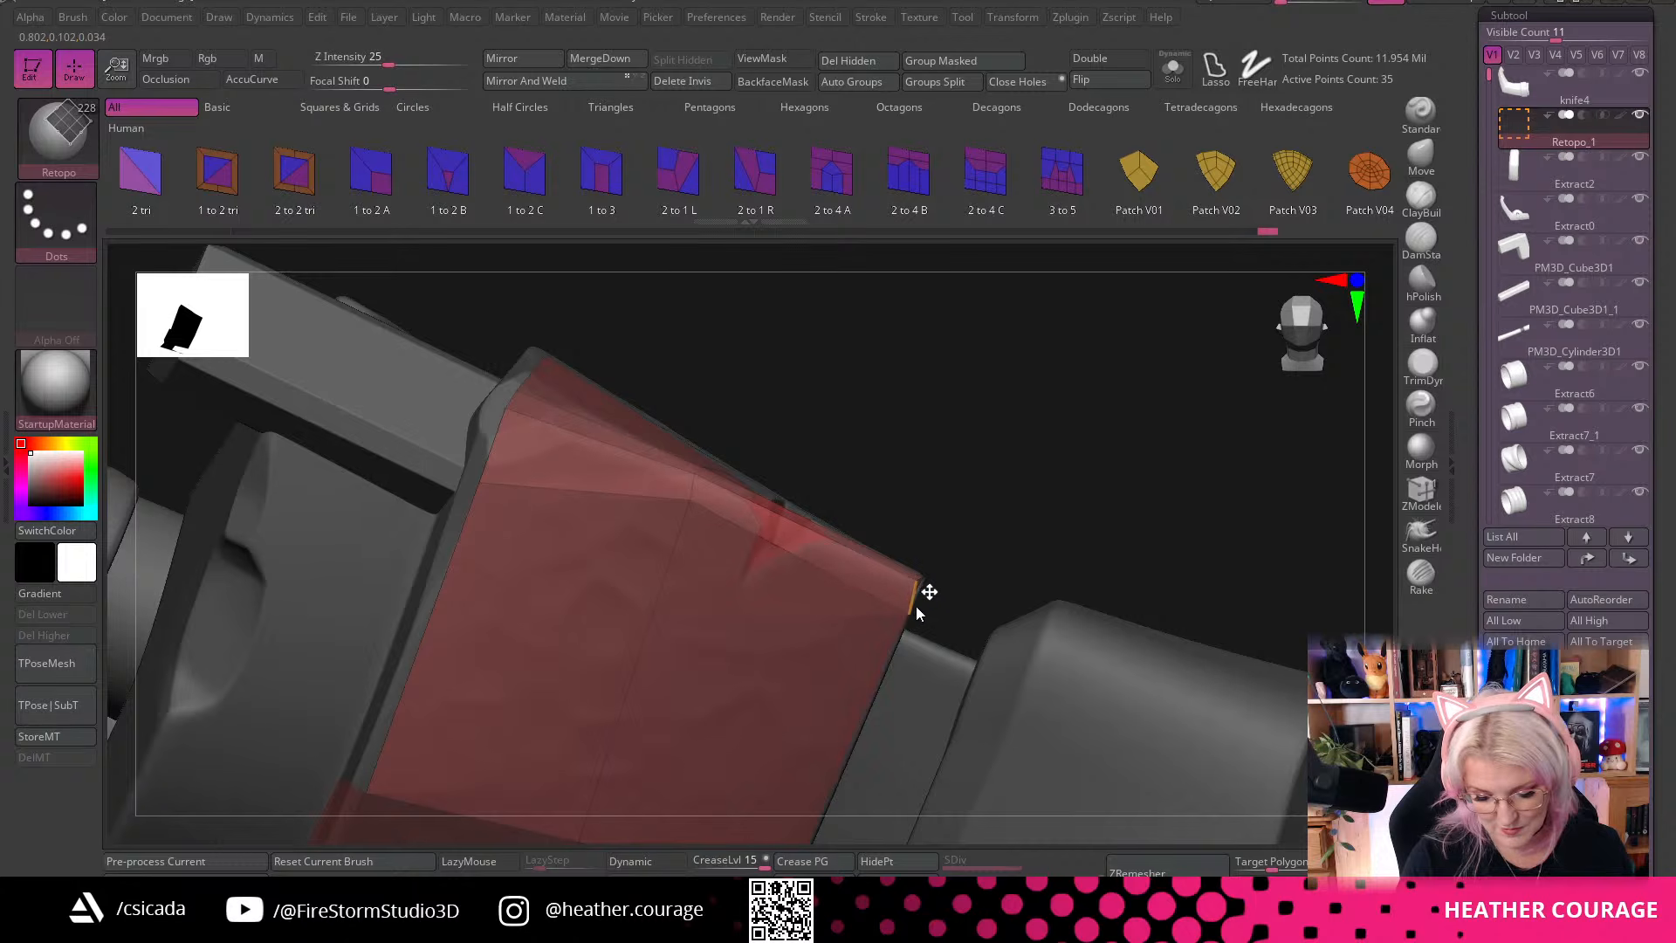
right_drag(1045, 499, 943, 489)
click(495, 498)
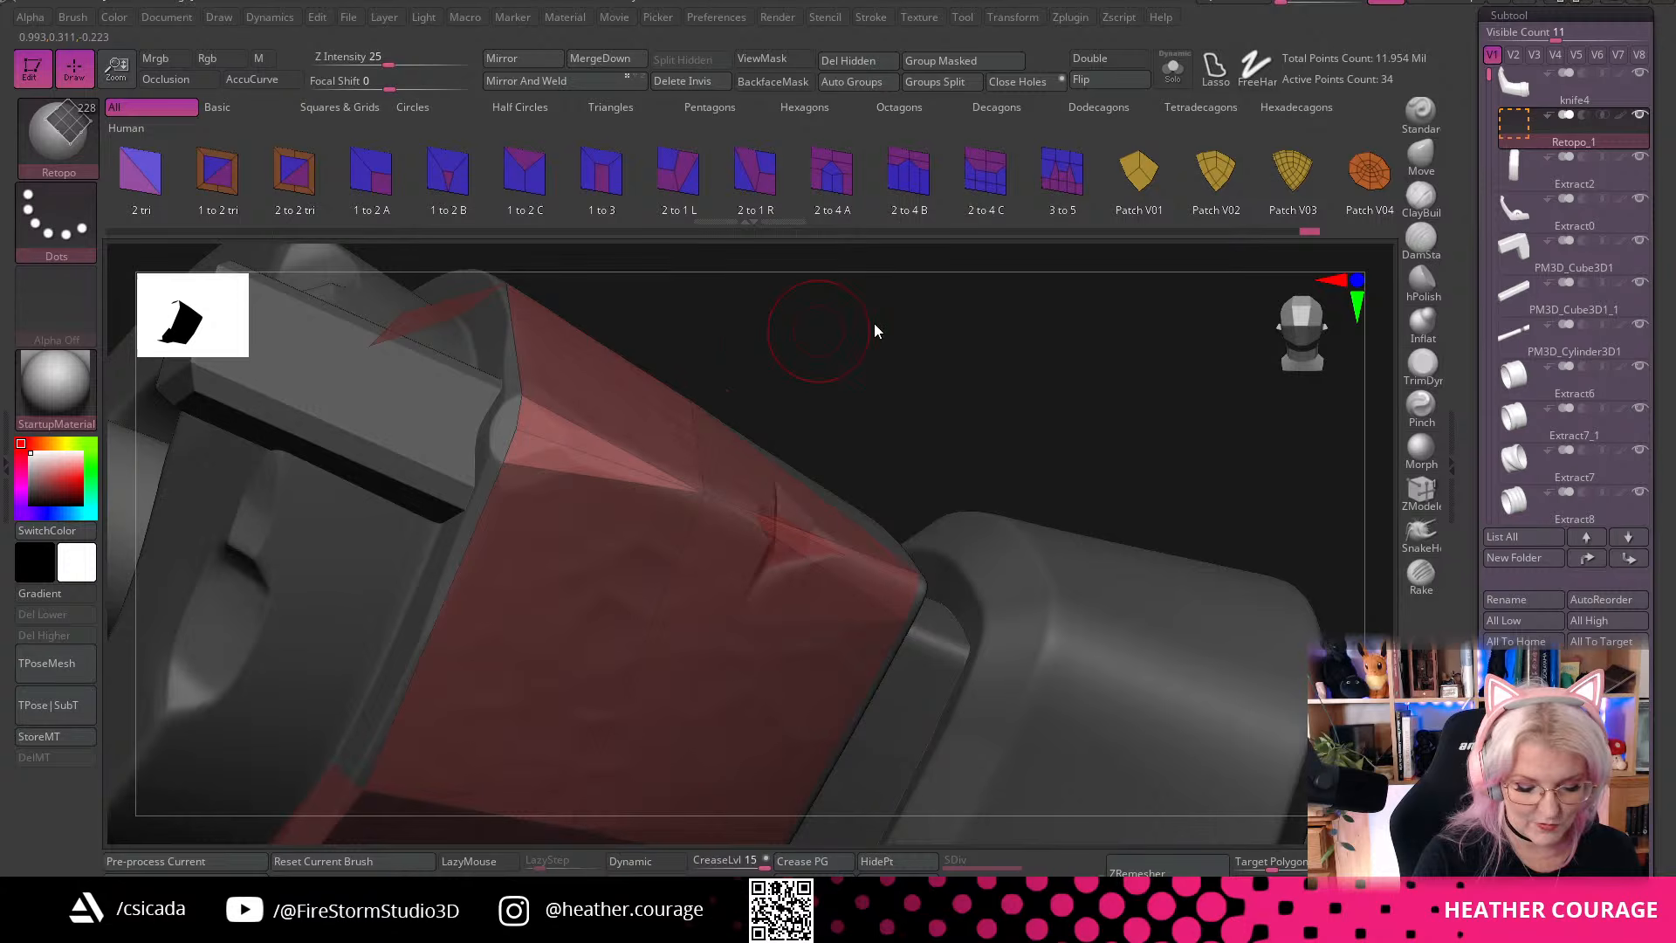
Place points where the rectangular tab meets the band and fill the small quads joining them to the ridge of the retopo mesh
right_drag(873, 323, 821, 410)
click(480, 478)
click(480, 393)
right_drag(943, 344, 882, 358)
click(501, 414)
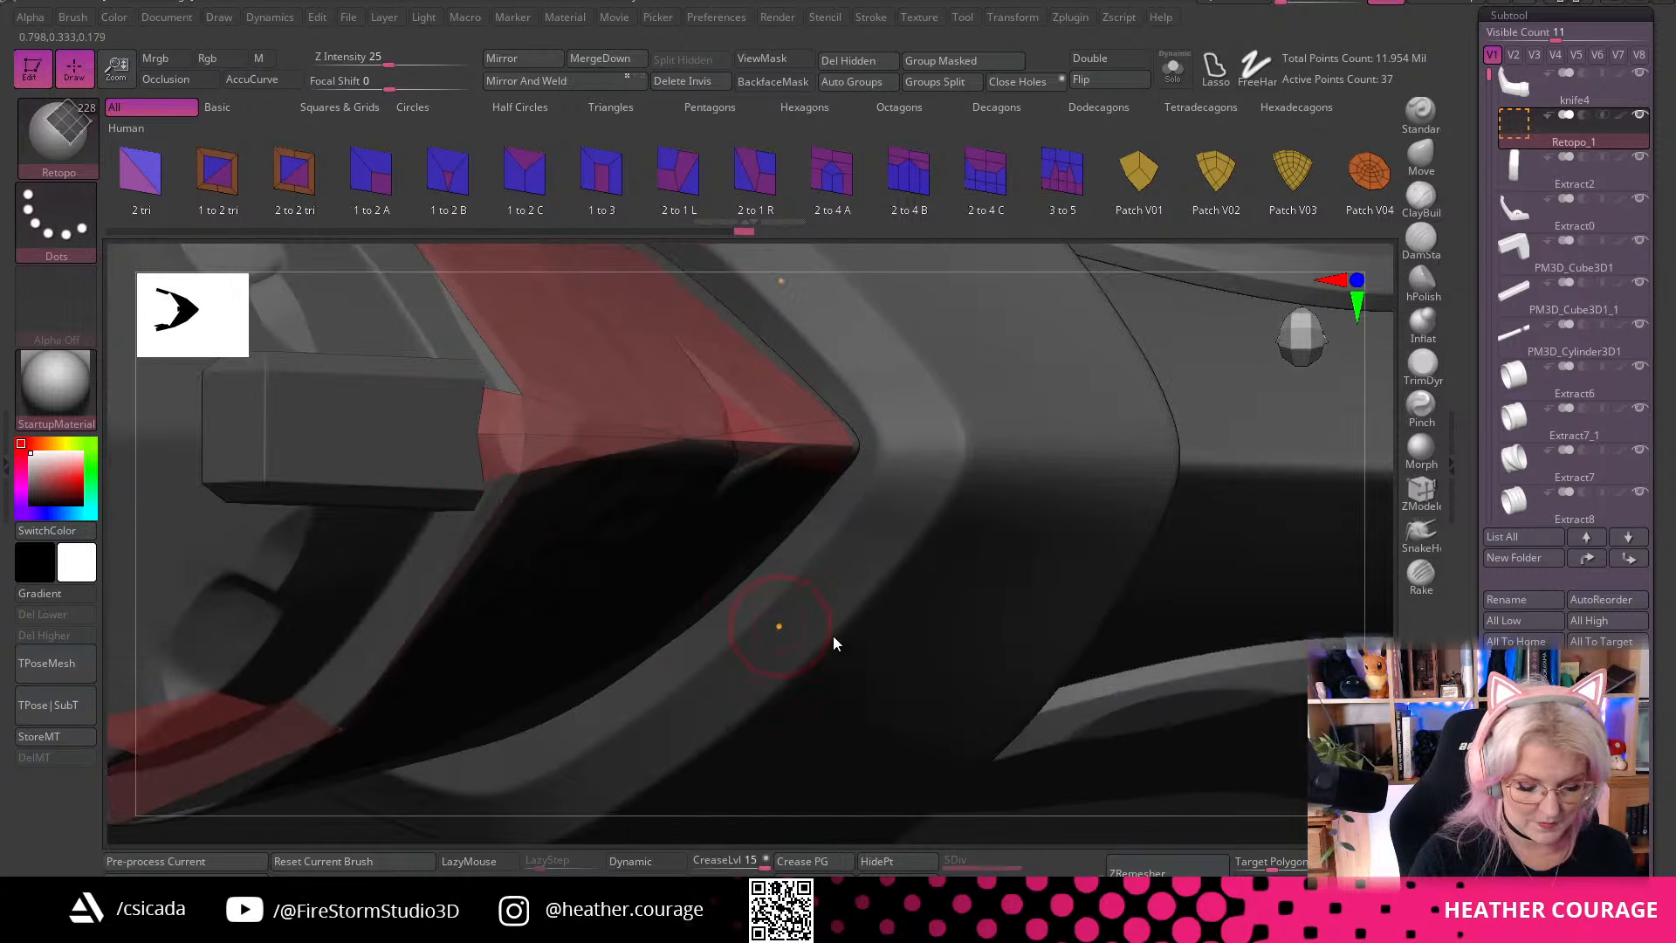
click(1231, 719)
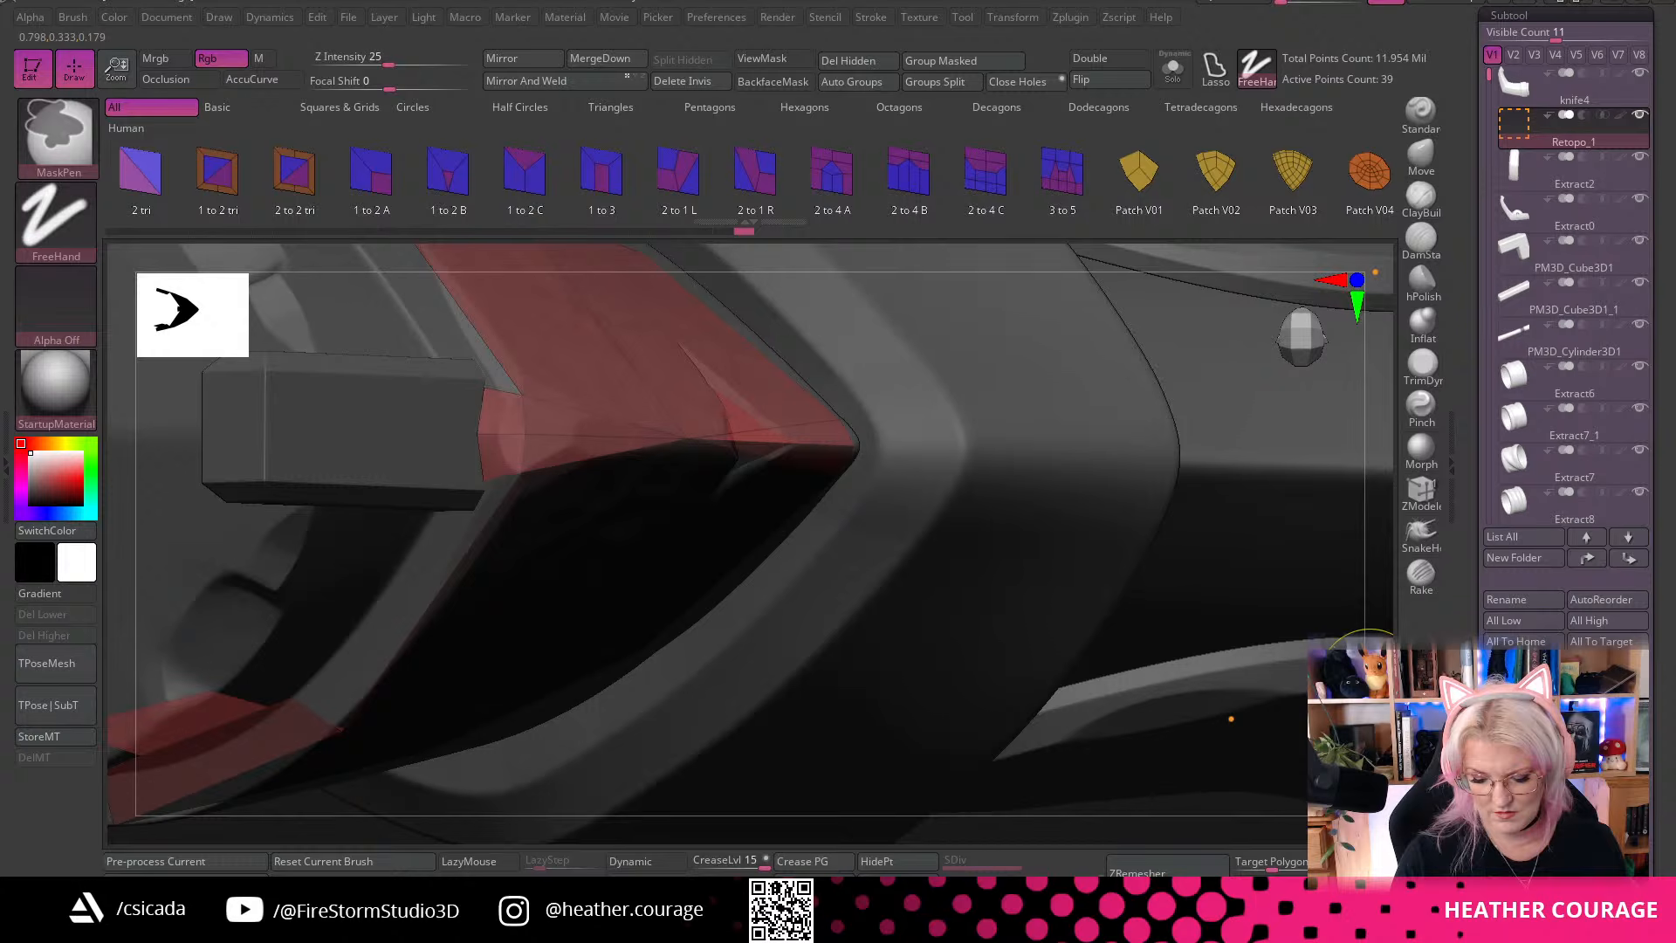
key(ctrl+z)
Place three points across the tab's outer end and fill its upper face with quads running from the band
drag(1369, 671, 1376, 615)
mouse_move(1203, 538)
alt+mouse_down()
mouse_move(1239, 603)
mouse_move(1036, 393)
mouse_move(704, 448)
alt+mouse_up()
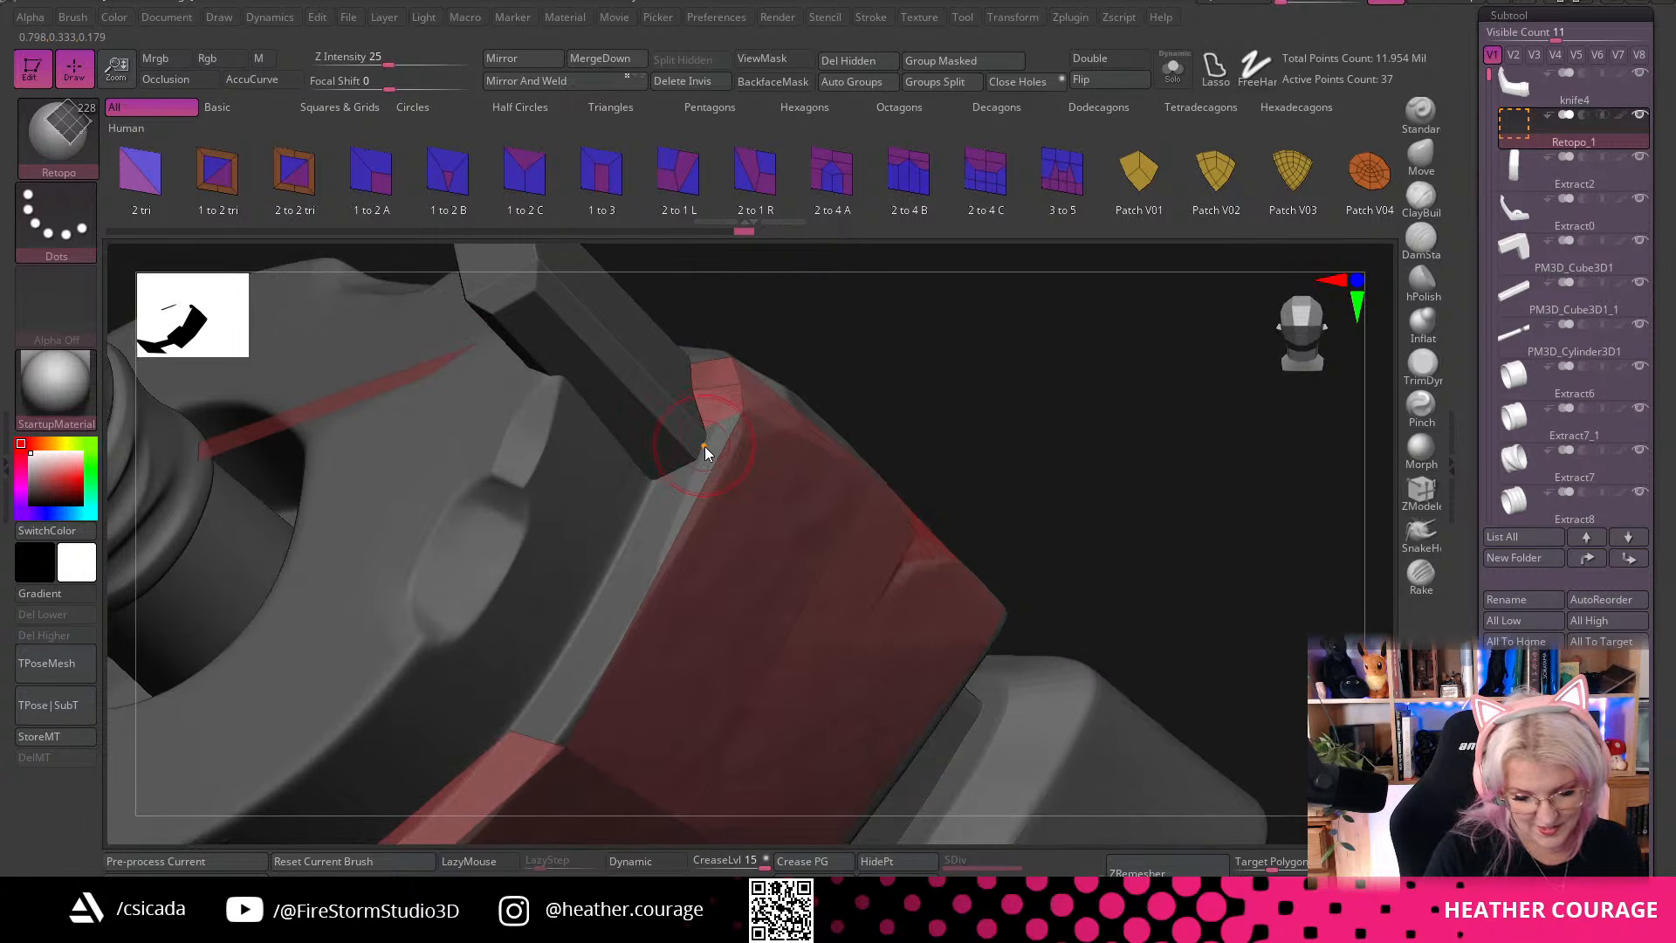
right_drag(704, 447, 568, 559)
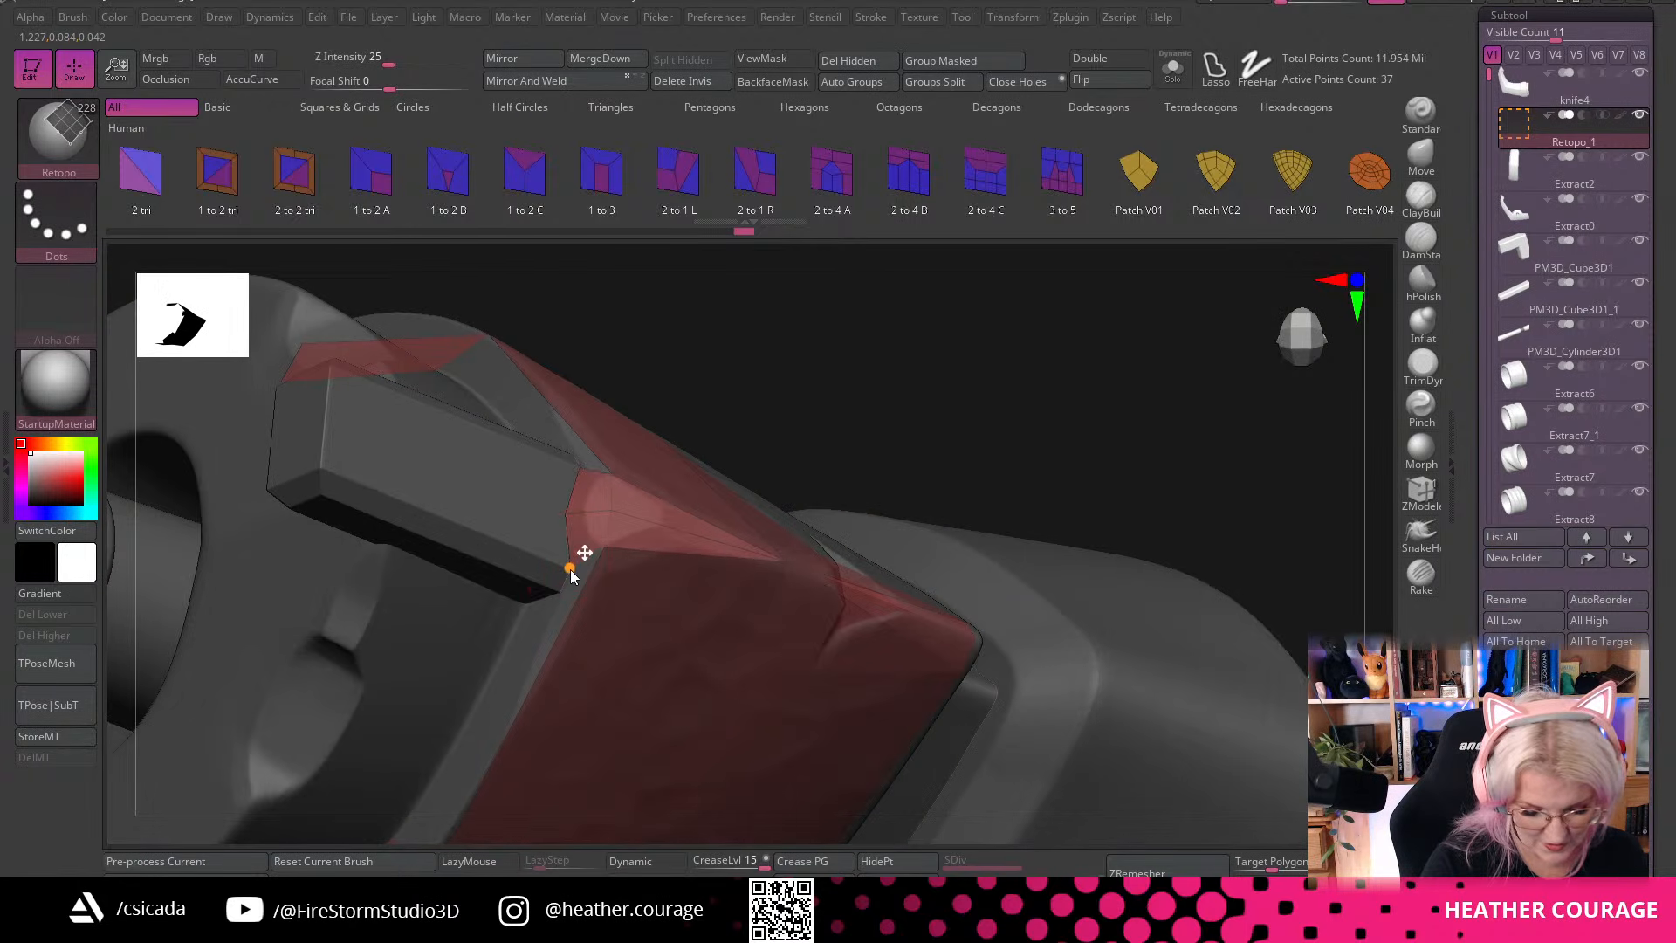
drag(938, 384, 947, 417)
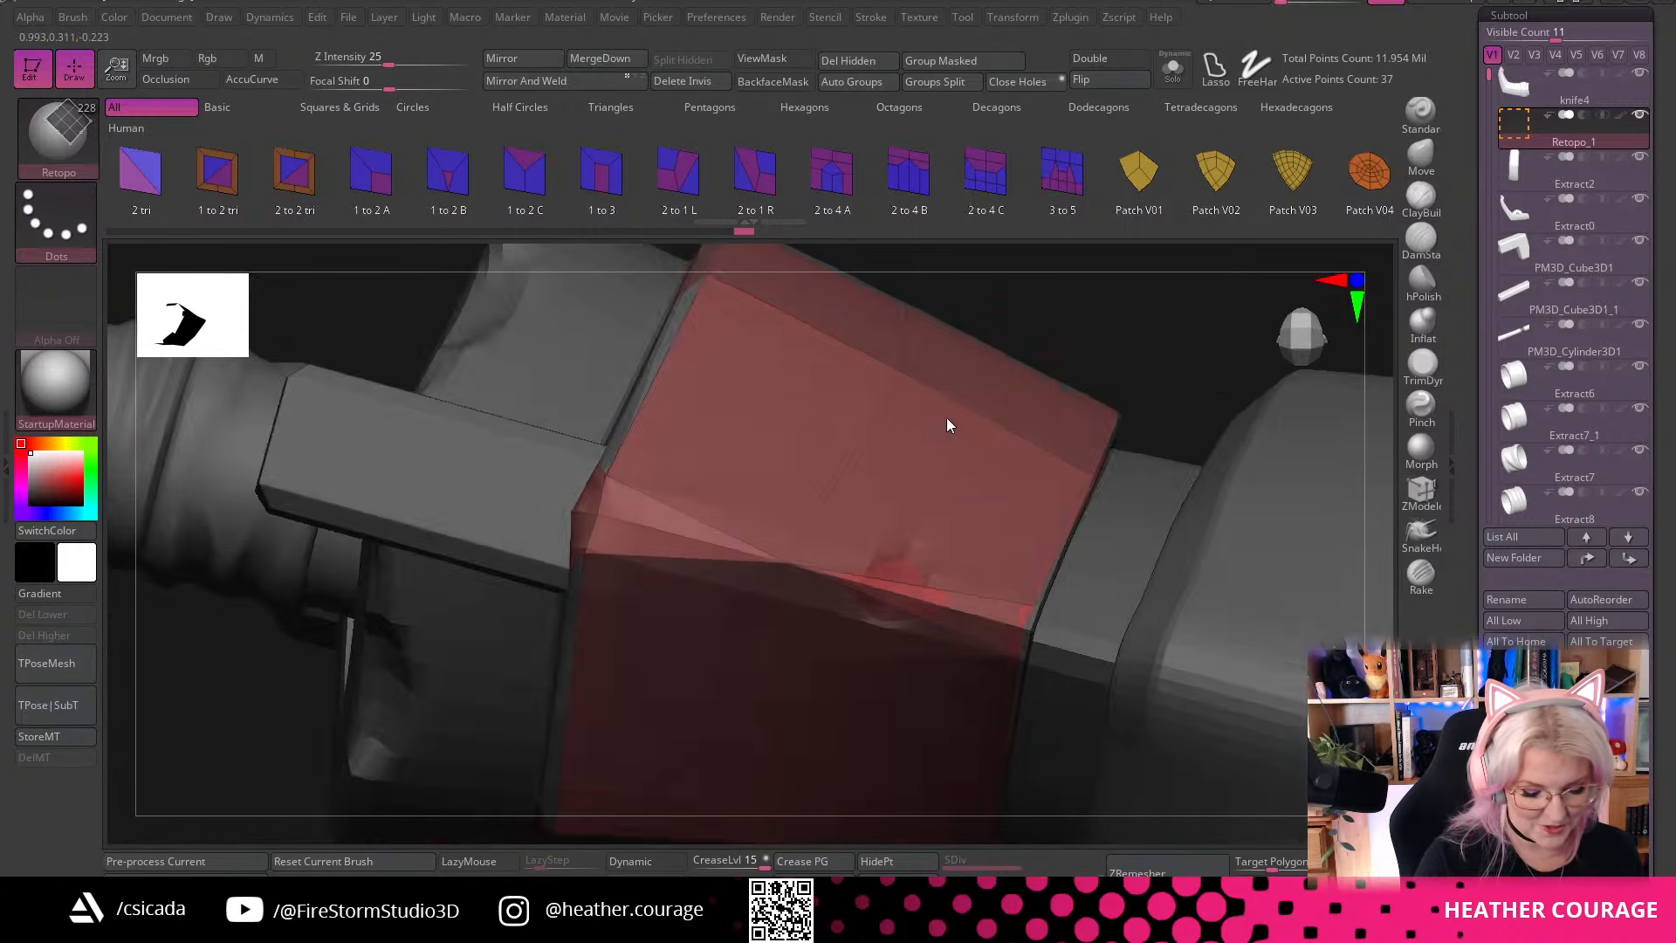
right_drag(950, 425, 836, 408)
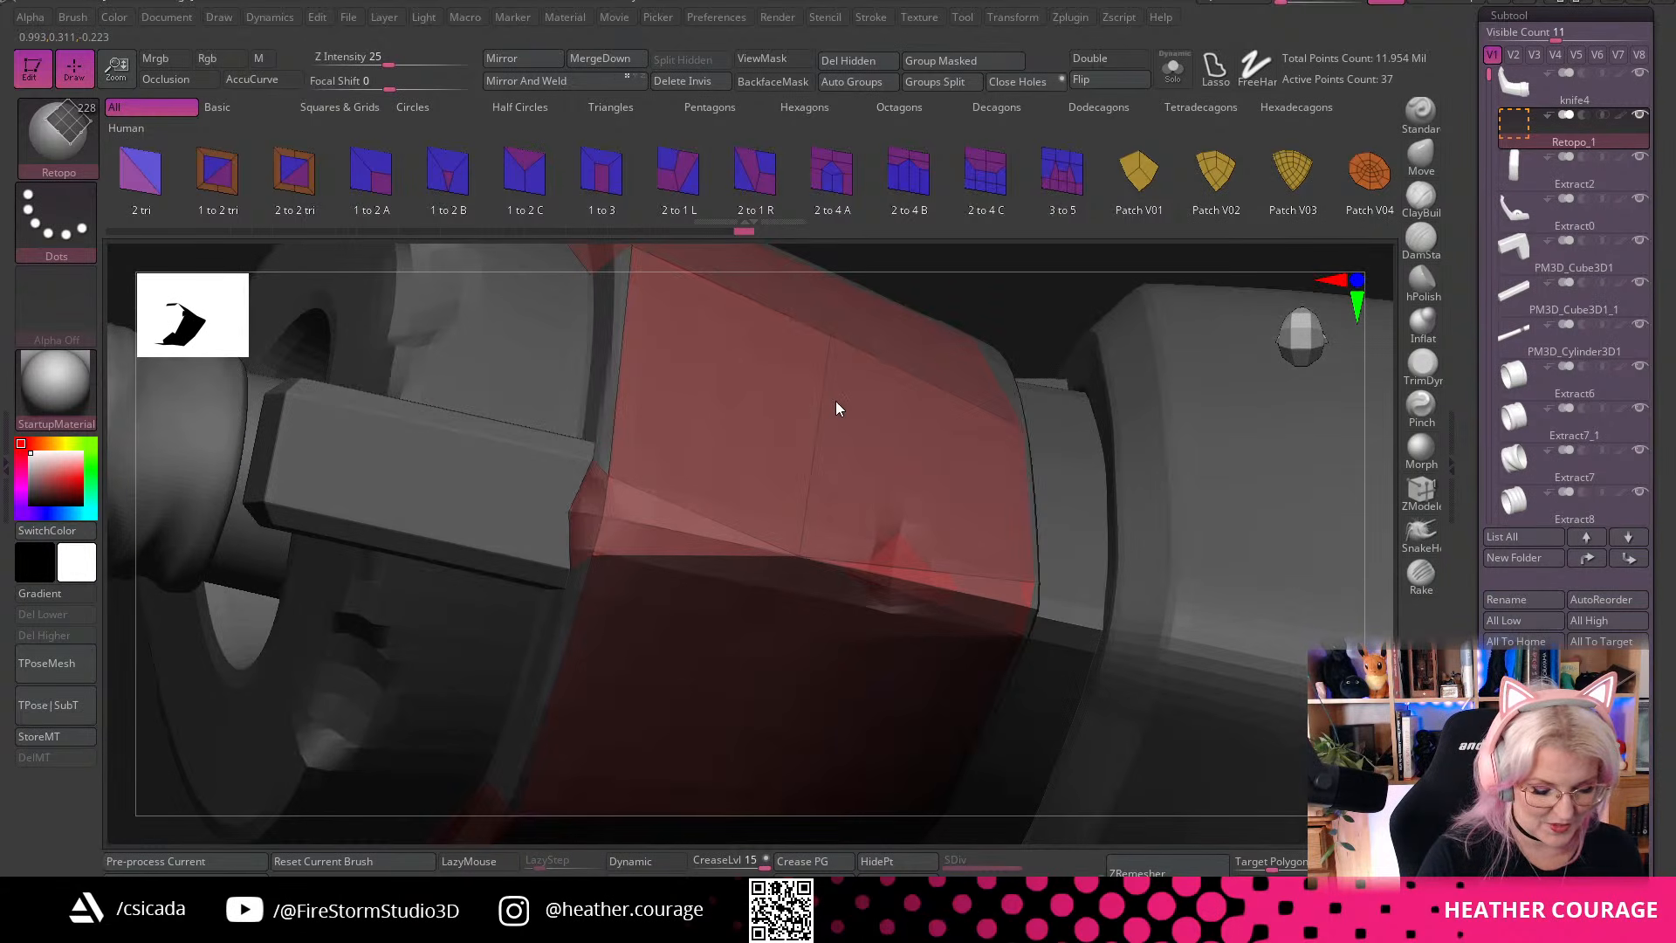
click(836, 407)
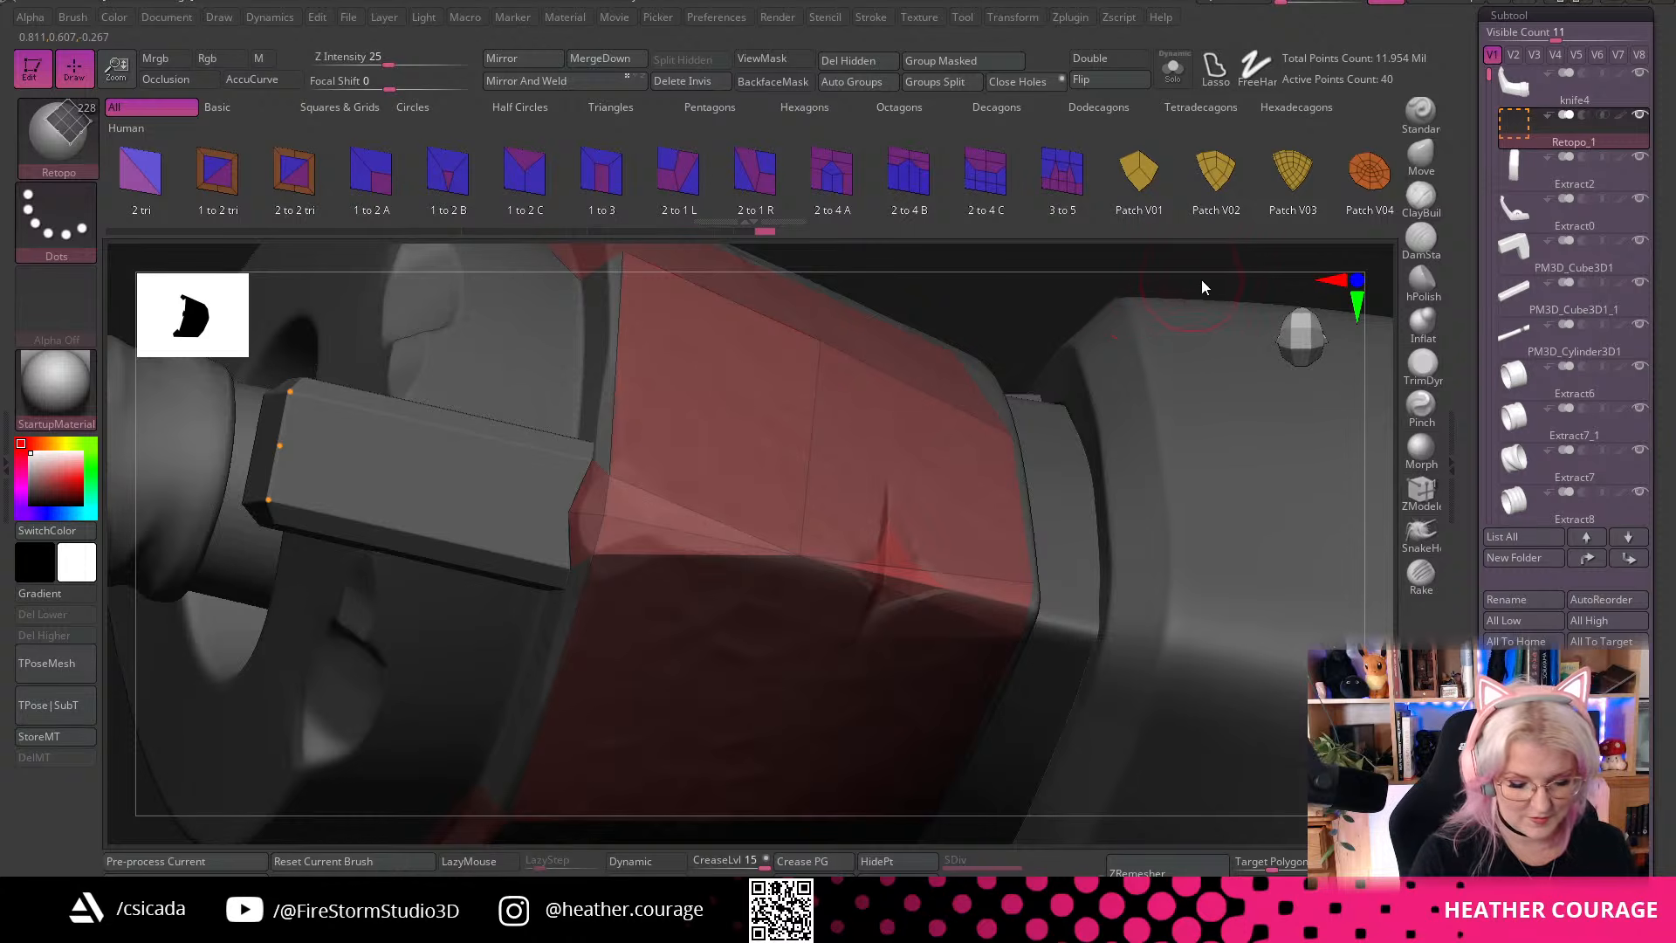
drag(1201, 279, 966, 337)
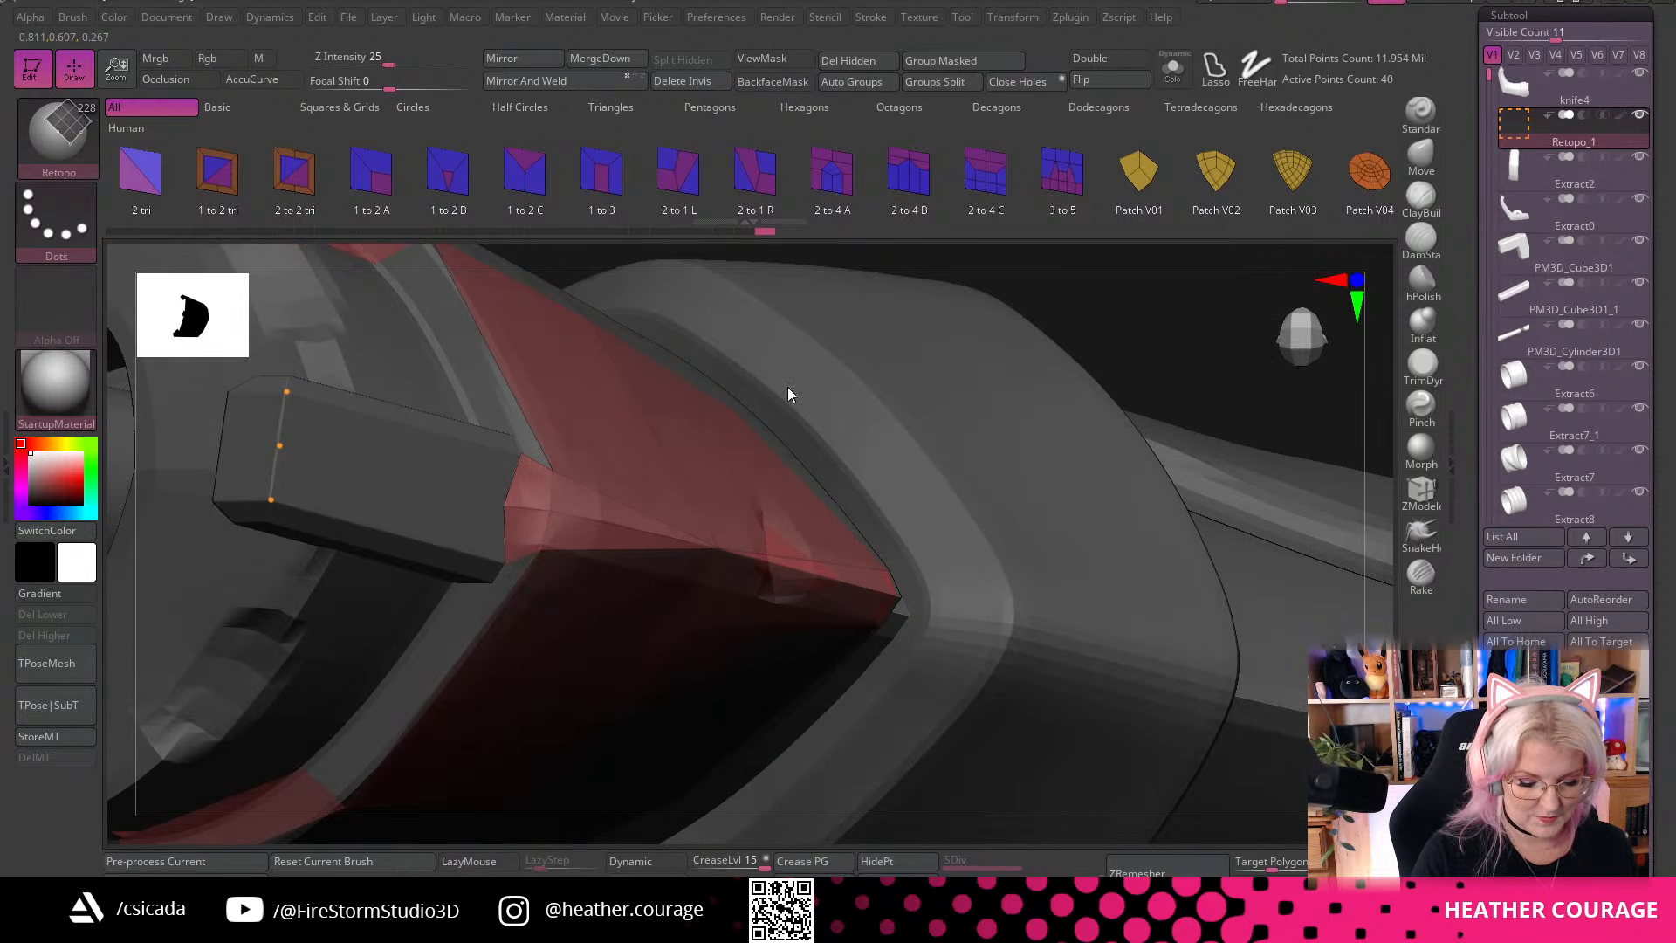
right_drag(788, 386, 522, 477)
drag(388, 439, 288, 428)
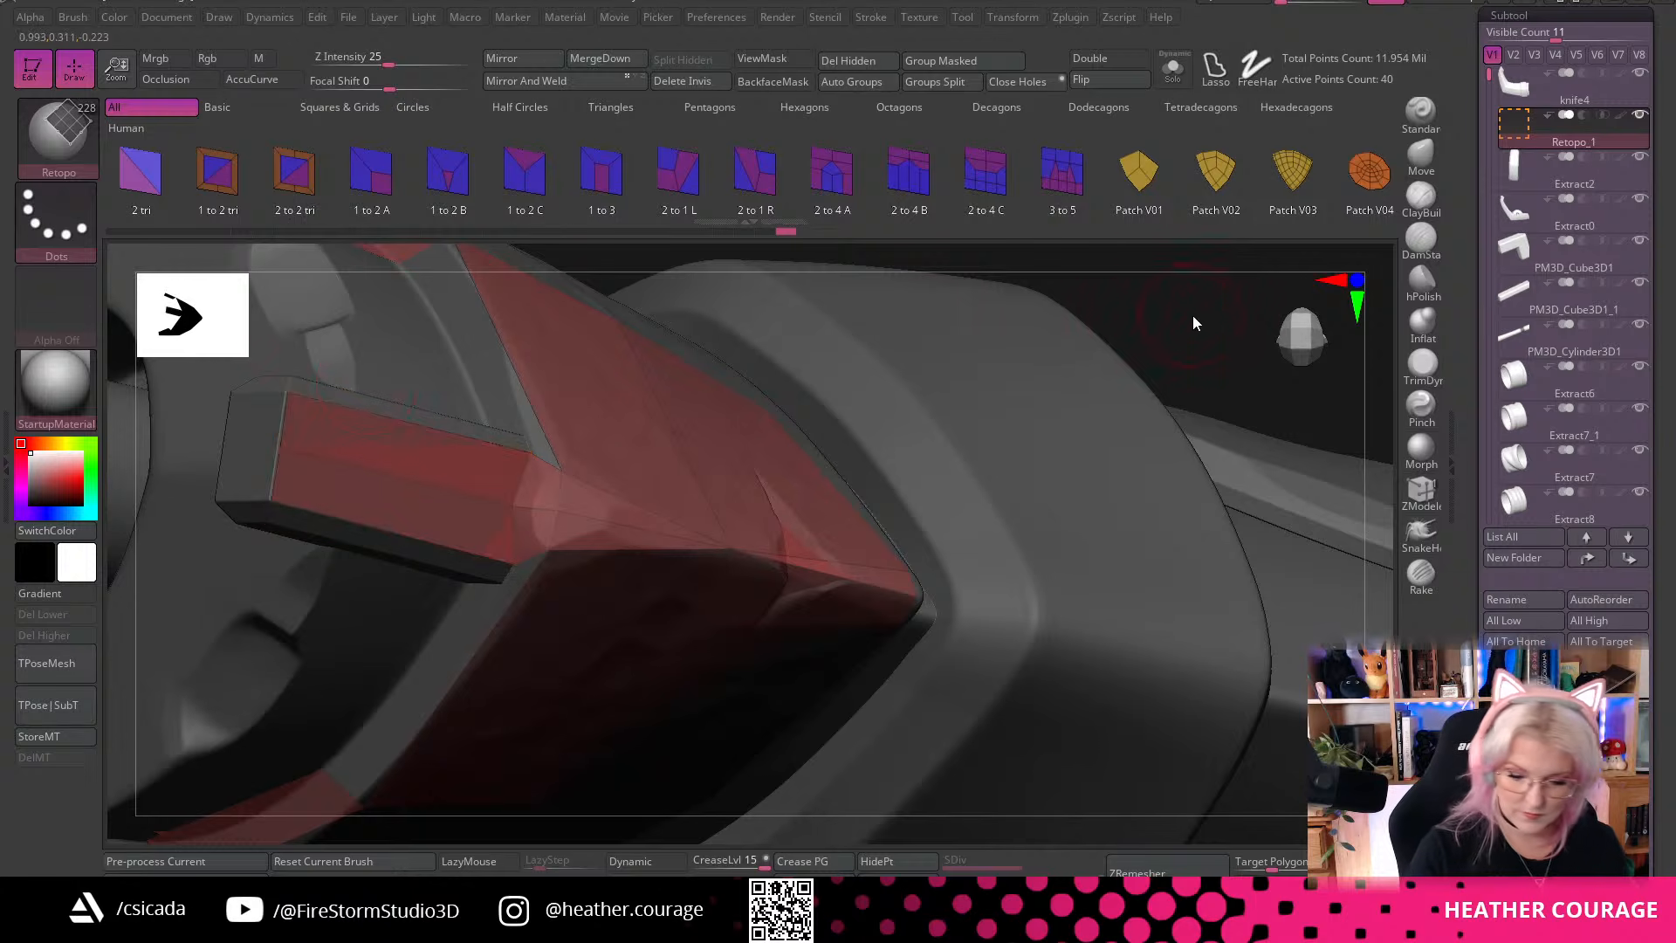
Extend the retopo mesh over the bevelled long edges of the tab, filling the strips from its base to its outer end
drag(1197, 318, 531, 413)
mouse_move(991, 448)
mouse_down()
mouse_move(1141, 495)
mouse_move(1074, 453)
mouse_move(1055, 472)
mouse_up()
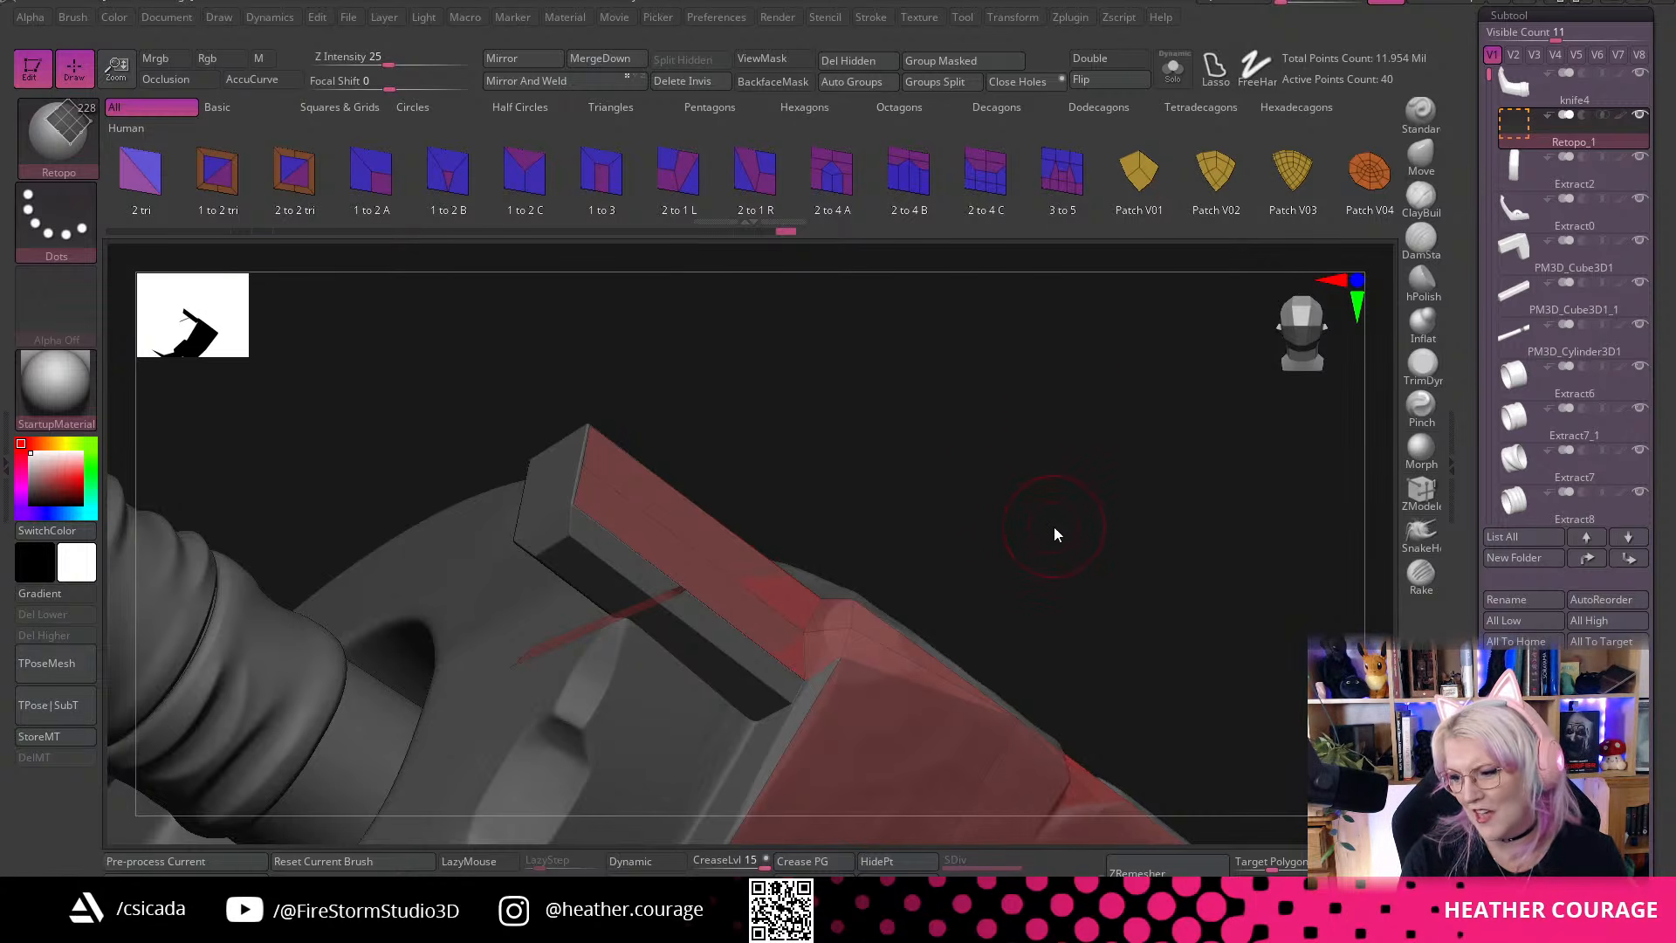
mouse_move(1133, 470)
mouse_down()
mouse_move(661, 500)
mouse_move(952, 611)
mouse_move(877, 640)
mouse_move(842, 594)
mouse_up()
key(ctrl)
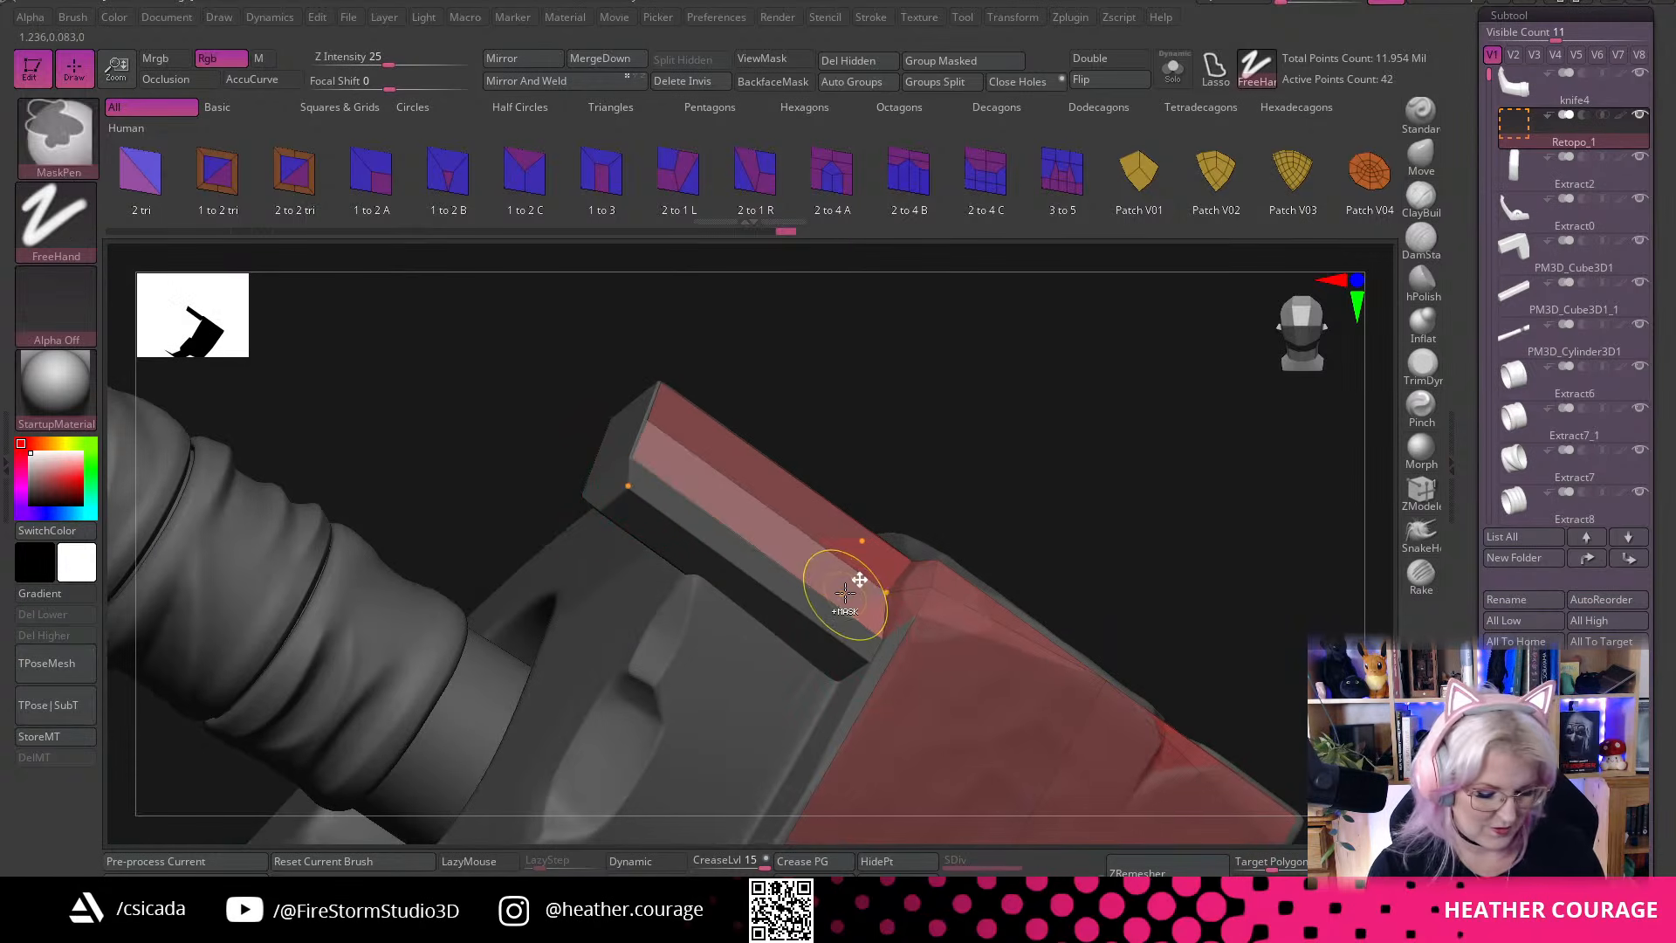
key(ctrl+z)
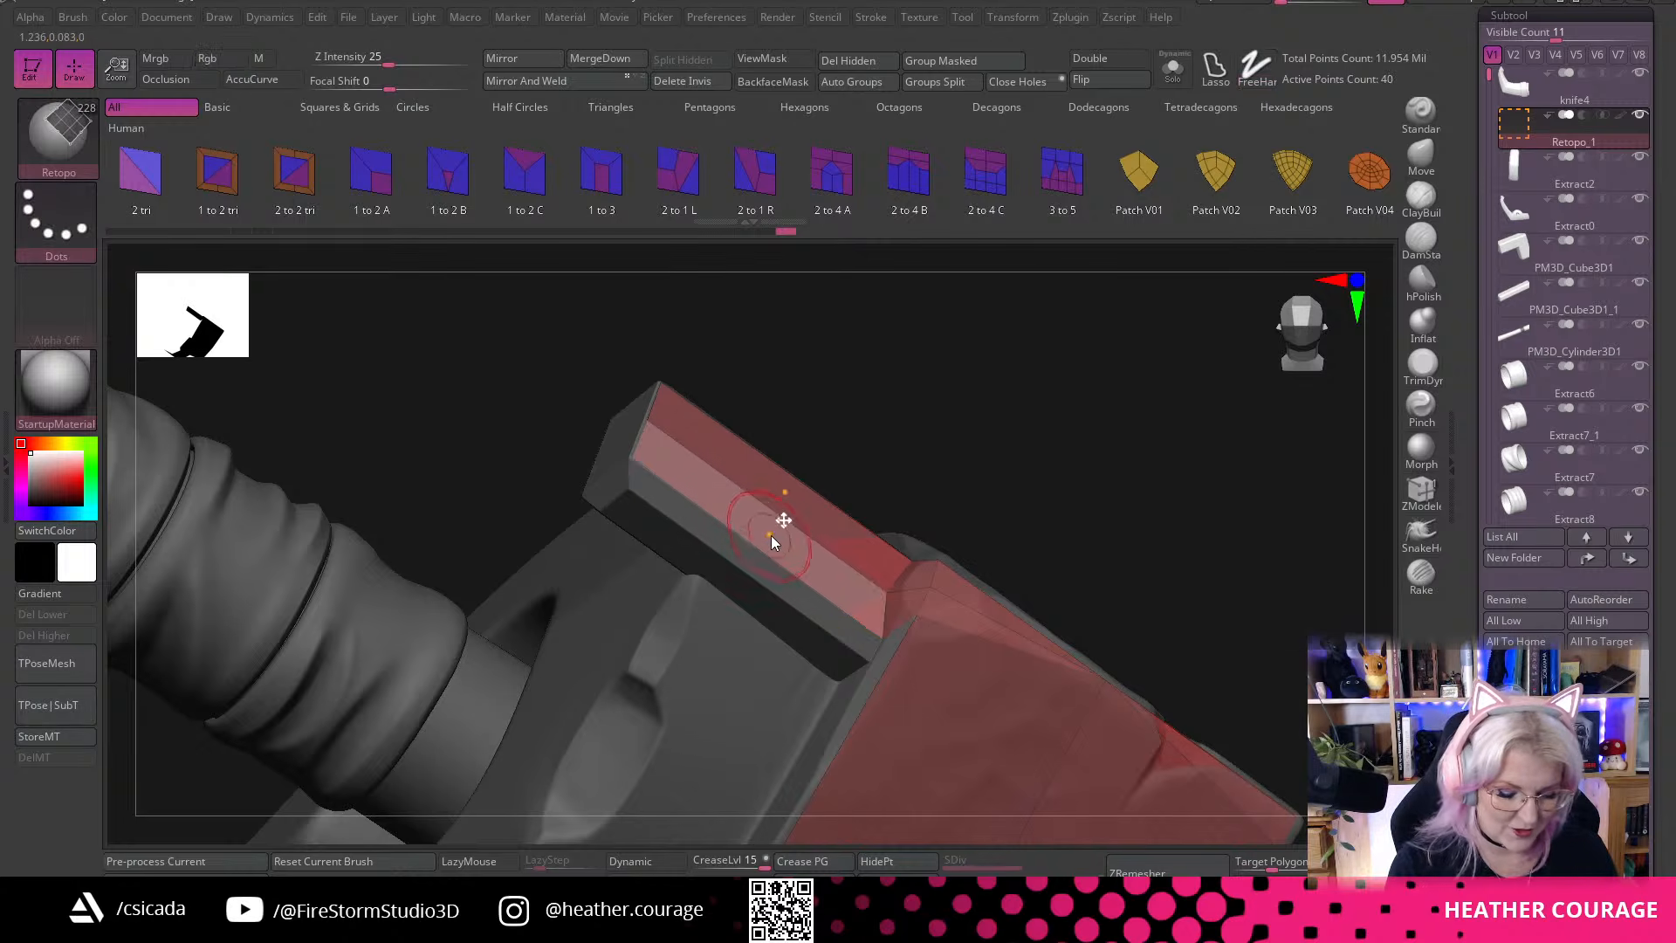
drag(755, 551, 751, 577)
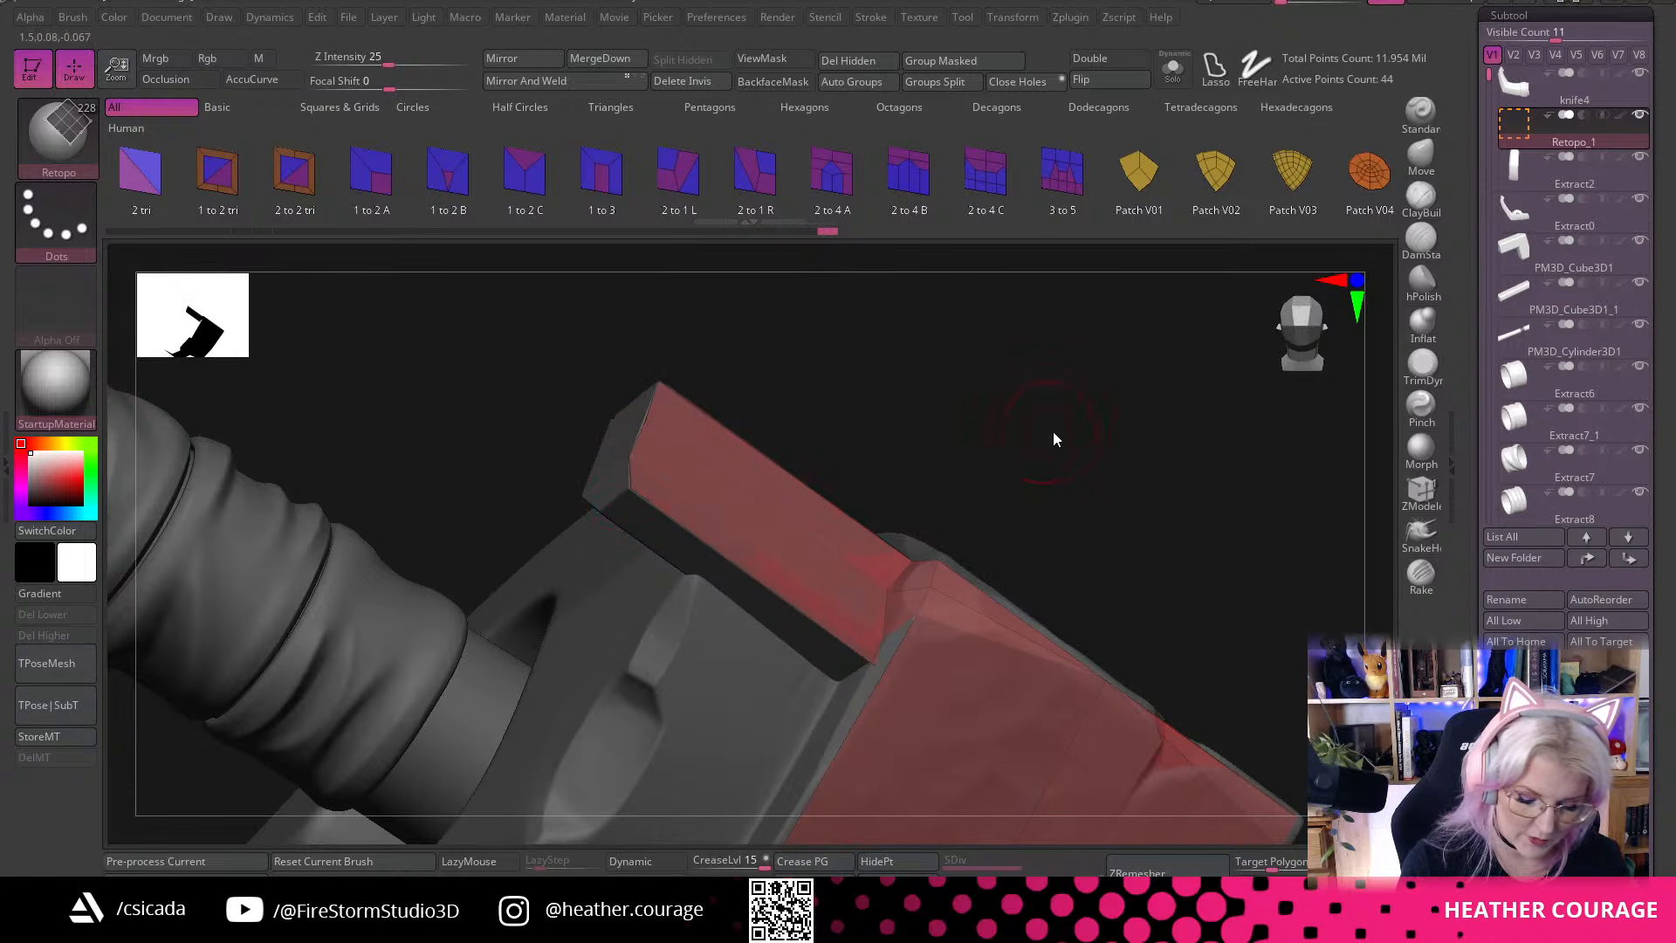
drag(1052, 434, 877, 667)
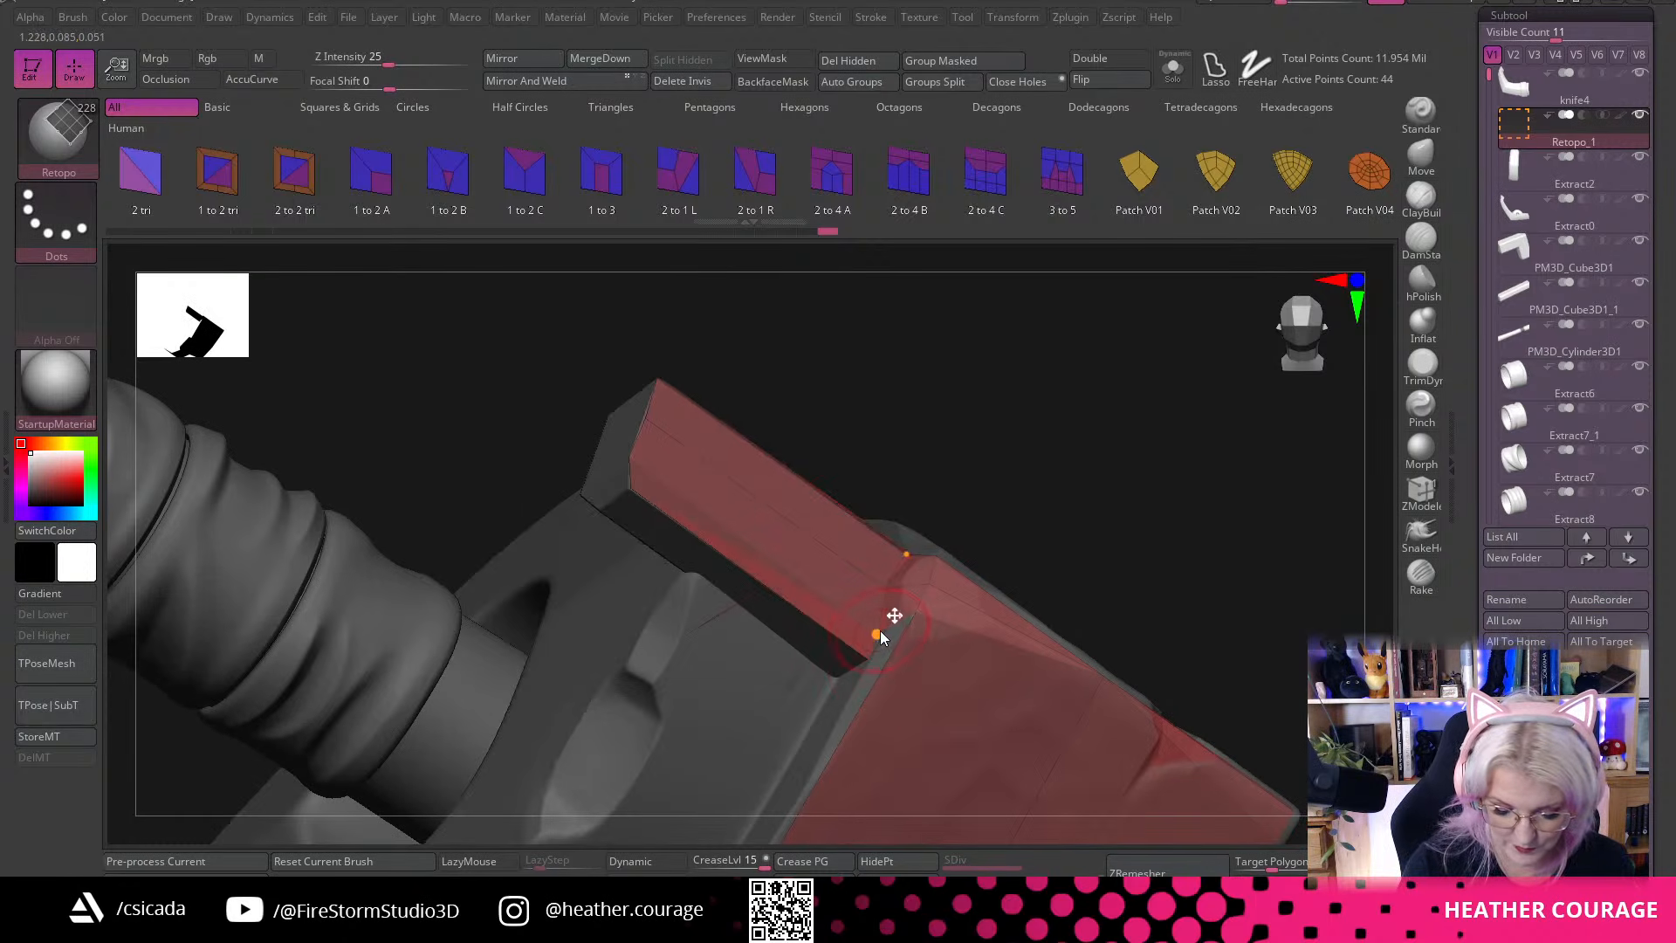
Try to place points on the far corners of the tab's end face and fill a quad across its bevel
drag(1079, 472, 1191, 474)
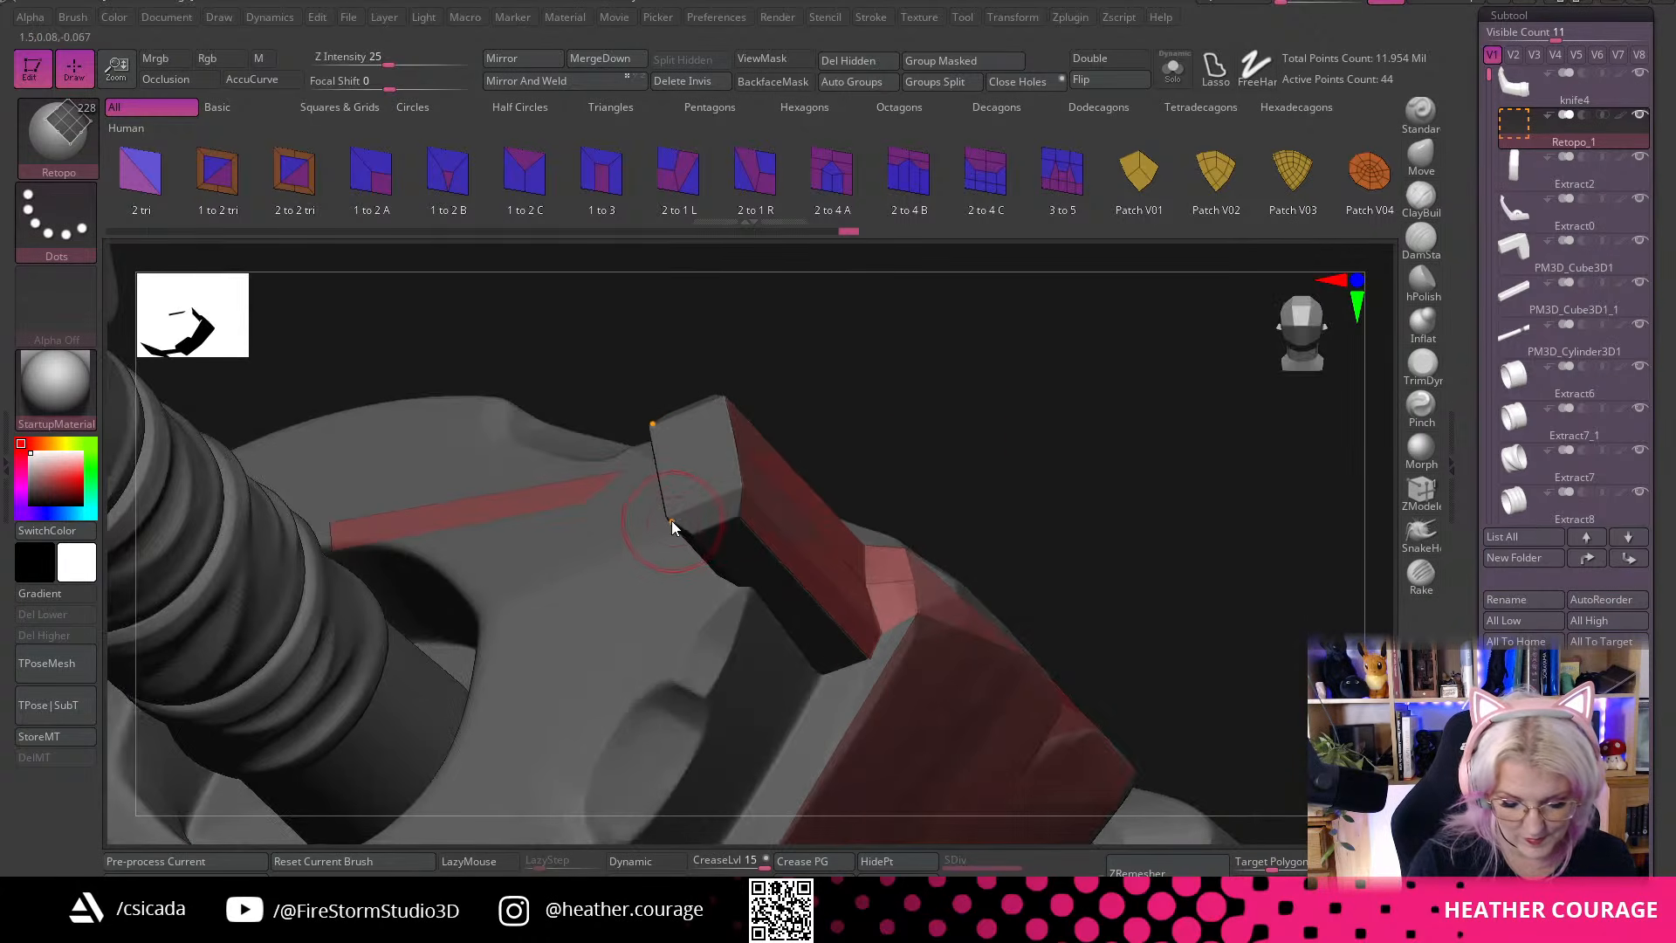
drag(673, 525, 692, 535)
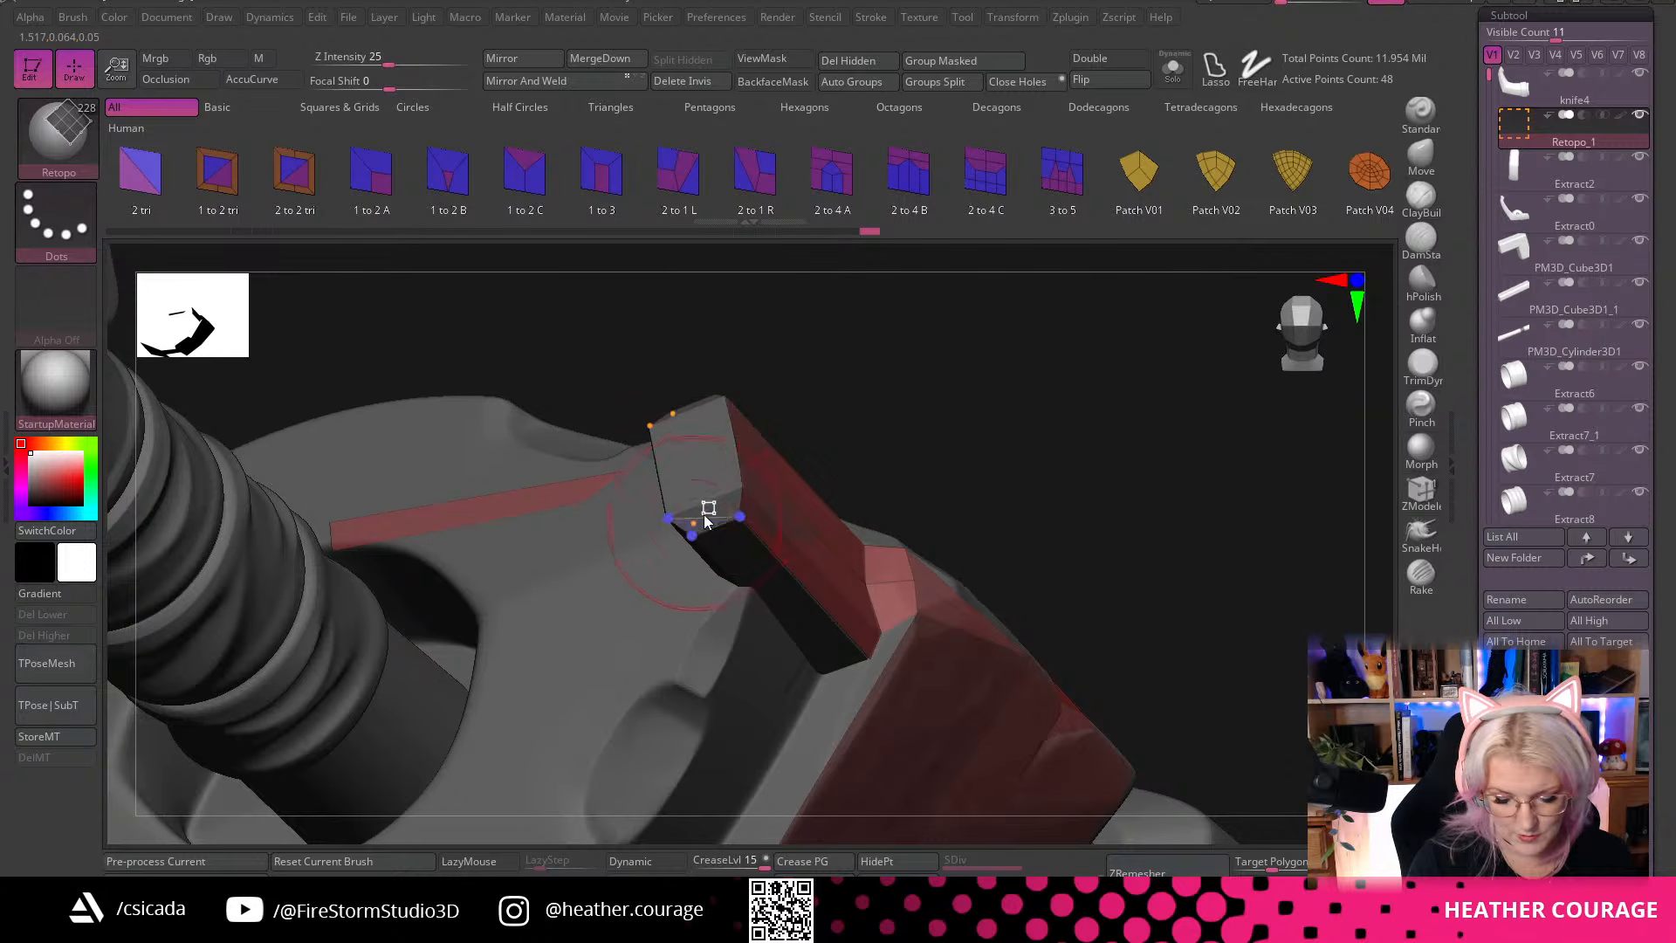
alt+drag(1124, 435, 1132, 446)
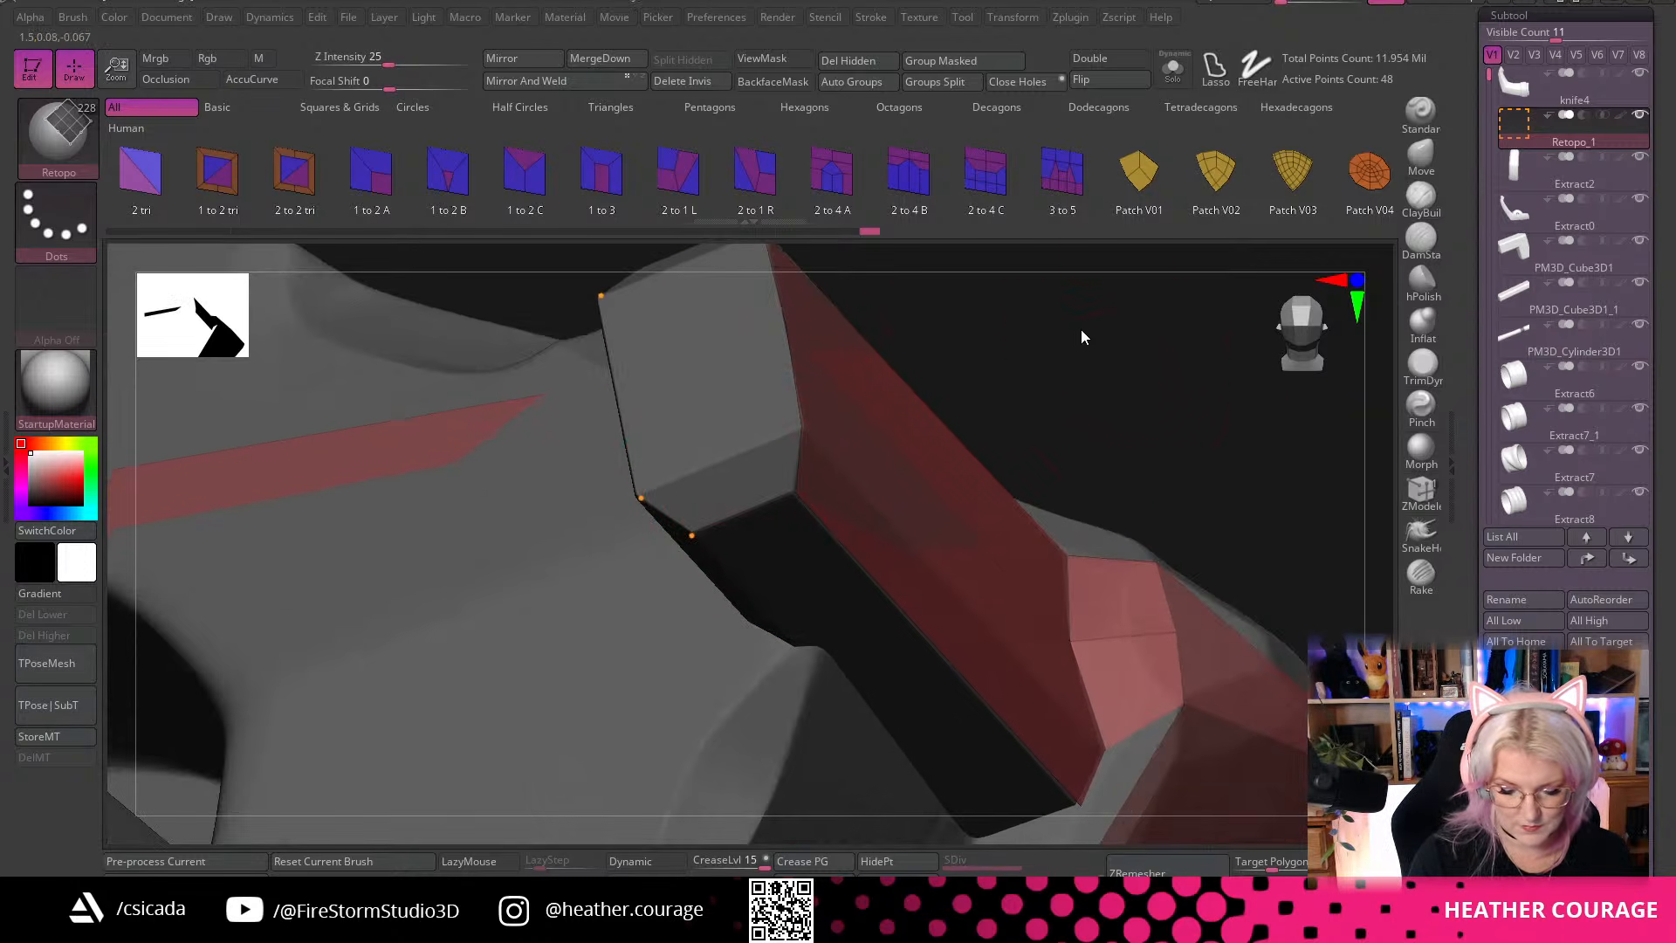
alt+drag(1081, 329, 742, 470)
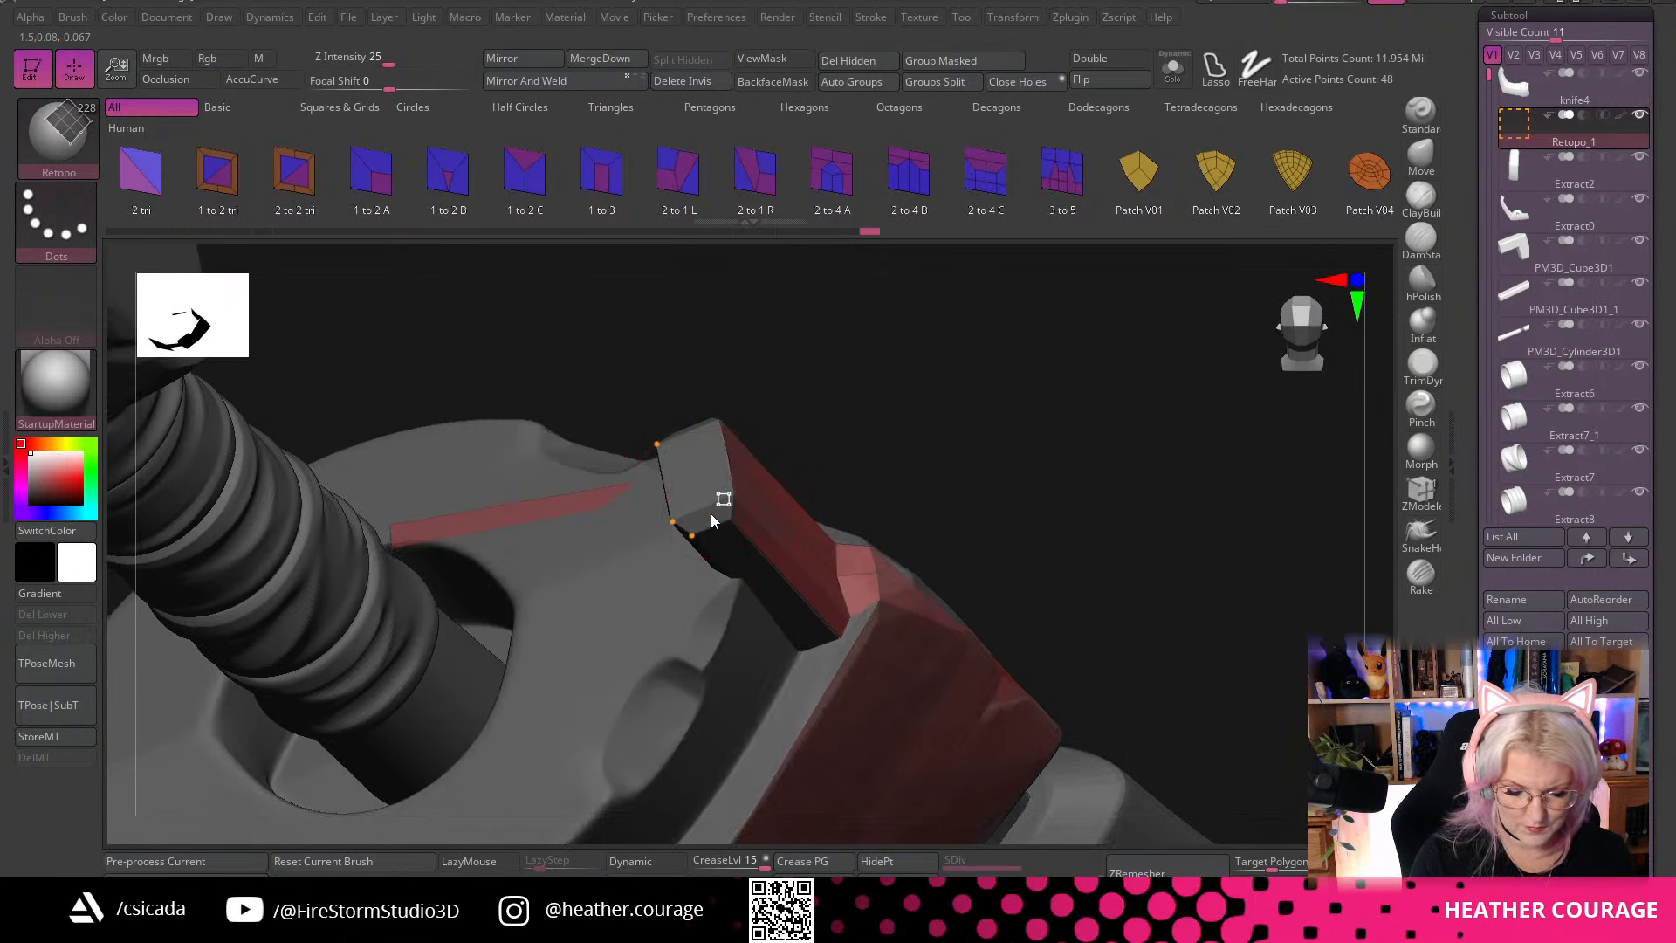
drag(969, 403, 732, 507)
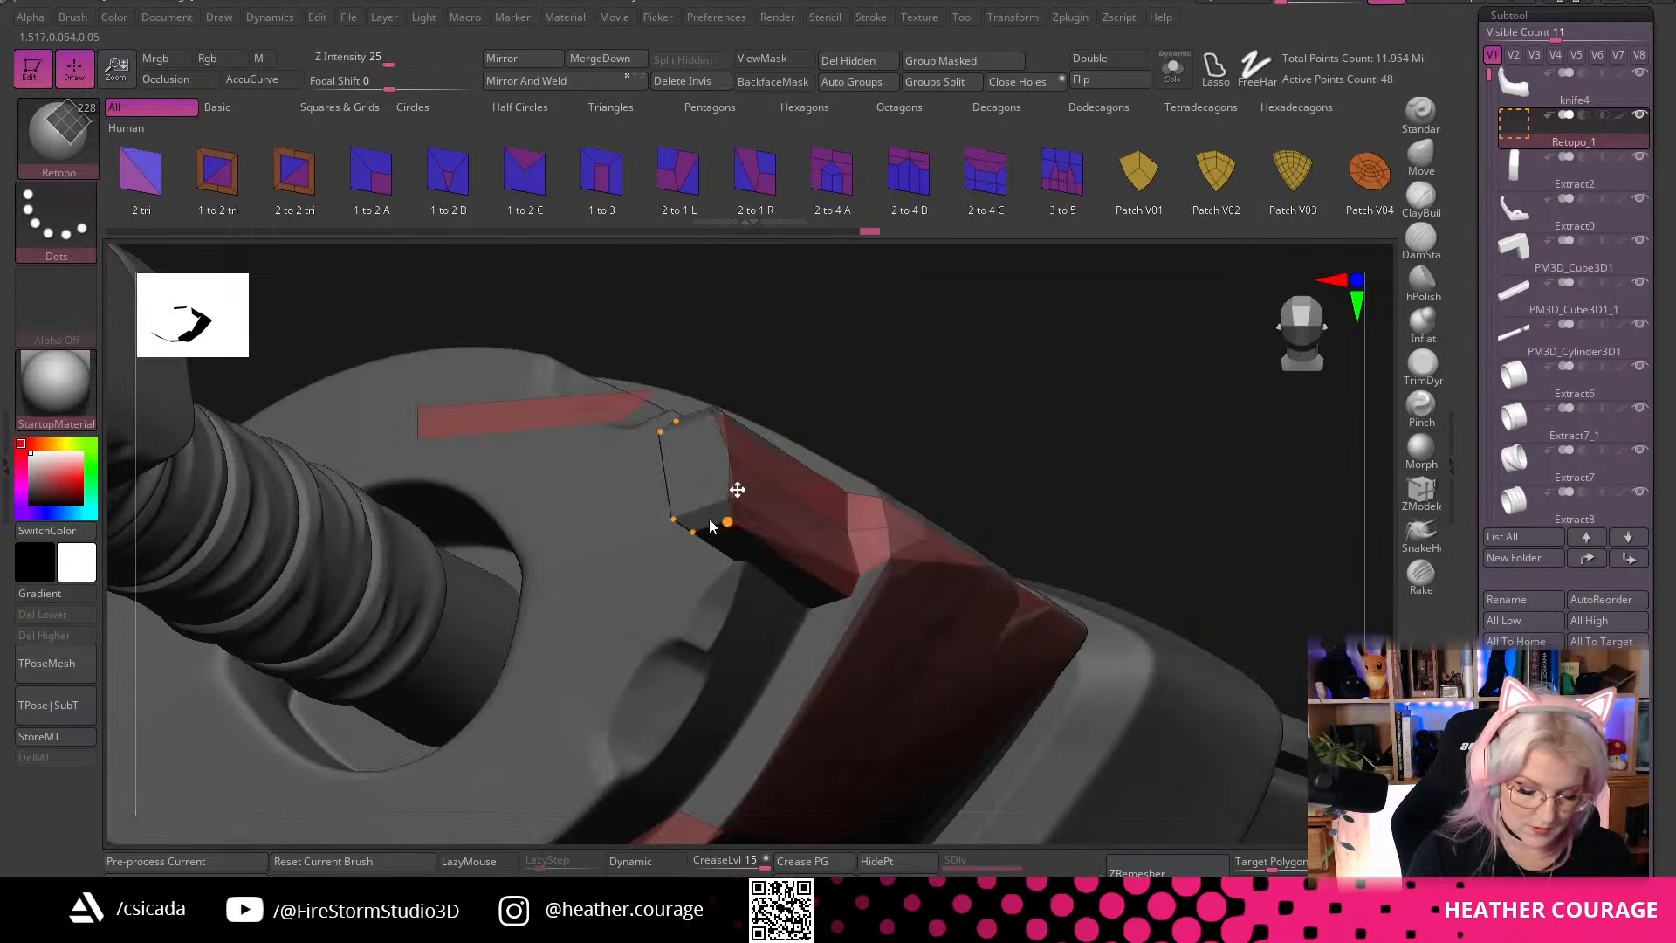
key(ctrl)
mouse_move(762, 472)
ctrl+mouse_down()
mouse_move(955, 364)
mouse_move(1021, 419)
mouse_move(1058, 410)
ctrl+mouse_up()
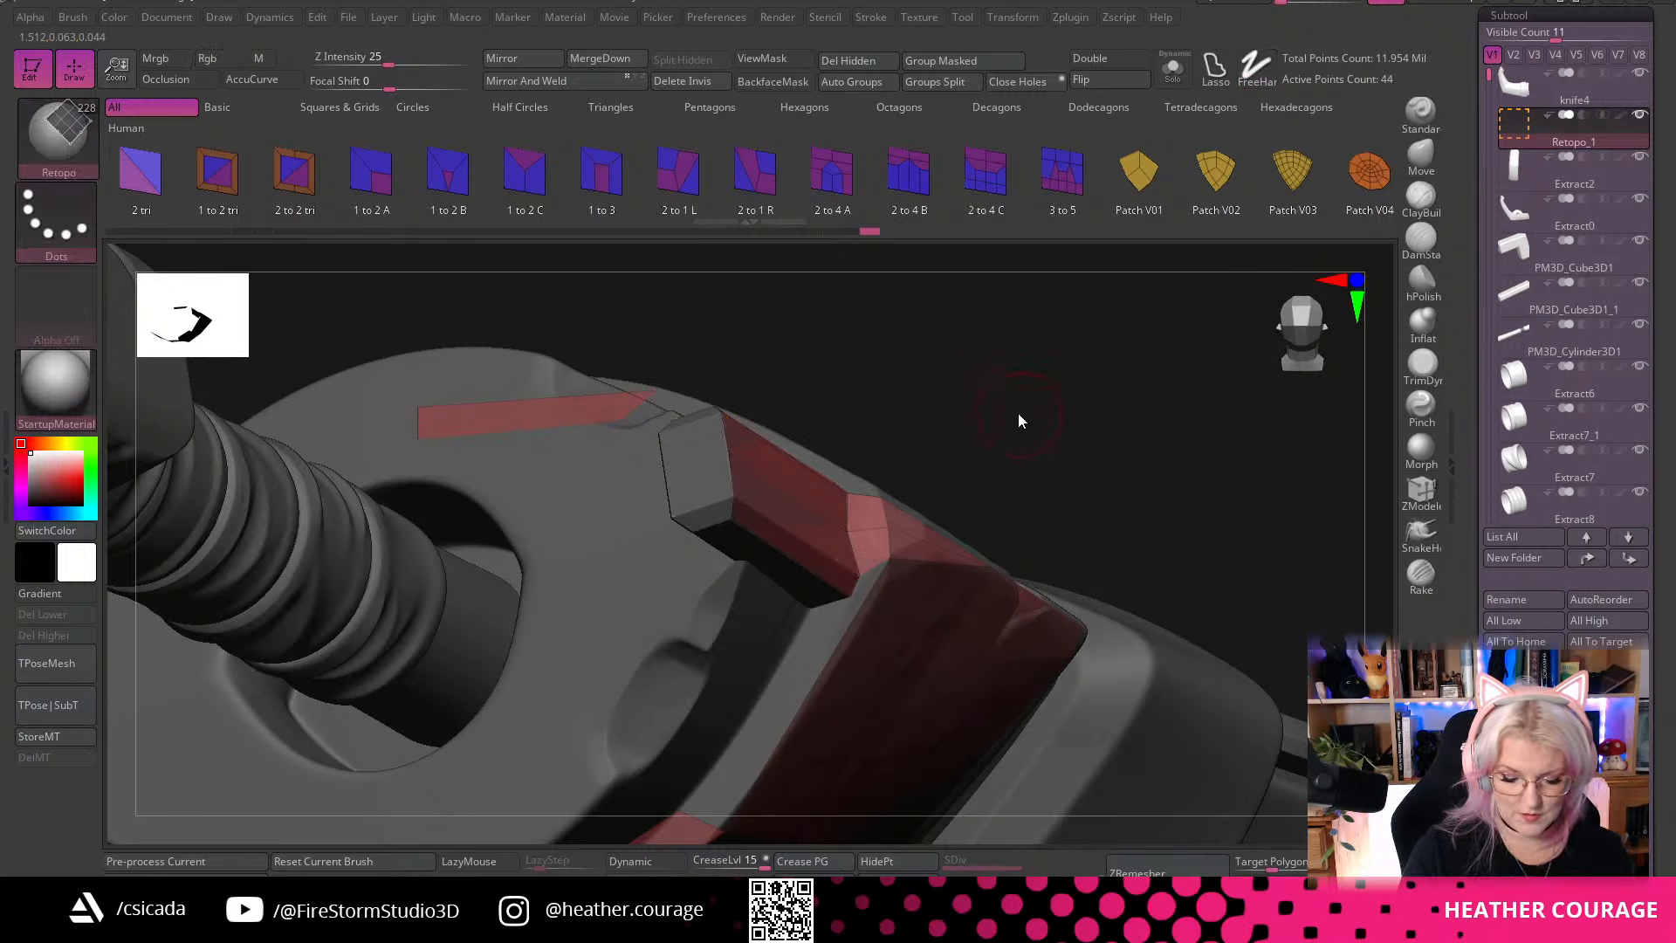
Try to extend the mesh from the tab's outer edge across its end face with new quads
drag(941, 368, 979, 382)
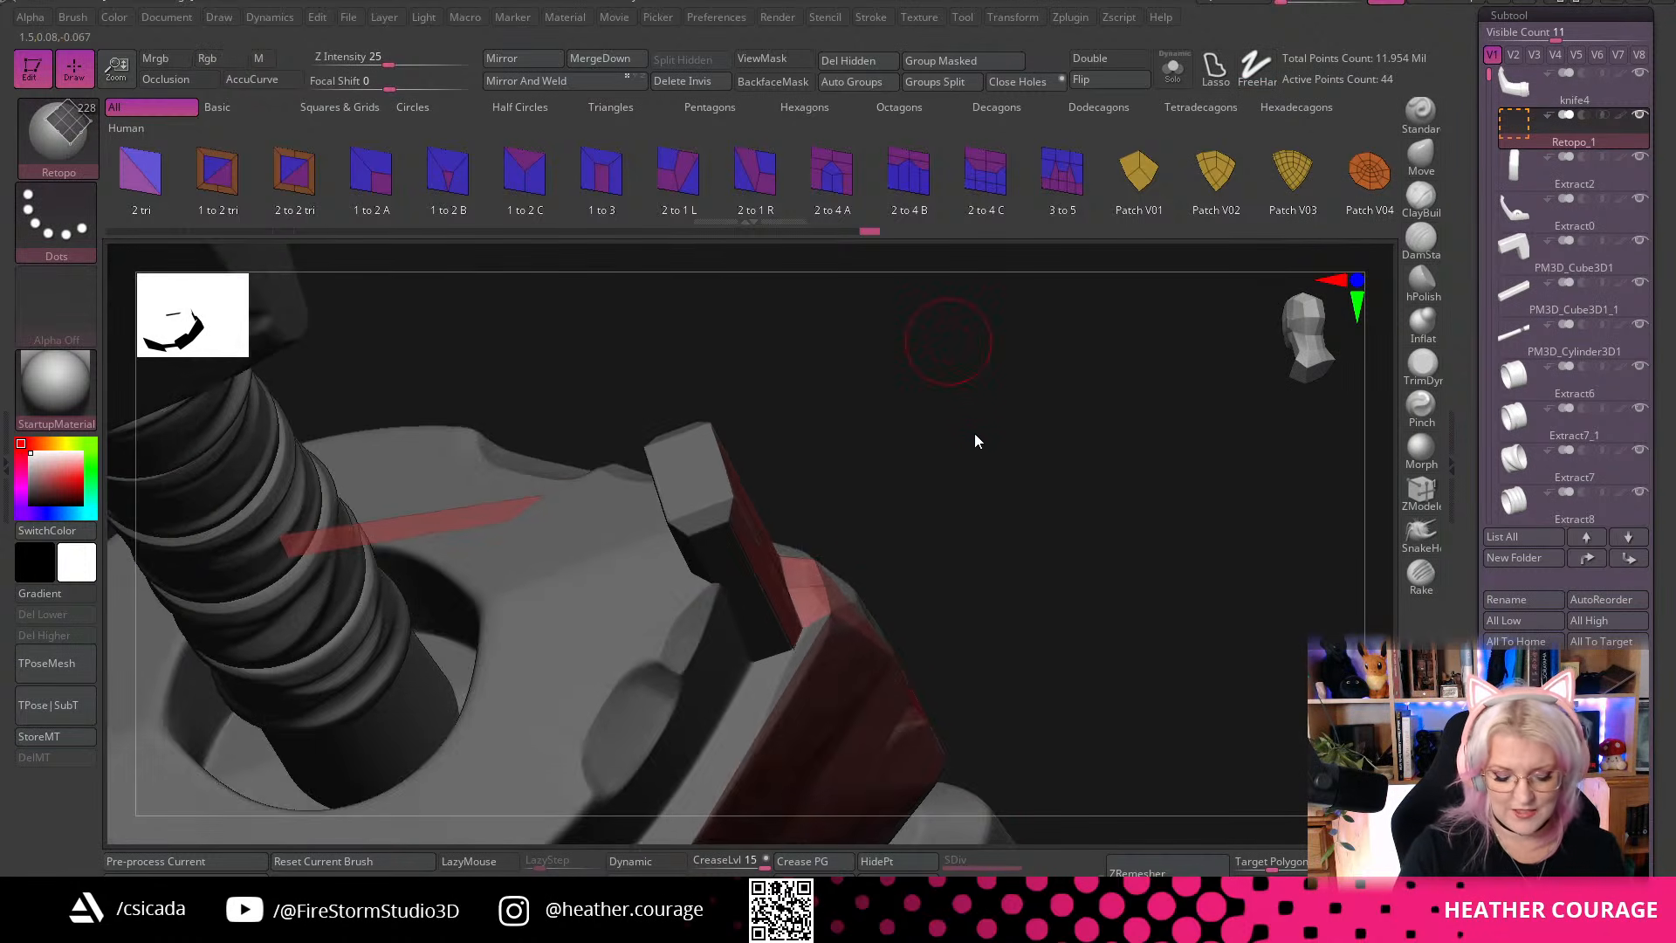
mouse_move(976, 442)
mouse_down()
mouse_move(1039, 513)
mouse_move(1027, 455)
mouse_move(1013, 463)
mouse_up()
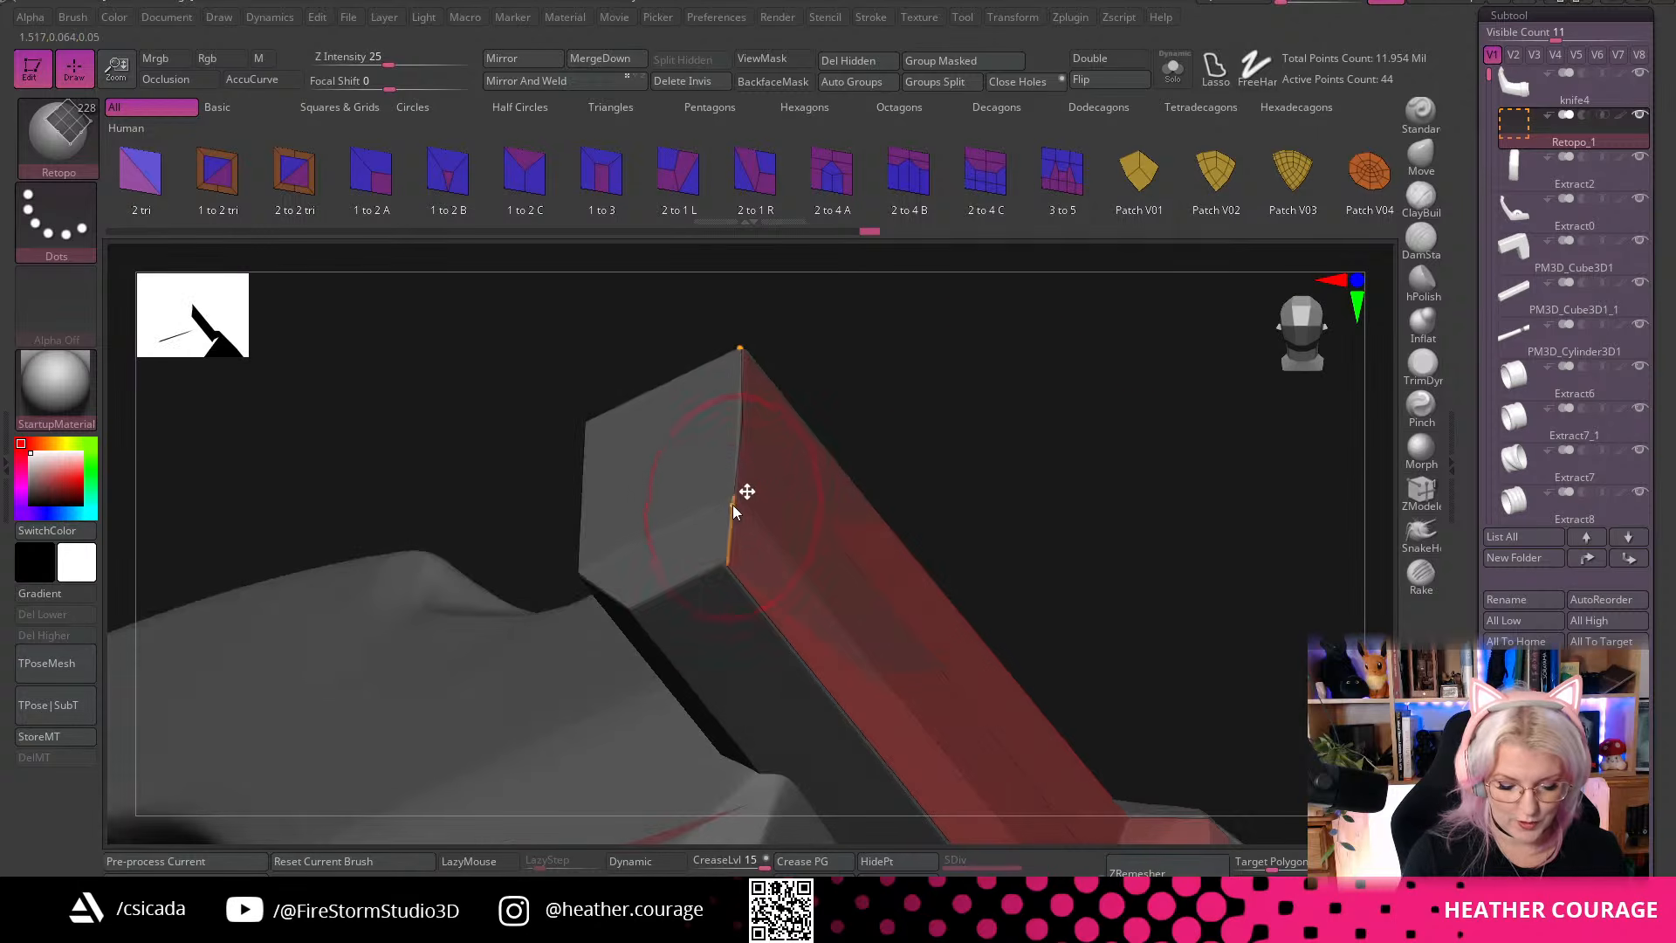
mouse_move(734, 498)
mouse_down()
mouse_move(660, 556)
mouse_move(709, 513)
mouse_up()
key(ctrl)
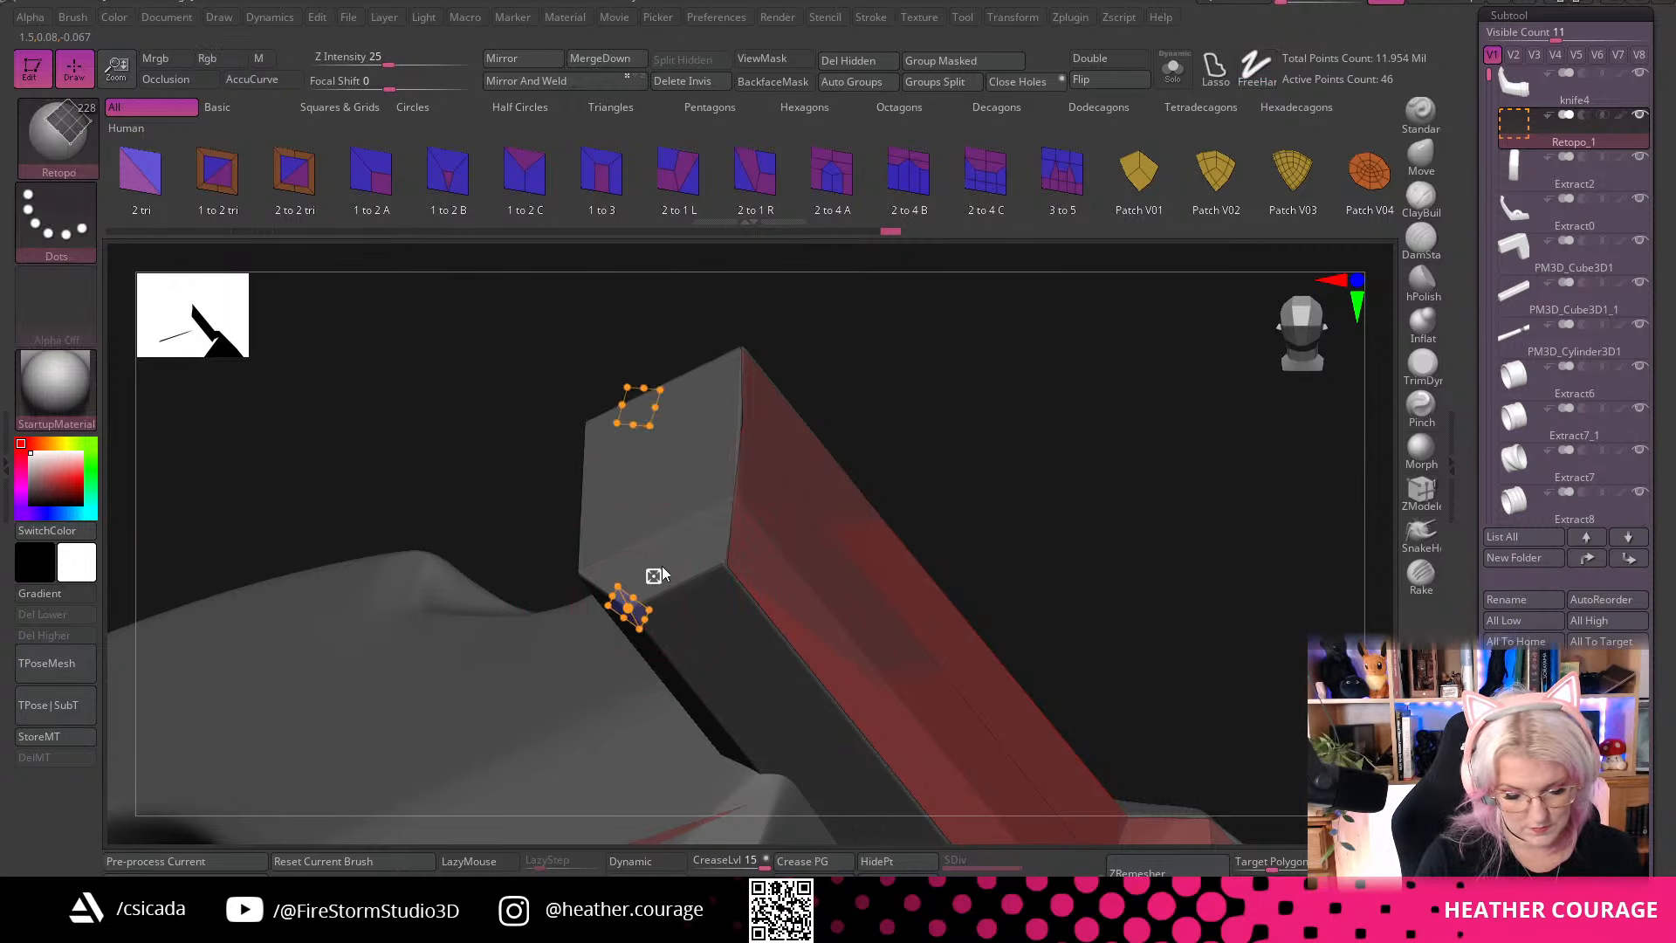
drag(677, 559, 689, 537)
key(ctrl)
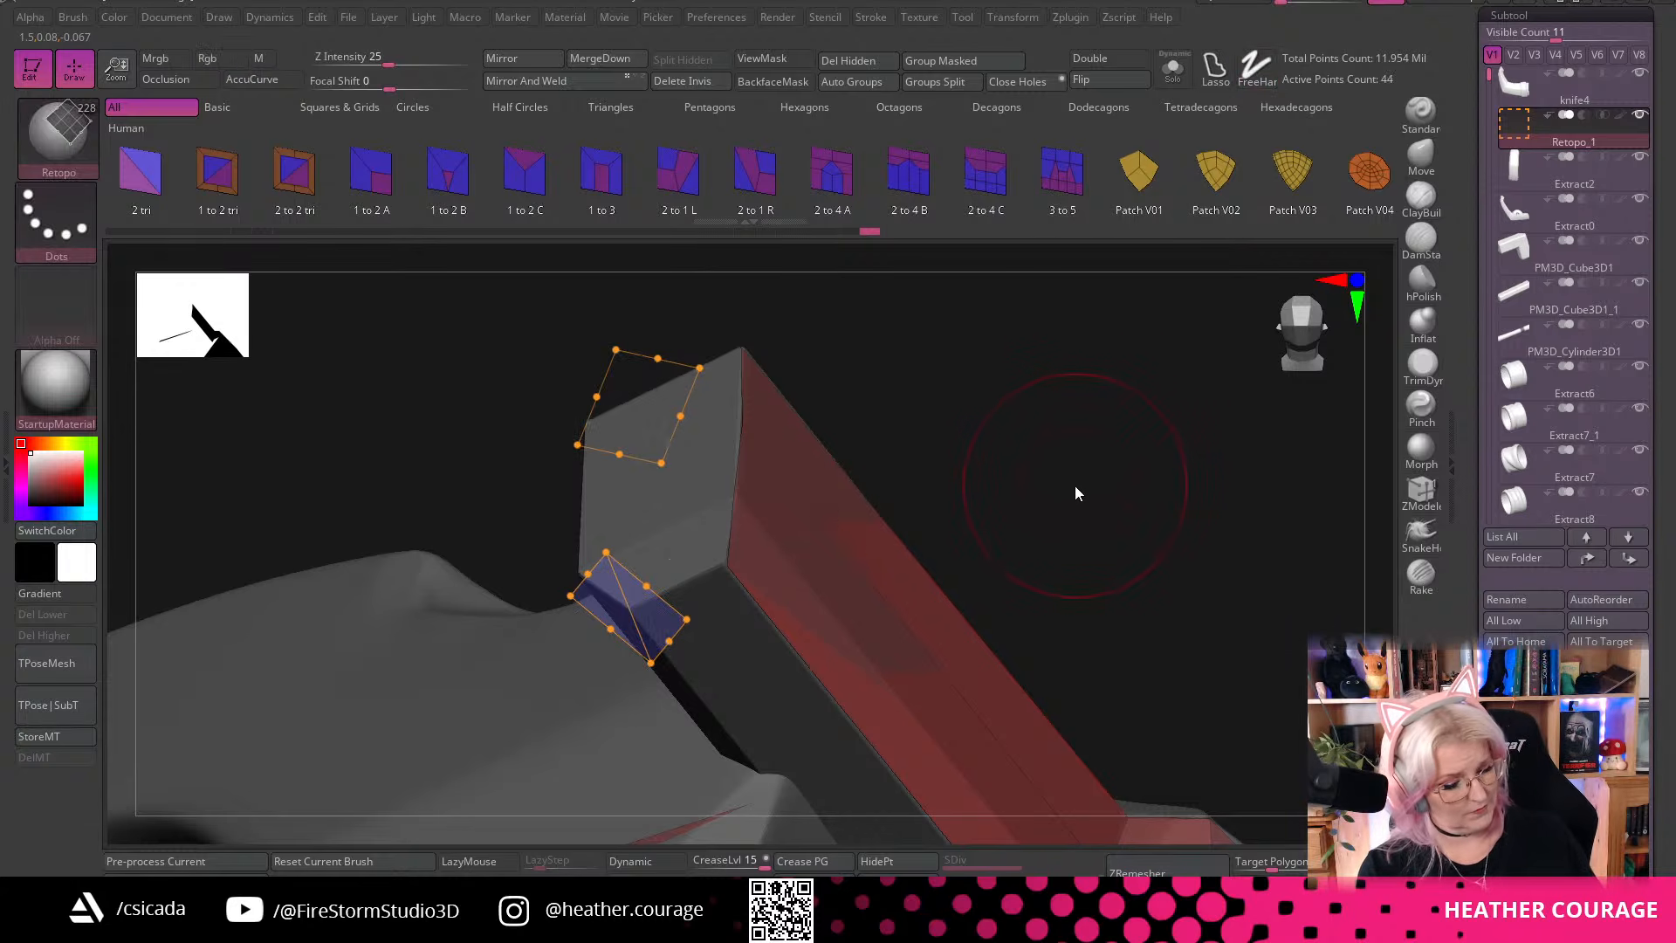
Try to fill quads across the bevel on the tab's end face and undo the misplaced patches
drag(1079, 494, 1079, 499)
key(ctrl)
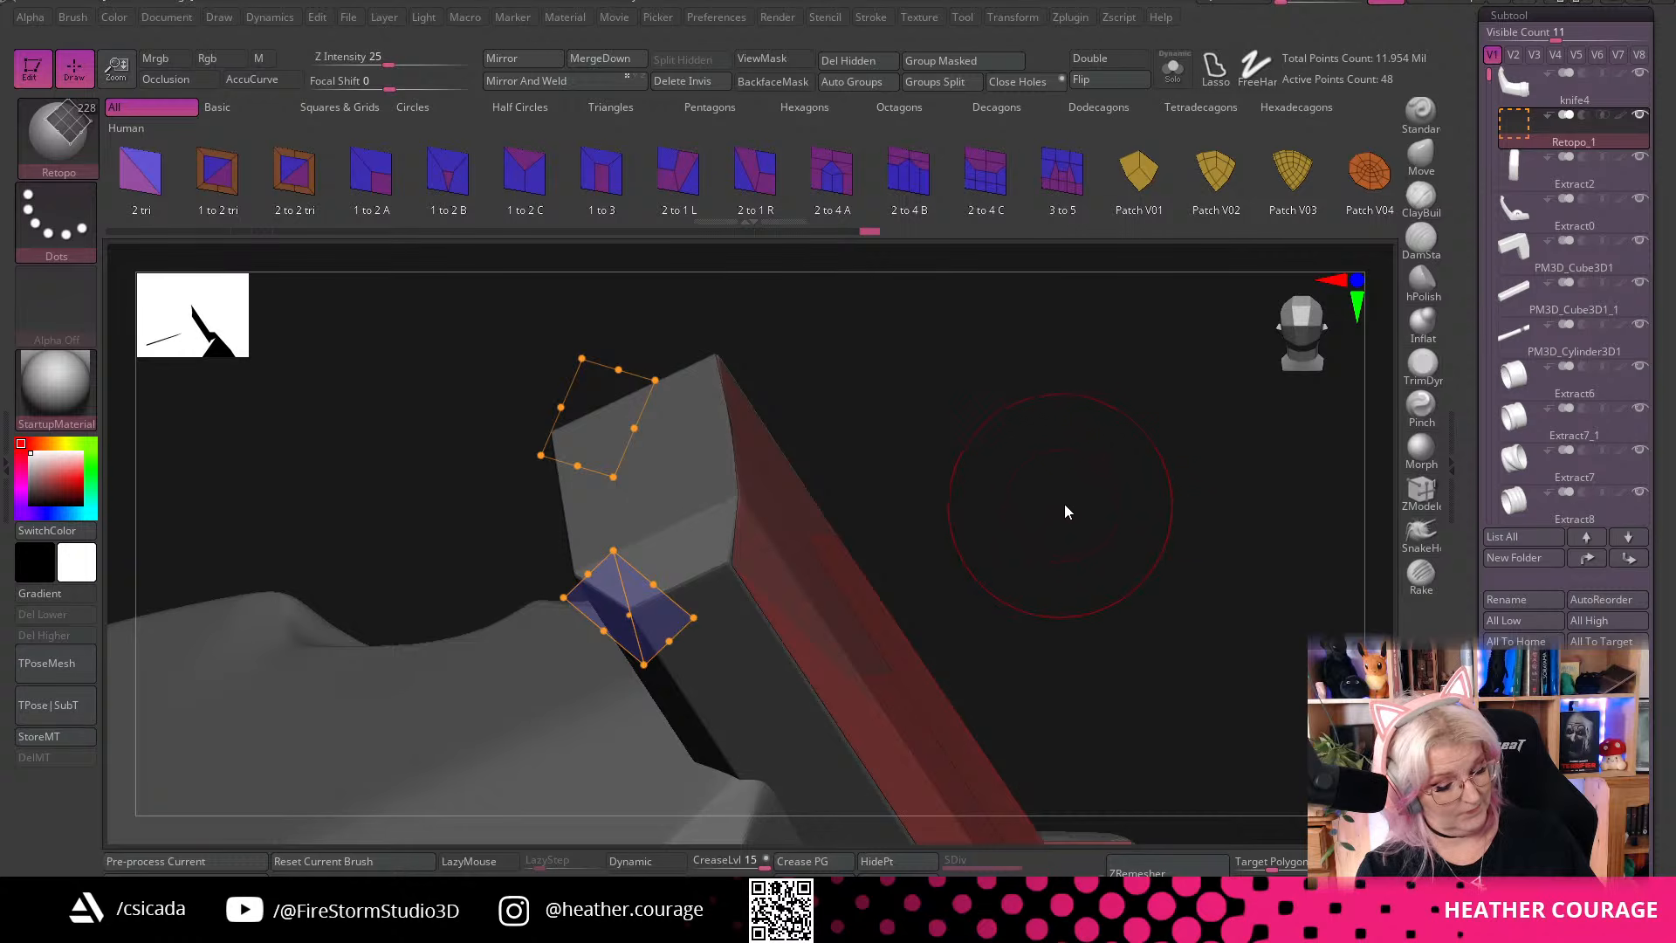
mouse_move(1065, 505)
mouse_down()
mouse_move(1119, 438)
mouse_move(1115, 460)
mouse_move(1115, 404)
mouse_move(1096, 422)
mouse_up()
key(ctrl)
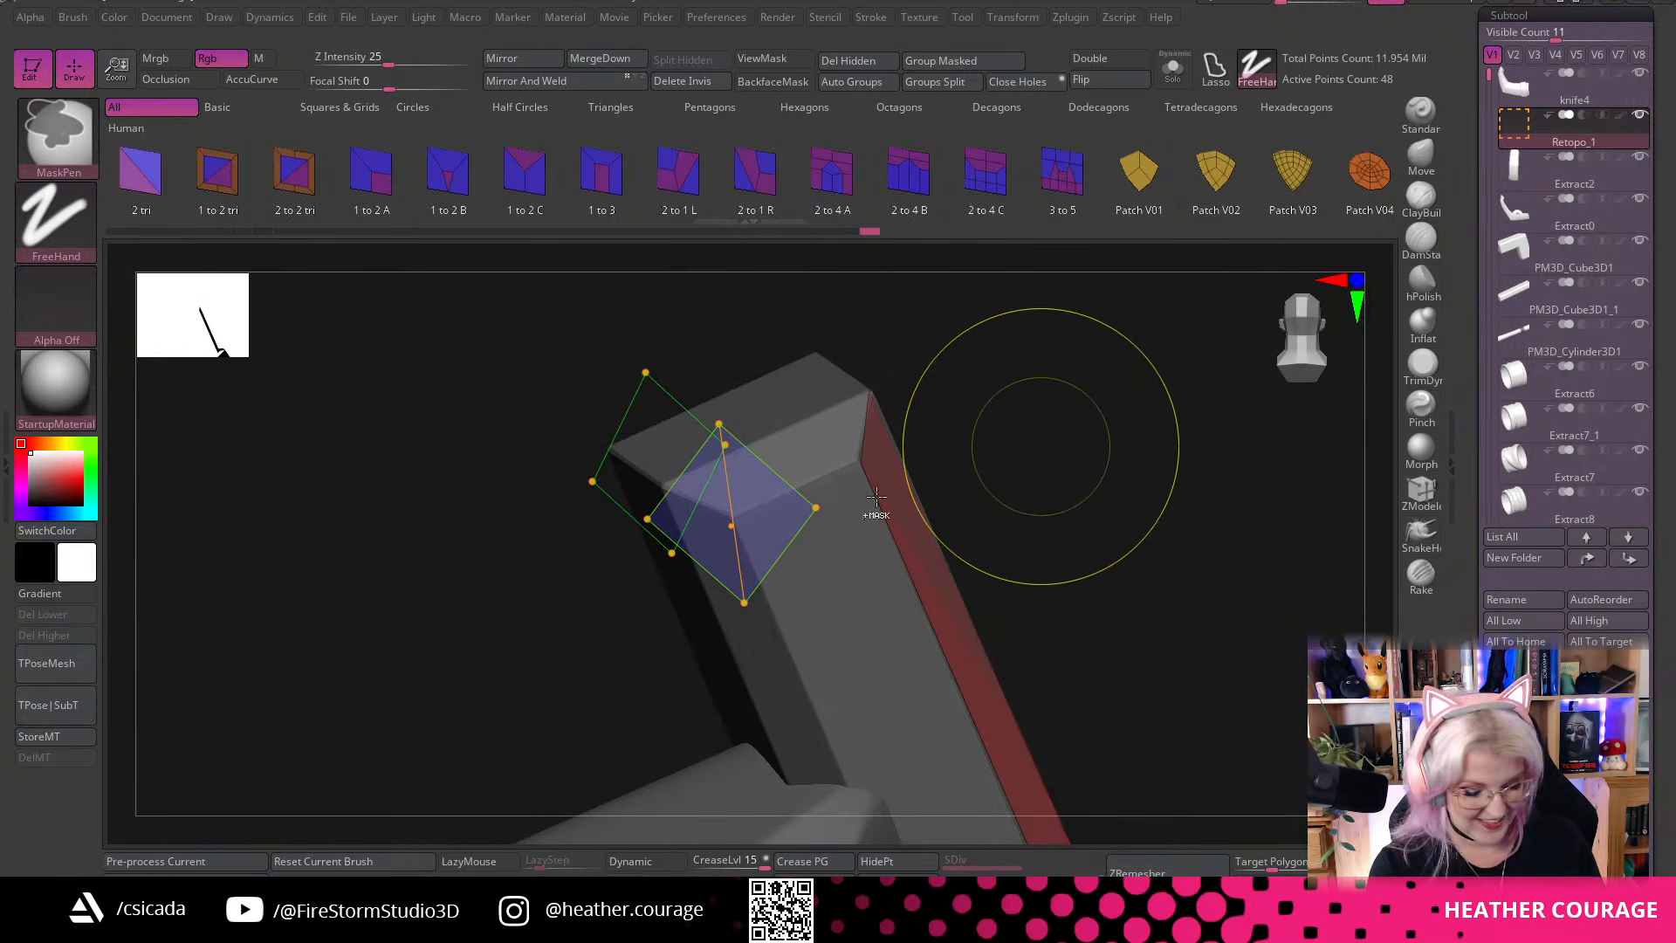
mouse_move(1149, 510)
mouse_down()
mouse_move(1175, 480)
mouse_move(747, 506)
mouse_up()
click(756, 512)
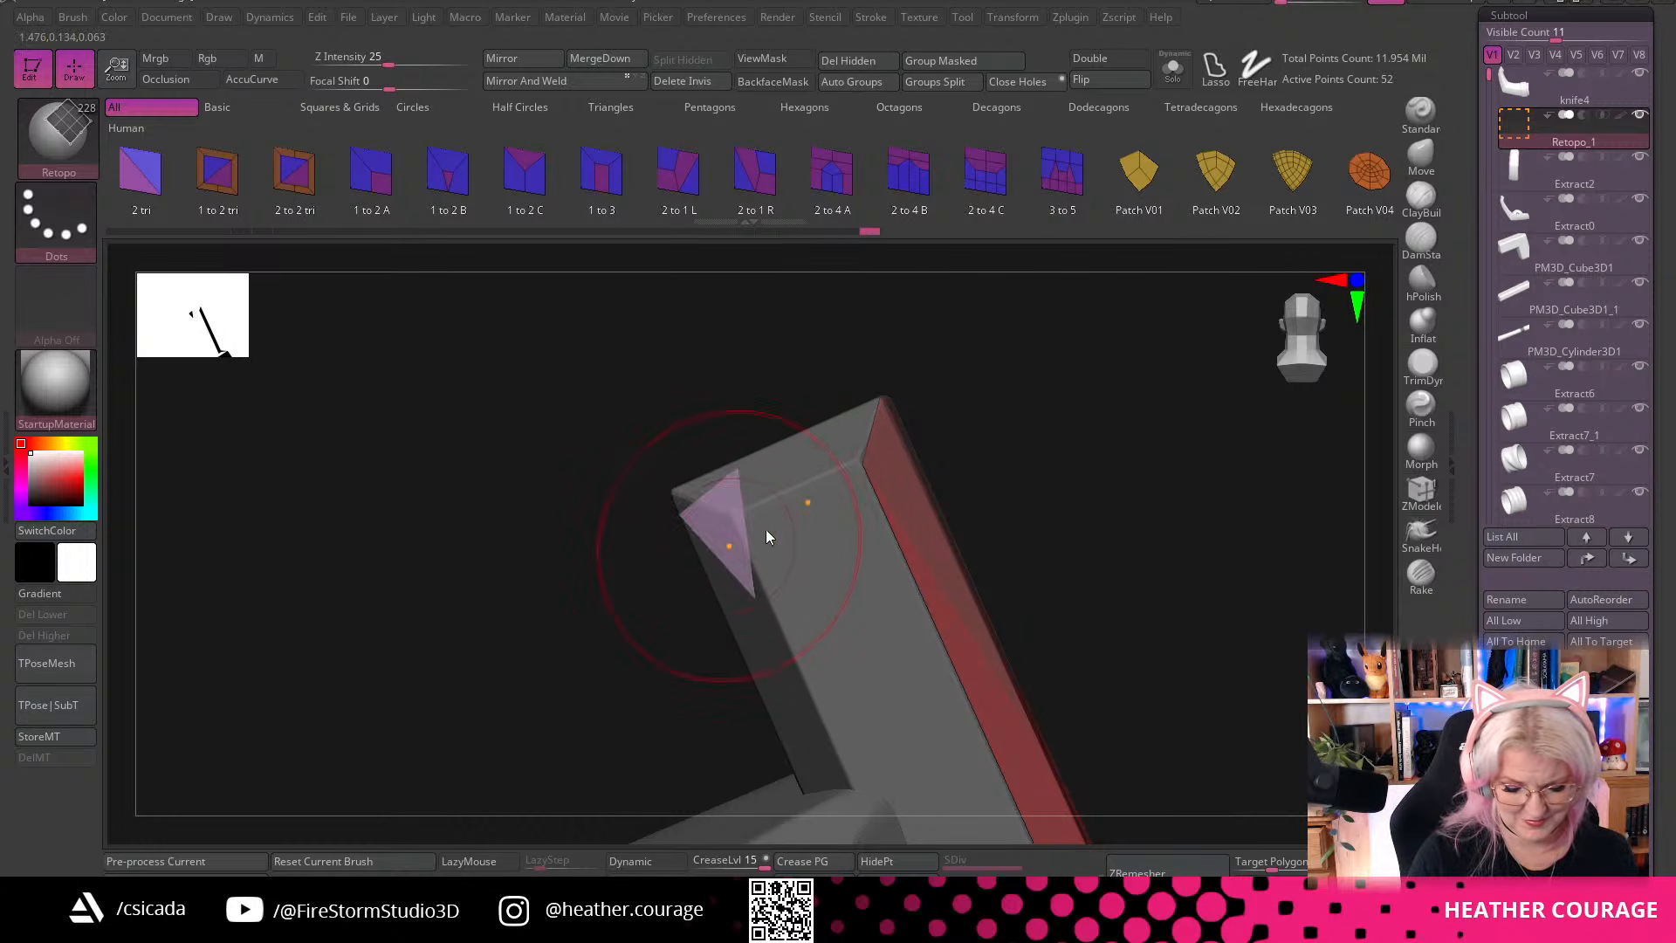
Try to place separate points along the tab's end bevel, removing stray points, and undo back to the tab's existing quads
drag(1100, 447, 808, 519)
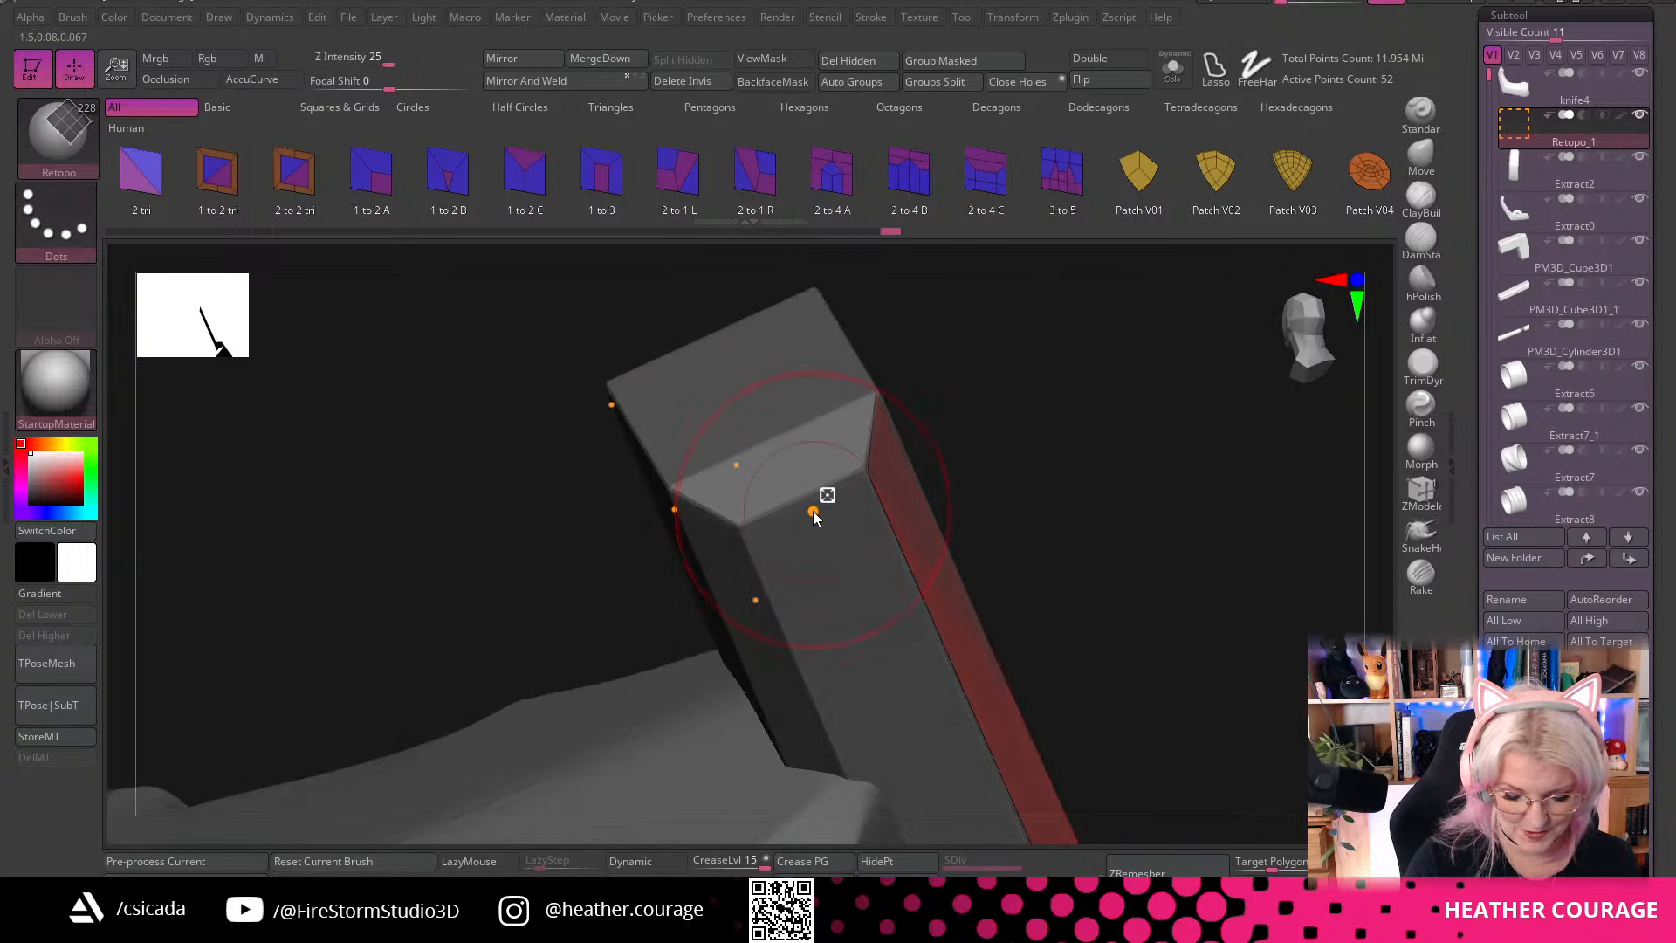
alt+click(819, 497)
alt+click(736, 465)
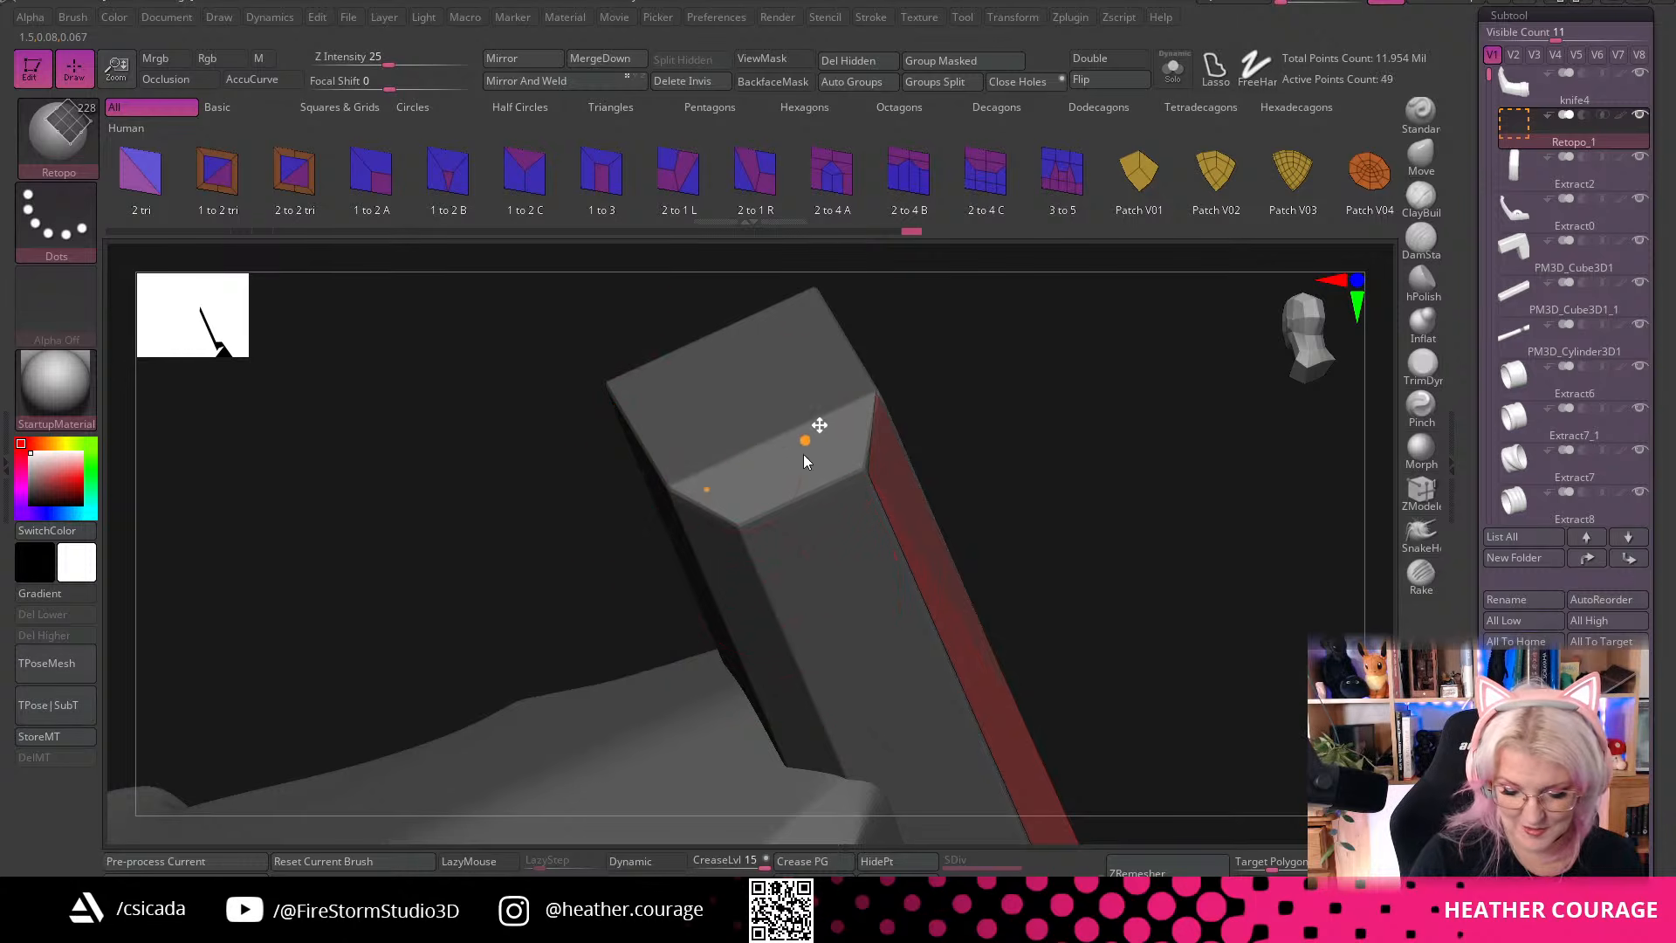
click(784, 437)
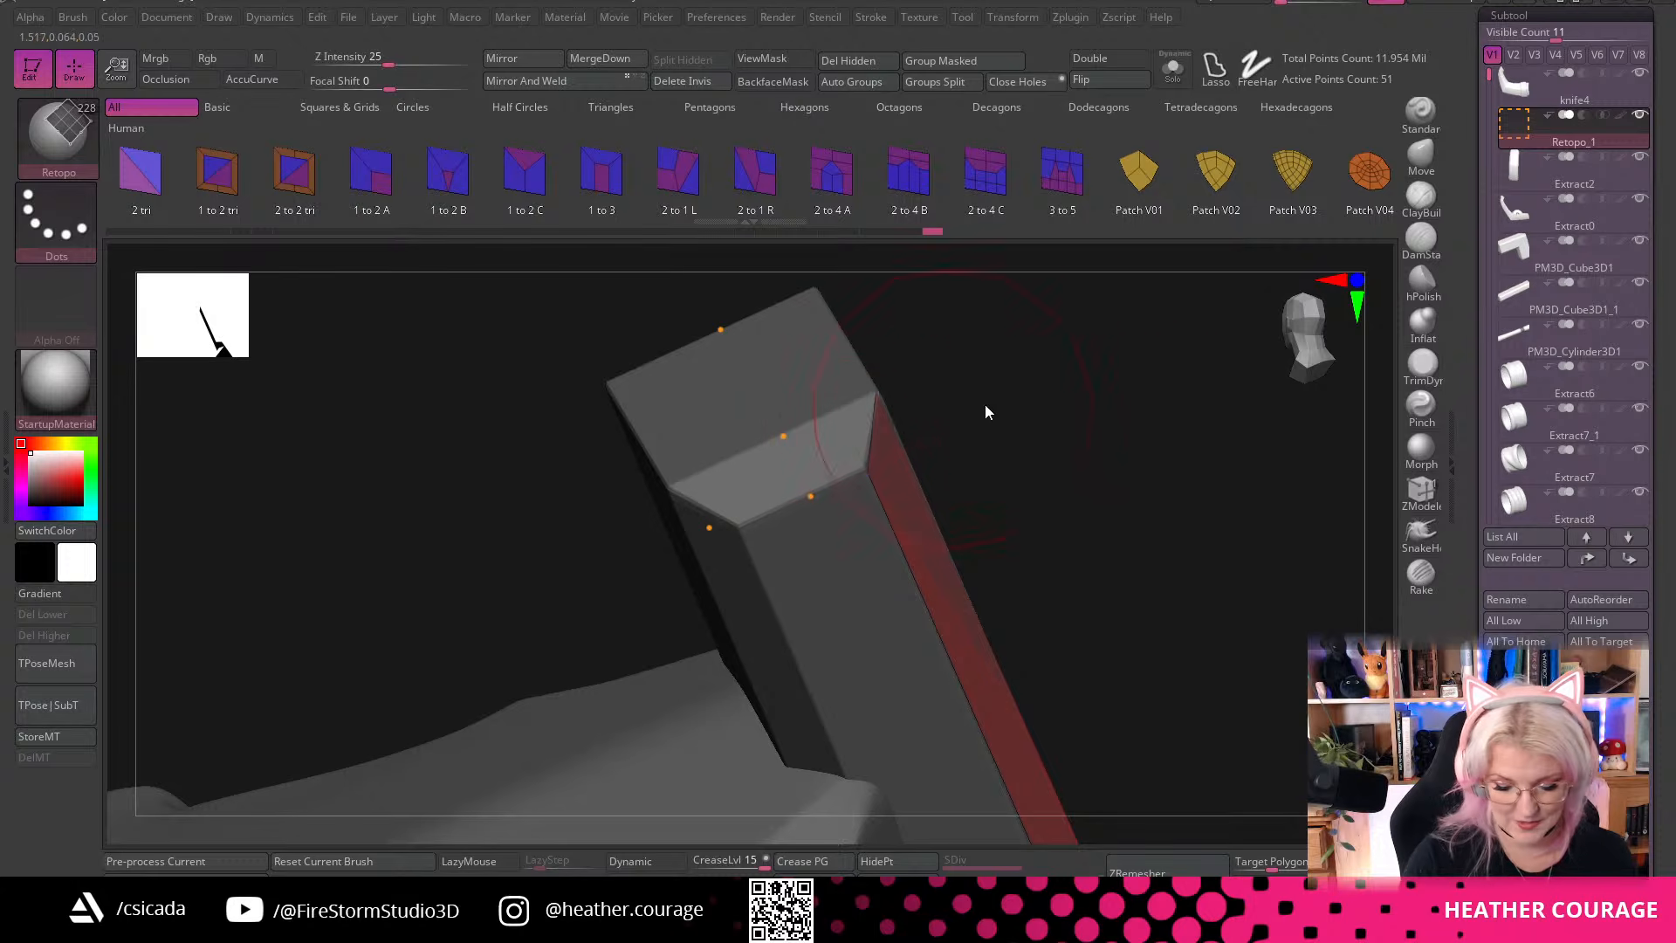
drag(1070, 405, 862, 477)
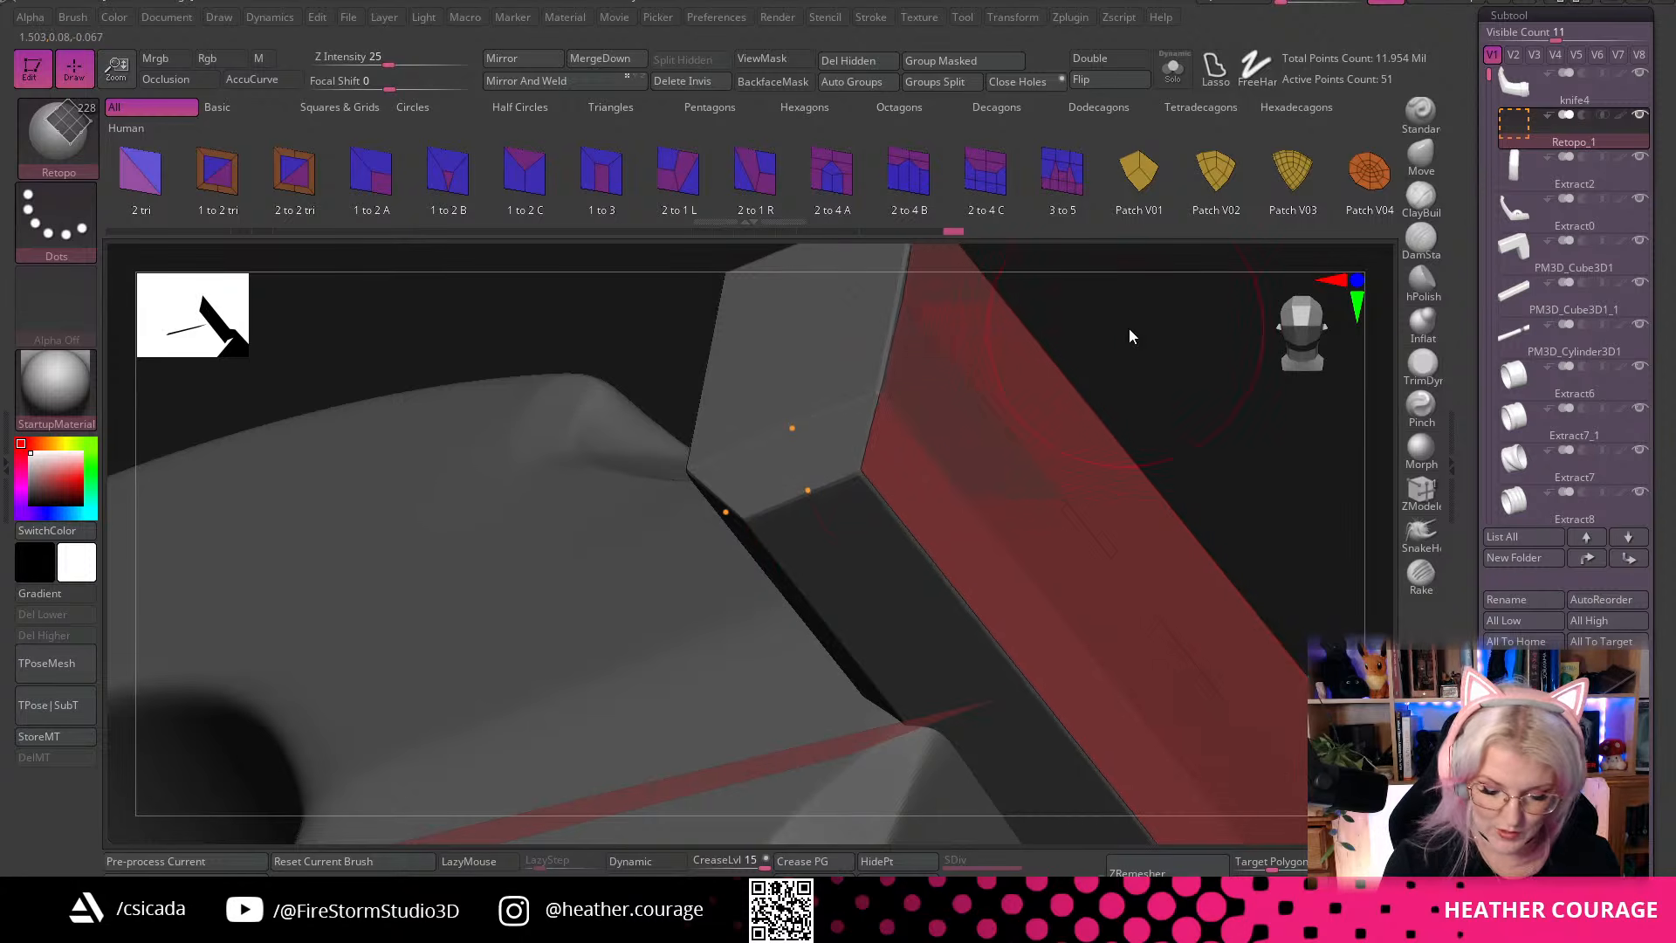
drag(1129, 329, 1213, 700)
mouse_move(1114, 506)
mouse_down()
mouse_move(1175, 475)
mouse_move(909, 196)
mouse_move(1163, 456)
mouse_move(1162, 423)
mouse_move(1130, 491)
mouse_move(1066, 539)
mouse_move(1137, 592)
mouse_move(1056, 490)
mouse_move(1159, 455)
mouse_move(1129, 529)
mouse_move(1004, 568)
mouse_up()
key(ctrl)
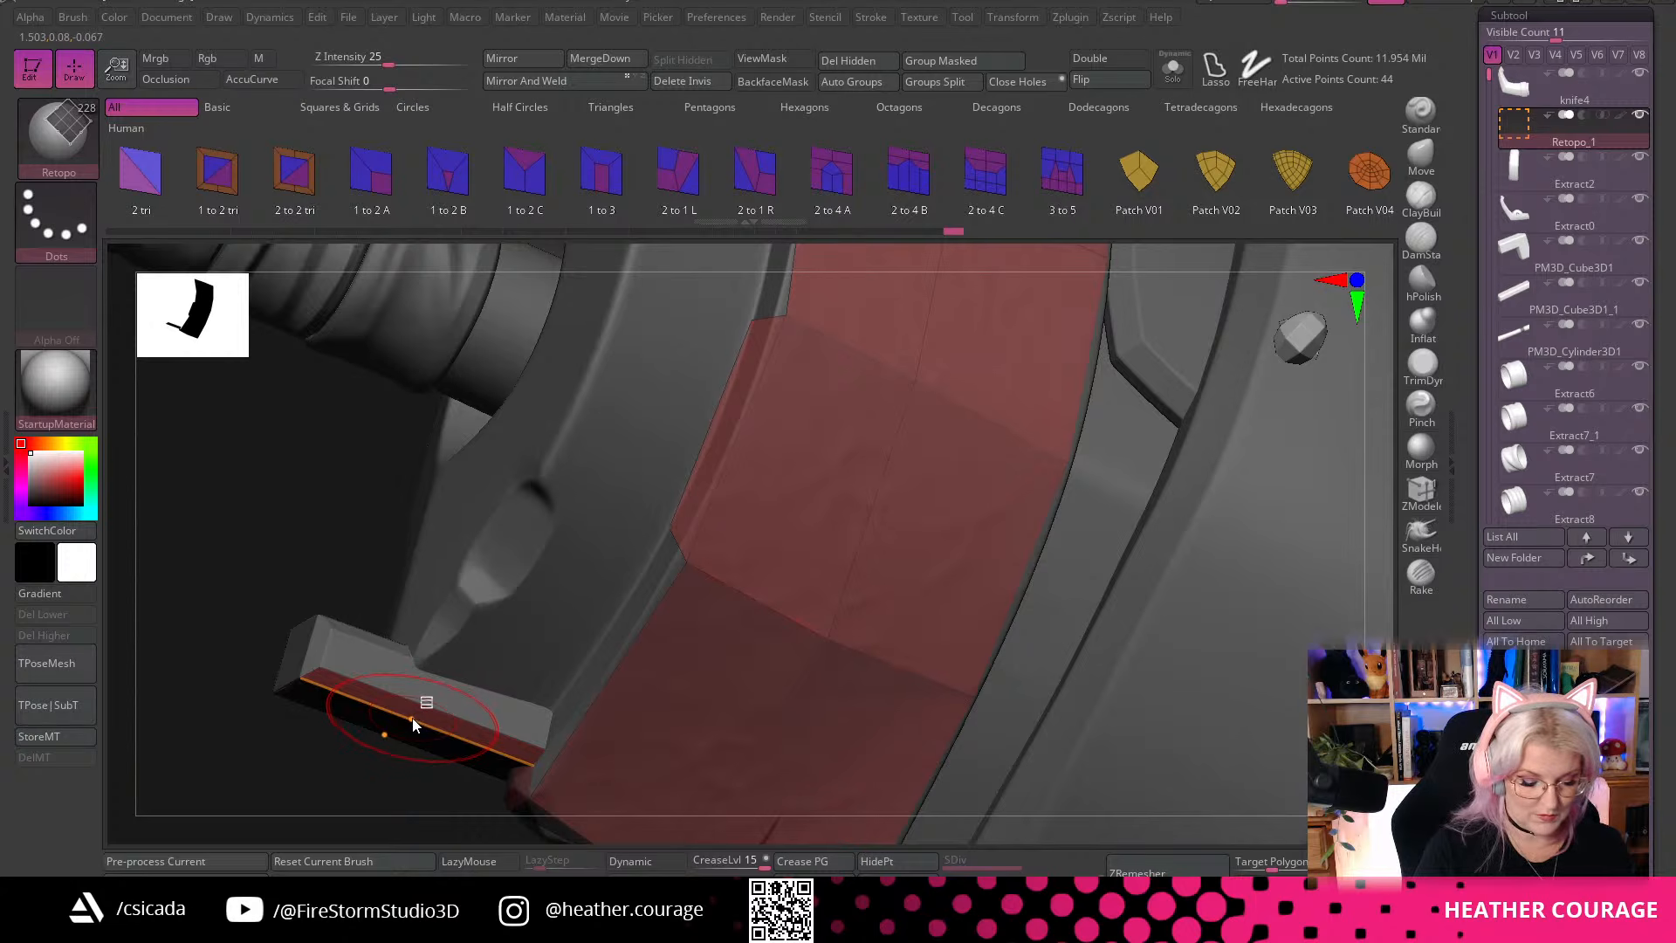
Fill the tab's narrow side face with two quads from its base to the outer end and fit the outer corner point to the bevel
click(412, 718)
drag(343, 791, 337, 761)
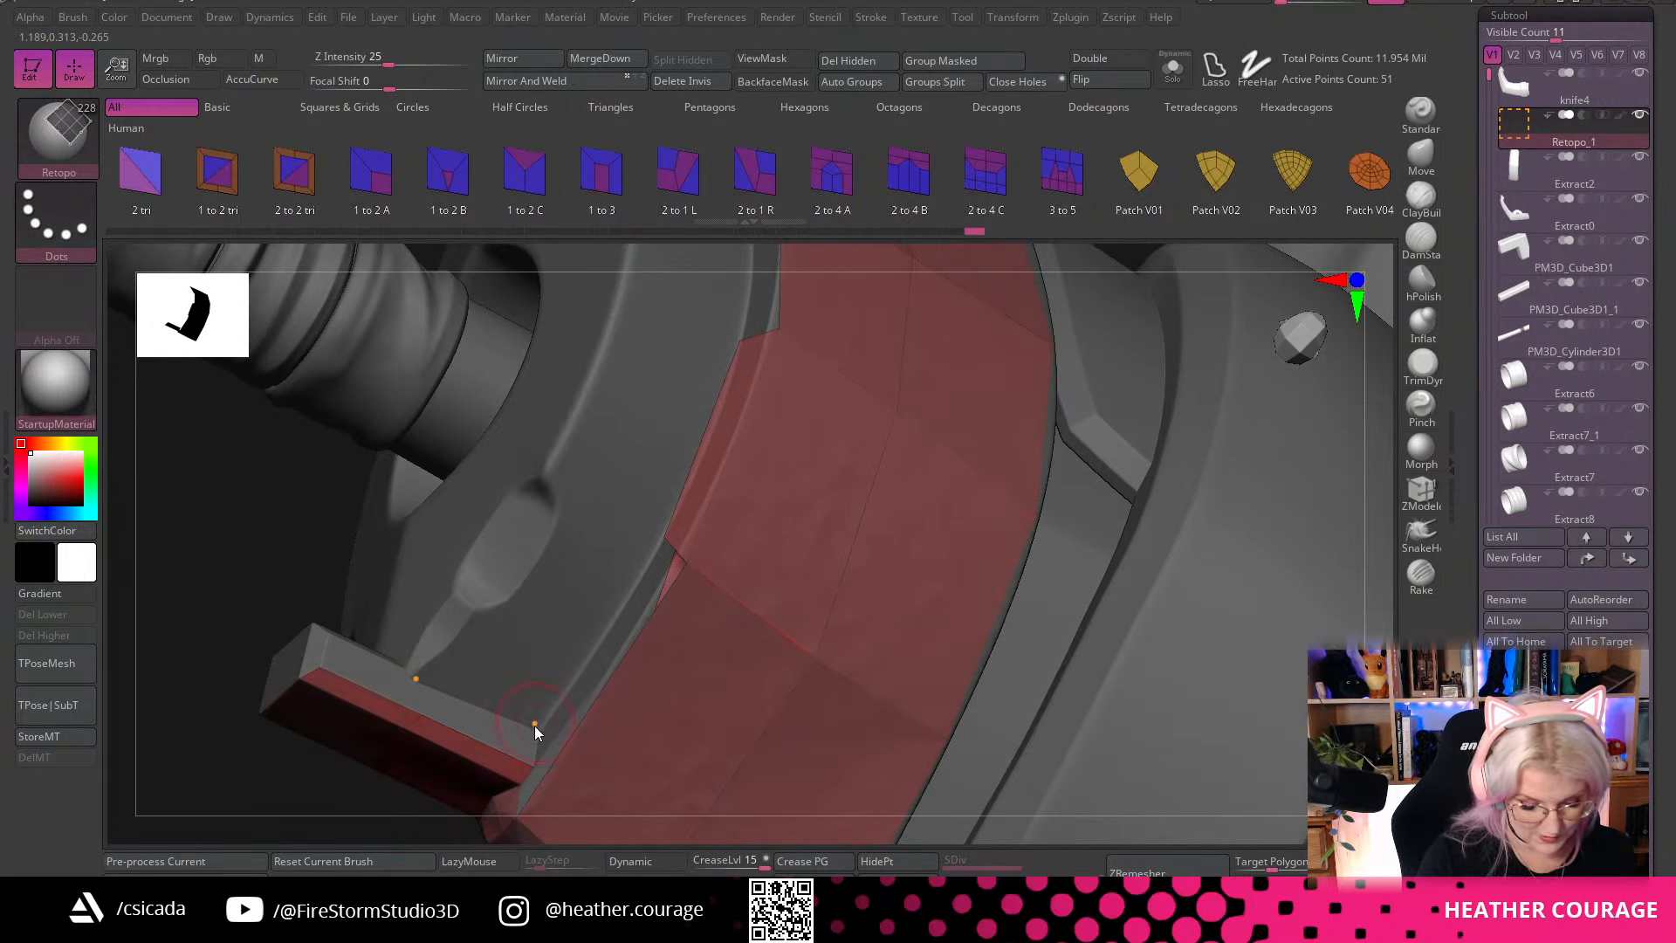
click(496, 740)
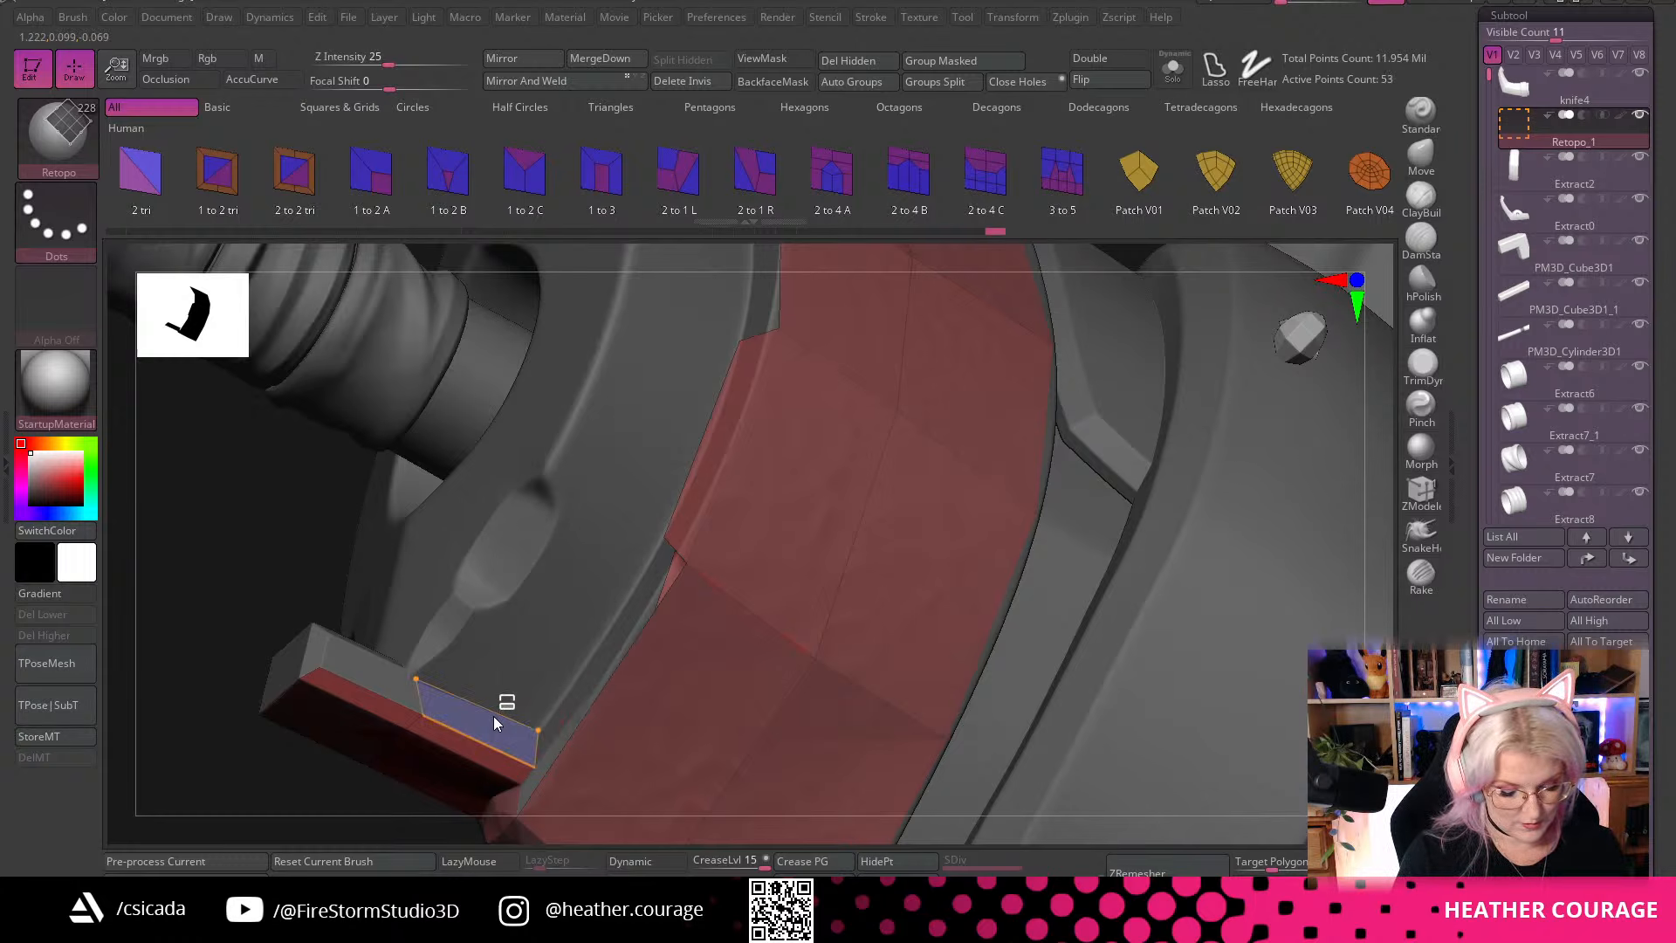
click(329, 657)
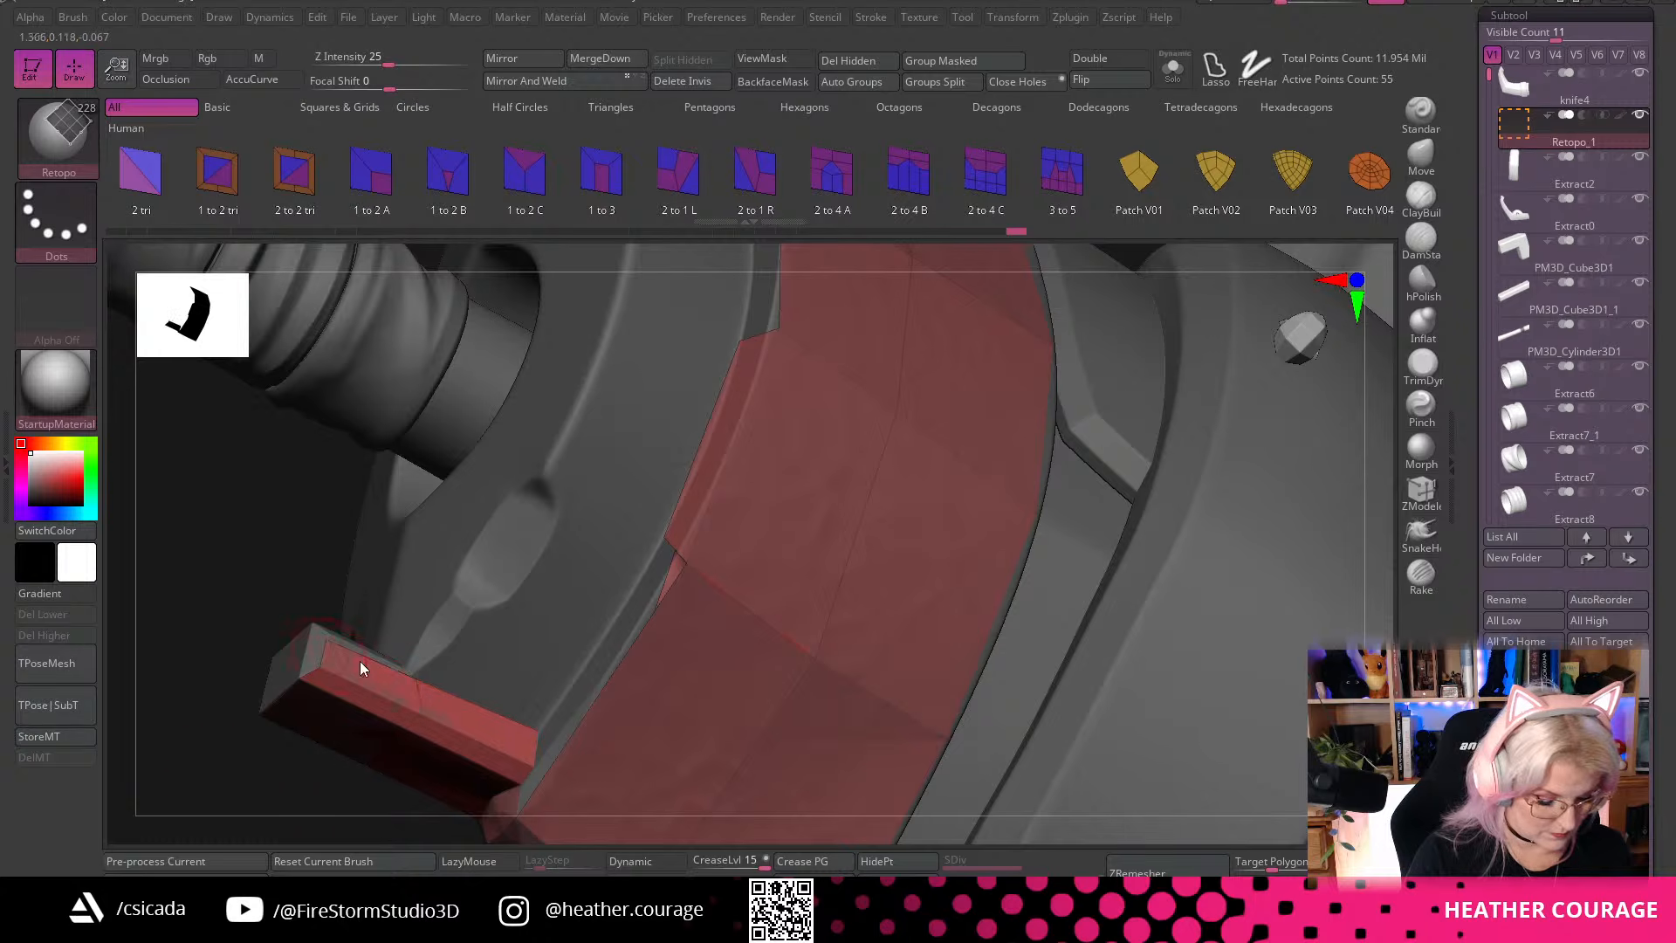
mouse_move(218, 777)
mouse_down()
mouse_move(201, 814)
mouse_move(227, 777)
mouse_up()
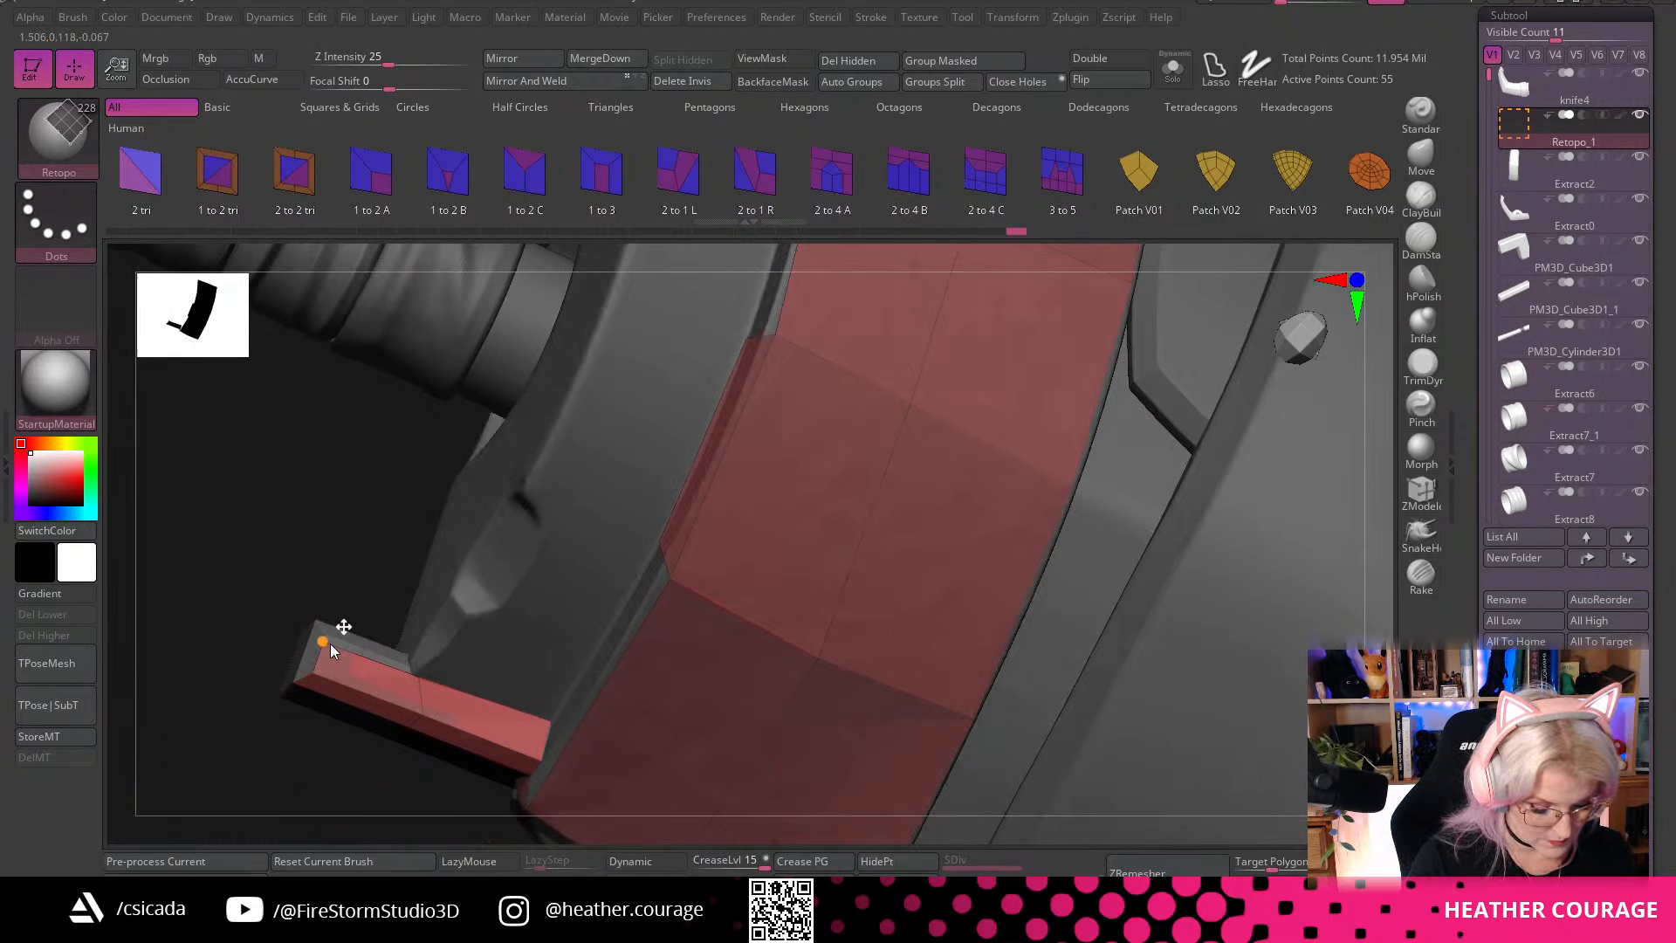
mouse_move(330, 642)
mouse_down()
mouse_move(285, 793)
mouse_move(258, 749)
mouse_move(528, 592)
mouse_move(590, 585)
mouse_move(646, 646)
mouse_move(737, 397)
mouse_move(750, 404)
mouse_move(651, 730)
mouse_move(736, 394)
mouse_up()
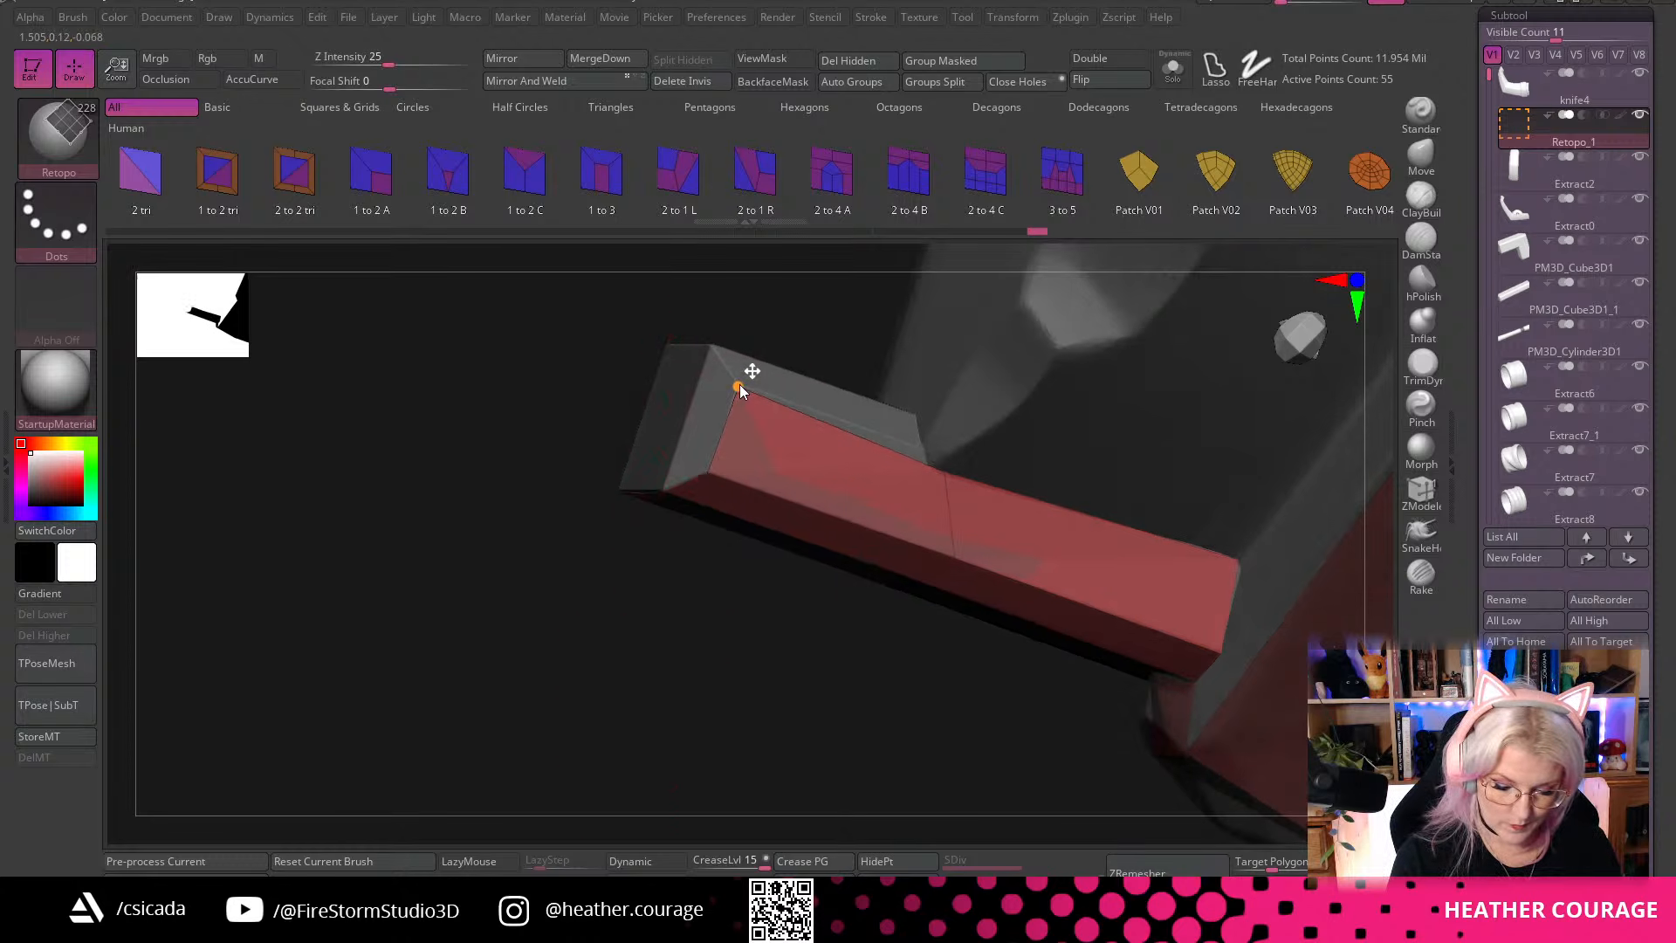
Undo the stray edge loop, extend the side face mesh over the tab's end bevel, and move its corner points onto the bevel corners
click(690, 421)
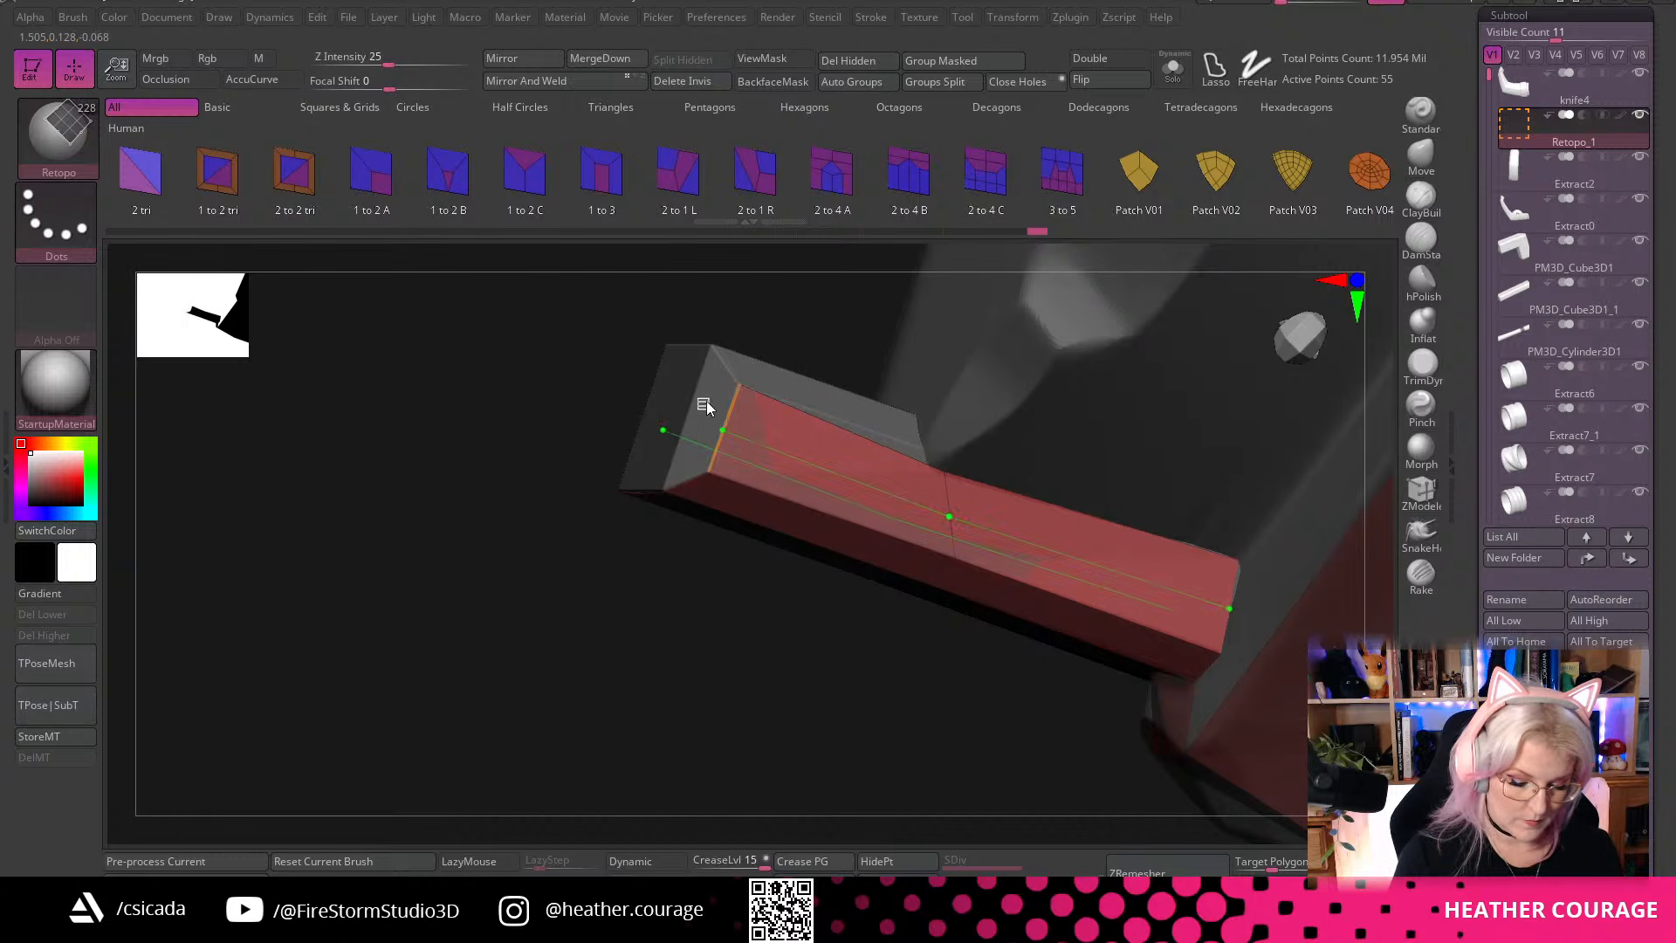
key(ctrl)
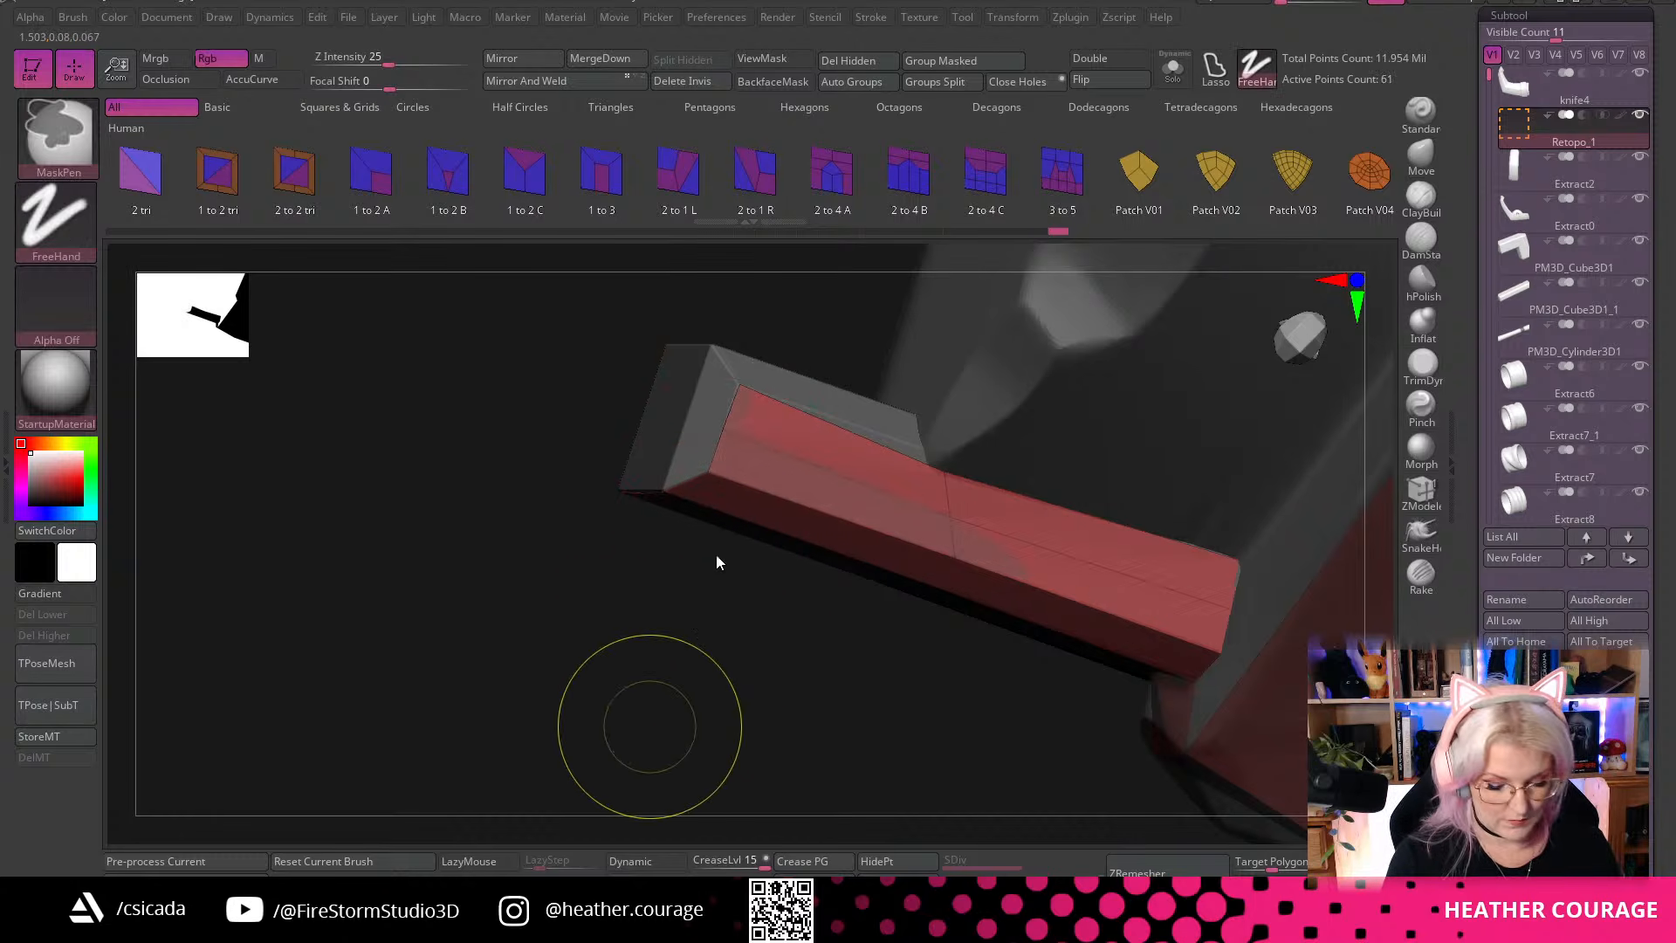
key(ctrl+z)
click(720, 442)
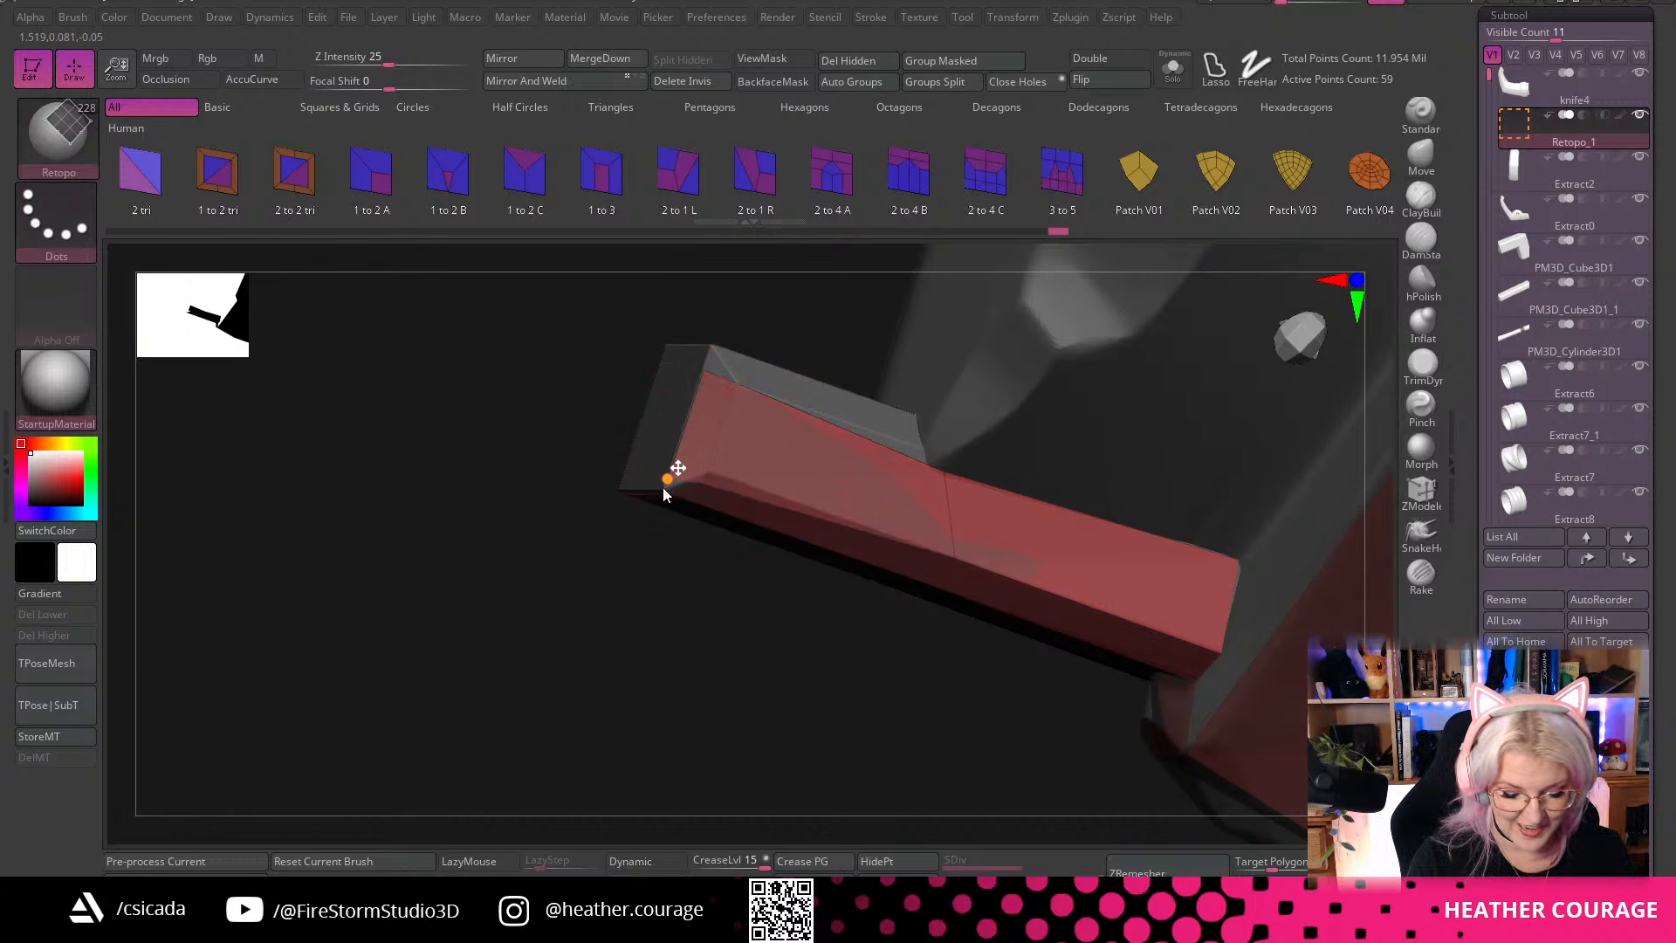
drag(611, 637, 667, 487)
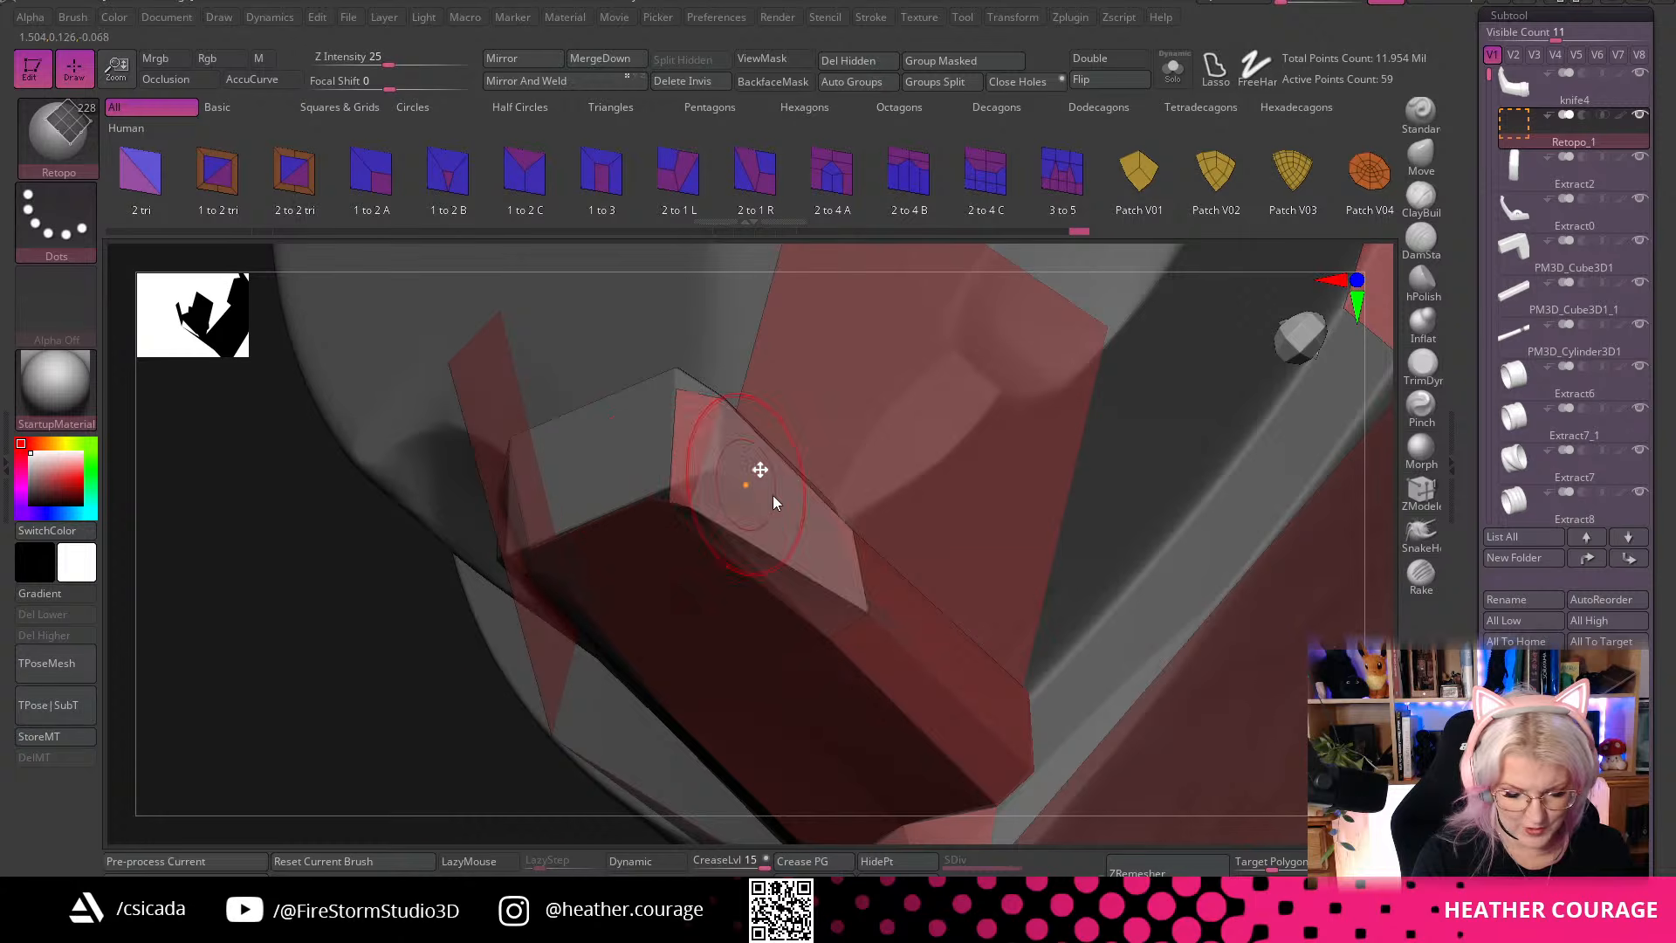
drag(457, 767, 661, 500)
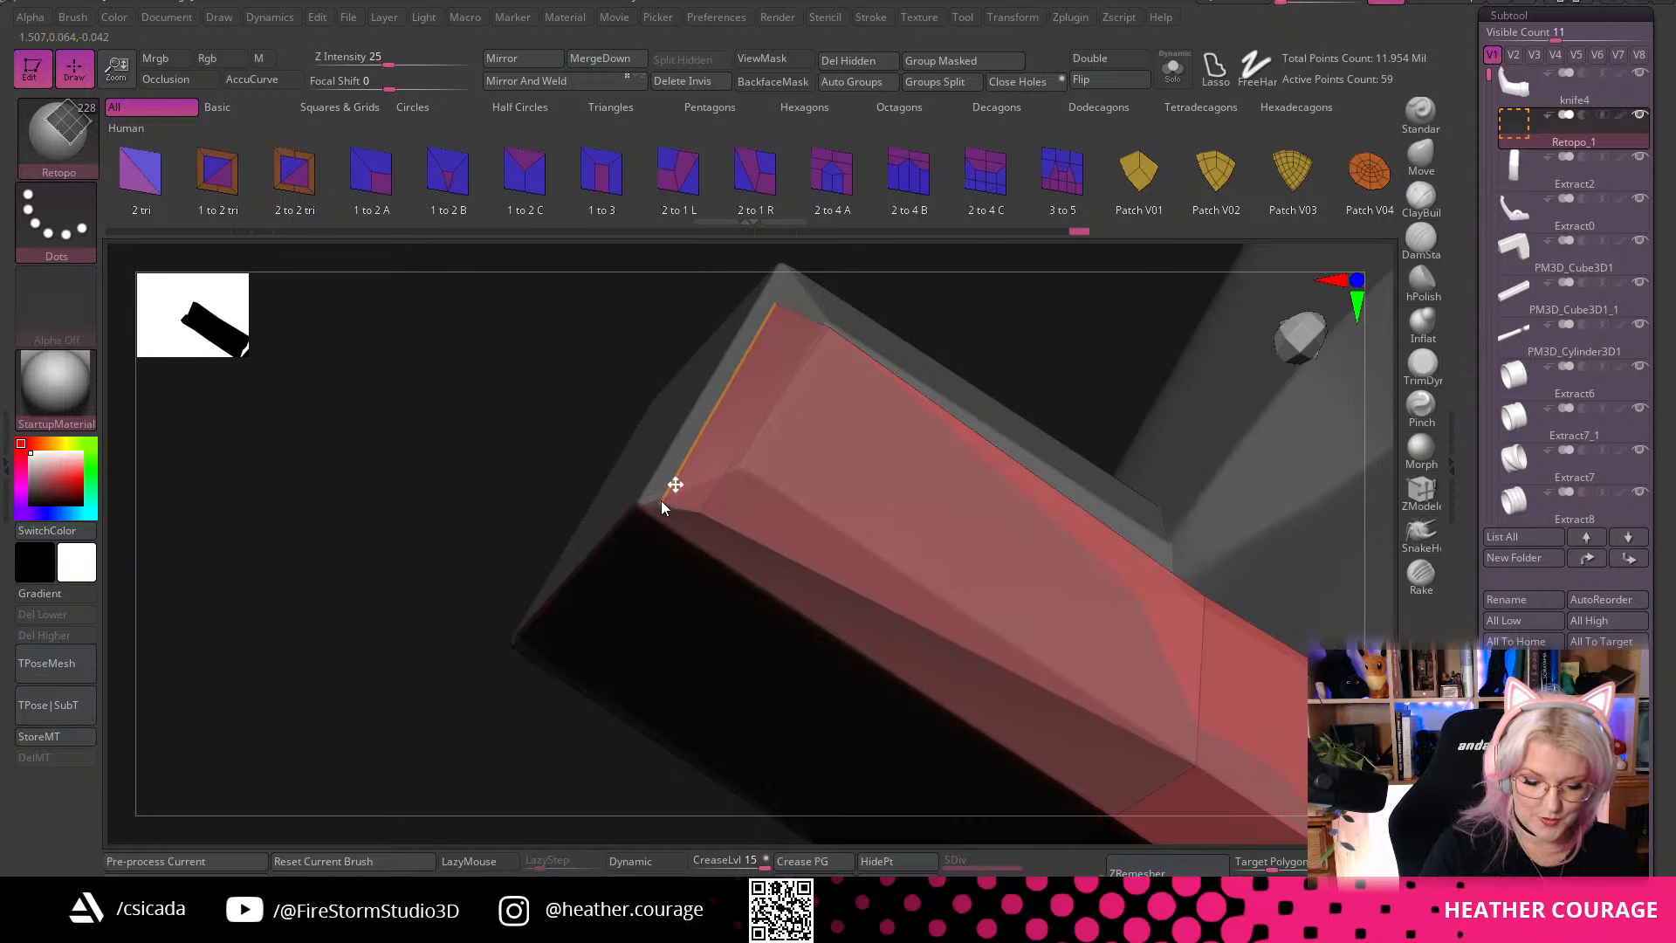
drag(781, 297, 780, 264)
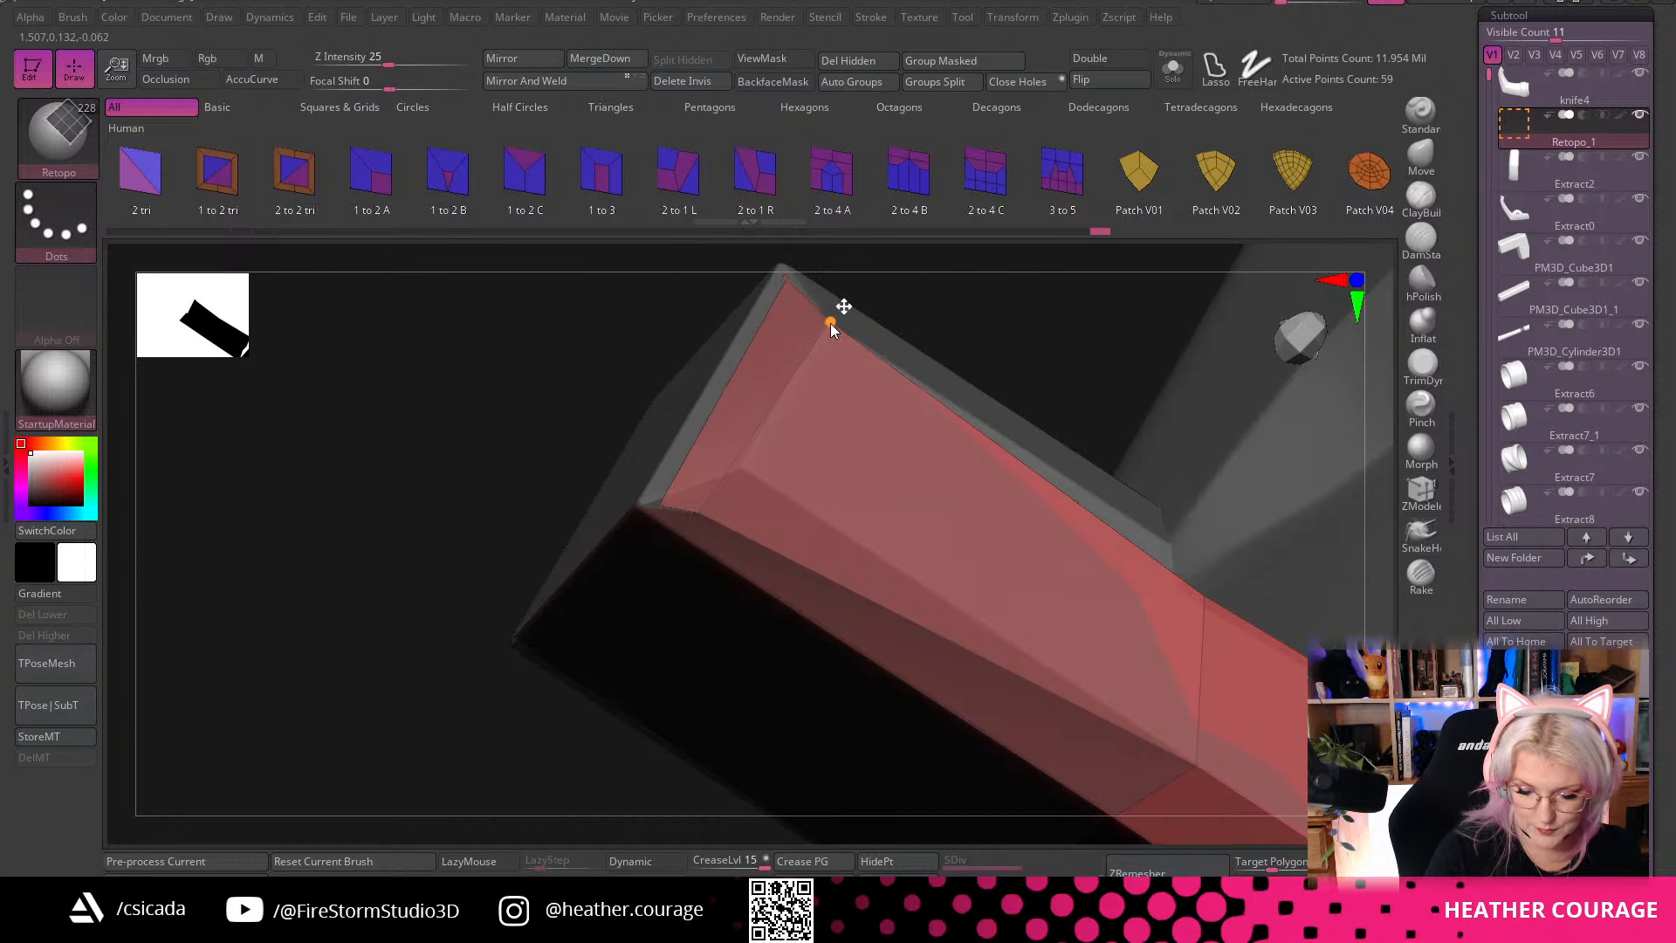
Try to place corner points for a large quad on the strap collar below the band and undo the misplaced patches
alt+drag(426, 552, 1083, 353)
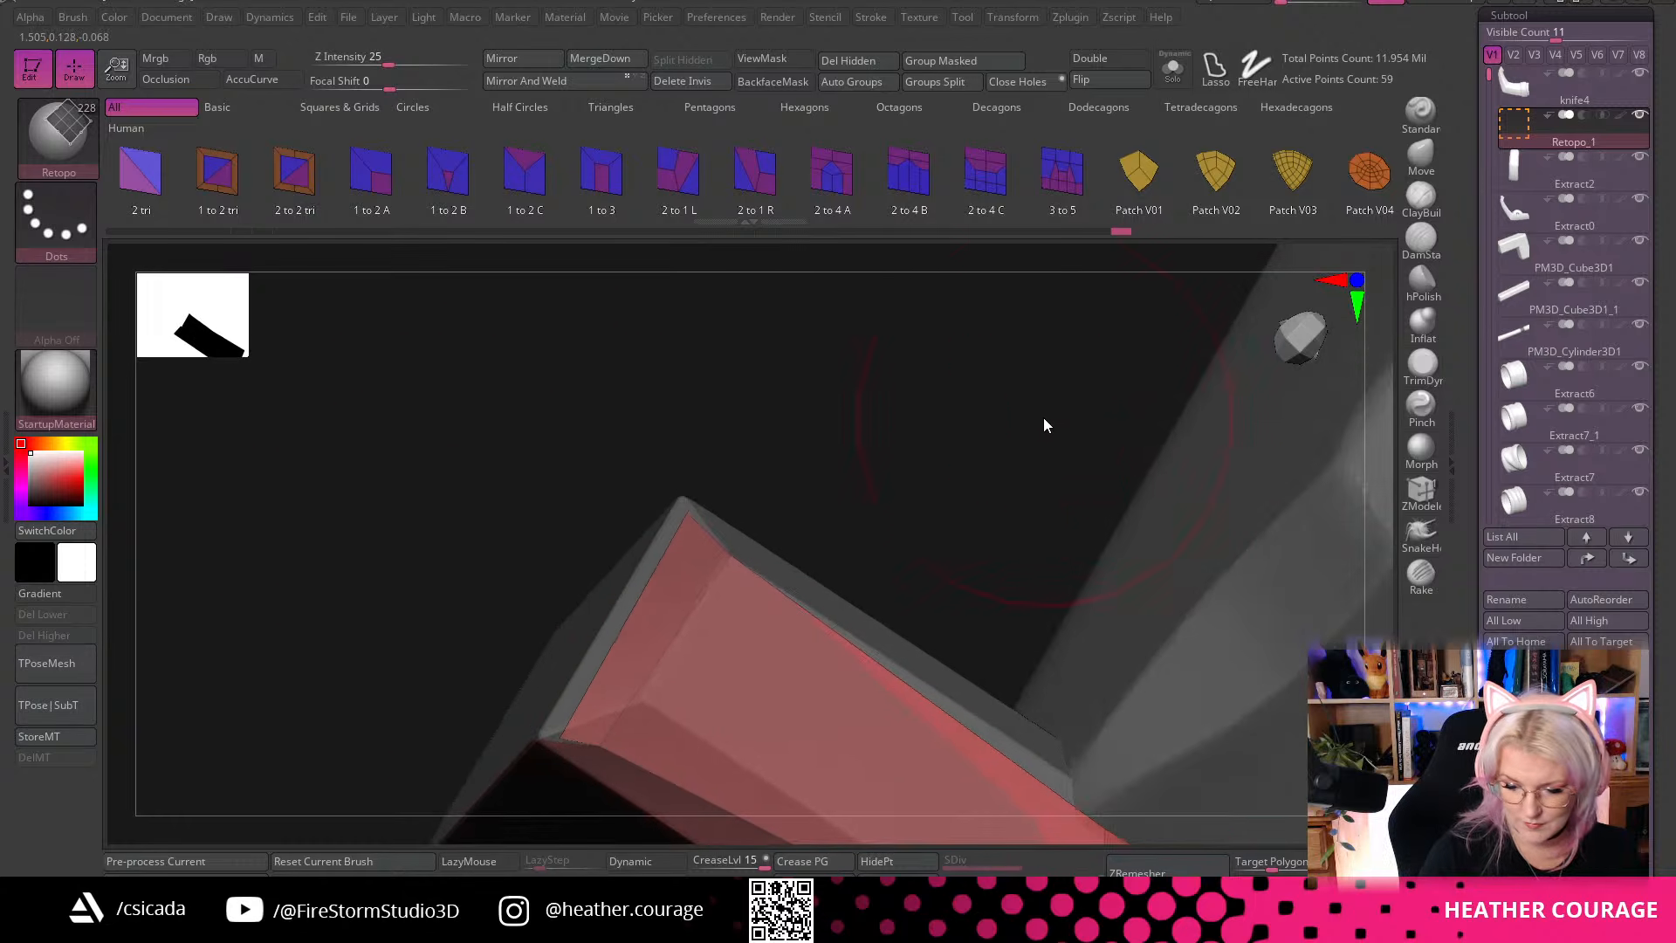
drag(1010, 453, 957, 377)
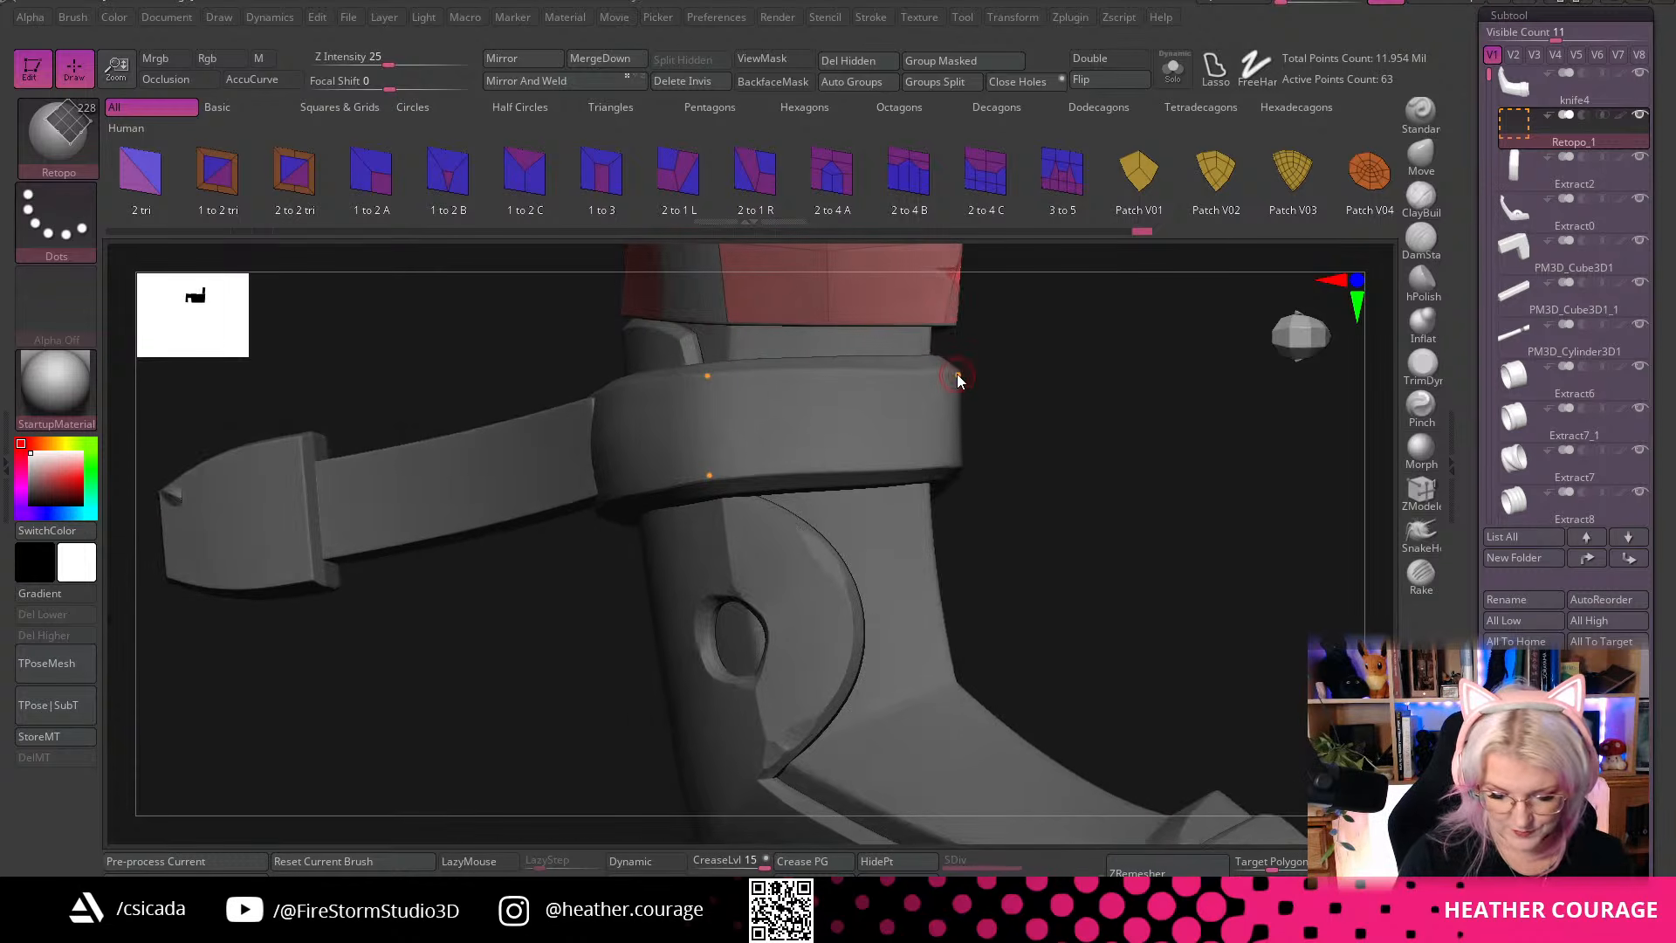
click(957, 459)
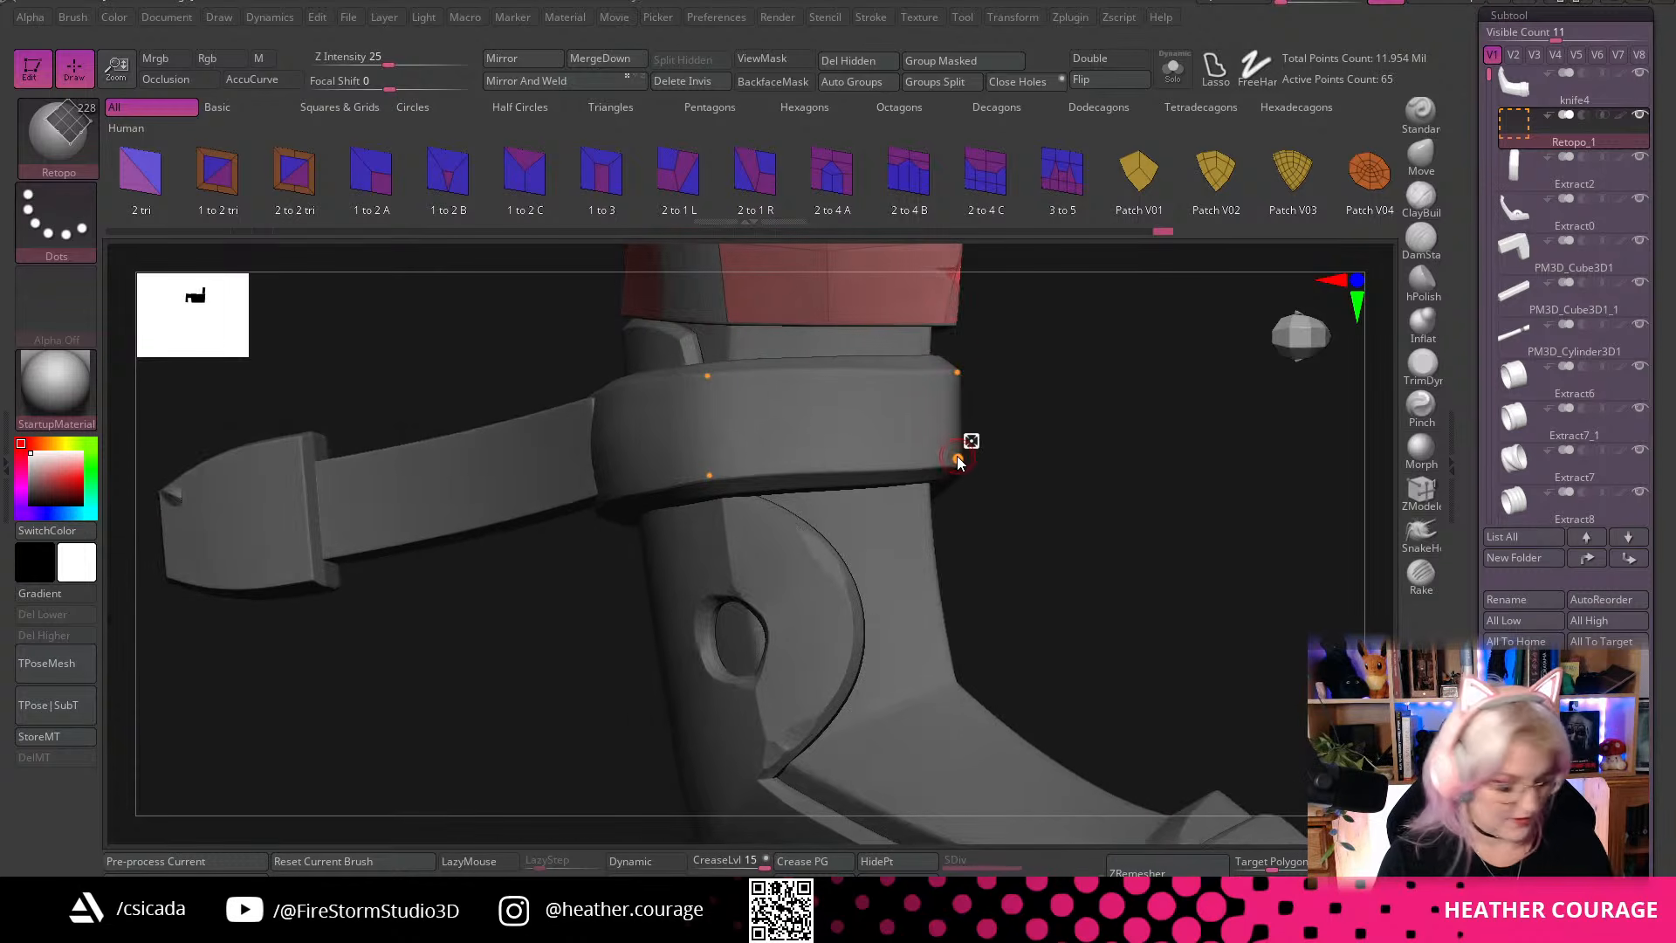
key(ctrl)
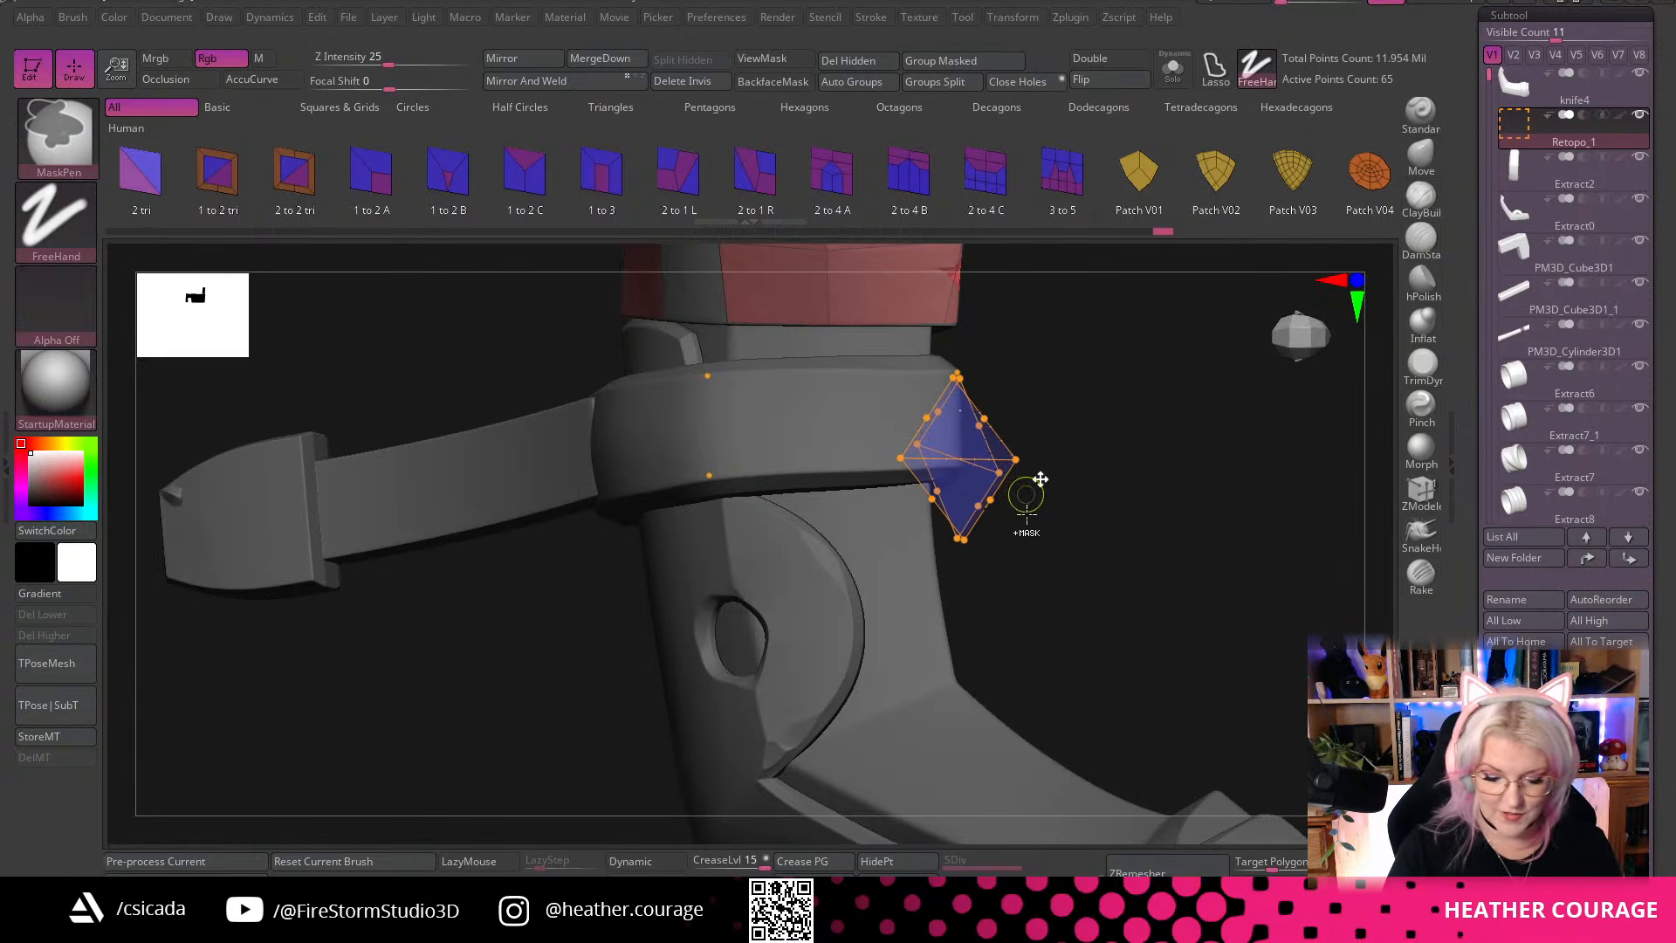
key(ctrl+z)
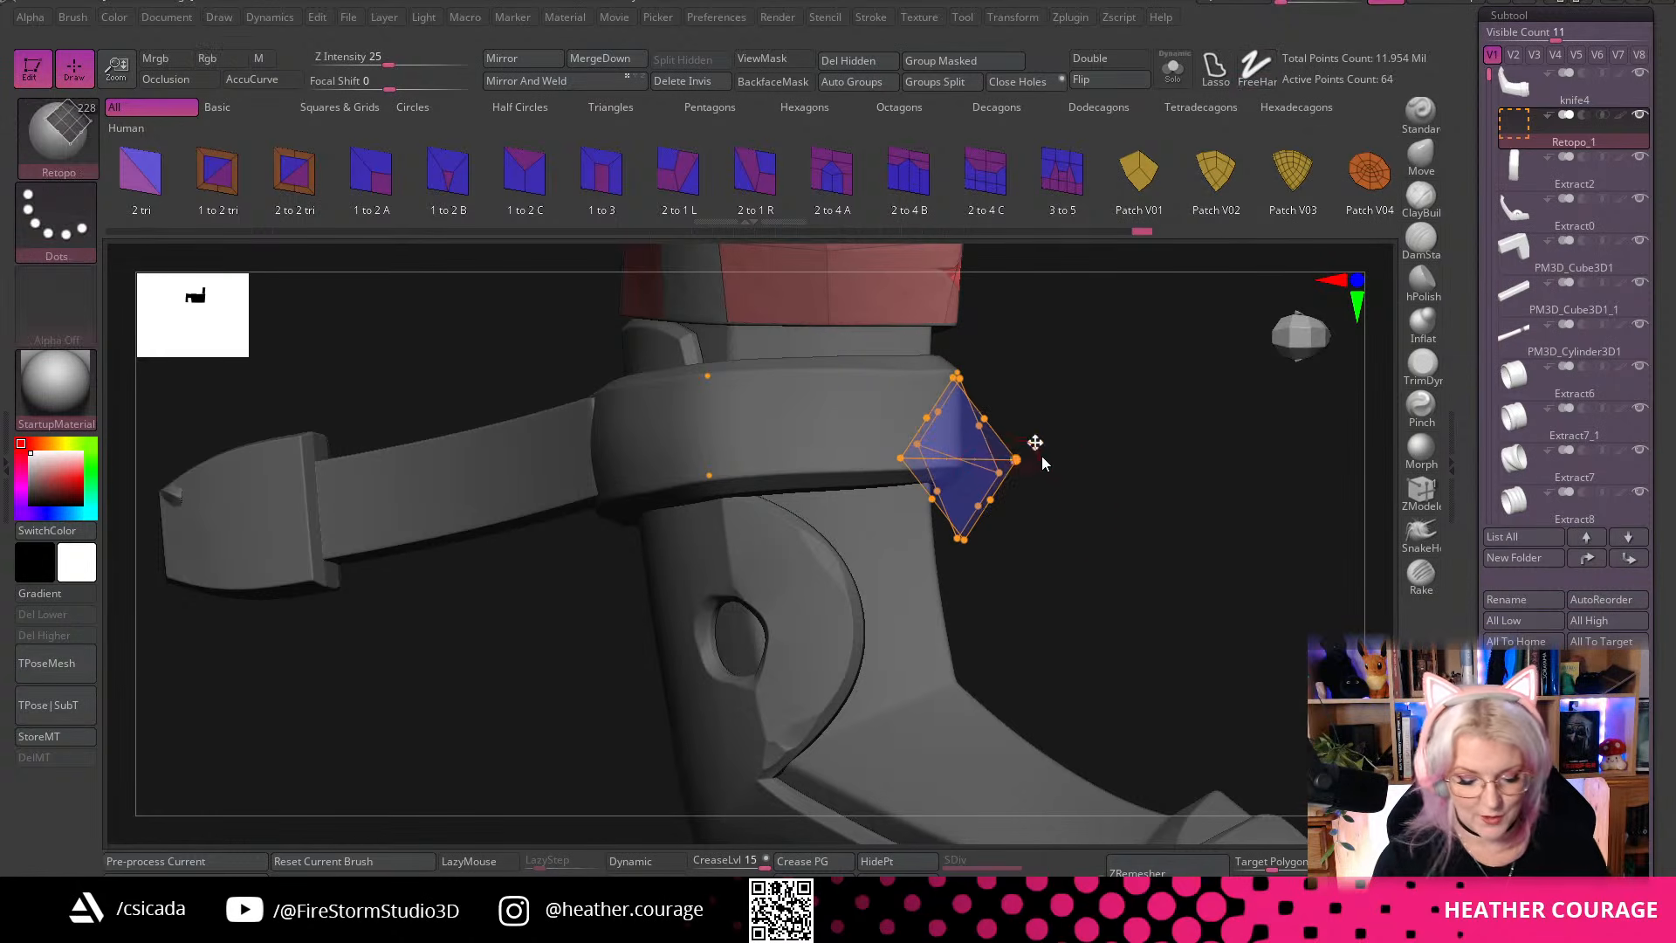
drag(1043, 463, 963, 501)
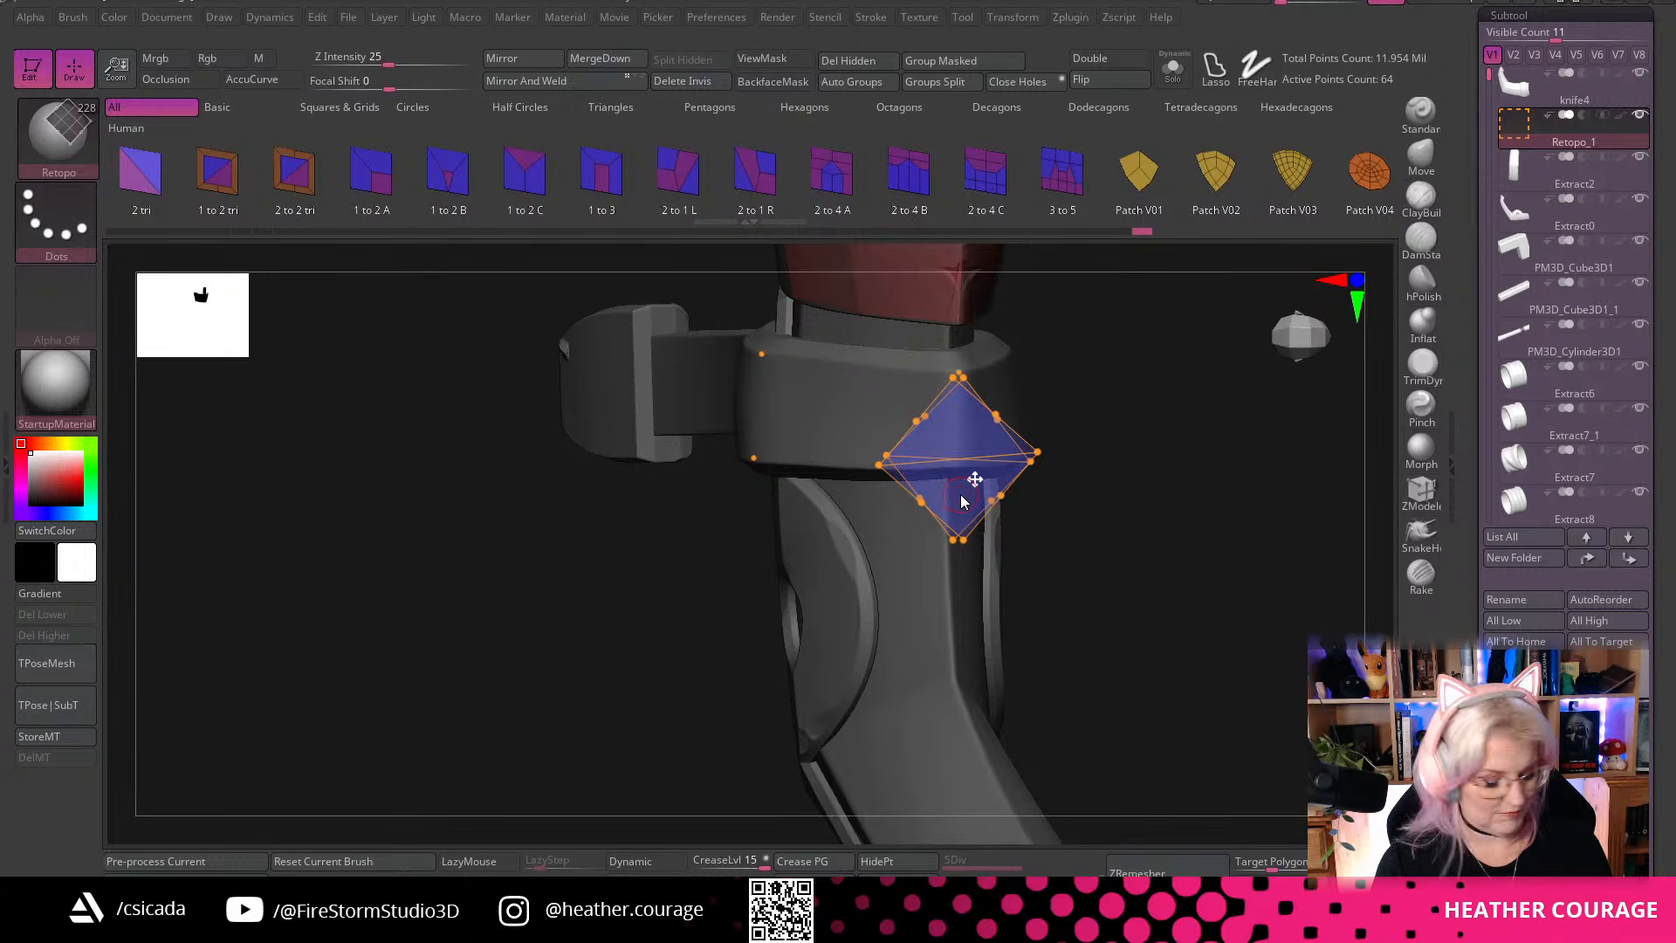
key(ctrl)
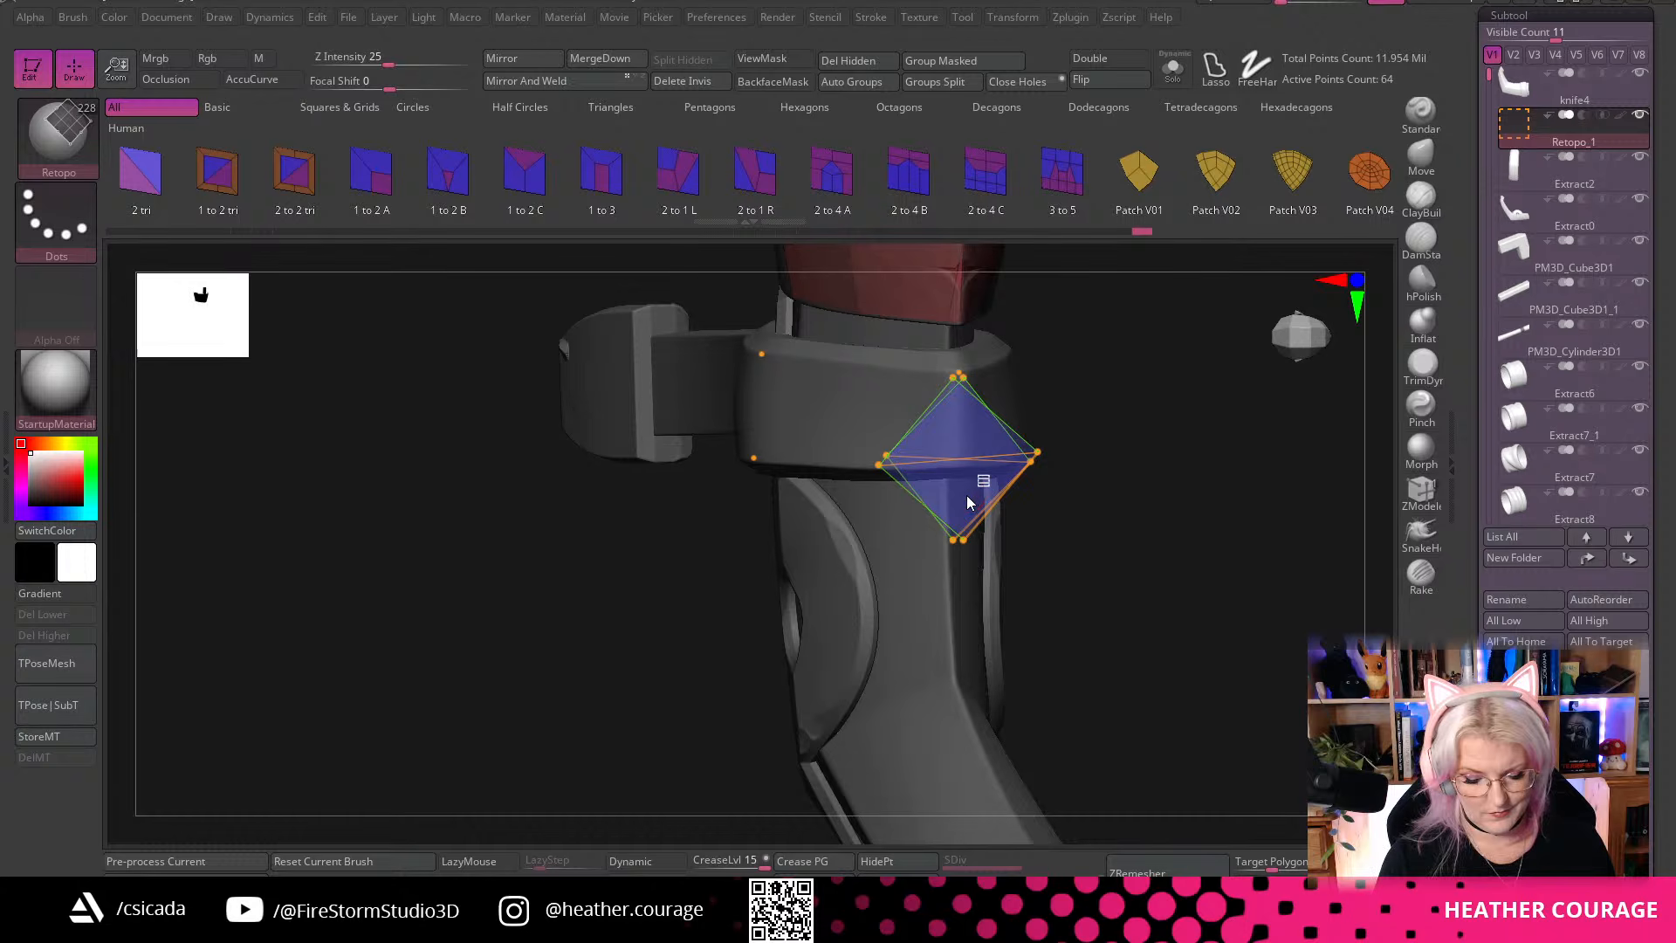
key(ctrl+z)
Place points on the strap collar's outer face and fill two stacked quads spanning the collar's height
drag(1197, 674, 823, 409)
click(735, 405)
click(838, 411)
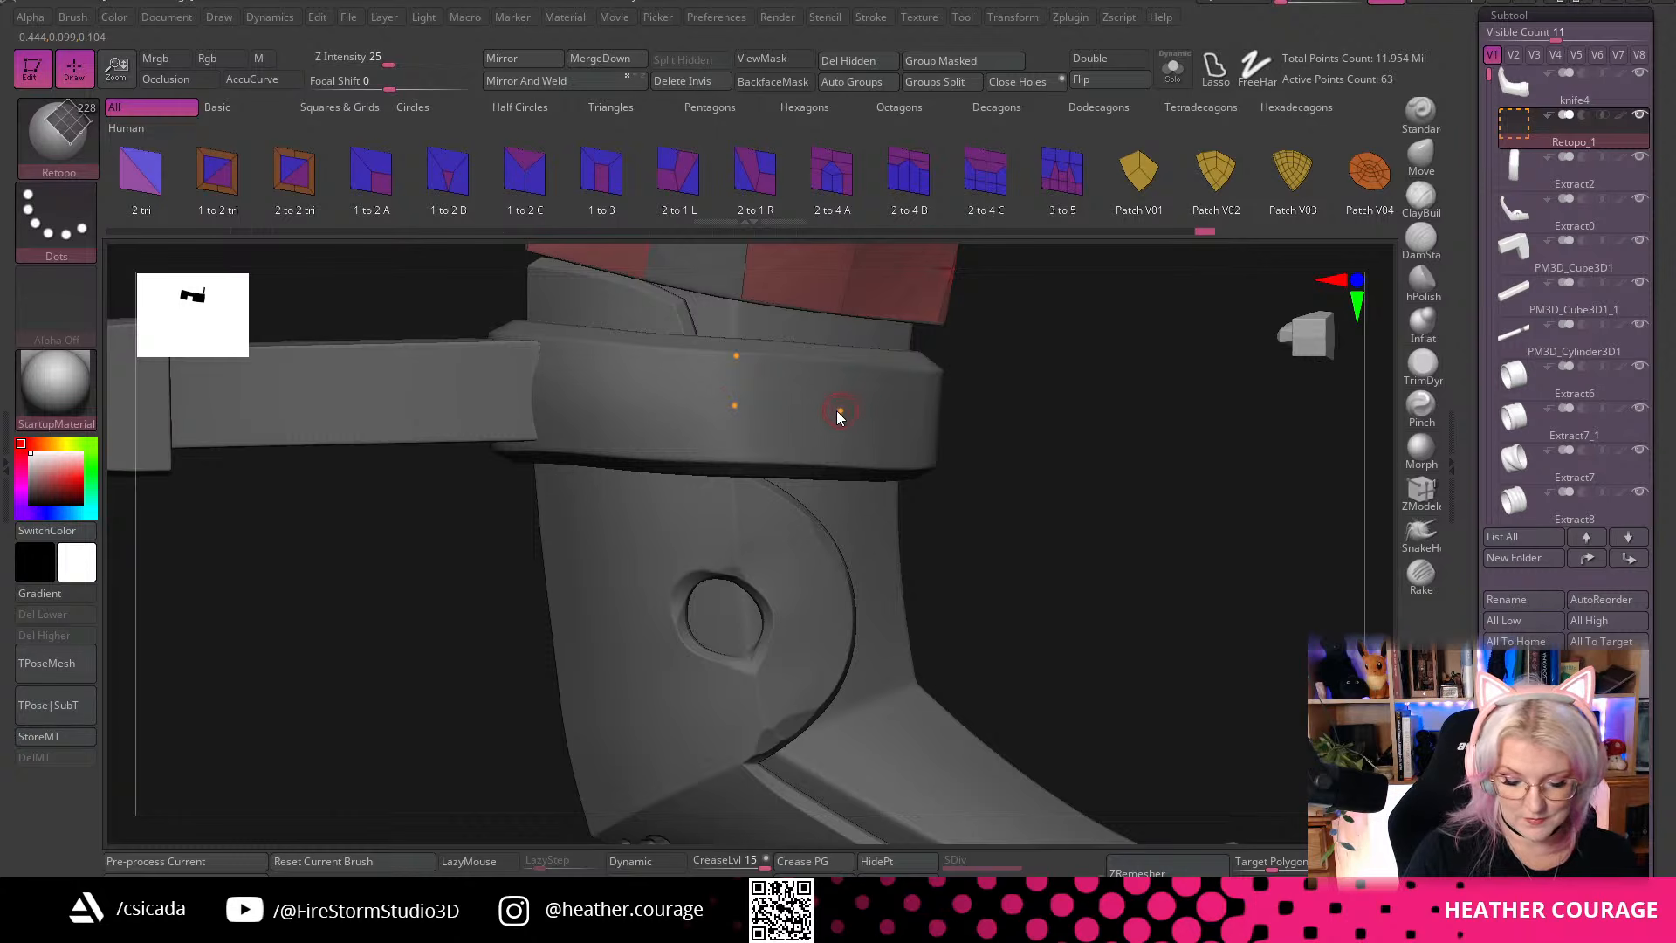
click(807, 358)
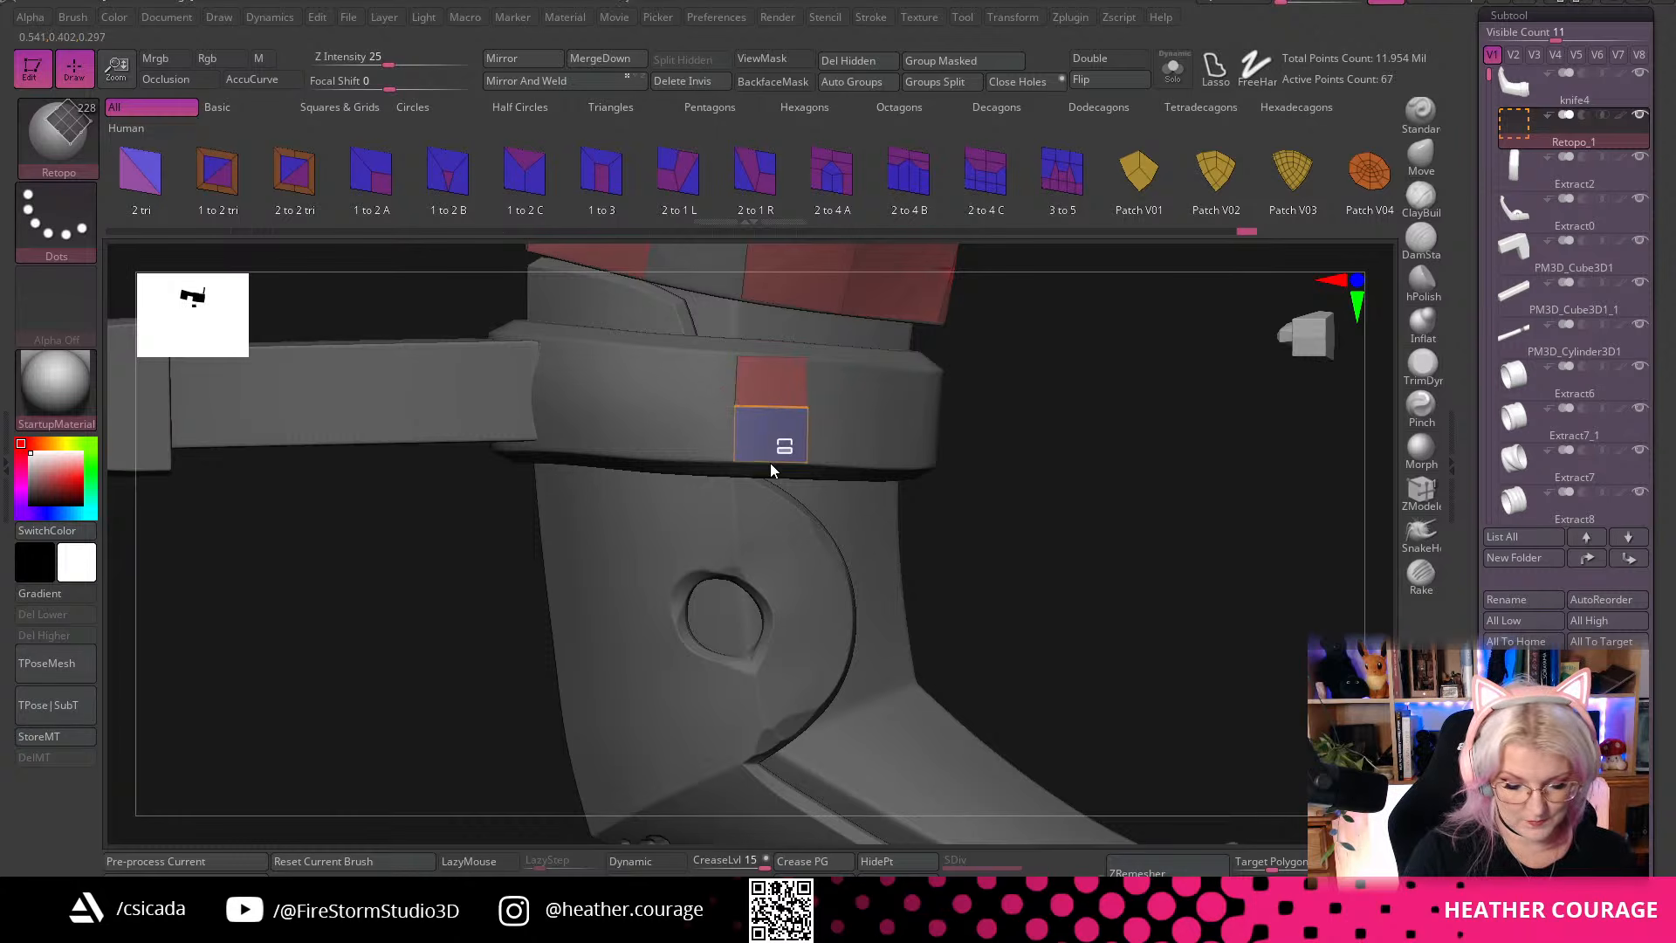
click(770, 463)
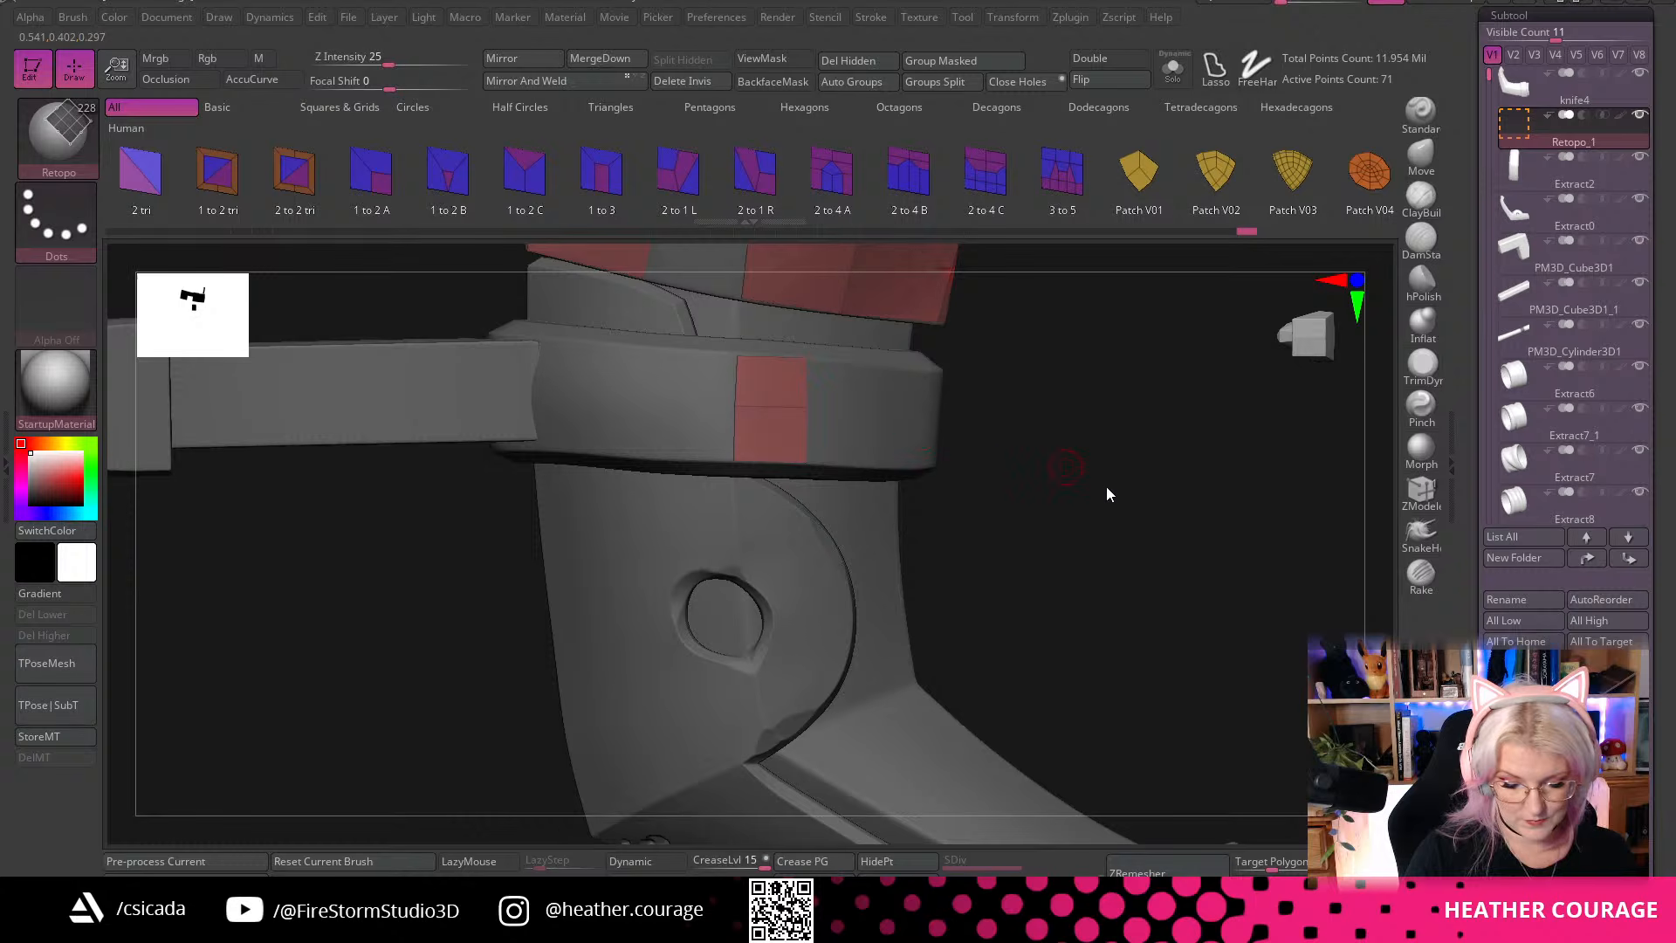
Extend both rows of quads from the first collar patch to the collar's outer corner, undoing the accidental edge loop
drag(1107, 495, 828, 437)
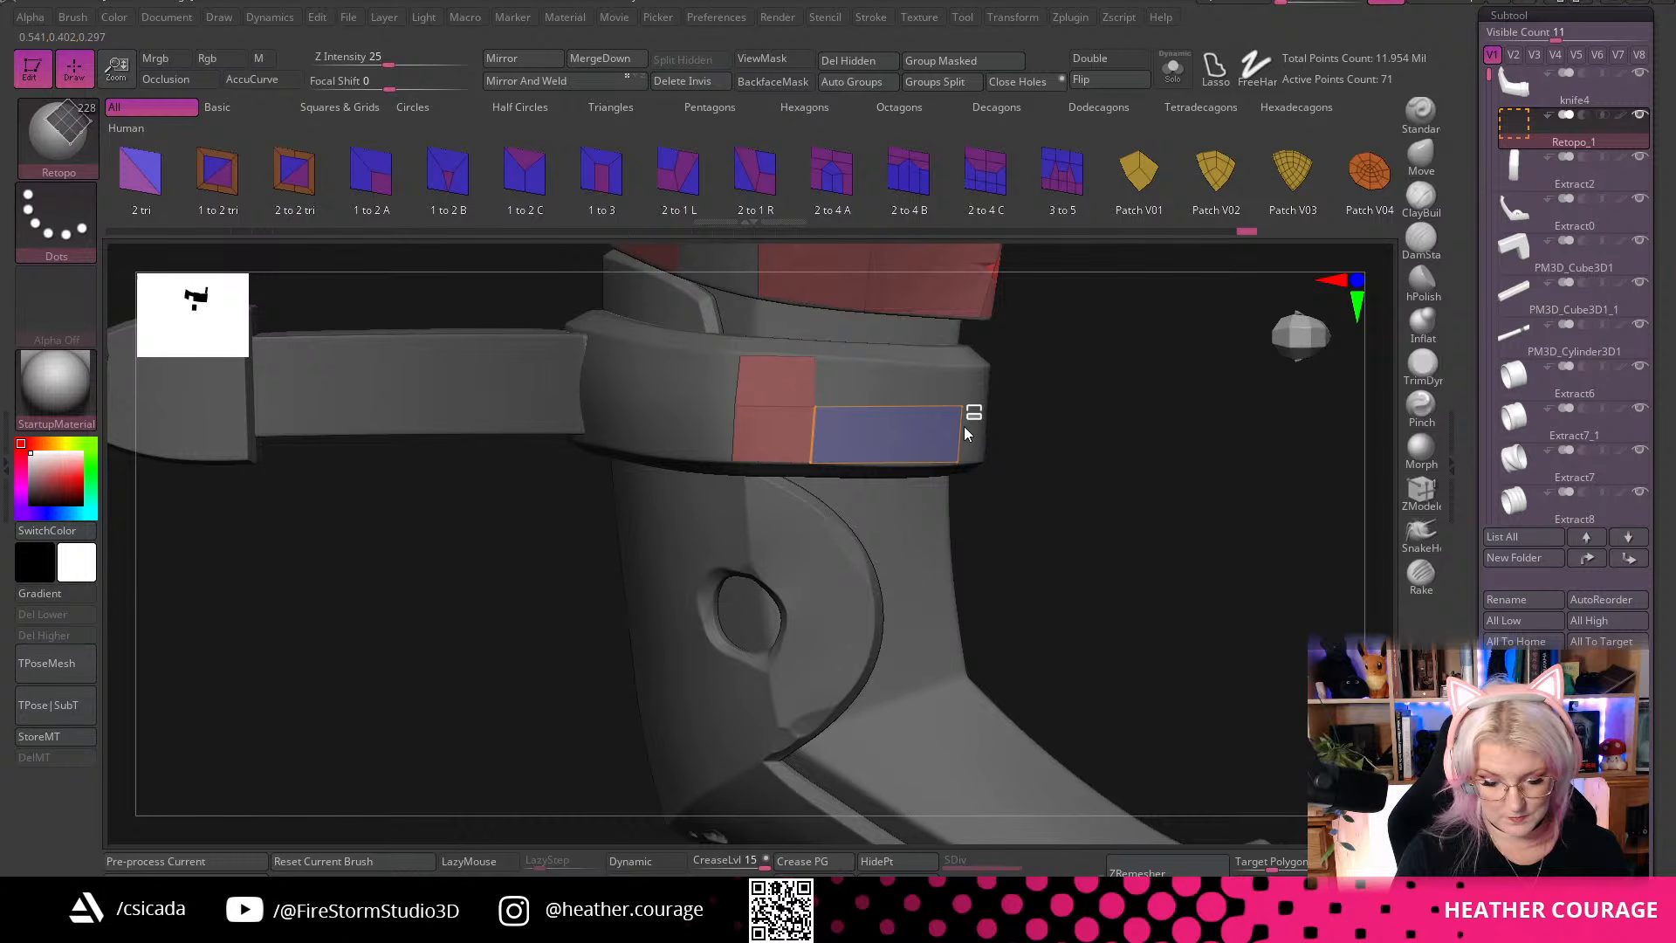
click(964, 426)
click(816, 384)
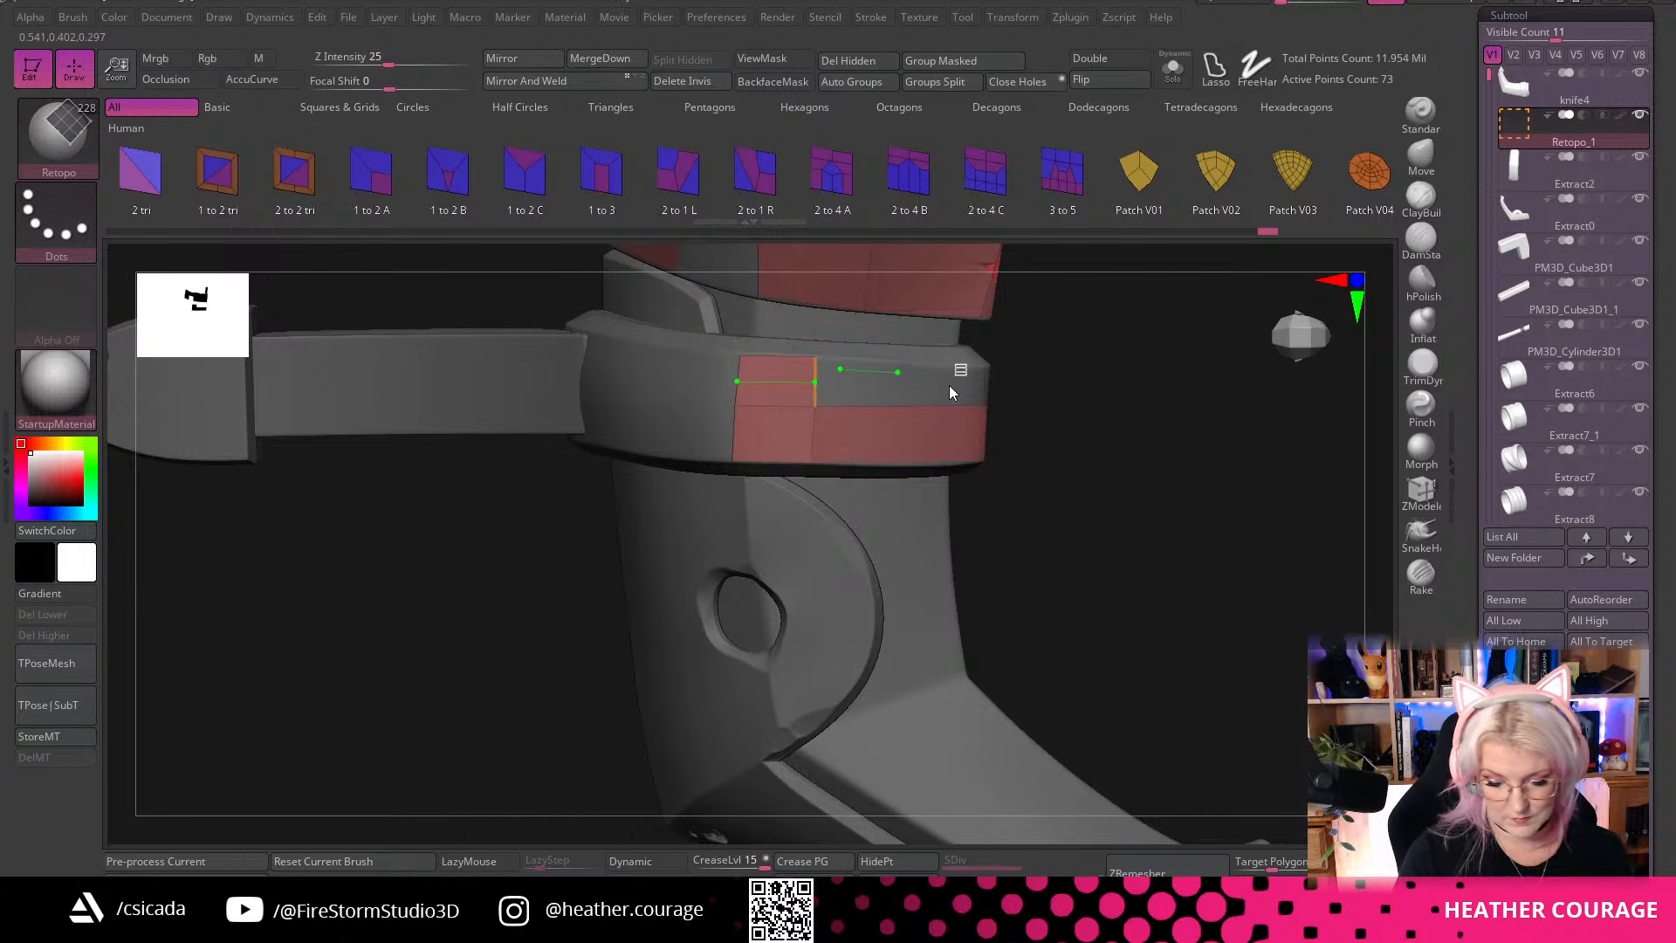
key(ctrl)
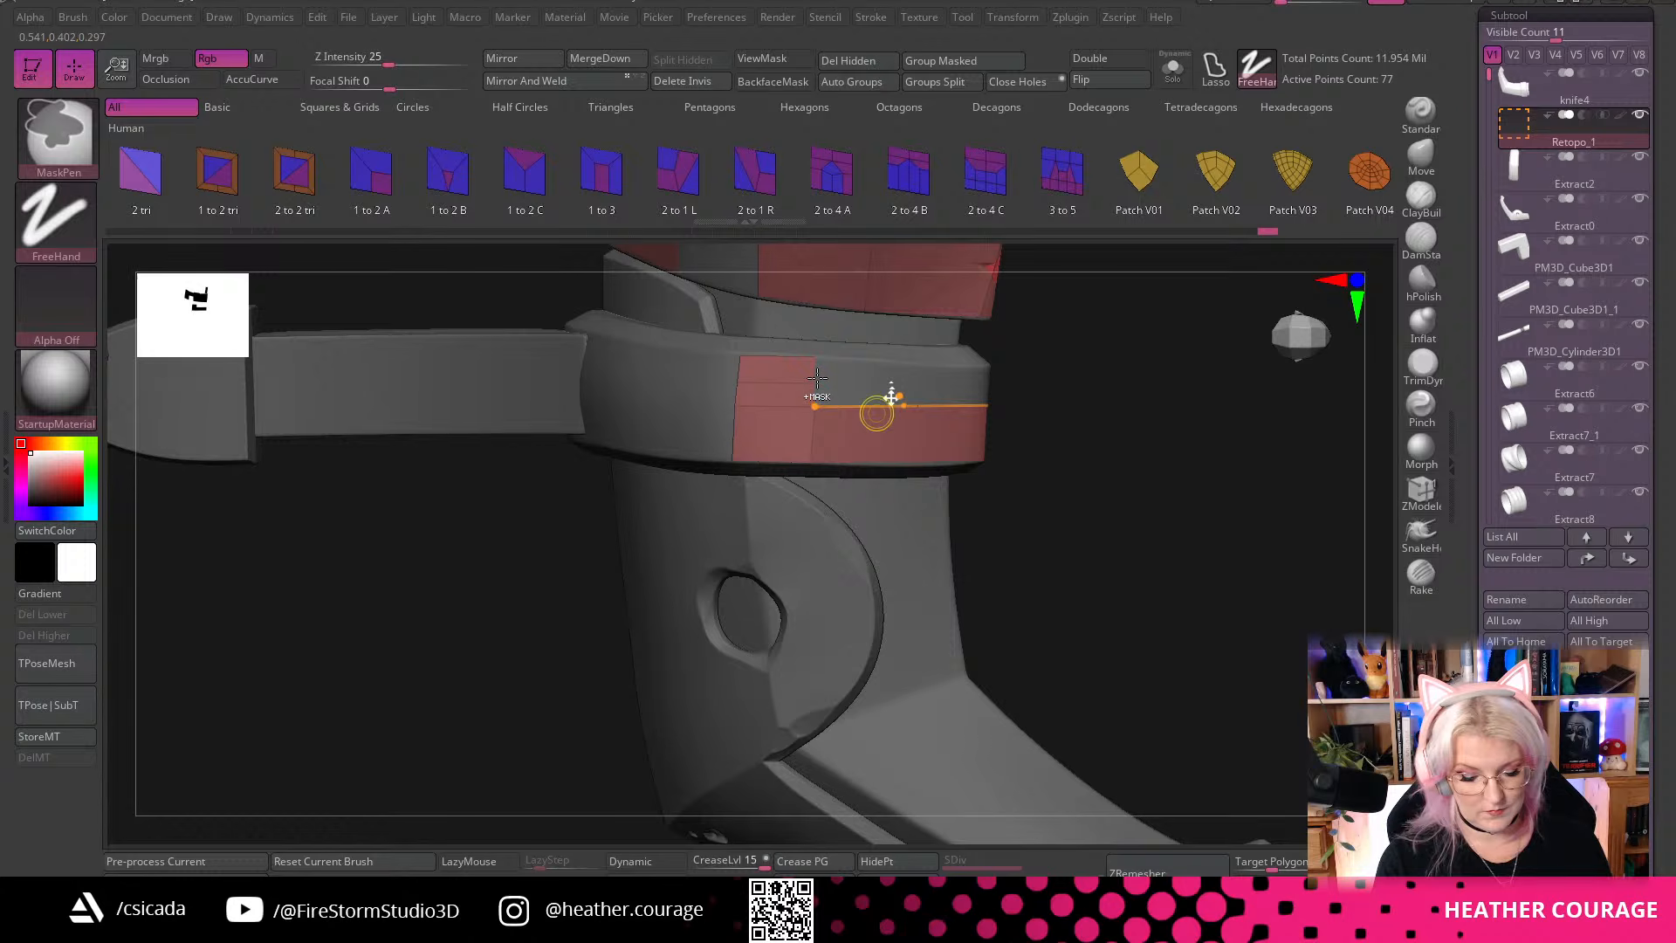
key(ctrl+z)
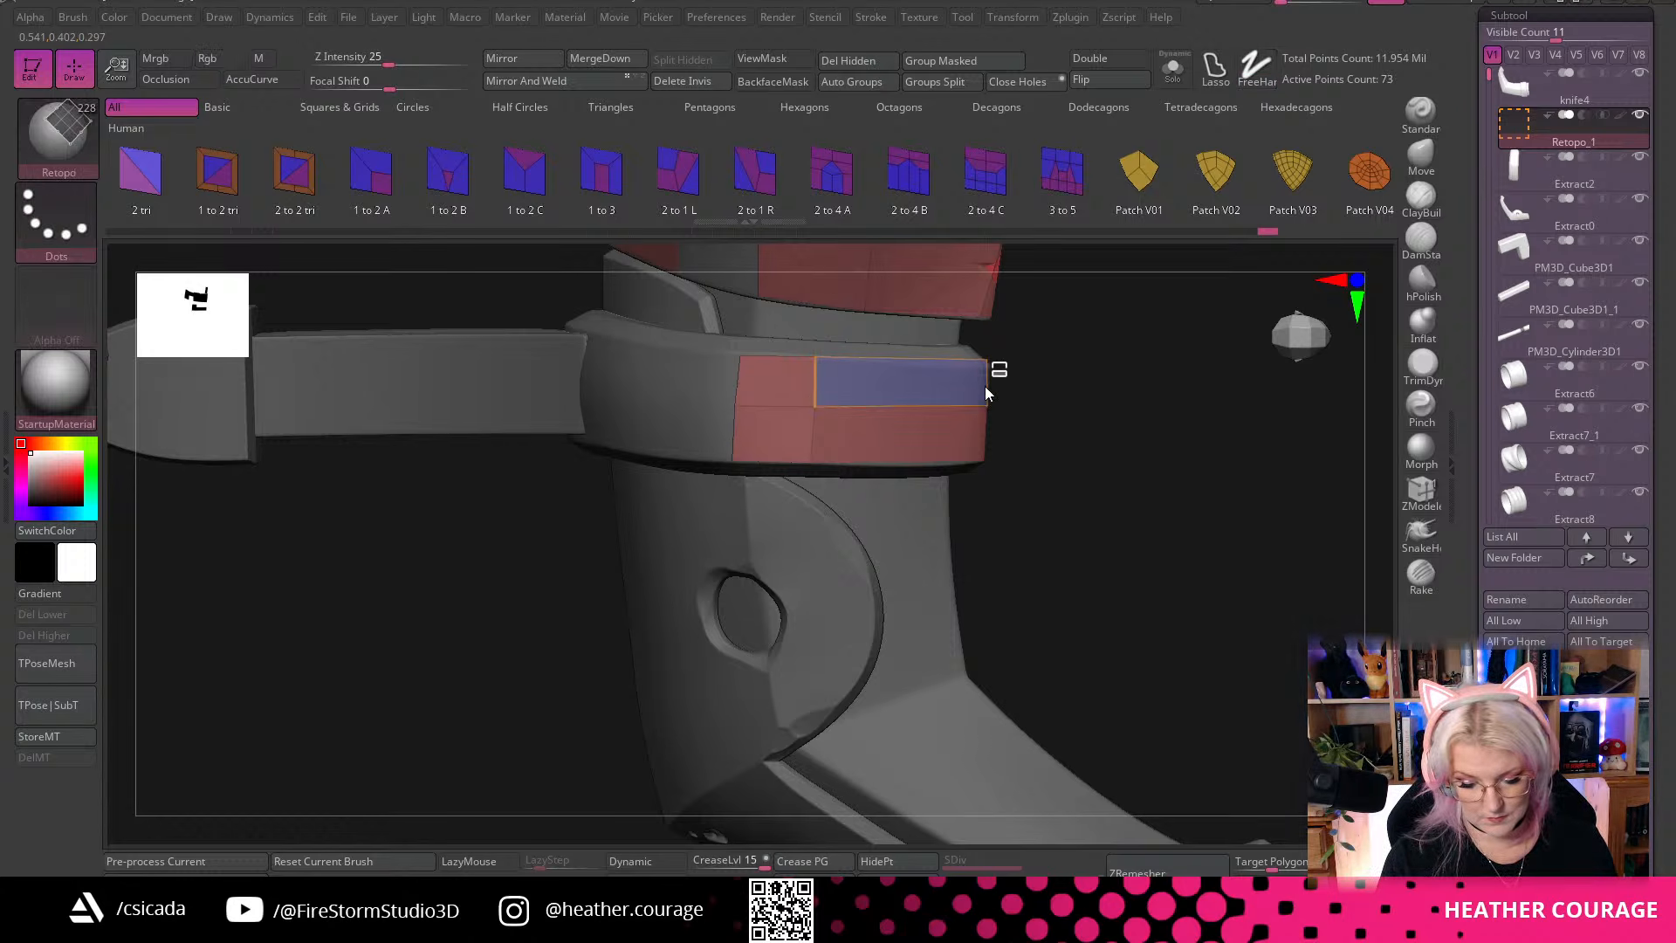
Extend both rows of collar quads in the opposite direction, towards the attached strap
drag(1098, 510, 646, 370)
click(626, 370)
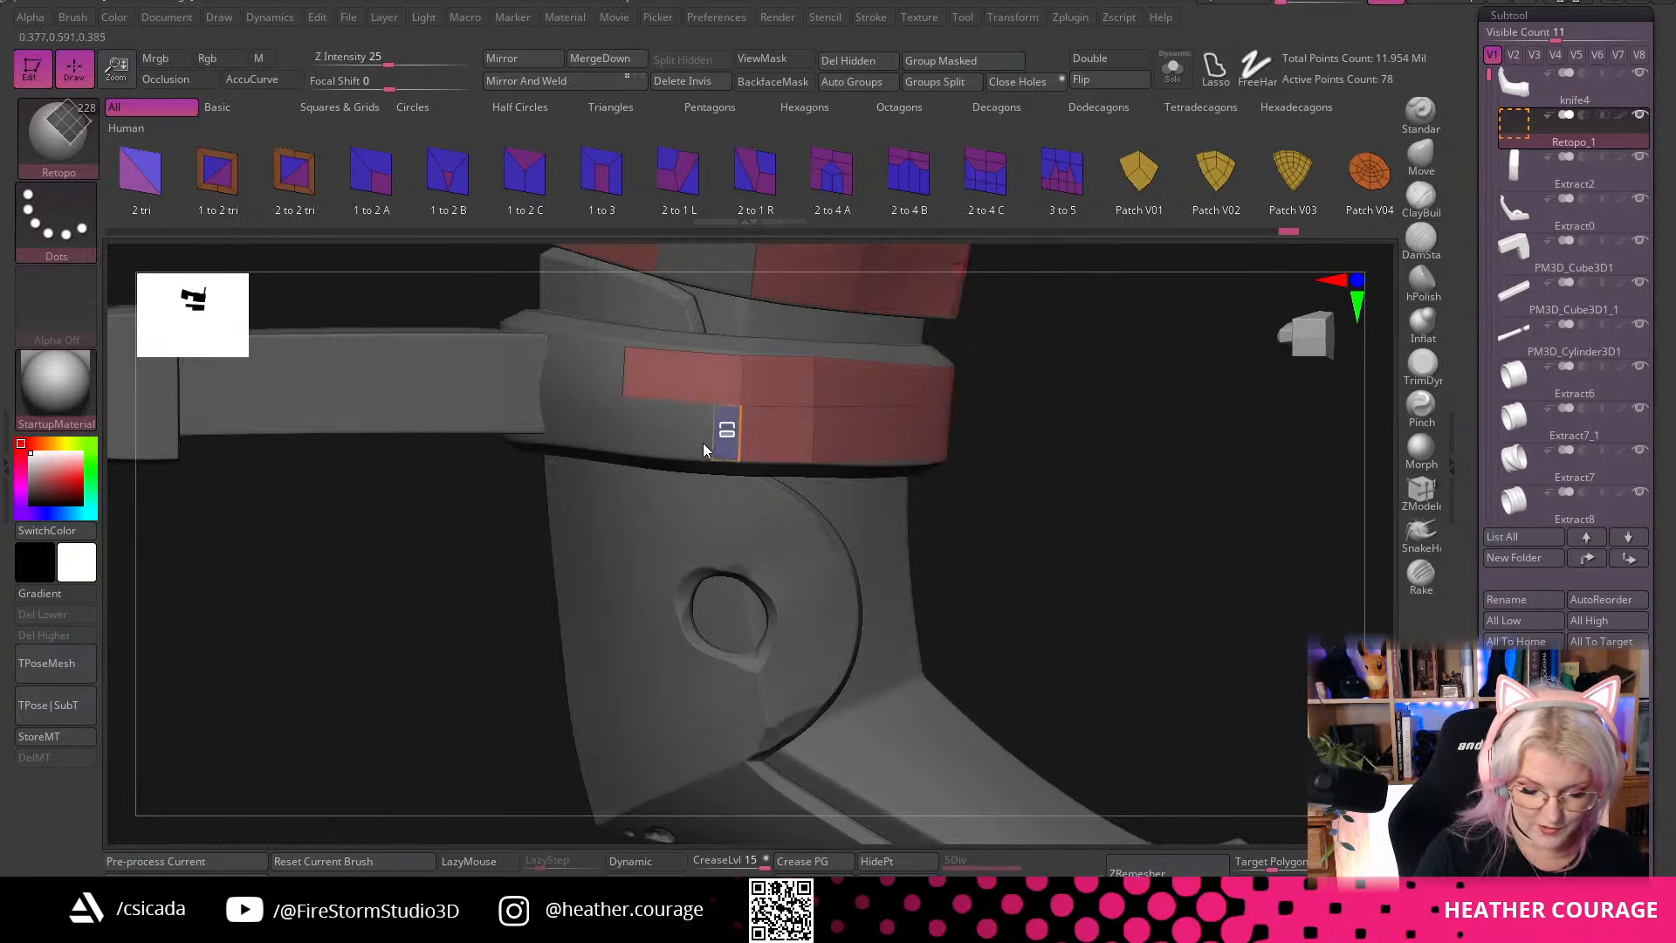
click(626, 437)
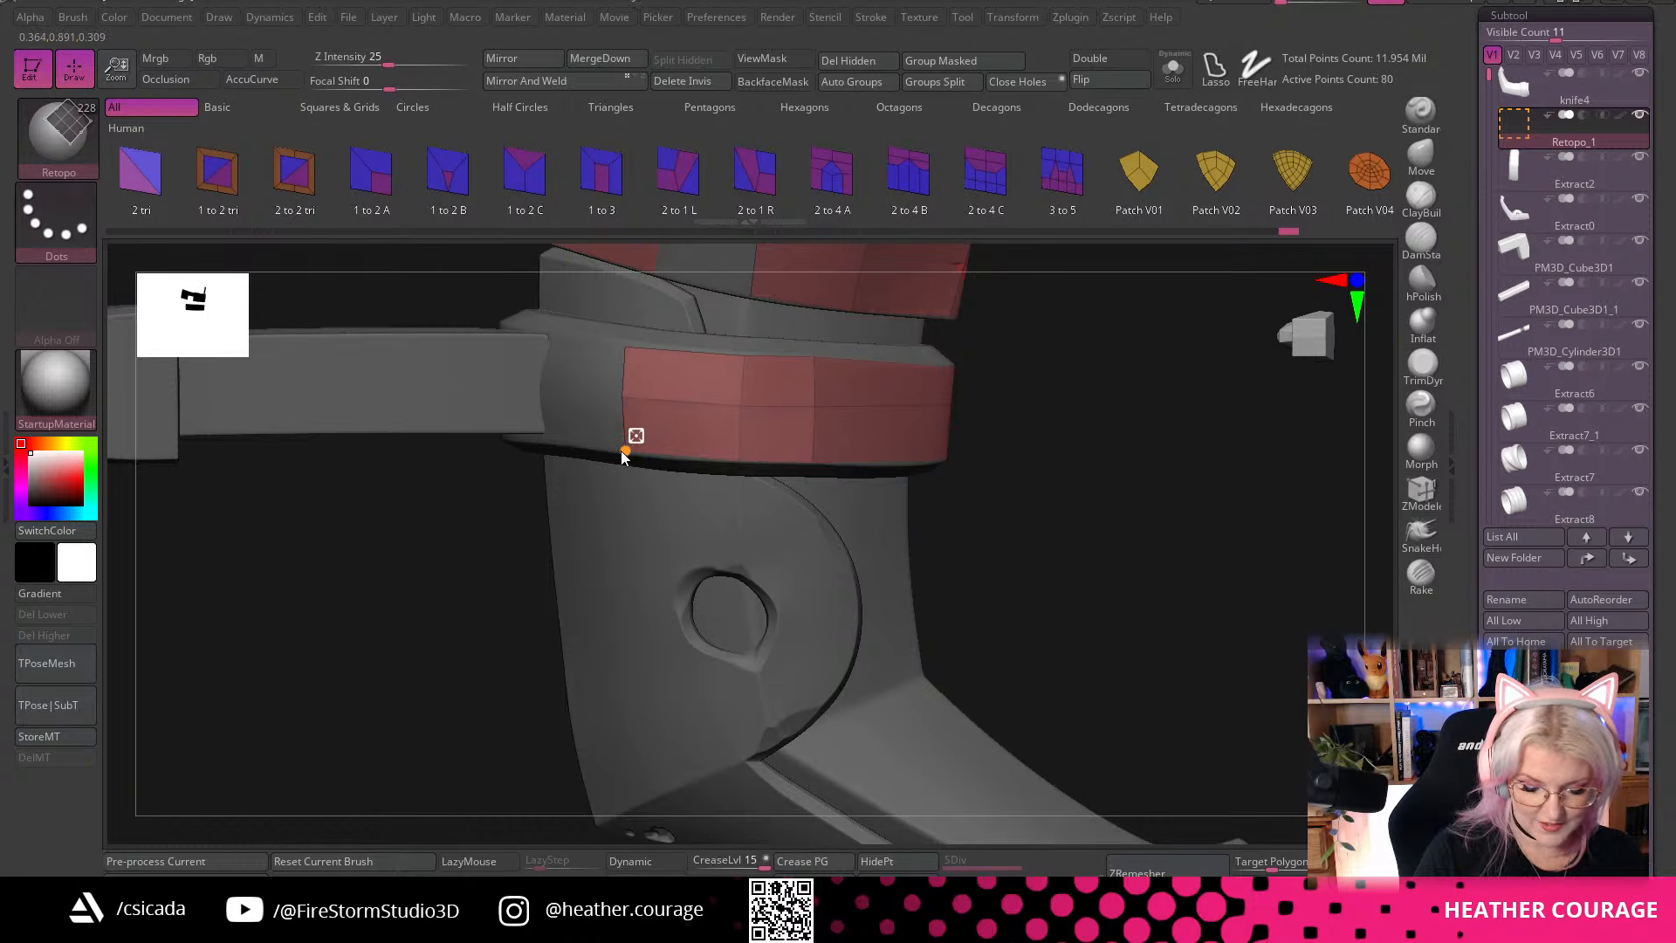
Try to add a patch beyond the collar quads next to the attached strap and undo it
click(620, 452)
key(ctrl)
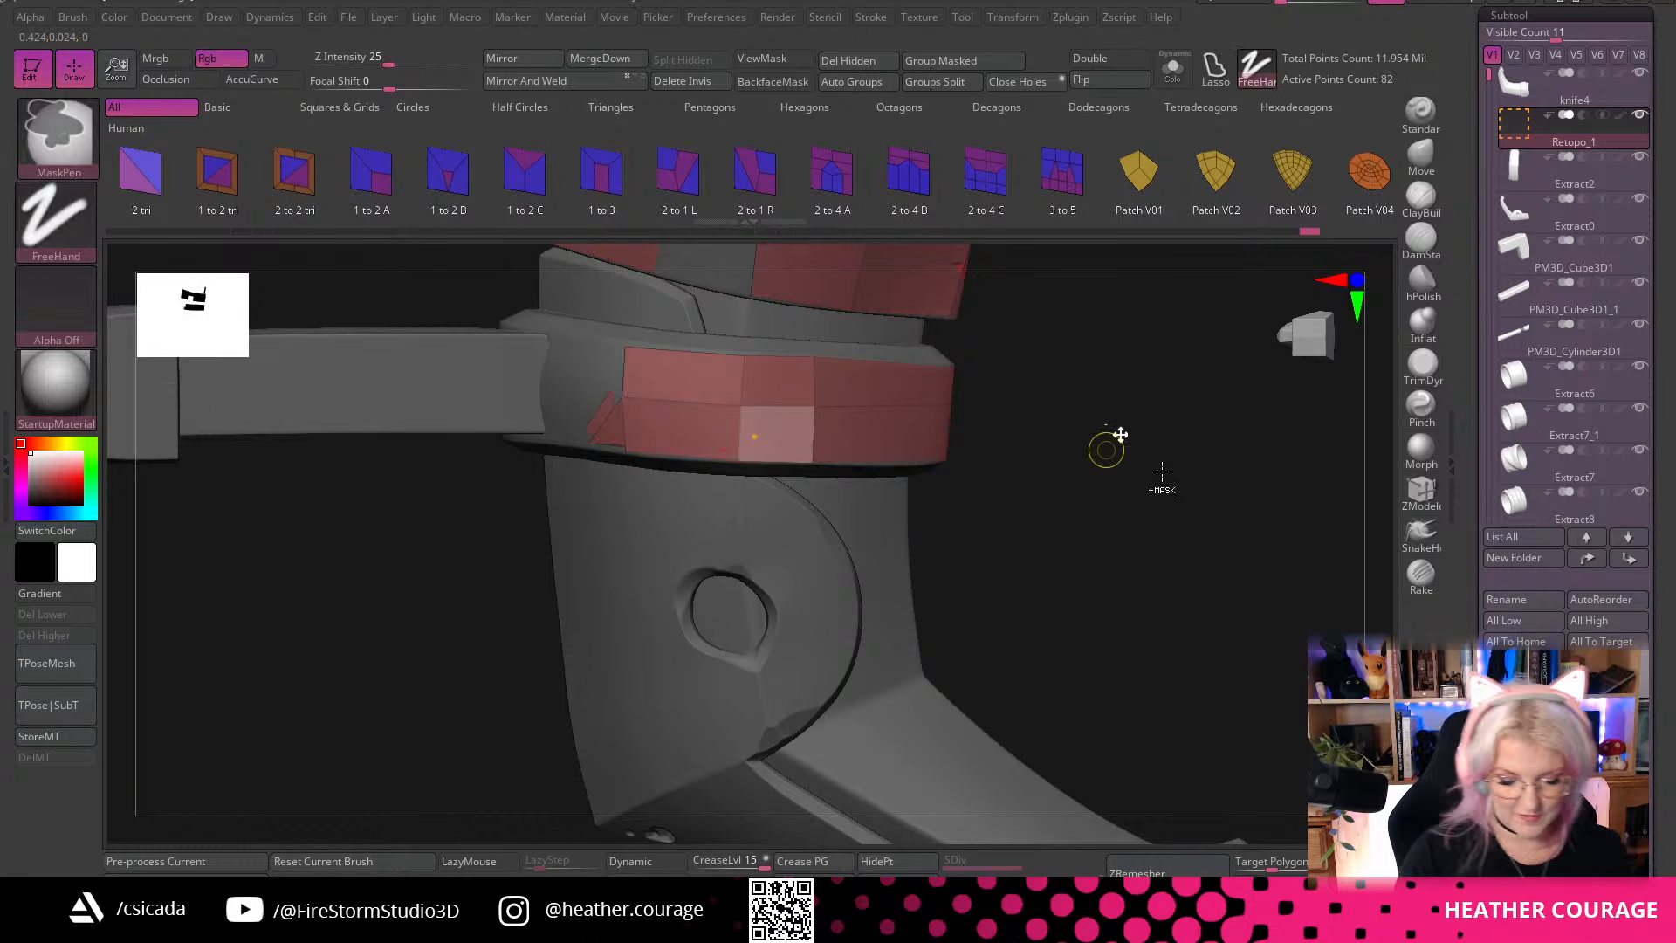
key(b)
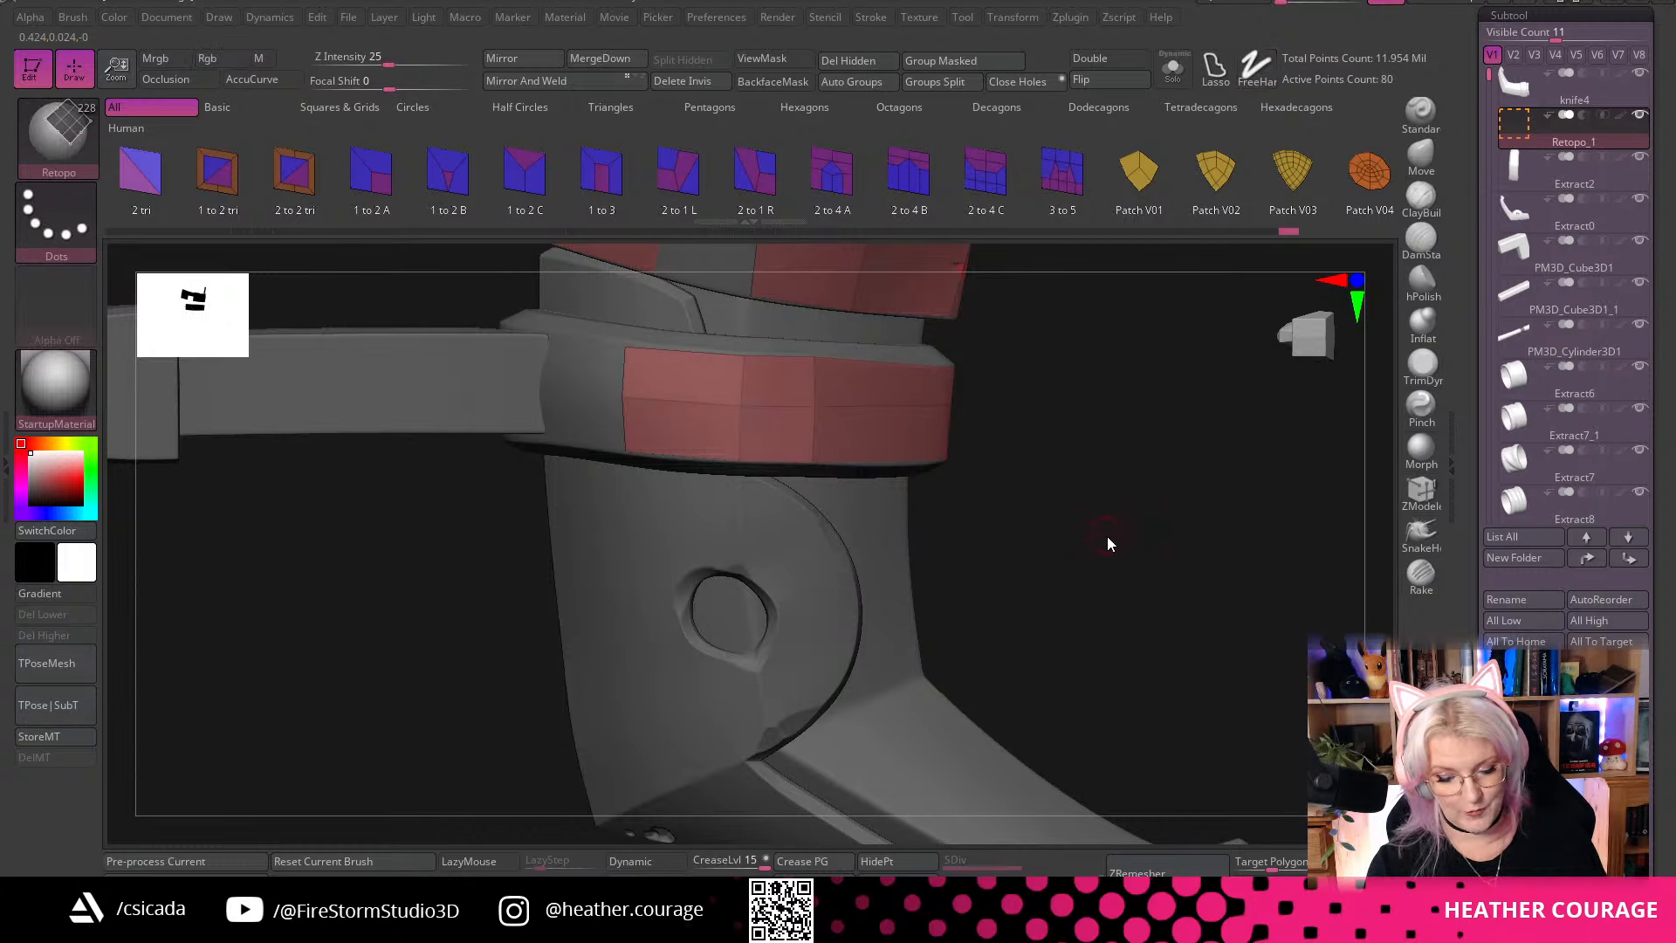
Extend both rows of collar quads up to the strap's edge, undoing the stray patch below them
drag(1107, 542, 1153, 547)
drag(625, 374, 542, 364)
drag(629, 432, 545, 428)
click(543, 442)
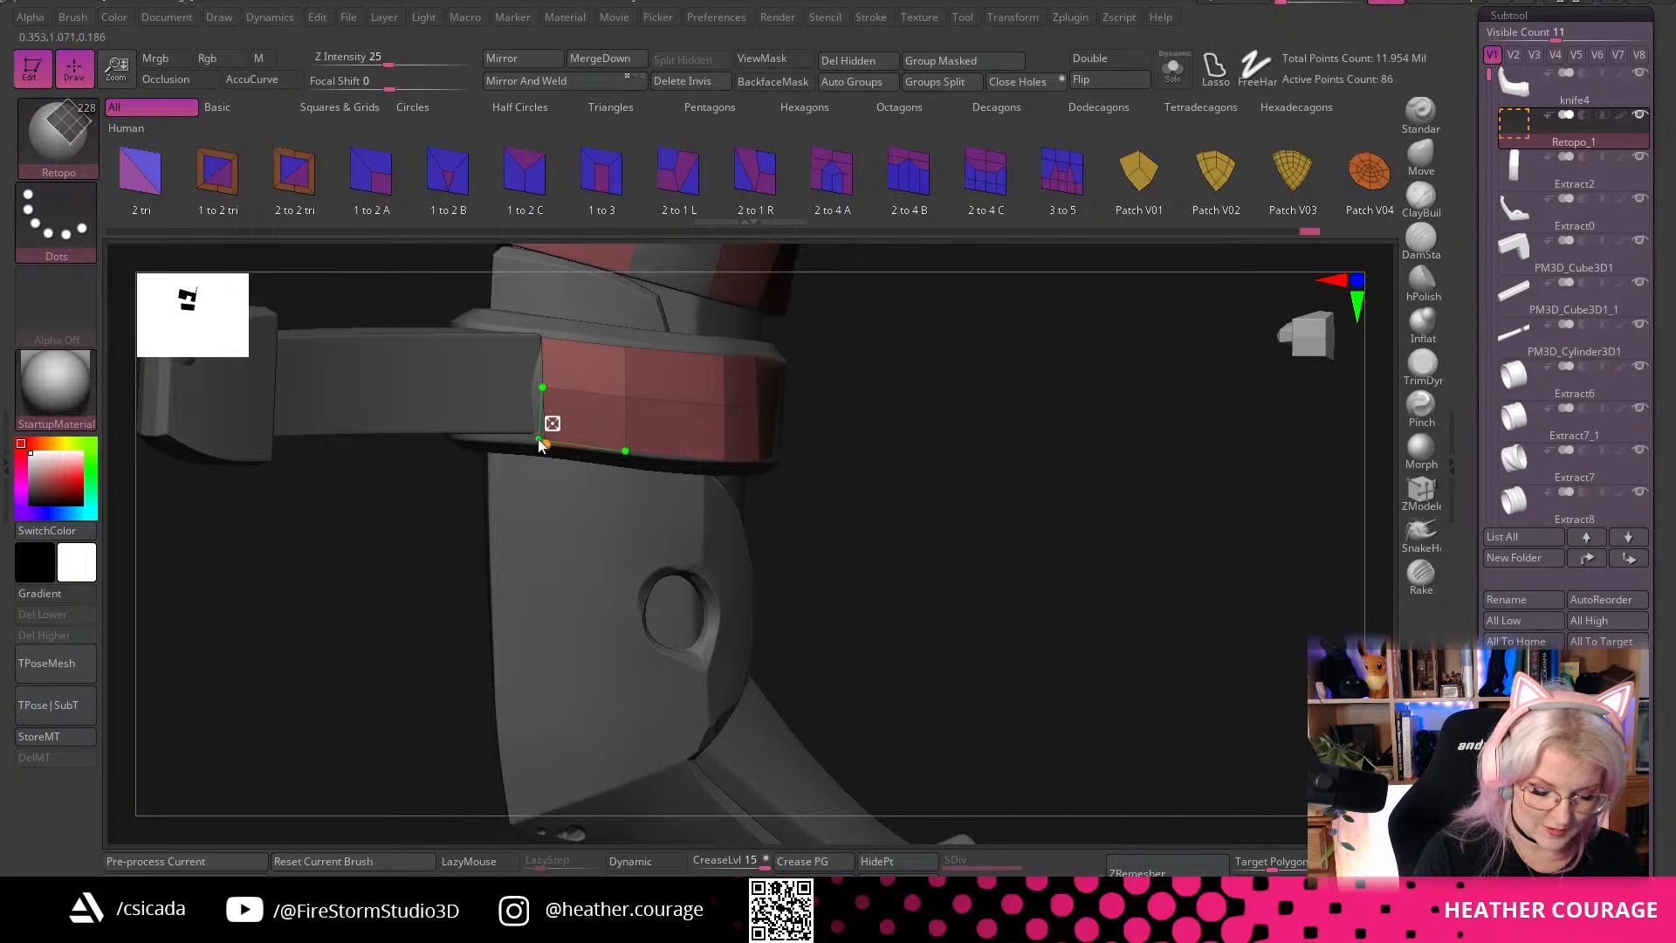
key(ctrl)
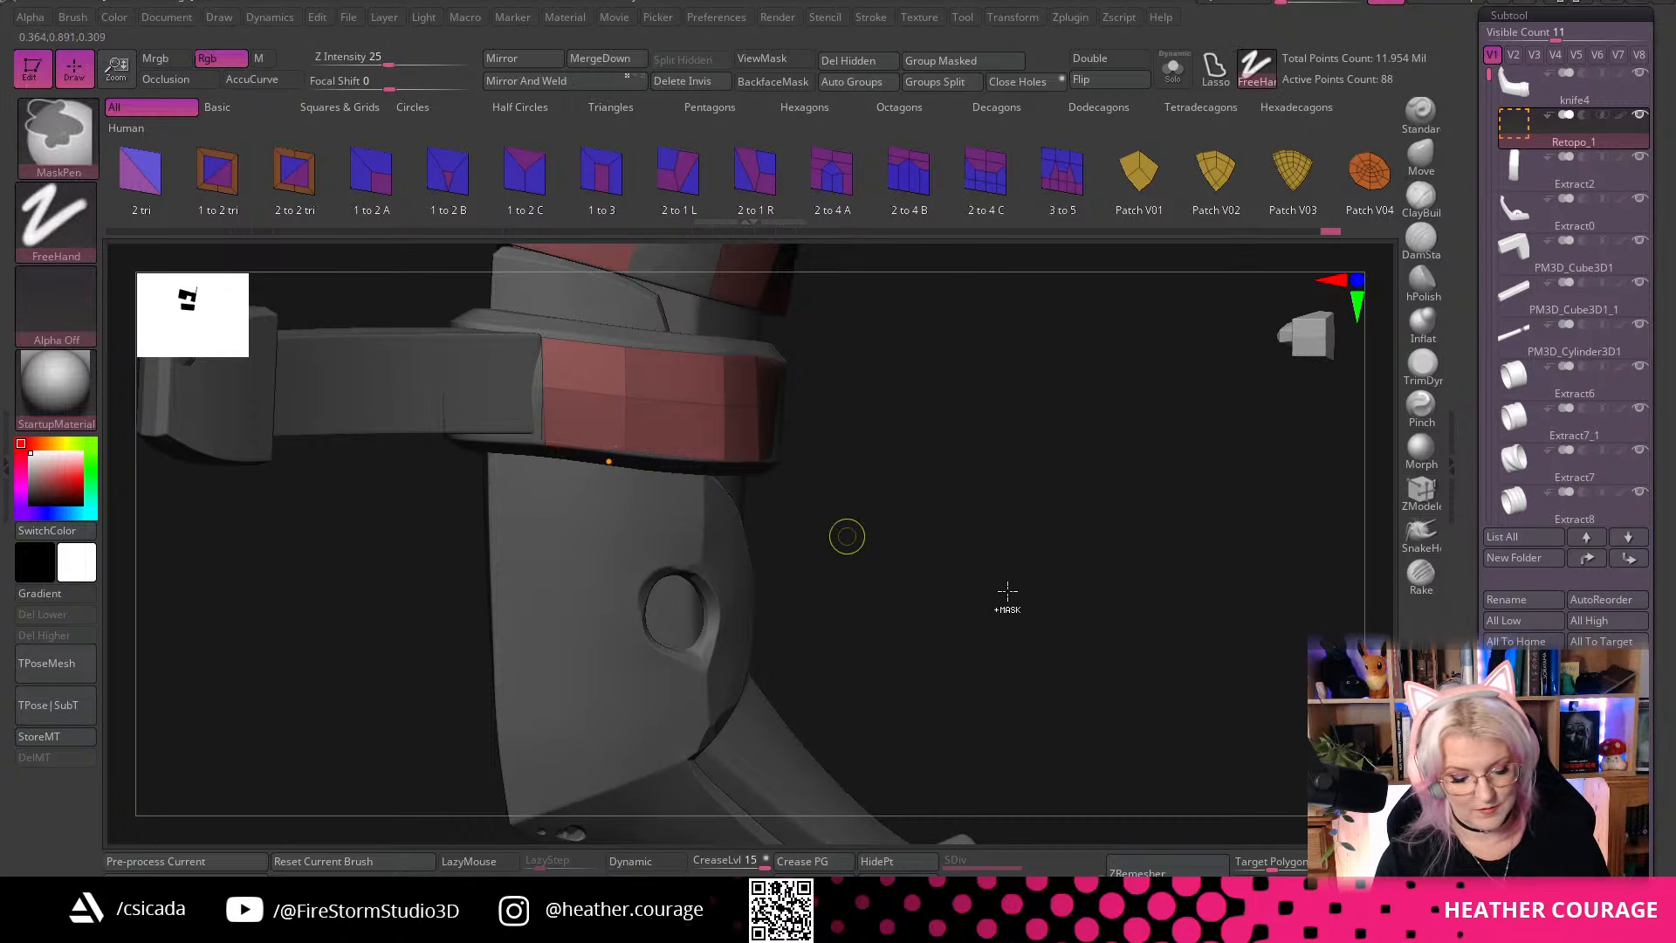
key(ctrl+z)
Try to add narrow quads along the collar's bevelled edge on the blade side and undo the misplaced patches
mouse_move(1047, 579)
mouse_down()
mouse_move(879, 568)
mouse_move(682, 597)
mouse_move(1100, 685)
mouse_move(1063, 651)
mouse_move(1004, 663)
mouse_move(970, 696)
mouse_move(1007, 730)
mouse_move(1003, 756)
mouse_move(1009, 604)
mouse_move(972, 650)
mouse_move(1045, 699)
mouse_move(1254, 415)
mouse_move(1066, 394)
mouse_move(1122, 378)
mouse_move(1100, 545)
mouse_move(1115, 611)
mouse_move(1025, 653)
mouse_move(1265, 592)
mouse_move(1052, 617)
mouse_move(1054, 594)
mouse_up()
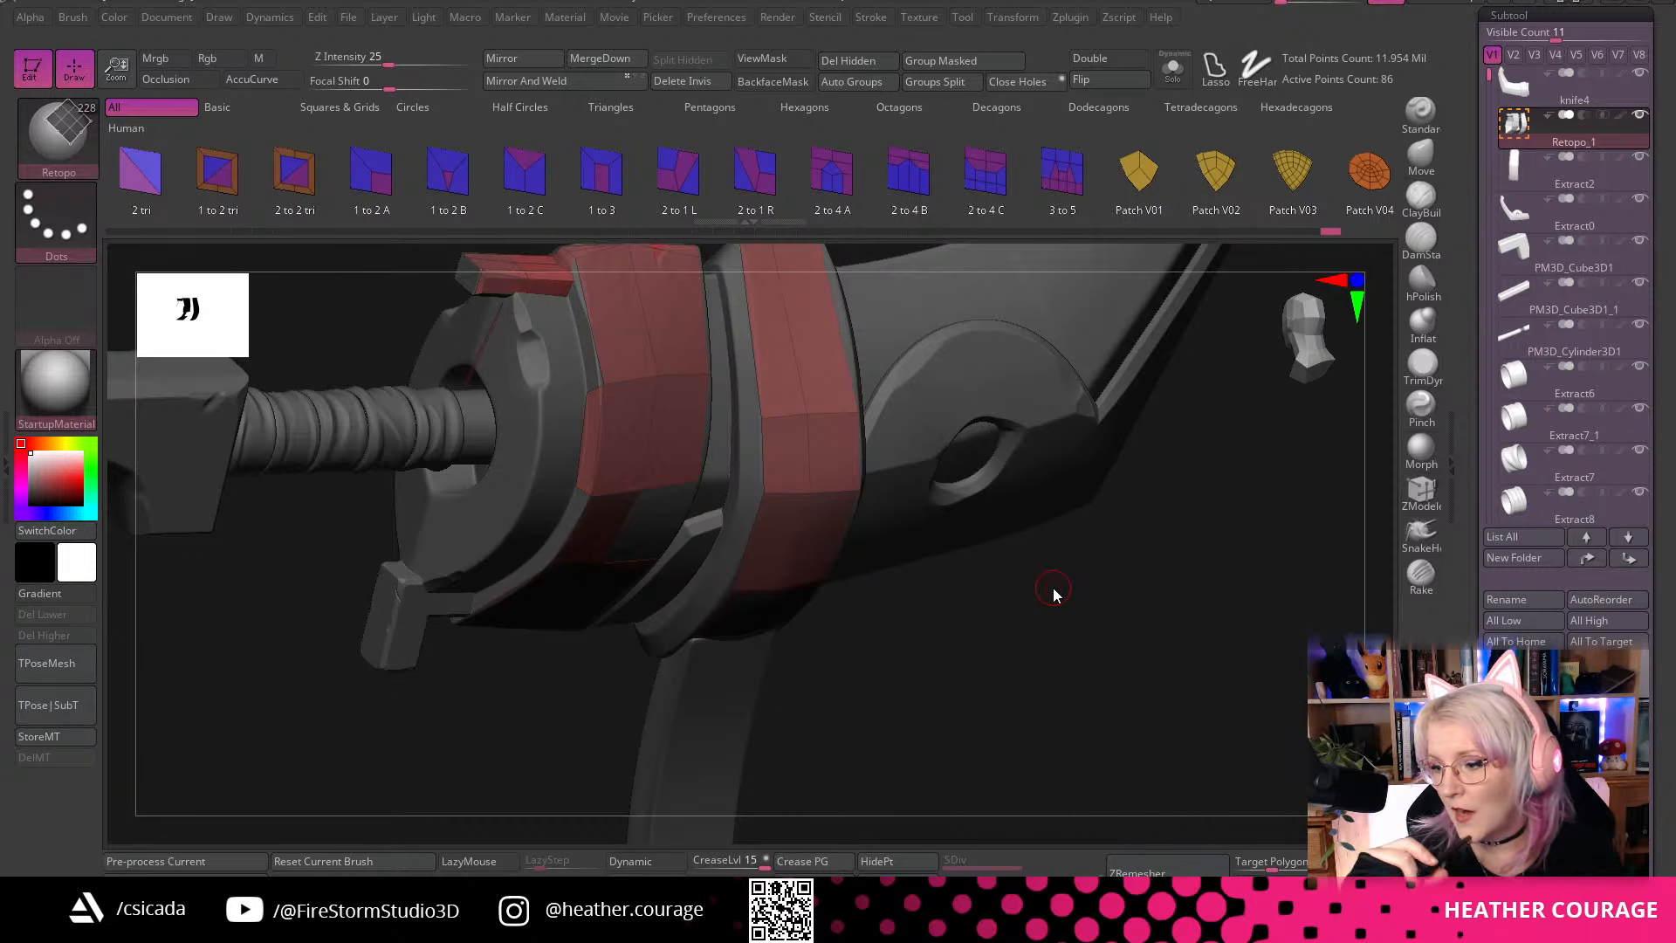
drag(1078, 696, 1089, 611)
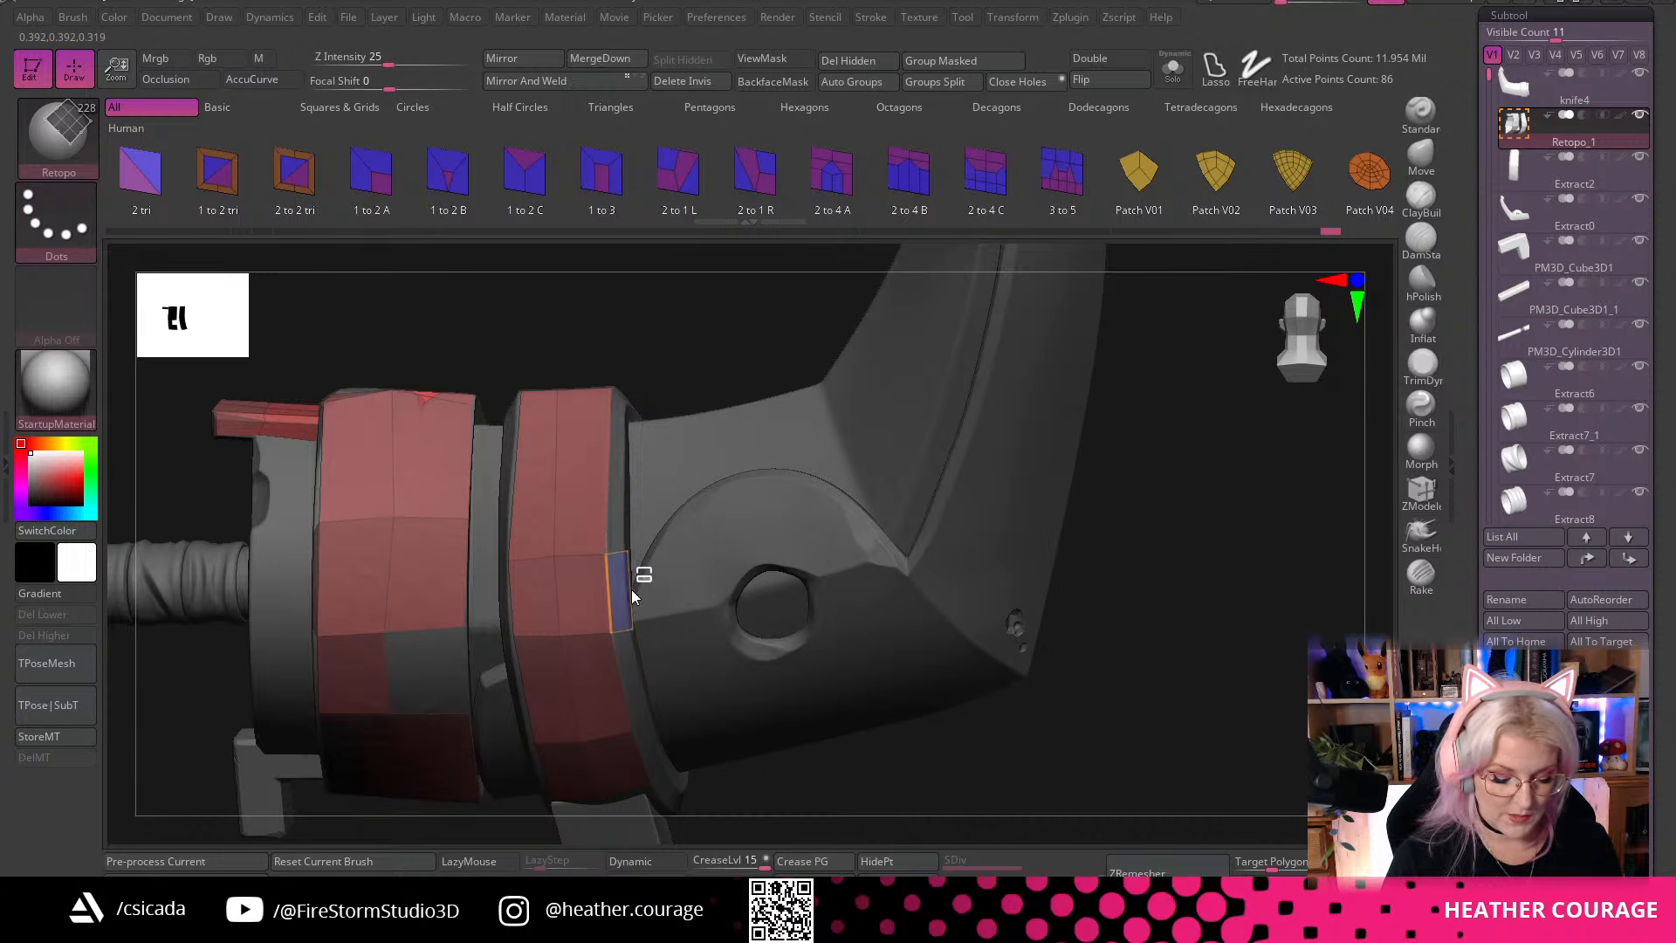
drag(626, 590, 619, 507)
drag(695, 313, 620, 412)
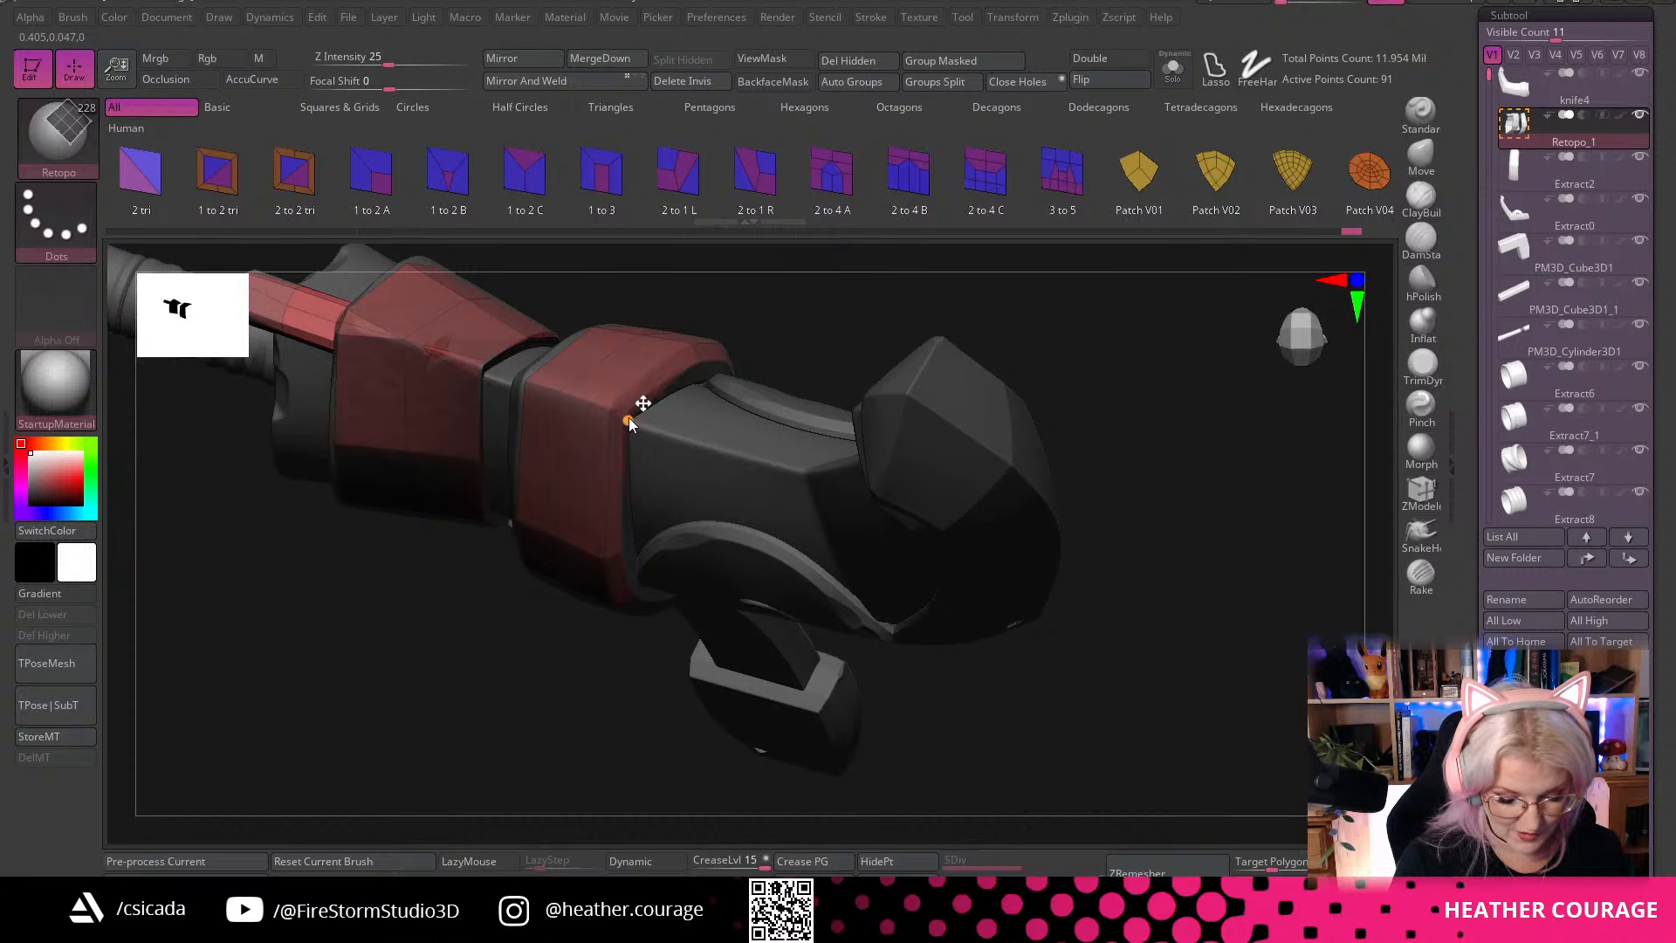
drag(868, 272, 647, 412)
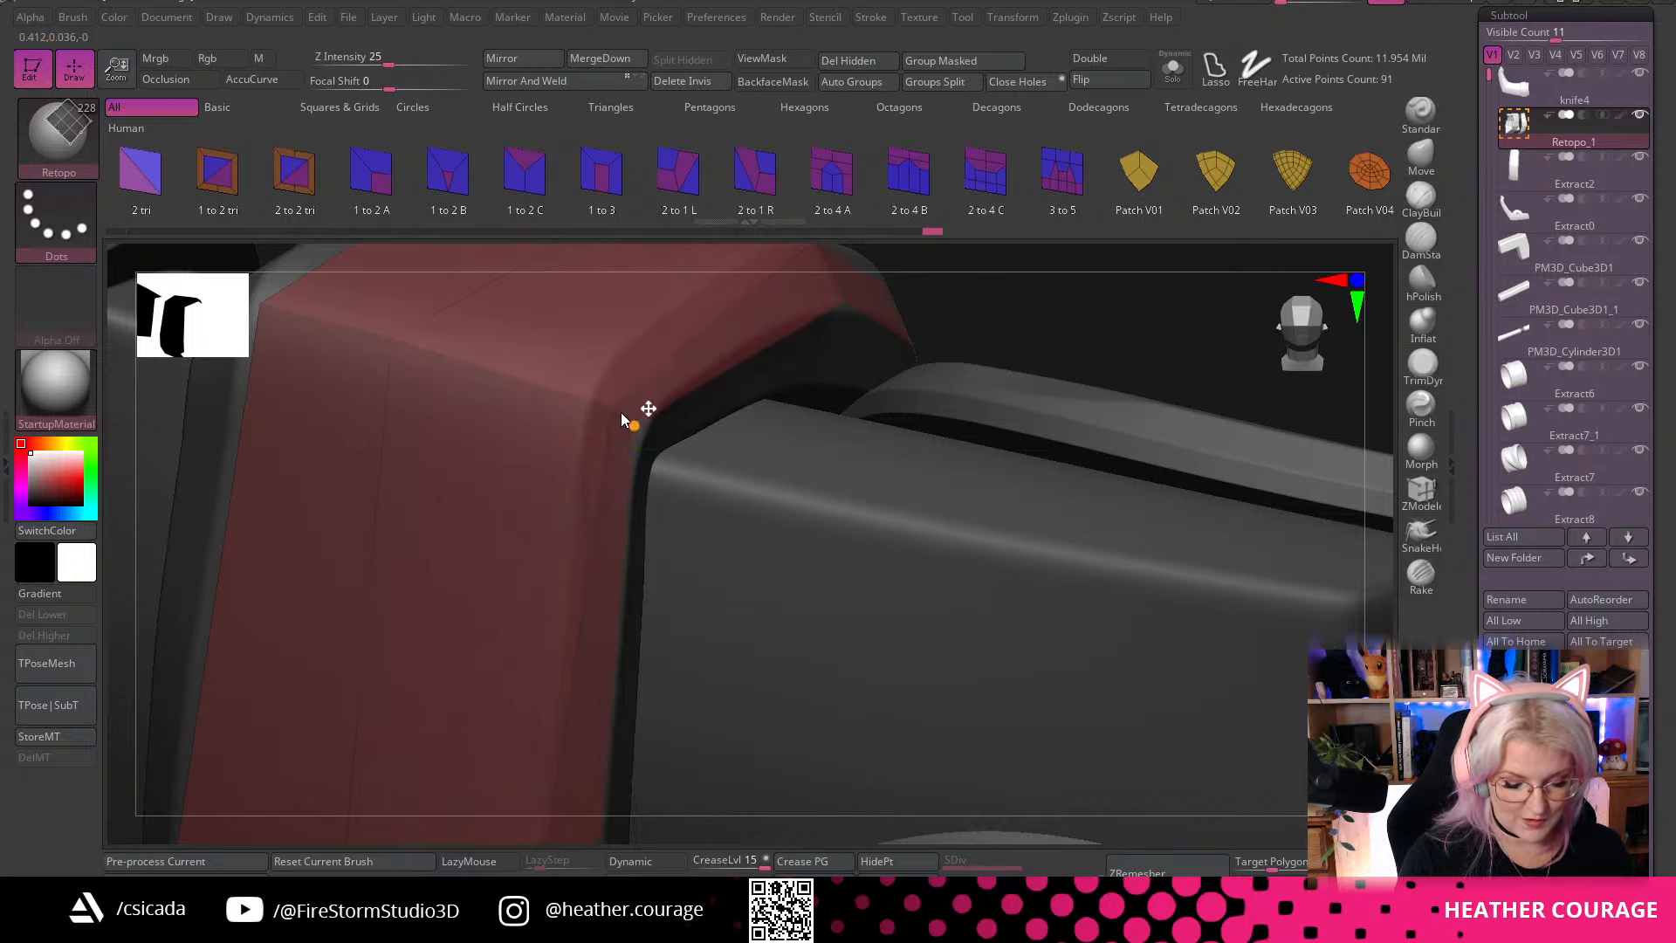
key(ctrl+z)
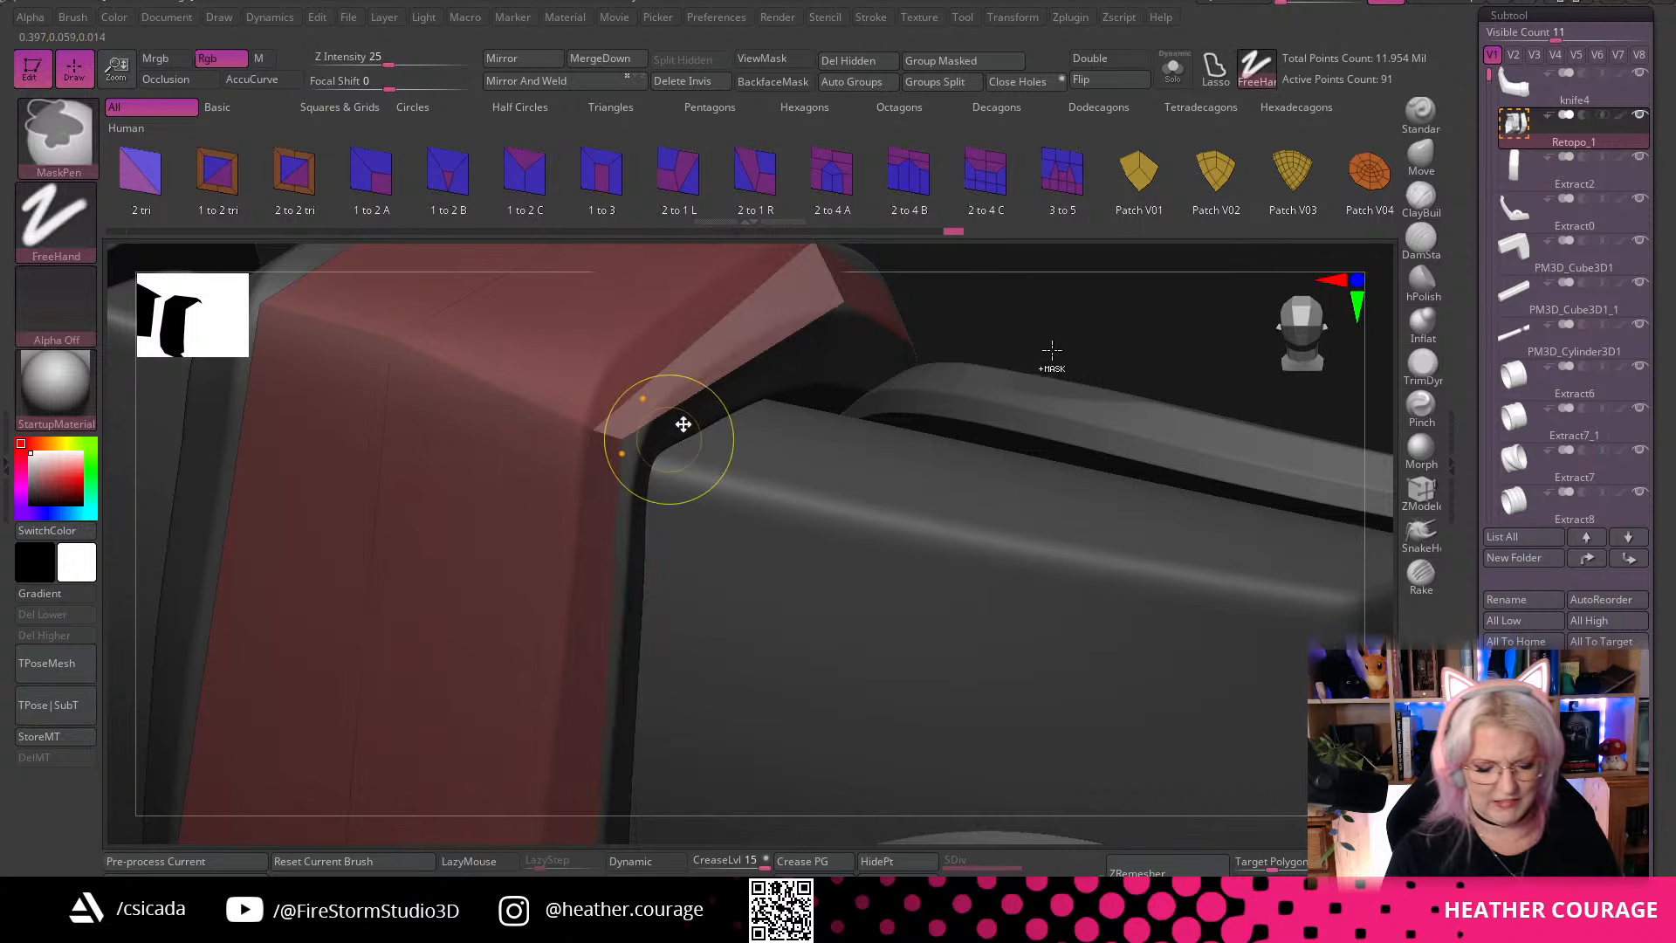
key(ctrl+z)
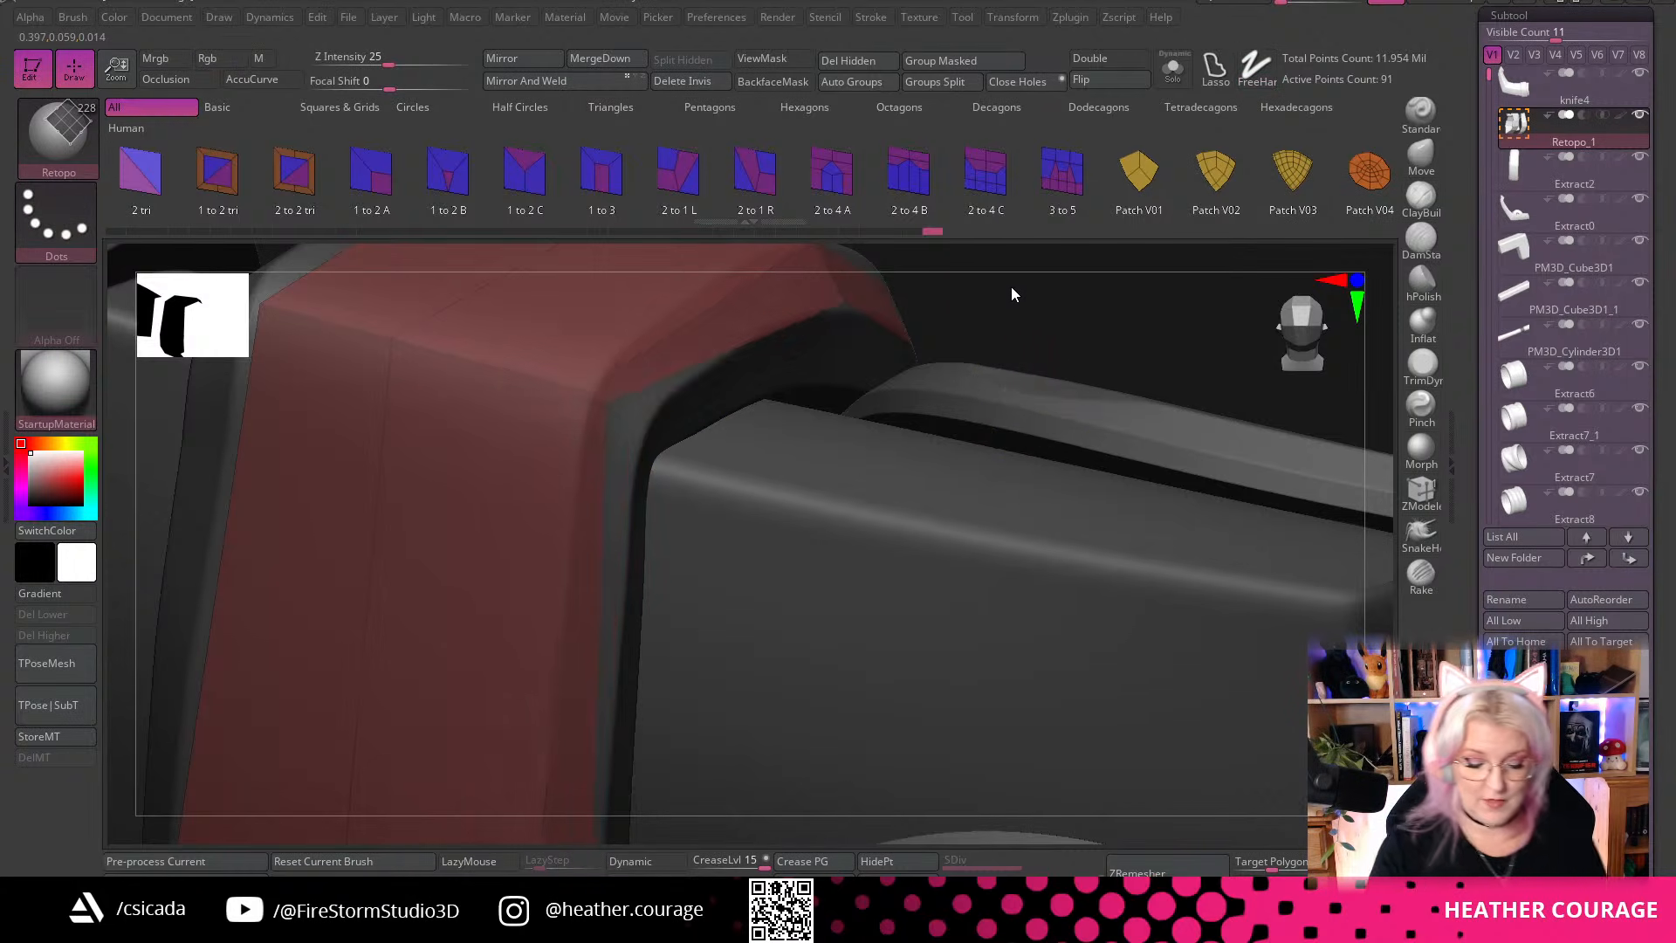
Fill a quad on the raised side wall beside the band's rim strip and correct its upper corner
drag(1011, 287, 1170, 416)
drag(872, 274, 836, 416)
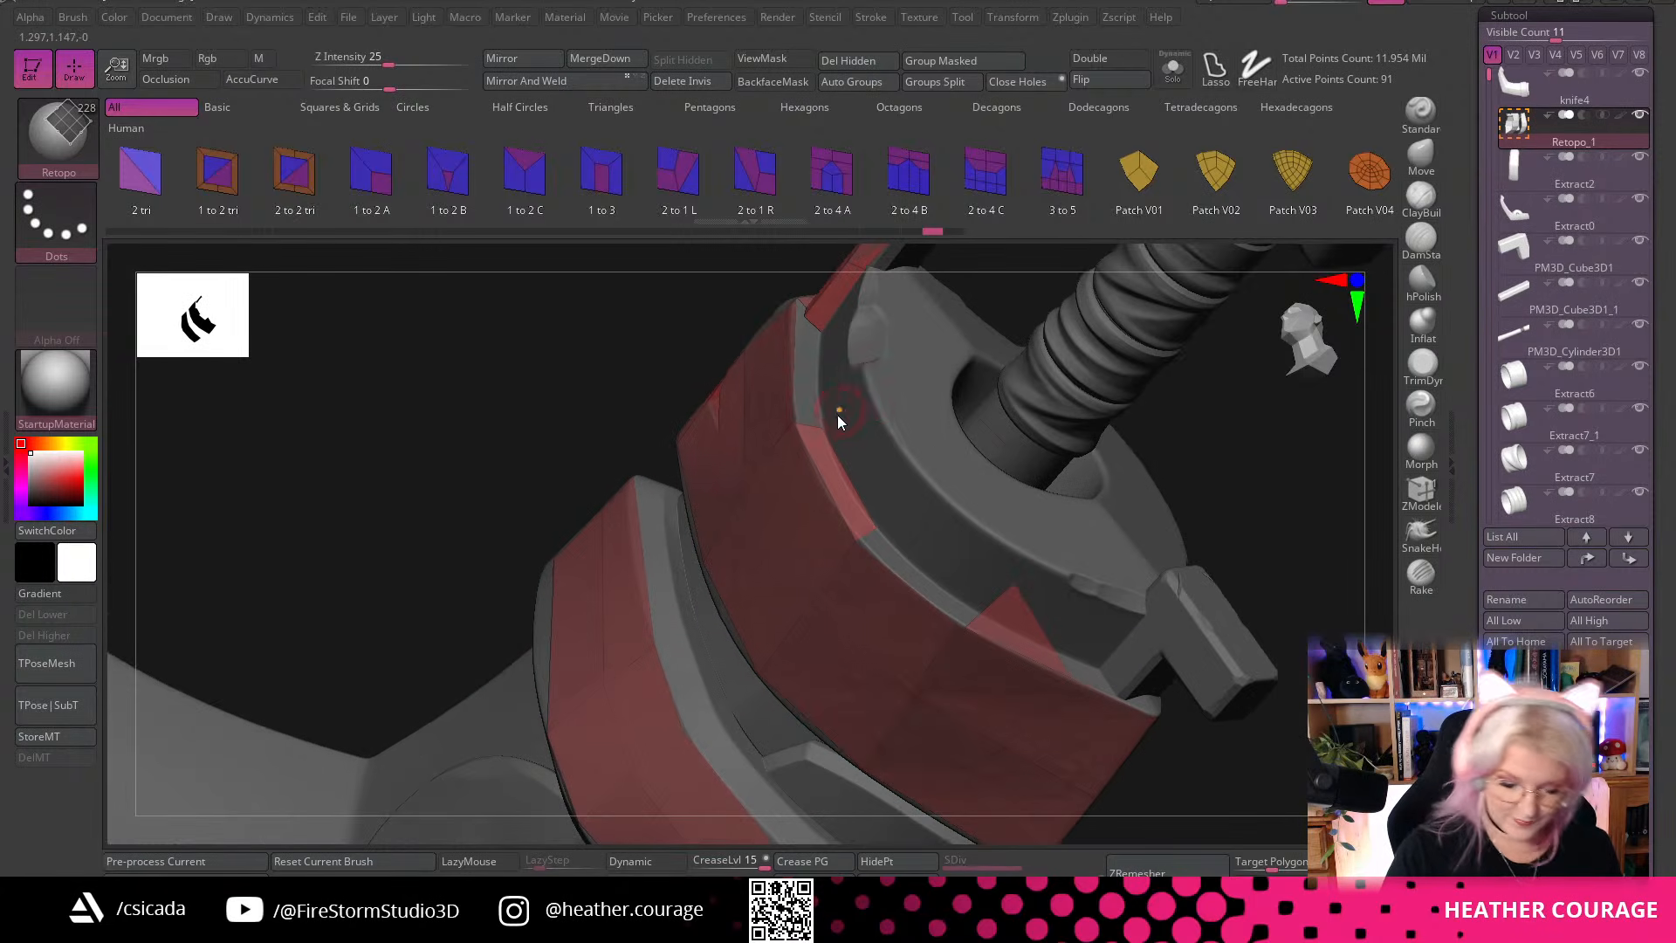
click(877, 406)
click(922, 474)
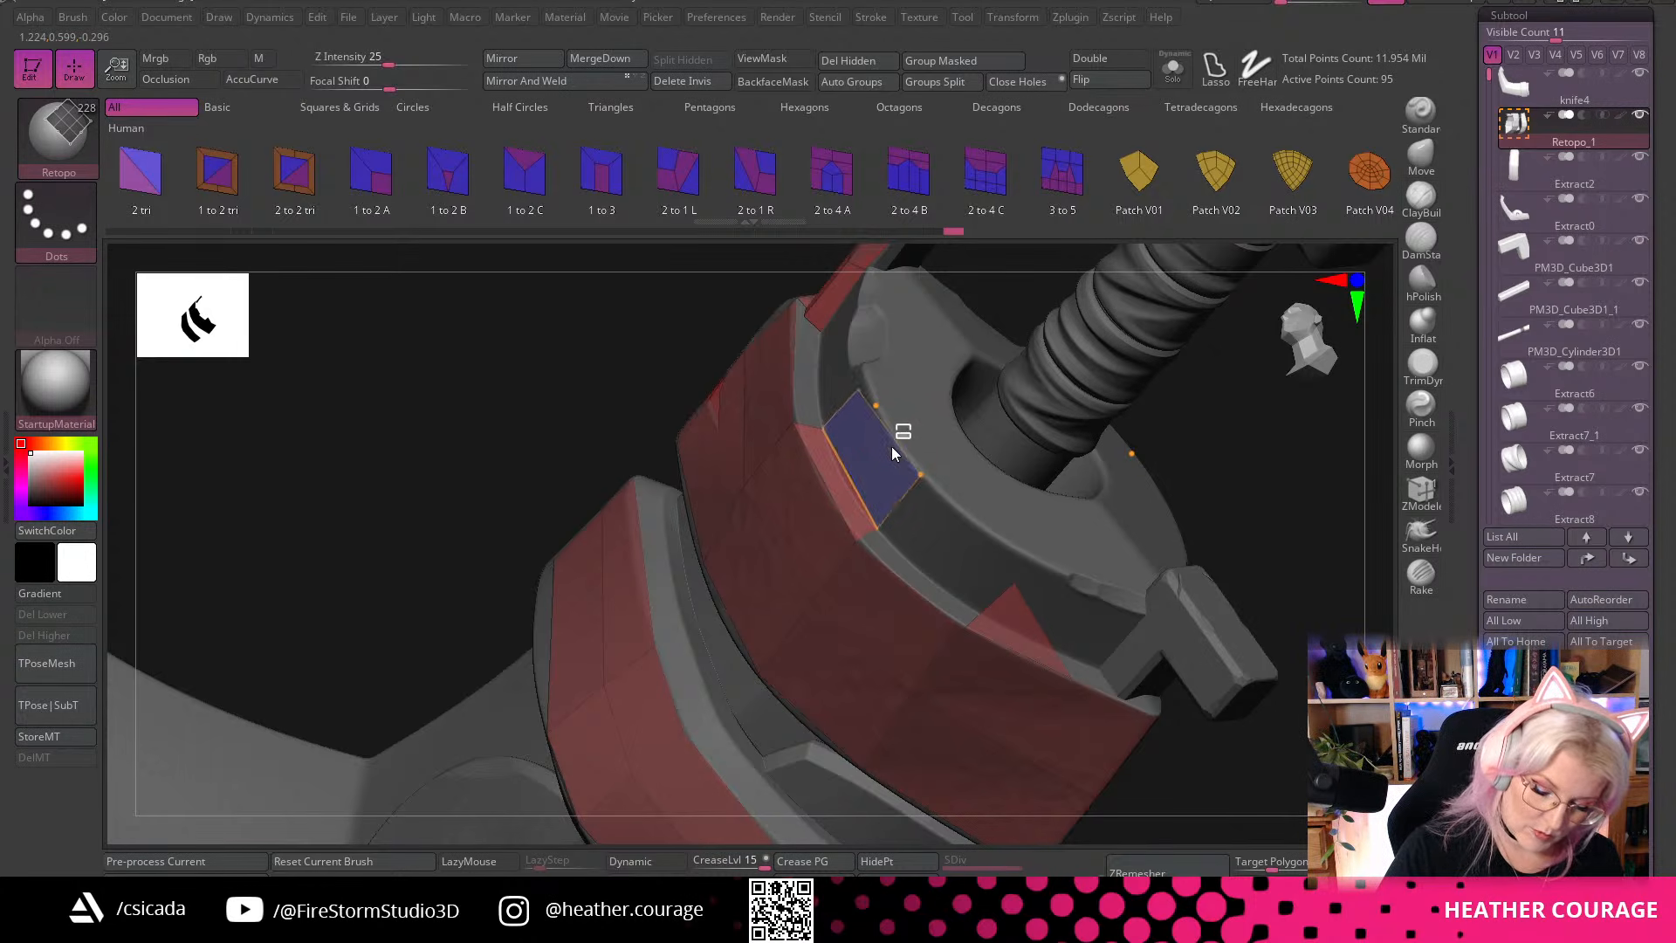
click(867, 388)
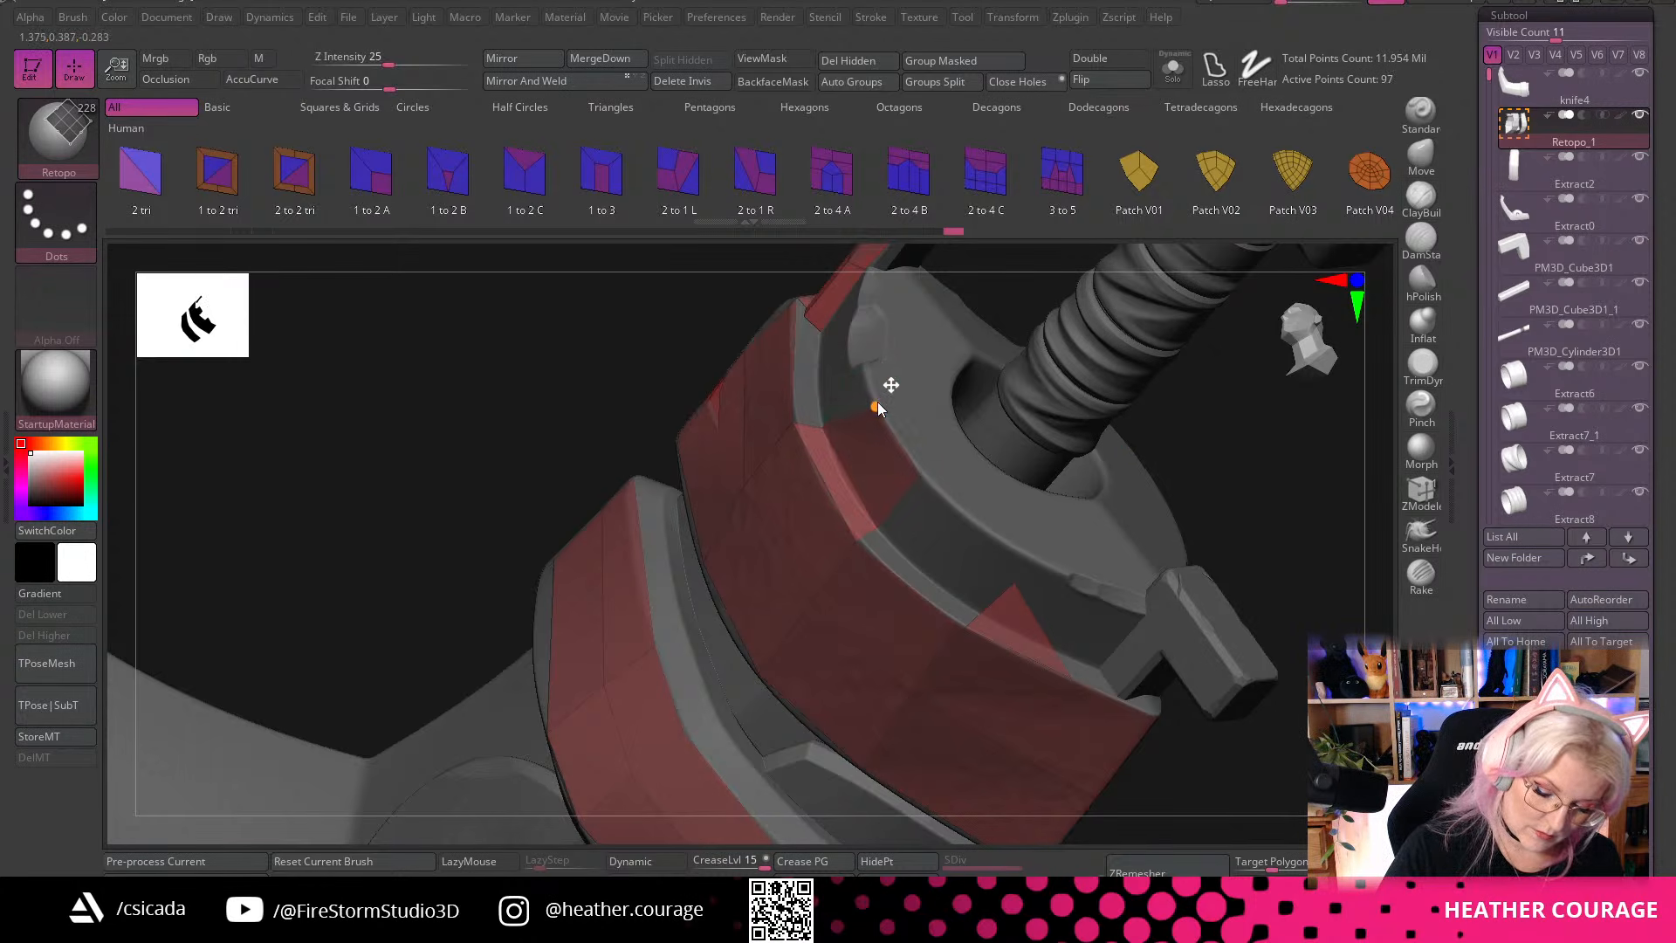
alt+click(876, 403)
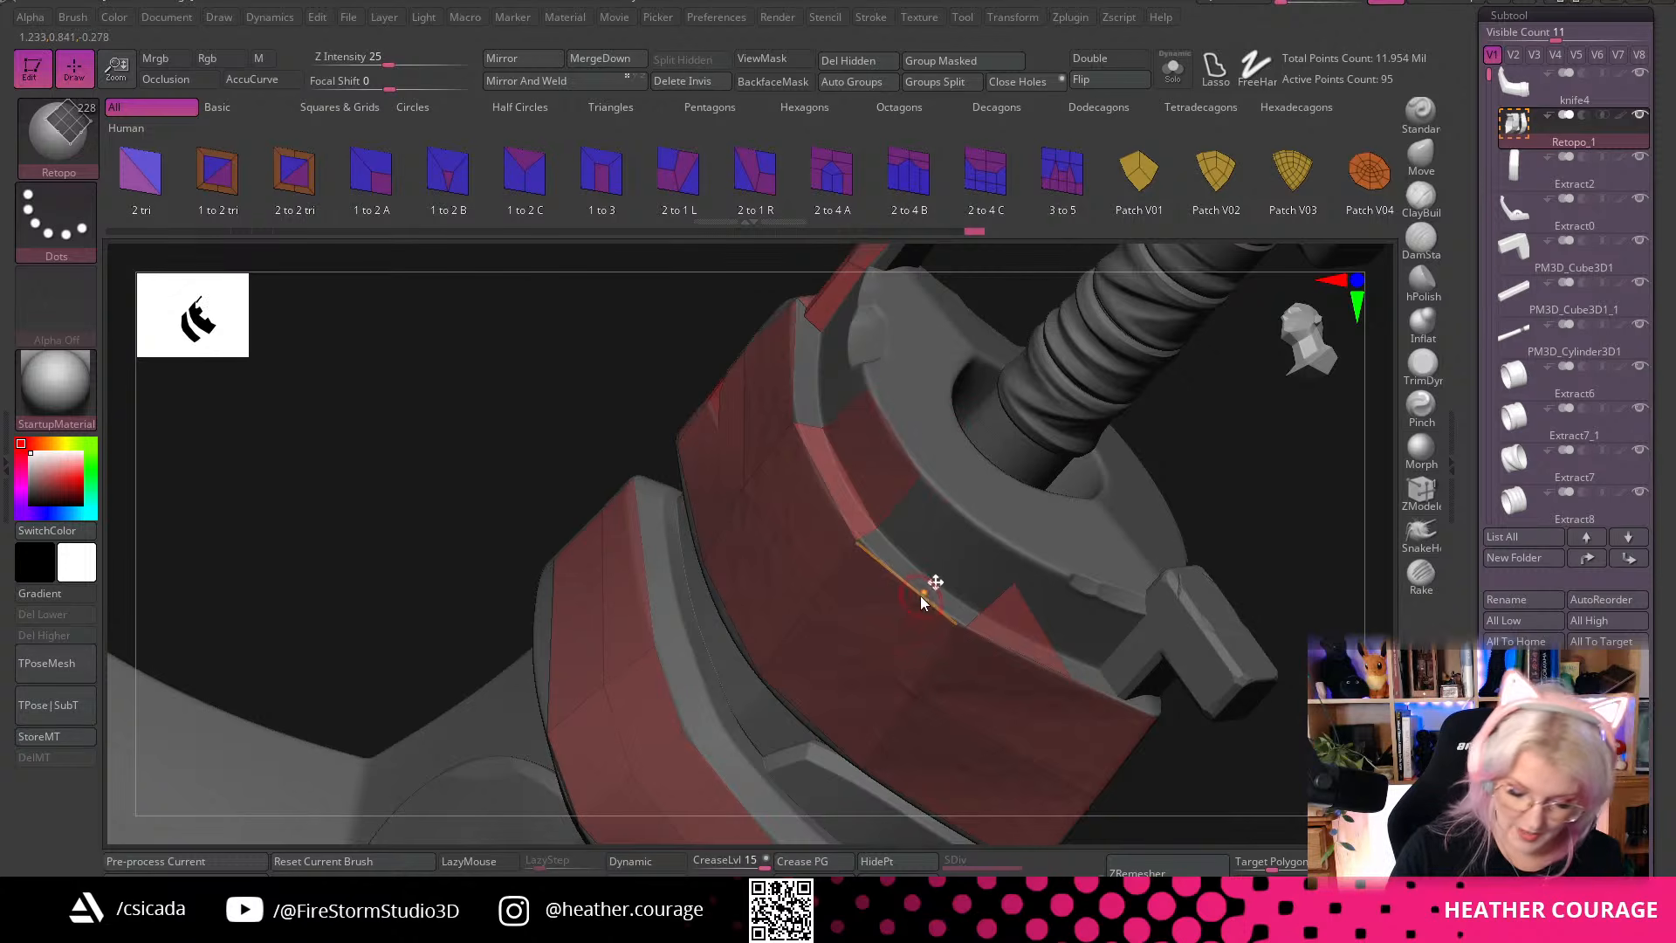
Extend the band's rim strip and the adjoining side wall by one more quad each towards the L-shaped prong
click(1087, 501)
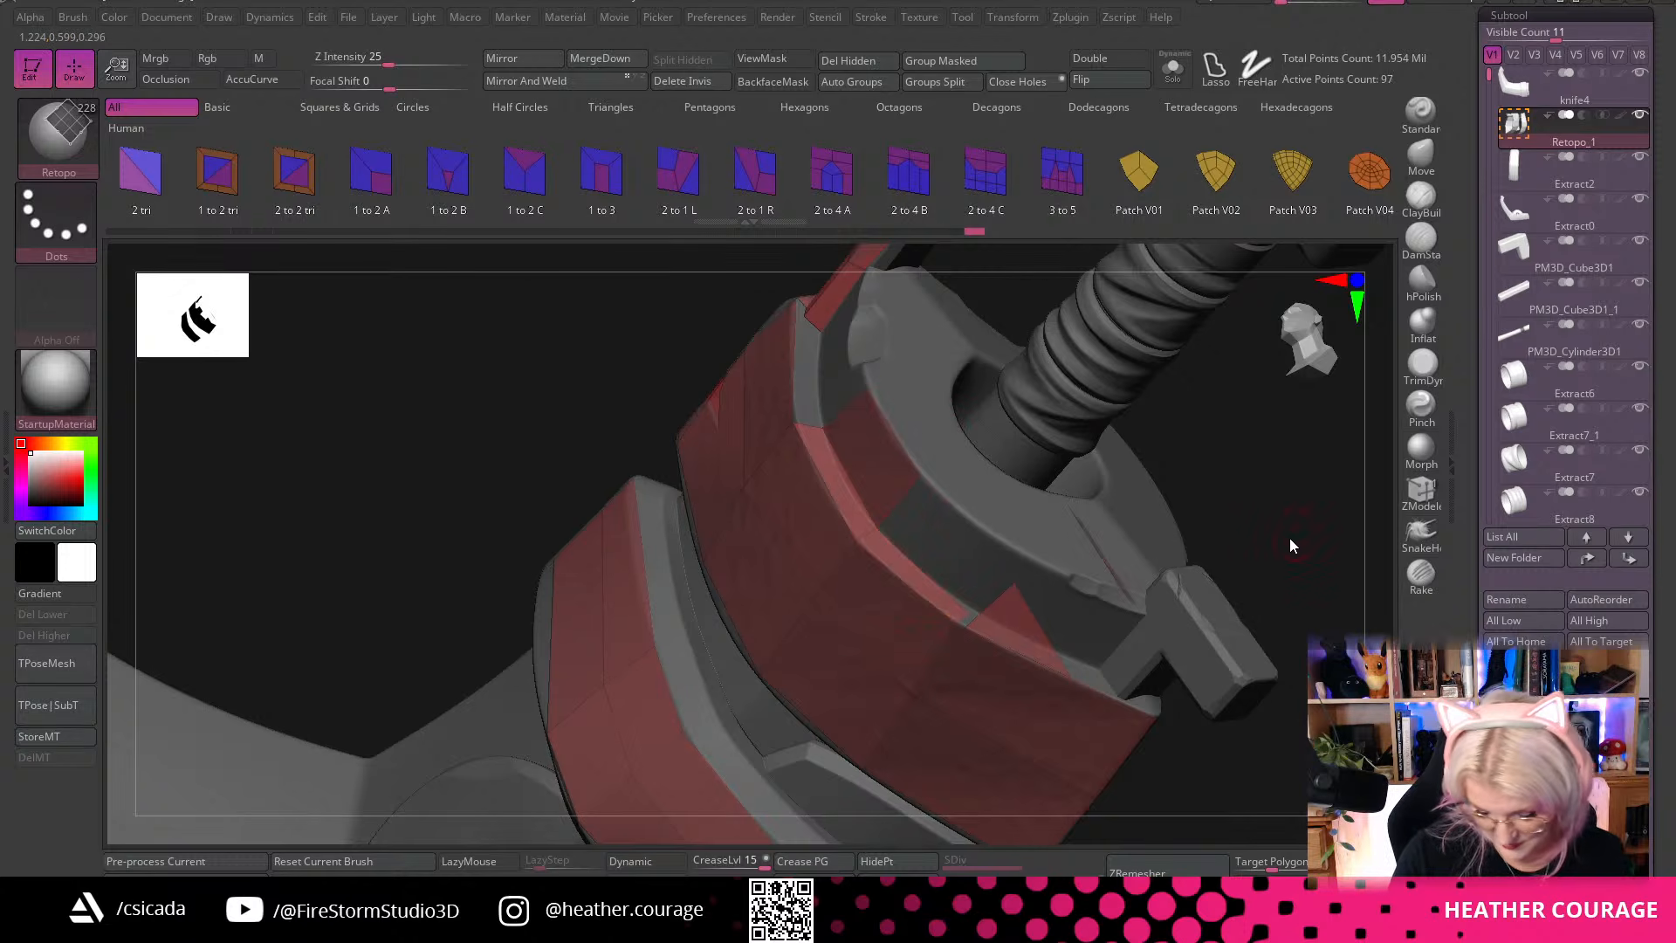
drag(1291, 538, 981, 587)
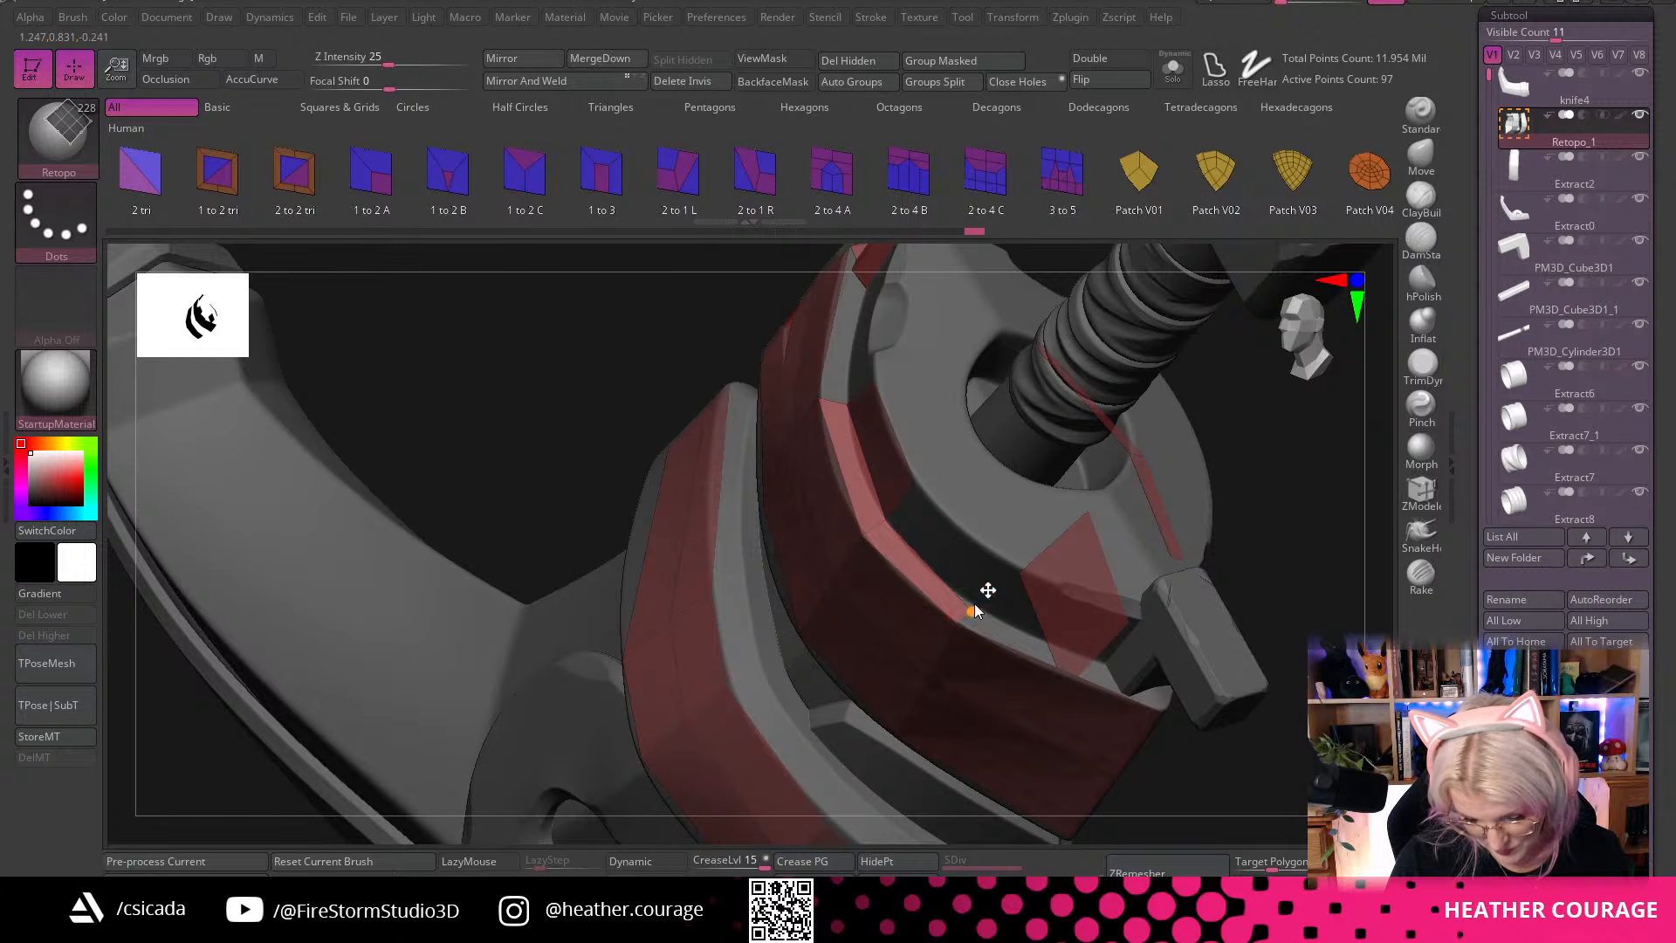
click(991, 530)
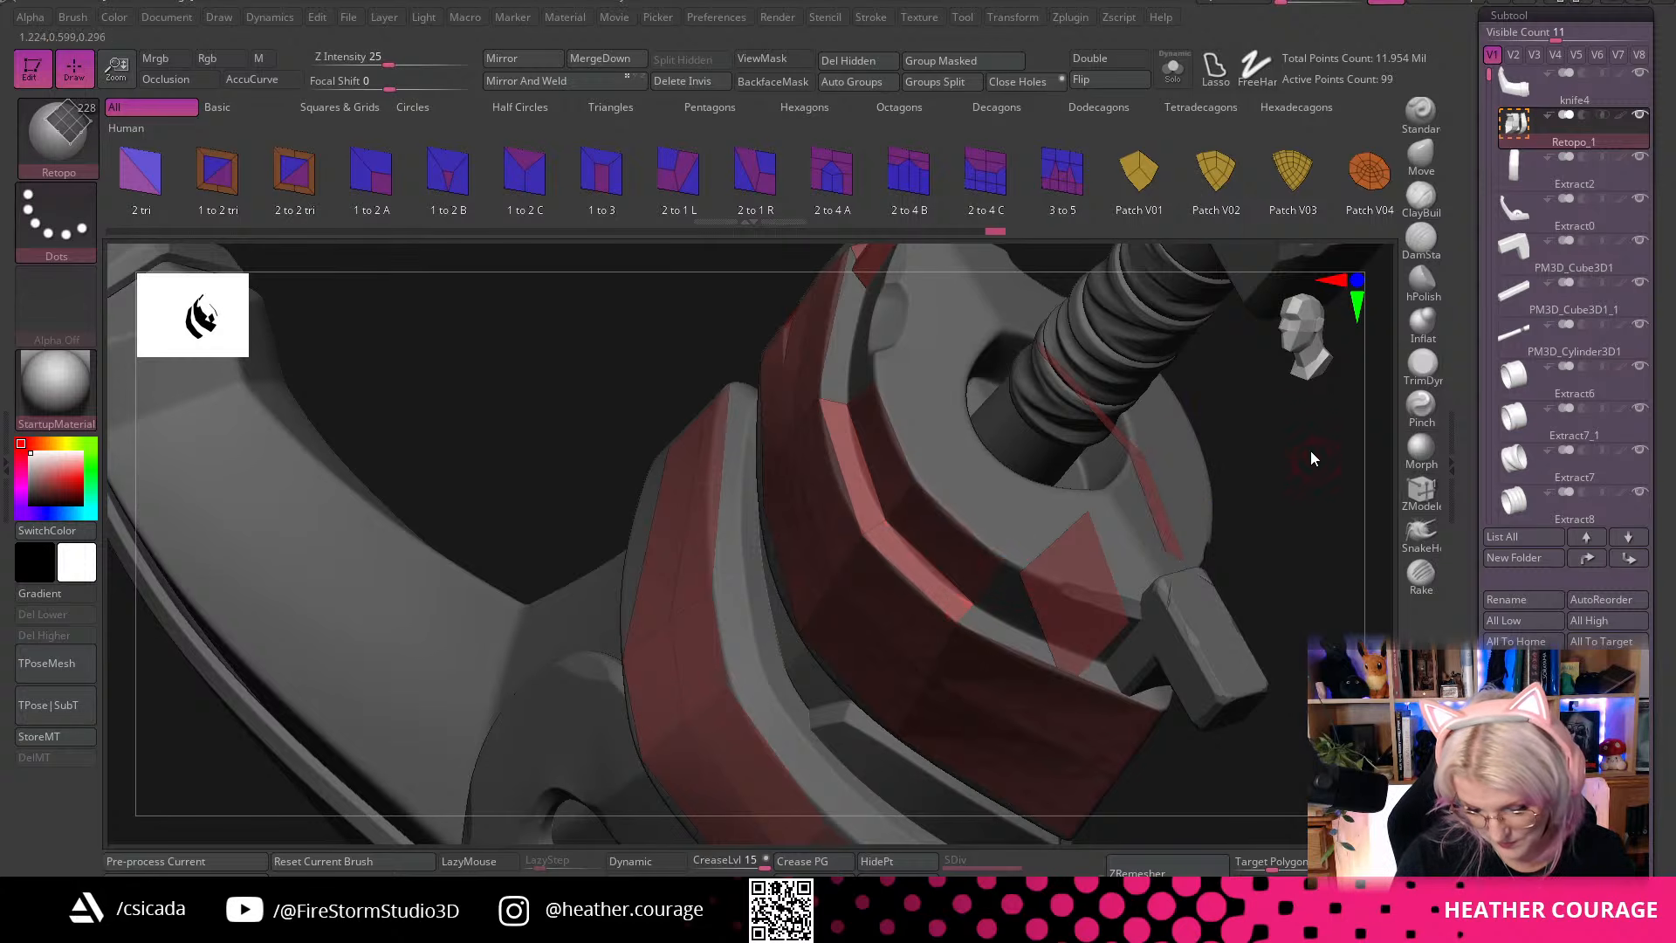
Place four corner points on the neck of the L-shaped prong and fill them with a quad
mouse_move(1312, 450)
mouse_down()
mouse_move(1302, 386)
mouse_move(1313, 420)
mouse_move(1286, 468)
mouse_move(1135, 363)
mouse_move(1232, 489)
mouse_move(1219, 576)
mouse_move(1119, 734)
mouse_move(986, 601)
mouse_move(943, 582)
mouse_move(1004, 589)
mouse_up()
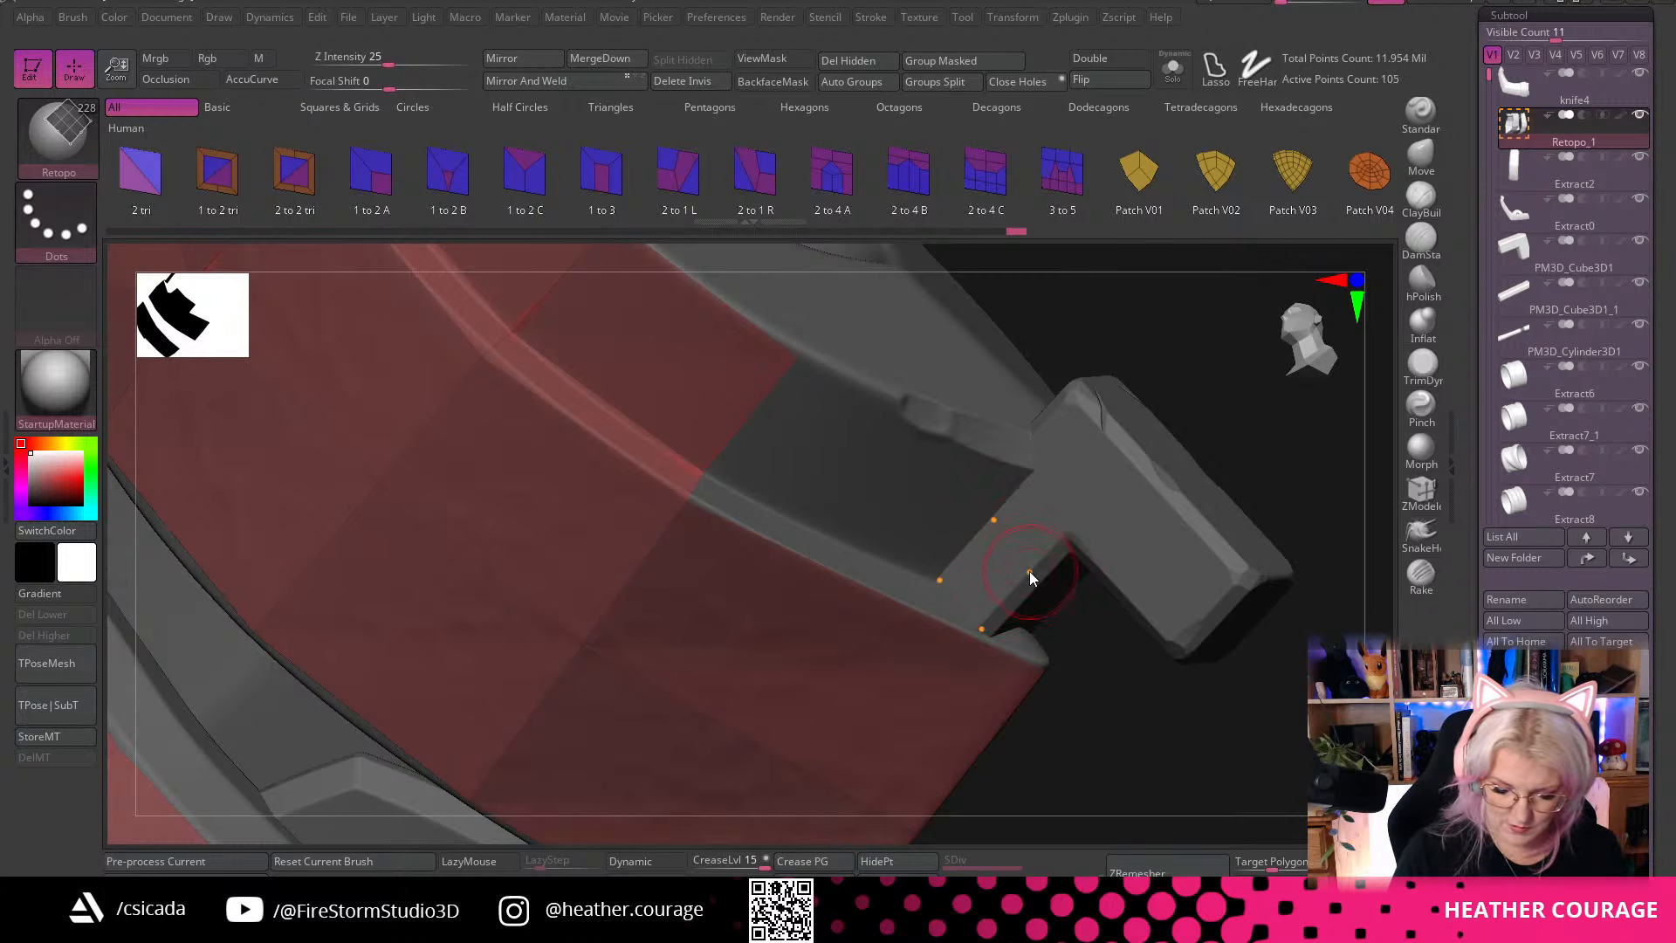
click(994, 577)
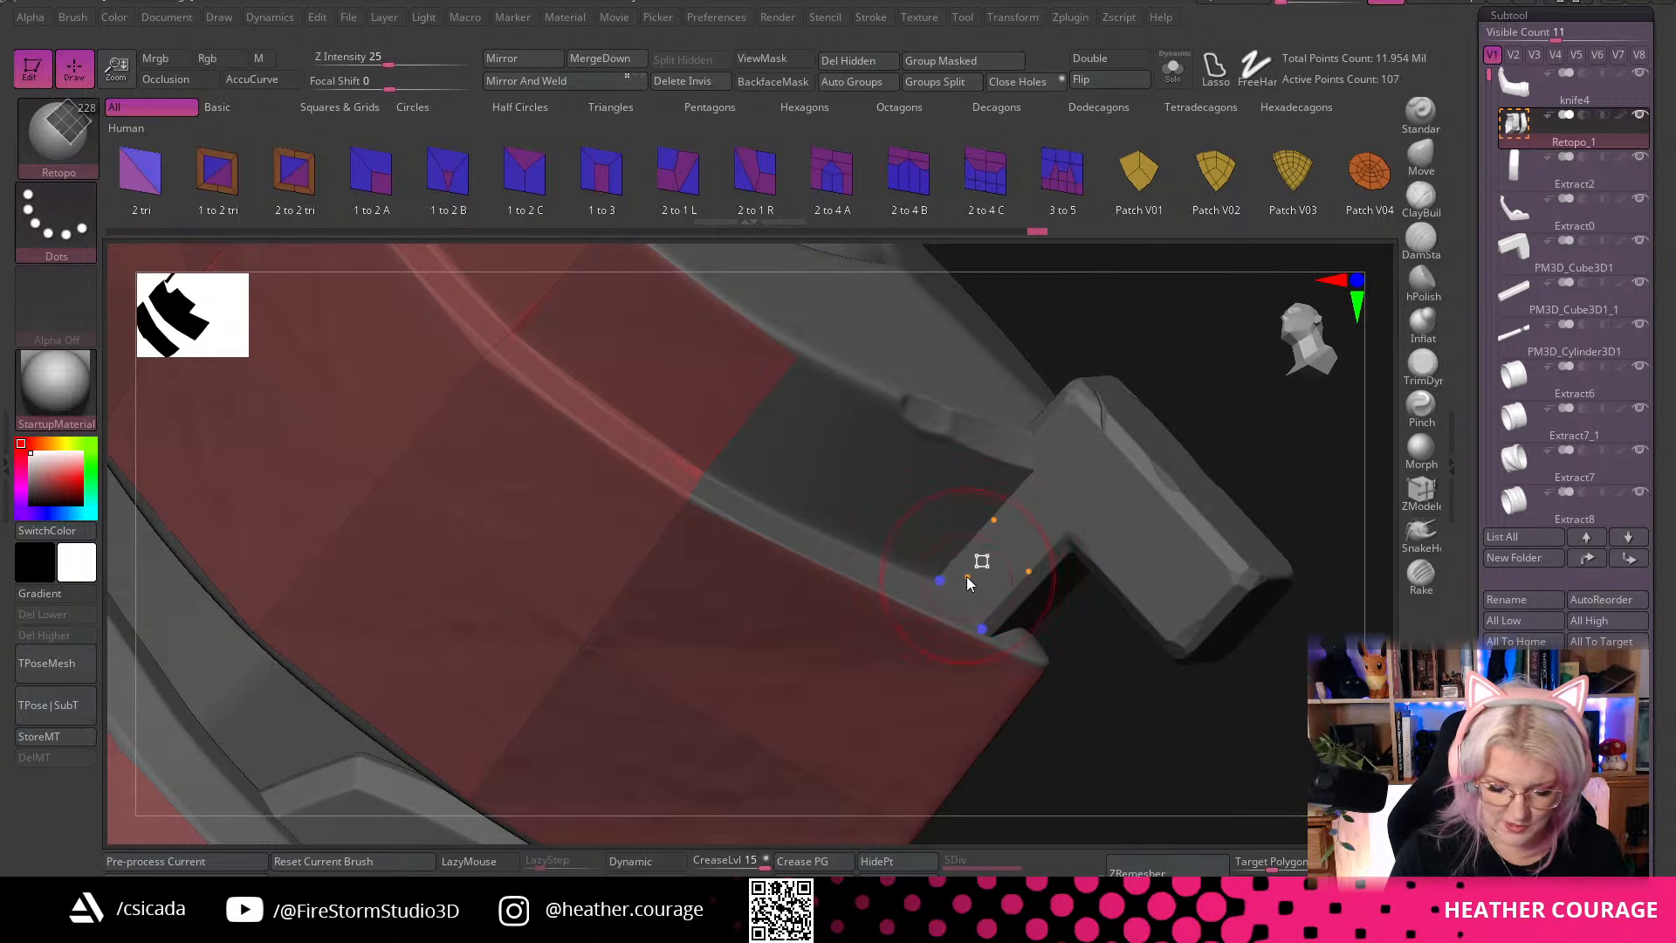
shift+drag(1259, 422, 1280, 436)
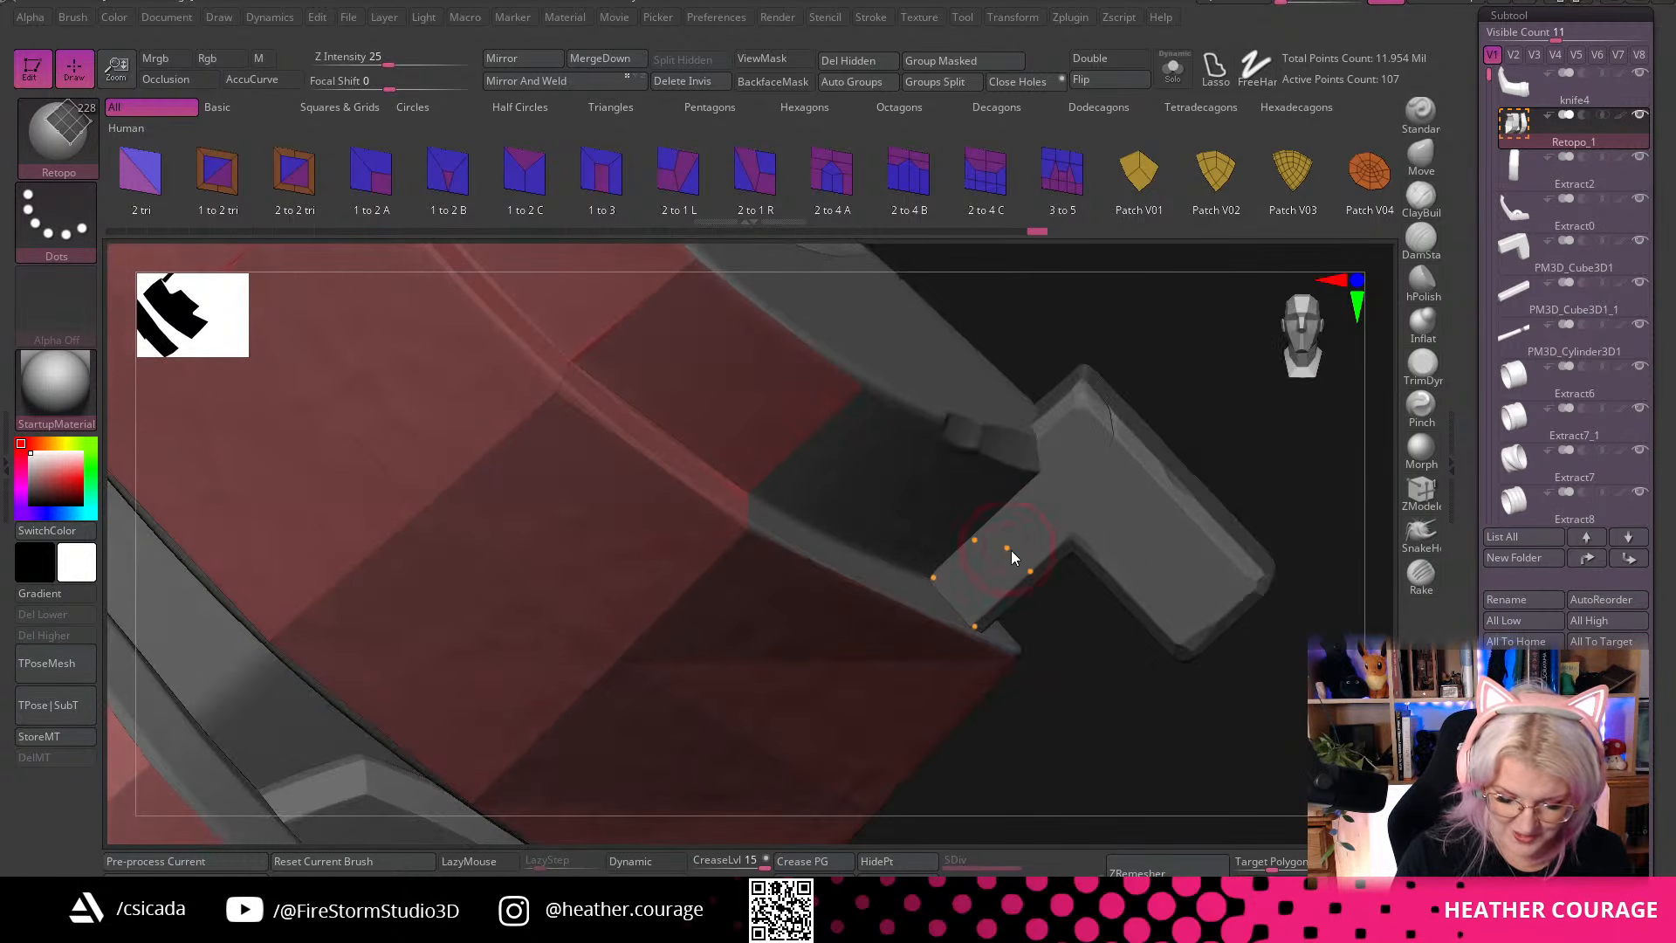
click(968, 580)
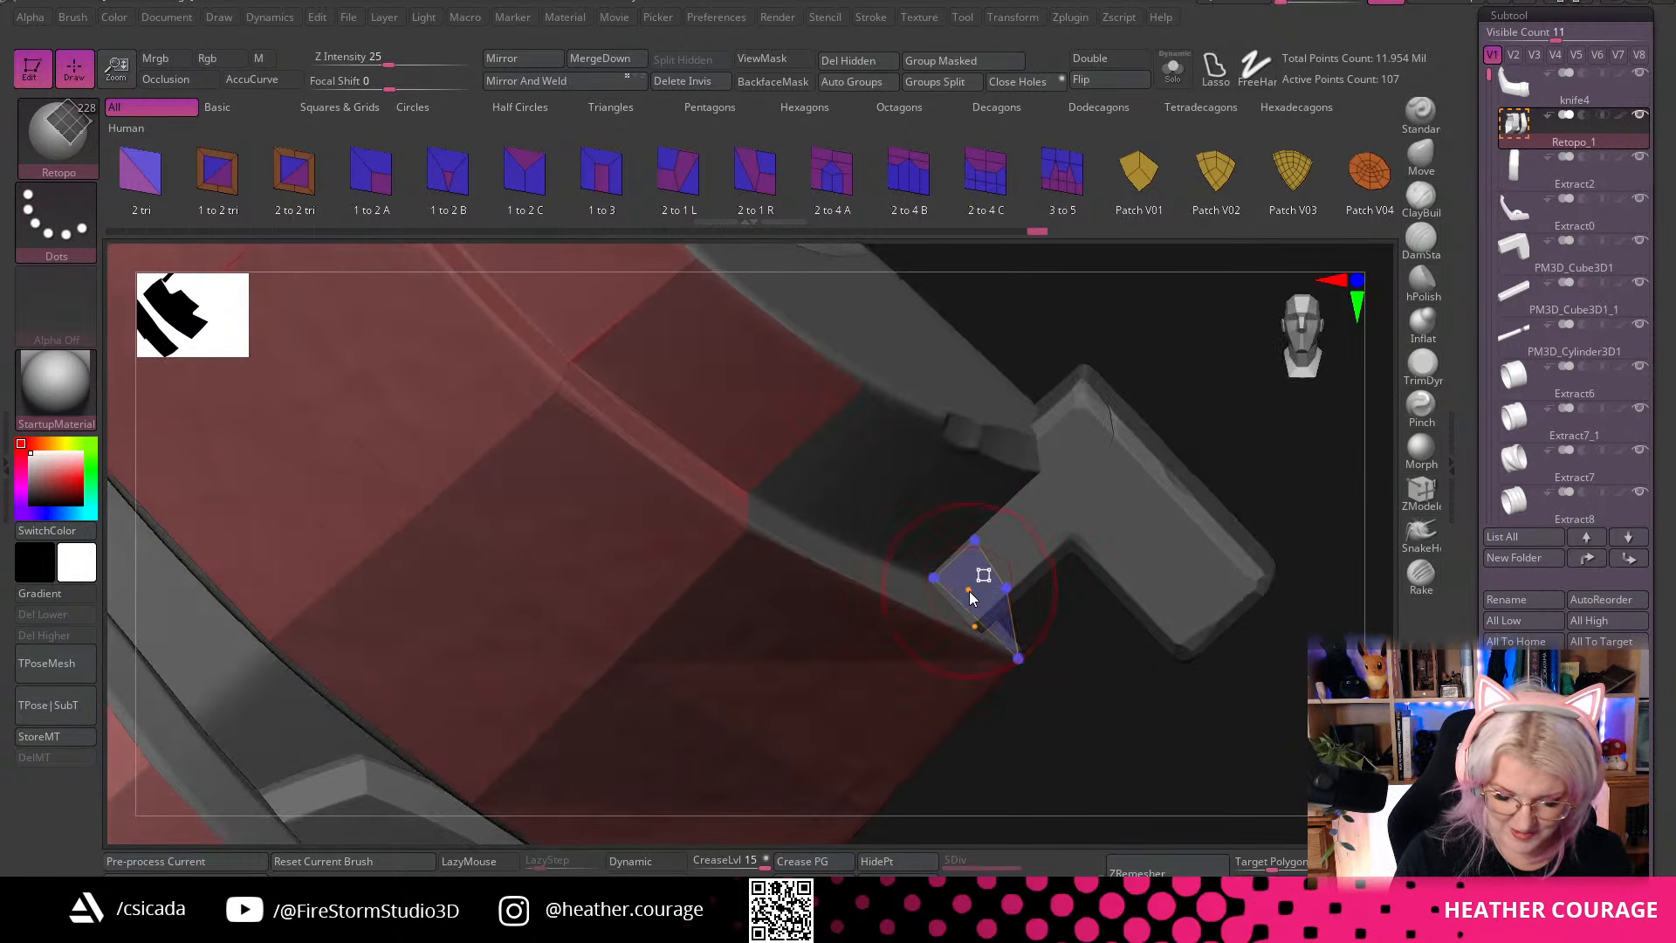
drag(1275, 460, 1066, 601)
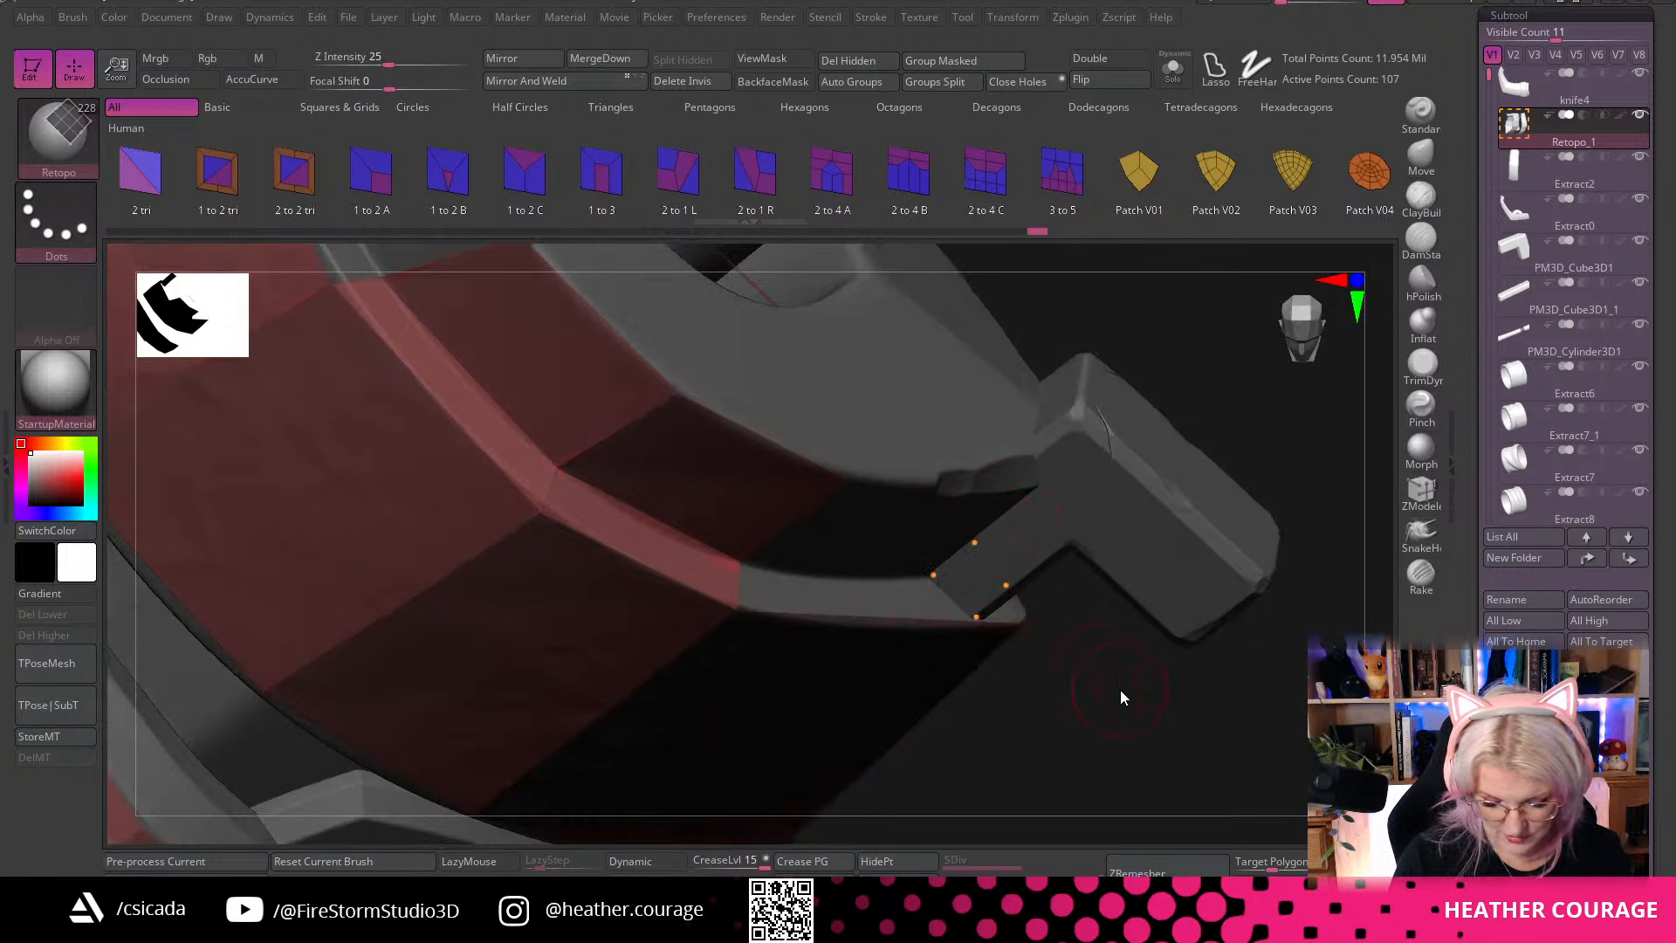
mouse_move(1119, 690)
shift+mouse_down()
mouse_move(1029, 380)
mouse_move(1112, 507)
mouse_move(1083, 576)
mouse_move(994, 610)
shift+mouse_up()
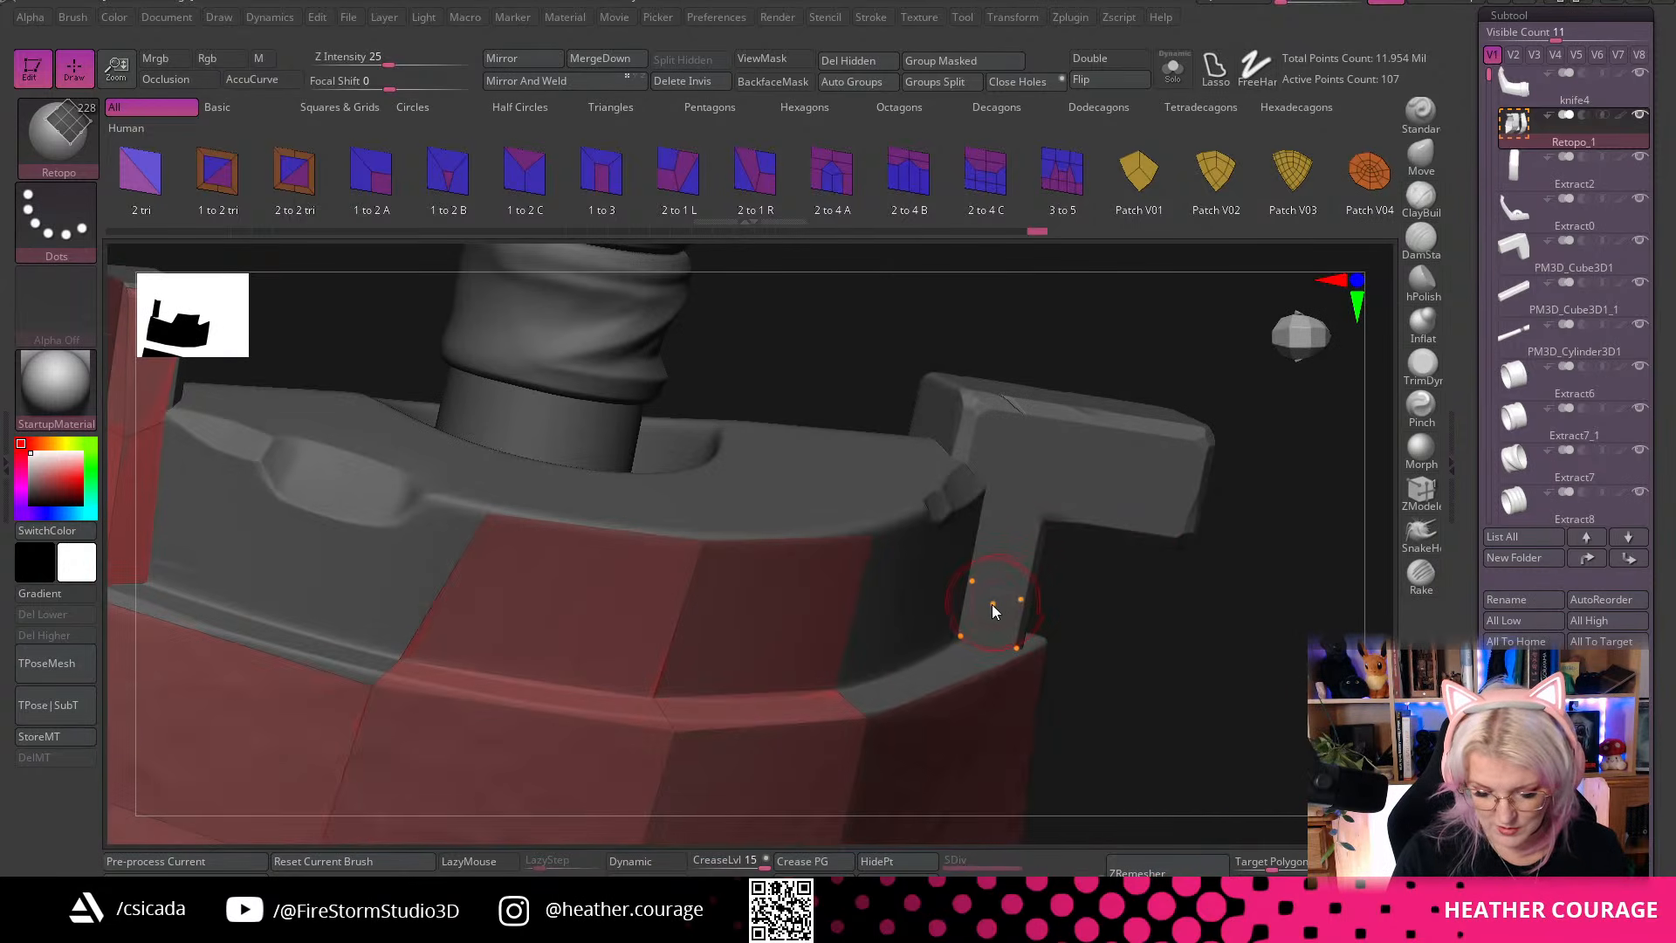
click(1017, 650)
Fit the neck quad's upper corners and extend quads to the prong's upper edge, along its arm and over the end face
drag(1171, 573, 1033, 587)
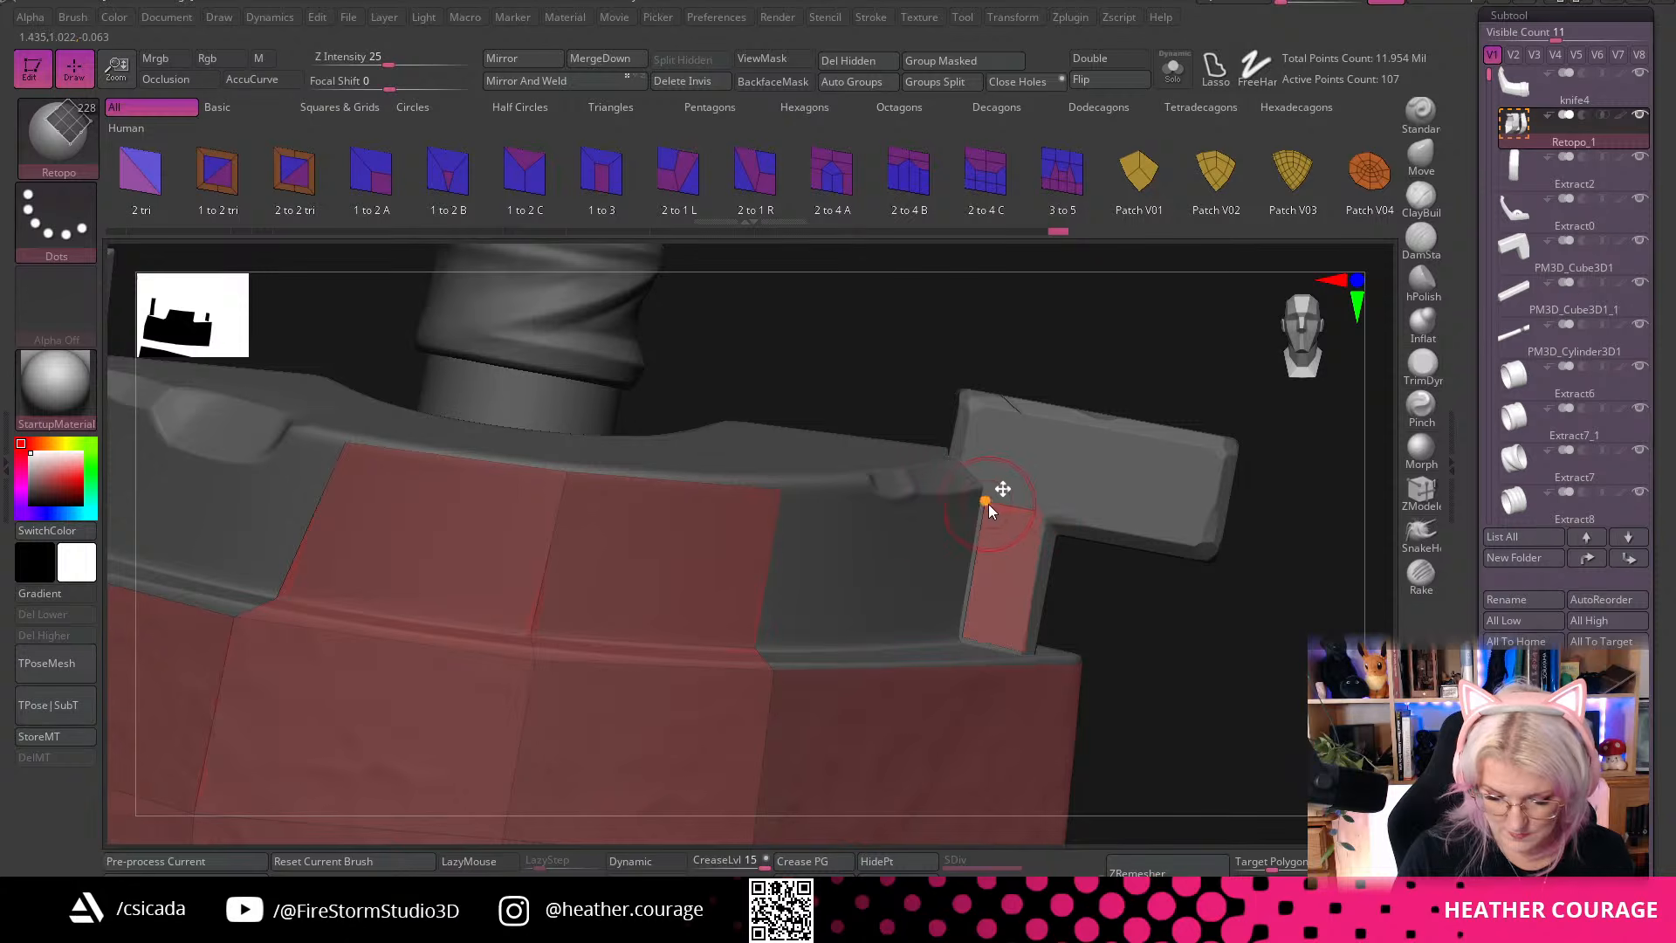
drag(983, 497, 985, 489)
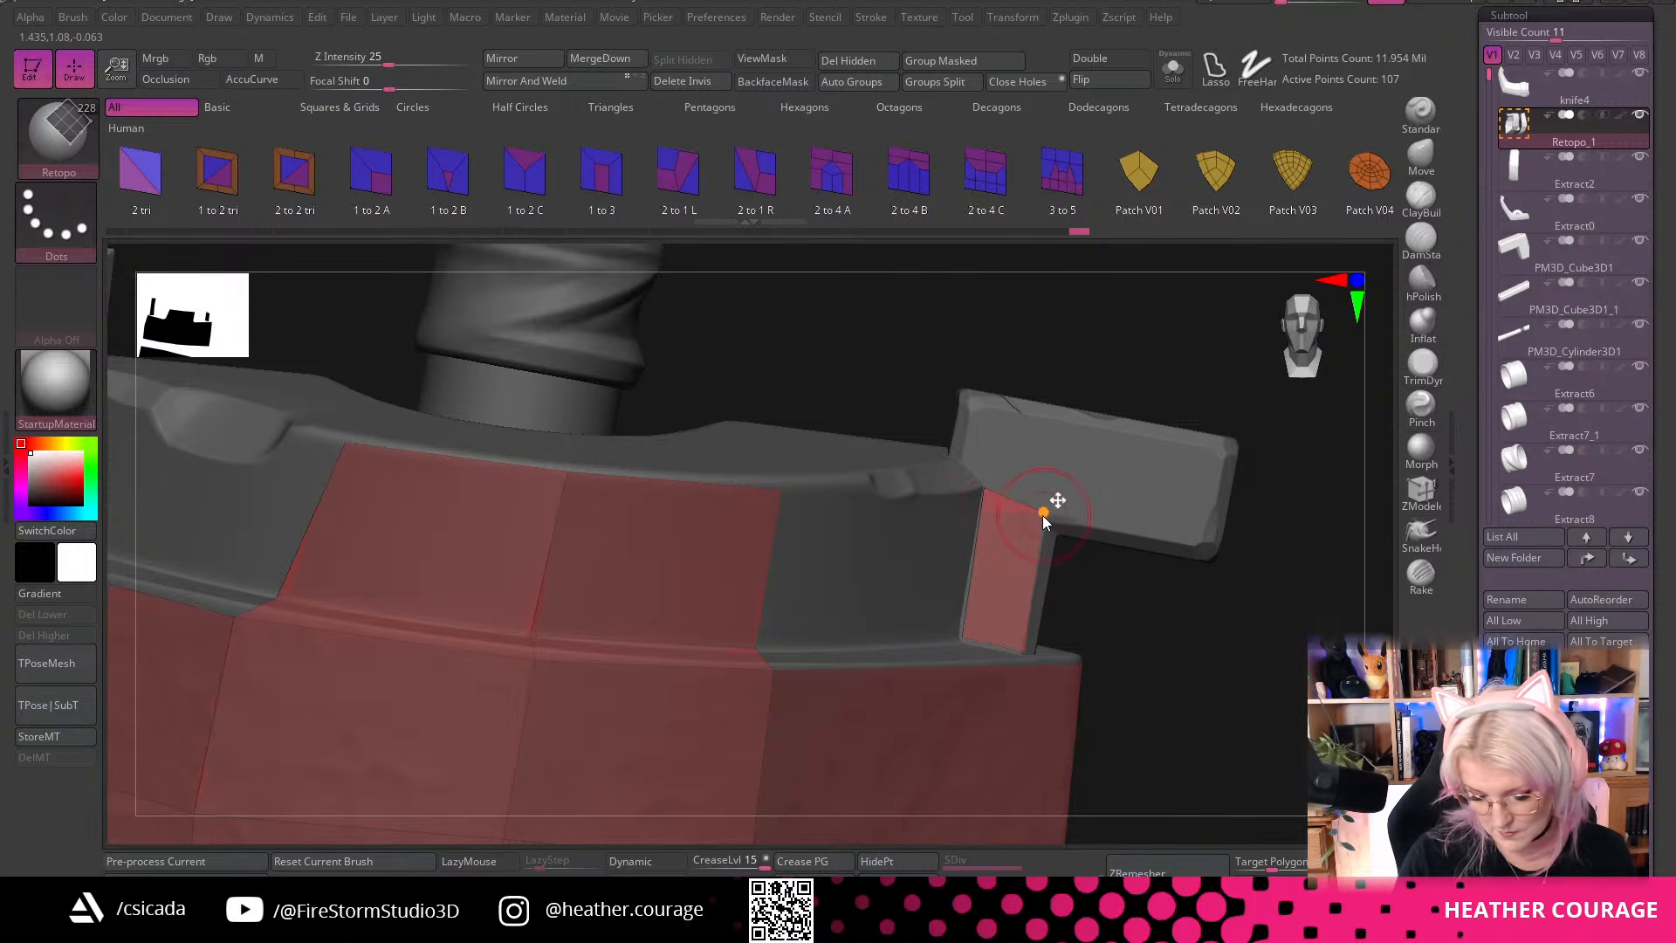
drag(1048, 524, 1023, 421)
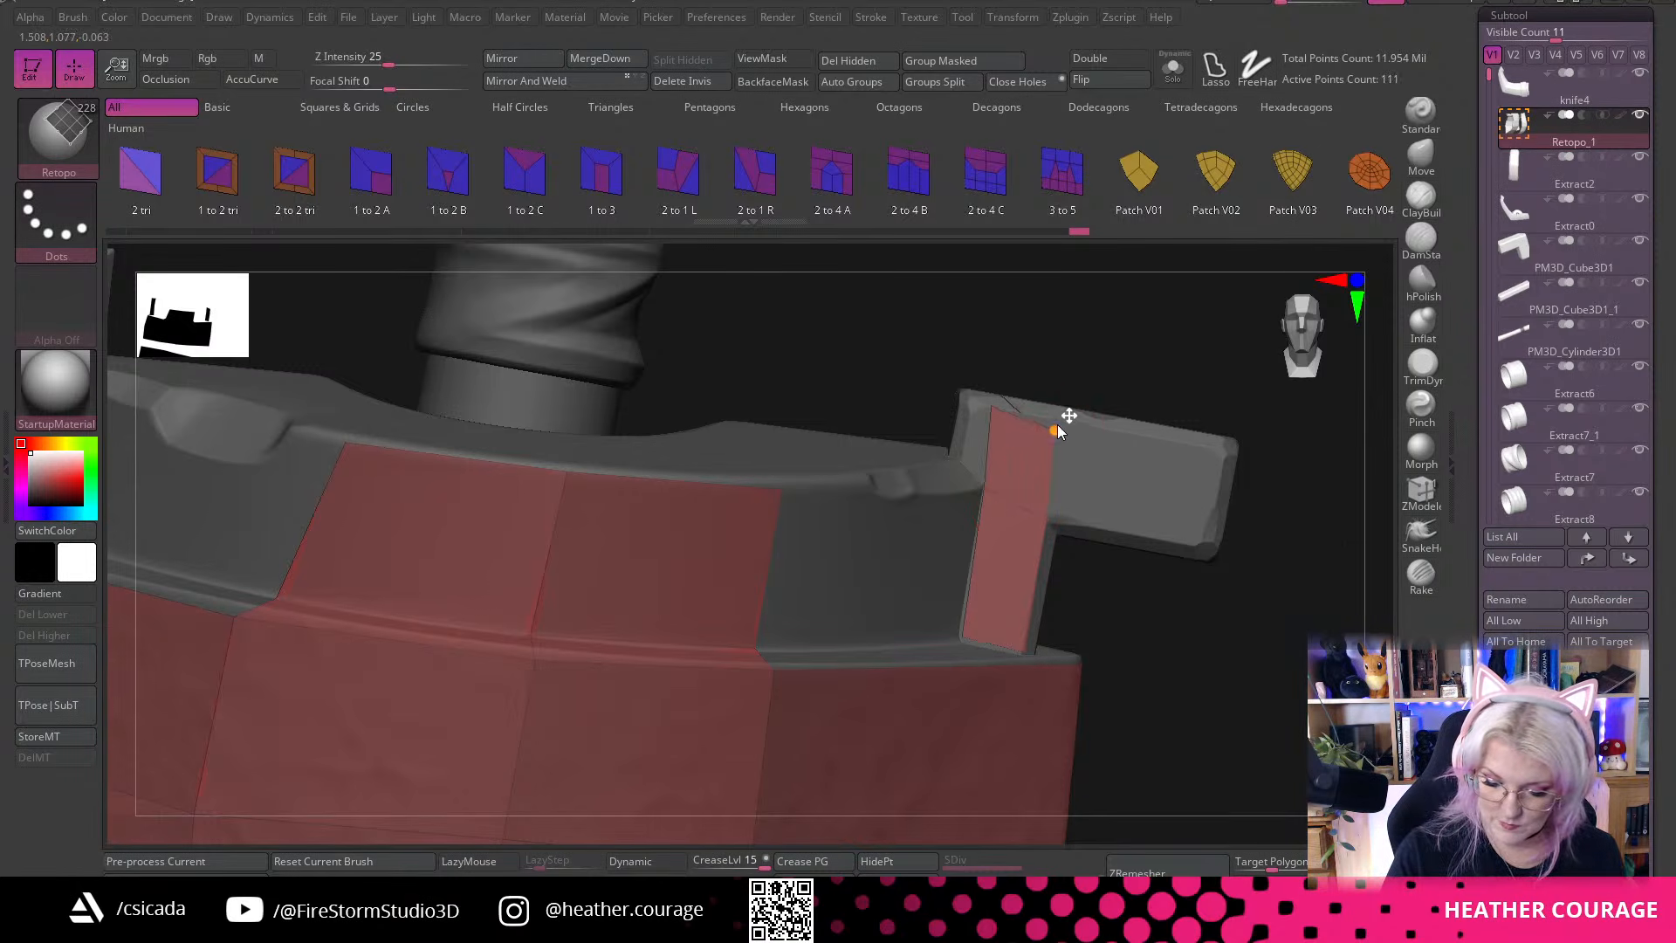
drag(1158, 505, 1225, 514)
drag(1275, 636, 1182, 501)
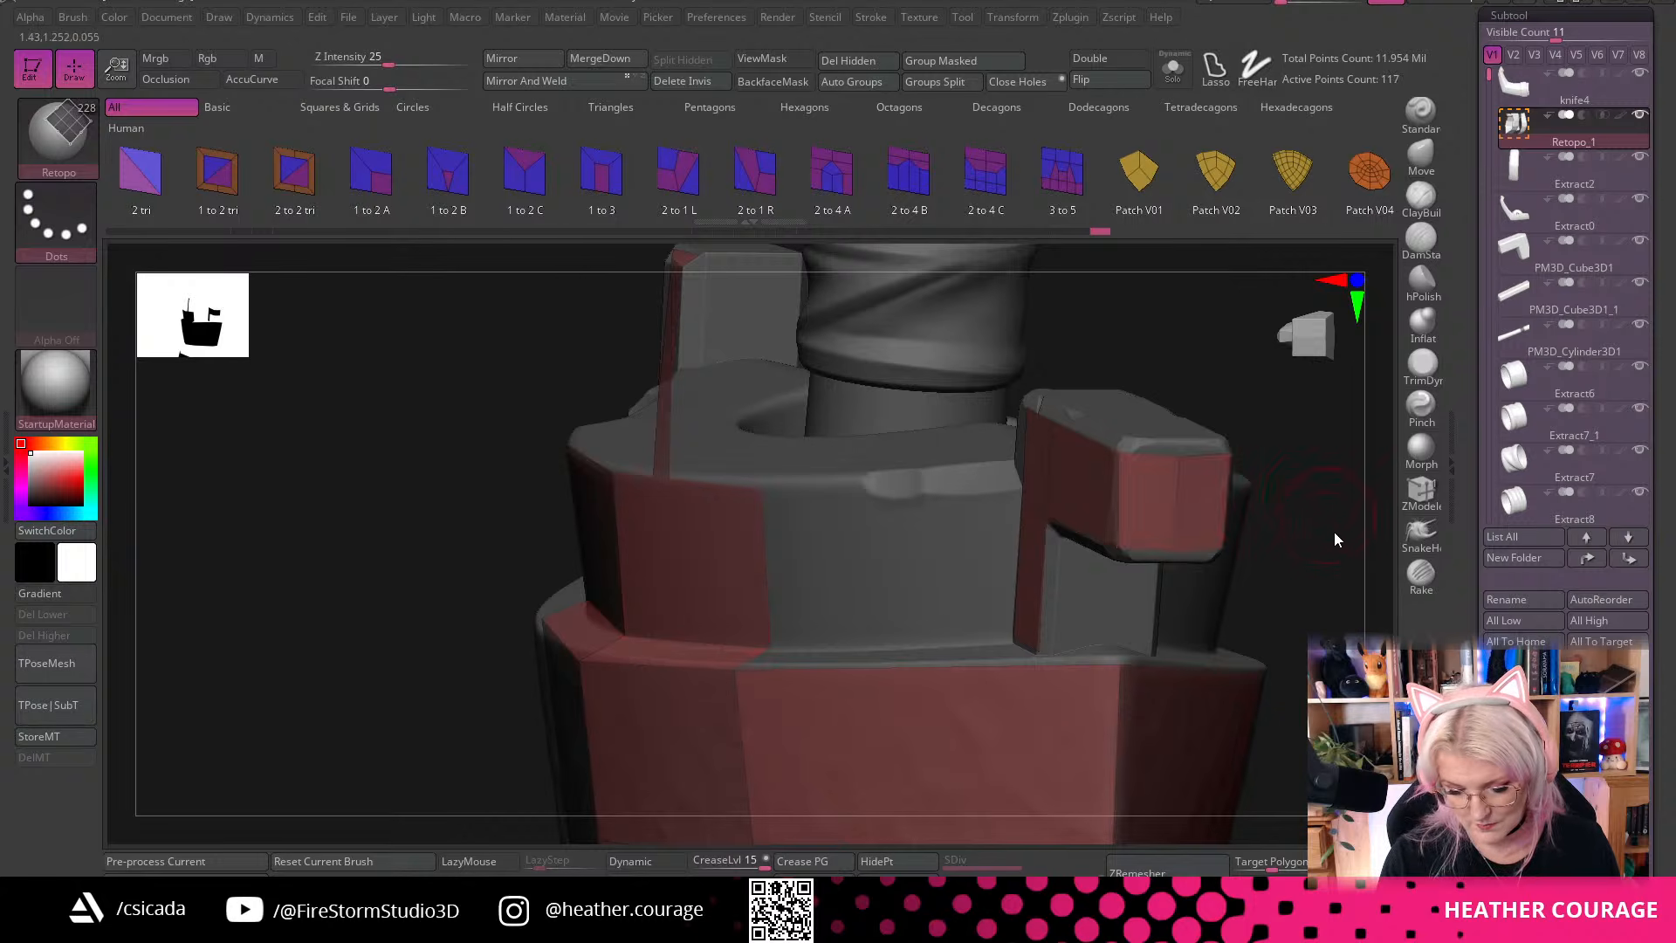
Add quads along the top face of the prong's arm and across its inner end, joining them to the side quads
drag(1334, 531, 1085, 567)
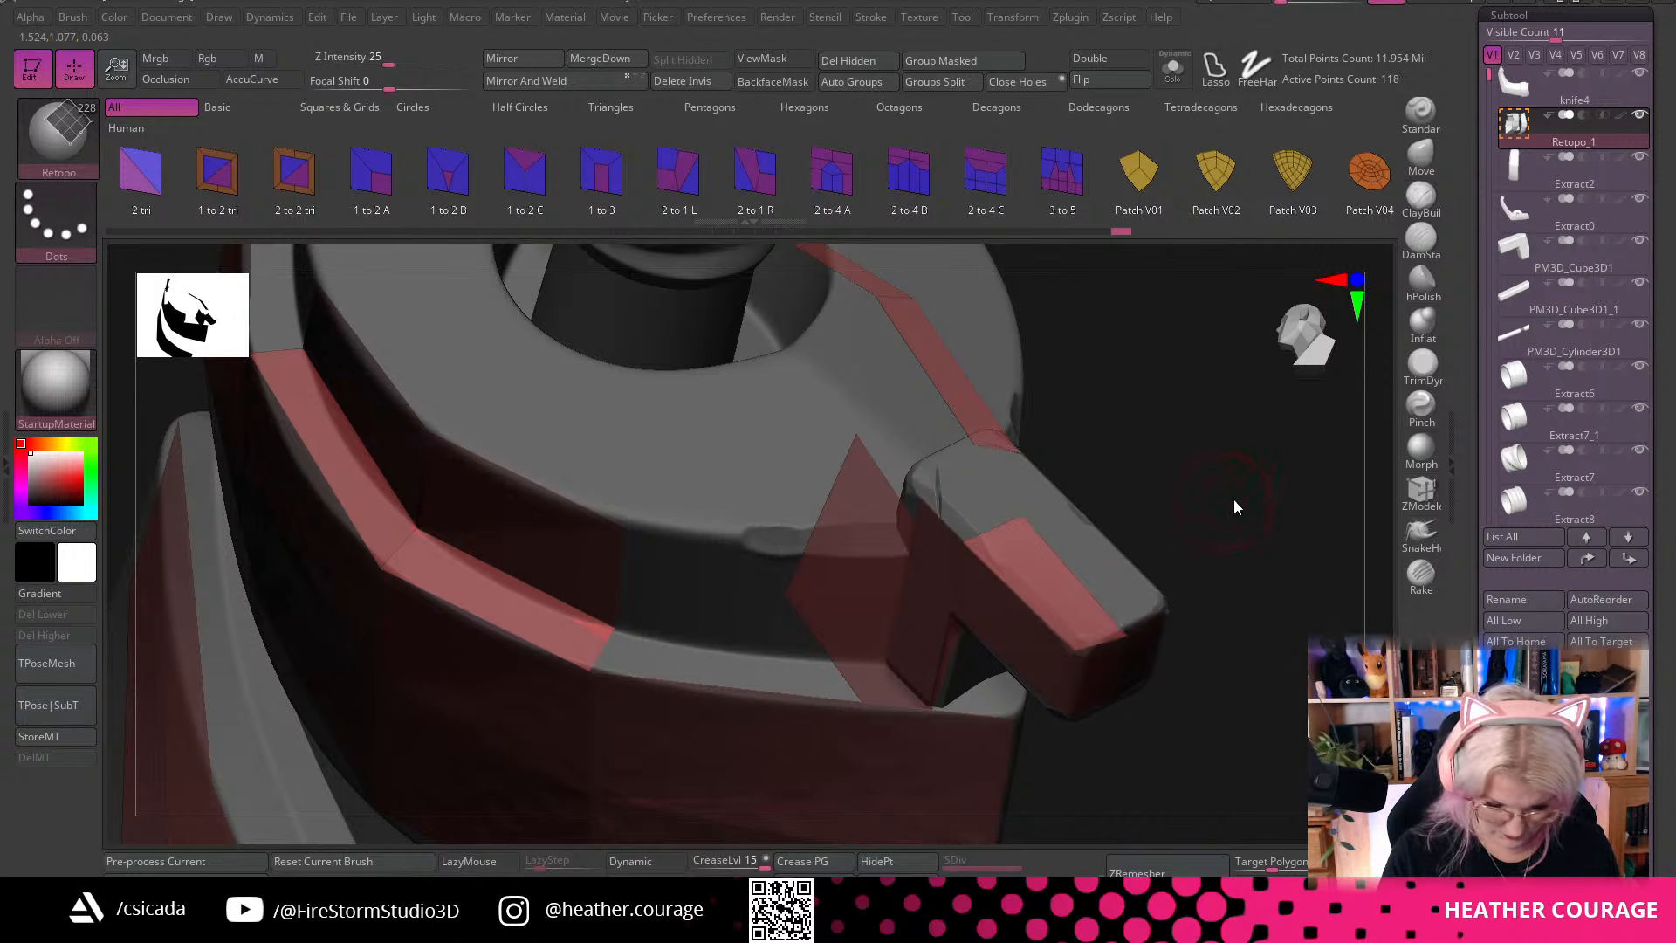
drag(1233, 500, 1167, 548)
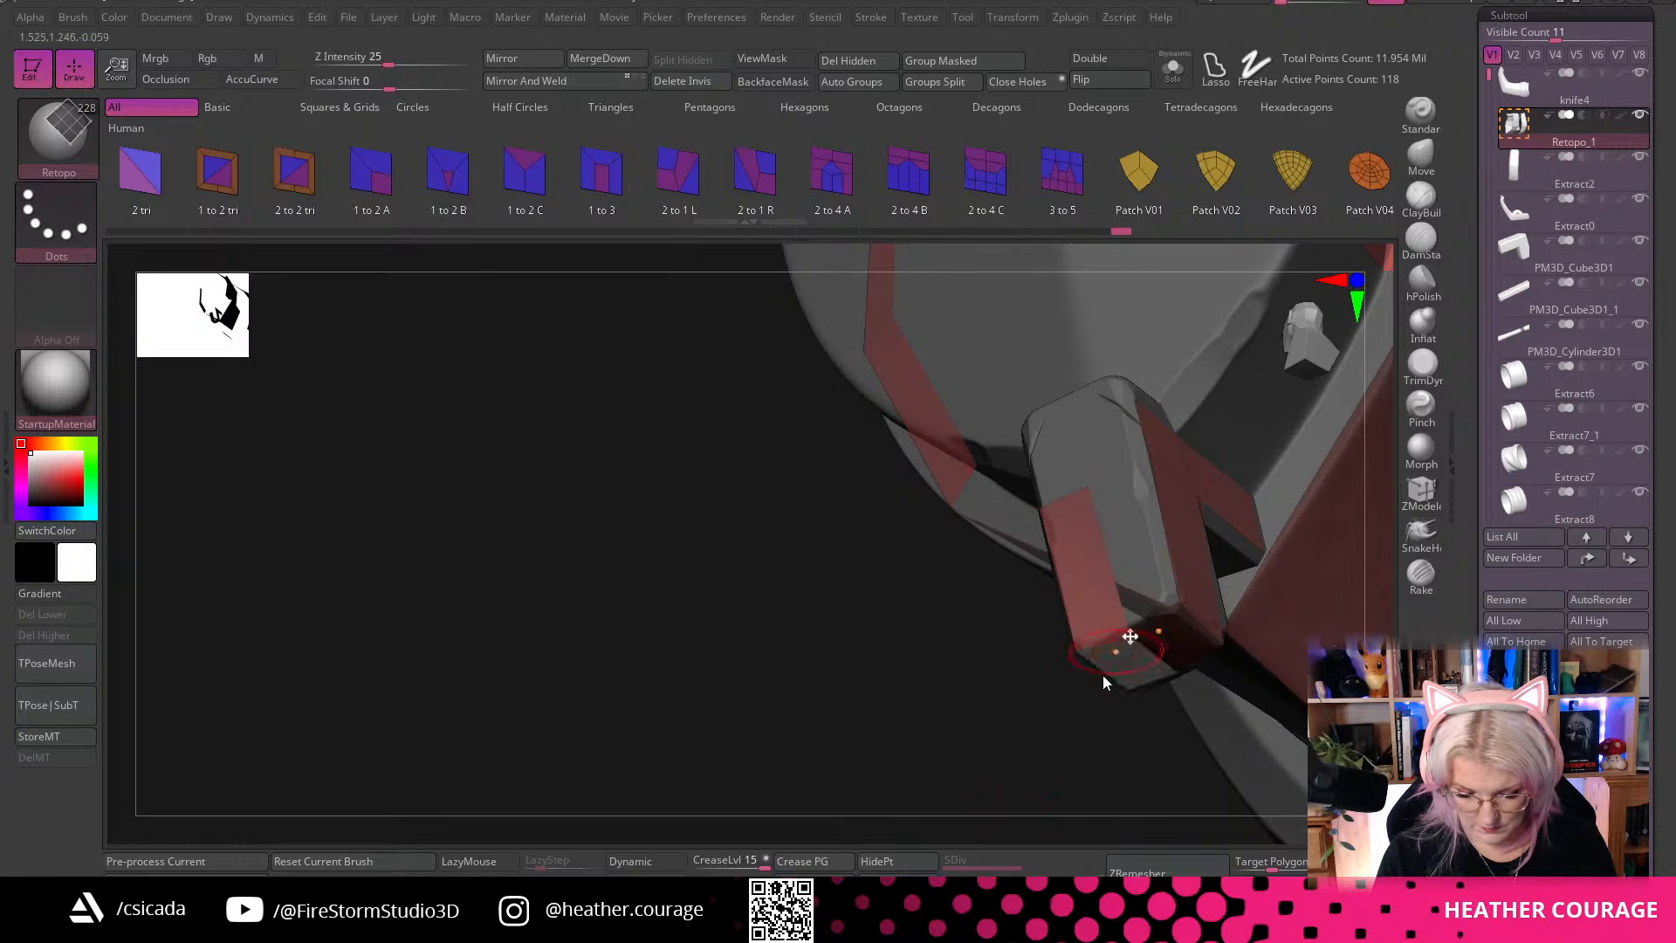
drag(1102, 674, 974, 483)
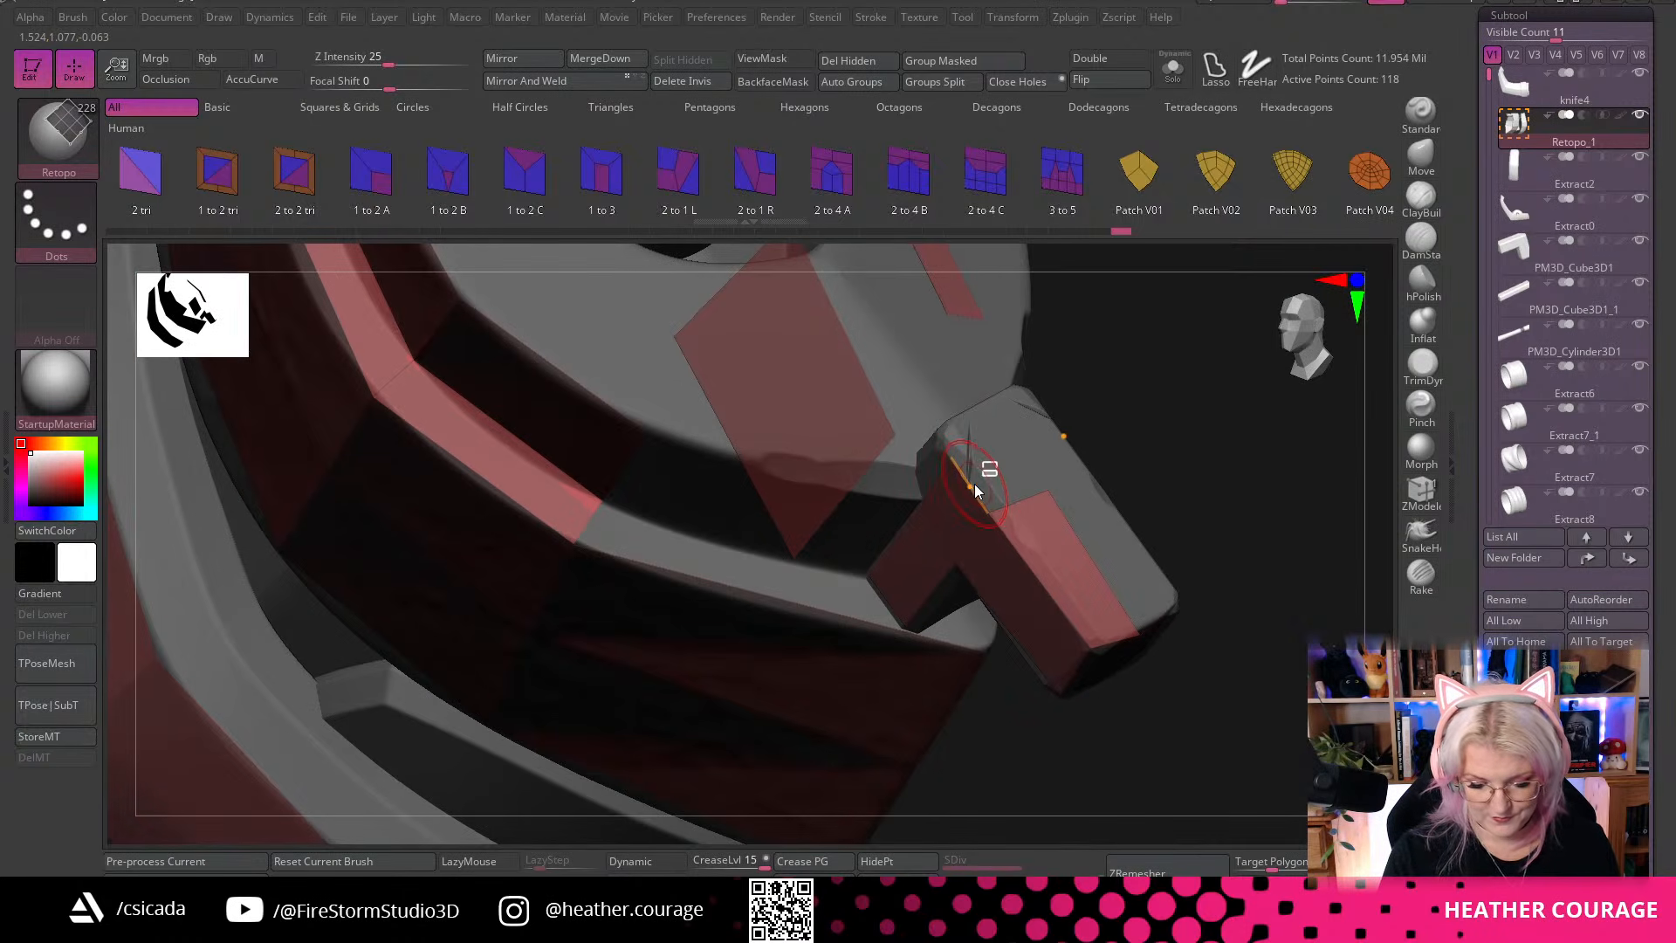
click(1036, 455)
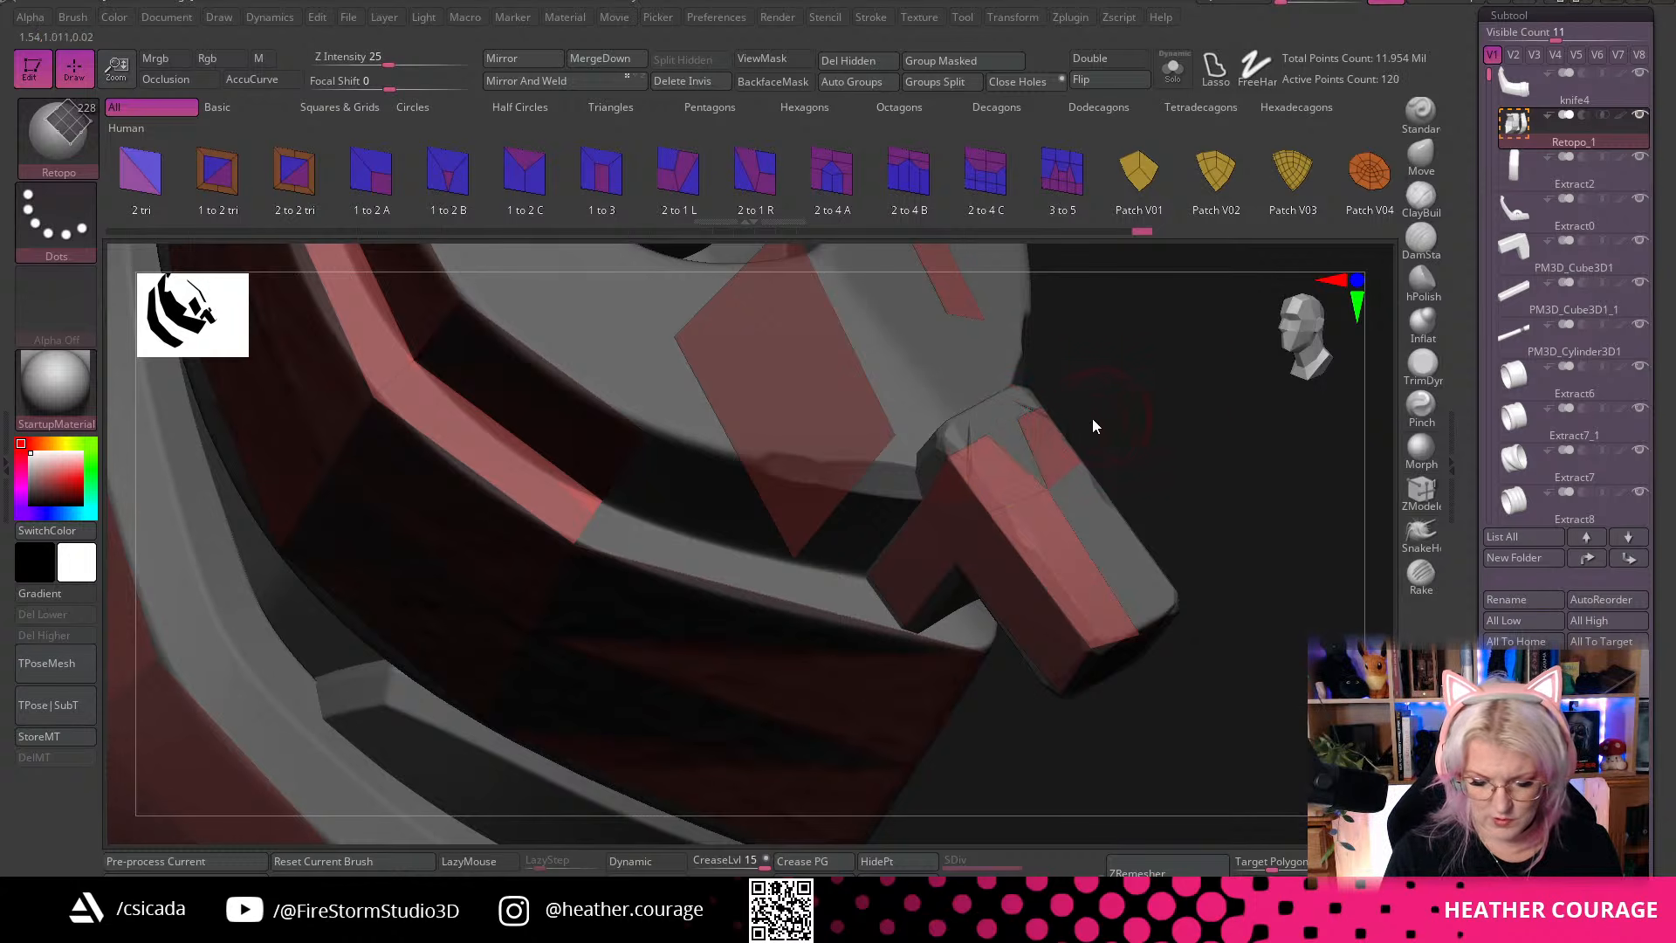
click(979, 438)
mouse_move(1241, 482)
mouse_down()
mouse_move(1211, 479)
mouse_move(1235, 489)
mouse_move(1202, 395)
mouse_move(1272, 524)
mouse_move(1234, 475)
mouse_move(1216, 498)
mouse_move(1217, 438)
mouse_move(1200, 483)
mouse_move(1108, 434)
mouse_move(1014, 475)
mouse_up()
alt+drag(850, 766, 1040, 553)
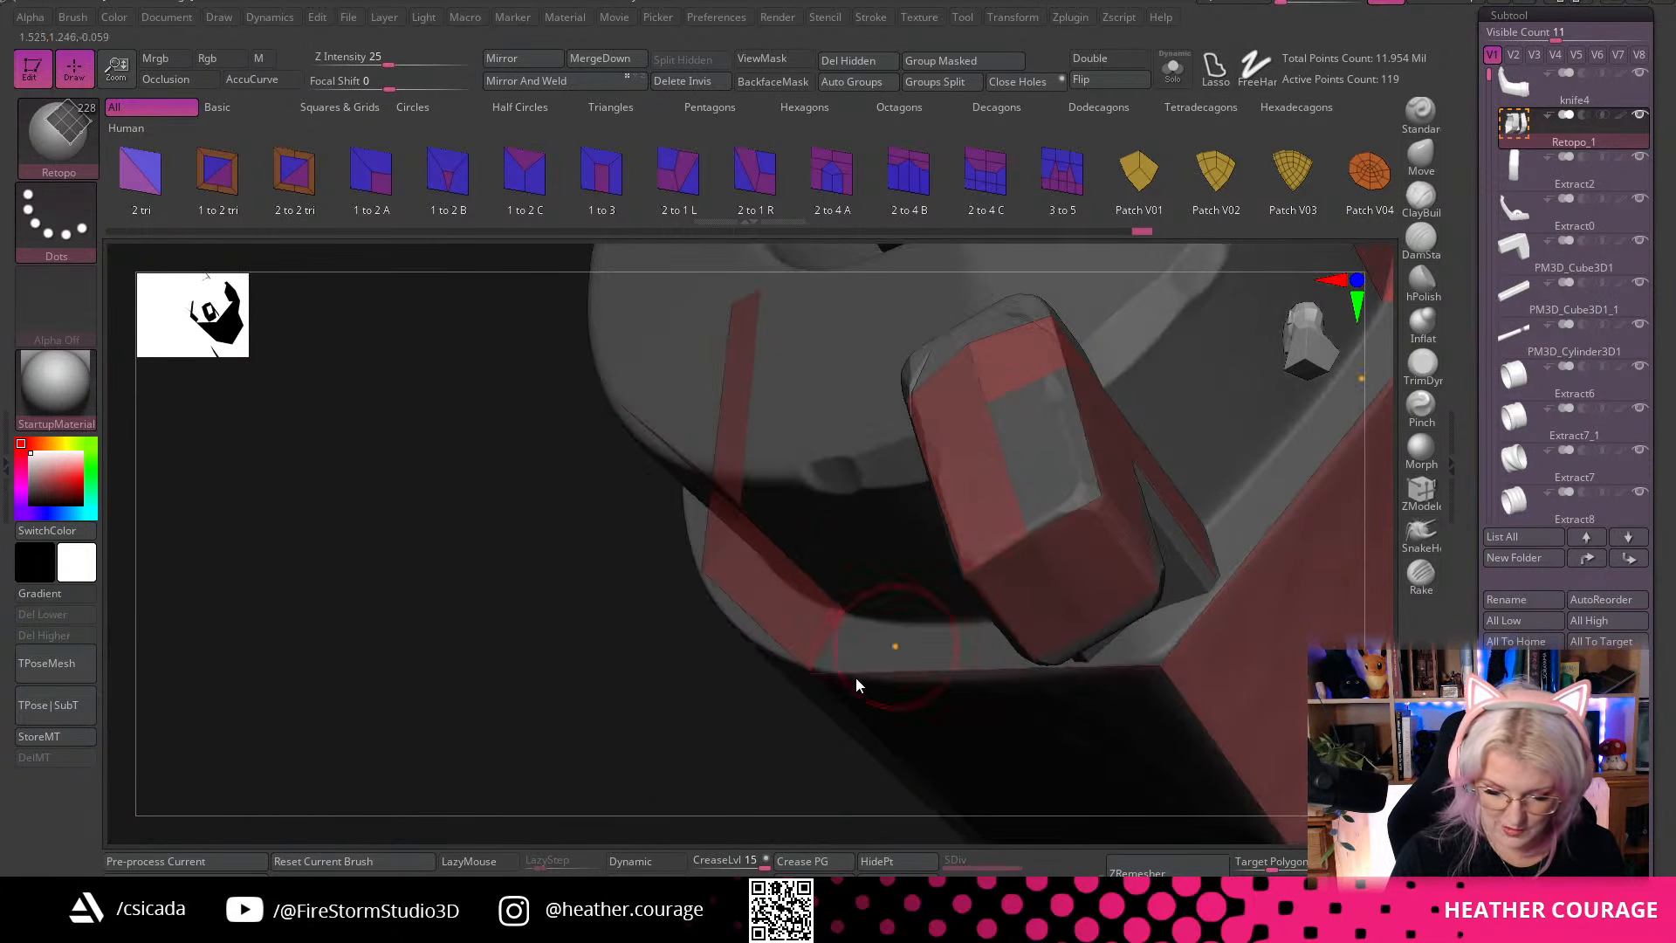
mouse_move(629, 756)
alt+mouse_down()
mouse_move(1080, 494)
mouse_move(897, 606)
mouse_move(777, 767)
mouse_move(857, 543)
mouse_move(678, 730)
mouse_move(1081, 393)
alt+mouse_up()
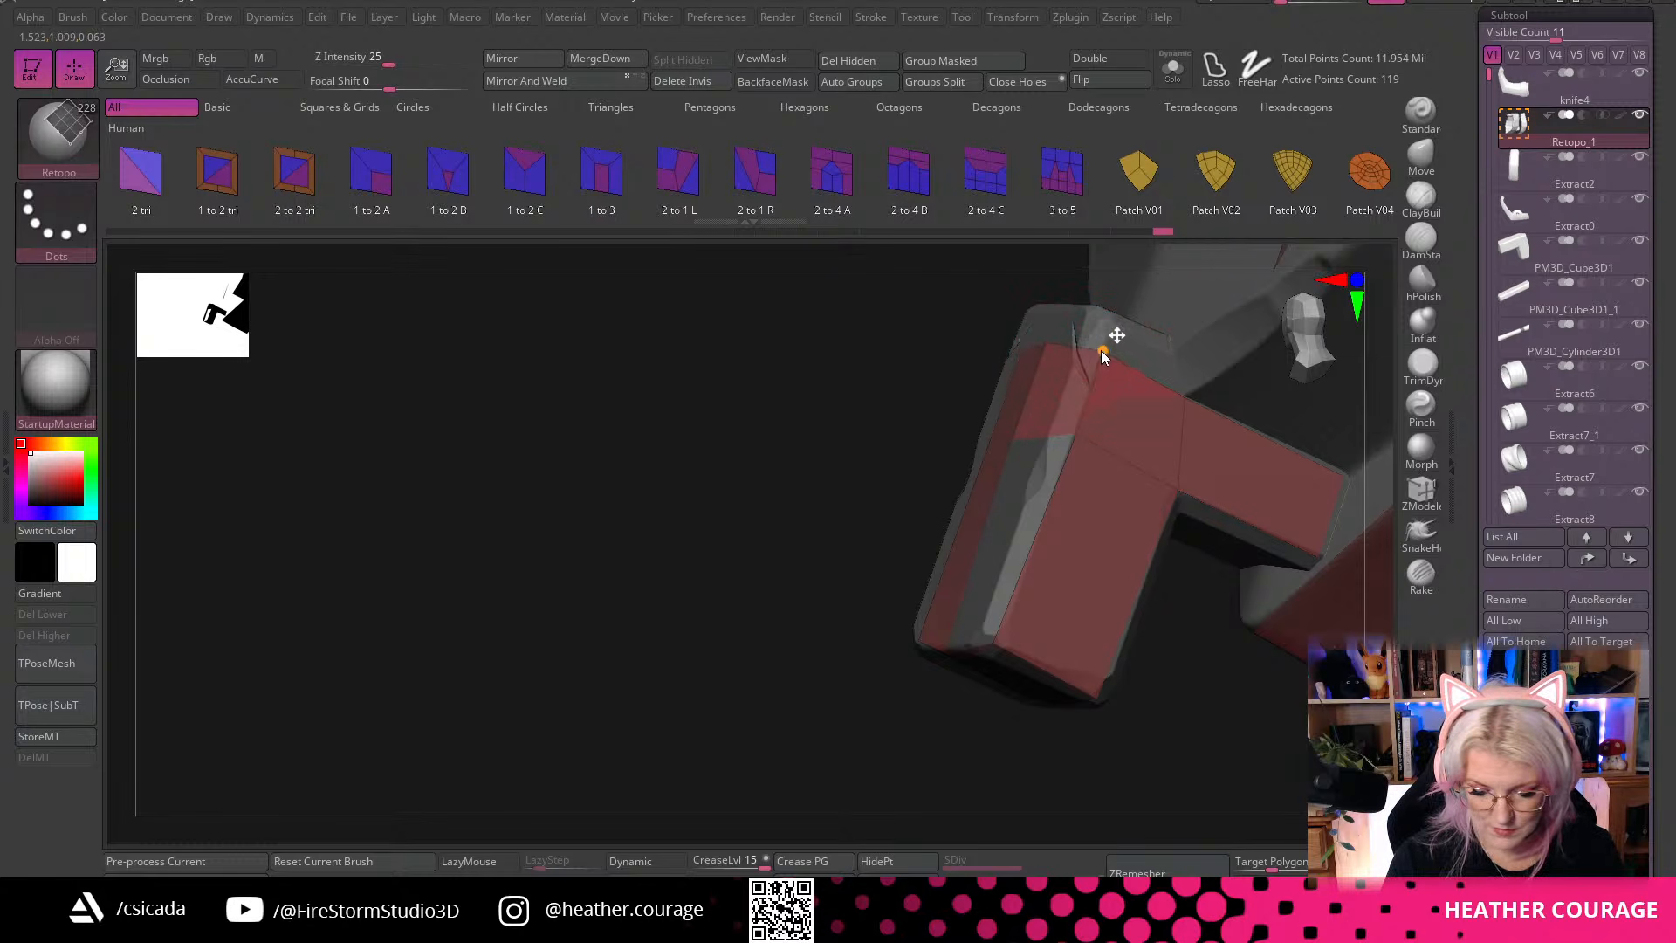
Extend a quad from the collar's outer face onto its rim on the side facing the band
drag(1099, 347, 903, 541)
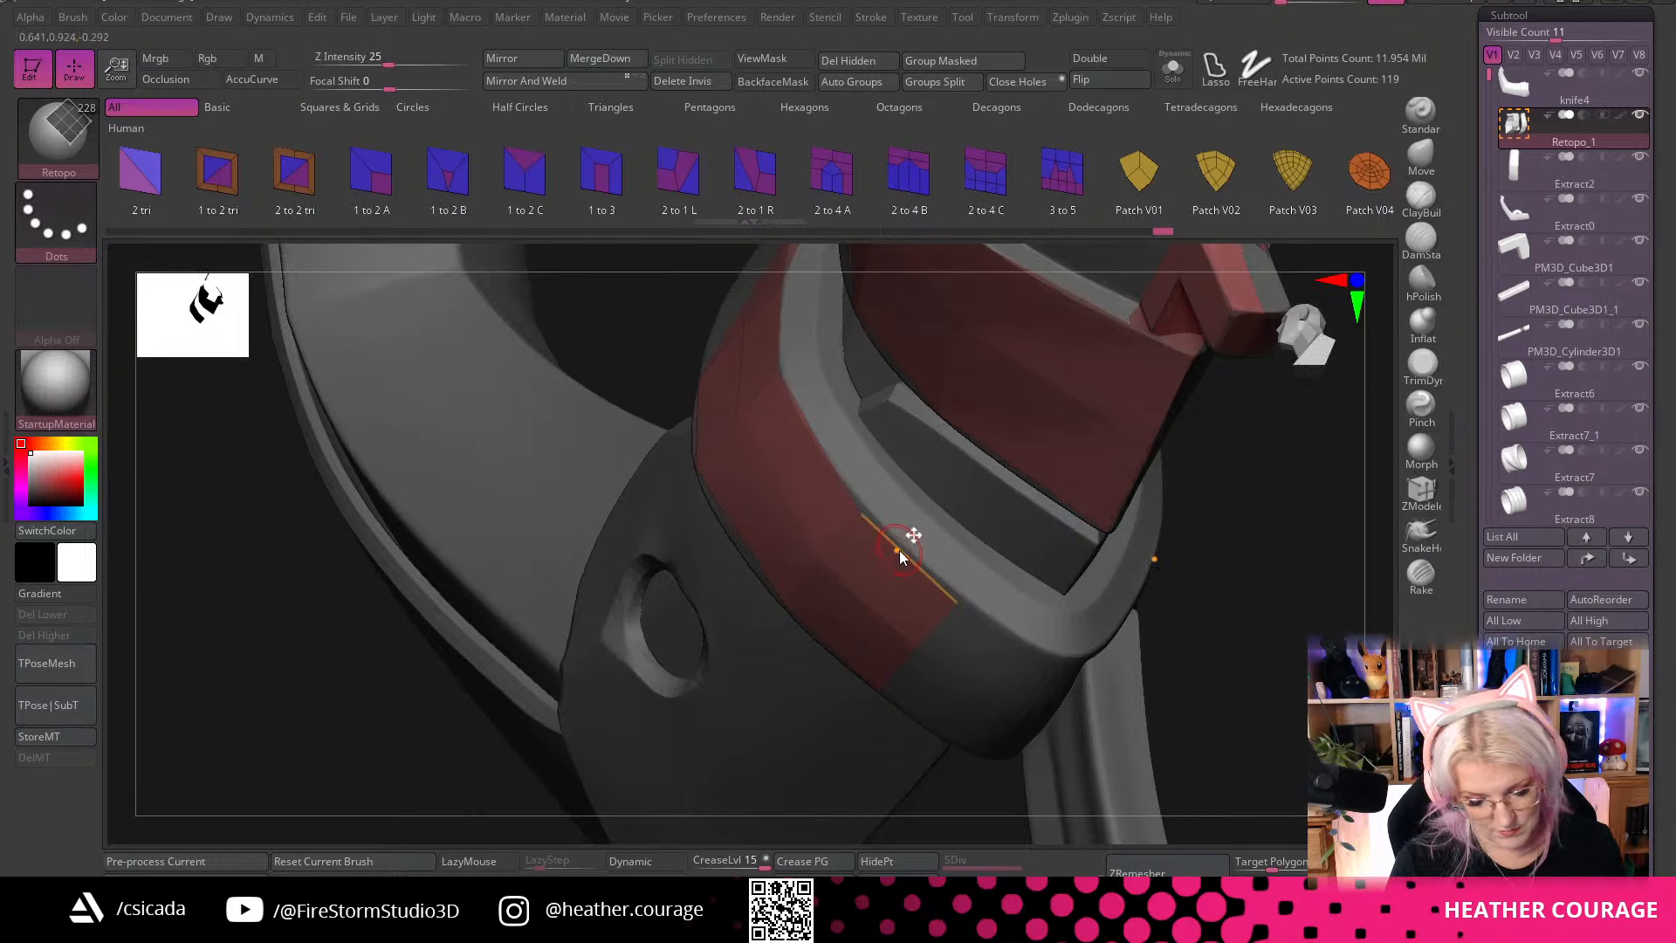
click(939, 527)
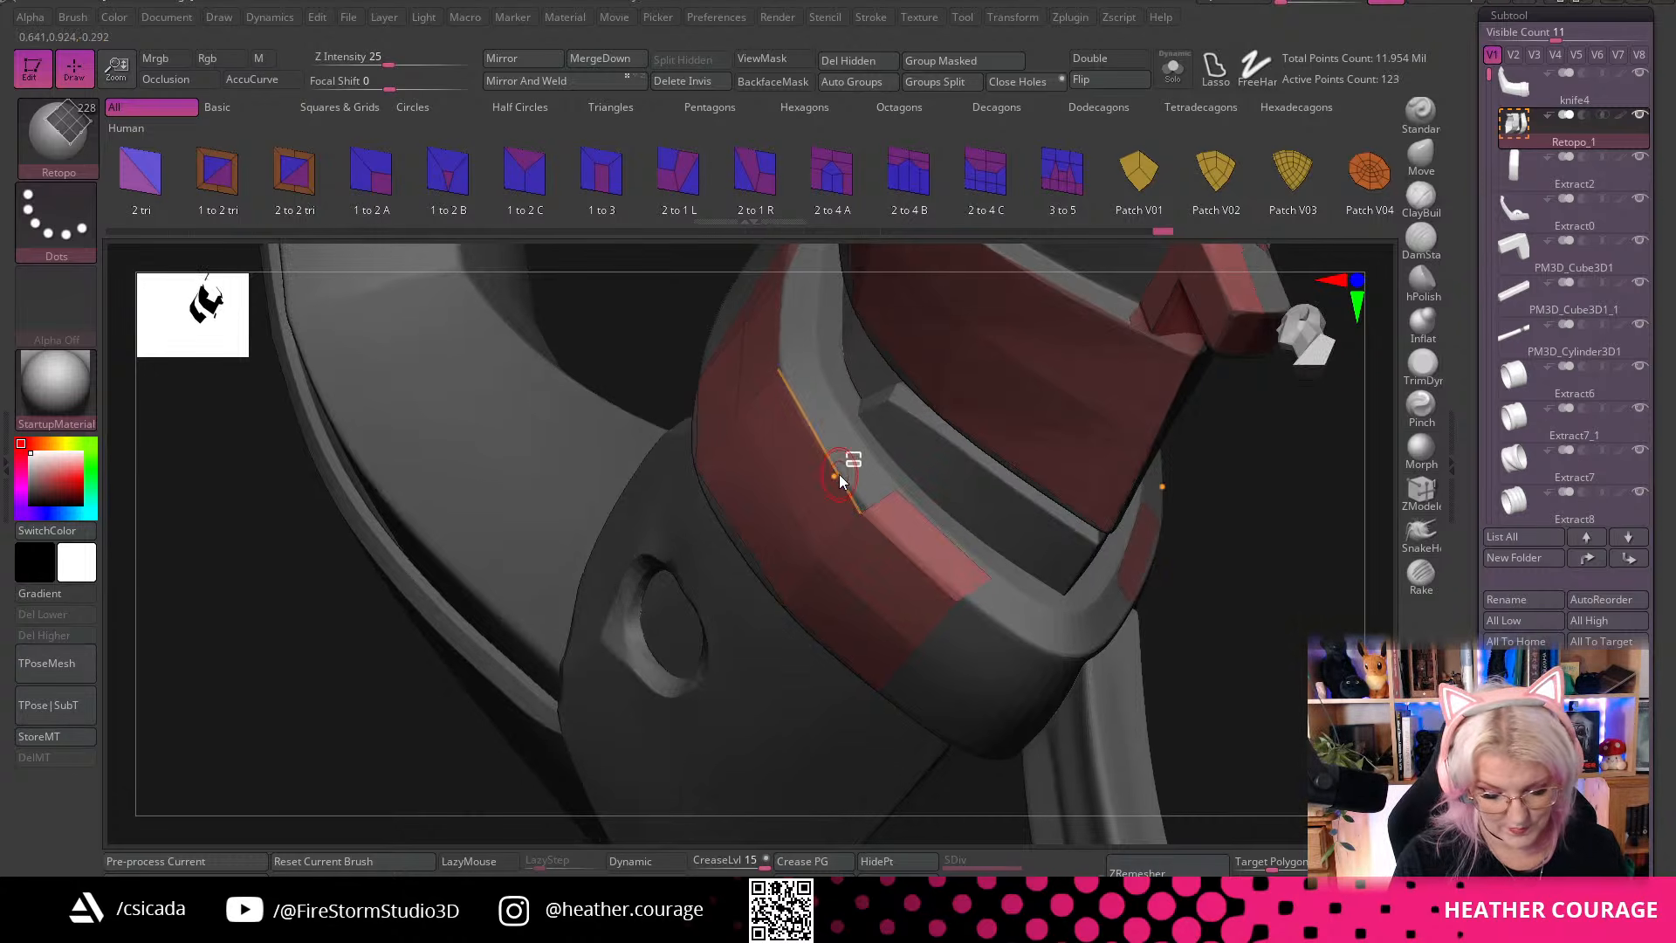
Extend quads along the collar's rim on the side facing the band, continuing the strip up to the collar's top
drag(1233, 599, 747, 459)
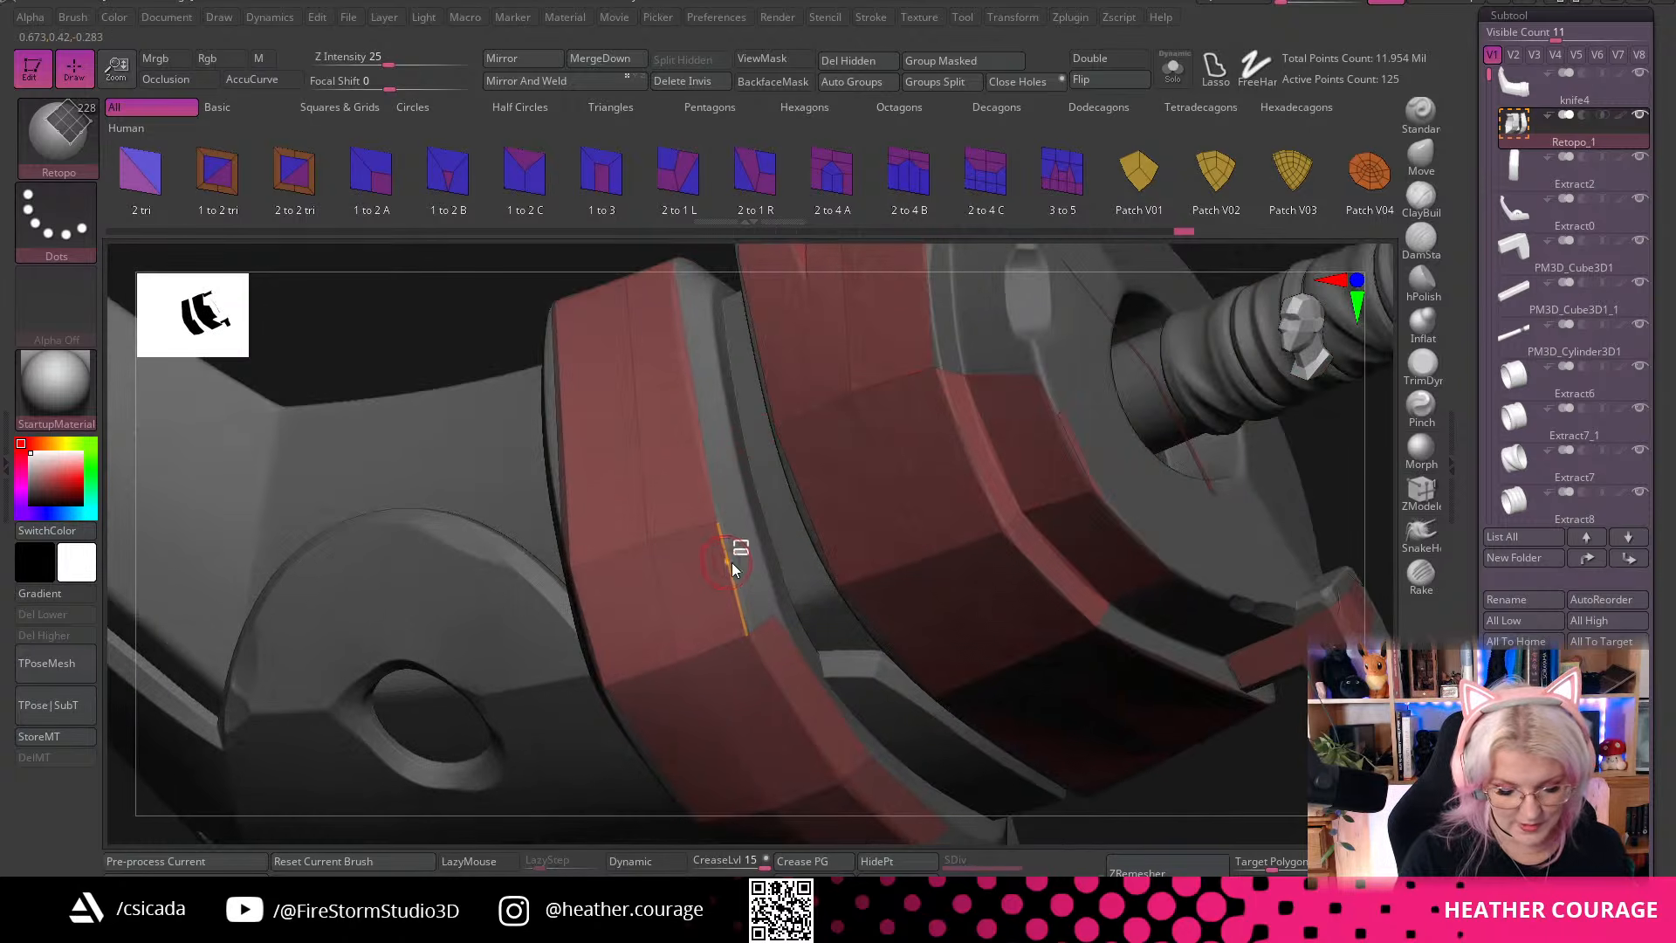
click(758, 543)
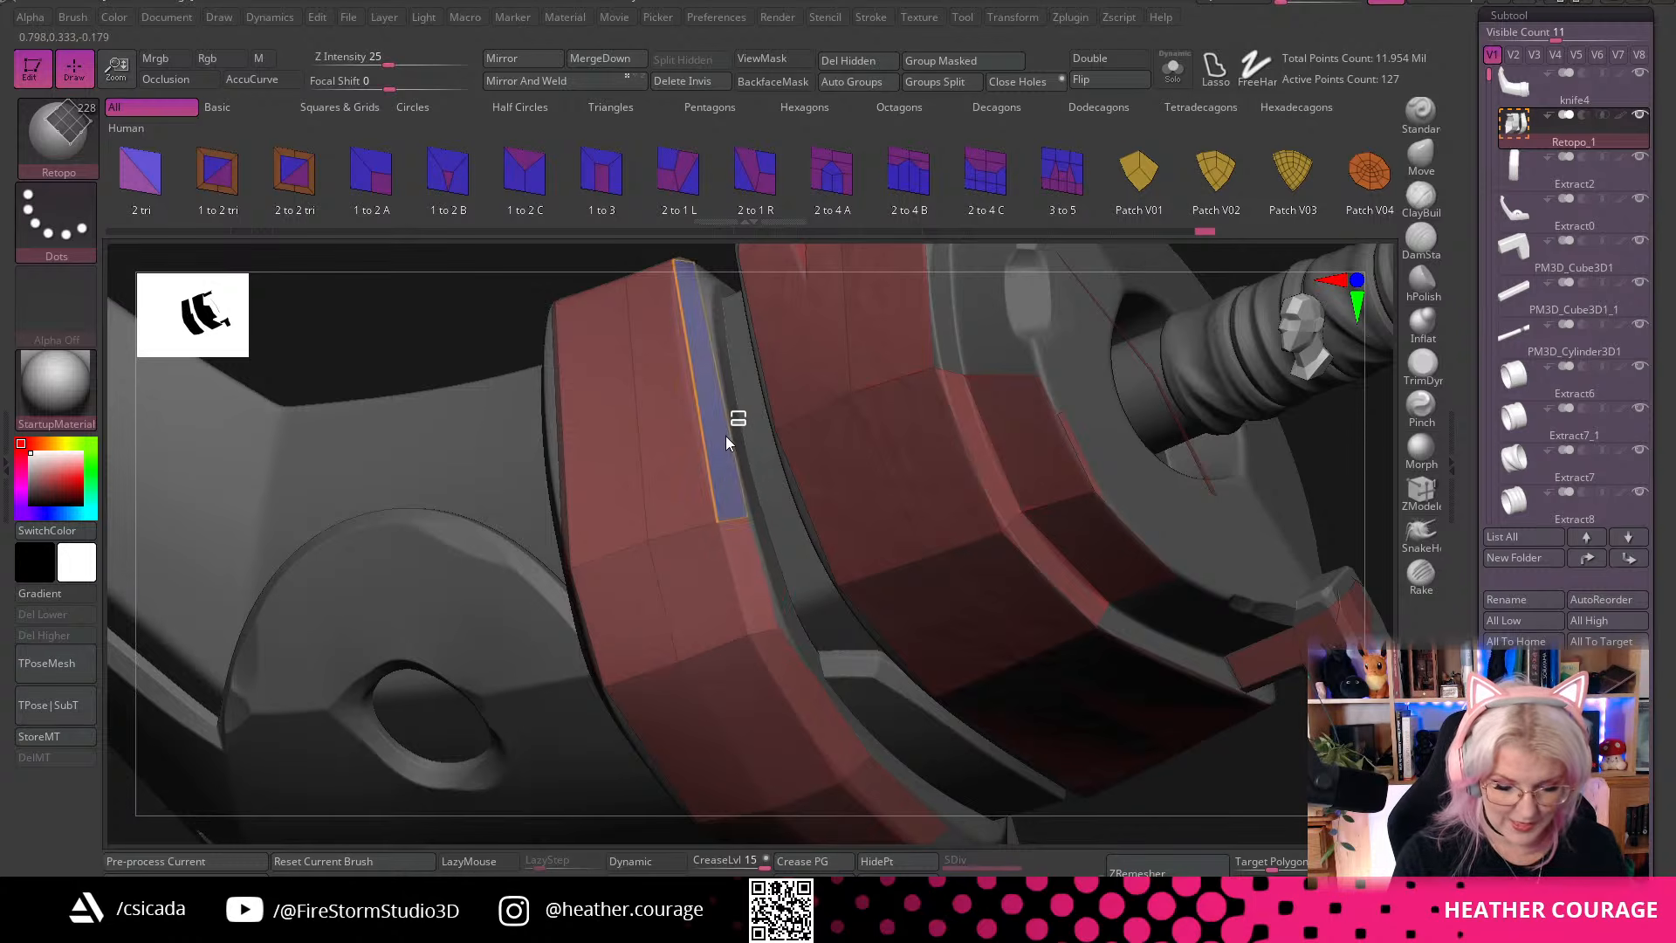
key(ctrl)
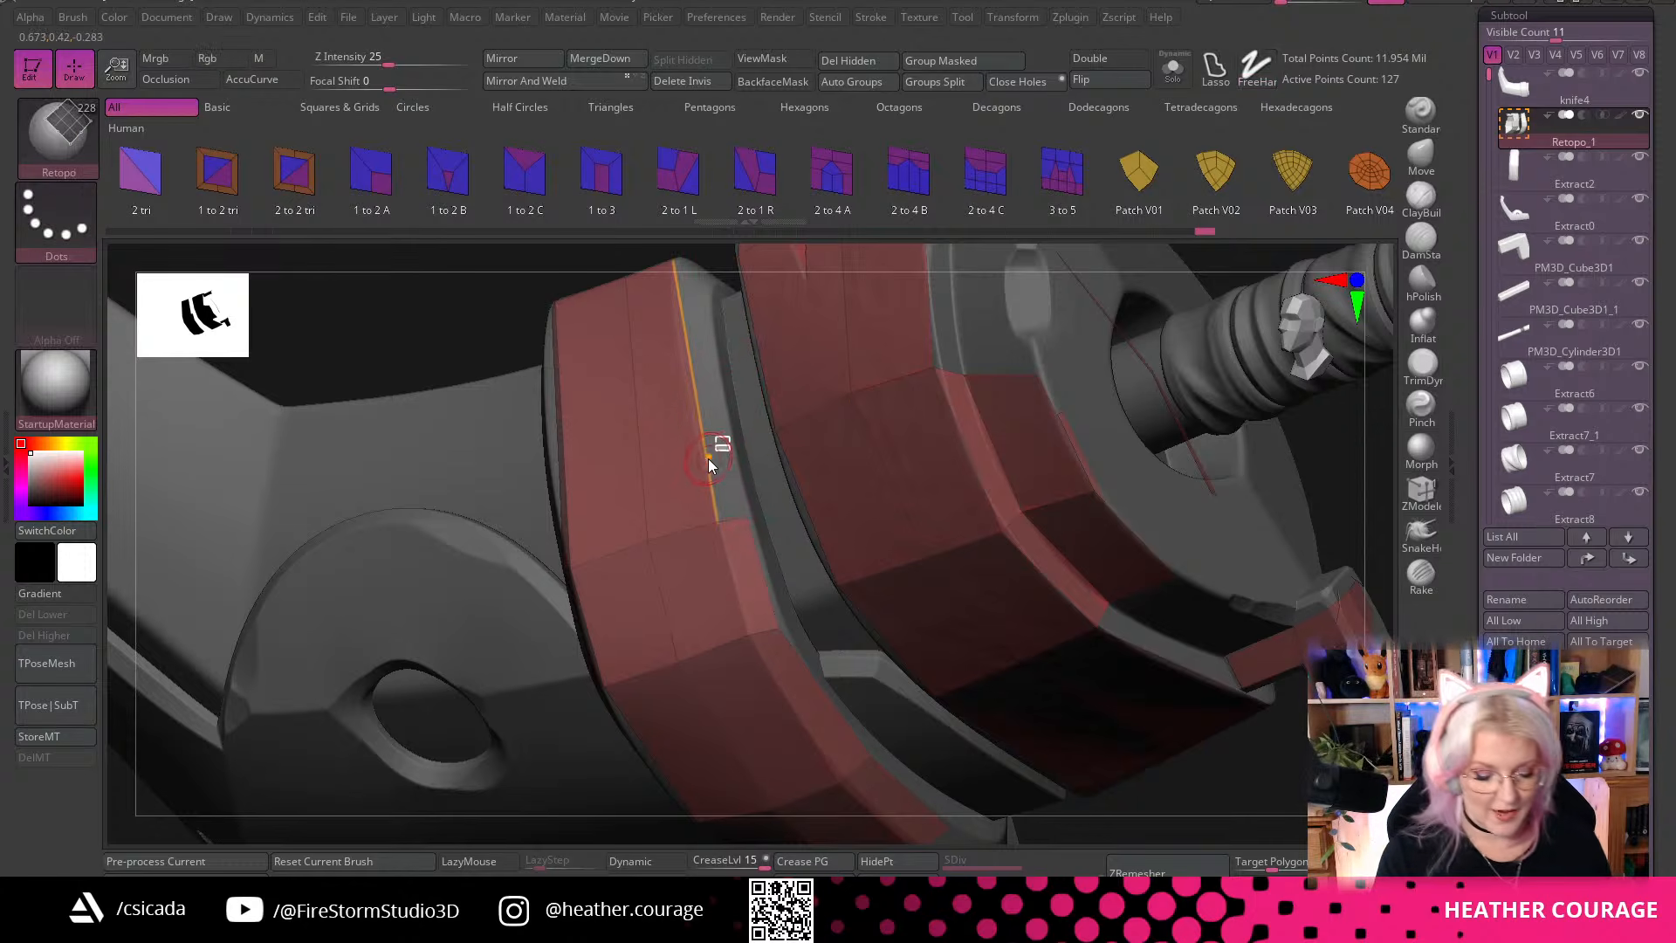
click(709, 475)
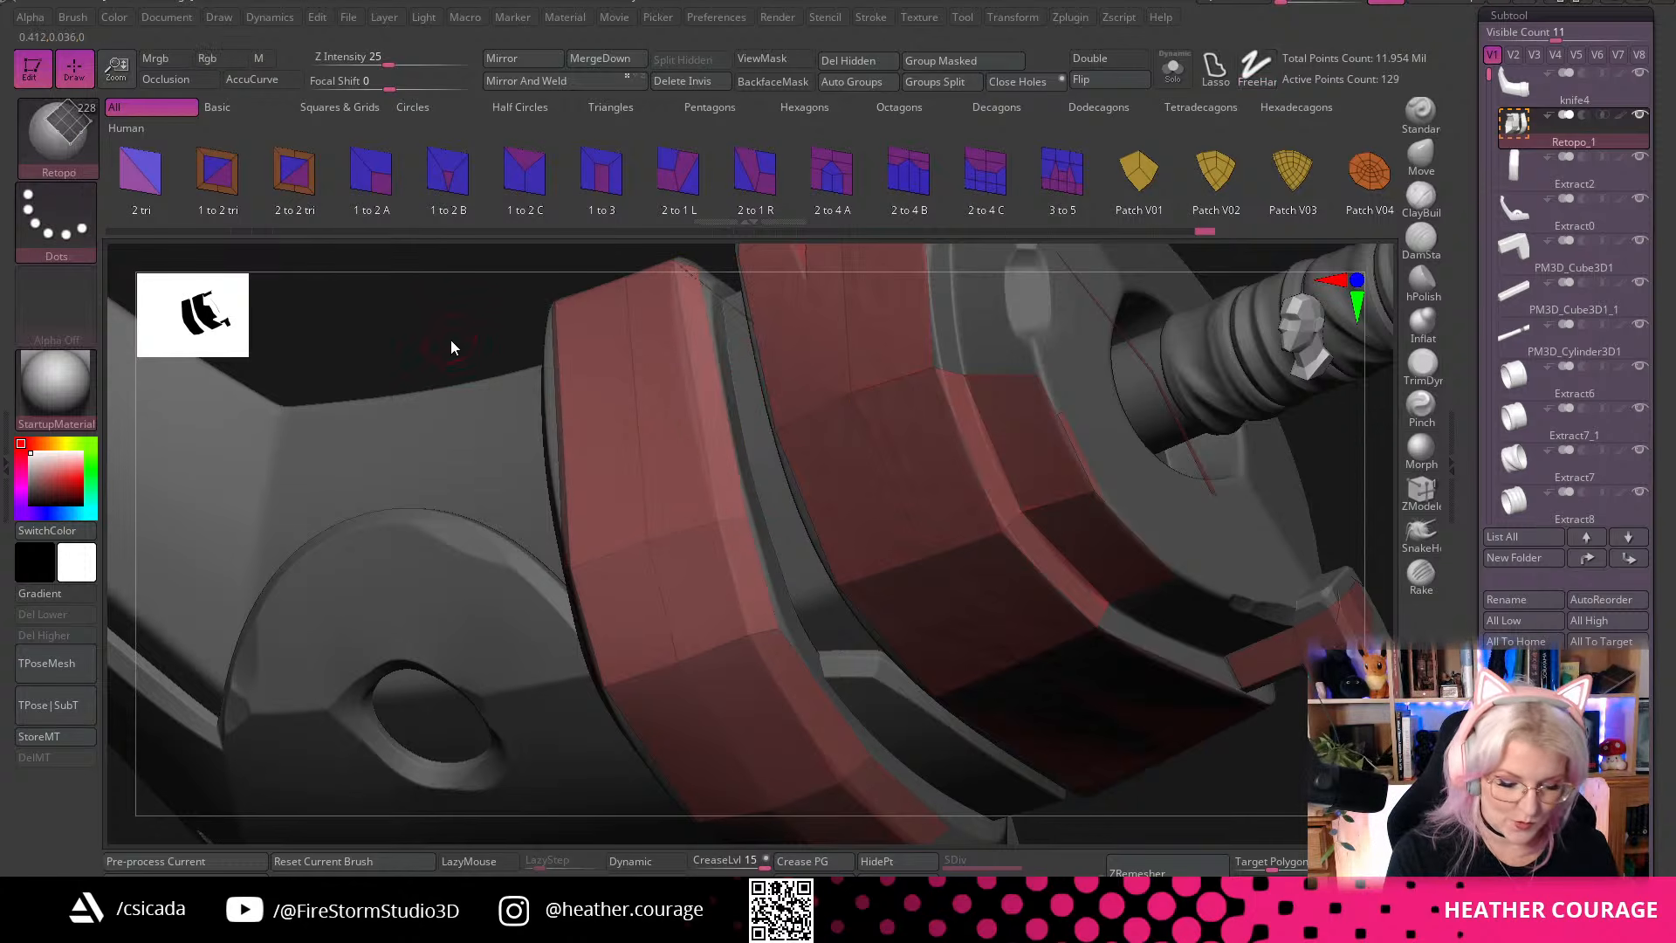
Join the rim strip's end point on the symmetry centreline and insert an edge loop across the collar near its top
right_drag(451, 339, 457, 498)
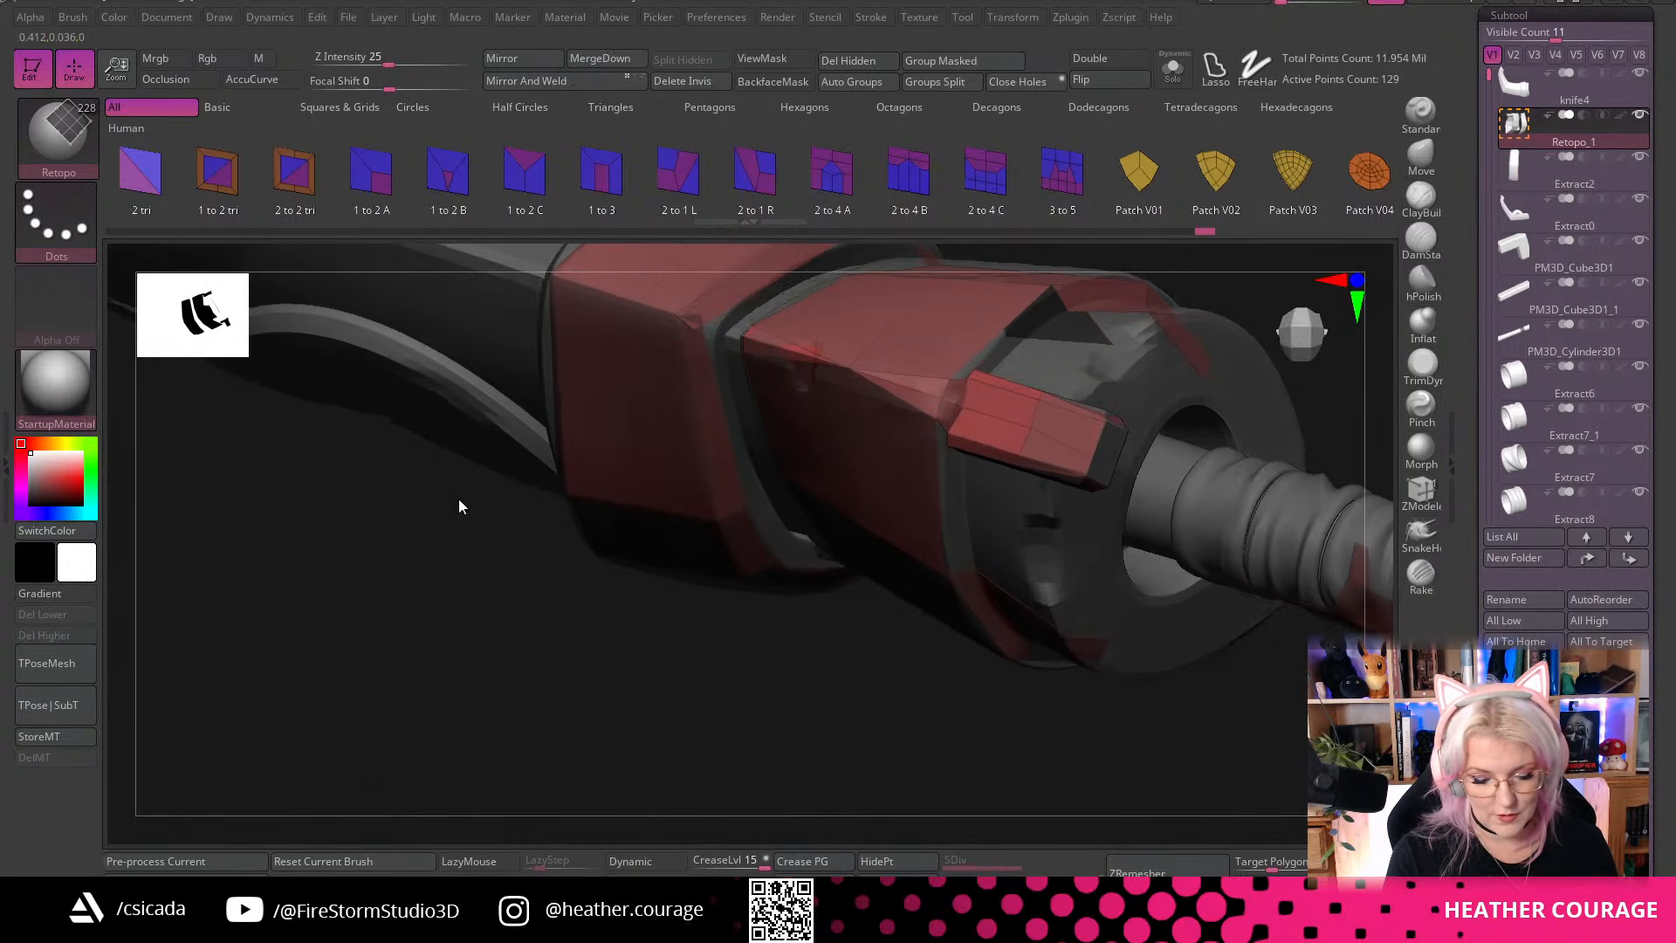
click(706, 316)
right_drag(593, 647, 621, 339)
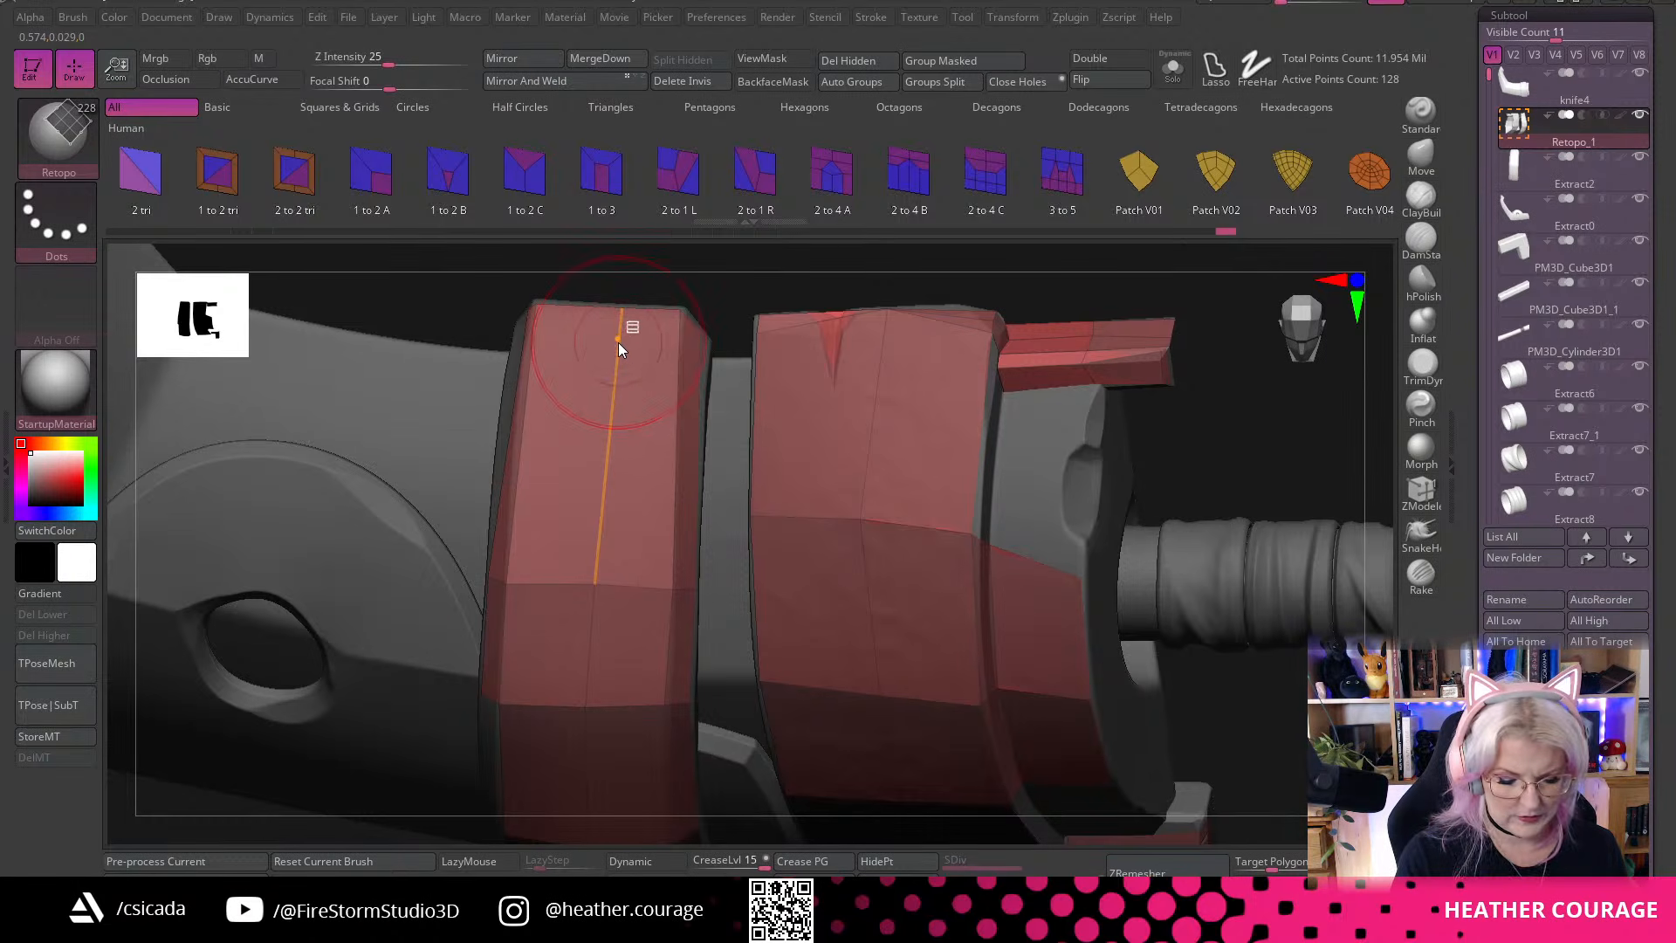
click(618, 343)
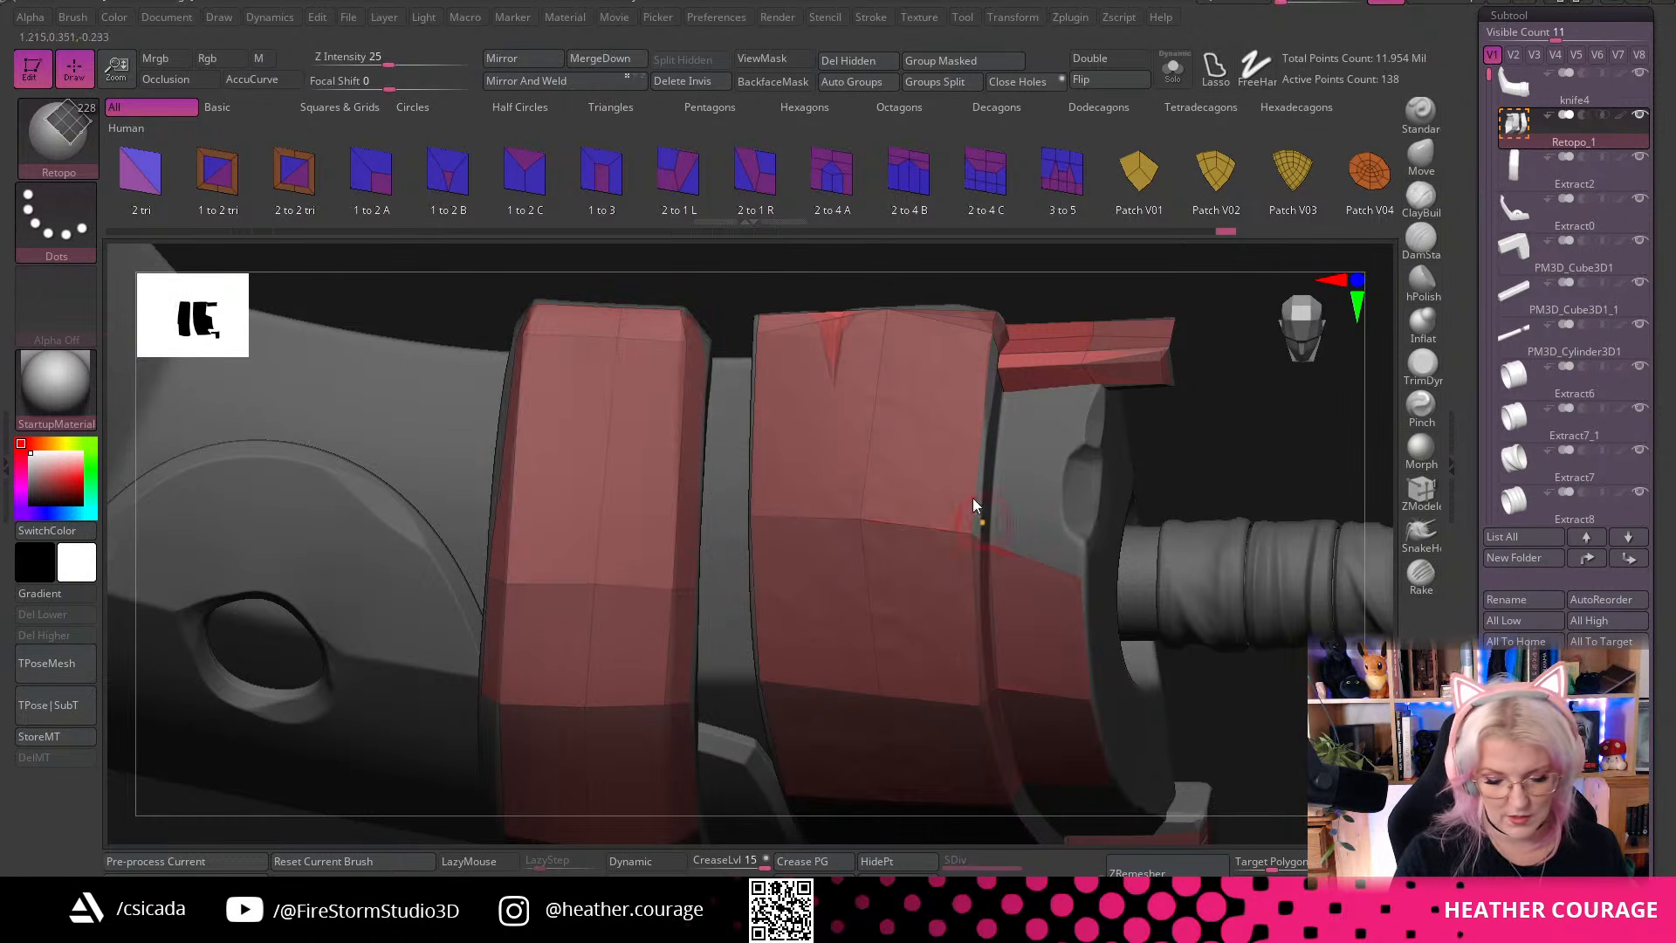
Extend quads from the collar's outer face onto its bevel on the side facing the body with the round hole
right_drag(746, 284, 826, 311)
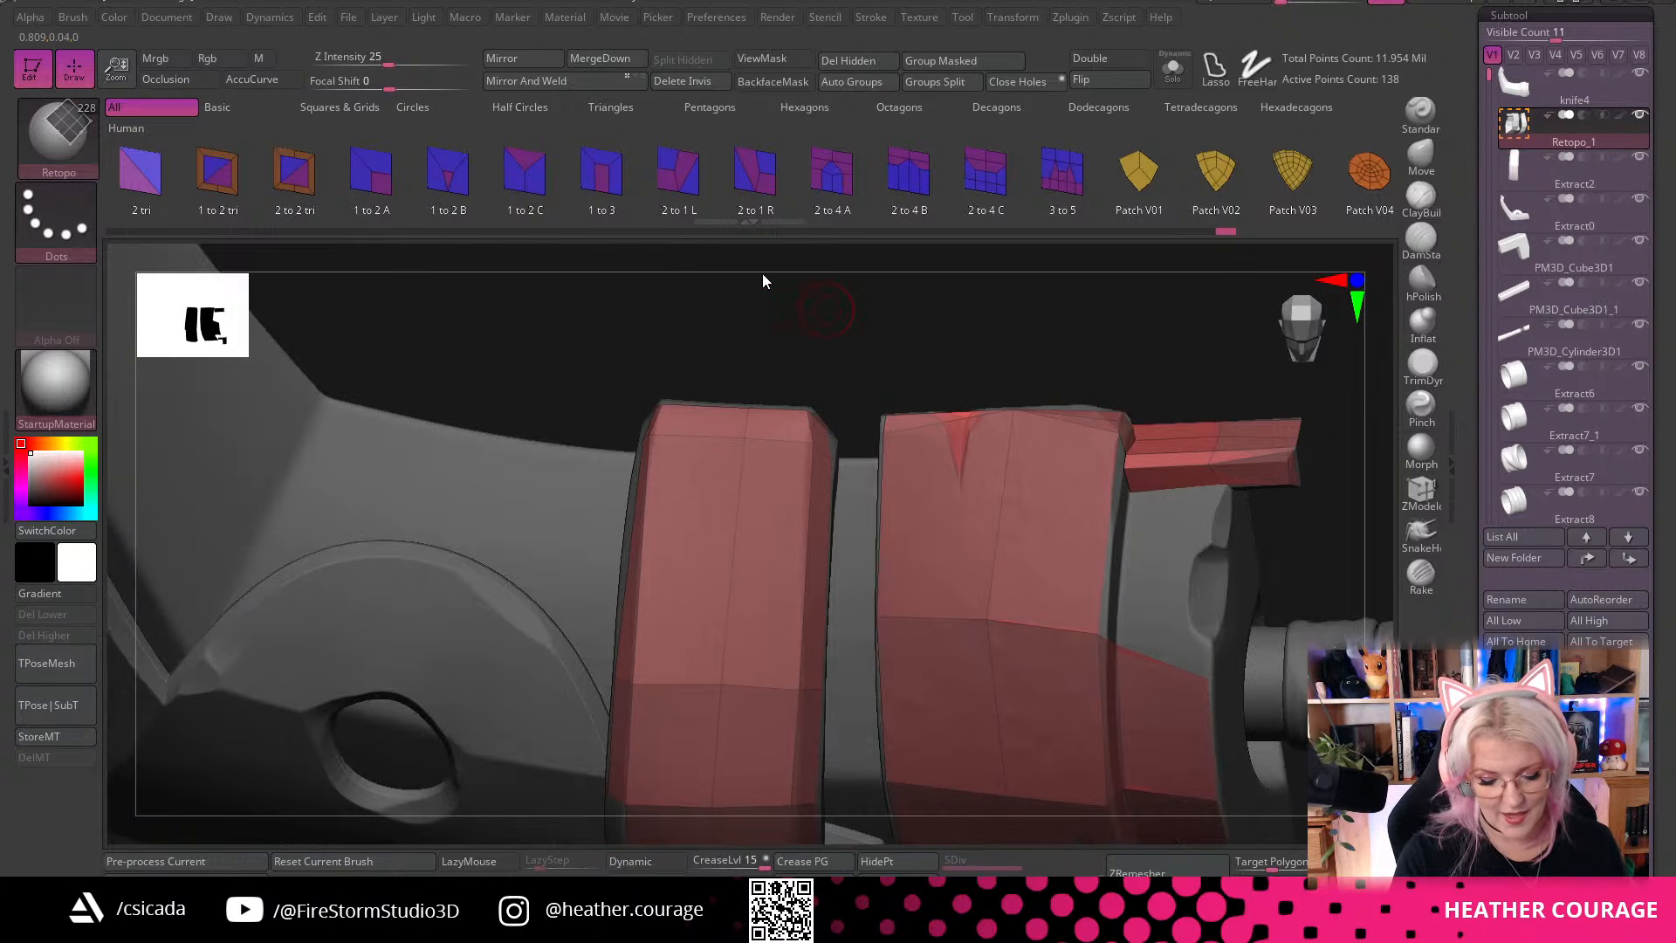
key(f)
right_drag(737, 269, 1252, 658)
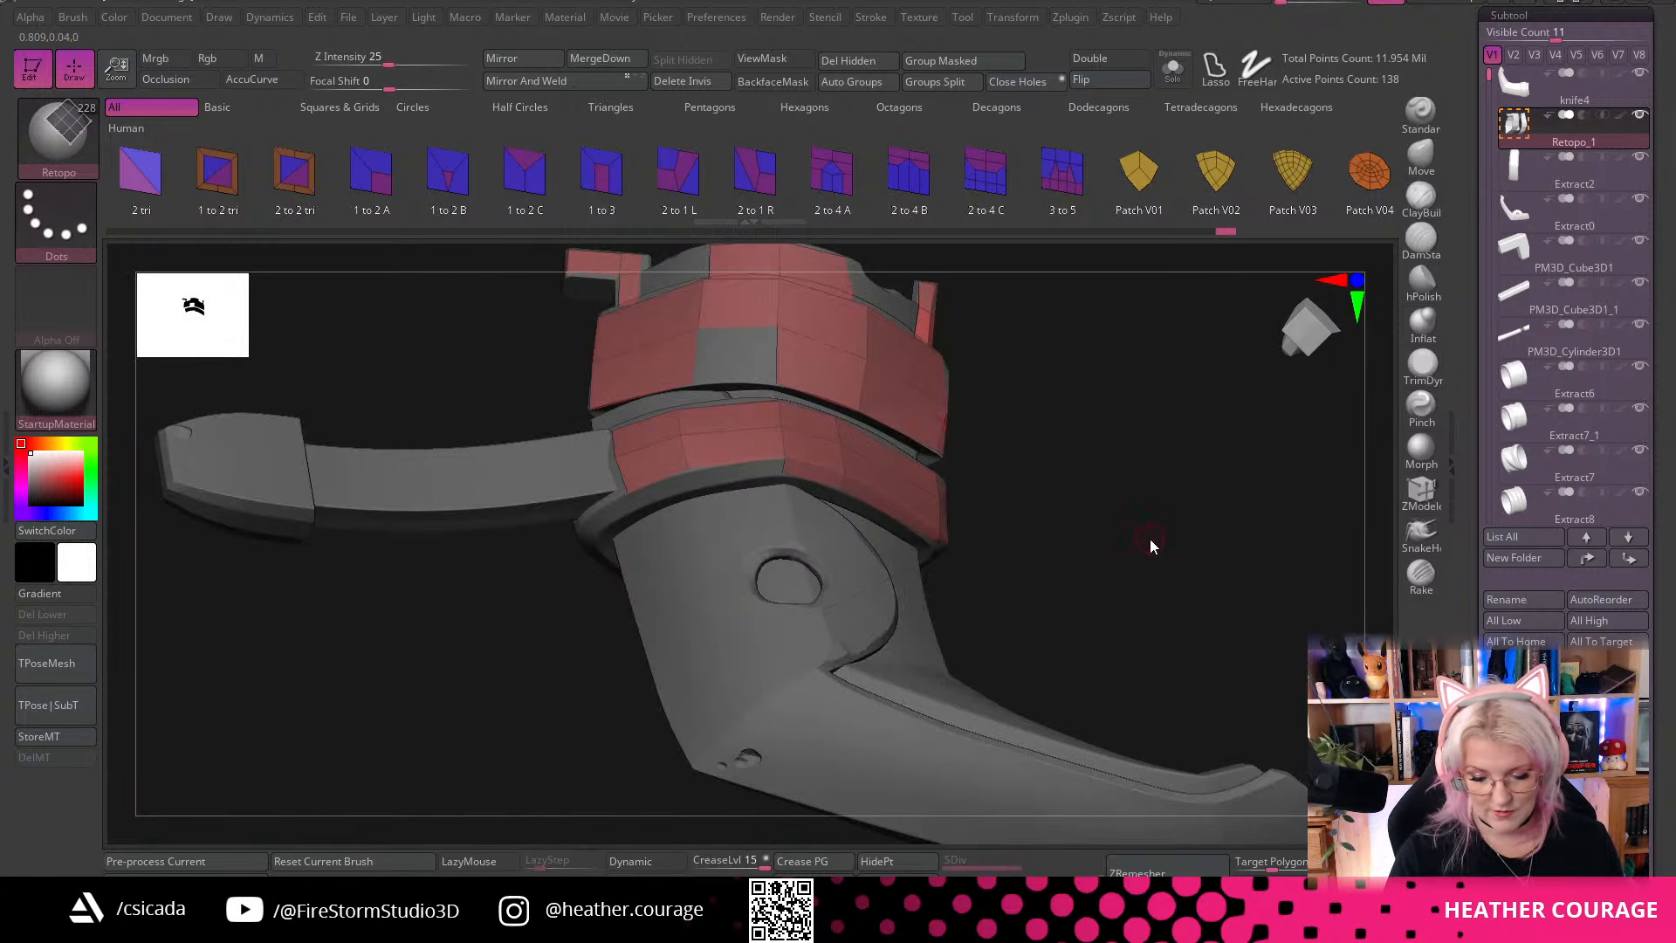
right_drag(1123, 626, 736, 476)
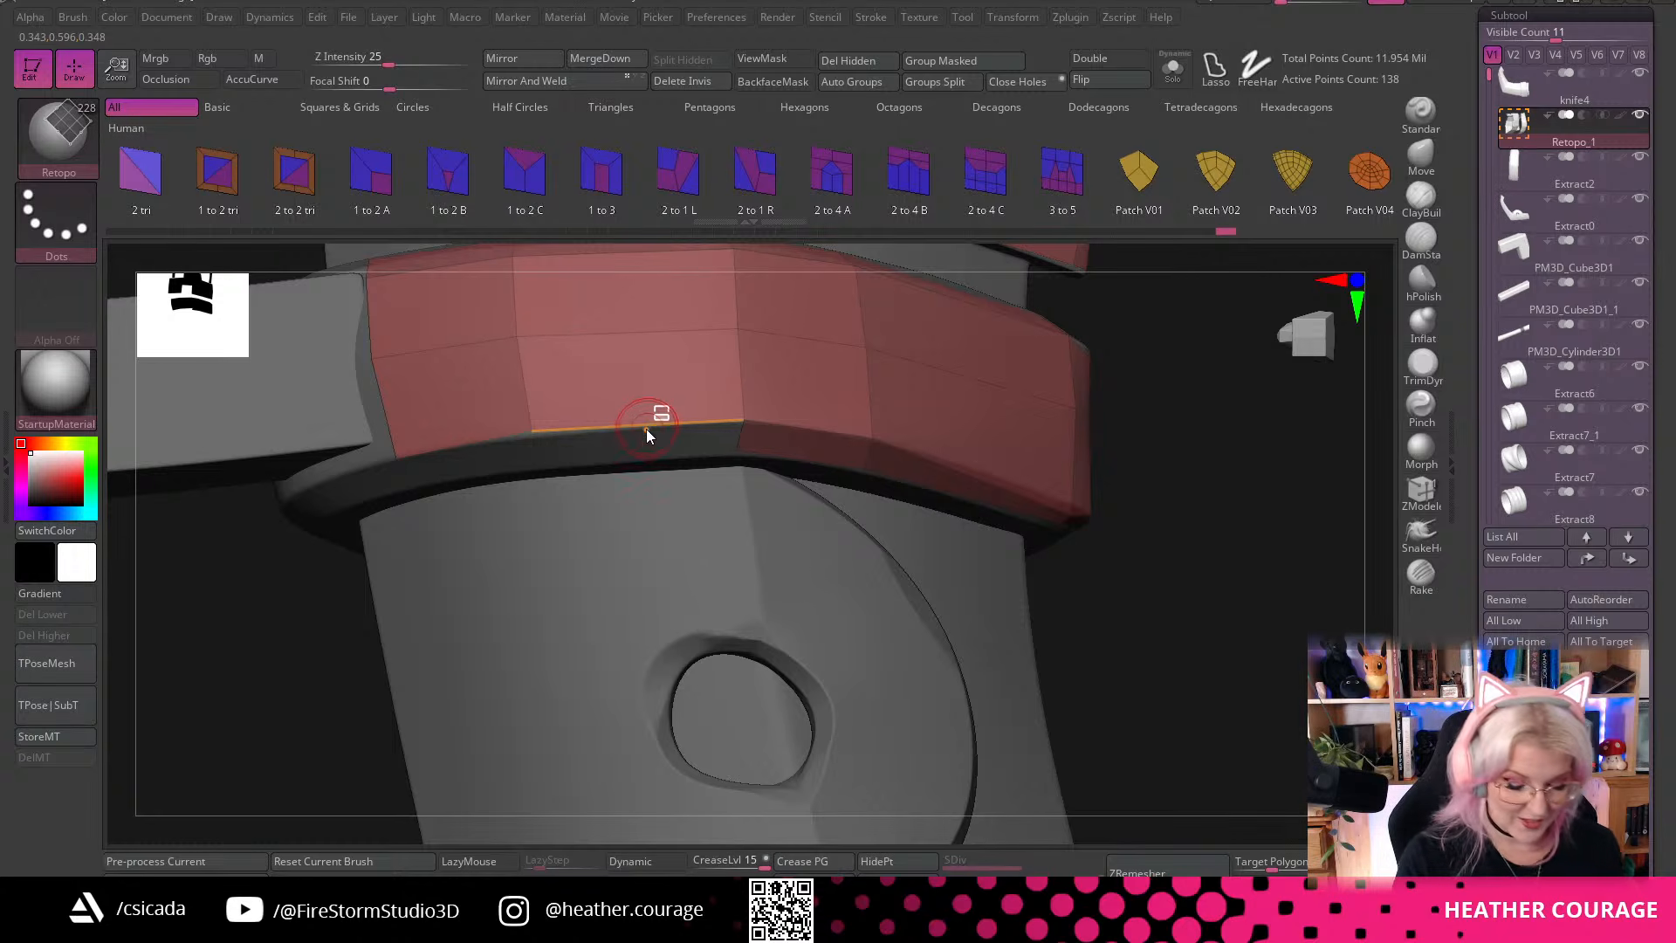
drag(649, 428, 646, 457)
drag(476, 455, 482, 476)
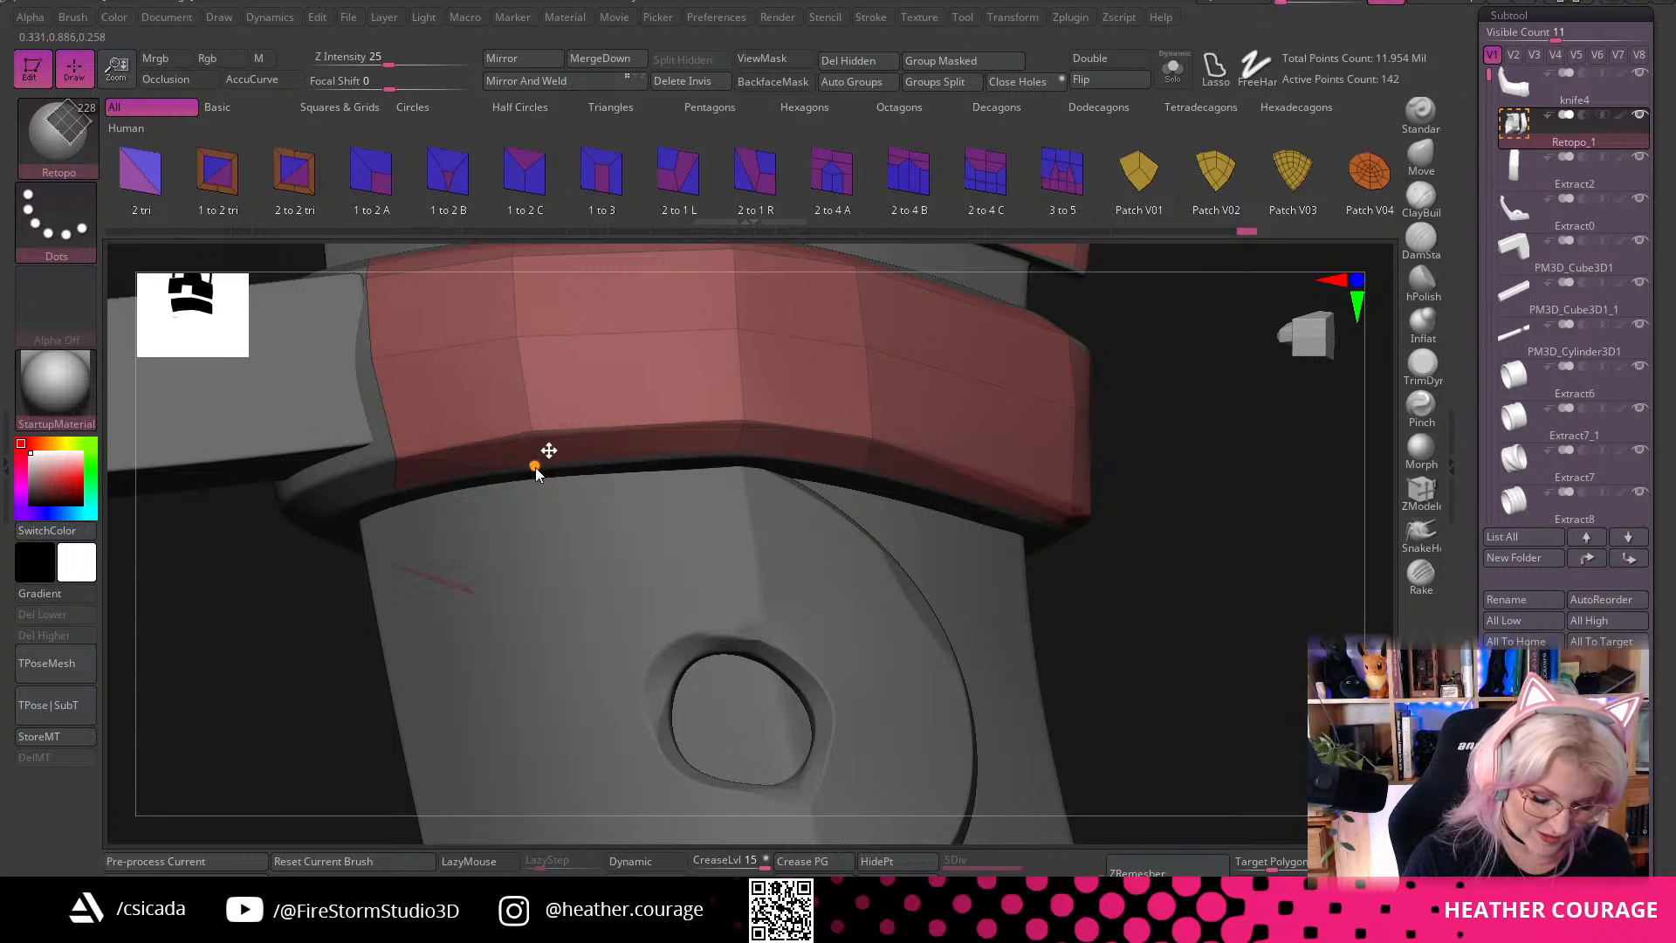
Extend a second row of quads from the bevel onto the collar's inner rim and fit their points to the rim's edge
drag(1159, 583, 750, 472)
click(468, 521)
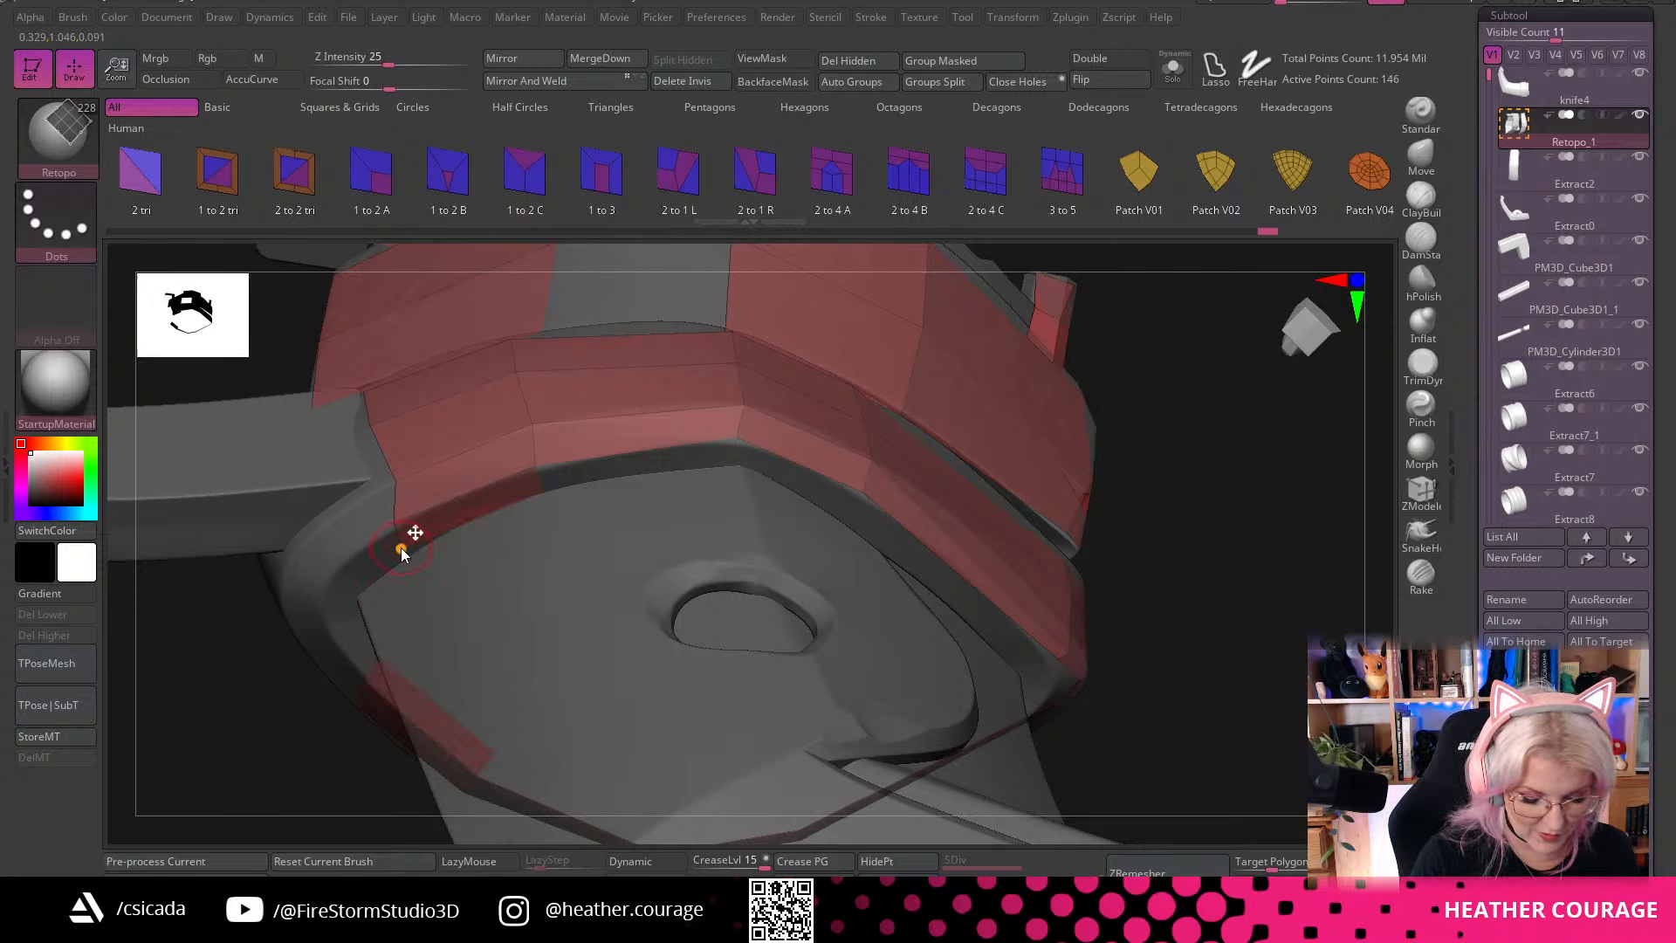
drag(400, 549, 735, 464)
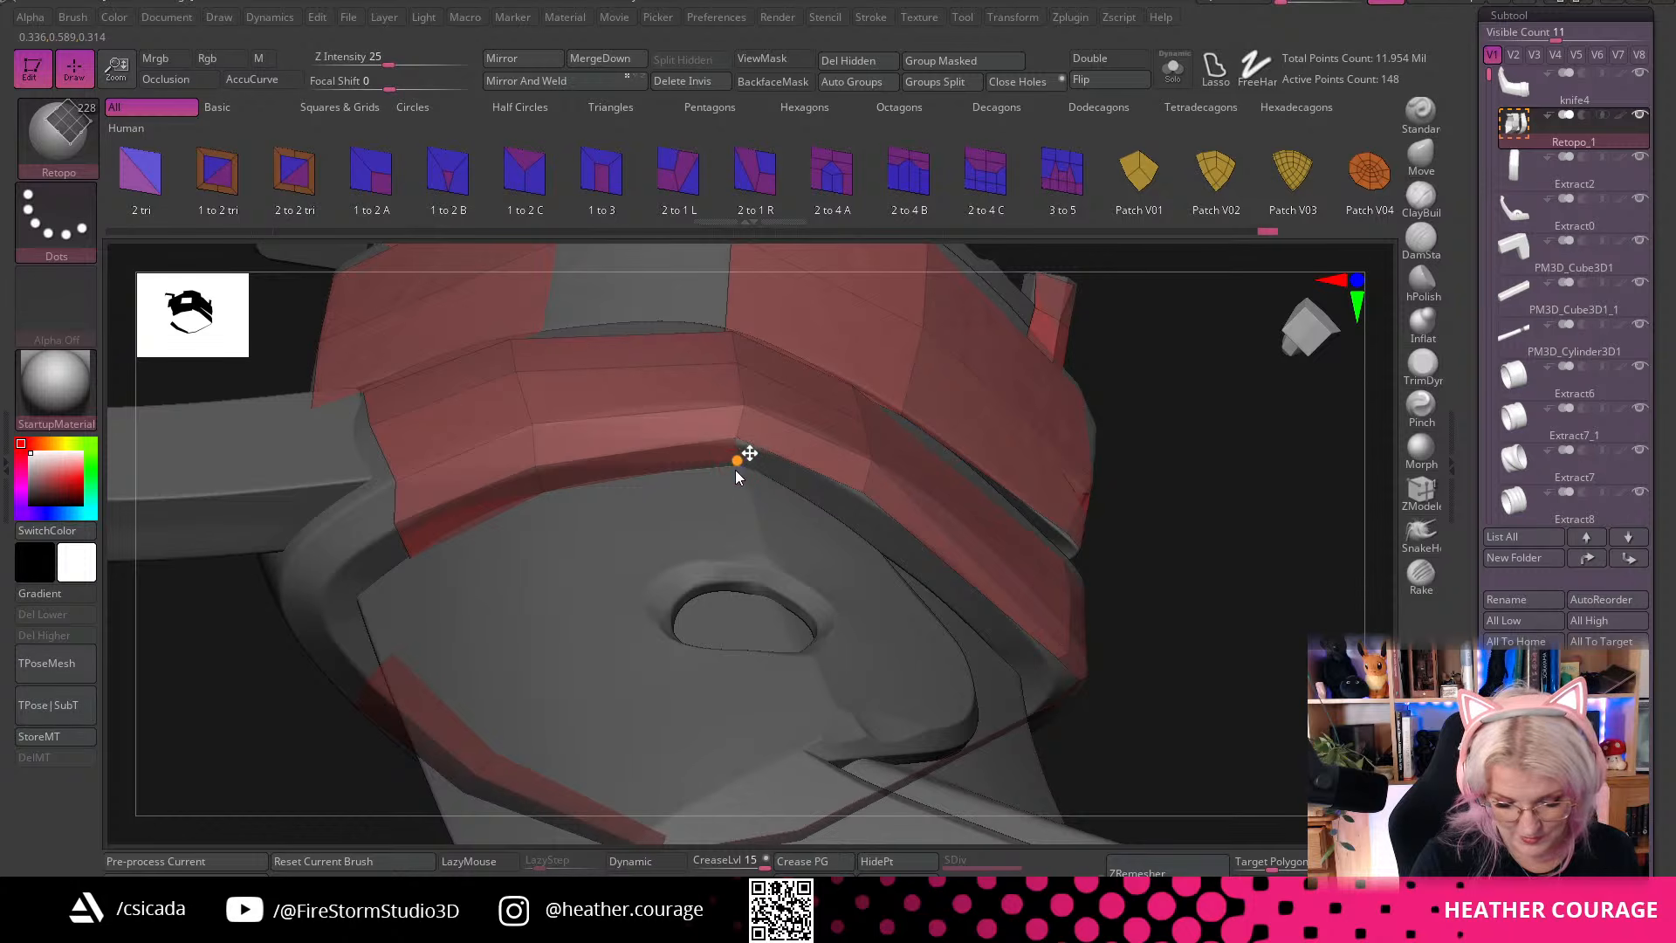
drag(1203, 529, 864, 530)
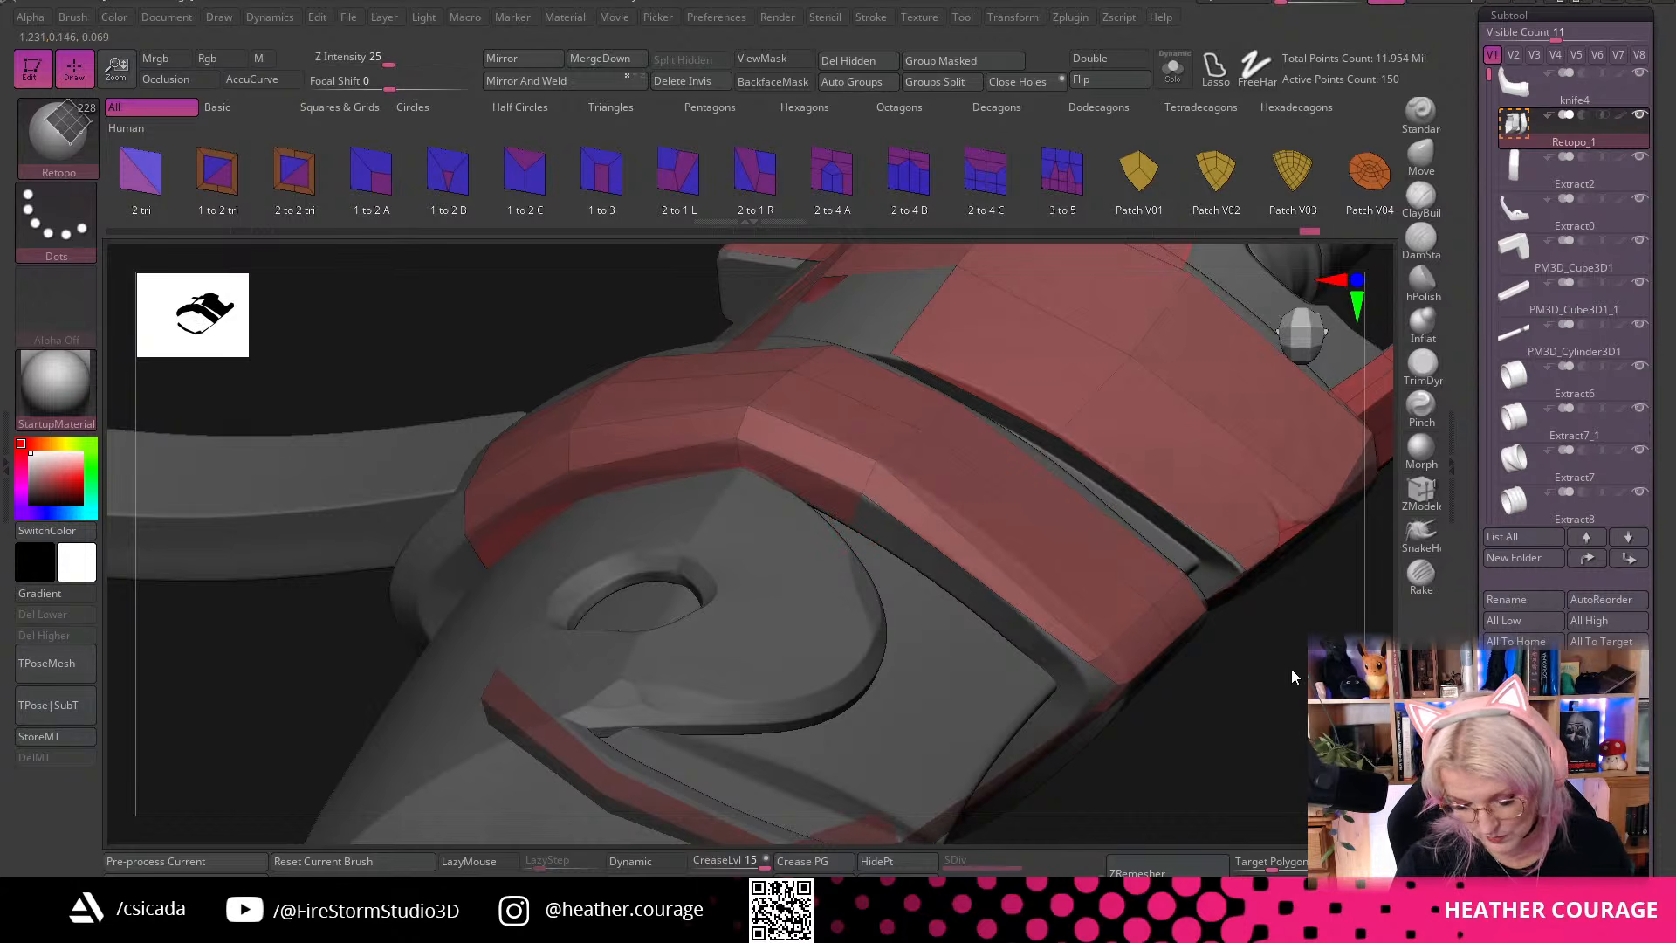
drag(1291, 669, 1102, 651)
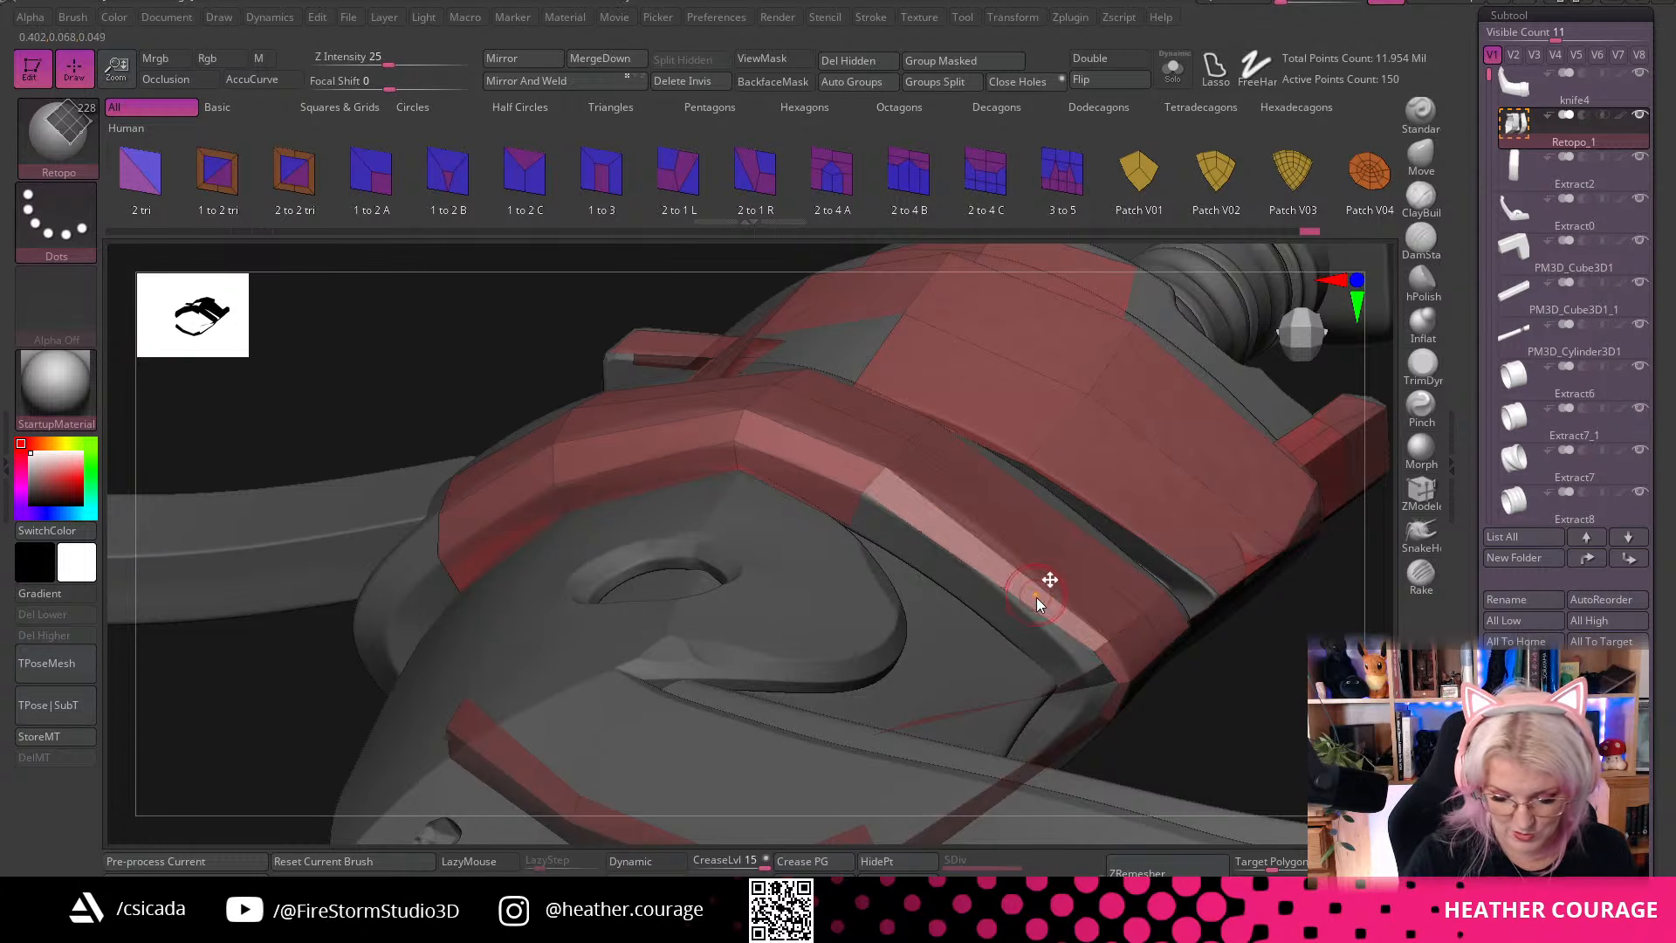
Place points at the collar's corner and fill quads around it to join the rim strips on both sides
drag(1009, 605, 1017, 602)
drag(1270, 702, 1113, 746)
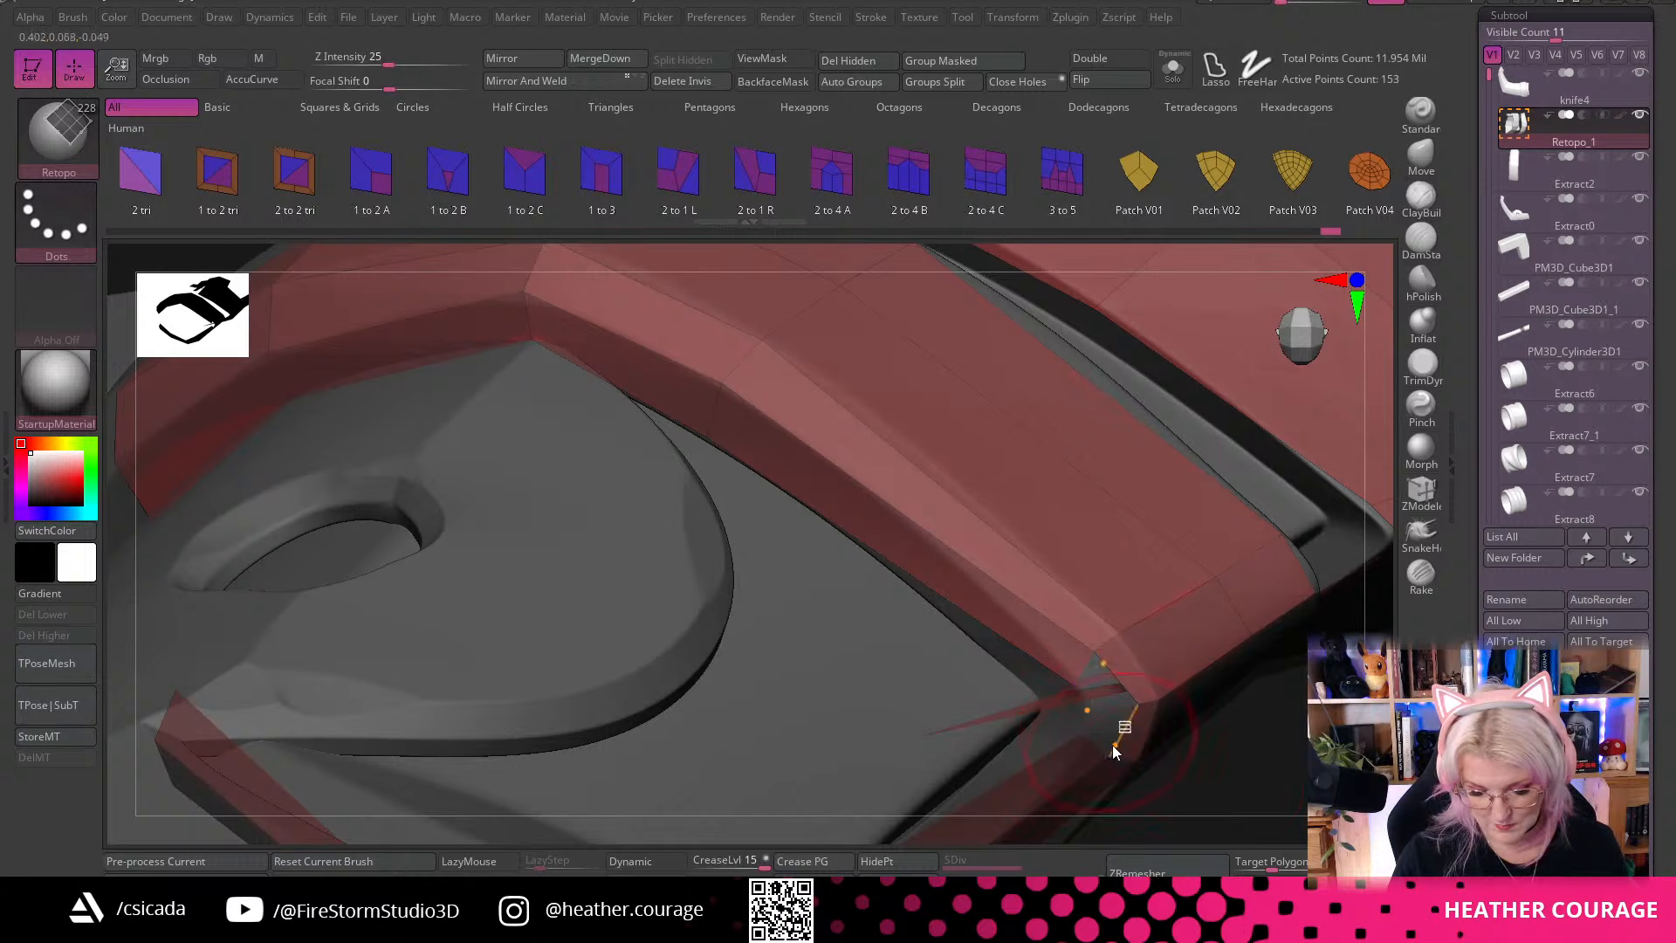
drag(1243, 772, 1093, 674)
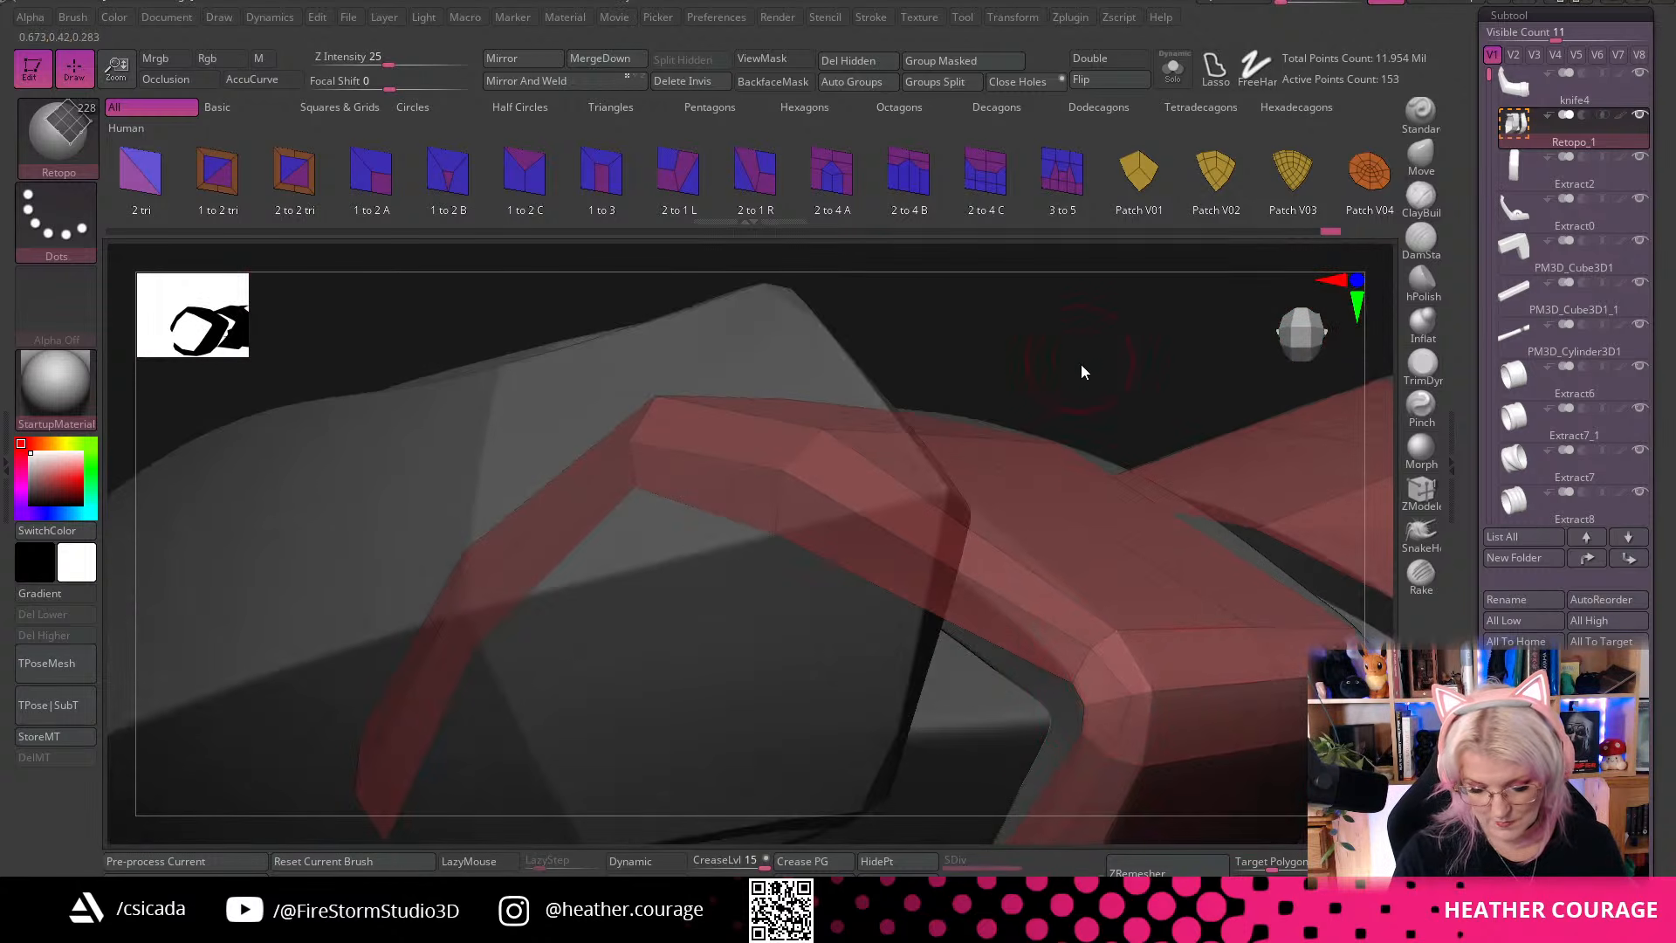
drag(1080, 364, 1289, 652)
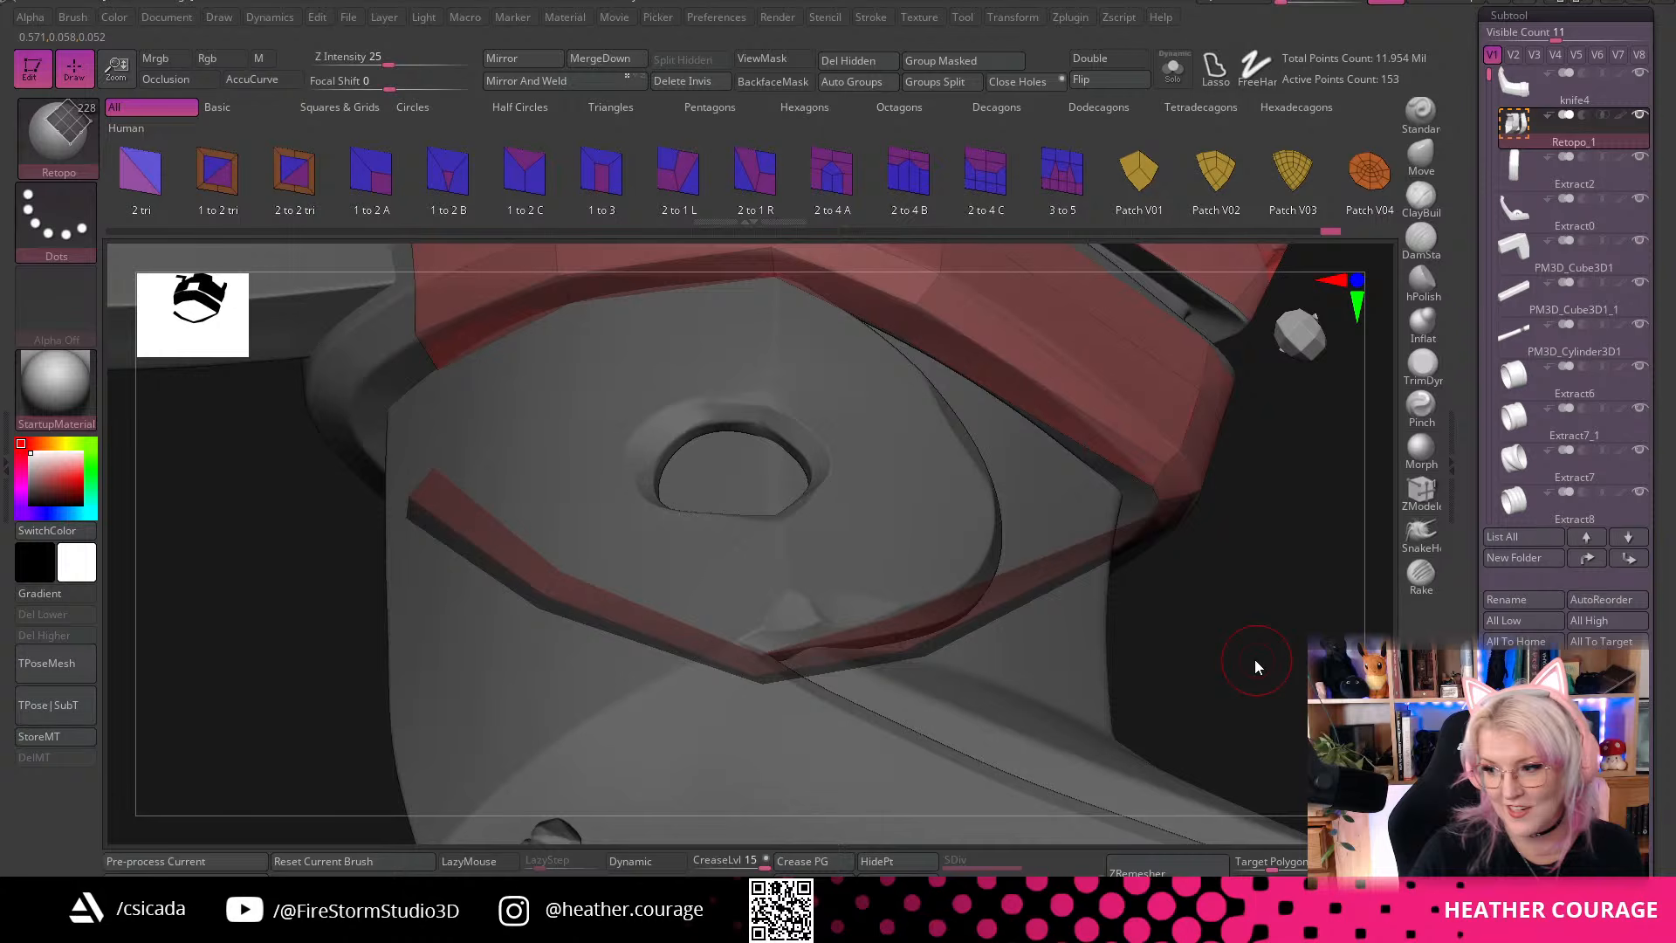
Extend two quads from the collar's inner rim down onto the body above the round hole
drag(1255, 658, 604, 447)
drag(330, 627, 724, 393)
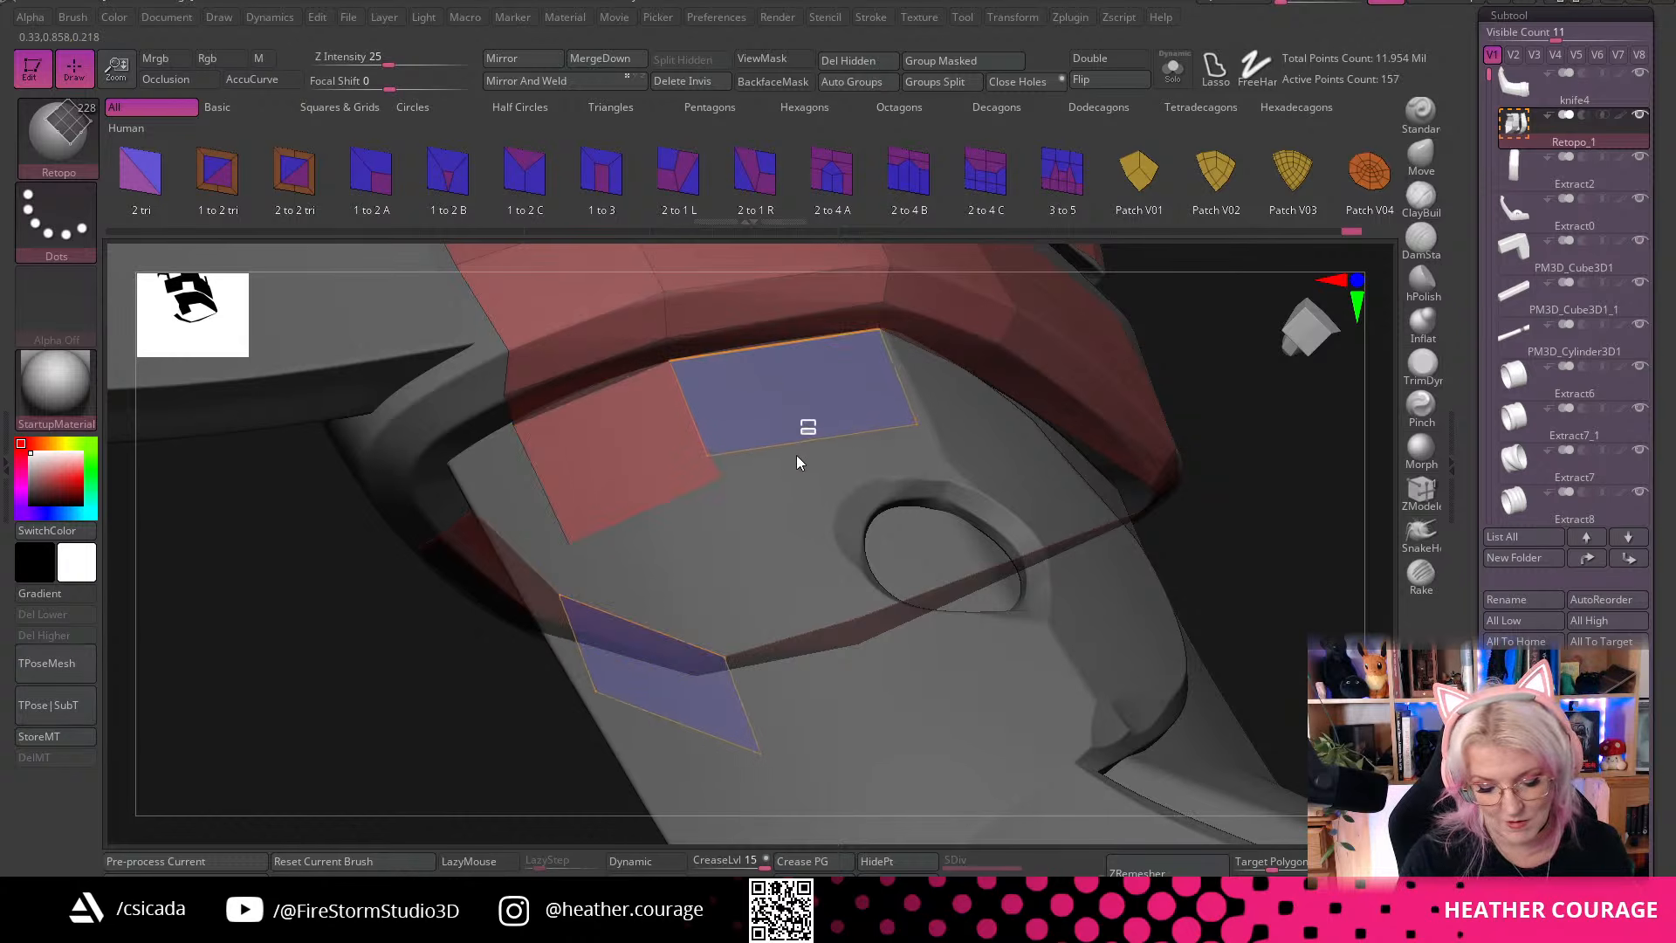
right_drag(798, 457, 921, 389)
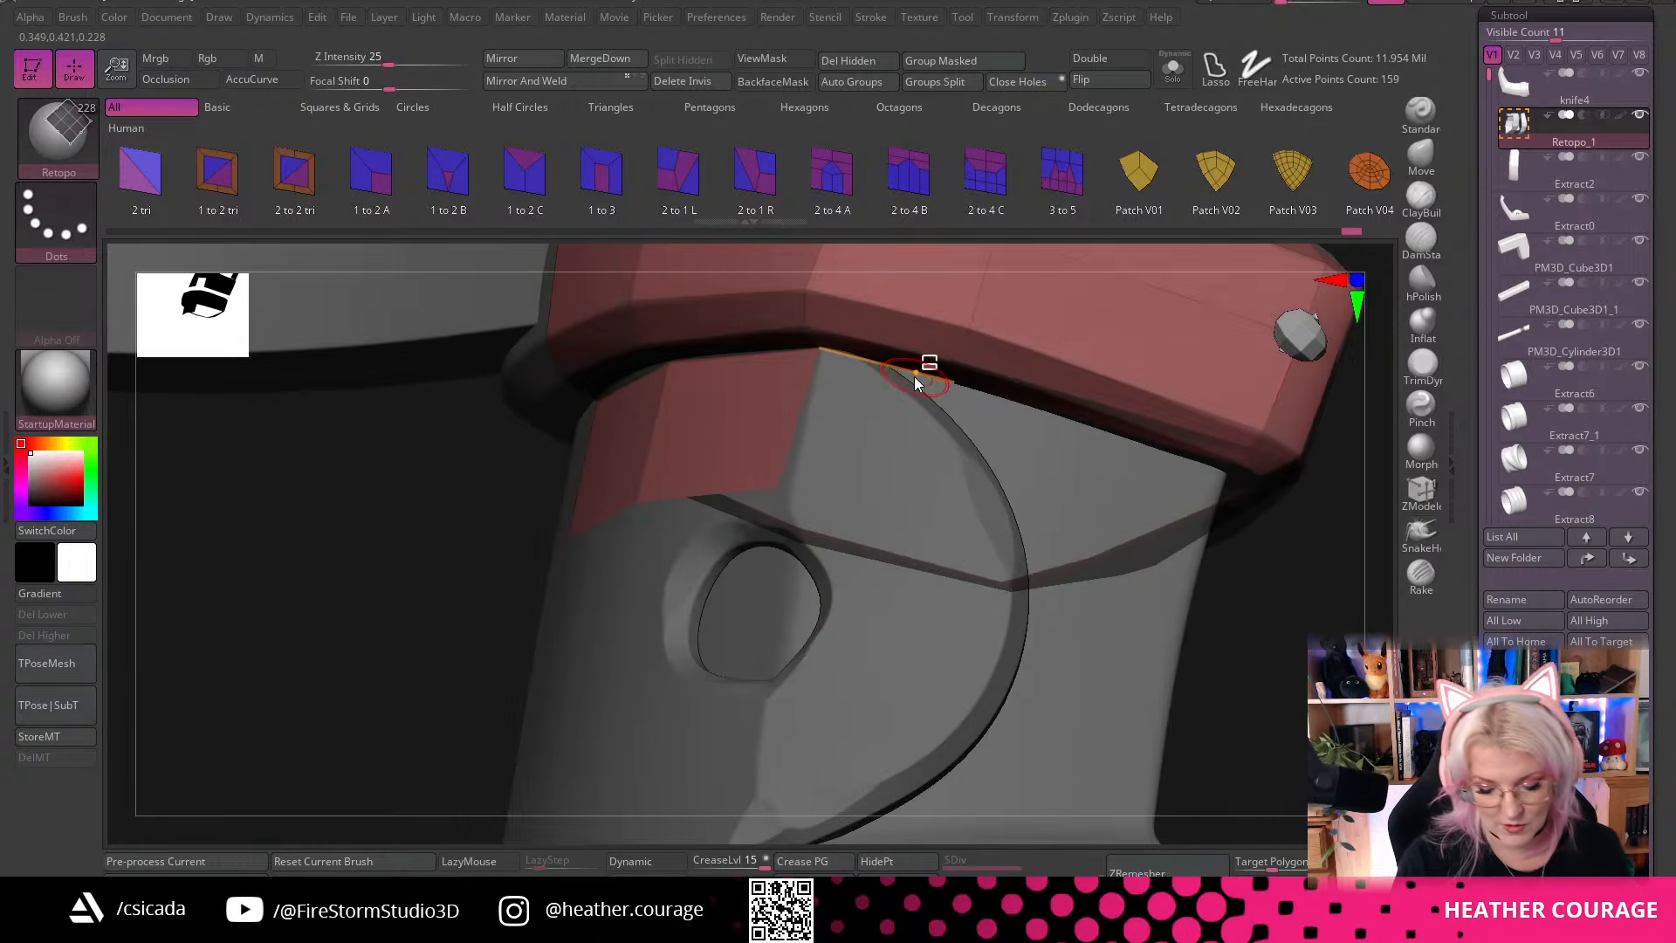
click(883, 510)
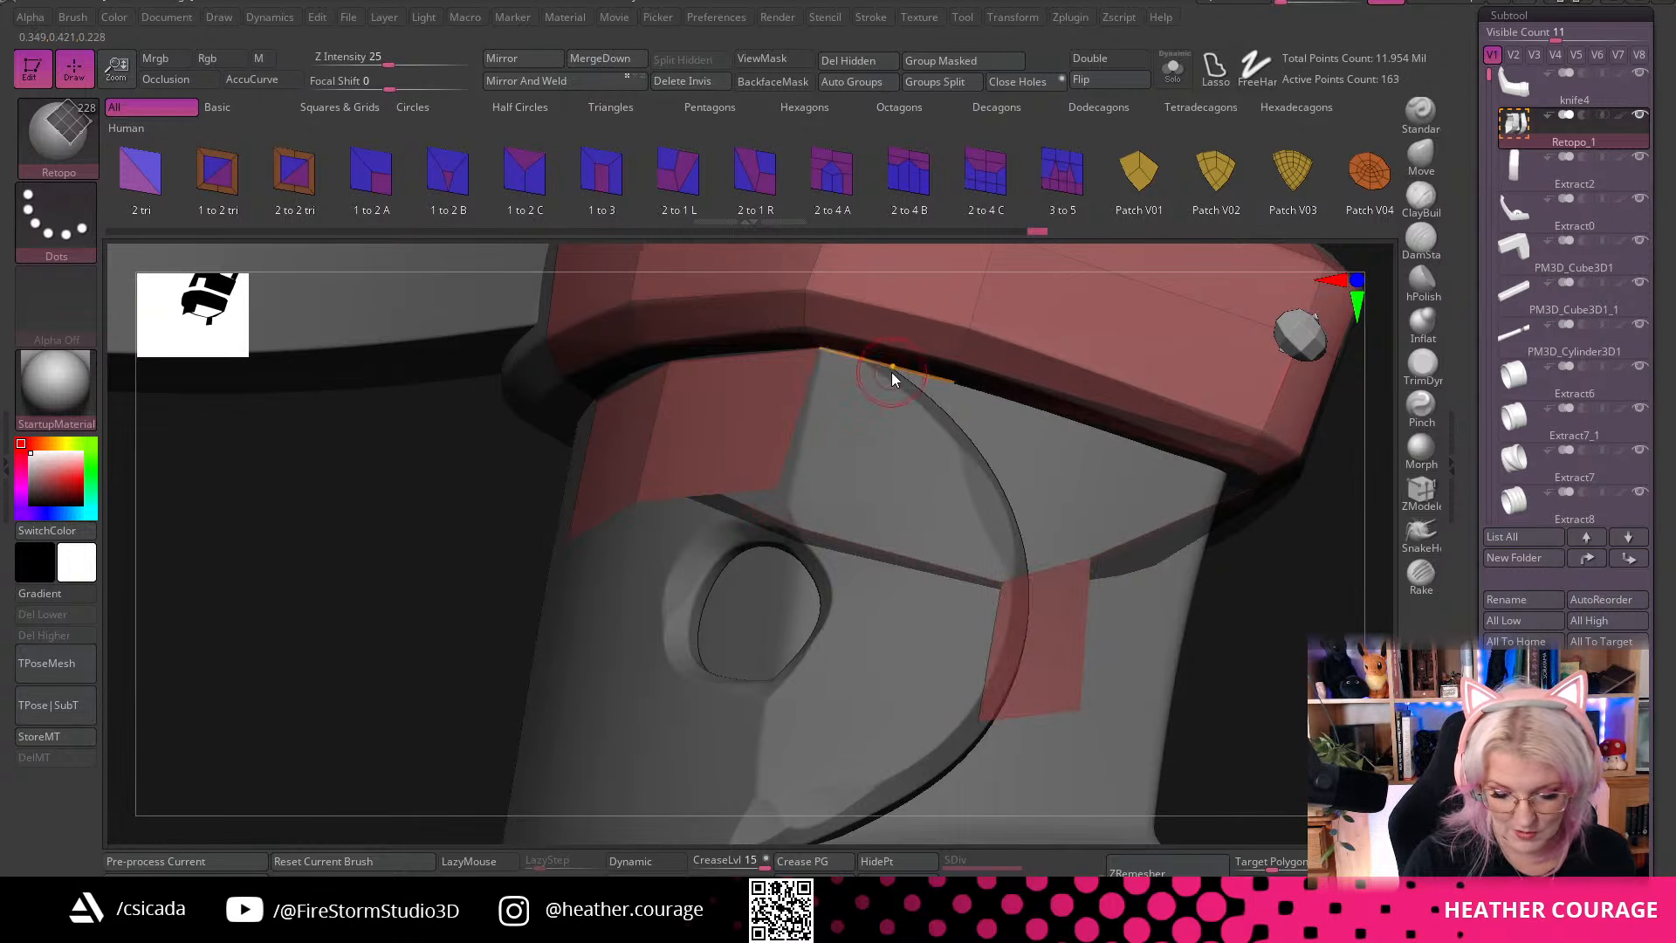
right_drag(429, 632, 606, 677)
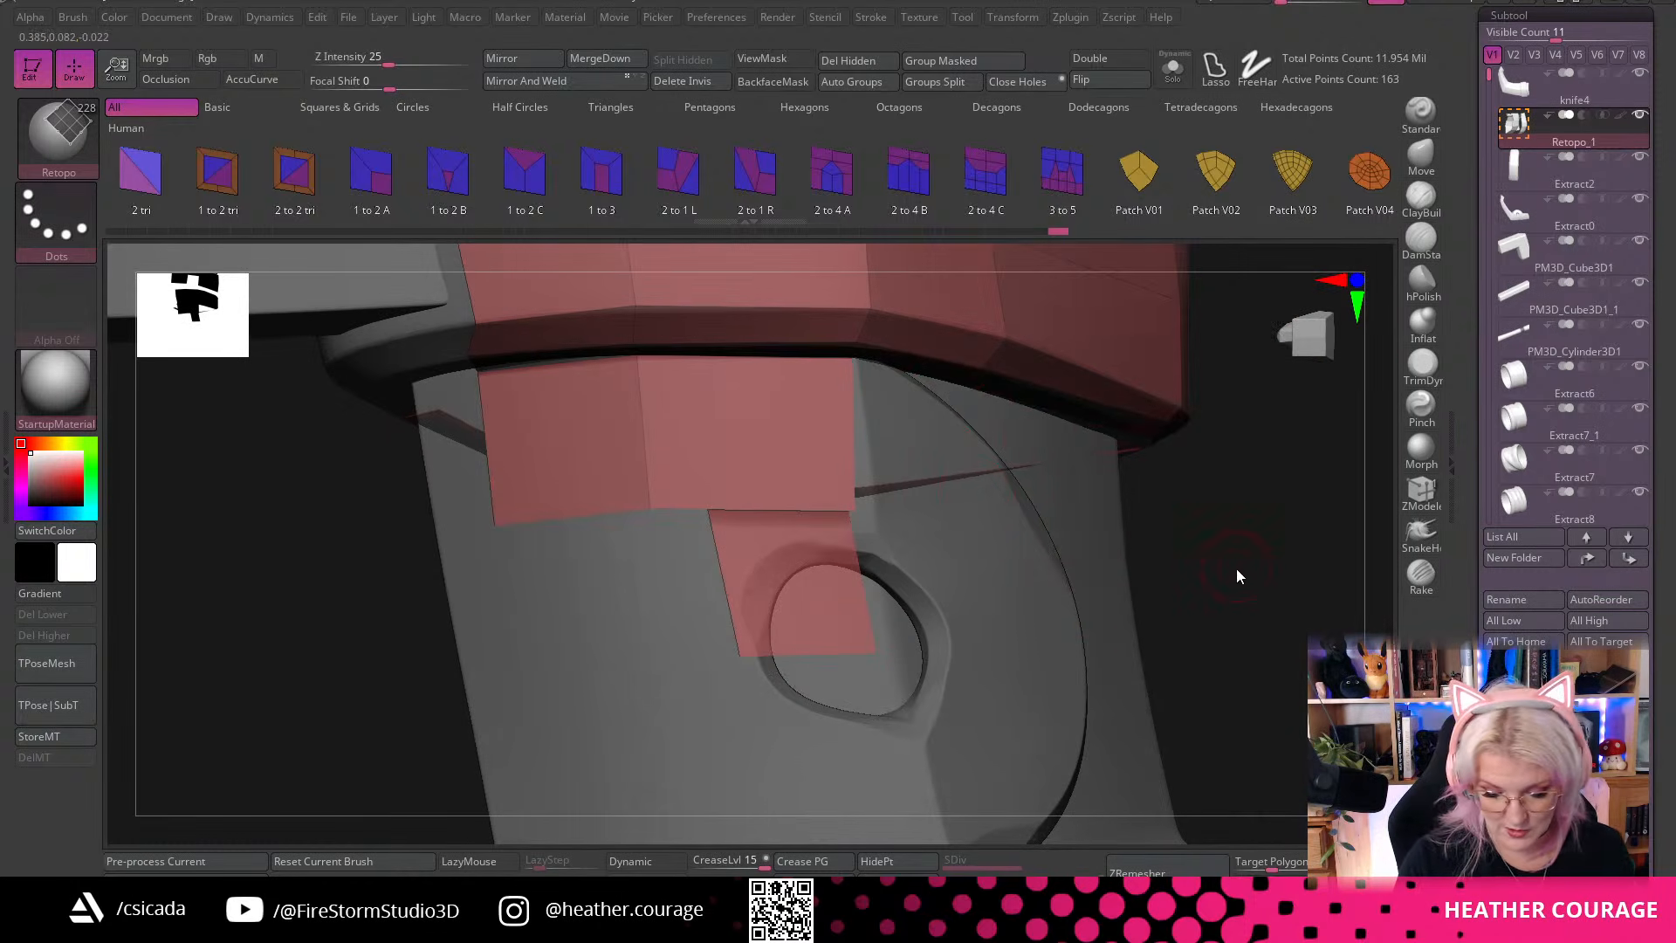
right_drag(1235, 572, 1056, 436)
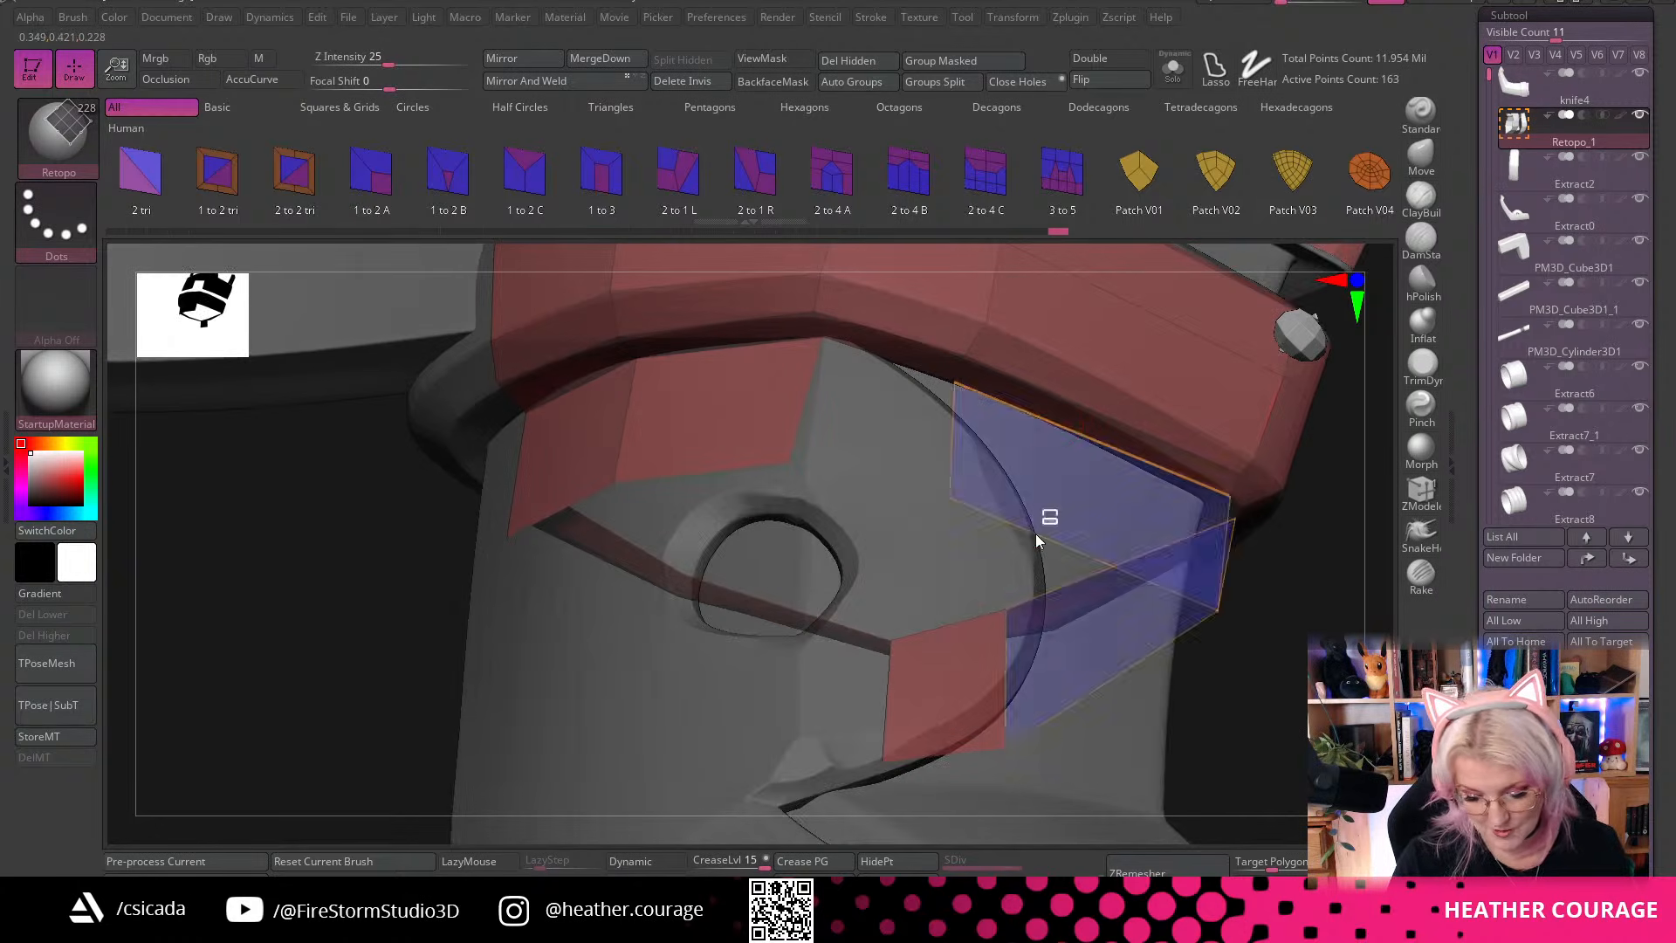
click(1036, 532)
mouse_move(1283, 660)
right_down()
mouse_move(1235, 659)
mouse_move(1245, 595)
mouse_move(1222, 462)
mouse_move(1240, 459)
mouse_move(1269, 598)
right_up()
key(ctrl)
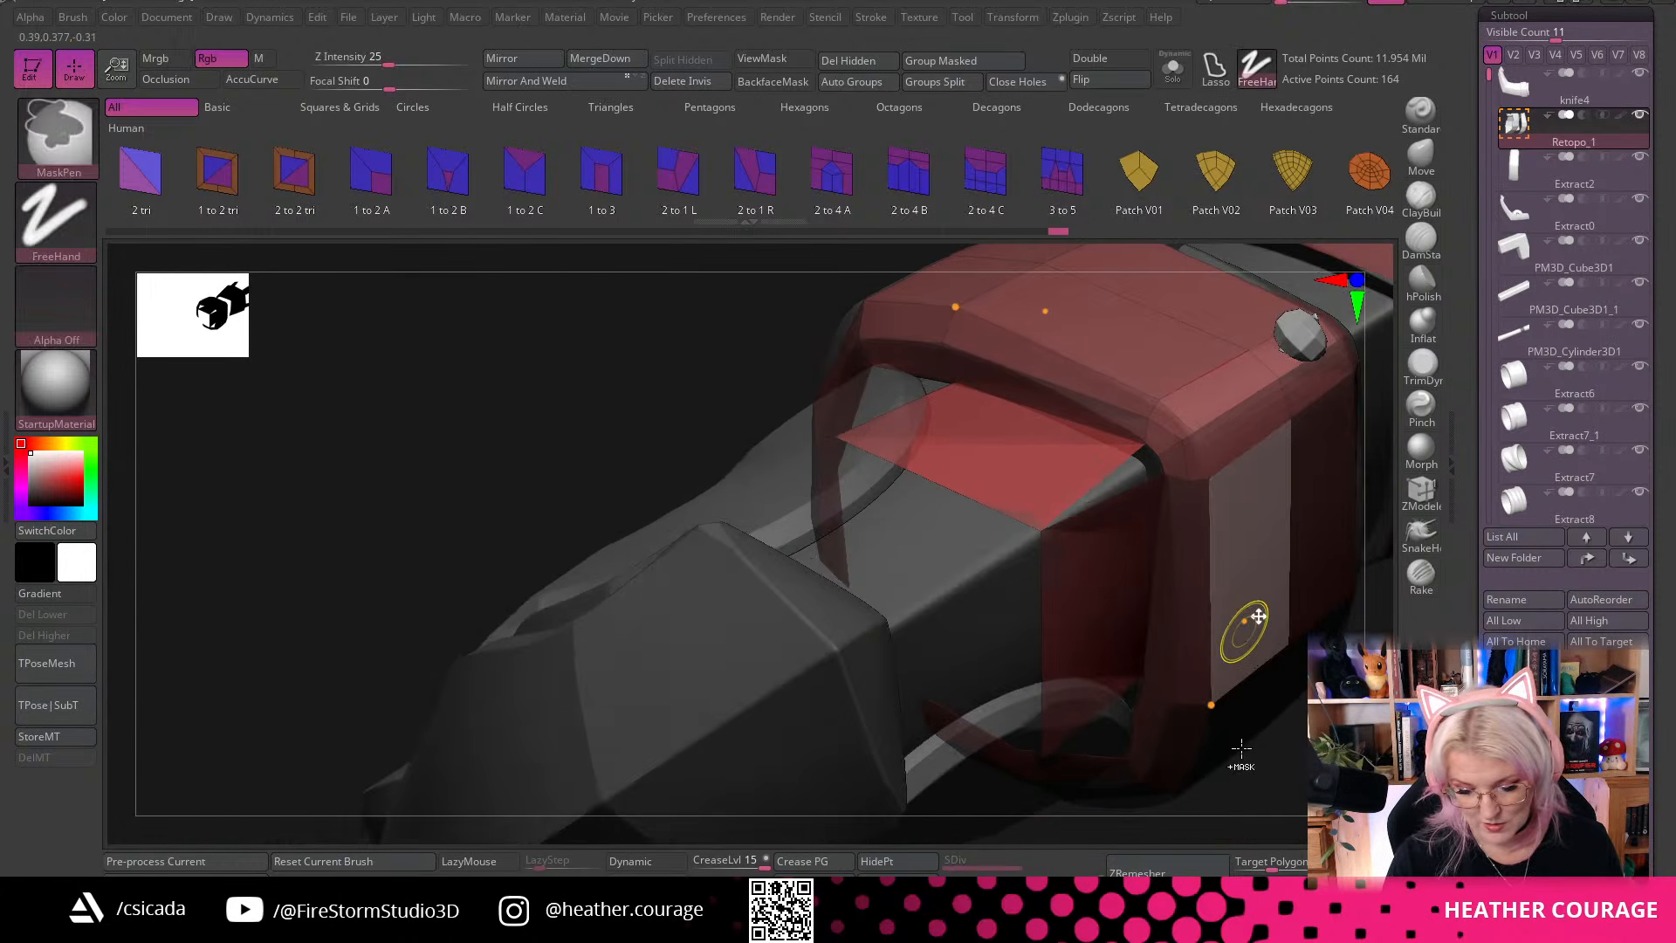
right_drag(1243, 769, 981, 473)
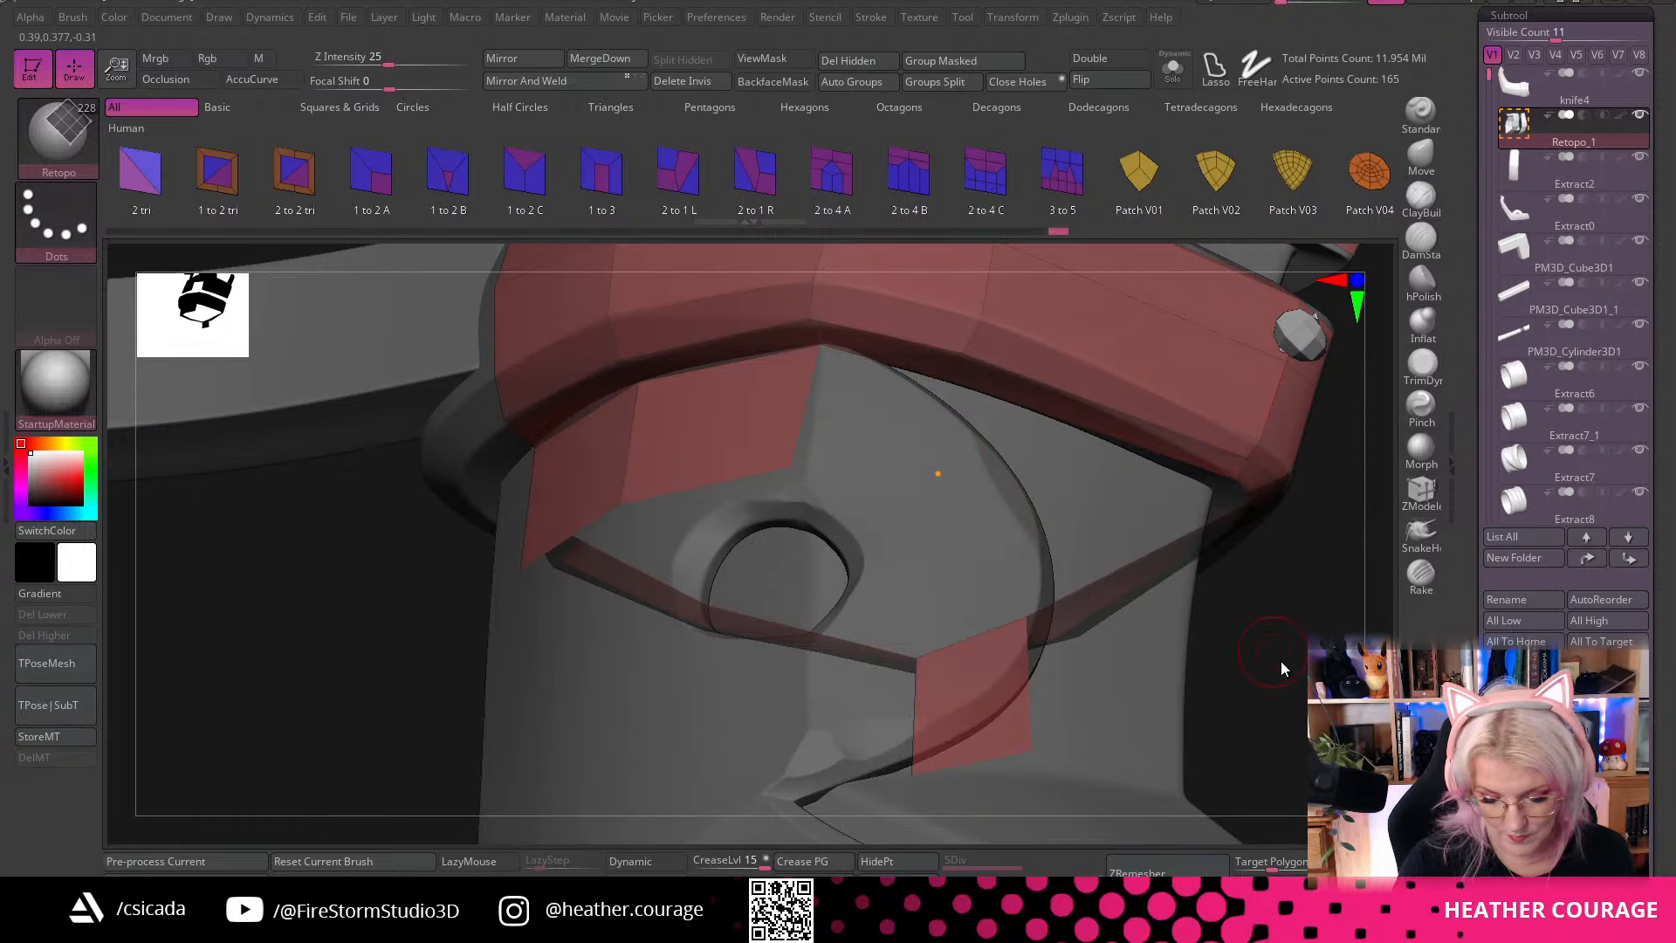
right_drag(1287, 675, 1265, 730)
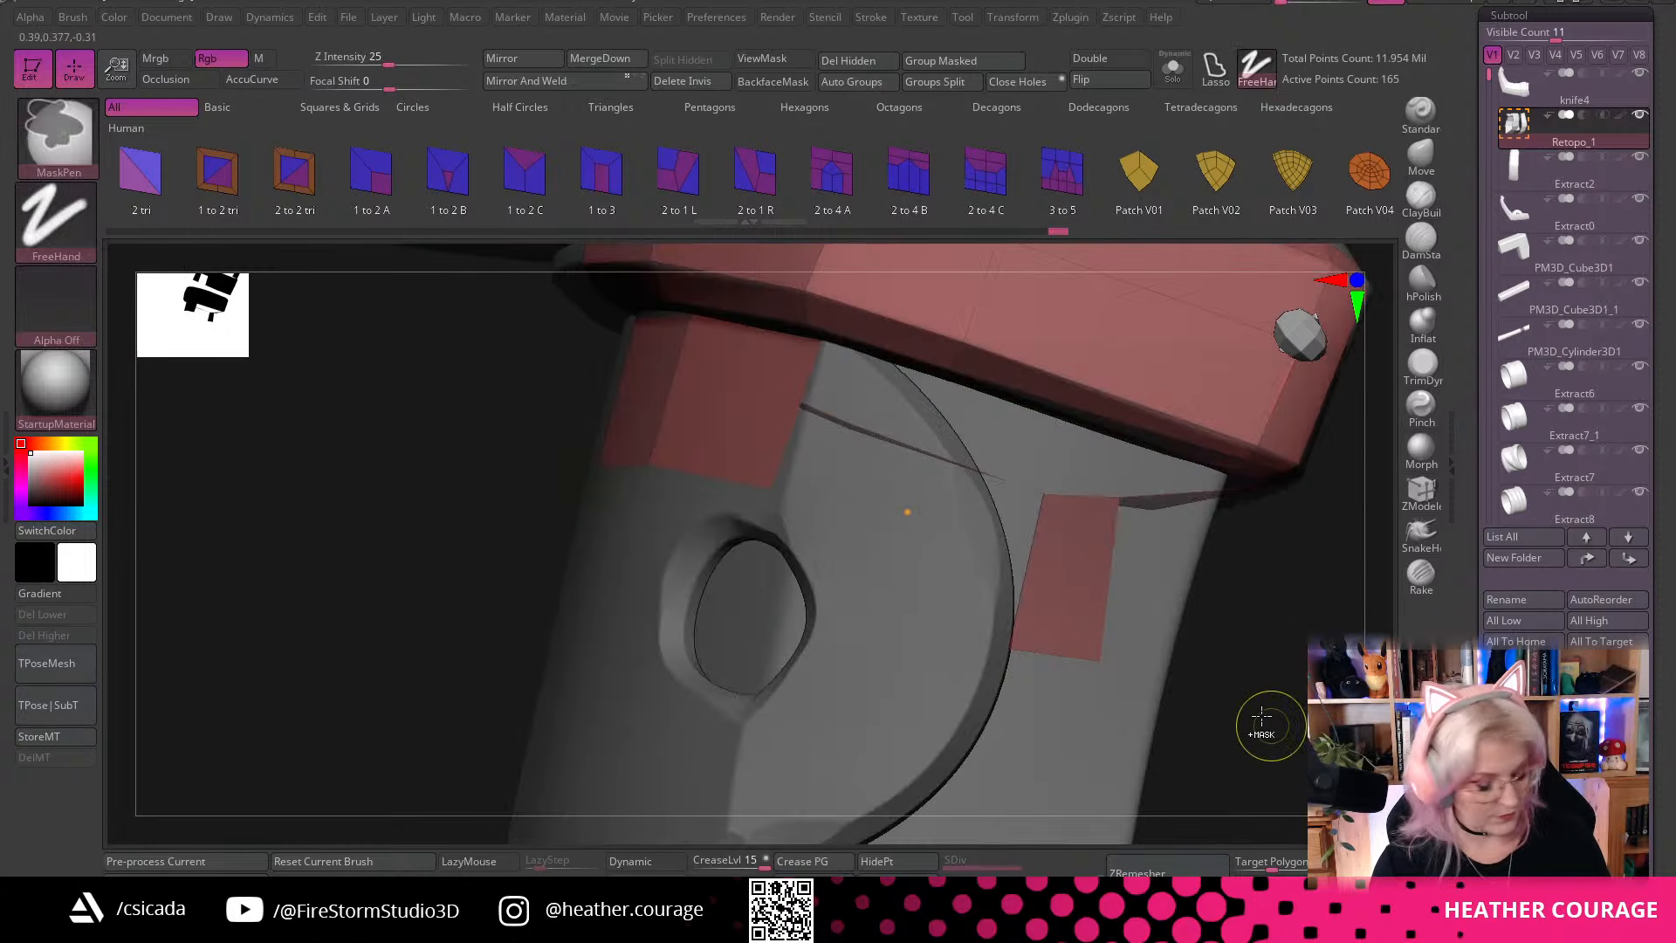
key(ctrl+z)
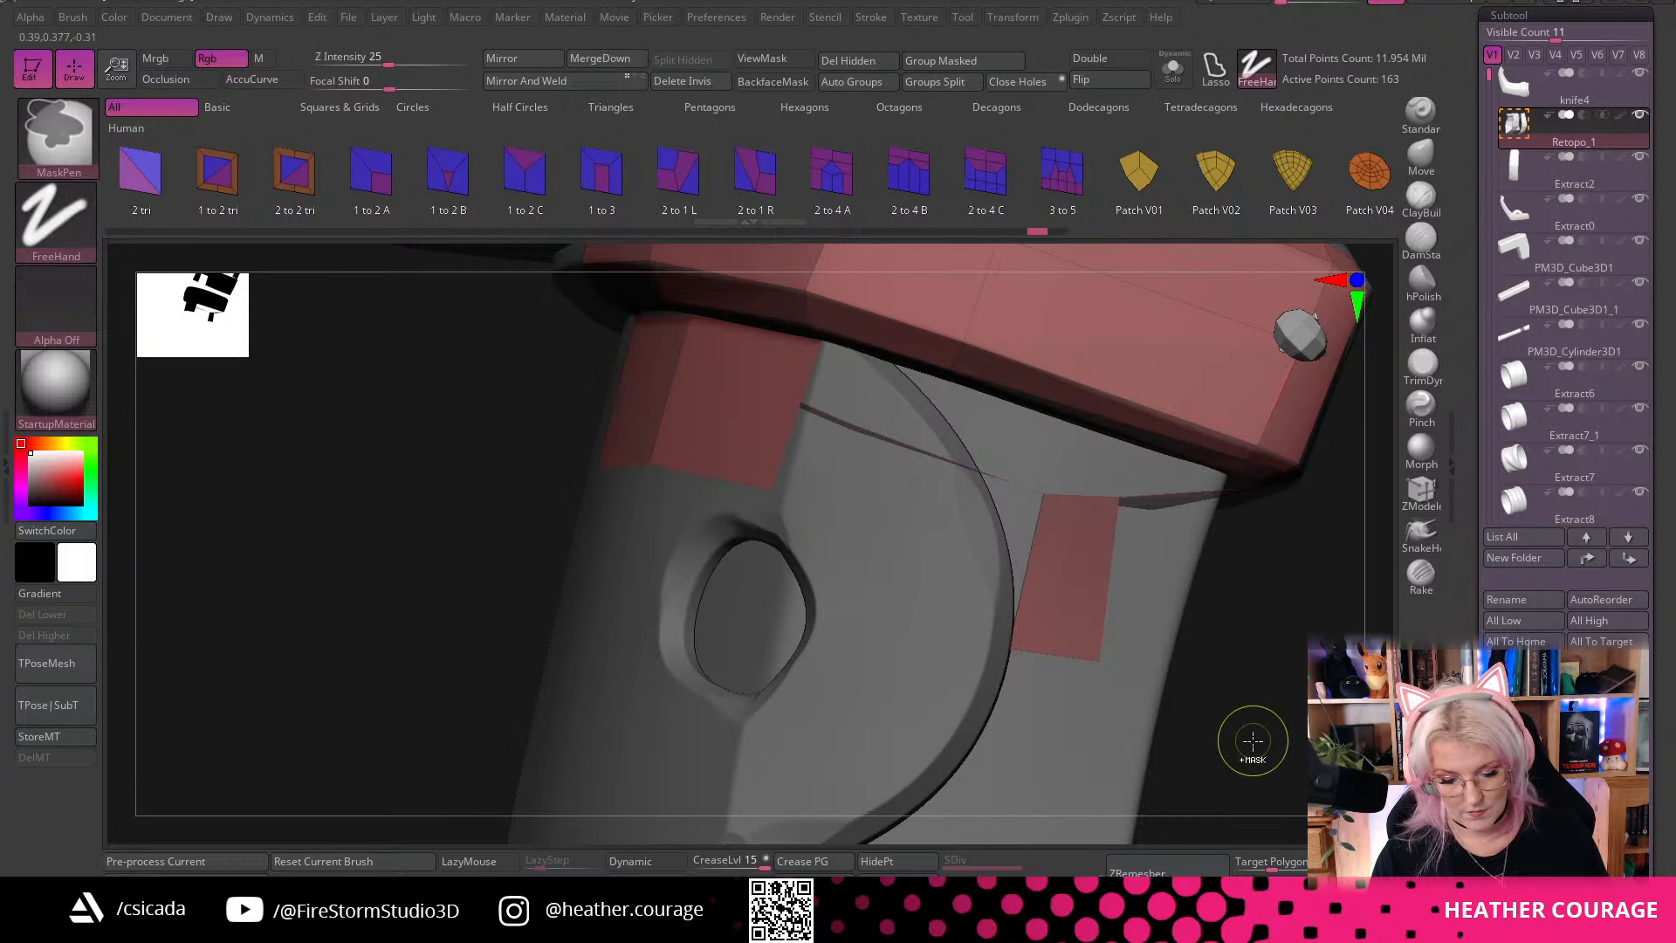
key(ctrl+z)
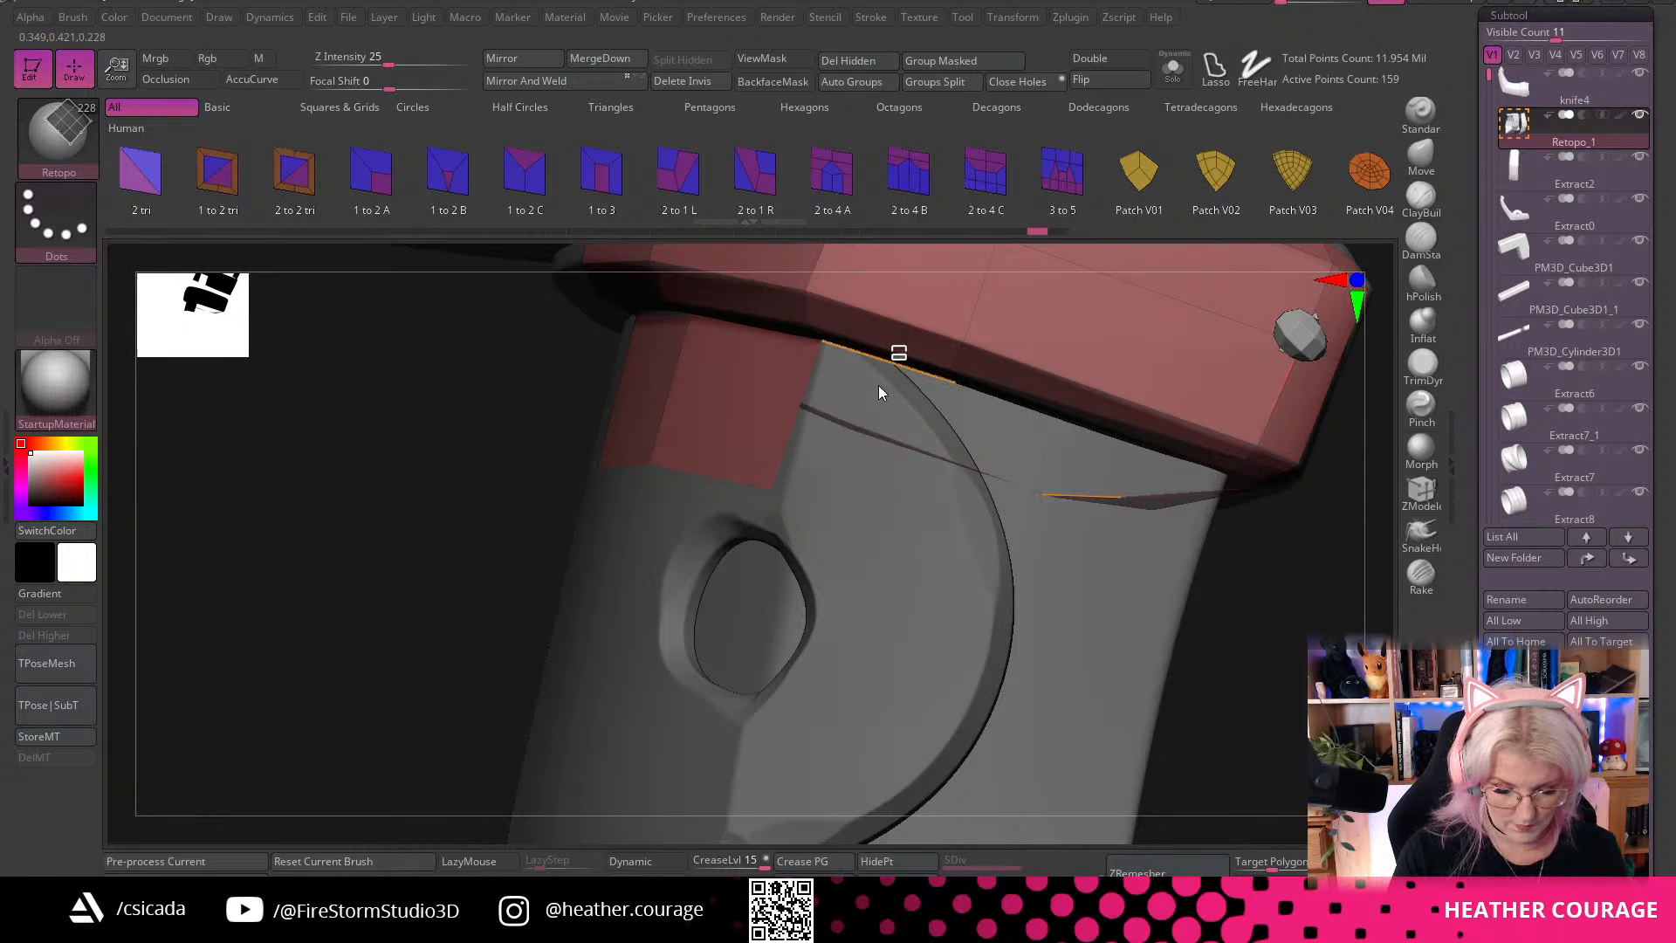
Extend two more quads from the collar's inner rim onto the body, past the circular plate and up to the body's corner
drag(878, 391, 885, 511)
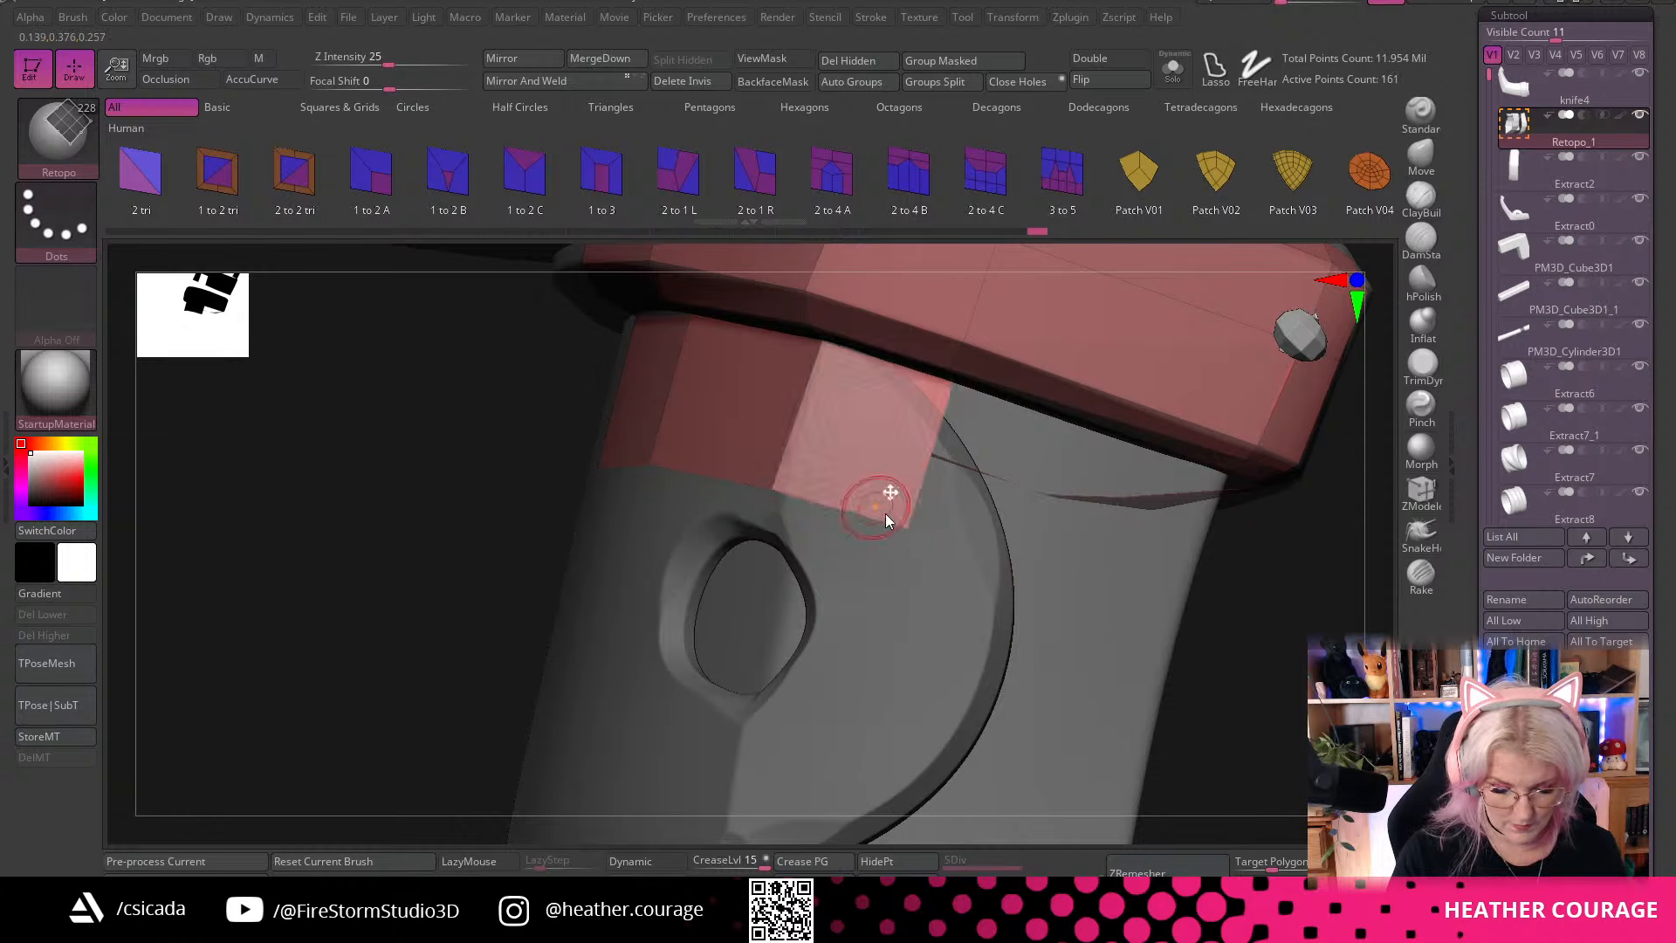
drag(1313, 641, 1093, 378)
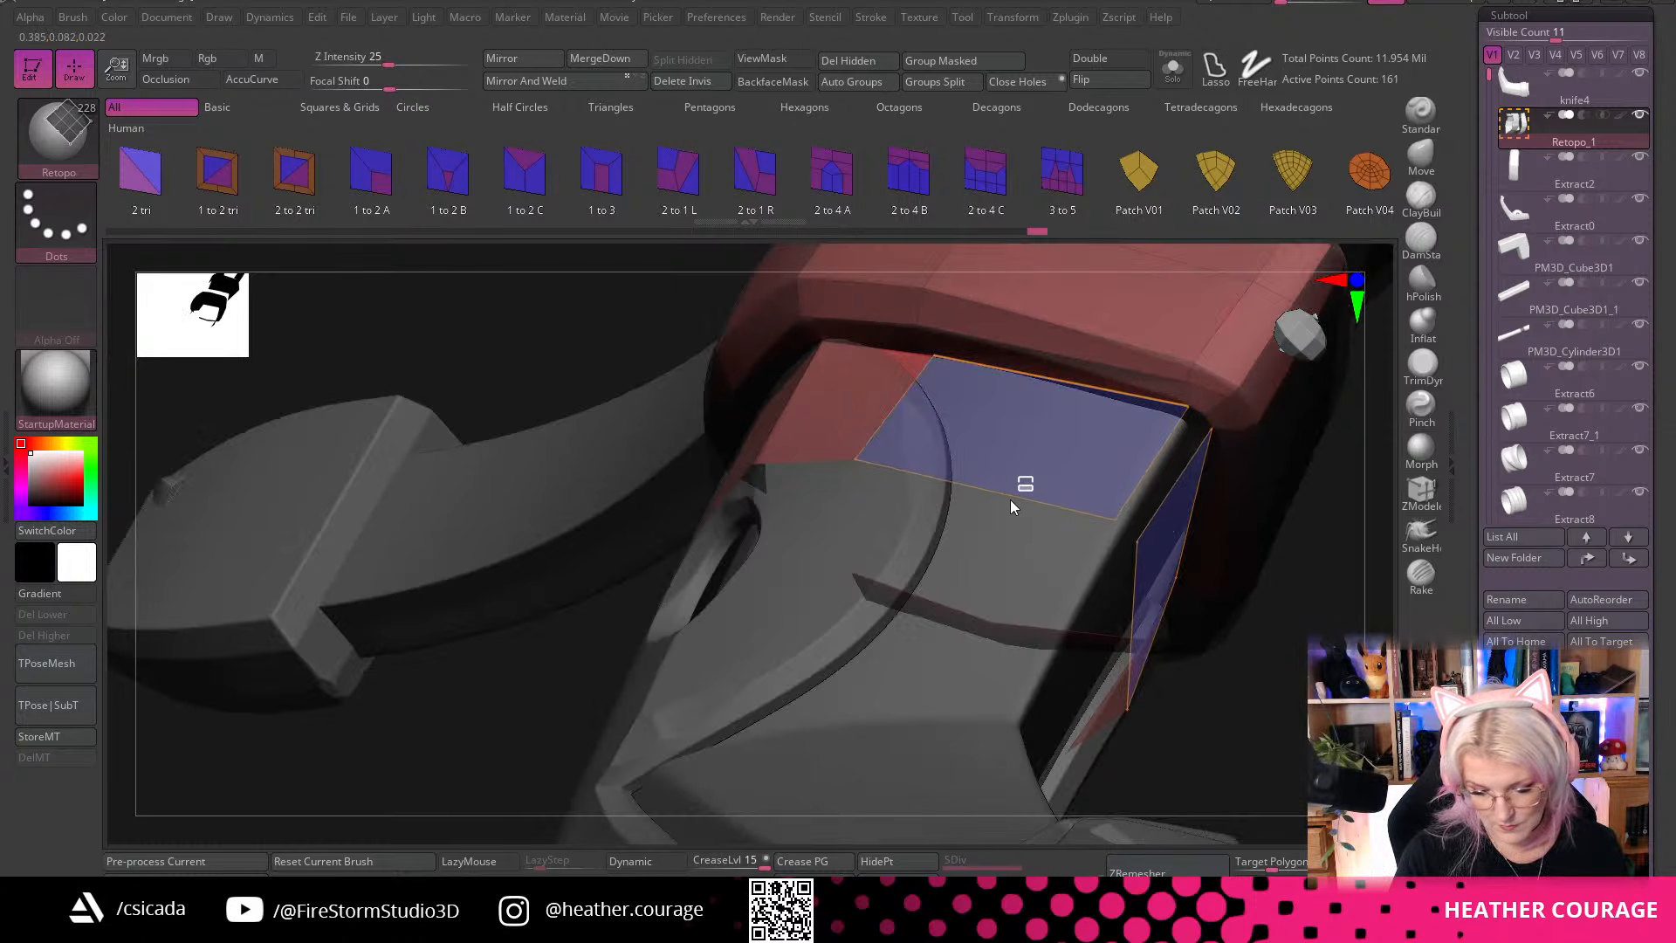
drag(1009, 499, 1214, 650)
mouse_move(1213, 651)
mouse_down()
mouse_move(1247, 678)
mouse_move(1103, 541)
mouse_move(1120, 557)
mouse_up()
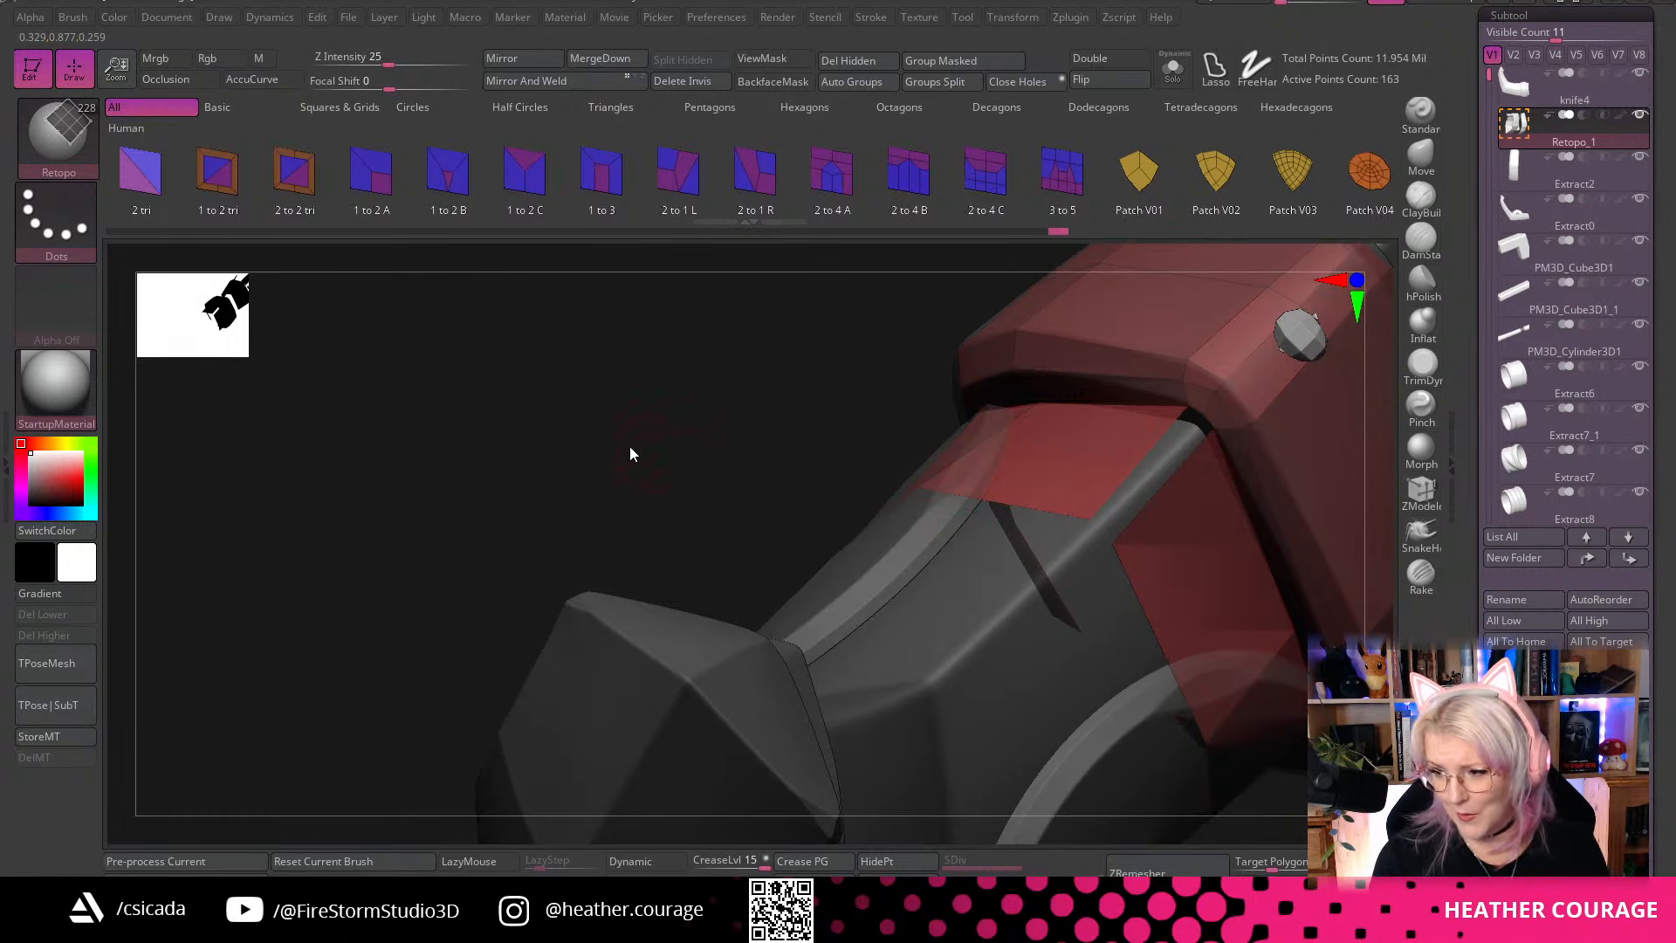
drag(601, 461, 1264, 580)
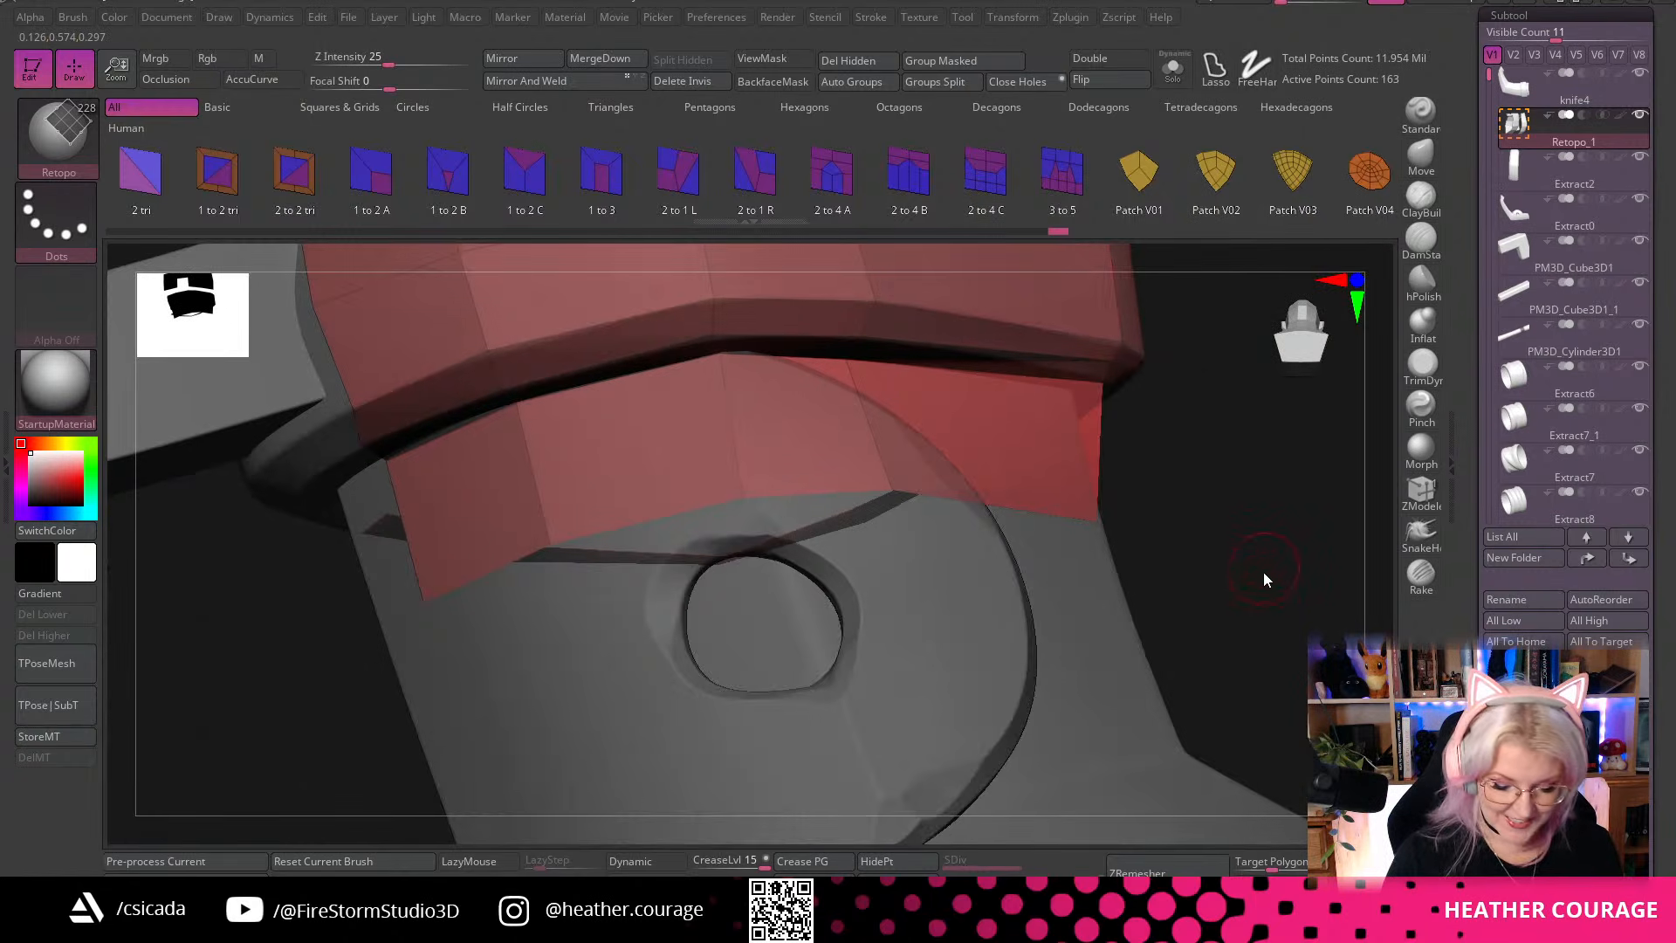
drag(1242, 515, 1121, 337)
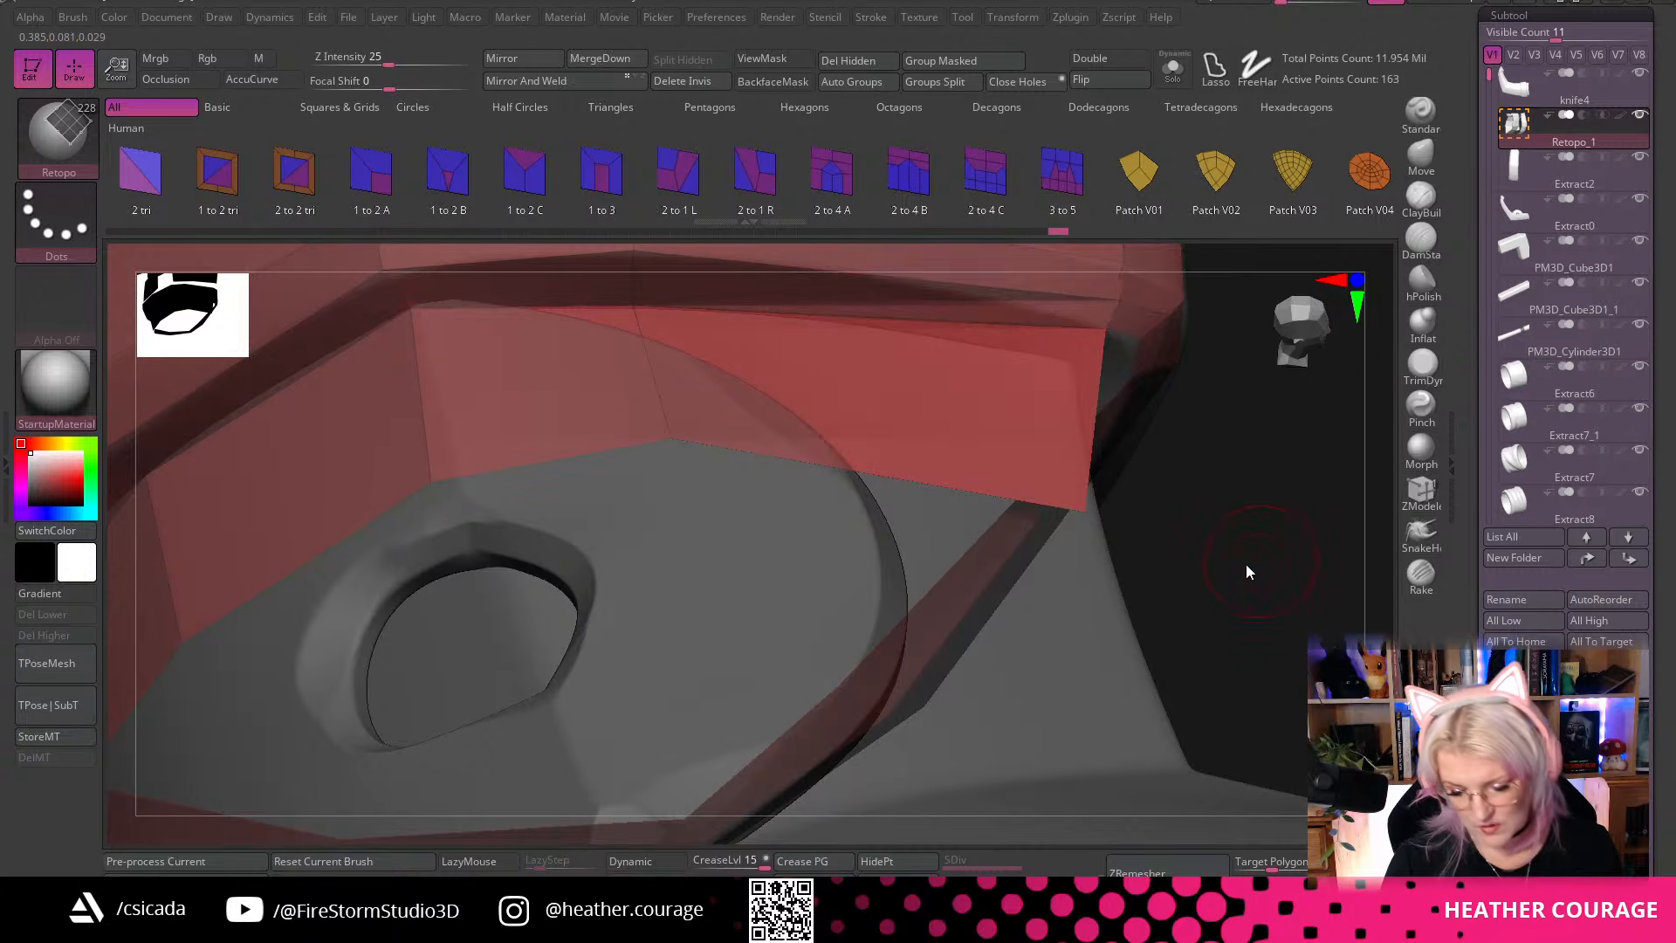
drag(1246, 572, 1087, 373)
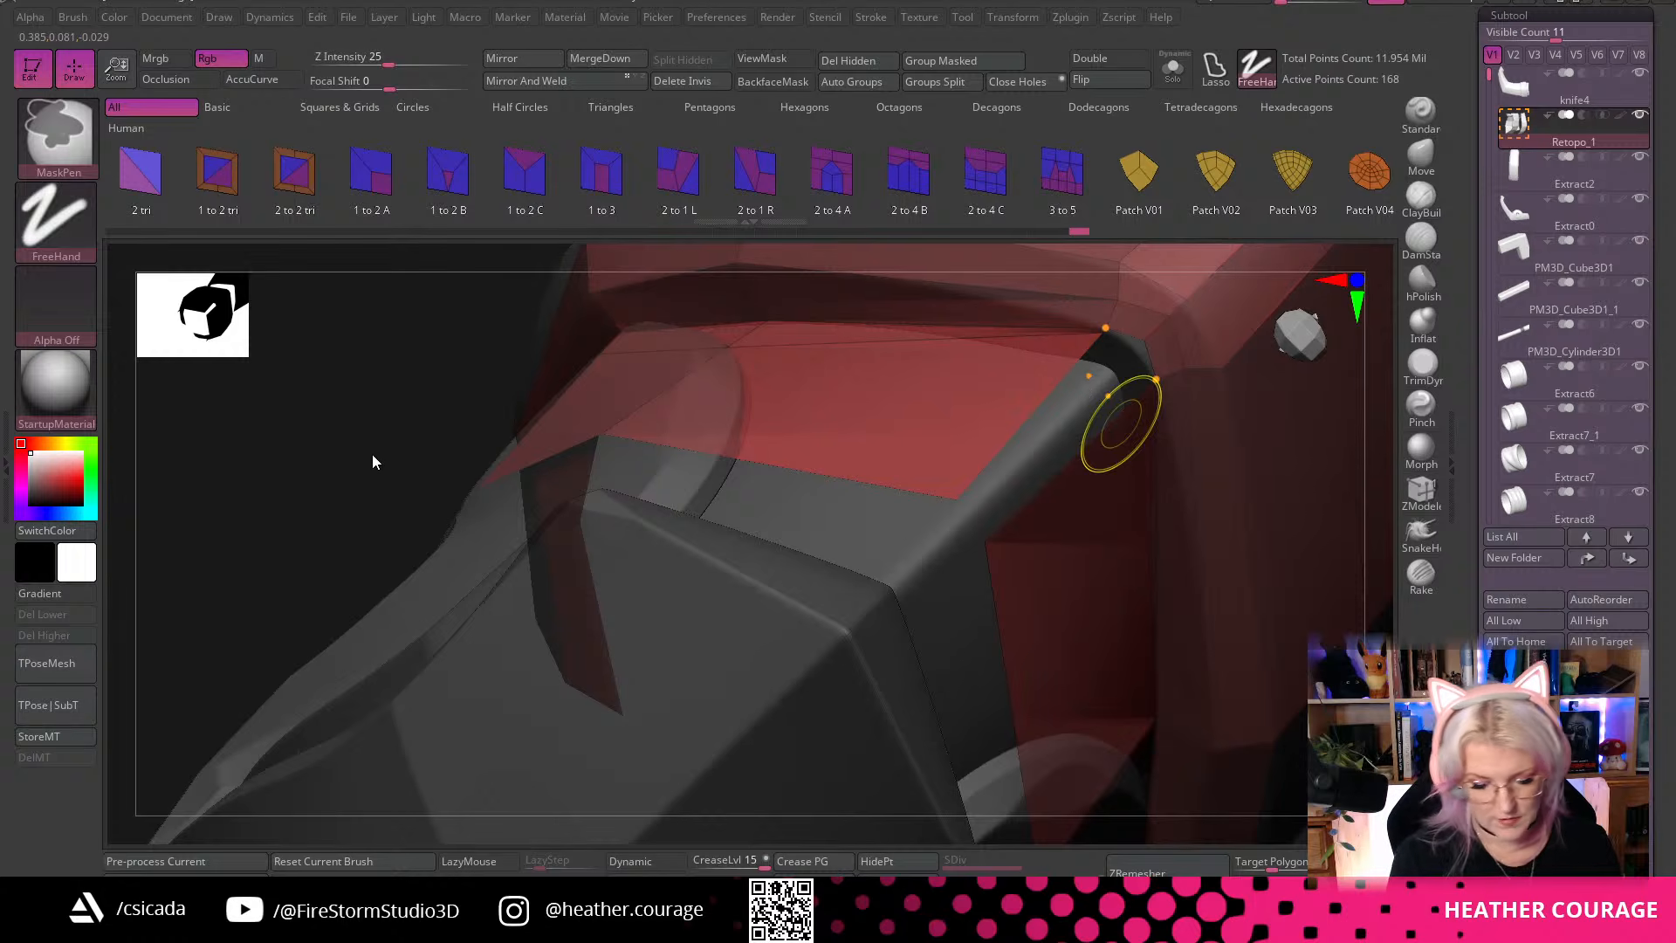
key(ctrl+z)
mouse_move(355, 427)
mouse_down()
mouse_move(318, 337)
mouse_move(735, 550)
mouse_move(1284, 767)
mouse_move(1246, 495)
mouse_move(1108, 553)
mouse_move(1320, 362)
mouse_move(1111, 456)
mouse_move(1179, 655)
mouse_move(1146, 517)
mouse_move(1014, 504)
mouse_move(980, 453)
mouse_up()
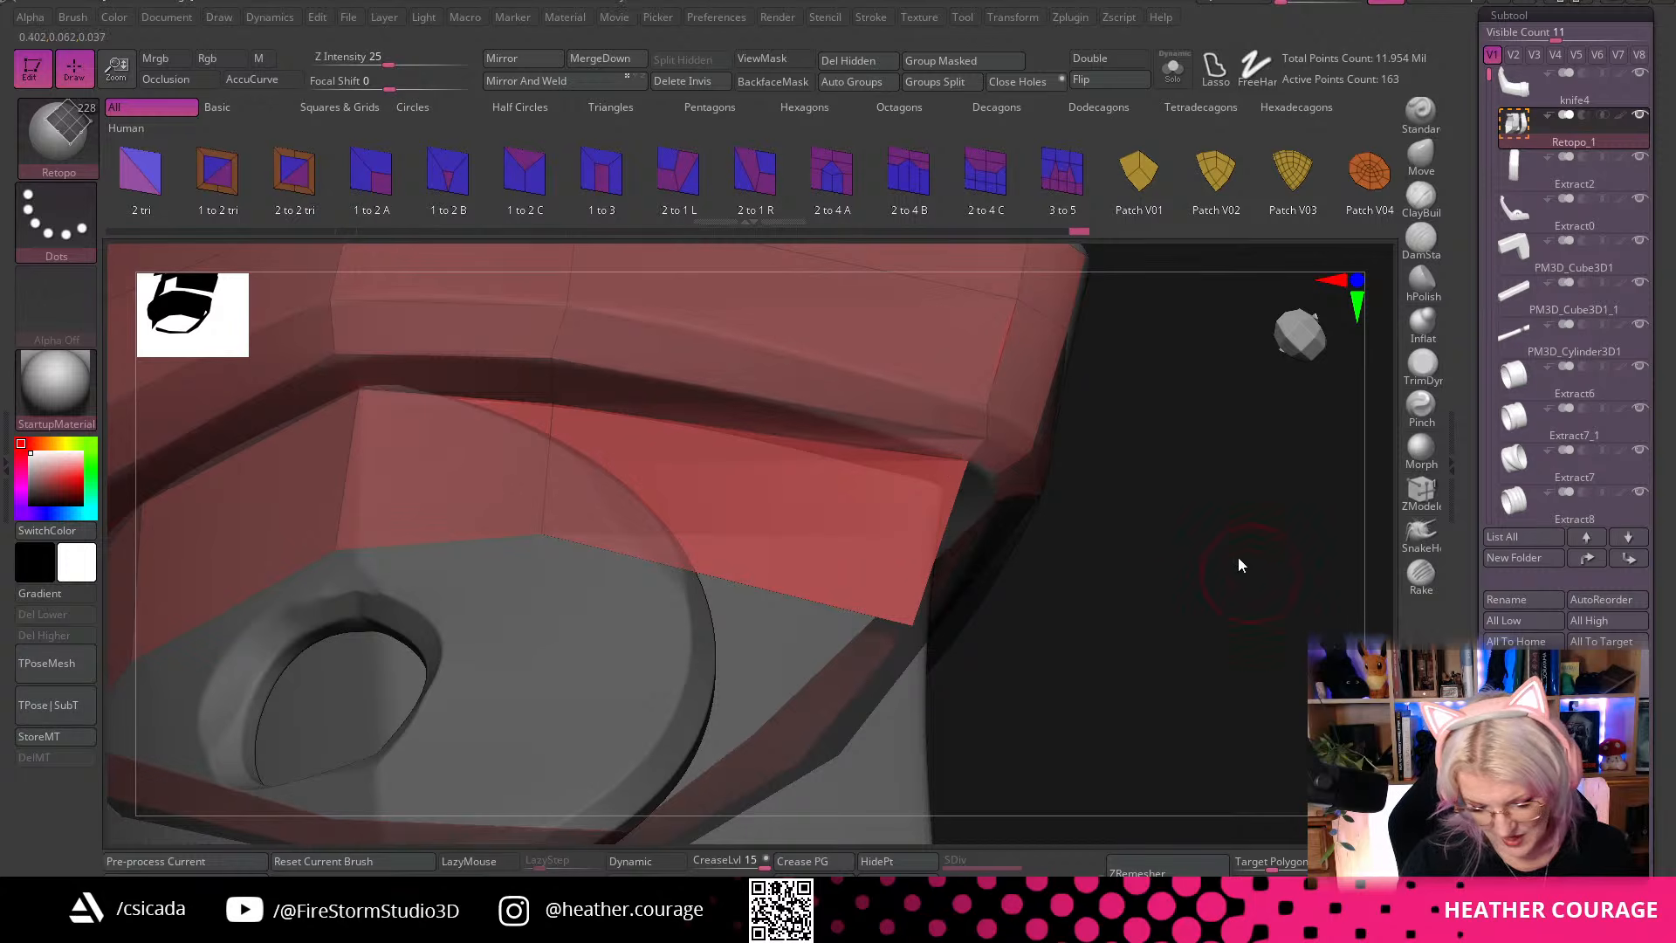
Try to weld the outer corner of the body's front quads to the side strip below the collar, and undo it
drag(1238, 562, 939, 505)
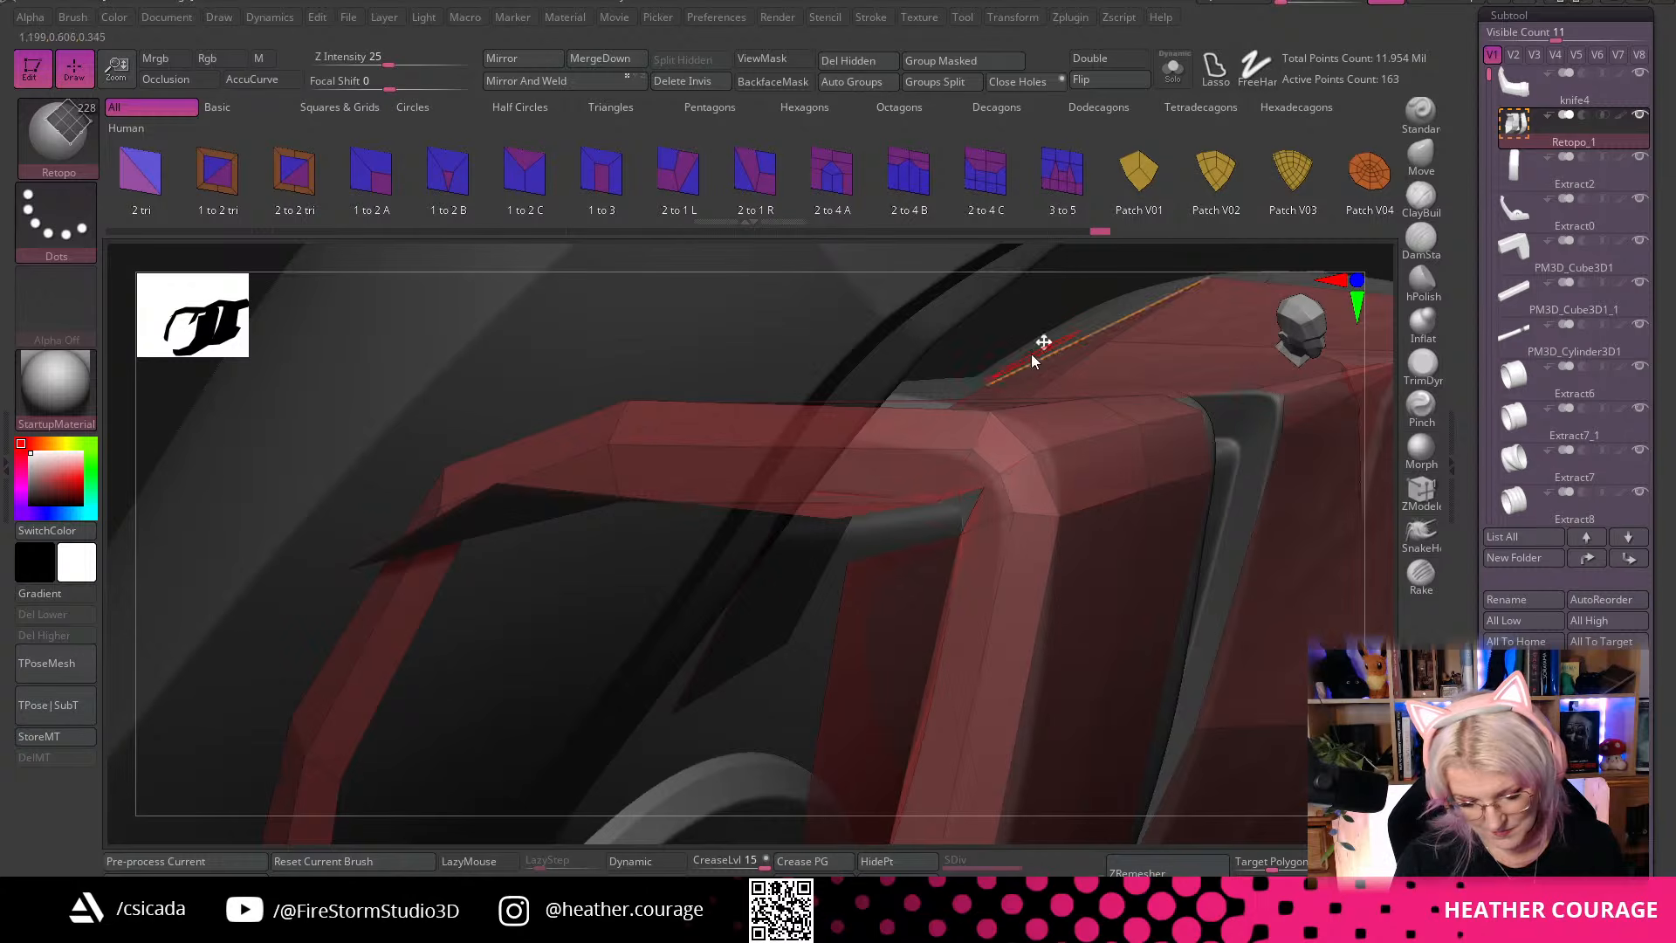
drag(1384, 579, 996, 536)
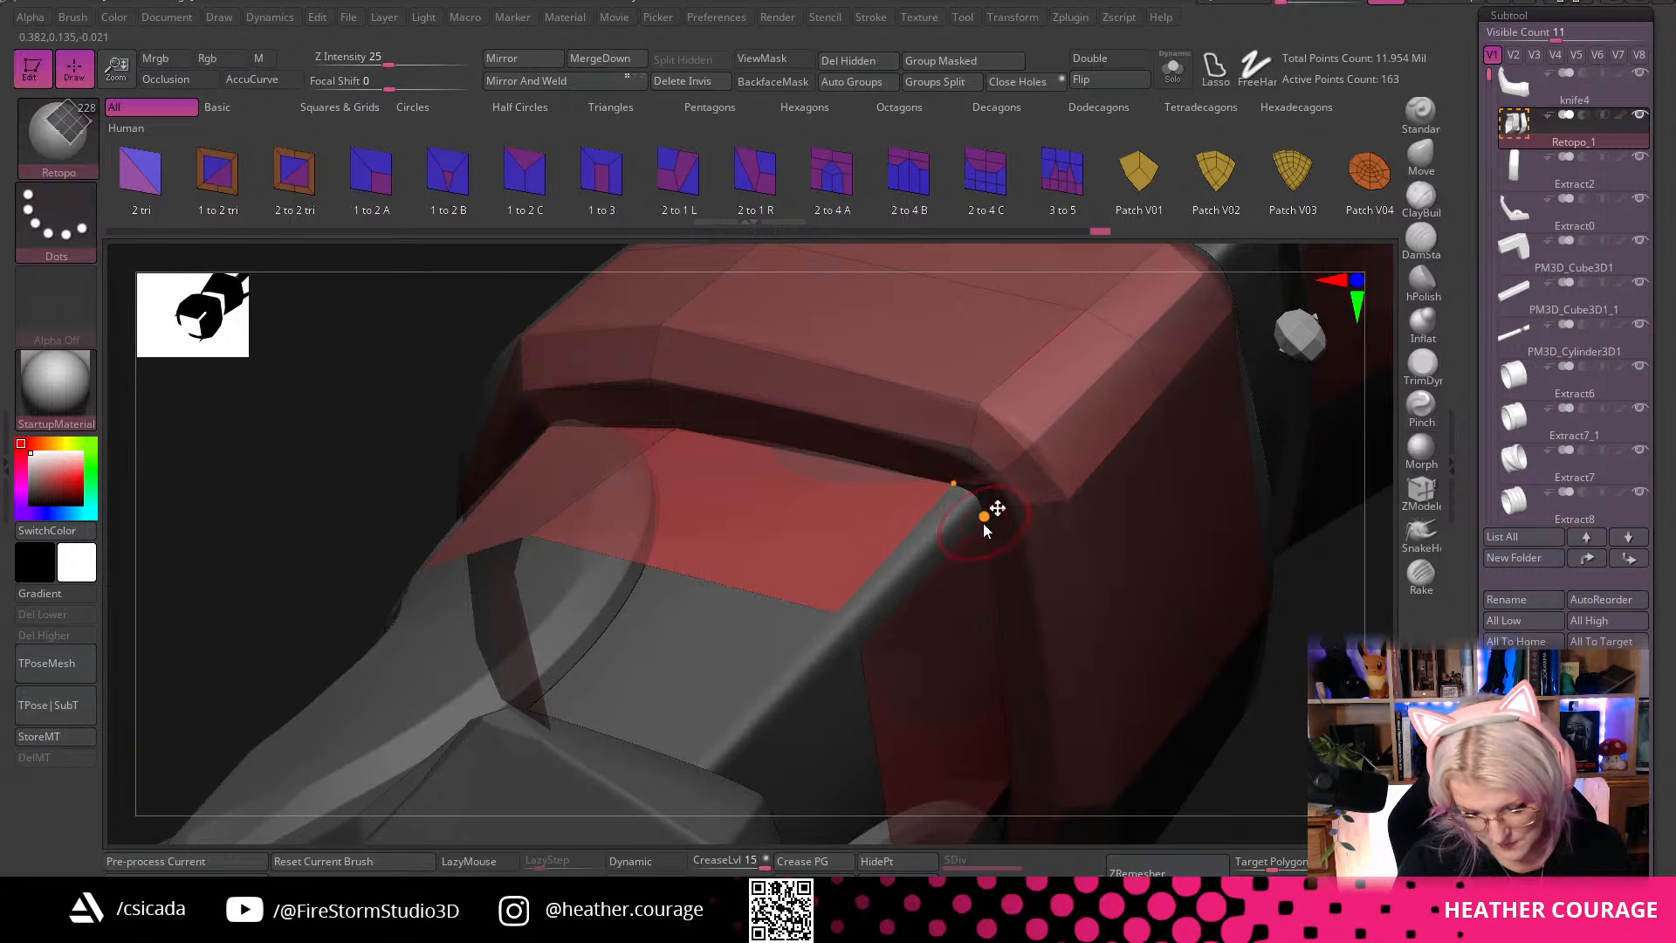
drag(964, 502, 838, 611)
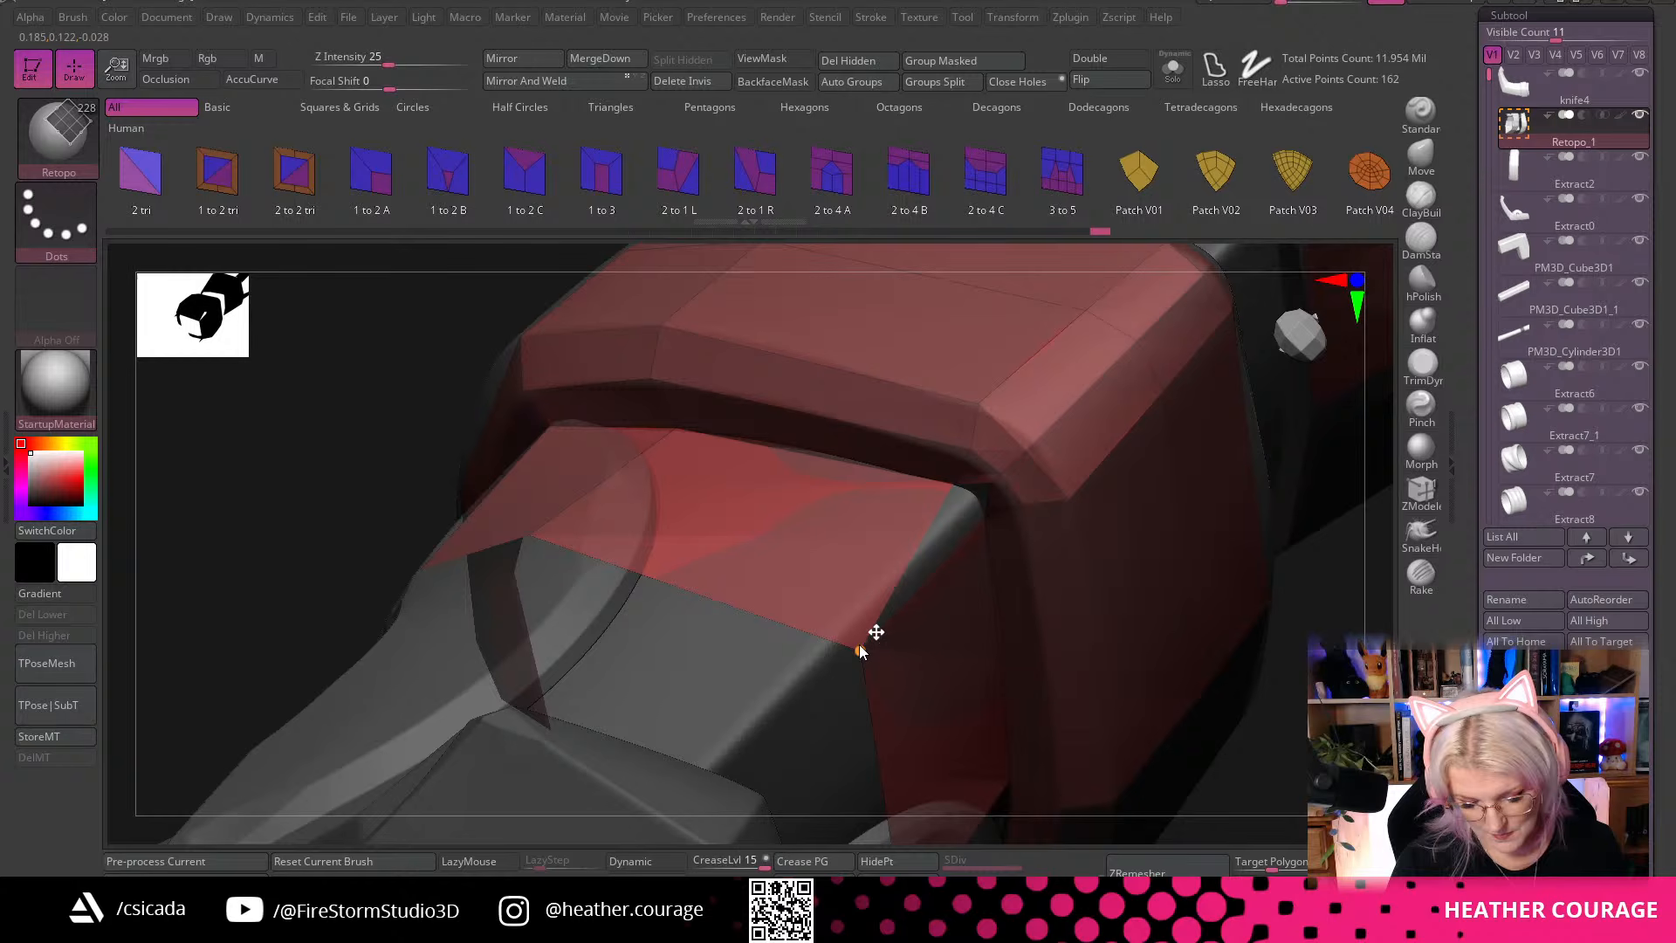
right_drag(859, 644, 1098, 615)
right_drag(969, 421, 1013, 589)
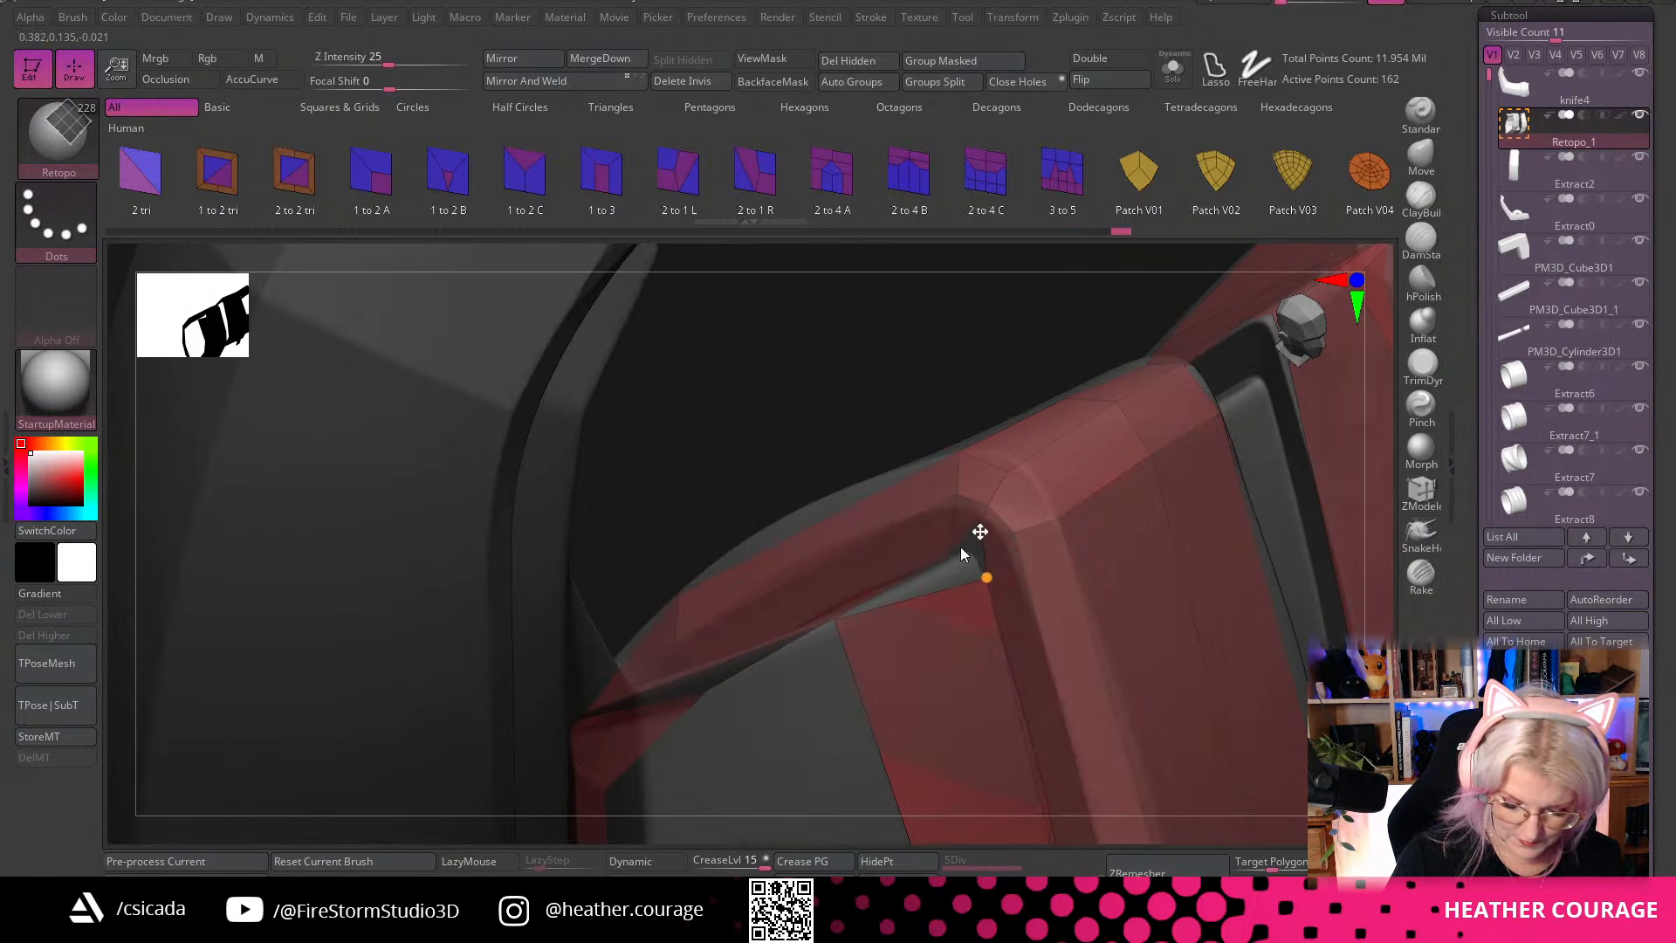
mouse_move(1018, 369)
right_down()
mouse_move(1029, 422)
mouse_move(973, 381)
mouse_move(1135, 666)
right_up()
key(ctrl)
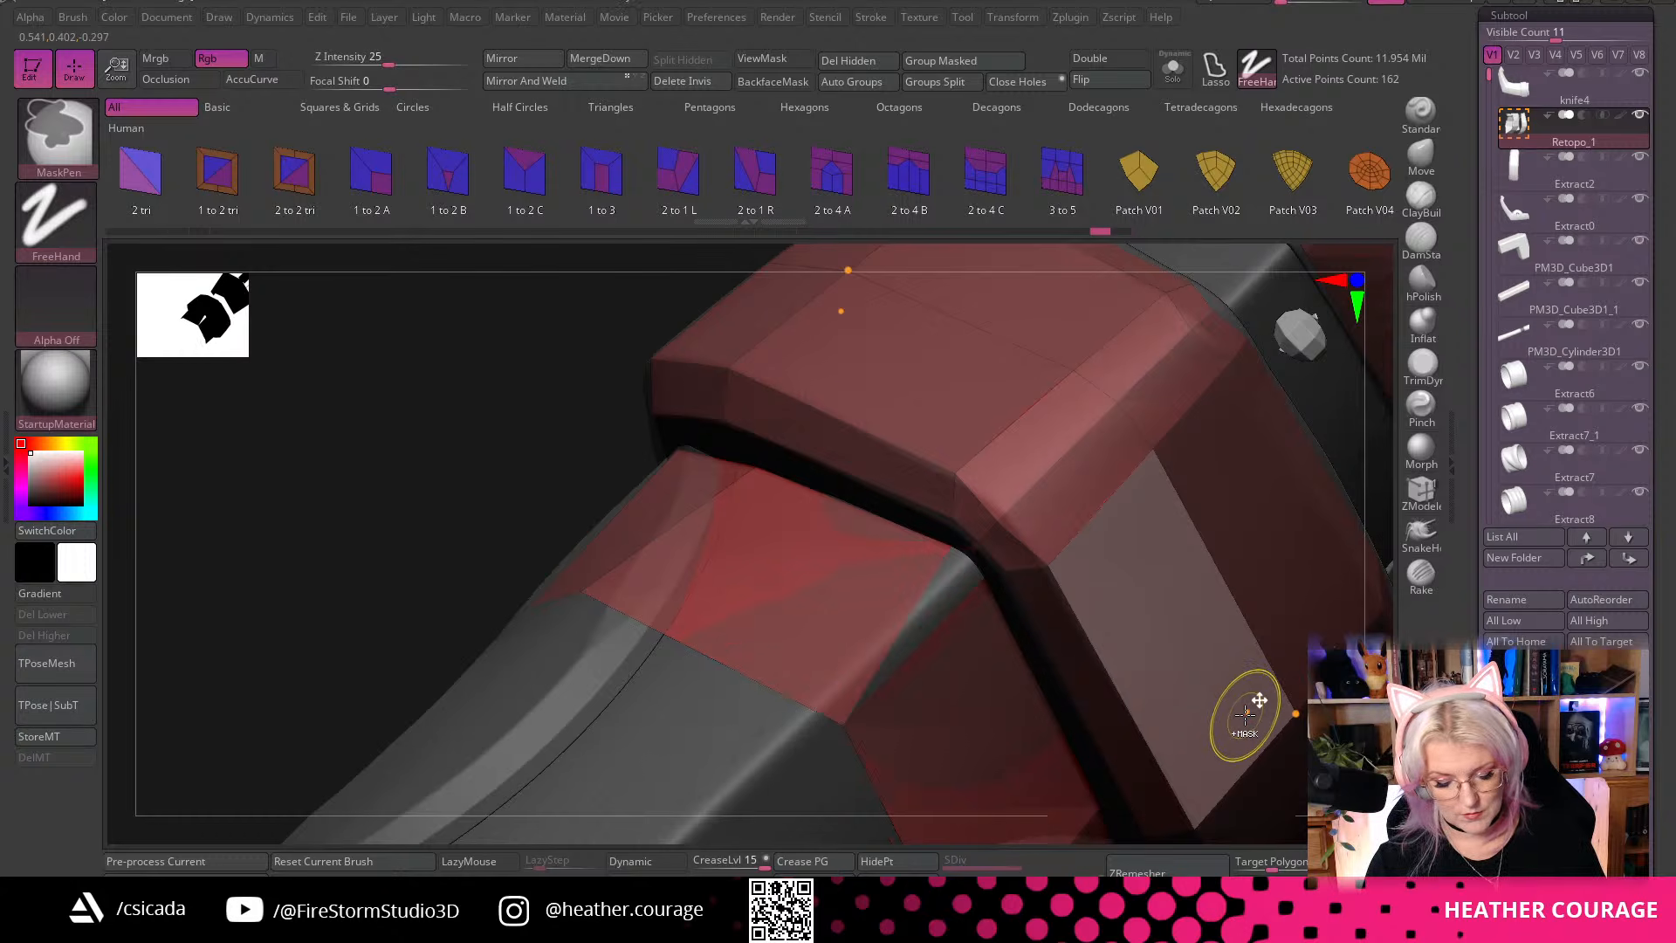
key(ctrl+z)
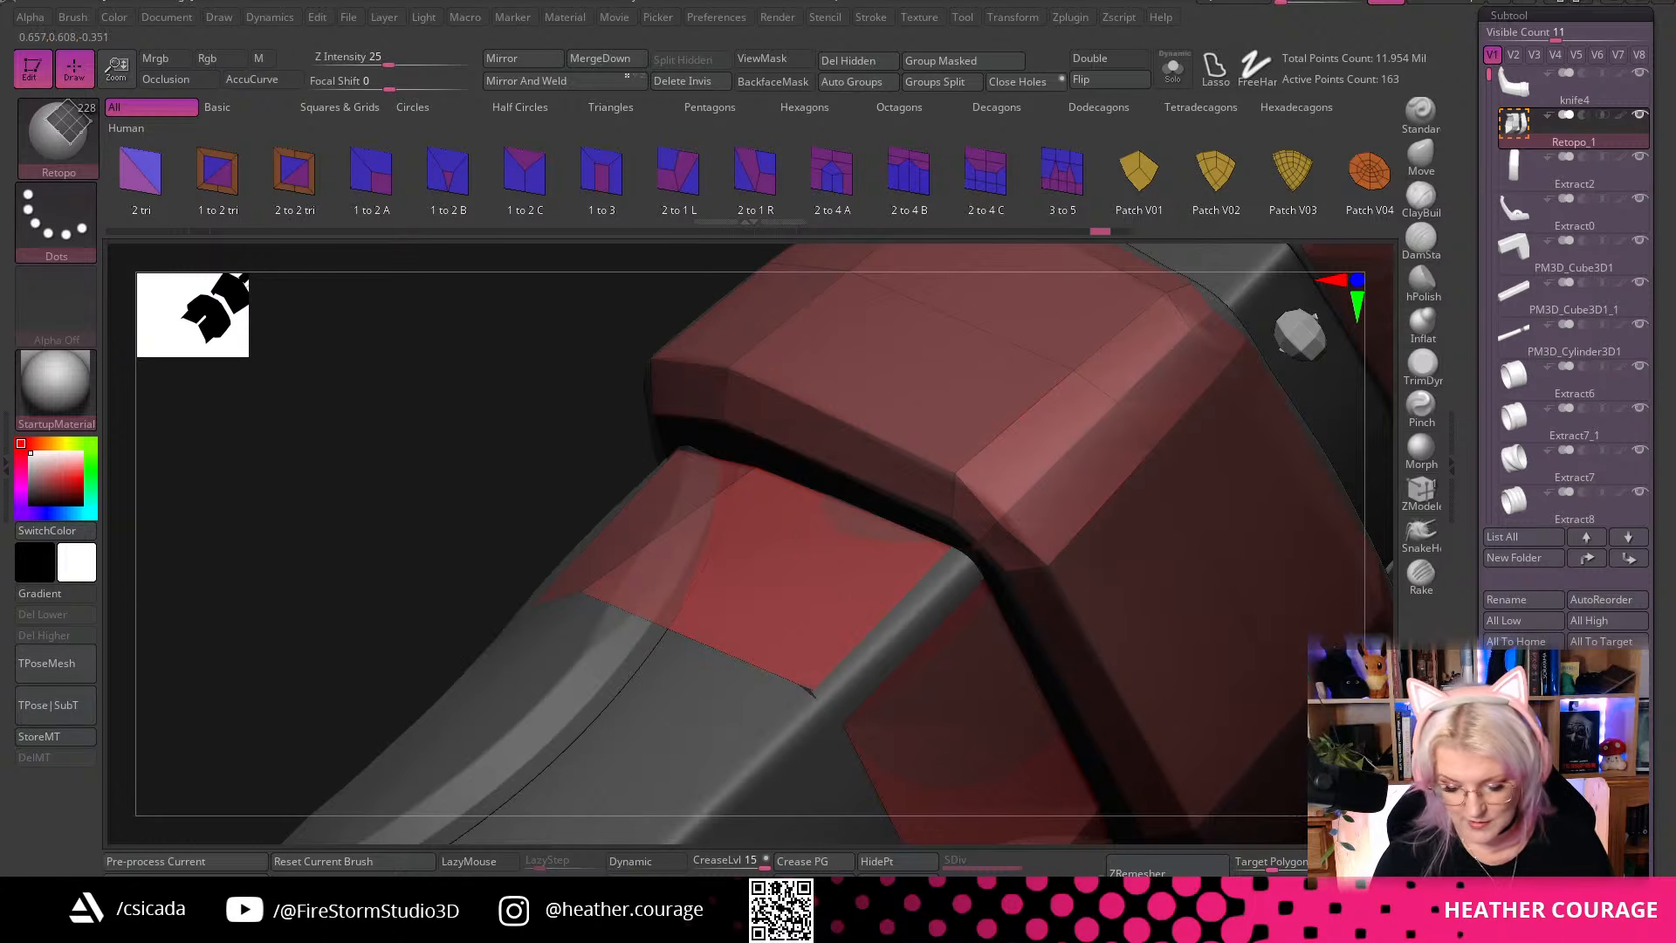
Straighten the lower edge of the quad strip above the round hole by repositioning its points
alt+drag(1357, 750, 1129, 513)
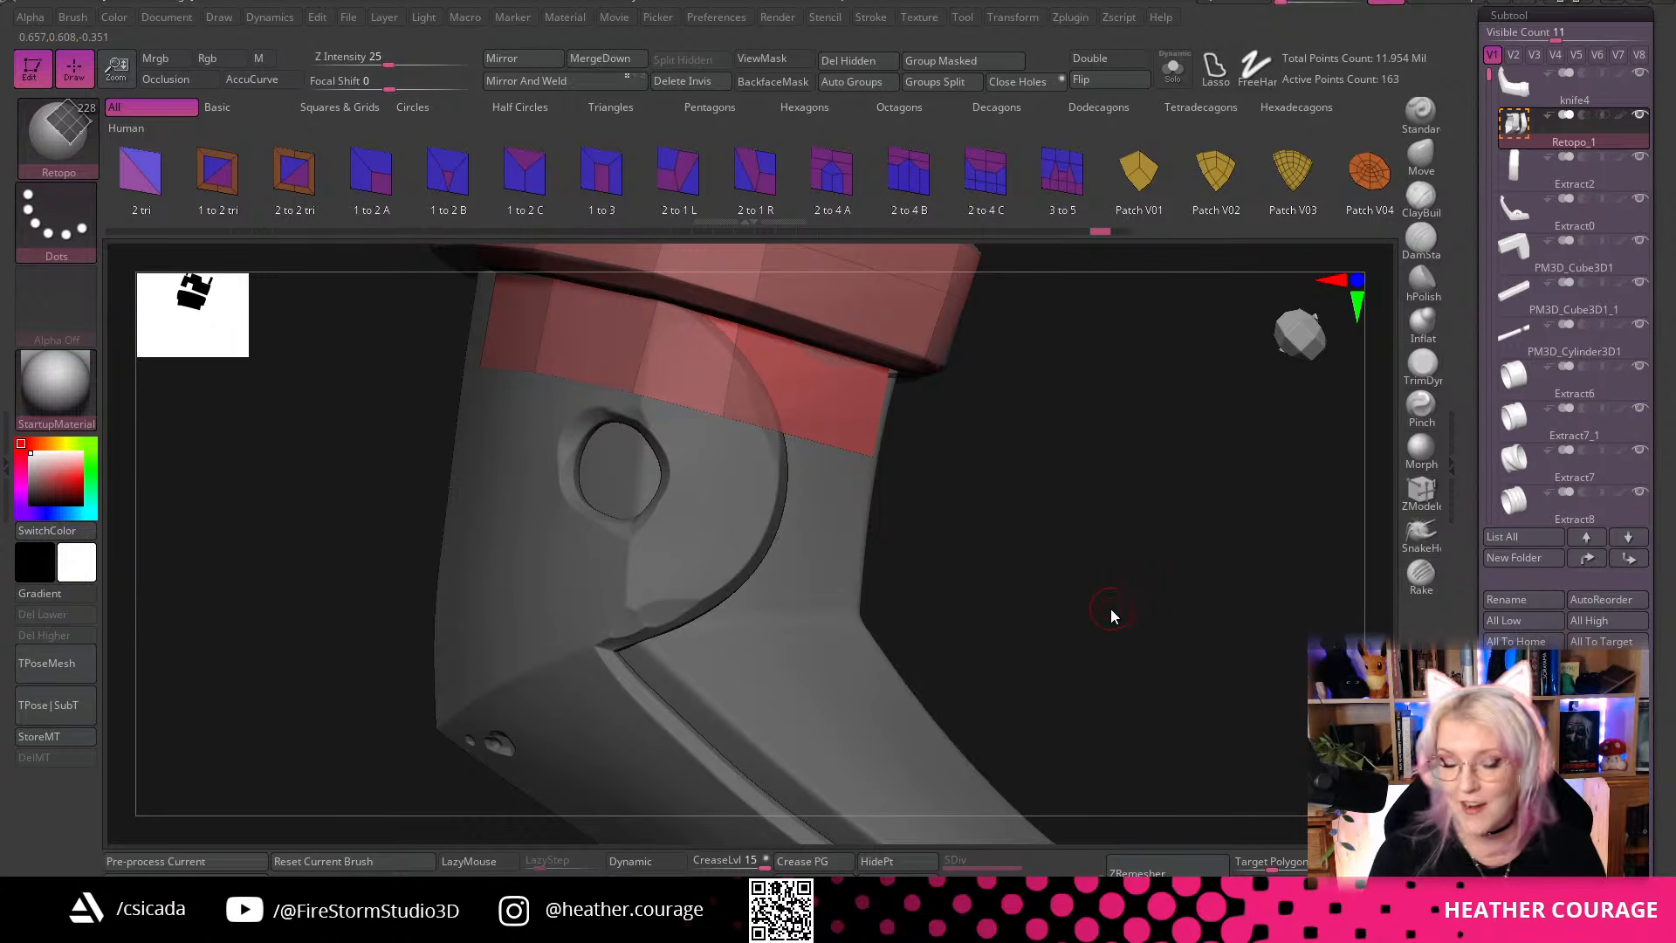
drag(1077, 531, 1100, 553)
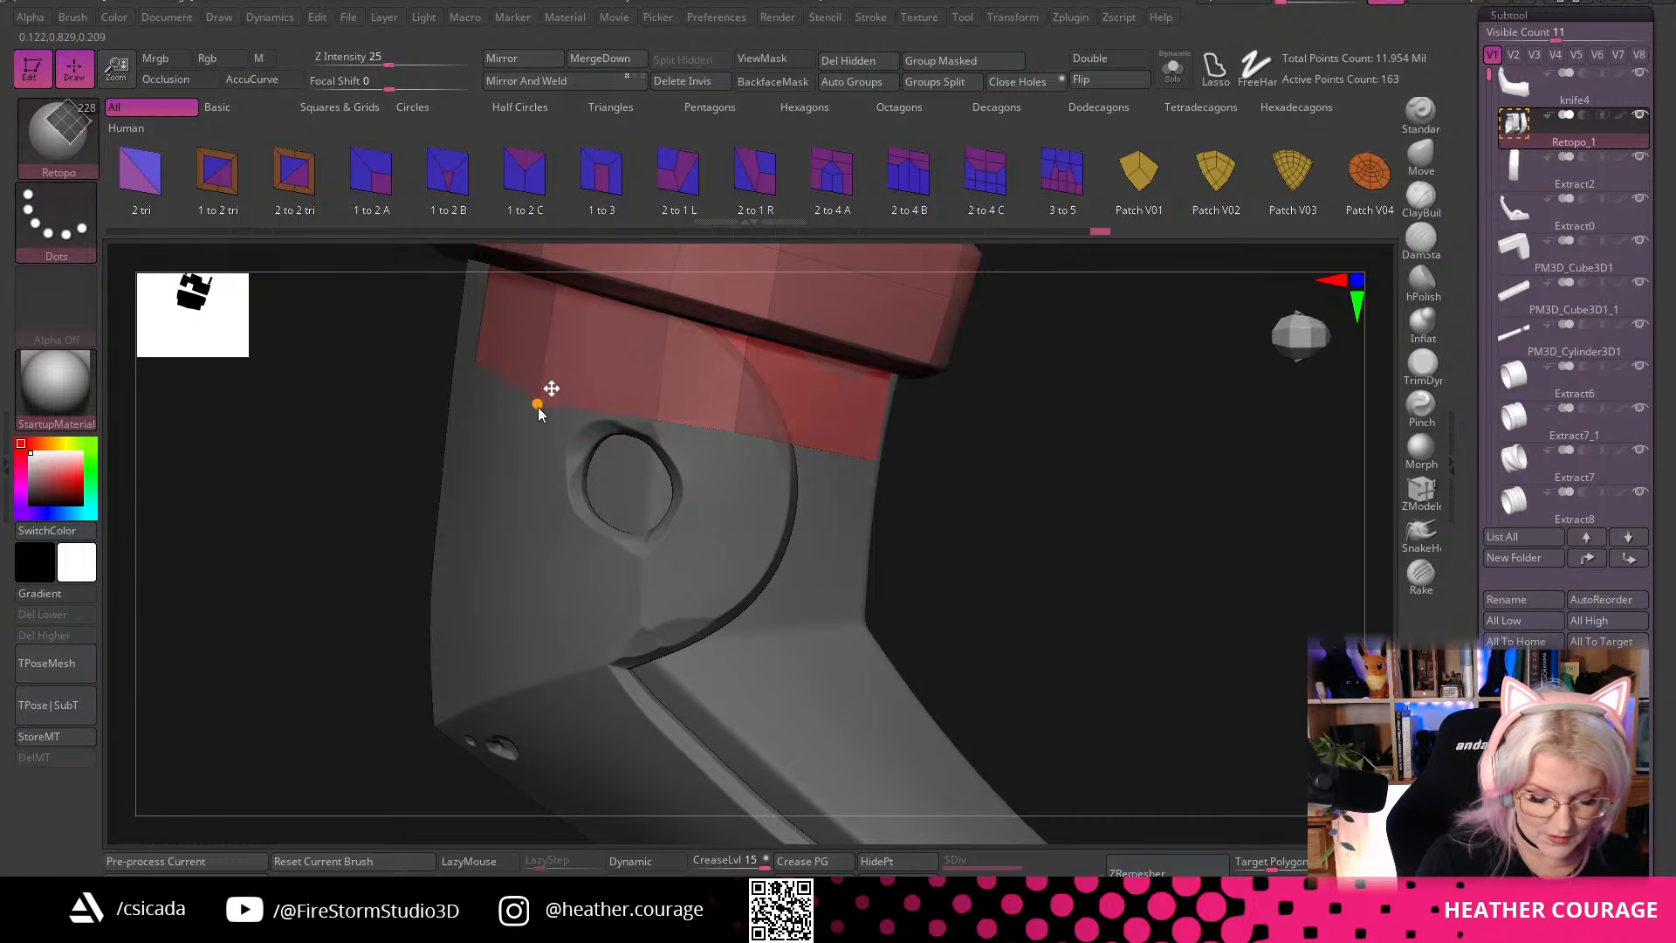
drag(1060, 584, 1079, 573)
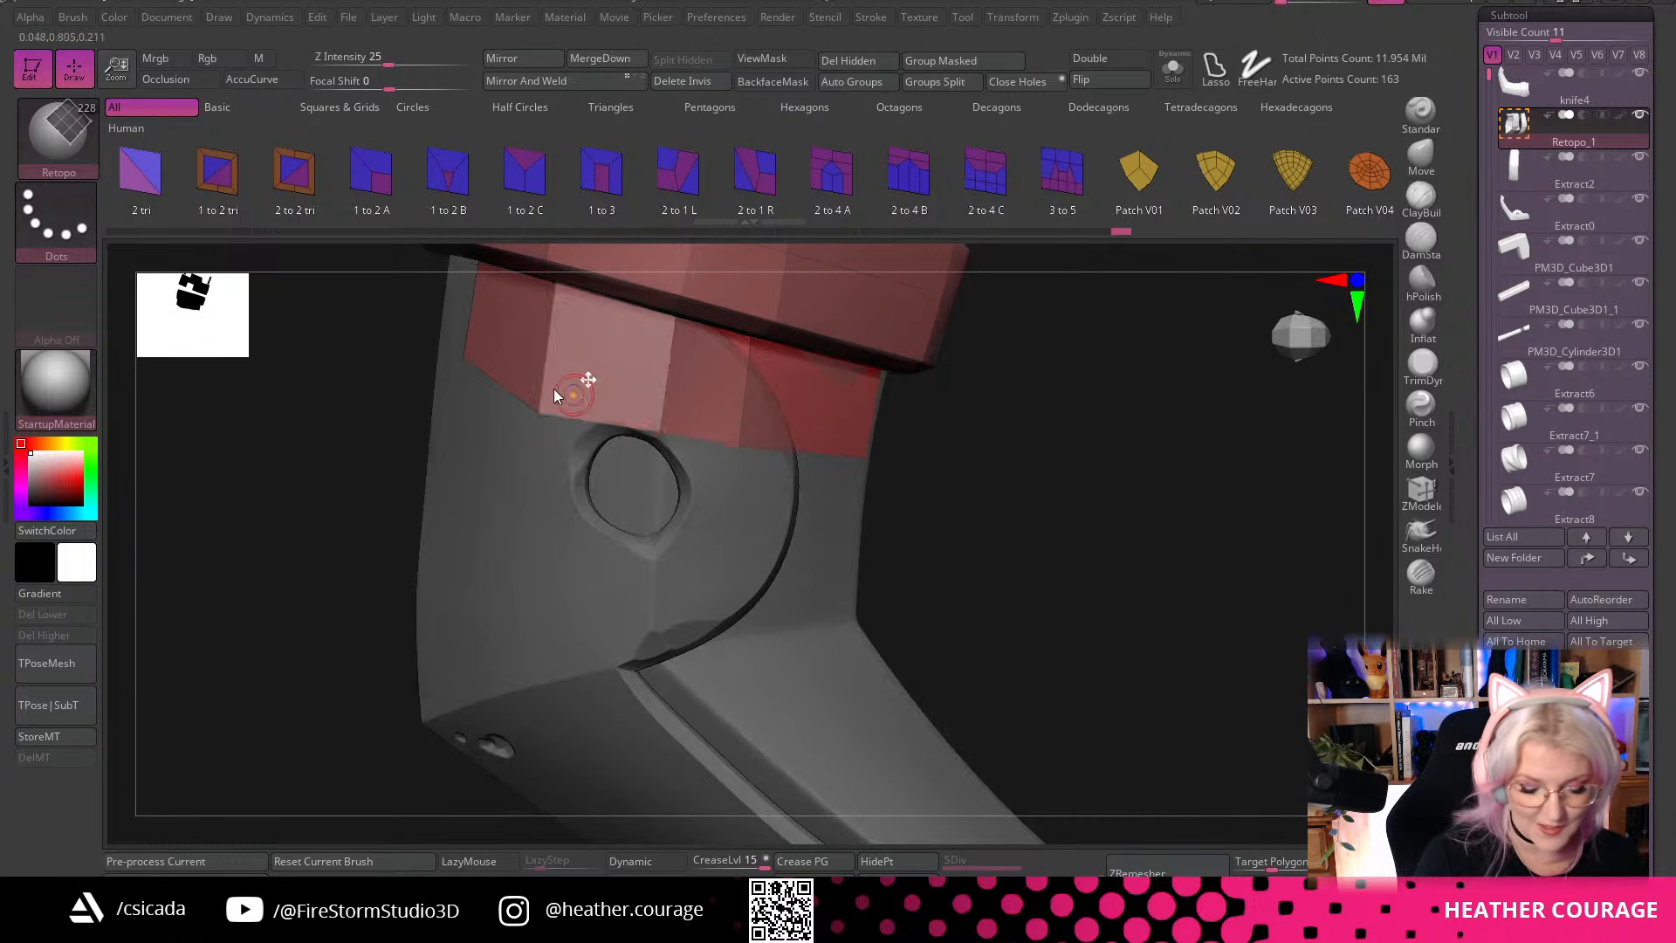
click(465, 412)
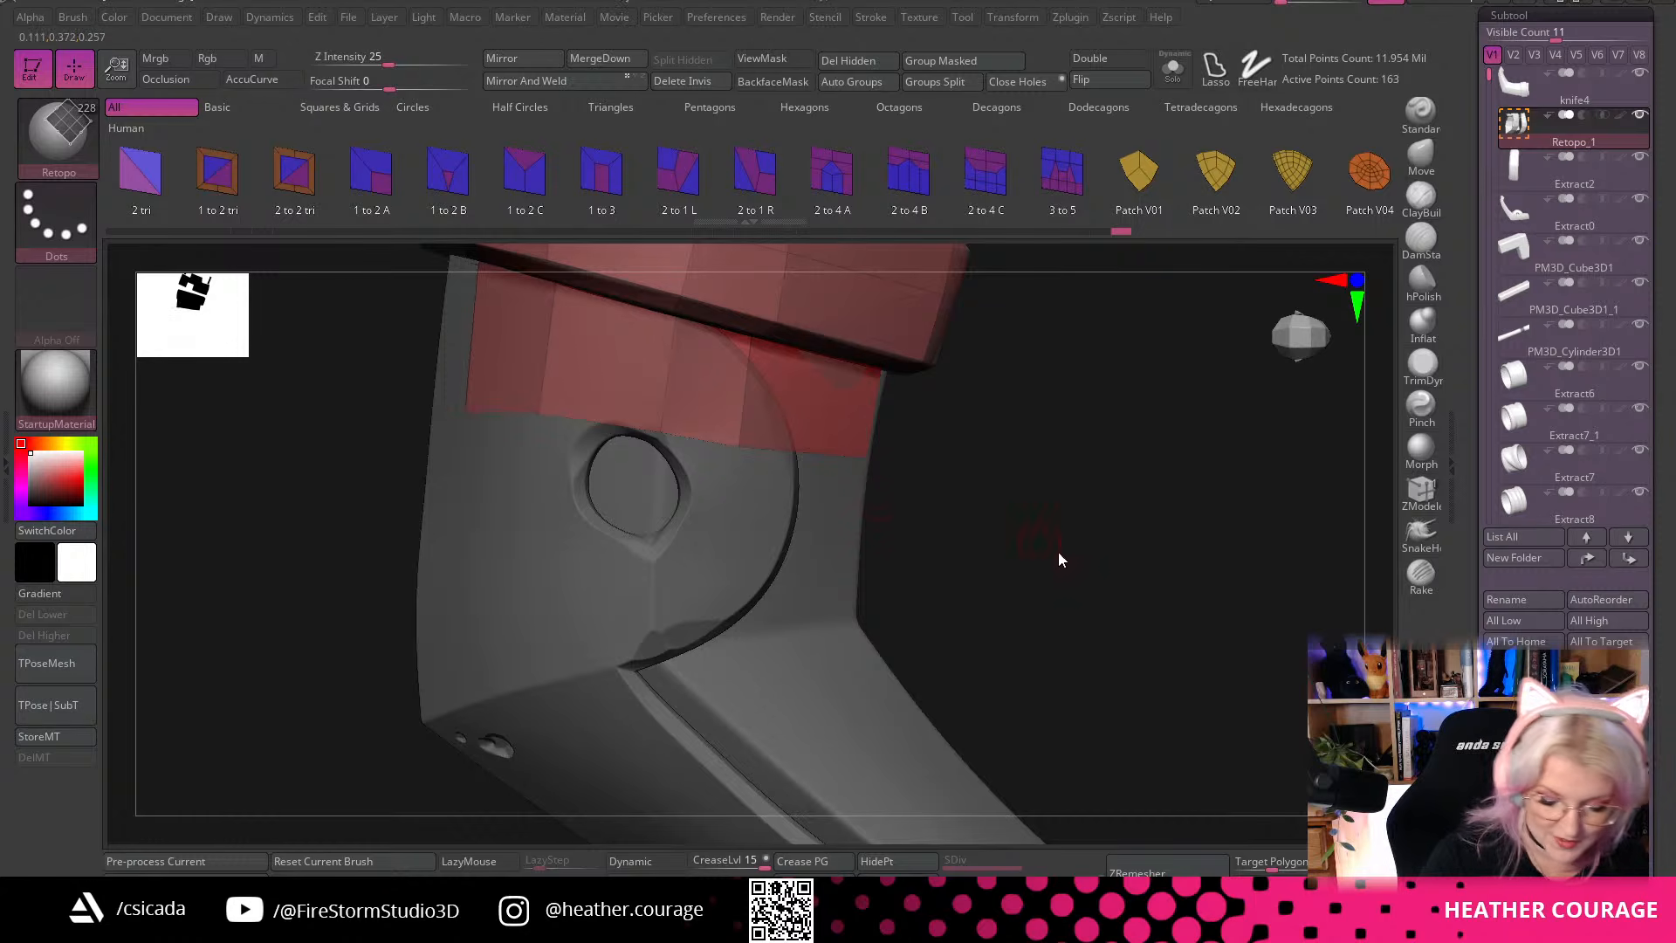
drag(1060, 558, 1030, 531)
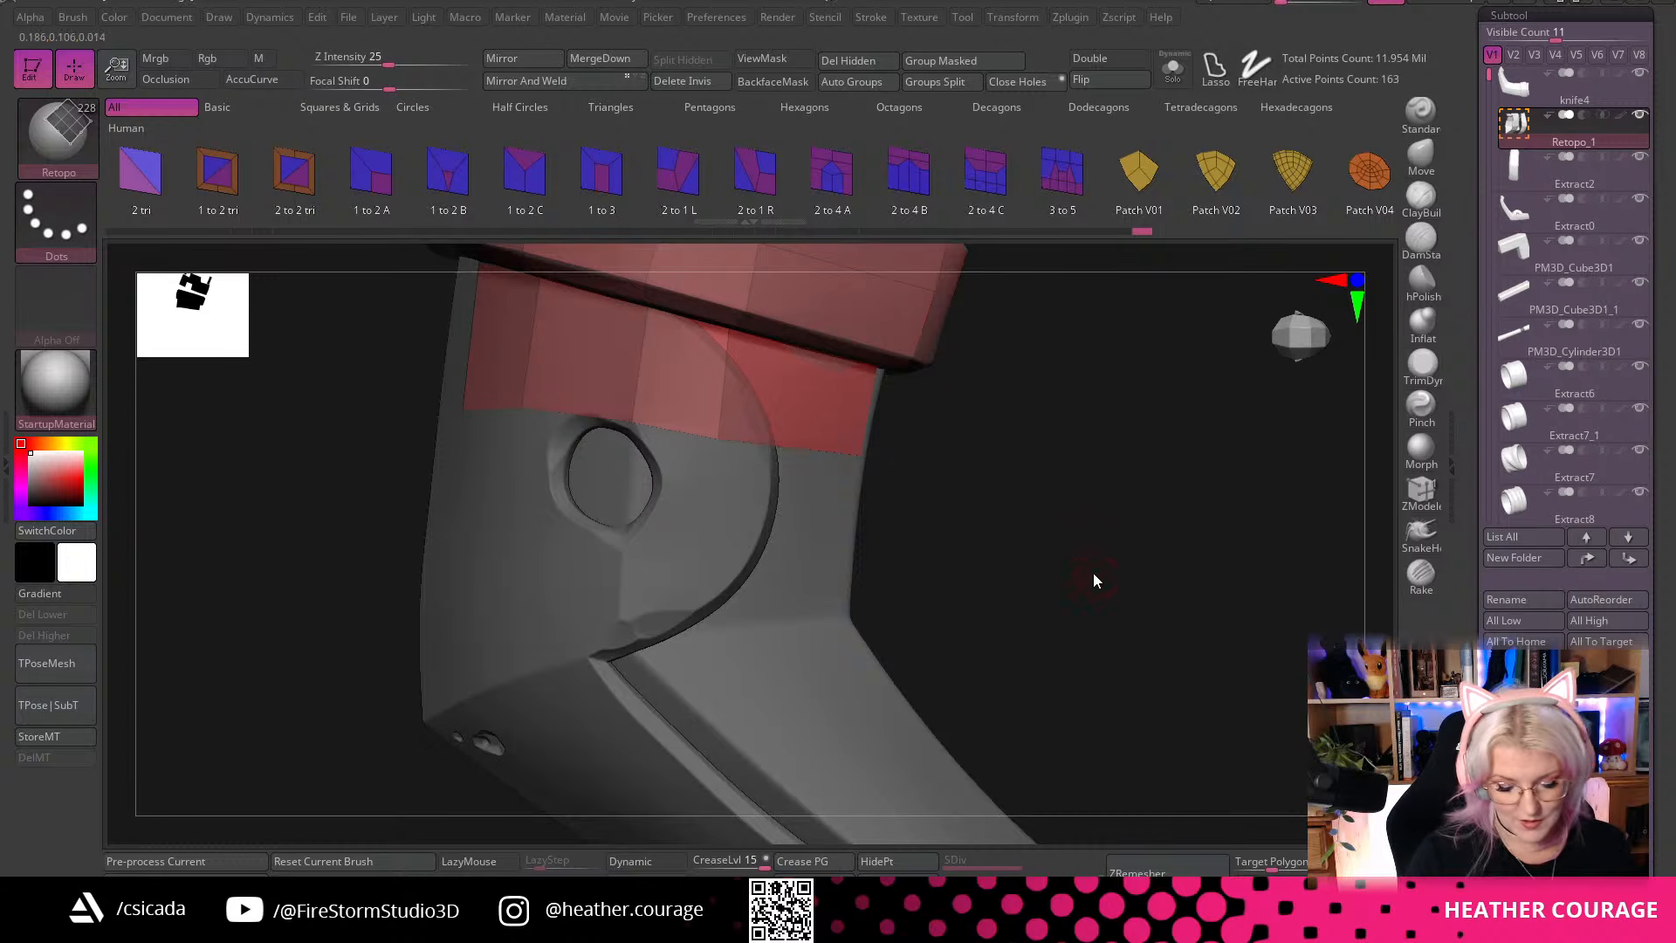
Extend two quads from the strip's lower edge past the round hole down to the bend of the body
drag(1096, 580, 936, 582)
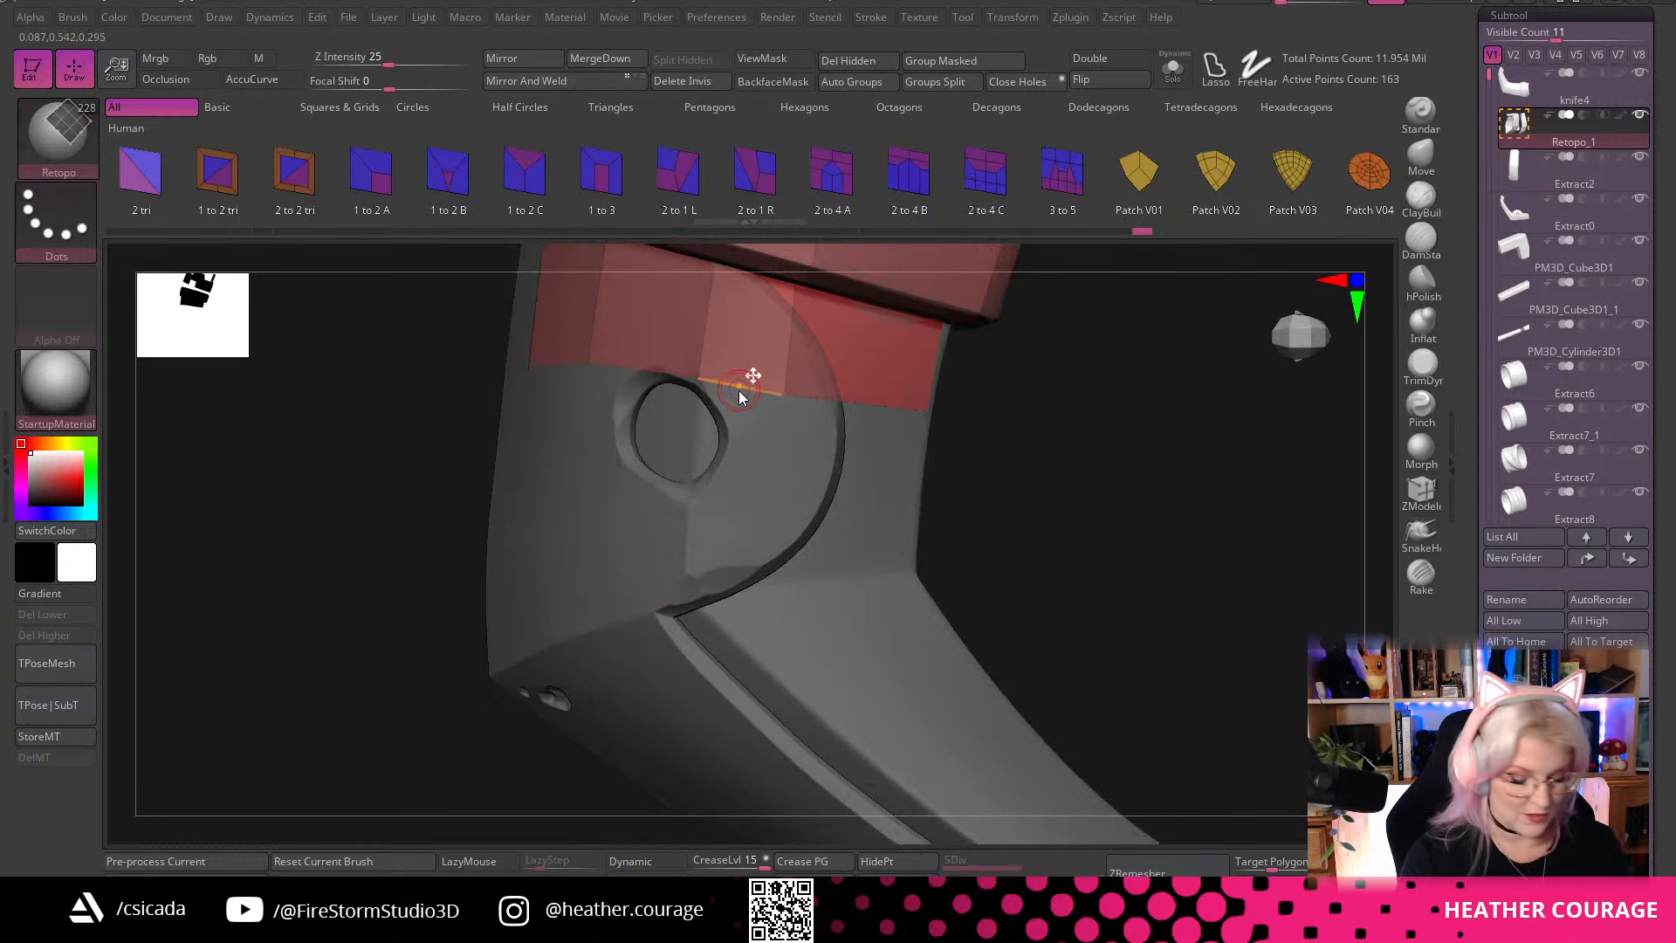
drag(726, 574, 688, 611)
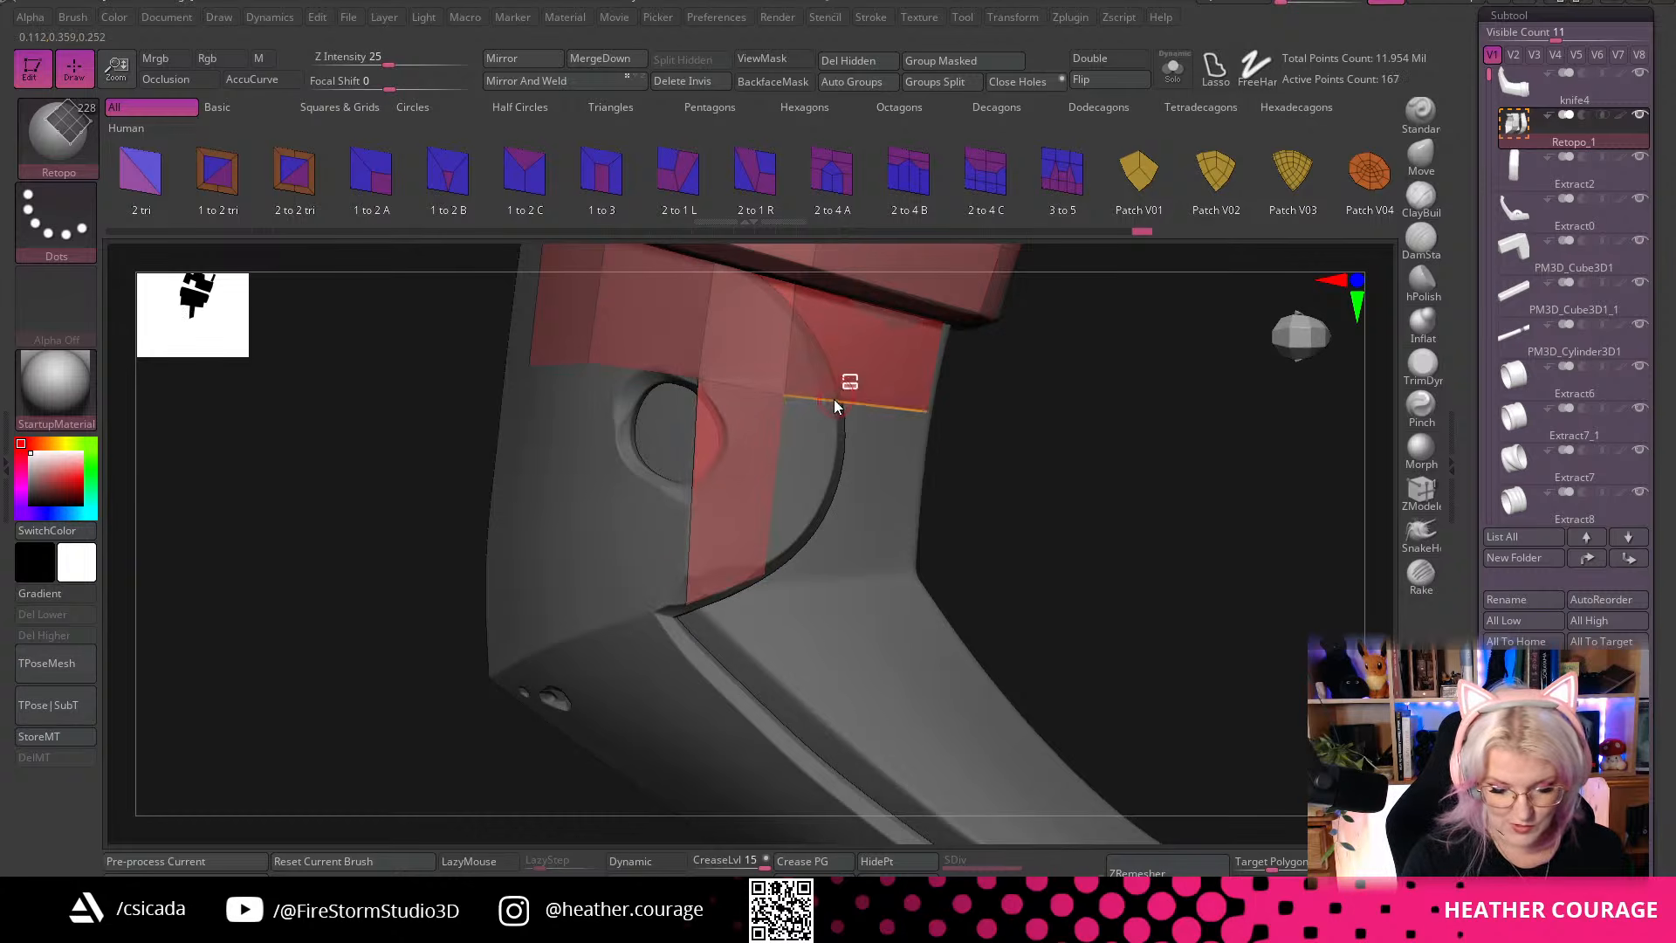
drag(824, 522, 824, 559)
Close the gap along the body's centre ridge by welding the points of the mirrored halves together
drag(952, 568, 1026, 568)
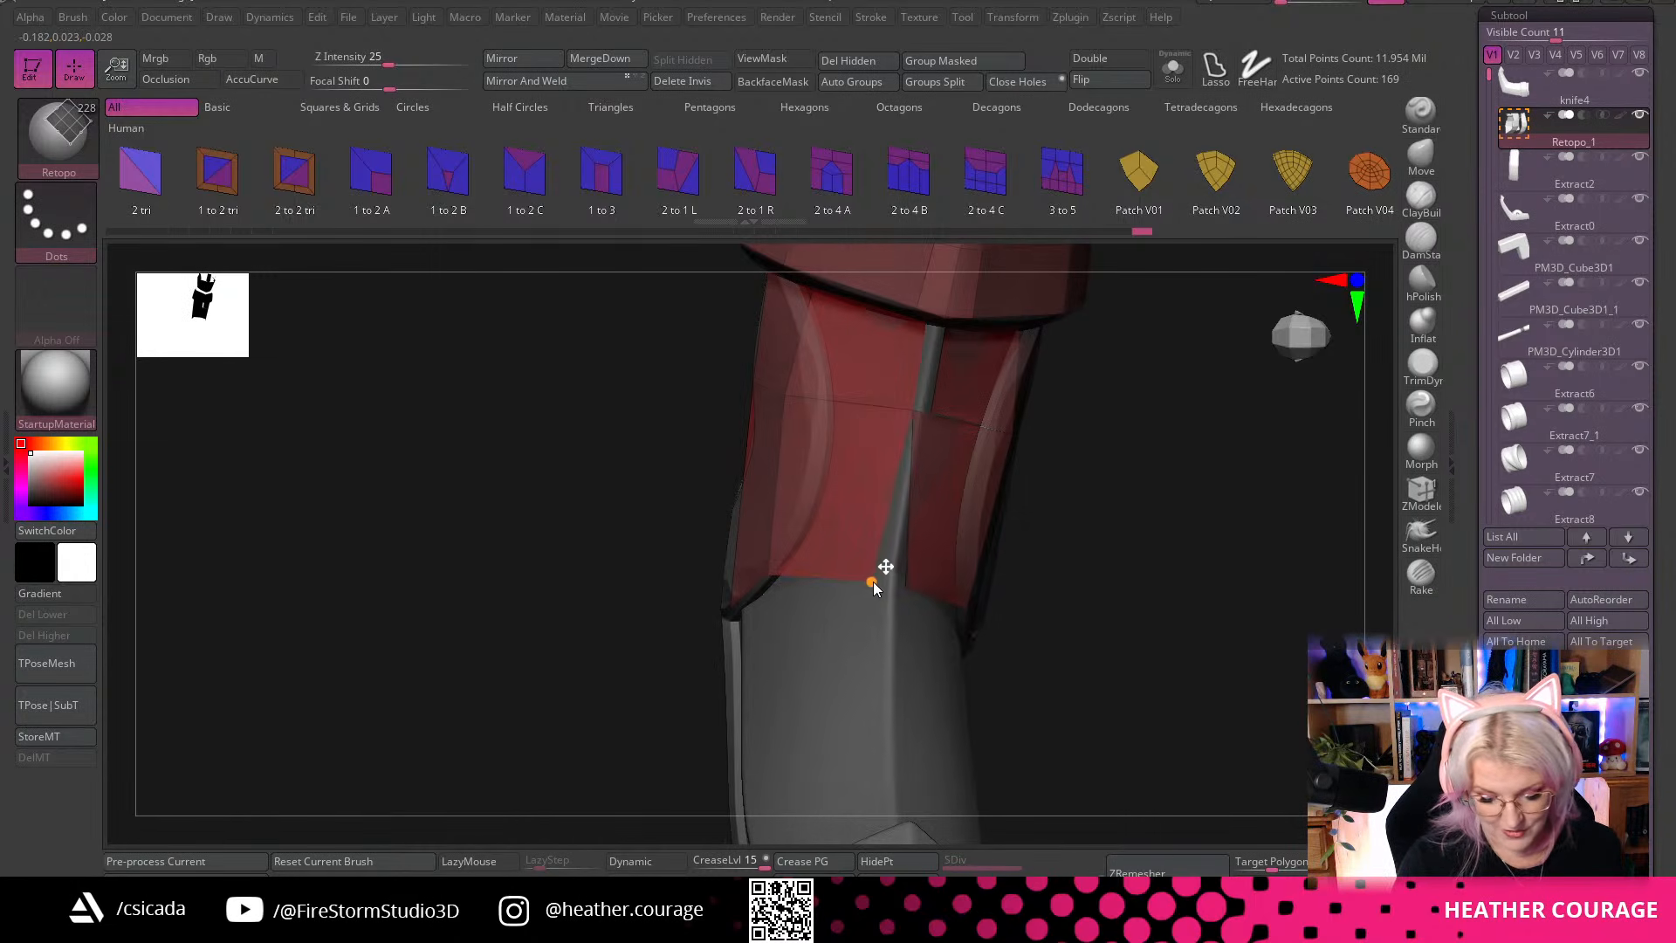
click(919, 417)
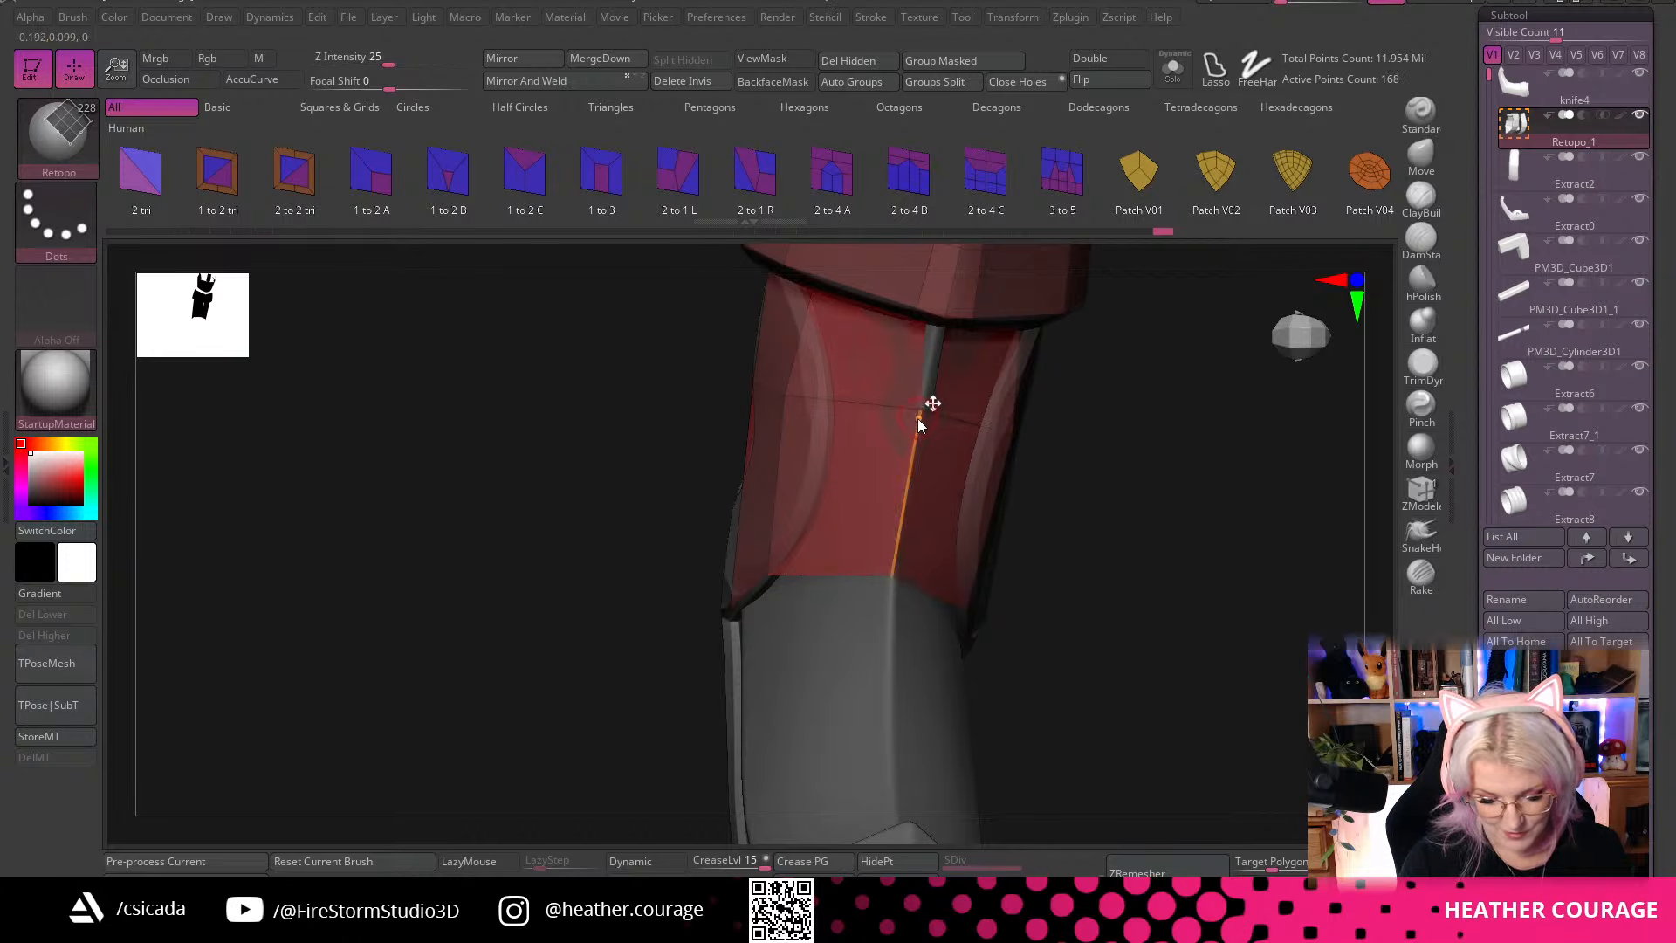
drag(1182, 550, 1031, 418)
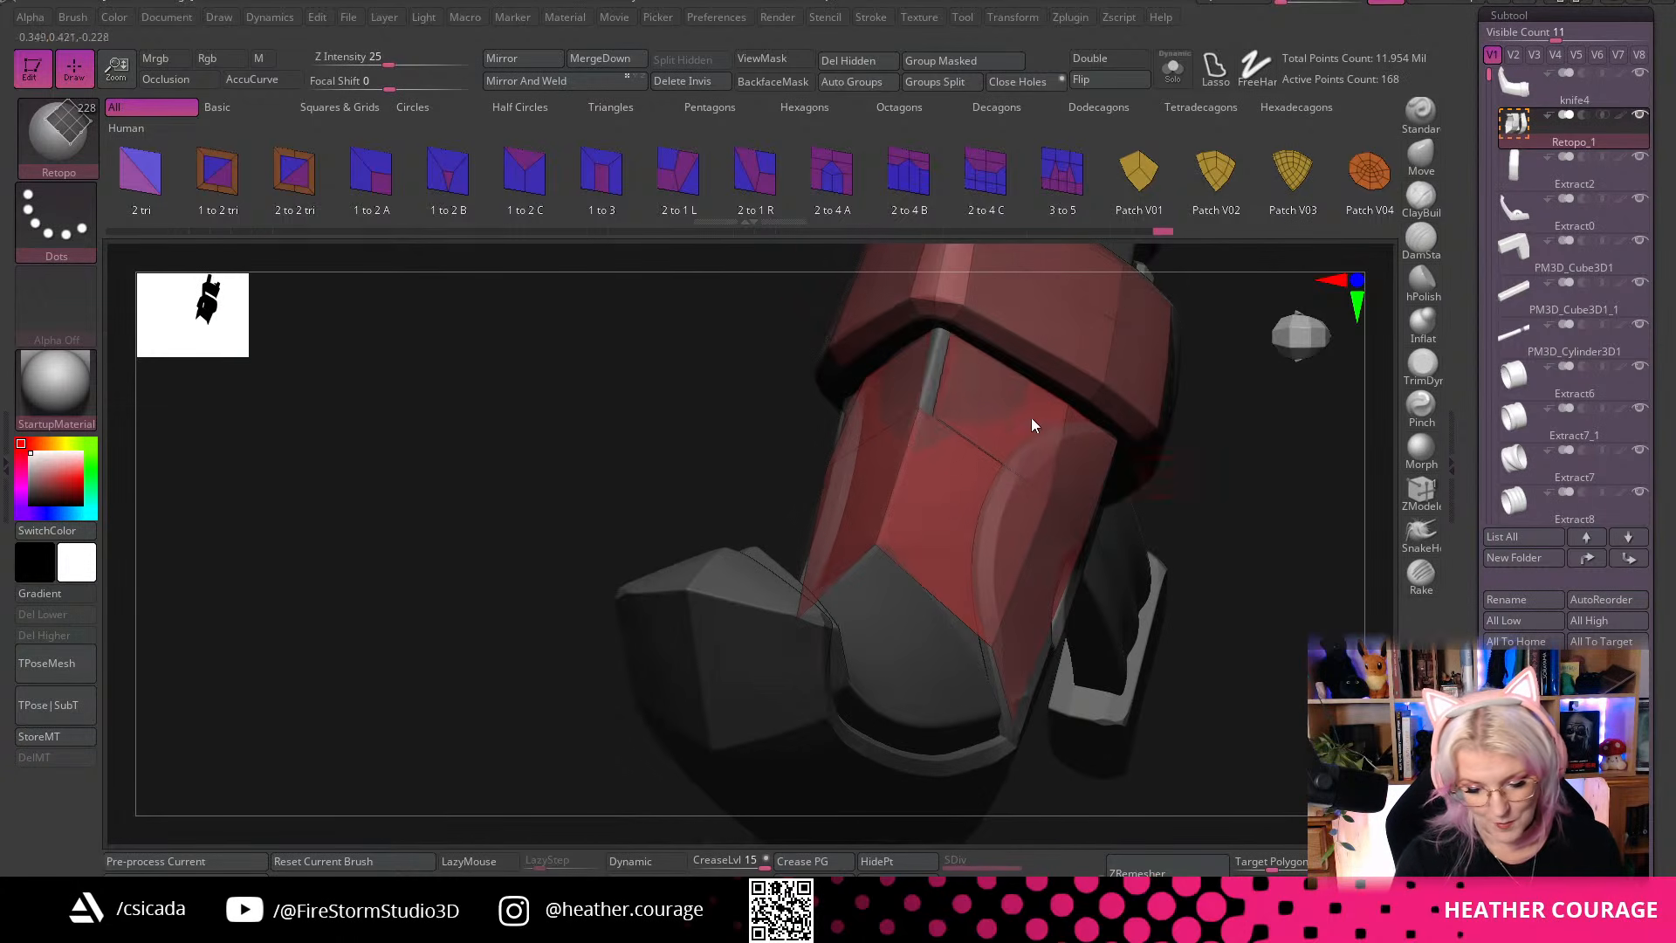
click(943, 375)
Fill quads over the round hole and the adjoining facet, and fit their ends to the body's lower edge
drag(1170, 606, 946, 516)
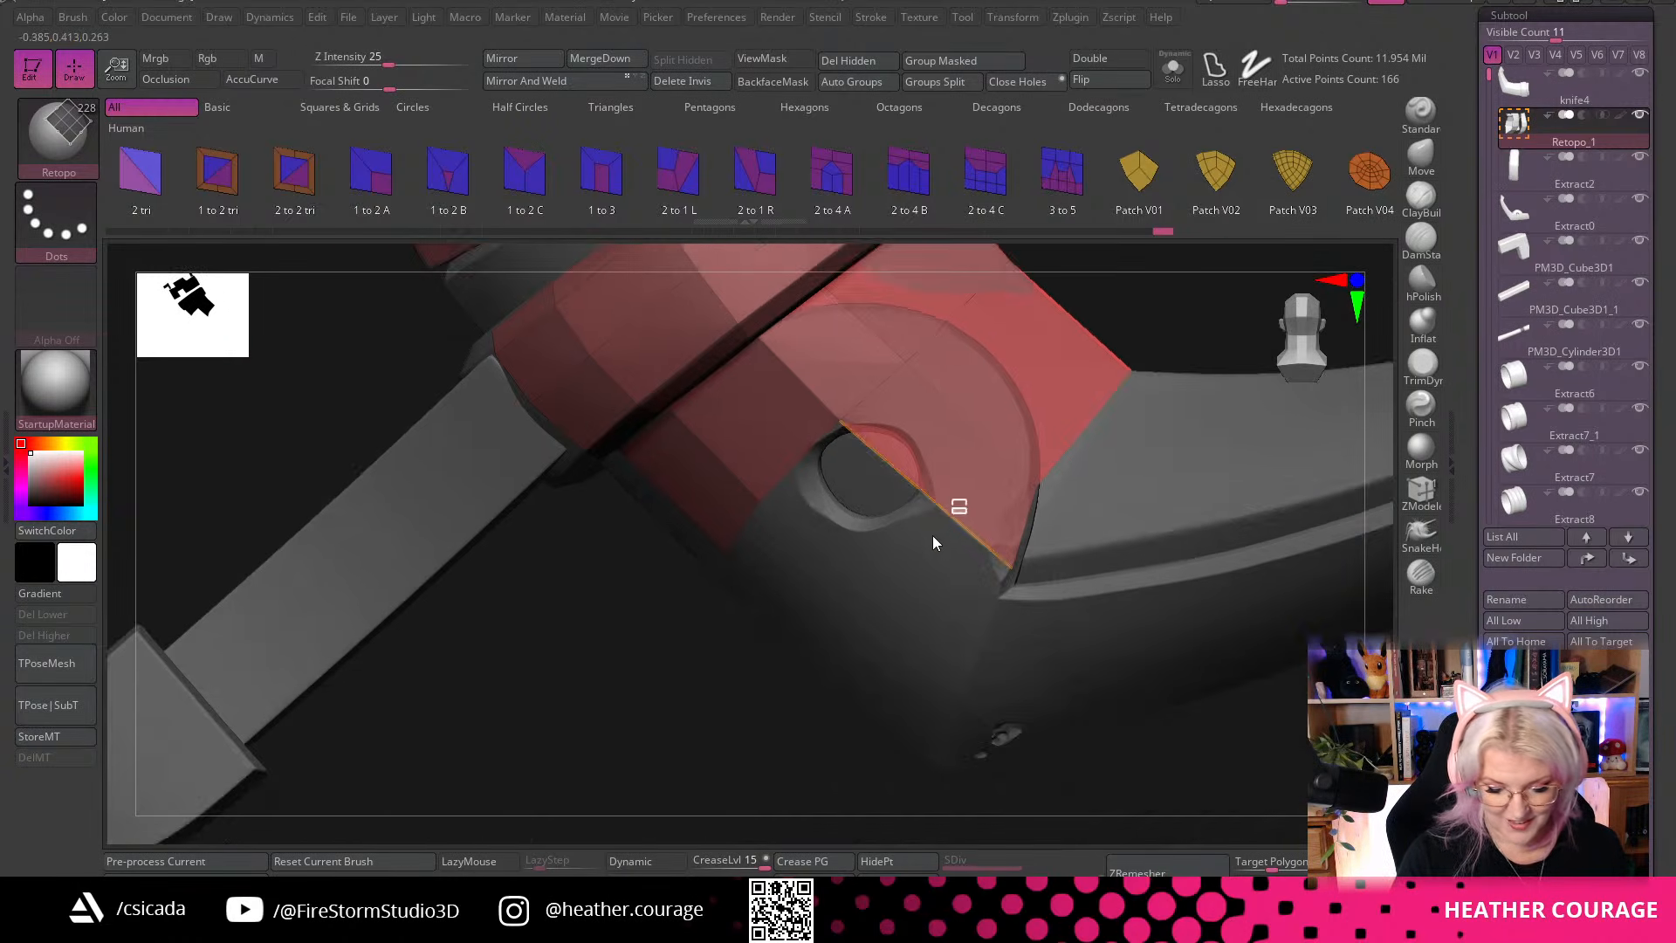
click(886, 591)
drag(768, 756, 846, 591)
click(808, 637)
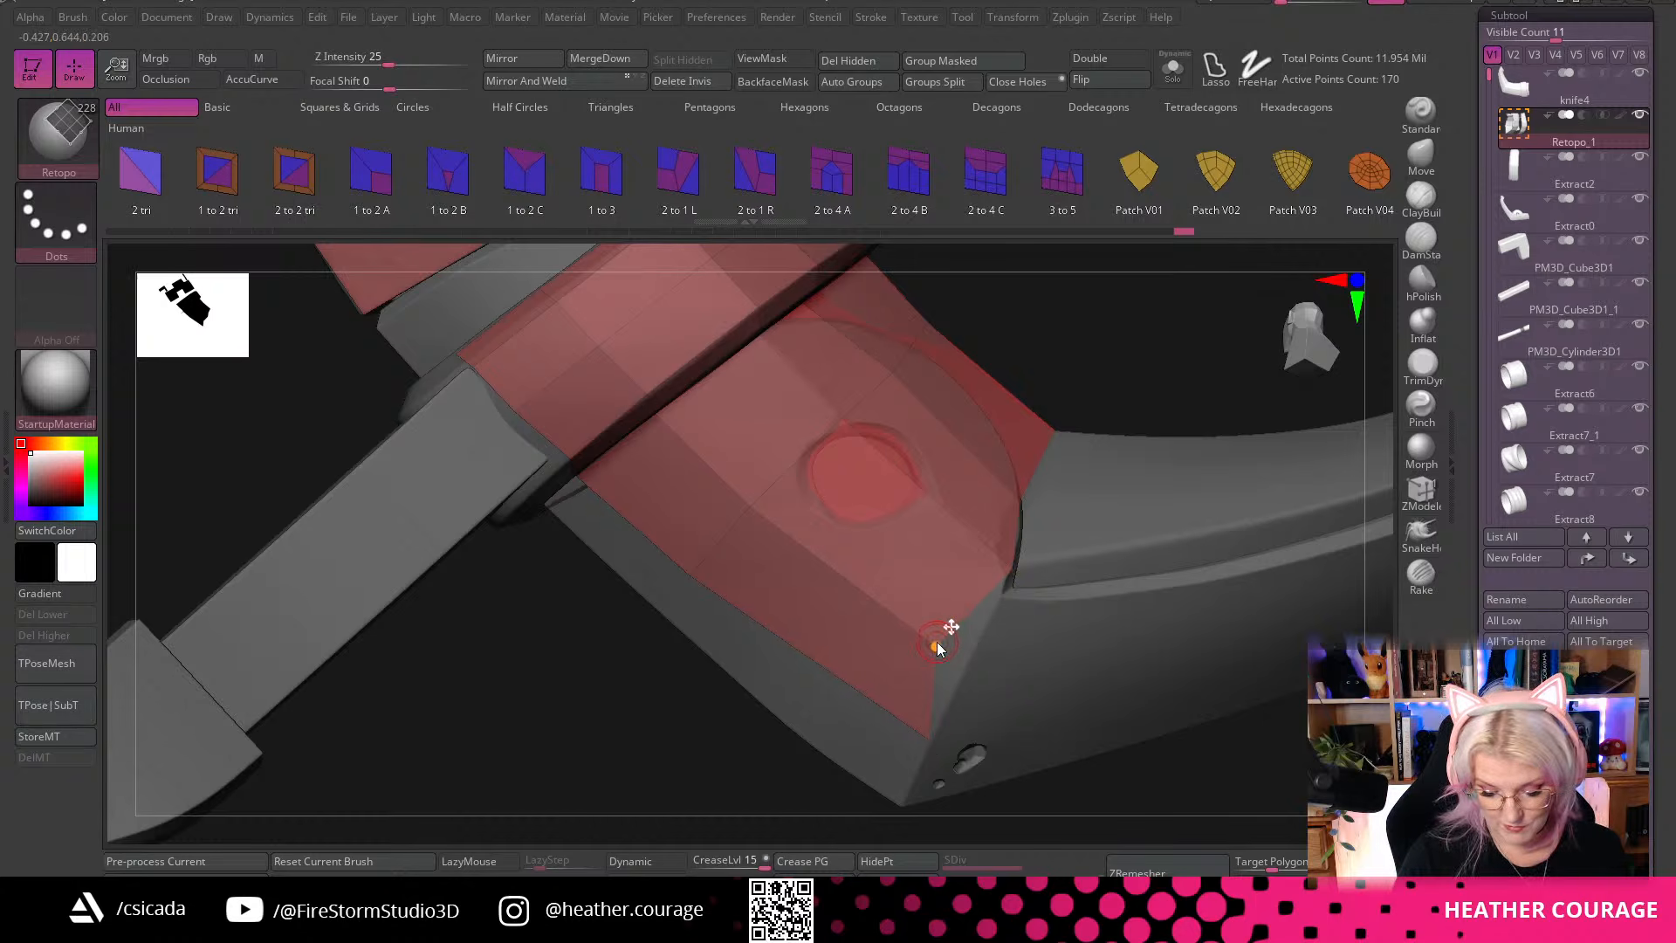
drag(936, 642, 796, 644)
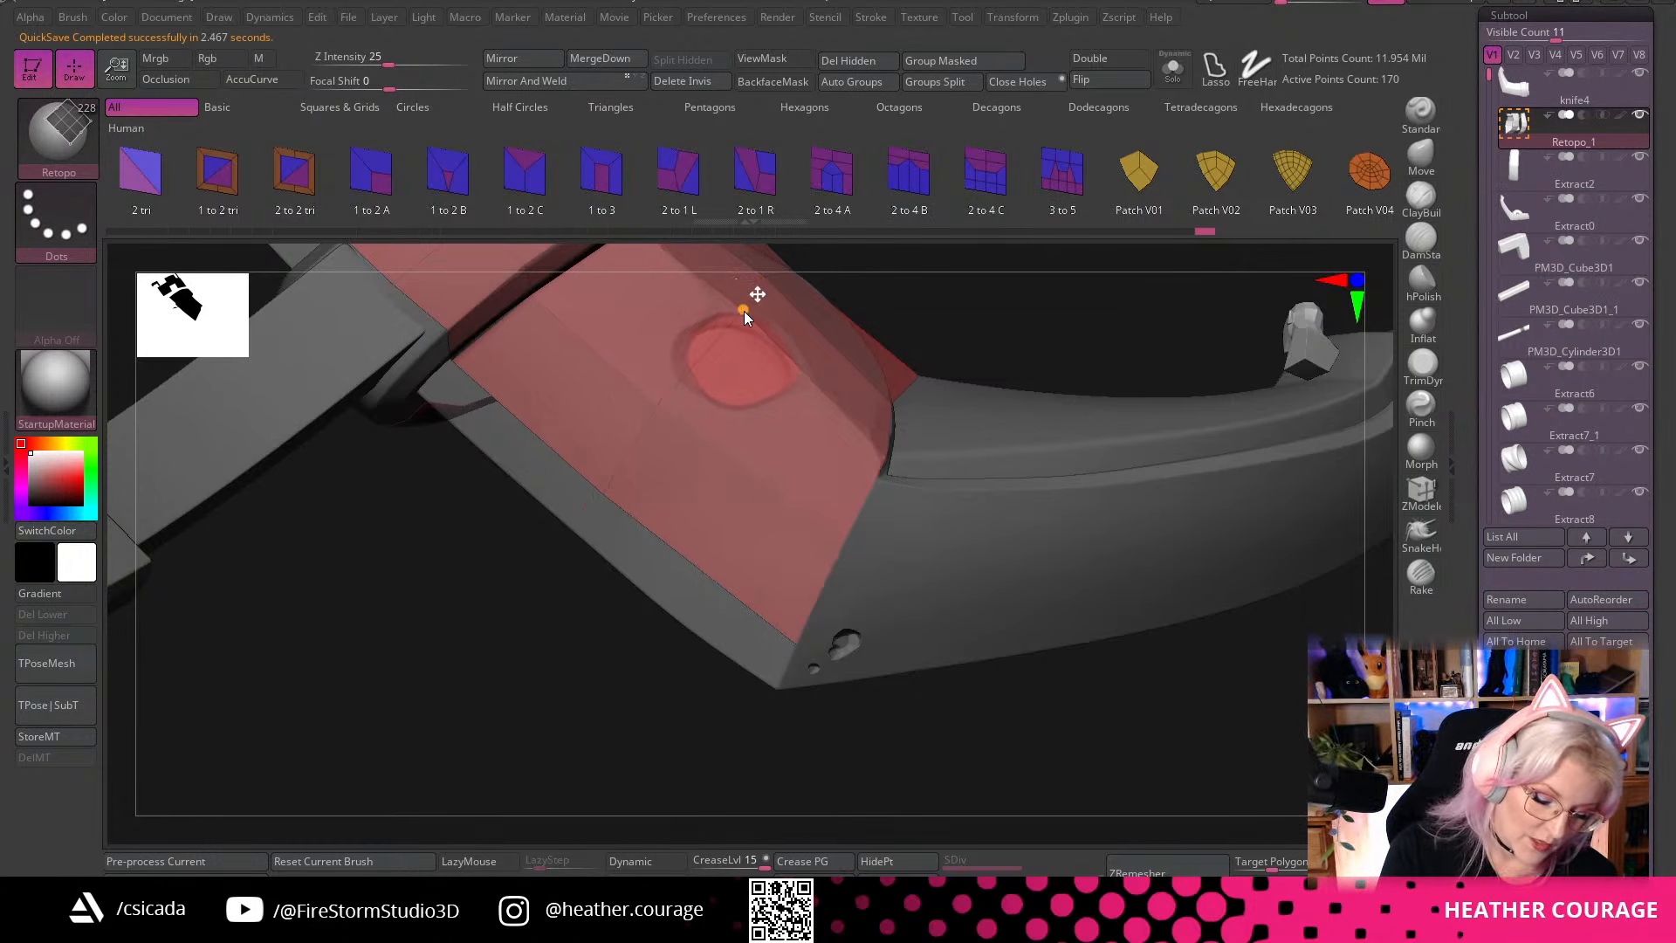
Extend two adjoining quads from the body's lower edge onto the grooved side of the curved arm
drag(1006, 358, 987, 360)
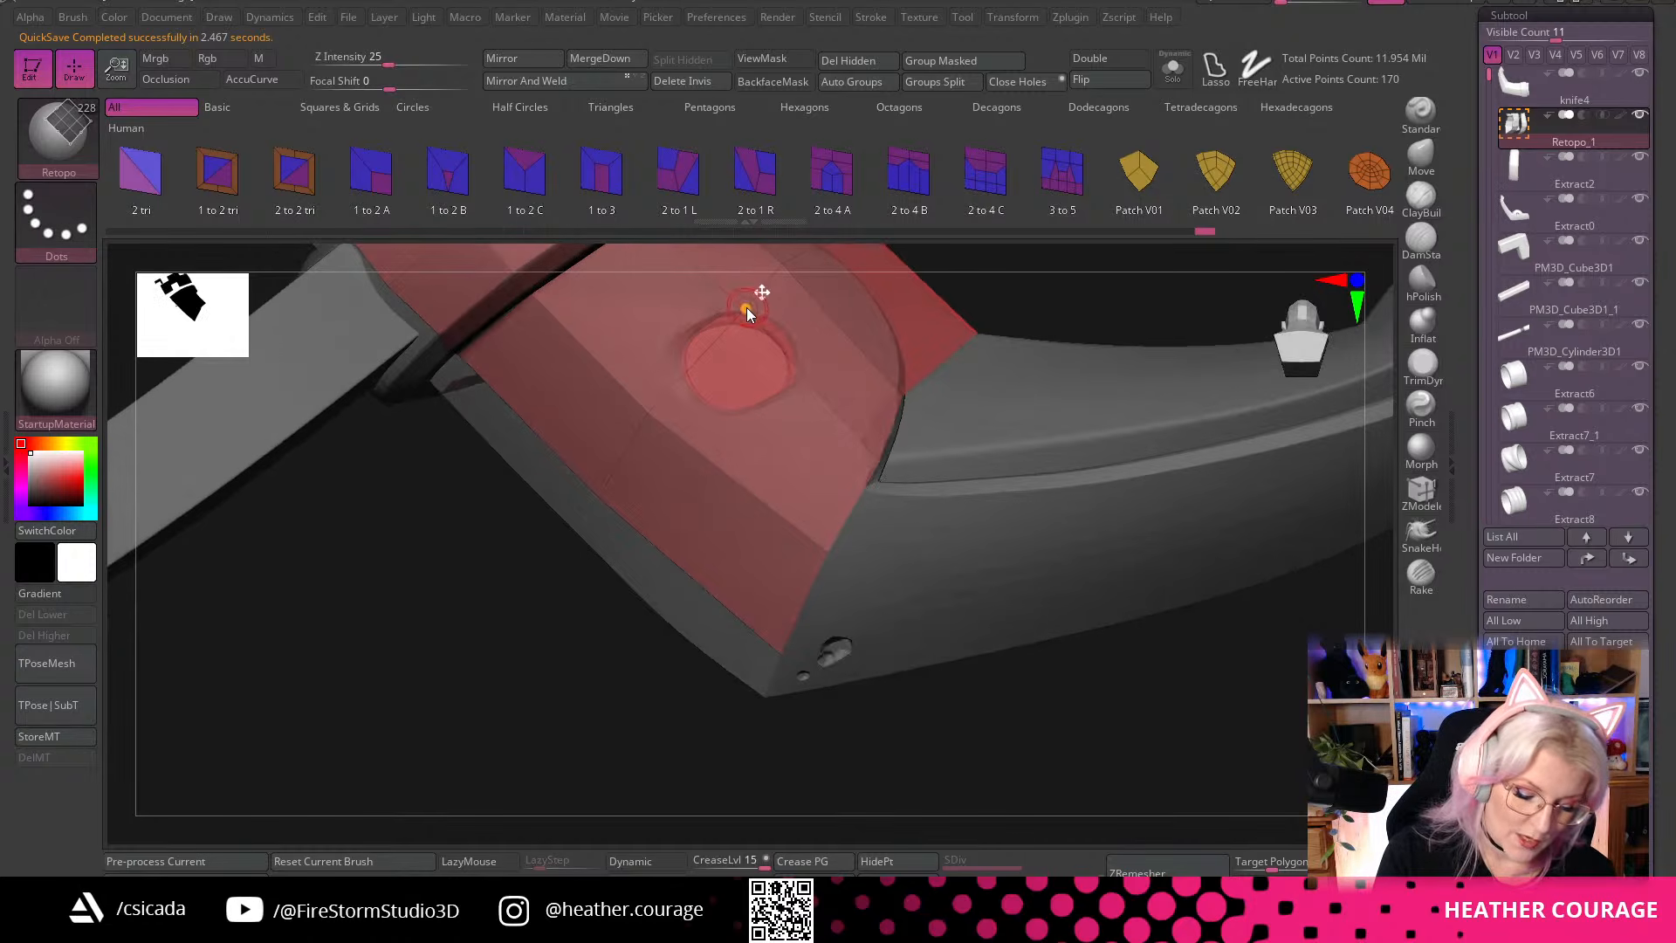
drag(742, 307, 657, 406)
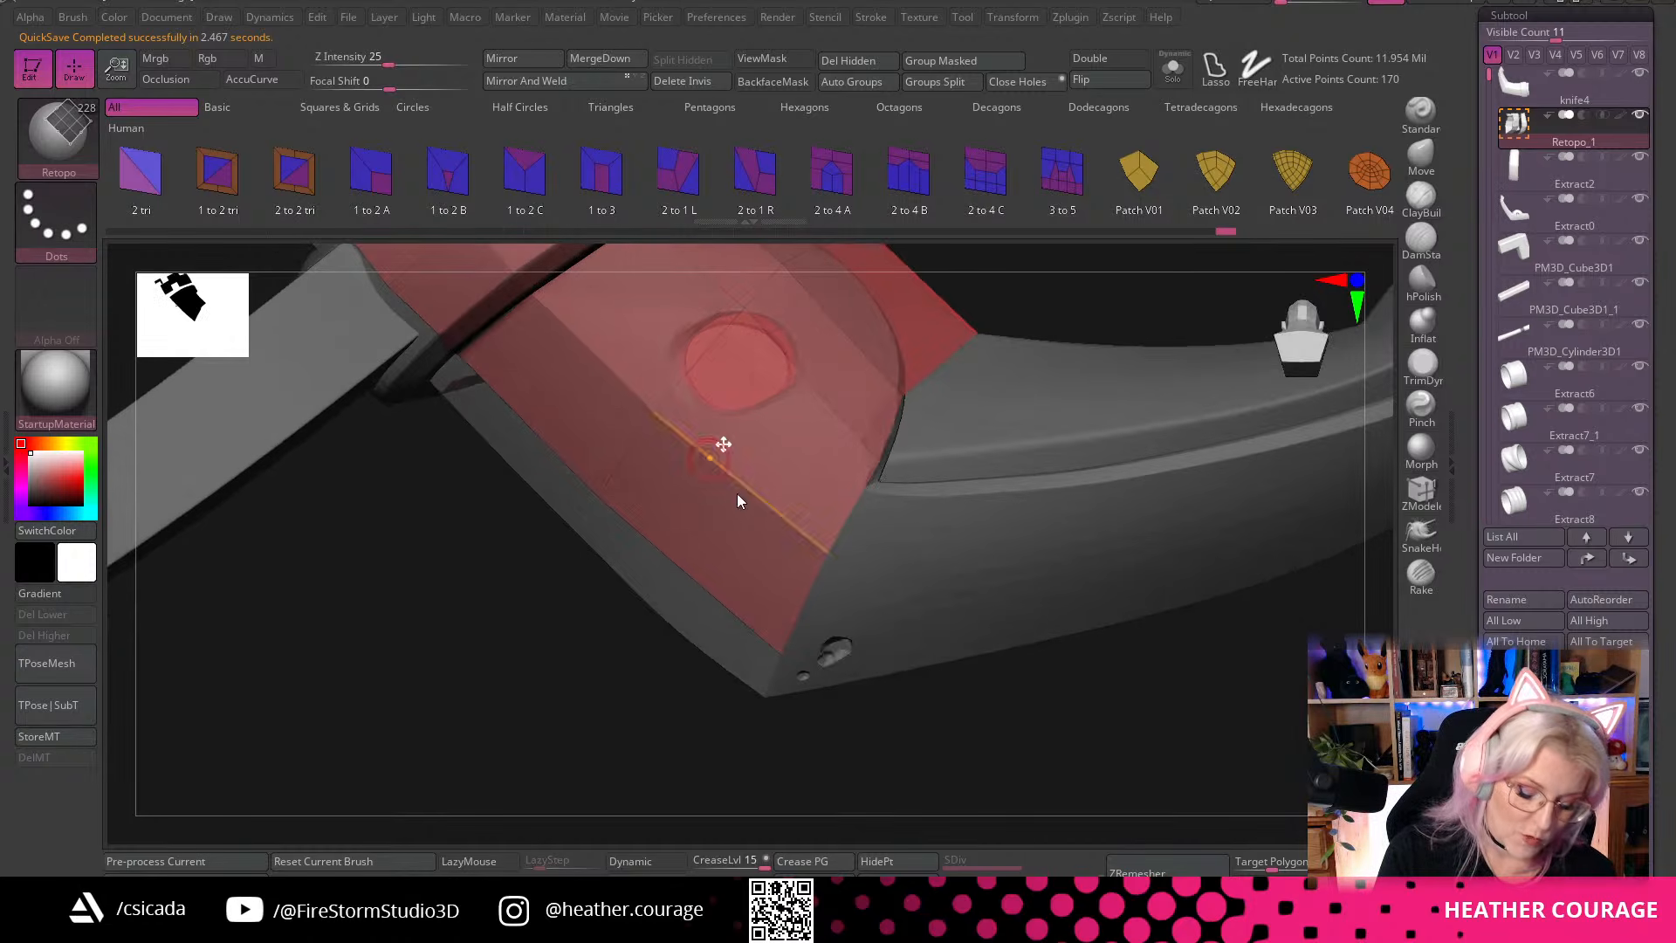
drag(1125, 716, 1130, 677)
drag(999, 340, 524, 374)
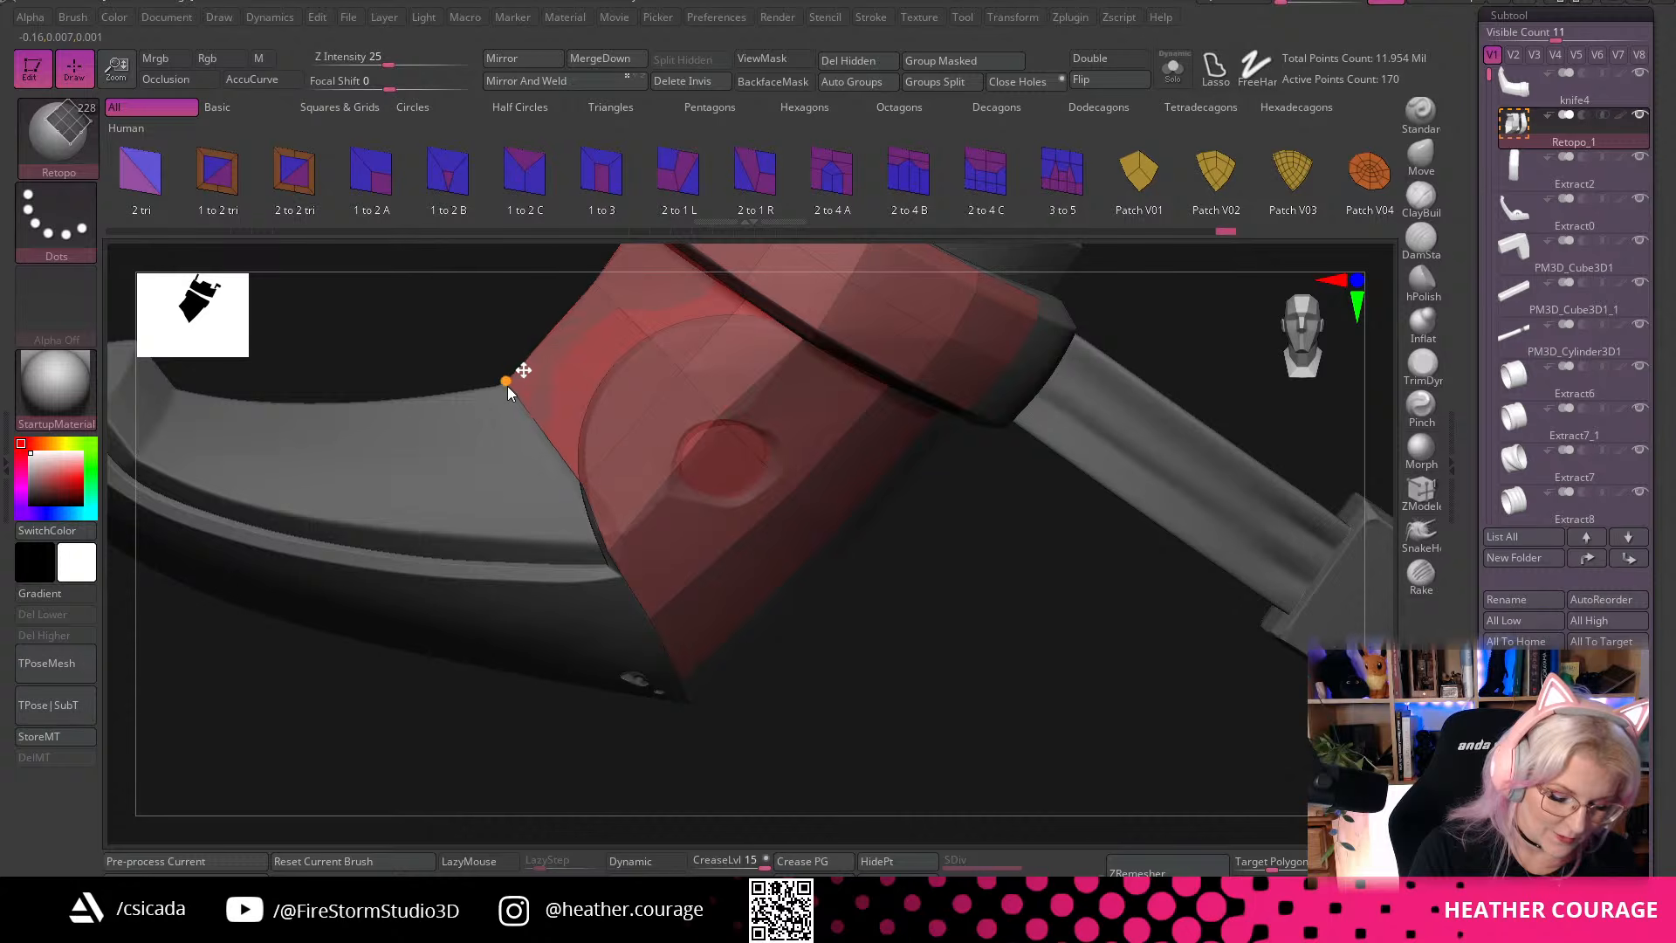
drag(885, 680, 651, 472)
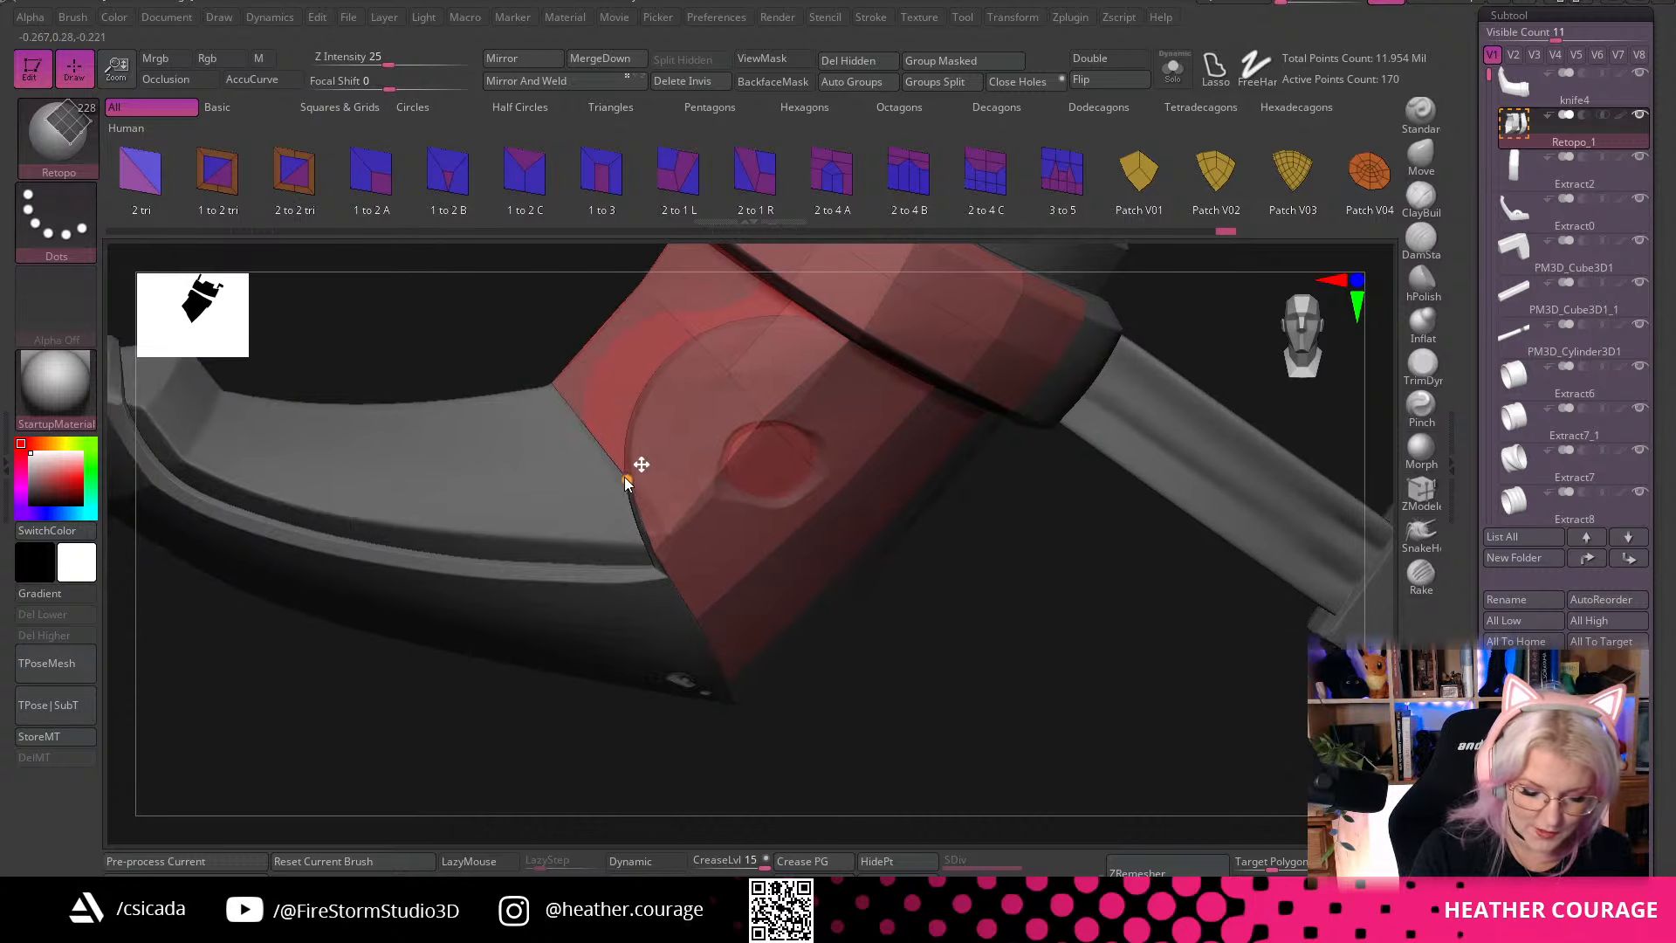
drag(998, 734, 978, 668)
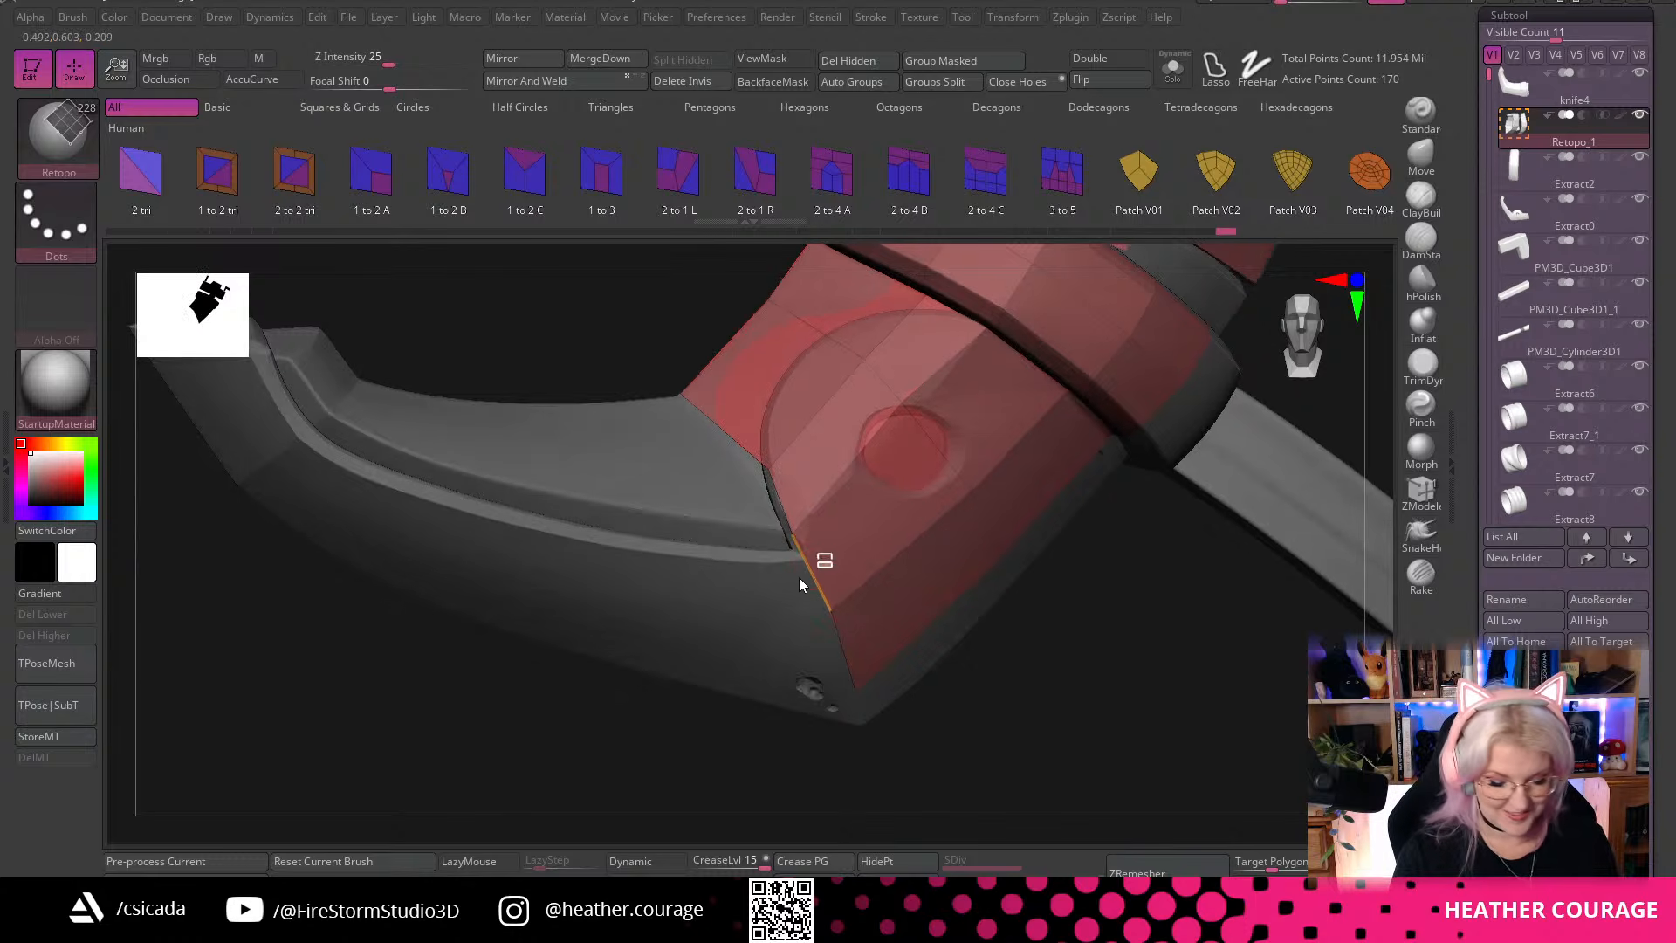
drag(684, 567, 626, 548)
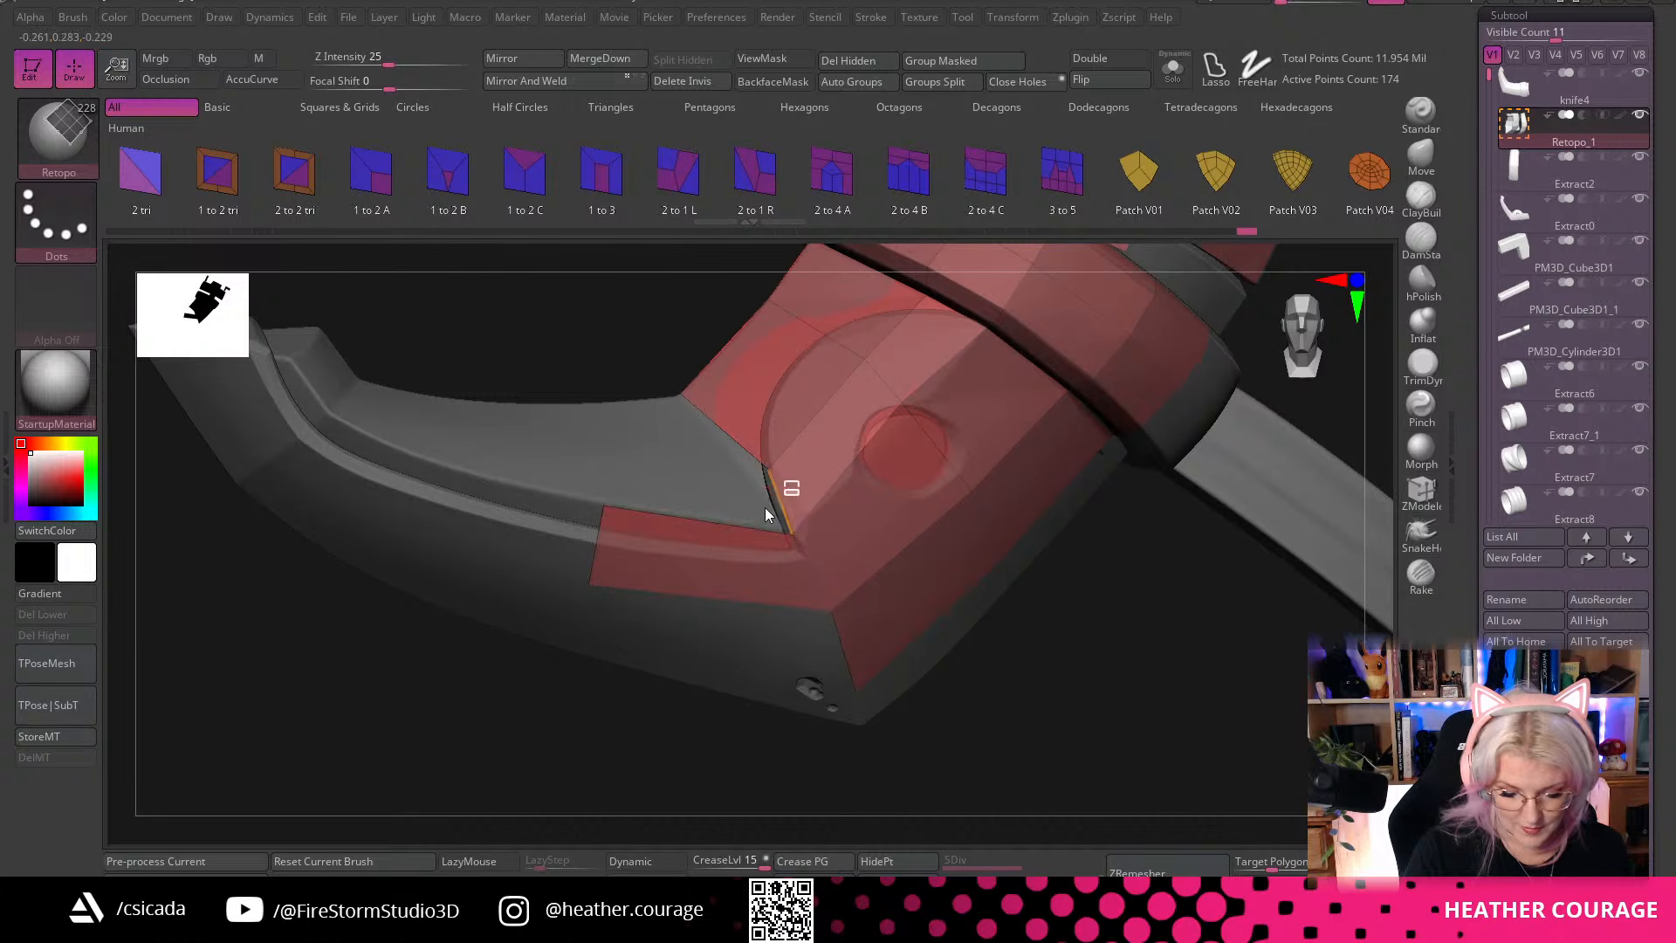
drag(765, 507, 601, 468)
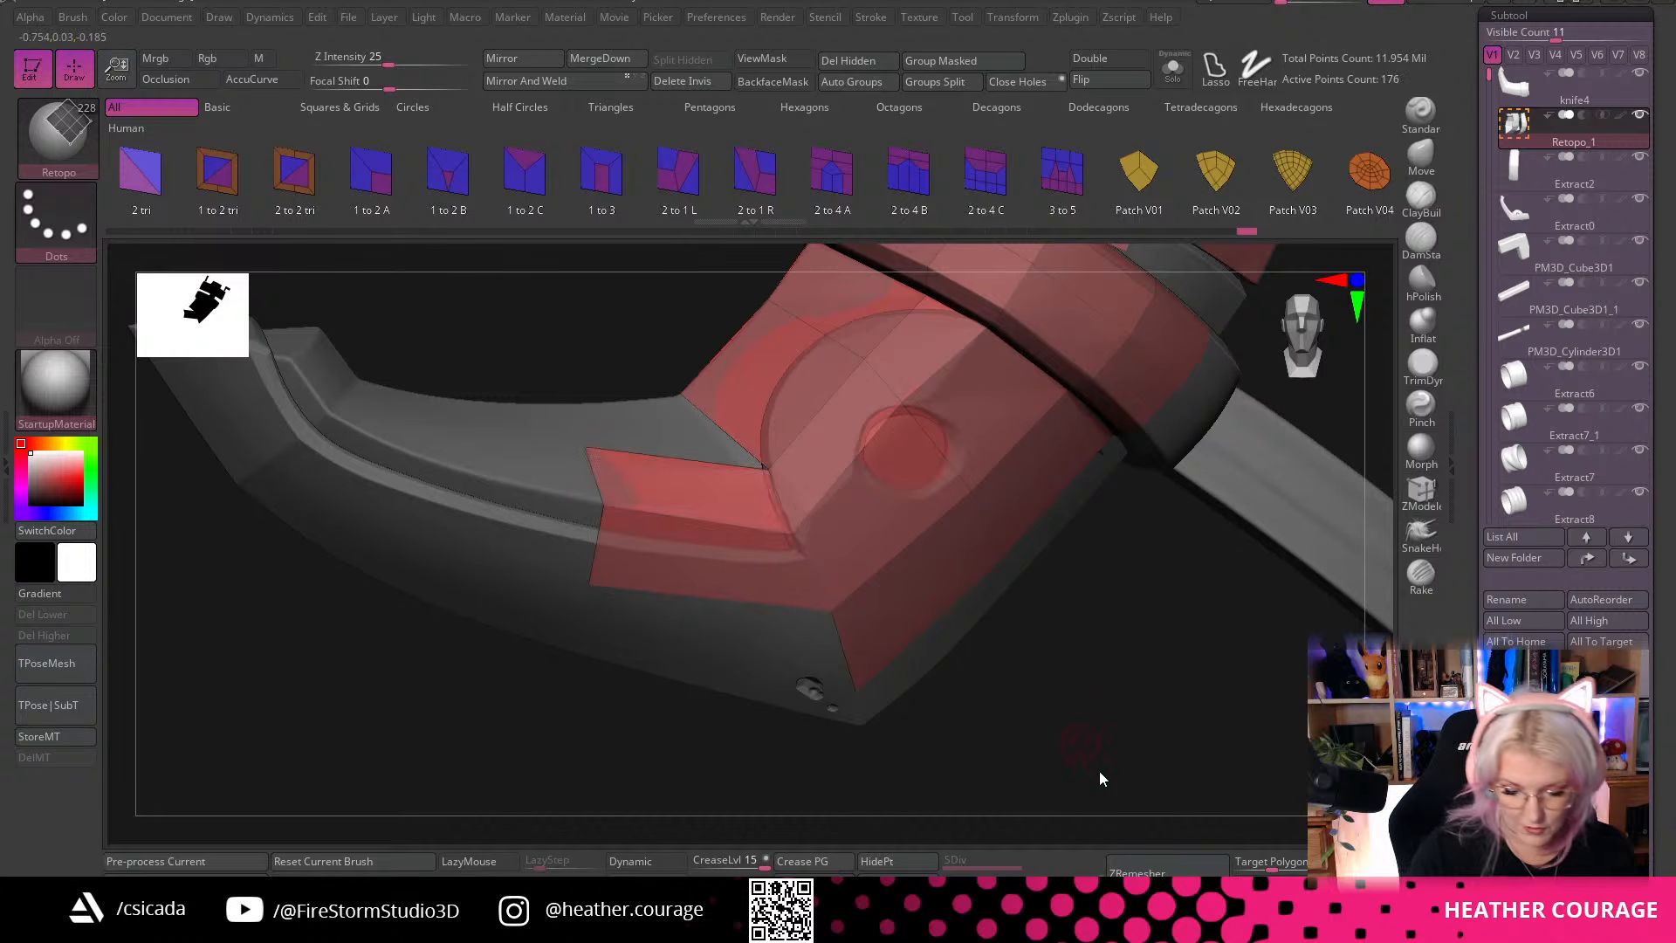
Extend a quad onto the curved arm's inner face and weld its end point to the neighbouring side quad
drag(1100, 777, 1004, 768)
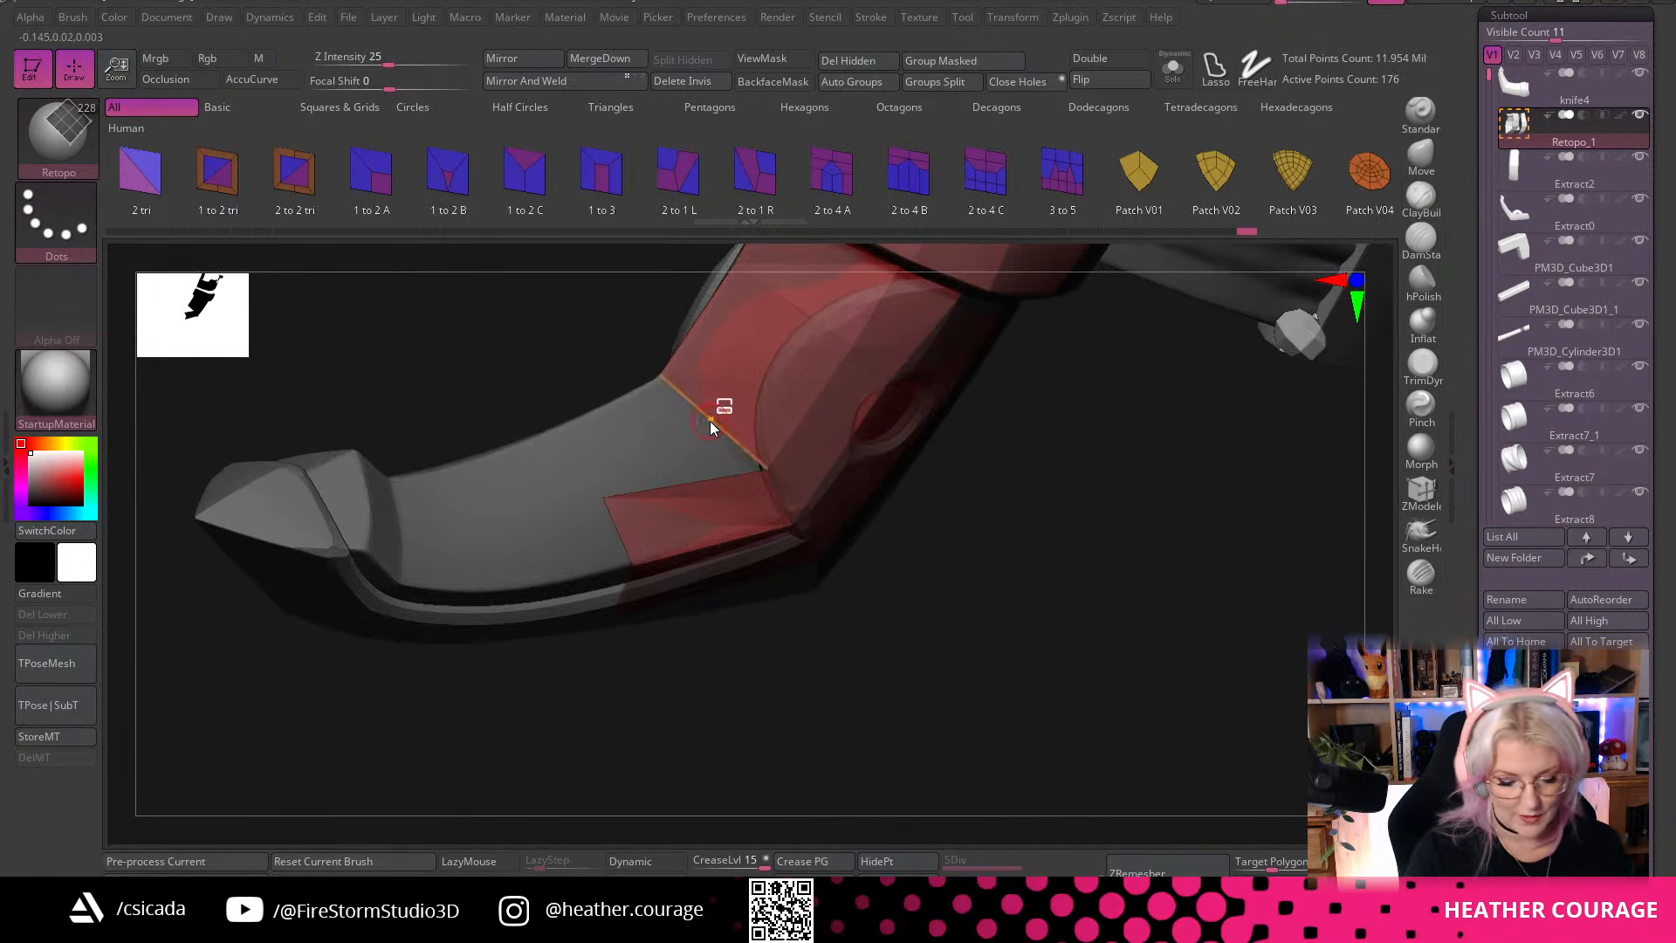
drag(710, 421, 584, 470)
drag(703, 536, 617, 534)
key(ctrl+z)
key(ctrl+z)
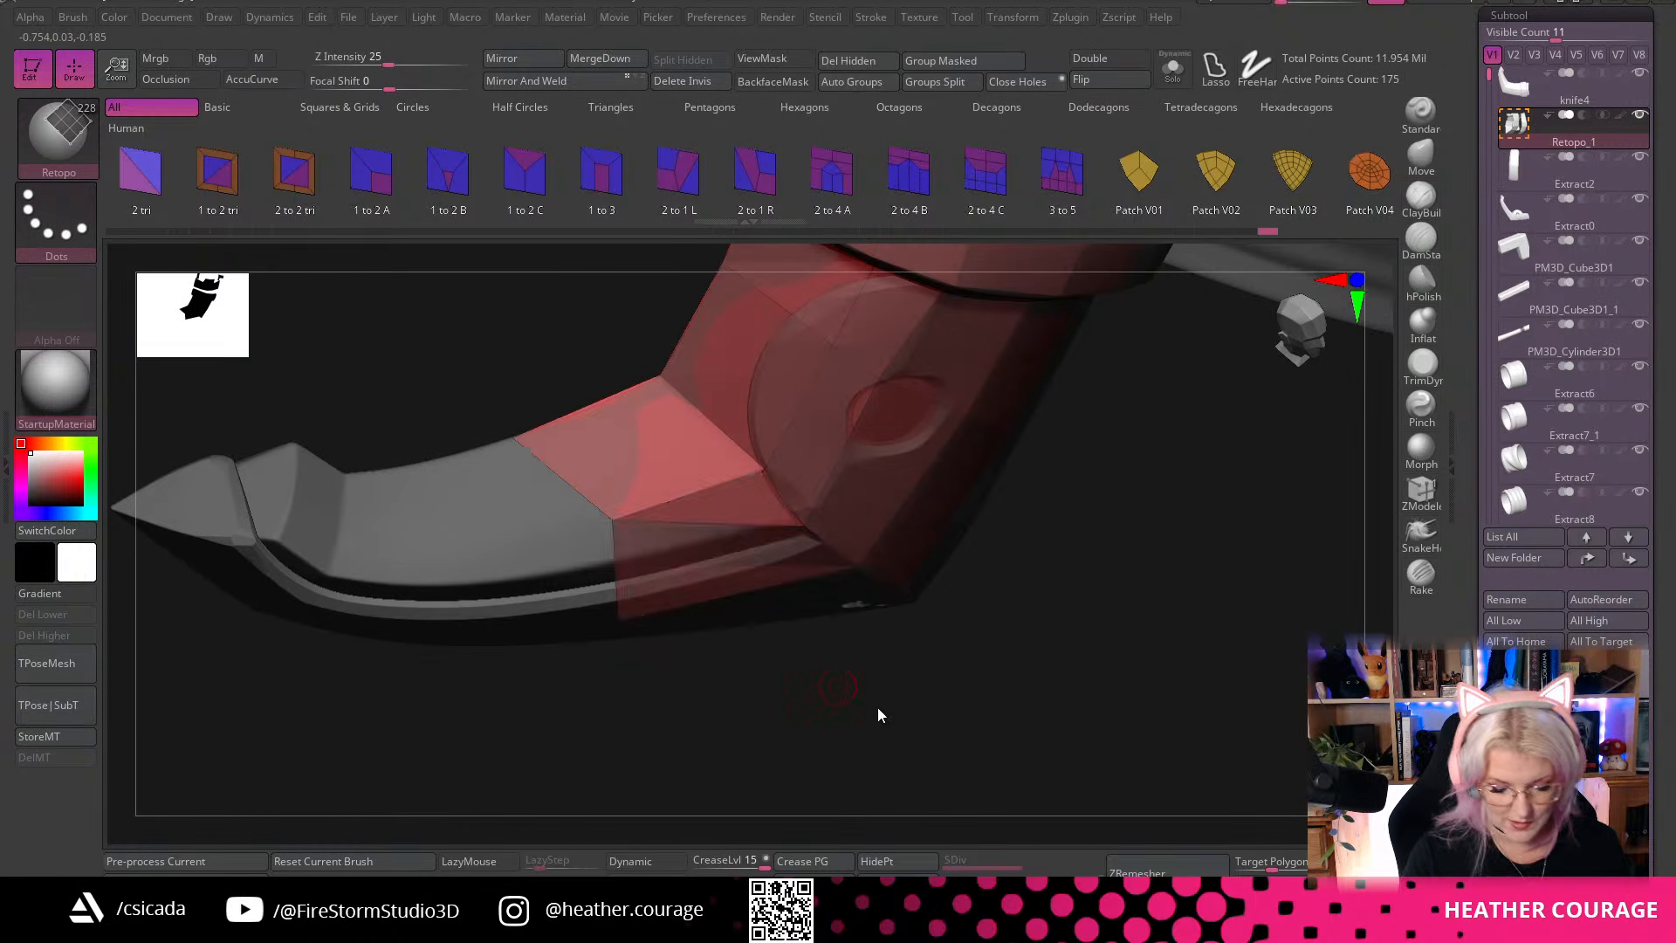
drag(877, 707, 899, 633)
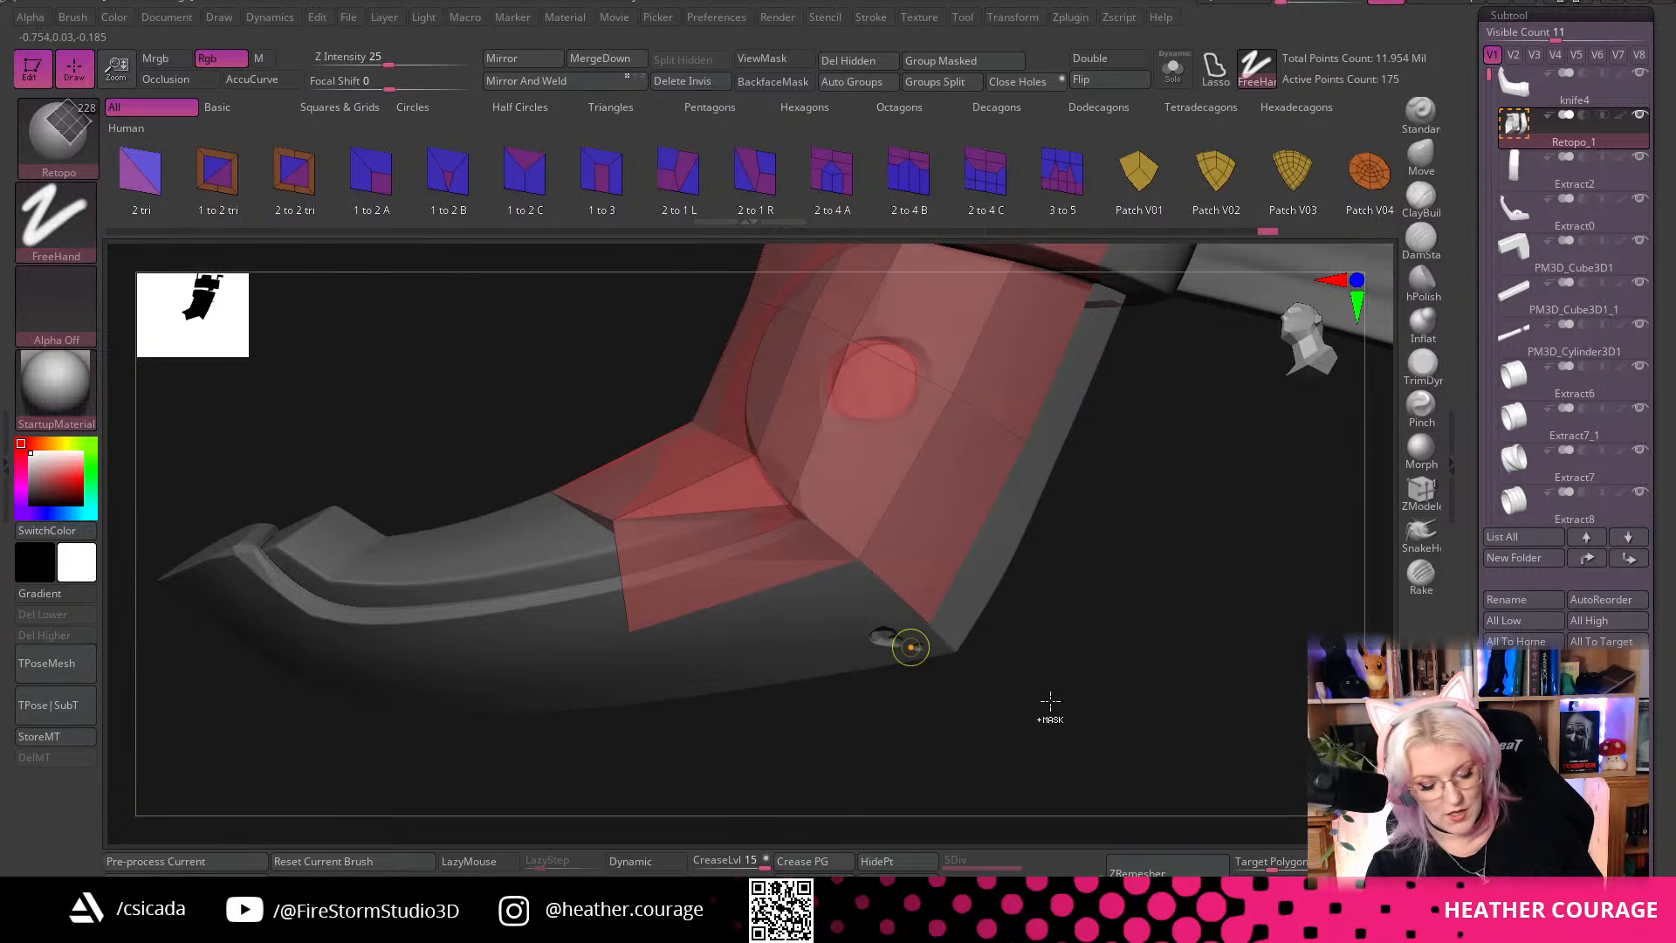
key(ctrl+shift+z)
drag(1072, 746, 978, 689)
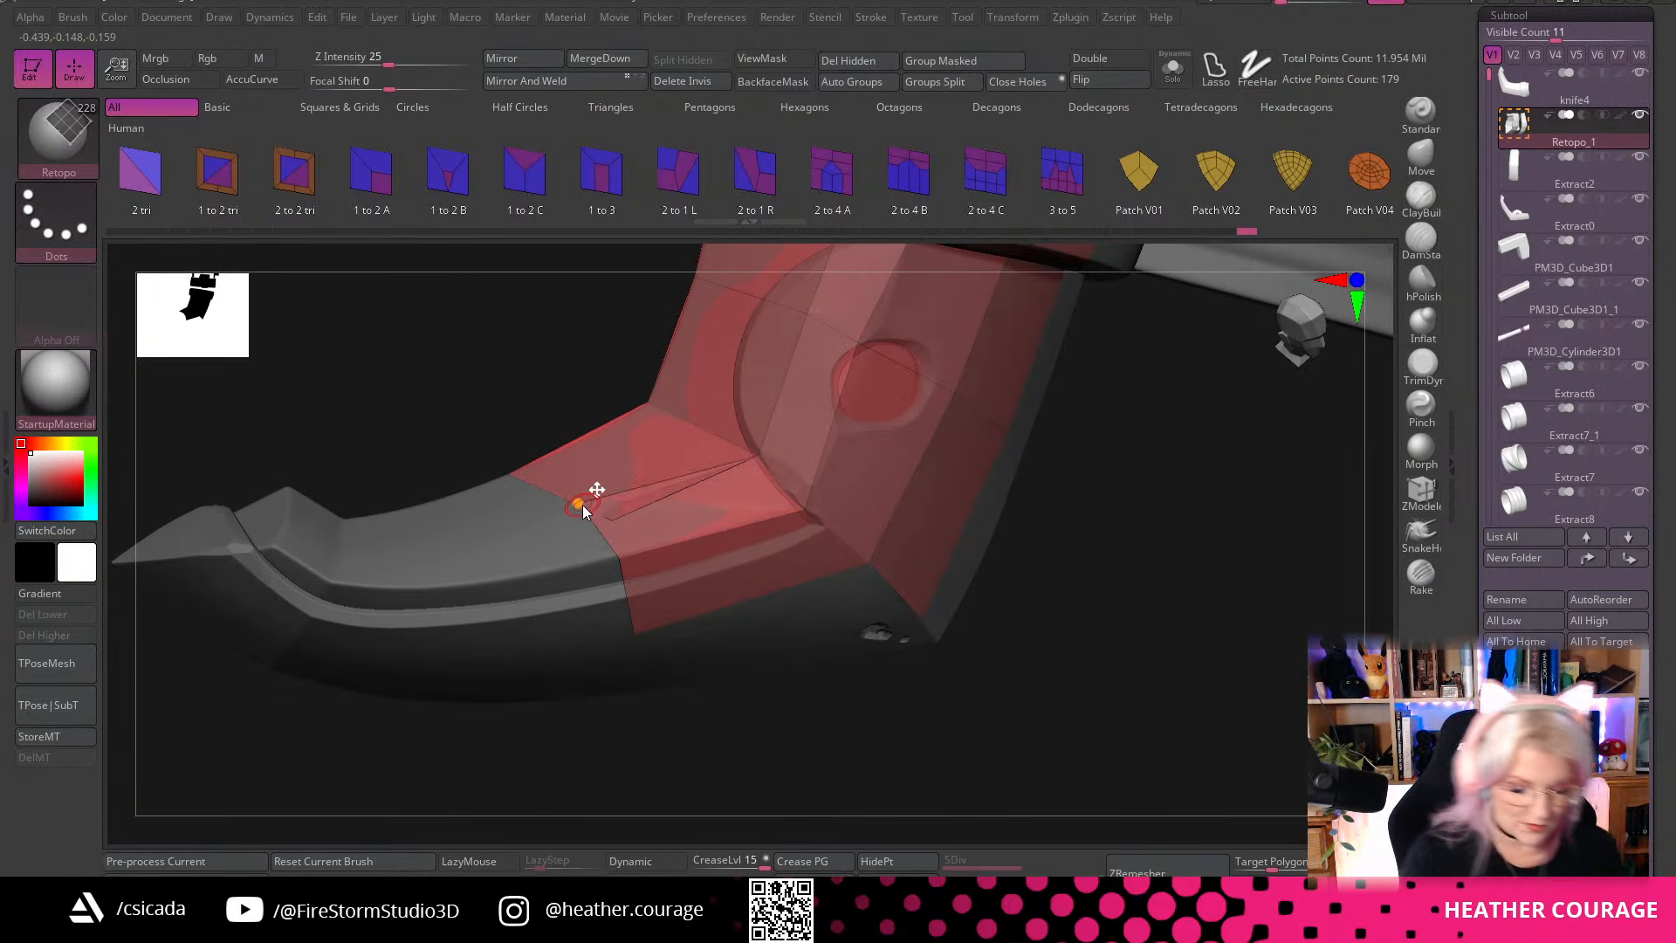
click(613, 520)
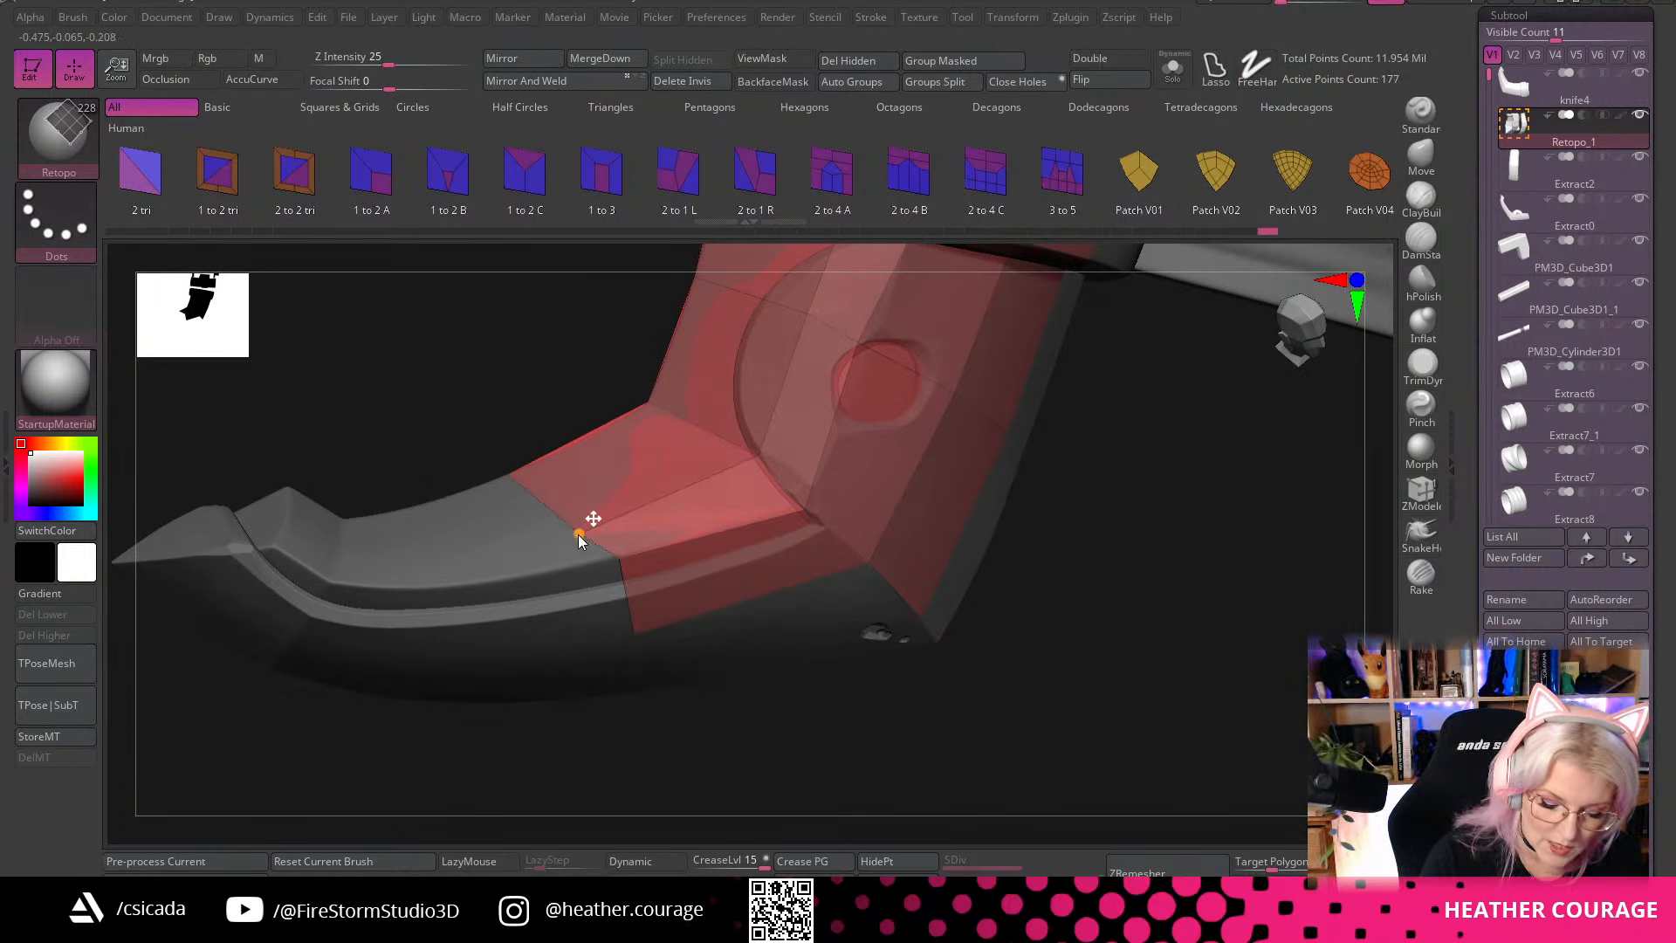
Extend the curved arm's side quads to meet the body's lower corner and adjust the end edge of the row
drag(978, 755, 988, 700)
alt+drag(1084, 730, 691, 567)
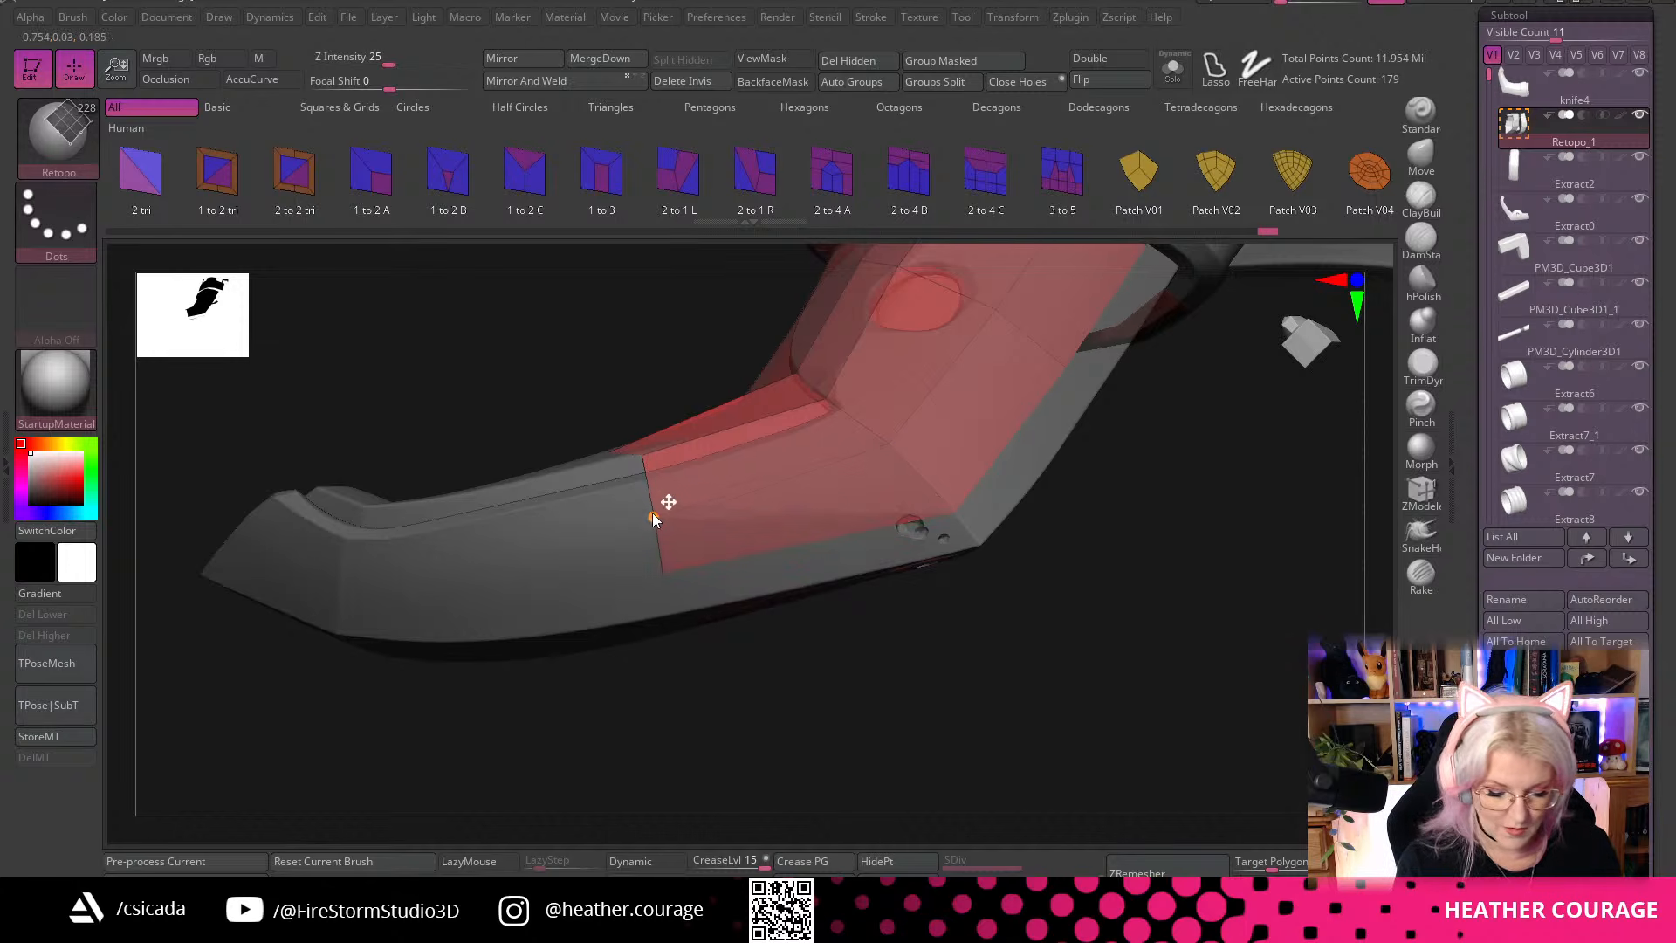
drag(1025, 745, 786, 553)
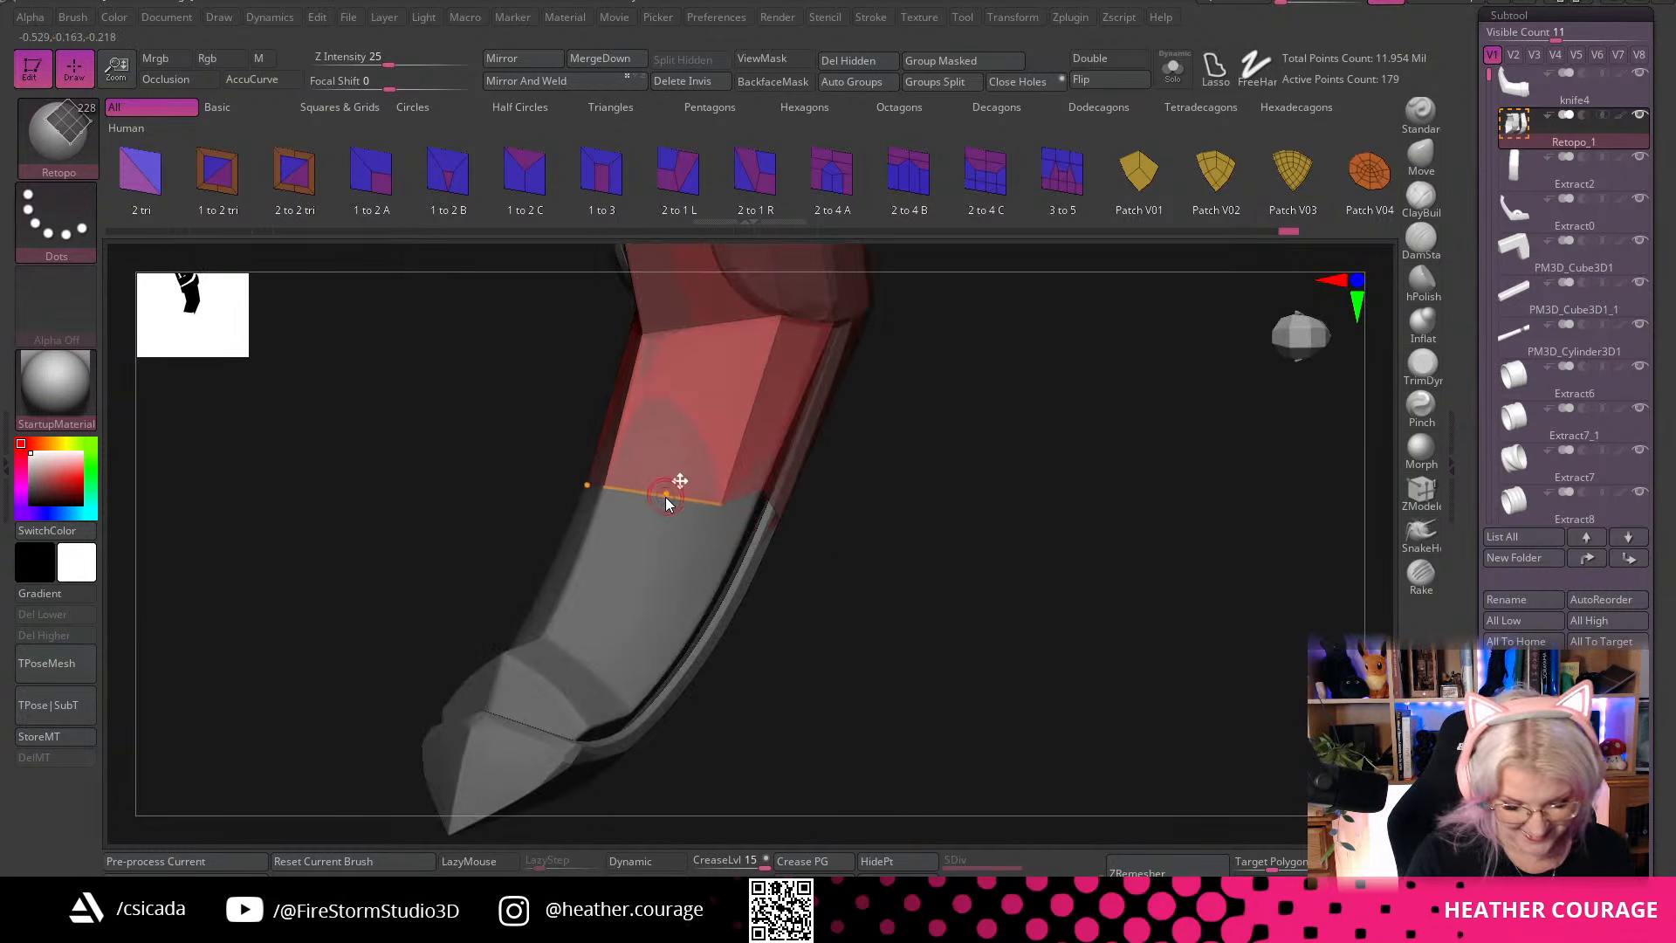
drag(666, 502, 671, 478)
mouse_move(951, 580)
mouse_down()
mouse_move(891, 562)
mouse_move(987, 443)
mouse_move(1065, 466)
mouse_move(1116, 515)
mouse_move(1137, 689)
mouse_move(1182, 565)
mouse_move(1159, 304)
mouse_move(1126, 483)
mouse_move(914, 647)
mouse_move(962, 689)
mouse_move(1076, 680)
mouse_move(1051, 644)
mouse_move(1045, 670)
mouse_move(1044, 632)
mouse_move(1133, 764)
mouse_move(1160, 658)
mouse_up()
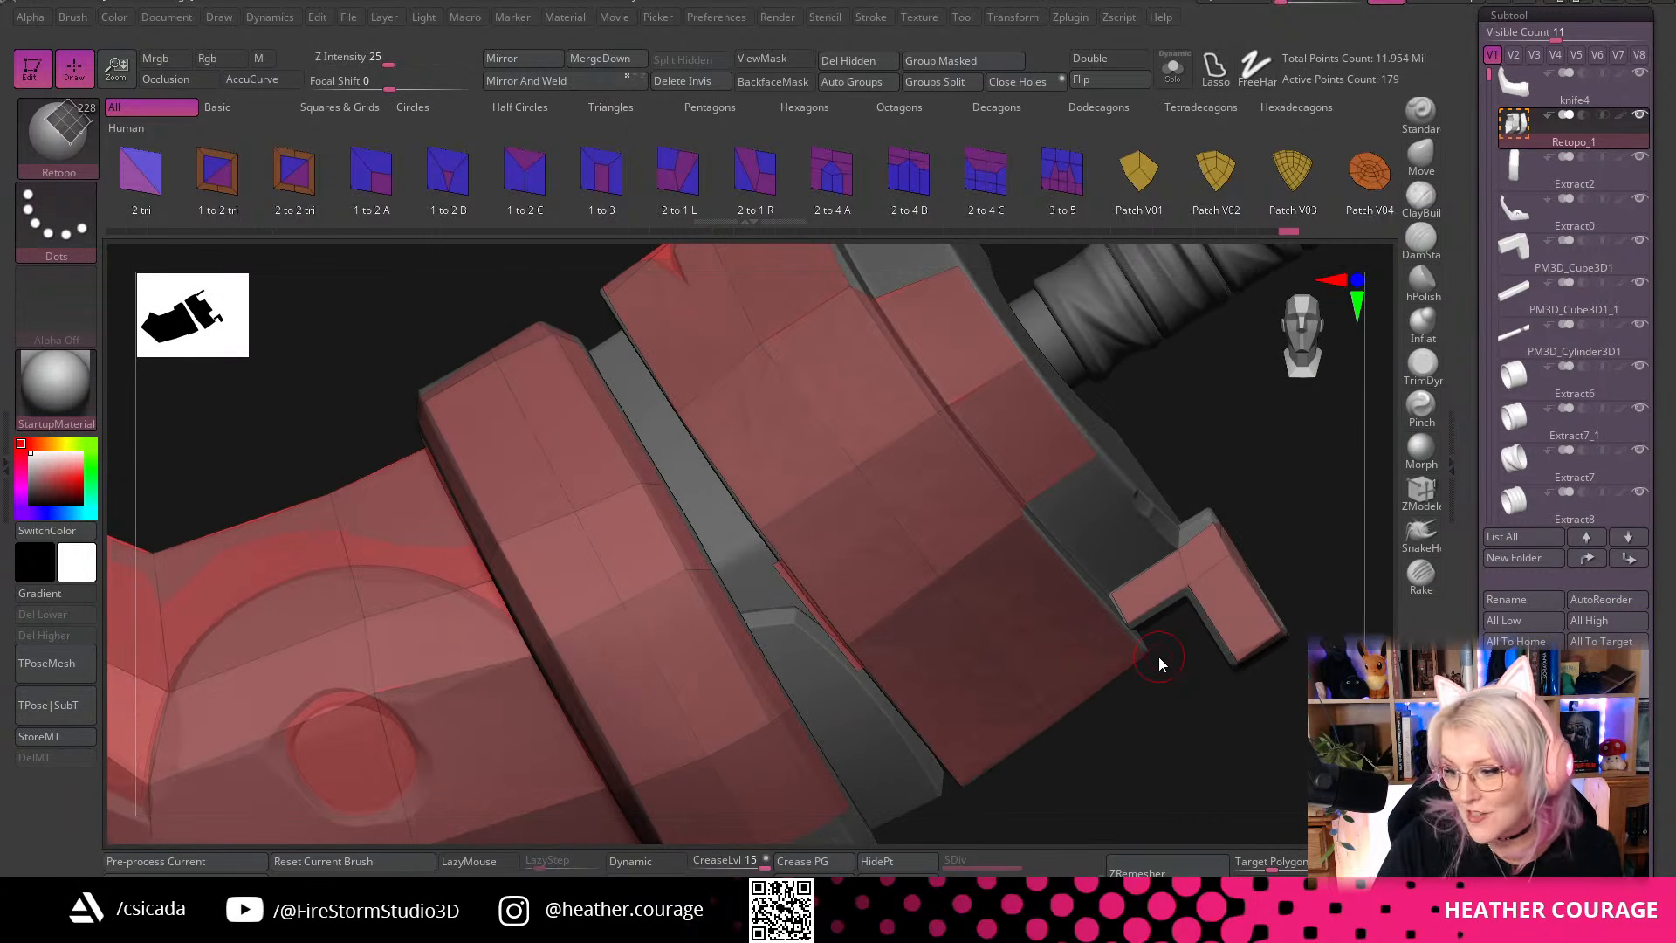
scroll(1619, 184, up, 3)
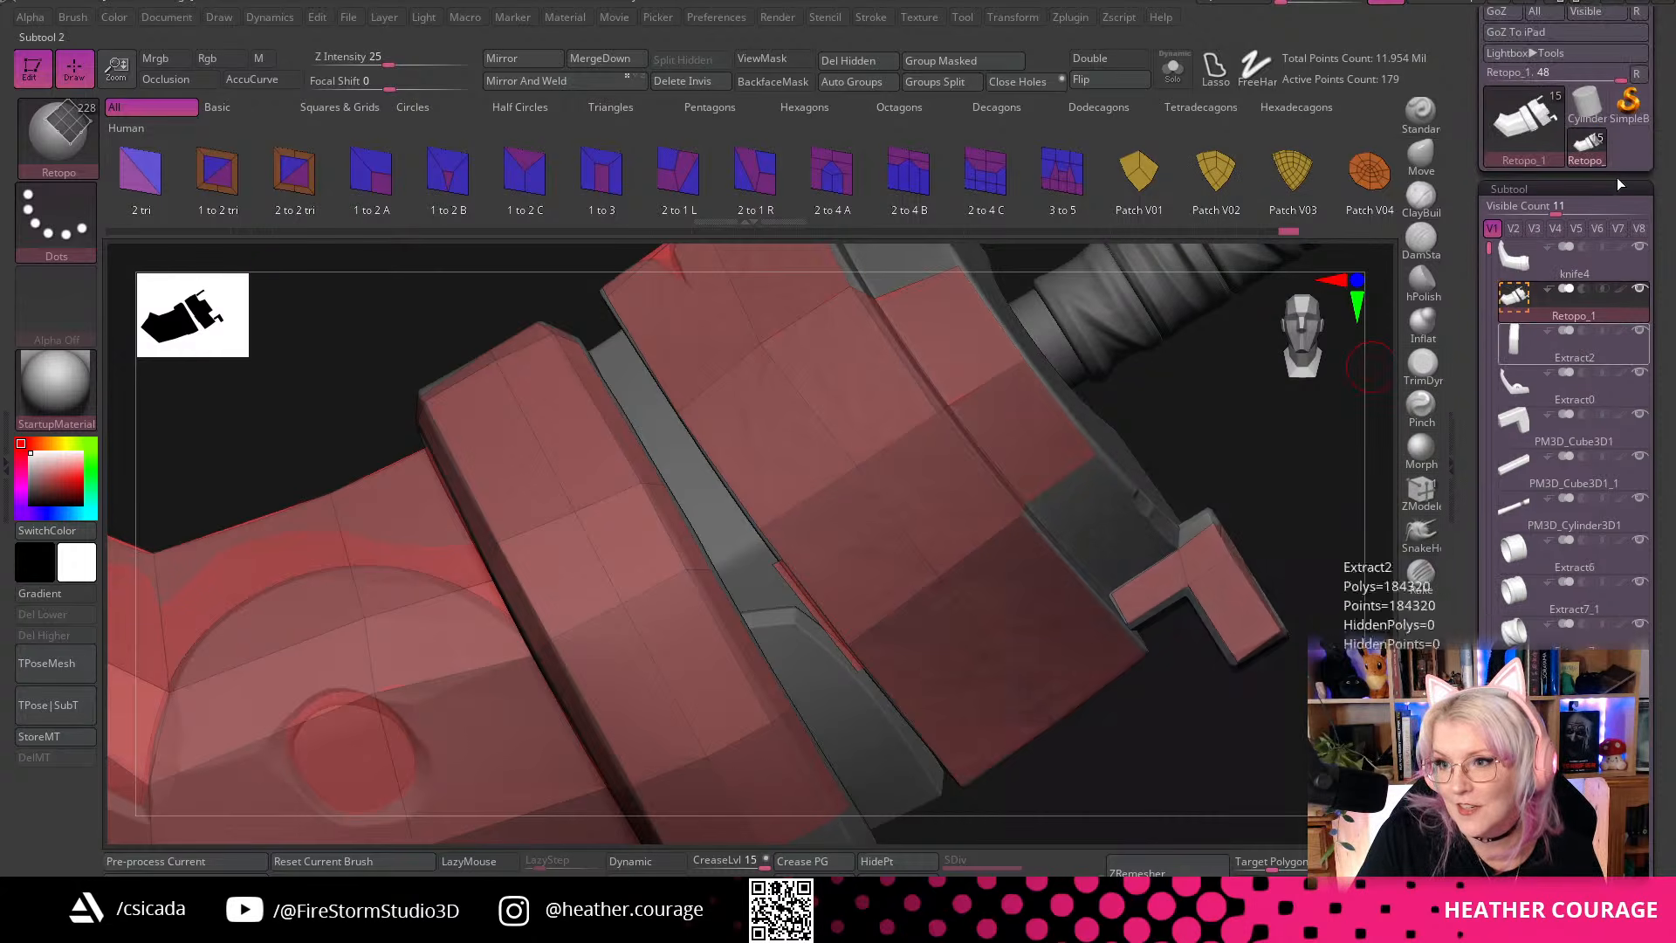
Save the tool under the new file name kniferetopo.ztl in the Weapon2 folder
scroll(1620, 185, up, 2)
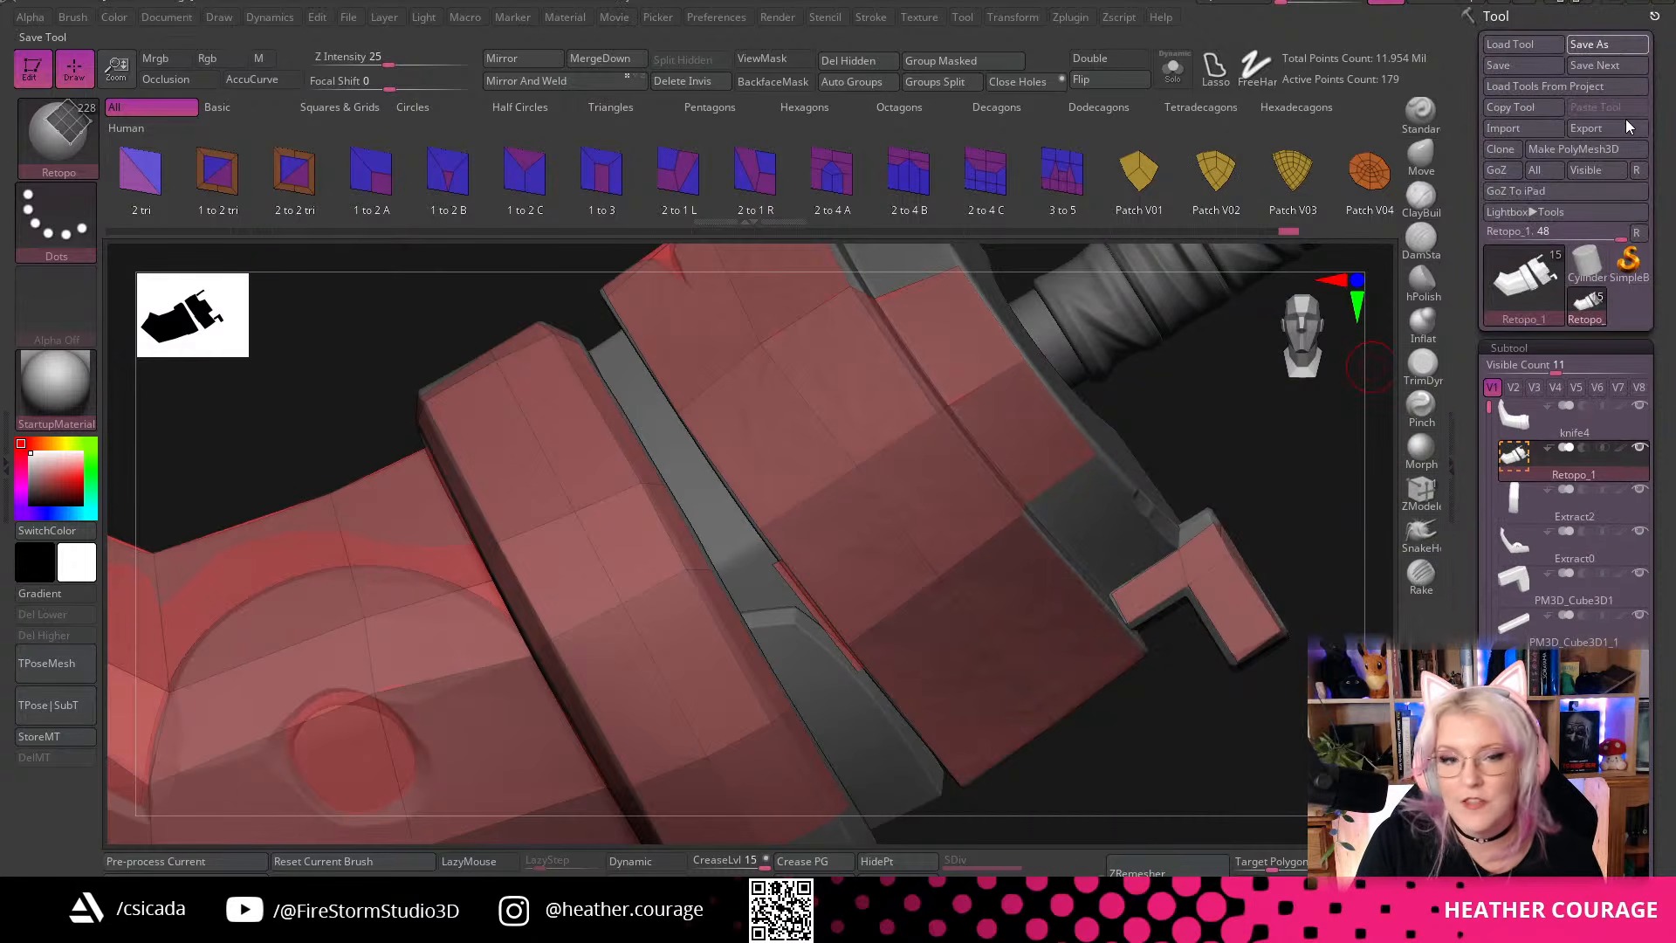
key(ctrl+s)
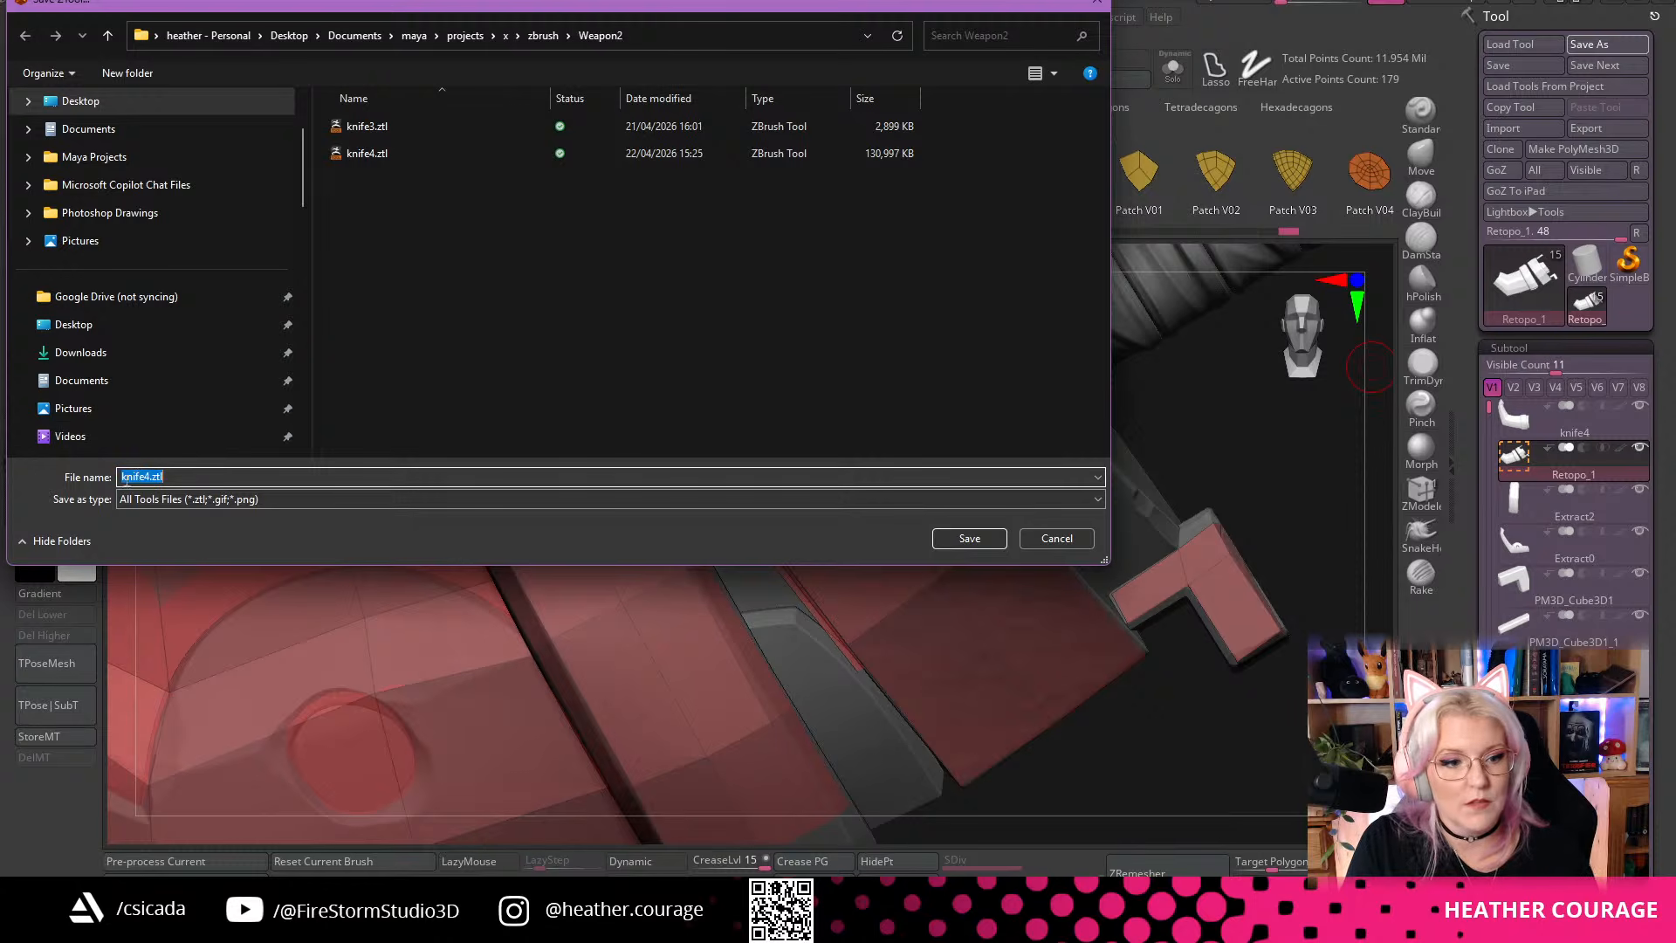
click(154, 477)
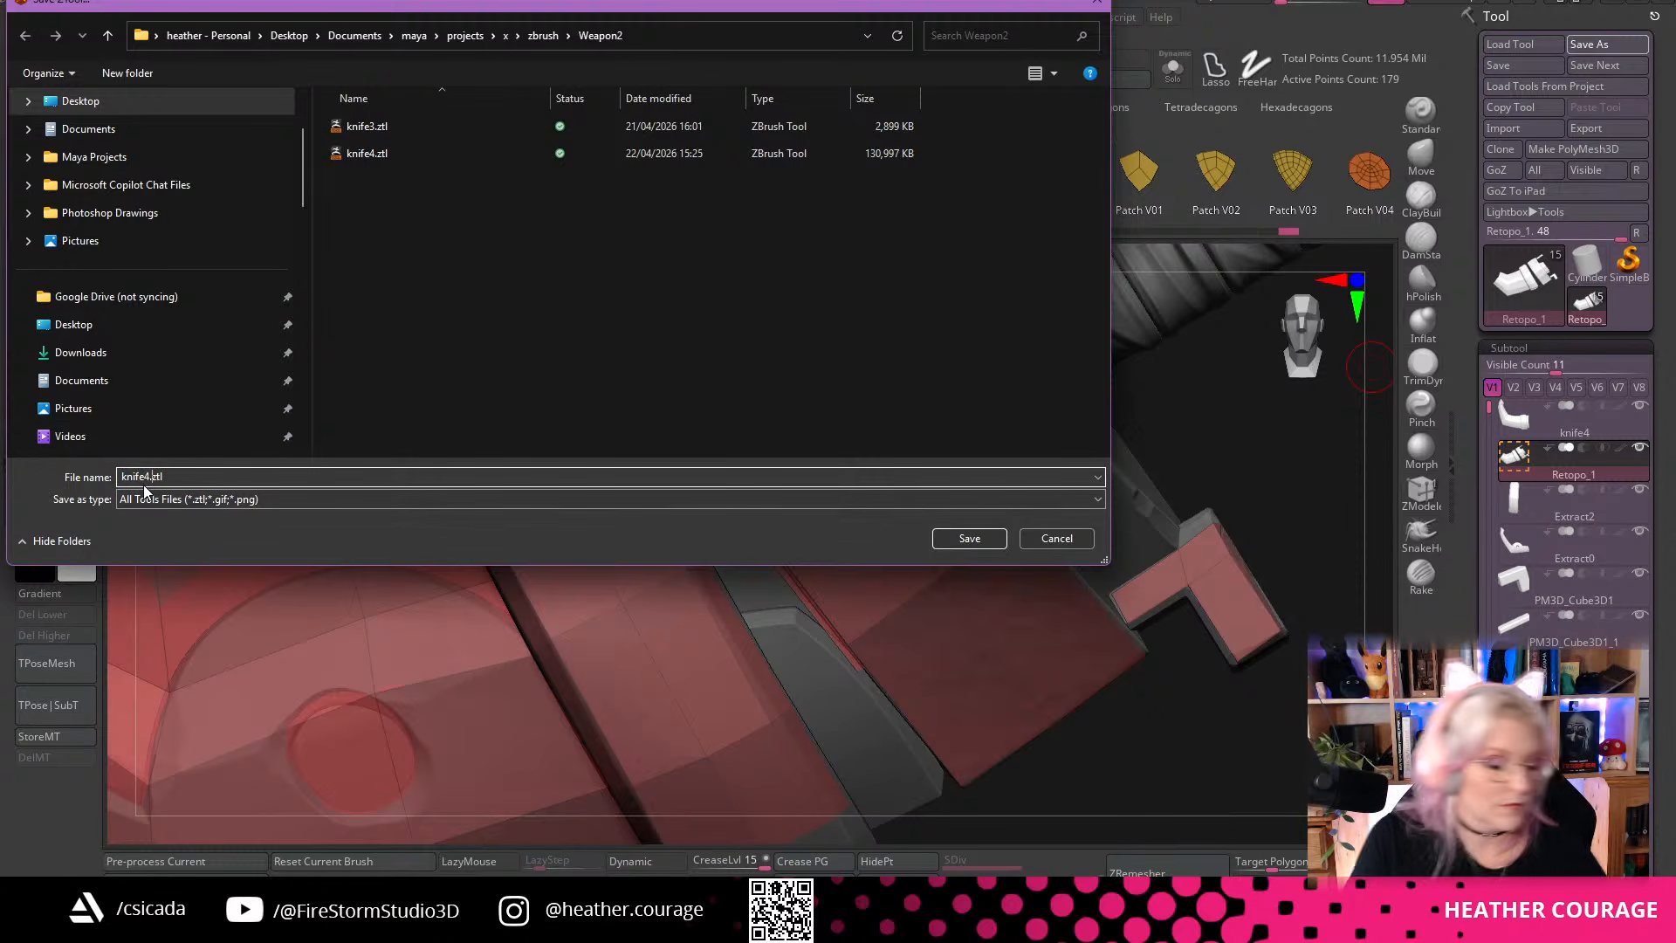
key(BackSpace)
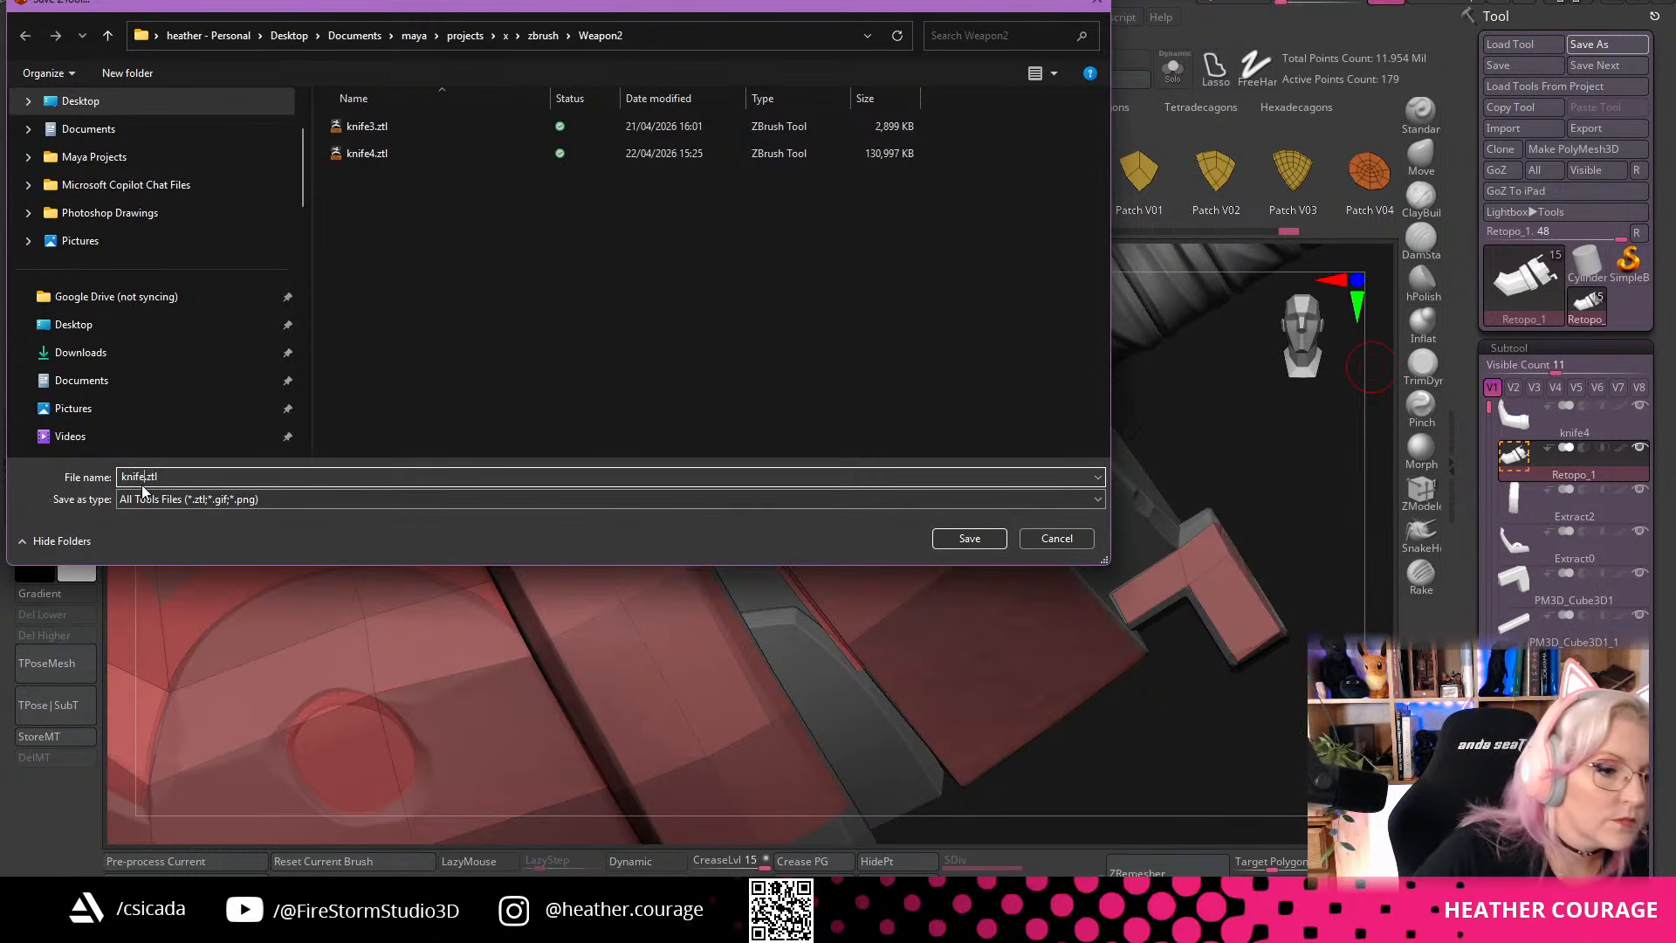
text(re)
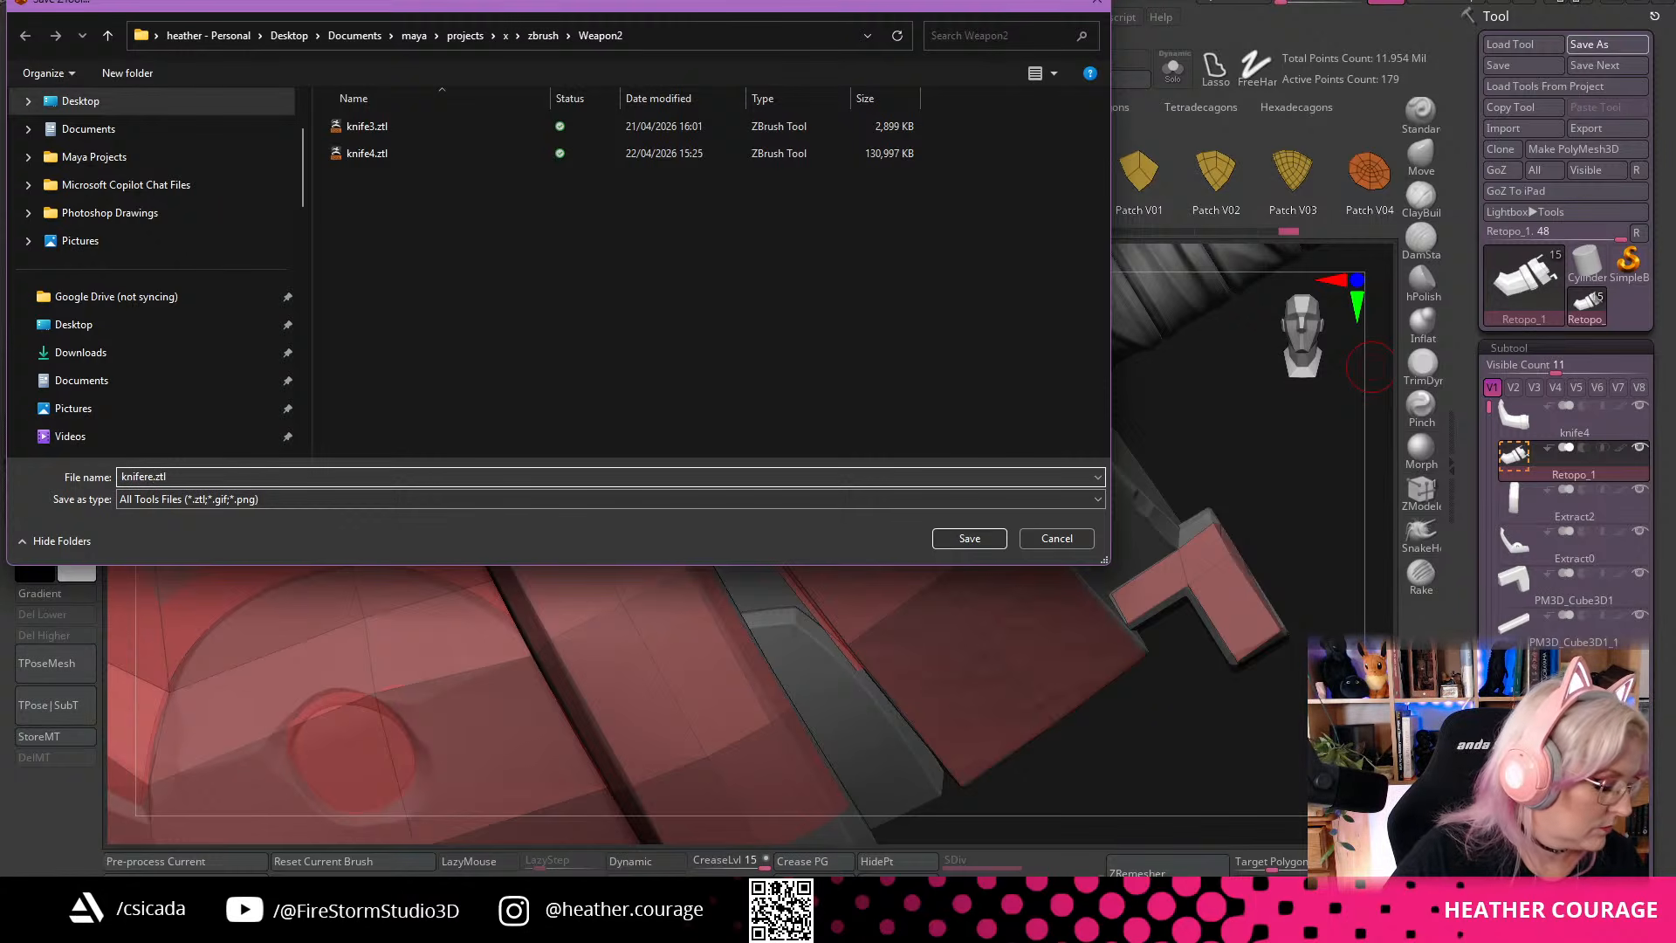
text(topo)
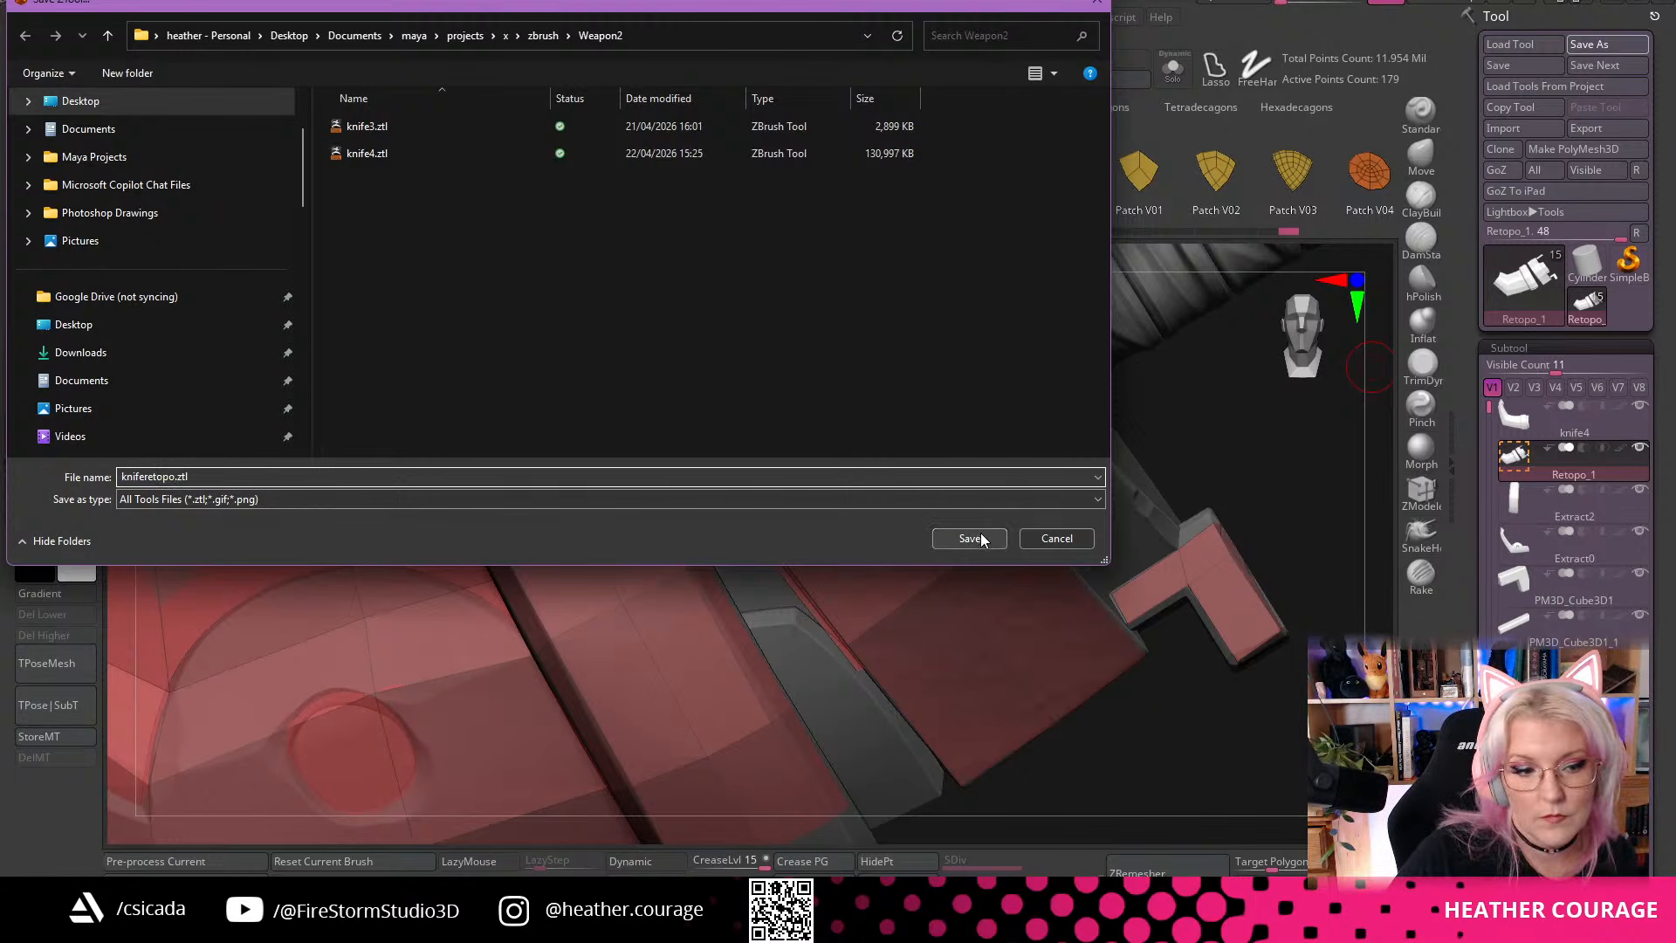
click(970, 538)
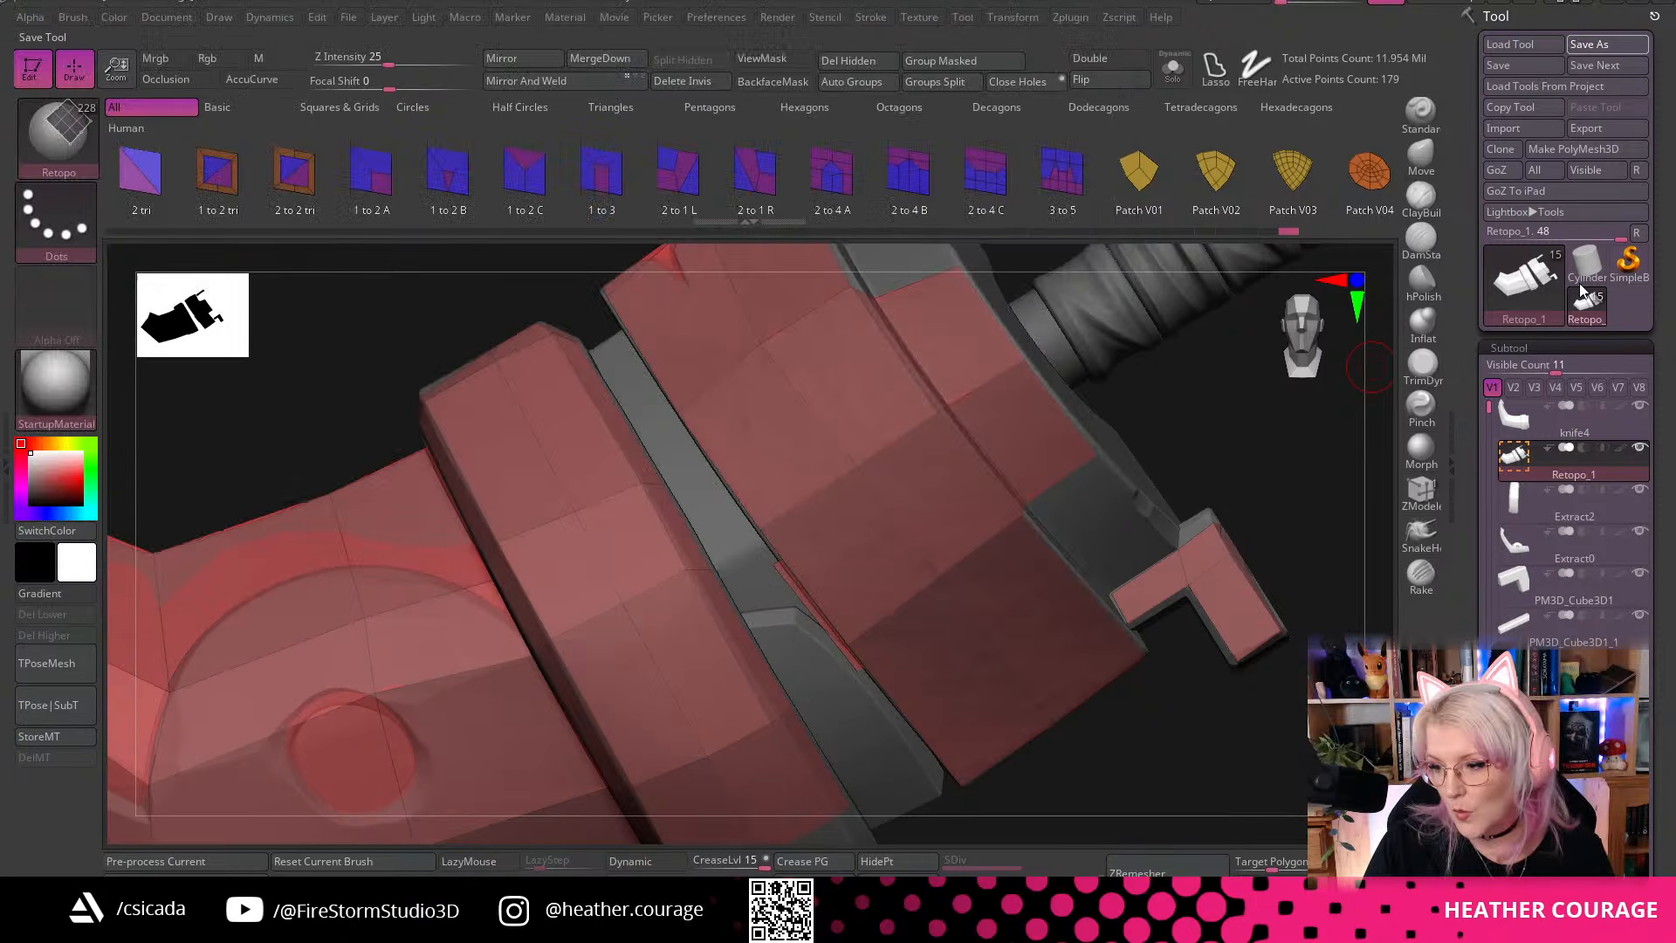
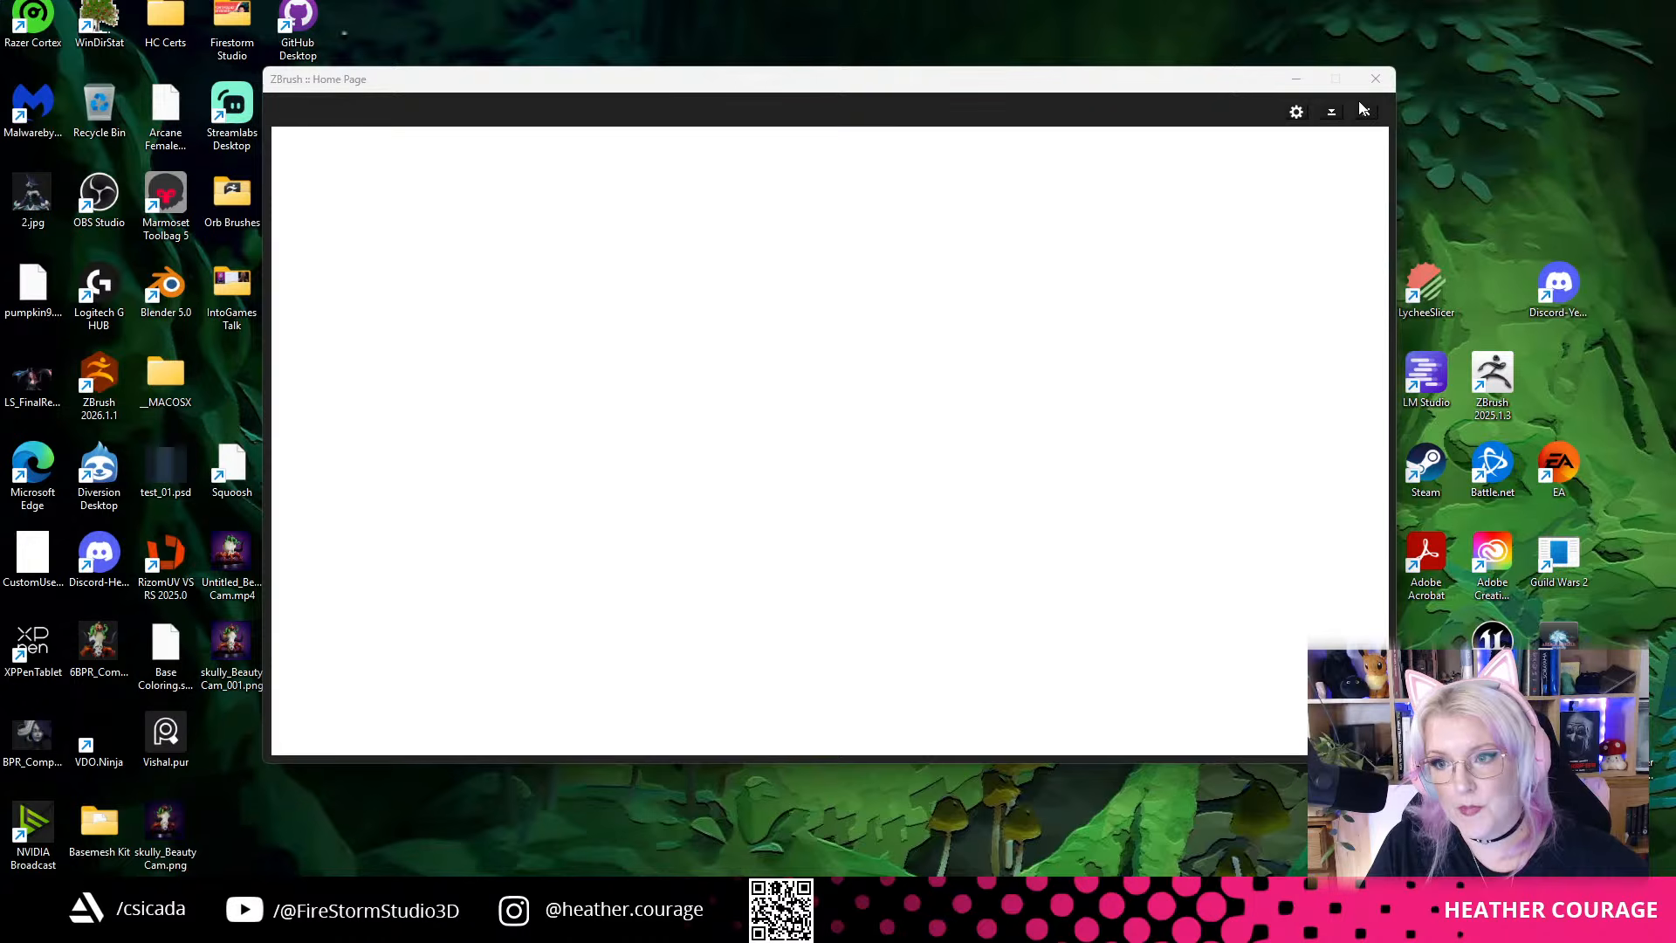
Close the ZBrush home page and maximise the main program window
click(1364, 110)
click(1292, 148)
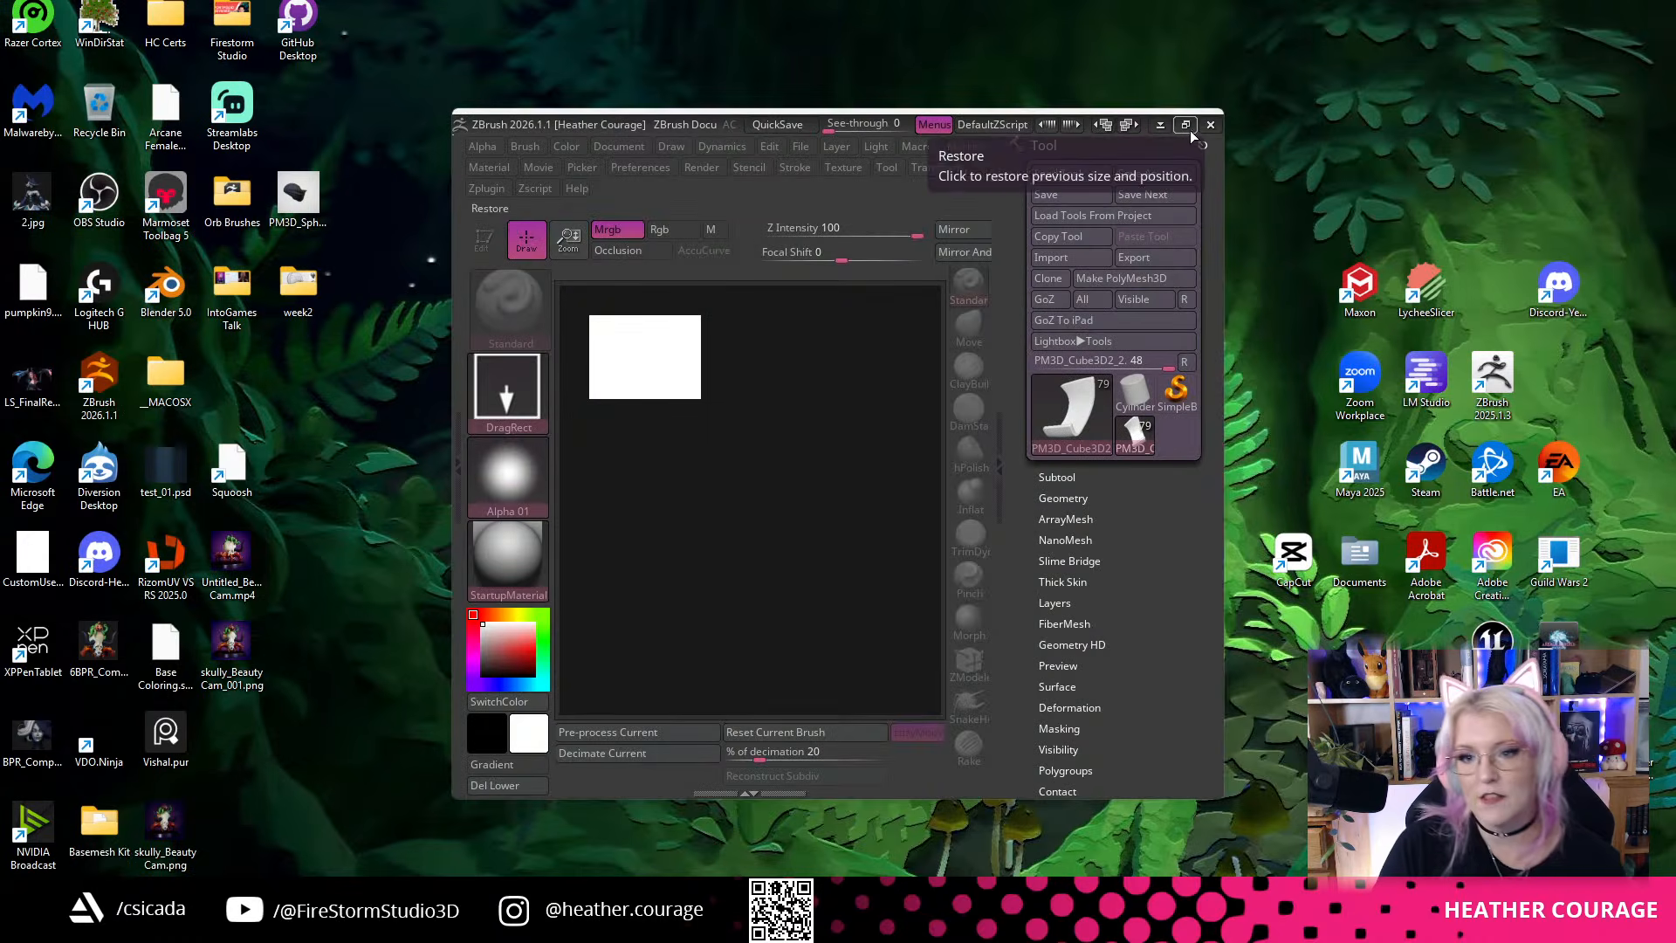
click(1189, 126)
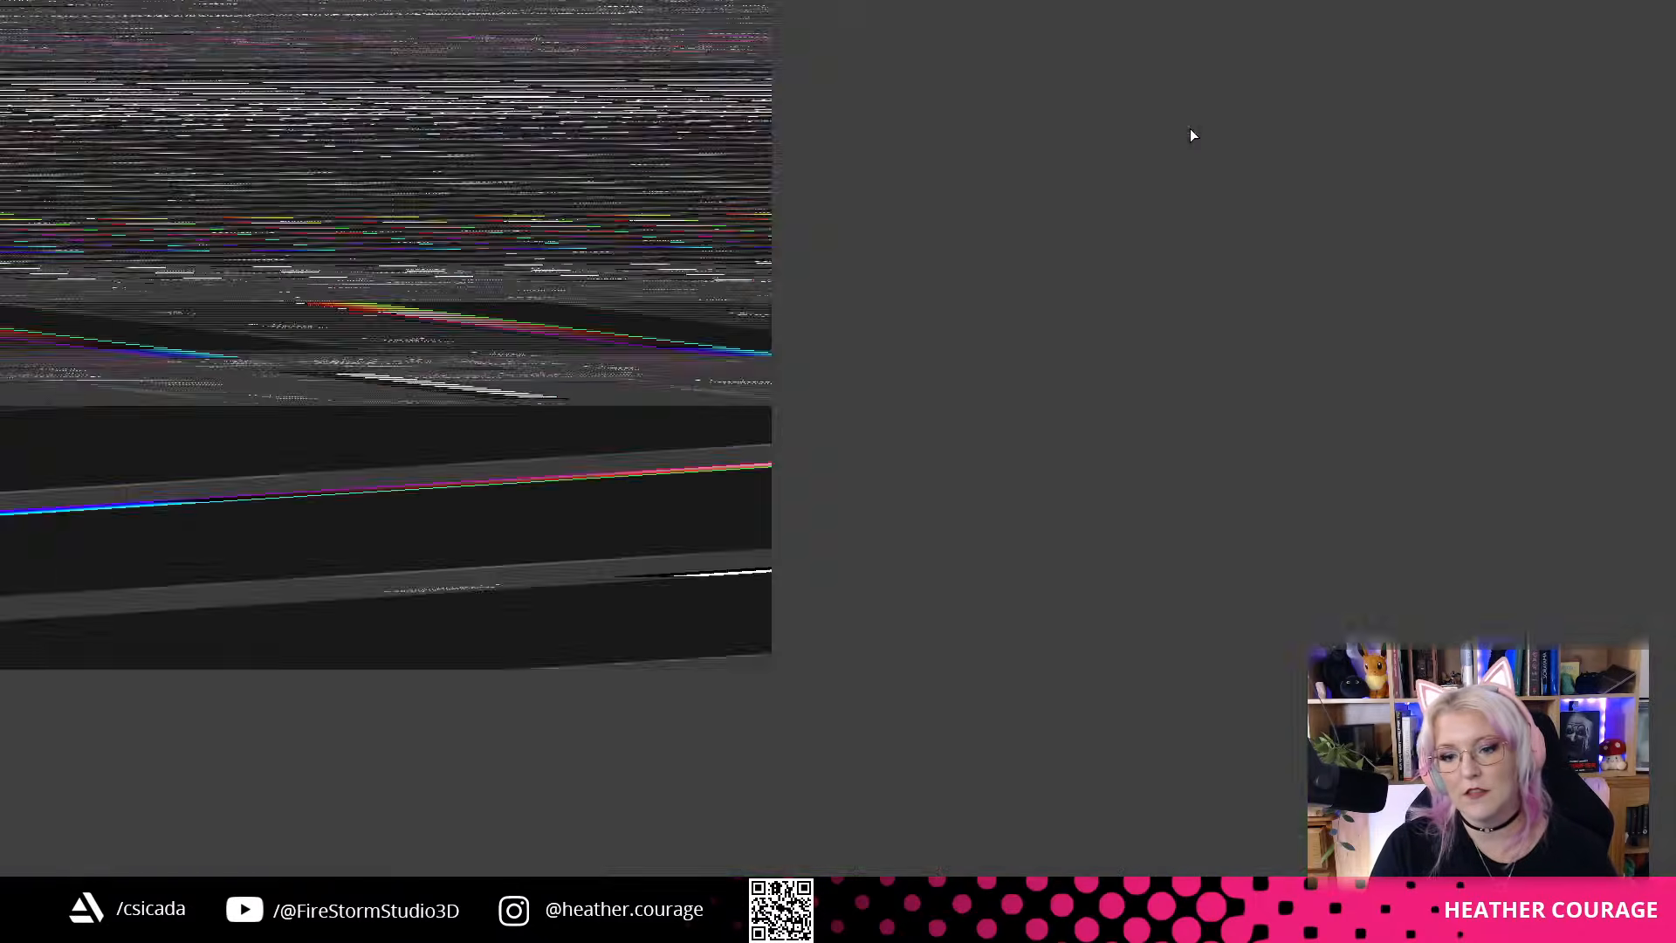
click(1337, 125)
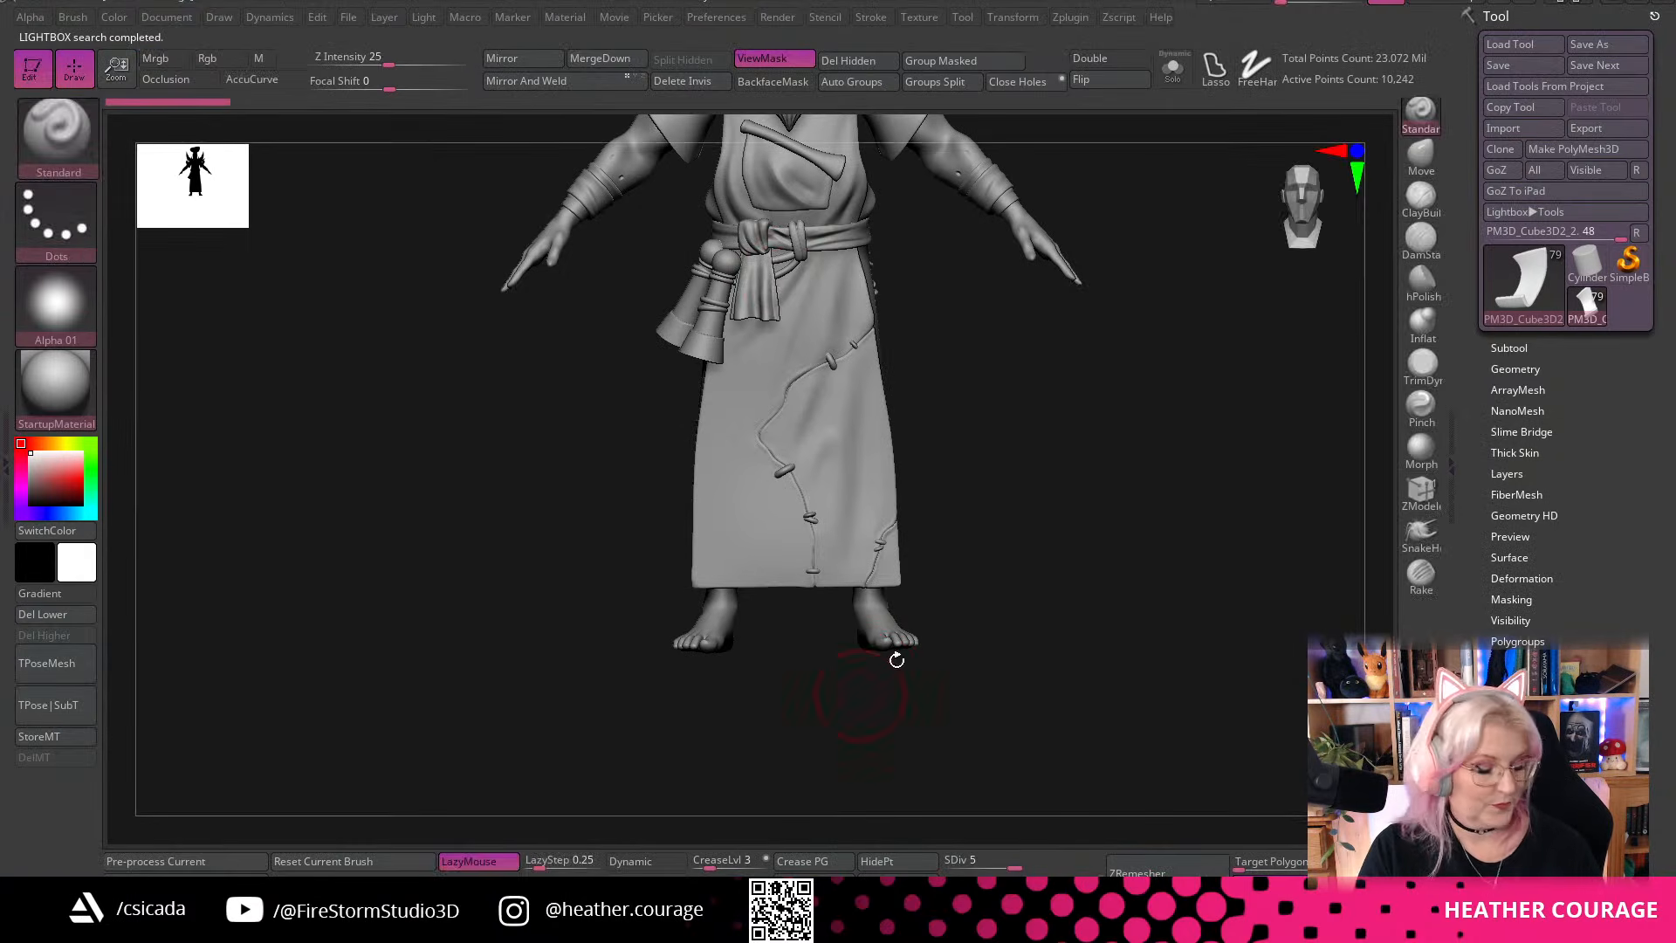
Inspect the chef character from the front and sides and choose the Clump_03 brush
mouse_move(1104, 385)
mouse_down()
mouse_move(1059, 396)
mouse_move(1116, 400)
mouse_up()
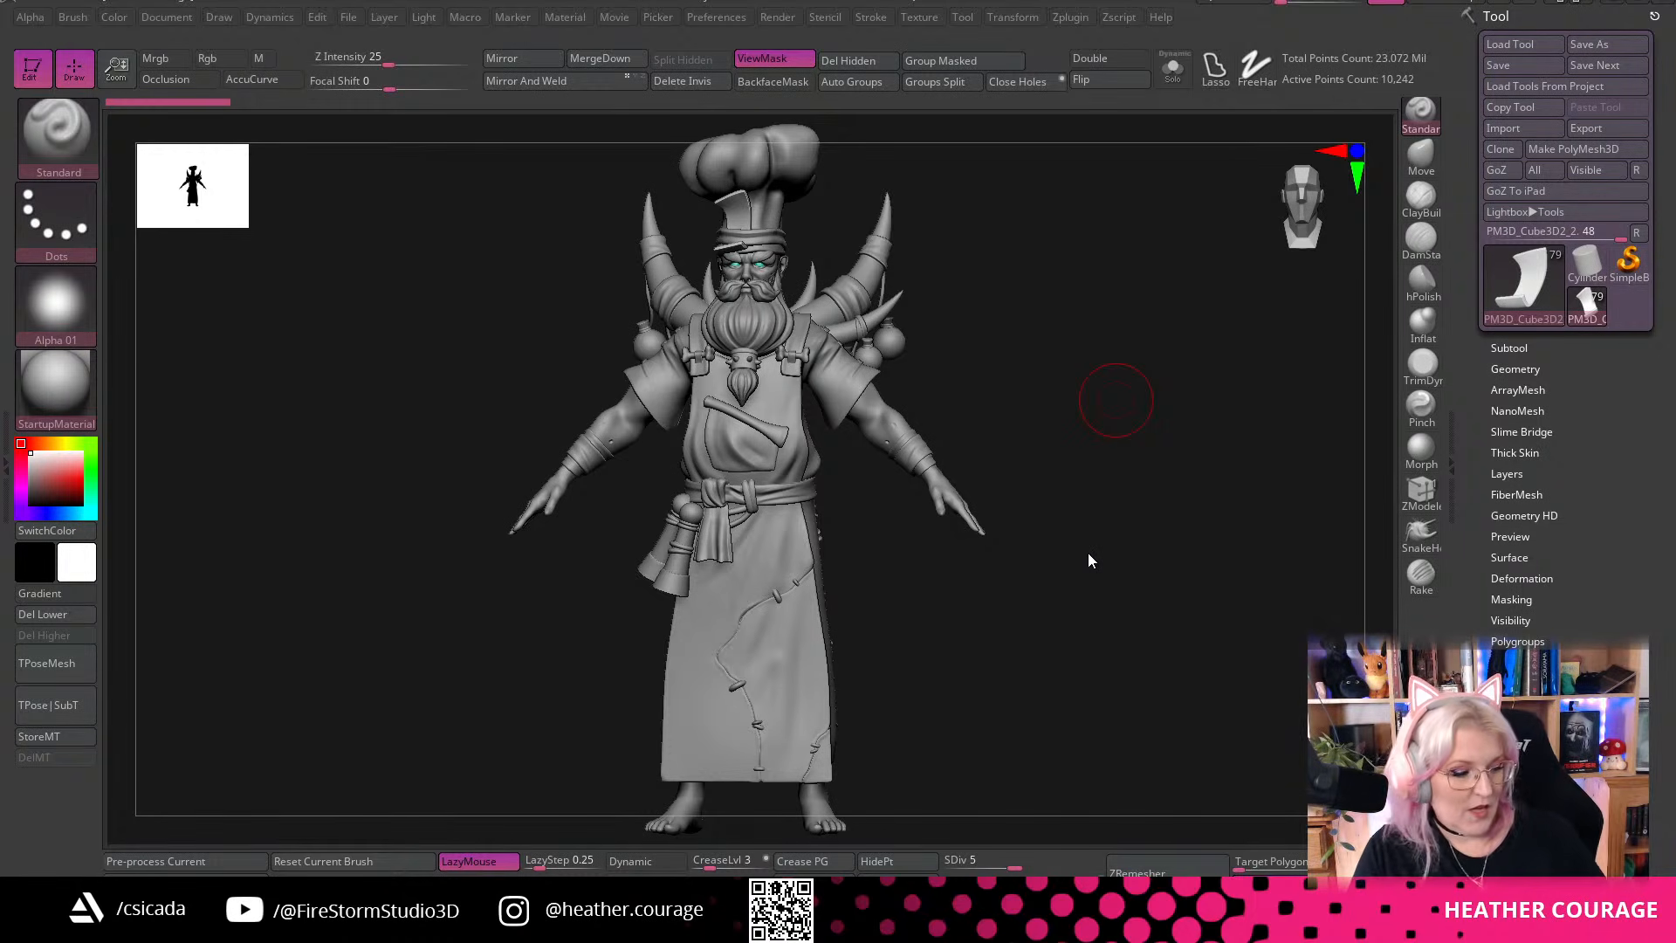
drag(951, 667, 856, 654)
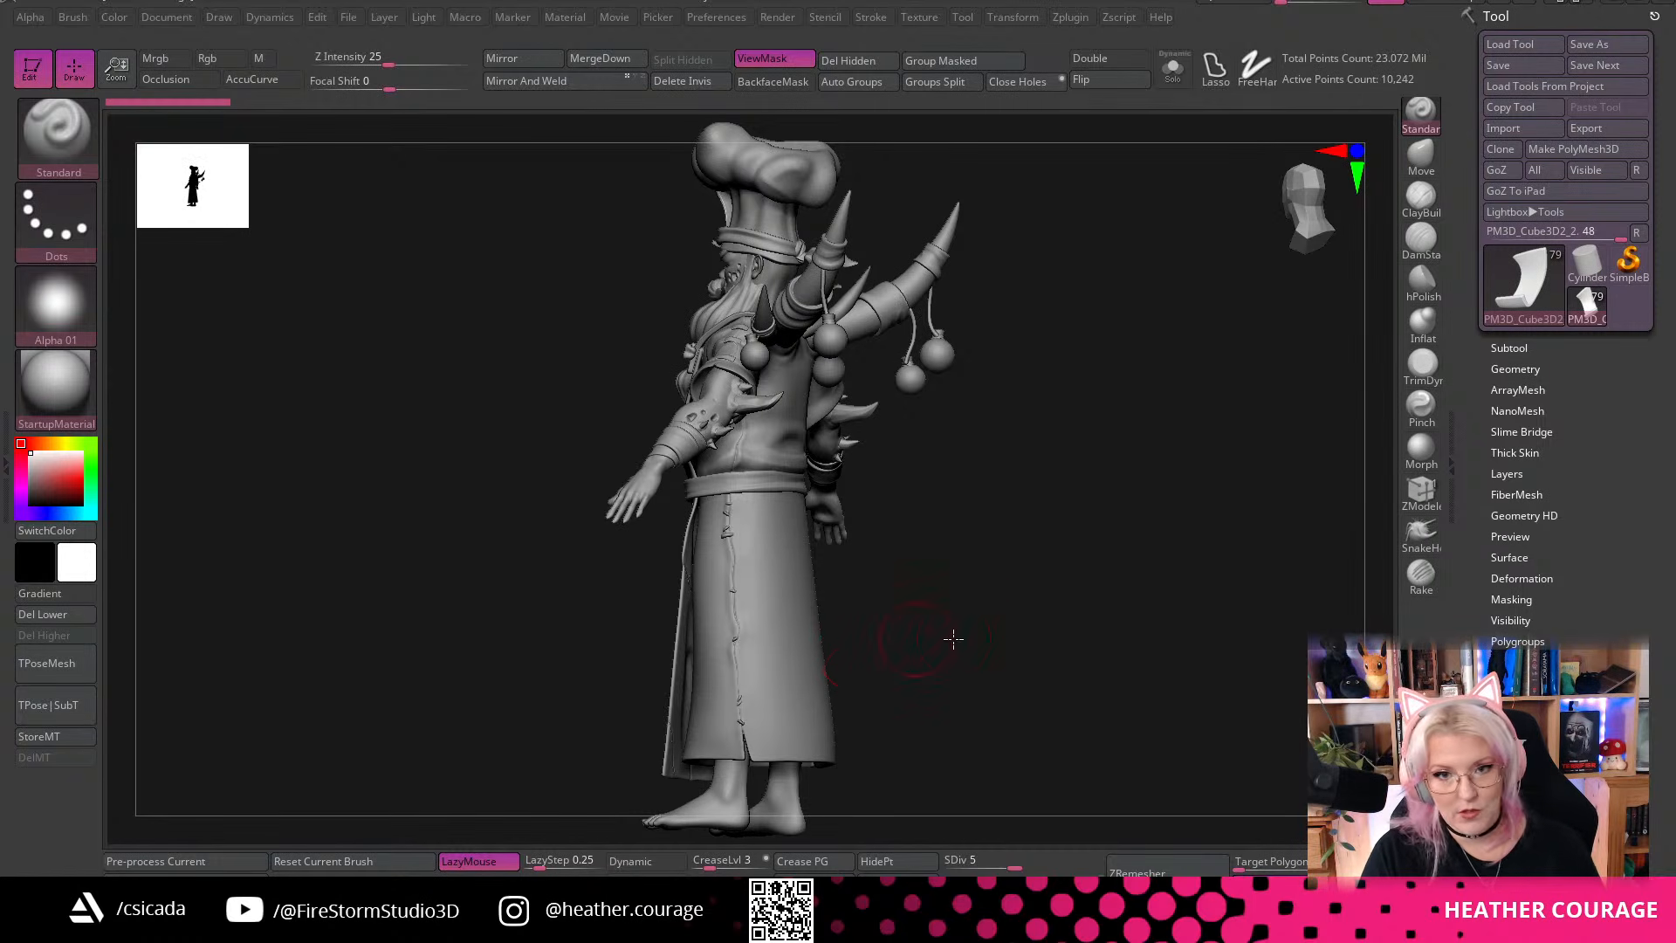
drag(954, 639, 954, 639)
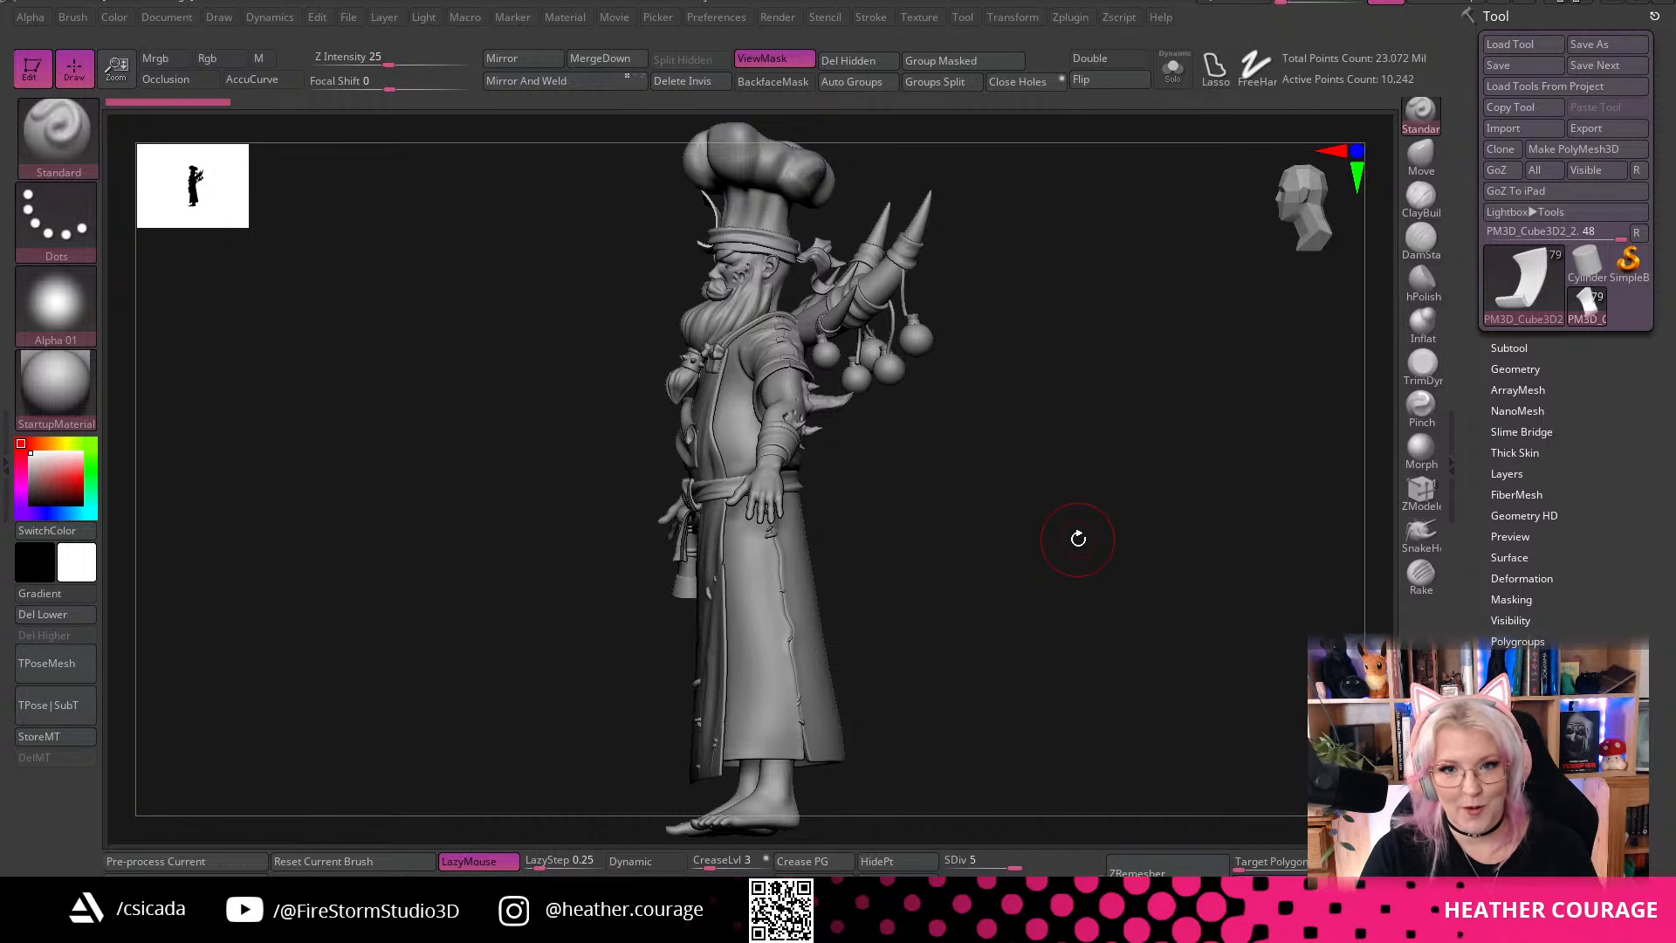
mouse_move(1031, 534)
mouse_down()
mouse_move(995, 528)
mouse_move(1033, 568)
mouse_move(1285, 231)
mouse_move(1167, 343)
mouse_up()
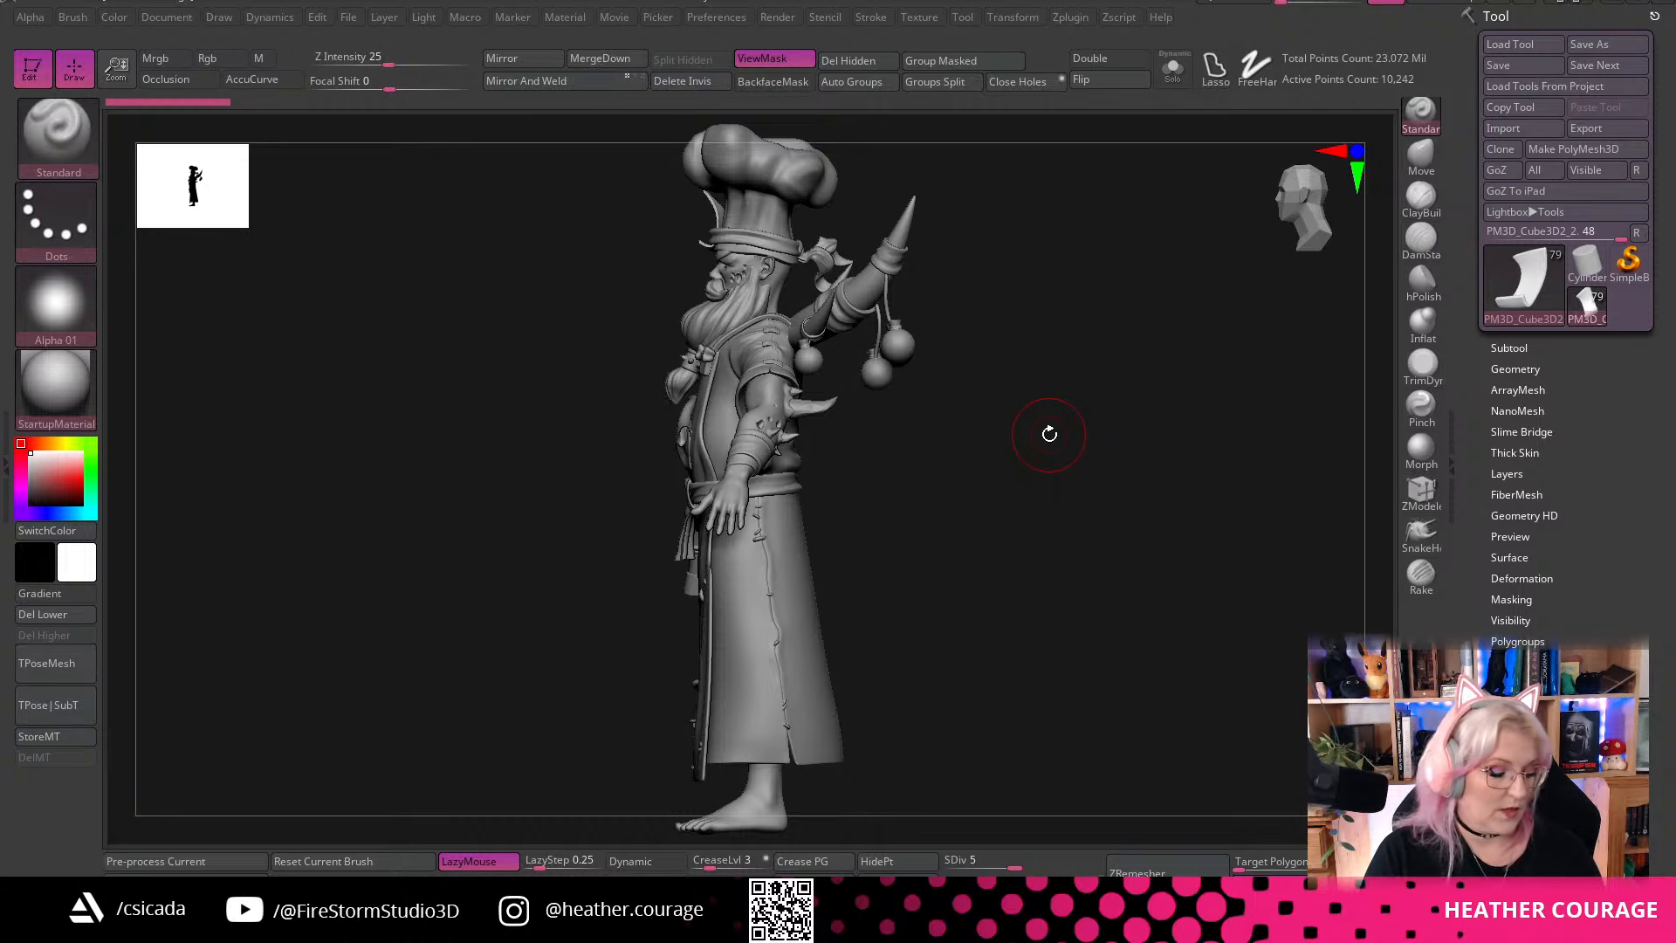
key(b)
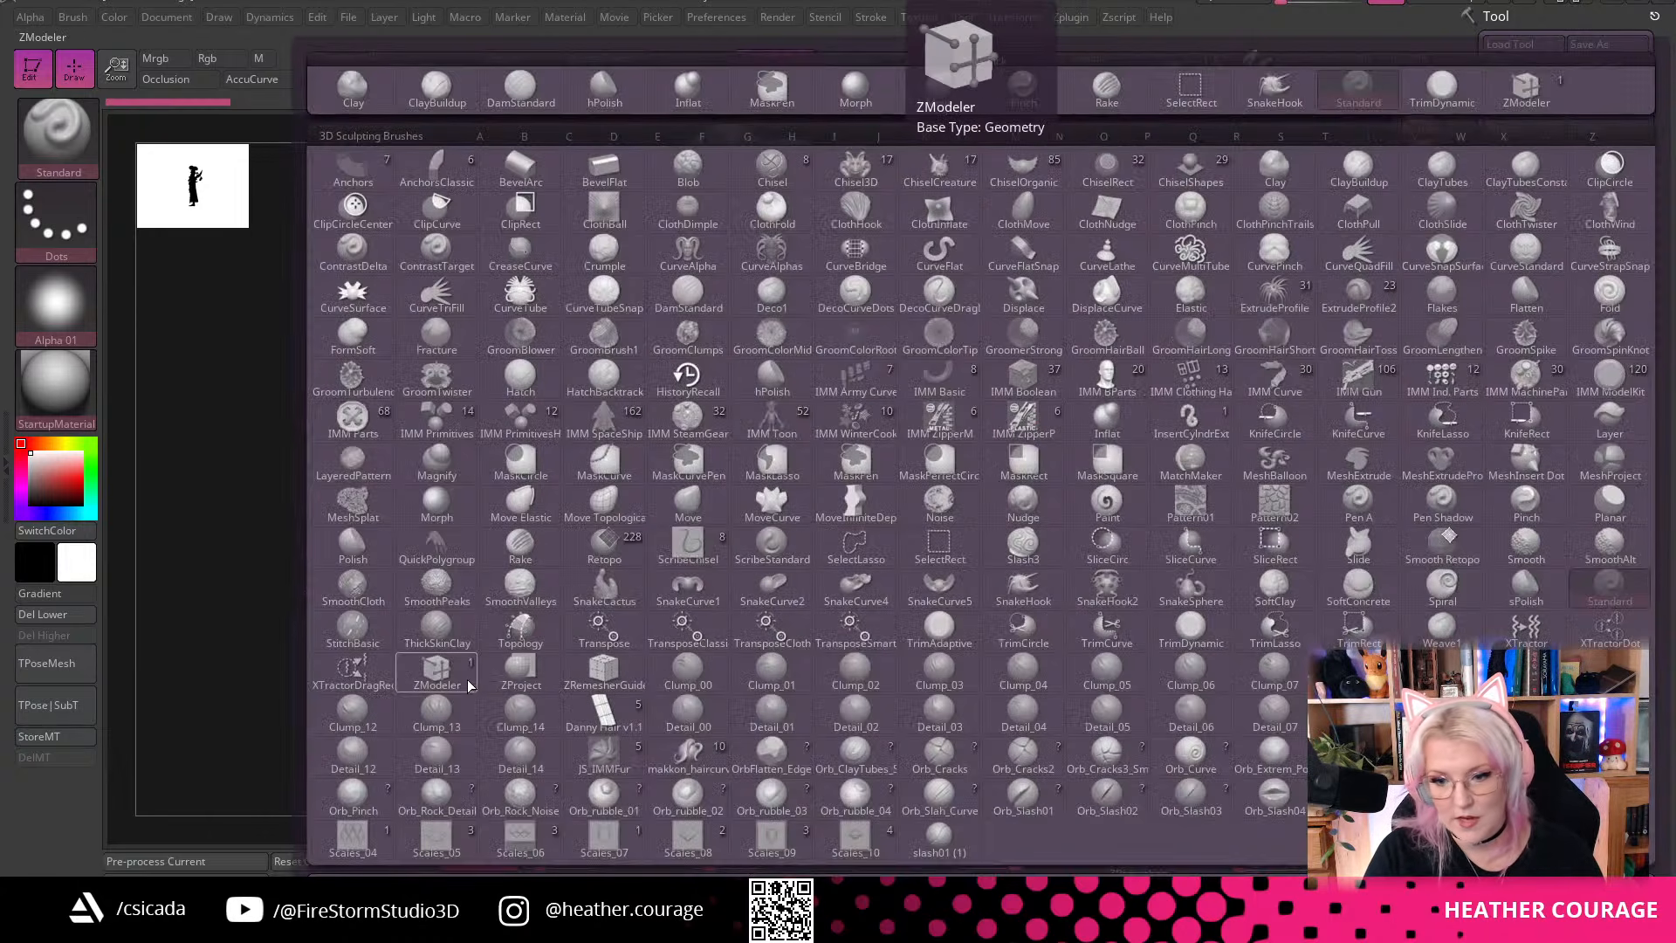
click(932, 683)
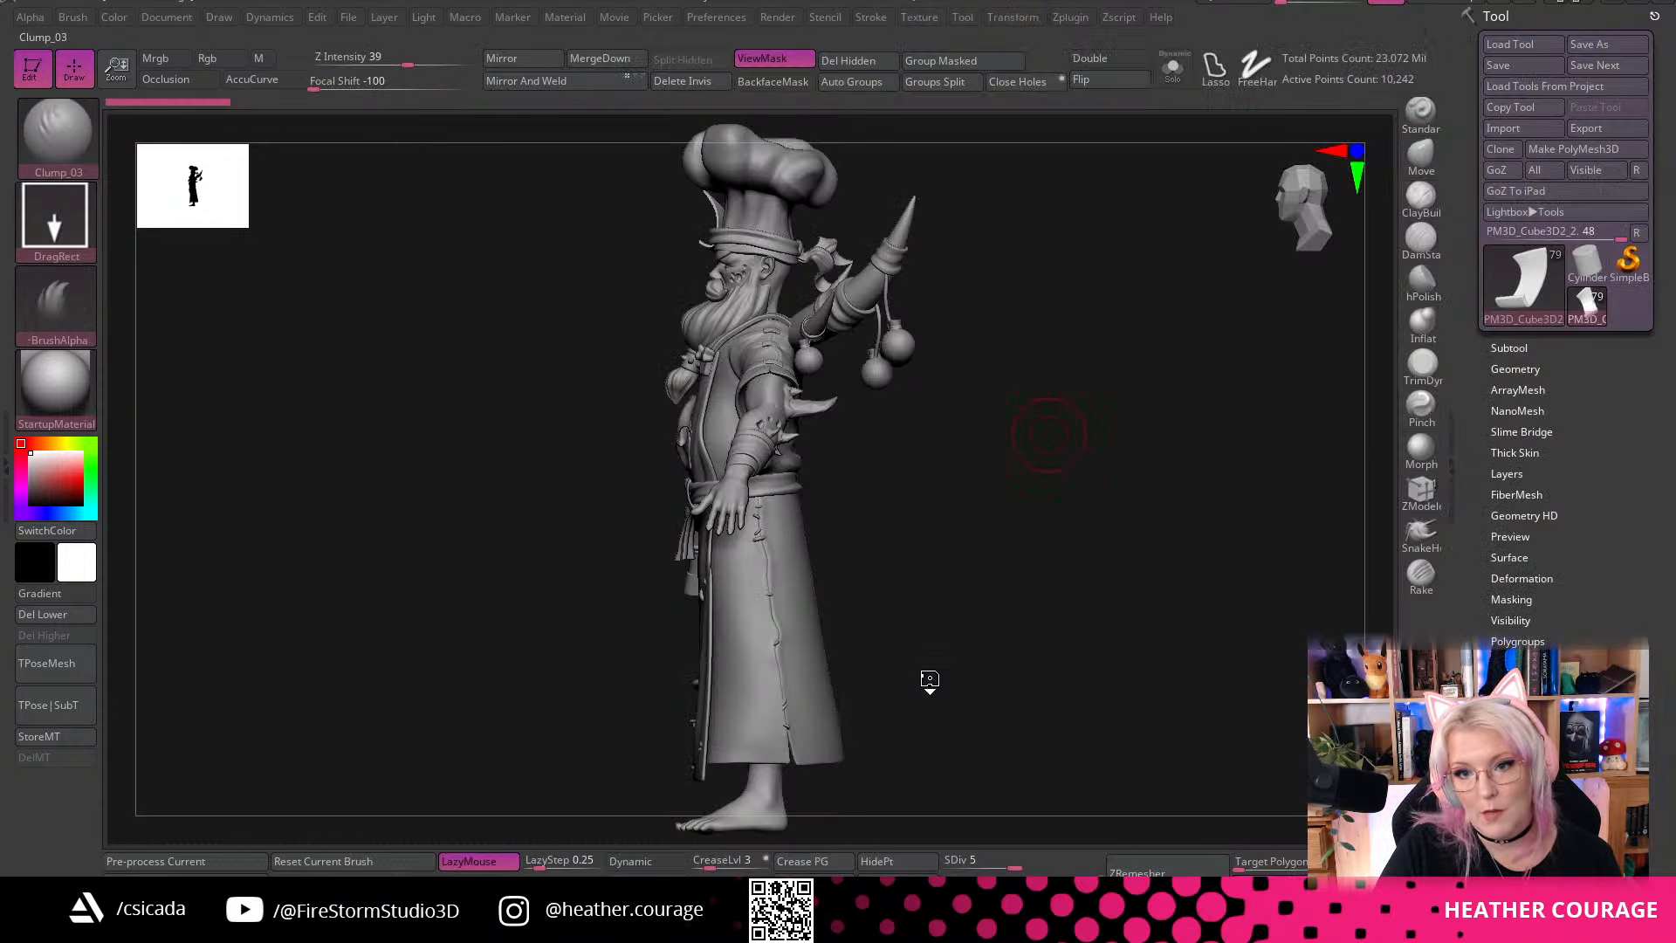
Append a sphere as a new subtool after the chef's props, select it and show it alone
click(1509, 348)
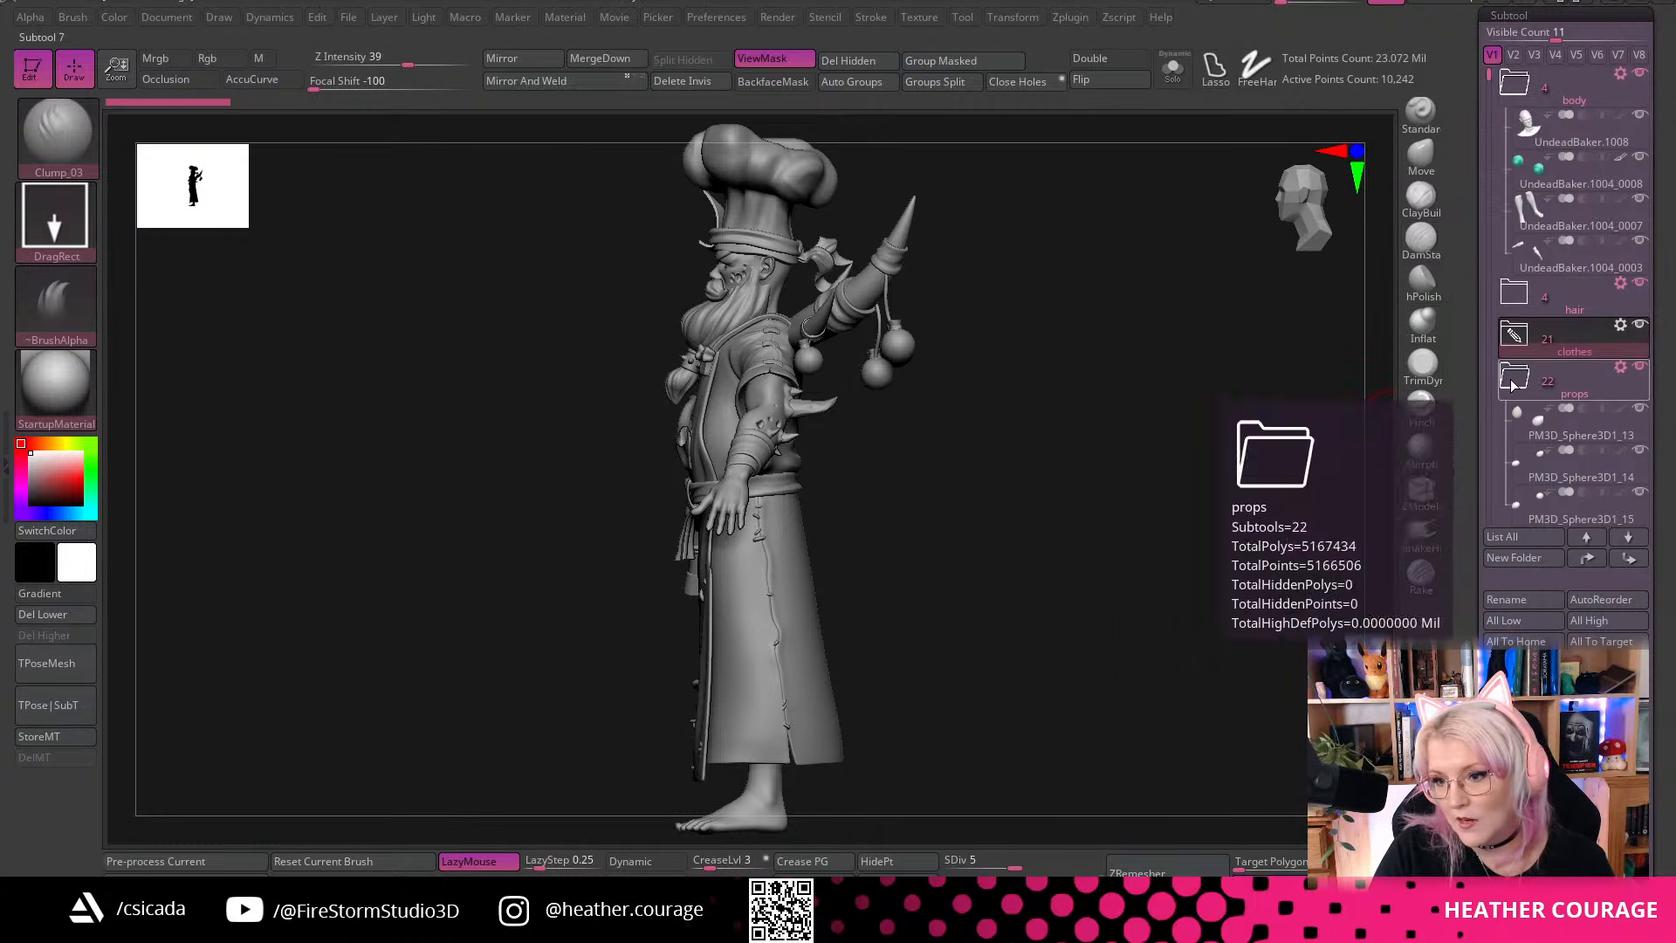
drag(1488, 75, 1480, 409)
key(F1)
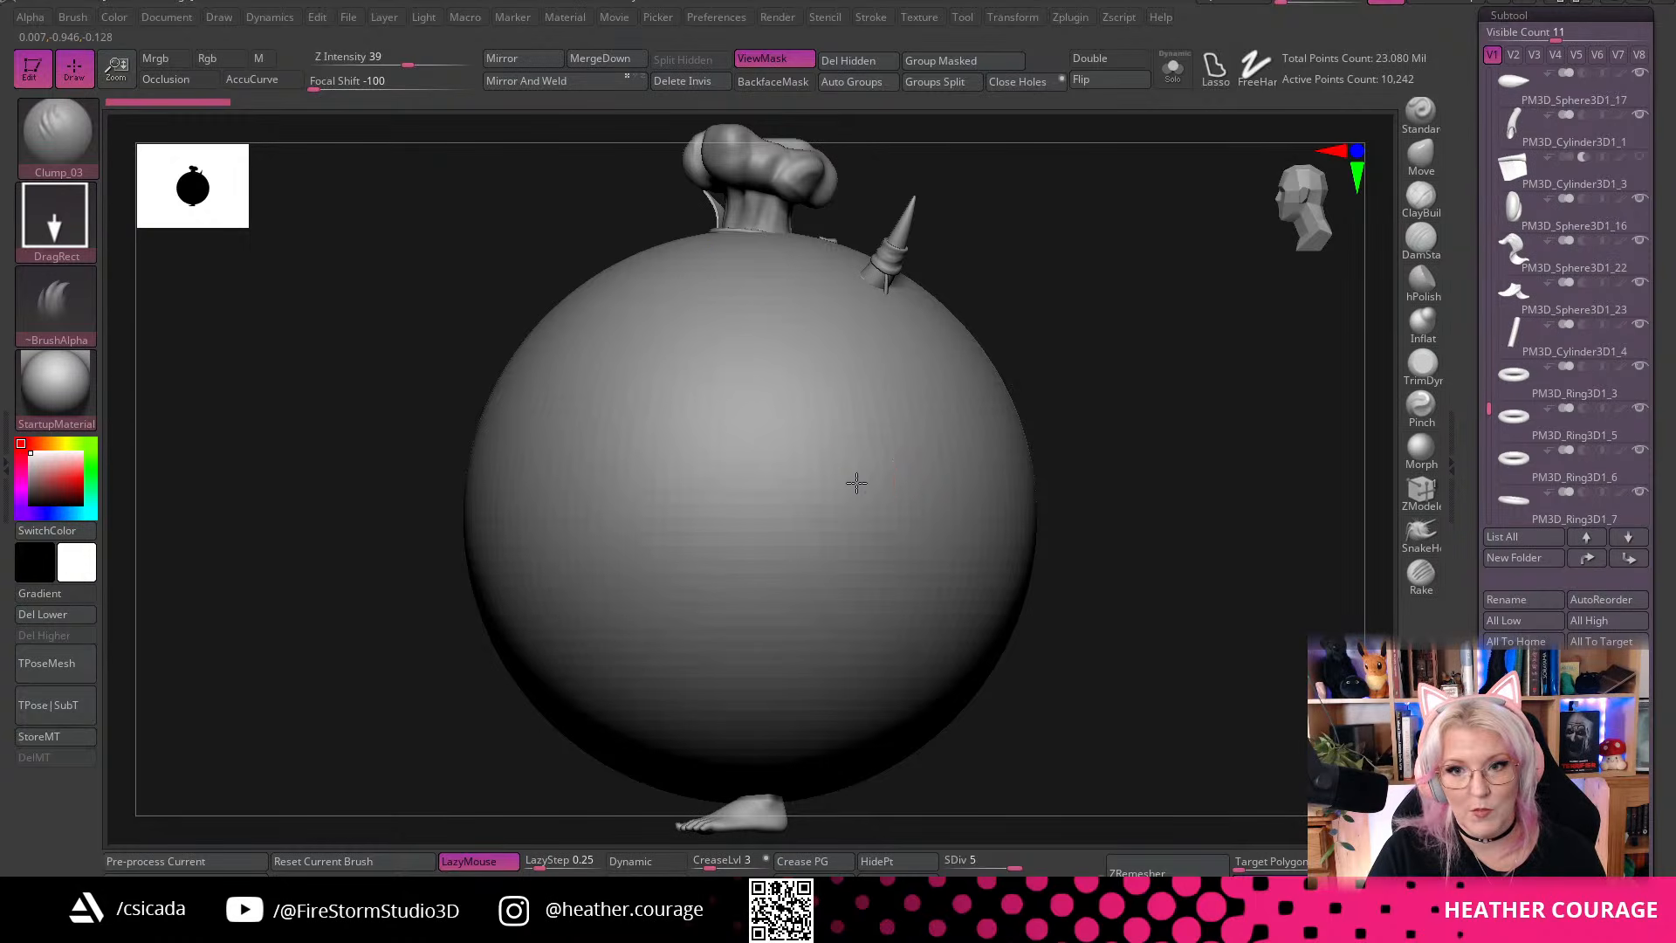
alt+click(857, 483)
click(1172, 72)
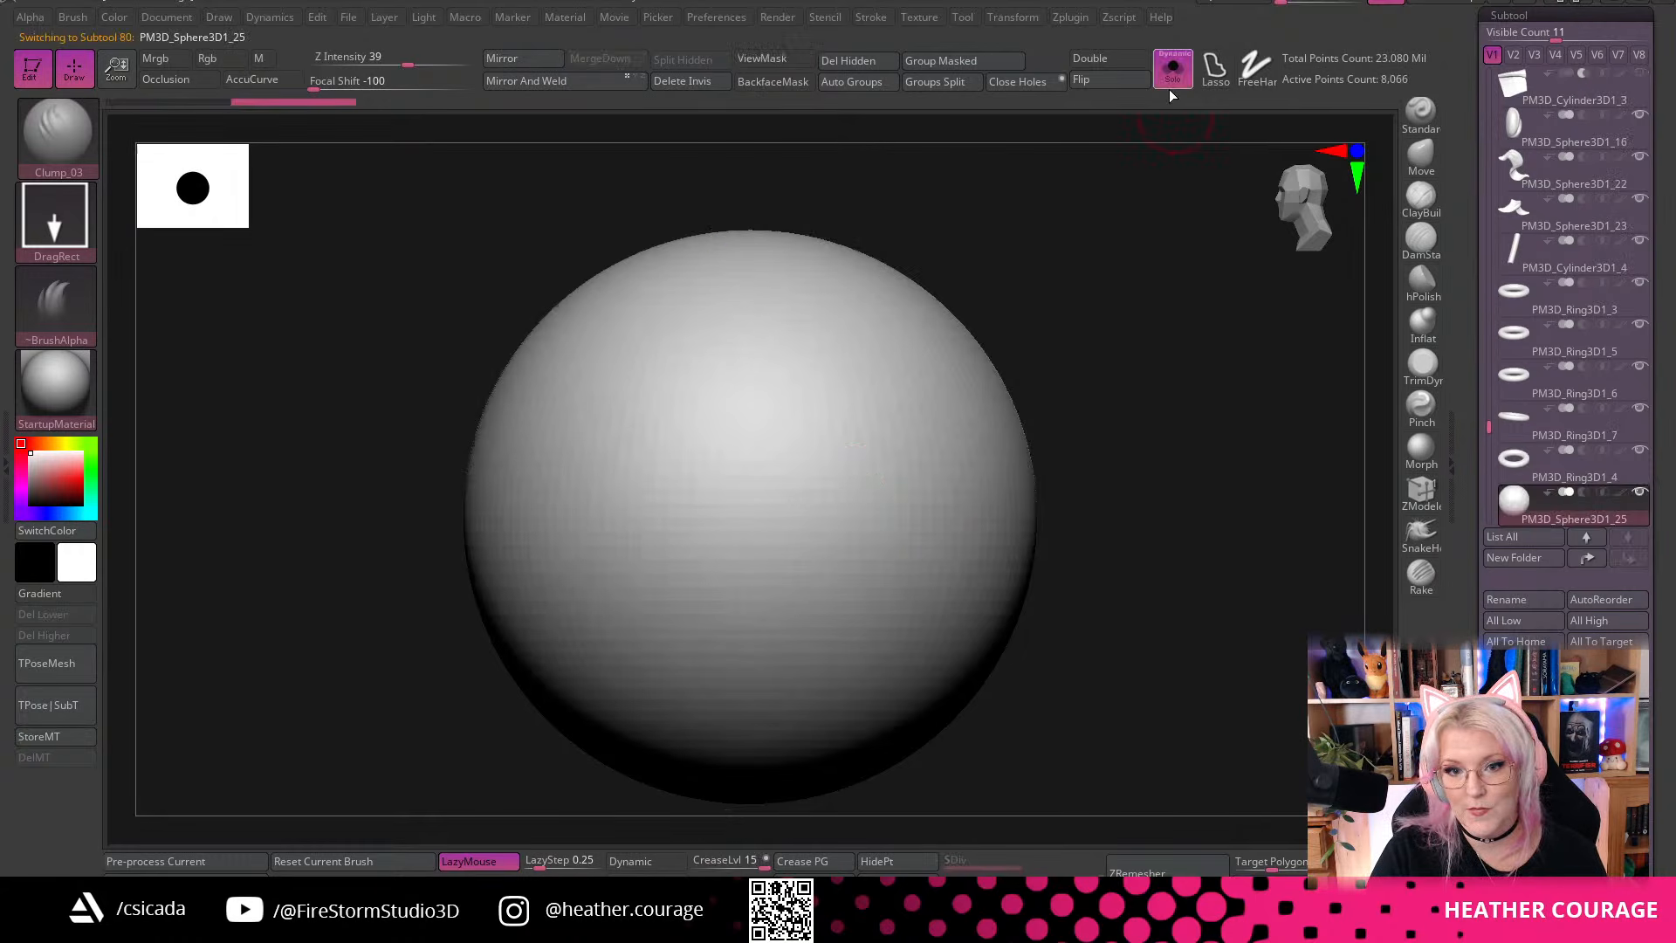
Subdivide the sphere three times to reach subdivision level 4
key(ctrl+d)
key(ctrl+d)
key(ctrl+d)
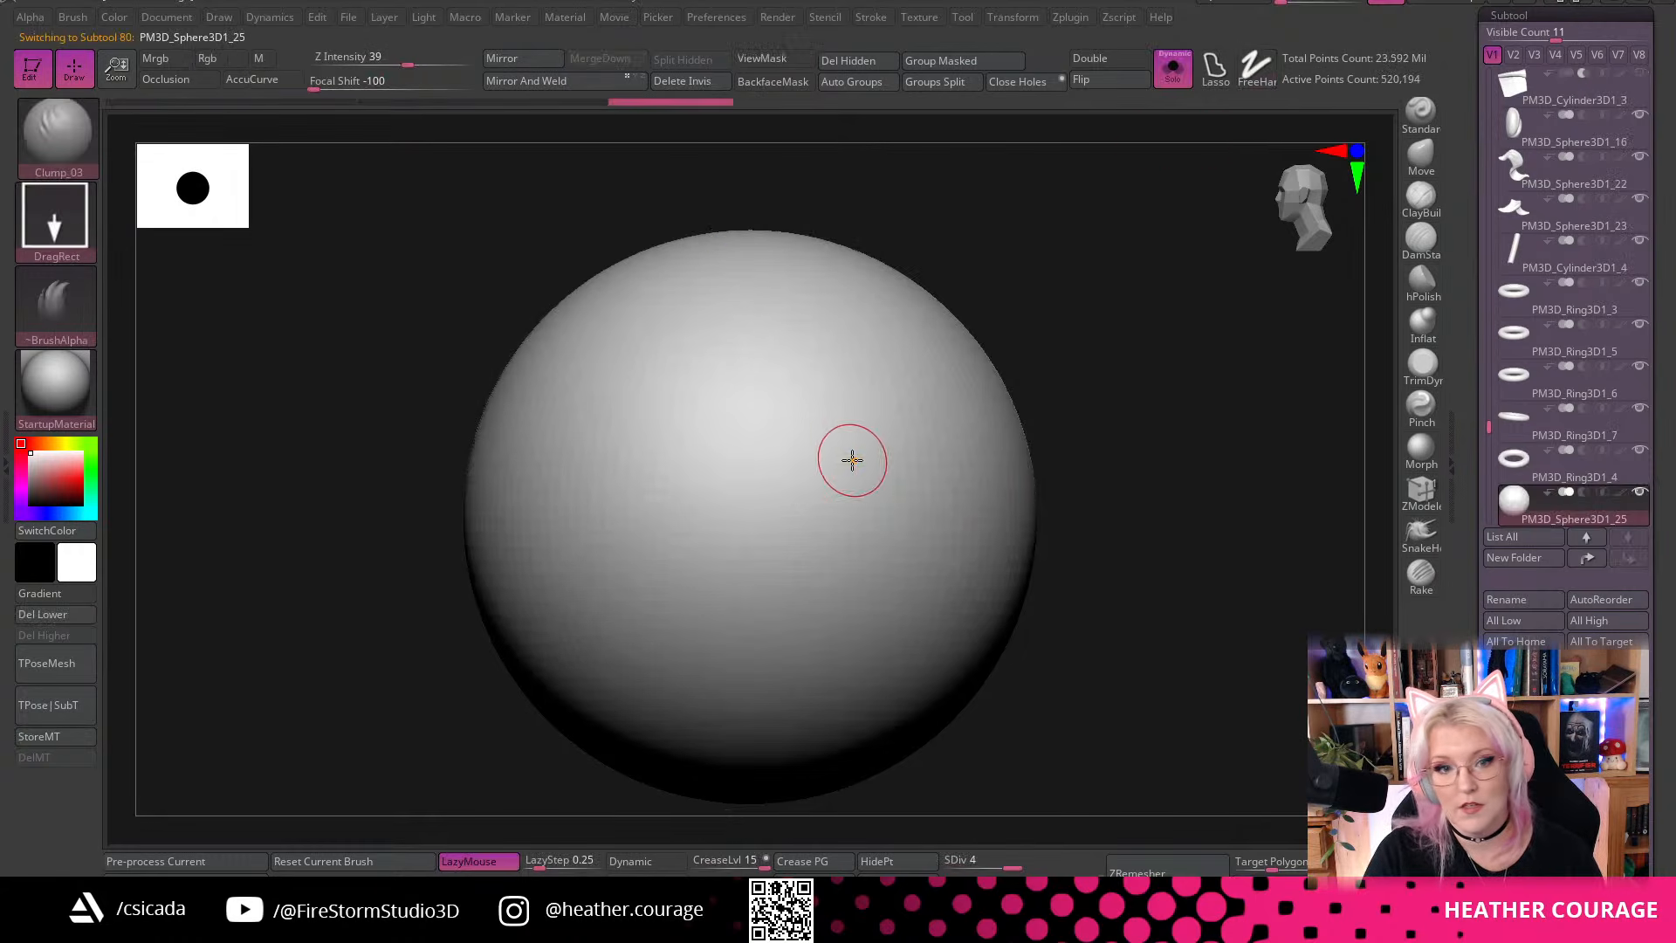
Stamp overlapping hair clumps near the sphere's centre with the Clump_03 brush, undoing the badly placed ones
mouse_move(769, 451)
mouse_down()
mouse_move(838, 489)
mouse_move(1013, 356)
mouse_up()
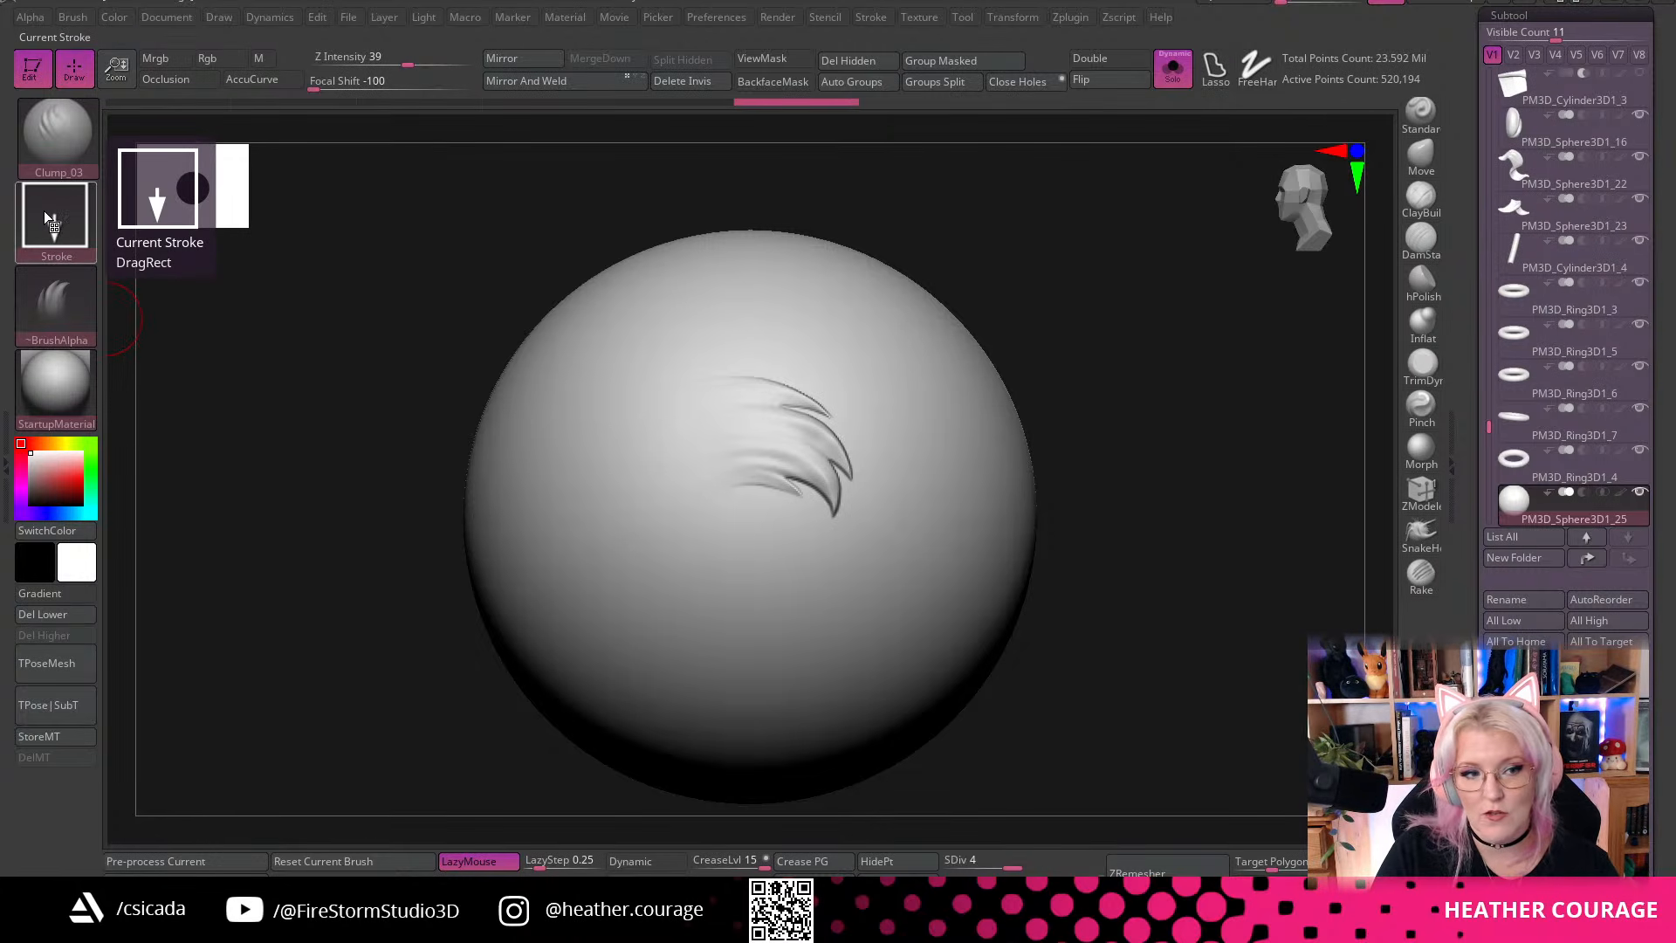
drag(739, 551, 882, 554)
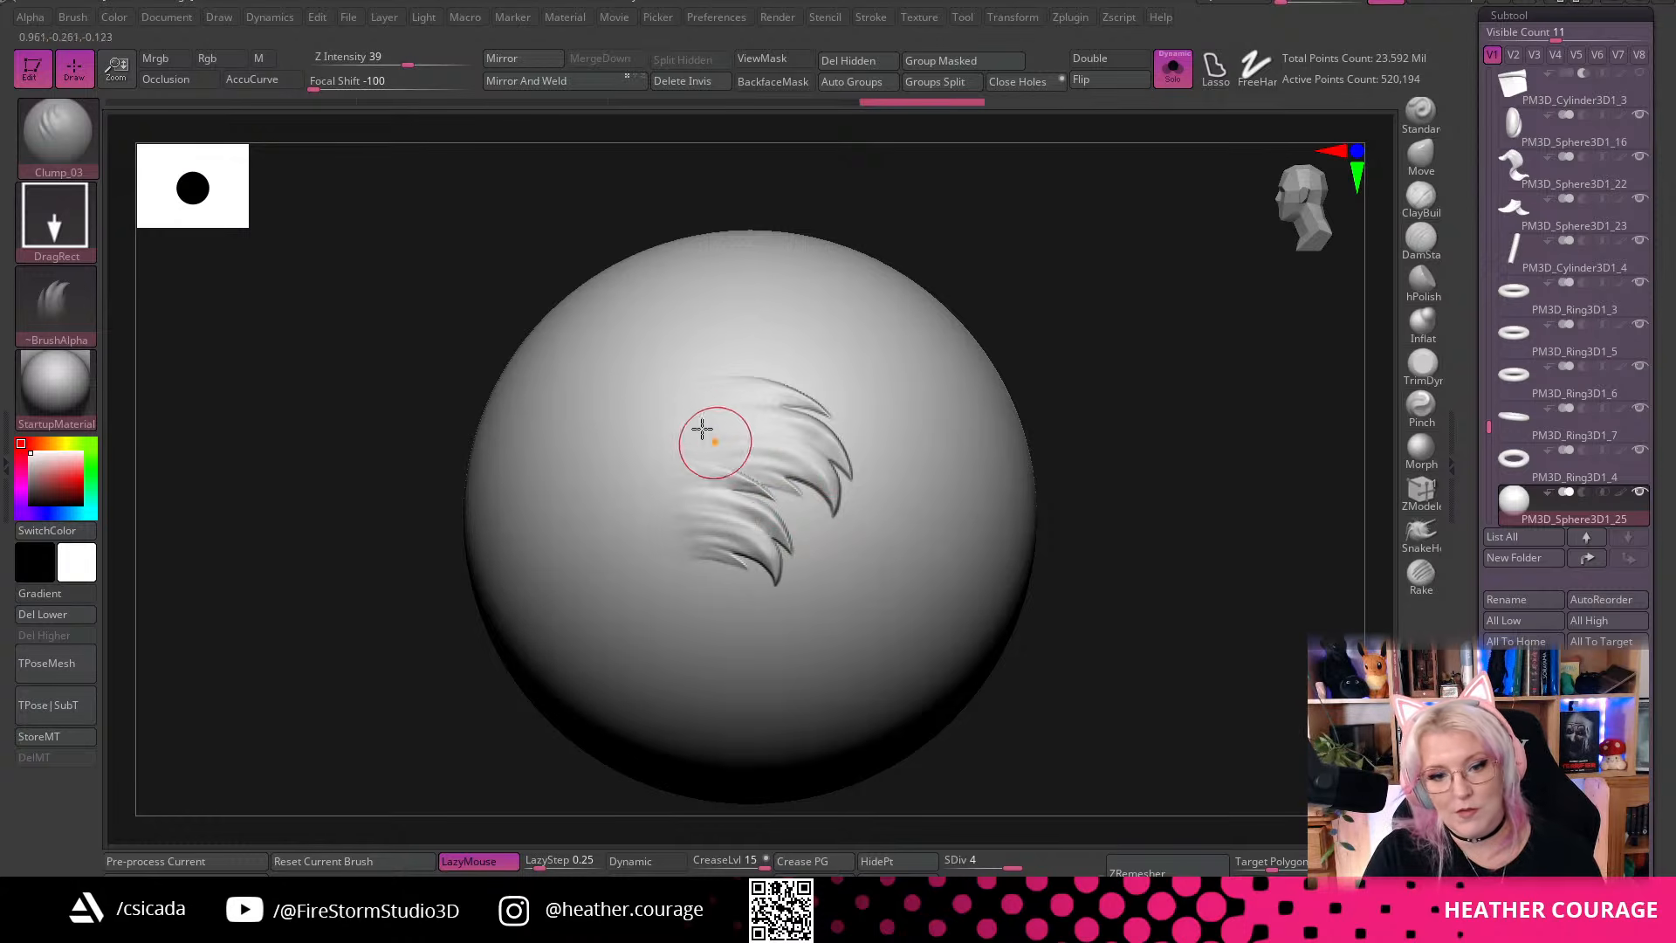
drag(617, 411, 807, 426)
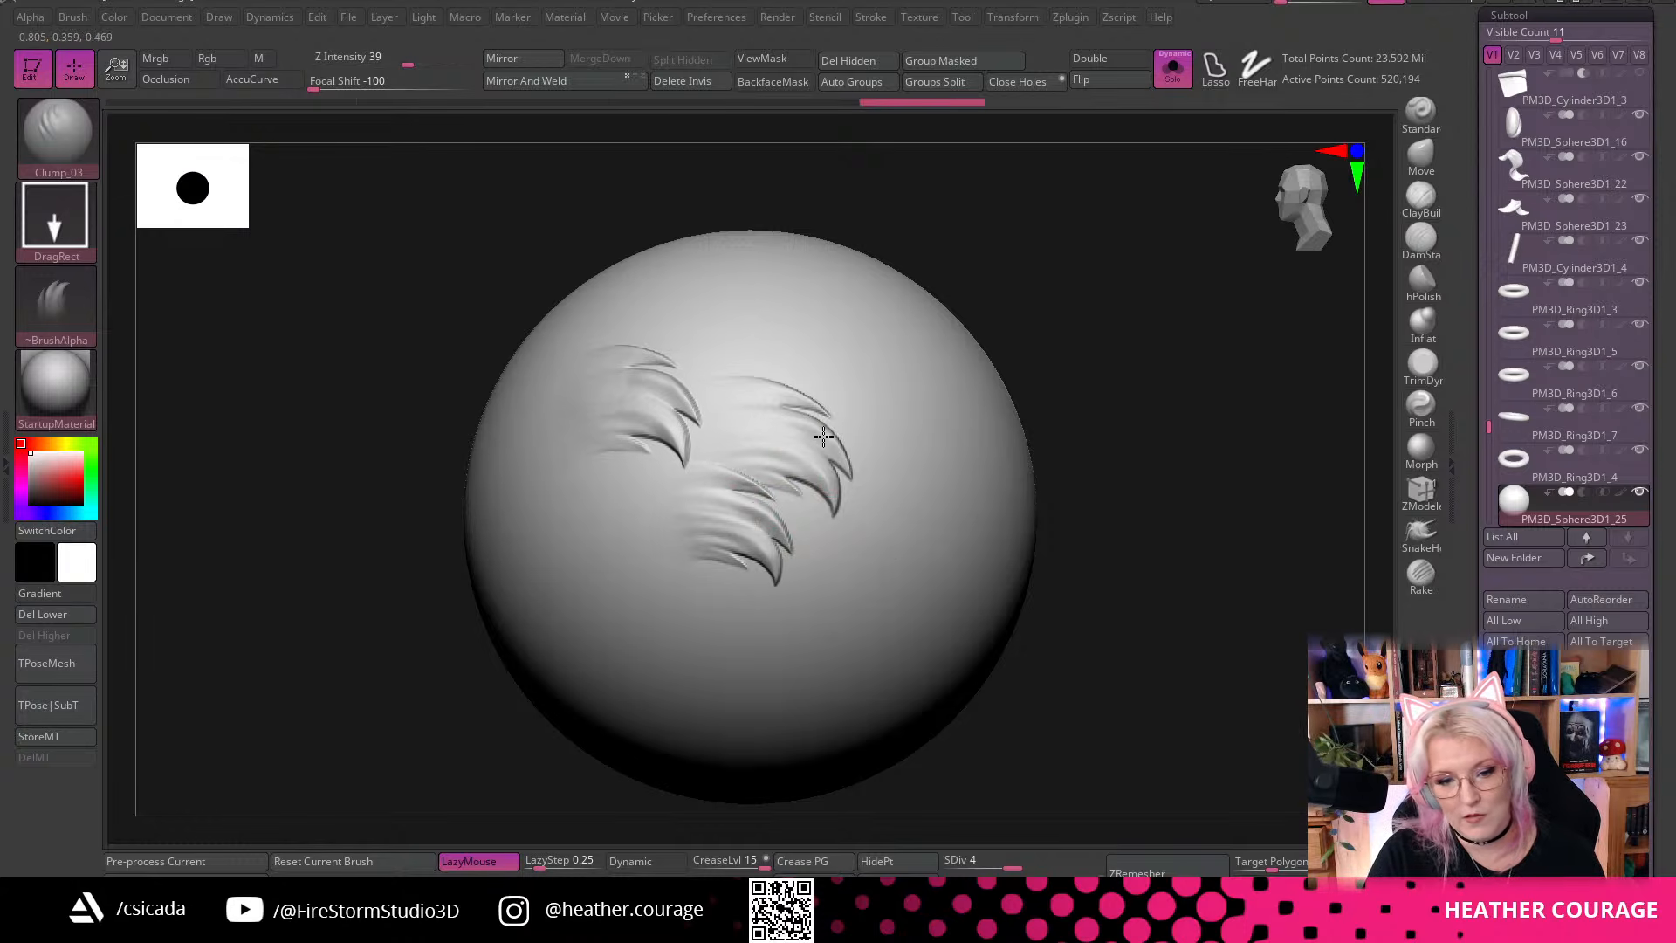
key(ctrl+z)
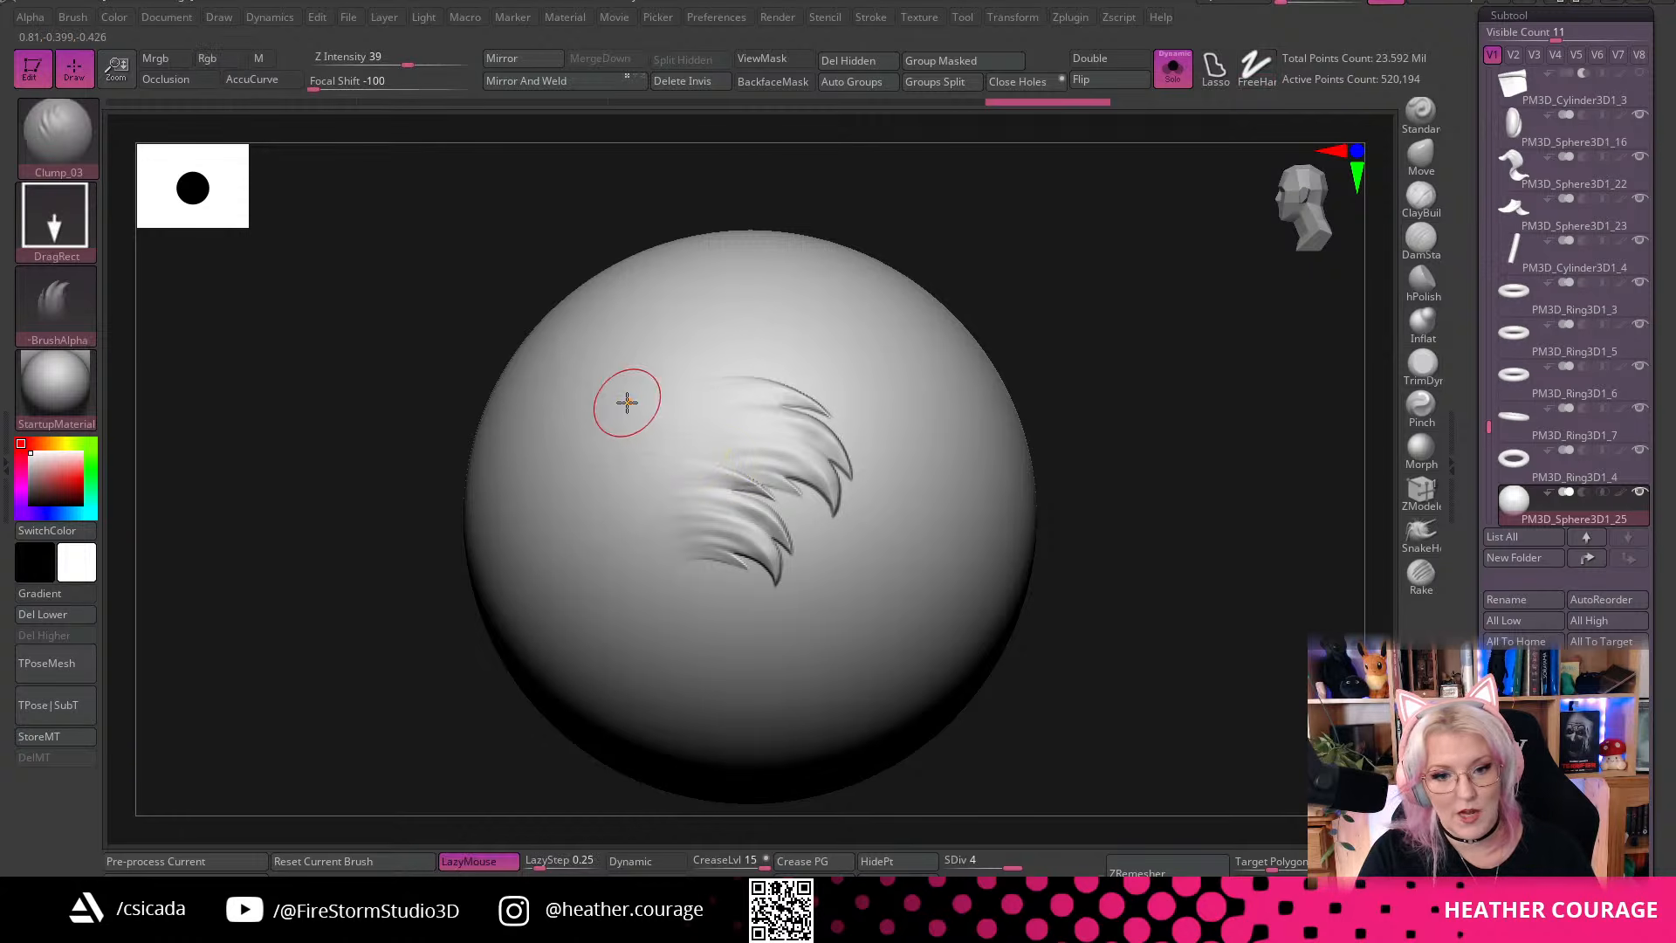
mouse_move(625, 401)
mouse_down()
mouse_move(822, 445)
mouse_move(673, 448)
mouse_move(781, 483)
mouse_up()
key(ctrl+z)
Extend the patch with more overlapping Clump_03 stamps at its lower left corner and along its upper edge
drag(1272, 592, 1298, 536)
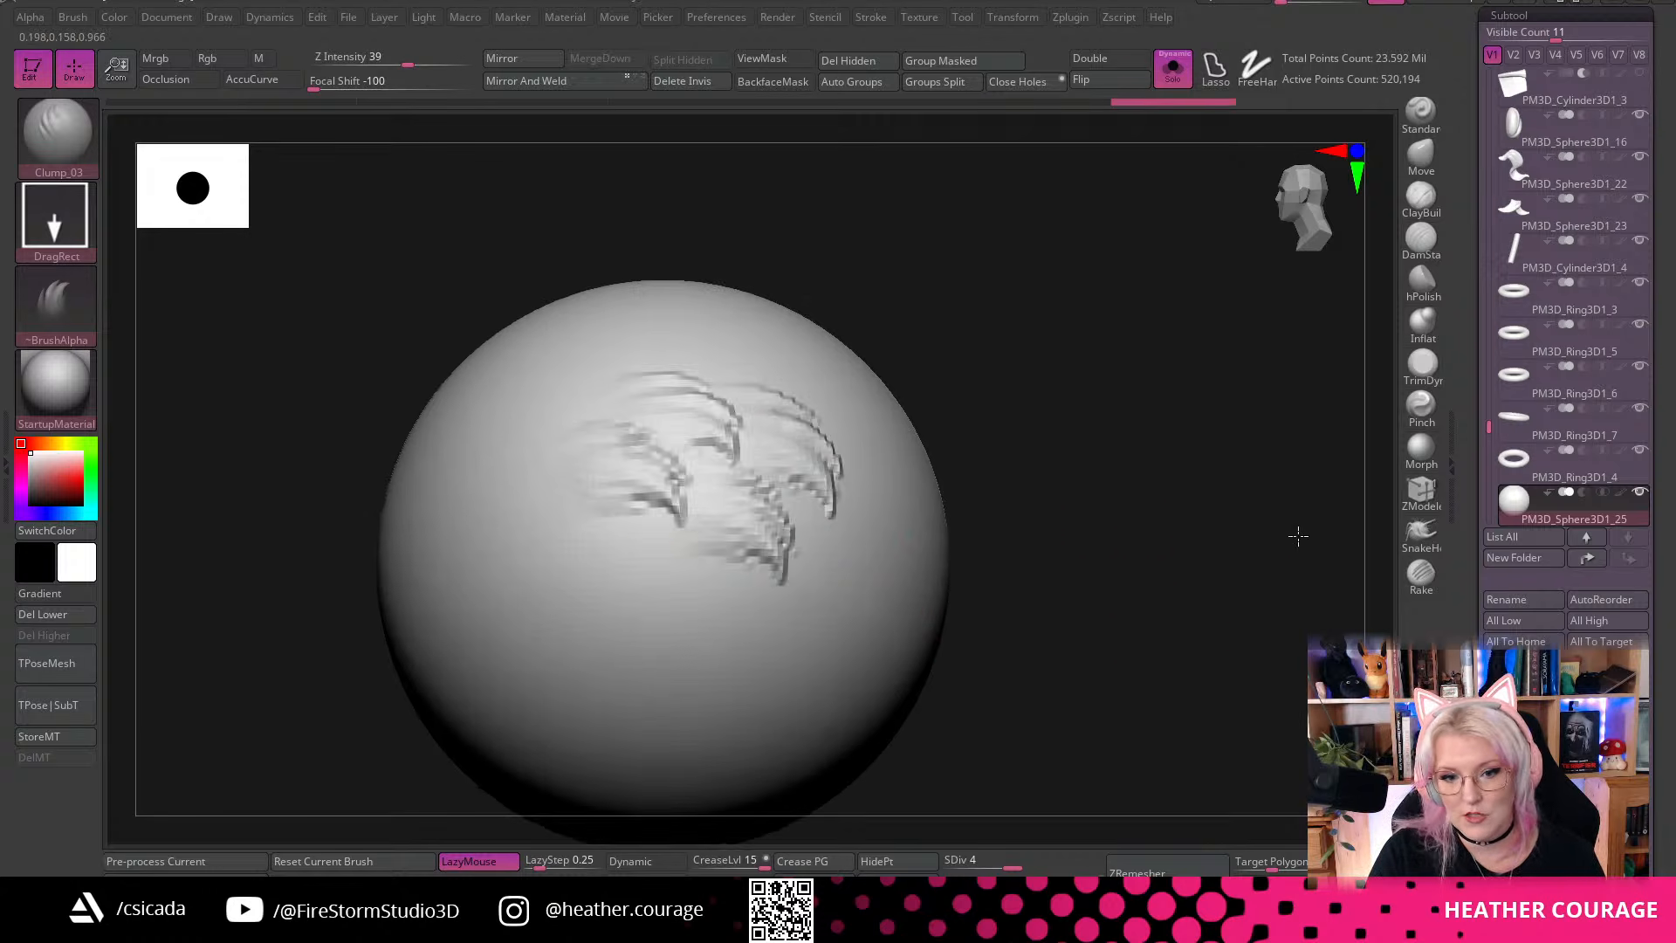
drag(643, 550, 793, 559)
drag(961, 538, 1123, 535)
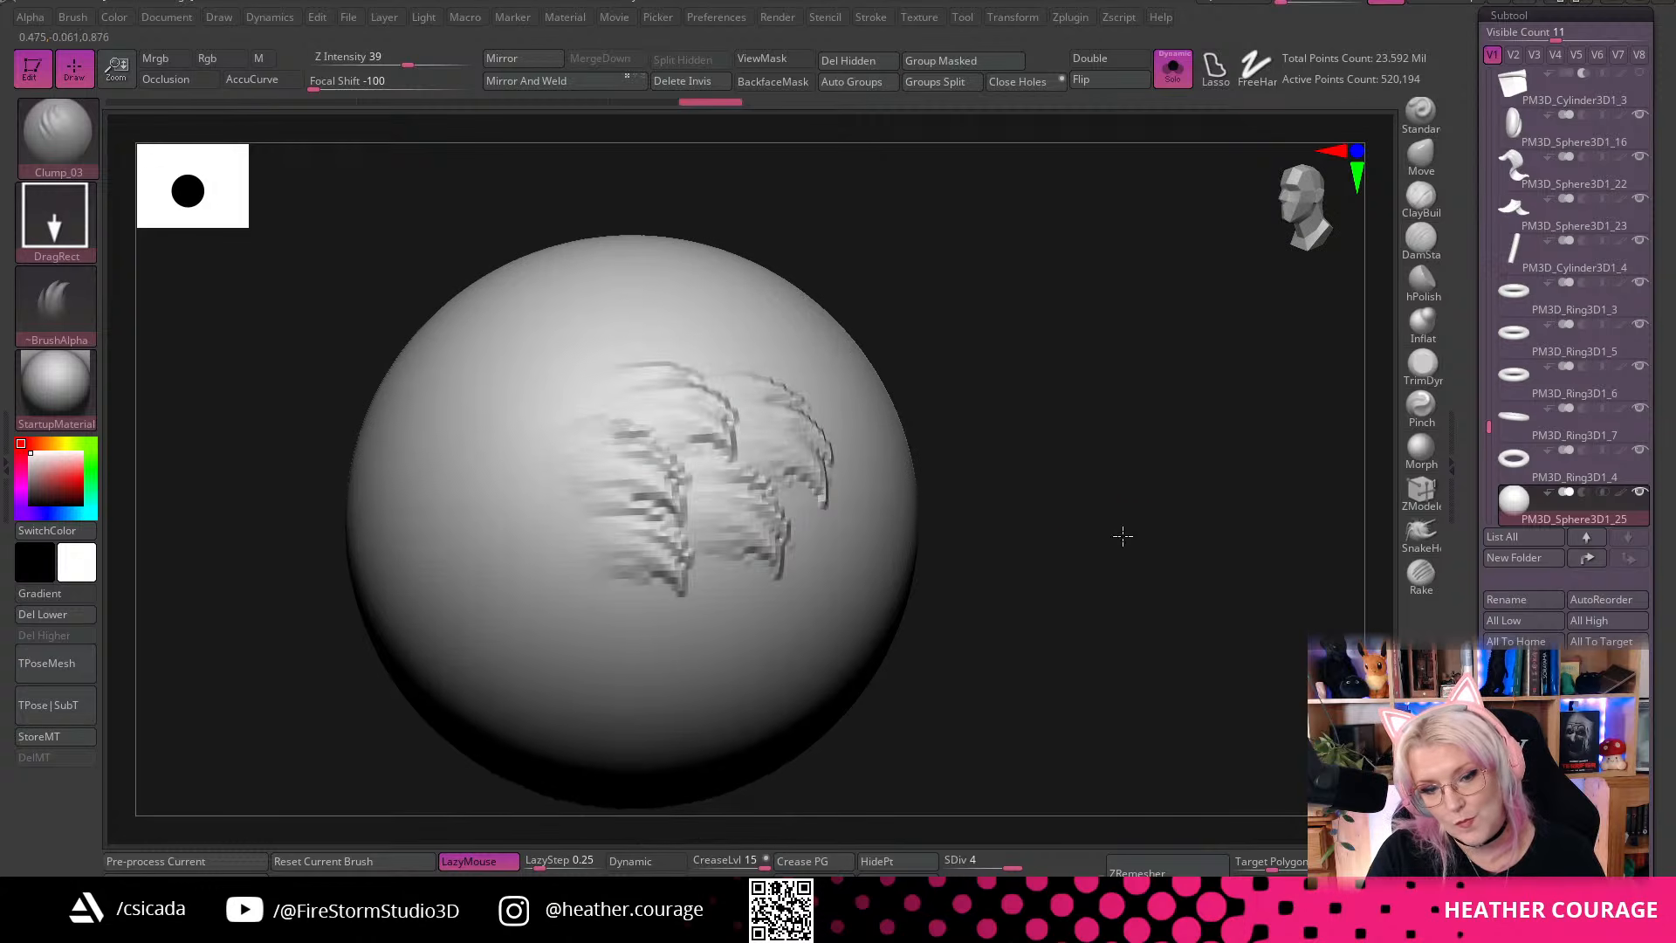
mouse_move(1067, 307)
mouse_down()
mouse_move(1120, 347)
mouse_move(883, 325)
mouse_up()
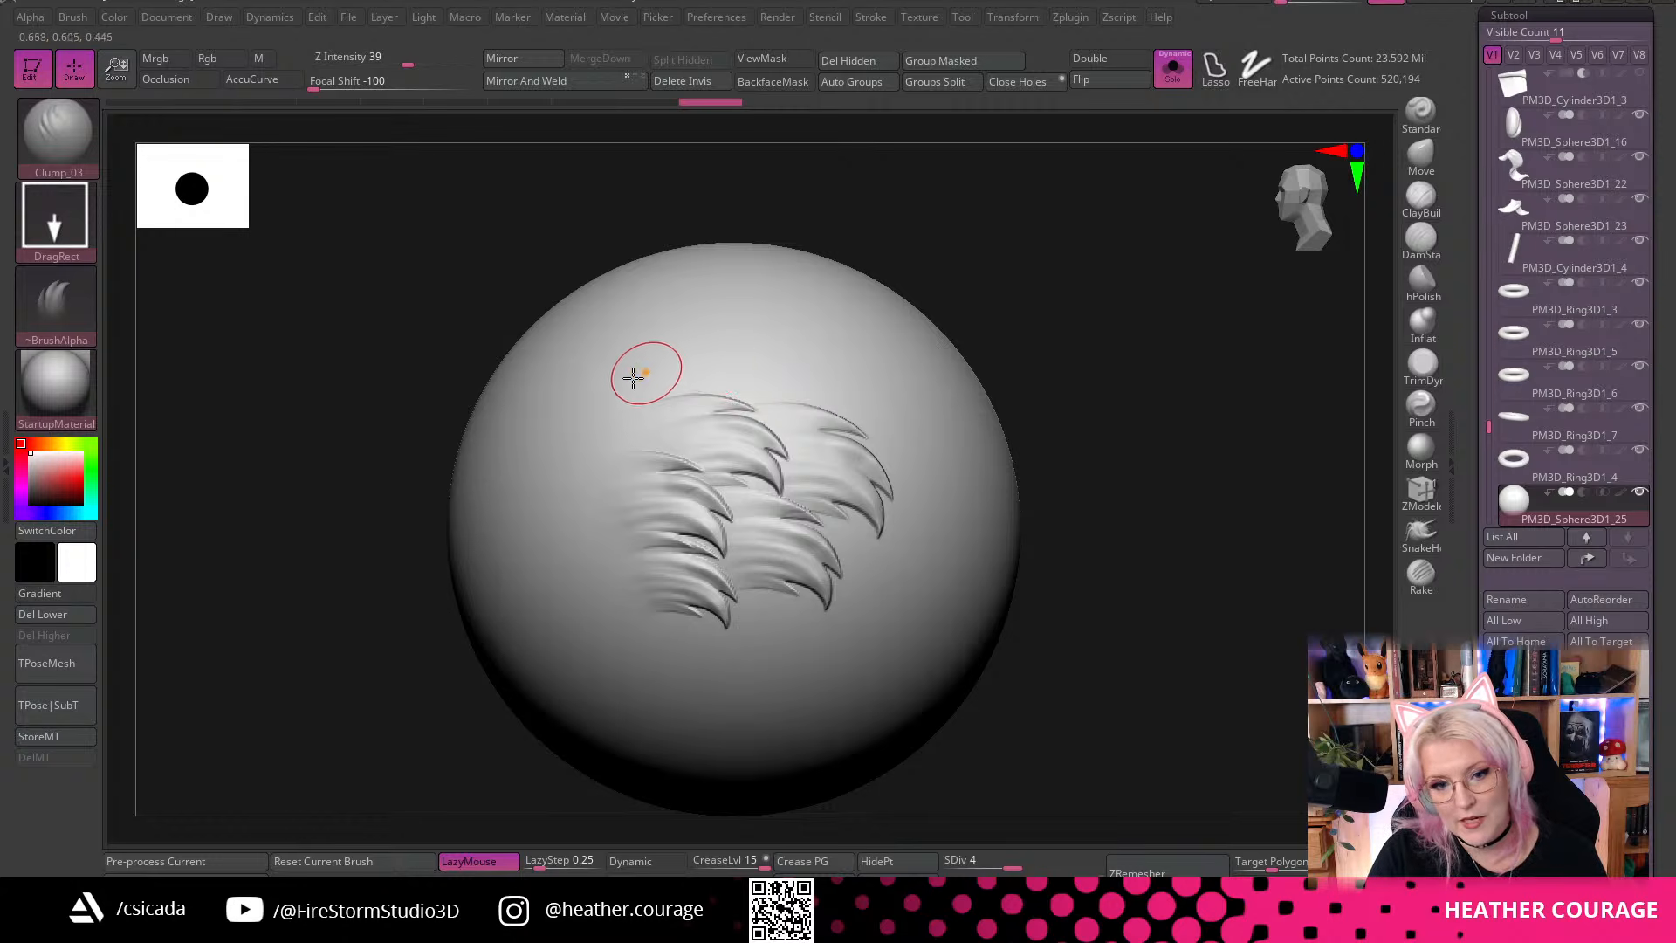
mouse_move(599, 423)
mouse_down()
mouse_move(725, 421)
mouse_move(775, 378)
mouse_move(900, 394)
mouse_move(906, 356)
mouse_up()
drag(1085, 370, 1047, 372)
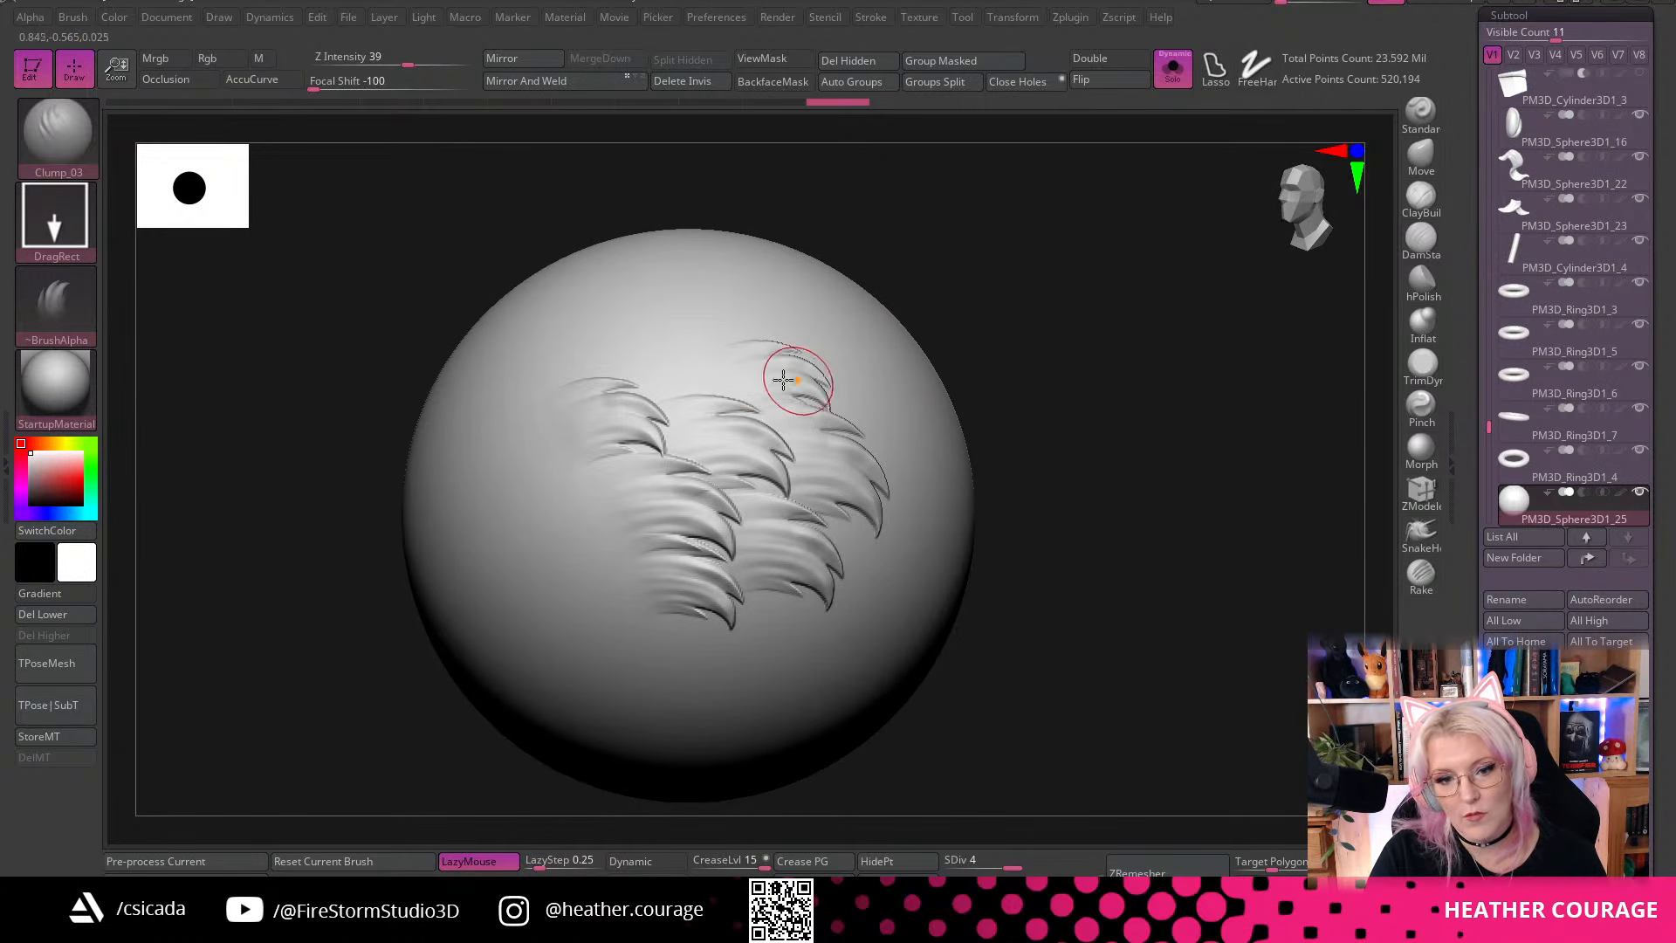
drag(708, 383, 823, 355)
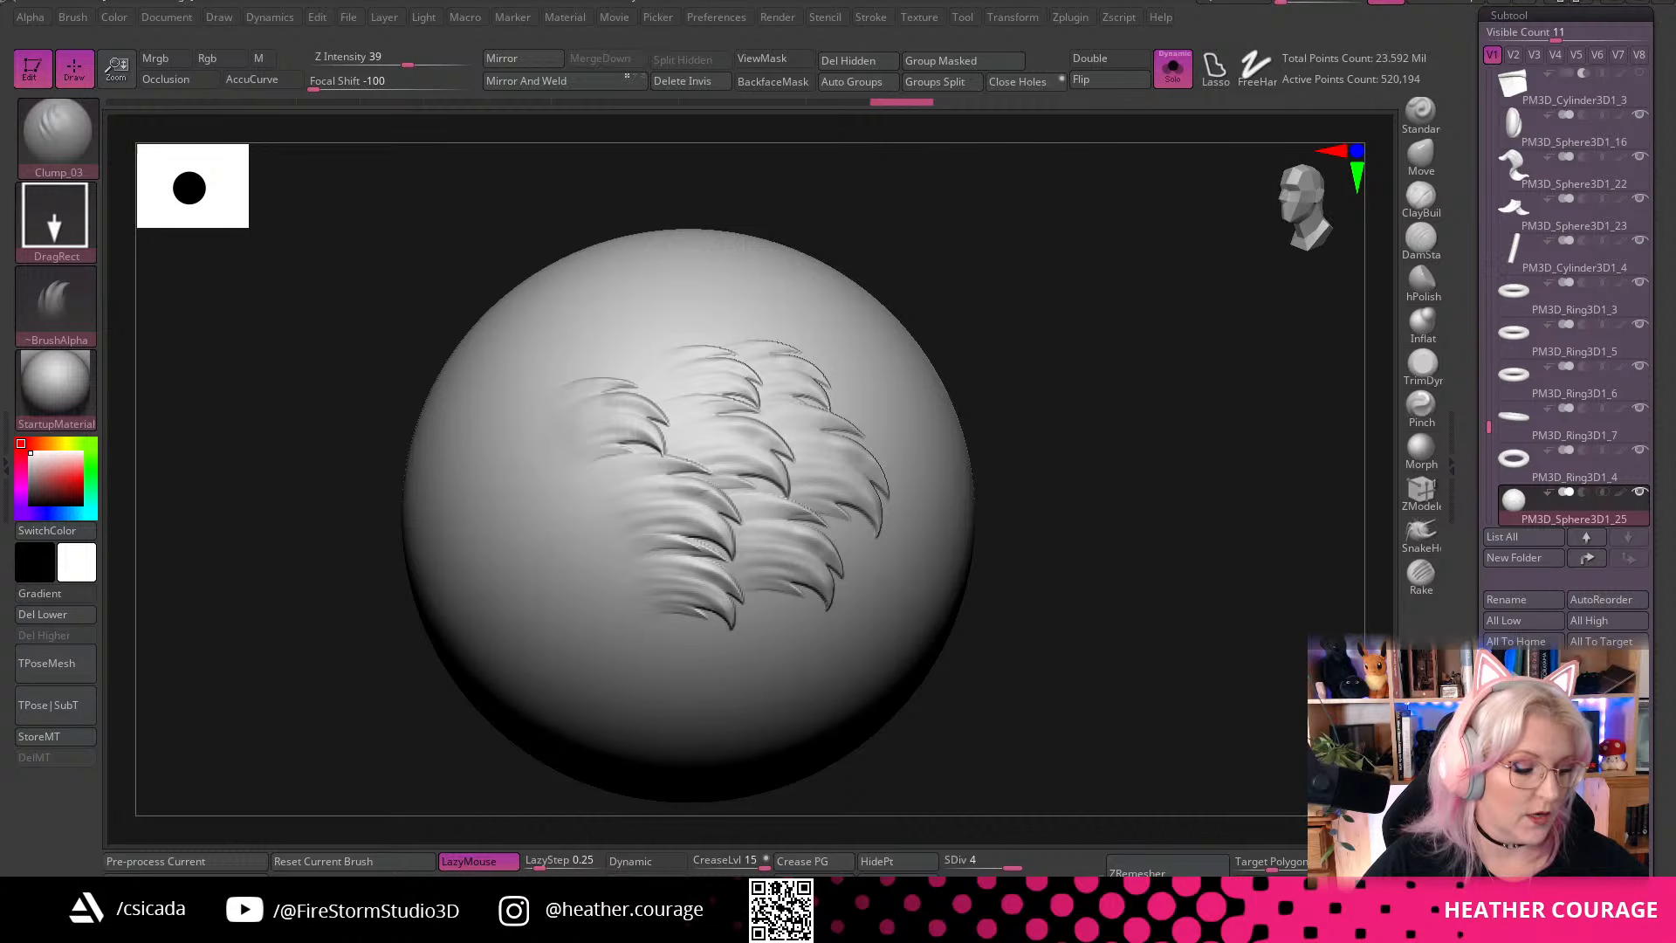
Build up a small raised patch with the ClayBuildup brush on a blank area of the sphere away from the fur clumps
mouse_move(1145, 551)
mouse_down()
mouse_move(1068, 562)
mouse_move(1194, 716)
mouse_move(1171, 710)
mouse_move(1234, 621)
mouse_move(1205, 637)
mouse_move(1239, 685)
mouse_move(1073, 711)
mouse_up()
right_click(882, 343)
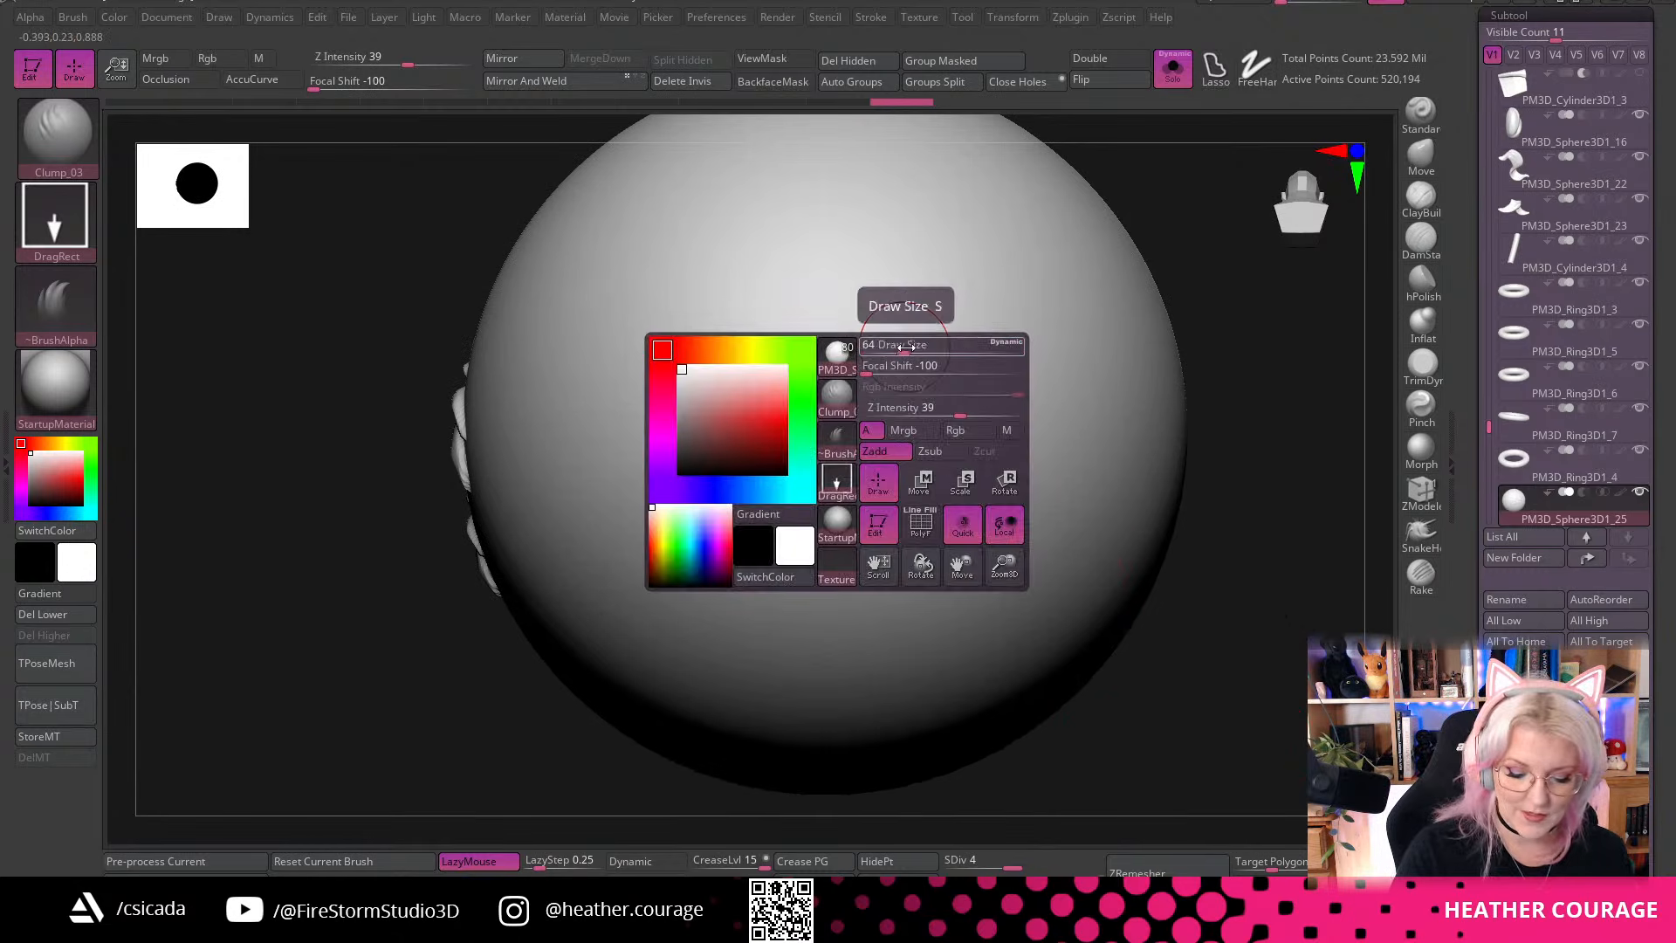
drag(907, 347, 908, 345)
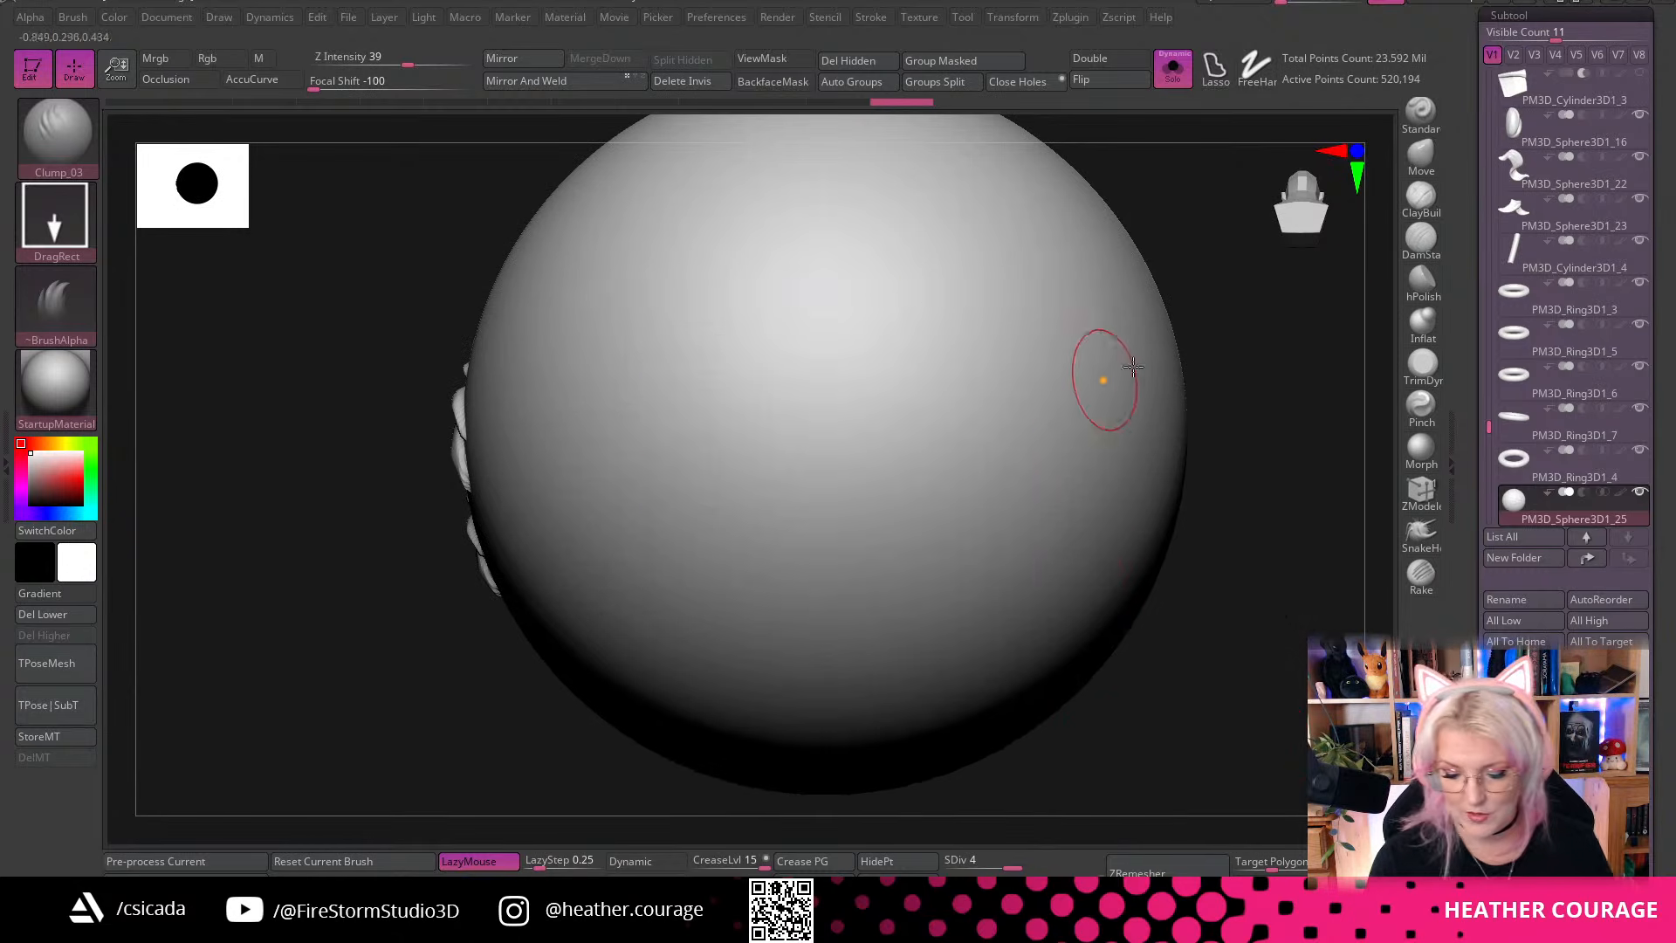
click(1421, 199)
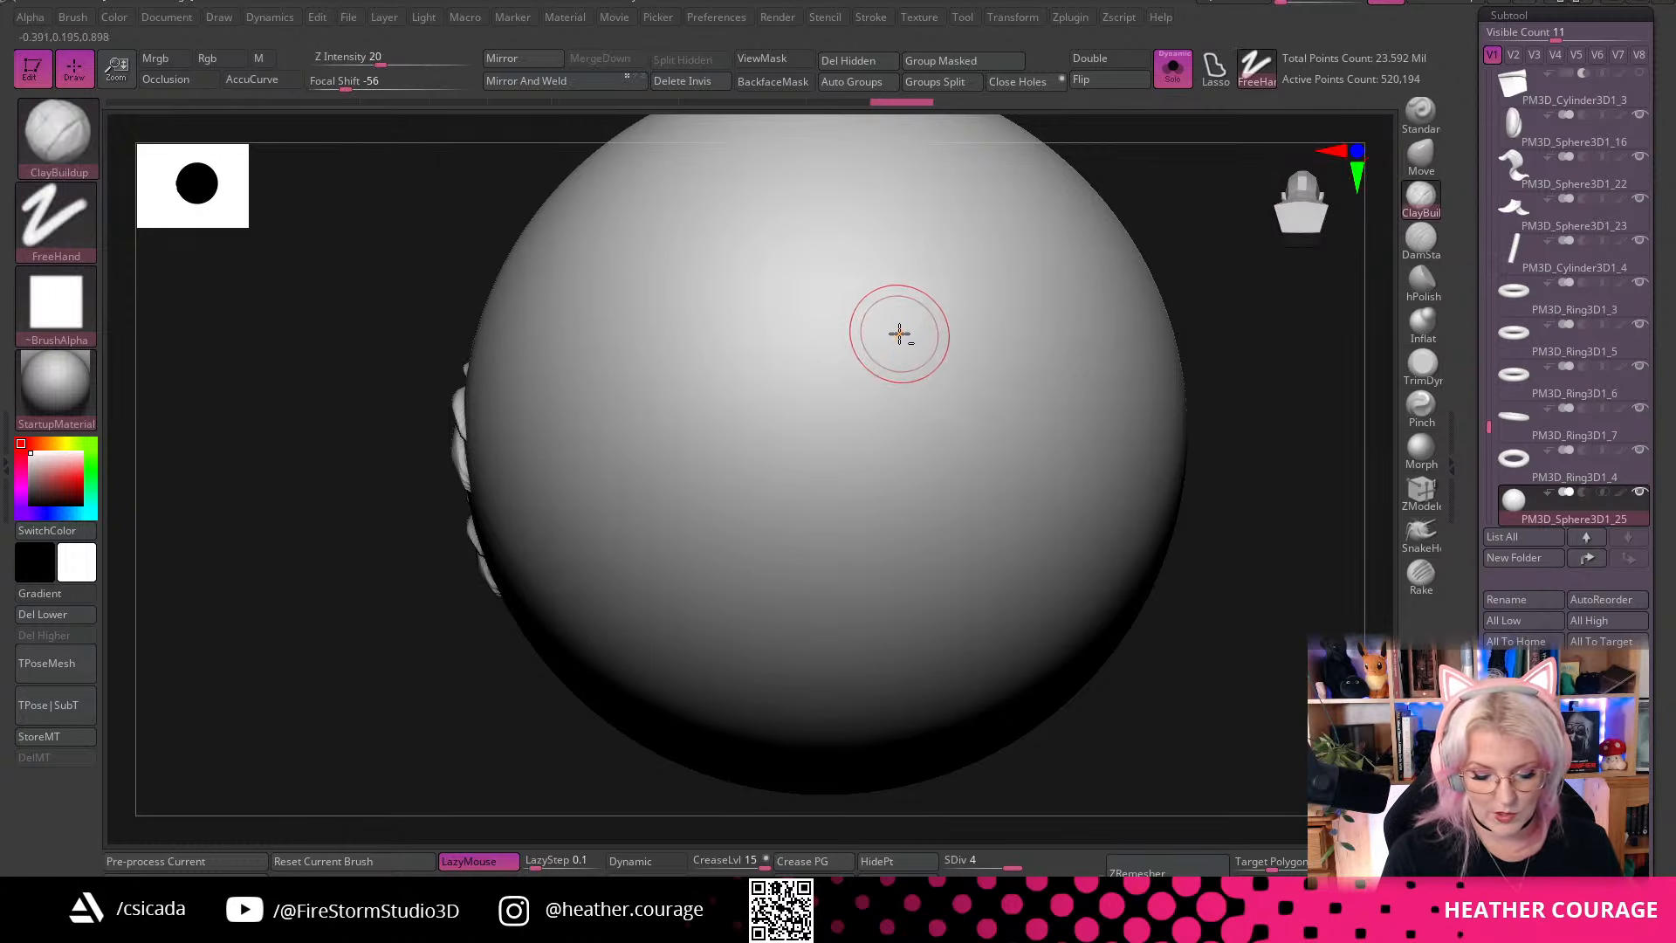
mouse_move(902, 326)
mouse_down()
mouse_move(864, 345)
mouse_move(855, 395)
mouse_move(902, 385)
mouse_move(903, 365)
mouse_up()
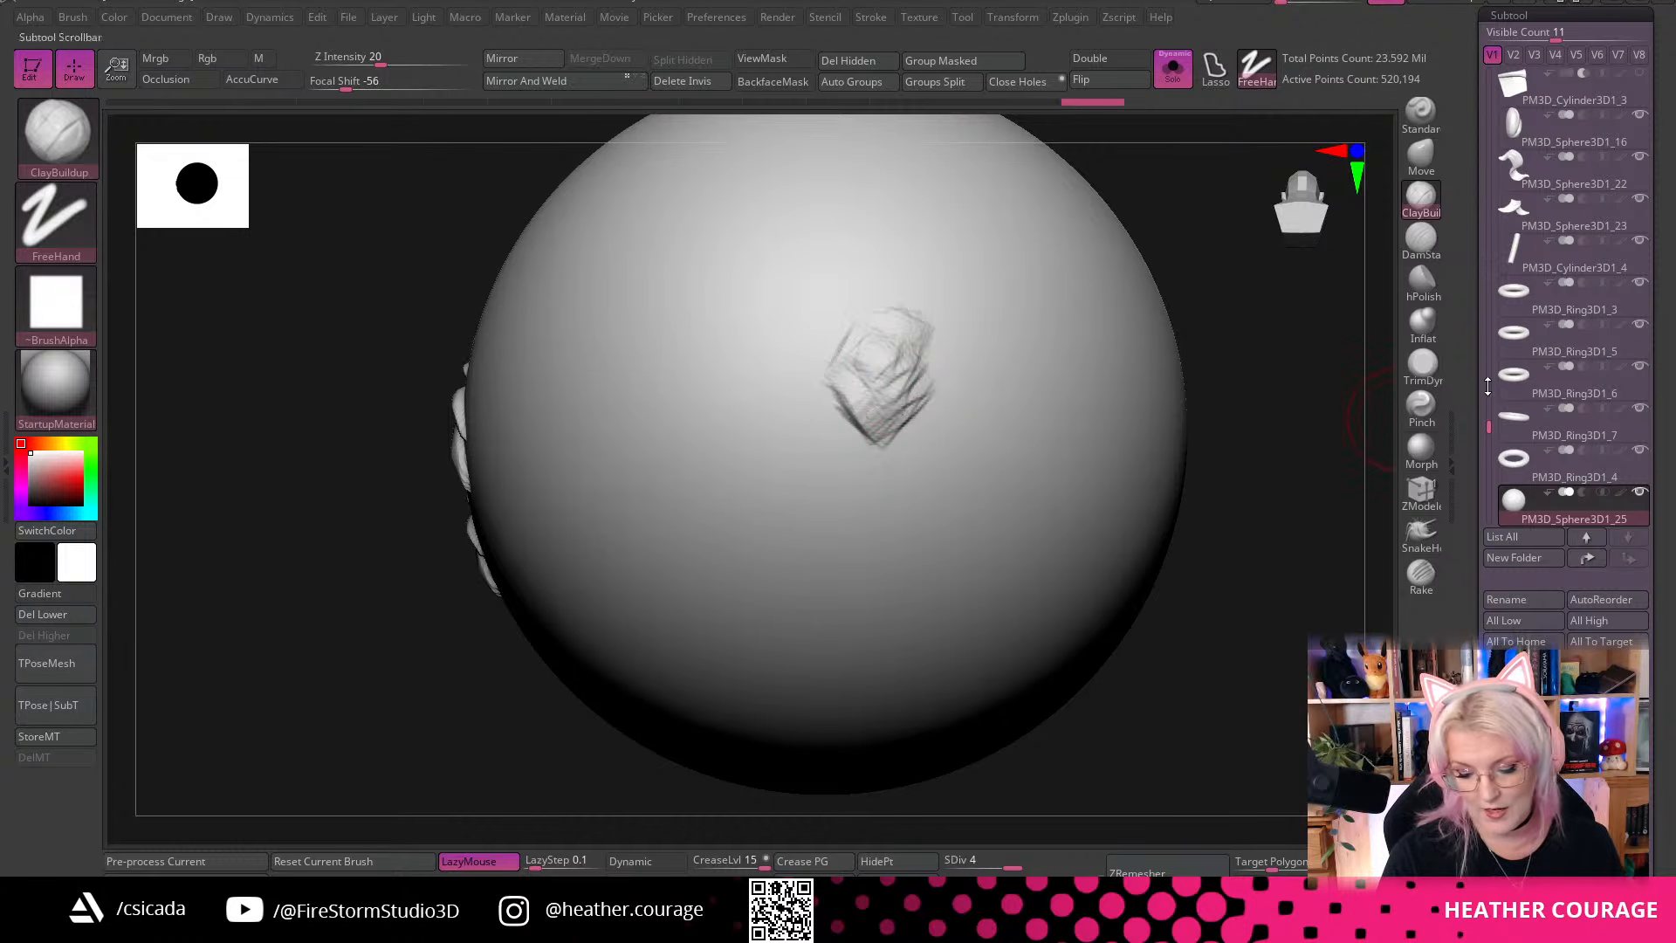
Flatten the surface of the raised clay patch with the hPolish brush
key(b)
key(h)
key(p)
mouse_move(939, 406)
mouse_down()
mouse_move(871, 398)
mouse_move(918, 339)
mouse_up()
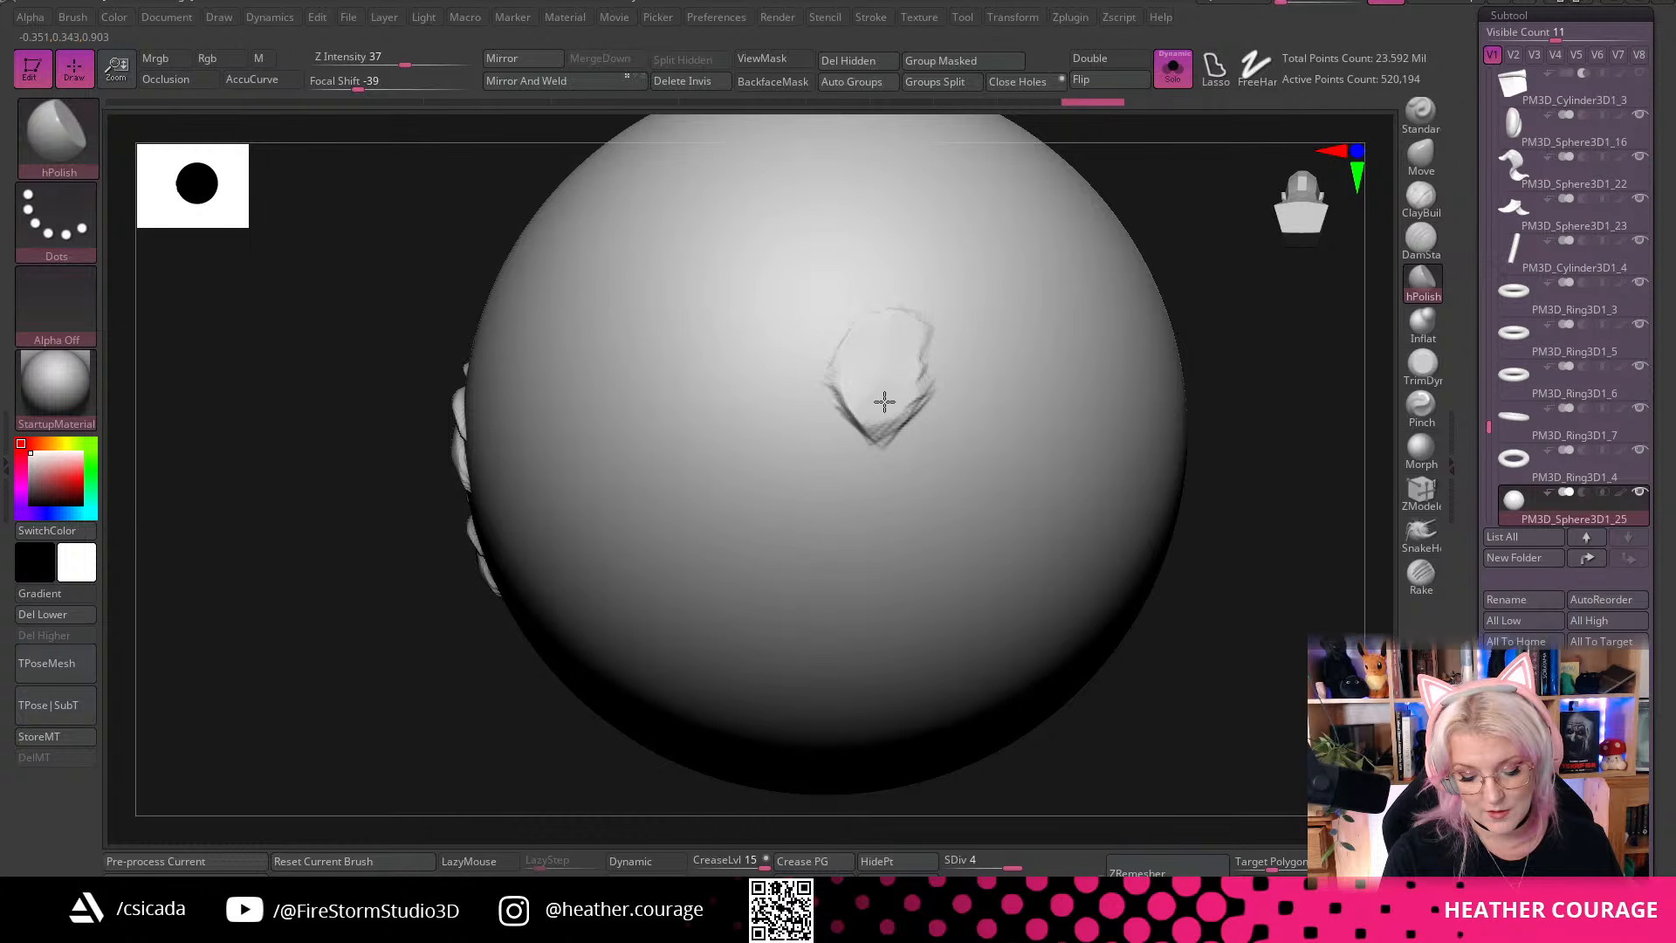
drag(884, 401, 928, 300)
Carve along the side and lower edge of the flattened patch with the DamStandard brush to define its outline
mouse_move(1218, 559)
mouse_down()
mouse_move(1194, 539)
mouse_move(1223, 585)
mouse_move(1352, 360)
mouse_up()
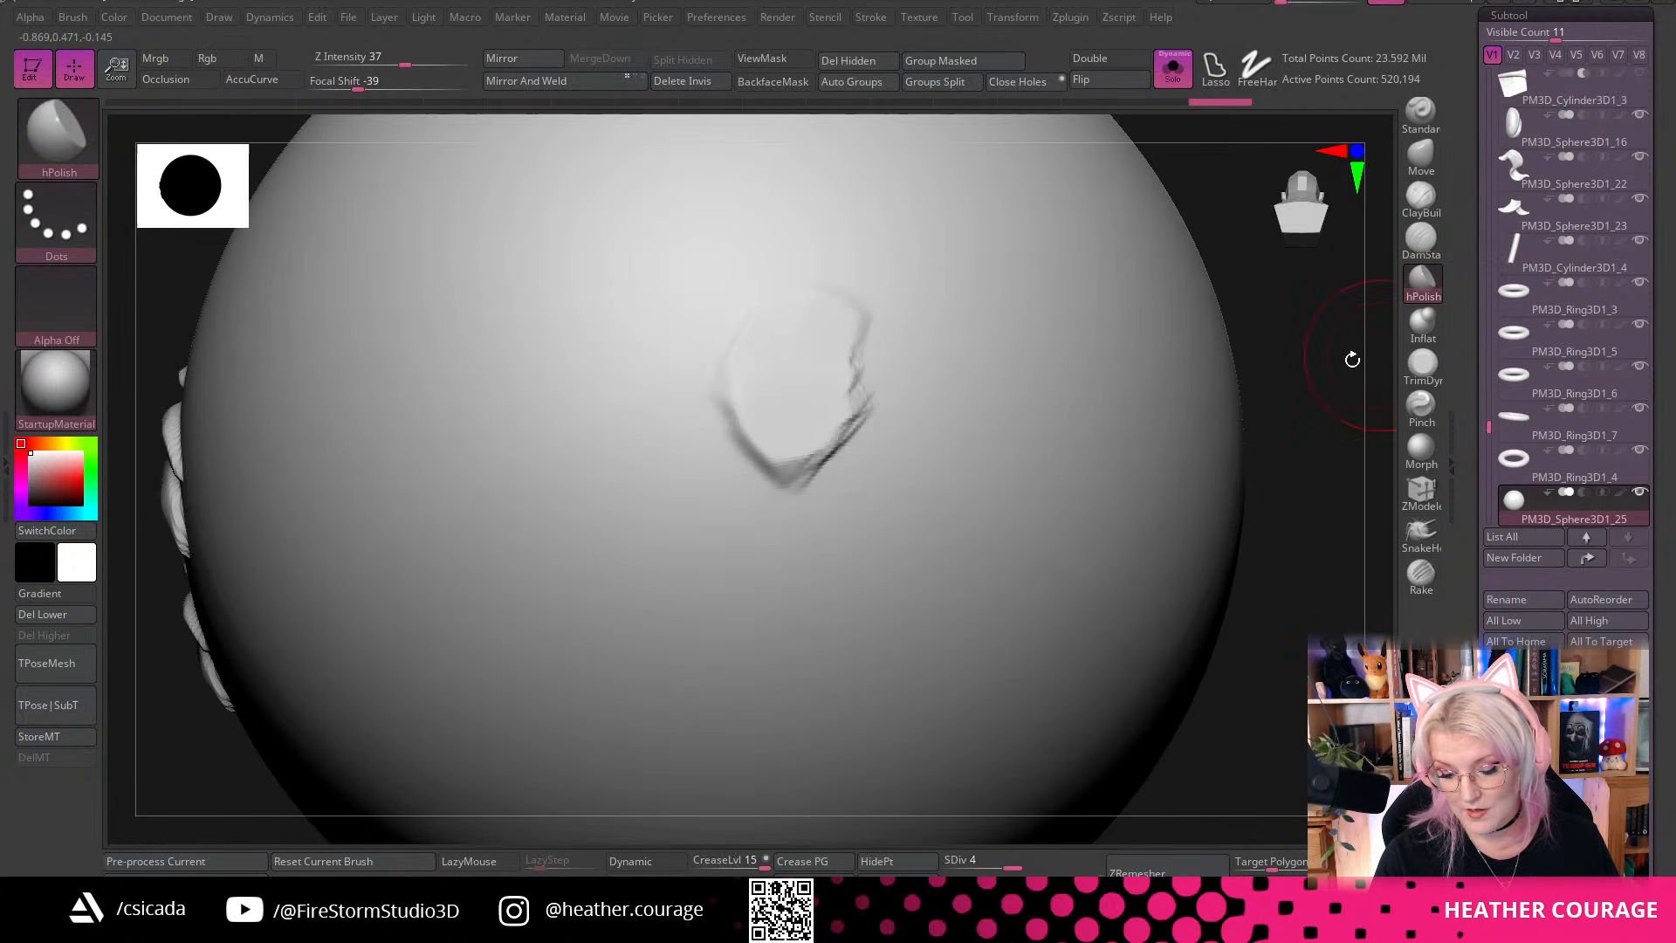
mouse_move(672, 427)
mouse_down()
mouse_move(610, 531)
mouse_move(689, 587)
mouse_up()
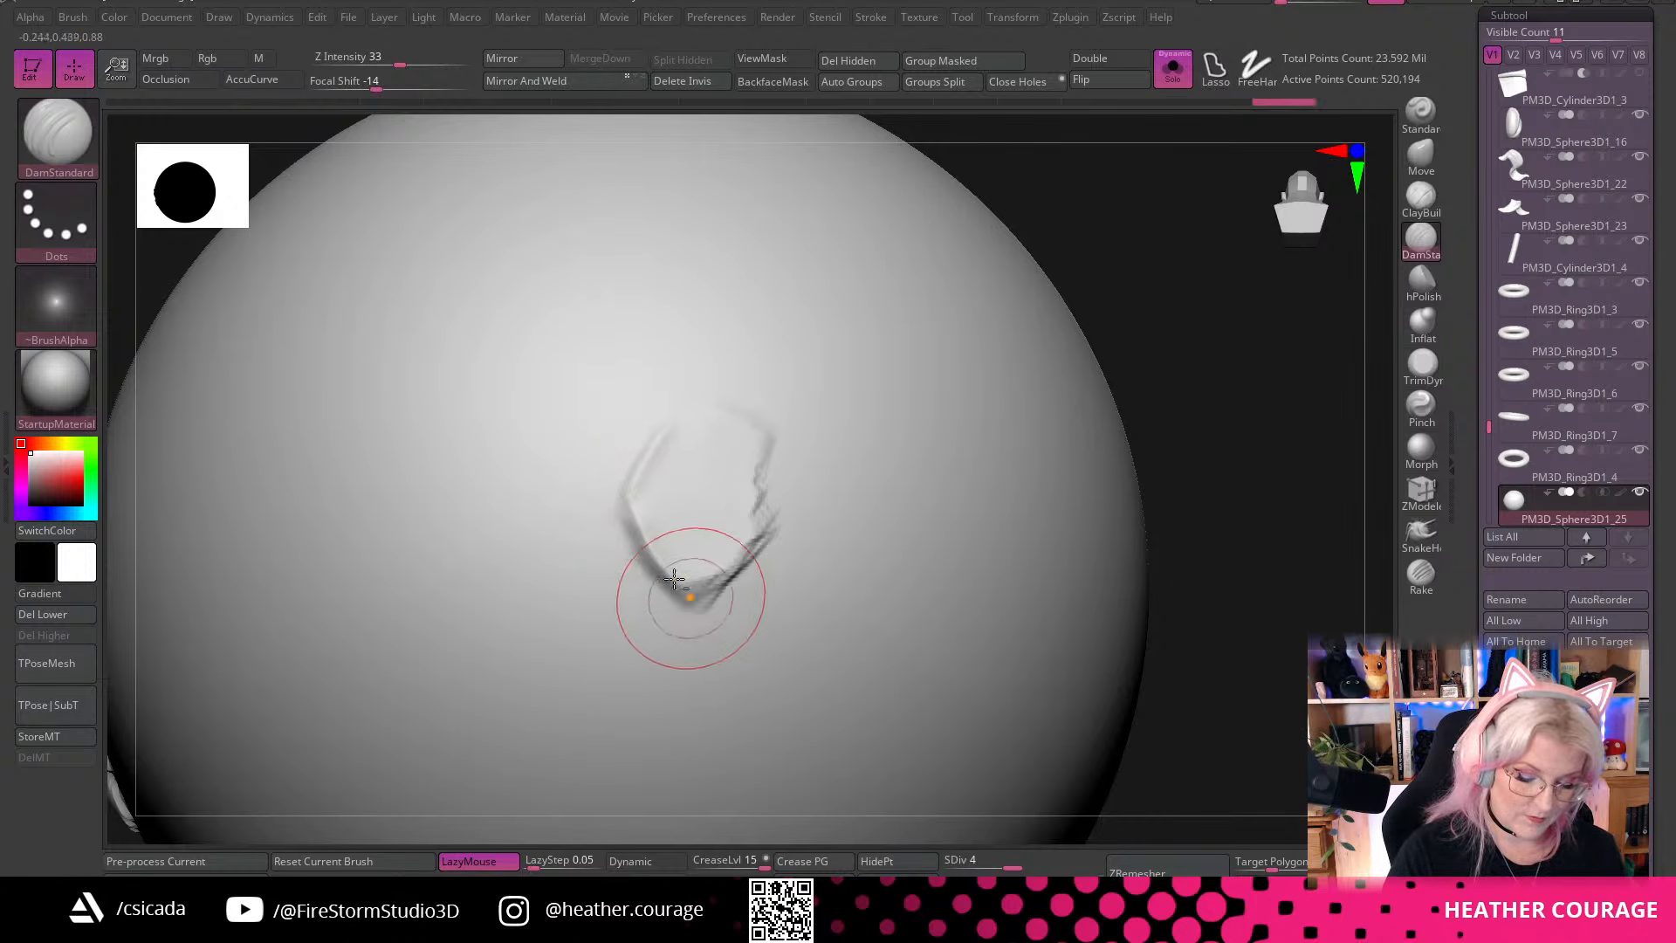
drag(640, 529, 679, 597)
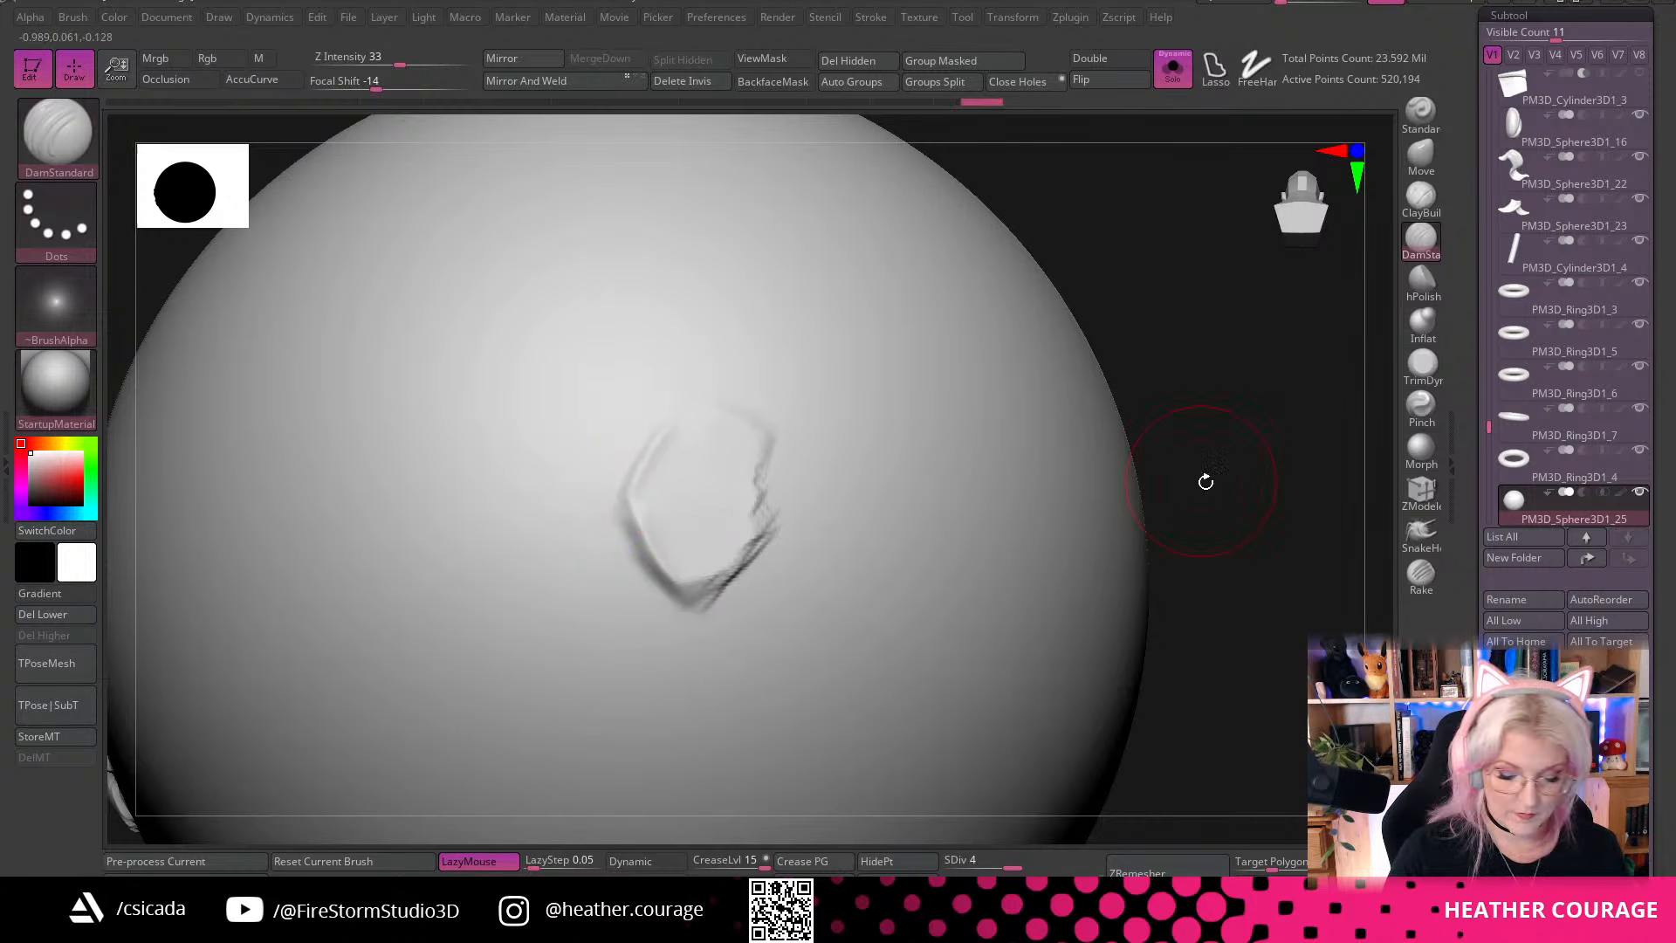
Paint a roughly rectangular mask on the sphere below the polished patch
mouse_move(1243, 465)
mouse_down()
mouse_move(1123, 491)
mouse_move(1209, 471)
mouse_move(1232, 485)
mouse_move(1212, 494)
mouse_move(1205, 480)
mouse_move(909, 468)
mouse_up()
key(space)
mouse_move(790, 434)
ctrl+mouse_down()
mouse_move(846, 430)
mouse_move(759, 444)
mouse_move(769, 498)
mouse_move(848, 459)
mouse_move(797, 479)
ctrl+mouse_up()
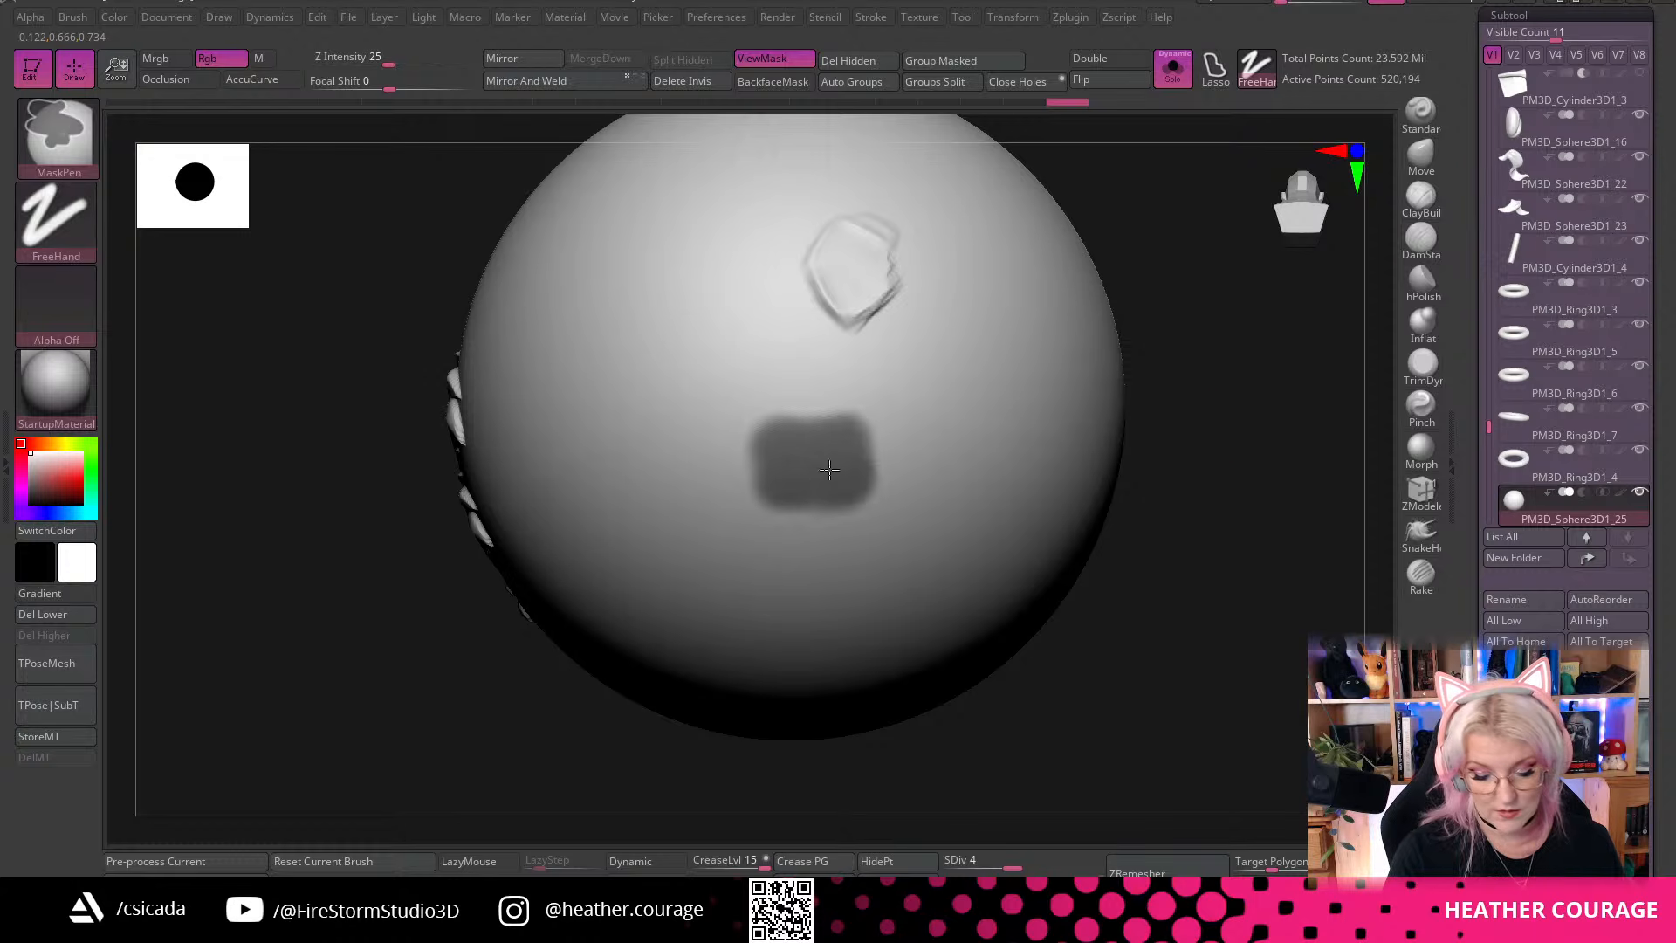
Trim the mask into a tapered shape with slanted sides and an arched lower edge, and invert the mask
mouse_move(1218, 430)
alt+mouse_down()
mouse_move(1262, 495)
mouse_move(1176, 508)
alt+mouse_up()
key(space)
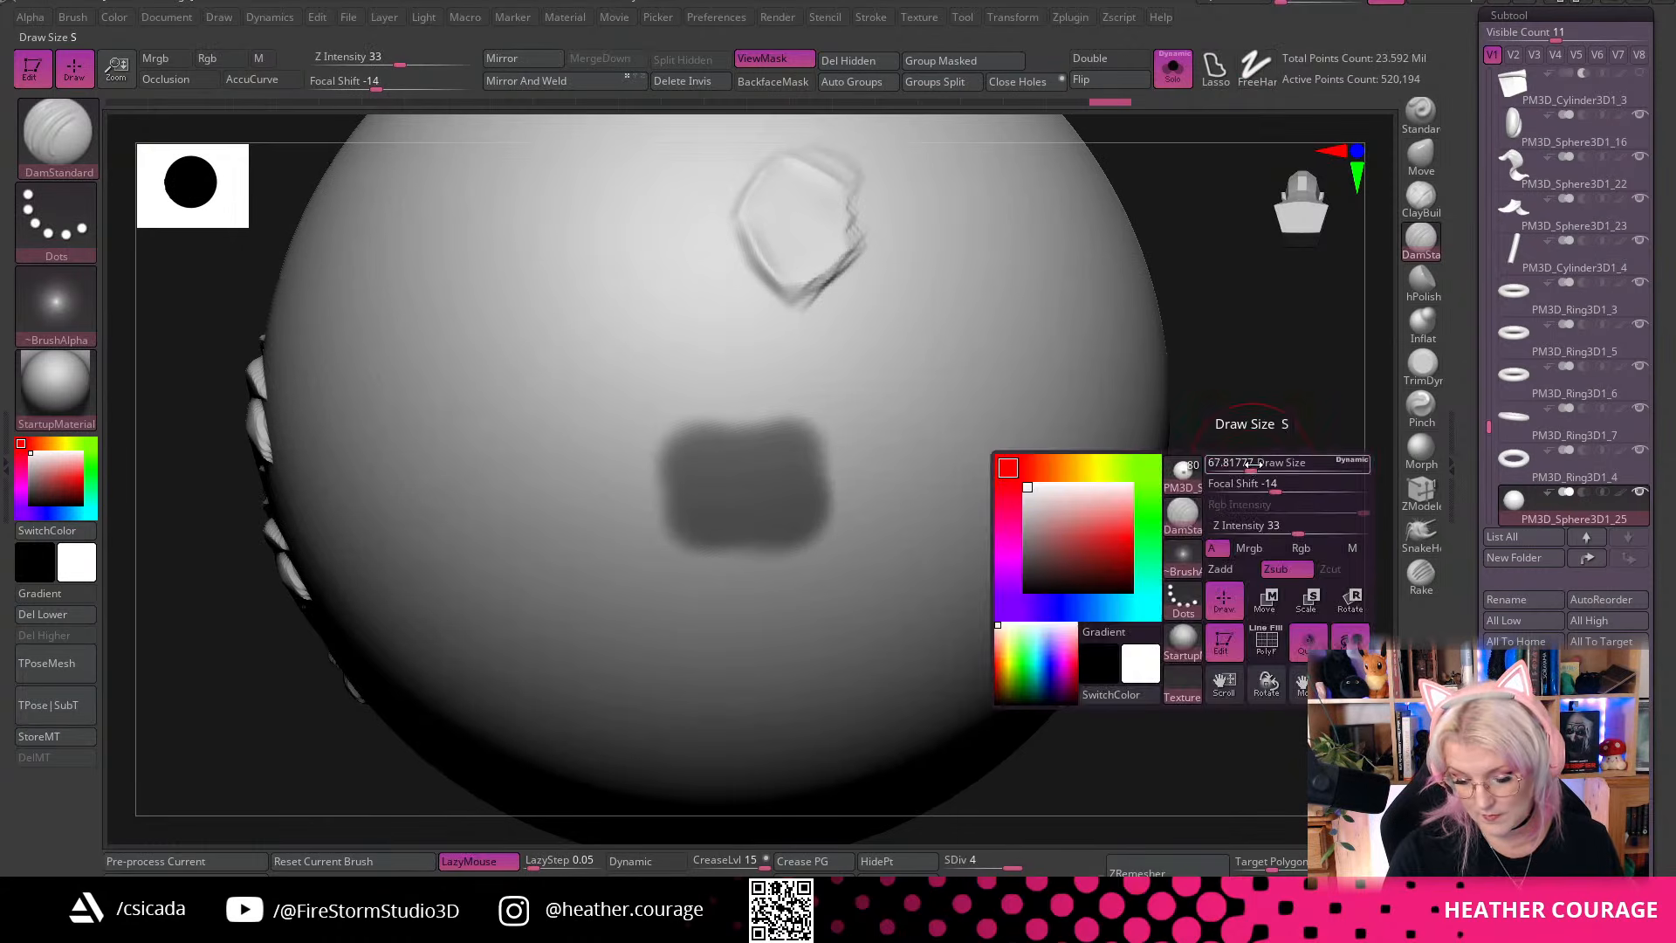
drag(1253, 464, 1235, 465)
mouse_move(826, 438)
ctrl+alt+mouse_down()
mouse_move(834, 480)
mouse_move(826, 393)
mouse_move(816, 479)
mouse_move(798, 422)
ctrl+alt+mouse_up()
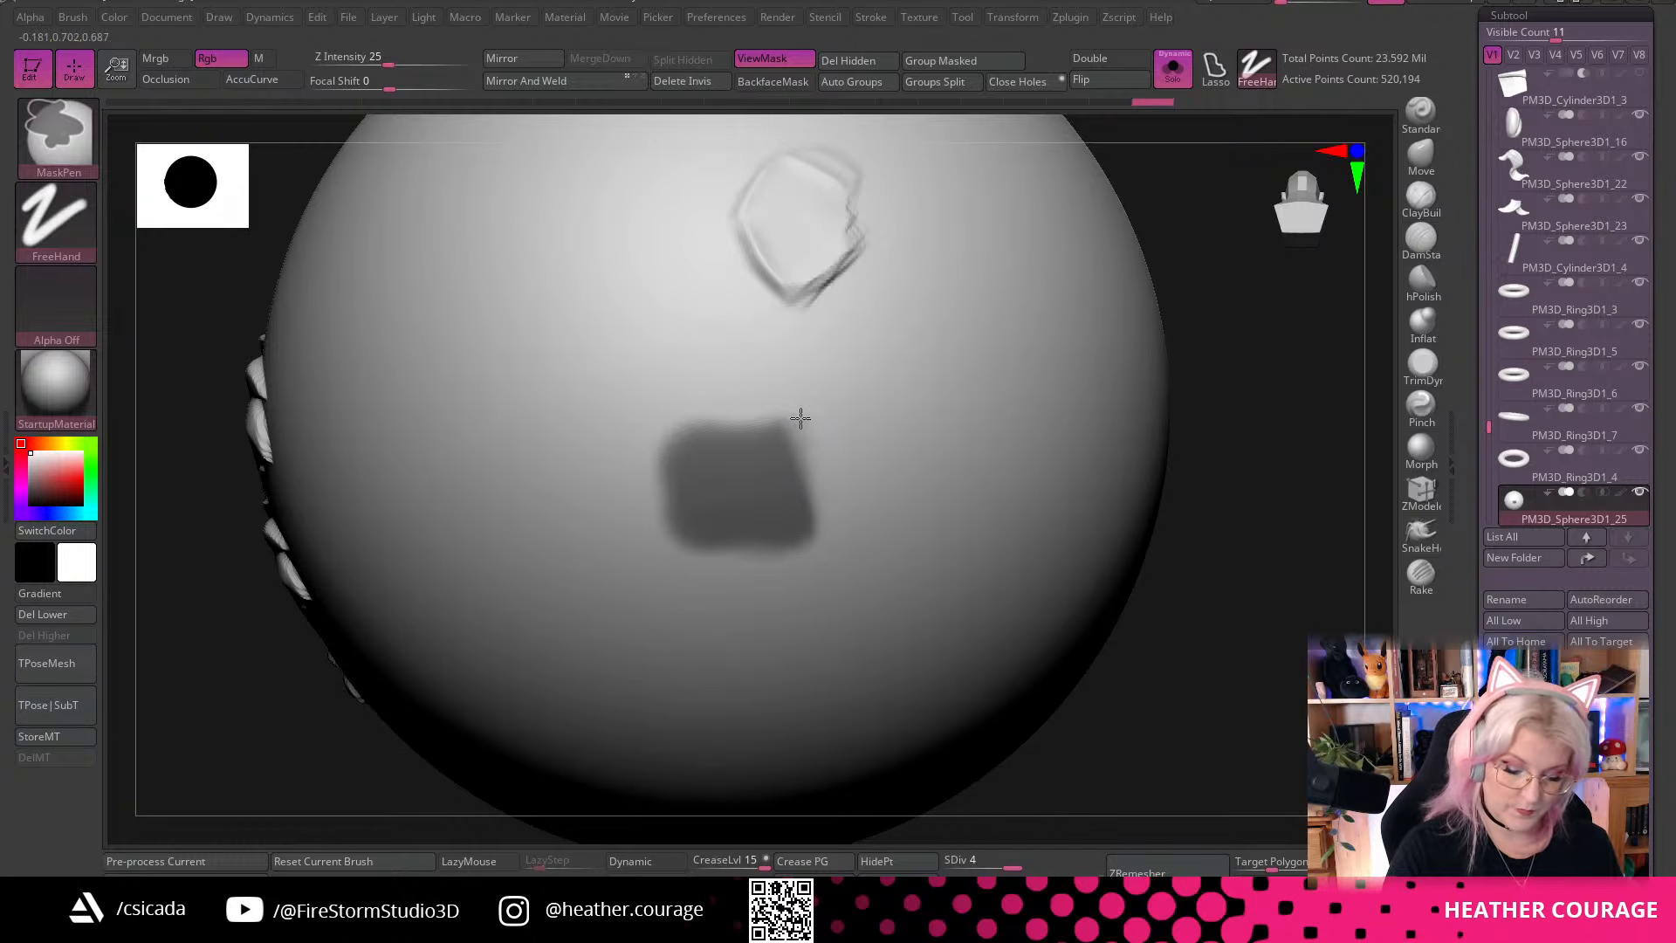
mouse_move(655, 524)
ctrl+alt+mouse_down()
mouse_move(649, 492)
mouse_move(743, 550)
mouse_move(837, 543)
ctrl+alt+mouse_up()
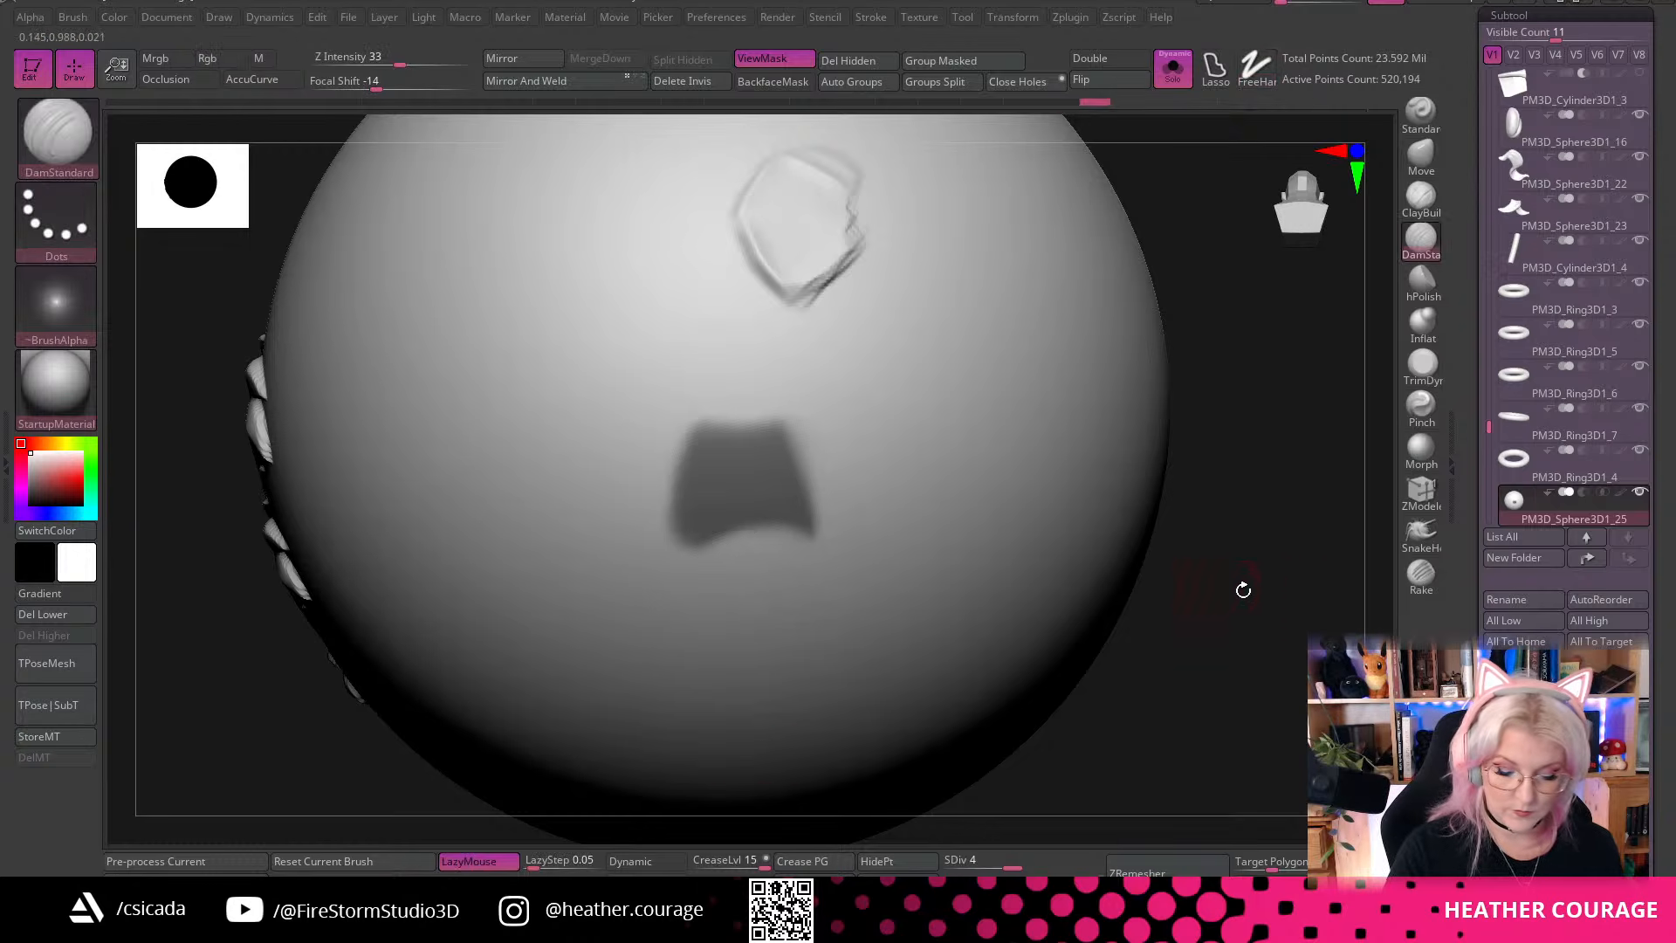
drag(1243, 587, 1282, 500)
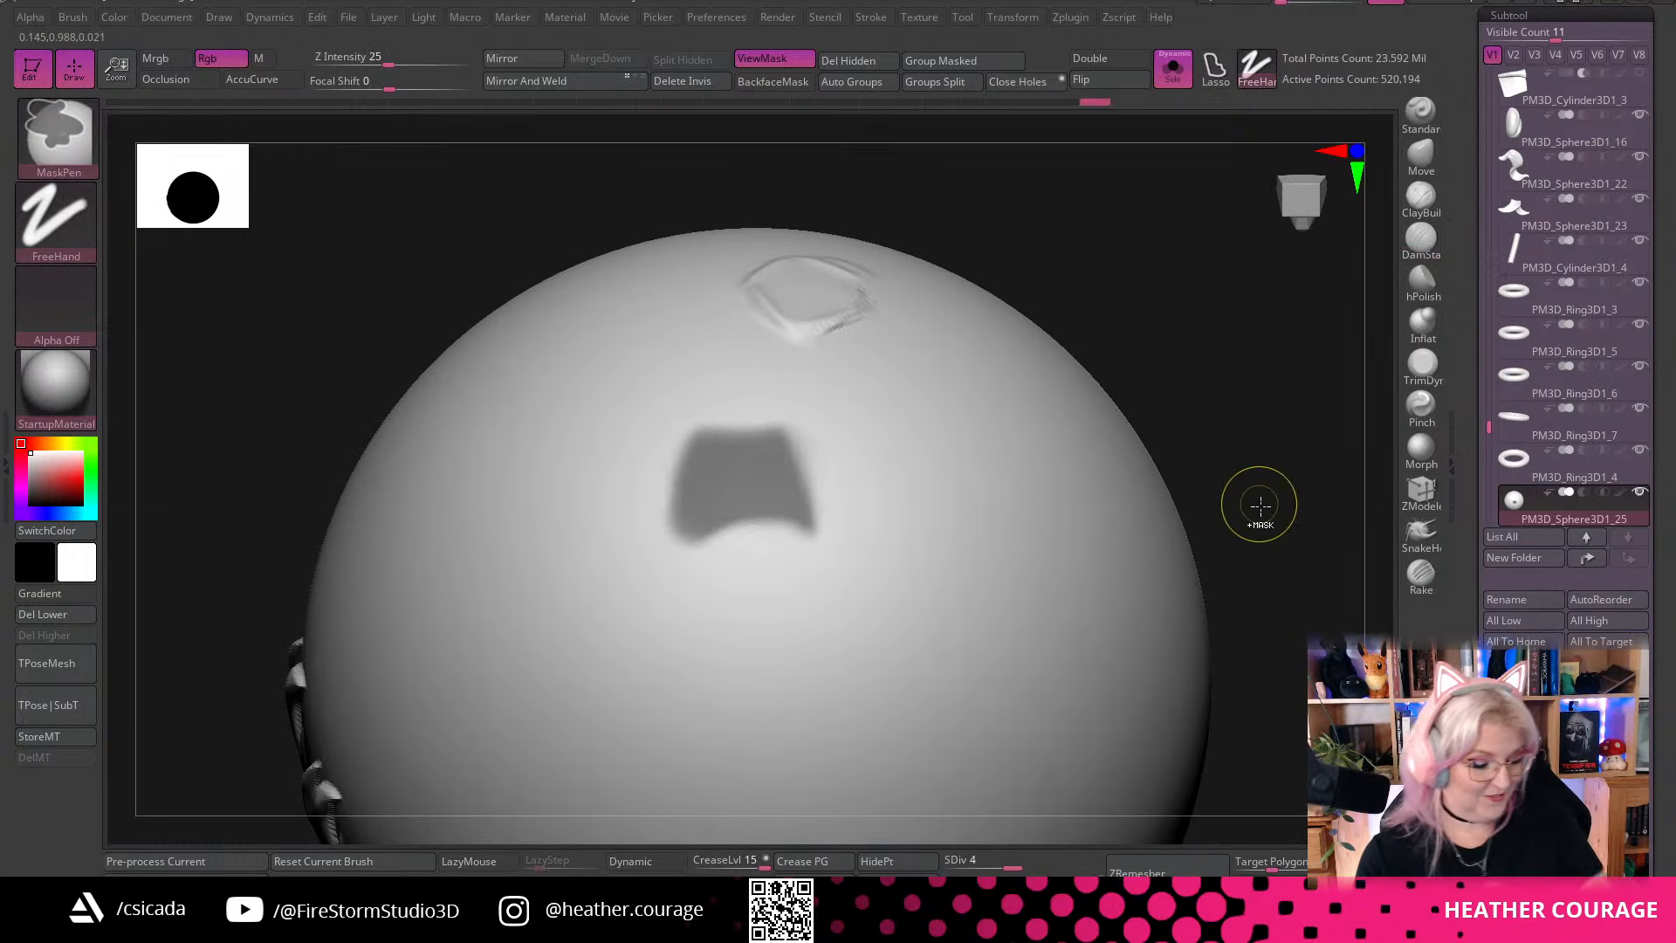
ctrl+click(1258, 493)
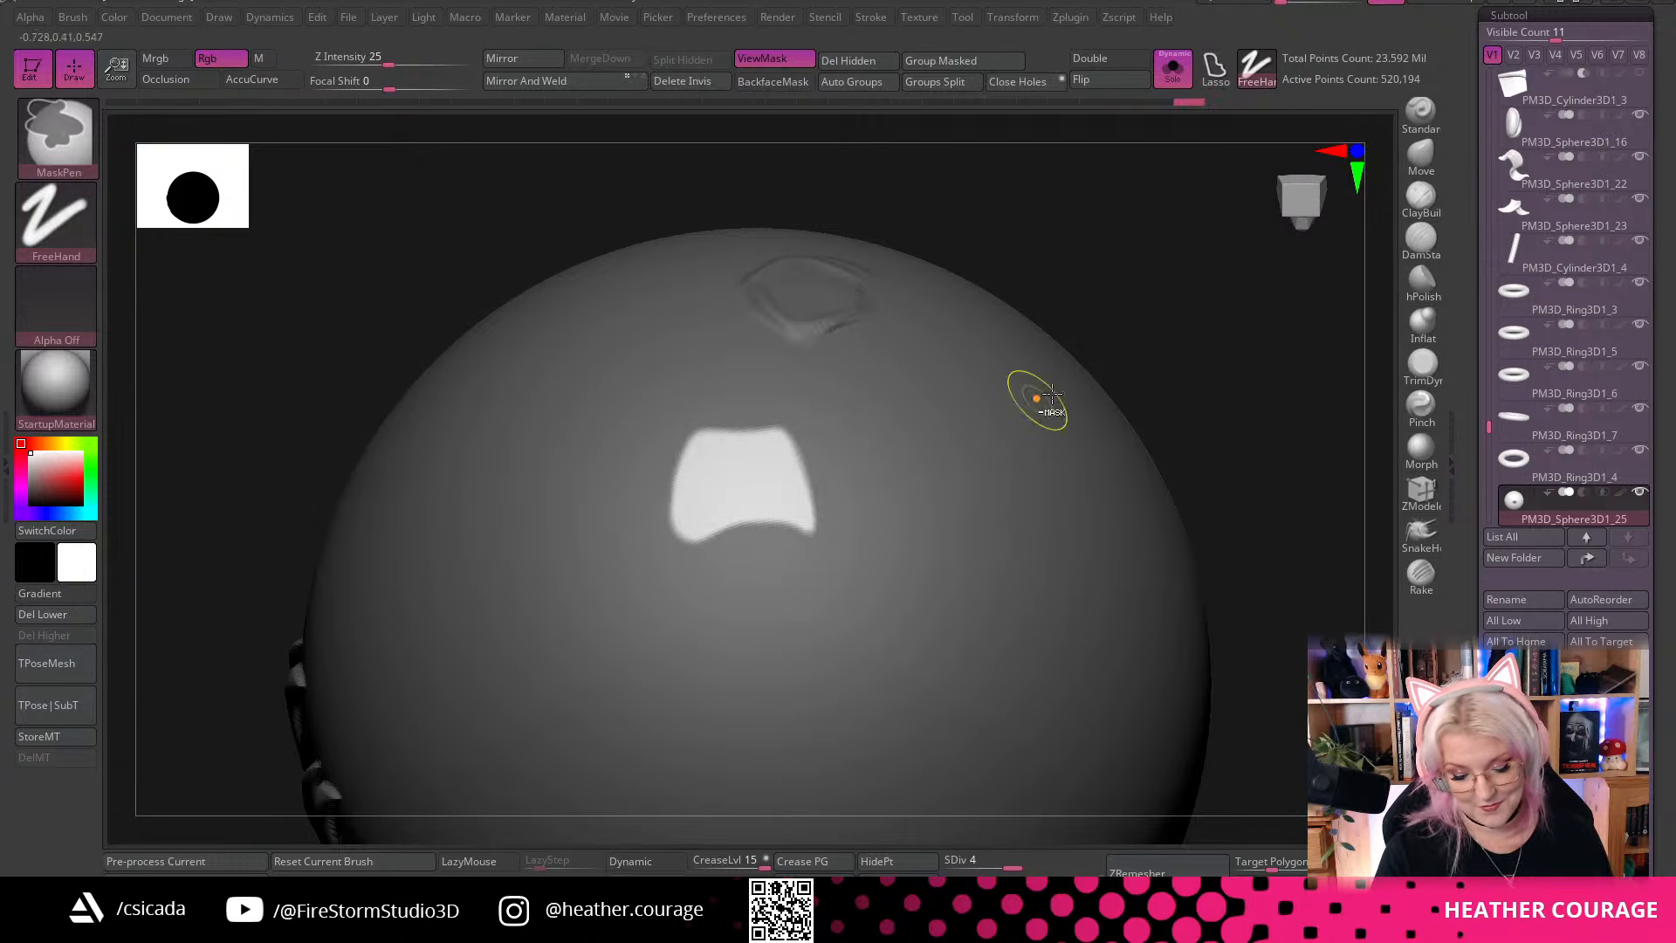
Pull the lower edge of the unmasked patch outward with the Move brush and hide the mask display
drag(1171, 363, 1396, 193)
click(1421, 157)
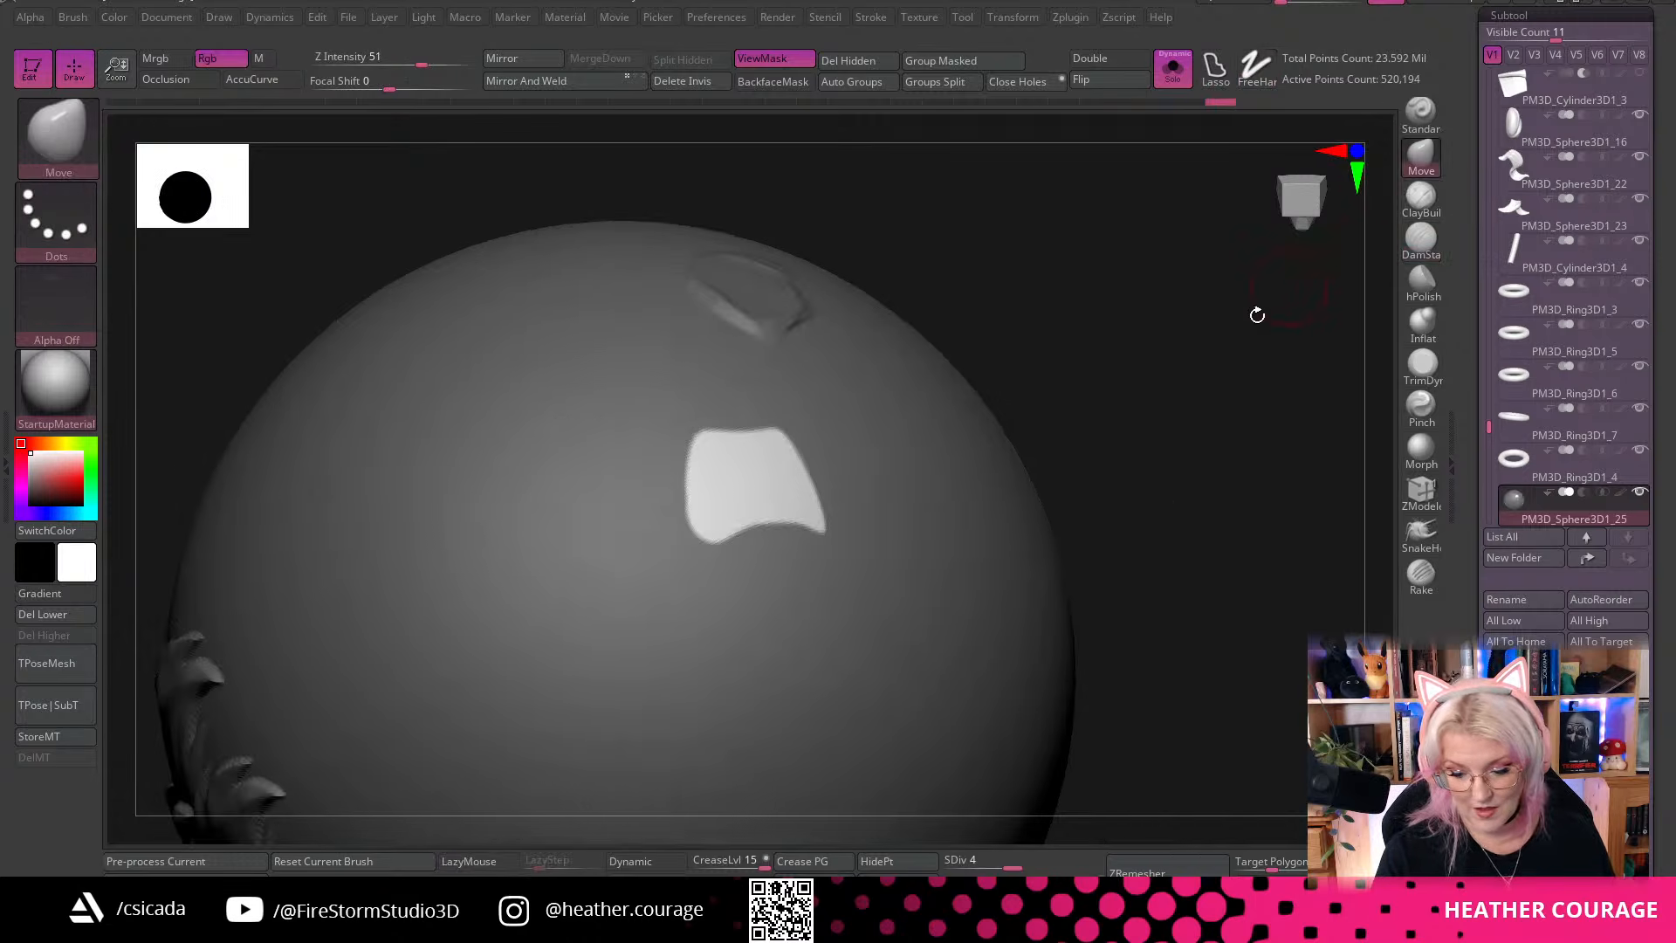
key(space)
drag(1242, 348, 935, 516)
key(space)
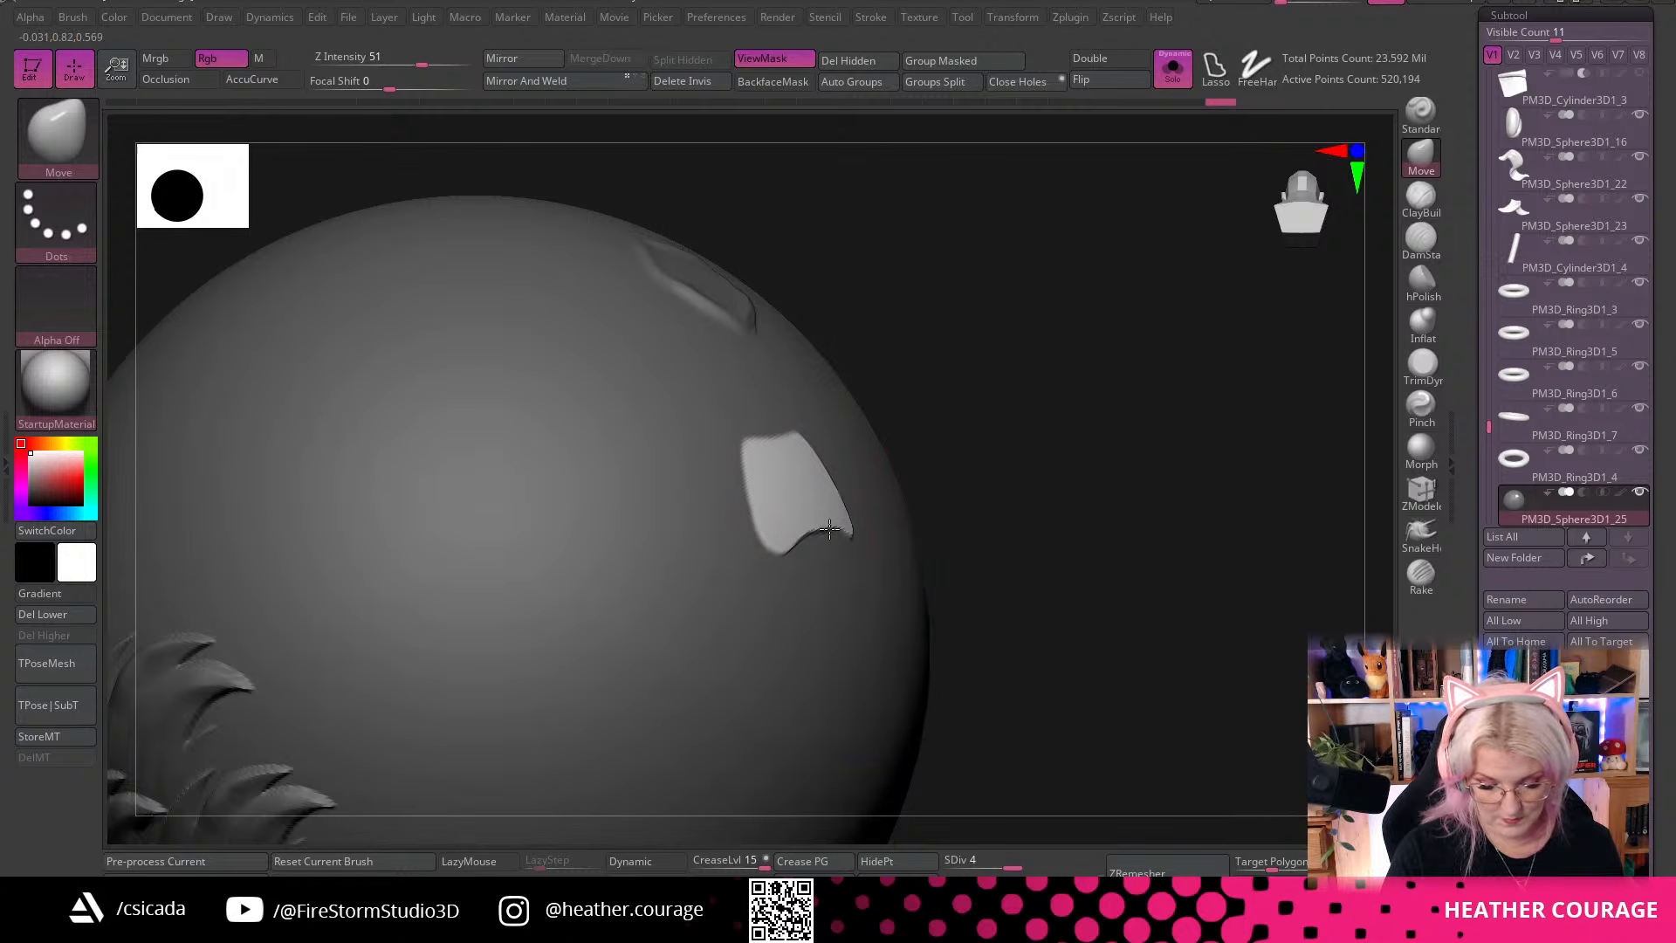
mouse_move(1100, 498)
mouse_down()
mouse_move(1122, 658)
mouse_move(1197, 617)
mouse_move(1194, 655)
mouse_move(1231, 632)
mouse_move(1220, 644)
mouse_move(999, 460)
mouse_up()
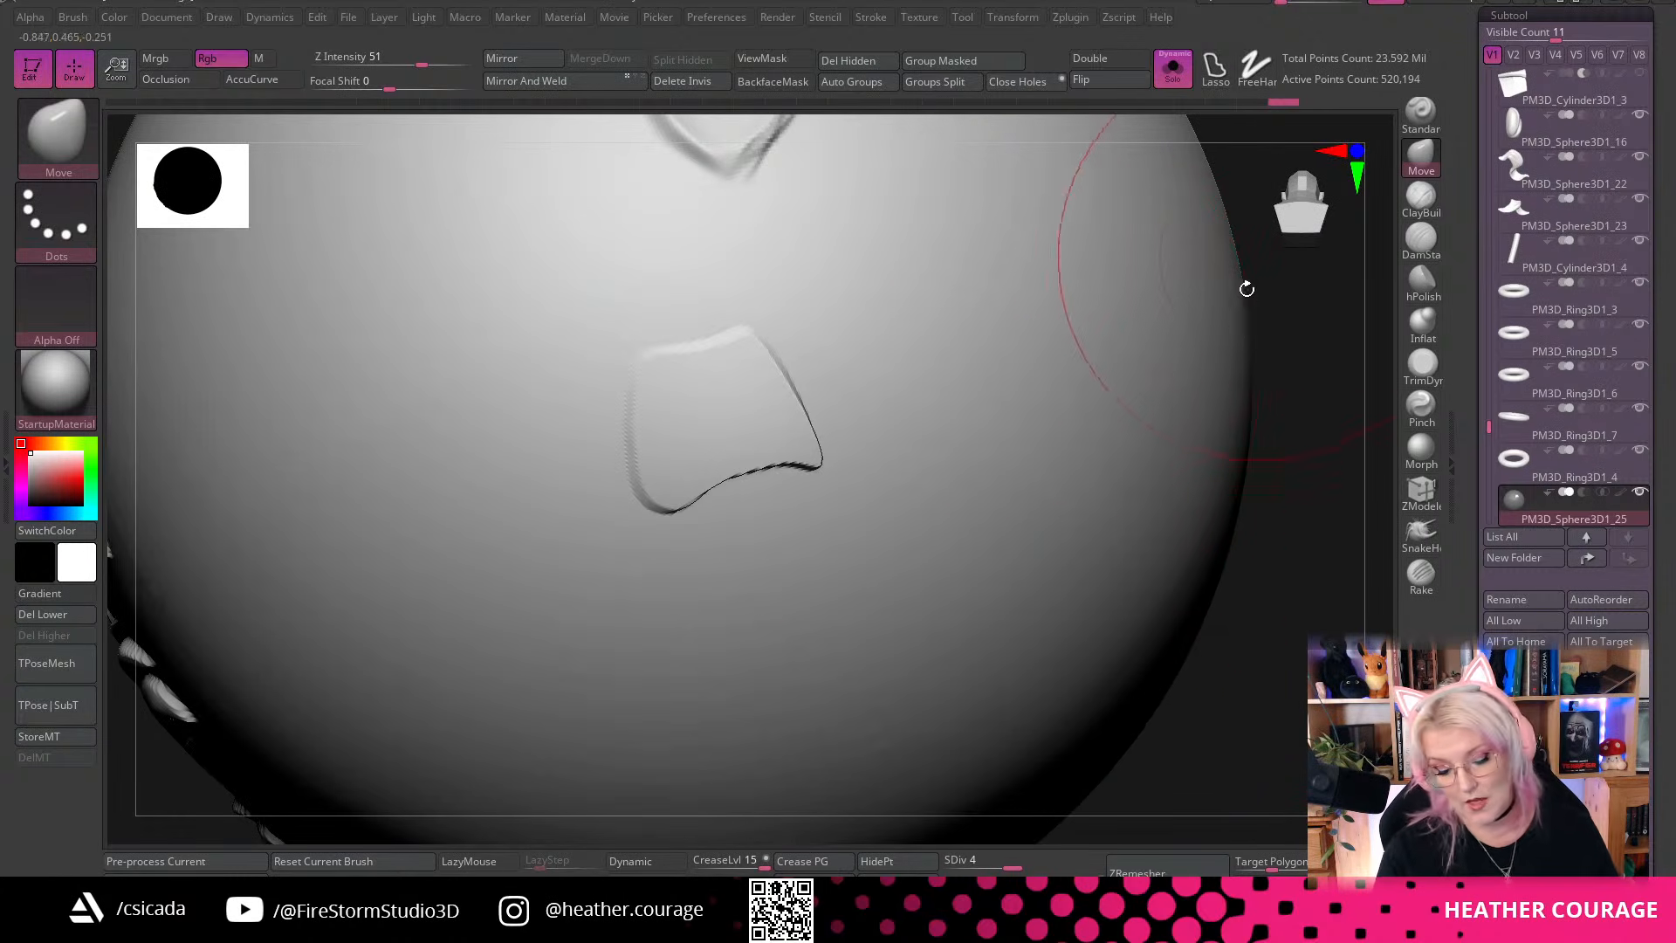
Check the lifted patch from several angles, undo the pull and show the mask again
drag(1245, 285, 881, 444)
drag(1126, 436, 843, 468)
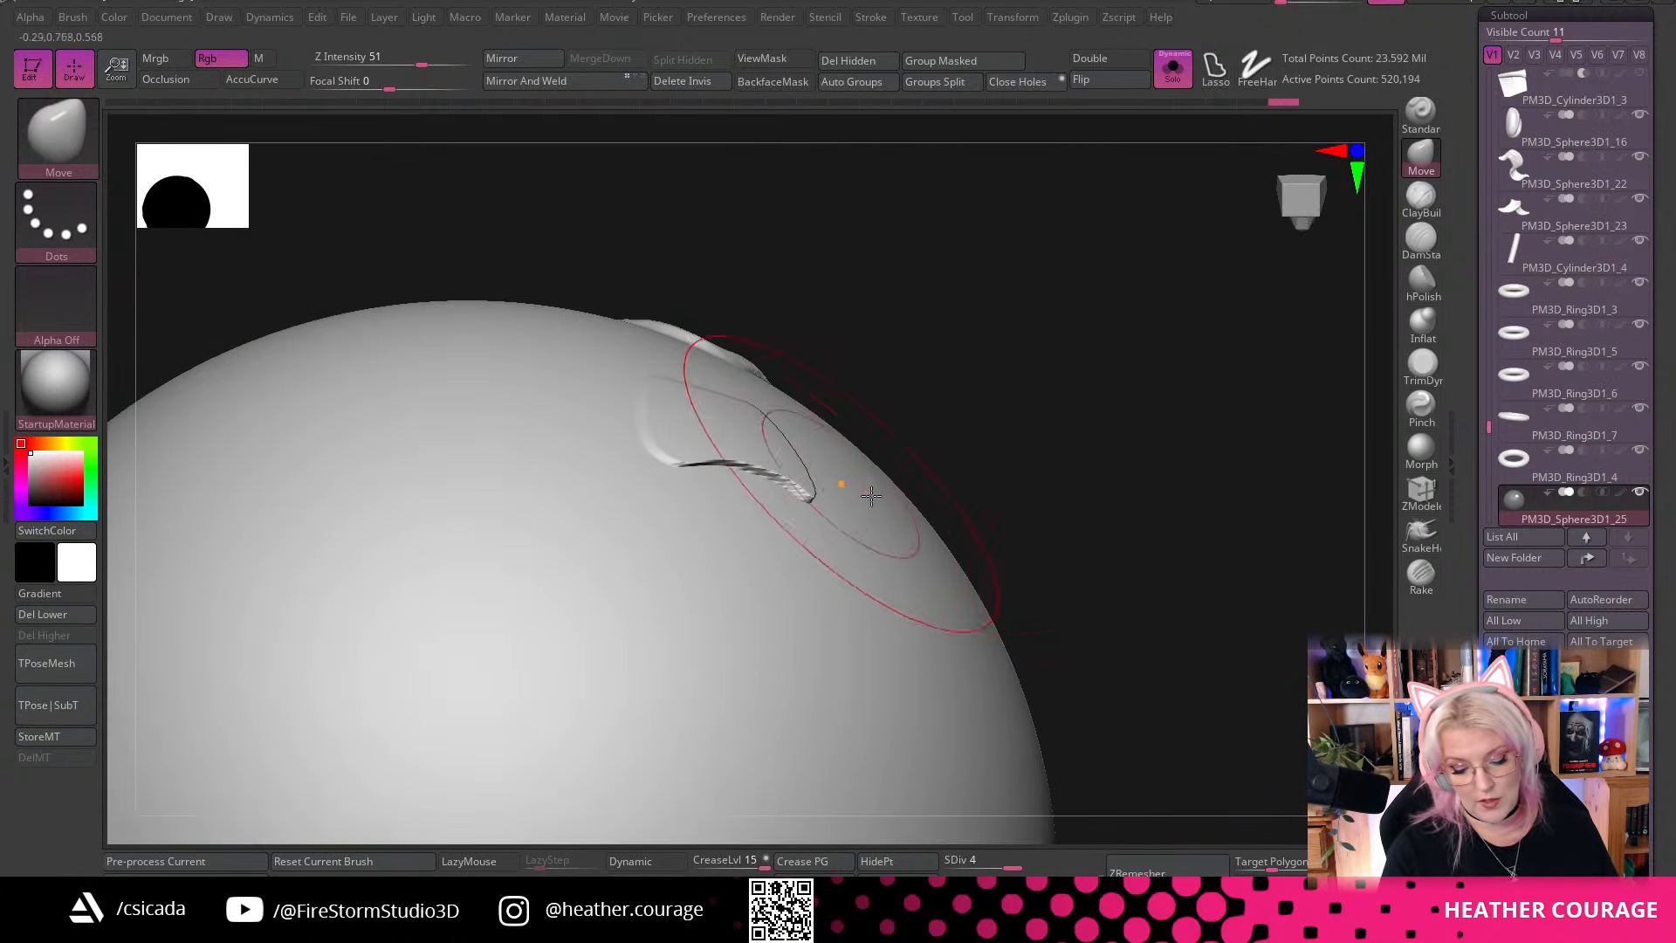
drag(1141, 490, 684, 359)
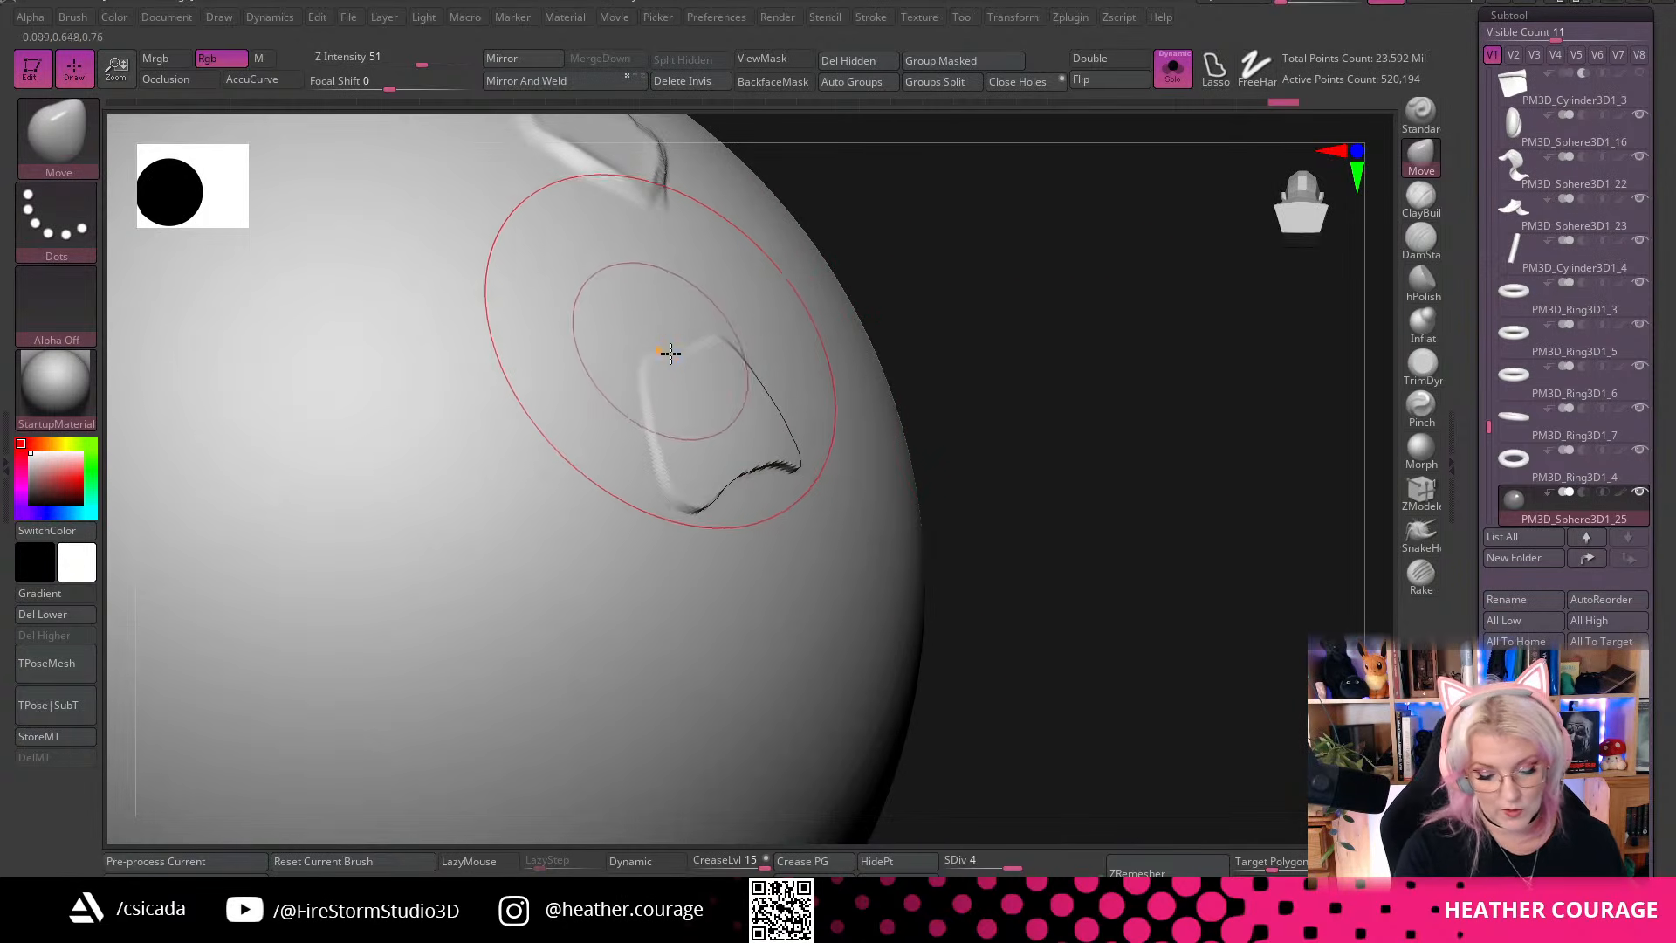
drag(1092, 389, 723, 382)
mouse_move(1141, 400)
mouse_down()
mouse_move(1108, 479)
mouse_move(1197, 666)
mouse_up()
key(ctrl+h)
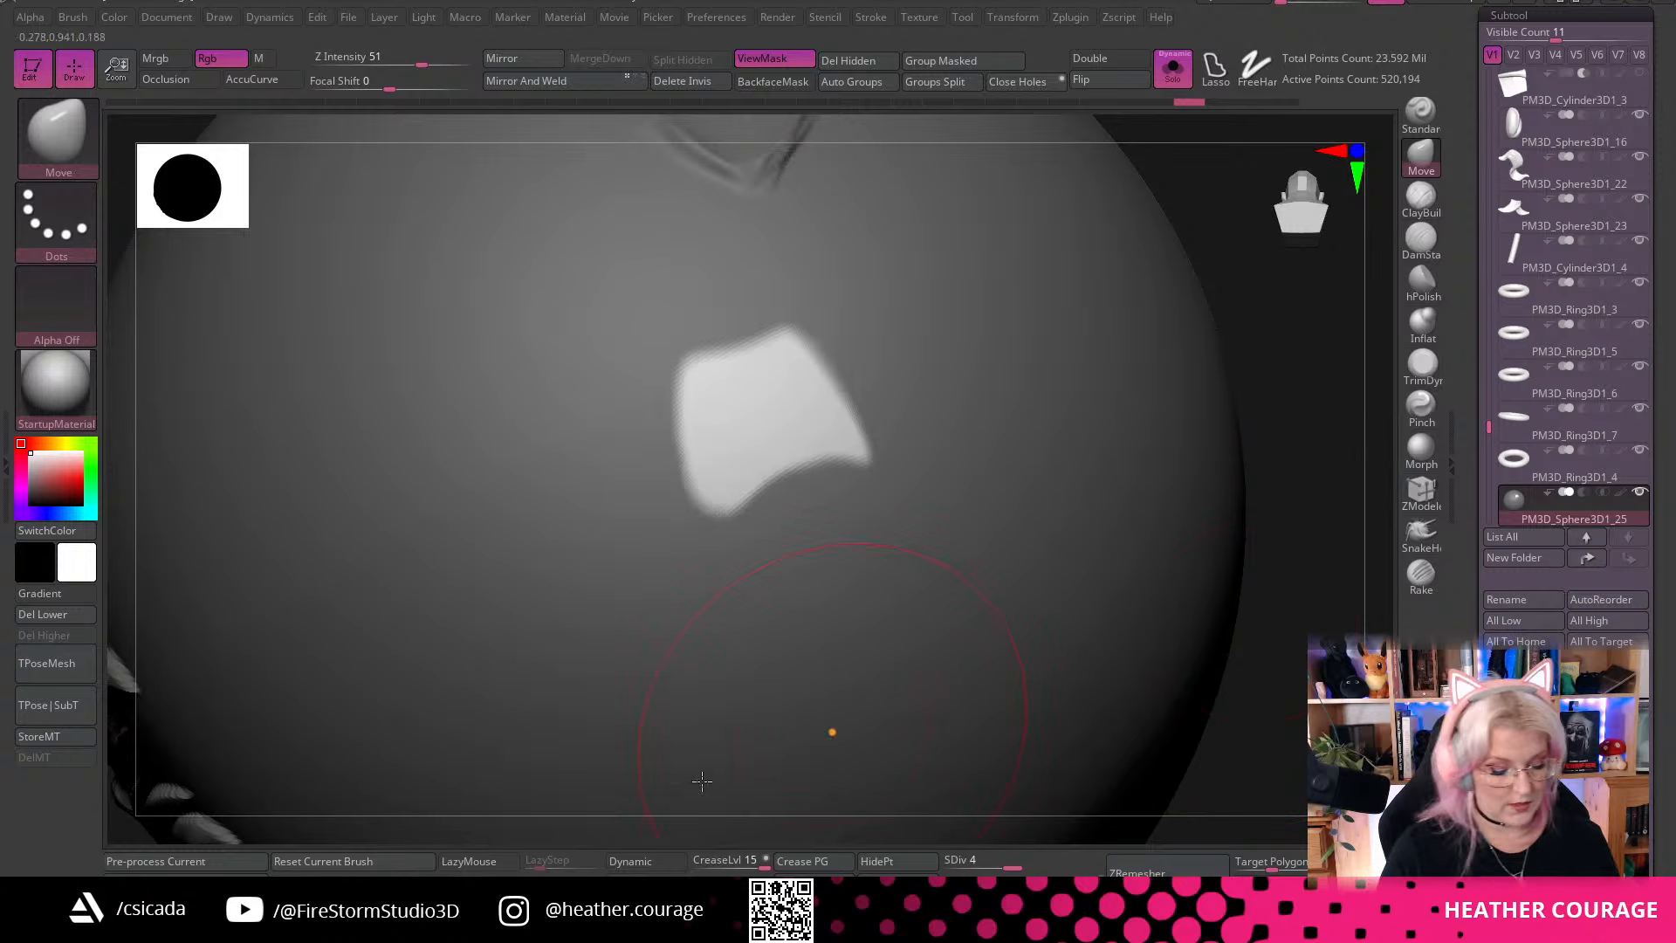
Store a morph target, pull the unmasked patch's lower edge outward with the Move brush and clear the mask
click(39, 736)
drag(1222, 558, 1317, 592)
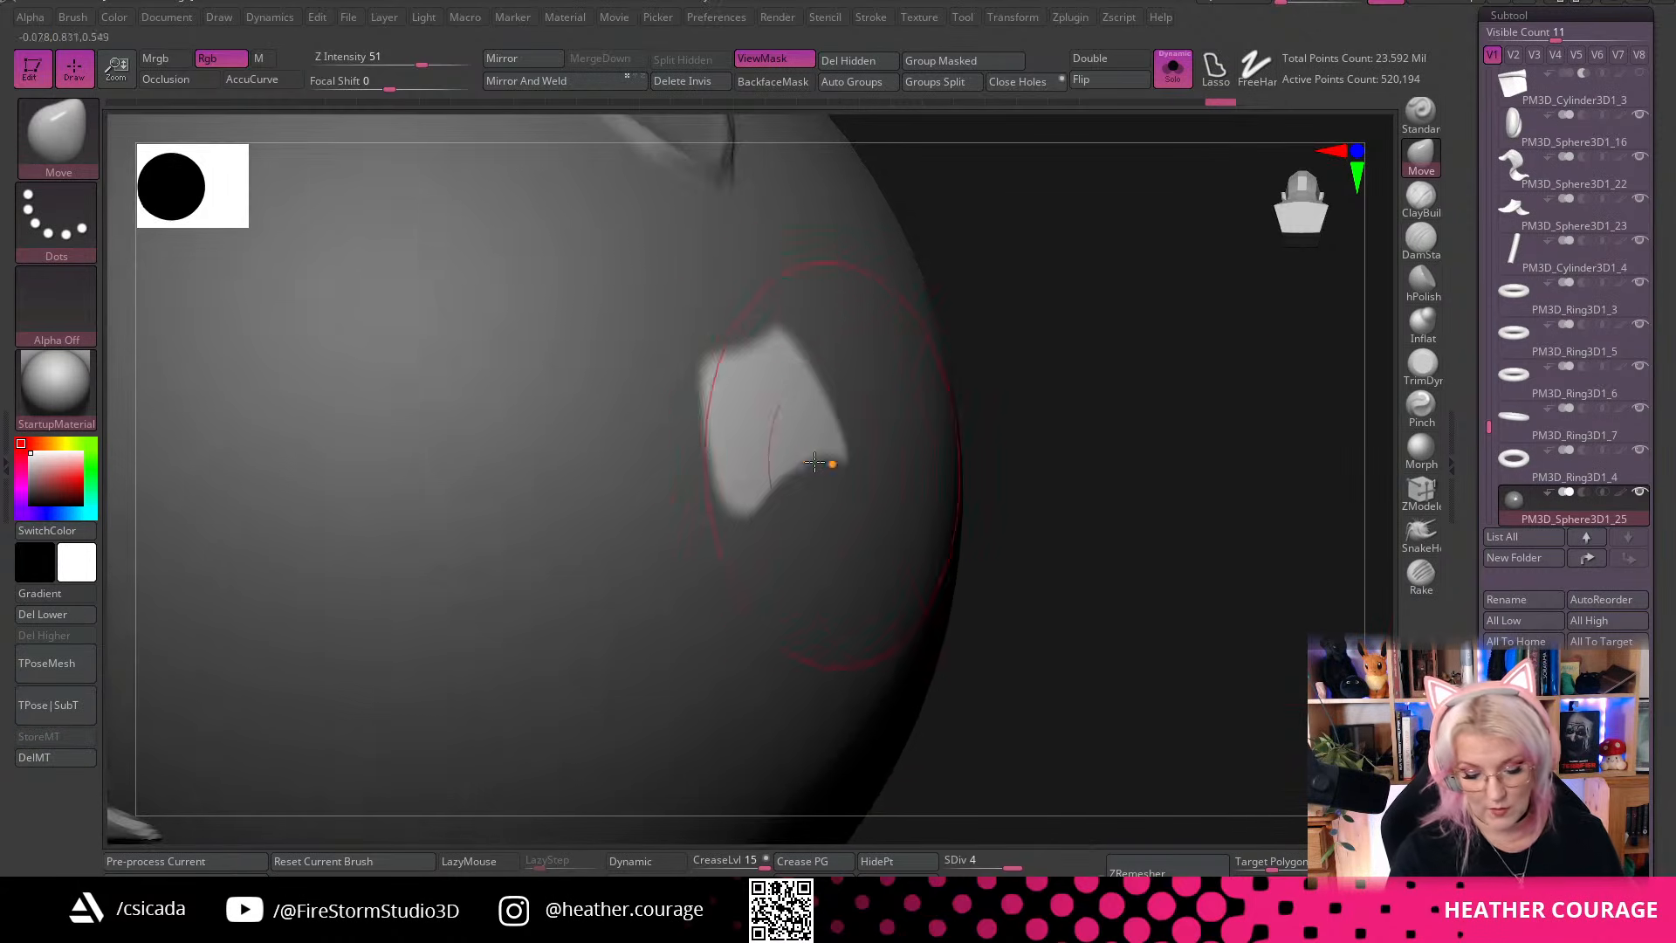
drag(792, 444, 807, 435)
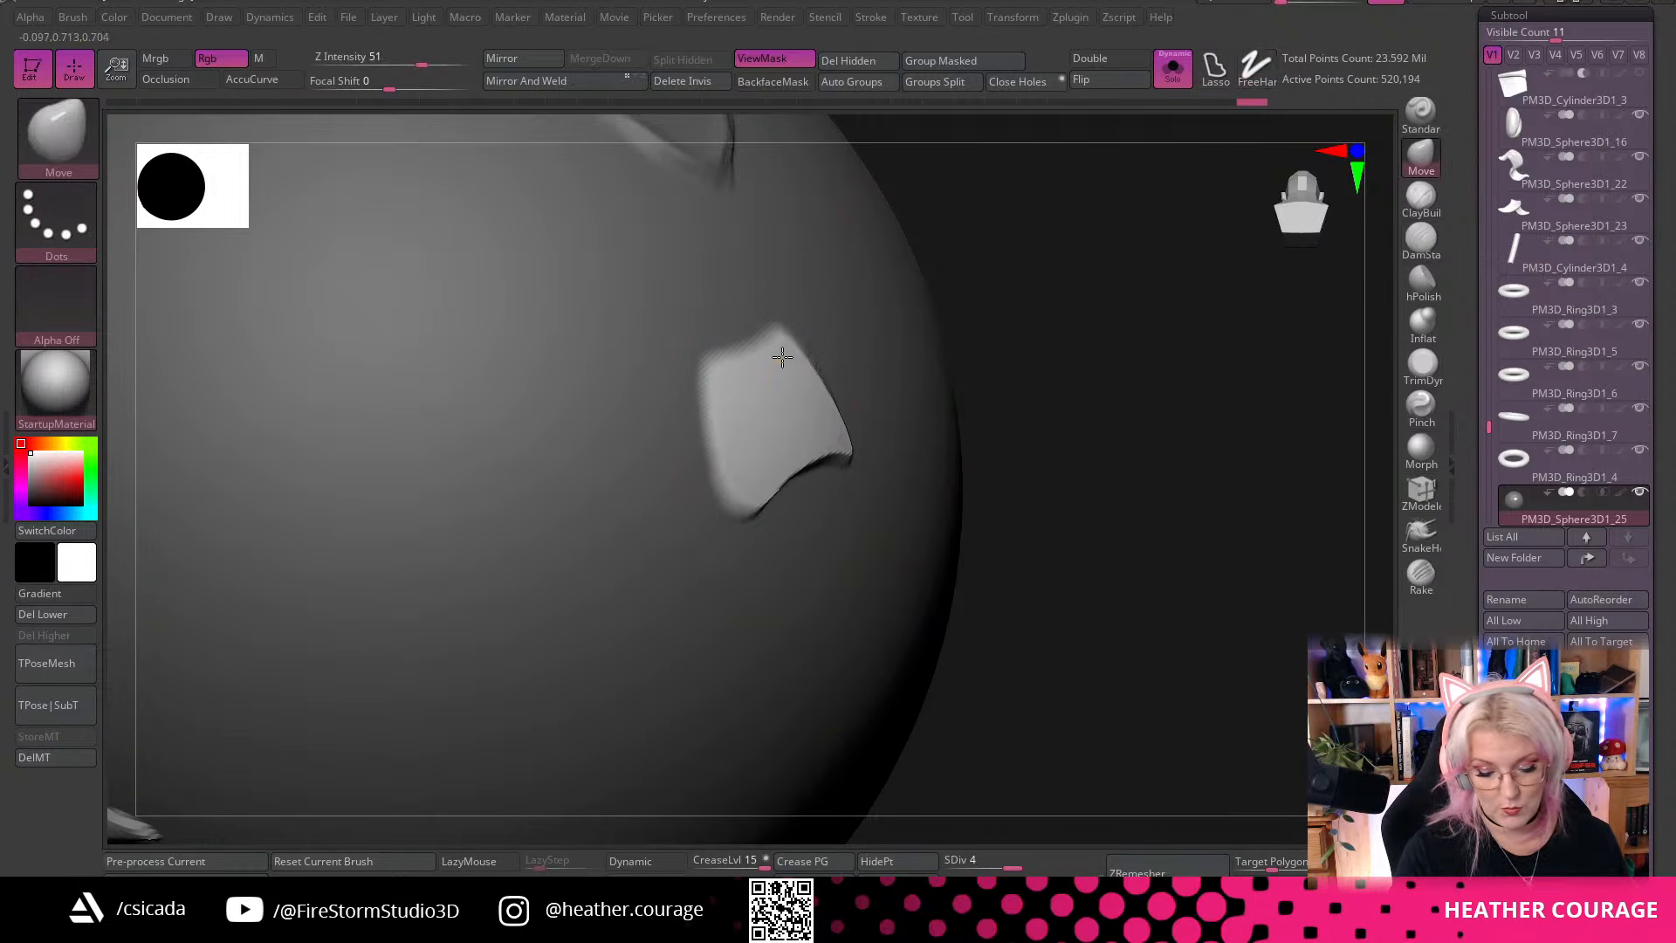
mouse_move(1141, 364)
ctrl+mouse_down()
mouse_move(1176, 660)
mouse_move(1247, 446)
mouse_move(1212, 416)
ctrl+mouse_up()
Blend the upper and side edges of the lifted patch back into the sphere with the Morph brush at a reduced draw size
key(space)
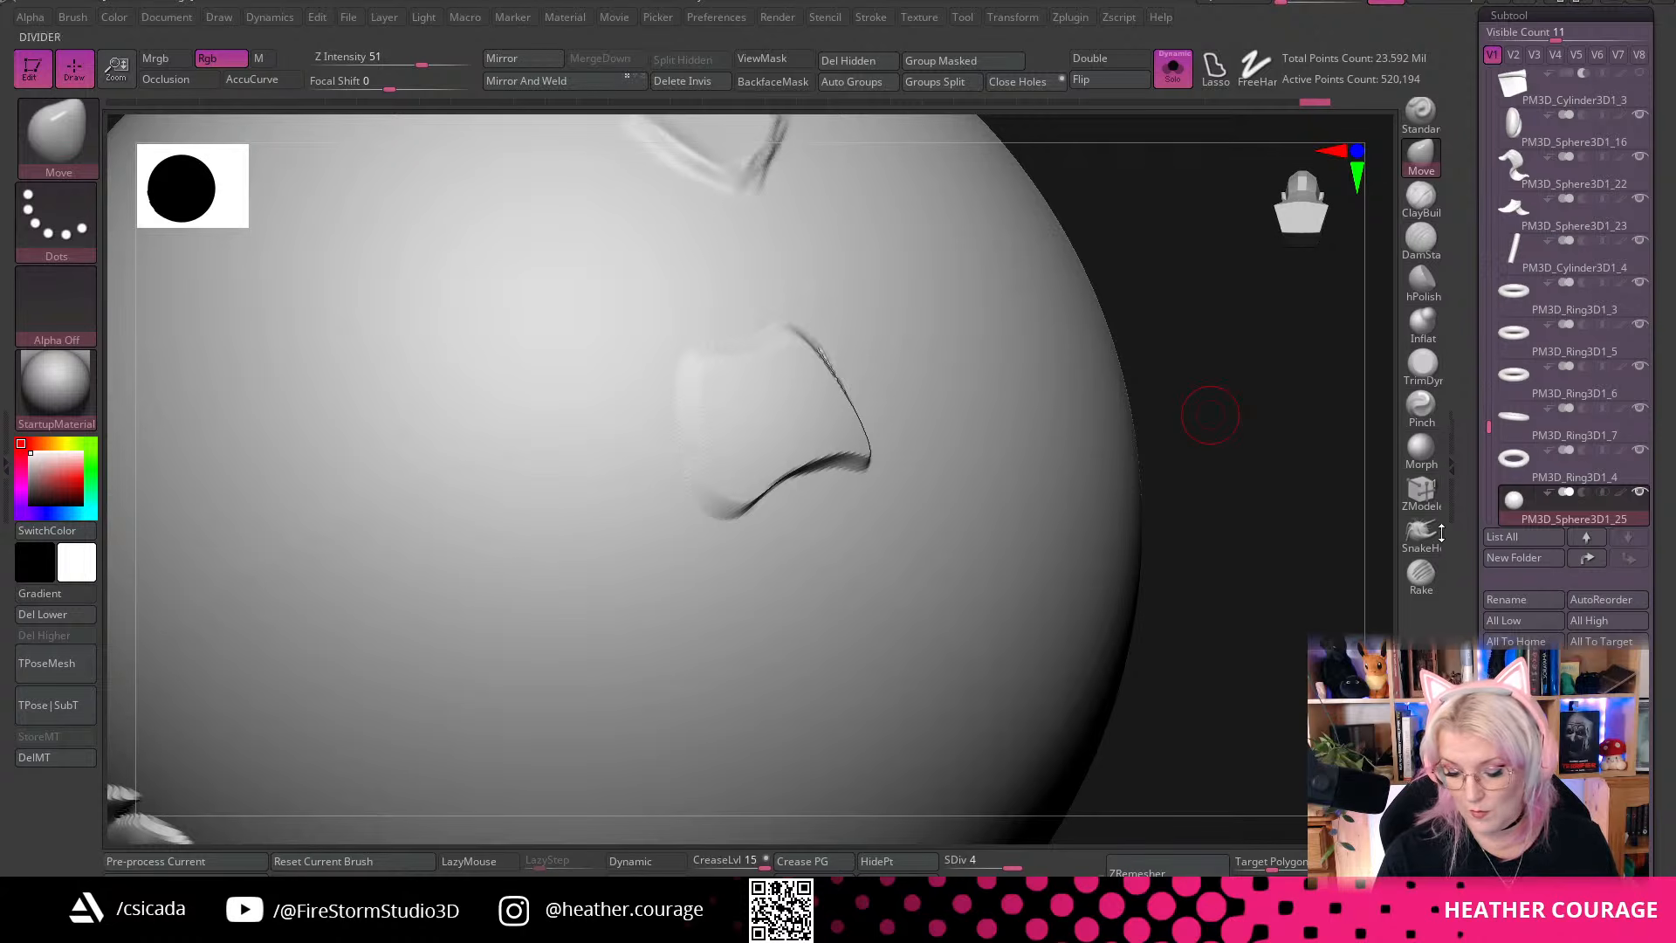
click(1422, 448)
key(space)
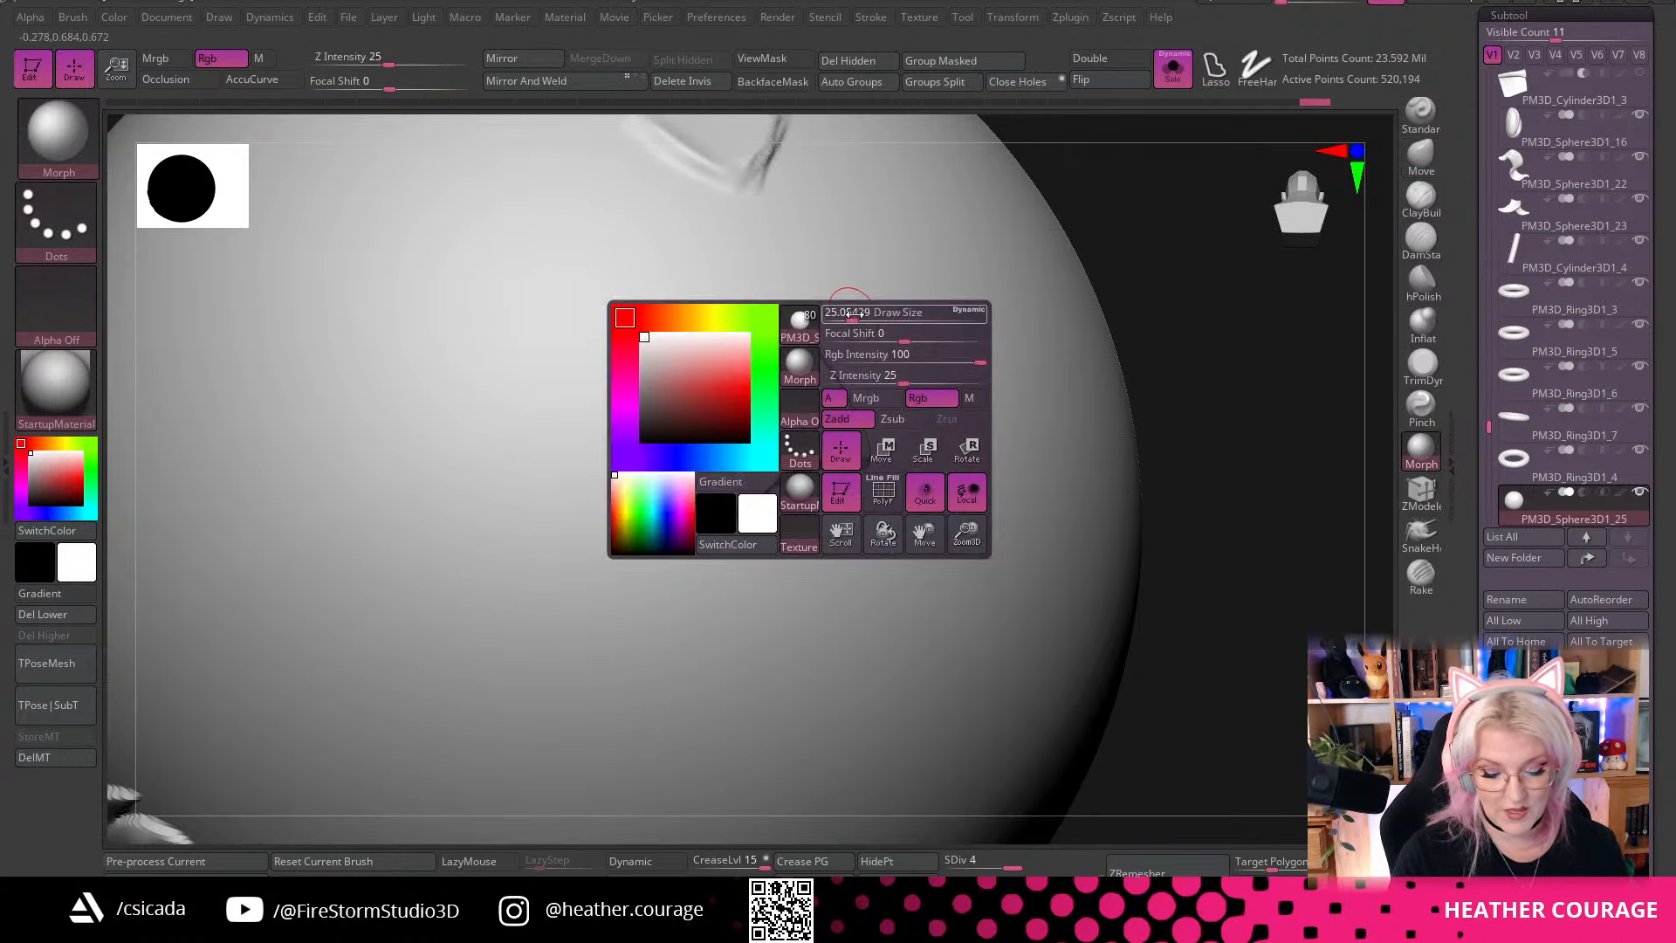
drag(862, 313, 783, 348)
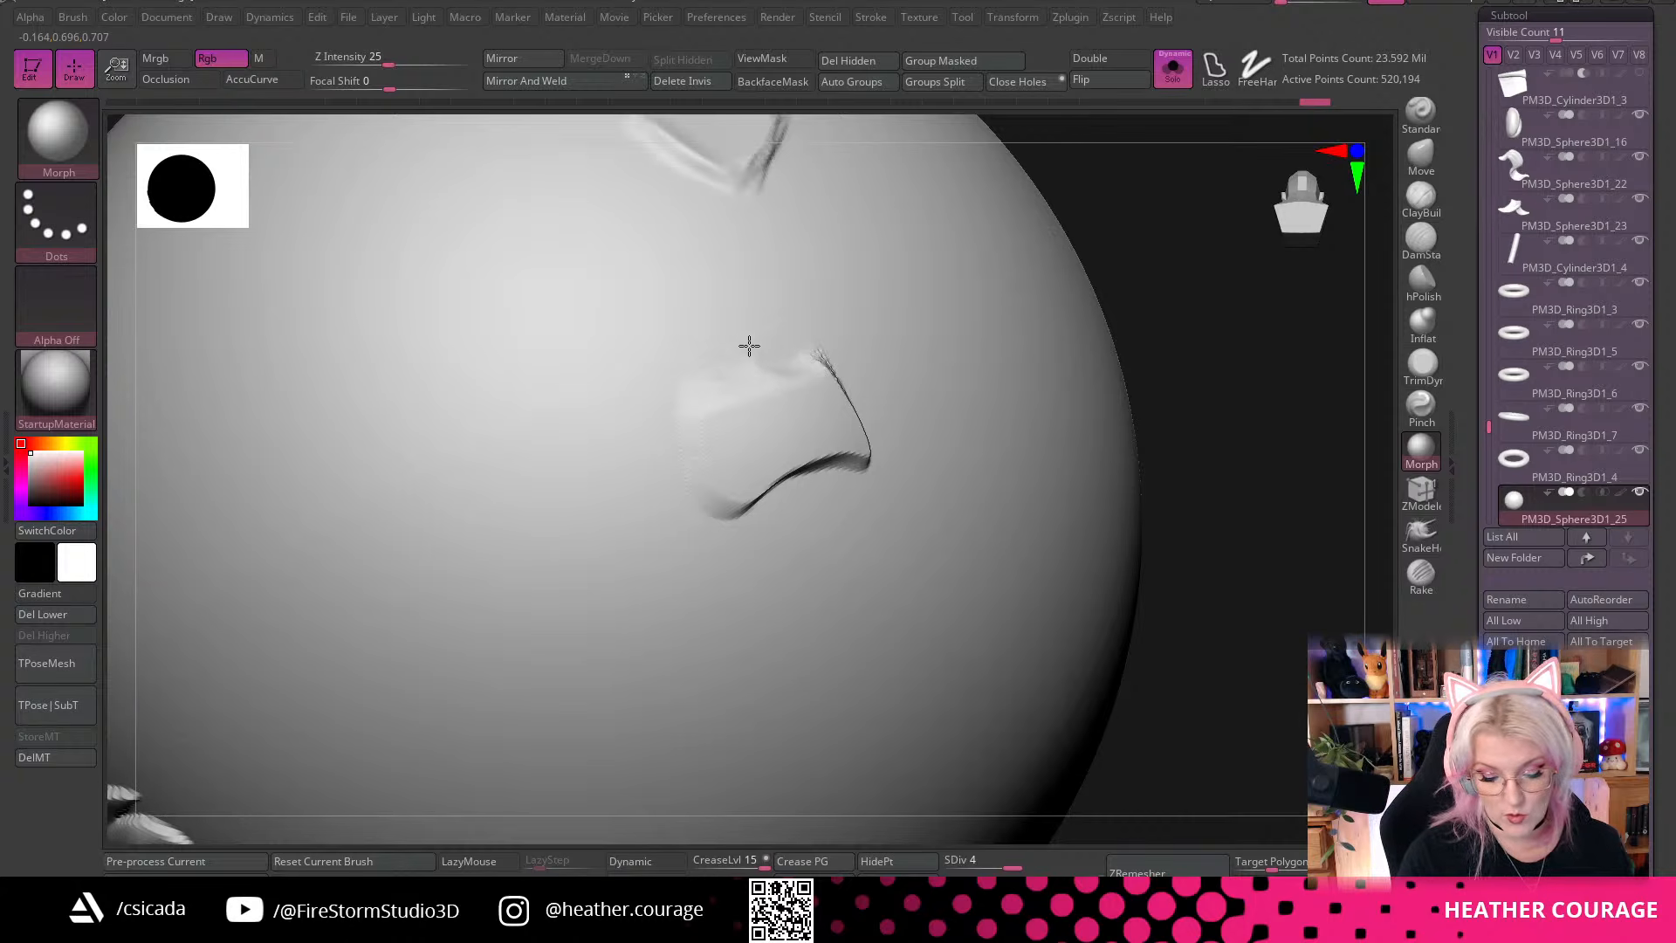
drag(702, 372, 706, 371)
drag(1272, 408, 1122, 403)
mouse_move(867, 363)
mouse_down()
mouse_move(850, 400)
mouse_move(812, 381)
mouse_up()
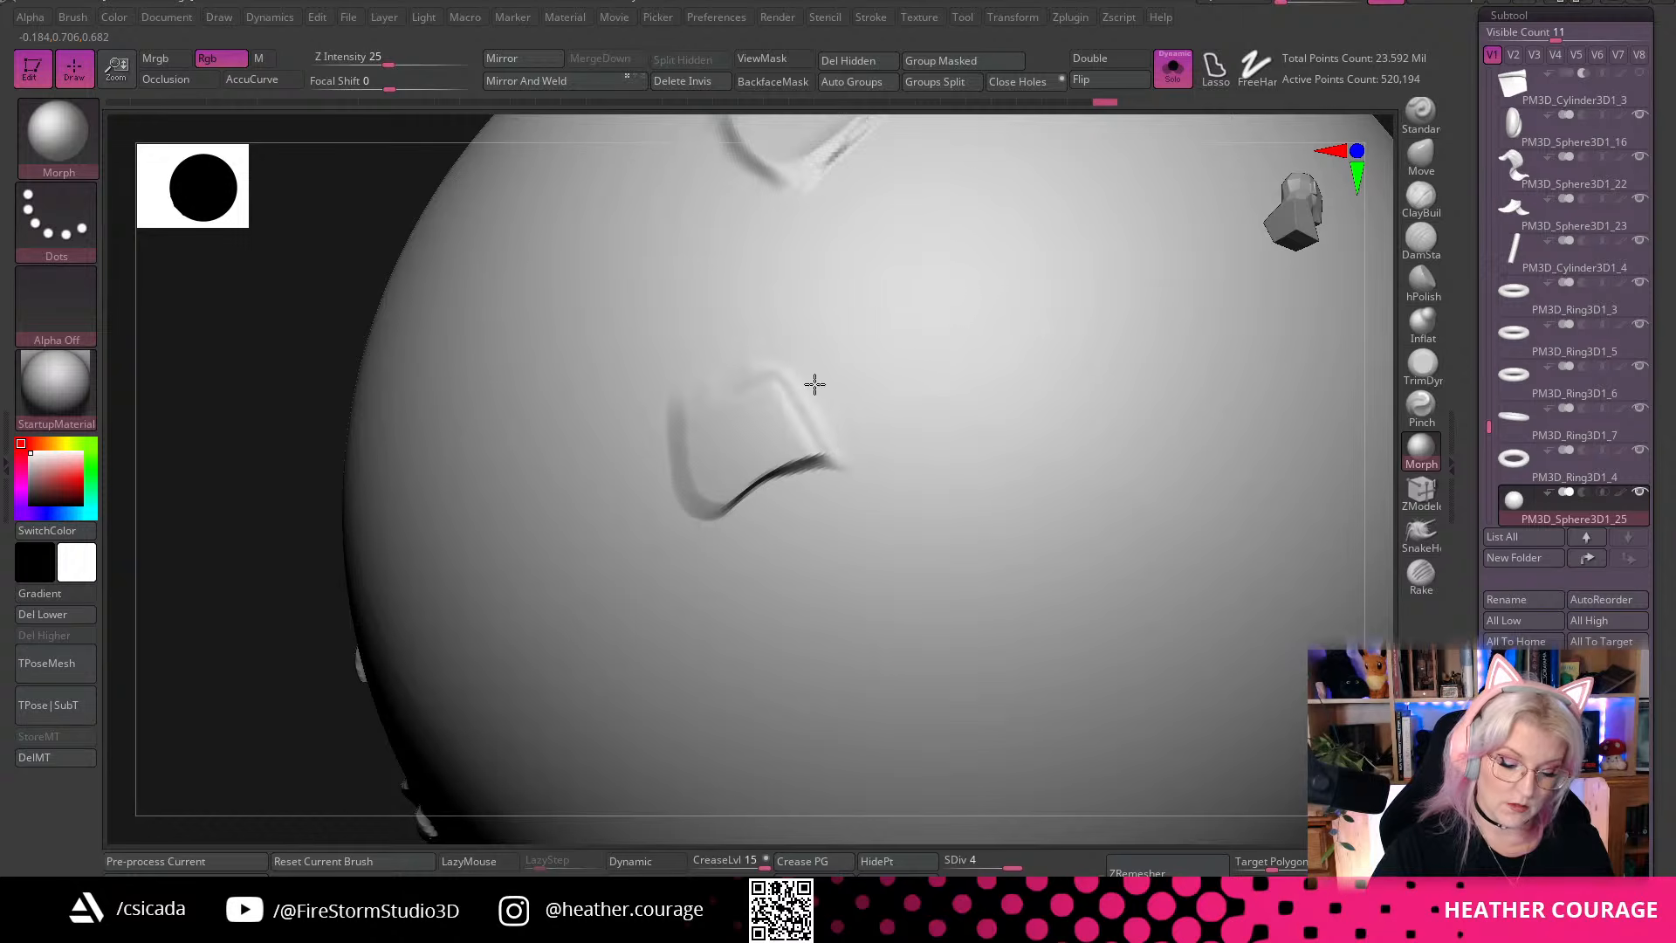
mouse_move(692, 385)
mouse_down()
mouse_move(680, 461)
mouse_move(705, 397)
mouse_up()
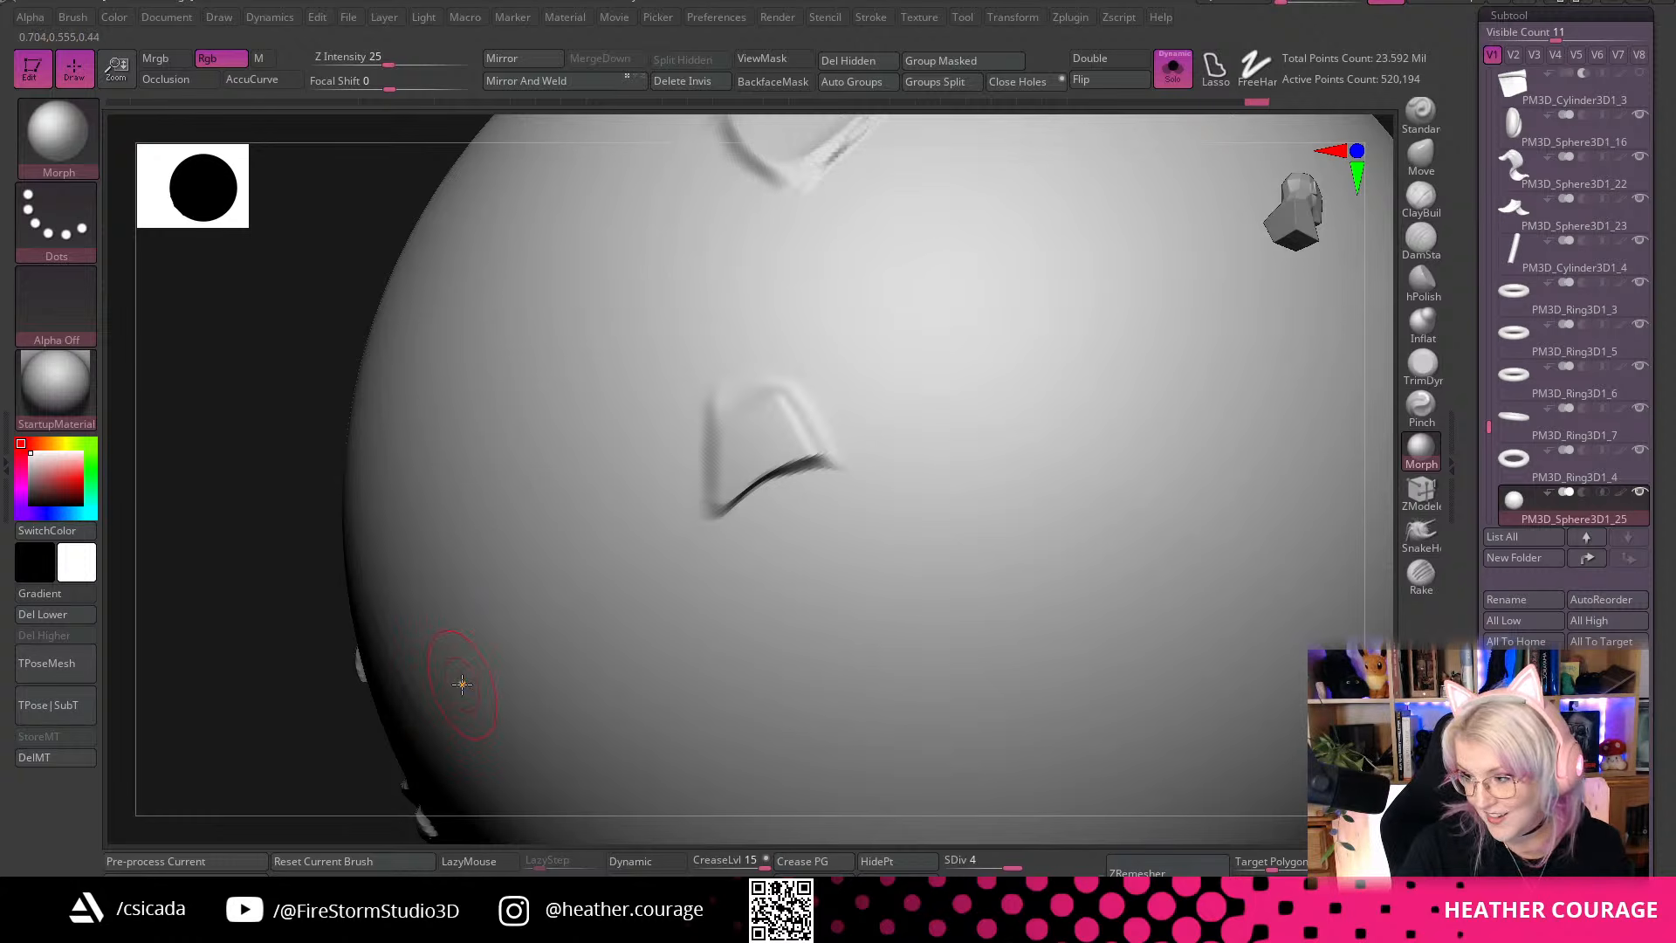
Stamp several extra strands over the fur clumps on the other side of the sphere with the Detail_05 brush
mouse_move(300, 703)
mouse_down()
mouse_move(358, 621)
mouse_move(940, 569)
mouse_move(1156, 464)
mouse_move(1111, 445)
mouse_move(1099, 406)
mouse_up()
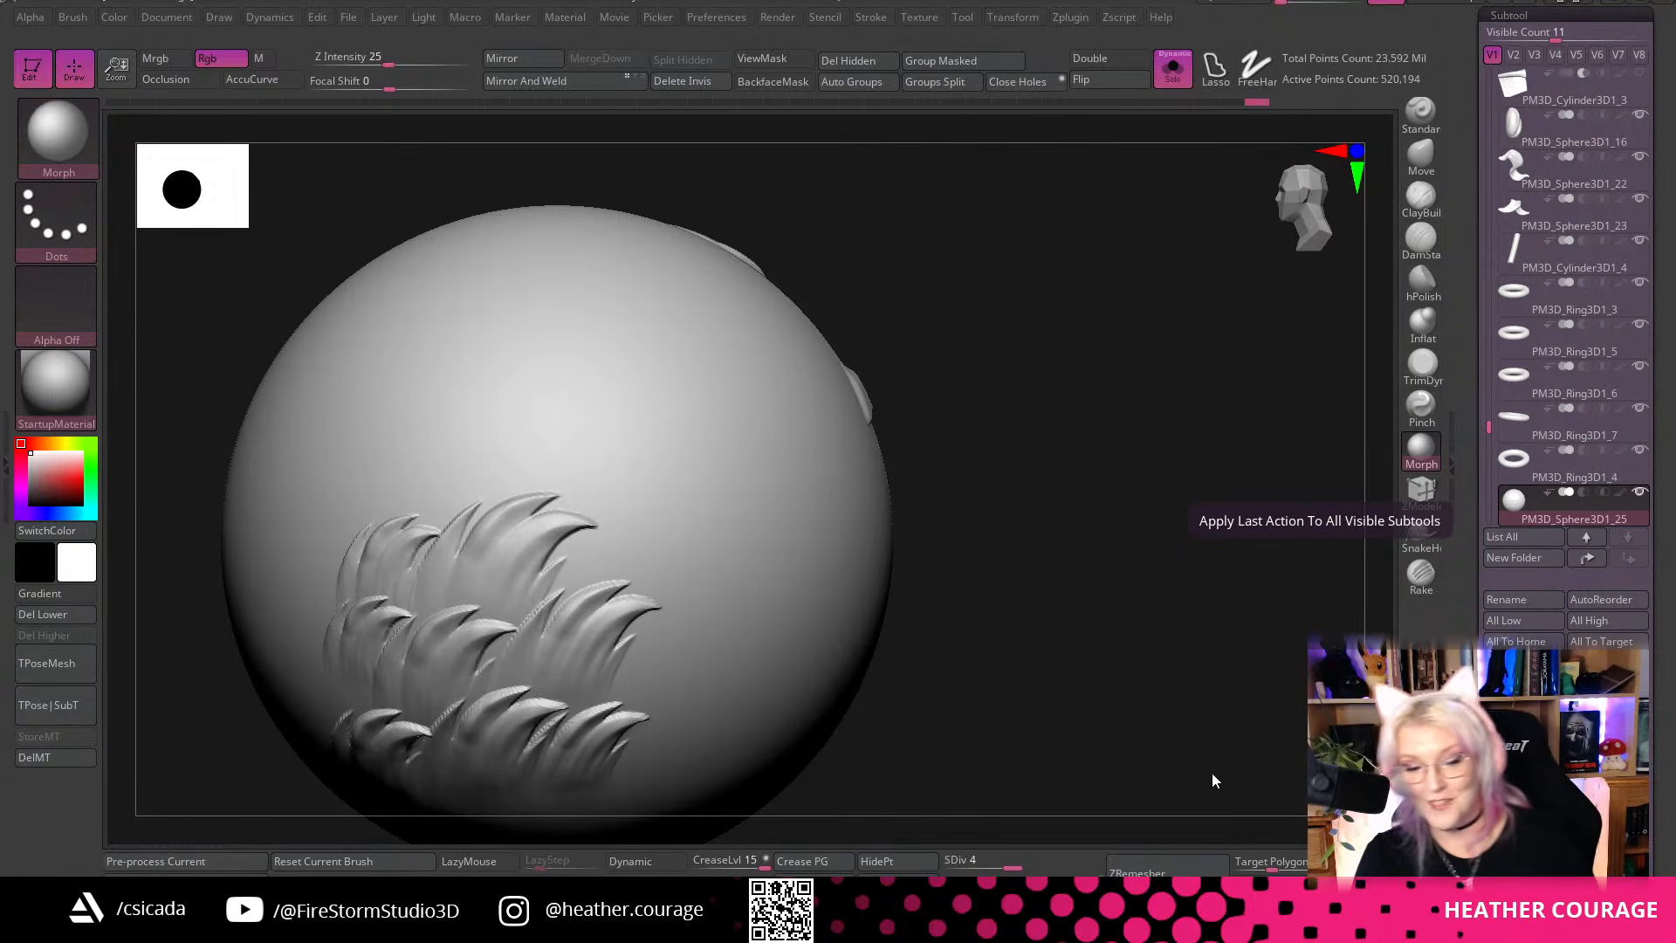
drag(1071, 720, 978, 718)
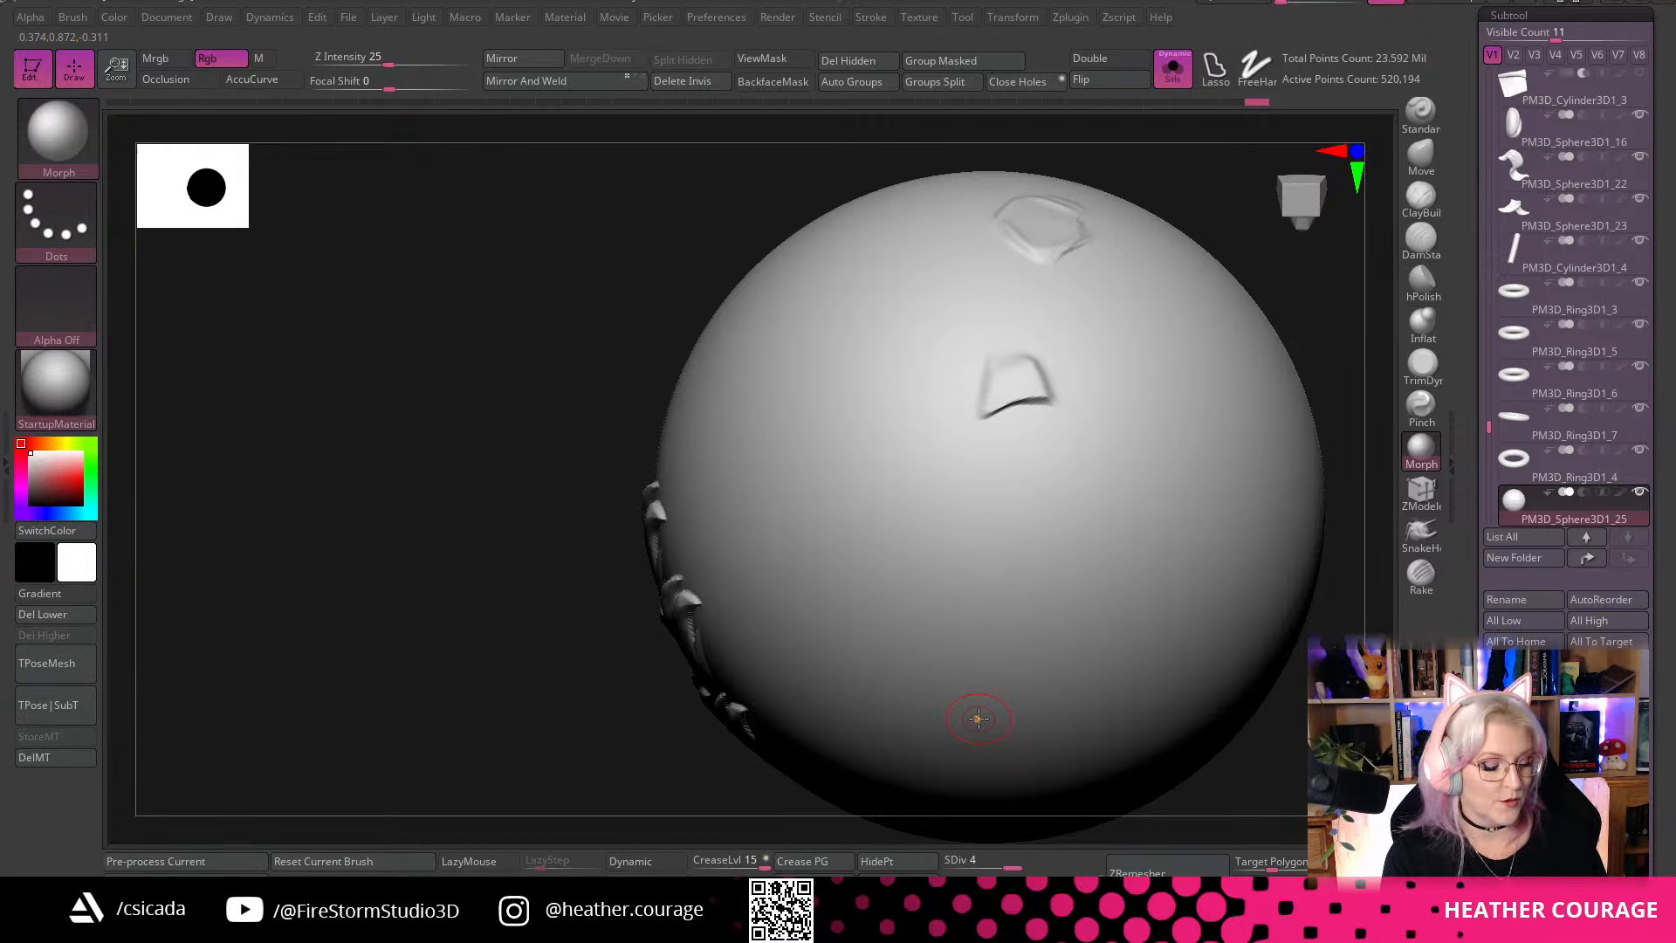
alt+drag(480, 580, 415, 498)
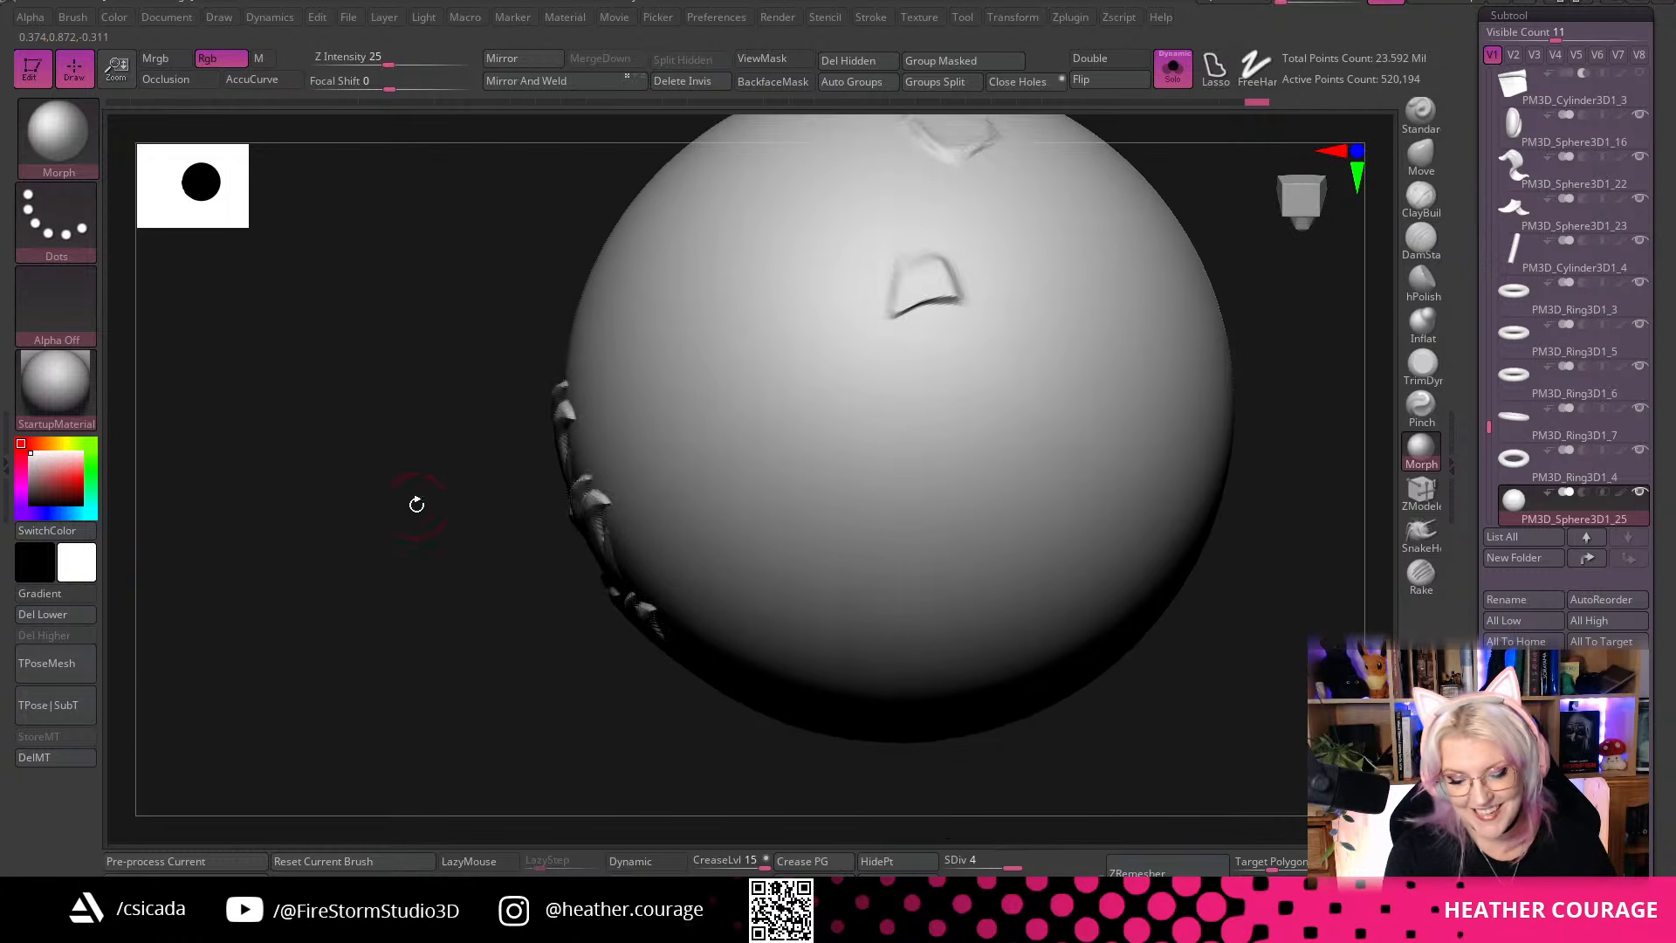
alt+drag(1152, 677, 1210, 498)
drag(1303, 203, 1336, 176)
alt+drag(908, 469, 1234, 503)
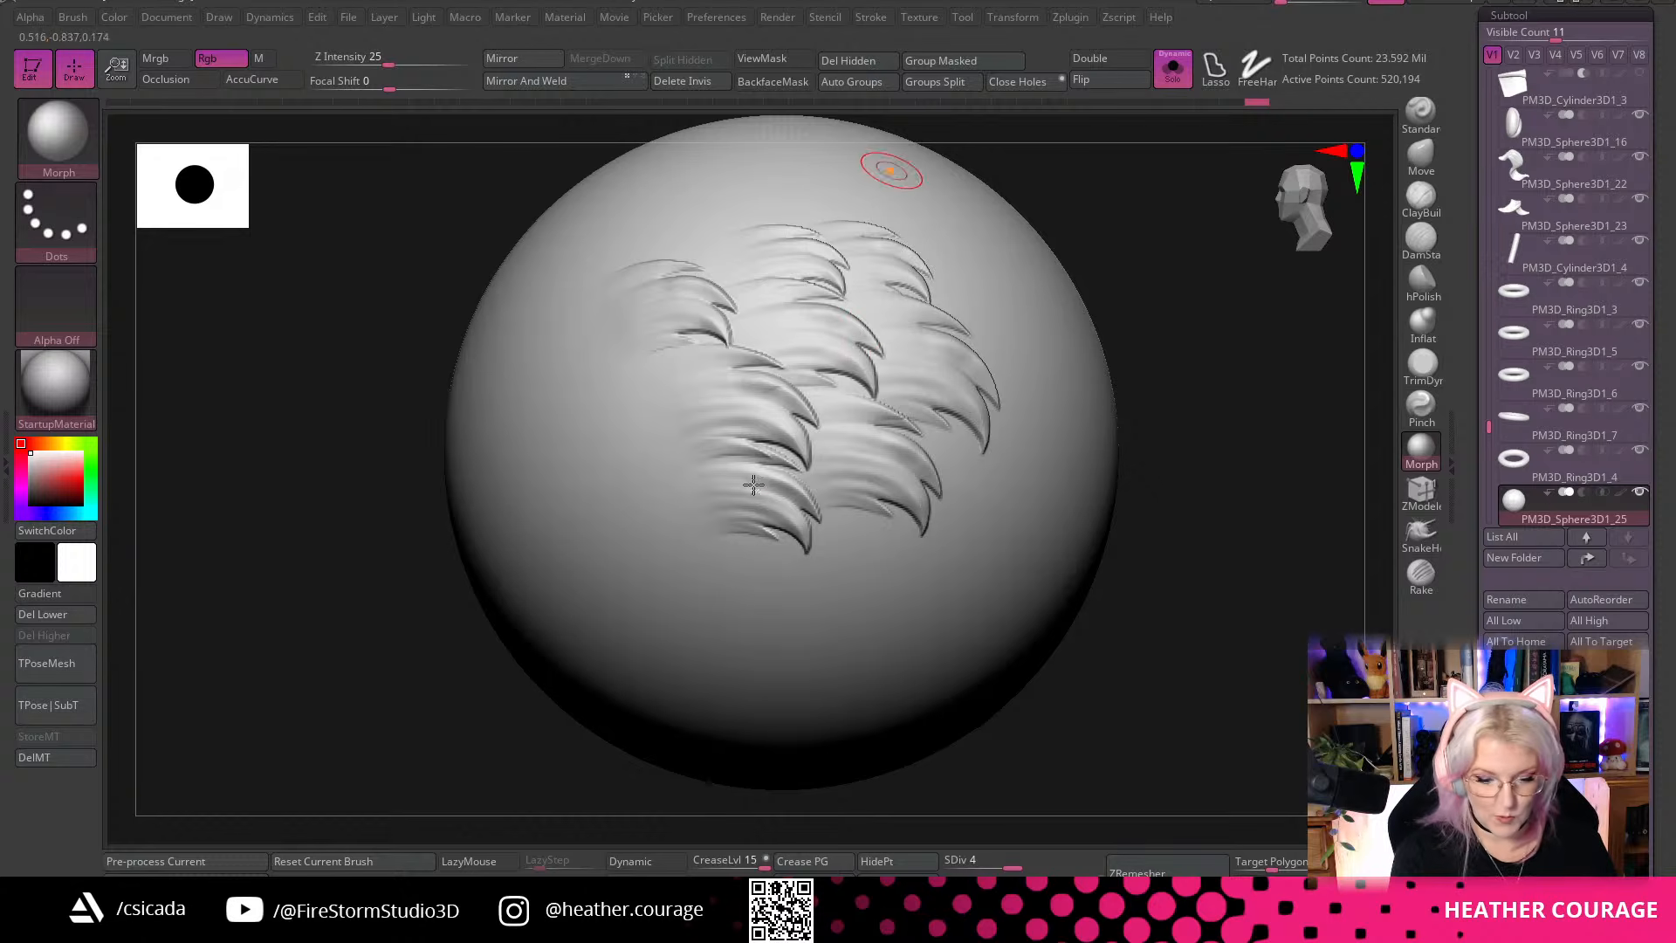
key(b)
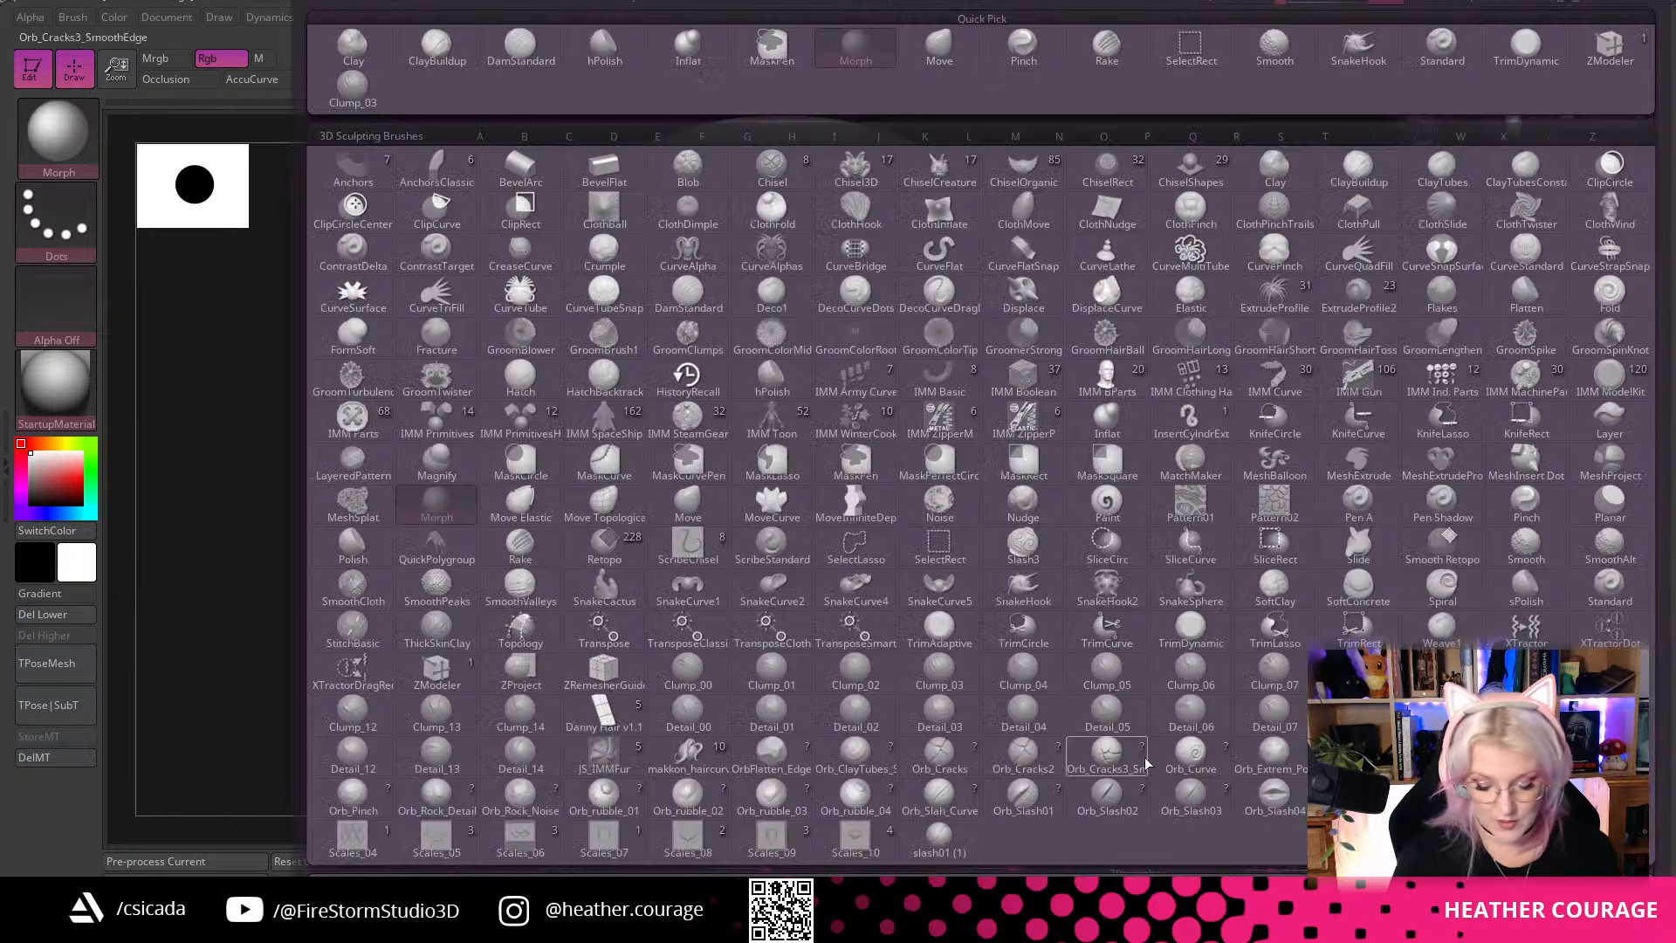
click(1105, 709)
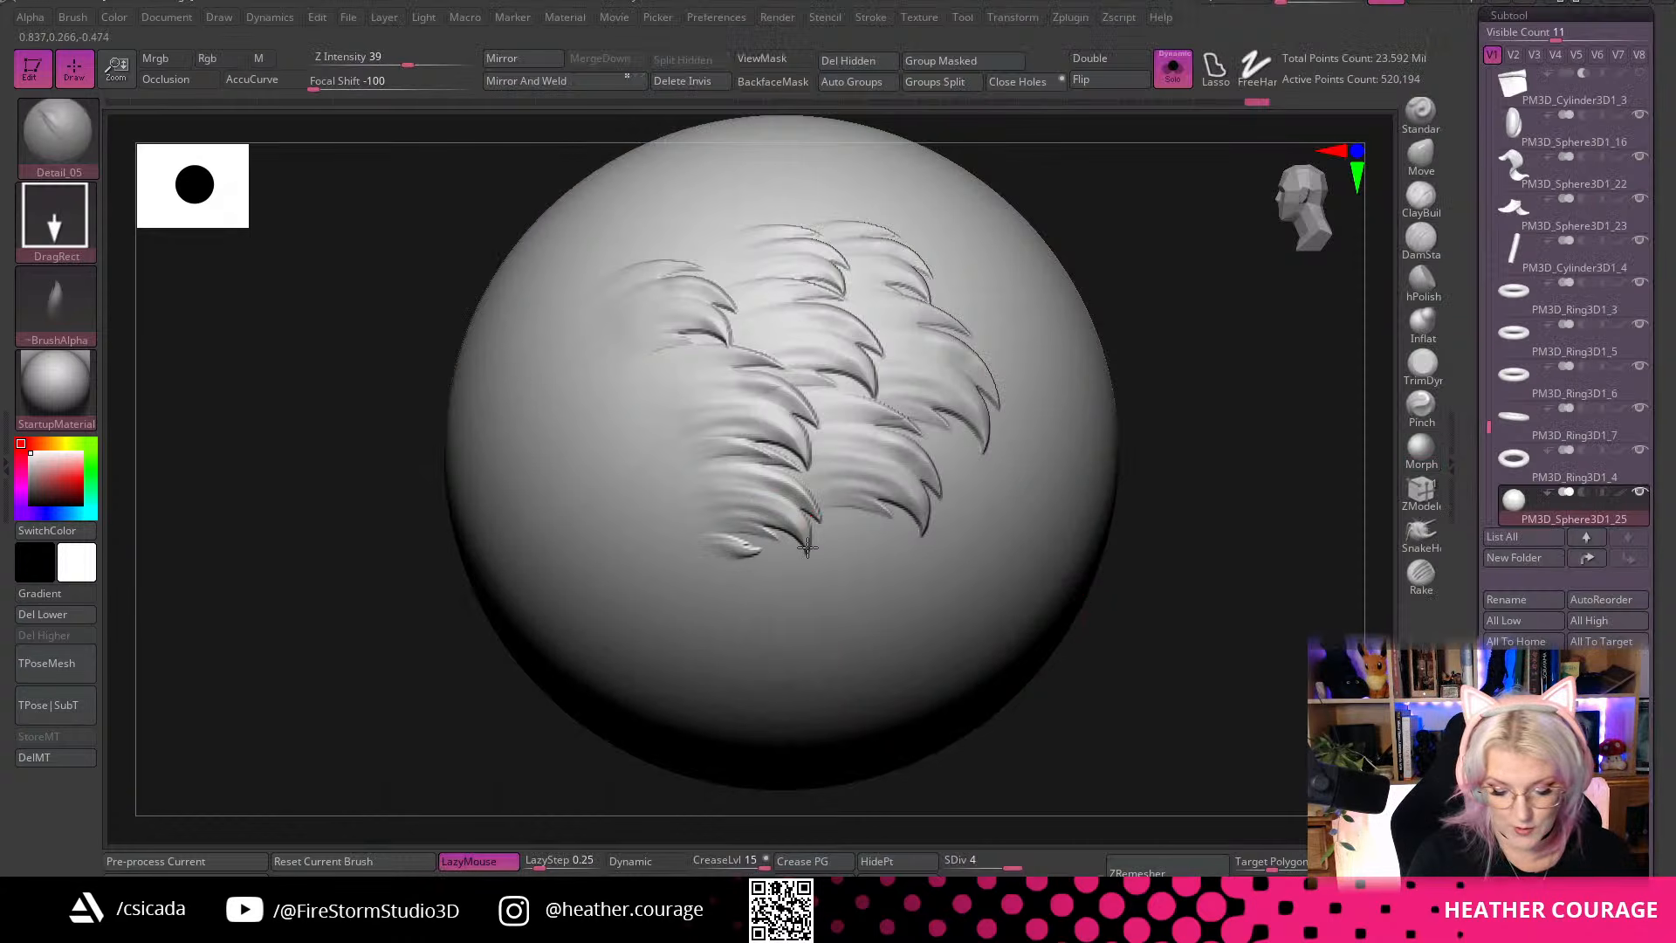
drag(807, 547, 860, 522)
drag(678, 490, 822, 434)
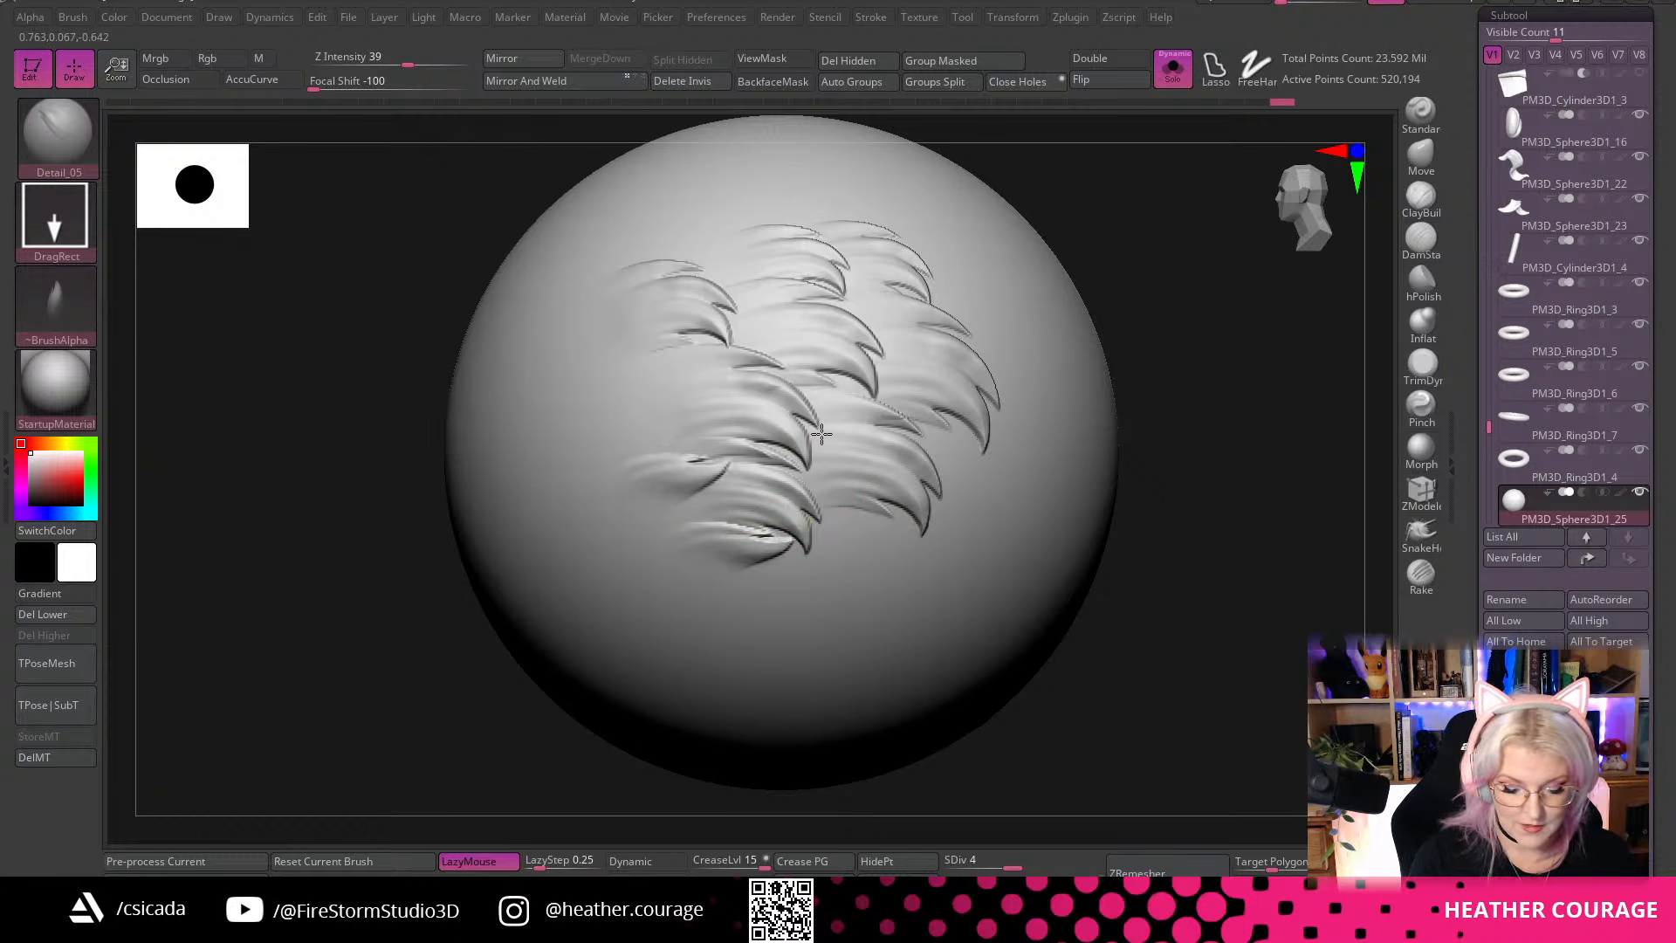
drag(666, 363, 851, 305)
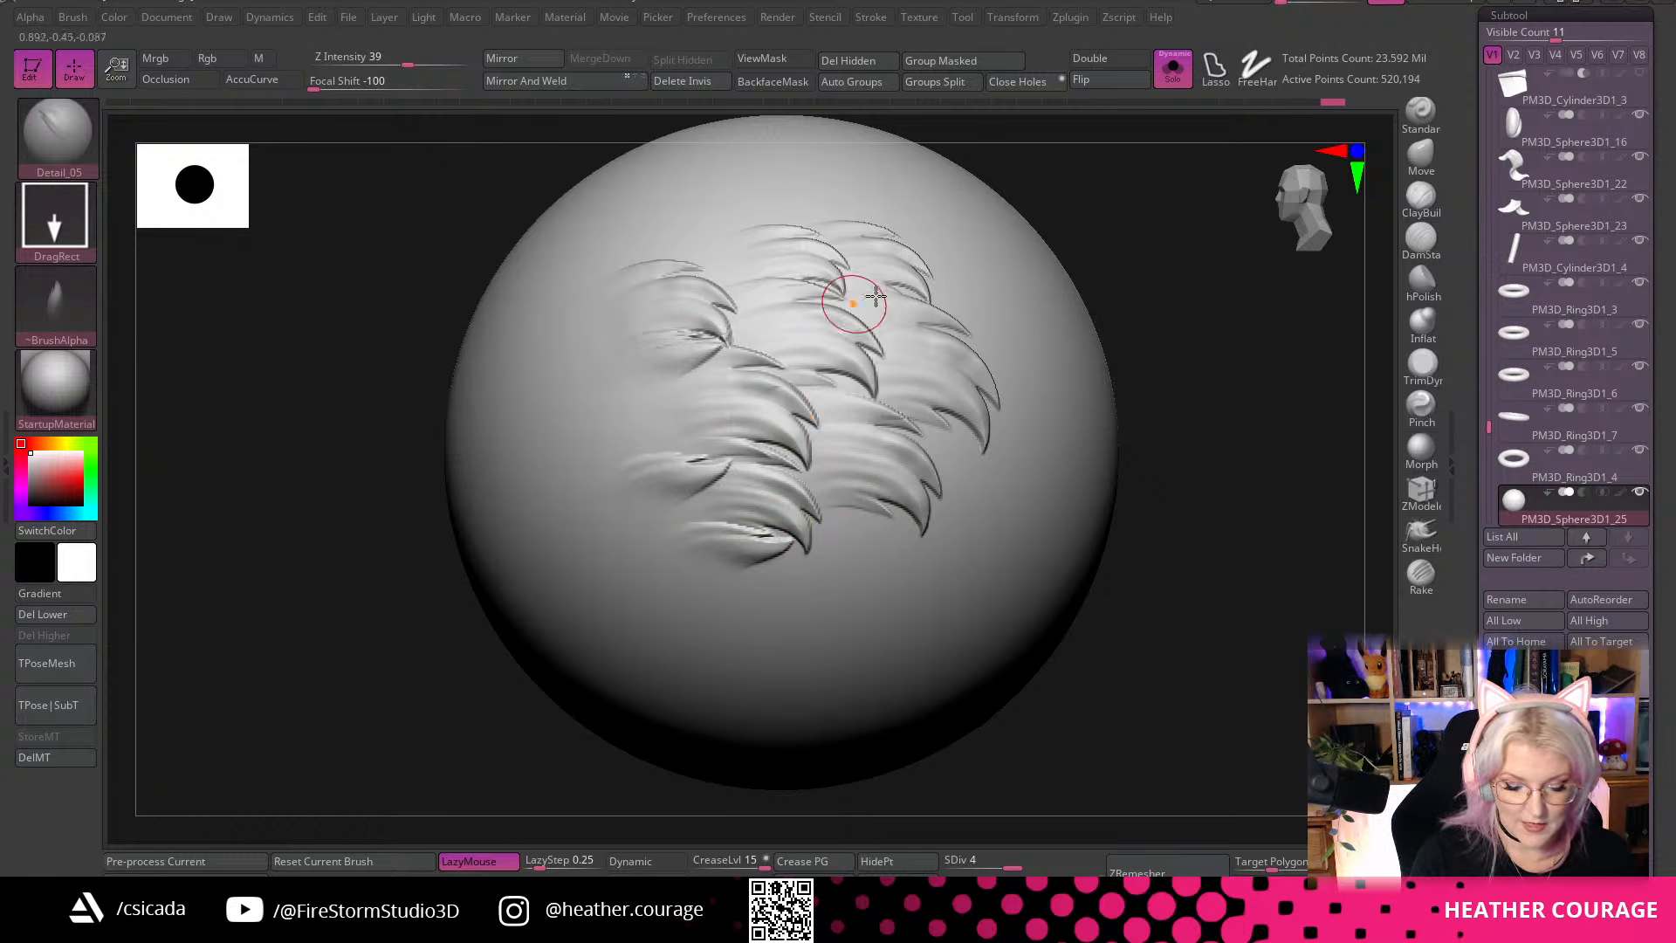
Clean up the rough strand overlap on the upper-left fur clump with a small Morph brush
mouse_move(1239, 363)
alt+mouse_down()
mouse_move(1273, 419)
mouse_move(1371, 464)
alt+mouse_up()
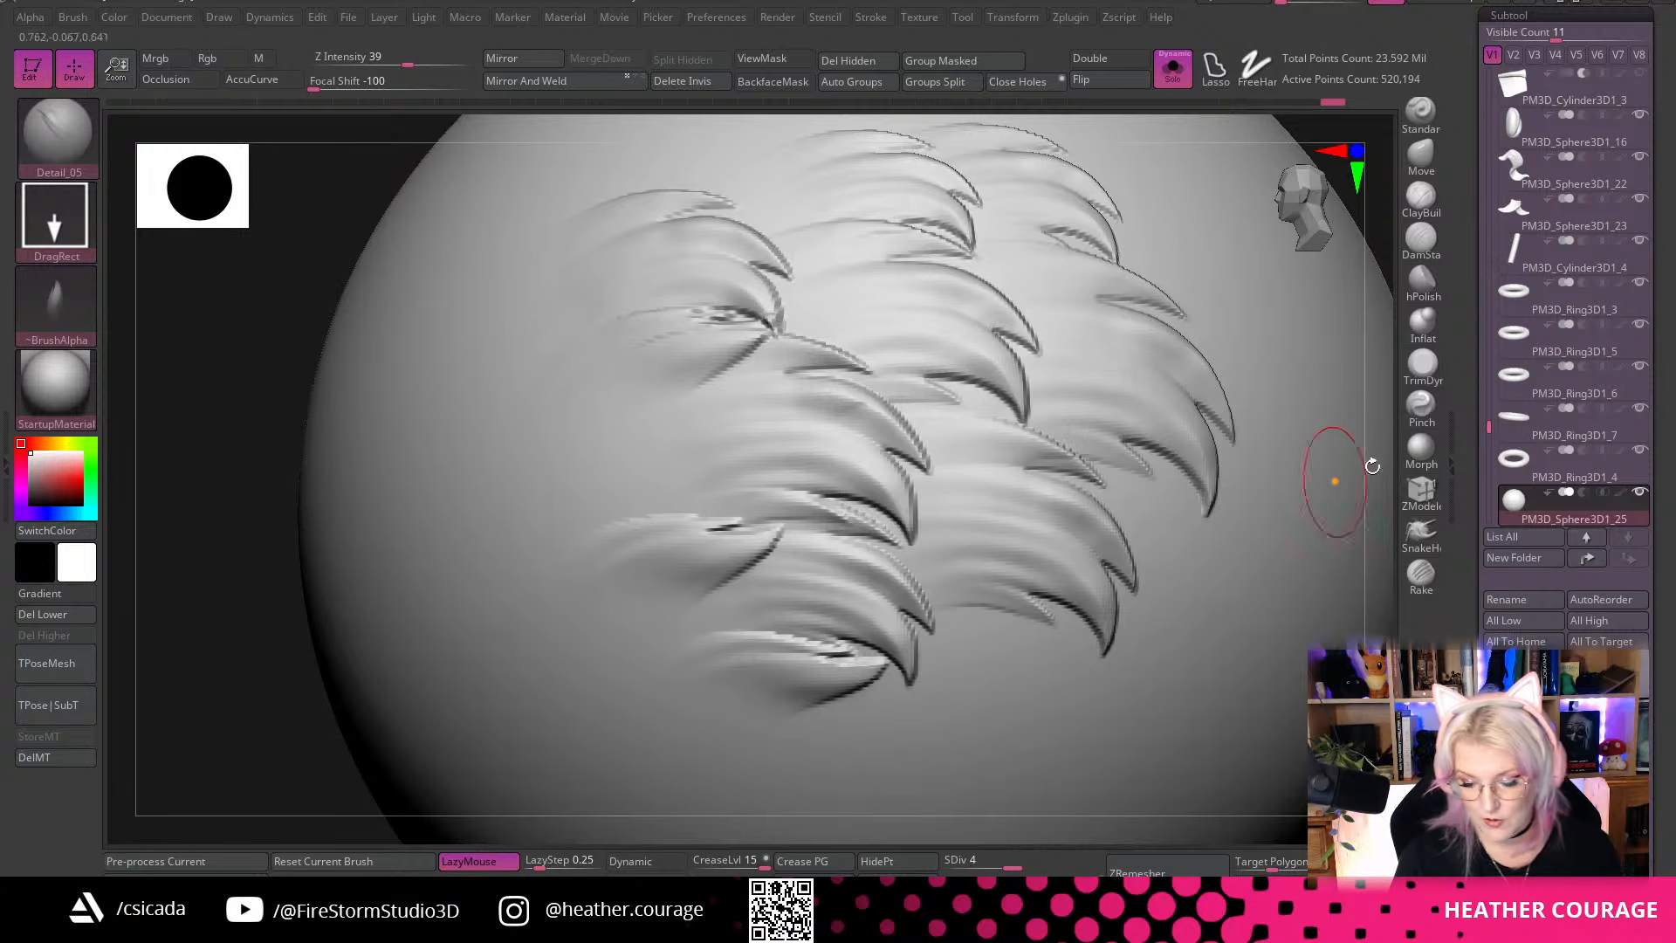
click(1421, 450)
key(space)
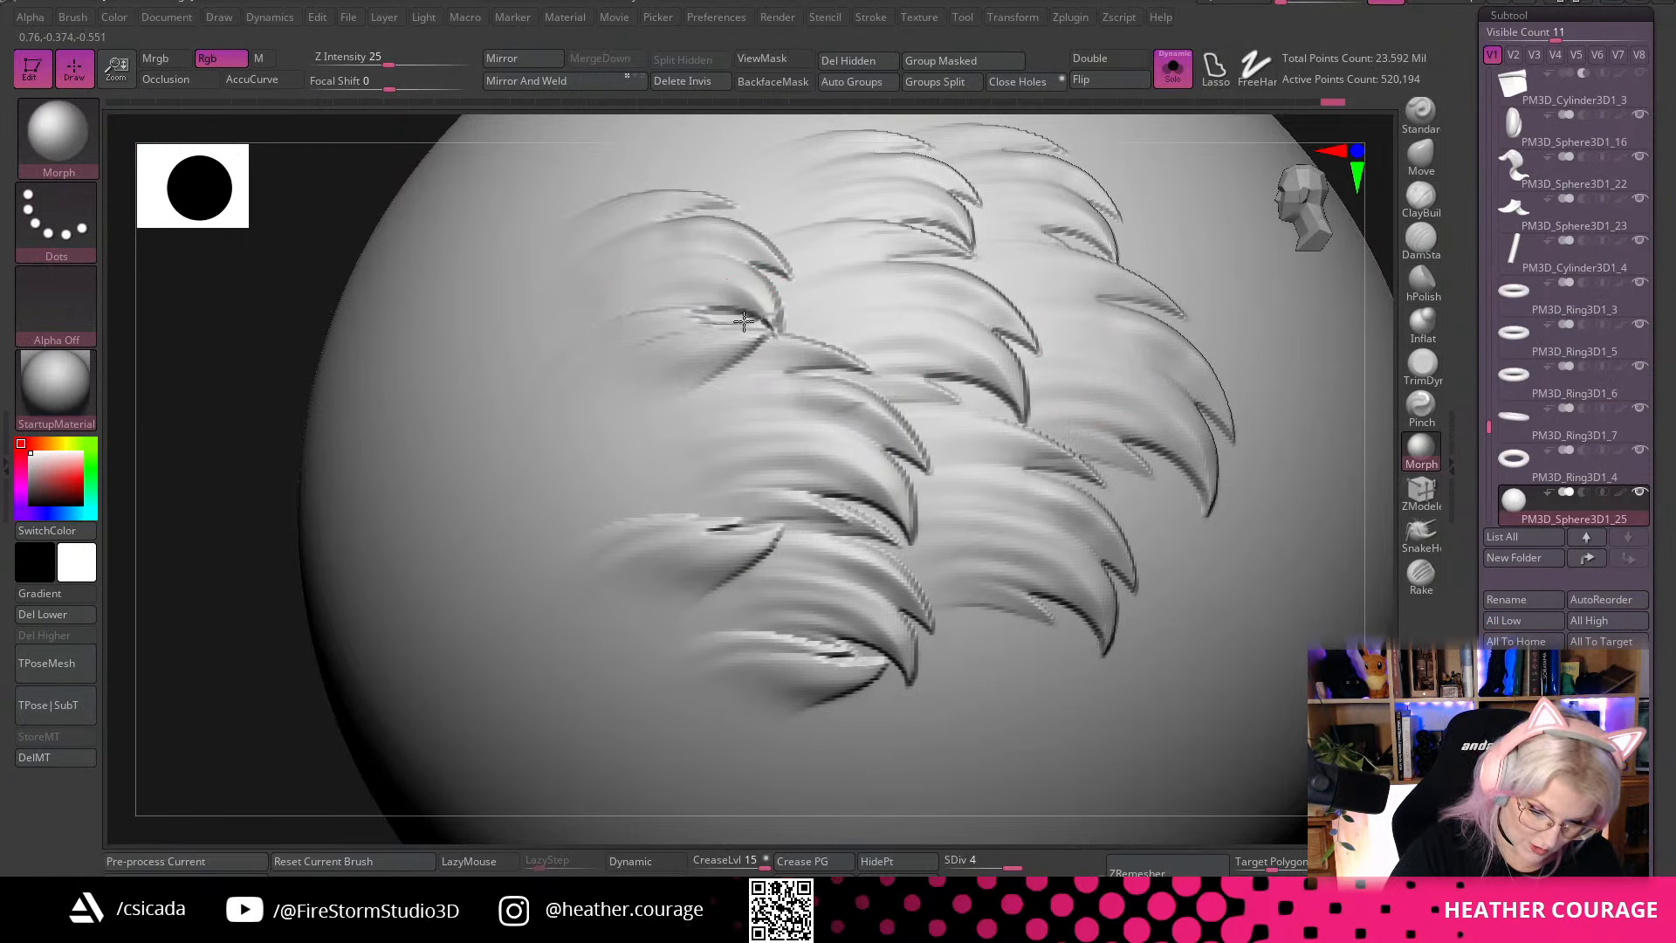
drag(688, 316, 710, 316)
drag(595, 351, 580, 367)
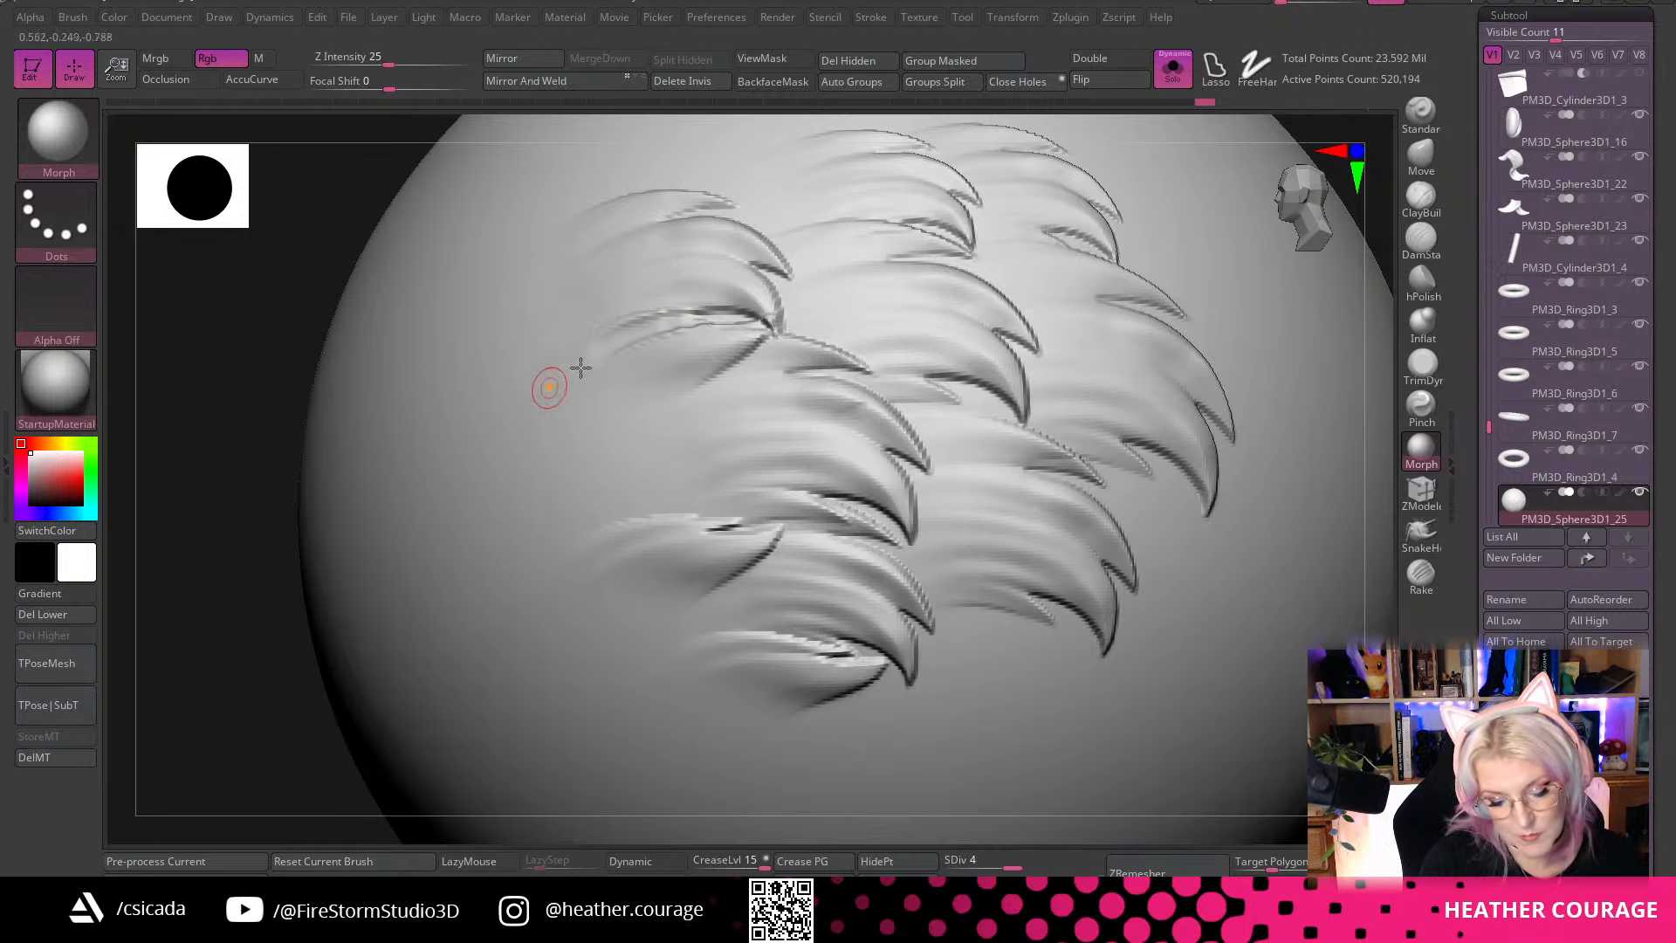
Paint a zigzag mask stroke down the bare surface beside the fur clumps at a draw size of about 56
mouse_move(276, 696)
alt+mouse_down()
mouse_move(1137, 636)
mouse_move(1164, 569)
mouse_move(1116, 518)
mouse_move(1176, 393)
alt+mouse_up()
key(space)
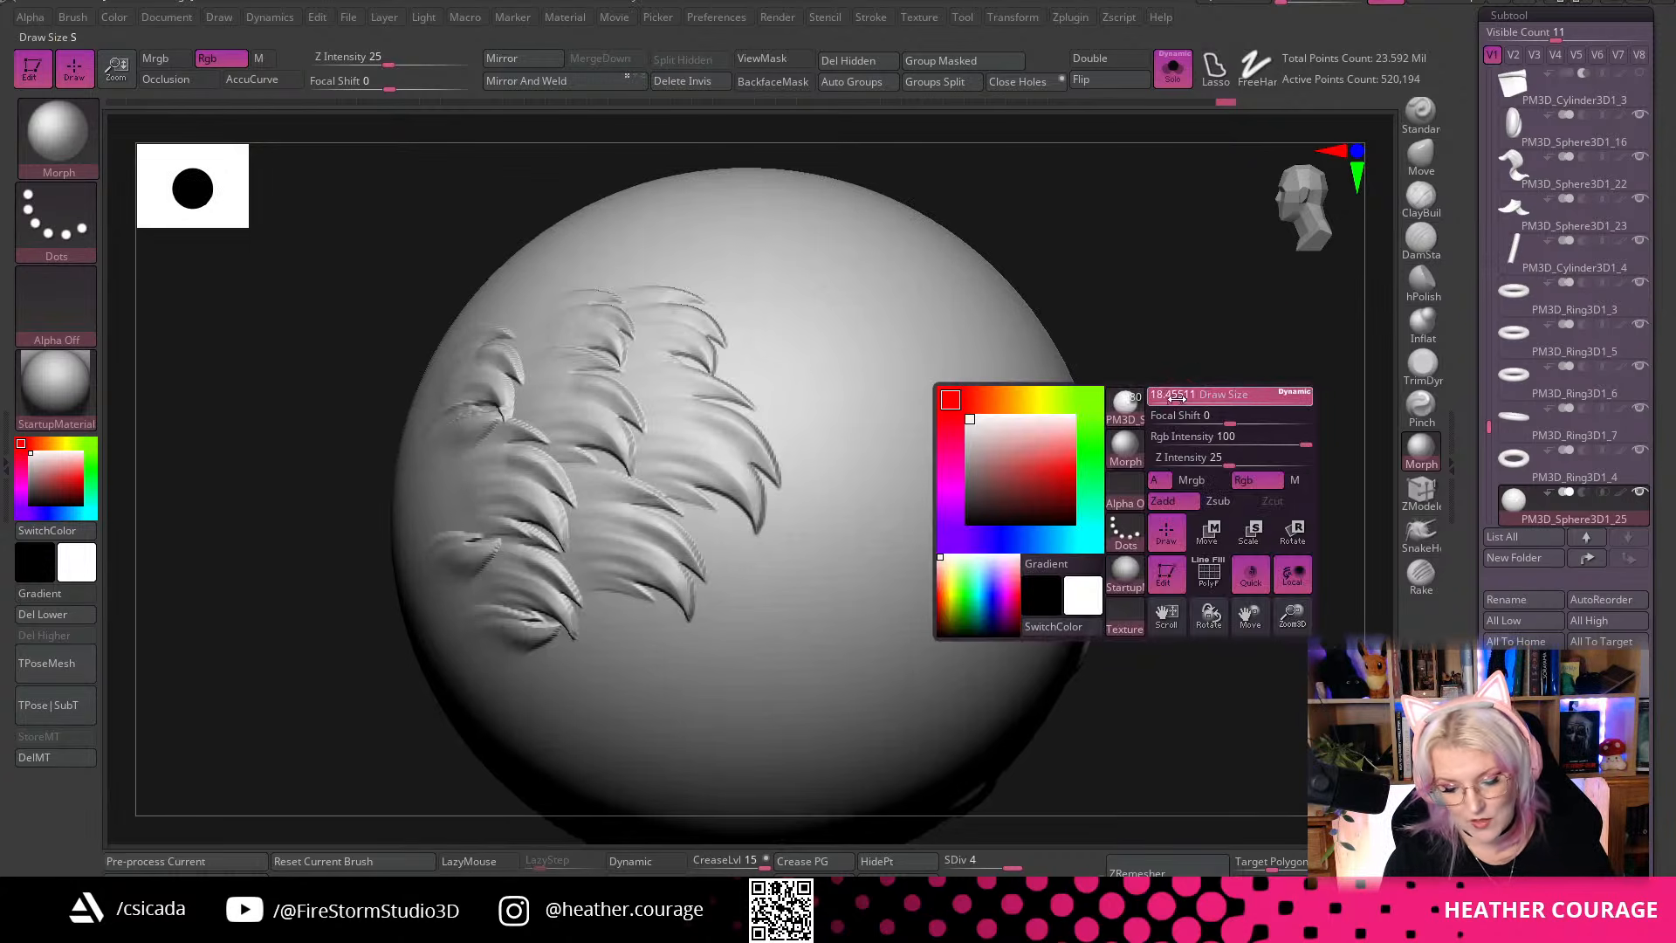
drag(1223, 341, 987, 314)
key(space)
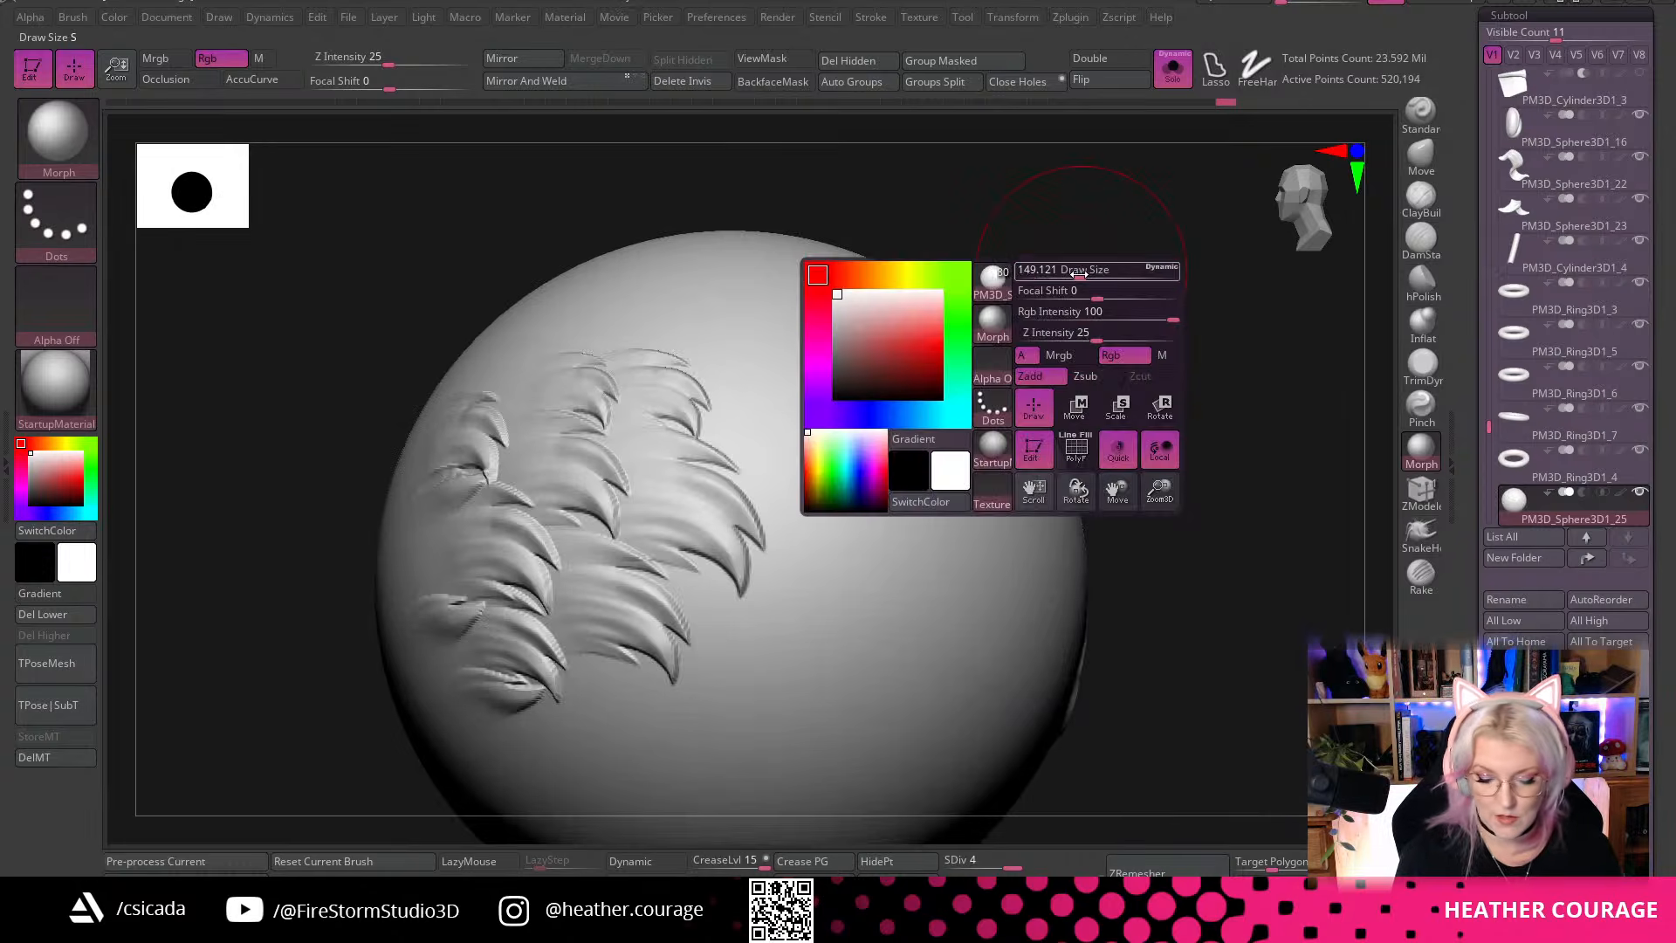
drag(1076, 272, 1067, 272)
key(shift)
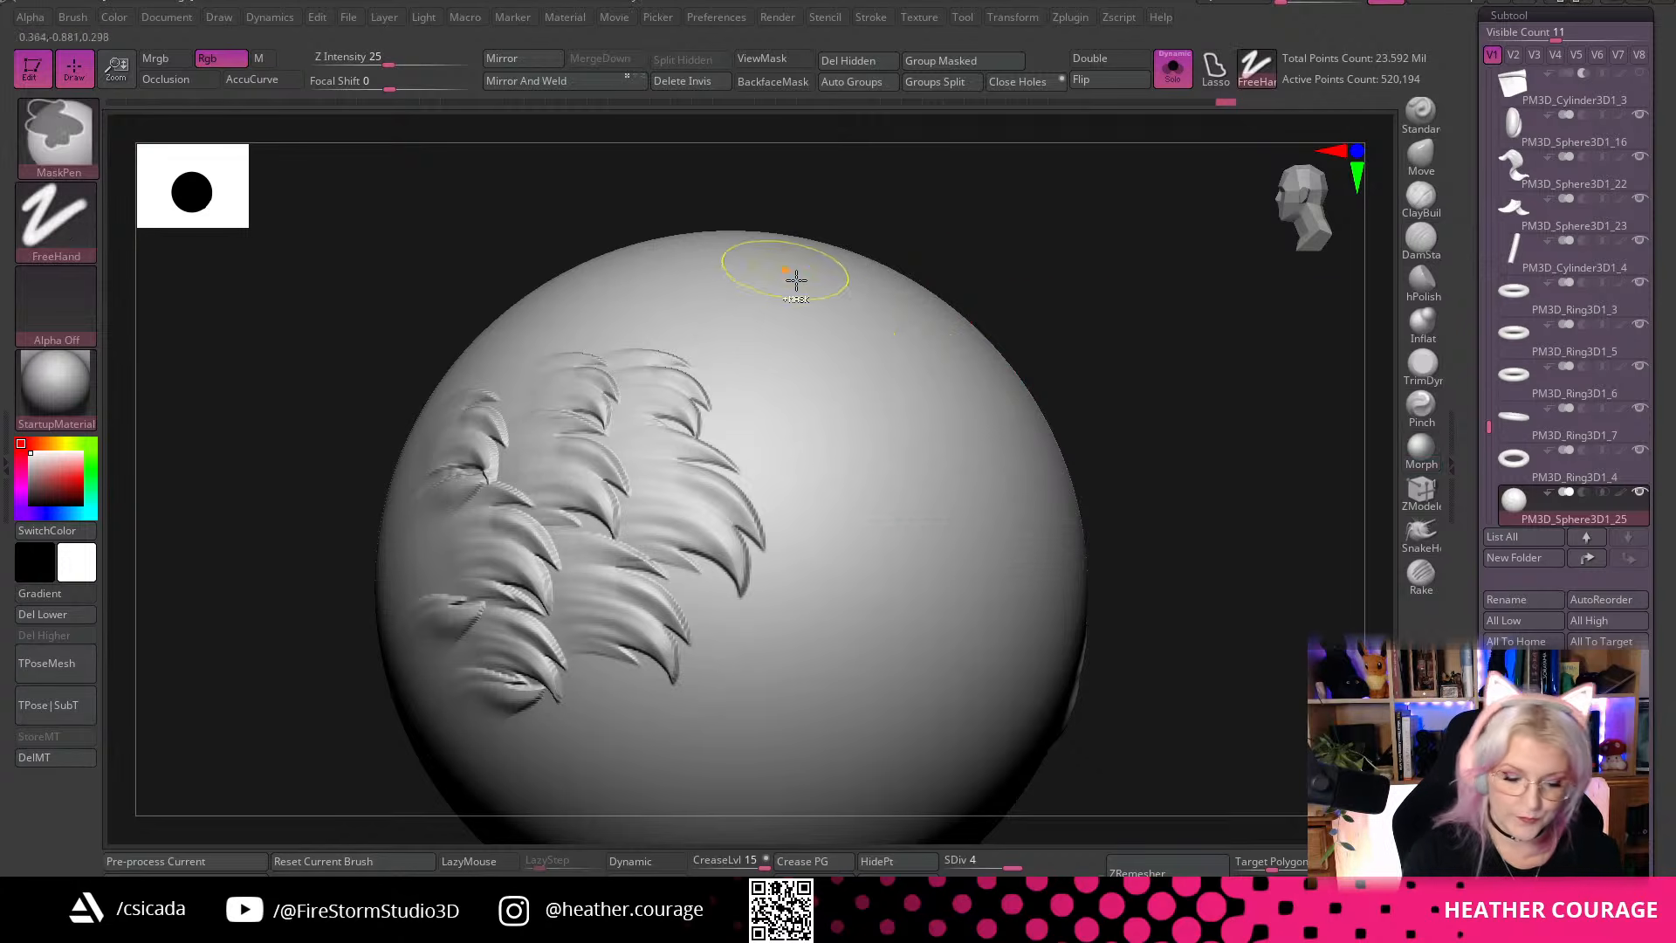
key(space)
drag(1079, 296, 1074, 296)
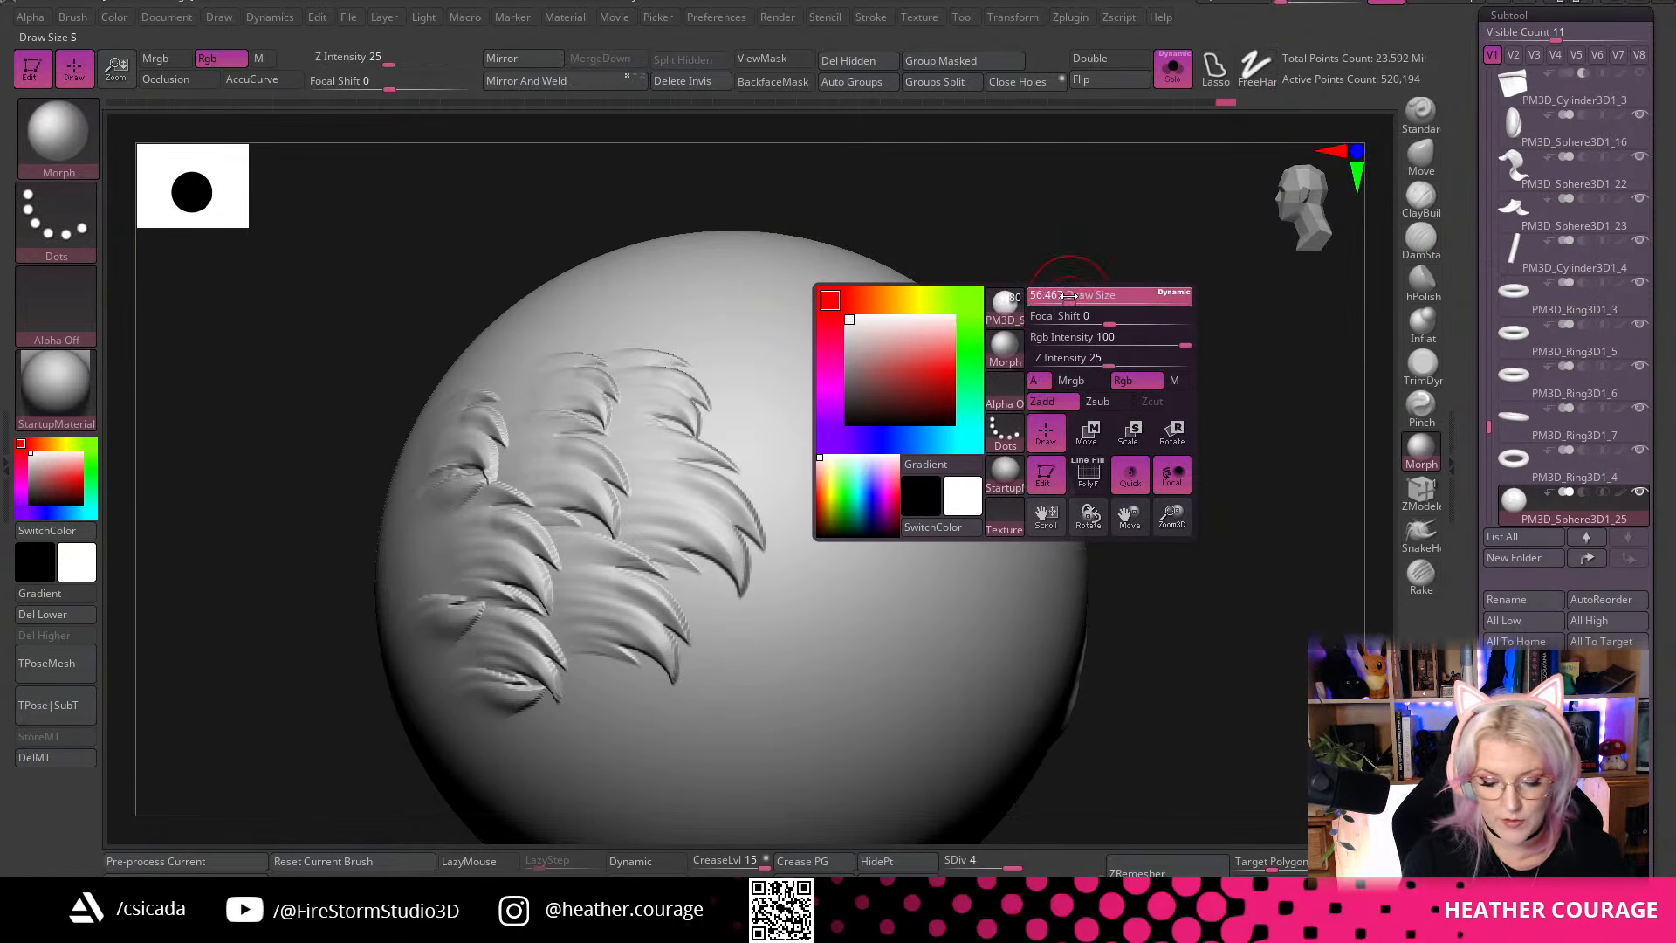
mouse_move(804, 299)
ctrl+mouse_down()
mouse_move(851, 446)
mouse_move(936, 370)
mouse_move(996, 580)
ctrl+mouse_up()
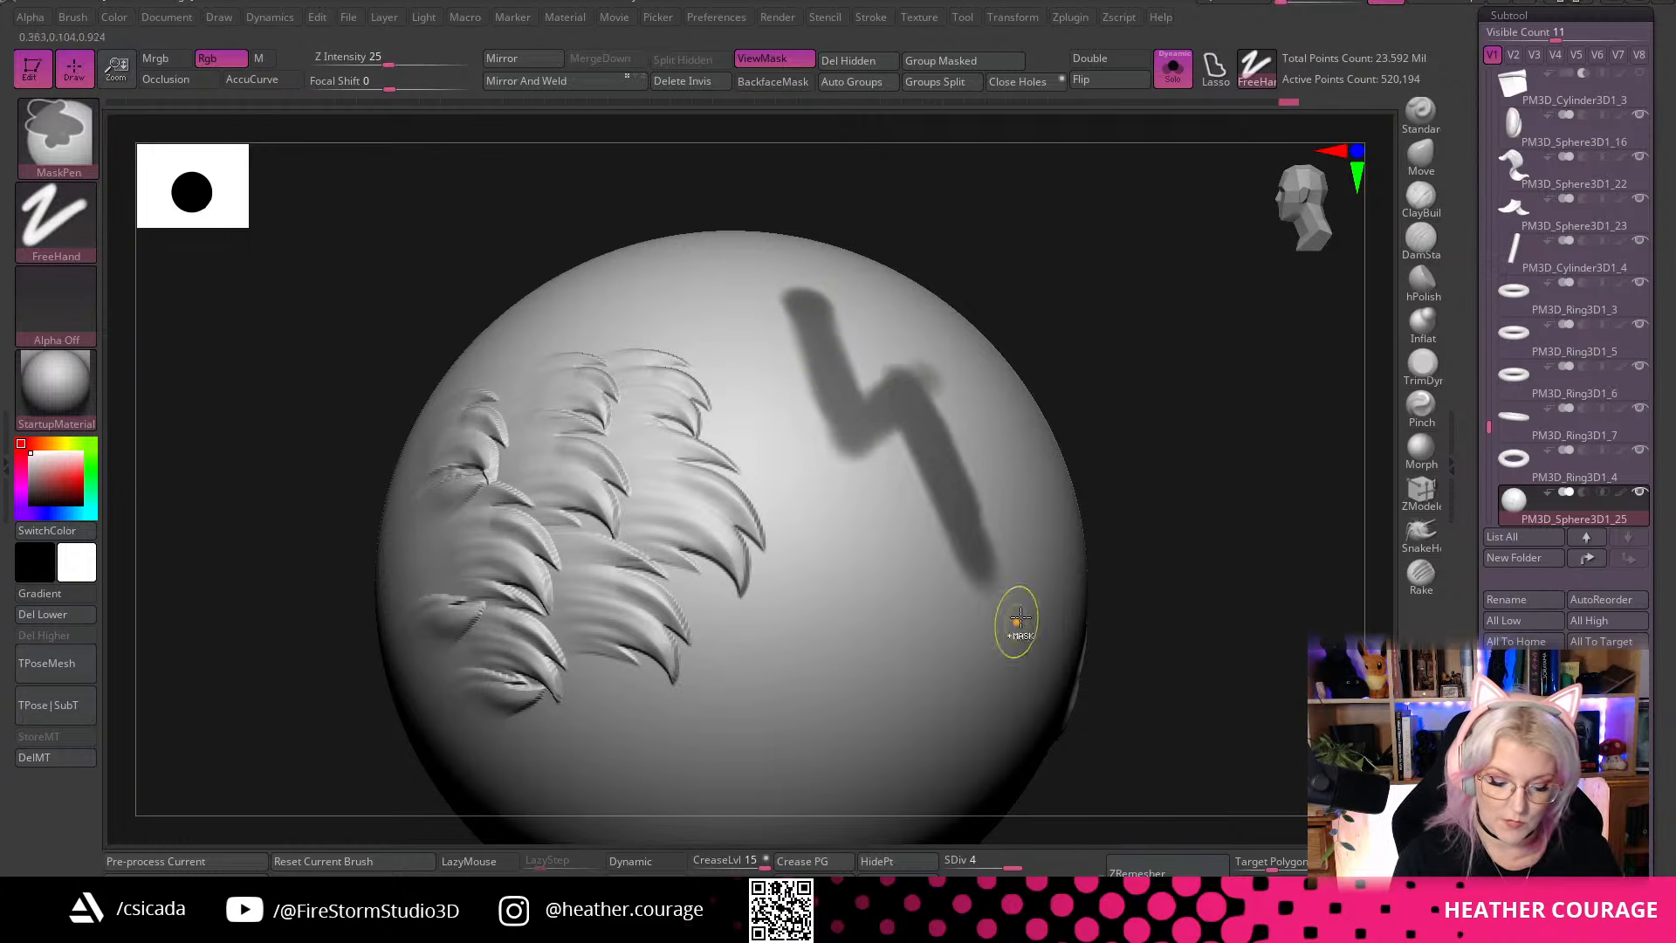
right_drag(1019, 618, 1161, 594)
mouse_move(969, 562)
ctrl+mouse_down()
mouse_move(1074, 502)
mouse_move(1054, 619)
mouse_move(1066, 510)
ctrl+mouse_up()
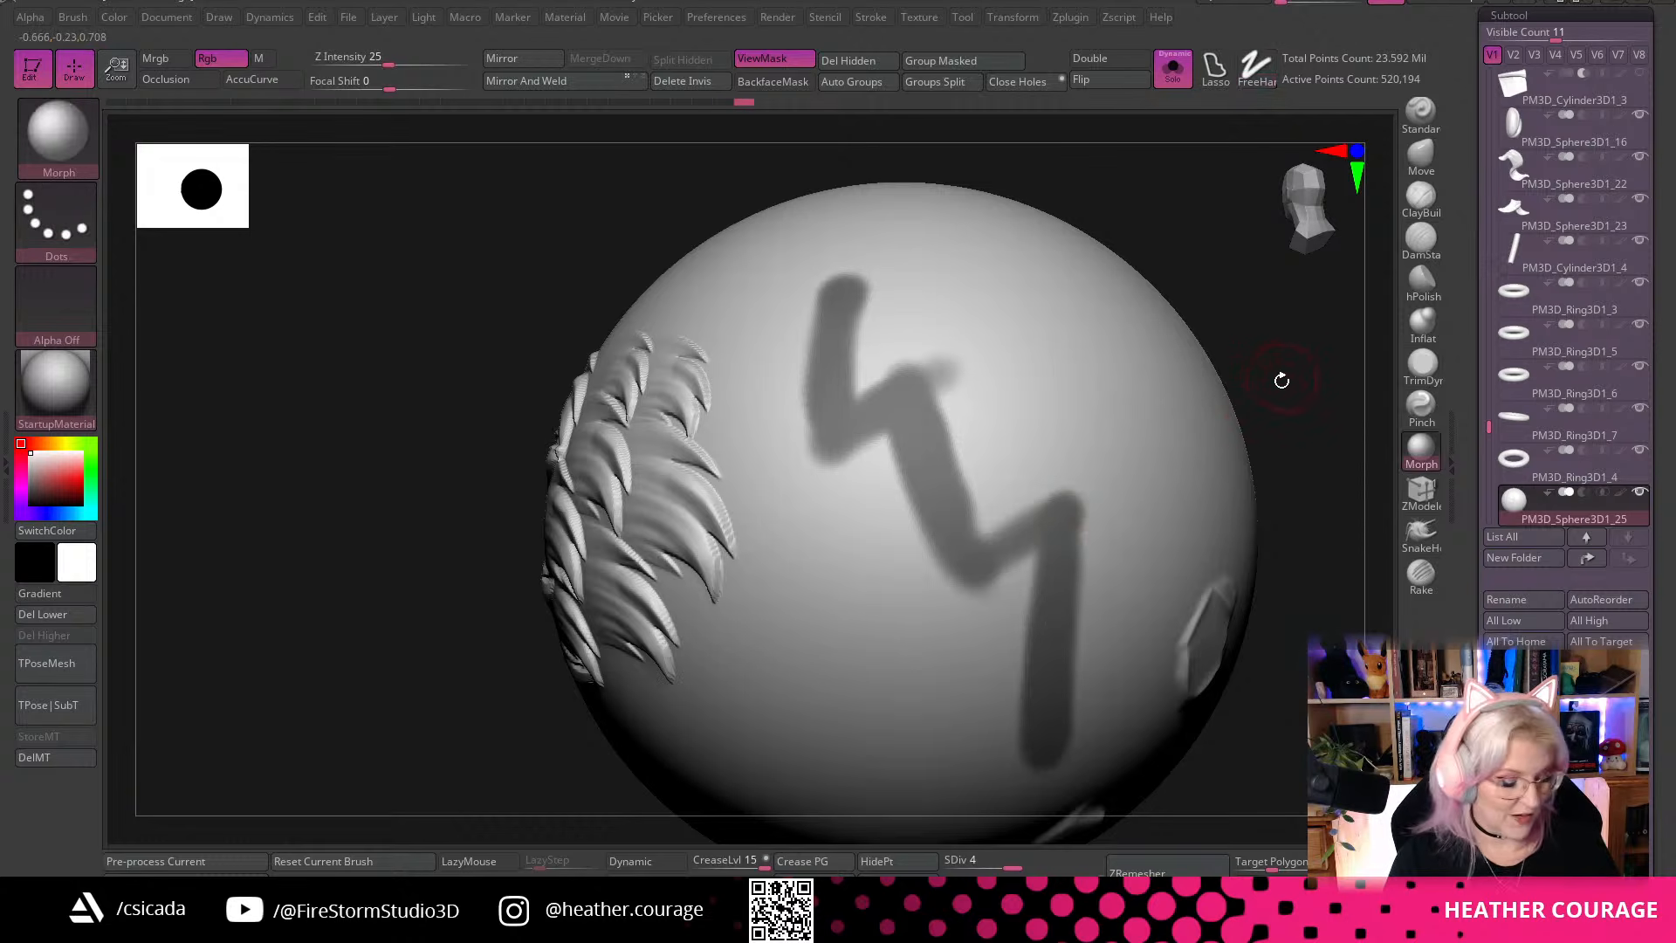
right_drag(1278, 366, 1213, 323)
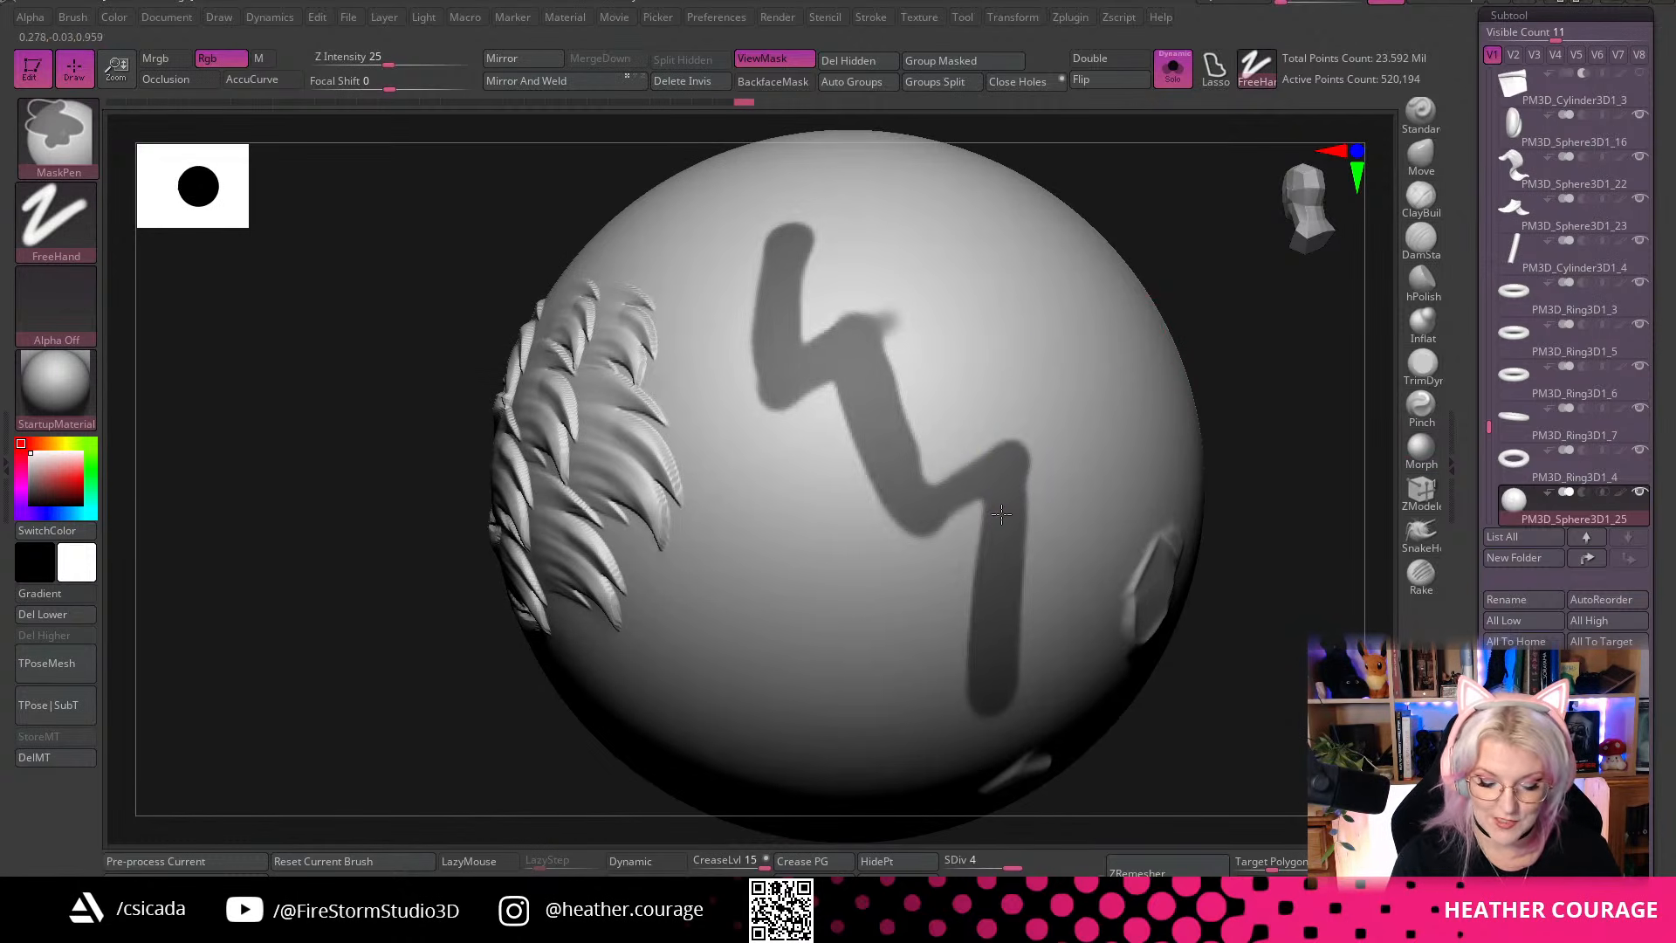
Fill in the mask along the zigzag's outer side and unmask its inner edge to sharpen the jagged points
mouse_move(785, 255)
ctrl+mouse_down()
mouse_move(799, 332)
mouse_move(821, 236)
mouse_move(875, 358)
mouse_move(961, 472)
mouse_move(882, 332)
mouse_move(1032, 481)
mouse_move(1037, 694)
mouse_move(1013, 698)
mouse_move(1072, 646)
ctrl+mouse_up()
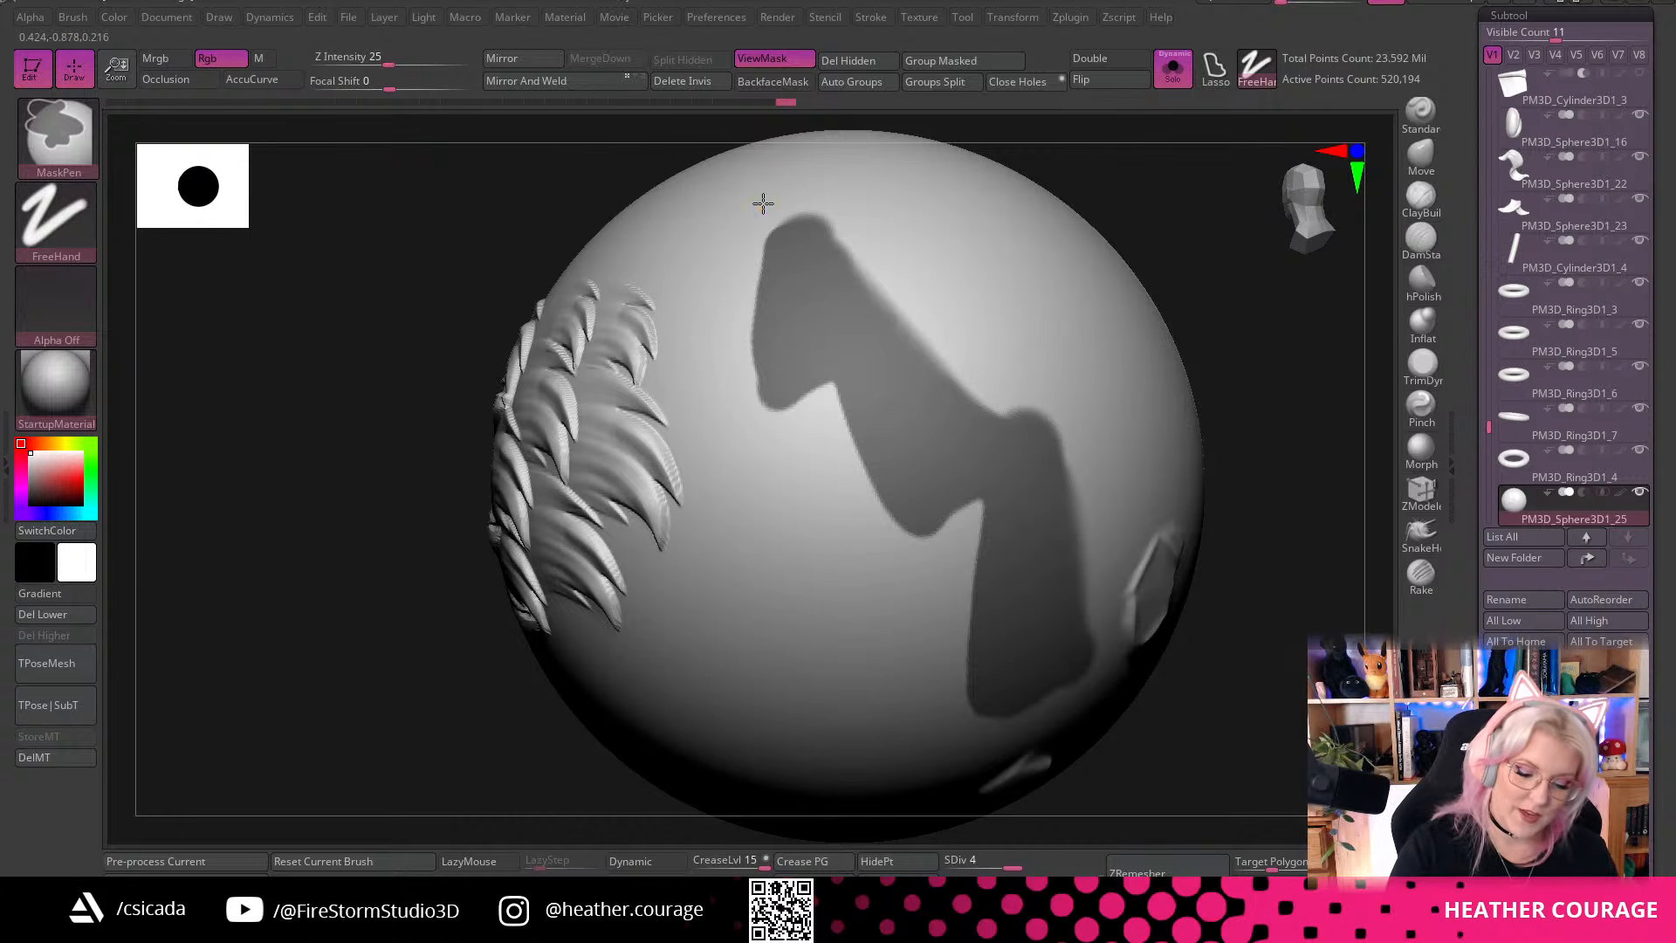
mouse_move(763, 206)
ctrl+alt+mouse_down()
mouse_move(771, 401)
mouse_move(762, 209)
ctrl+alt+mouse_up()
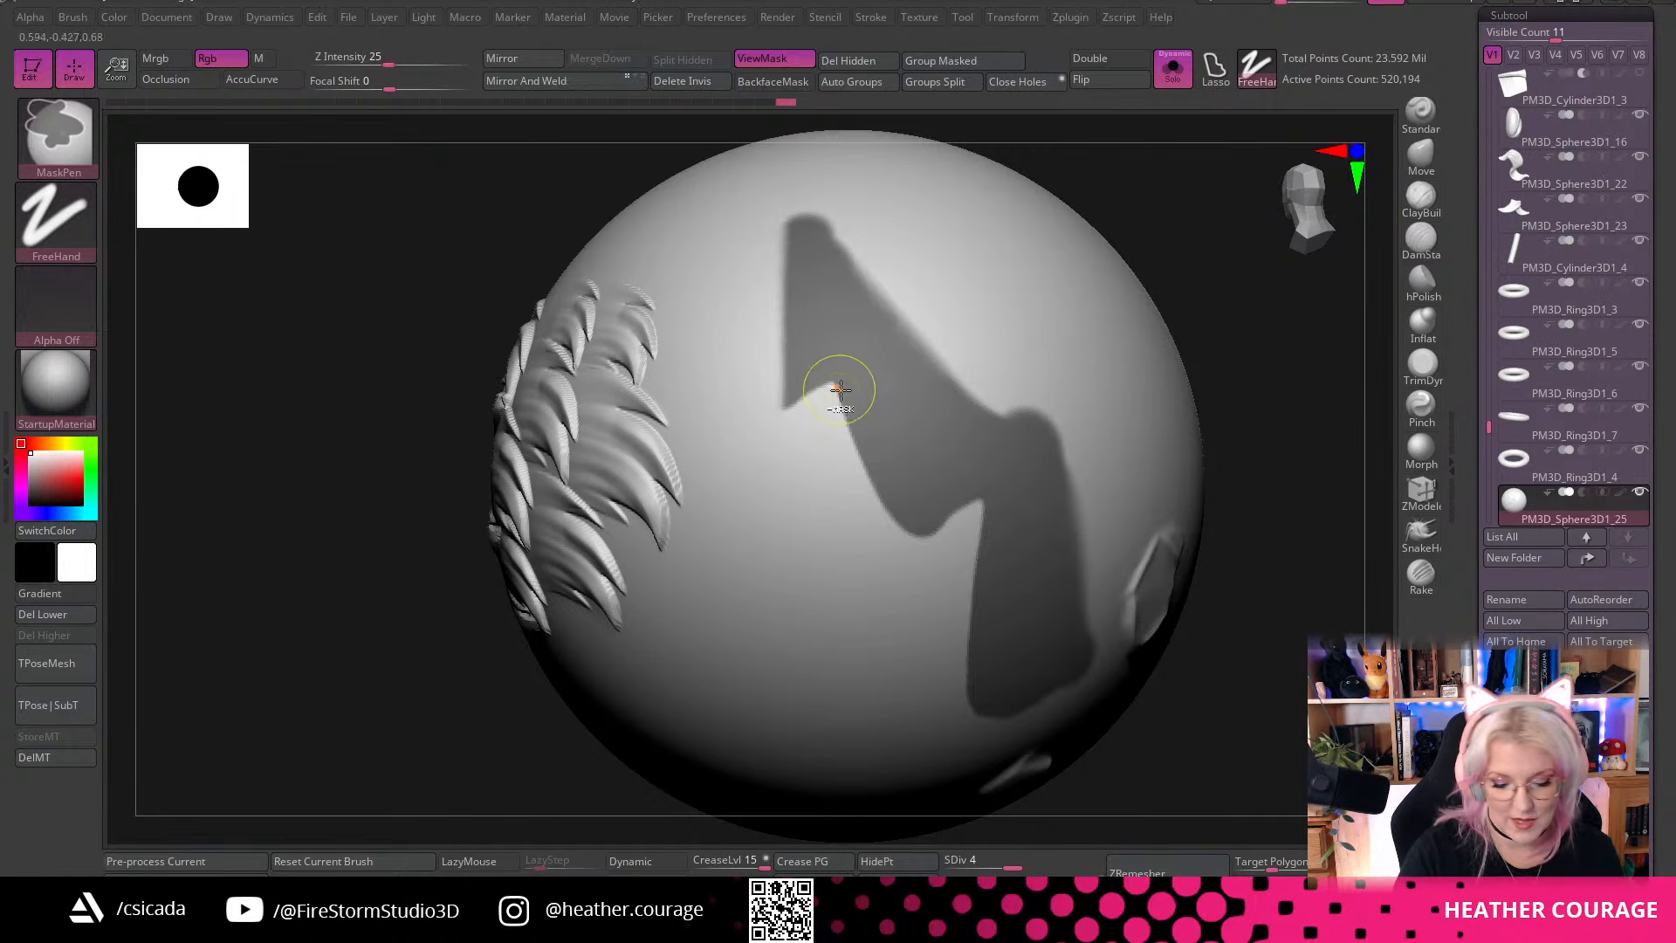
mouse_move(831, 401)
ctrl+alt+mouse_down()
mouse_move(887, 532)
mouse_move(838, 406)
mouse_move(924, 553)
mouse_move(962, 492)
ctrl+alt+mouse_up()
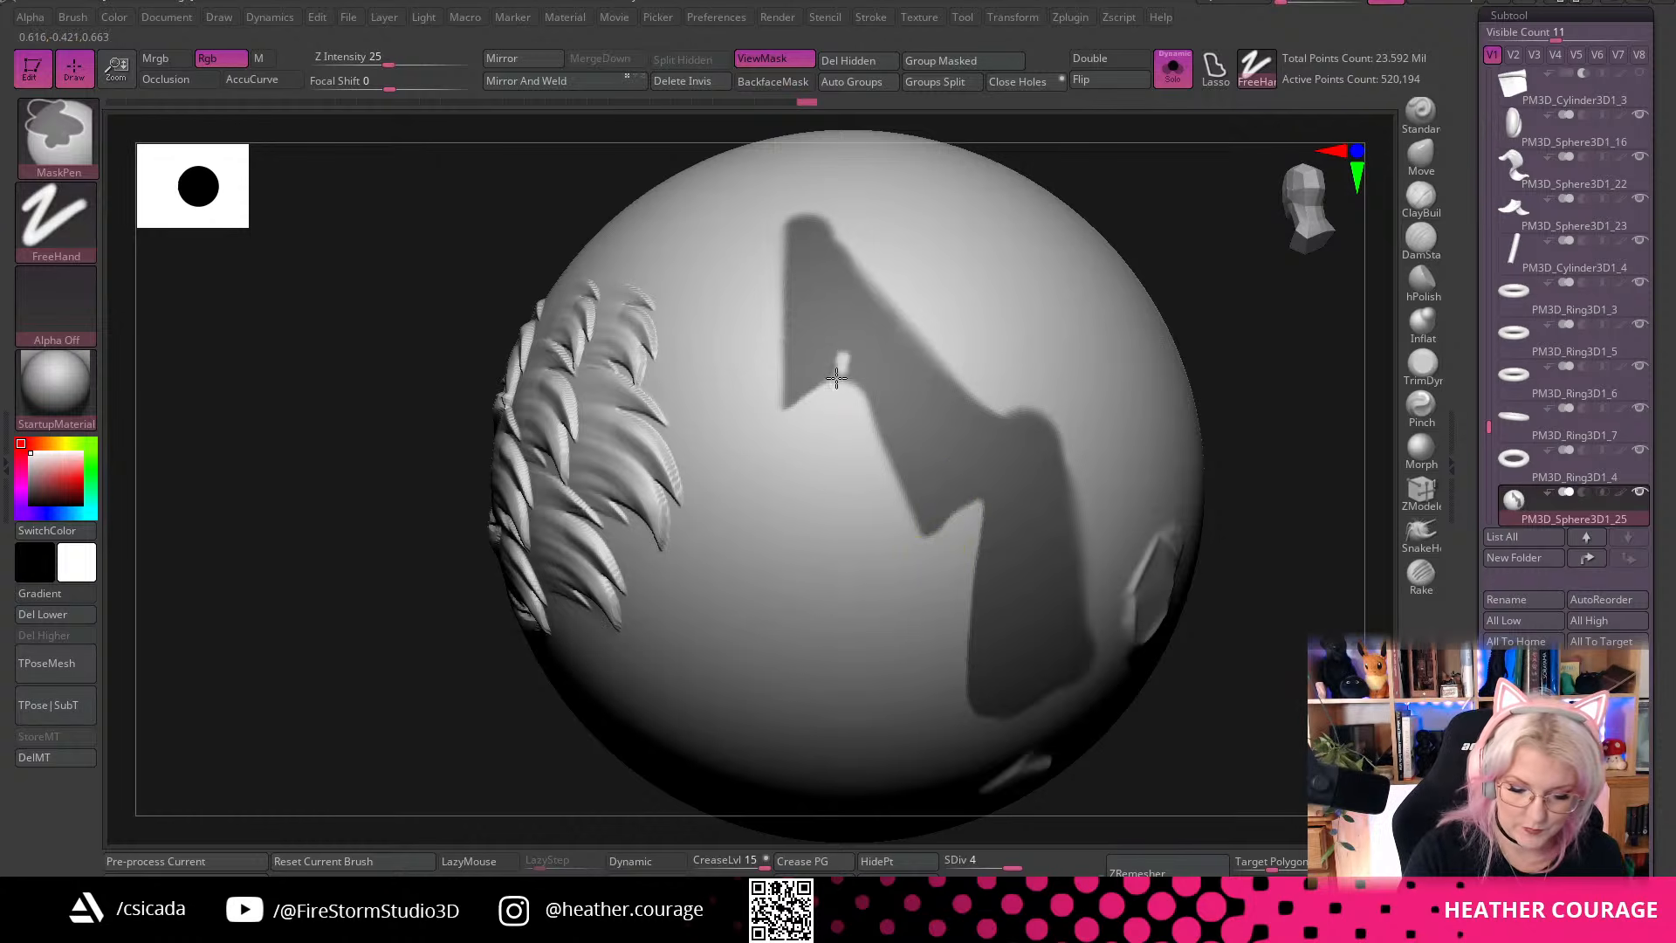
Cut thin branching notches into the mask's jagged inner edge with a much smaller unmasking brush
ctrl+alt+drag(853, 389, 857, 356)
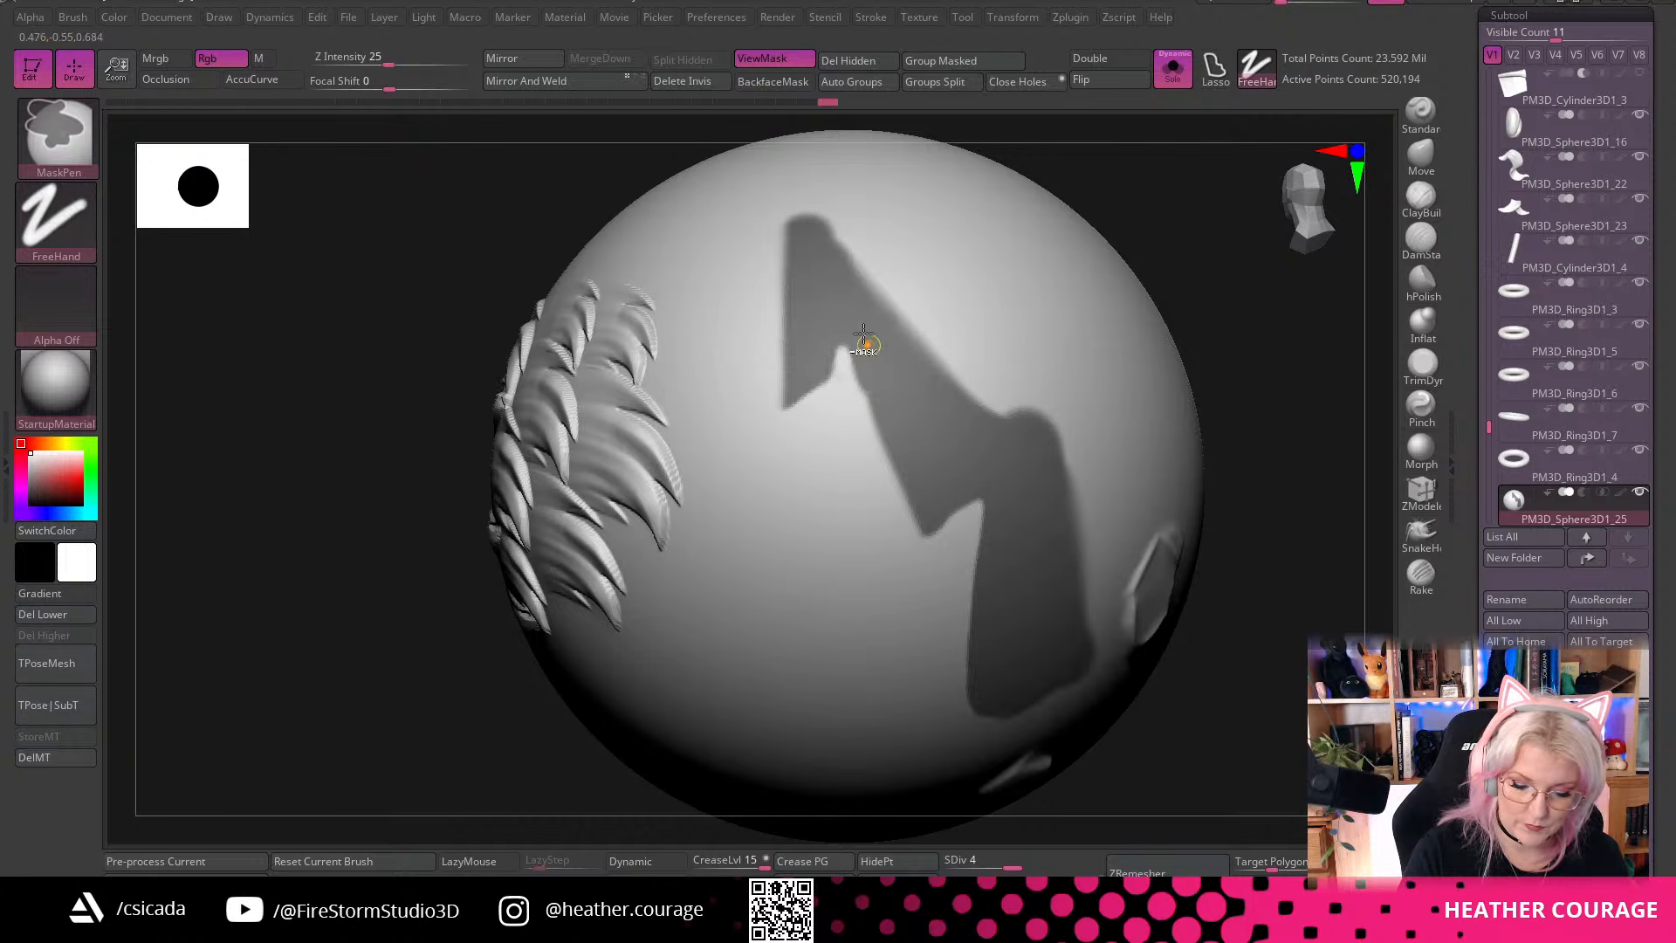
key(space)
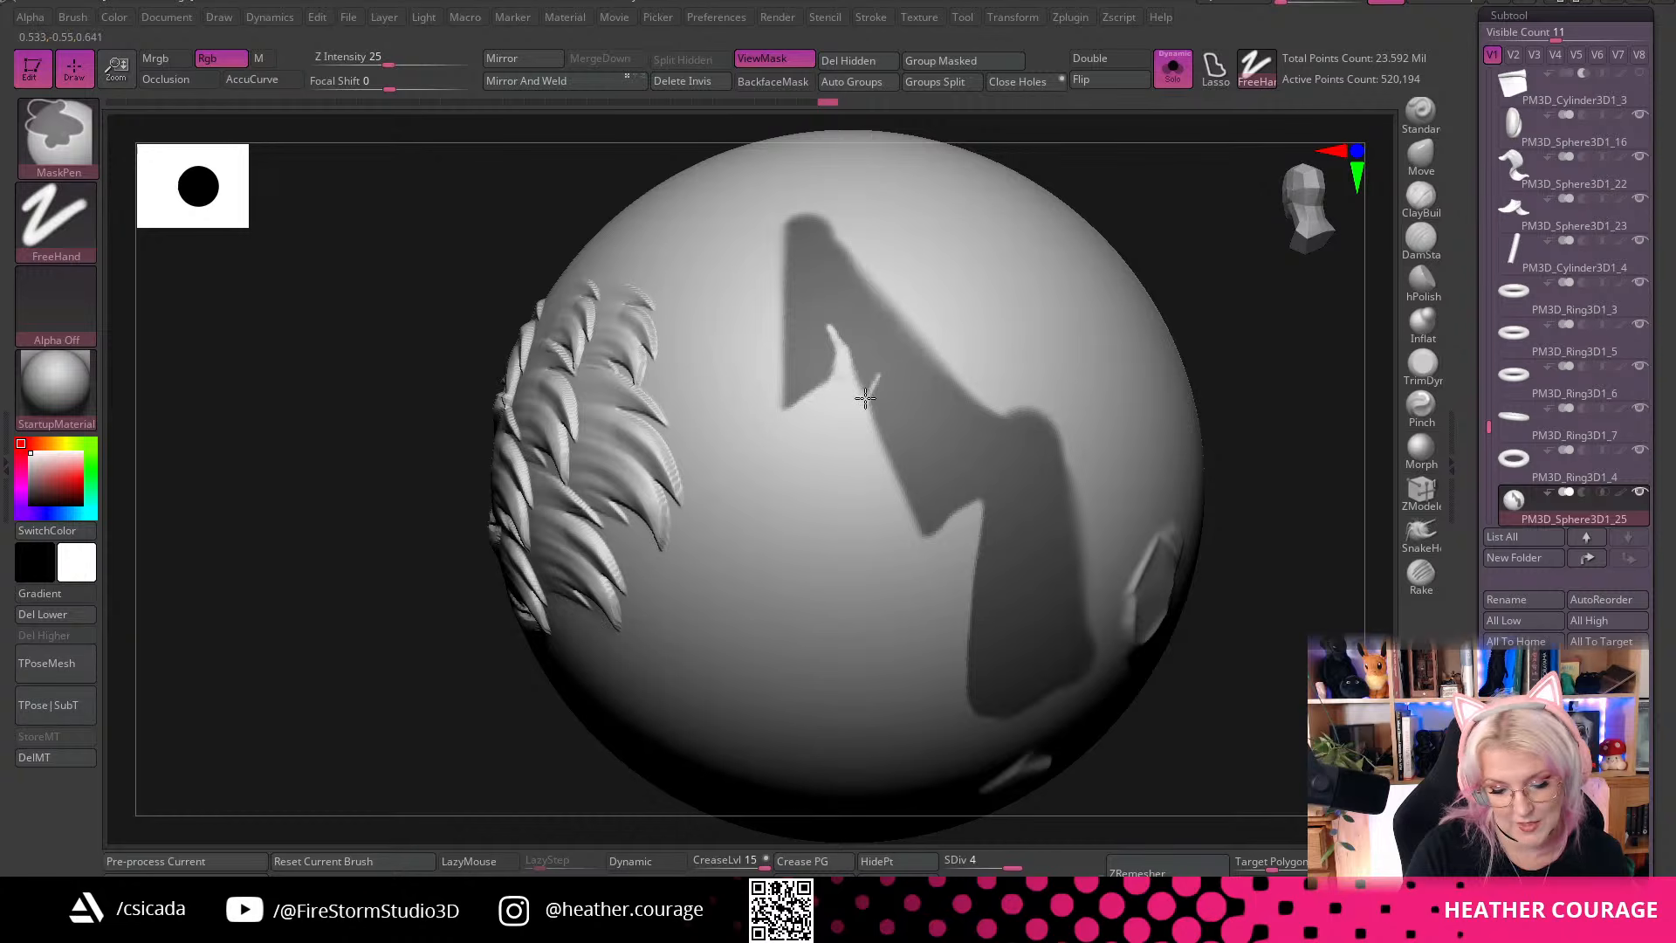
ctrl+alt+drag(865, 399, 881, 364)
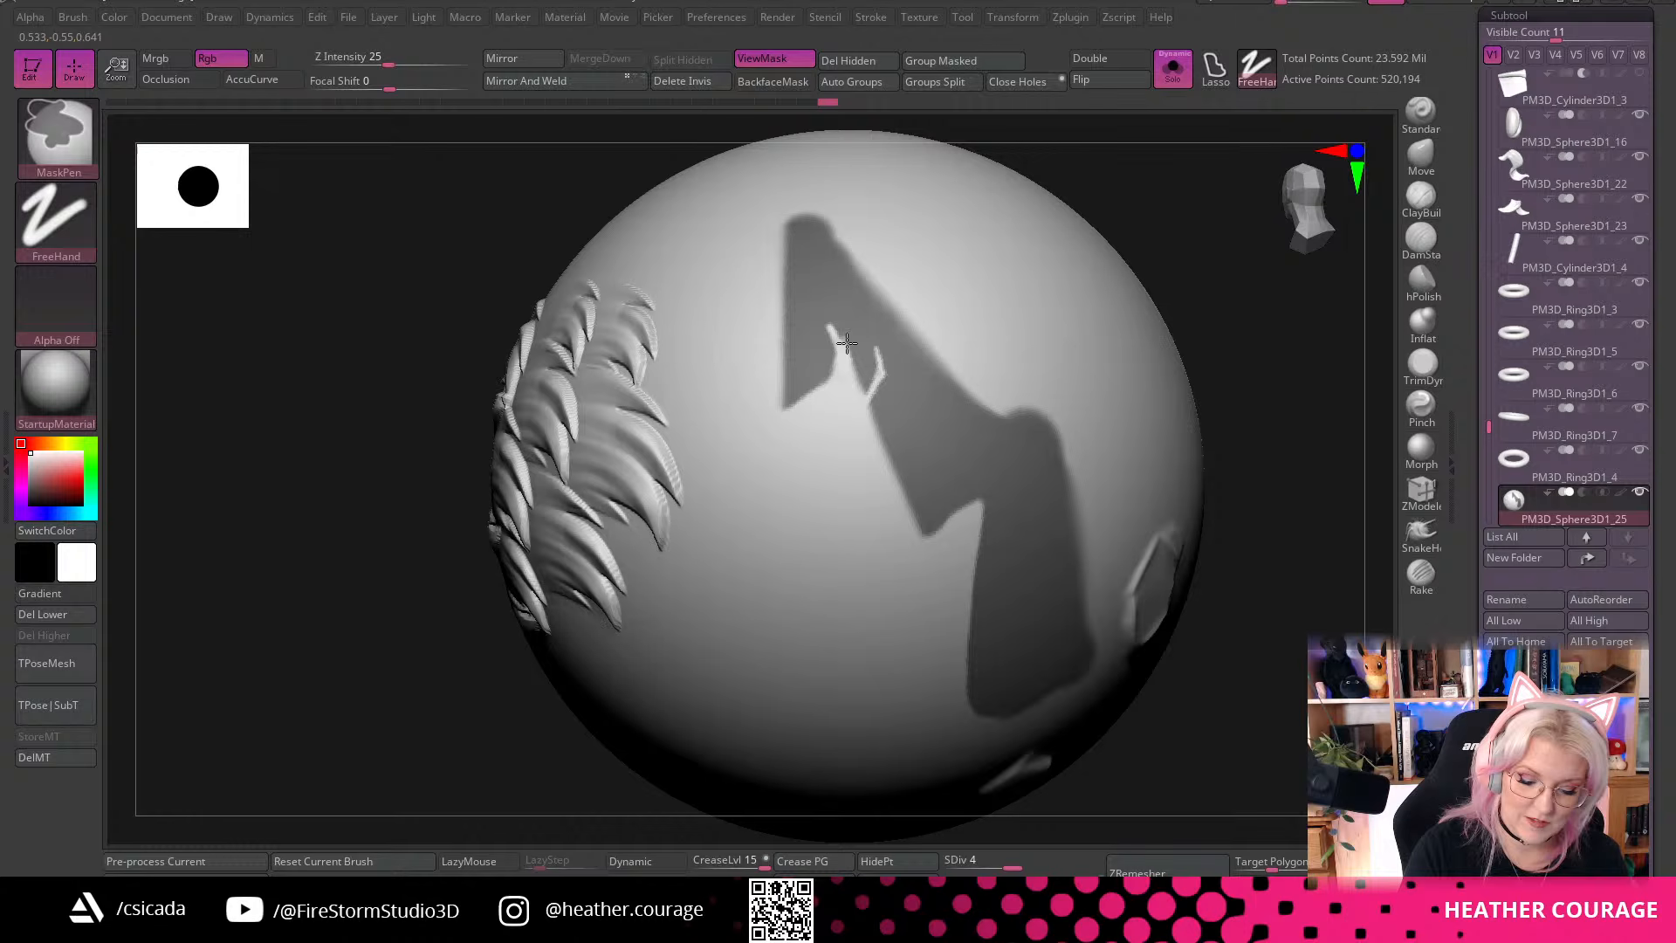
ctrl+alt+drag(847, 343, 852, 311)
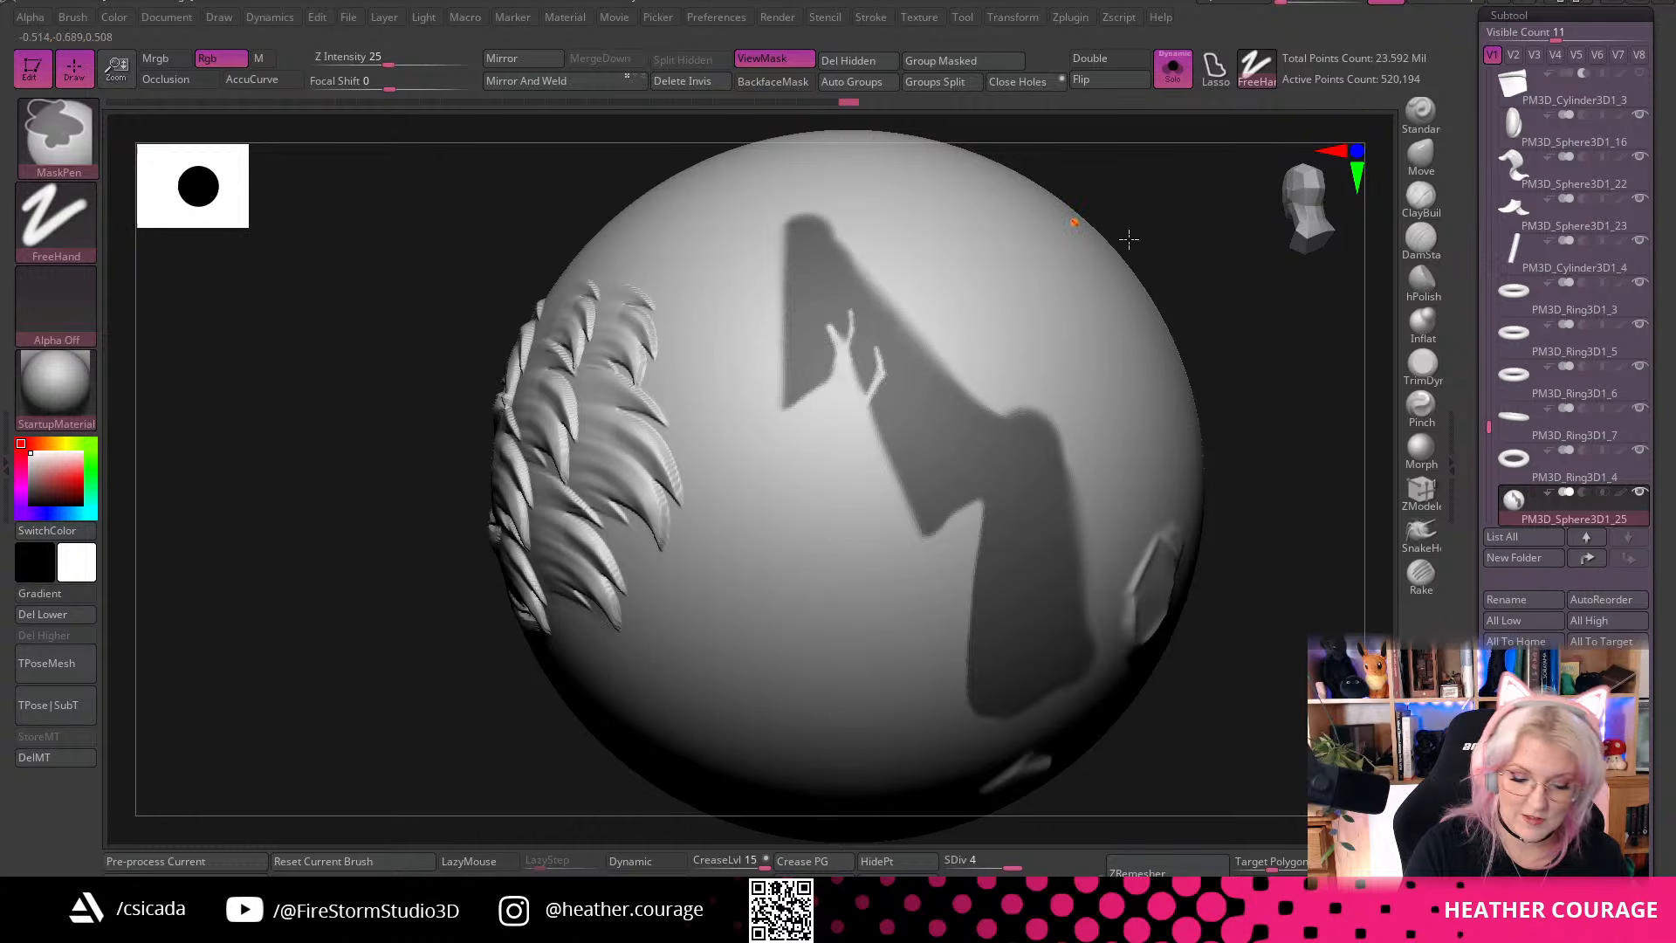
Invert the mask, pull the unmasked jagged patch outward with a large Move brush and clear the mask
mouse_move(1129, 239)
mouse_down()
mouse_move(1283, 380)
mouse_move(1321, 346)
mouse_move(1234, 371)
mouse_move(1295, 329)
mouse_up()
ctrl+click(1291, 385)
key(space)
key(space)
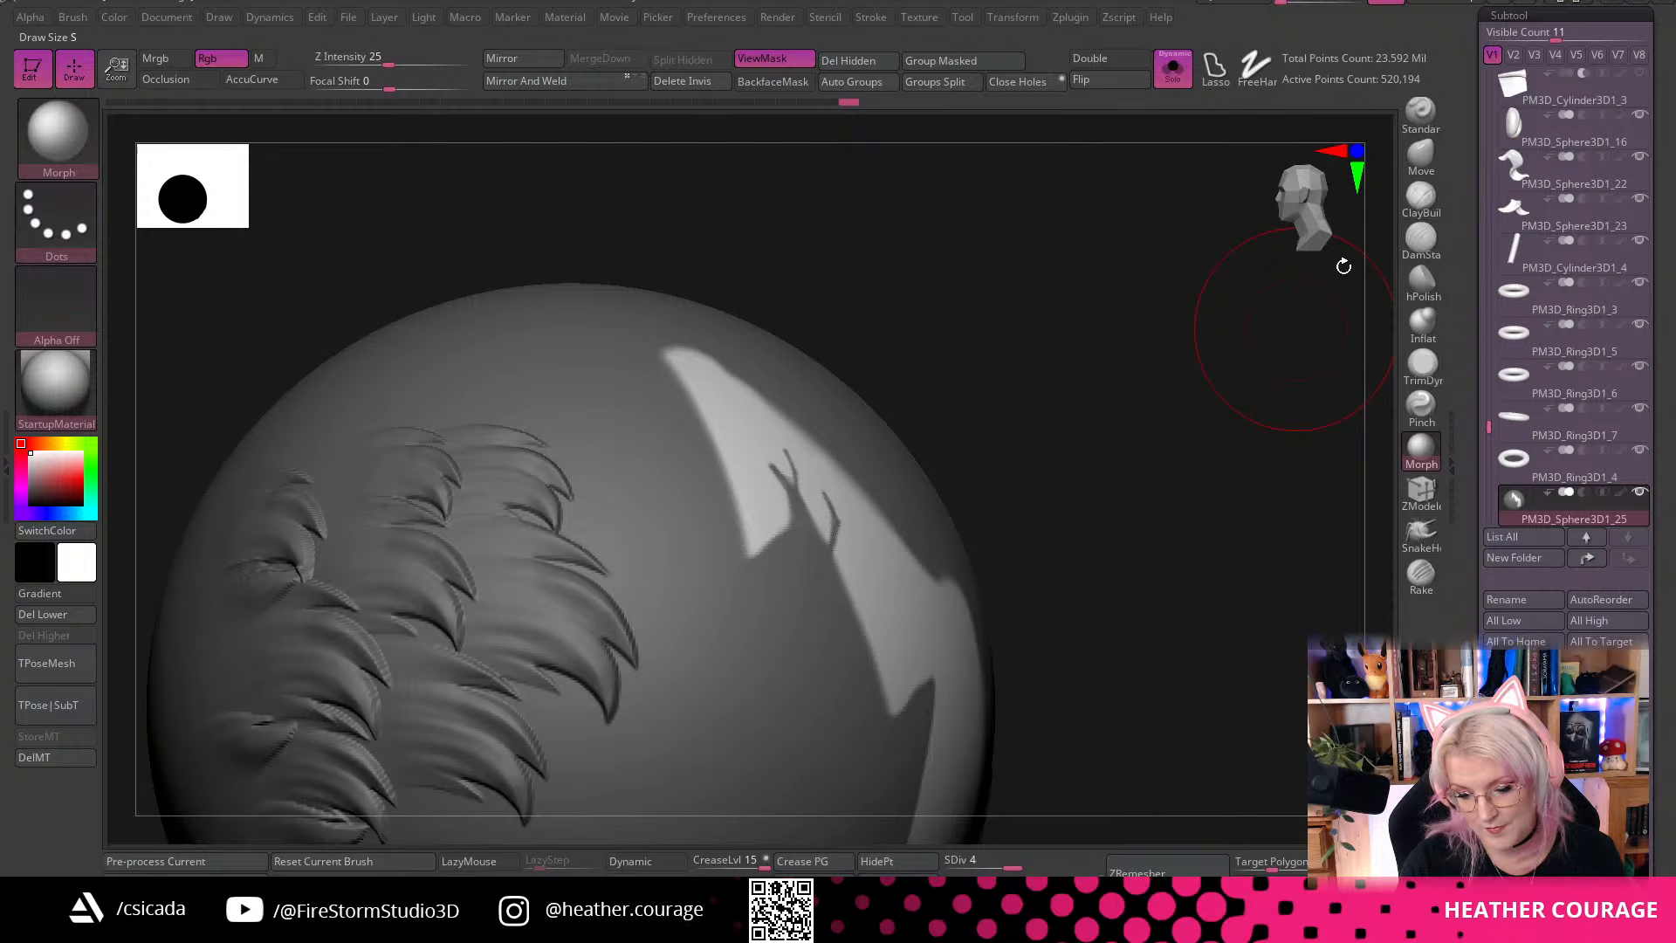
click(1421, 157)
key(space)
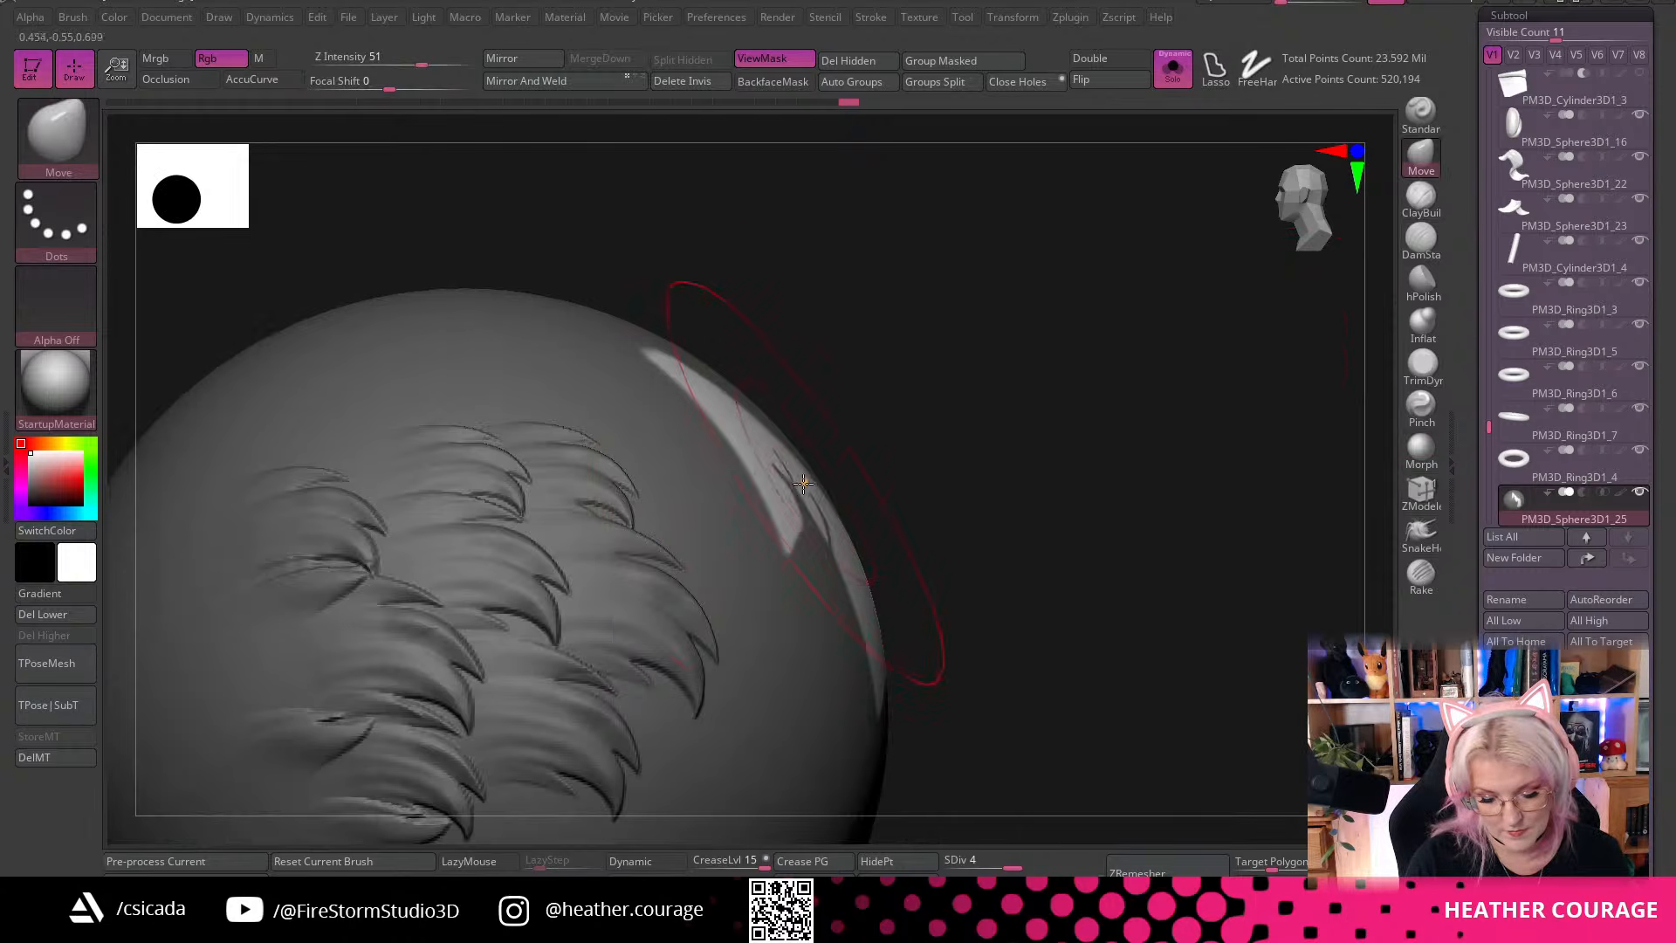
drag(804, 486, 838, 487)
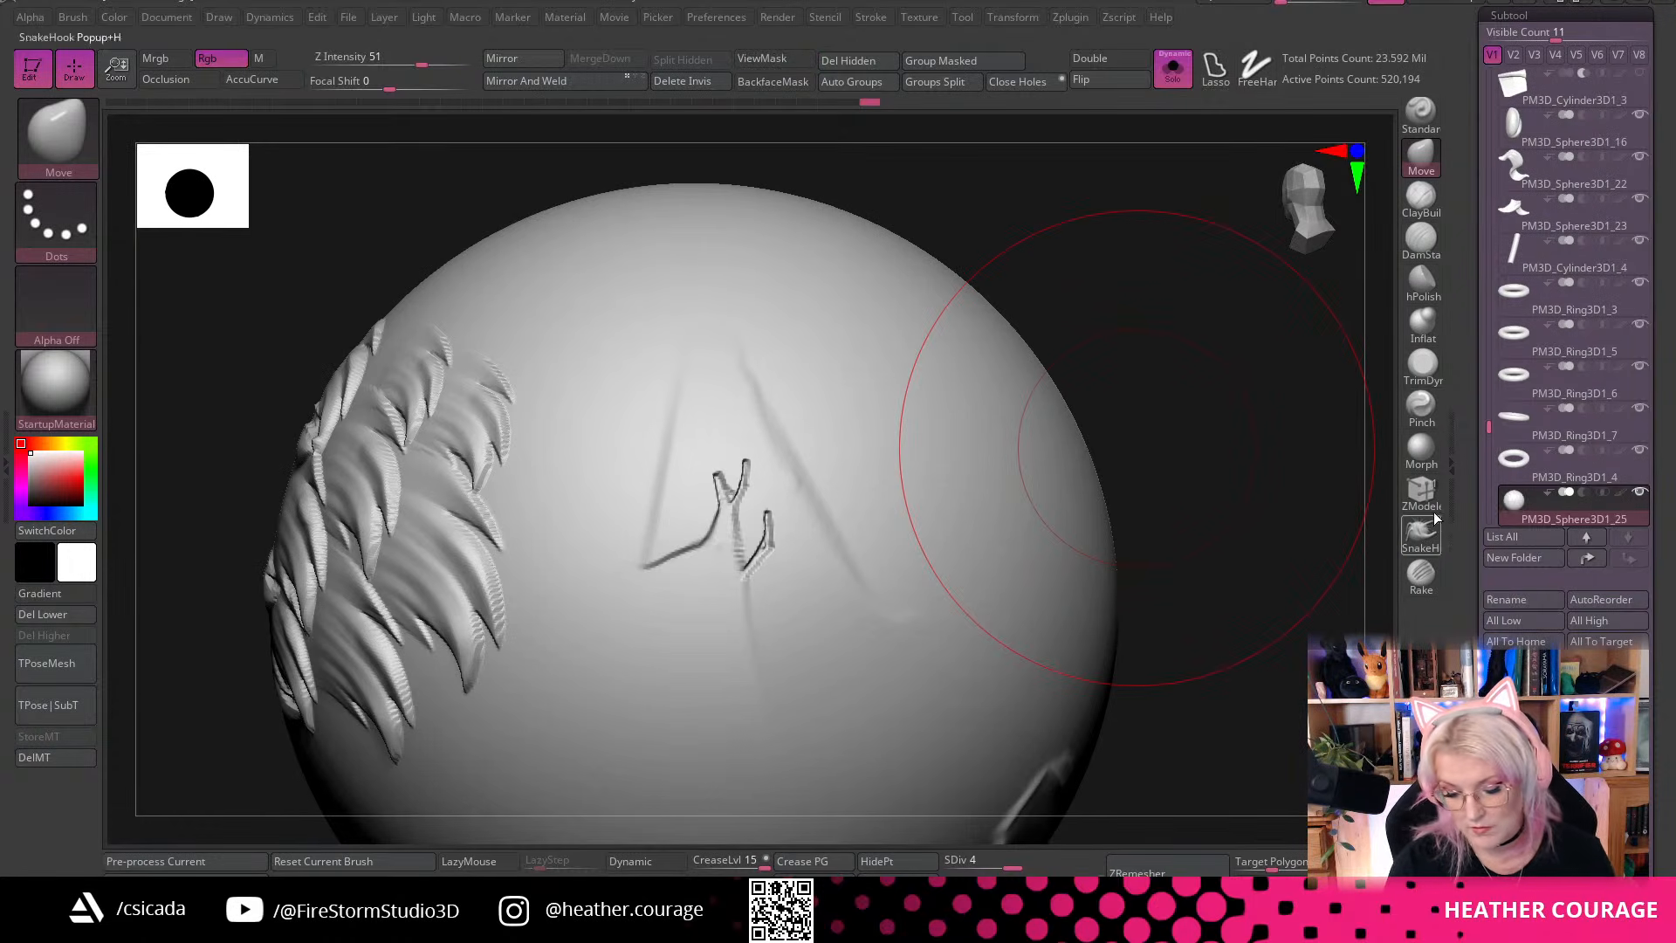
Blend the upper and side edges of the jagged patch into the sphere with the Morph brush at a reduced draw size
click(1421, 449)
key(space)
drag(1004, 235, 942, 236)
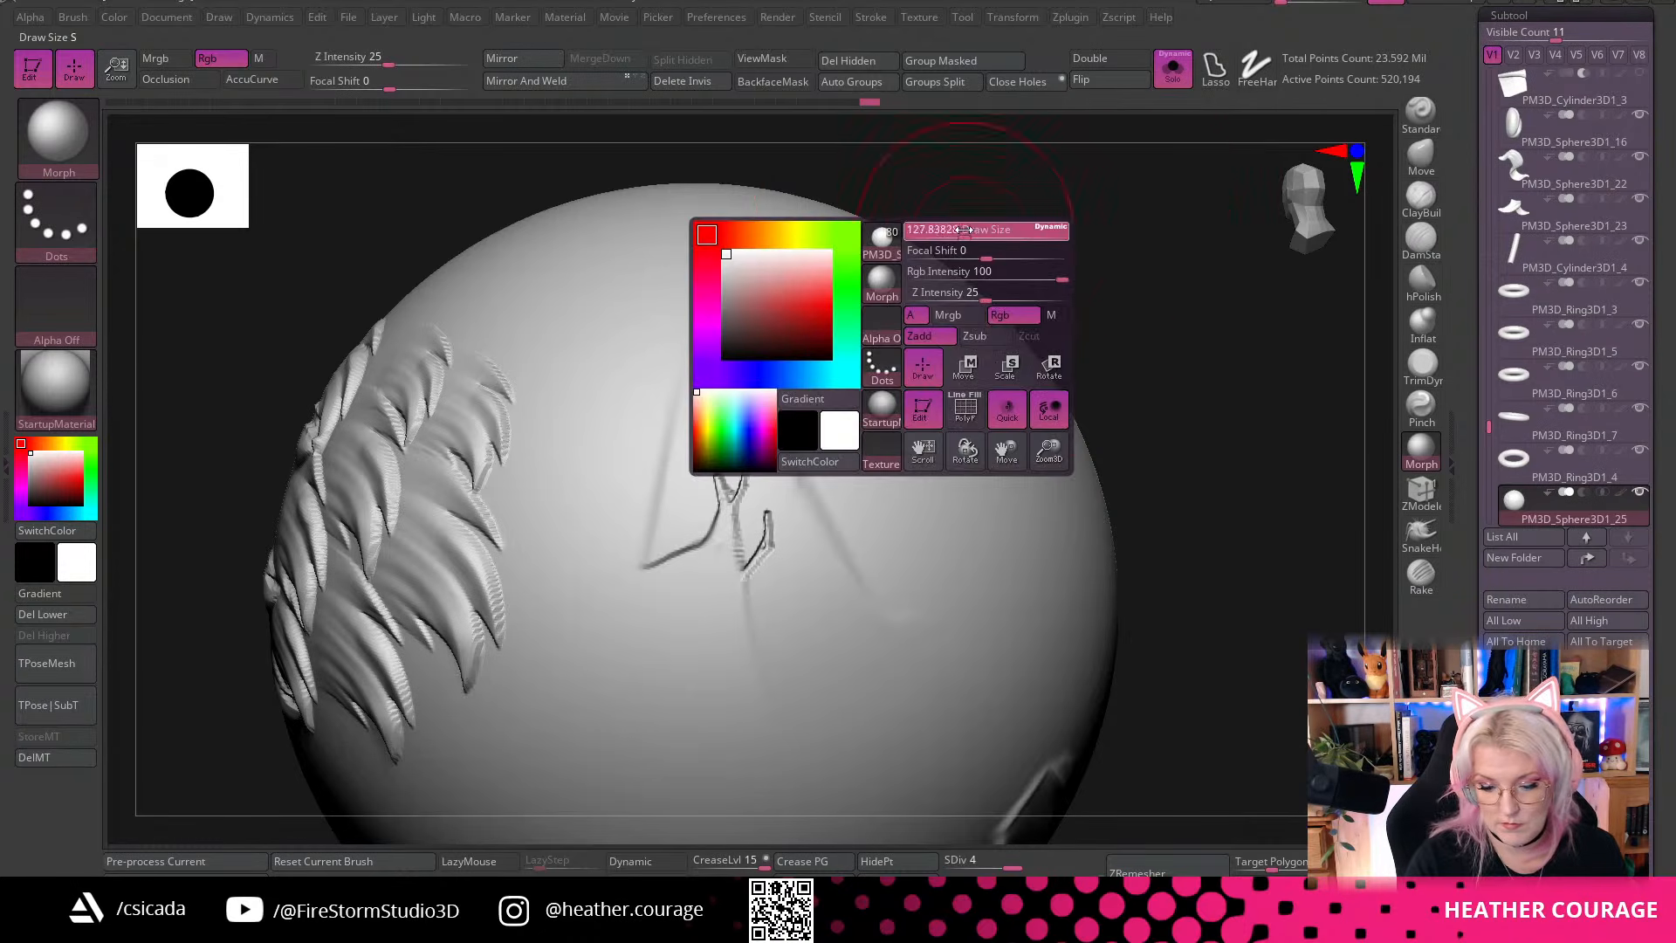
drag(770, 422, 865, 602)
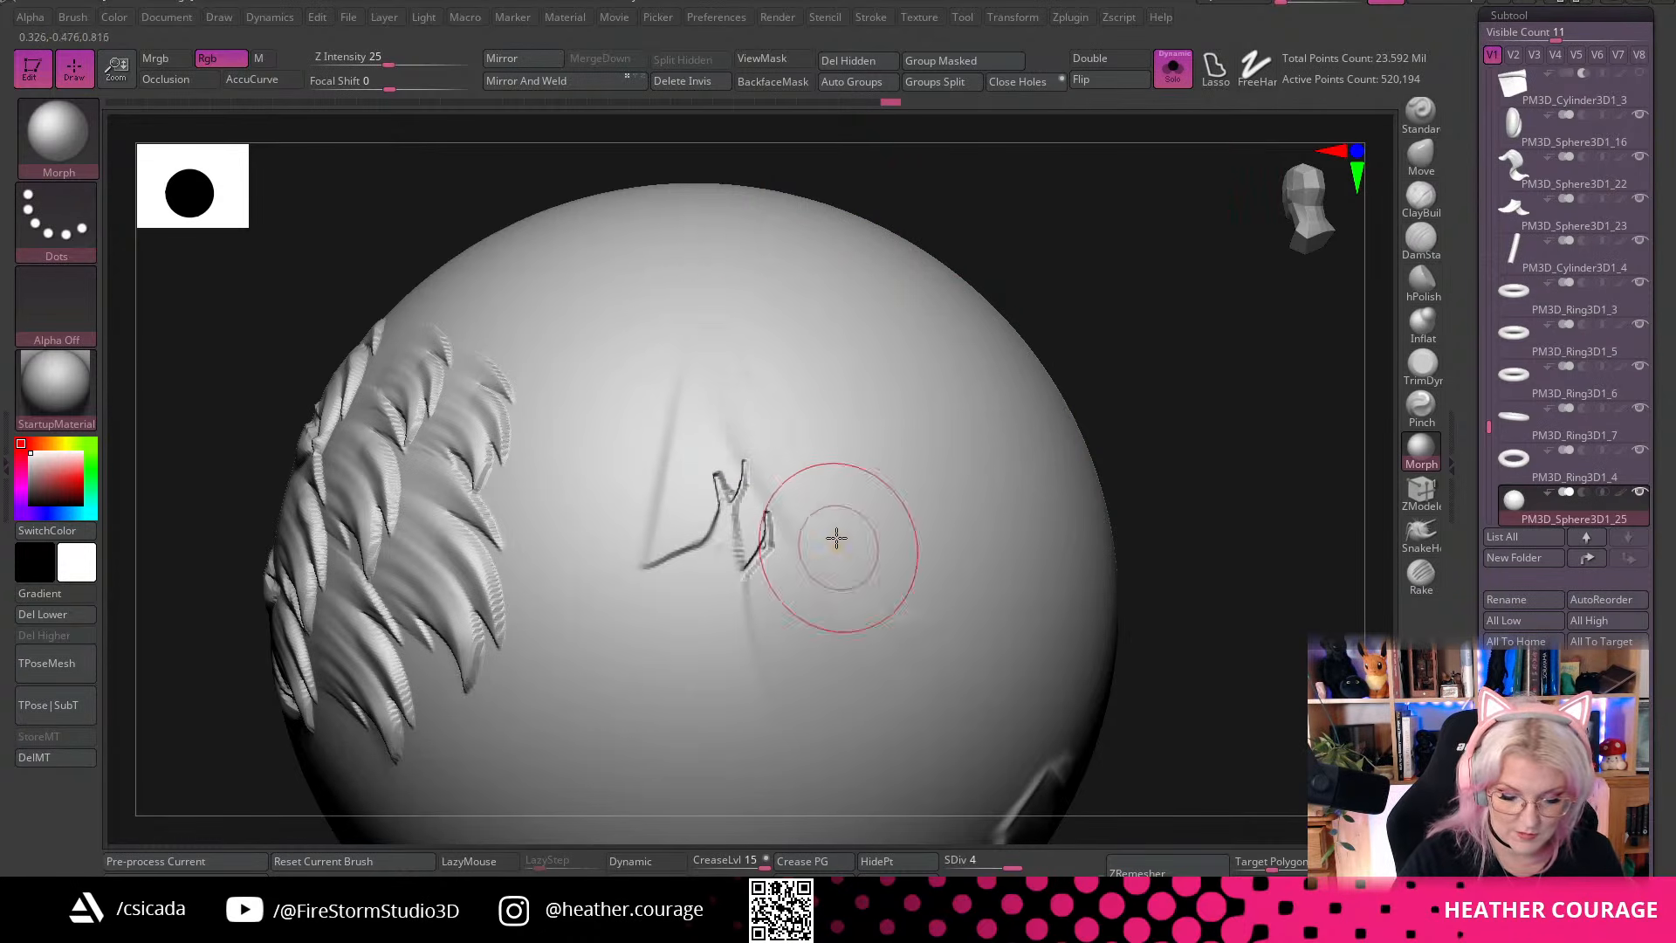
key(shift)
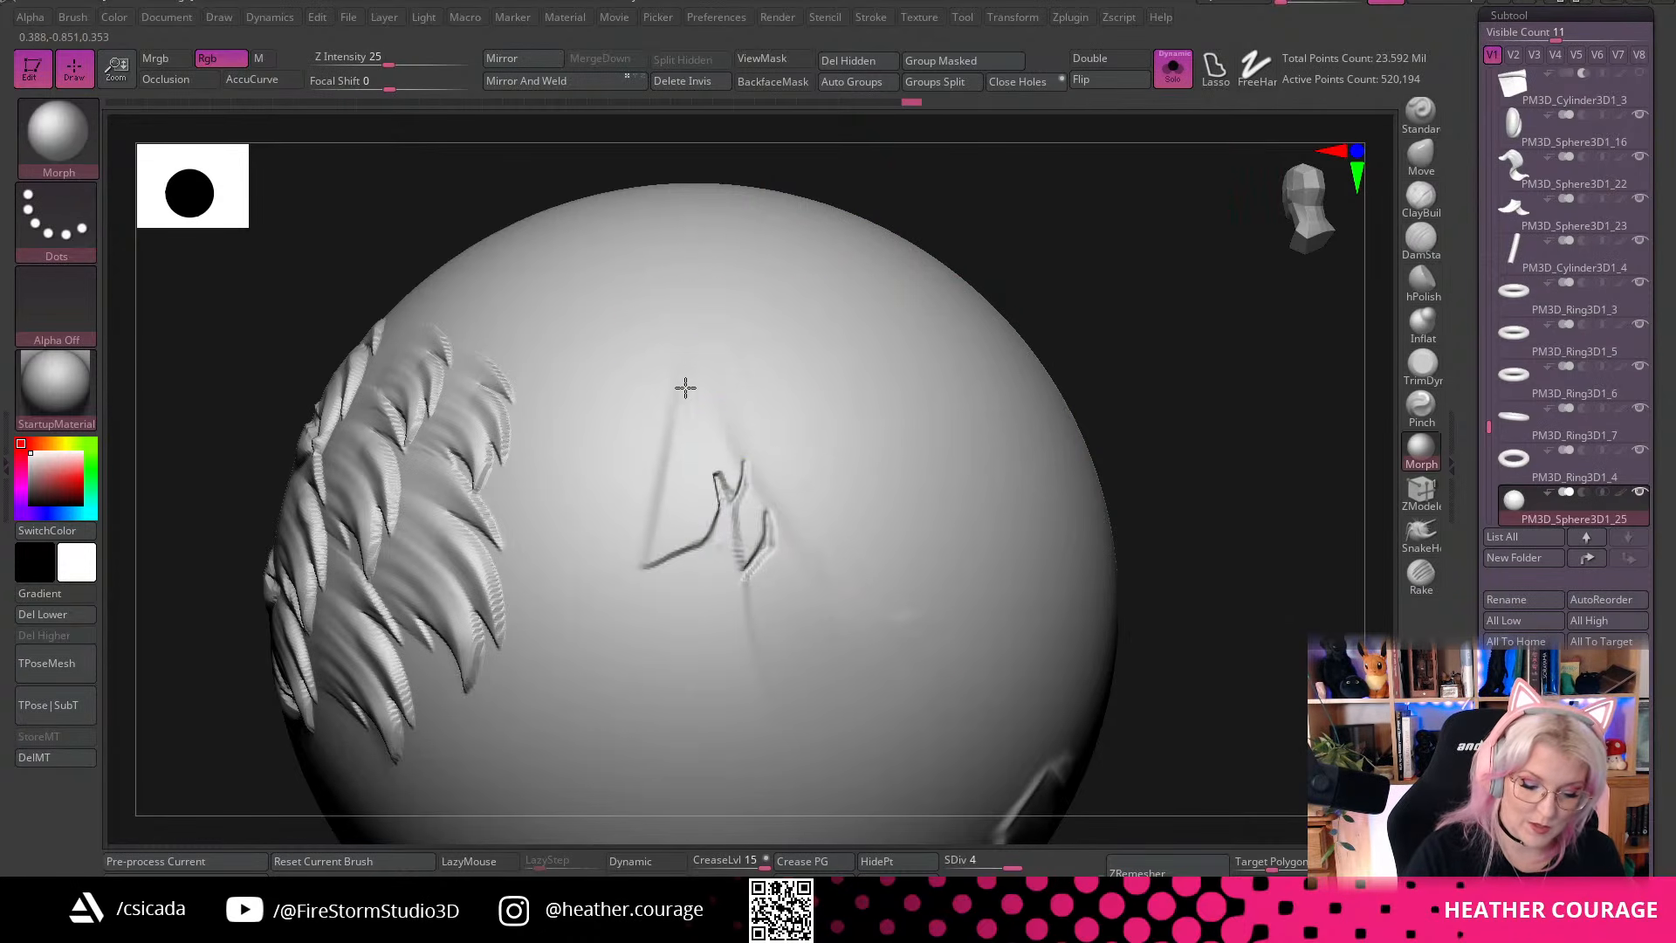
mouse_move(719, 352)
mouse_down()
mouse_move(647, 474)
mouse_move(625, 554)
mouse_move(673, 460)
mouse_move(618, 580)
mouse_up()
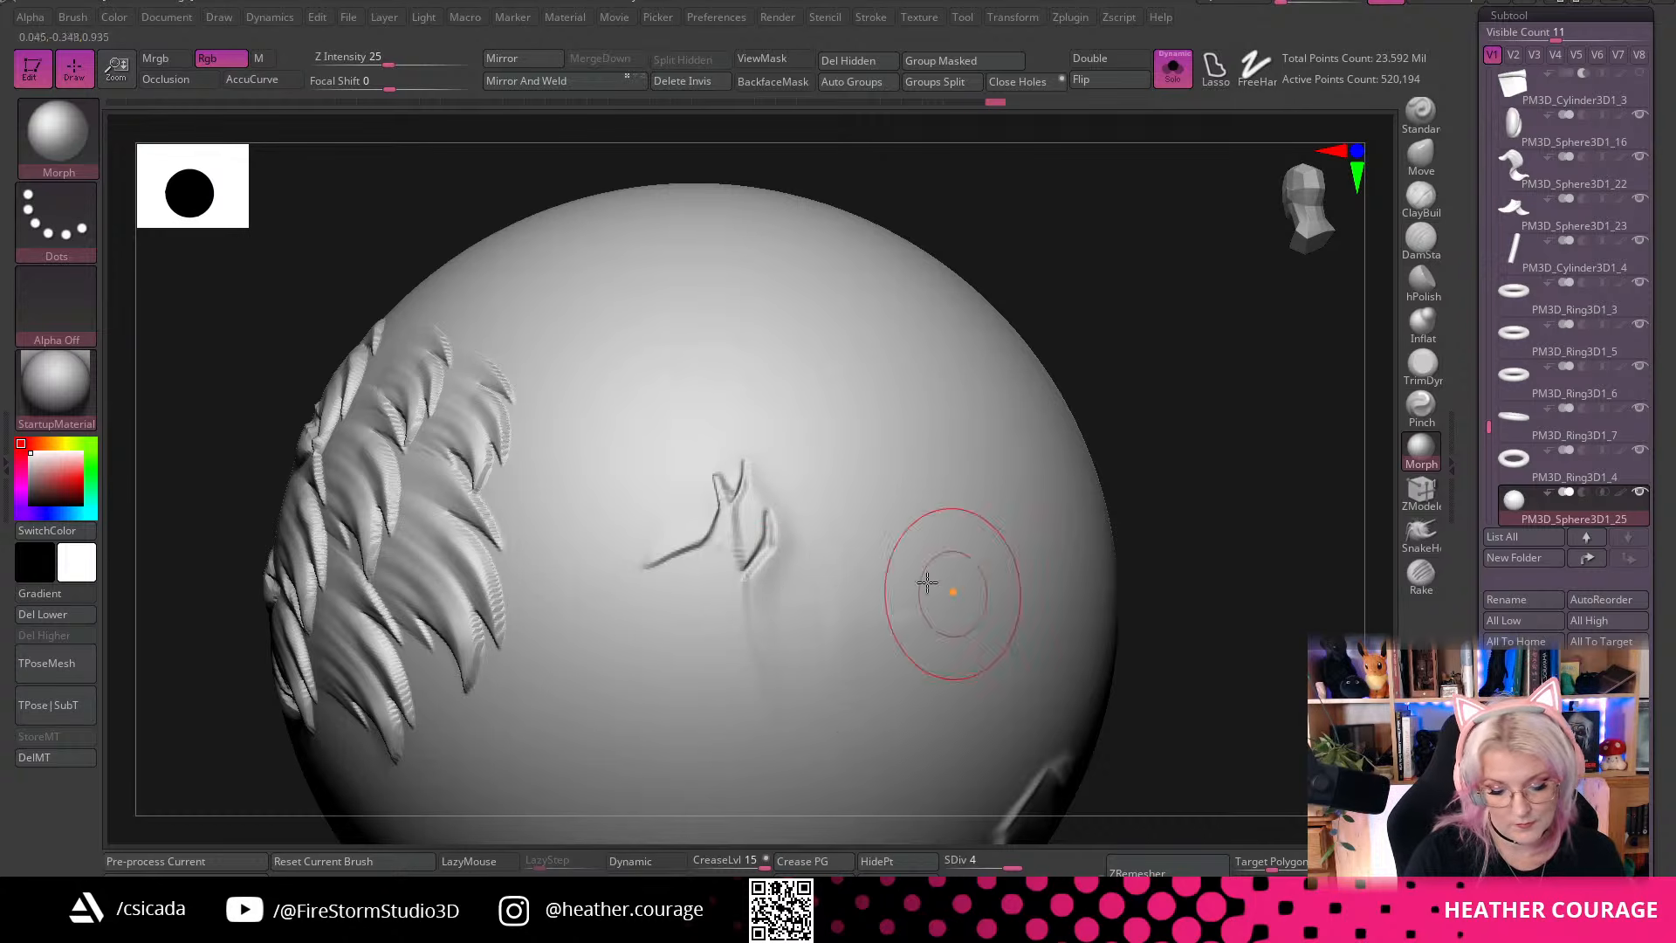
alt+drag(1202, 419, 1030, 528)
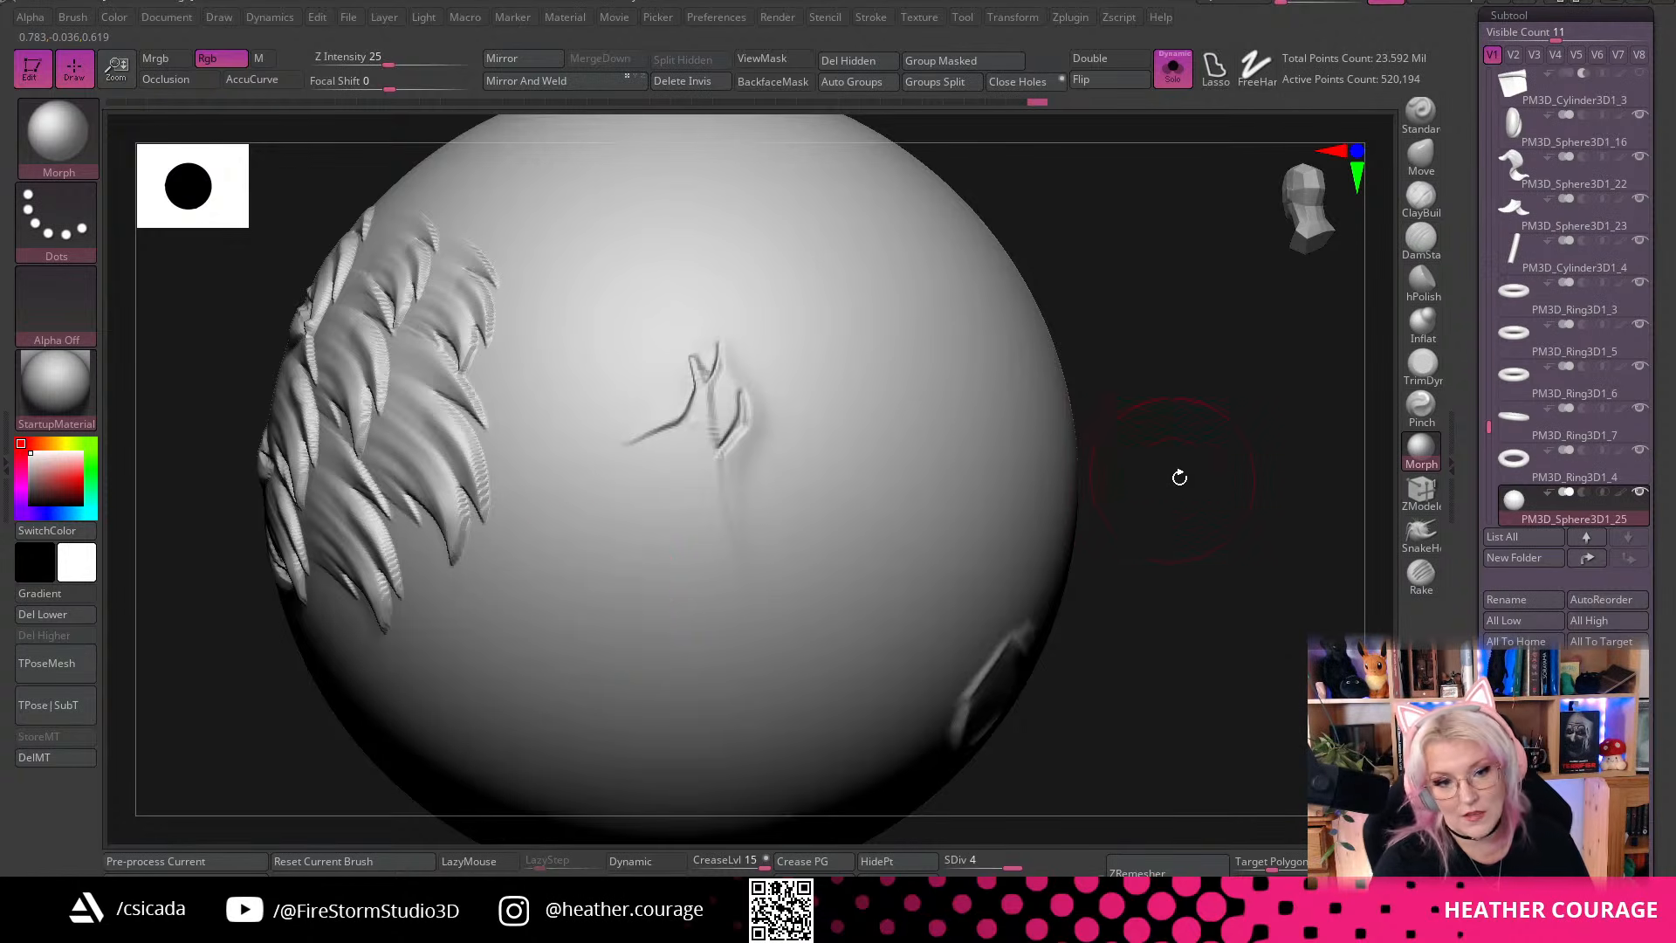
Subdivide the sphere to subdivision level 5 for finer fur detail
mouse_move(1179, 475)
mouse_down()
mouse_move(1044, 501)
mouse_move(992, 480)
mouse_up()
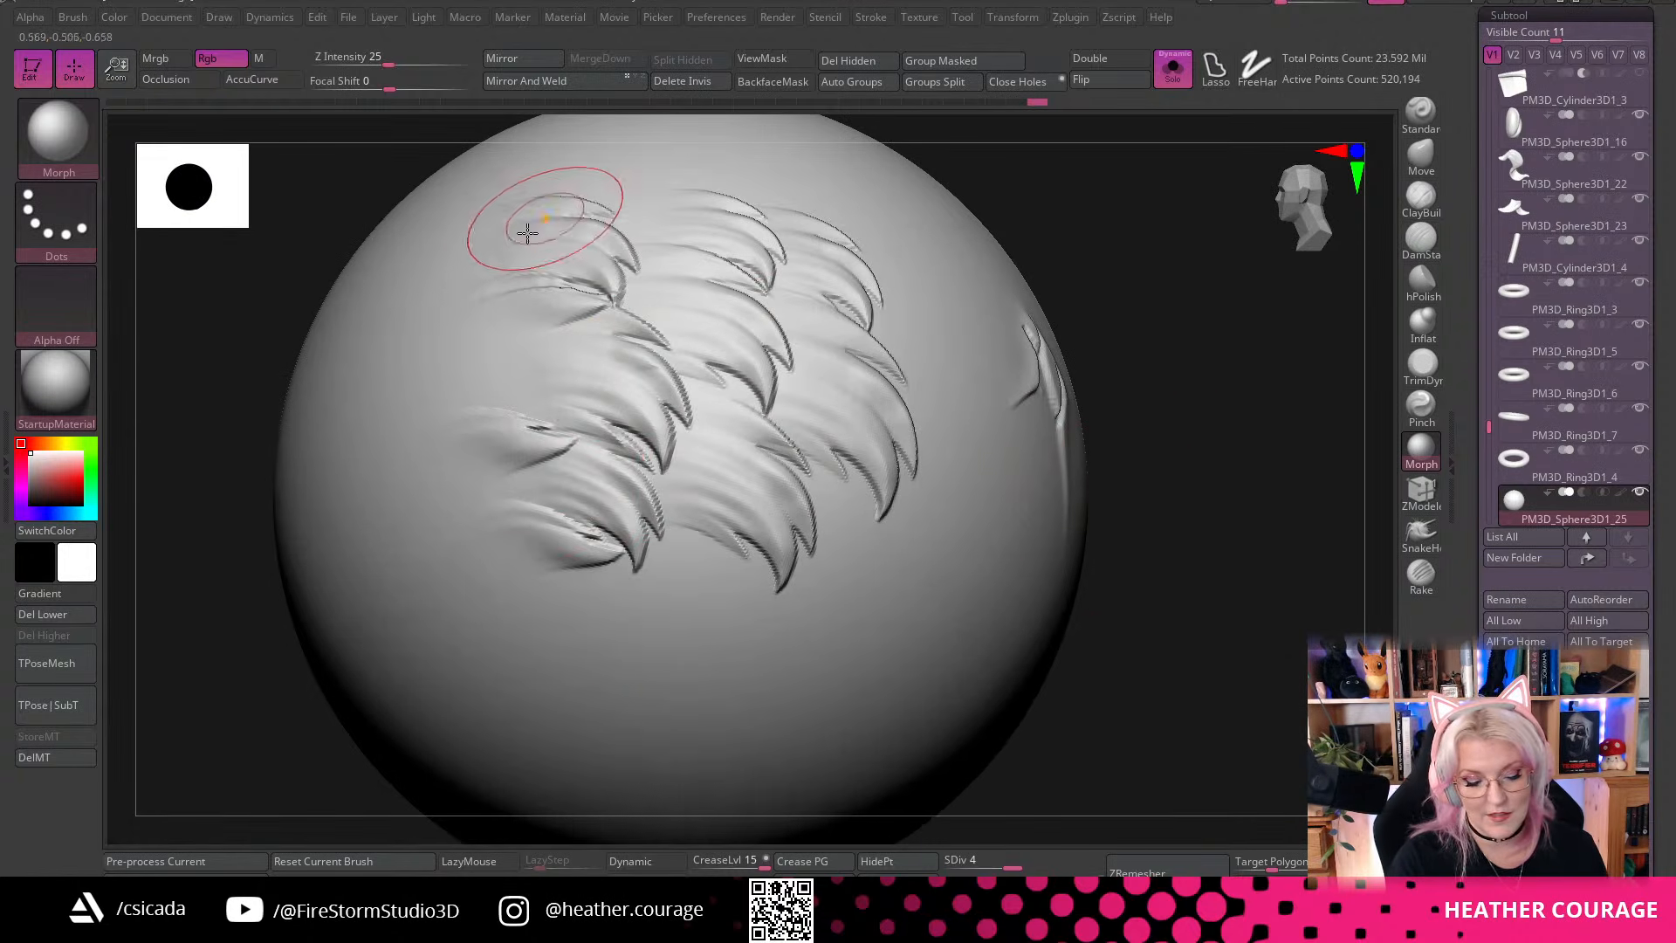
mouse_move(1180, 563)
mouse_down()
mouse_move(1254, 561)
mouse_move(1214, 532)
mouse_up()
key(ctrl)
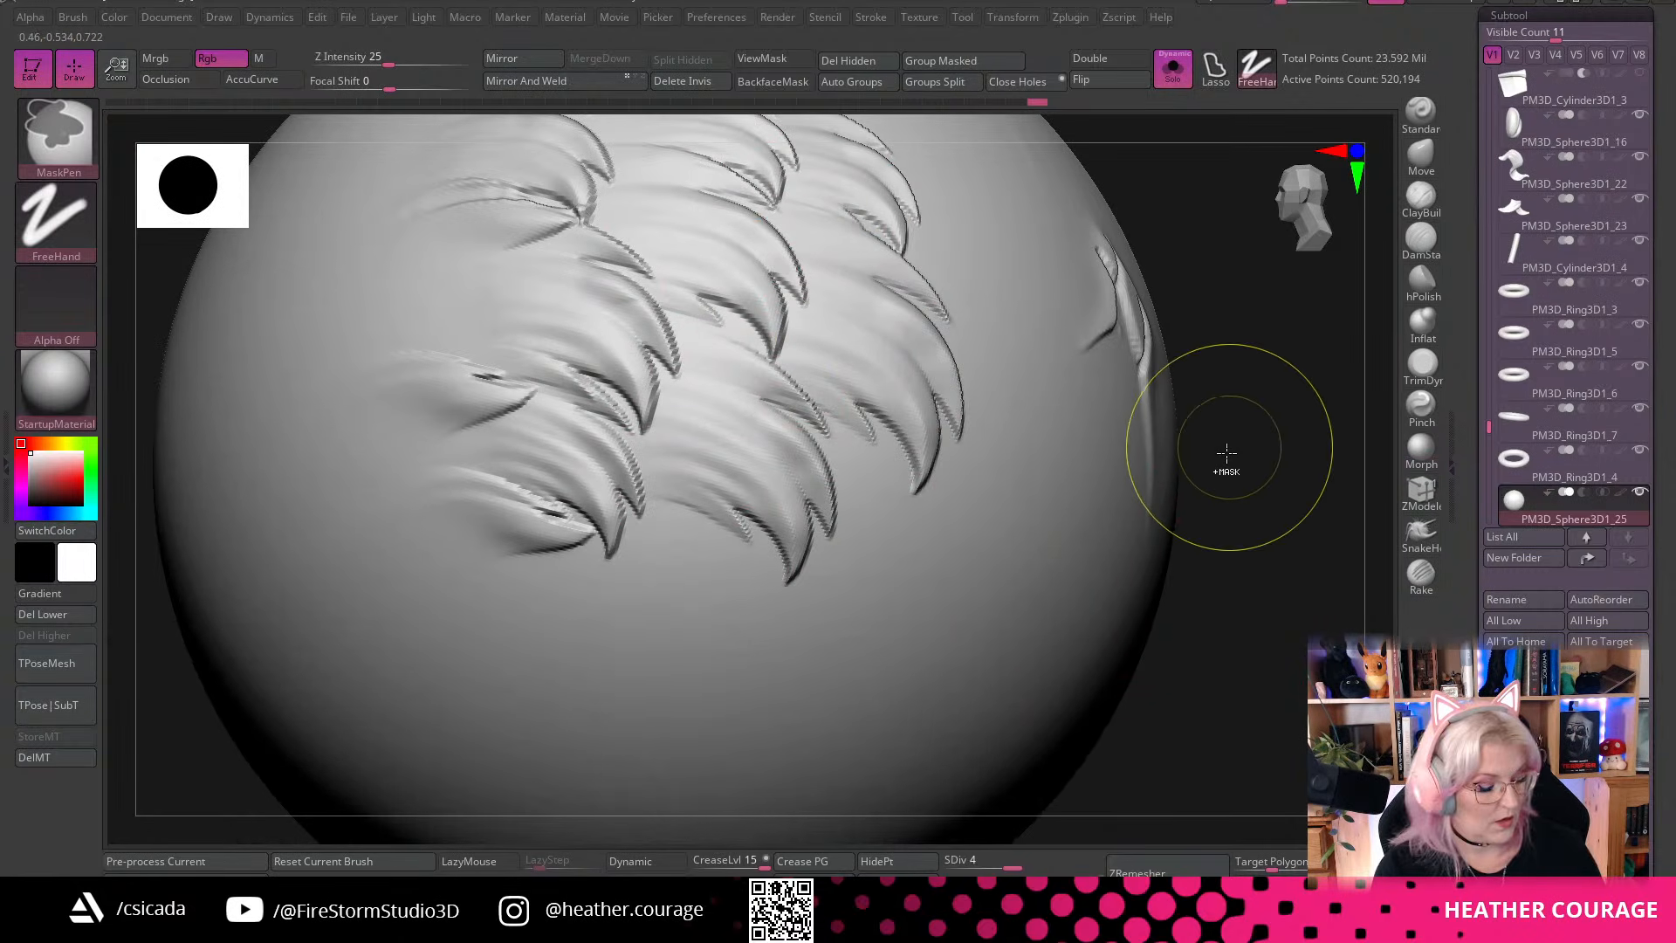
key(ctrl+d)
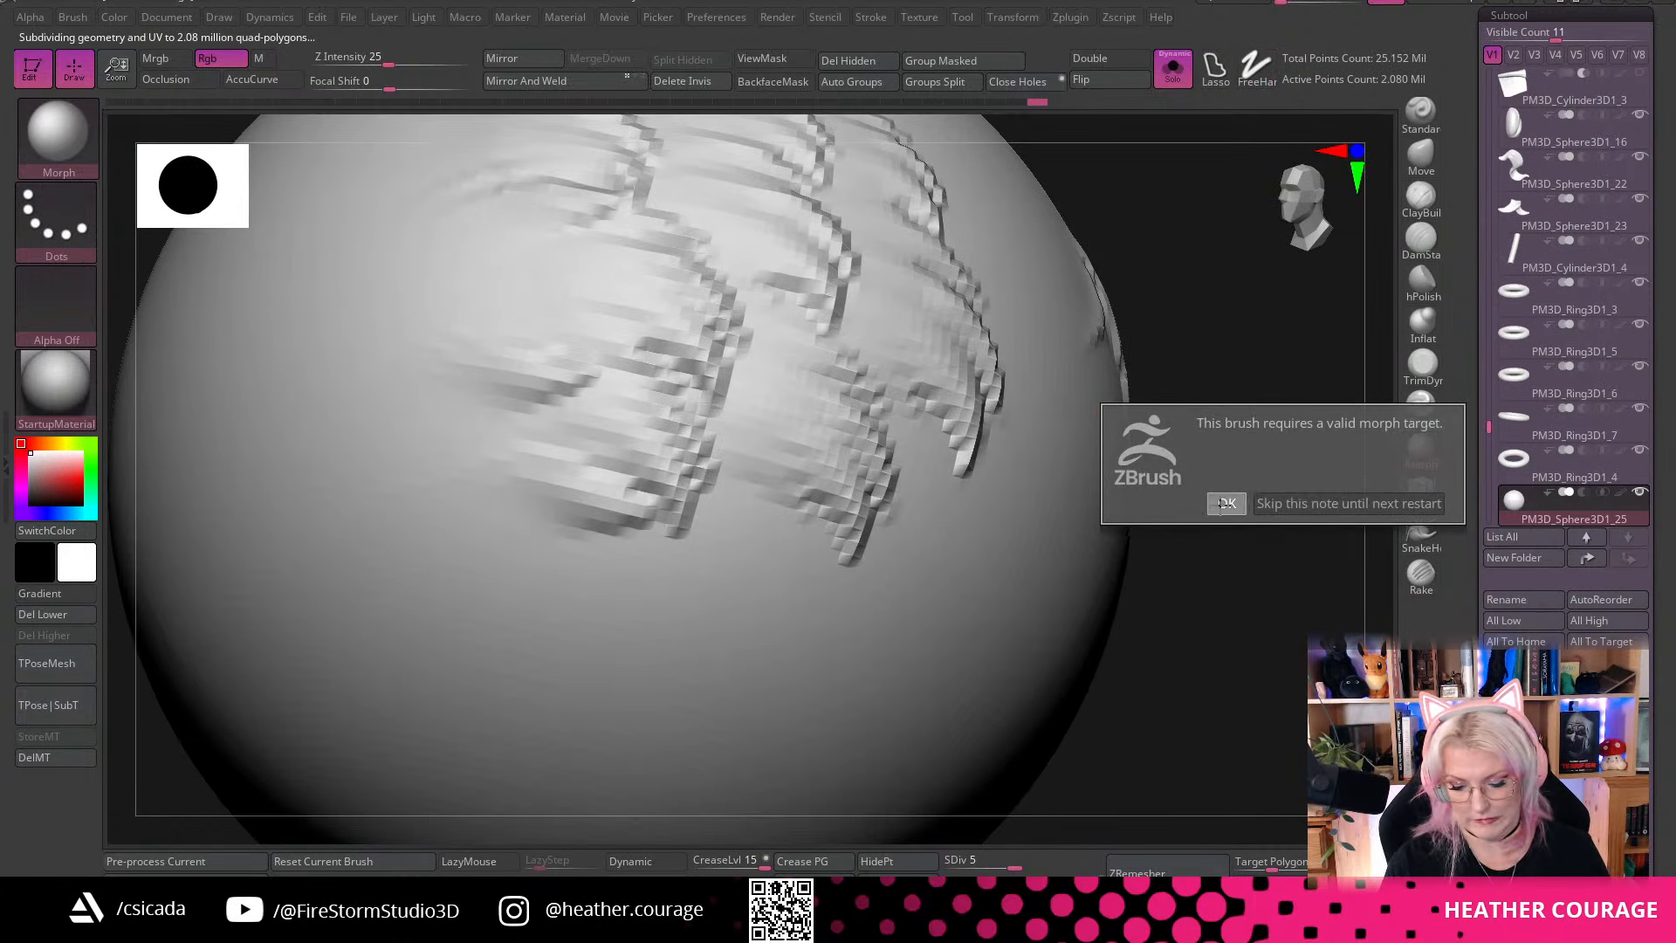
click(1226, 504)
click(1200, 635)
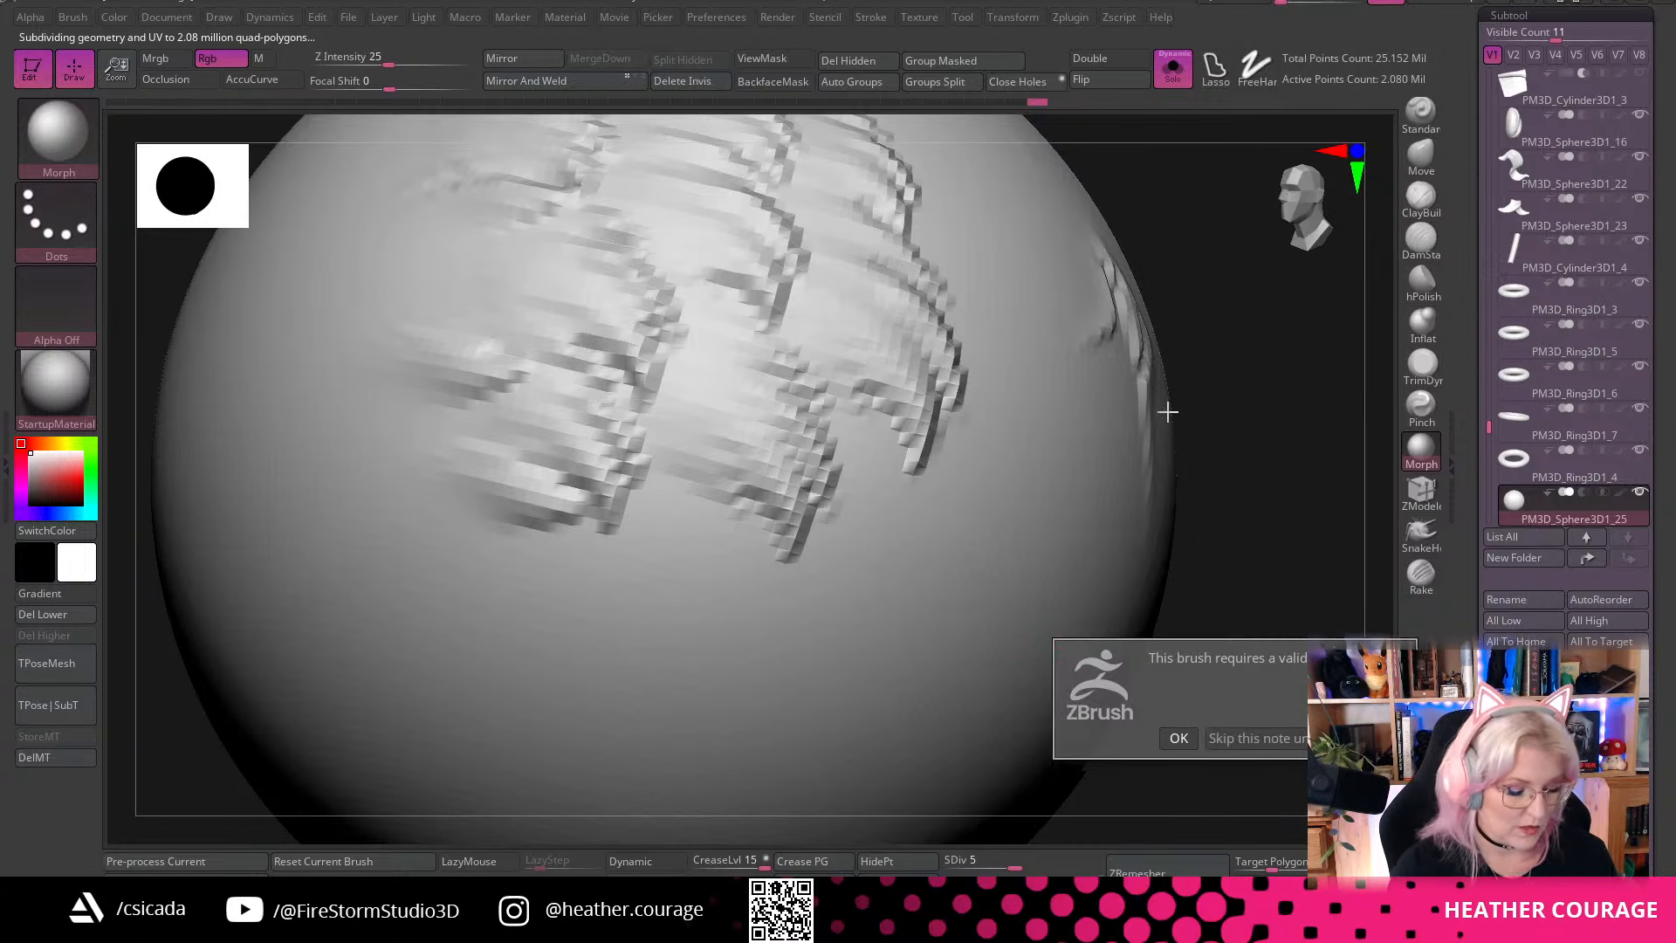
click(1178, 738)
Stamp overlapping fur tufts on the bare area below the existing clumps with the Detail_06 brush
key(b)
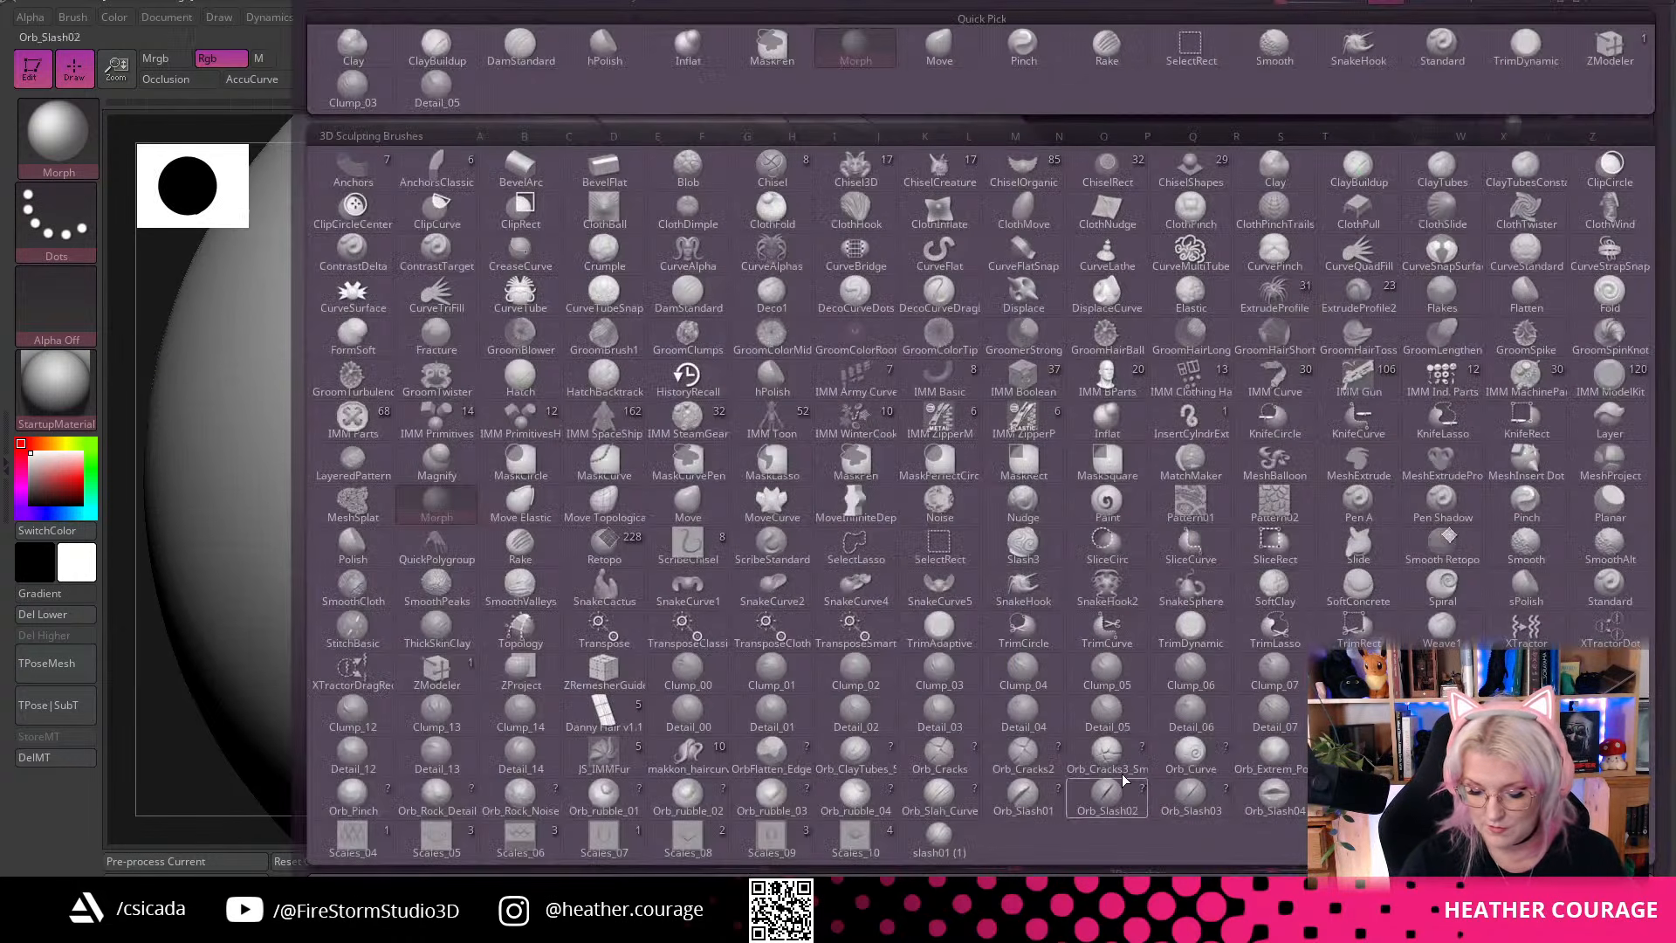
click(1191, 709)
mouse_move(884, 632)
mouse_down()
mouse_move(1276, 640)
mouse_move(921, 759)
mouse_move(949, 786)
mouse_move(1038, 629)
mouse_up()
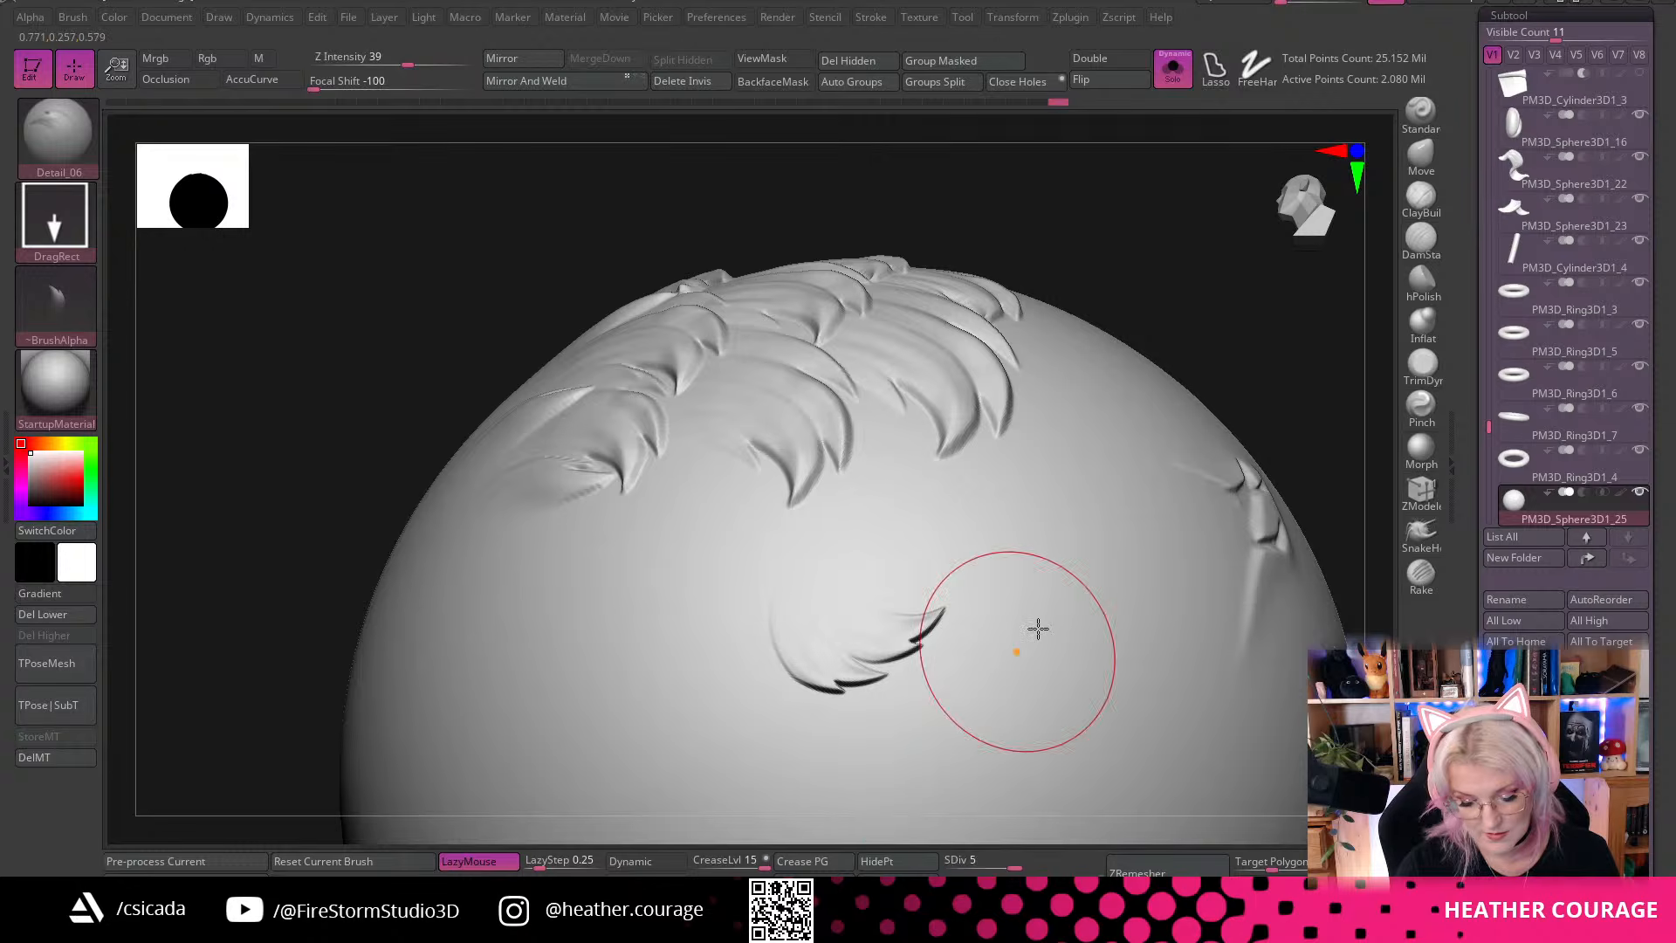
right_drag(1038, 629, 673, 504)
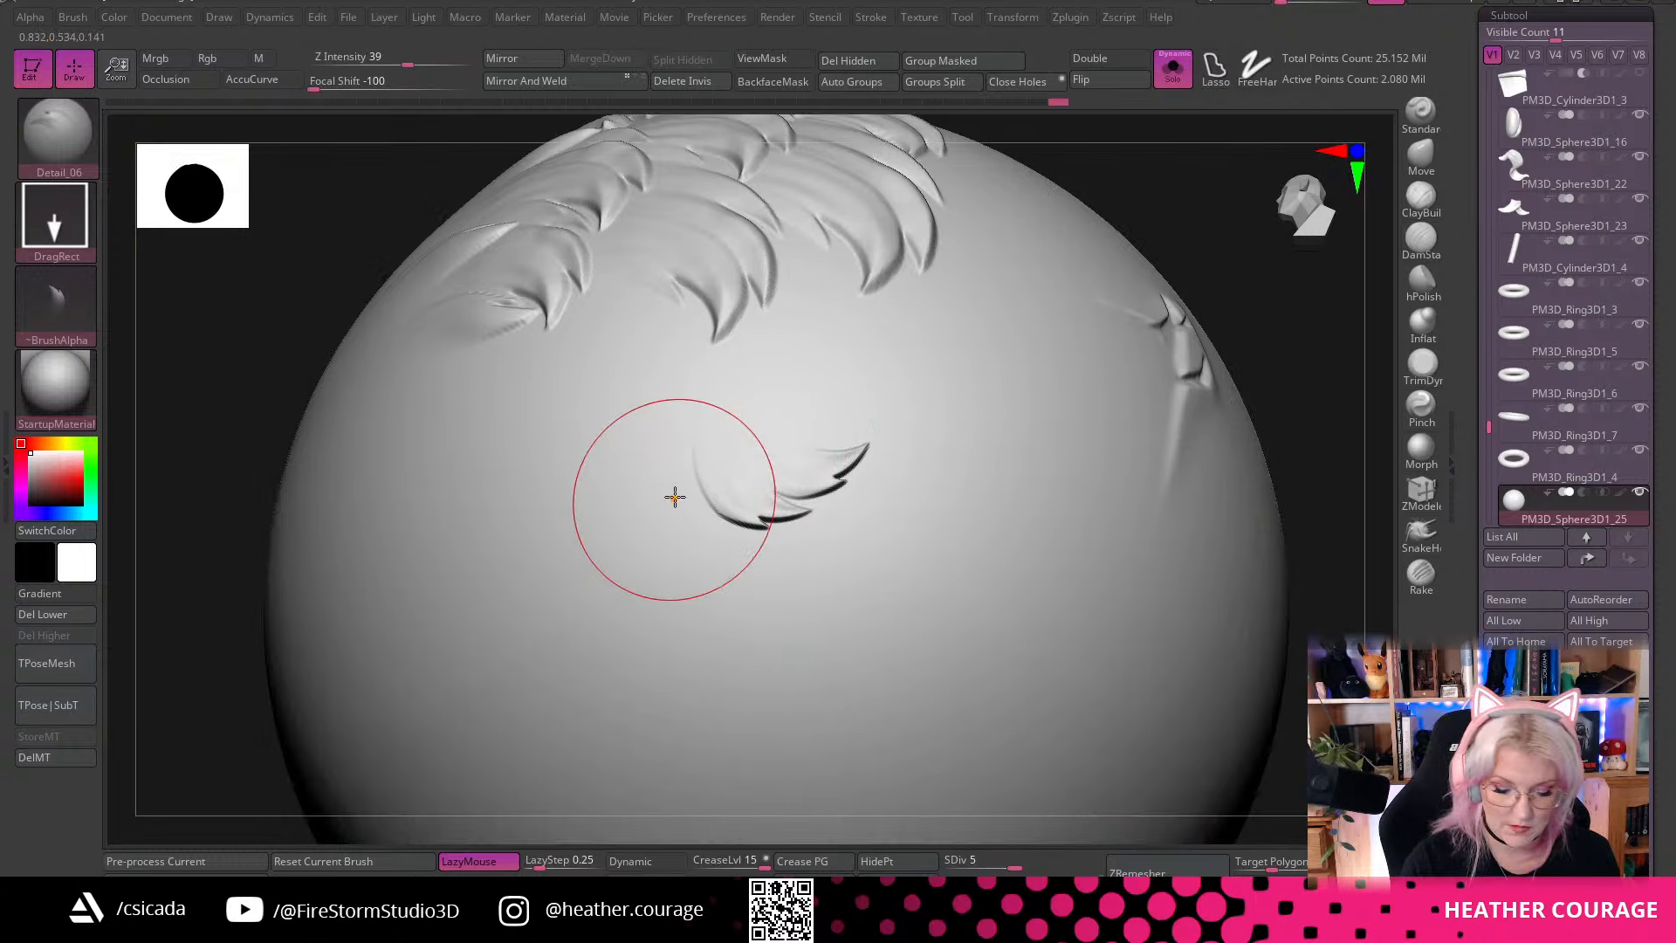
mouse_move(1291, 375)
right_down()
mouse_move(1189, 453)
mouse_move(848, 225)
right_up()
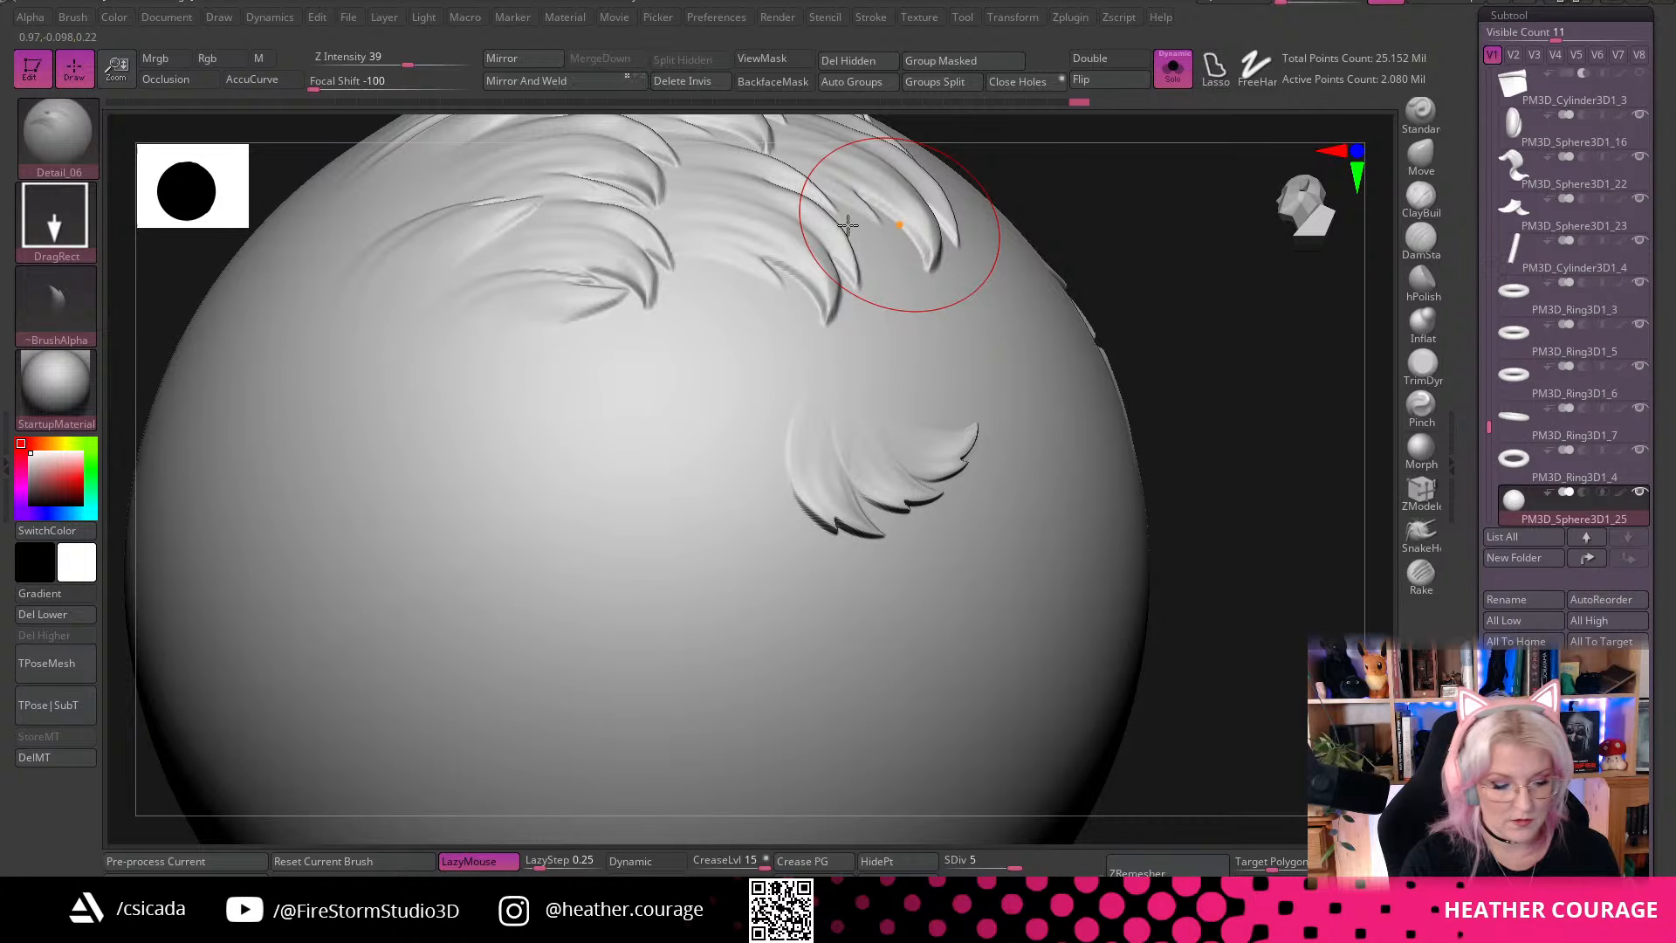
Stamp two separate, stronger fur tufts near the group at Z Intensity 69 and lower the Z Intensity to 25
mouse_move(730, 535)
mouse_down()
mouse_move(820, 670)
mouse_move(979, 606)
mouse_up()
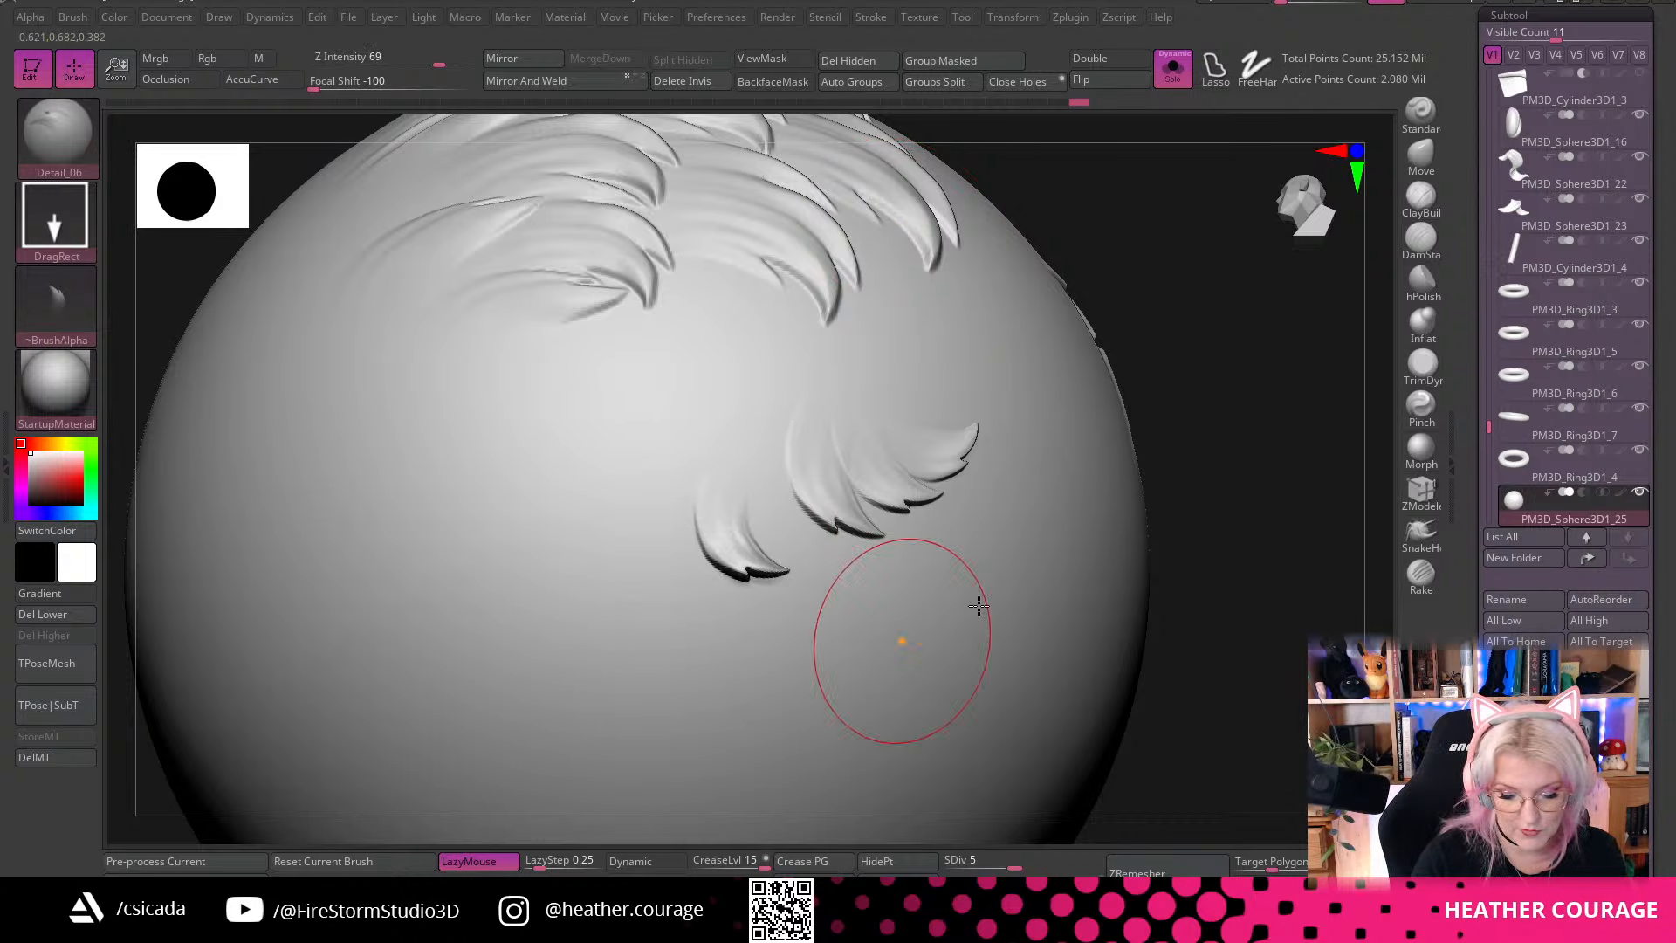
mouse_move(979, 606)
right_down()
mouse_move(1306, 423)
mouse_move(872, 610)
right_up()
mouse_move(1048, 666)
right_down()
mouse_move(1235, 453)
mouse_move(876, 311)
right_up()
click(349, 56)
text(24)
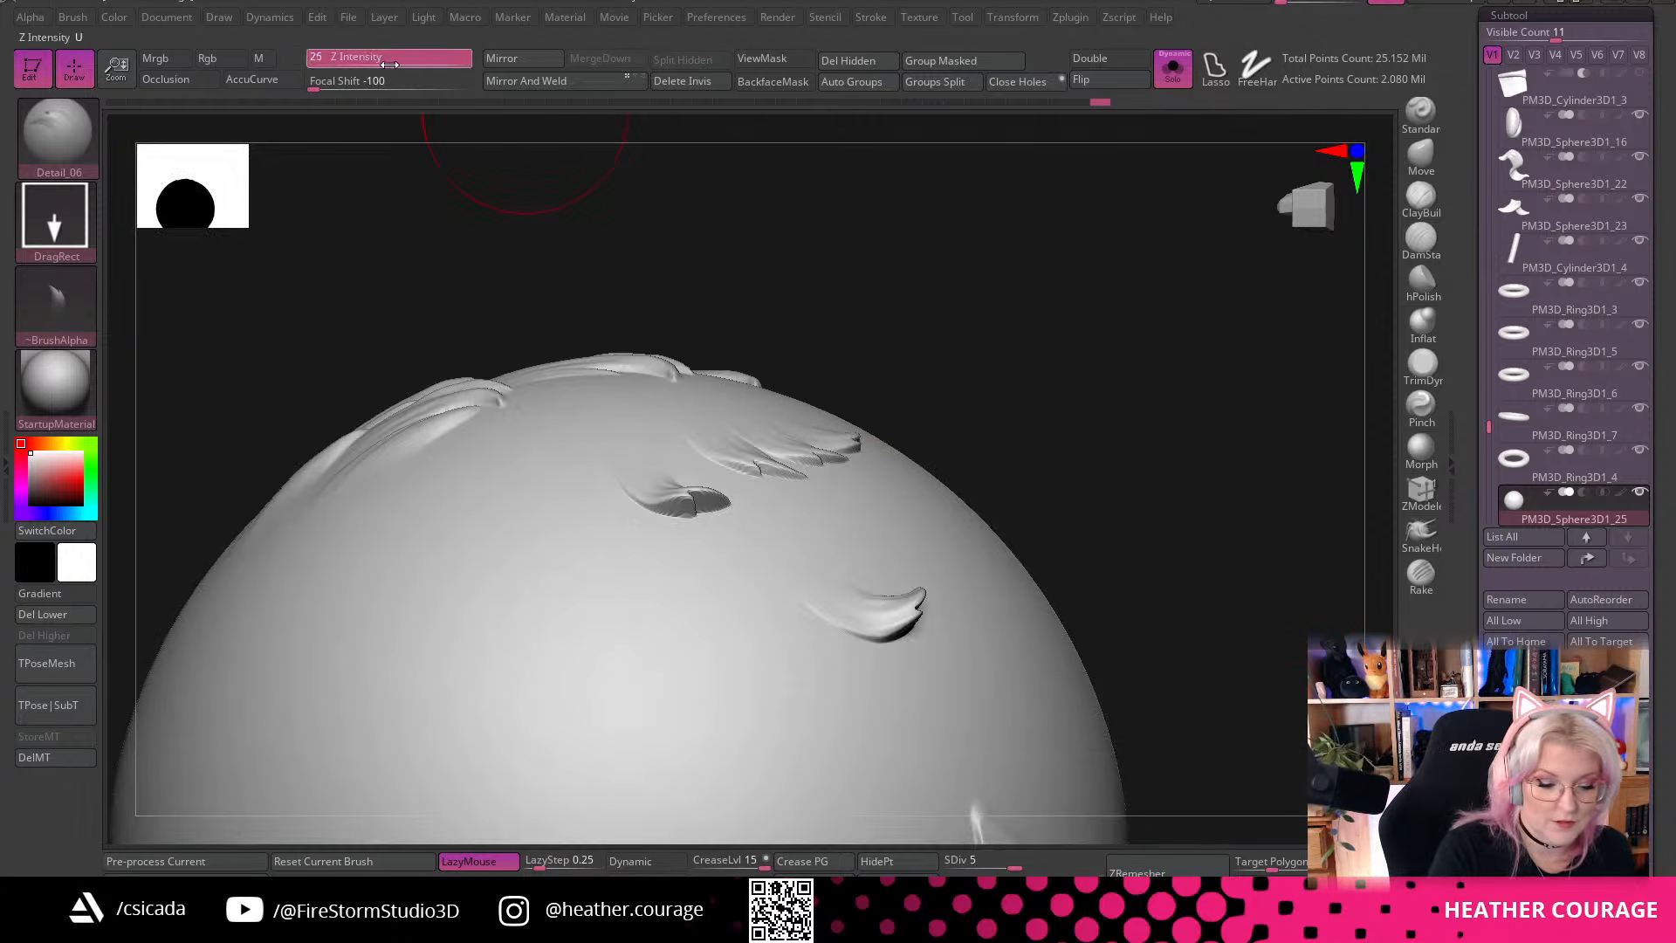
Lower the Z Intensity to 24 and stamp faint fur tufts beside the isolated strong tuft with the Detail_06 brush
key(Return)
drag(682, 604, 803, 685)
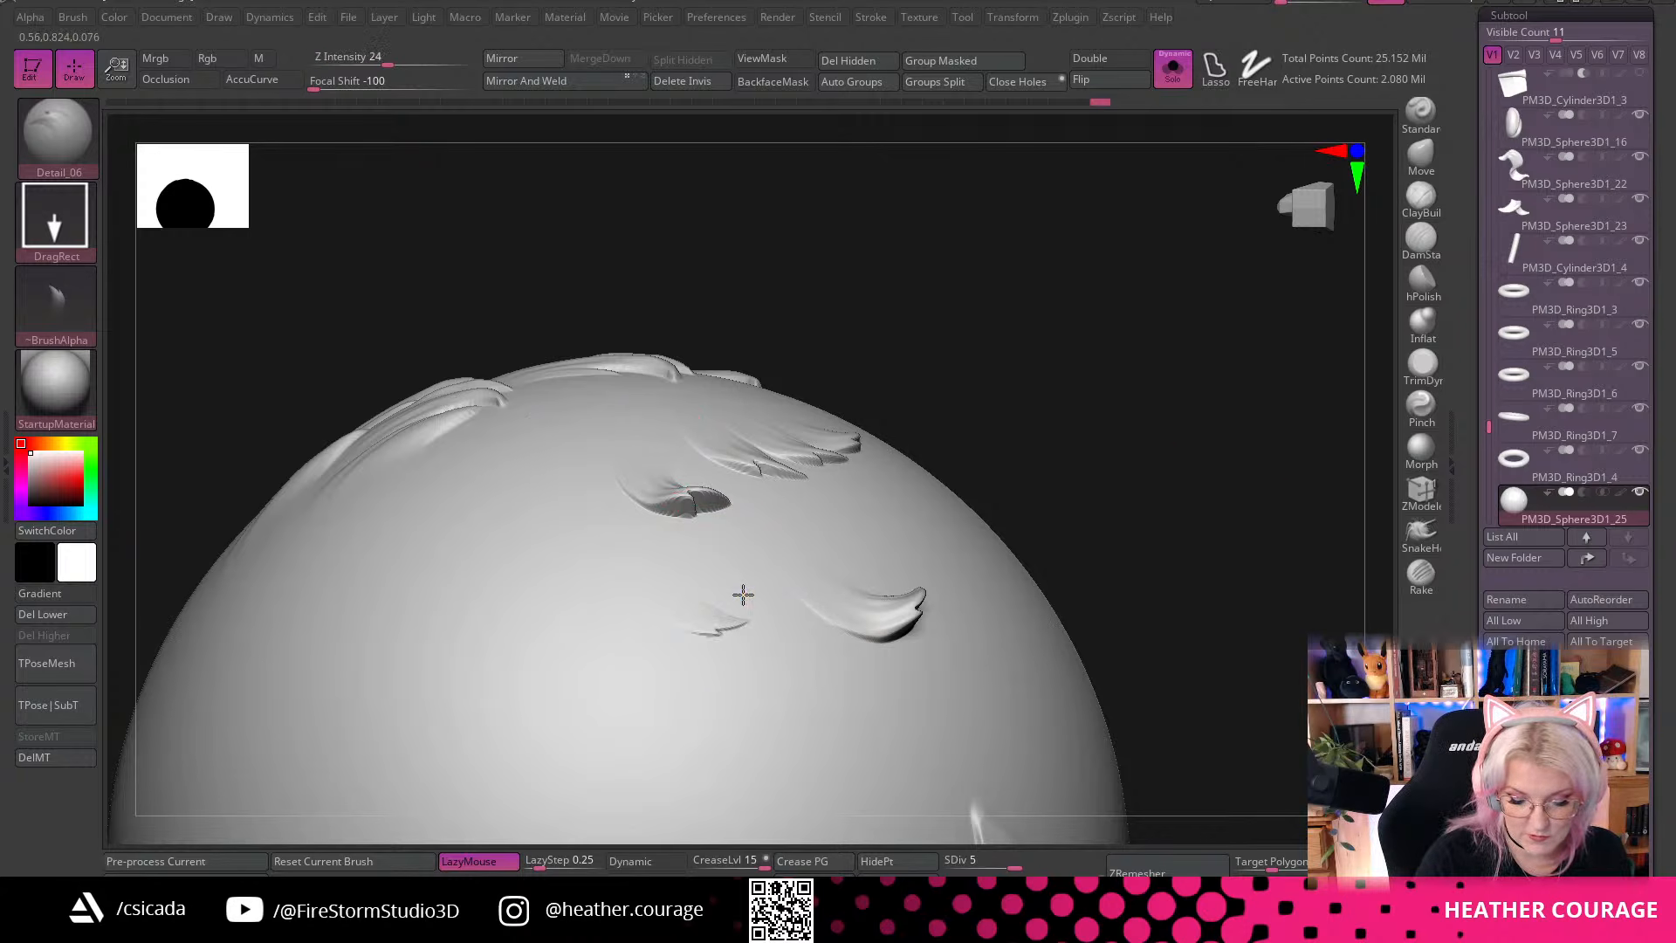
right_drag(743, 595, 1149, 599)
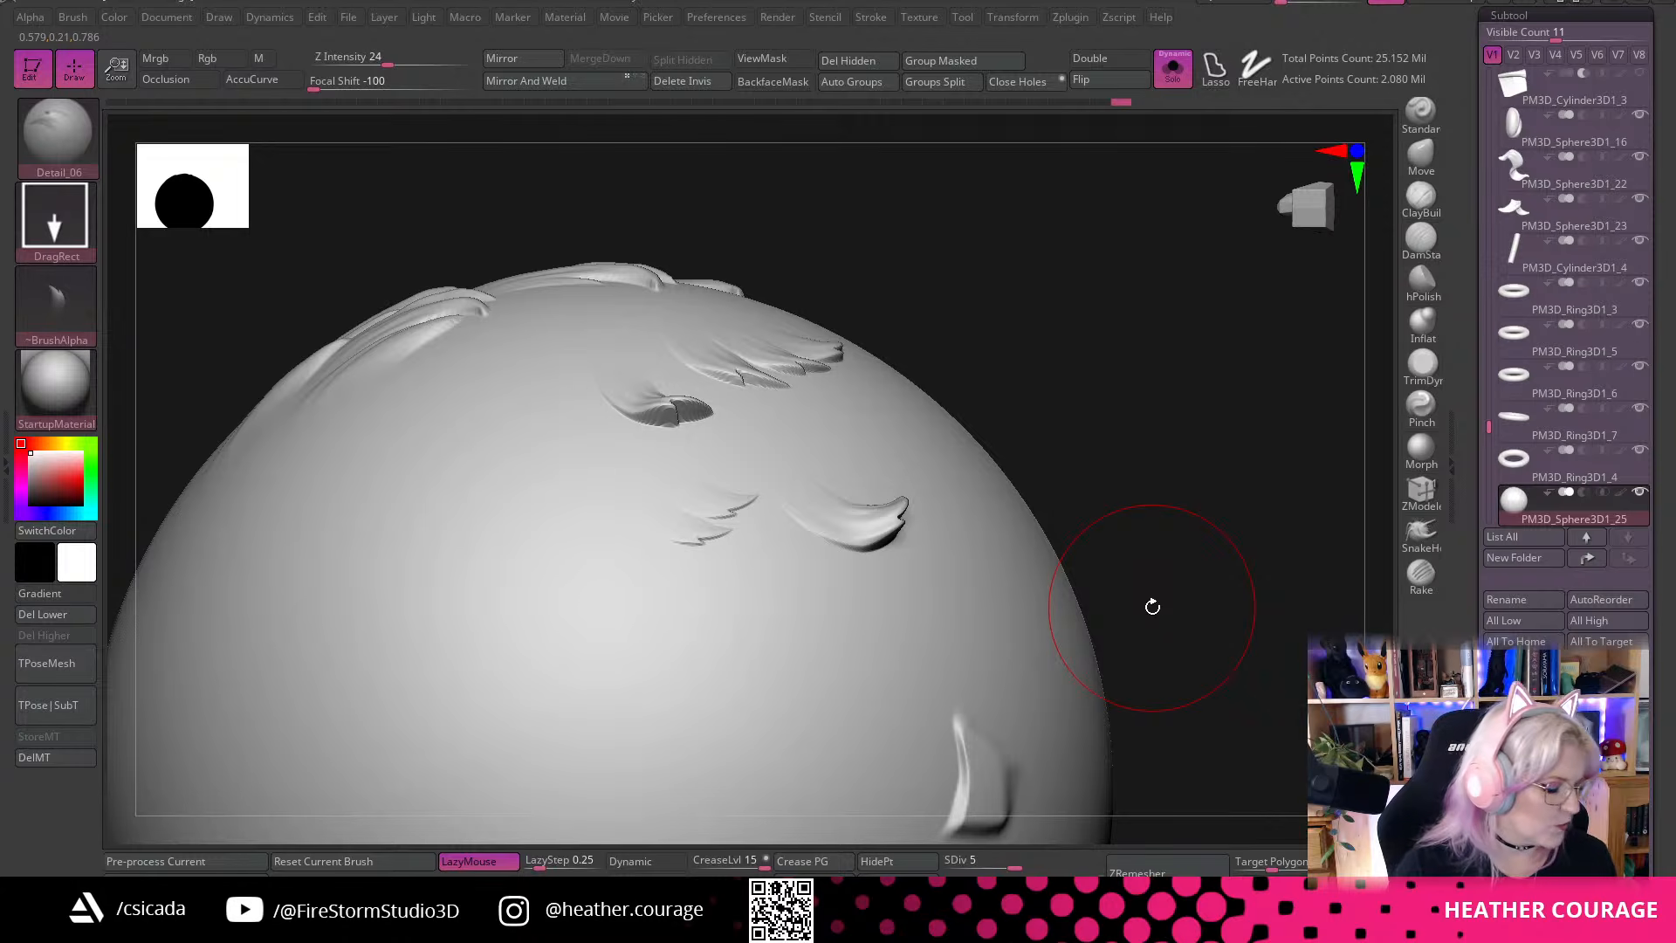
Choose the Scales_01 brush and stamp a cluster of large overlapping scales on the bare surface below the fur tufts
key(b)
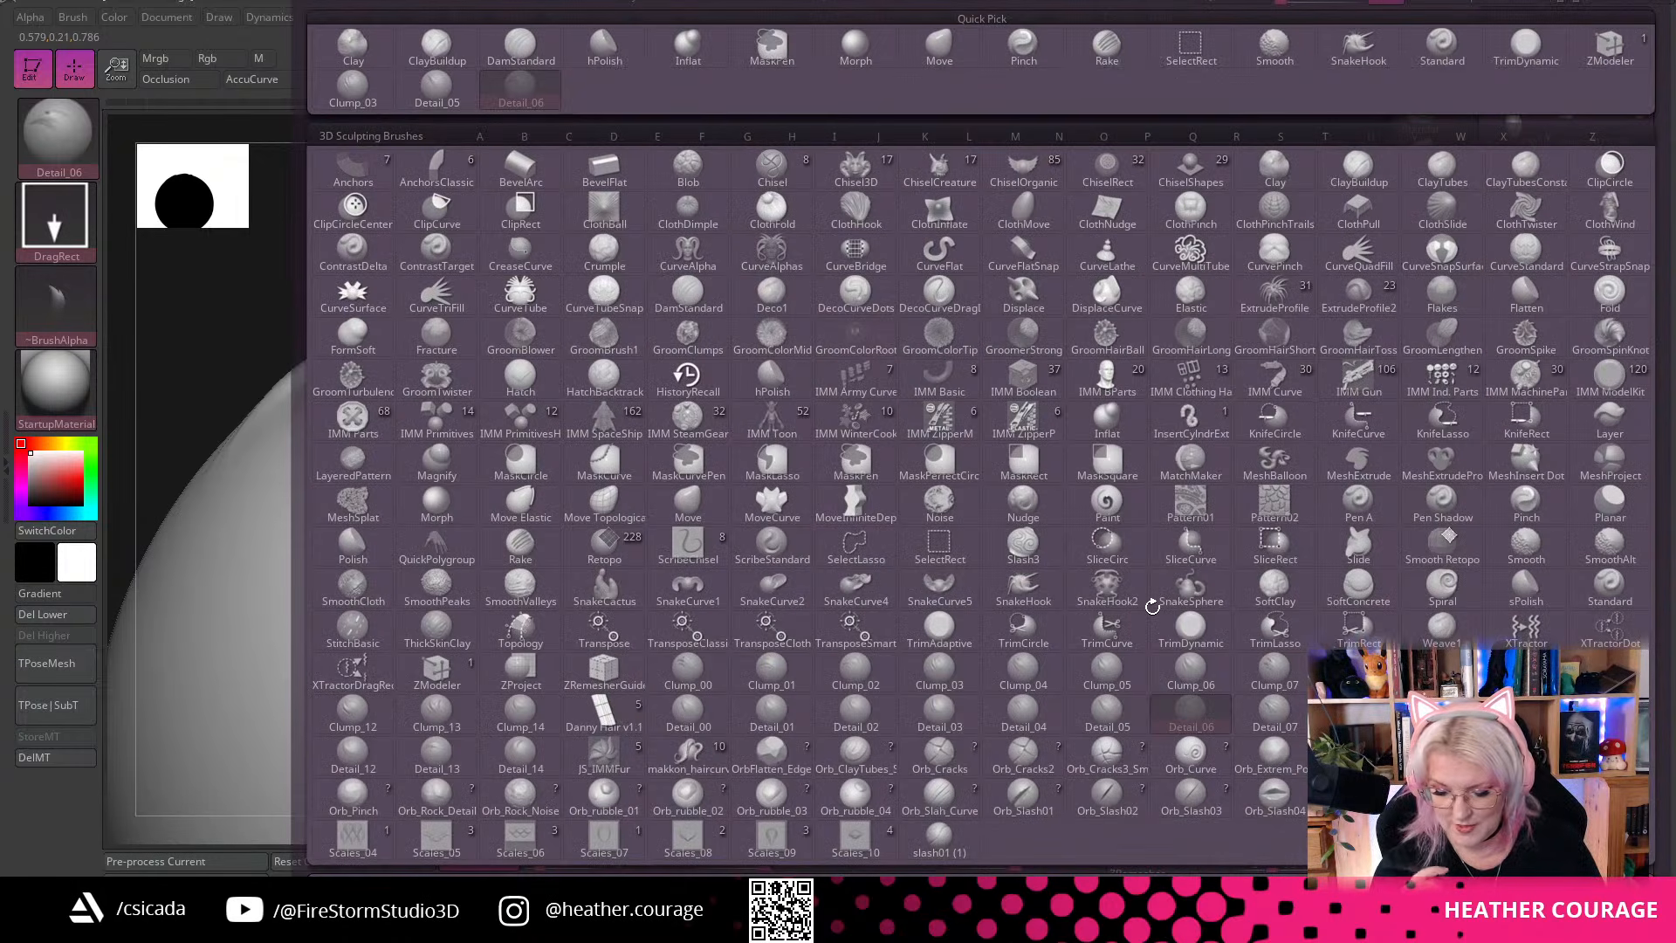
click(1442, 811)
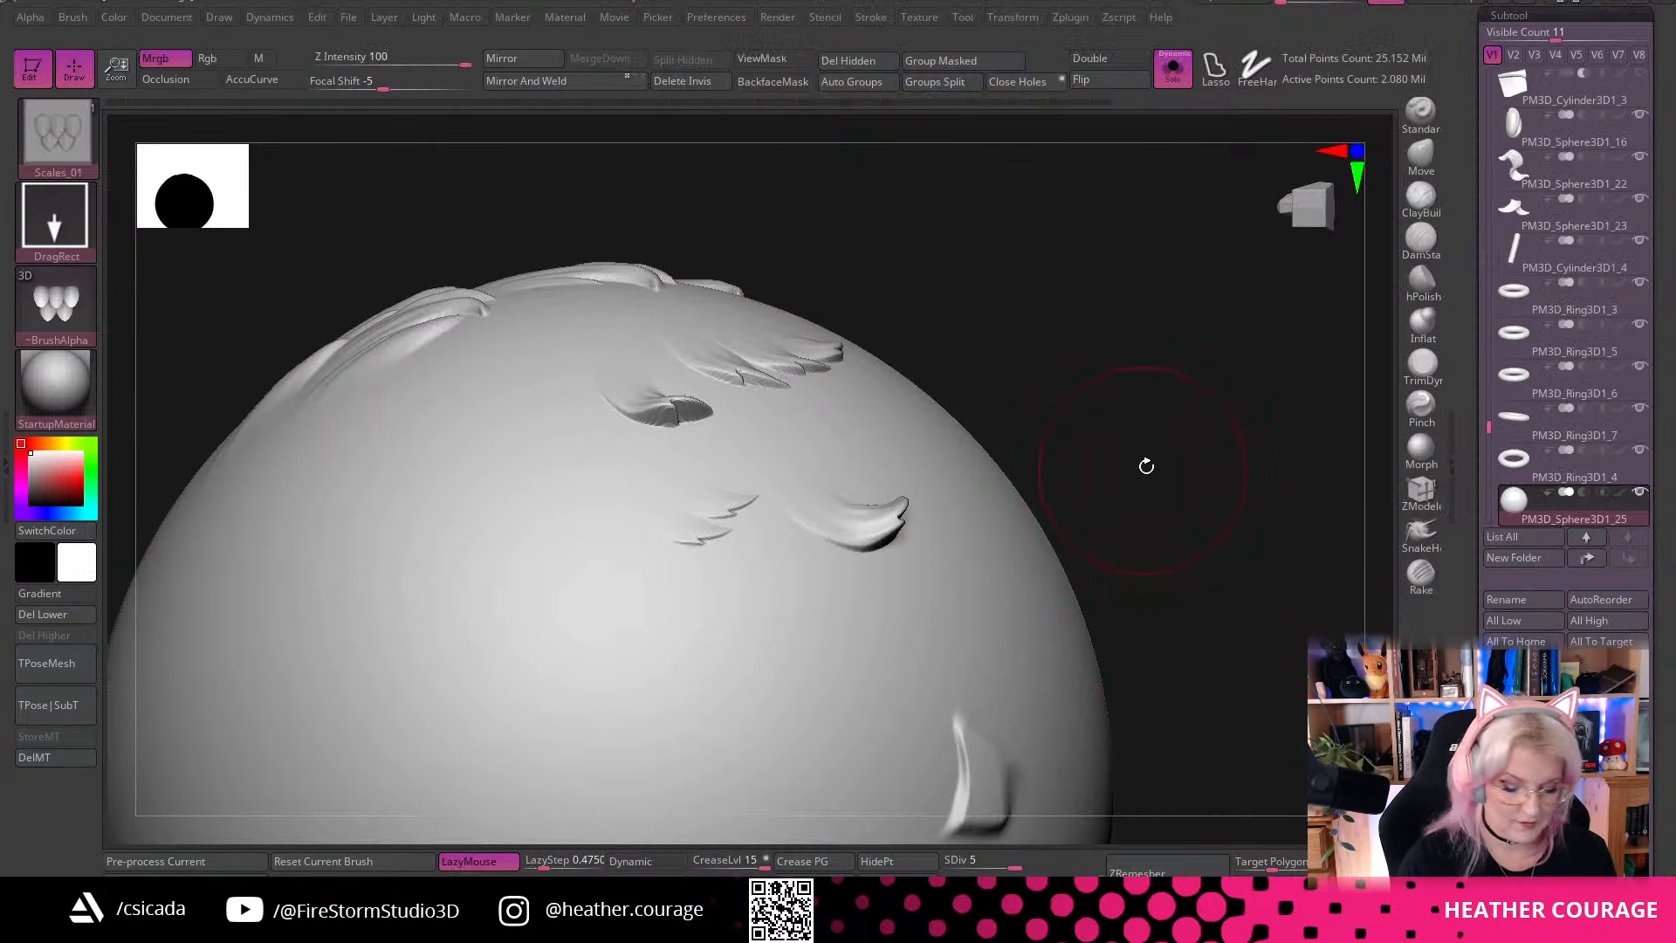
right_drag(1146, 466, 1220, 404)
mouse_move(685, 625)
mouse_down()
mouse_move(695, 715)
mouse_move(746, 695)
mouse_move(707, 480)
mouse_move(681, 464)
mouse_up()
mouse_move(768, 666)
mouse_down()
mouse_move(861, 694)
mouse_move(846, 475)
mouse_move(786, 421)
mouse_up()
Stamp two parallel diagonal rows of smaller overlapping scales beside the large scale cluster with the Scales_01 brush
right_drag(1089, 423, 1284, 229)
mouse_move(543, 535)
mouse_down()
mouse_move(588, 596)
mouse_move(599, 473)
mouse_move(684, 566)
mouse_up()
mouse_move(656, 404)
mouse_down()
mouse_move(748, 498)
mouse_move(743, 517)
mouse_up()
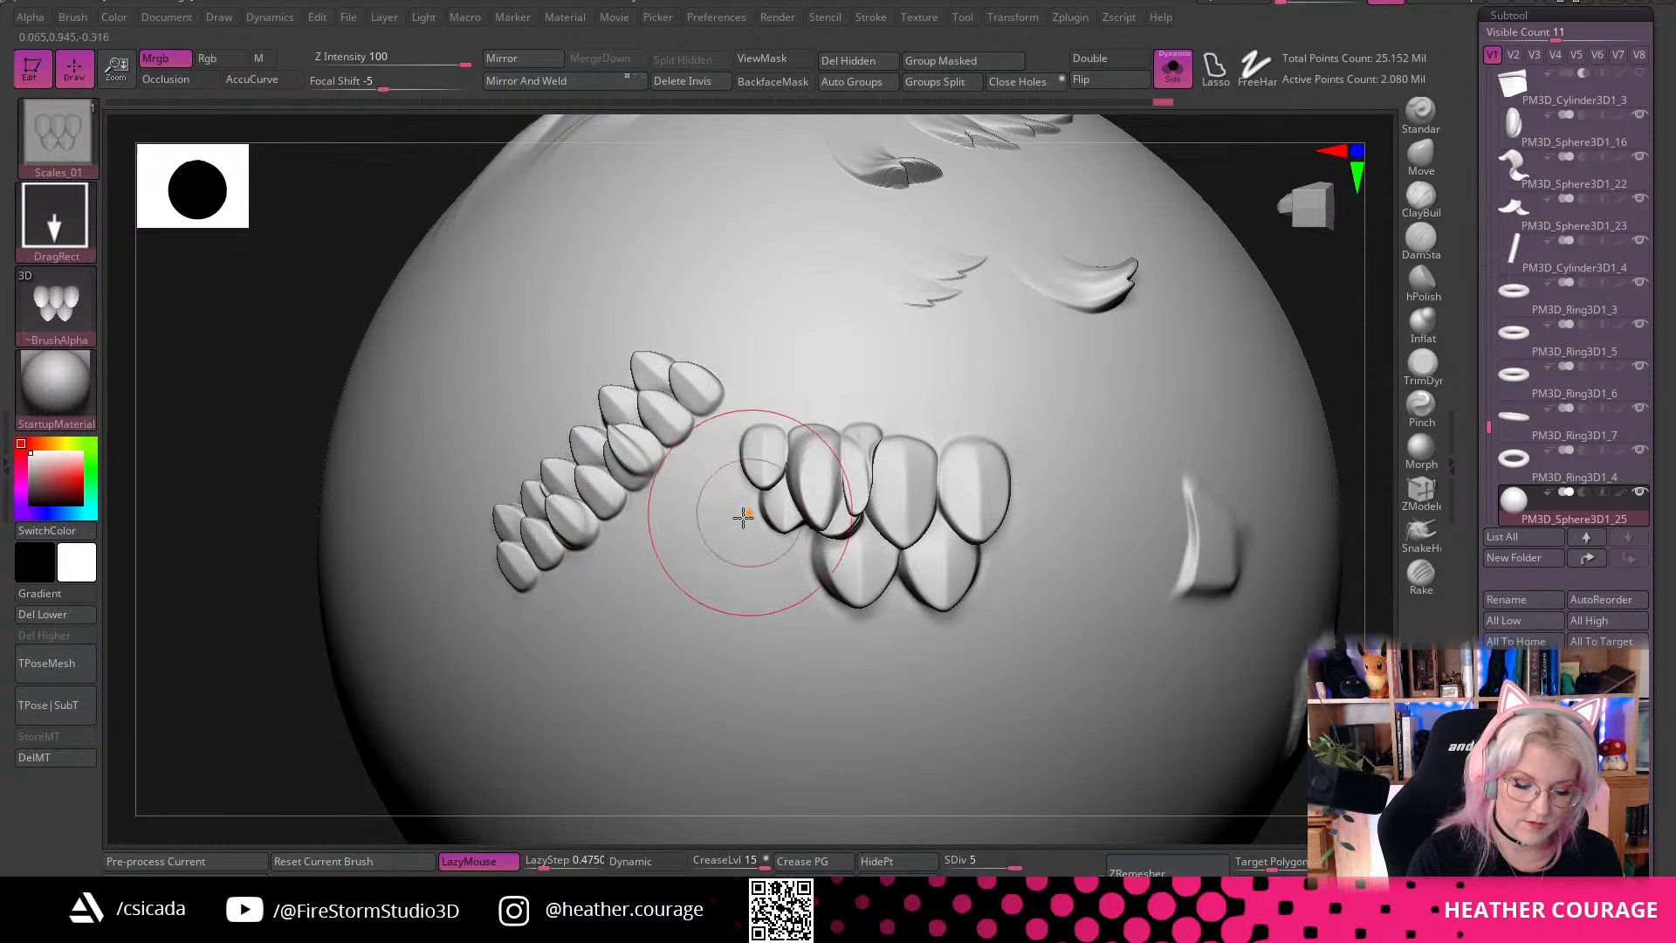
drag(487, 466, 554, 551)
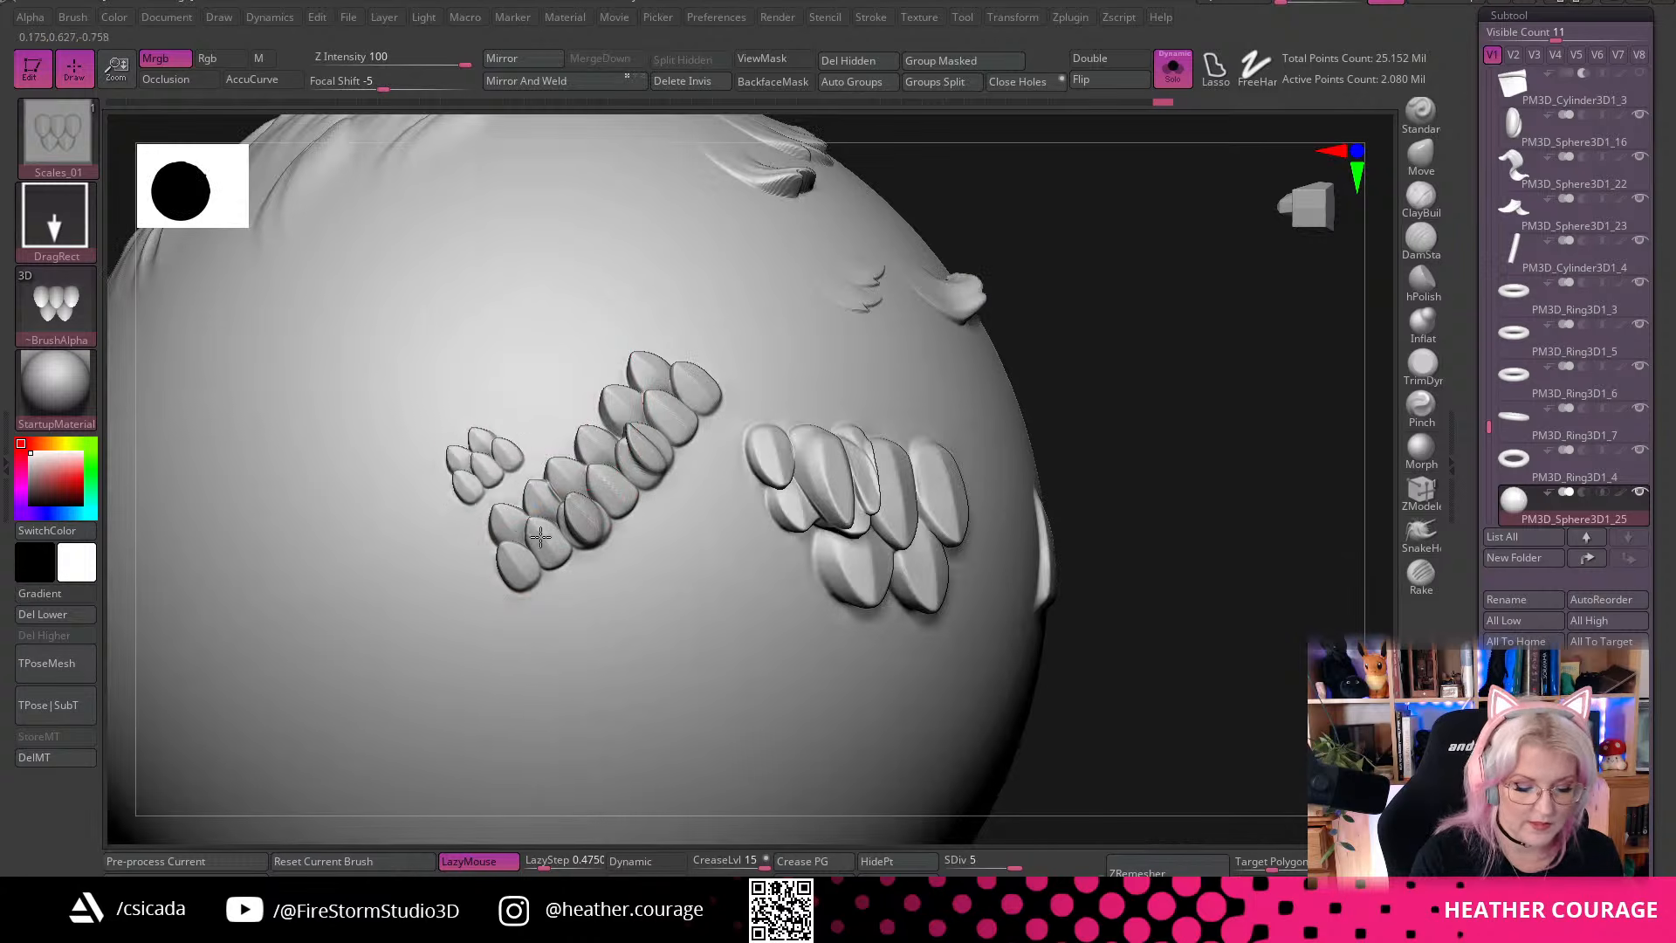
drag(542, 401, 601, 478)
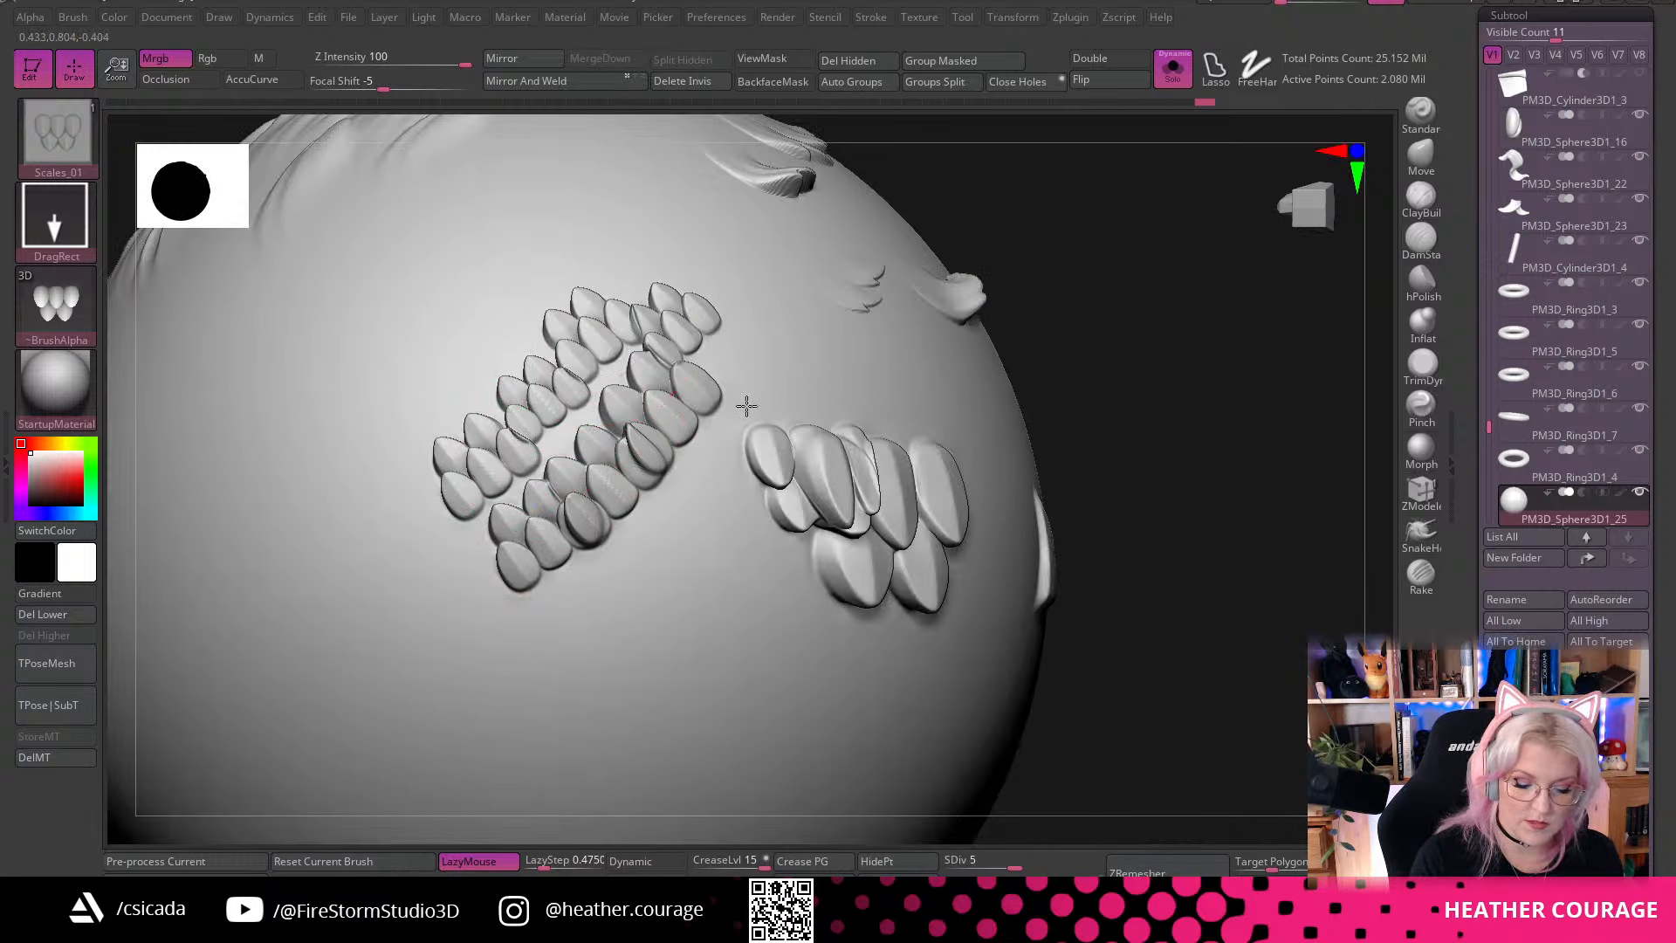
Widen the scale patch by stamping more Scales_01 clusters along the outer side of the diagonal rows
mouse_move(1122, 506)
mouse_down()
mouse_move(1184, 594)
mouse_move(1181, 619)
mouse_up()
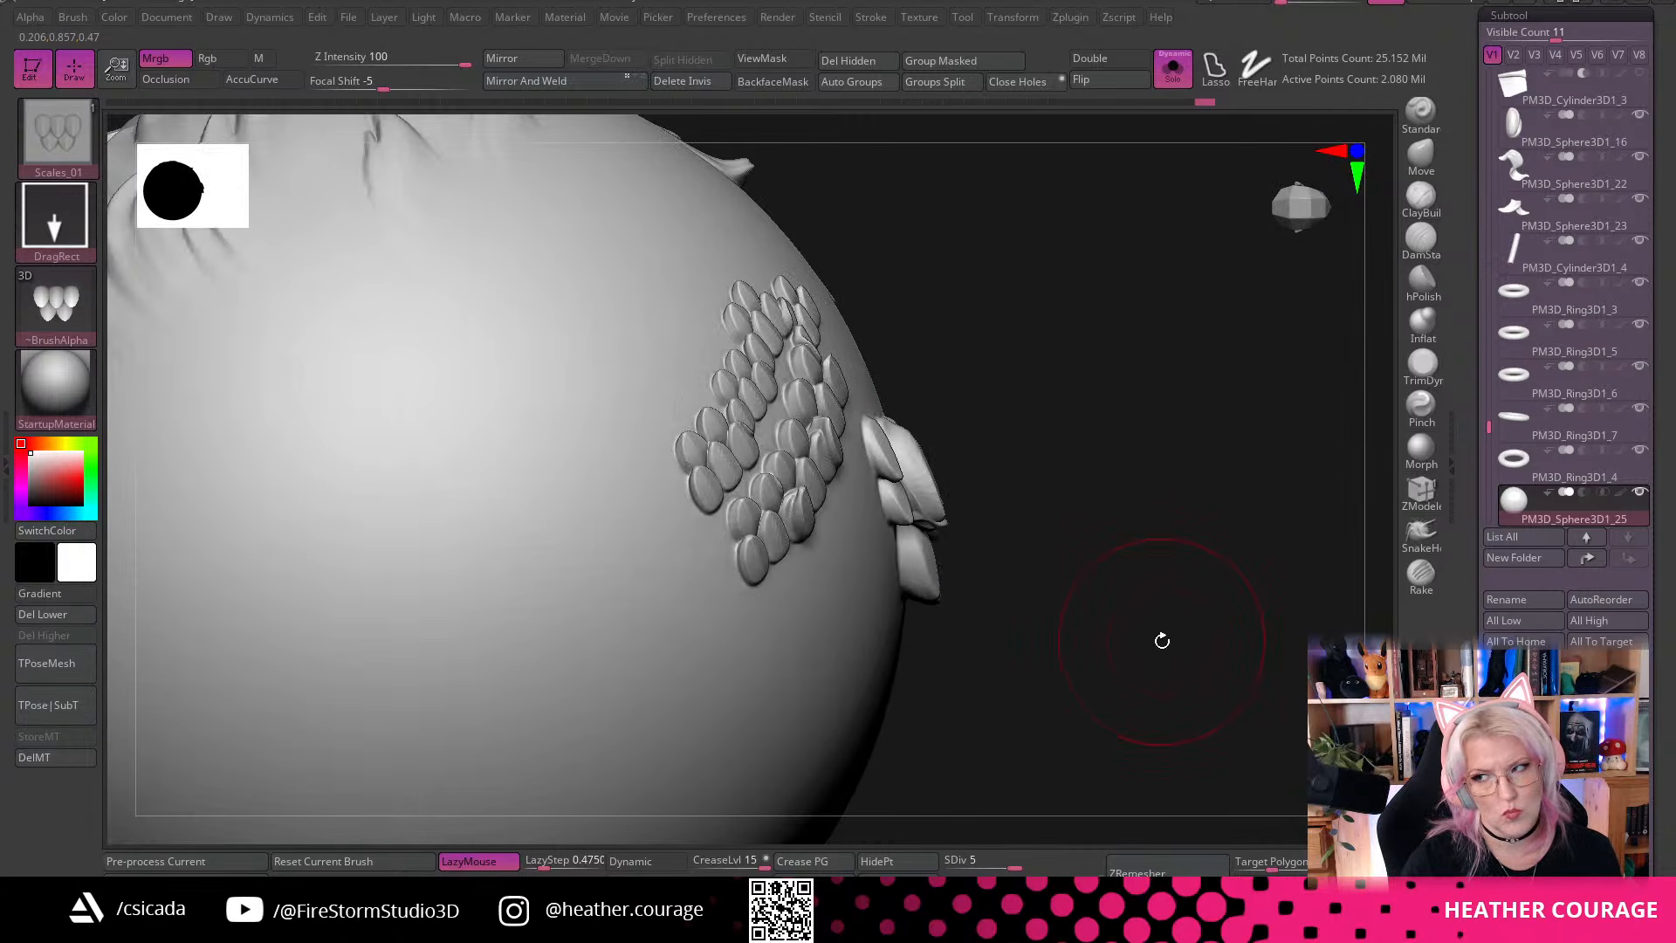
drag(1165, 638, 1142, 632)
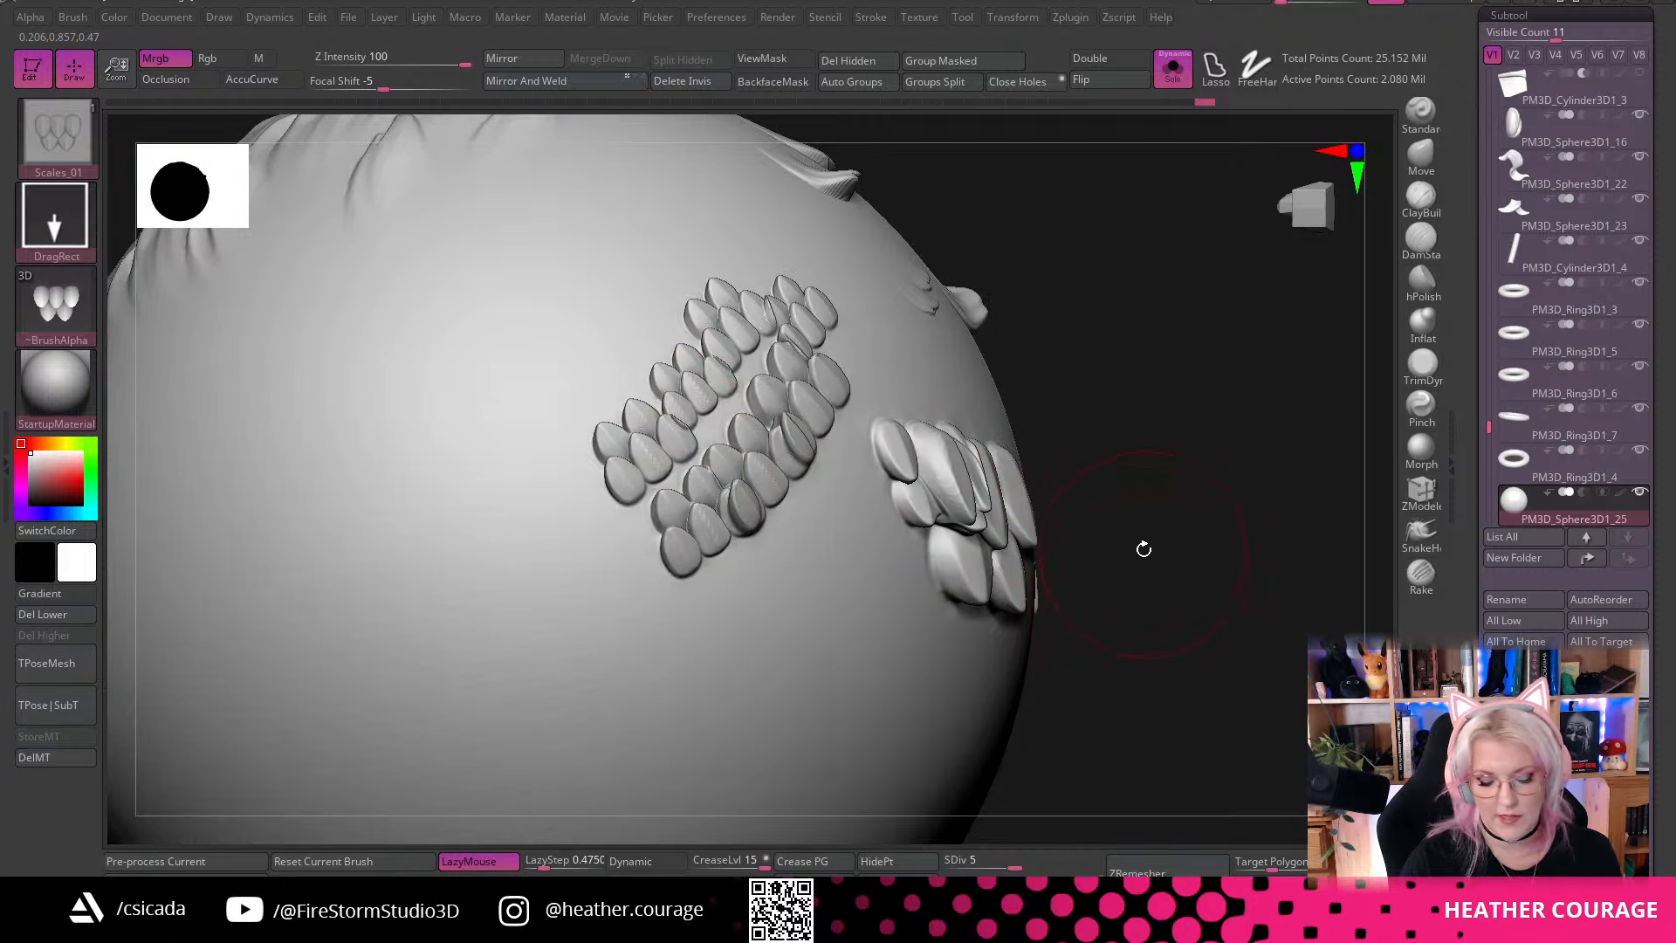
mouse_move(611, 371)
mouse_down()
mouse_move(633, 389)
mouse_move(611, 376)
mouse_up()
drag(652, 301, 611, 231)
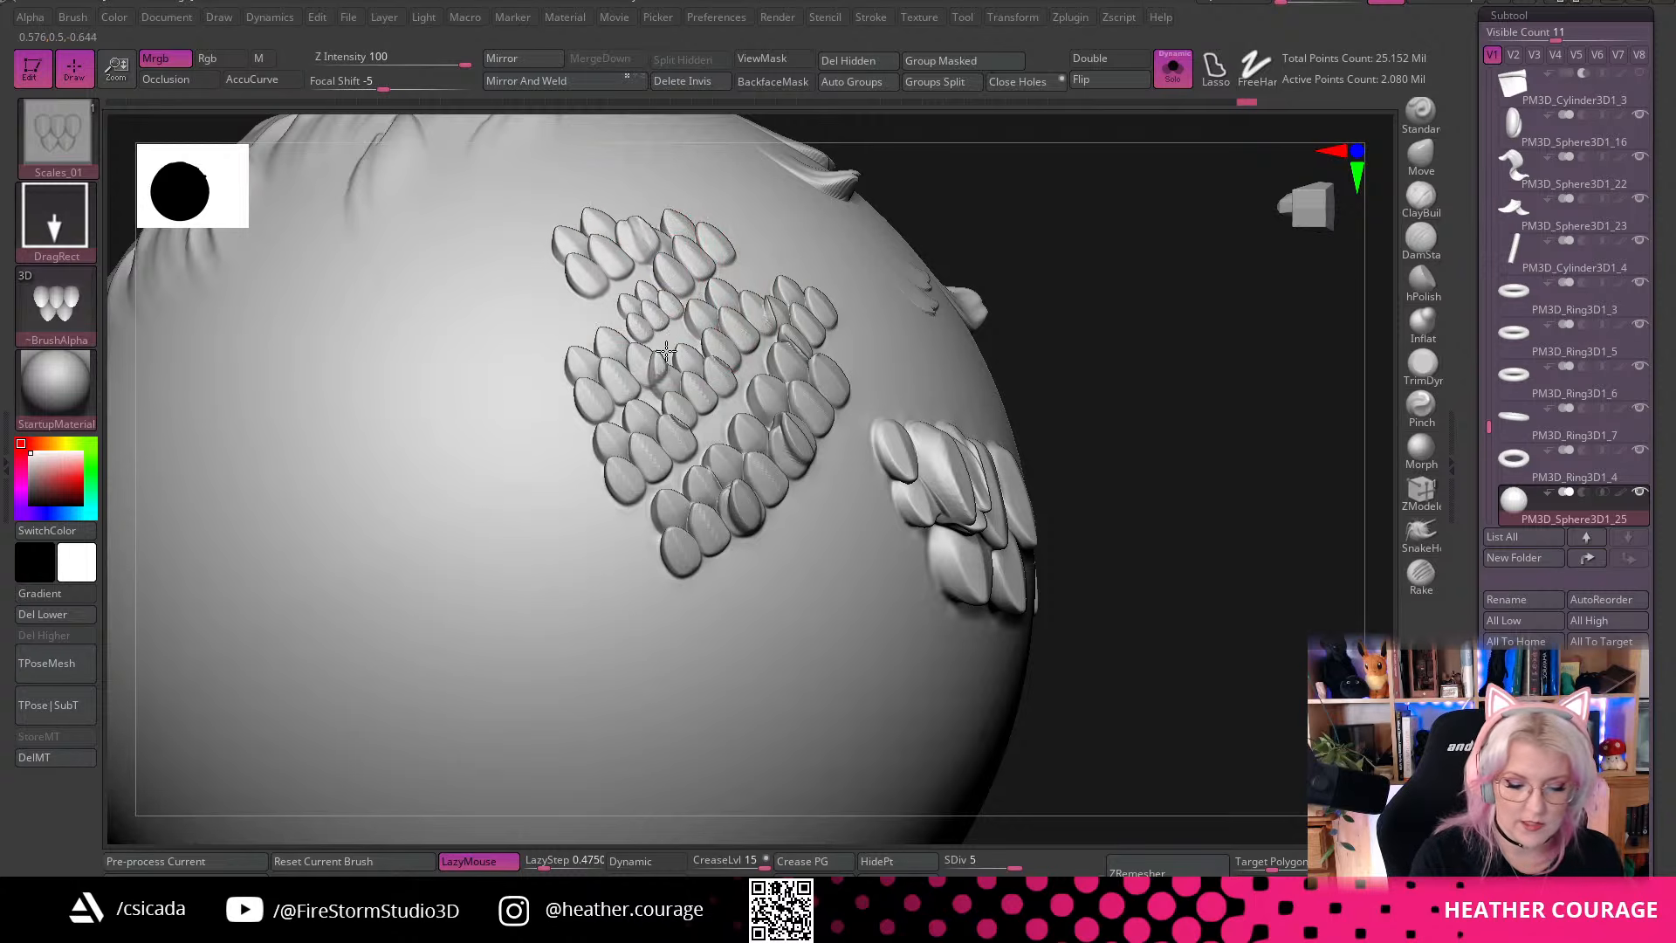
drag(562, 313, 581, 297)
key(f)
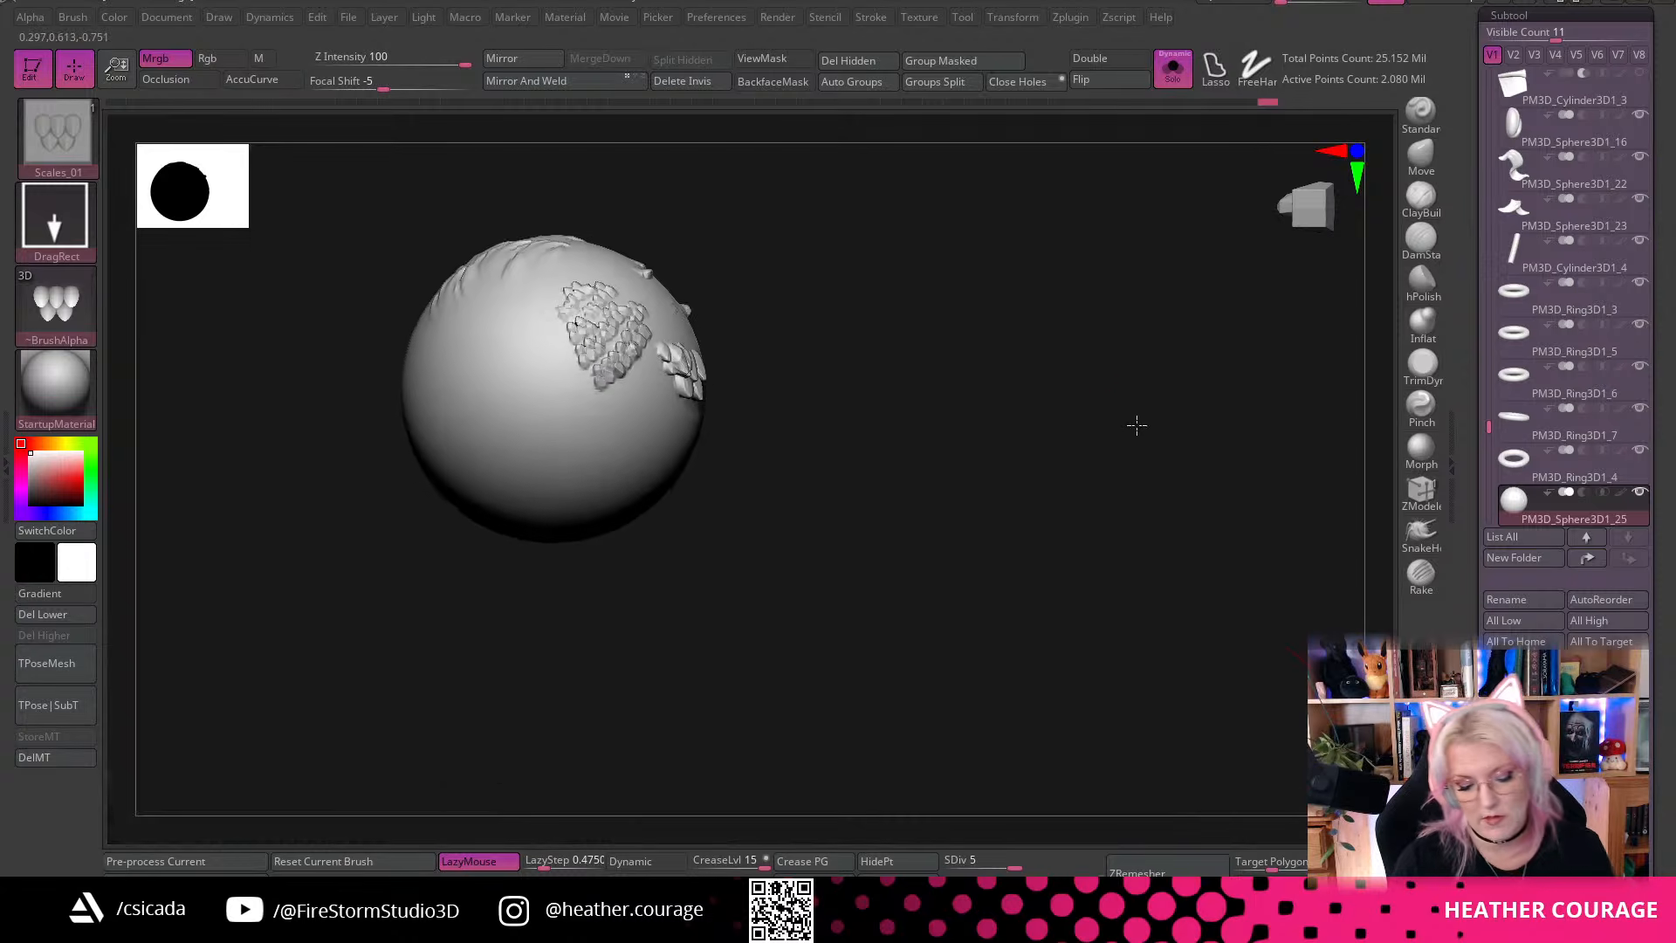
Choose the Scales_03 brush and stamp overlapping pebble-like scale patches next to the pointed scales
drag(1135, 424, 1083, 400)
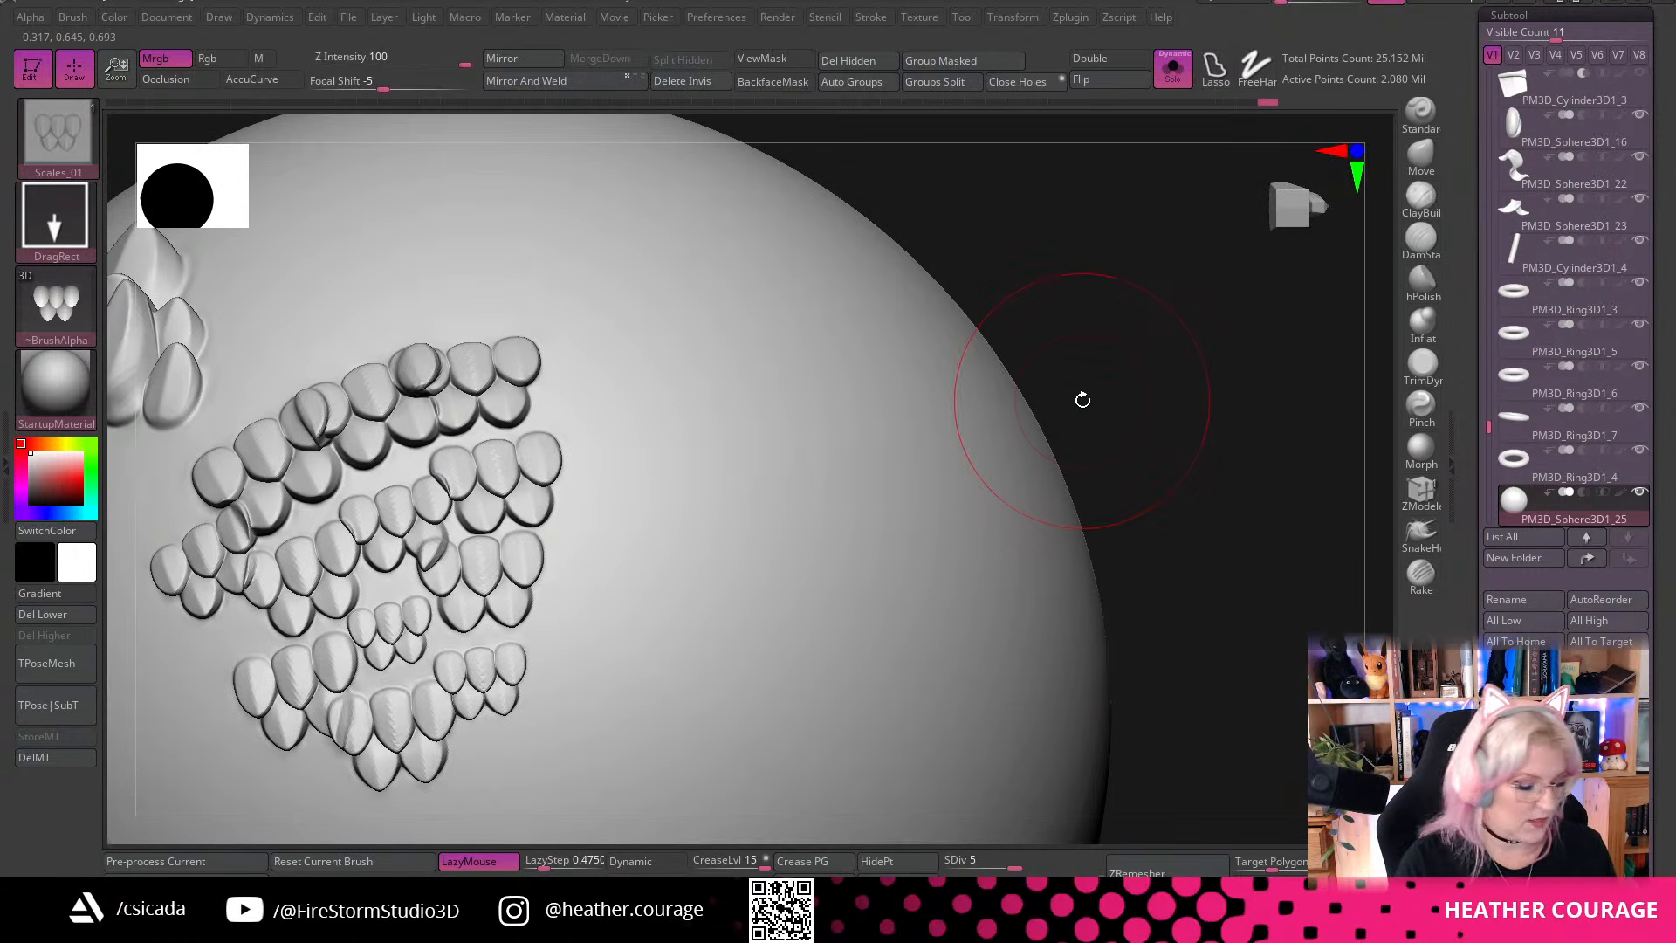
key(b)
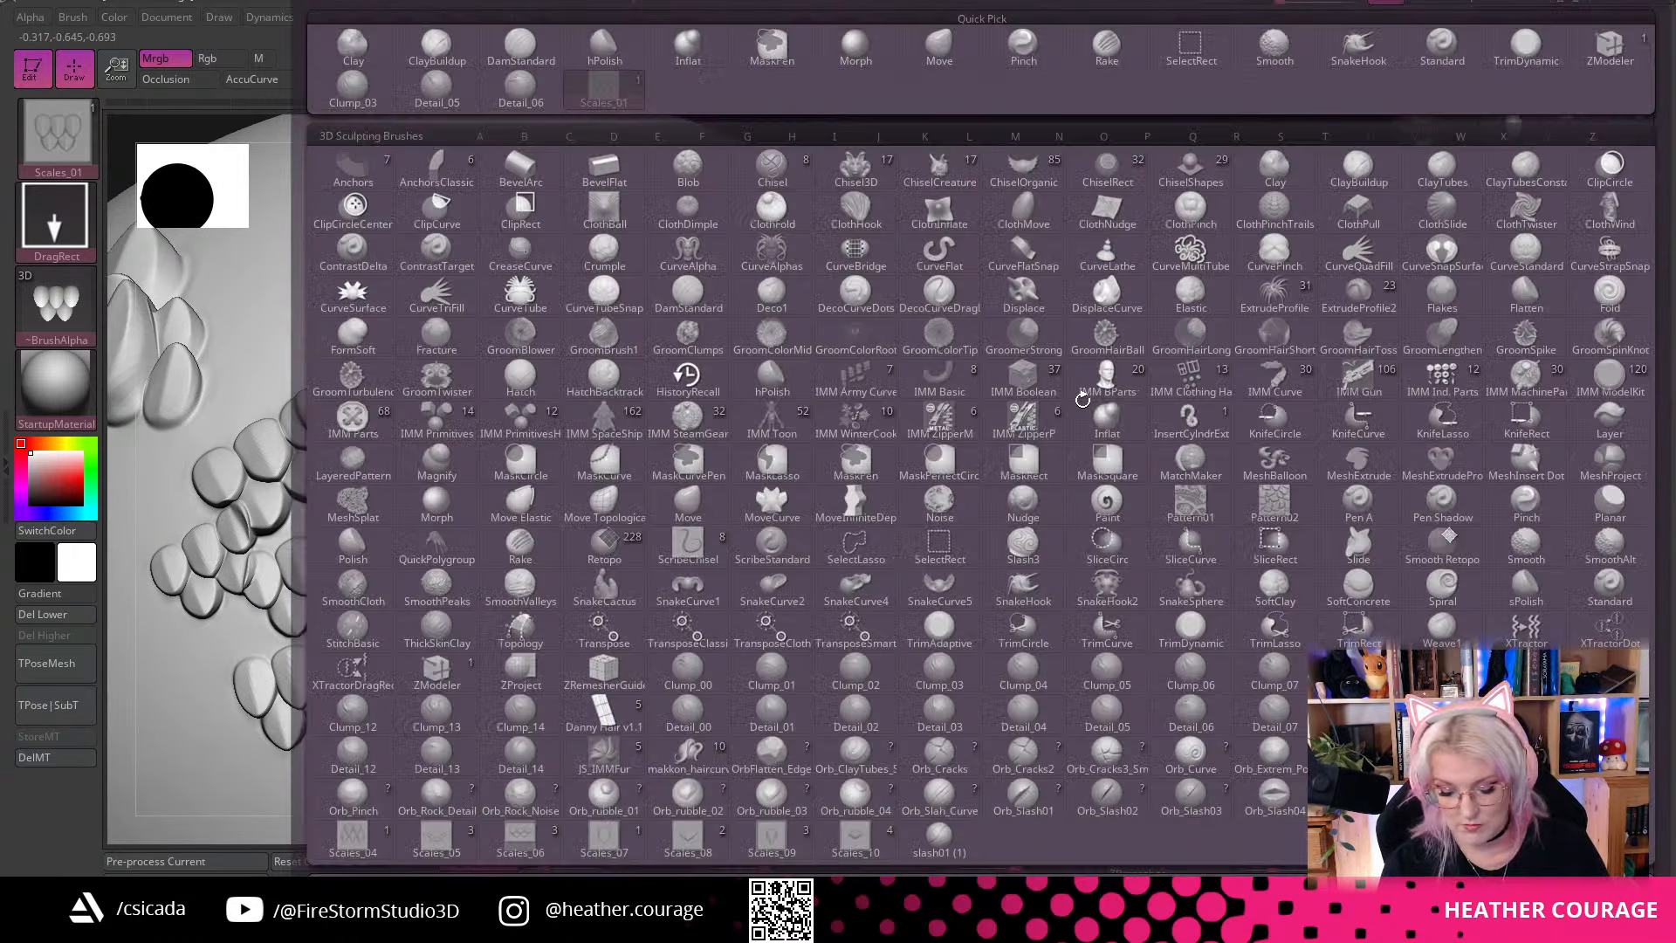
key(Escape)
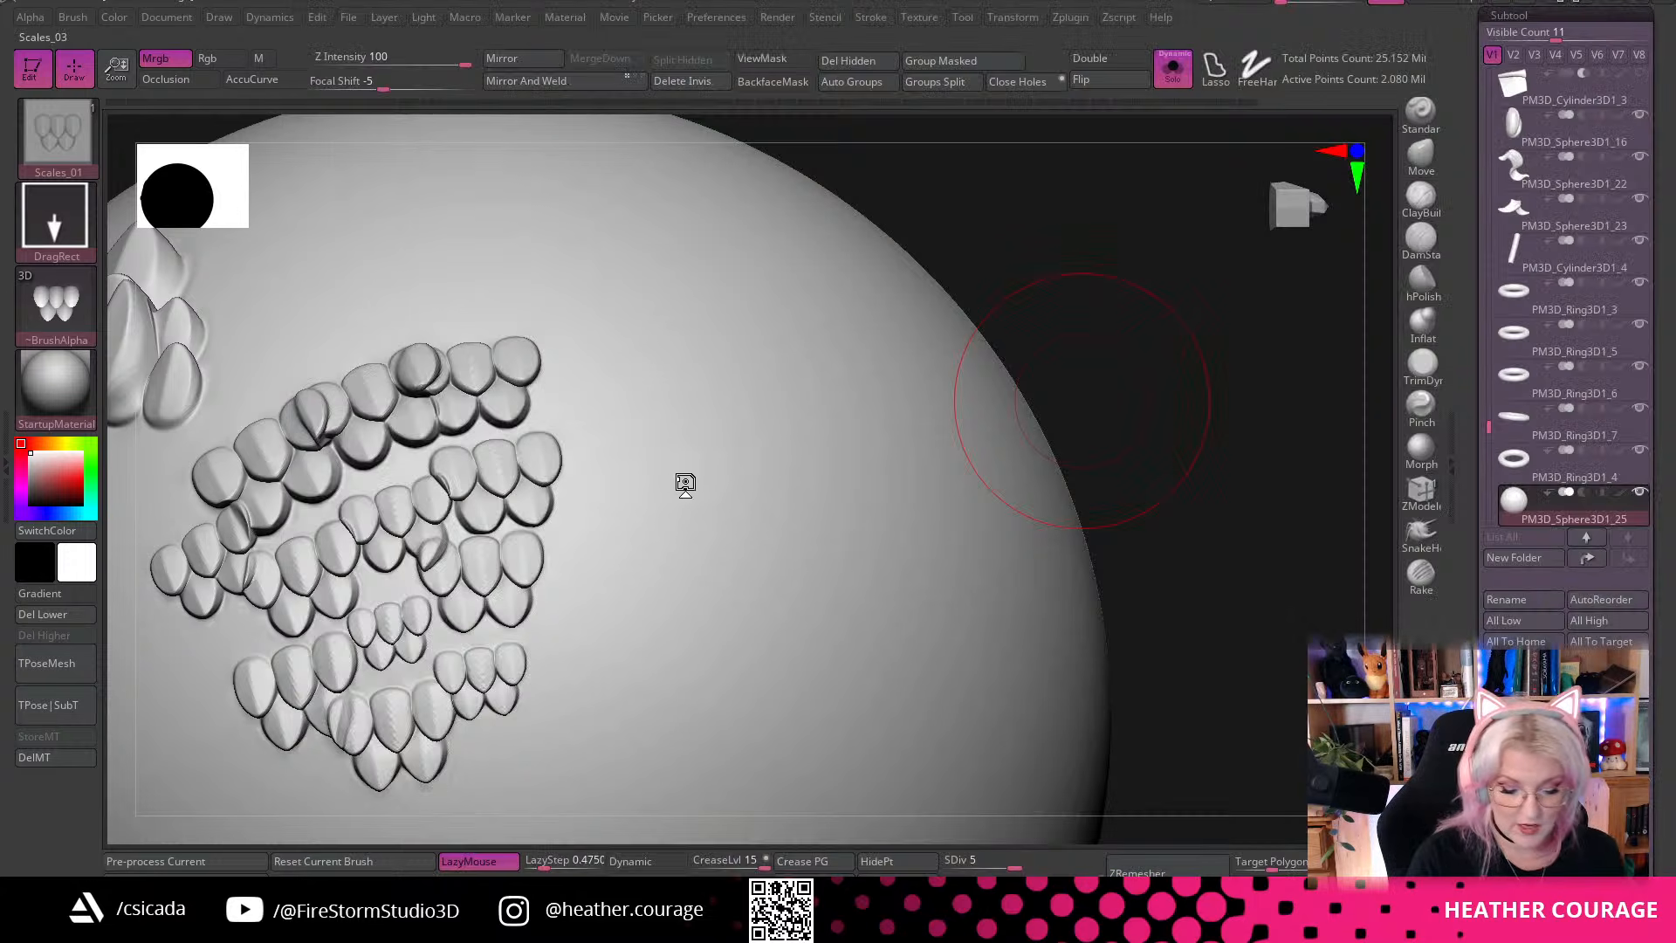
drag(685, 483, 786, 528)
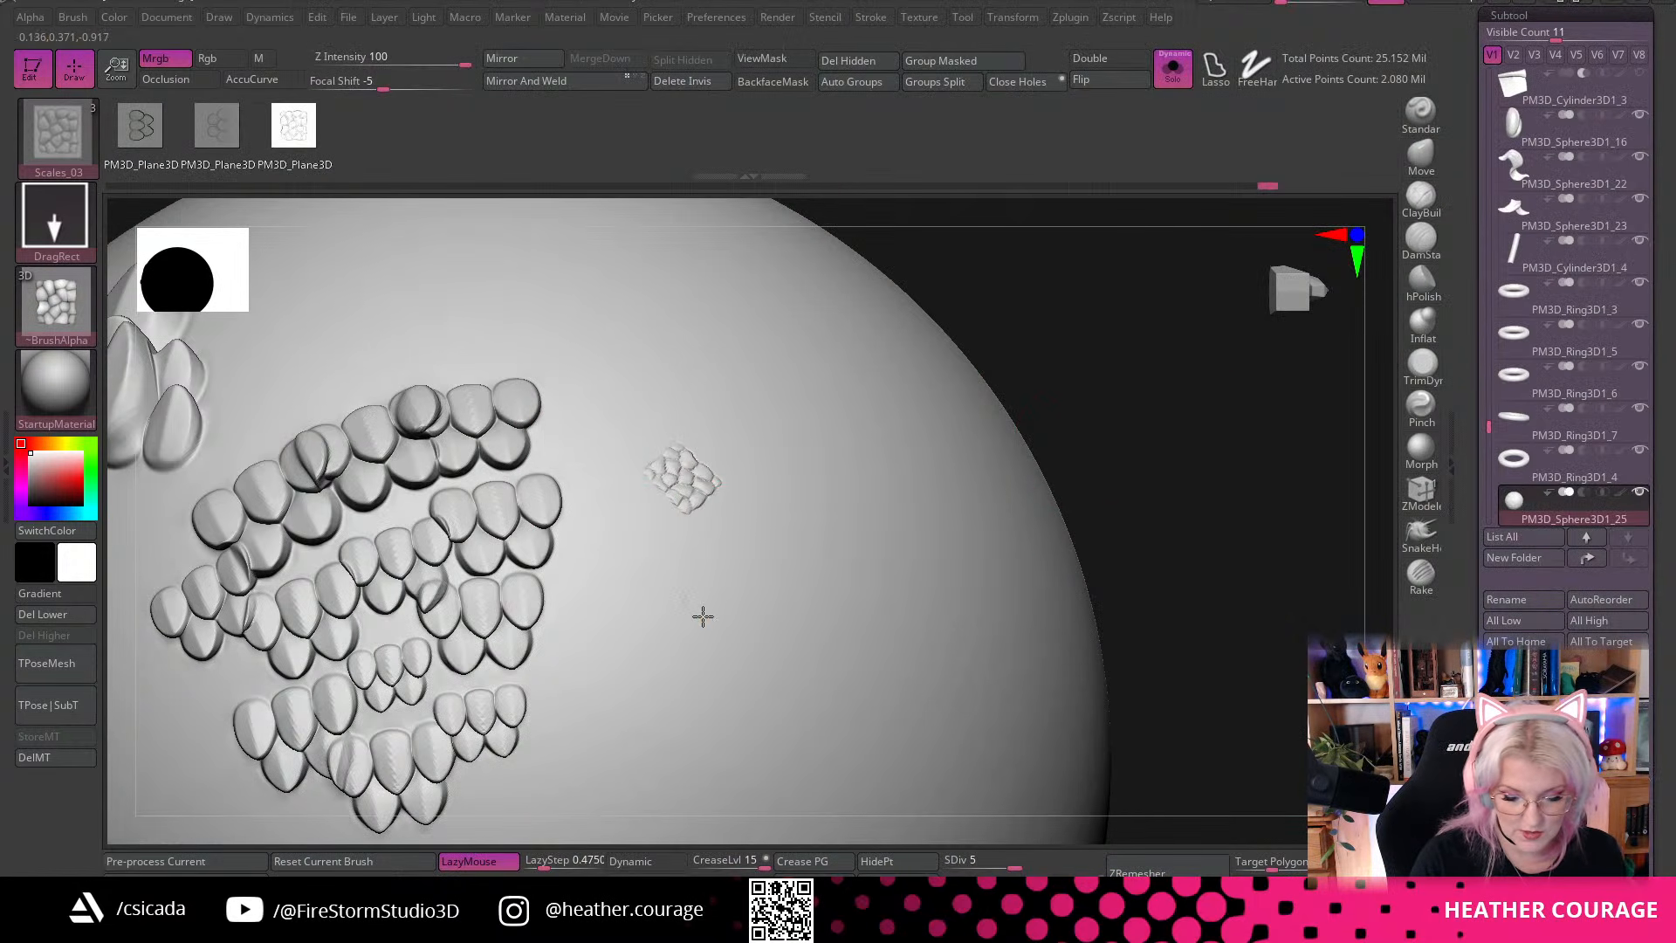
mouse_move(703, 617)
mouse_down()
mouse_move(841, 700)
mouse_move(841, 719)
mouse_move(856, 707)
mouse_up()
mouse_move(1115, 550)
mouse_down()
mouse_move(1215, 495)
mouse_move(1129, 483)
mouse_move(797, 654)
mouse_up()
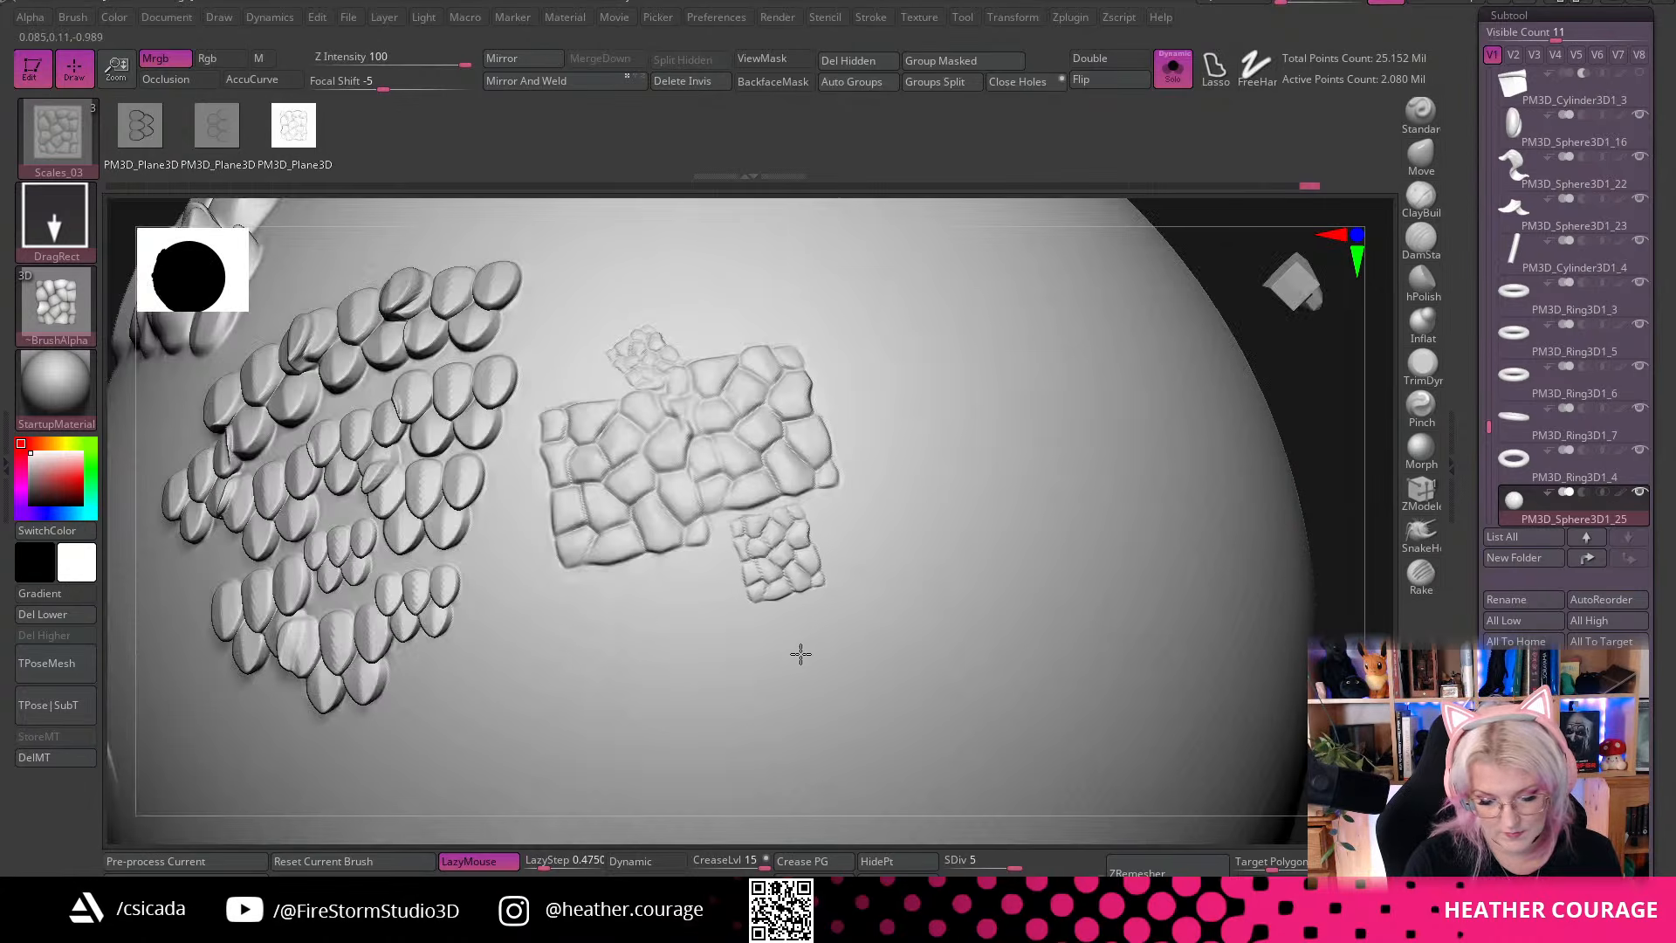
Extend the pebbled area outward with additional Scales_03 stamps around its edges
mouse_move(1273, 375)
mouse_down()
mouse_move(1255, 347)
mouse_move(1209, 647)
mouse_up()
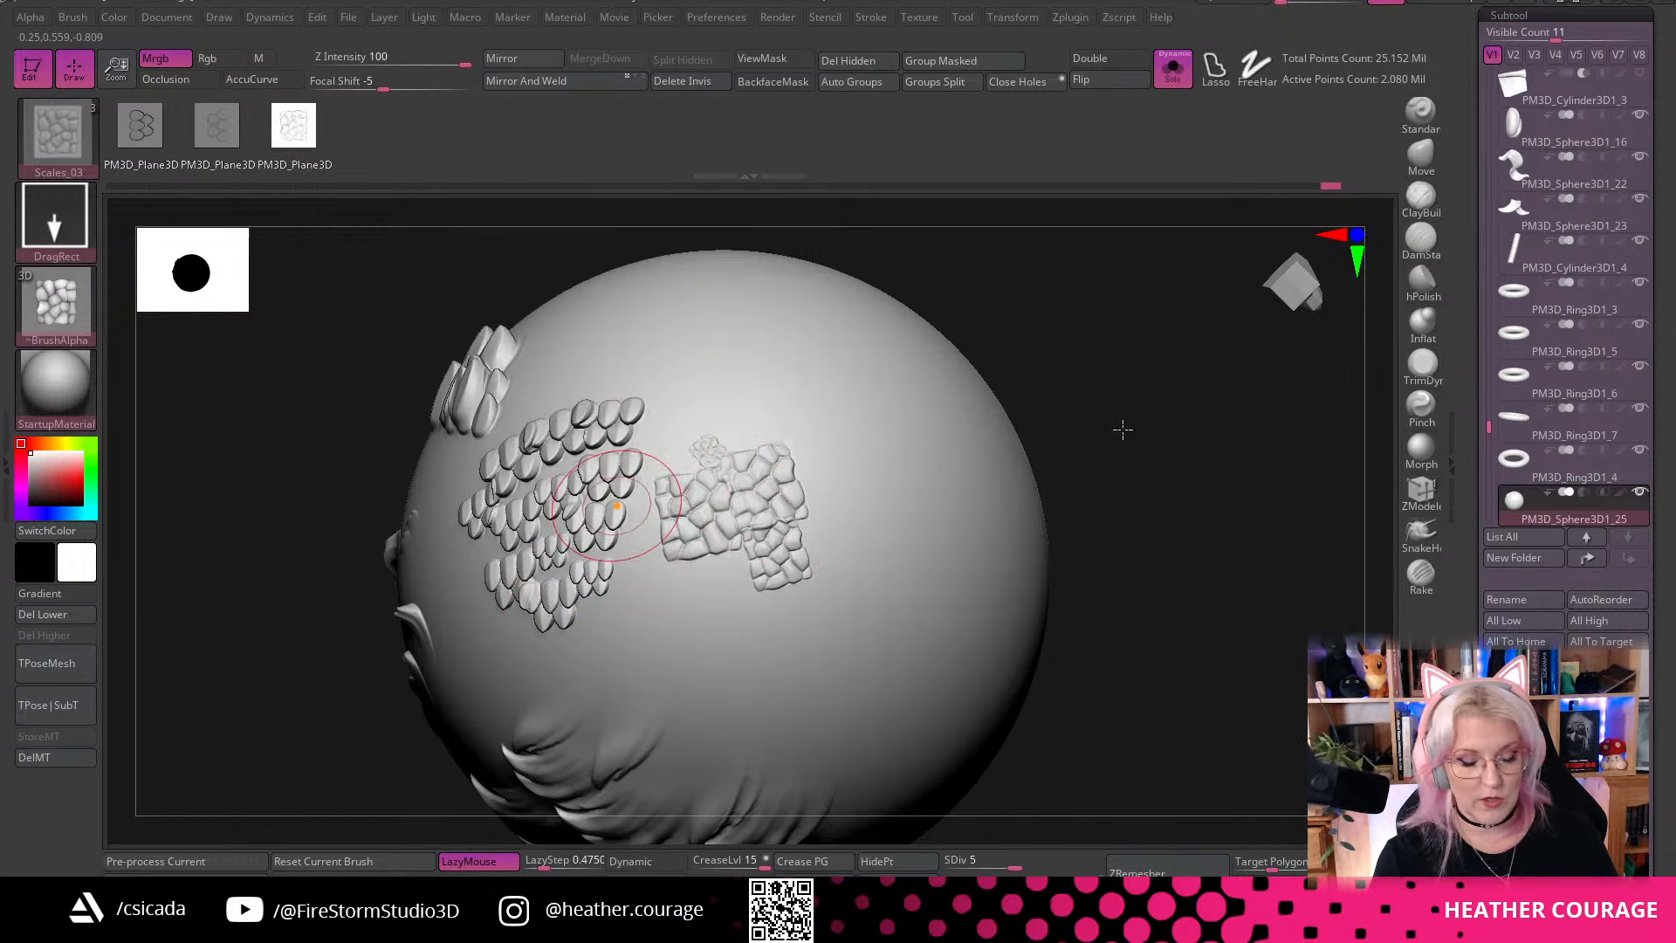
drag(1123, 429, 1004, 419)
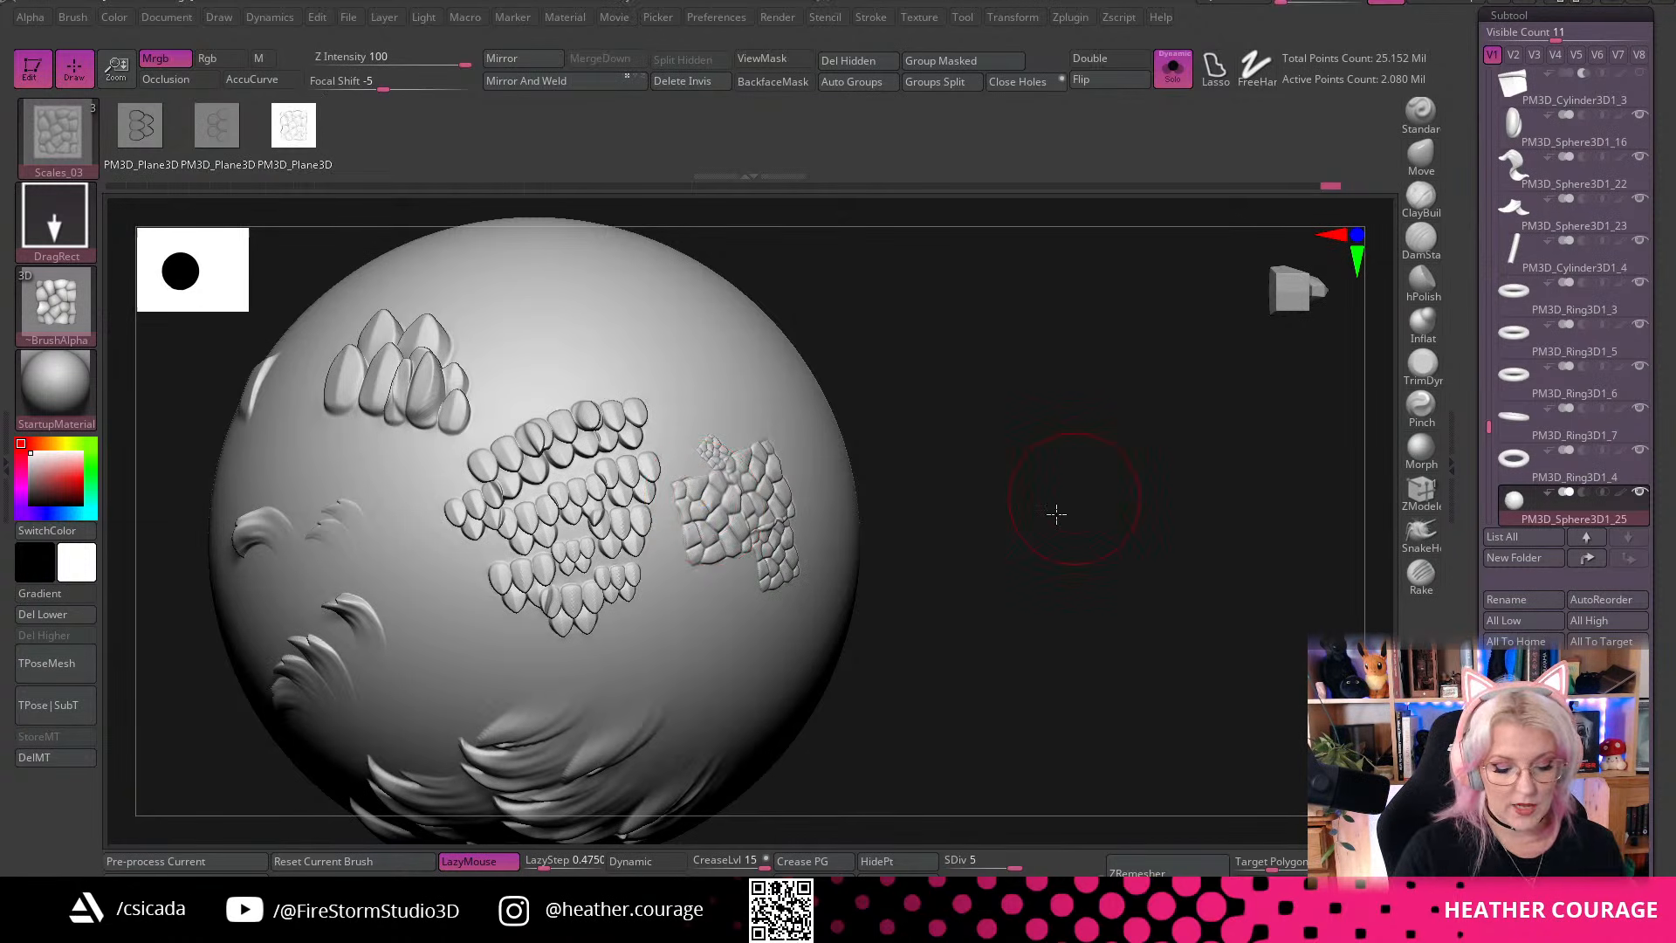
drag(1056, 514, 834, 502)
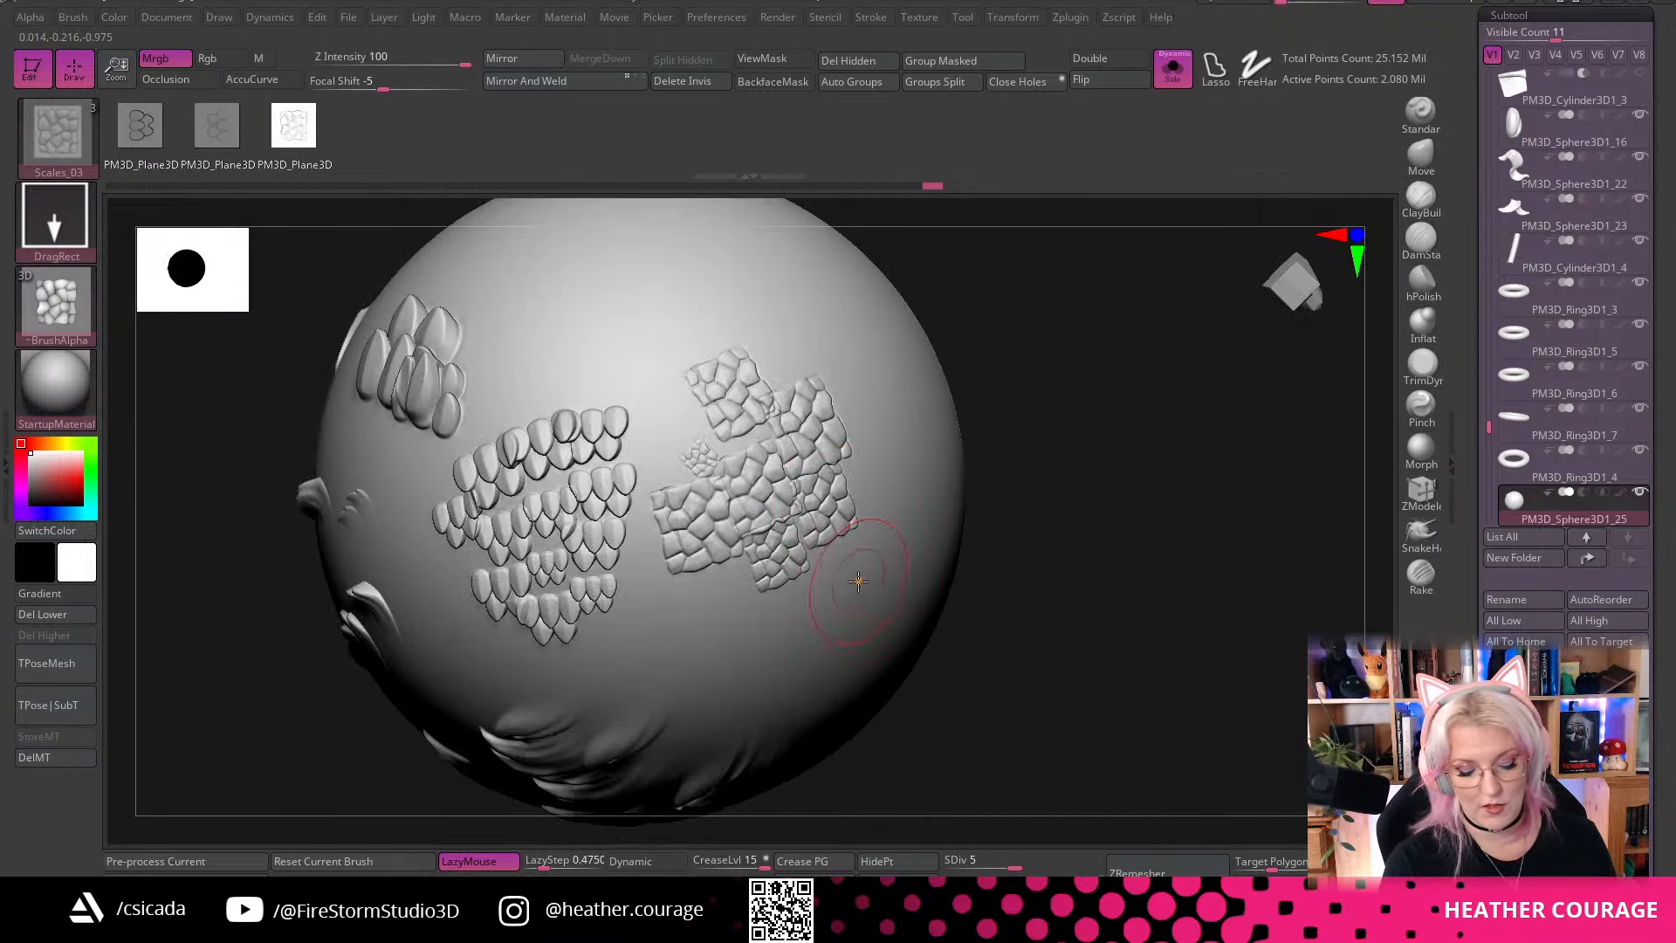
right_drag(860, 563, 1092, 603)
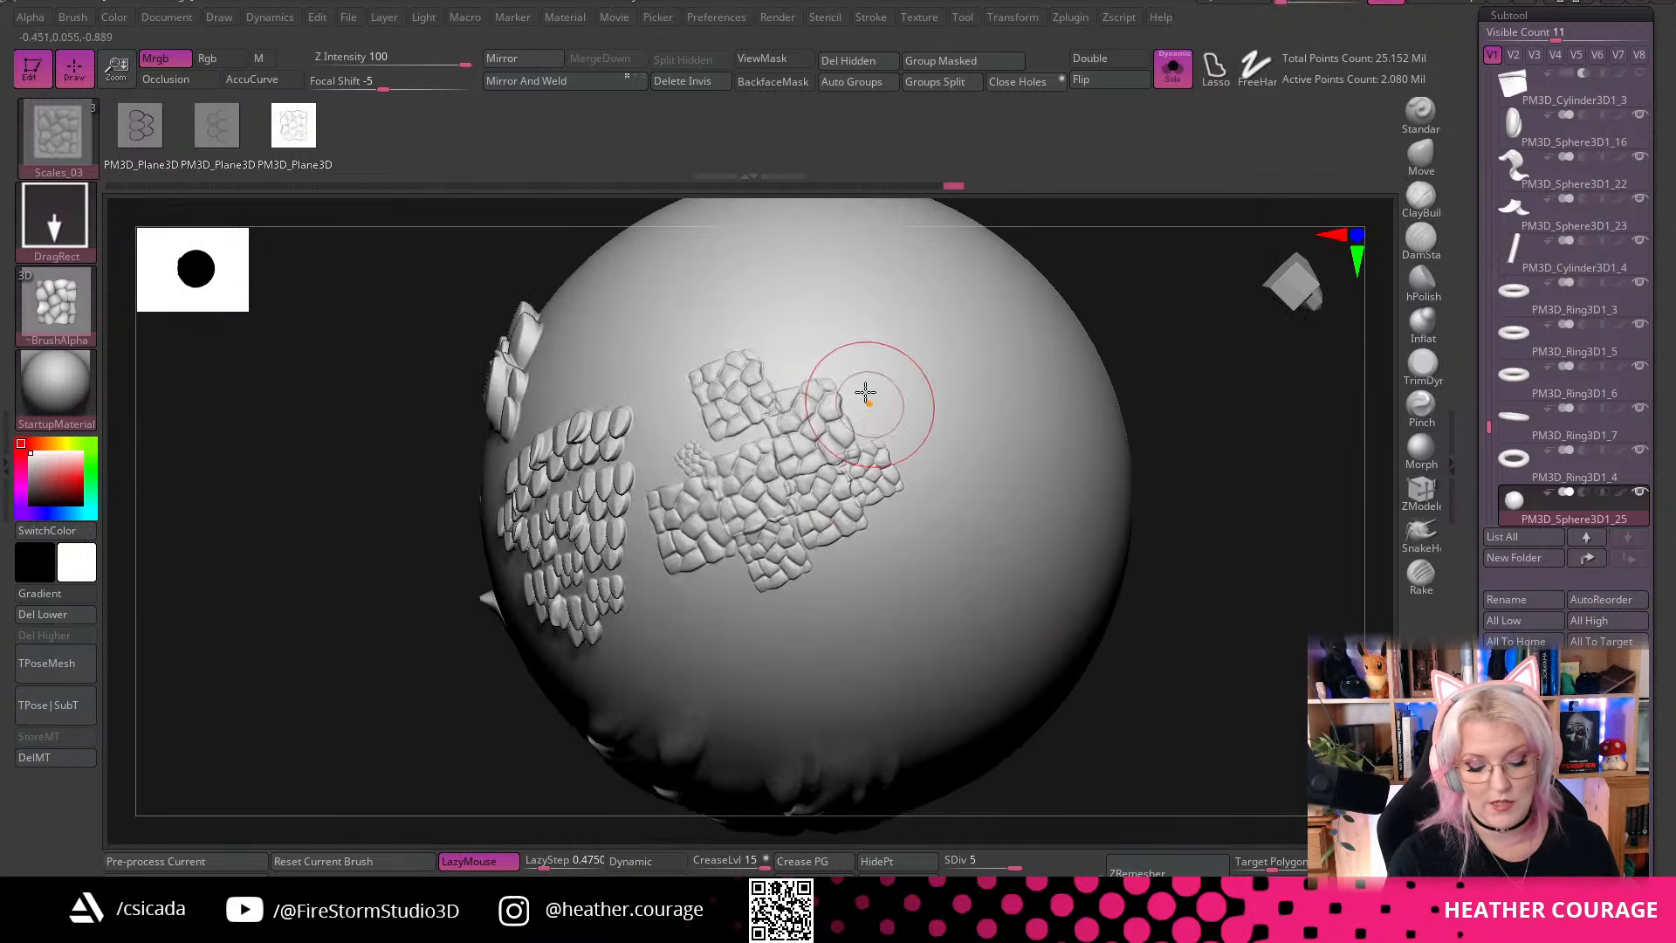
mouse_move(1179, 708)
right_down()
mouse_move(1040, 684)
mouse_move(1161, 646)
right_up()
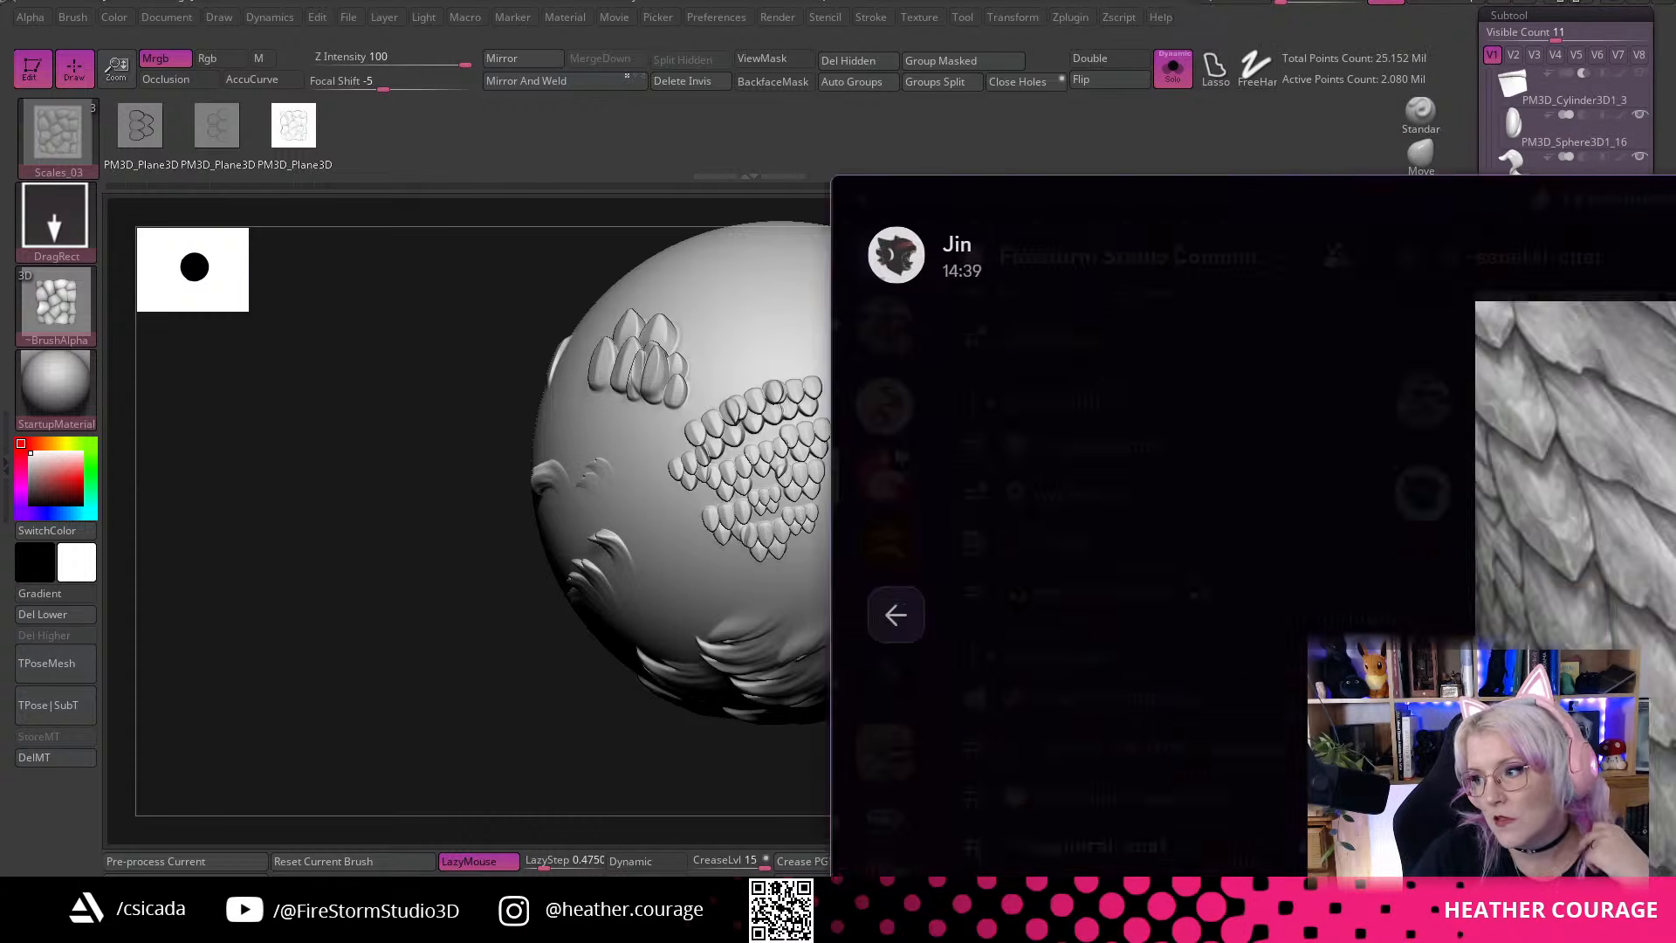
Bring the reference image of large layered scales over the canvas, examine the scale shapes, and move it away
drag(1675, 210, 1079, 87)
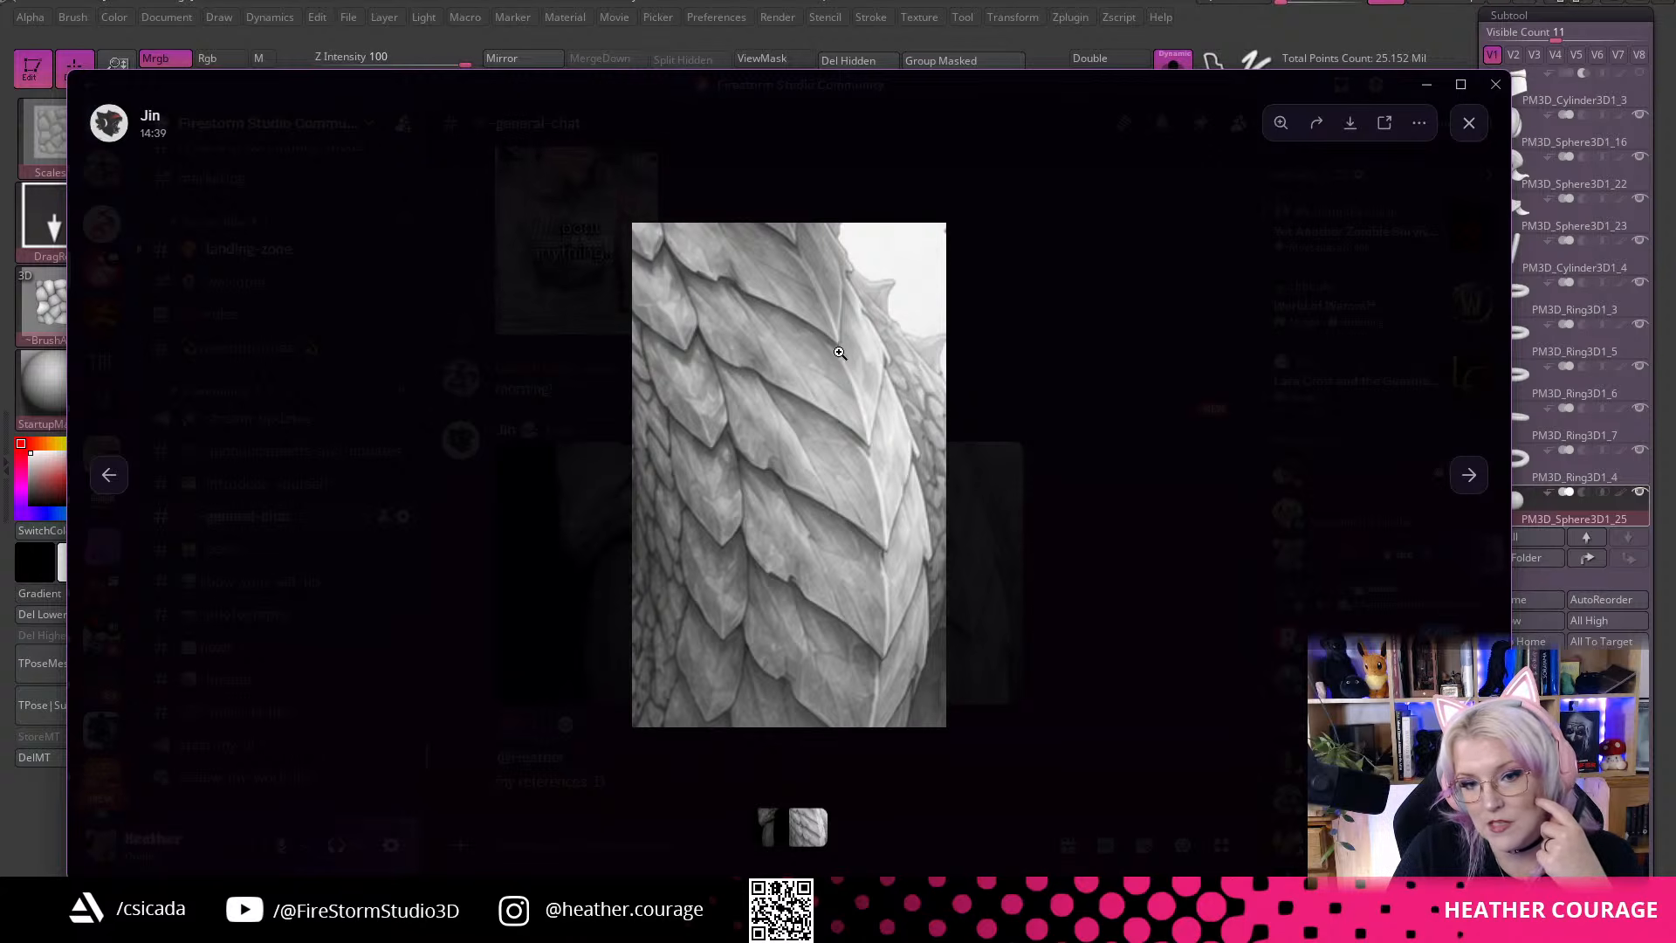
mouse_move(850, 86)
mouse_down()
mouse_move(1647, 225)
mouse_move(1675, 111)
mouse_up()
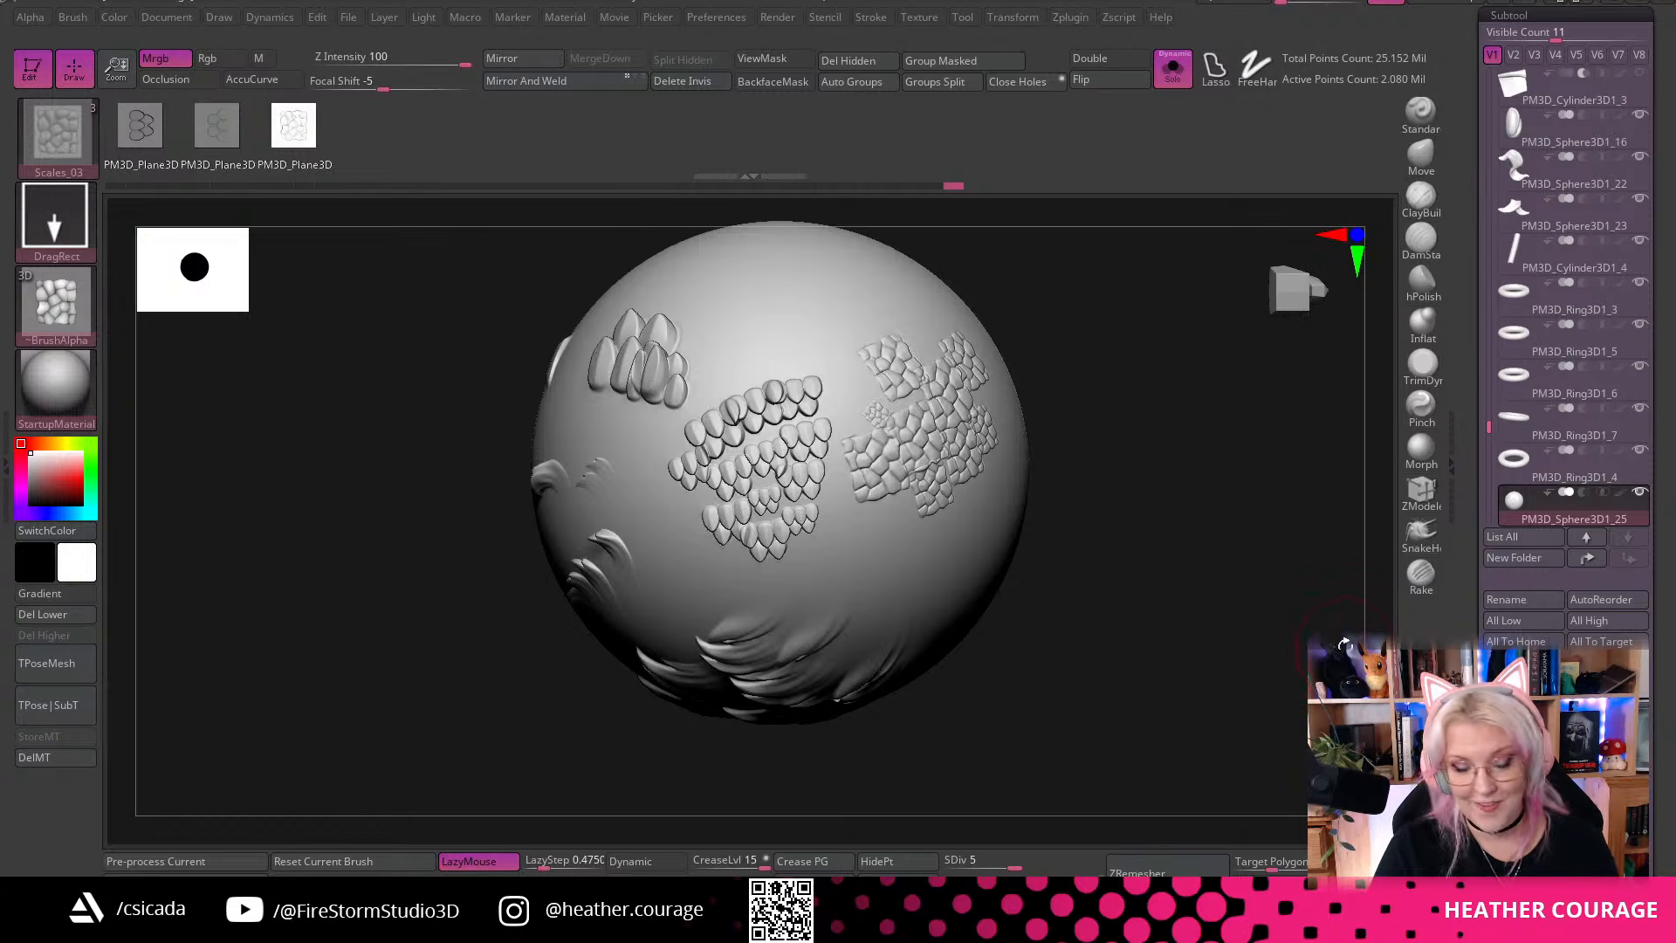
drag(1345, 643, 1182, 681)
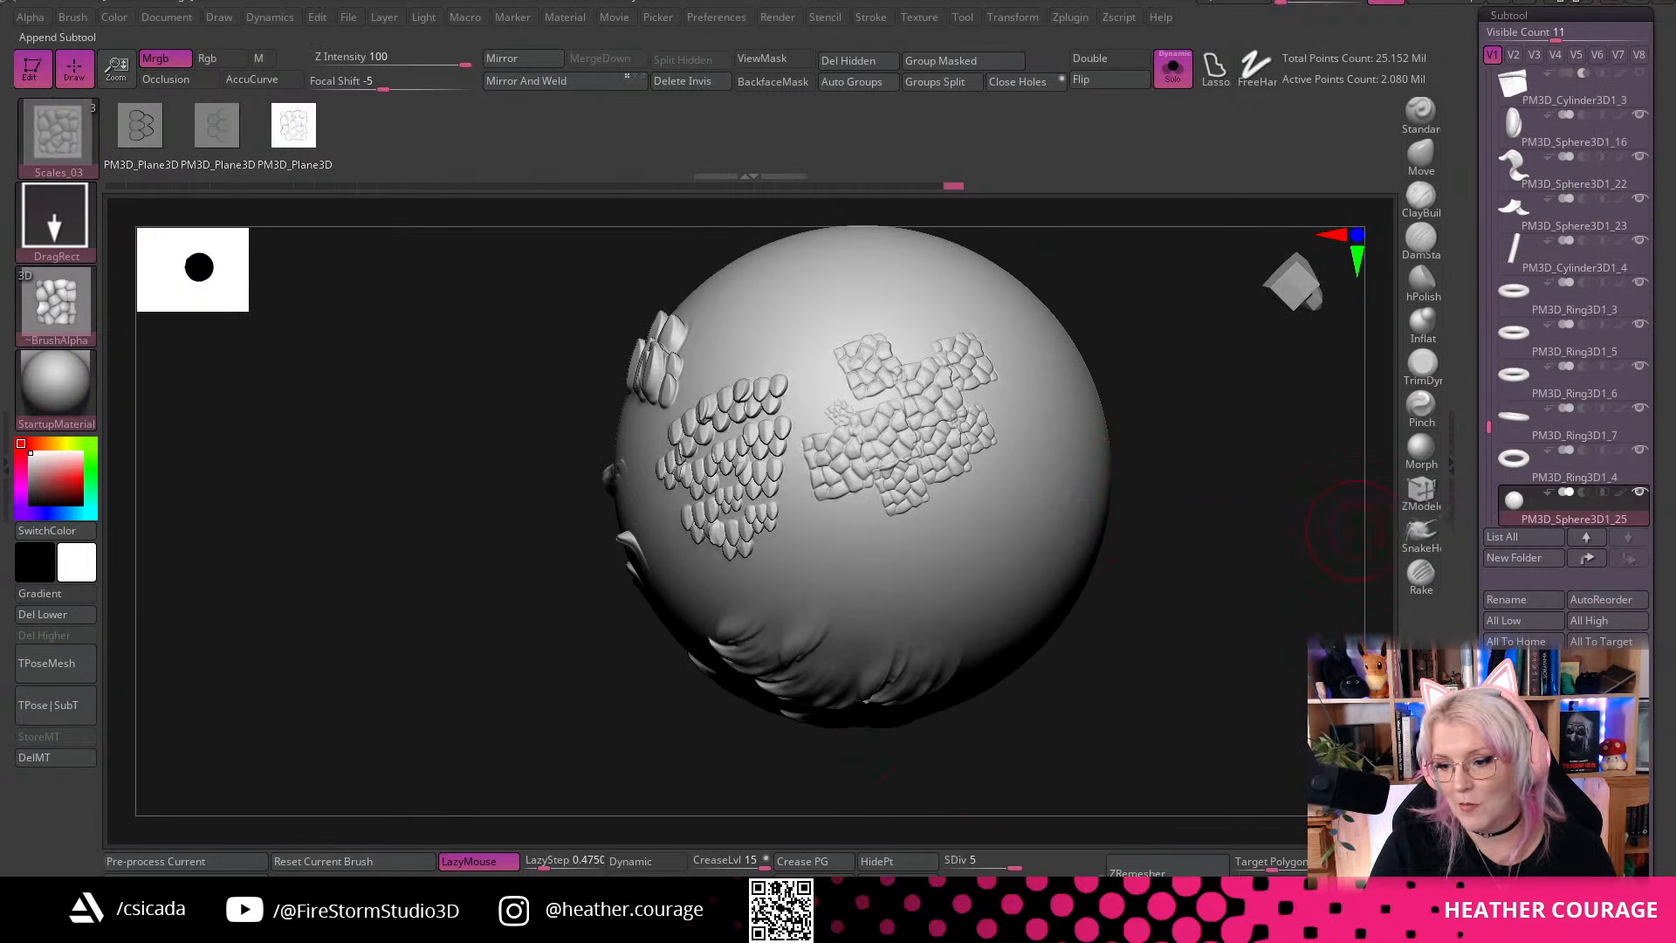
Append a new sphere subtool, make it active, and frame it from the front
click(1353, 533)
click(1005, 559)
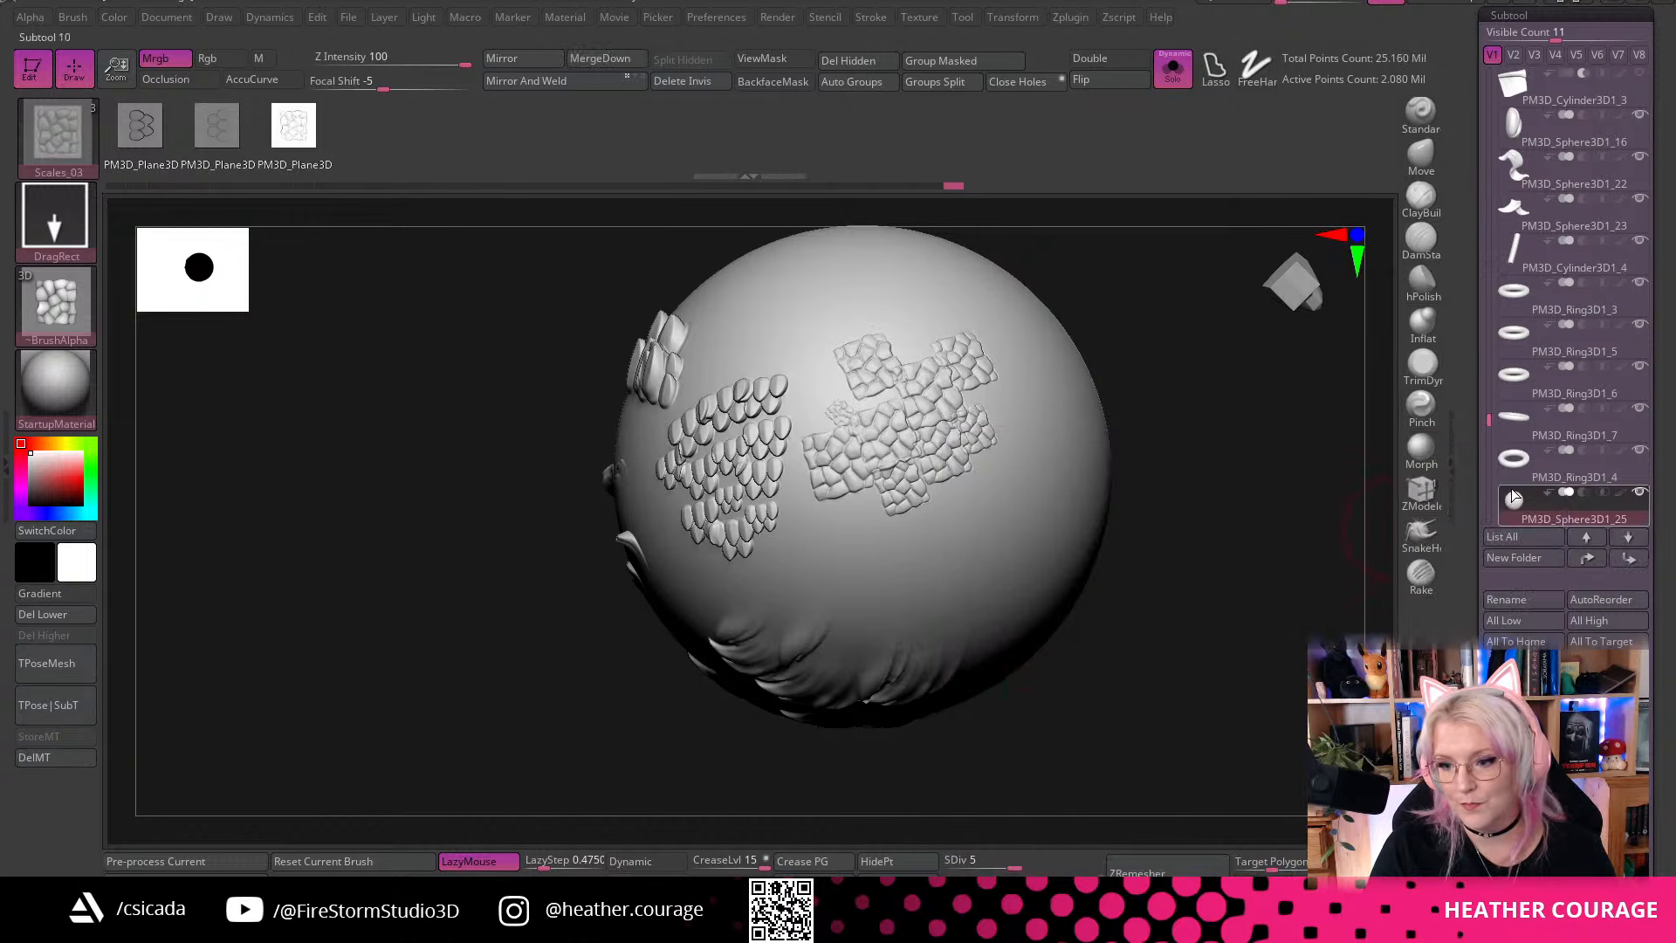
scroll(1547, 437, down, 3)
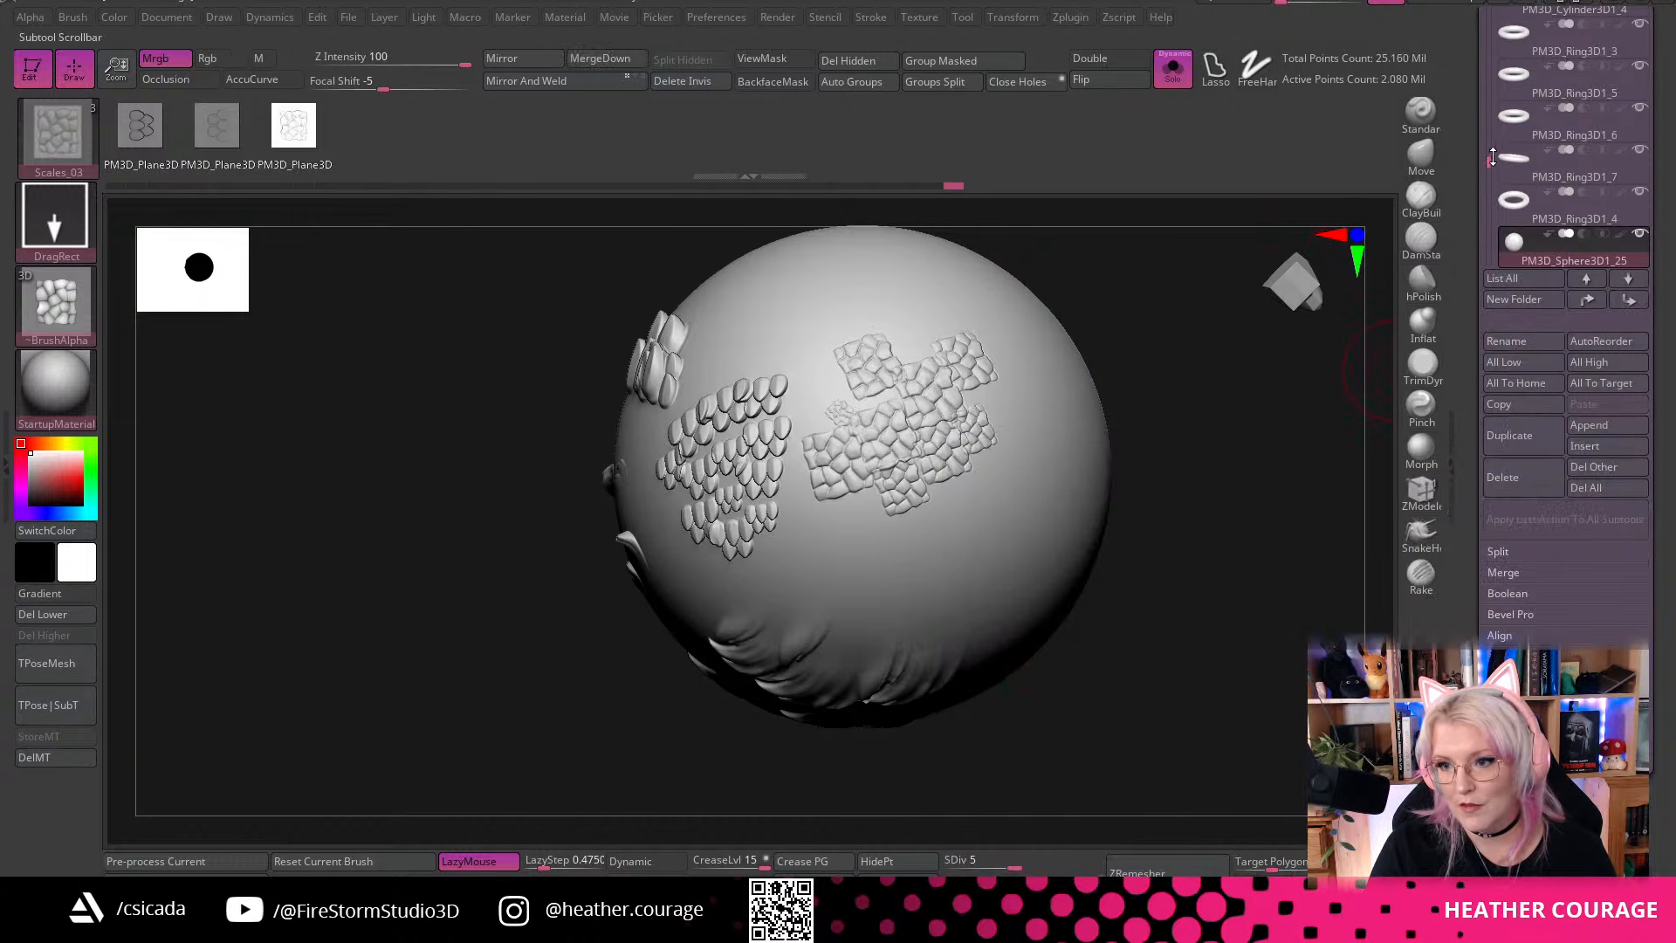
click(1537, 184)
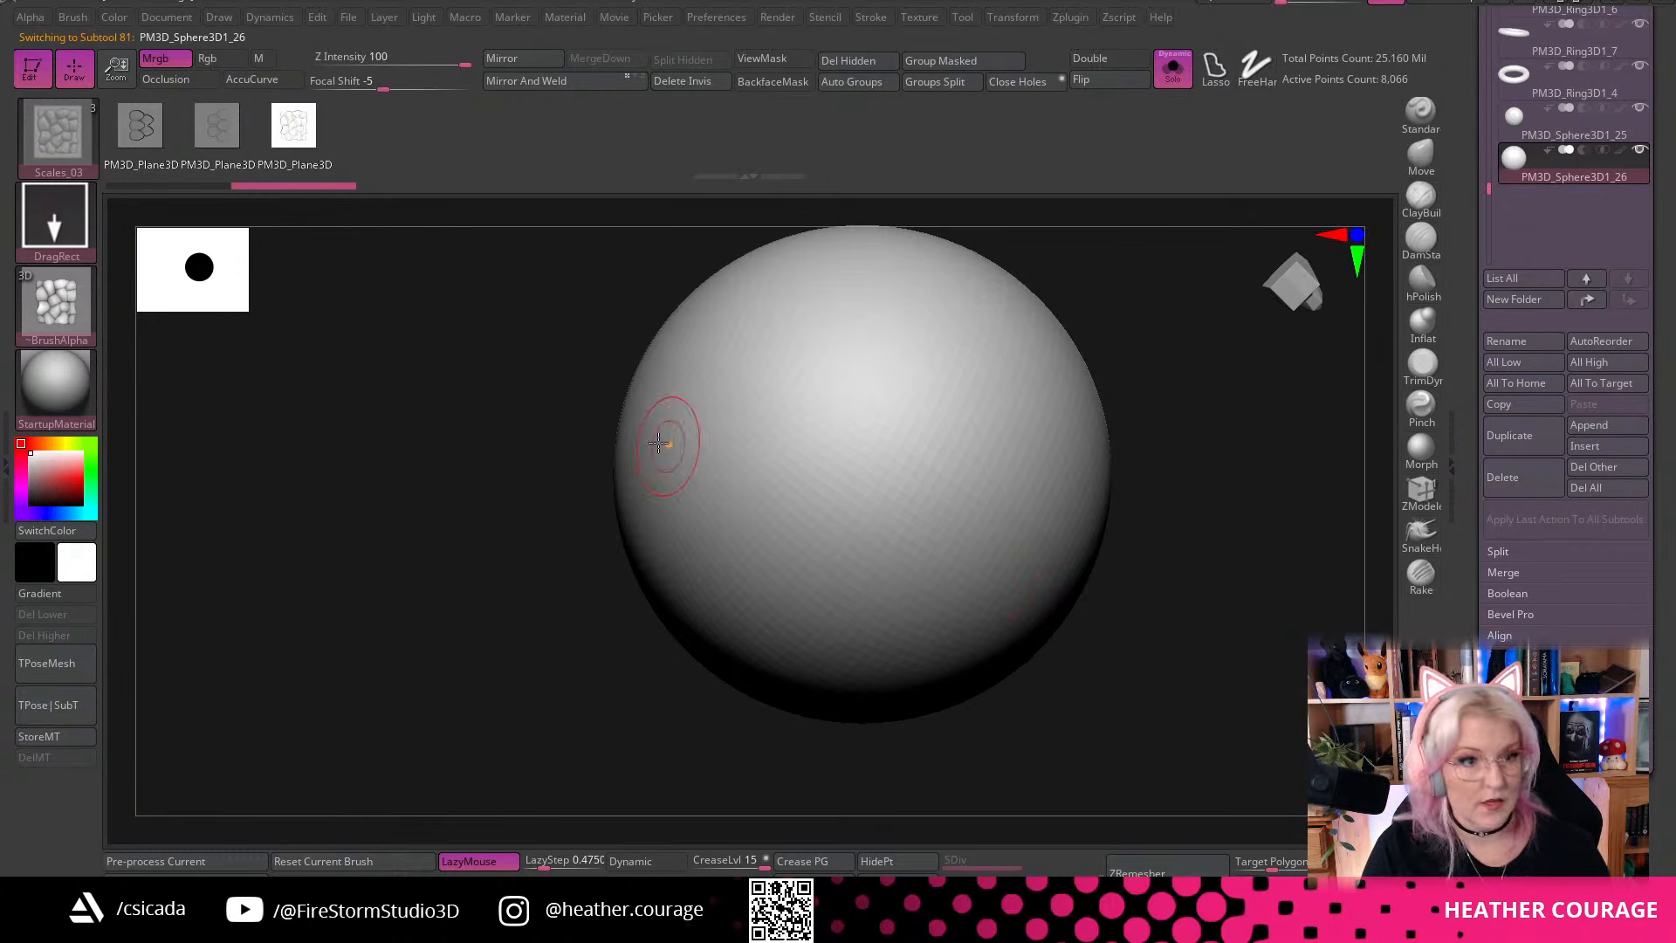
key(f)
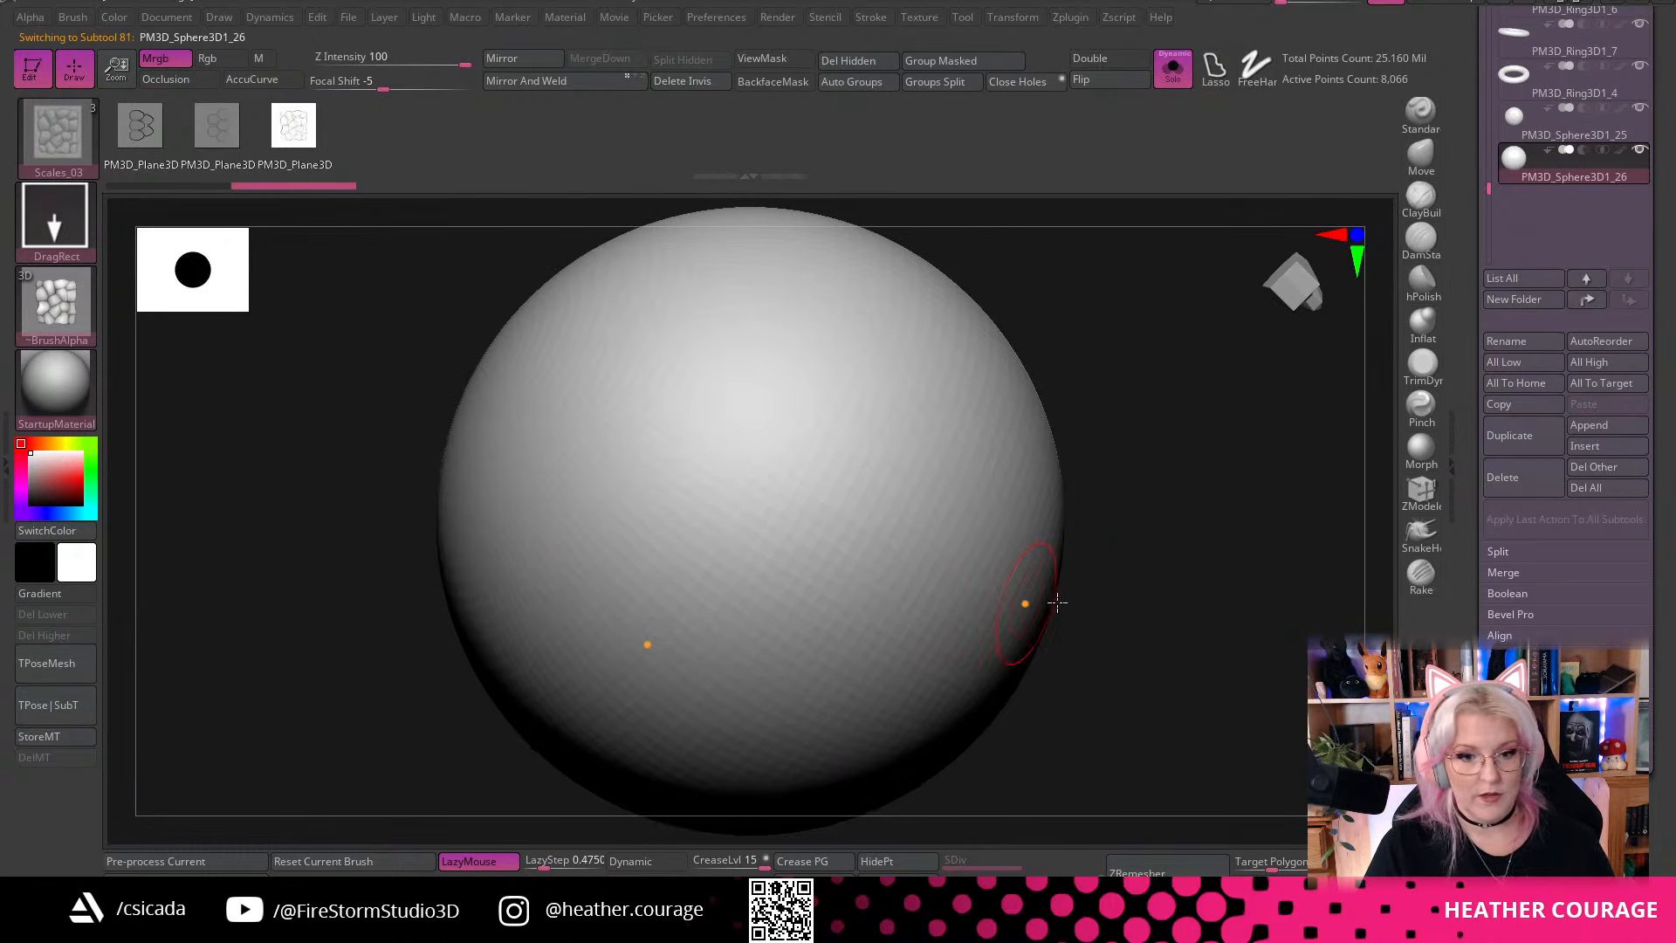
alt+drag(1133, 647, 1087, 455)
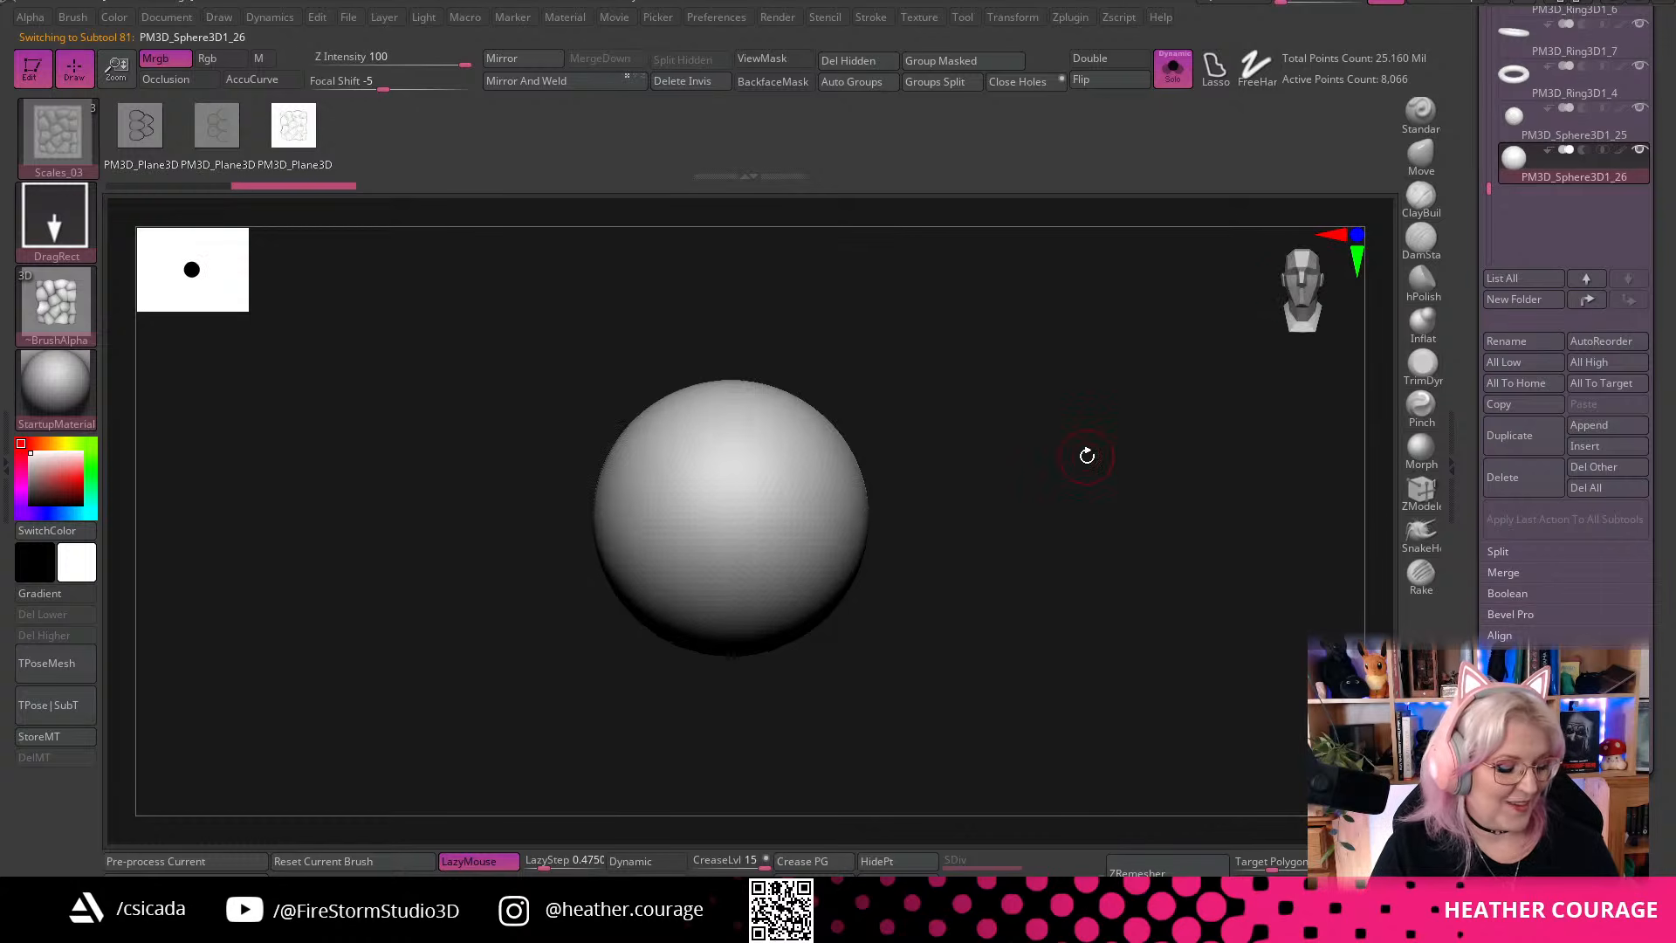
Choose the CurveTube brush and draw an S-shaped tube rising from the upper part of the new sphere
key(b)
key(c)
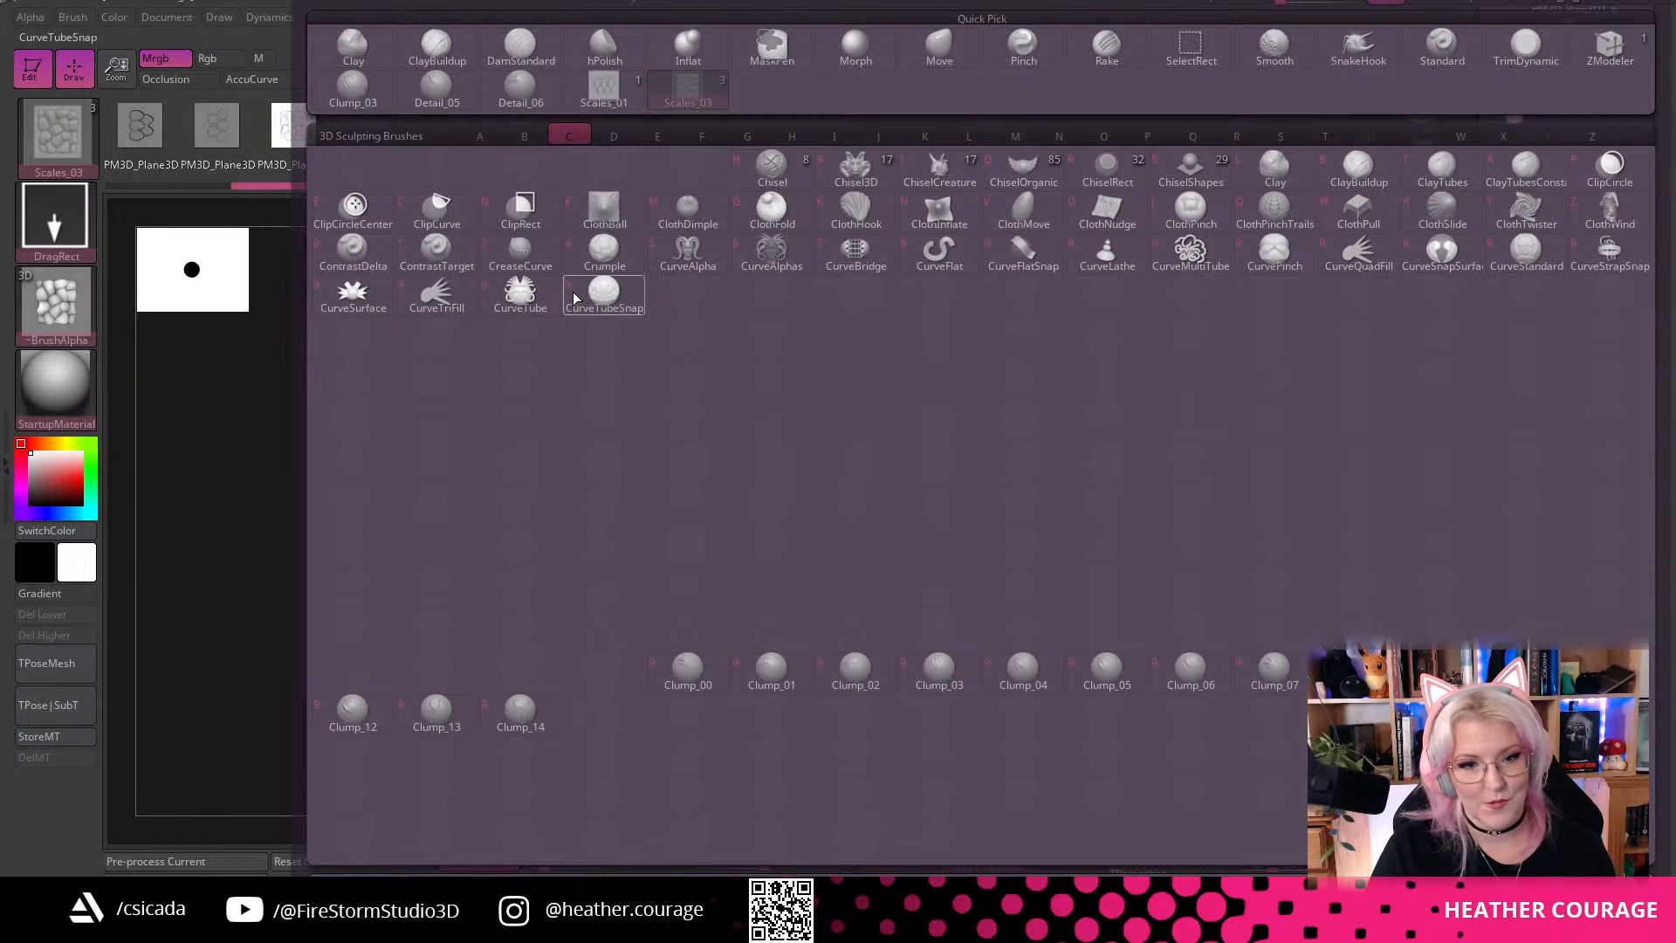
click(601, 289)
mouse_move(778, 419)
mouse_down()
mouse_move(856, 213)
mouse_move(964, 201)
mouse_up()
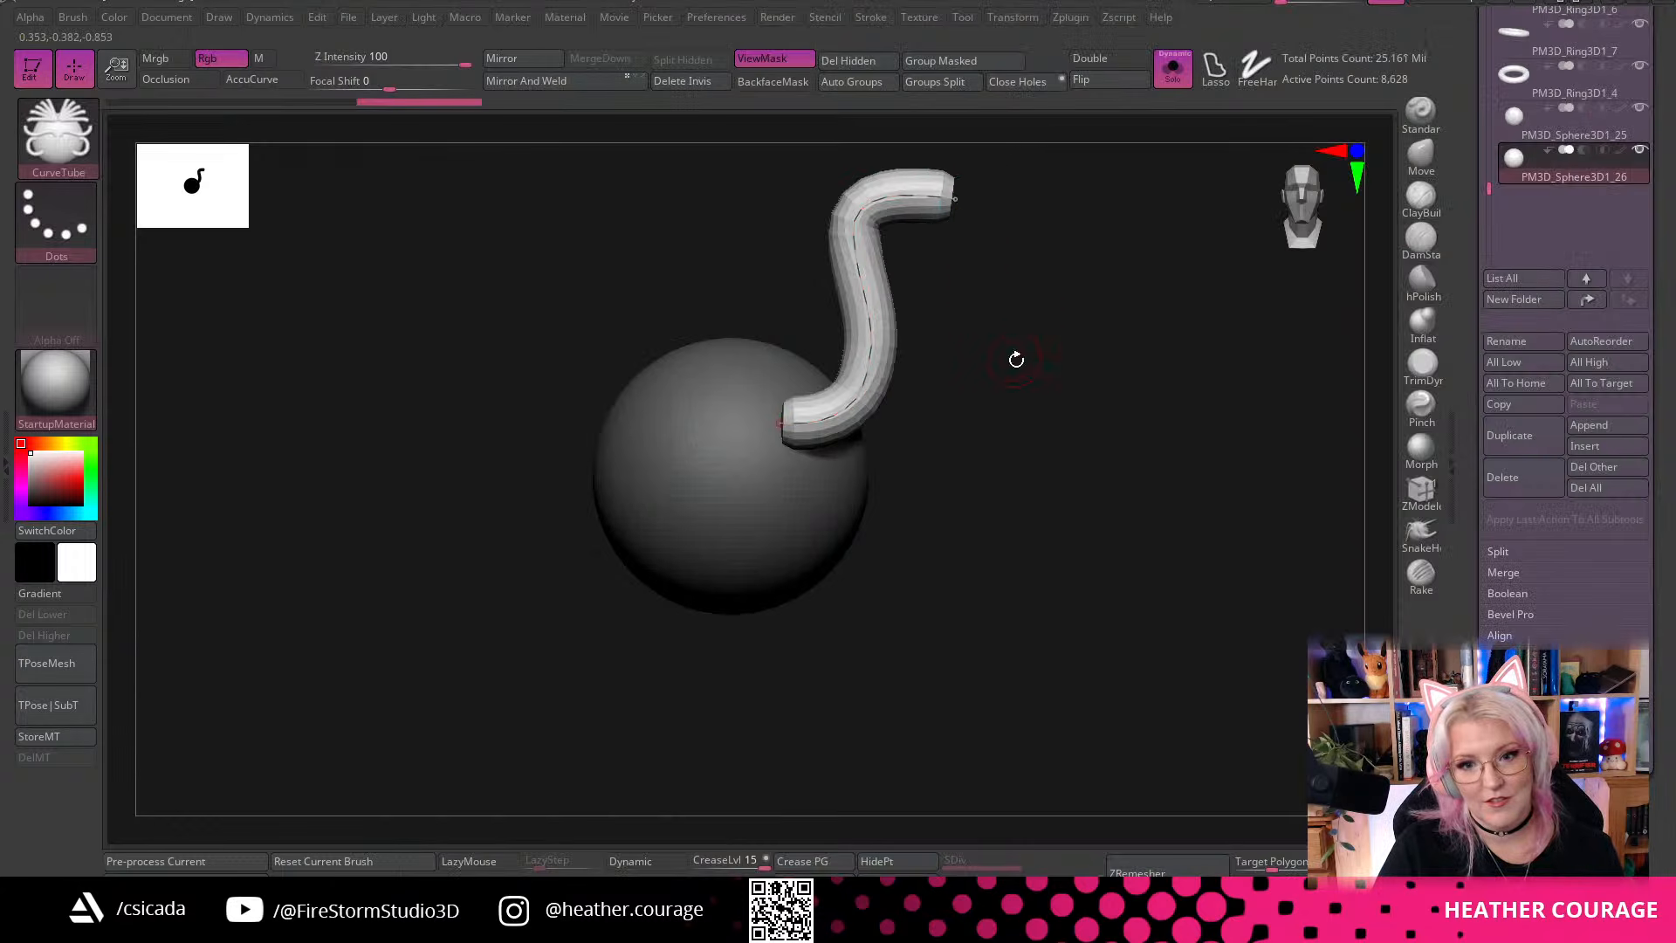
mouse_move(1014, 359)
alt+mouse_down()
mouse_move(898, 447)
mouse_move(868, 433)
mouse_move(943, 464)
mouse_move(1040, 392)
mouse_move(908, 494)
alt+mouse_up()
Increase the Draw Size and update the existing curve so the S-shaped tube becomes thicker
key(space)
drag(879, 381, 905, 382)
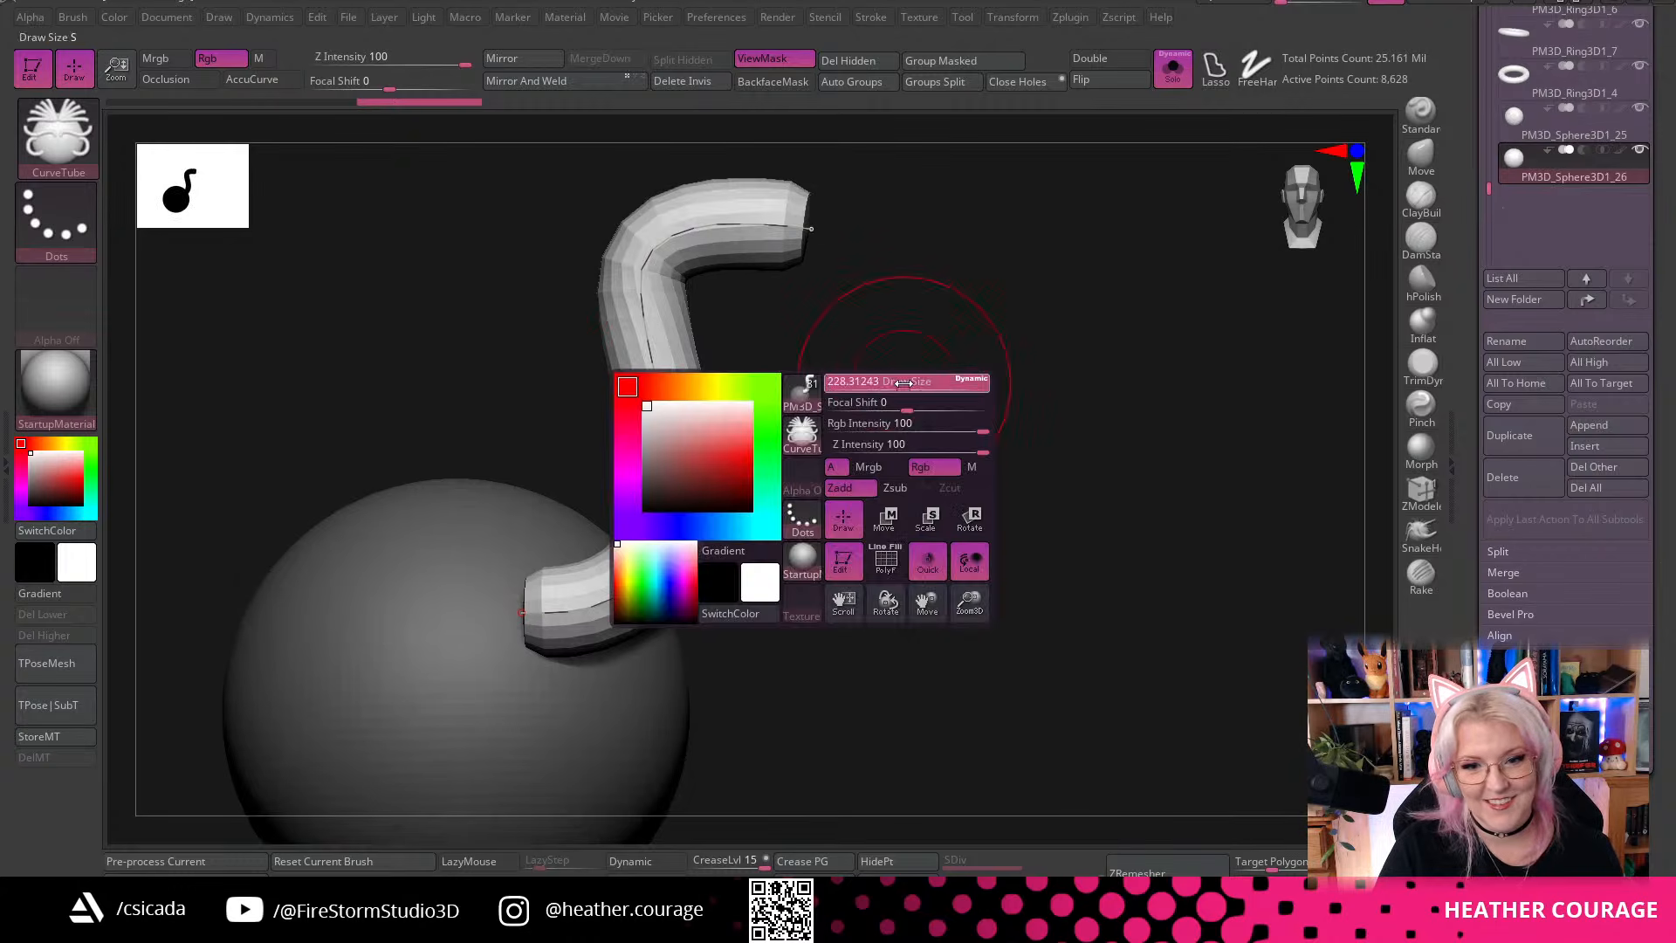
key(space)
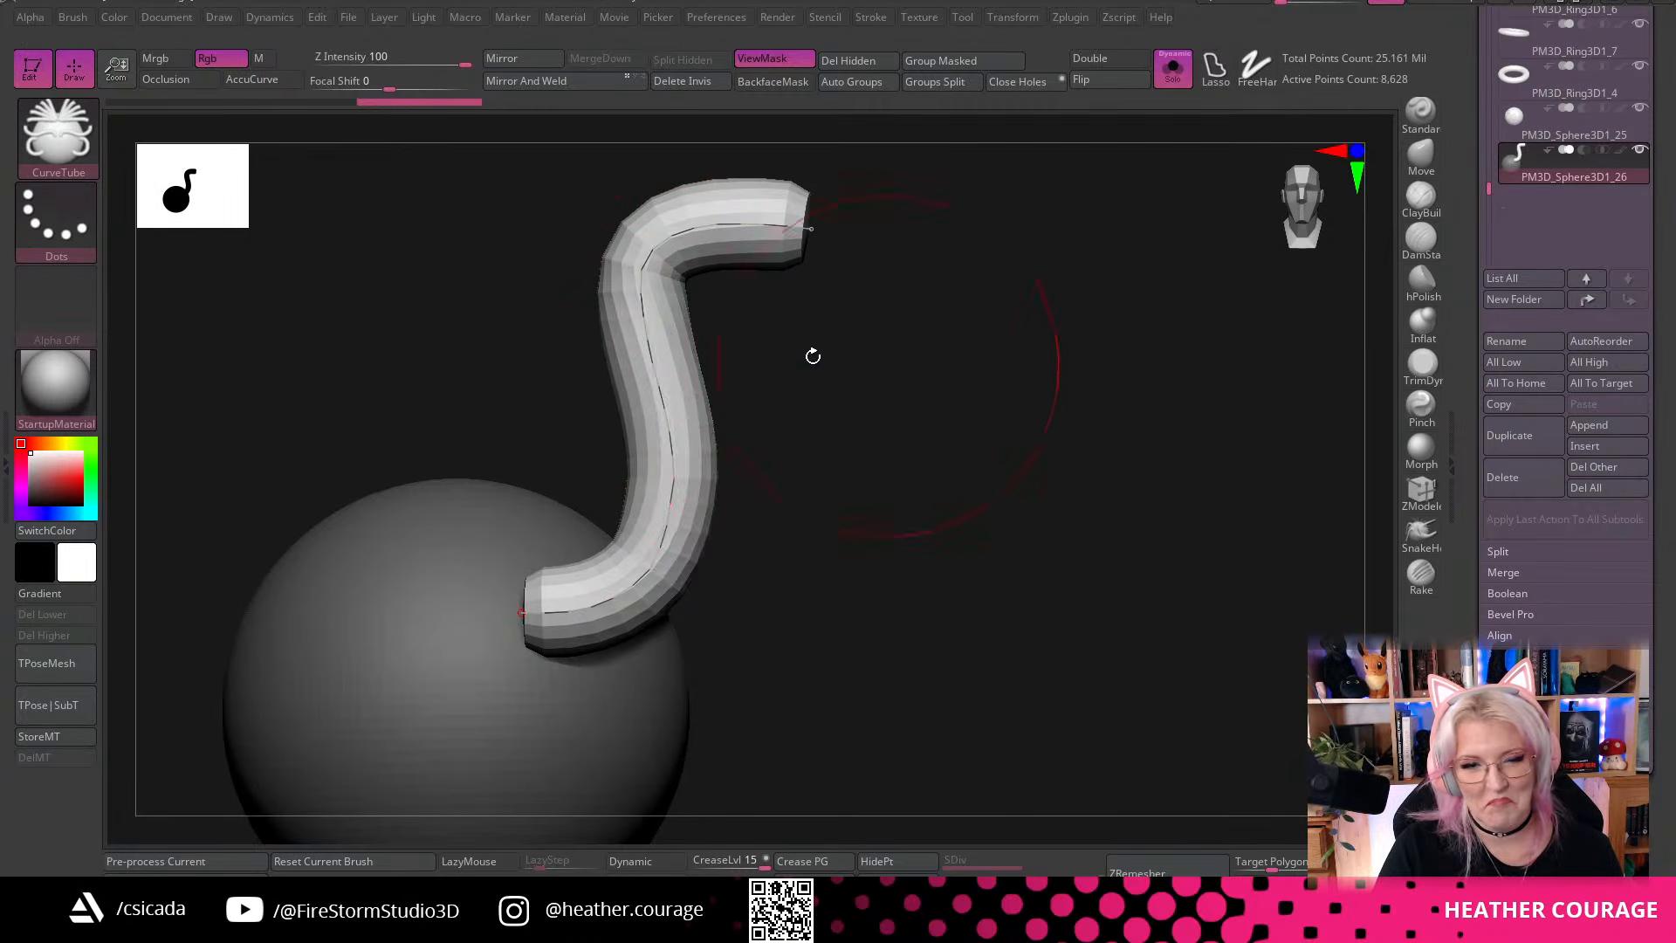
click(647, 343)
key(space)
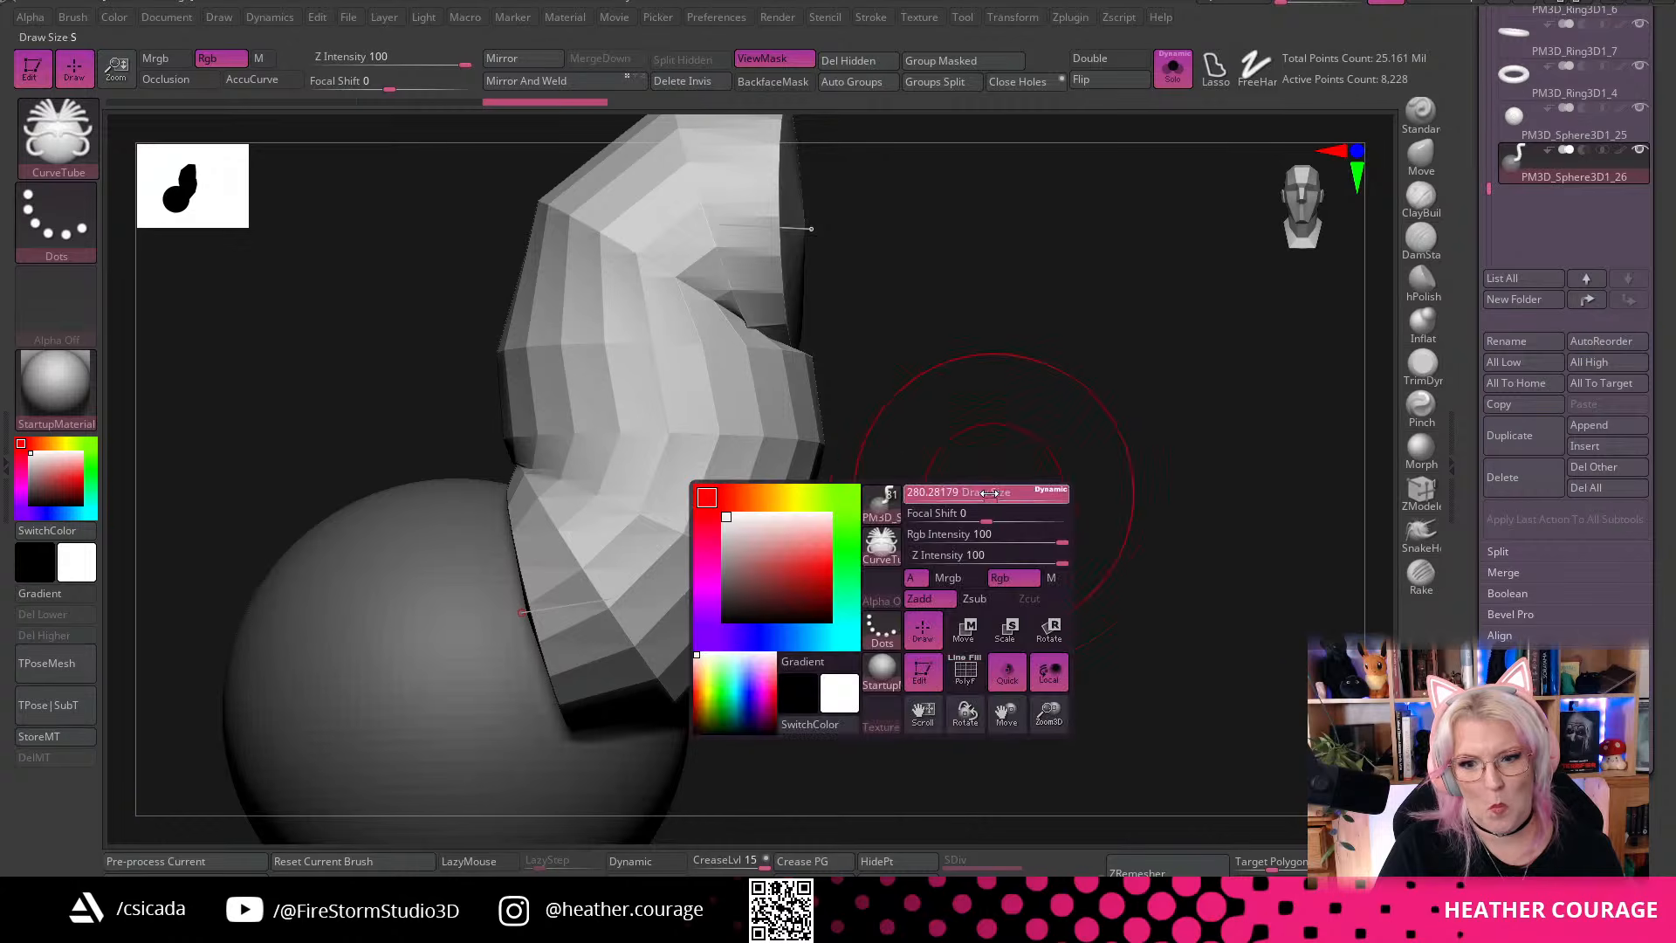
drag(900, 471, 995, 465)
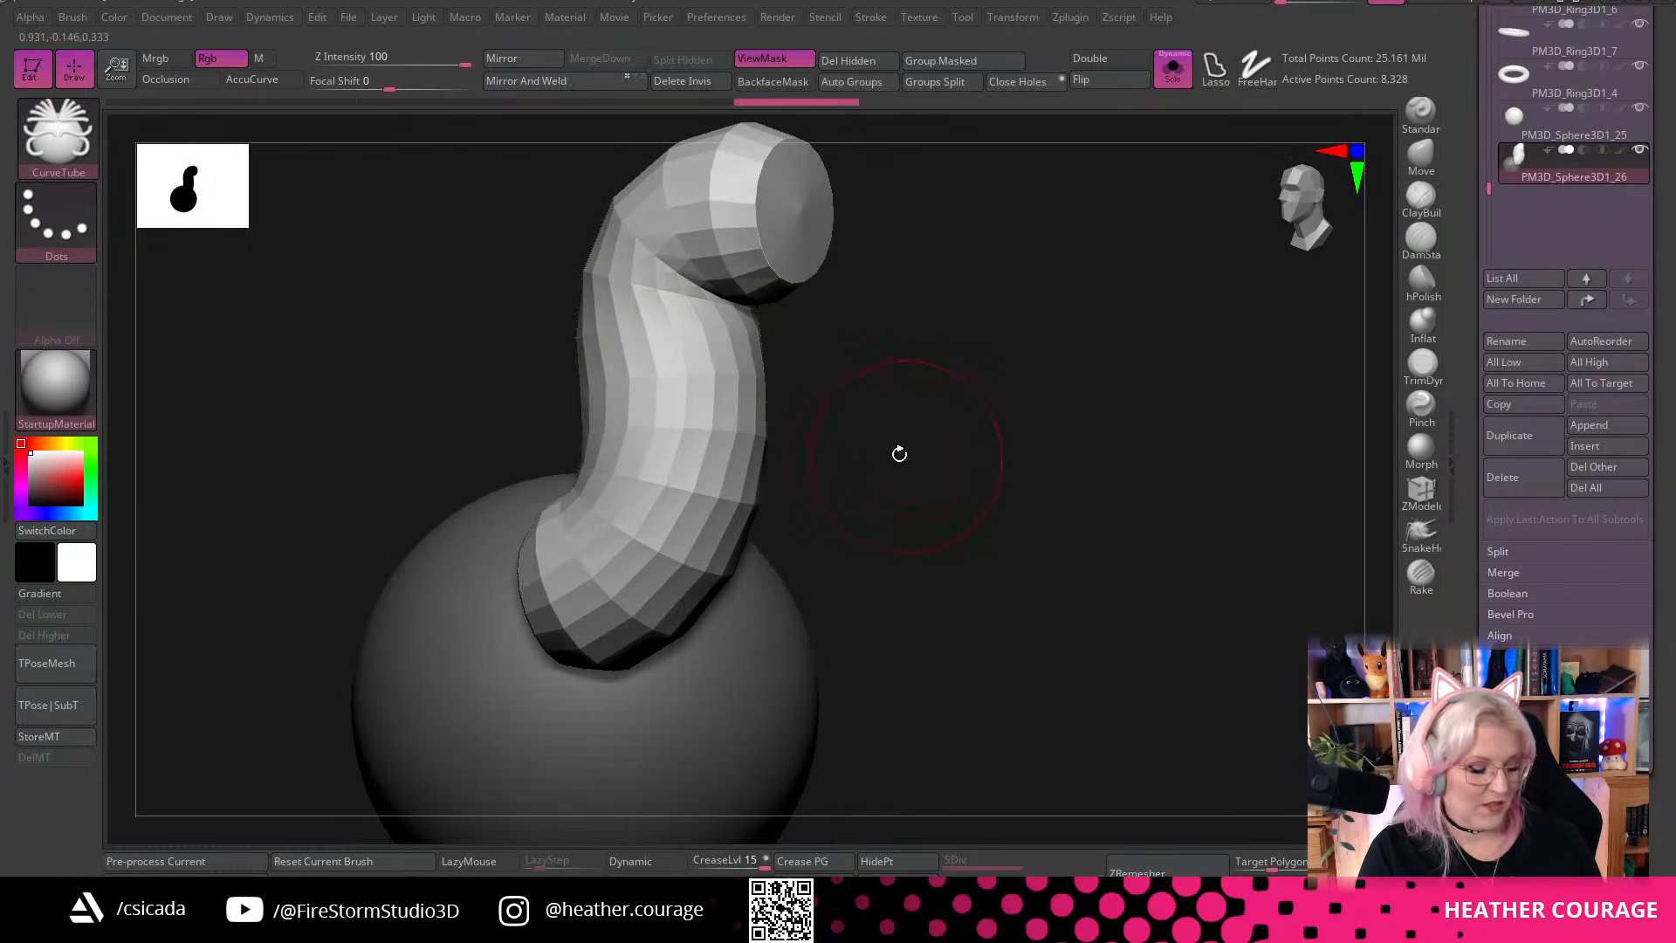
Isolate the S-shaped tube's polygroup and delete the hidden sphere from the subtool
ctrl+shift+click(664, 293)
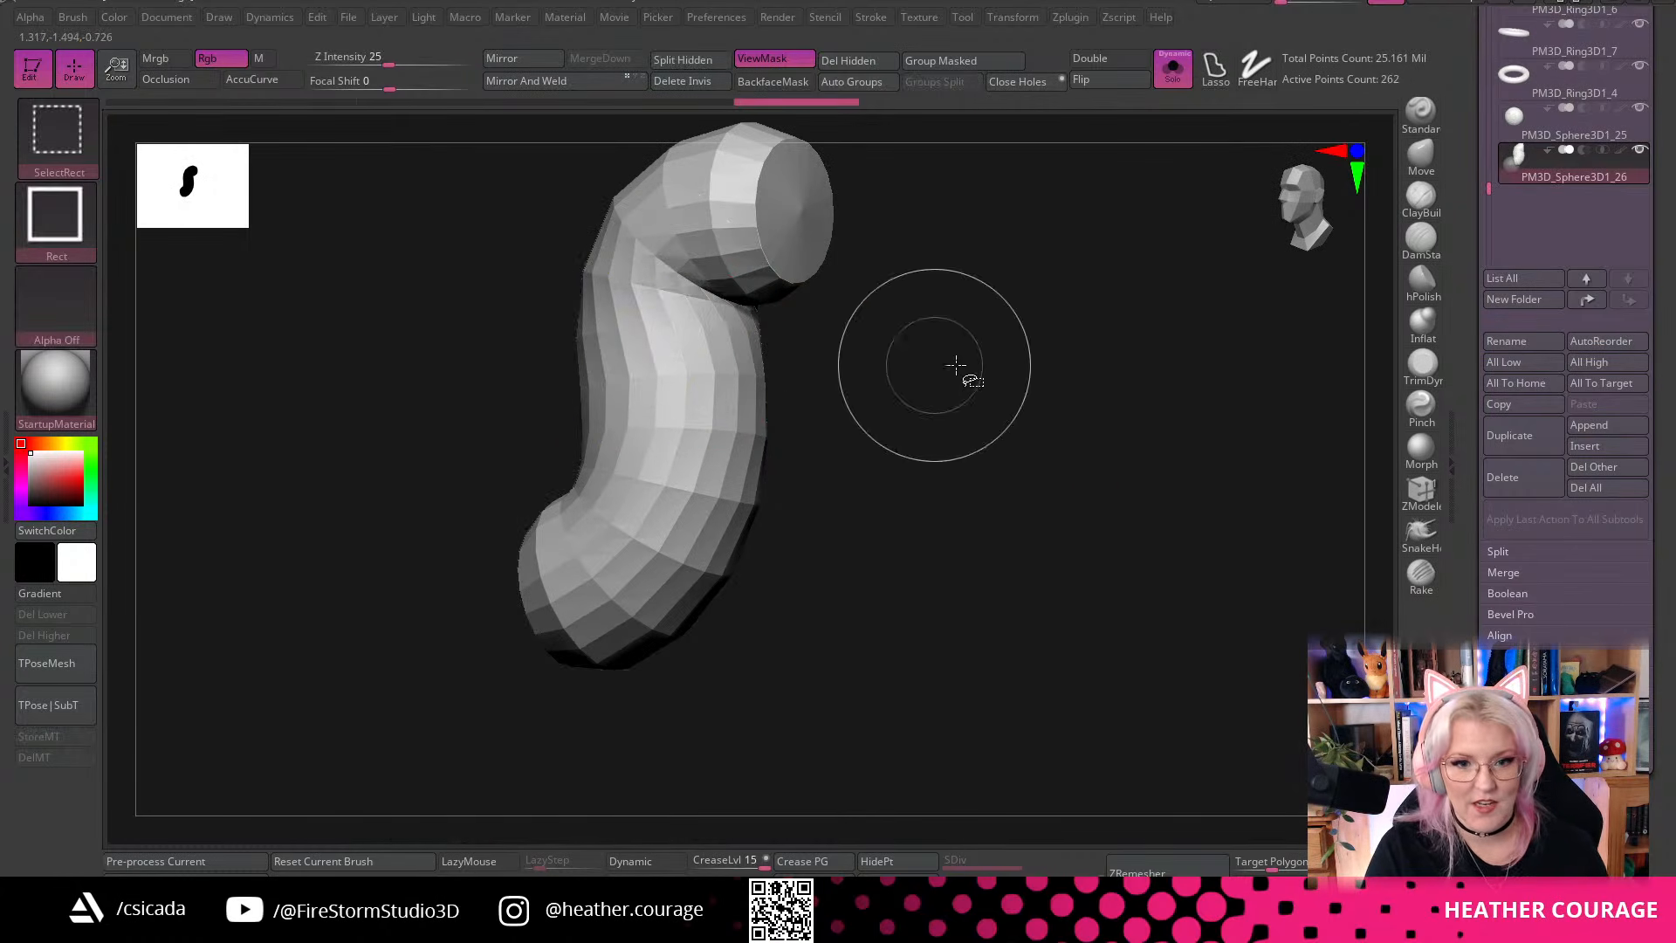
click(863, 65)
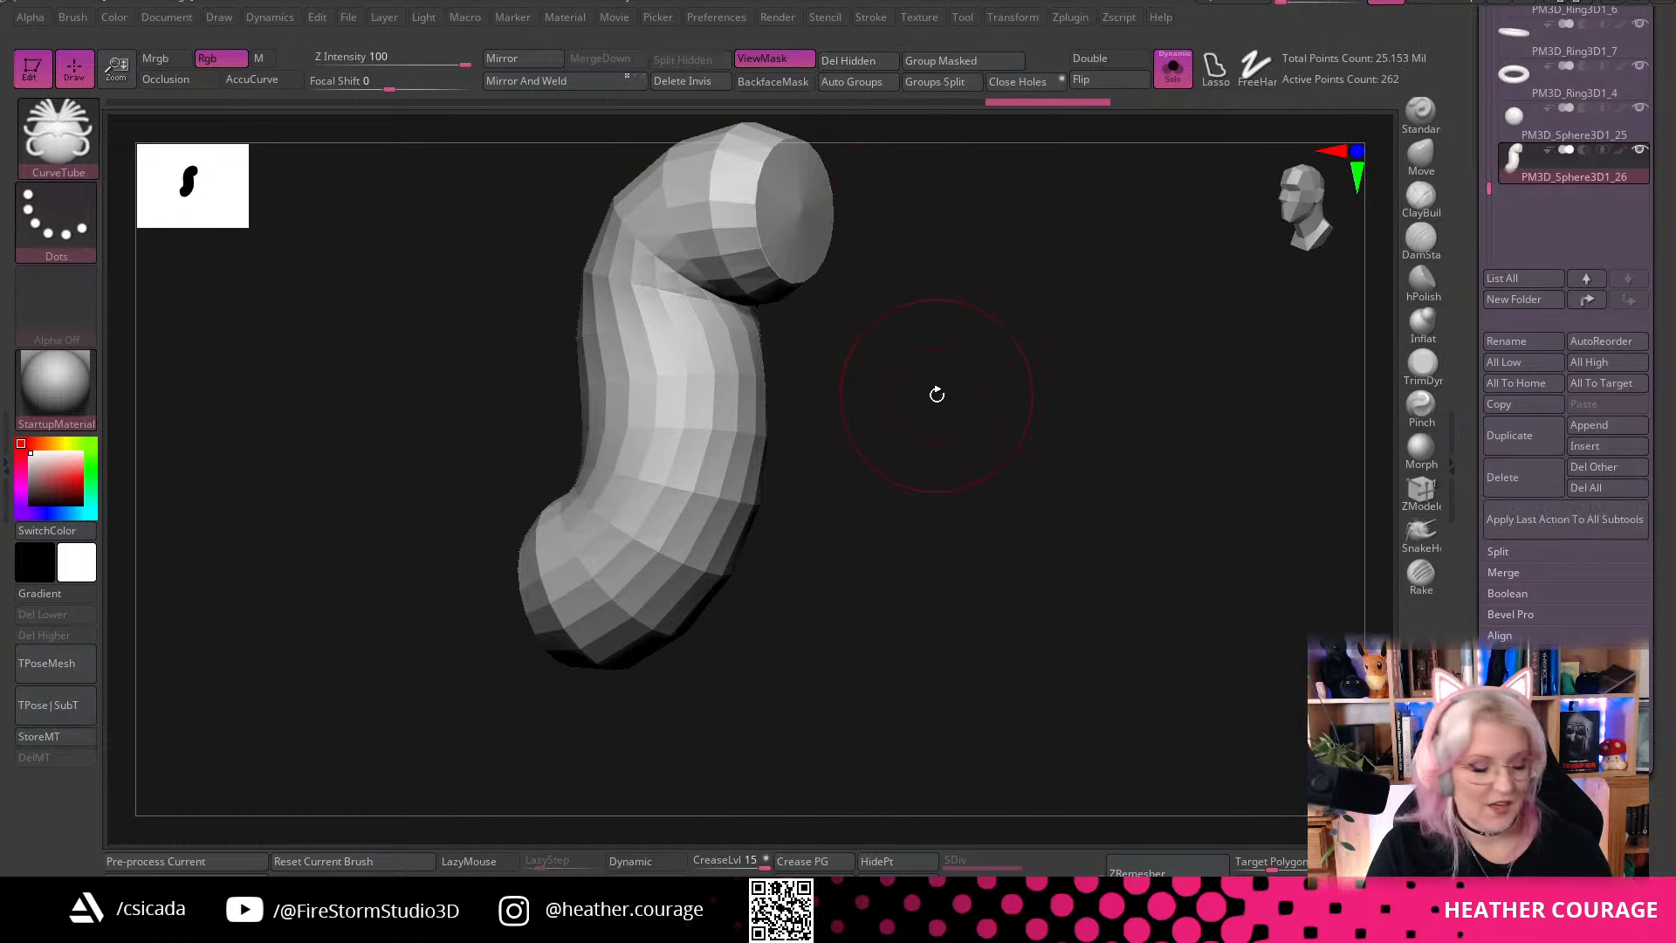
key(ctrl)
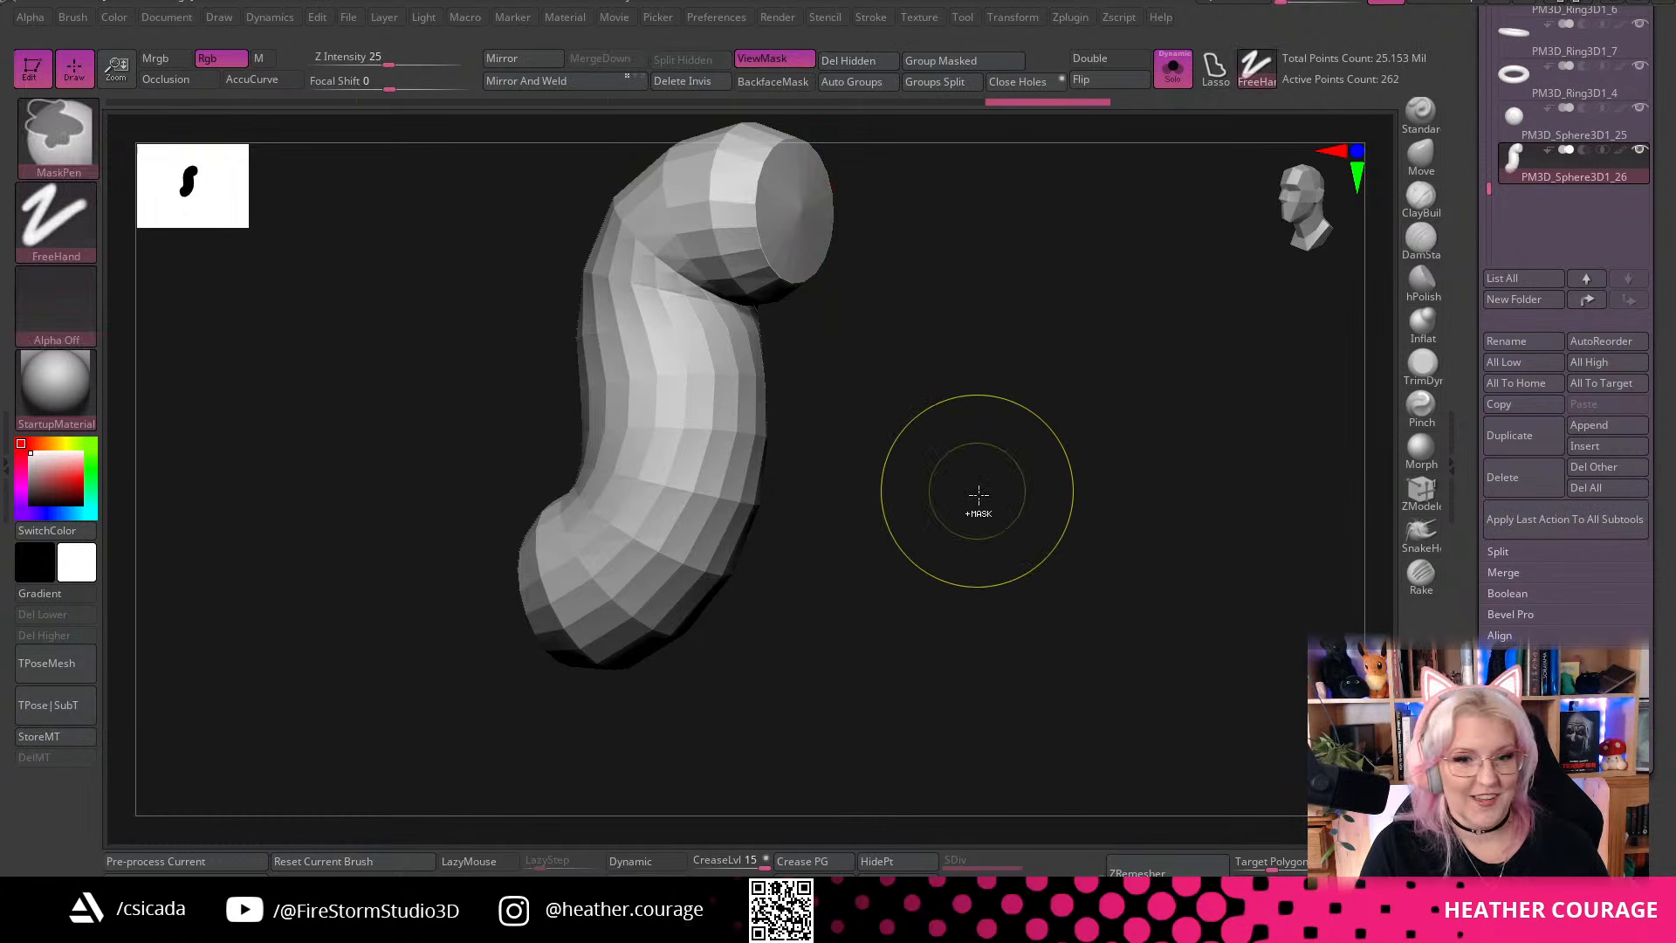
Subdivide the S-shaped tube three times to subdivision level 4 and frame it lengthwise with its rounded end at the upper side
key(ctrl+d)
key(ctrl+d)
key(ctrl+d)
drag(887, 424, 1023, 314)
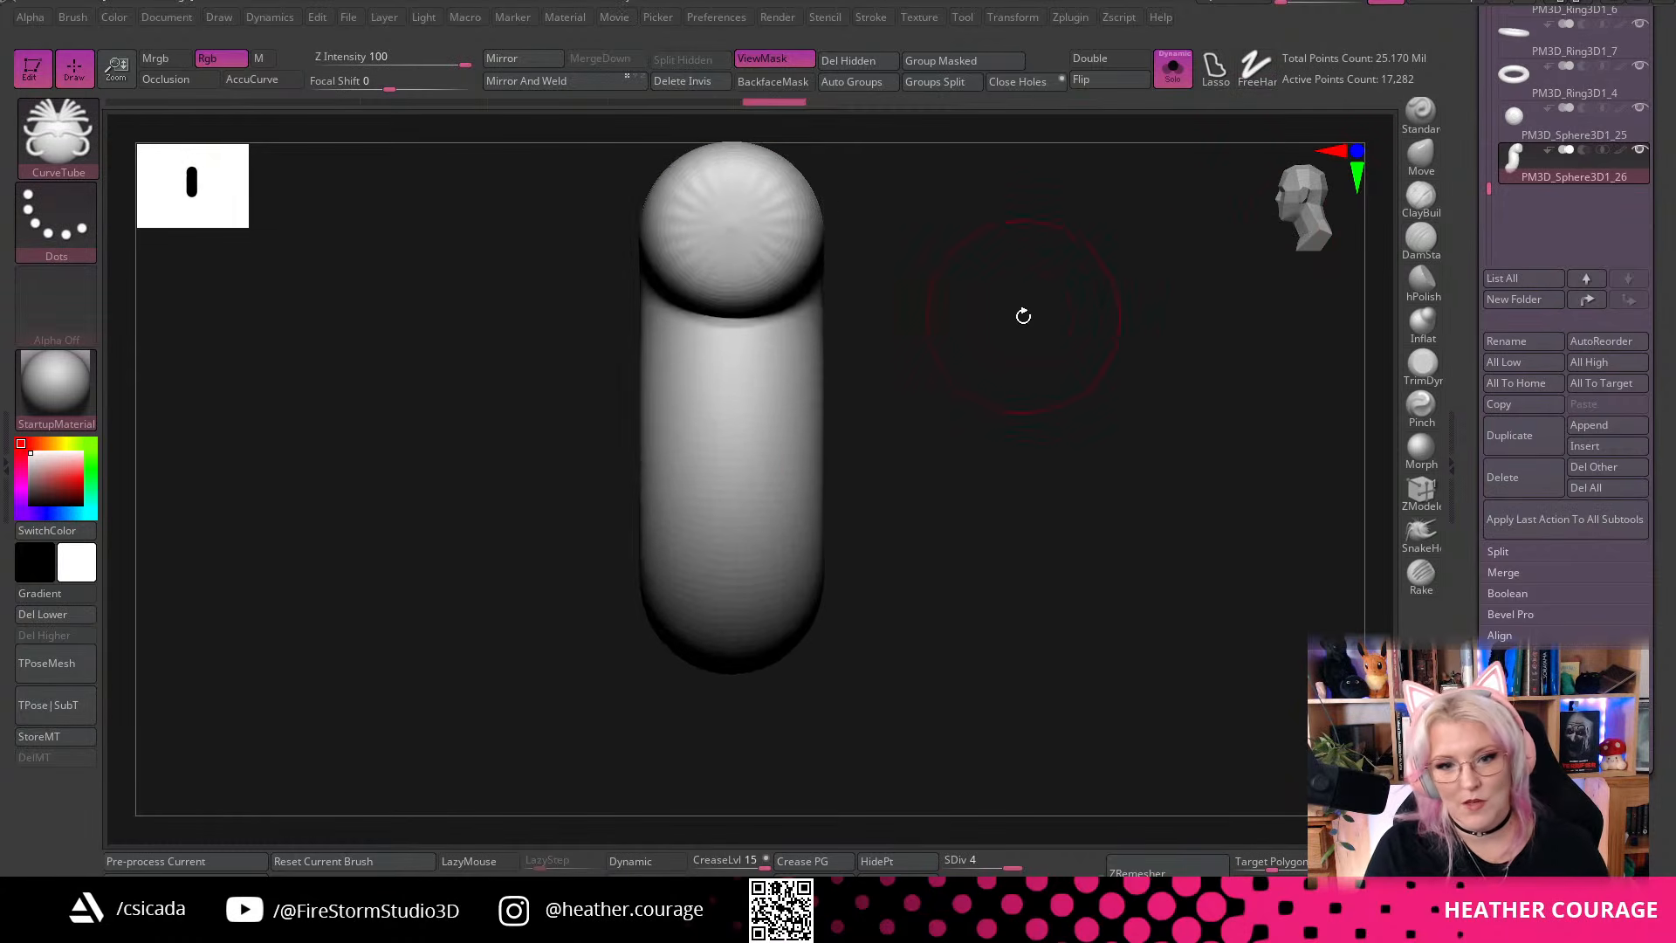
ctrl+right_drag(1023, 326, 1338, 400)
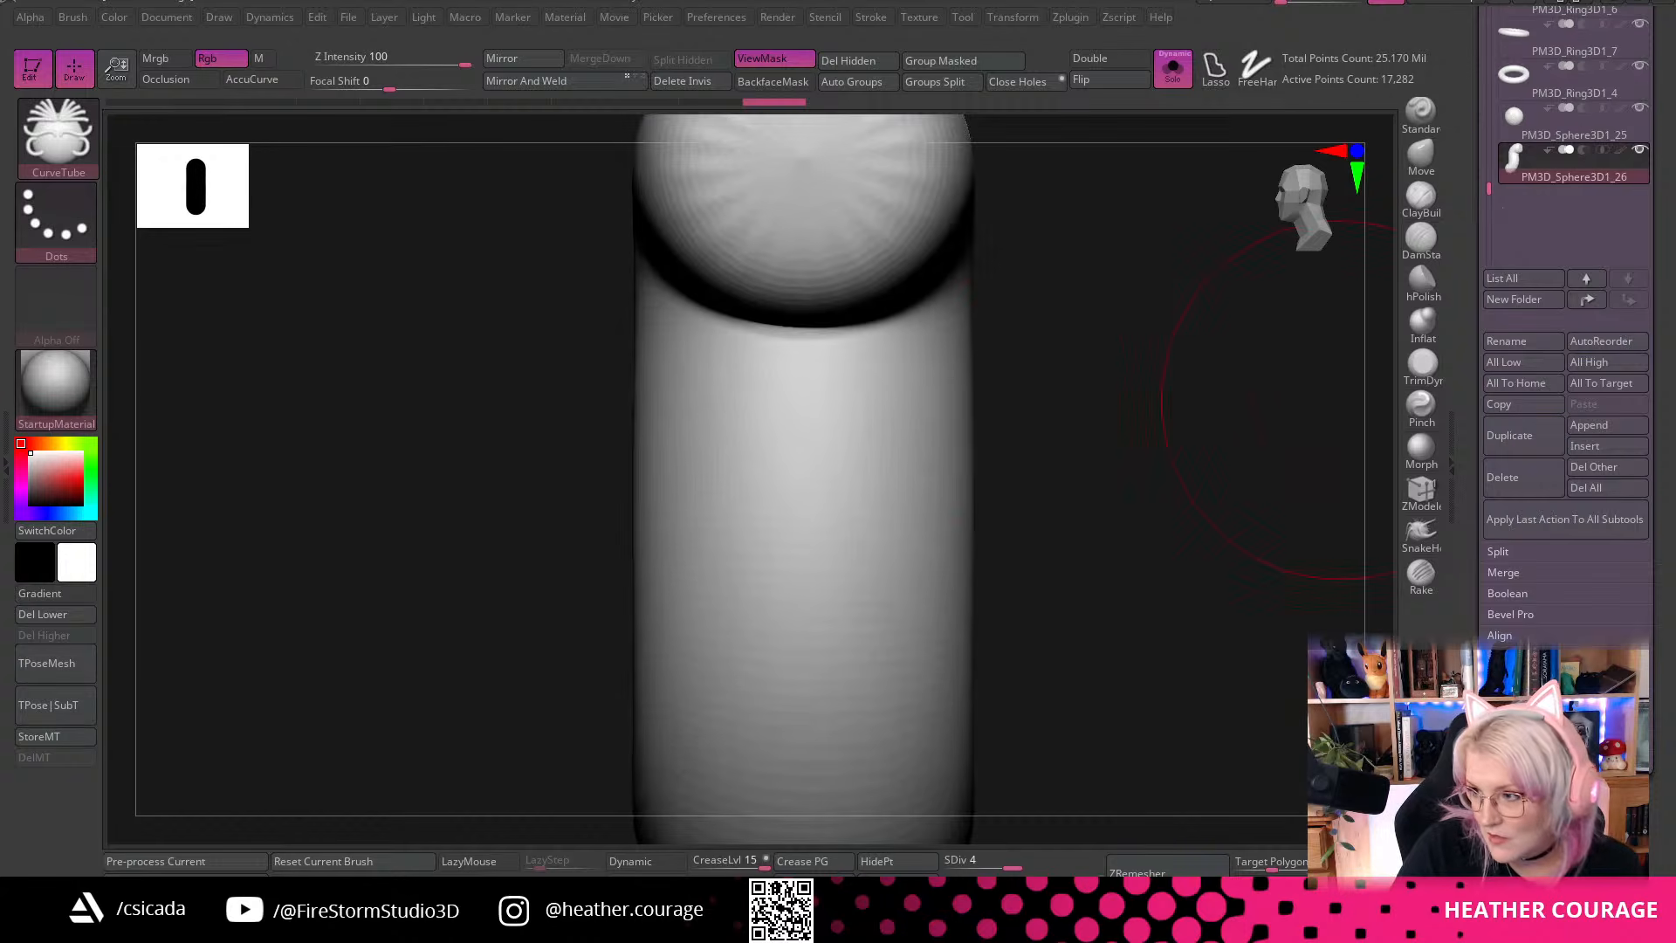
Check the reference image of large layered scales, move it off the canvas, and reduce the Draw Size
key(alt+Tab)
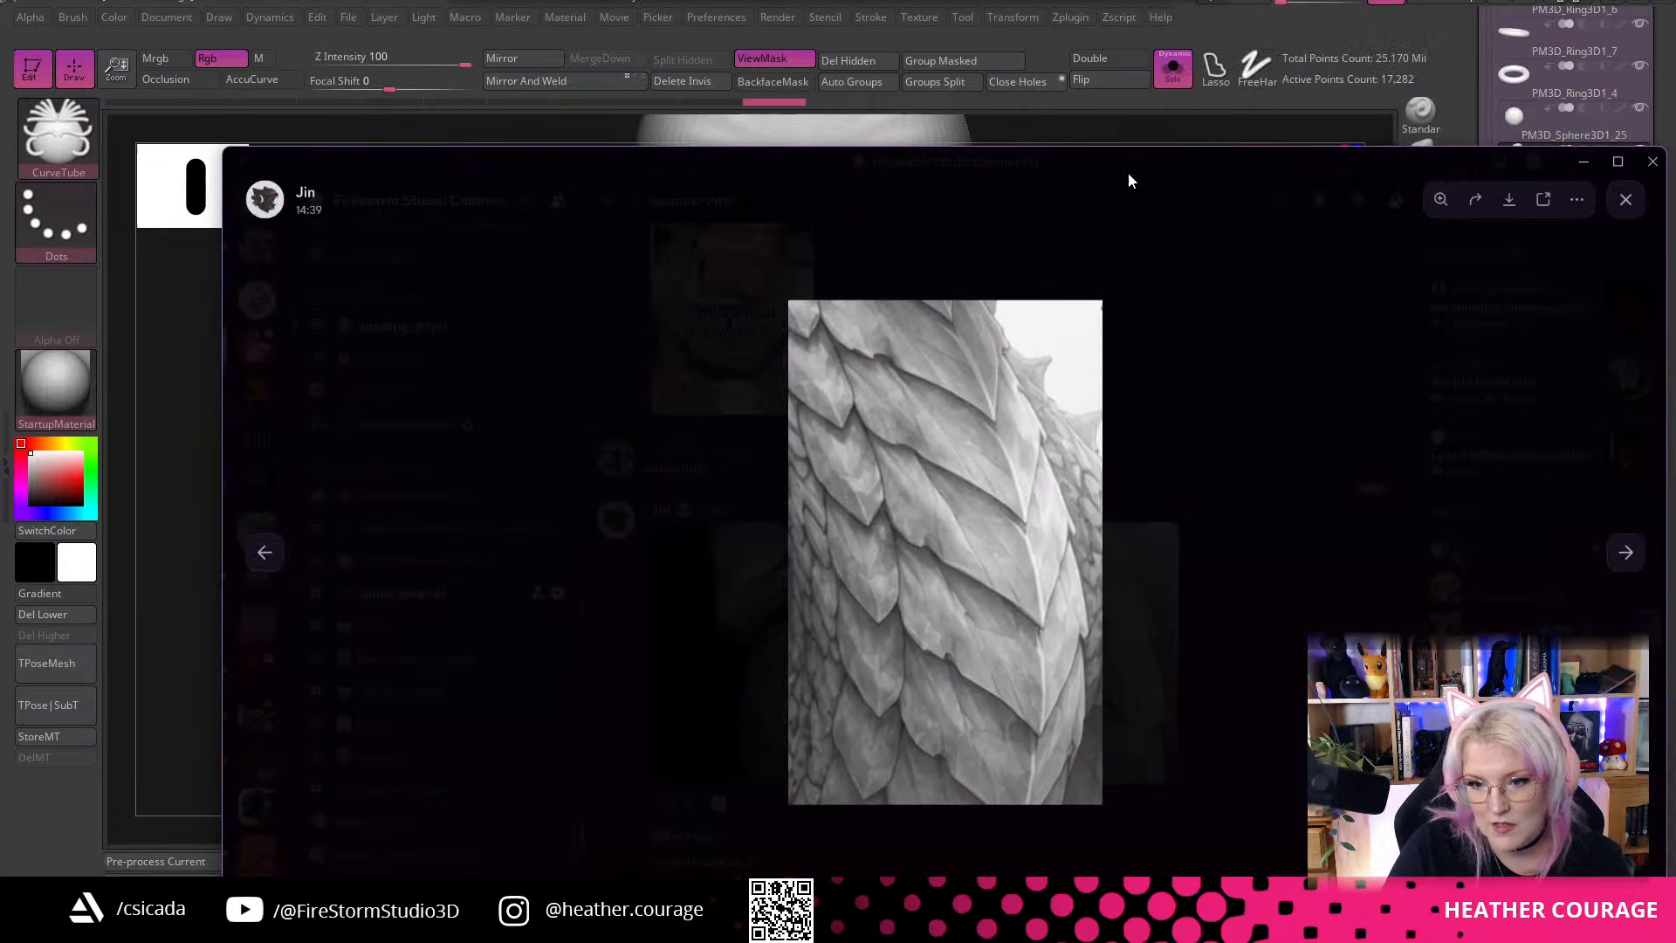
drag(1128, 173, 1675, 109)
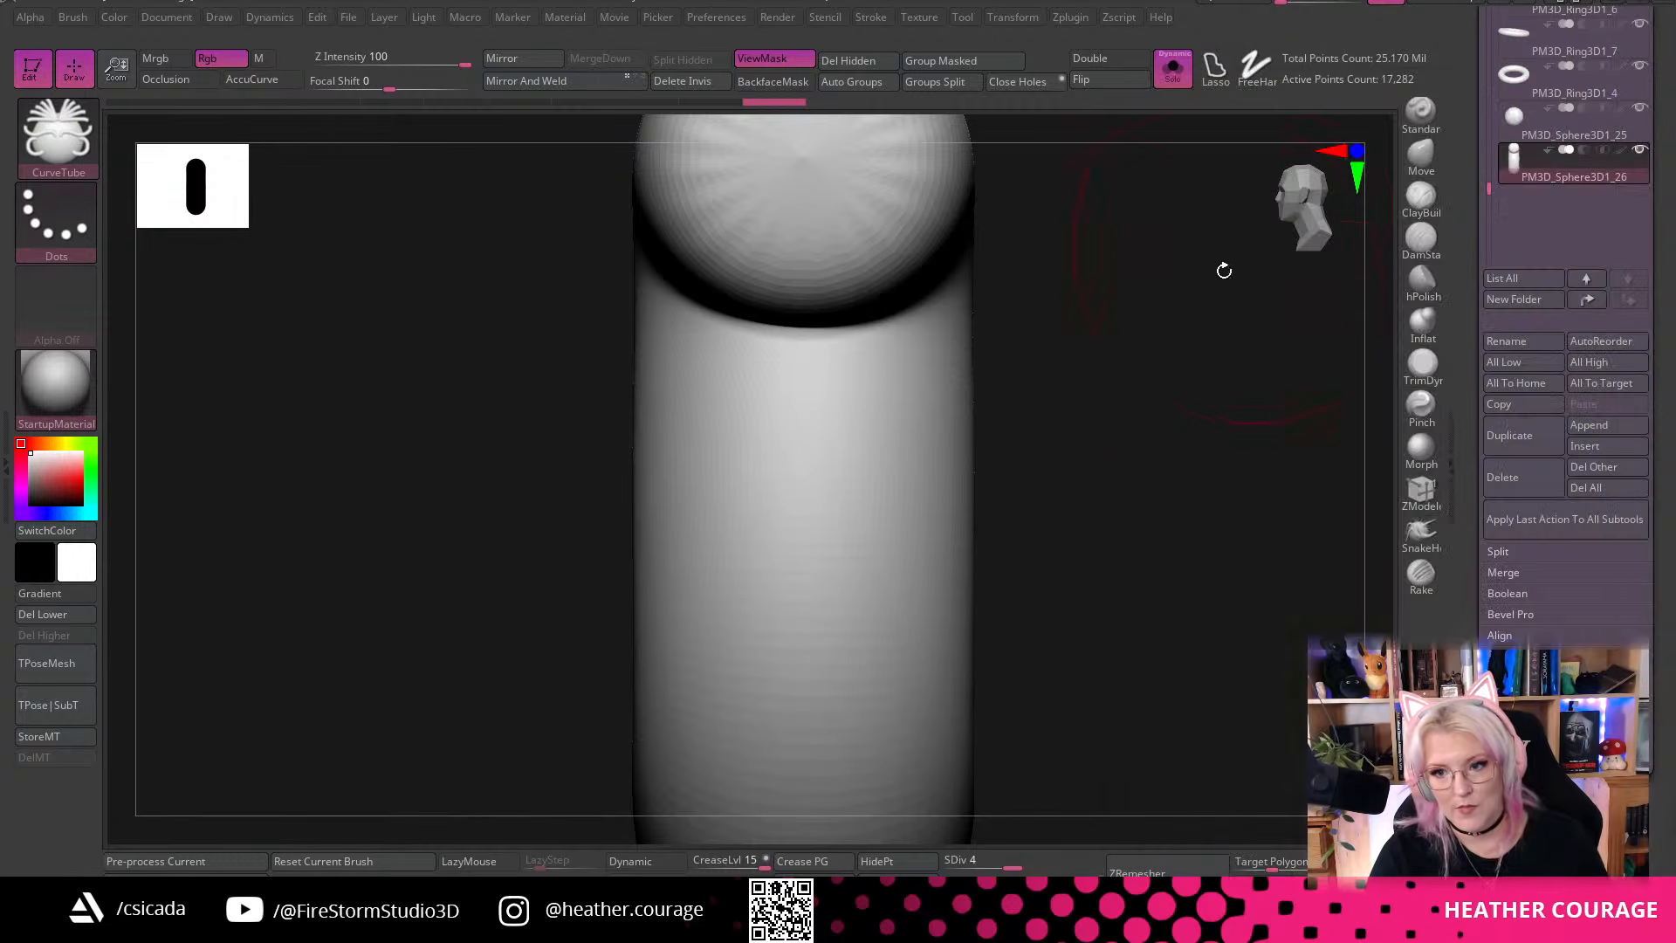
key(space)
drag(1135, 333, 1122, 334)
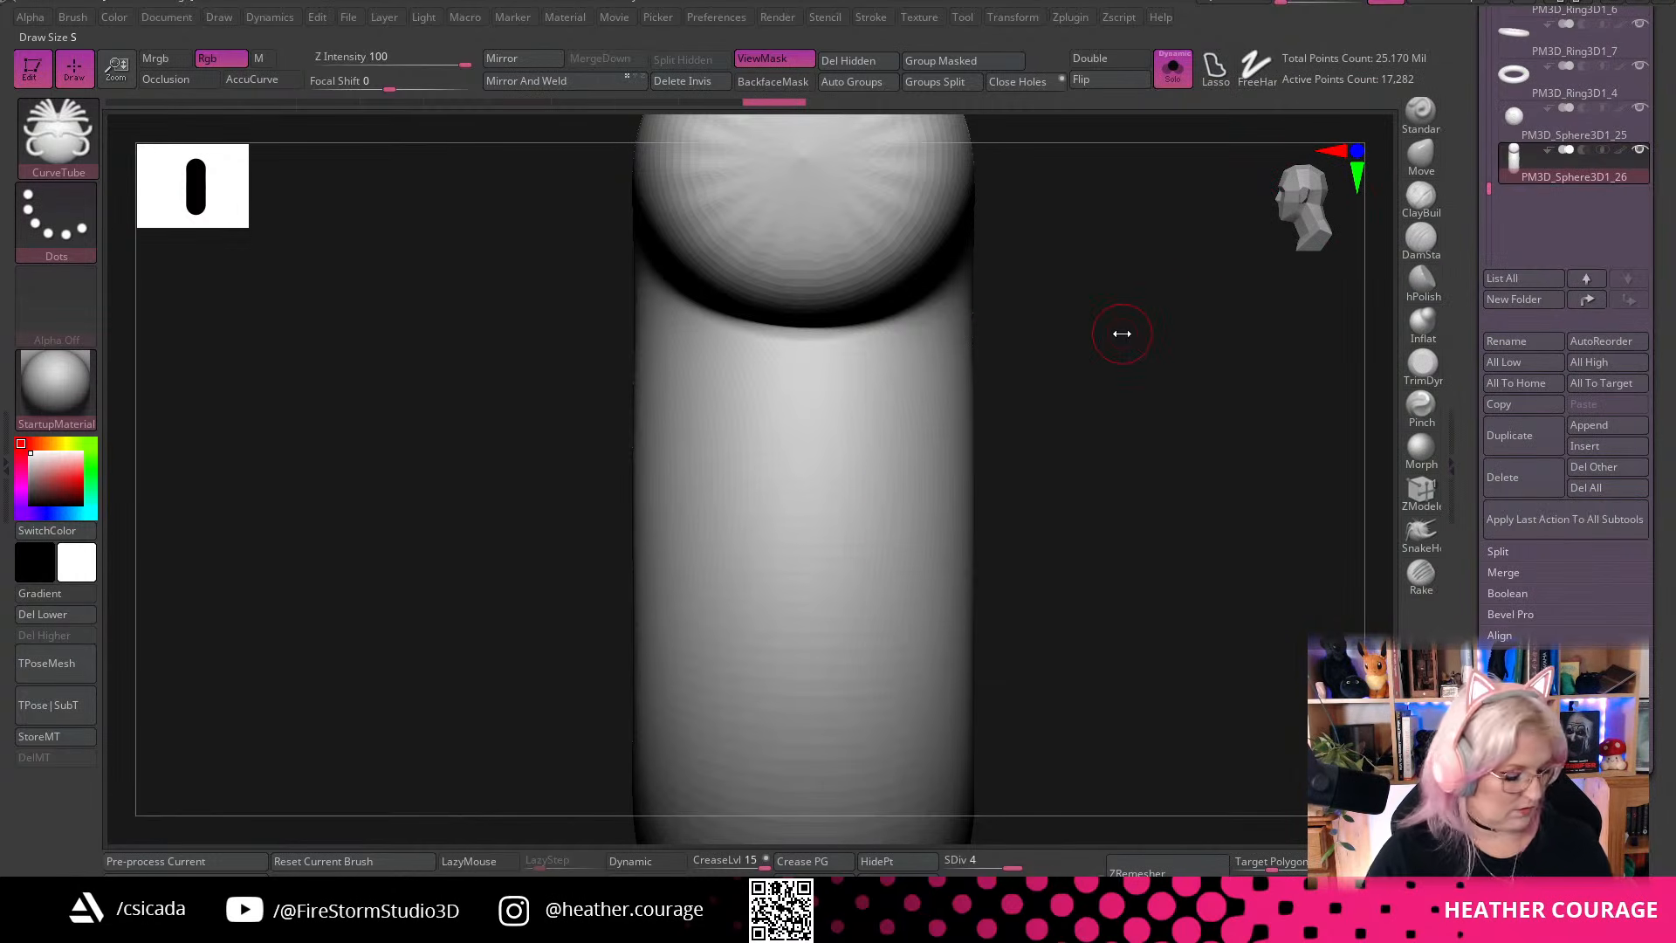
drag(1288, 200, 1285, 199)
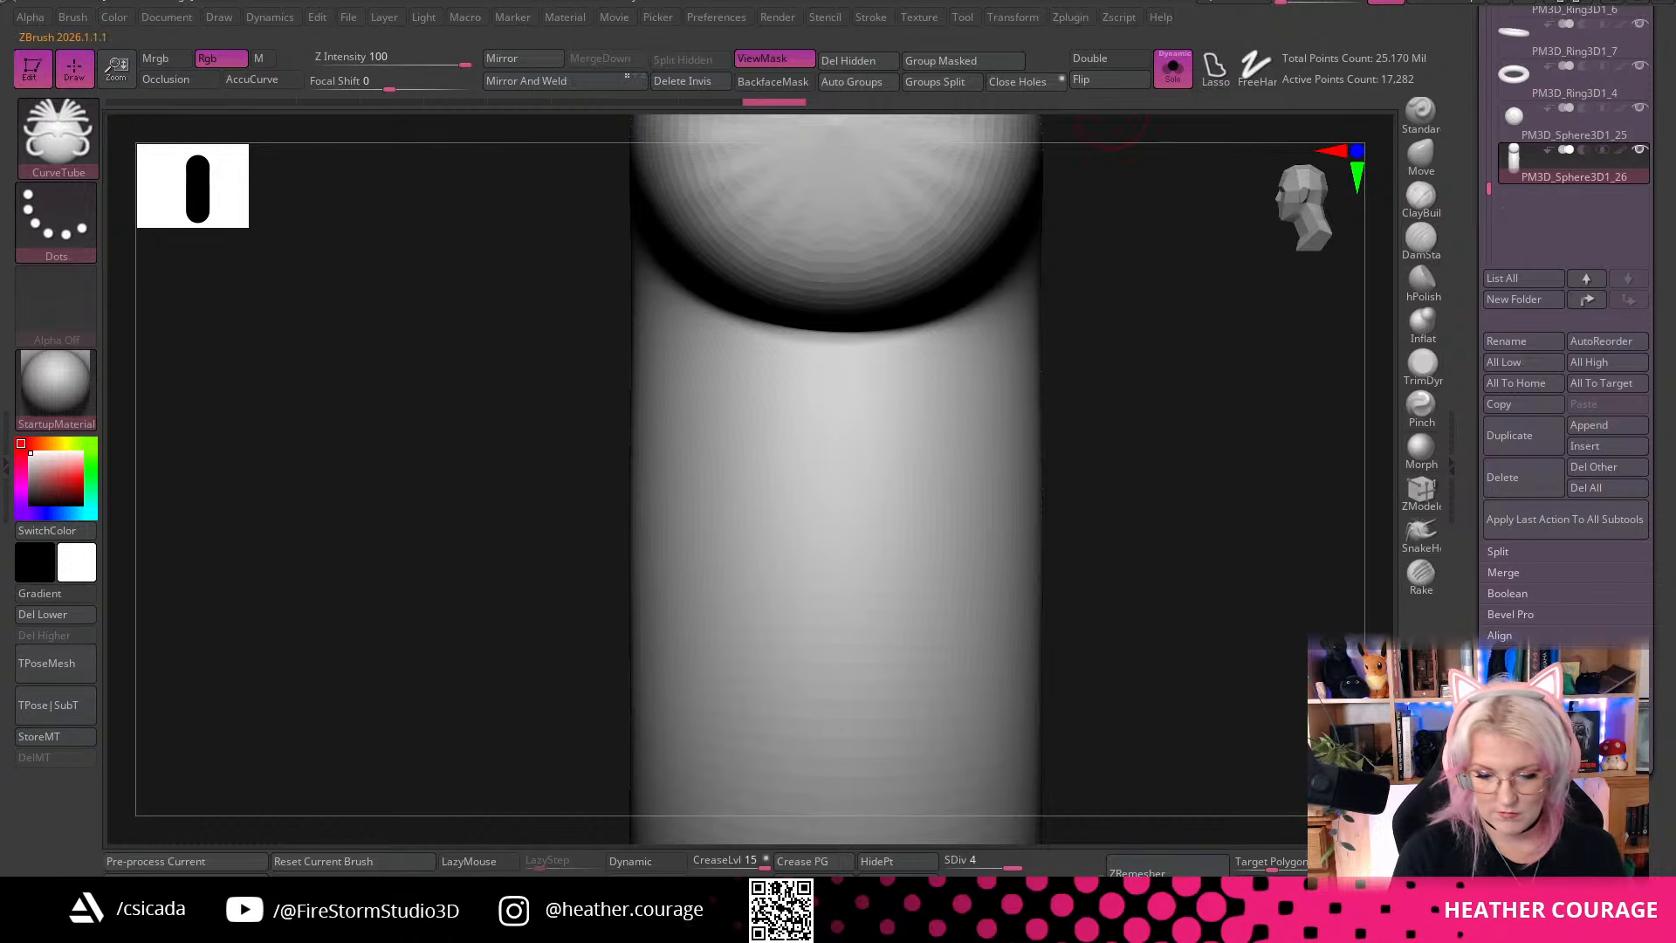
drag(1178, 542, 1291, 550)
drag(973, 505, 877, 516)
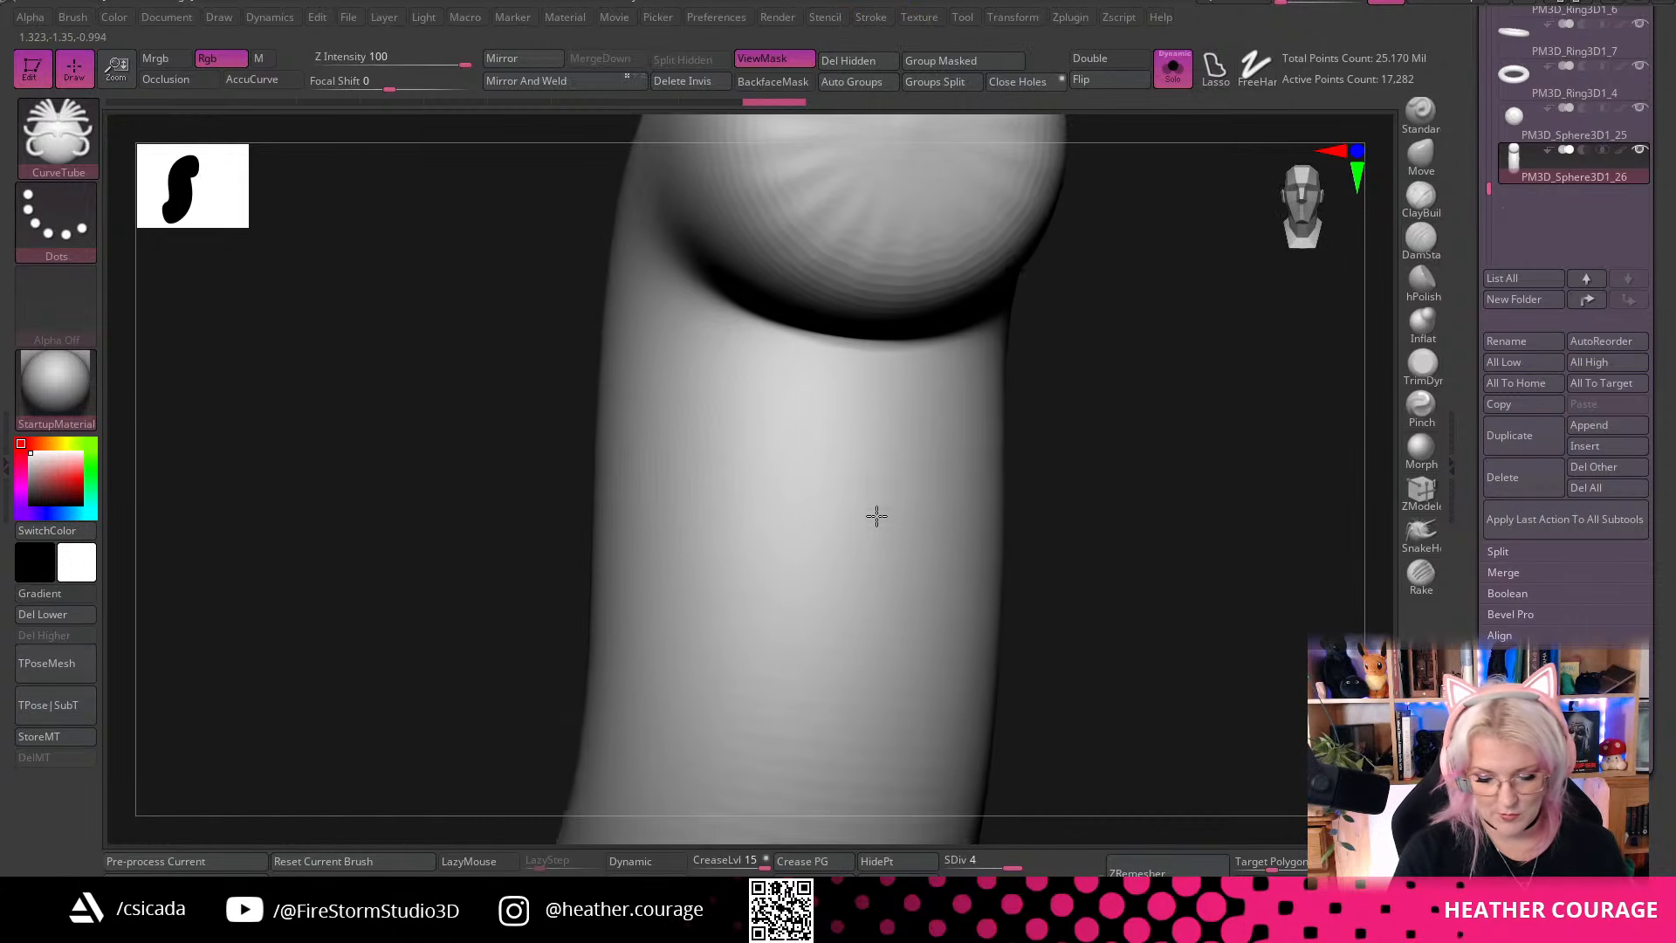
click(1285, 188)
drag(1292, 190, 1310, 189)
click(1295, 191)
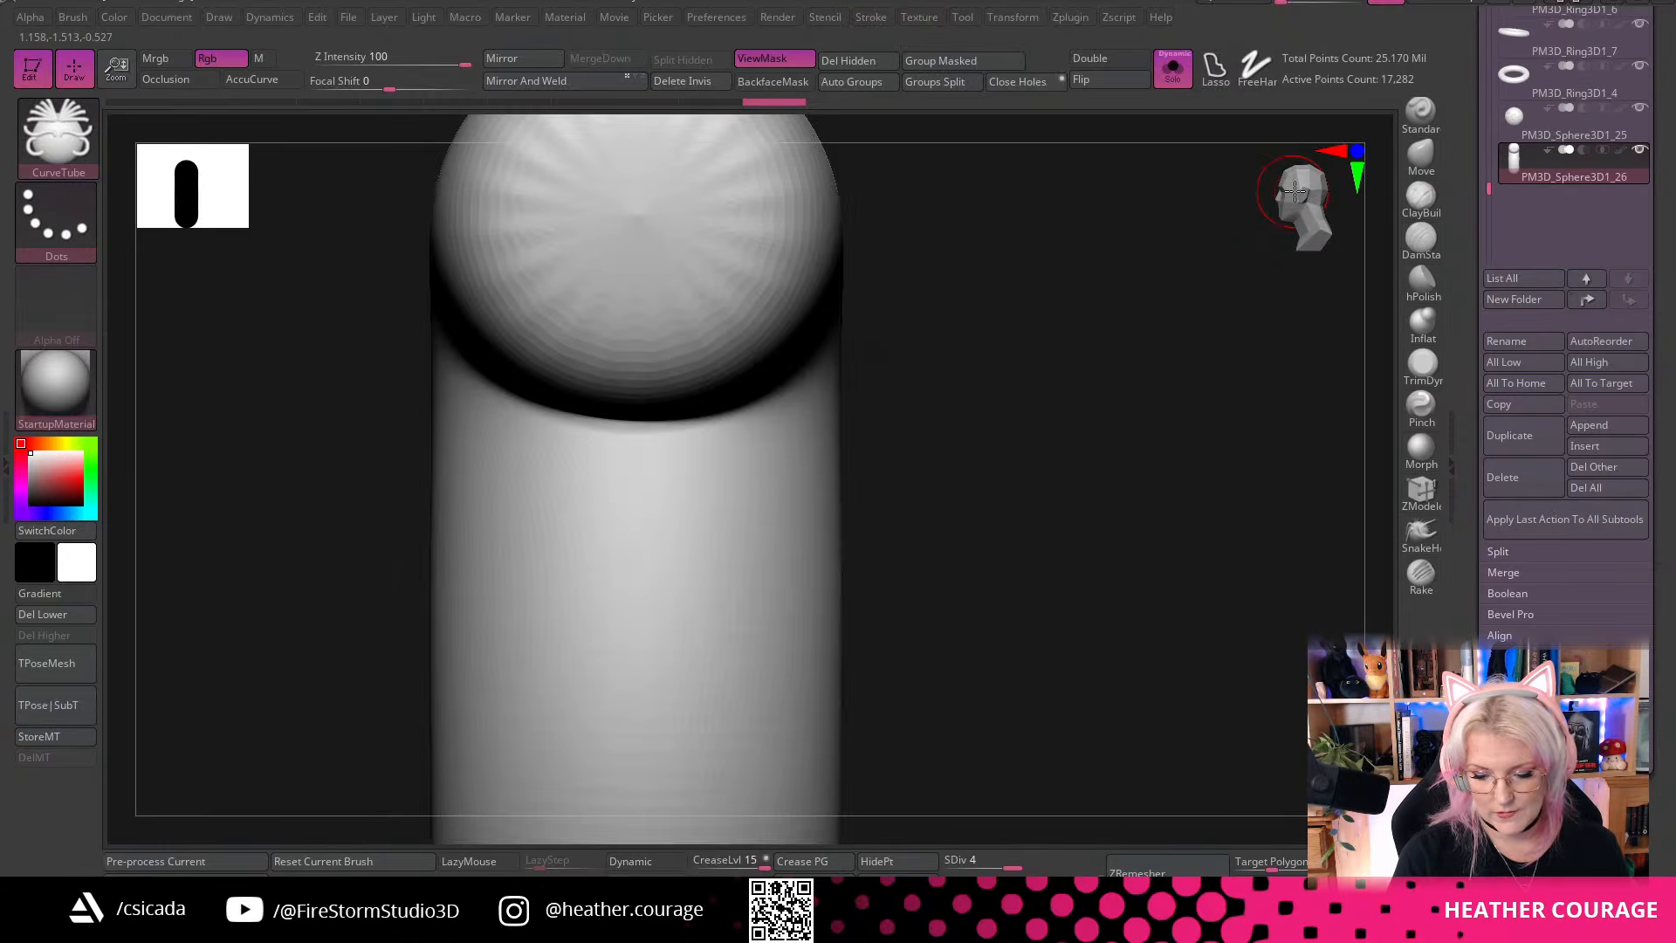
alt+drag(1003, 496, 1130, 374)
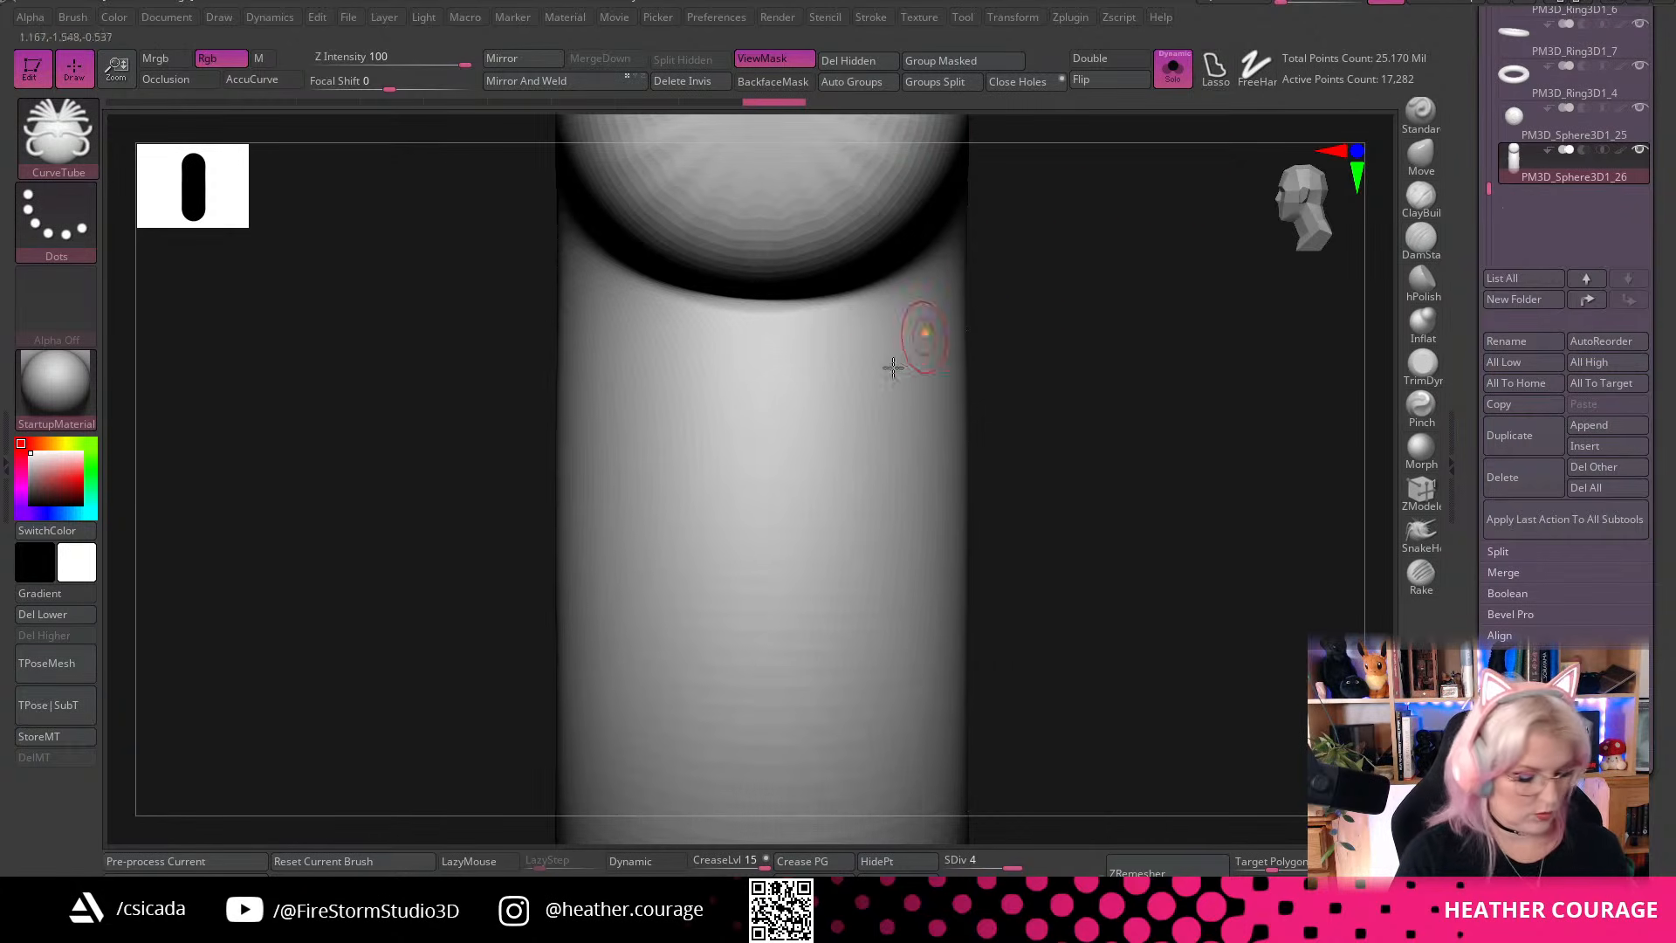
click(1022, 22)
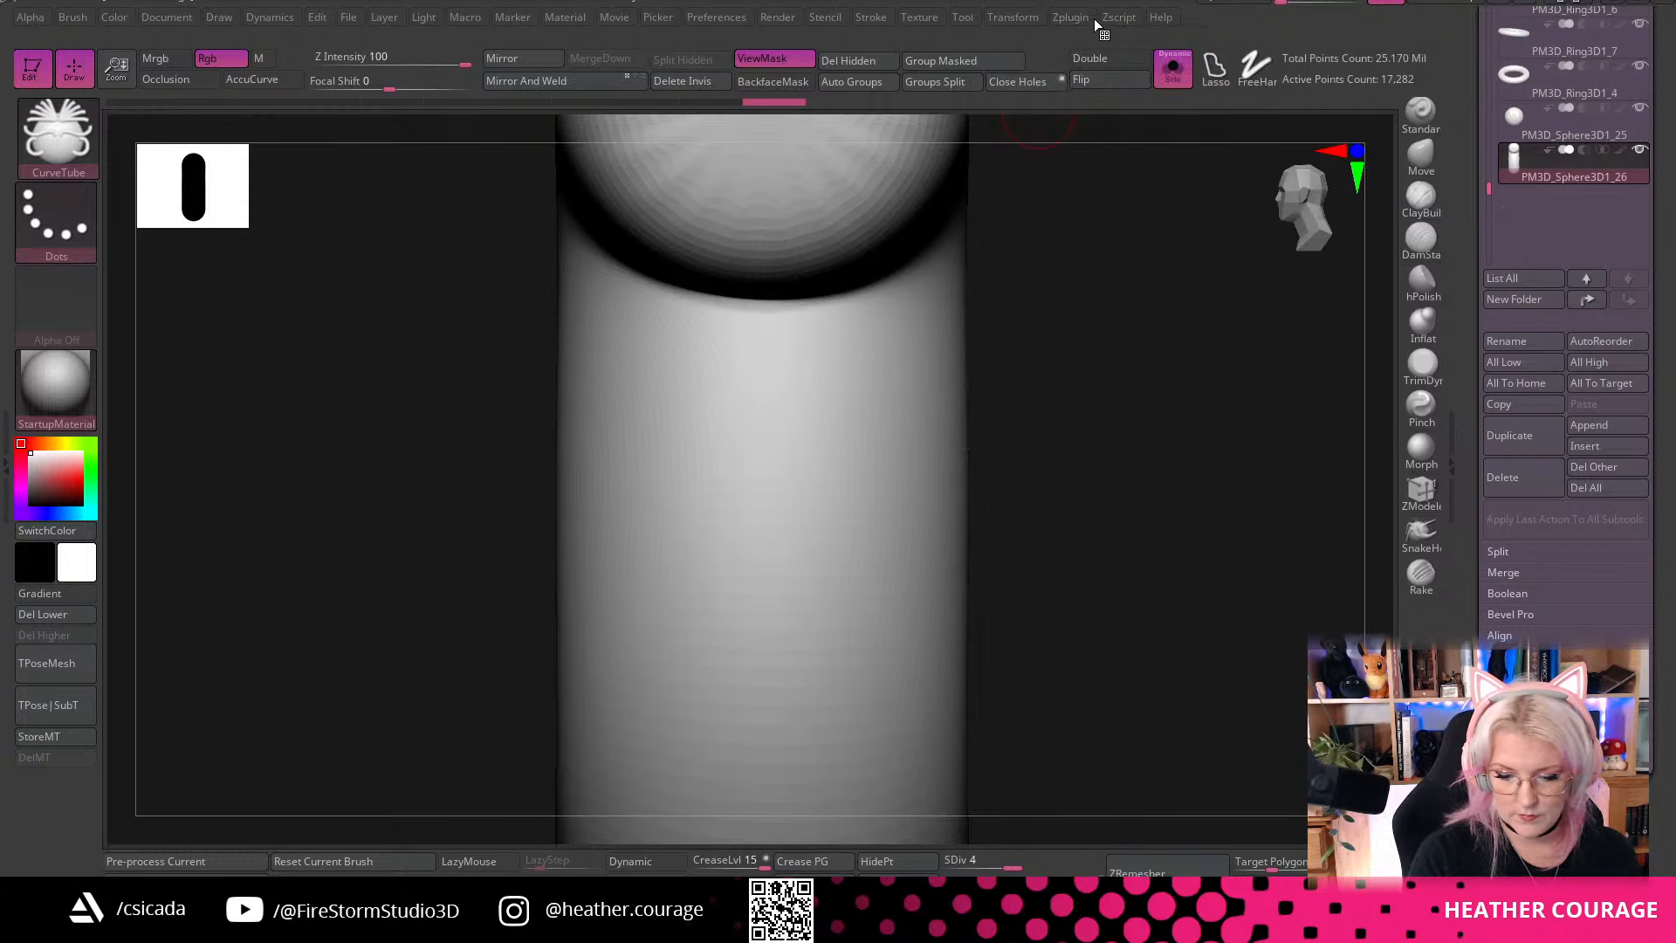
click(1122, 18)
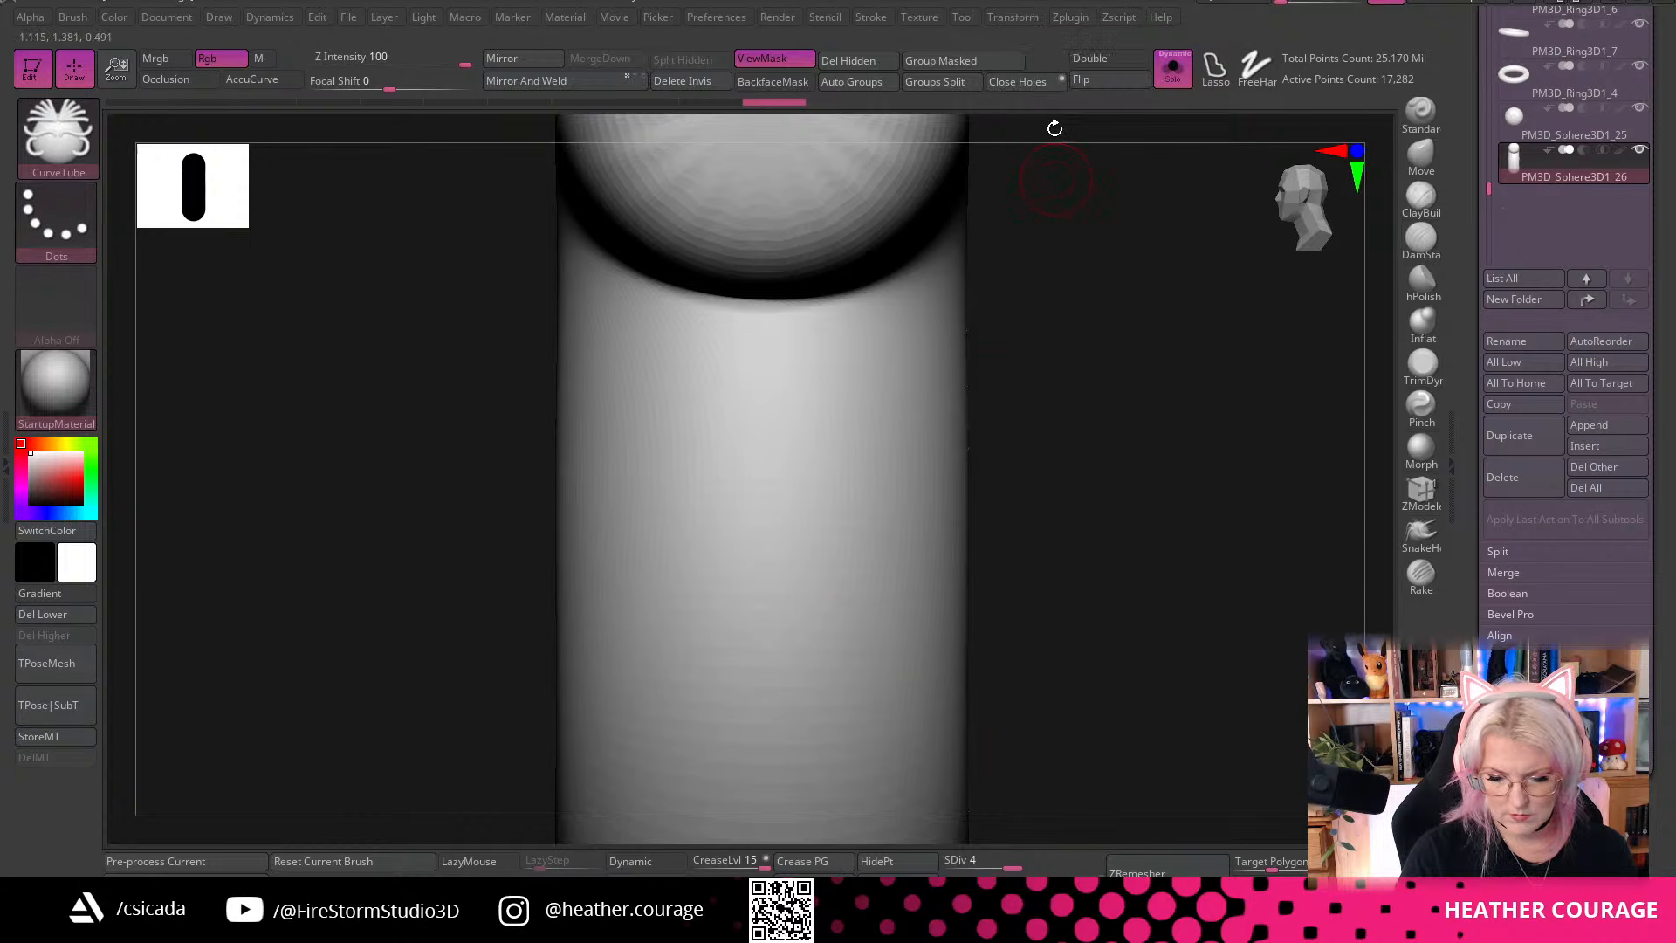
Apply the Unify deformation to the tube and reframe its straight section
key(space)
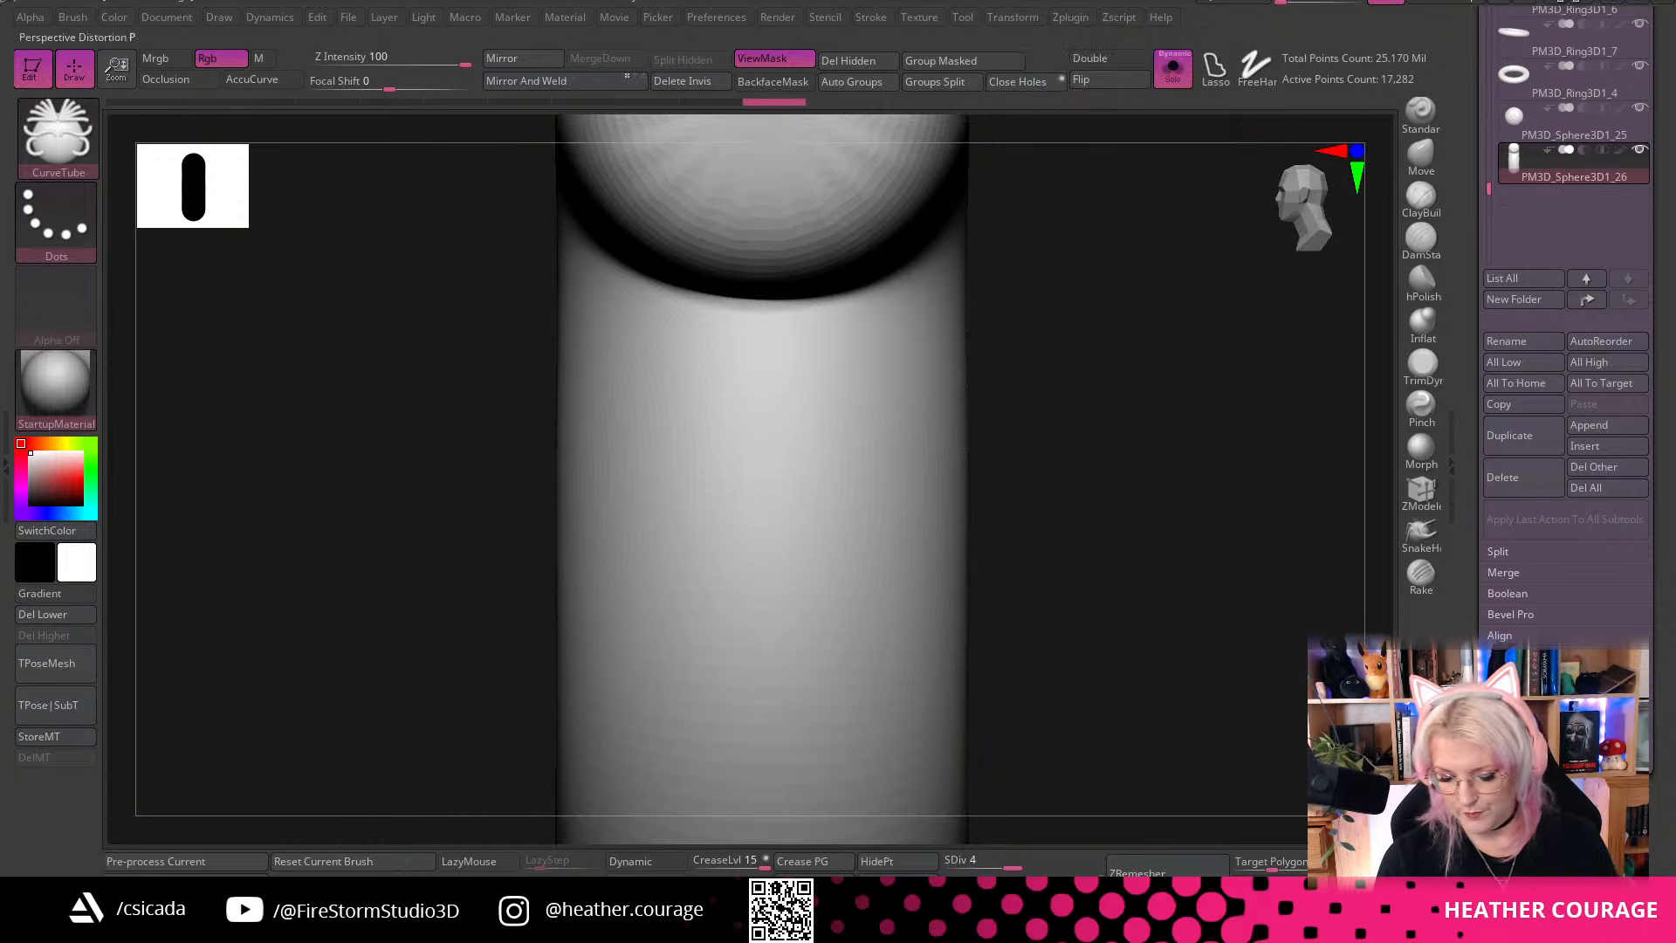
scroll(1567, 393, down, 5)
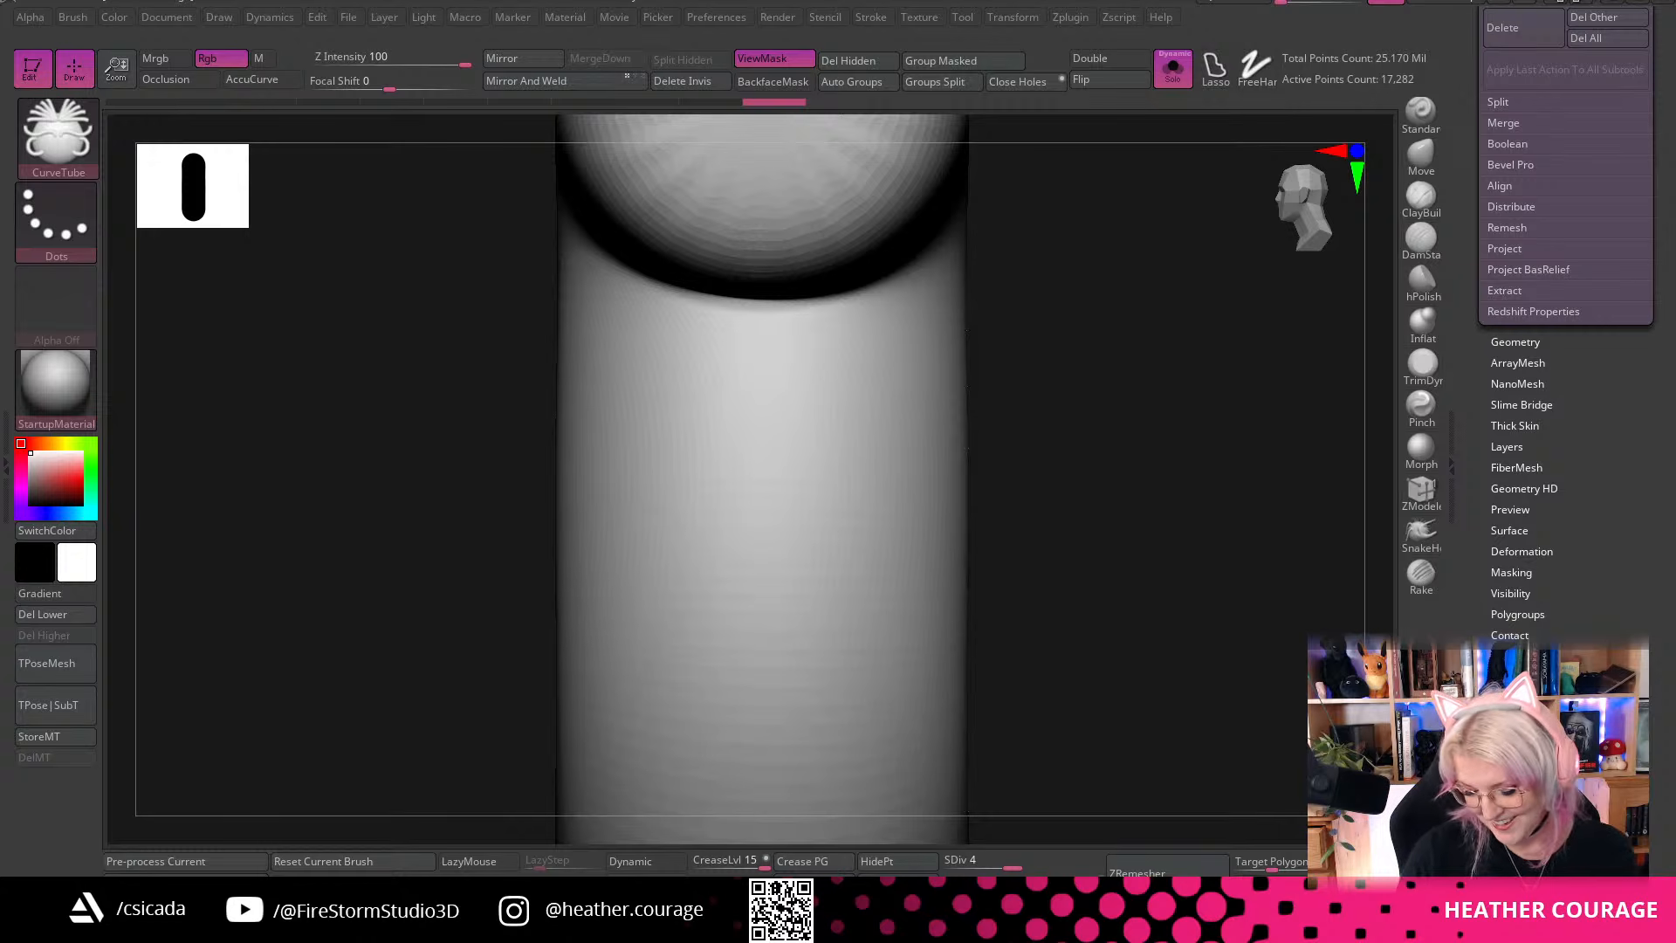
click(1515, 343)
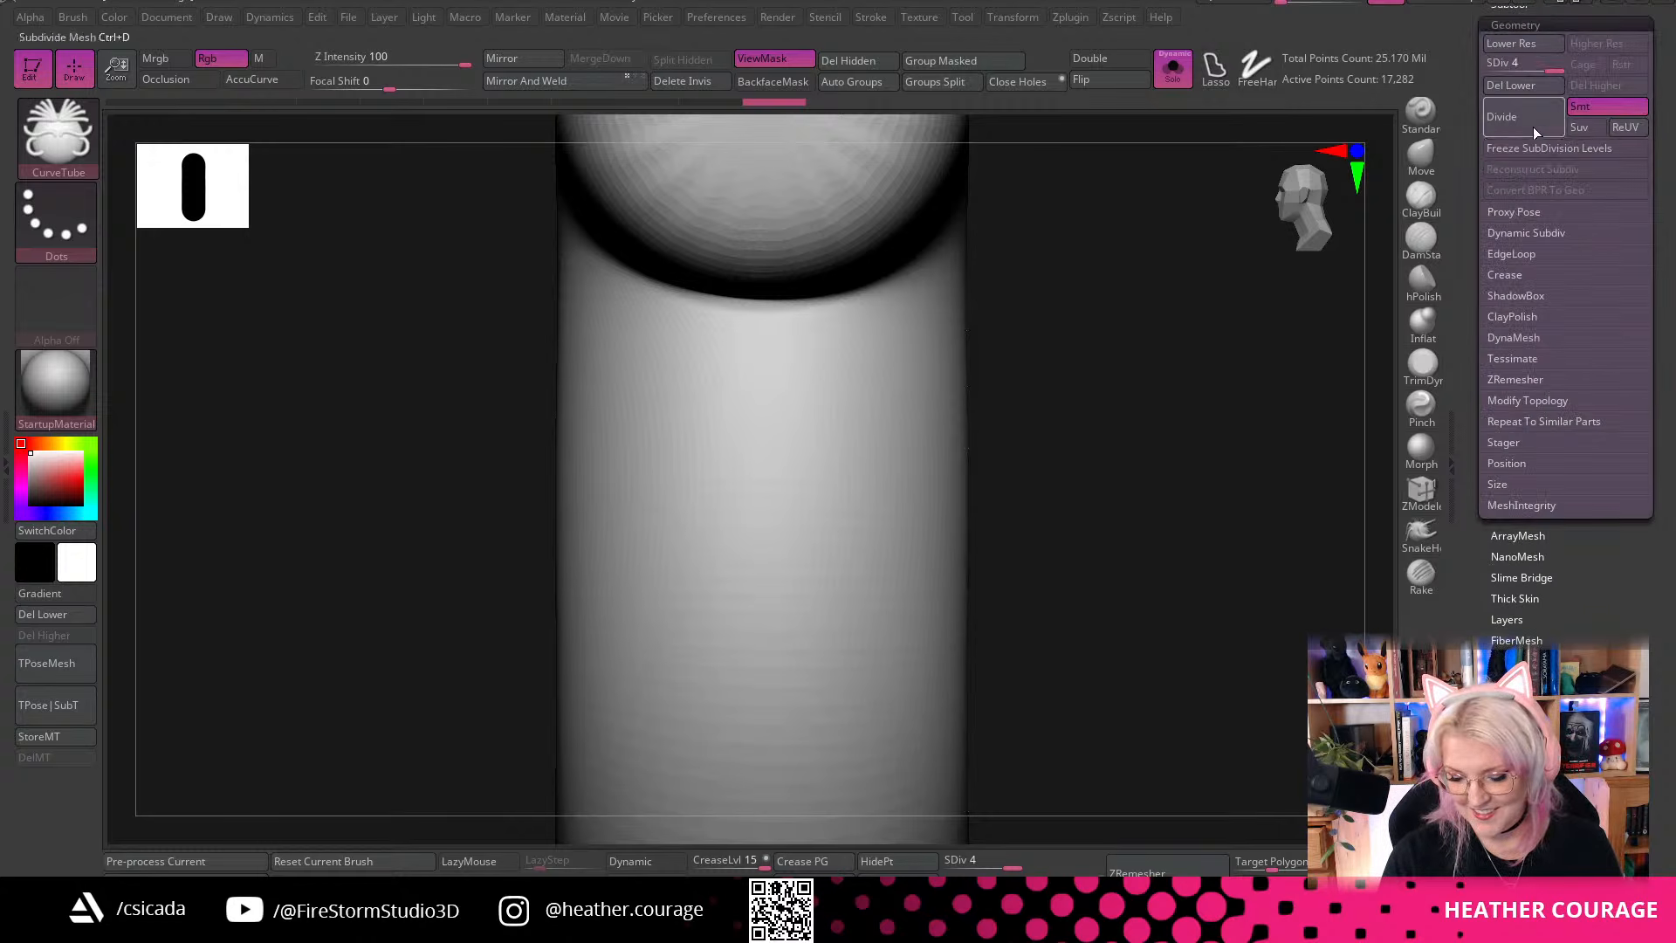
drag(1495, 630, 1495, 560)
click(1521, 653)
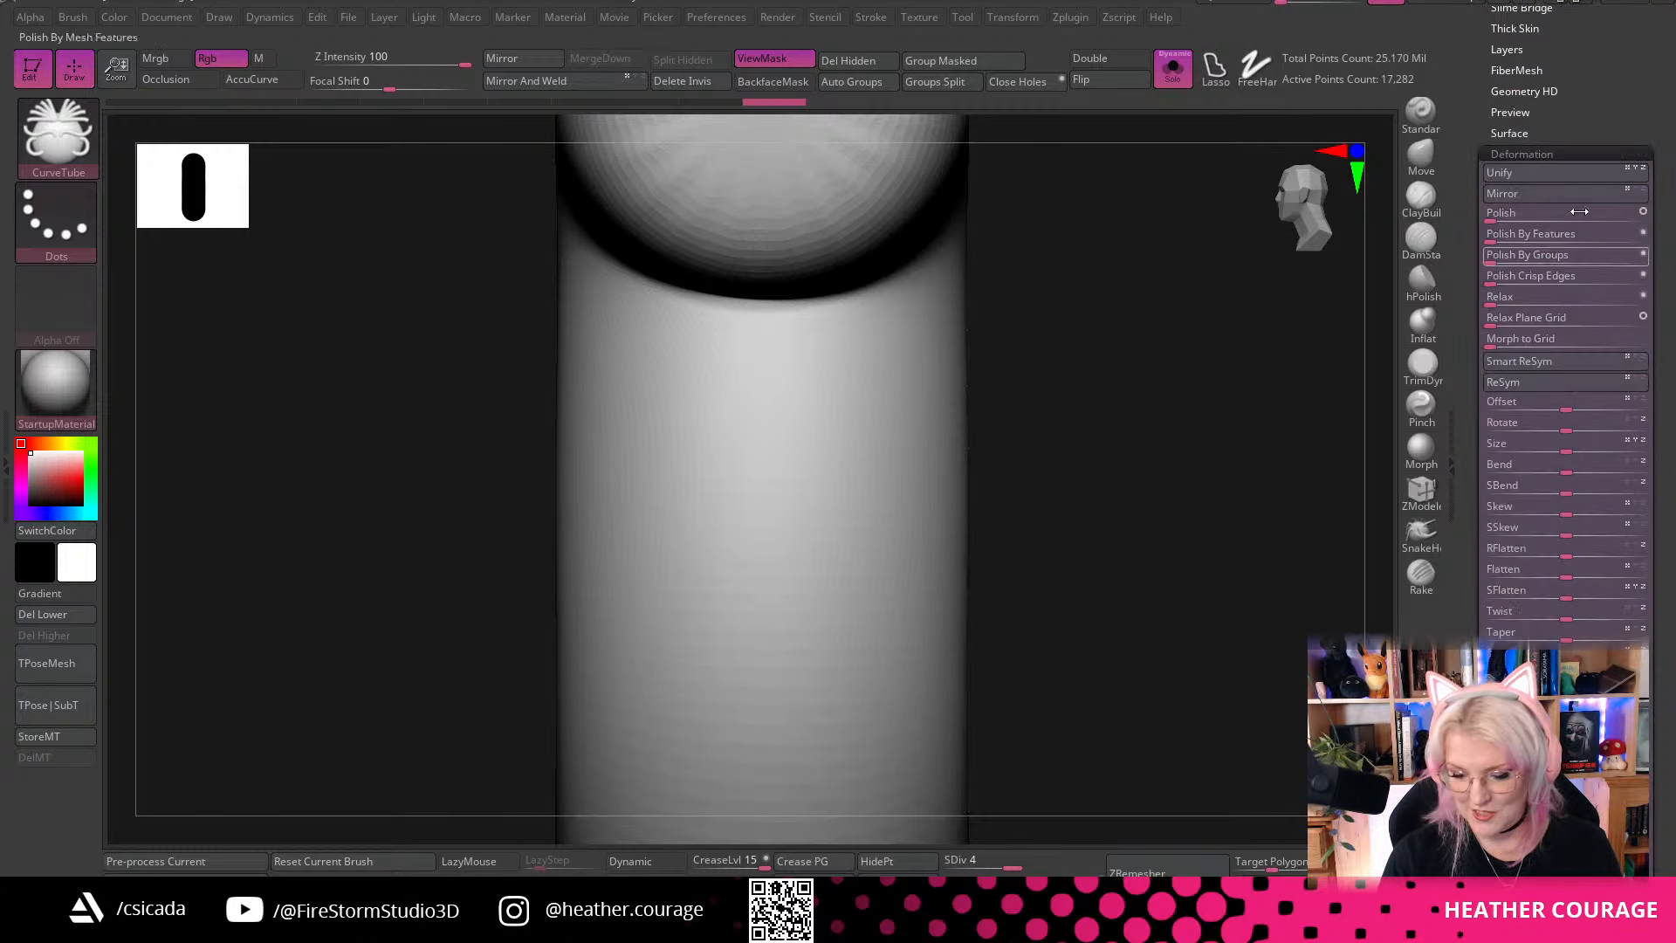
click(1542, 178)
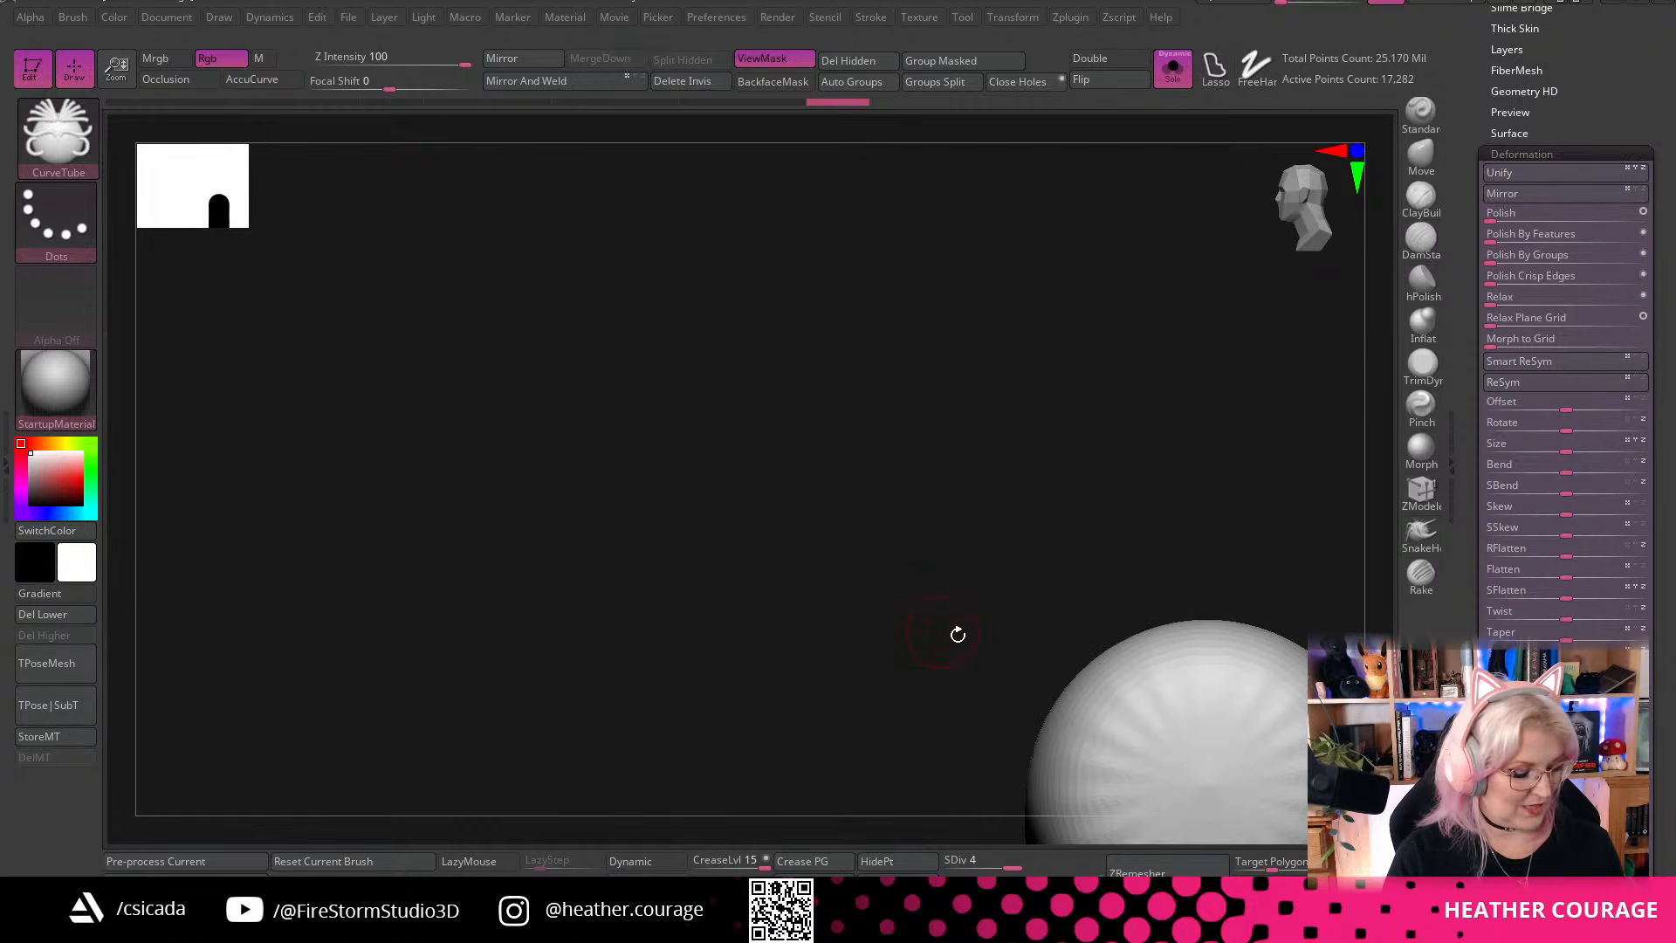
key(f)
mouse_move(1013, 475)
alt+mouse_down()
mouse_move(1048, 340)
mouse_move(1087, 437)
mouse_move(1156, 501)
mouse_move(838, 475)
alt+mouse_up()
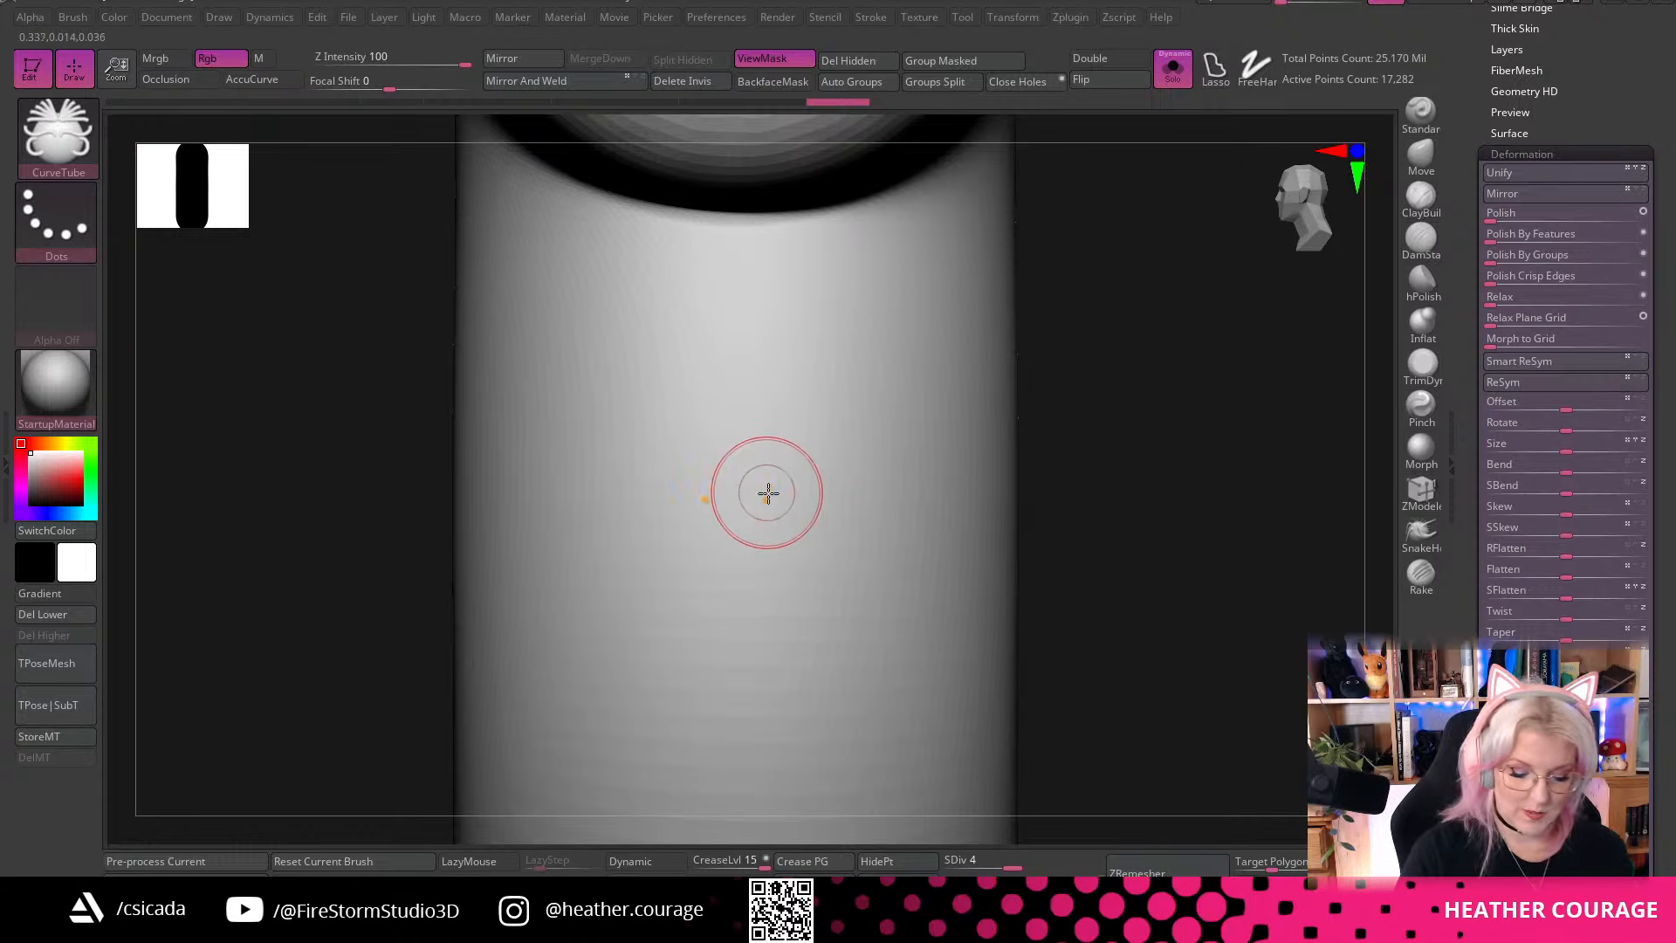
Reduce the Draw Size and subdivide the tube once more to subdivision level 5
key(space)
drag(1117, 417, 1109, 419)
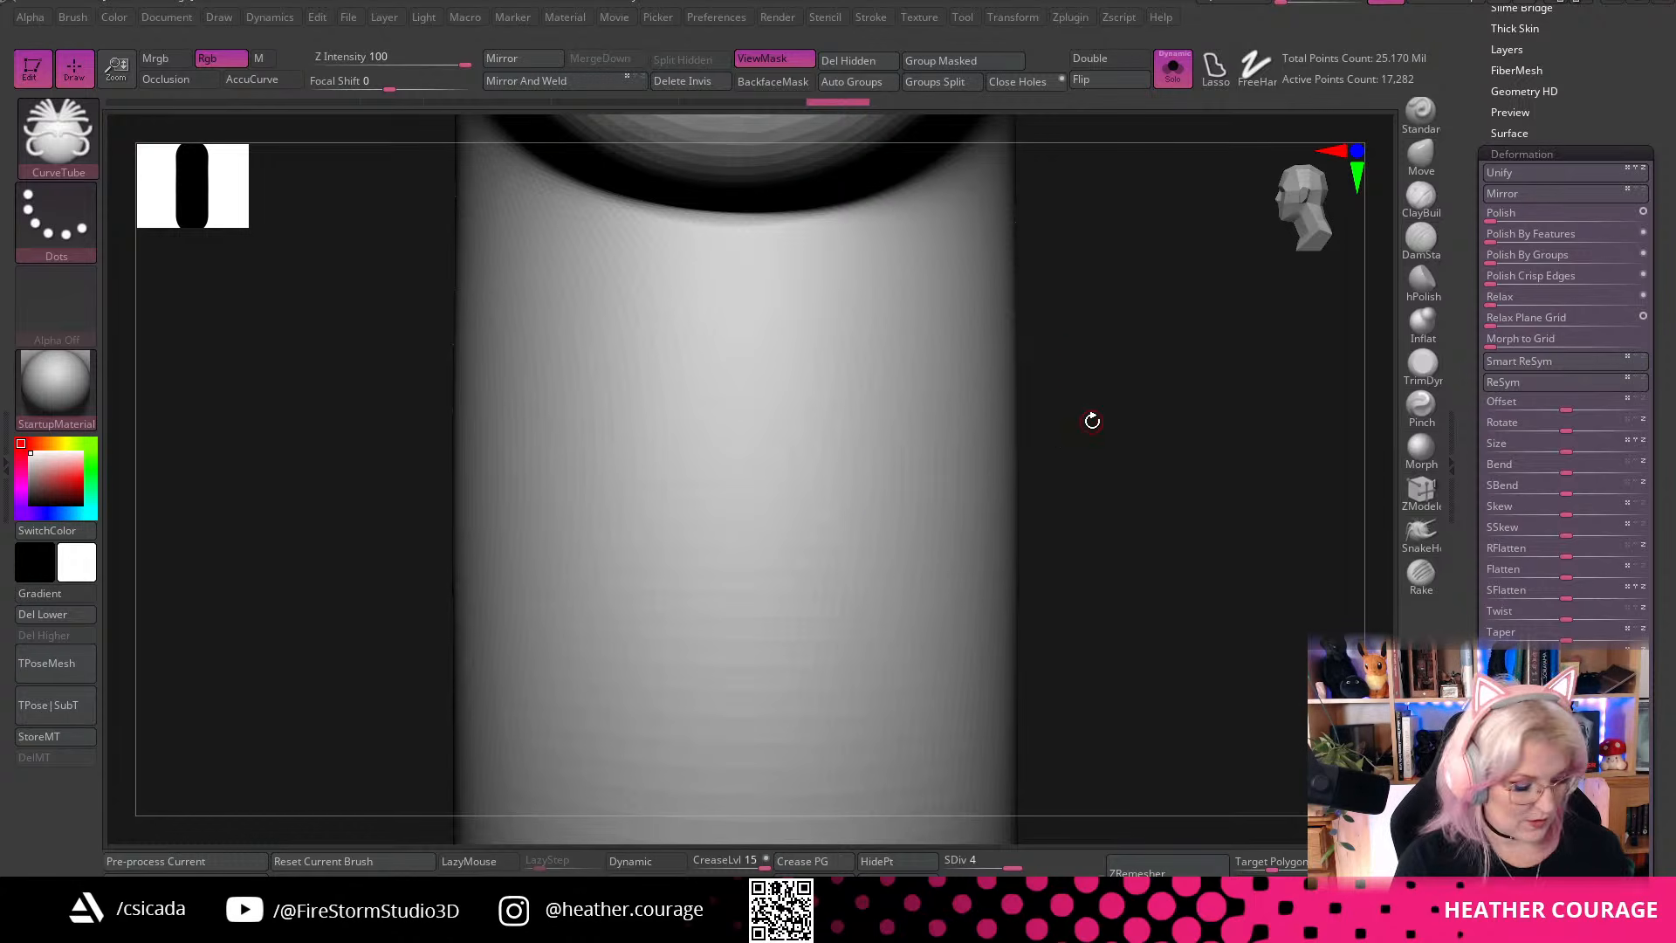
key(ctrl+d)
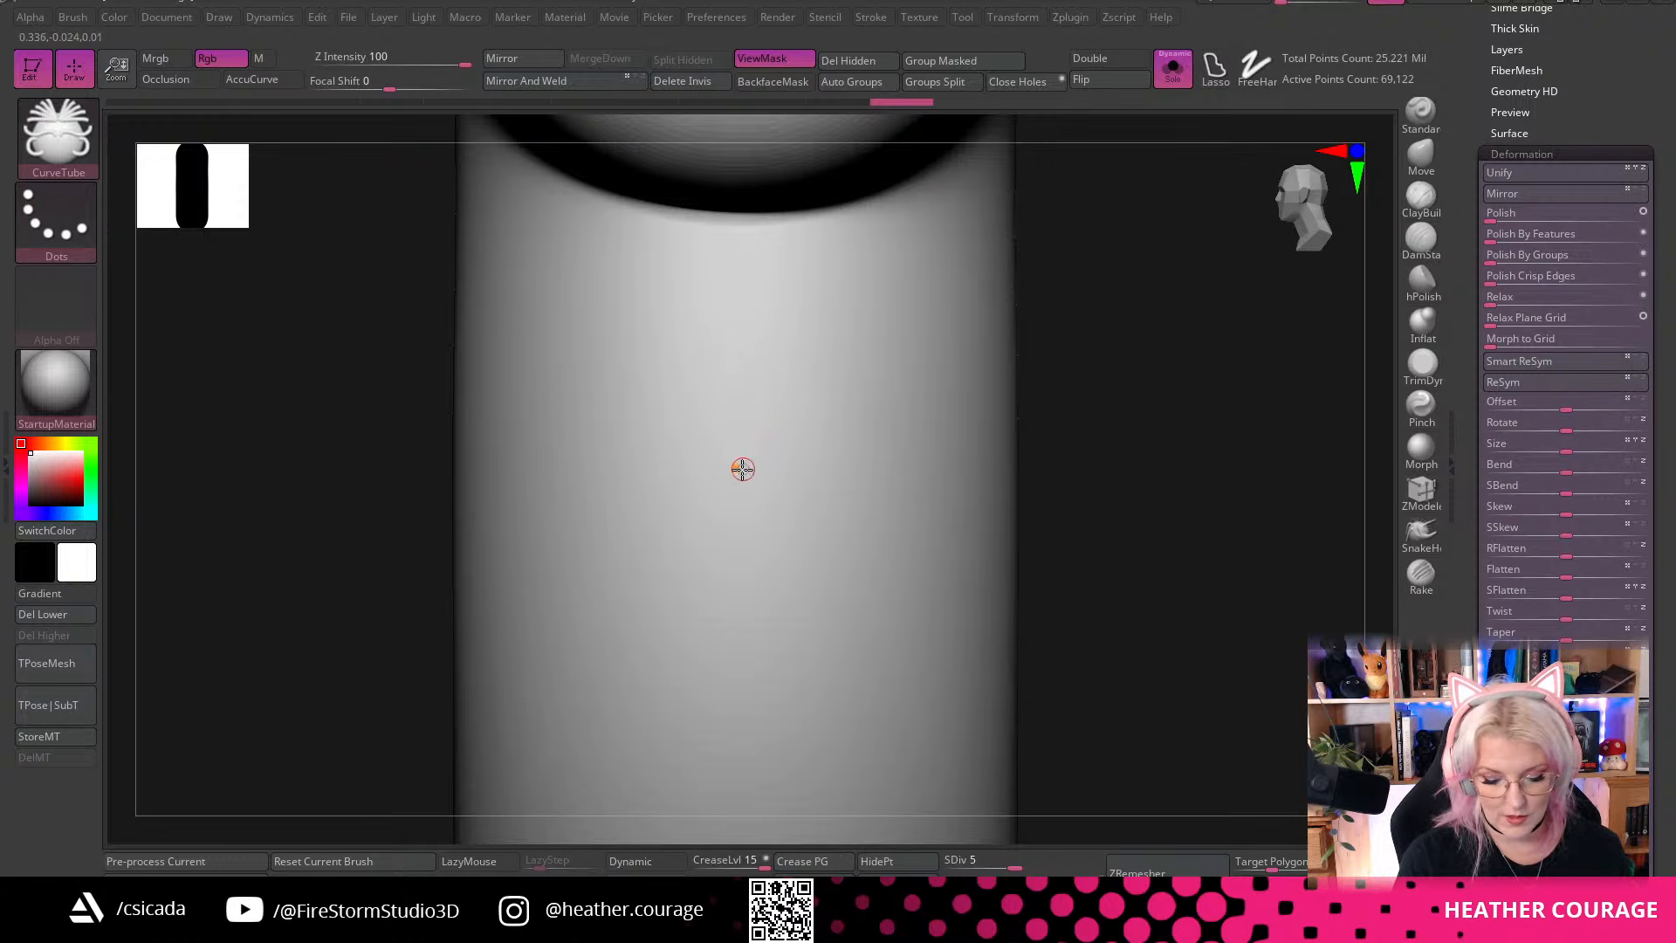
drag(779, 434, 782, 434)
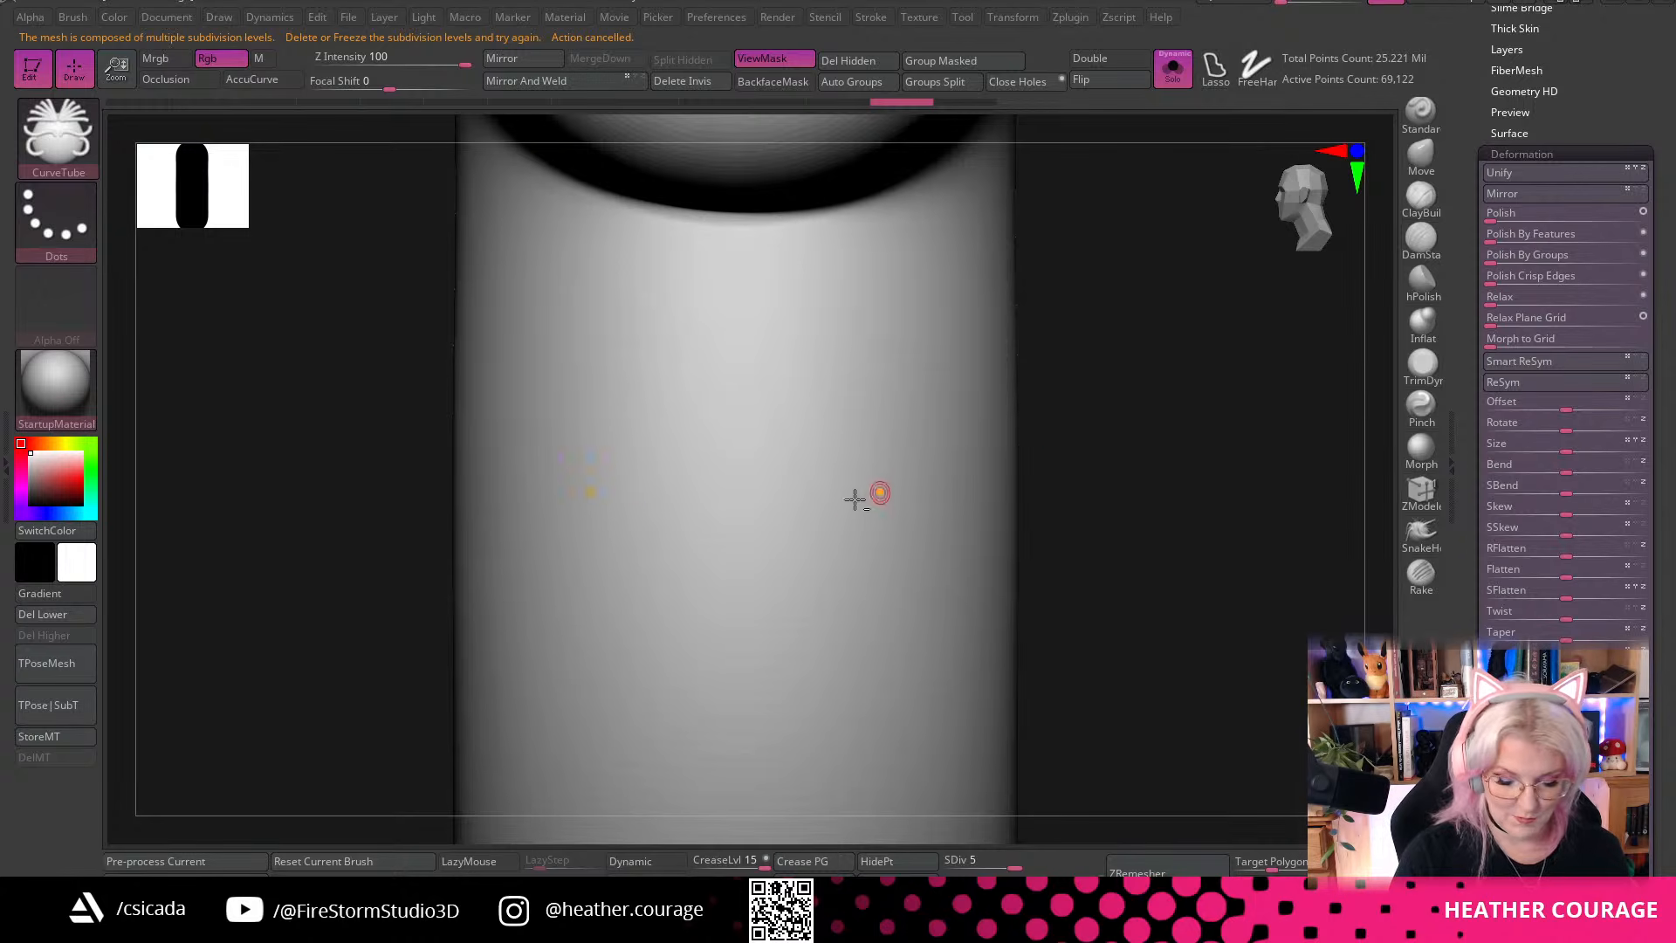
key(ctrl)
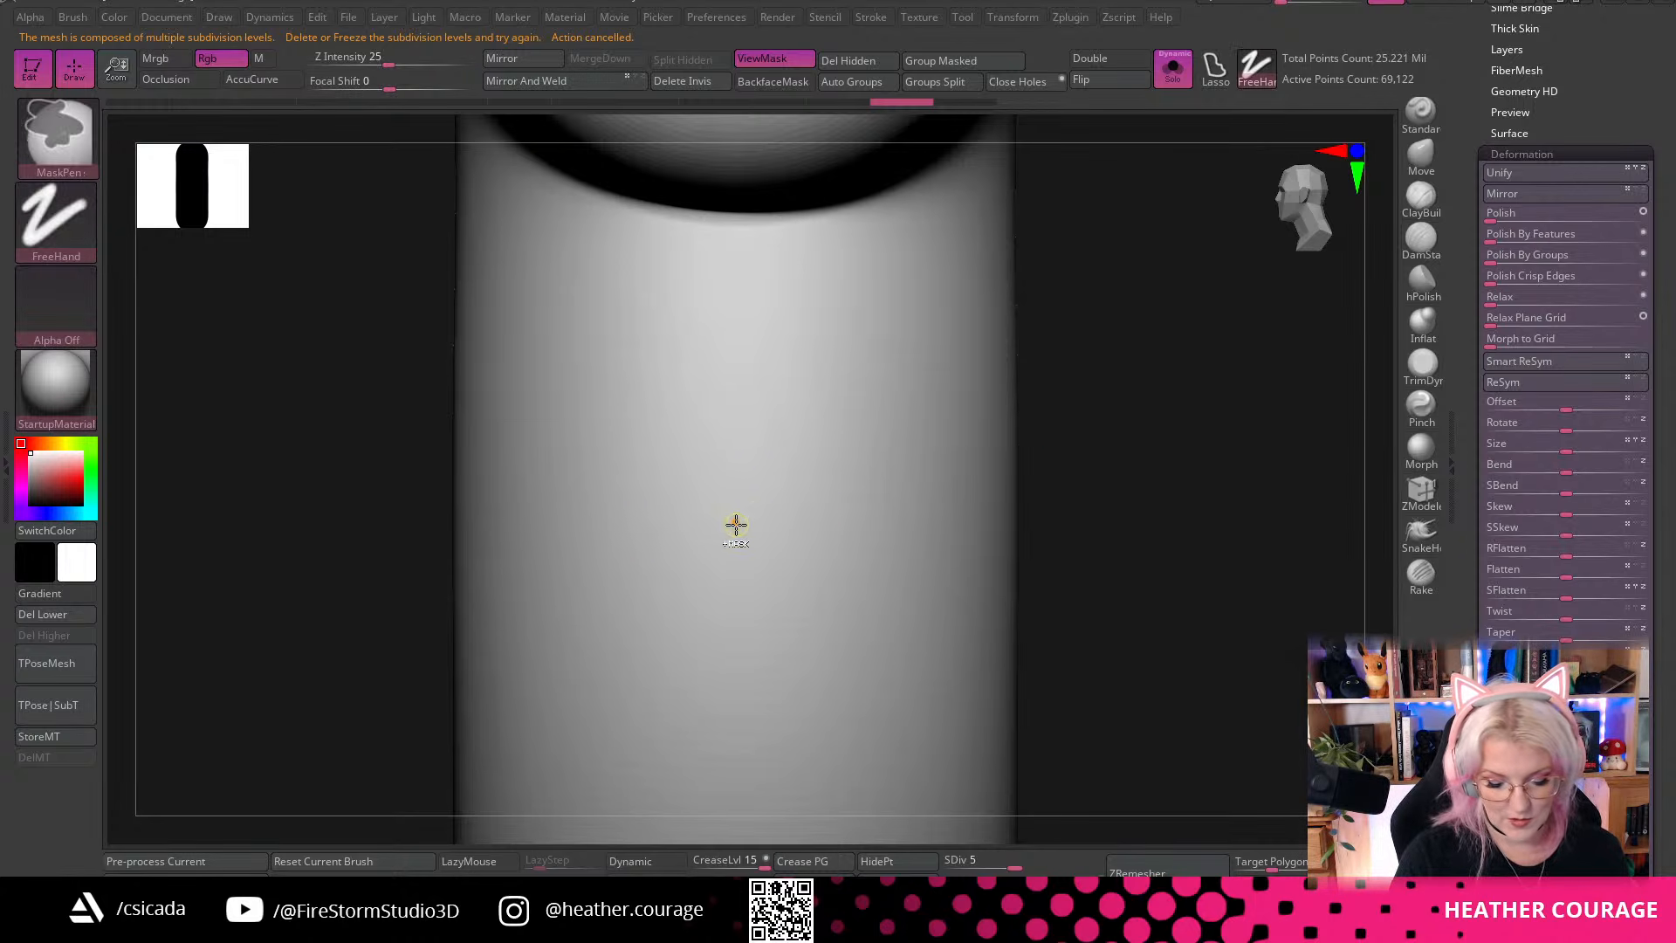
mouse_move(747, 507)
ctrl+mouse_down()
mouse_move(767, 490)
mouse_move(736, 523)
mouse_move(834, 477)
mouse_move(896, 489)
mouse_move(933, 393)
mouse_move(928, 441)
mouse_move(808, 474)
ctrl+mouse_up()
ctrl+drag(1141, 437, 1133, 599)
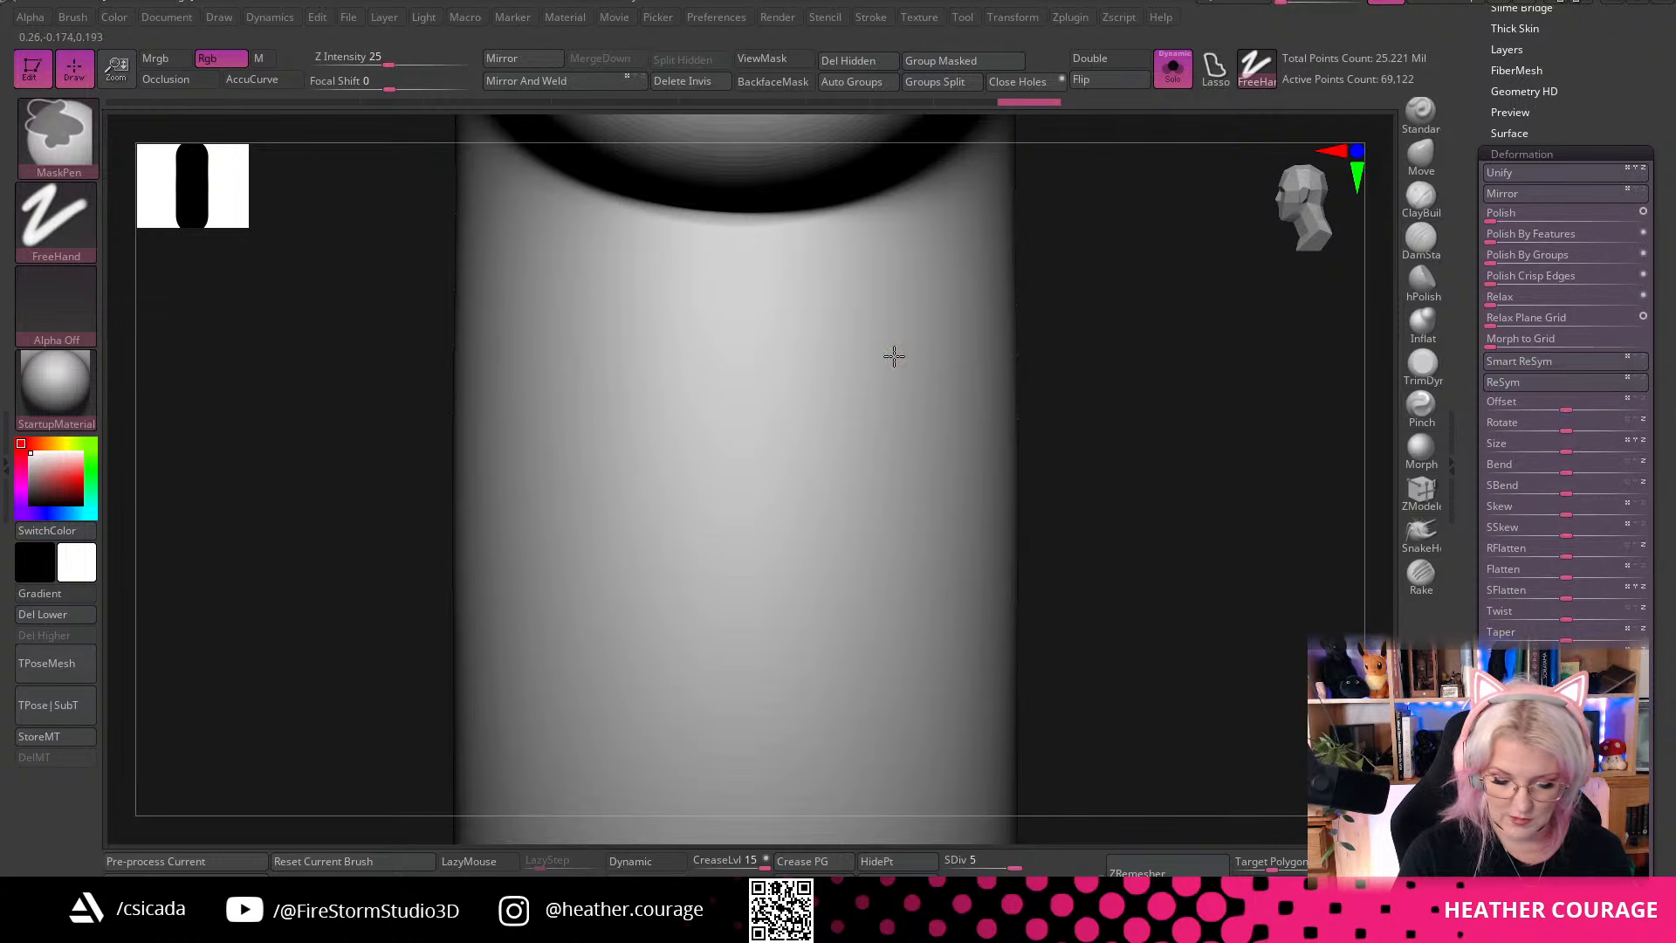
Draw a symmetrical shield-shaped scale outline on the tube with MaskPen, with upright sides, a flat upper edge and a pointed lower tip
mouse_move(890, 356)
ctrl+mouse_down()
mouse_move(859, 471)
mouse_move(733, 558)
ctrl+mouse_up()
mouse_move(578, 345)
ctrl+mouse_down()
mouse_move(578, 394)
mouse_move(671, 521)
mouse_move(733, 559)
ctrl+mouse_up()
ctrl+drag(579, 311, 578, 419)
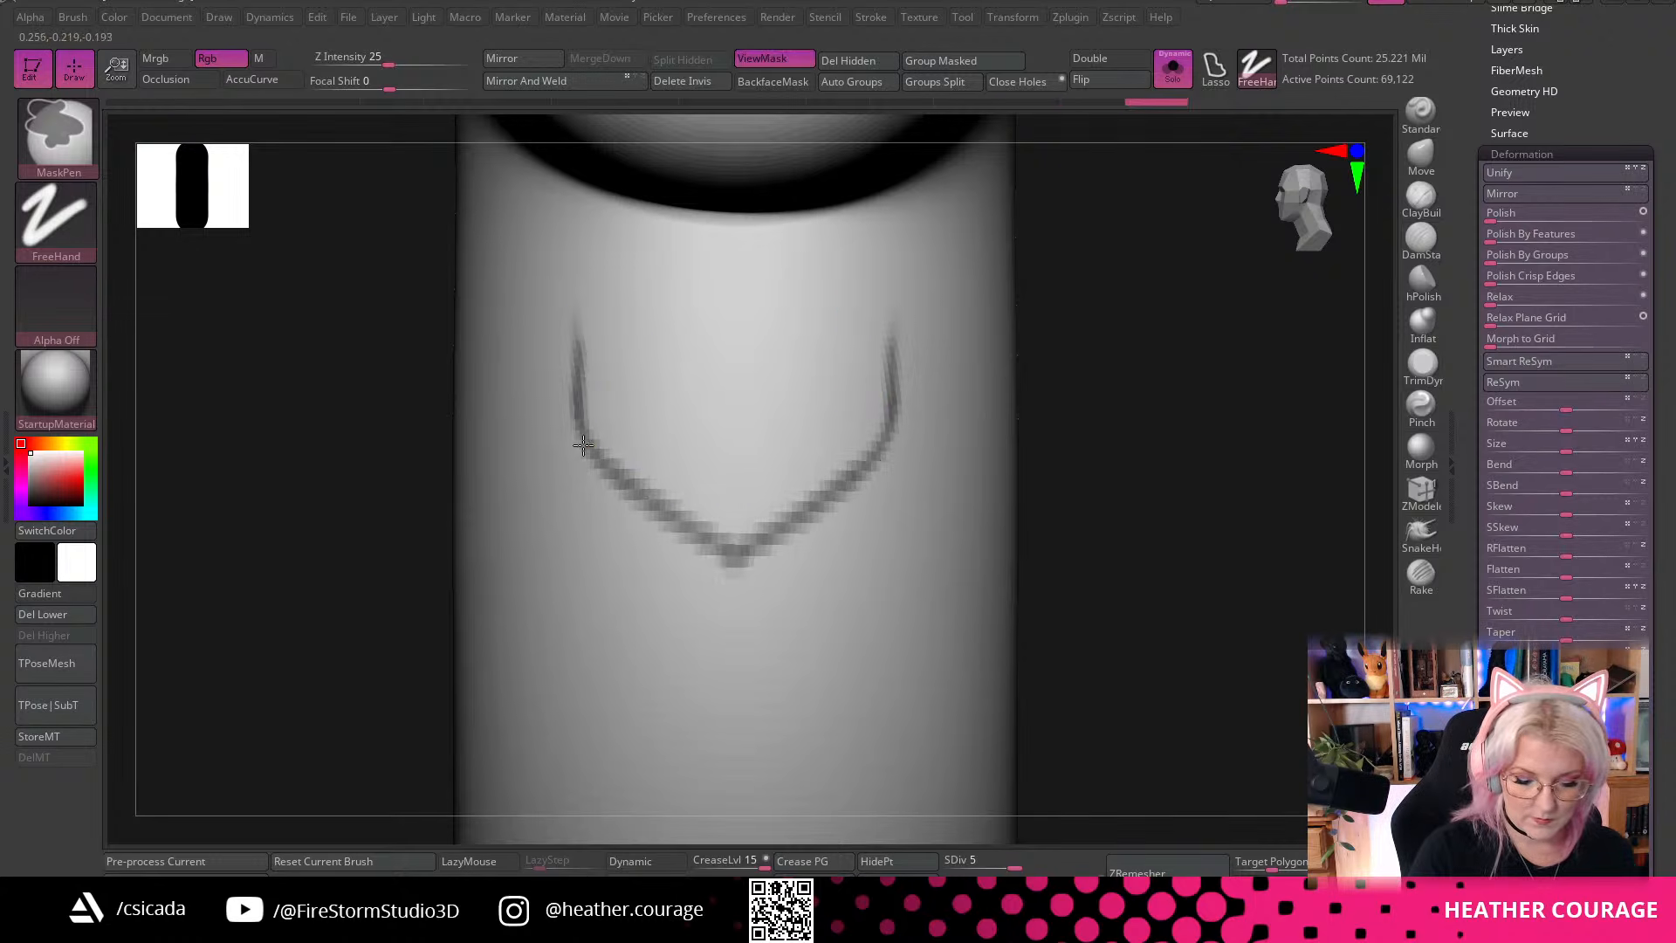
mouse_move(576, 312)
ctrl+mouse_down()
mouse_move(790, 325)
mouse_move(889, 307)
ctrl+mouse_up()
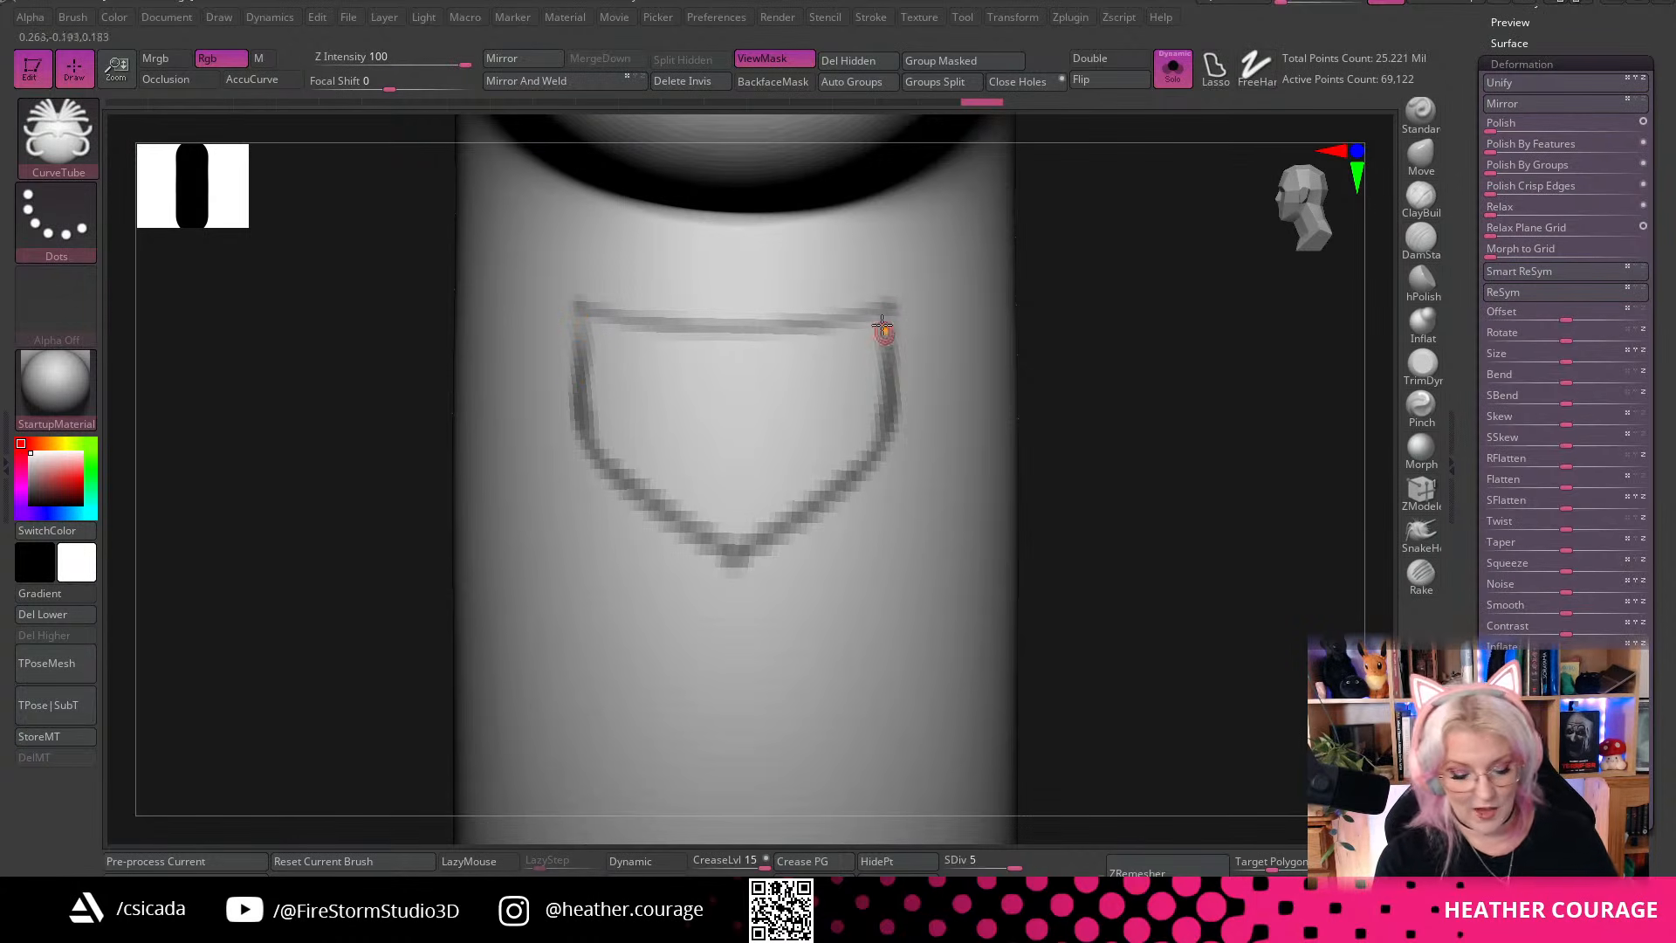
key(ctrl)
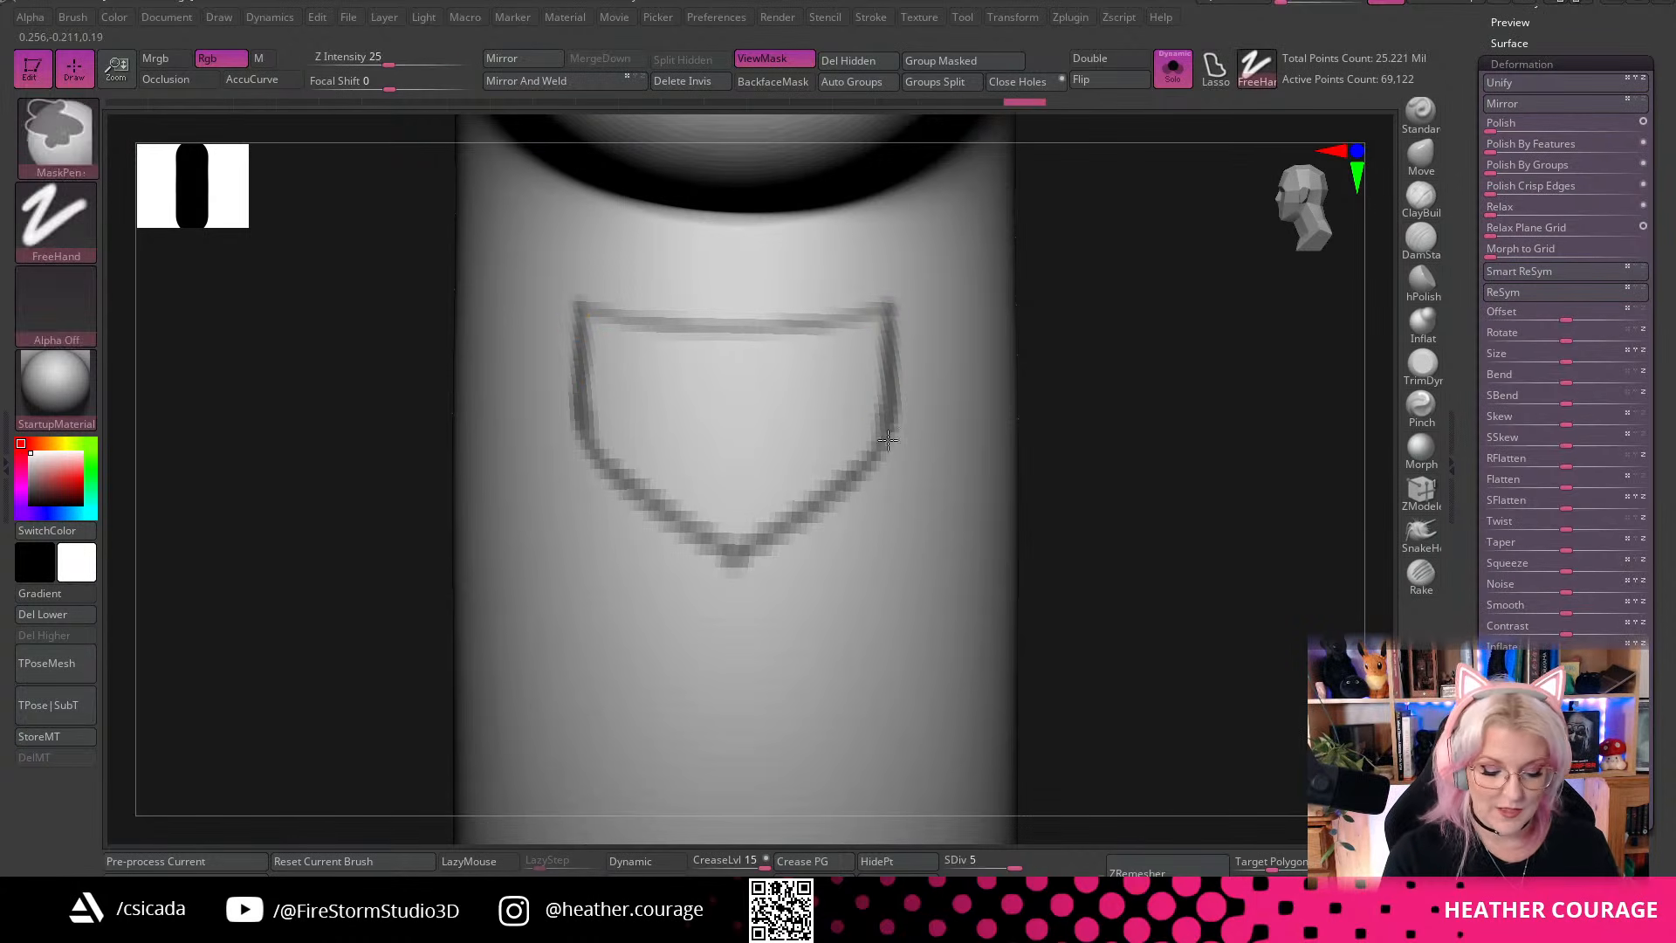
mouse_move(888, 441)
ctrl+mouse_down()
mouse_move(879, 415)
mouse_move(839, 488)
mouse_move(765, 541)
ctrl+mouse_up()
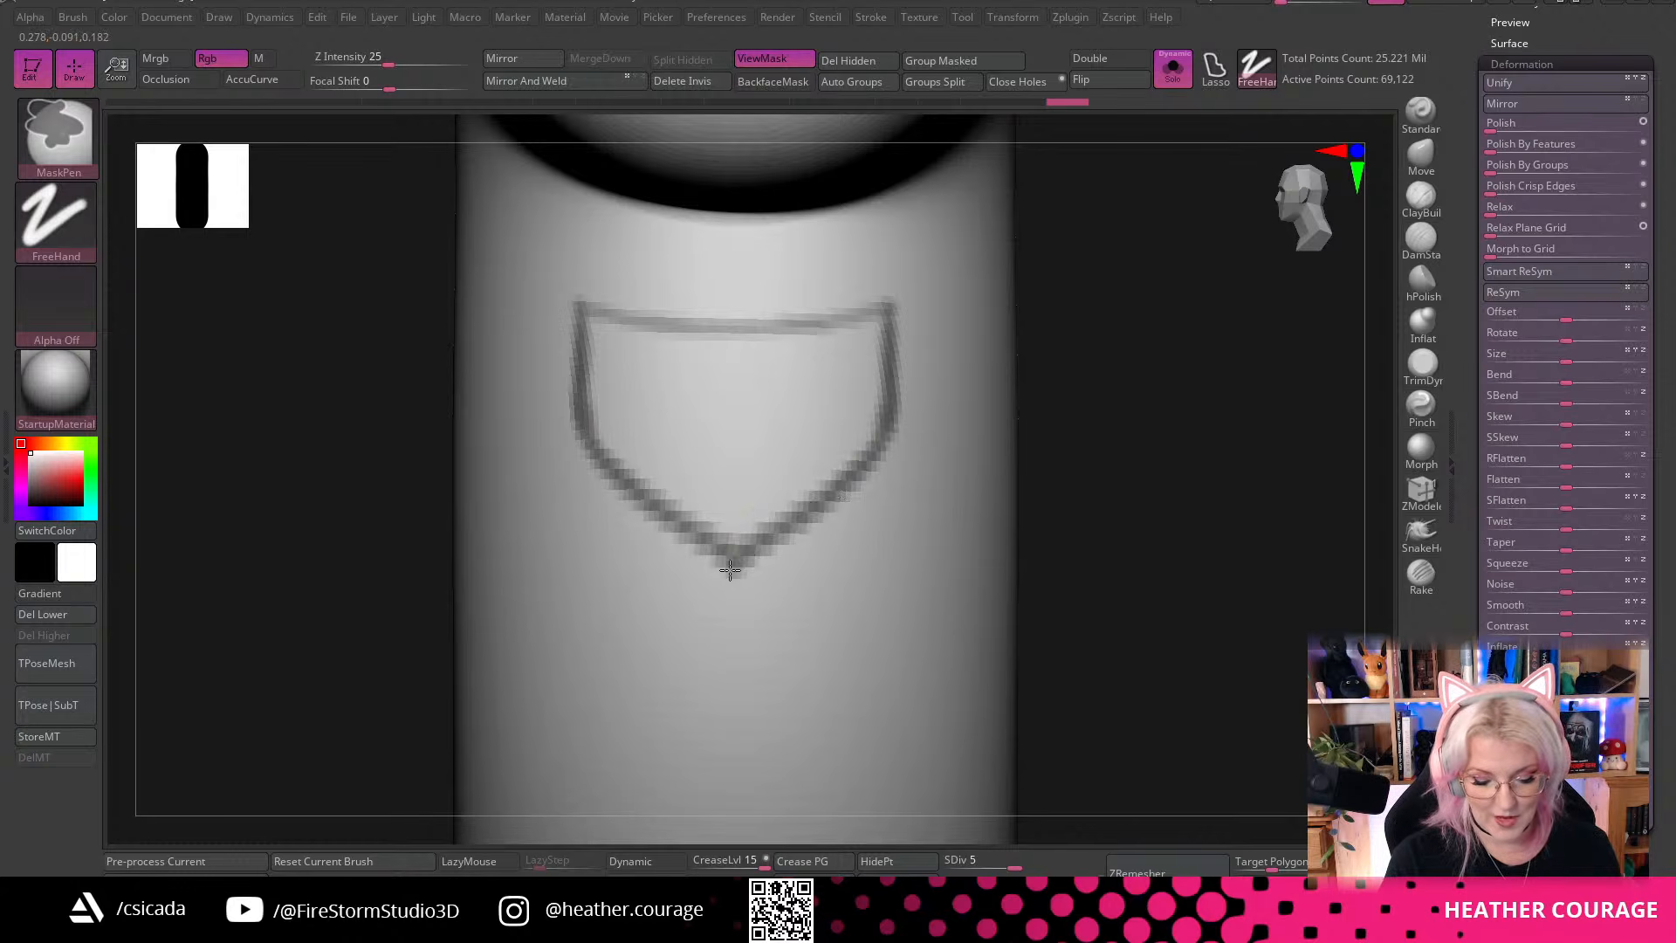
Try loose mask strokes on both sides of the tube below the scale outline, and undo them
ctrl+drag(906, 579, 857, 725)
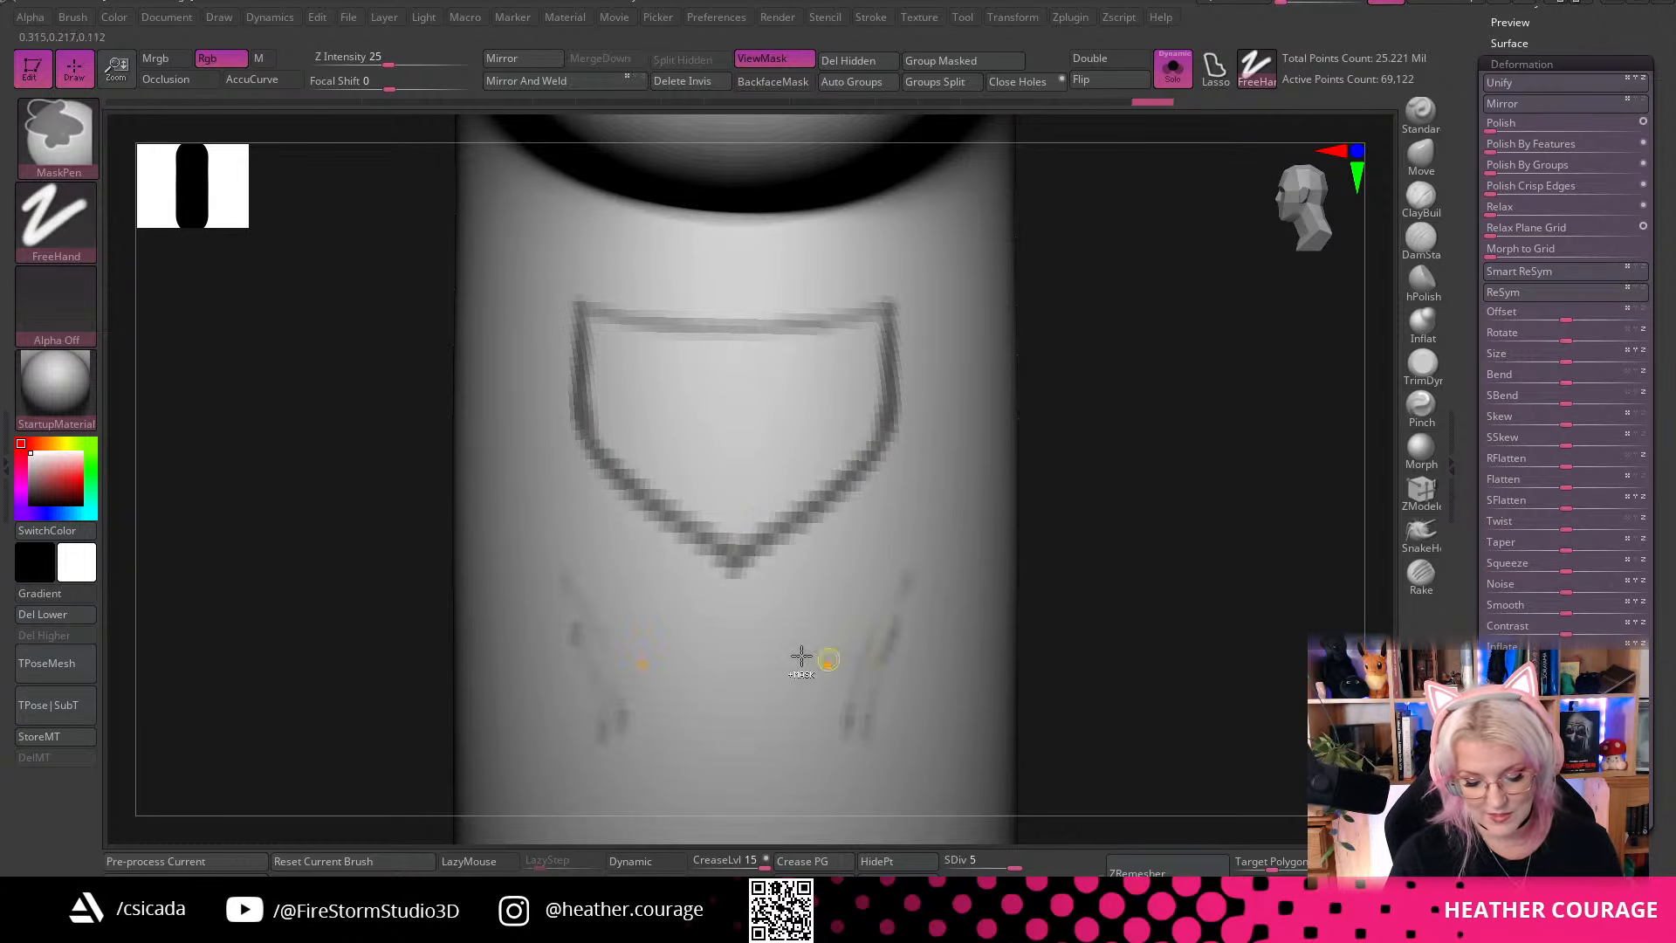
mouse_move(801, 656)
ctrl+mouse_down()
mouse_move(838, 673)
mouse_move(864, 612)
mouse_move(878, 668)
ctrl+mouse_up()
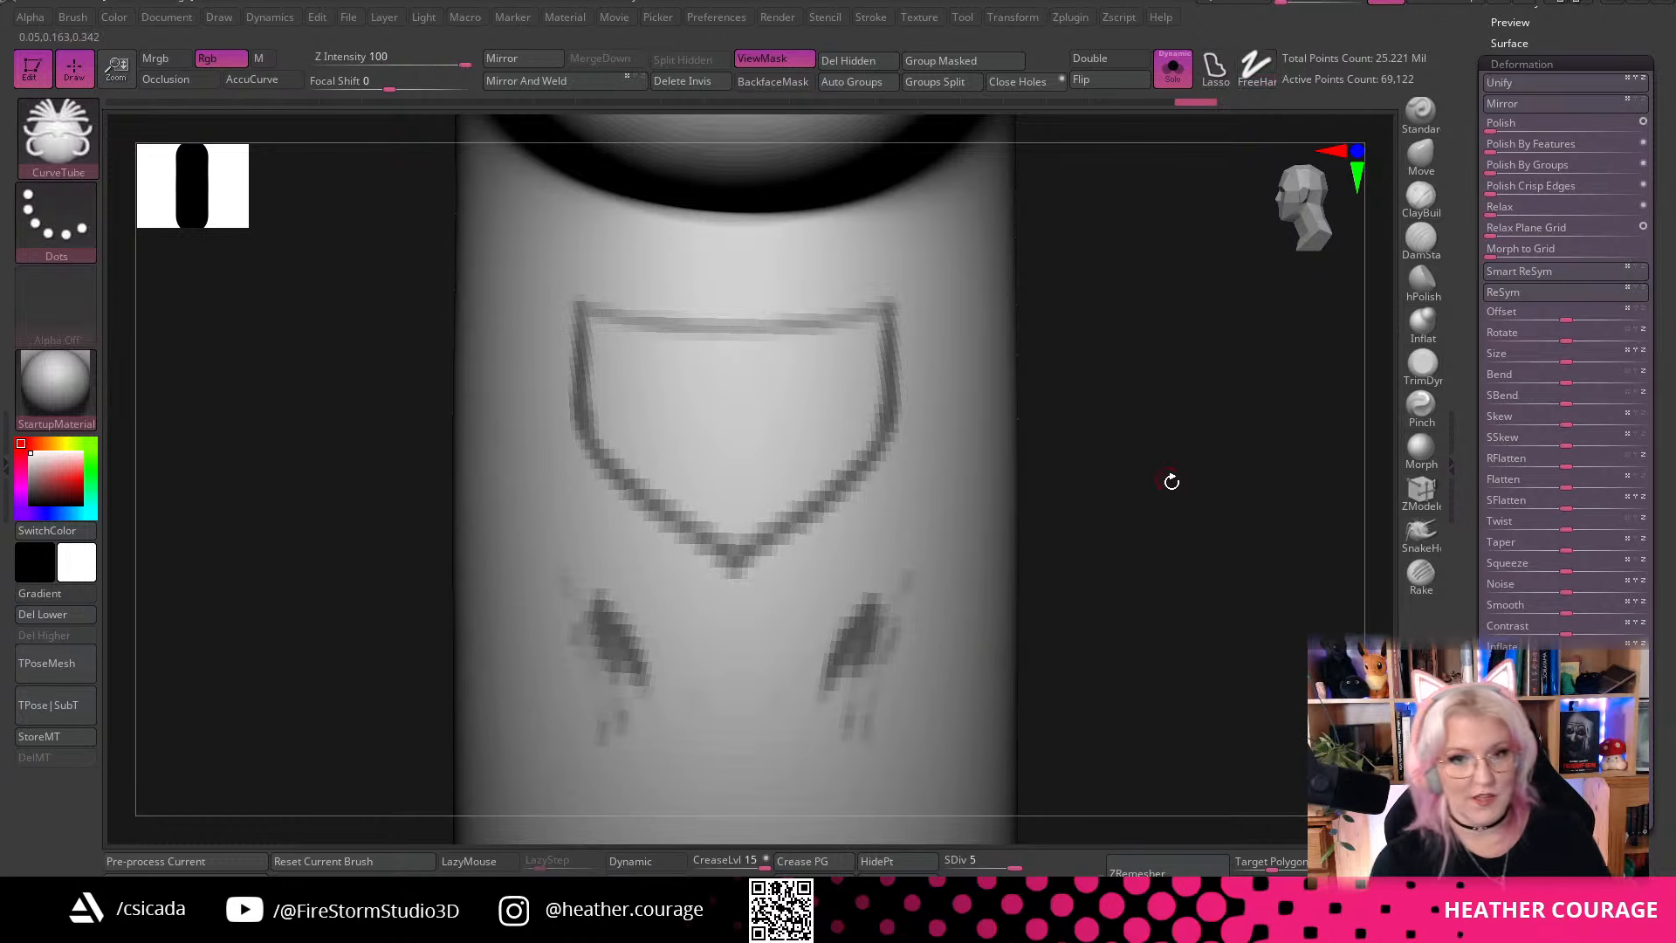
key(ctrl+z)
key(ctrl+z)
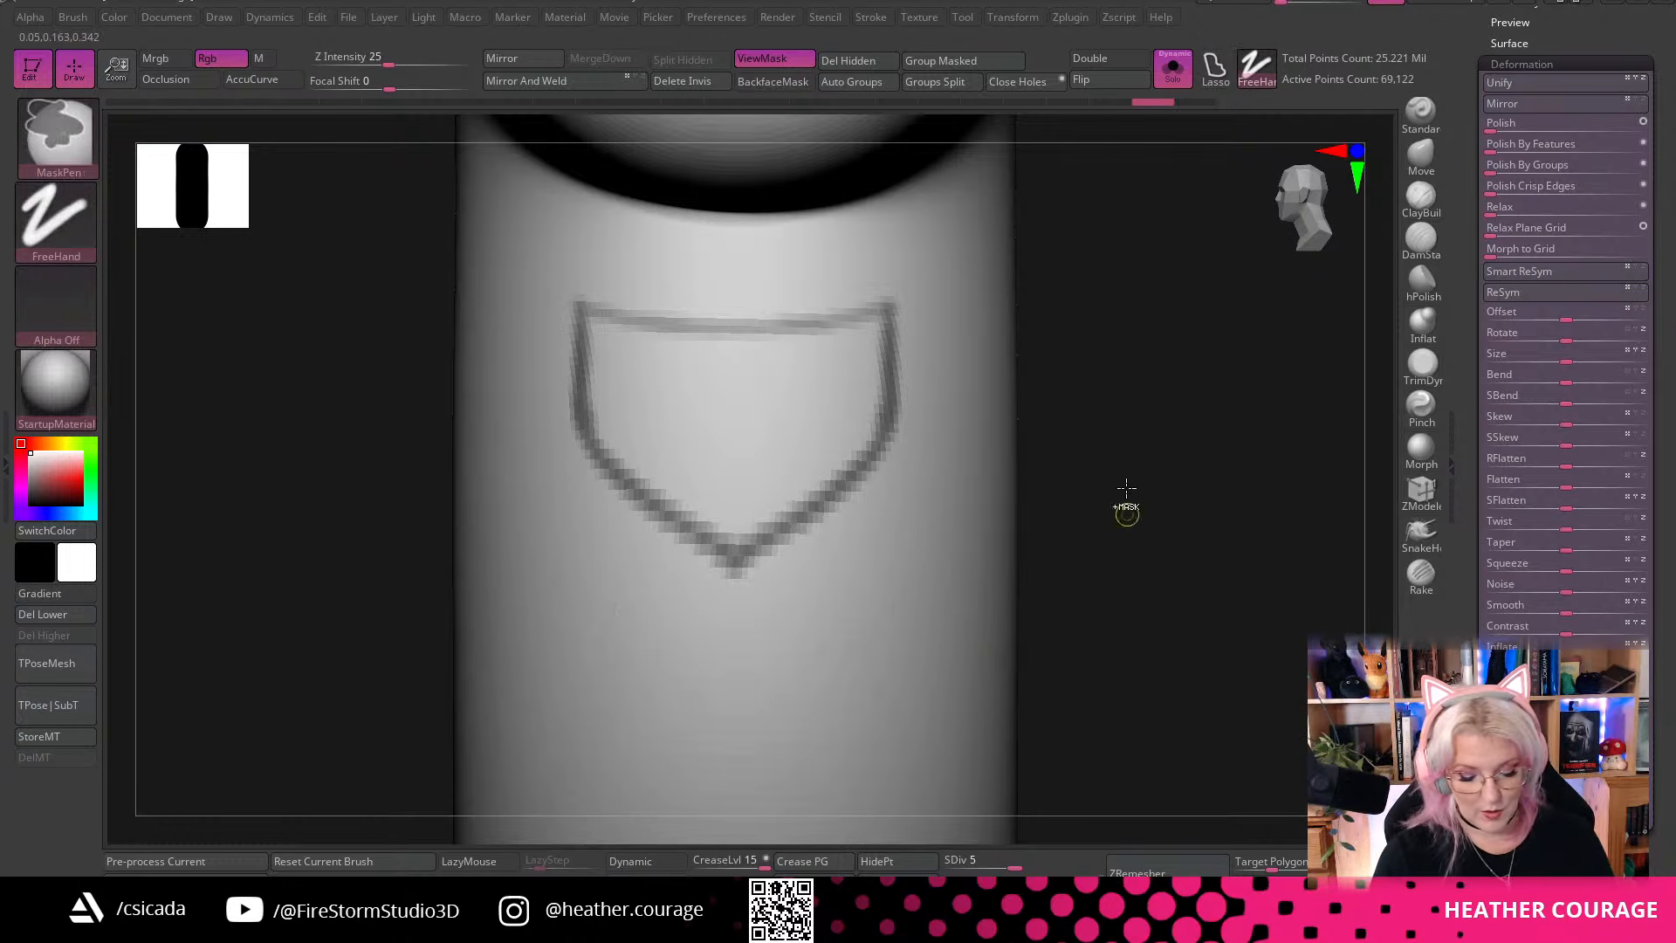
Open the tablet preferences, test long mask strokes down the tube, and clear the entire mask
click(725, 20)
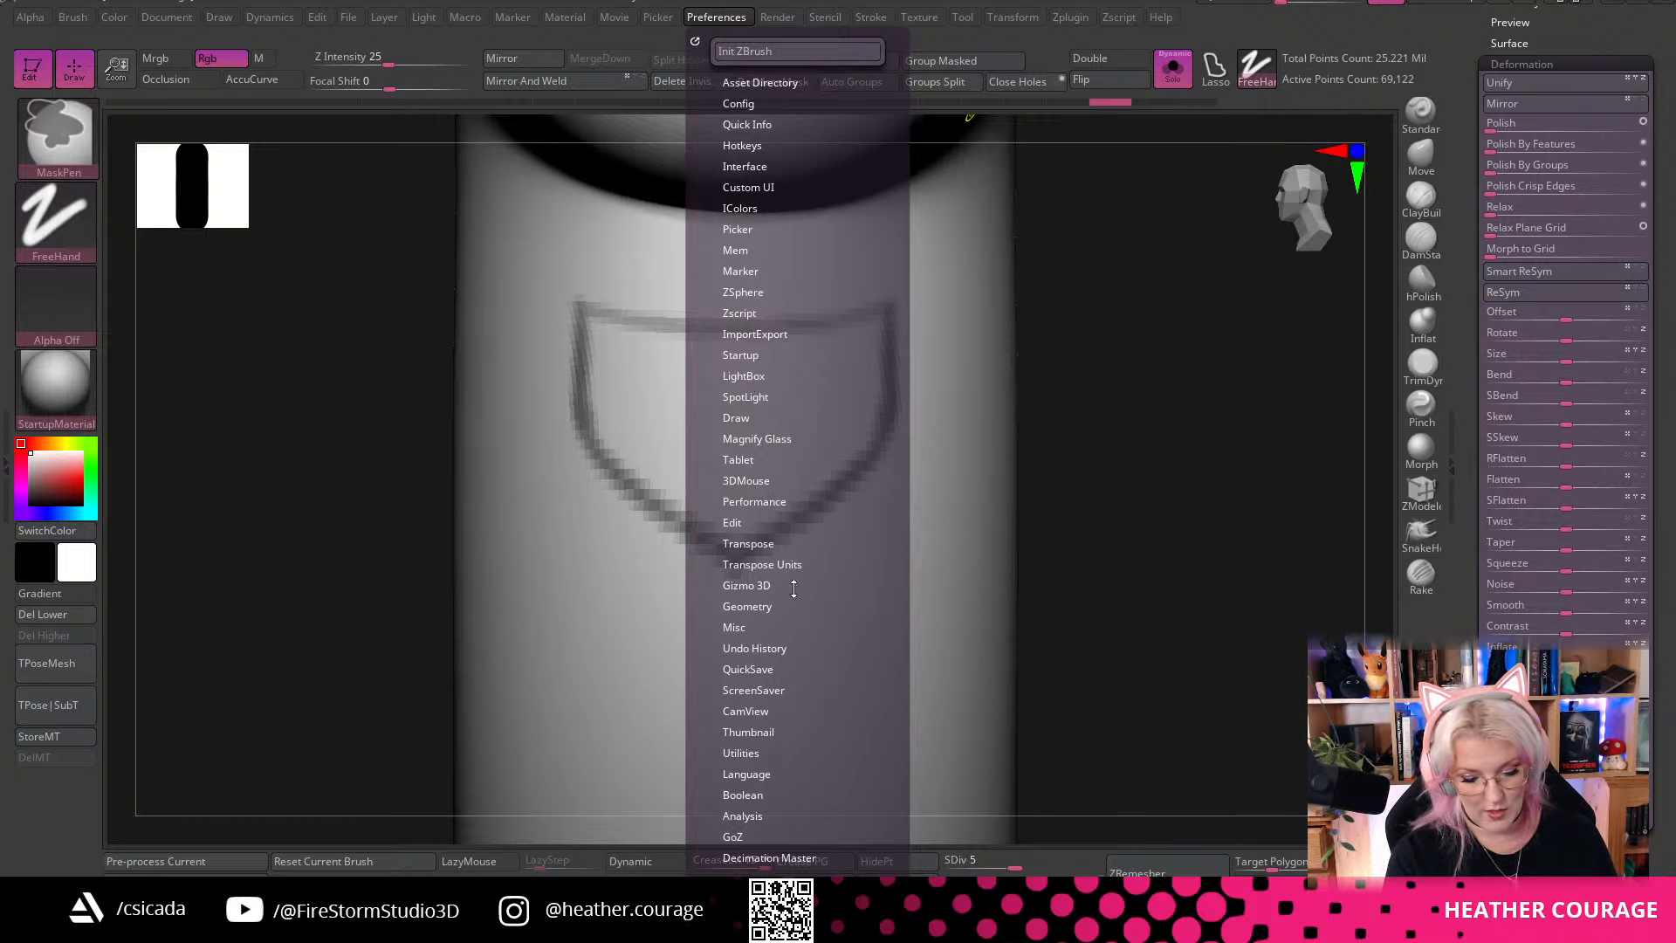
click(748, 460)
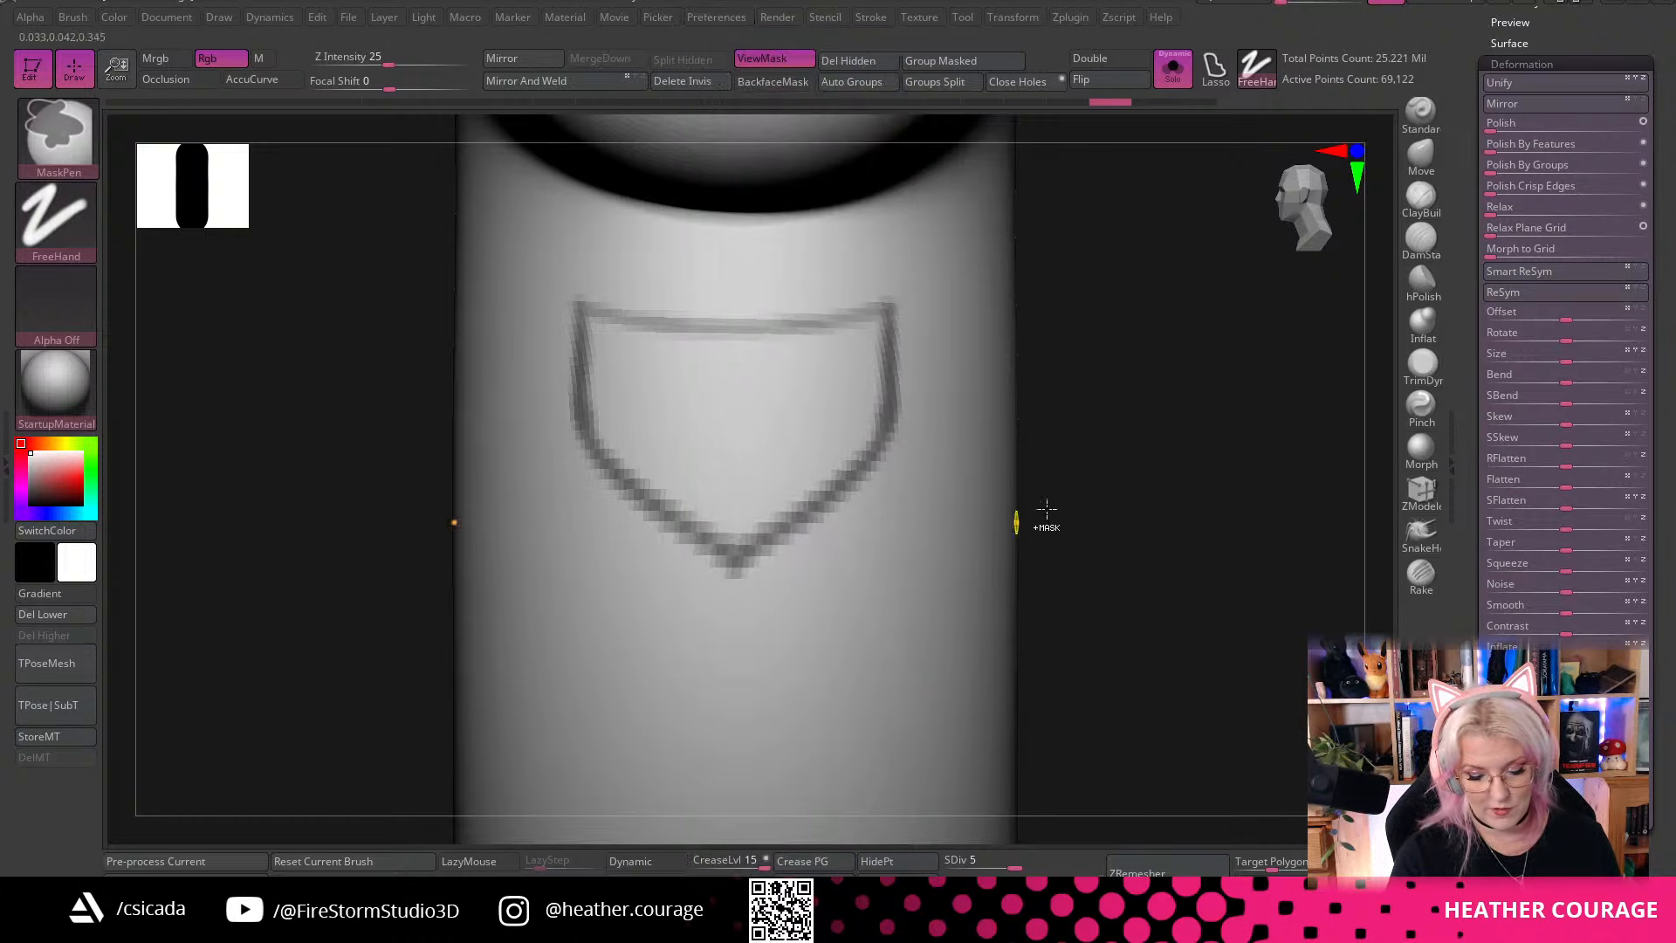
mouse_move(882, 528)
ctrl+mouse_down()
mouse_move(864, 724)
mouse_move(900, 704)
mouse_move(906, 732)
ctrl+mouse_up()
ctrl+drag(947, 521, 933, 731)
ctrl+drag(1126, 559, 1048, 554)
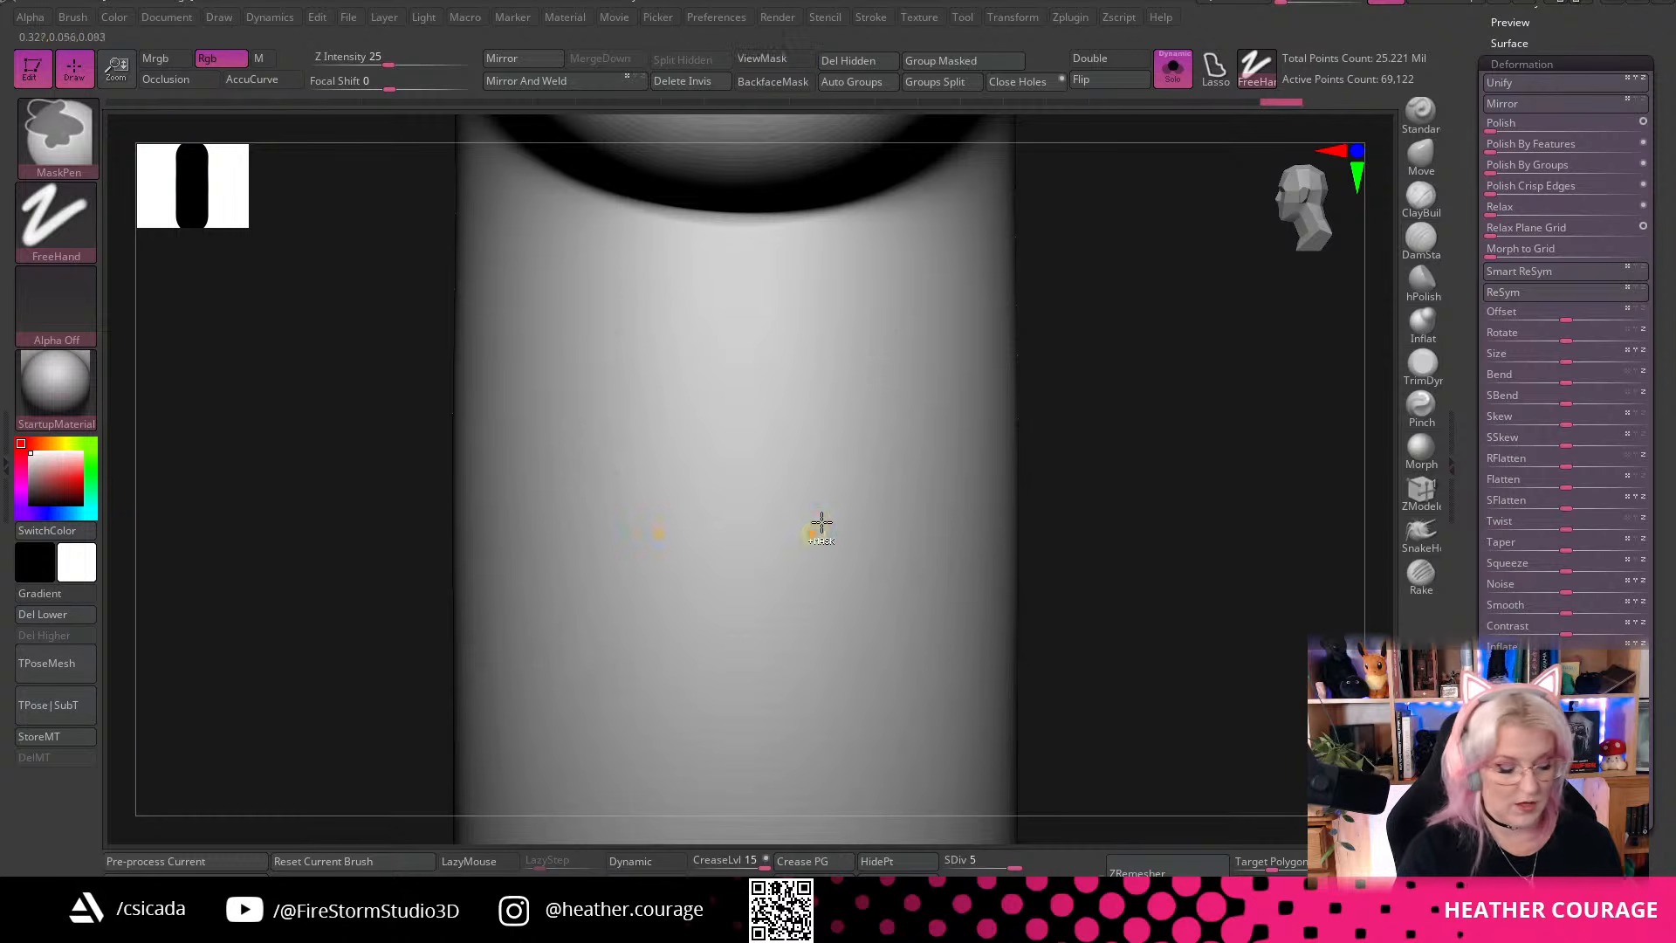
Mask a symmetrical shield-shaped scale outline with a dipped upper edge on the tube, and fill its interior with Auto Region
mouse_move(641, 308)
ctrl+mouse_down()
mouse_move(834, 316)
mouse_move(874, 278)
mouse_move(874, 400)
mouse_move(786, 528)
mouse_move(737, 563)
mouse_move(756, 528)
mouse_move(856, 461)
mouse_move(867, 292)
mouse_move(866, 467)
ctrl+mouse_up()
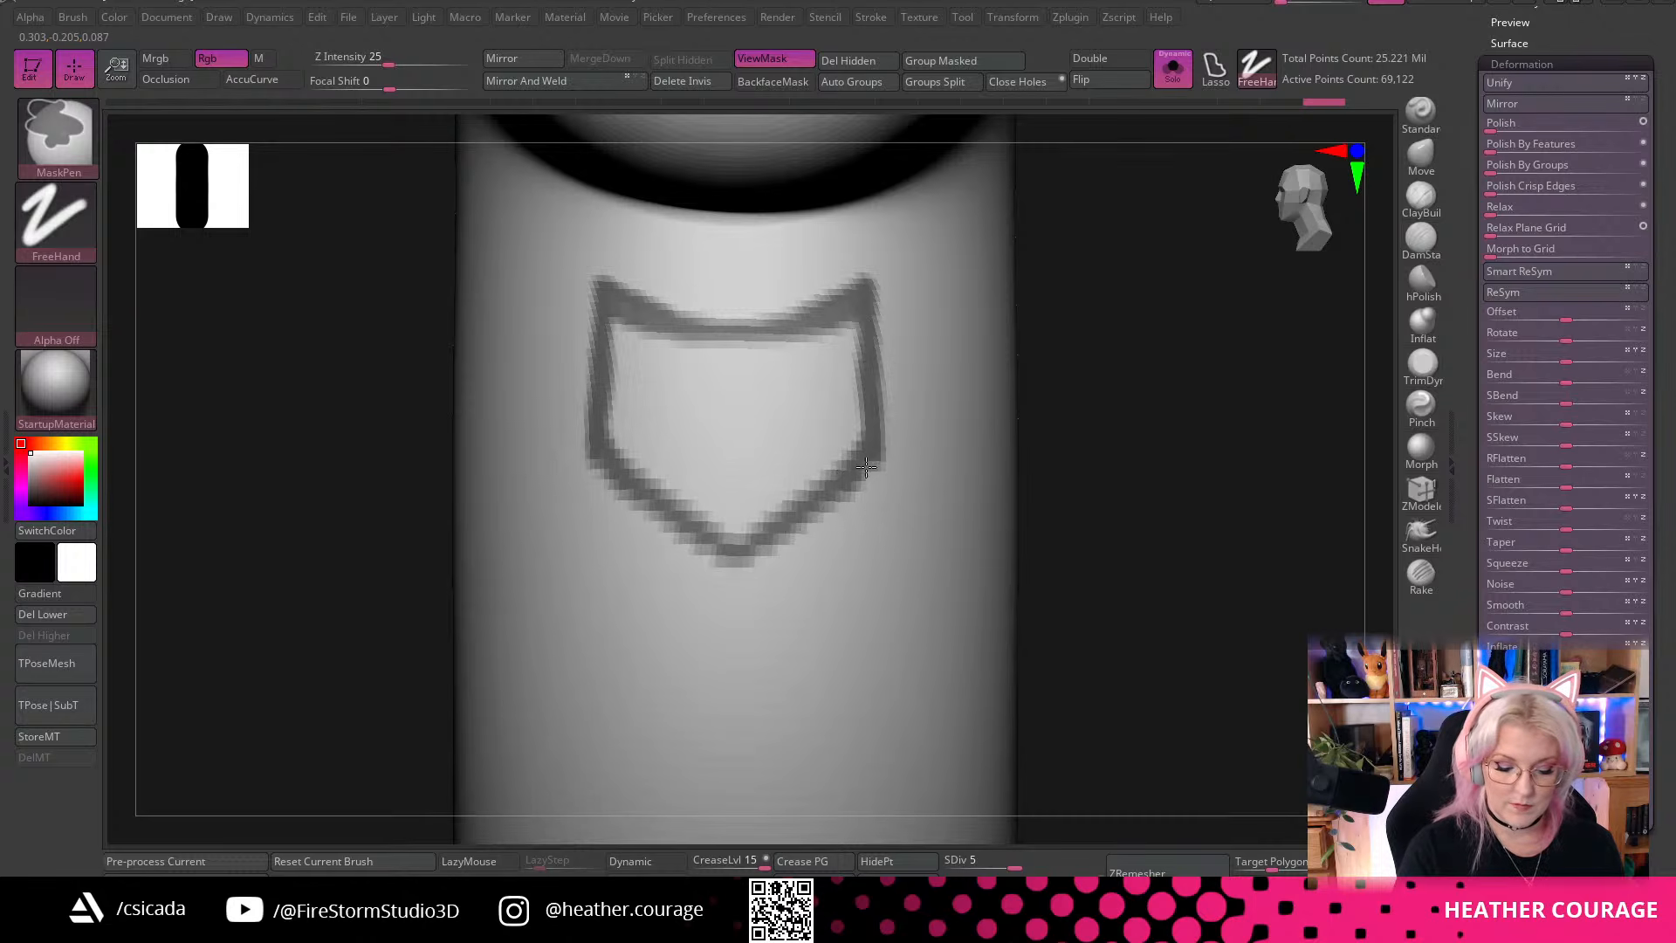
ctrl+drag(772, 537, 728, 601)
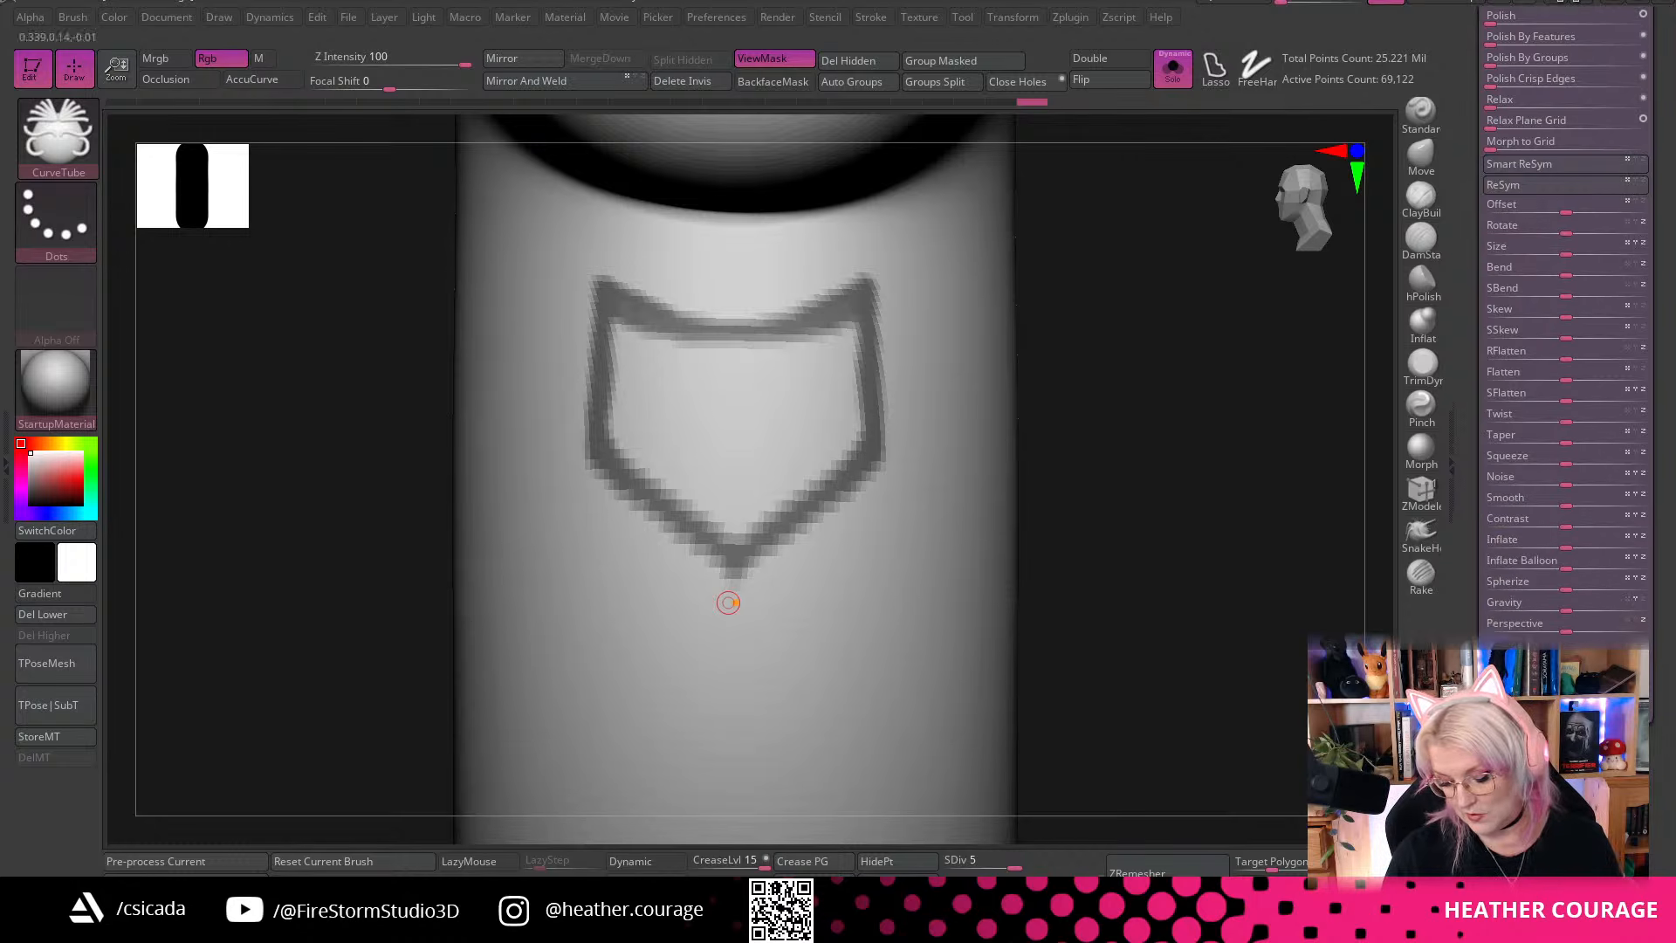
scroll(1563, 524, down, 1)
click(1511, 621)
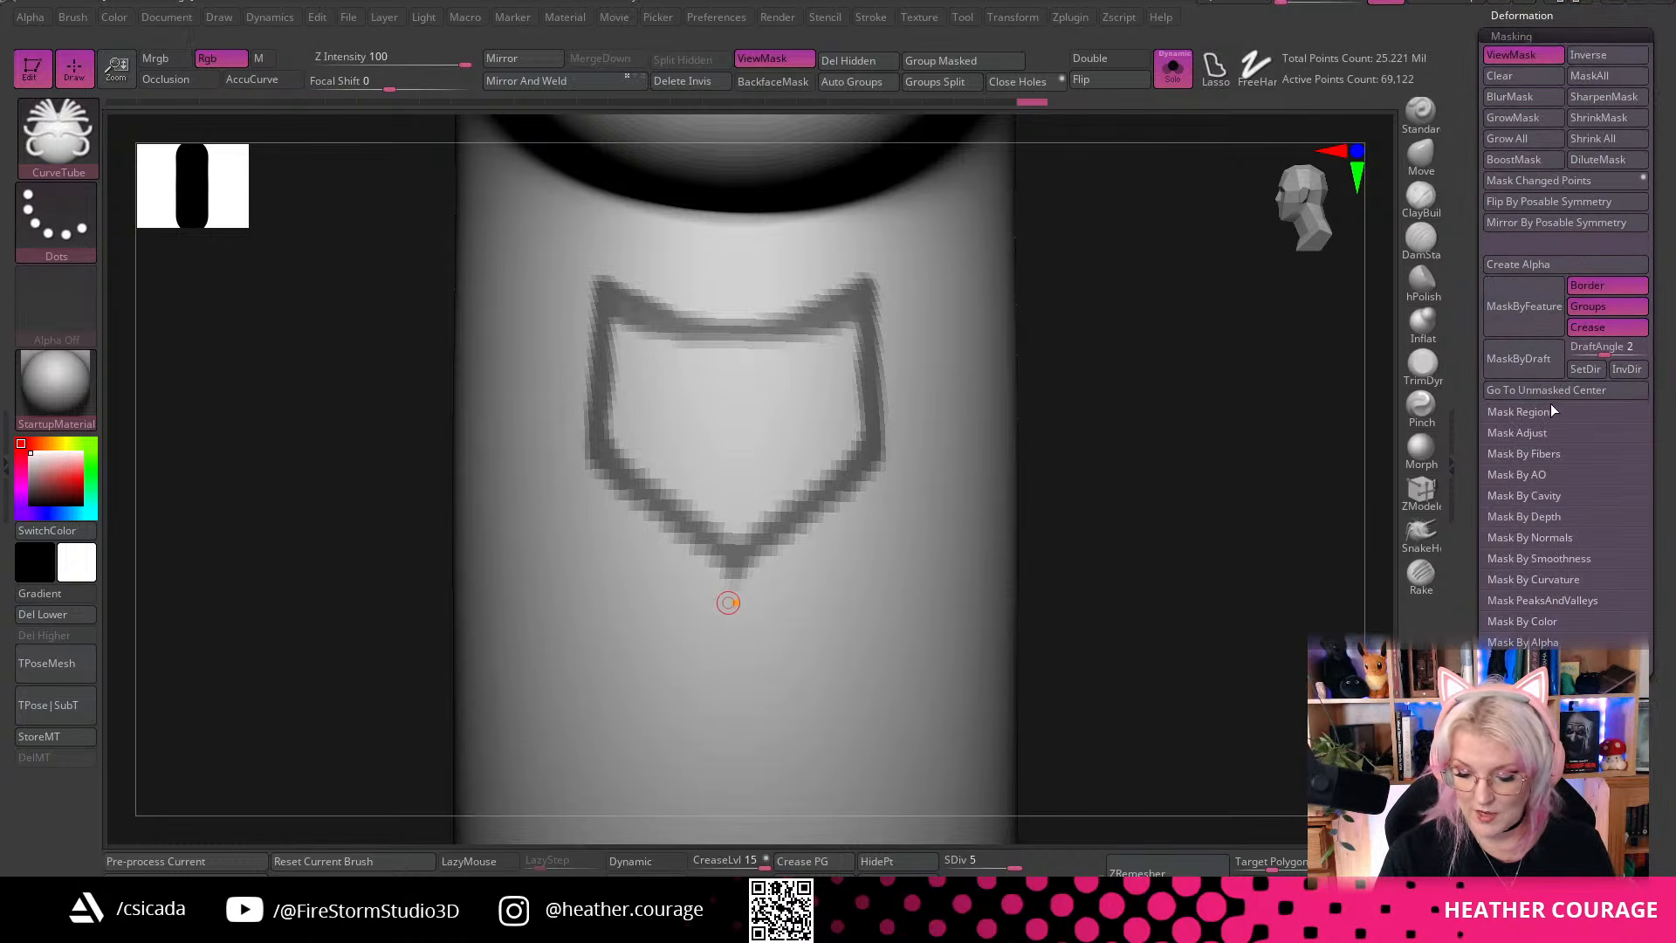
click(1524, 411)
click(1521, 444)
drag(1265, 599, 965, 450)
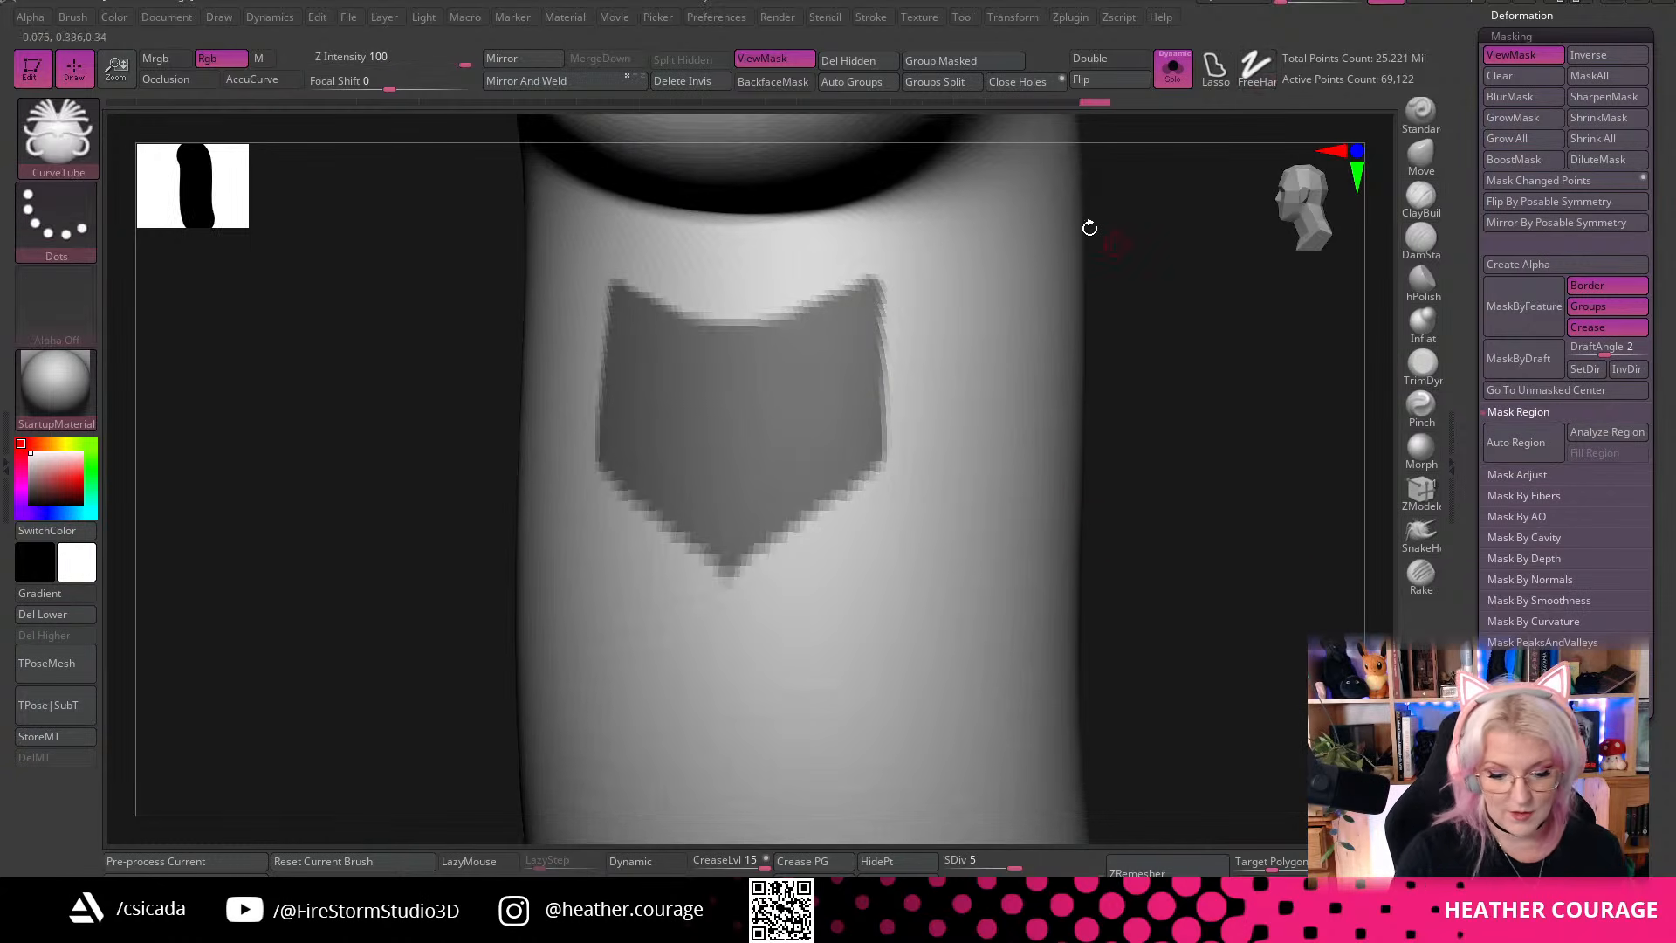
Turn on Use Tablet in the tablet preferences and collapse the Mask Region settings
click(726, 19)
click(802, 479)
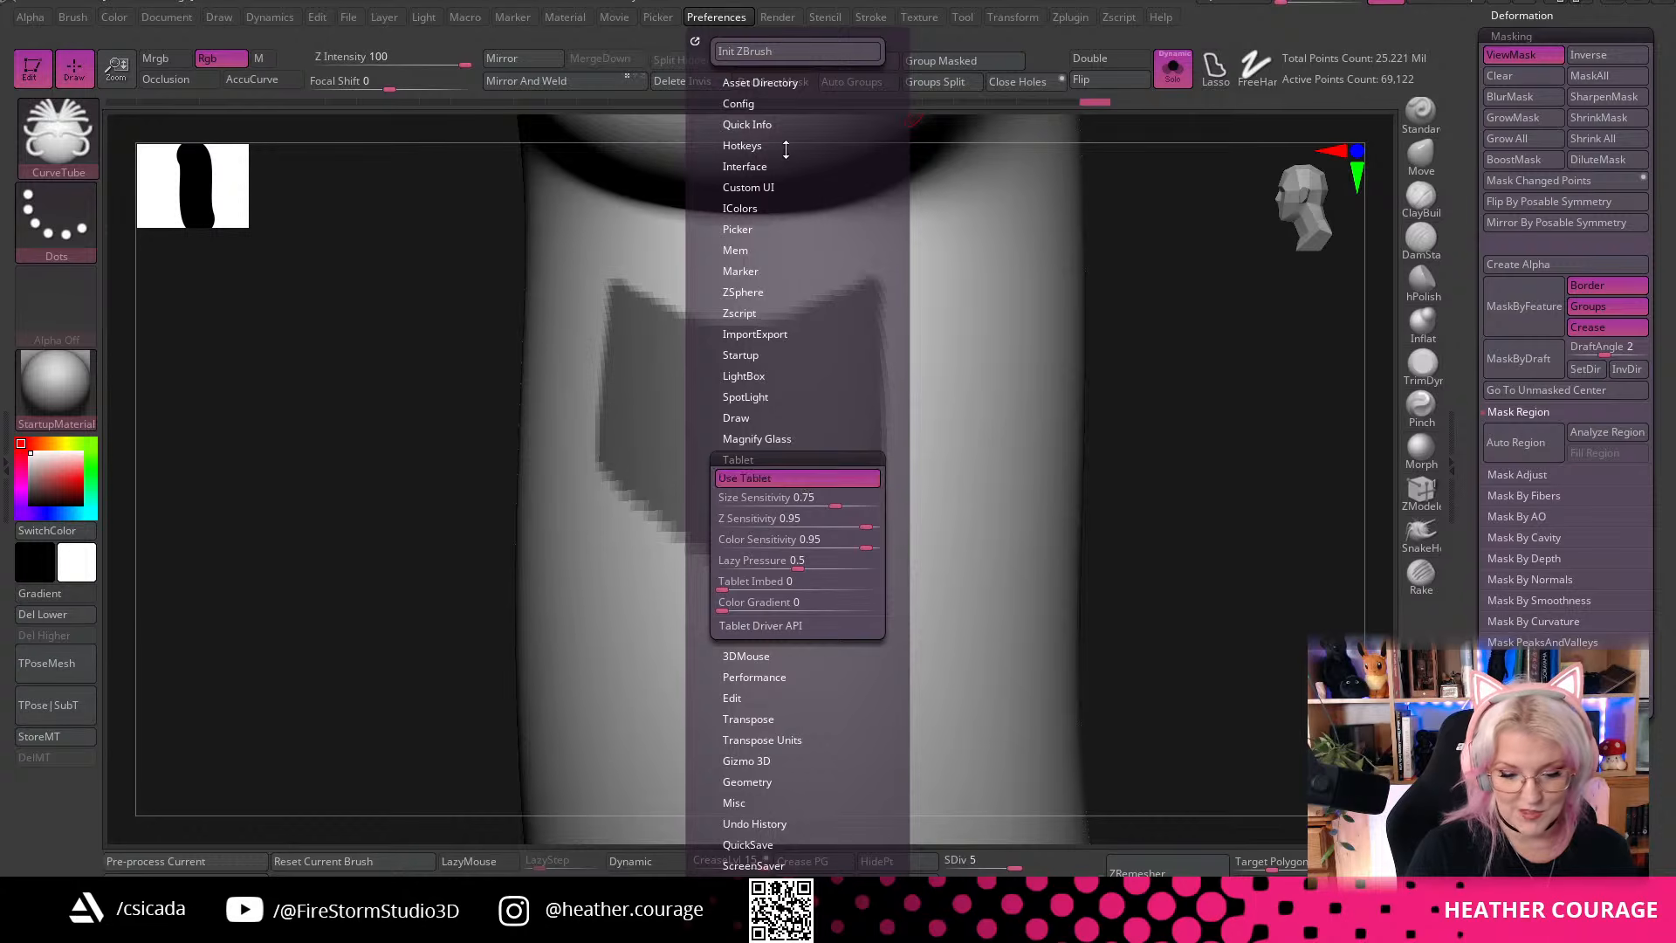
click(1519, 411)
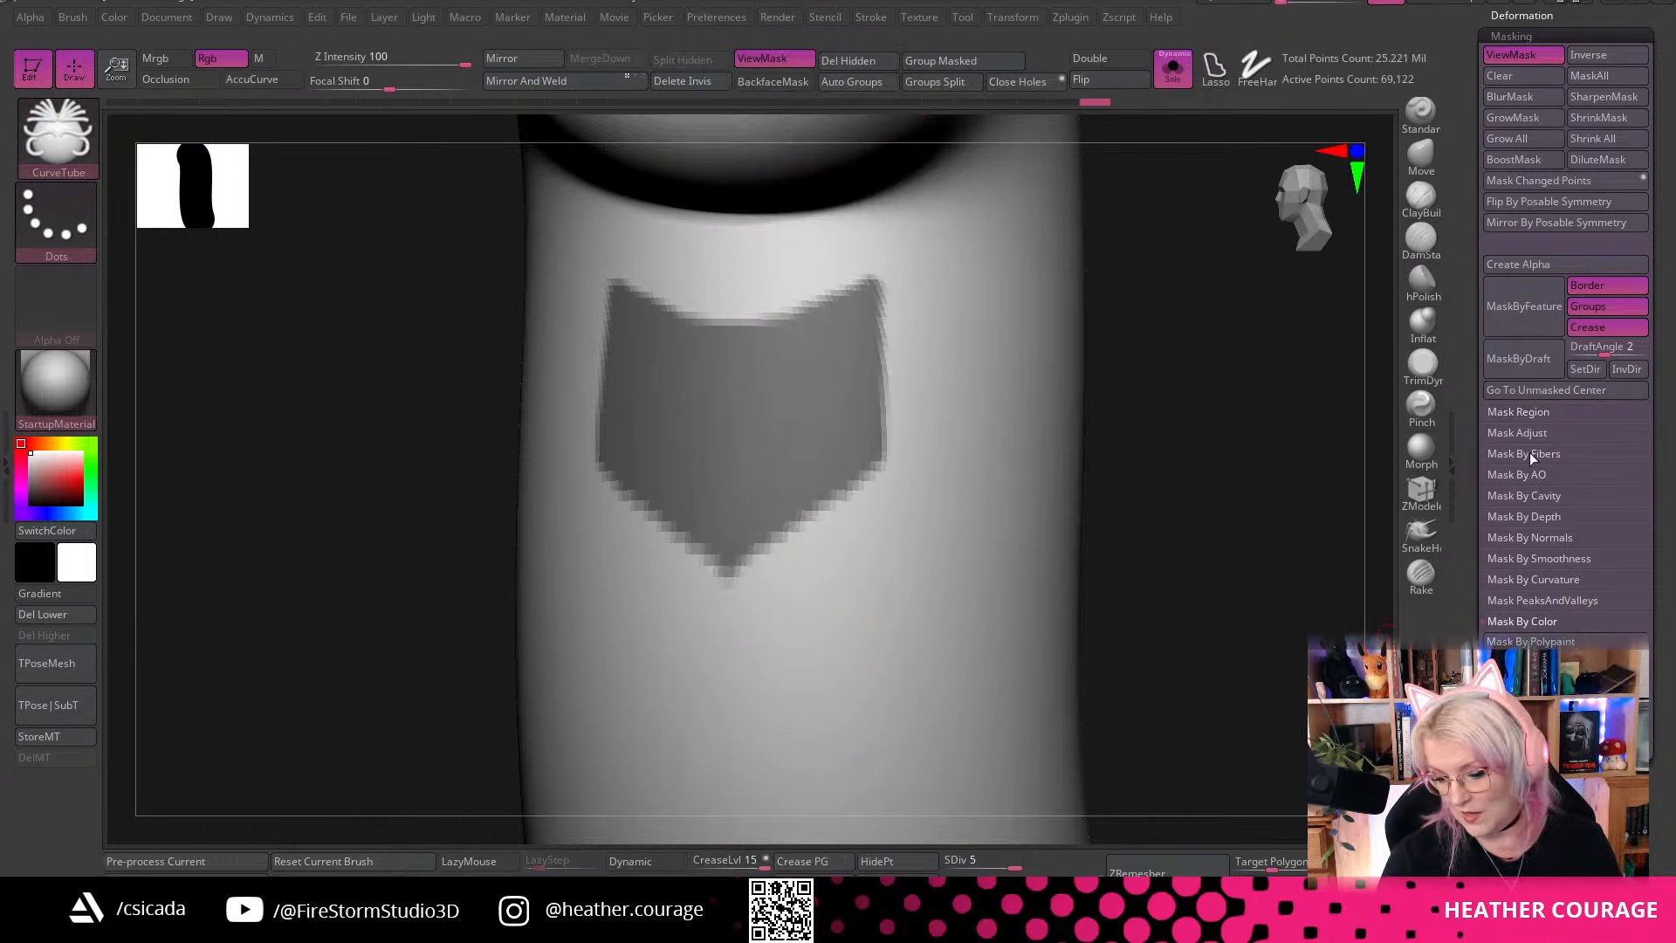
Extract the masked shield shape from the tube and accept it as a new subtool
scroll(1546, 125, up, 3)
scroll(1472, 66, up, 5)
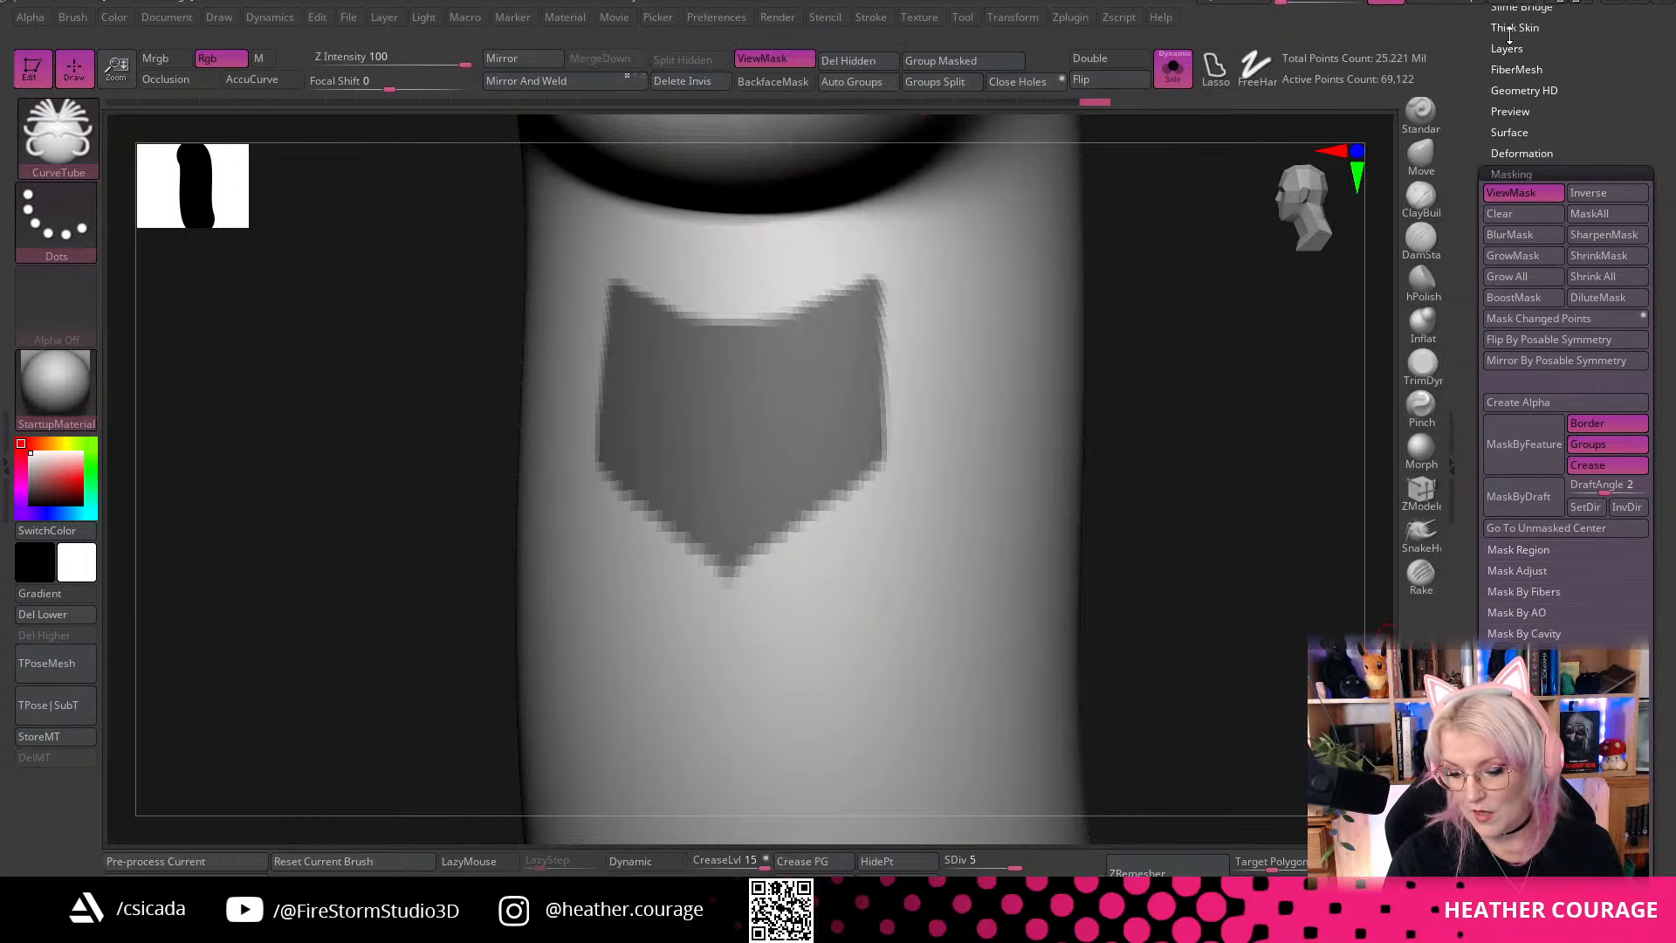
scroll(1525, 640, down, 5)
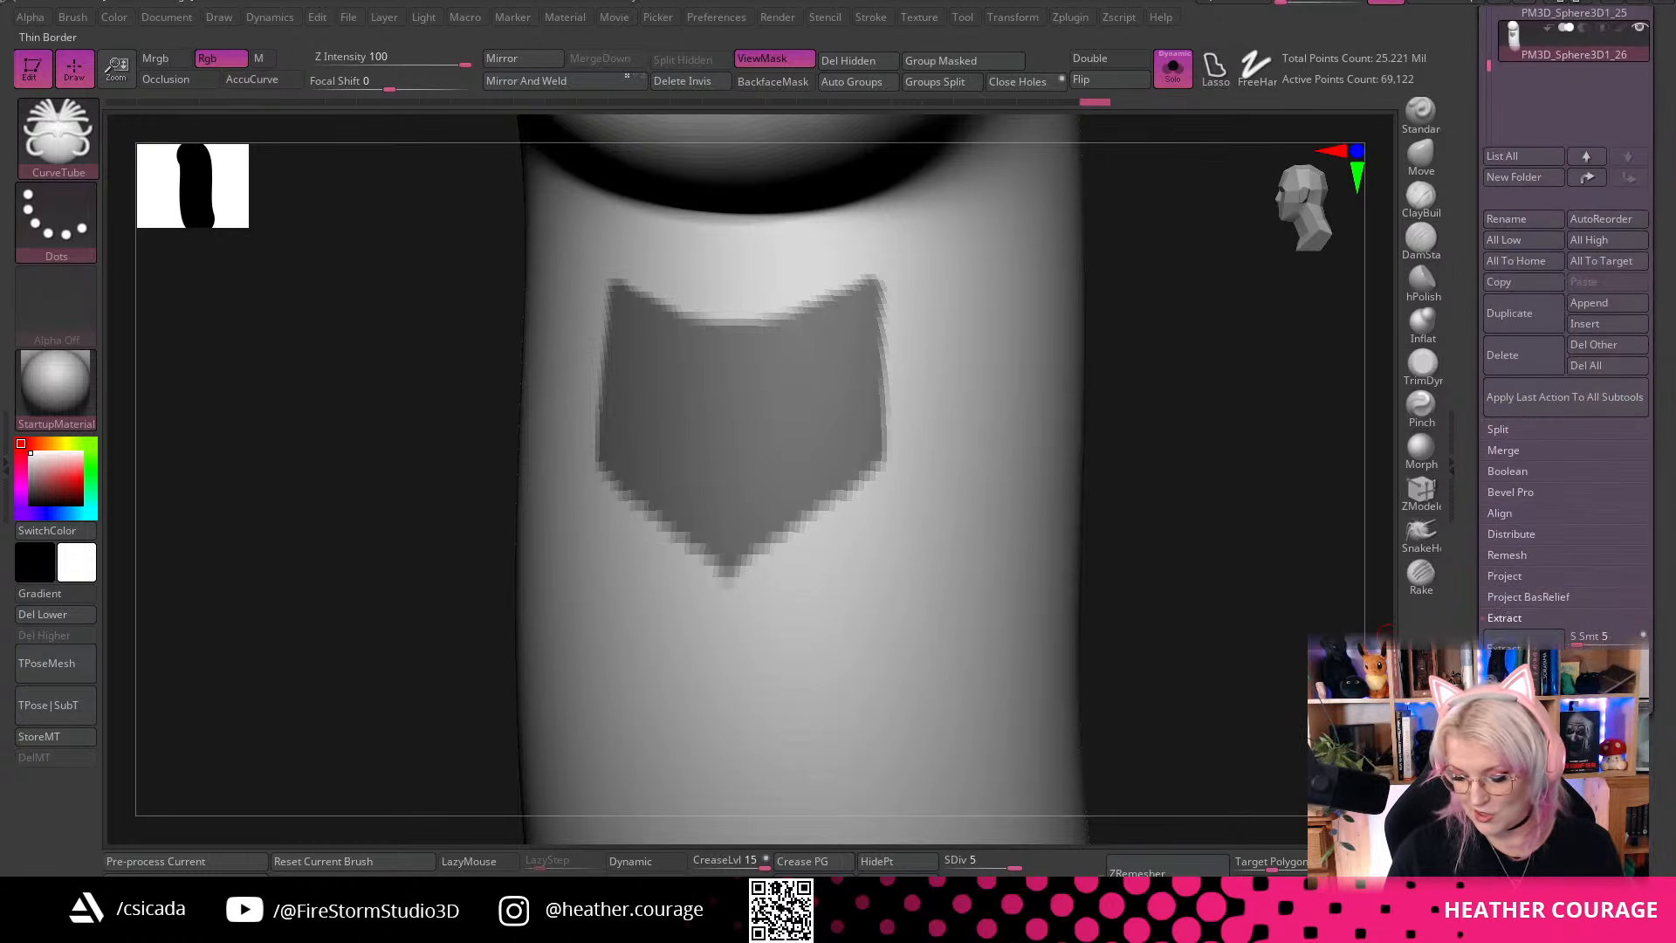
click(1523, 647)
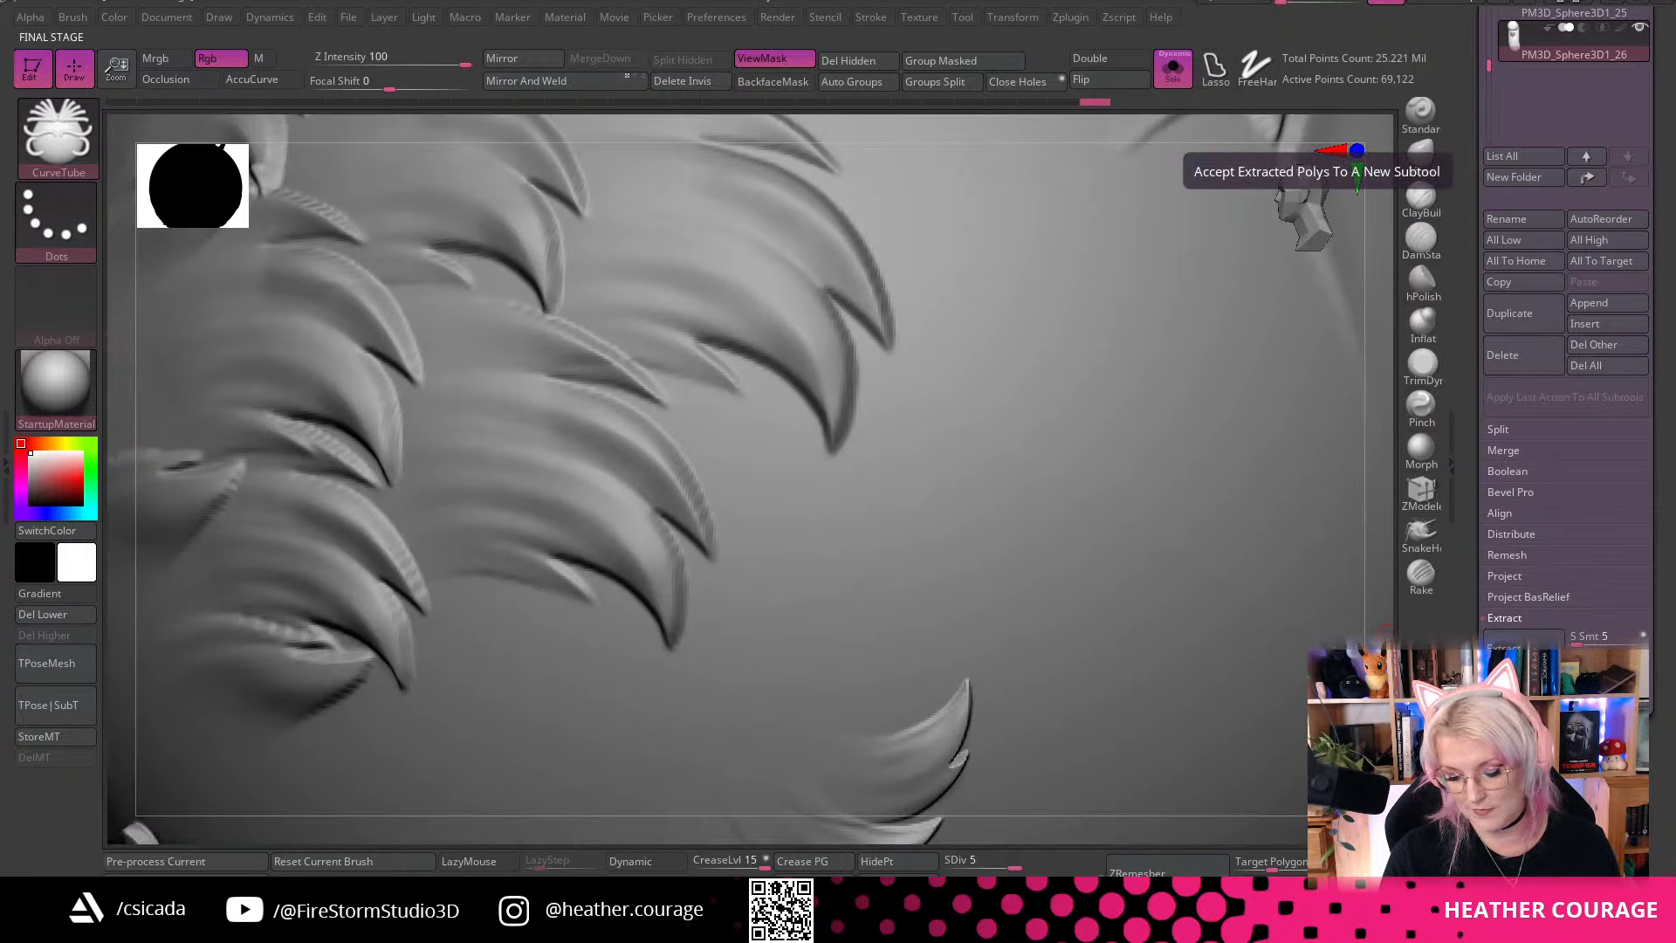
click(1524, 671)
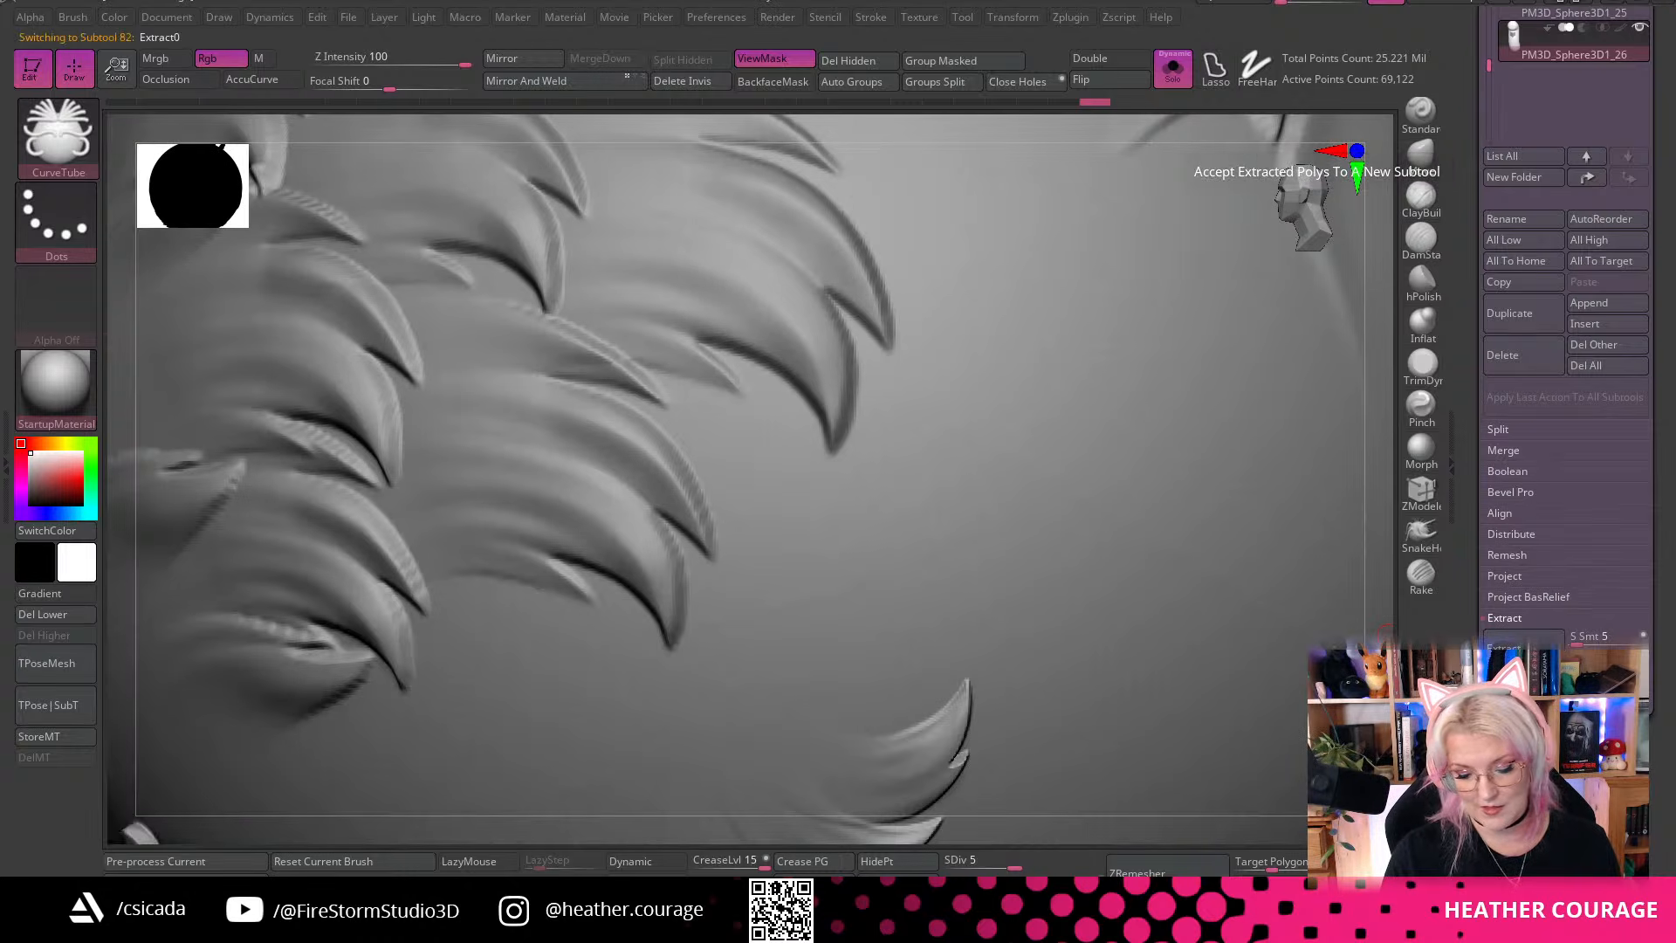
drag(1244, 688, 1112, 454)
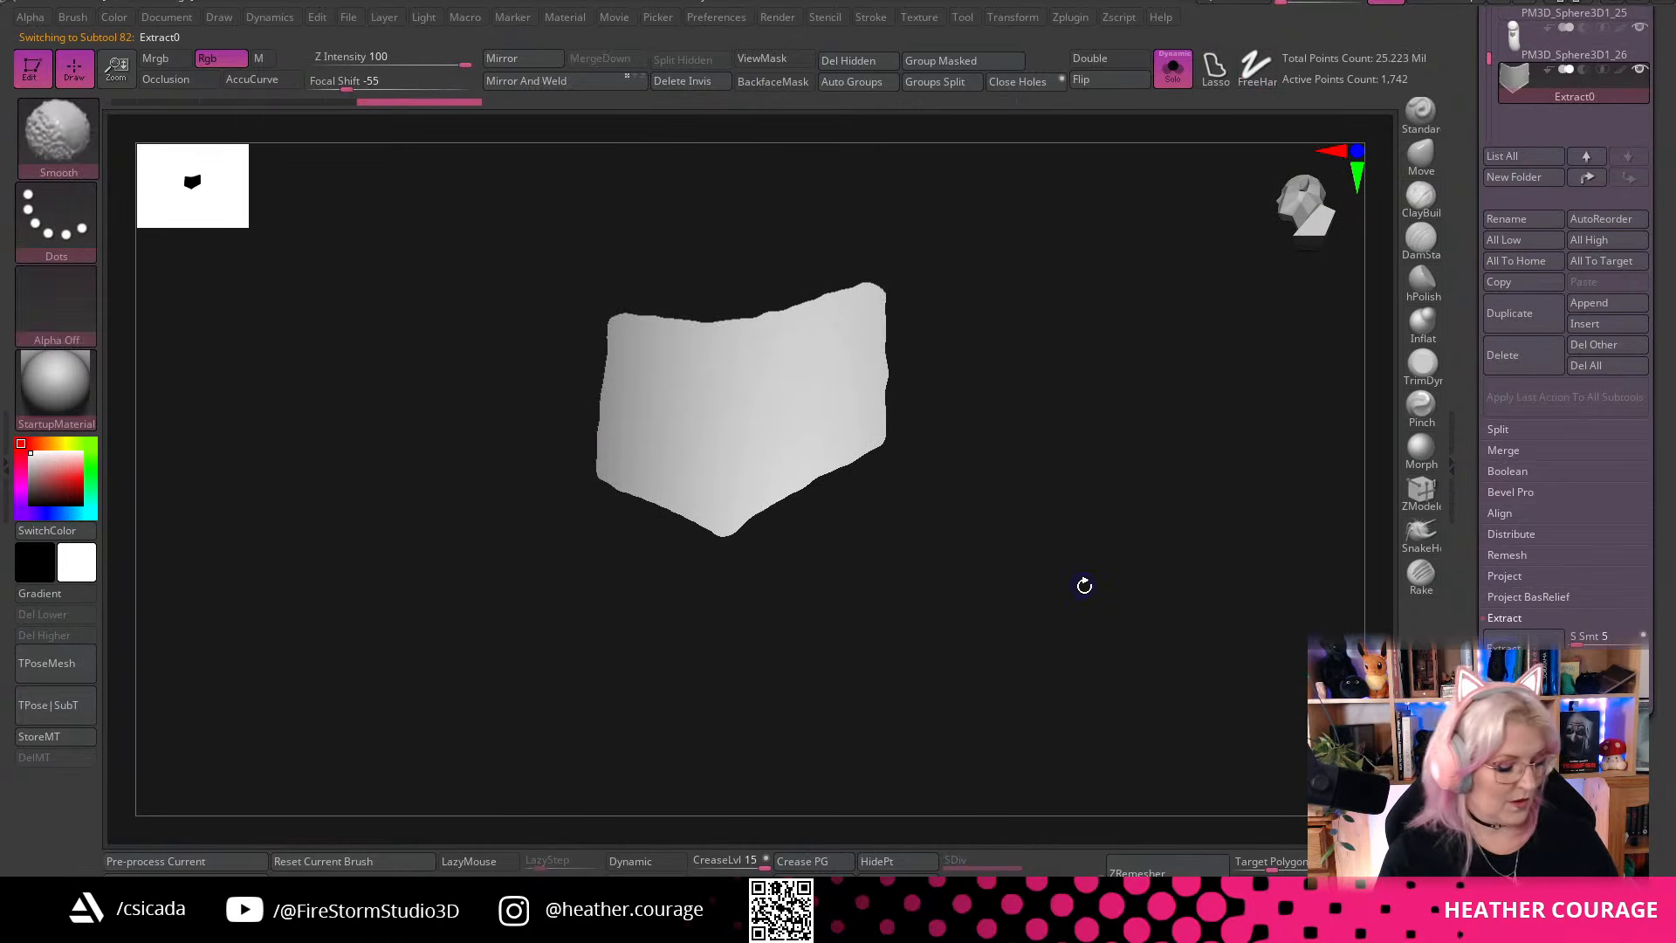
Show the wireframe of the extracted scale, lower the target polygon count, and remesh it with ZRemesher
key(shift+f)
mouse_move(1121, 605)
mouse_down()
mouse_move(1141, 550)
mouse_move(1108, 569)
mouse_move(1194, 431)
mouse_move(1218, 489)
mouse_move(1082, 456)
mouse_move(1182, 475)
mouse_move(1239, 453)
mouse_move(1303, 247)
mouse_move(1273, 489)
mouse_up()
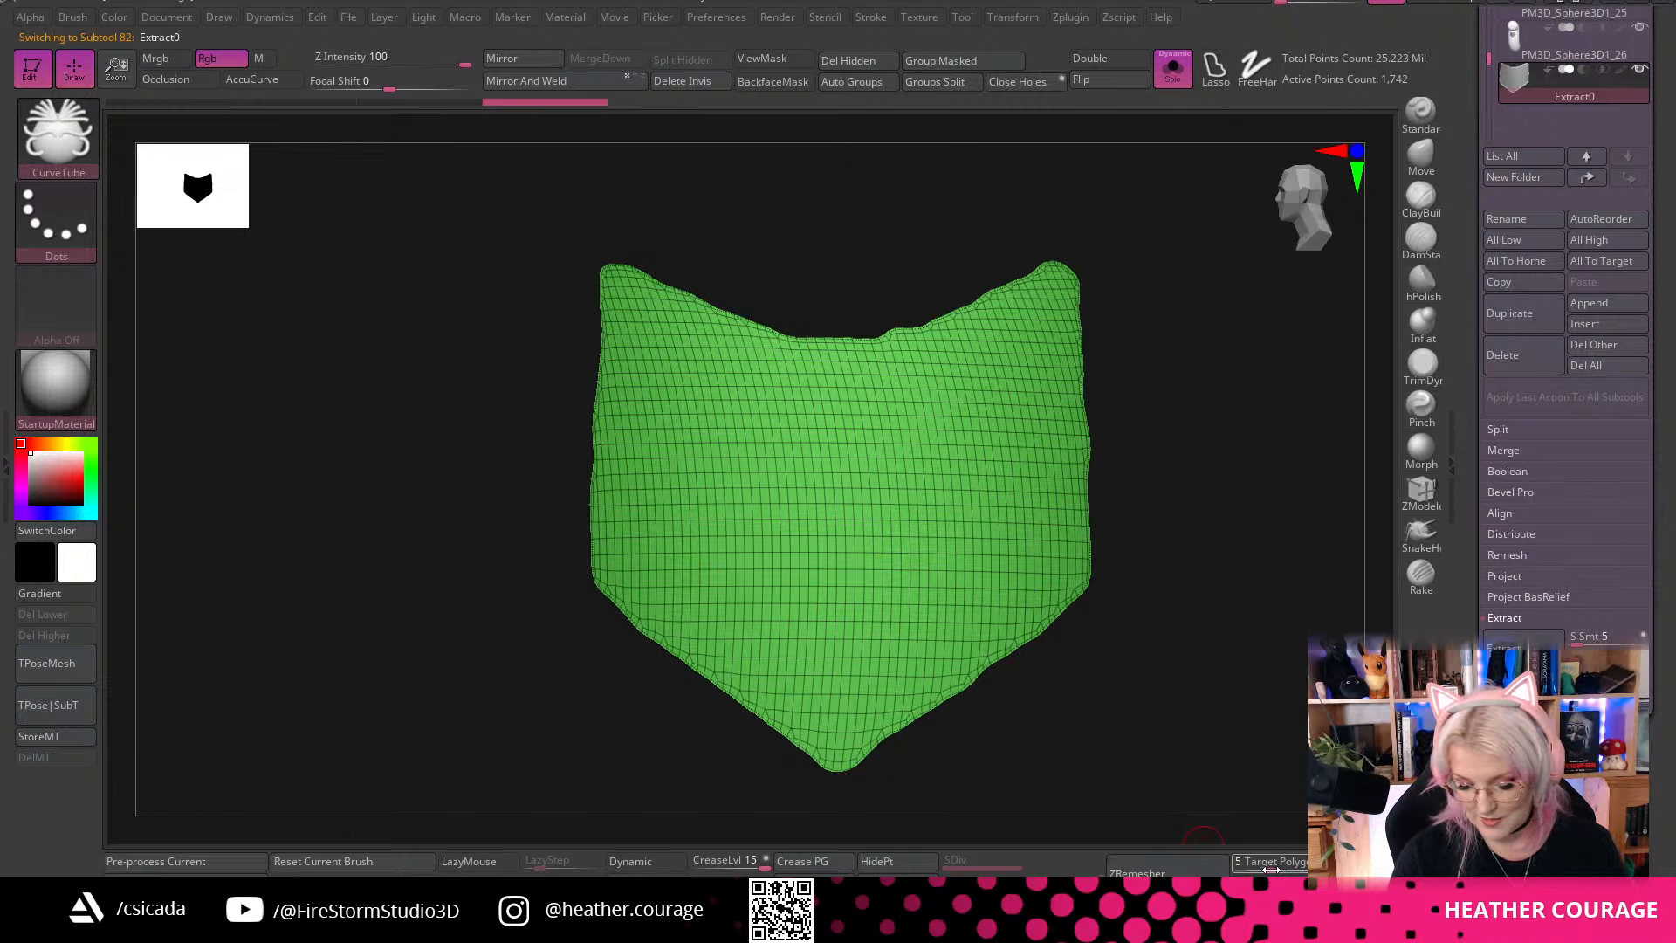
drag(1271, 869, 1245, 869)
click(1205, 860)
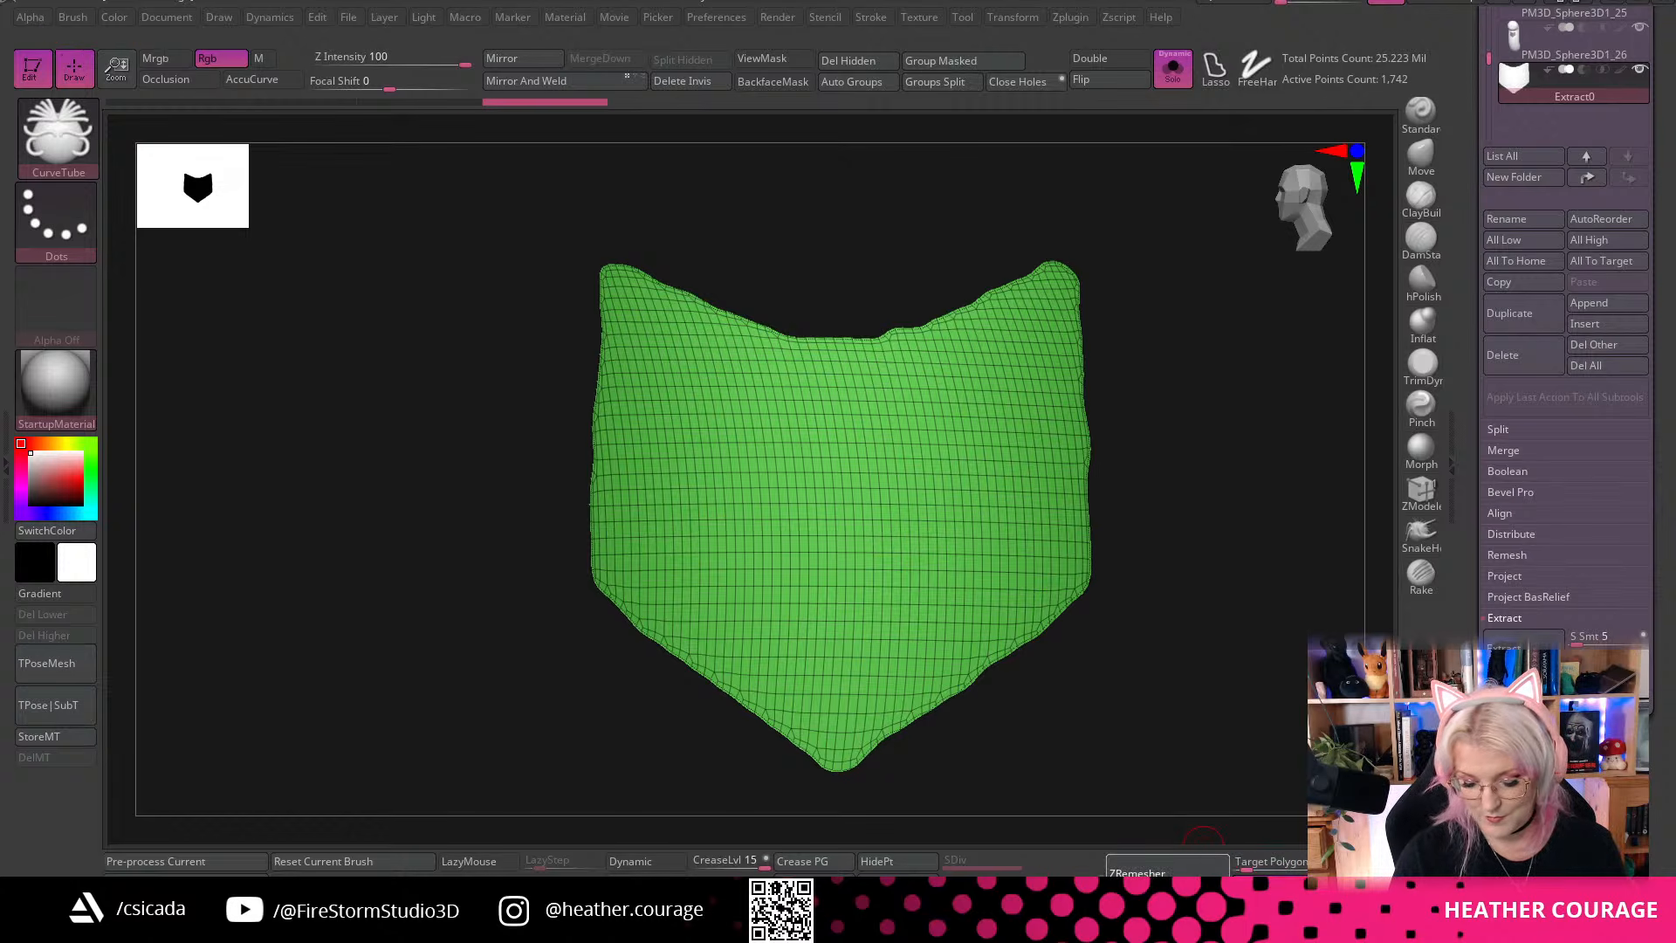
drag(1196, 751, 1187, 589)
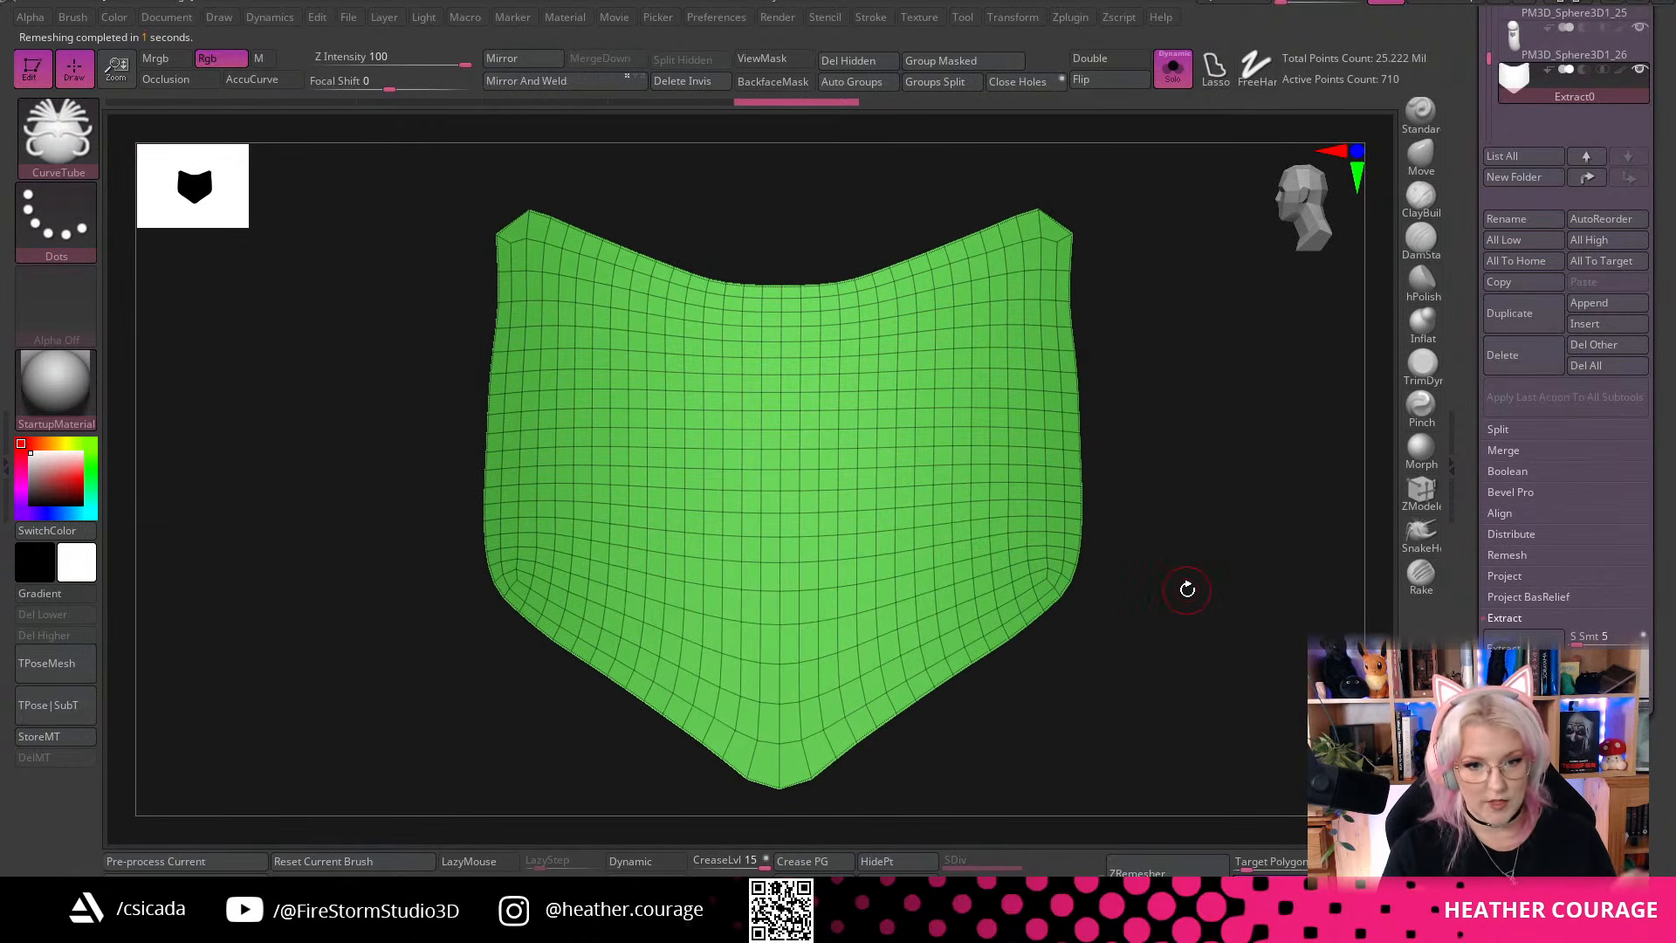
mouse_move(1168, 692)
mouse_down()
mouse_move(1216, 718)
mouse_move(1287, 705)
mouse_up()
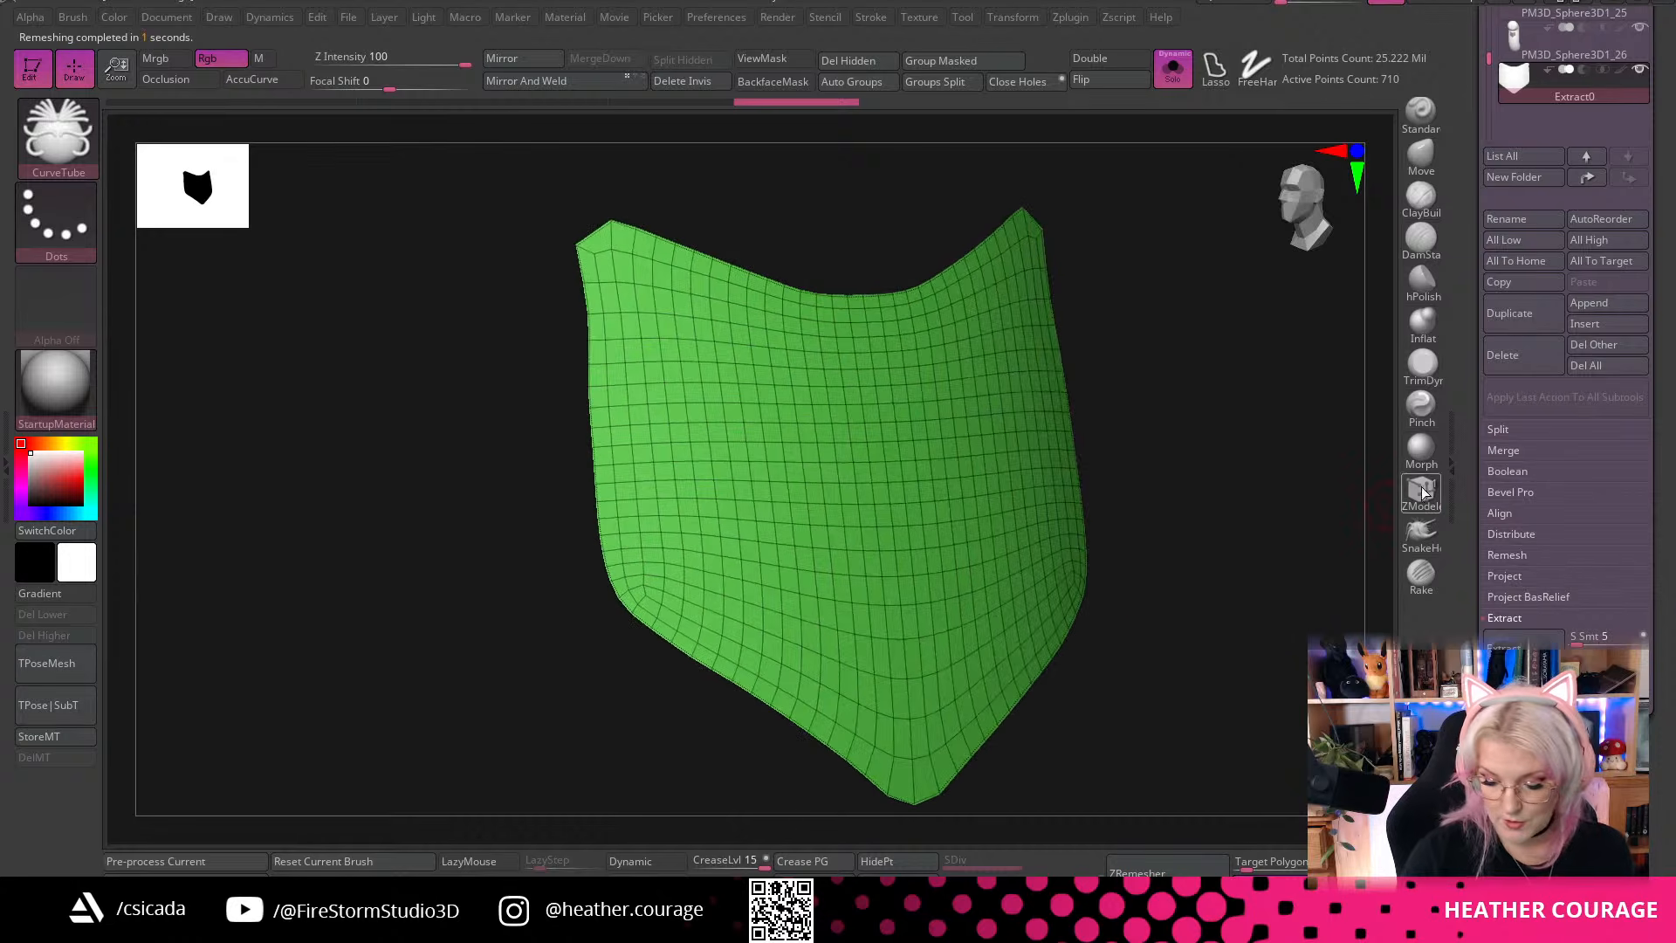
Choose the ZModeler brush and run ZRemesher once more on the scale to coarsen its topology
click(1422, 493)
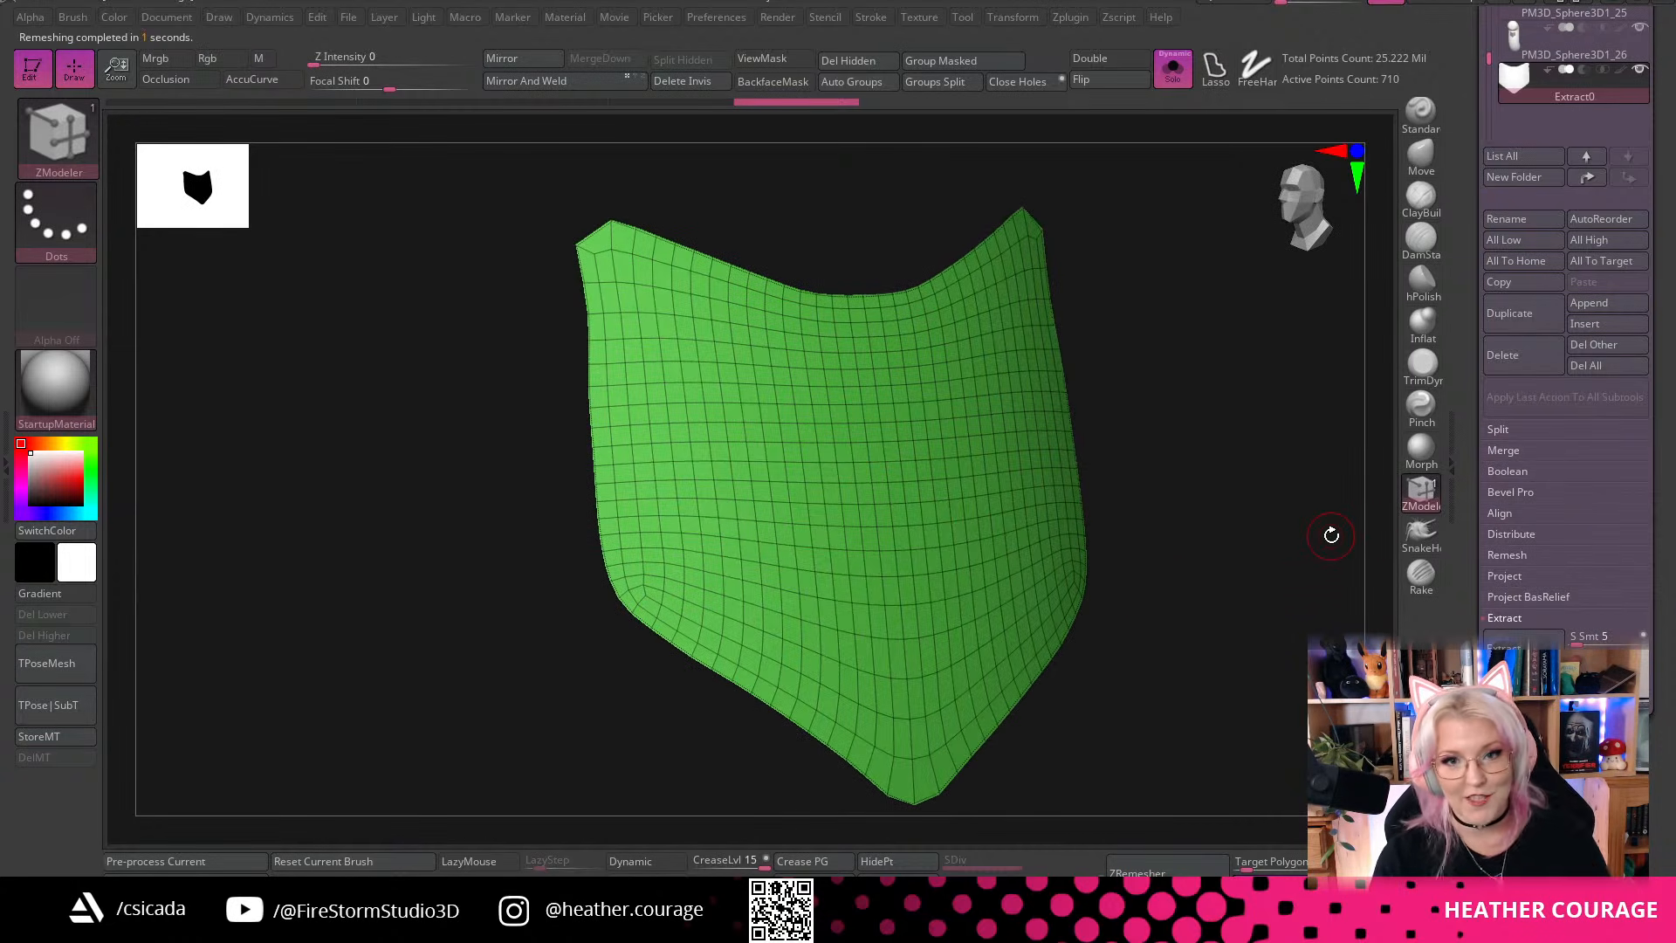
drag(1328, 535, 1175, 568)
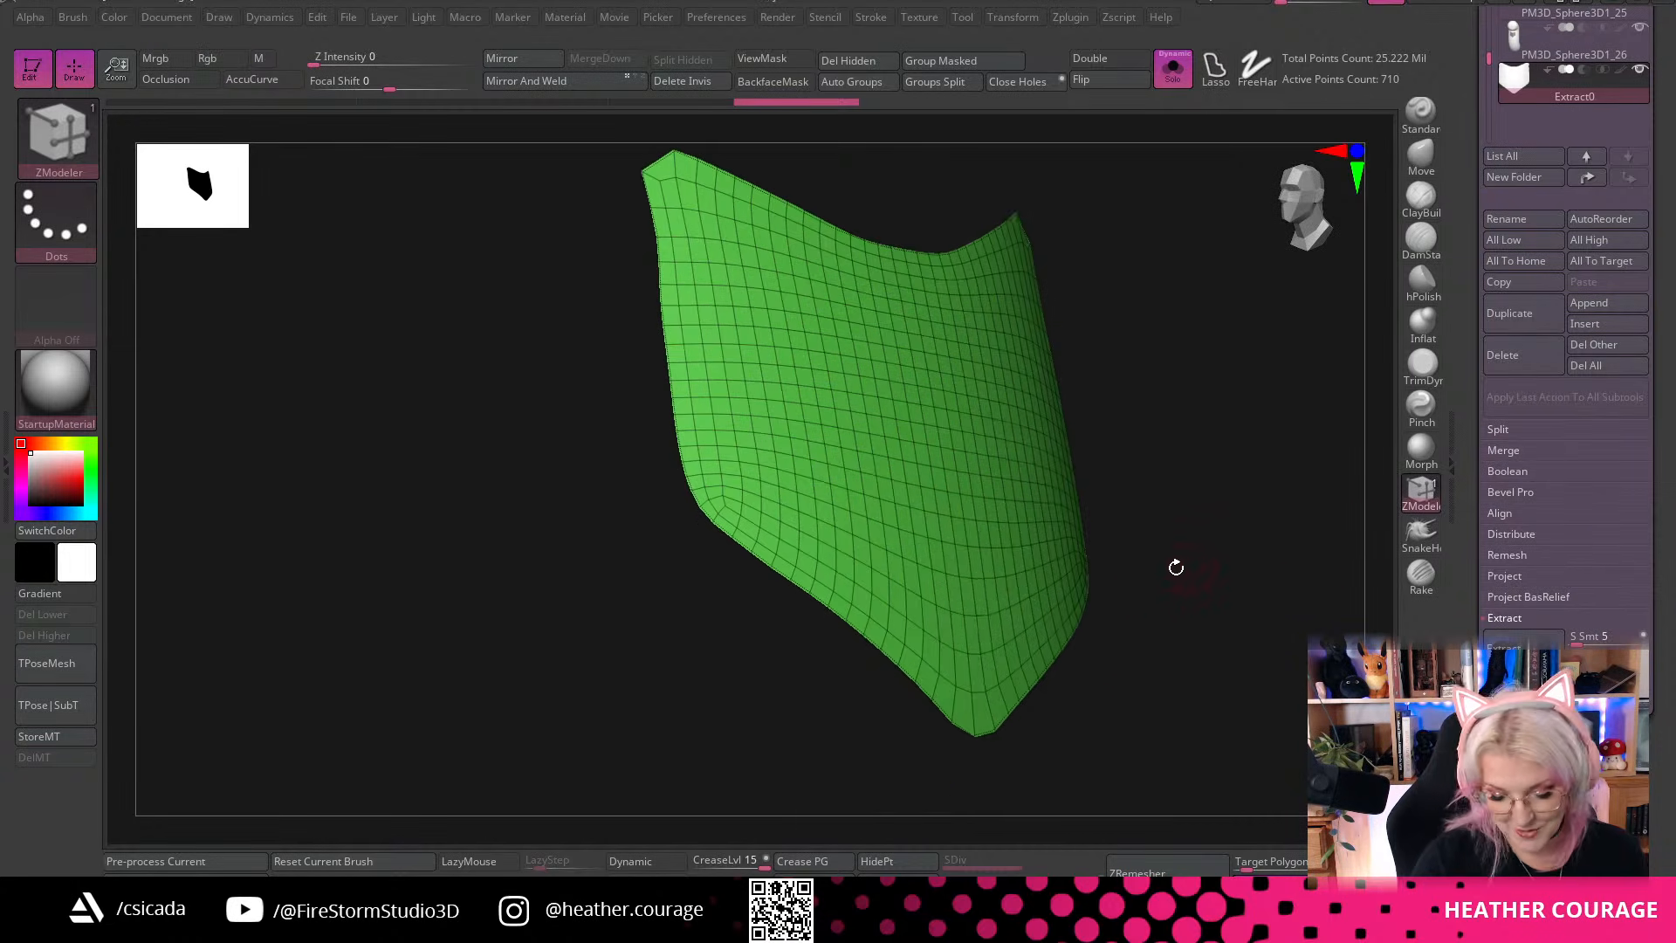
drag(985, 601, 954, 463)
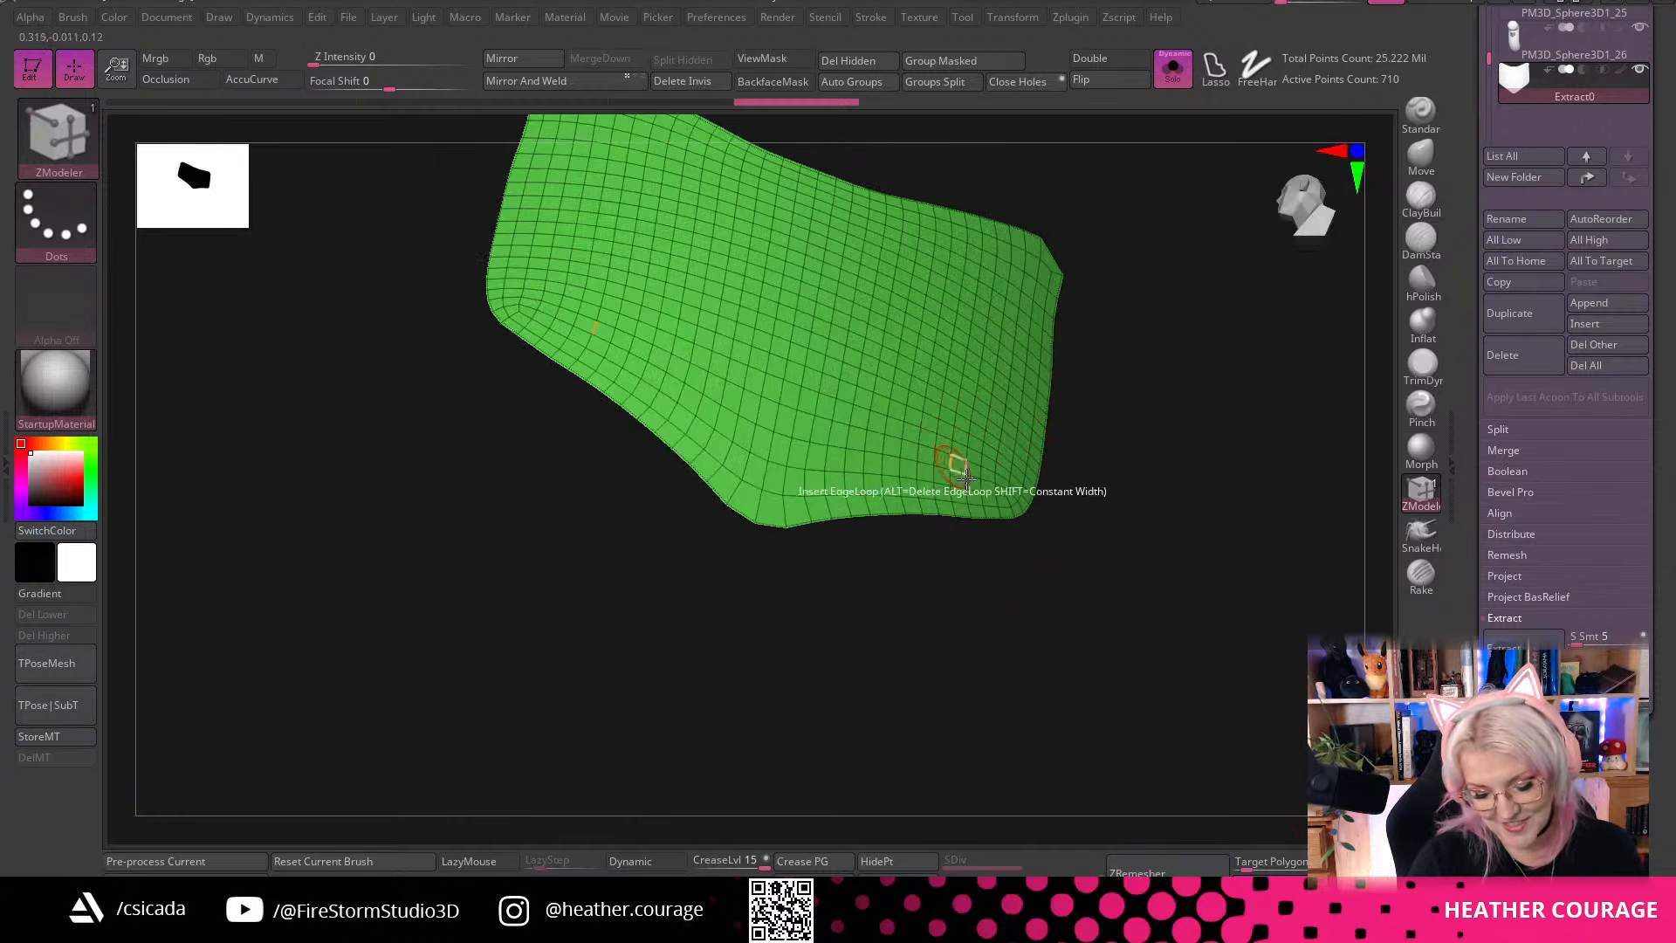
click(1207, 872)
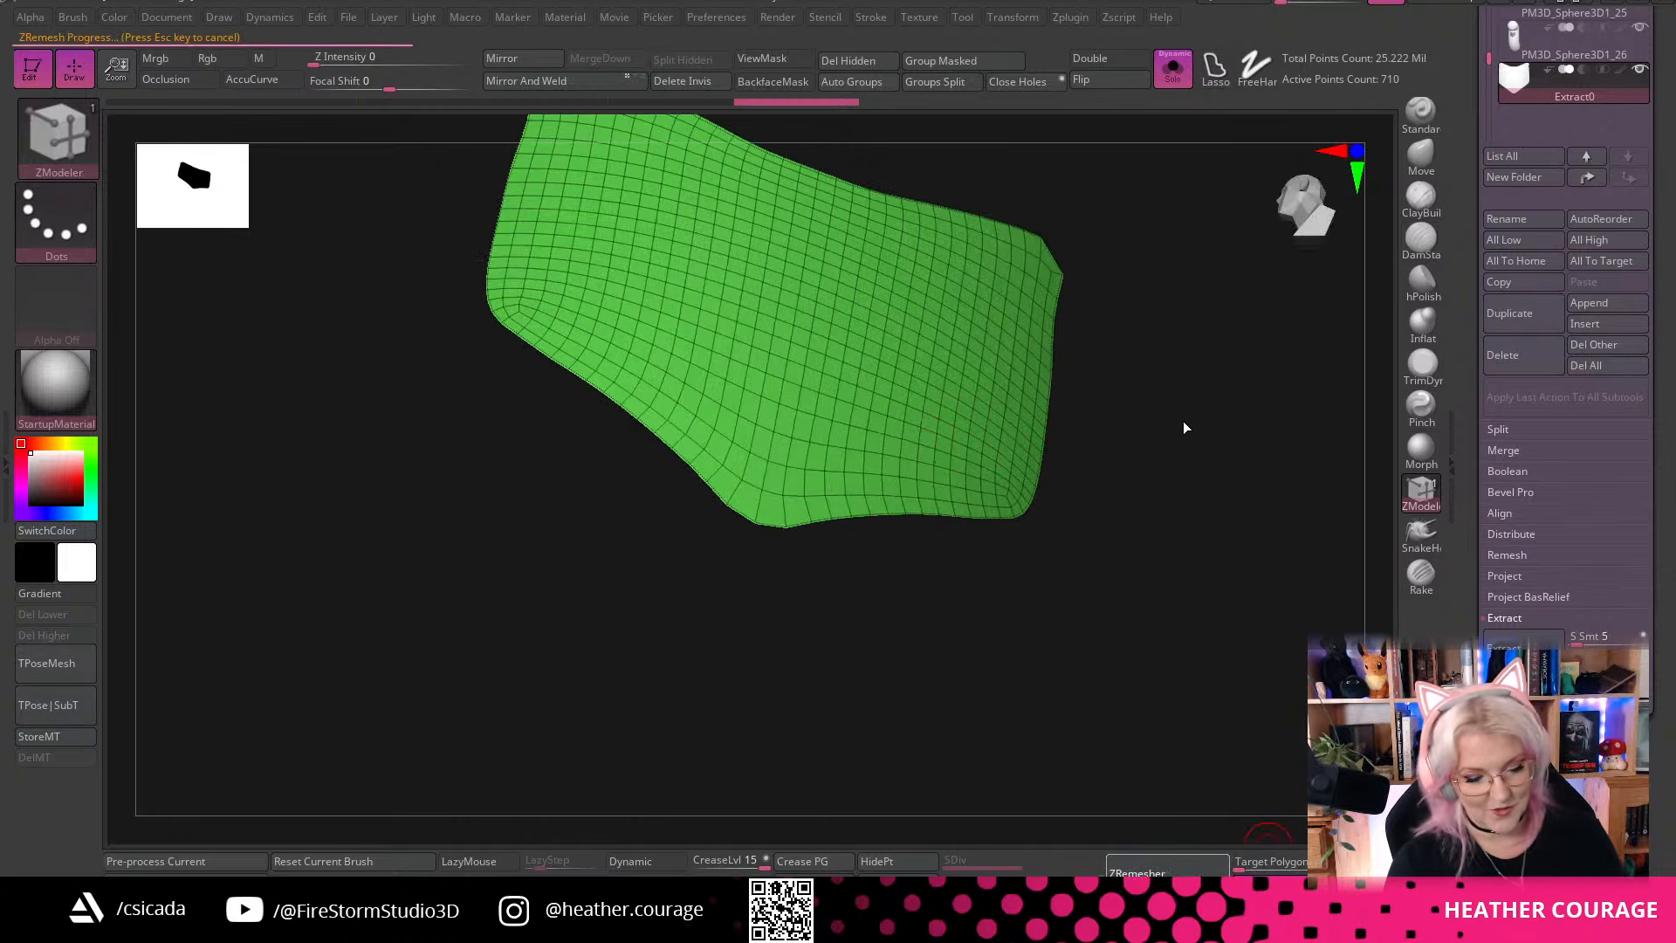
drag(1179, 550, 1194, 498)
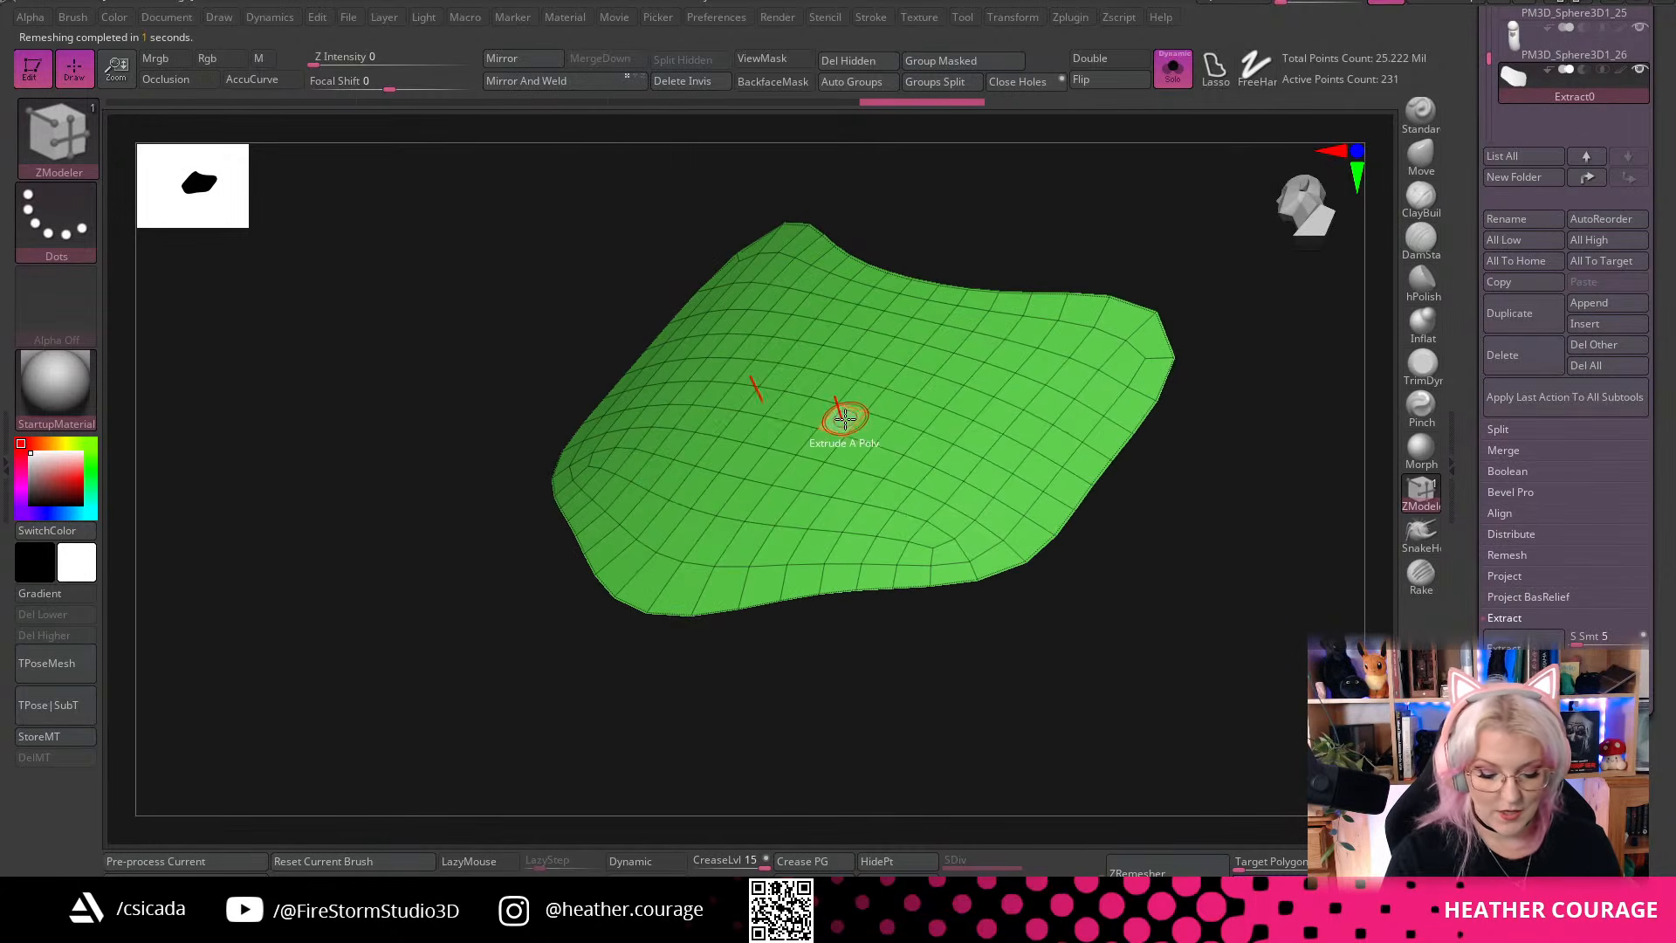
Thicken the scale with ZModeler's Extrude action targeting Polygroup All, and undo the extra edit on its surface
key(space)
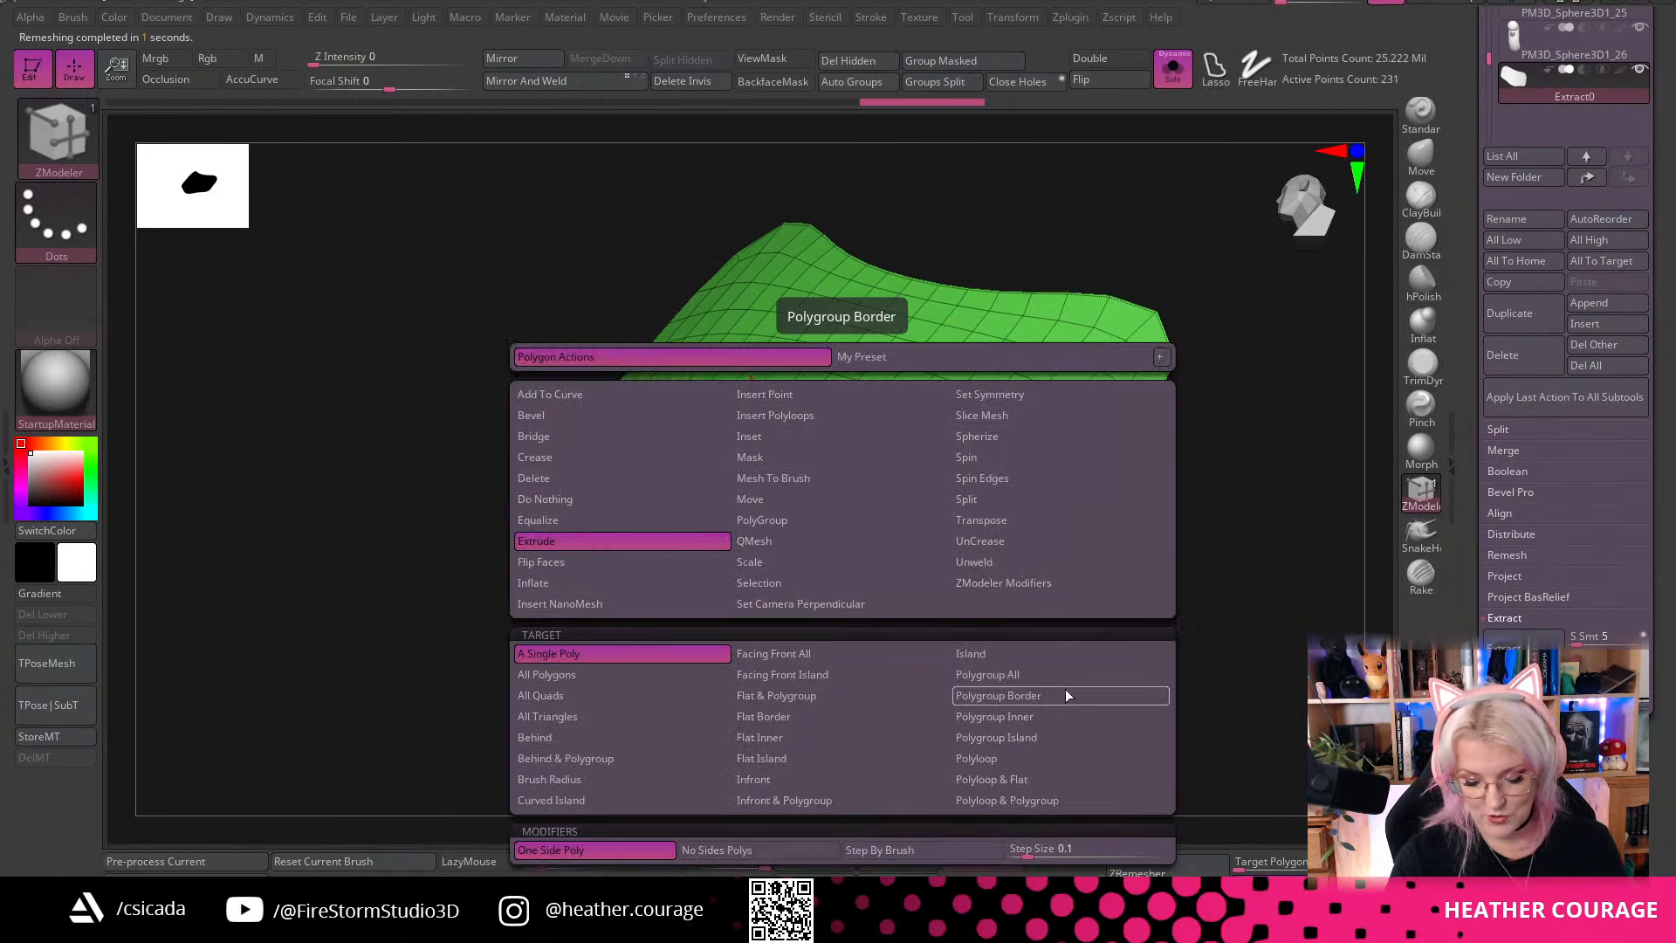
click(1019, 676)
click(839, 396)
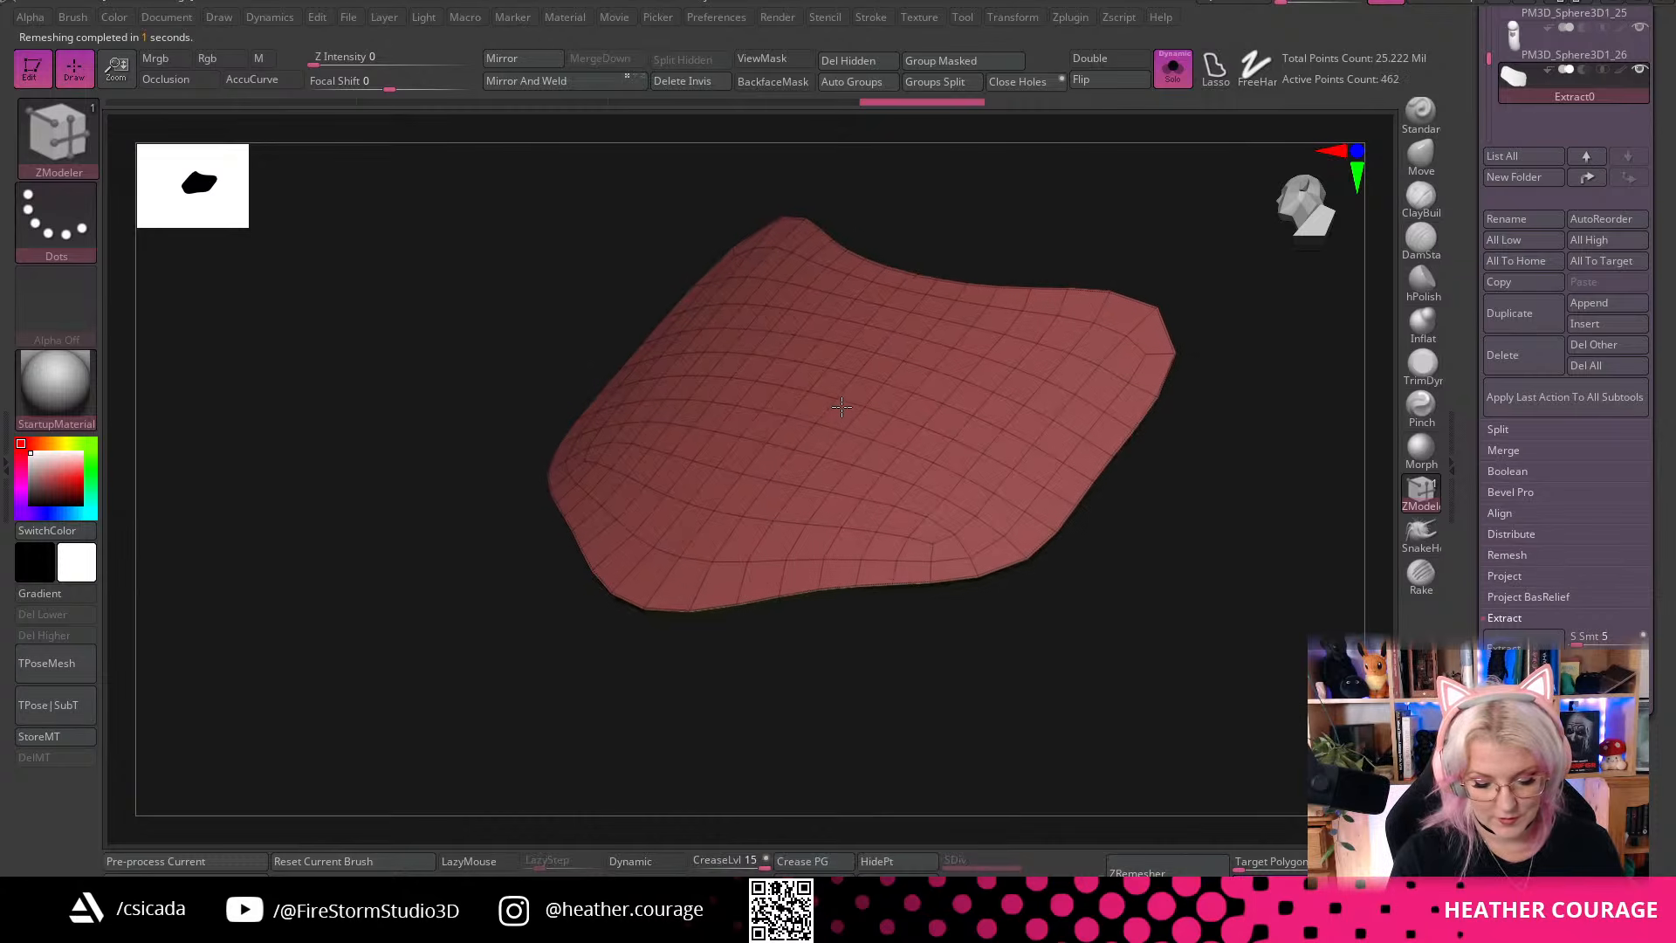
drag(839, 397, 840, 380)
drag(915, 702, 851, 650)
mouse_move(830, 514)
mouse_down()
mouse_move(812, 538)
mouse_move(1092, 666)
mouse_move(824, 558)
mouse_up()
key(ctrl+z)
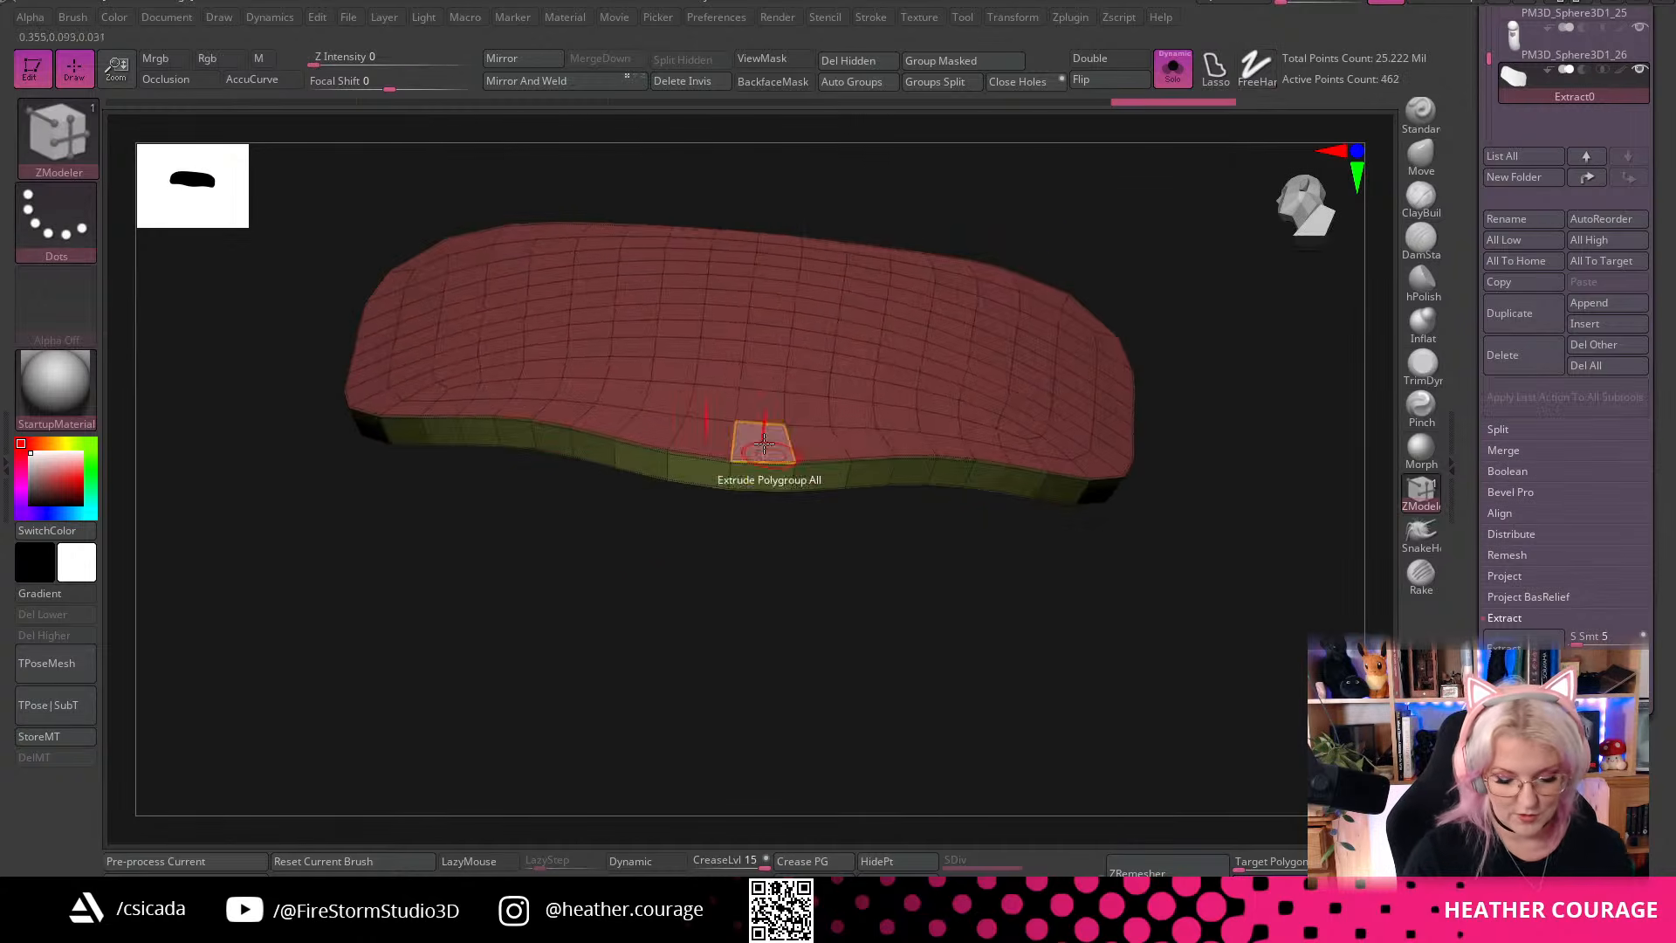
Insert edge loops around the scale's rim with ZModeler, and delete the surplus loops on its front and back borders
drag(765, 418, 754, 687)
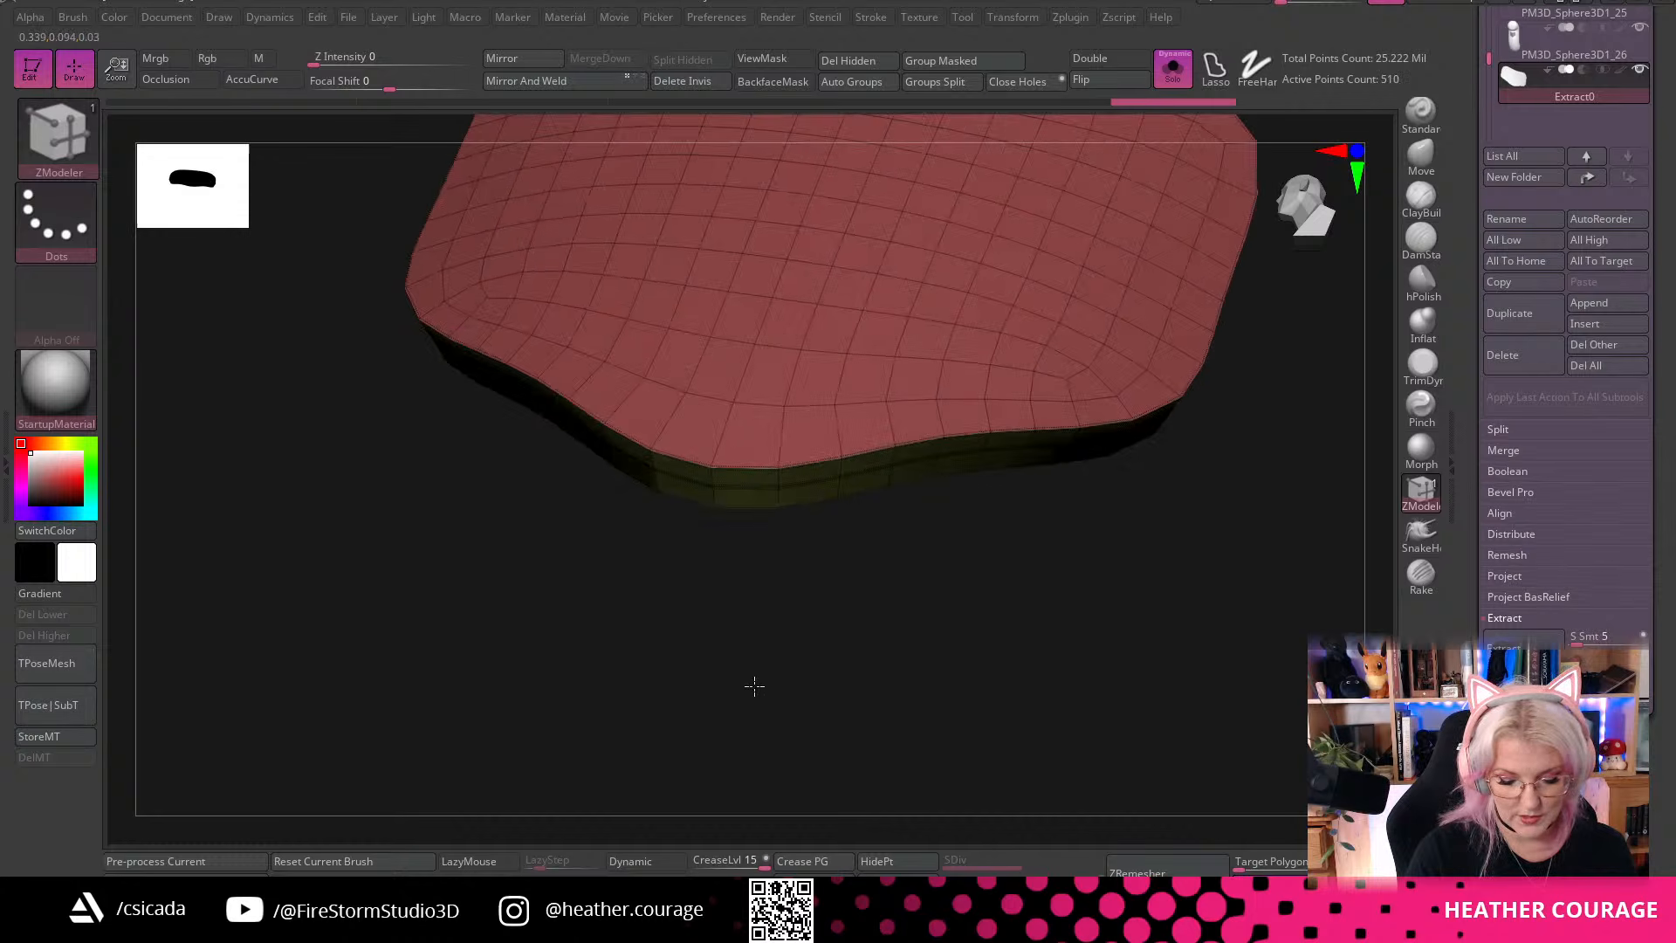
key(space)
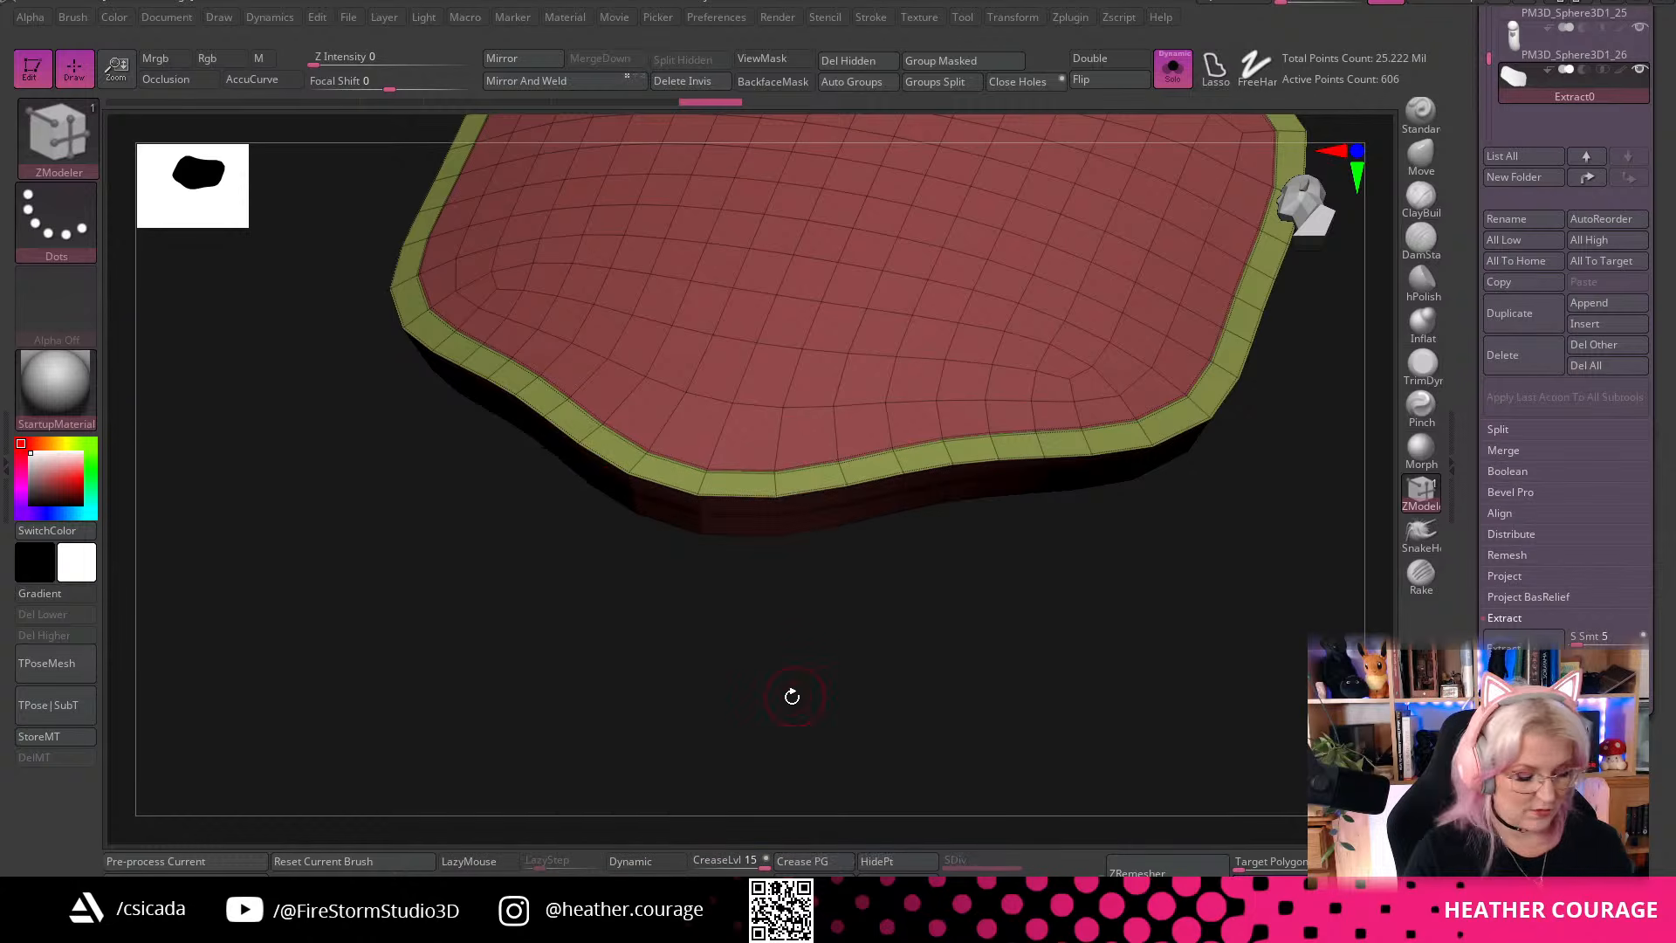
alt+click(735, 497)
drag(838, 616, 925, 427)
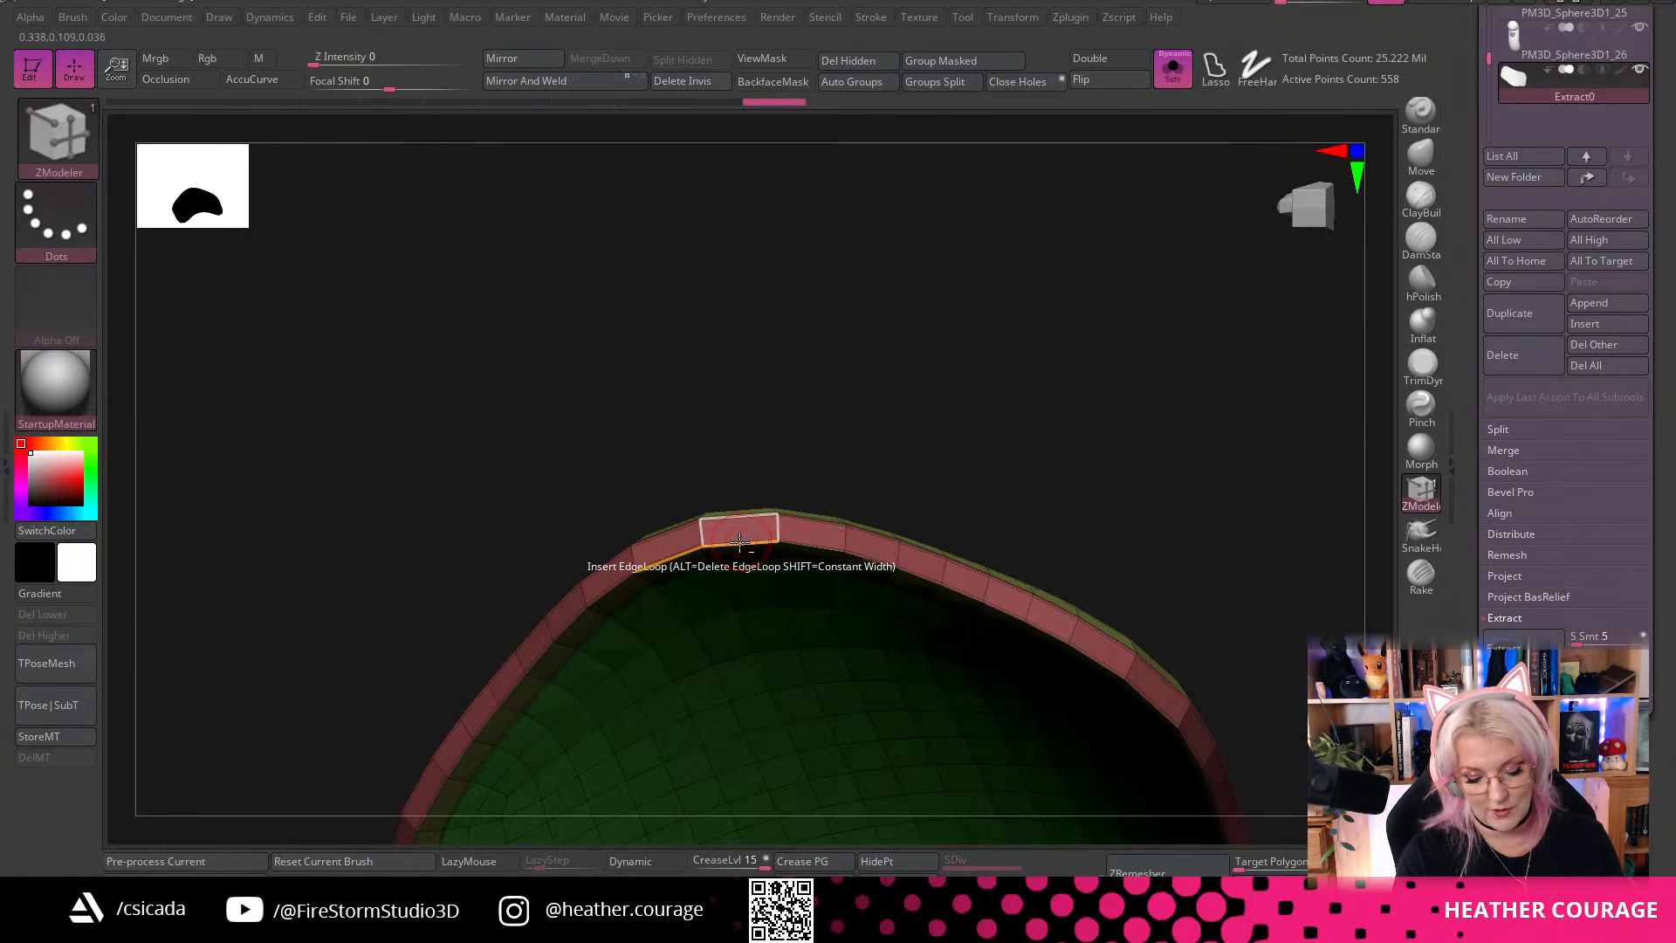
alt+click(740, 540)
drag(848, 493, 1147, 528)
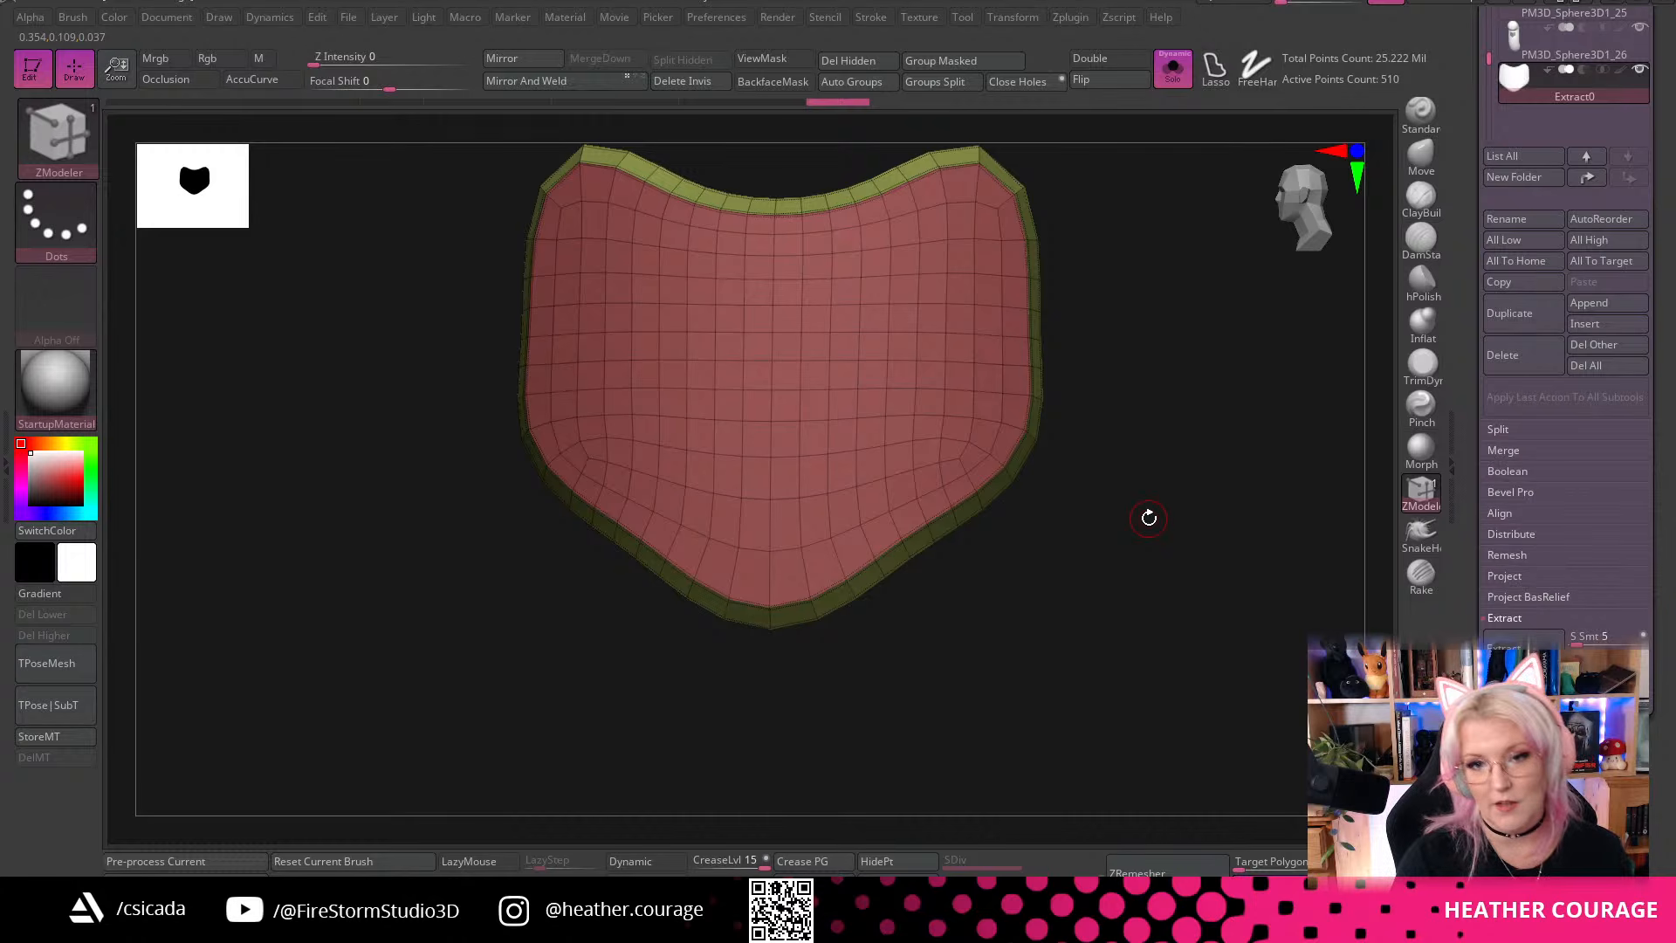
Pull the scale's lower tip downward into a sharper point with the Move Topological brush and adjust its outline
key(b)
key(m)
key(t)
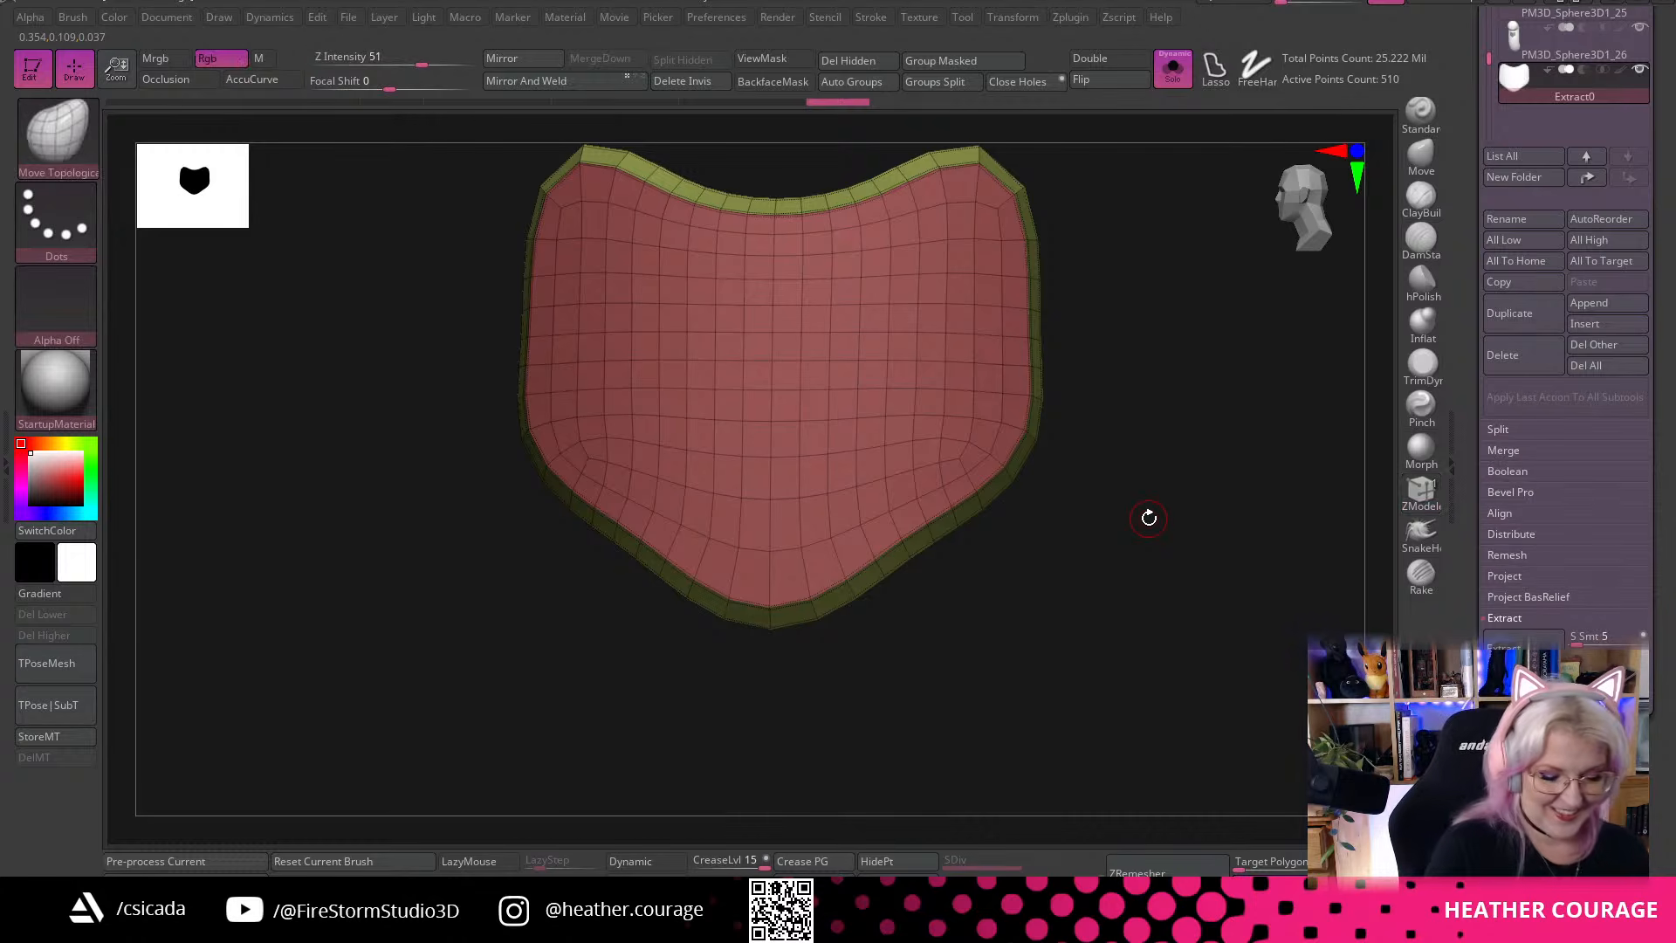
key(space)
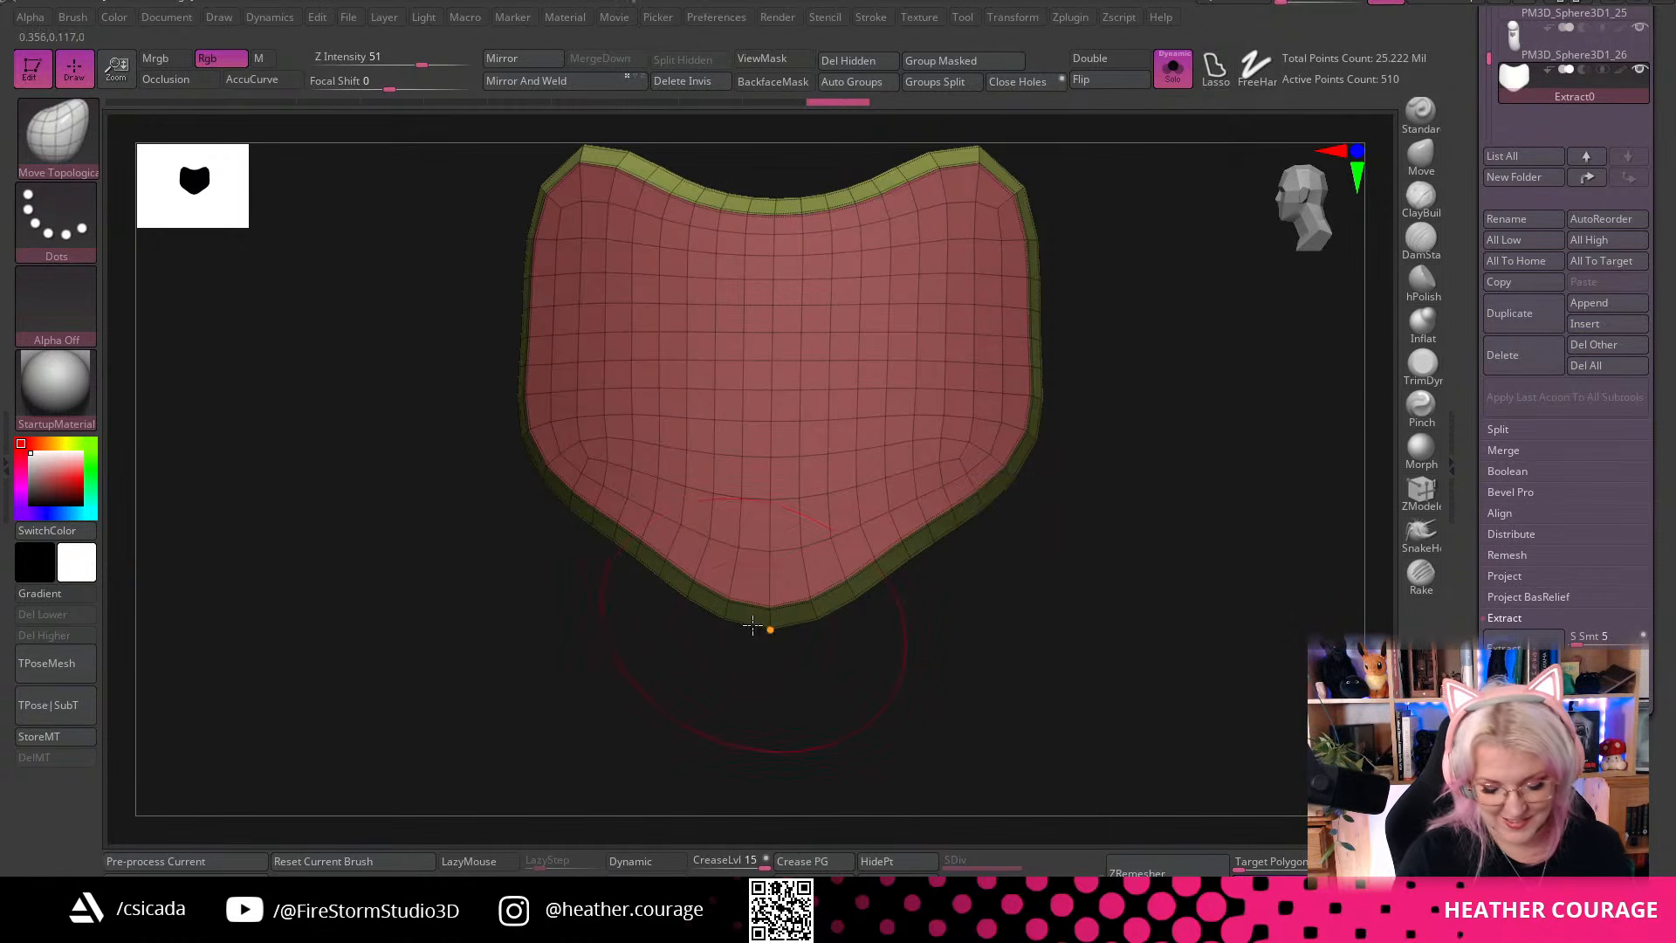
drag(774, 643, 769, 673)
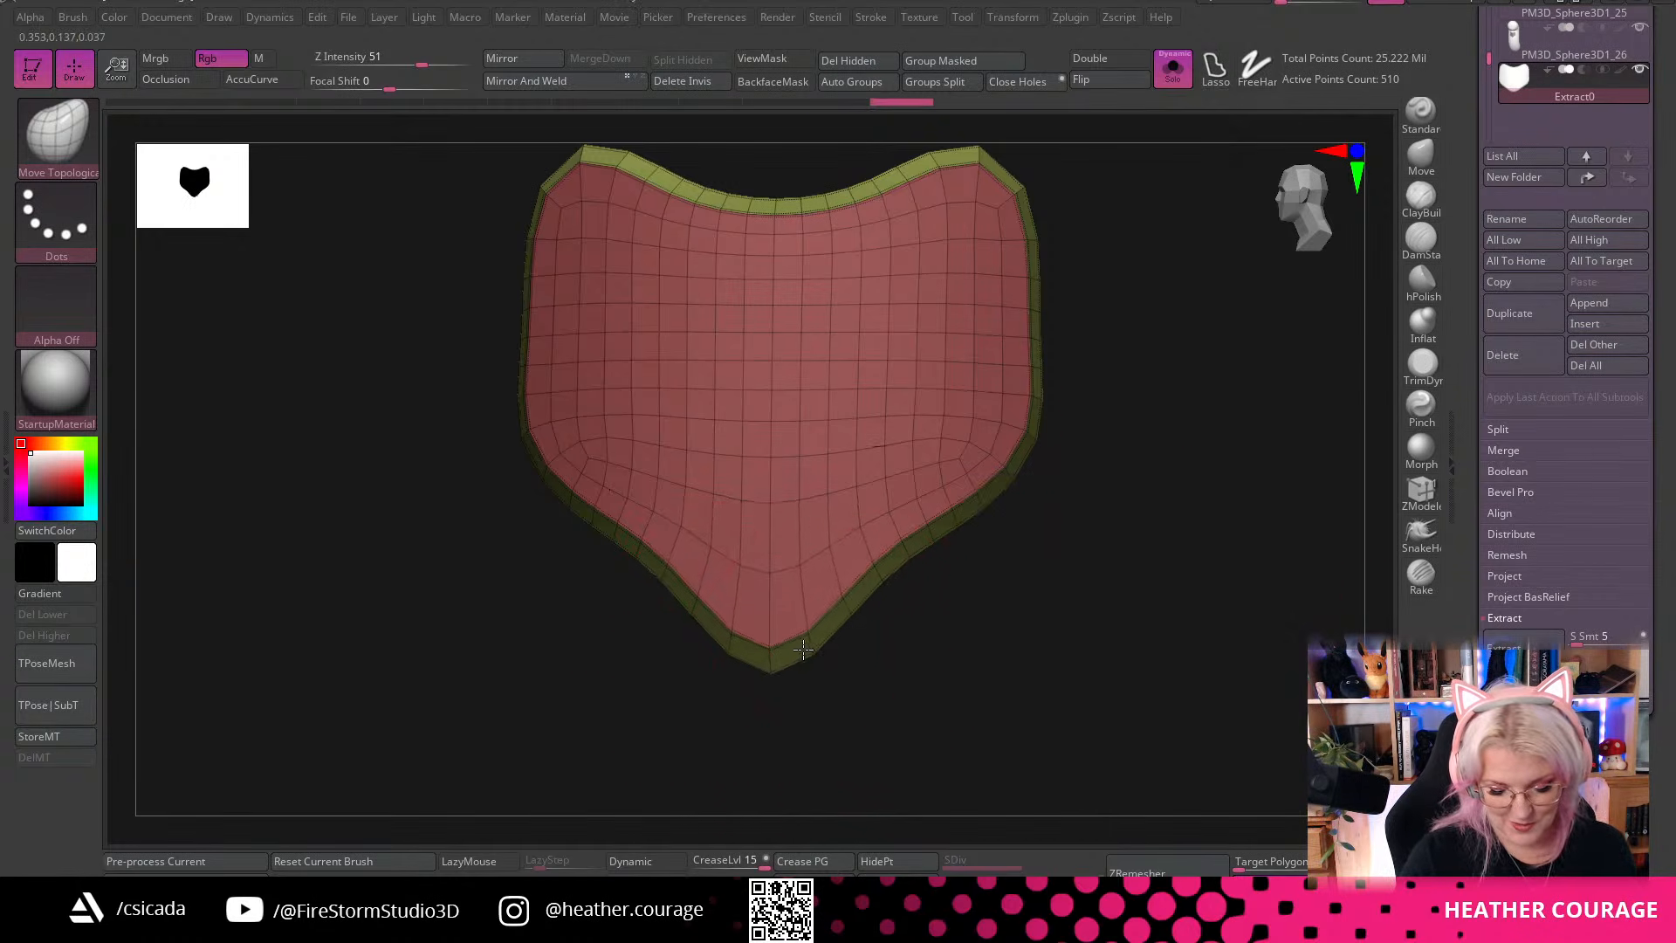
mouse_move(905, 572)
mouse_down()
mouse_move(1010, 479)
mouse_move(1250, 340)
mouse_move(1191, 381)
mouse_move(1244, 284)
mouse_up()
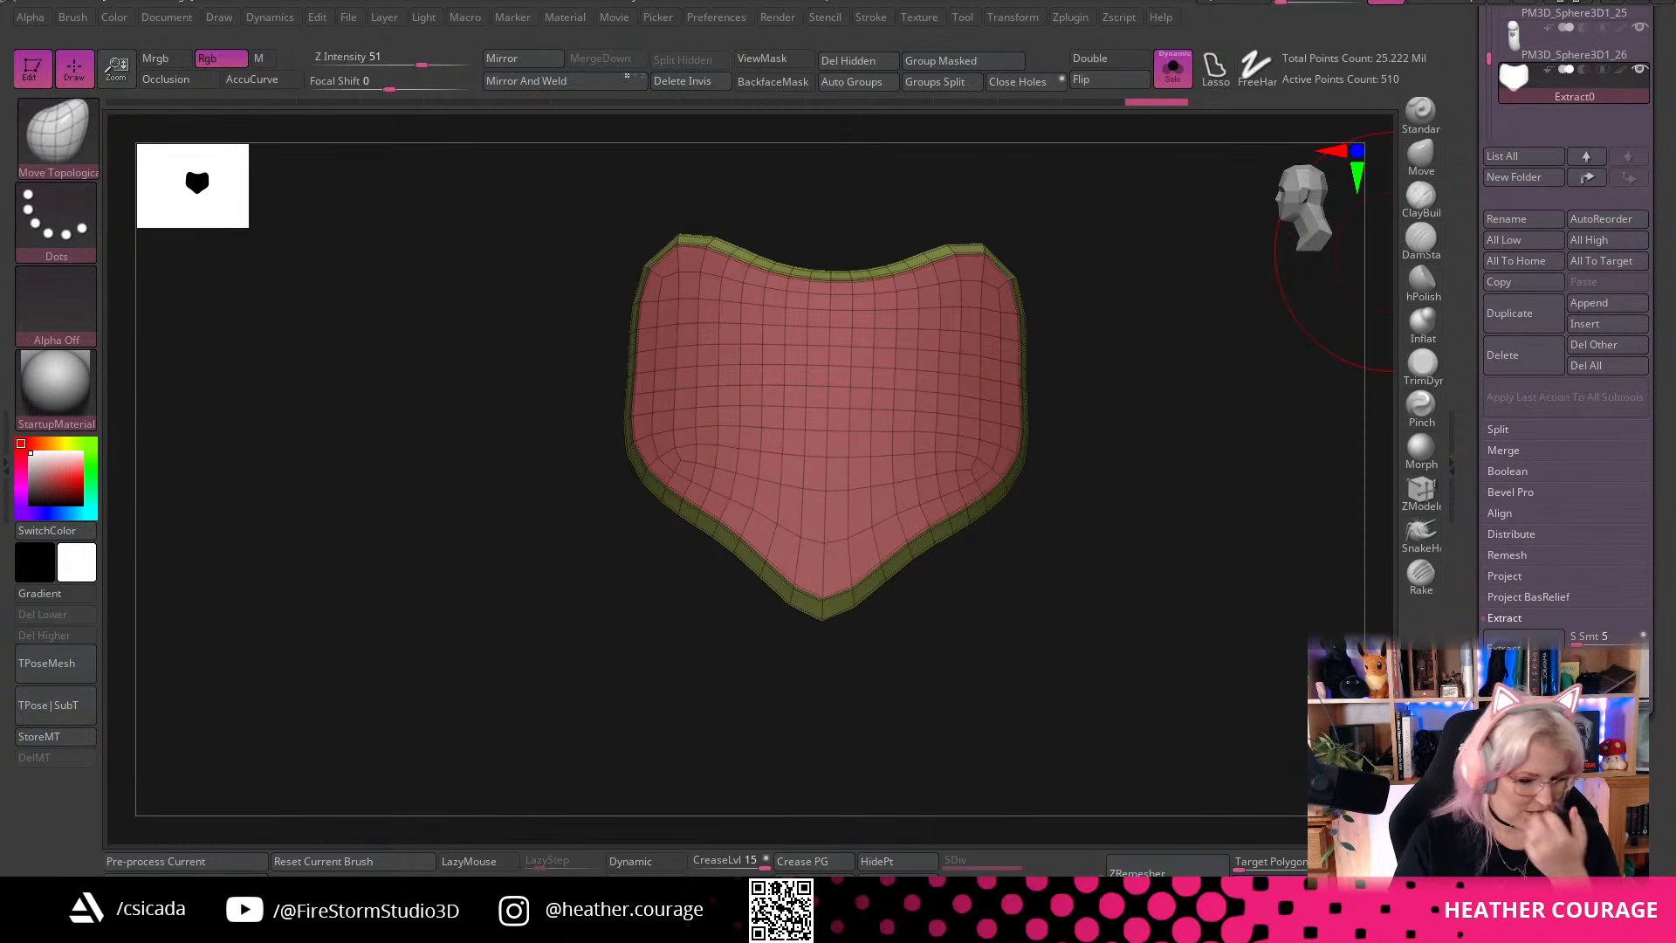
Duplicate the scale subtool and move the copy down so that it overlaps the lower part of the original
drag(1127, 626, 1201, 536)
click(1510, 313)
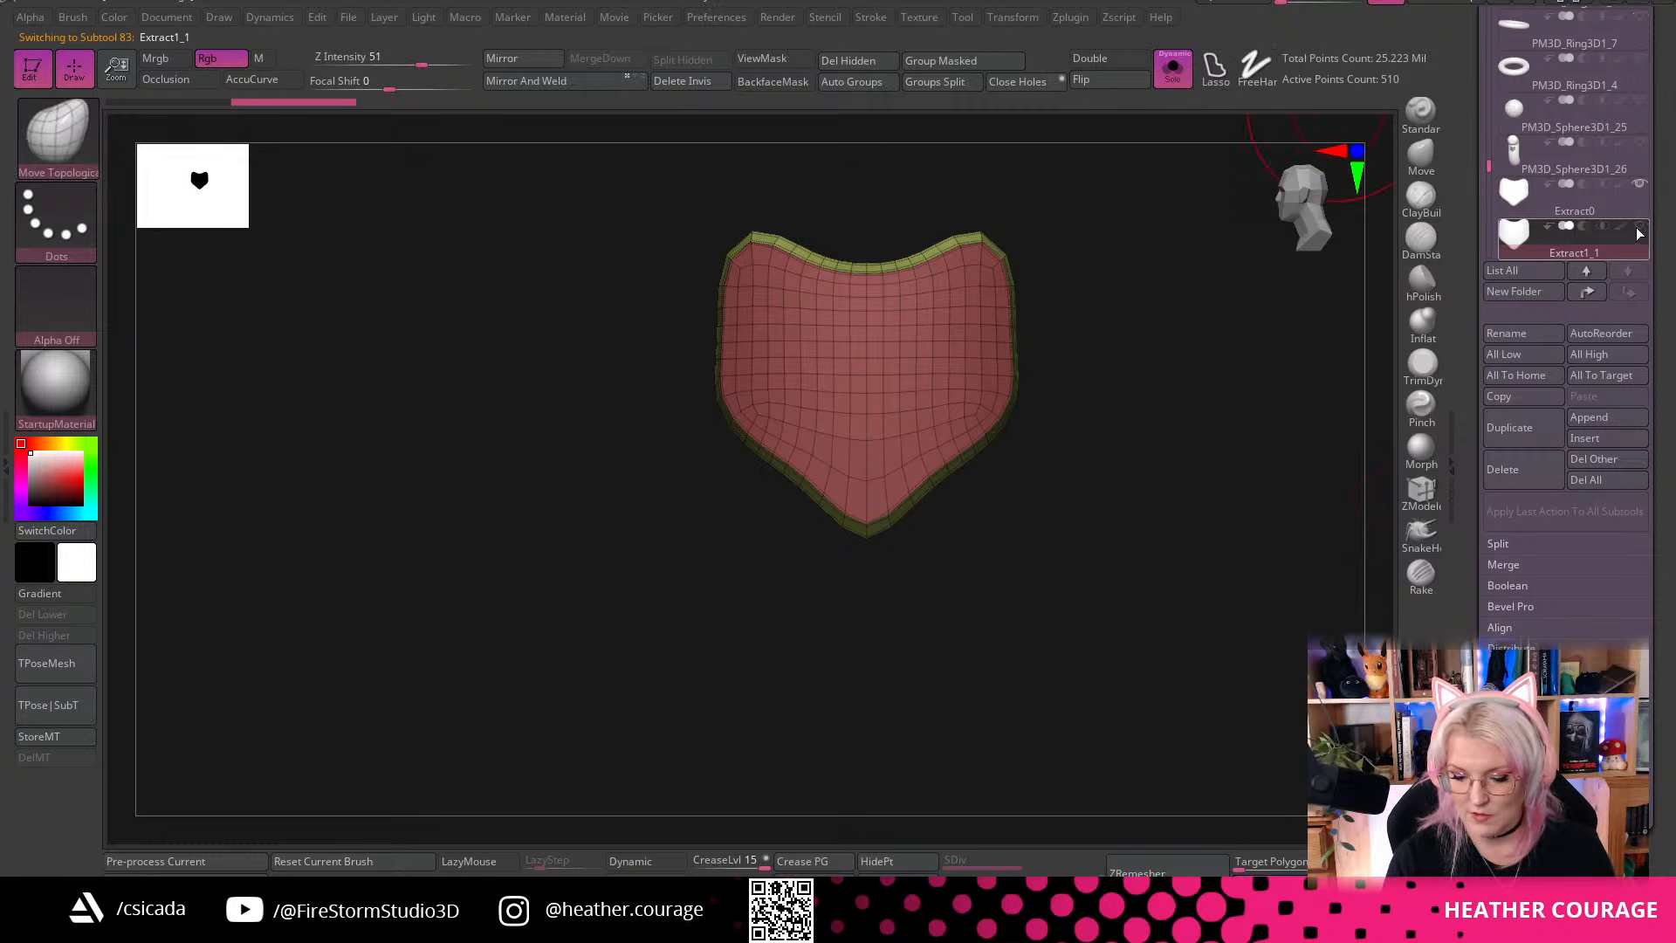
key(w)
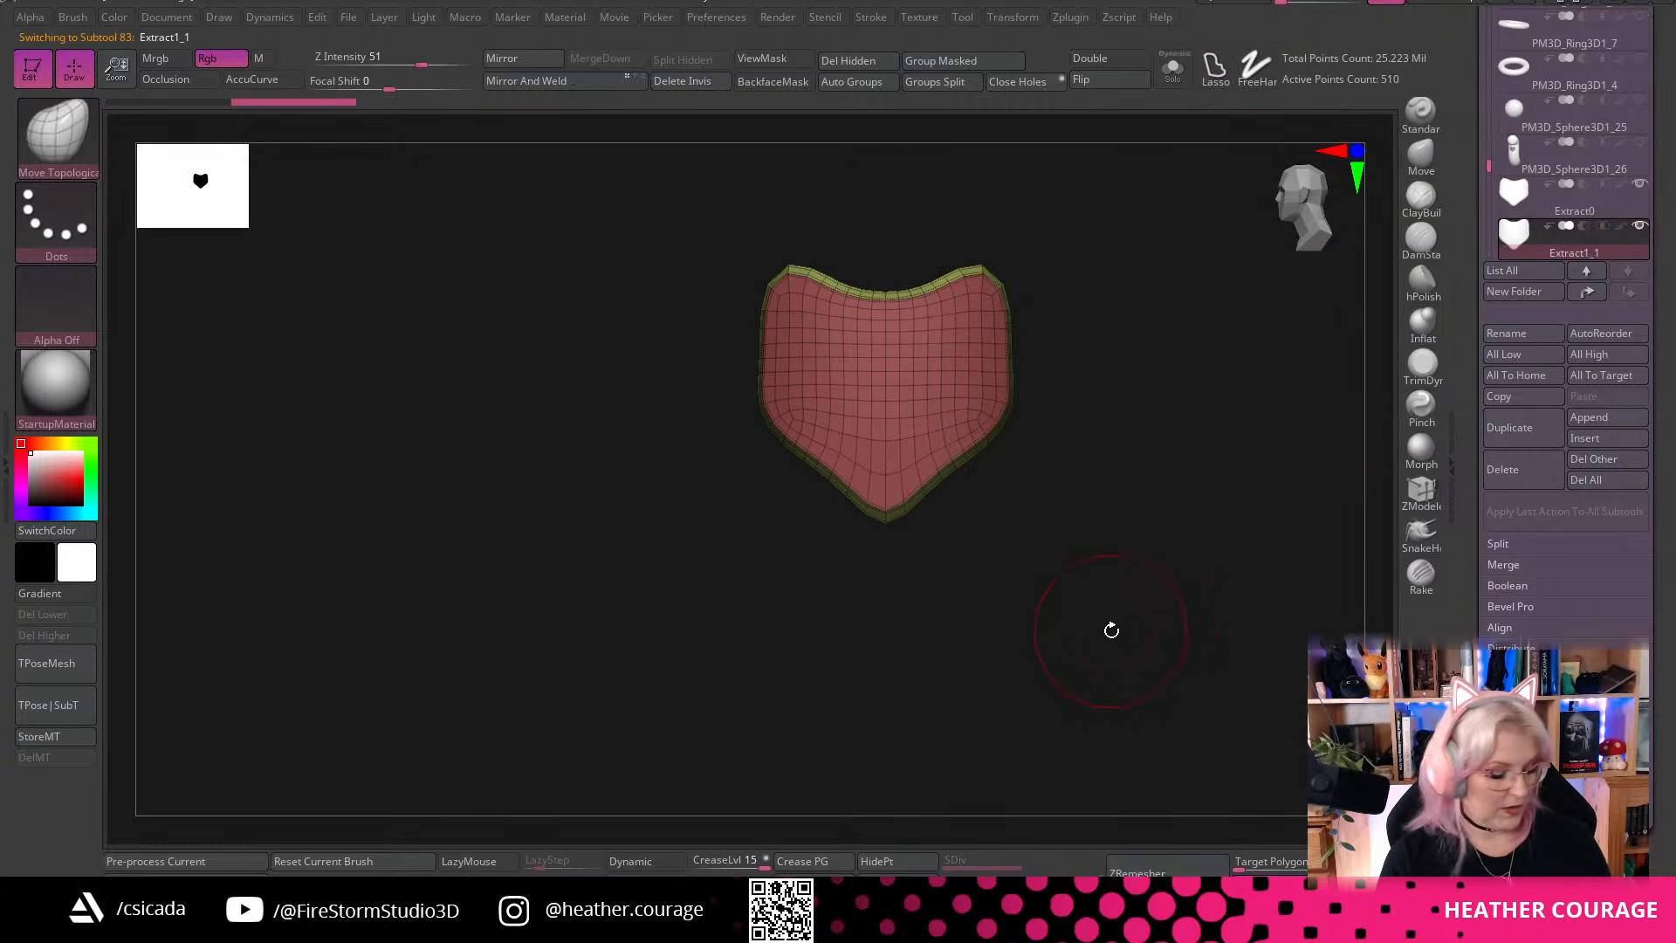
drag(887, 326, 886, 391)
Reposition the duplicate scale so that its upper part tucks behind the original's lower edge without intersecting it
drag(1070, 498, 1173, 472)
drag(968, 514, 972, 461)
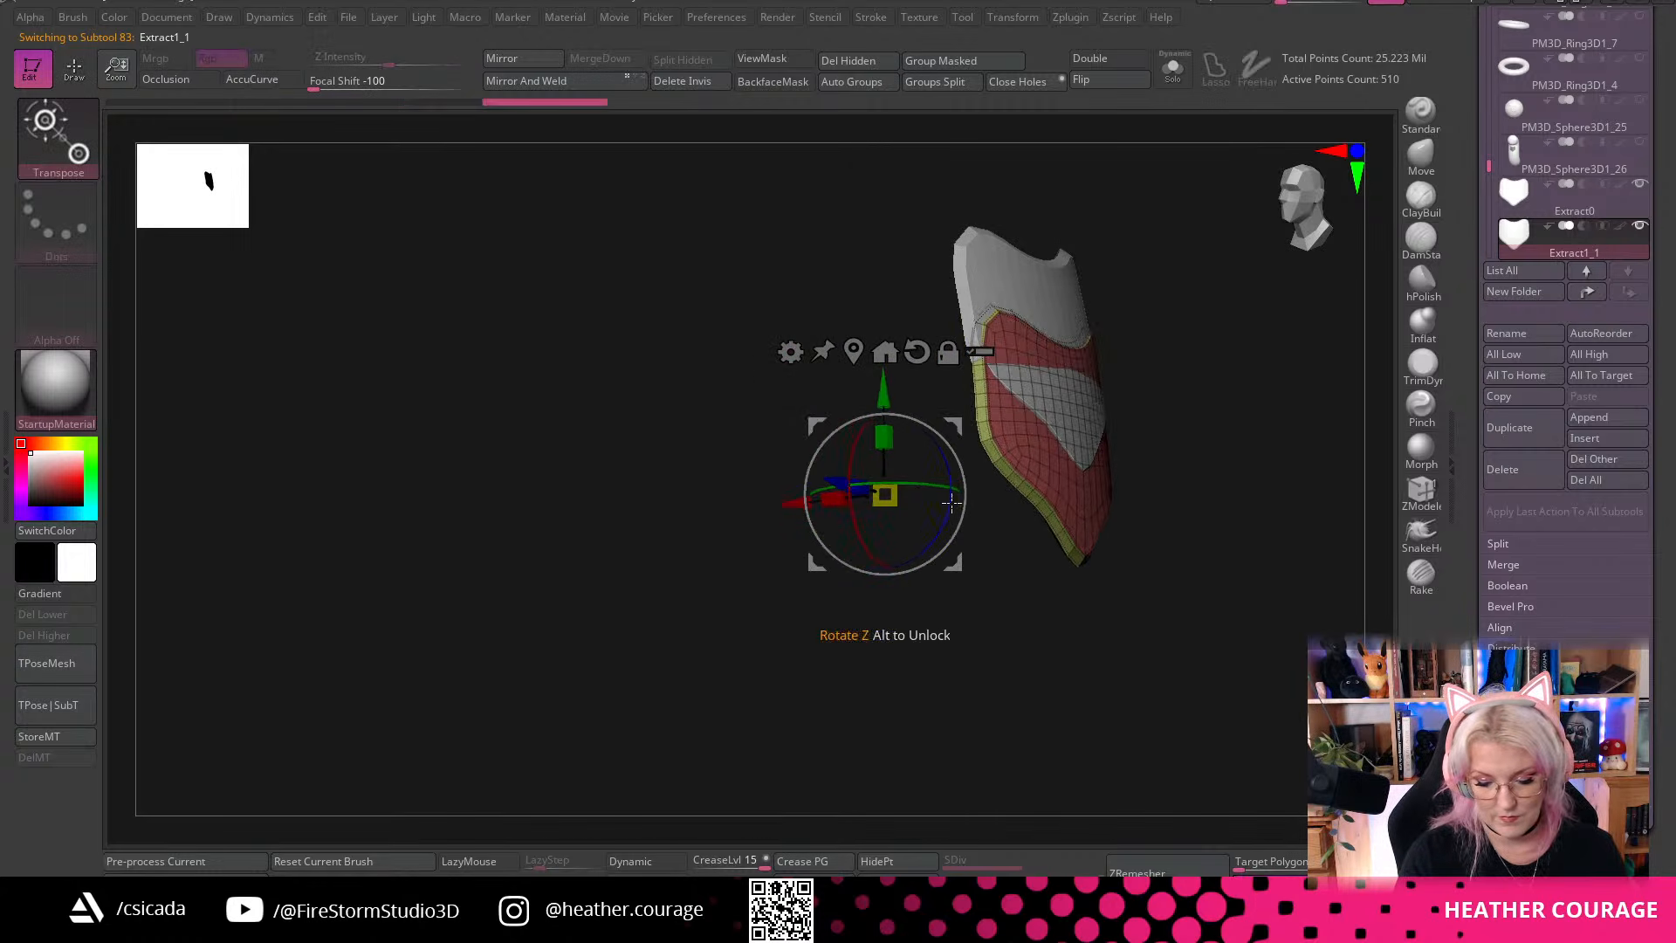
click(1068, 350)
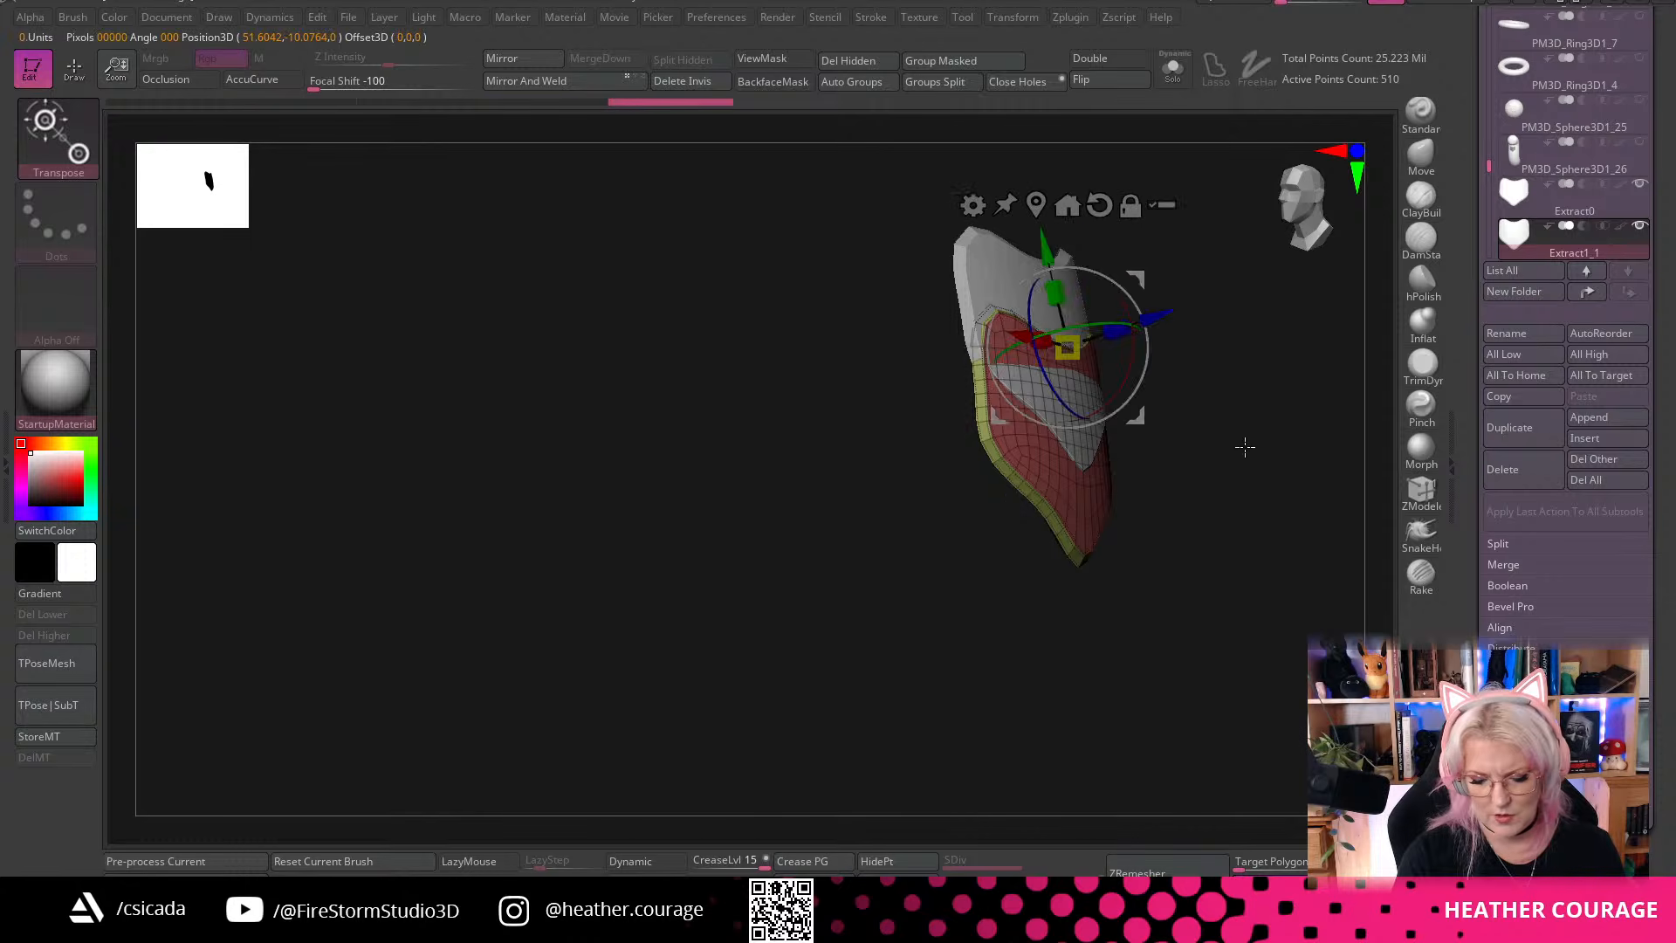
drag(1242, 444, 1235, 292)
drag(1231, 382, 1320, 394)
drag(1111, 383, 1104, 385)
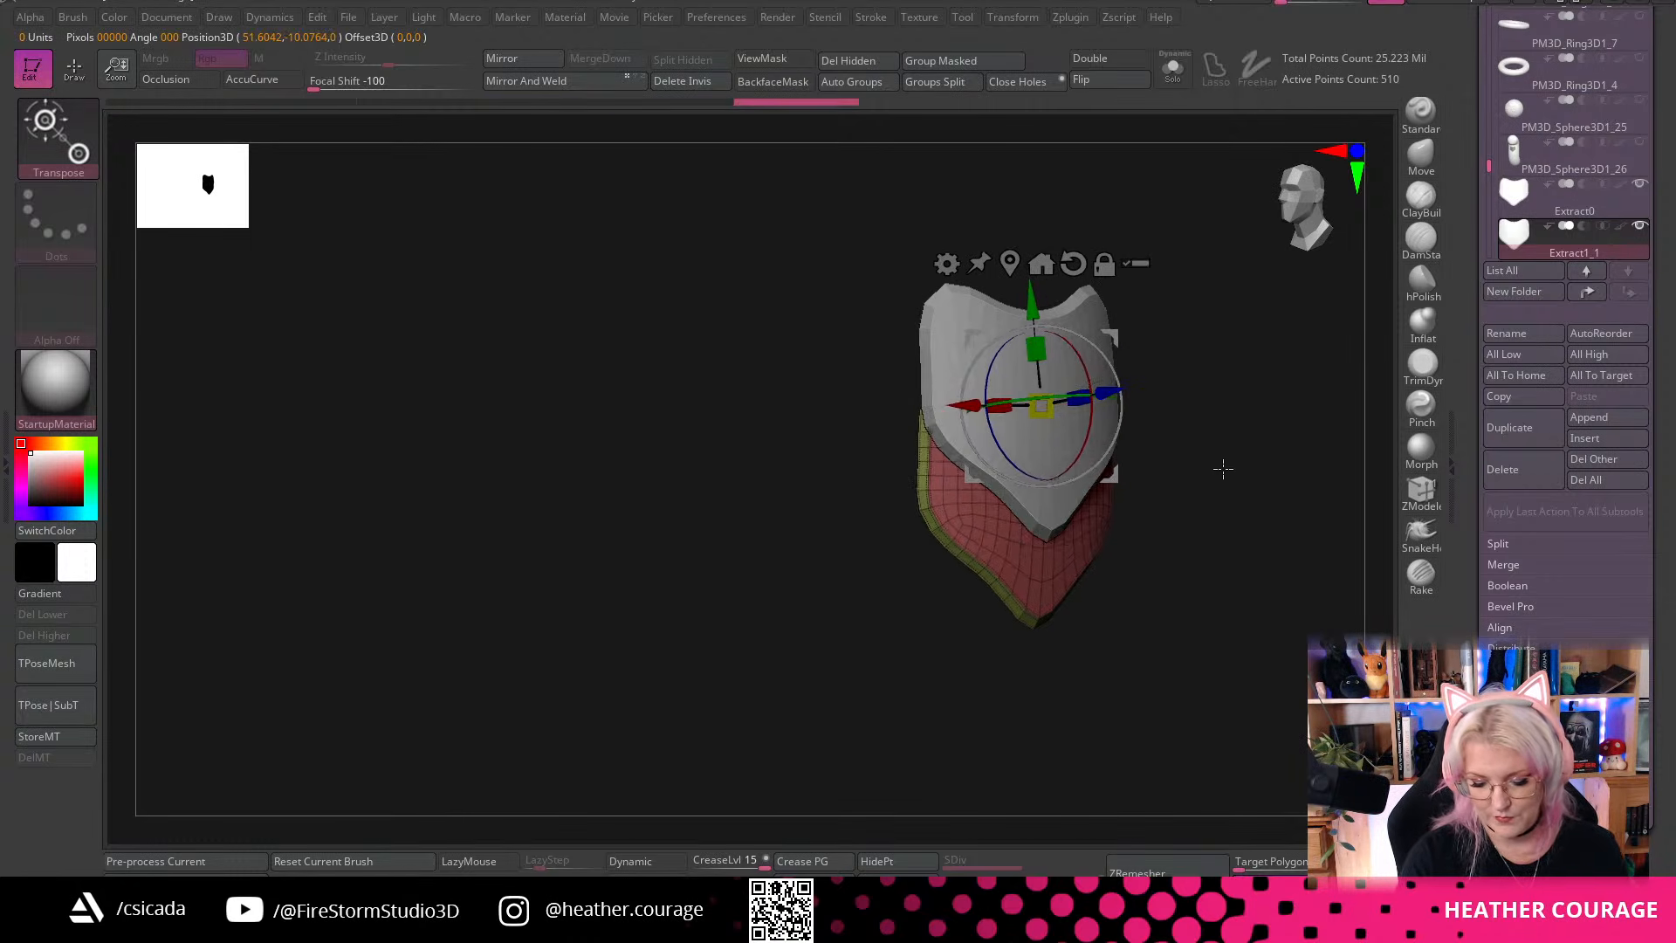
shift+drag(1223, 469, 739, 659)
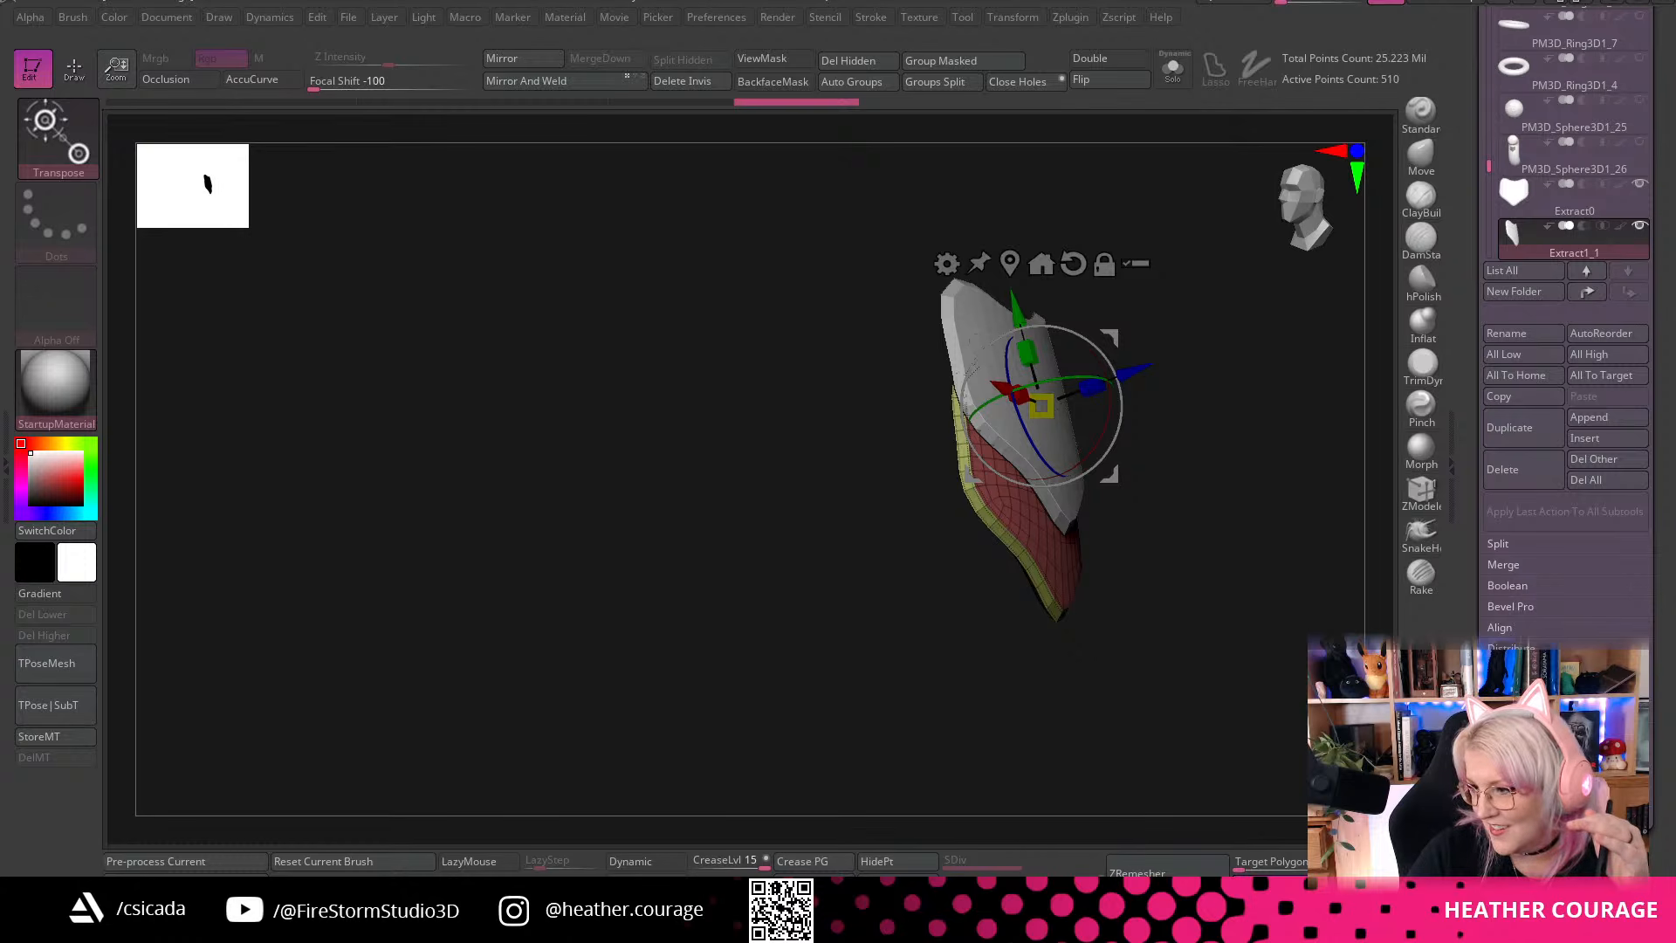
Examine the reference photo of layered scales and compare it with the two stacked scales from the front
key(alt+Tab)
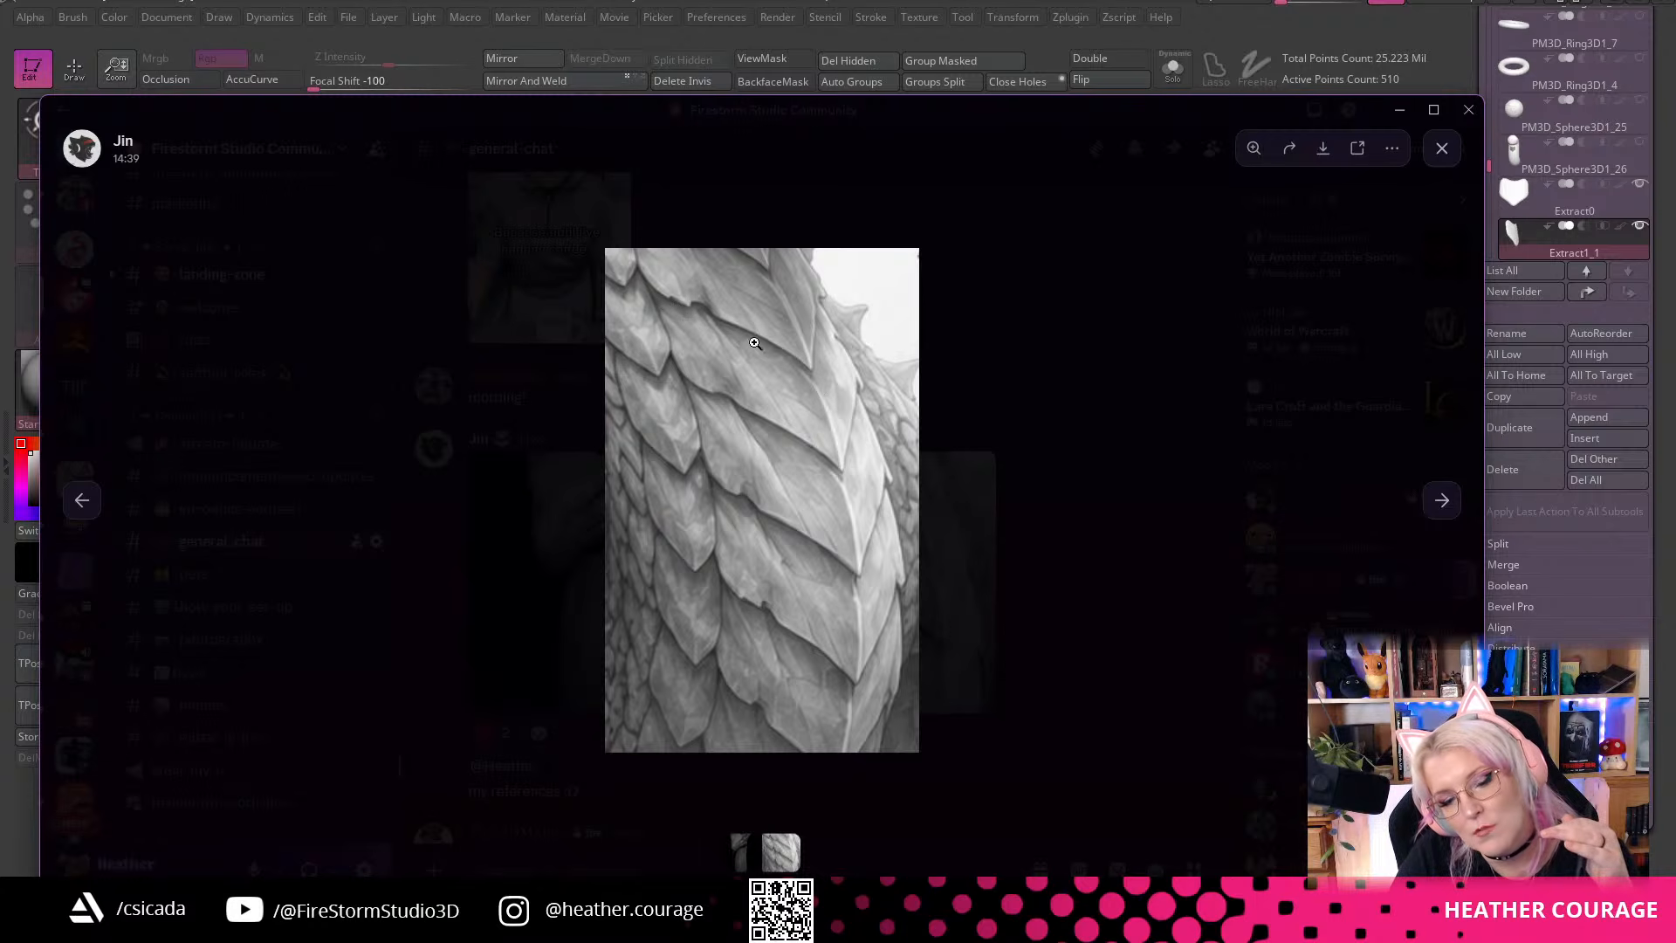
click(1400, 111)
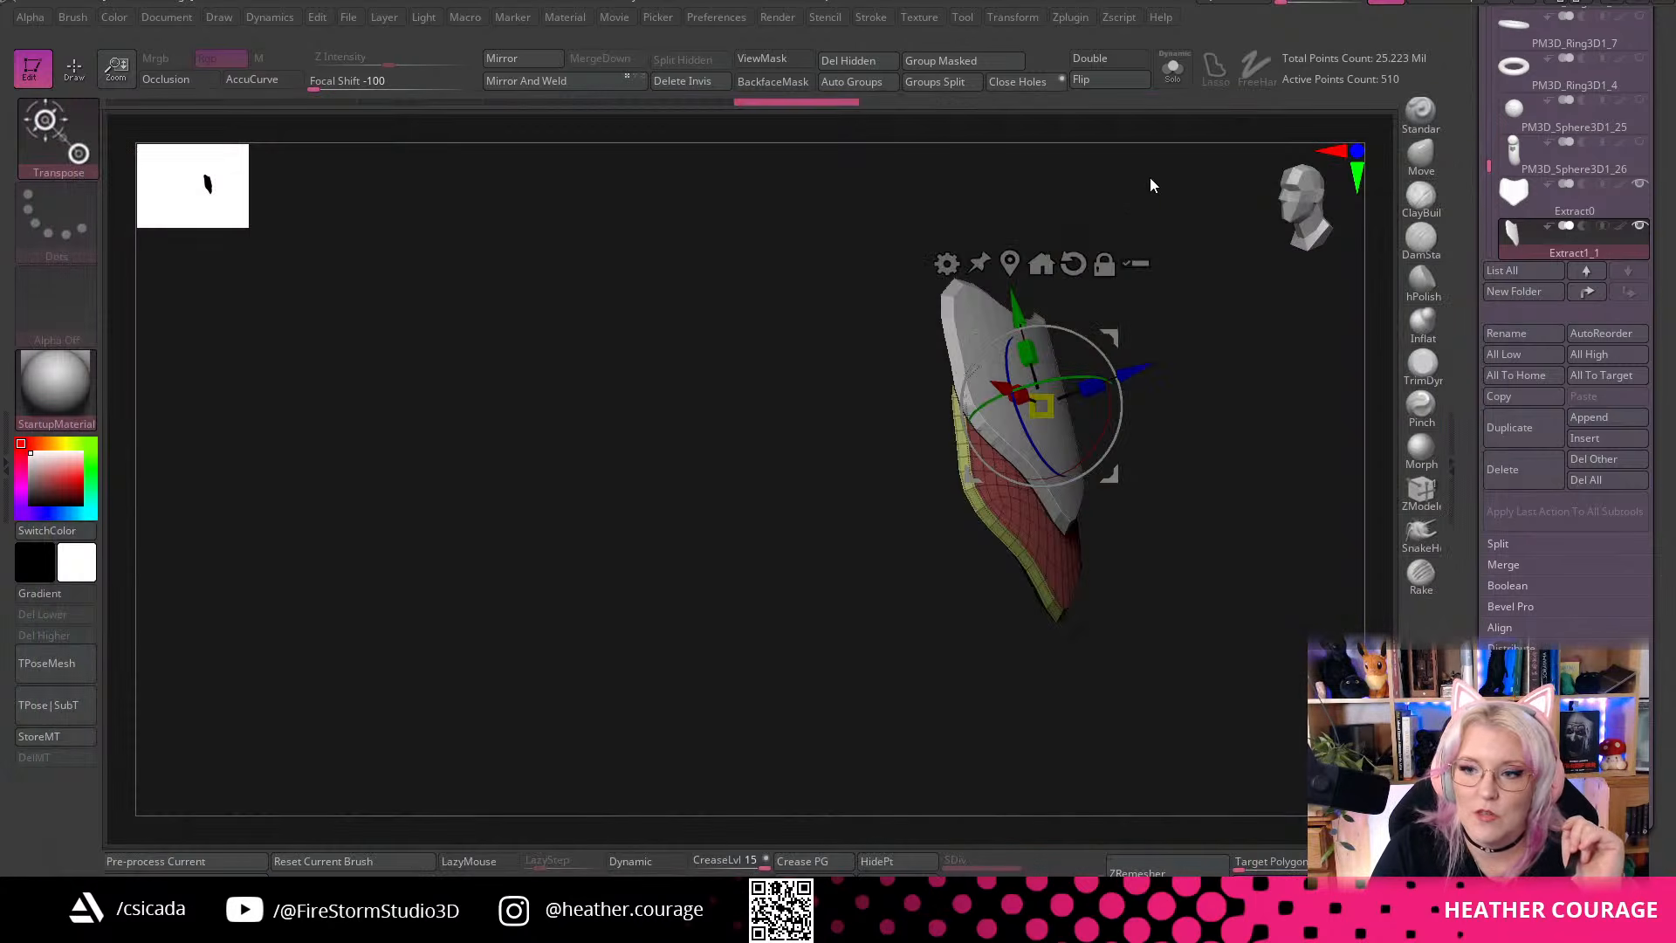
drag(1260, 670, 1233, 454)
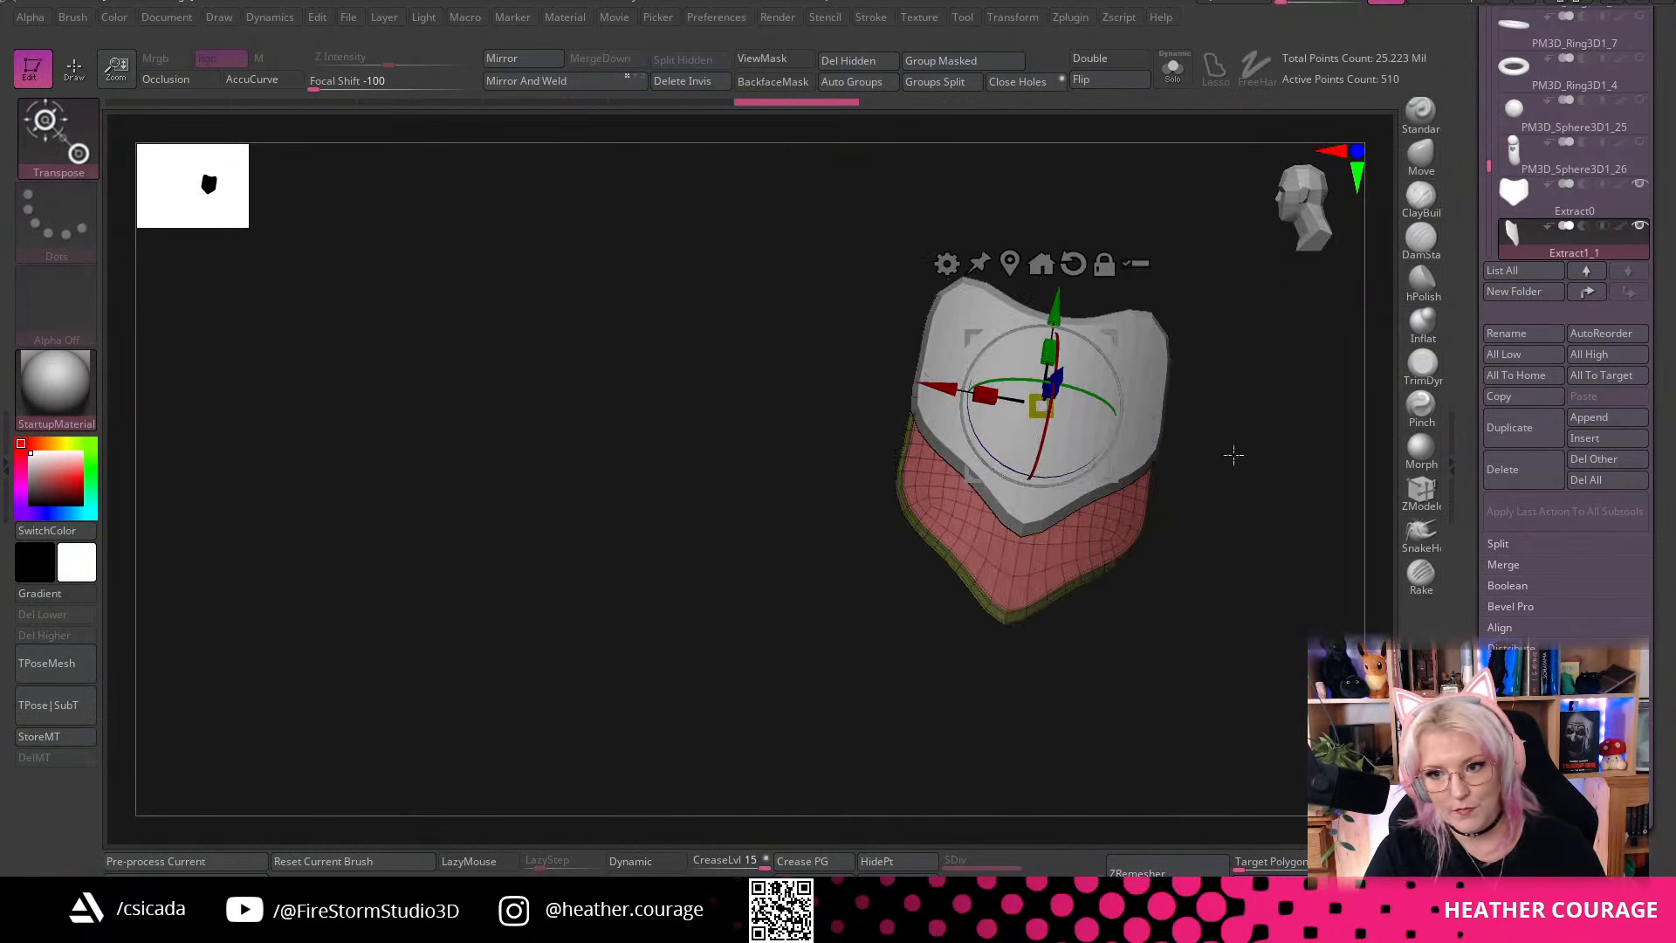
click(1299, 199)
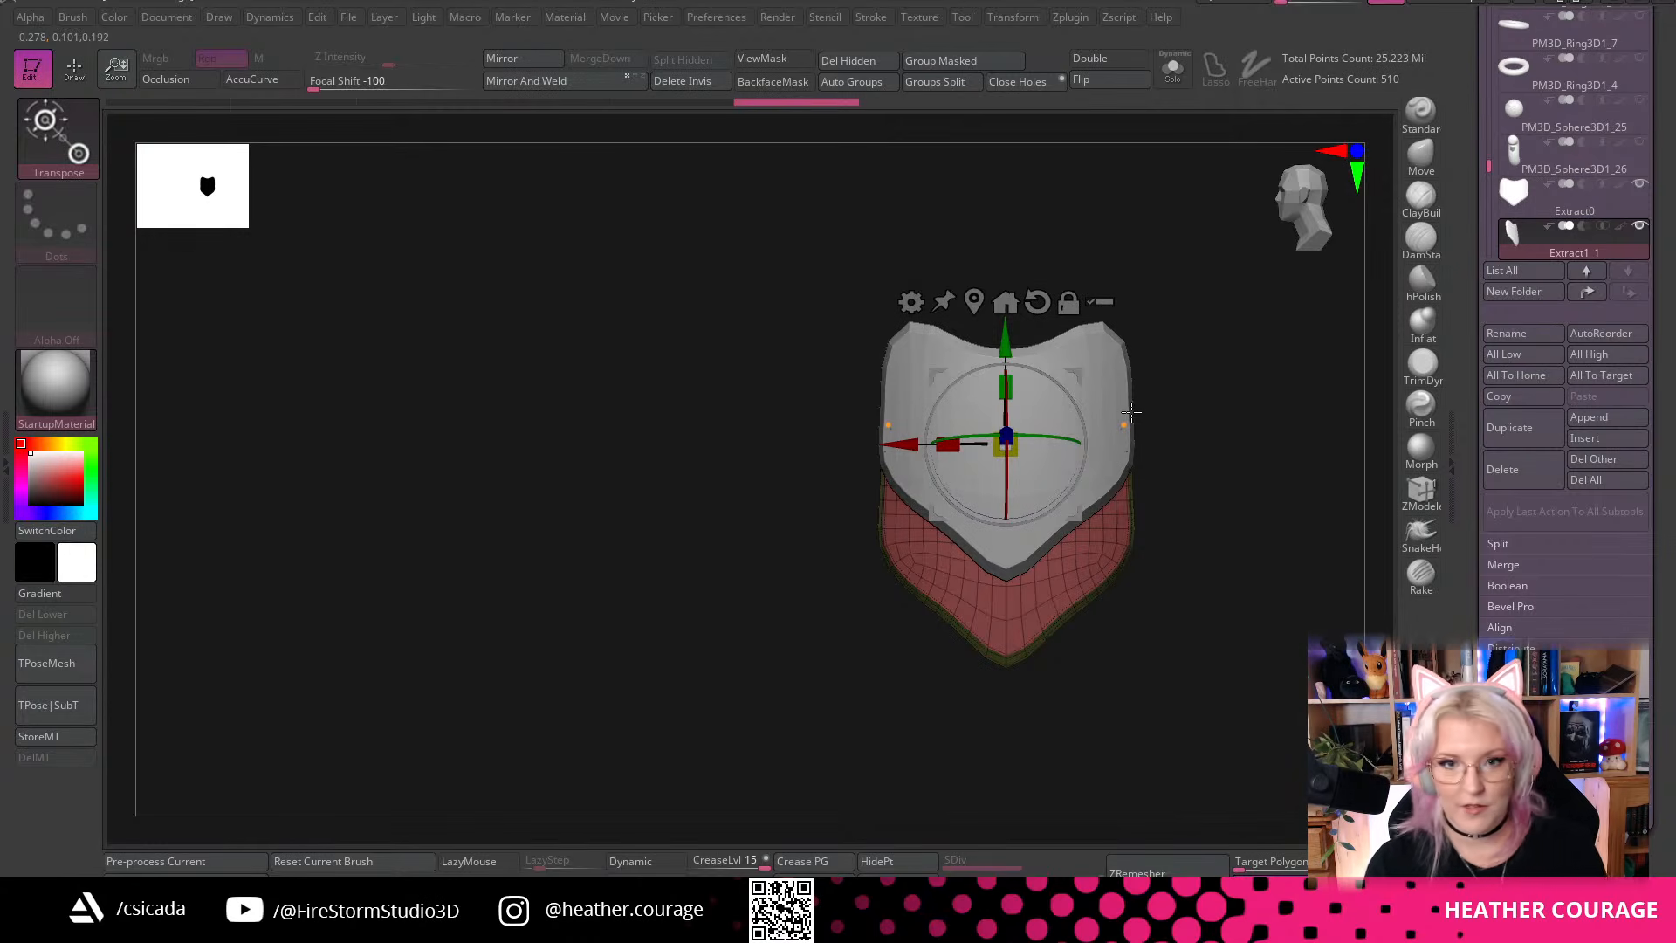
alt+drag(1250, 612, 1130, 544)
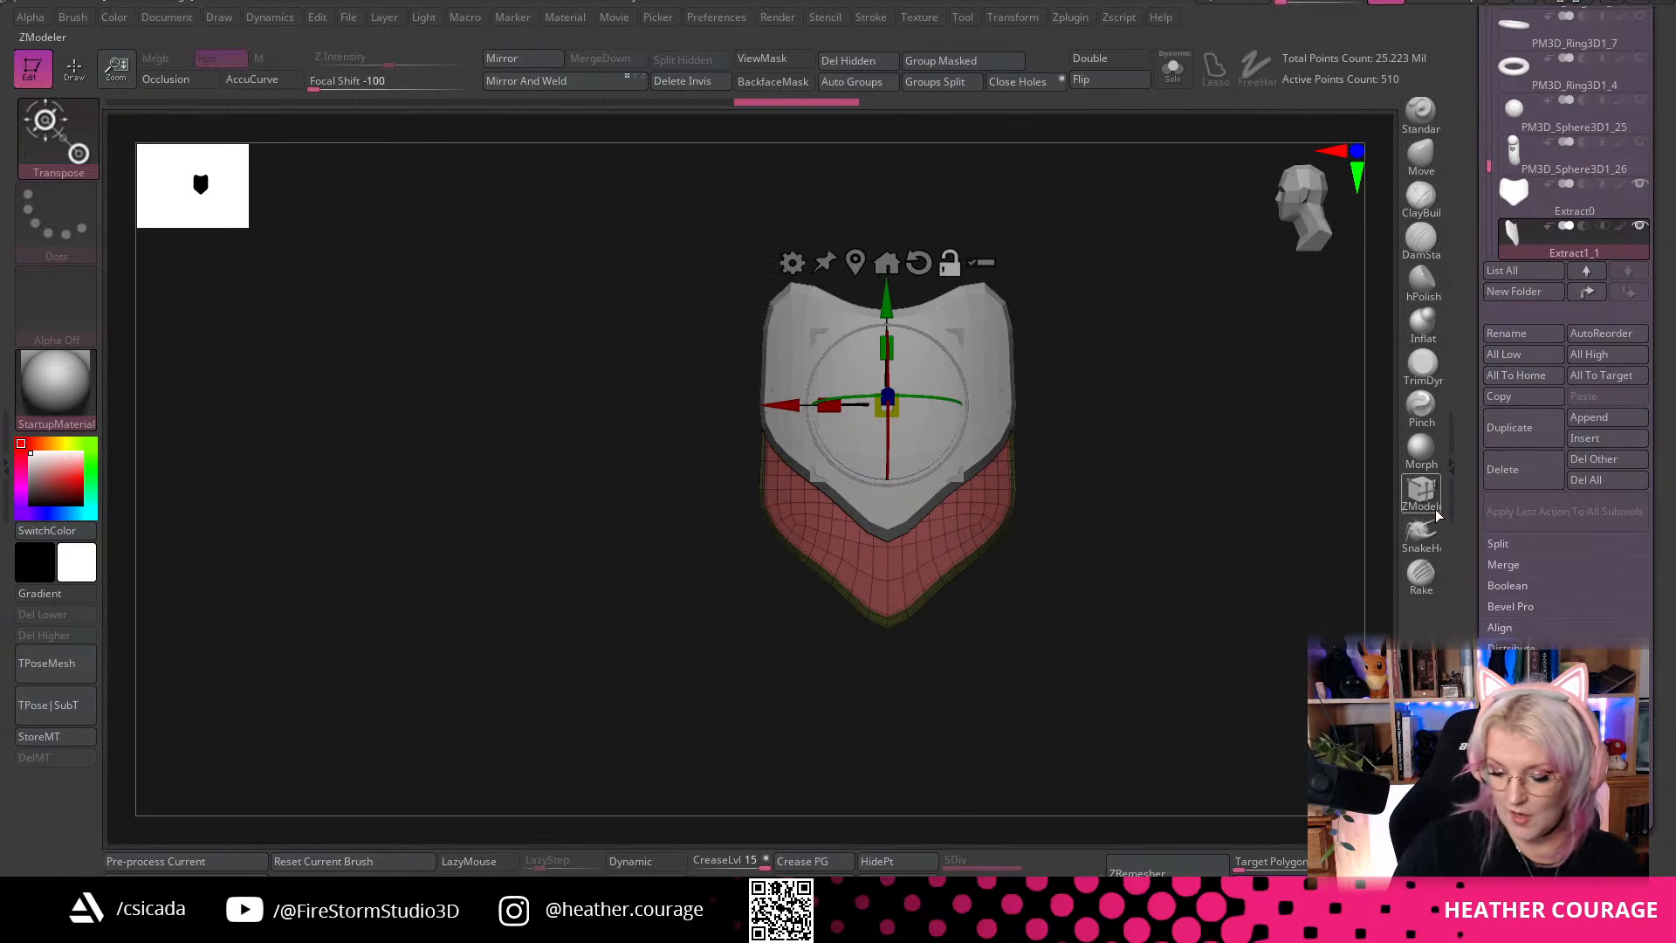
Delete the duplicate scale subtool and enable Array Mesh on the original scale
click(1521, 473)
click(1363, 513)
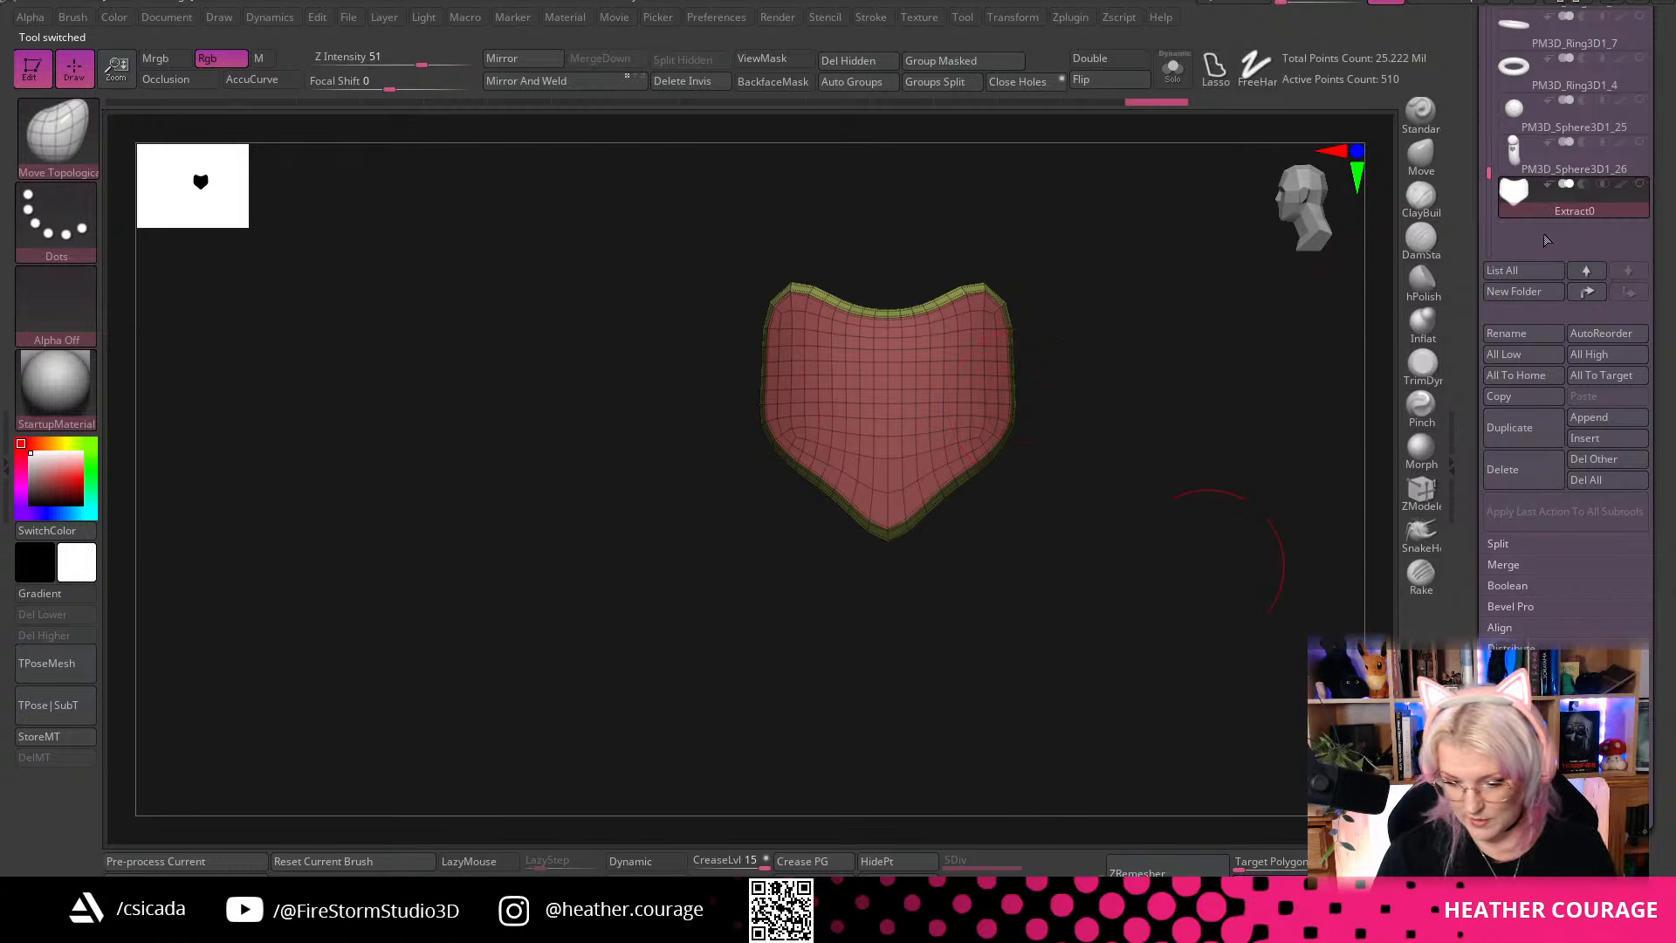
scroll(1499, 429, down, 8)
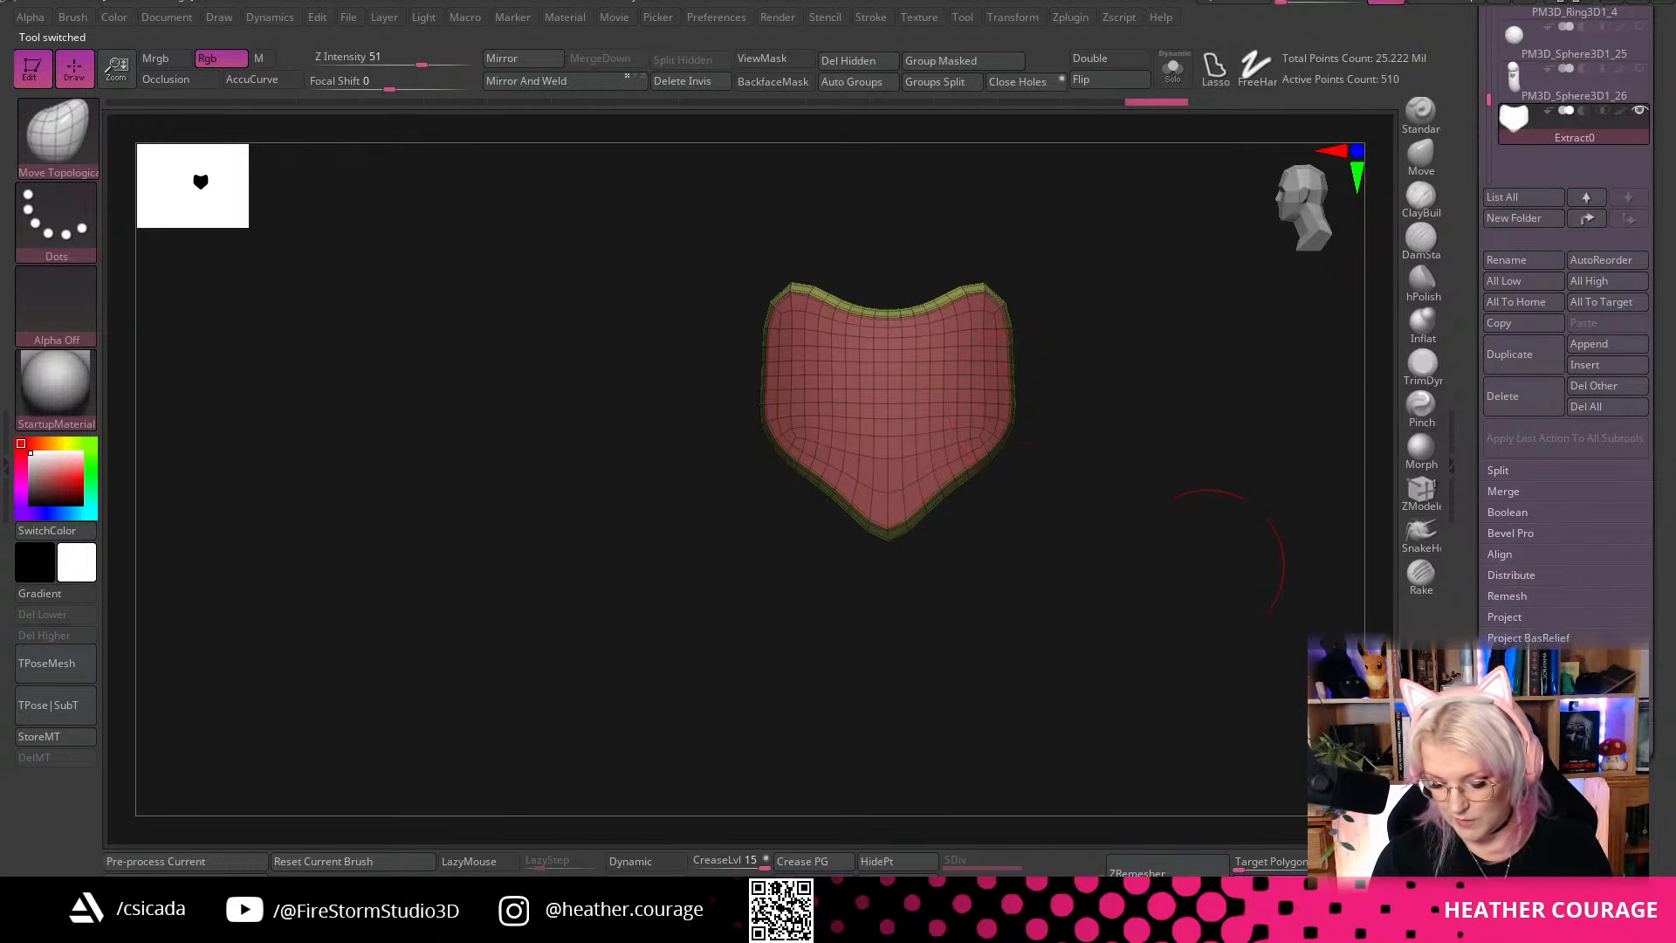
click(1523, 112)
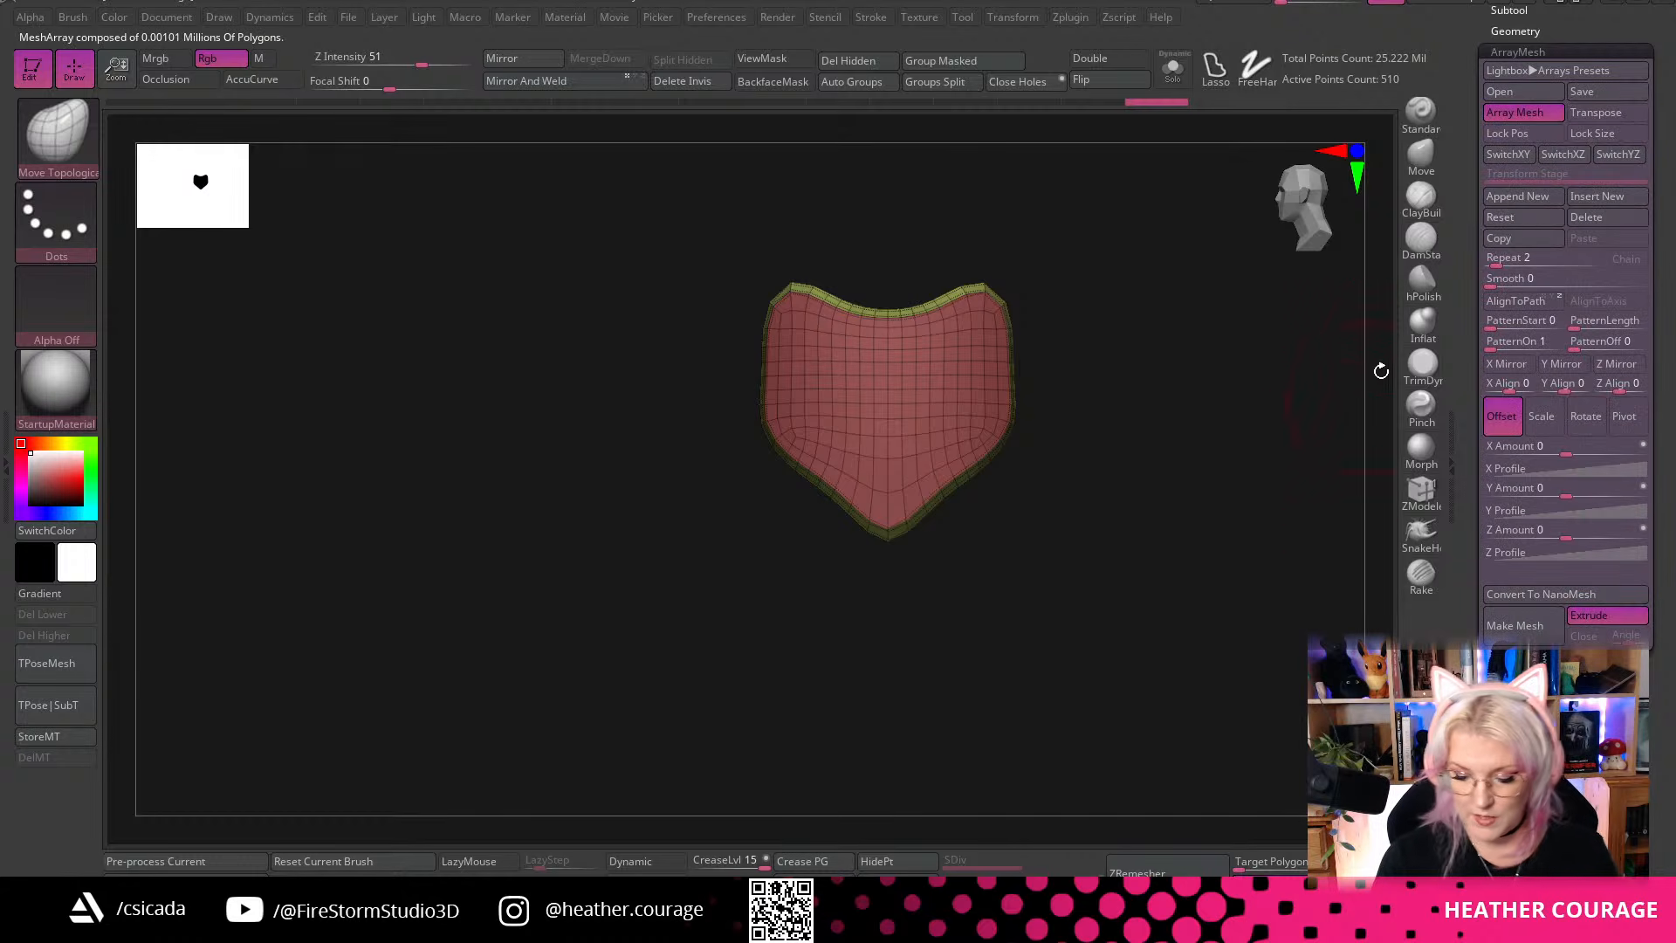
Set the array to 6 repeats with a Y offset amount of about 2.53 to form a column of overlapping scales
drag(1495, 266, 1501, 266)
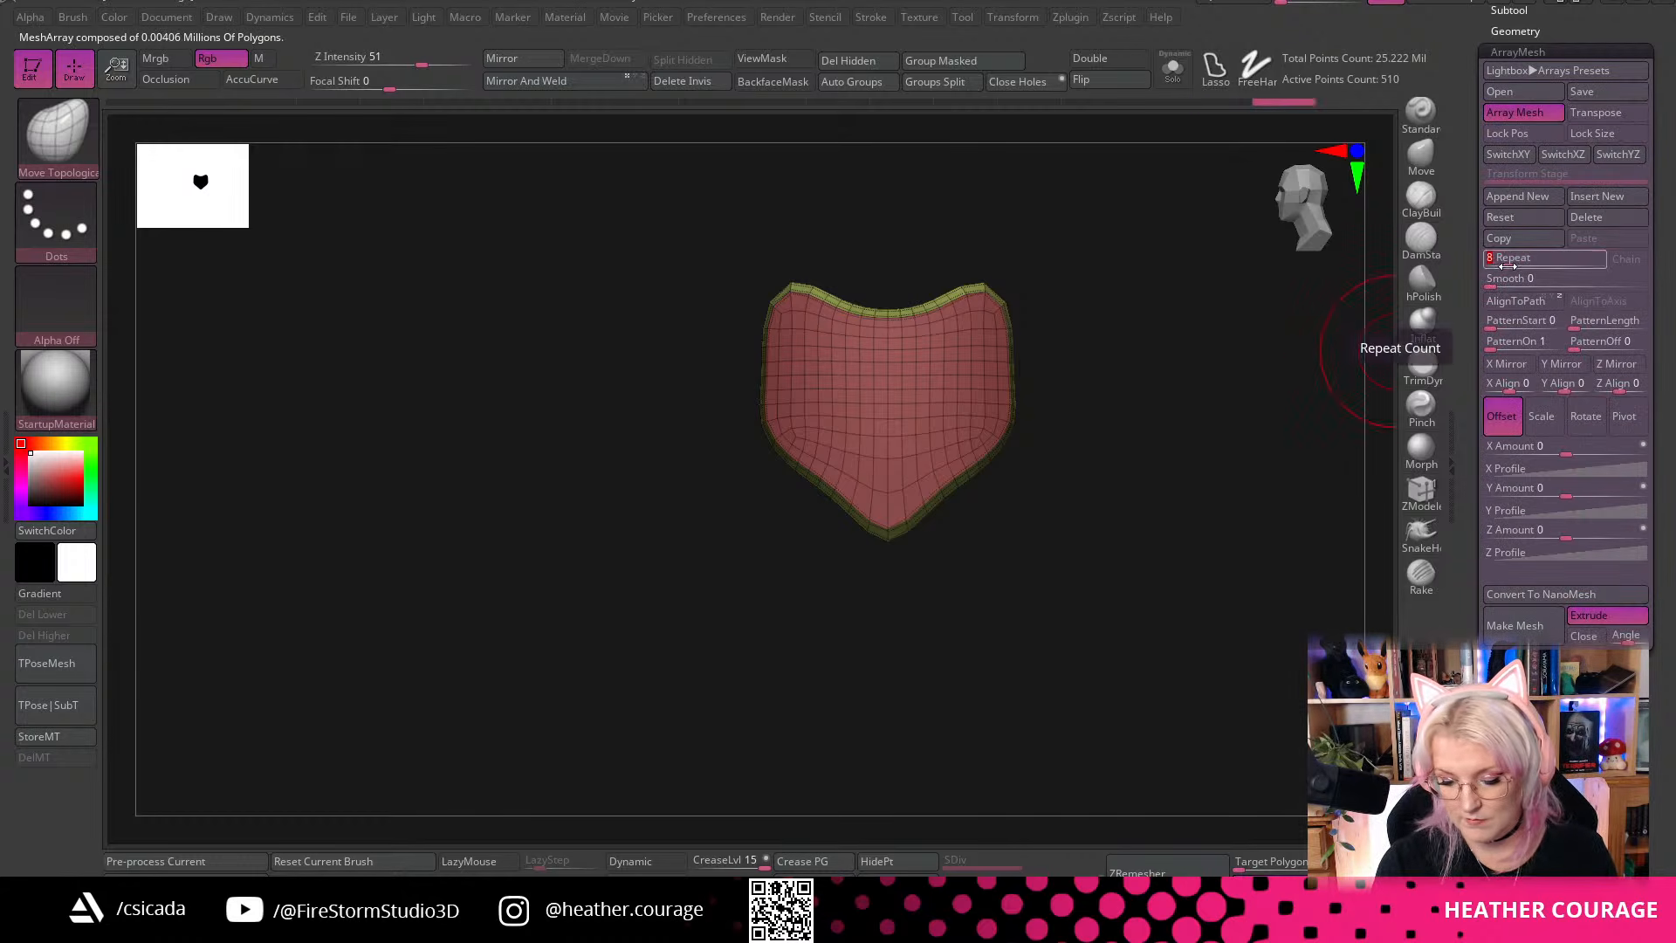
drag(1047, 563, 1114, 597)
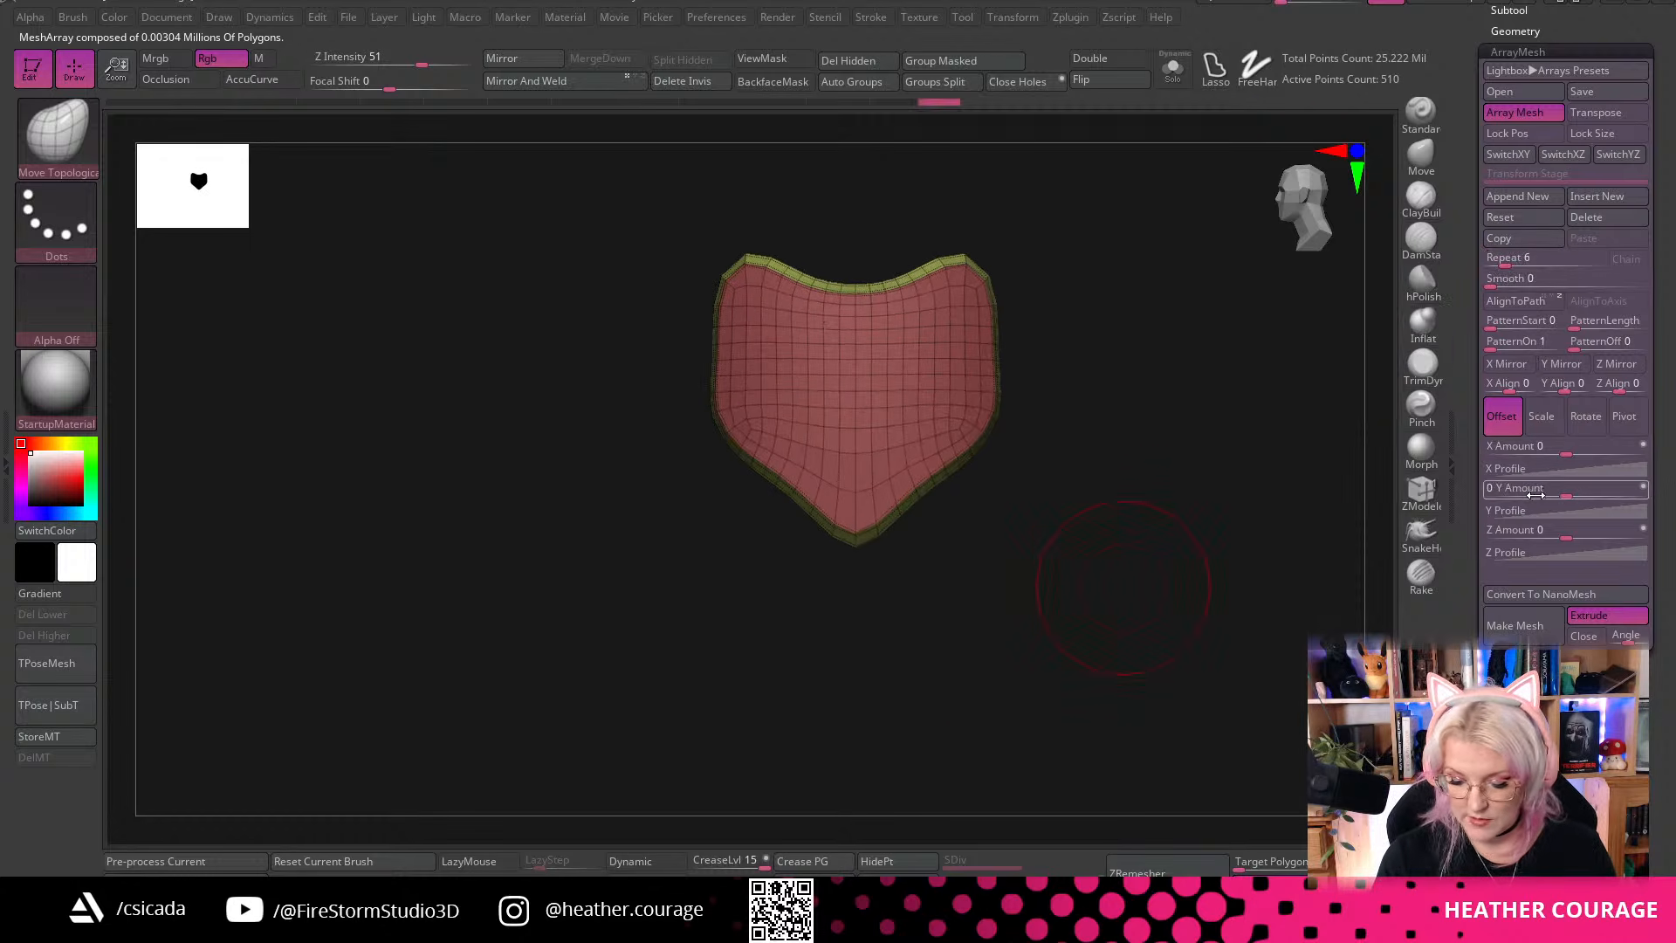
mouse_move(1198, 648)
mouse_down()
mouse_move(1186, 655)
mouse_move(1234, 640)
mouse_move(1180, 647)
mouse_up()
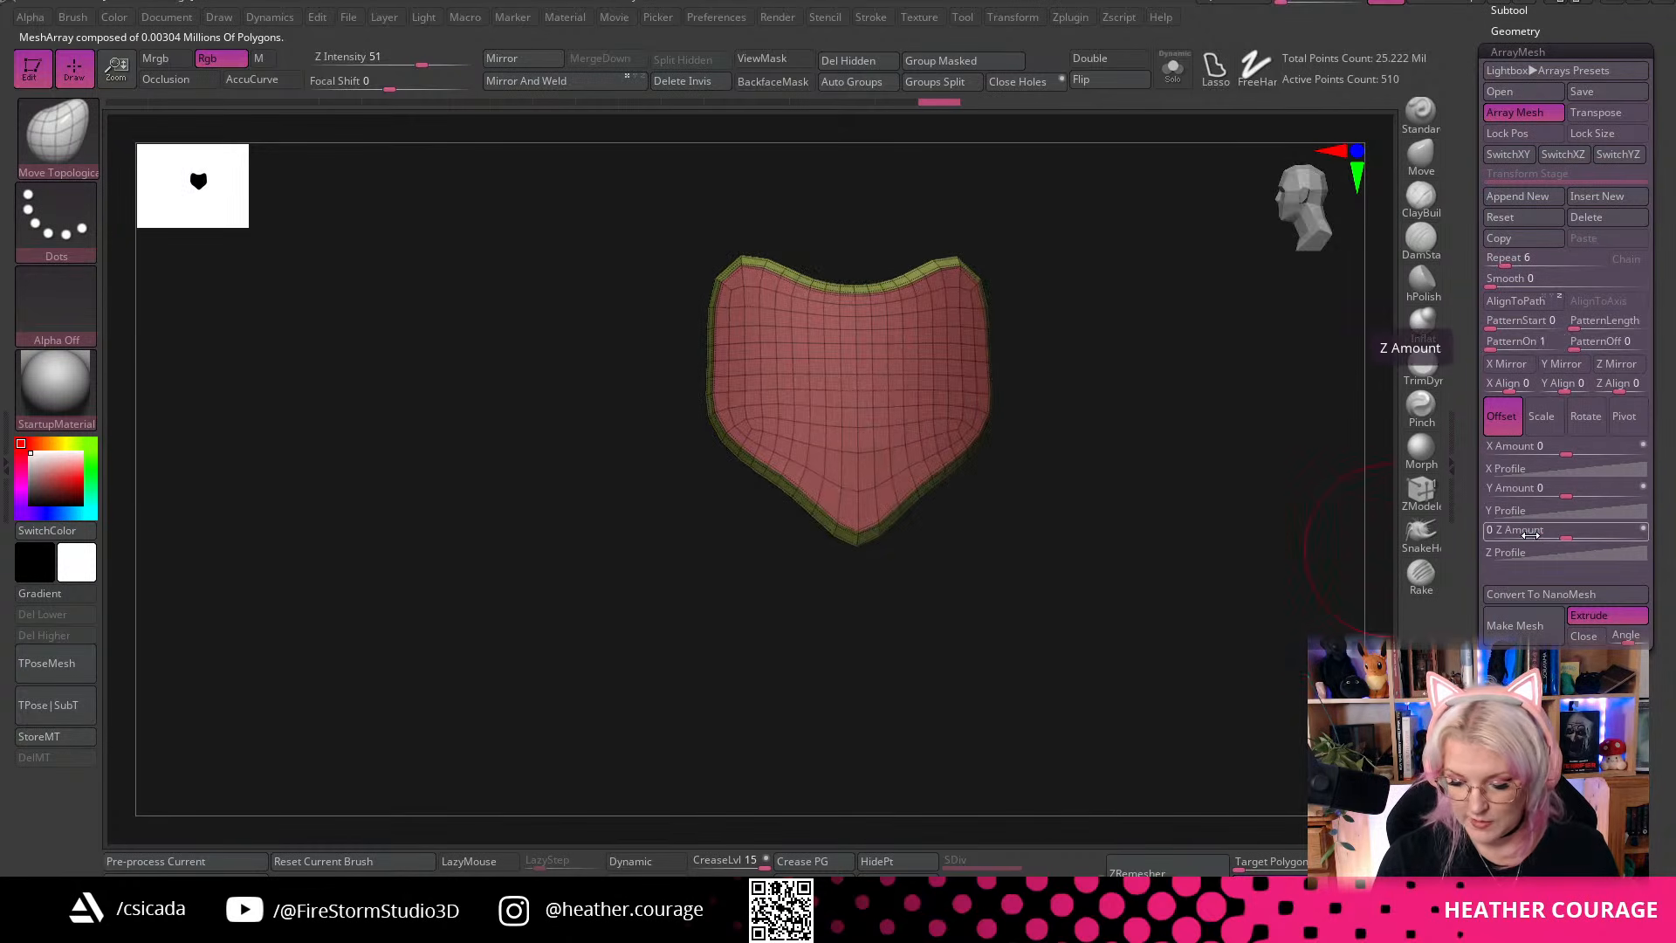
drag(1276, 337, 1362, 297)
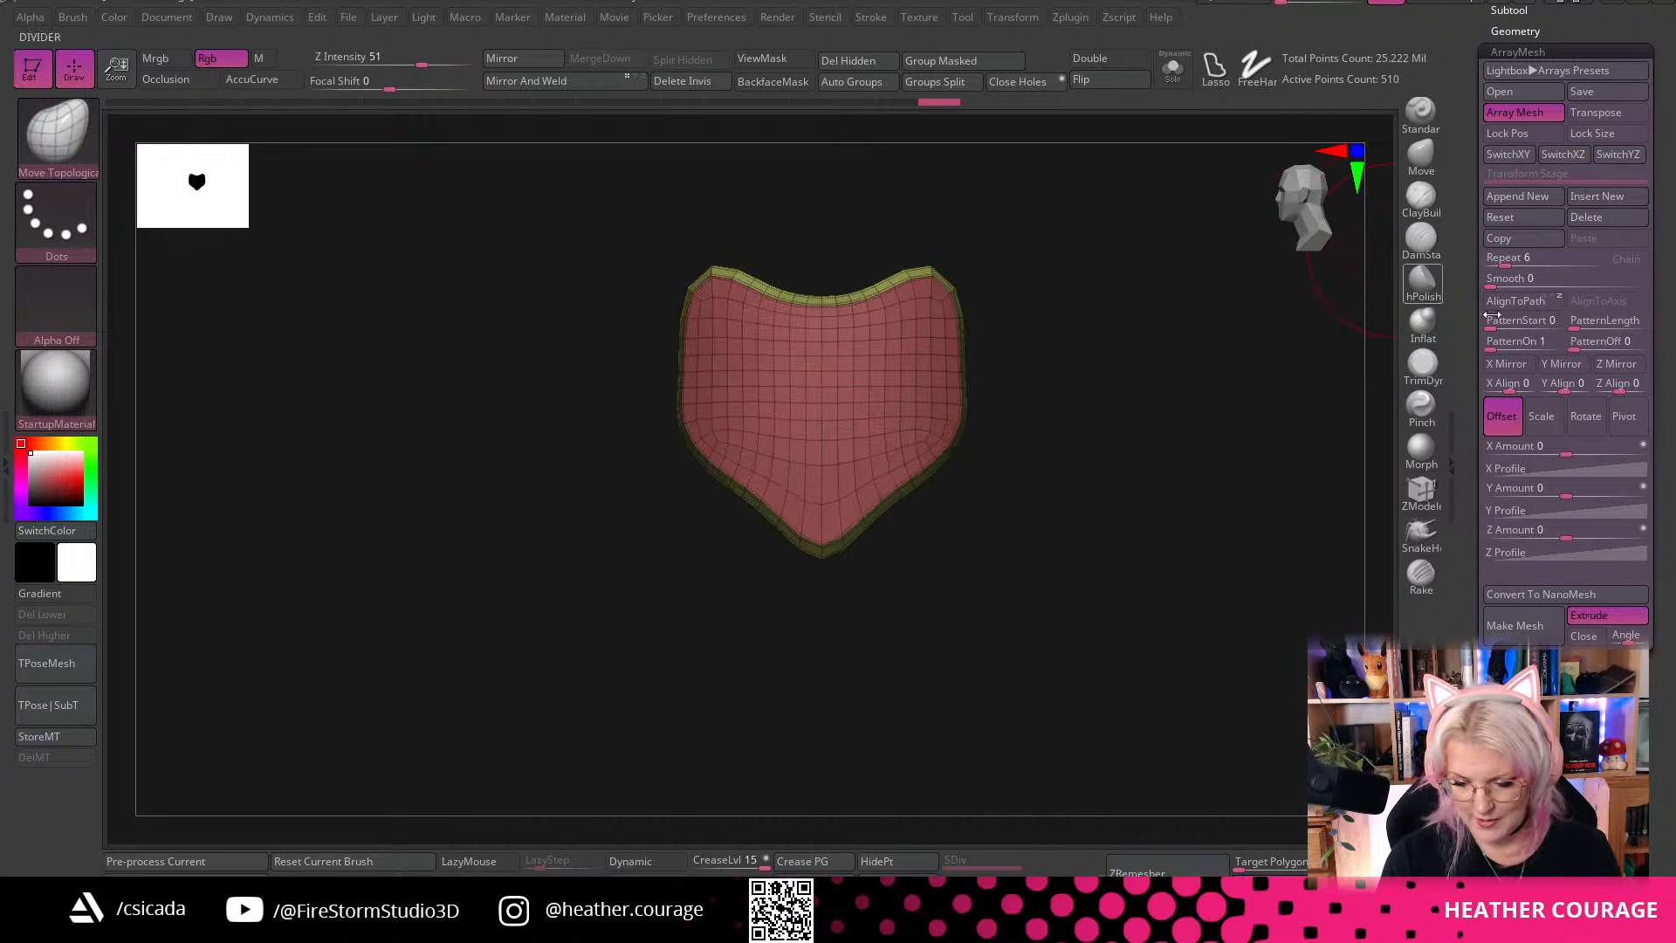
drag(1569, 453, 1590, 452)
key(ctrl+z)
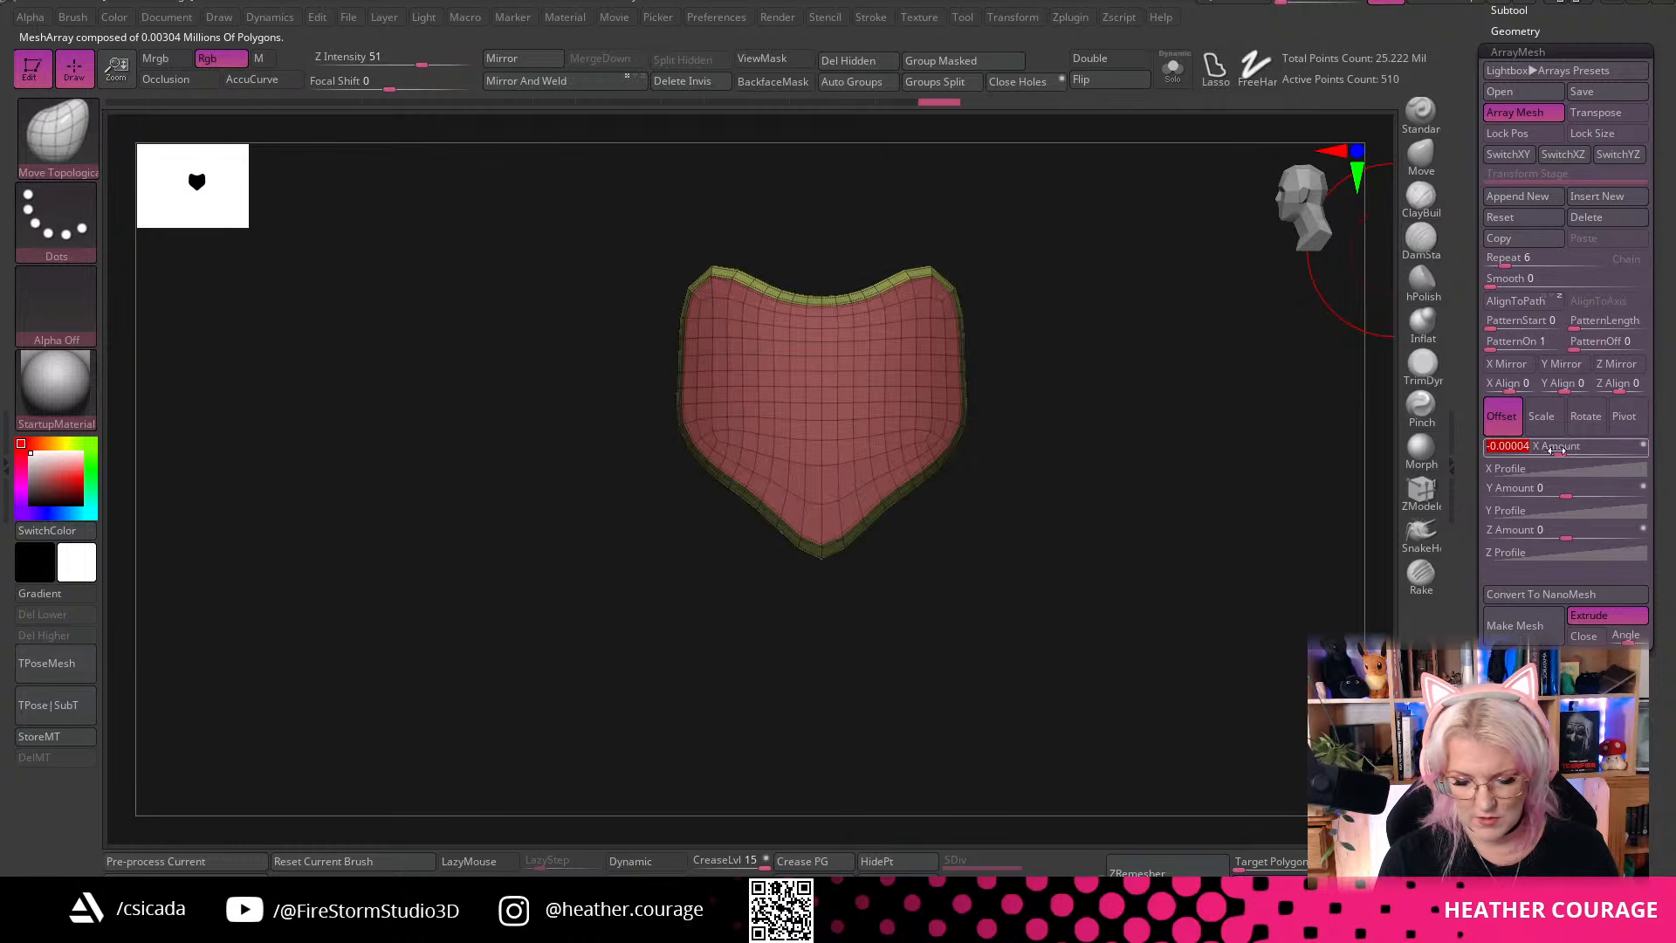
drag(1554, 495, 1609, 492)
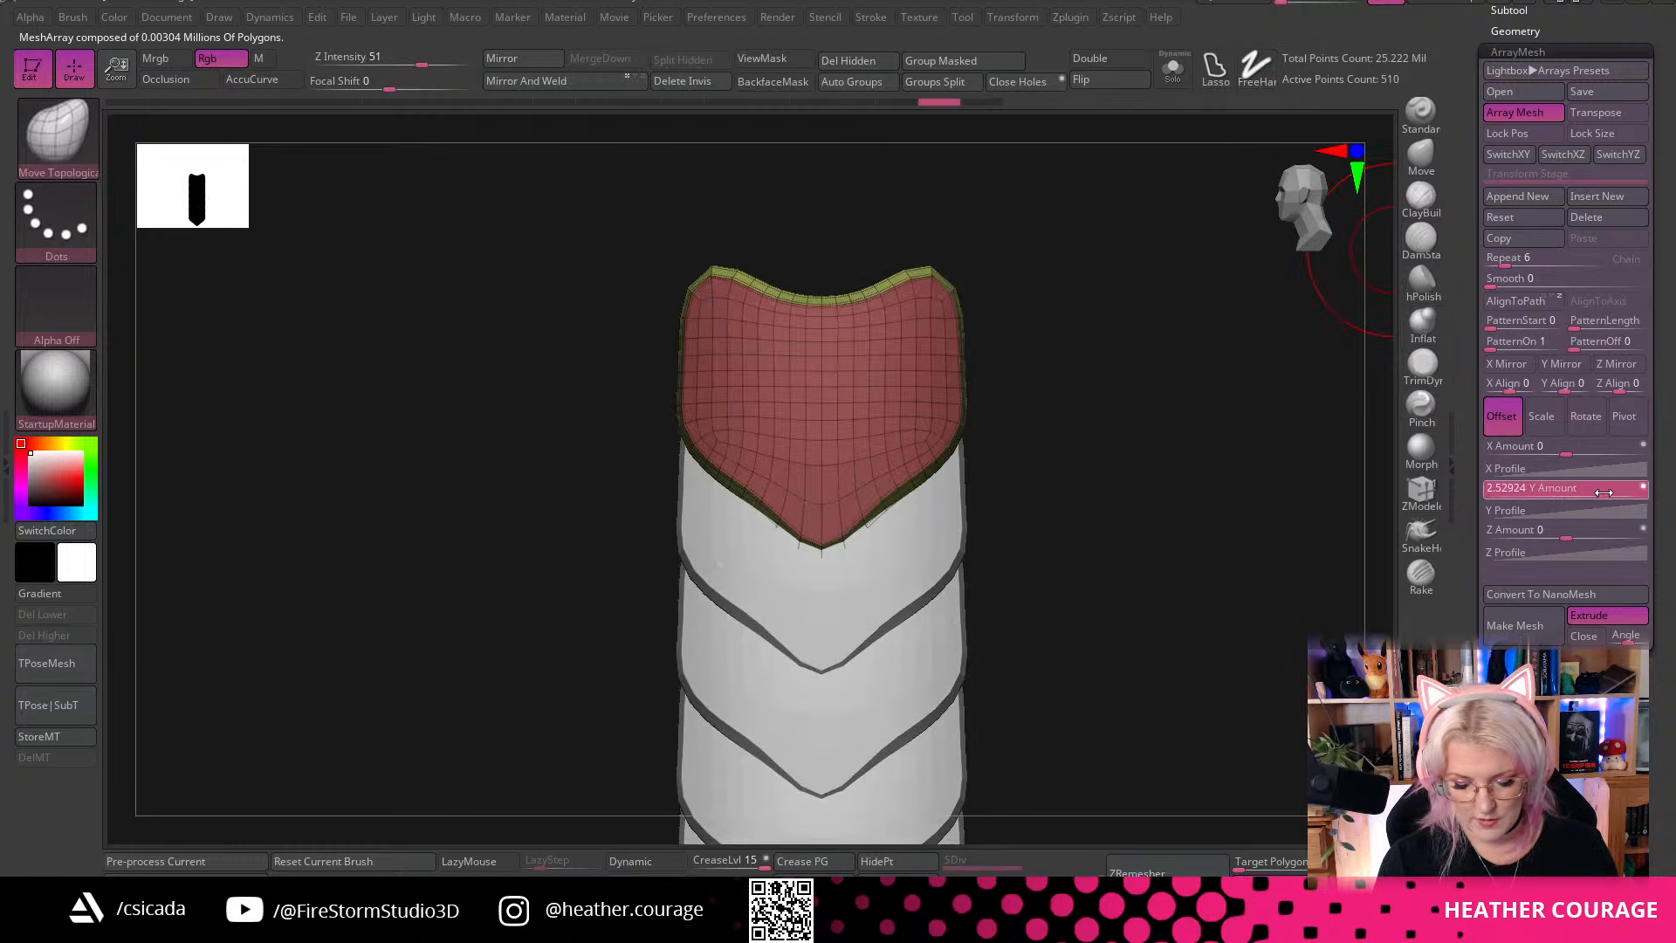
key(f)
drag(1129, 479, 1149, 572)
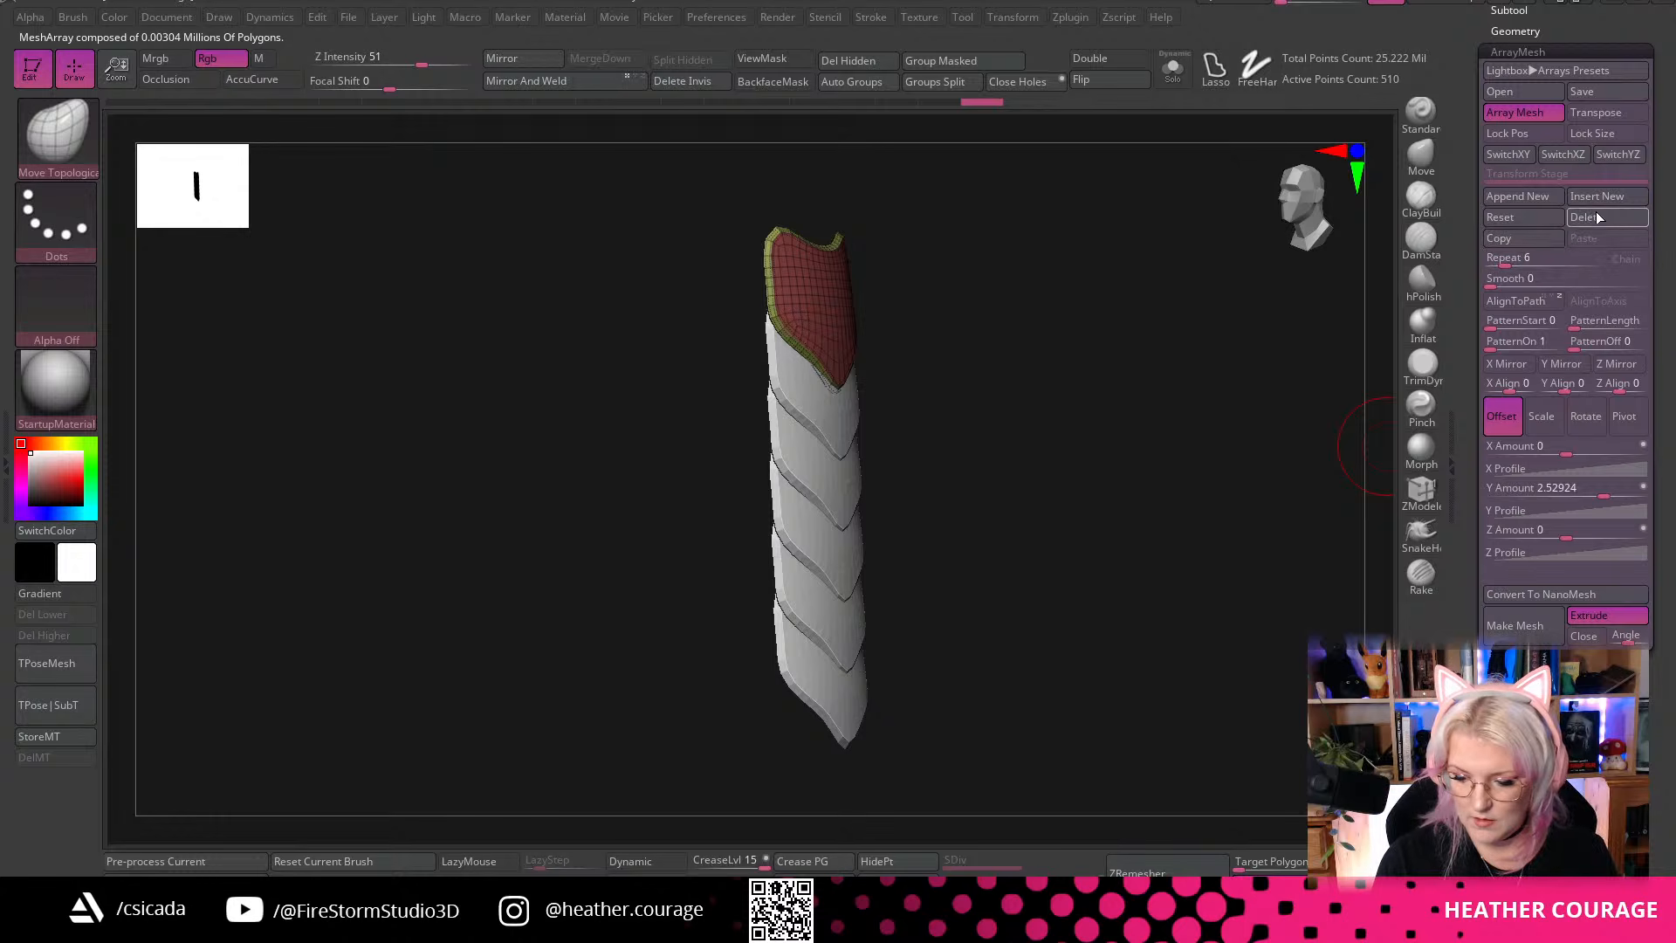
Switch the array to its Rotate transform and try to rotate the repeated scales with the gizmo
click(1582, 422)
drag(1134, 610, 1095, 595)
key(w)
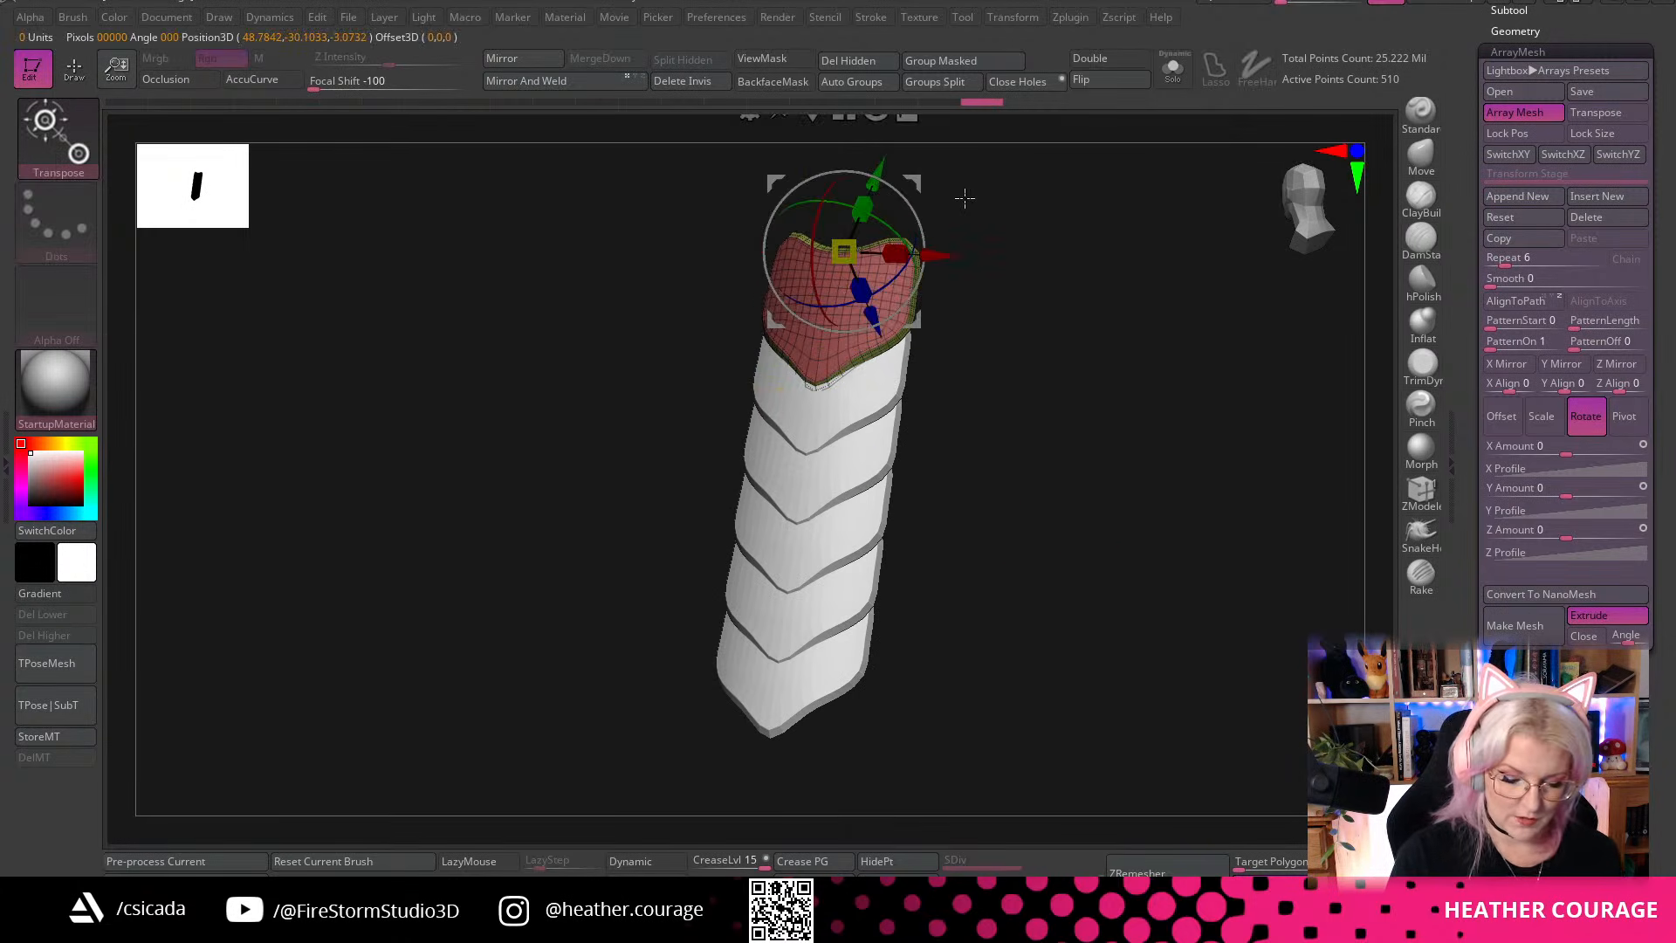
drag(921, 213, 1098, 476)
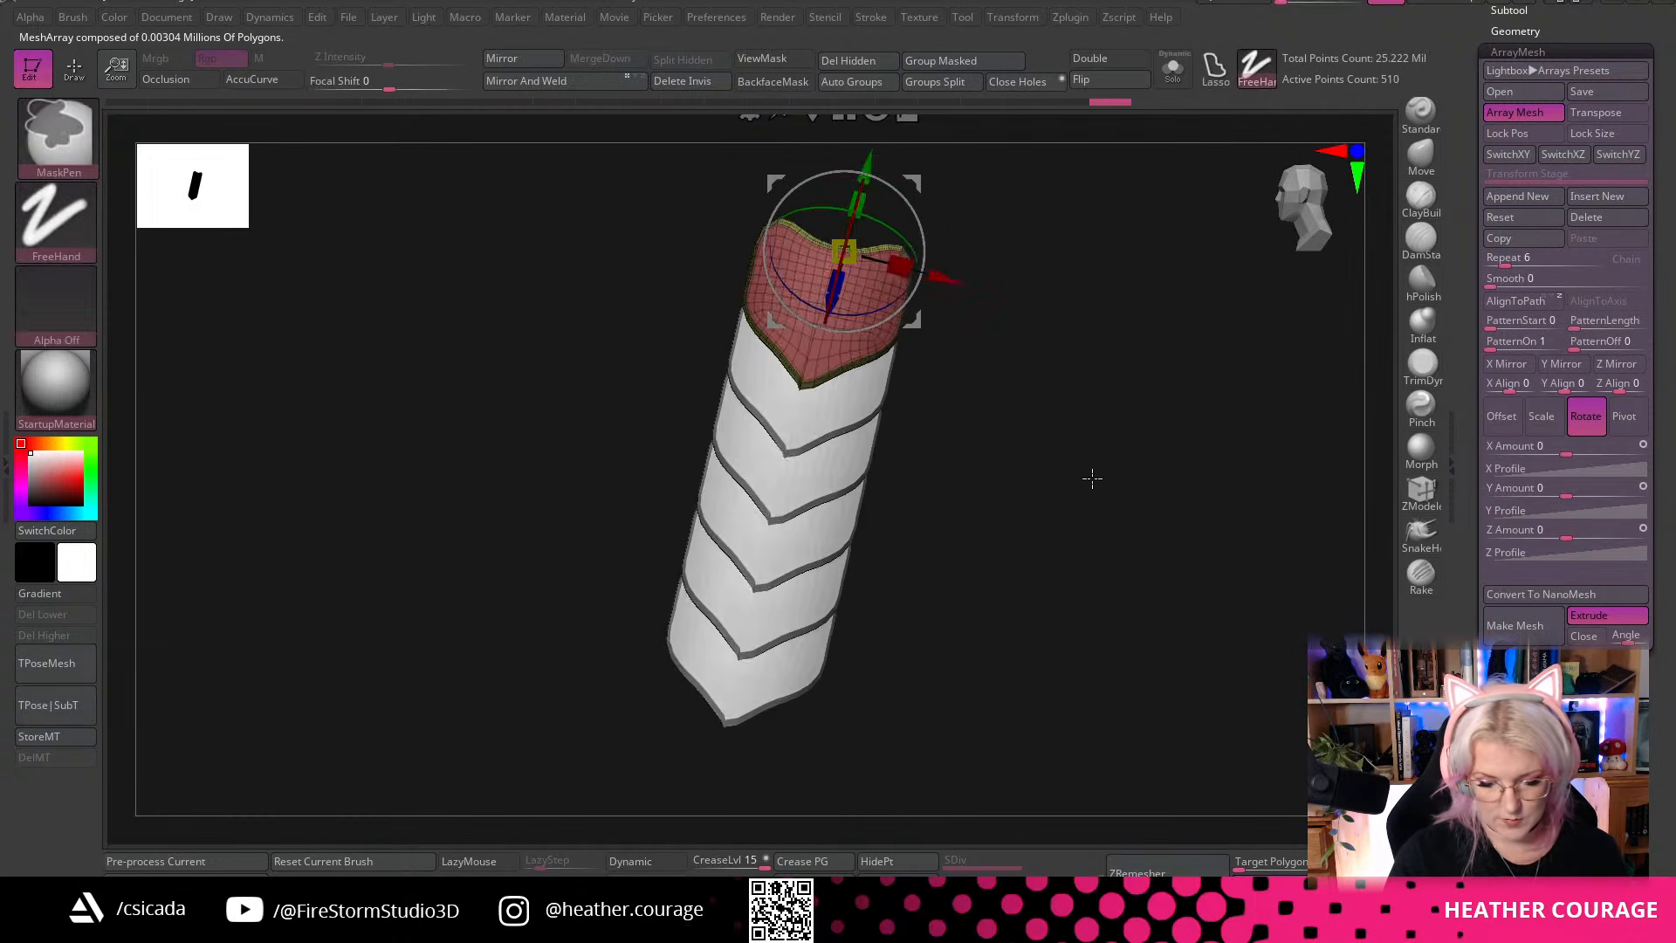
key(ctrl+z)
key(w)
mouse_move(1123, 374)
shift+mouse_down()
mouse_move(1077, 349)
mouse_move(1048, 463)
shift+mouse_up()
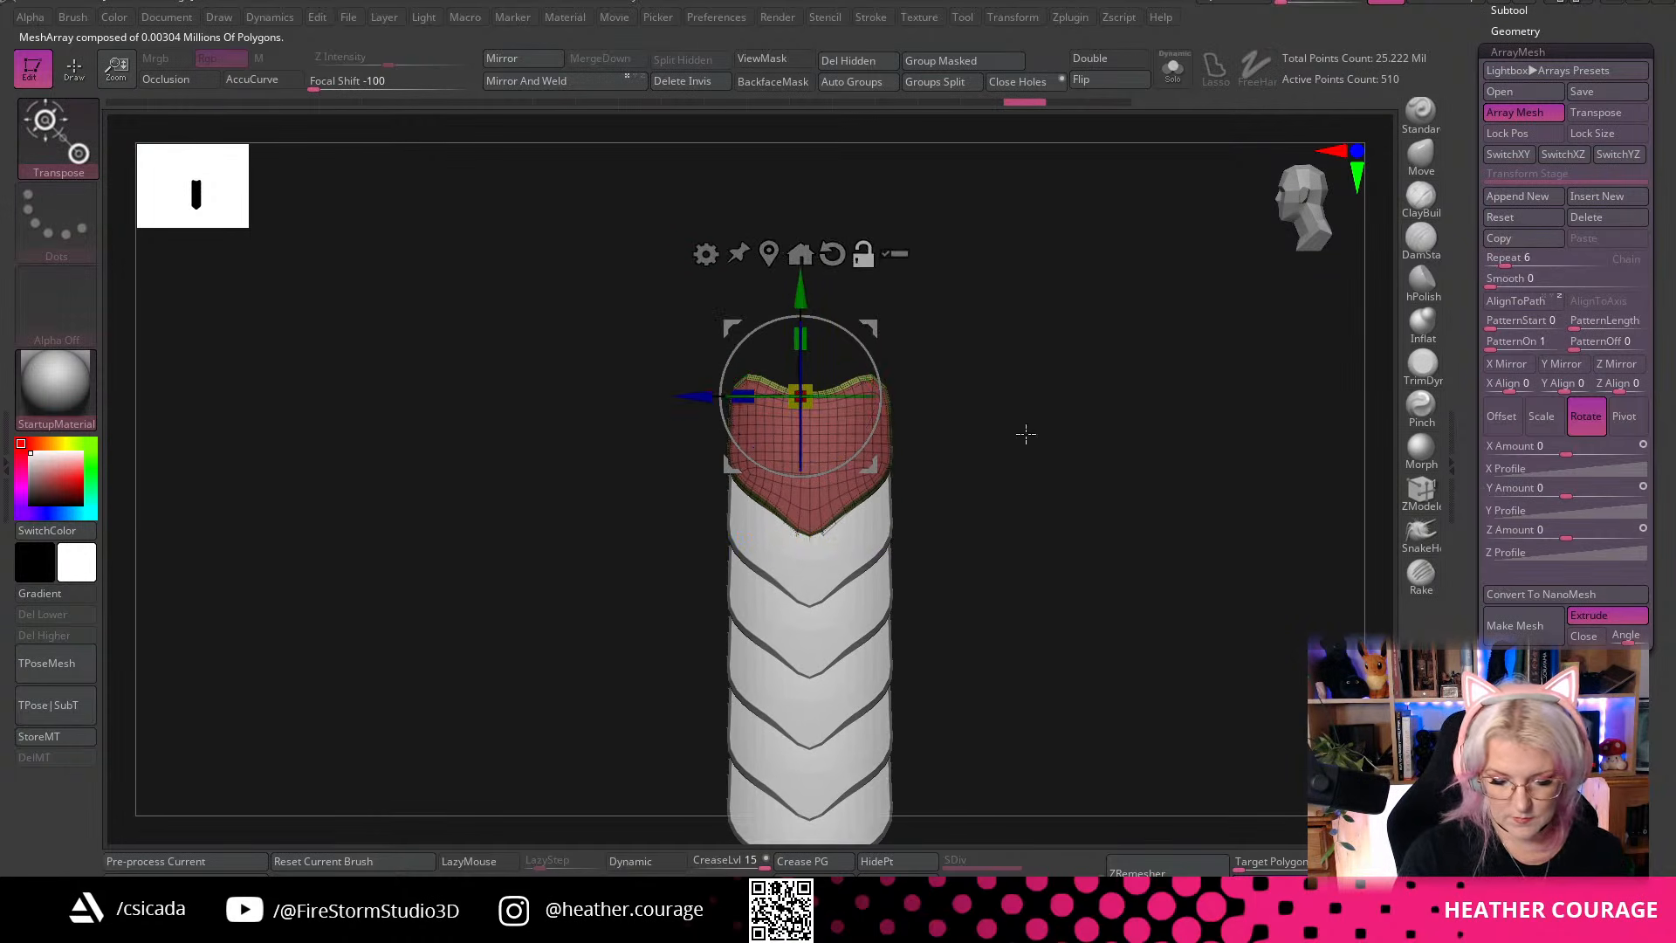
drag(800, 434, 800, 429)
drag(943, 489, 969, 637)
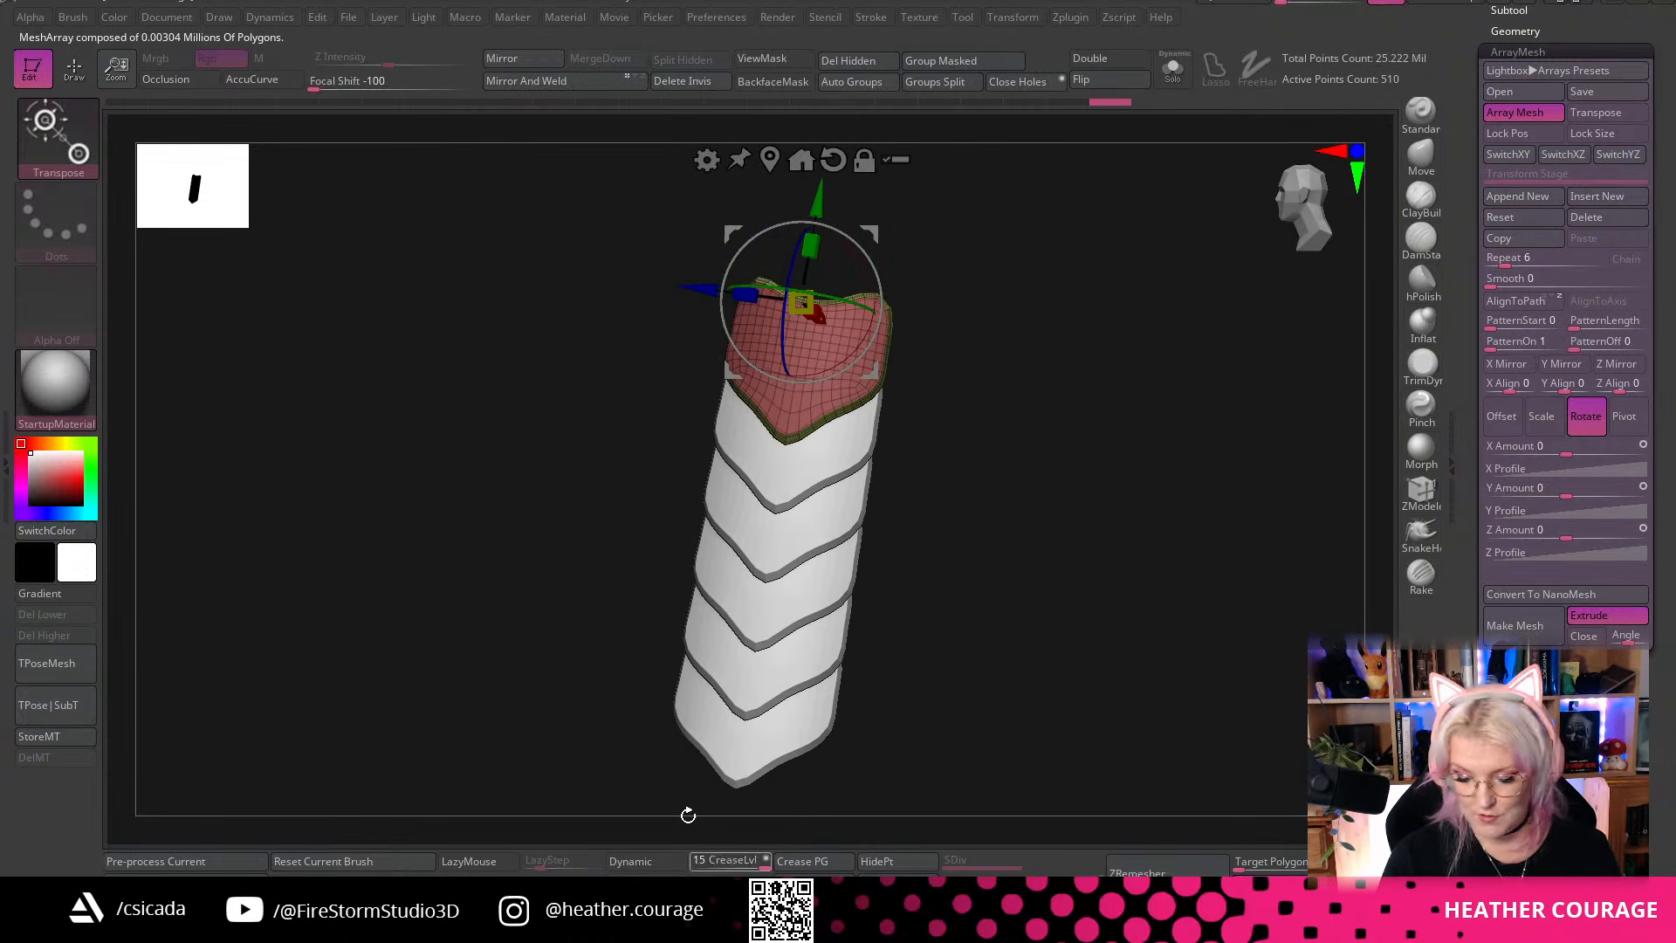
Convert the scale array into real geometry with Make Mesh
click(1515, 625)
drag(1071, 685, 1047, 682)
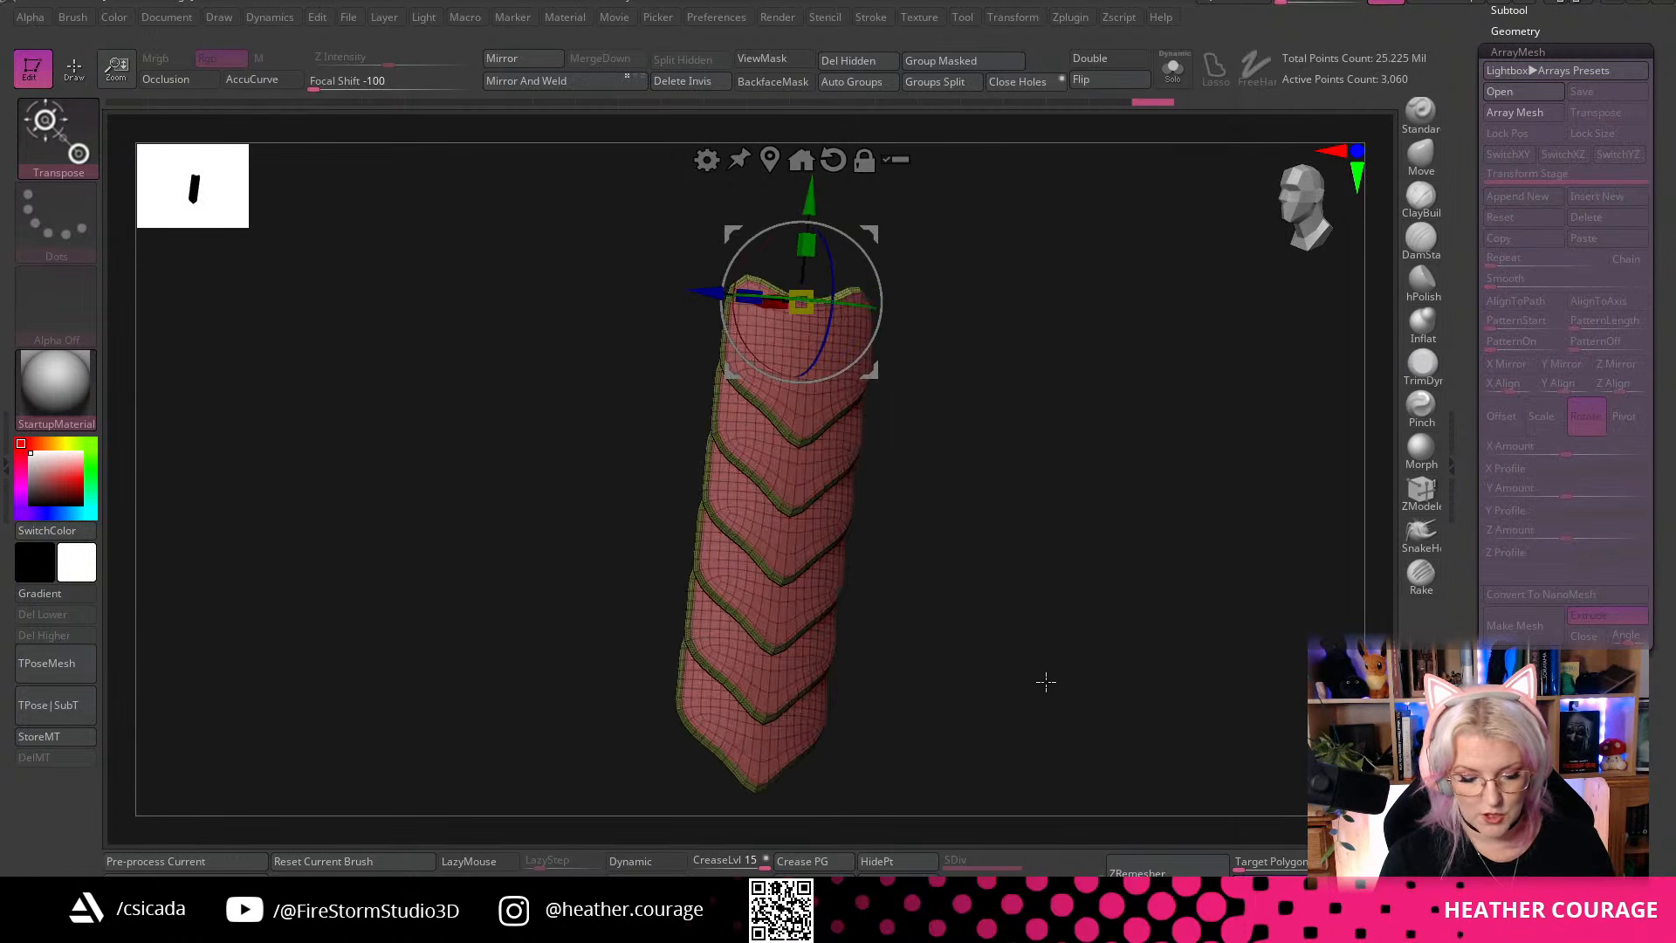
click(1281, 207)
alt+drag(1048, 388, 974, 434)
Taper the column of scales toward its upper end with a gizmo deformer and accept the deformation
click(660, 193)
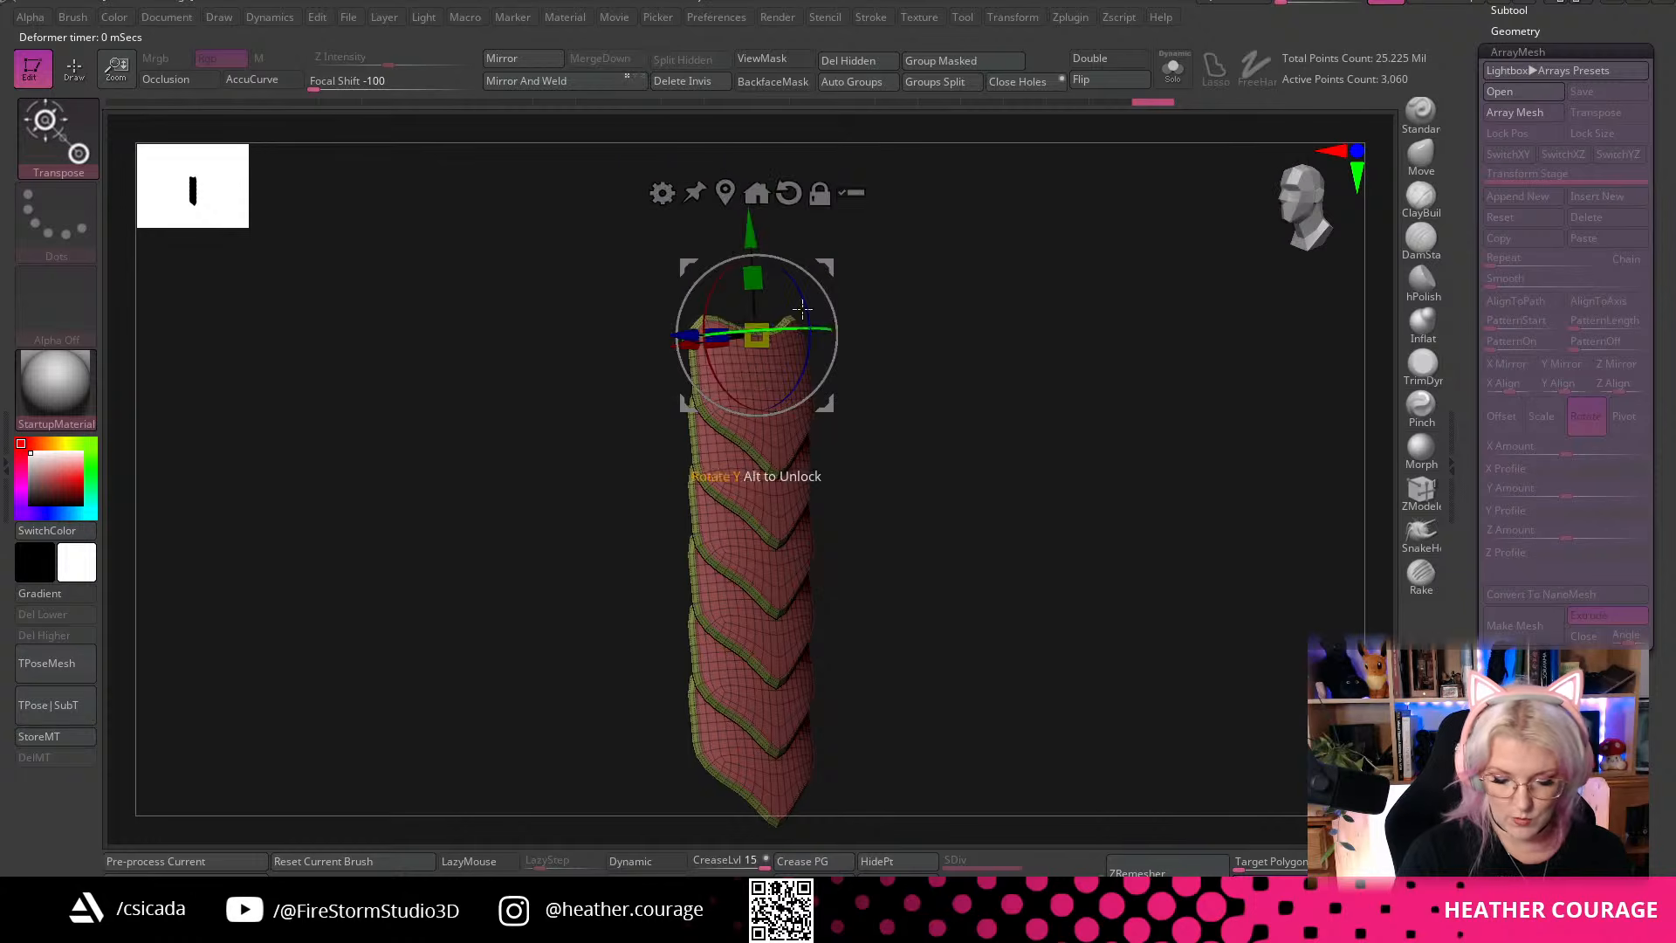
click(661, 193)
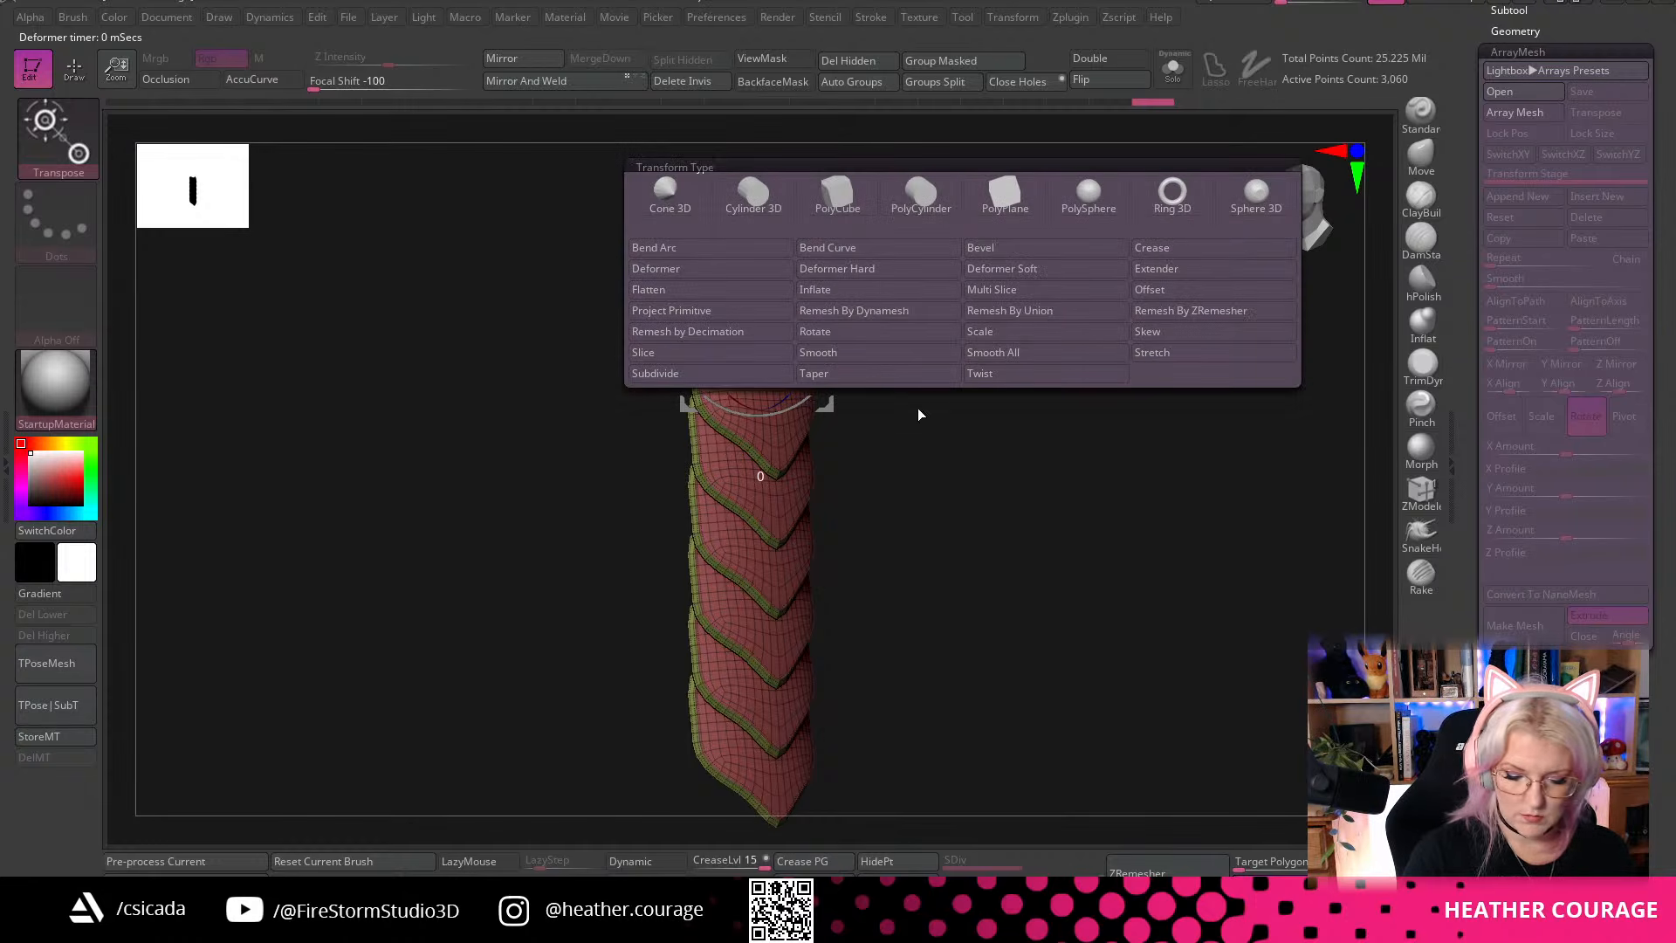
click(886, 331)
drag(819, 190, 825, 245)
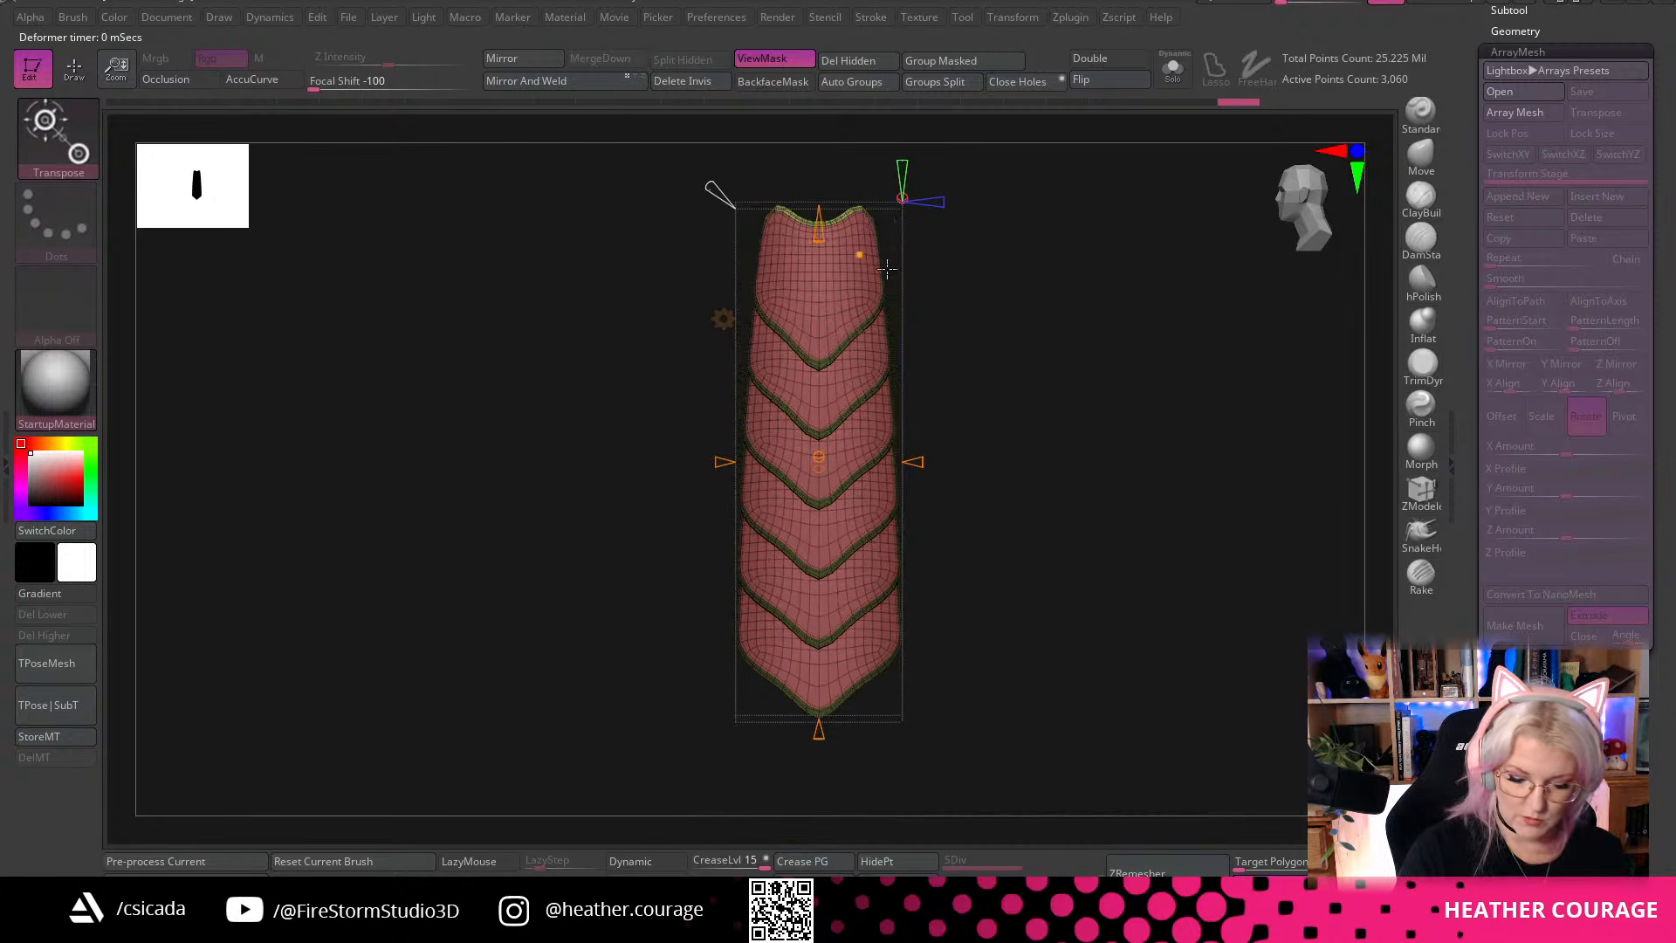
drag(1072, 467, 1134, 488)
alt+drag(1277, 215, 1280, 197)
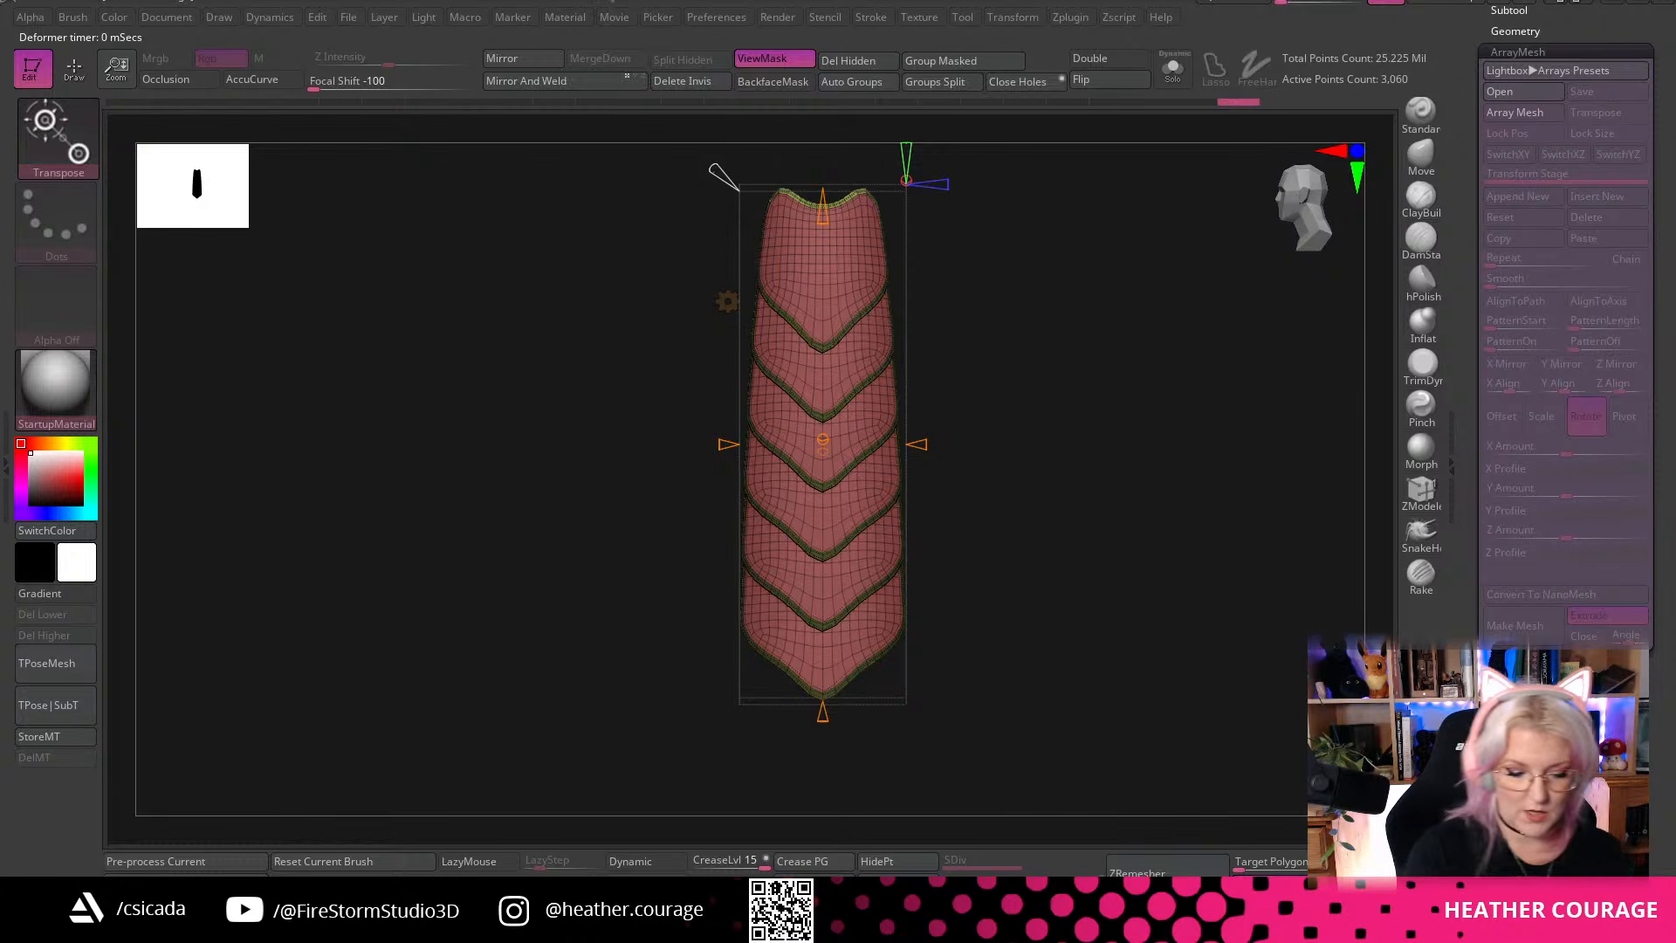
alt+drag(1036, 362, 1006, 451)
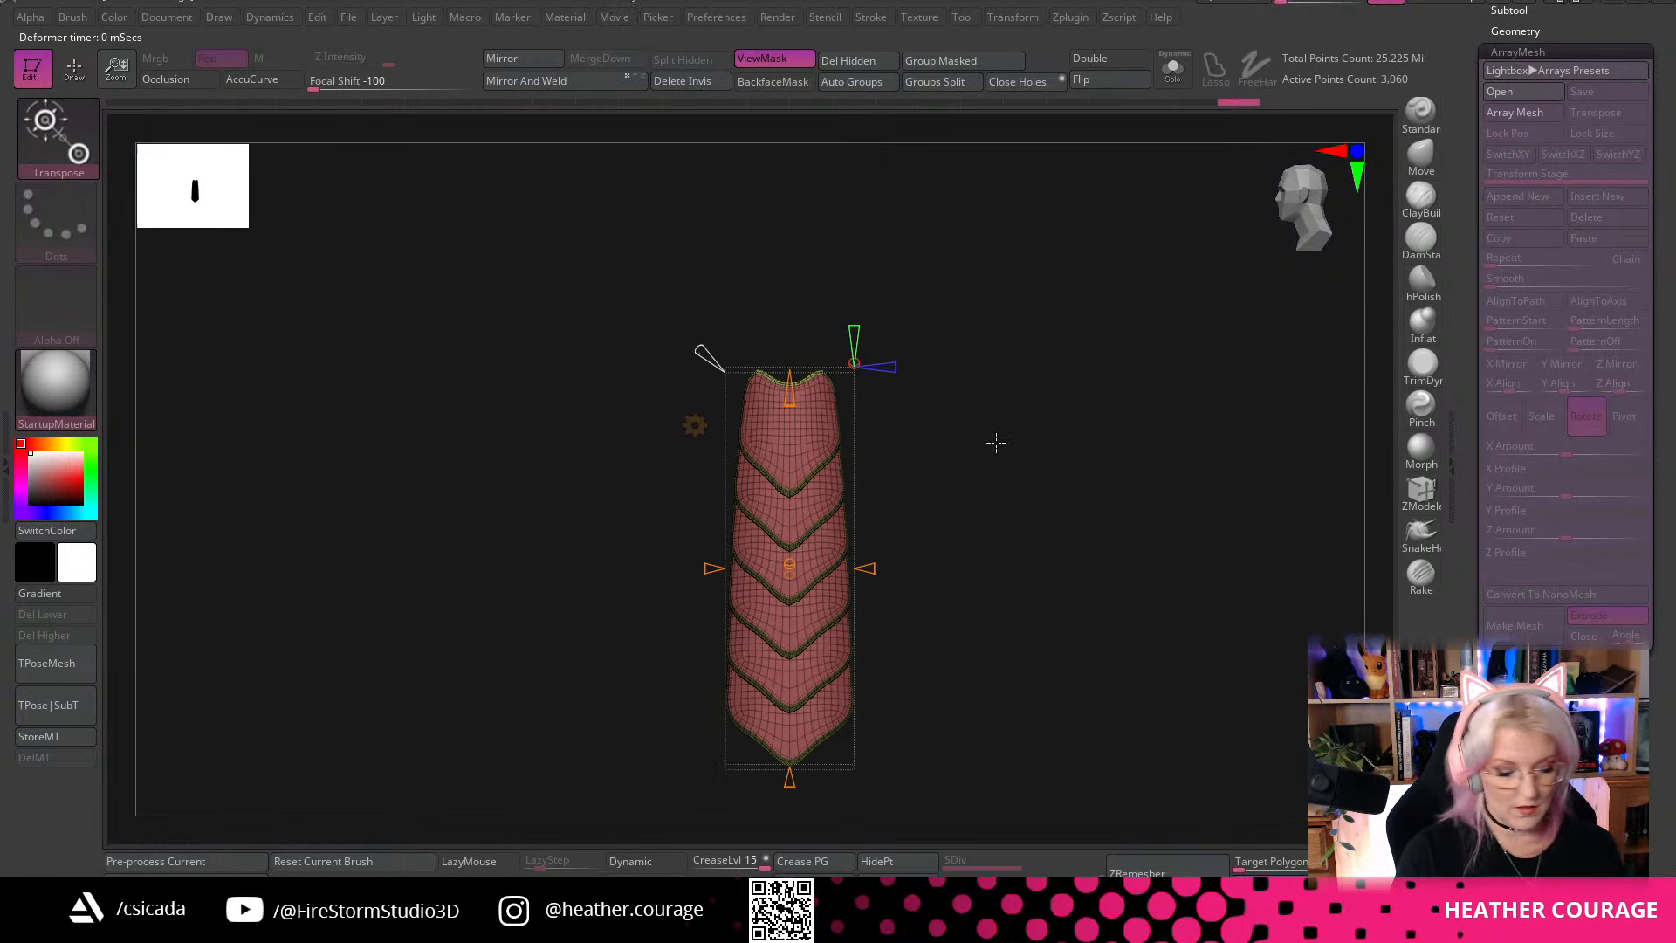
click(696, 426)
click(985, 429)
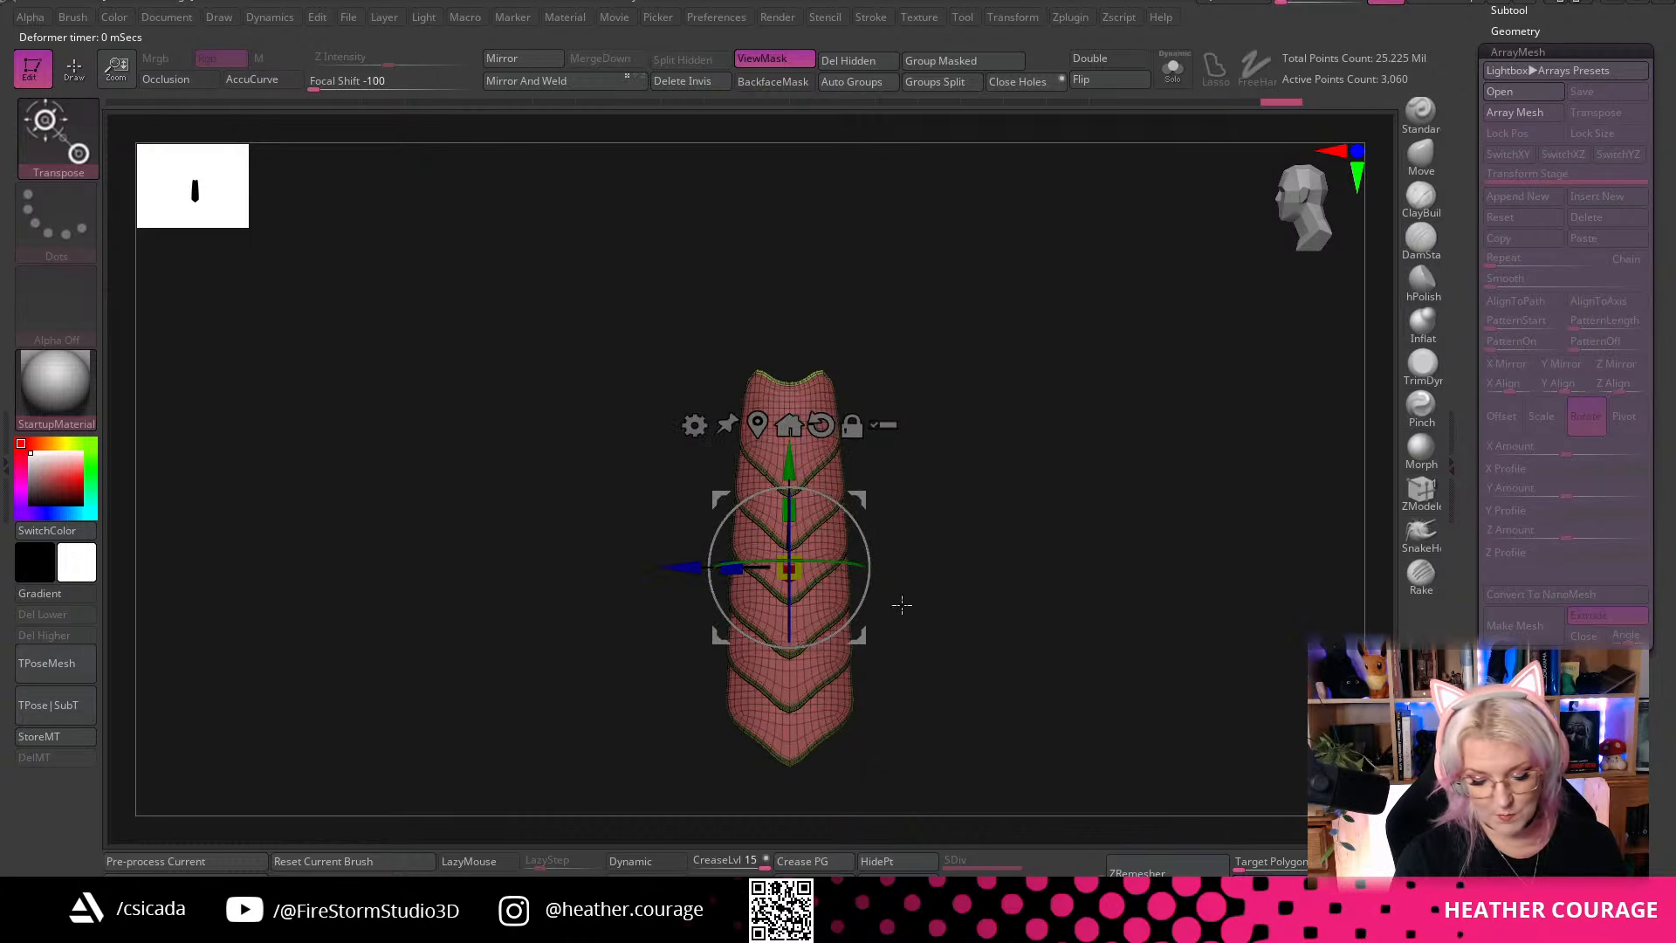
Bend the column of scales into a gentle S-shaped curve along its length with the Bend Curve deformer
click(695, 425)
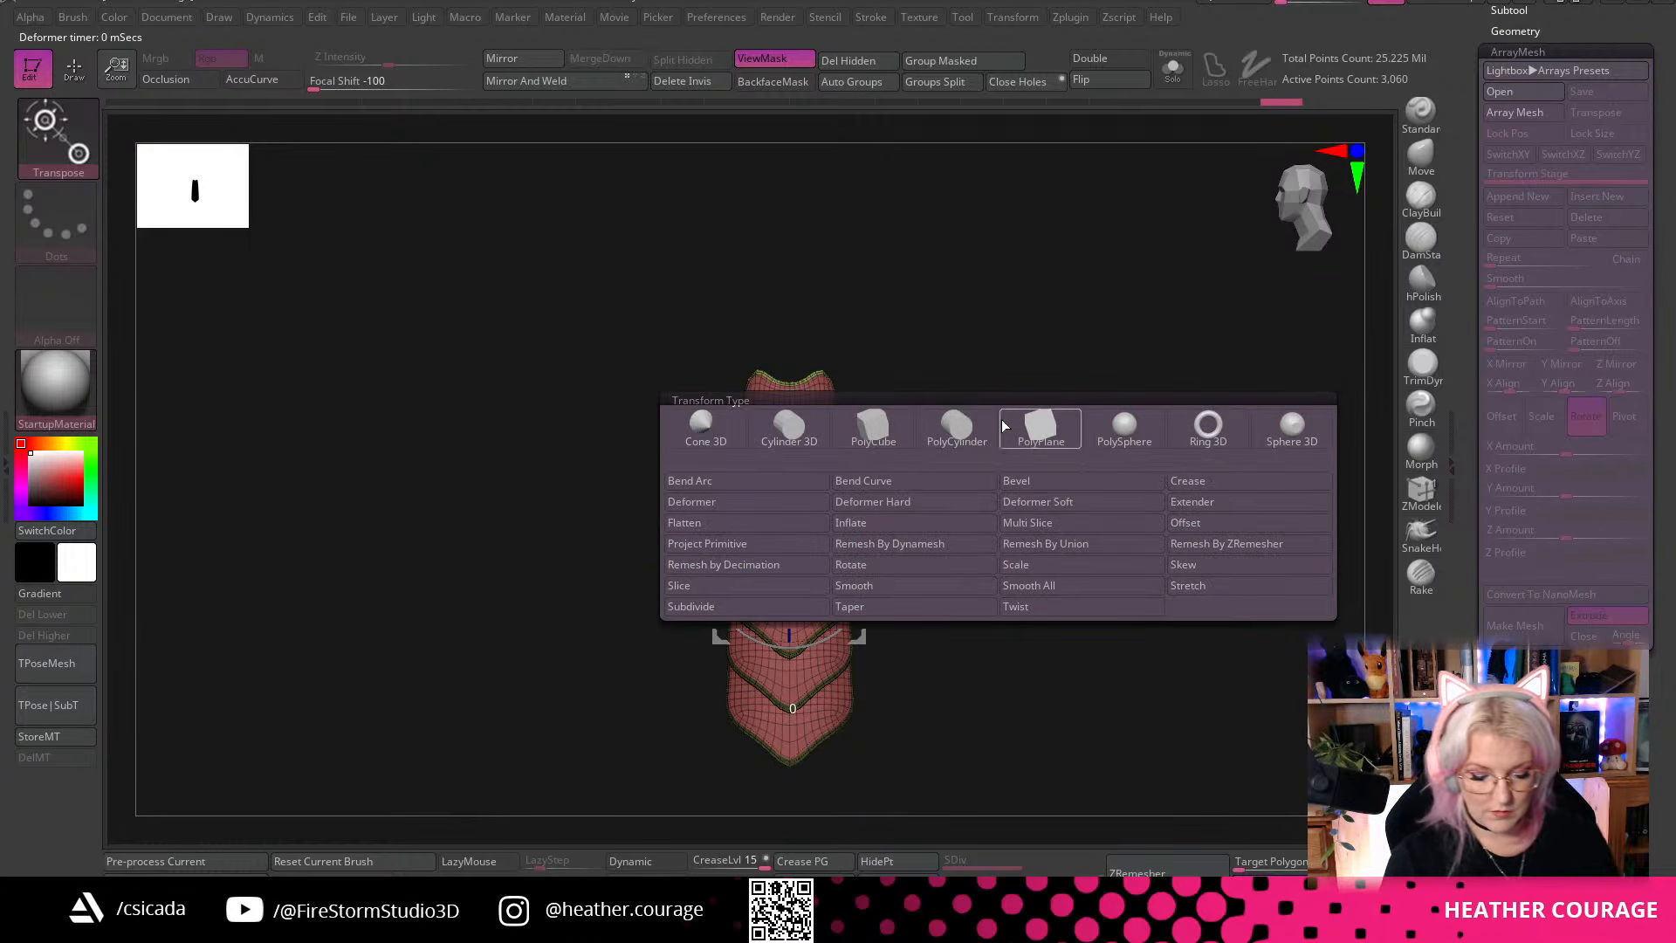
click(894, 494)
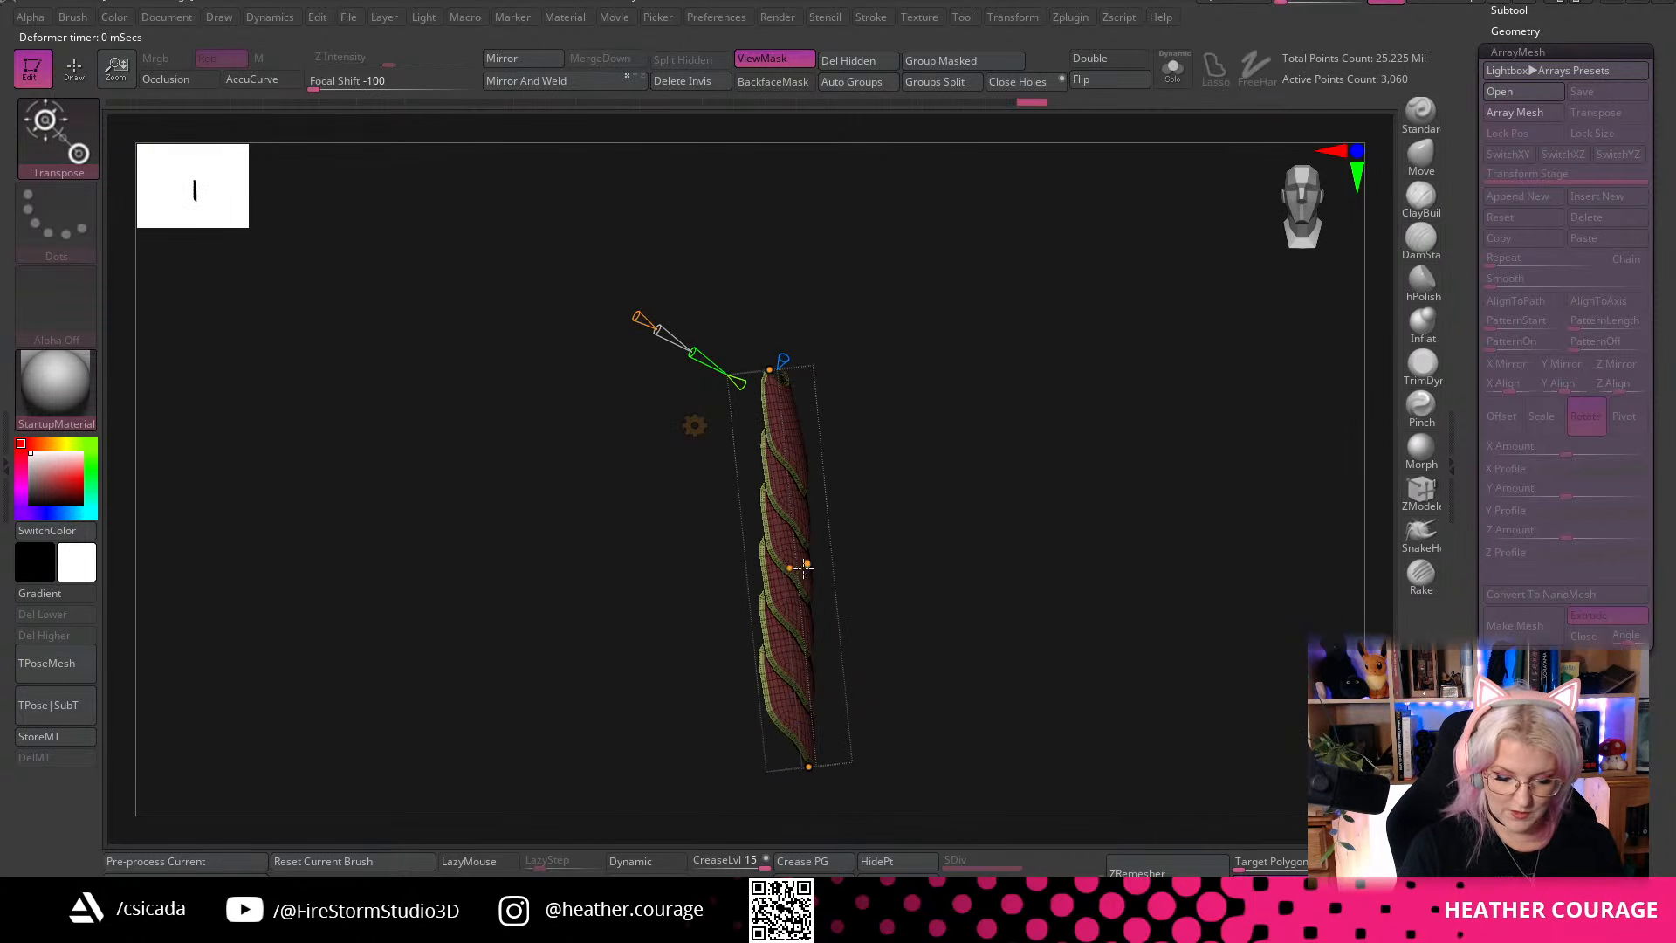
drag(790, 569, 844, 485)
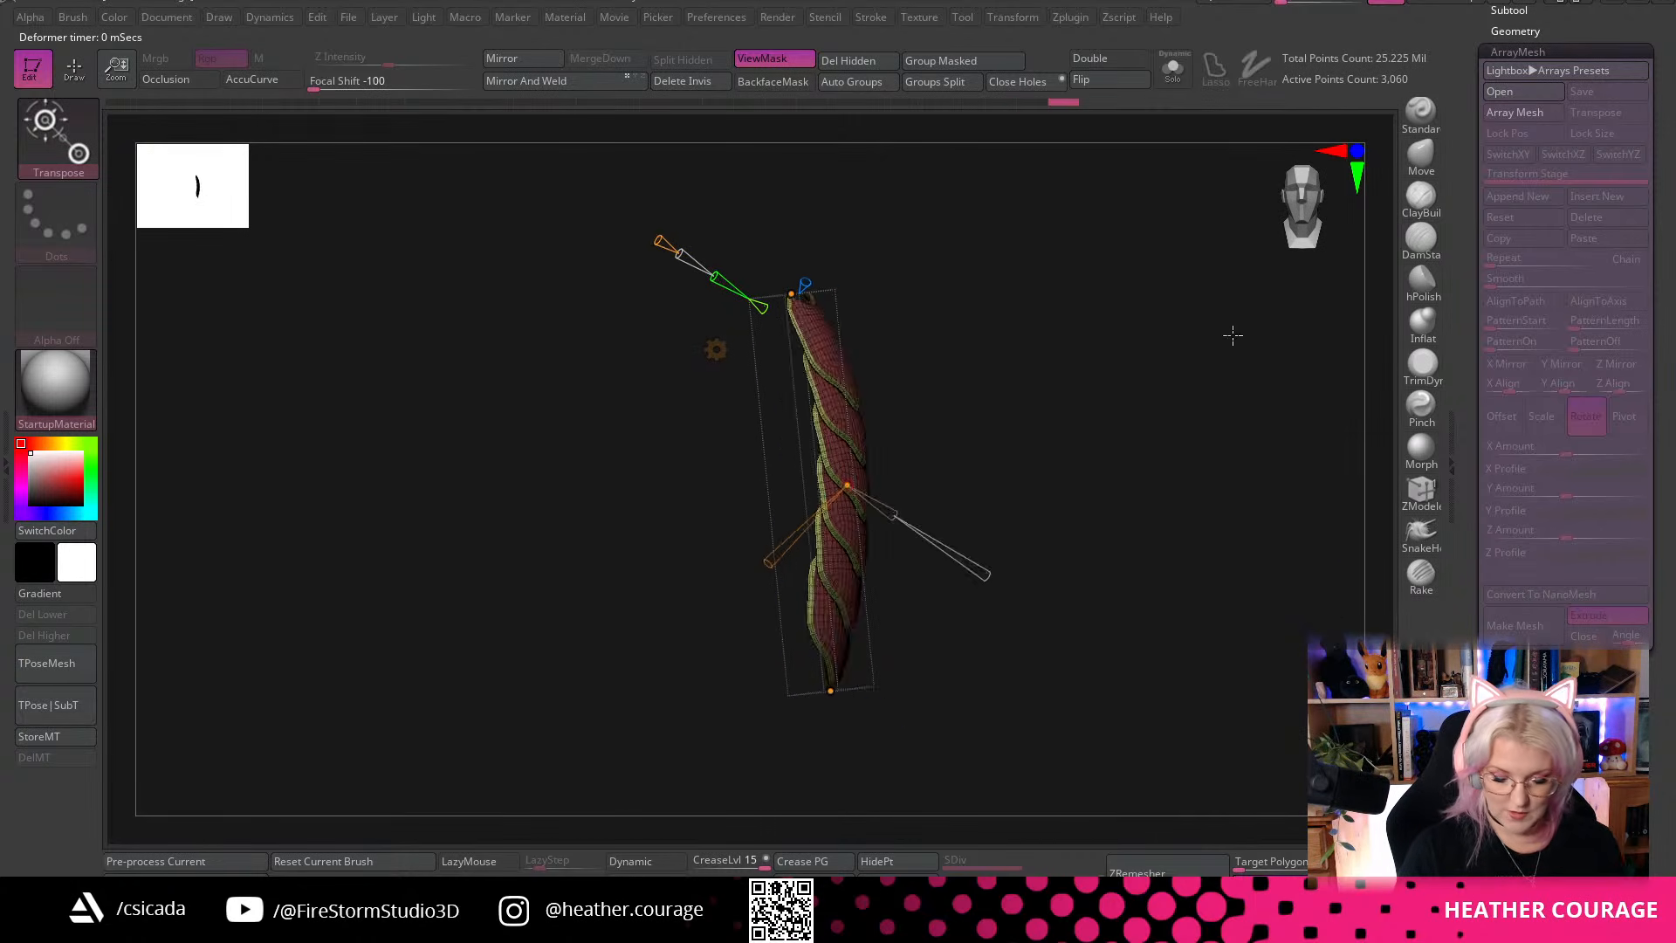
drag(818, 690, 775, 651)
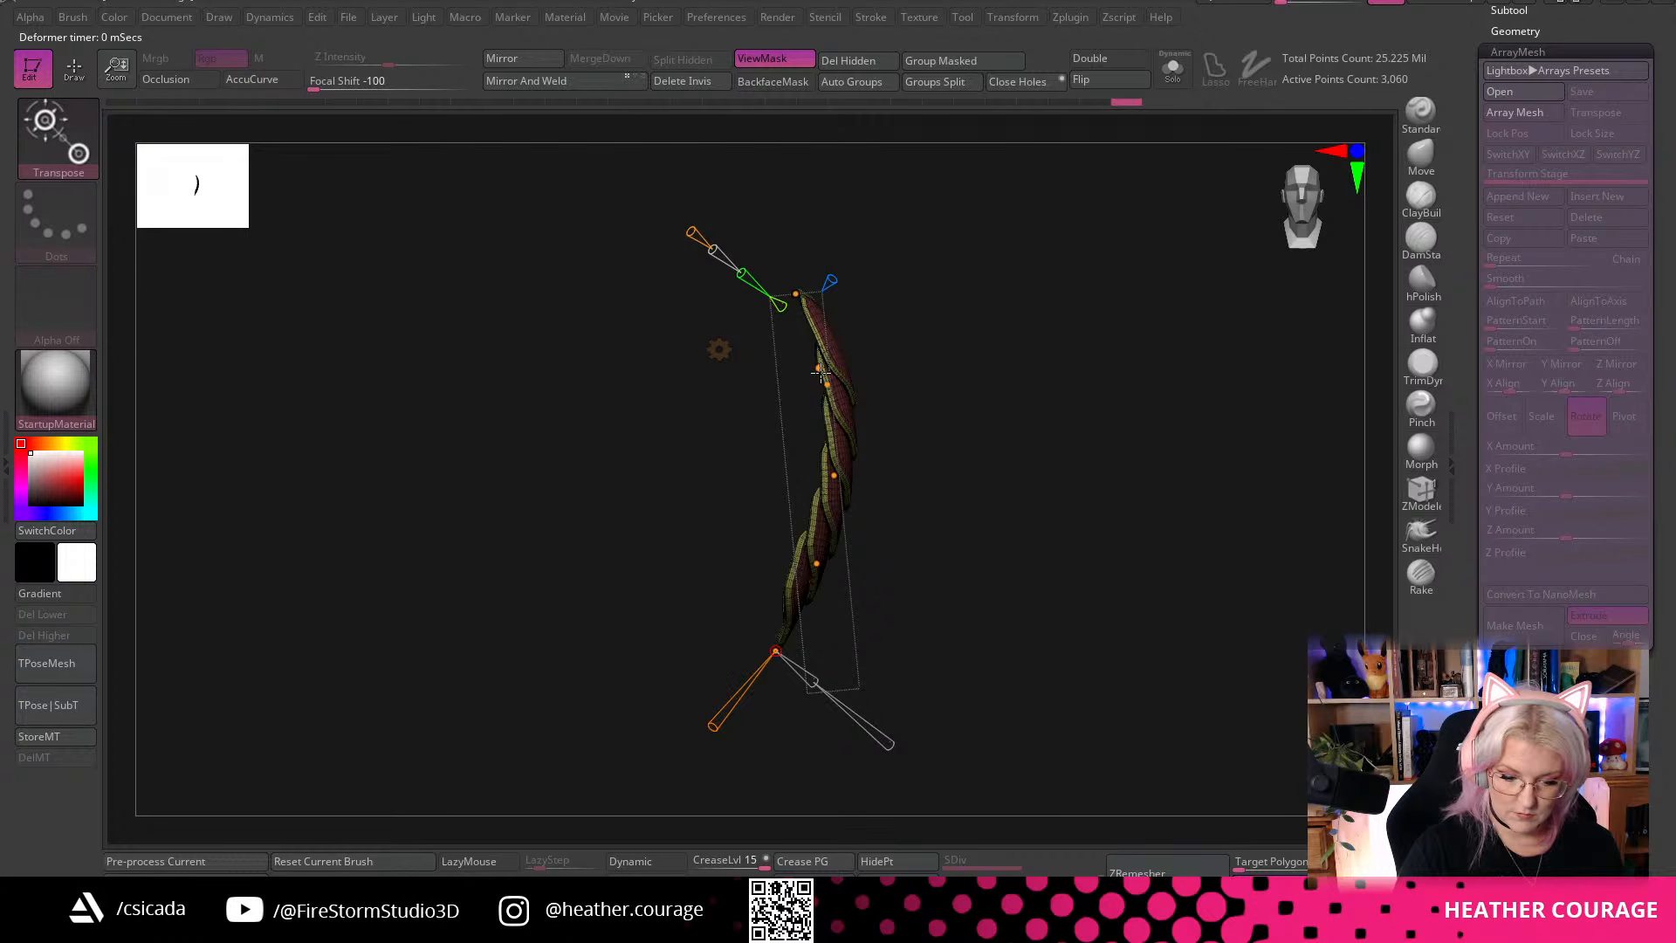
drag(821, 371, 799, 367)
drag(830, 475, 840, 470)
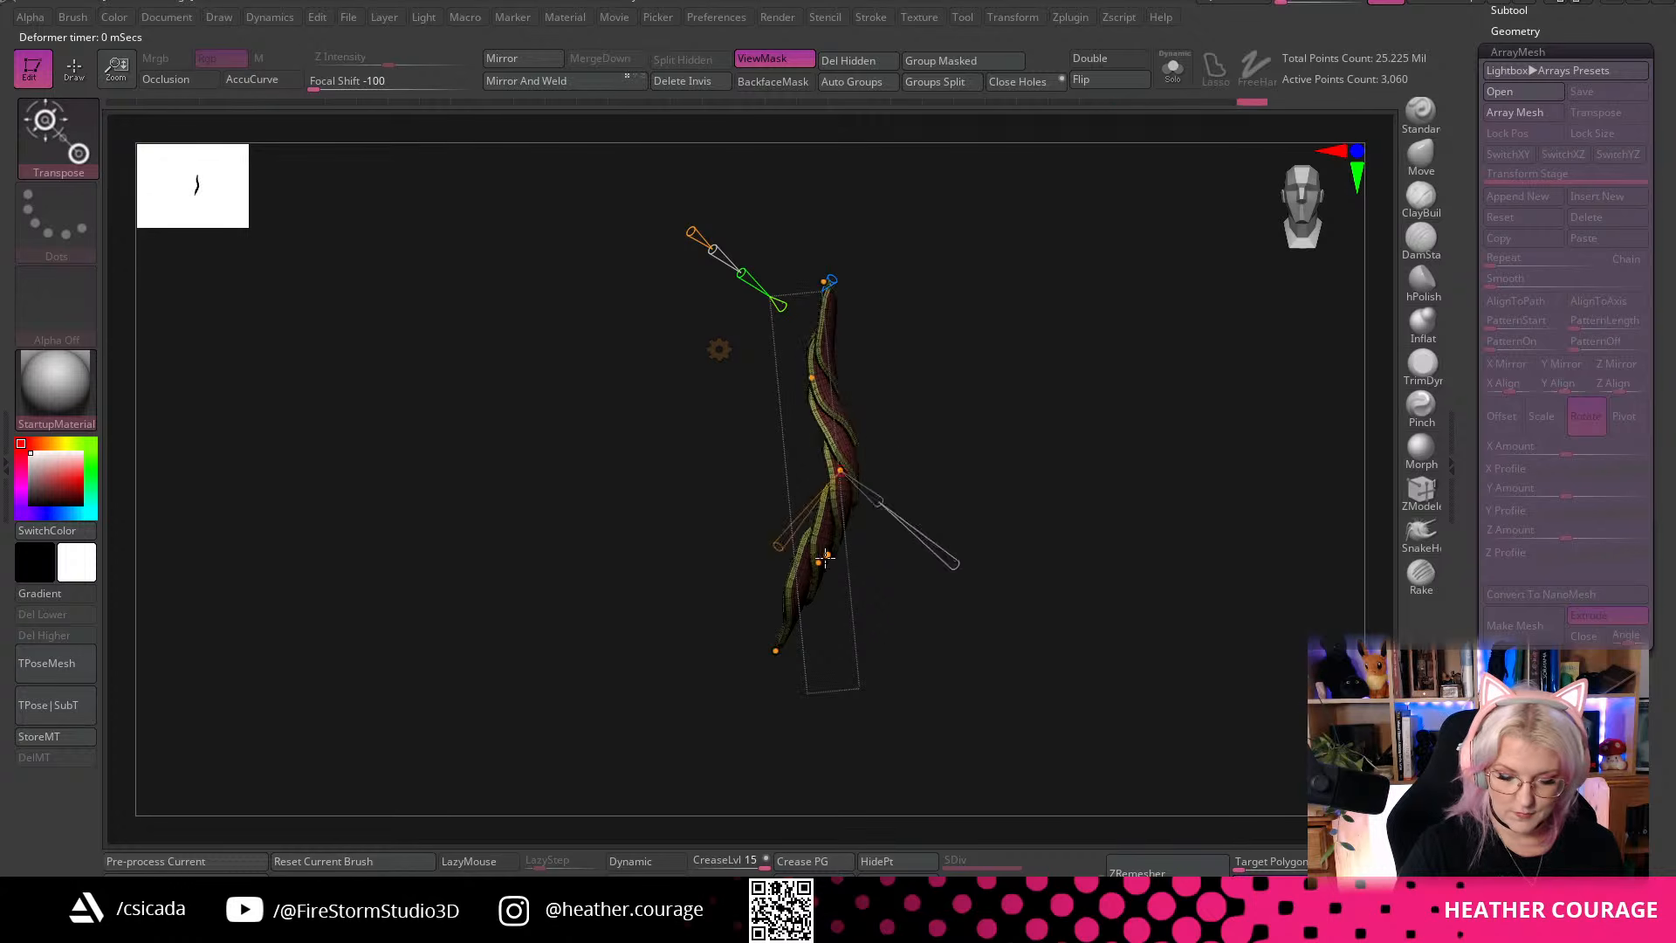
drag(818, 563, 806, 555)
drag(776, 650, 774, 652)
drag(908, 602, 1142, 544)
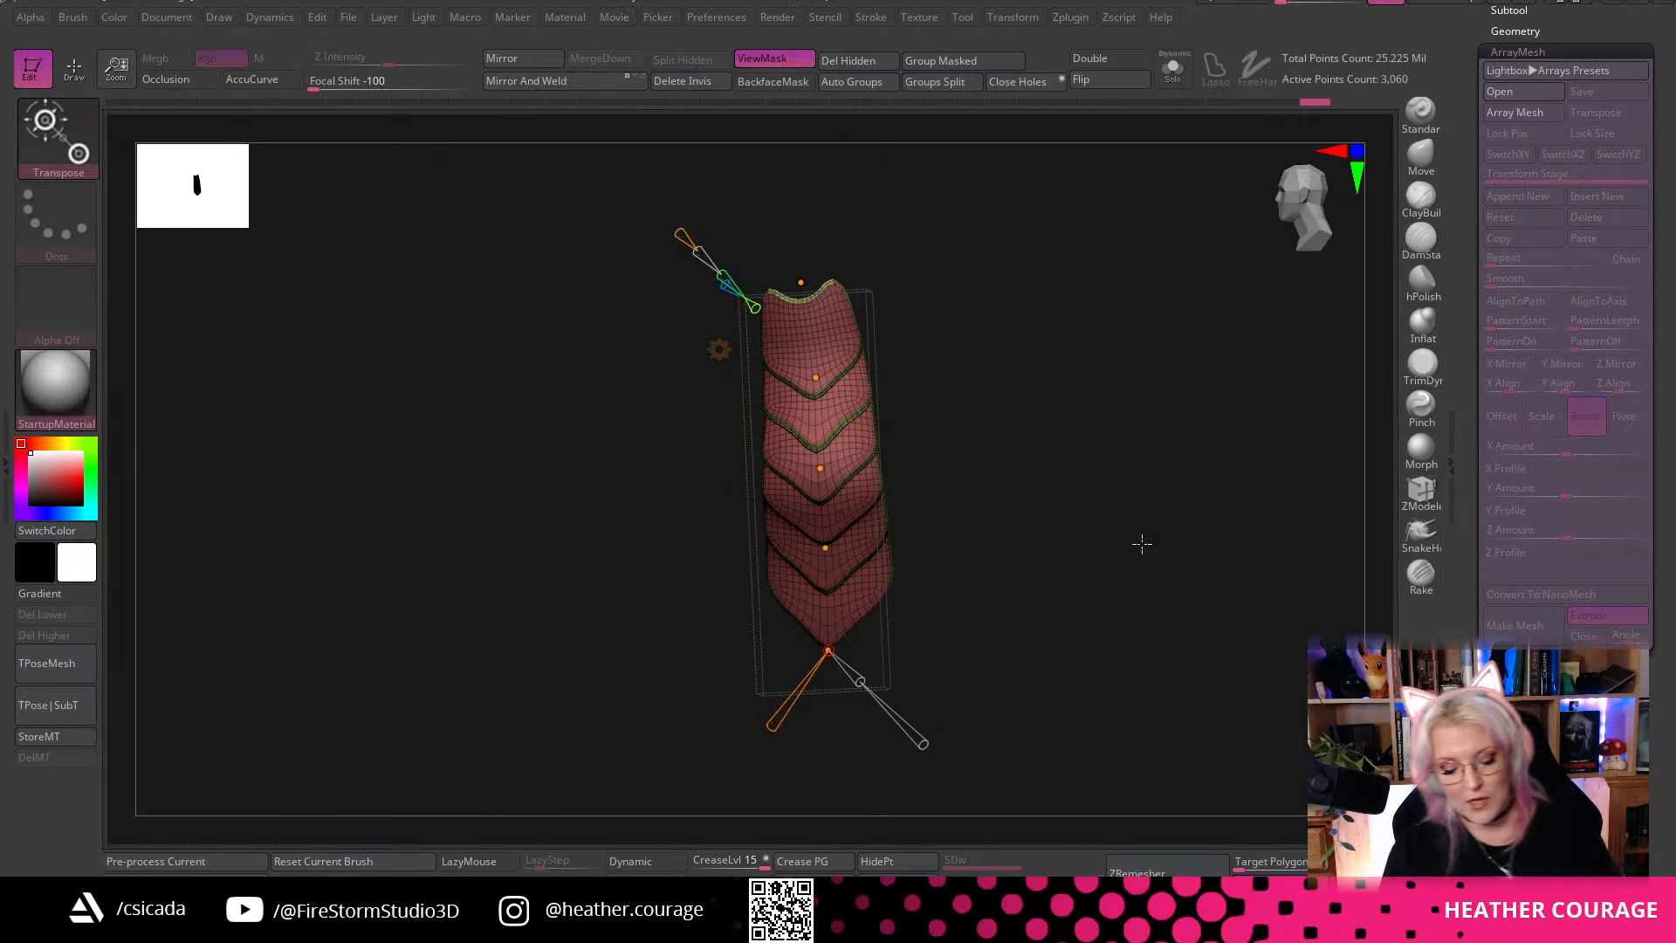
drag(1142, 544, 1273, 329)
drag(1139, 623, 1419, 224)
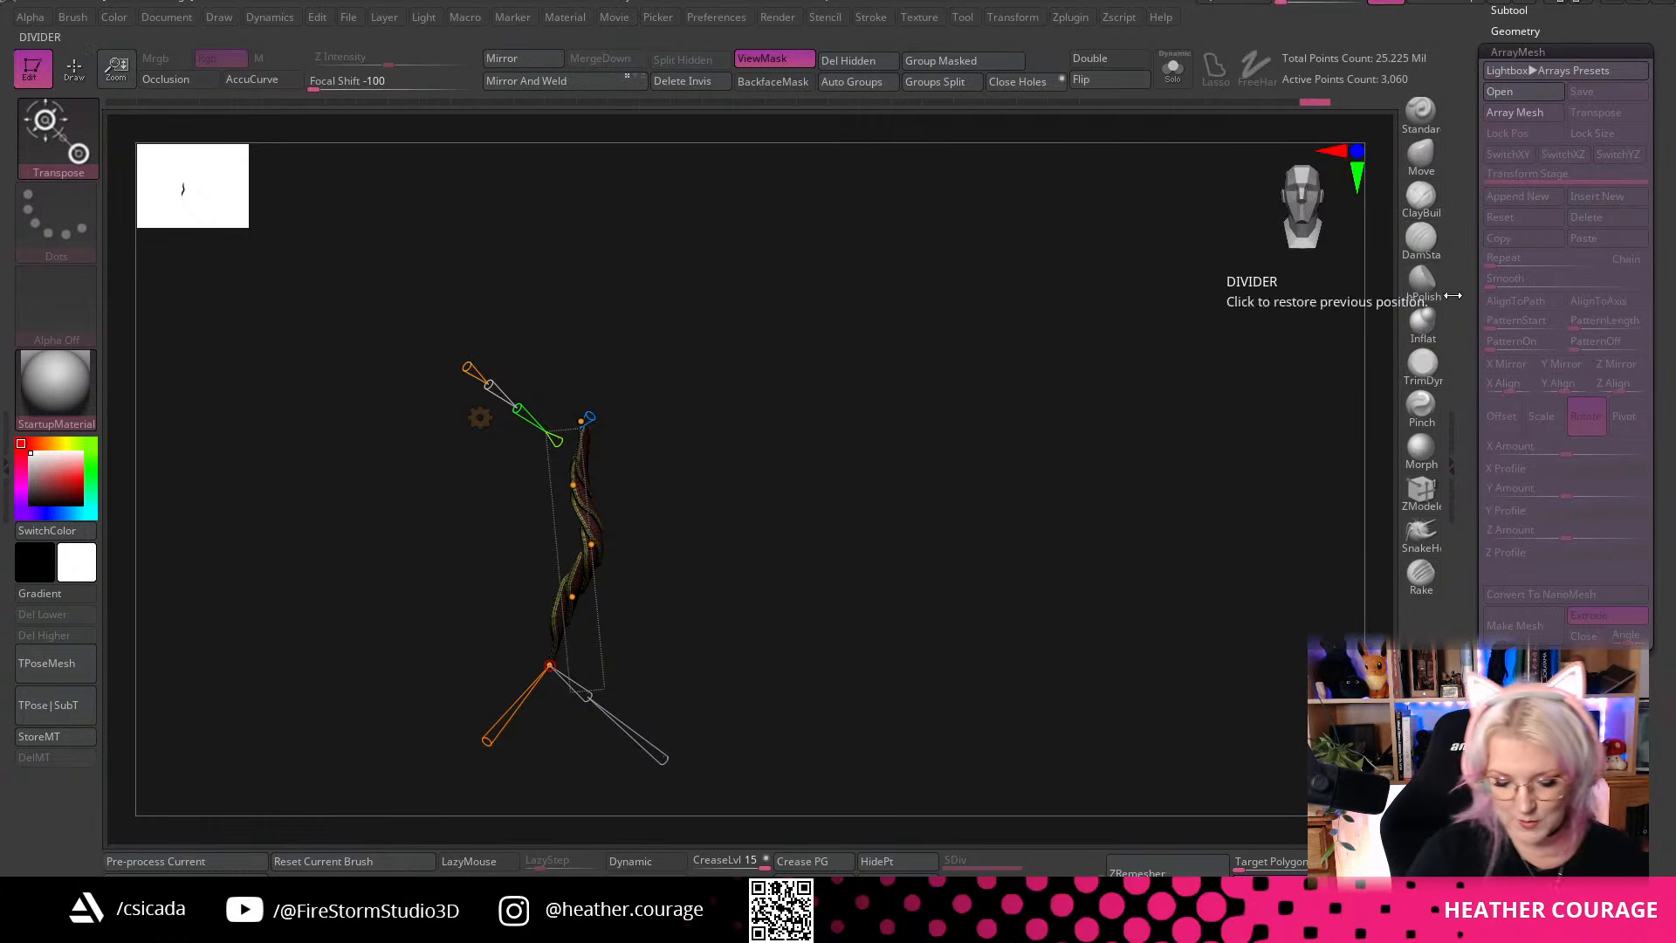
drag(1205, 410, 1246, 385)
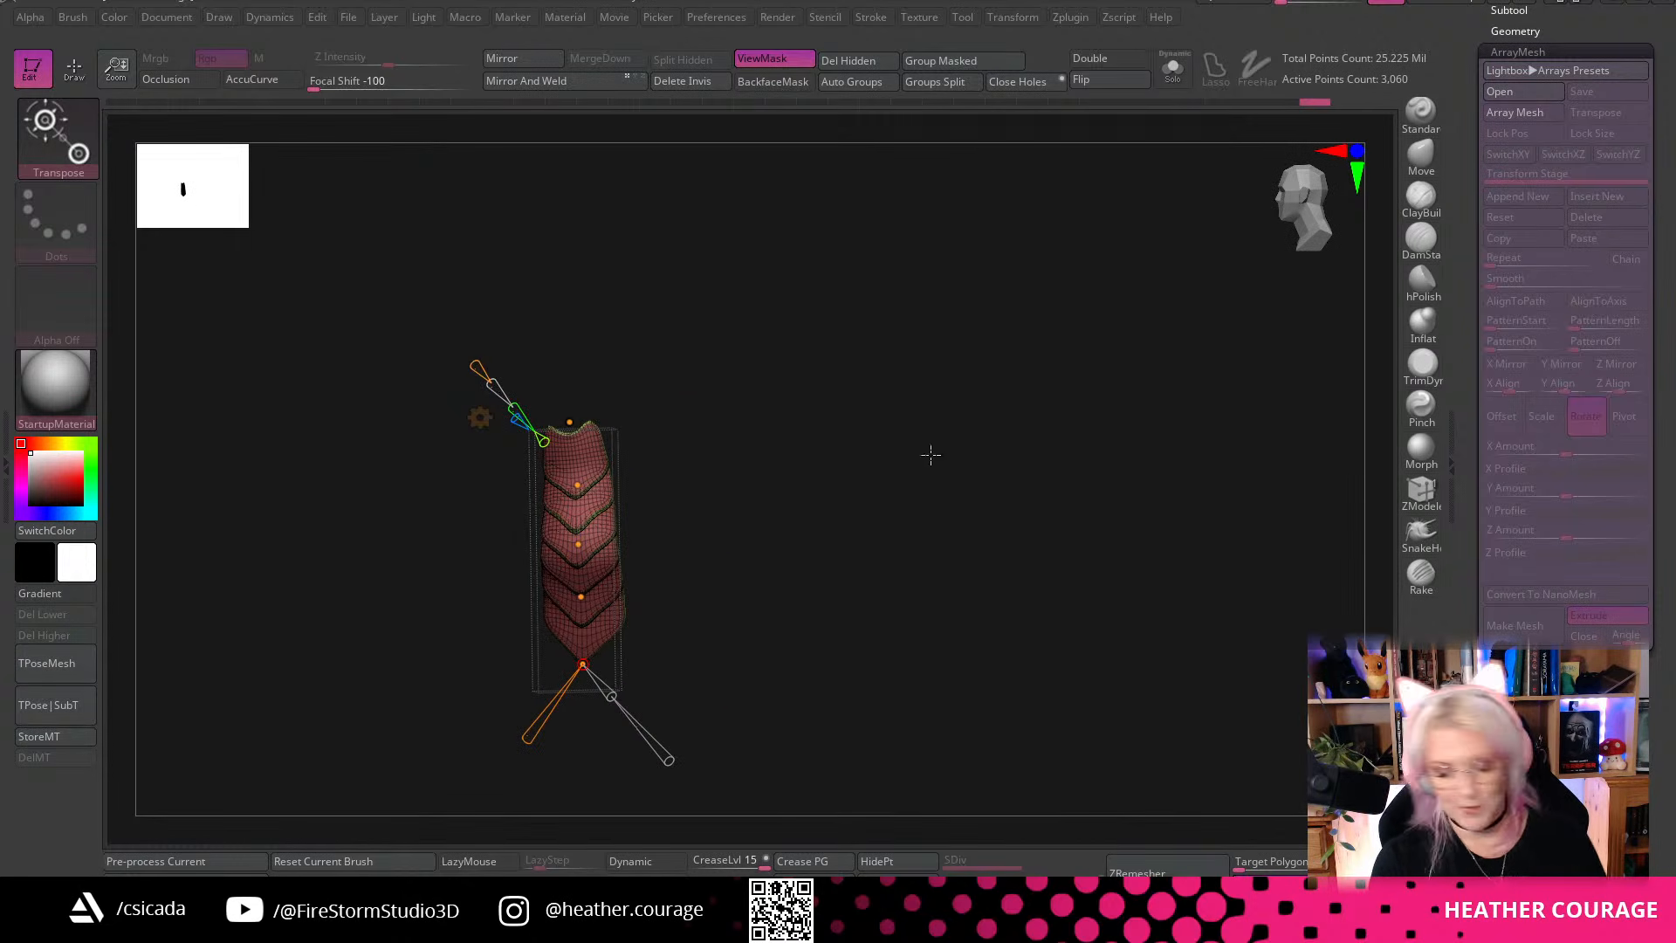
alt+drag(931, 454, 1149, 542)
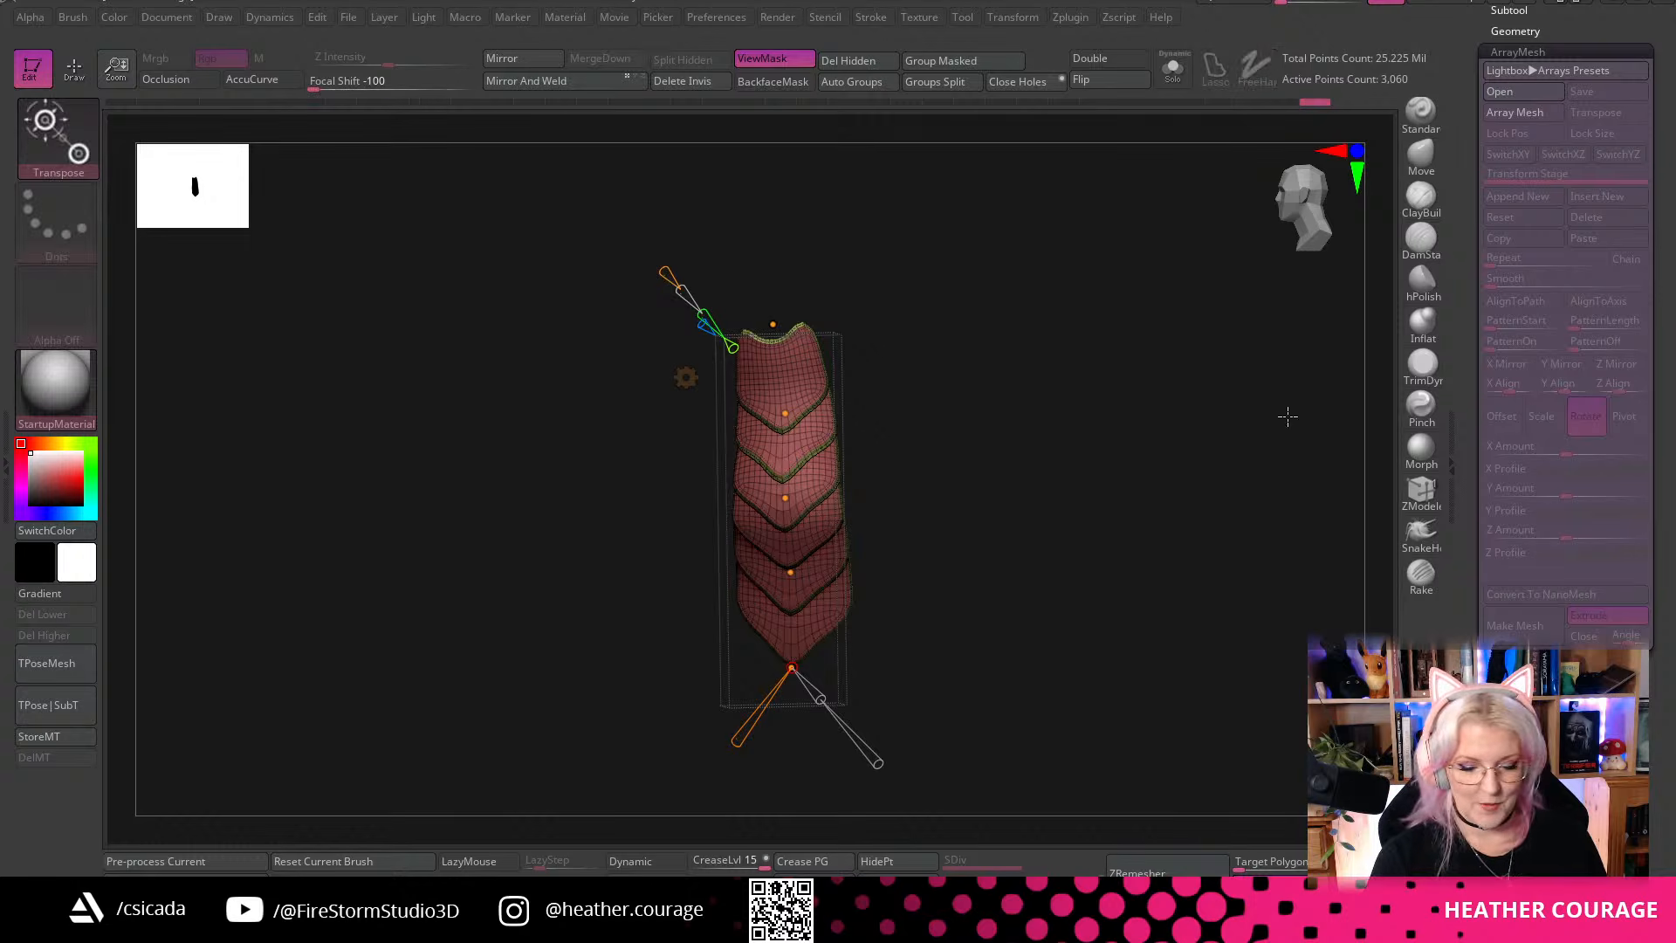
Roll the undo history back to the single extracted scale and turn on Array Mesh for it
mouse_move(1315, 99)
mouse_down()
mouse_move(696, 131)
mouse_move(404, 204)
mouse_move(520, 180)
mouse_up()
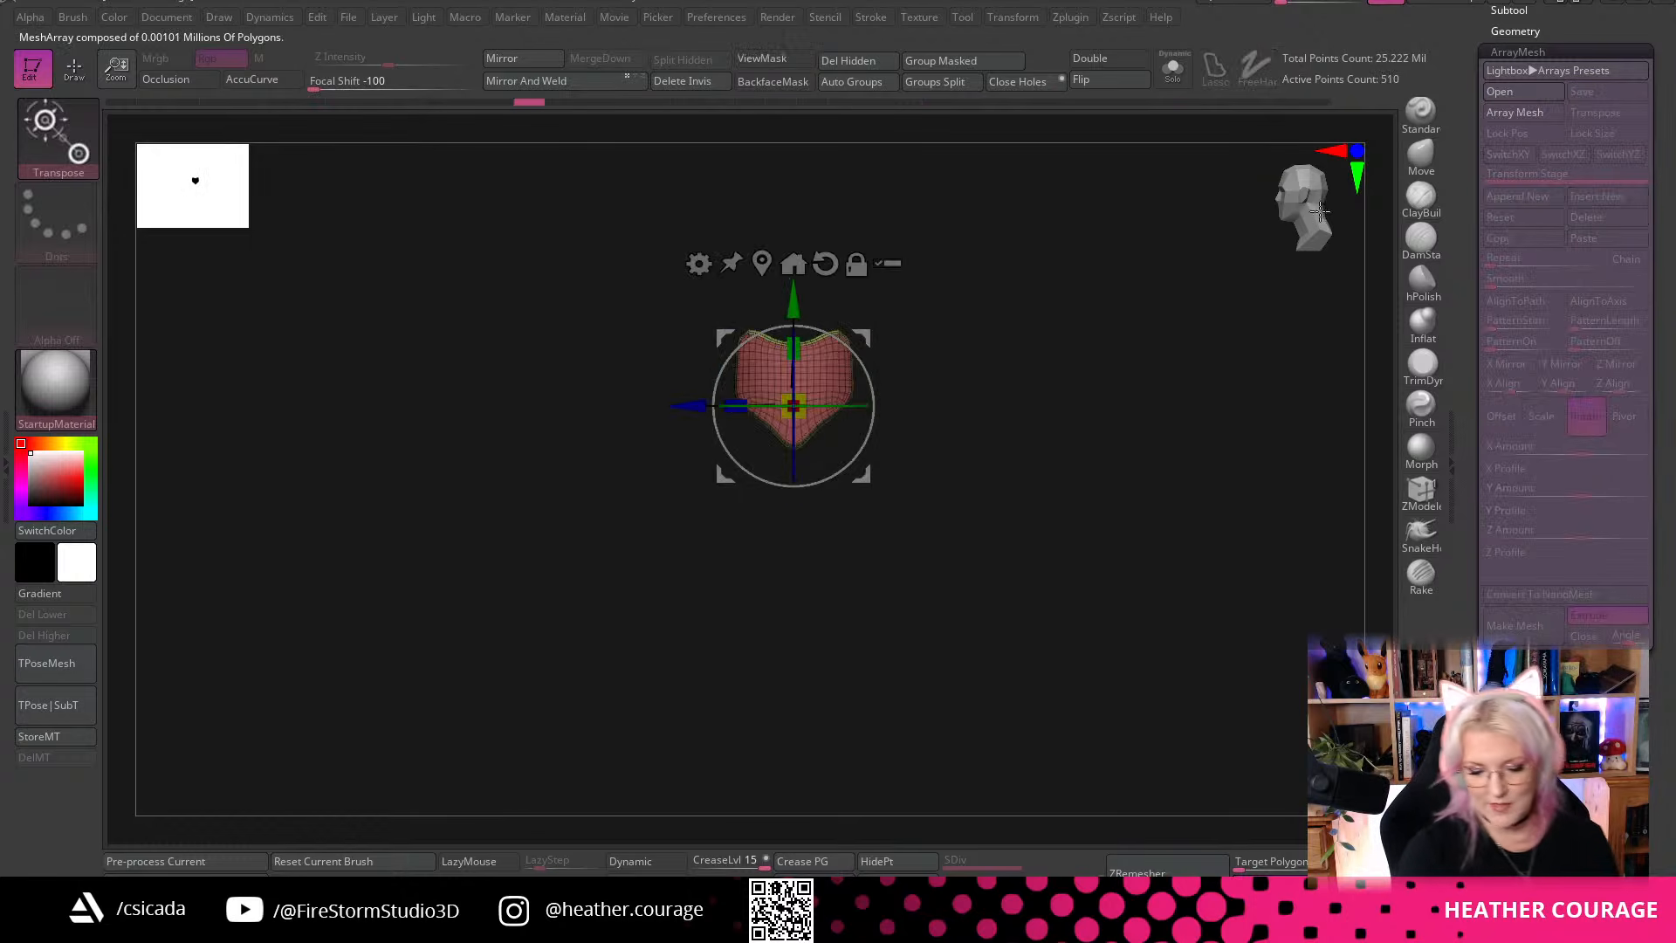
drag(1112, 475, 1159, 553)
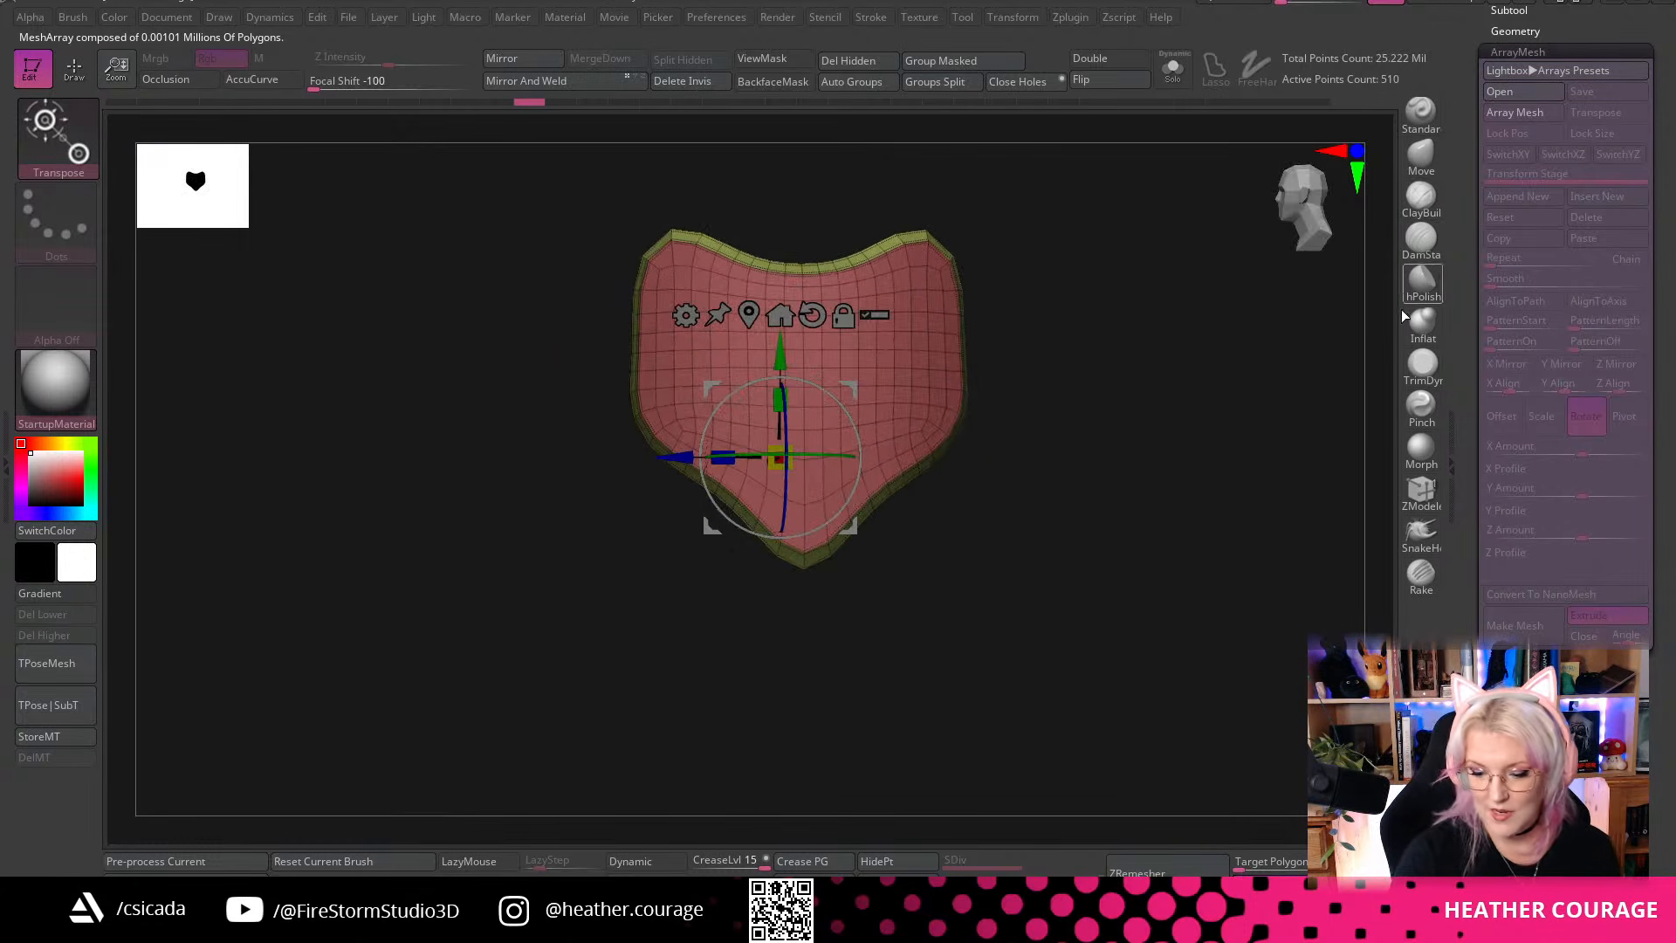
scroll(1508, 136, up, 2)
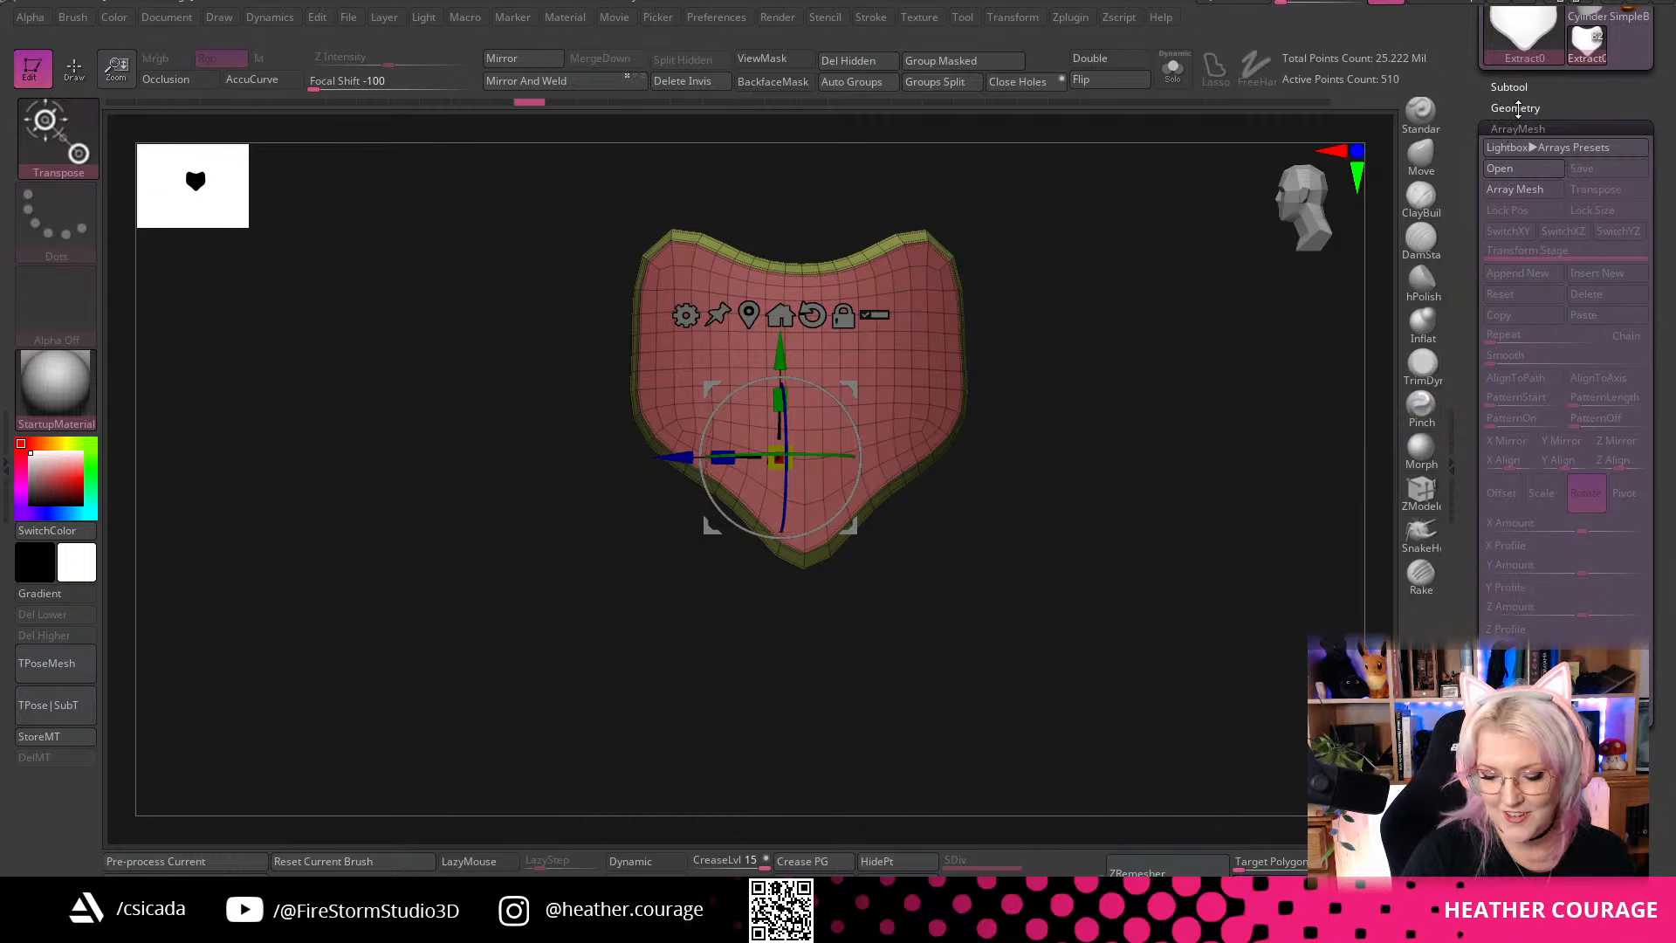
scroll(1519, 108, up, 5)
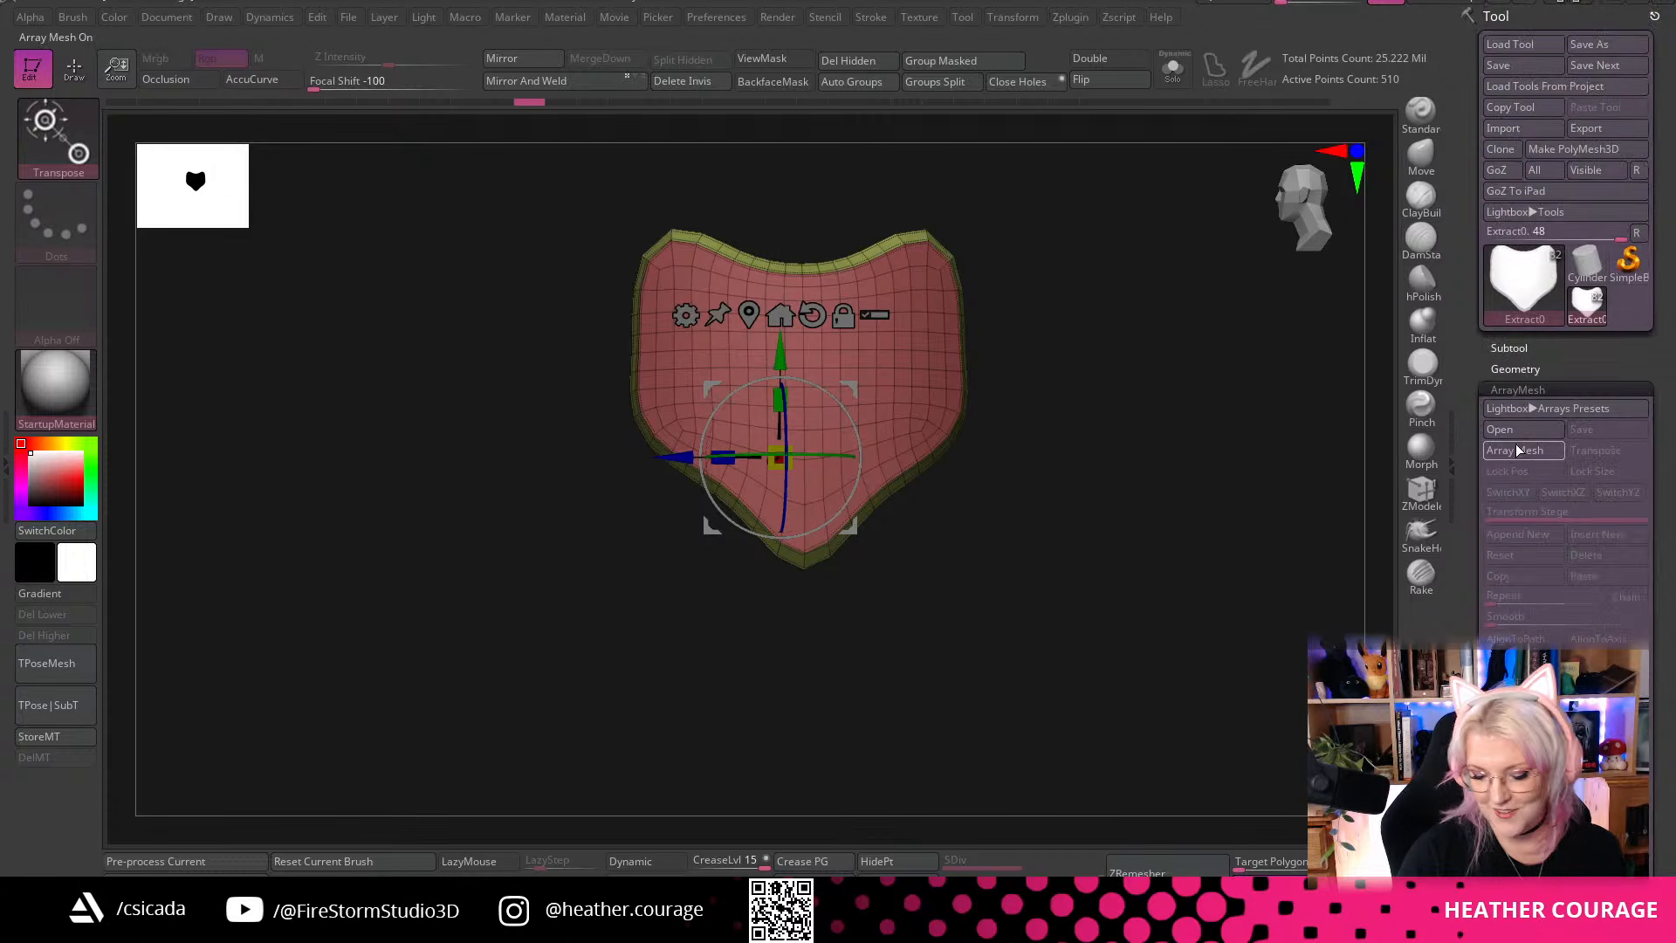
click(1522, 191)
click(1520, 456)
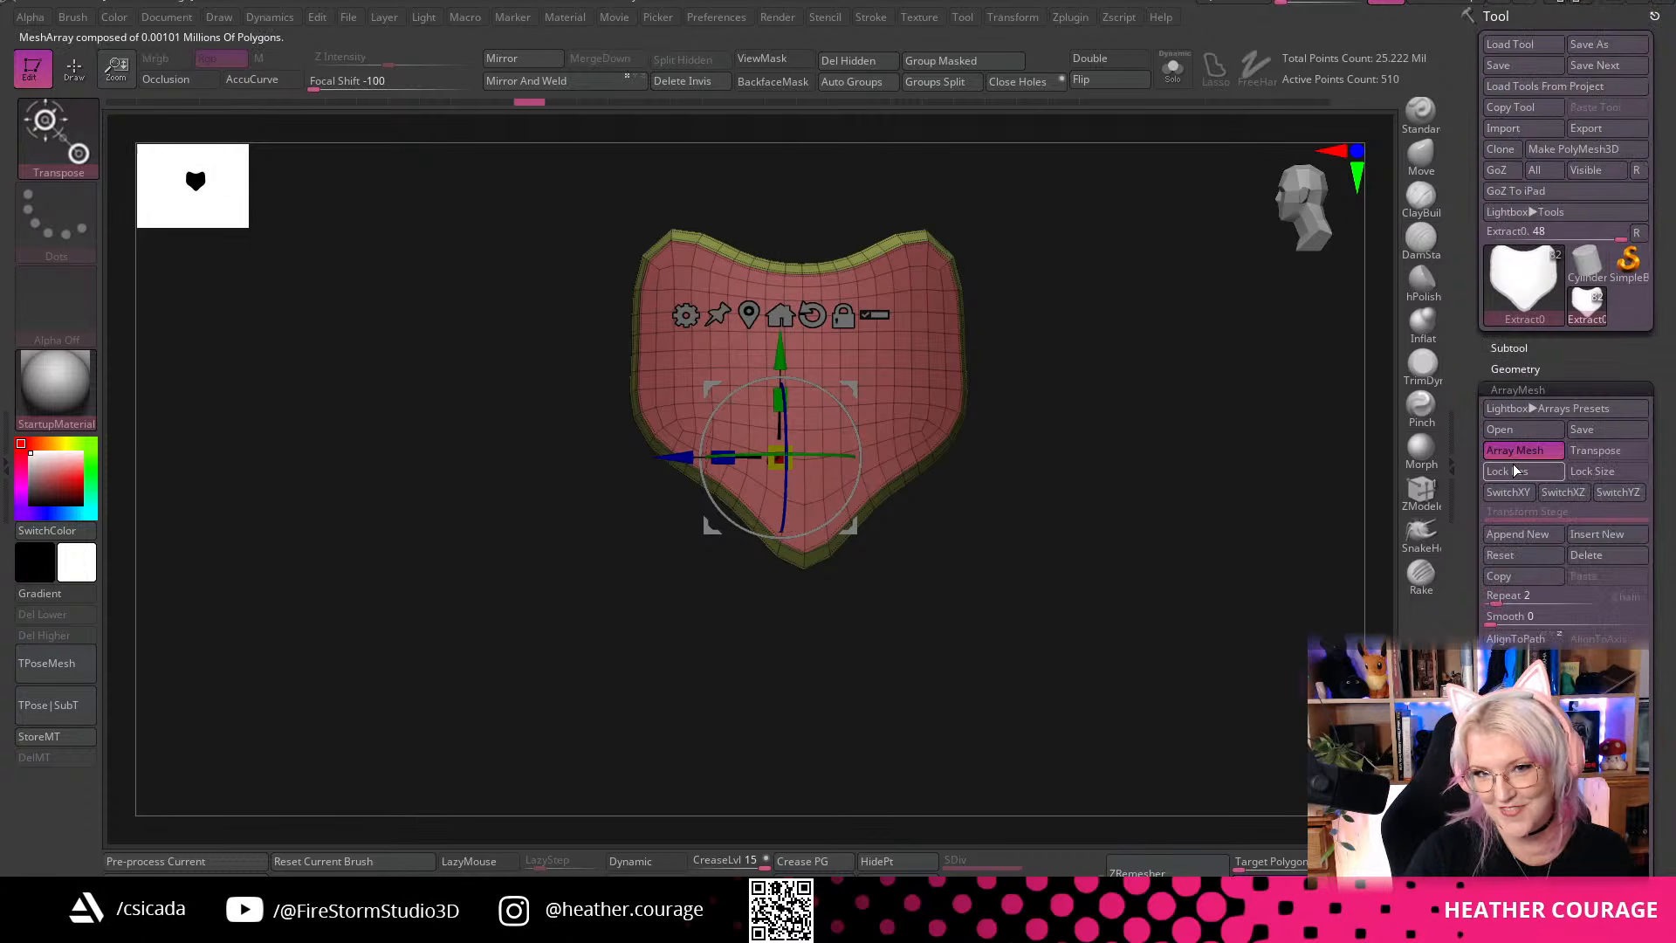
Set the array's repeat count to 8 and switch the array to its Offset transform
scroll(1515, 471, down, 3)
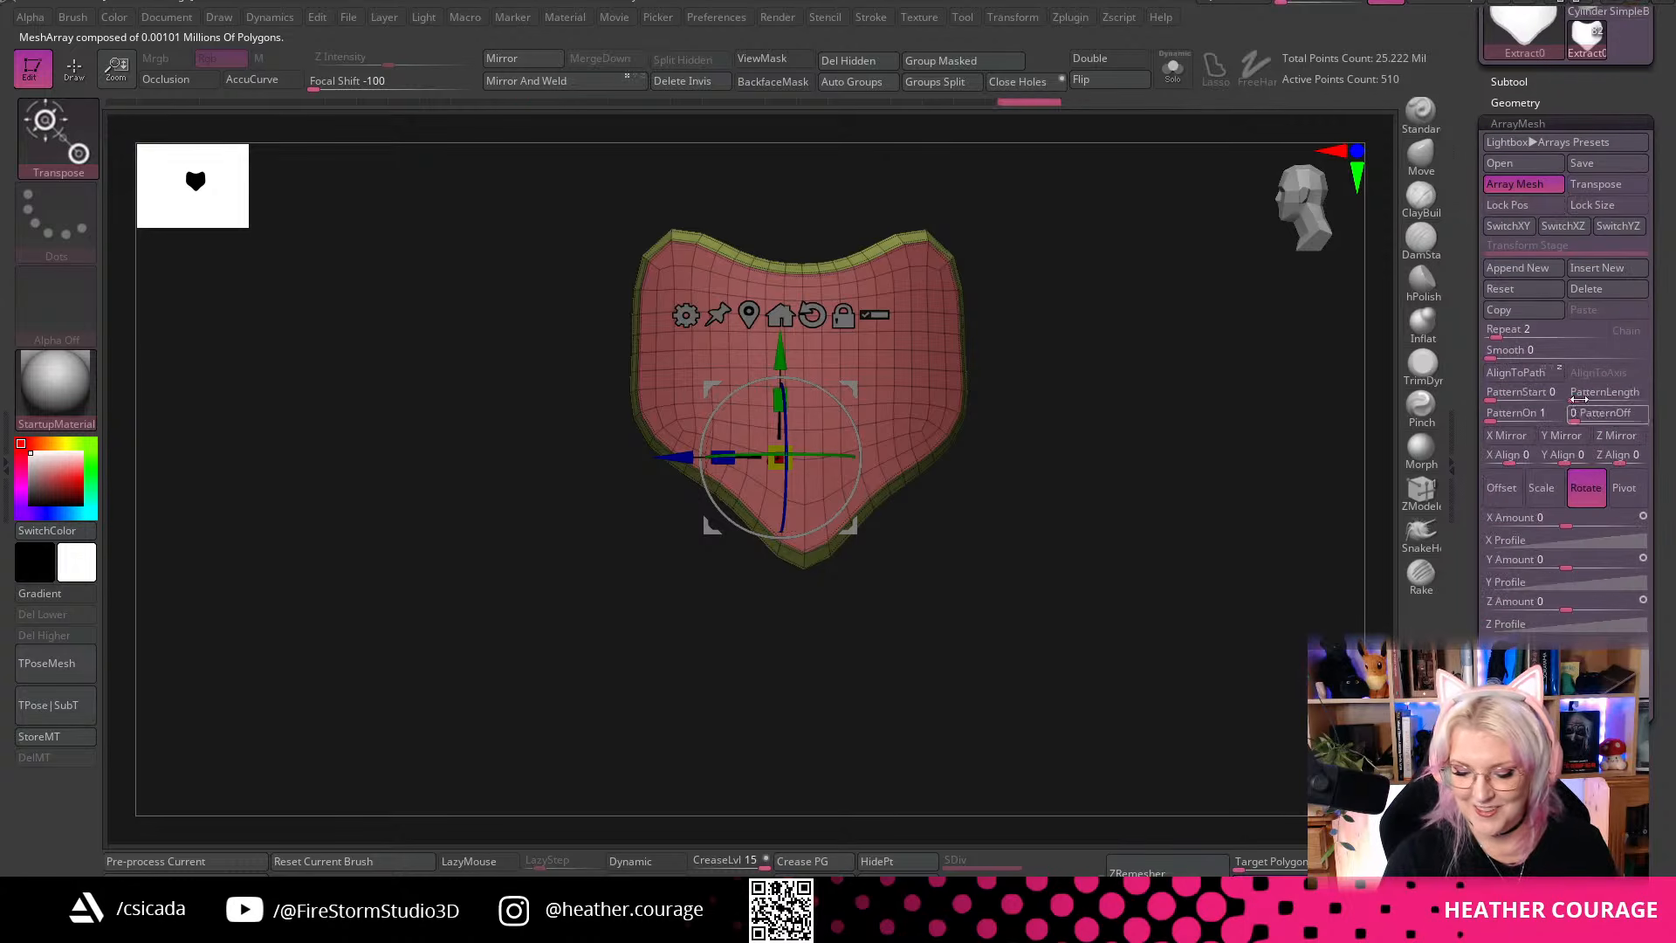
click(1499, 337)
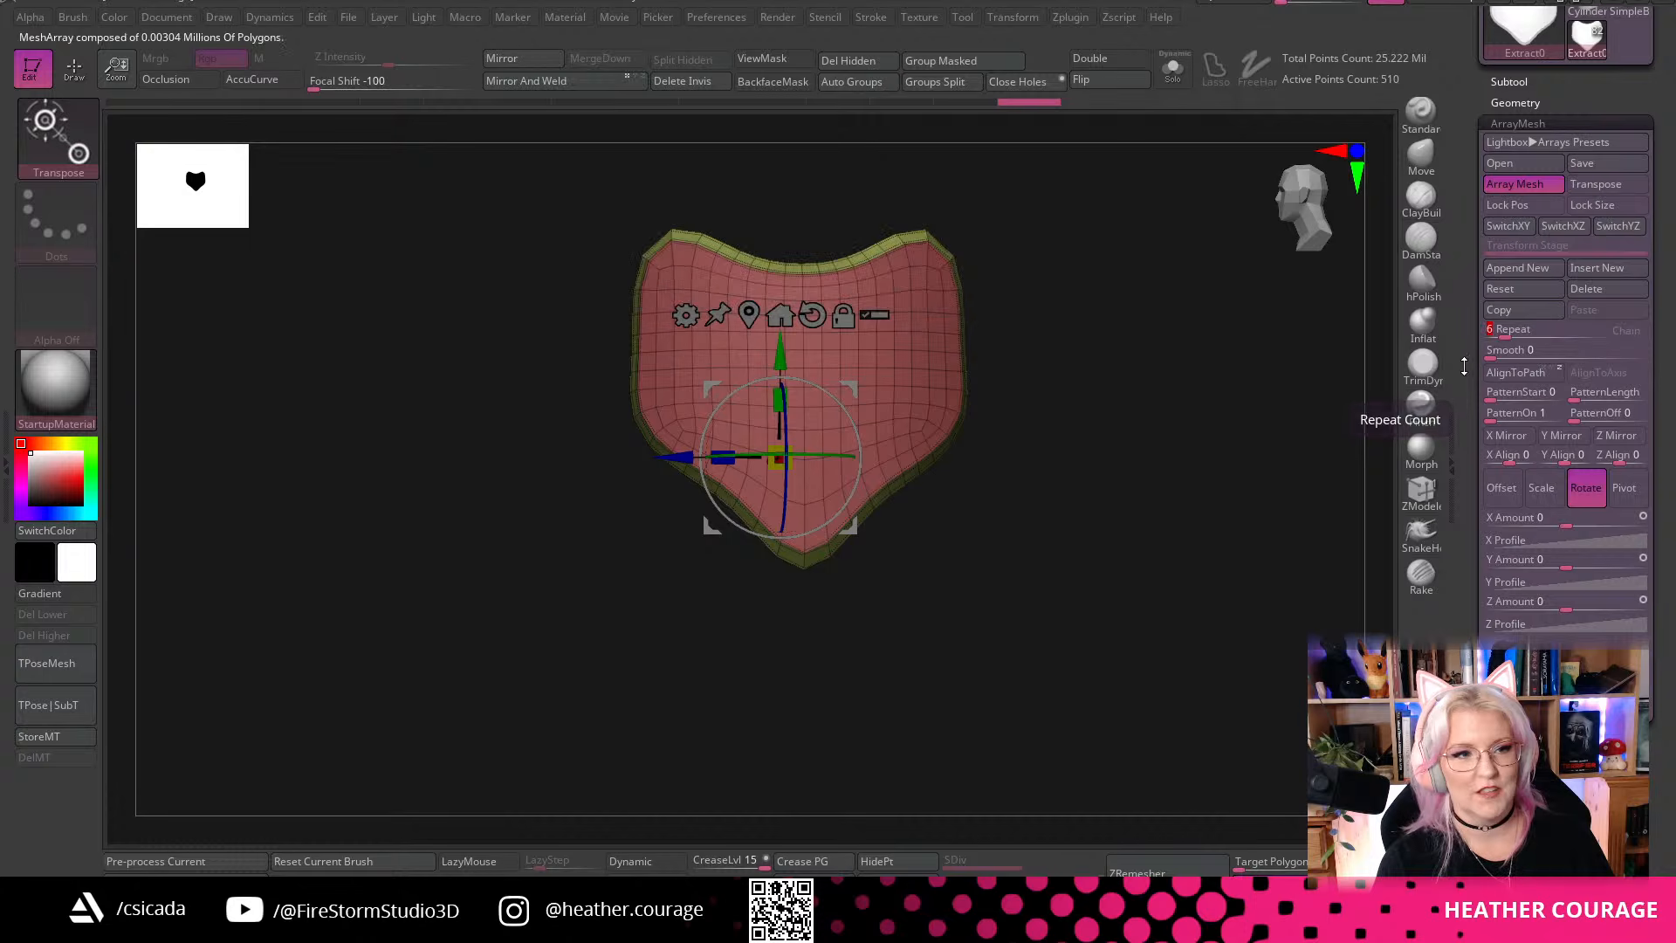
click(1503, 338)
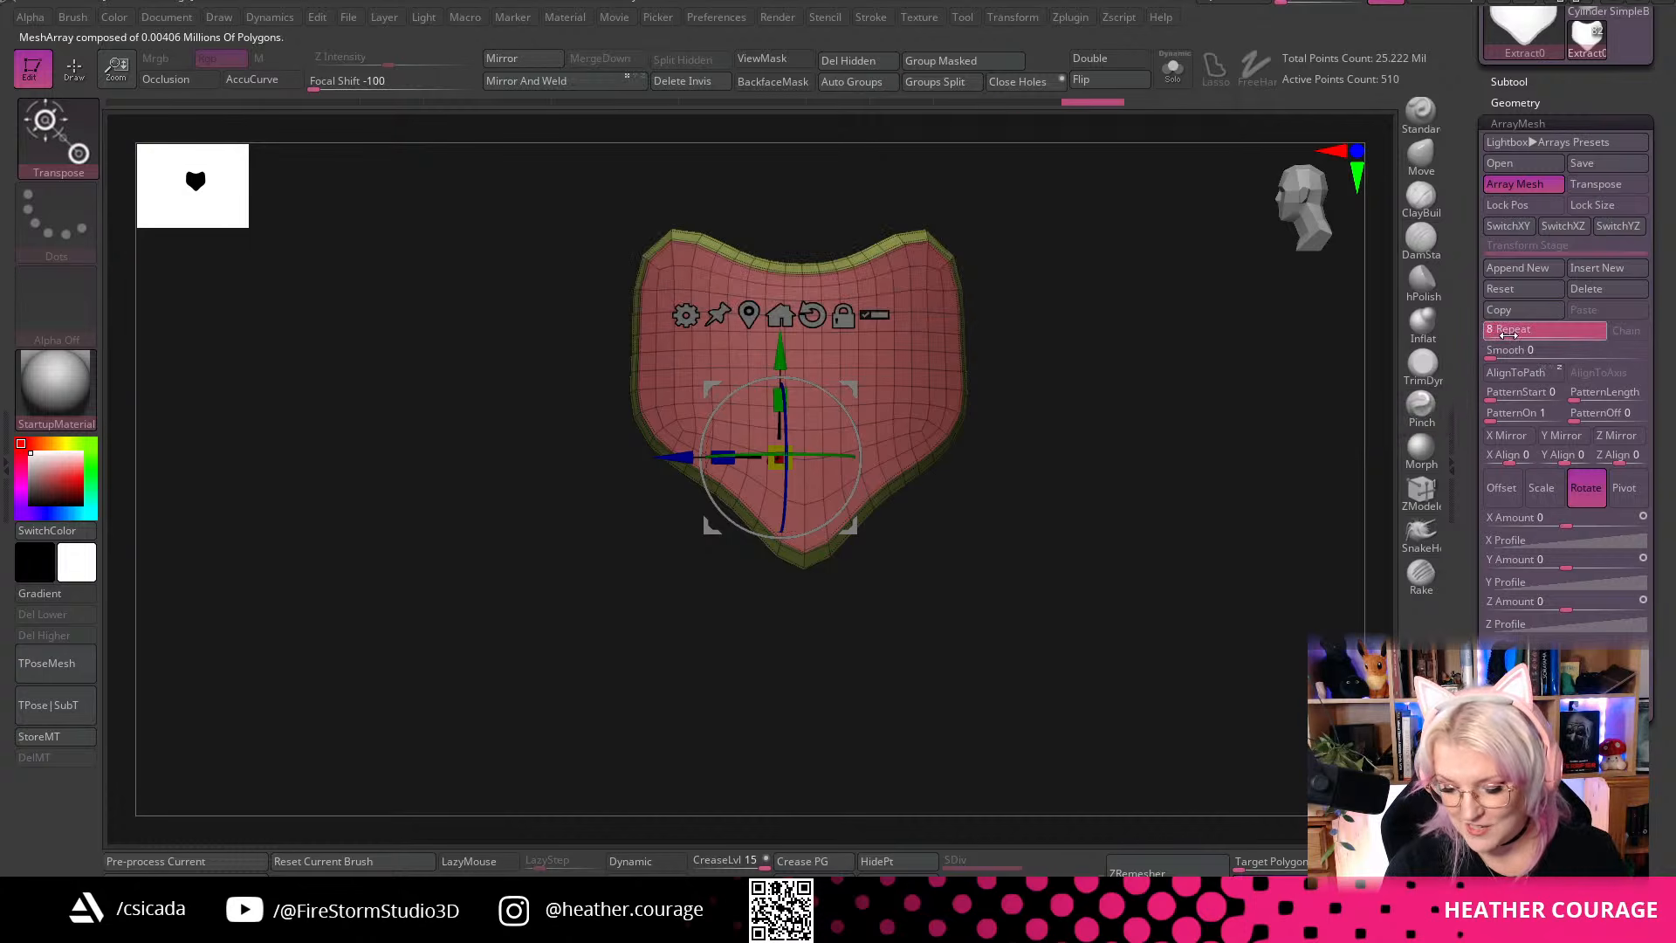
text(8)
key(Return)
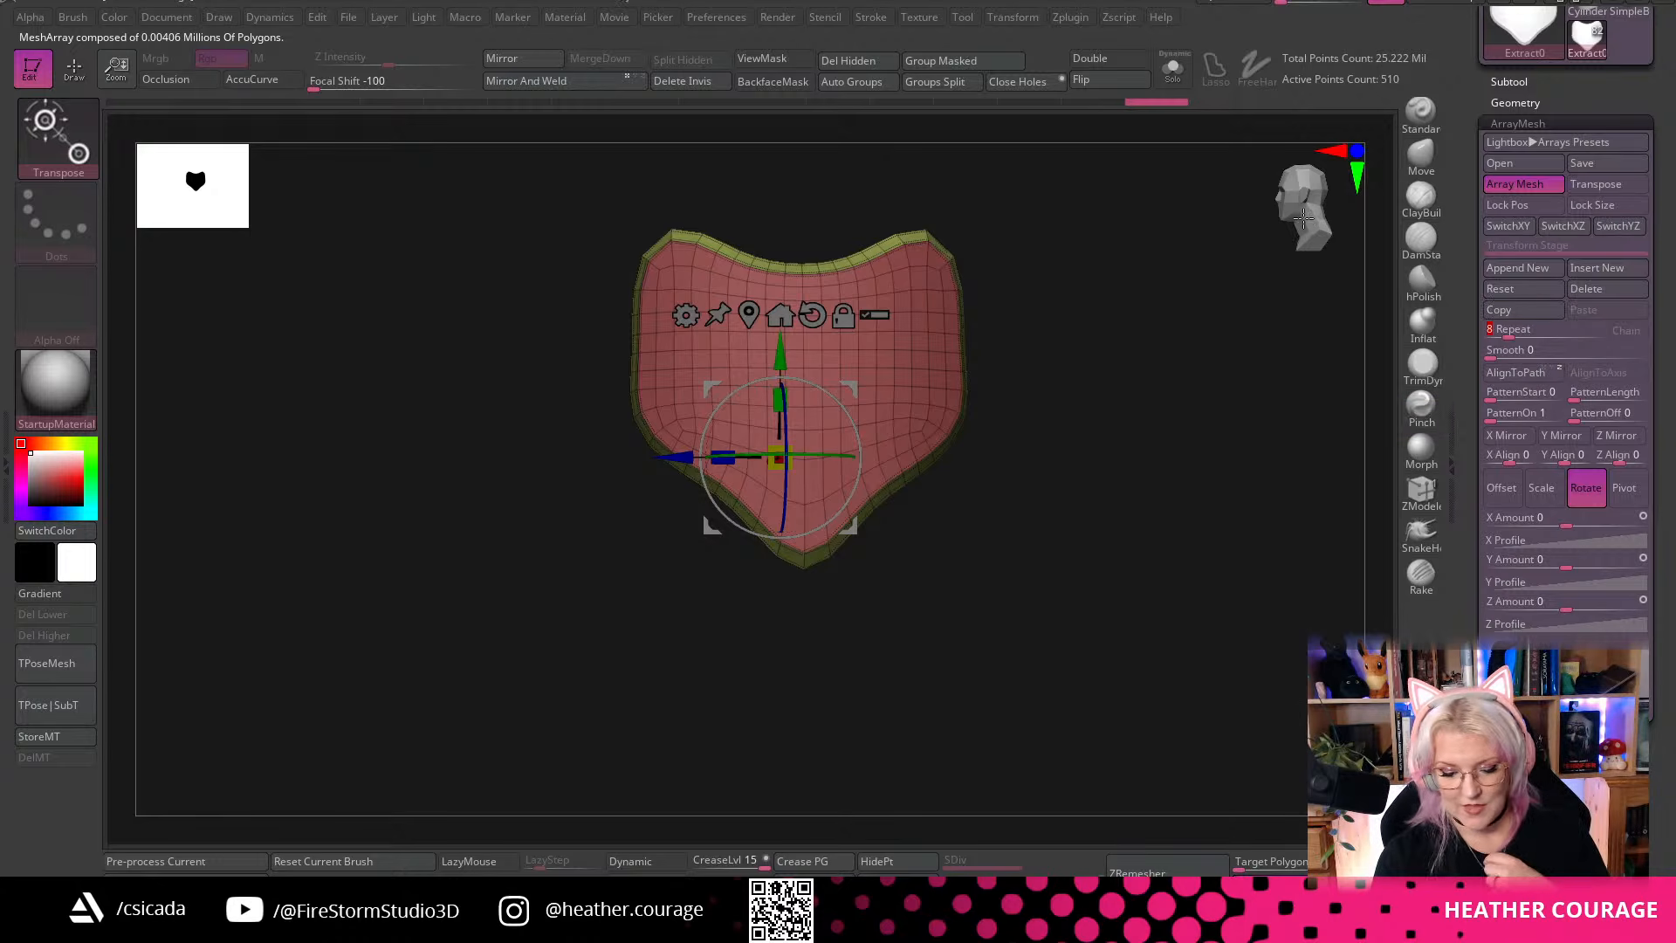
shift+drag(1167, 527, 1192, 525)
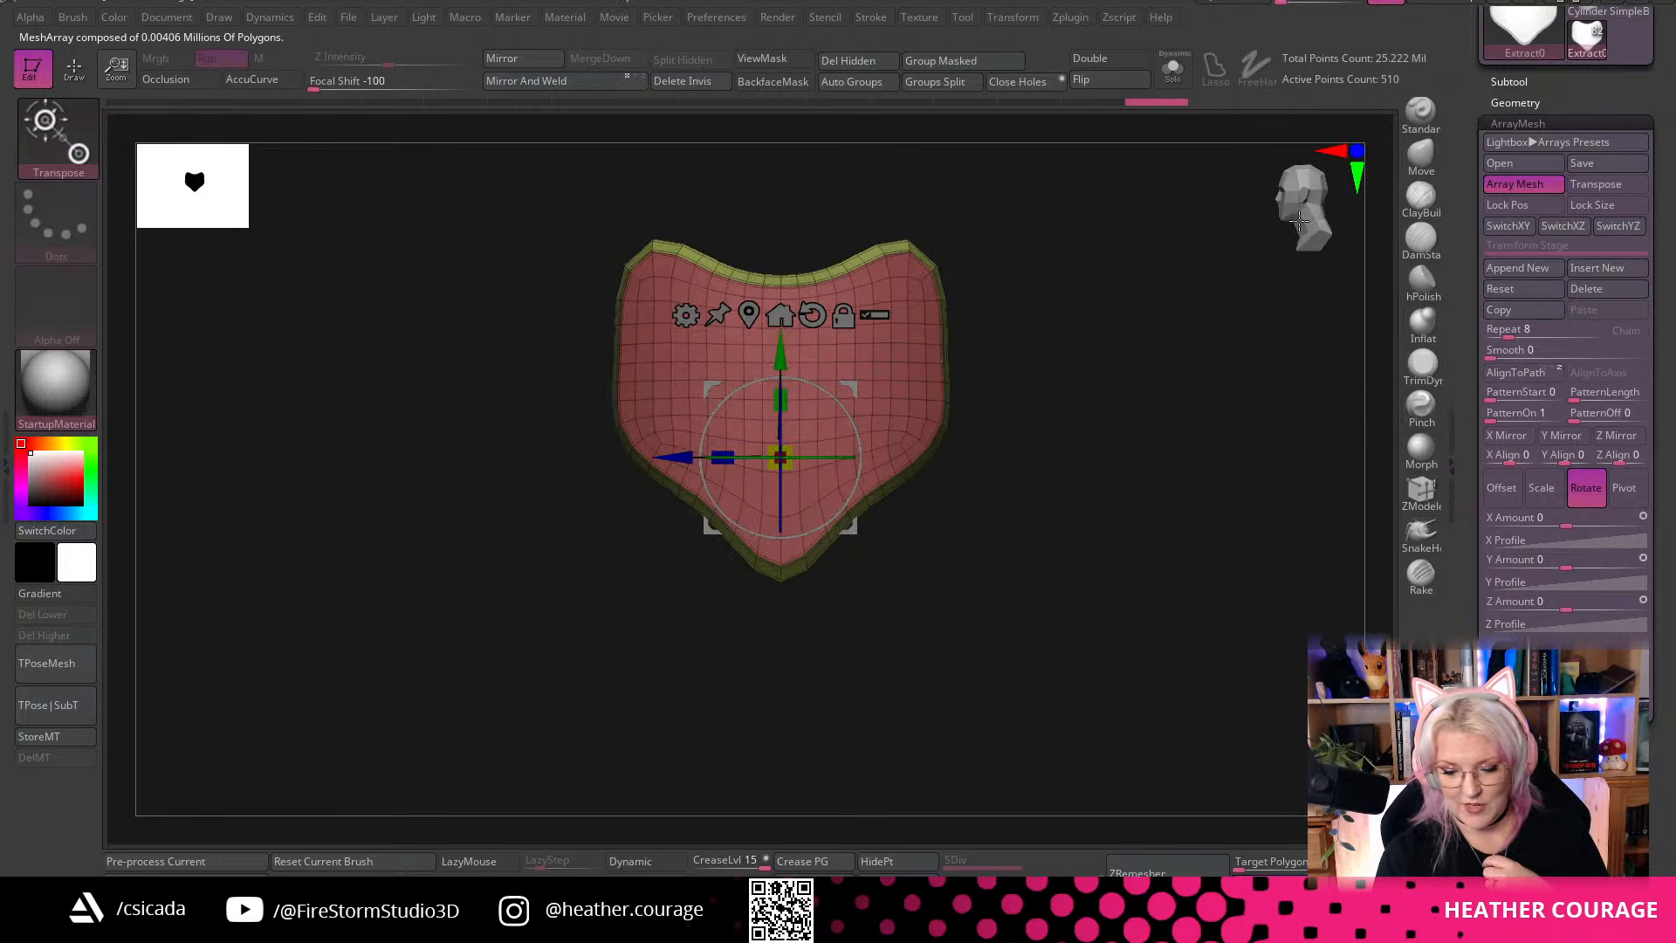
click(1501, 487)
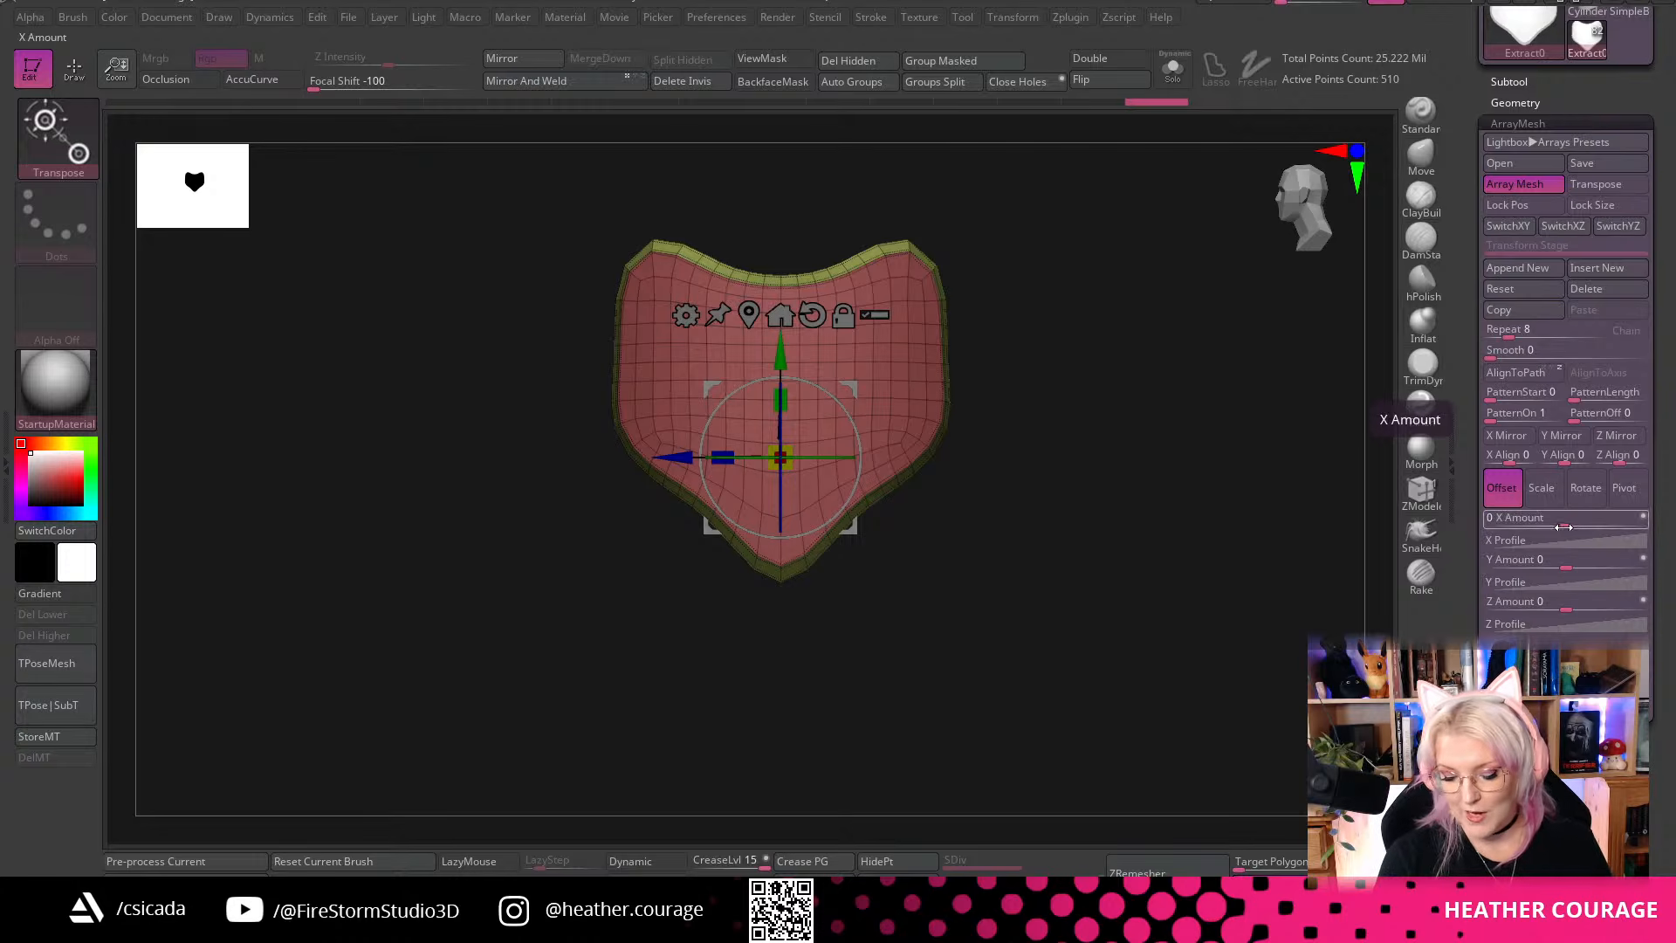
Try spreading the repeated scales with an X offset and reset the X amount to 0
drag(1569, 527, 1595, 525)
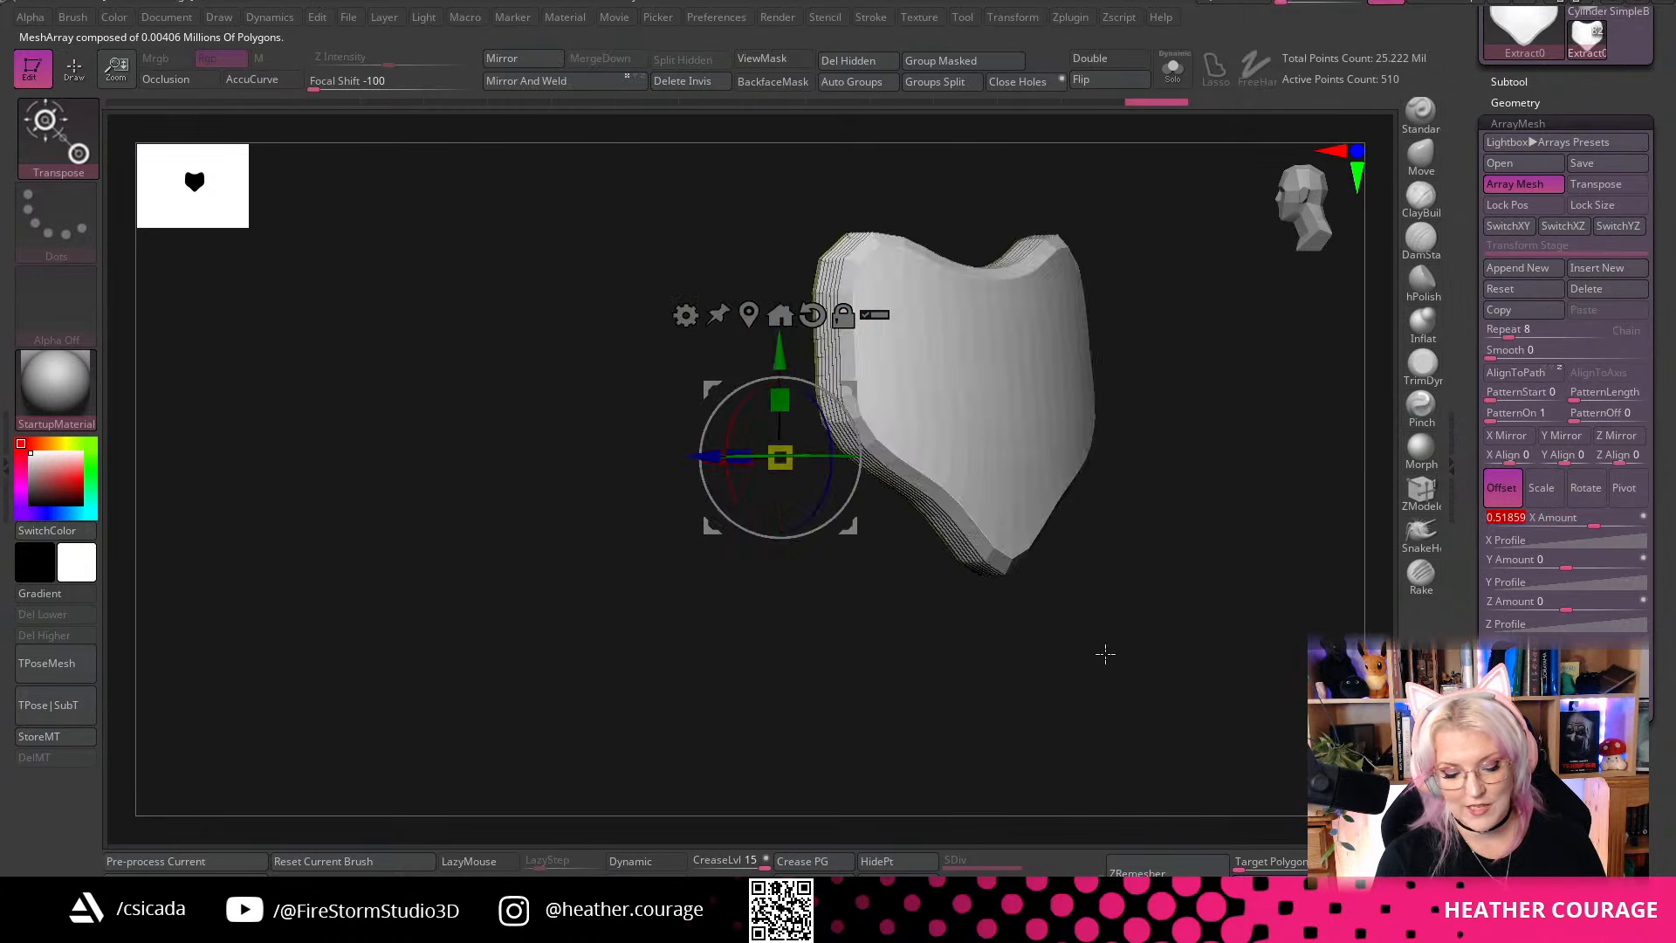
drag(1103, 655, 1161, 643)
drag(1594, 526, 1610, 525)
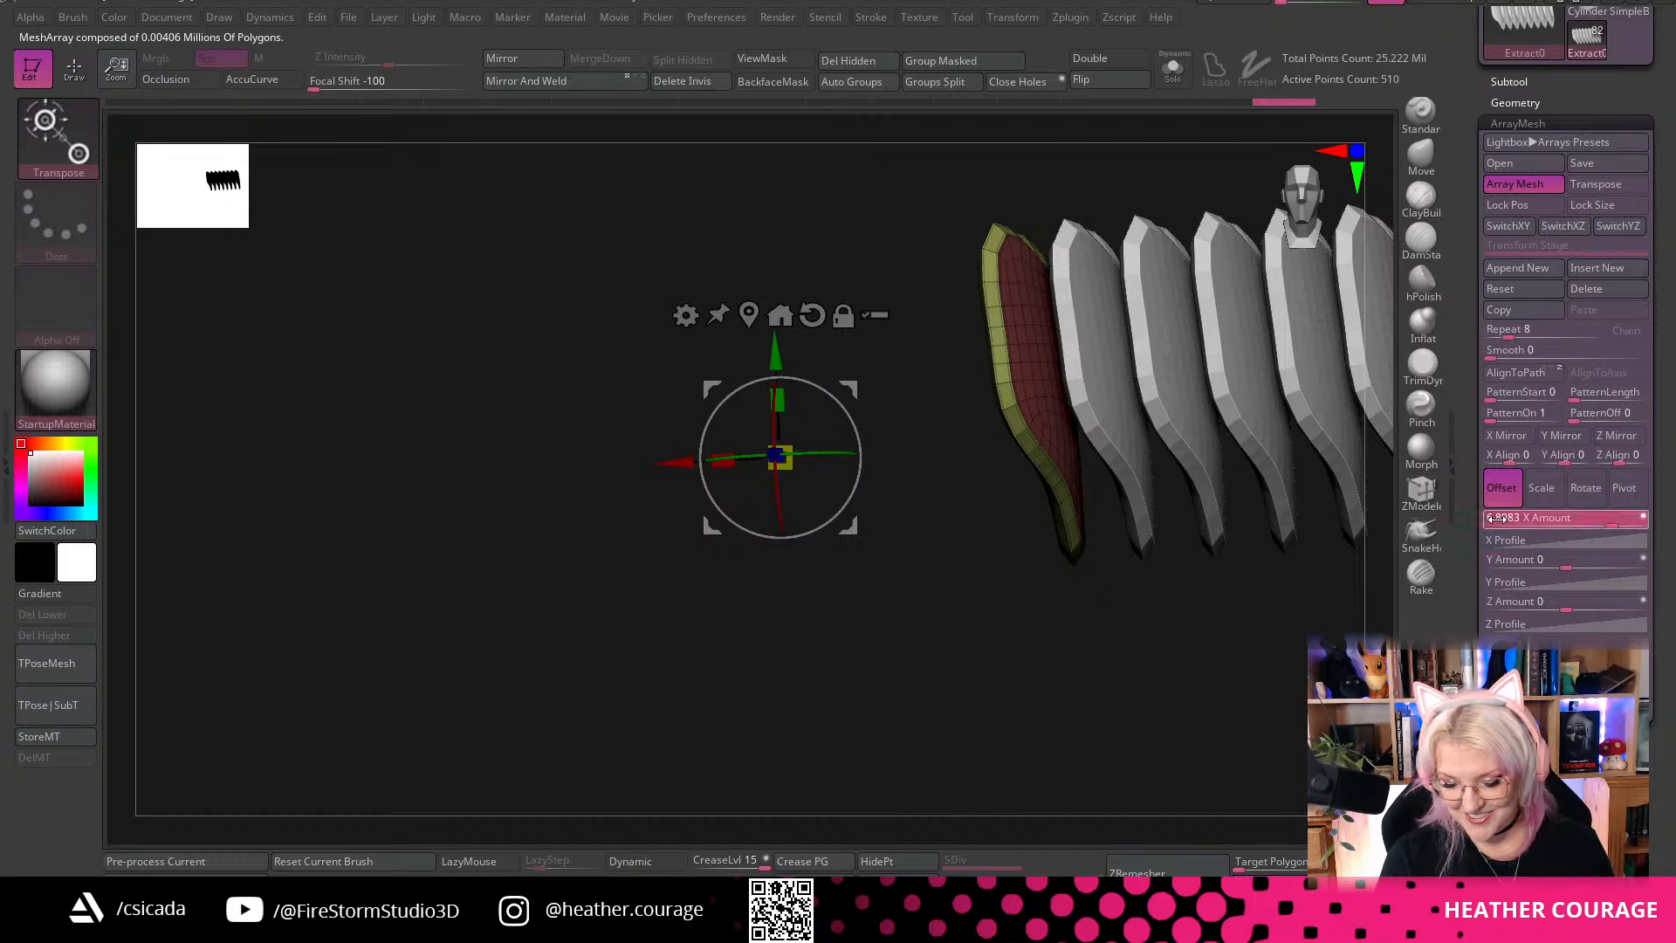
click(1537, 517)
text(0)
key(Return)
Try a Z offset amount of about 7.62 on the repeated scales and undo it
click(1572, 601)
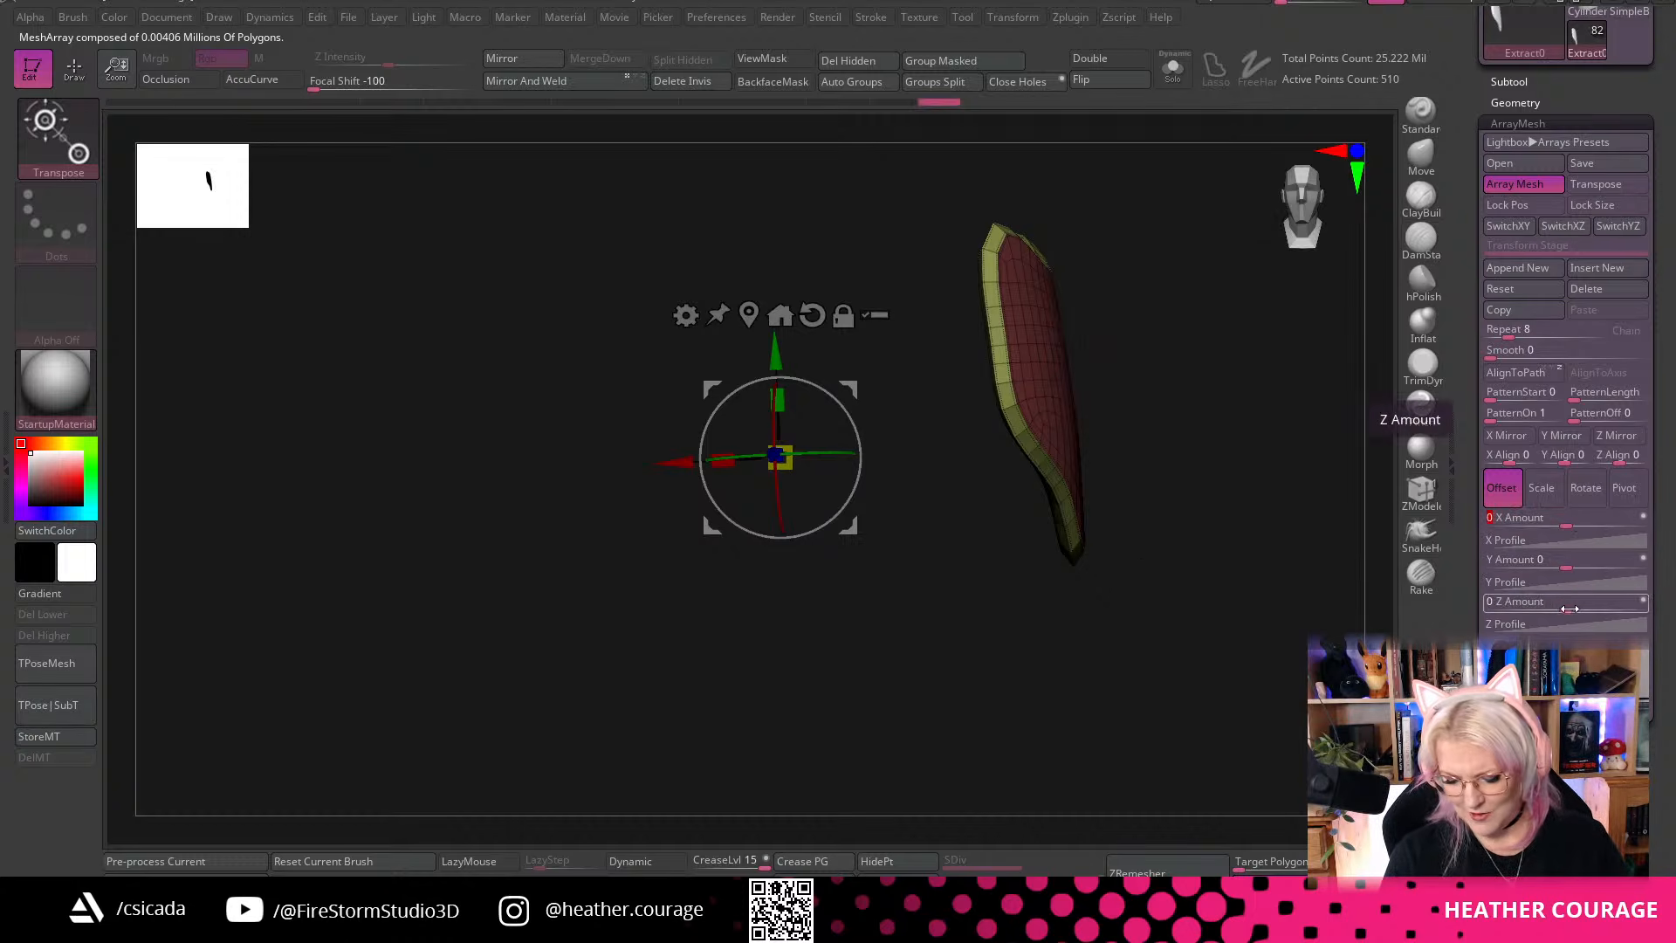
drag(1565, 609, 1614, 606)
drag(1244, 737, 1119, 742)
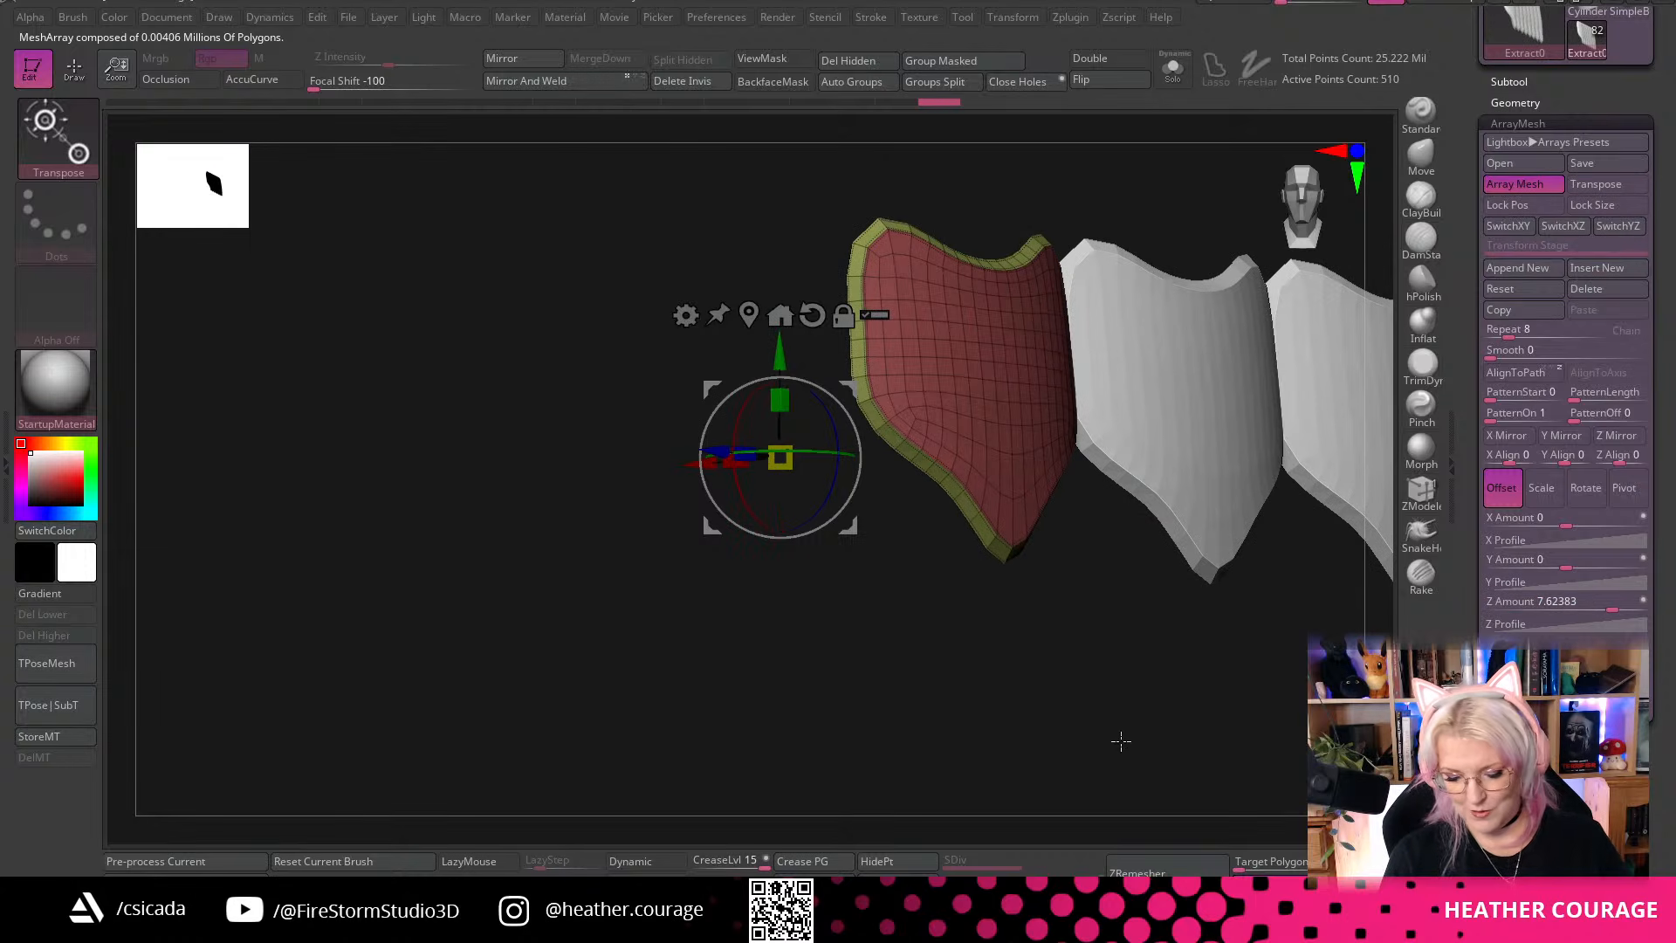
key(ctrl+z)
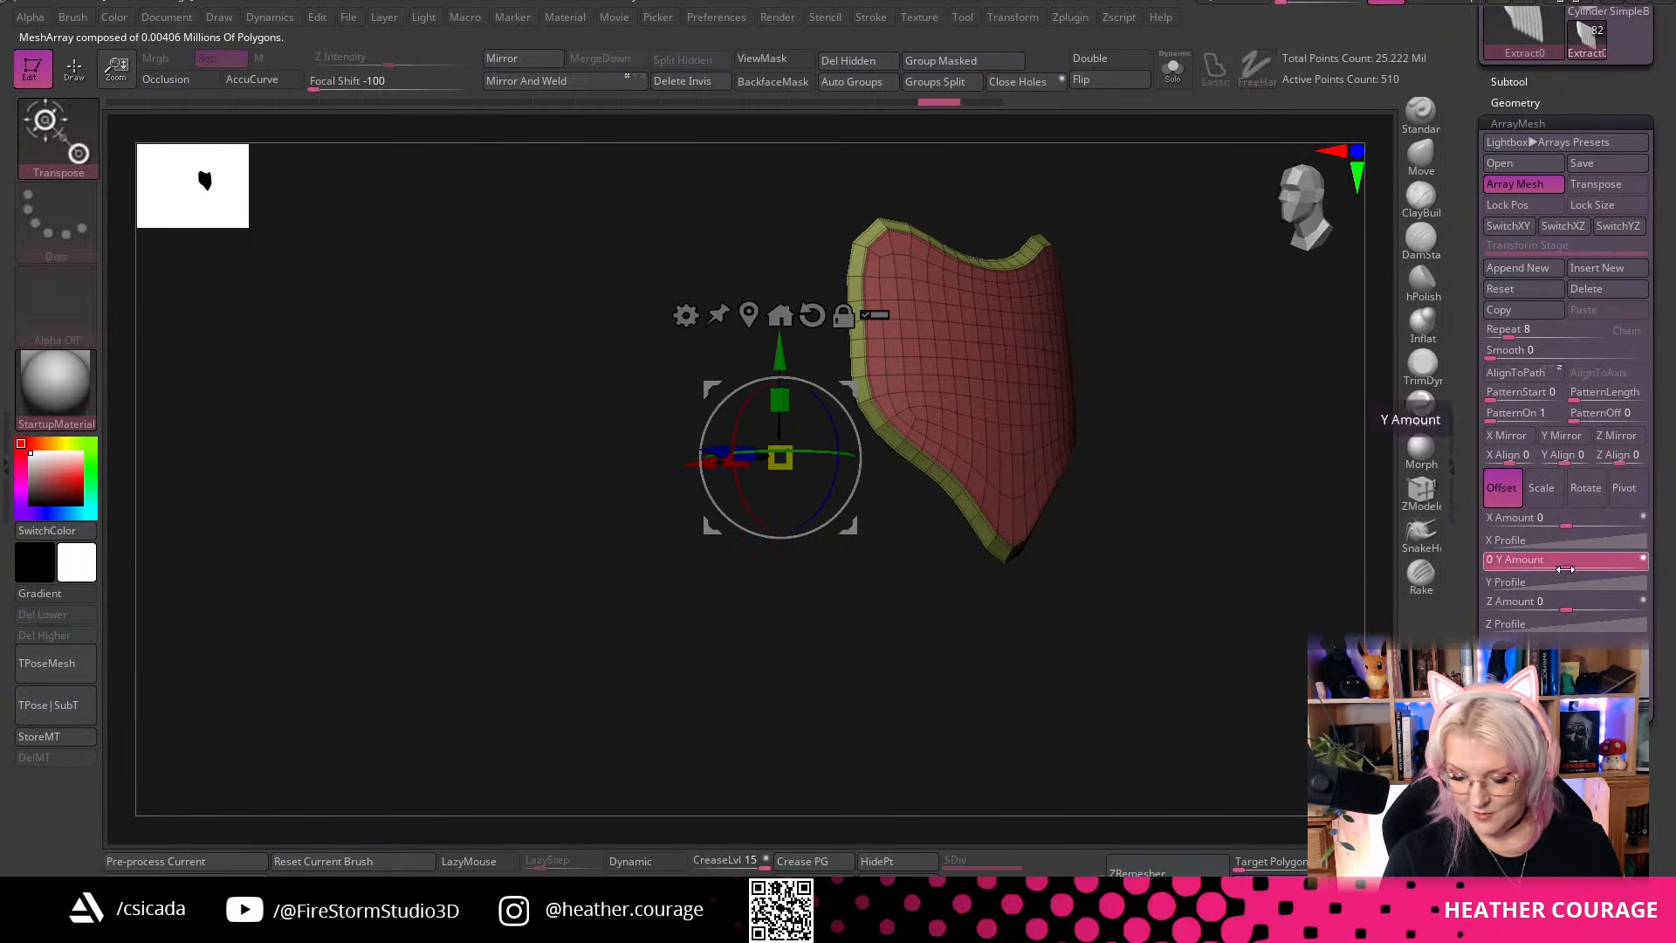
Set the array's Y offset amount to about 3.62 to stack the scales into an overlapping column
drag(1565, 568, 1606, 568)
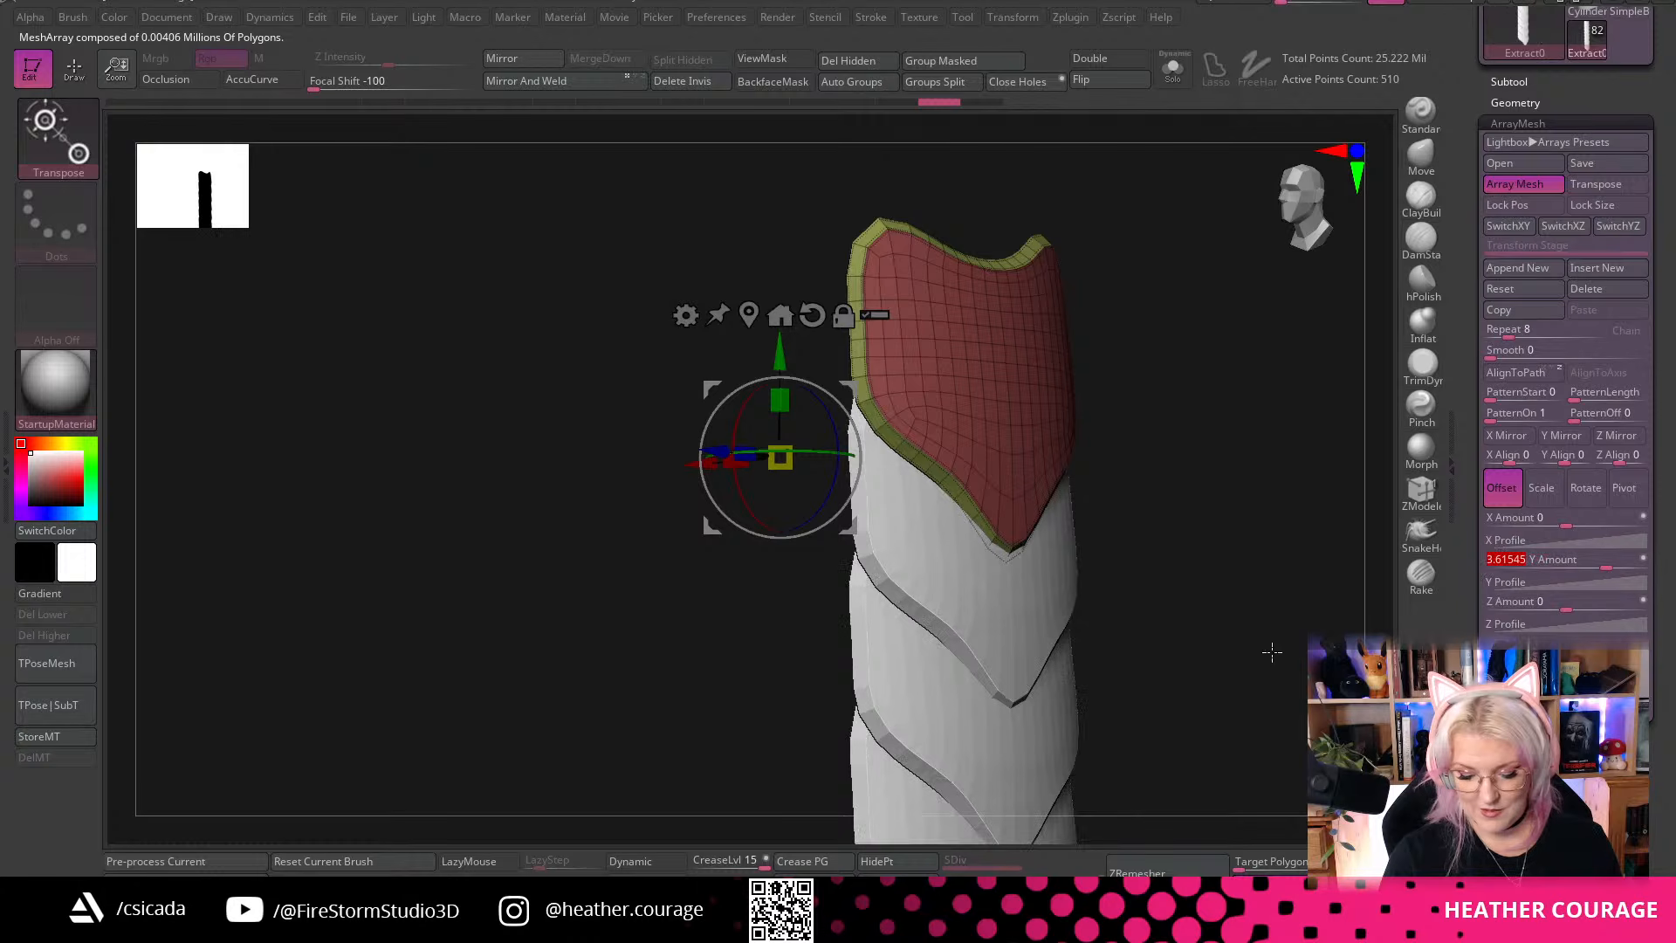
alt+drag(1272, 652, 1205, 464)
alt+drag(1081, 626, 1171, 489)
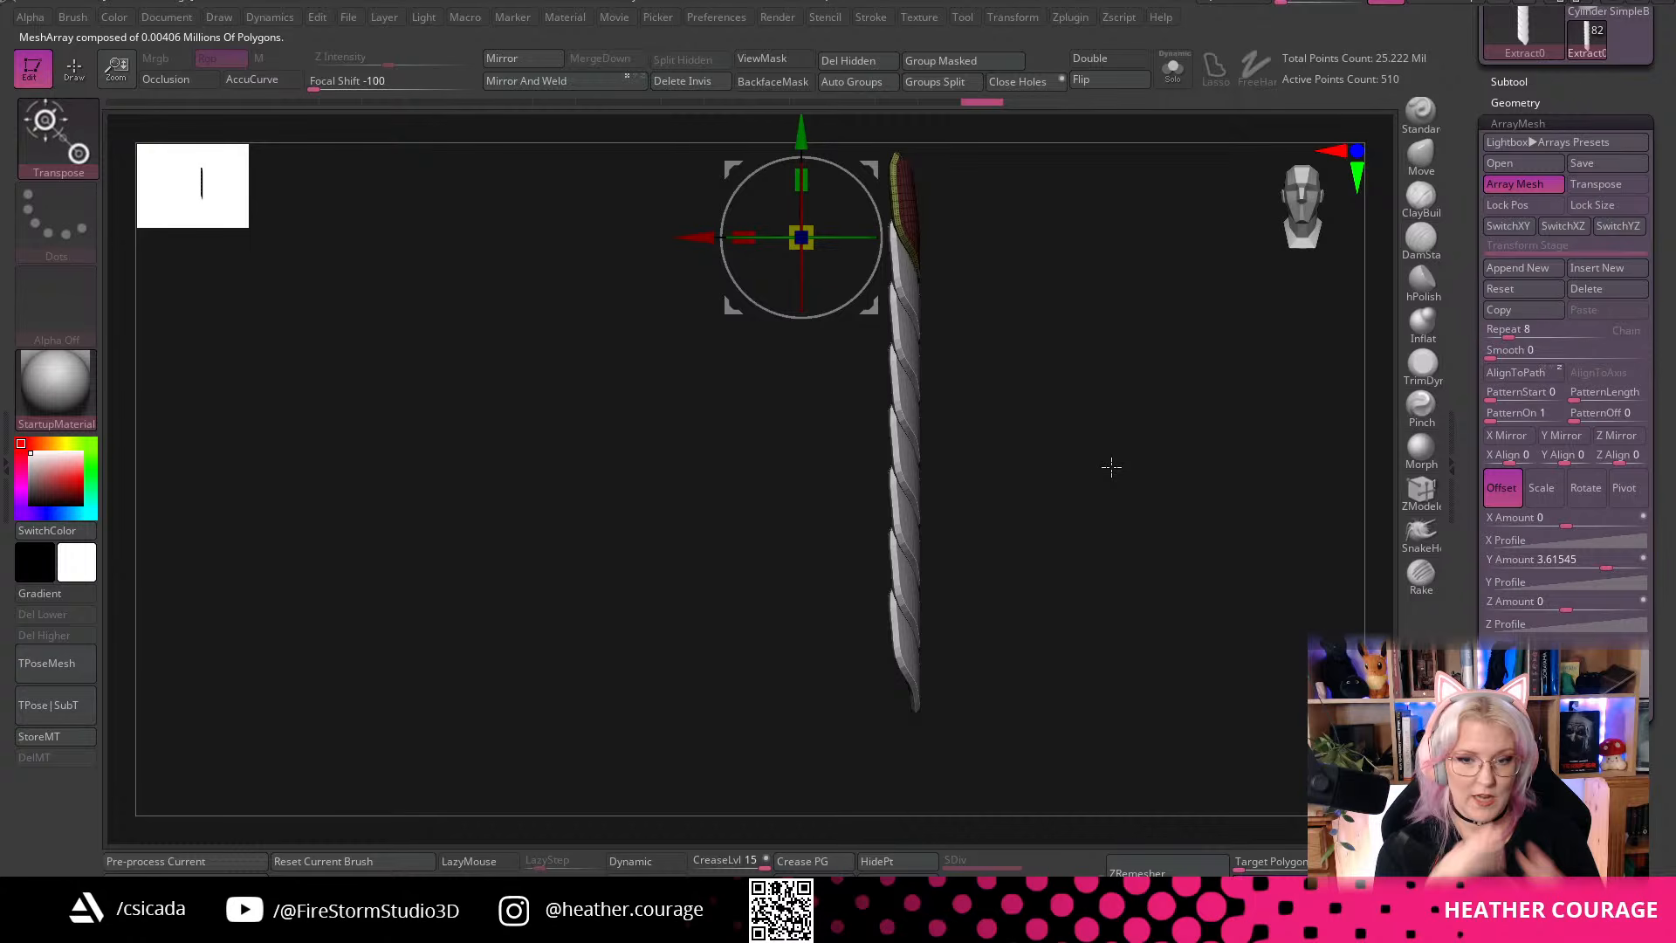
drag(1111, 467, 1053, 528)
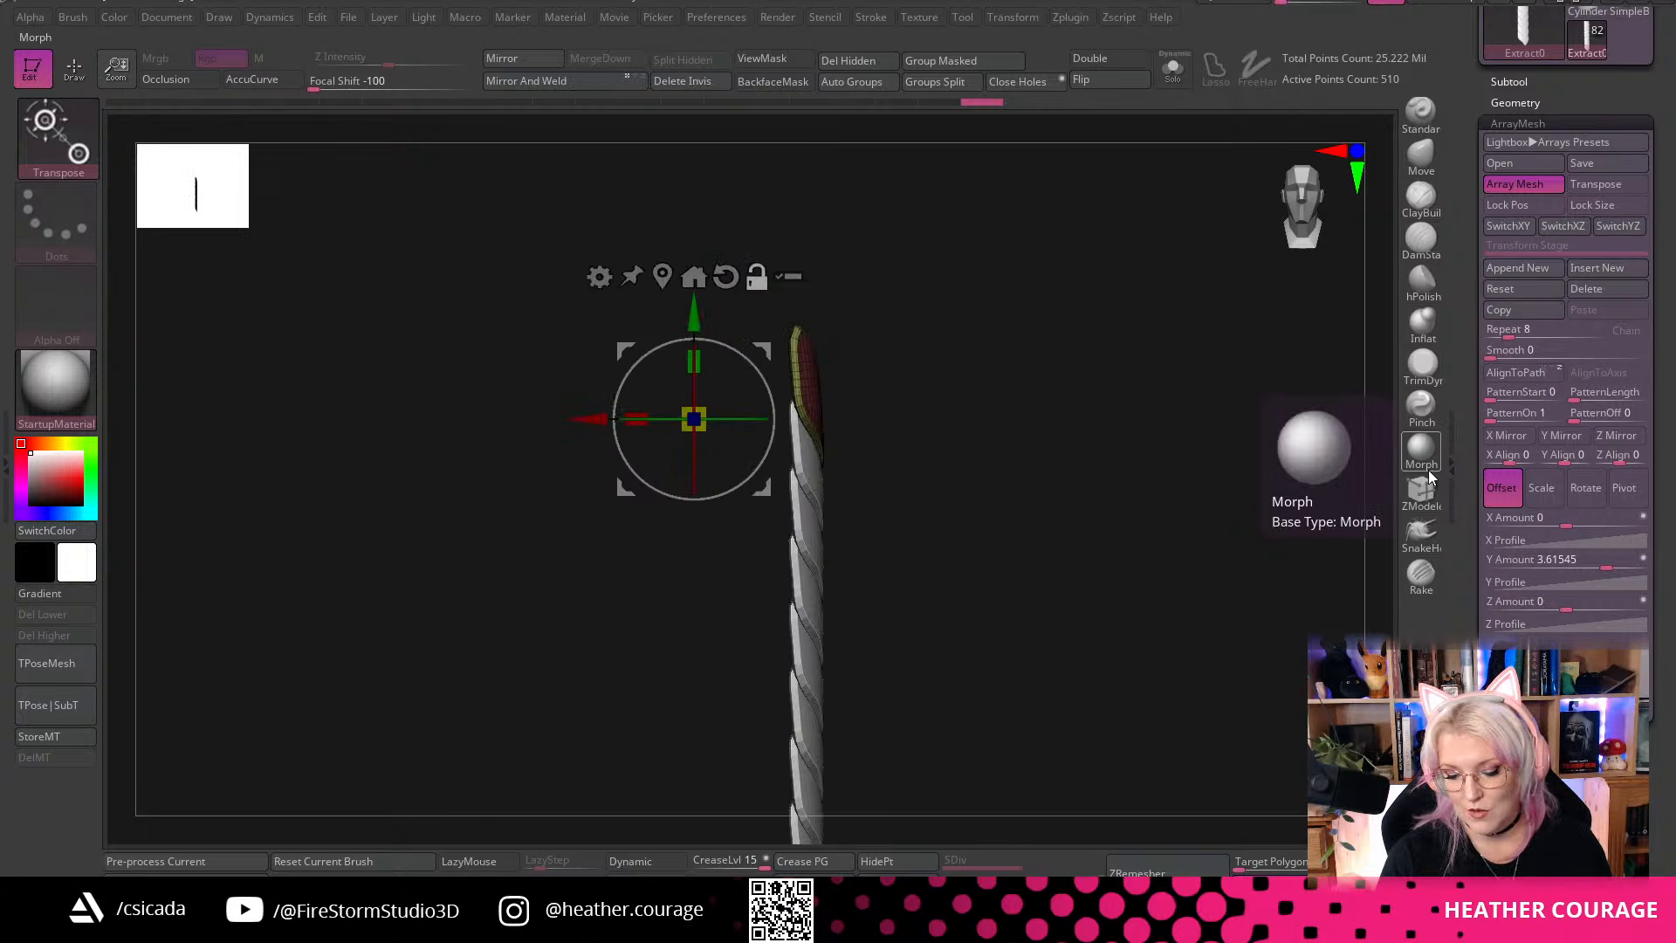
Switch the array to its Rotate transform and try rotating the repeated scales about different axes, undoing the changes
click(1583, 500)
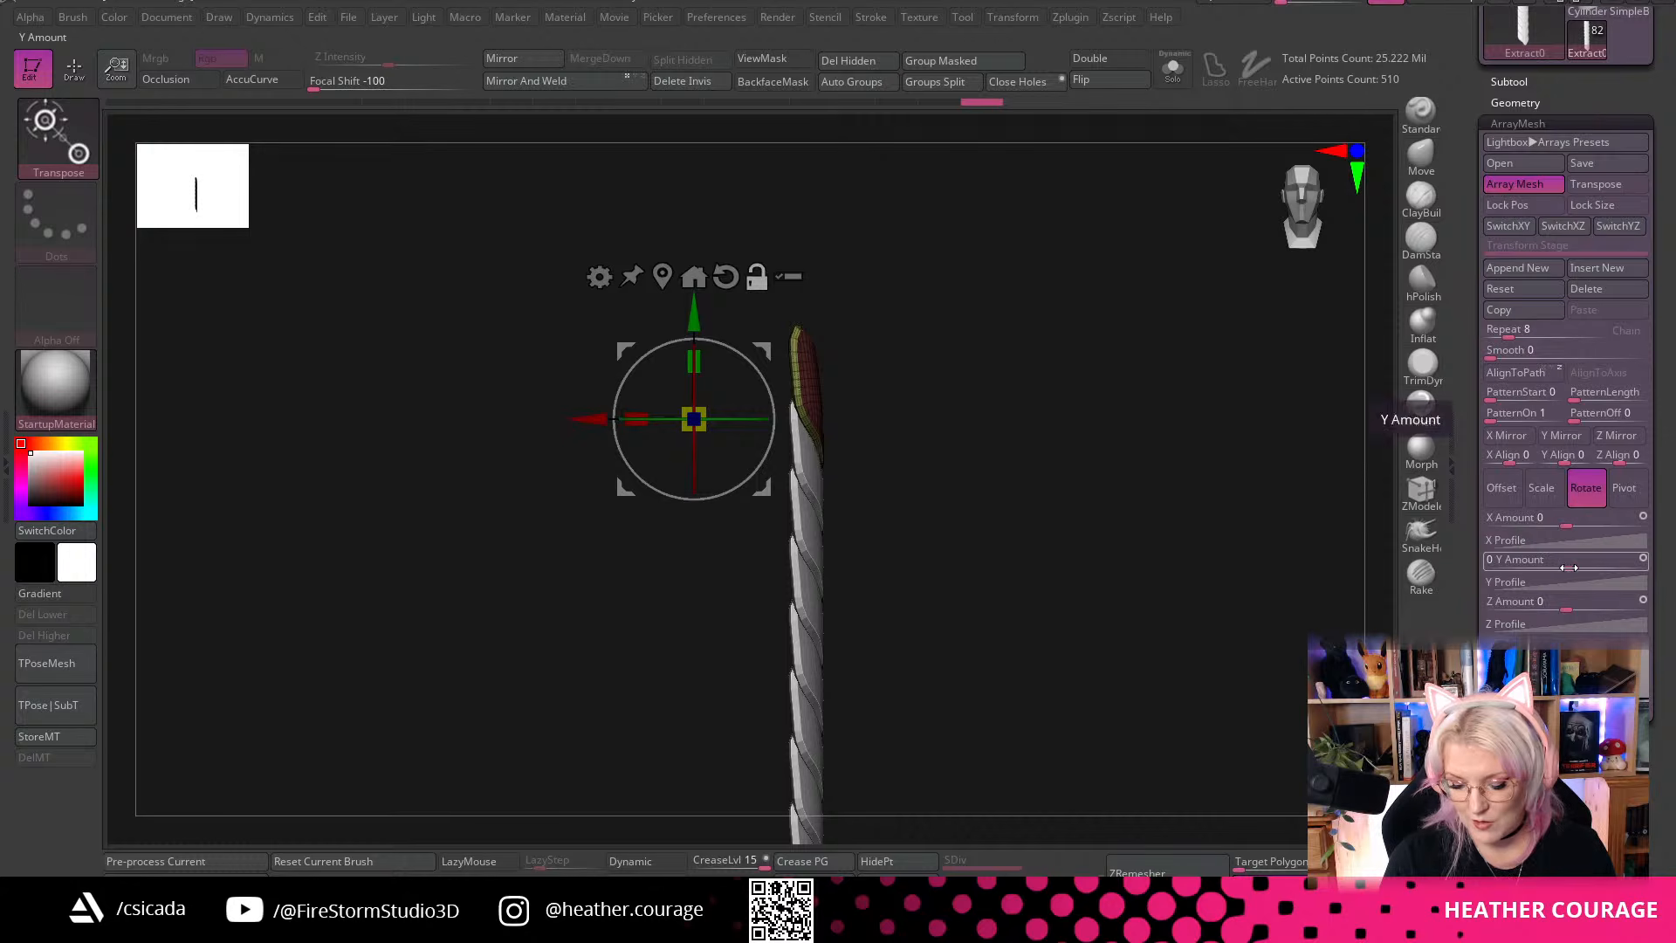
click(1574, 567)
mouse_move(1574, 566)
mouse_down()
mouse_move(1580, 527)
mouse_move(1605, 527)
mouse_up()
key(ctrl+z)
mouse_move(1239, 673)
mouse_down()
mouse_move(1092, 689)
mouse_move(1110, 691)
mouse_up()
key(ctrl)
key(ctrl+z)
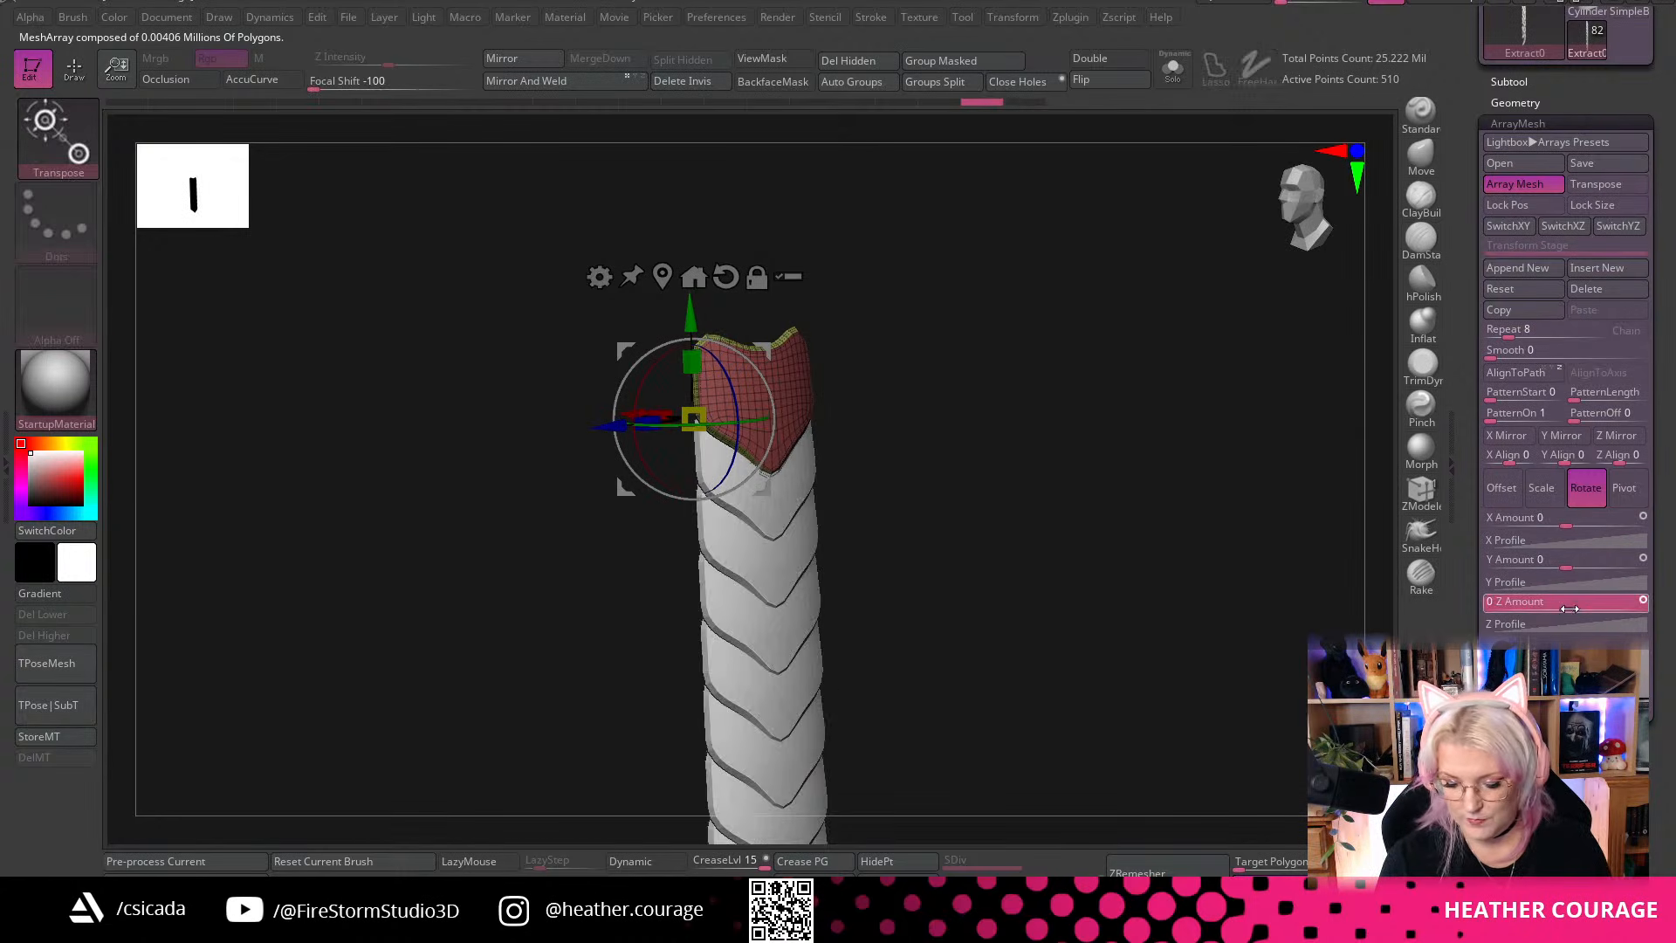
mouse_move(1567, 604)
mouse_down()
mouse_move(1598, 607)
mouse_move(1567, 607)
mouse_up()
key(ctrl)
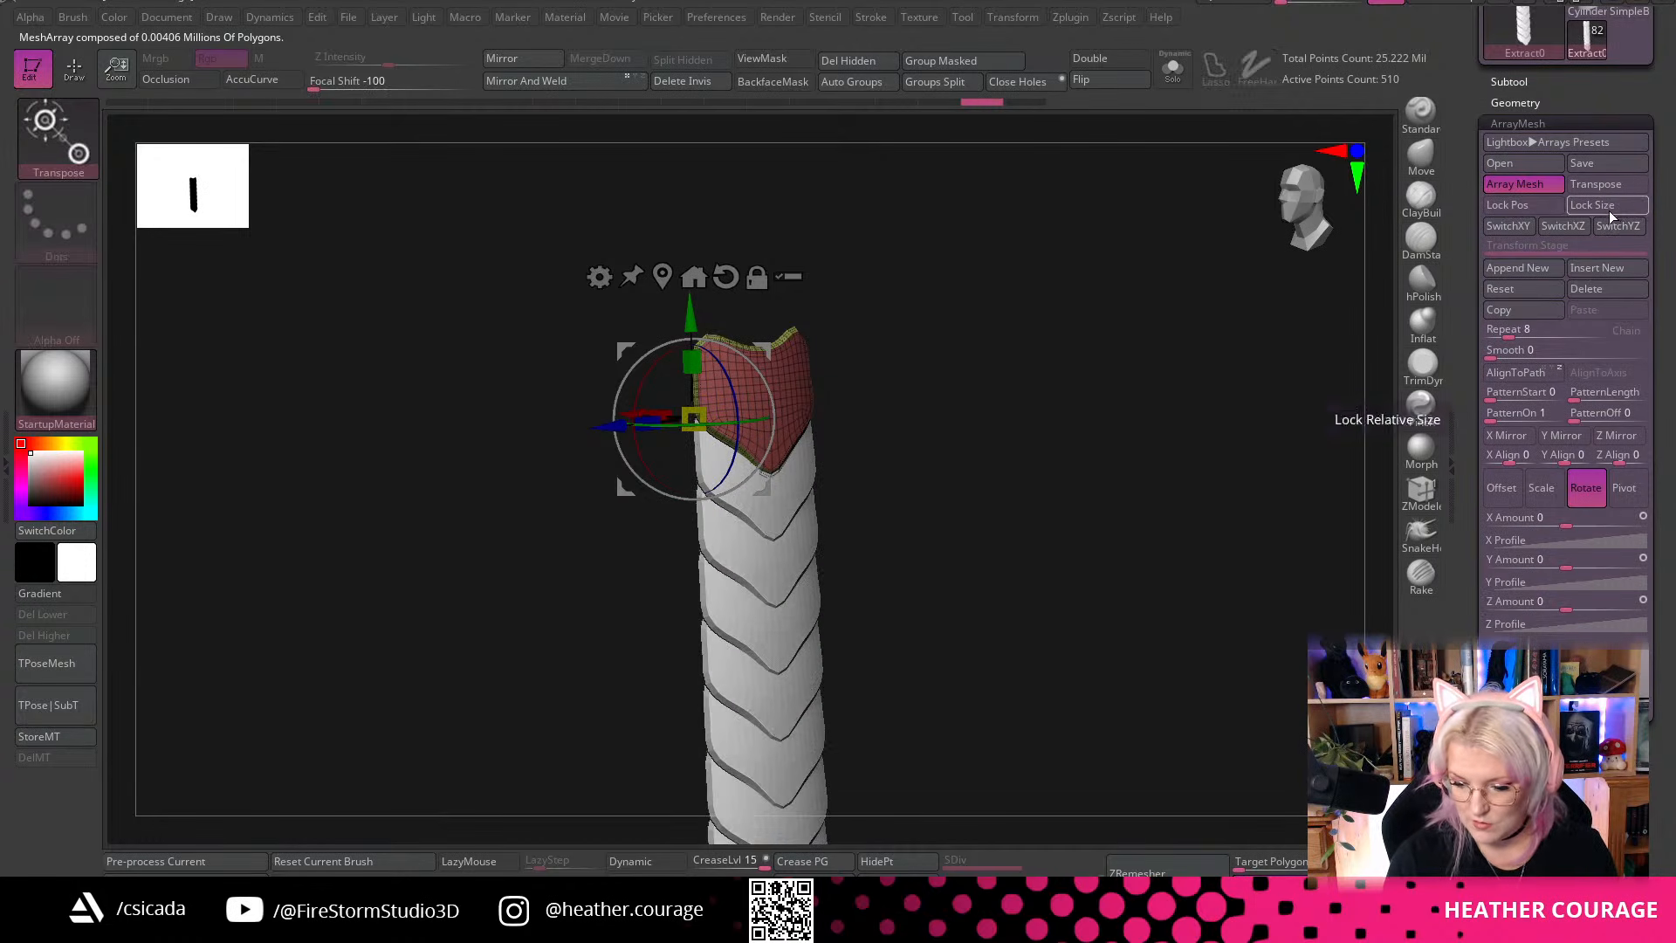
Turn on the array's position lock, try a Z rotation on the repeated scales and undo the rotation
click(1524, 208)
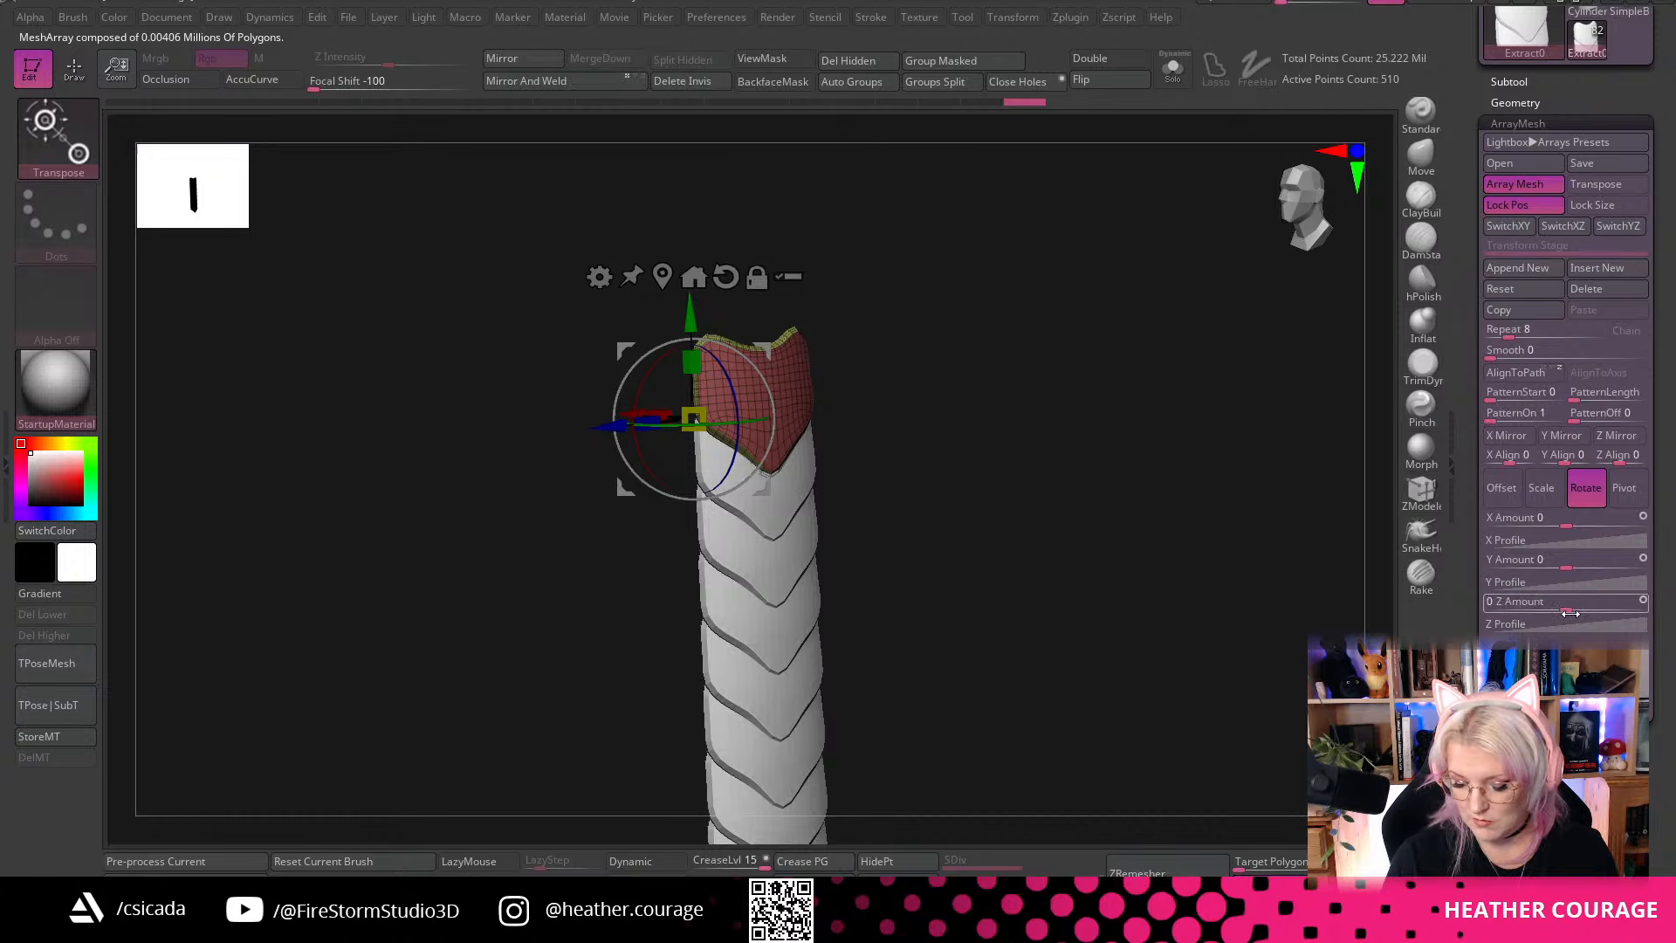
drag(1570, 614, 1599, 606)
drag(1222, 698, 1018, 748)
key(ctrl+z)
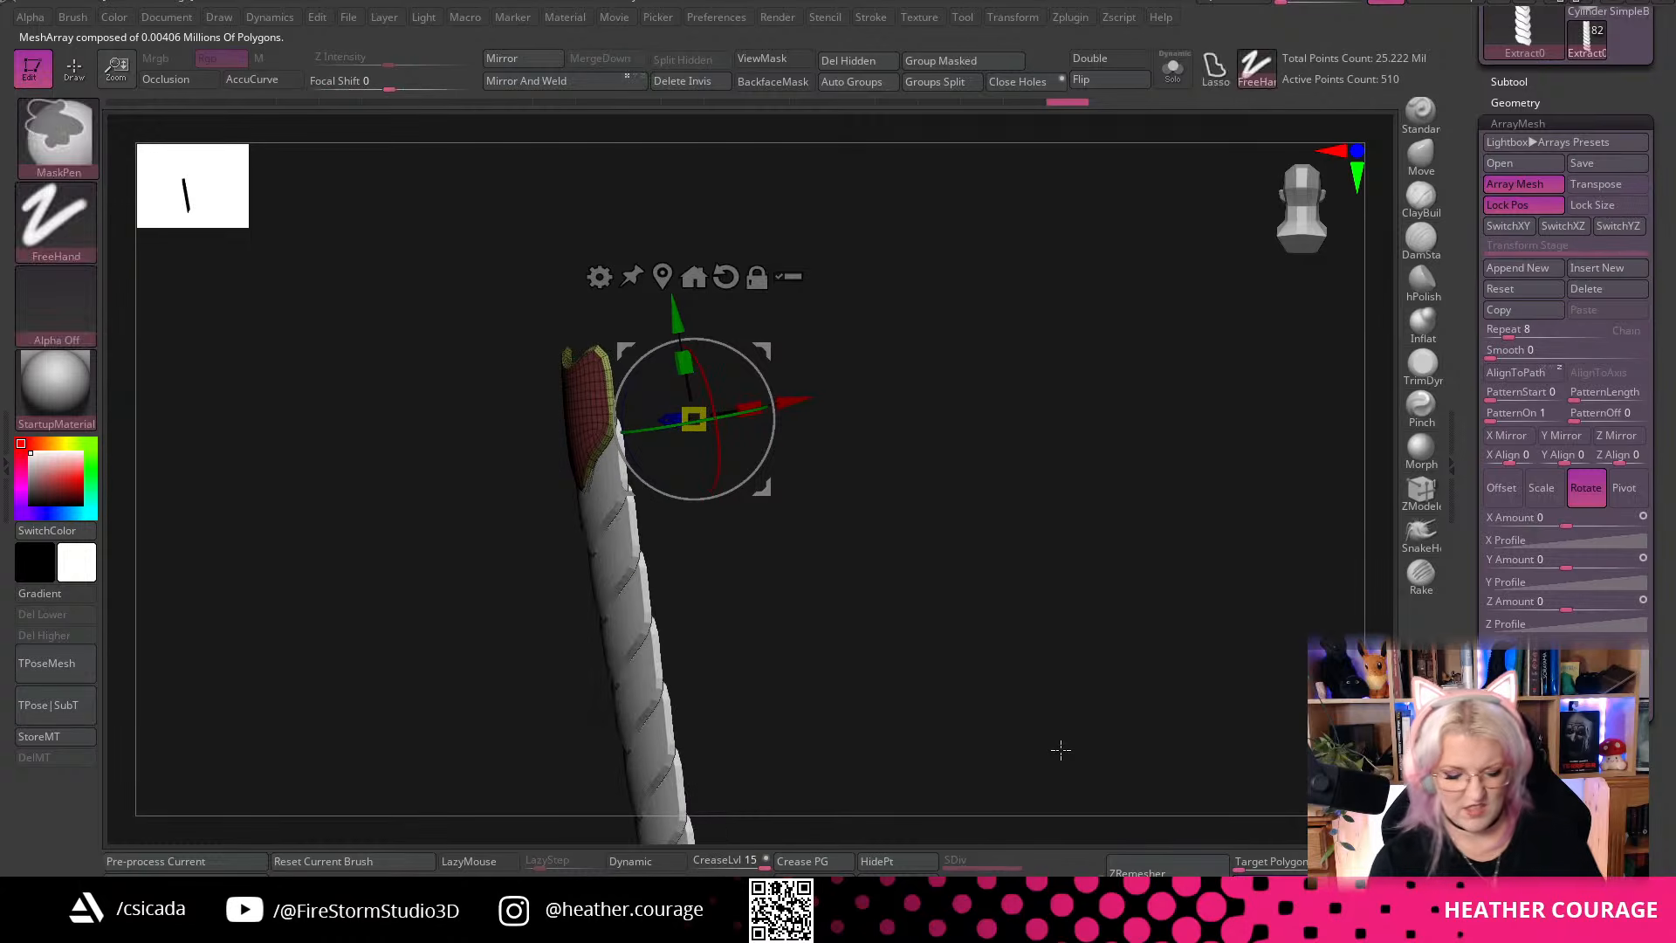
drag(1123, 734, 778, 448)
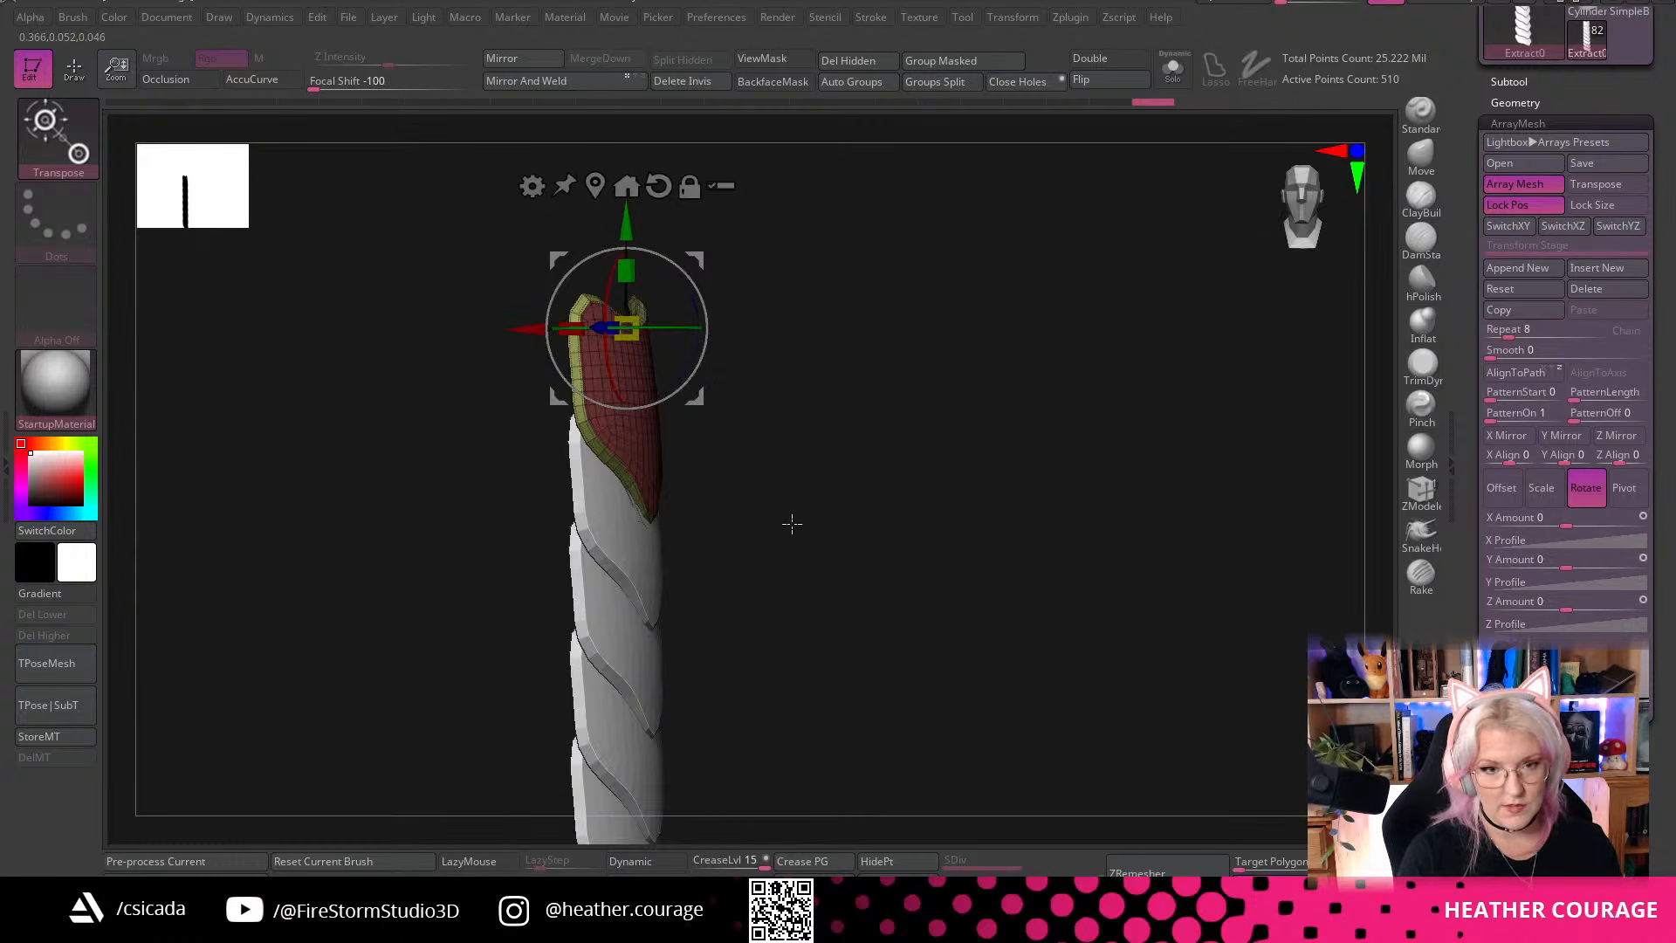
drag(790, 524, 872, 532)
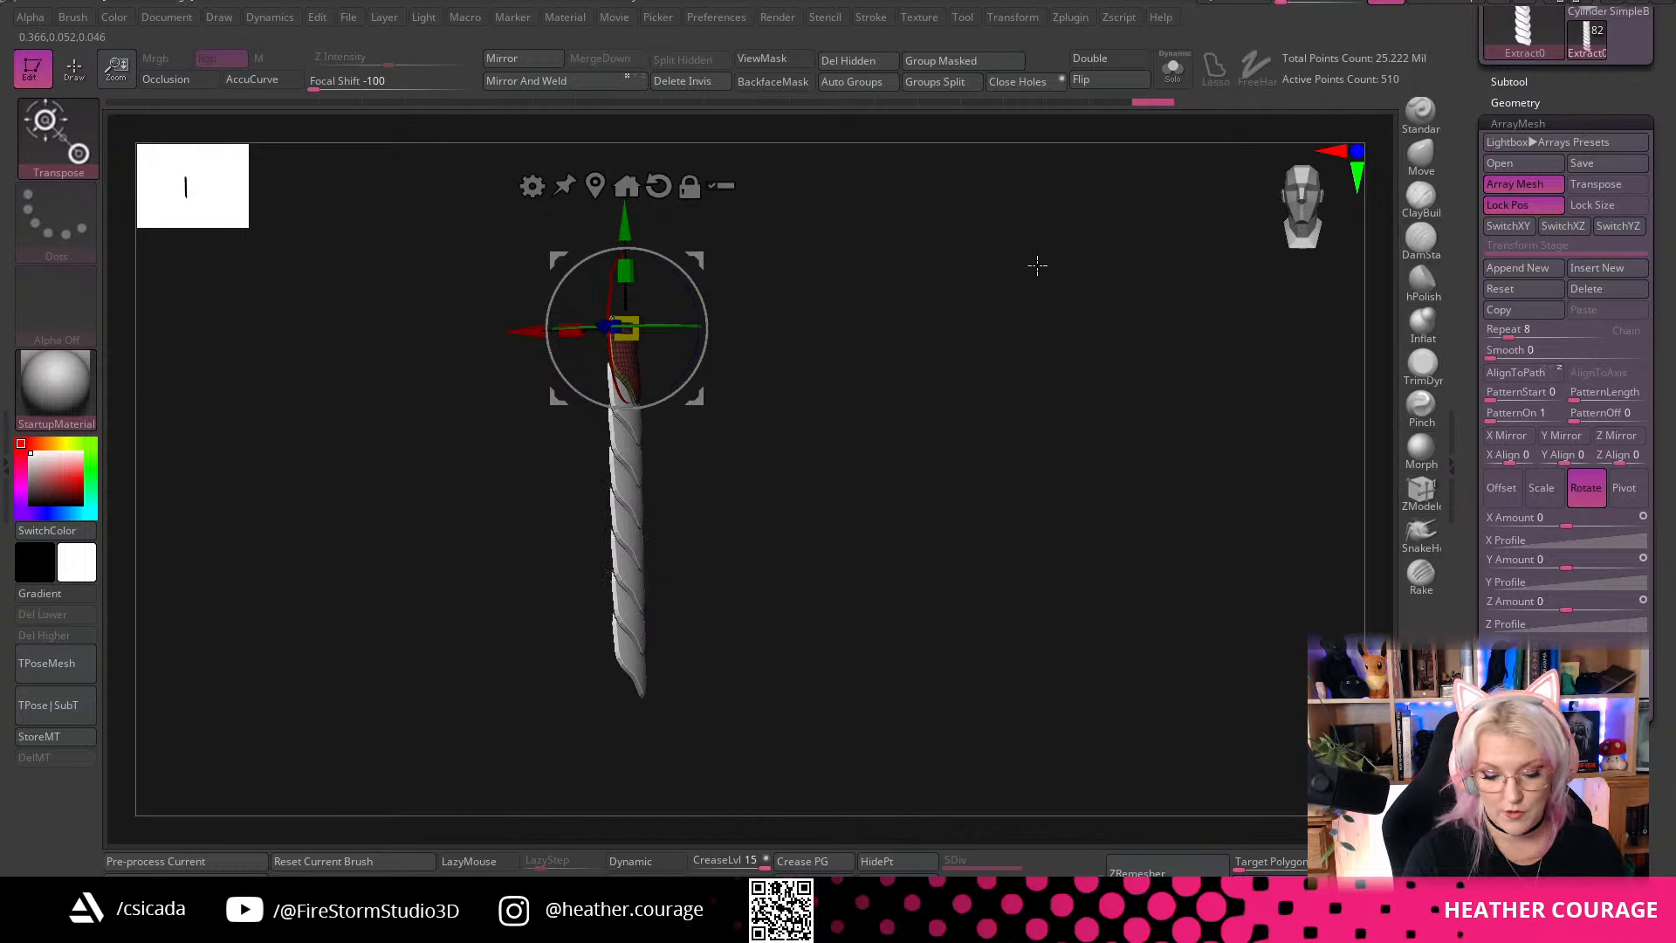
Tilt the base scale slightly in profile and widen it so the repeated scales in the array follow
click(1297, 221)
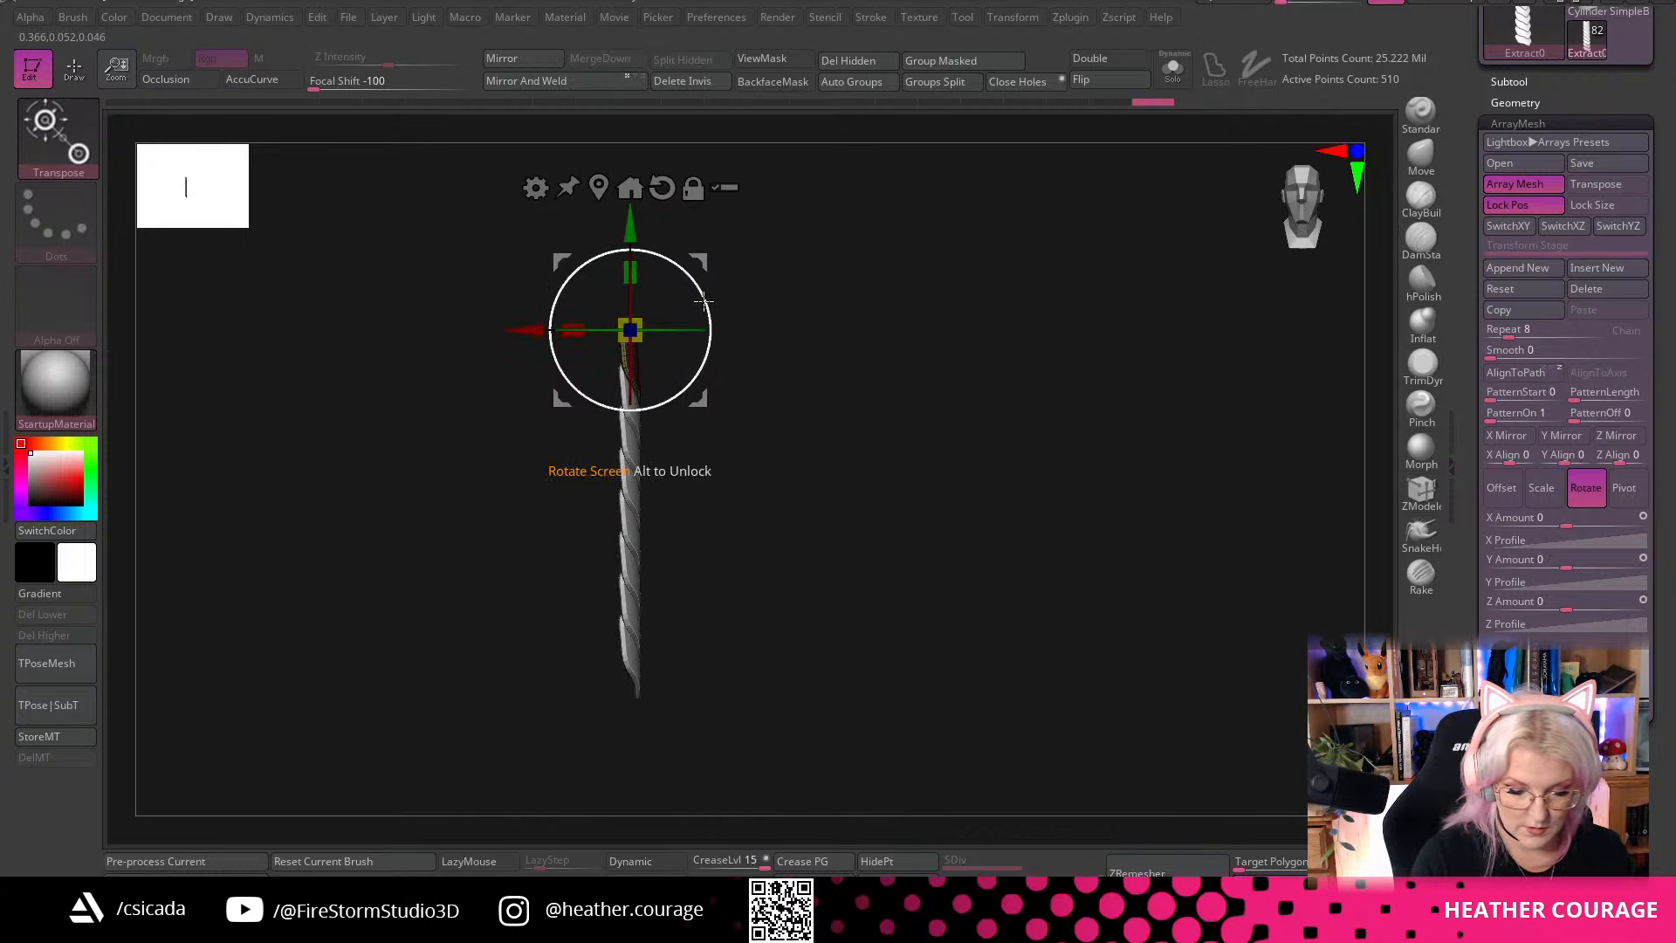
drag(708, 300, 706, 295)
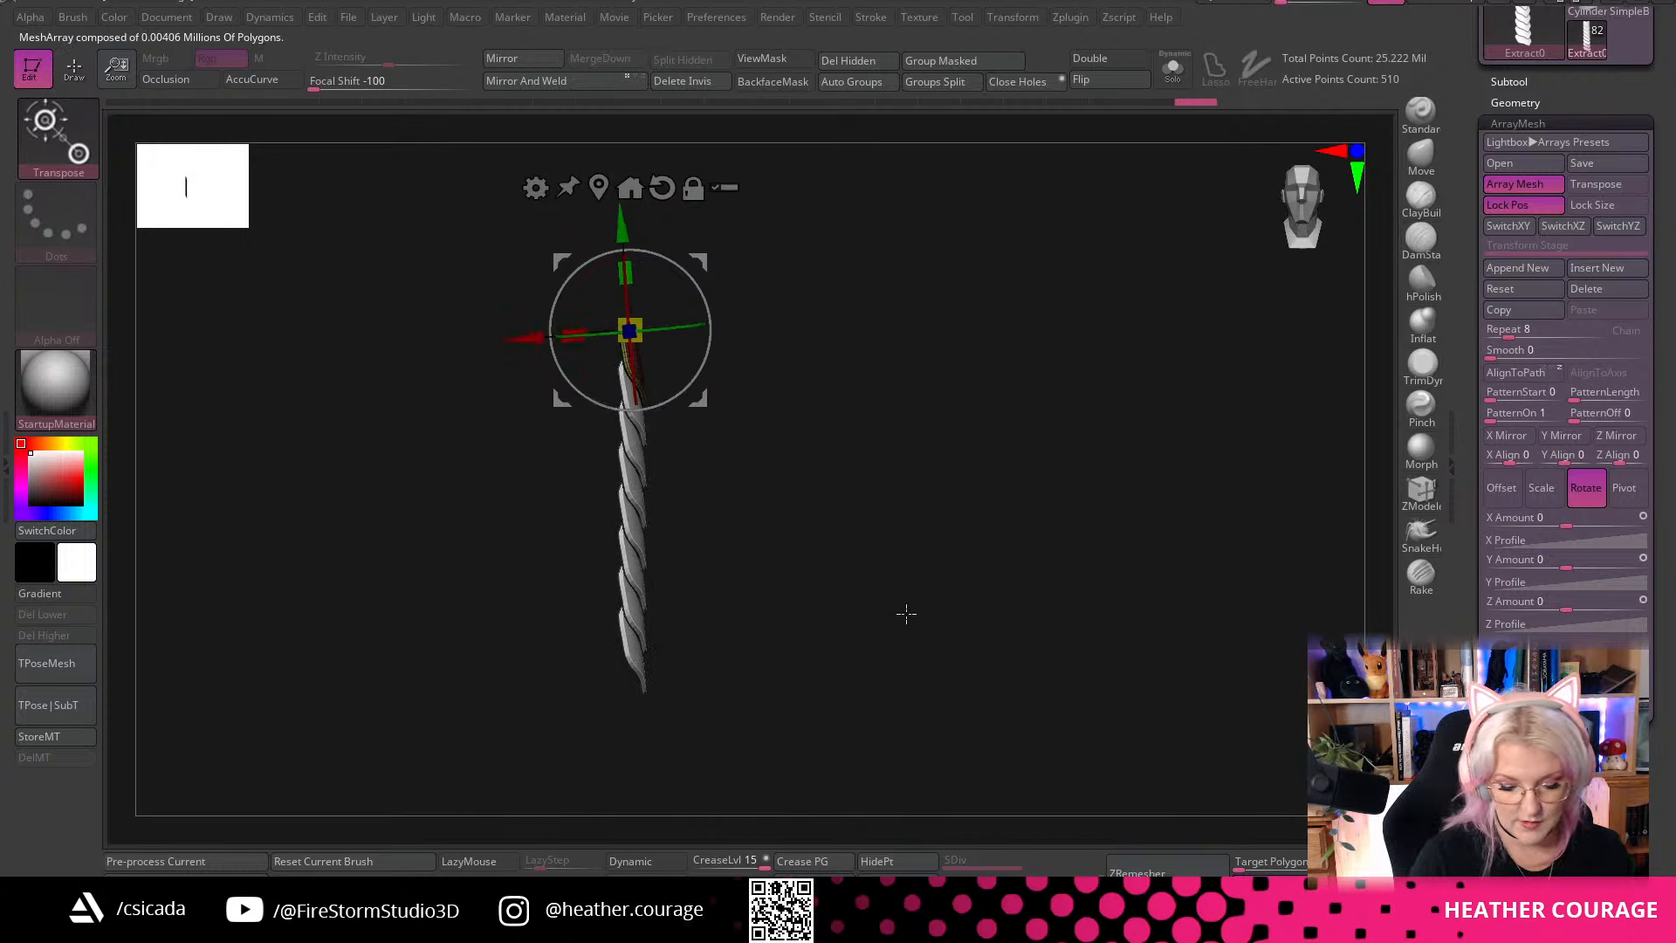
drag(906, 610, 984, 662)
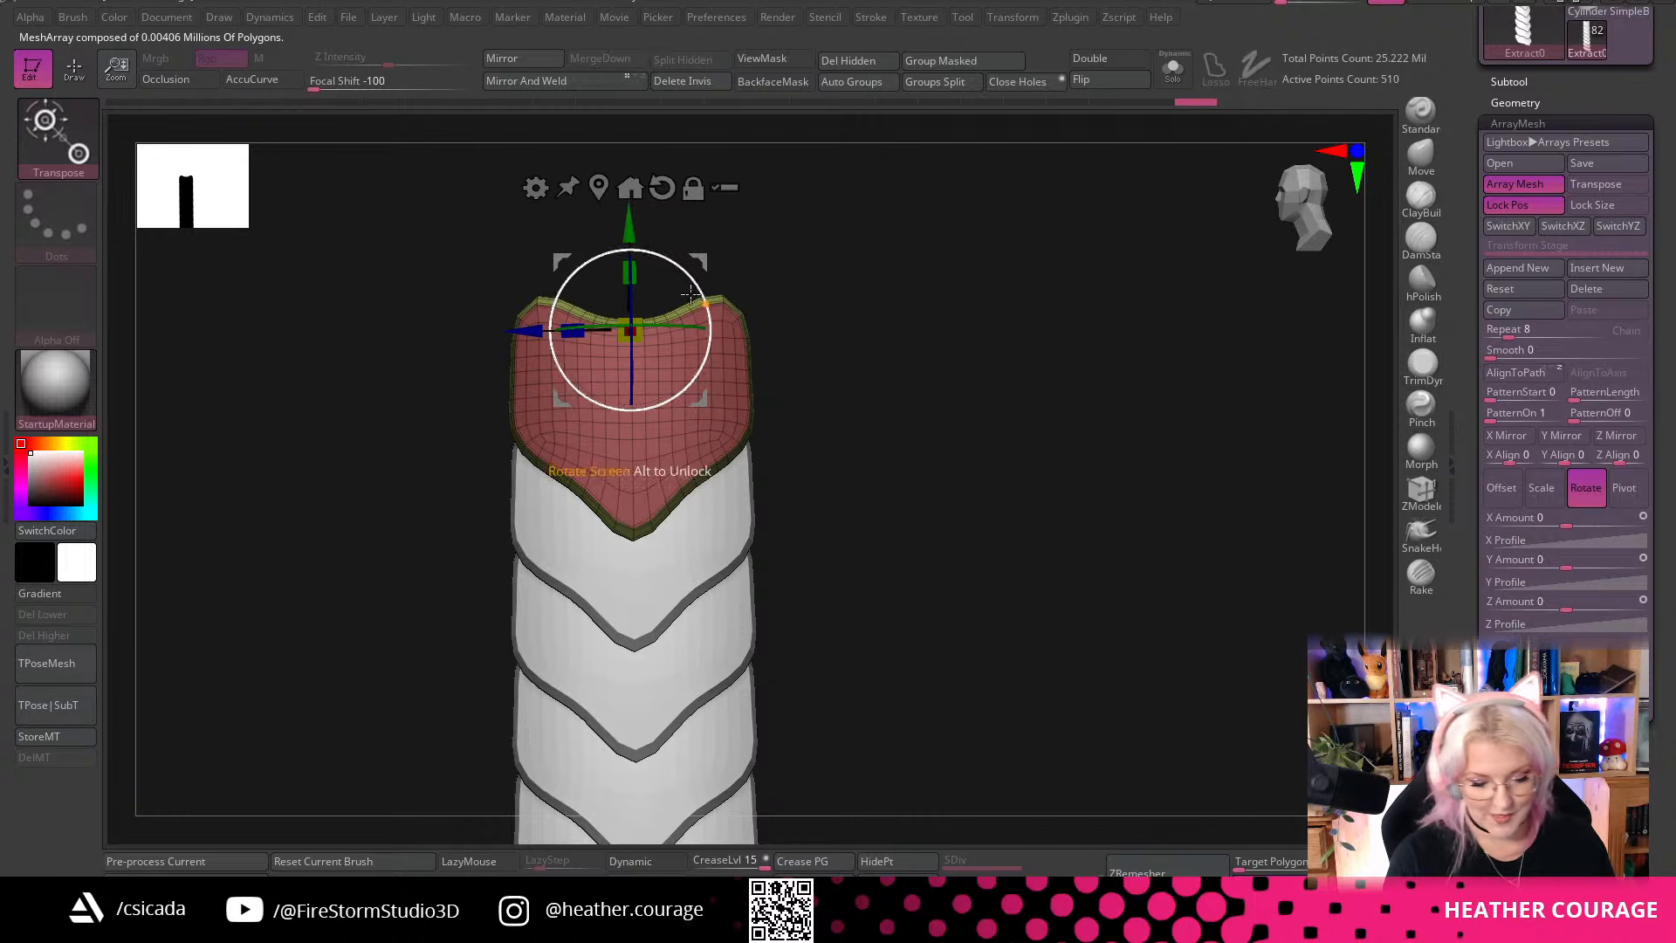
drag(573, 335, 640, 330)
alt+drag(996, 553, 1022, 607)
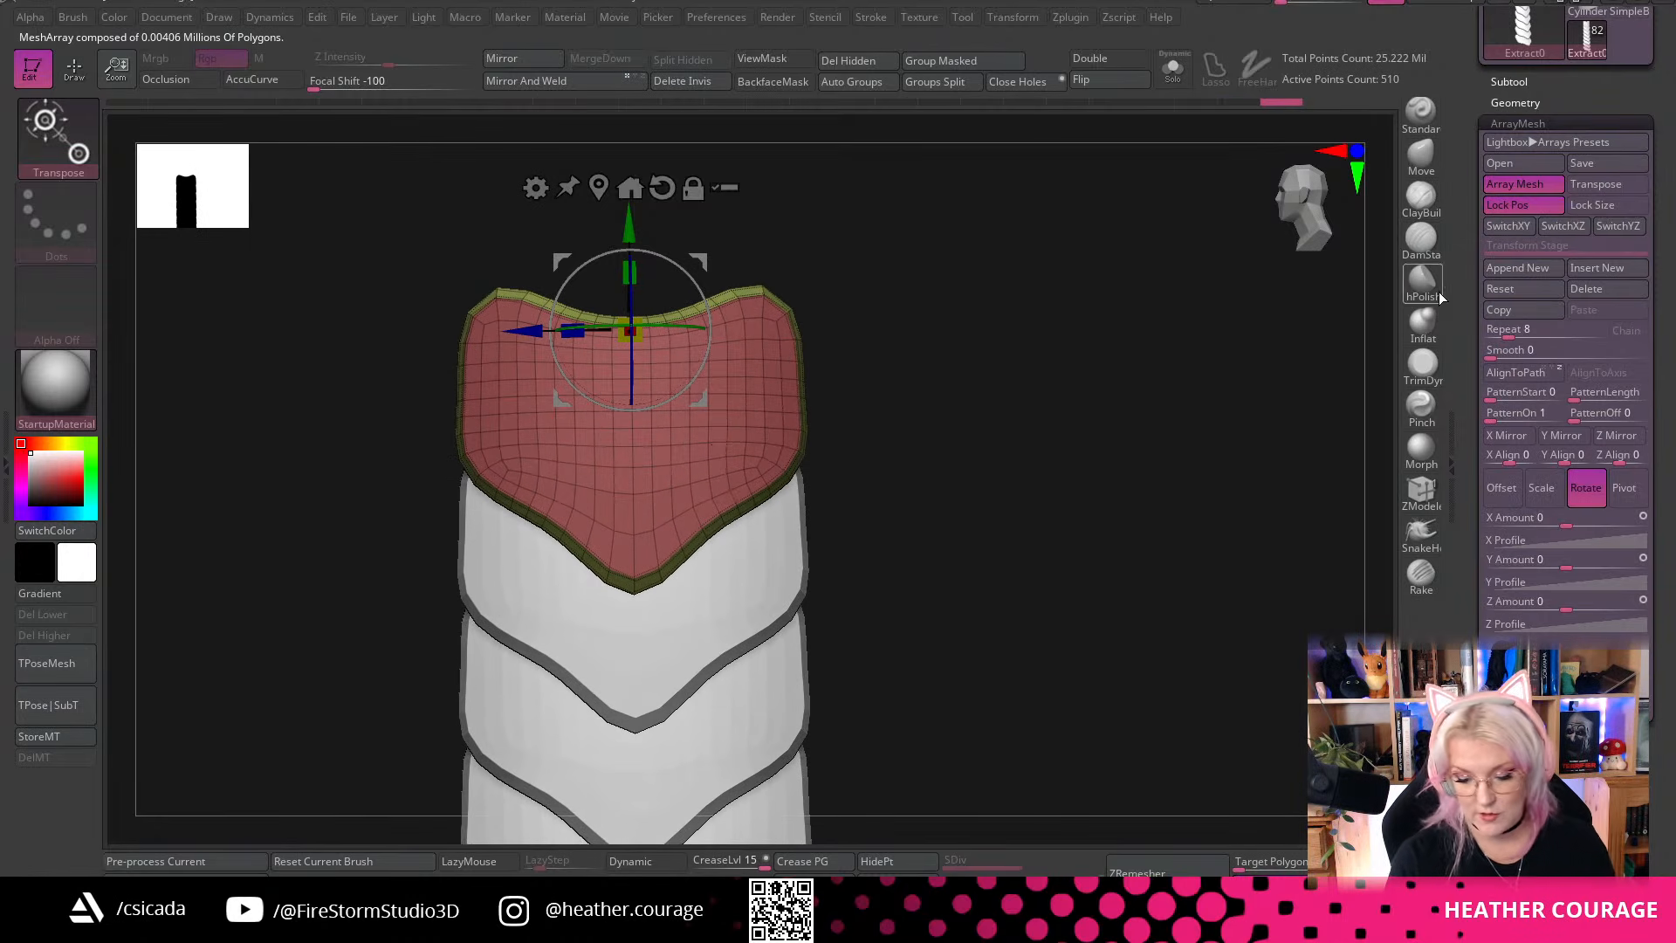
Flare the base scale's lower side corners outward with the Move Topological brush
key(b)
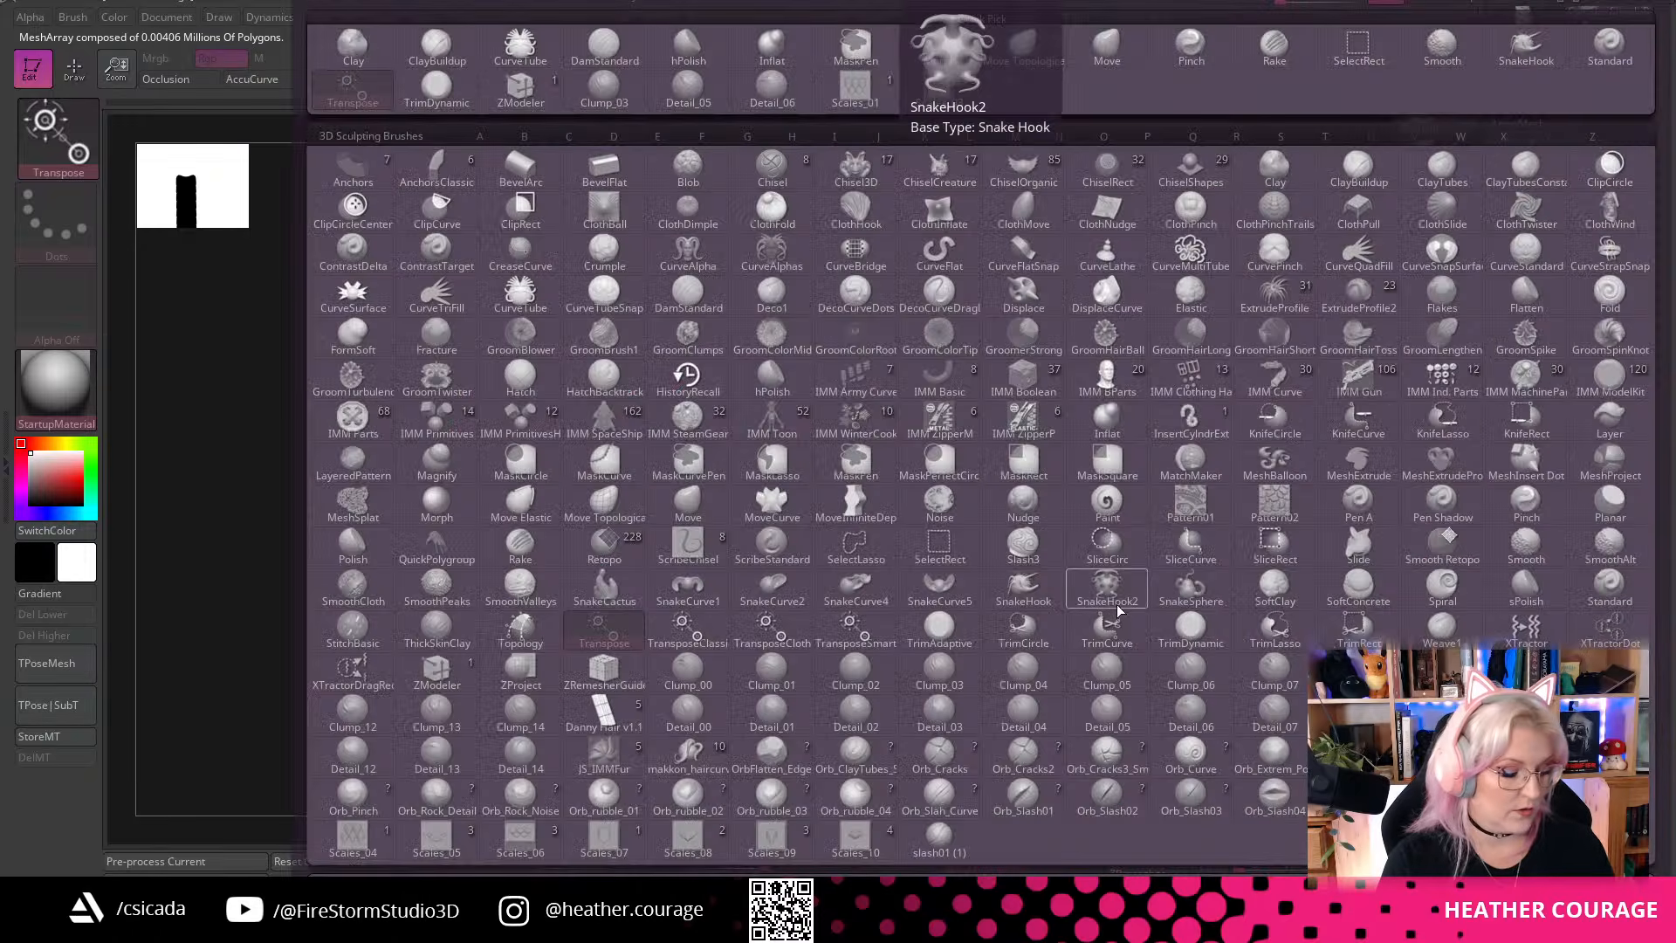
key(m)
key(t)
drag(797, 468, 824, 486)
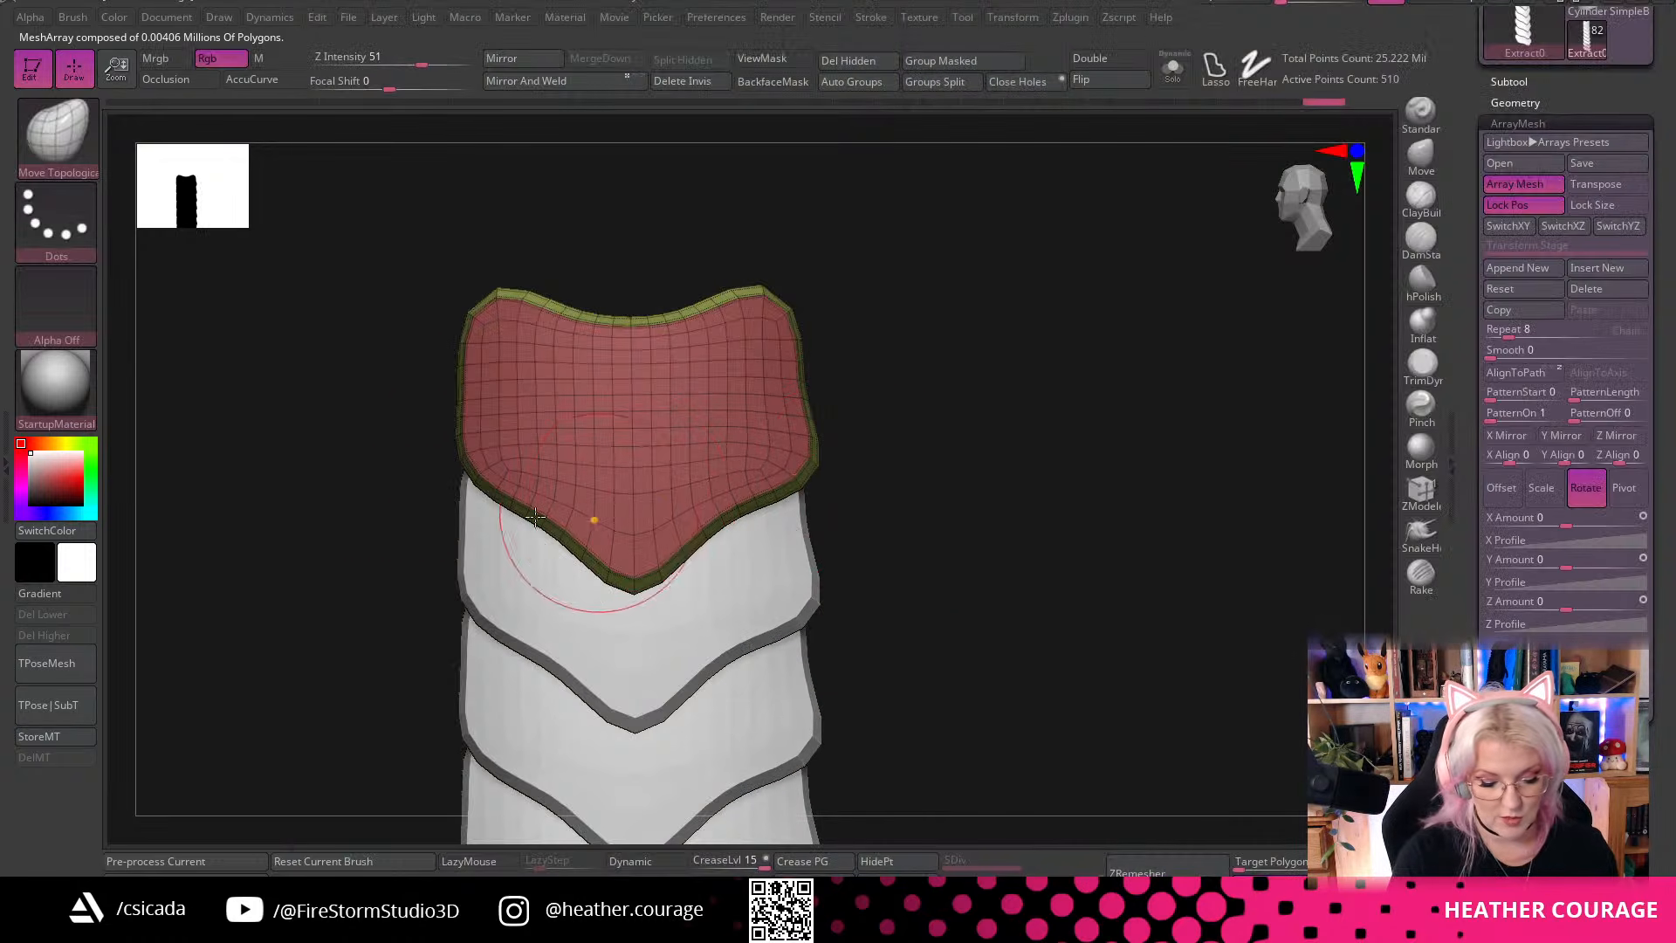
drag(464, 460, 424, 503)
drag(768, 526, 802, 530)
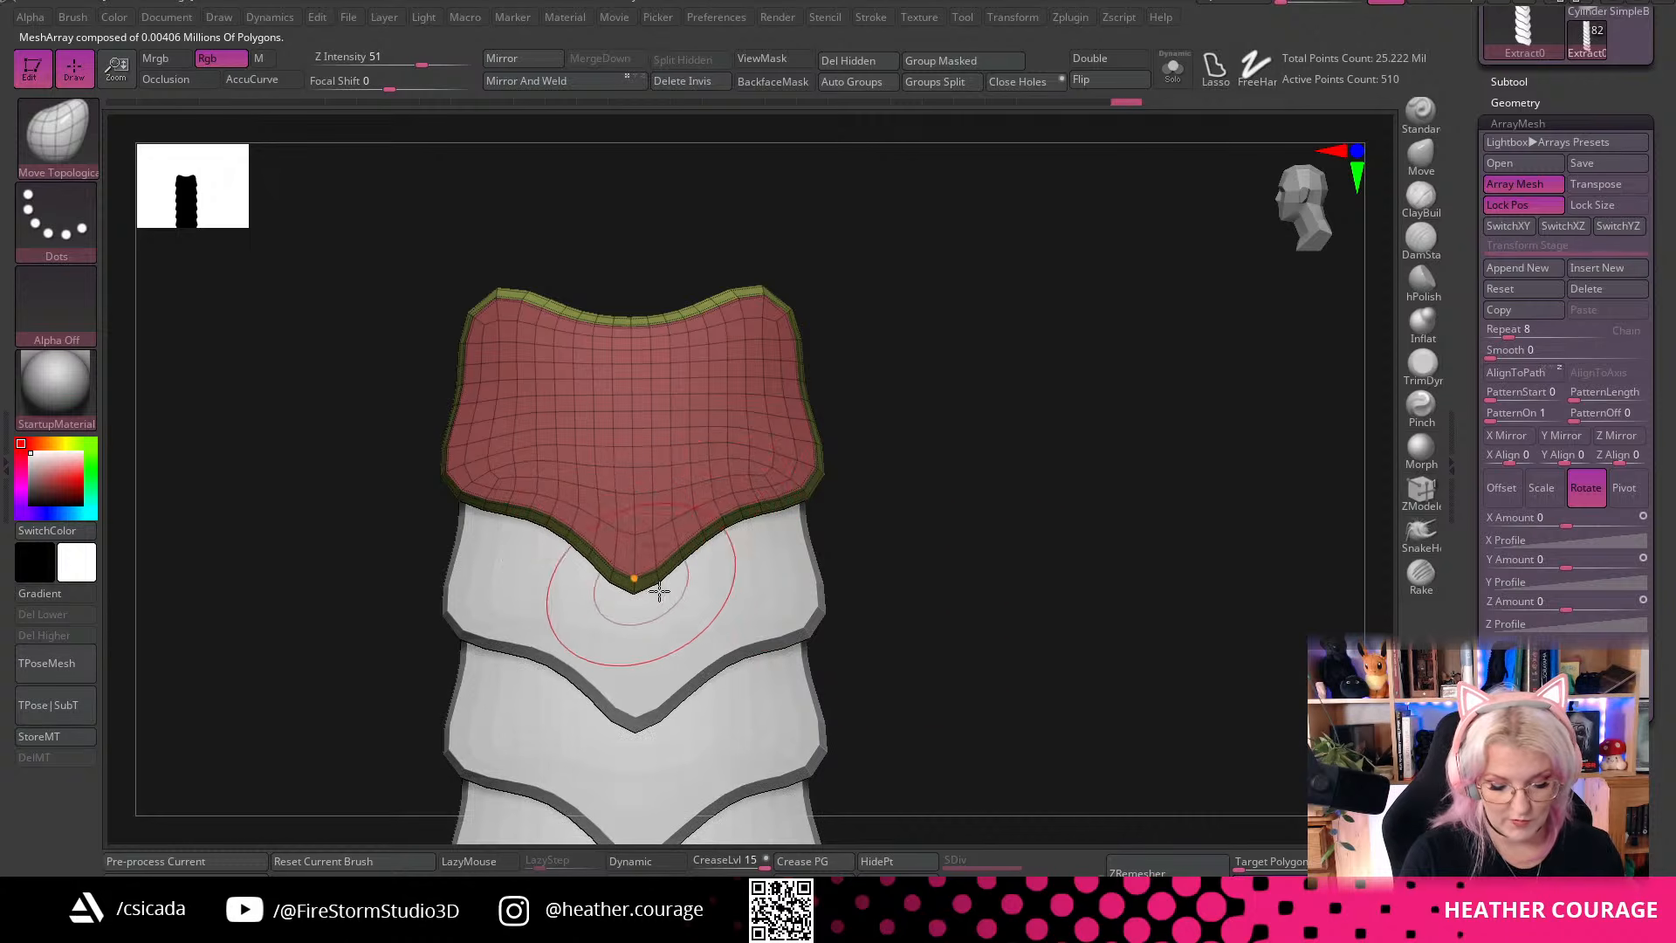
Convert the array of repeated scales into a single real mesh
ctrl+right_drag(1017, 658, 849, 311)
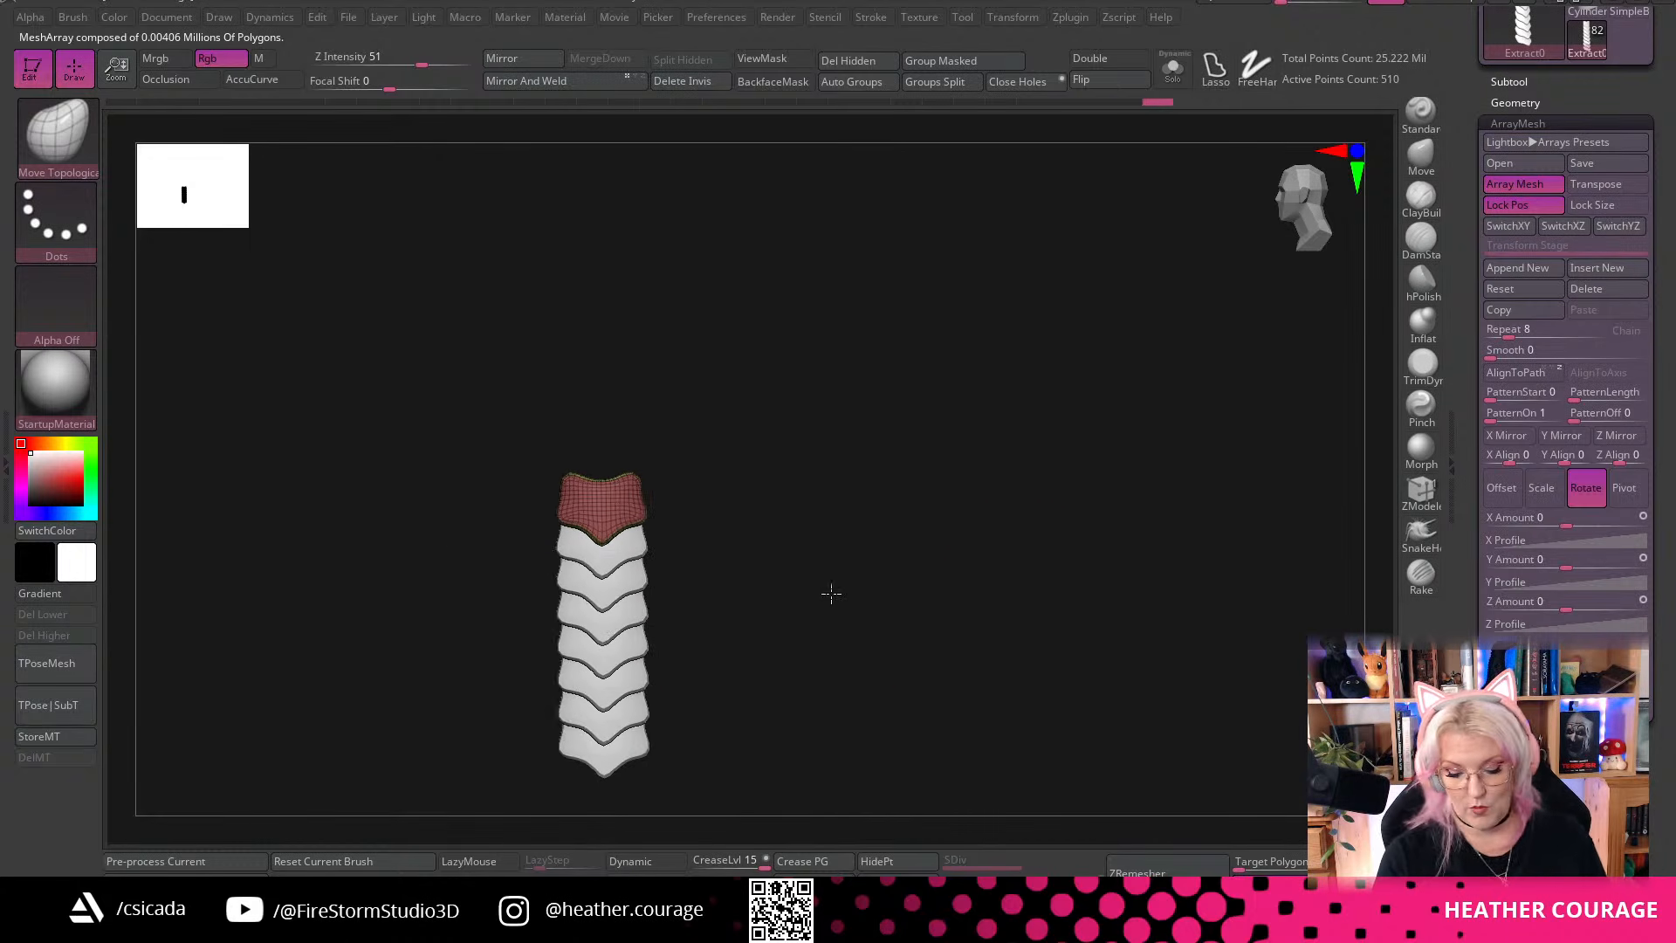
alt+right_drag(830, 588, 849, 551)
drag(850, 551, 1308, 200)
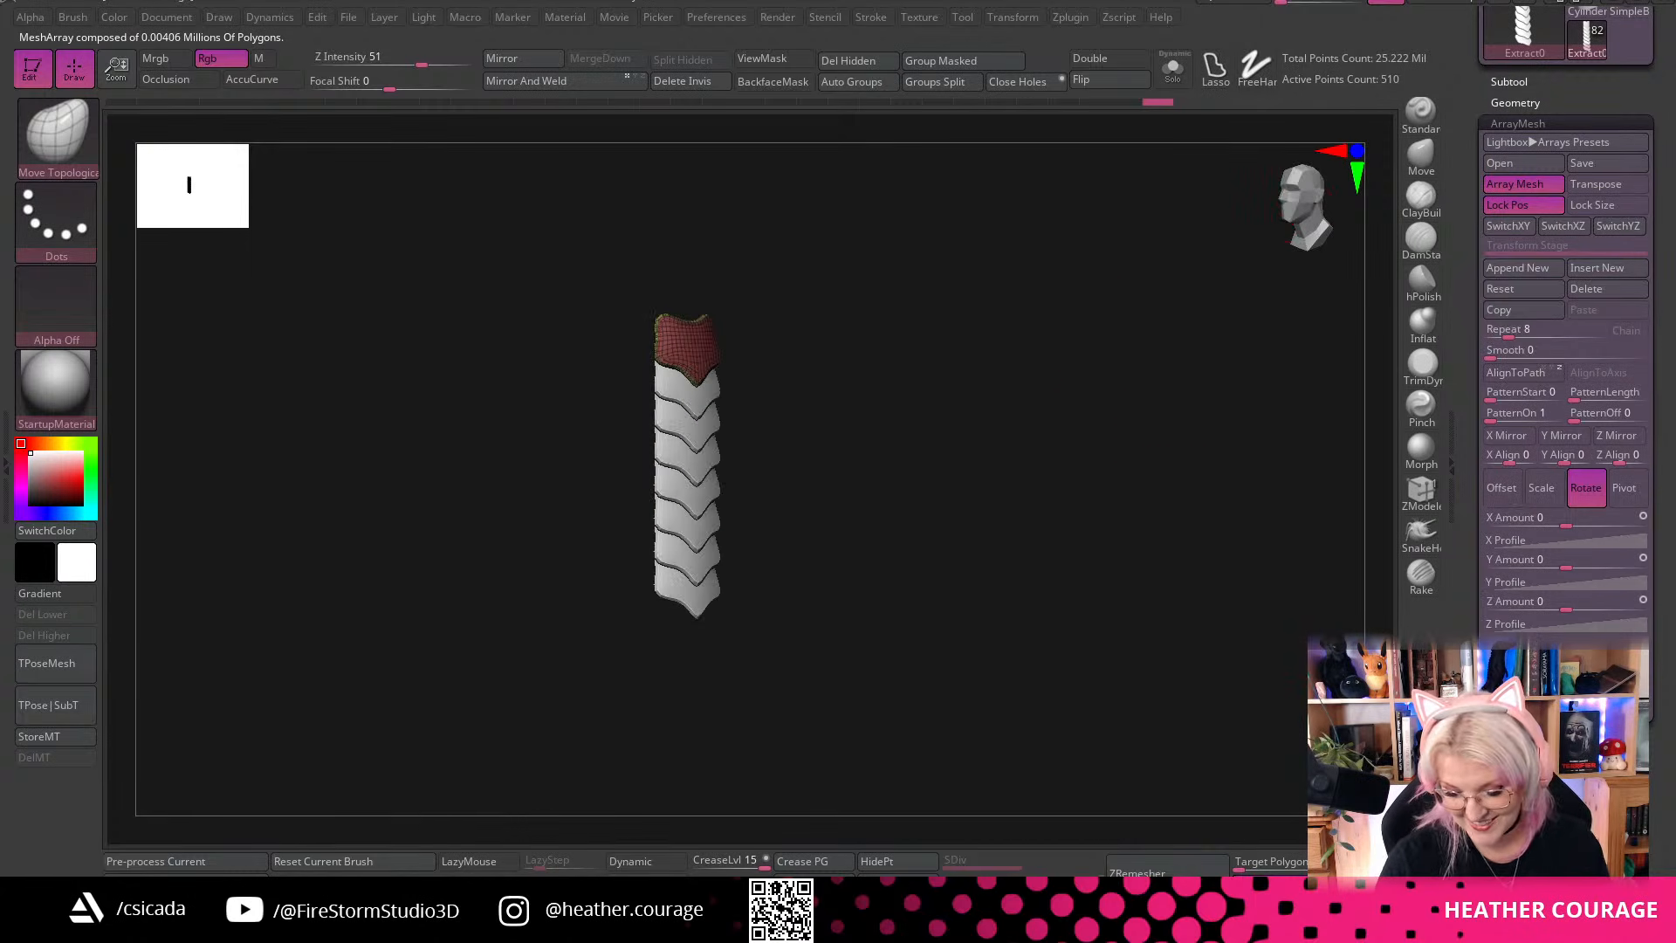
click(1519, 685)
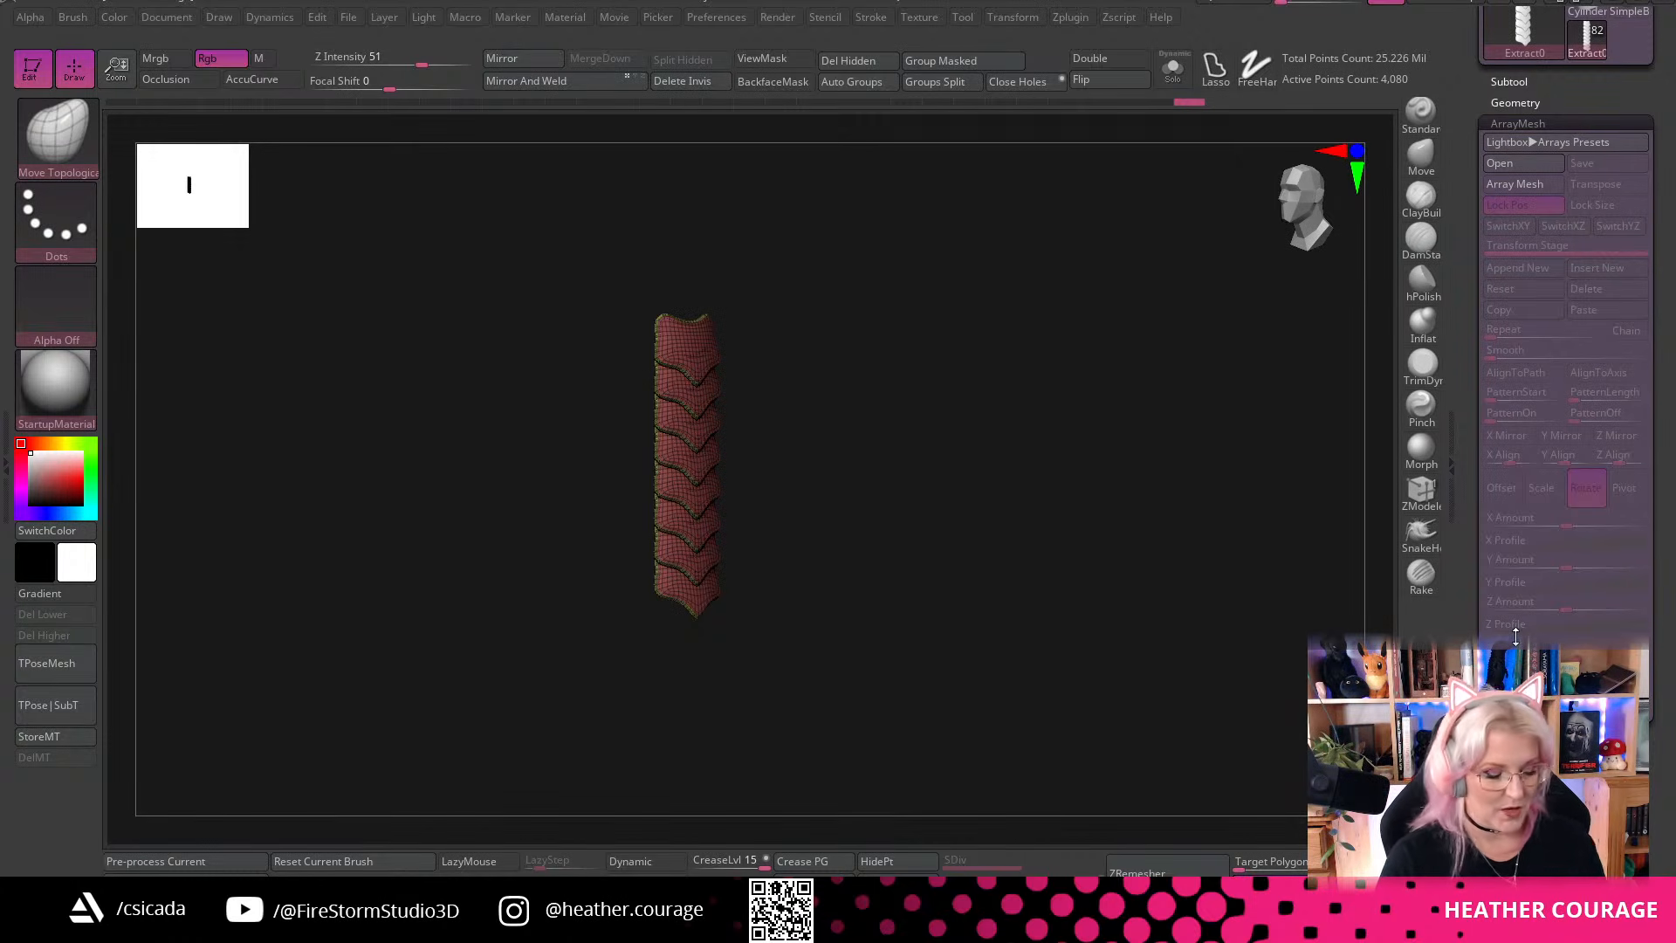
Taper the scale strip with the Taper deformer, narrowing its upper end and widening its lower end, and accept the result
drag(922, 504, 993, 528)
click(1305, 207)
key(w)
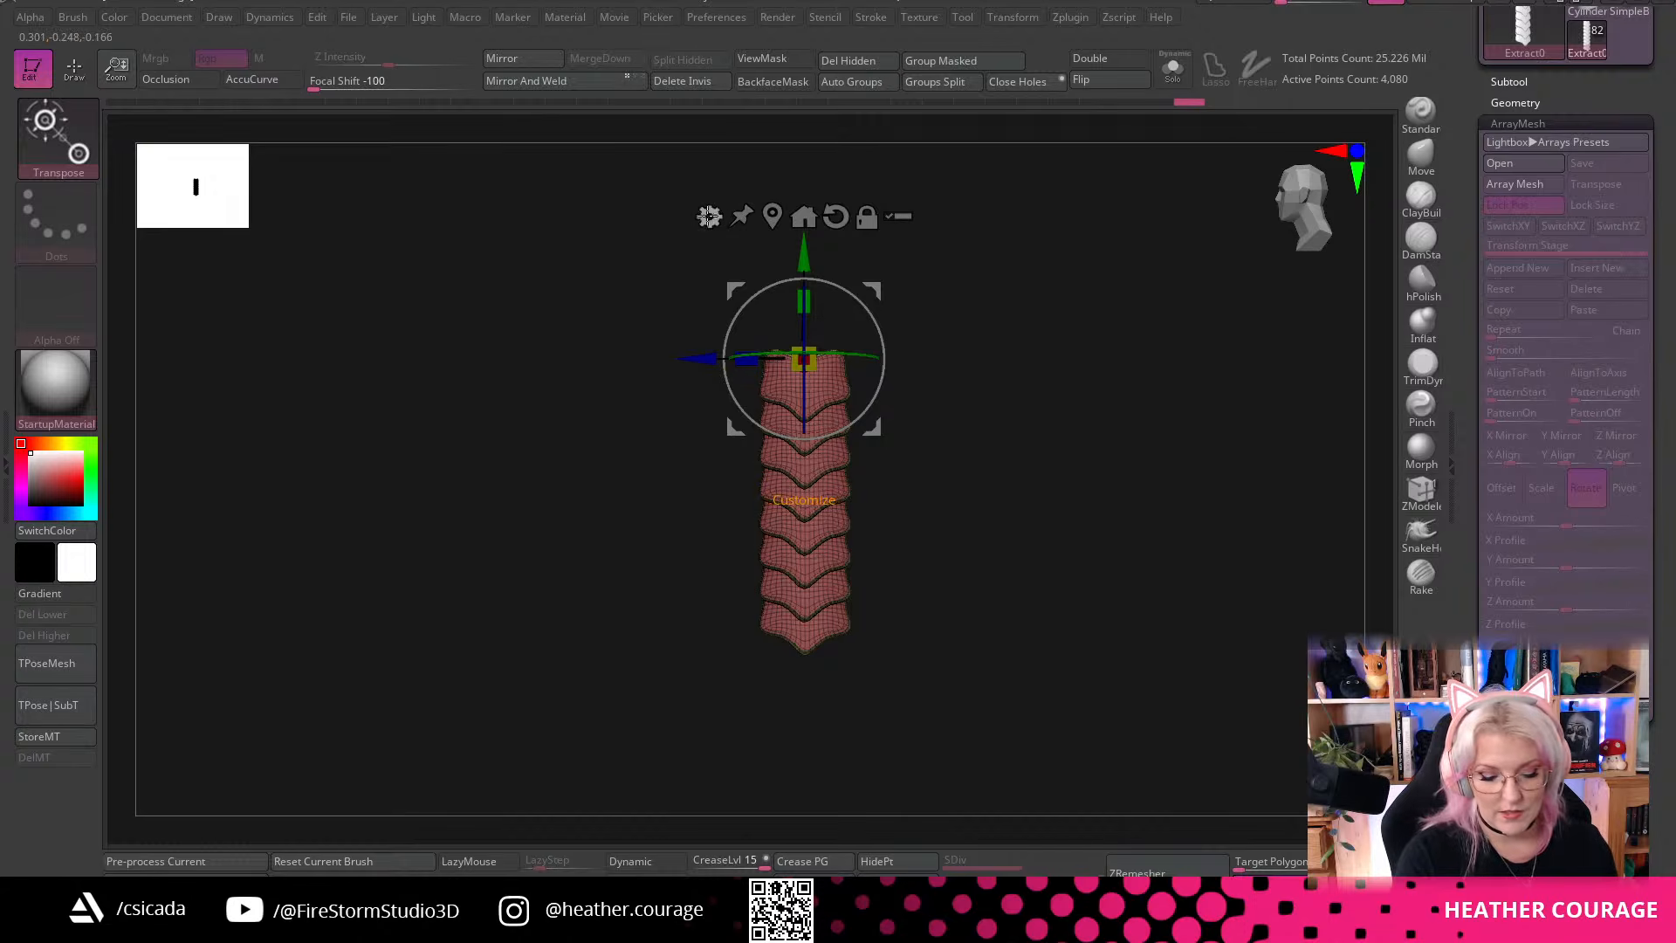
click(710, 218)
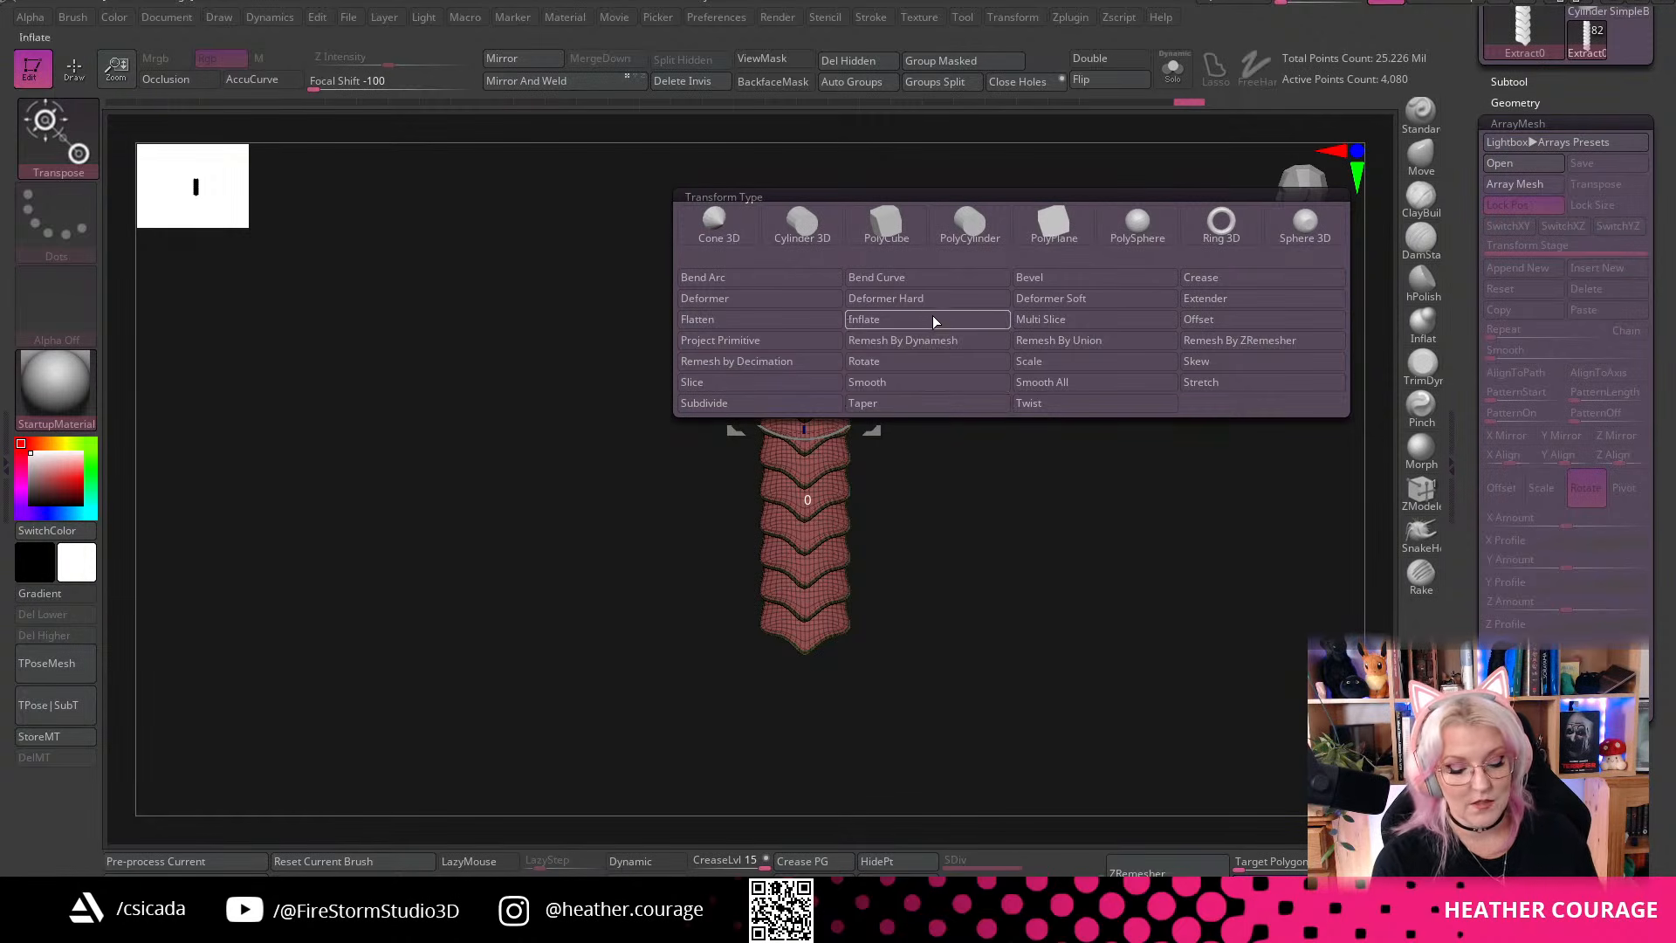
click(888, 404)
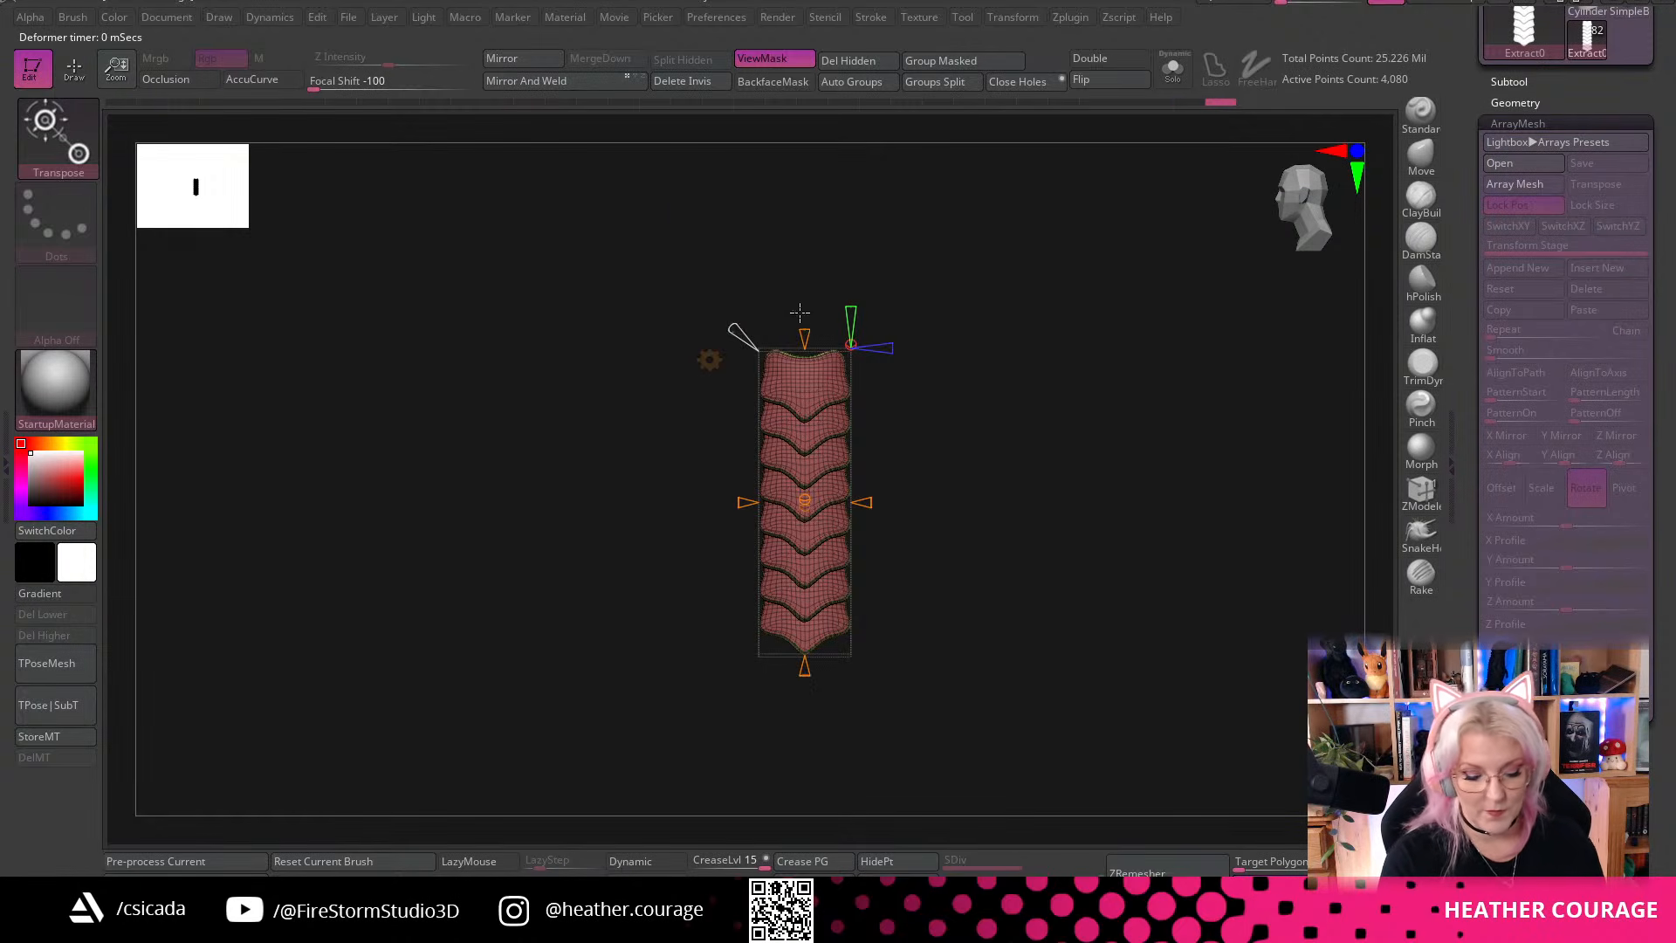
drag(805, 339, 809, 384)
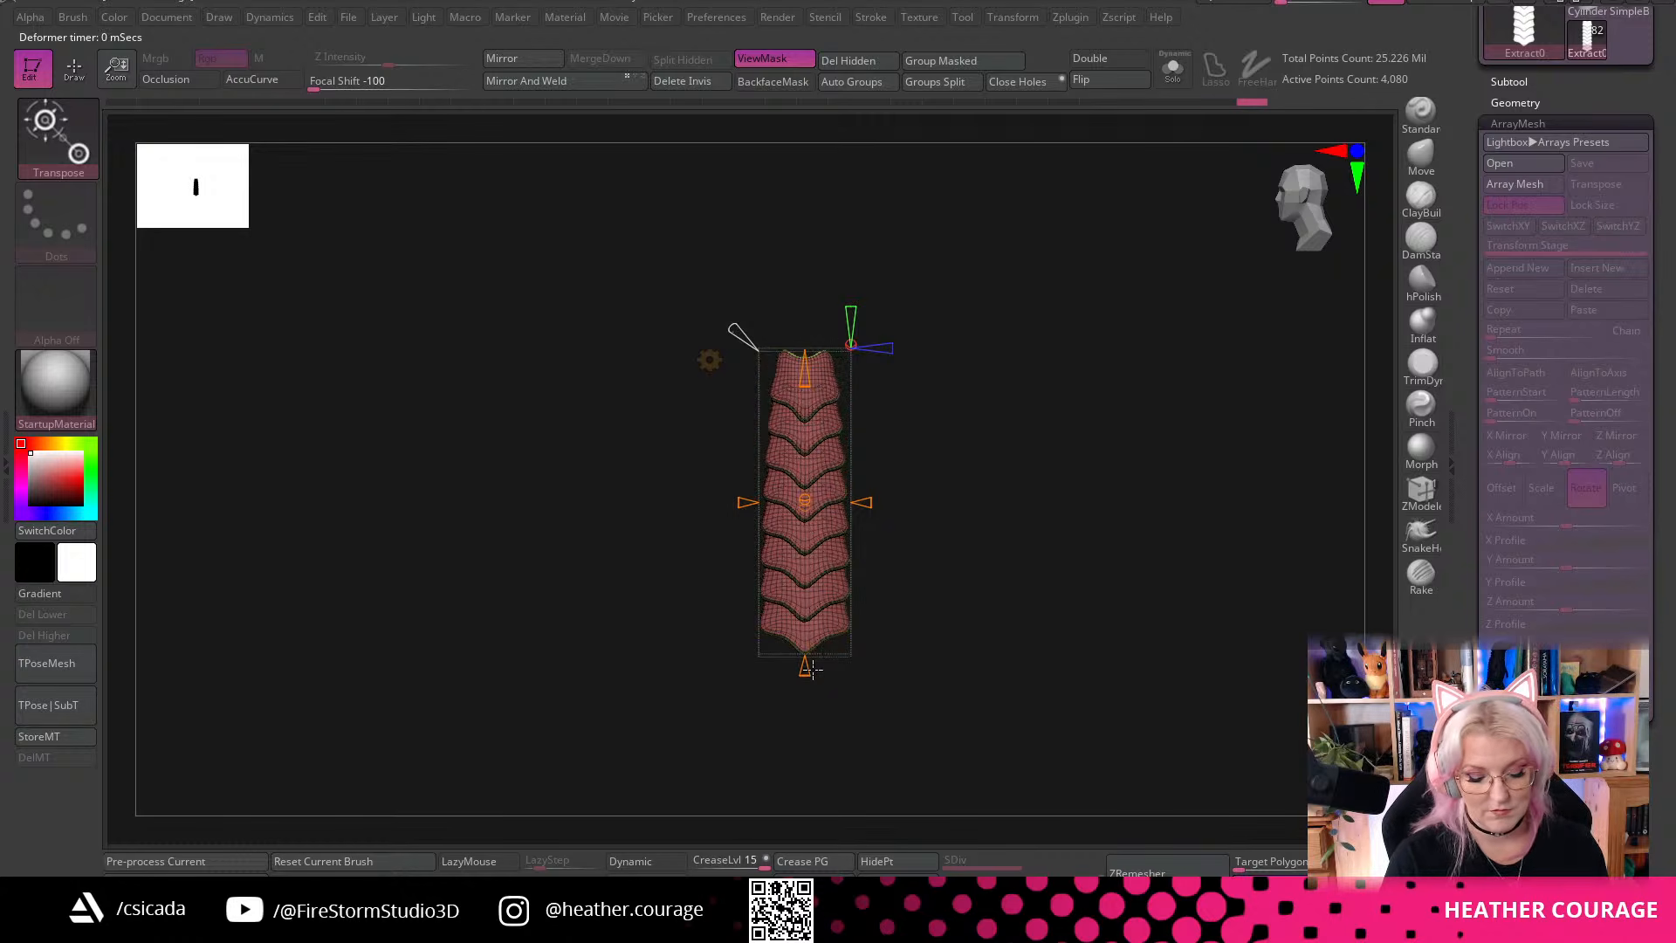
drag(806, 667, 809, 688)
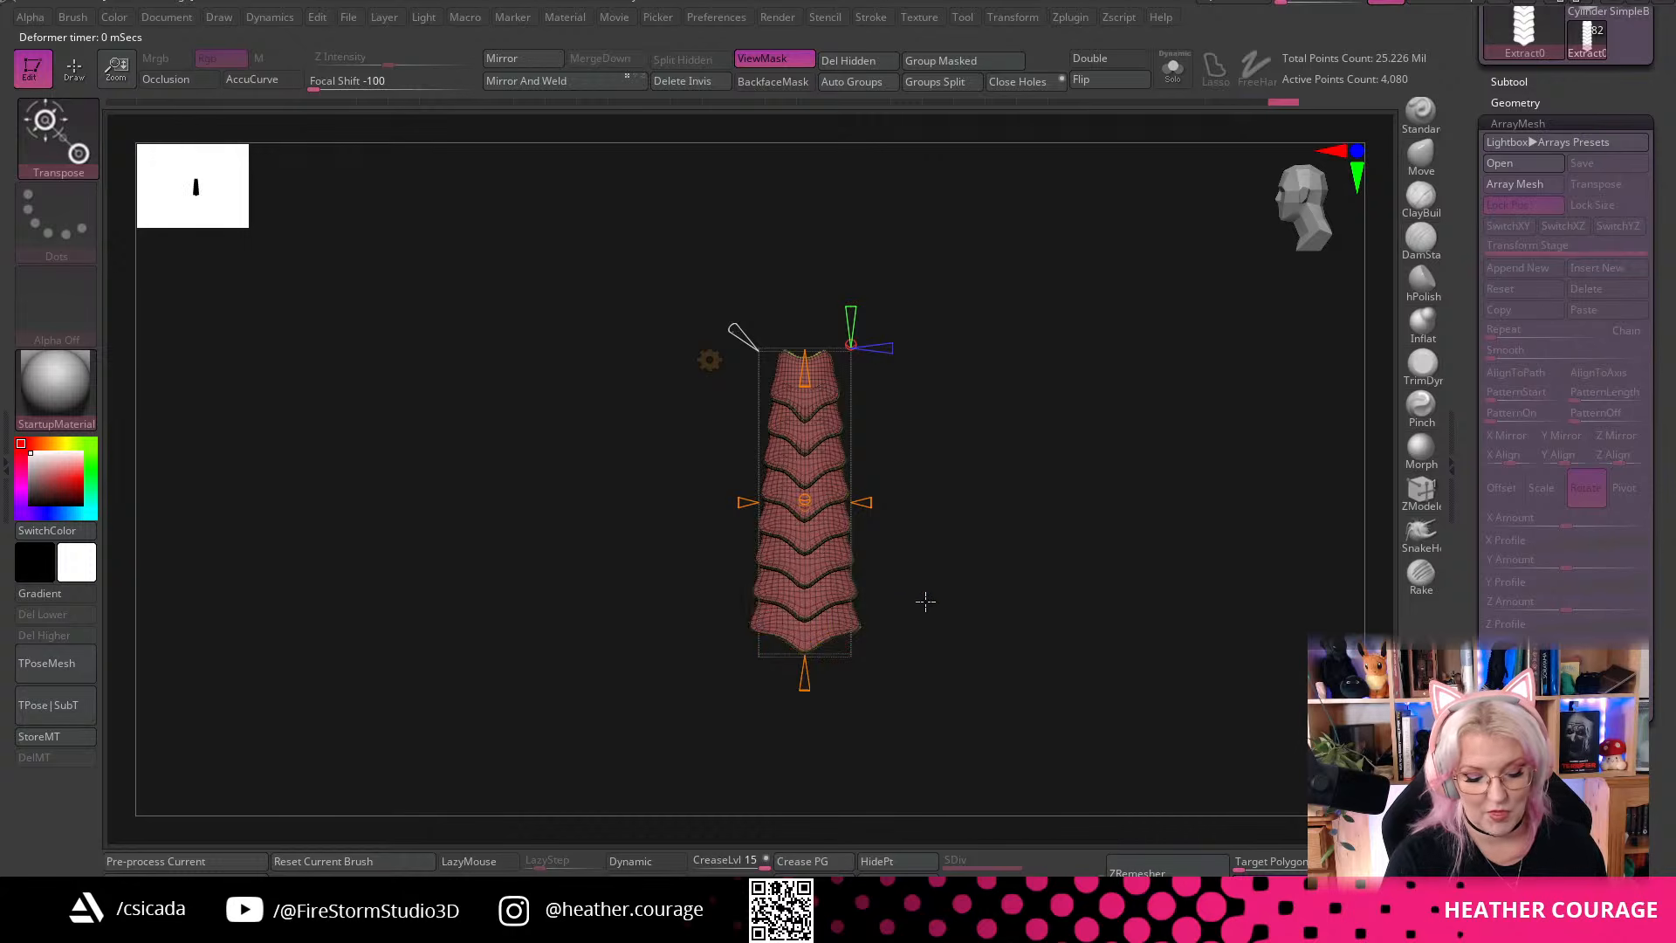
drag(870, 503, 961, 561)
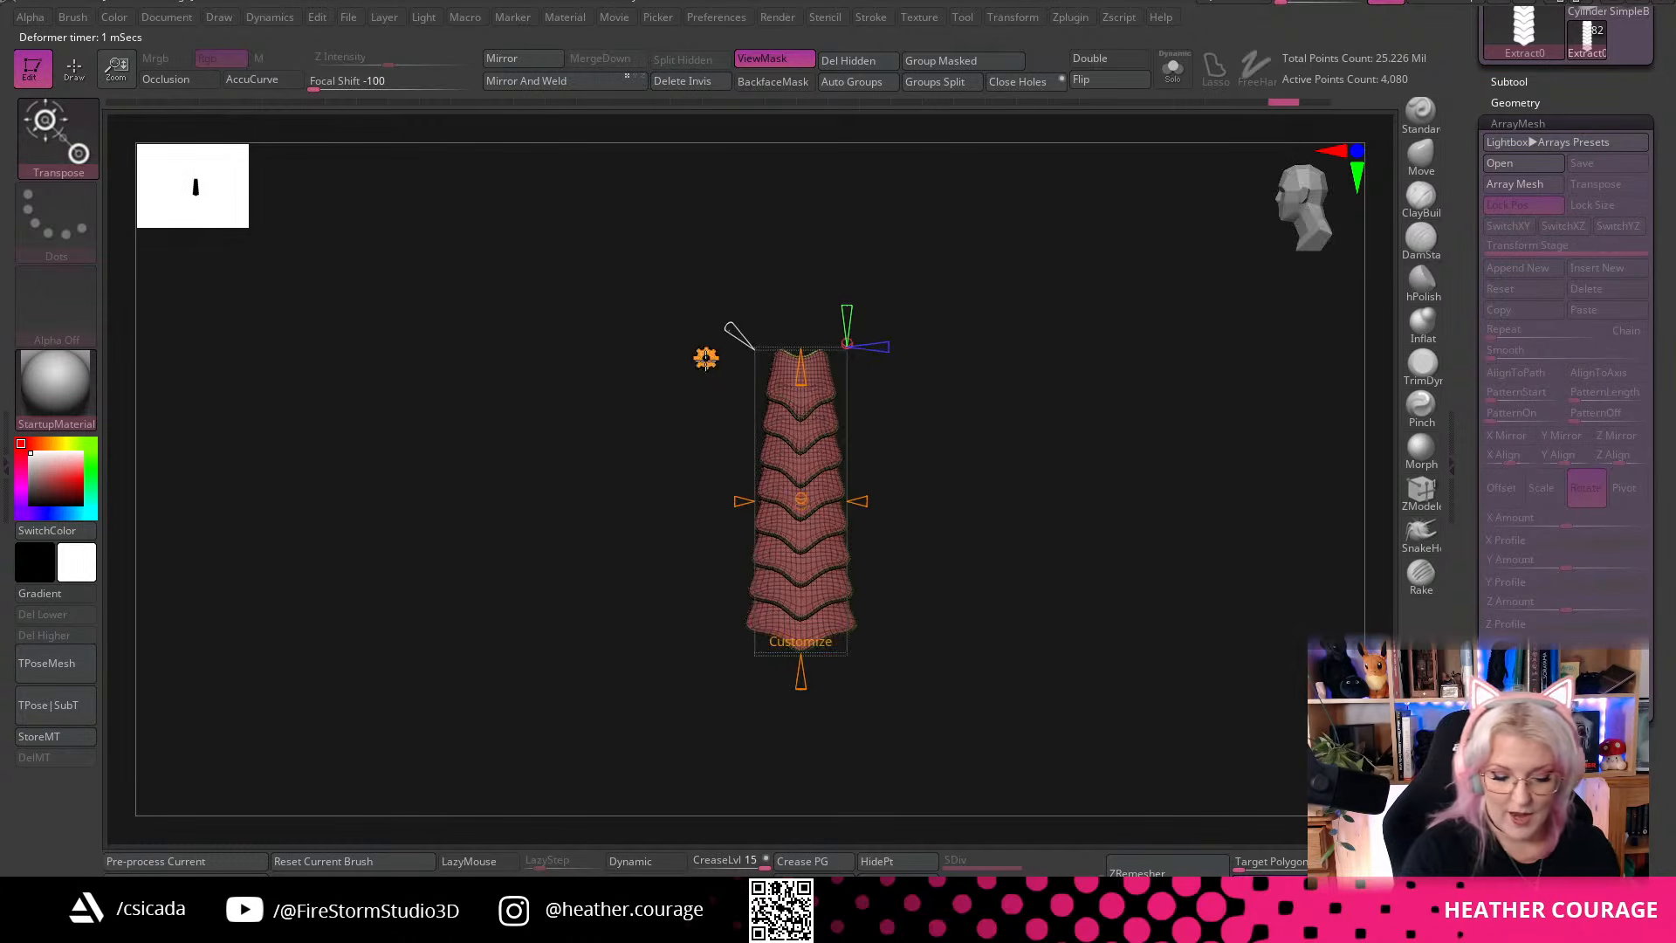
click(709, 360)
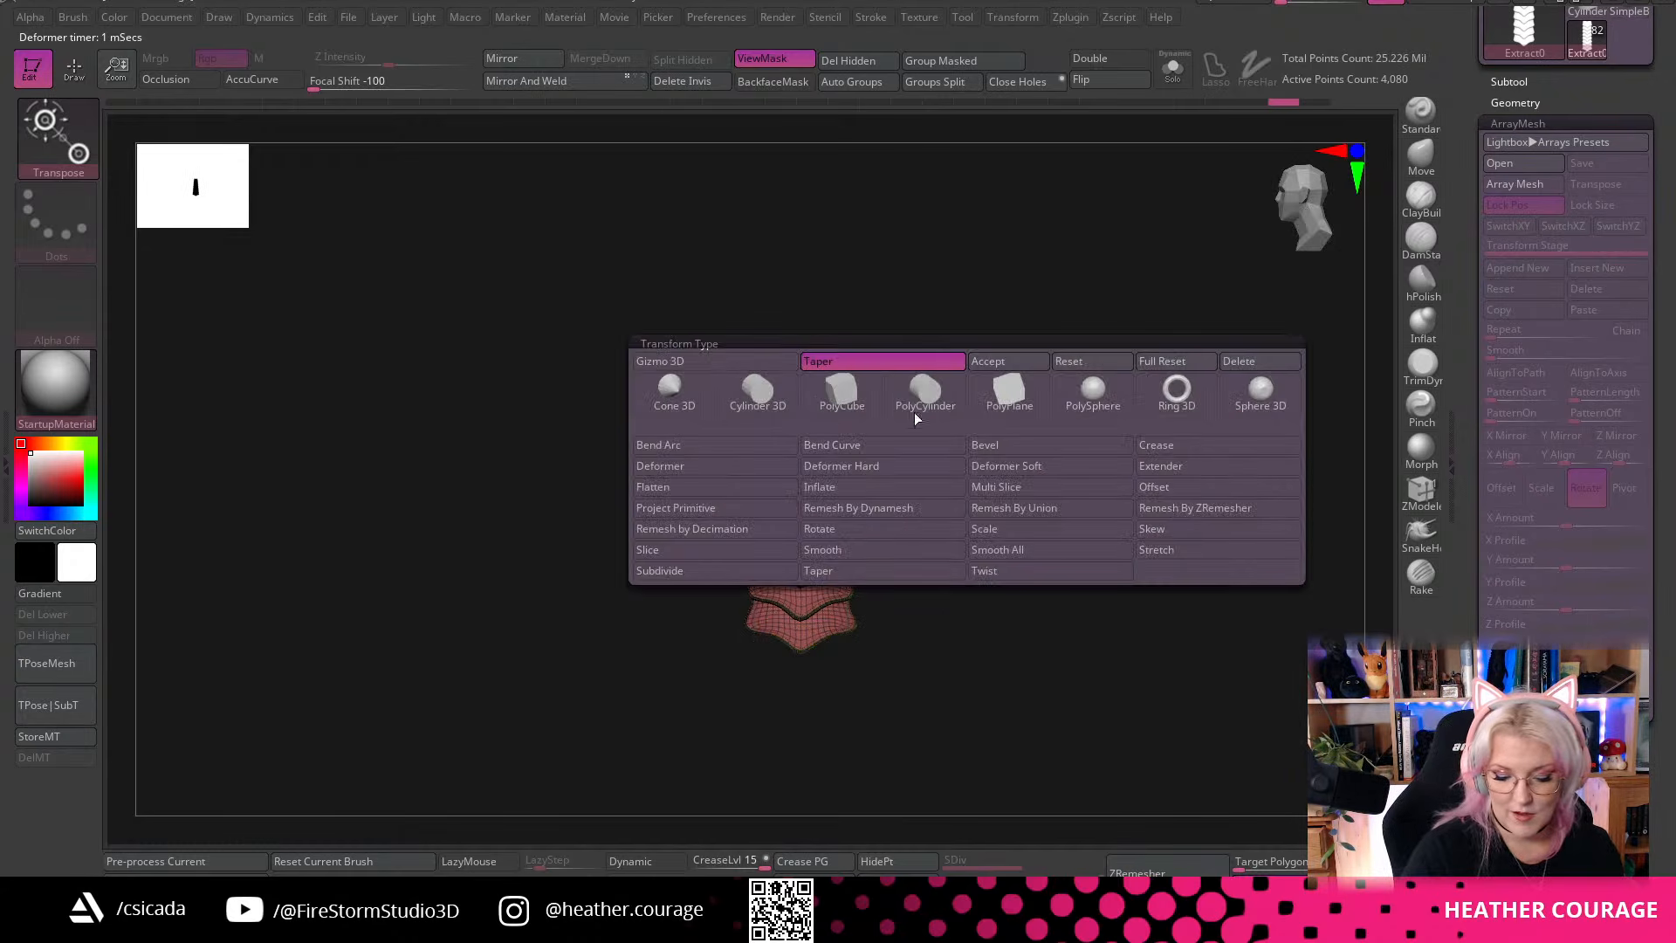
click(999, 362)
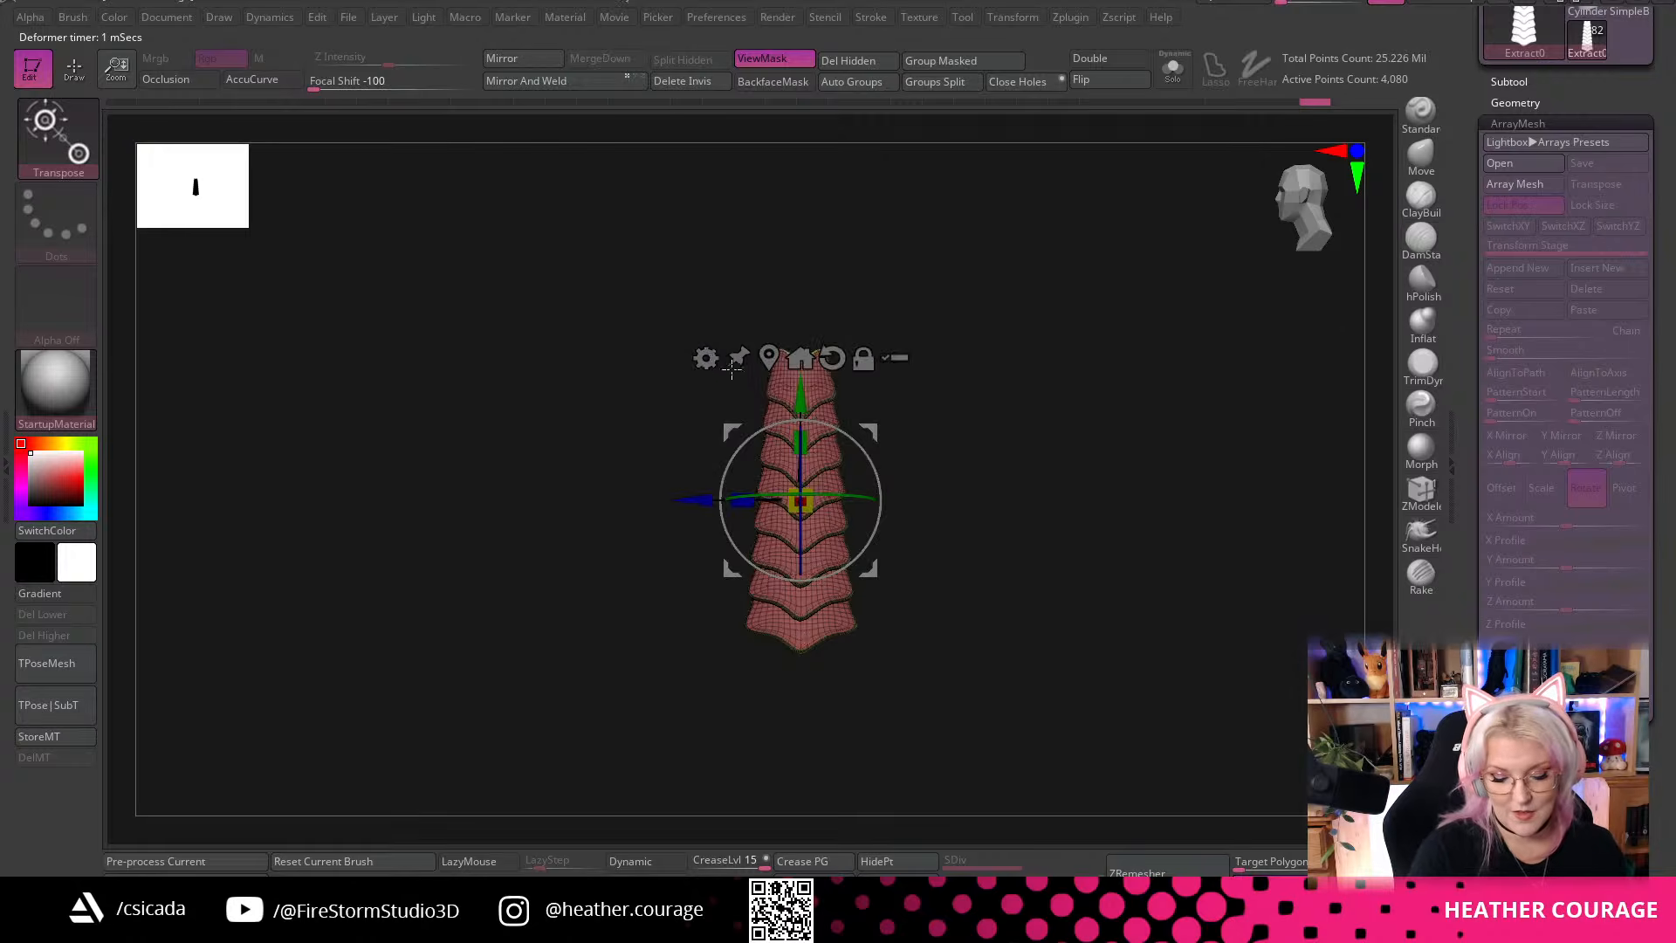
Apply the Bend Curve deformer to the scale strip with five curve points and bend it into an S-shaped wave in profile
click(703, 356)
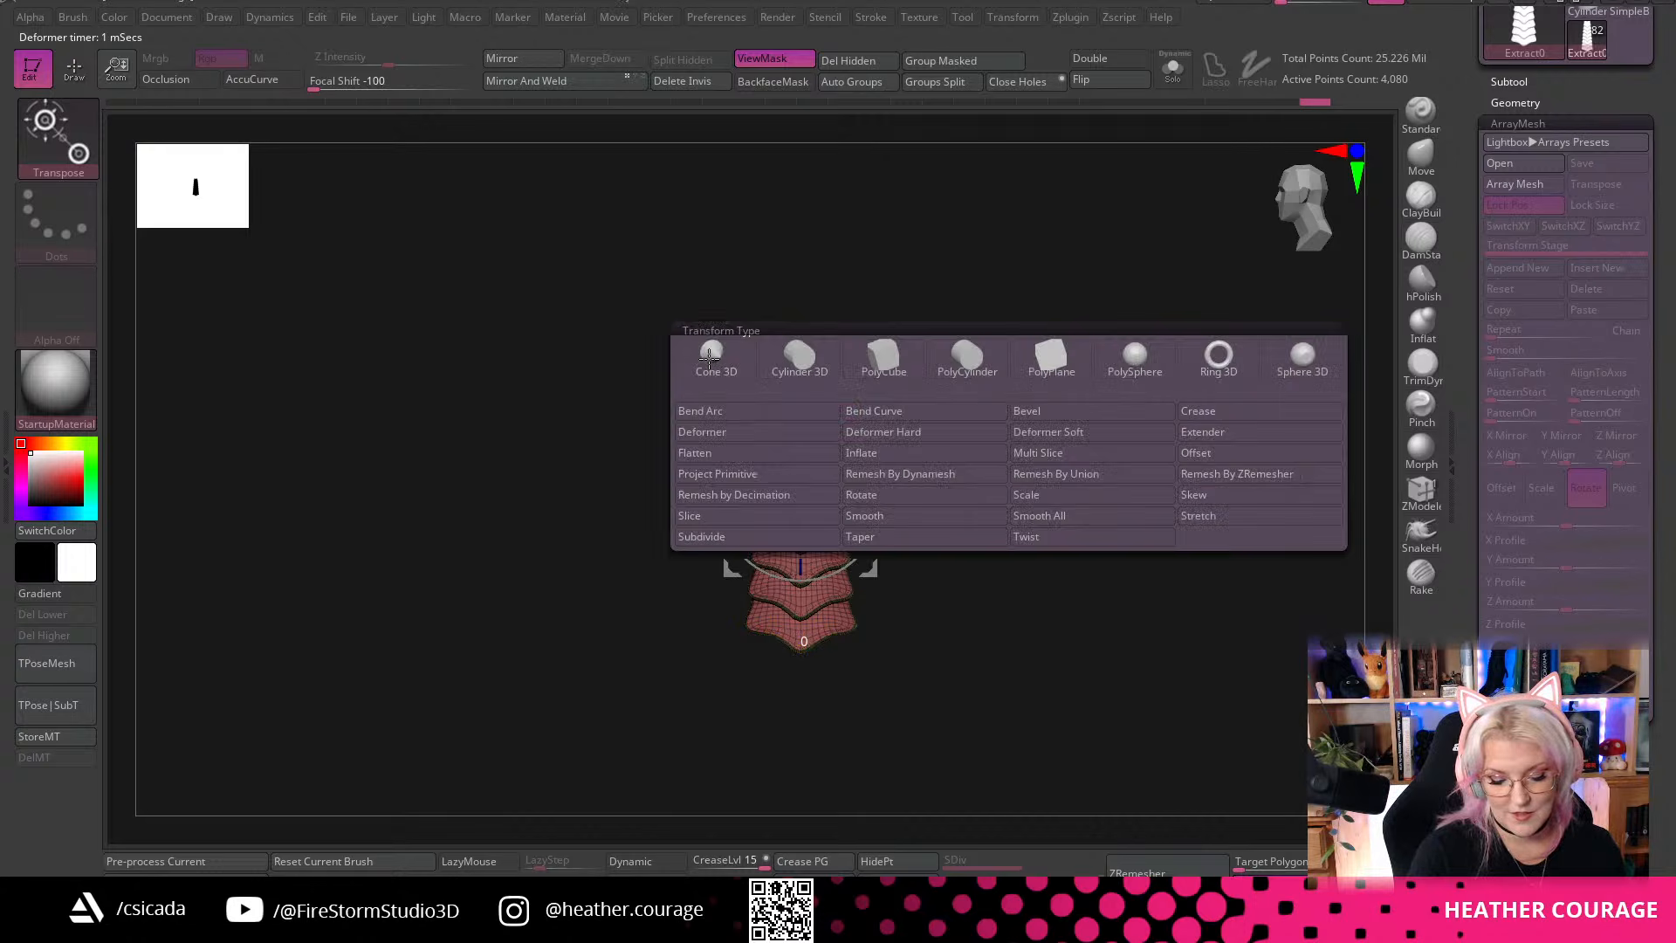
click(926, 411)
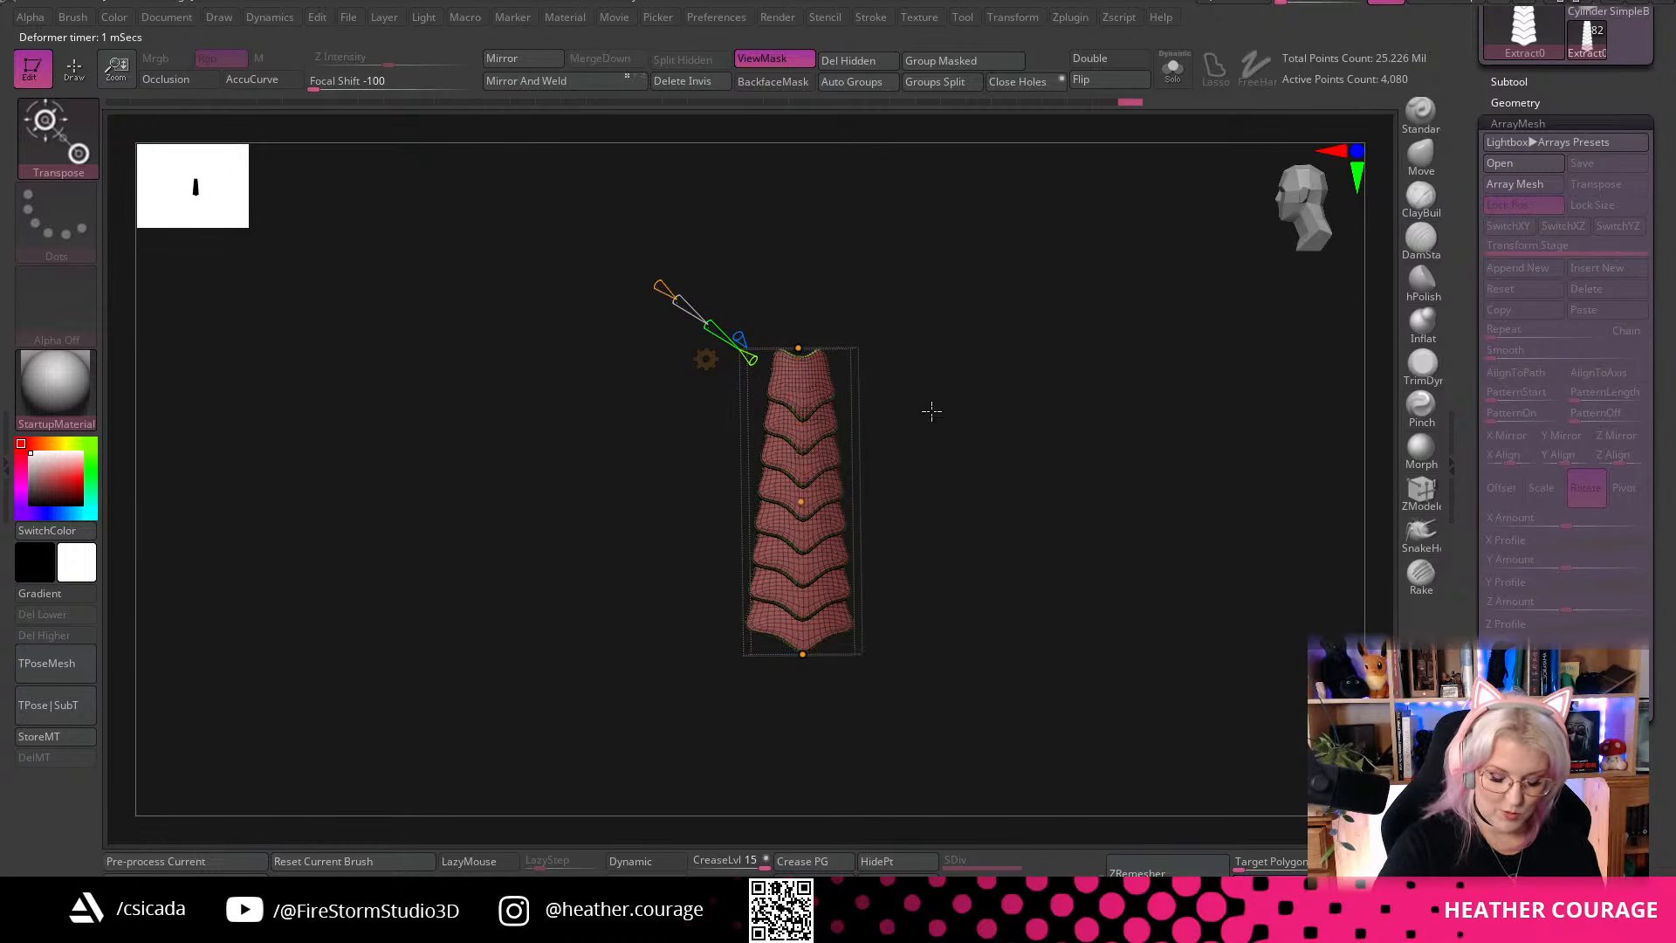
drag(932, 408, 1122, 417)
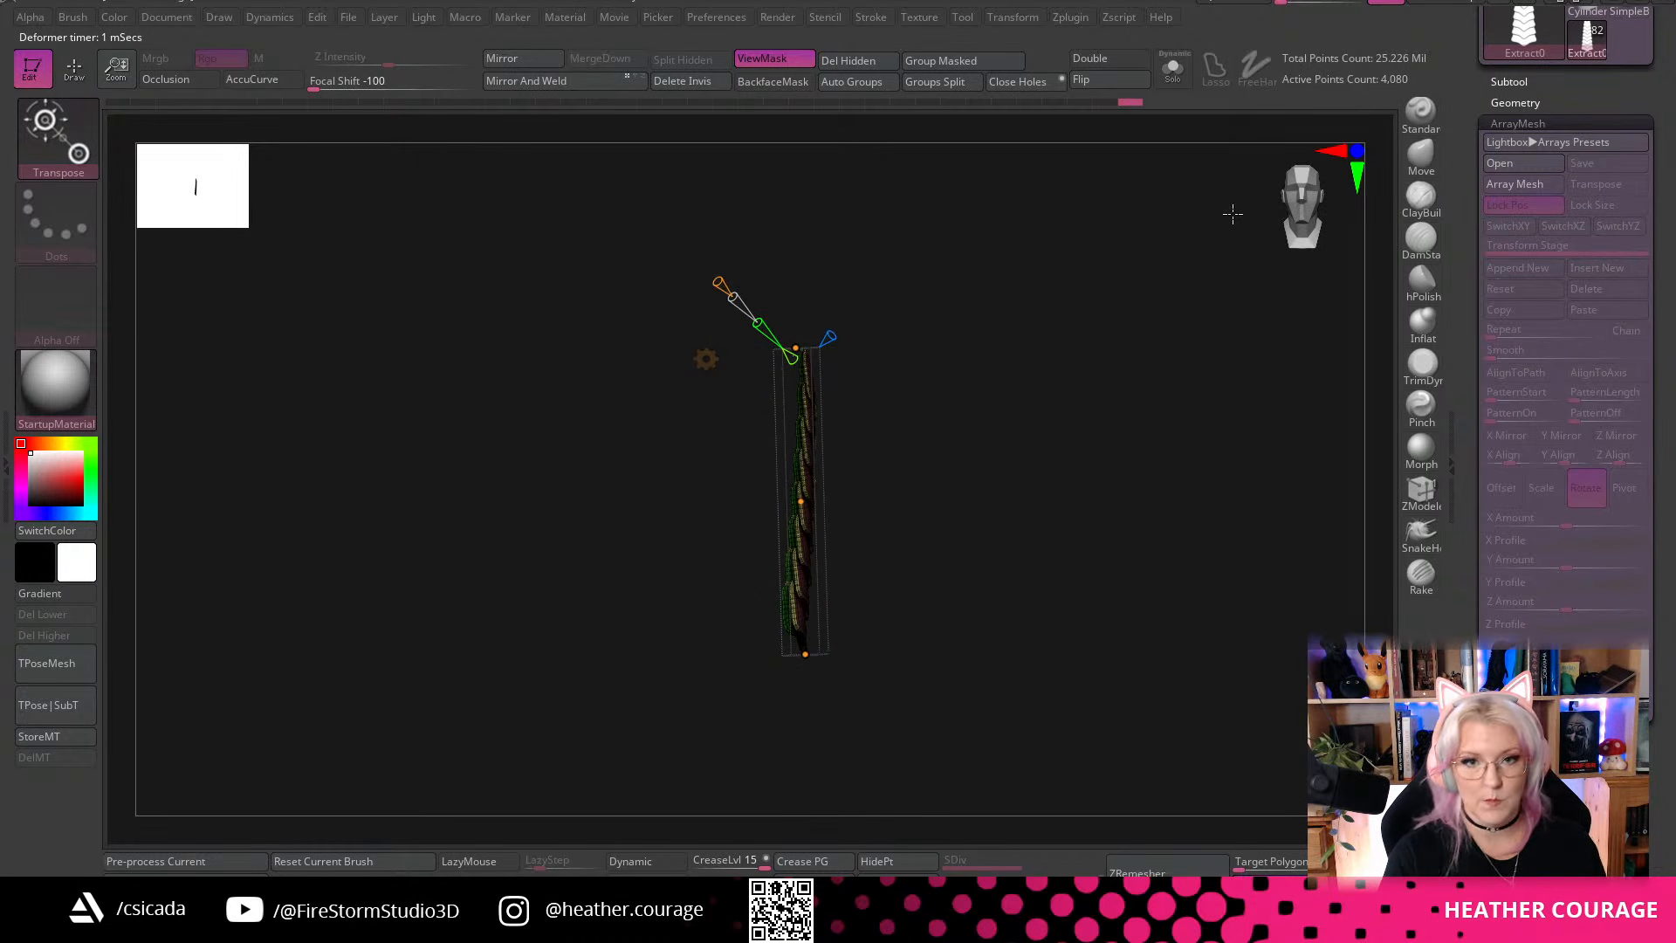
drag(801, 502, 851, 472)
drag(703, 284, 799, 482)
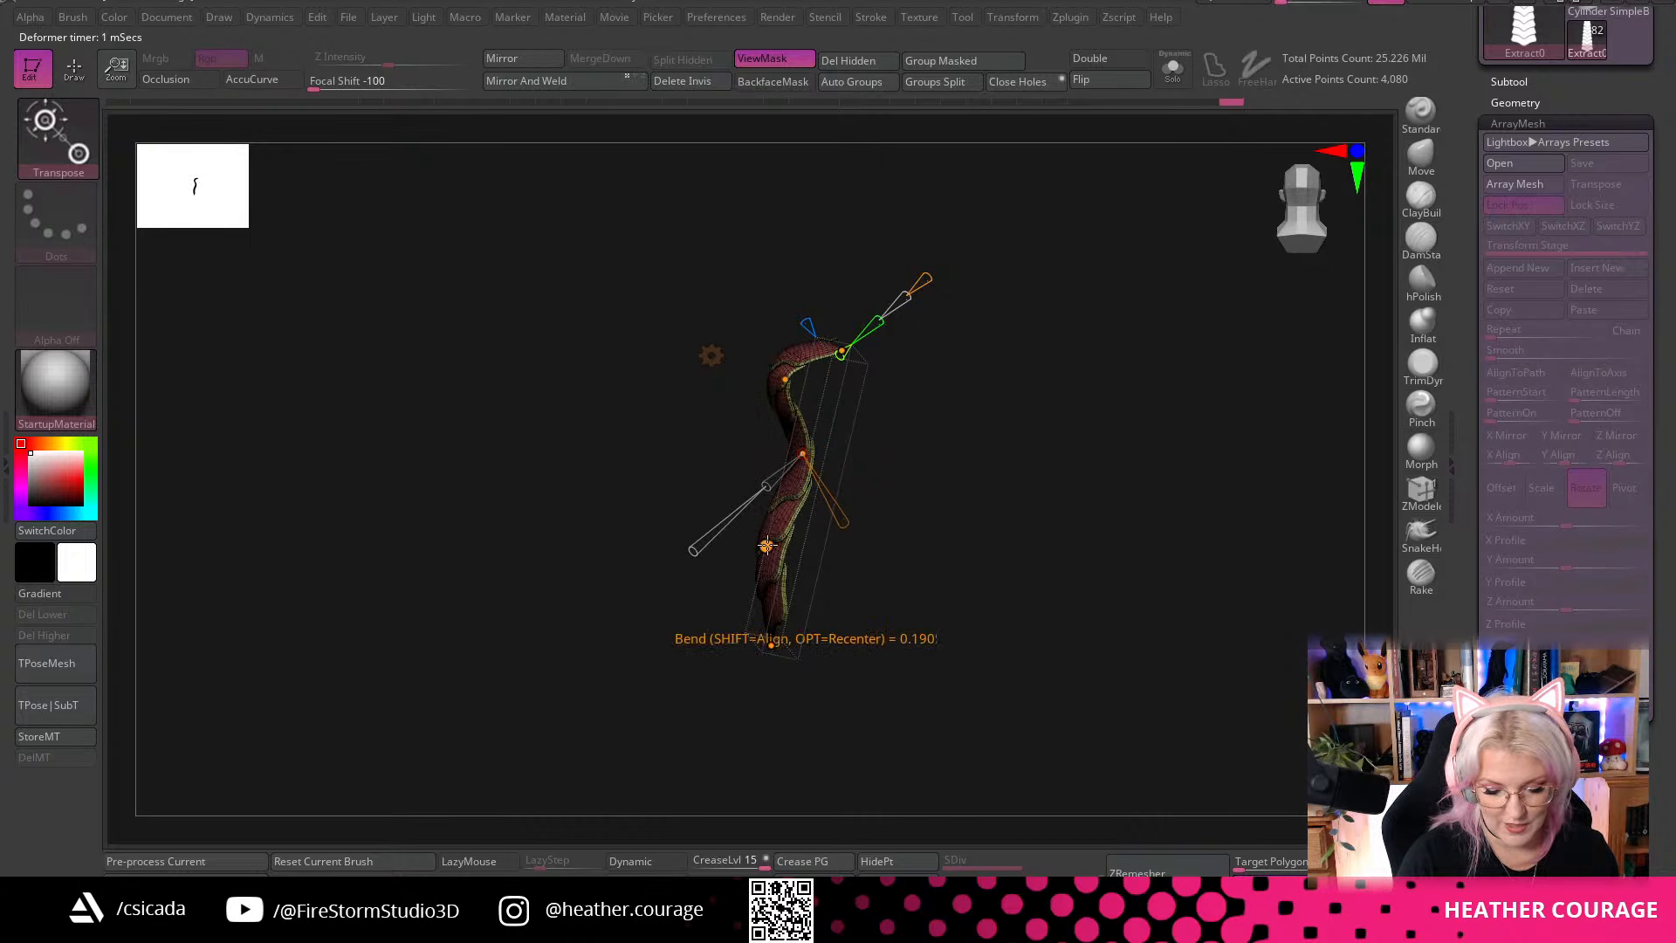
drag(766, 546, 1097, 479)
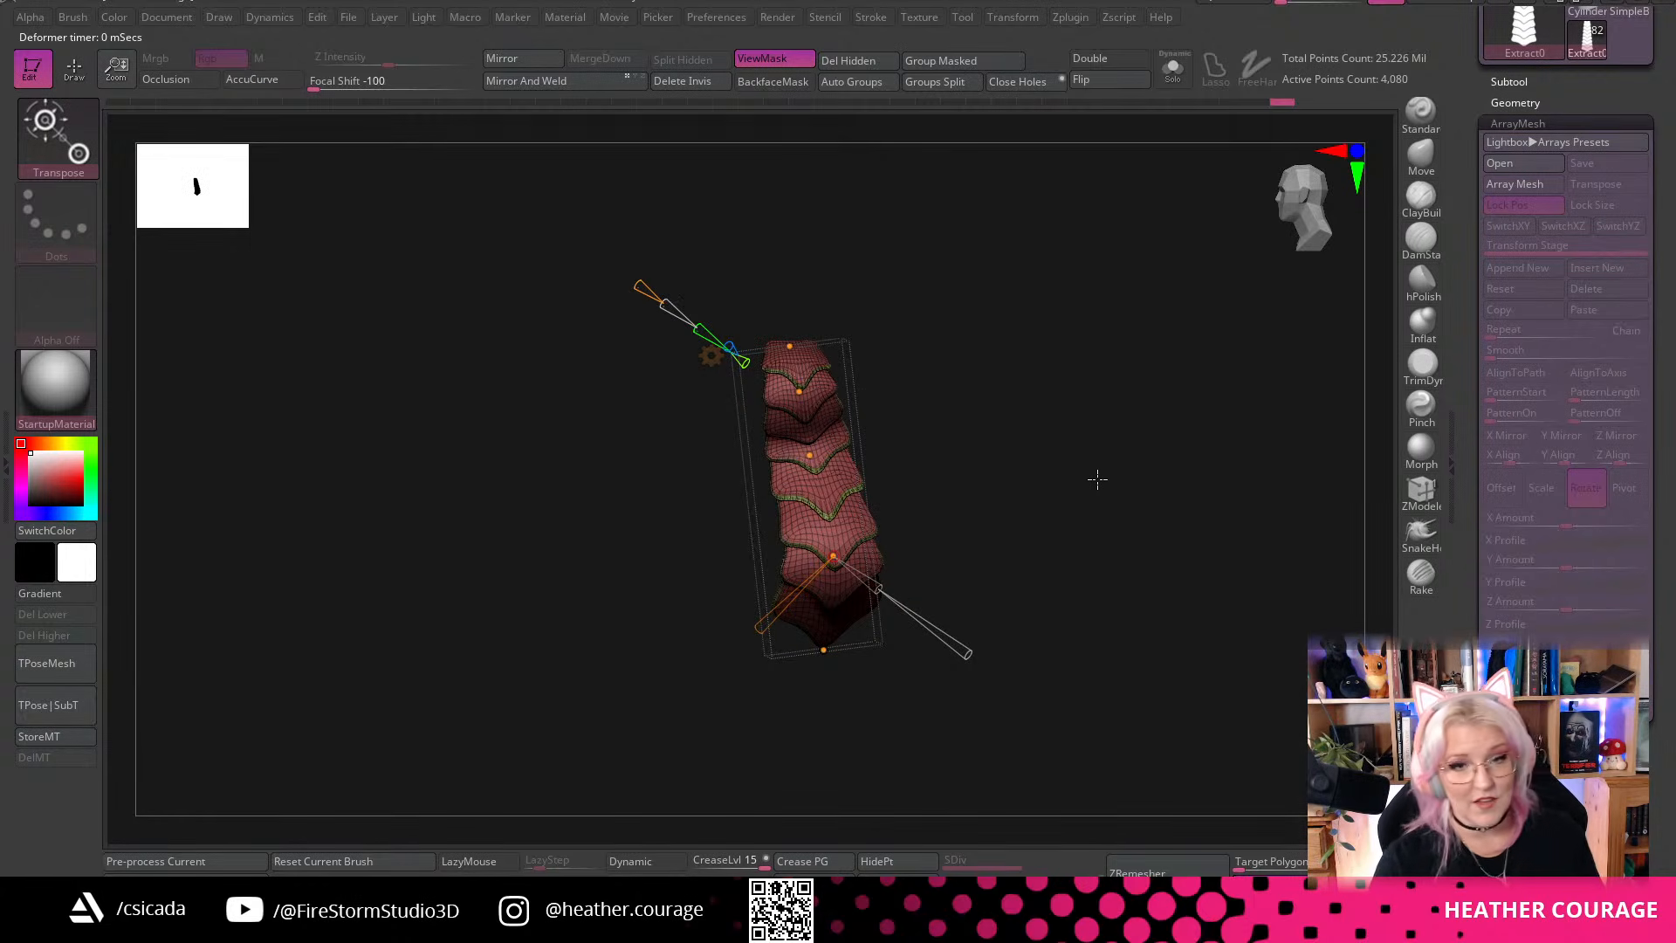
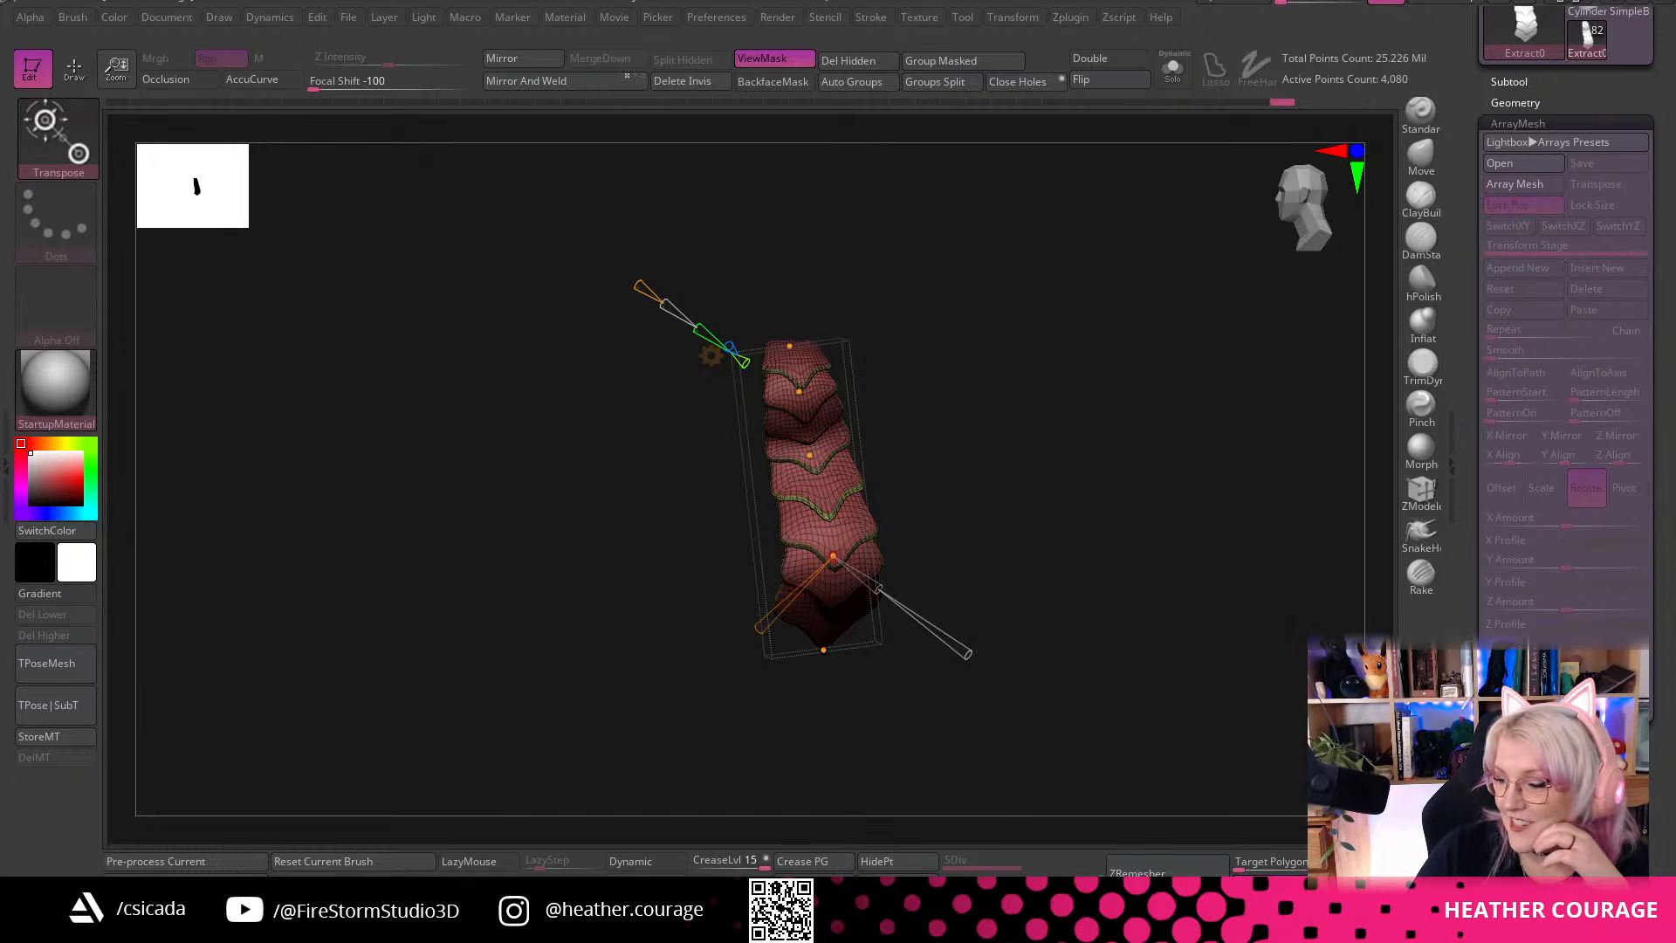
drag(1032, 453, 1072, 483)
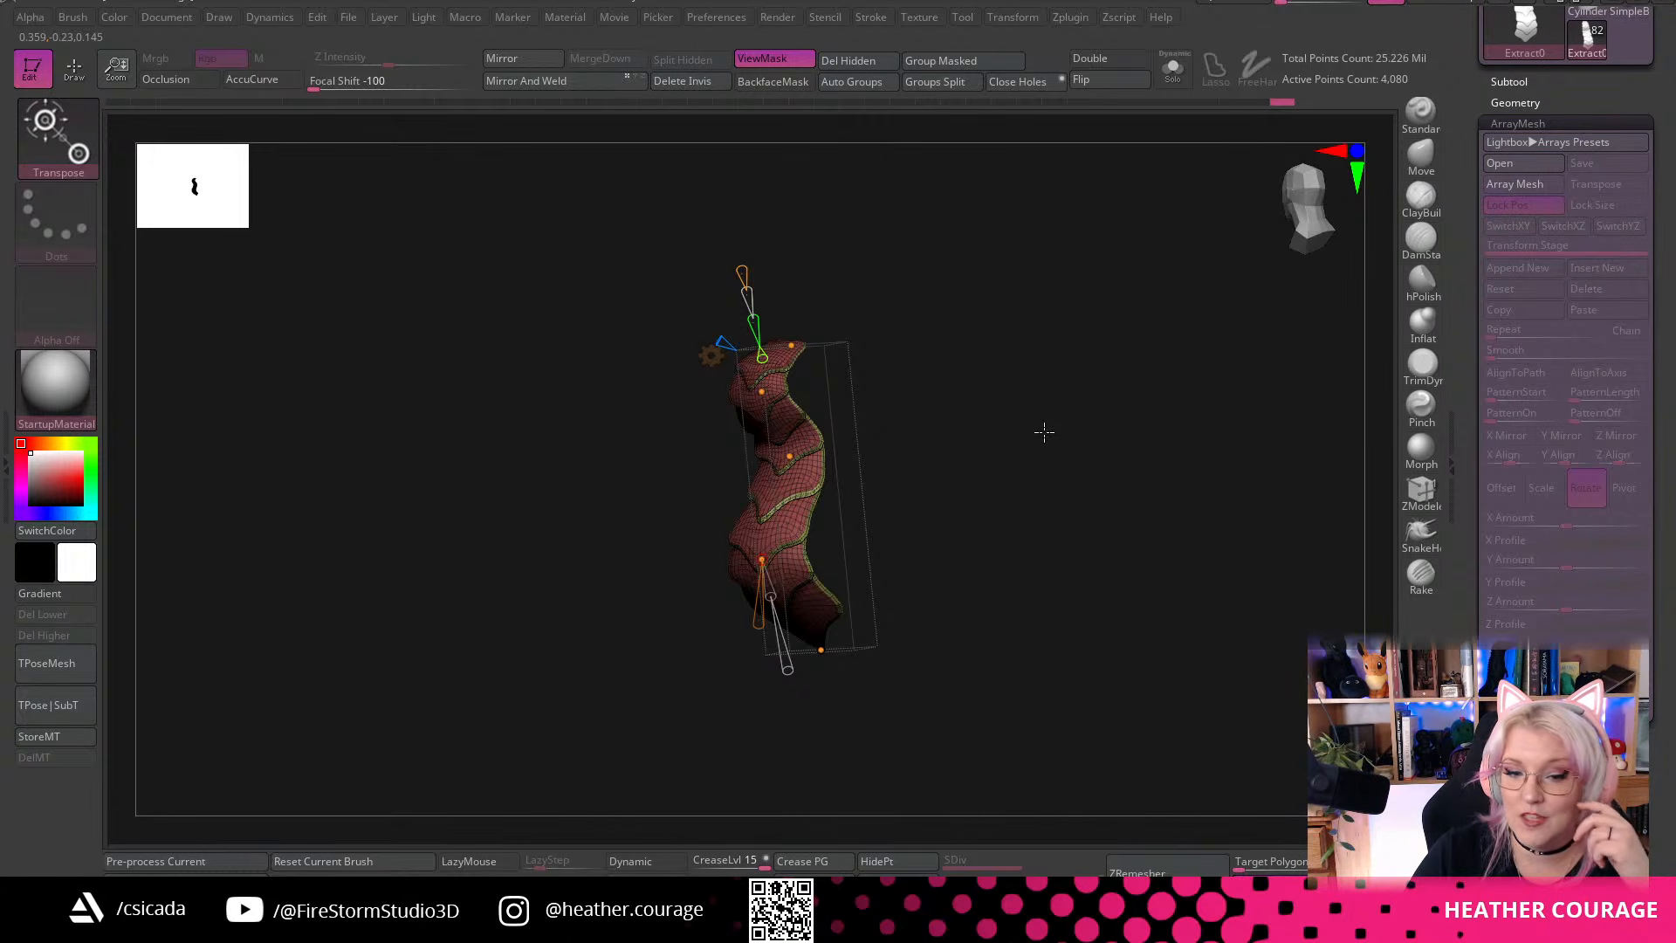
drag(1045, 432, 996, 423)
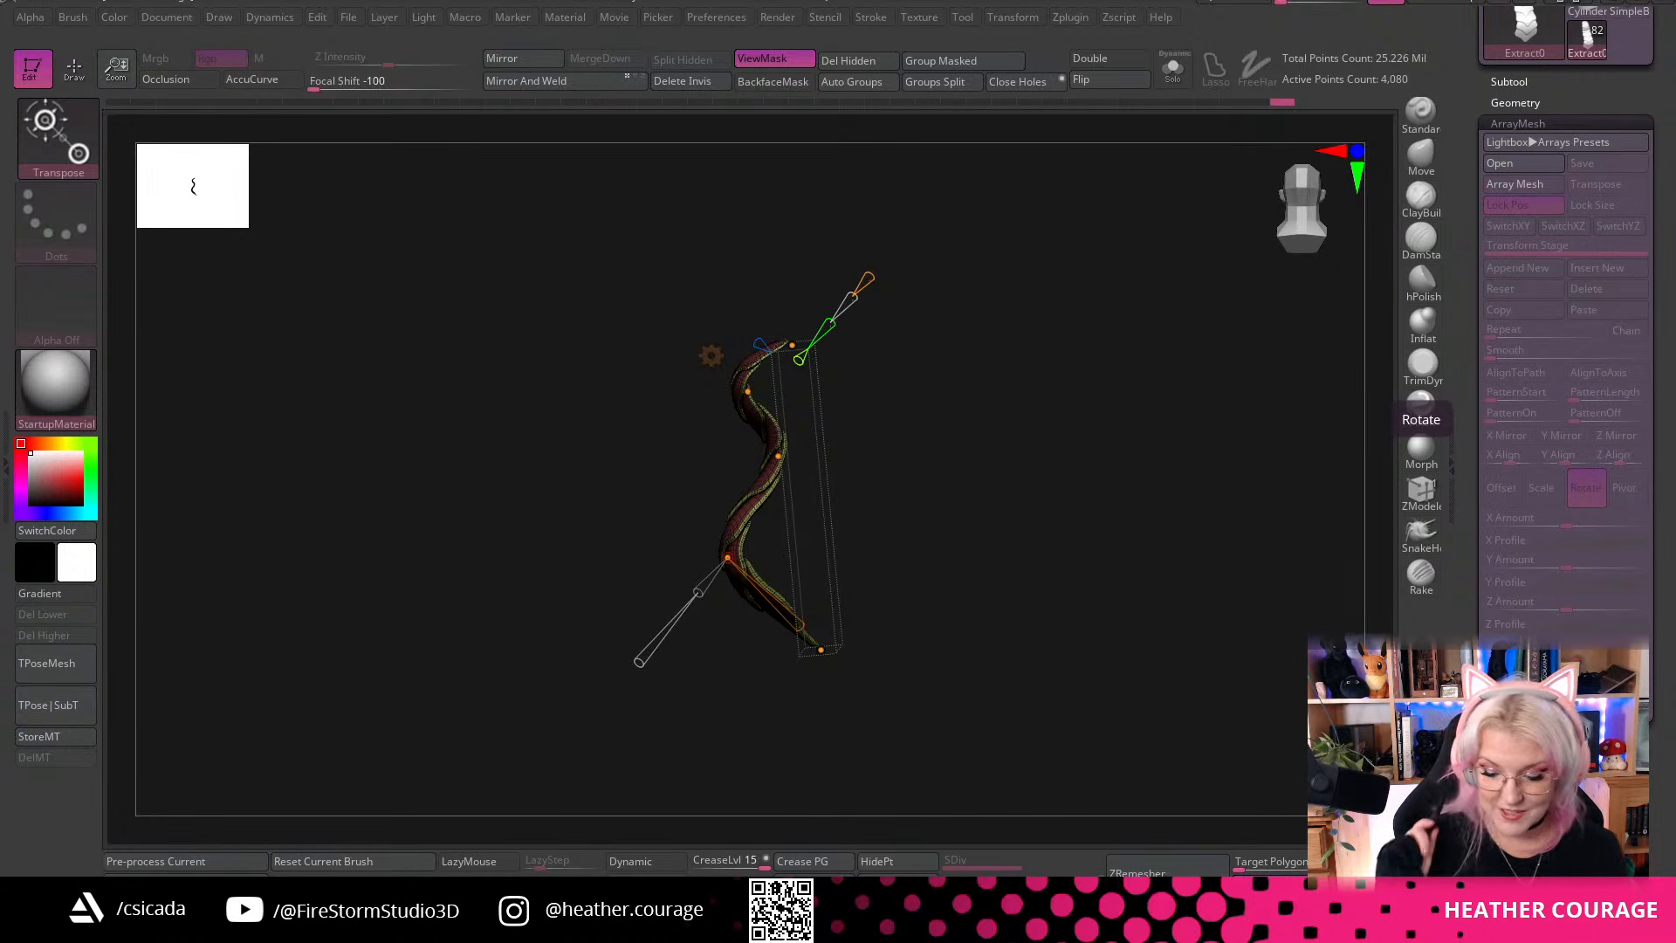
drag(1303, 228, 1358, 239)
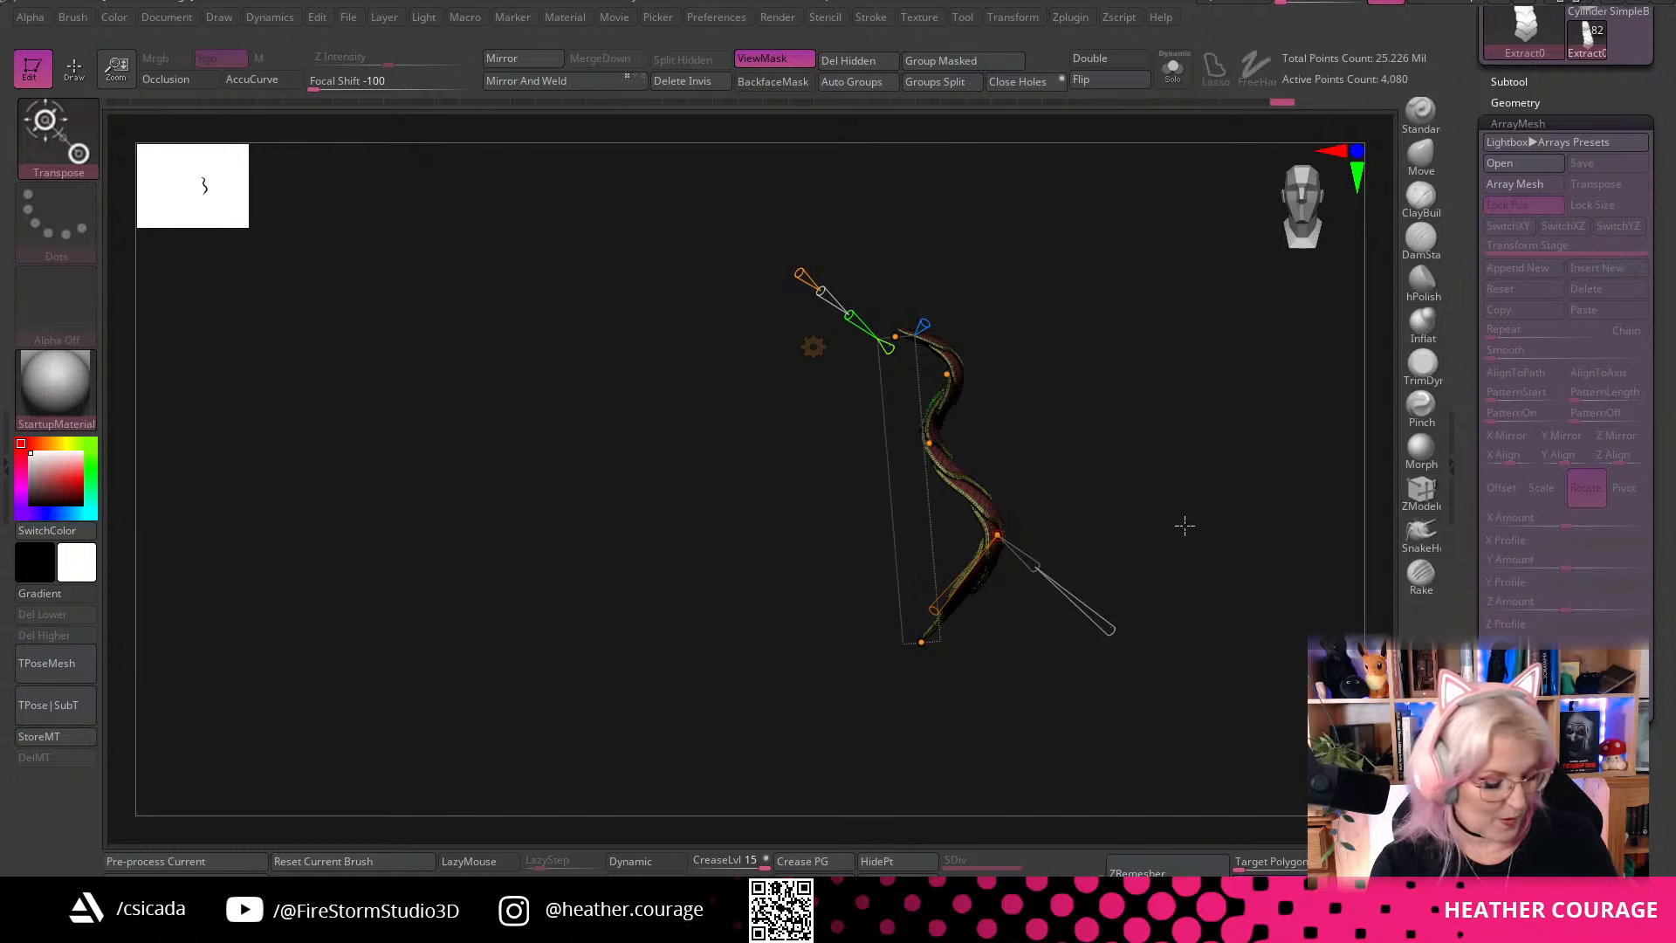
drag(1184, 524, 1098, 699)
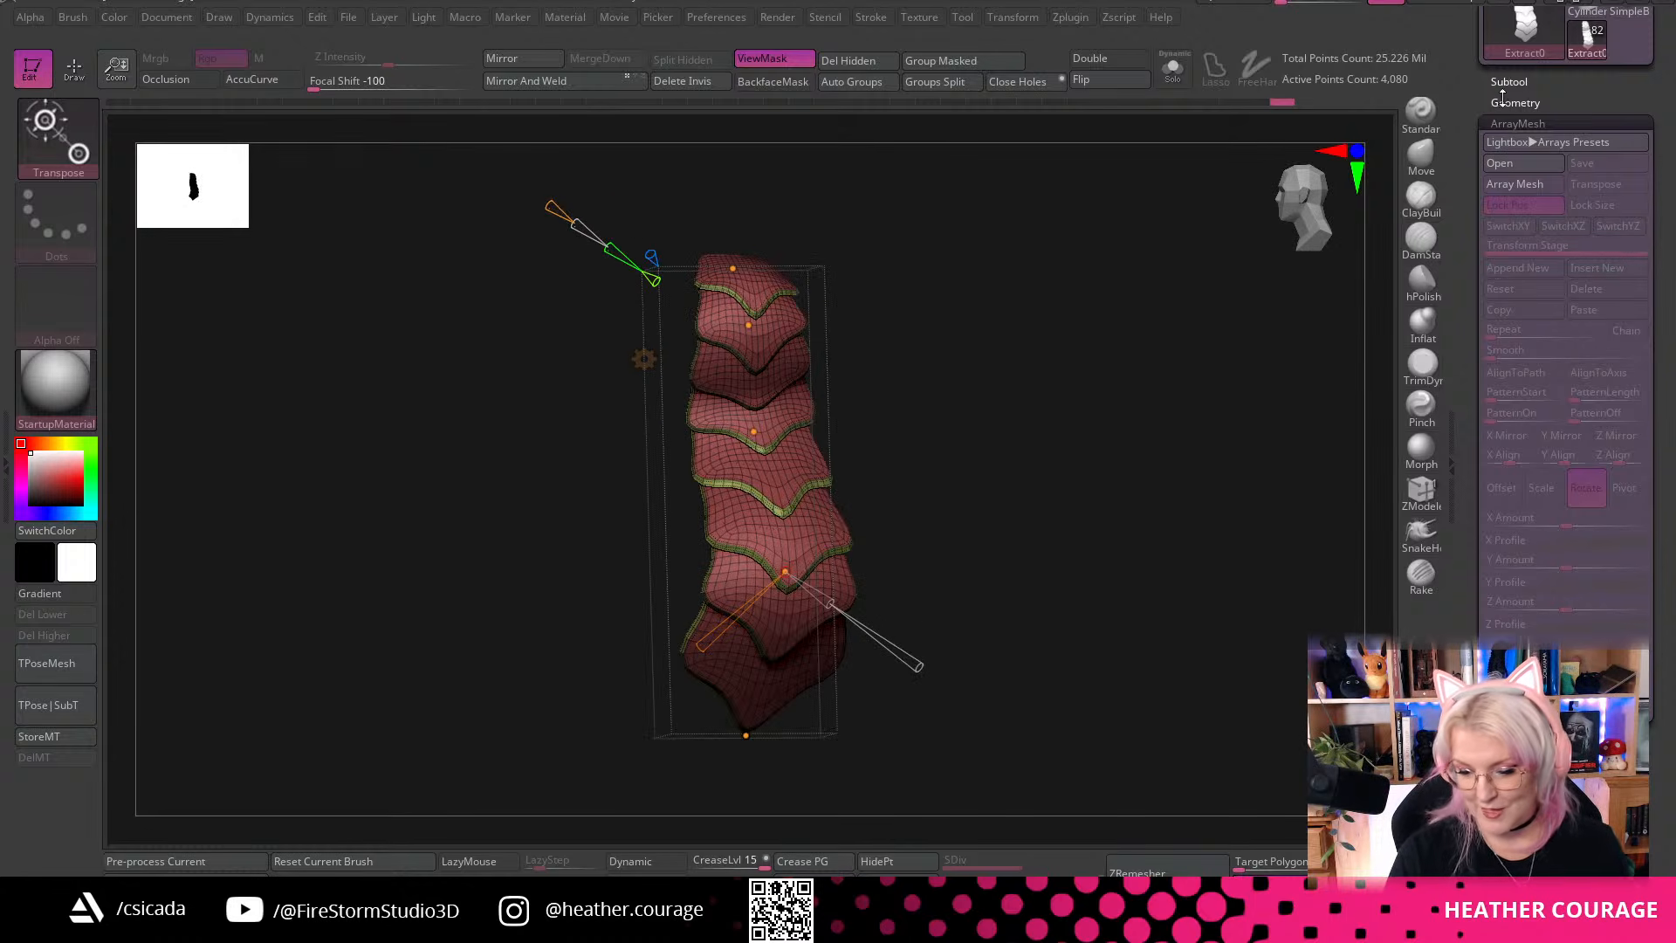
Append a Sphere3D subtool below the extracted scale strip and make it the active subtool
click(1514, 103)
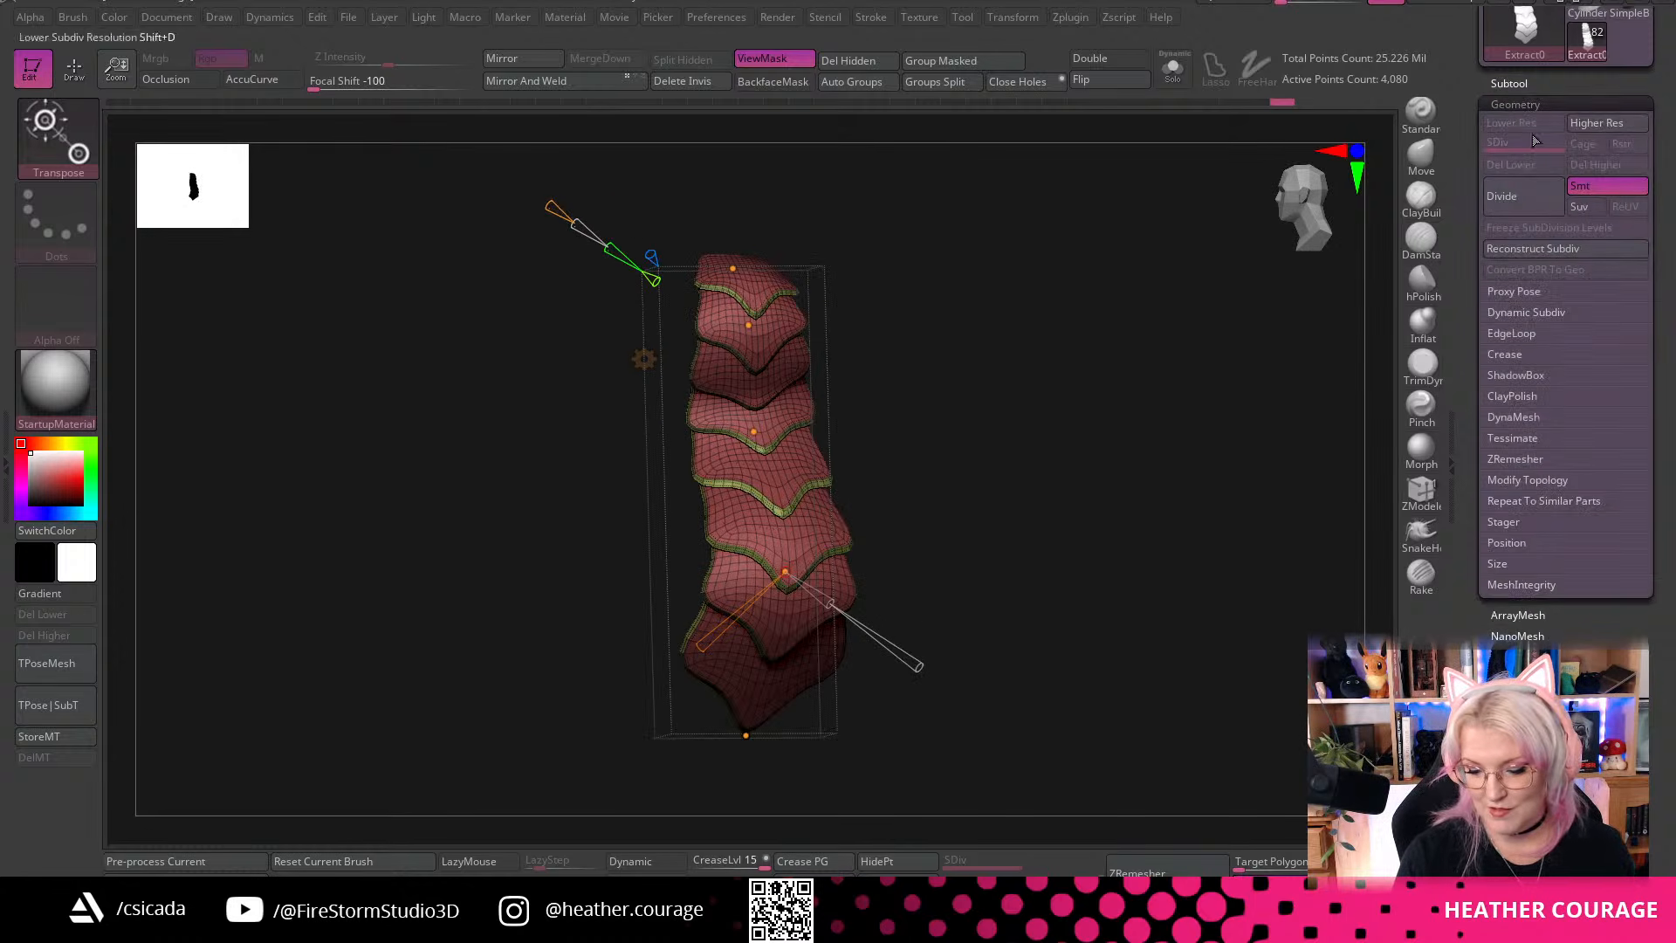
click(1512, 83)
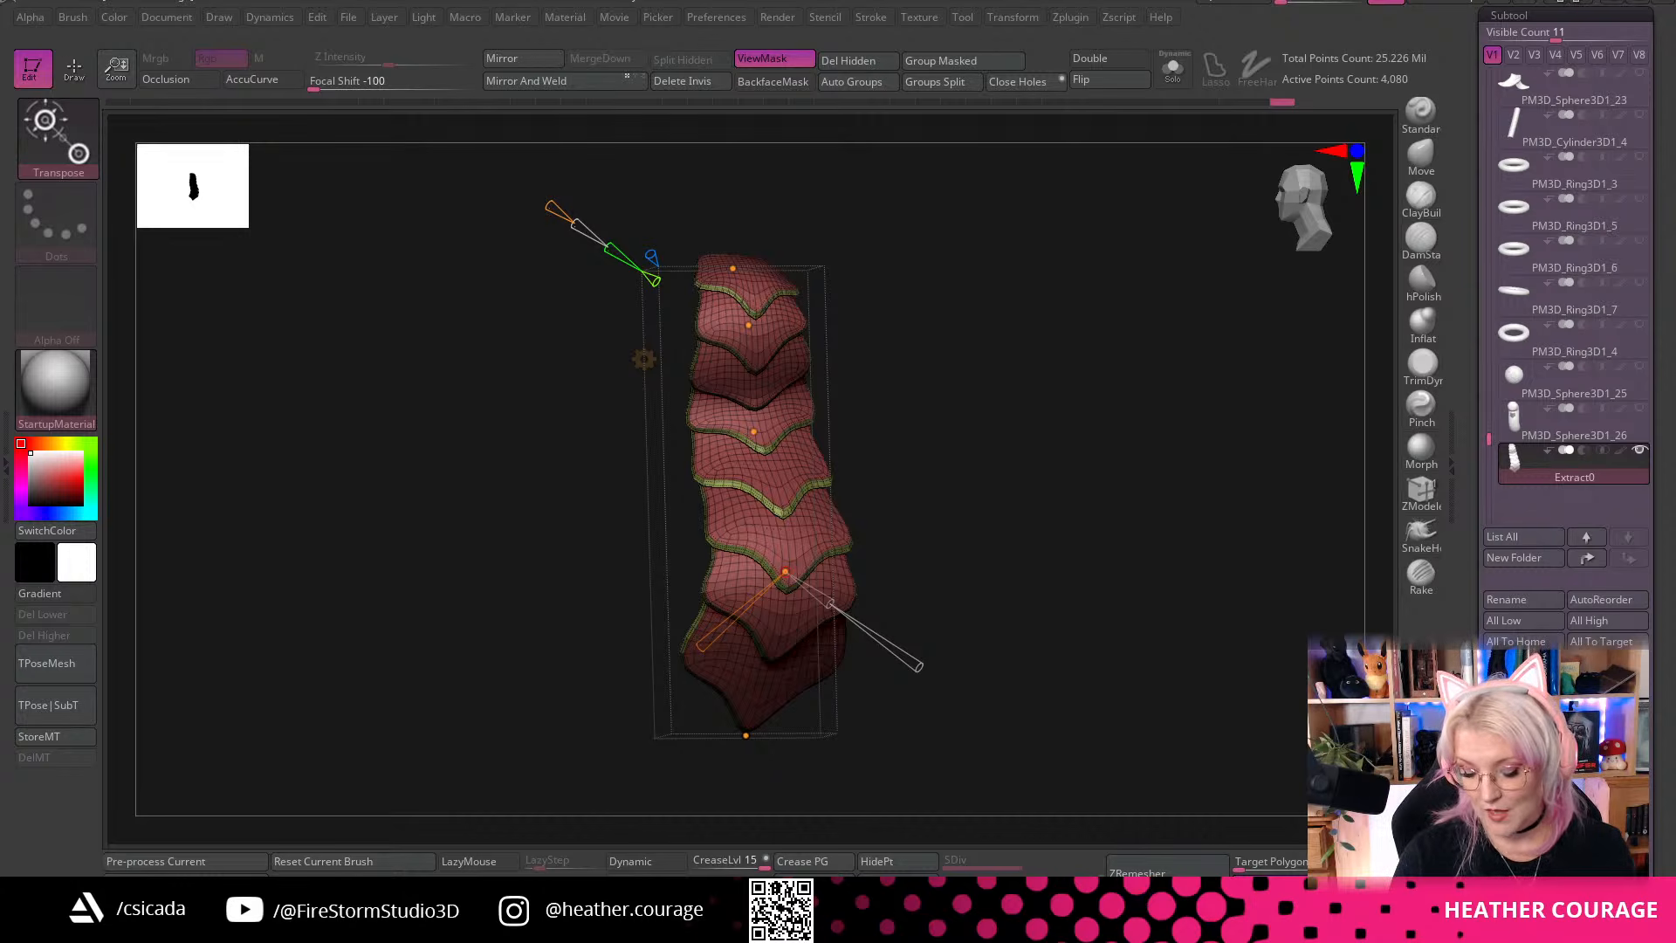
scroll(1469, 543, down, 10)
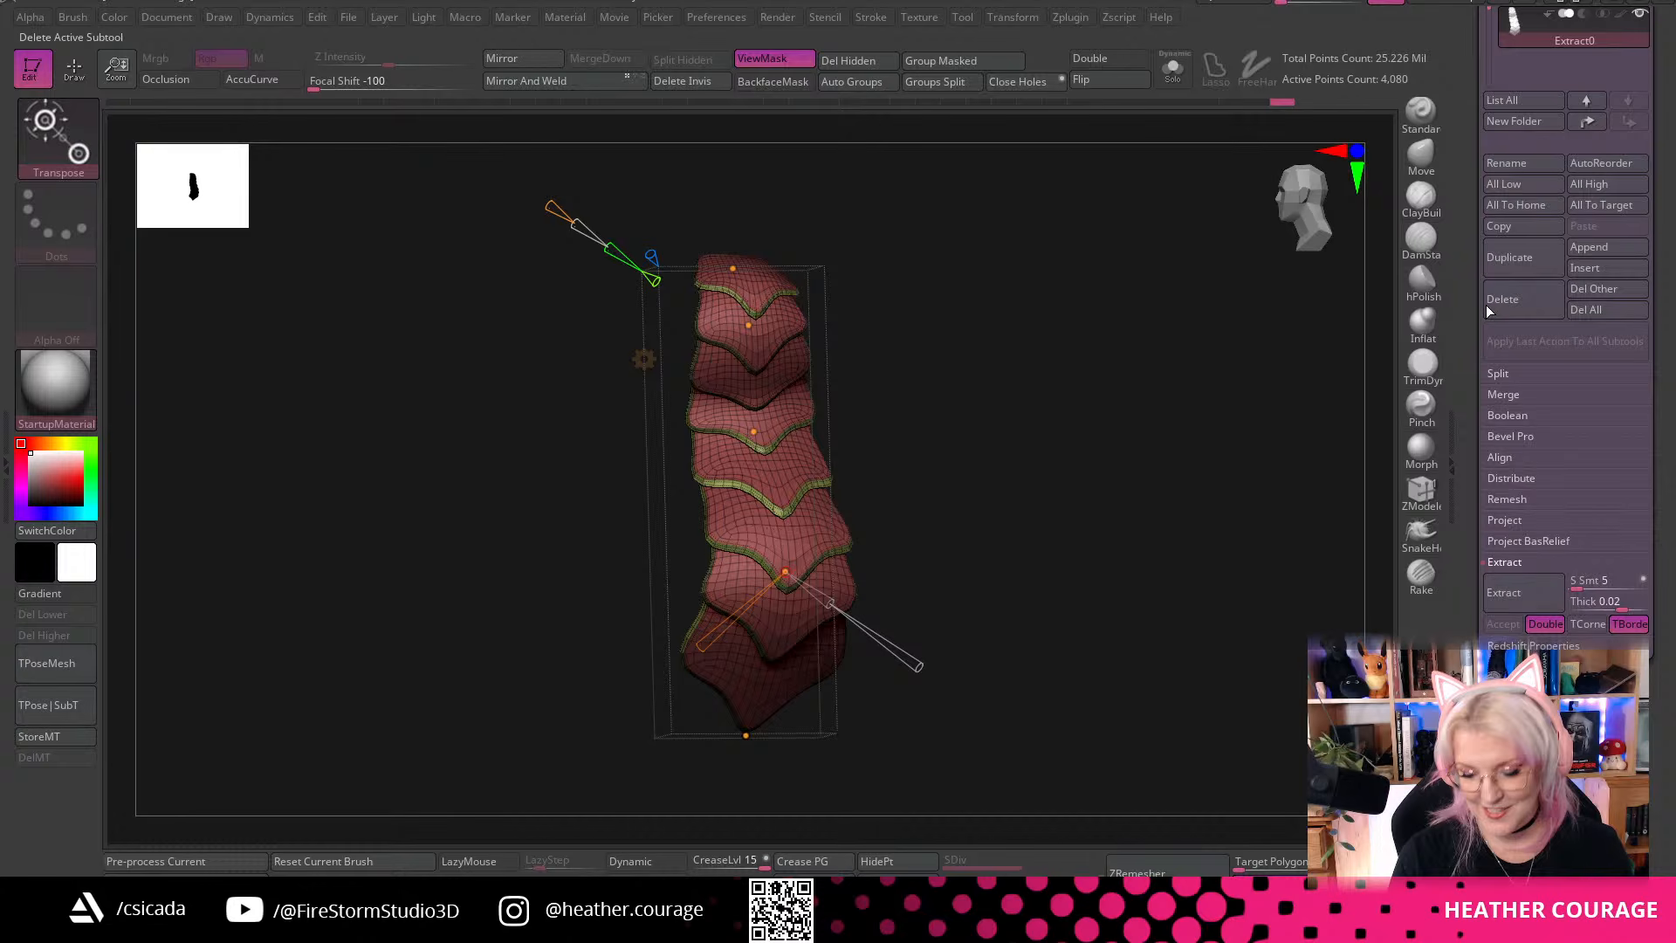
click(1589, 247)
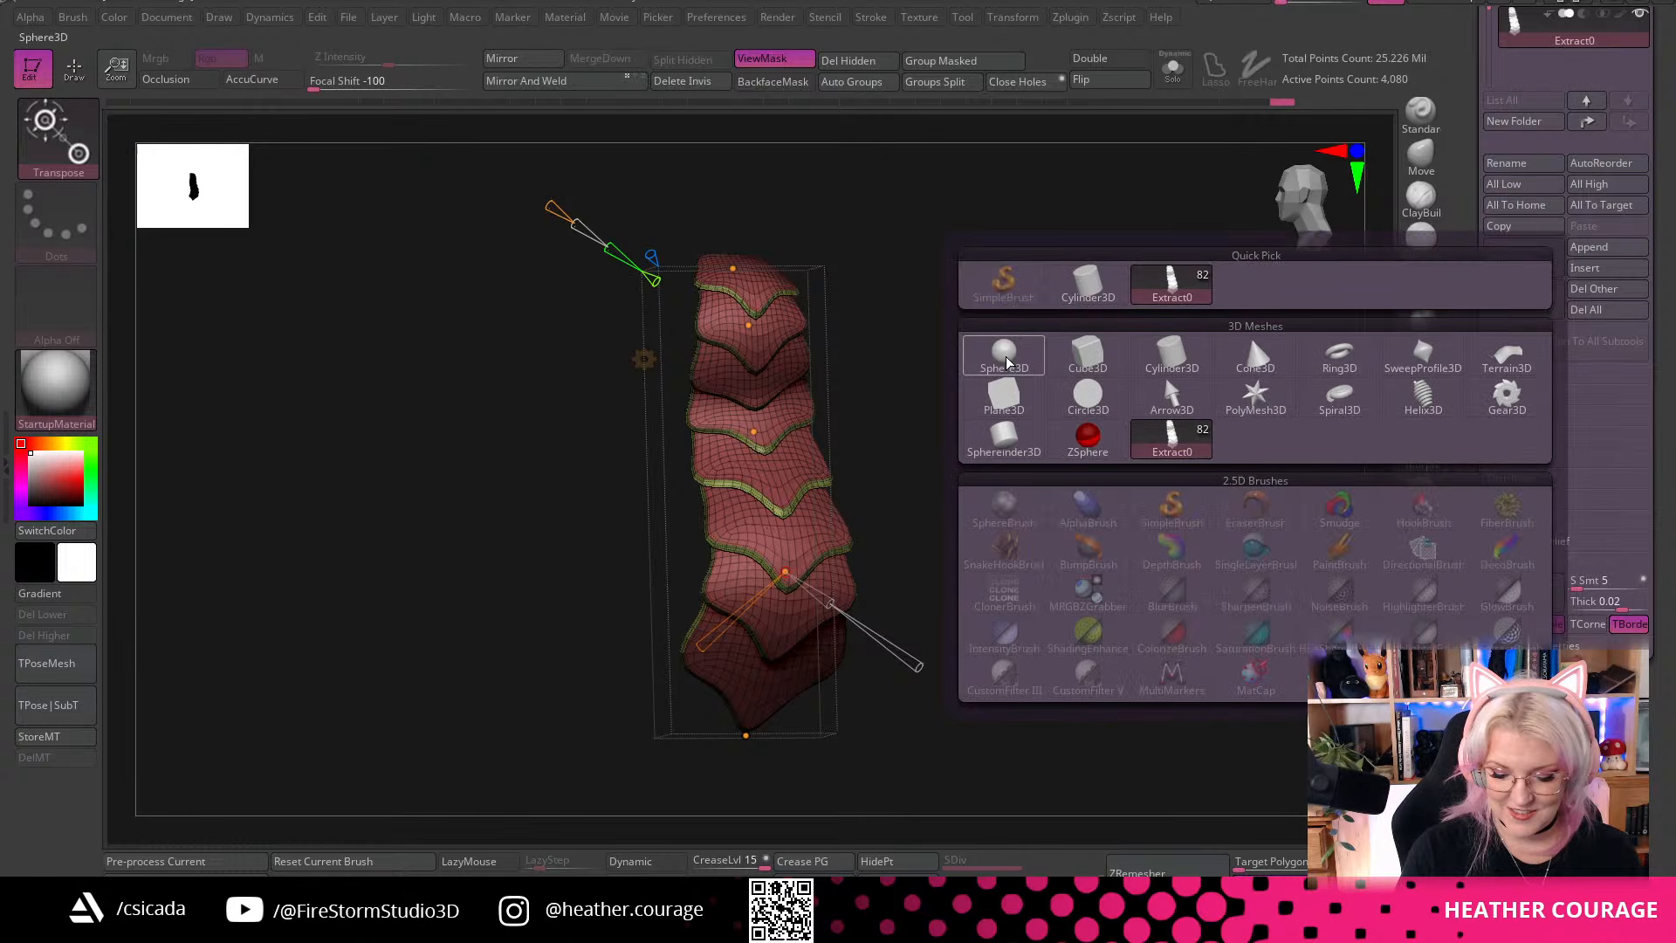
click(1004, 357)
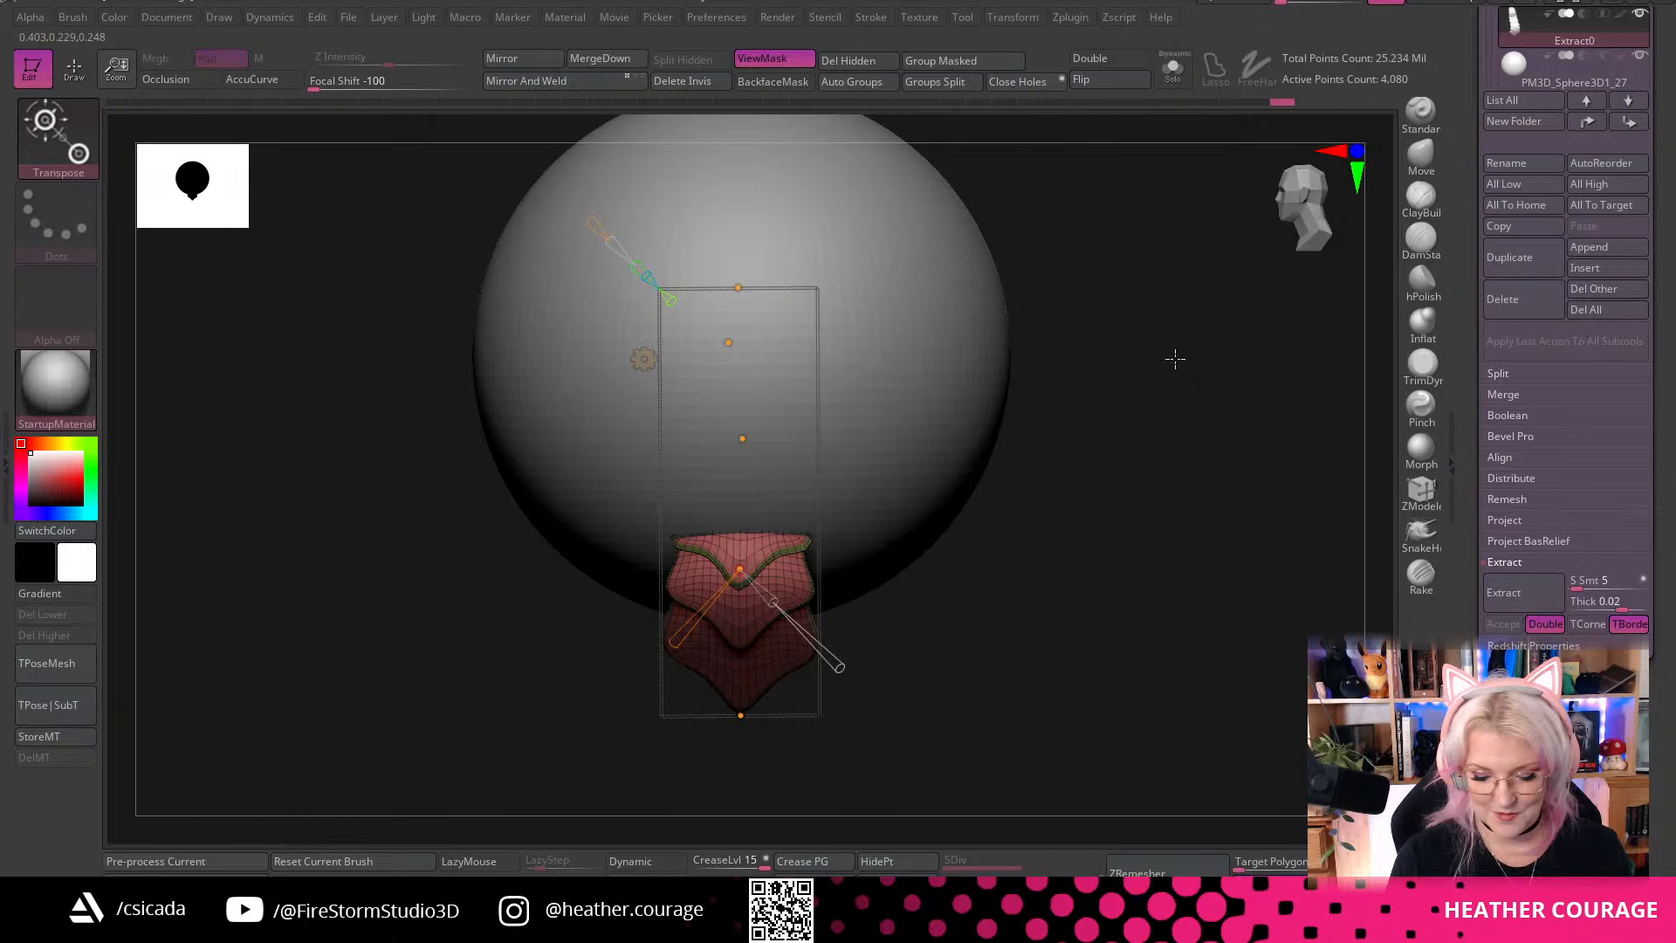
click(1545, 205)
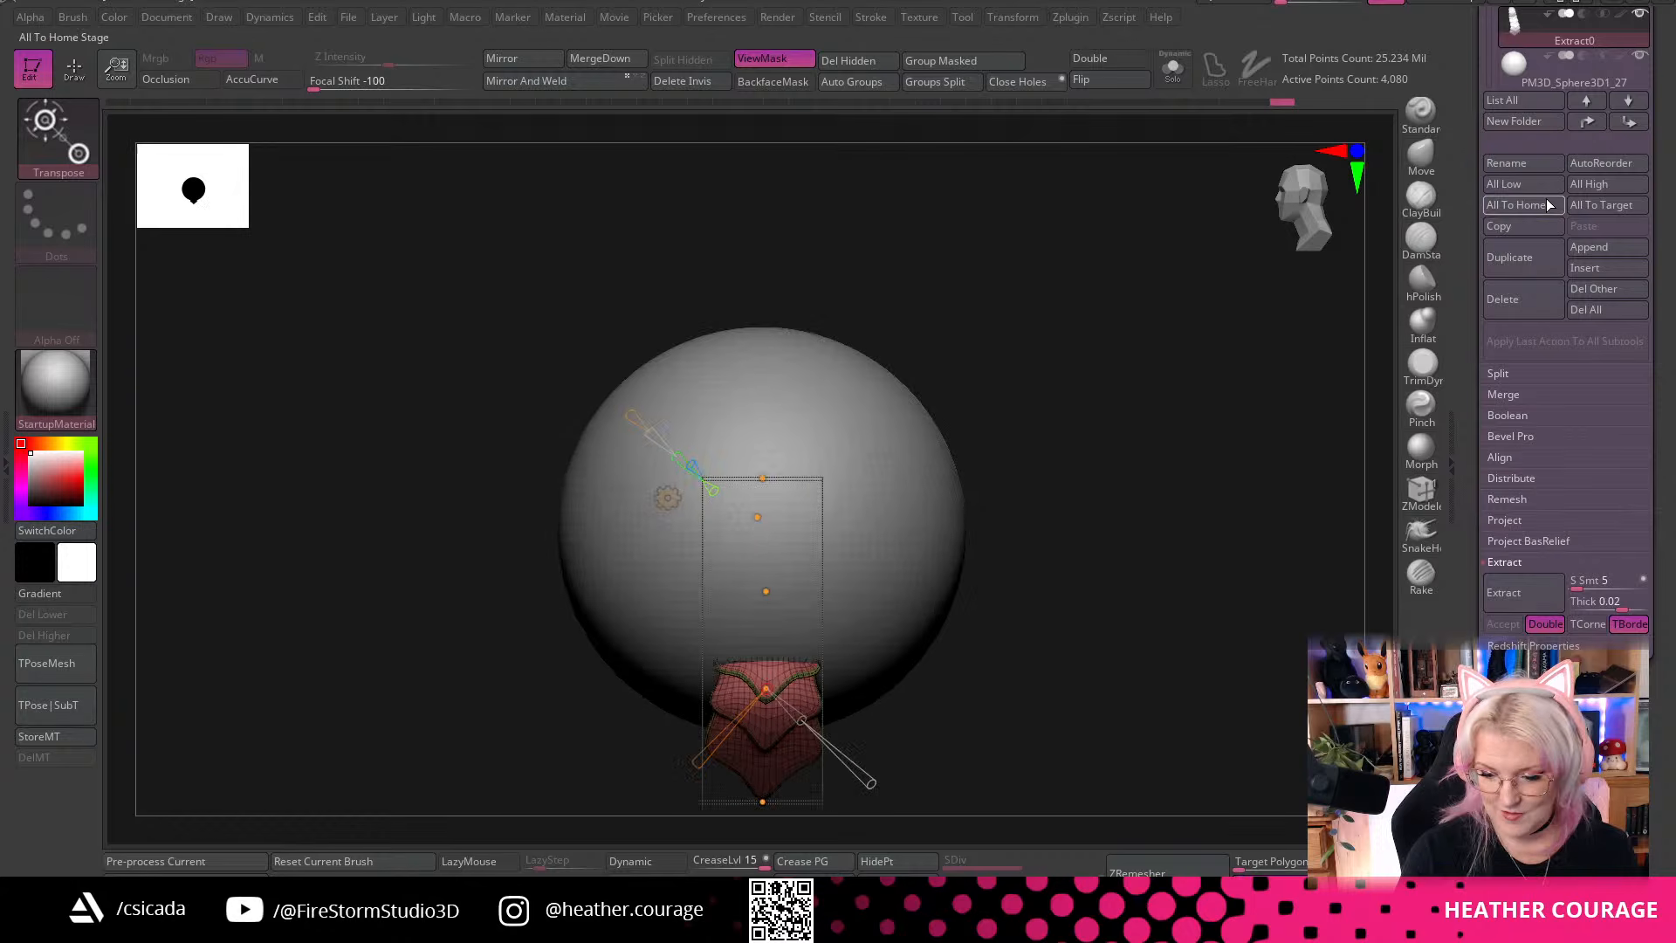
key(Down)
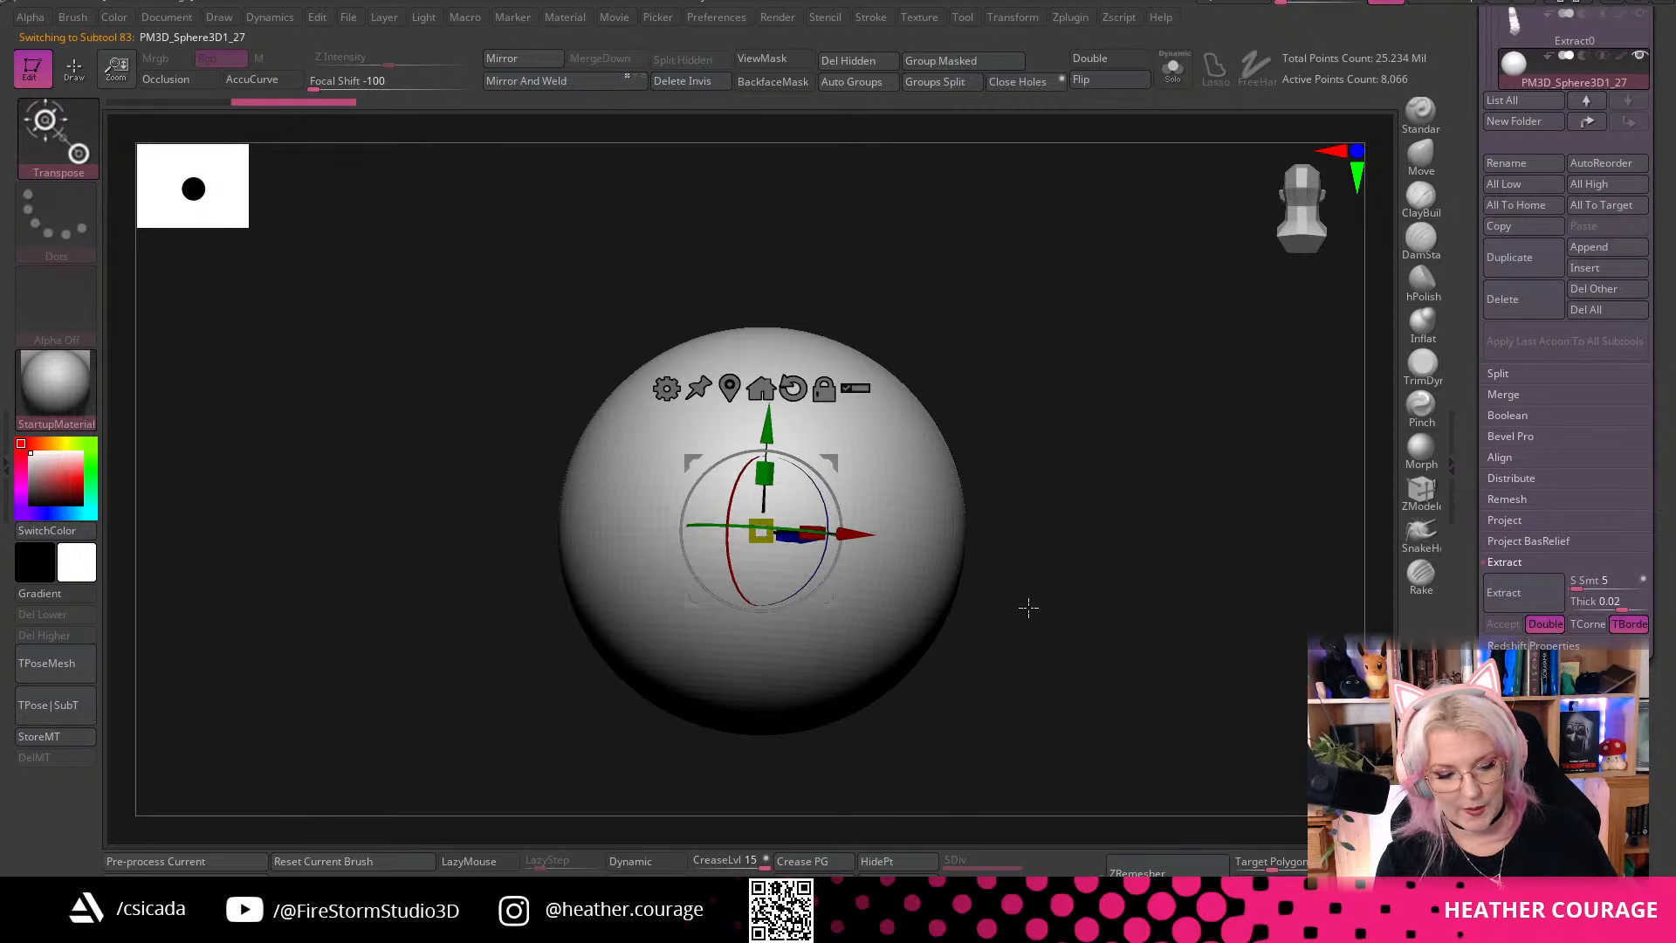
Make ZModeler the active brush in Draw mode, with the sphere seen from the front
drag(1029, 607, 1337, 212)
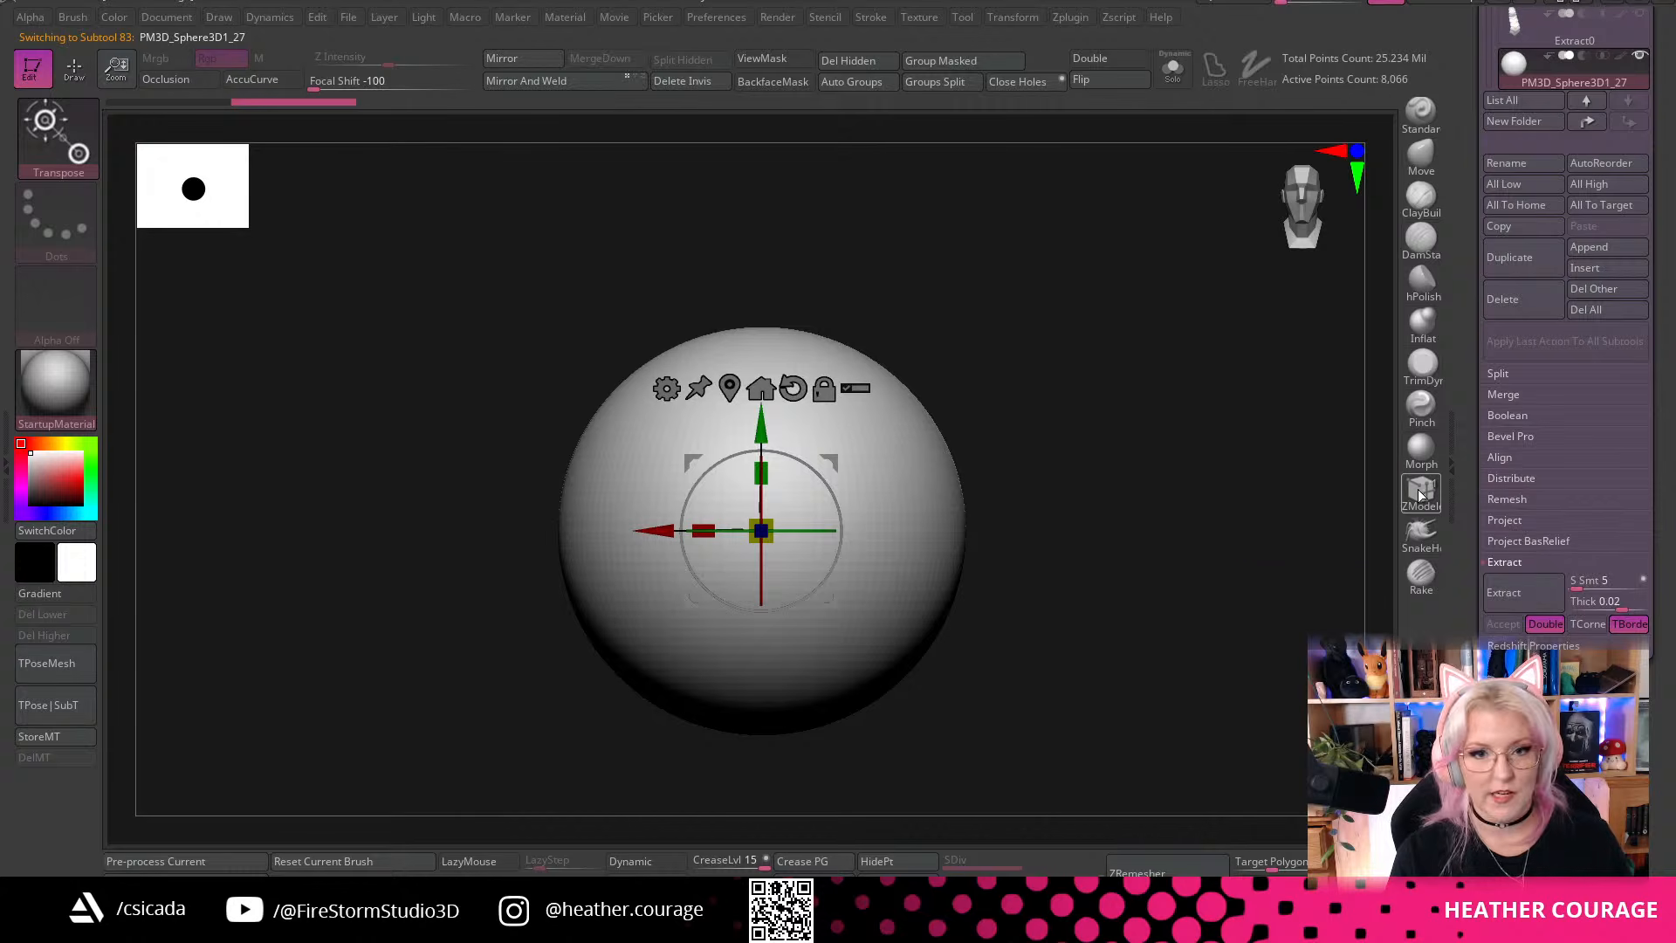
key(b)
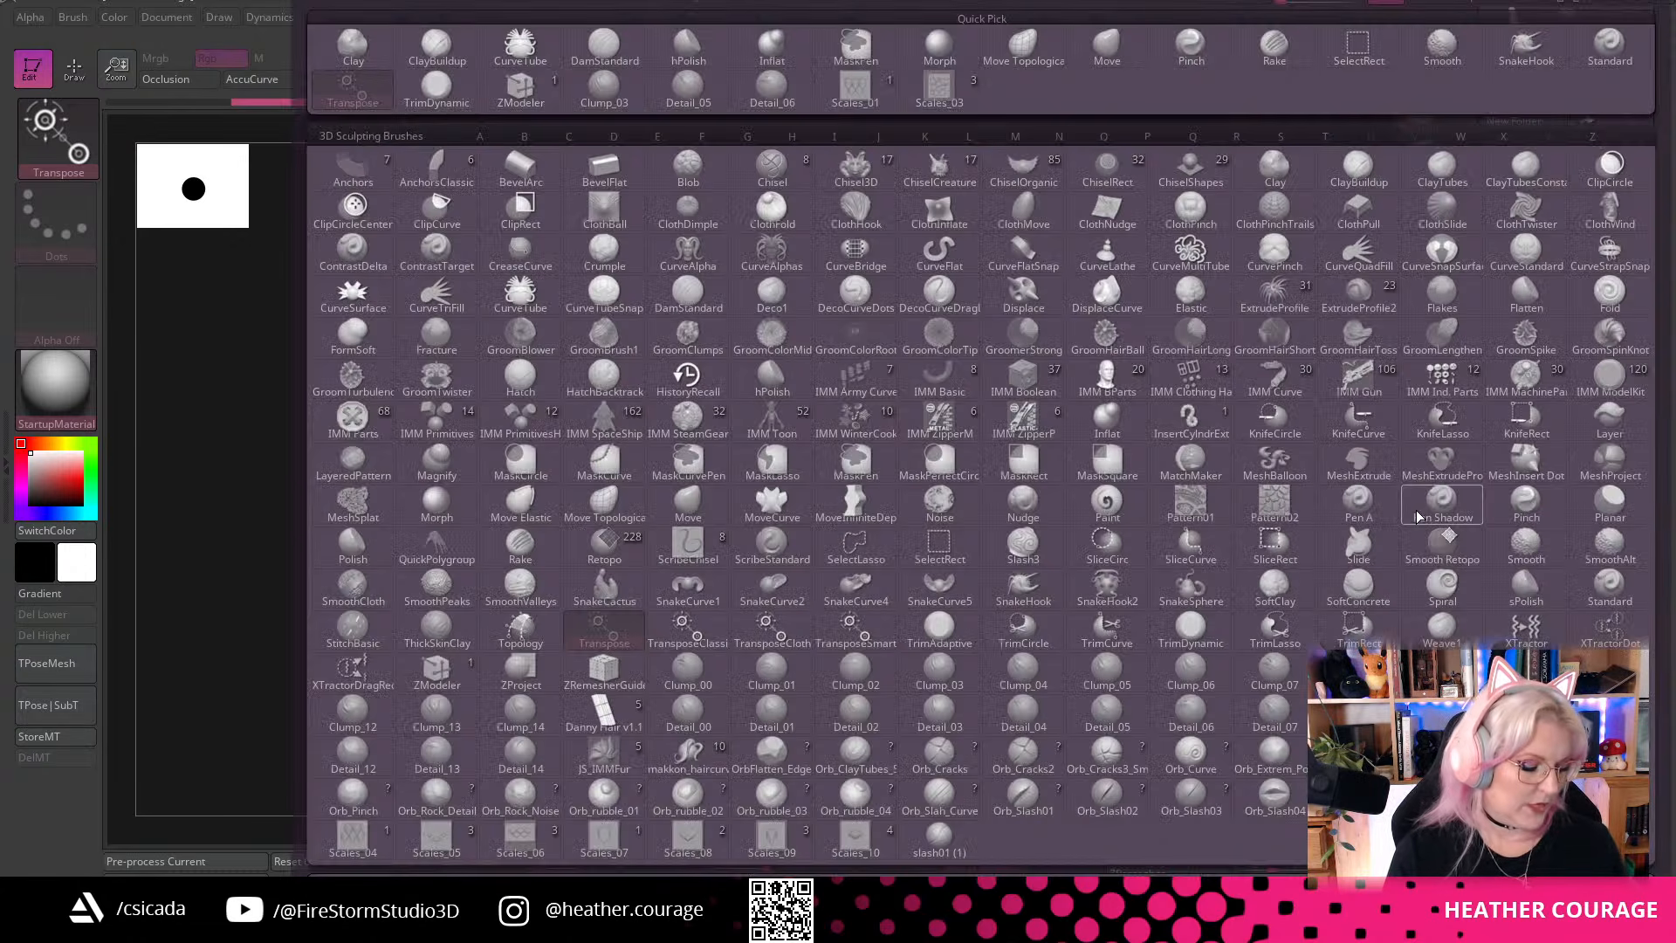
key(z)
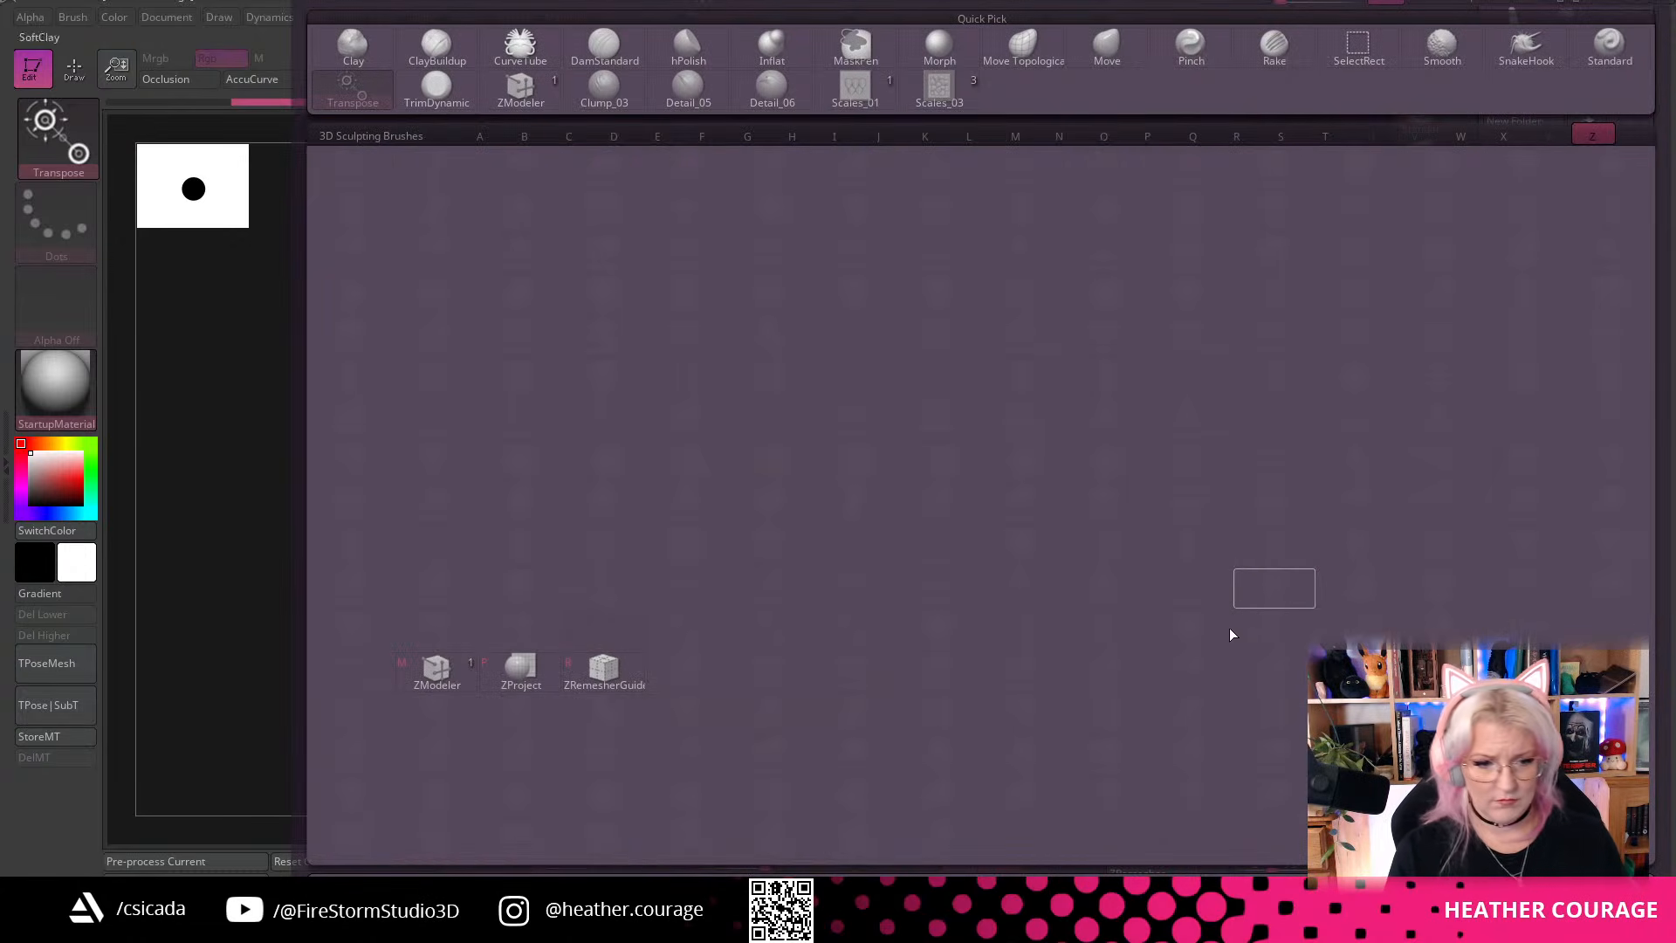
click(447, 678)
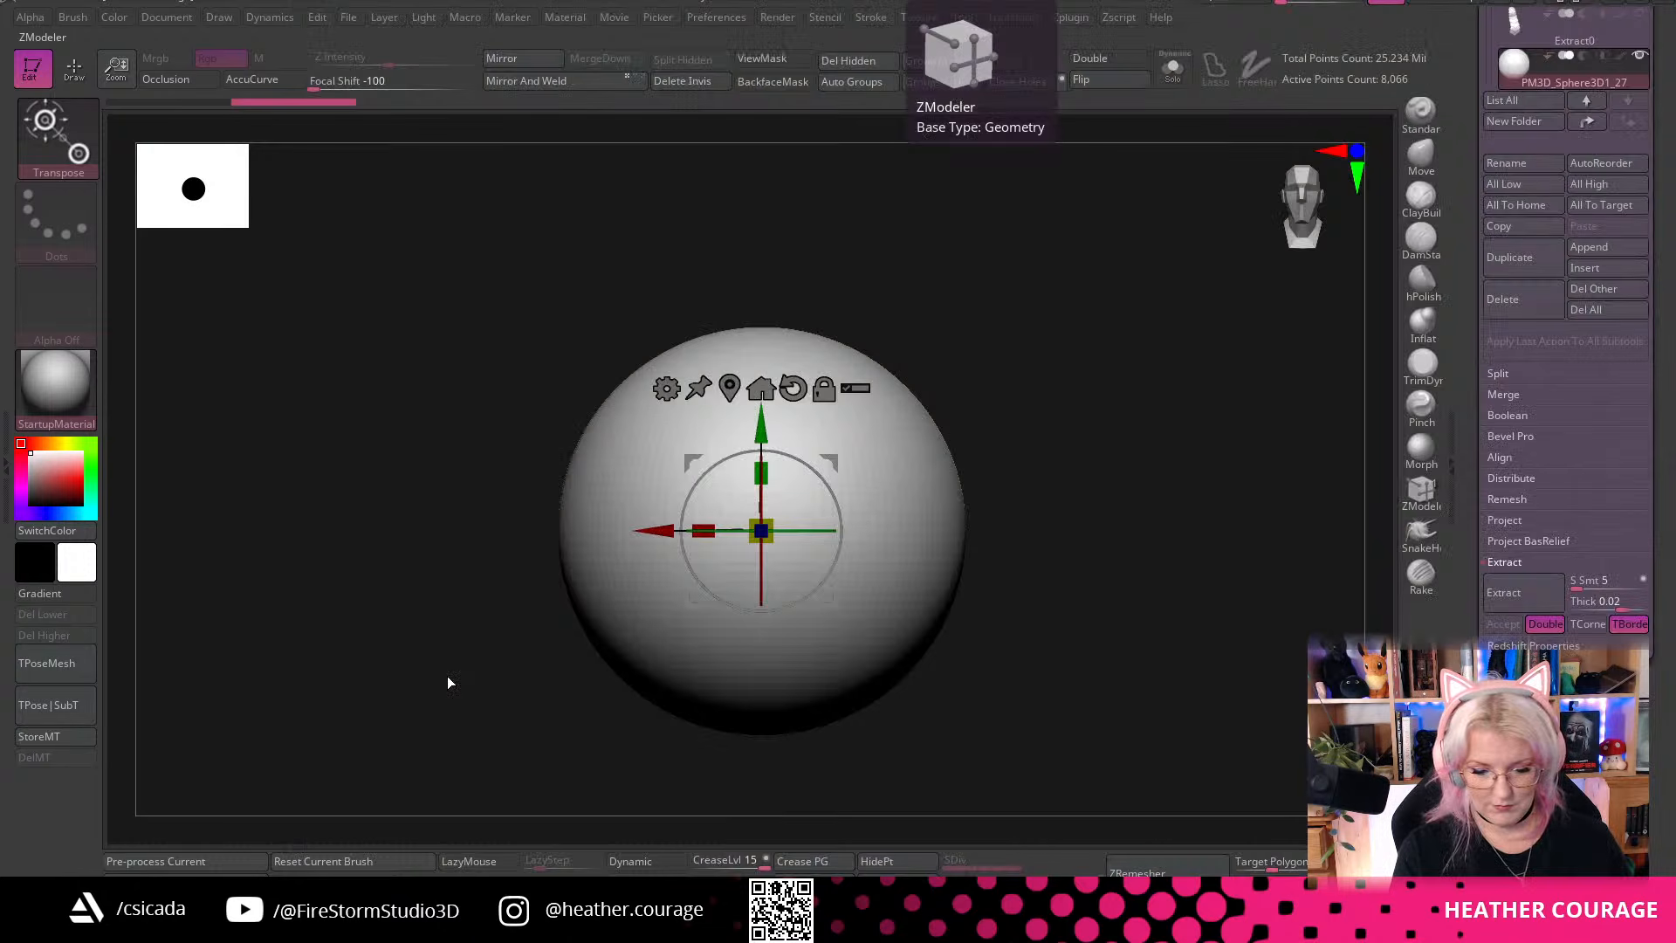
click(1421, 491)
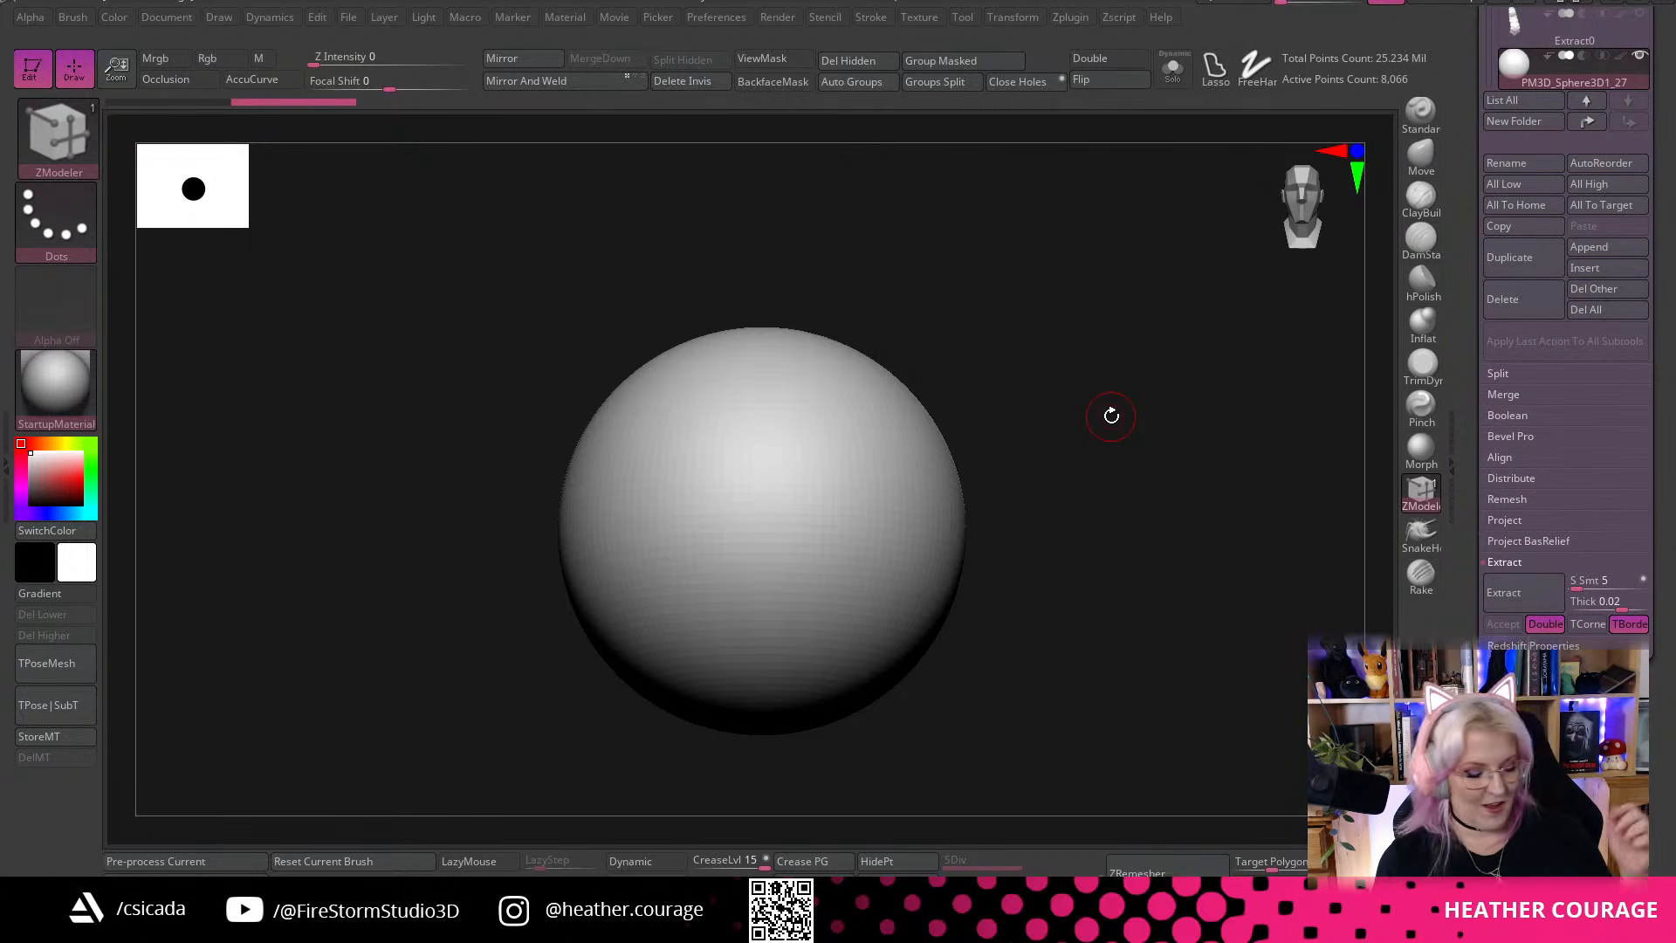
scroll(1112, 524, up, 5)
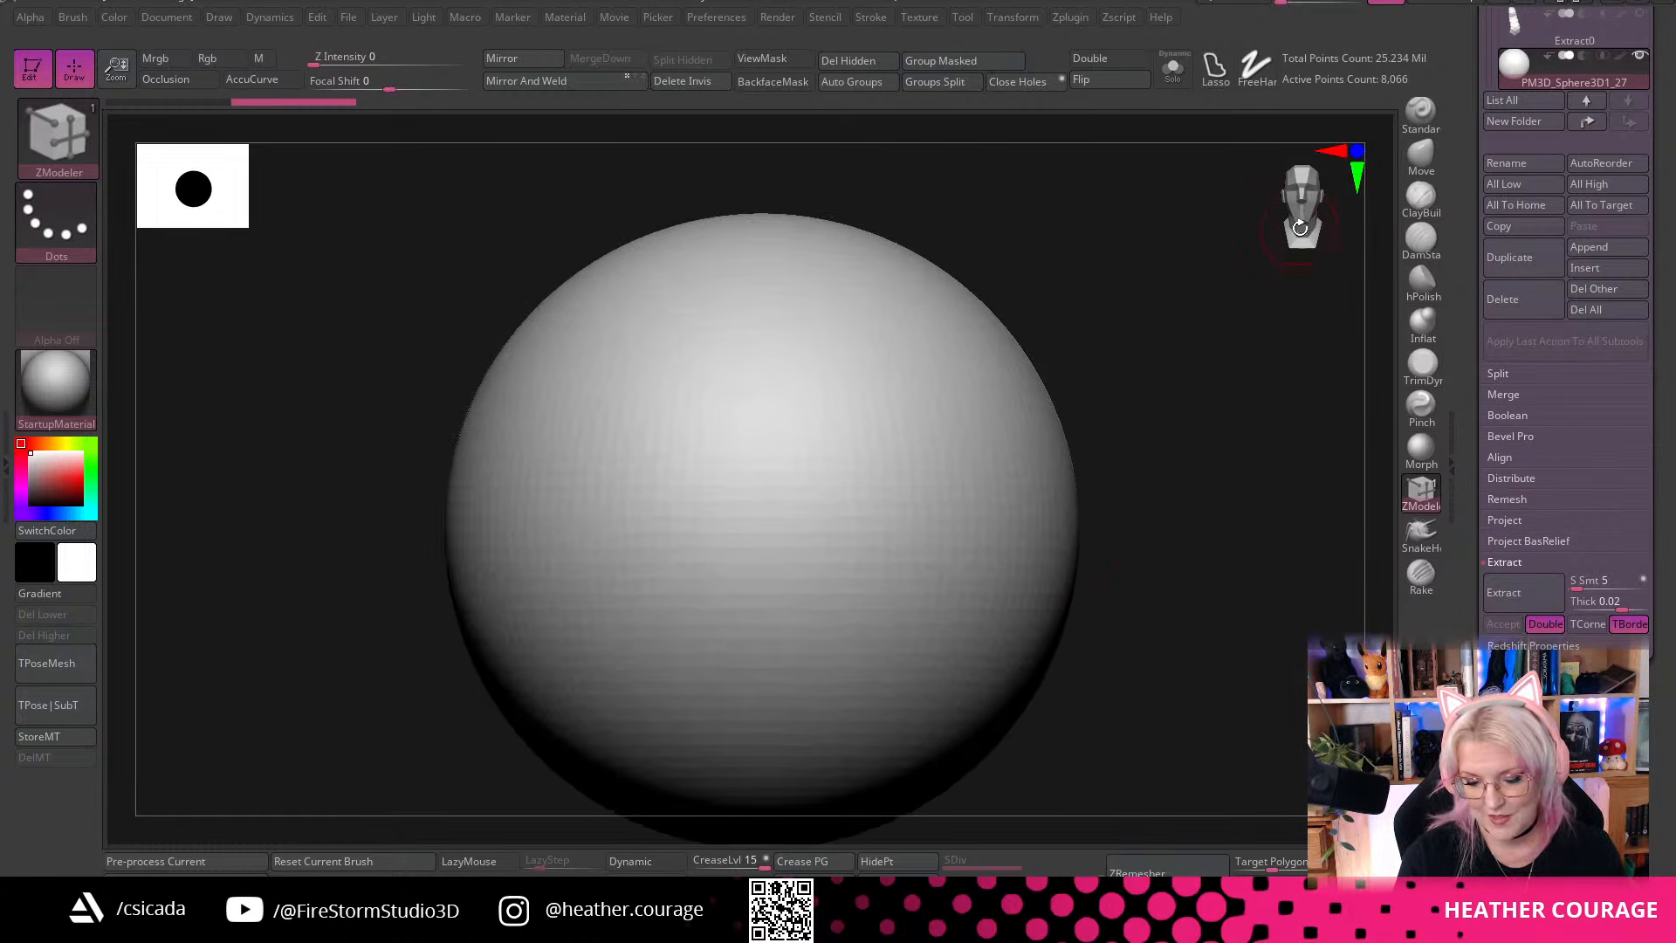
drag(1300, 228, 1282, 190)
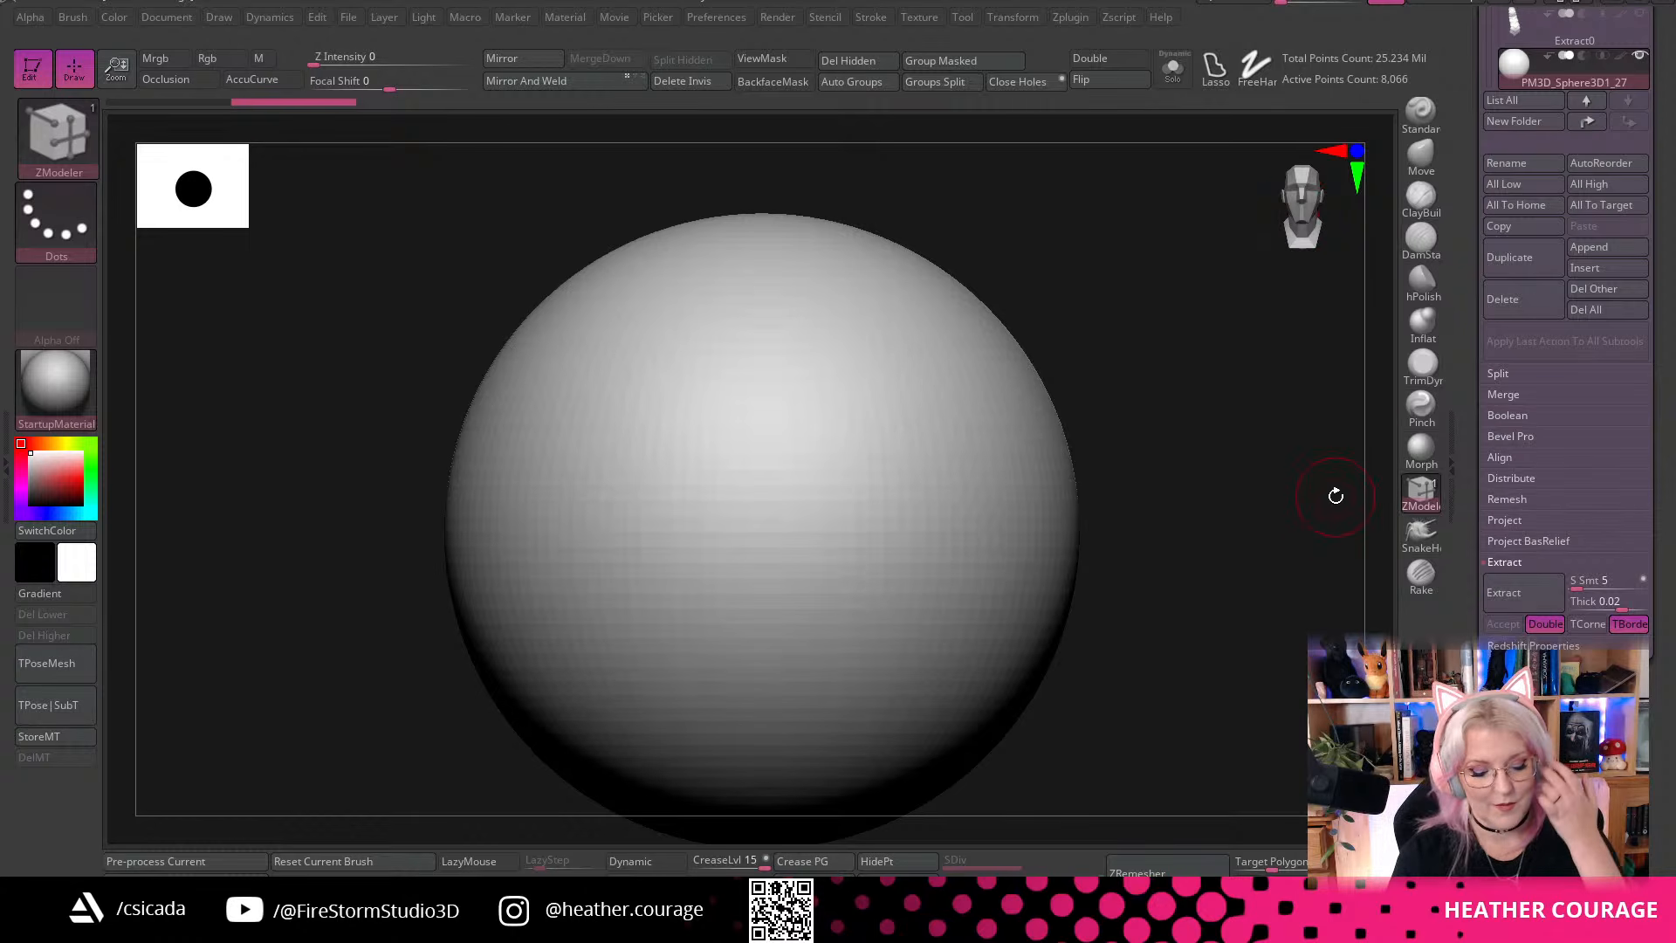
Subdivide the sphere to level 4 and mask a solid, angular five-sided patch on its front surface
key(ctrl)
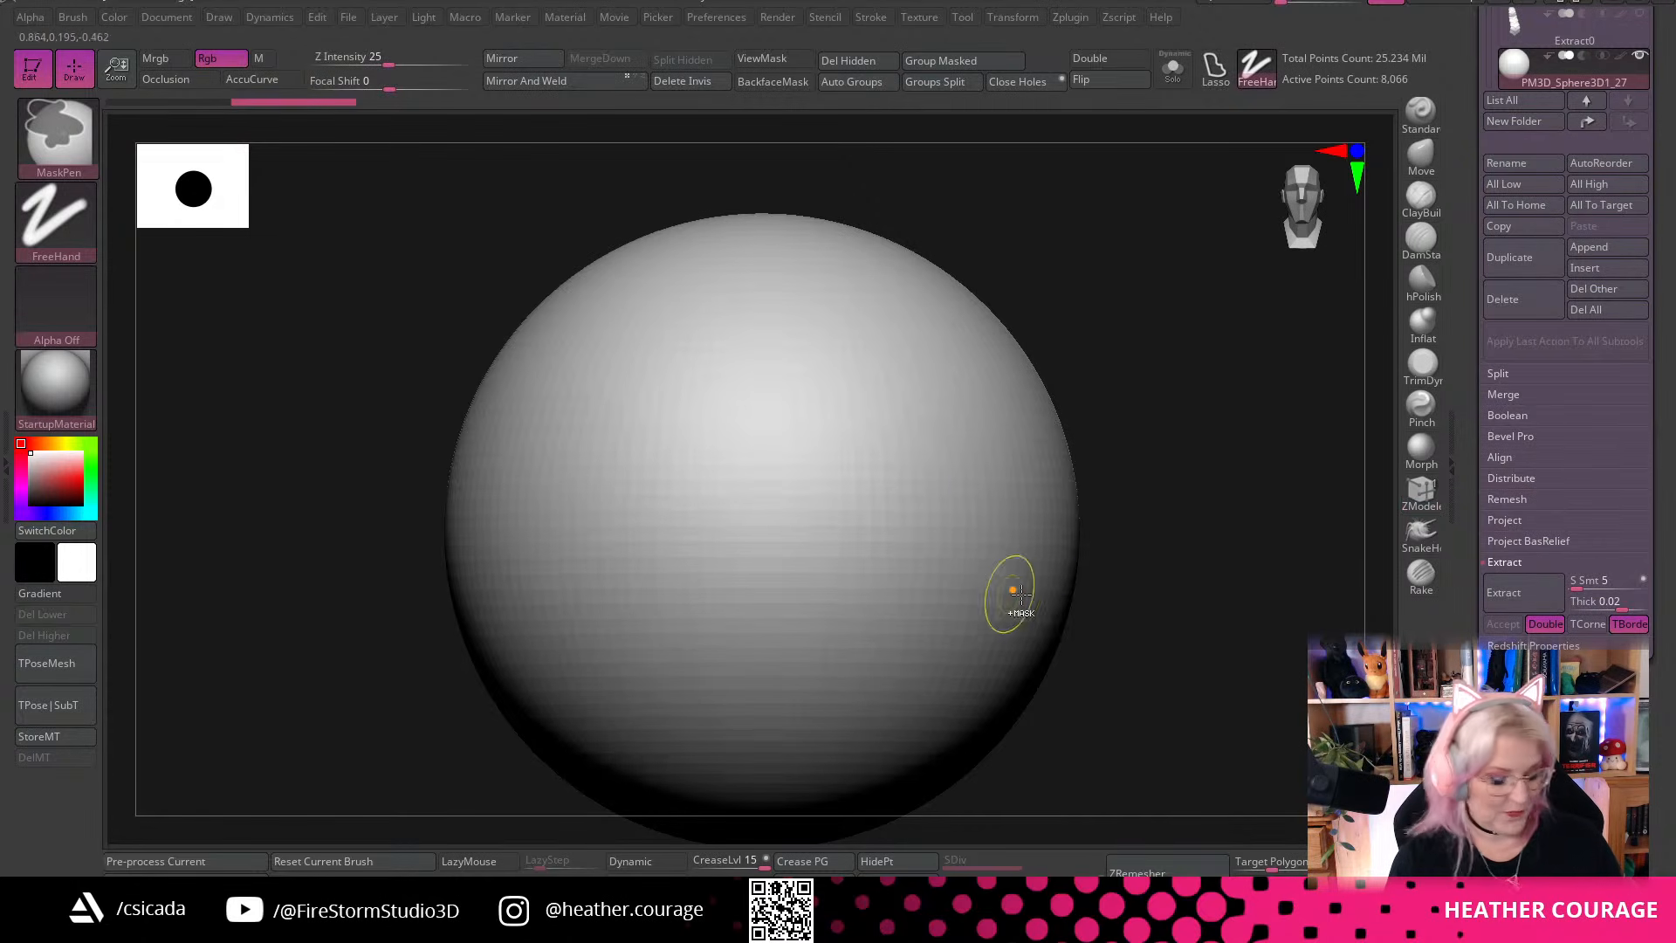
key(ctrl+d)
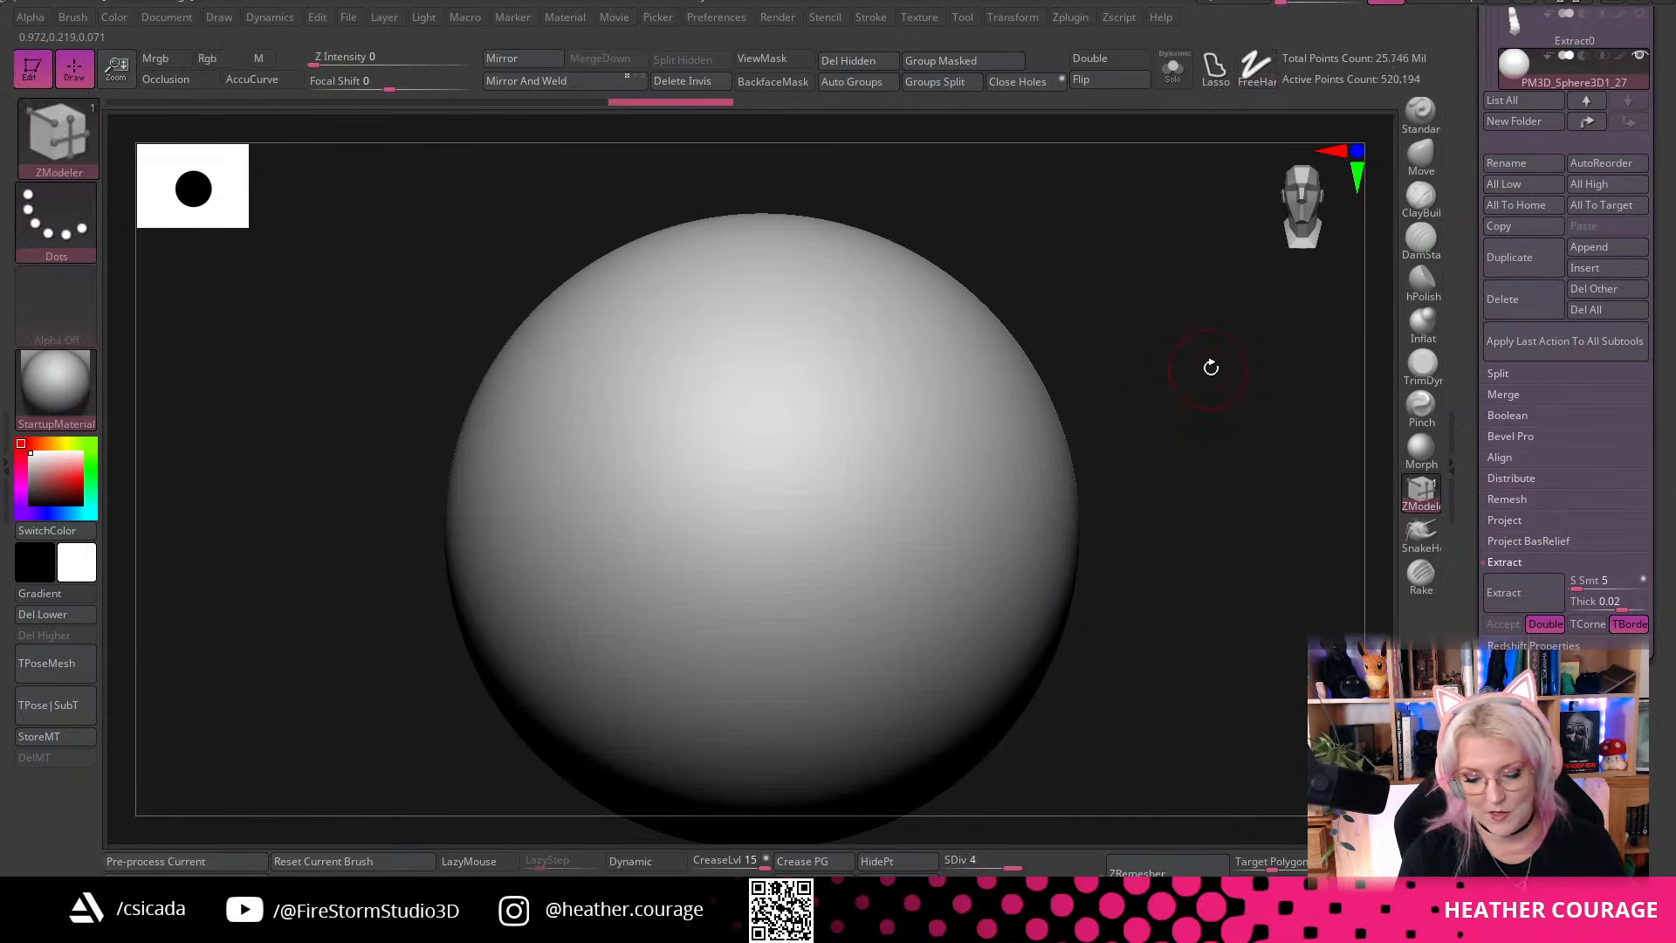
key(space)
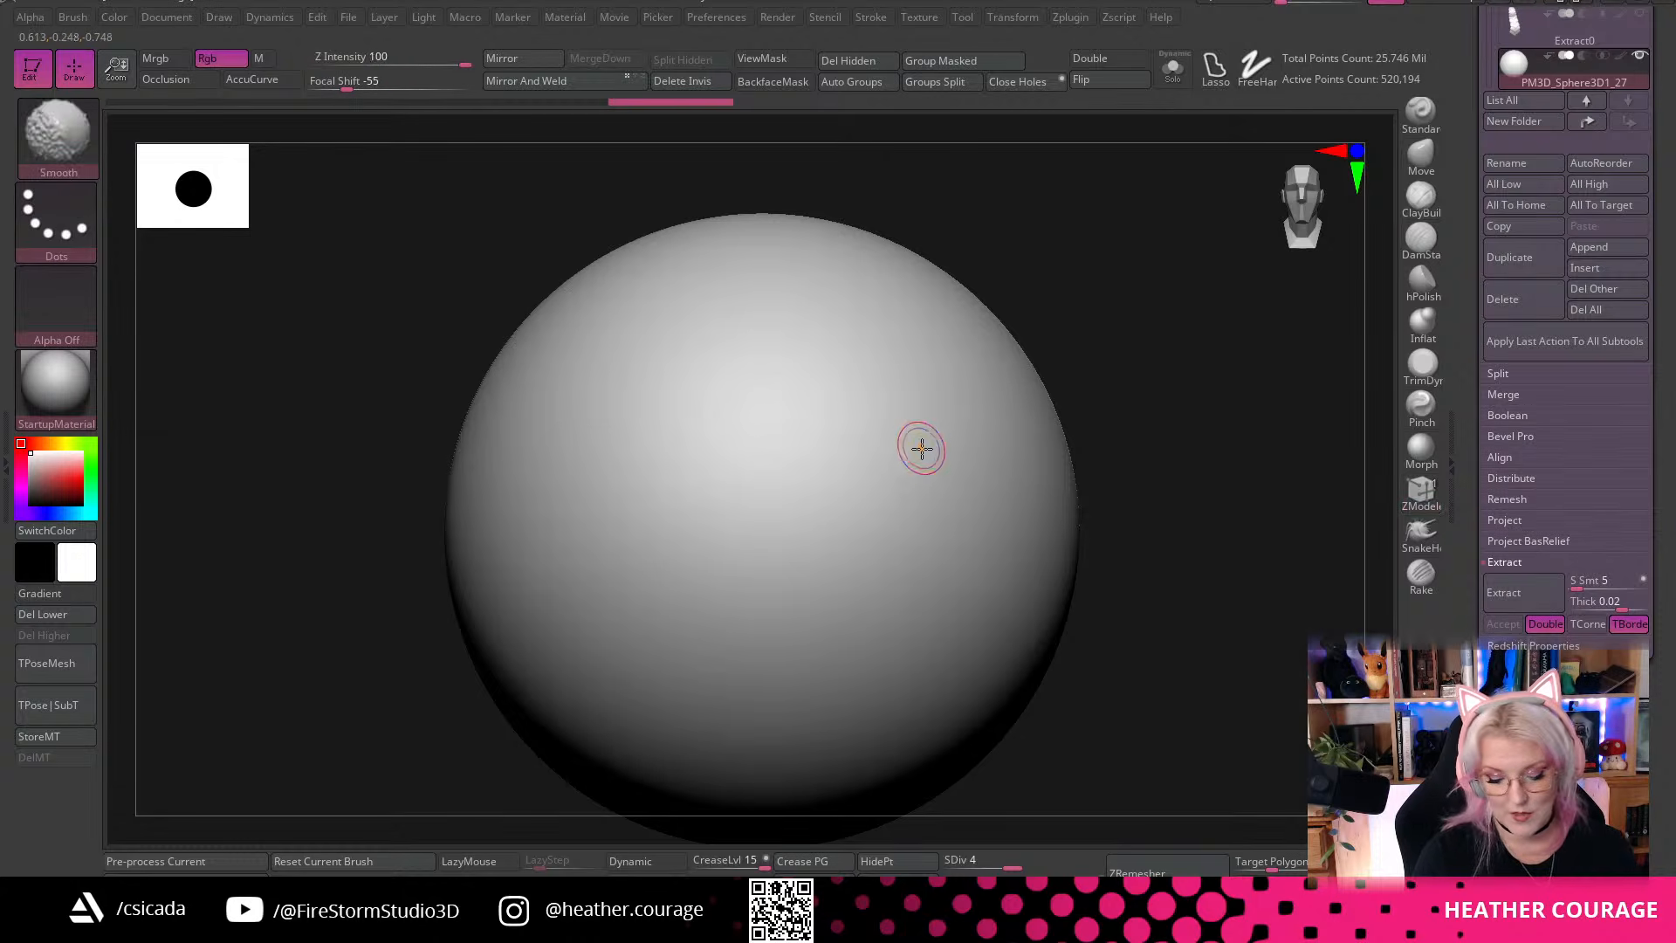
key(ctrl)
mouse_move(903, 445)
ctrl+mouse_down()
mouse_move(733, 545)
mouse_move(766, 602)
mouse_move(939, 454)
mouse_move(774, 456)
mouse_move(774, 365)
mouse_move(886, 423)
mouse_move(887, 407)
ctrl+mouse_up()
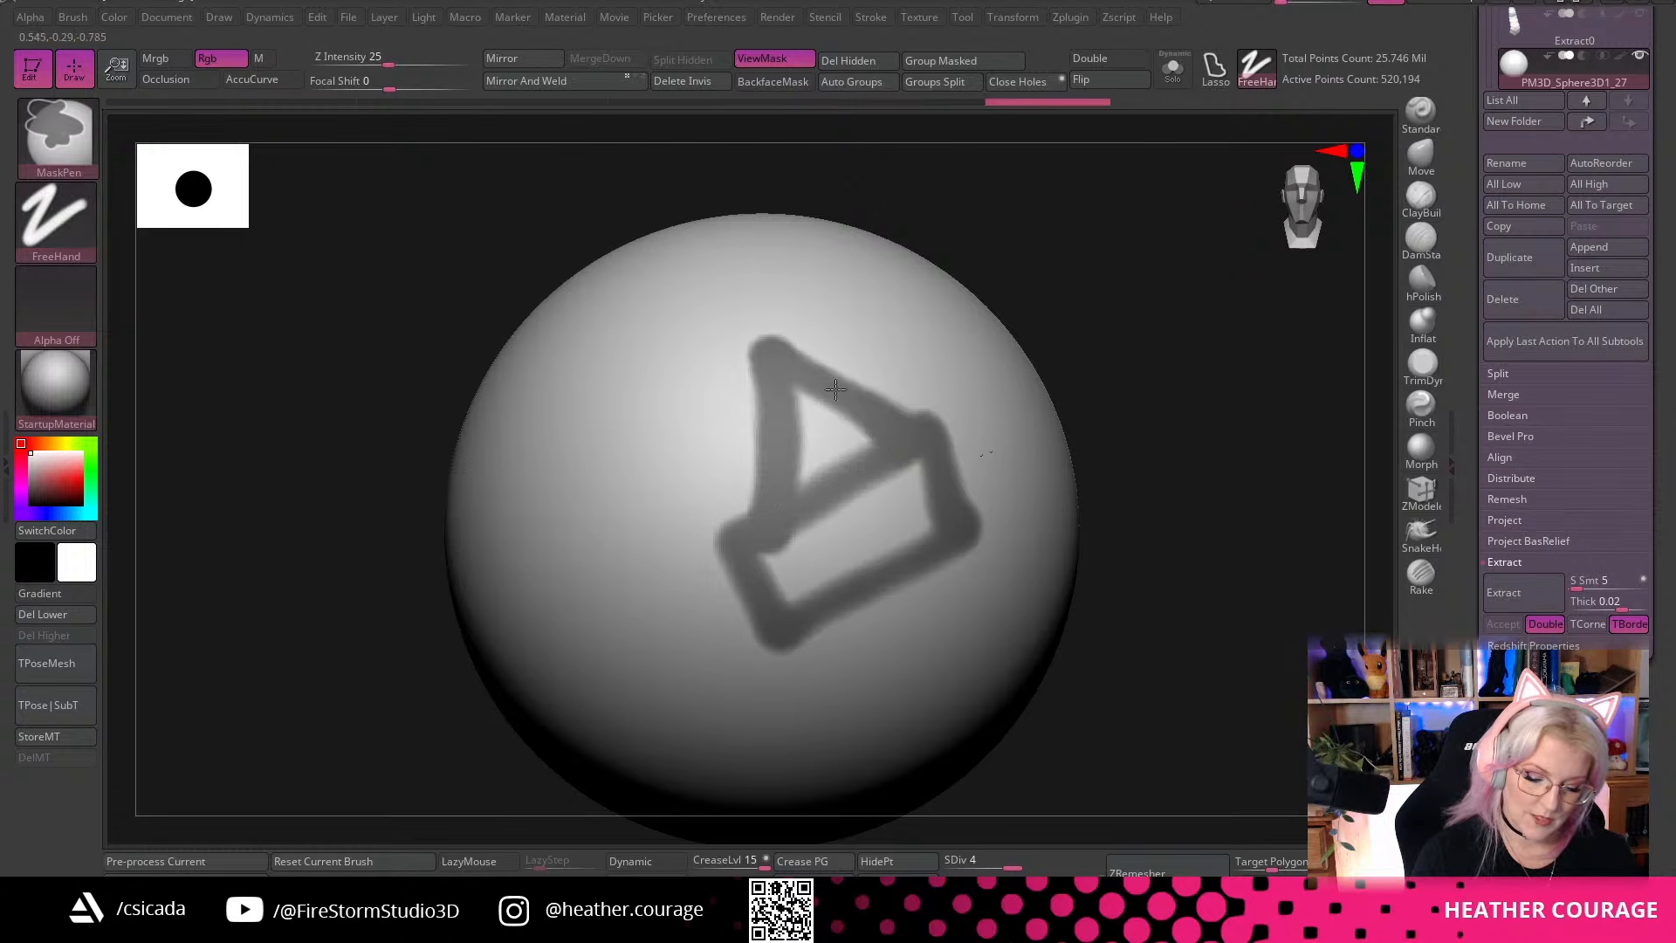
ctrl+drag(805, 365, 930, 429)
mouse_move(759, 385)
ctrl+mouse_down()
mouse_move(729, 533)
mouse_move(736, 506)
mouse_move(799, 563)
mouse_move(807, 436)
mouse_move(860, 515)
mouse_move(900, 469)
mouse_move(917, 475)
mouse_move(882, 487)
mouse_move(895, 572)
mouse_move(902, 550)
ctrl+mouse_up()
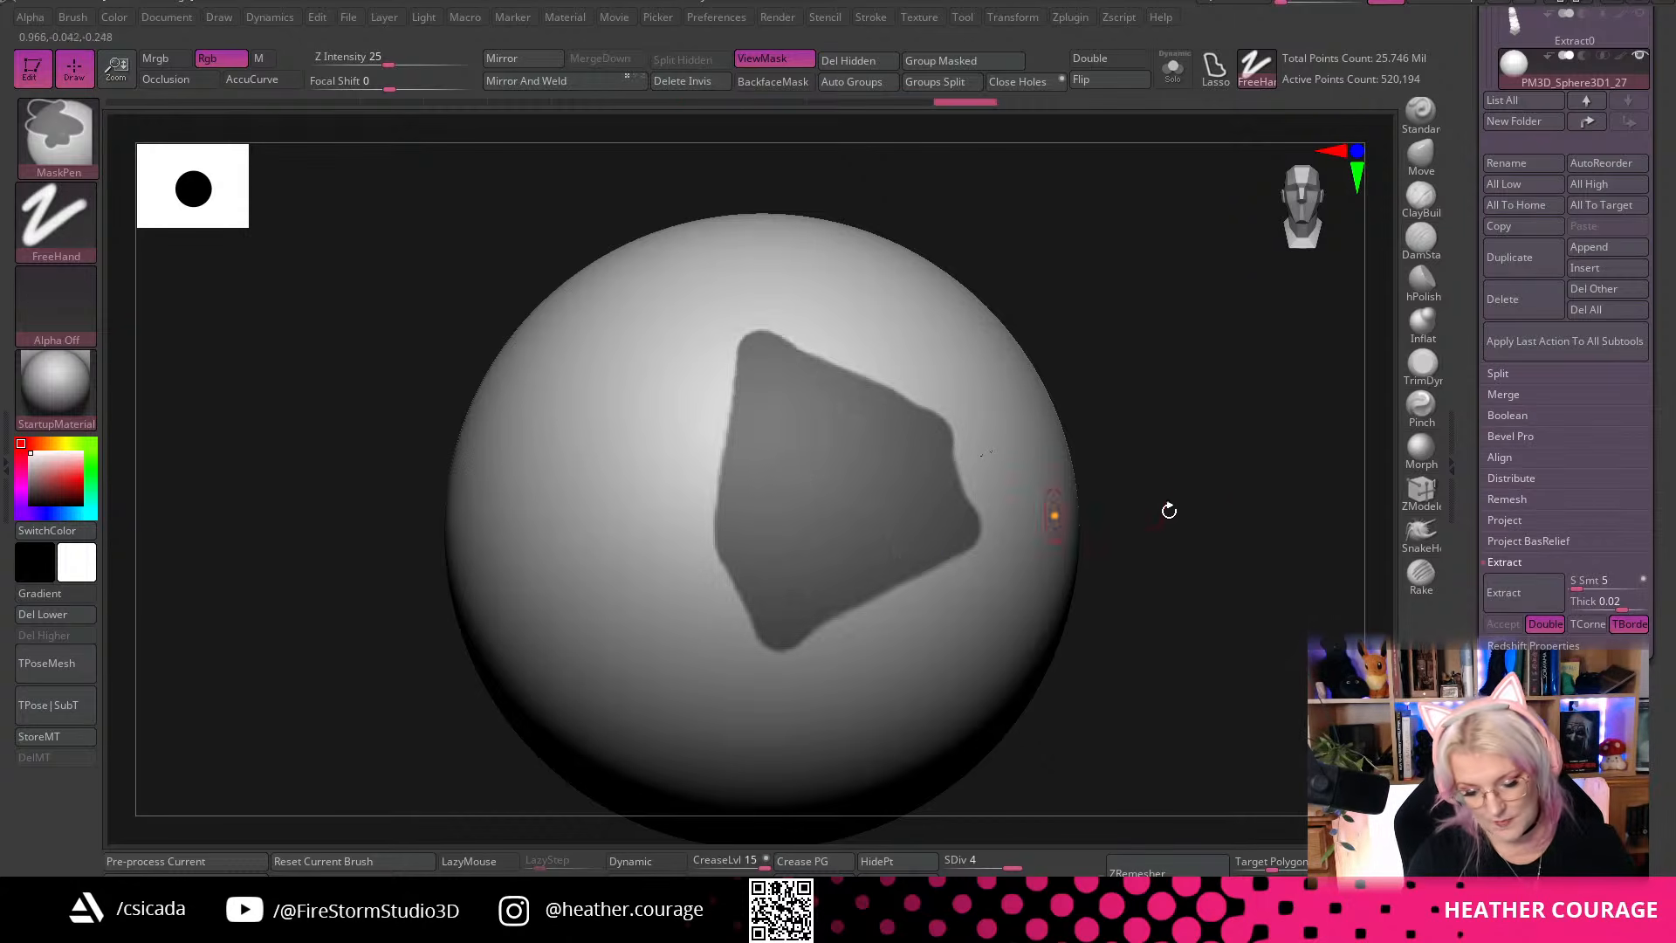
Extract the masked patch as a new subtool with thickness 0, accept it, and clear the mask
drag(1167, 512, 1043, 515)
drag(1188, 737, 1291, 721)
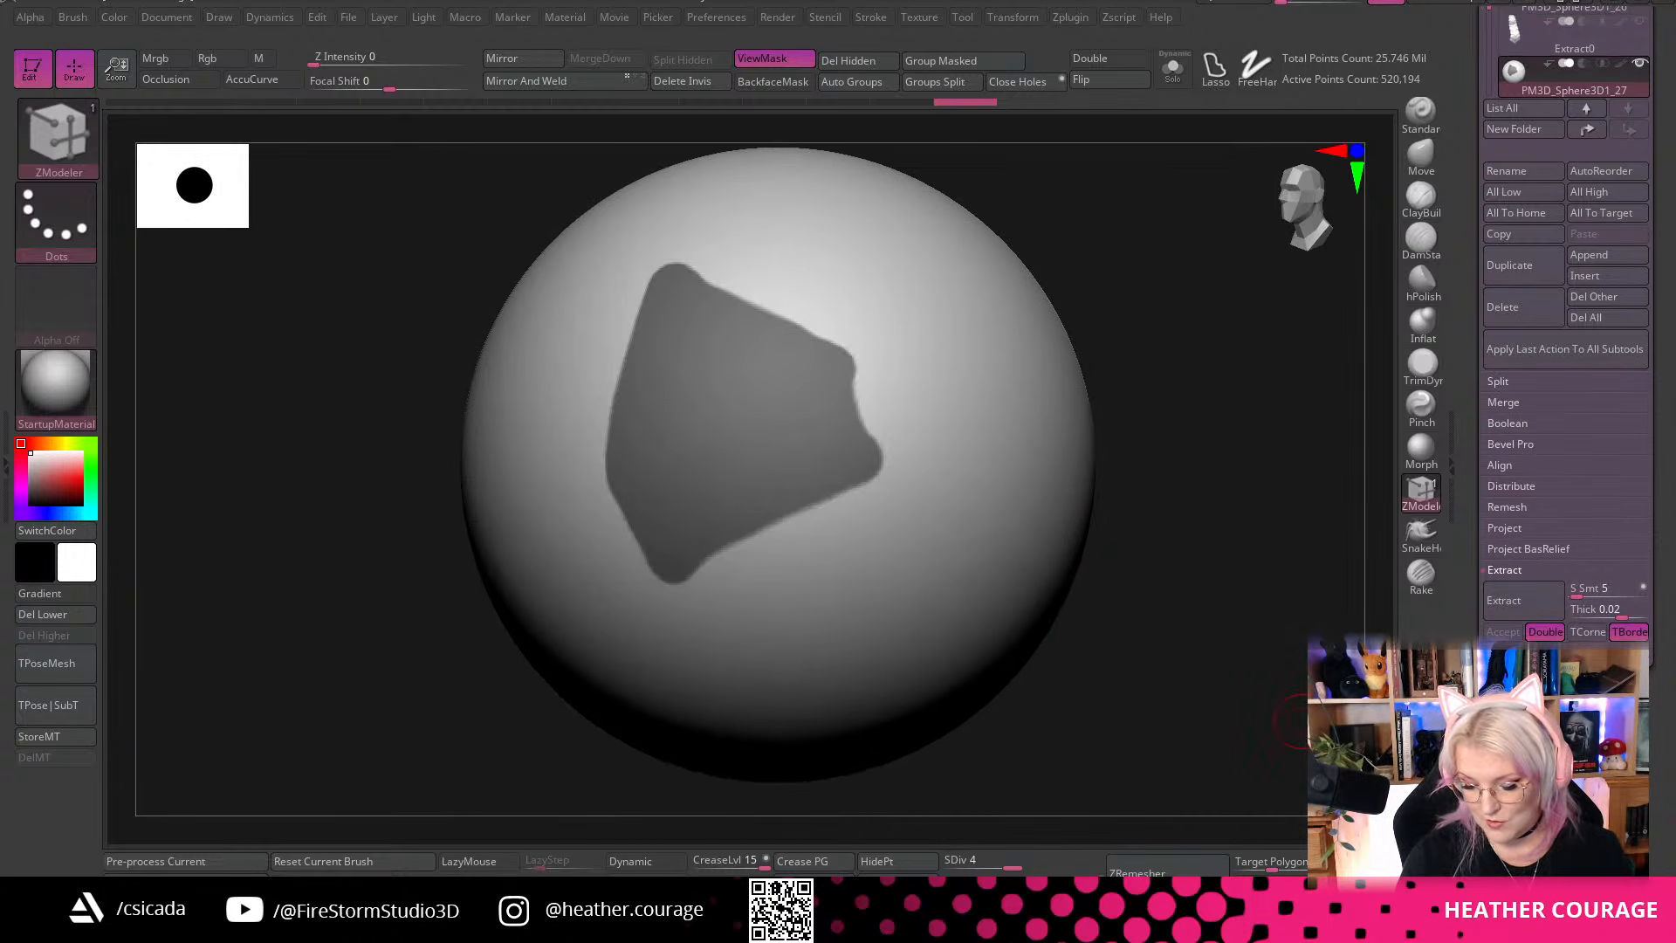
click(1582, 611)
text(0)
key(Return)
click(1523, 603)
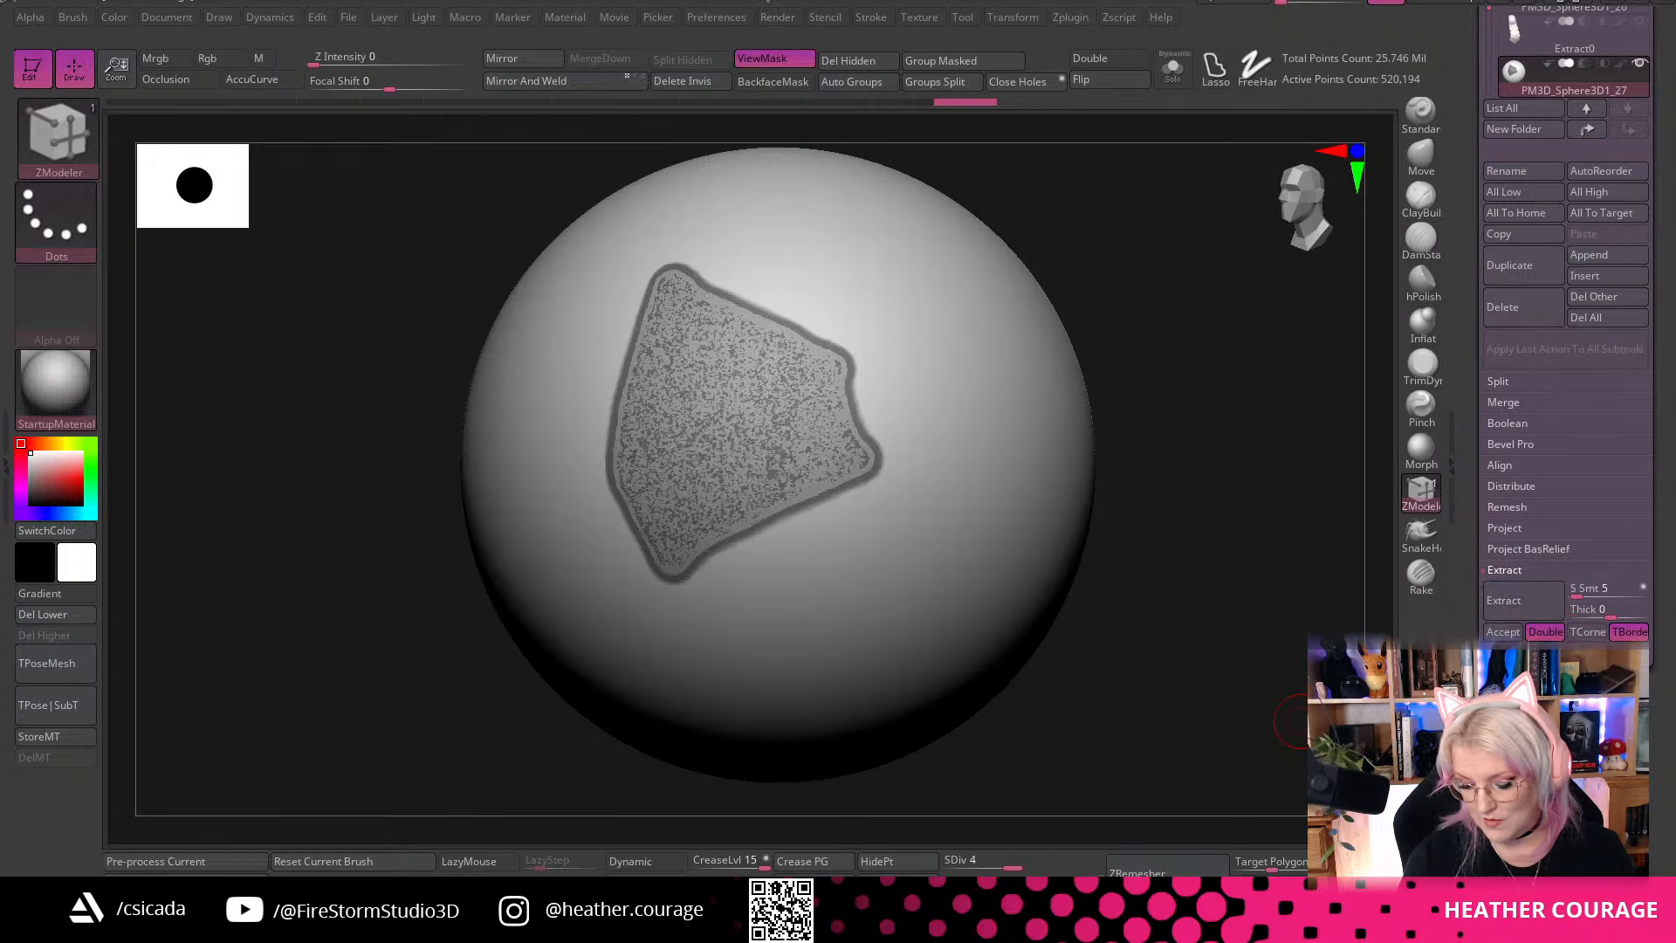
click(1504, 632)
ctrl+drag(1179, 464, 1201, 586)
shift+drag(1201, 741, 1189, 119)
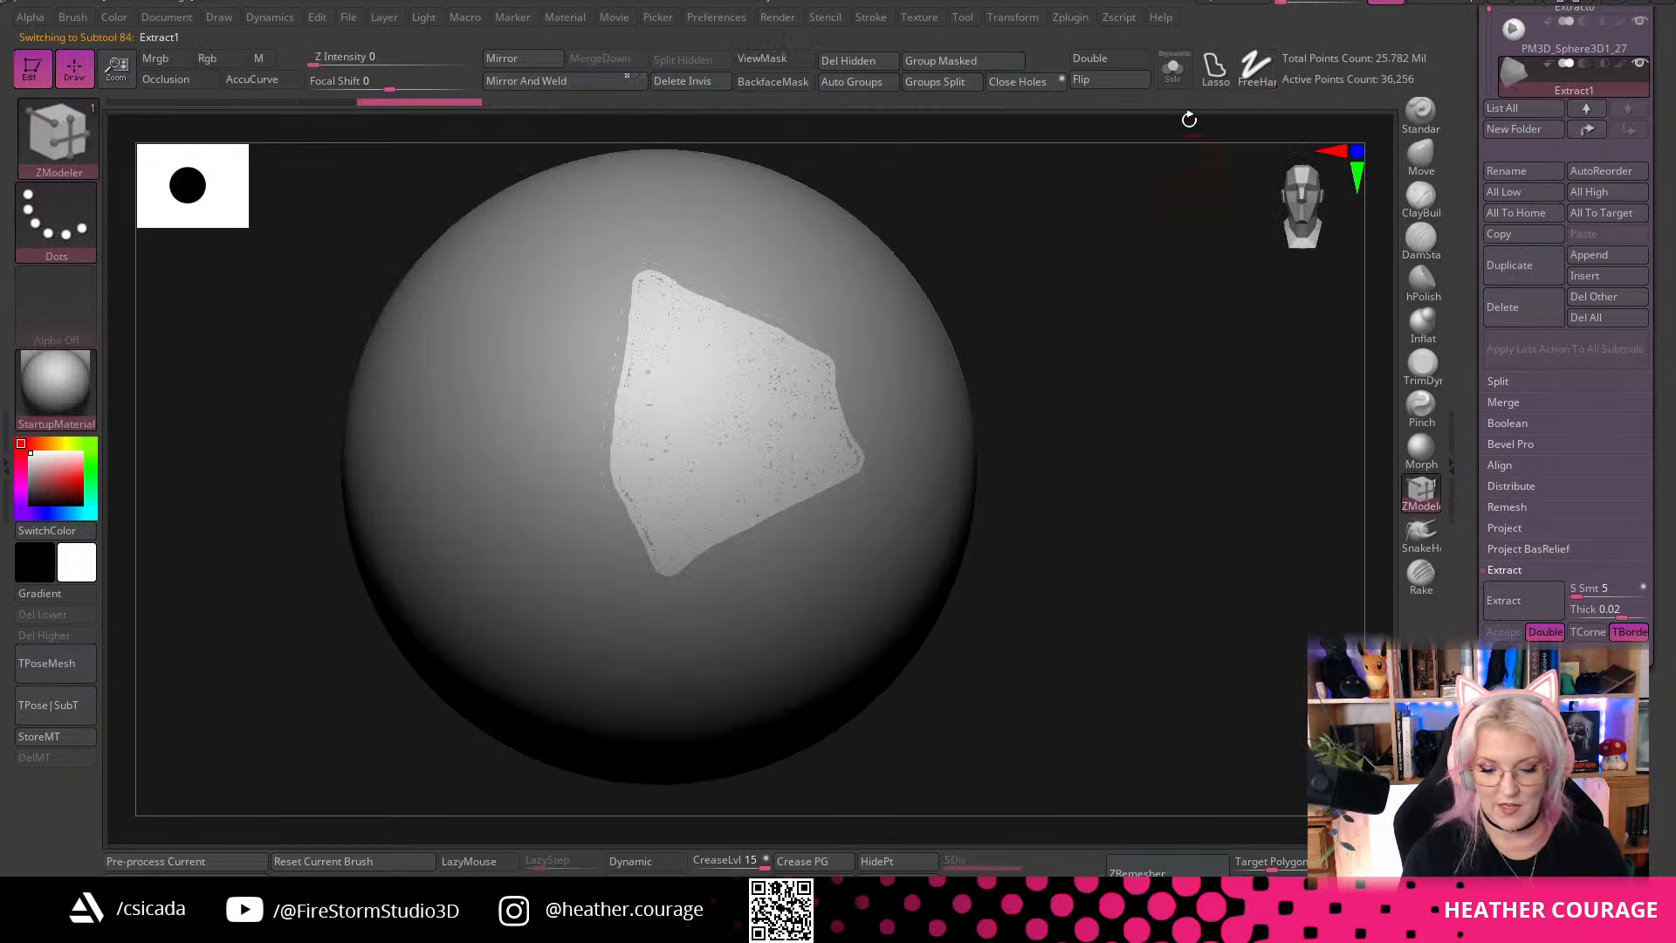
Solo the extracted patch, turn on PolyFrame and ready the ZModeler brush
click(1174, 70)
drag(1112, 558, 1066, 644)
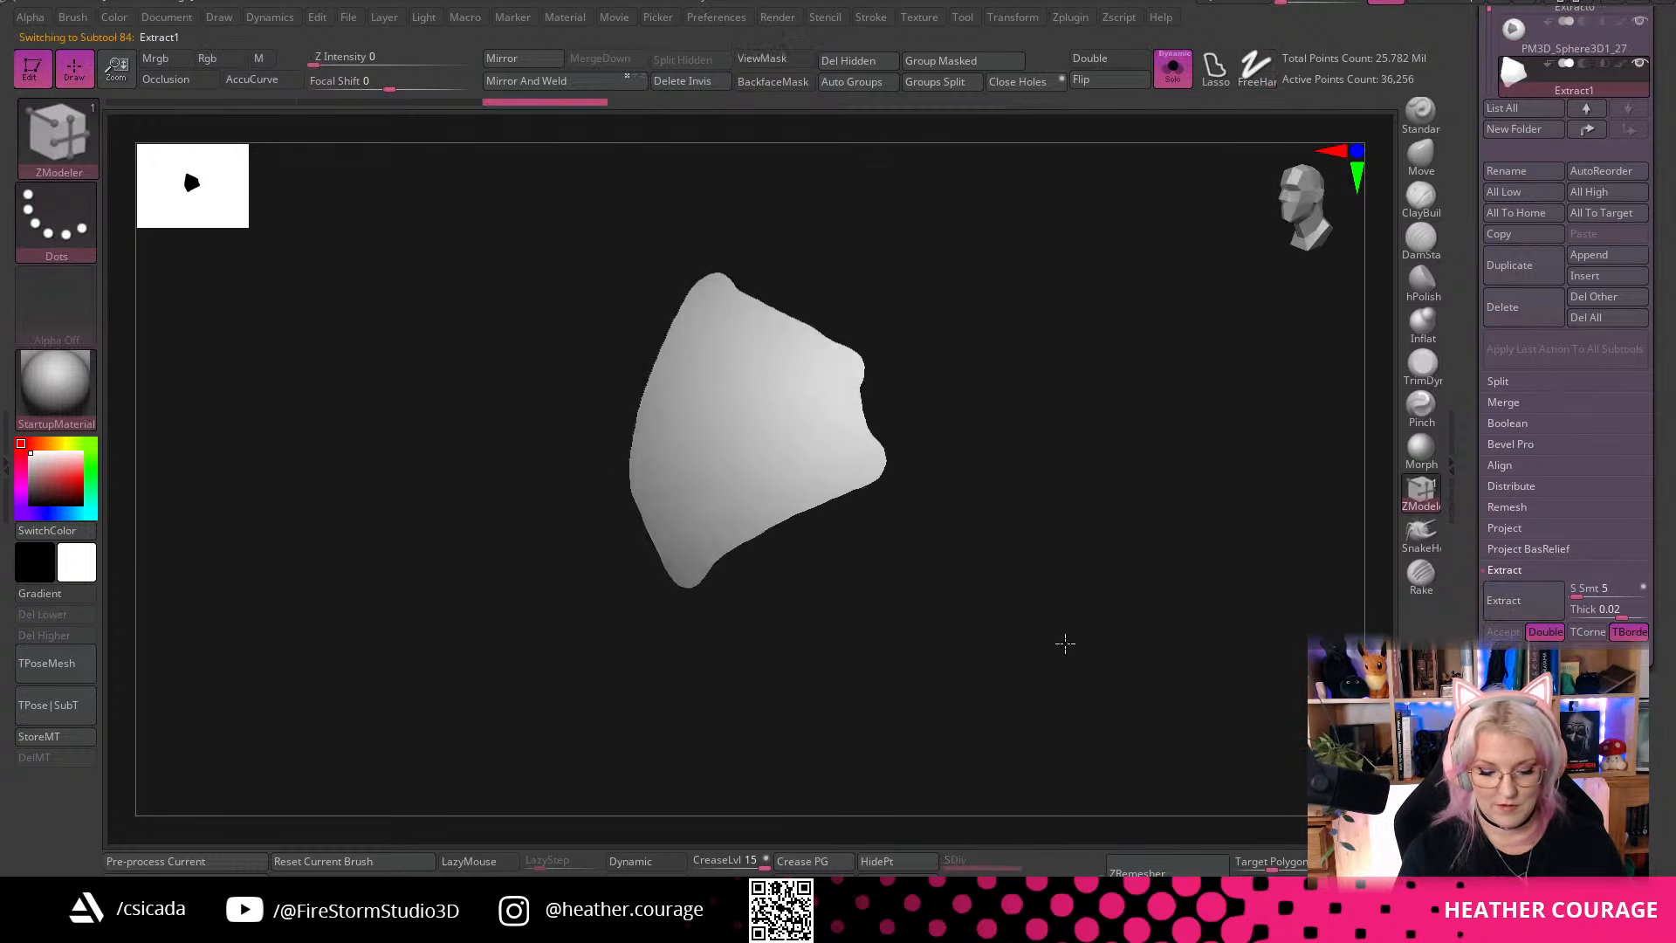
alt+drag(1063, 502, 1068, 629)
mouse_move(1070, 415)
alt+mouse_down()
mouse_move(1094, 468)
mouse_move(1160, 457)
mouse_move(1257, 400)
mouse_move(1176, 412)
mouse_move(1276, 370)
mouse_move(1141, 416)
alt+mouse_up()
key(shift+f)
key(b)
key(z)
key(m)
Keep only the outward-facing layer of the extracted patch by hiding the back layer and deleting the hidden geometry
key(ctrl+shift)
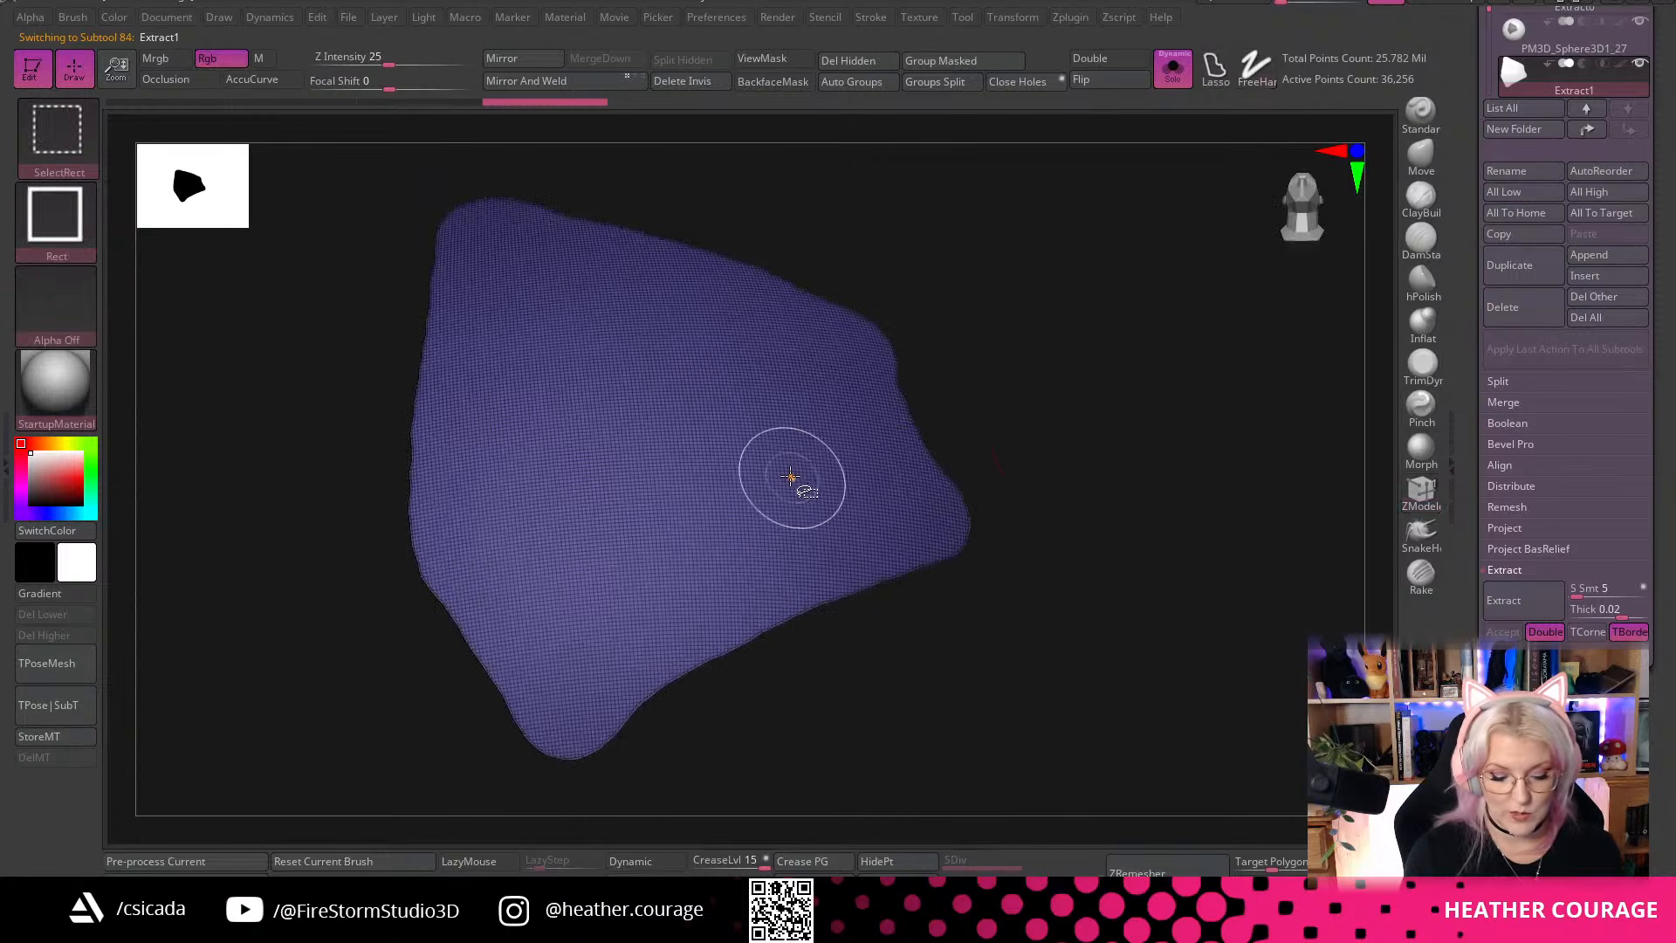
drag(823, 471, 980, 535)
ctrl+shift+drag(816, 468, 1021, 262)
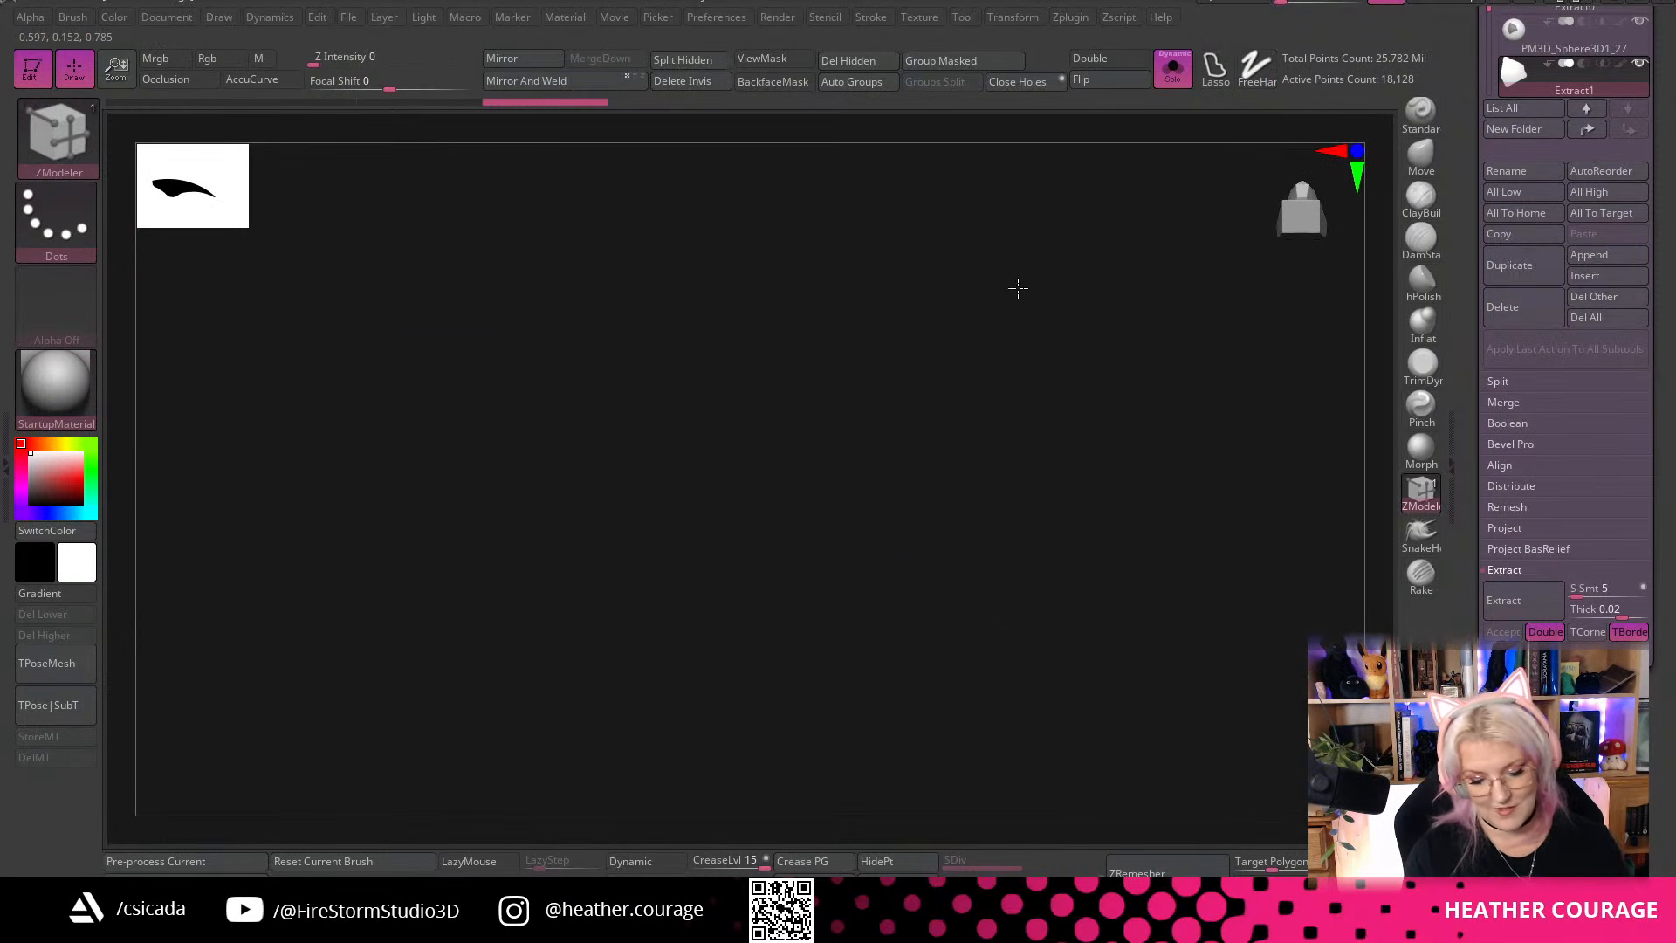
ctrl+shift+click(1018, 289)
key(f)
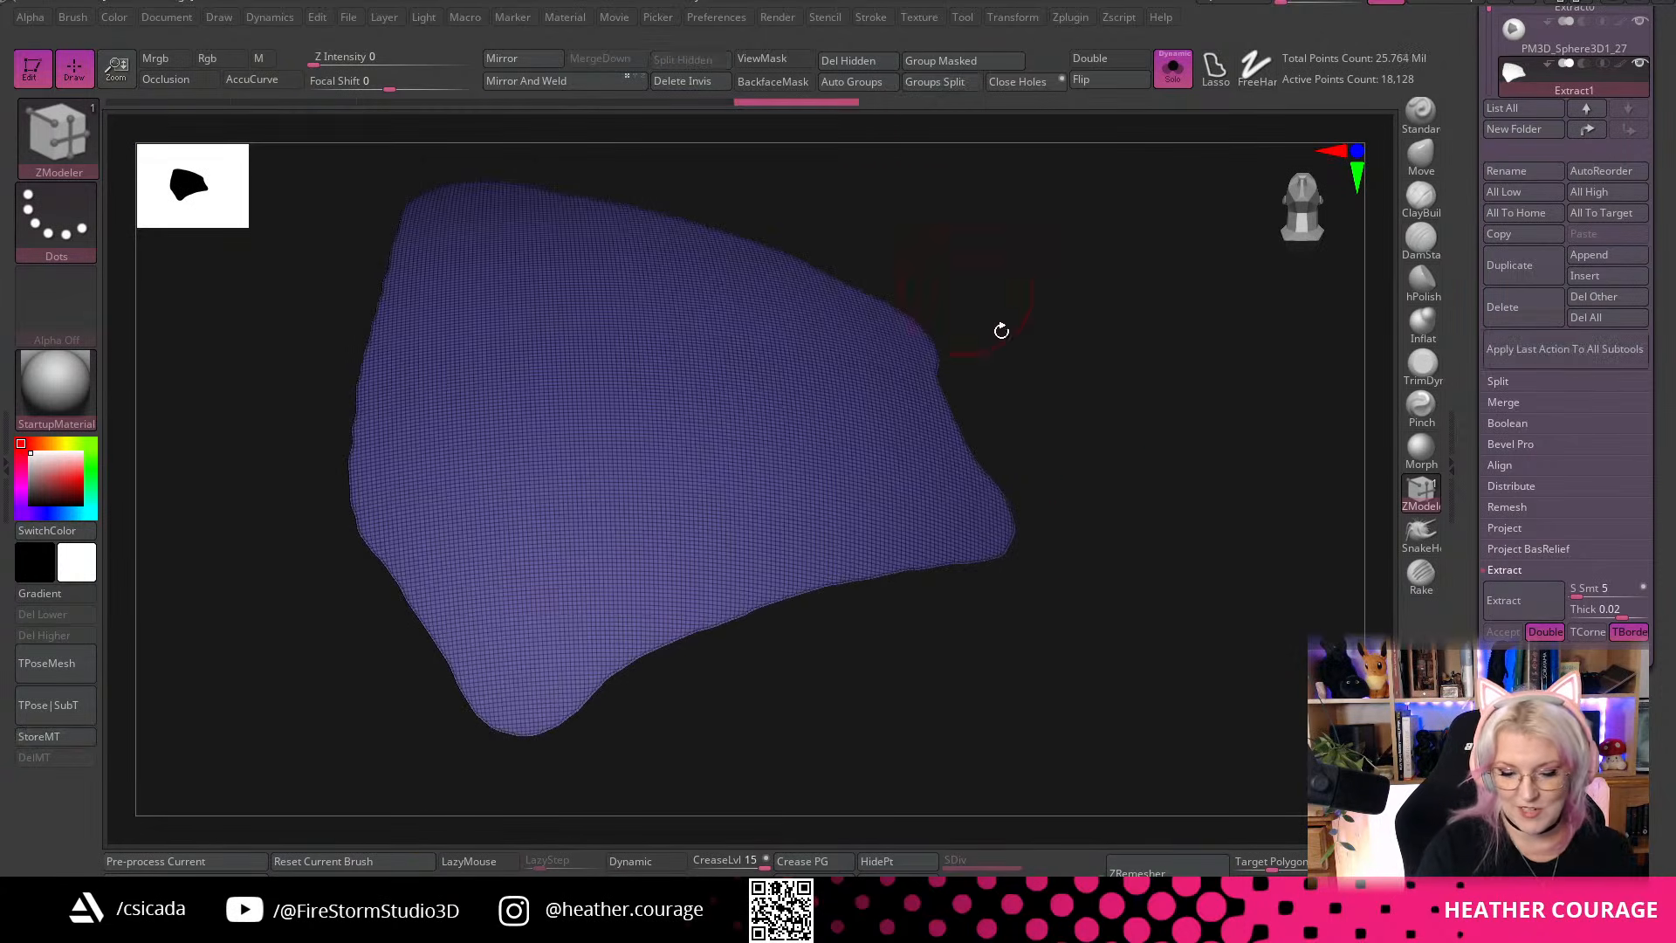
Remesh the dense single-layer patch with ZRemesher into a low-poly quad grid
drag(1002, 330, 1045, 764)
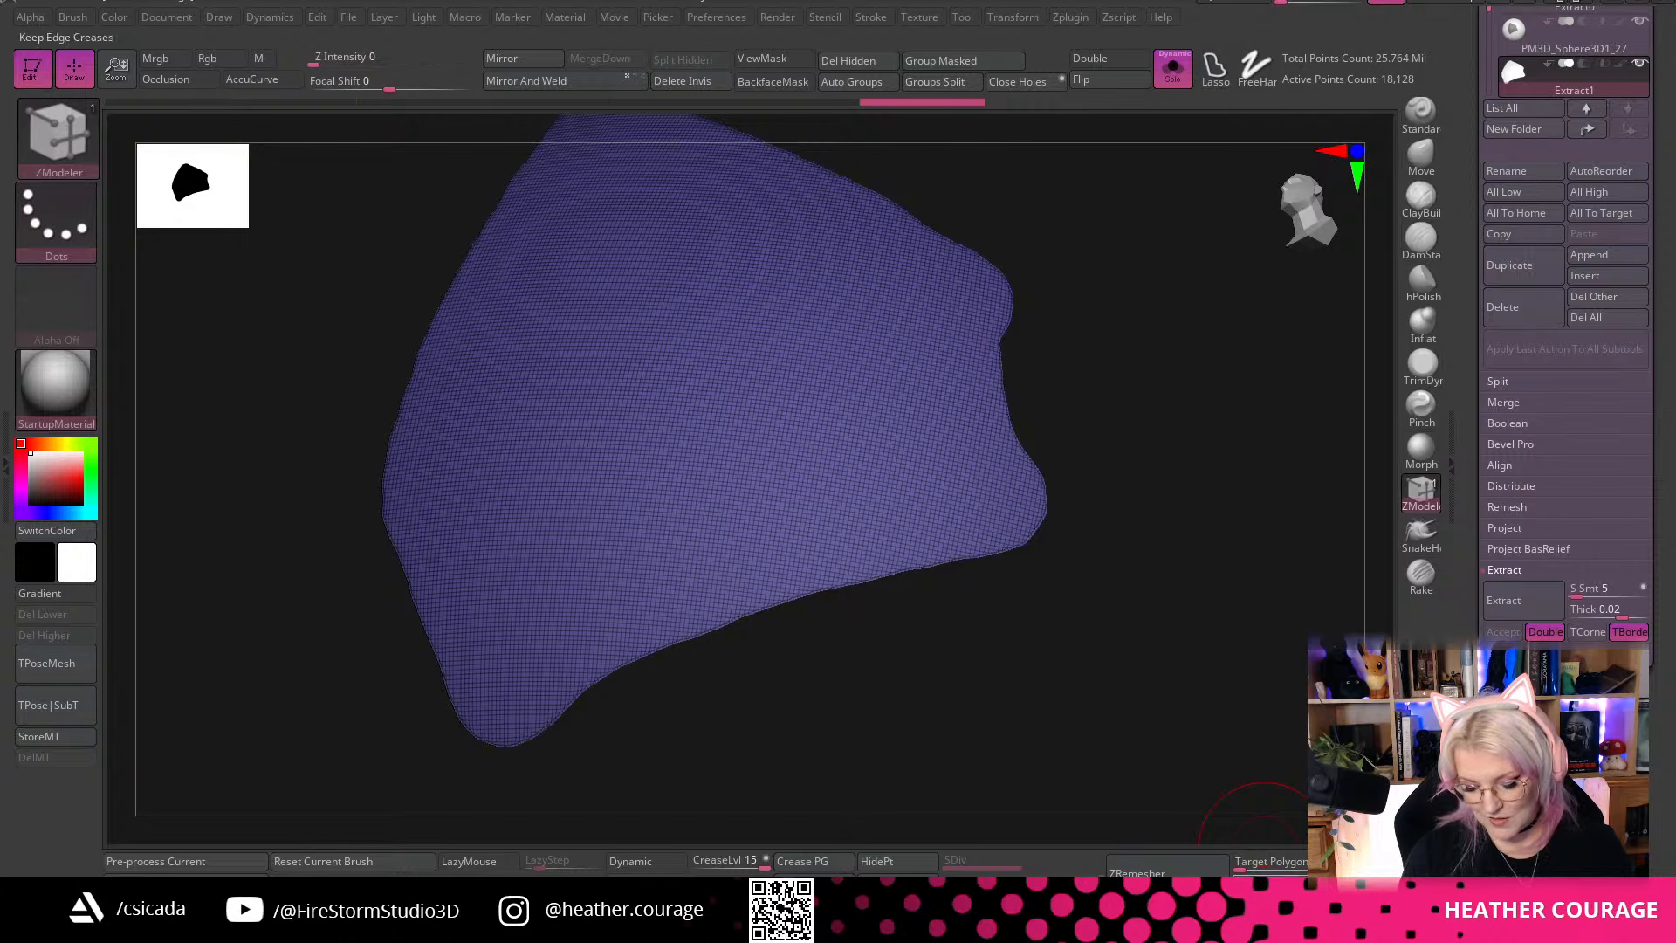
click(1161, 869)
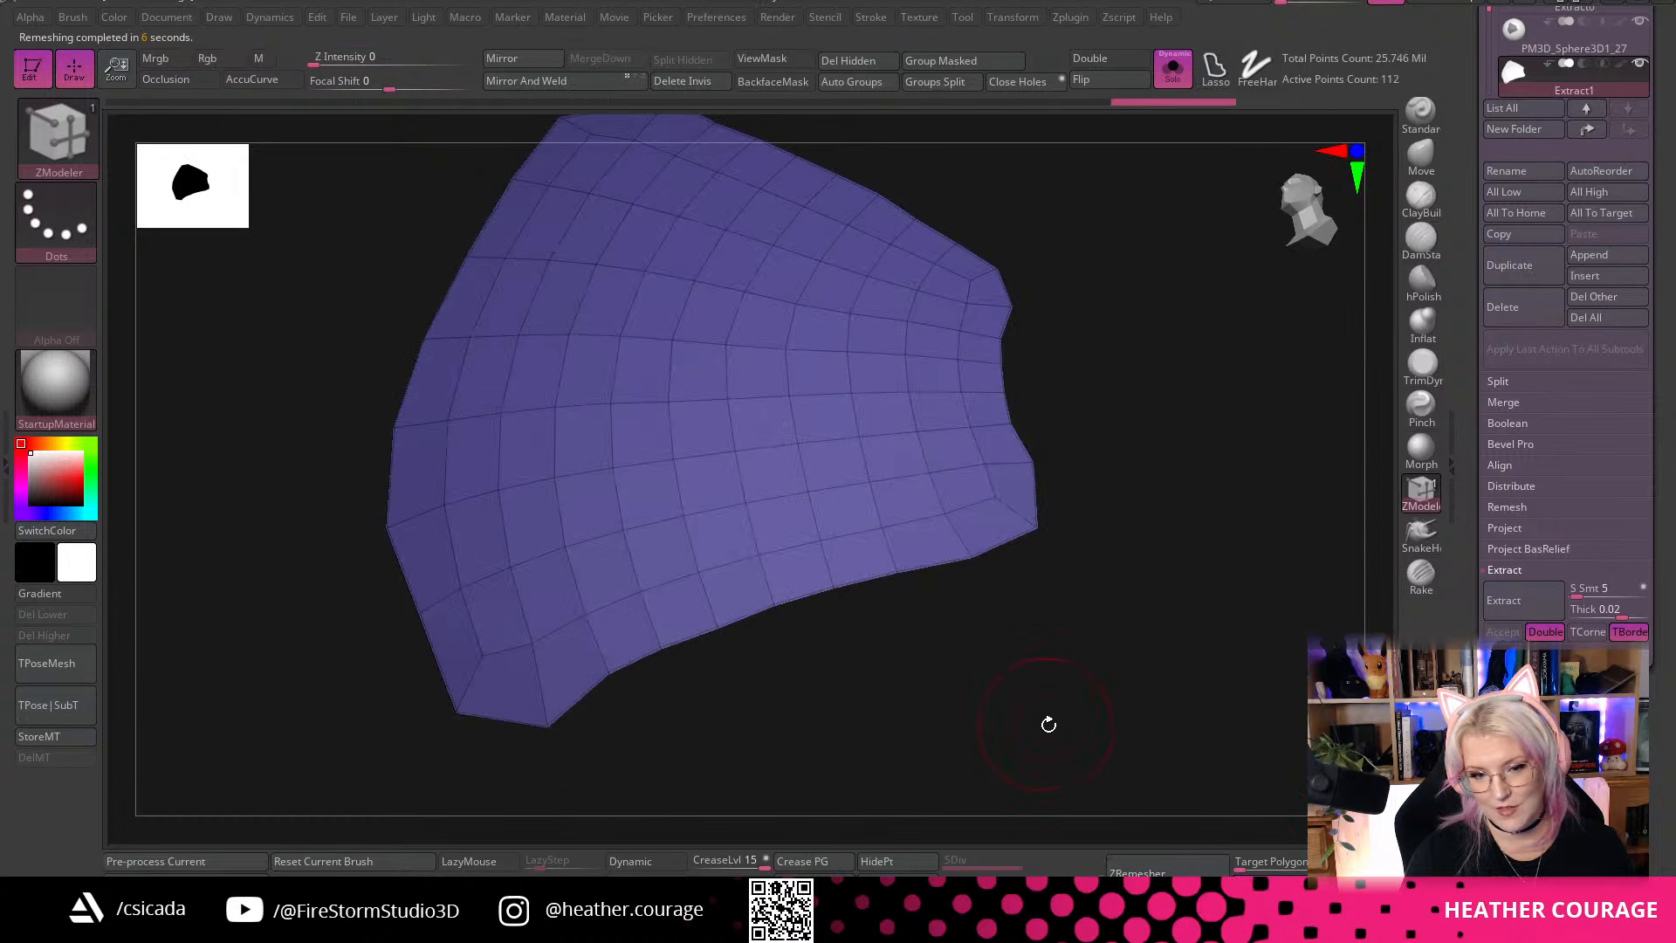
mouse_move(1048, 726)
mouse_down()
mouse_move(1081, 707)
mouse_move(1071, 740)
mouse_move(1082, 629)
mouse_move(1111, 606)
mouse_up()
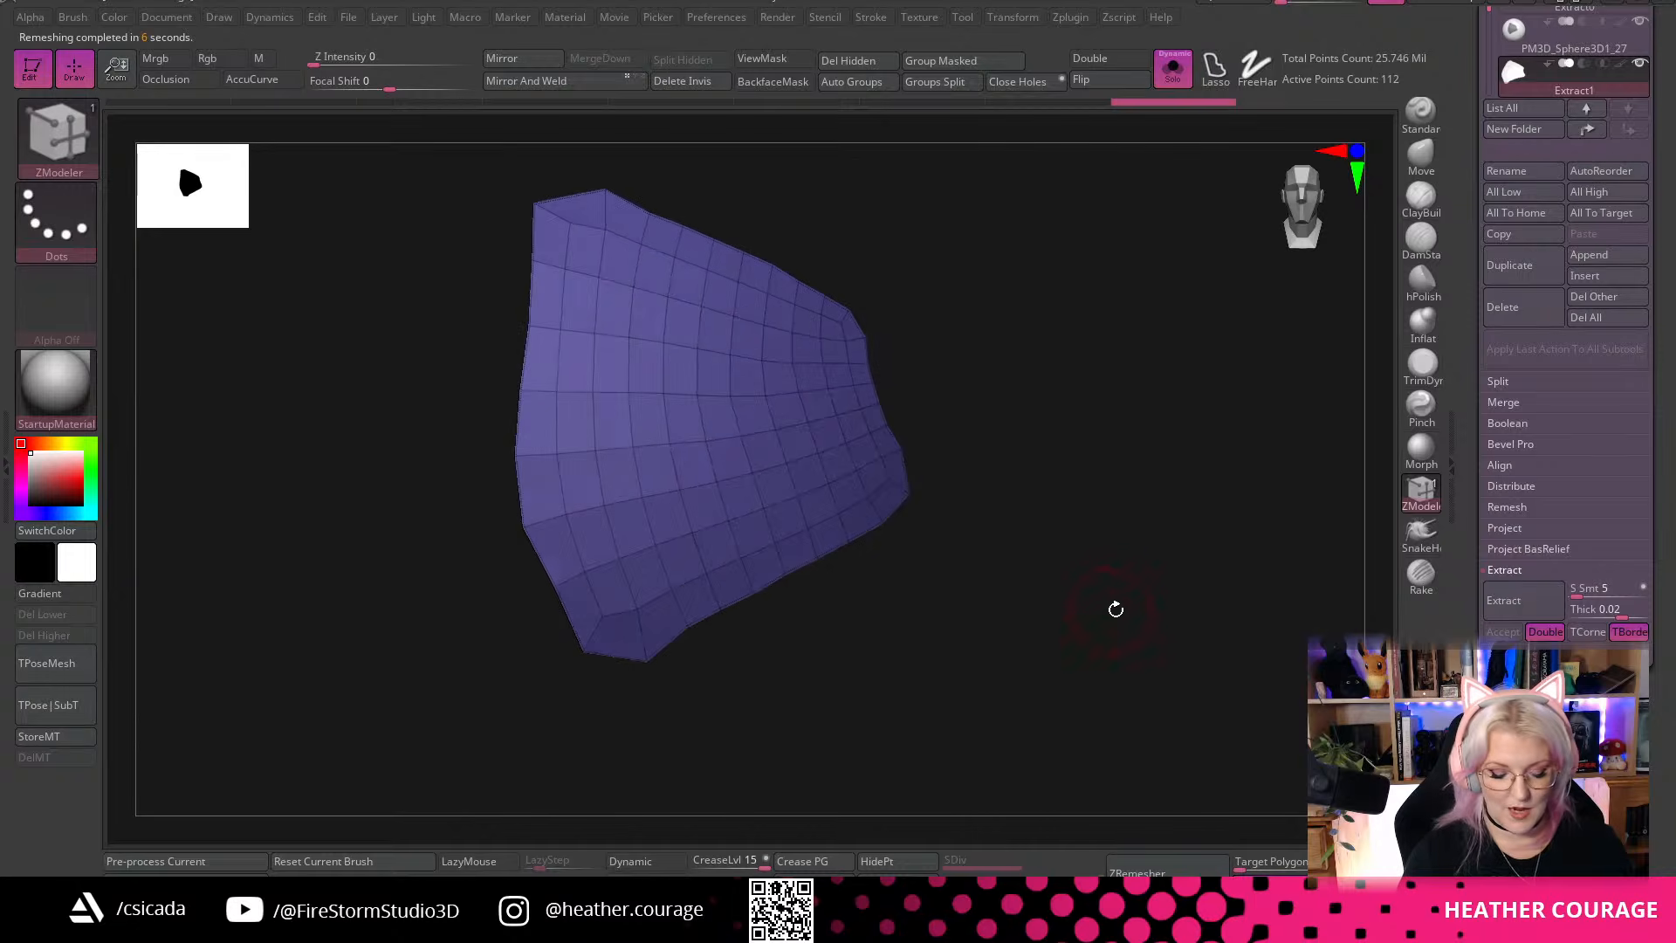
key(space)
drag(1036, 535, 1423, 527)
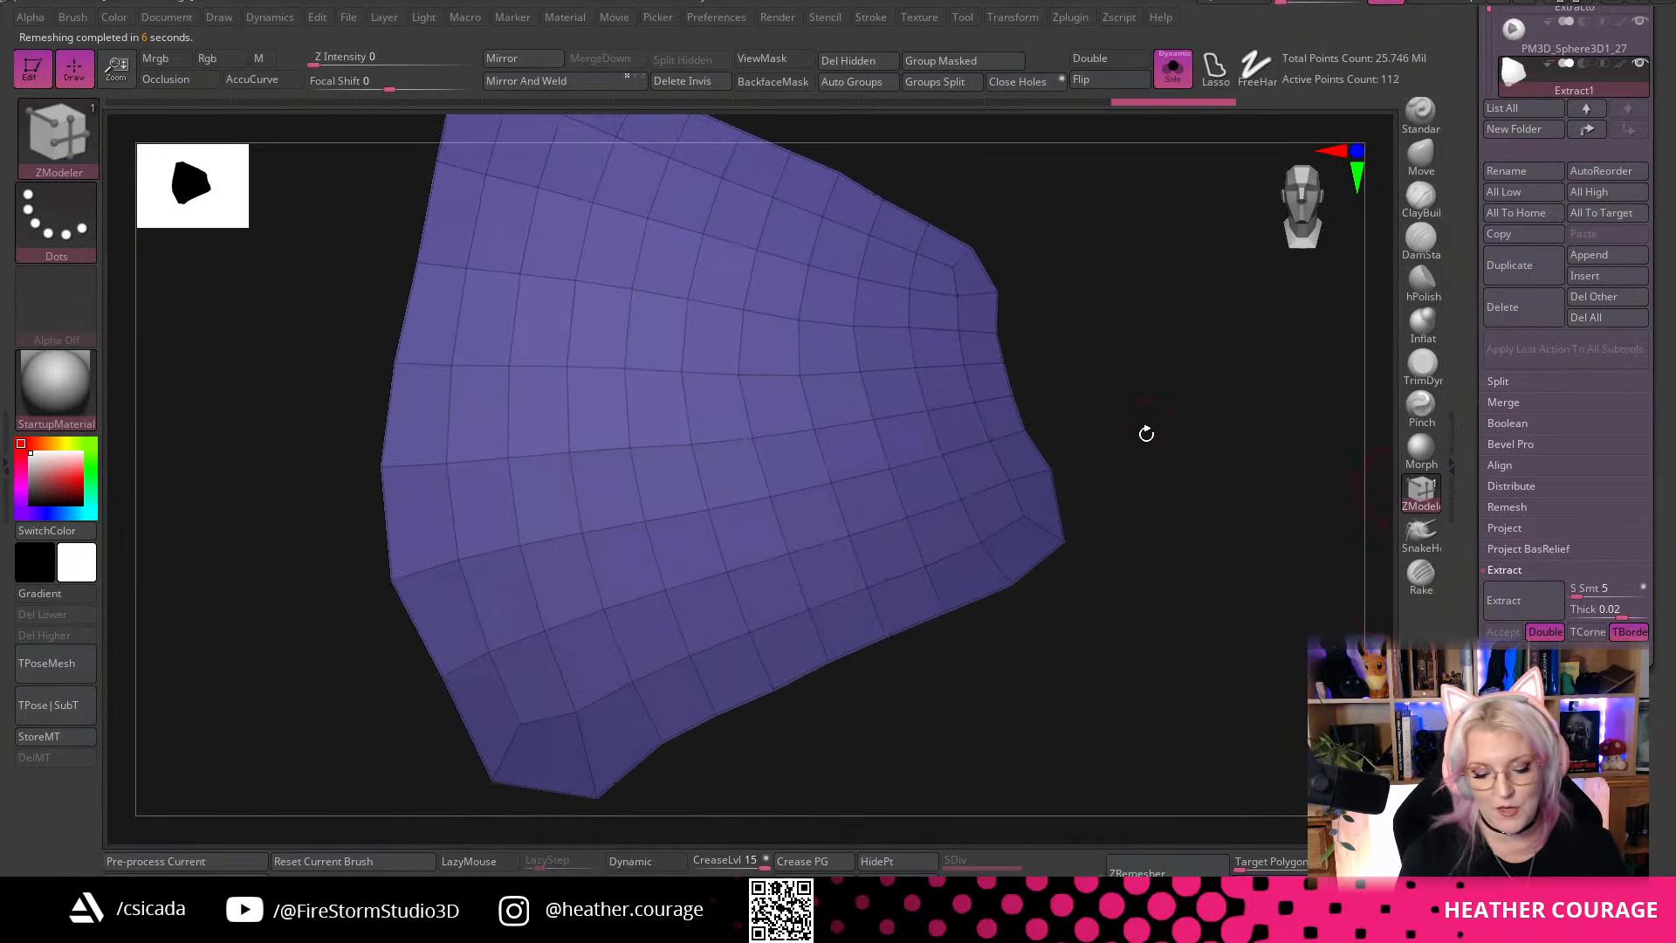
mouse_move(1144, 434)
mouse_down()
mouse_move(1187, 367)
mouse_move(1266, 380)
mouse_move(1096, 384)
mouse_up()
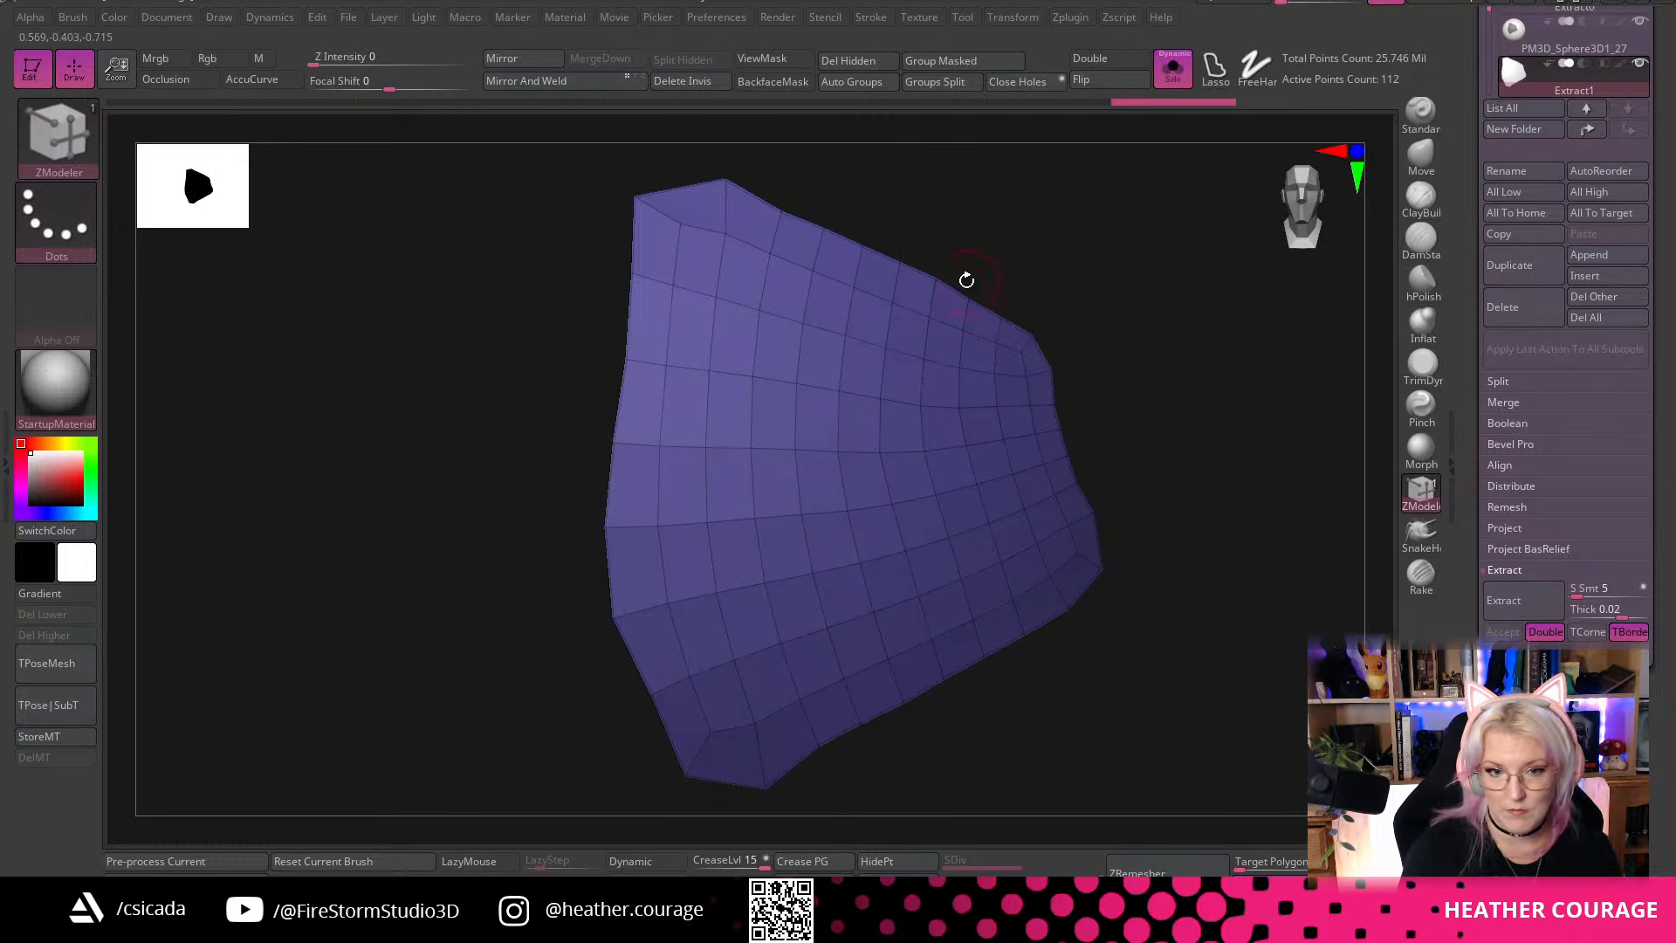
drag(984, 277, 1181, 412)
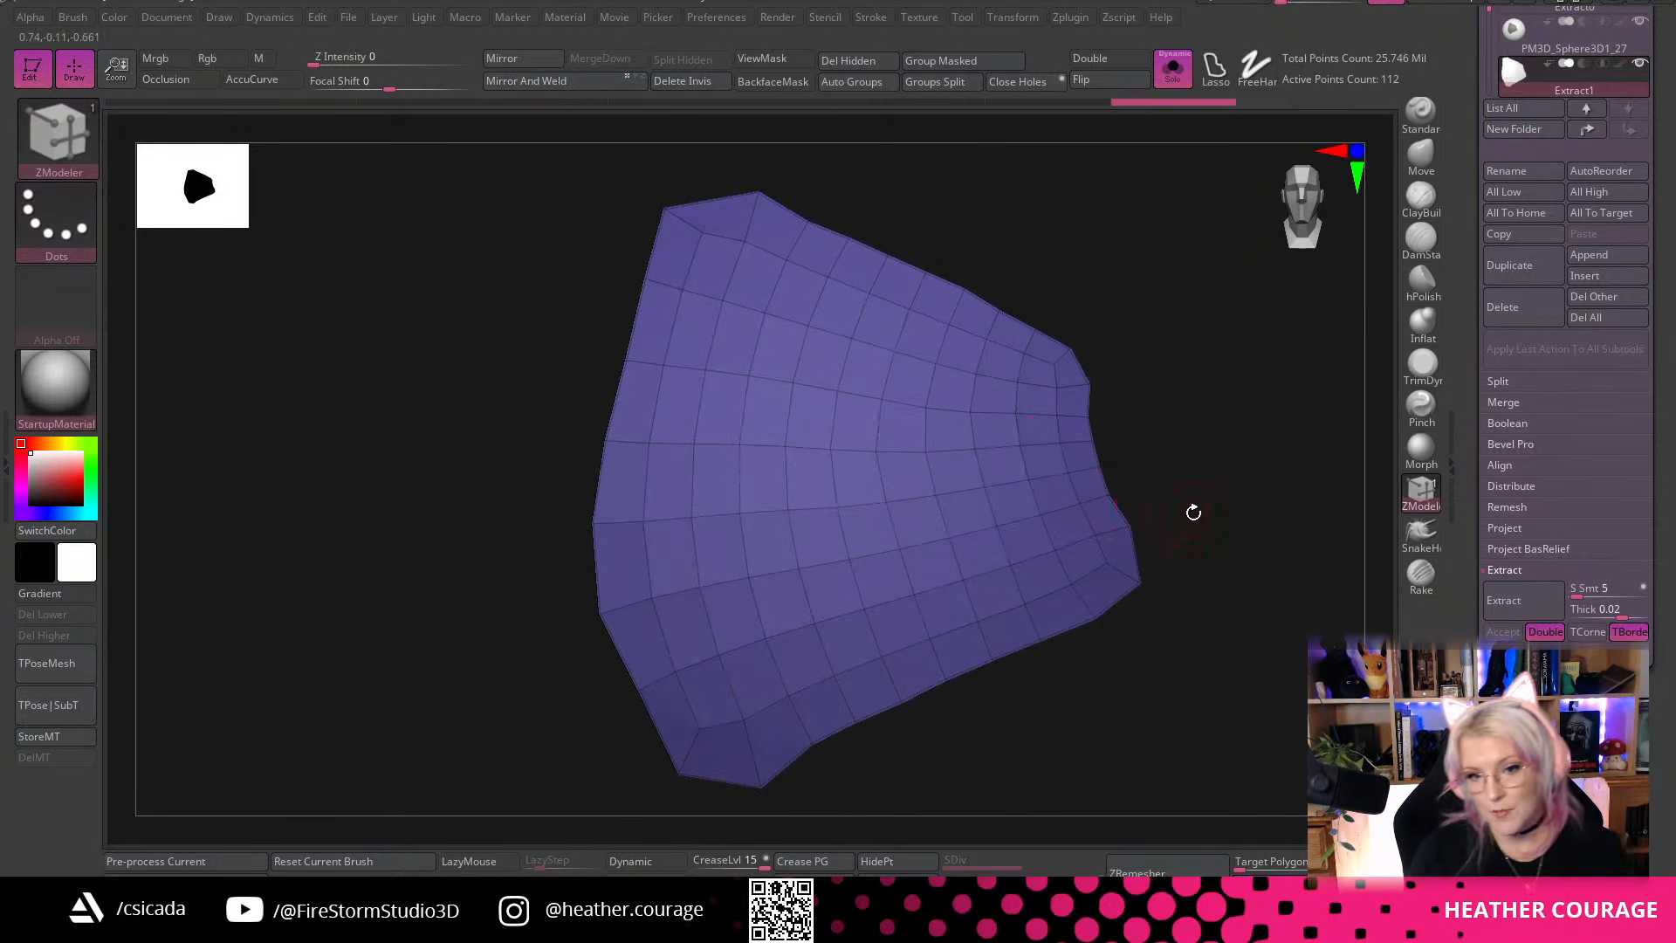
drag(1190, 509, 1124, 530)
click(1124, 530)
drag(1161, 602, 1156, 640)
key(ctrl+z)
key(ctrl+z)
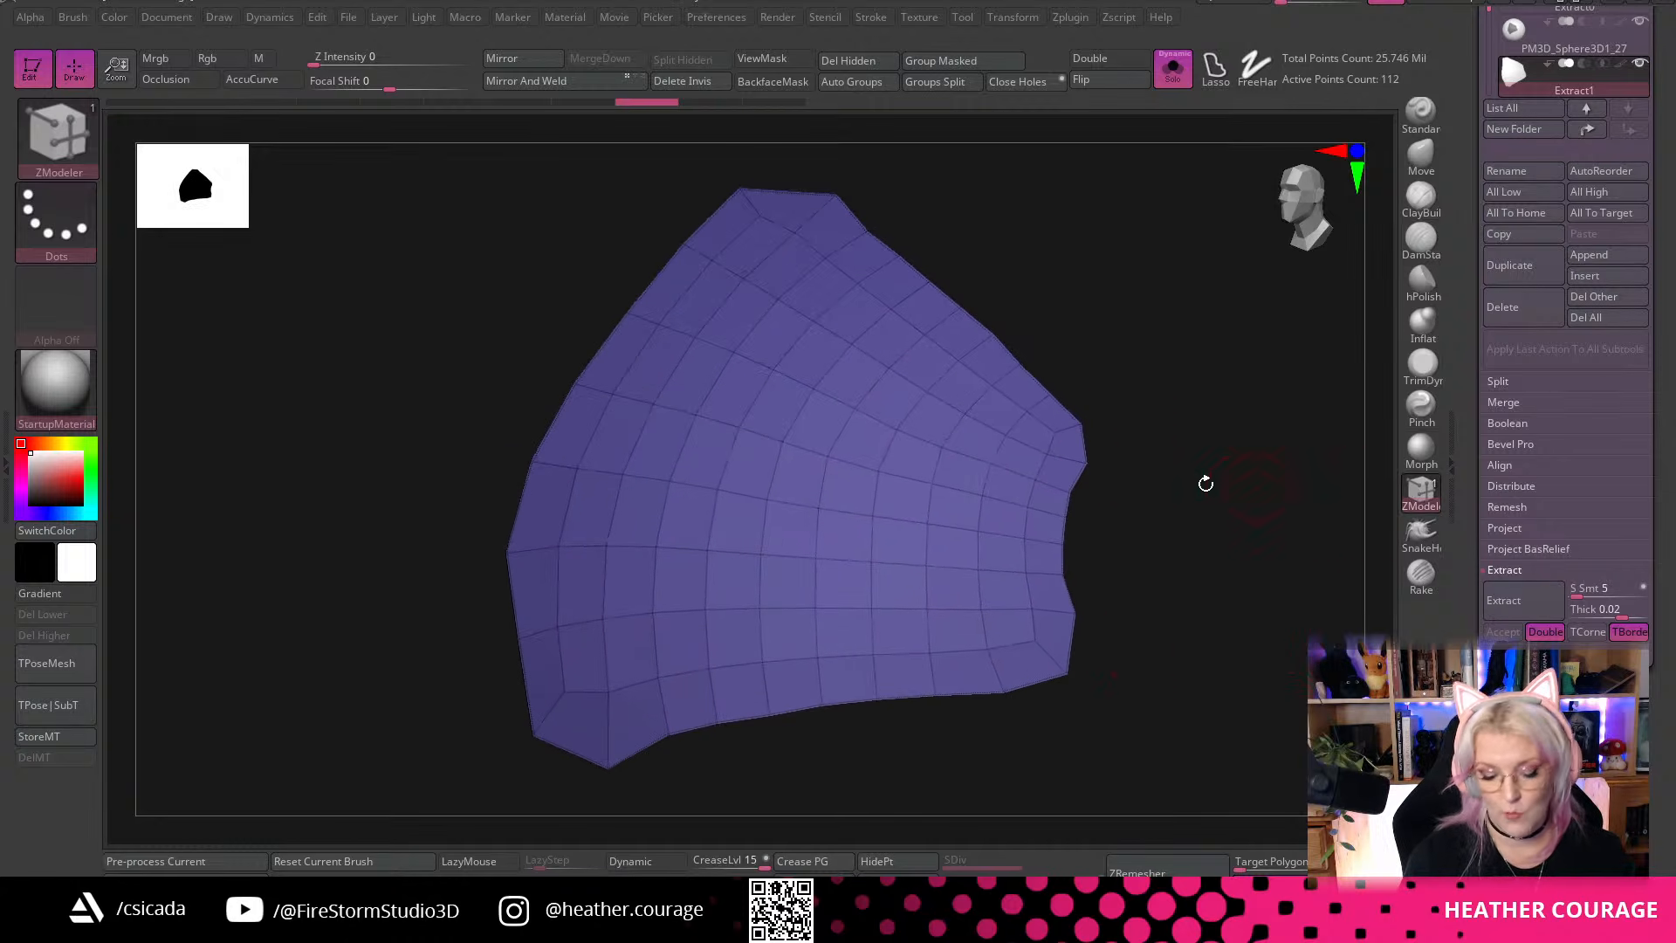
Examine the ZModeler action options for polygons, edges and points on the remeshed patch
alt+drag(1165, 532, 1135, 651)
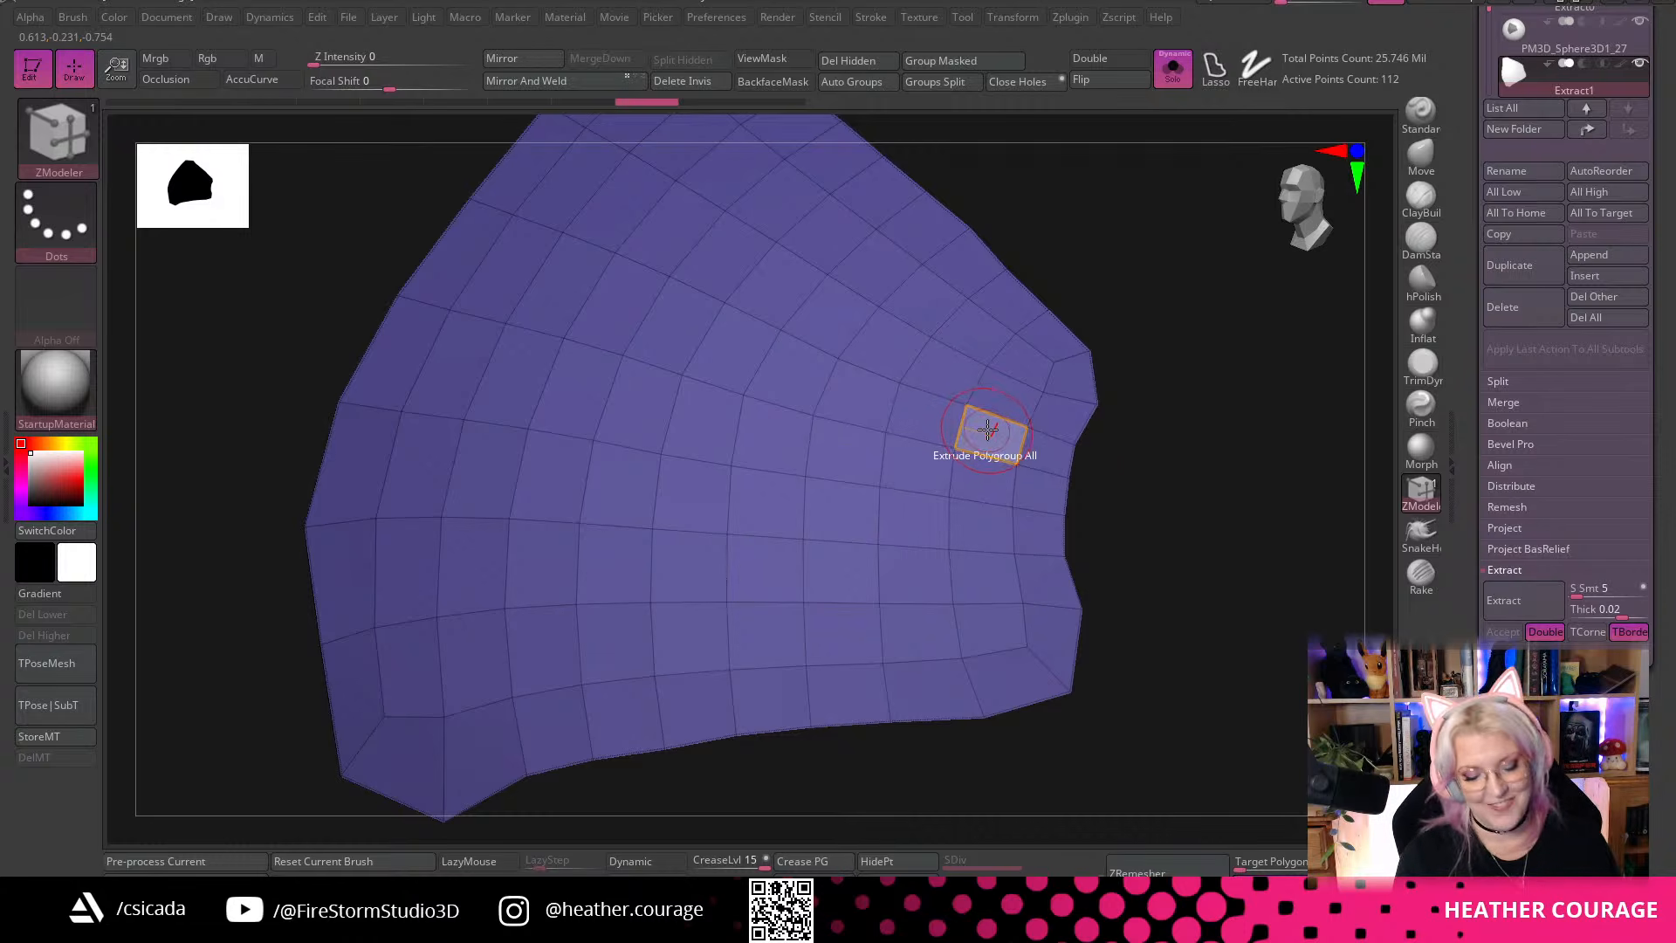
key(space)
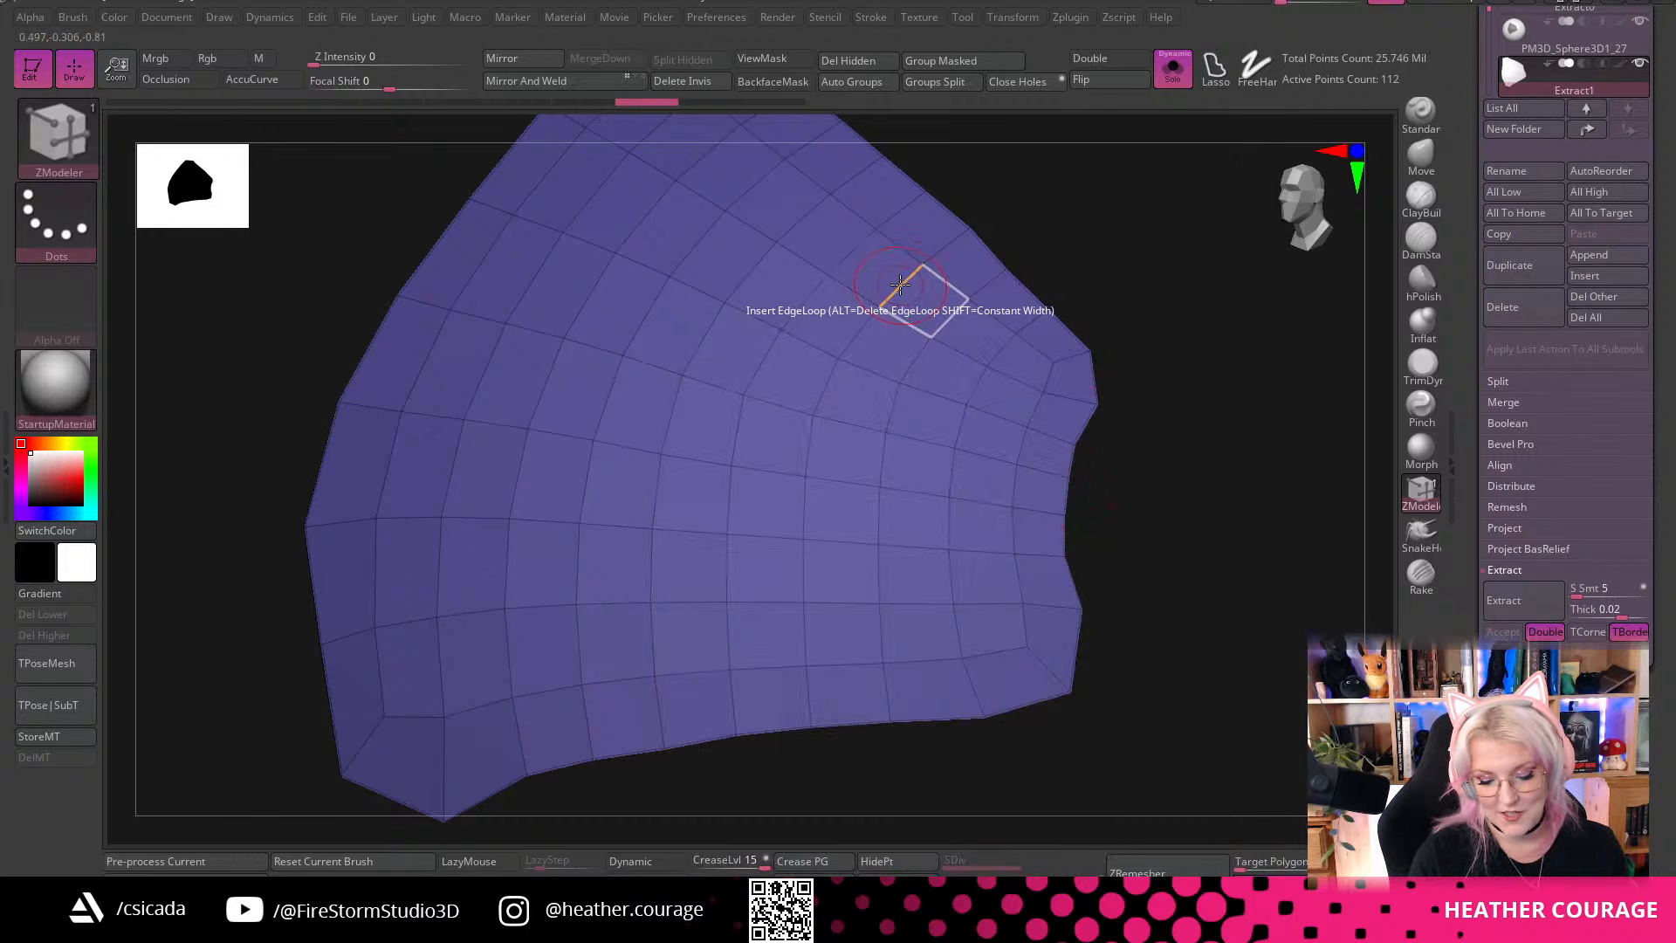
key(space)
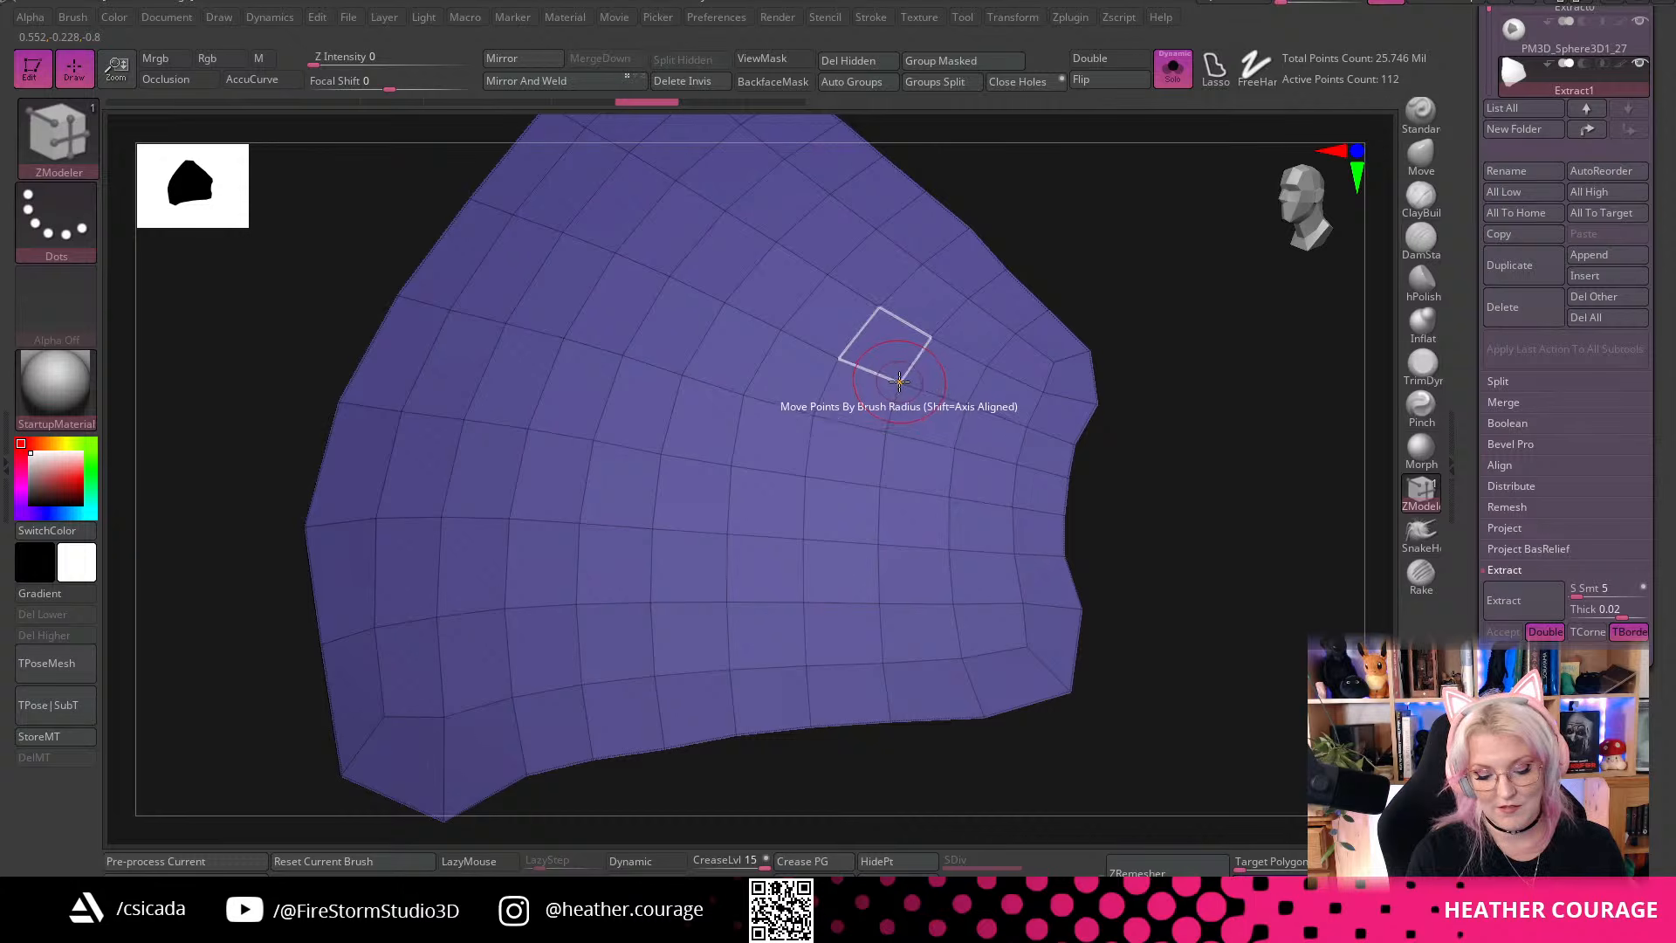
key(space)
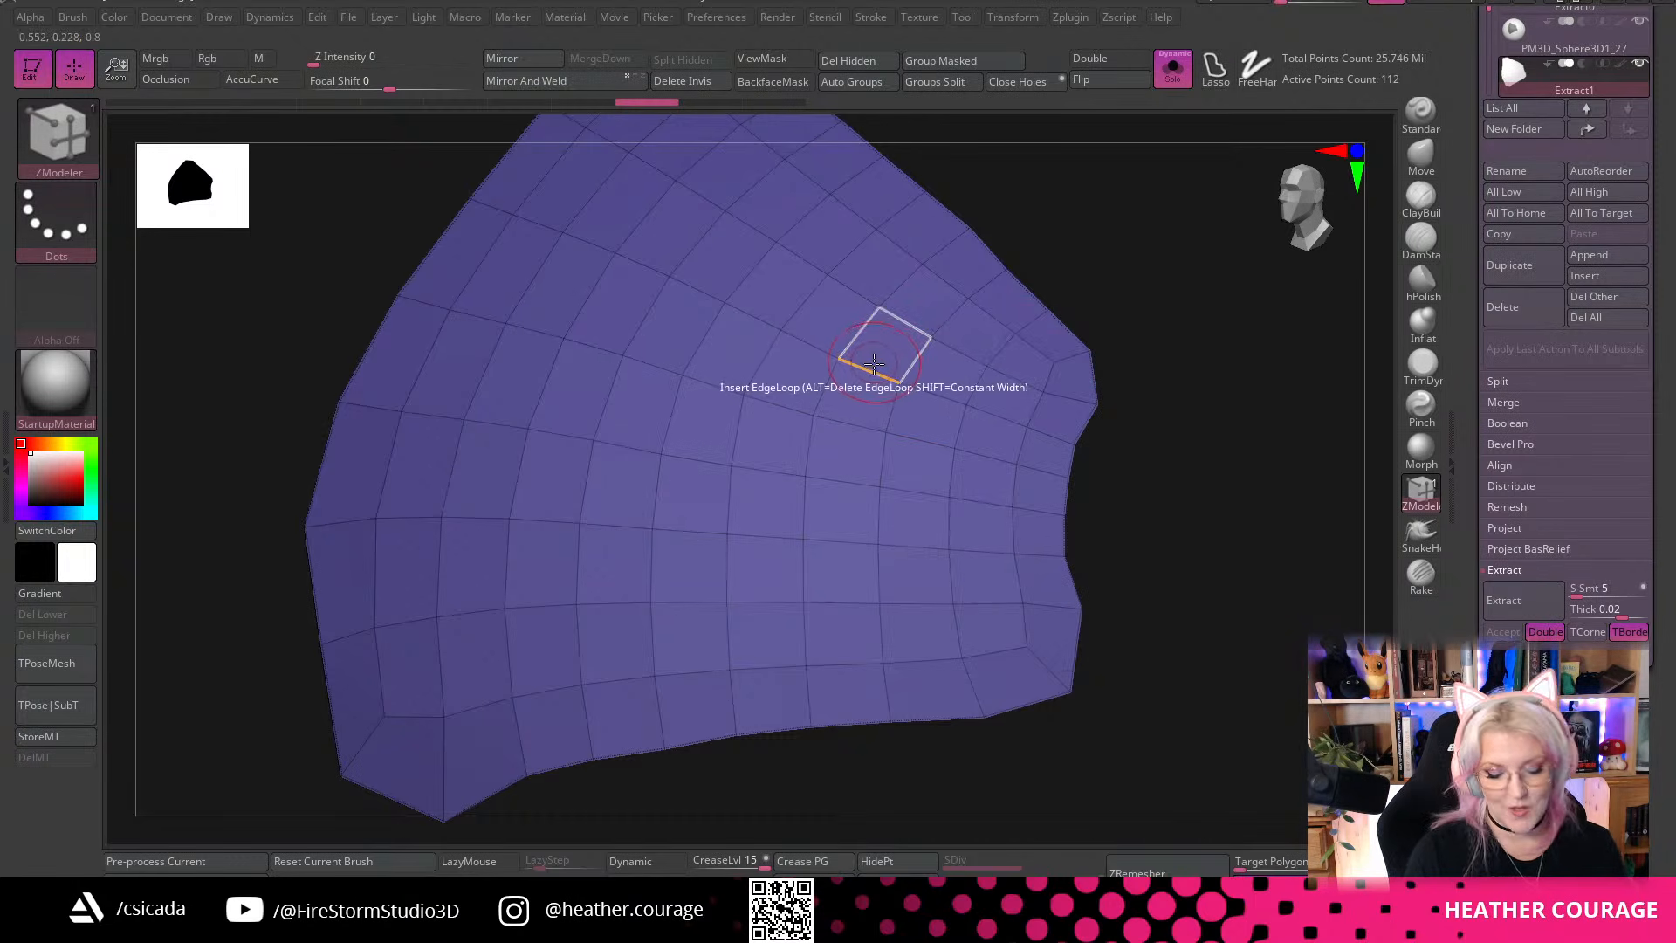
Set the ZModeler edge action to Insert with a Single EdgeLoop target on the remeshed patch
drag(1190, 393, 1188, 569)
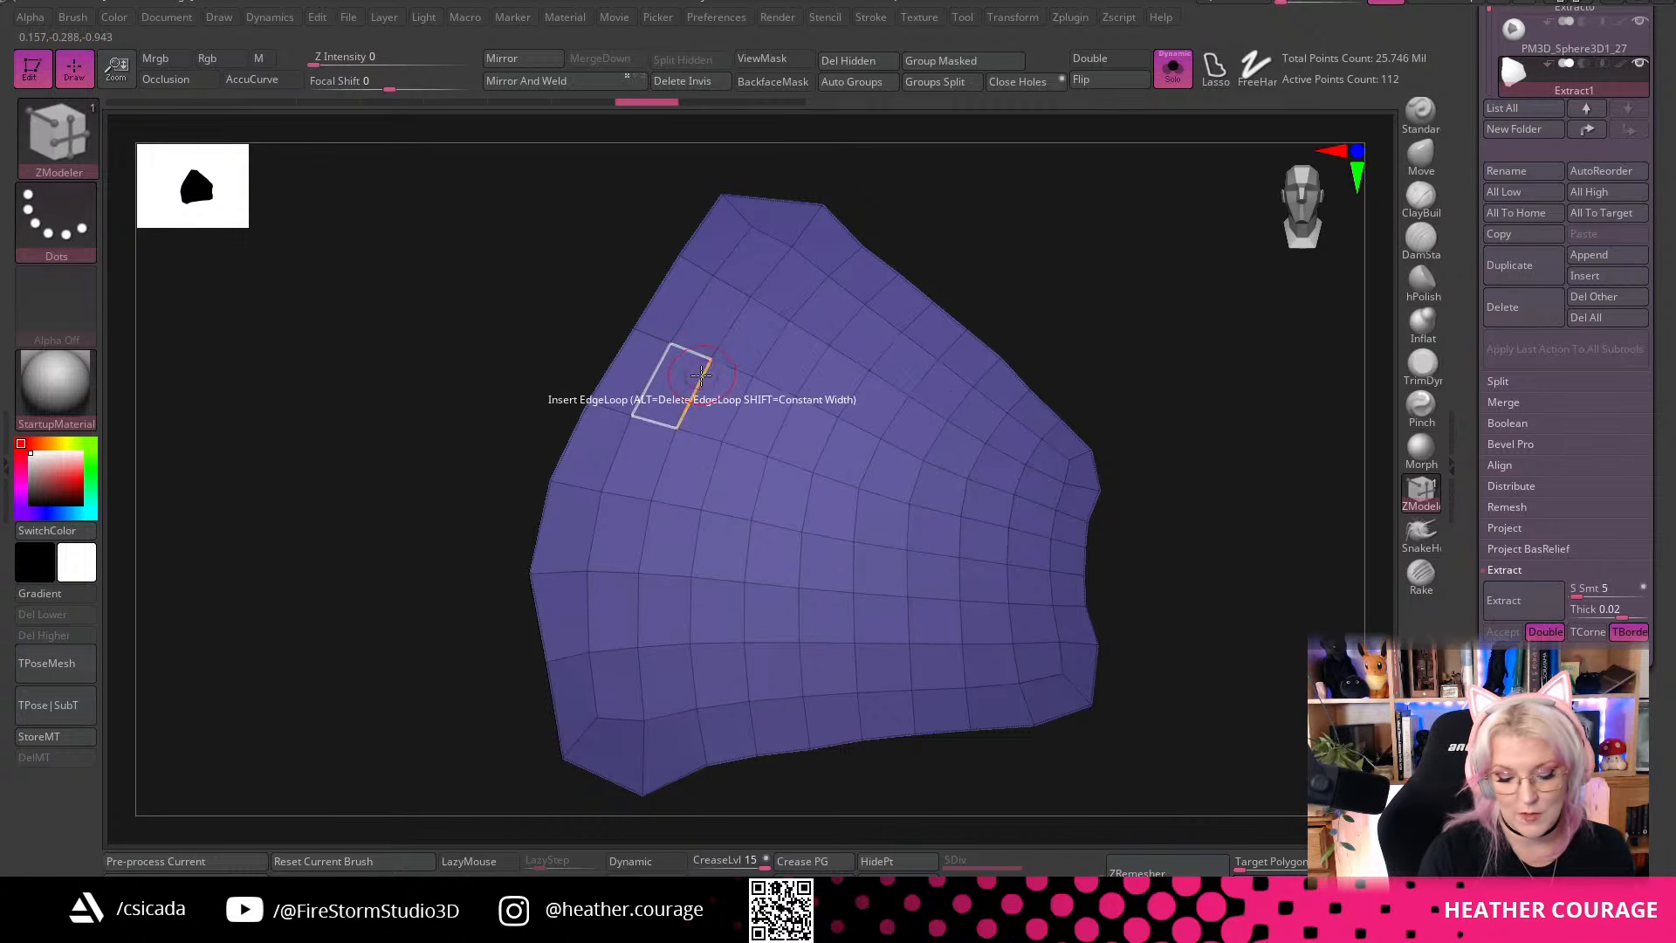
key(space)
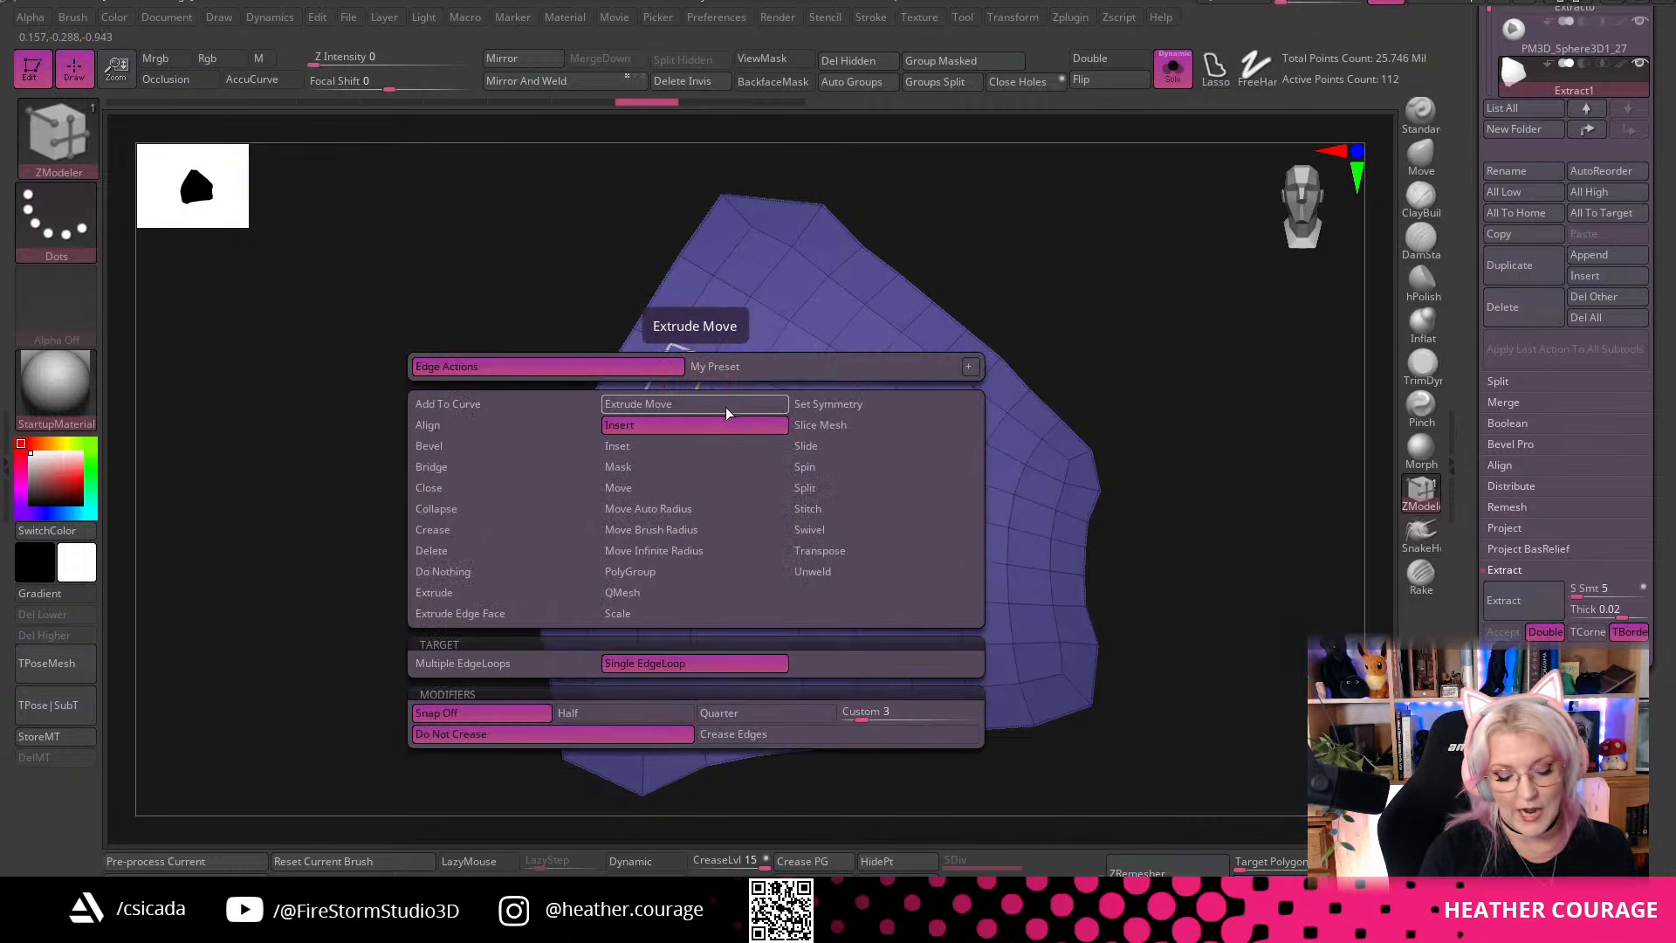
click(667, 425)
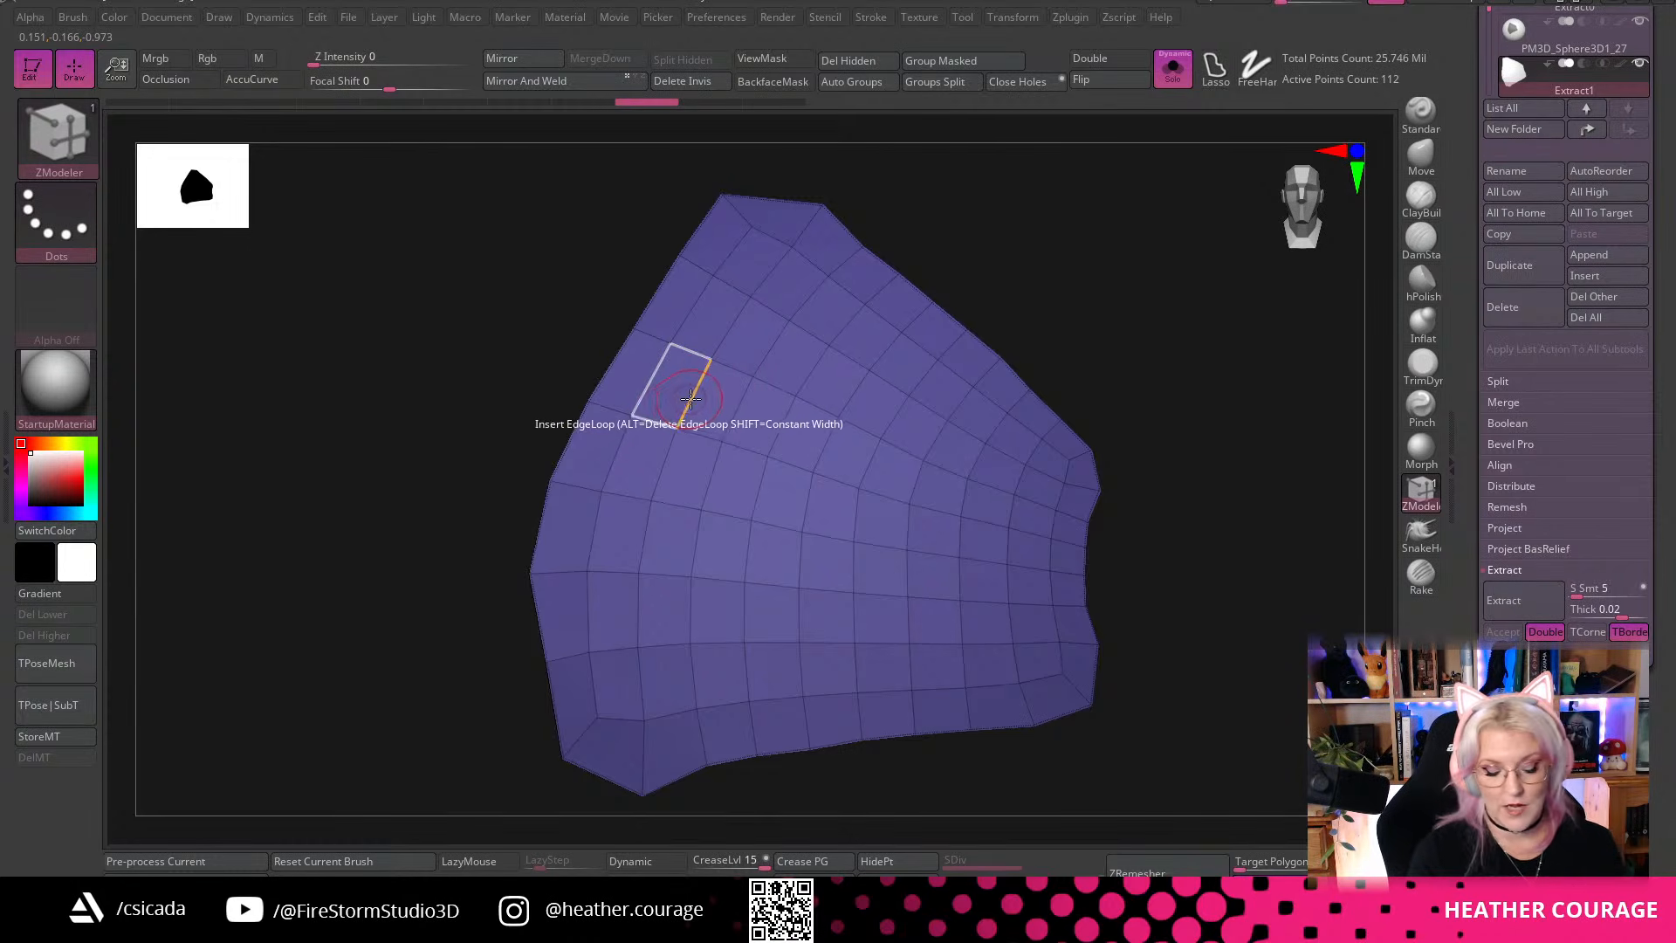
Delete the extra edge loops running across the extracted panel, leaving a coarse grid with one middle crosswise loop
key(ctrl+z)
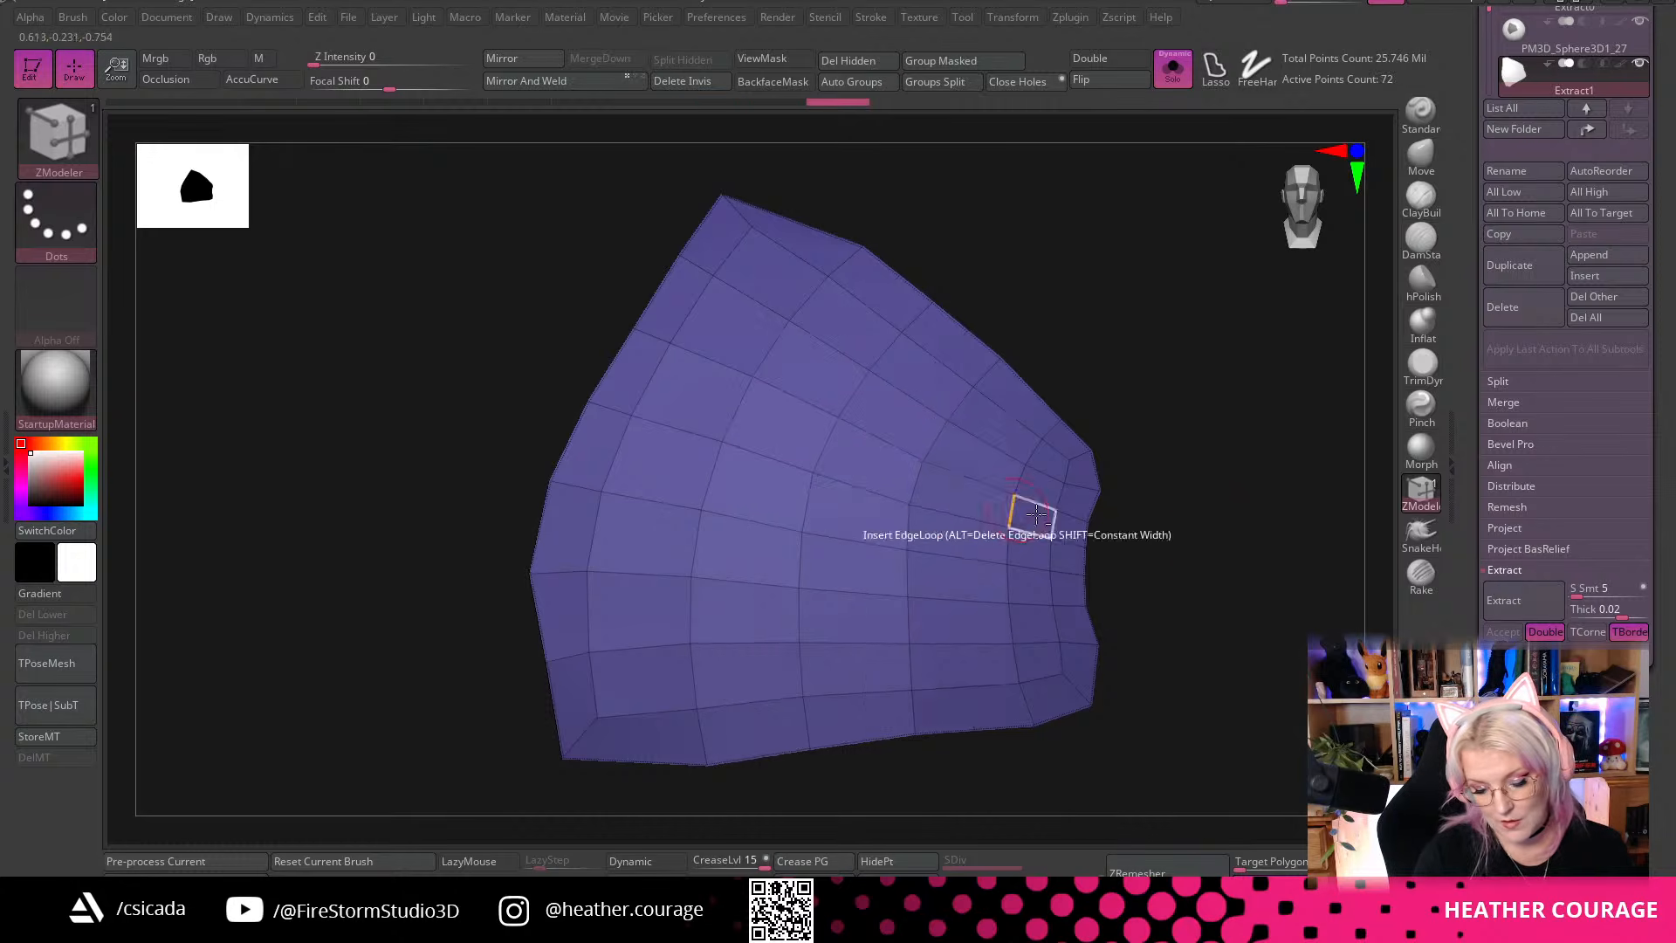
key(ctrl+z)
key(ctrl+z)
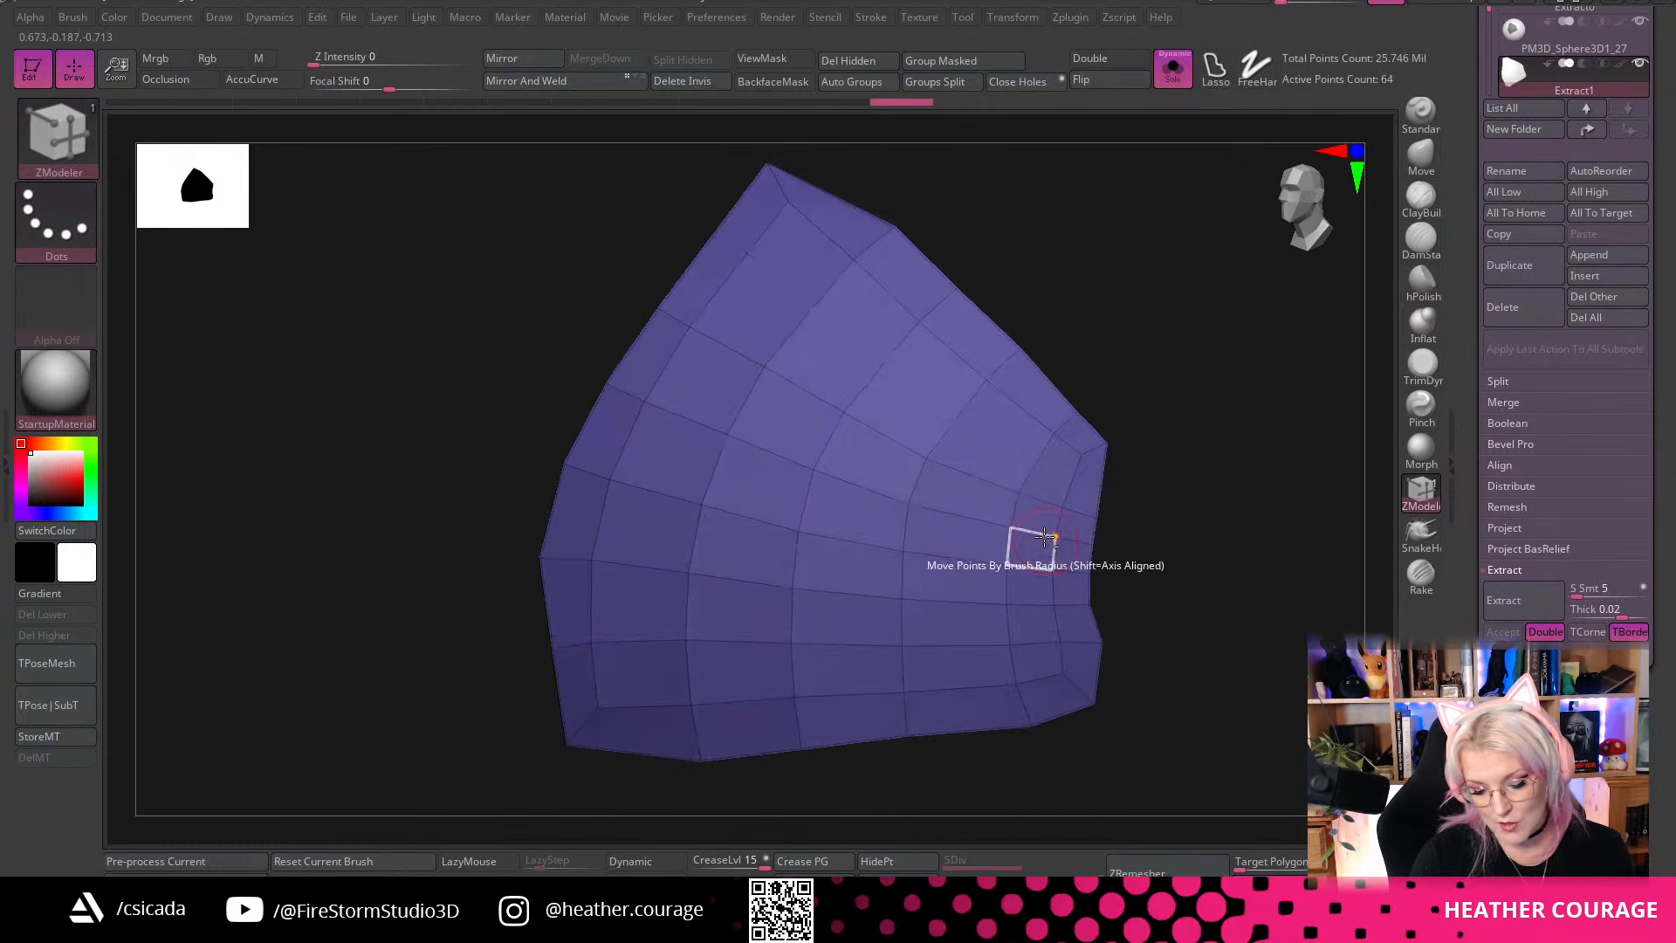
key(ctrl+z)
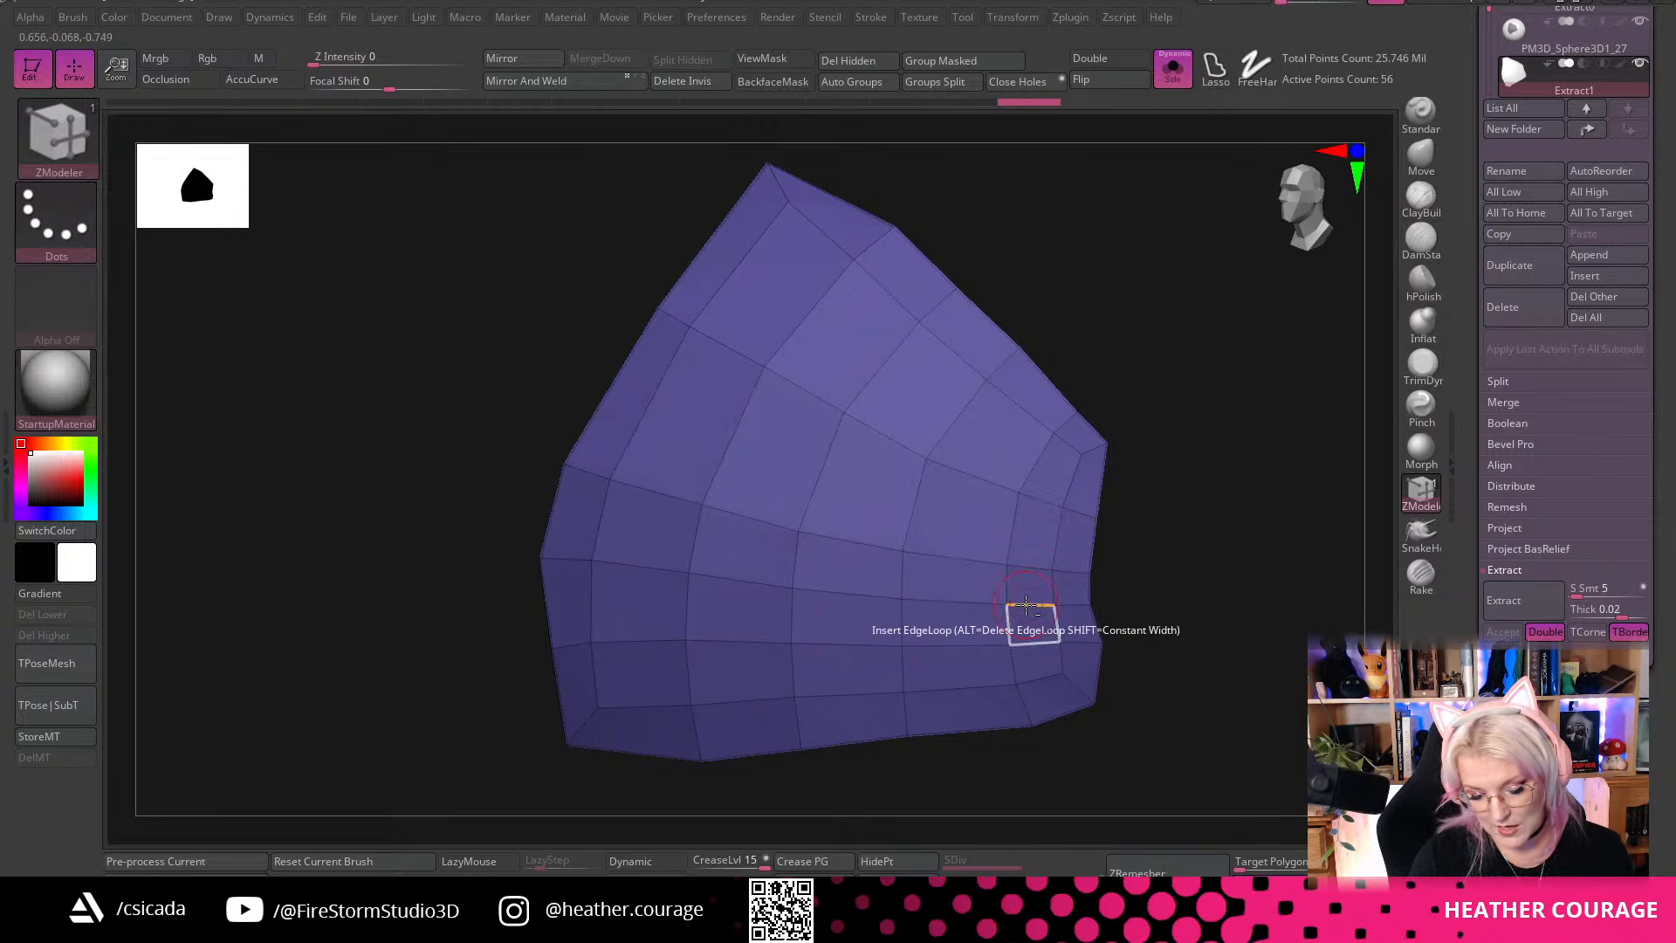
key(ctrl+z)
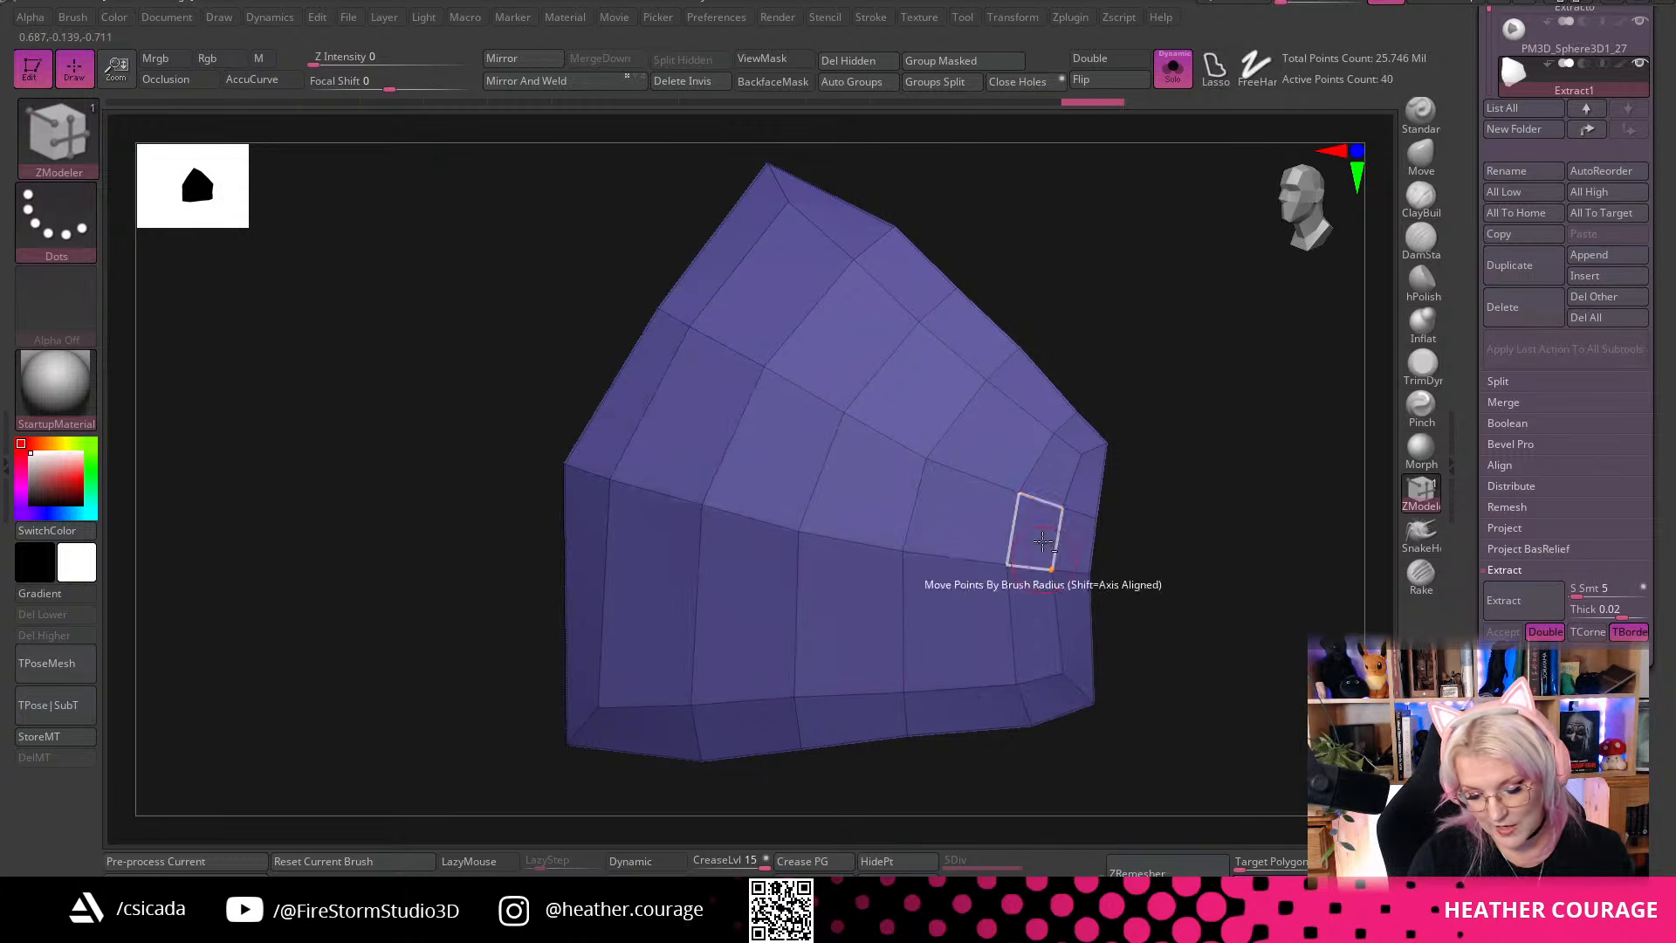
key(ctrl+z)
key(ctrl+shift+z)
key(ctrl+shift+z)
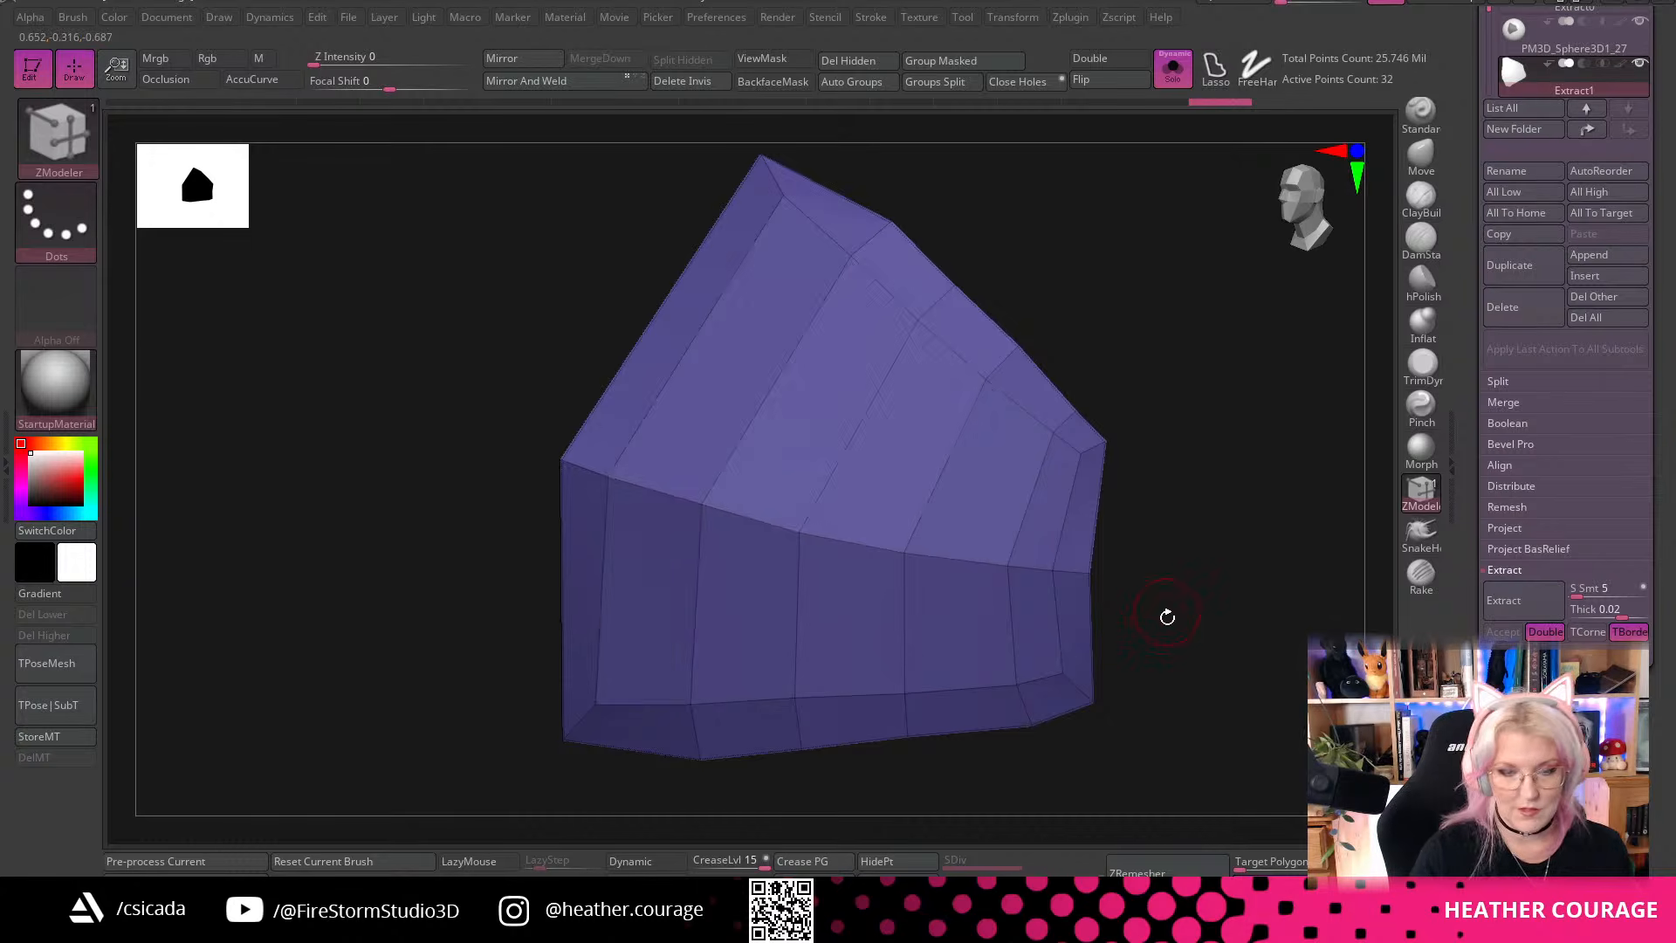
Replace the middle crosswise edge loop with one slightly higher, and delete two of the lengthwise edge loops
drag(1168, 616, 1152, 502)
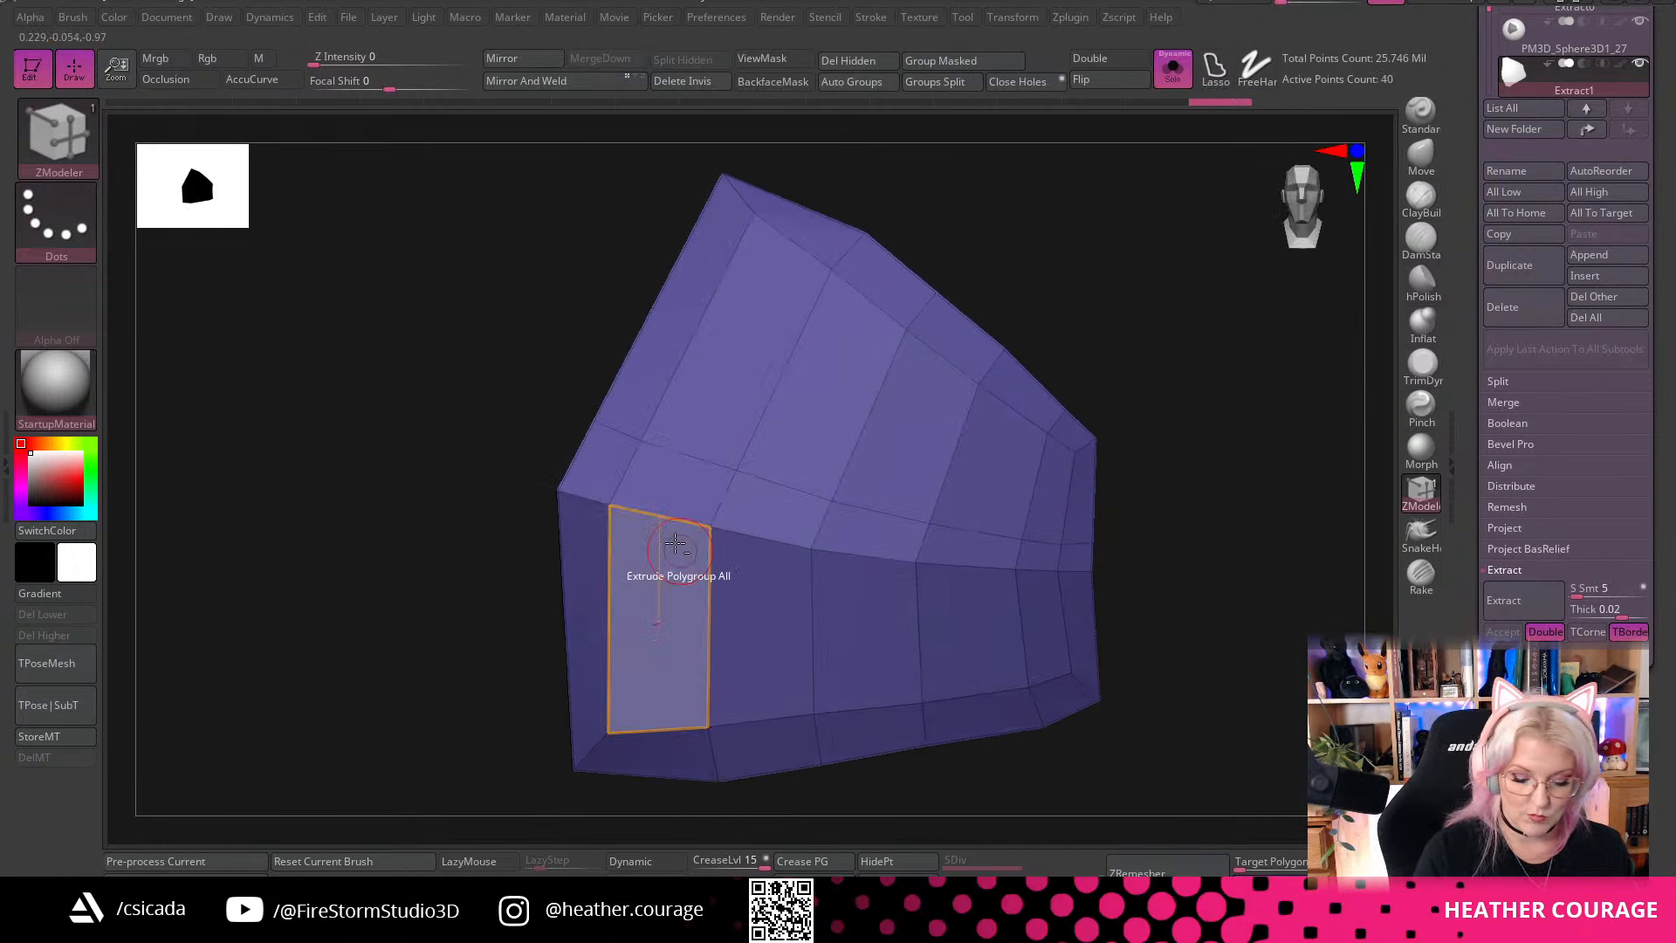
drag(1169, 629, 1127, 645)
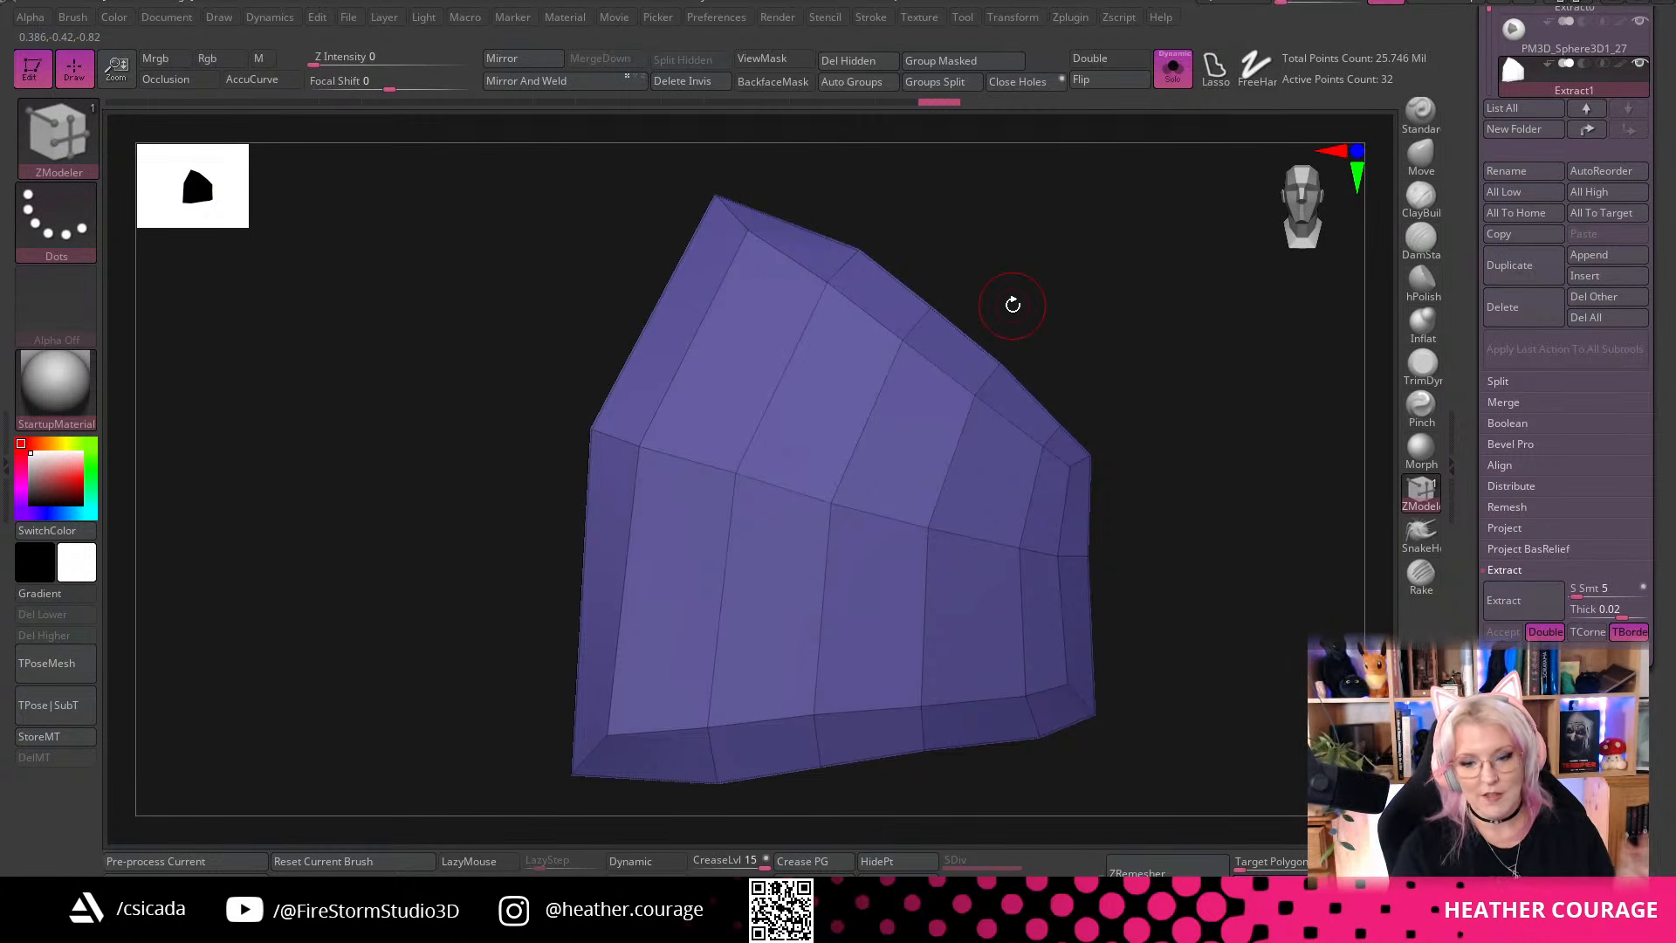
drag(1013, 304, 1178, 489)
drag(1177, 576, 1108, 610)
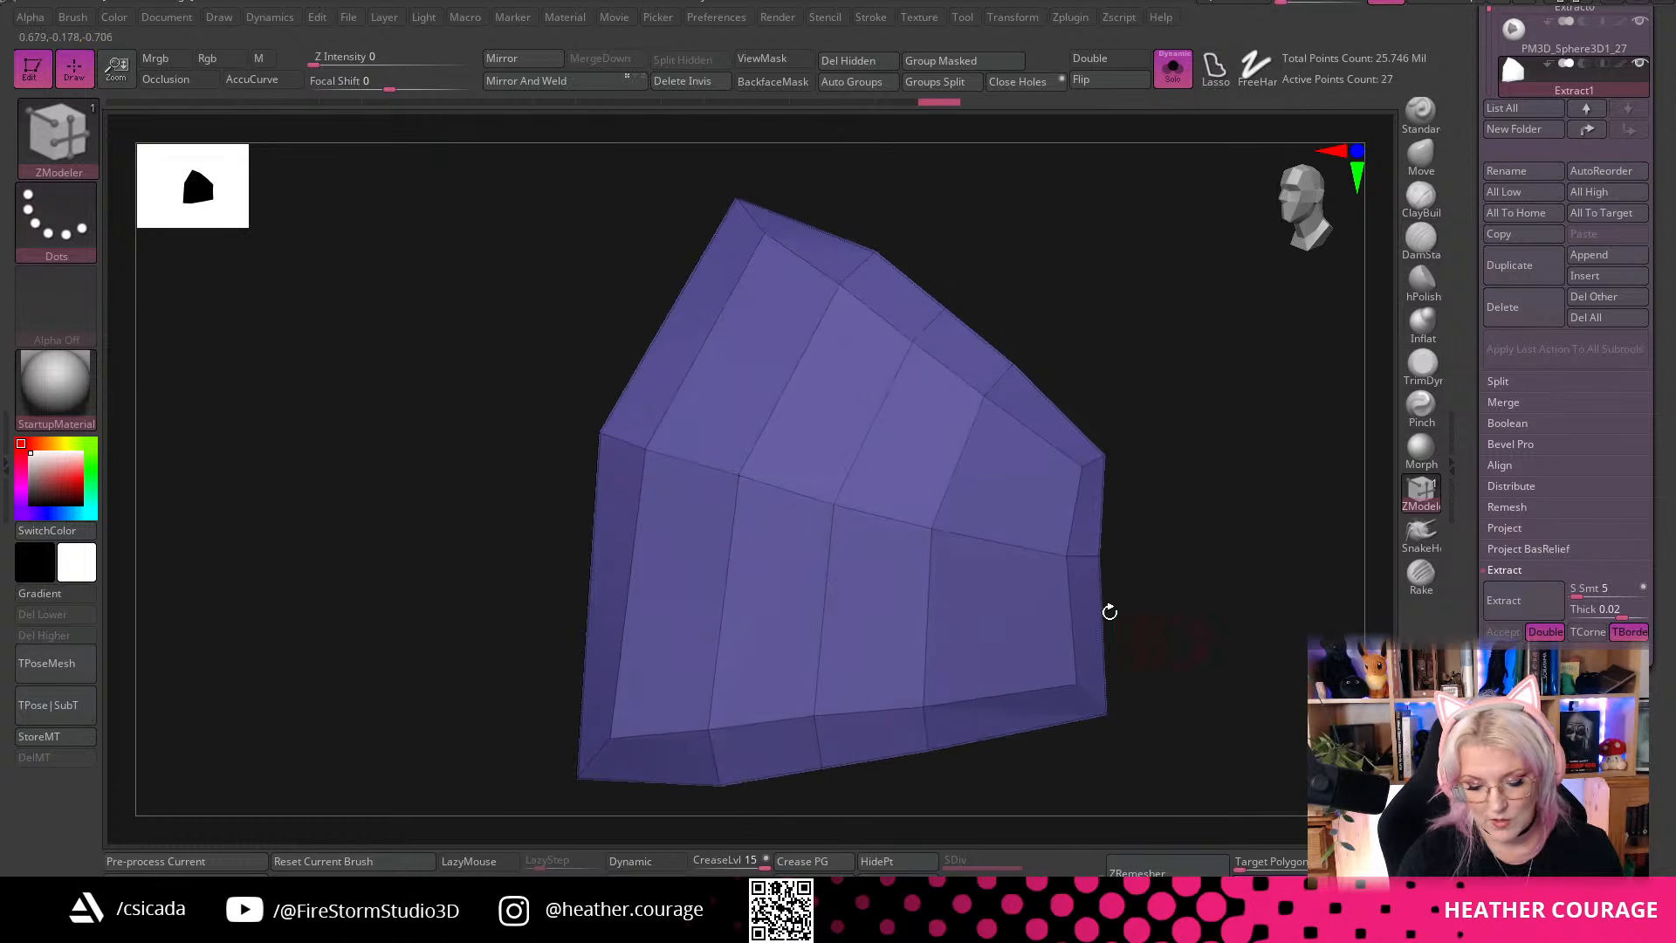
alt+click(786, 397)
drag(1161, 541, 1216, 506)
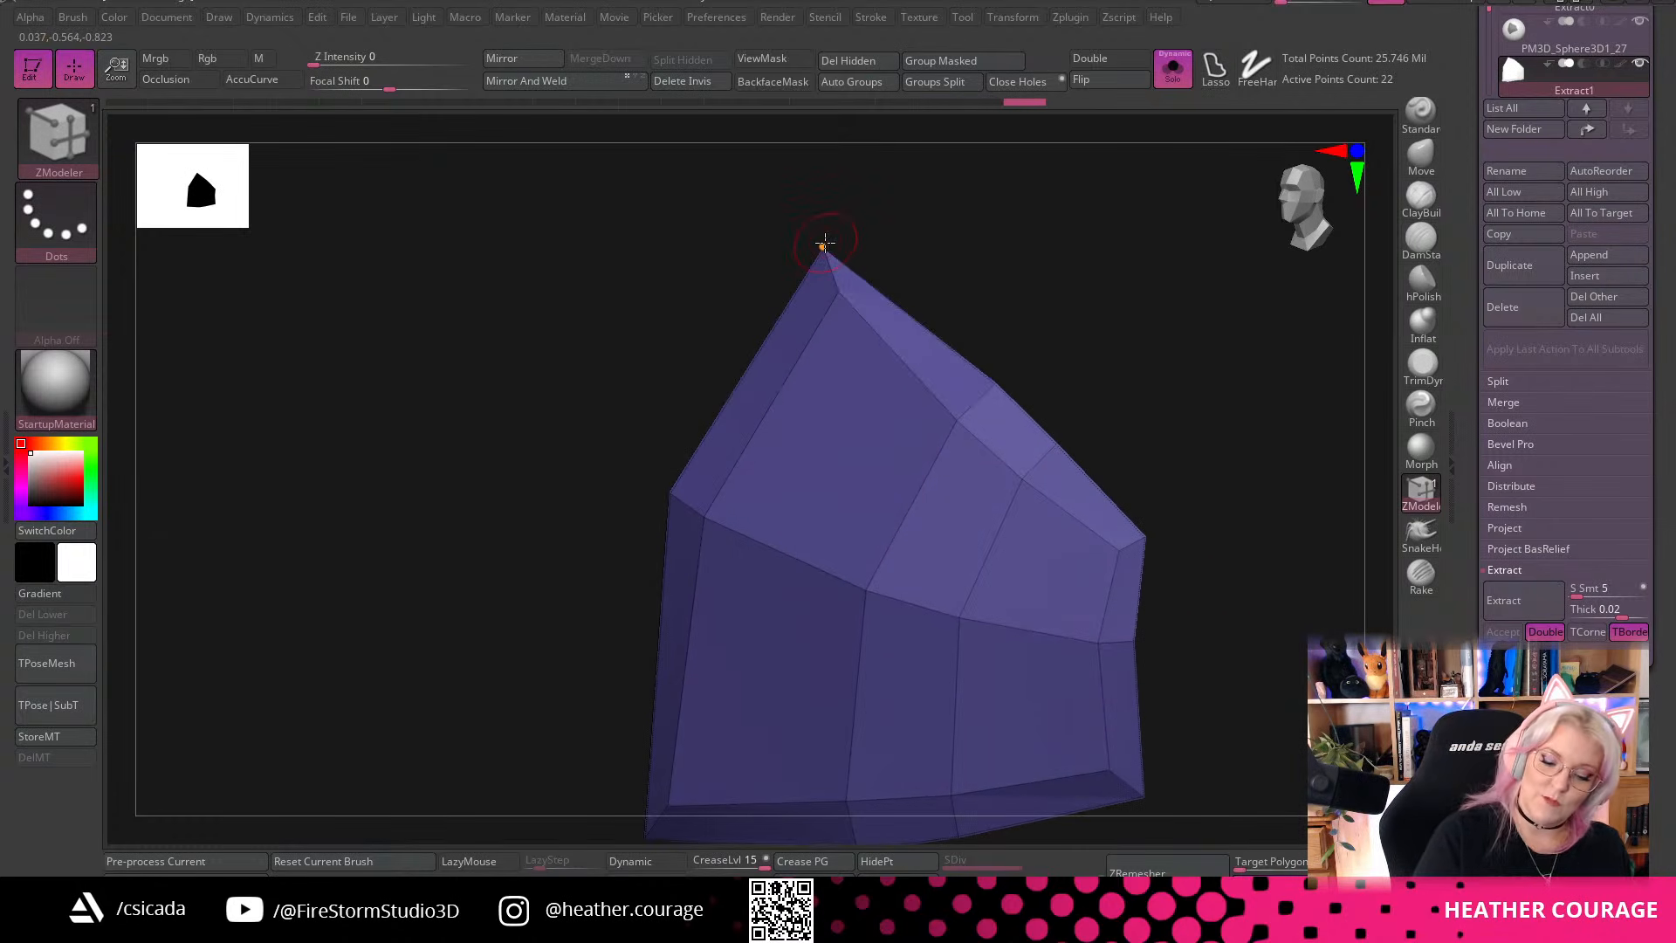
Move the points at the panel's peak and along its sloping upper edge outward to refine the silhouette
drag(824, 245, 842, 218)
drag(1154, 402, 1179, 391)
drag(1007, 373, 985, 333)
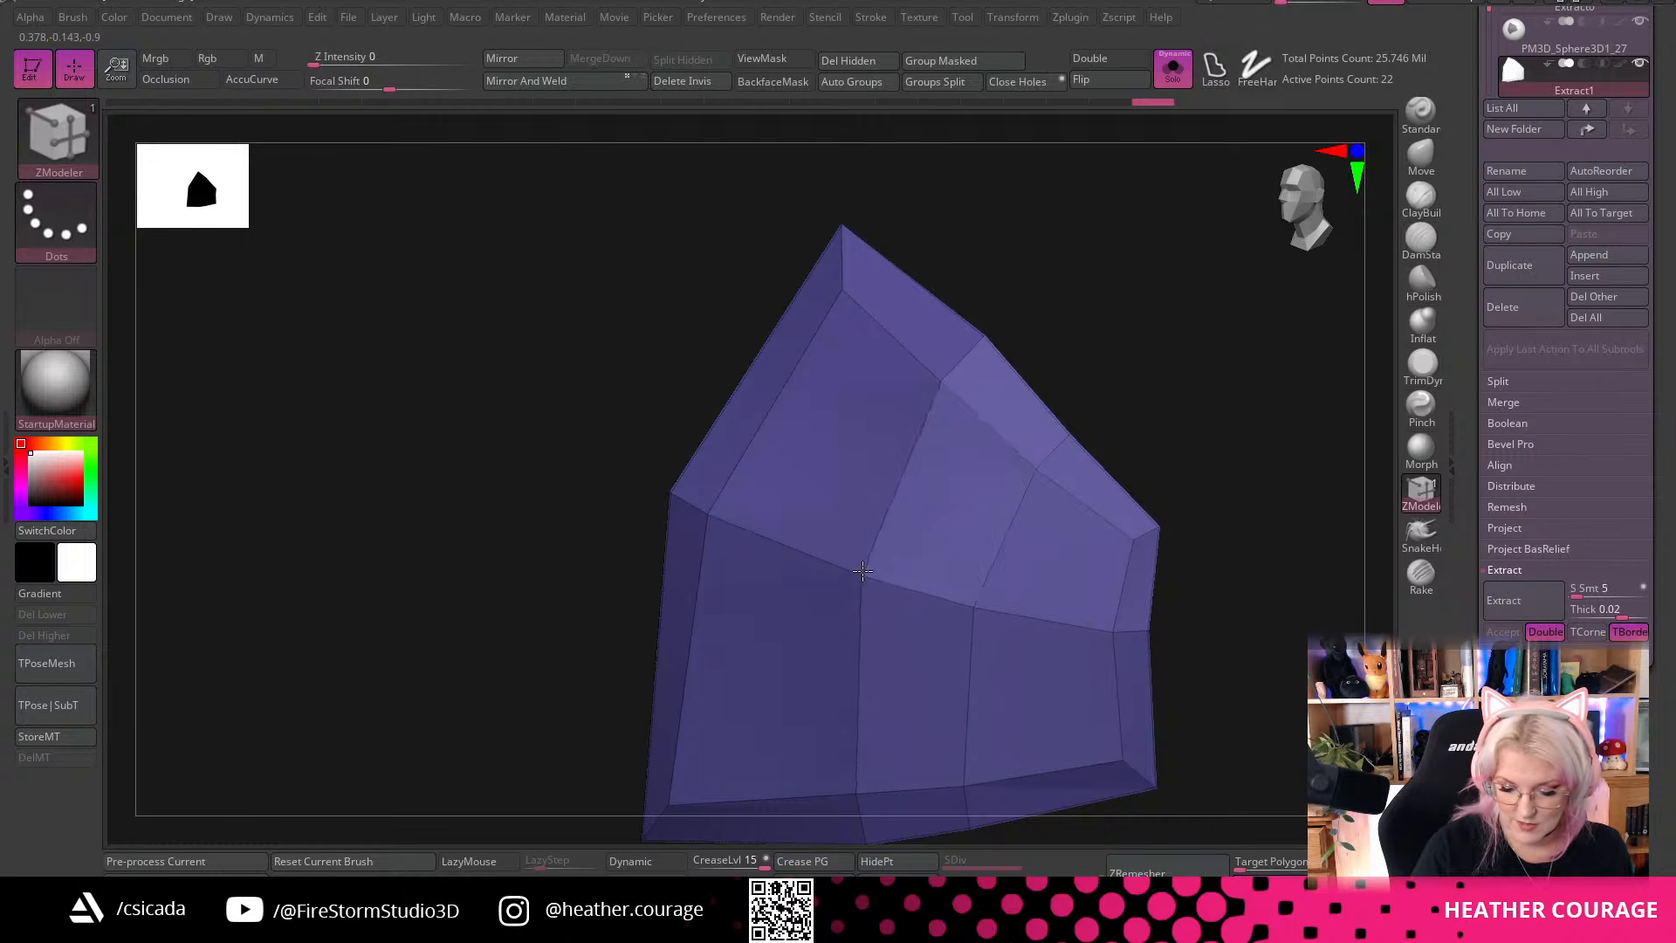
drag(1140, 437, 1205, 497)
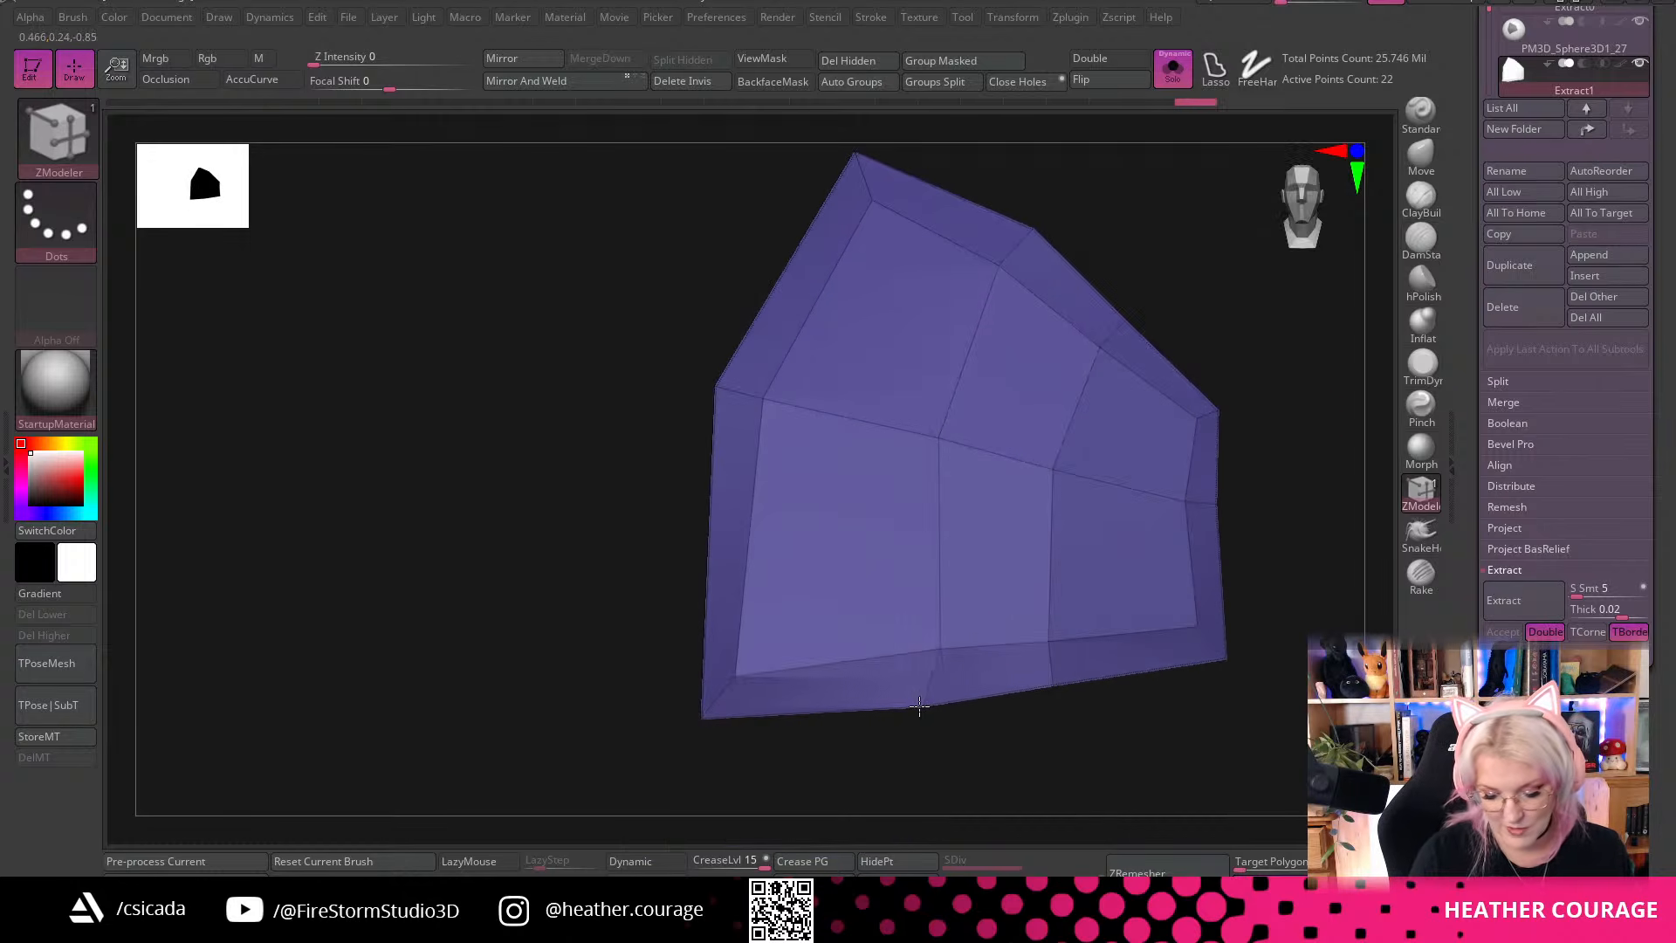
Shift the points along the panel's lower edge and sides to even out the polygons and outline
drag(936, 644, 913, 649)
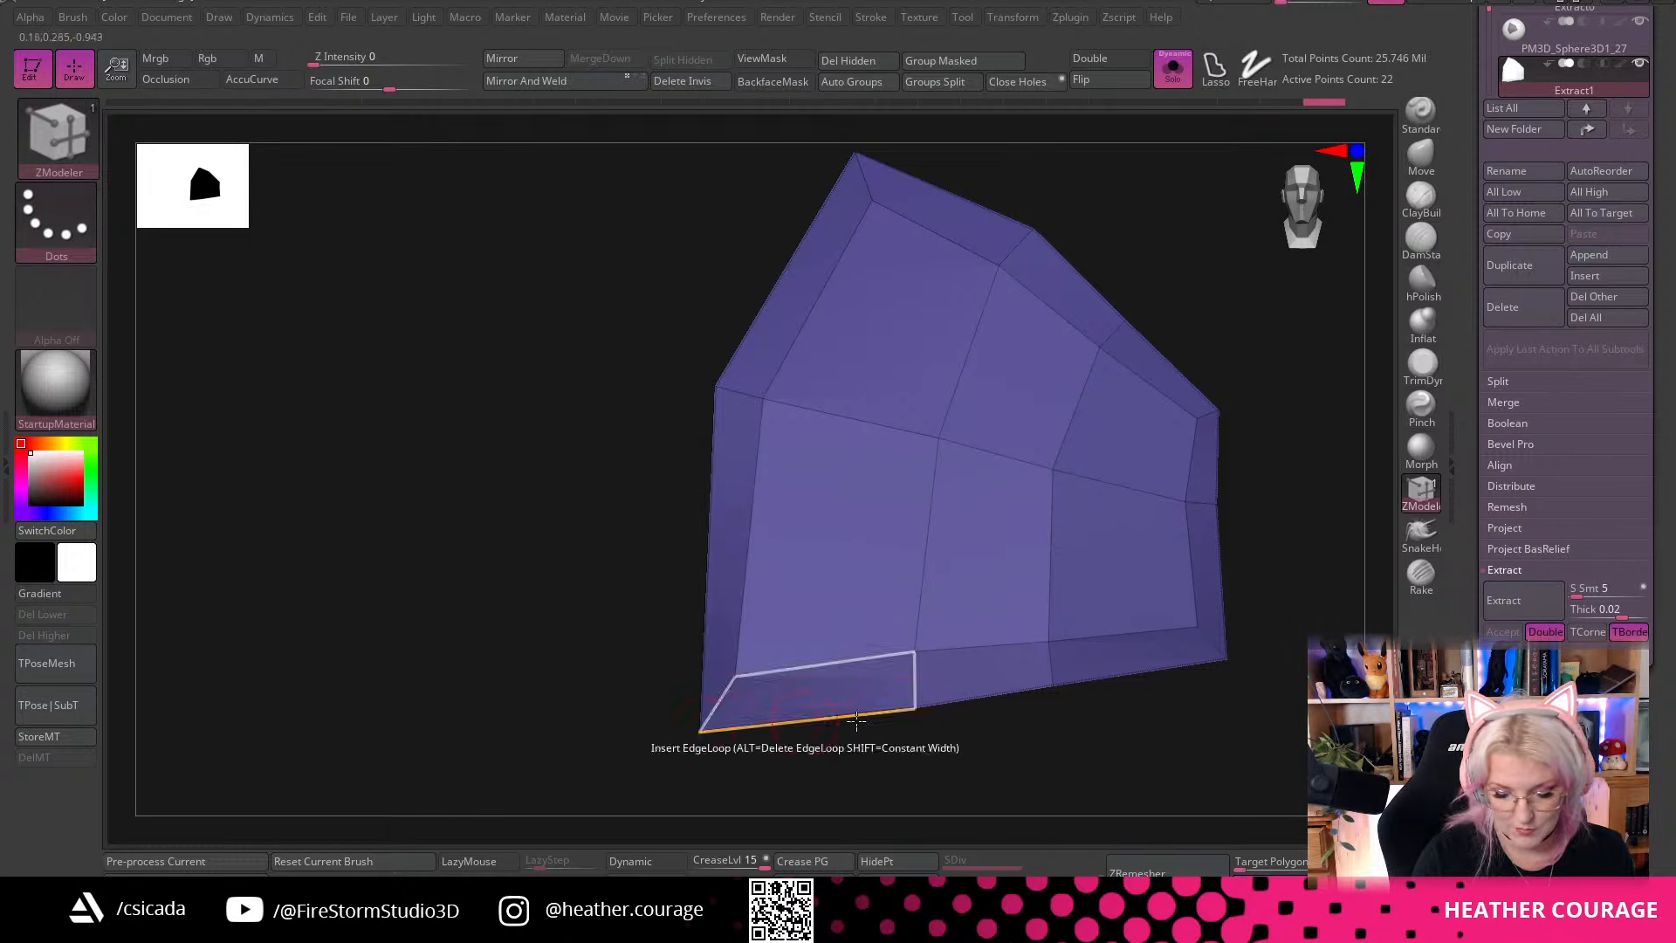
drag(1135, 777, 1178, 790)
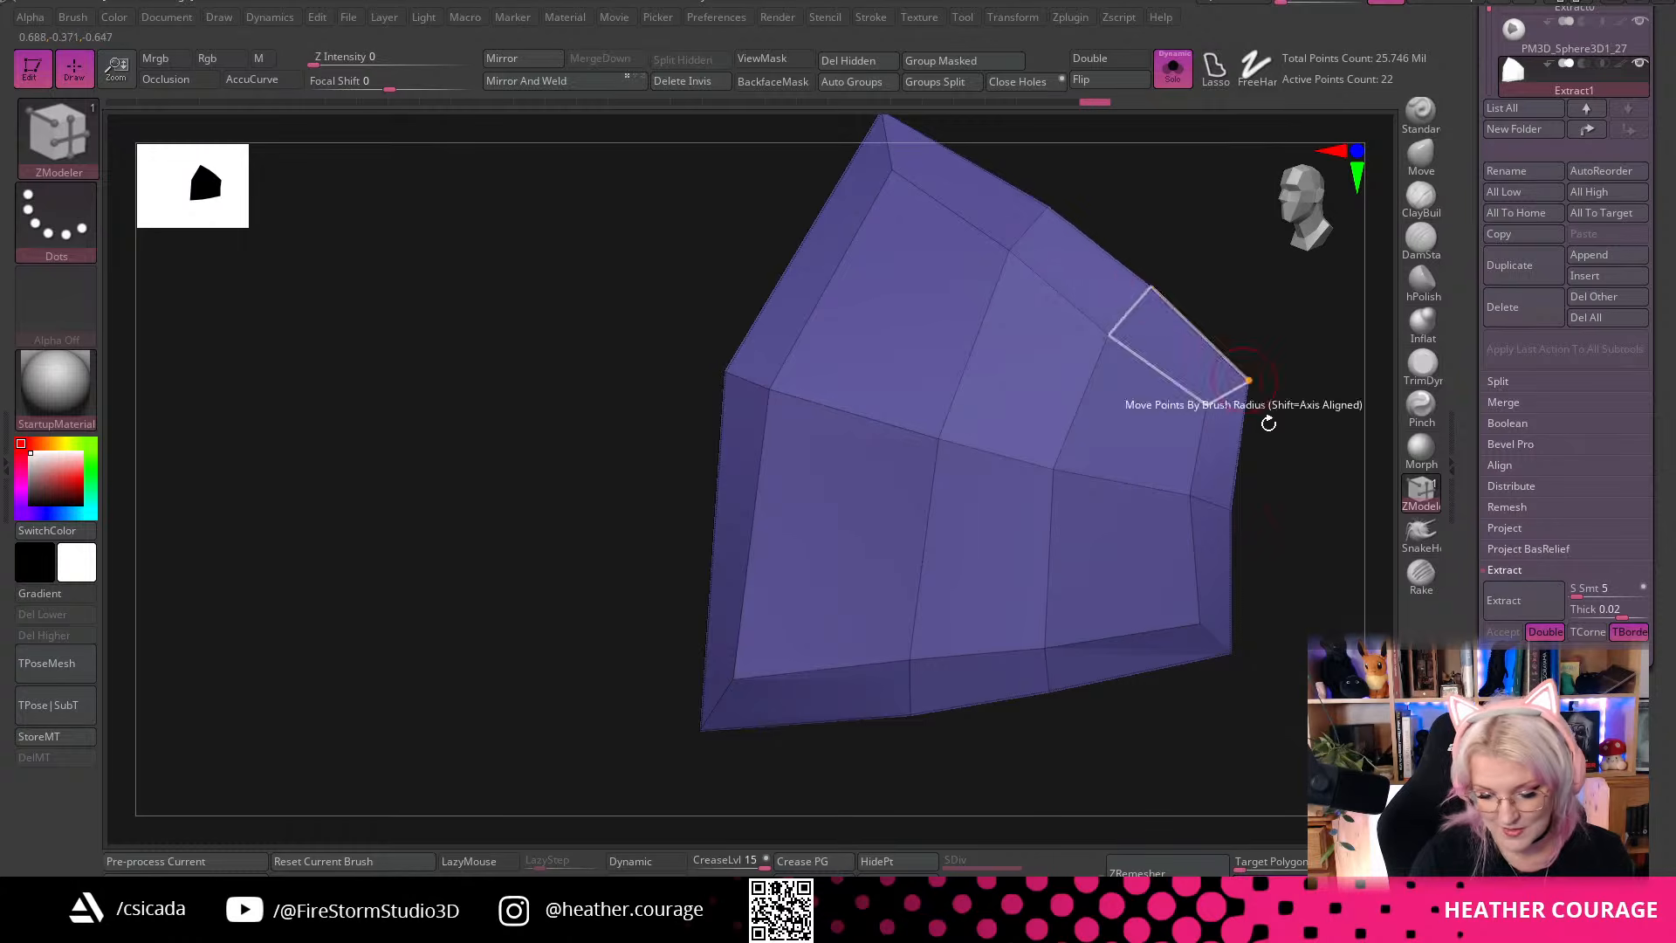
drag(1265, 419, 1196, 614)
drag(1221, 698, 980, 708)
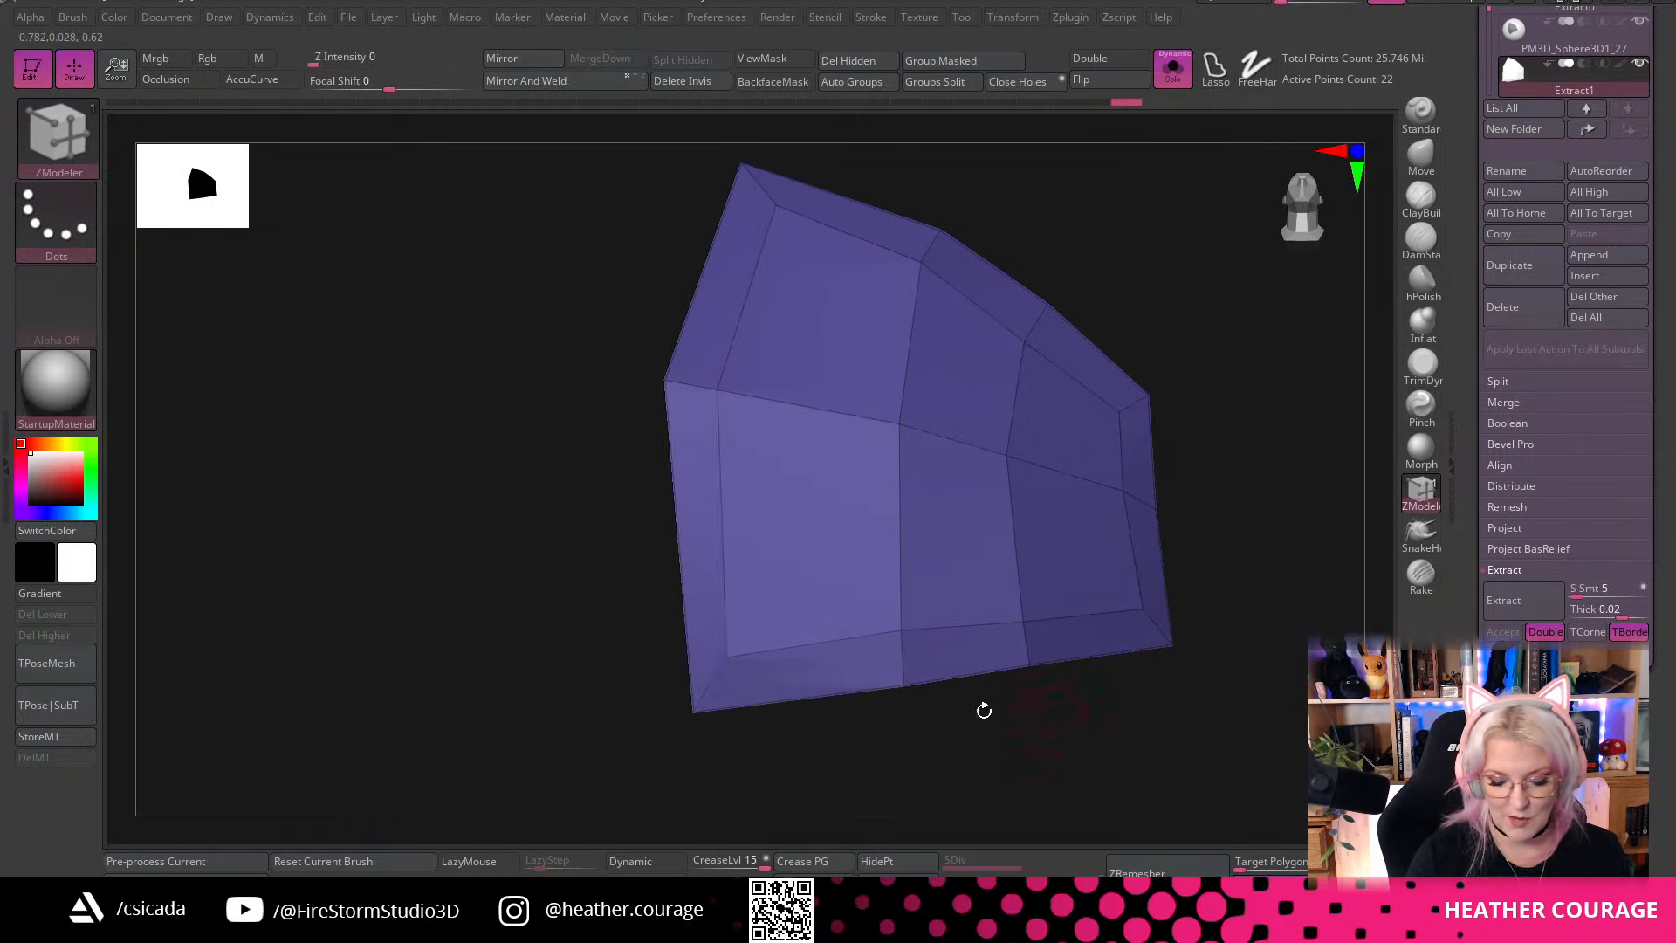
drag(1013, 790, 1222, 606)
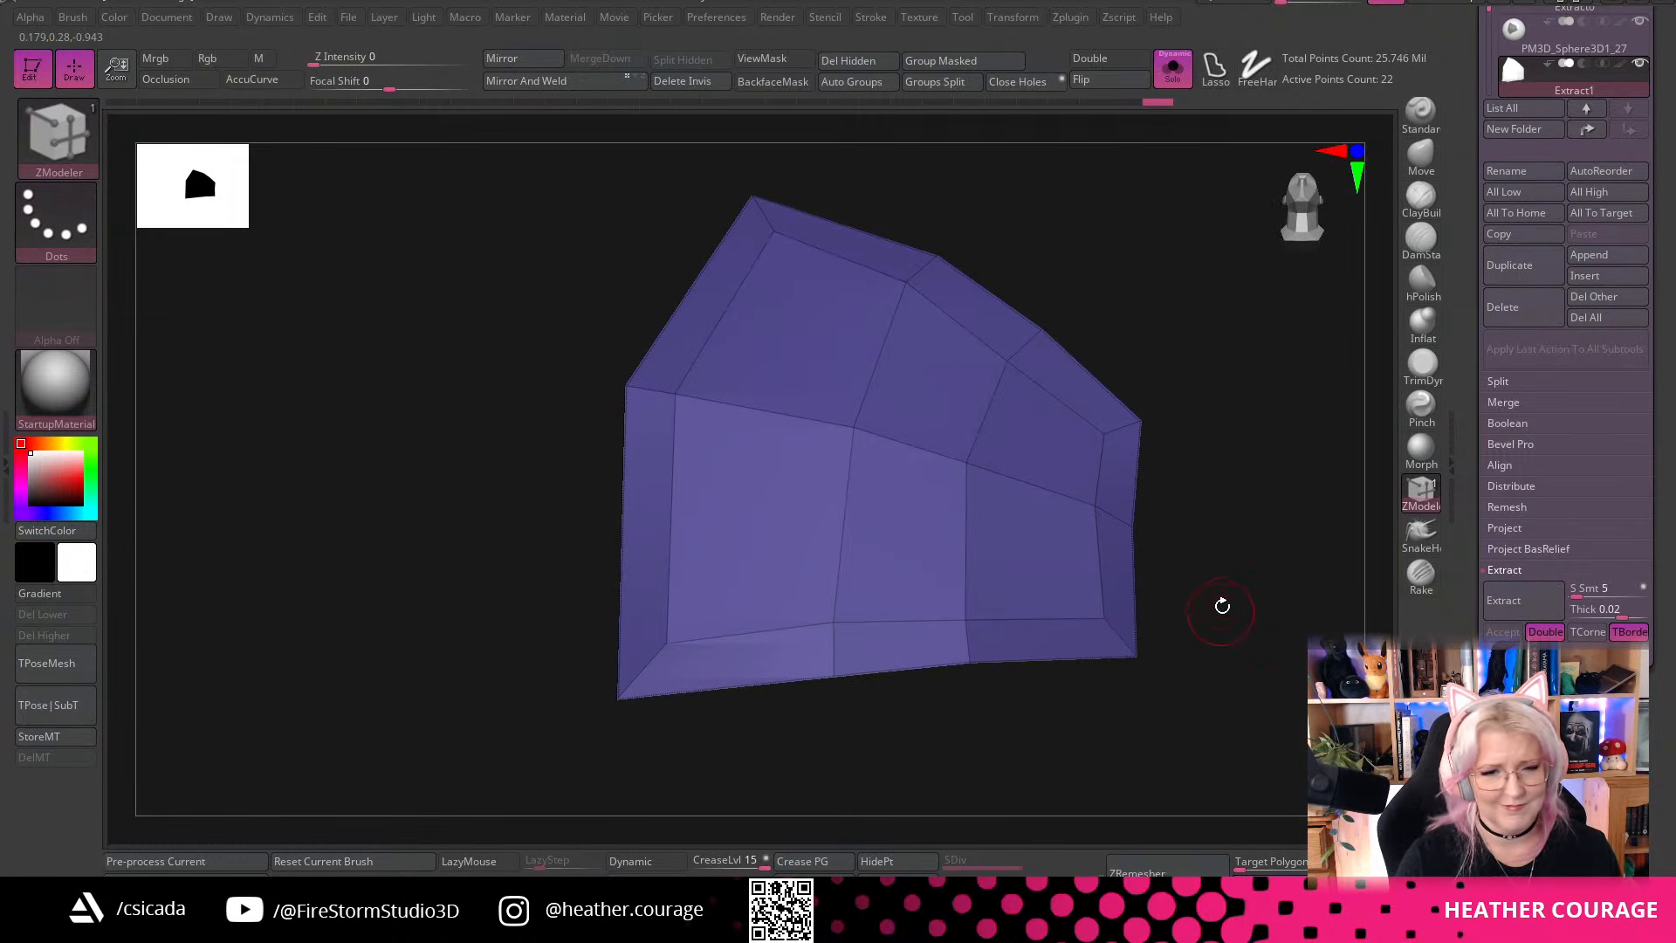
drag(1198, 539, 1216, 576)
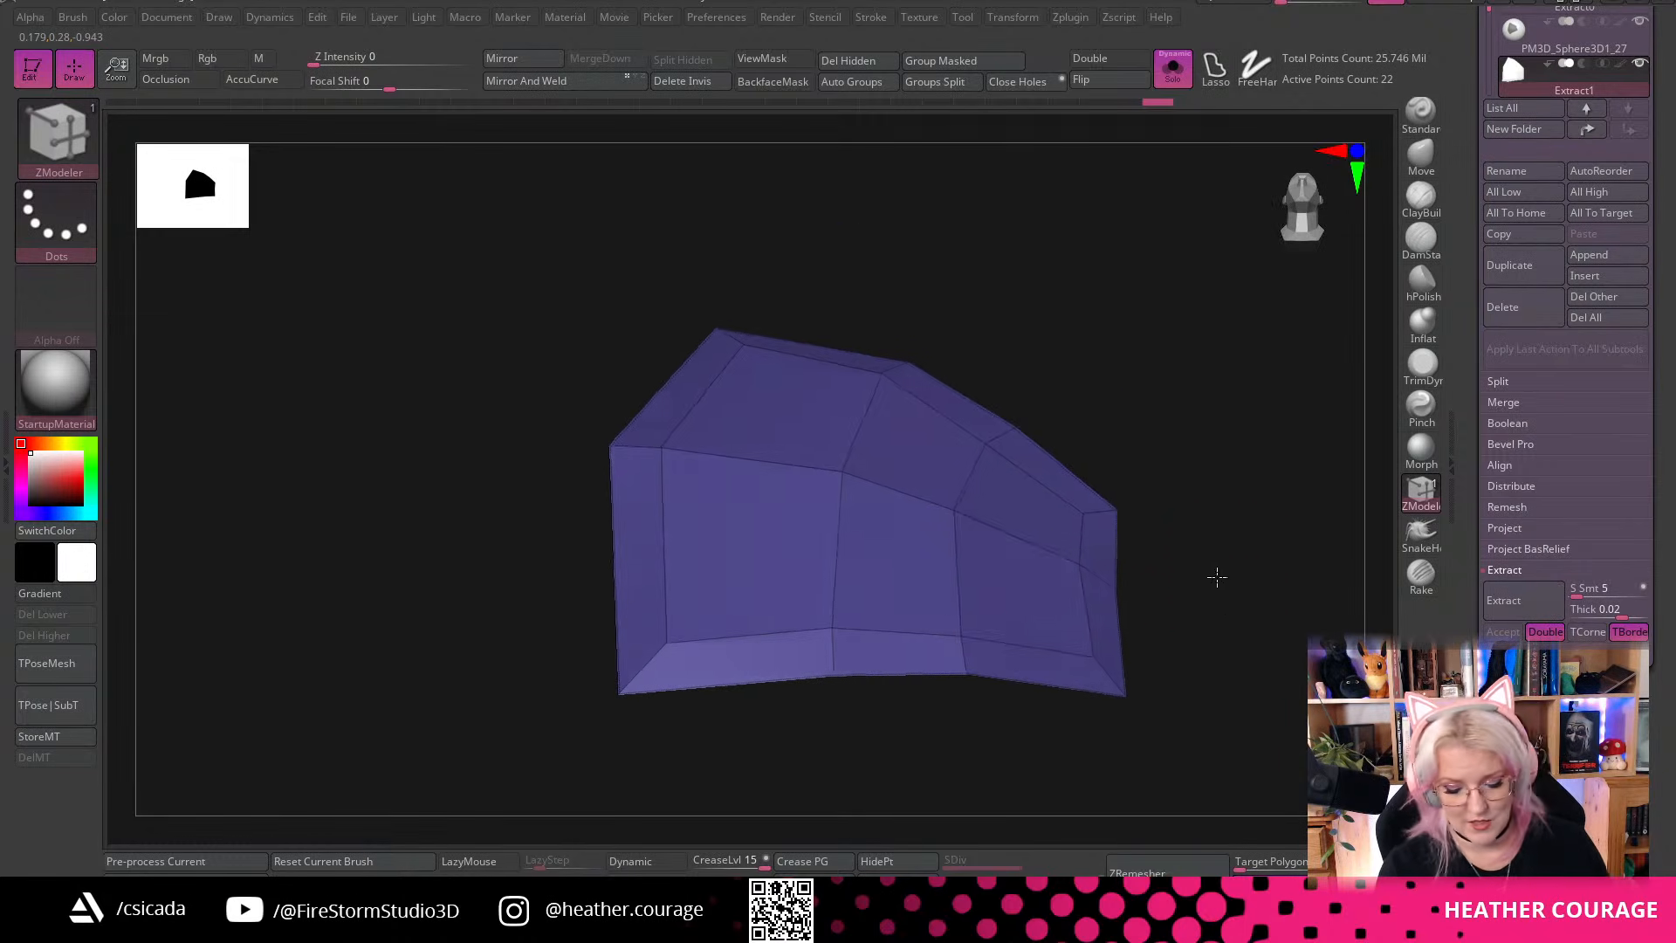
Set the polygon Extrude action's target to Polygroup Island and extrude the whole panel in several layers to give it thickness
key(space)
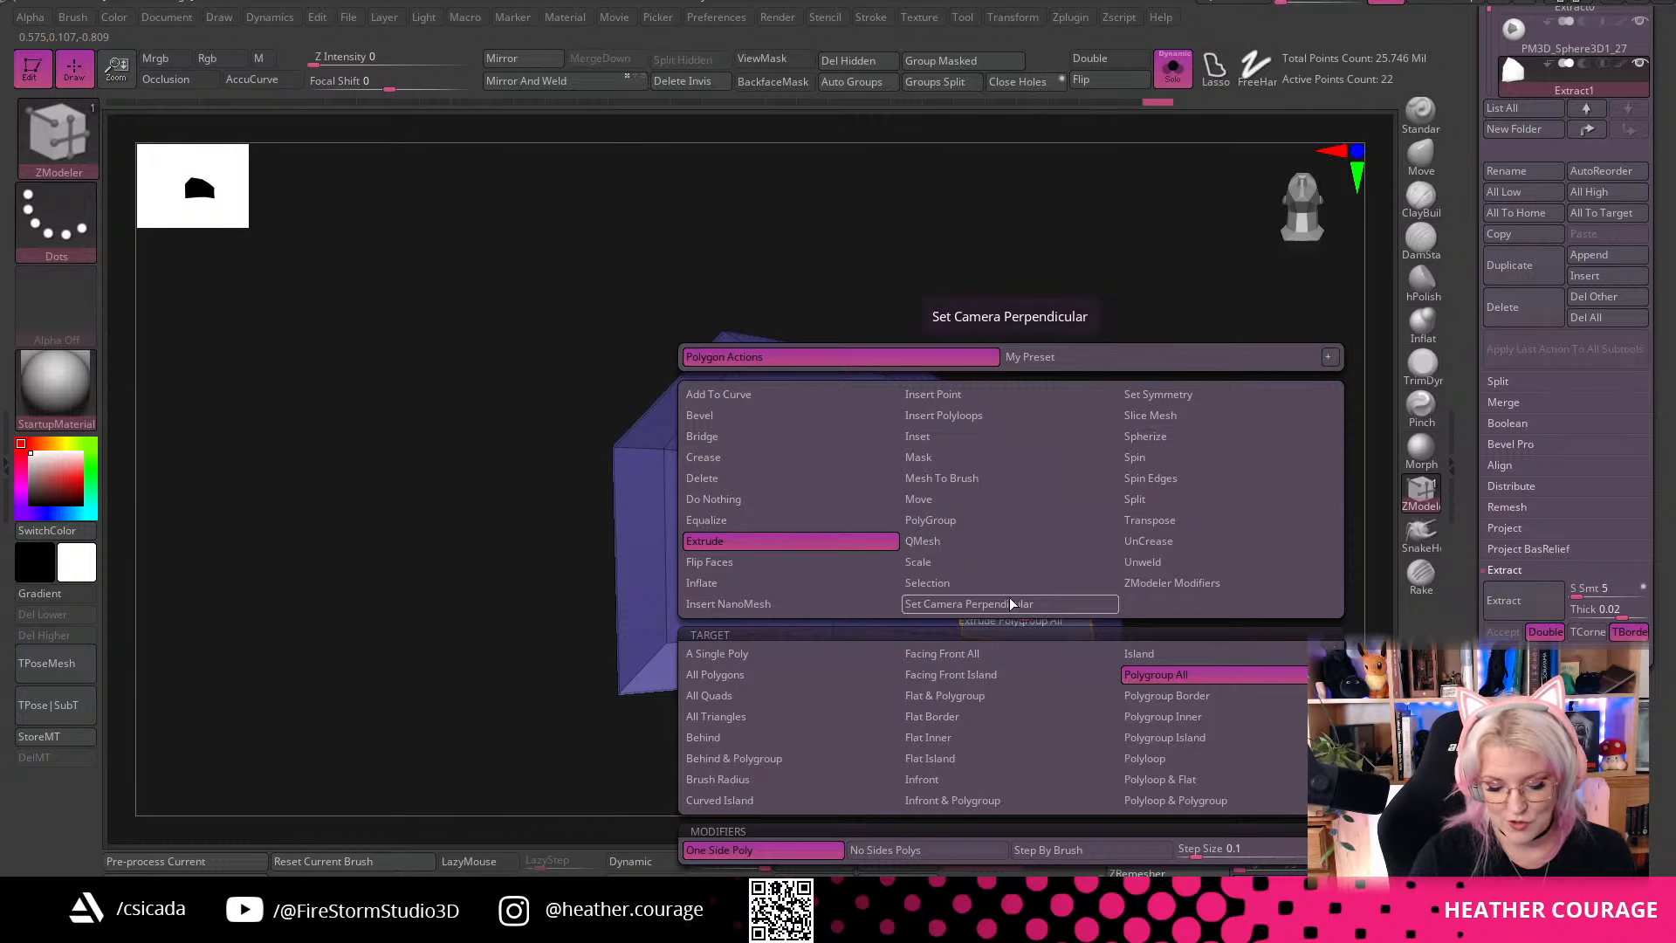
key(space)
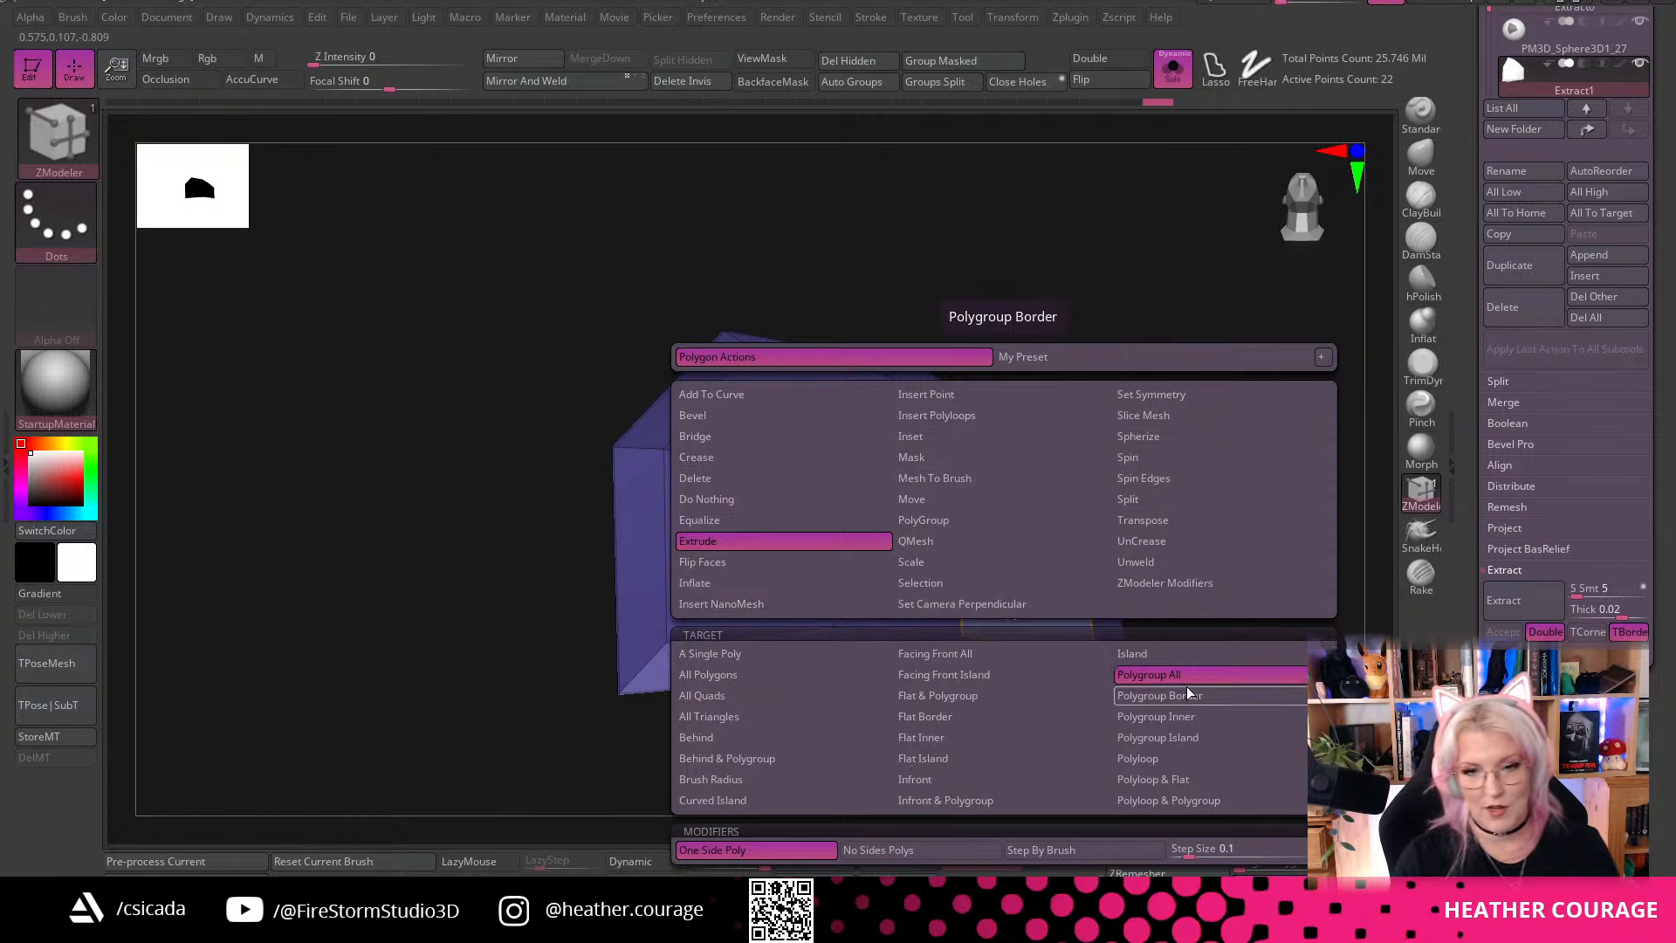
click(1187, 740)
drag(1194, 620, 1055, 588)
alt+drag(1257, 648, 1092, 669)
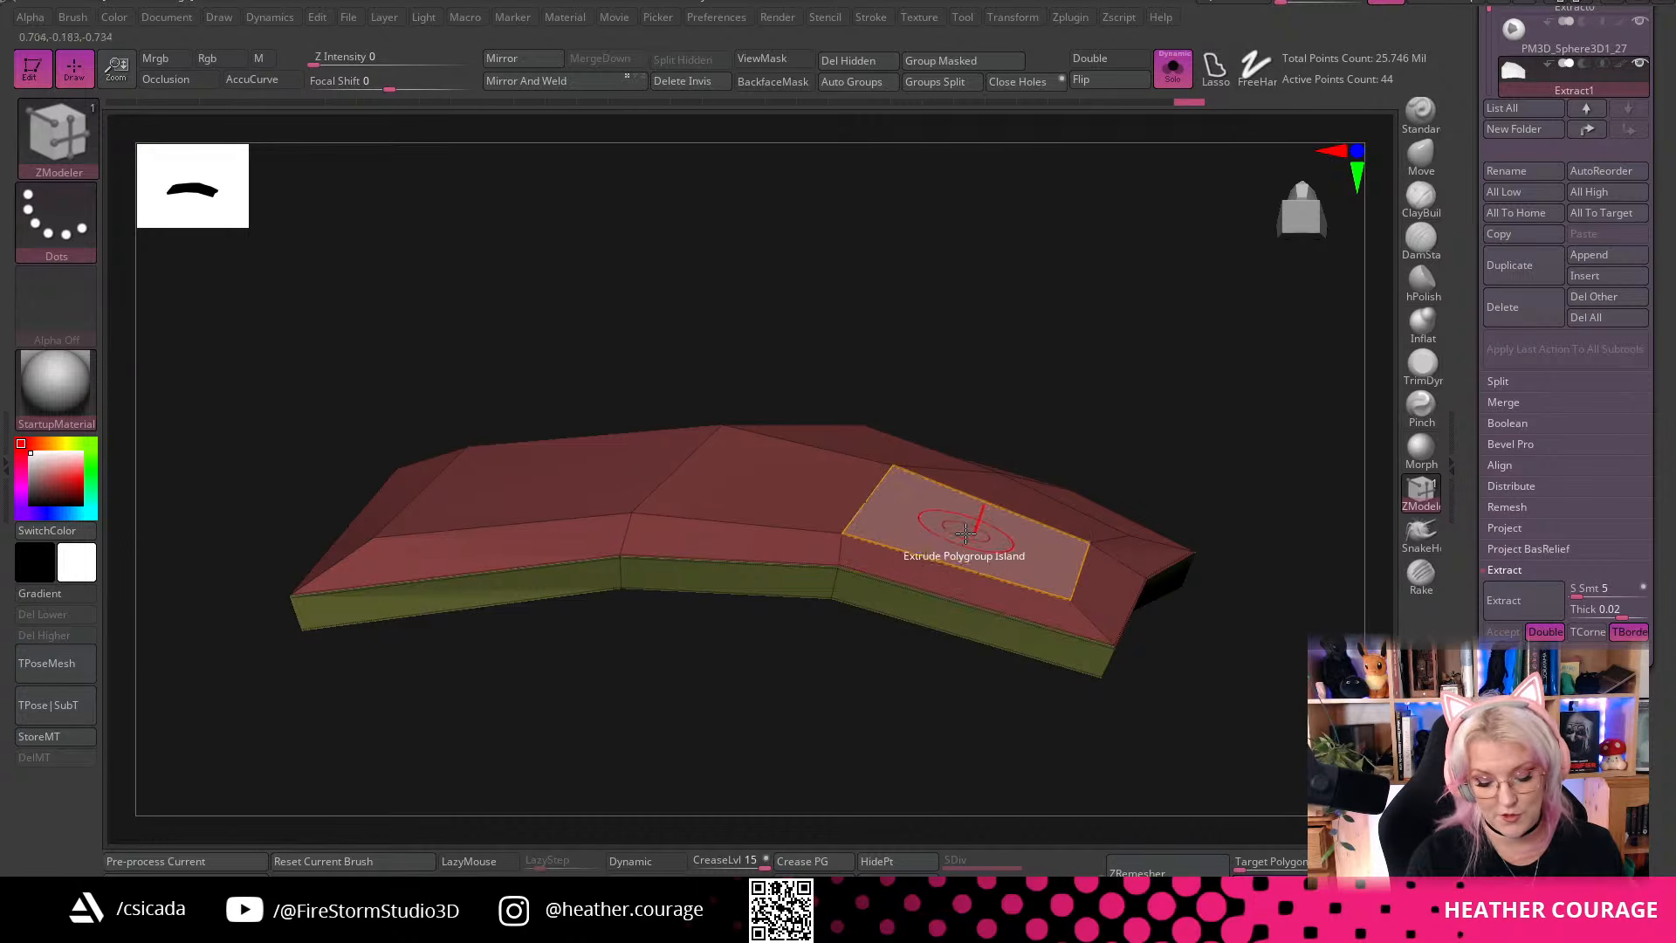
drag(956, 535, 969, 486)
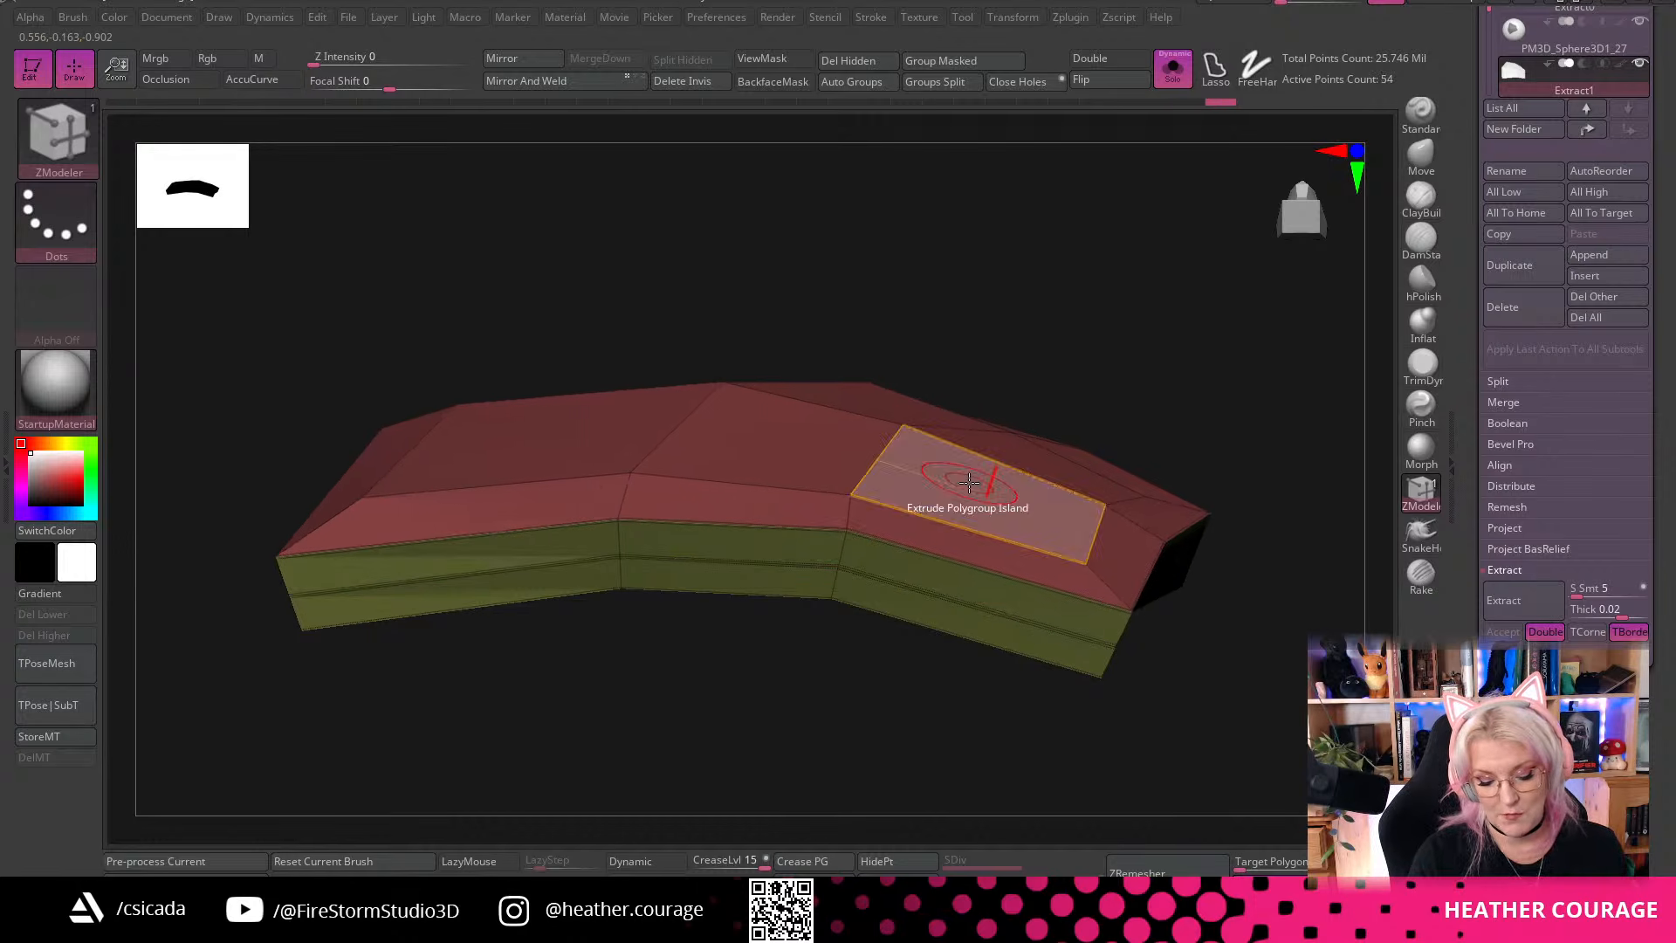
drag(1236, 682, 1161, 629)
drag(1240, 475, 1179, 599)
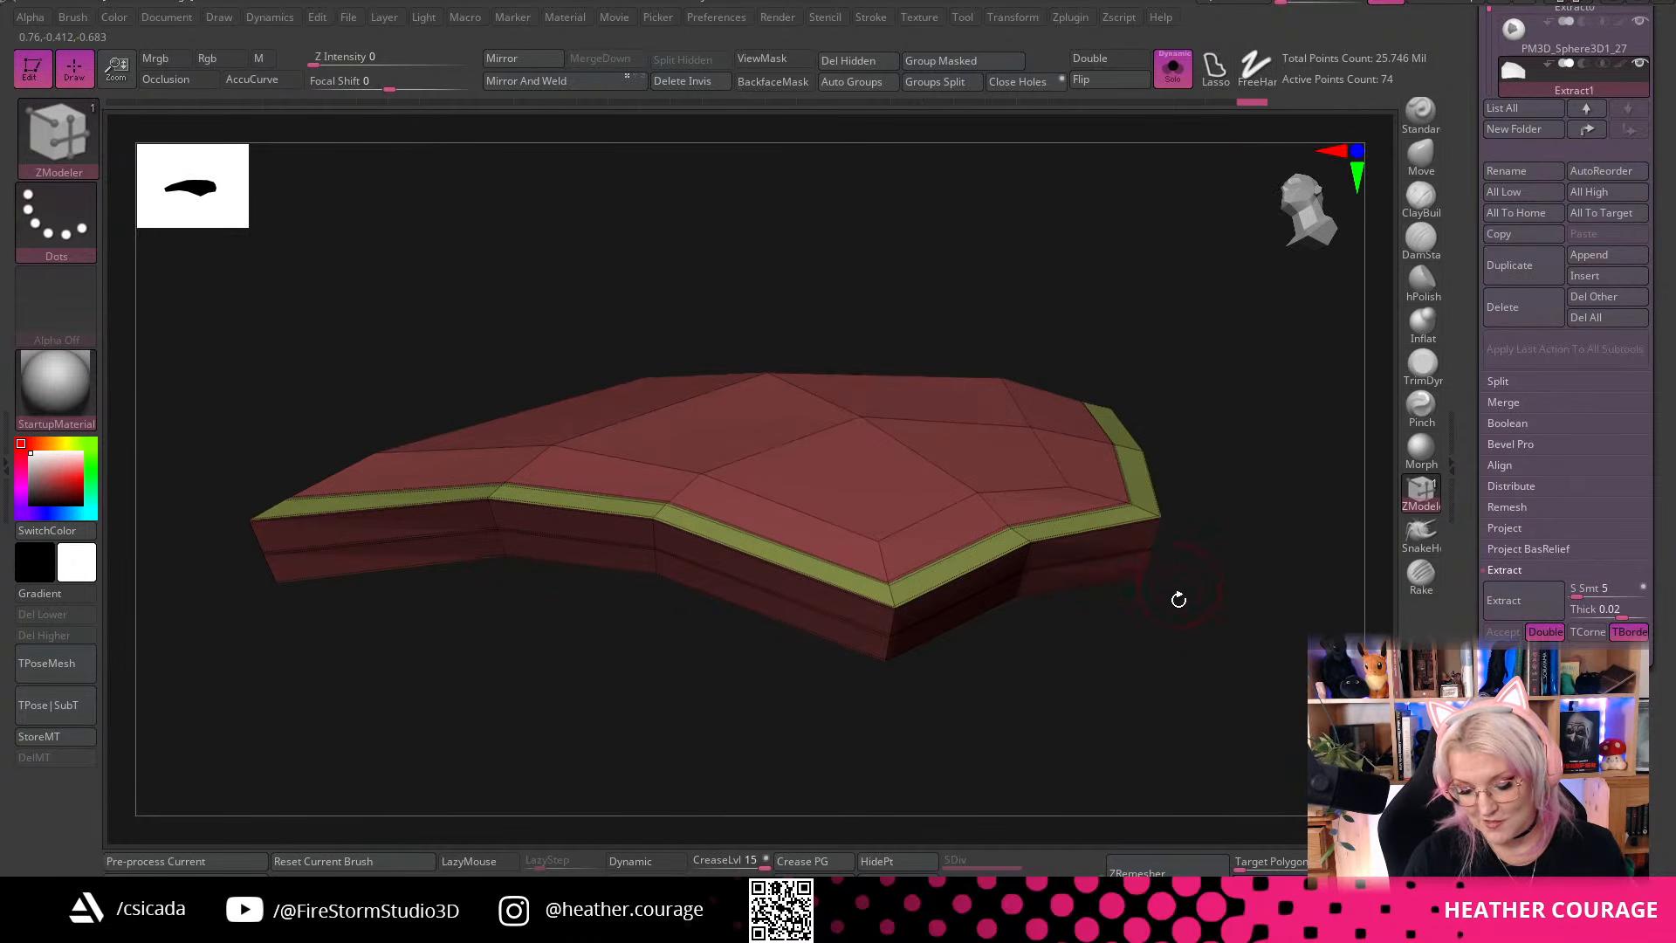
Remove the extra edge loop around the panel's extruded border to form a sloped rim
right_click(1087, 528)
click(1041, 543)
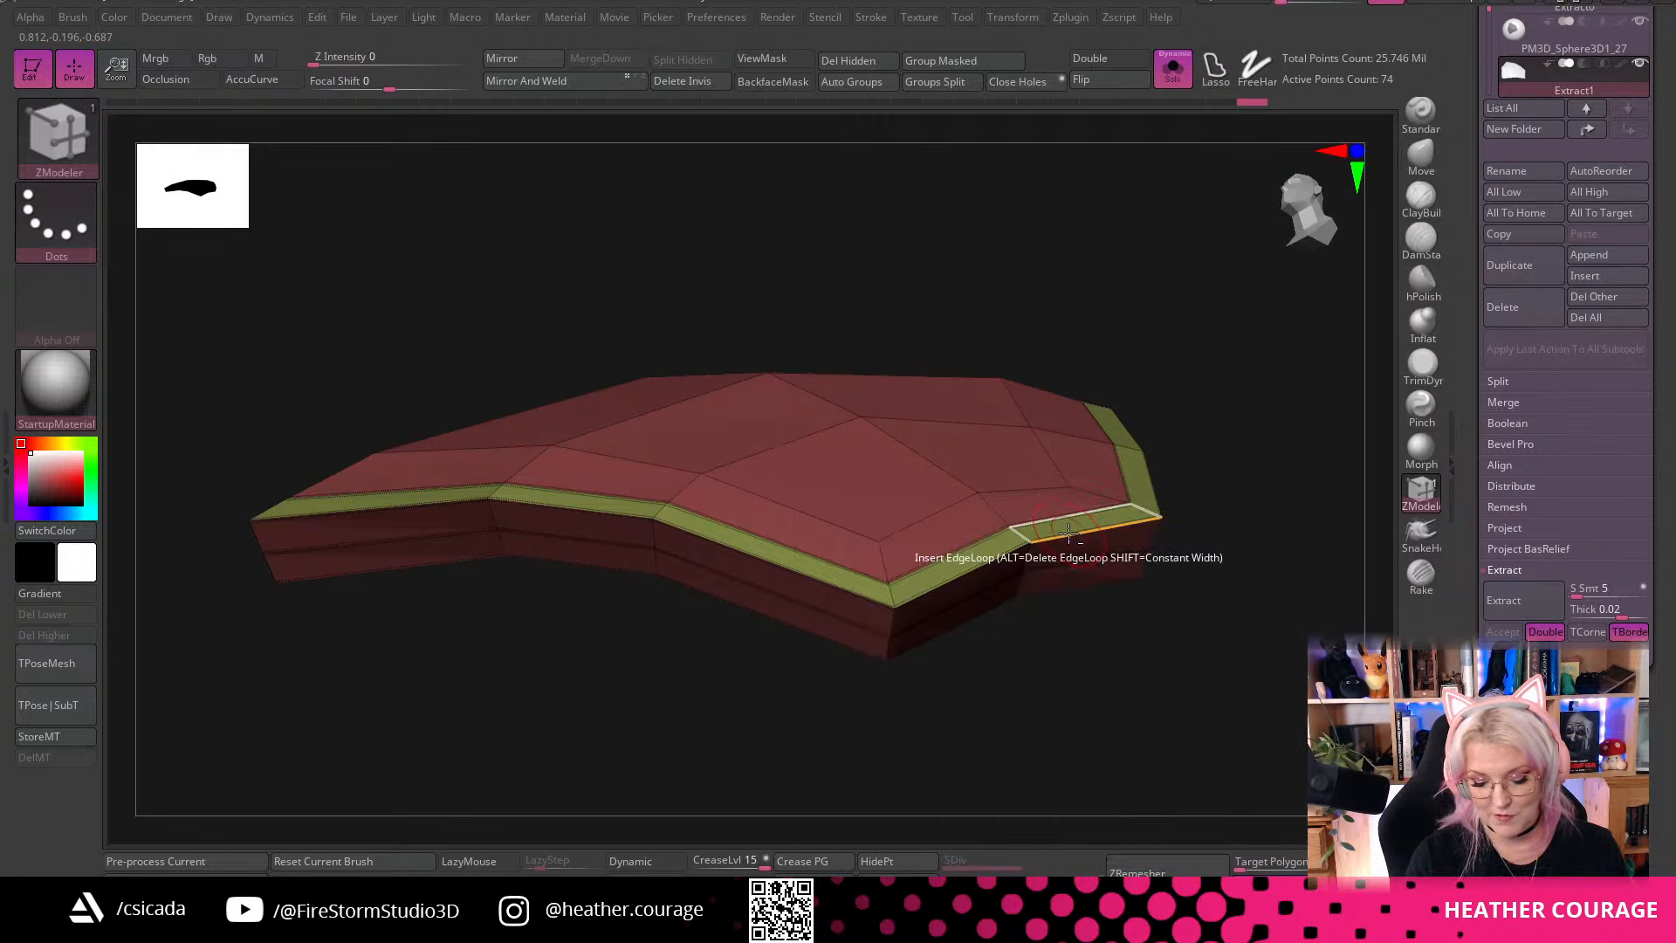
key(ctrl+z)
drag(1161, 722, 1127, 729)
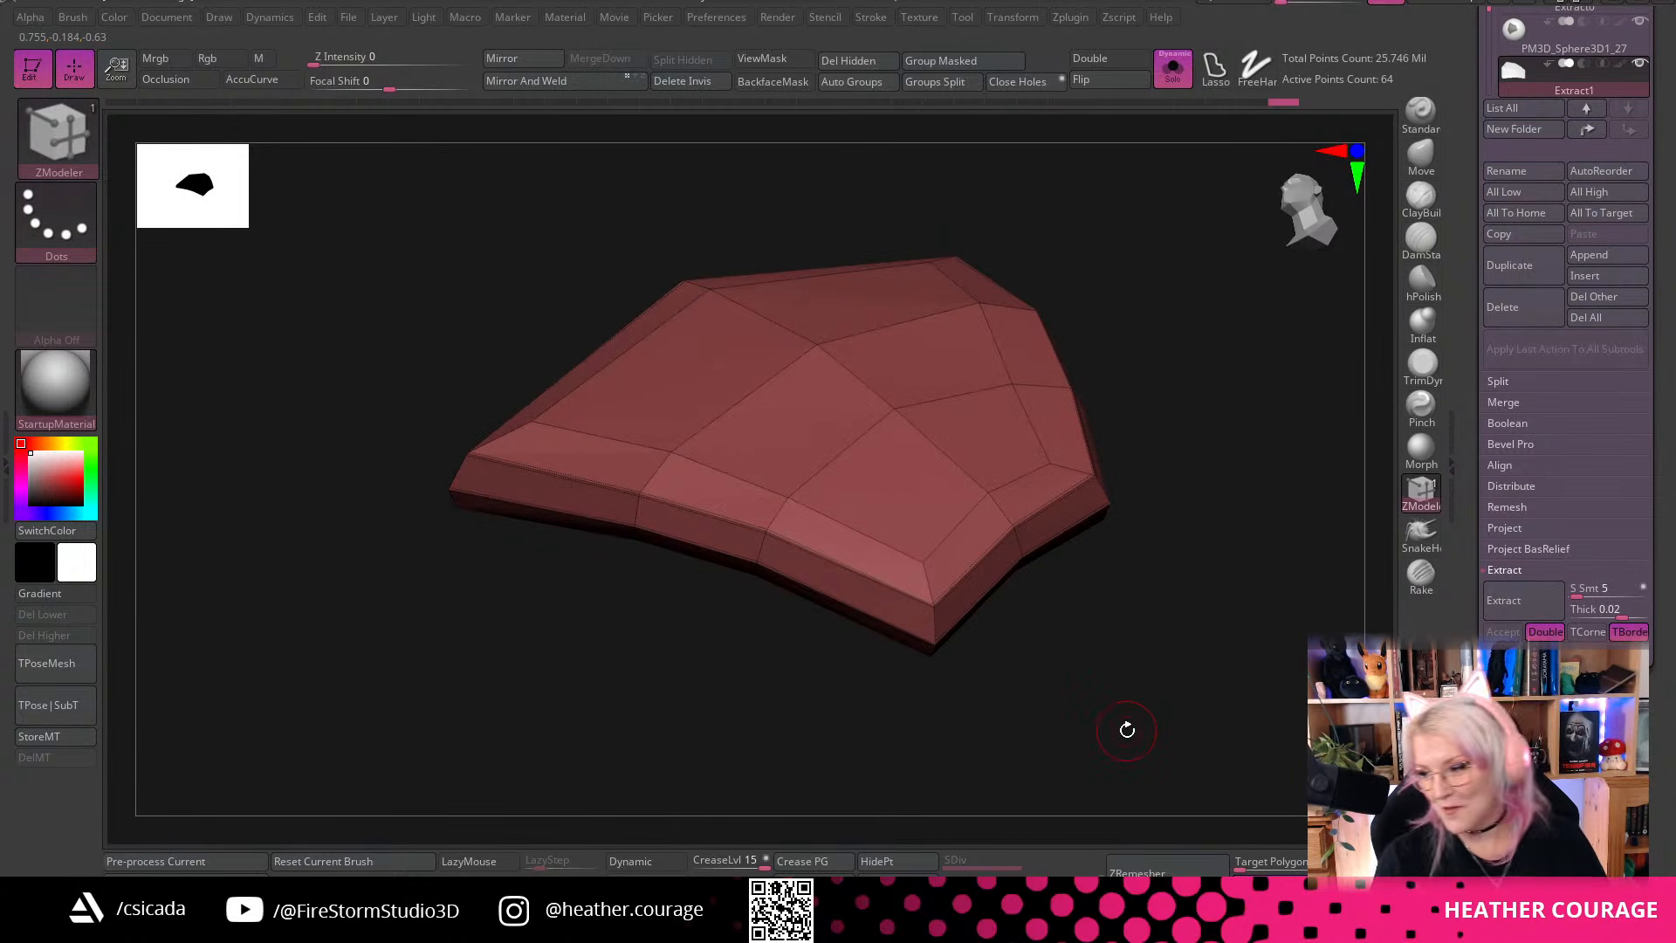
Set the edge action to Crease with the EdgeLoop Partial target and try it on the panel's corner and rim edges
drag(1127, 730, 1022, 670)
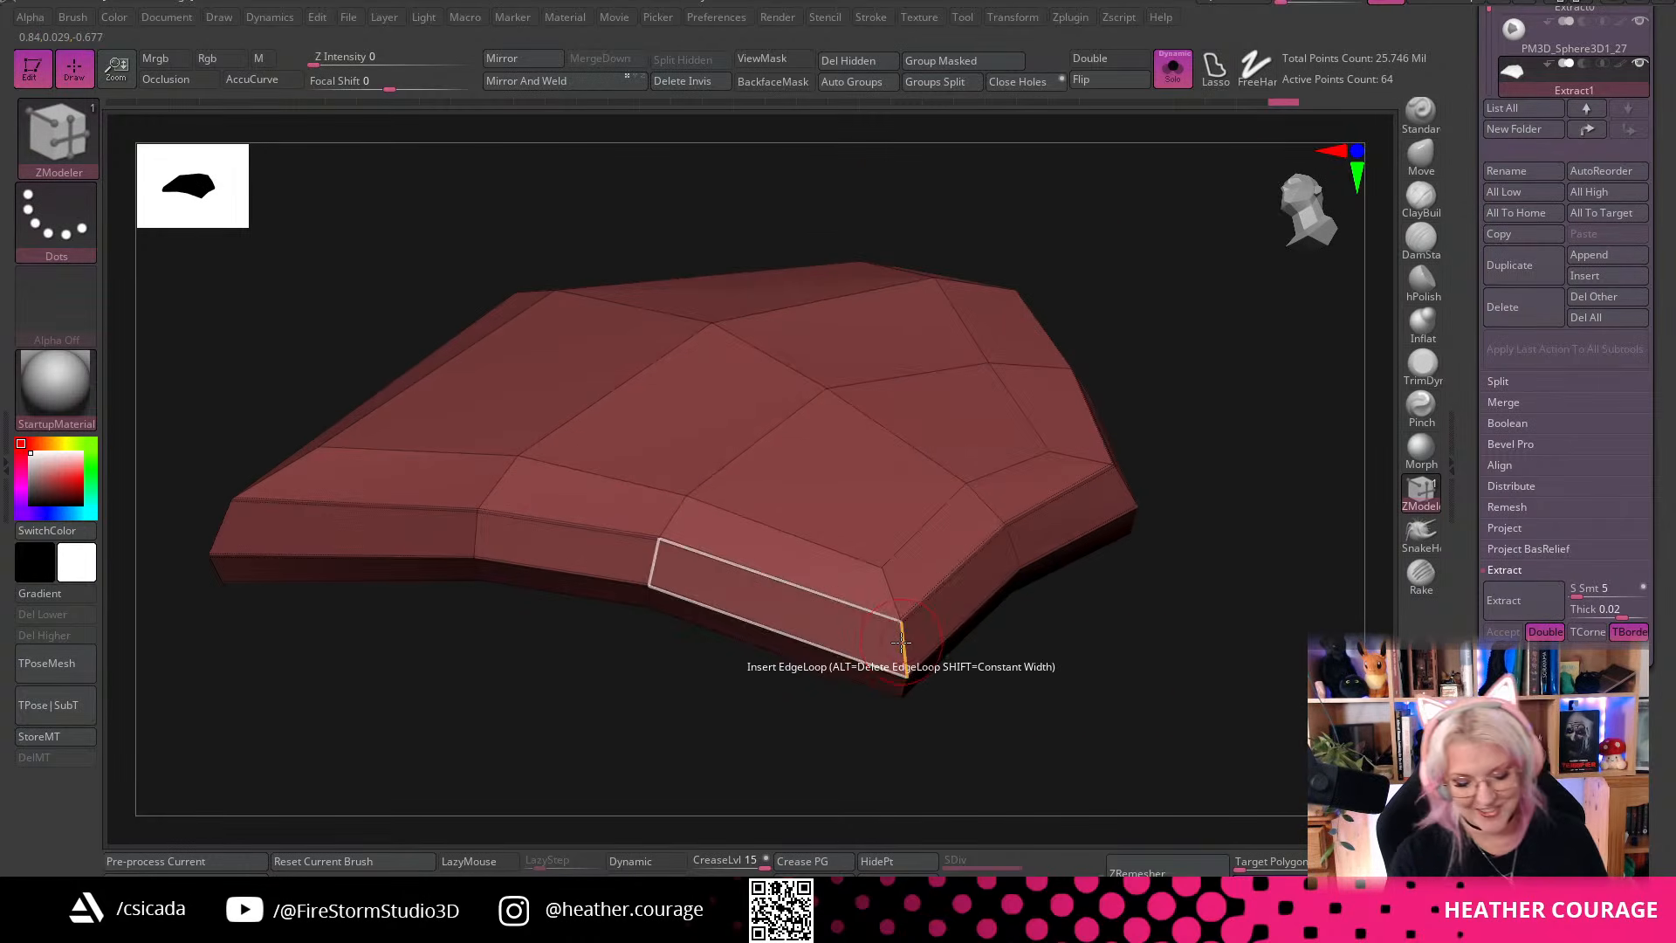
key(space)
click(706, 648)
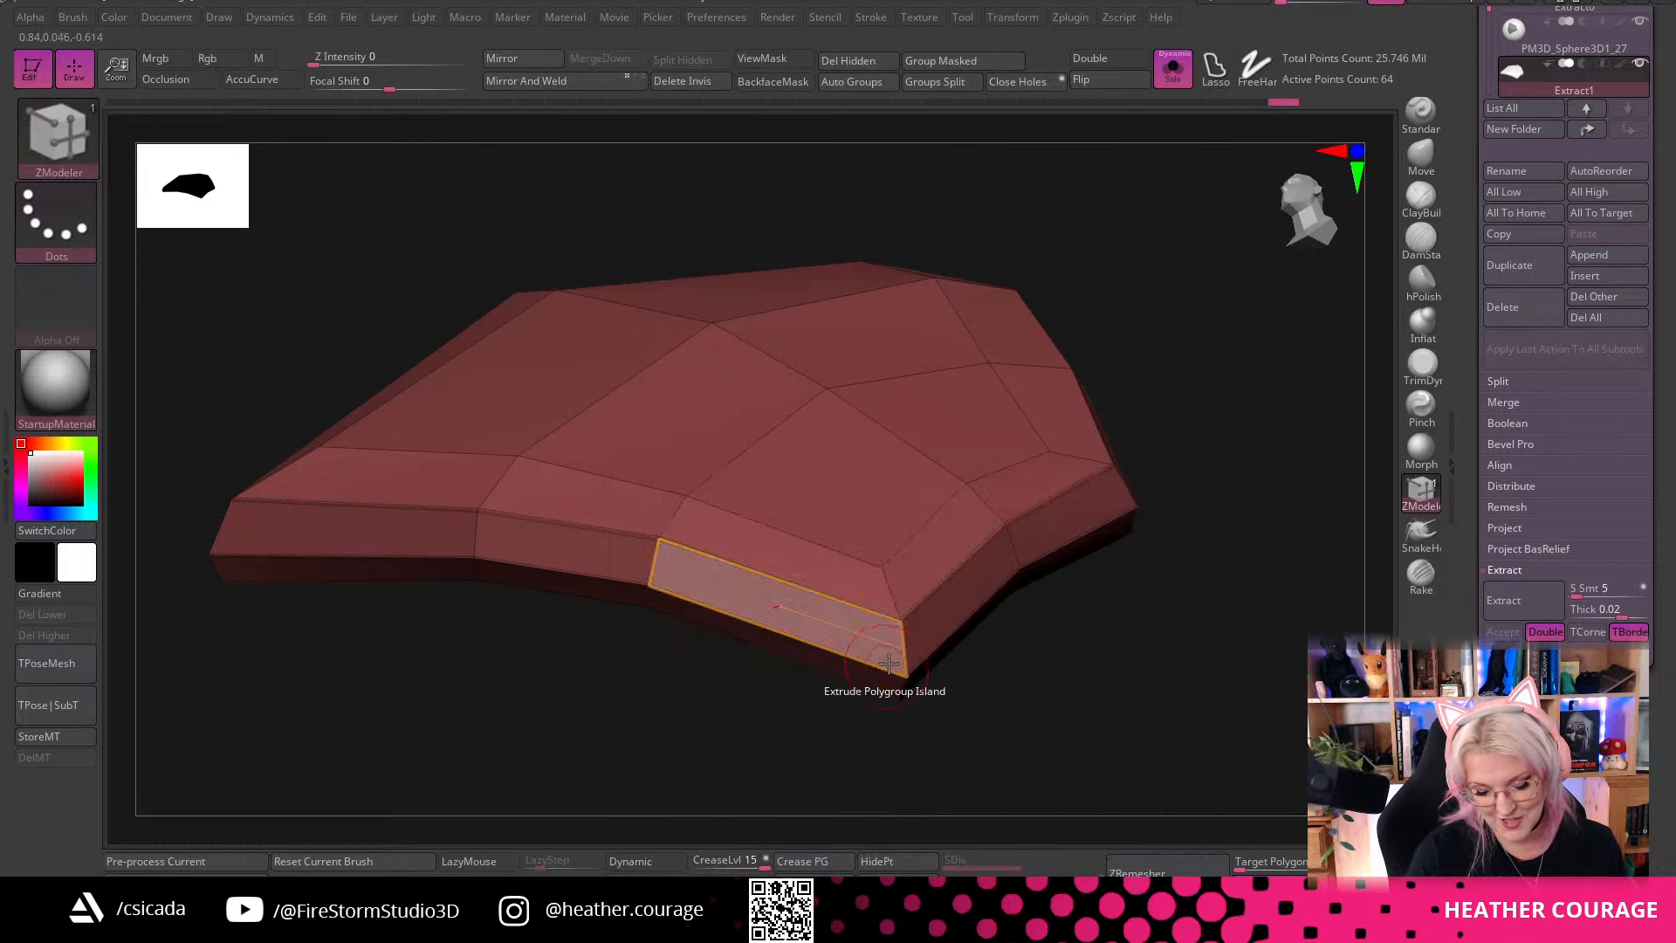
drag(1087, 646, 908, 633)
key(space)
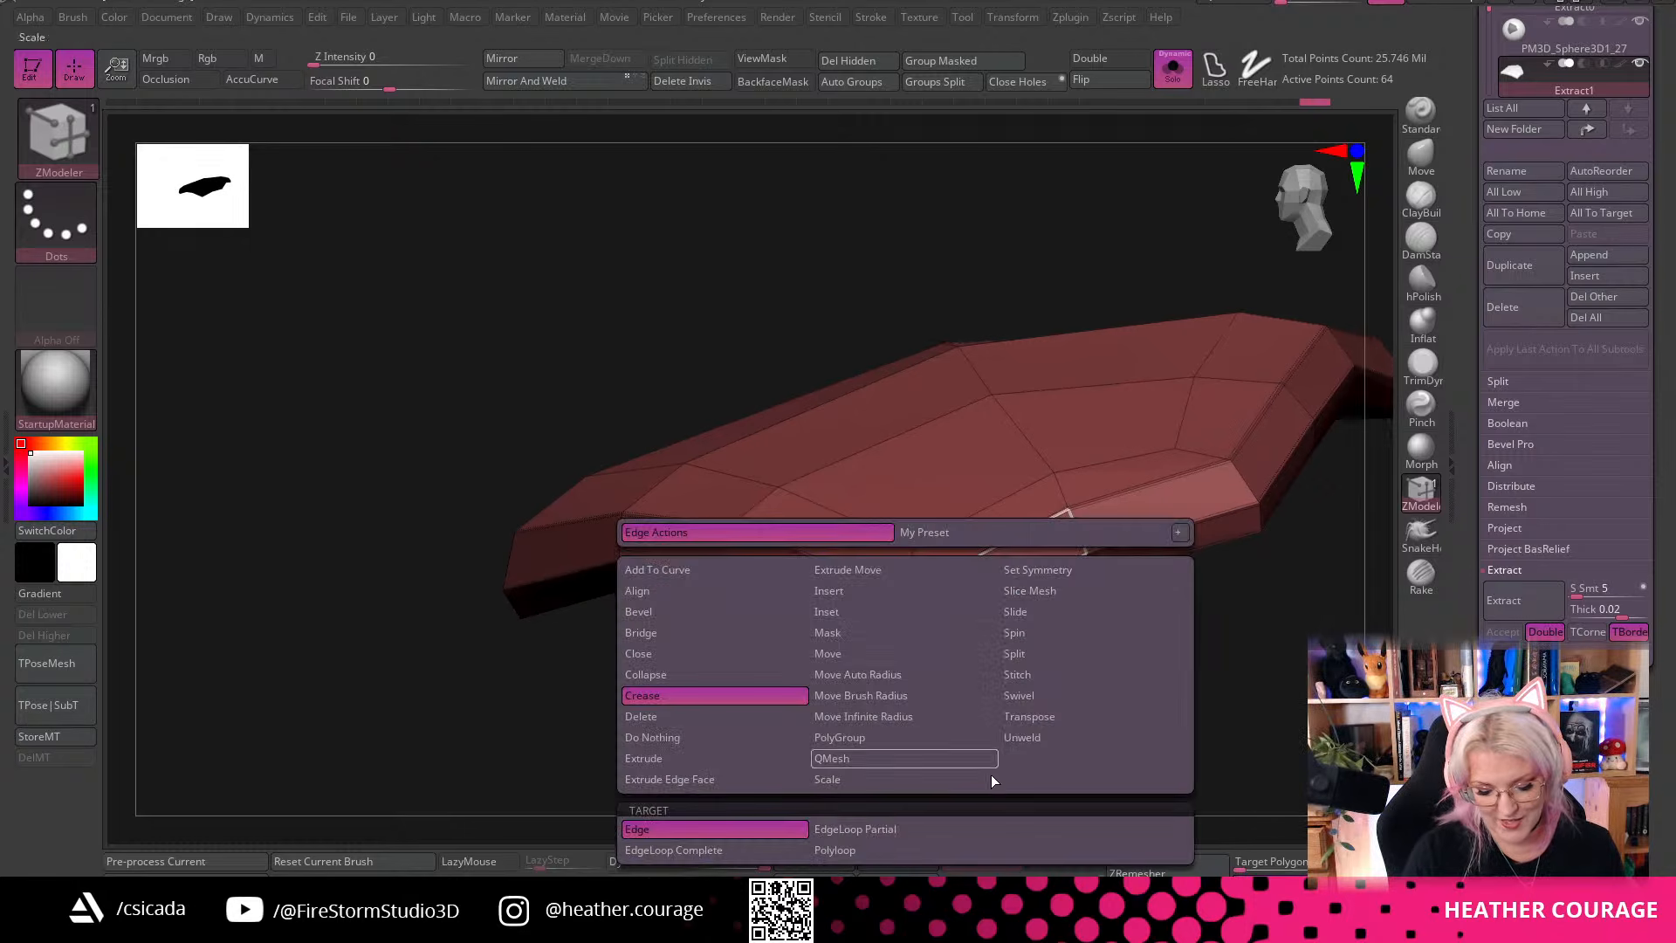
click(885, 839)
mouse_move(908, 689)
mouse_down()
mouse_move(984, 790)
mouse_move(917, 681)
mouse_up()
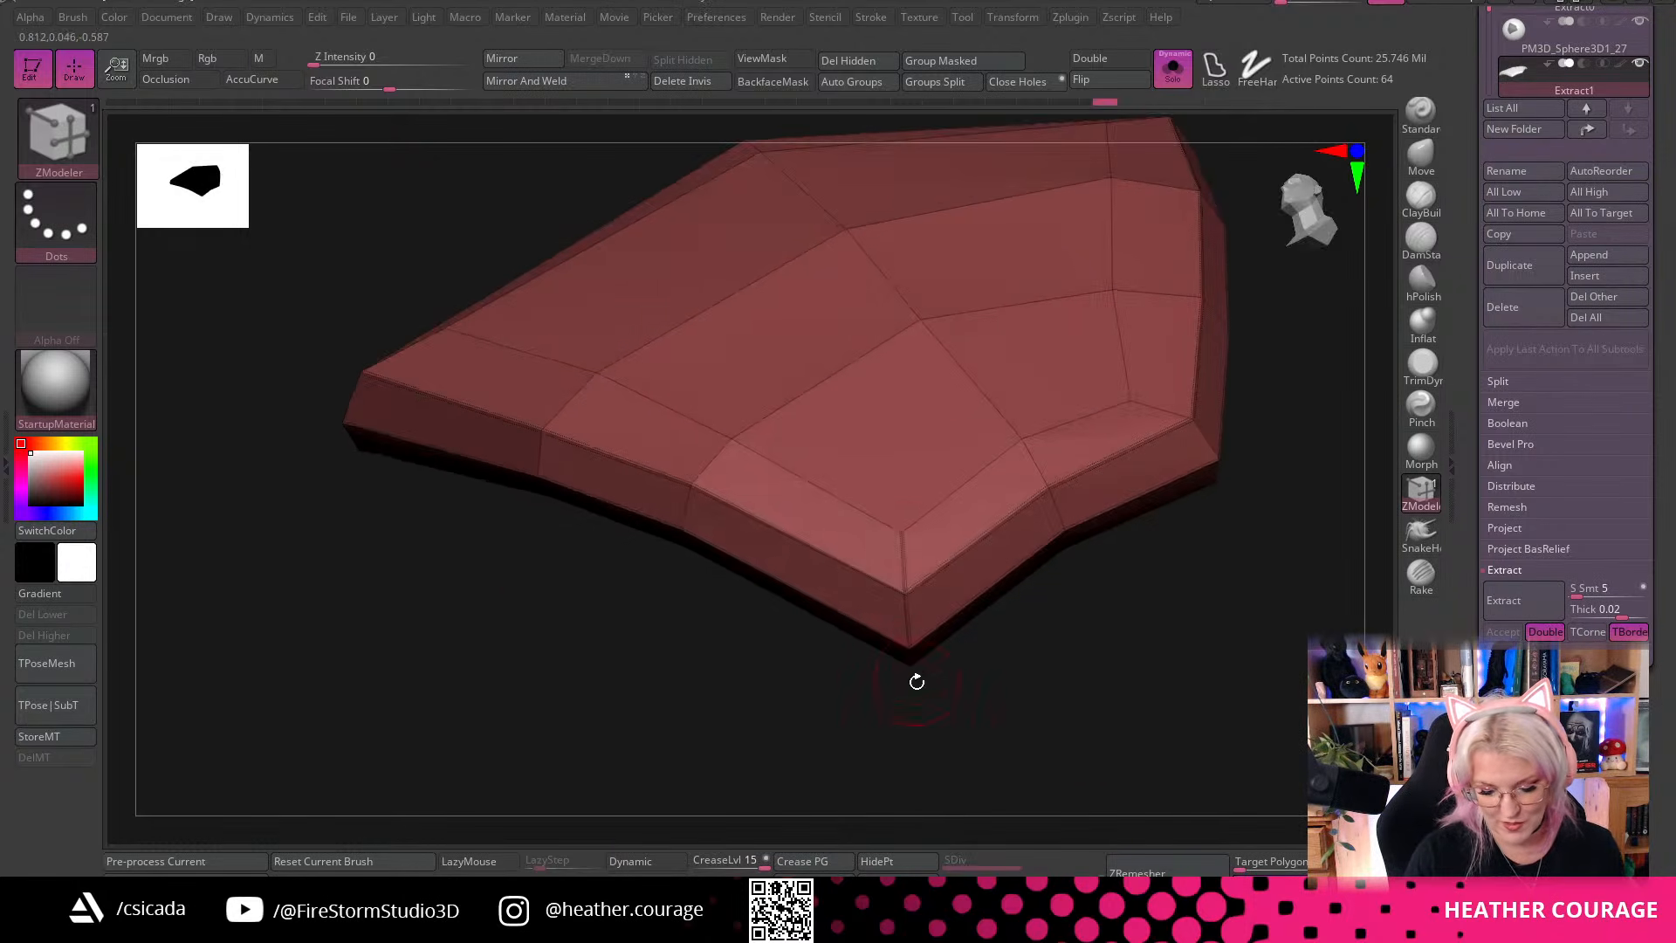
drag(1036, 699, 908, 579)
drag(1014, 696, 899, 618)
drag(977, 710, 520, 318)
Switch the Crease target to Polyloop and crease the edges around the panel's rim
key(space)
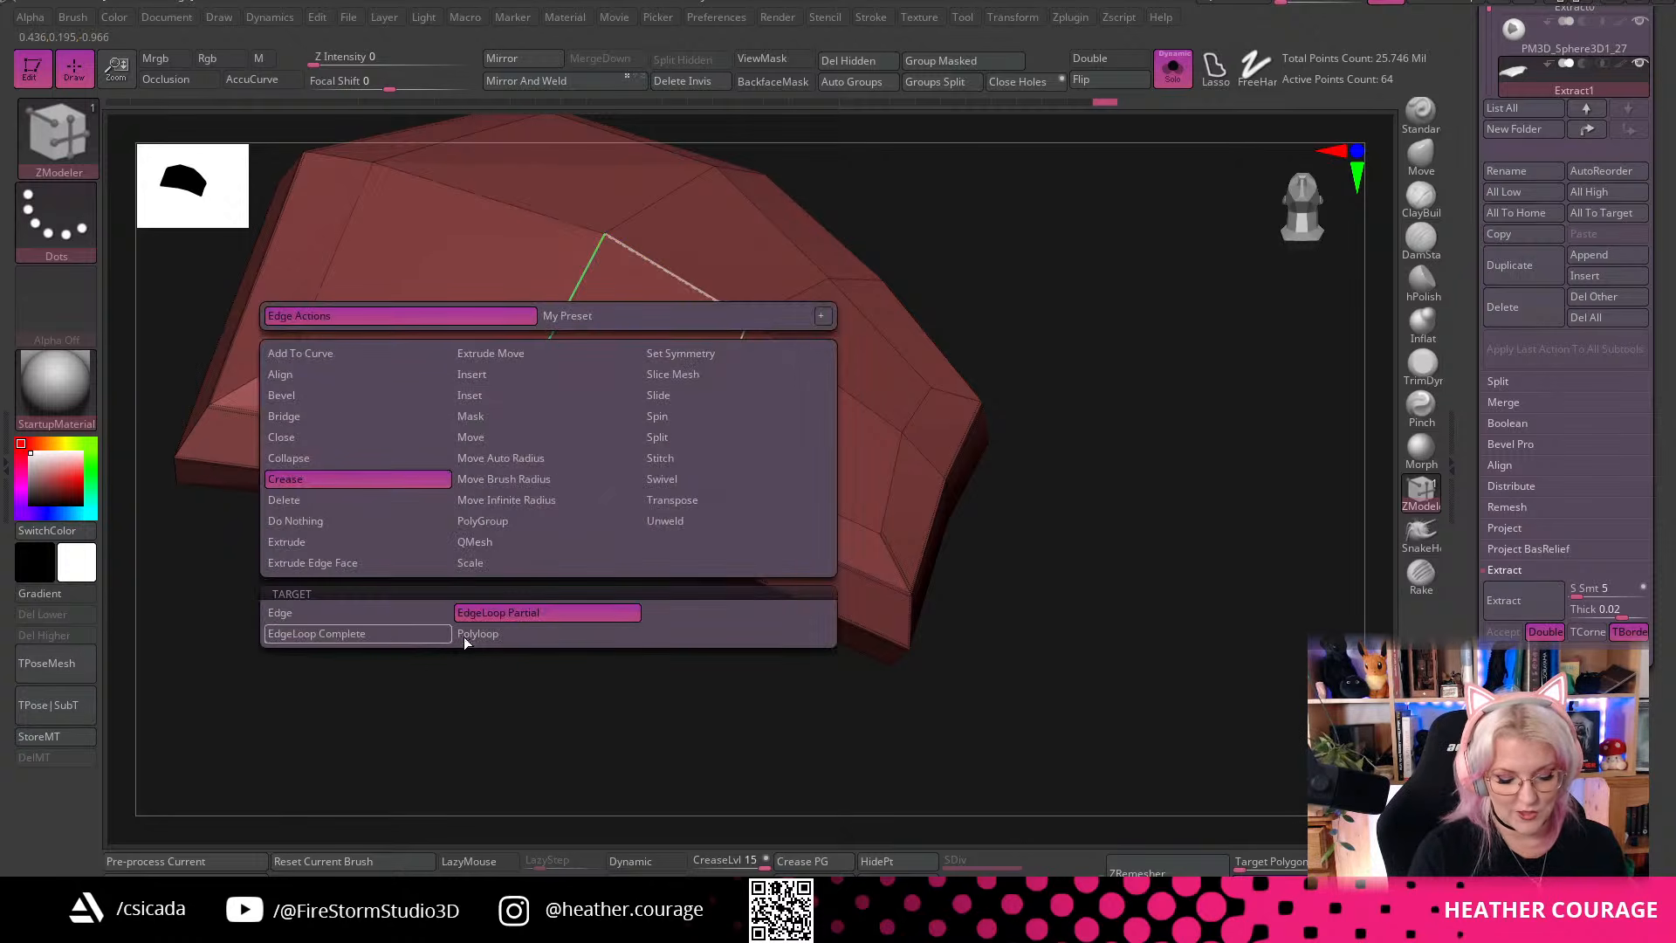
click(492, 636)
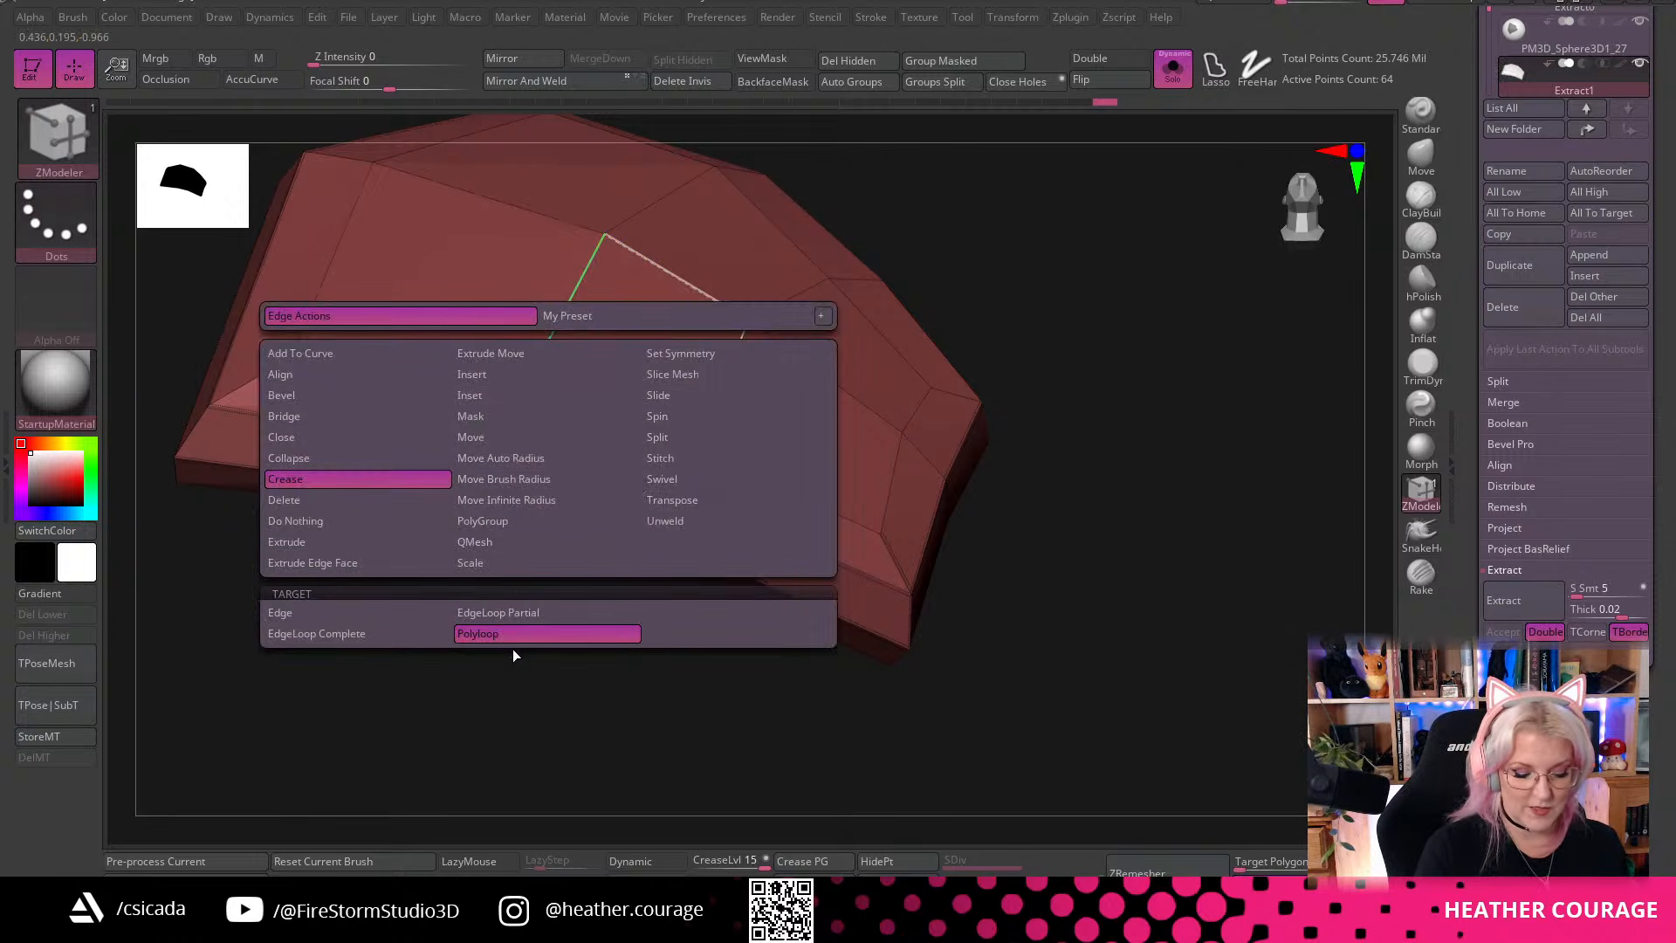
drag(573, 580, 569, 719)
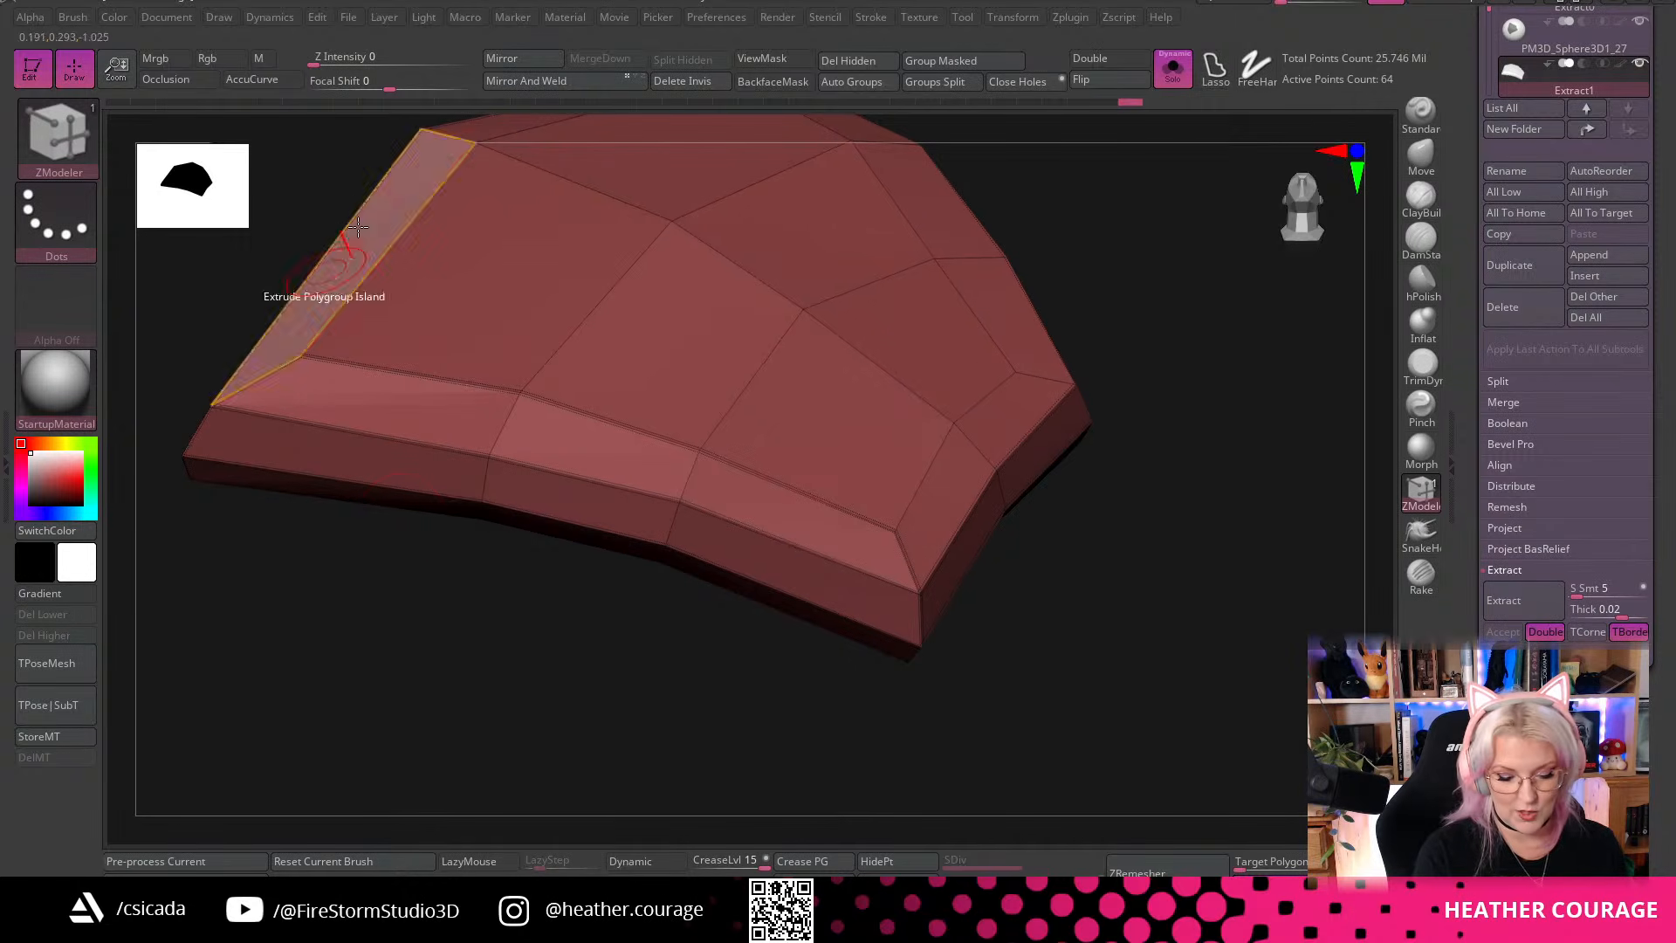
drag(329, 647, 481, 751)
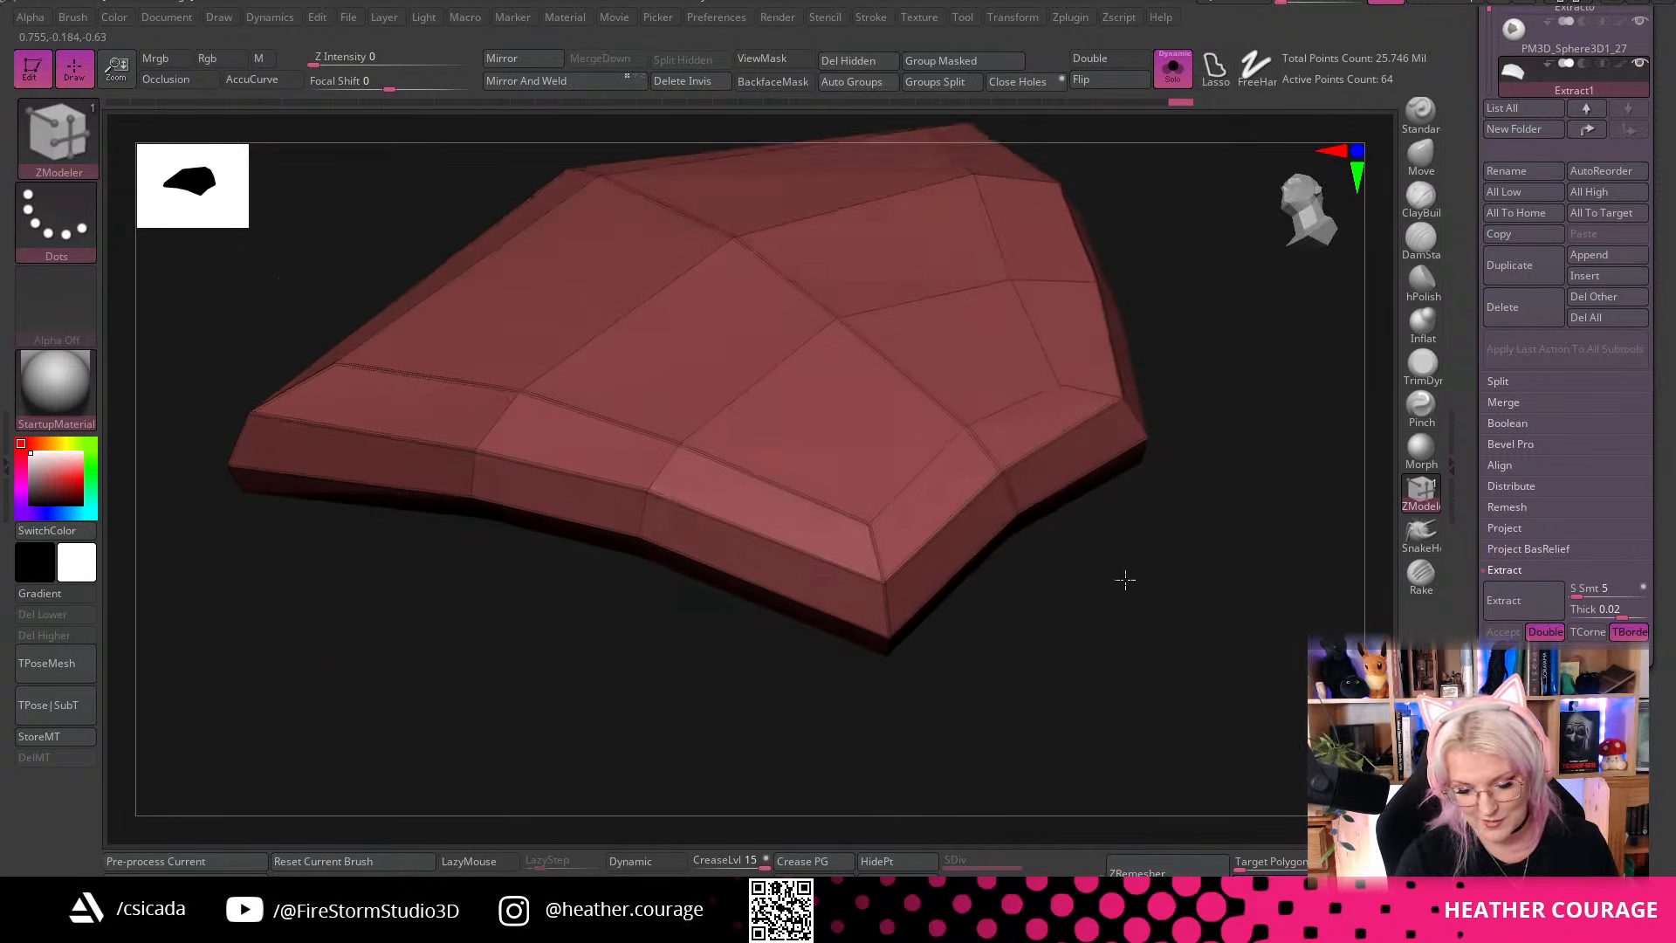
Set the Crease target to Edge and crease the individual corner edges around the panel's rim and underside
mouse_move(1123, 580)
mouse_down()
mouse_move(1100, 602)
mouse_move(1117, 578)
mouse_move(1108, 652)
mouse_move(1121, 524)
mouse_up()
key(ctrl)
key(space)
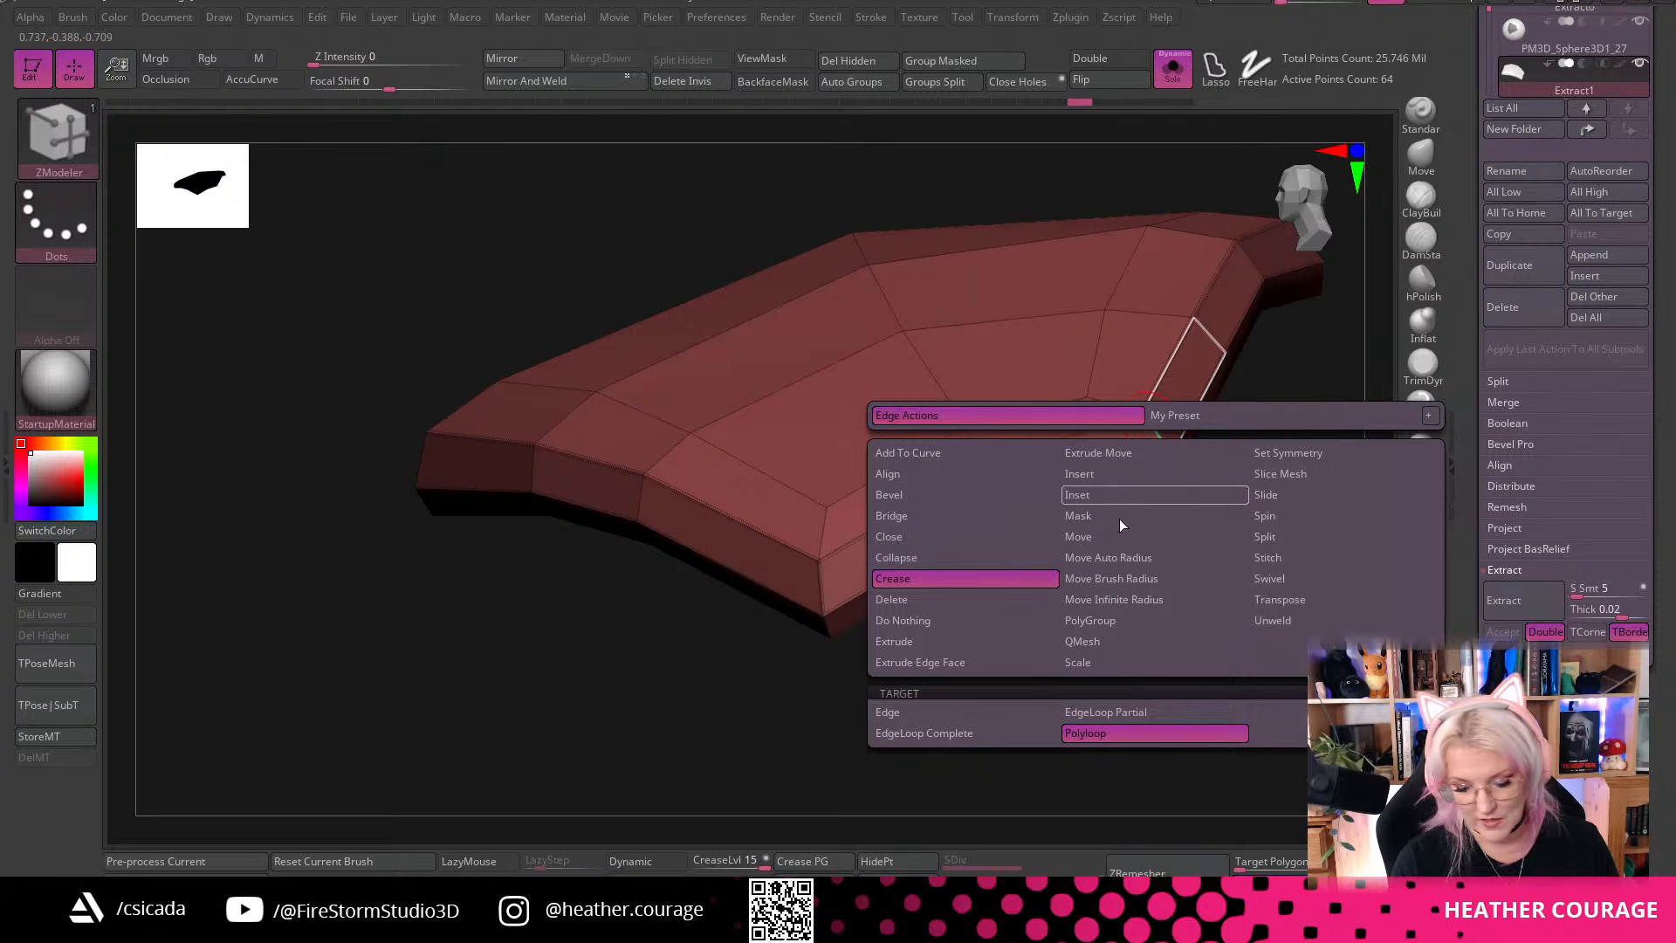
click(954, 714)
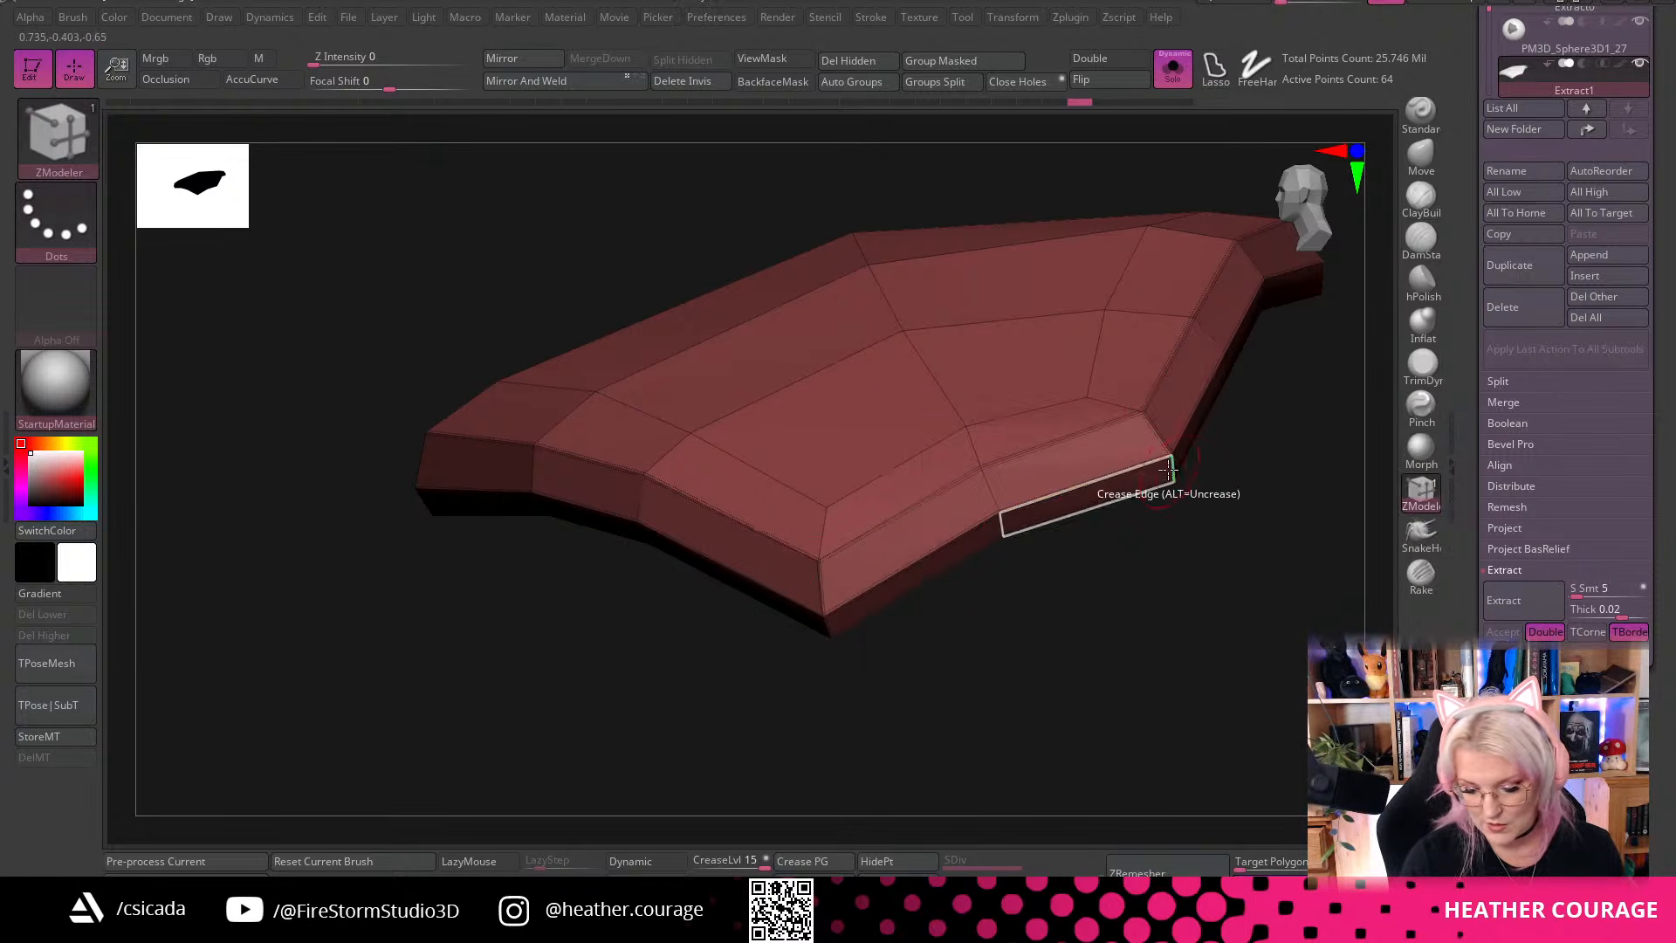
drag(1238, 509, 1074, 454)
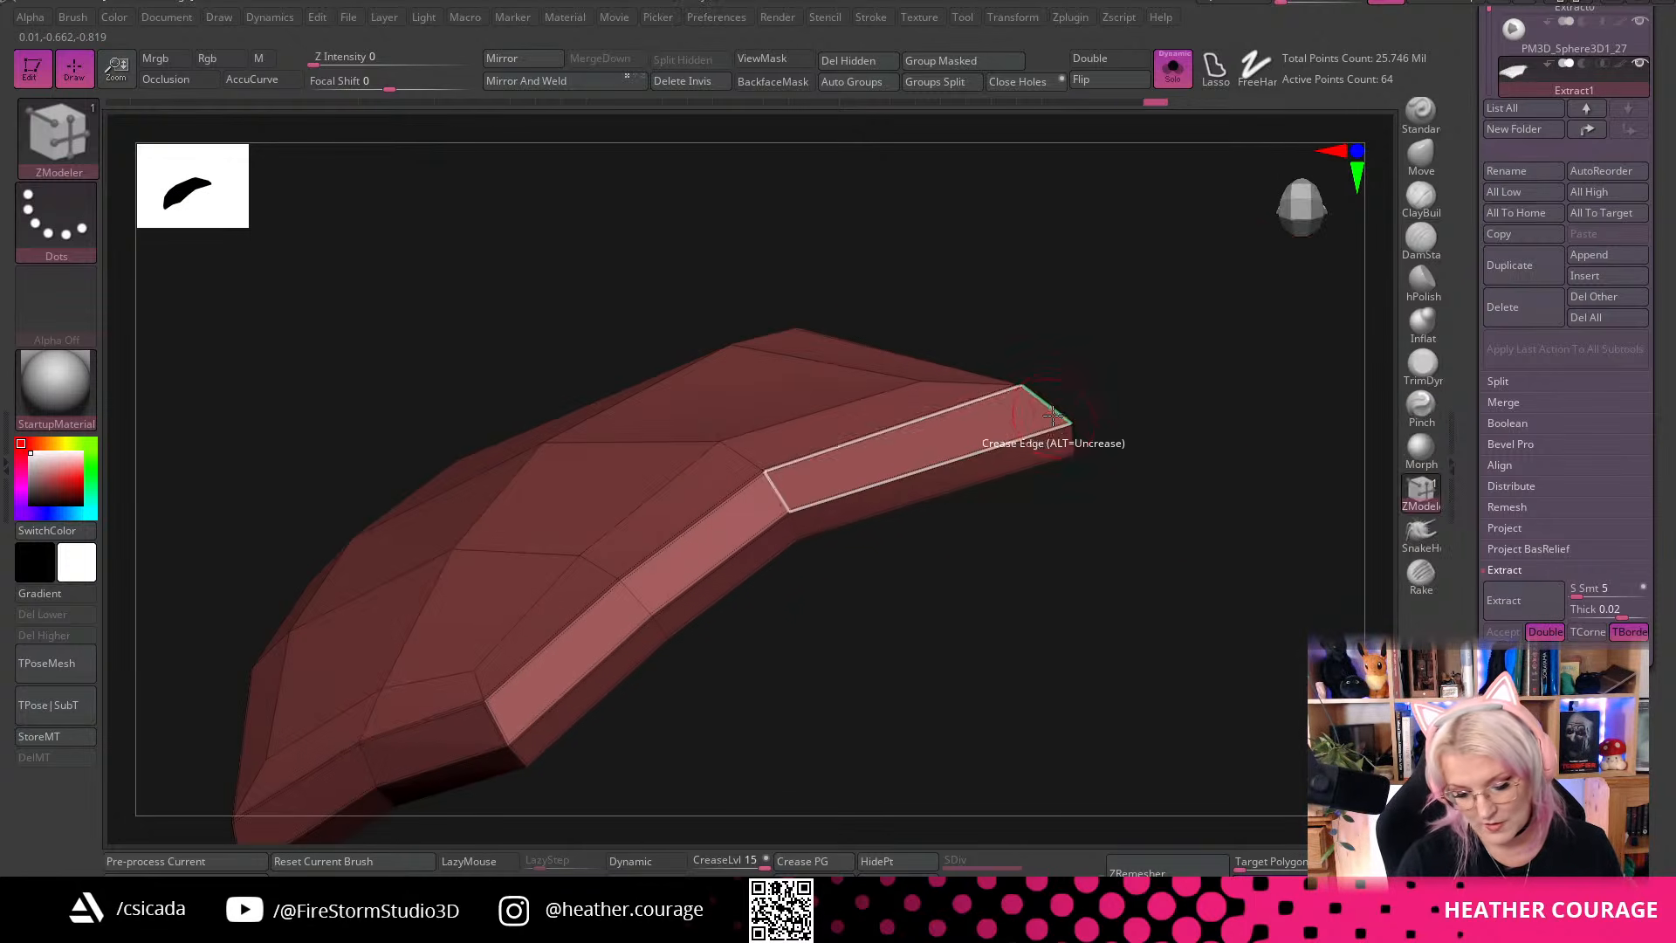
drag(1003, 625, 1141, 644)
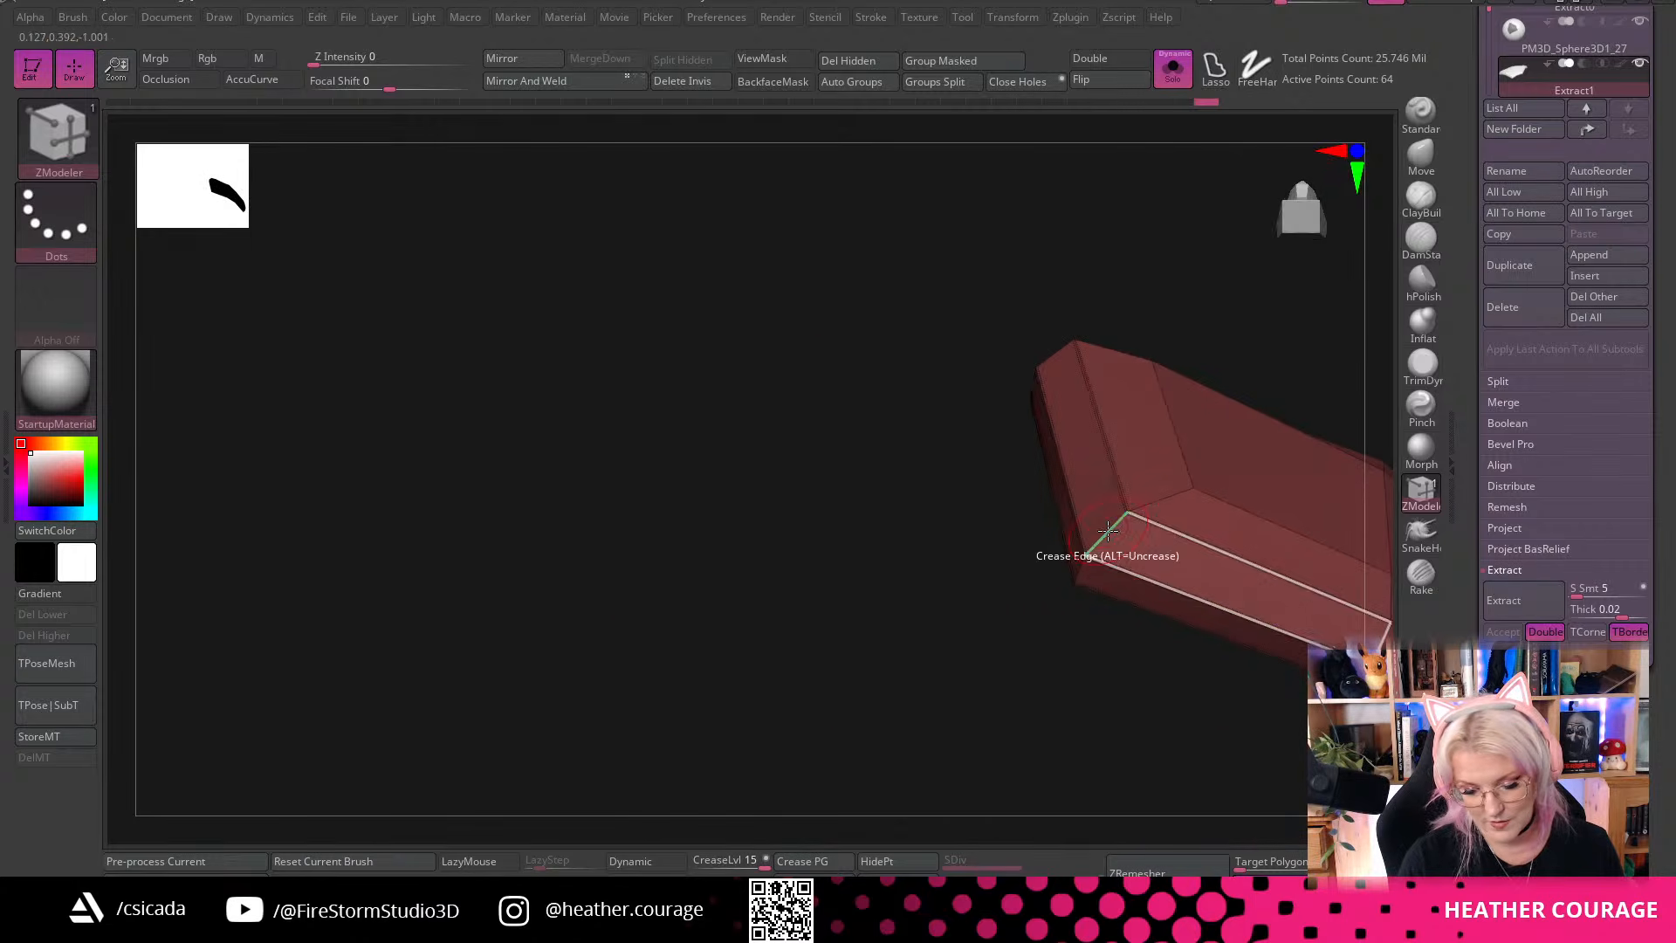
drag(1077, 576, 1229, 558)
drag(1175, 681, 865, 671)
drag(1071, 725, 970, 683)
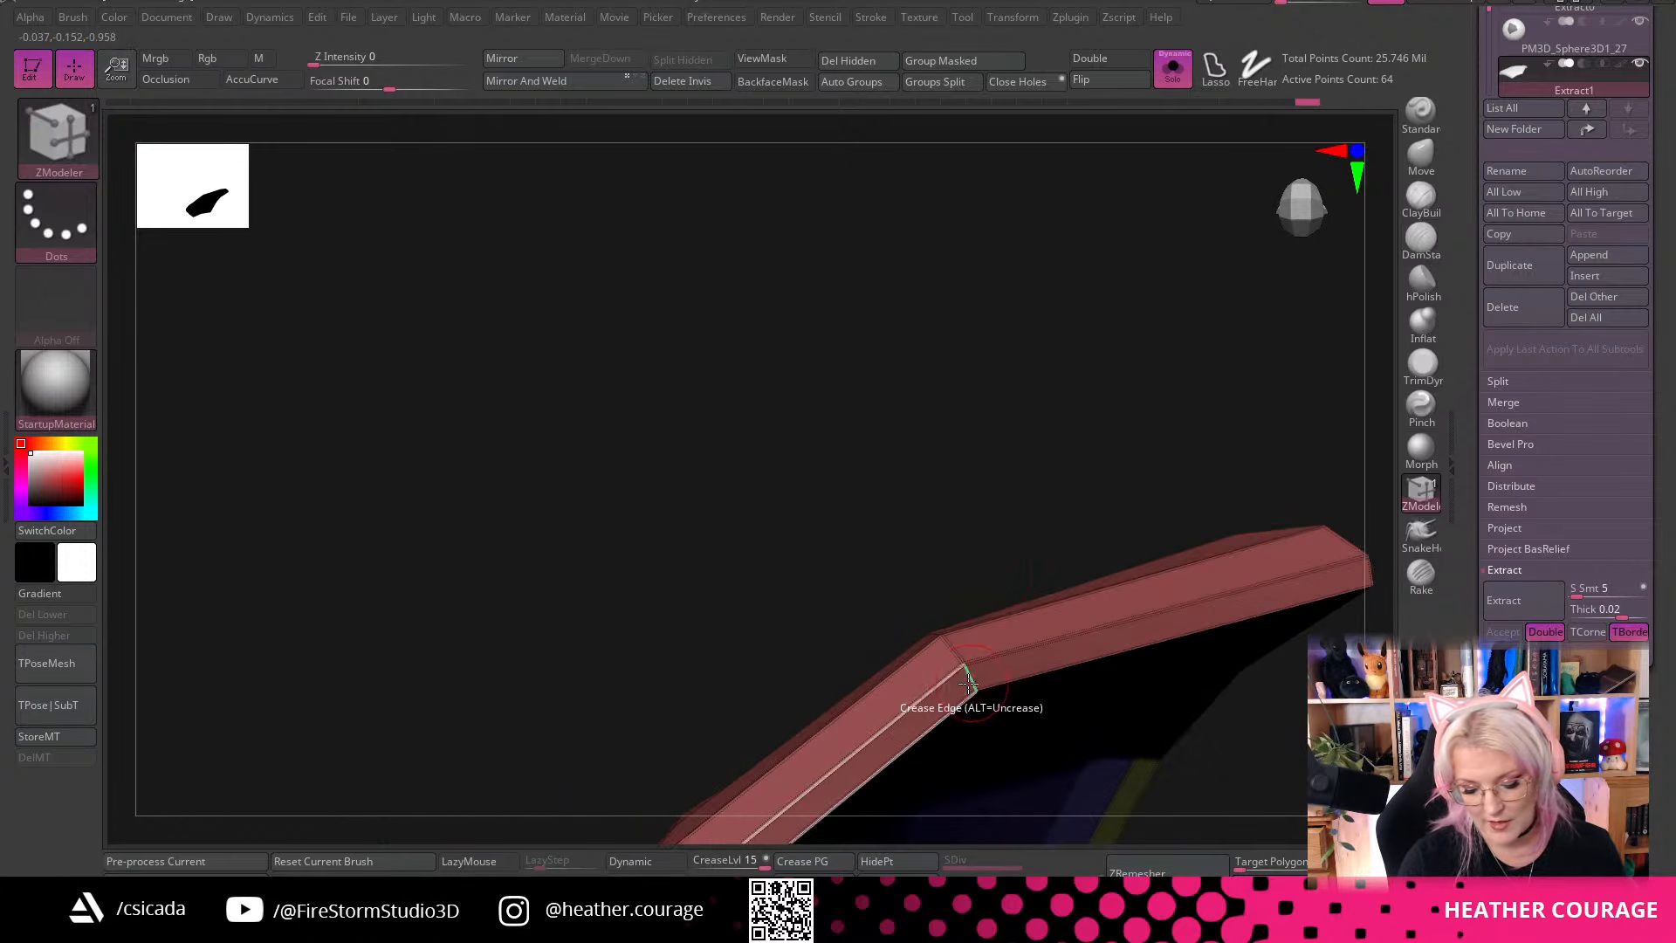
drag(995, 587, 1209, 648)
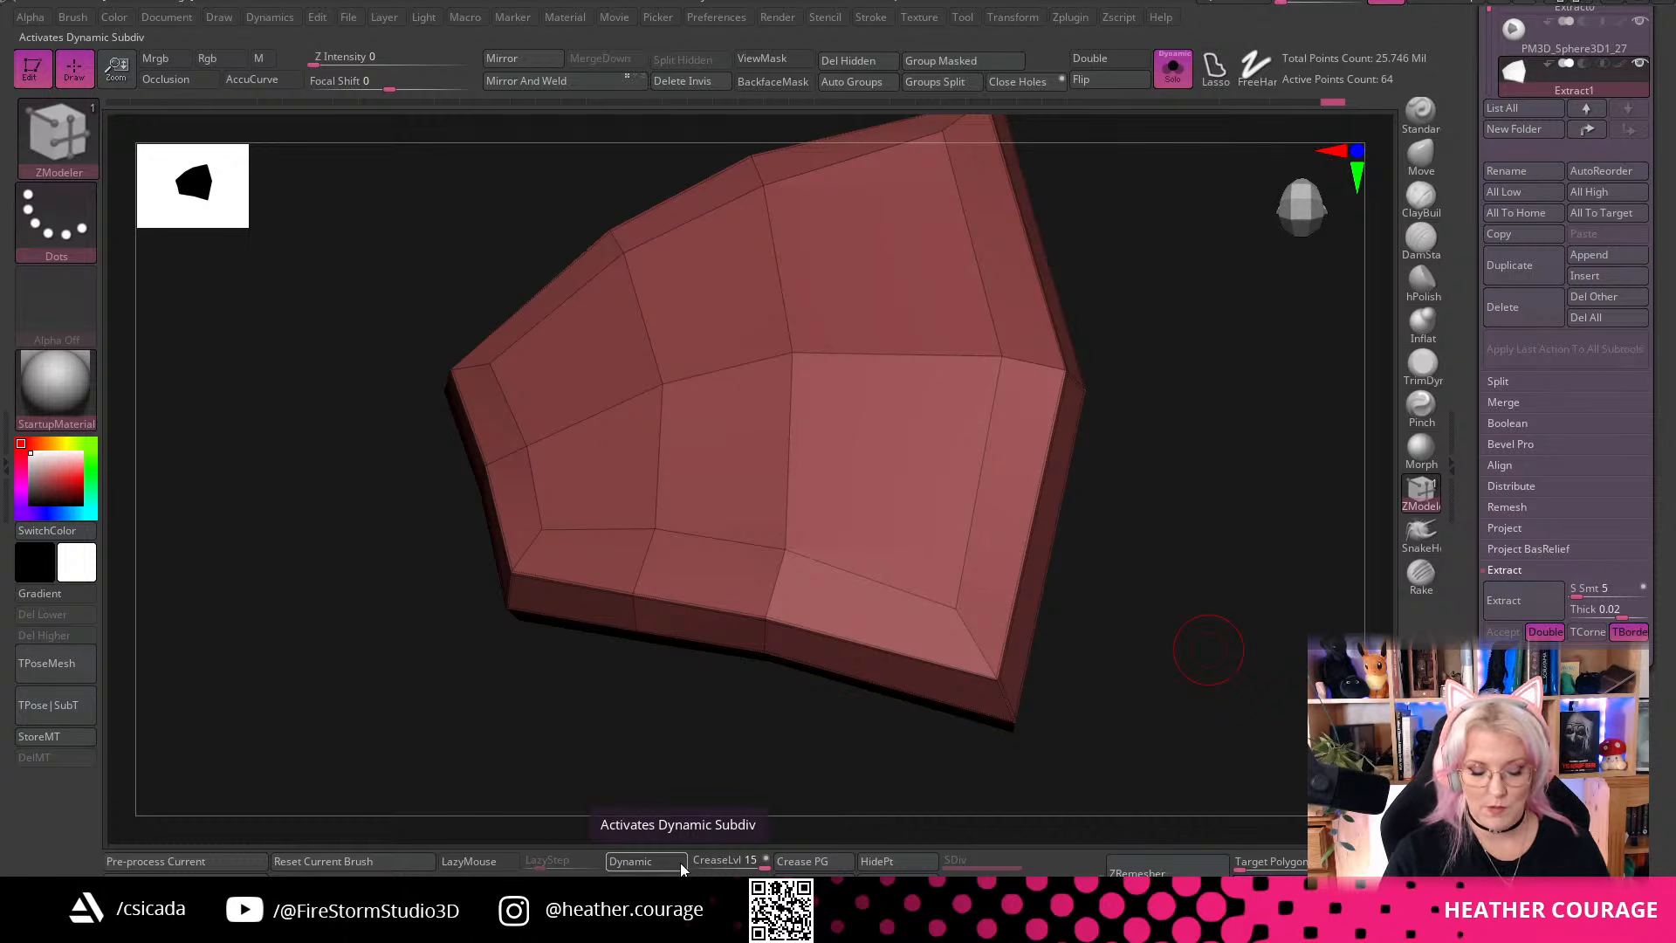
Turn on Dynamic Subdiv for the panel, open its settings, and check the smoothed surface with the wireframe hidden
click(648, 861)
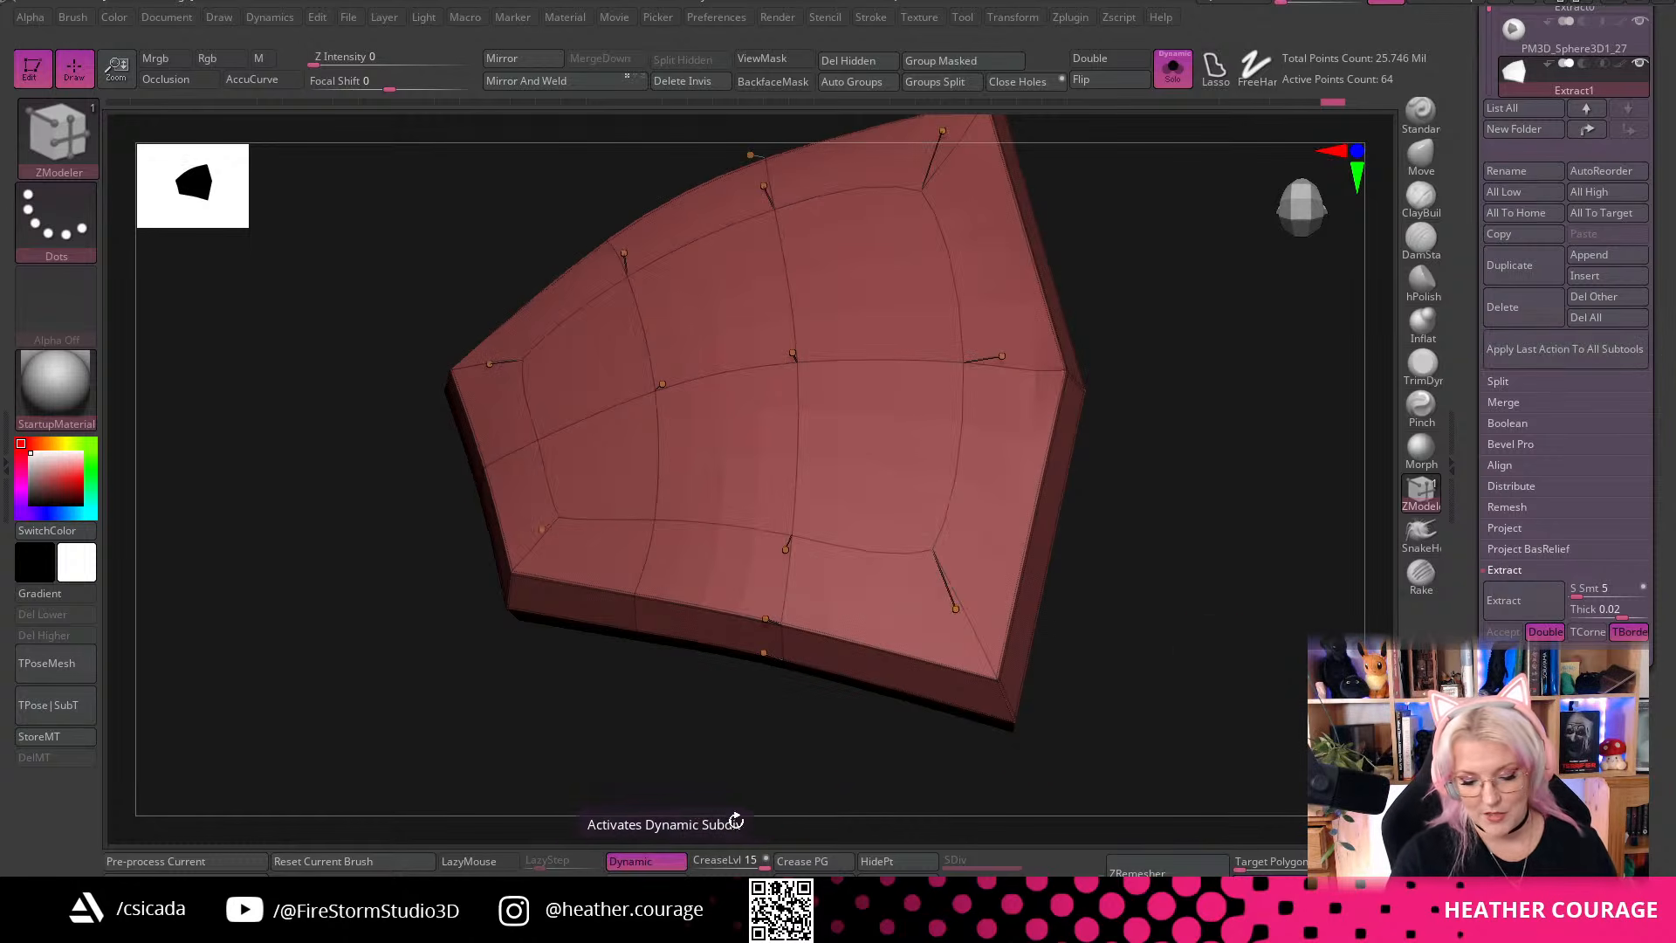
scroll(1578, 289, down, 10)
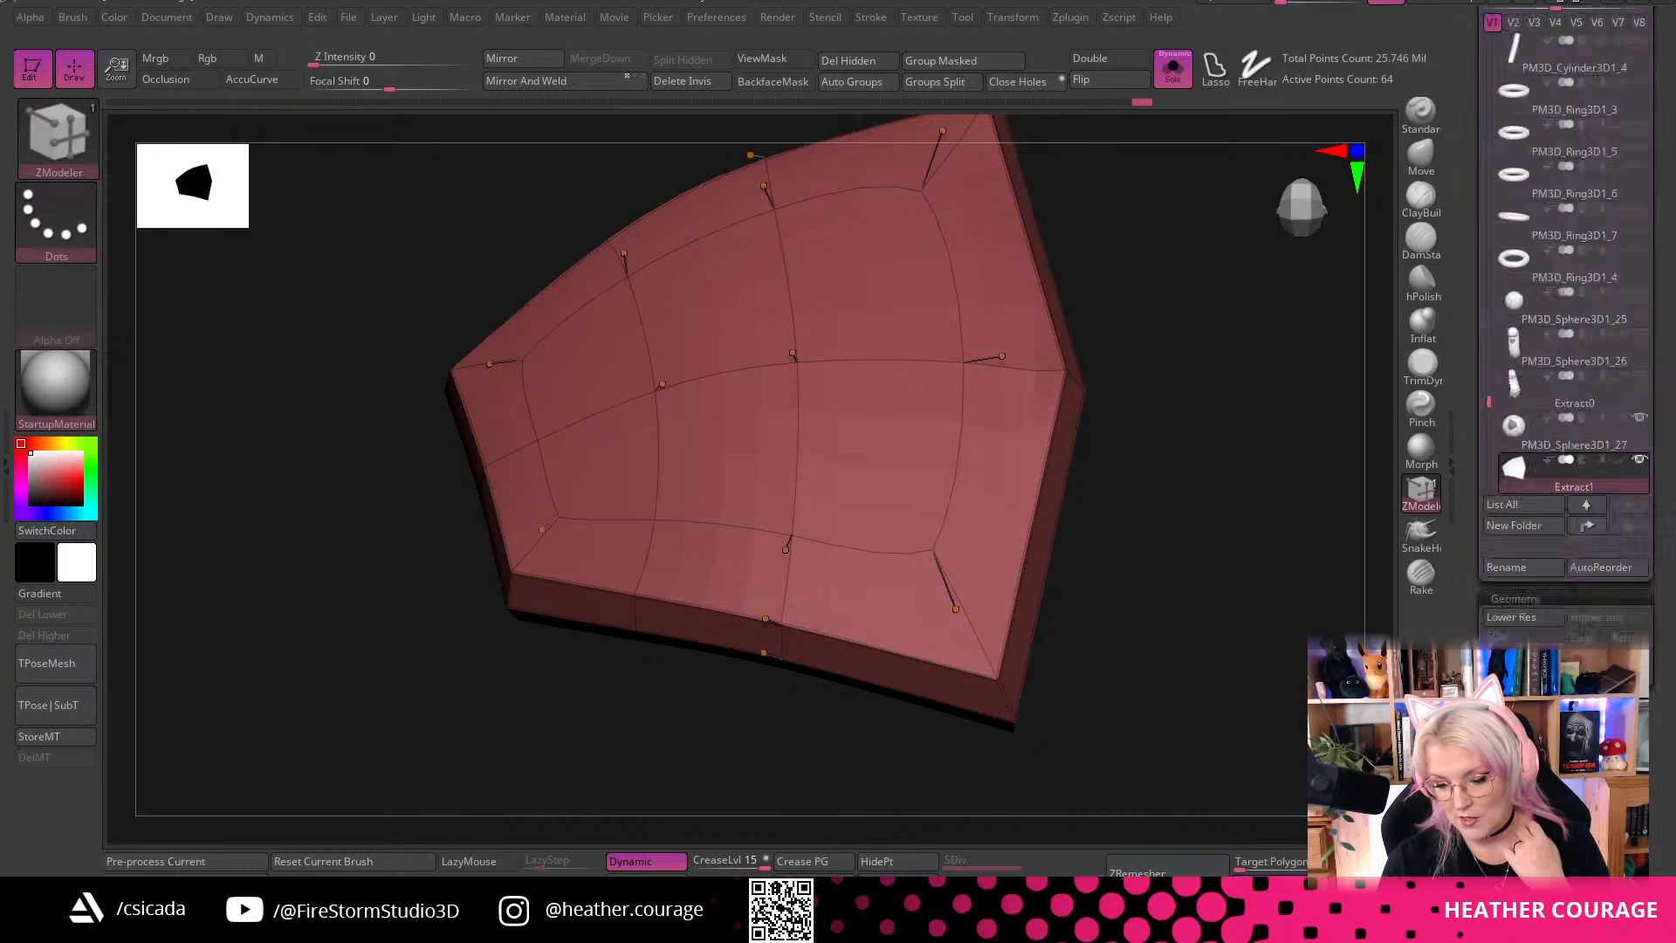
scroll(1578, 289, up, 1)
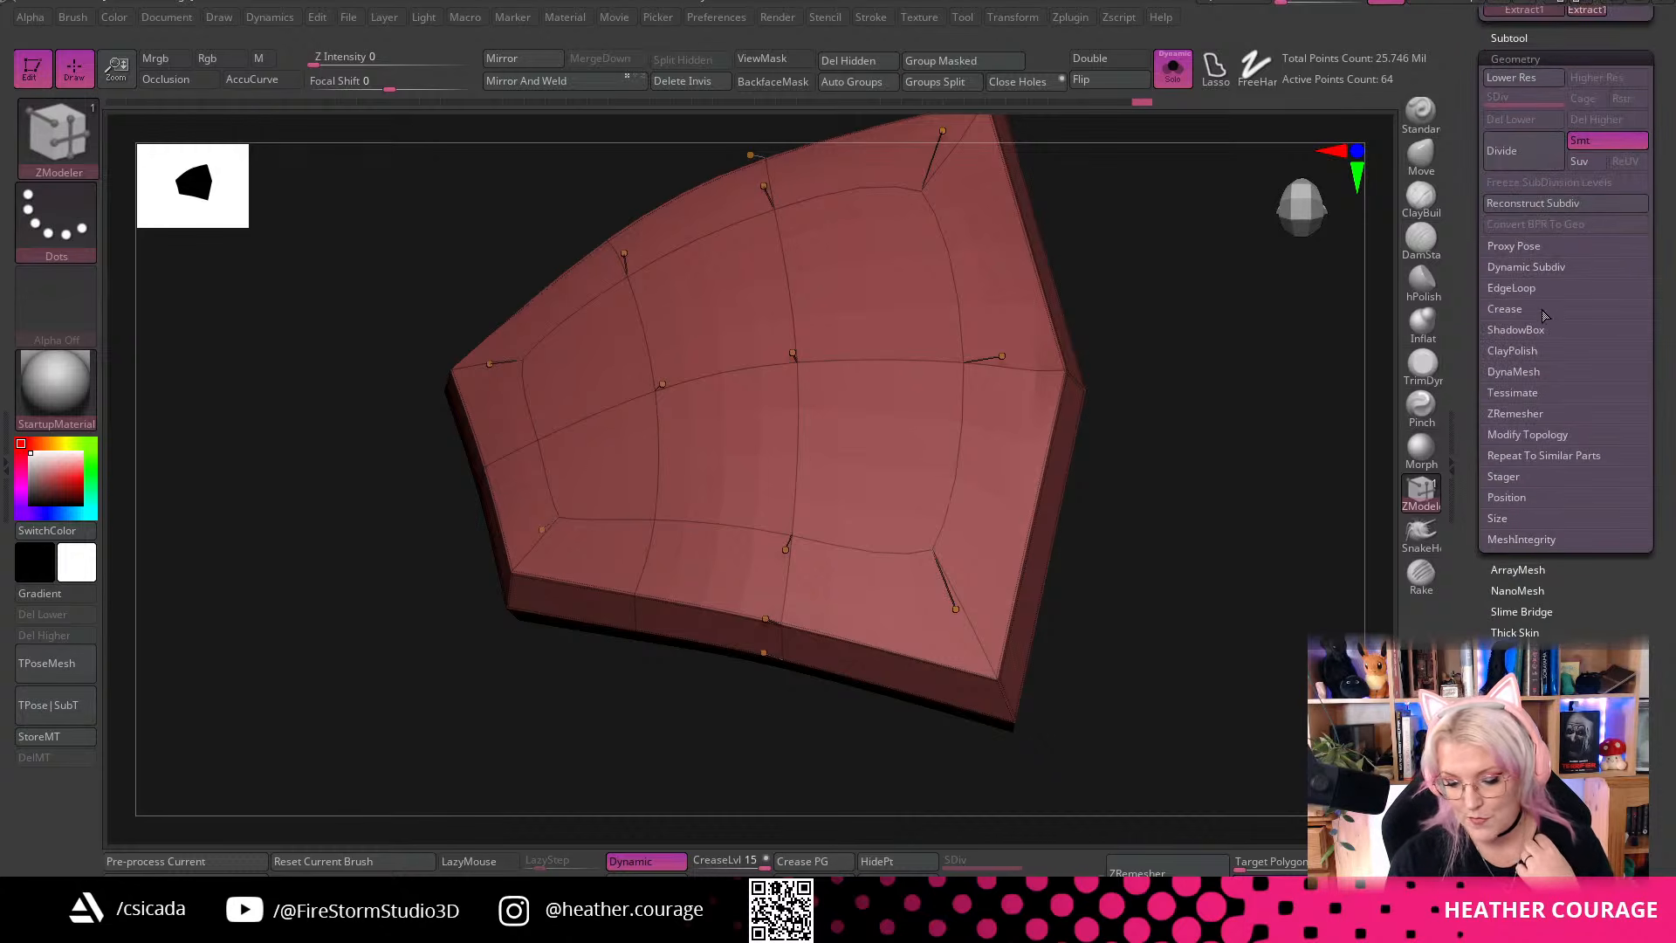
click(1521, 272)
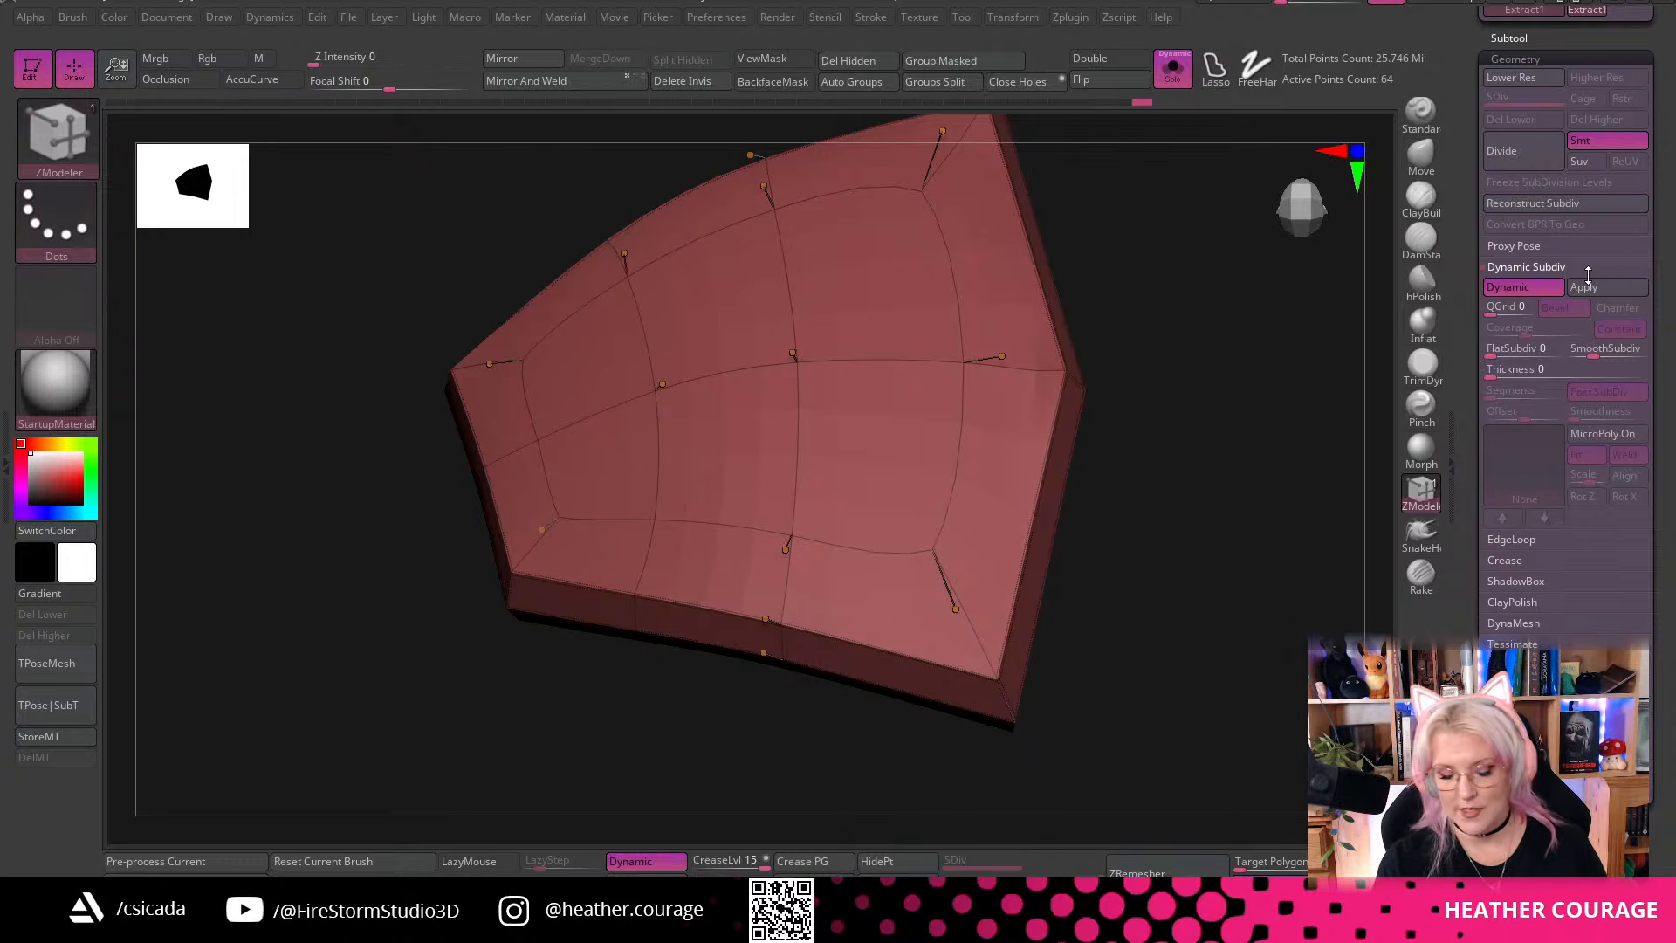
mouse_move(1176, 611)
mouse_down()
mouse_move(1164, 490)
mouse_move(1186, 490)
mouse_move(1149, 628)
mouse_move(1182, 617)
mouse_up()
key(shift+f)
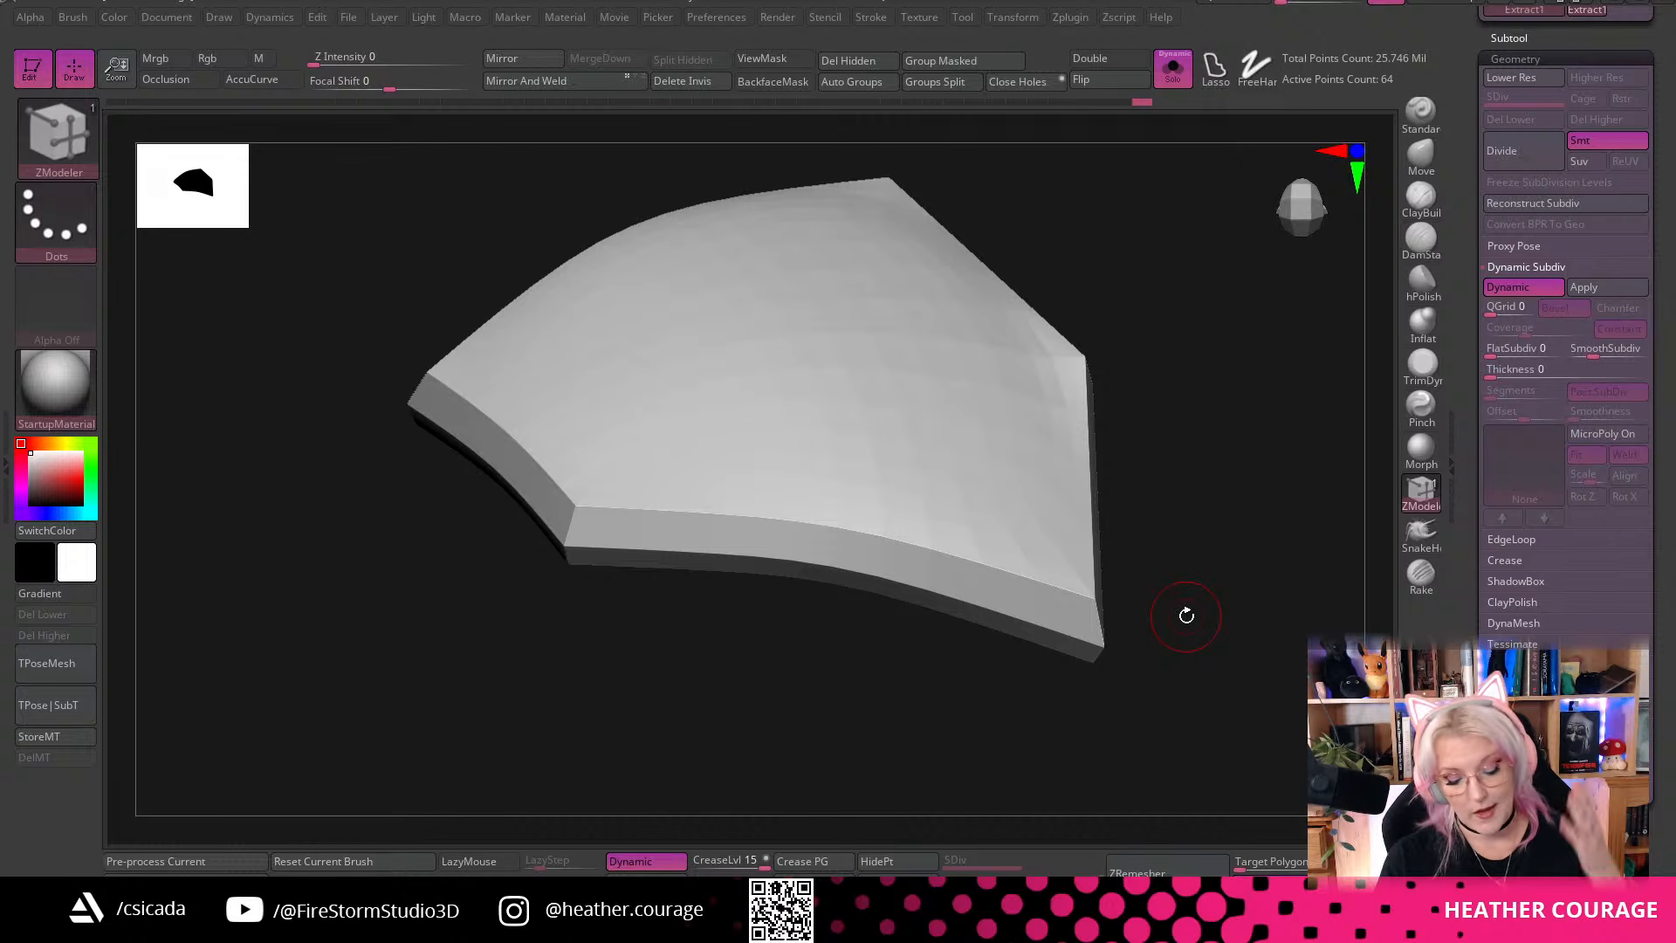
drag(1261, 602, 1220, 536)
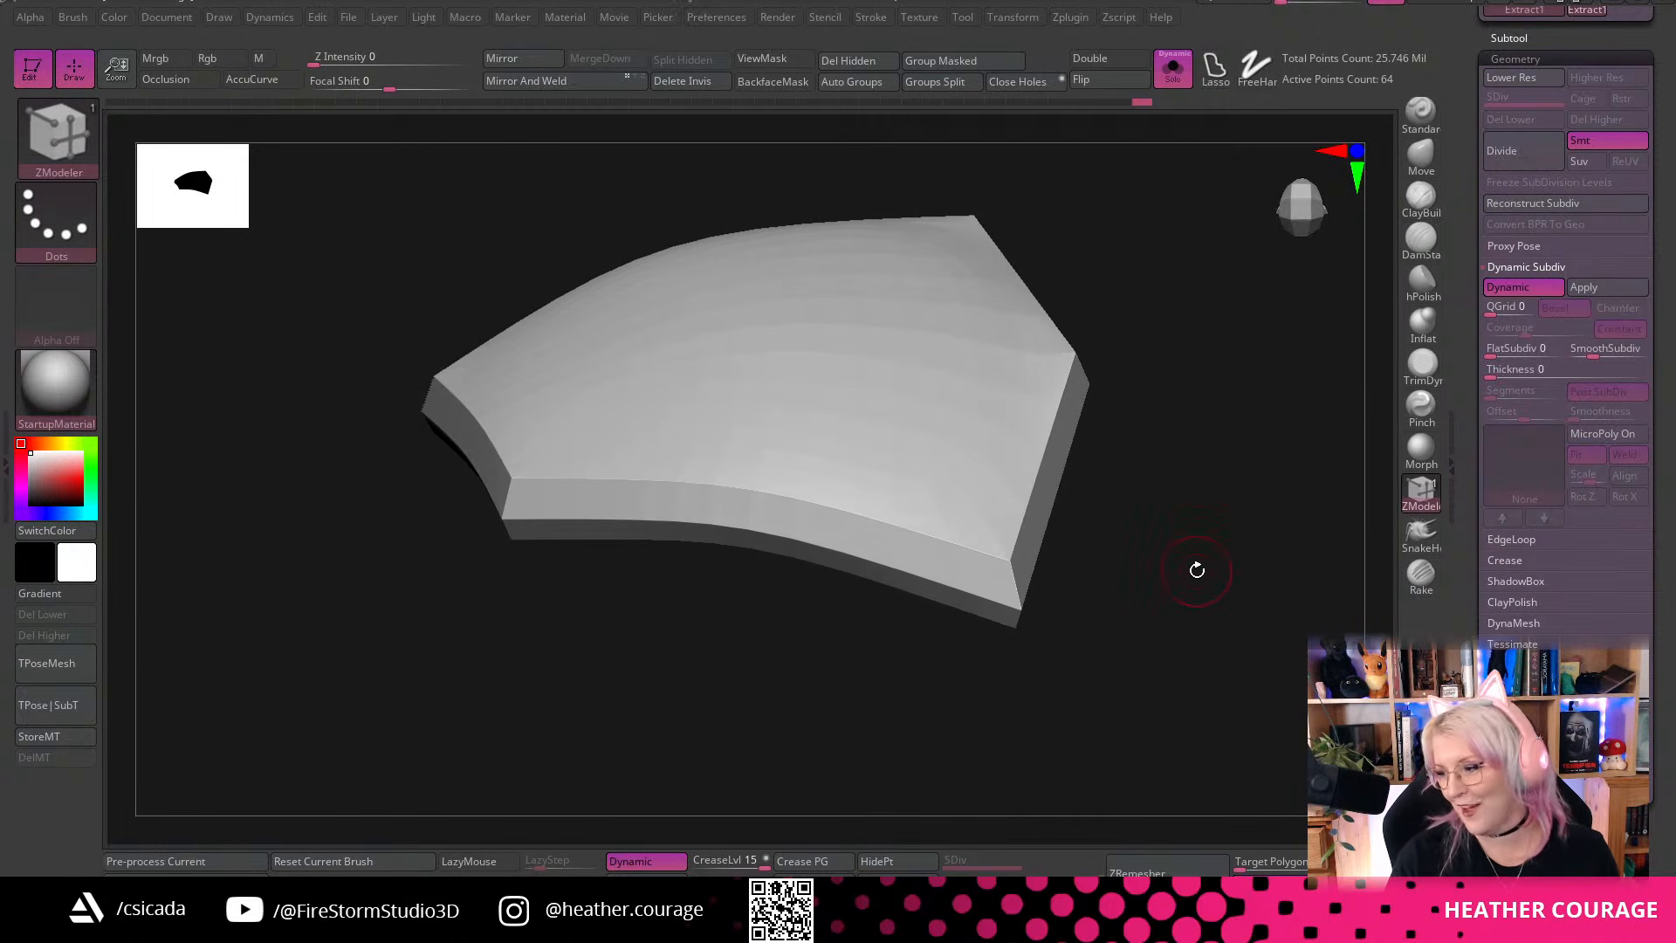
drag(1220, 572, 1174, 717)
key(shift+f)
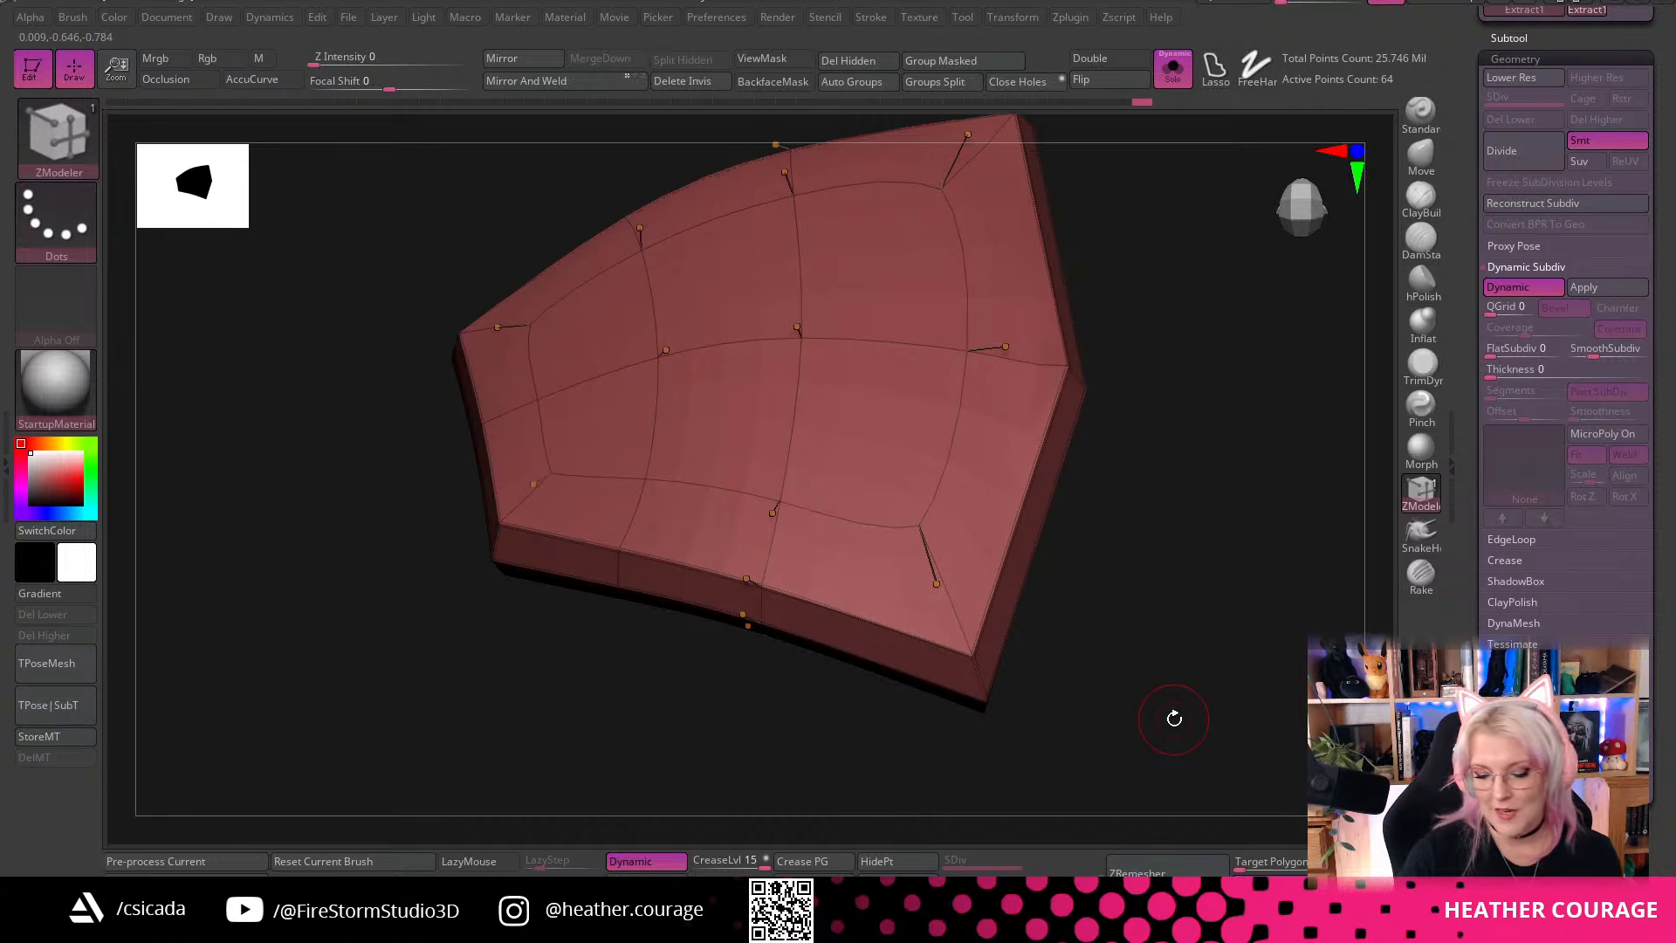
Open the Crease settings, hide the wireframe, and lower the panel's crease level to 5 while viewing a corner
click(1506, 562)
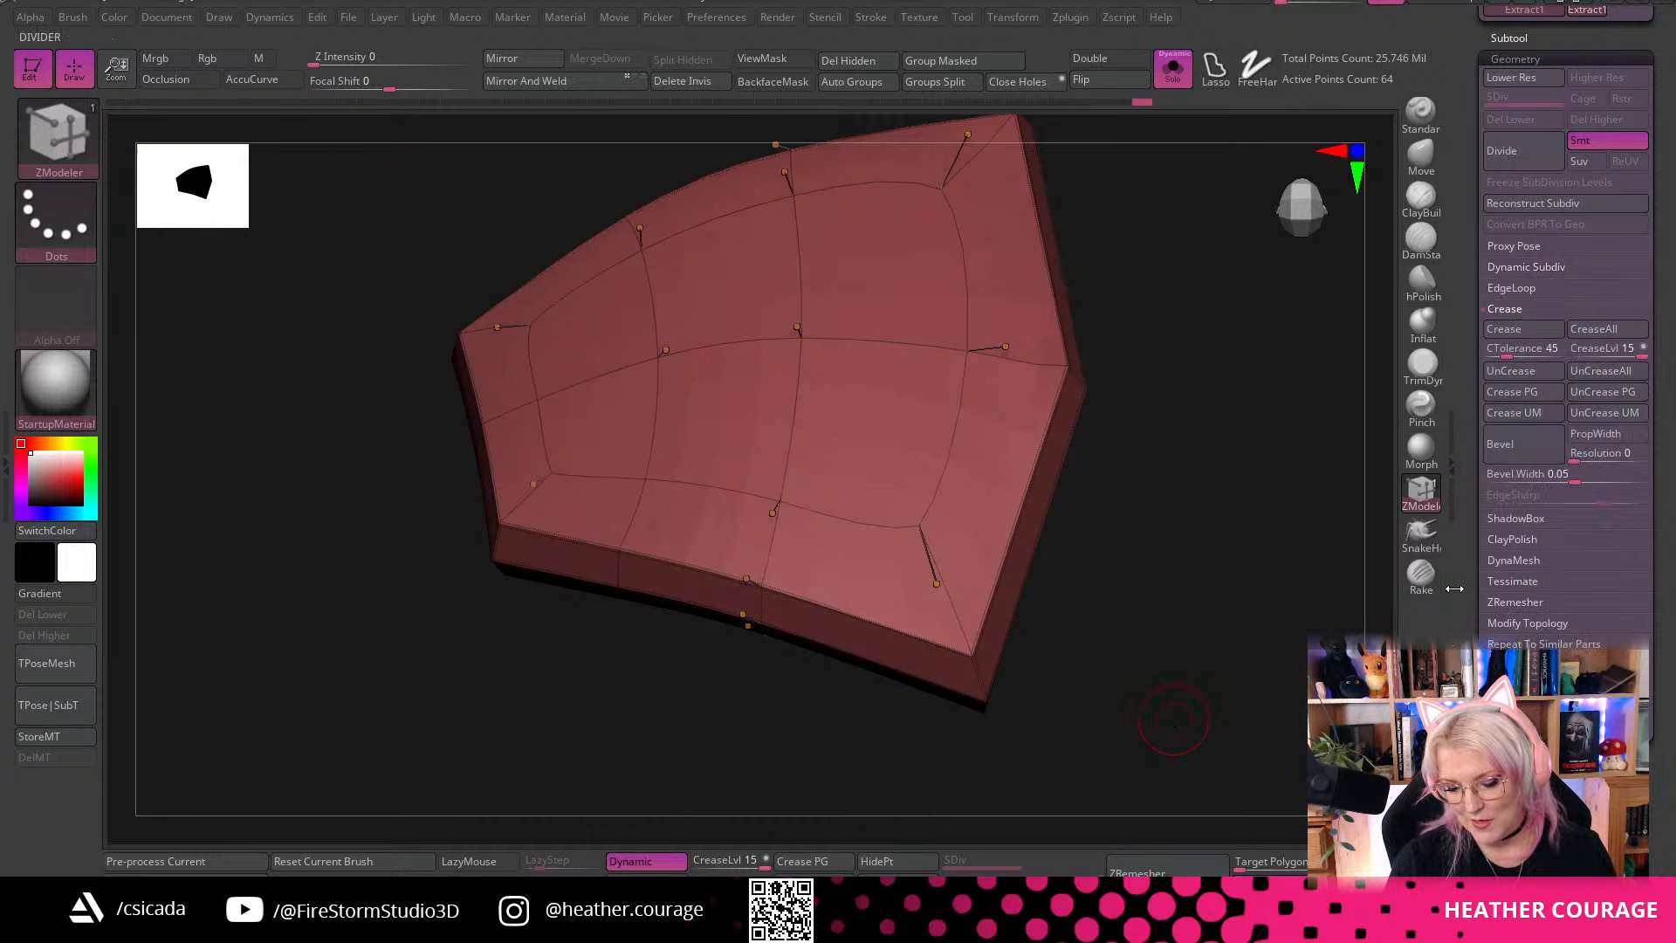
drag(1188, 707, 1111, 678)
alt+drag(1157, 611, 1164, 646)
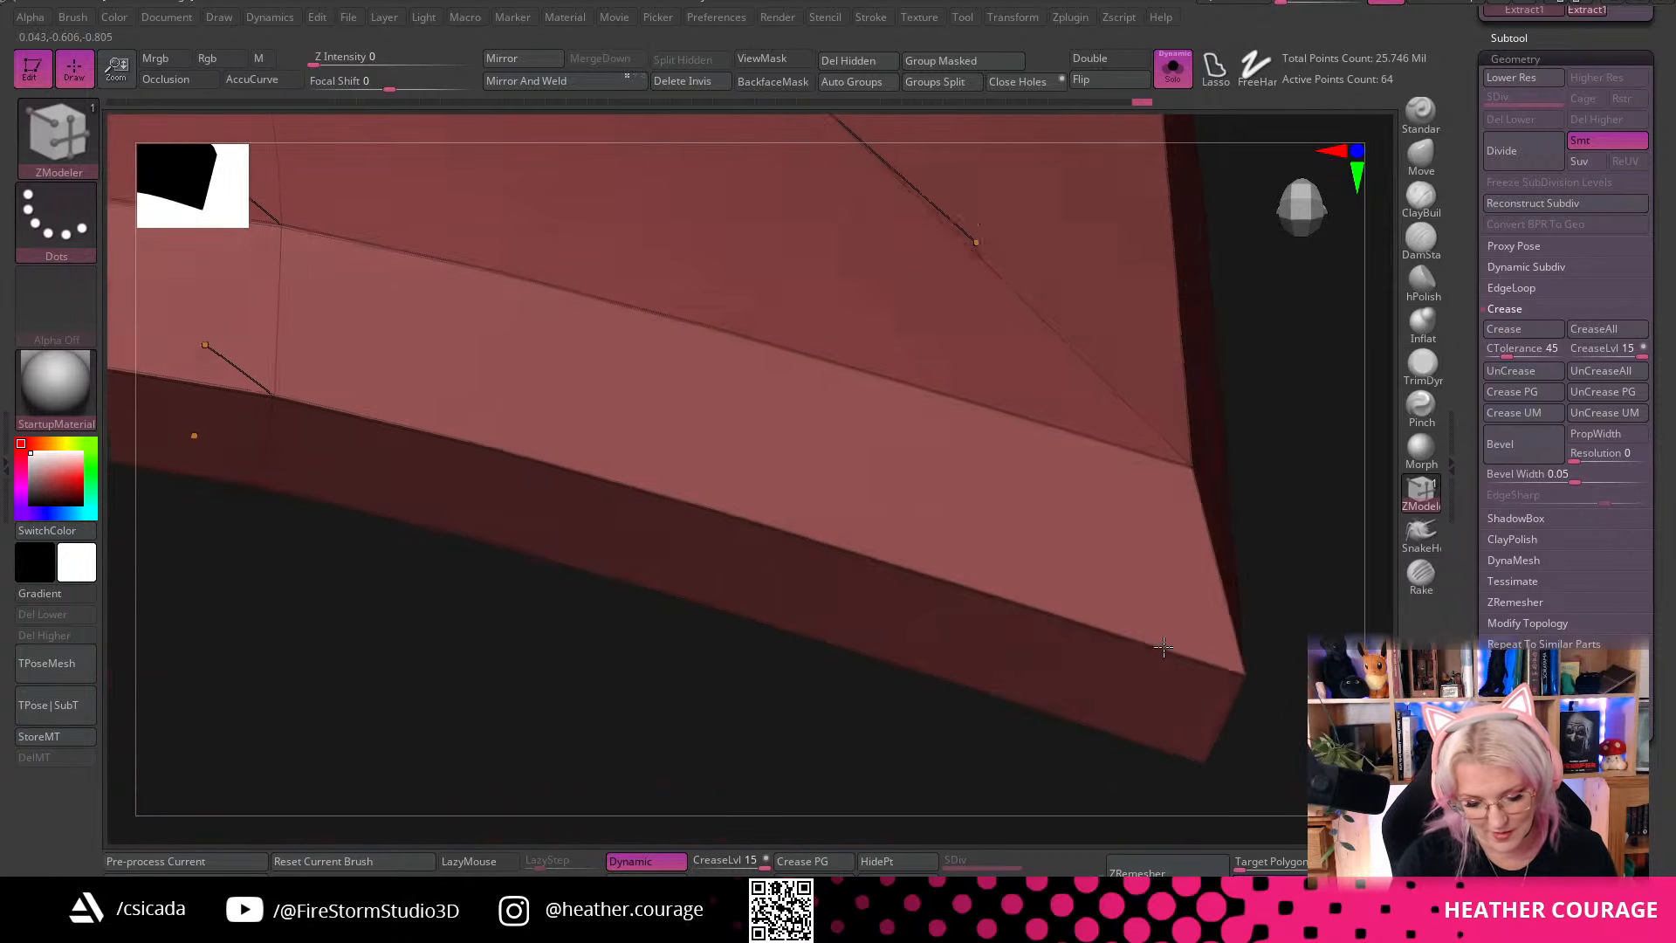
drag(1258, 559, 1313, 565)
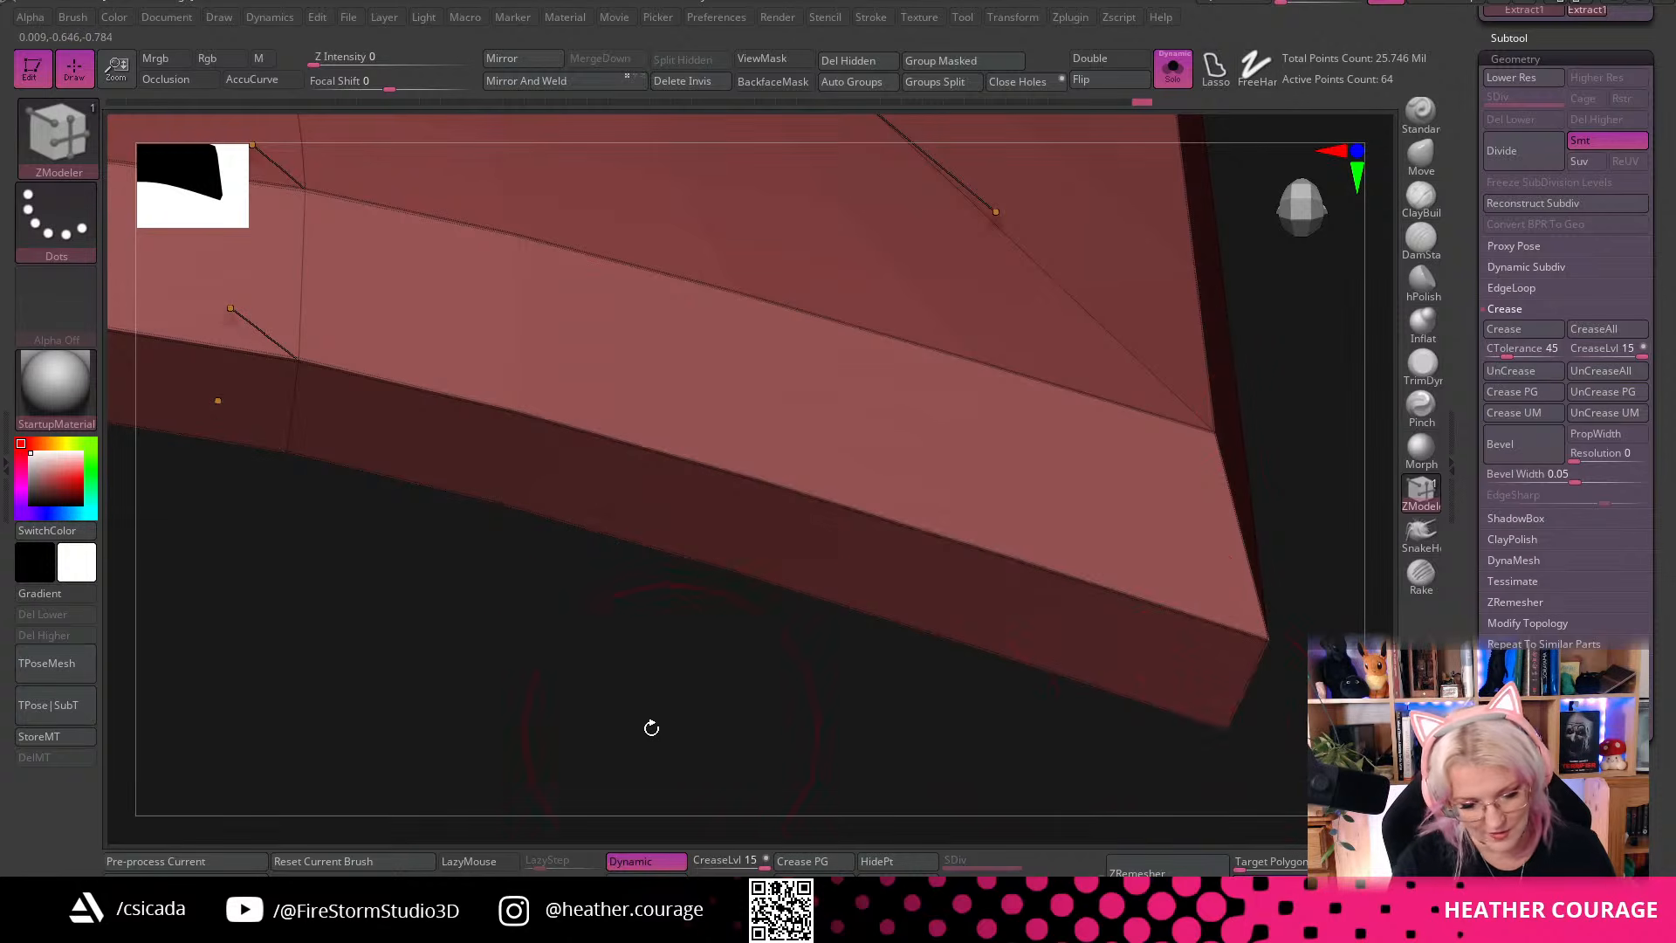
drag(652, 727, 1287, 487)
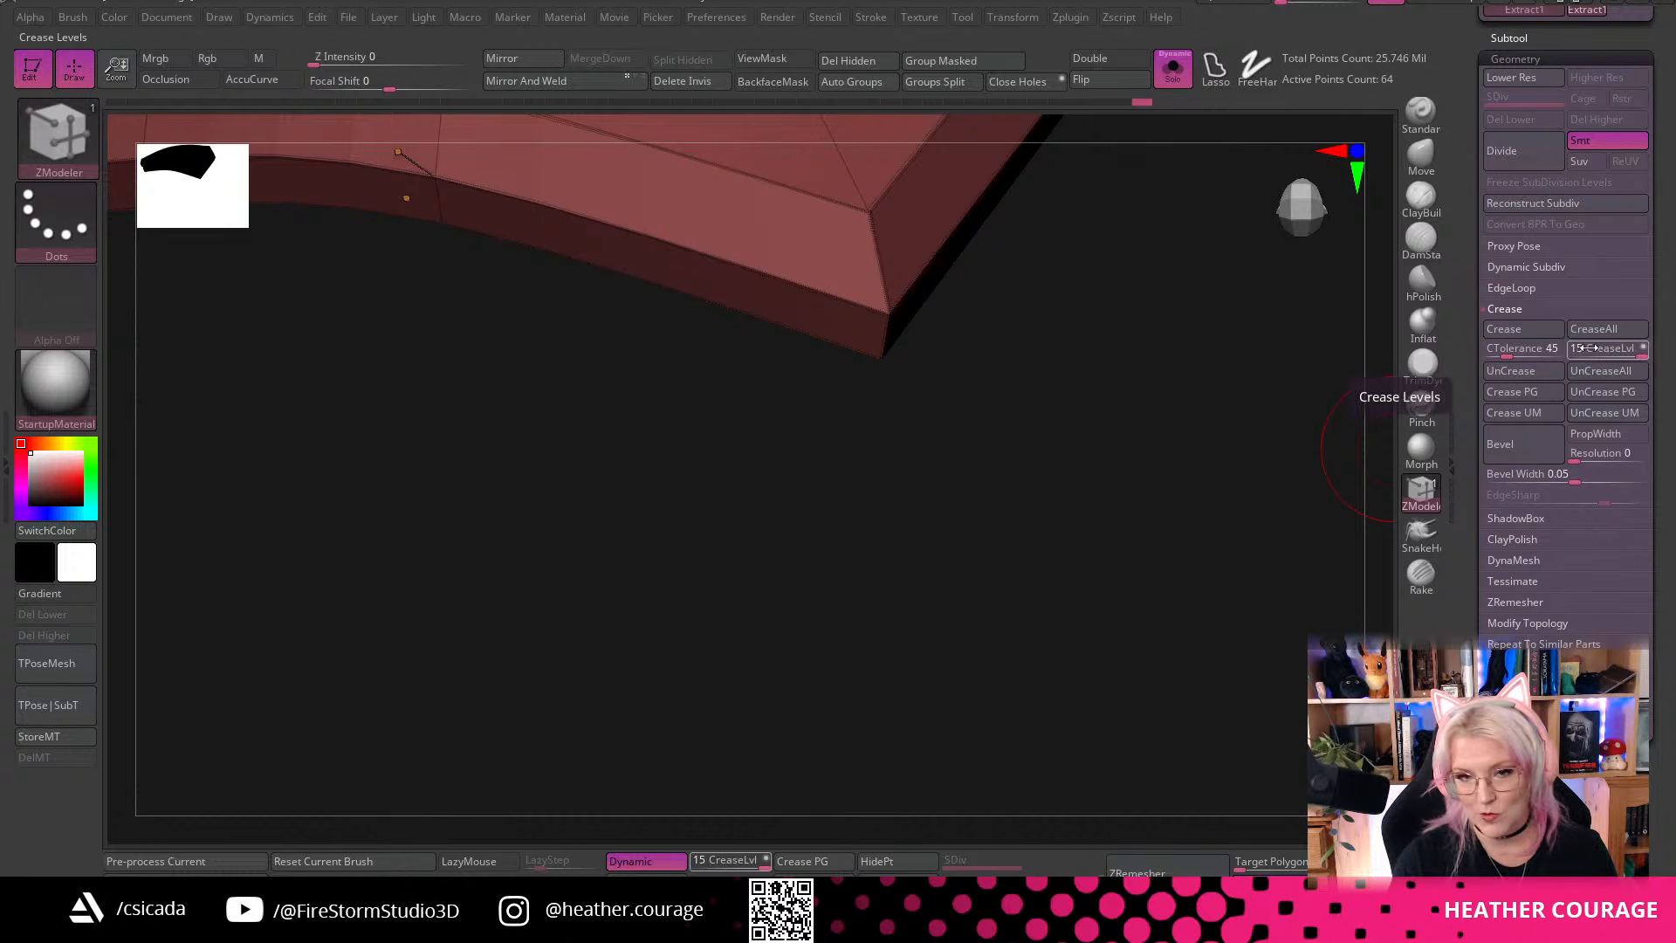
click(762, 867)
key(shift+f)
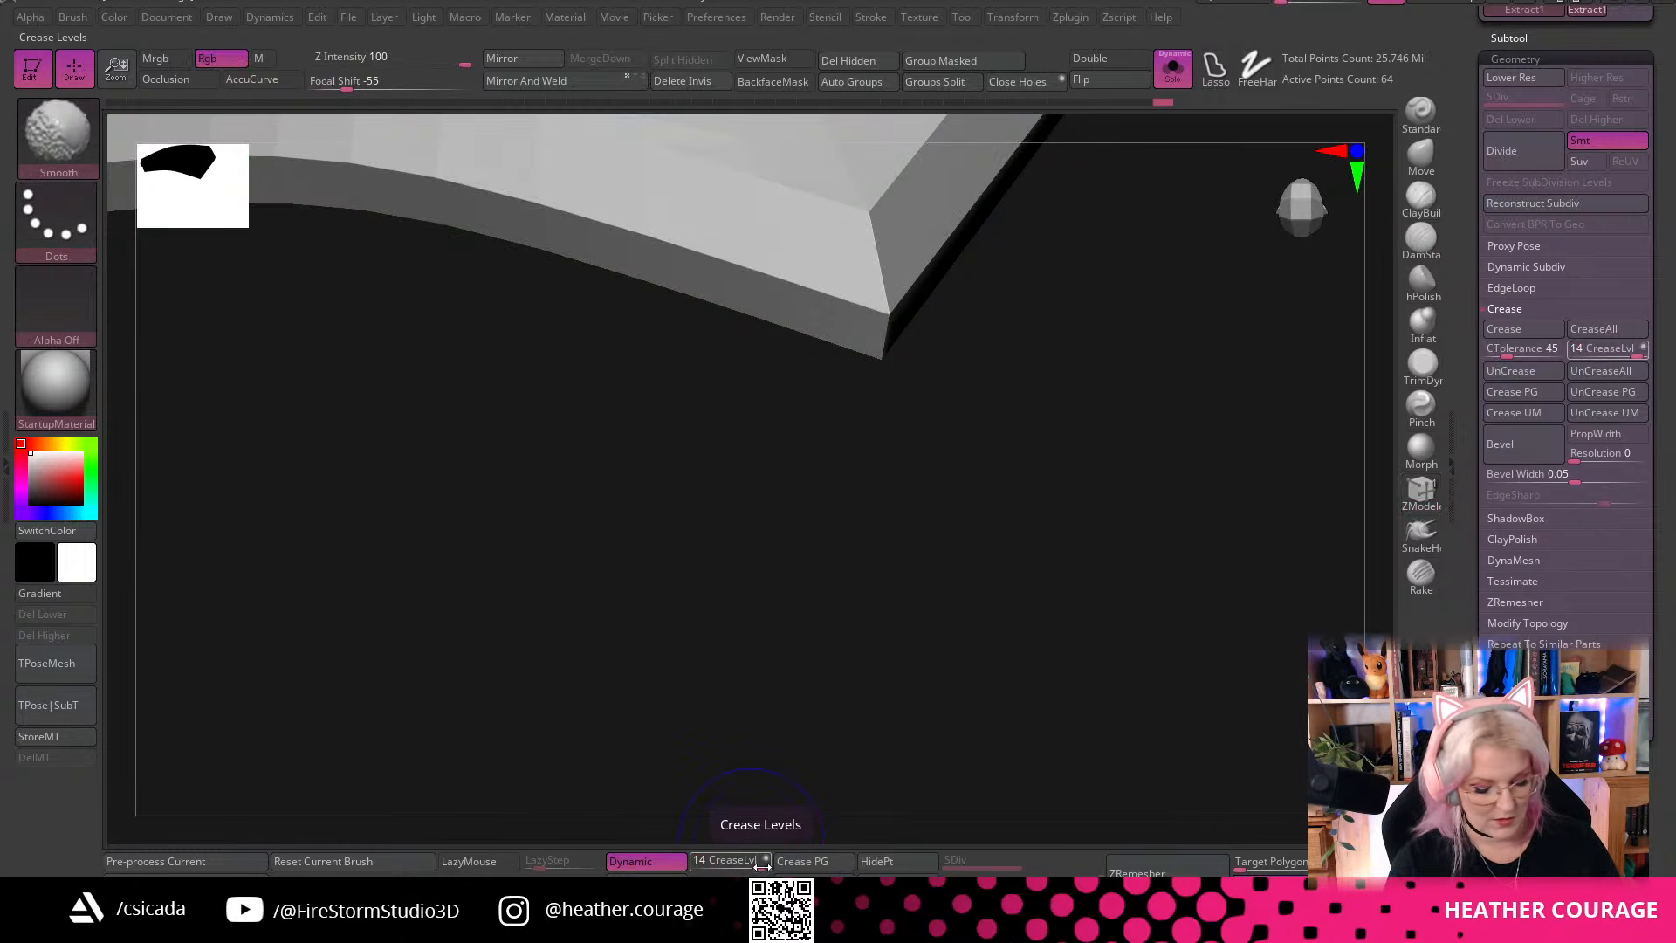
drag(987, 812, 997, 697)
drag(762, 866, 722, 864)
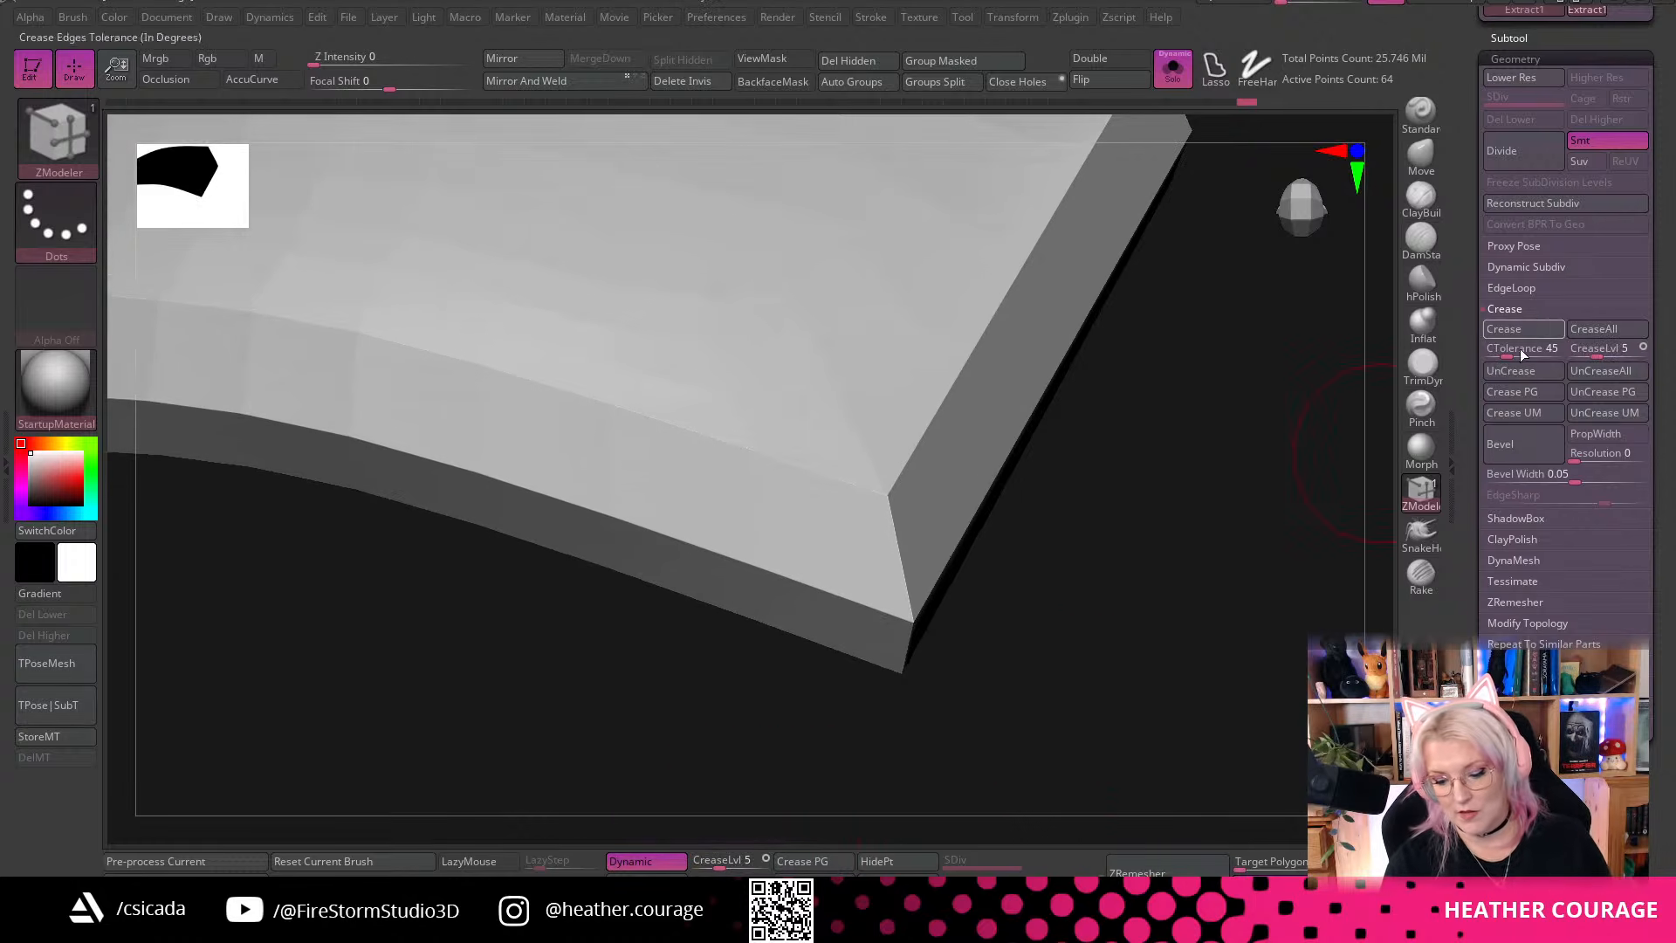
Raise the panel's SmoothSubdiv to 4 and set the crease level to 3 for softened edges
click(1526, 266)
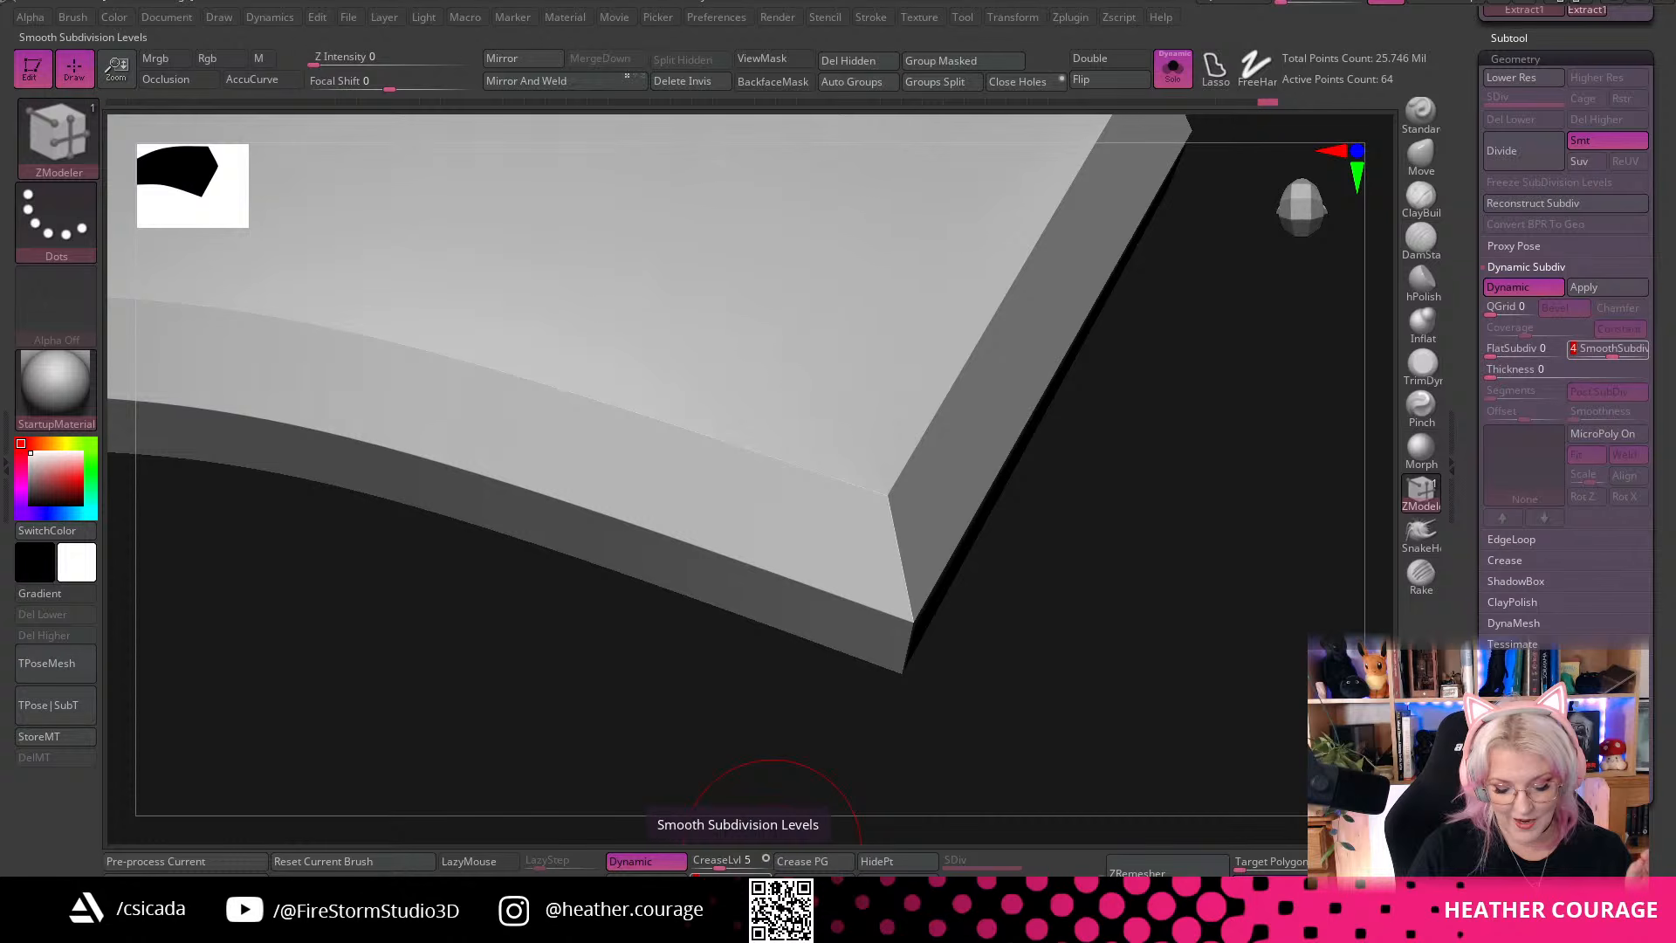
drag(734, 861, 710, 862)
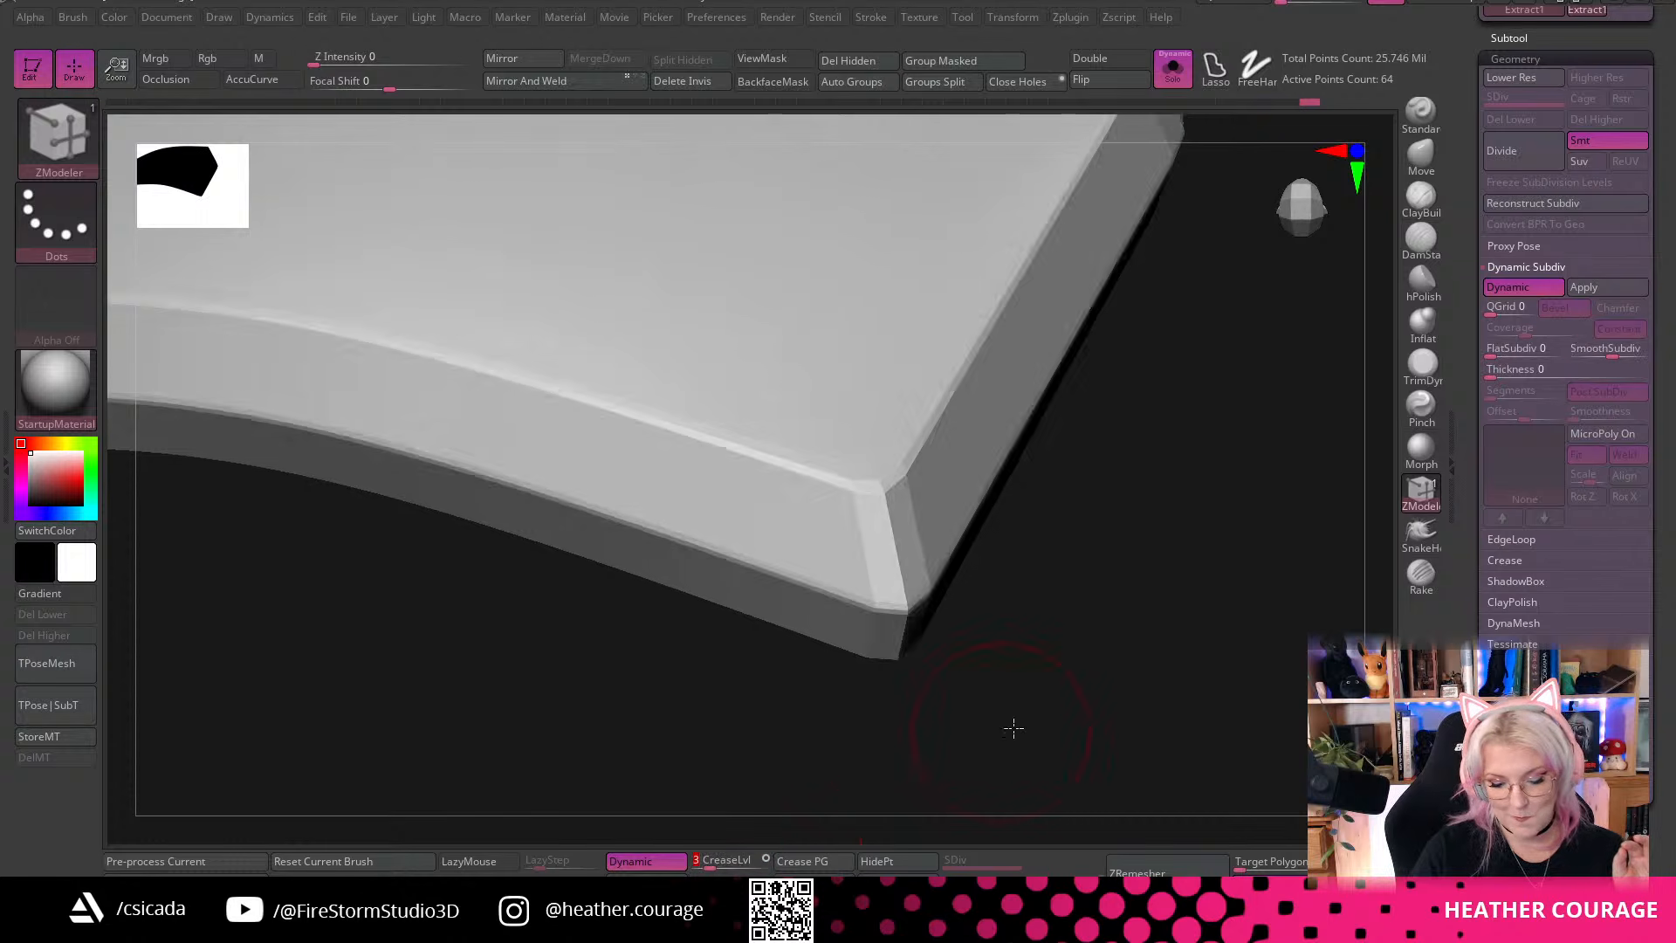
mouse_move(1020, 724)
mouse_down()
mouse_move(1234, 591)
mouse_move(1144, 378)
mouse_move(992, 617)
mouse_move(959, 734)
mouse_move(1086, 663)
mouse_up()
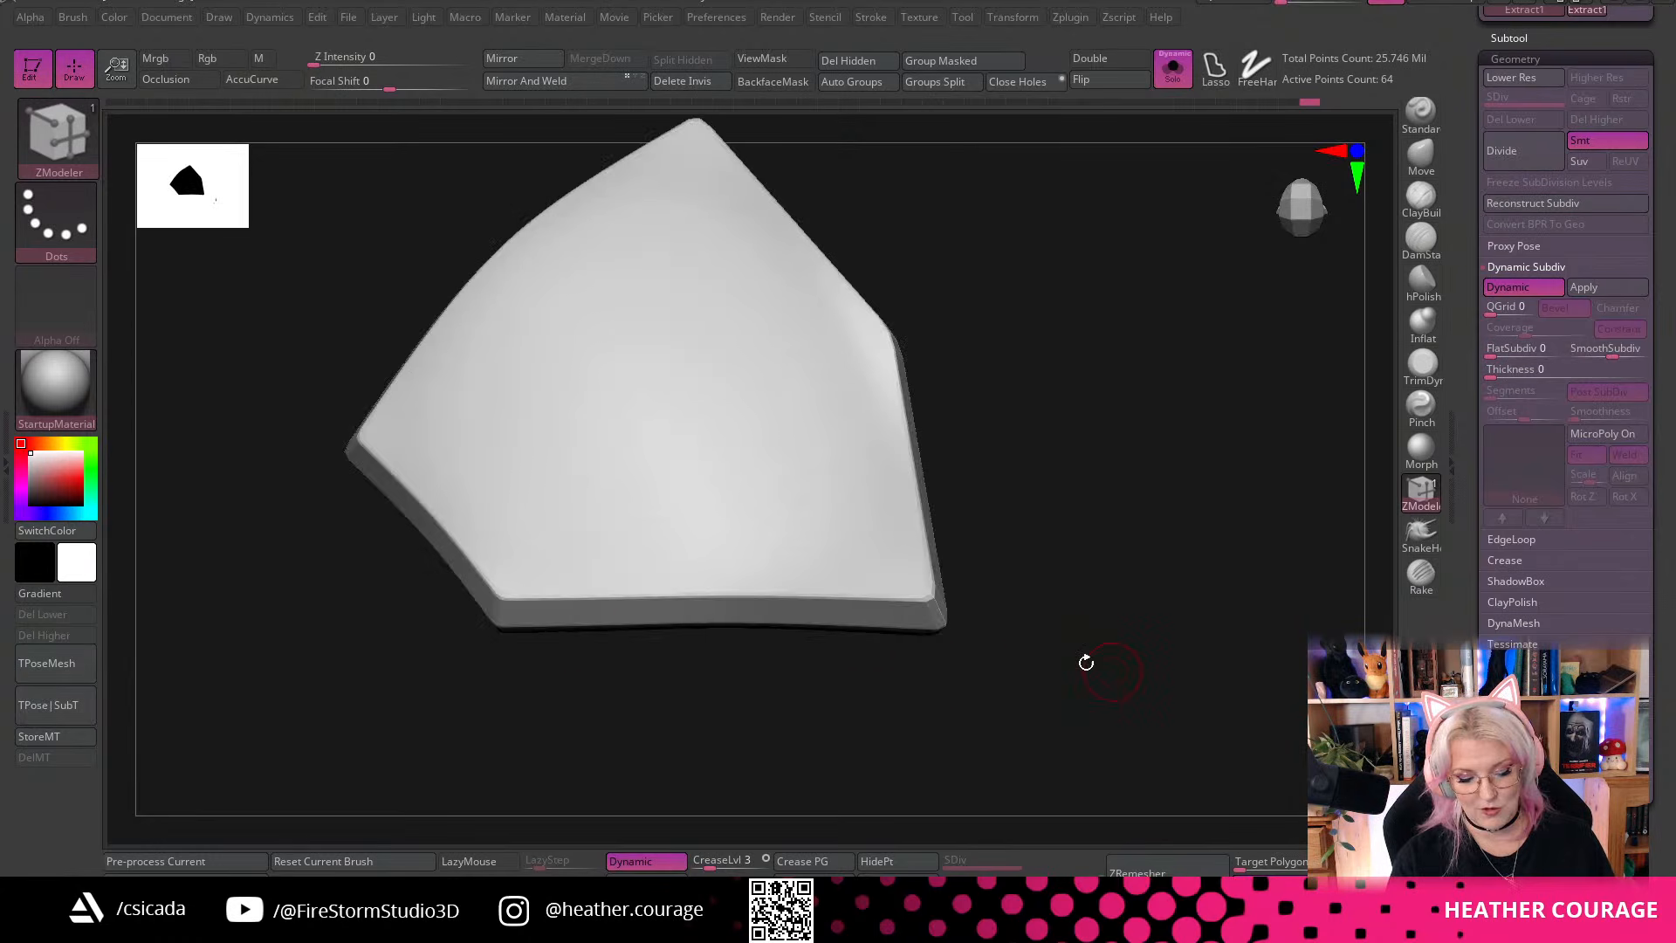
mouse_move(1030, 716)
mouse_down()
mouse_move(1059, 730)
mouse_move(1025, 730)
mouse_move(1030, 707)
mouse_move(1142, 663)
mouse_move(1060, 699)
mouse_move(1086, 703)
mouse_up()
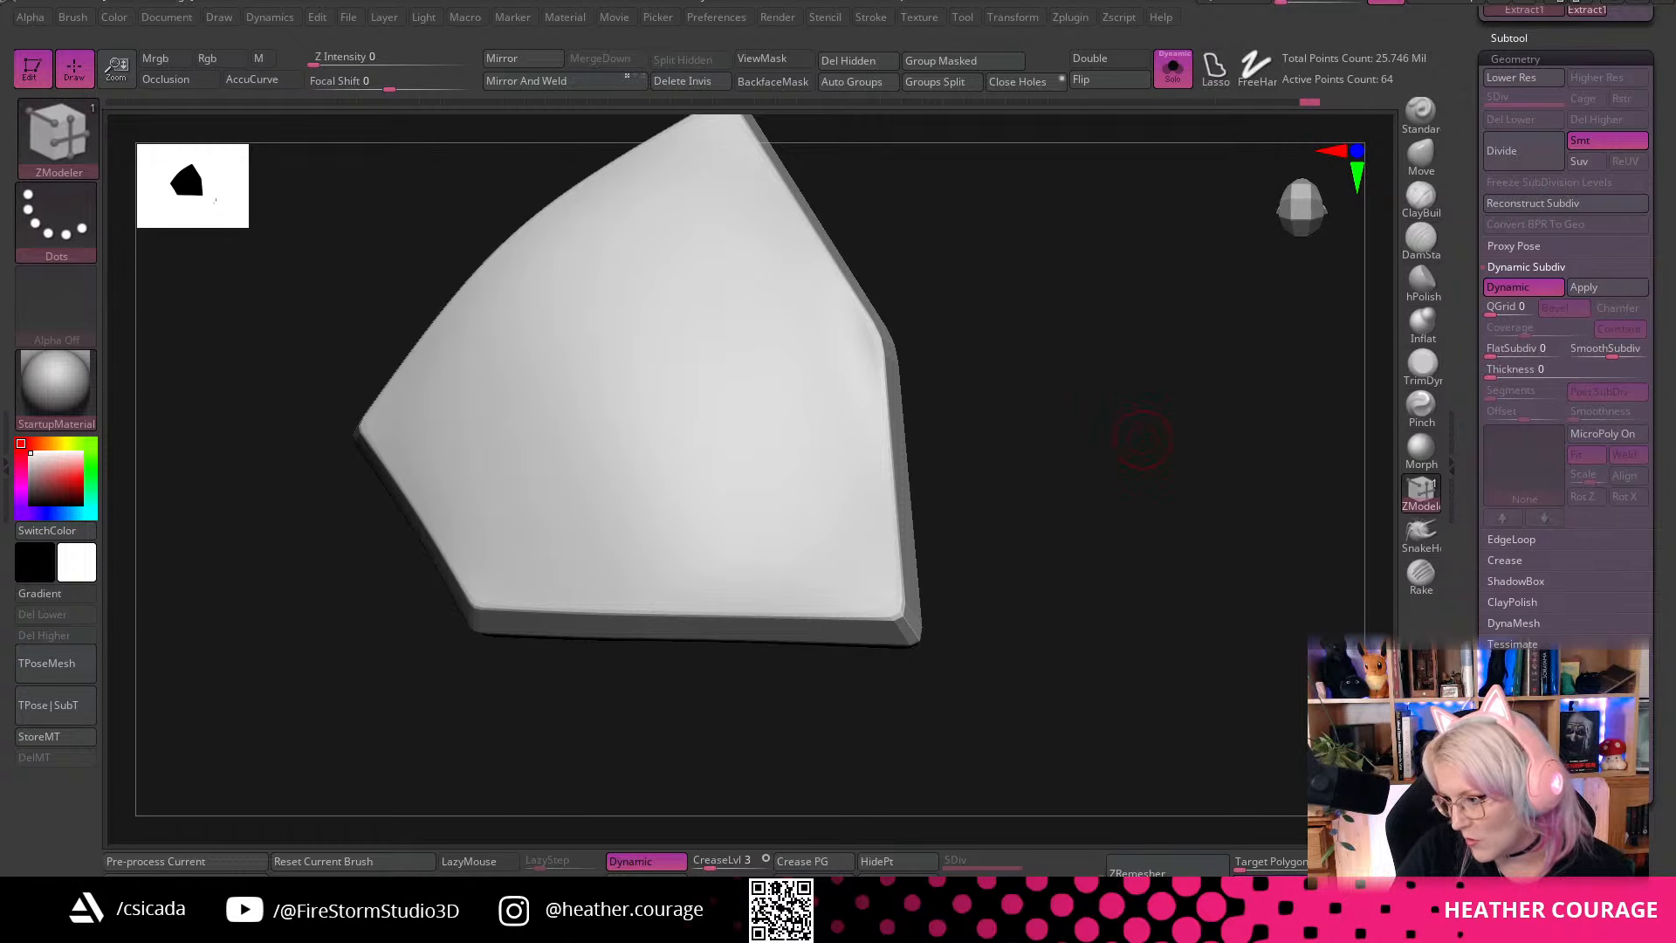
key(alt+Tab)
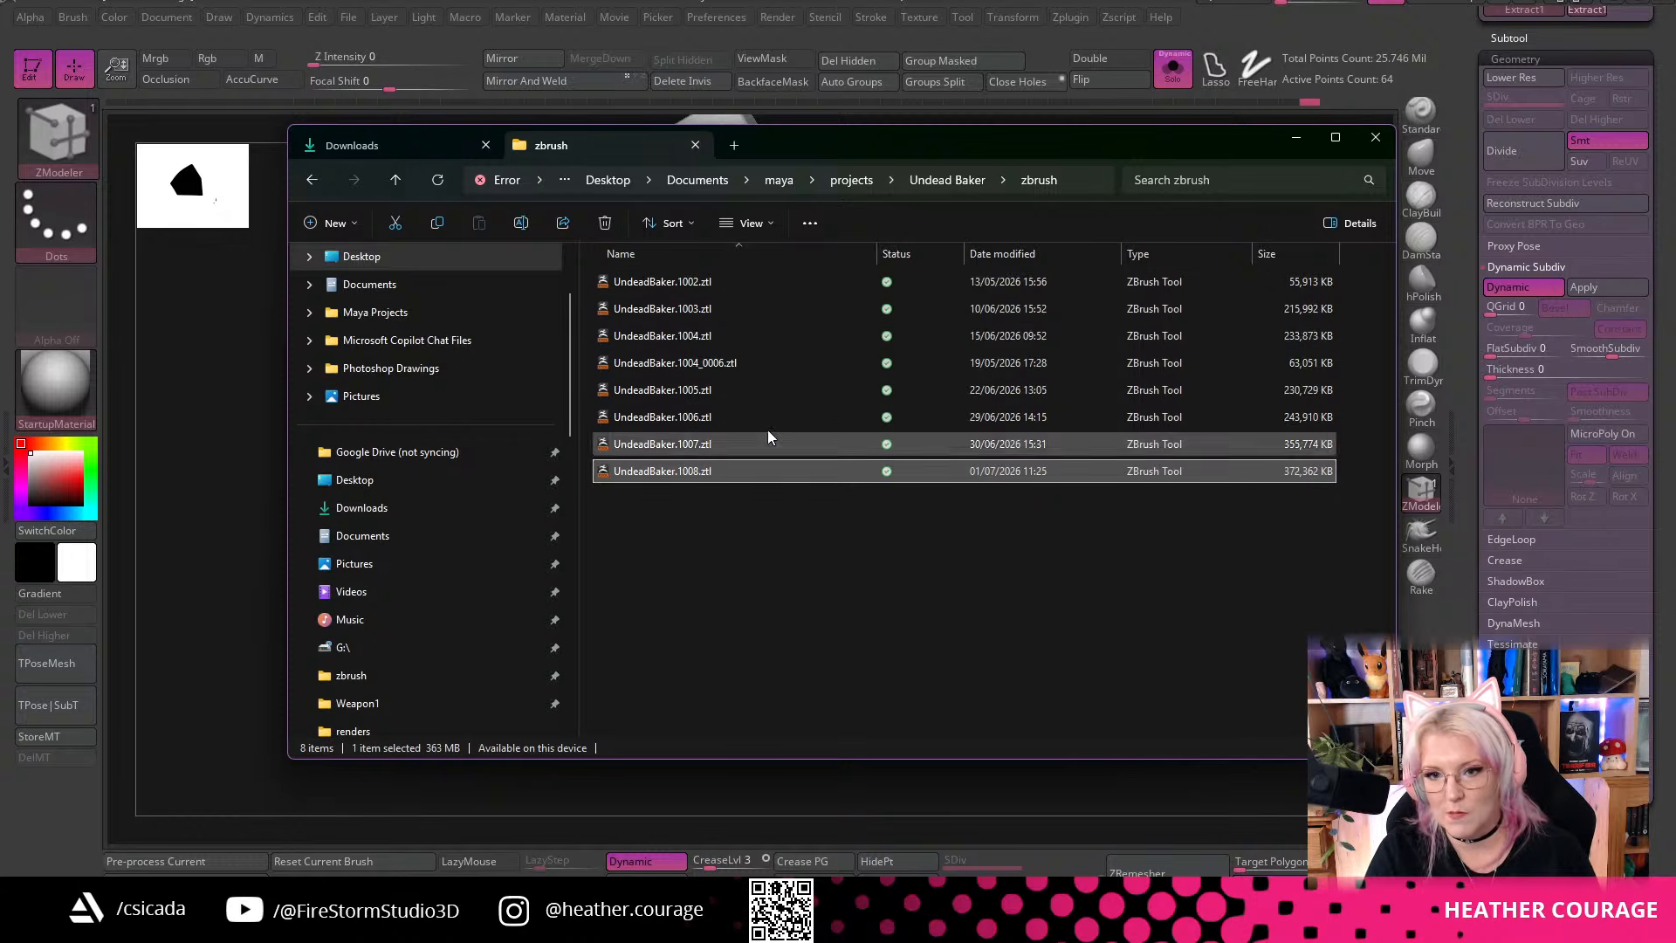
click(1286, 145)
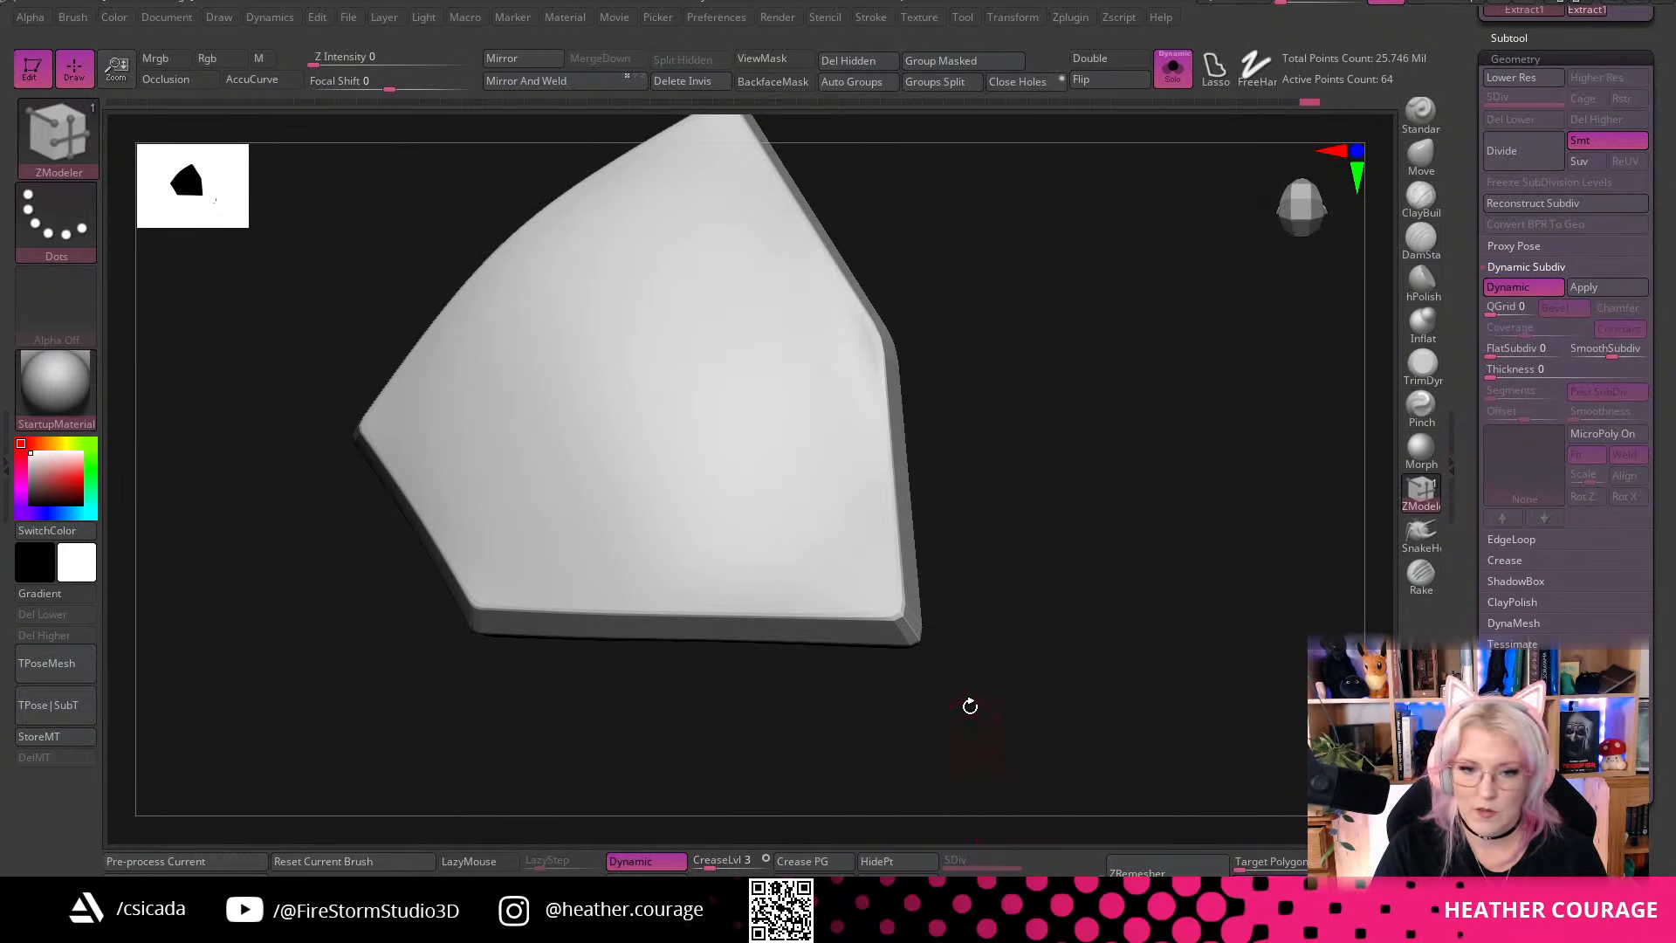
Apply the panel's dynamic subdivision to convert it into real subdivision levels
drag(970, 706, 670, 860)
key(f)
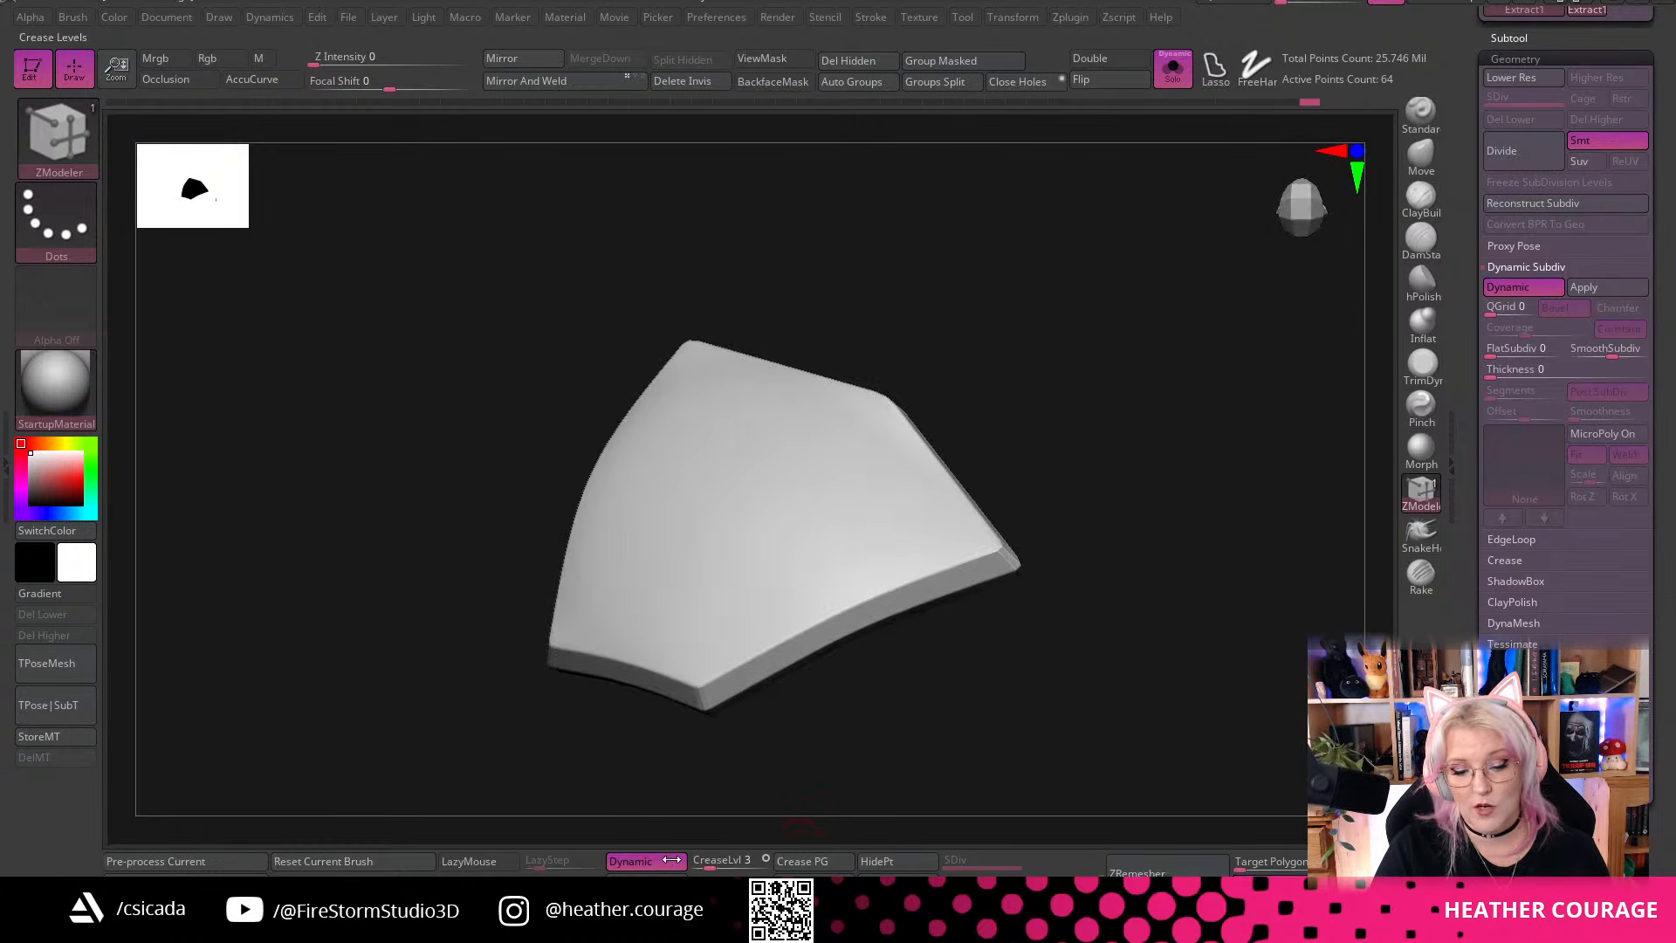
drag(1215, 431, 1112, 594)
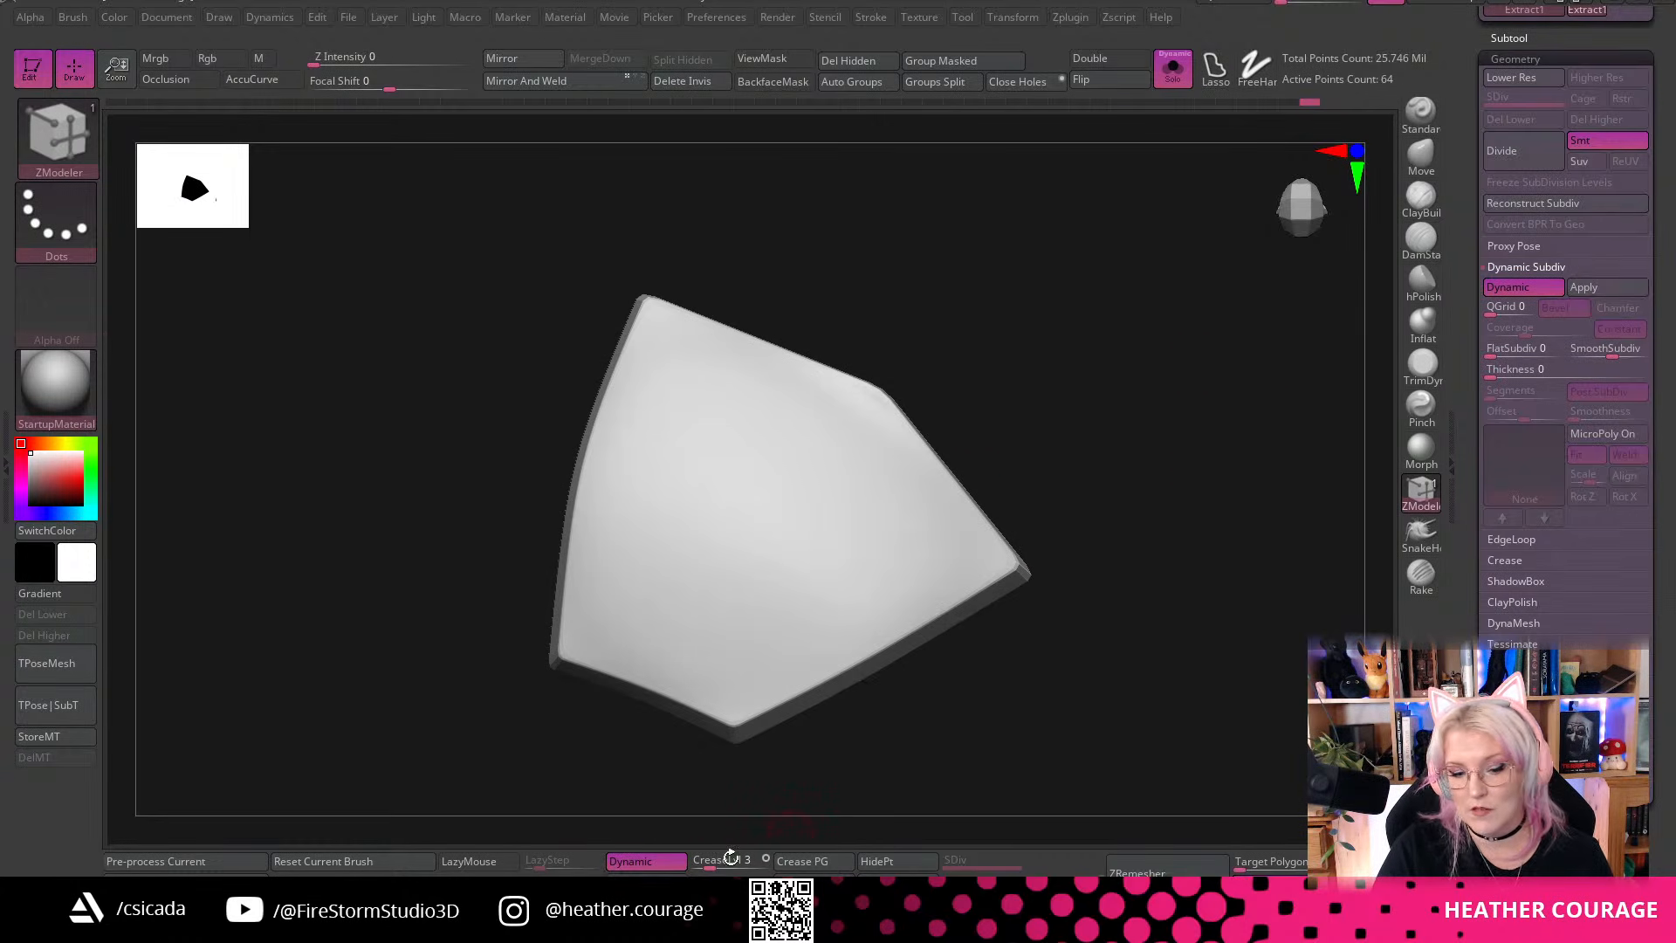
click(1607, 287)
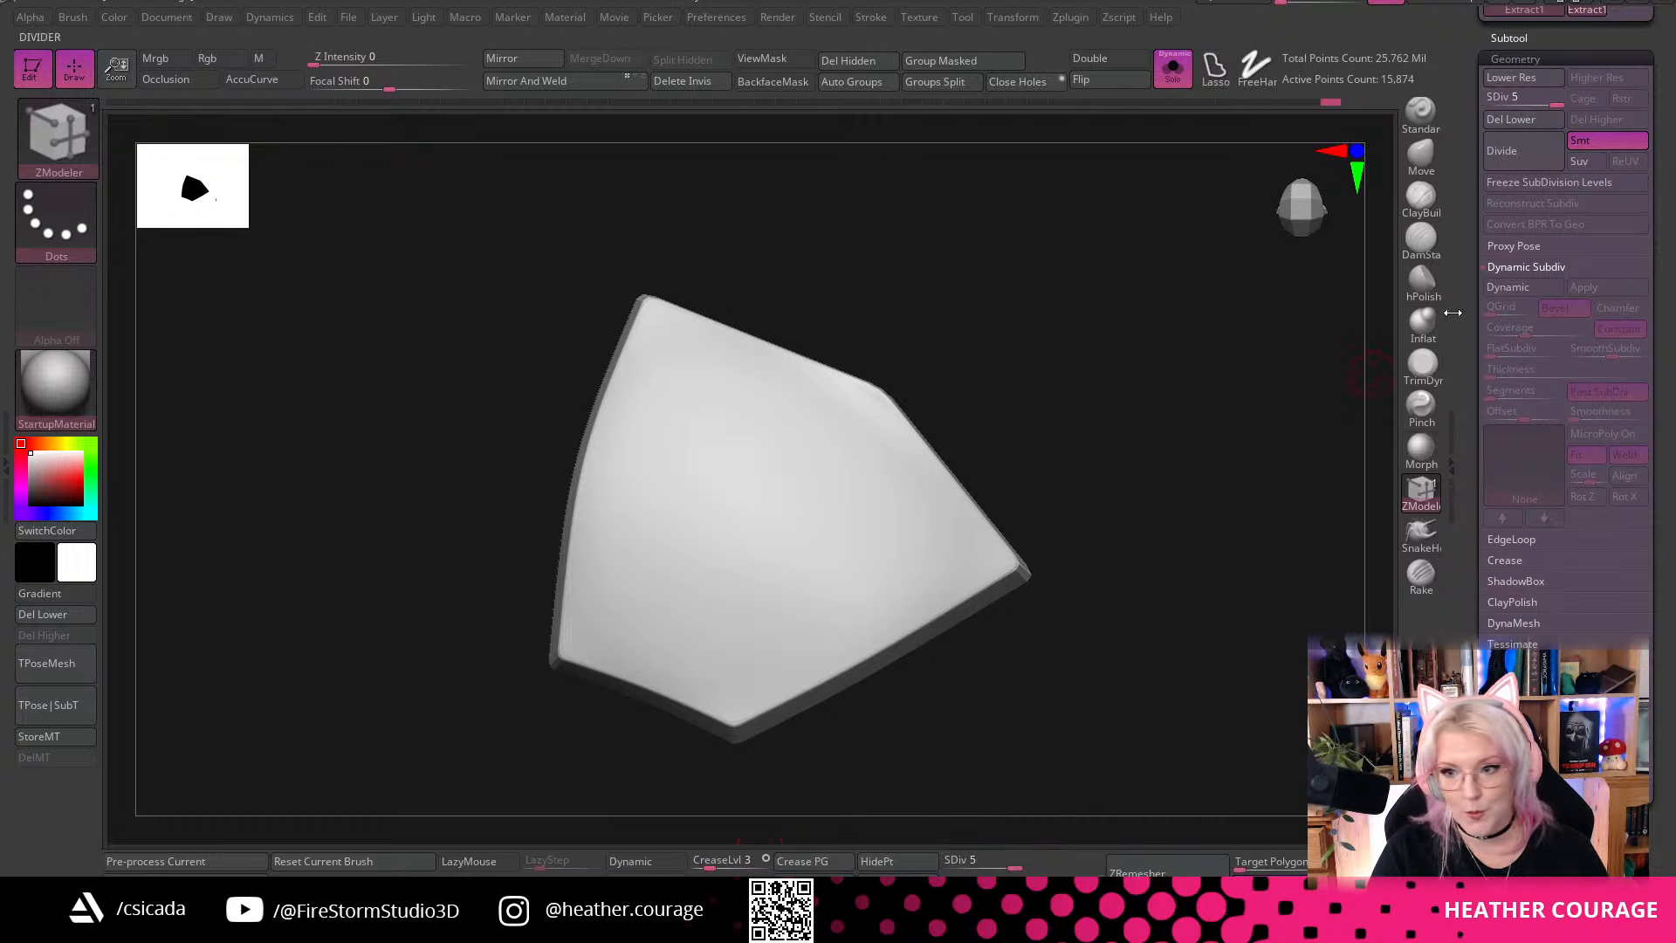
Hide the sphere and extract subtools listed below PM3D_Ring3D1_4, and leave solo mode to show the other parts
click(1509, 38)
click(1510, 138)
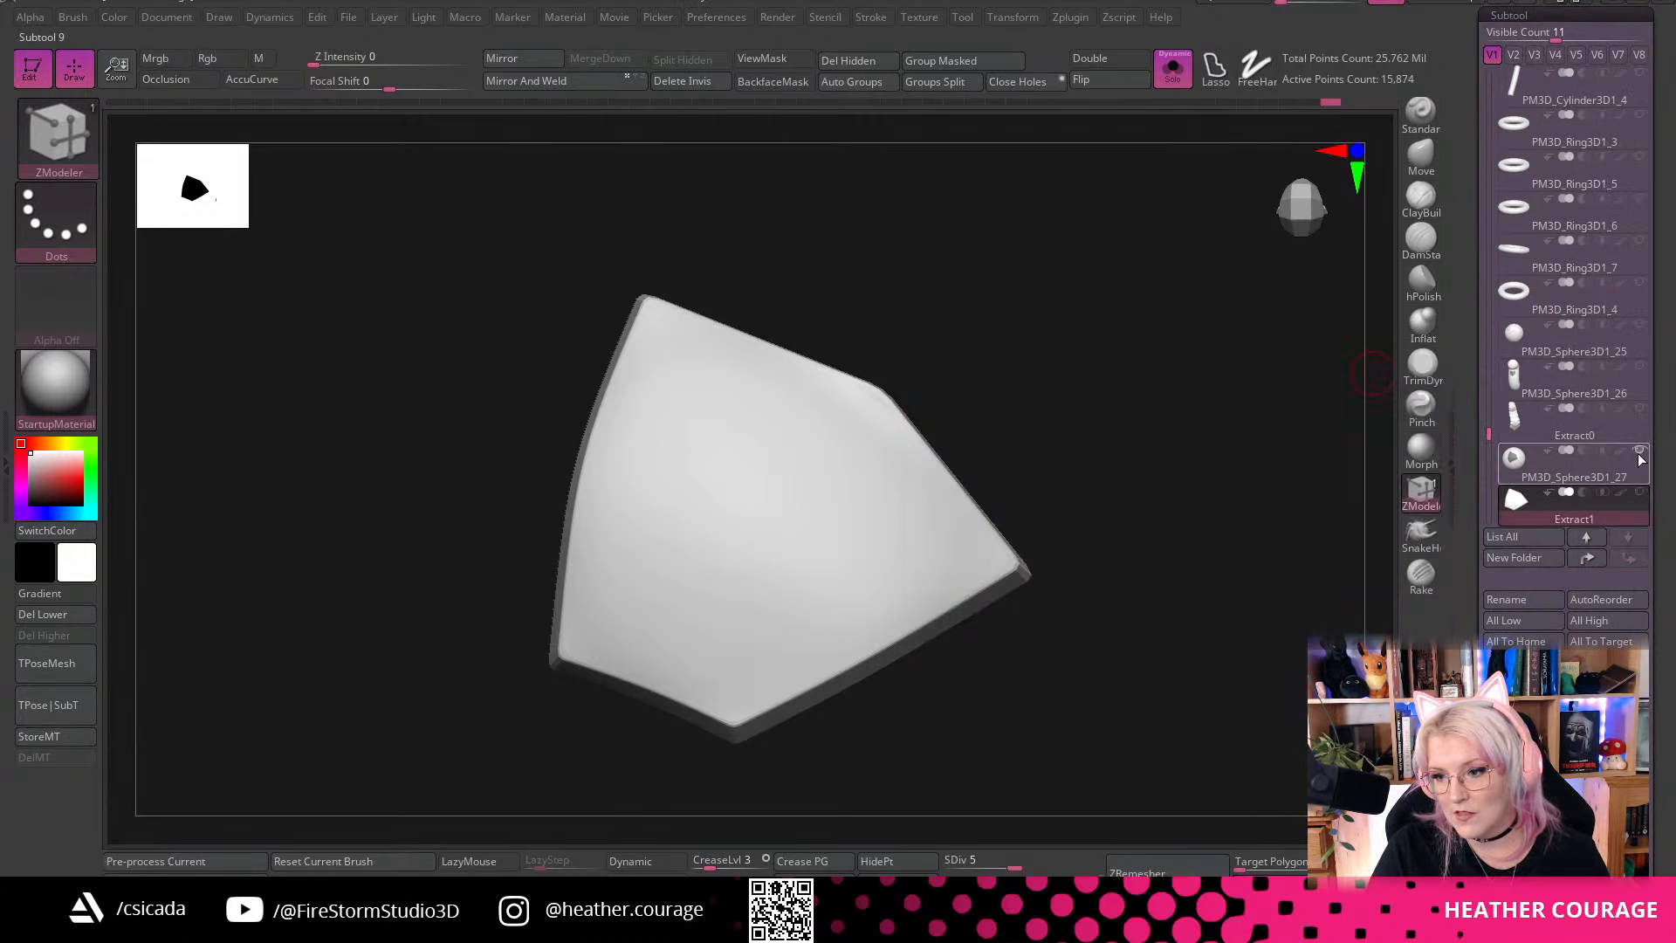
mouse_move(1643, 425)
key(shift)
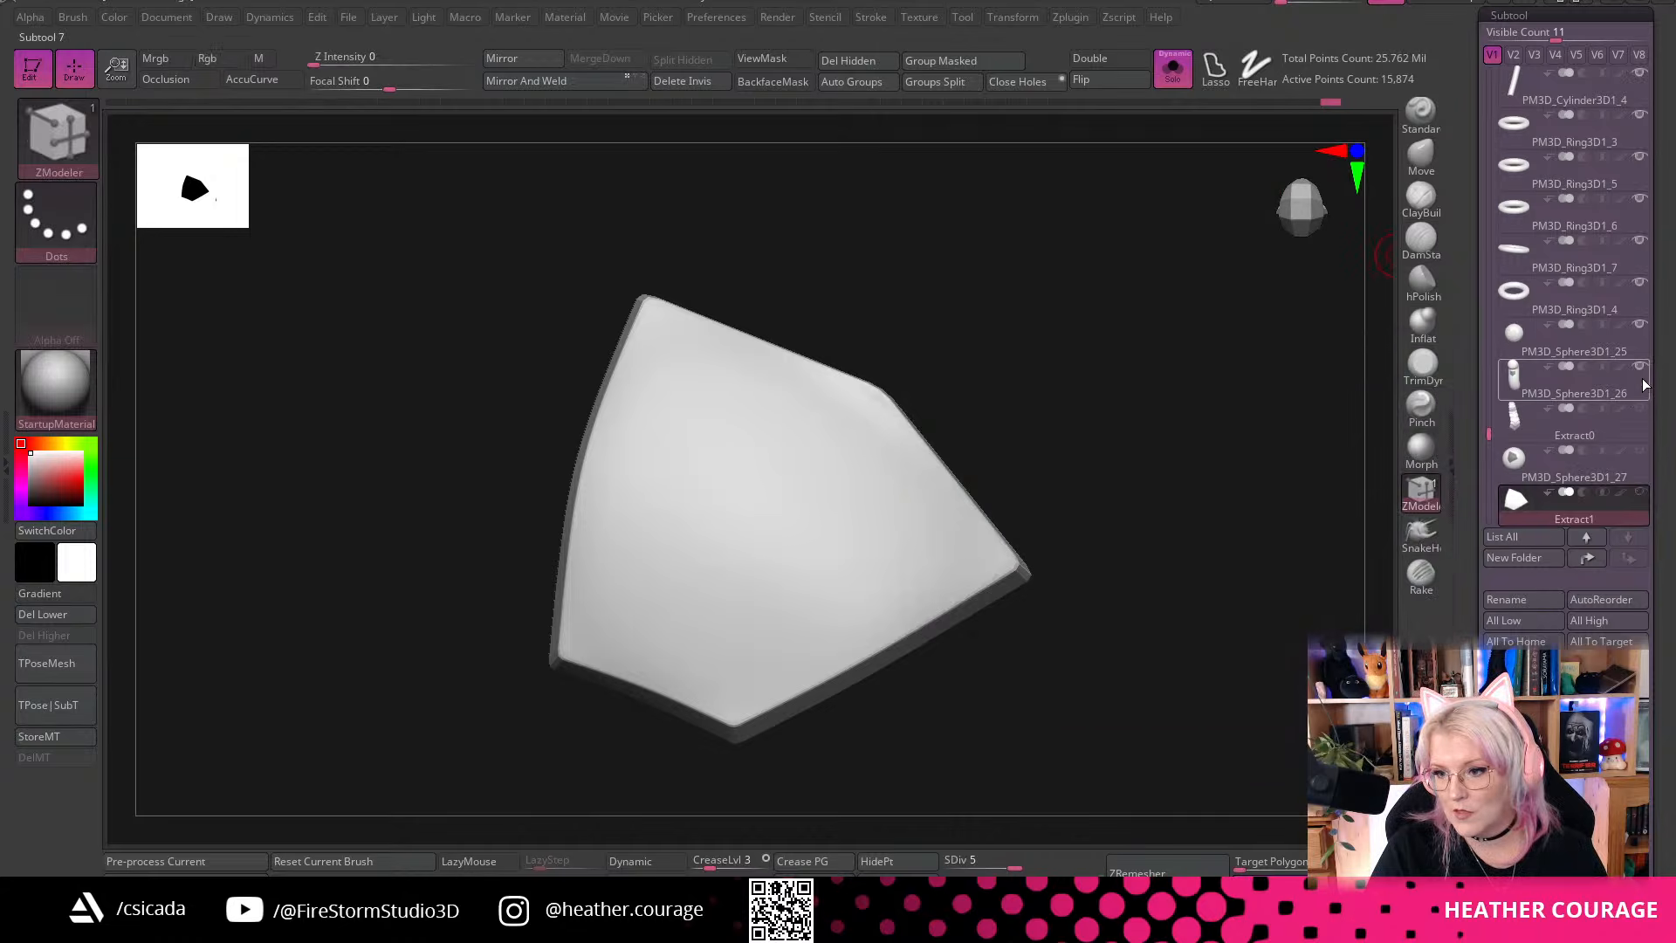
click(1178, 77)
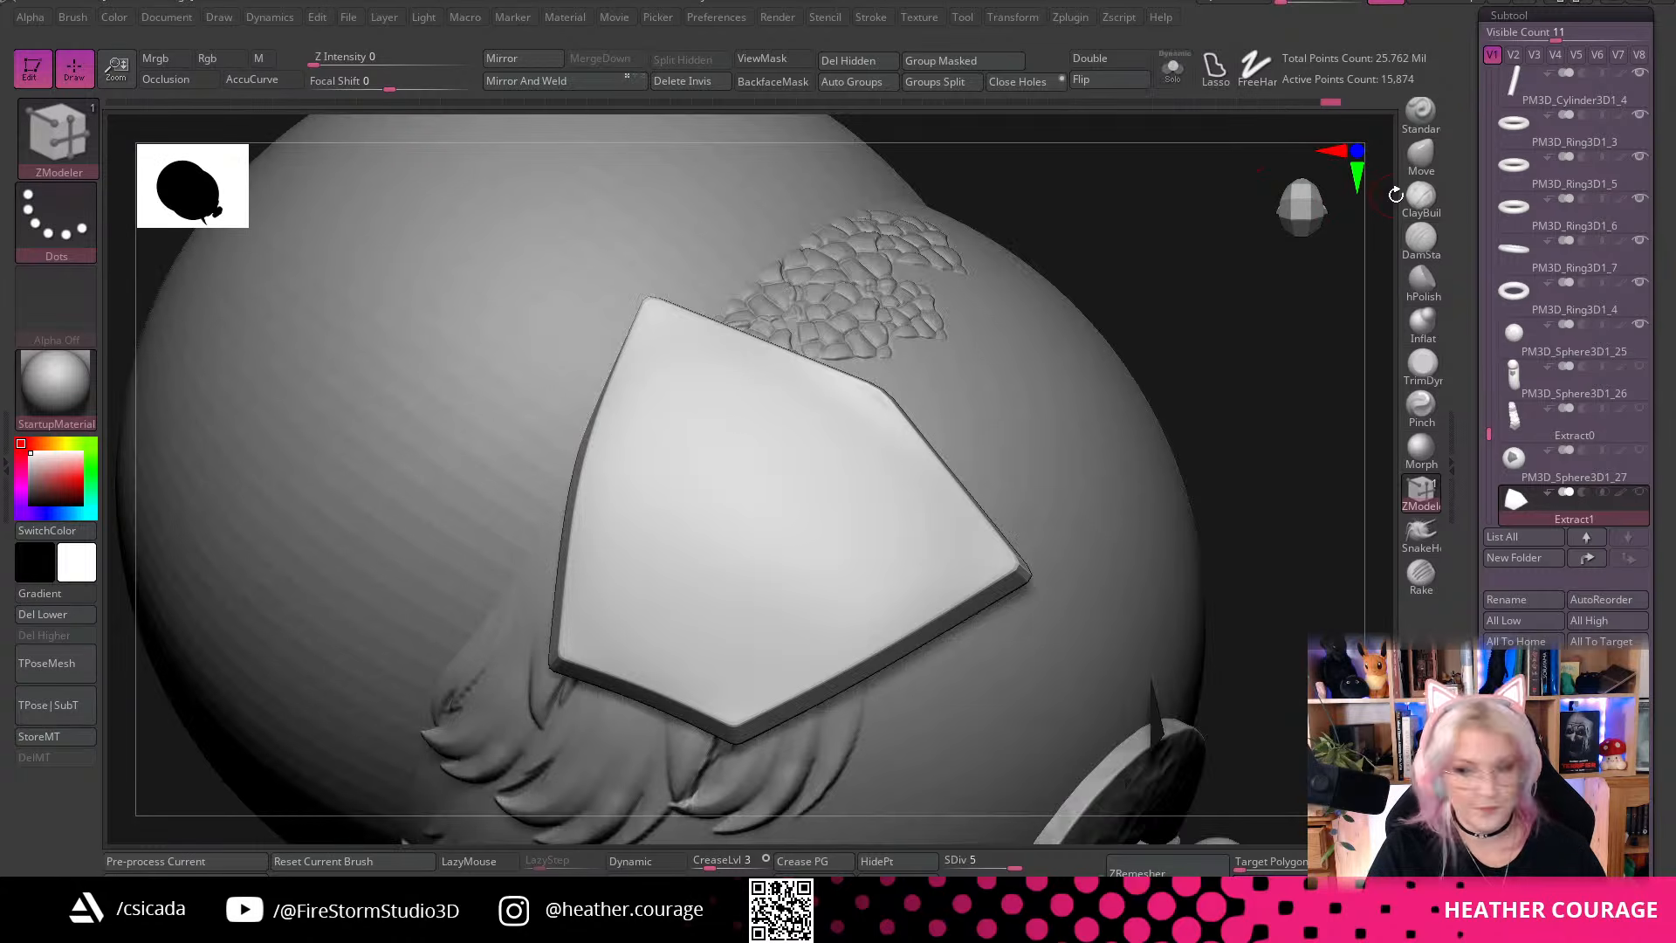
key(f)
click(1423, 365)
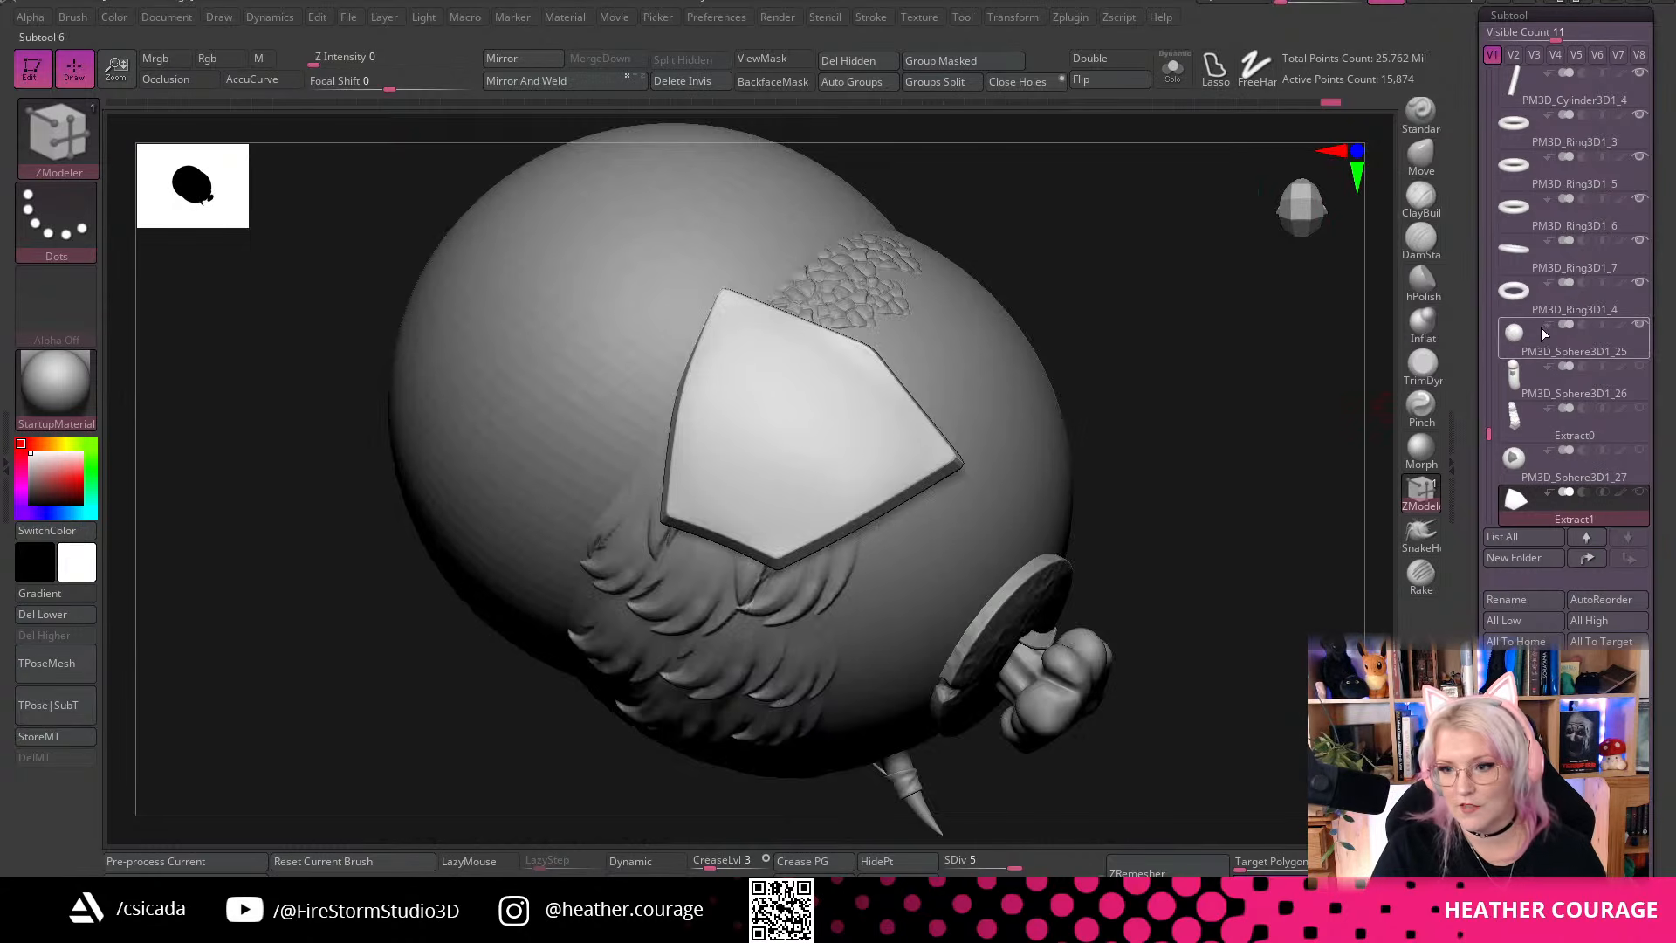
Make PM3D_Ring3D1_4 the active subtool and turn the model to view the paw-shaped part from the front
click(1543, 291)
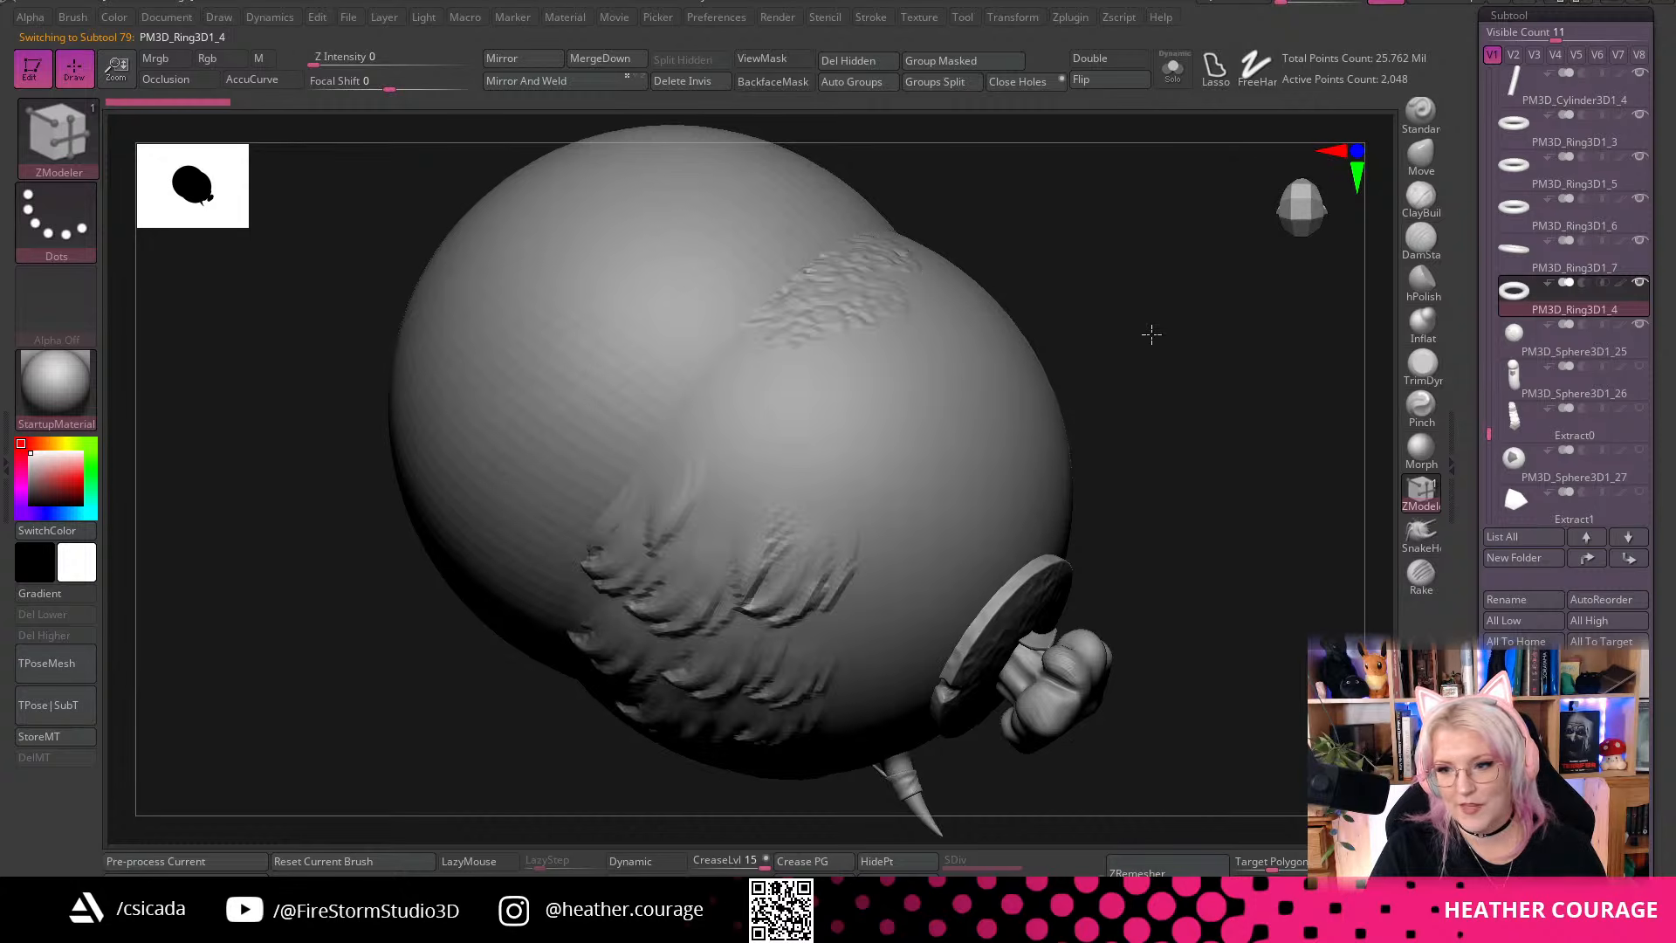
drag(1151, 334, 1205, 453)
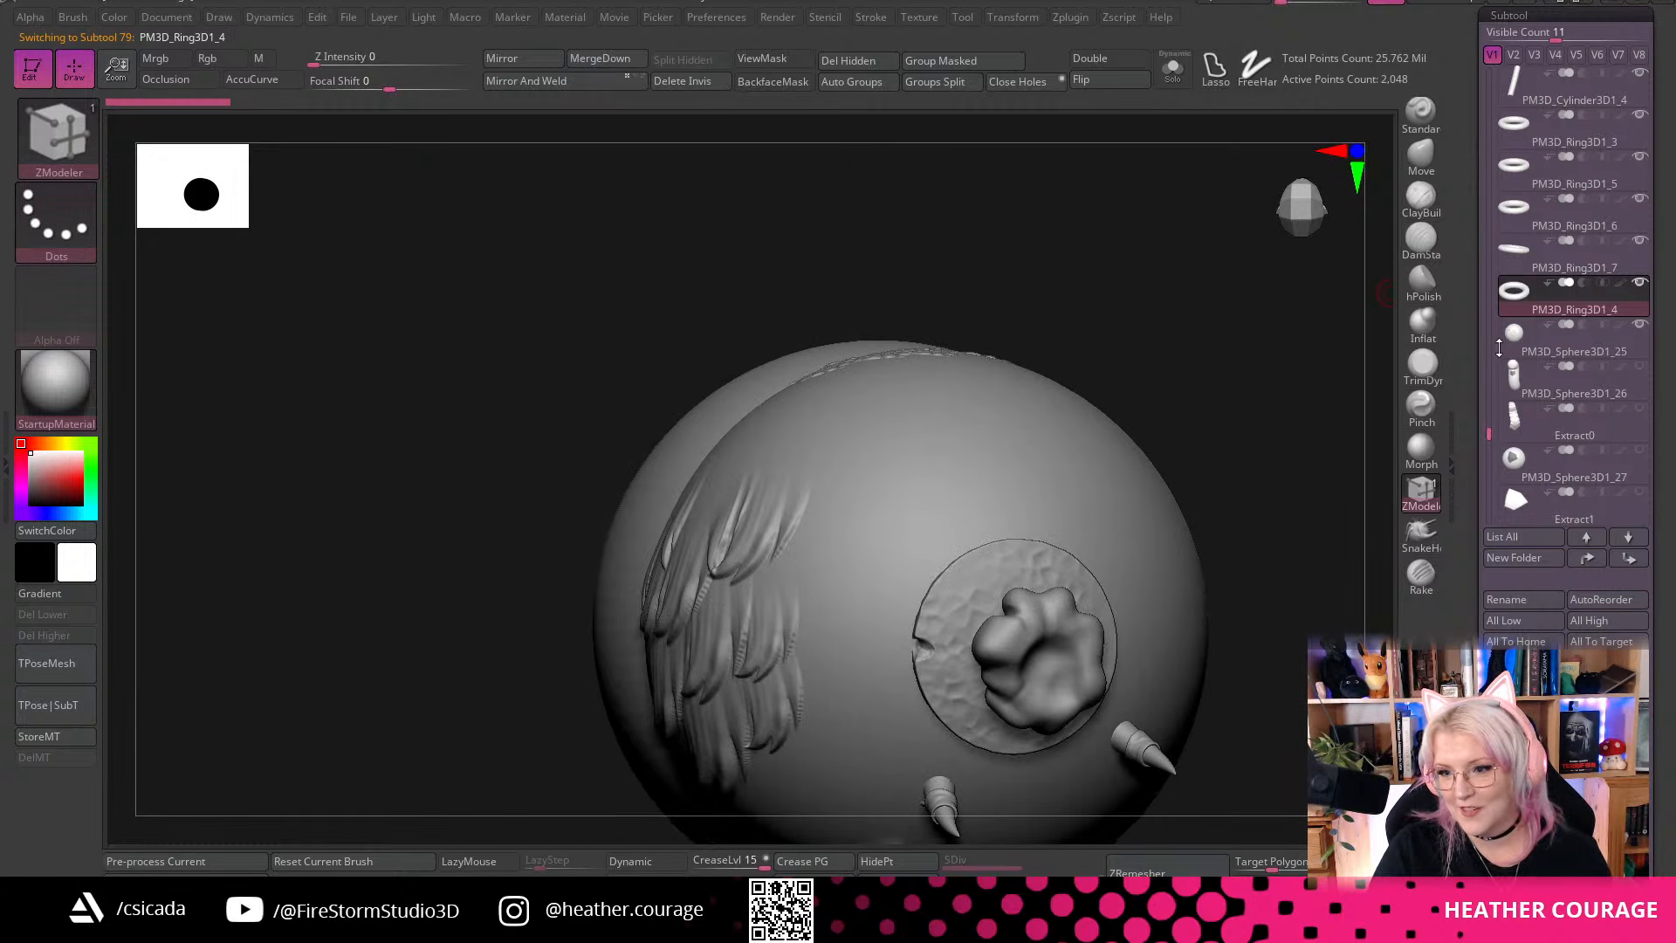
scroll(1624, 357, down, 1)
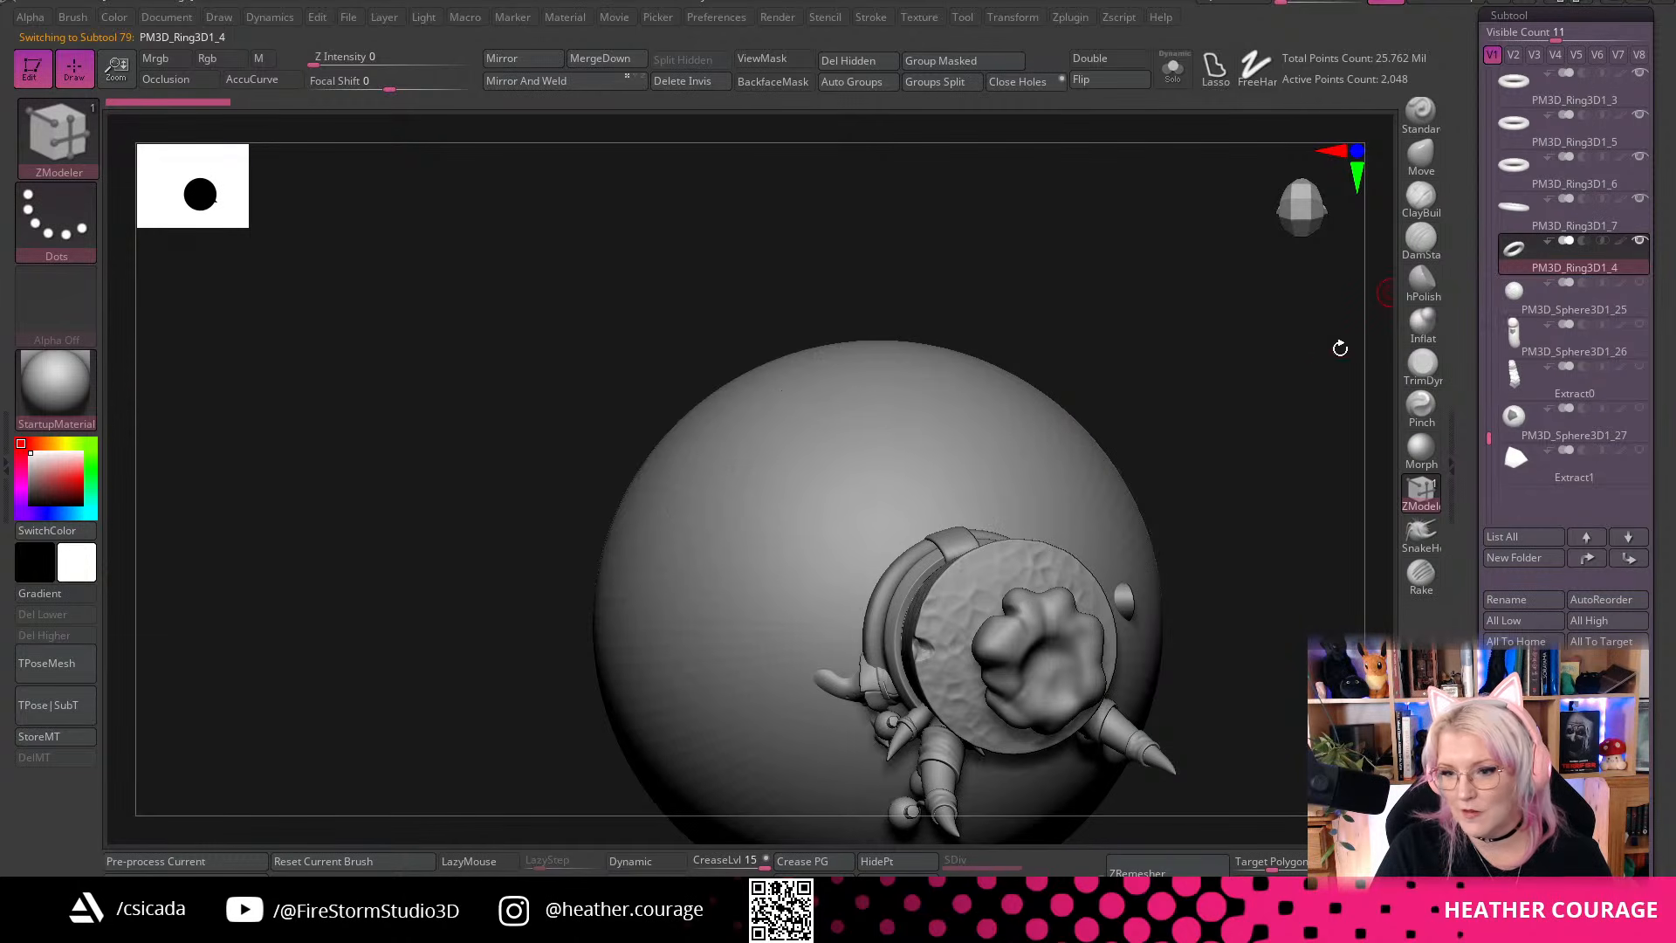
Collapse the body folder in the subtool list and turn the hat and large sphere toward the front
drag(1277, 370, 1244, 288)
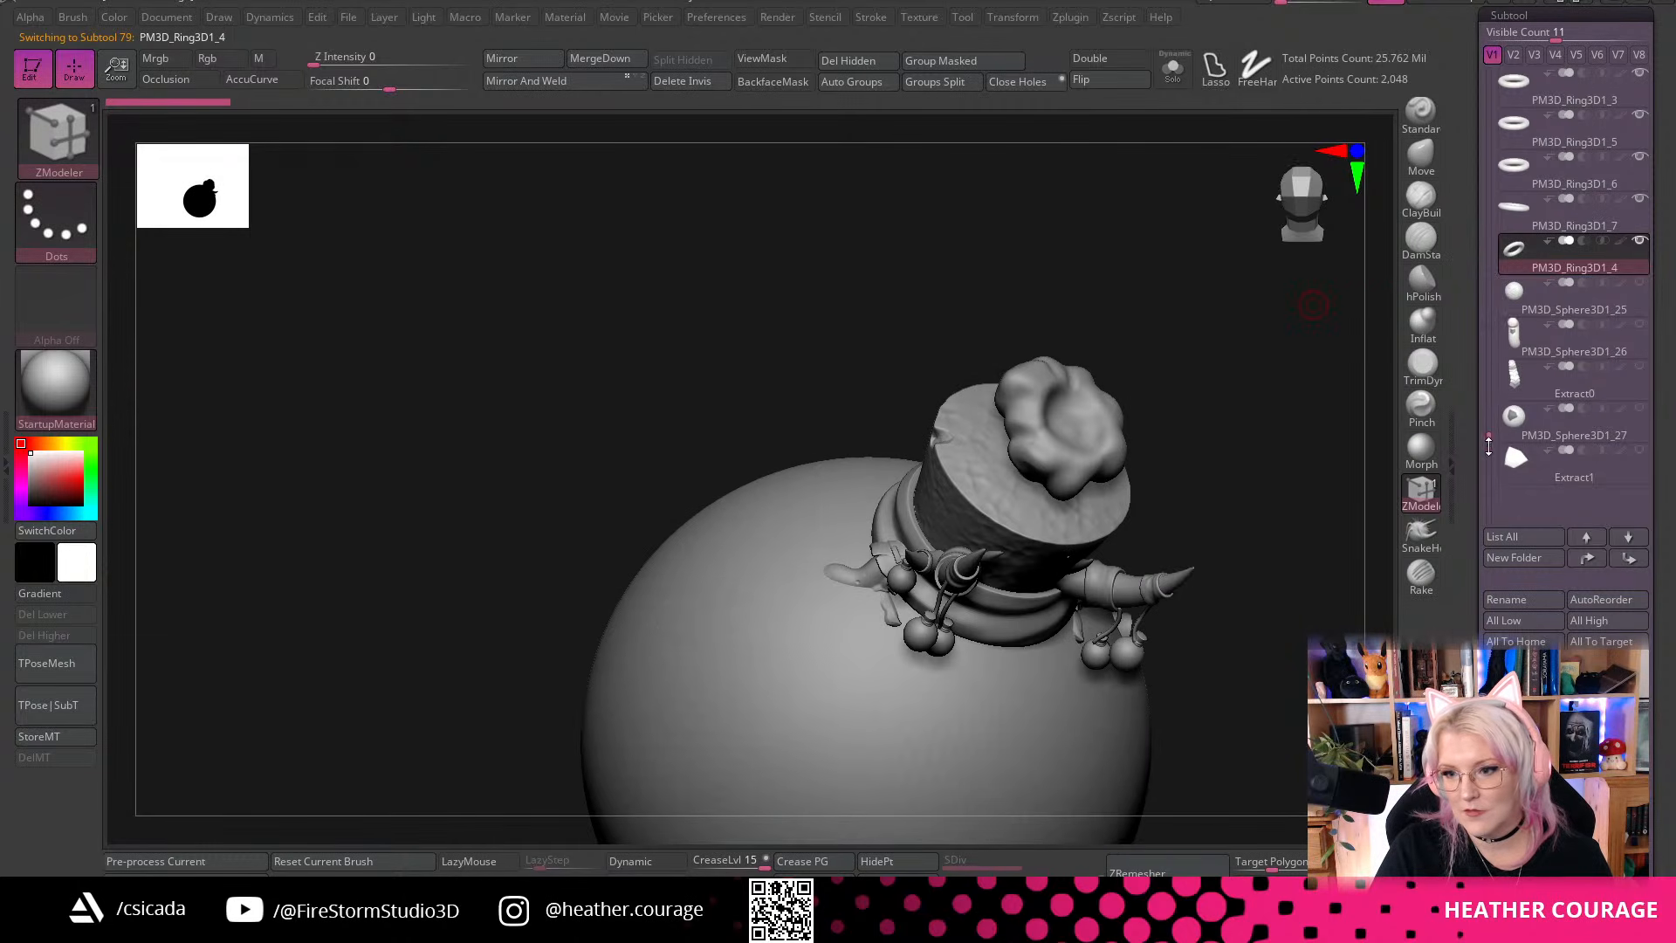
drag(1490, 437, 1489, 77)
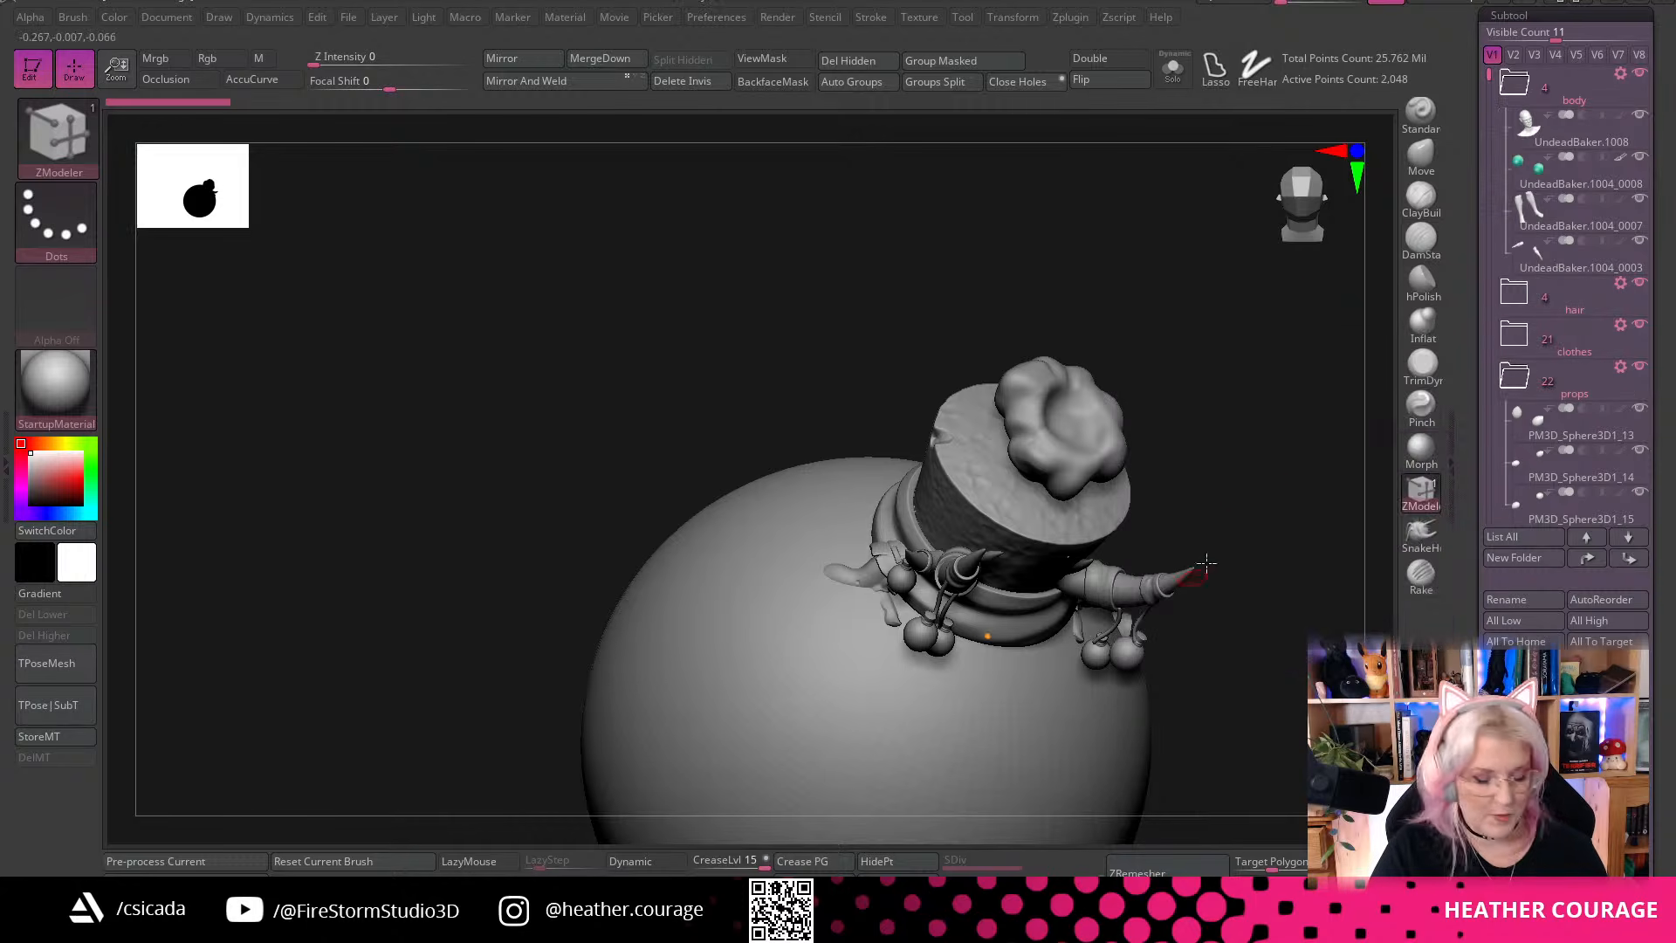
click(1515, 83)
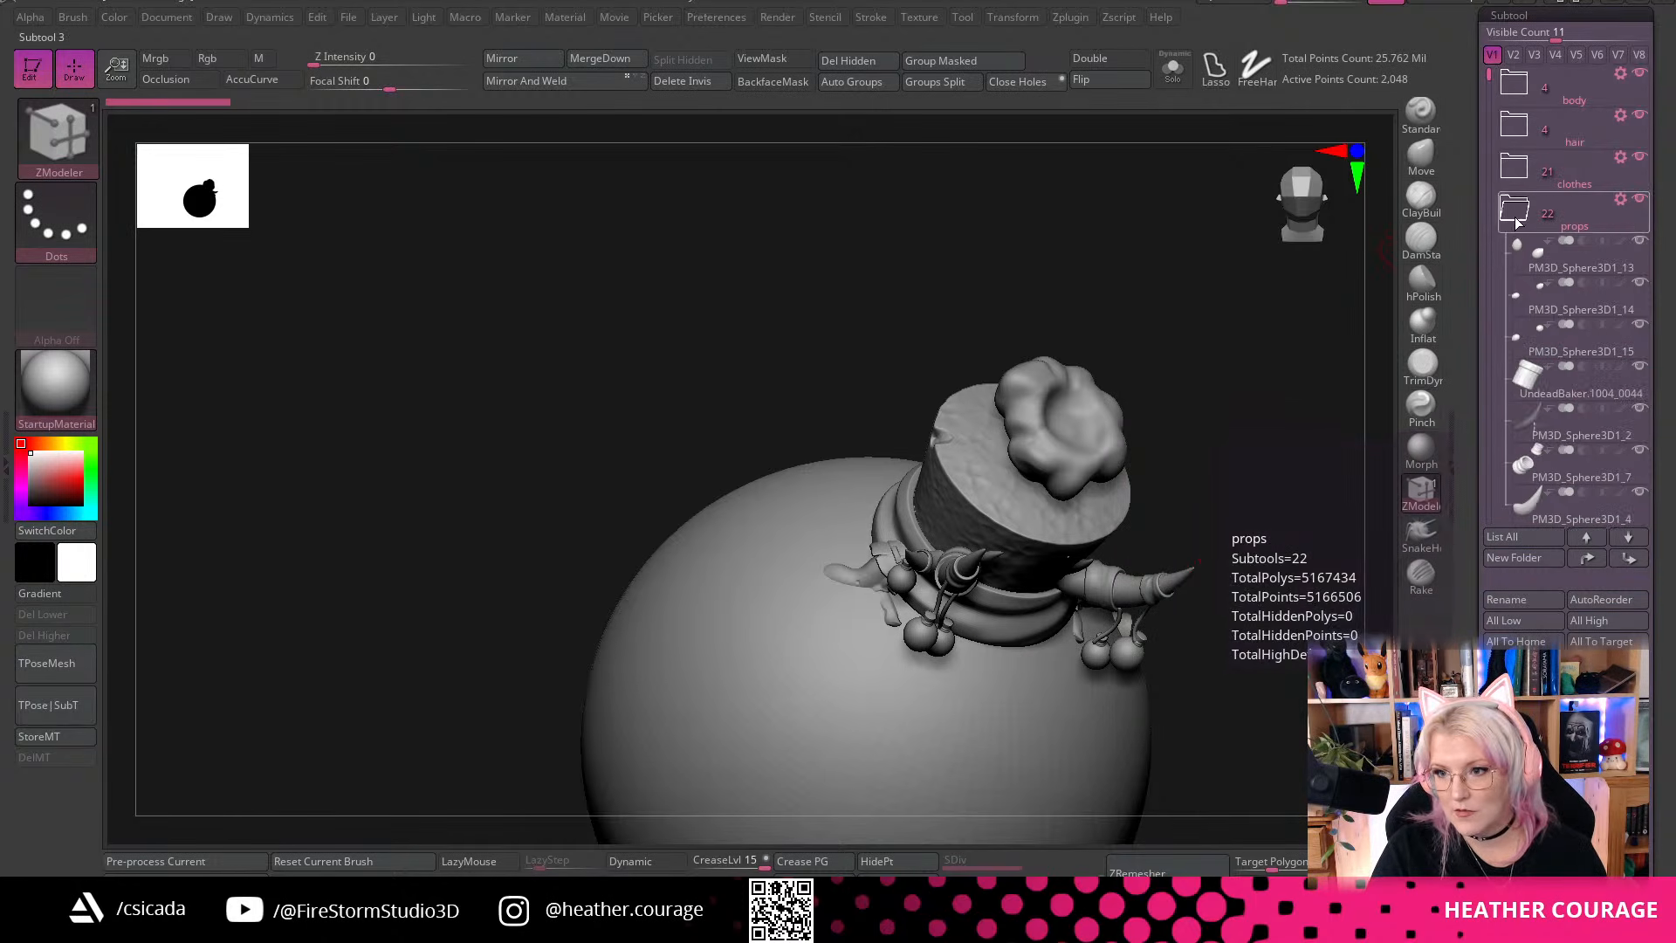
click(1513, 253)
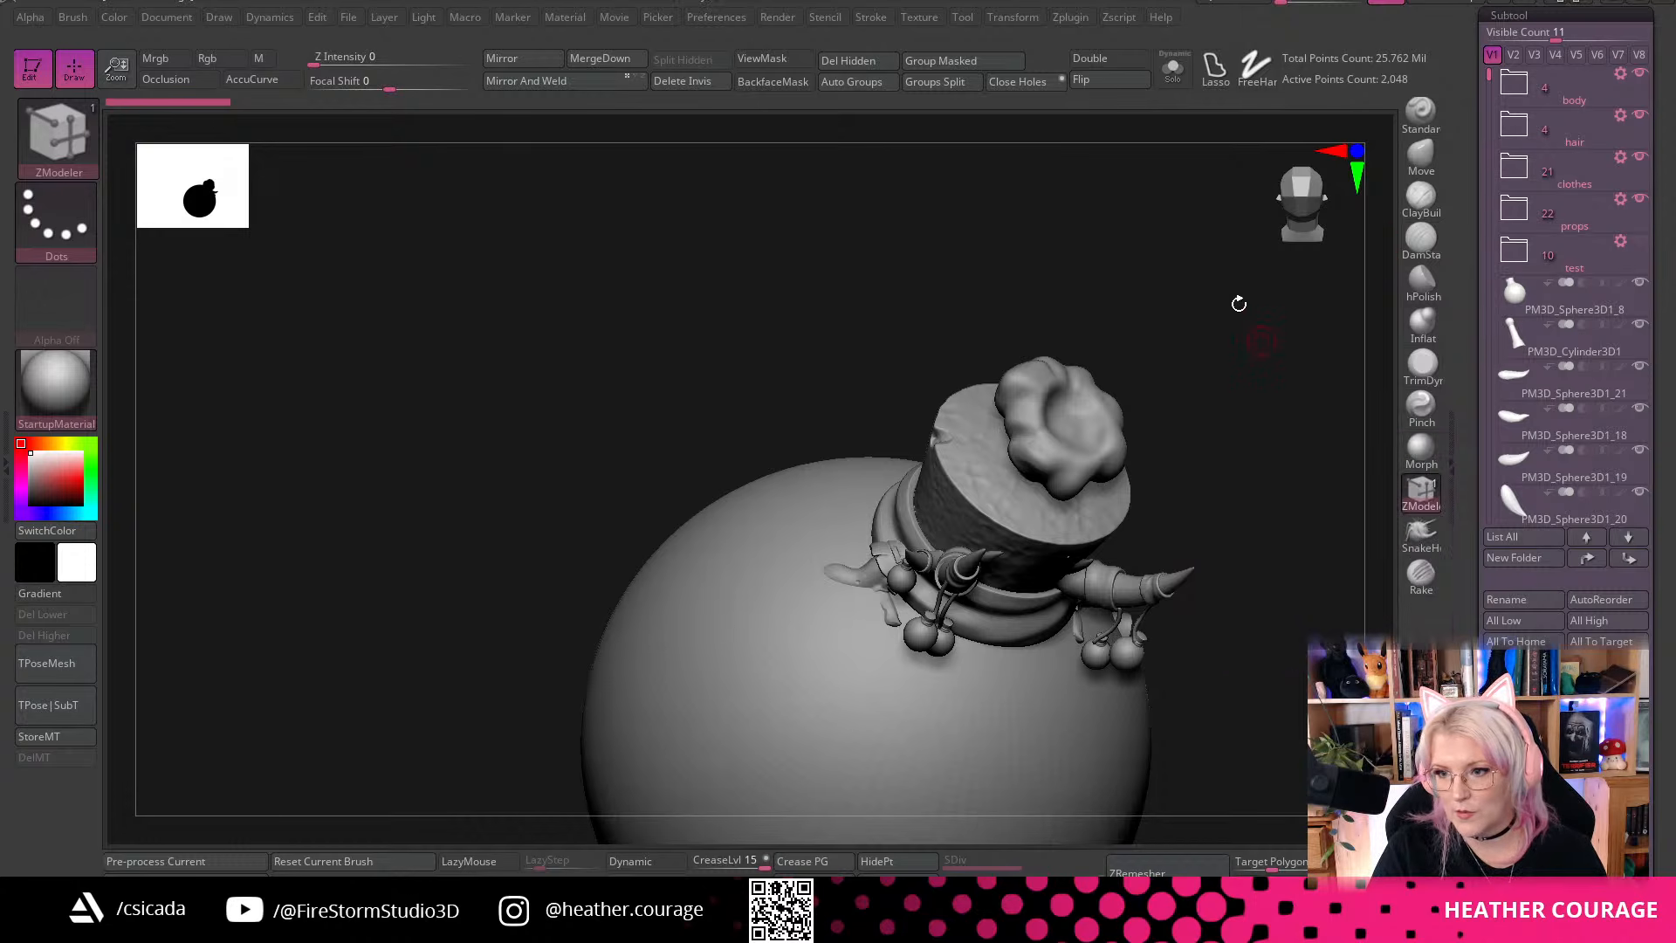
drag(1239, 300, 1362, 253)
click(1535, 207)
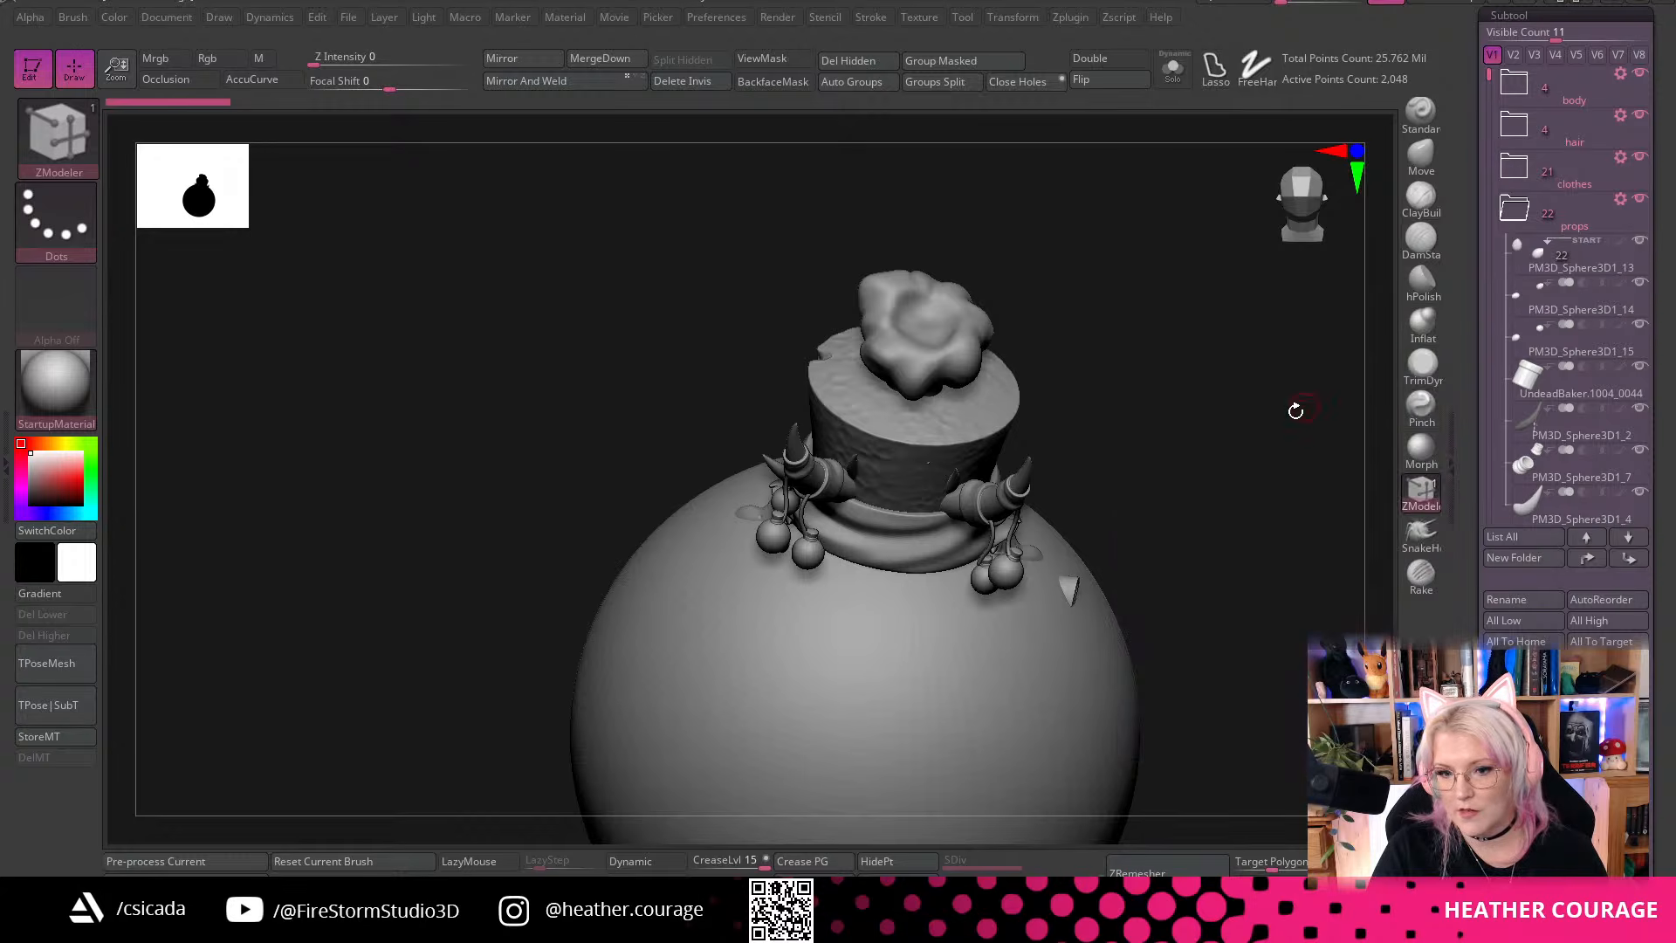
Hide the large sphere PM3D_Sphere3D1_8 and make Extract2_6 the active subtool to expose the full character
alt+click(1002, 684)
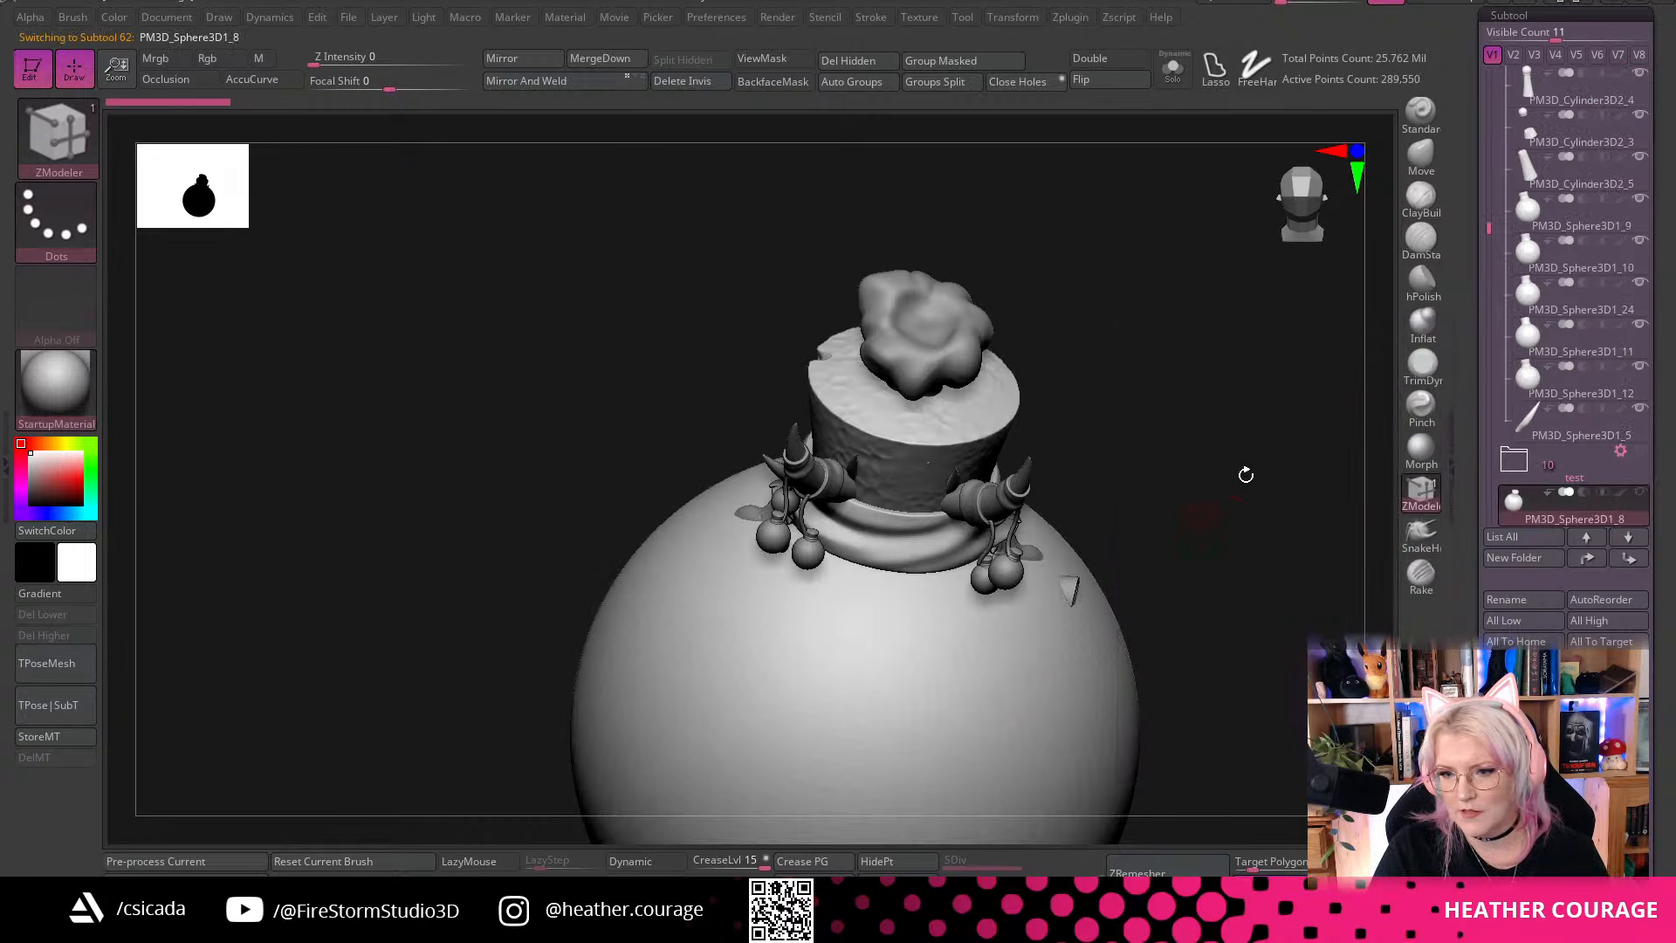
click(1534, 419)
drag(1213, 469, 1092, 489)
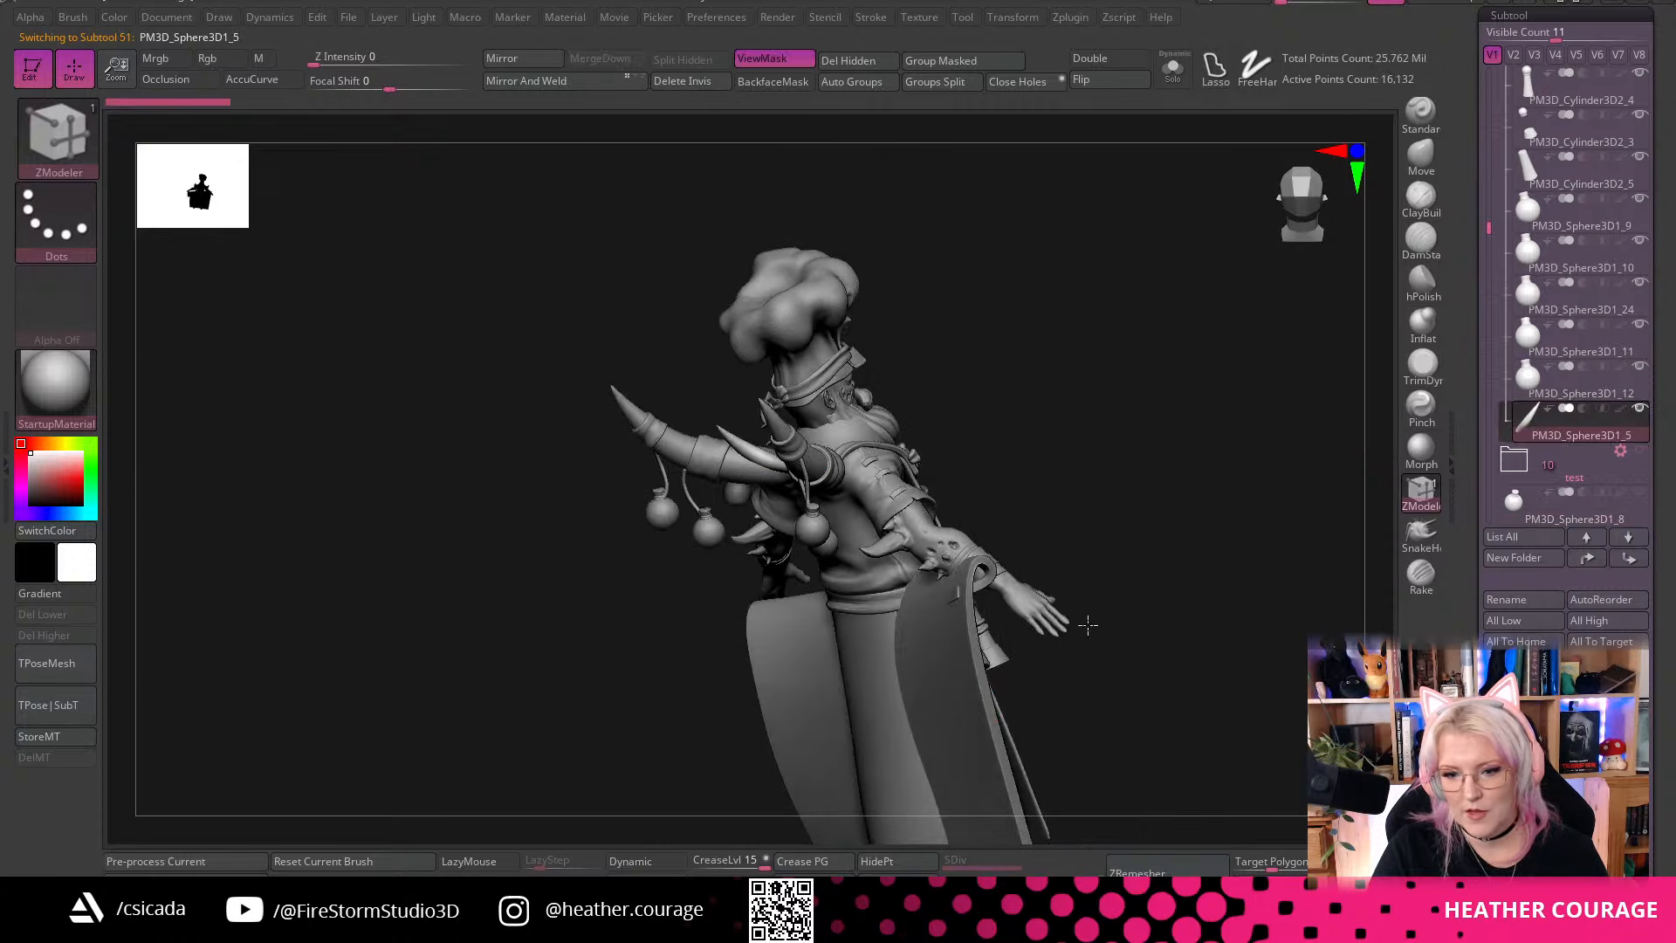
alt+click(988, 697)
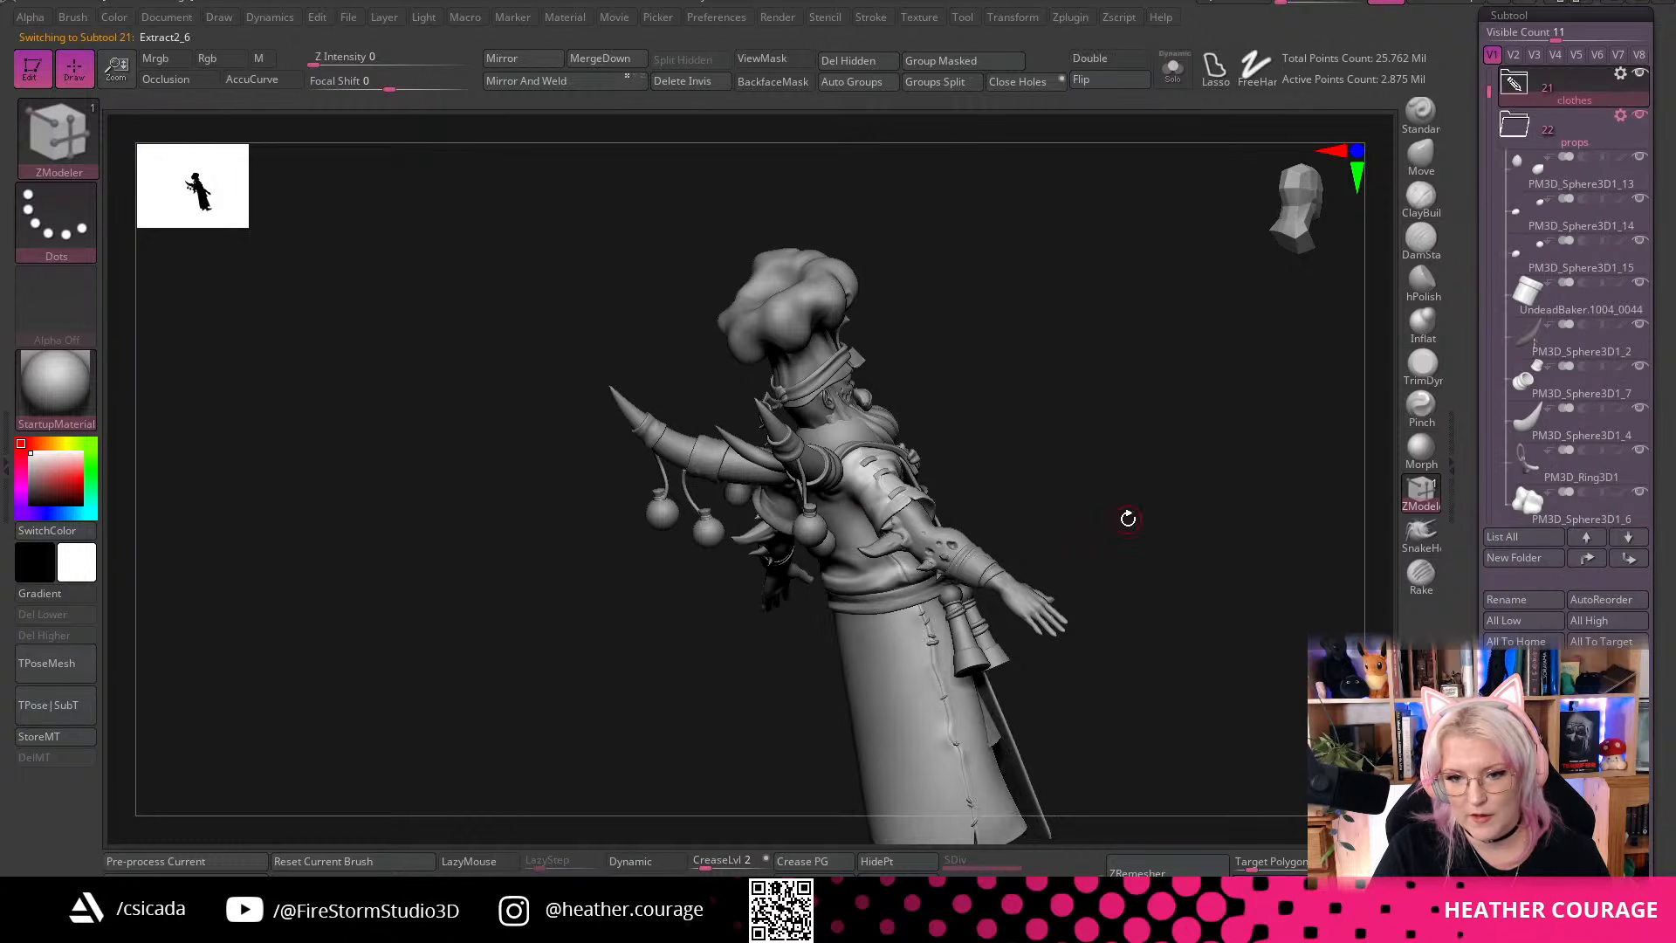
drag(1125, 522, 1003, 547)
Face the character from the front, zoom in, and hide PM3D_Cylinder3D1 in front of the apron
click(1300, 214)
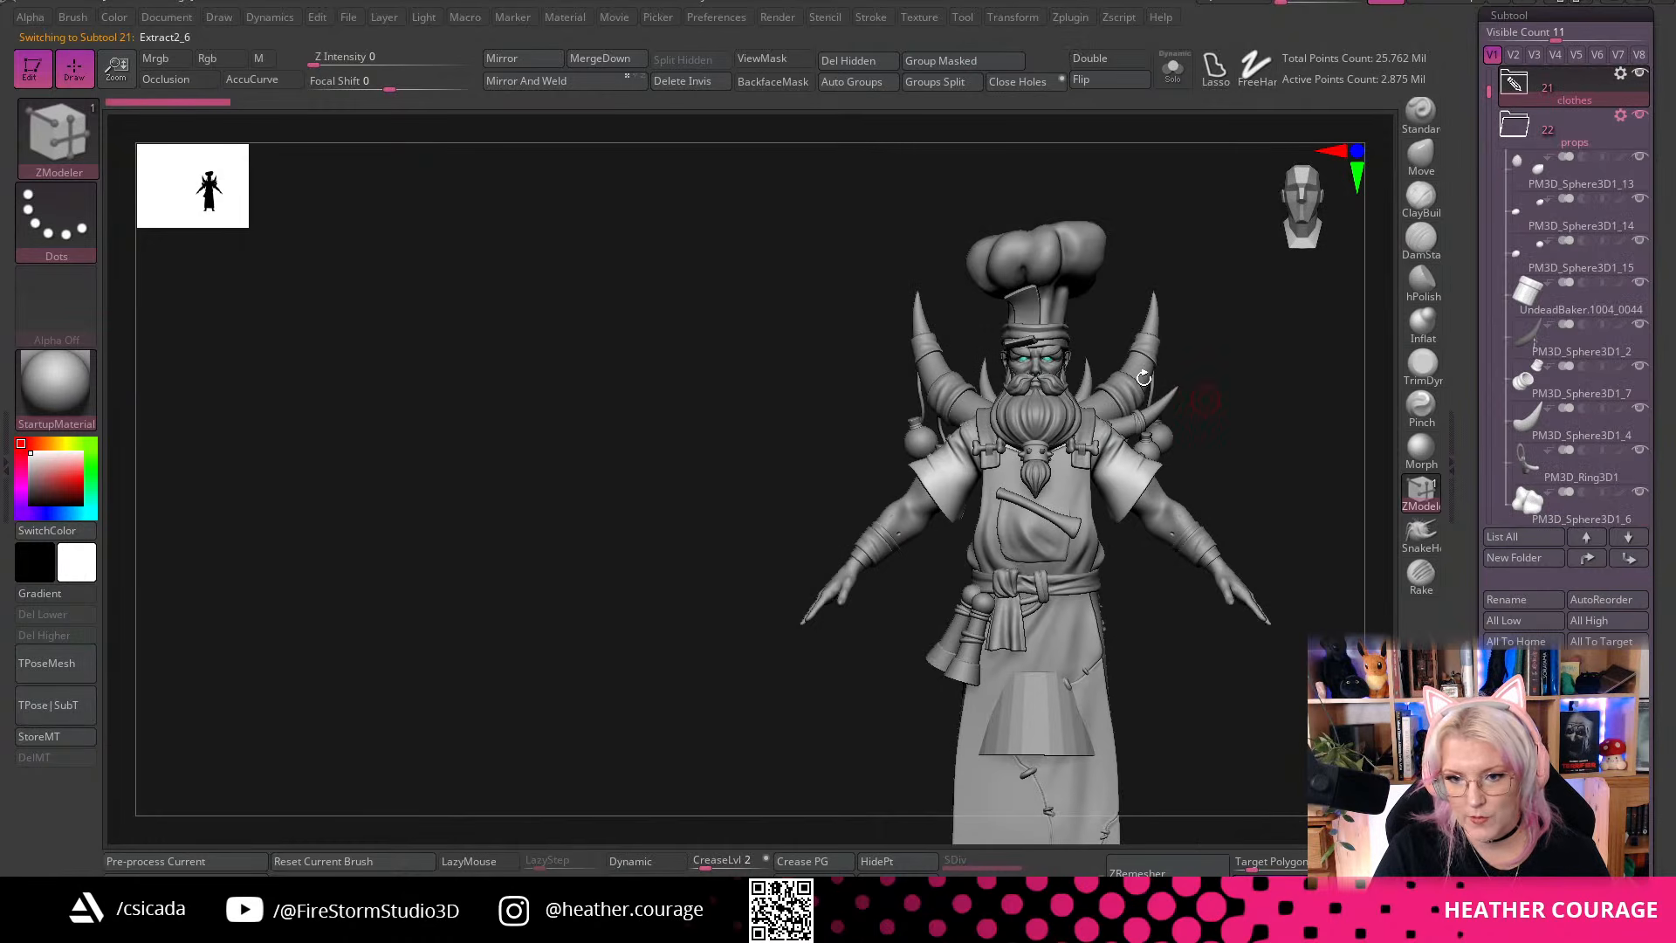
alt+drag(1144, 378, 903, 338)
alt+drag(1104, 485, 923, 757)
alt+click(868, 784)
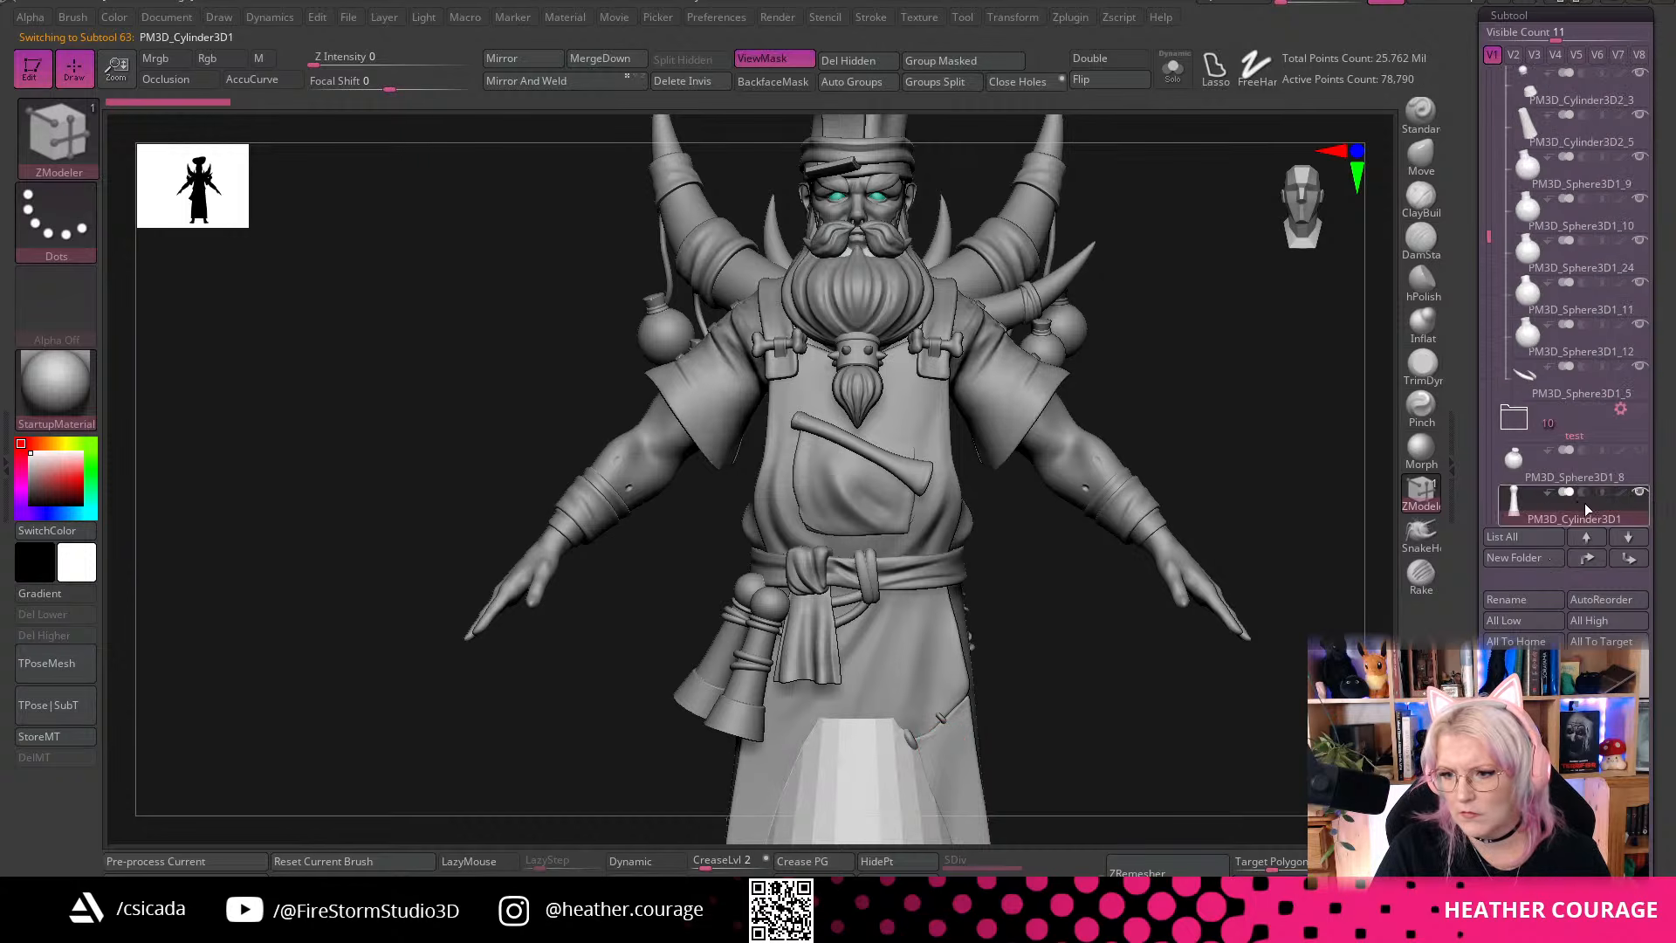
Examine the apron, the back horns and the arms by making each the active subtool and viewing it up close
alt+click(922, 441)
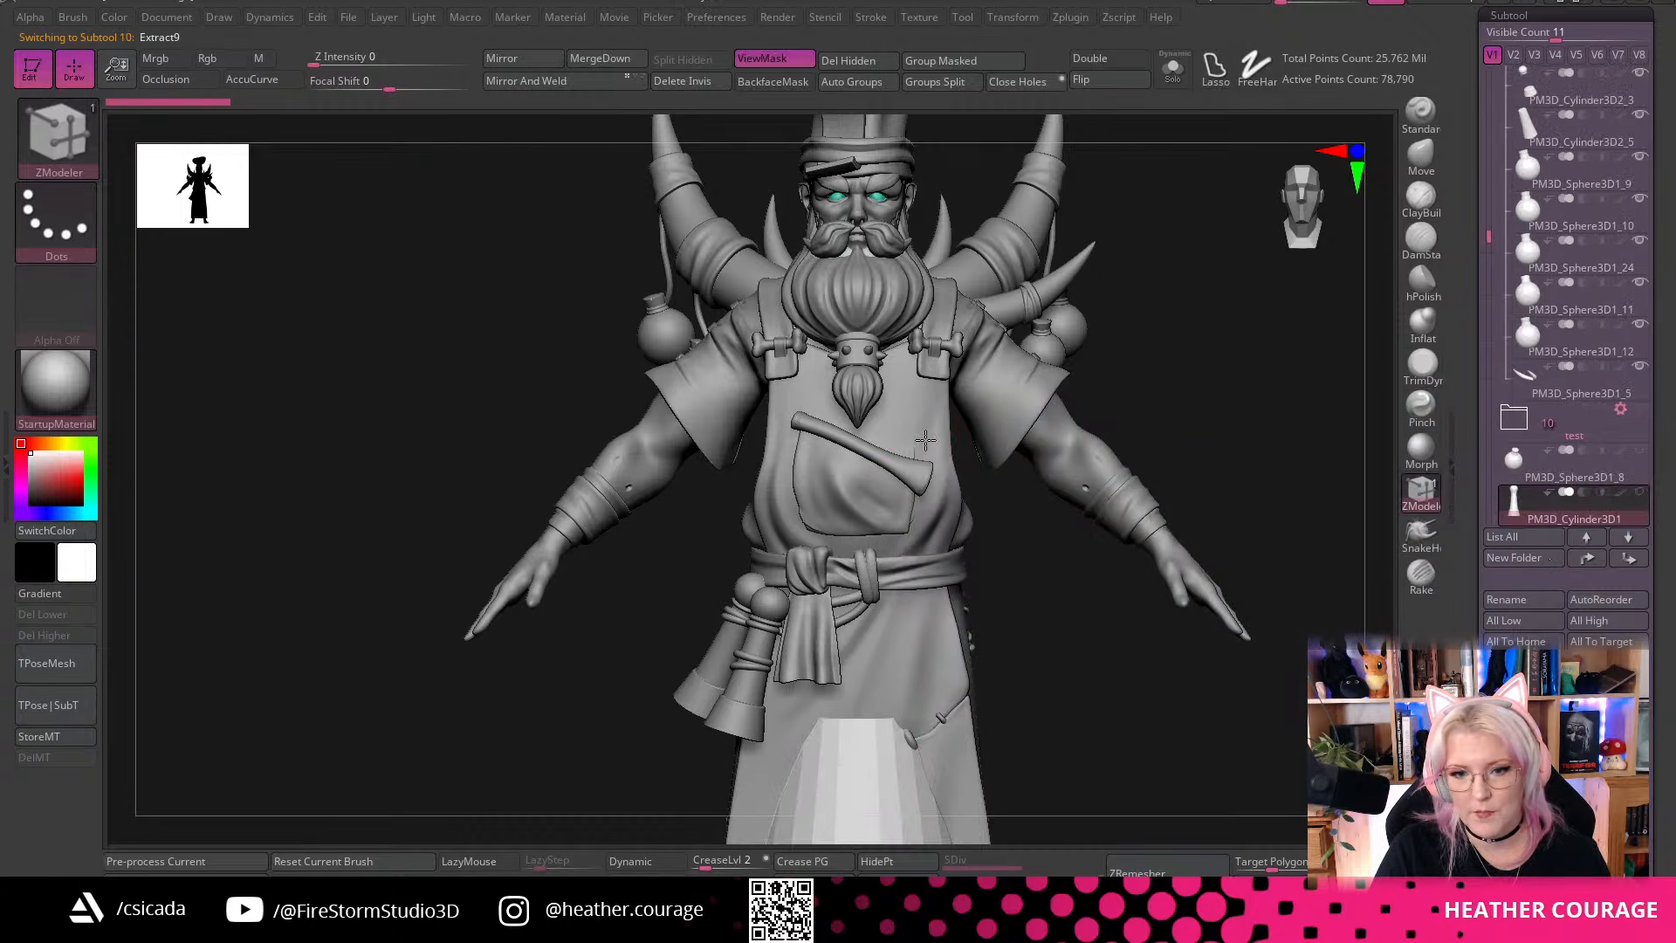
drag(1205, 417, 1149, 449)
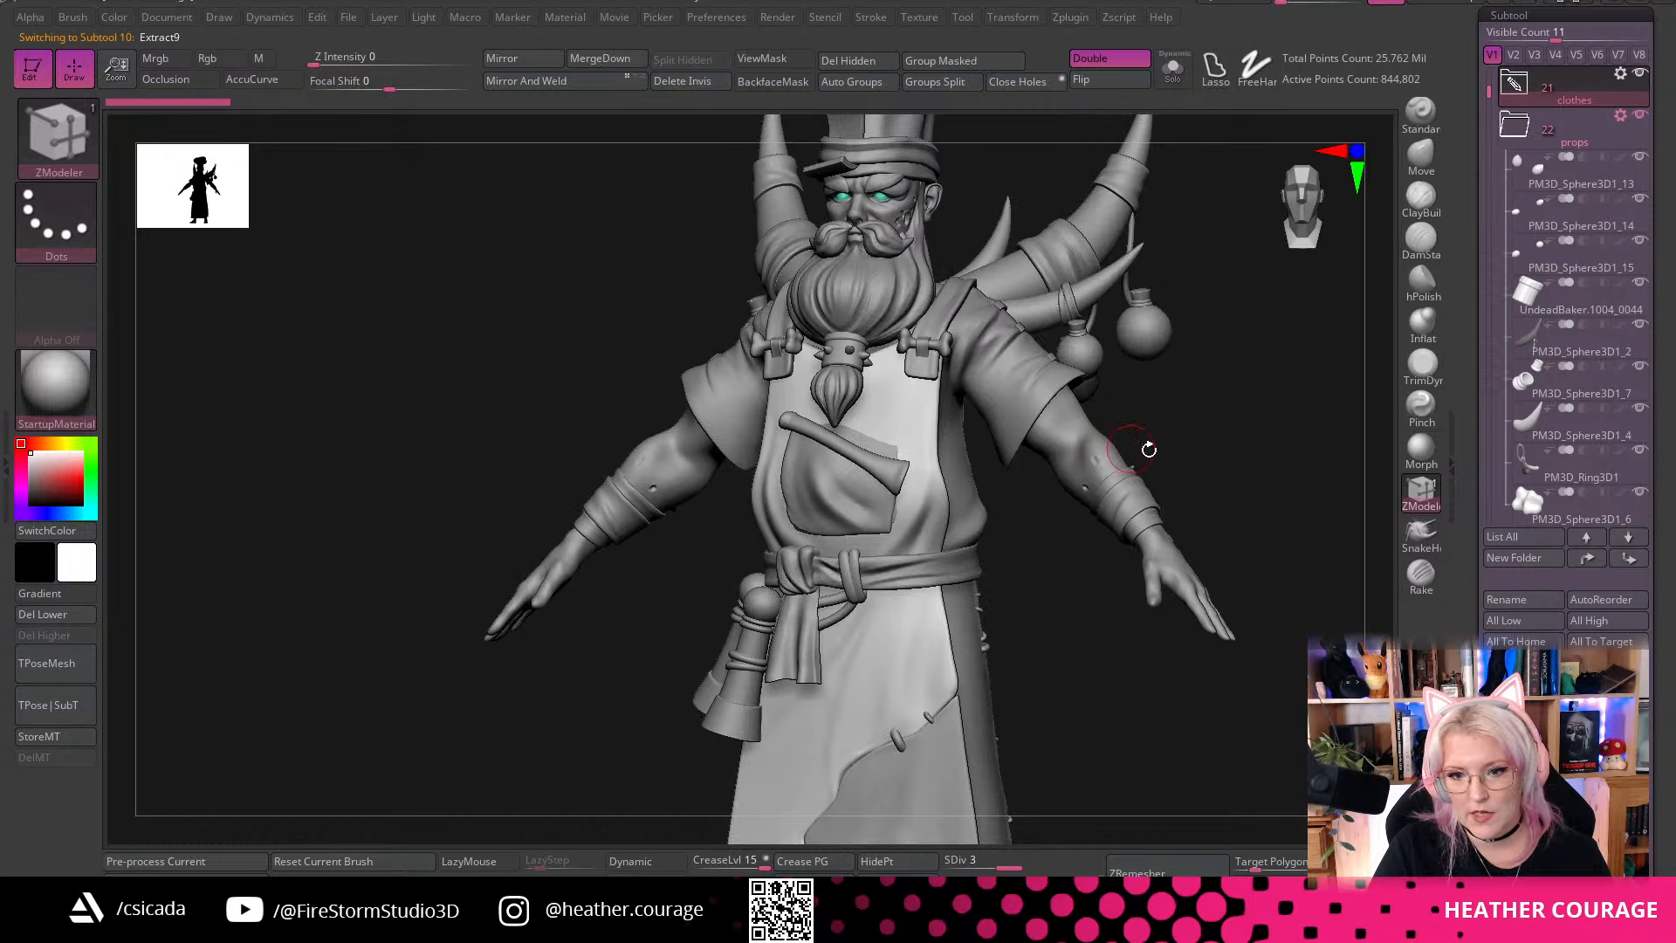
alt+drag(1252, 514, 1258, 520)
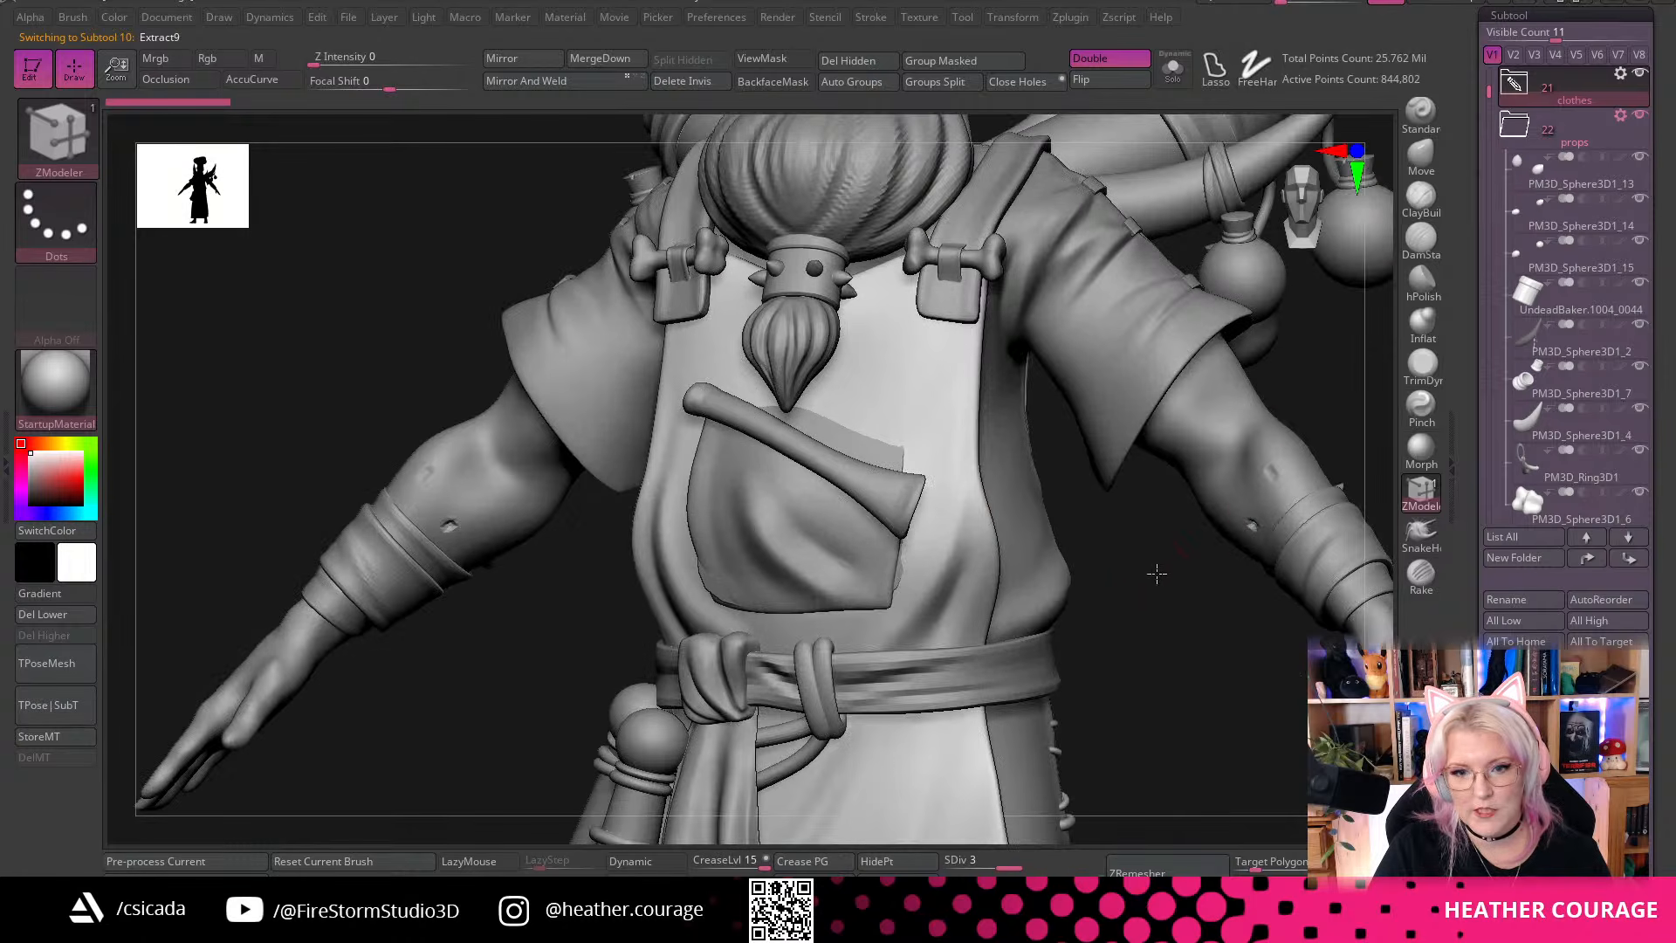
drag(1085, 673, 1138, 340)
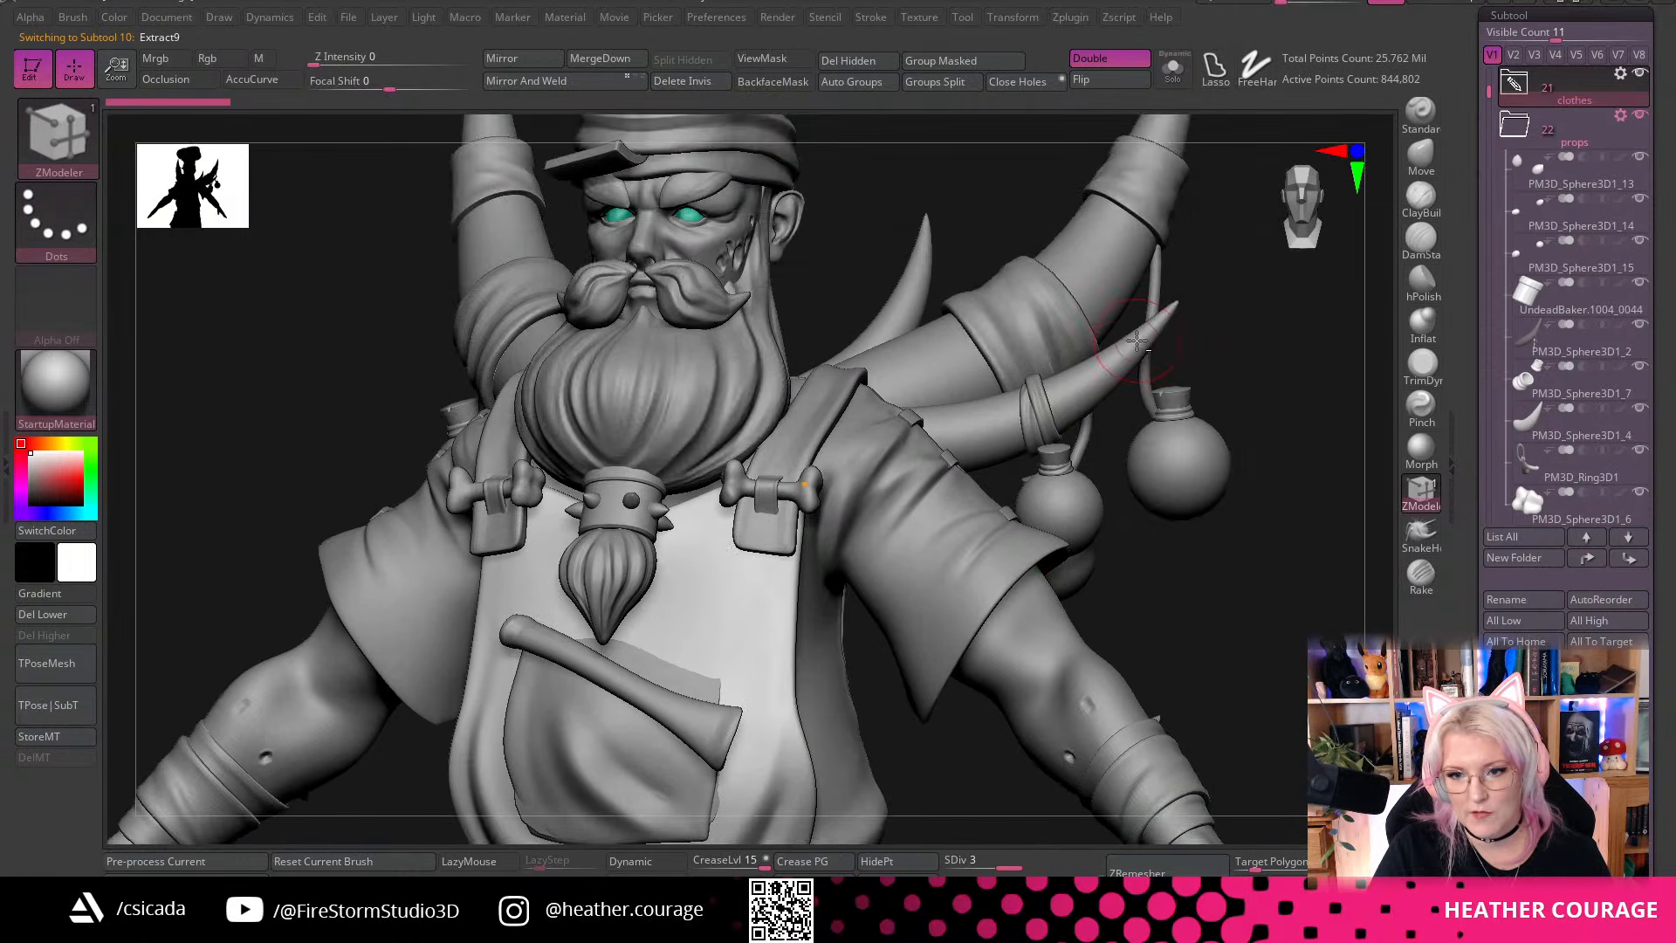
alt+click(919, 367)
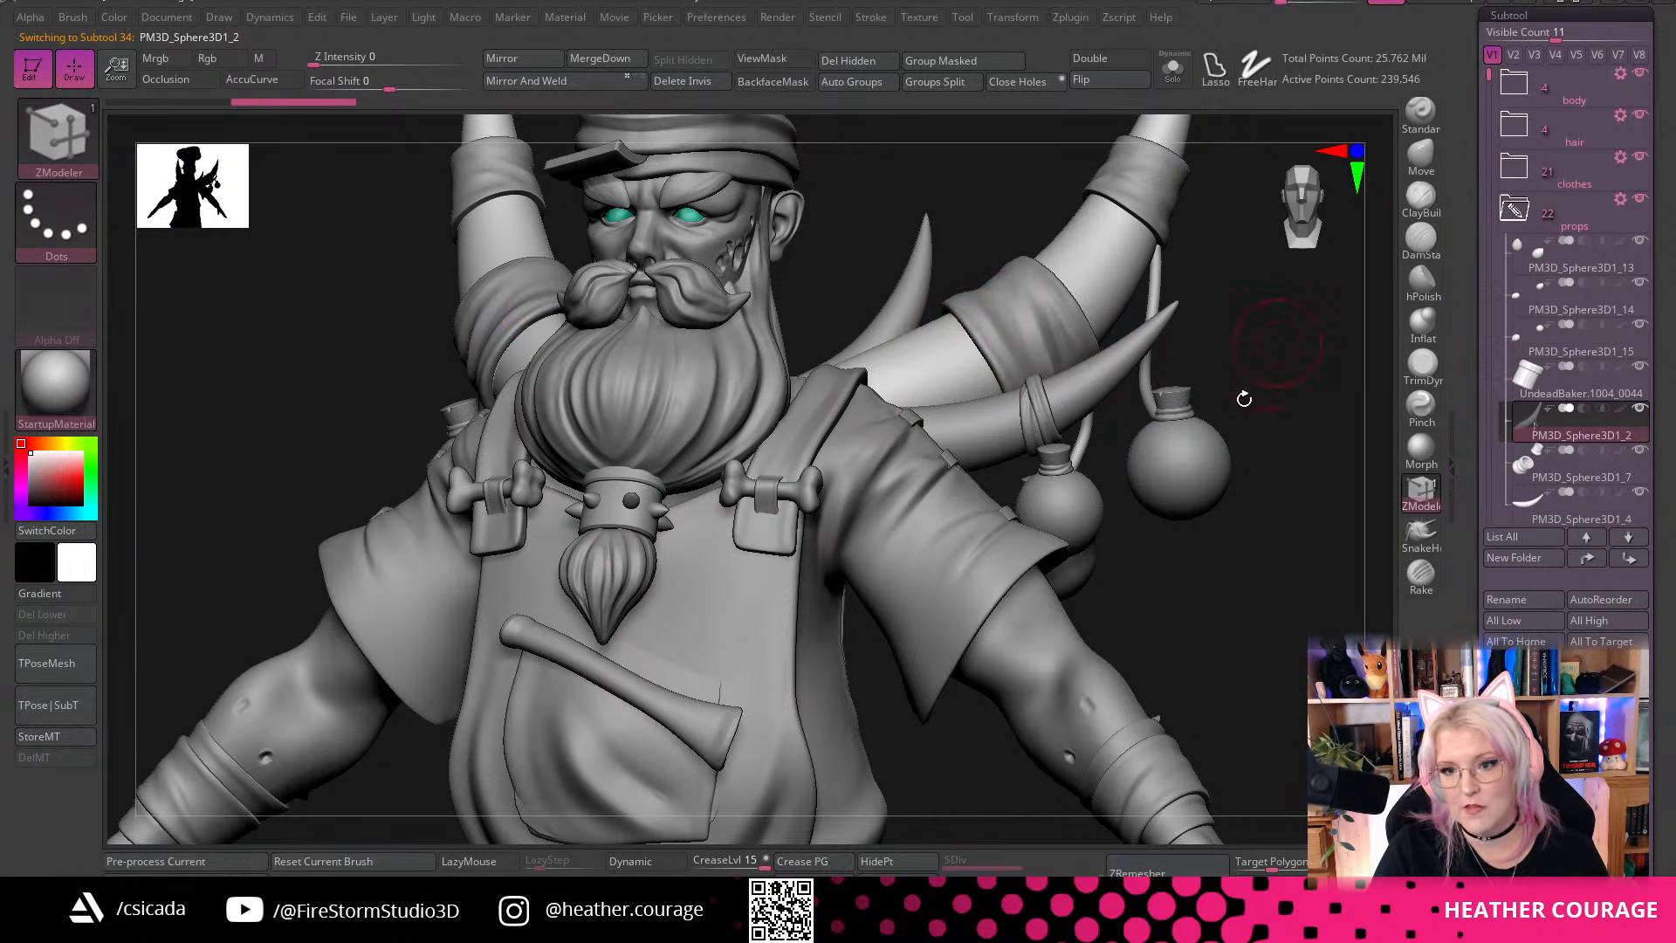
alt+drag(1278, 343, 1151, 594)
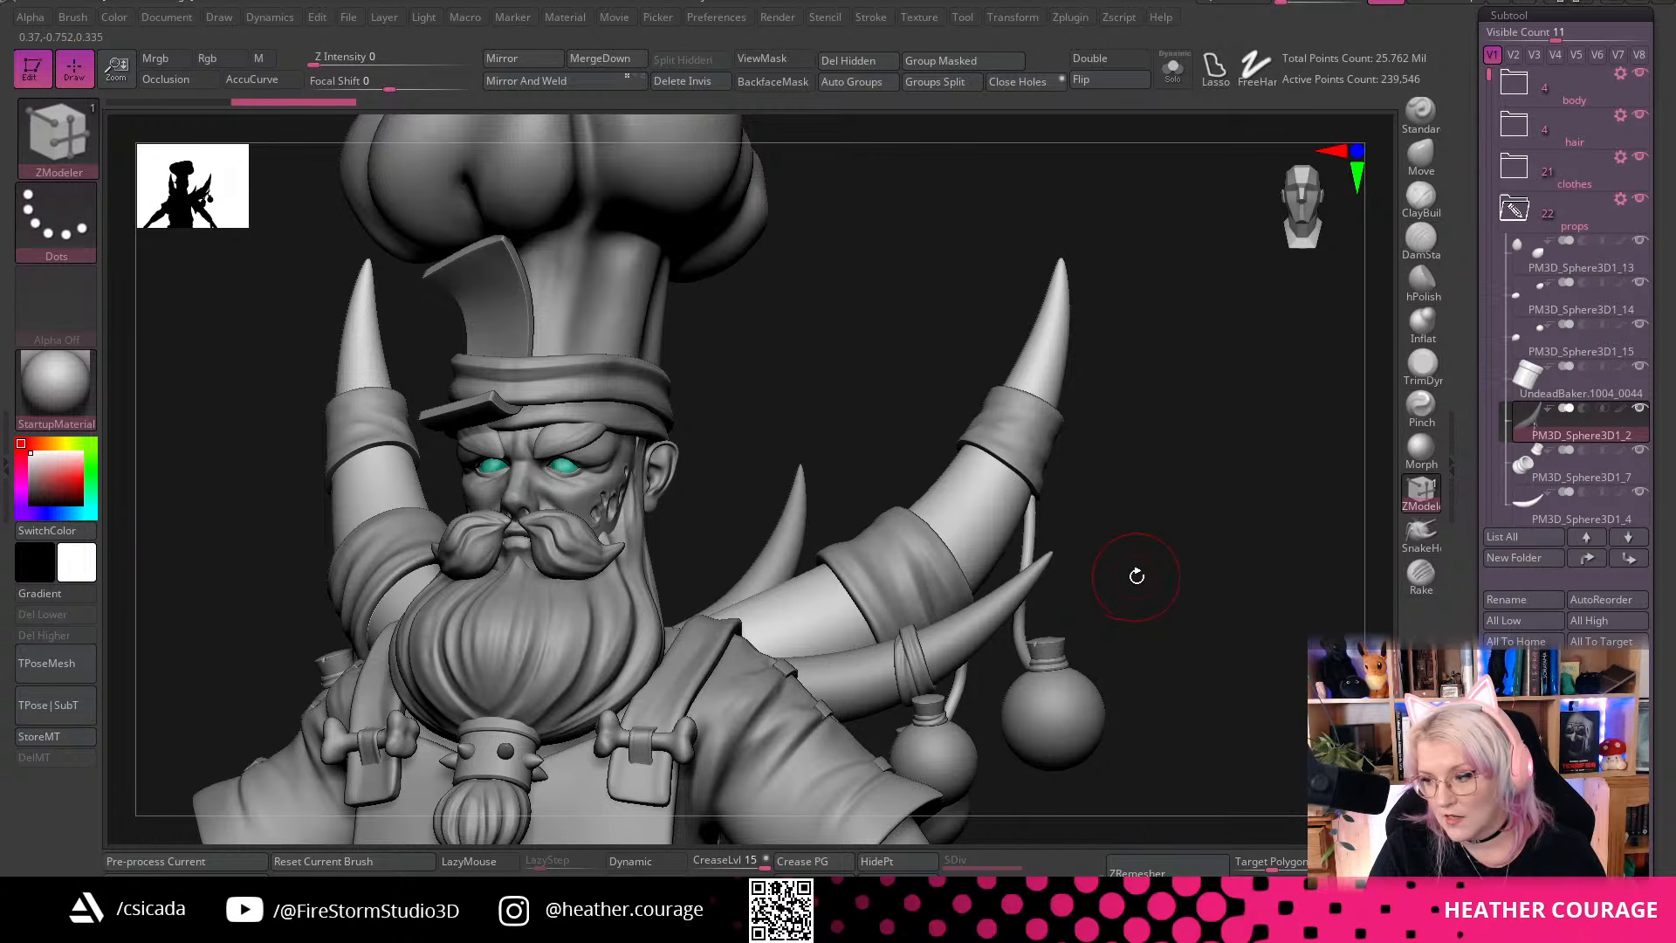
mouse_move(1092, 542)
mouse_down()
mouse_move(1033, 498)
mouse_move(1049, 378)
mouse_up()
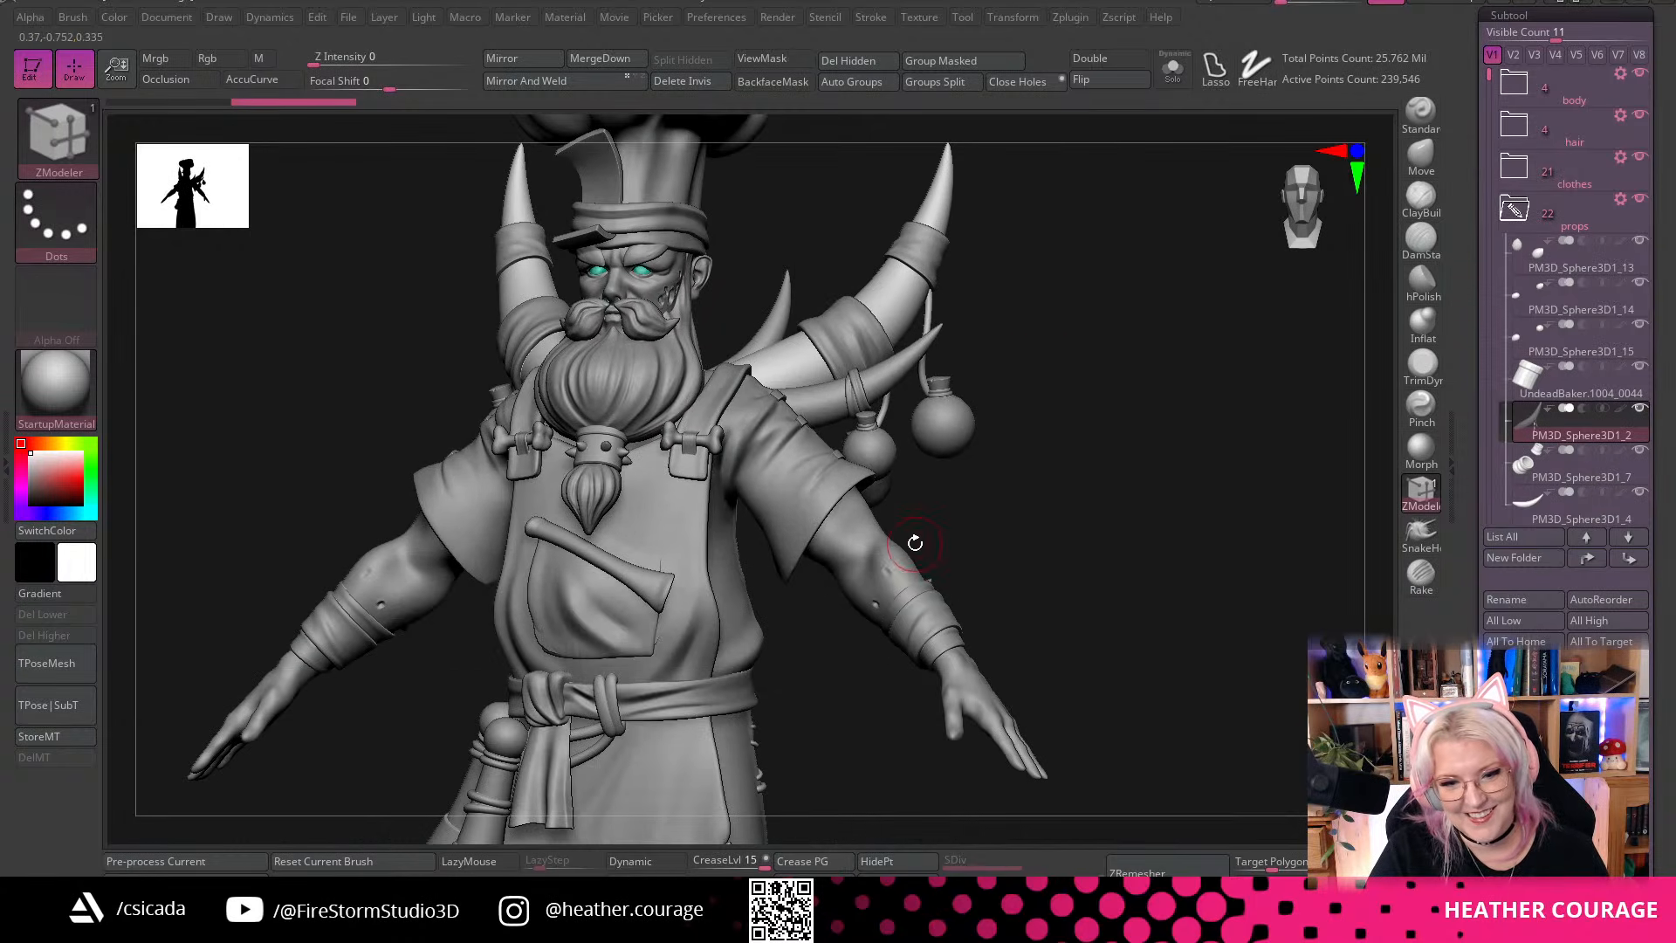
alt+click(834, 537)
mouse_move(1036, 564)
mouse_down()
mouse_move(992, 565)
mouse_move(1068, 572)
mouse_move(1030, 559)
mouse_up()
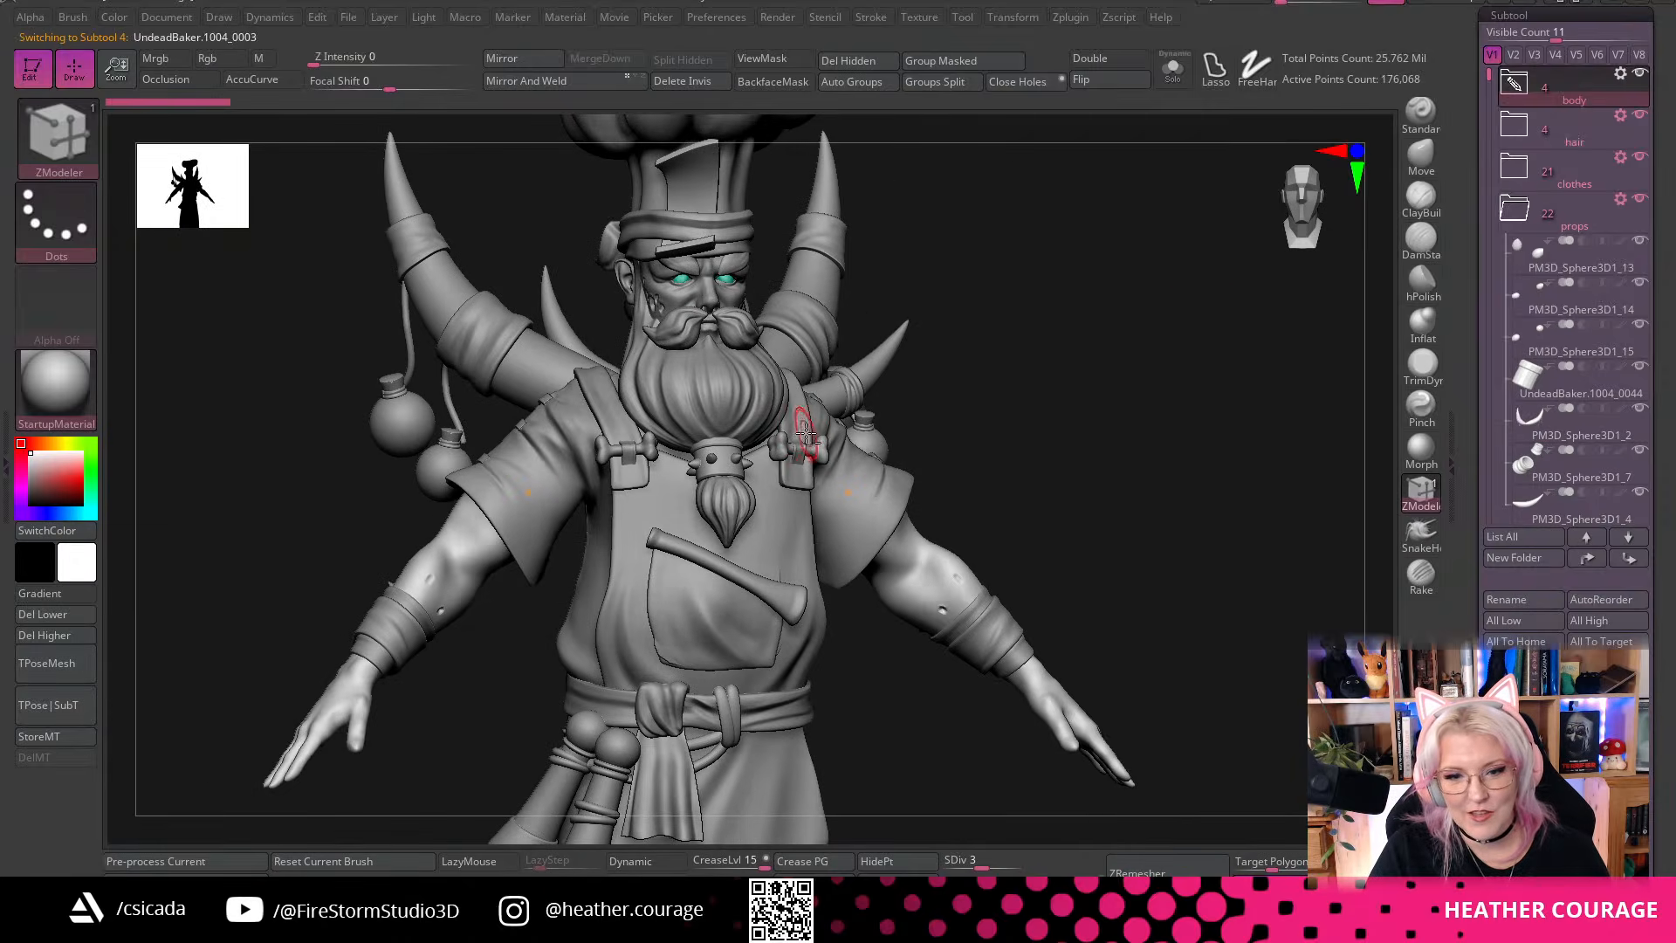
Isolate the apron's shoulder straps, Extract4, in solo mode with PolyFrame on and view them up close
alt+click(807, 435)
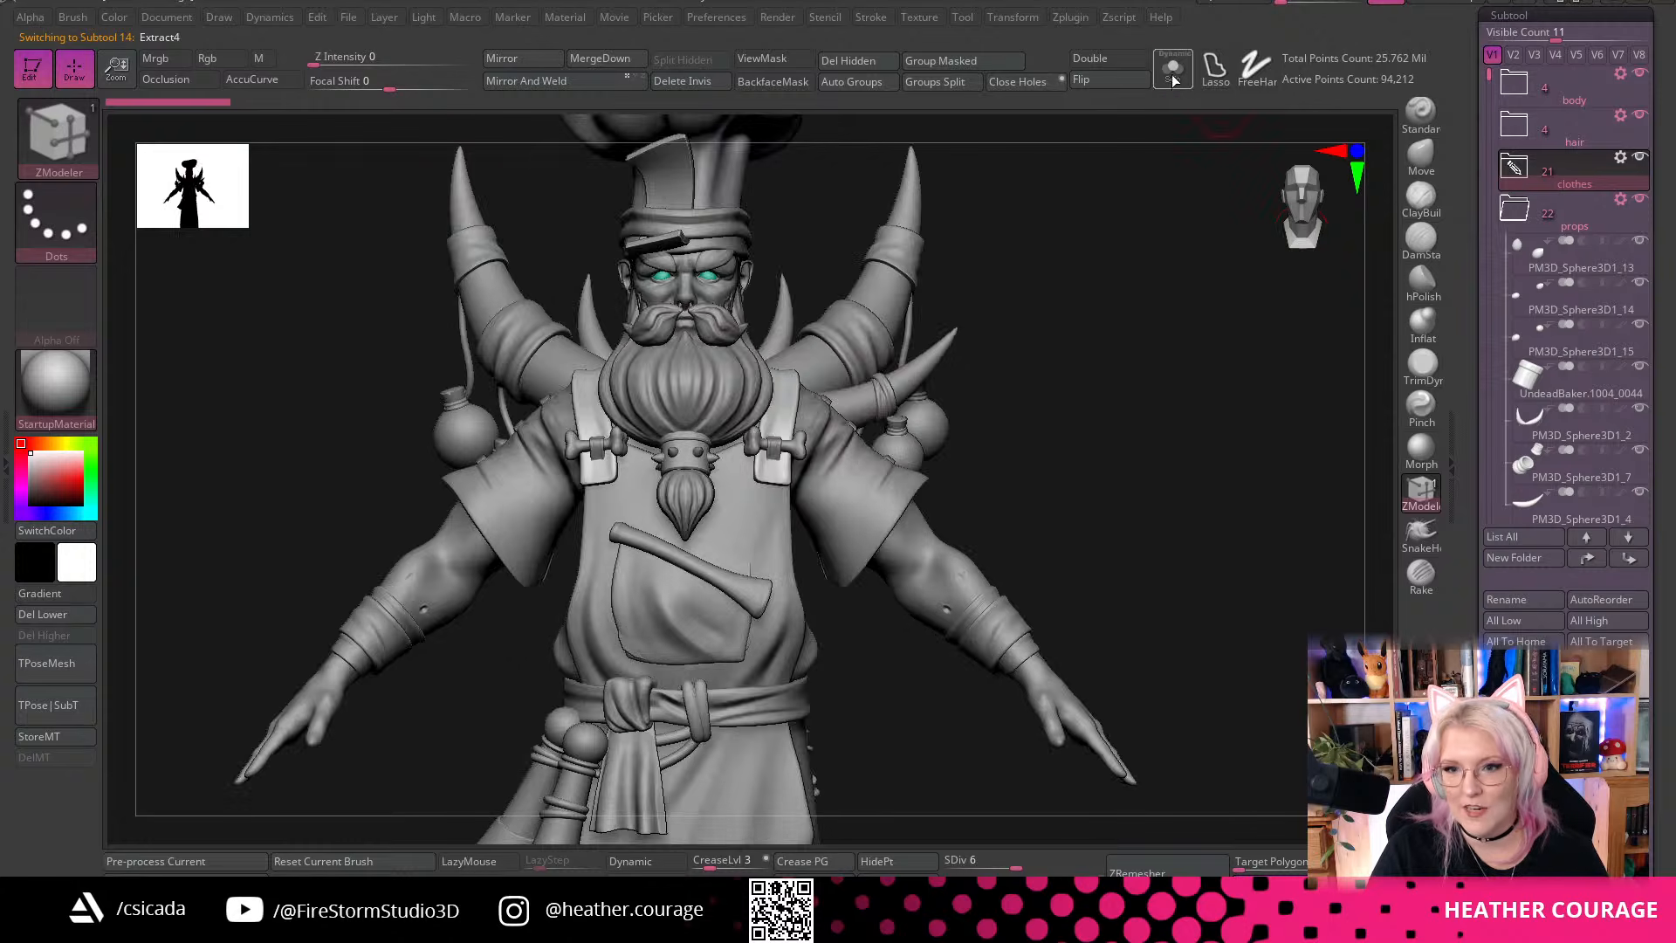
click(1173, 68)
drag(975, 439, 1022, 513)
key(shift+f)
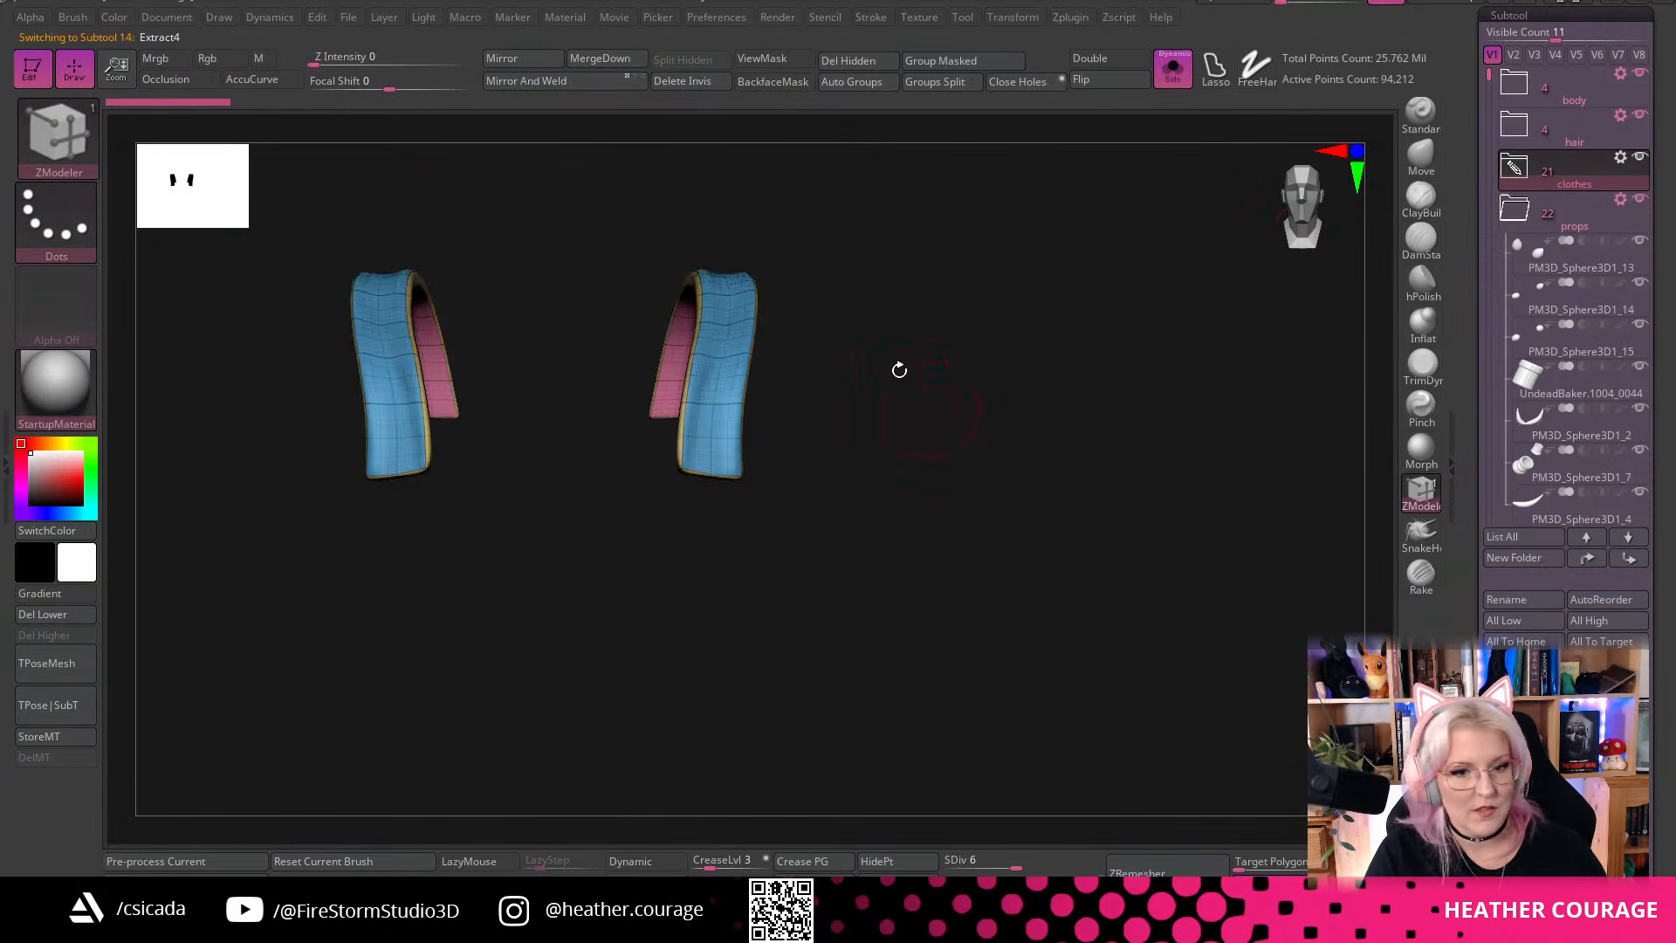
alt+drag(899, 367, 1126, 788)
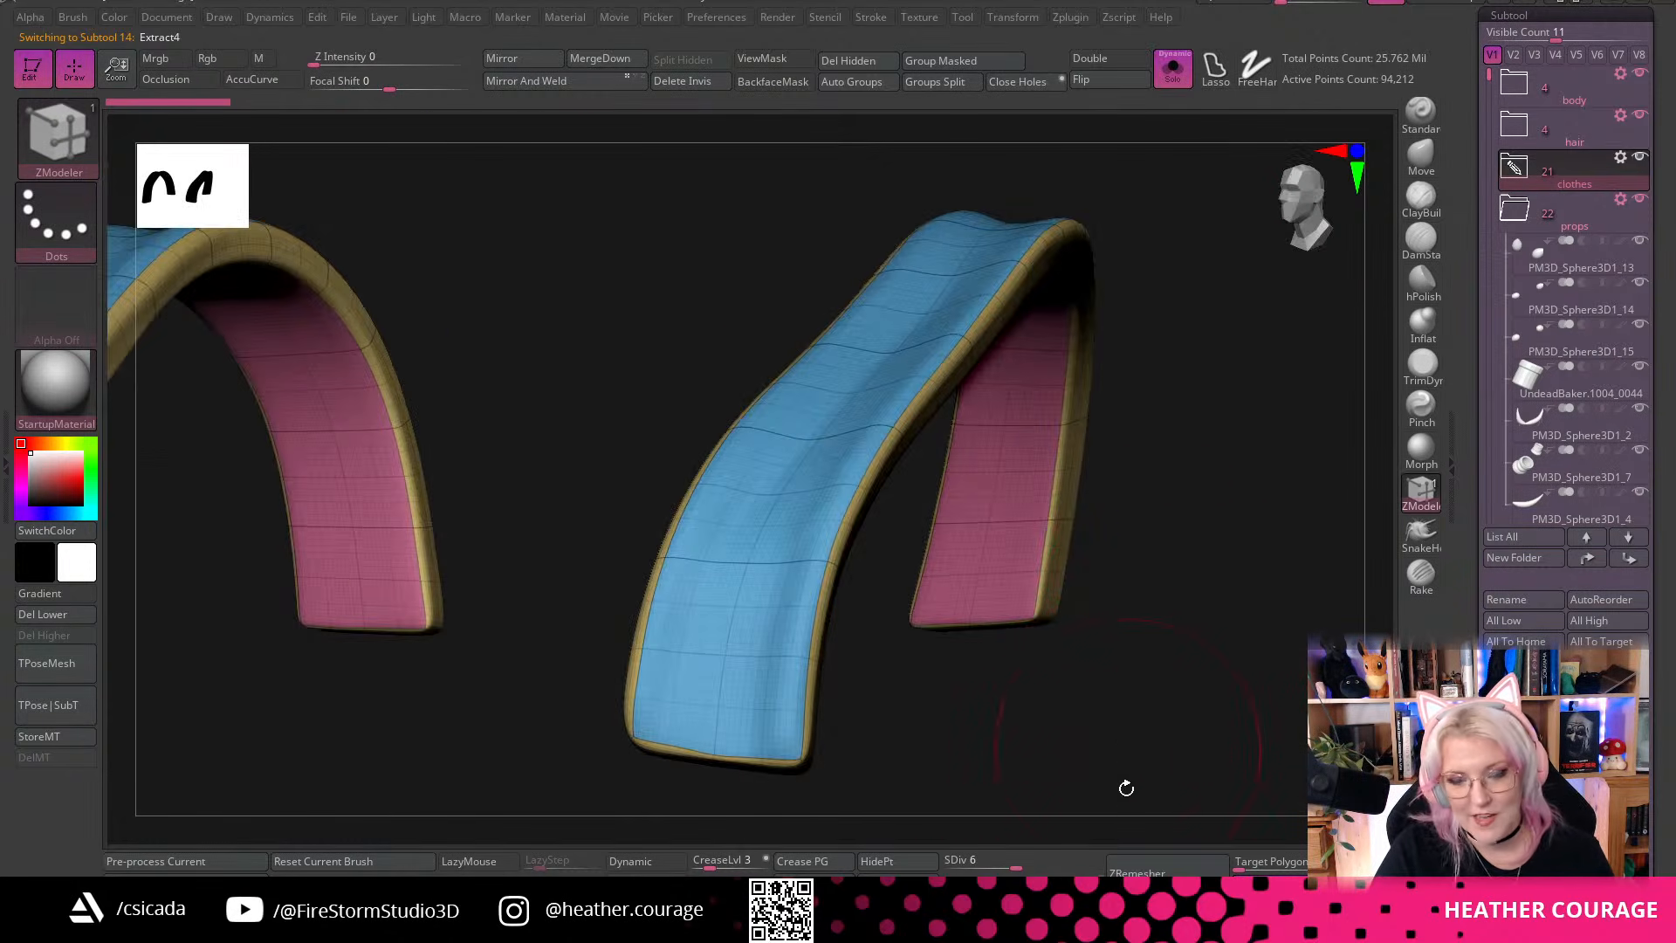
Compare the shoulder straps' base mesh at subdivision level 1 with the smoothed mesh at level 6
drag(1009, 867, 941, 864)
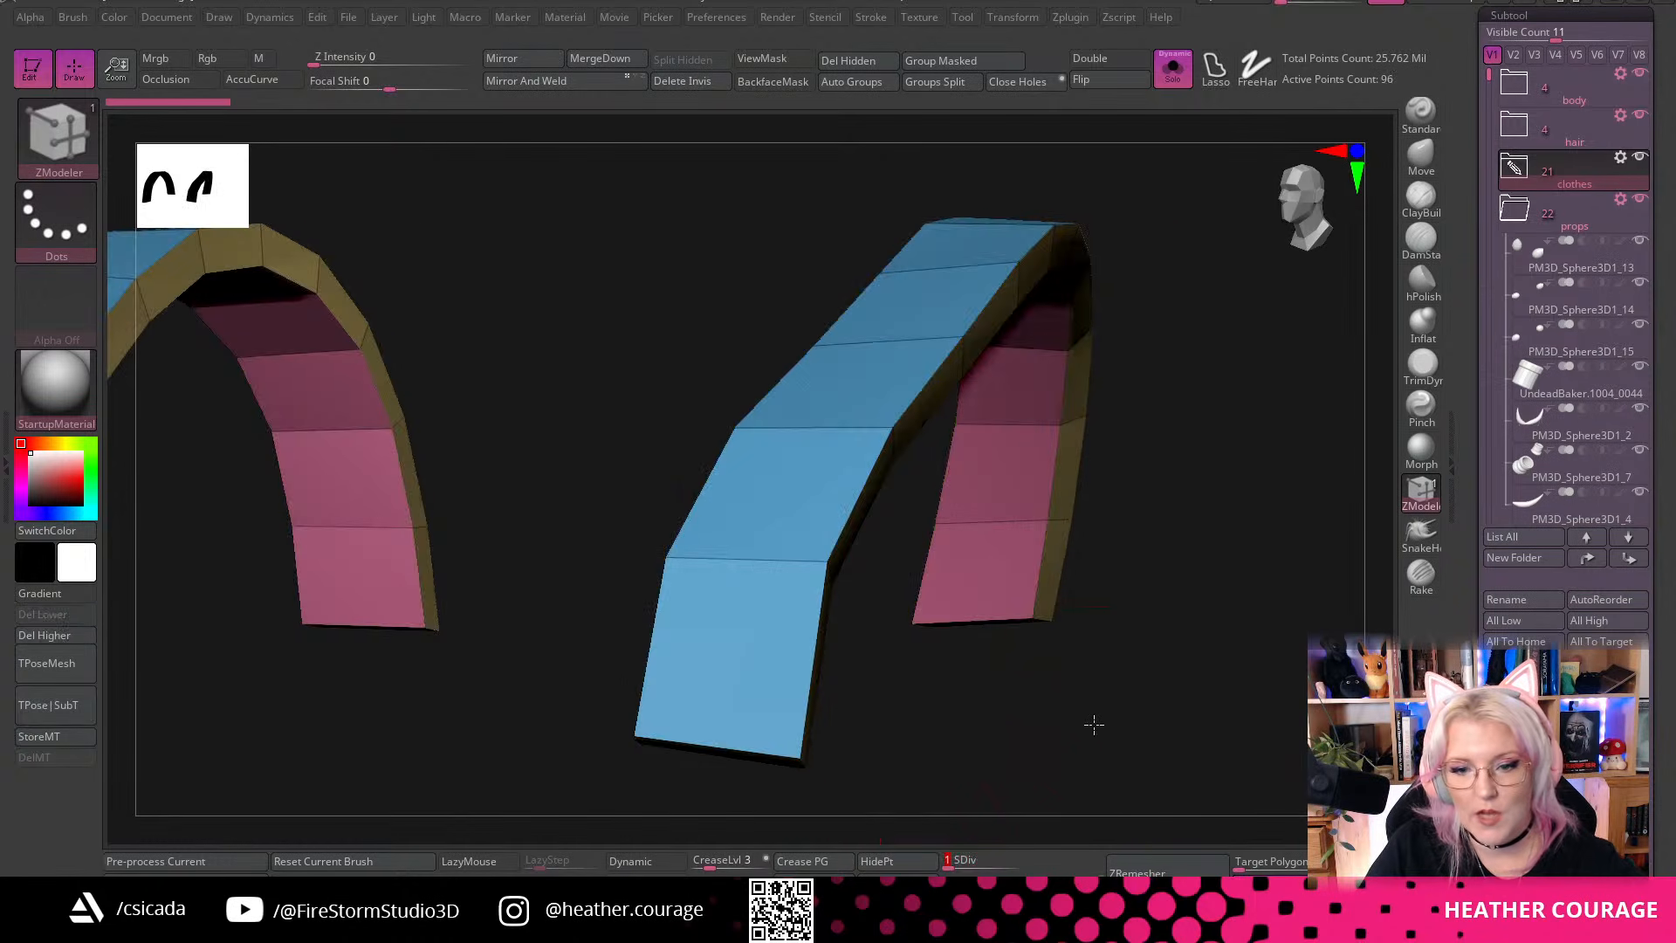
mouse_move(1092, 722)
mouse_down()
mouse_move(1051, 722)
mouse_move(1108, 726)
mouse_up()
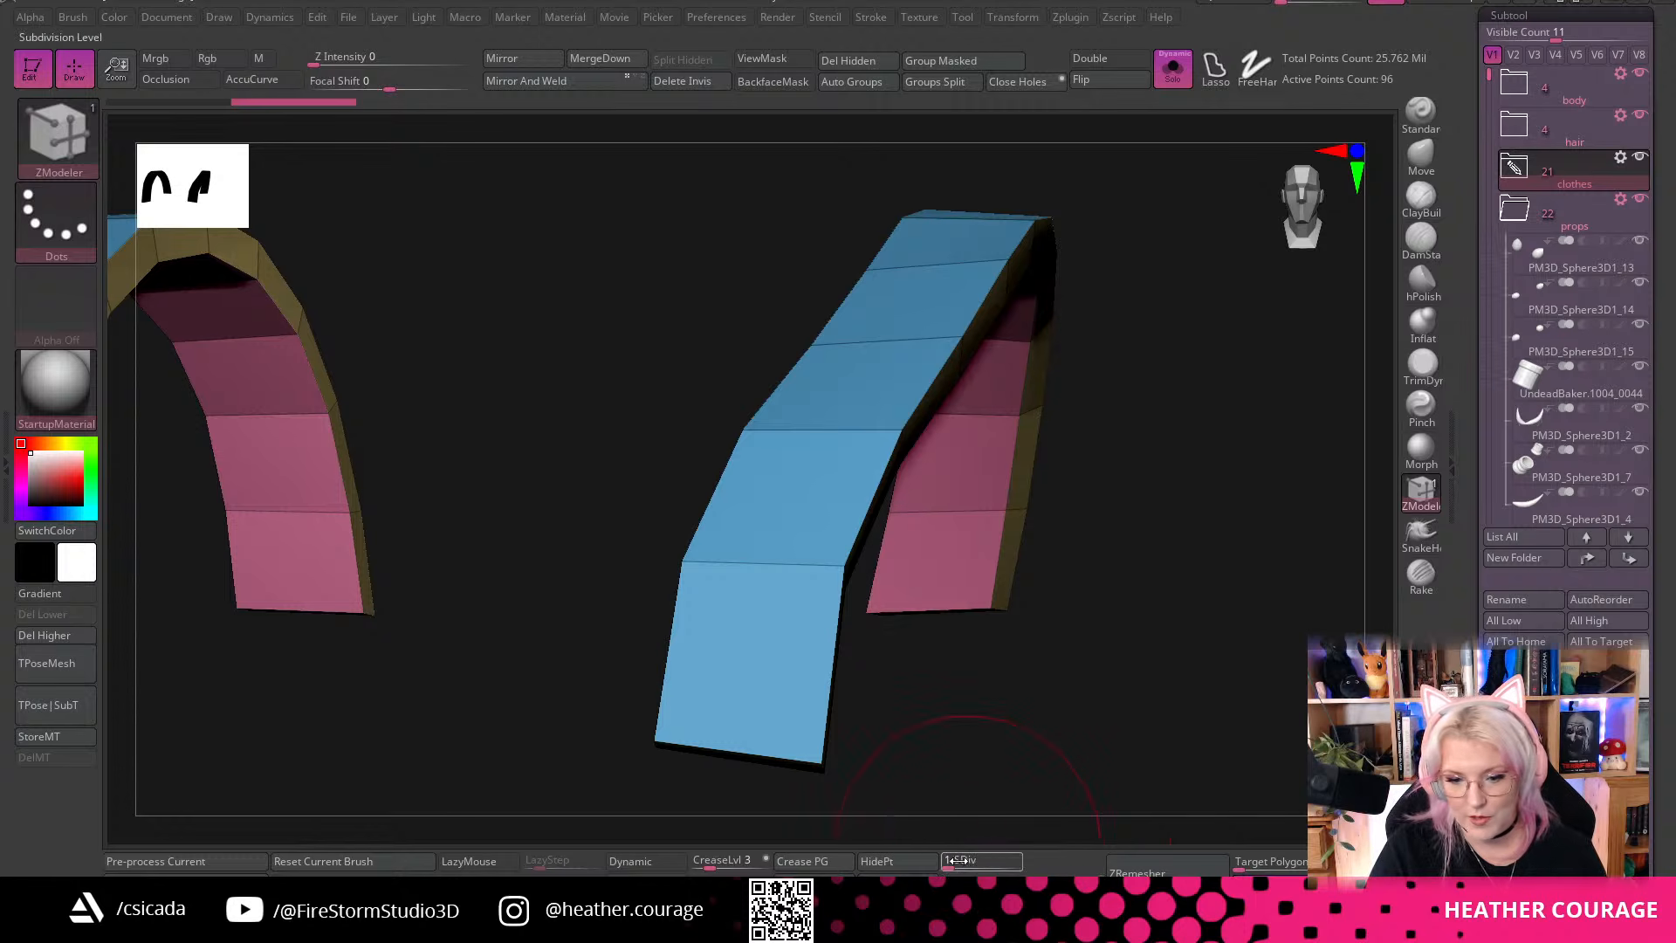
drag(956, 860, 1039, 858)
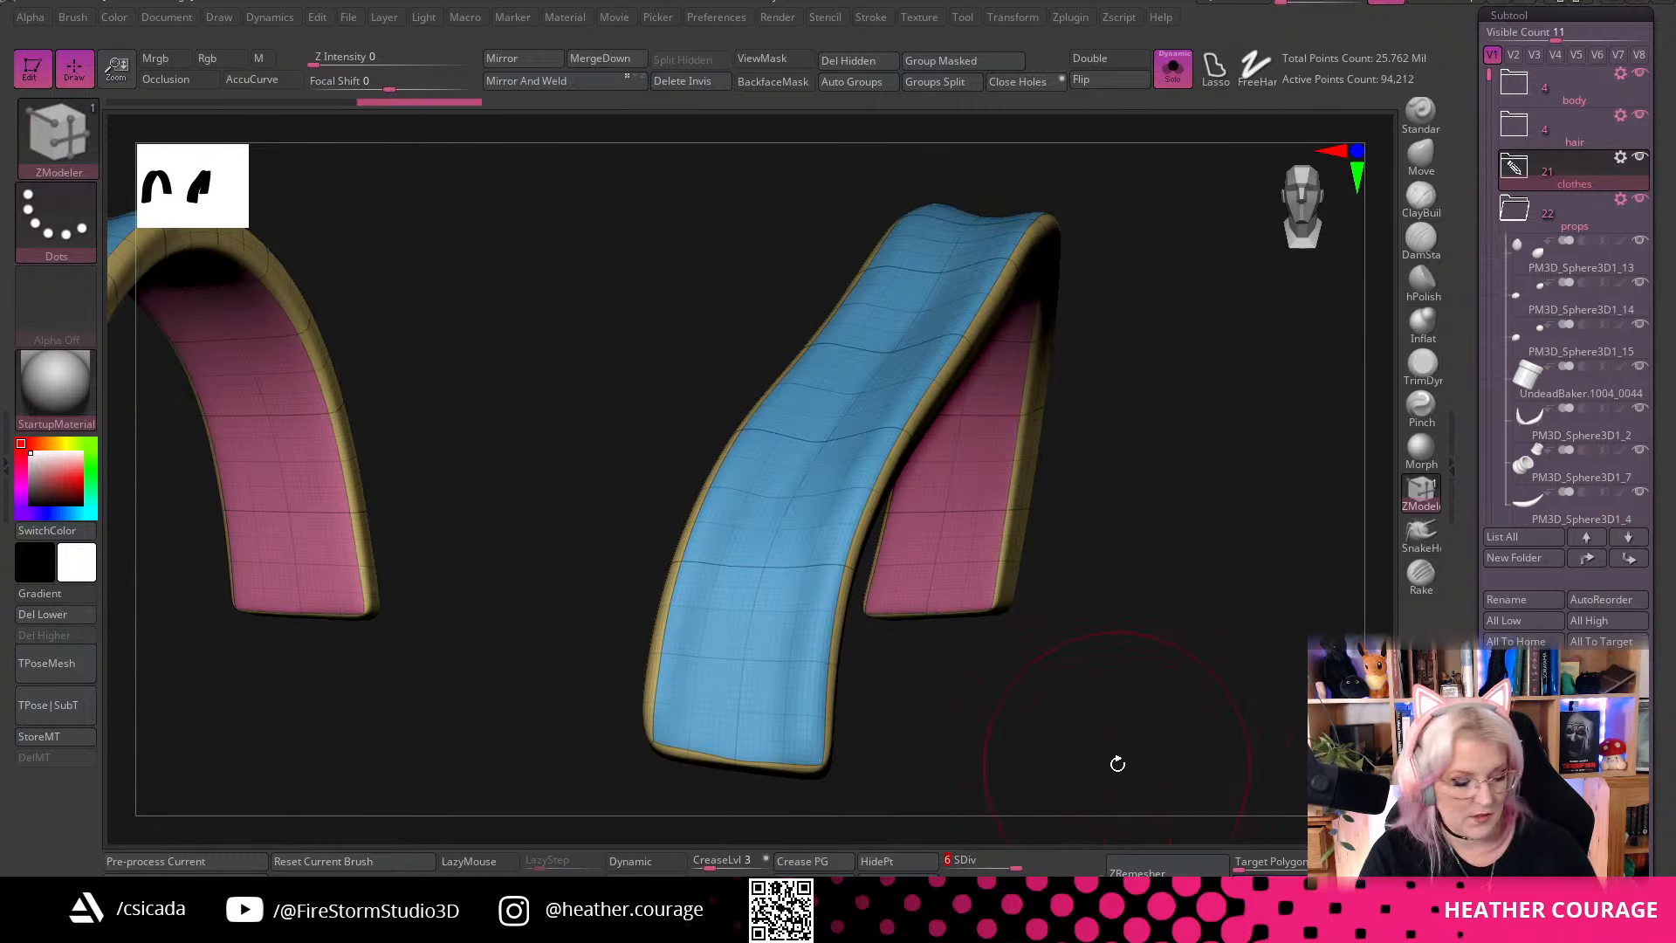
key(f)
key(f)
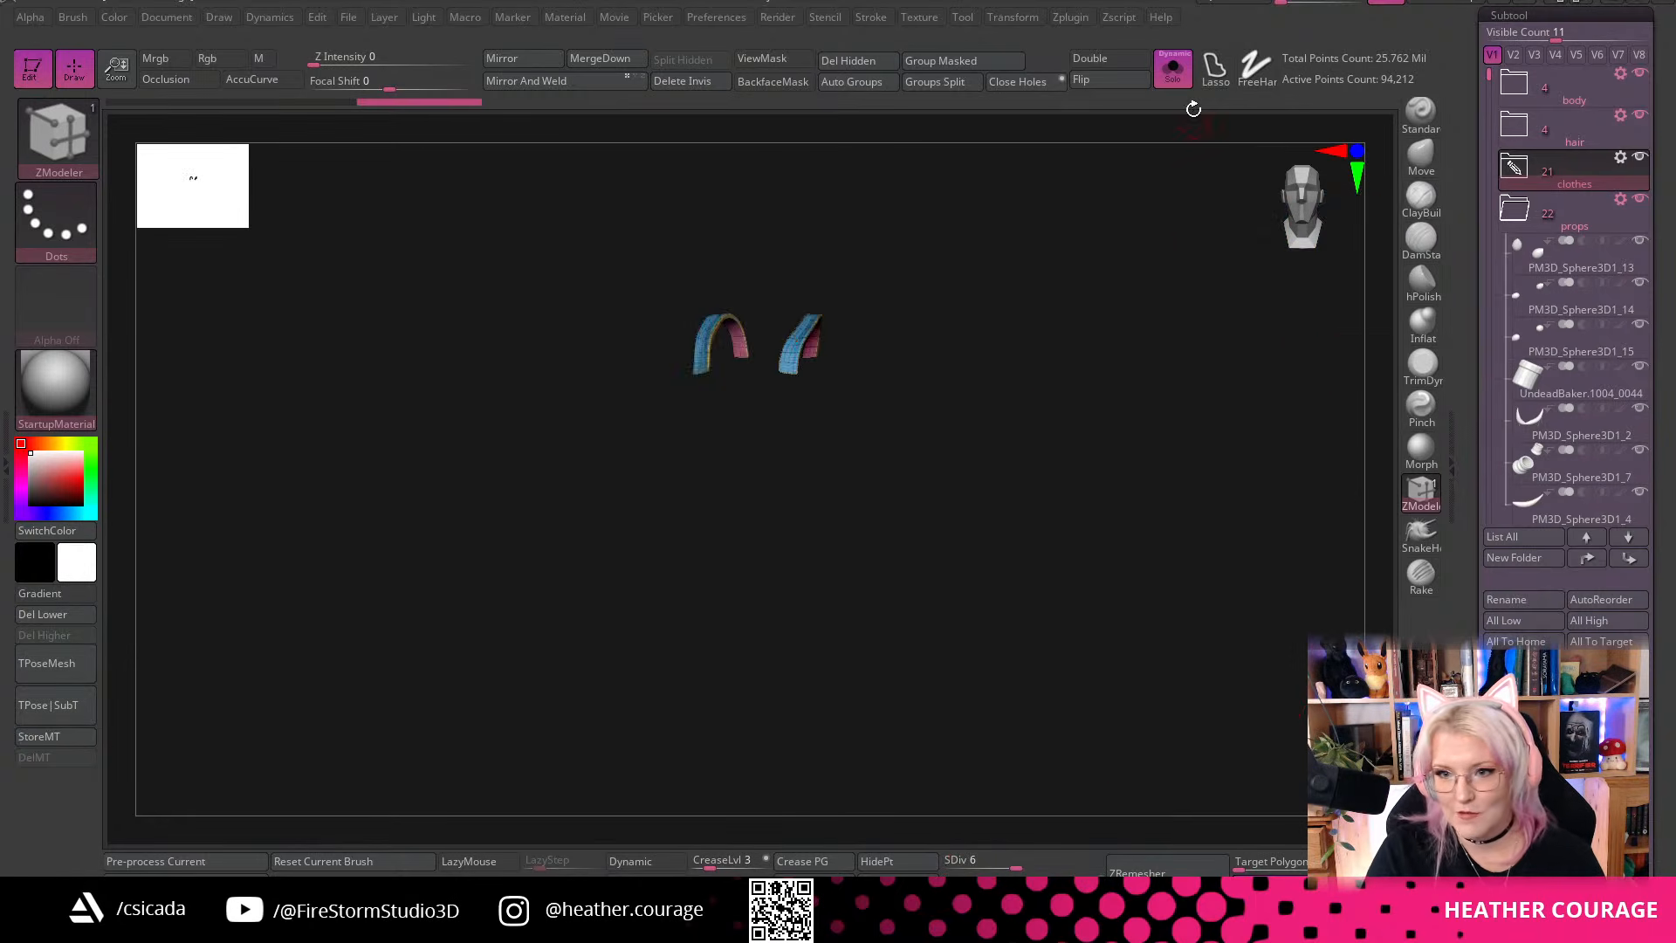
Leave solo mode and make the bell-shaped prop at the waist active while viewing the whole character
click(1175, 79)
drag(1107, 546, 1218, 254)
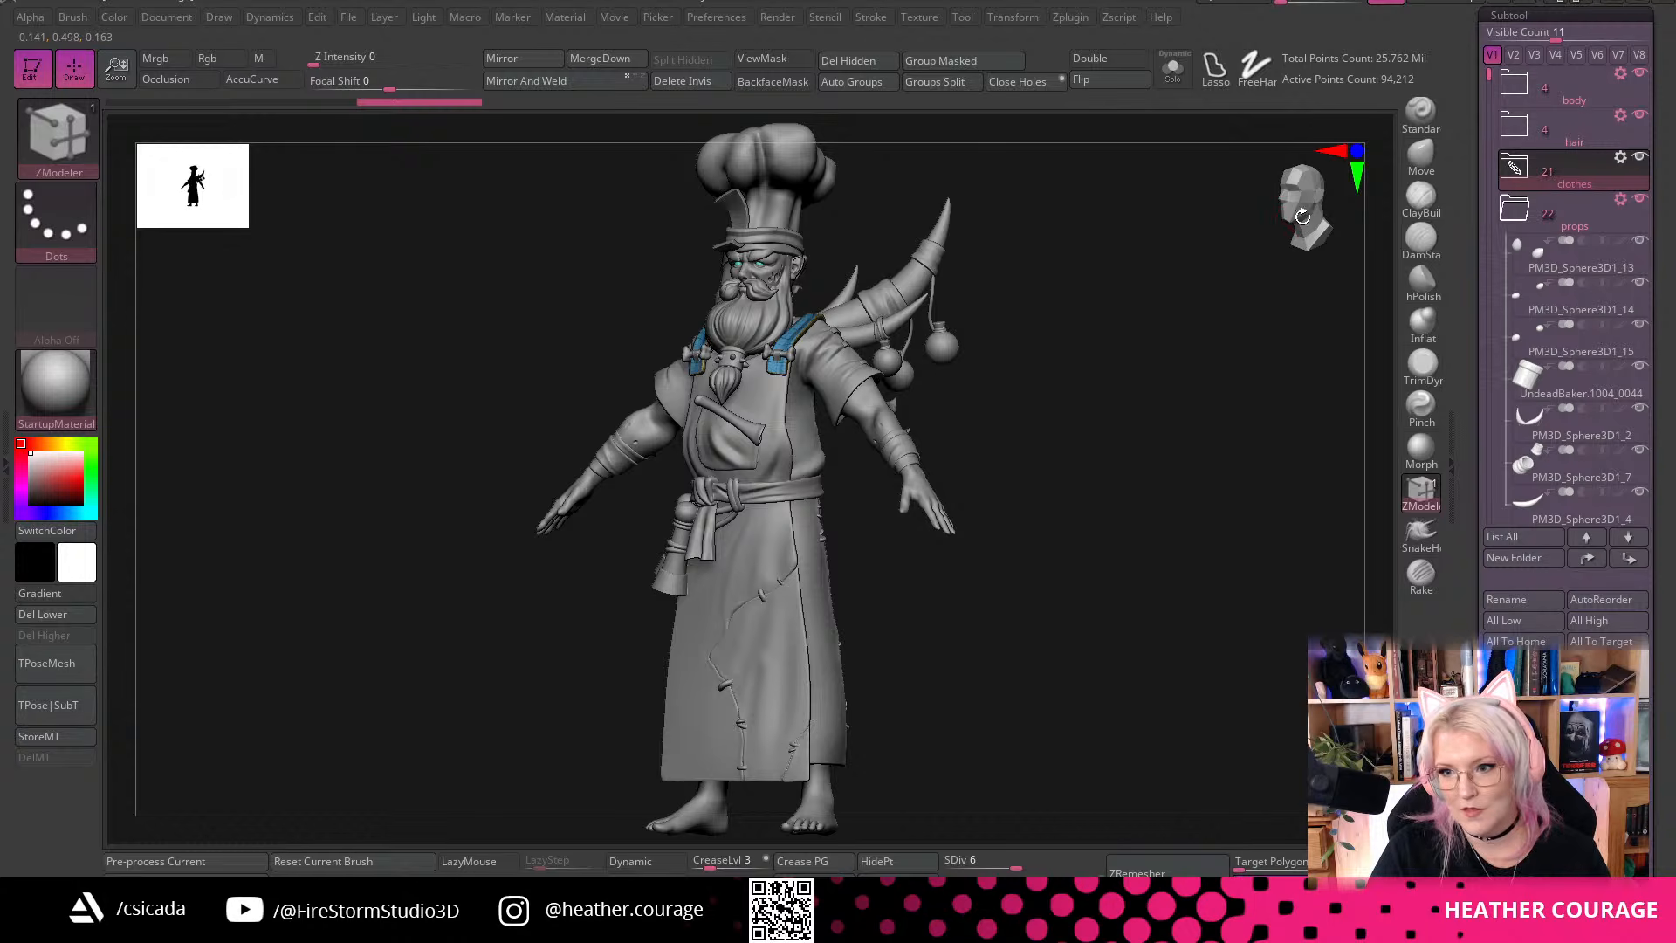
drag(1302, 217, 1343, 521)
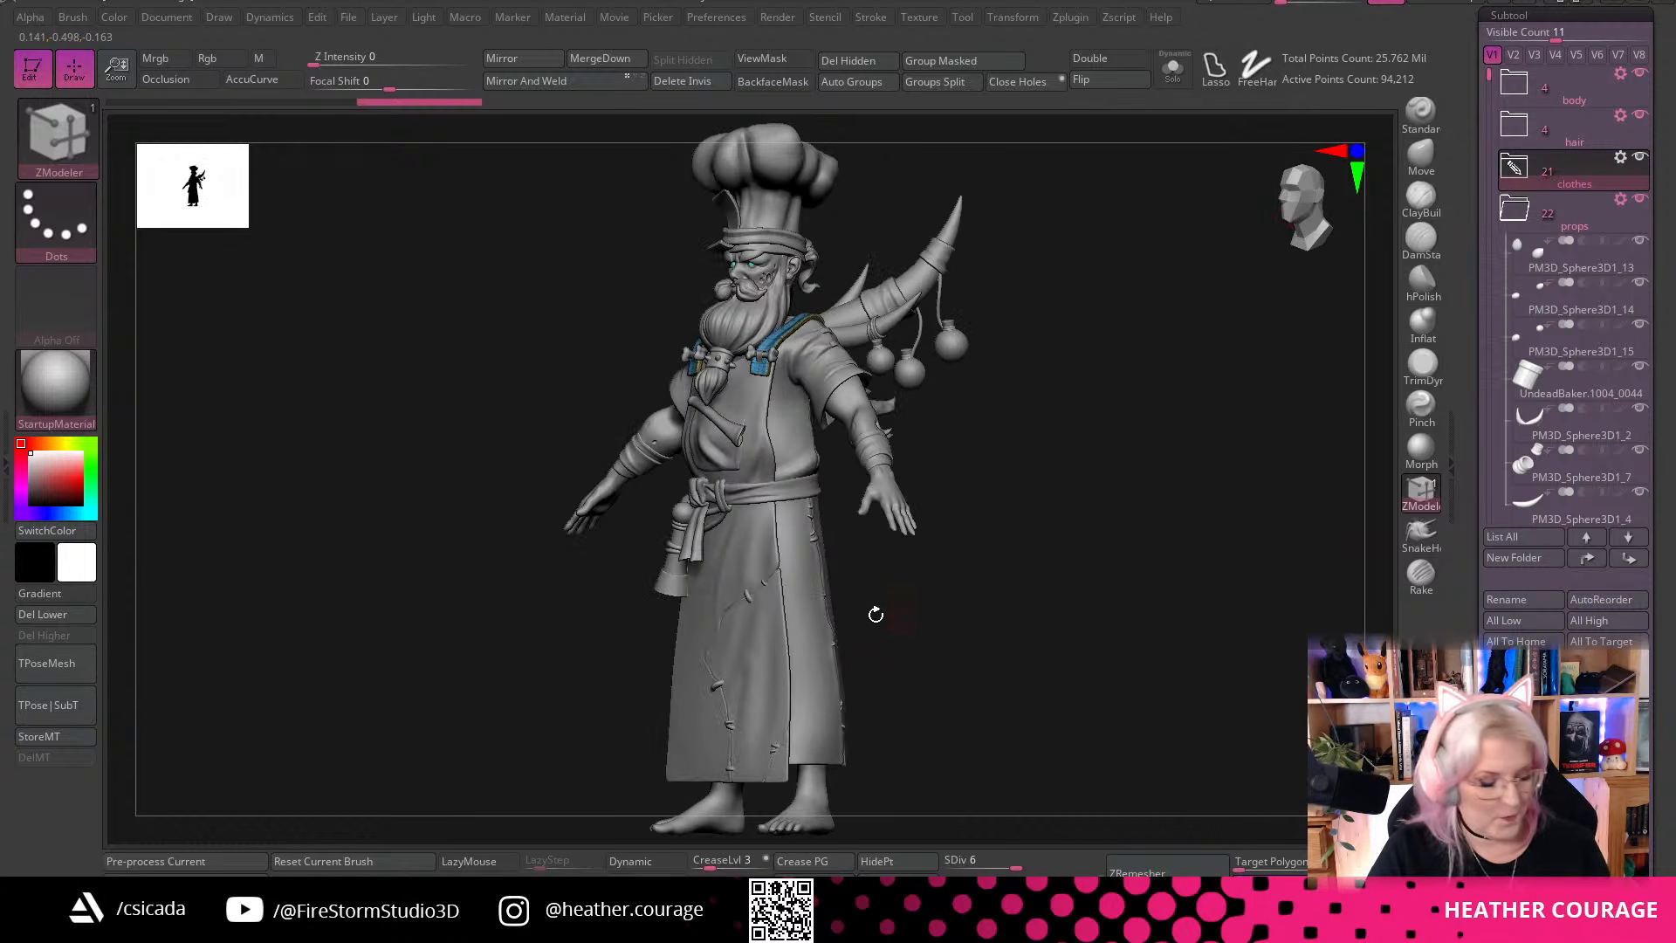
alt+click(680, 594)
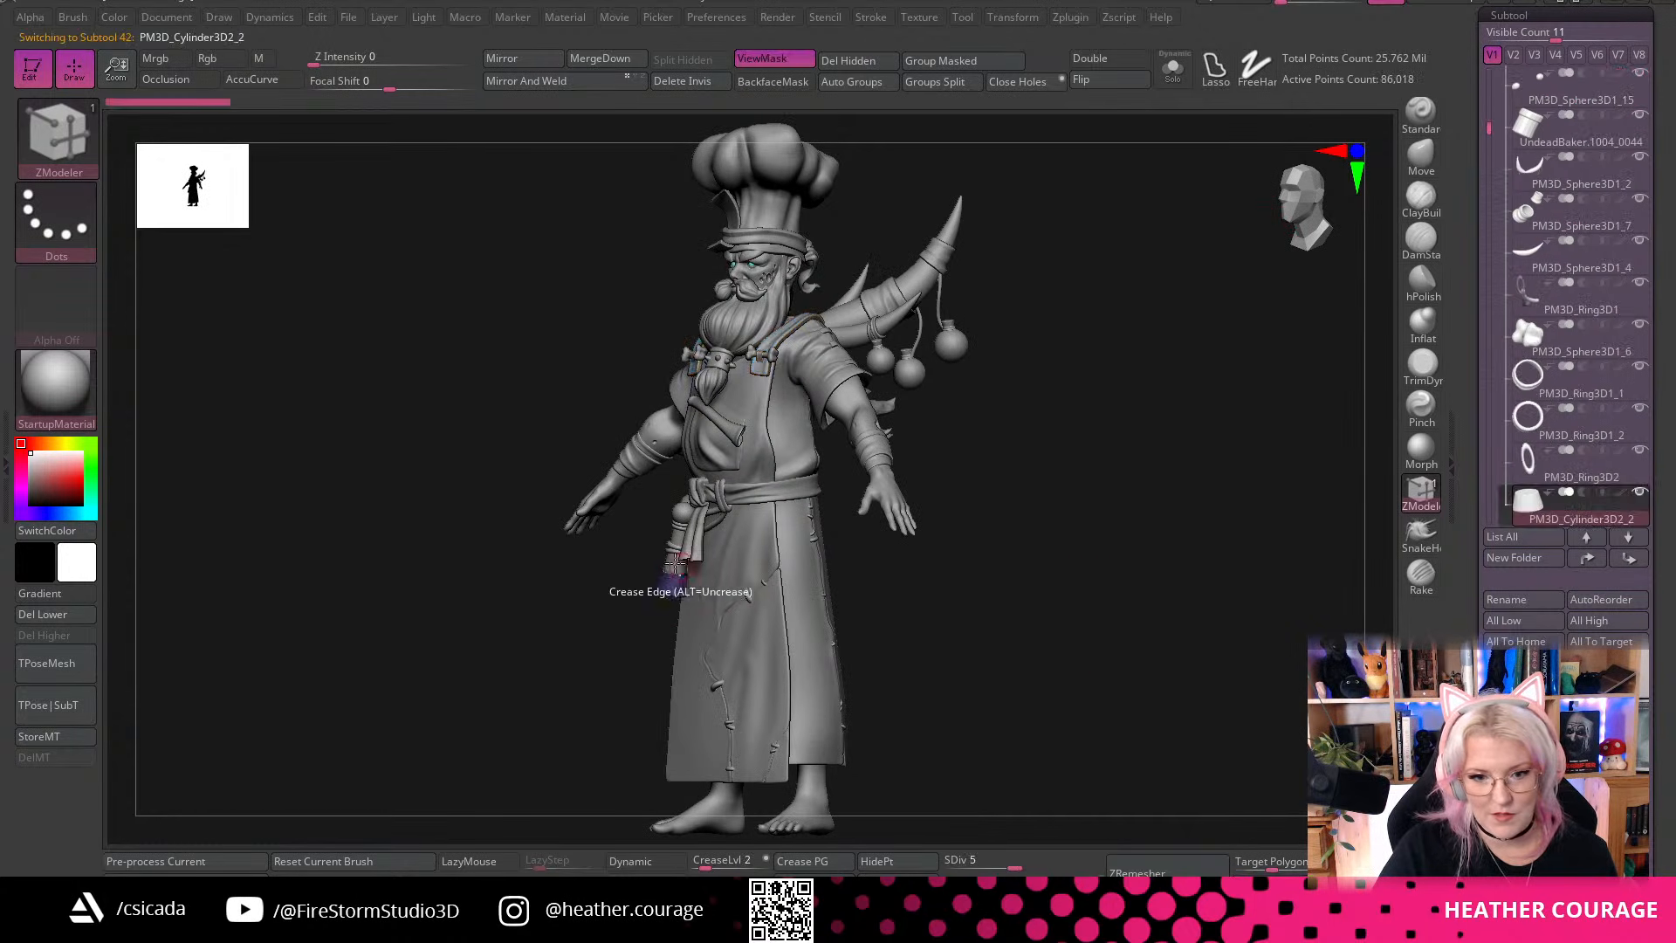
drag(1002, 657, 1172, 503)
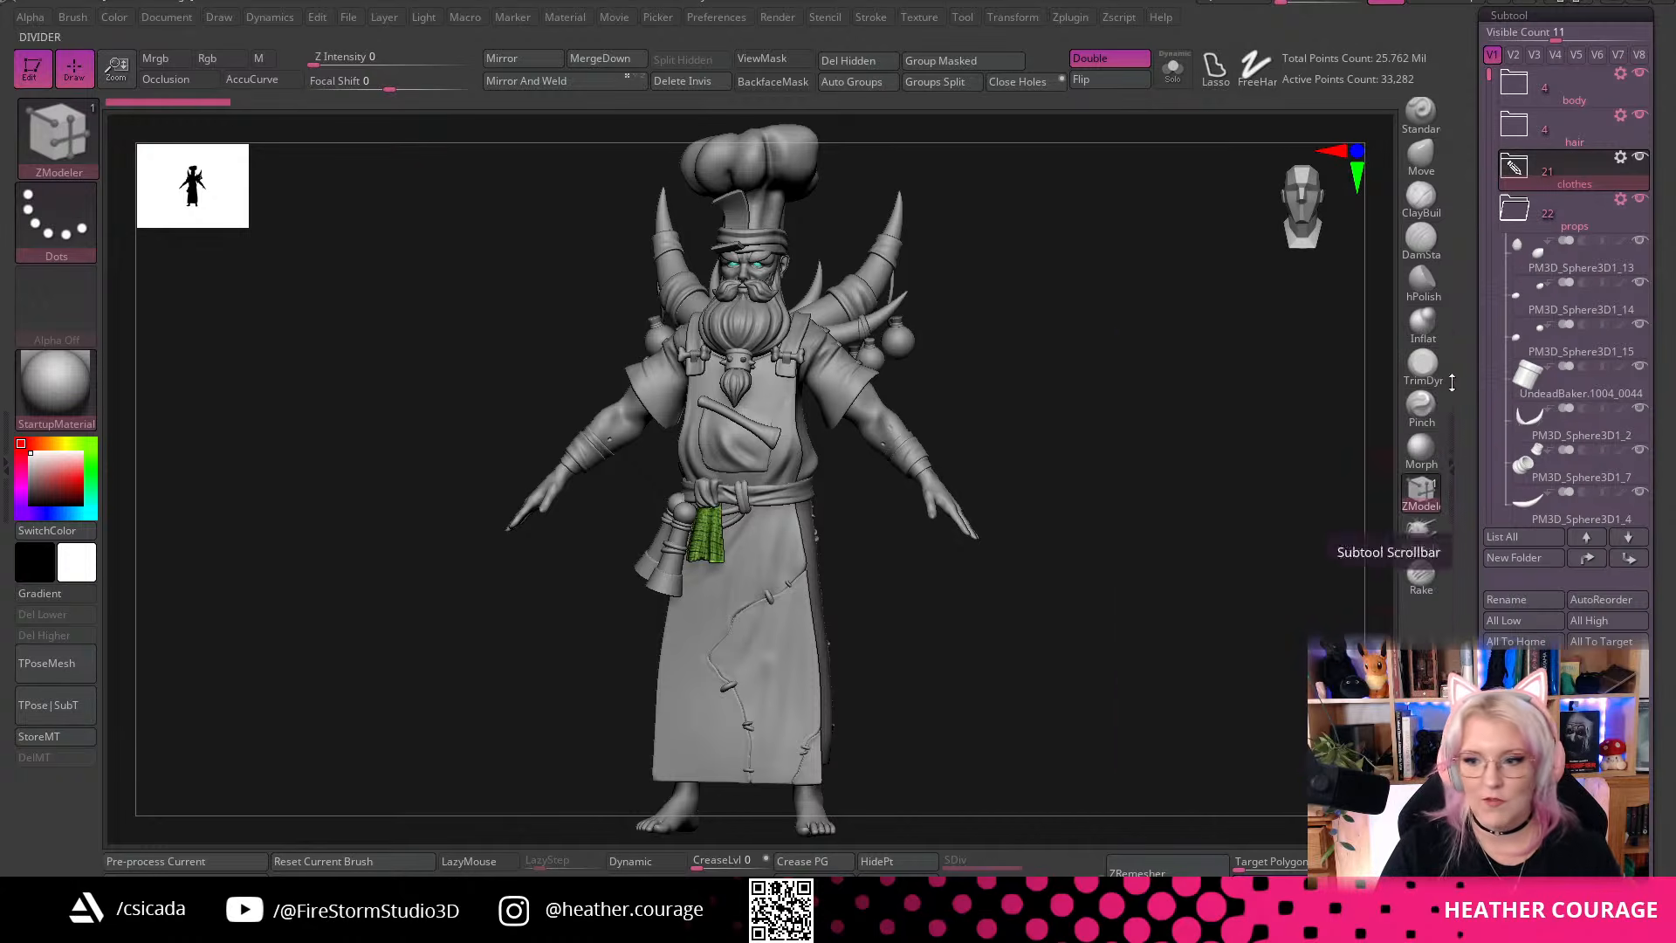
Collapse the props folder, hide the body, hair, clothes and props folders, and make Extract1 the active subtool
drag(1490, 77, 1489, 89)
click(1626, 165)
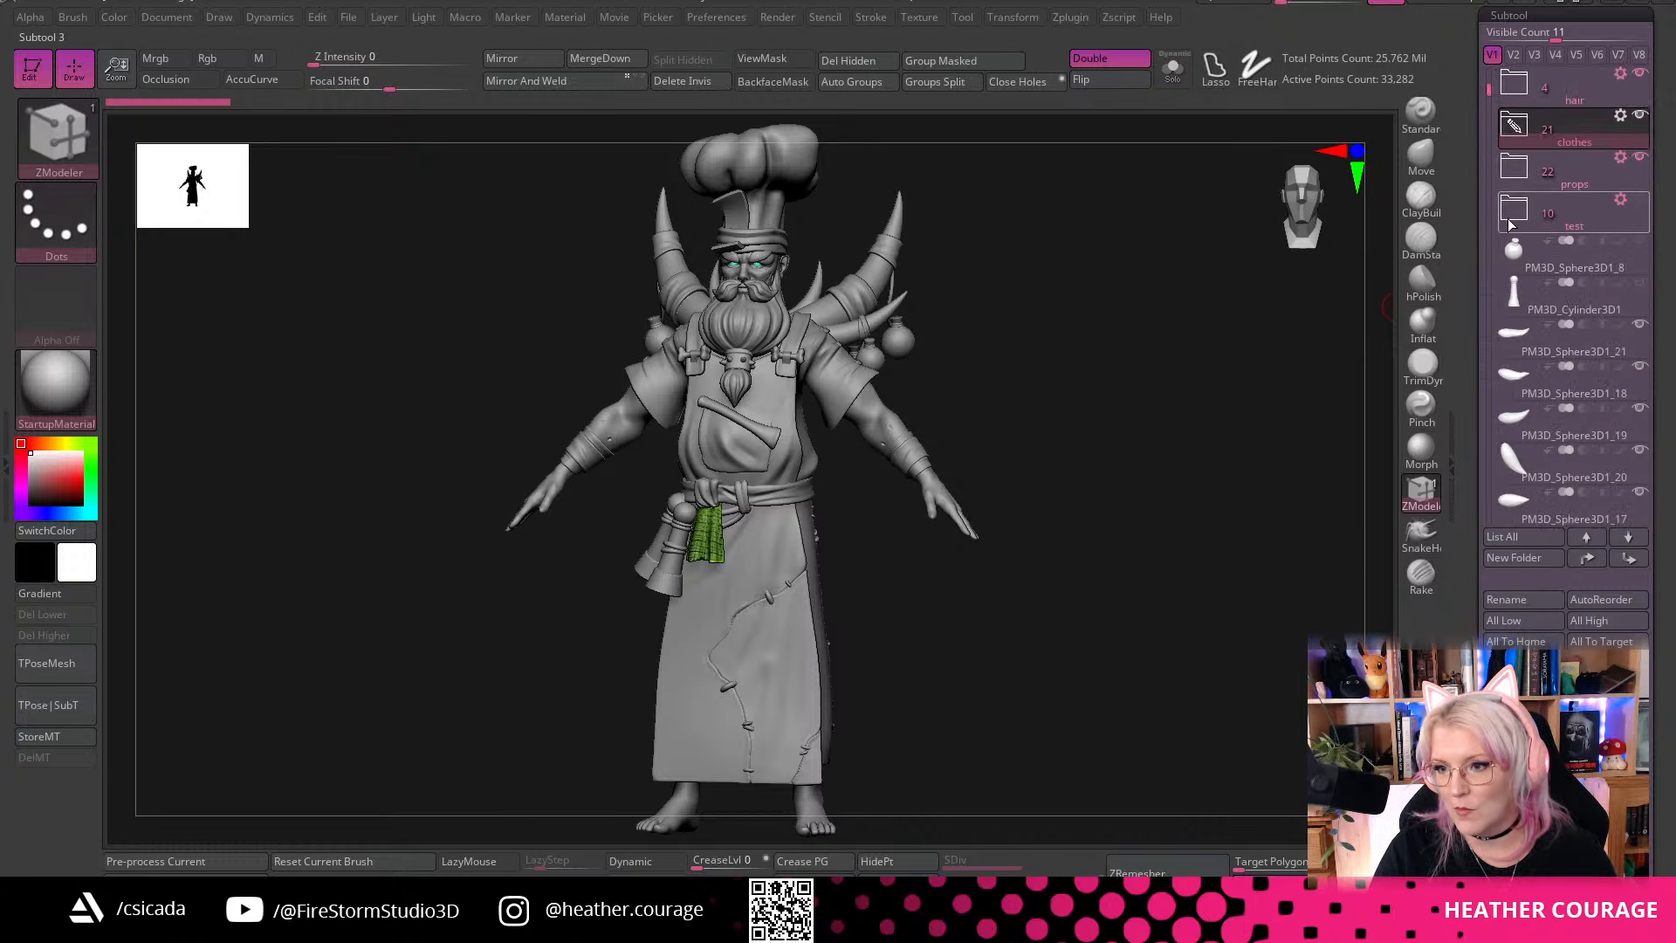
shift+click(1640, 170)
drag(1492, 98, 1489, 400)
click(1538, 399)
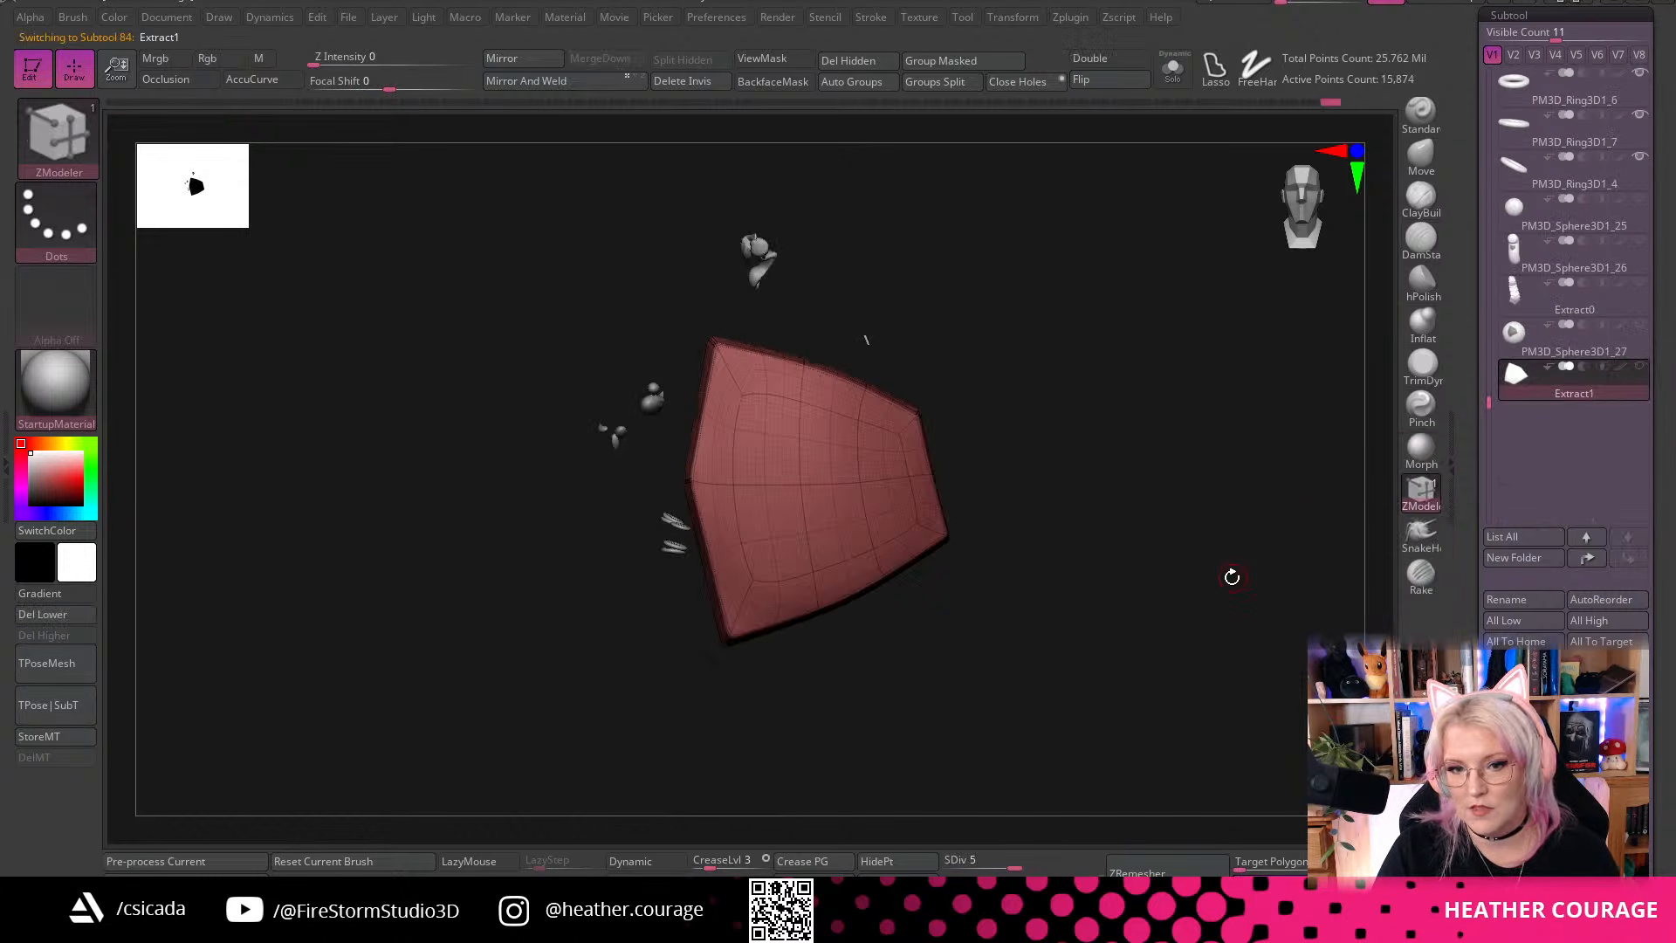
Hide the remaining loose subtools, turn off PolyFrame and view the Extract1 panel at an angle
drag(1490, 401, 1455, 61)
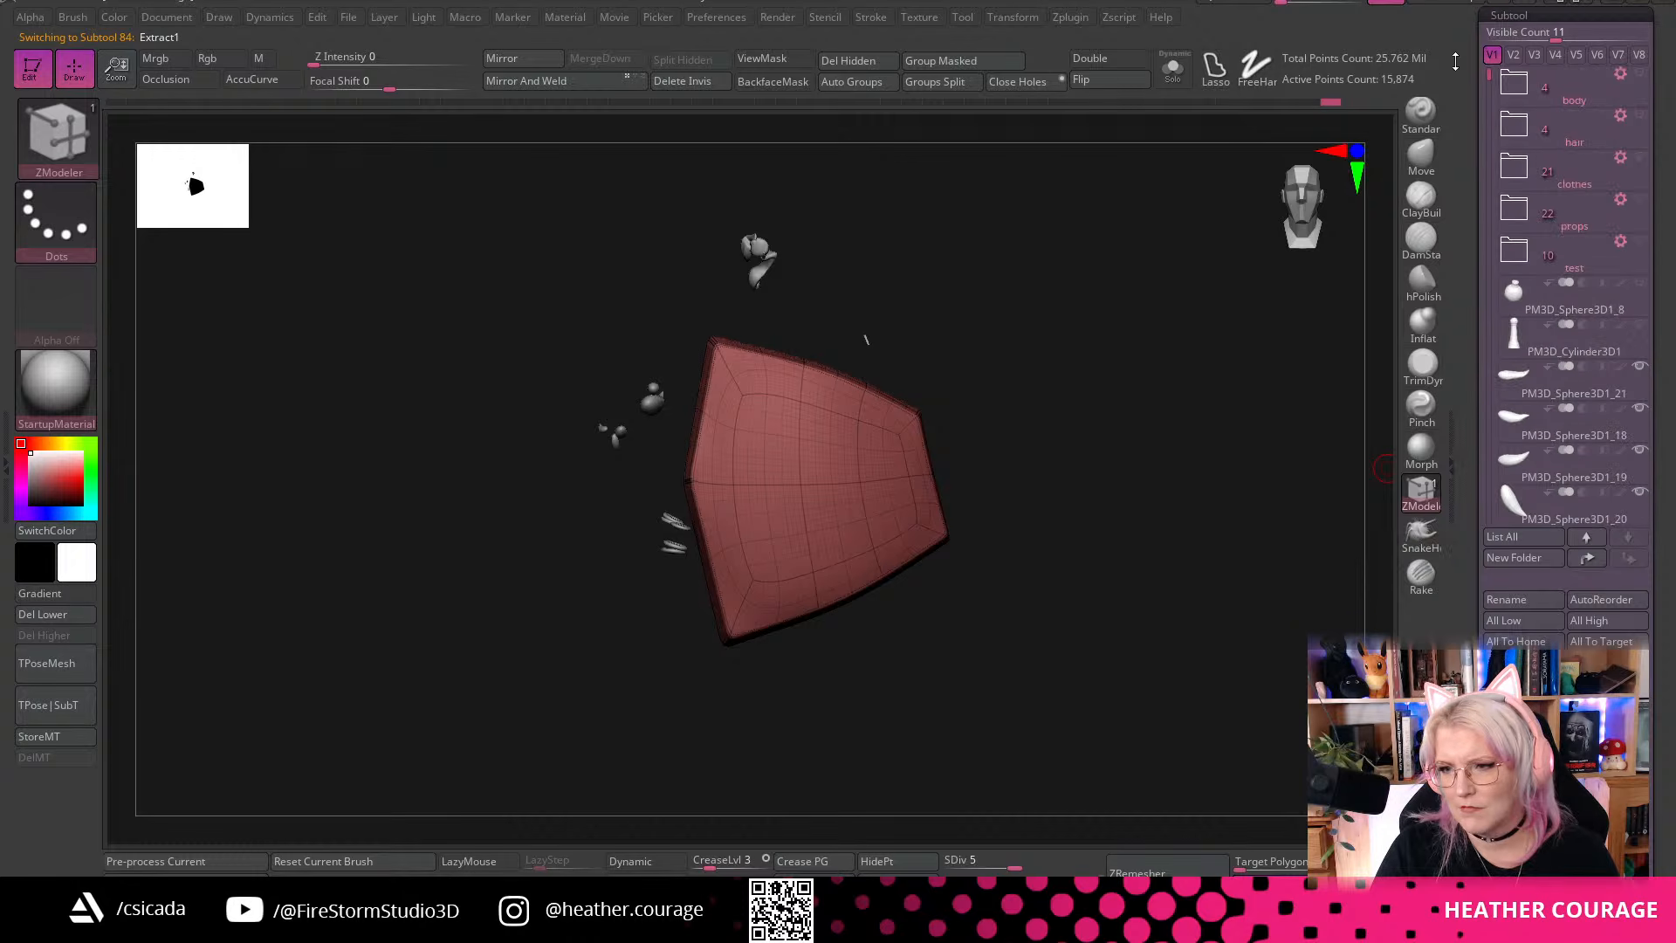
click(1640, 367)
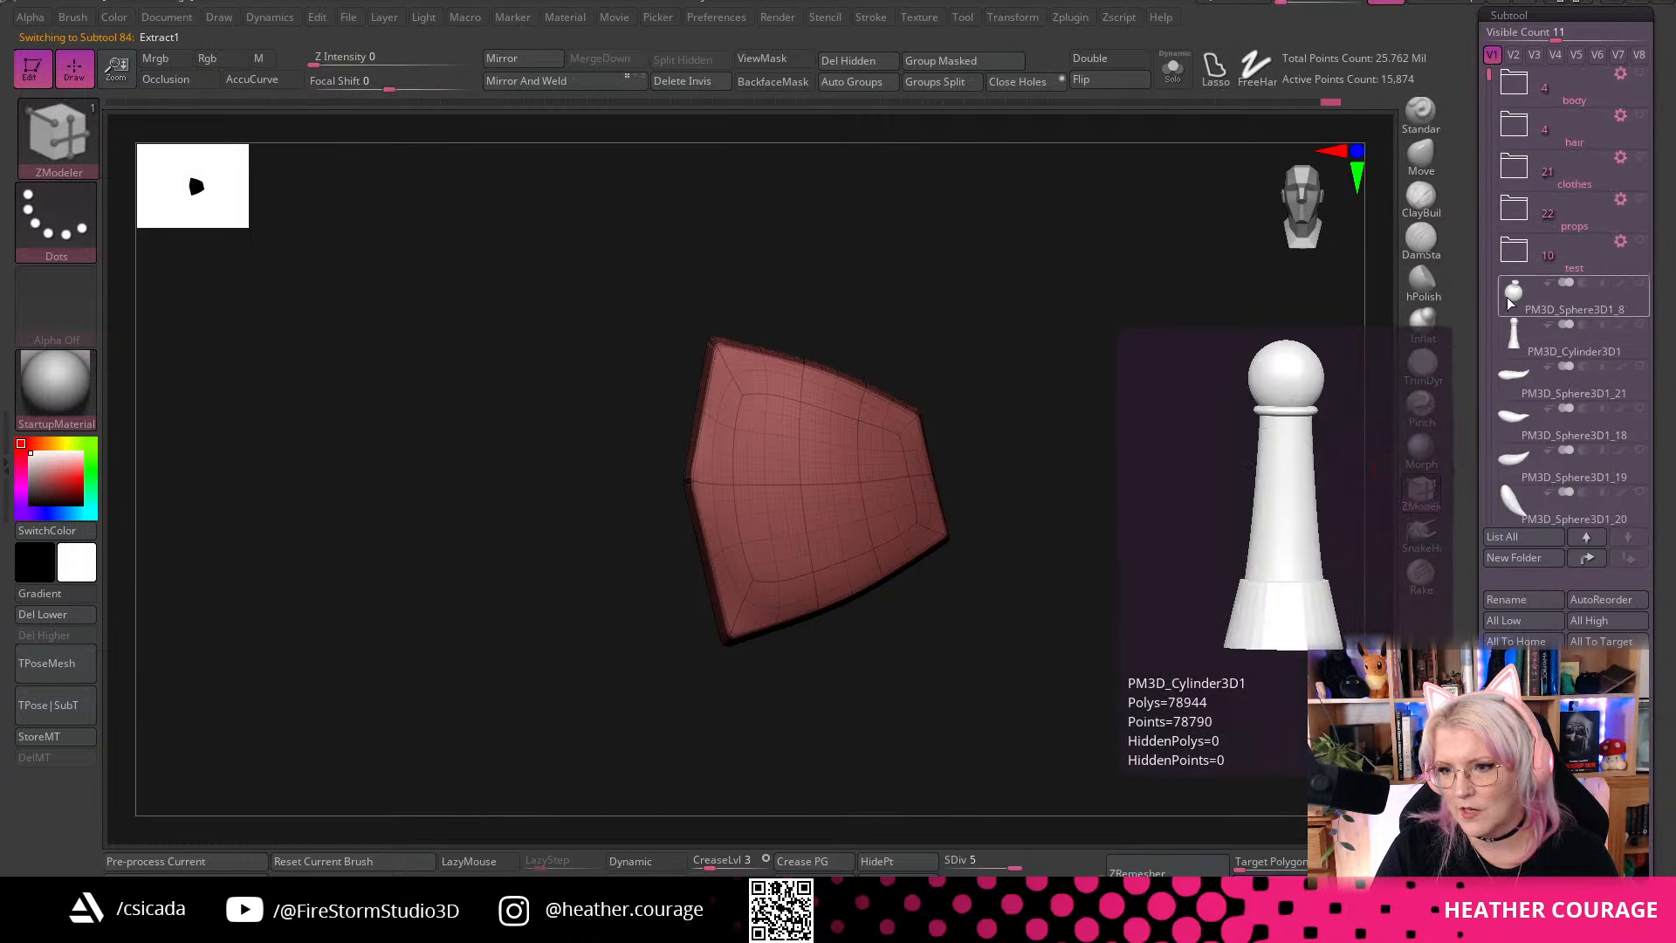
scroll(1571, 261, down, 15)
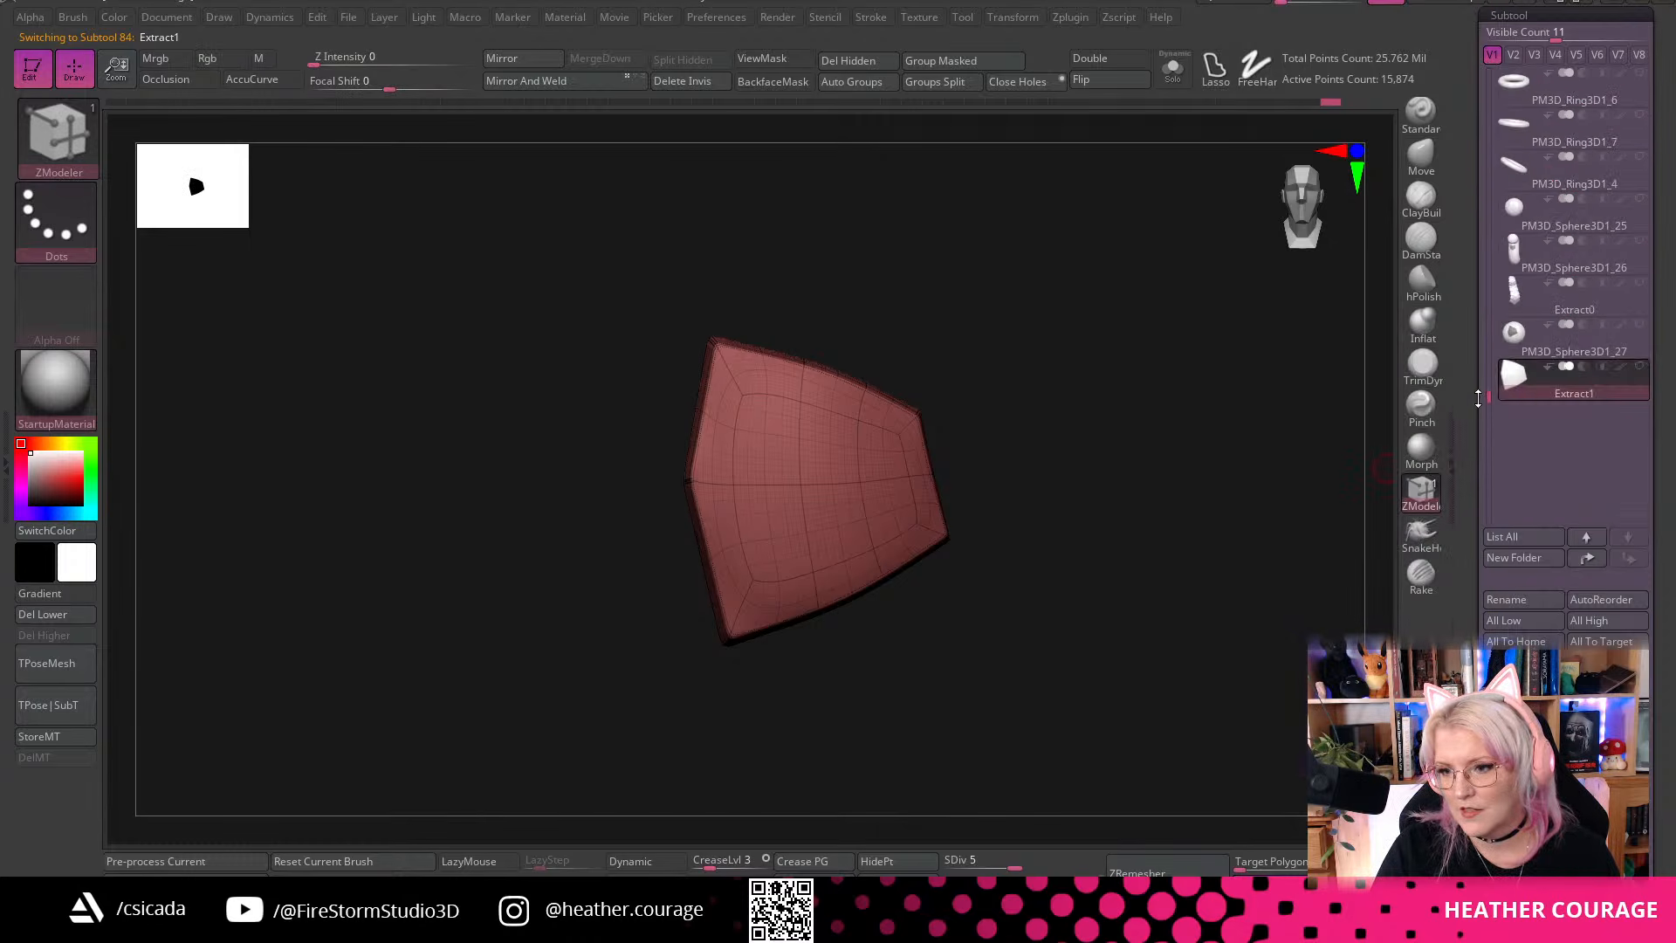
drag(1009, 603, 867, 669)
key(shift+f)
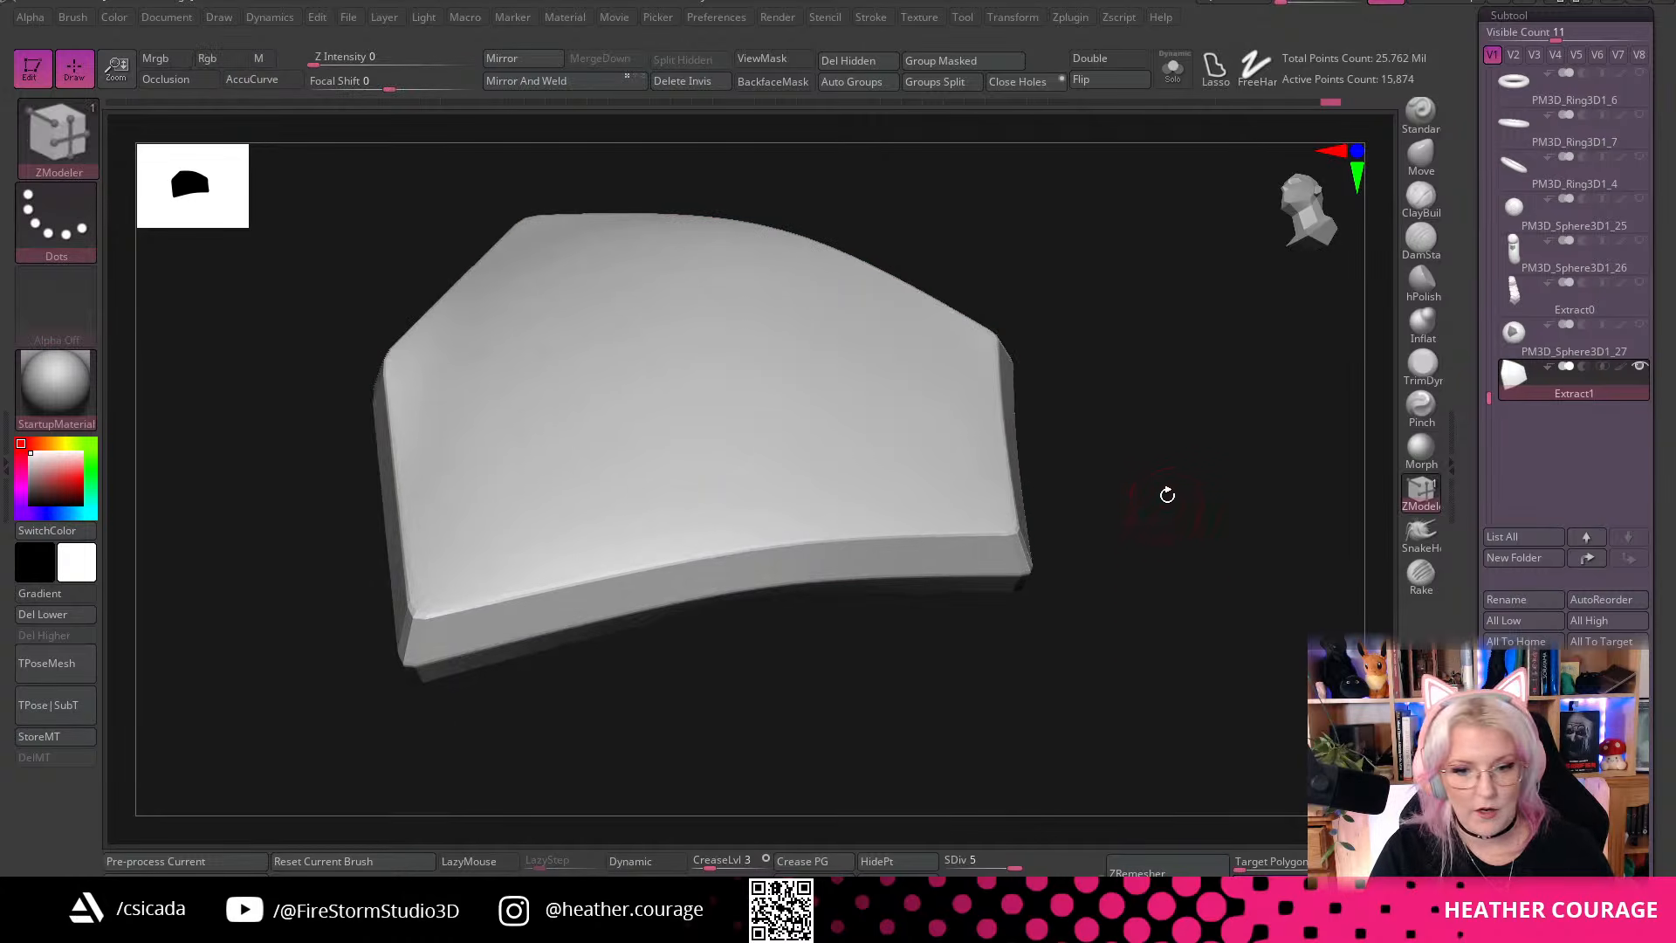
Compare the Extract1 panel's unsubdivided state with its subdivided state using the undo history, returning to the latest state
drag(1178, 516, 839, 722)
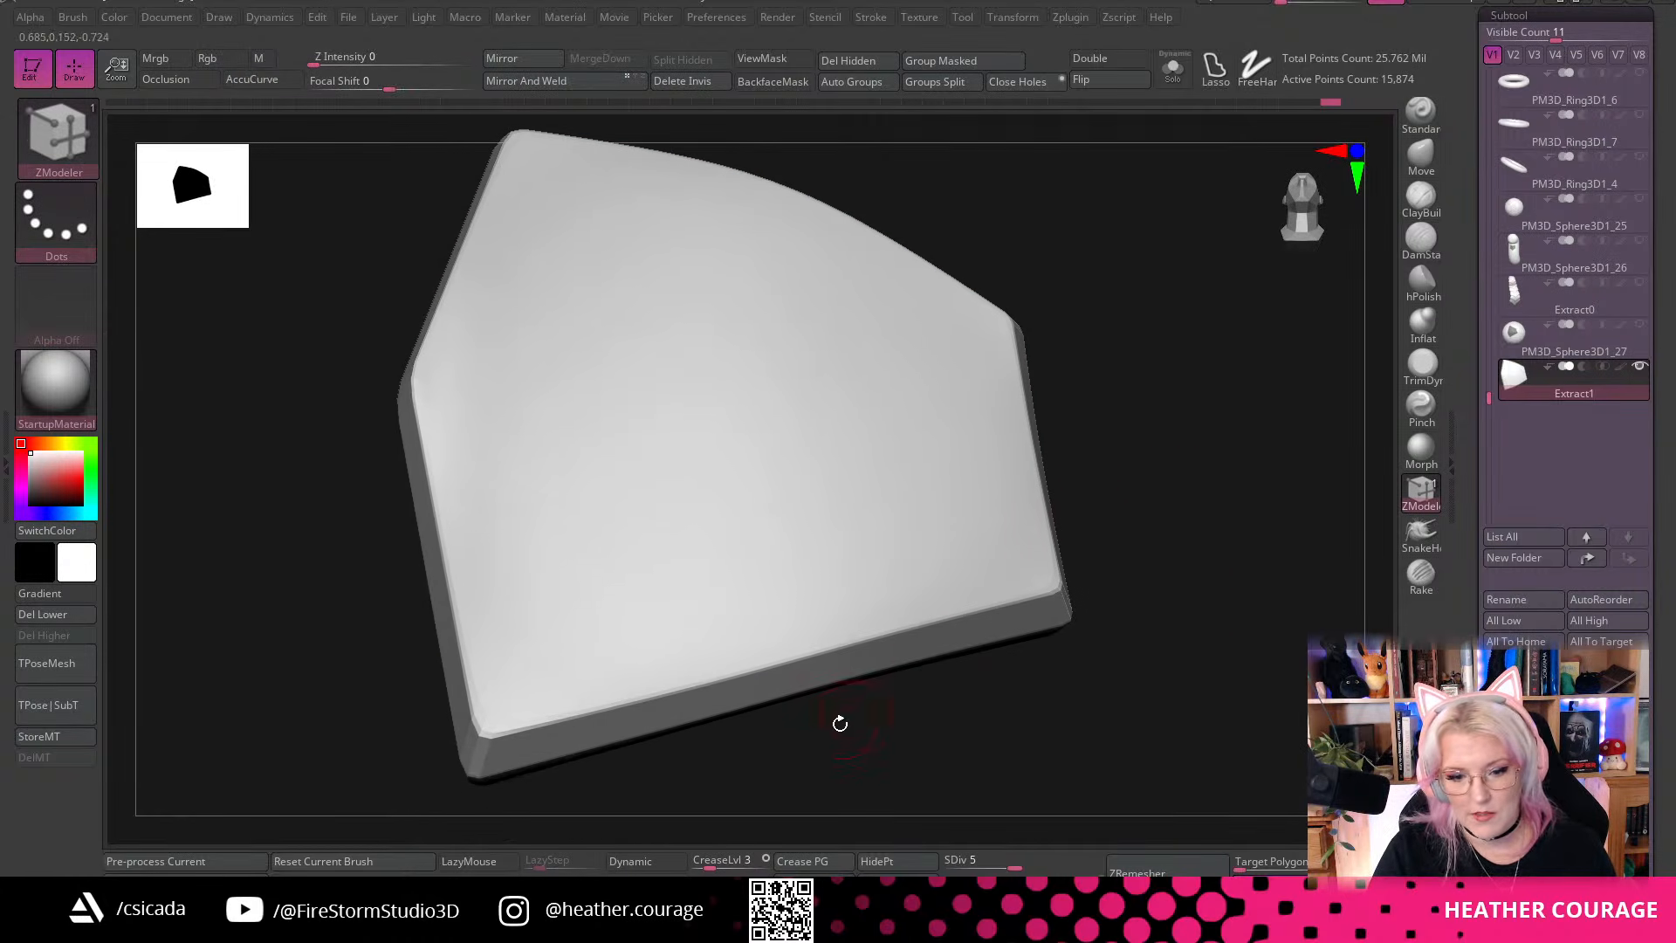
key(ctrl+z)
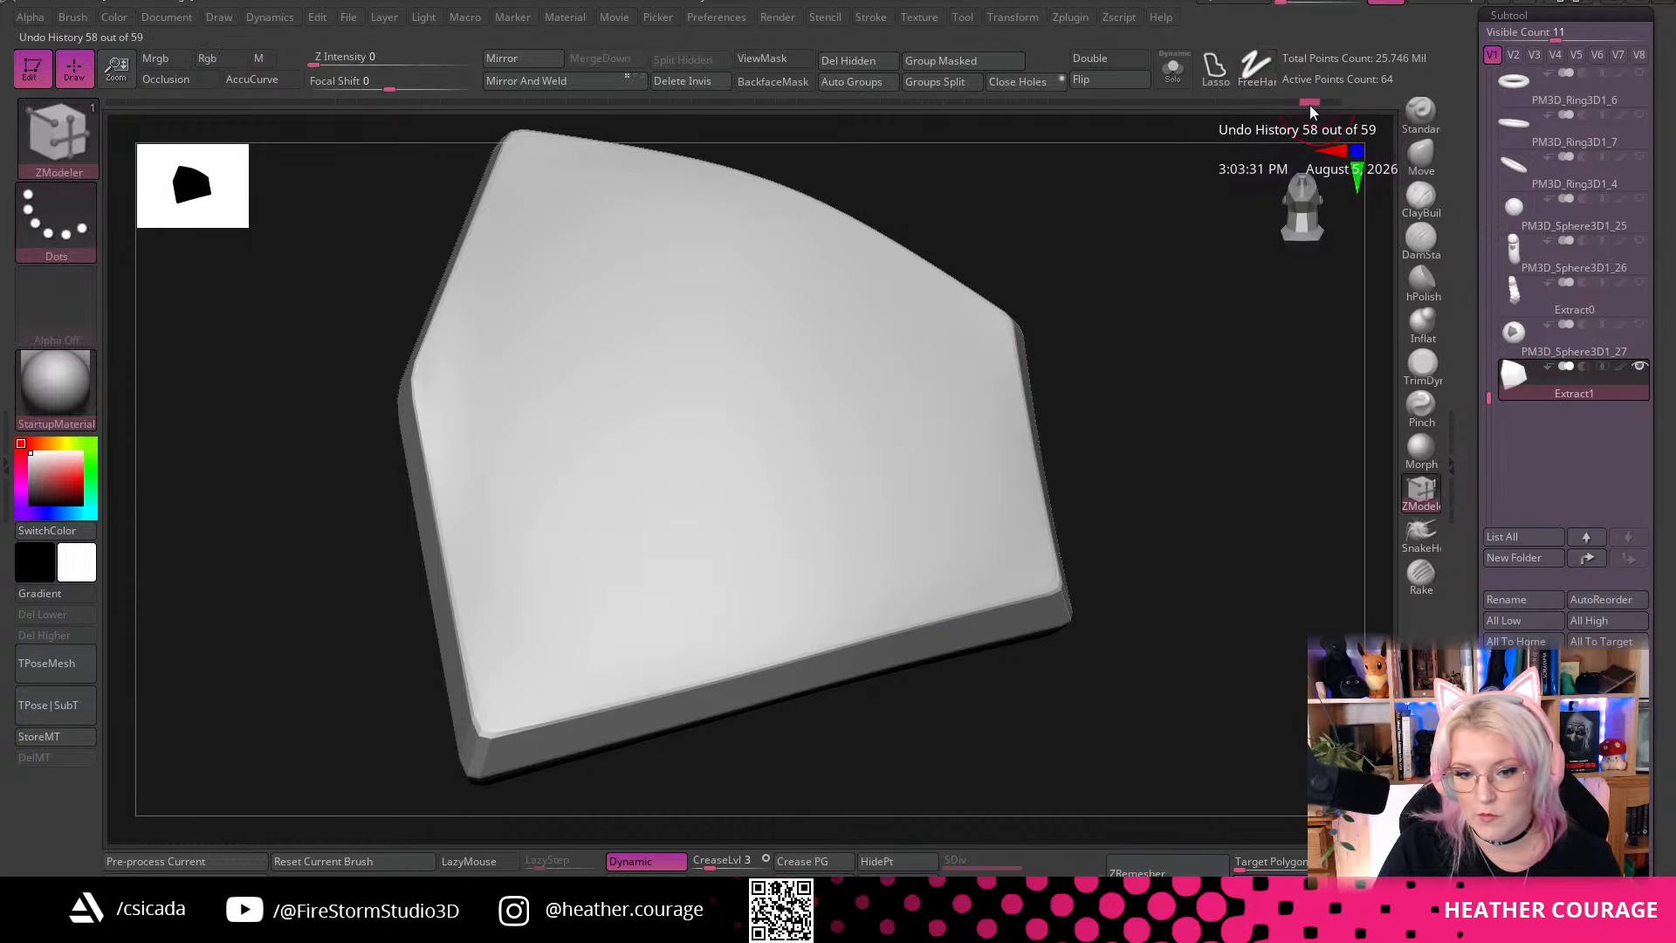
drag(1310, 102, 1266, 103)
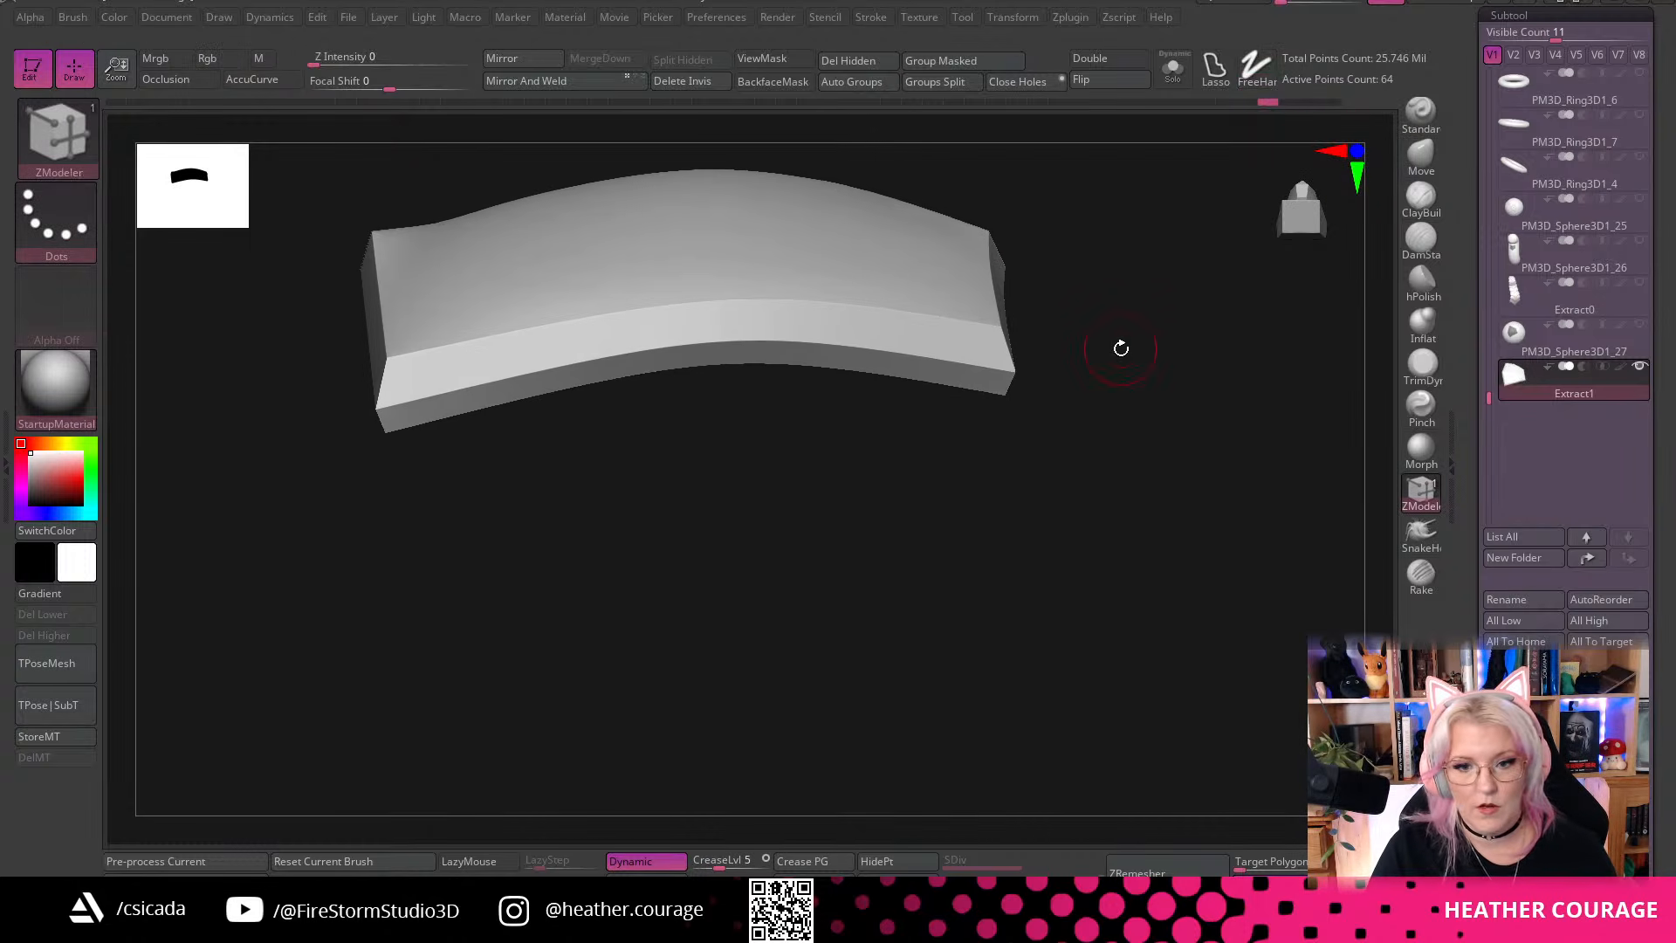
drag(1118, 348, 1169, 525)
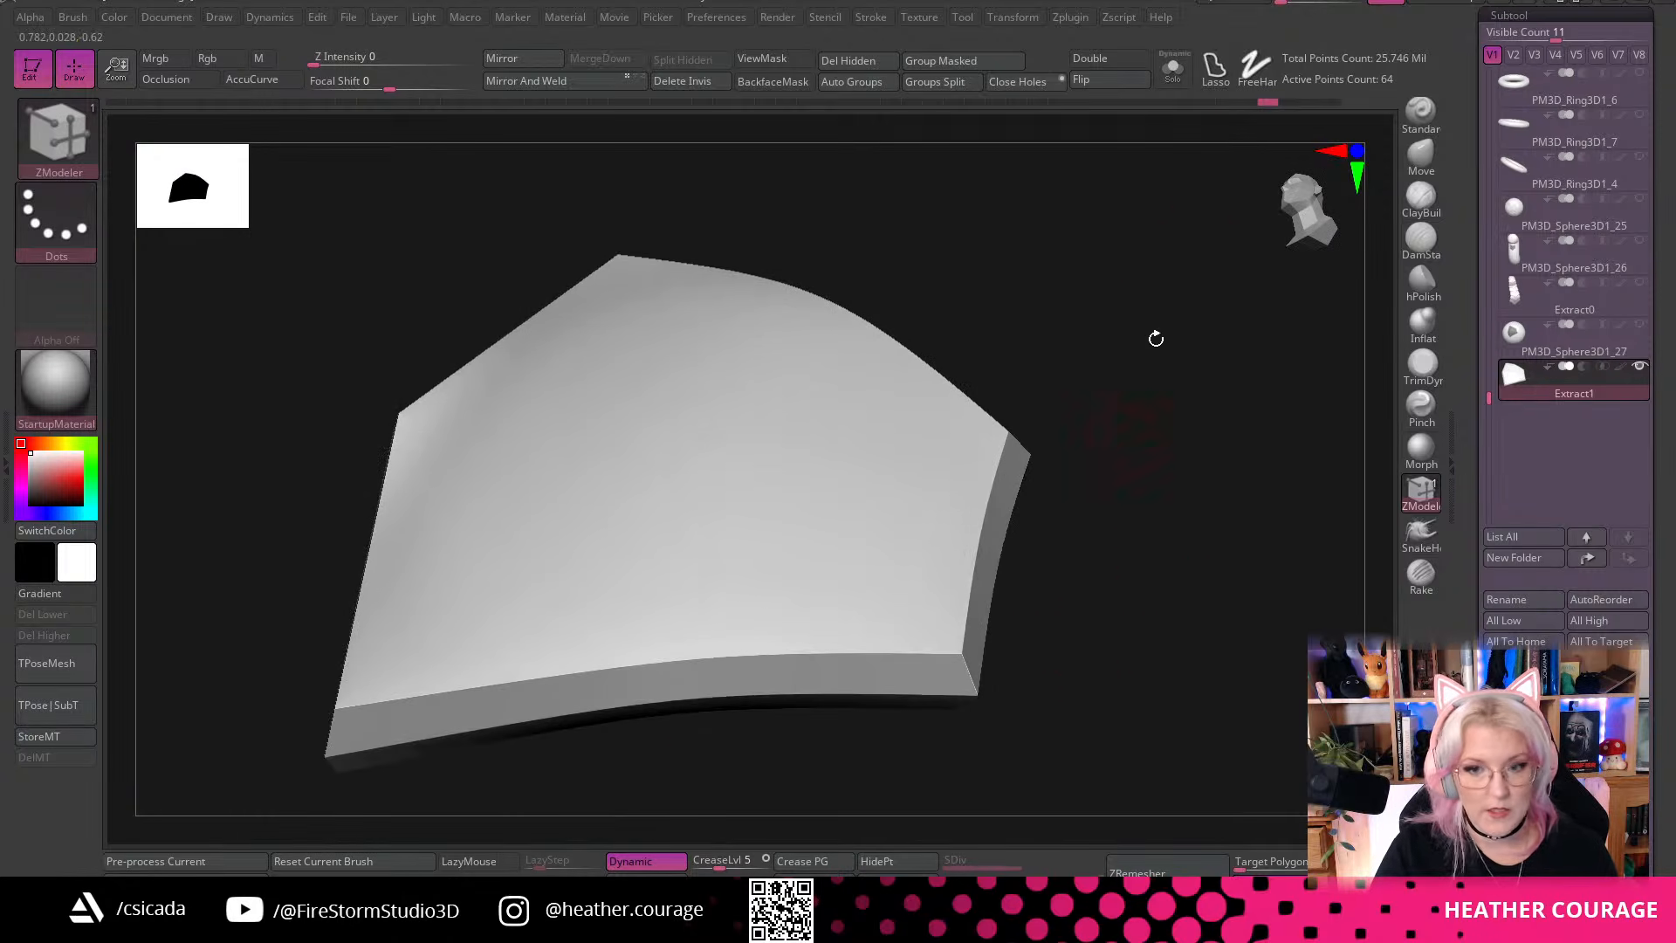
drag(1271, 100, 1333, 100)
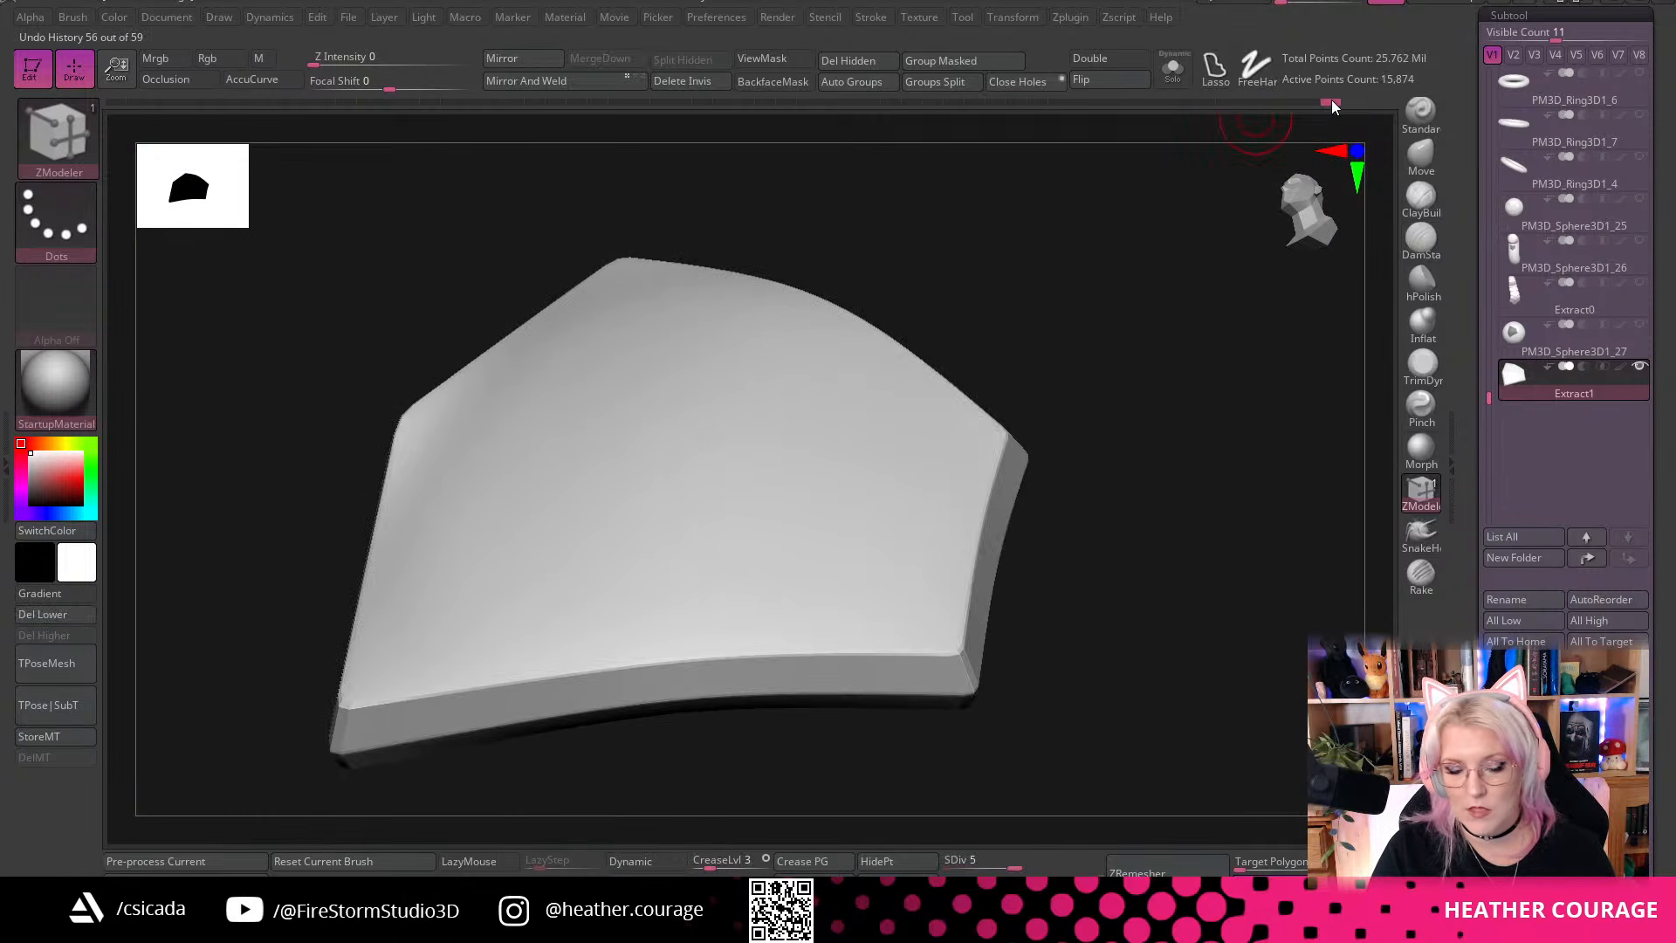
Turn on PolyFrame and mask a round spot in the middle of the panel's front face at subdivision level 5
alt+drag(1152, 385, 1135, 281)
key(shift+f)
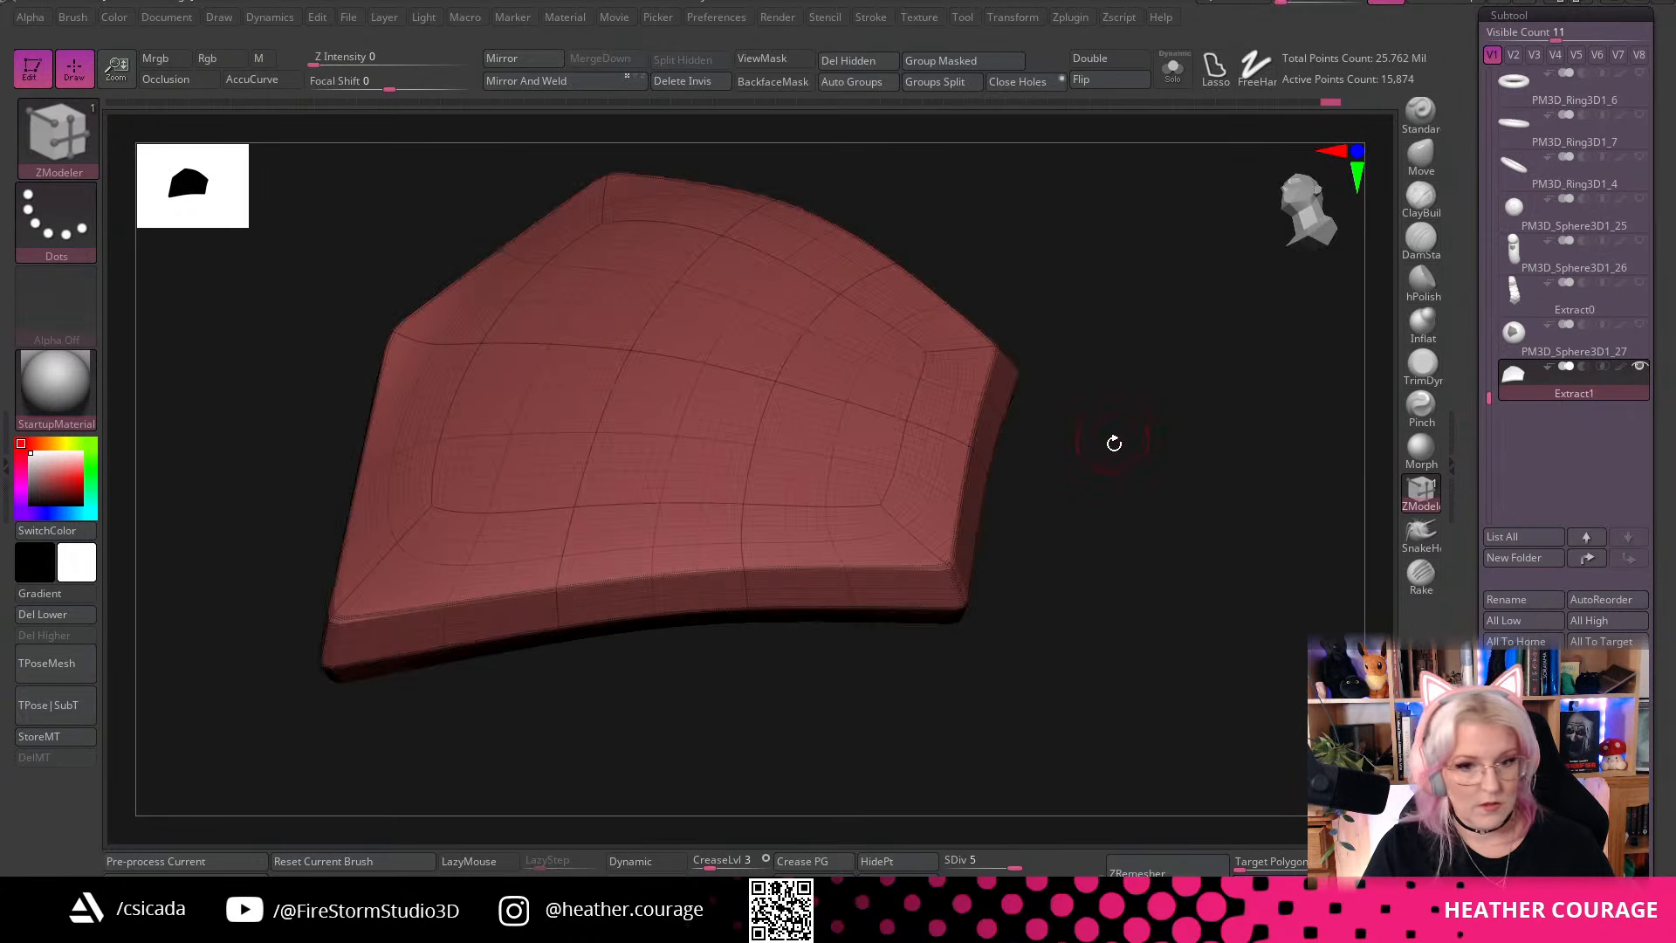
drag(1111, 442, 1061, 334)
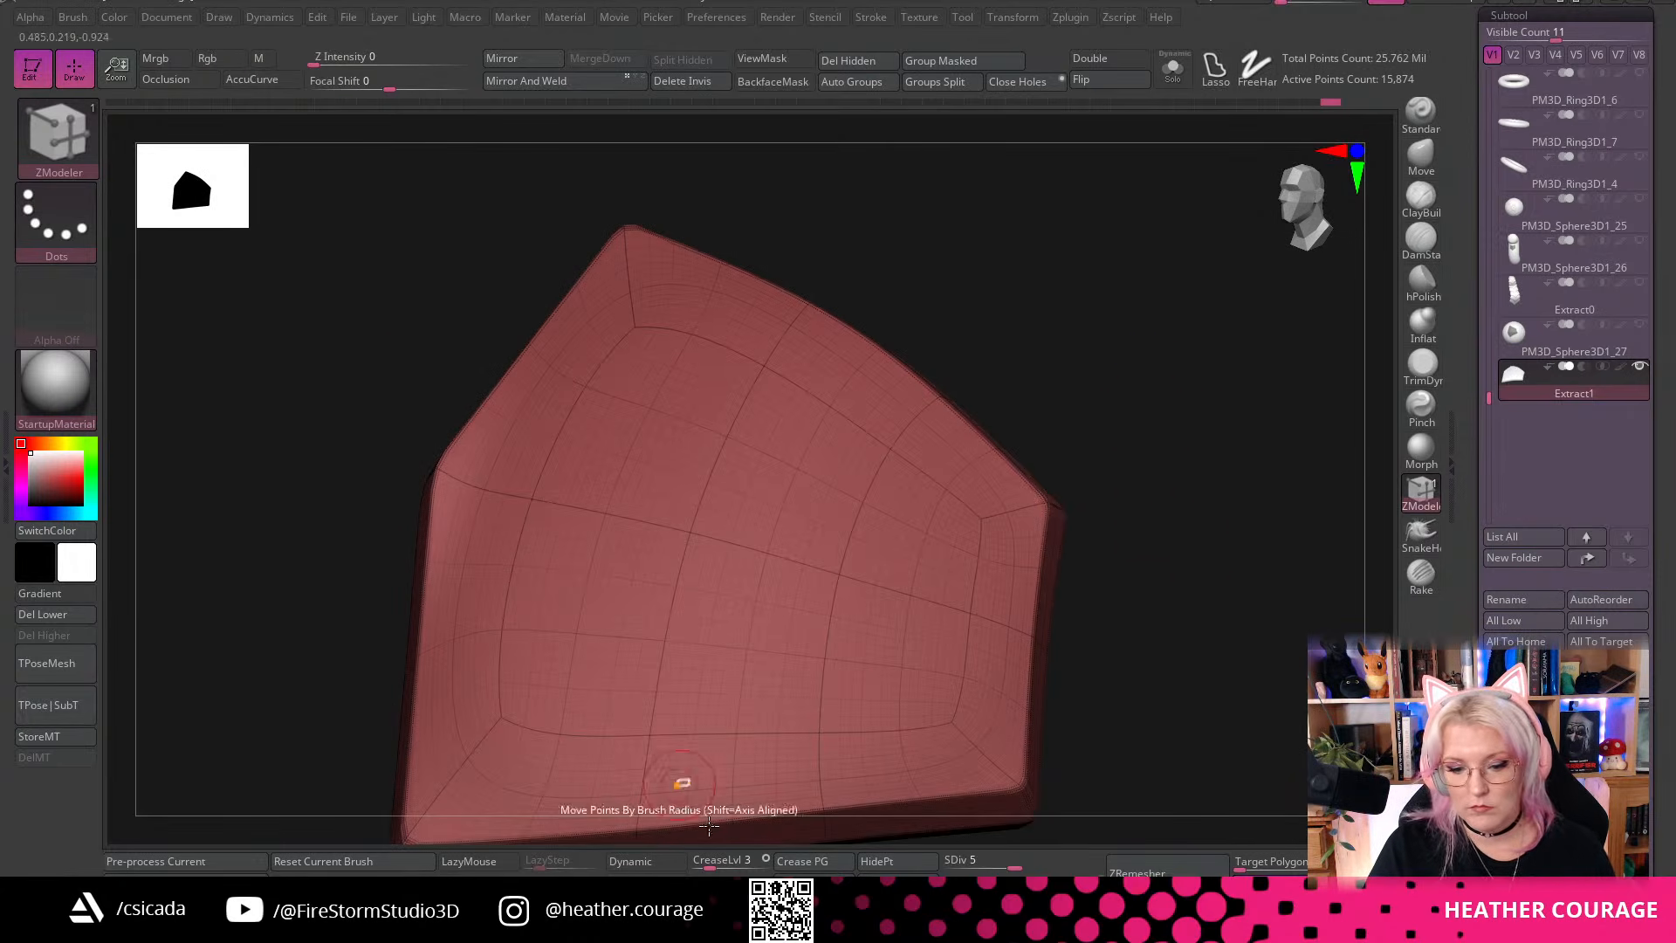
drag(1066, 580, 1111, 378)
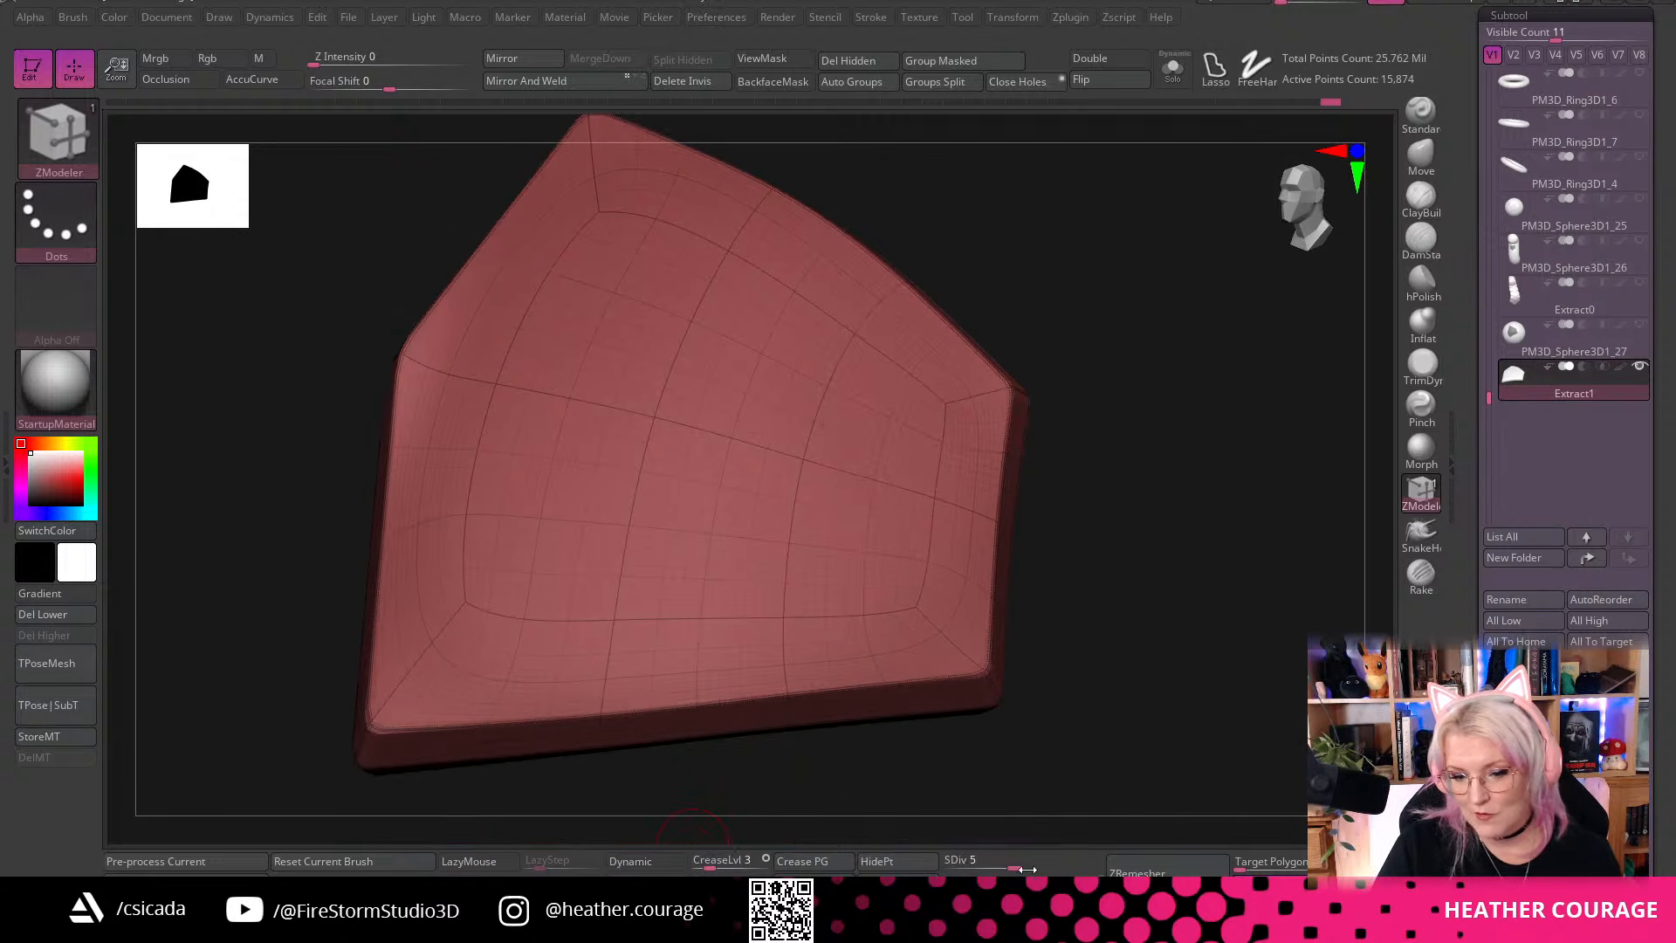
mouse_move(1004, 861)
mouse_down()
mouse_move(909, 860)
mouse_move(1013, 861)
mouse_up()
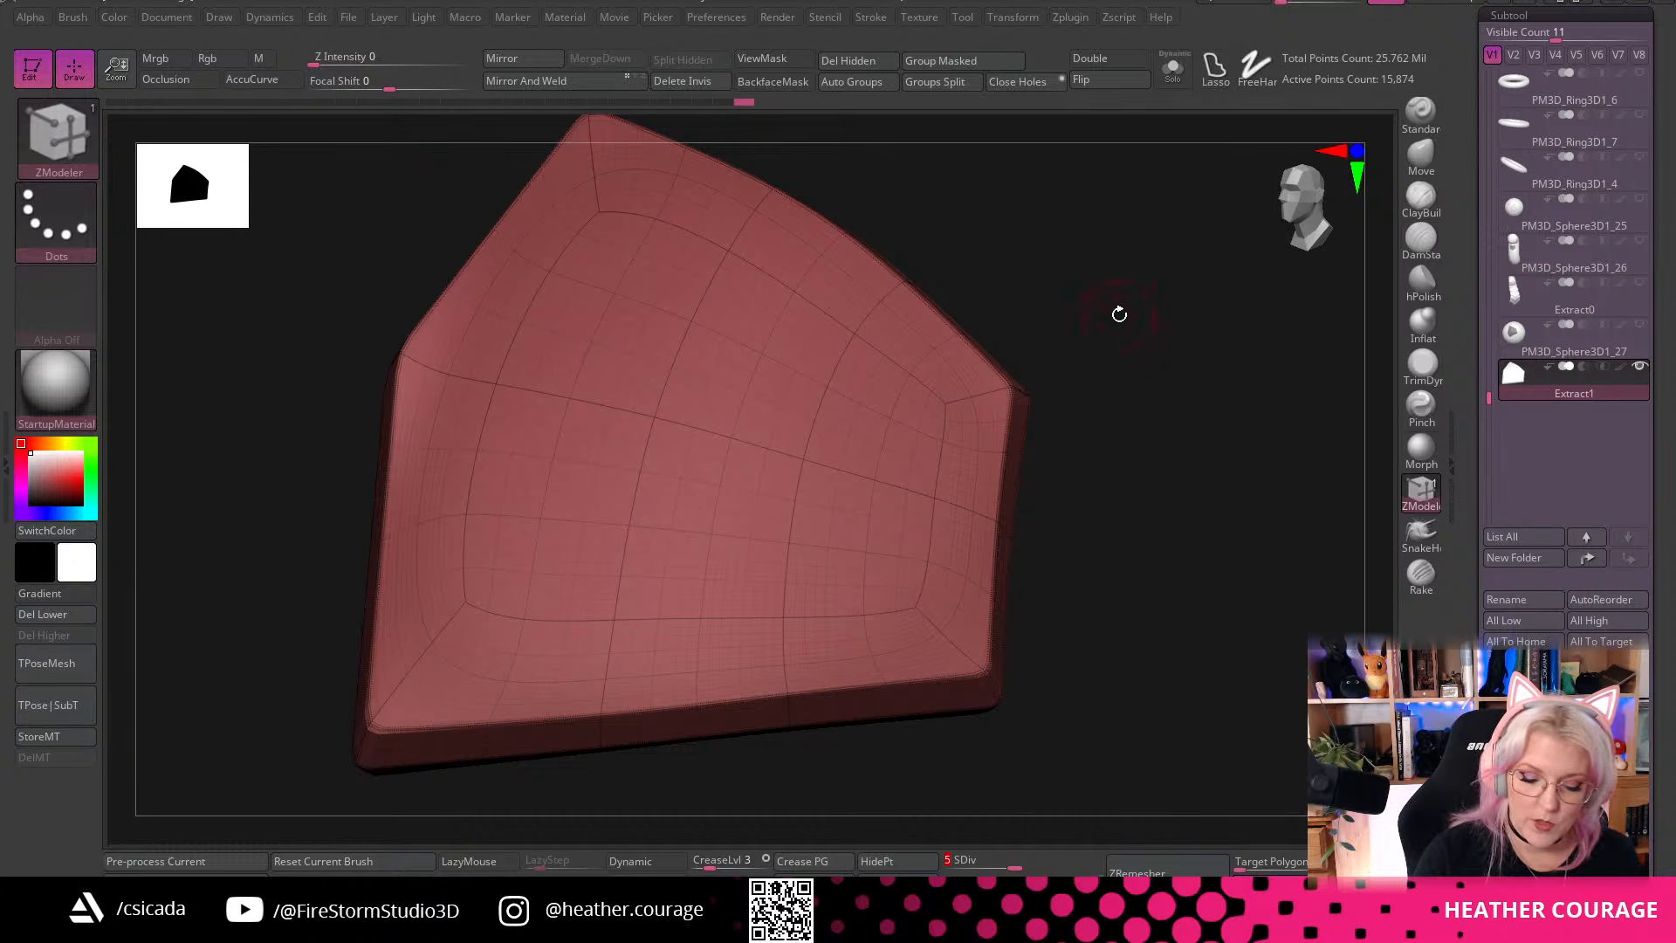
mouse_move(726, 475)
ctrl+mouse_down()
mouse_move(689, 535)
mouse_move(689, 445)
mouse_move(739, 443)
ctrl+mouse_up()
drag(1018, 349, 1145, 428)
Try to invert the mask and group everything around the round spot as a separate polygroup
ctrl+click(1152, 618)
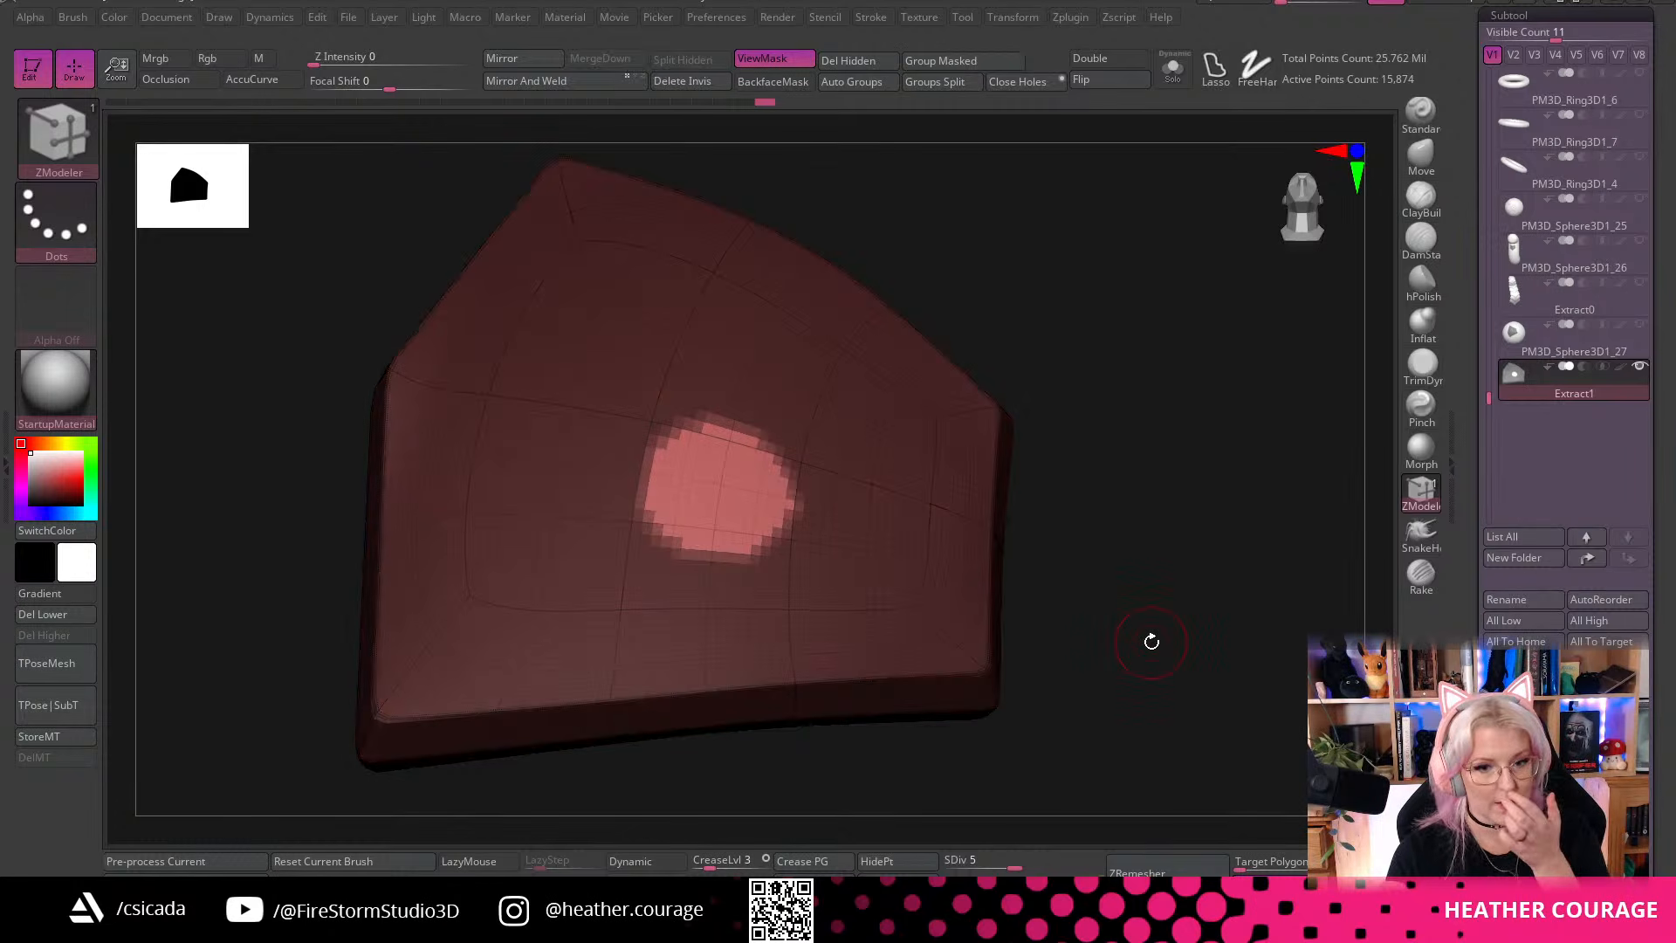
click(956, 61)
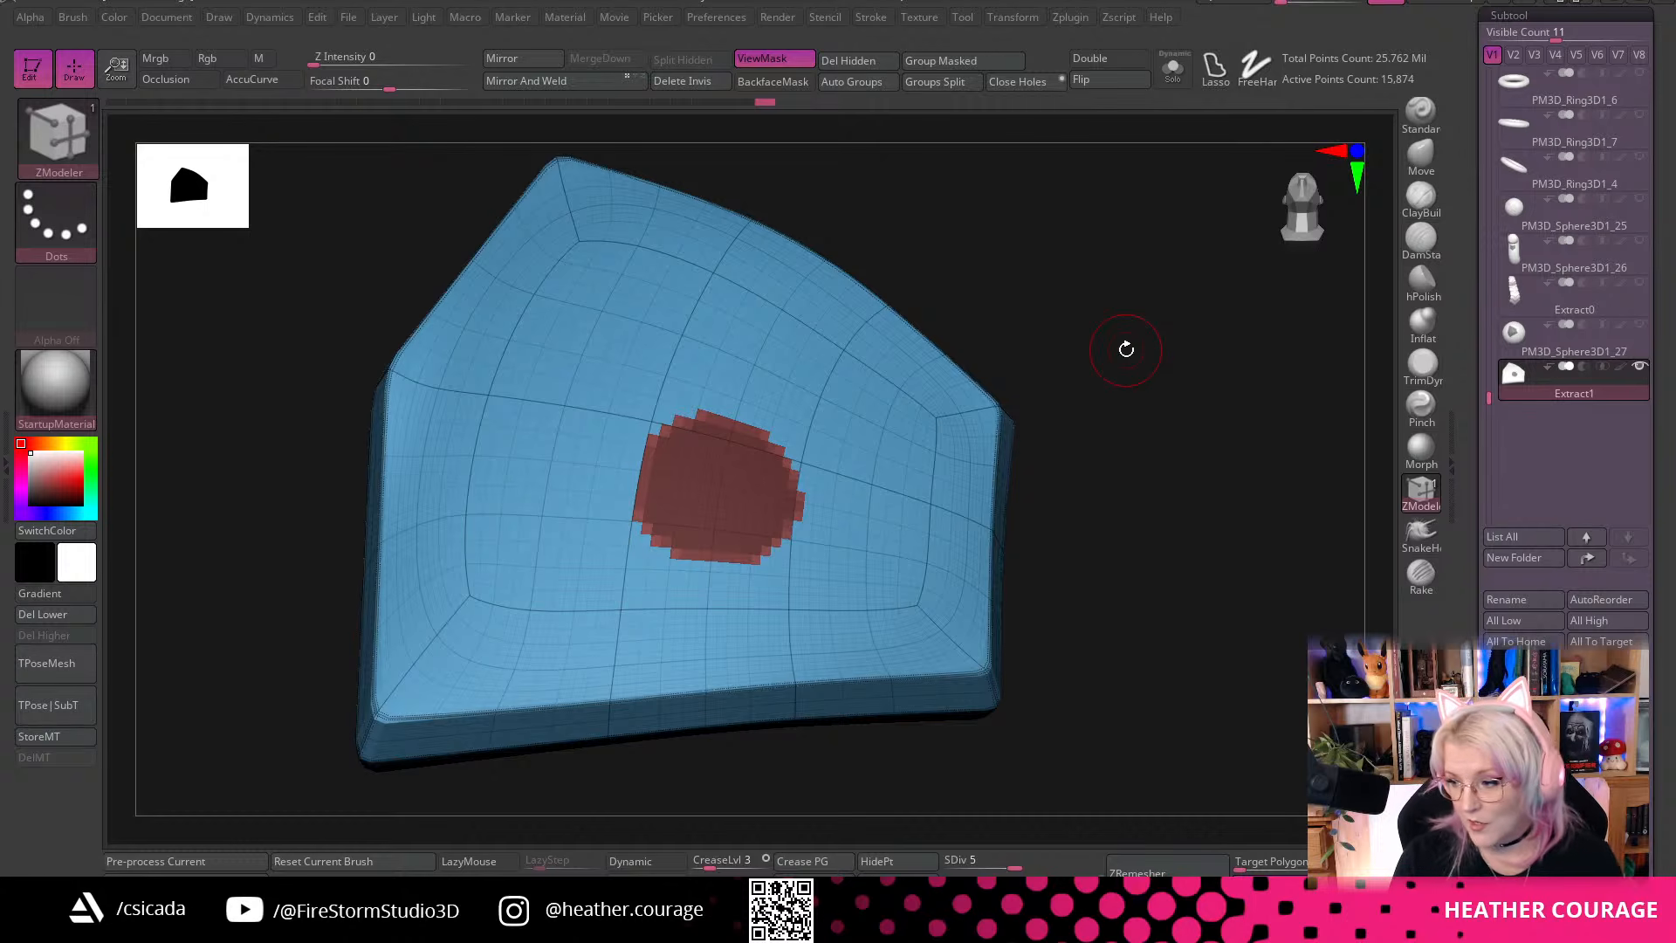
key(ctrl+h)
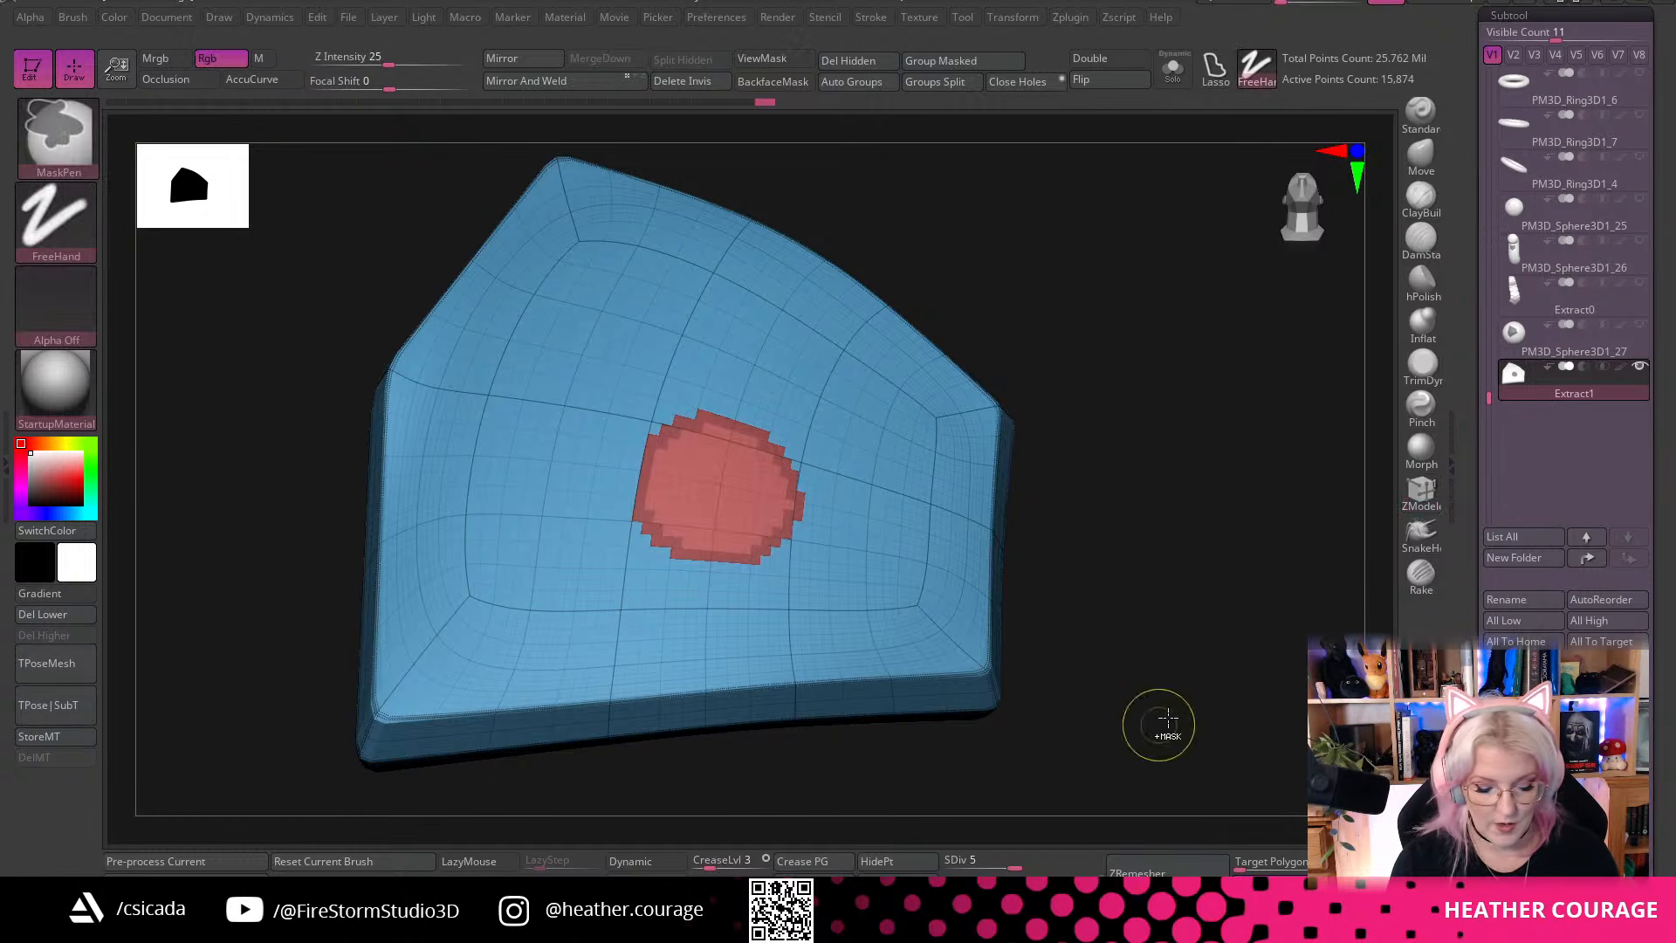
drag(1160, 722, 1306, 534)
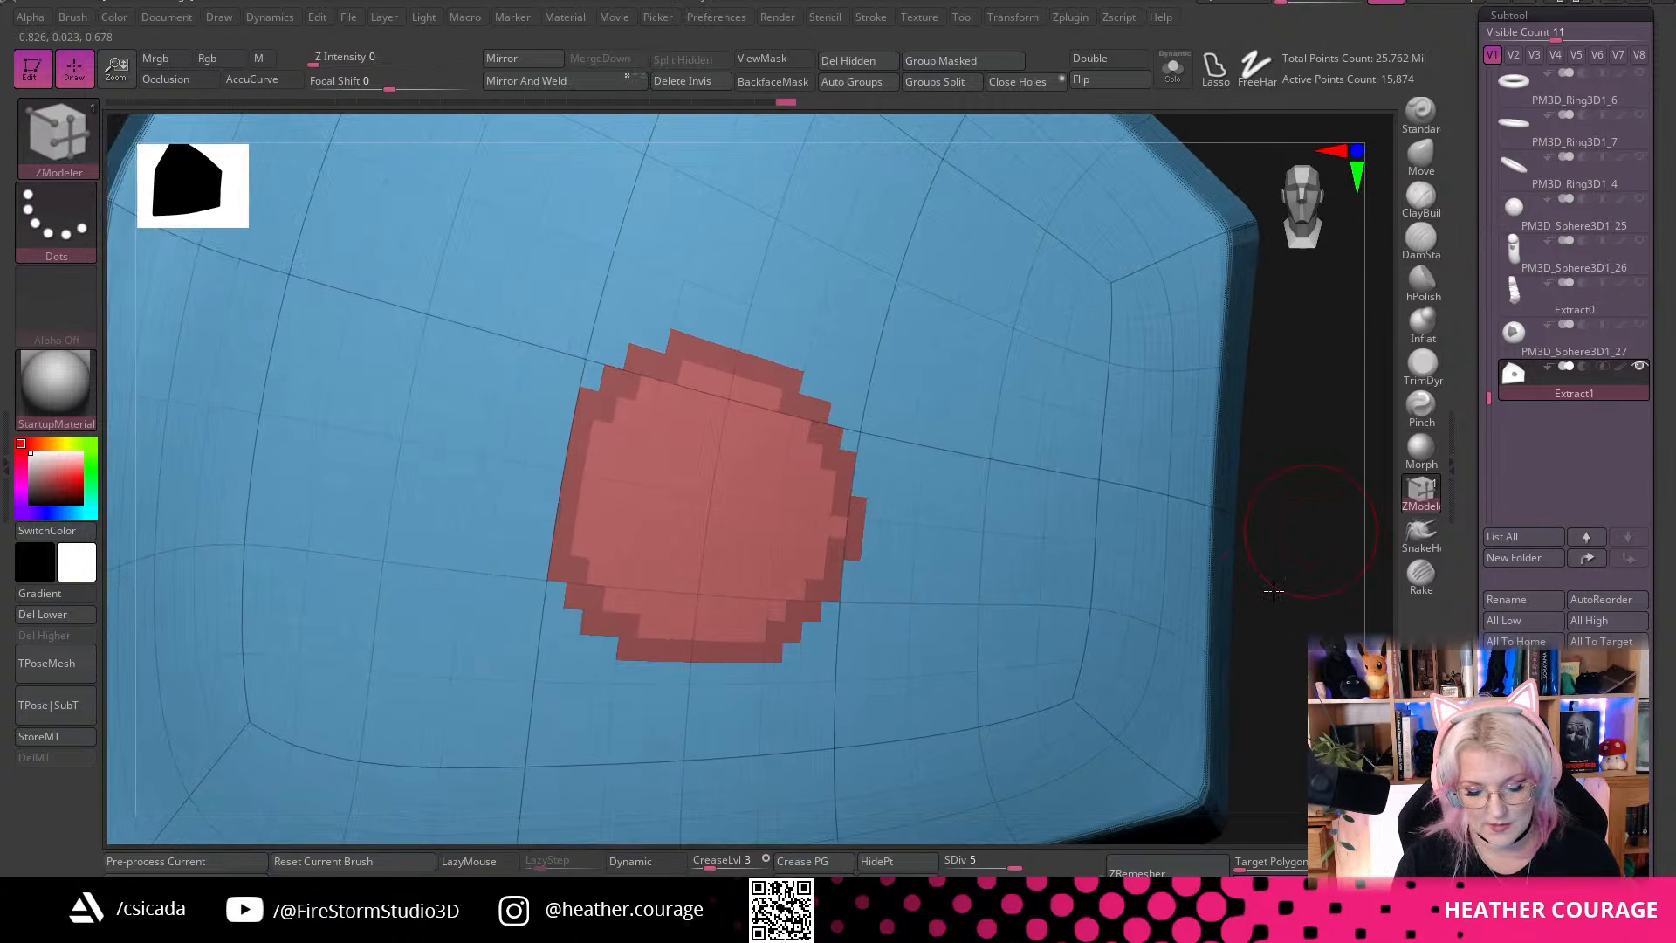
Assign the masked round spot its own polygroup with Group Masked, clear the mask and activate the ZModeler brush
key(ctrl+h)
ctrl+click(1292, 625)
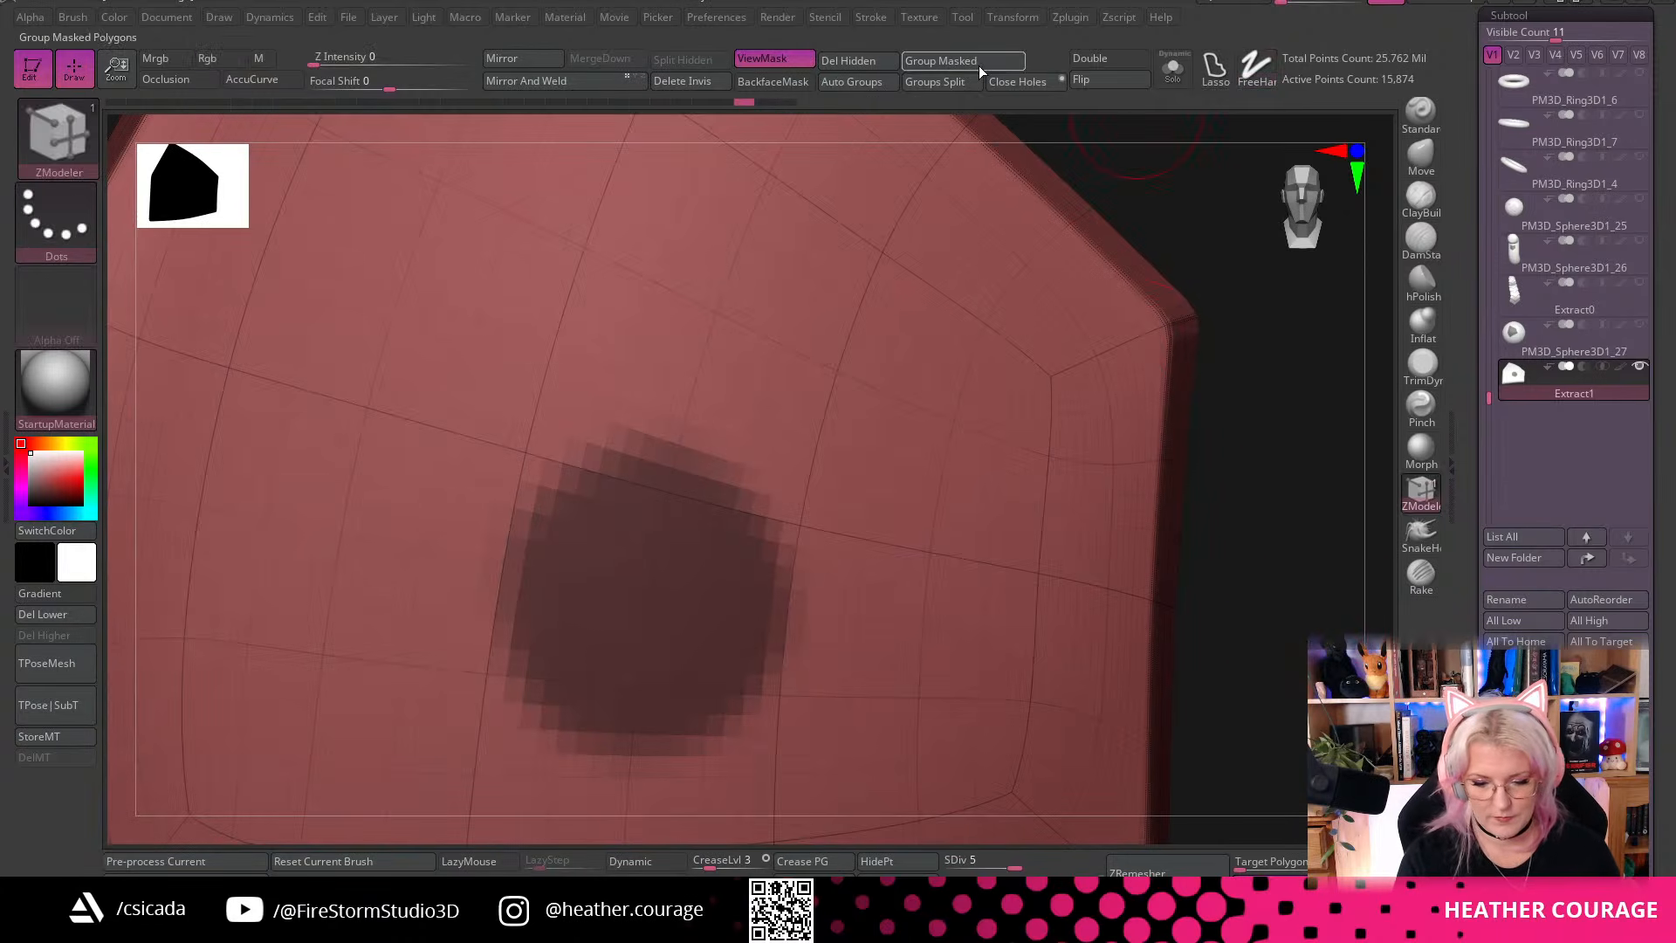
click(980, 67)
mouse_move(1257, 520)
mouse_down()
mouse_move(1291, 486)
mouse_move(1170, 510)
mouse_up()
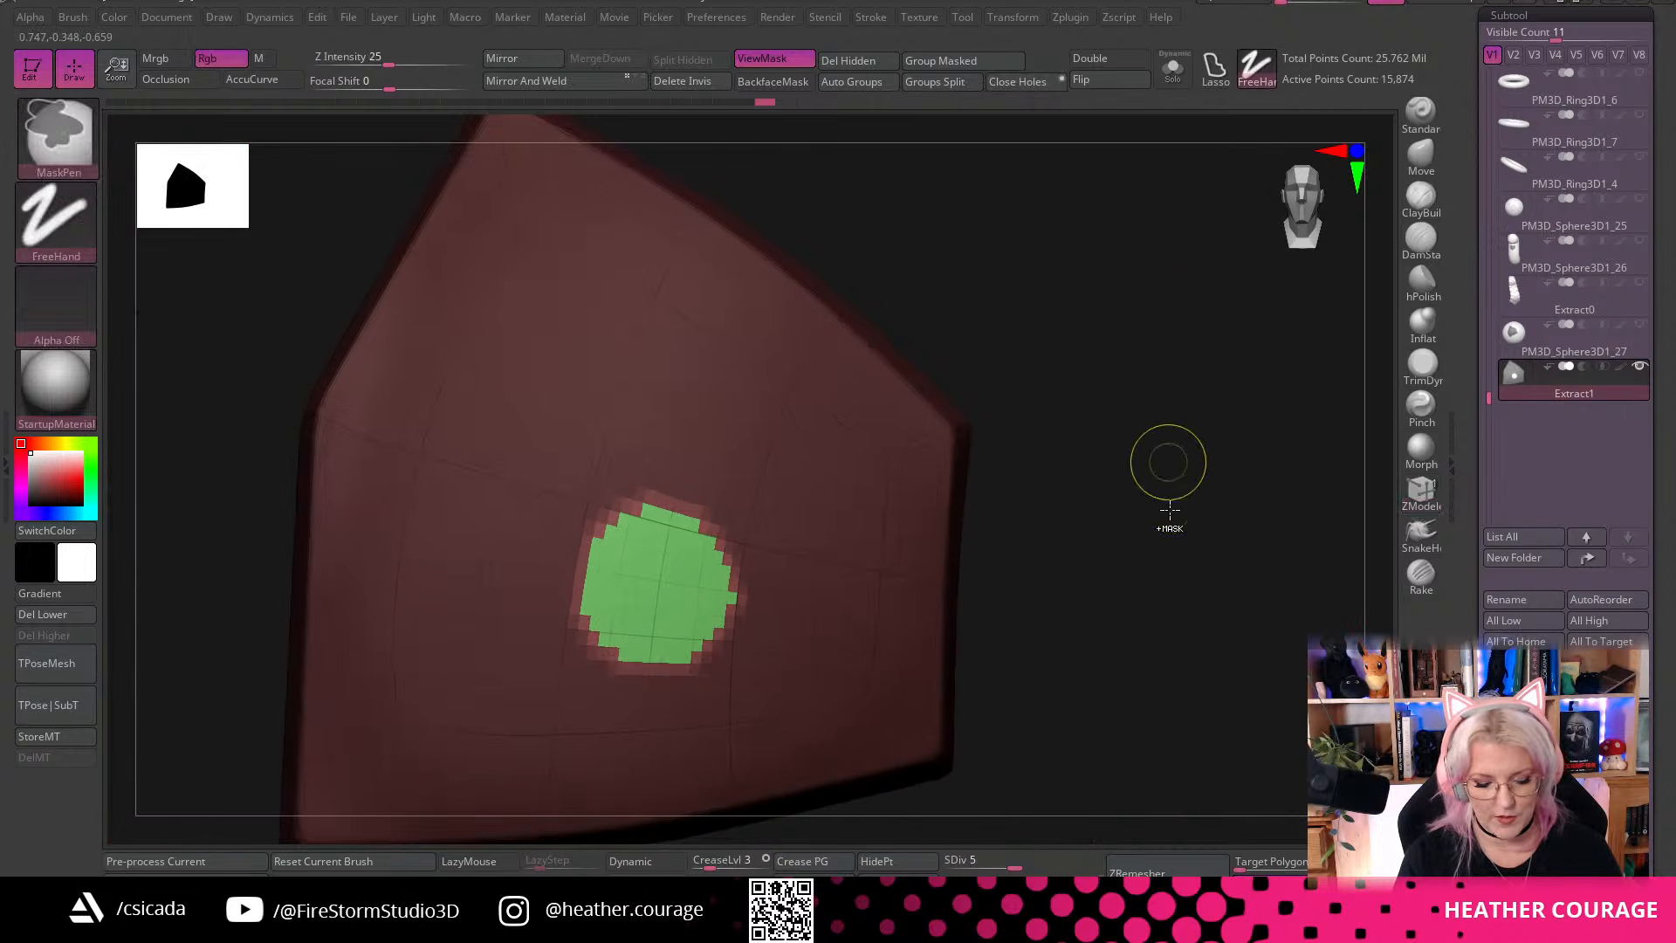
key(ctrl+h)
key(b)
key(z)
key(m)
mouse_move(1152, 636)
mouse_down()
mouse_move(1265, 516)
mouse_move(1220, 562)
mouse_up()
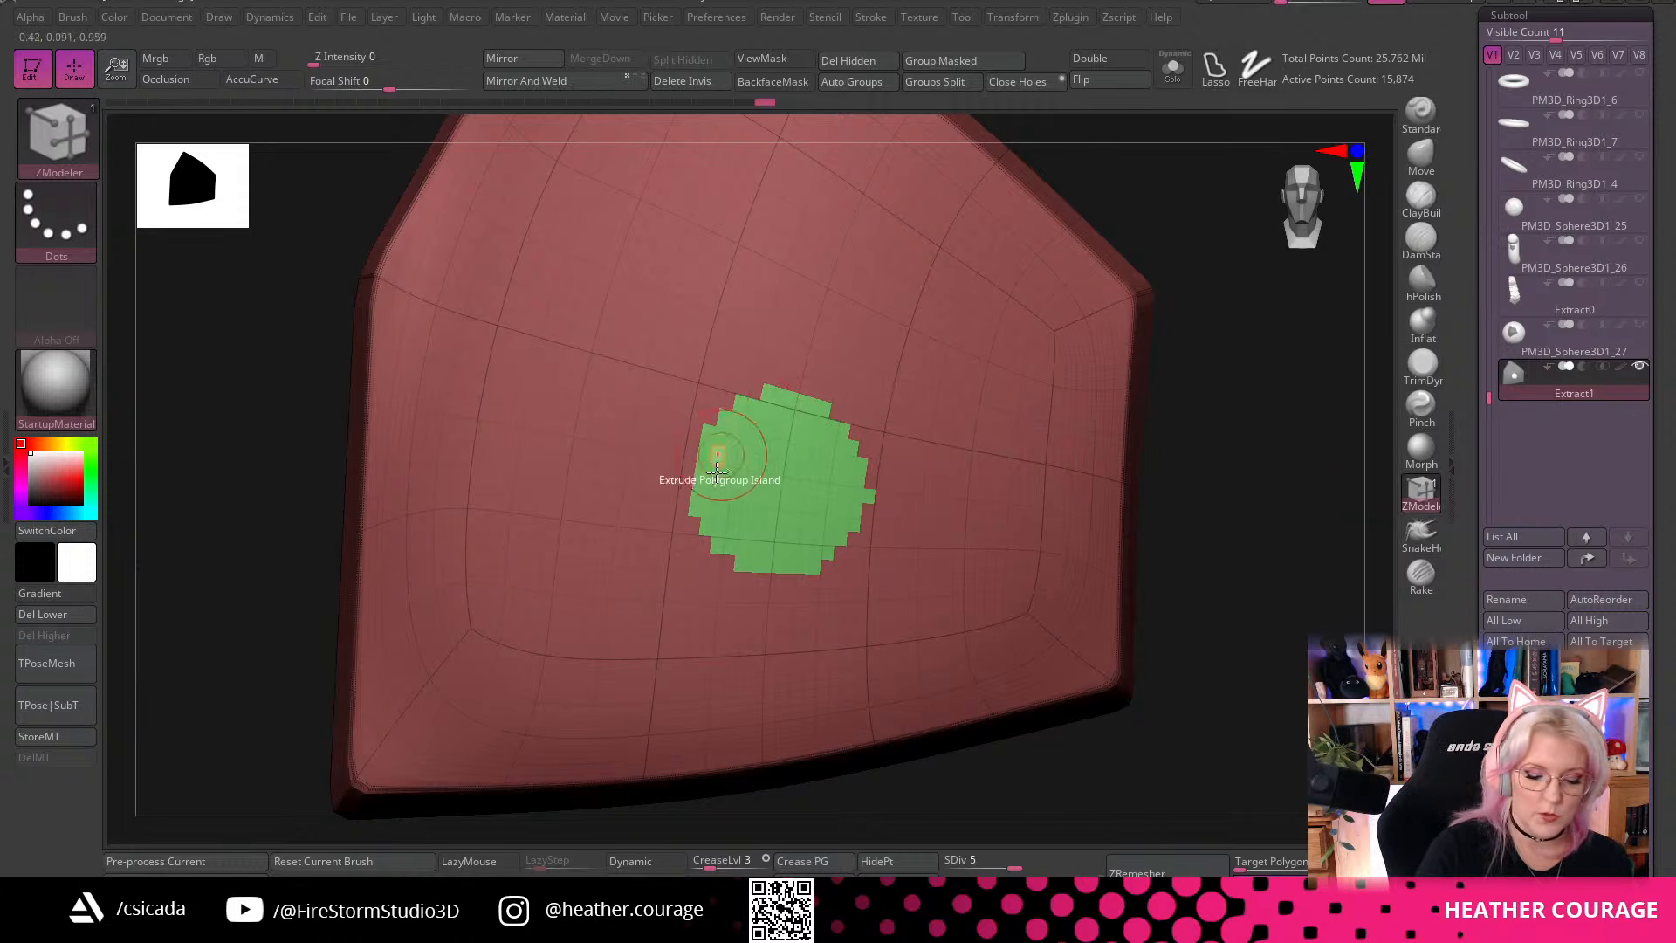
drag(1176, 472, 1152, 367)
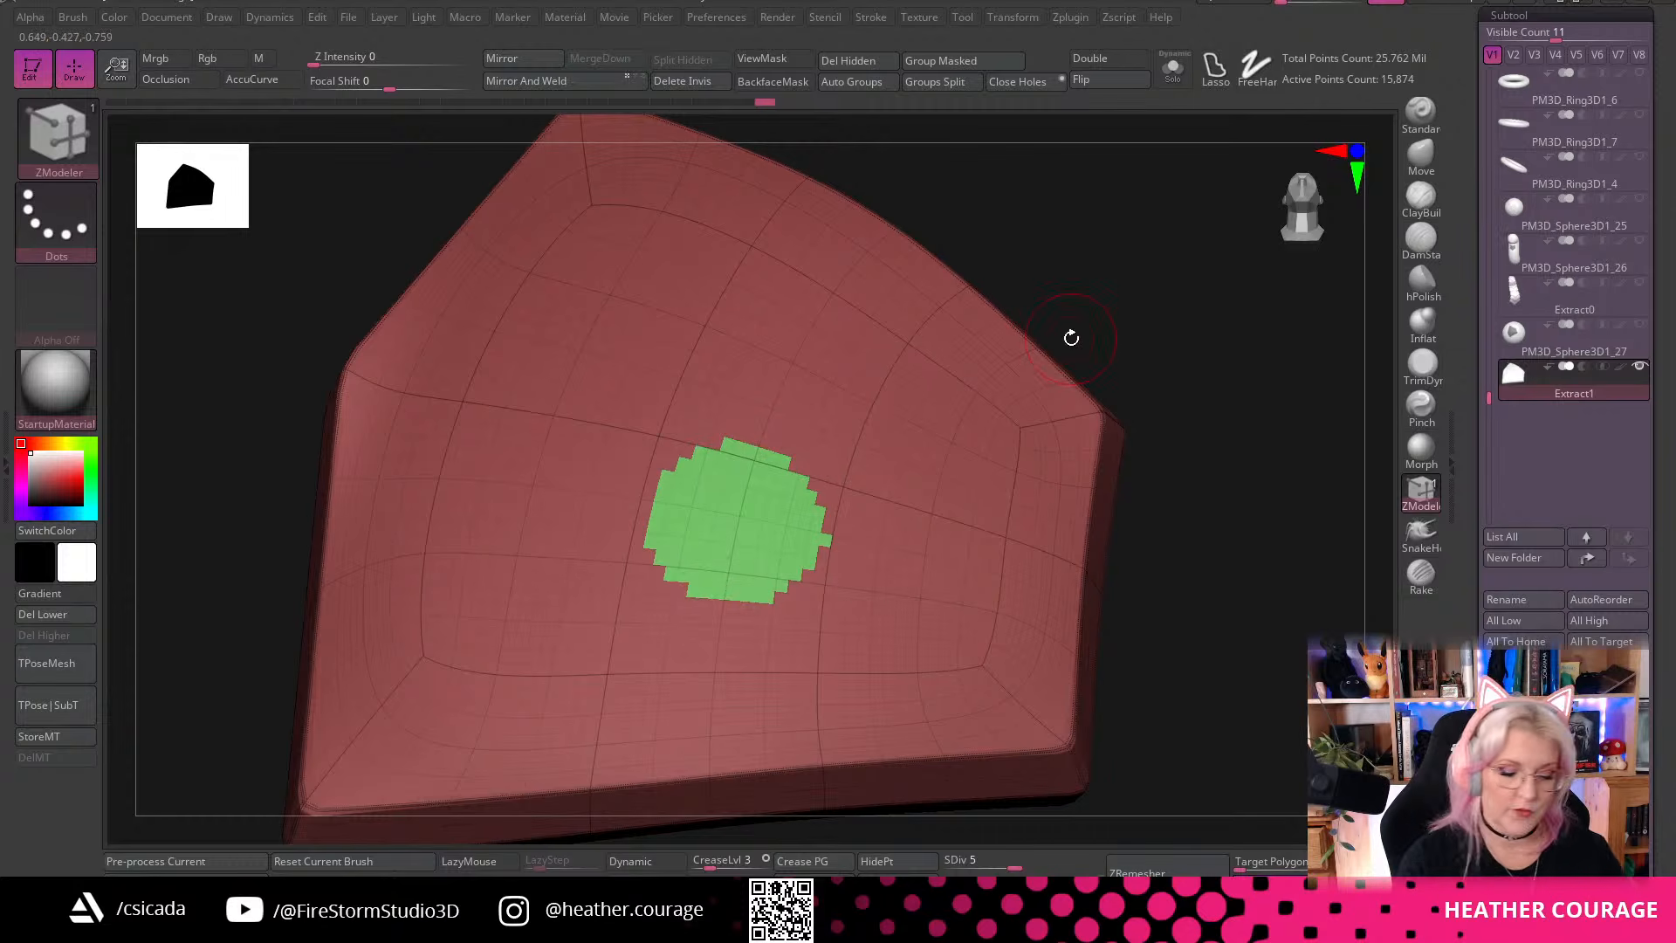
Load the Smooth Groups brush from the Lightbox smooth brushes
key(comma)
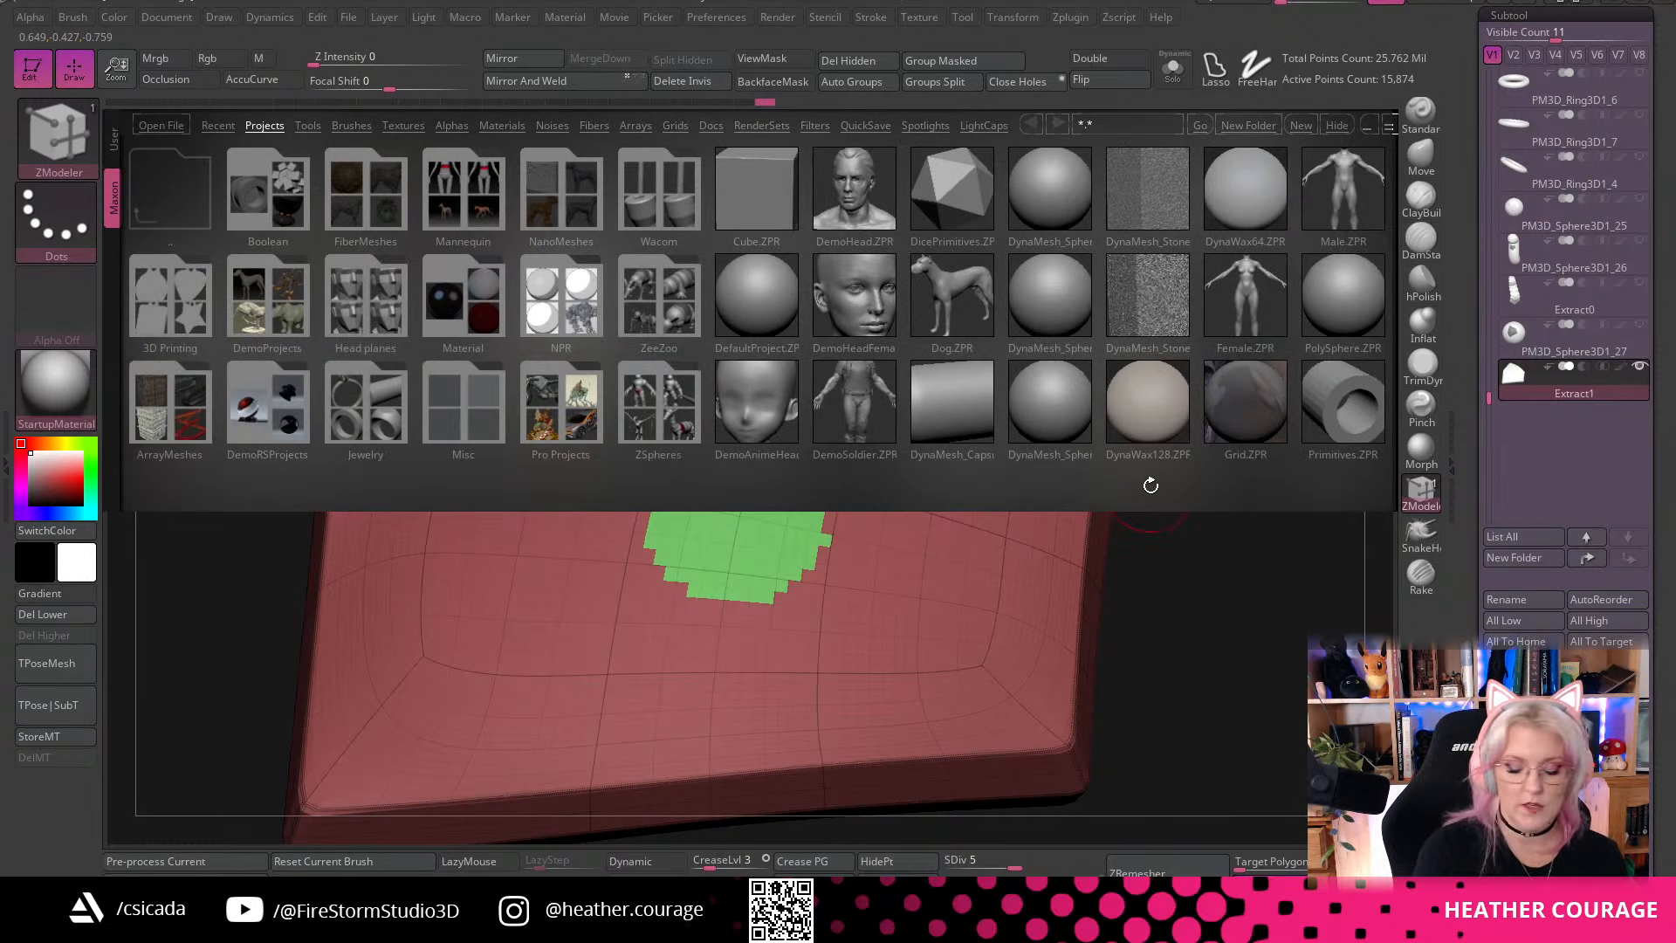
click(352, 126)
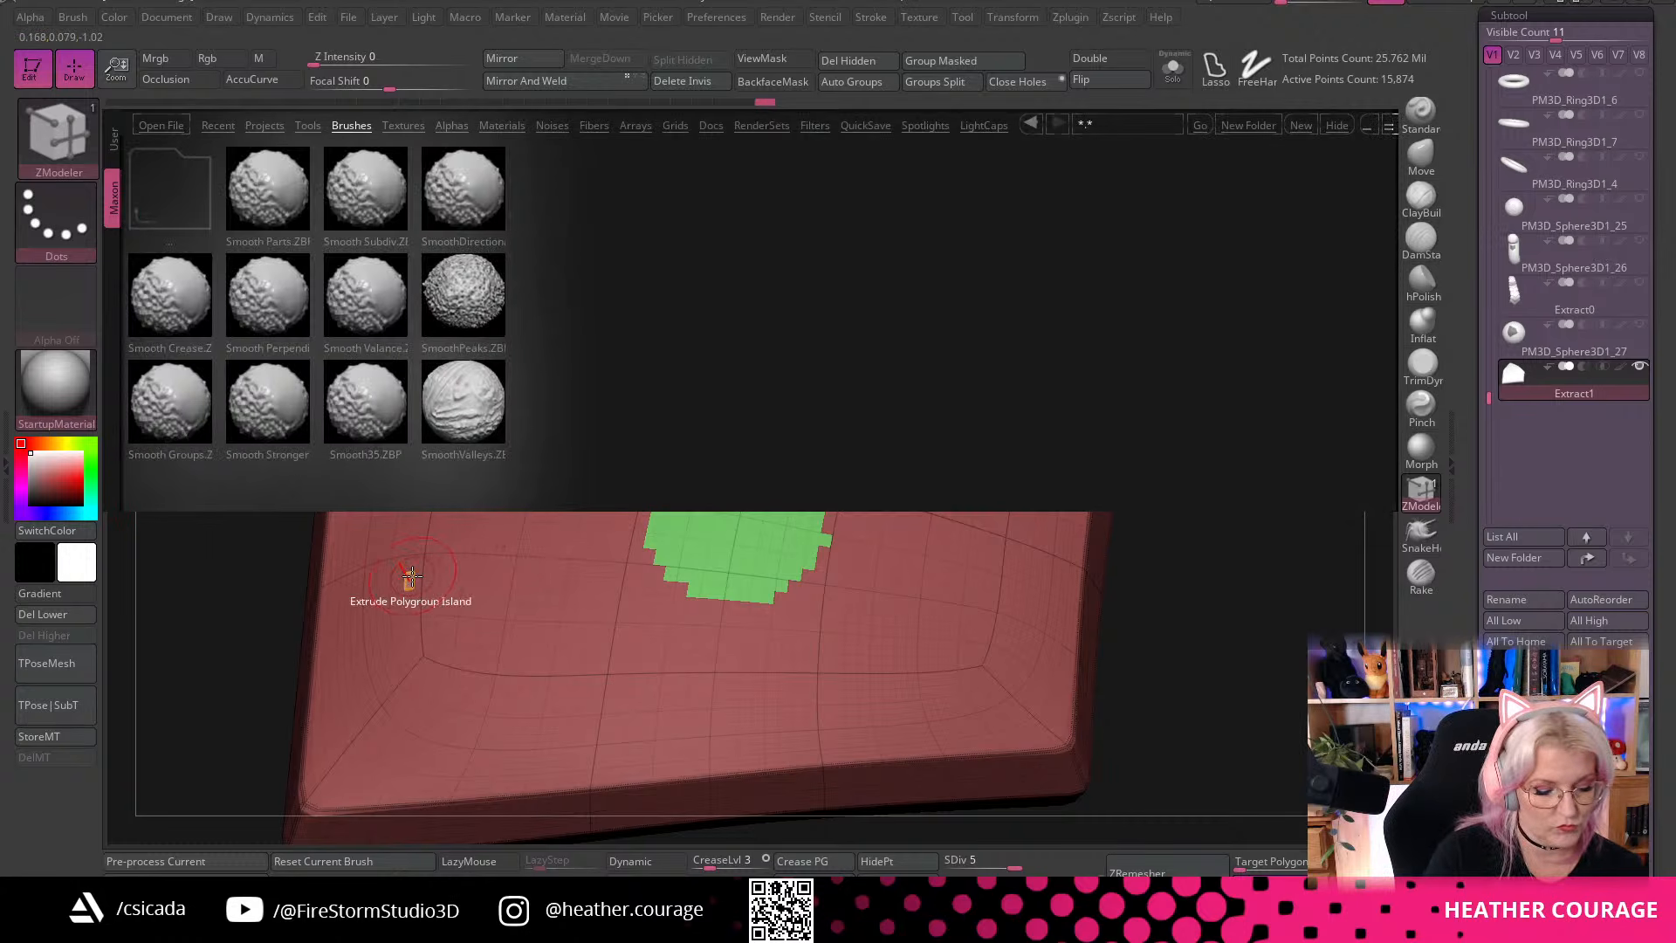
double_click(171, 406)
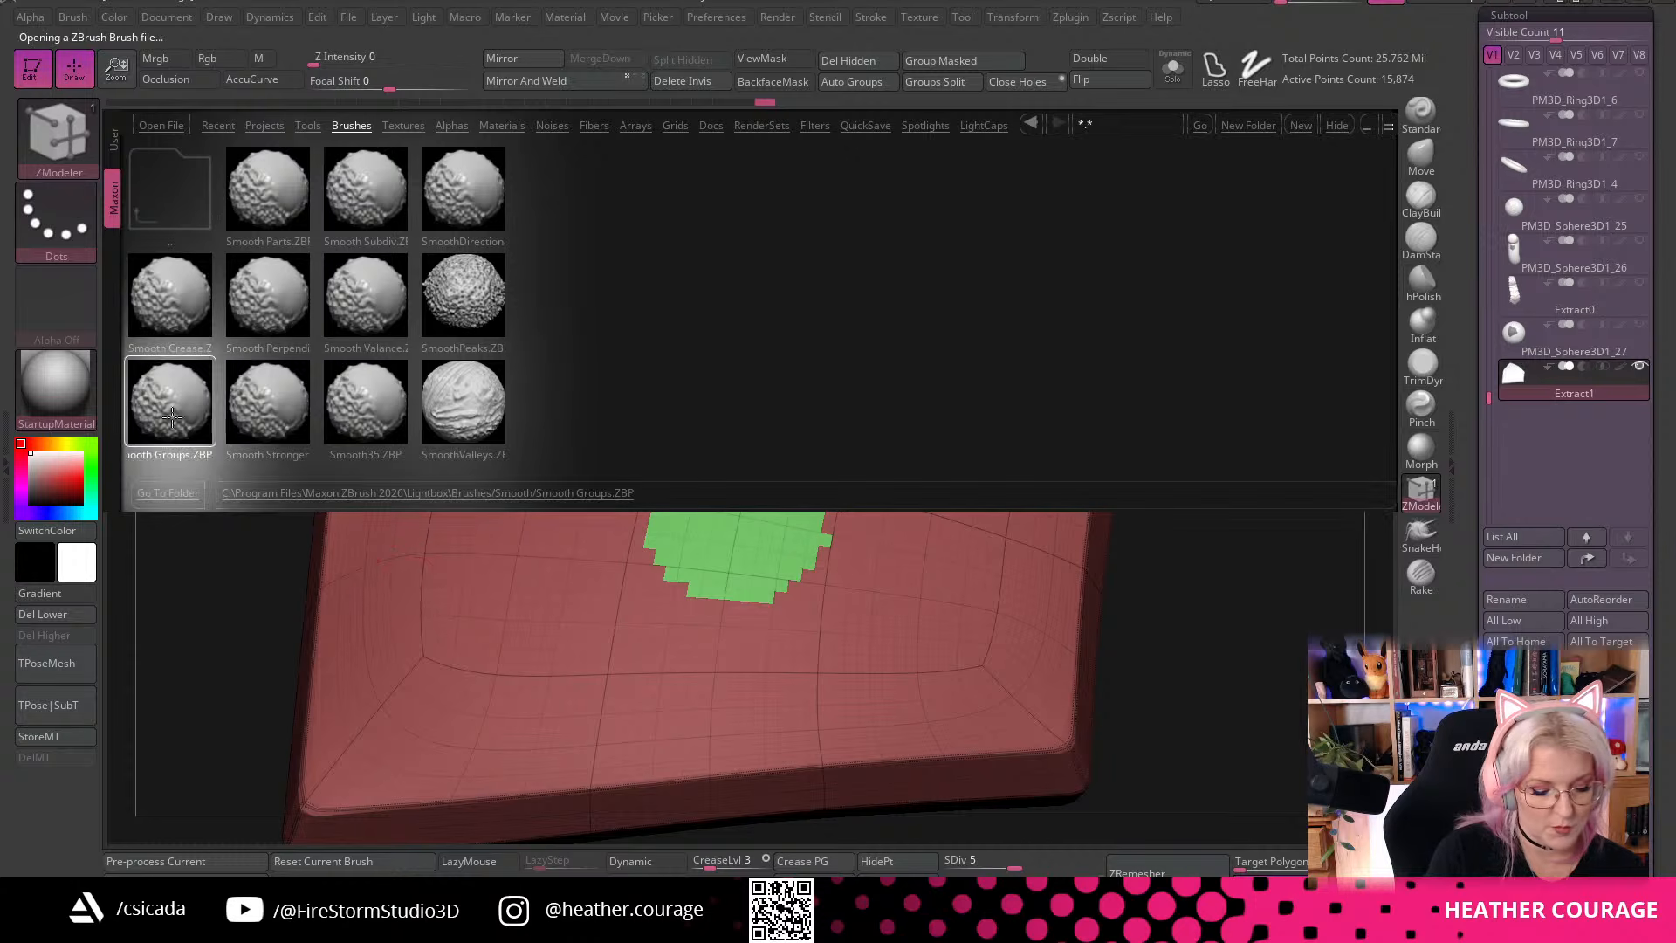
click(194, 456)
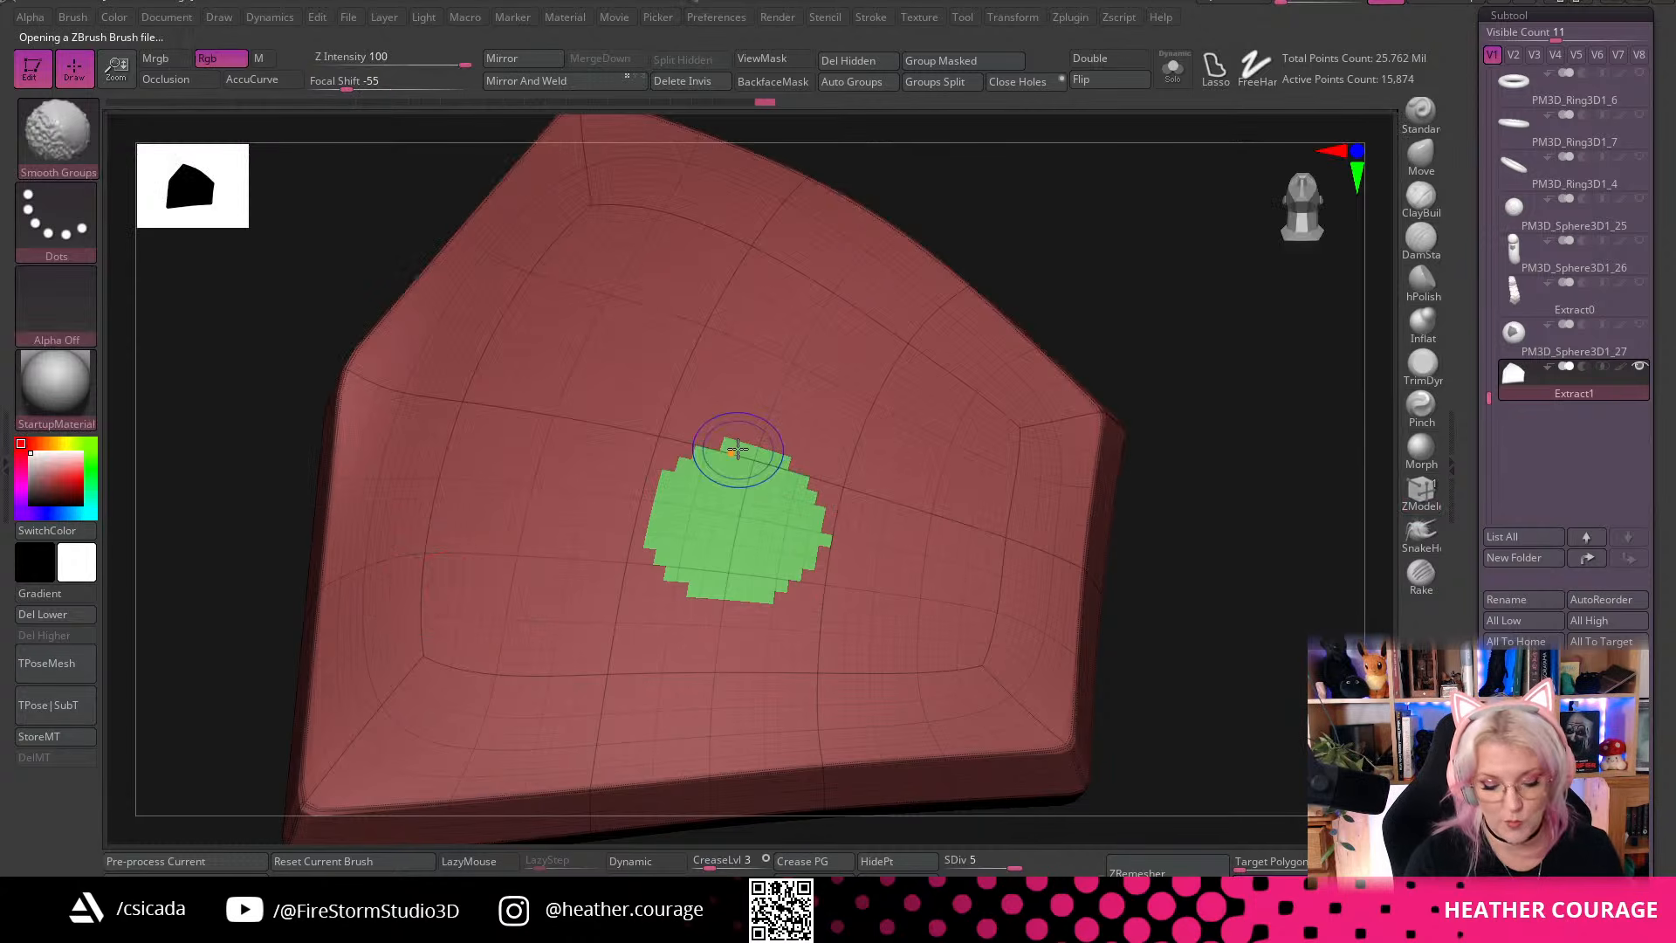
Smooth the jagged border of the round polygroup into a clean circle with the Smooth Groups brush
click(813, 470)
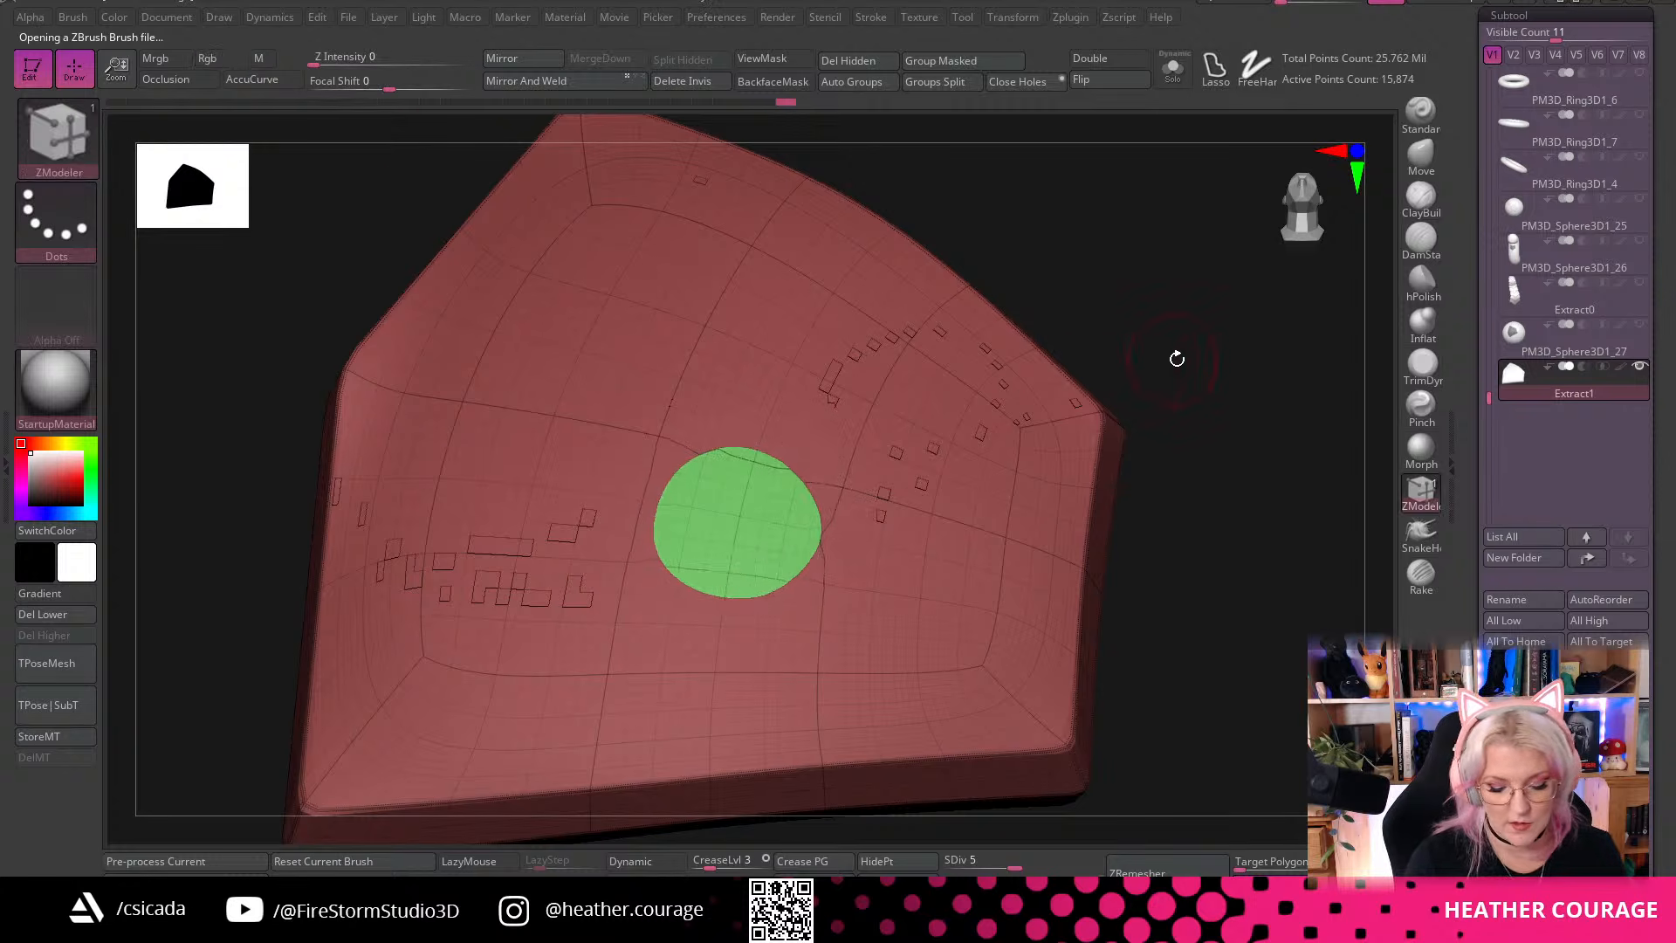
mouse_move(1175, 355)
mouse_down()
mouse_move(1213, 513)
mouse_move(1190, 510)
mouse_move(1243, 456)
mouse_move(1223, 483)
mouse_up()
key(super)
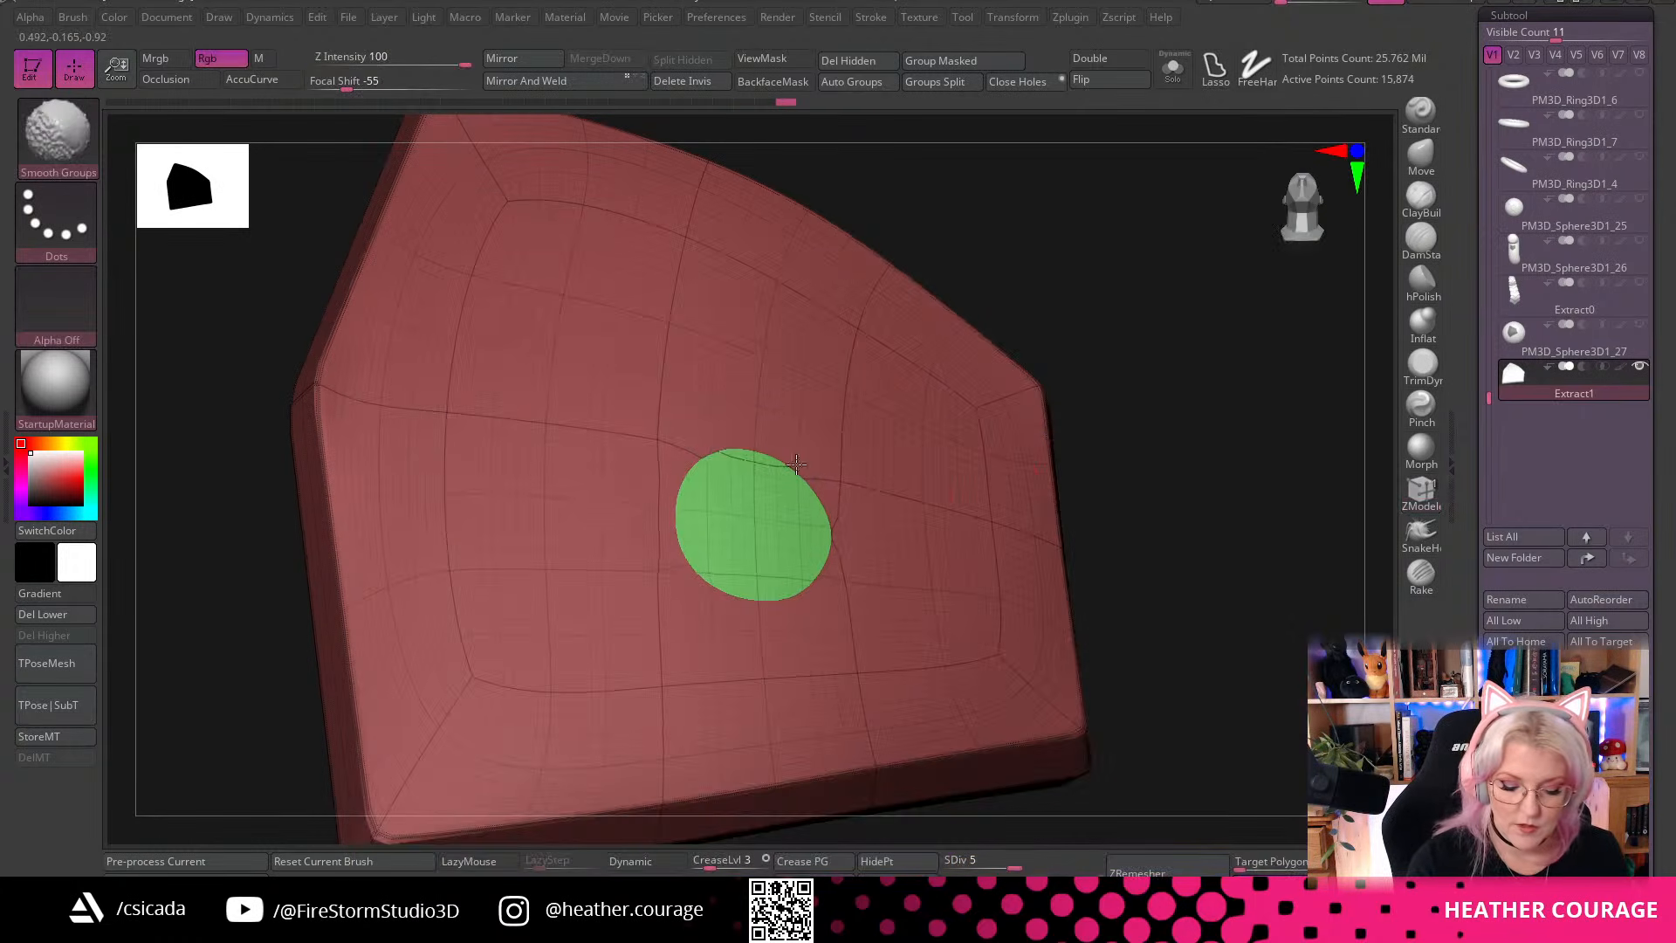
Return to the ZModeler brush, delete the panel's lower subdivision levels and reduce the draw size
key(b)
key(z)
key(m)
mouse_move(1170, 489)
mouse_down()
mouse_move(1232, 547)
mouse_move(1252, 462)
mouse_move(1205, 501)
mouse_move(1231, 558)
mouse_move(1172, 359)
mouse_move(1183, 300)
mouse_move(1129, 325)
mouse_move(988, 262)
mouse_move(1100, 314)
mouse_move(1033, 333)
mouse_up()
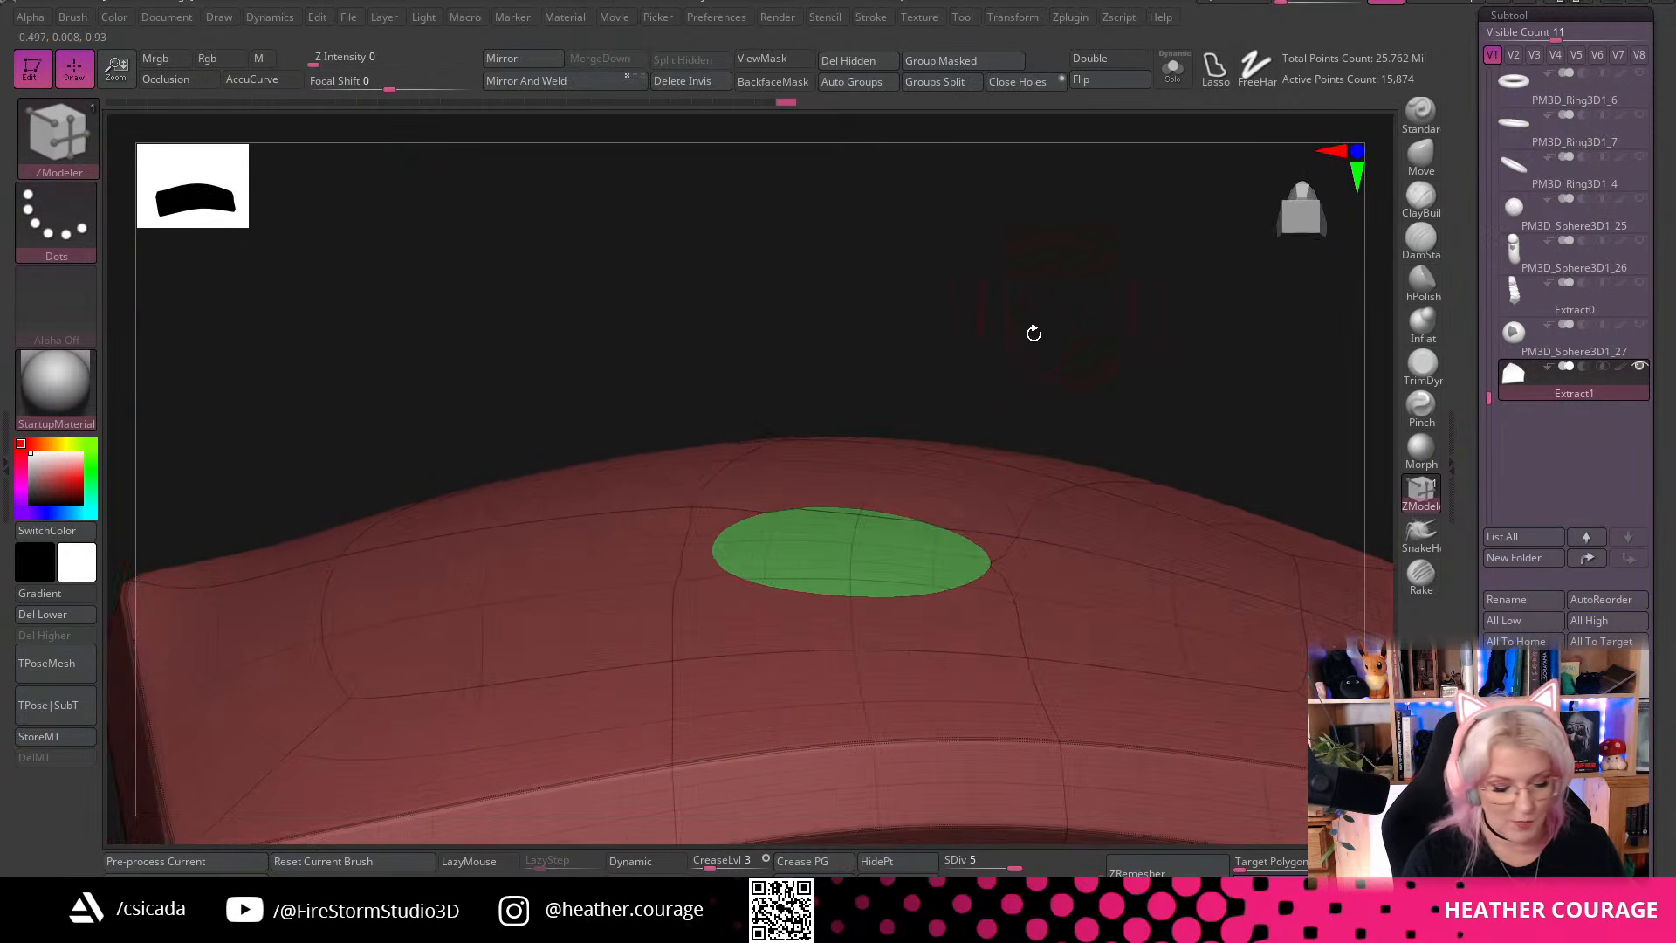
click(68, 619)
key(space)
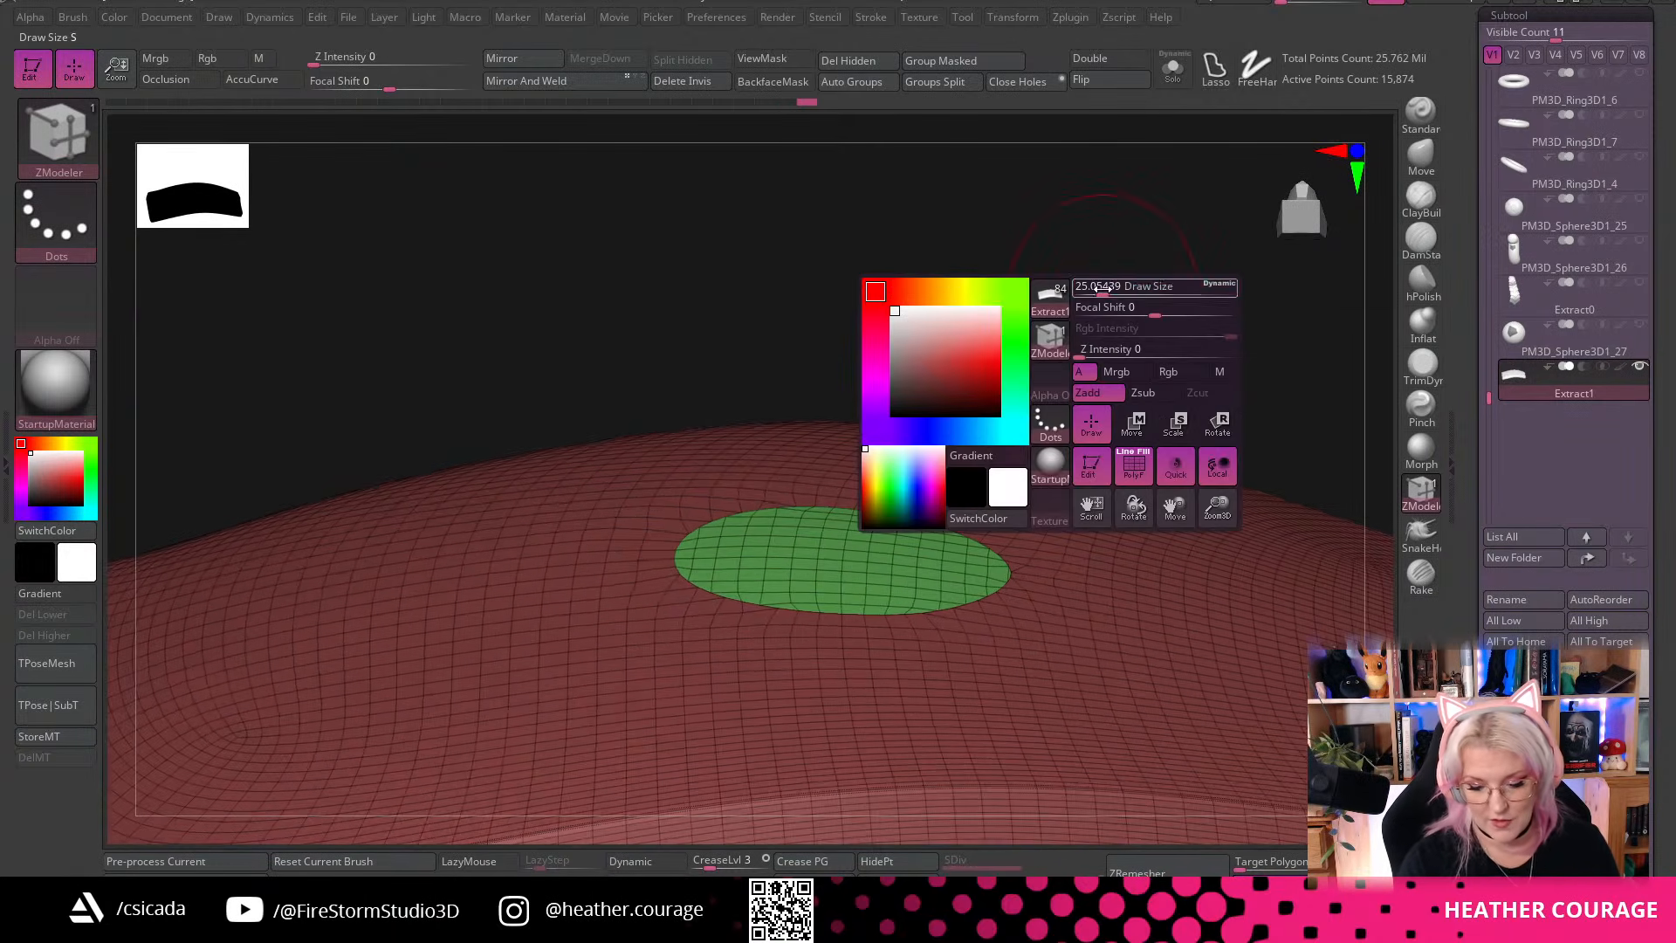
drag(1102, 288, 1163, 339)
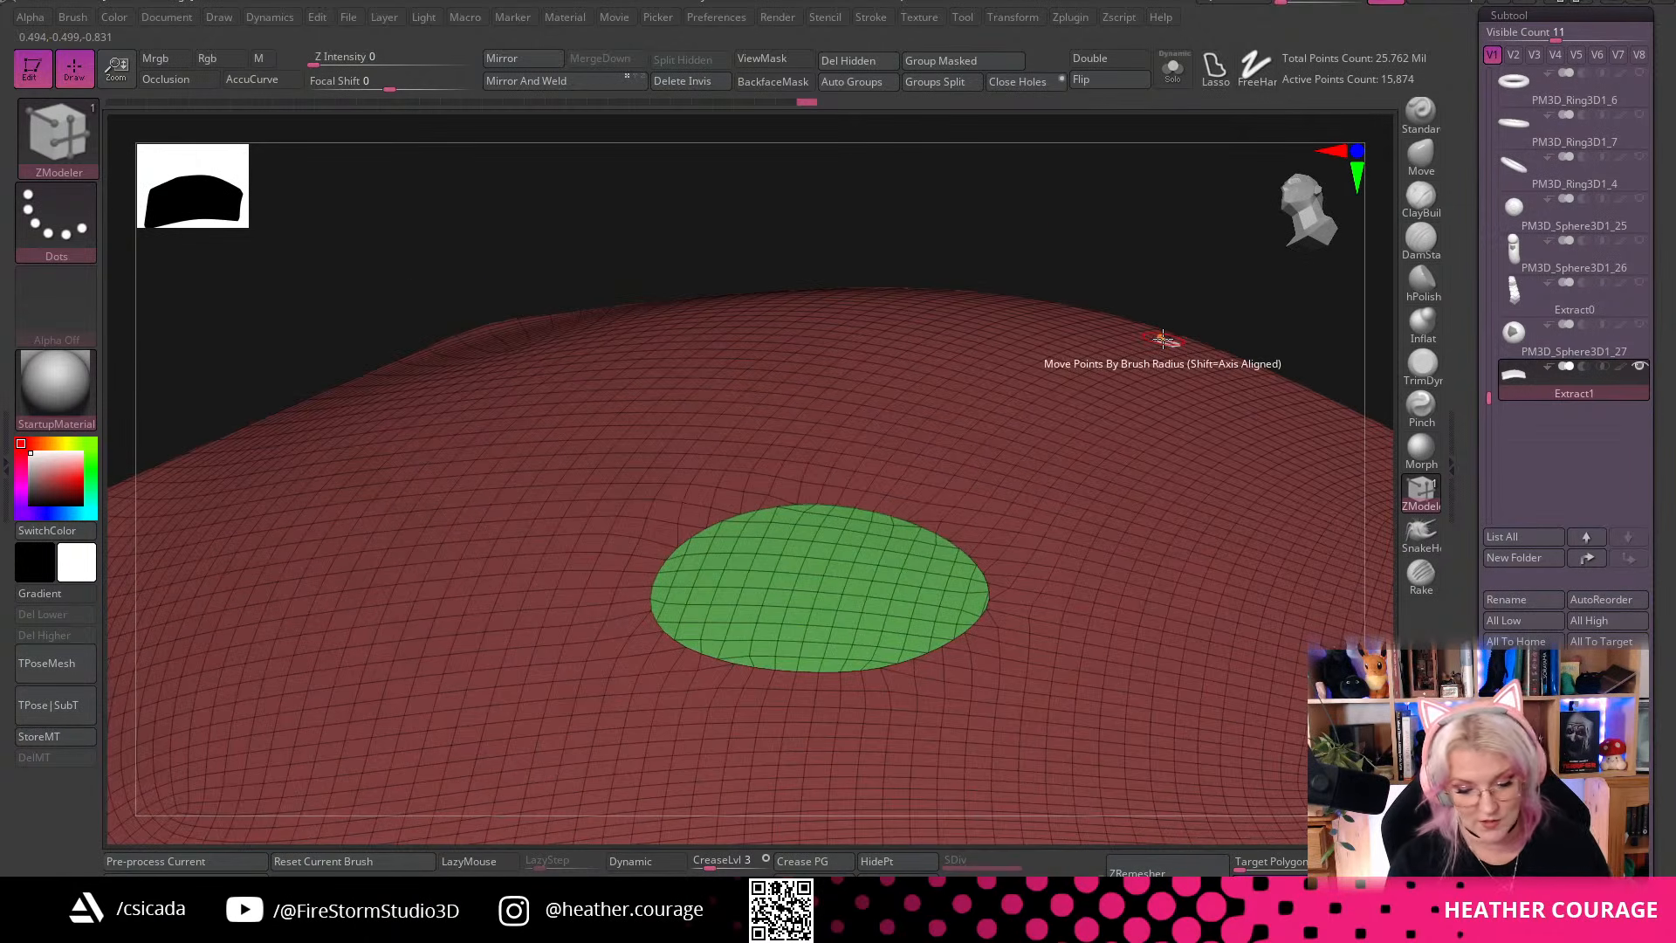
drag(1074, 213, 1048, 834)
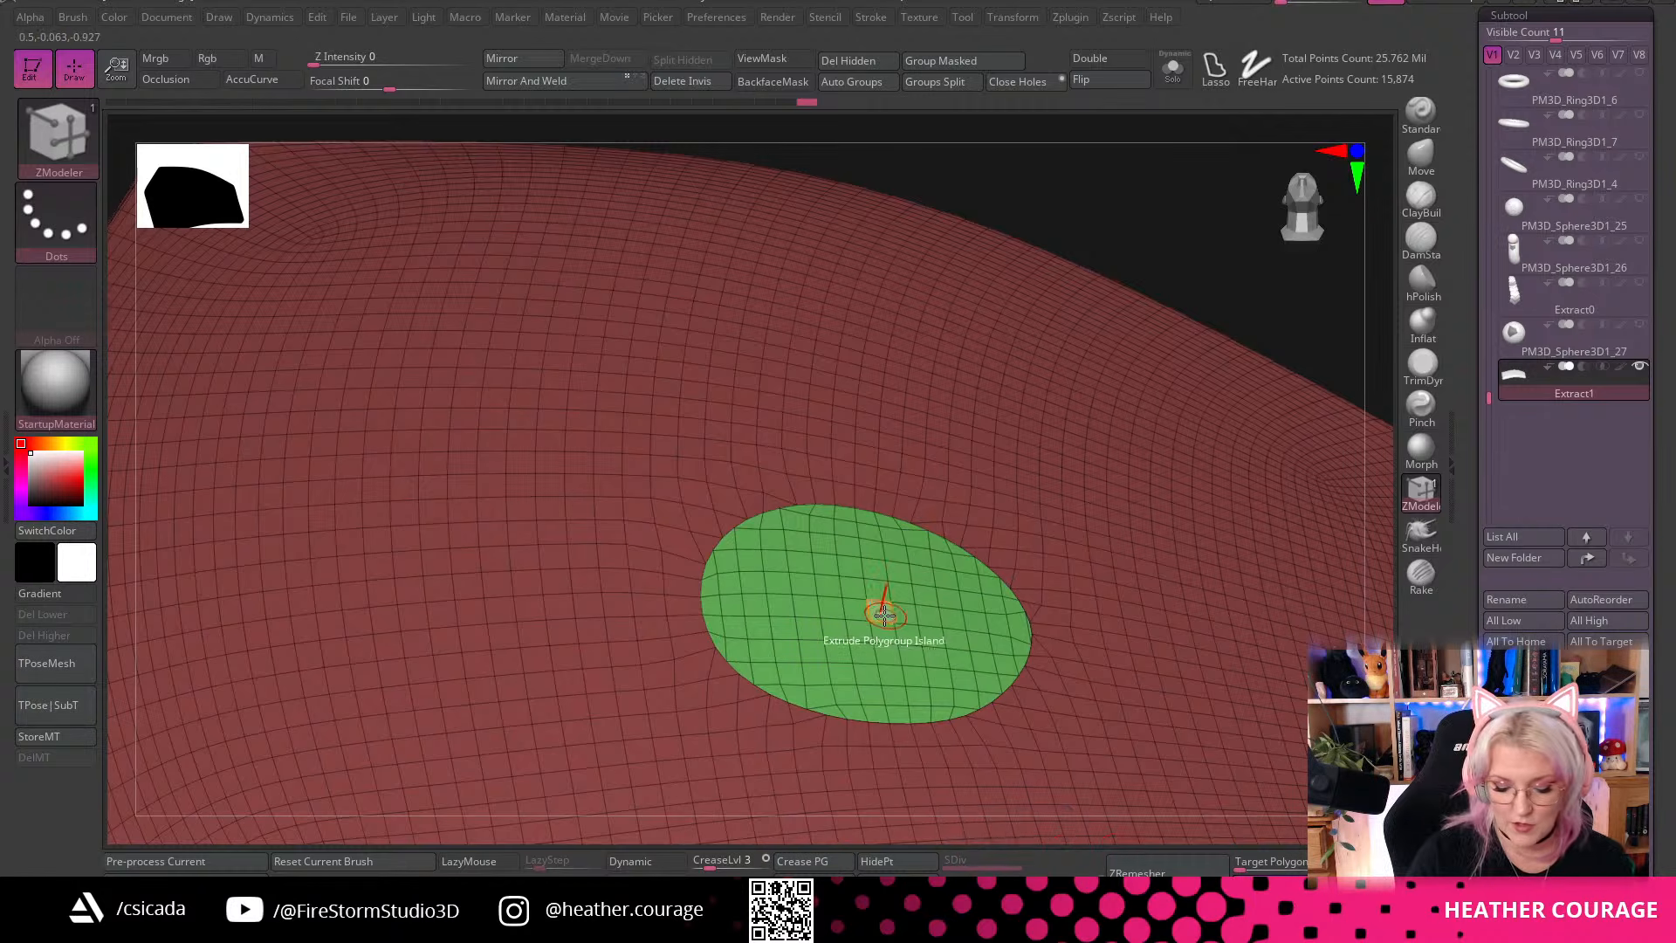
Extrude the circular polygroup island outward from the panel into a cylinder
drag(880, 613, 1092, 292)
drag(1119, 187, 1027, 484)
drag(1223, 175, 815, 711)
Set the ZModeler polygon action to Scale with Polygroup Island as the target
key(space)
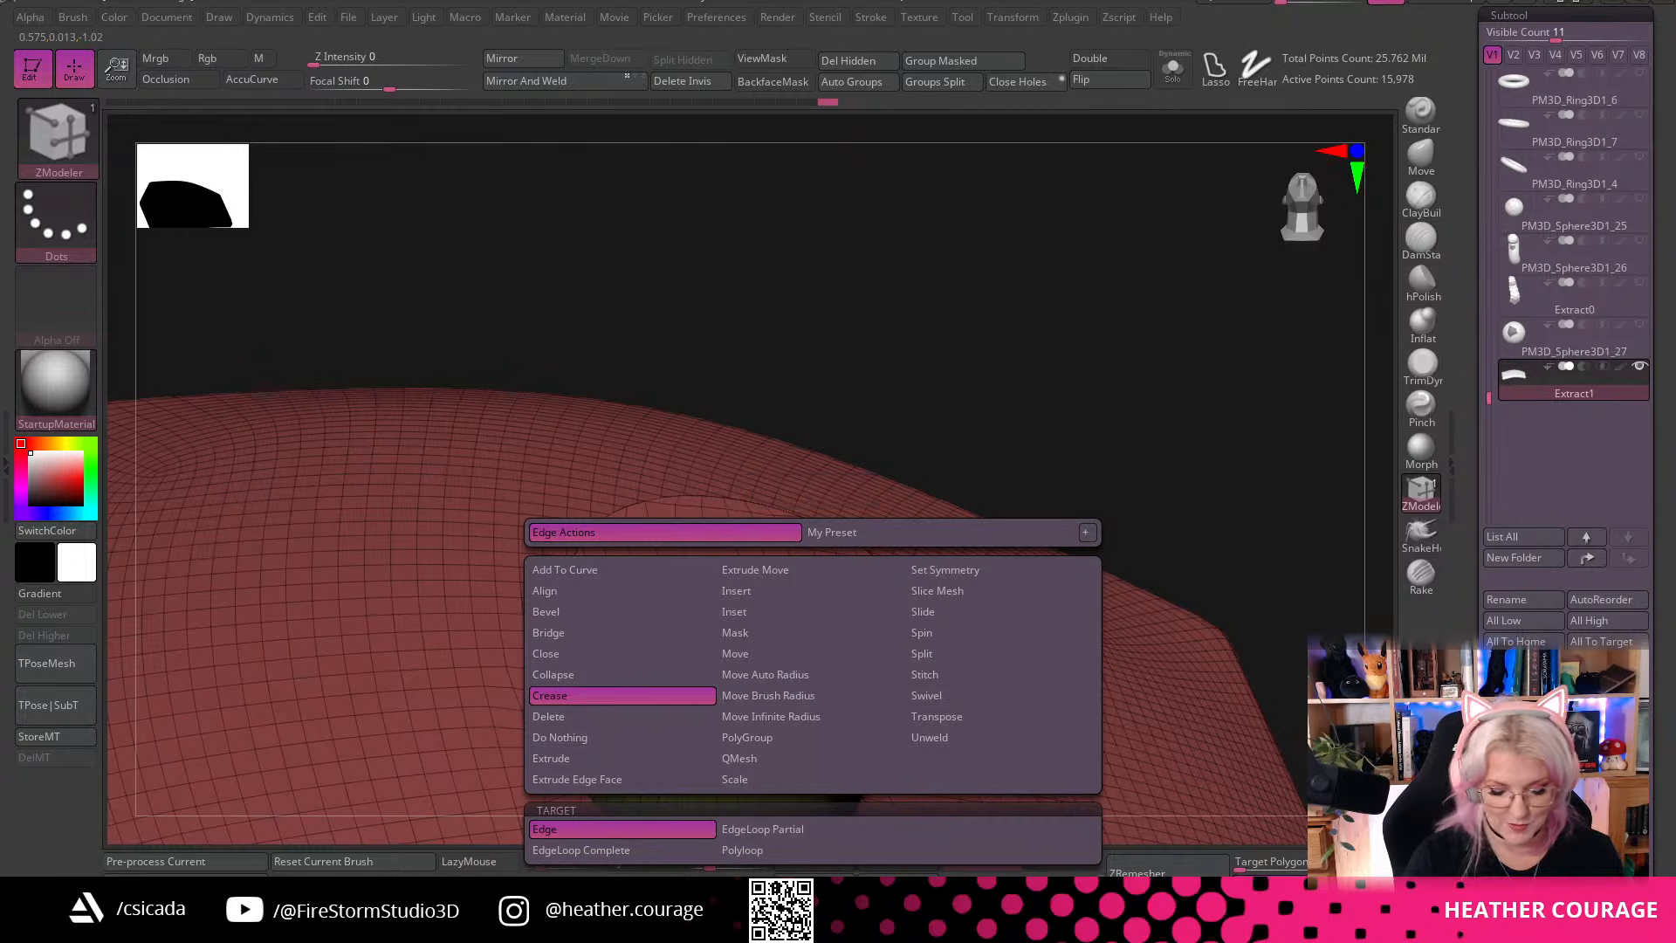
click(885, 724)
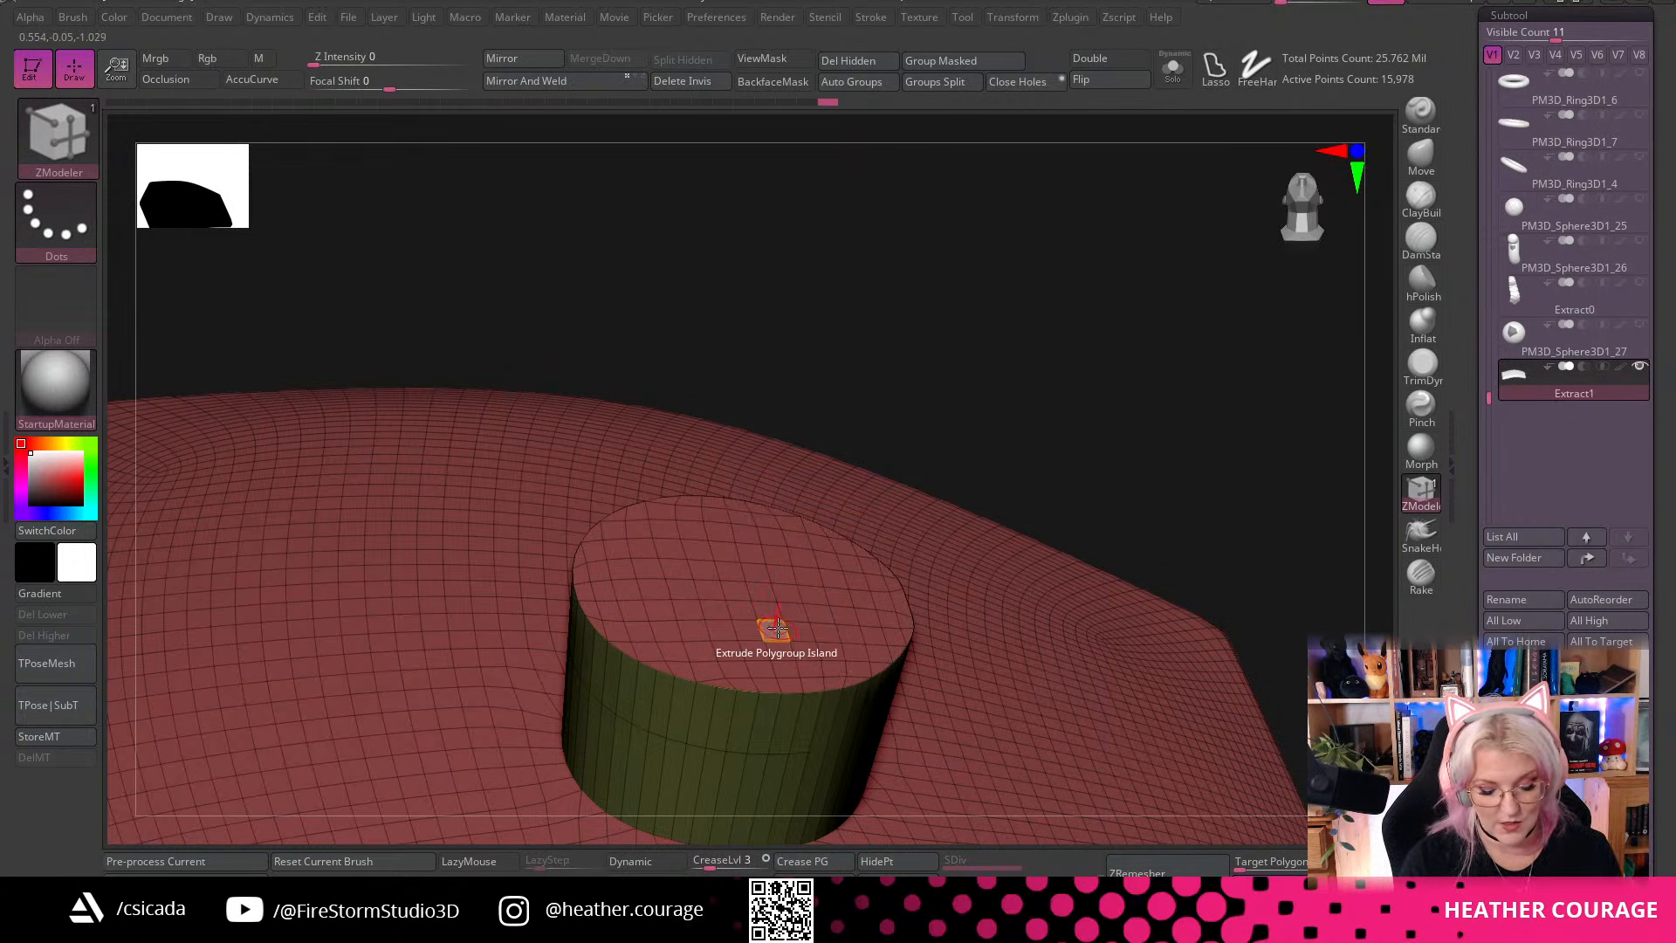
key(space)
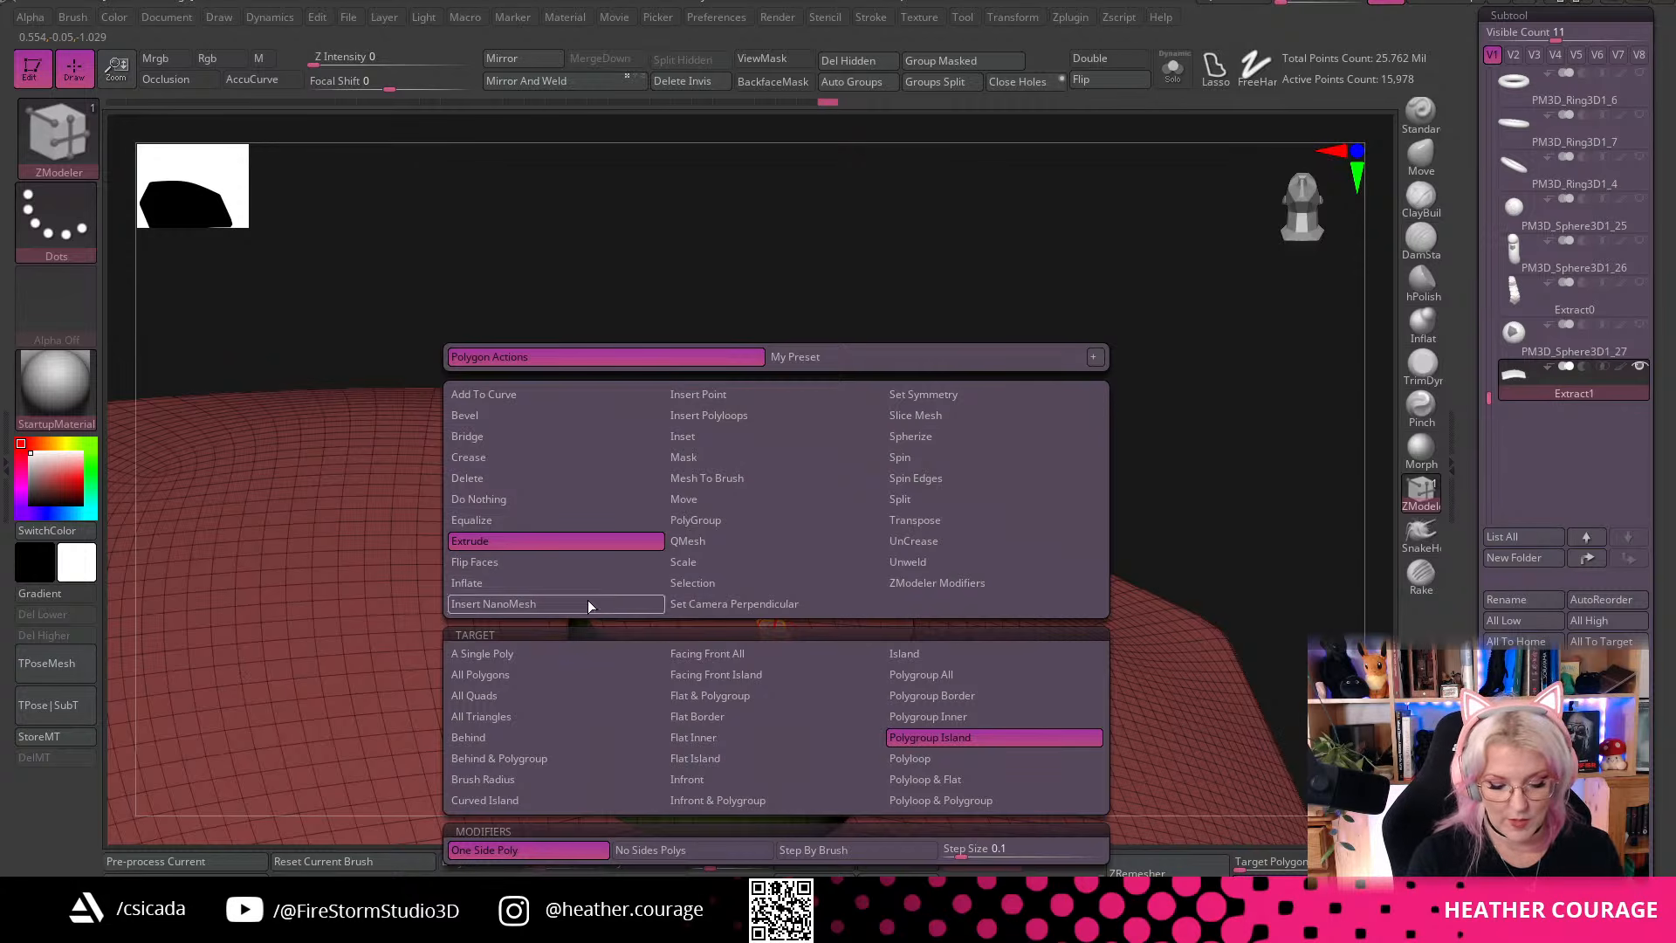
click(714, 563)
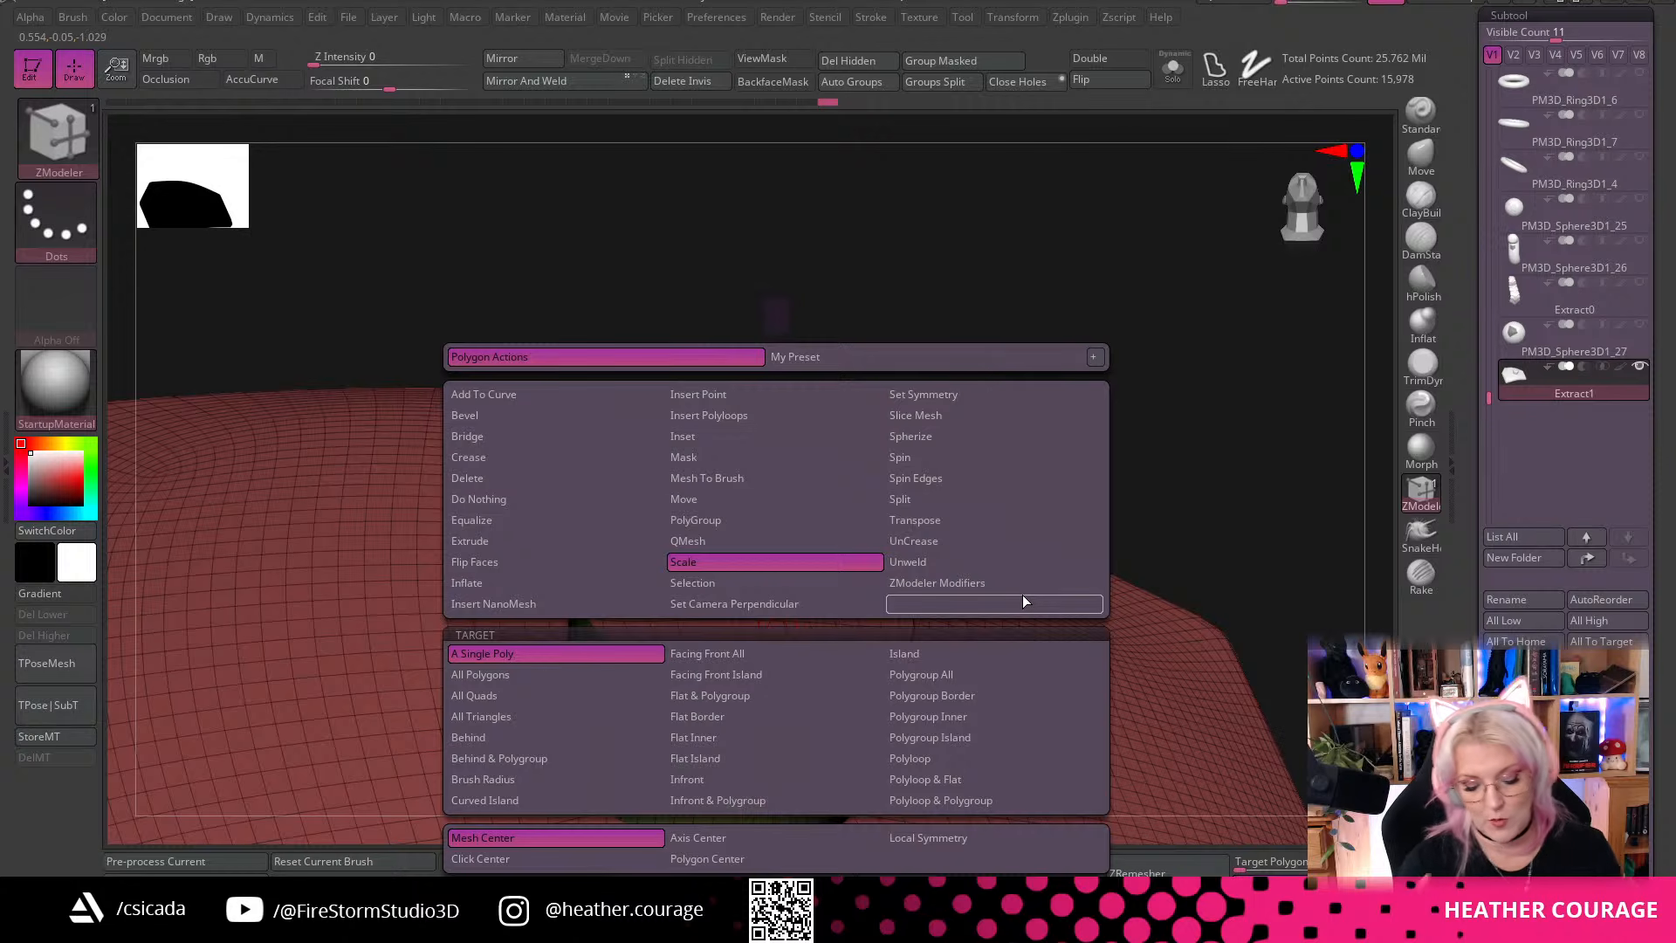
click(961, 738)
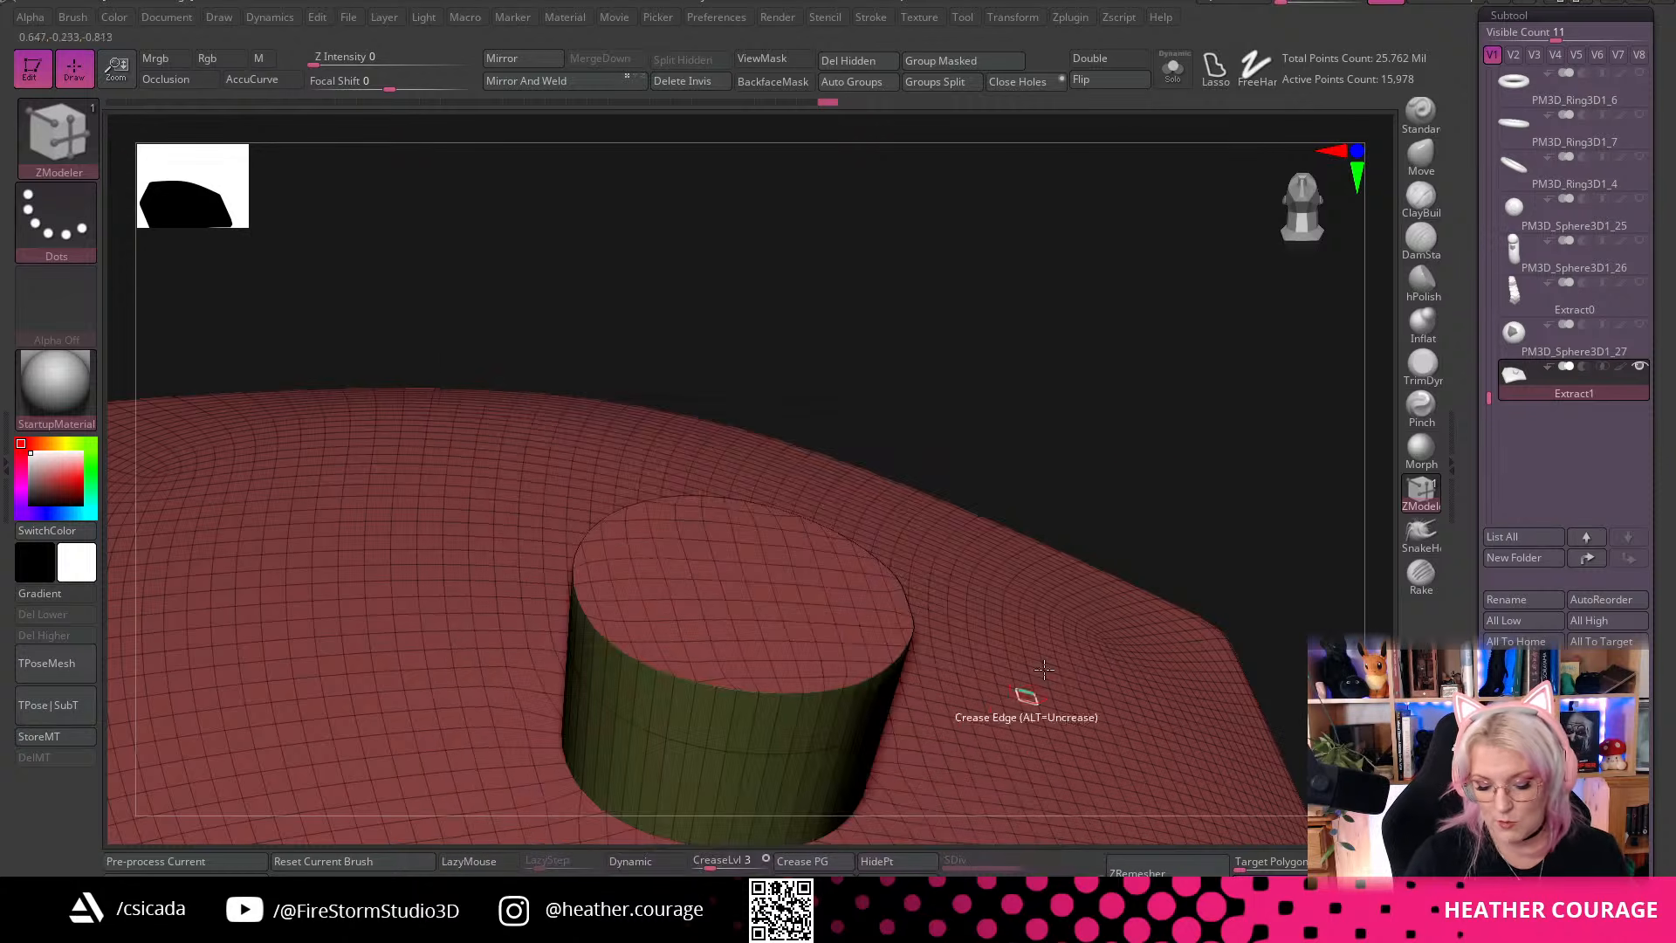
Try to scale the cylinder's top face as a polygroup island
right_drag(1123, 515, 1116, 545)
drag(794, 661, 742, 638)
key(ctrl+z)
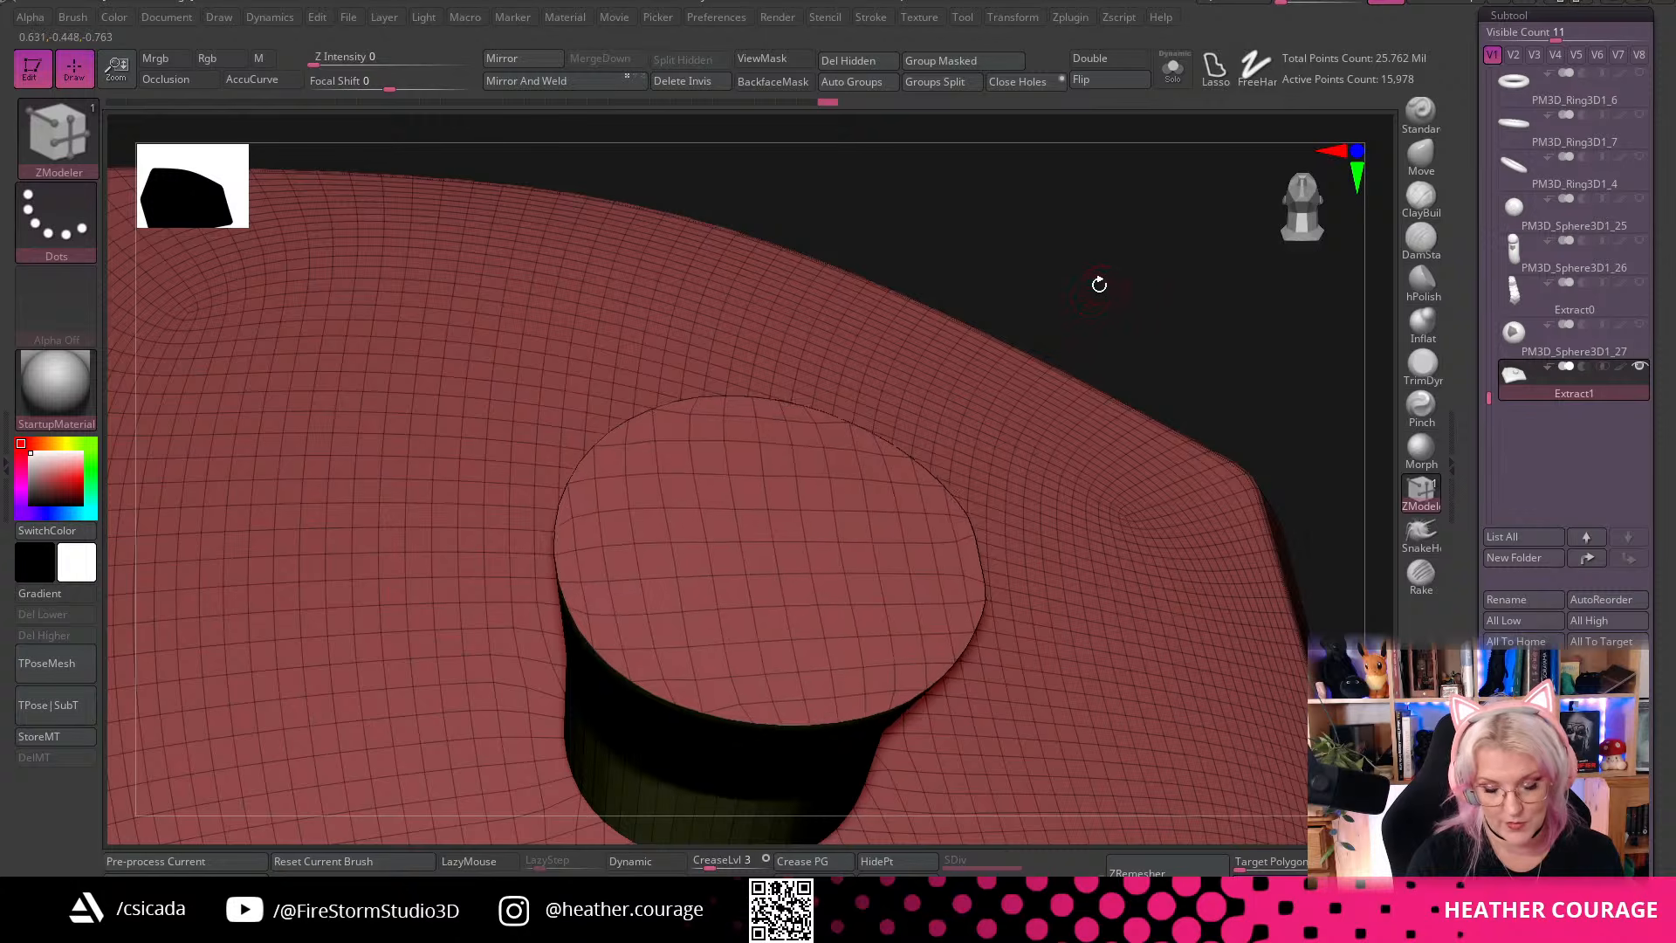
Keep Scale as the ZModeler polygon action and change its target to Polygroup All
ctrl+right_drag(1100, 285, 1066, 659)
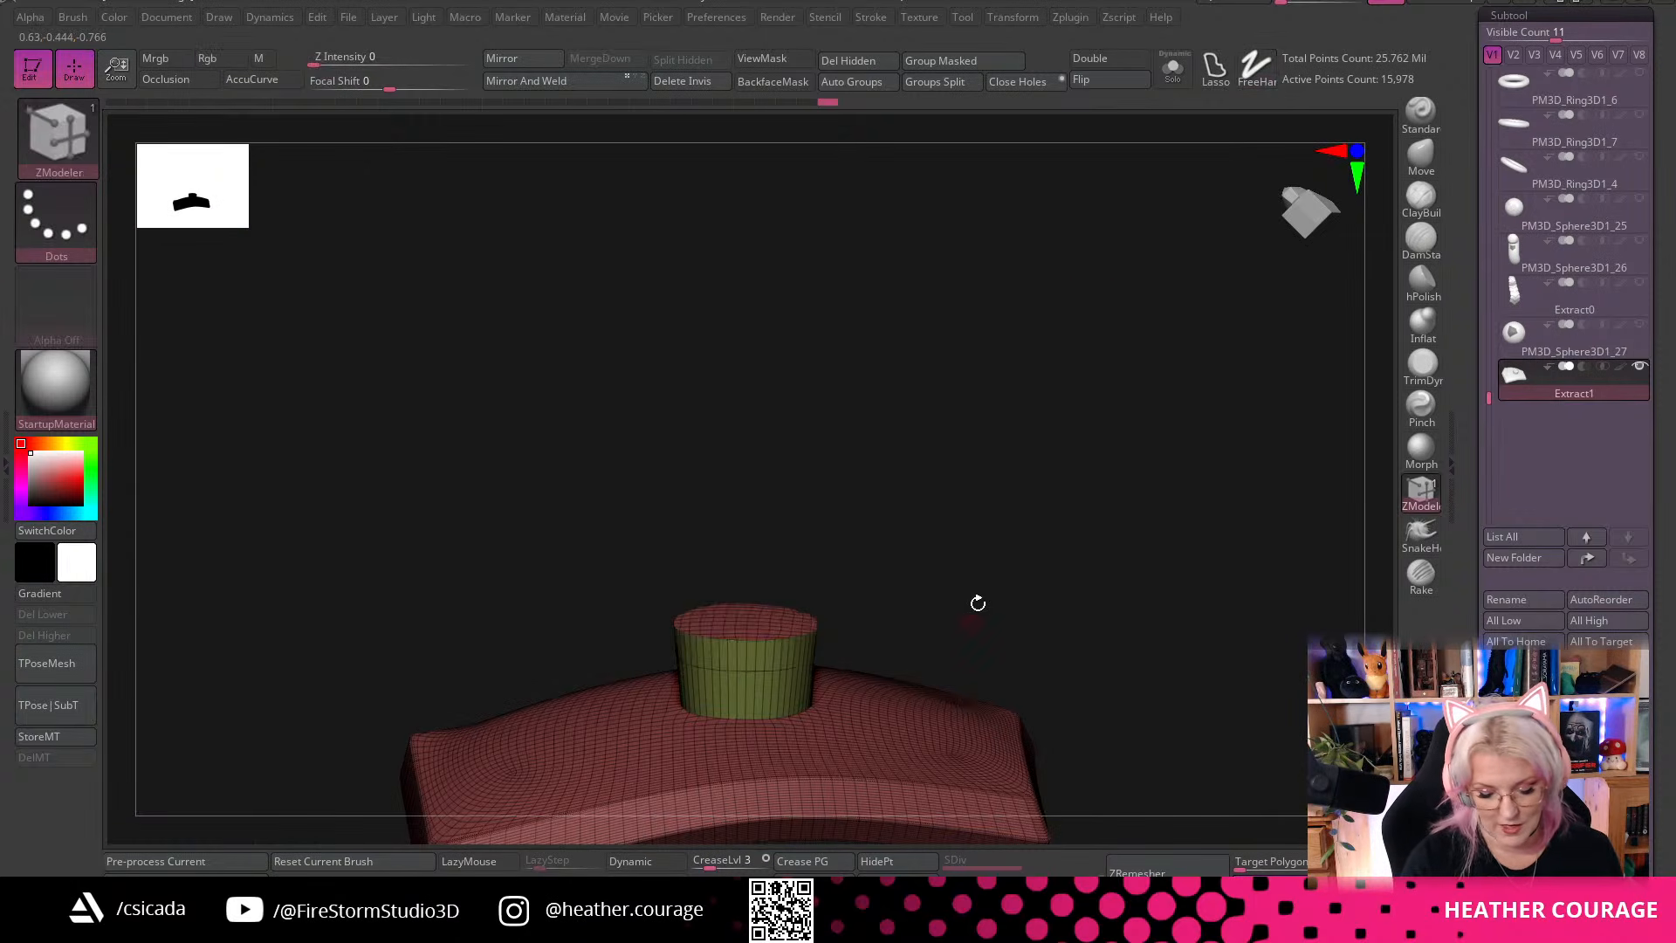
right_drag(977, 602, 841, 543)
key(space)
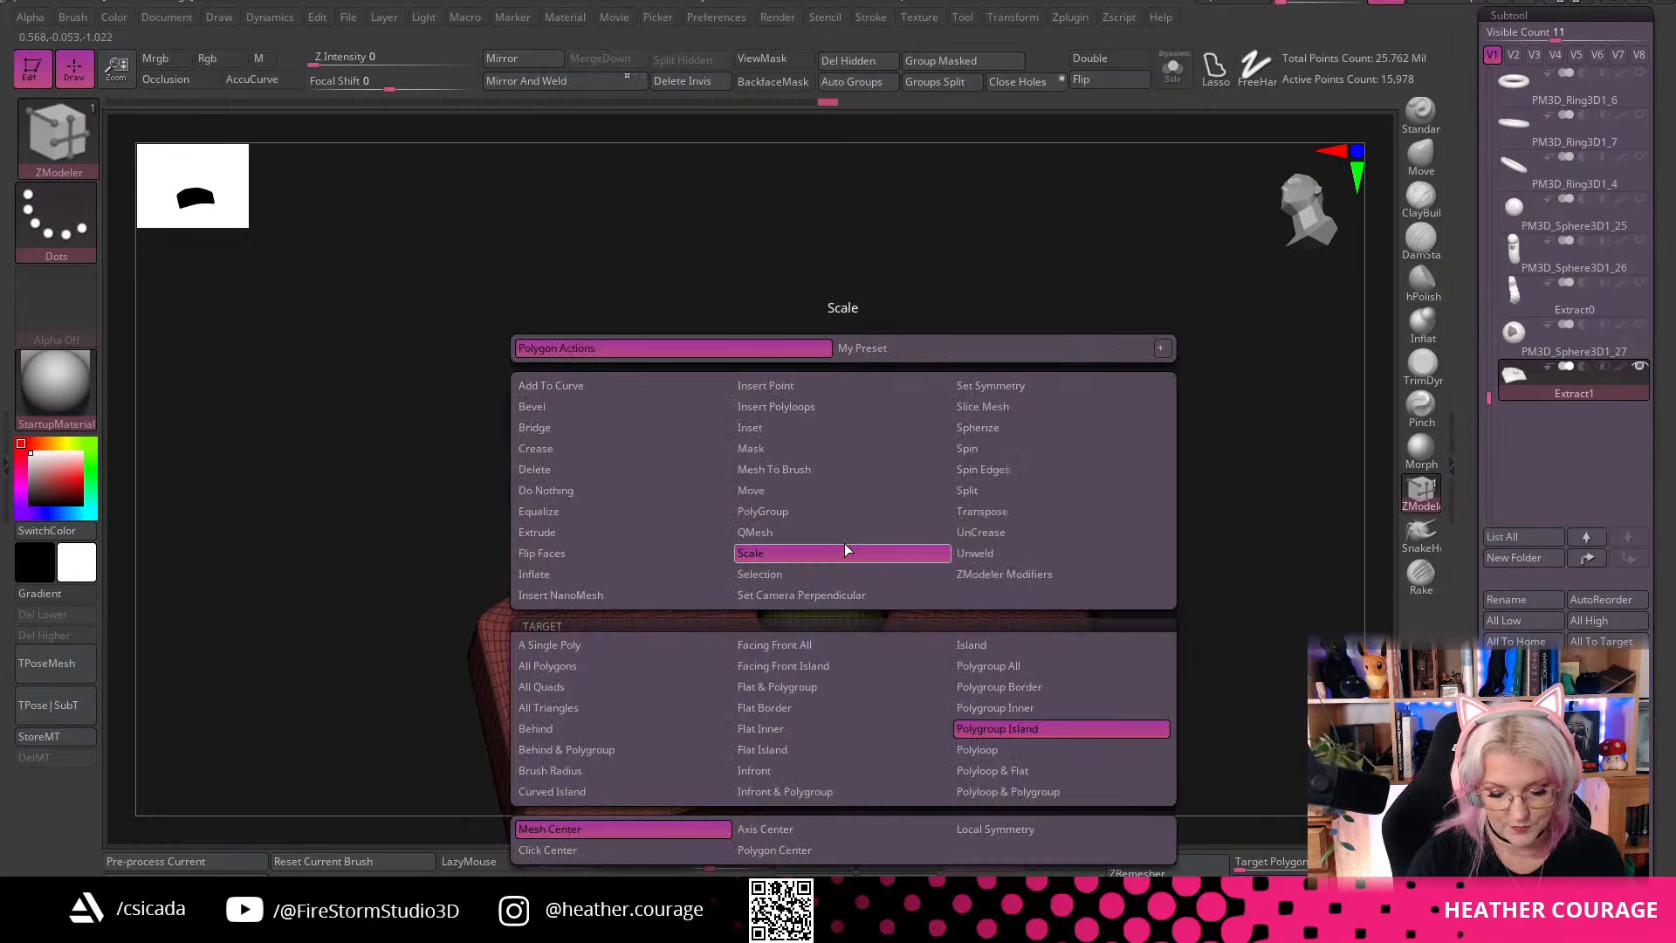
click(1024, 667)
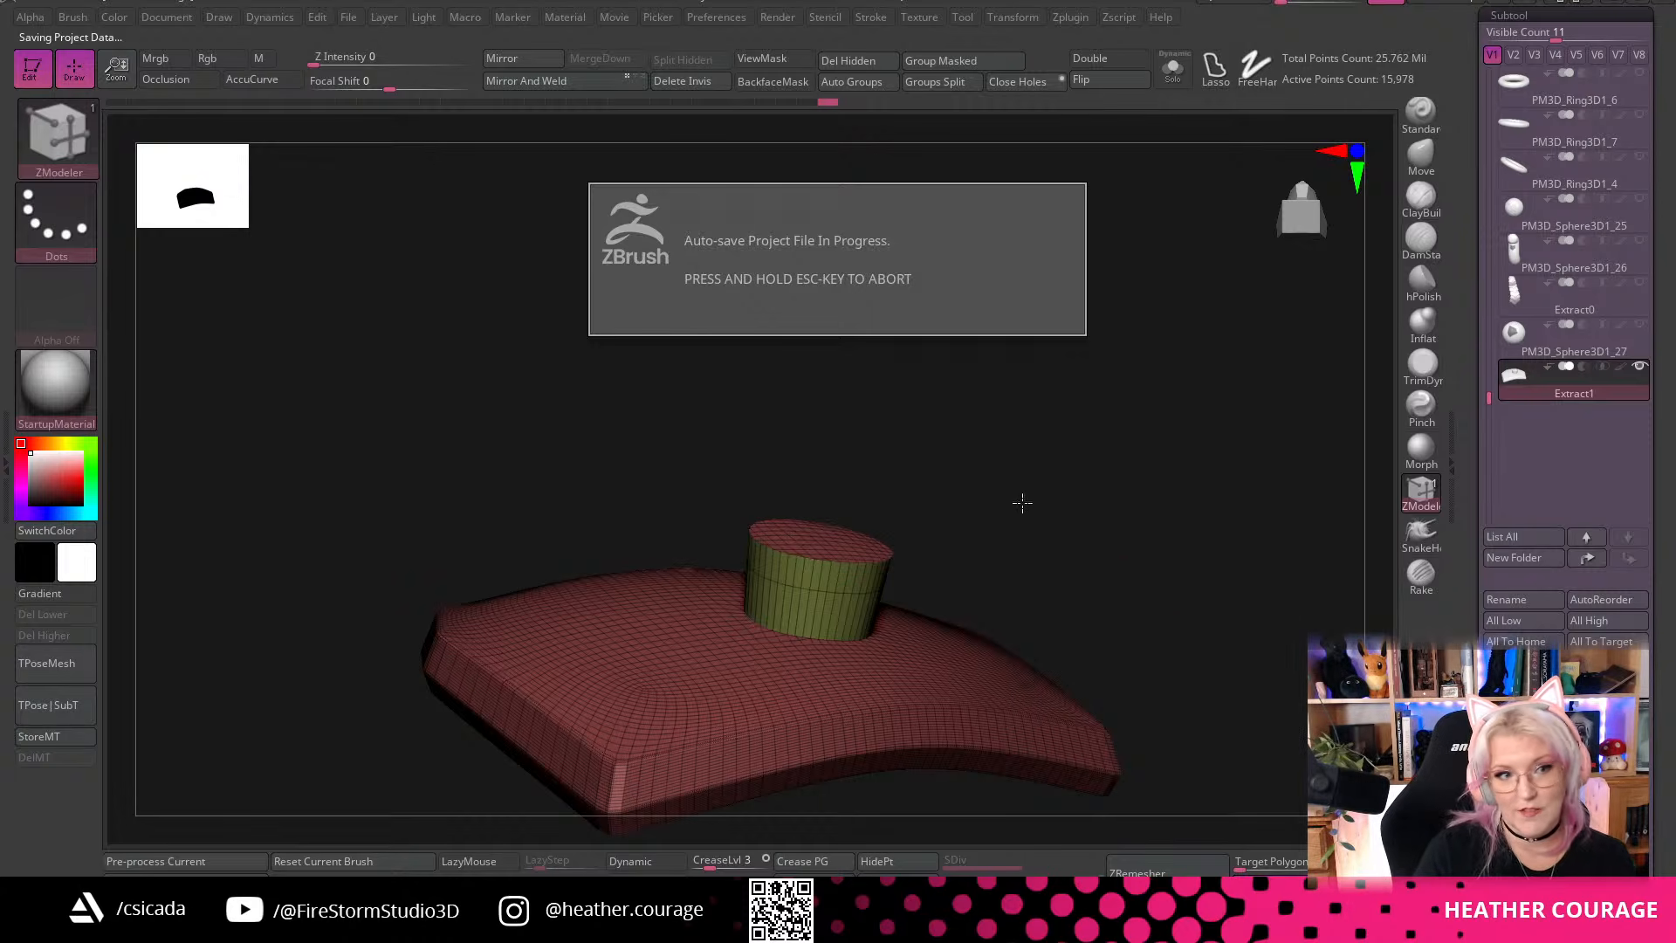
Try to scale the cylinder's top face with the Polygroup All target
drag(1022, 503, 1024, 483)
alt+drag(935, 395, 917, 498)
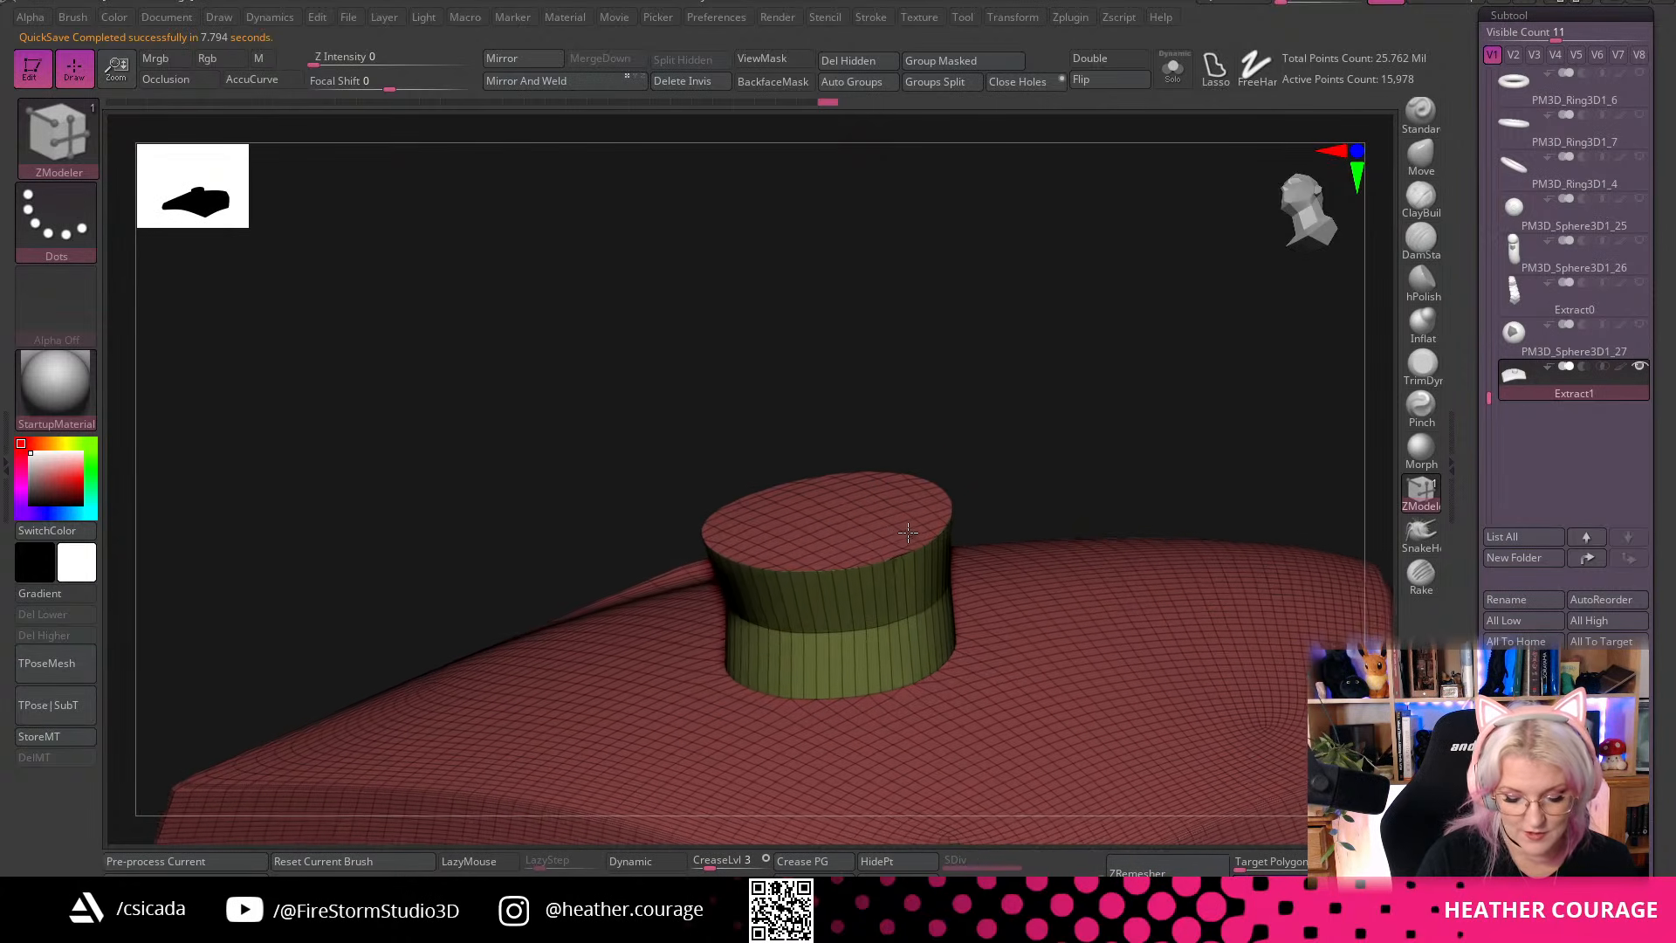
alt+drag(1081, 437, 1257, 660)
drag(1108, 452, 1108, 477)
key(ctrl)
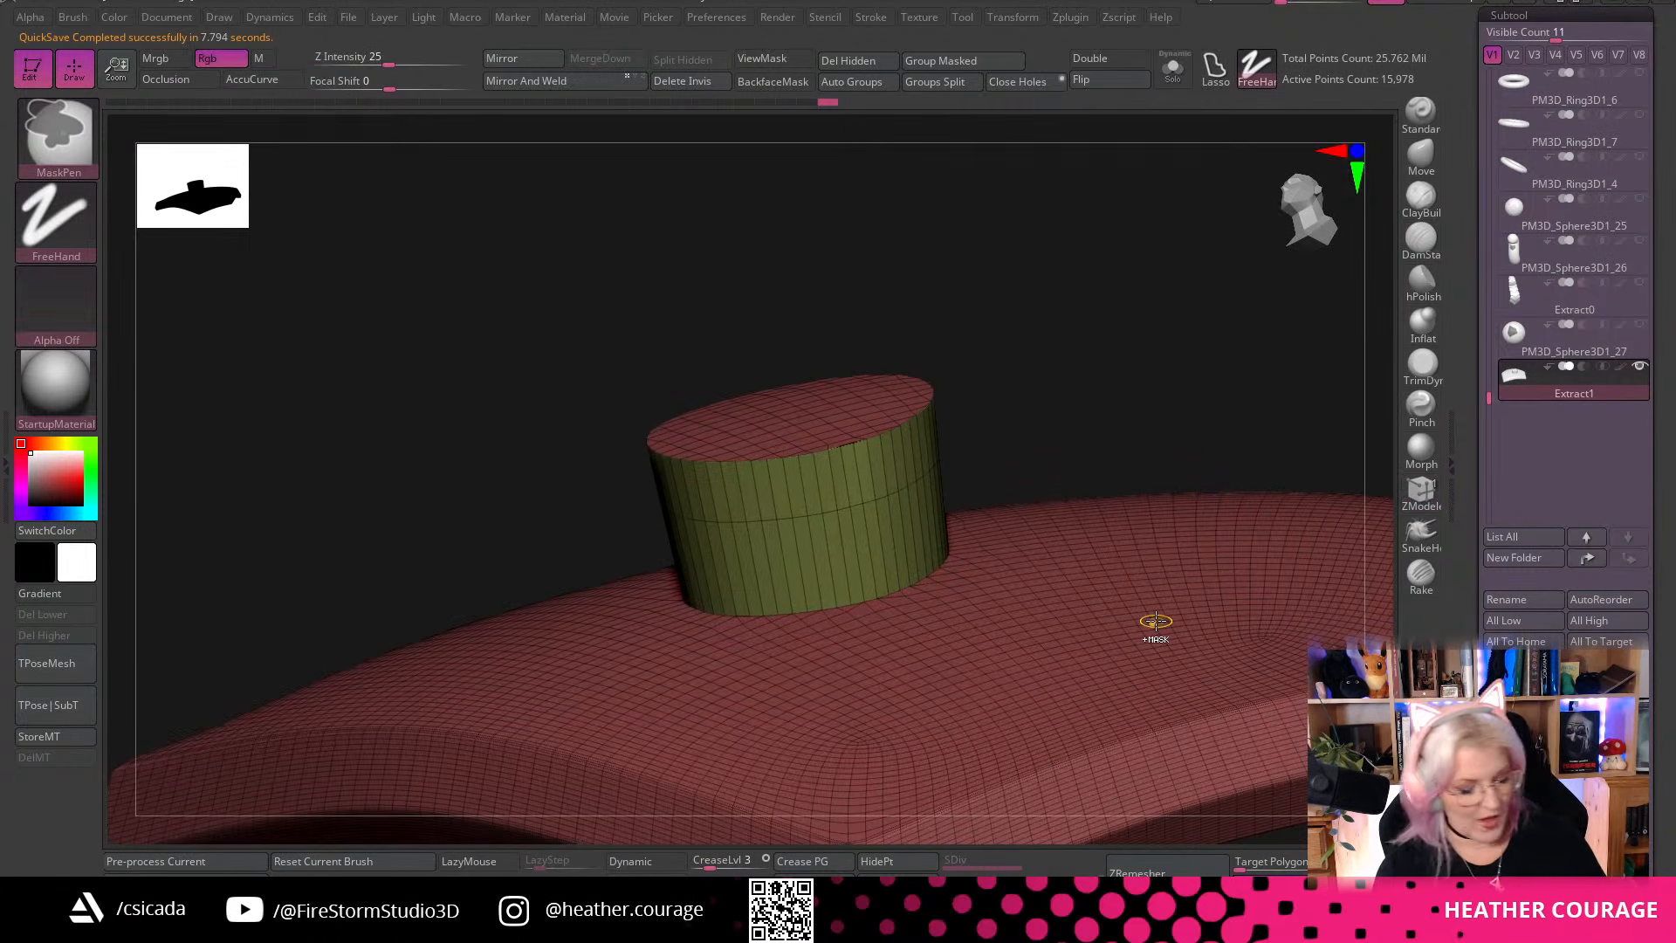
Undo the top-face edits and the cylinder extrusion, back to the flat circular polygroup on the panel
key(ctrl+z)
key(ctrl+z)
mouse_move(1076, 314)
mouse_down()
mouse_move(1138, 405)
mouse_move(1279, 738)
mouse_move(1257, 709)
mouse_move(1003, 655)
mouse_up()
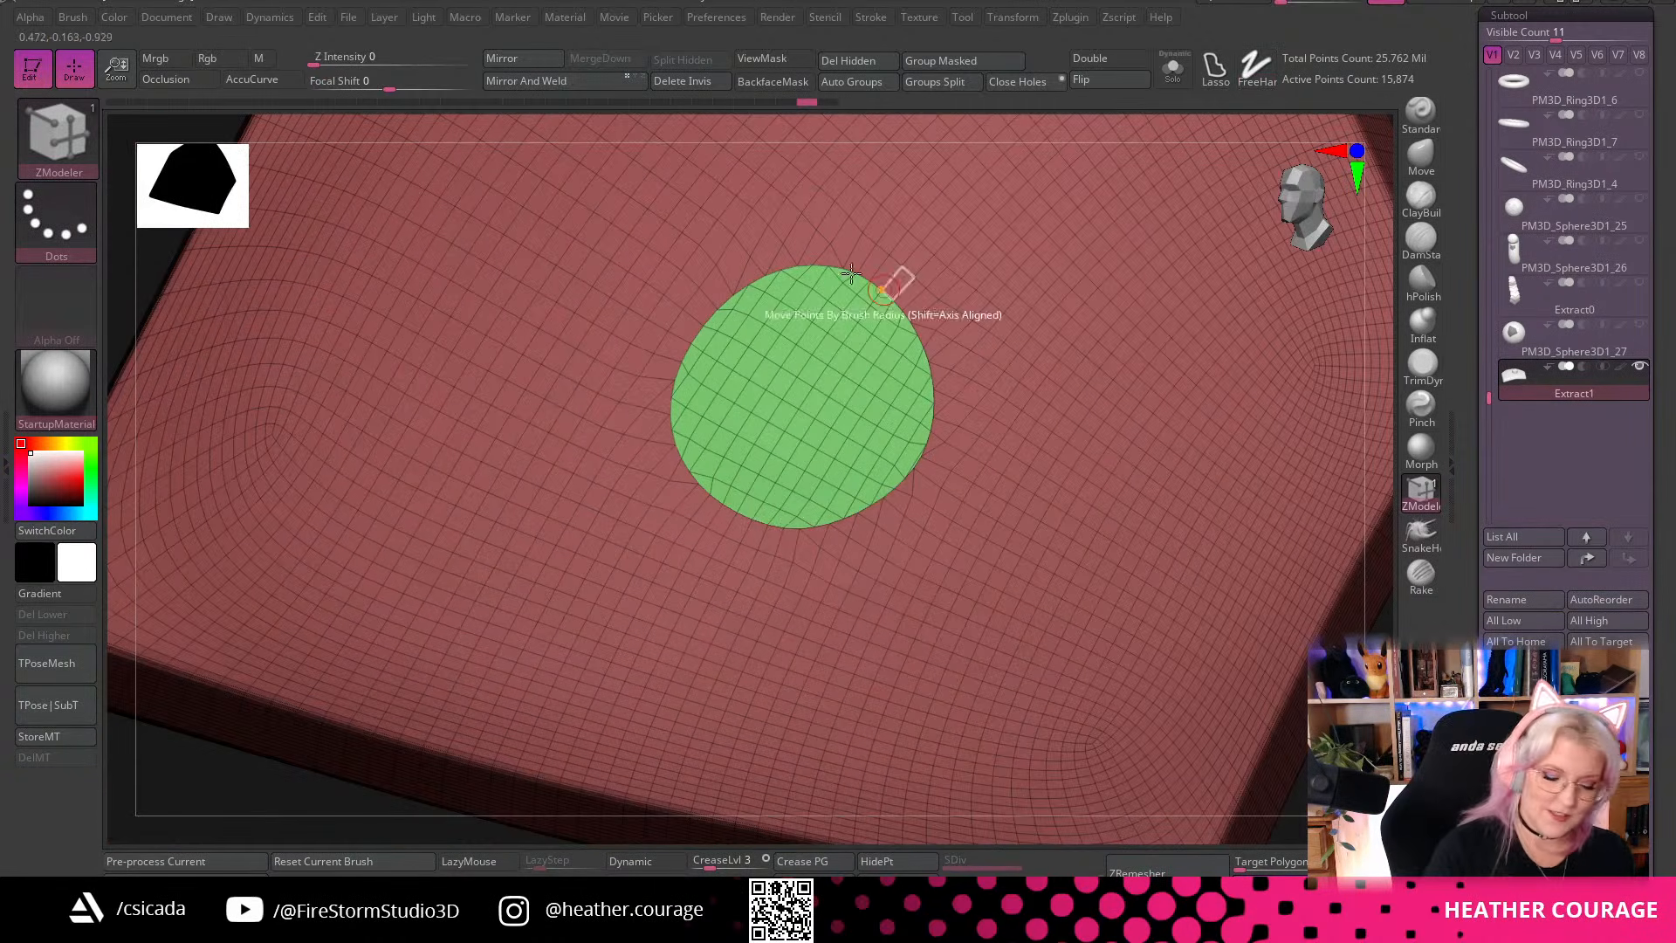
drag(296, 809, 559, 689)
click(1304, 206)
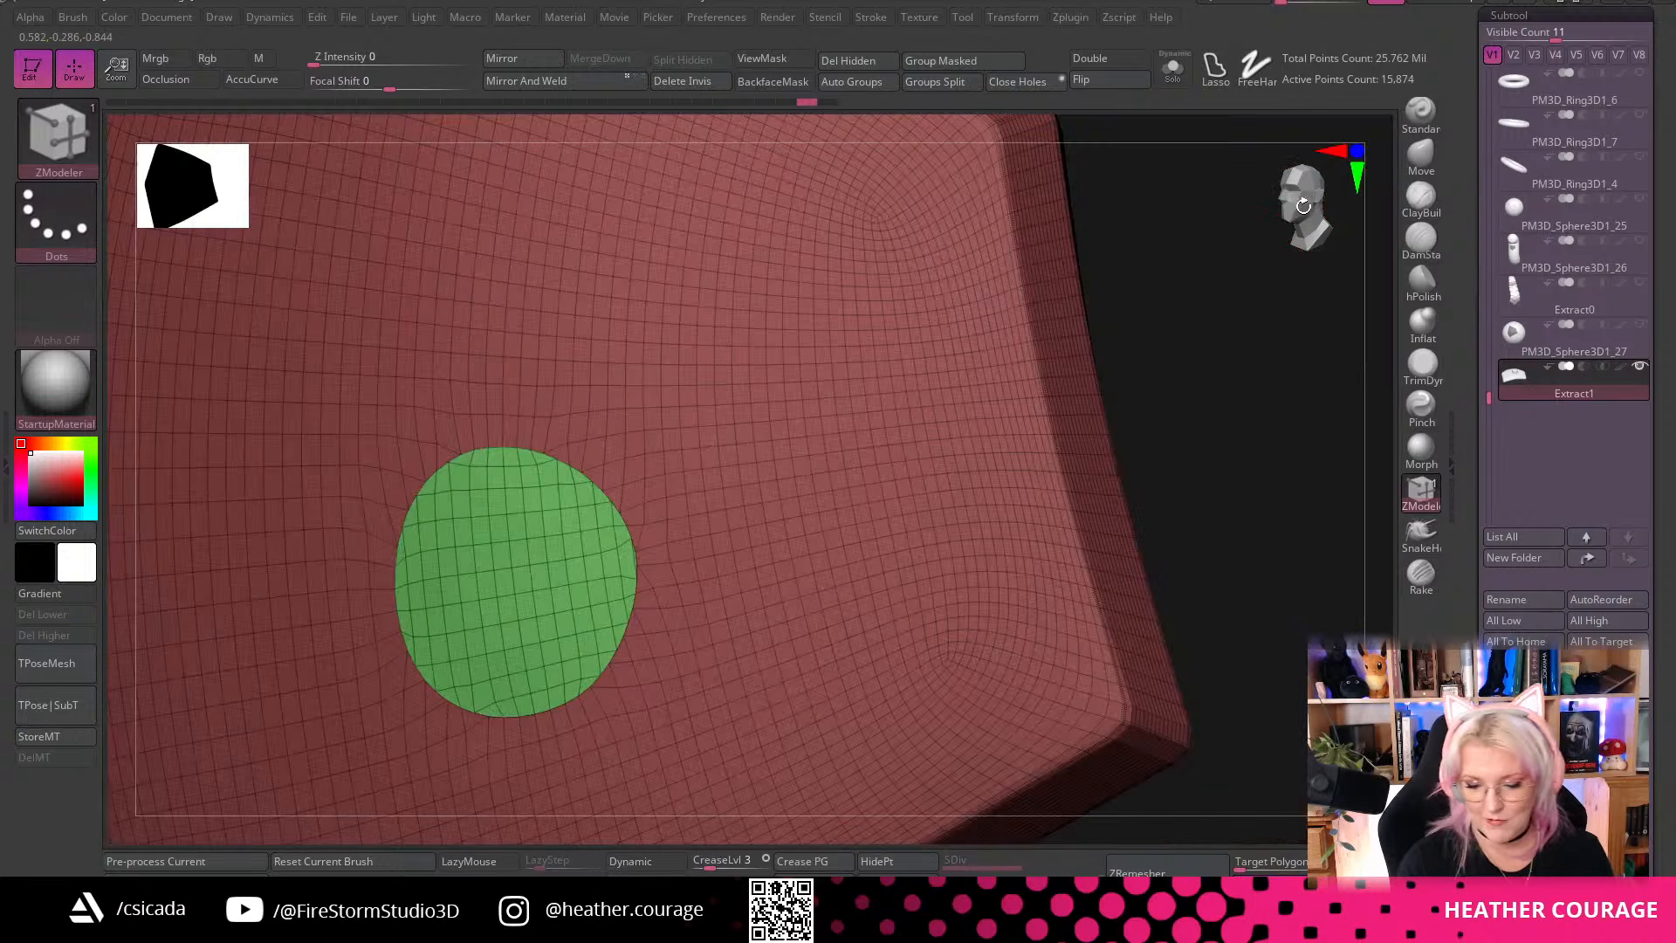
drag(1229, 324, 1049, 412)
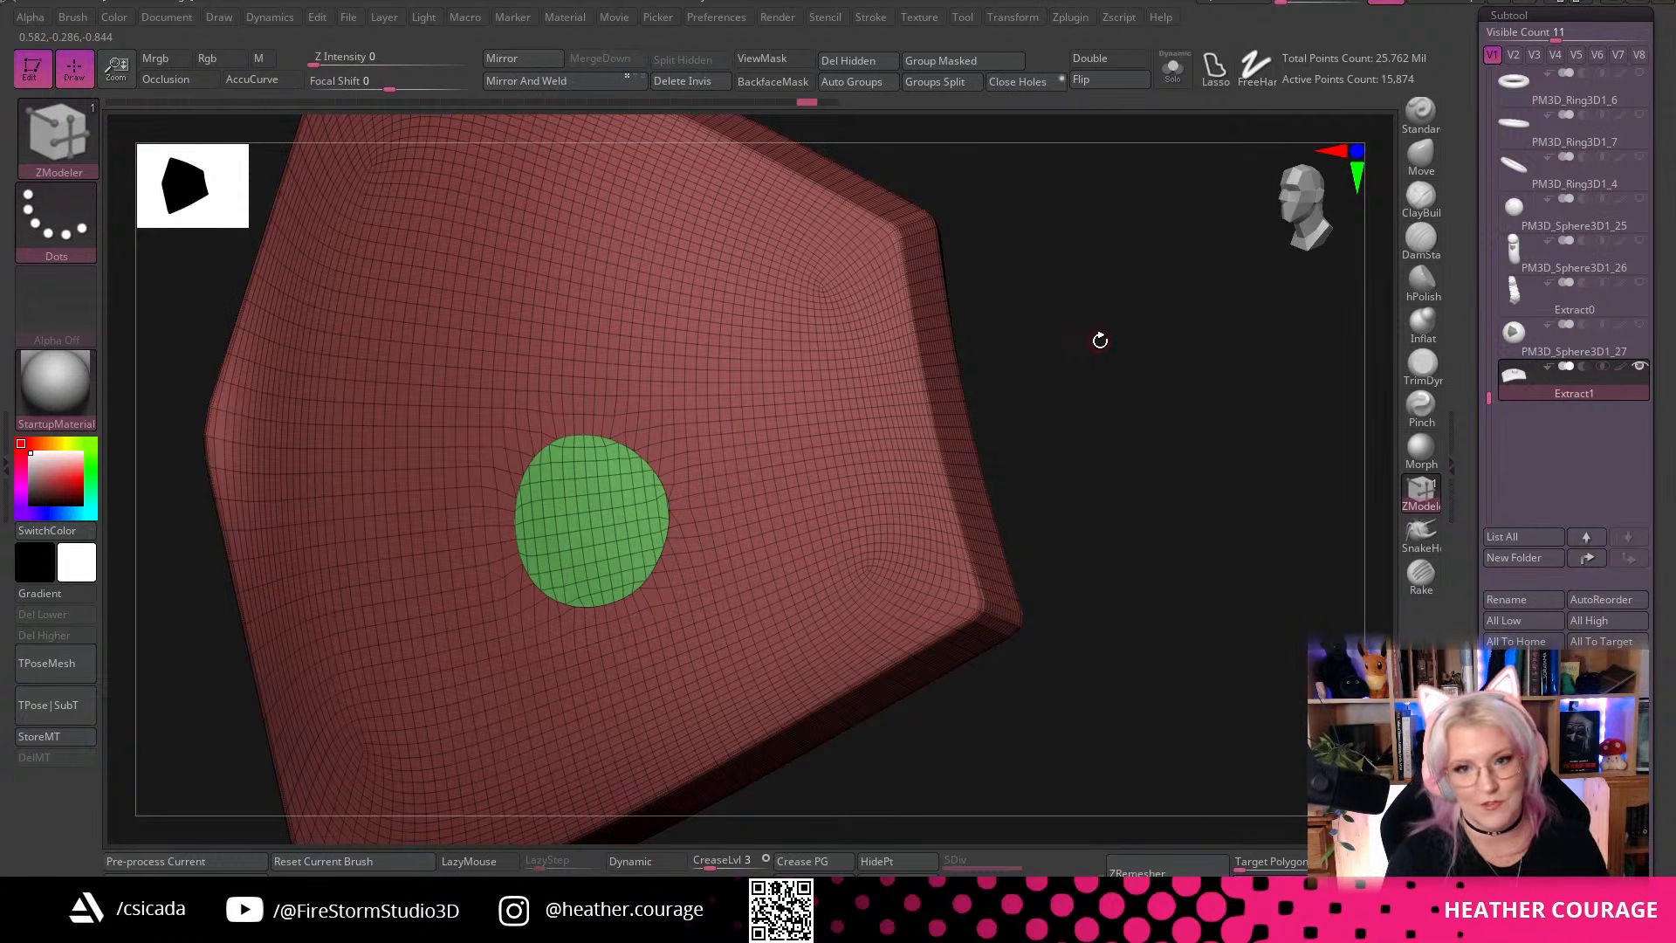
drag(1111, 345, 1208, 471)
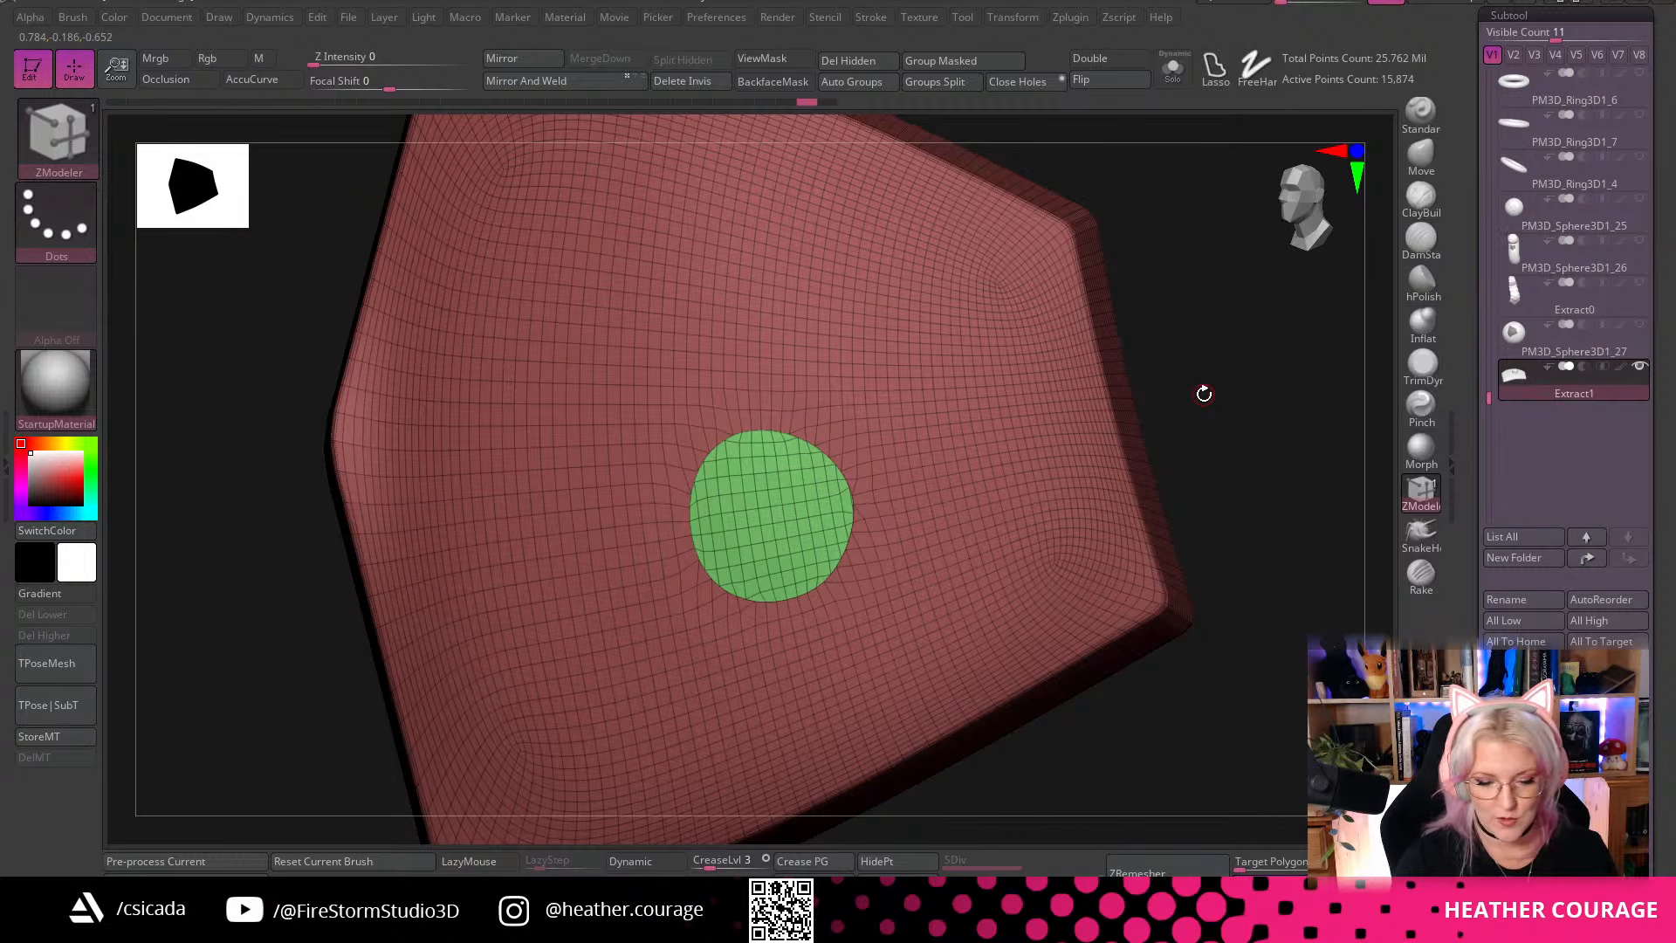
Dock the stroke settings beside the canvas and expand the Curve Functions
click(871, 18)
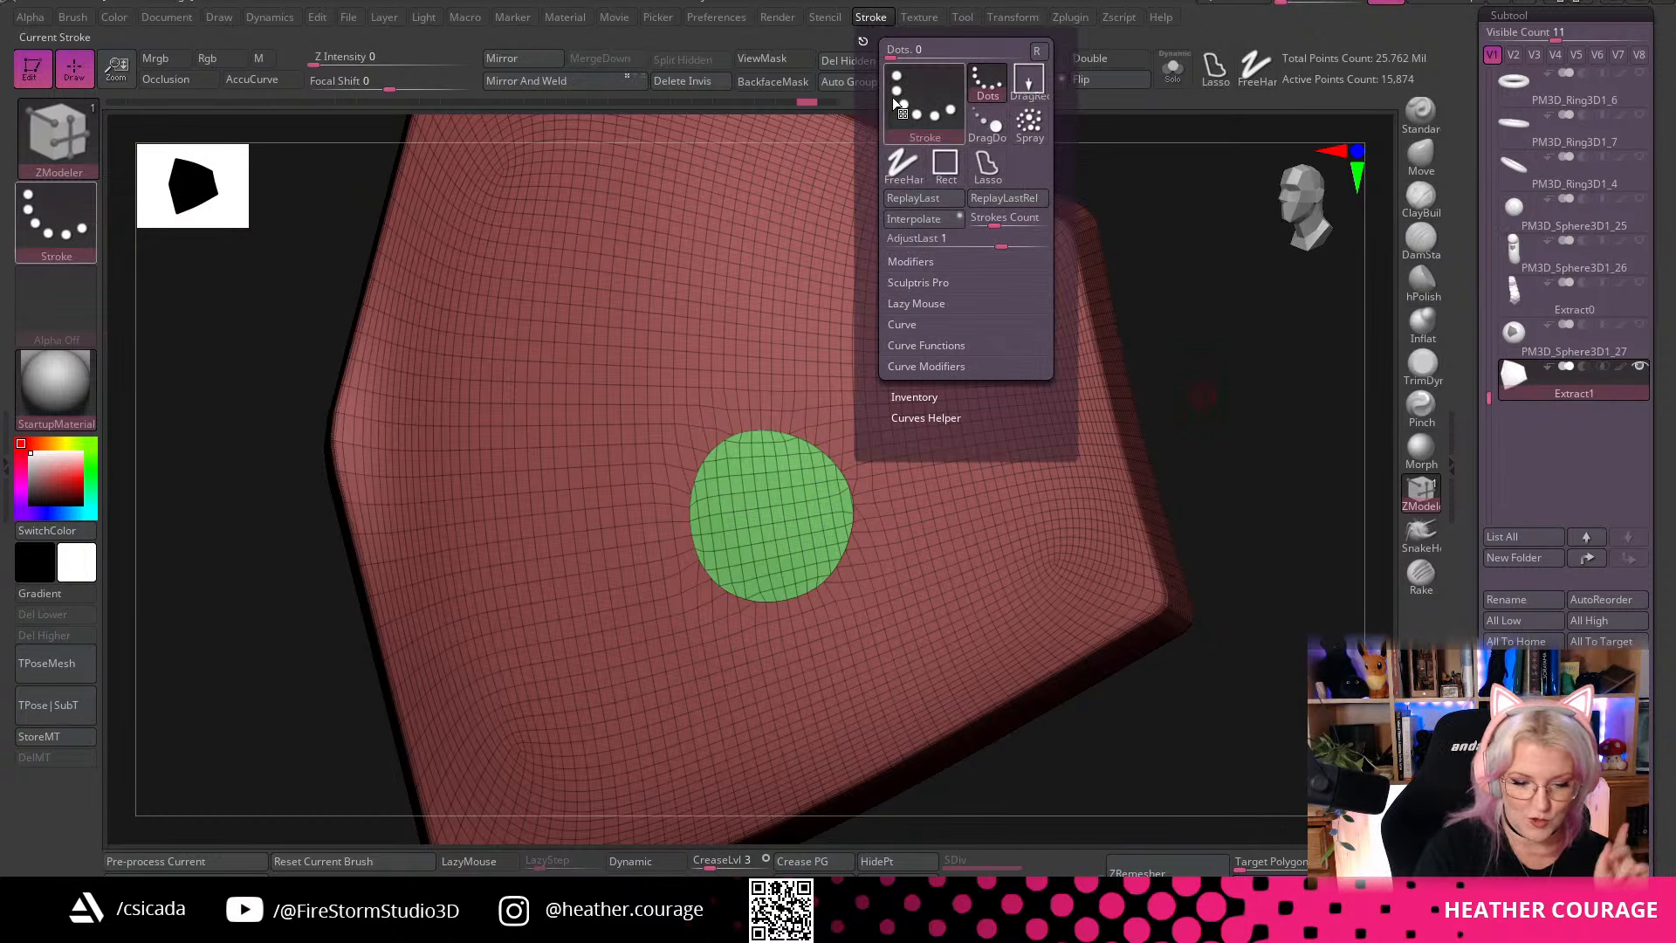
click(860, 14)
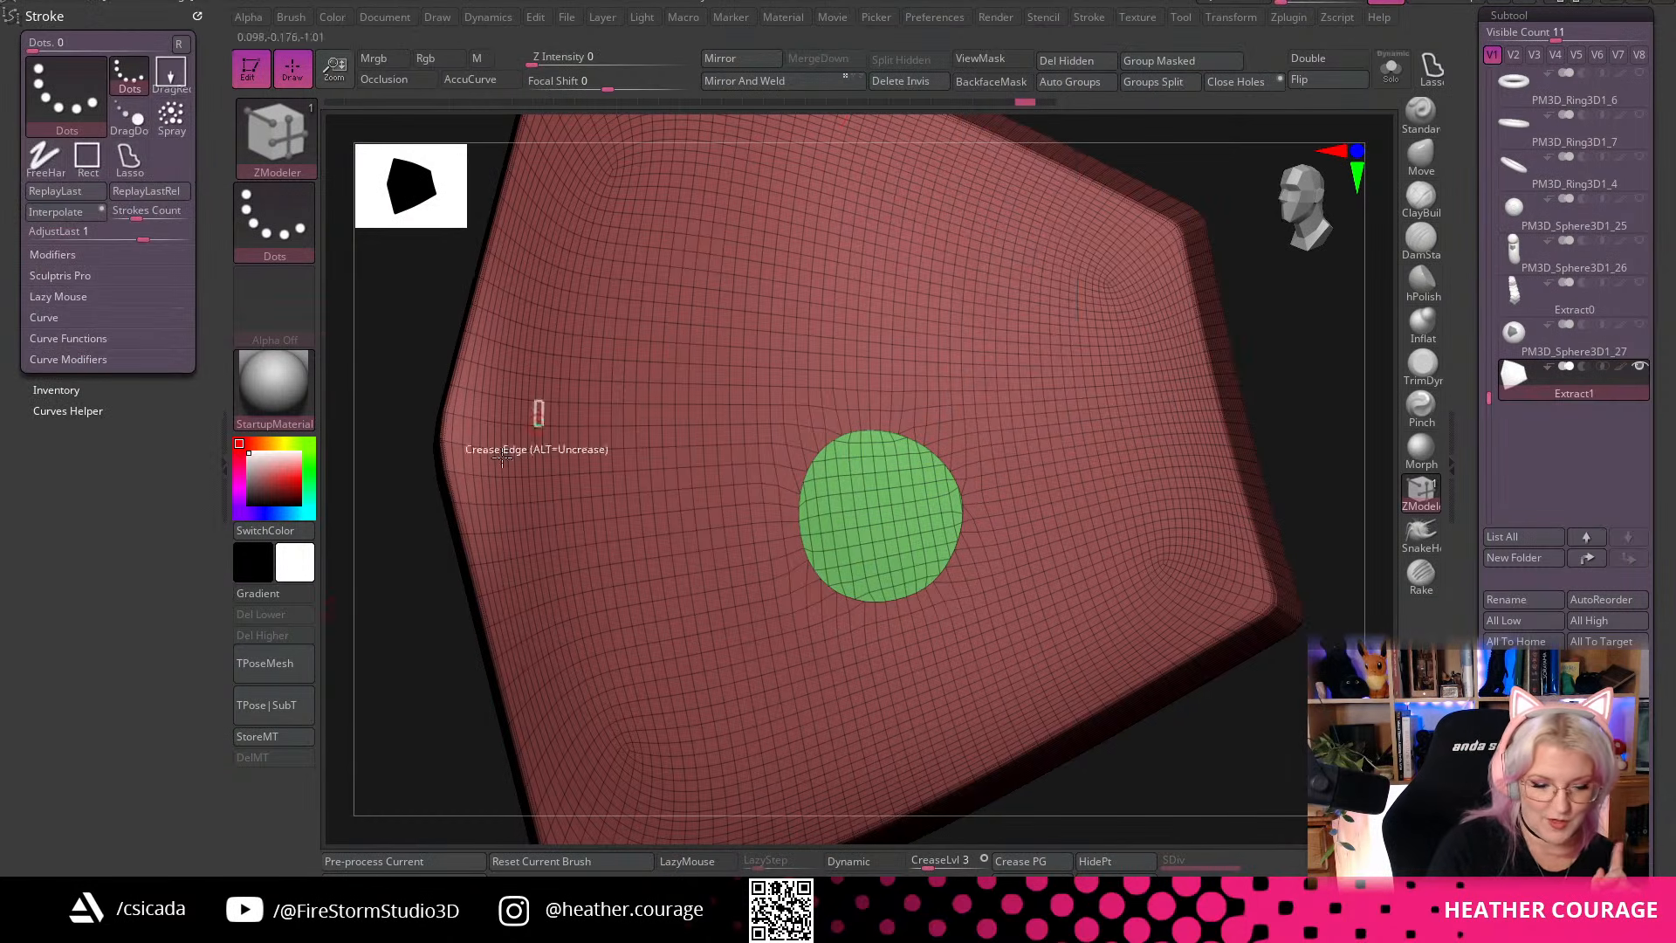
click(99, 359)
click(118, 340)
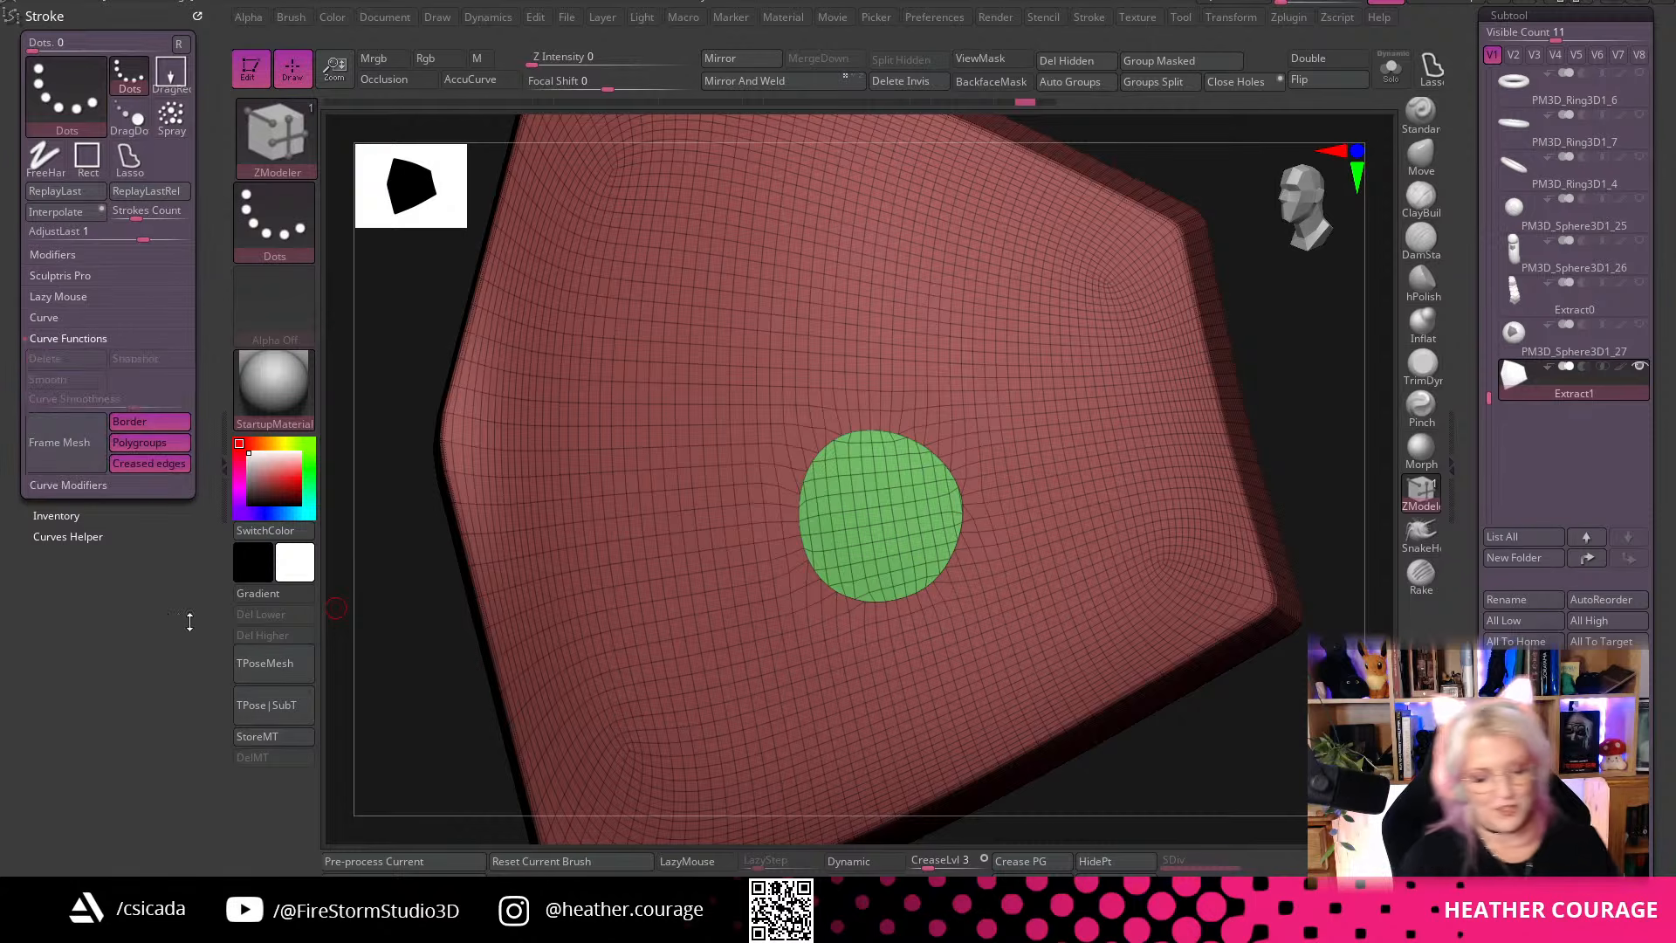
Try Frame Mesh with Border, Polygroups and Creased edges enabled, and undo the generated curves
click(69, 454)
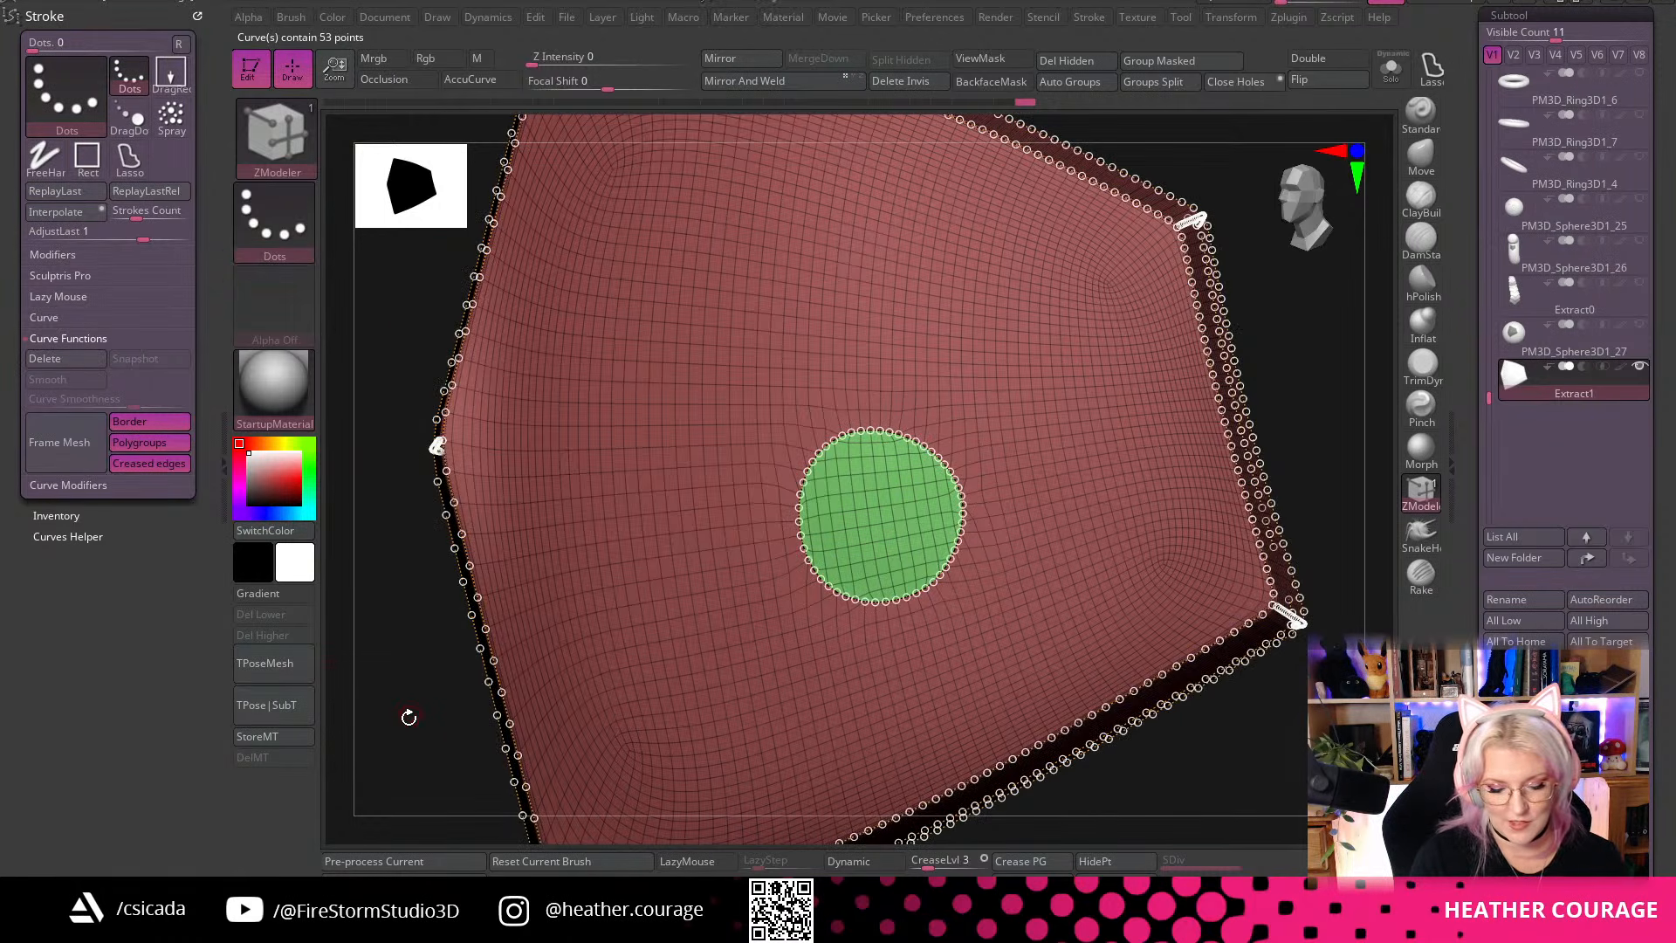
drag(409, 717, 337, 664)
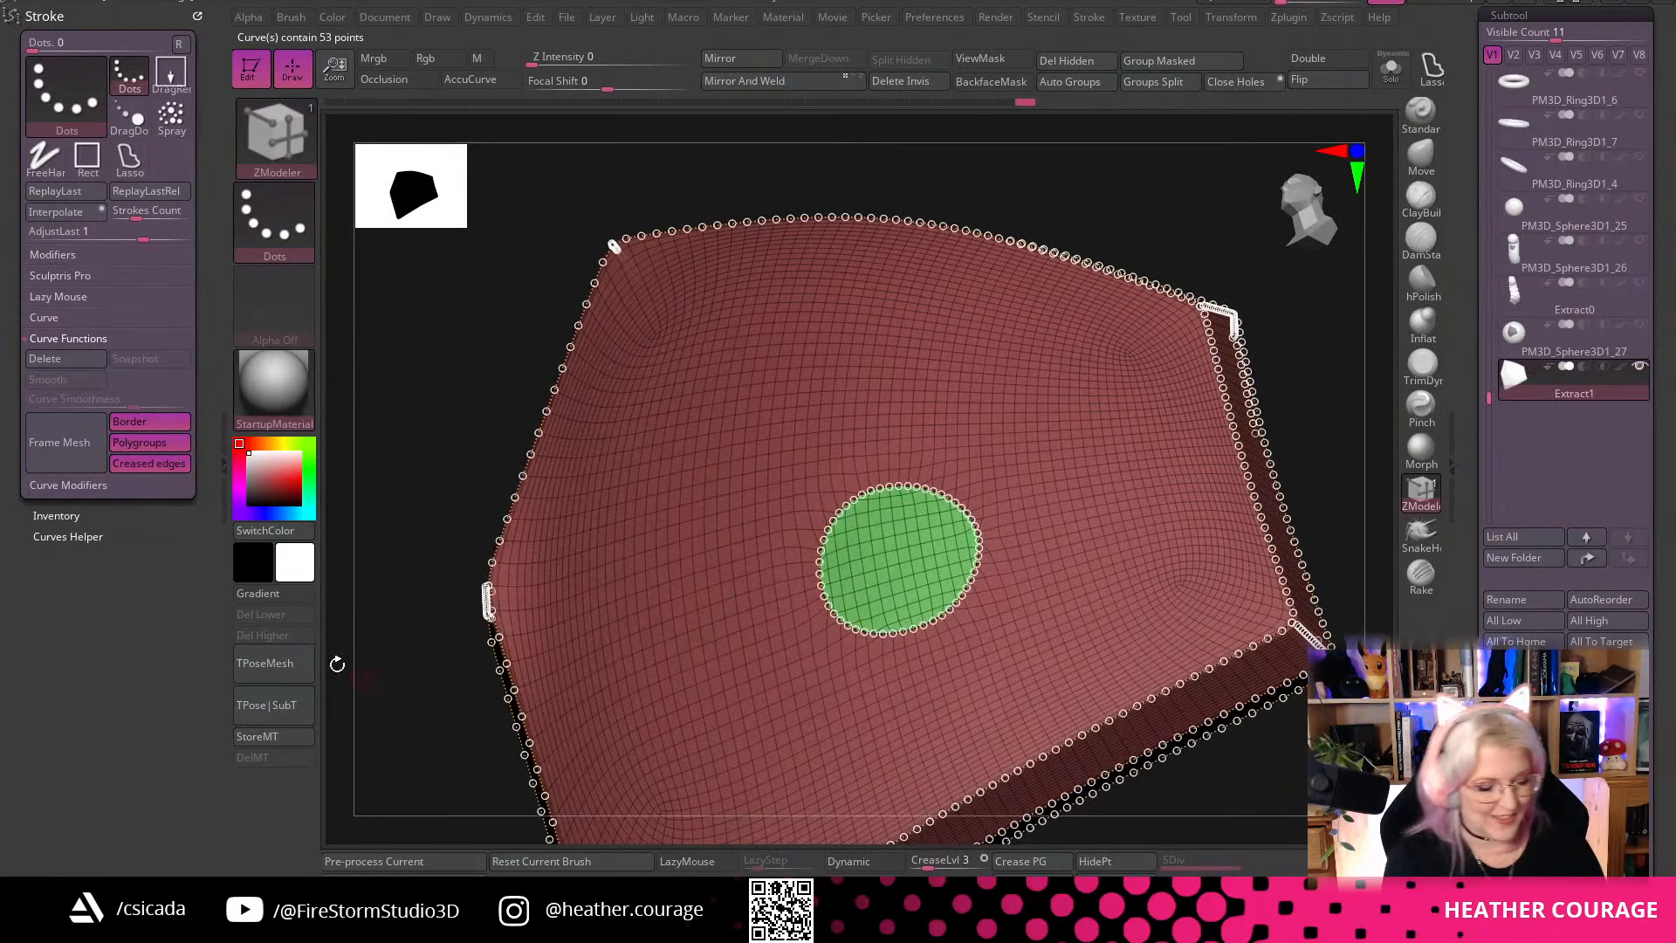
key(ctrl+z)
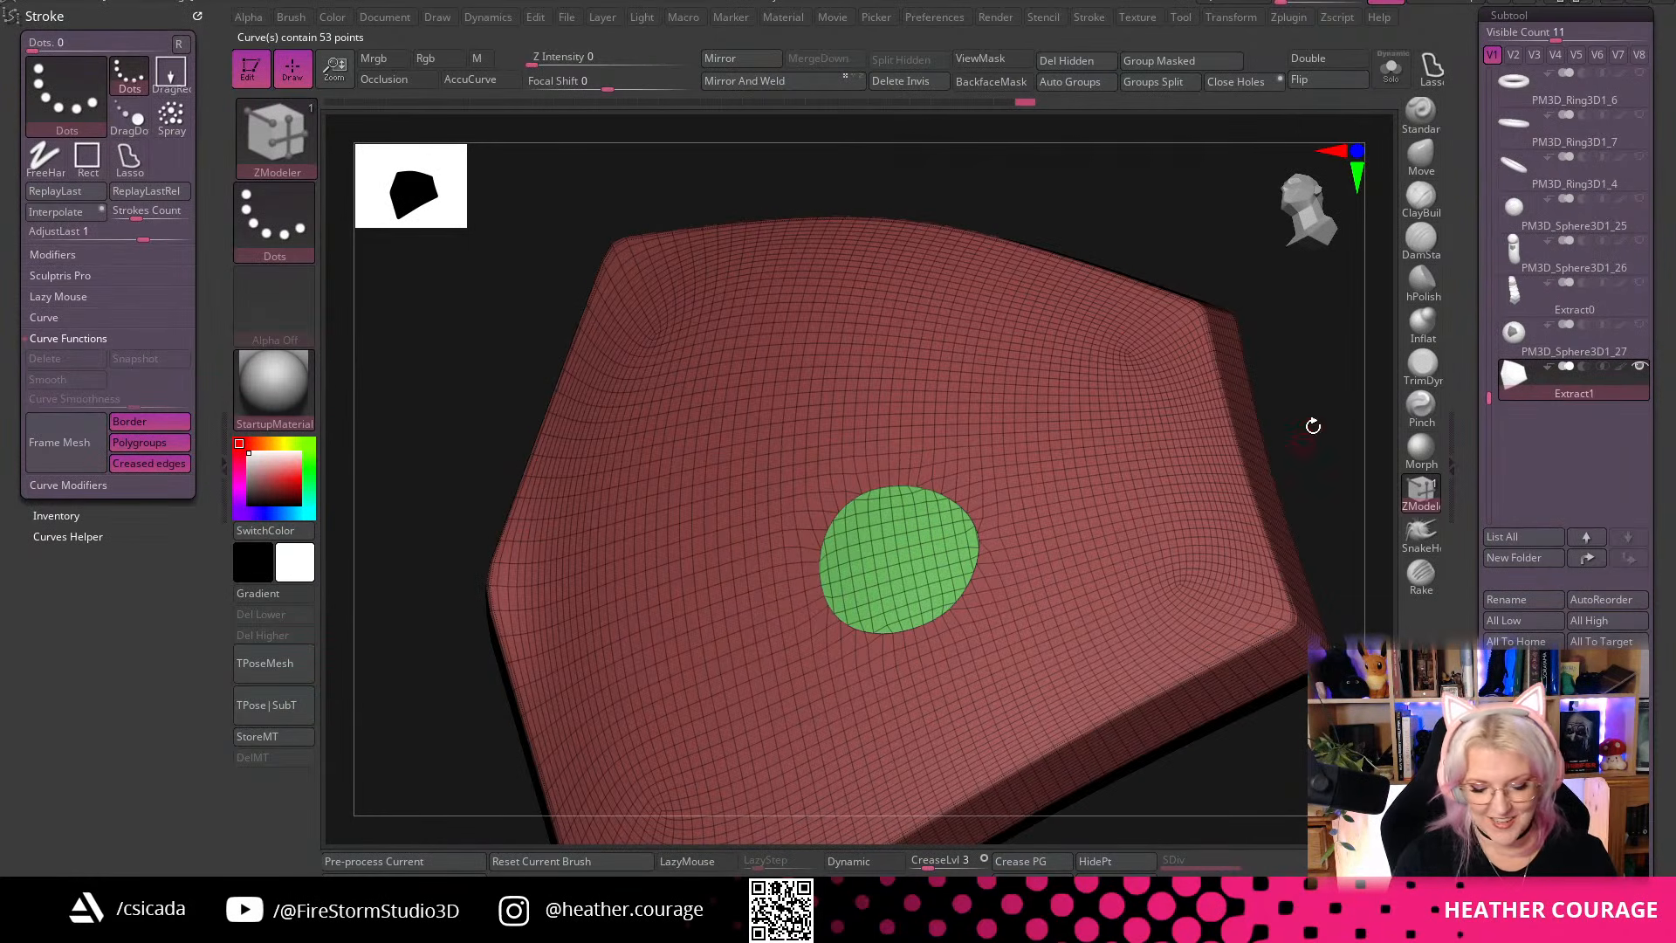
Crease the polygroup borders and run Frame Mesh with only Creased edges enabled
drag(1341, 387, 1362, 402)
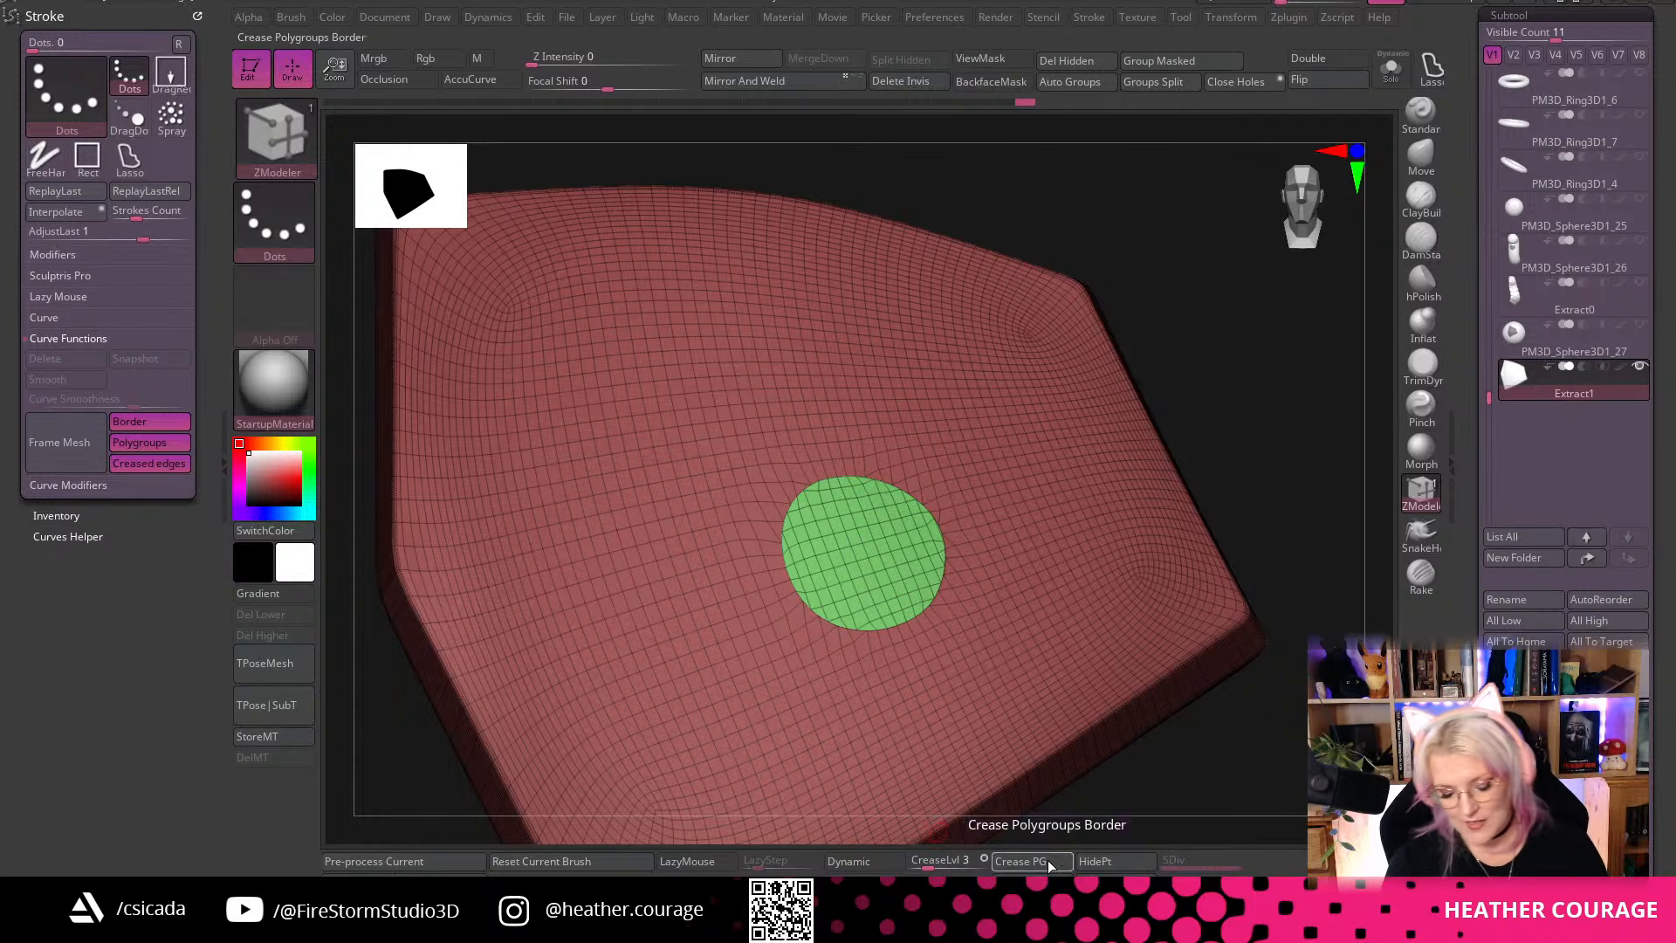
drag(1231, 784, 1004, 568)
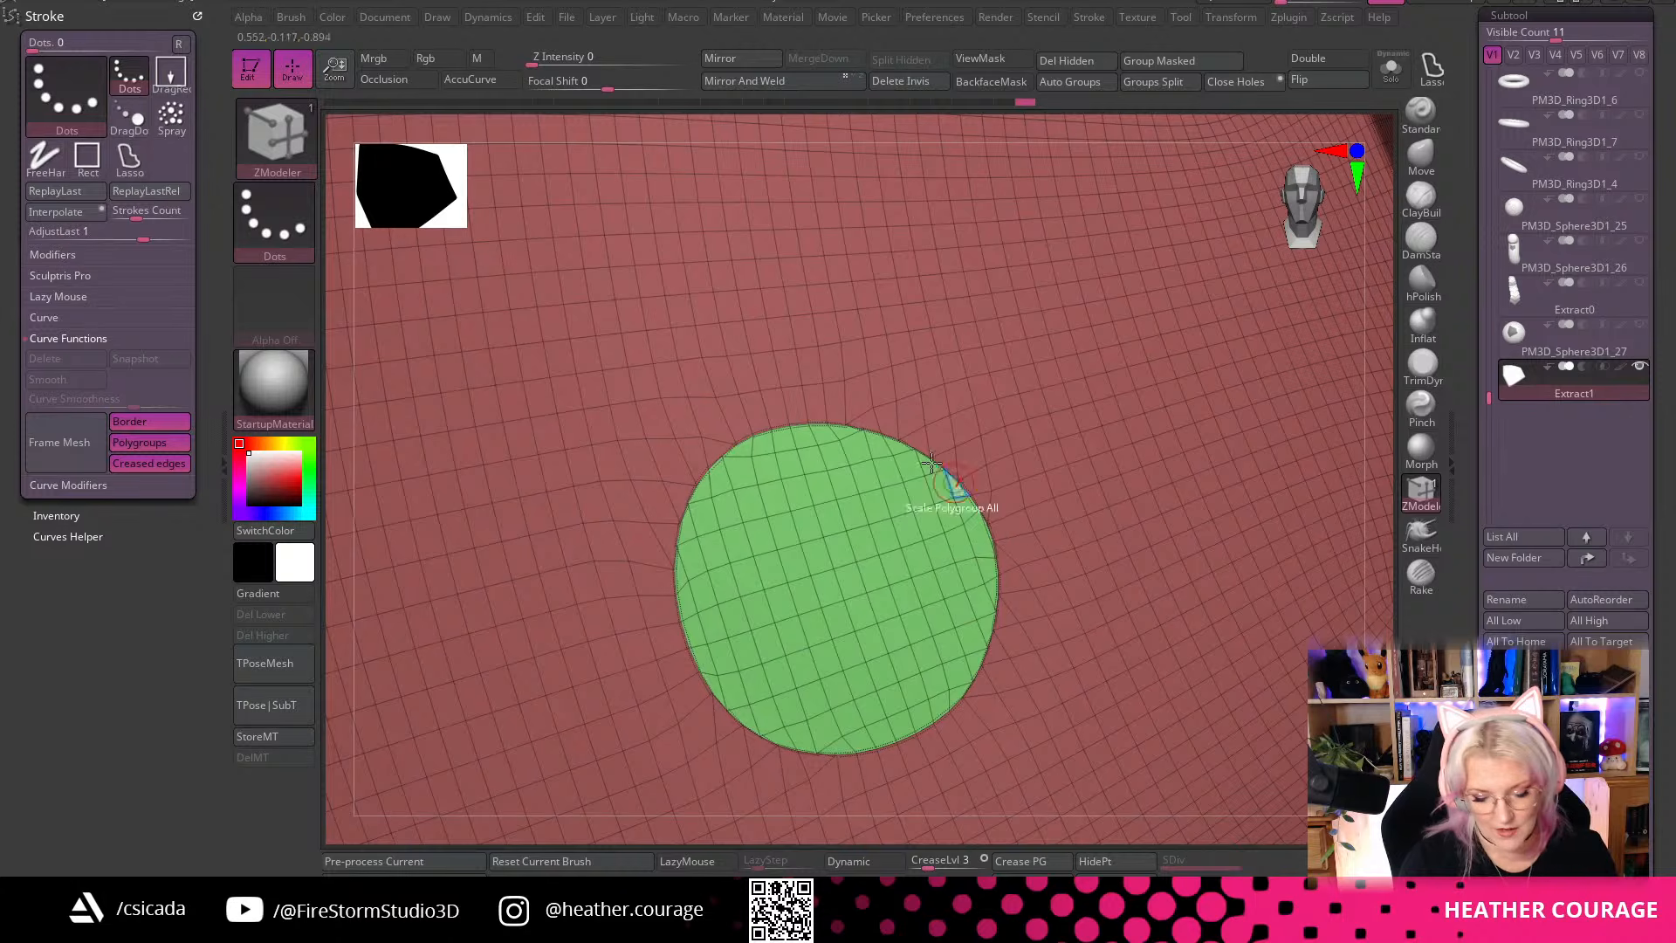
click(164, 451)
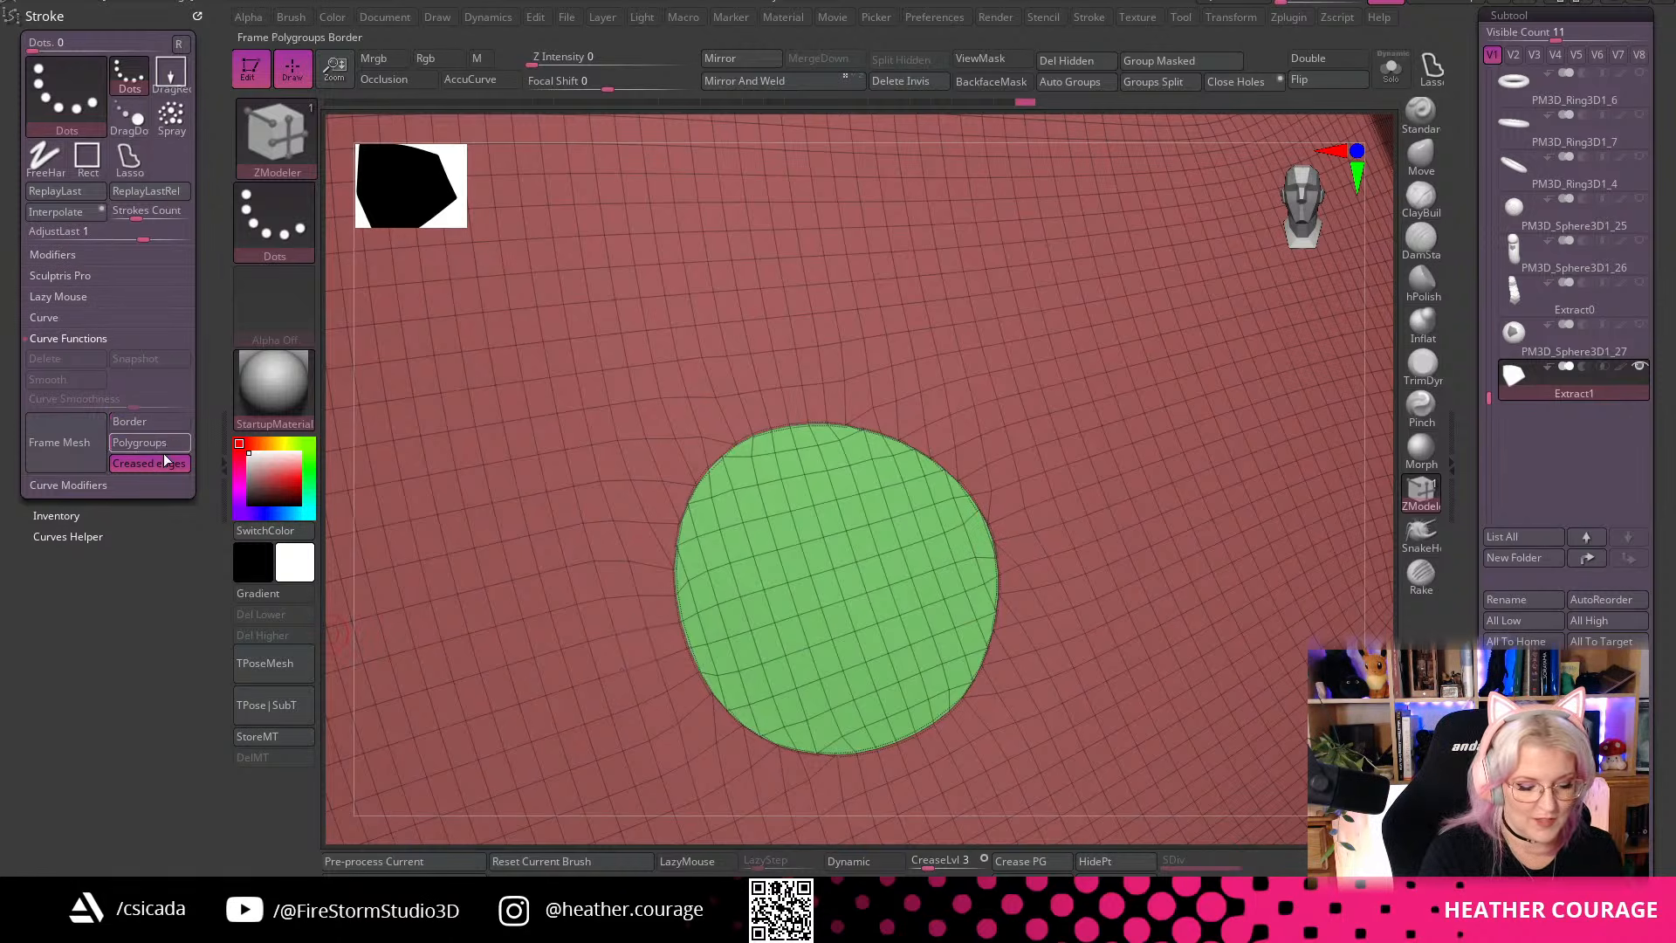
click(53, 447)
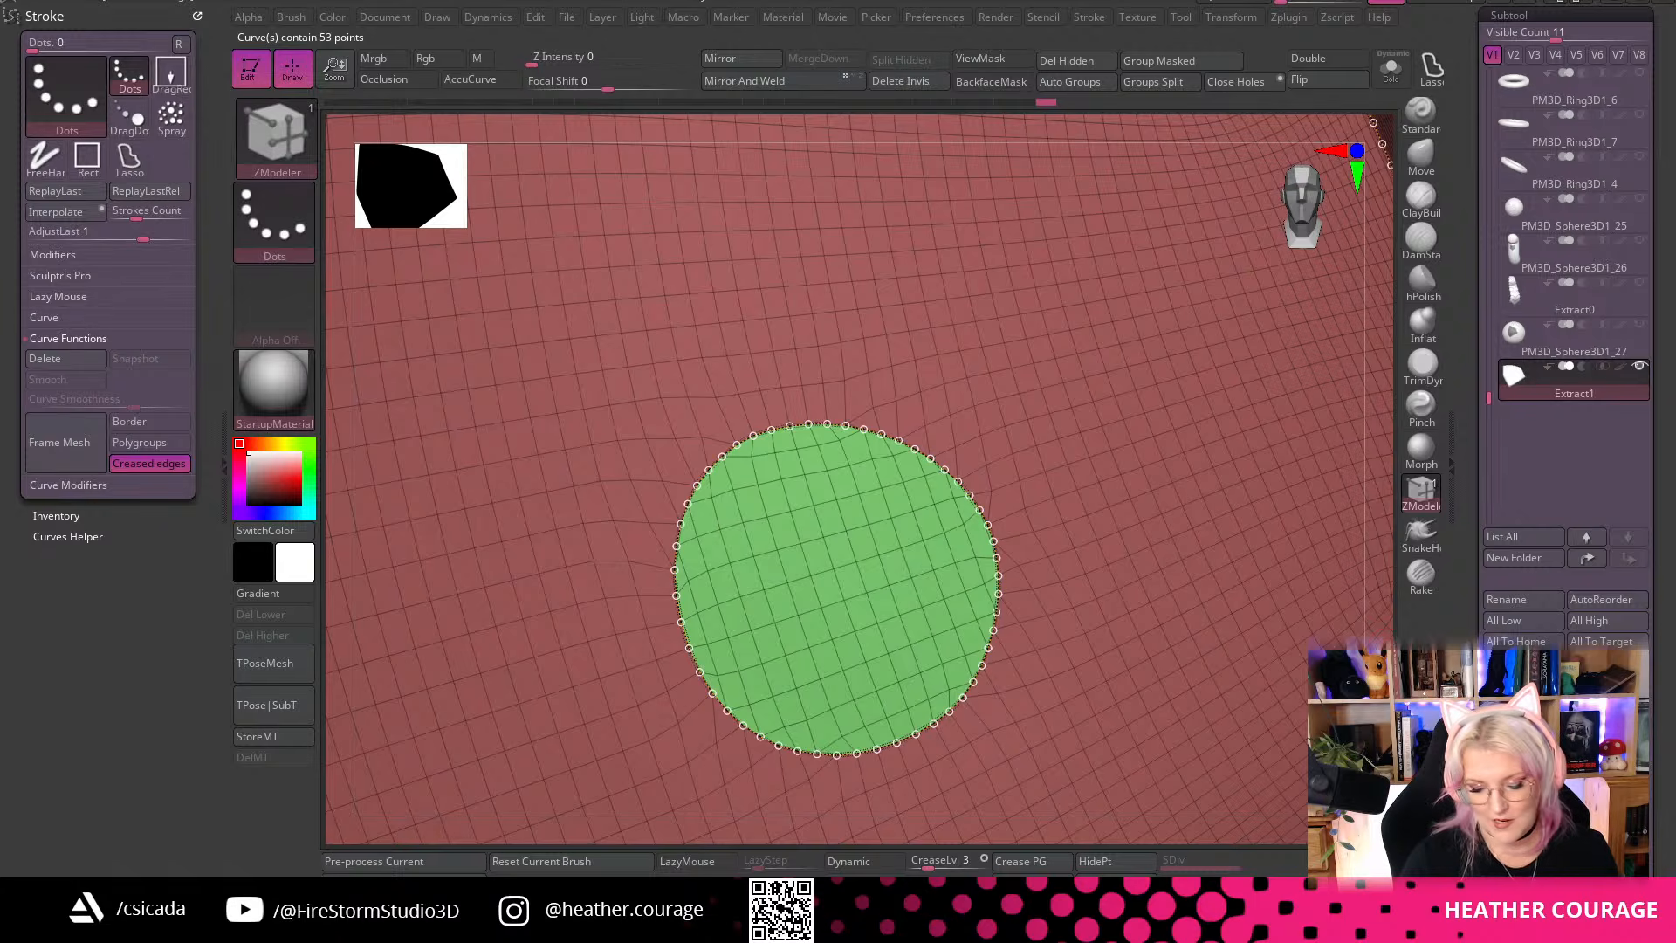
Reselect the ZModeler brush and undo the framed curves and the polygroup creasing
drag(1309, 559, 1266, 430)
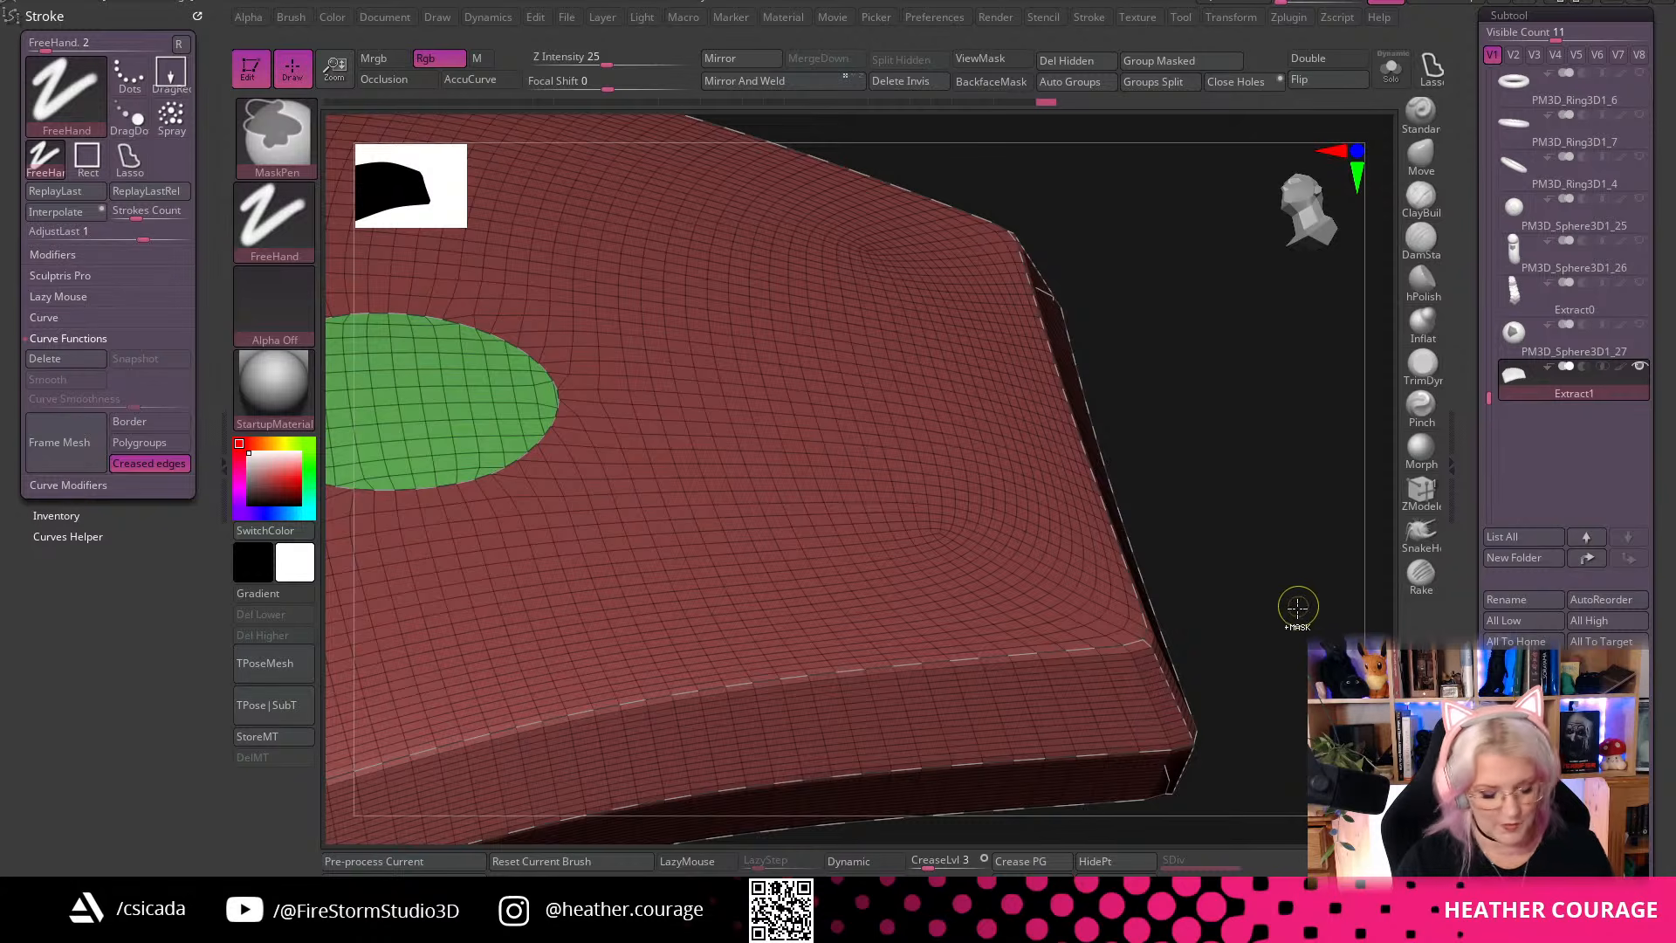
key(b)
key(z)
key(m)
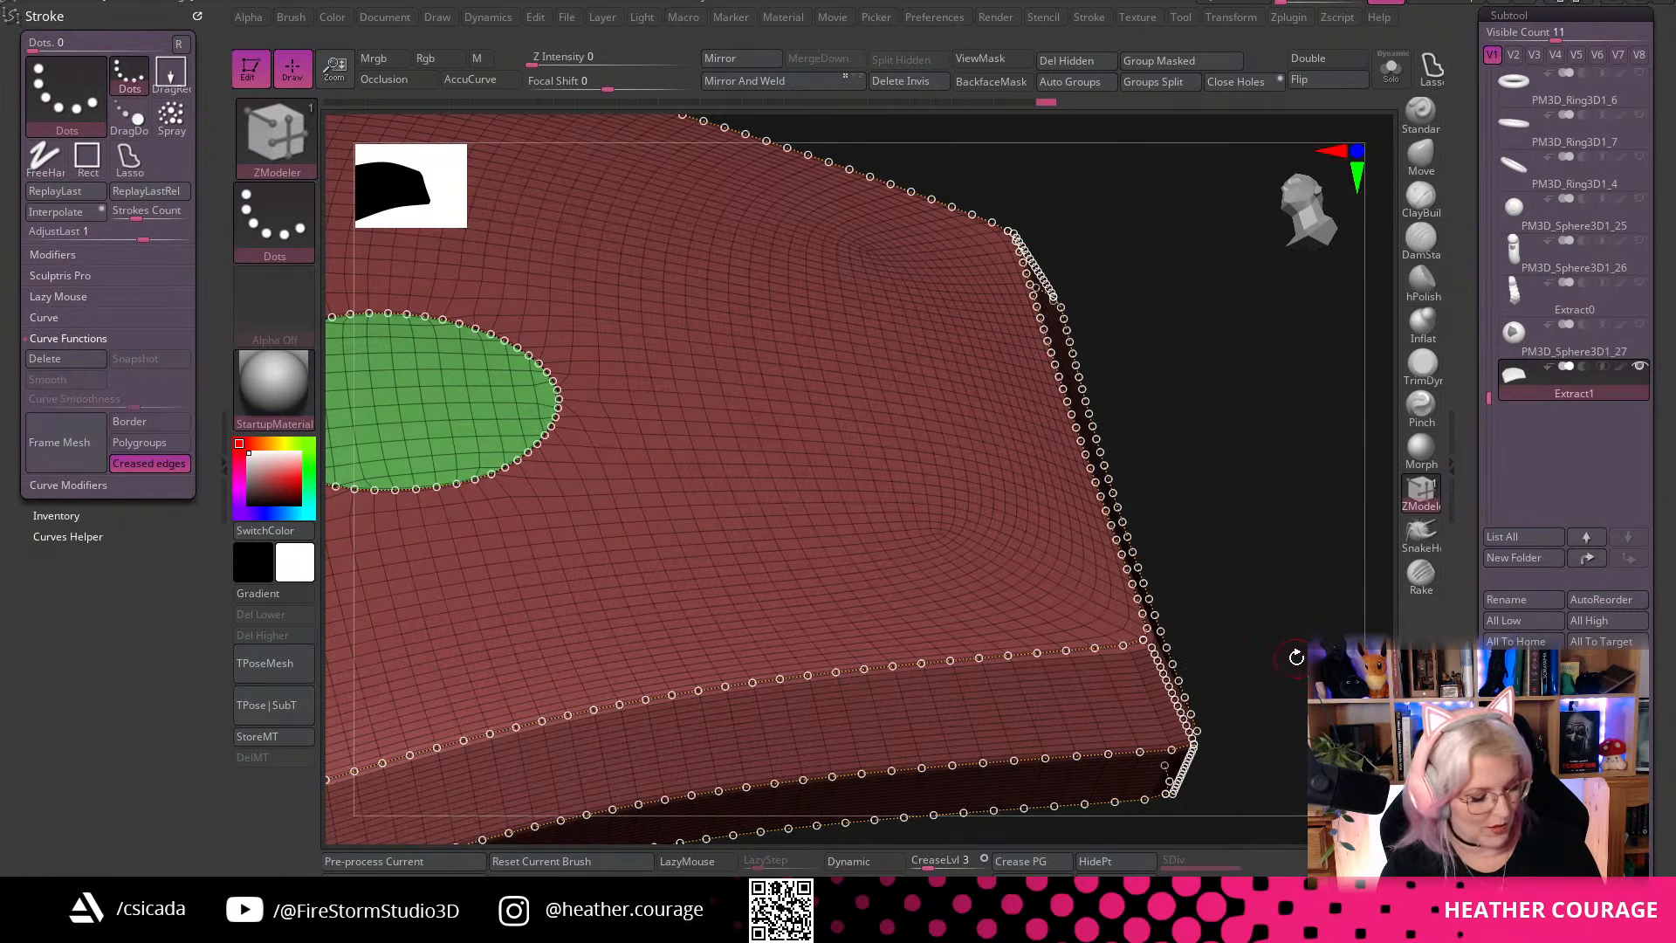
drag(1297, 657, 1299, 683)
key(ctrl+z)
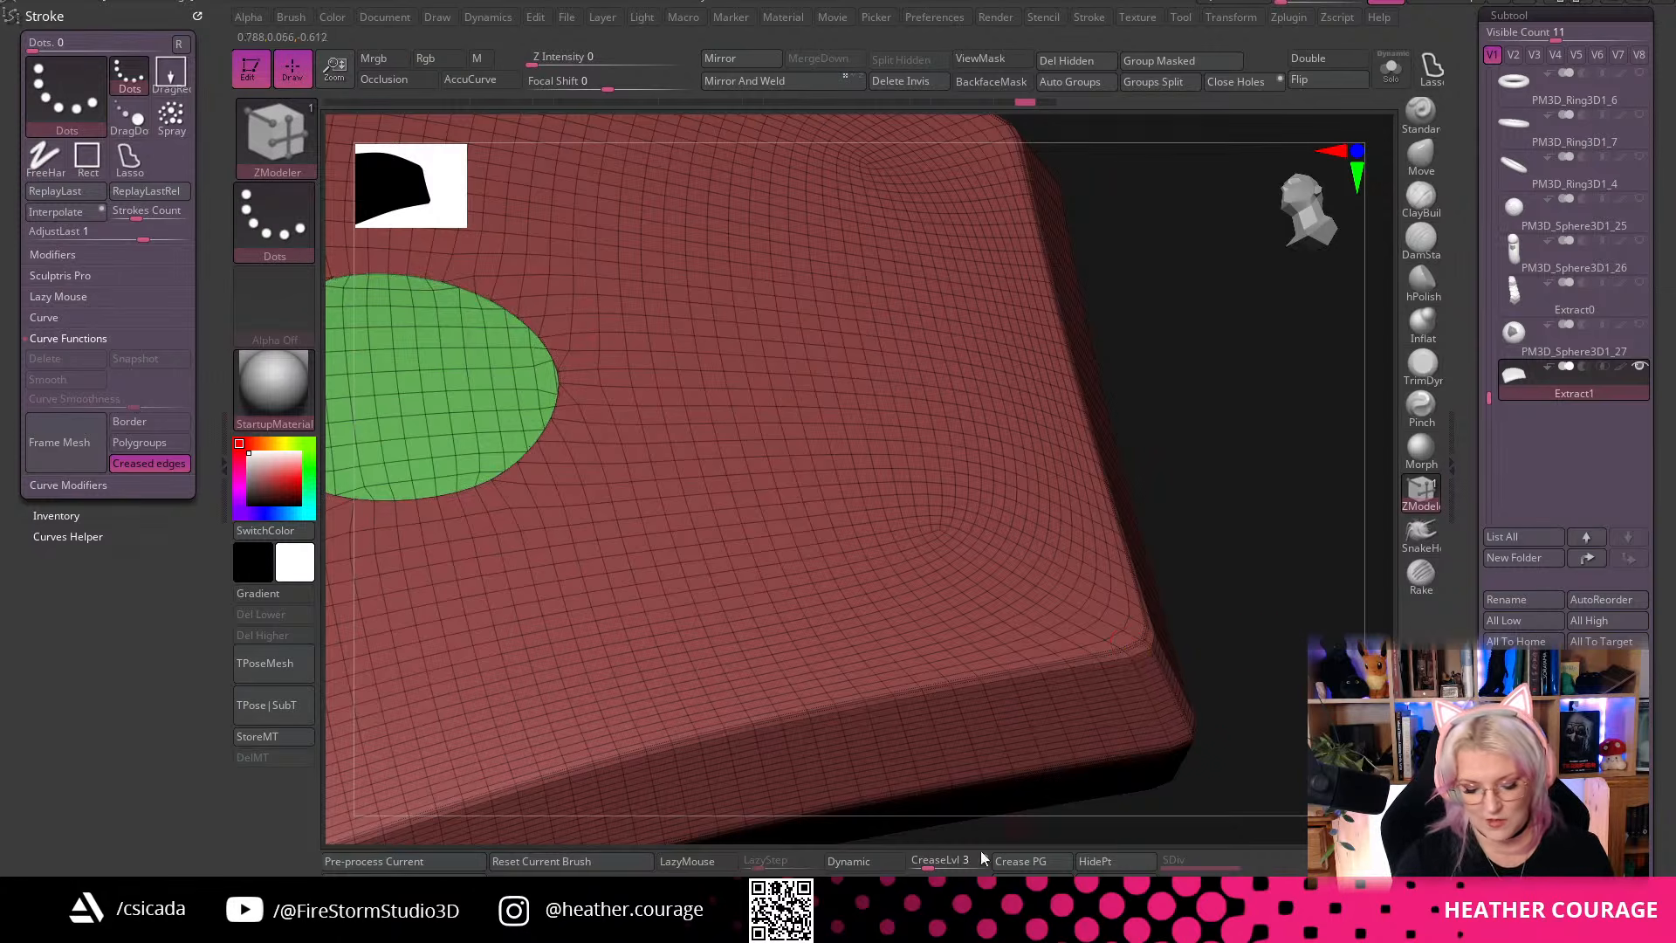
Crease the panel's polygroup borders again and generate curves along the creased edges with Frame Mesh
alt+drag(1261, 644, 1393, 624)
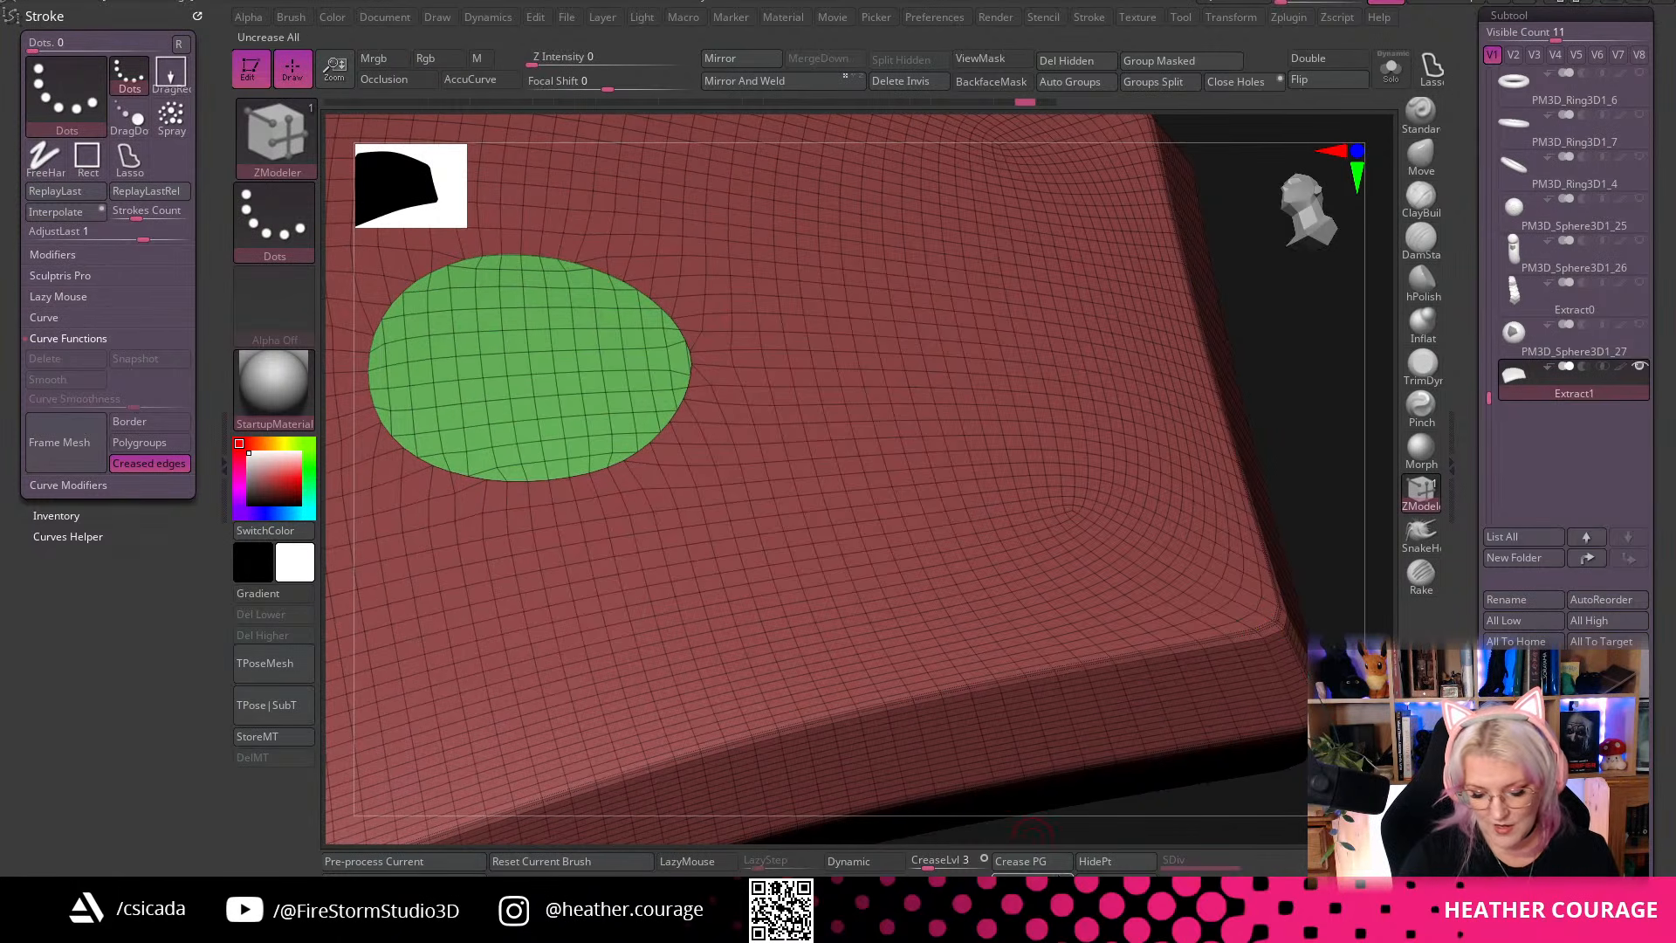
click(1028, 860)
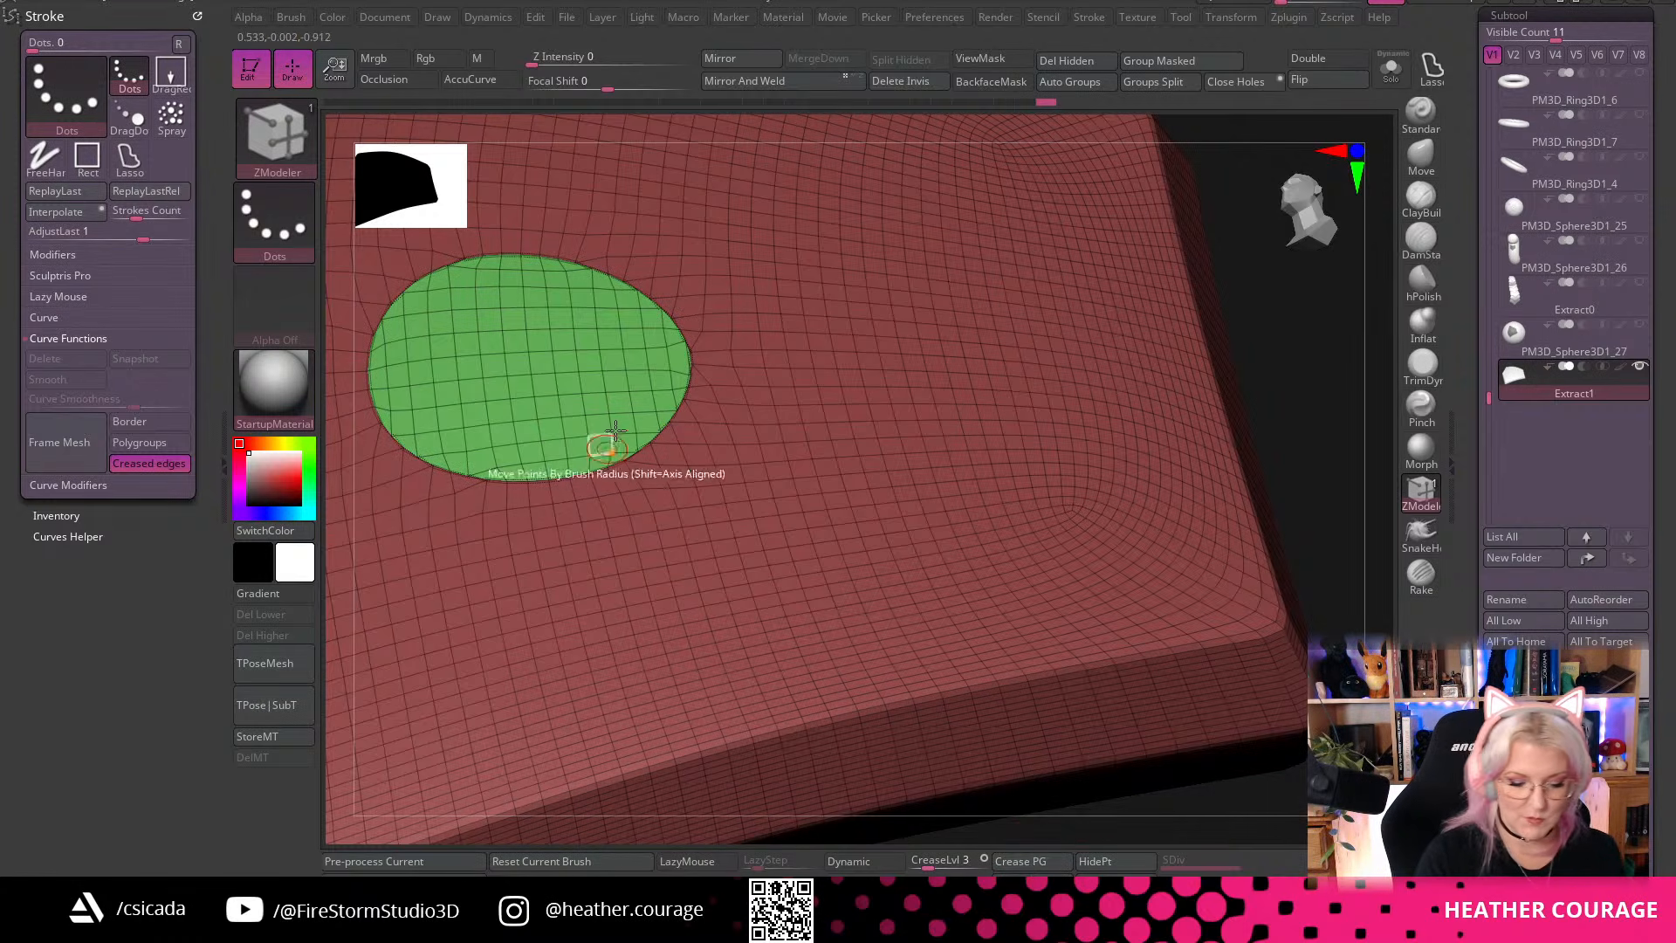
click(59, 442)
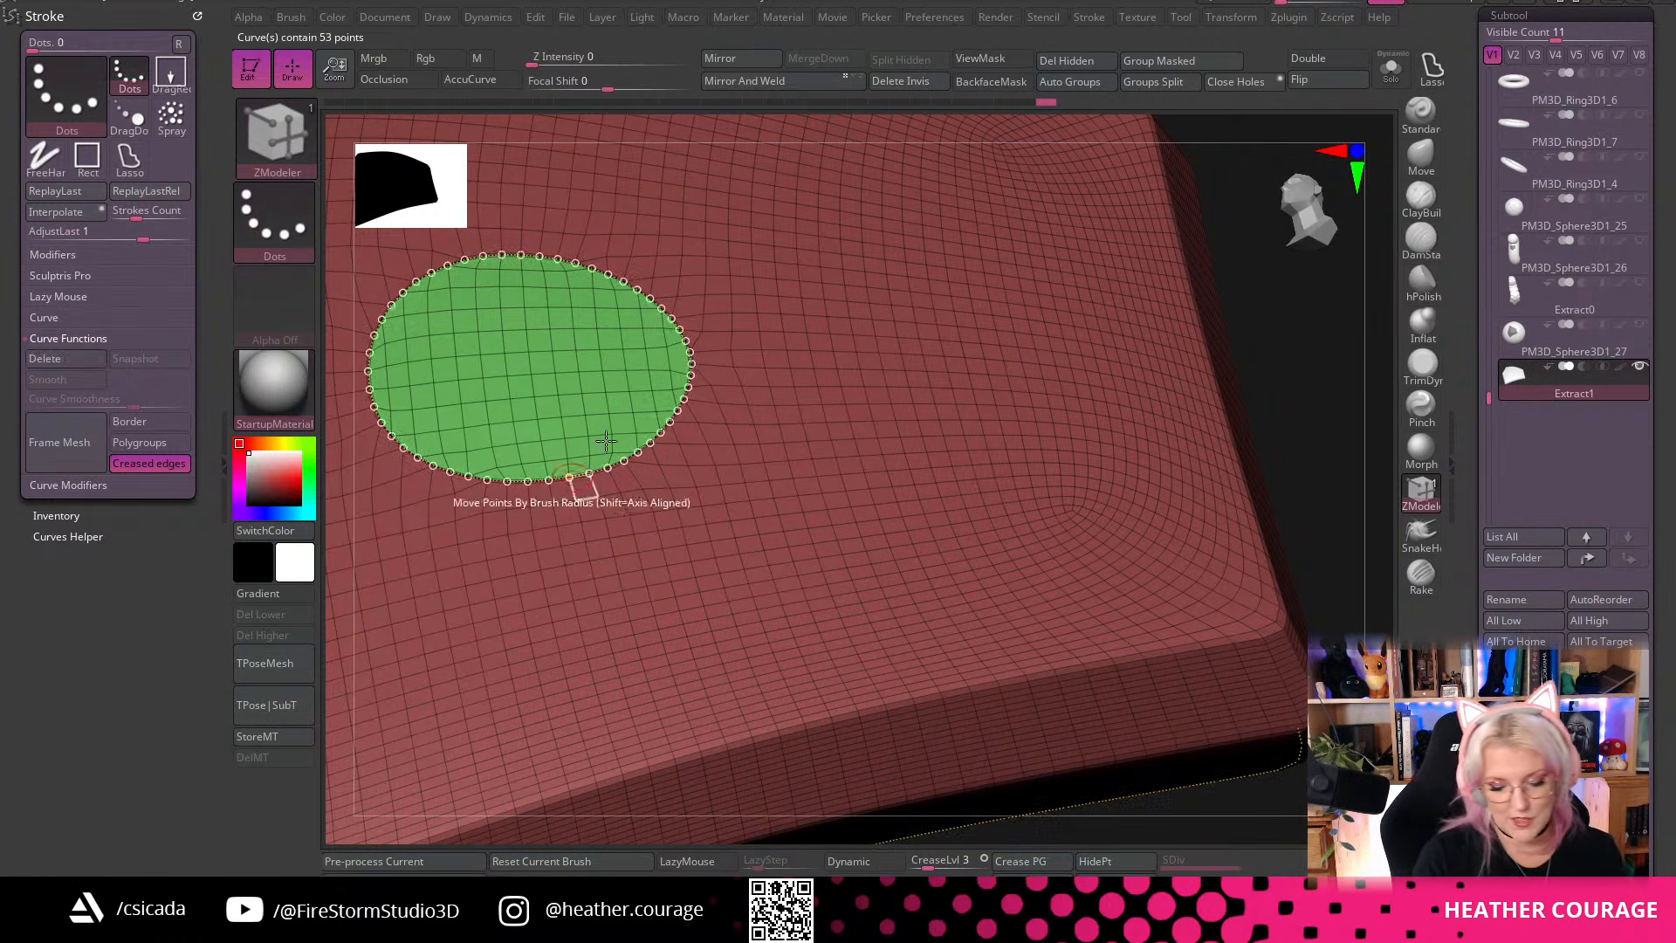
Select the CurveTube brush and apply it to the framed curves to create tubes along the creased edges
drag(1279, 418, 734, 535)
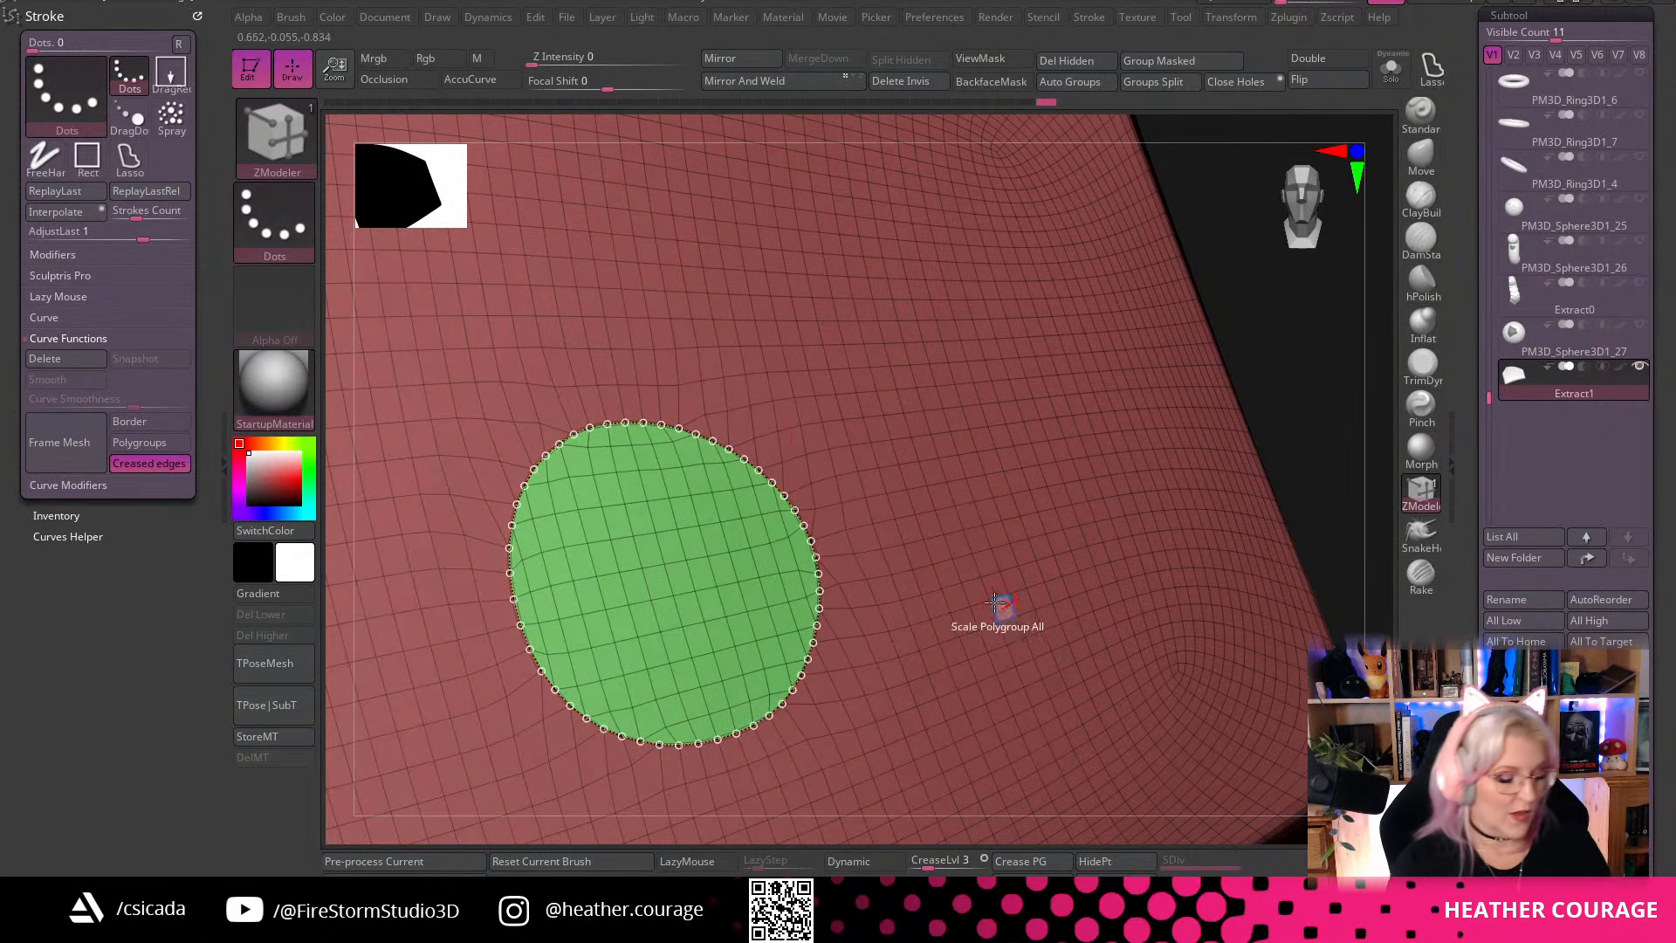
key(b)
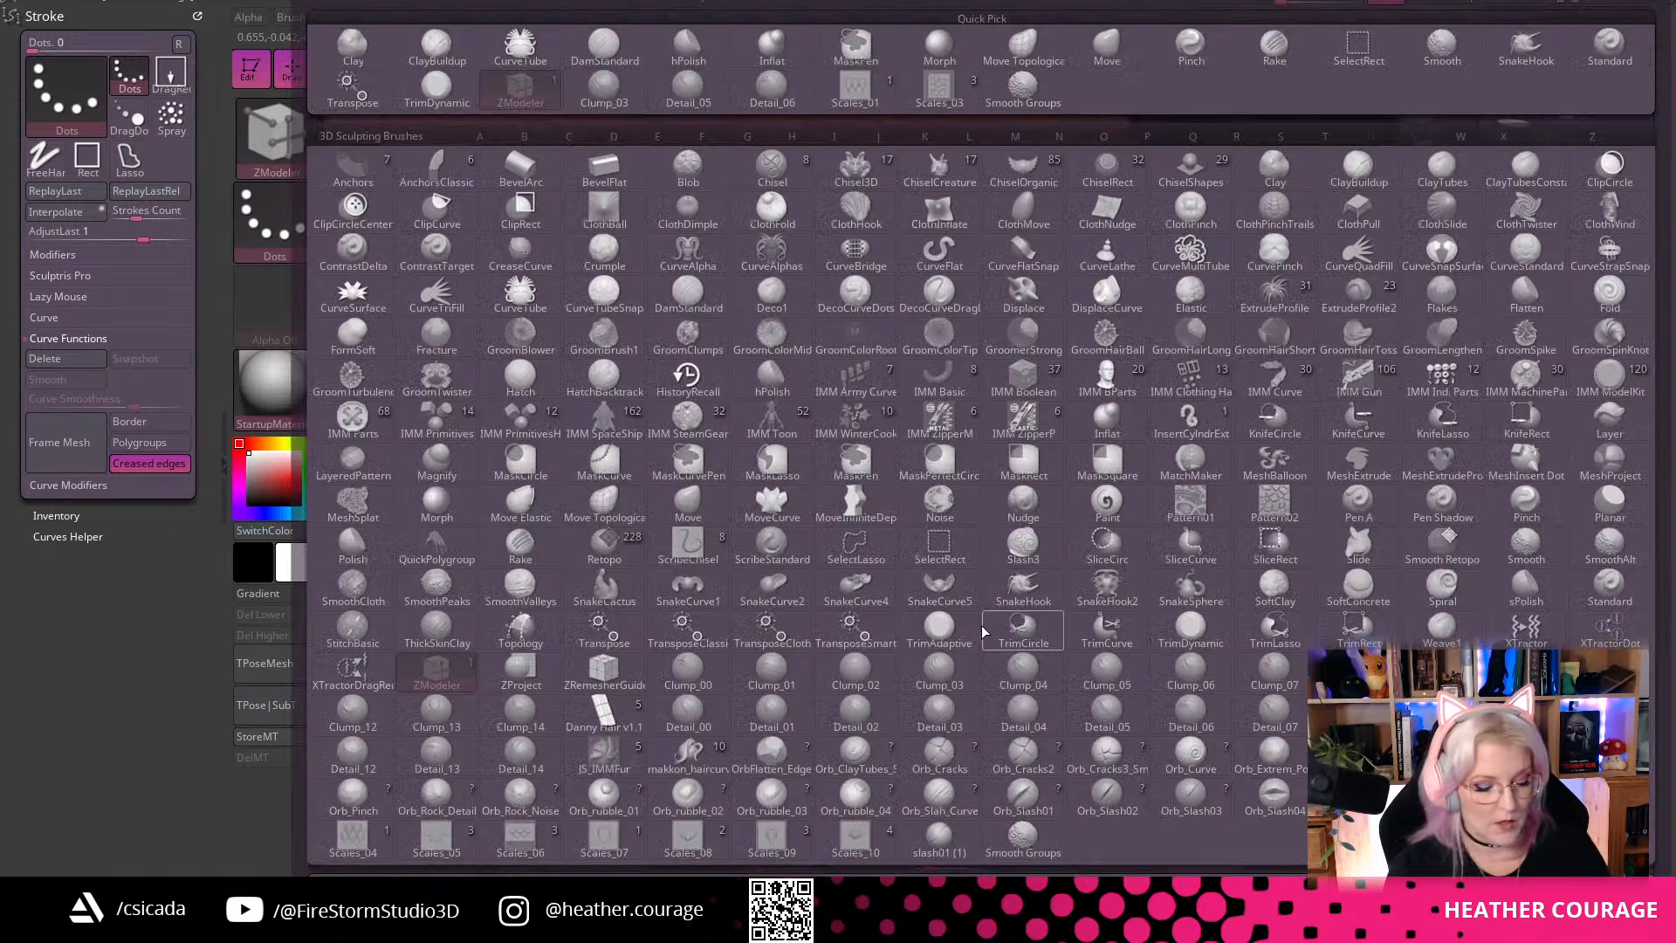
key(c)
key(t)
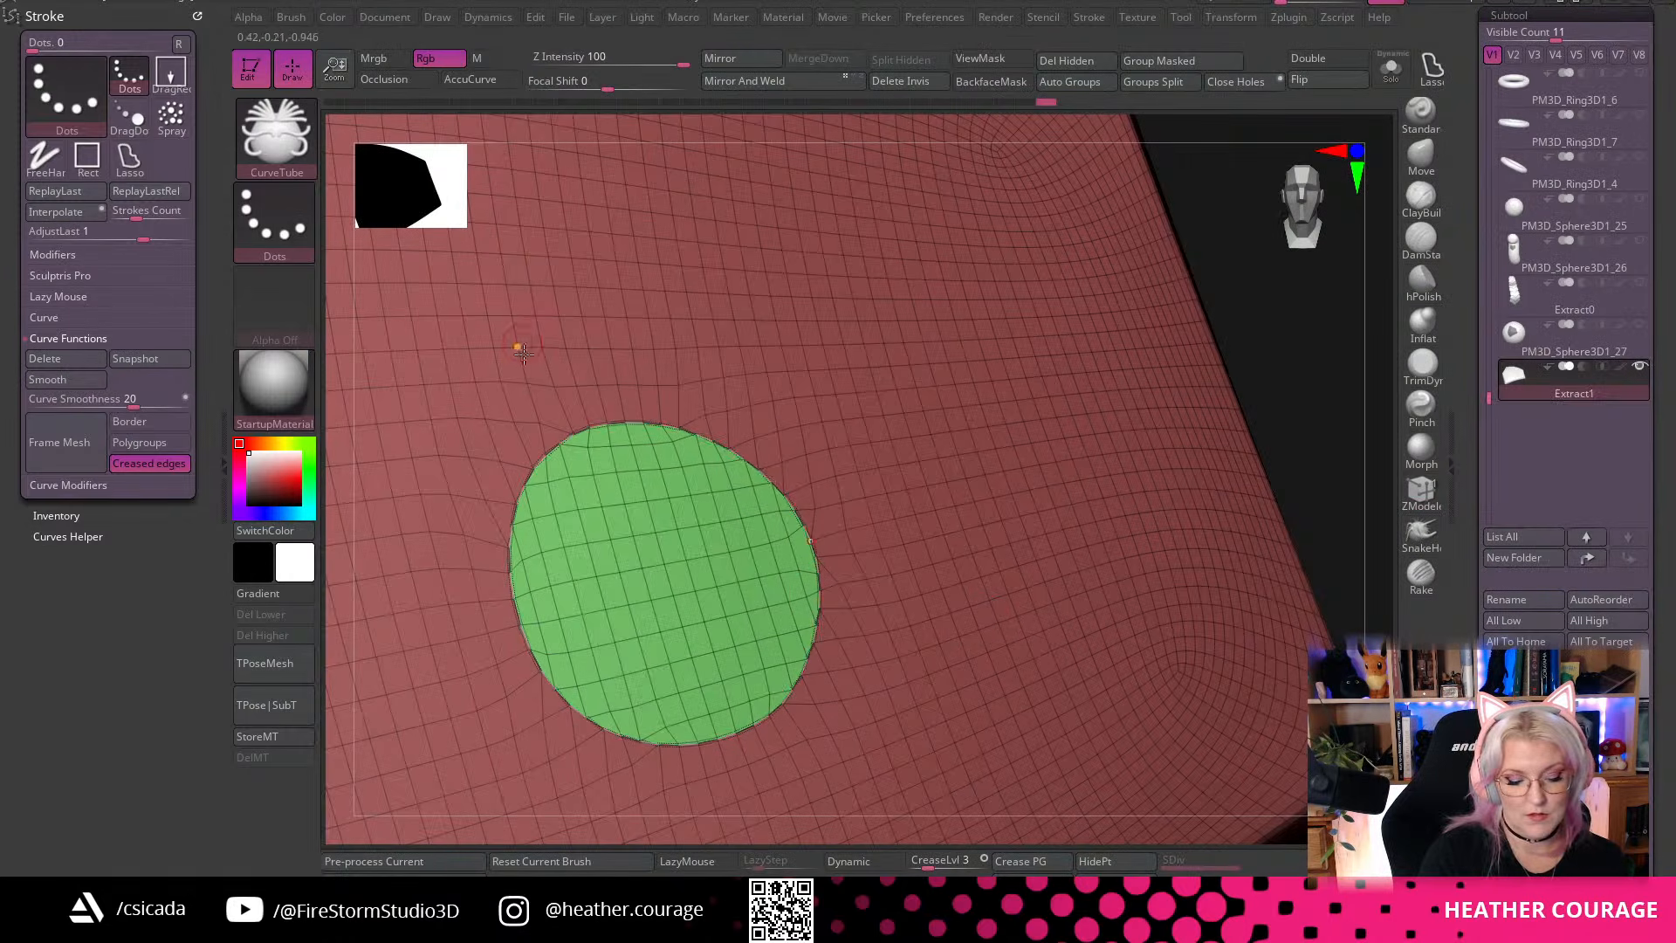
click(777, 494)
key(f)
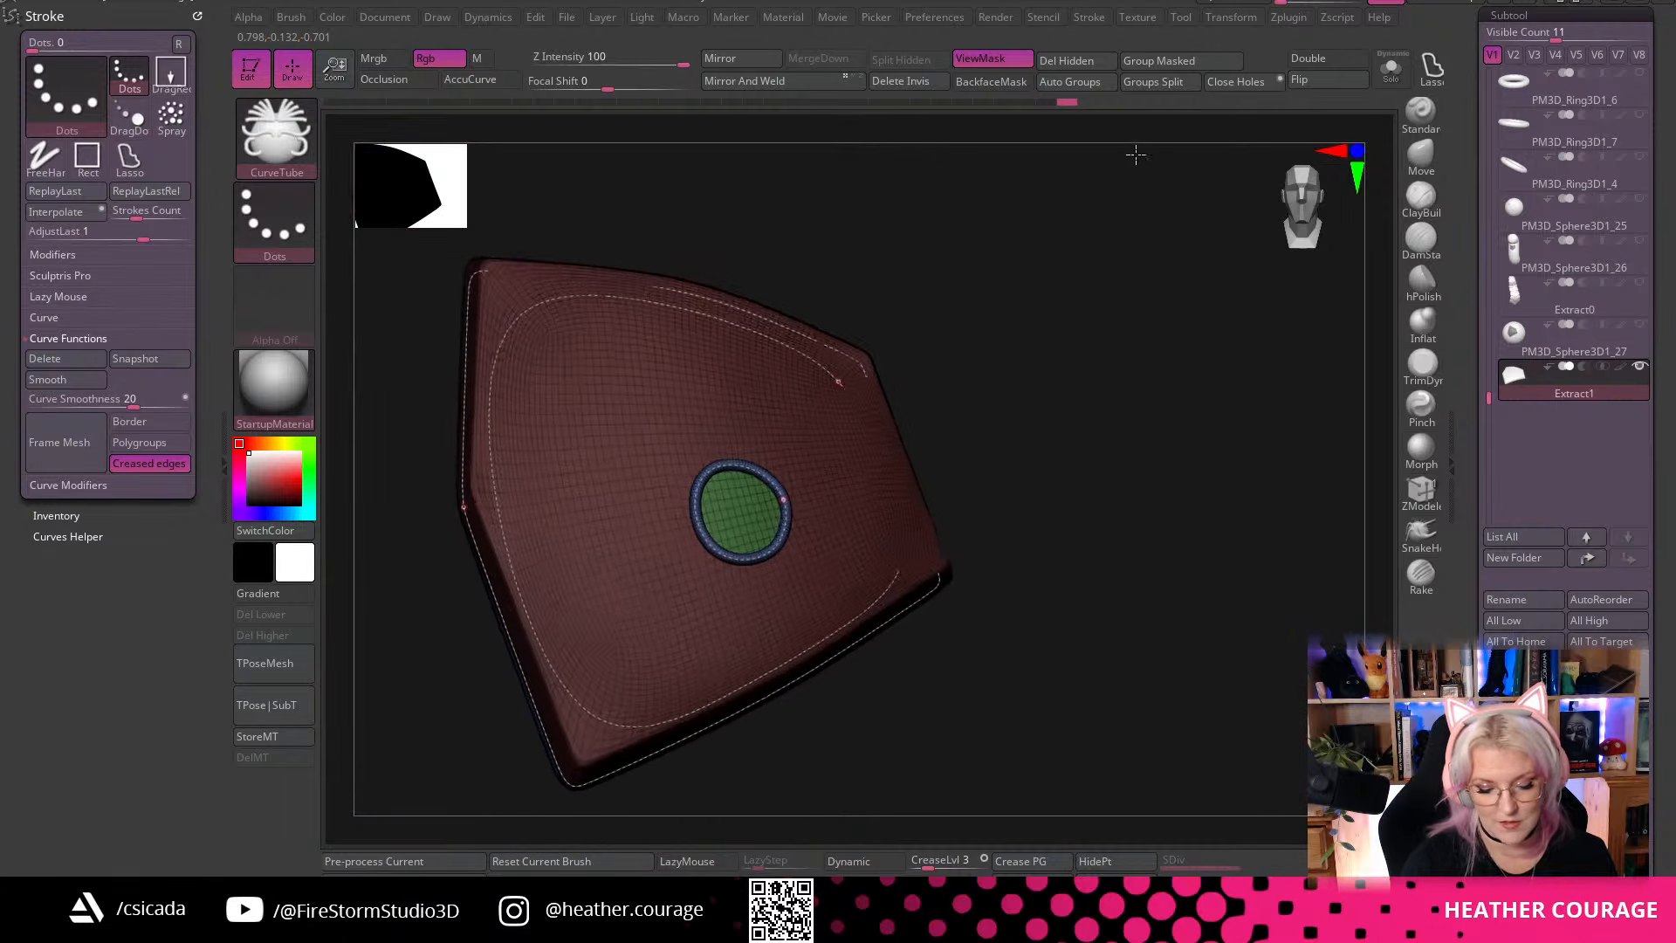
Increase the draw size and reapply the CurveTube brush to thicken the tubes around the circle and panel edges
drag(1134, 154, 1151, 419)
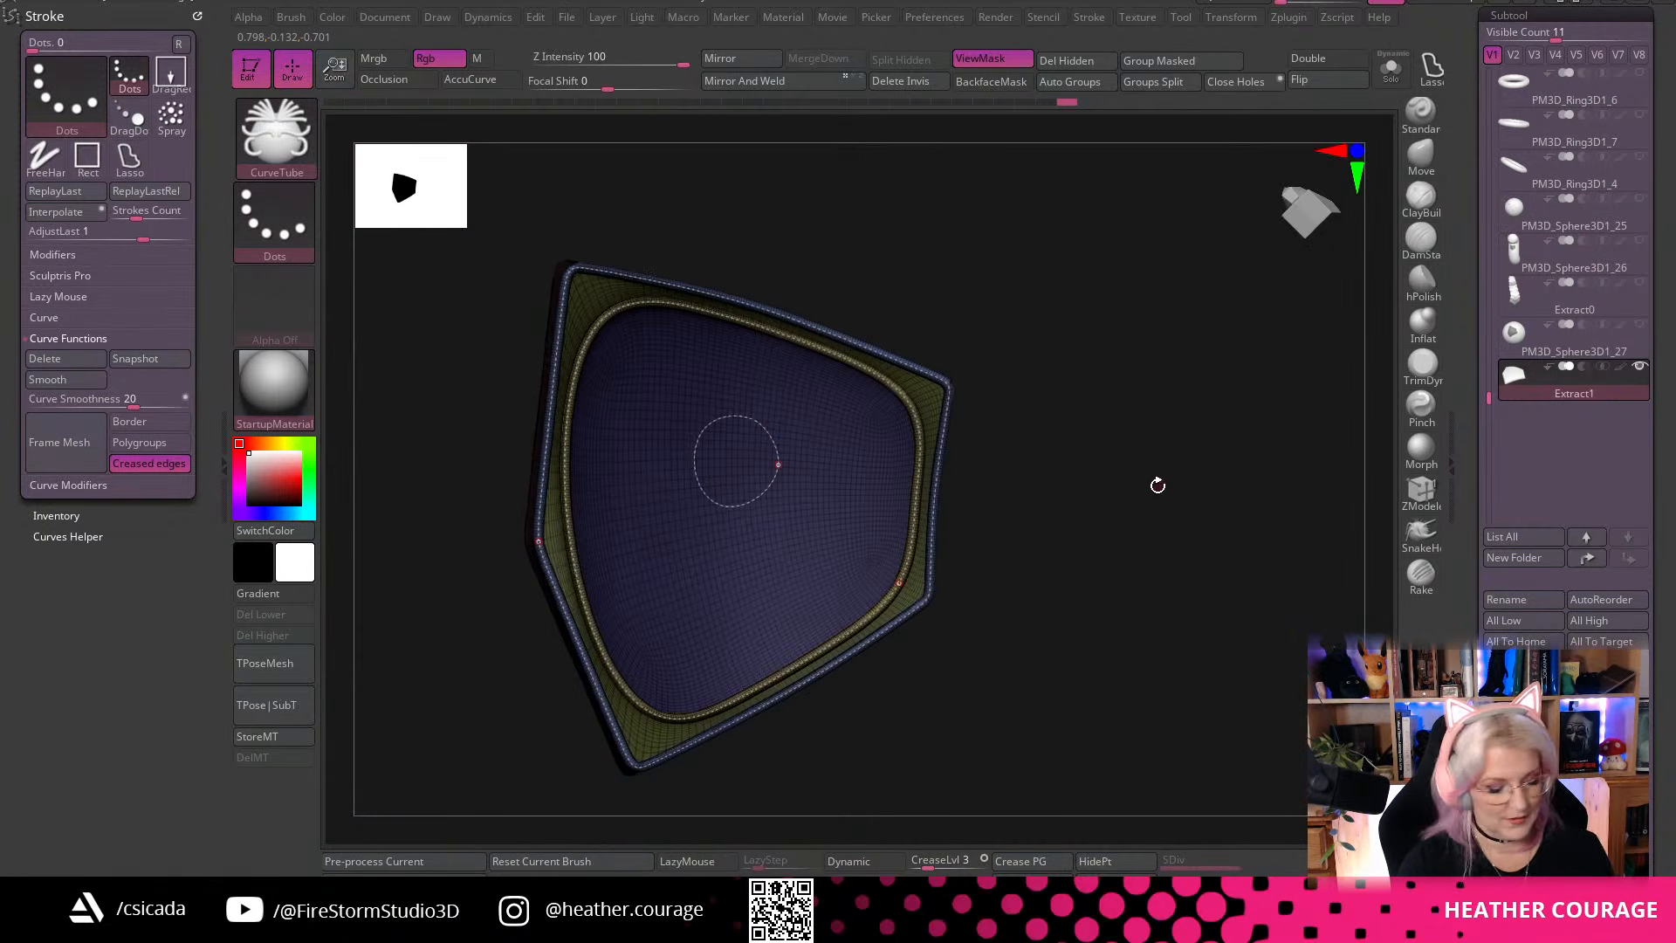
drag(1159, 483, 890, 670)
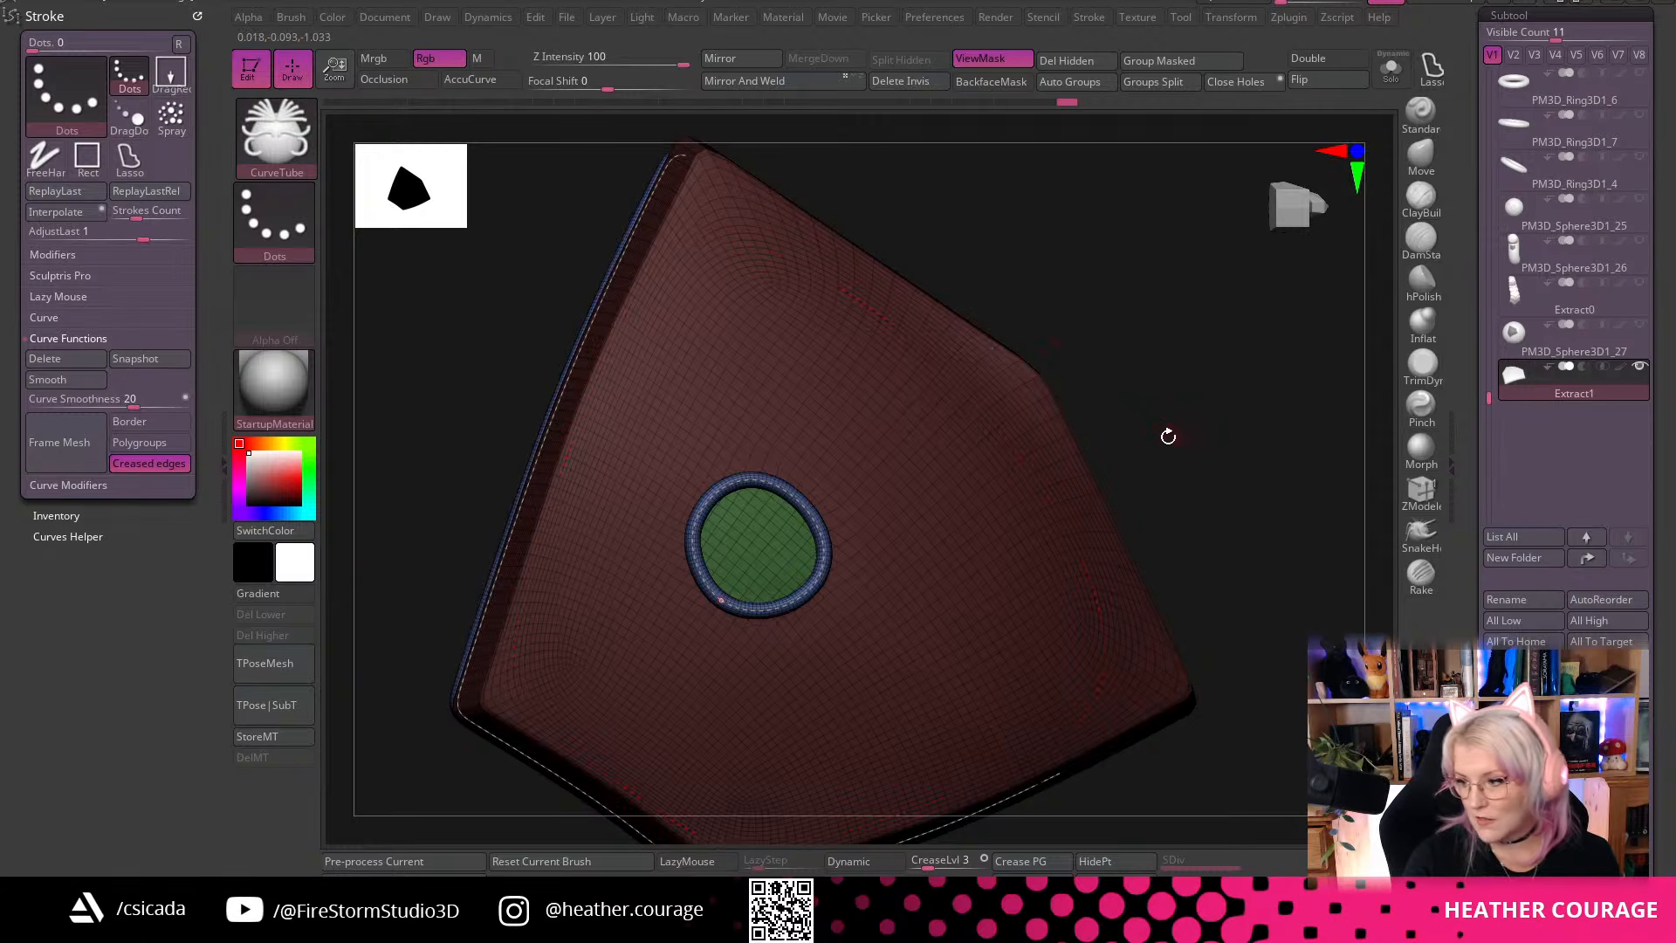
mouse_move(1167, 434)
mouse_down()
mouse_move(1127, 445)
mouse_move(1141, 468)
mouse_move(1164, 449)
mouse_move(1182, 378)
mouse_move(1167, 392)
mouse_up()
drag(1127, 454, 1211, 434)
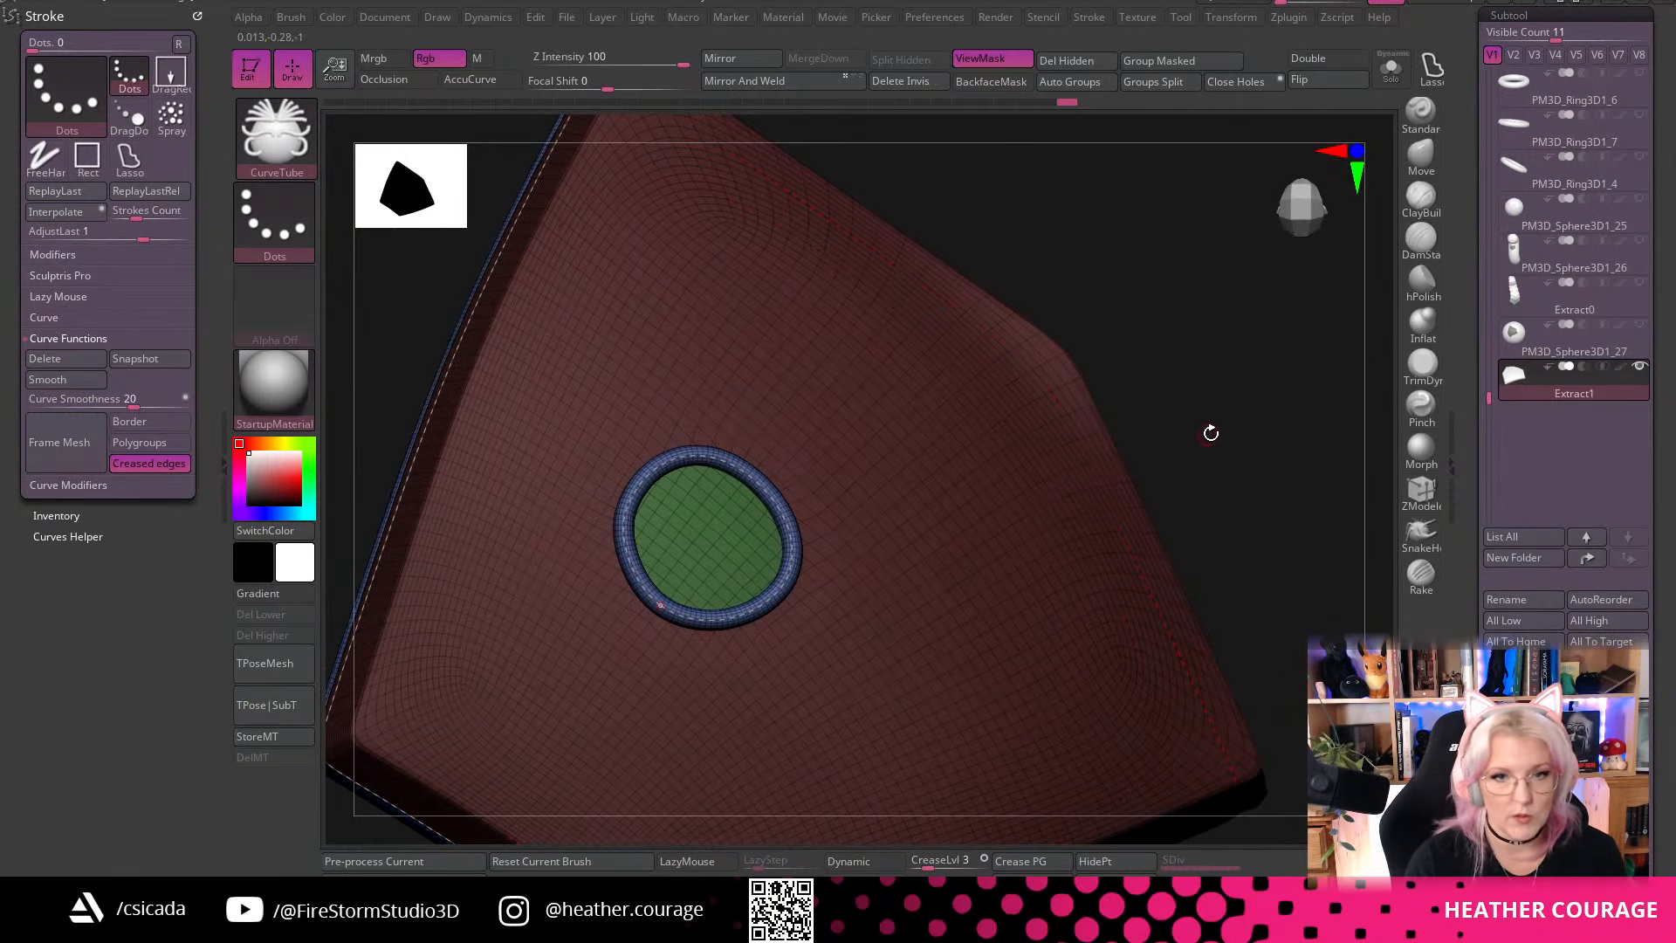
key(space)
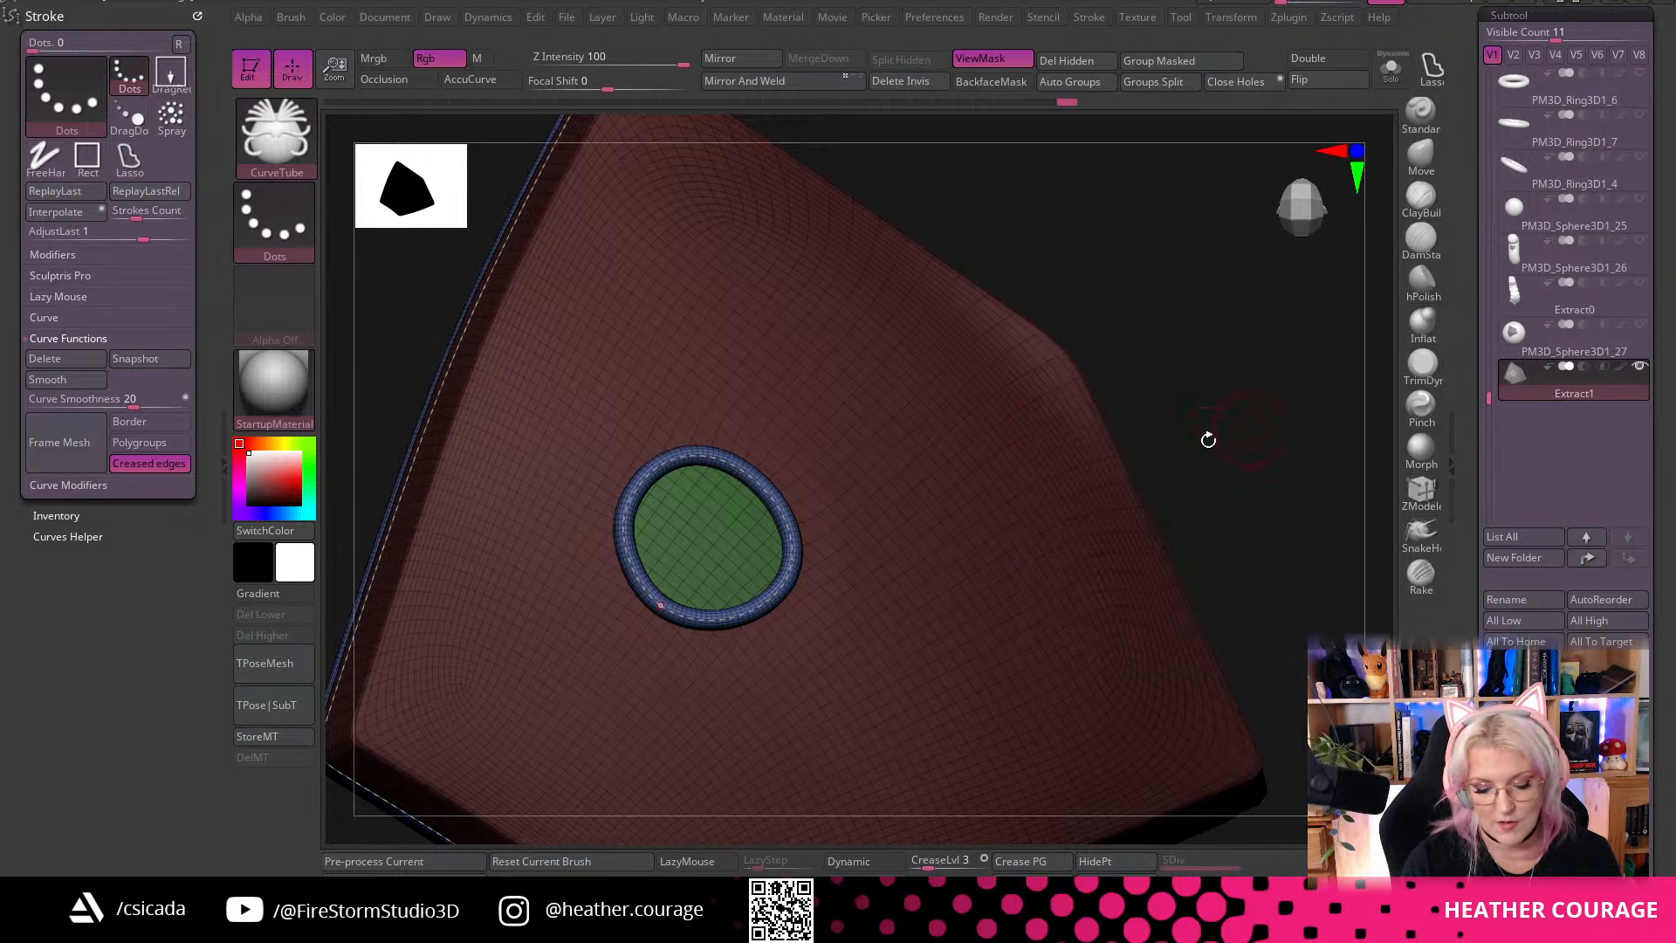
drag(1265, 442, 1265, 405)
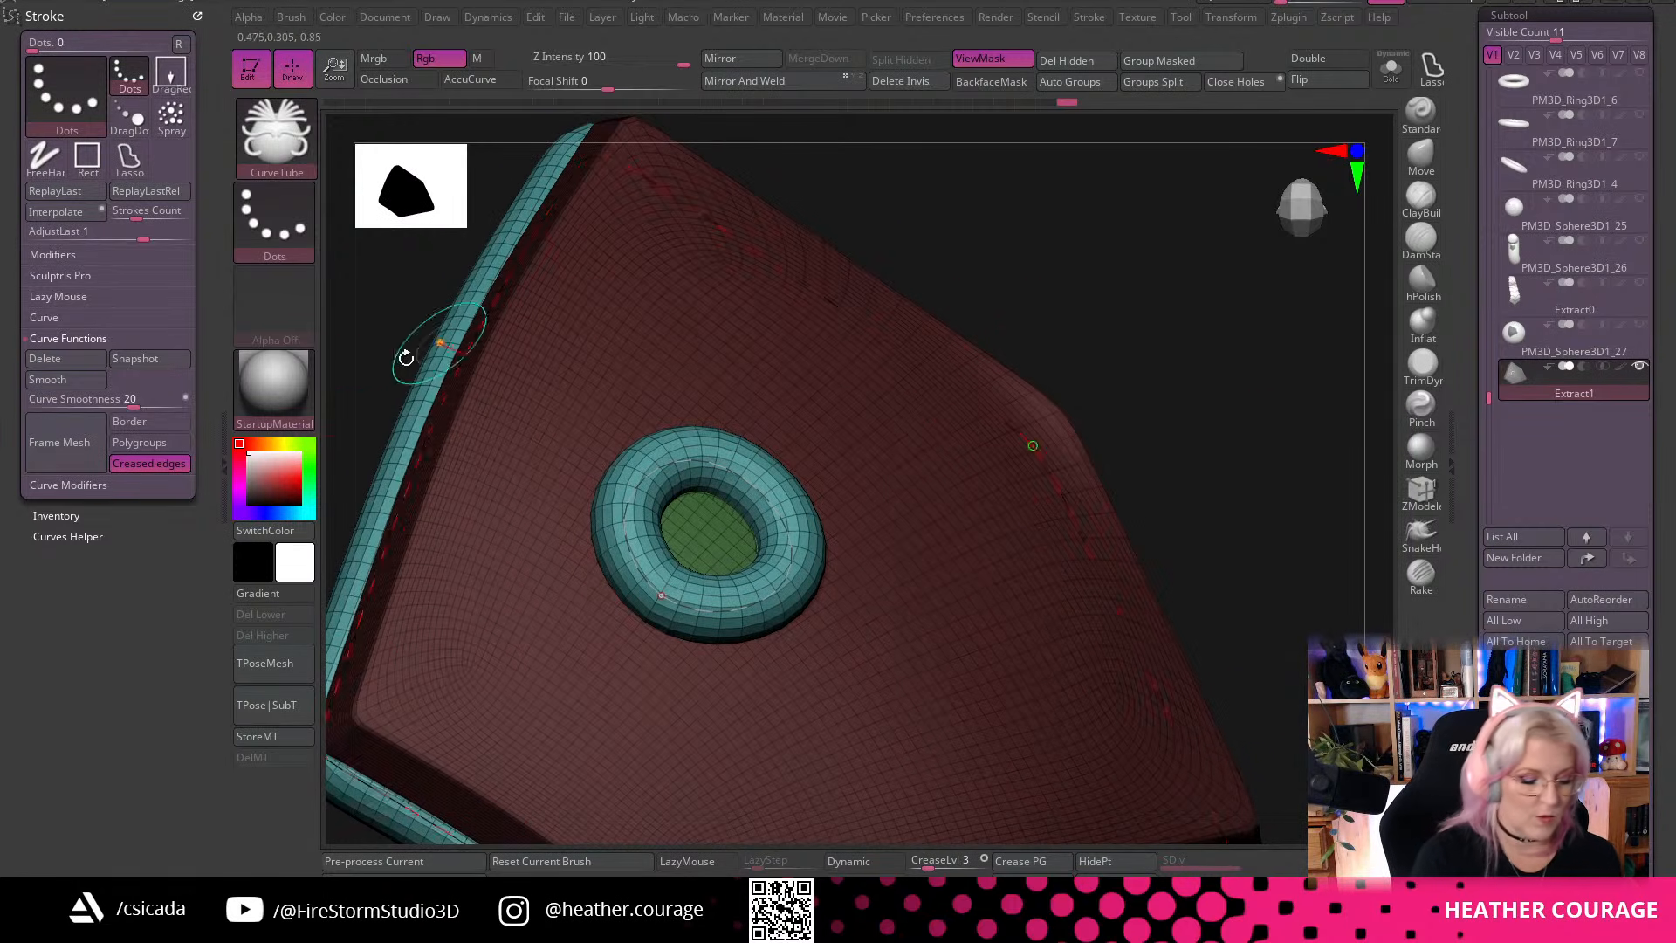
Enable Size in the curve modifiers, reshape the curve falloff graph, and reapply the CurveTube brush to the framed curves
click(101, 339)
click(116, 507)
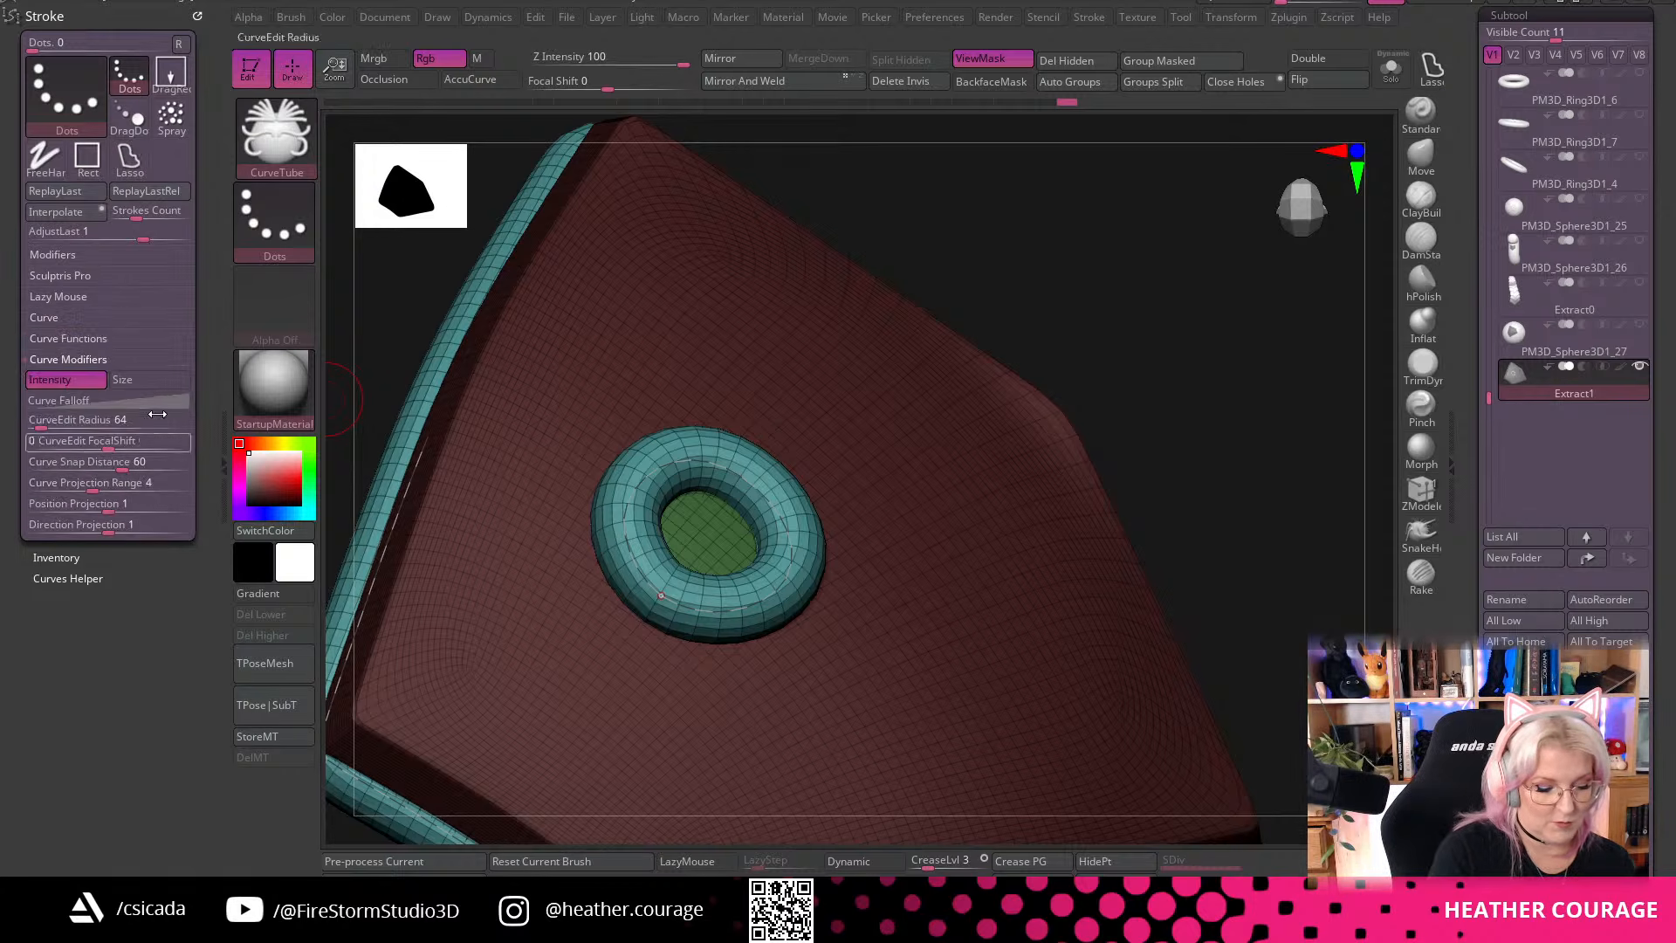
drag(191, 397, 108, 483)
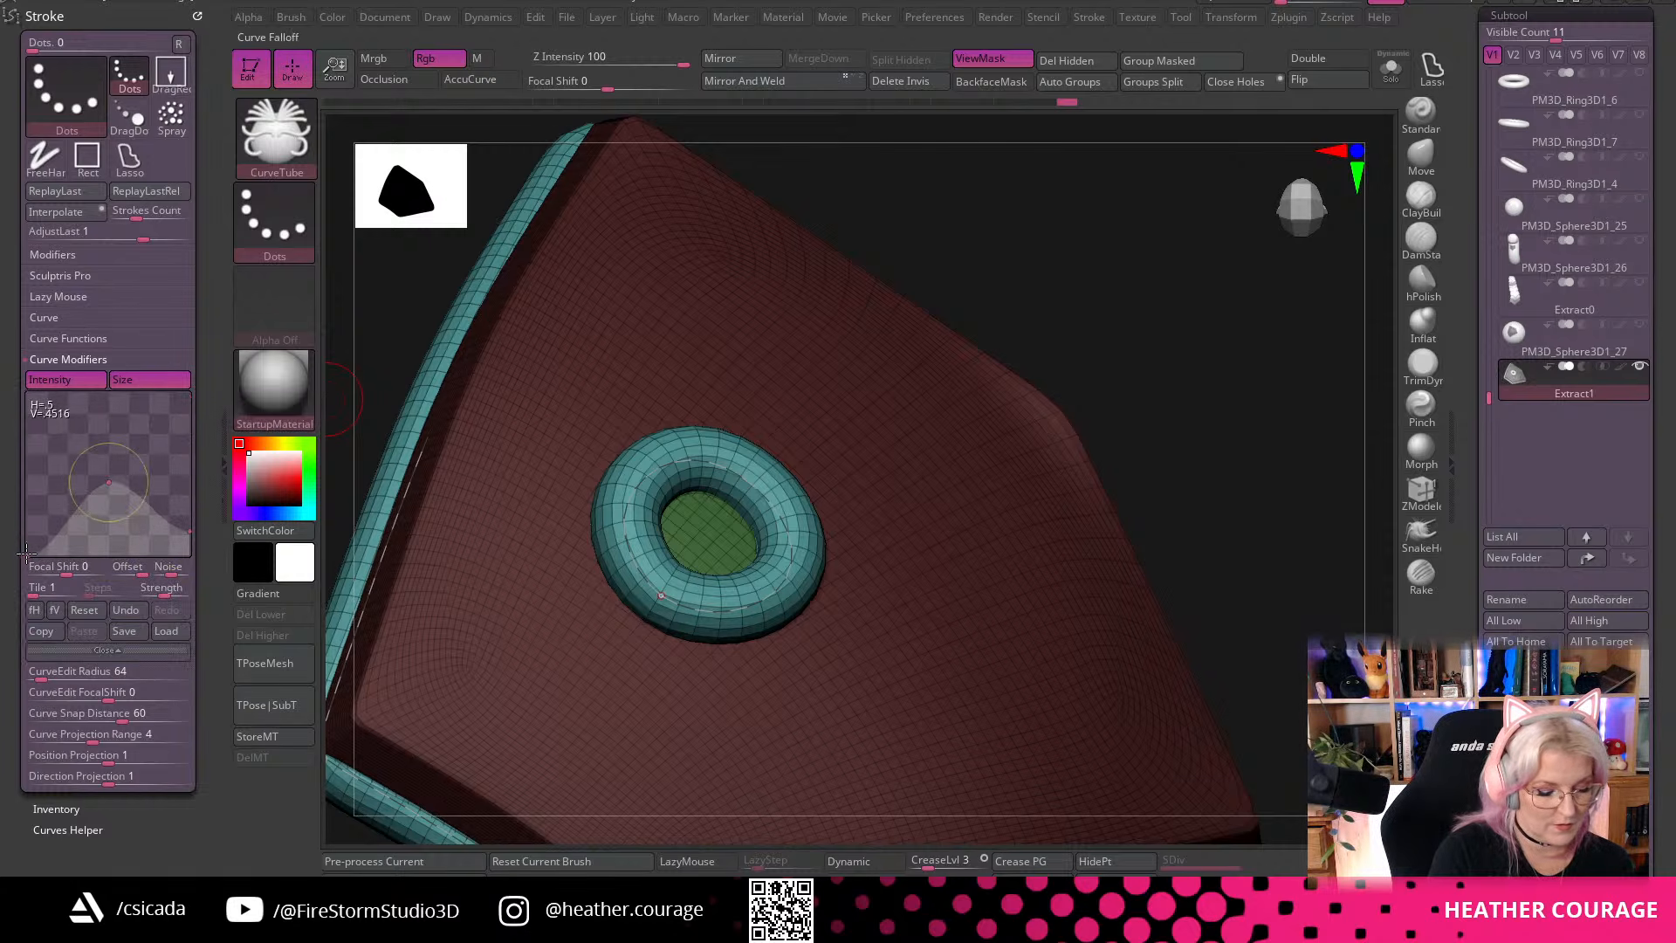
drag(26, 554, 26, 530)
click(761, 501)
drag(1128, 382, 1192, 455)
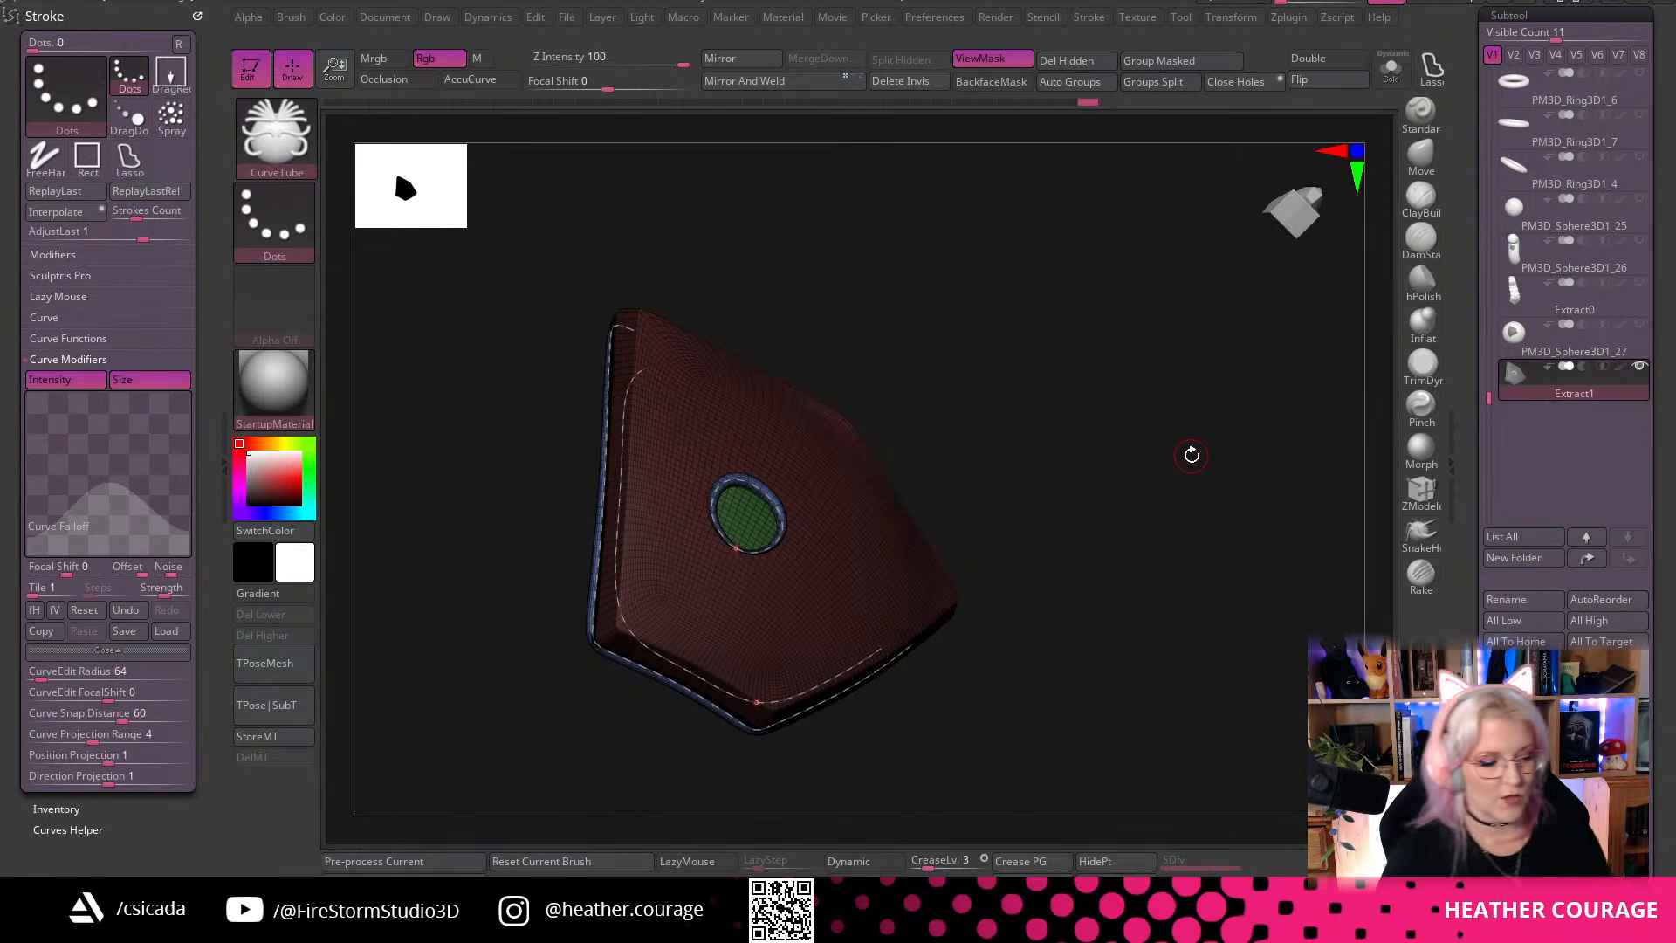
drag(1192, 455, 1069, 710)
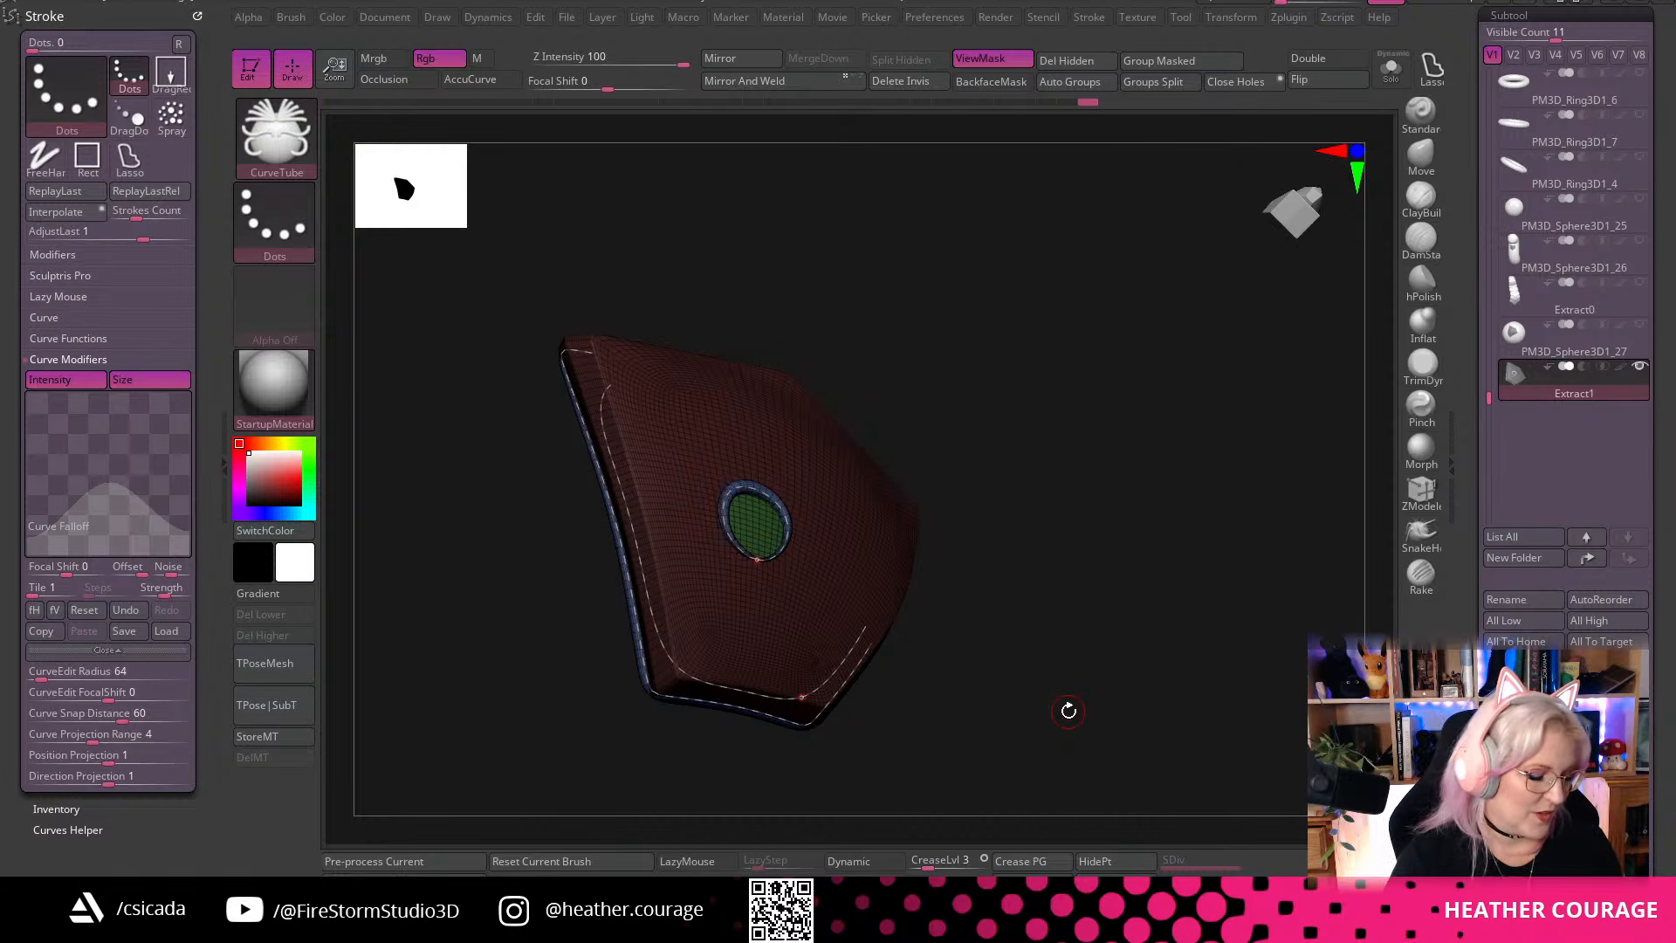
Select the InsertCylndrExt brush and apply it to the framed curves on the panel
key(b)
key(i)
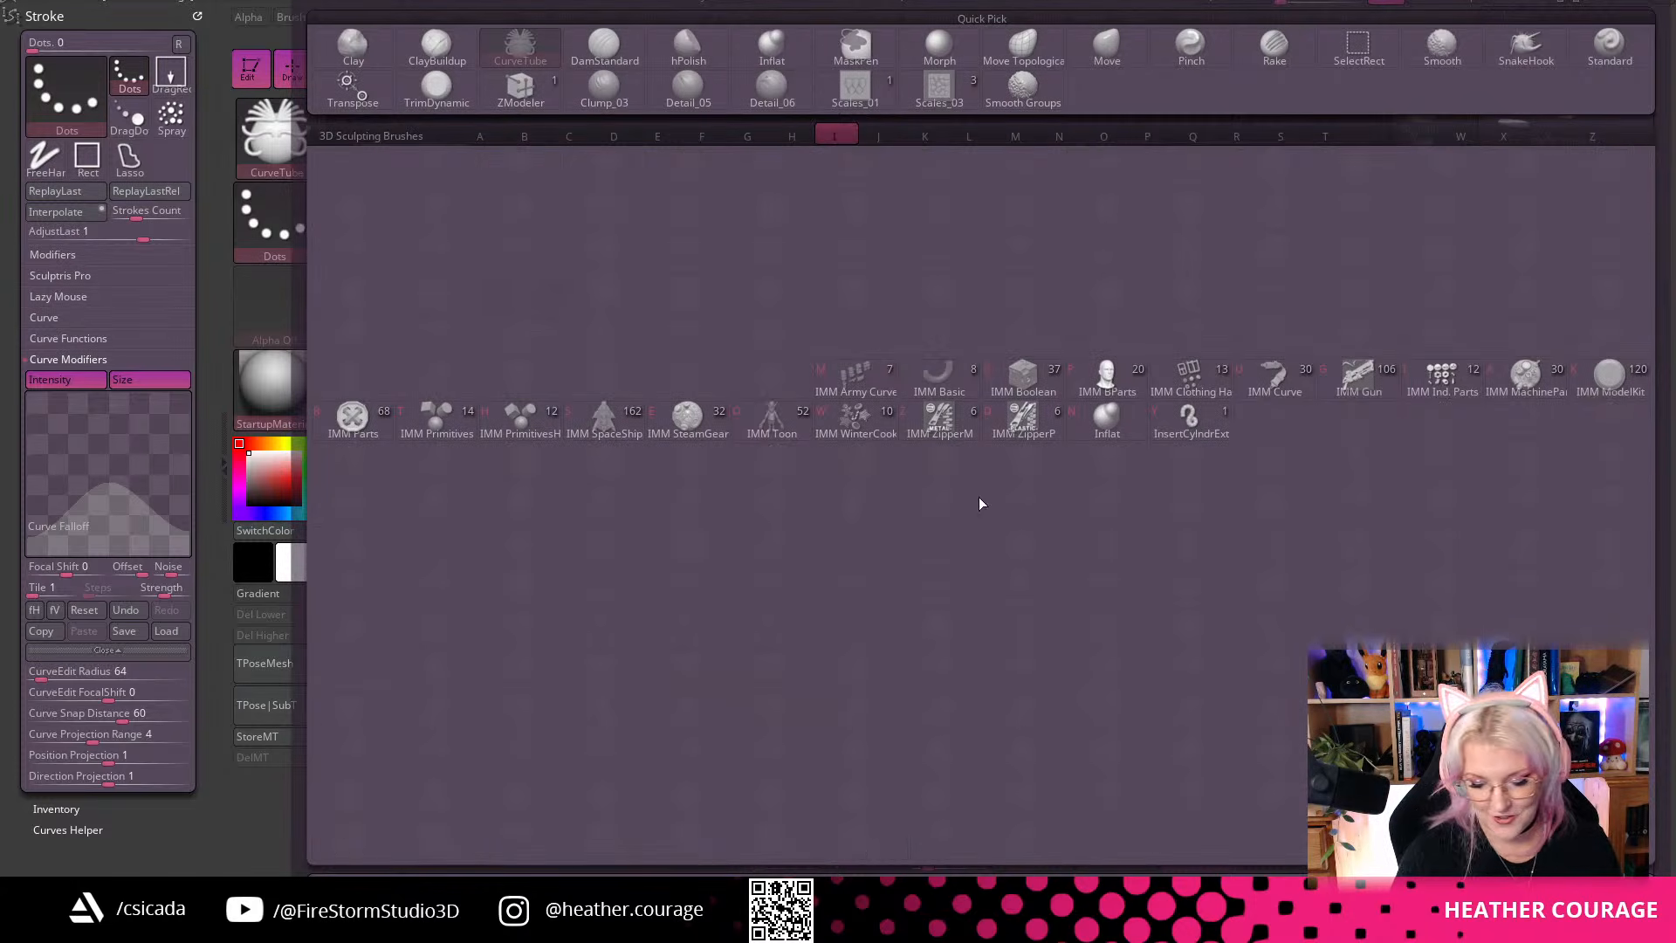
click(1190, 419)
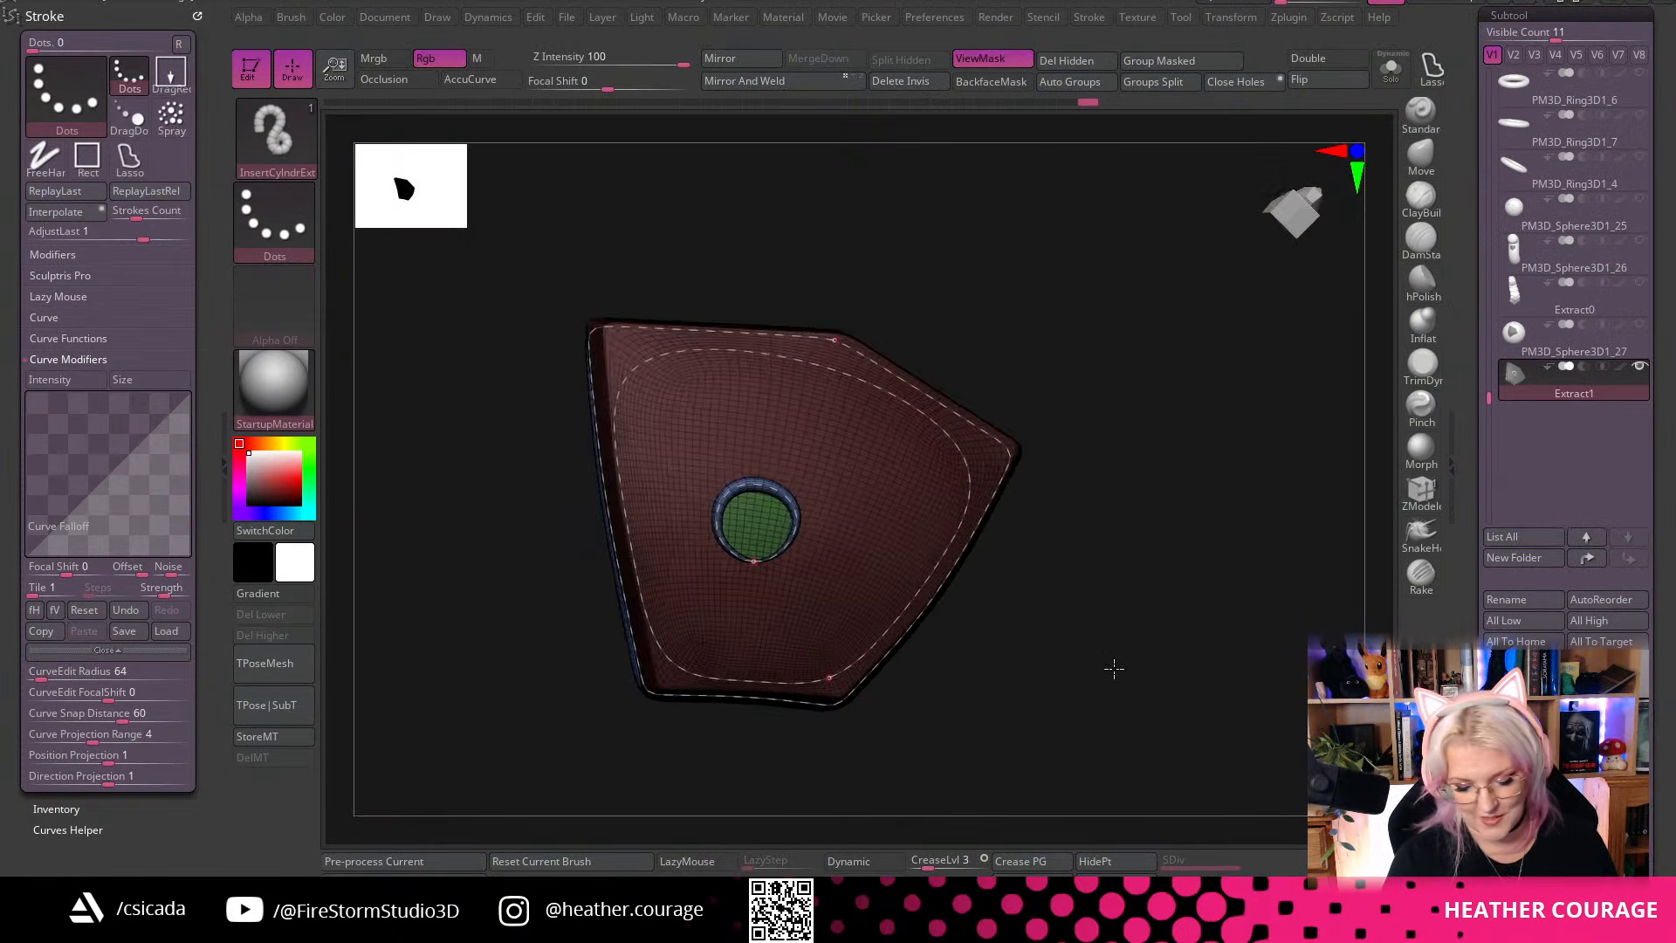
alt+drag(1114, 668, 1251, 494)
click(812, 576)
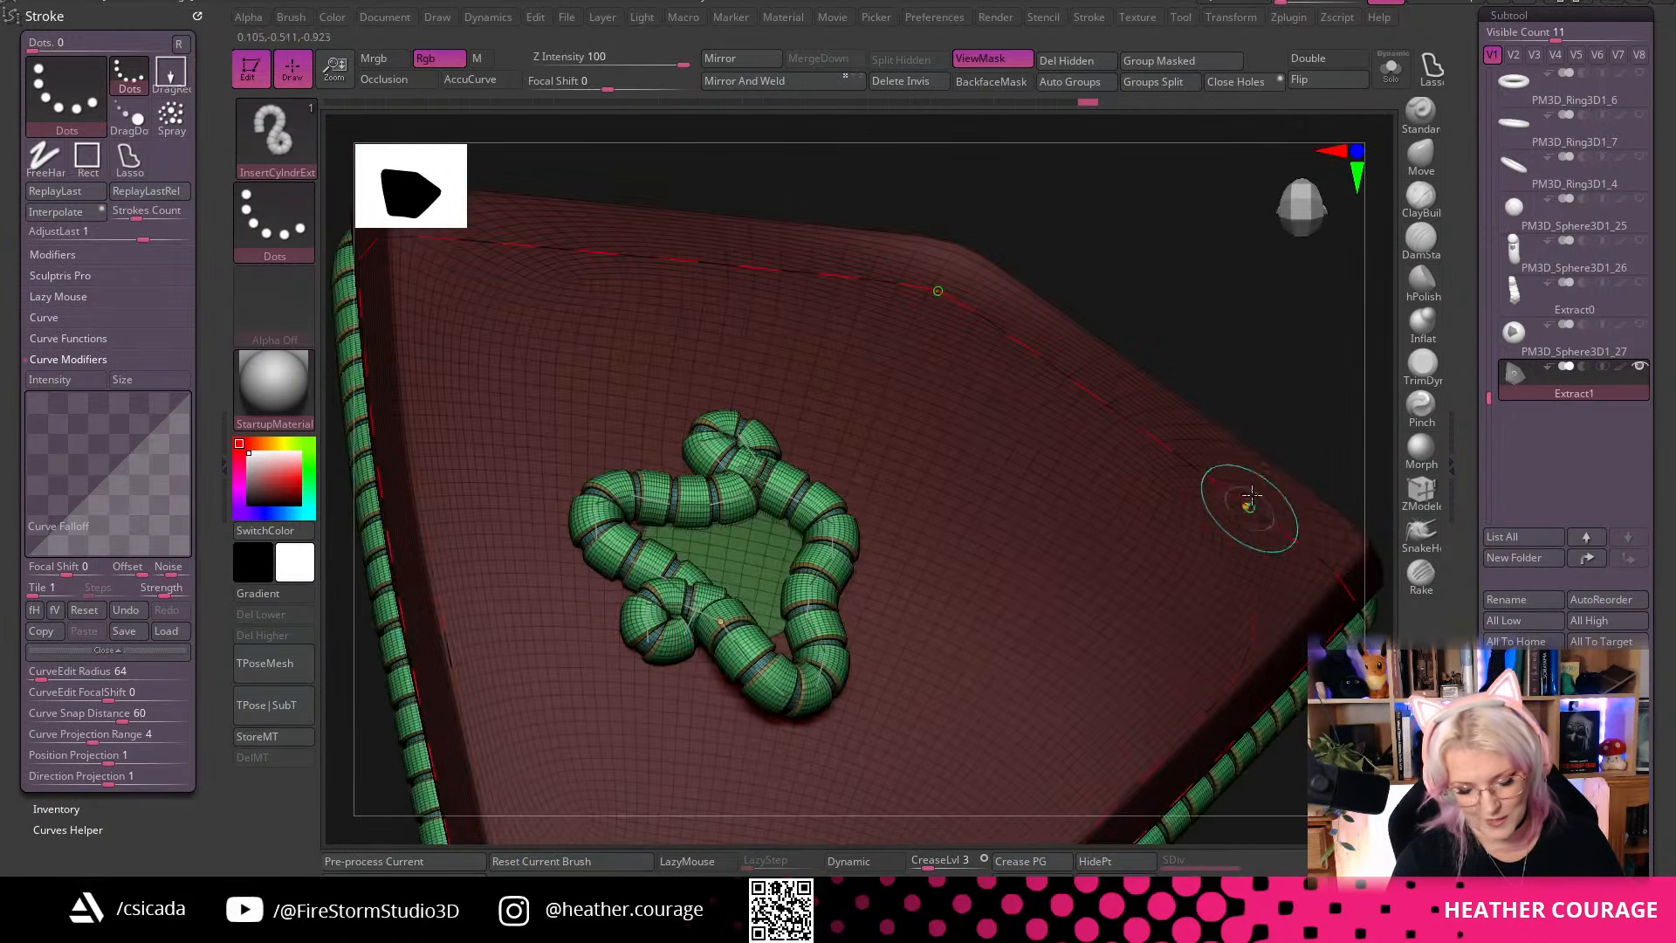
Try to make the inserted cylinder segments thinner by changing the draw size and reapplying the brush to the curves
key(space)
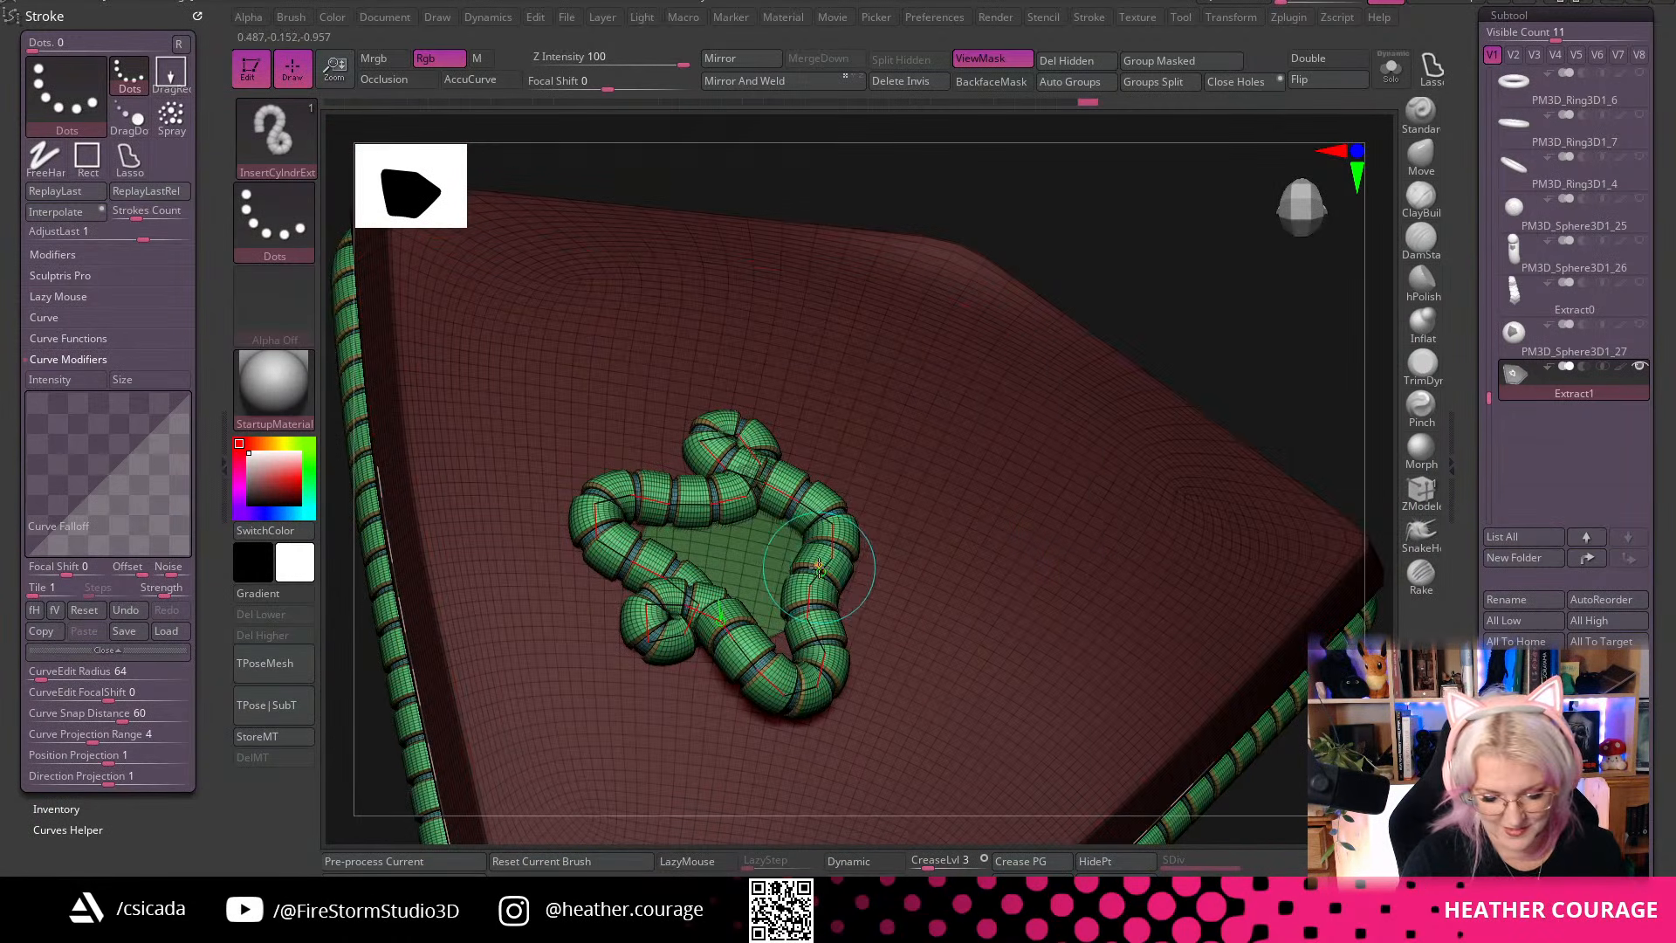
click(819, 569)
drag(1250, 314, 1248, 367)
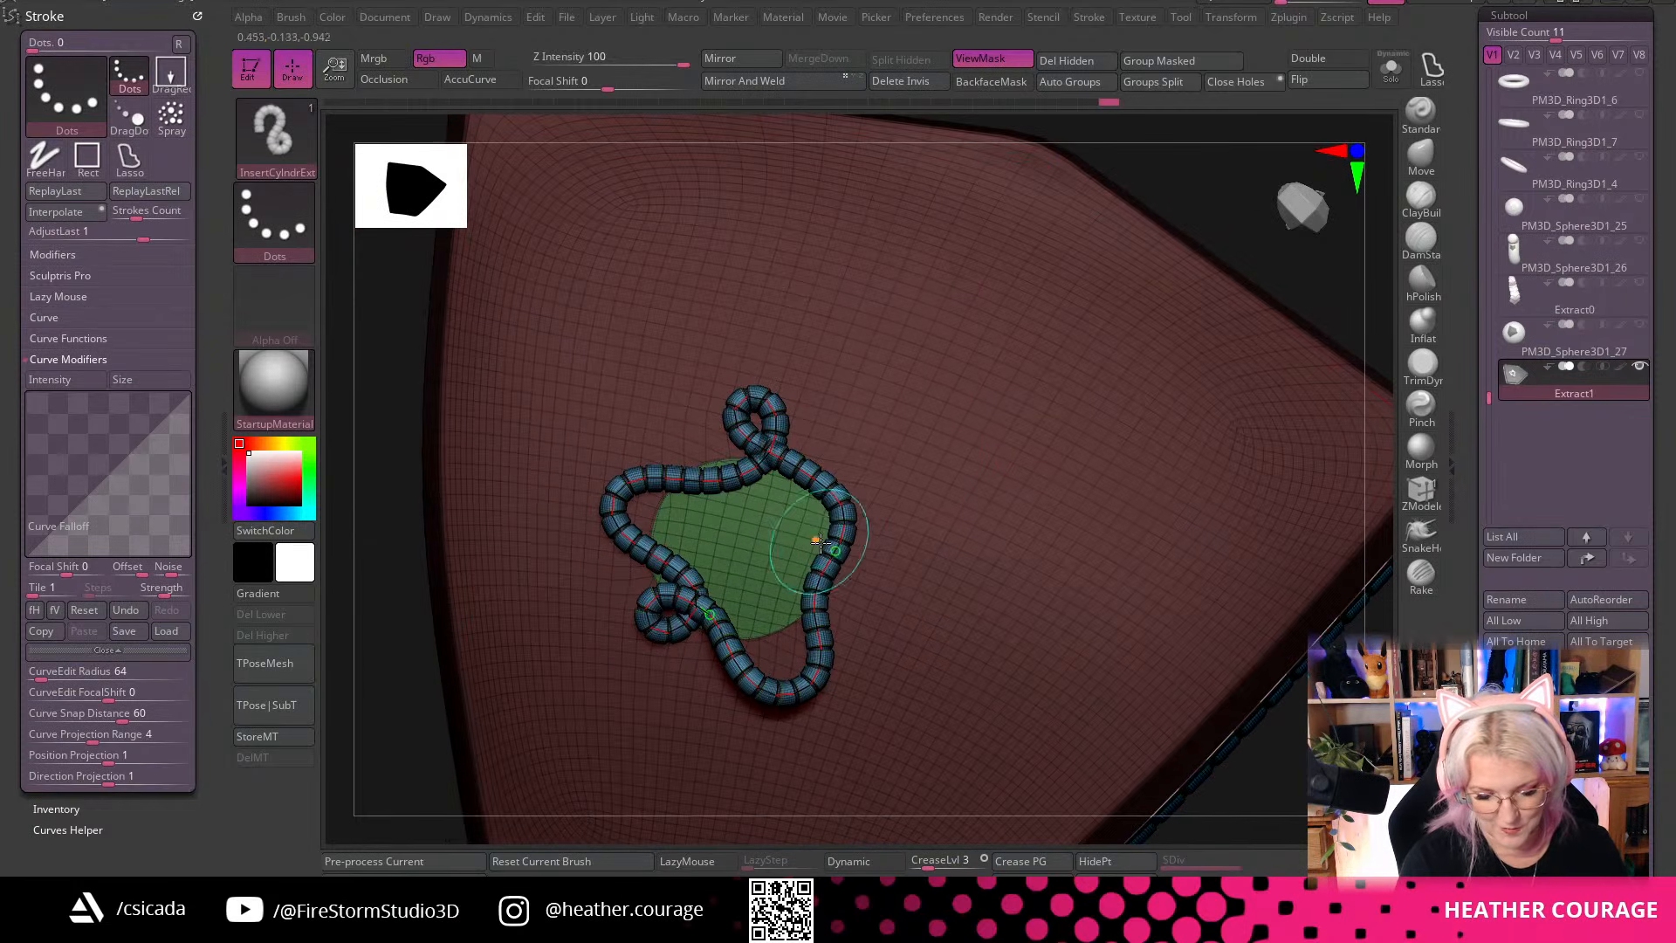
key(space)
key(ctrl)
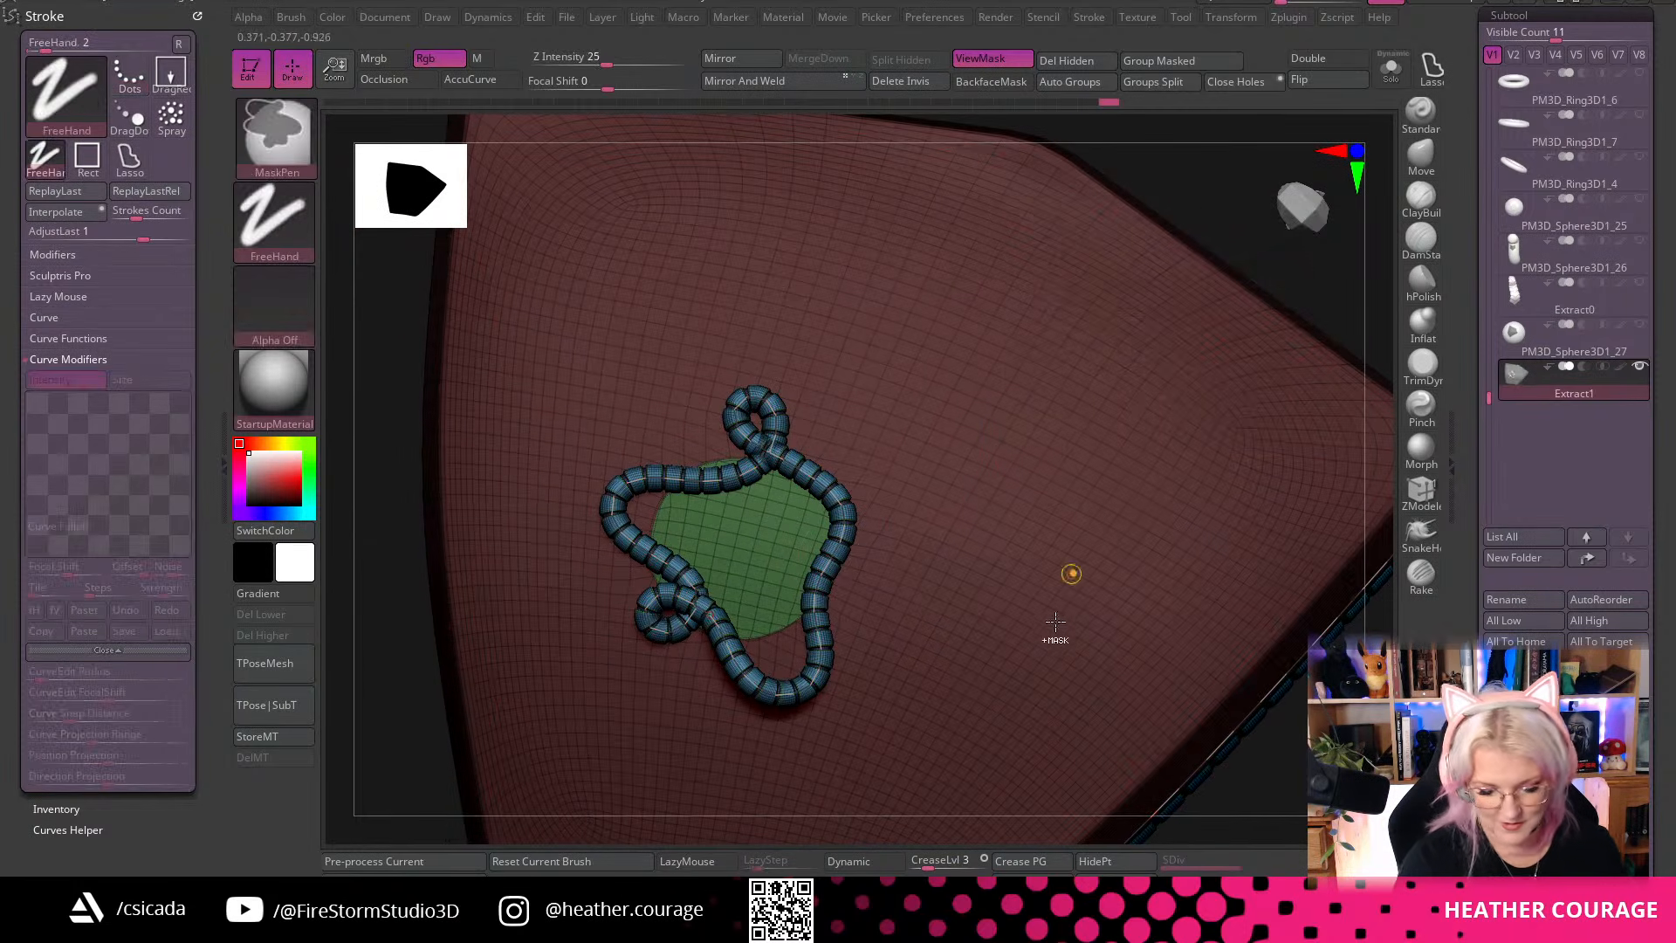
Undo the distorted cylinder inserts and restore the thin segmented border around the circular island and panel edges
key(ctrl+z)
key(ctrl+z)
key(ctrl+z)
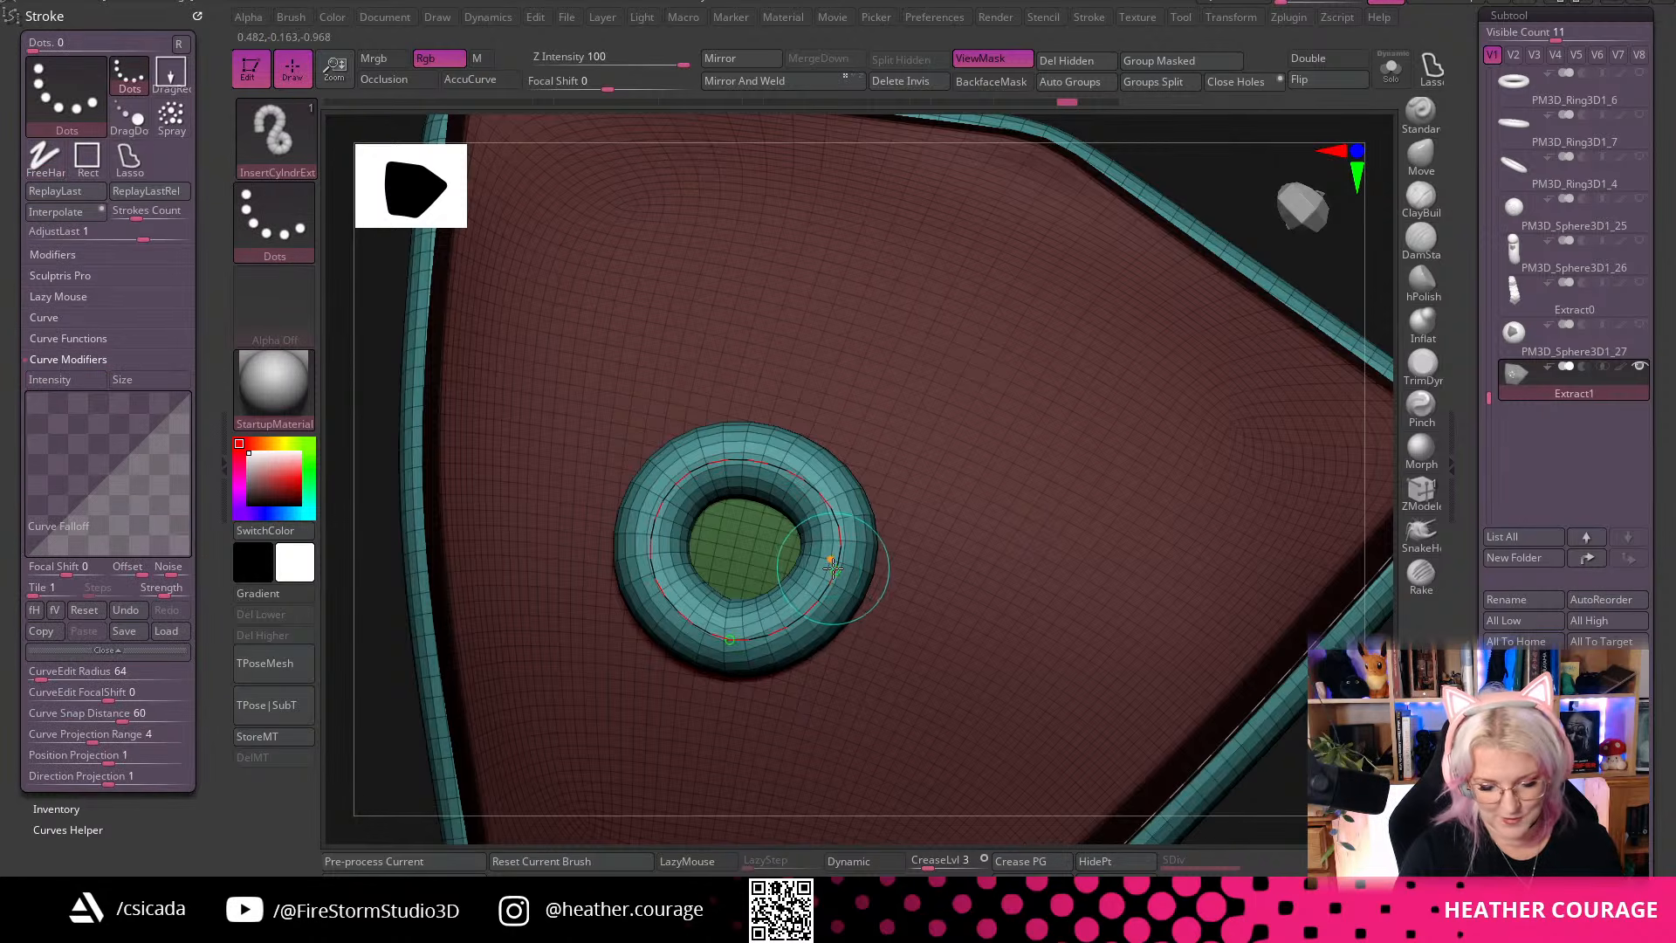
key(ctrl+shift+z)
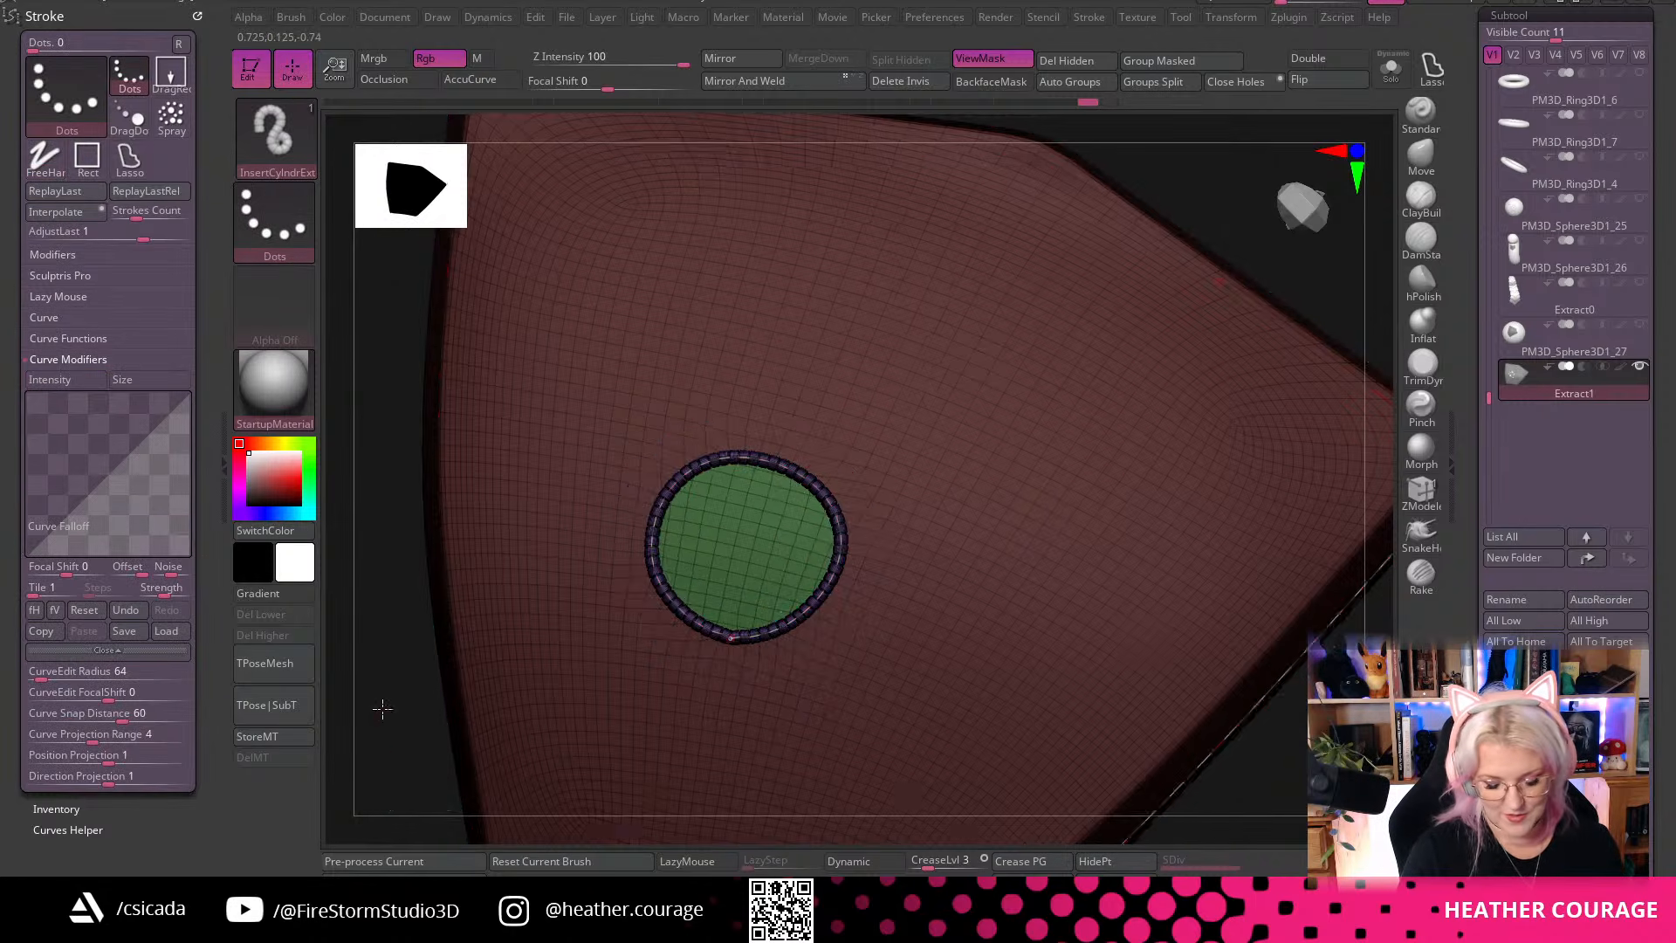
key(f)
drag(1227, 765, 1218, 714)
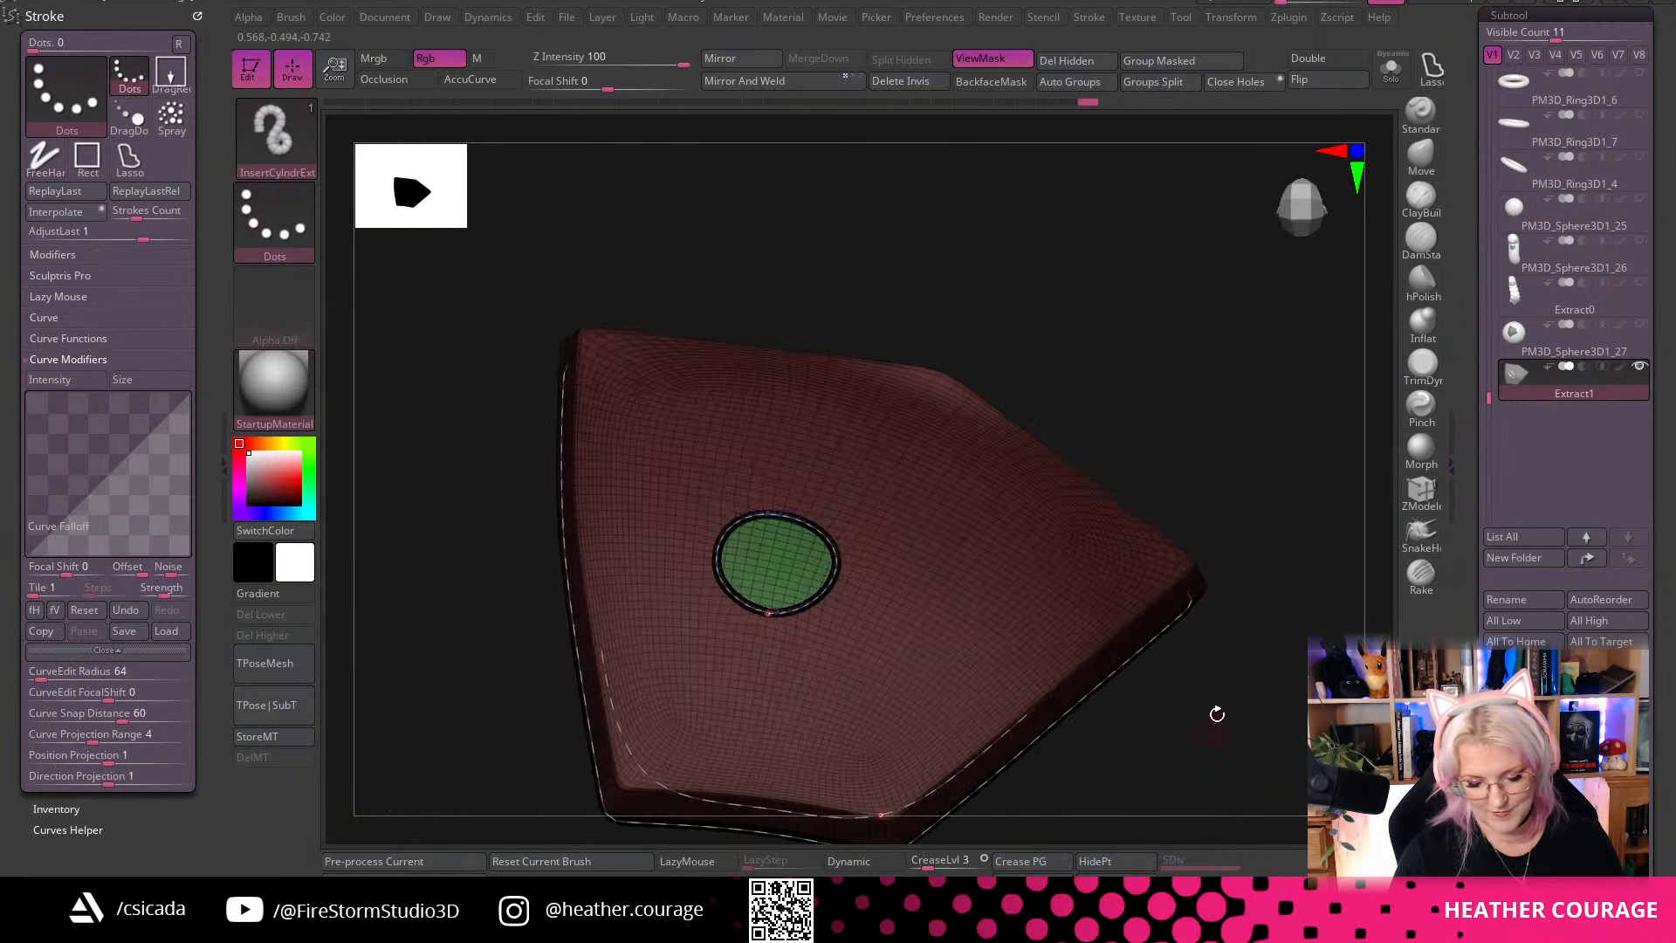
mouse_move(1133, 290)
mouse_down()
mouse_move(1213, 482)
mouse_move(1224, 591)
mouse_move(1239, 491)
mouse_move(1292, 699)
mouse_move(1208, 678)
mouse_move(1249, 655)
mouse_up()
key(ctrl)
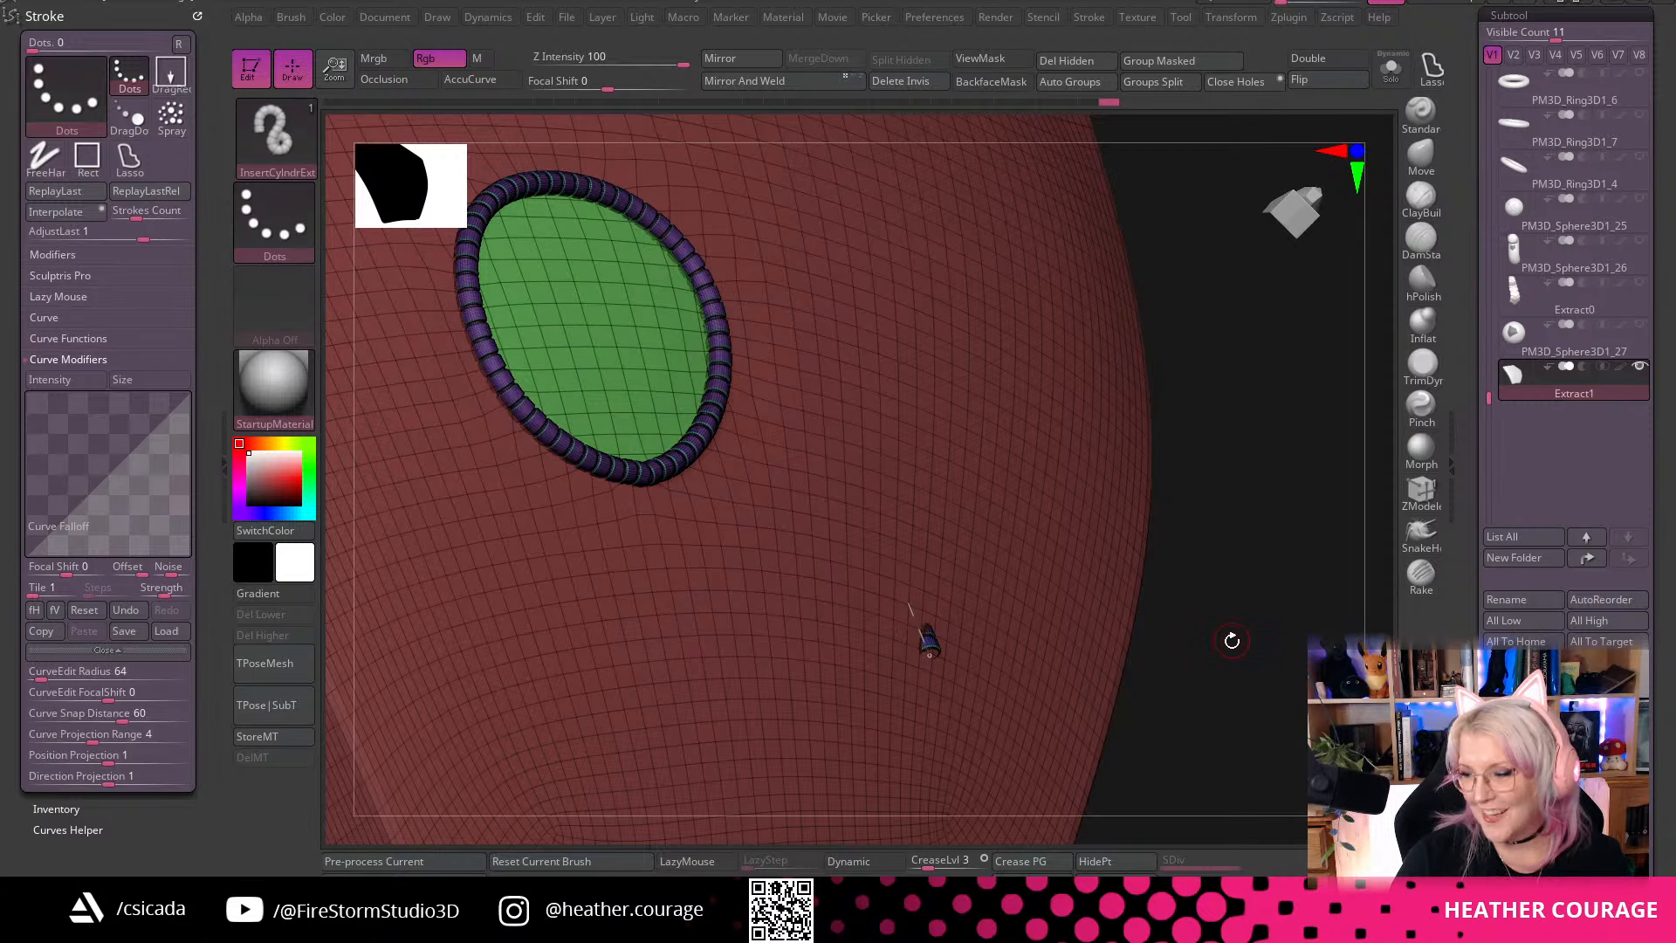
drag(1232, 641, 1298, 602)
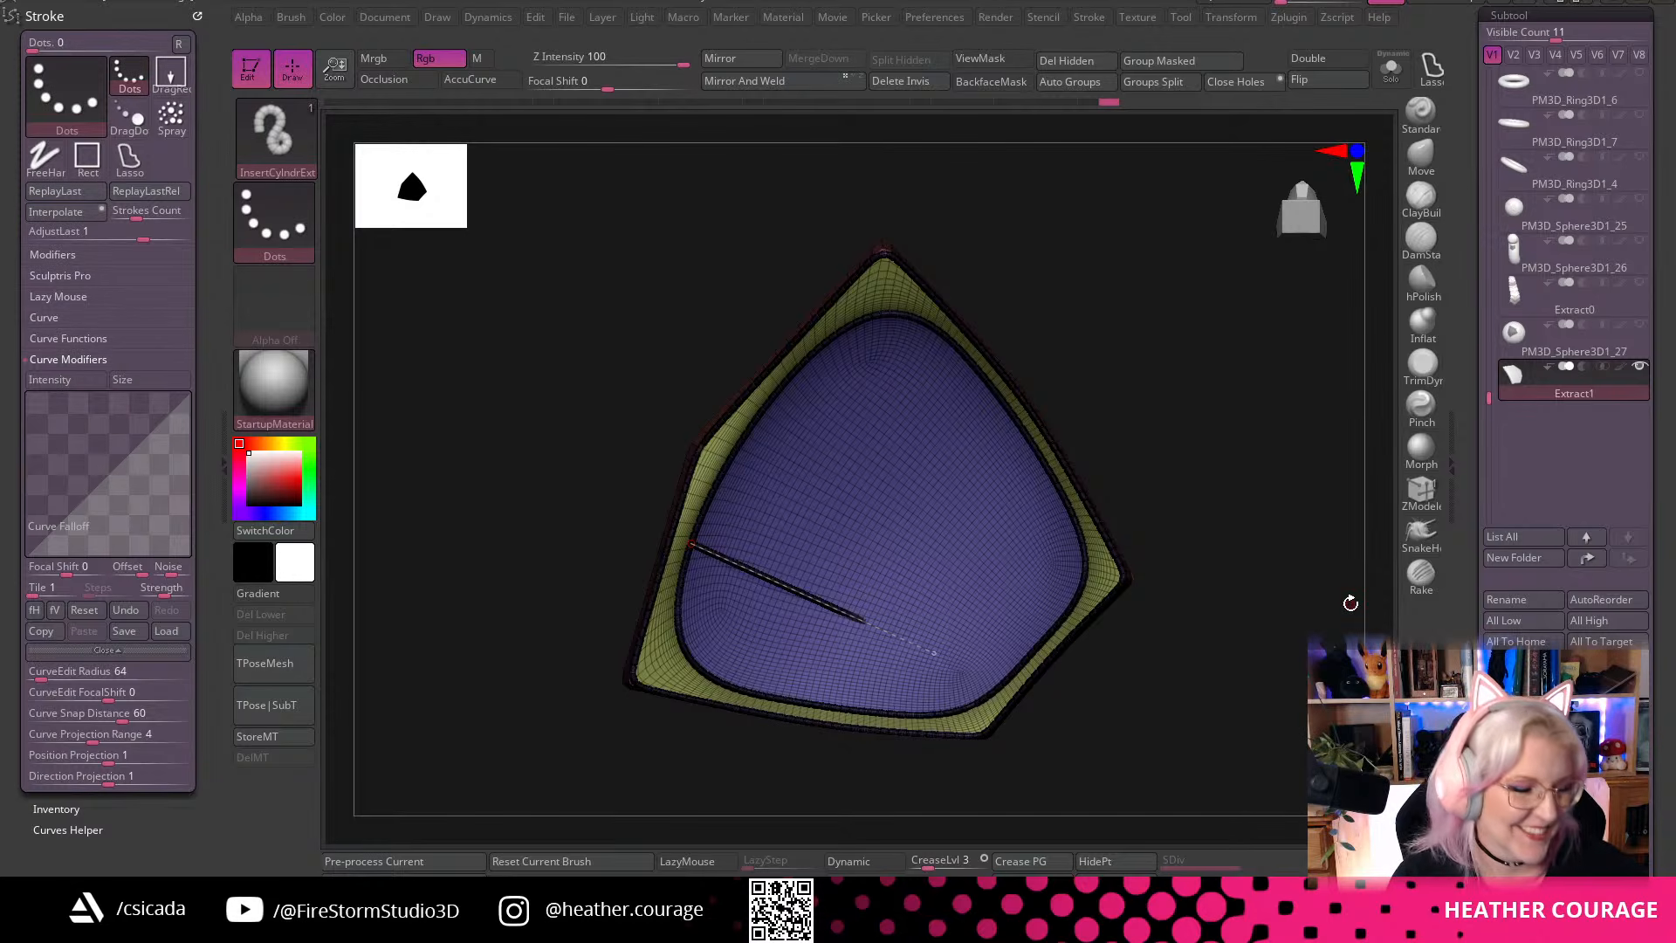
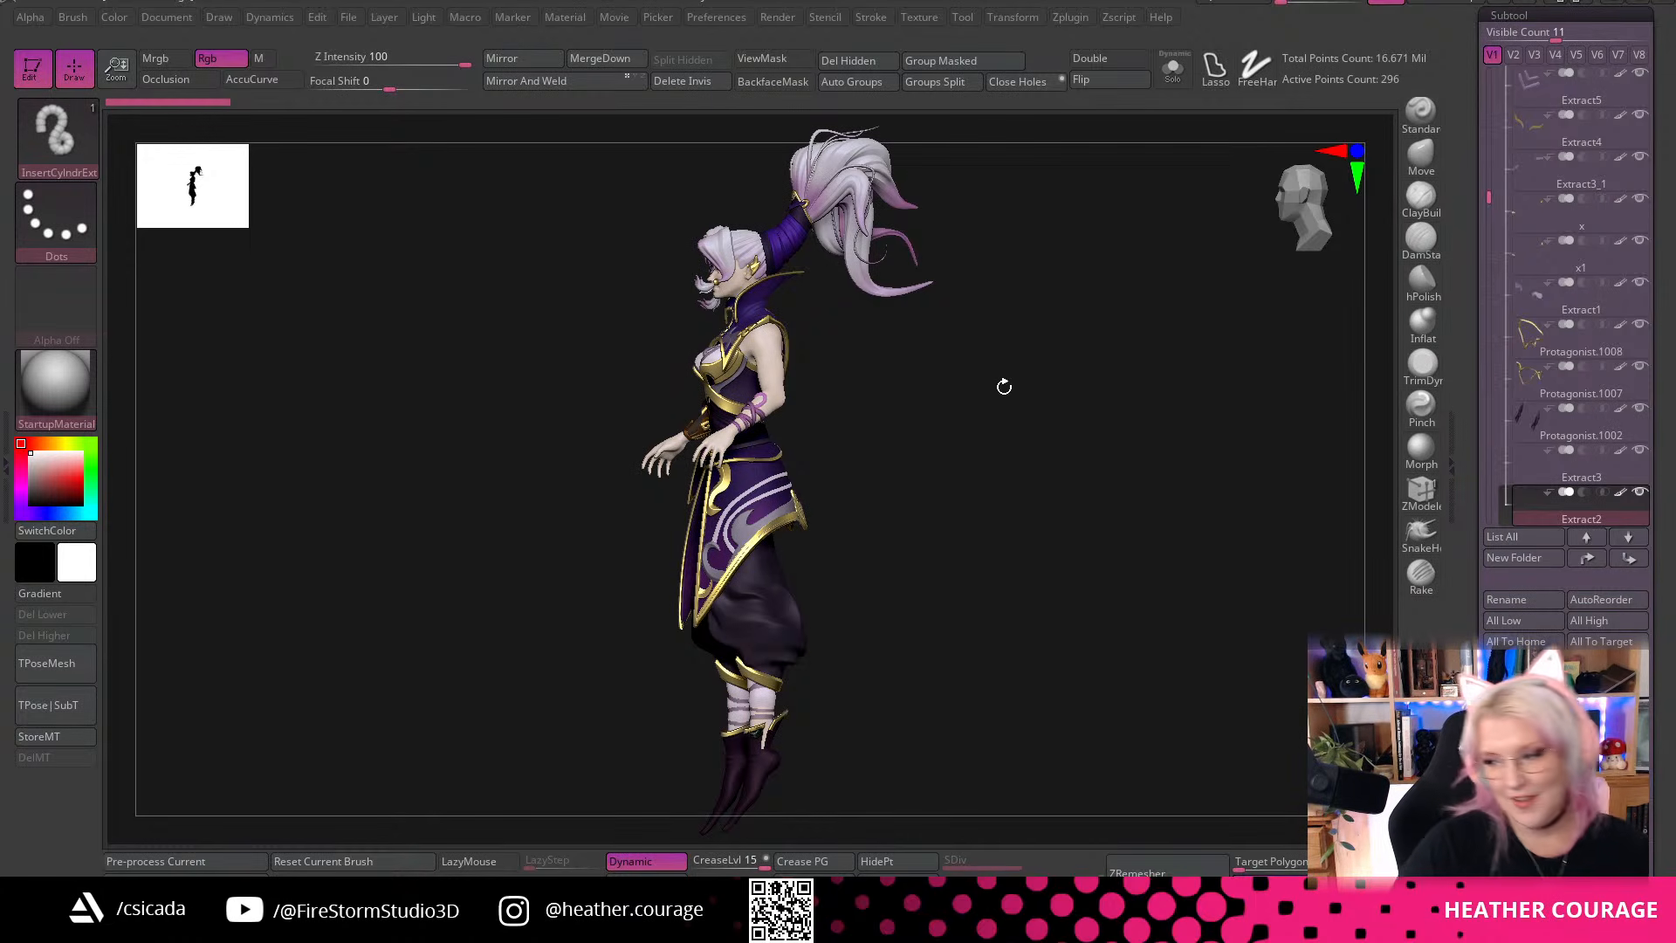
Examine the full character from the front and sides, focusing on the upper body
drag(955, 423, 1078, 431)
click(1286, 218)
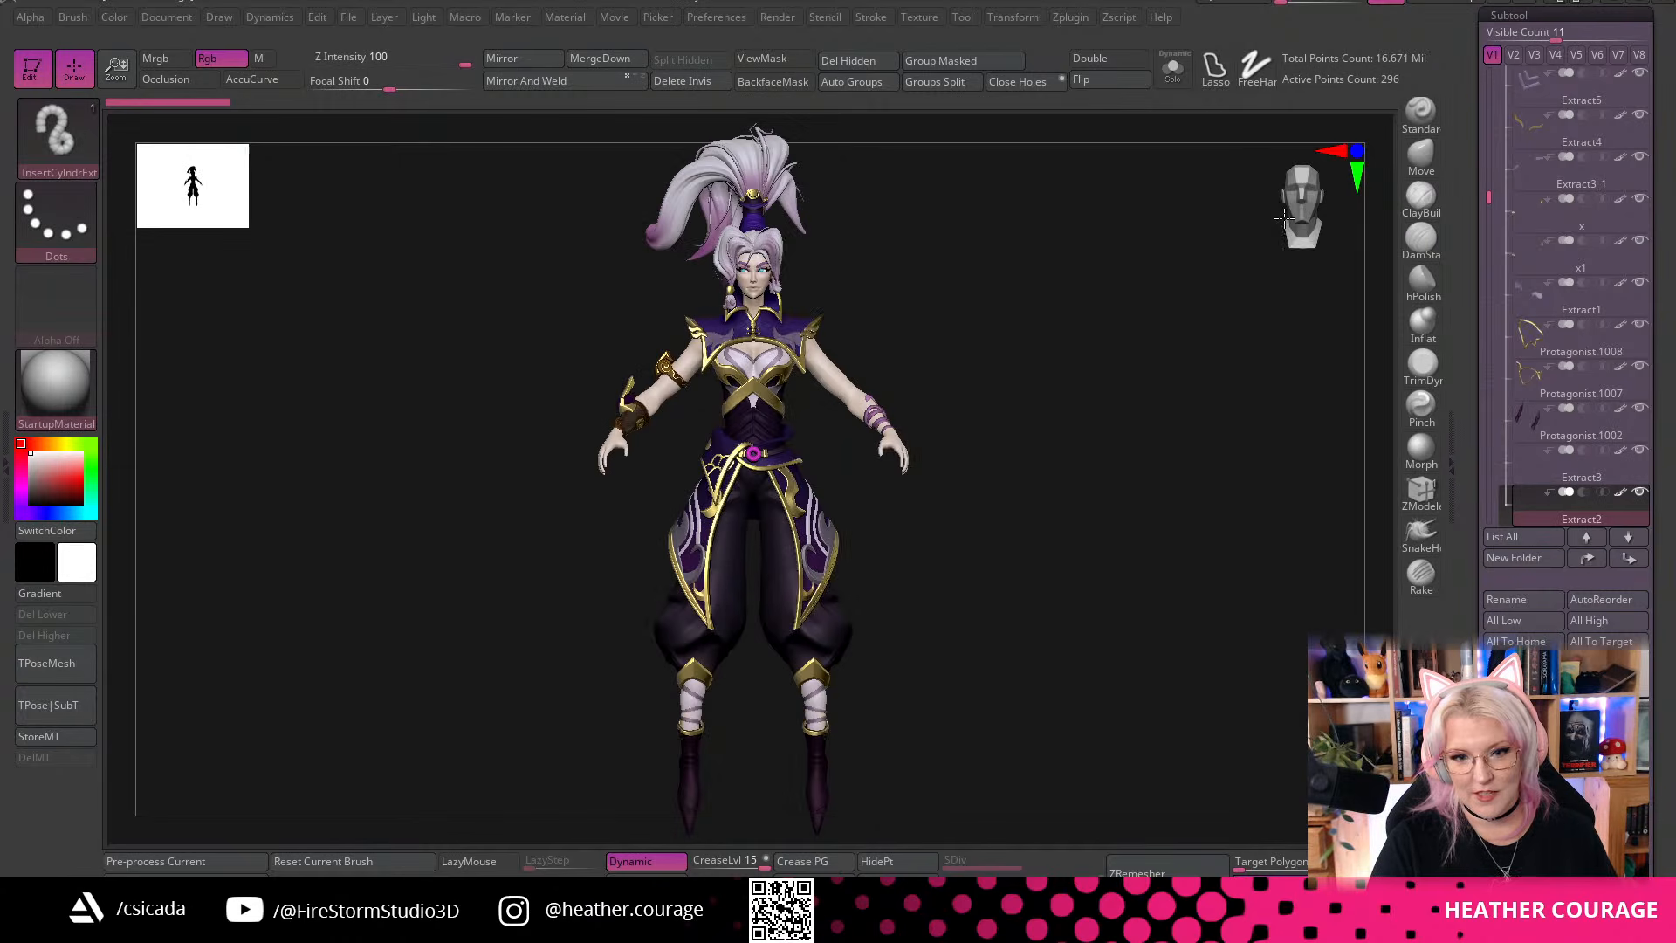
alt+drag(1118, 434, 1092, 325)
alt+drag(1061, 534, 1054, 361)
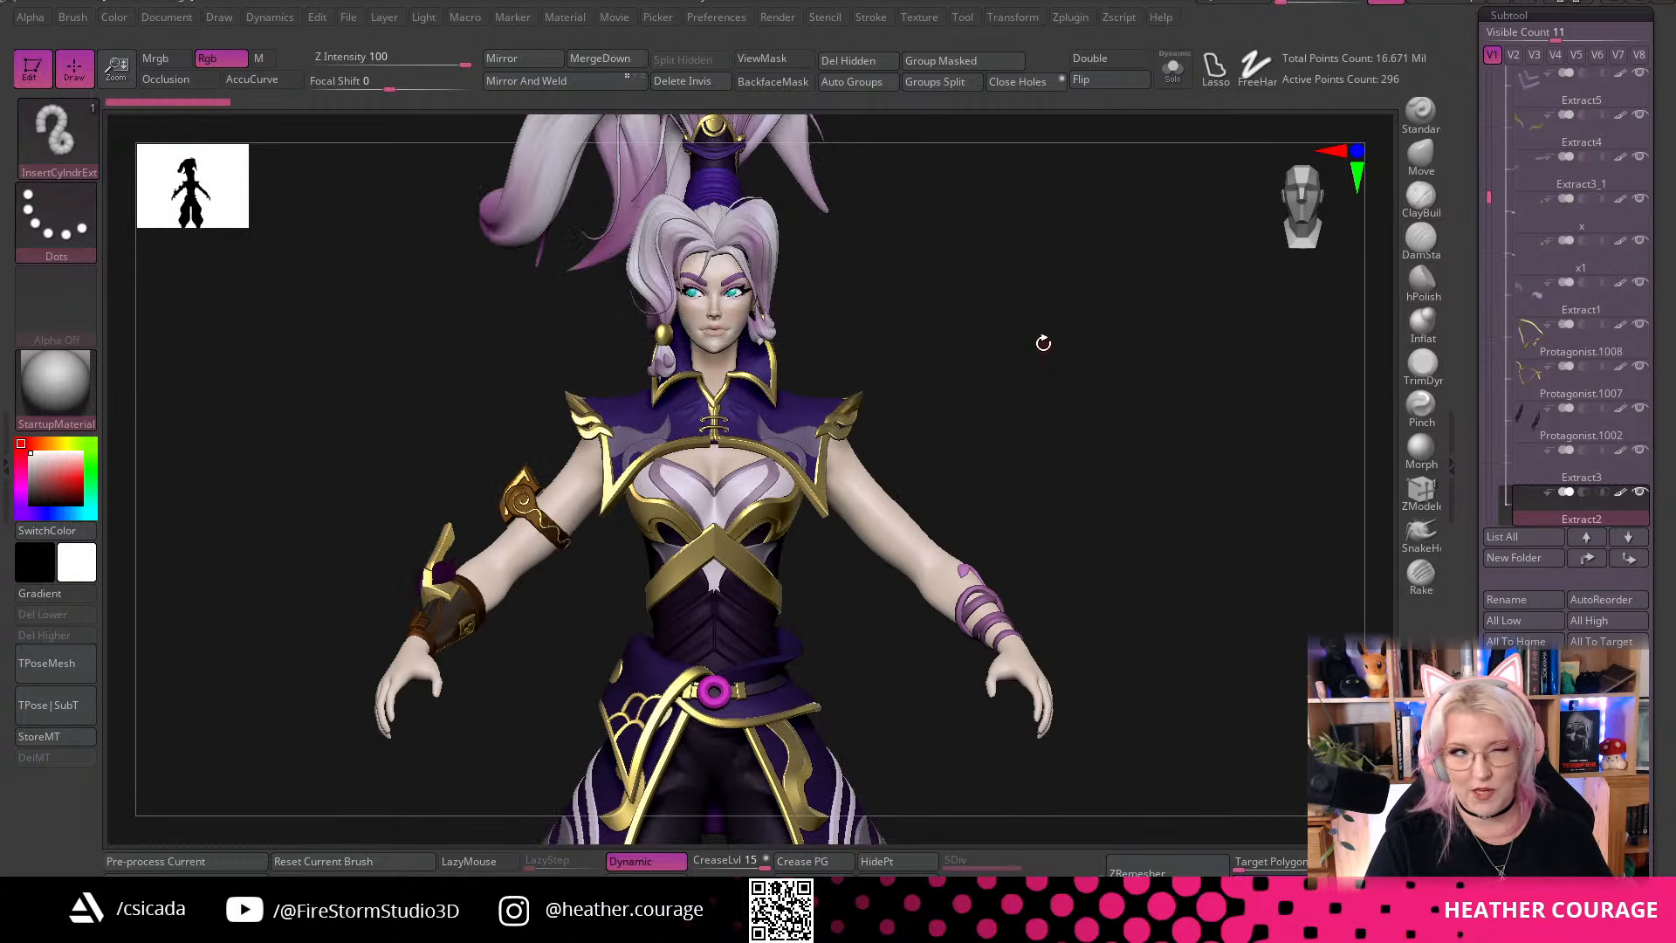
drag(995, 341, 909, 351)
drag(1024, 451, 1100, 458)
drag(930, 451, 854, 461)
Select the gold chest trim subtool and the collared top subtool to examine their topology
alt+click(827, 491)
alt+drag(1097, 332, 998, 253)
drag(1101, 375, 881, 280)
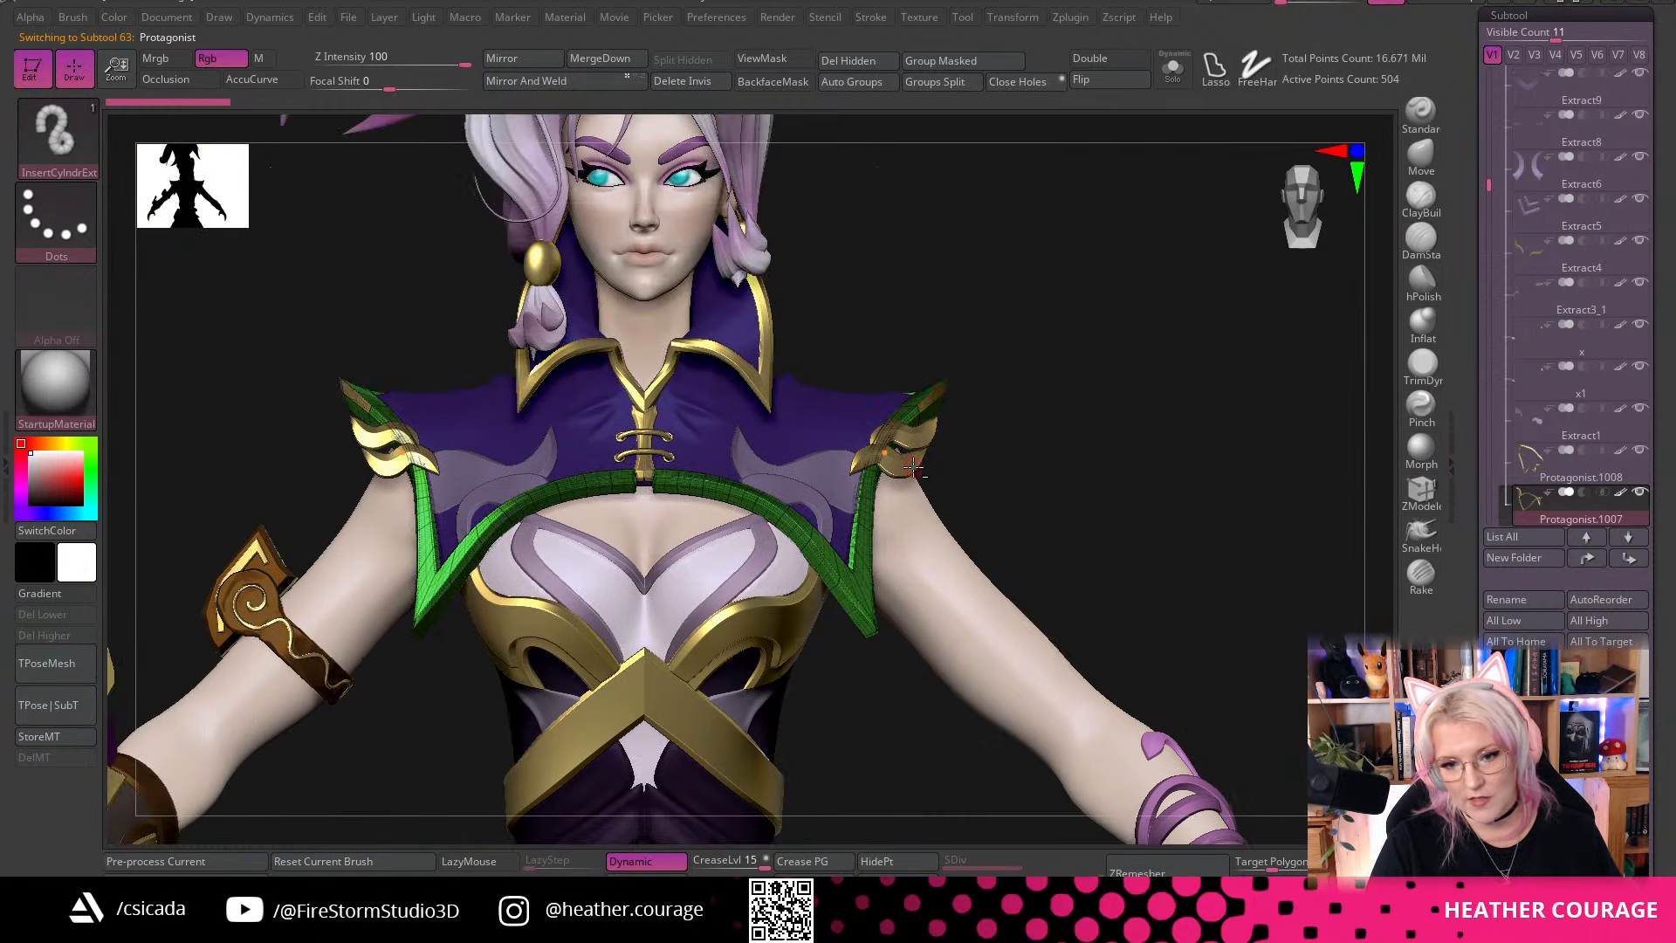
alt+click(924, 440)
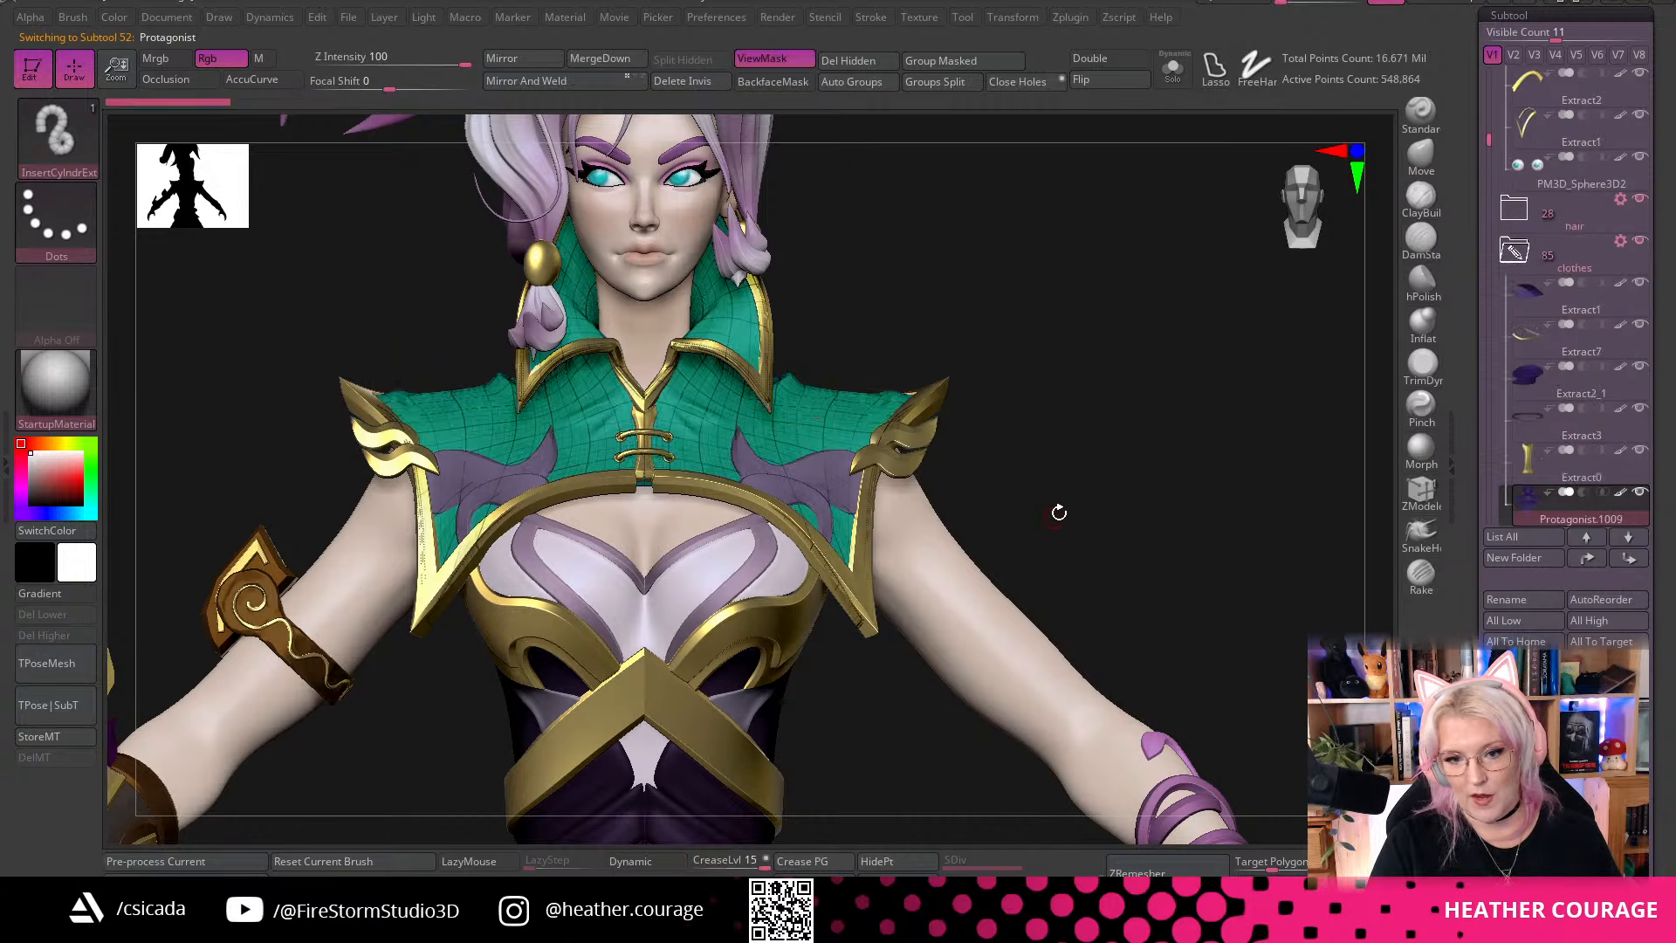
drag(1009, 497, 1048, 522)
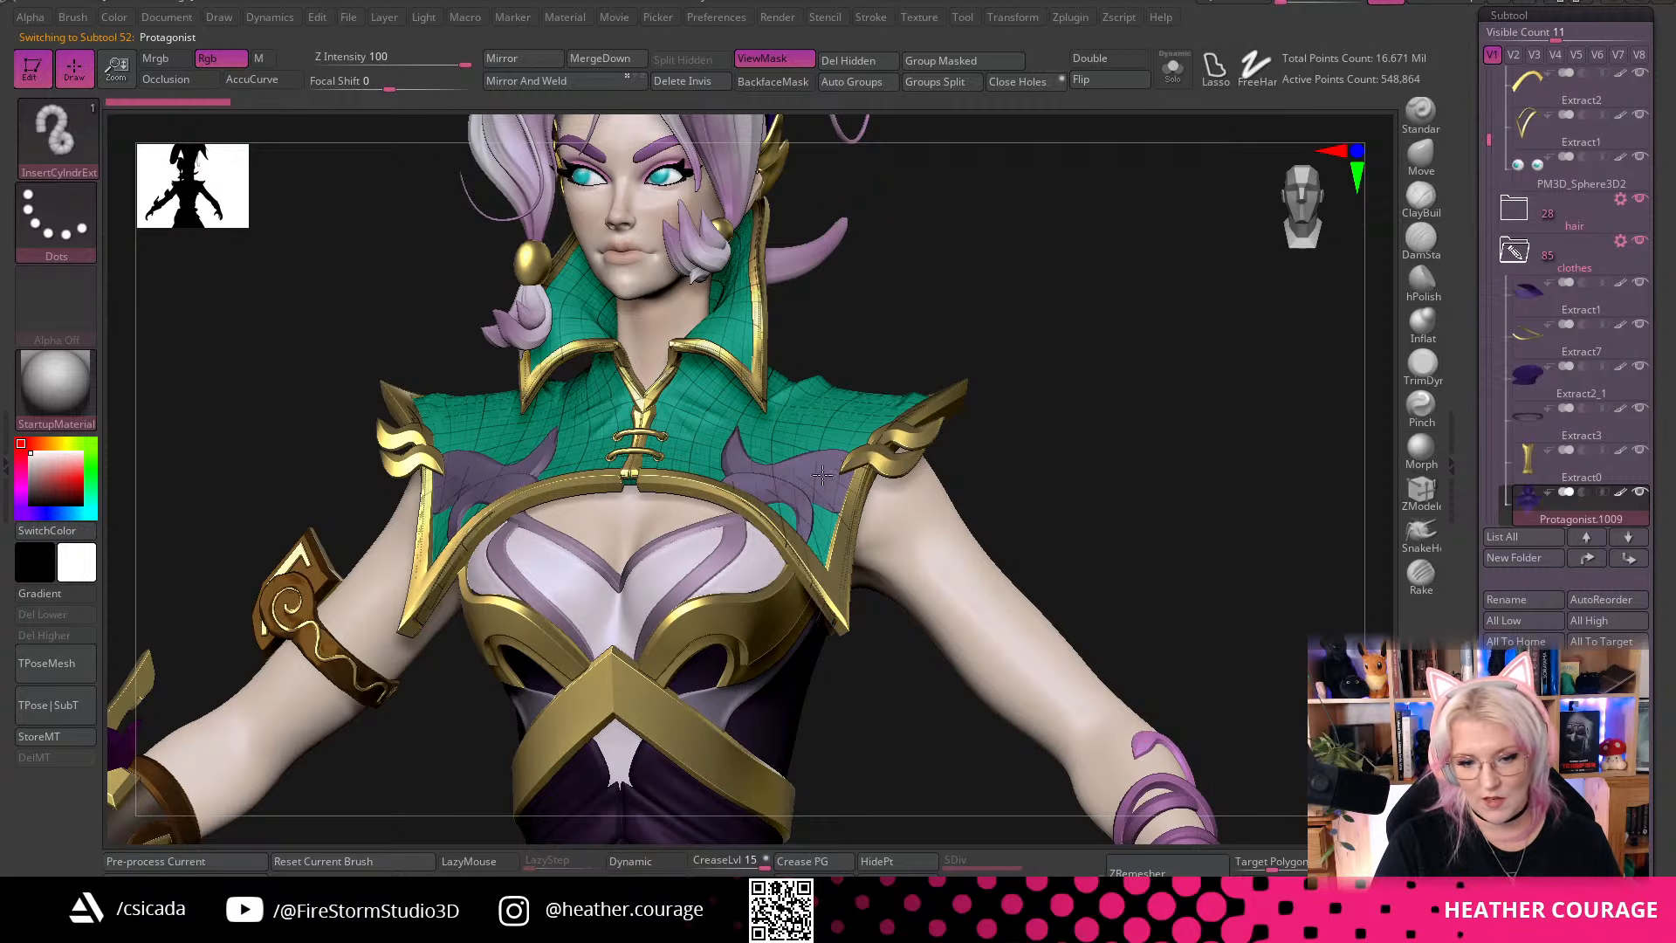
alt+drag(853, 314, 1074, 458)
drag(1034, 539, 1084, 321)
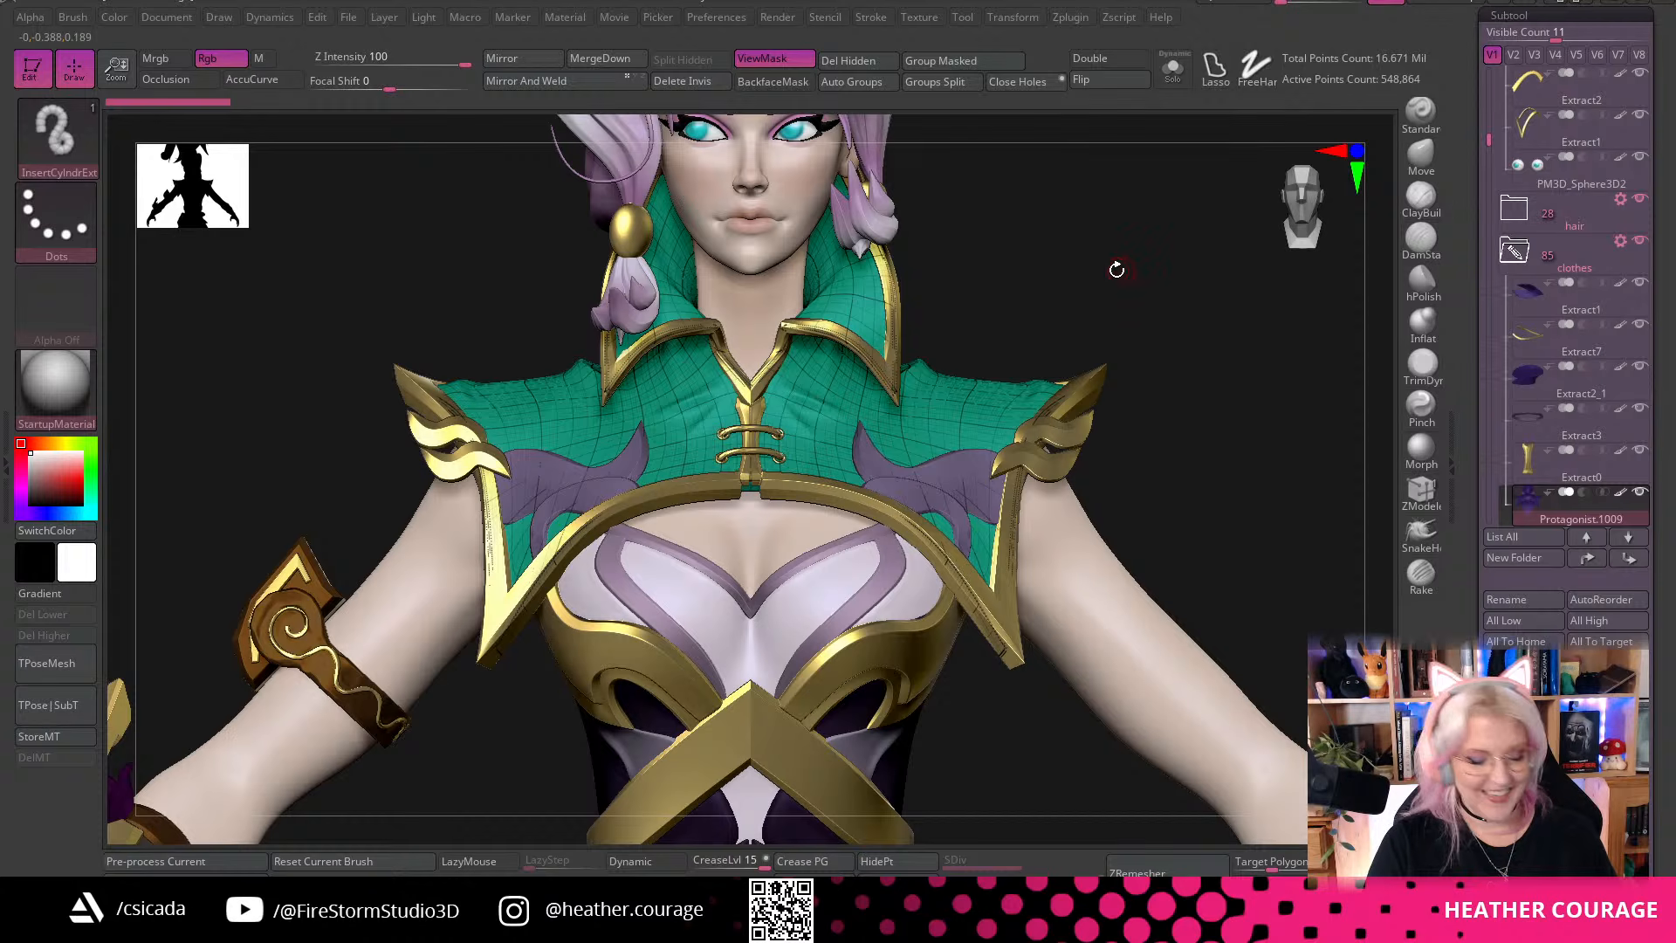
Examine the character's ponytail and hair strands from the front and in side profile
alt+right_drag(1082, 587, 1069, 704)
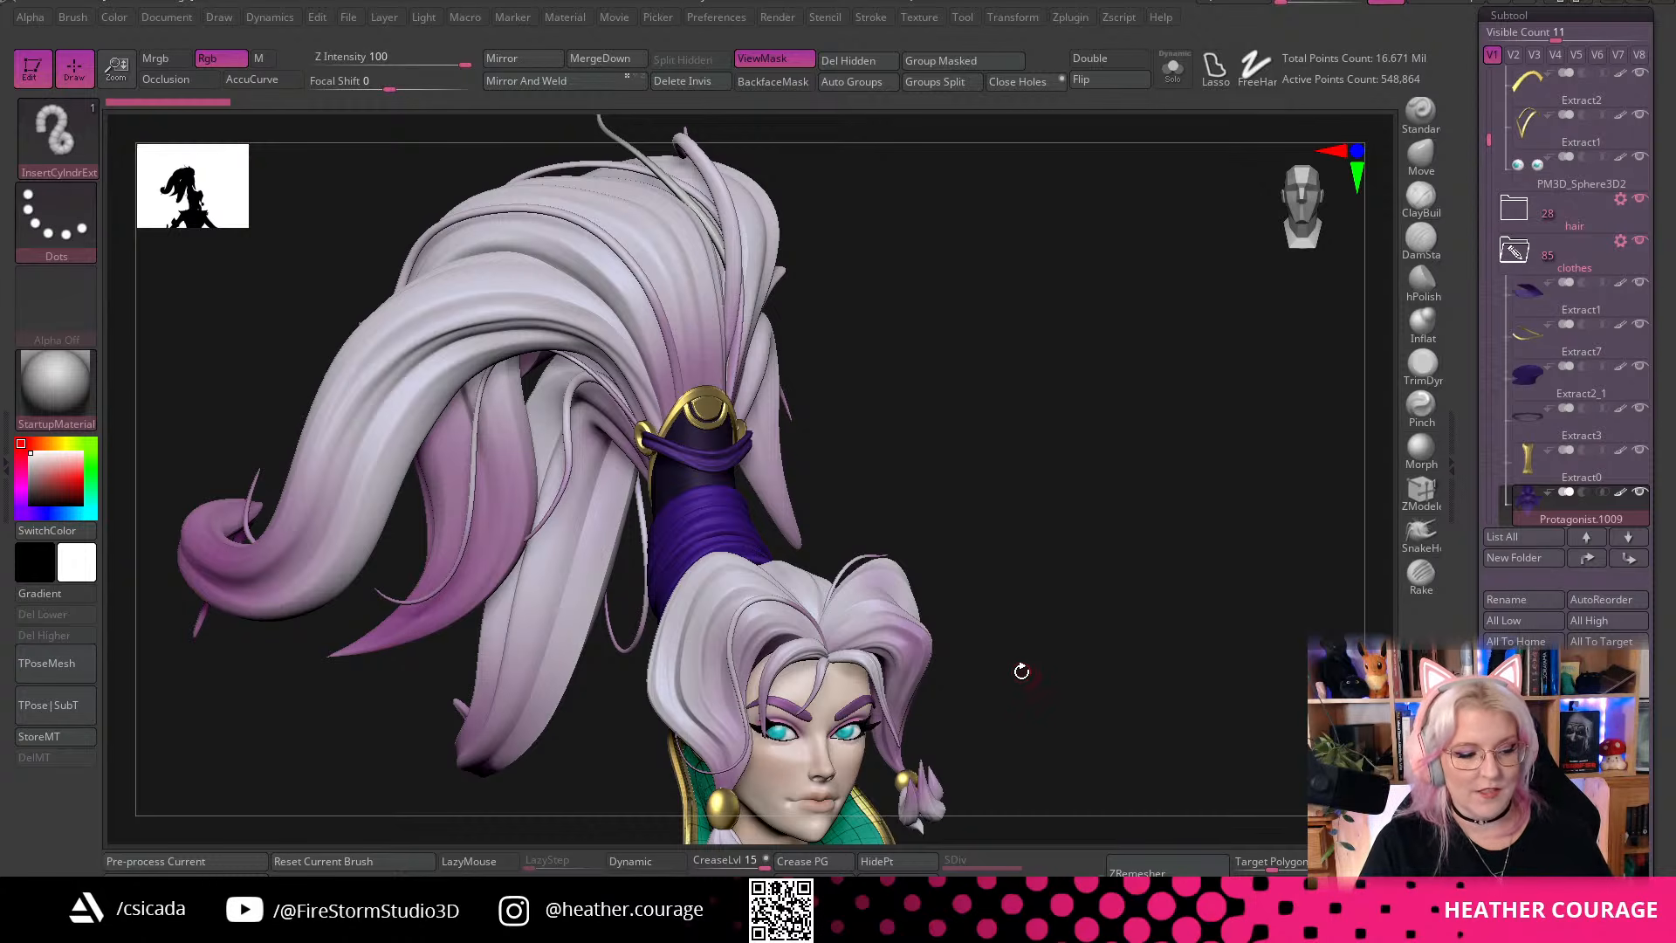
drag(943, 523, 622, 491)
drag(661, 436, 623, 621)
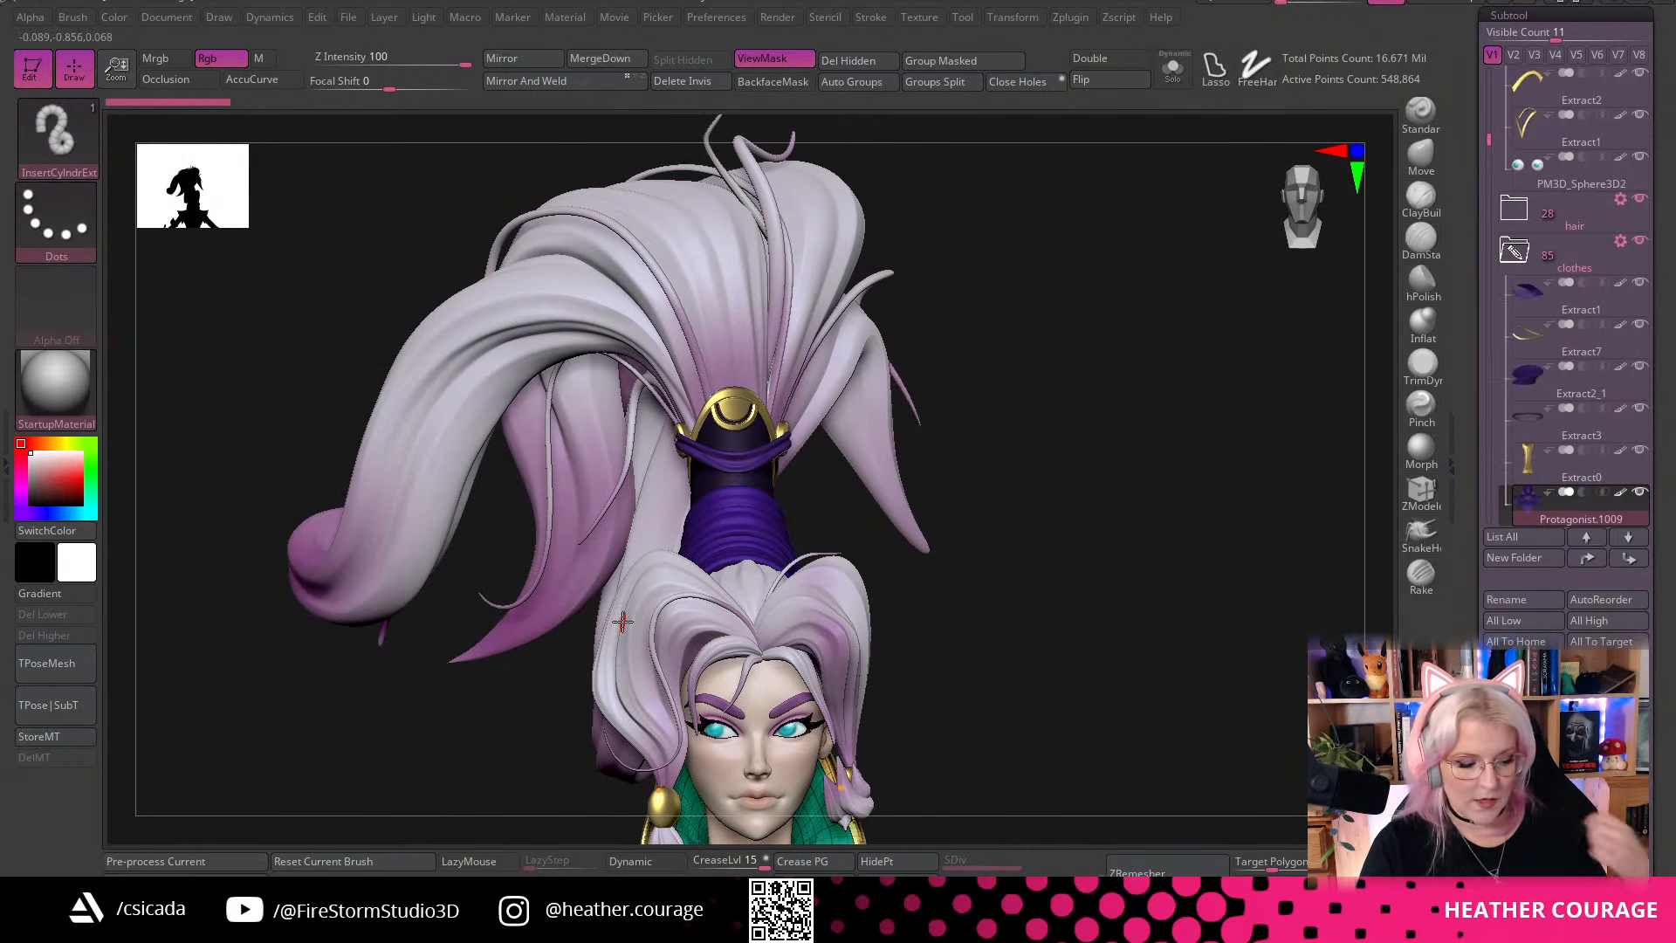
drag(1003, 542, 937, 534)
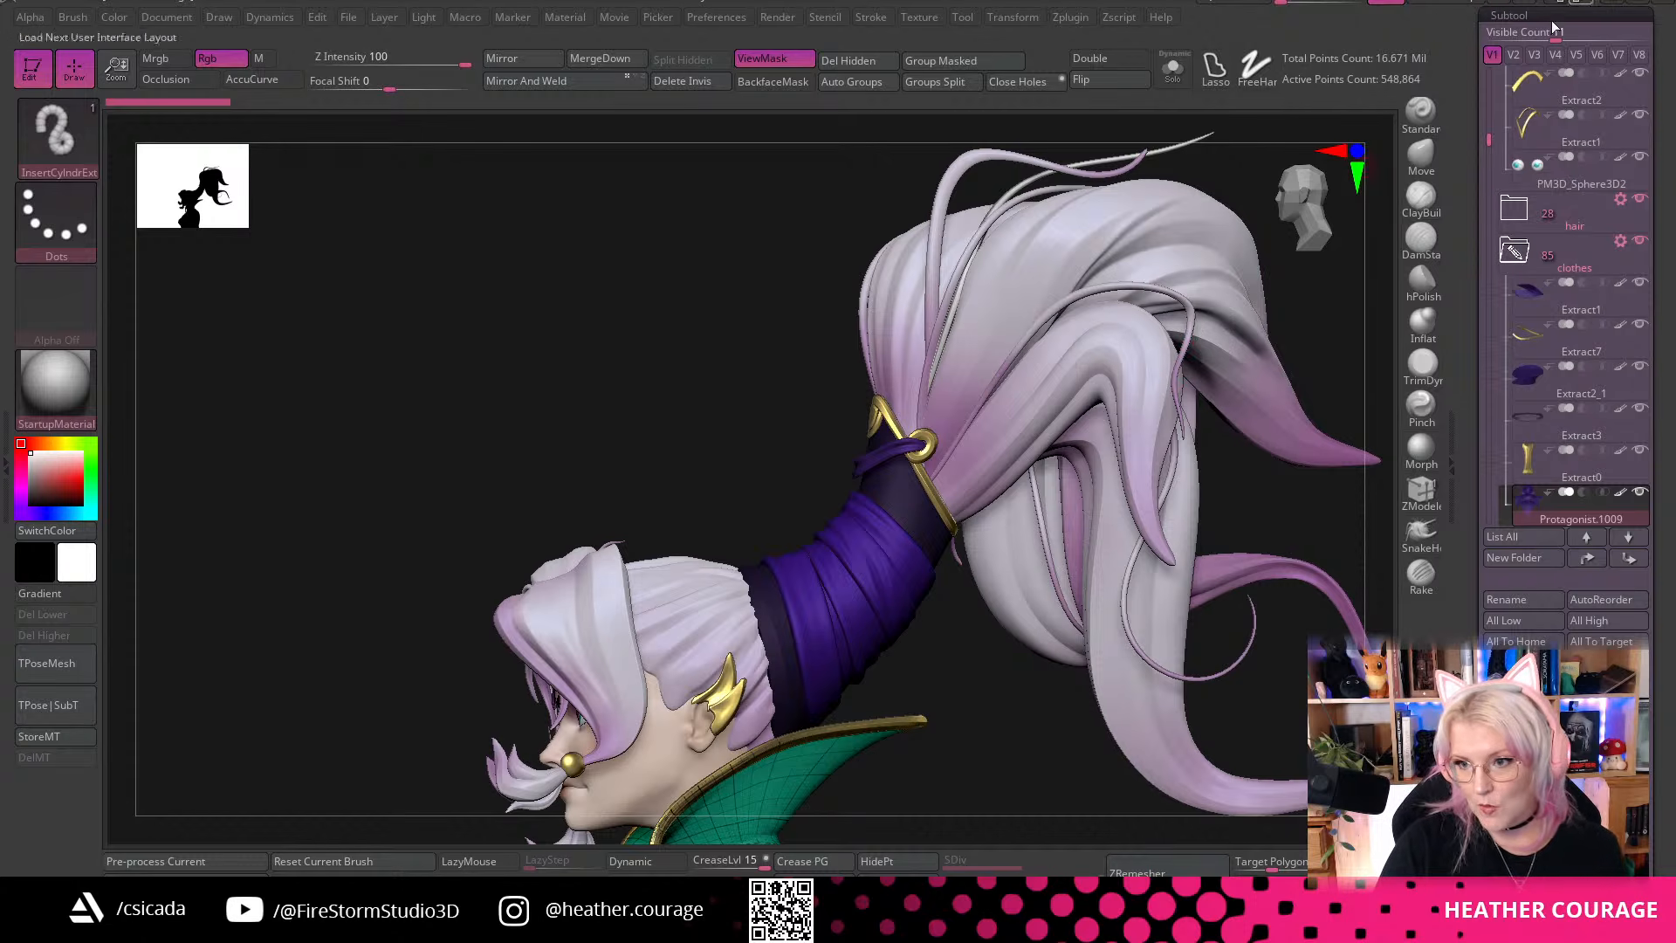
Collapse the body, hair and clothes folders in the subtool list and append a sphere subtool
mouse_move(1490, 140)
mouse_down()
mouse_move(1494, 372)
mouse_move(1492, 112)
mouse_up()
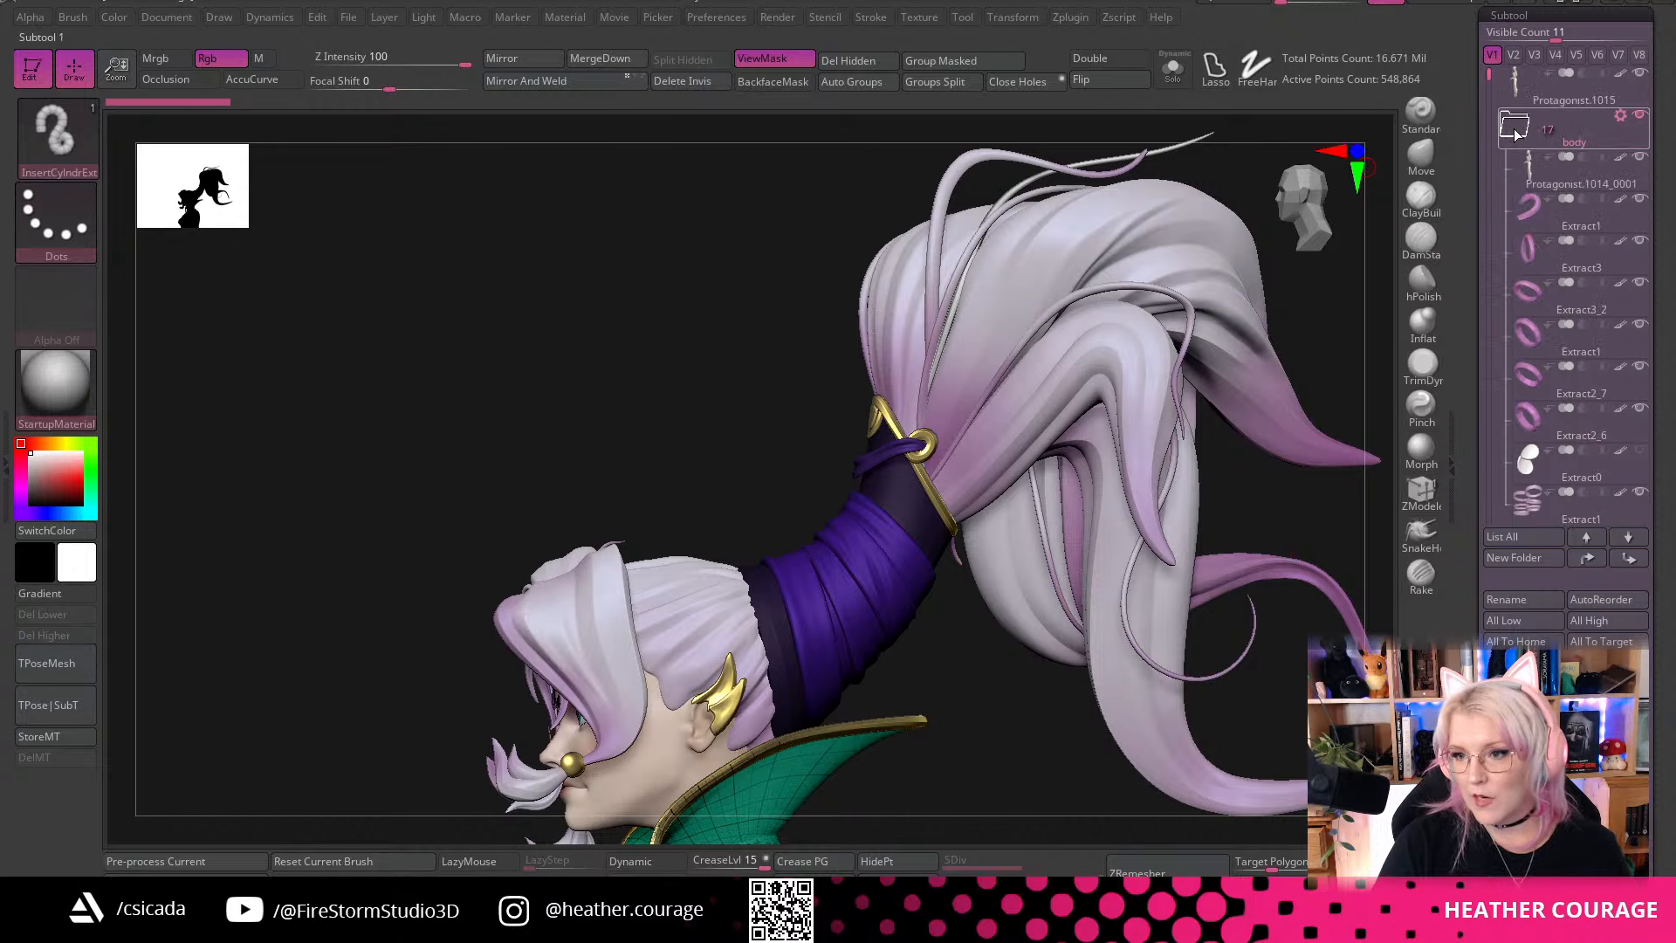
click(1510, 124)
drag(952, 679, 996, 666)
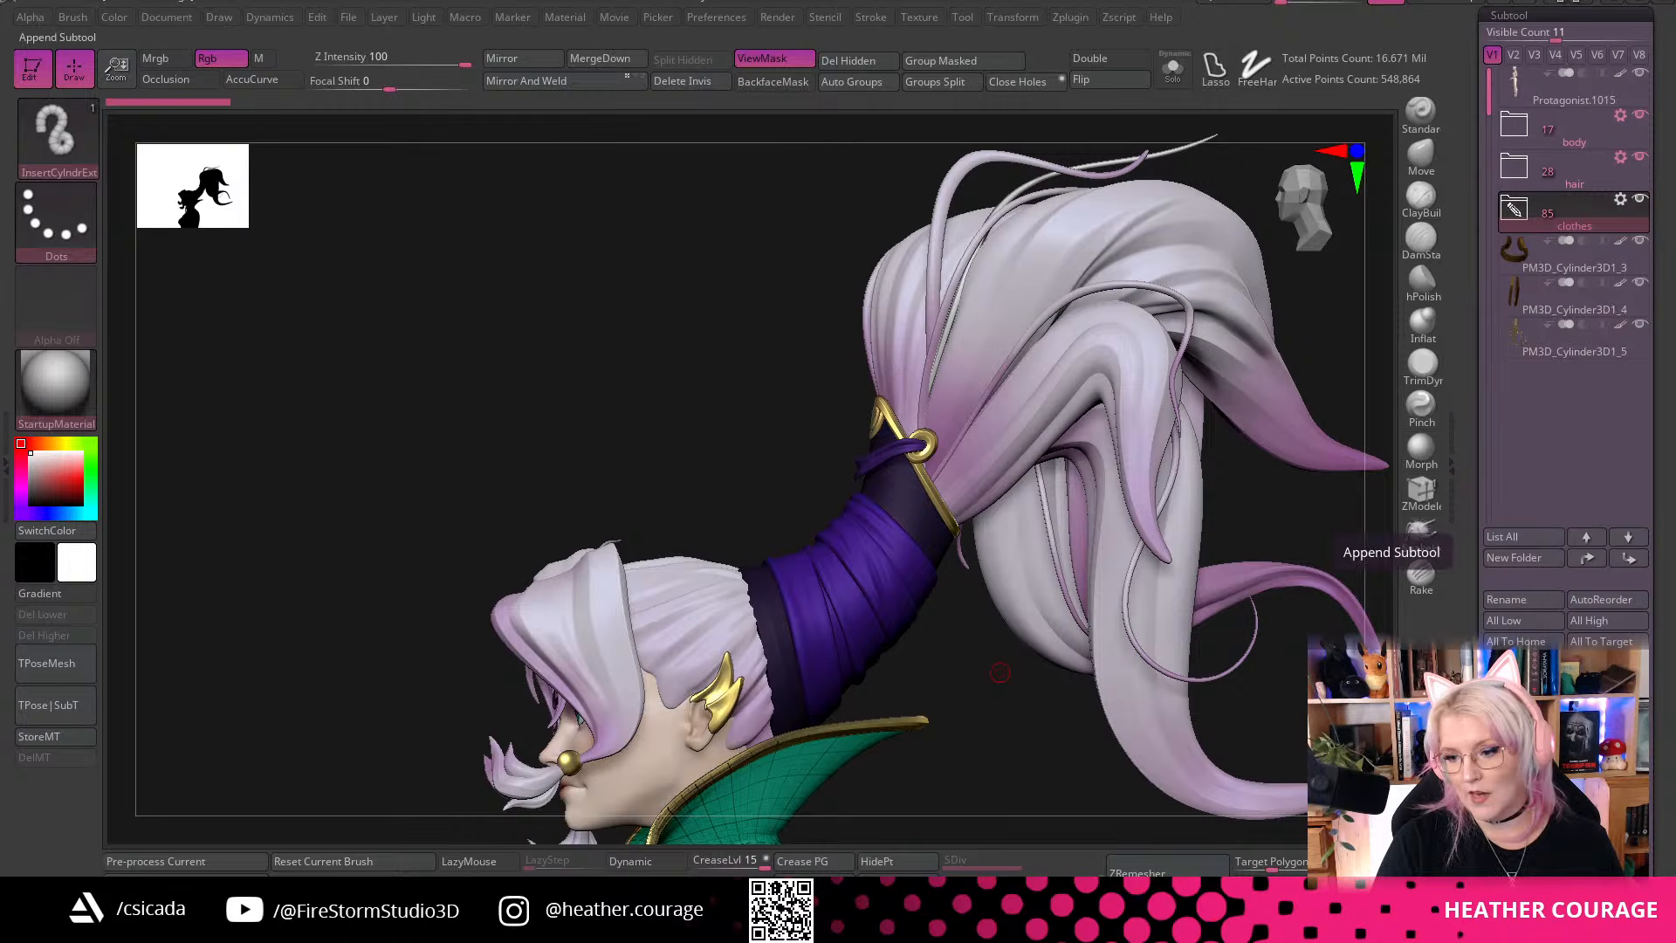
click(1601, 704)
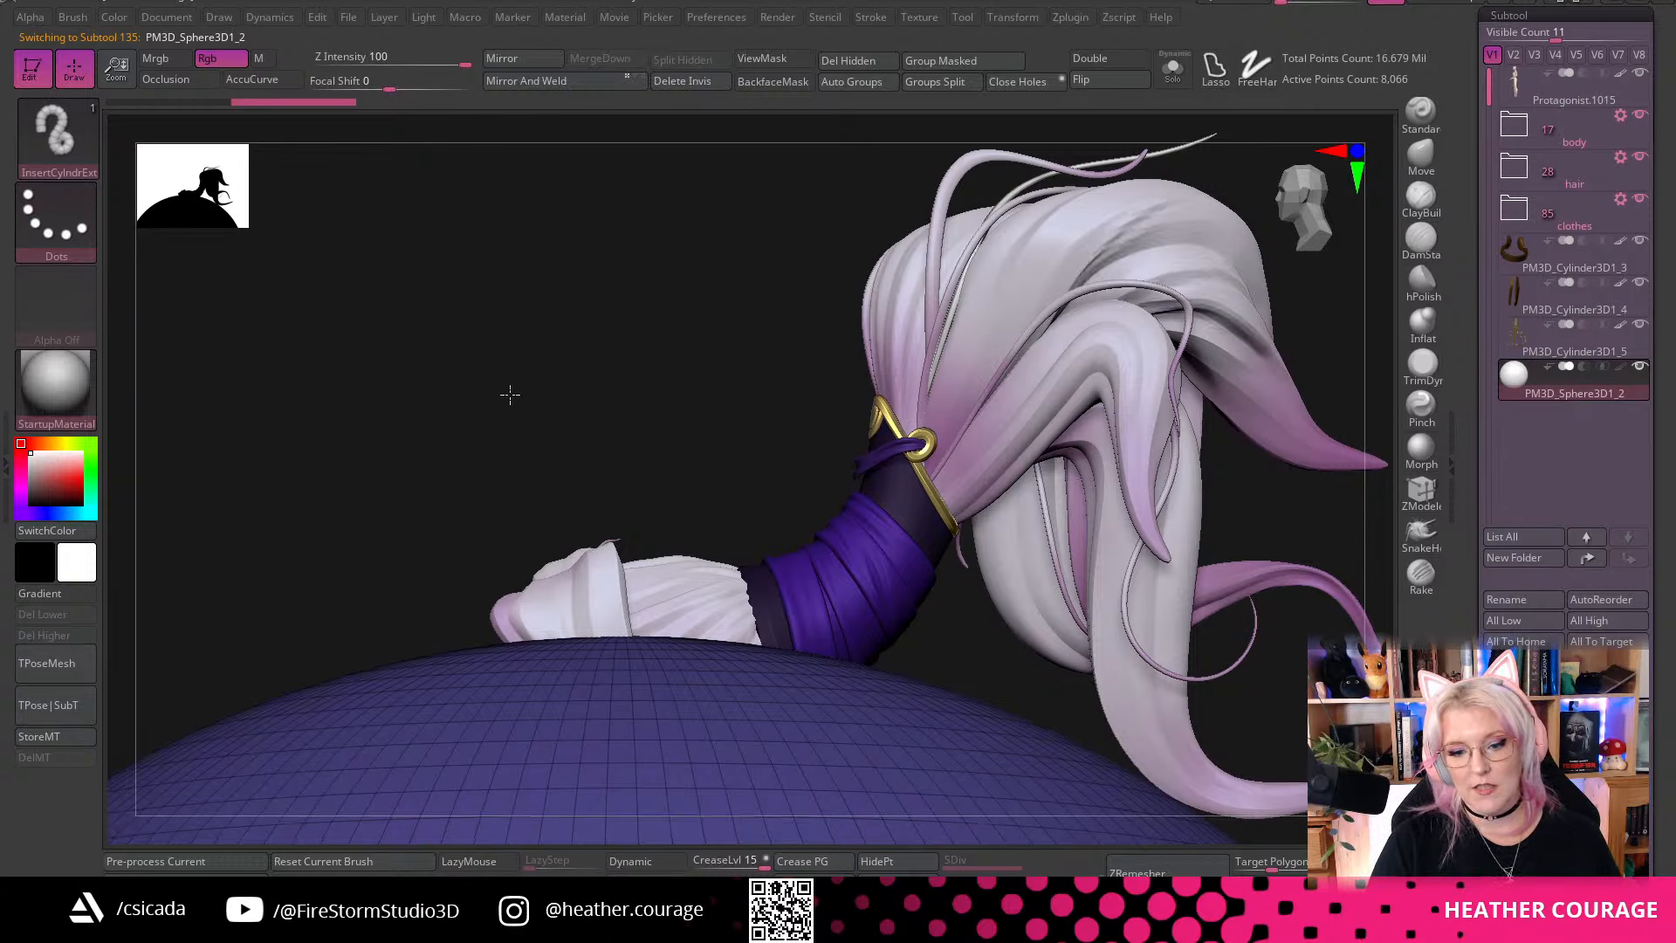
alt+drag(511, 395, 493, 490)
alt+drag(449, 259, 409, 118)
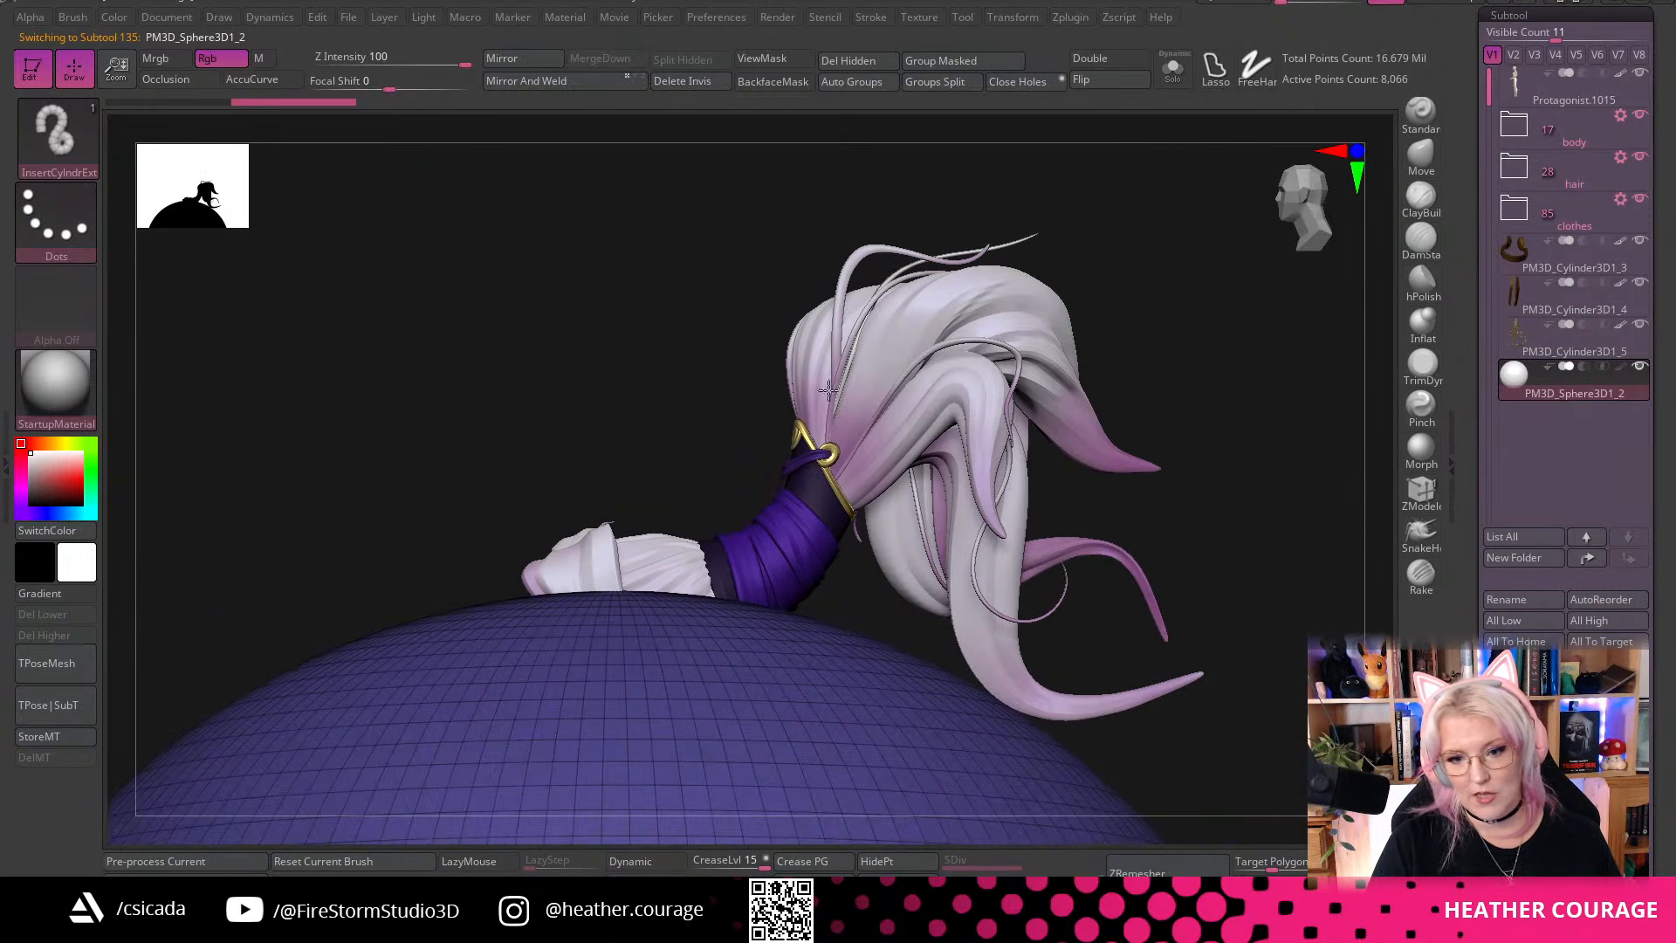
alt+drag(803, 389, 801, 290)
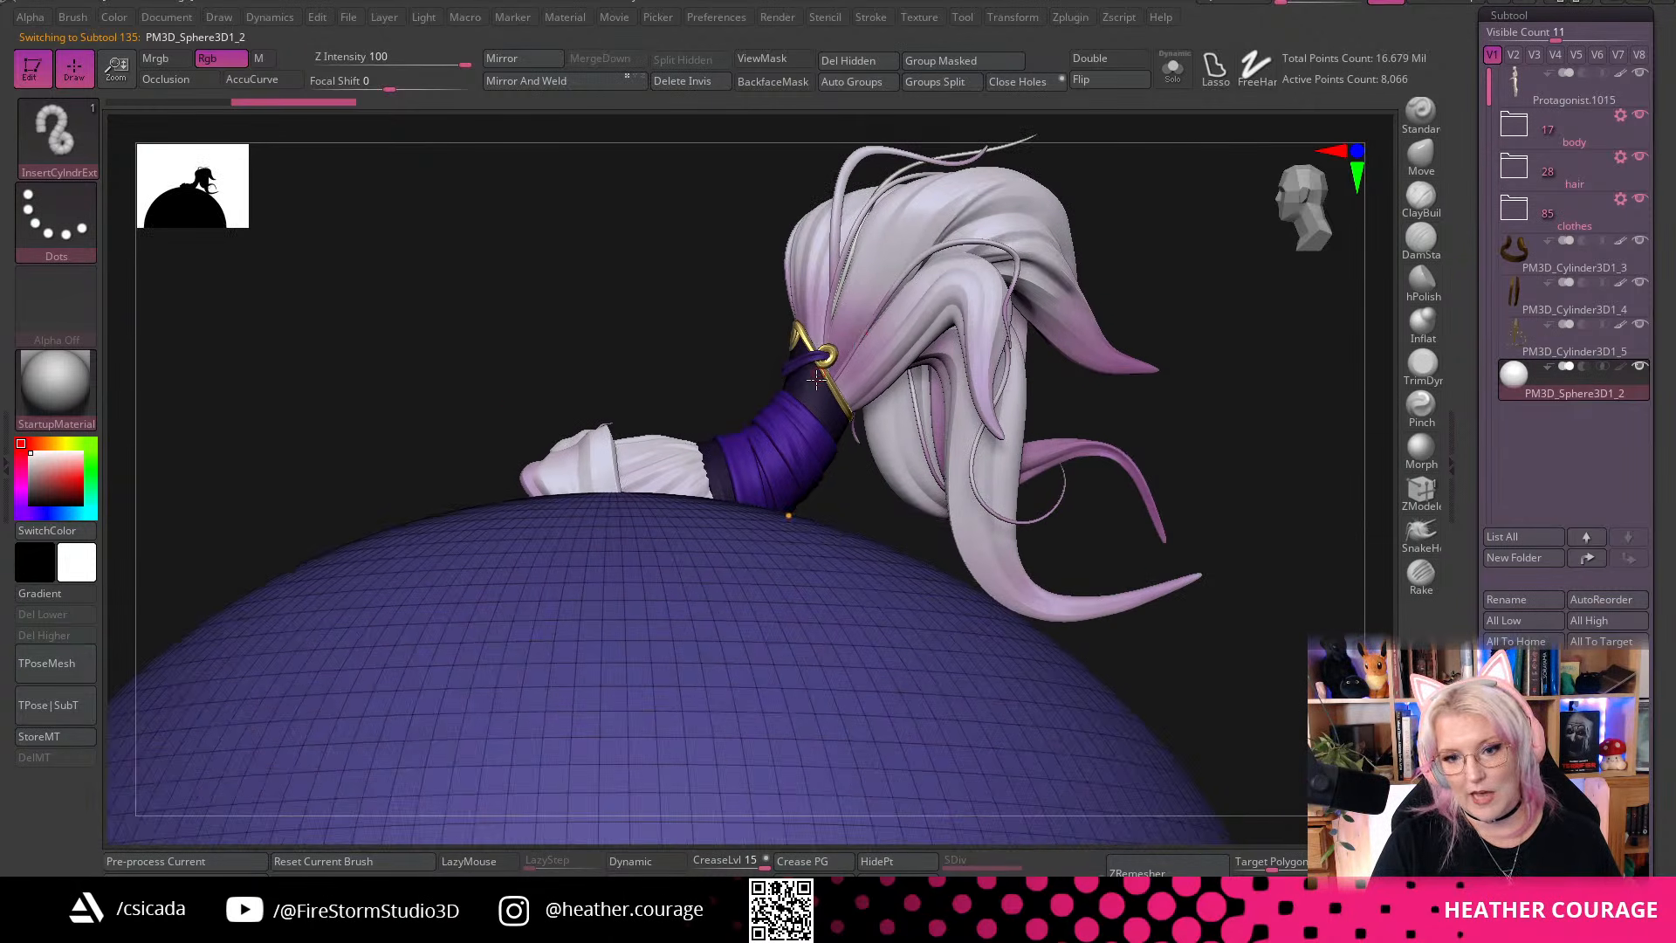
Select a ponytail strand and isolate it briefly to examine its shape before showing the whole model again
alt+click(877, 374)
click(1172, 78)
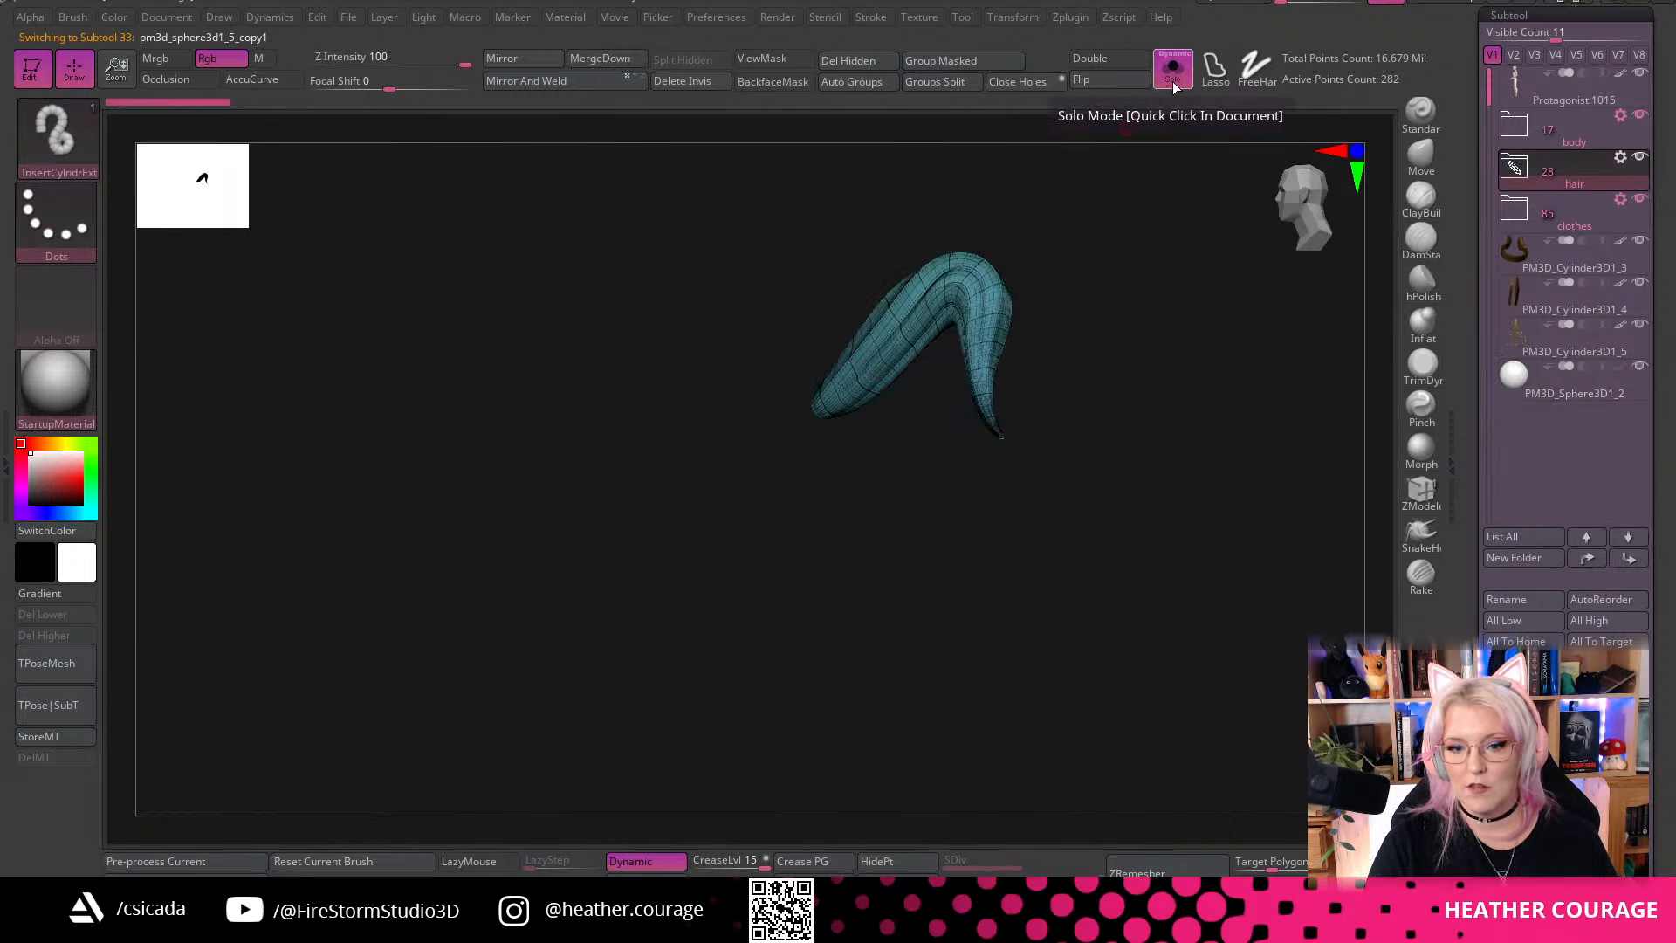
click(1172, 79)
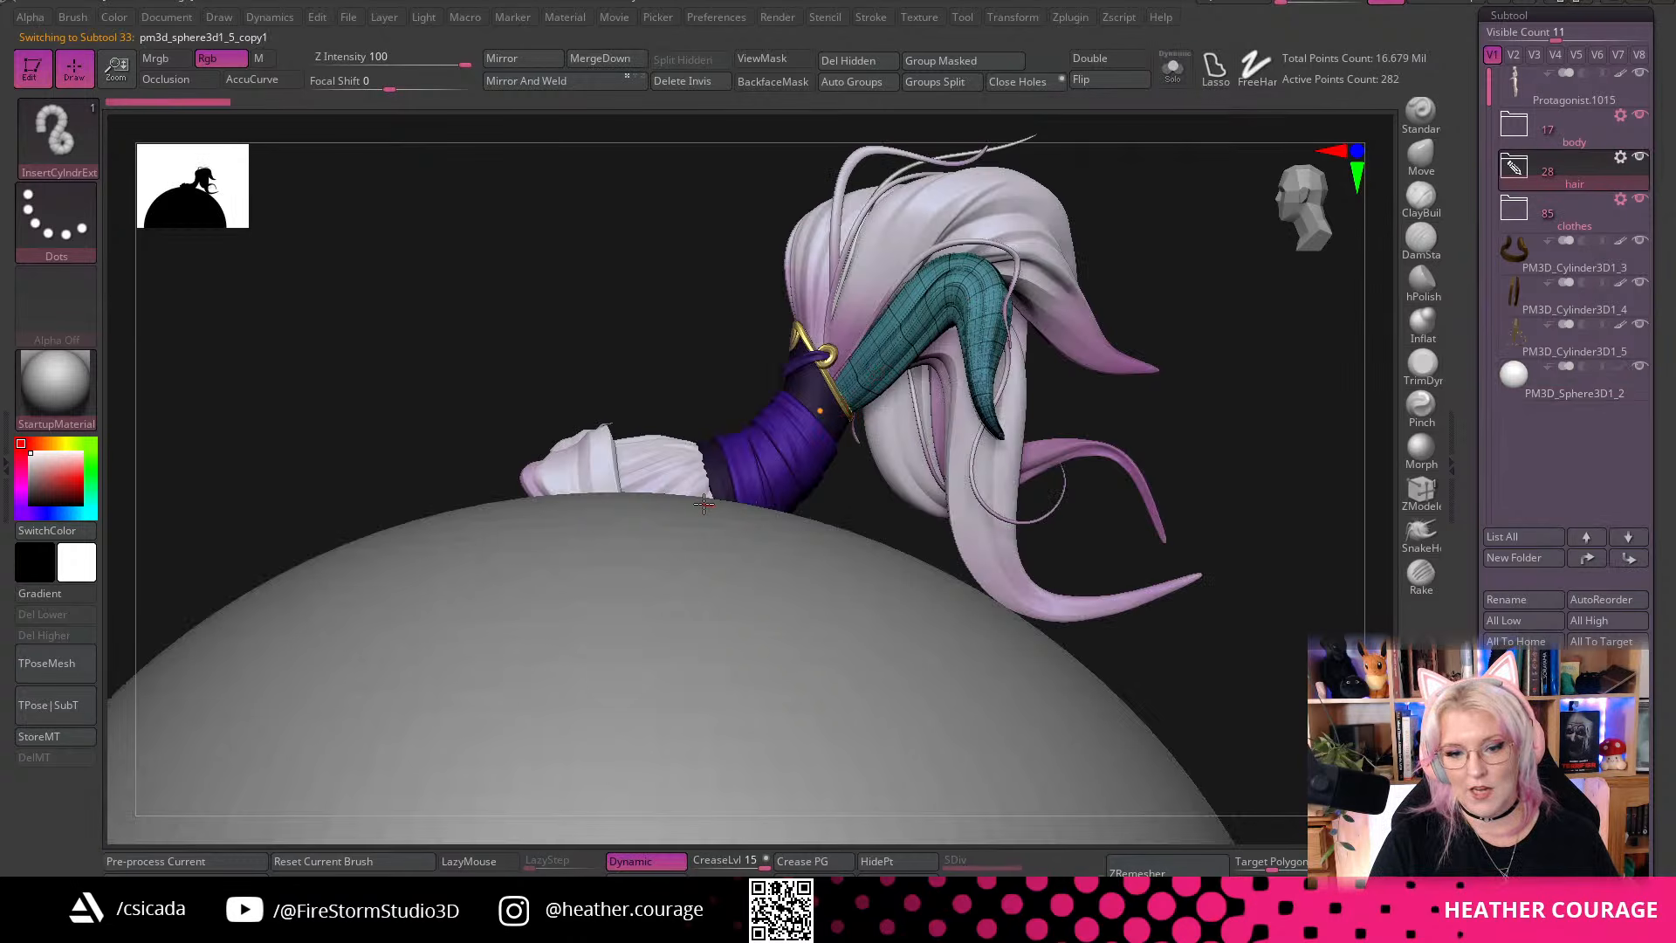
Select the appended sphere and isolate it in Solo mode
alt+click(803, 724)
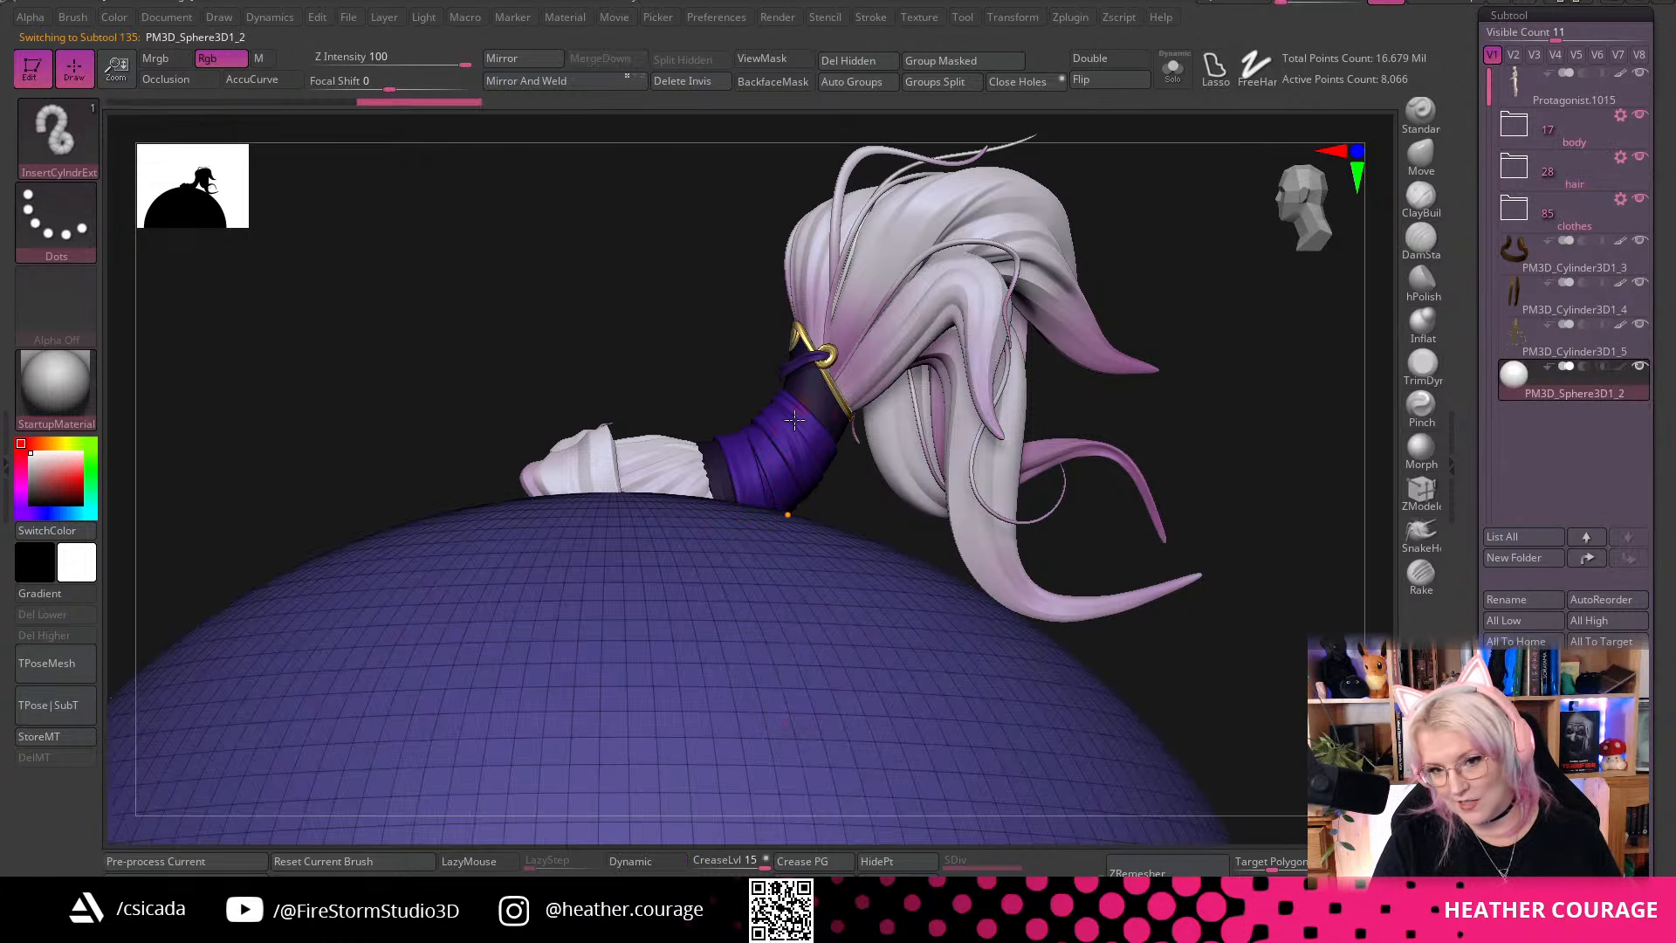
click(1172, 70)
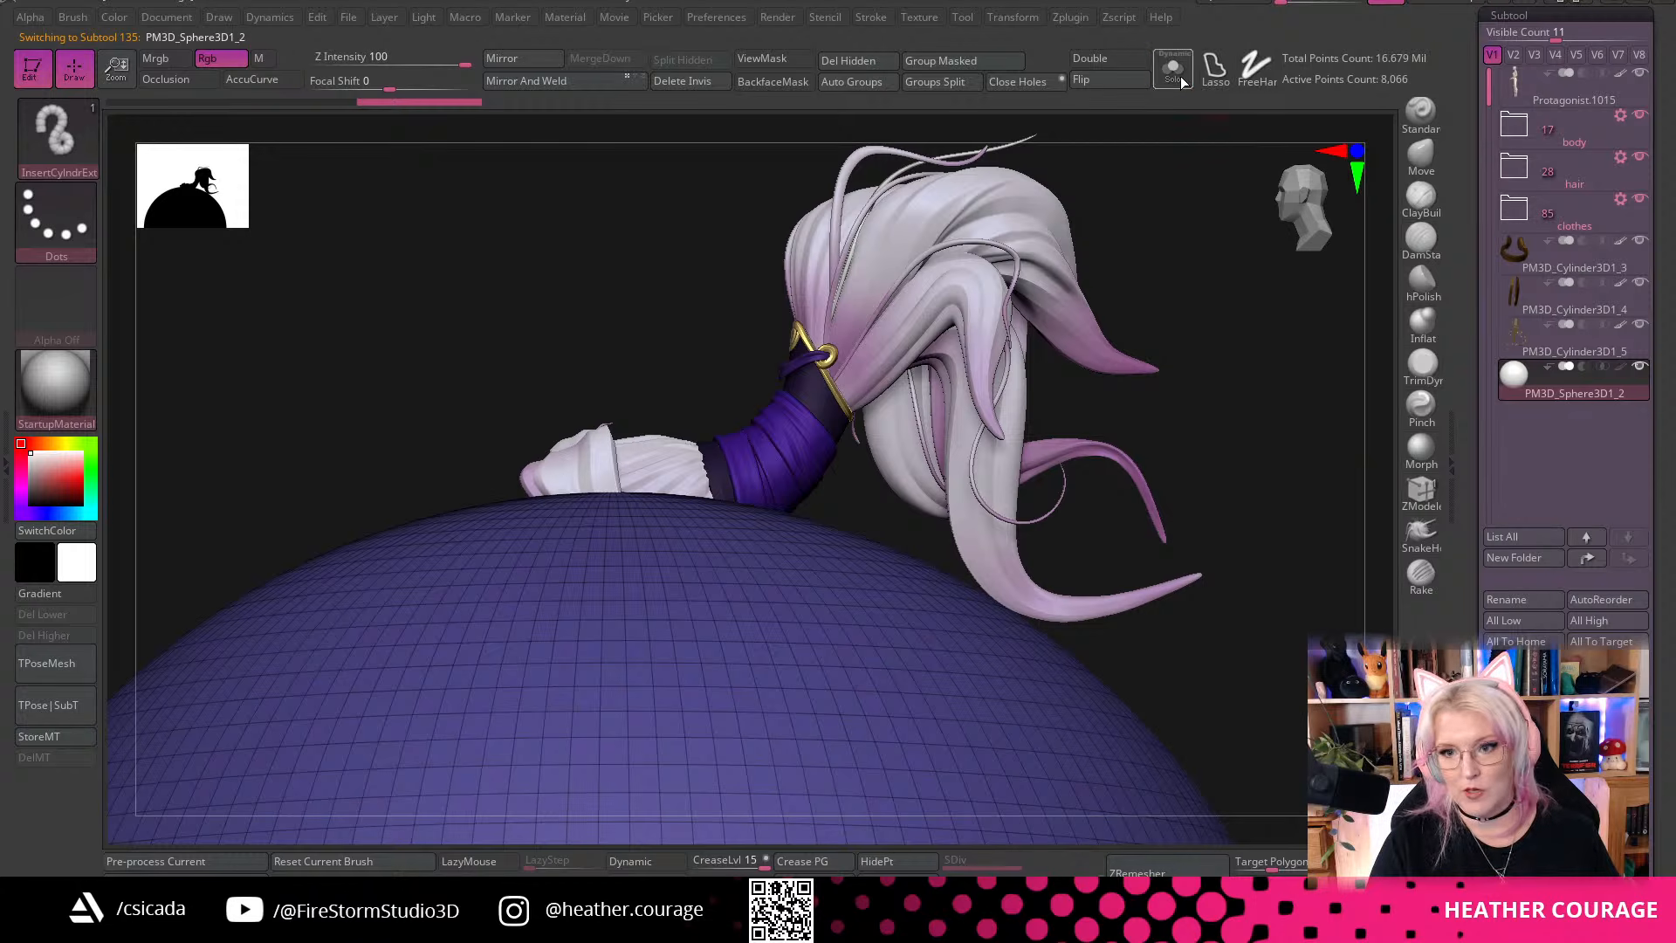
alt+drag(1111, 539, 831, 274)
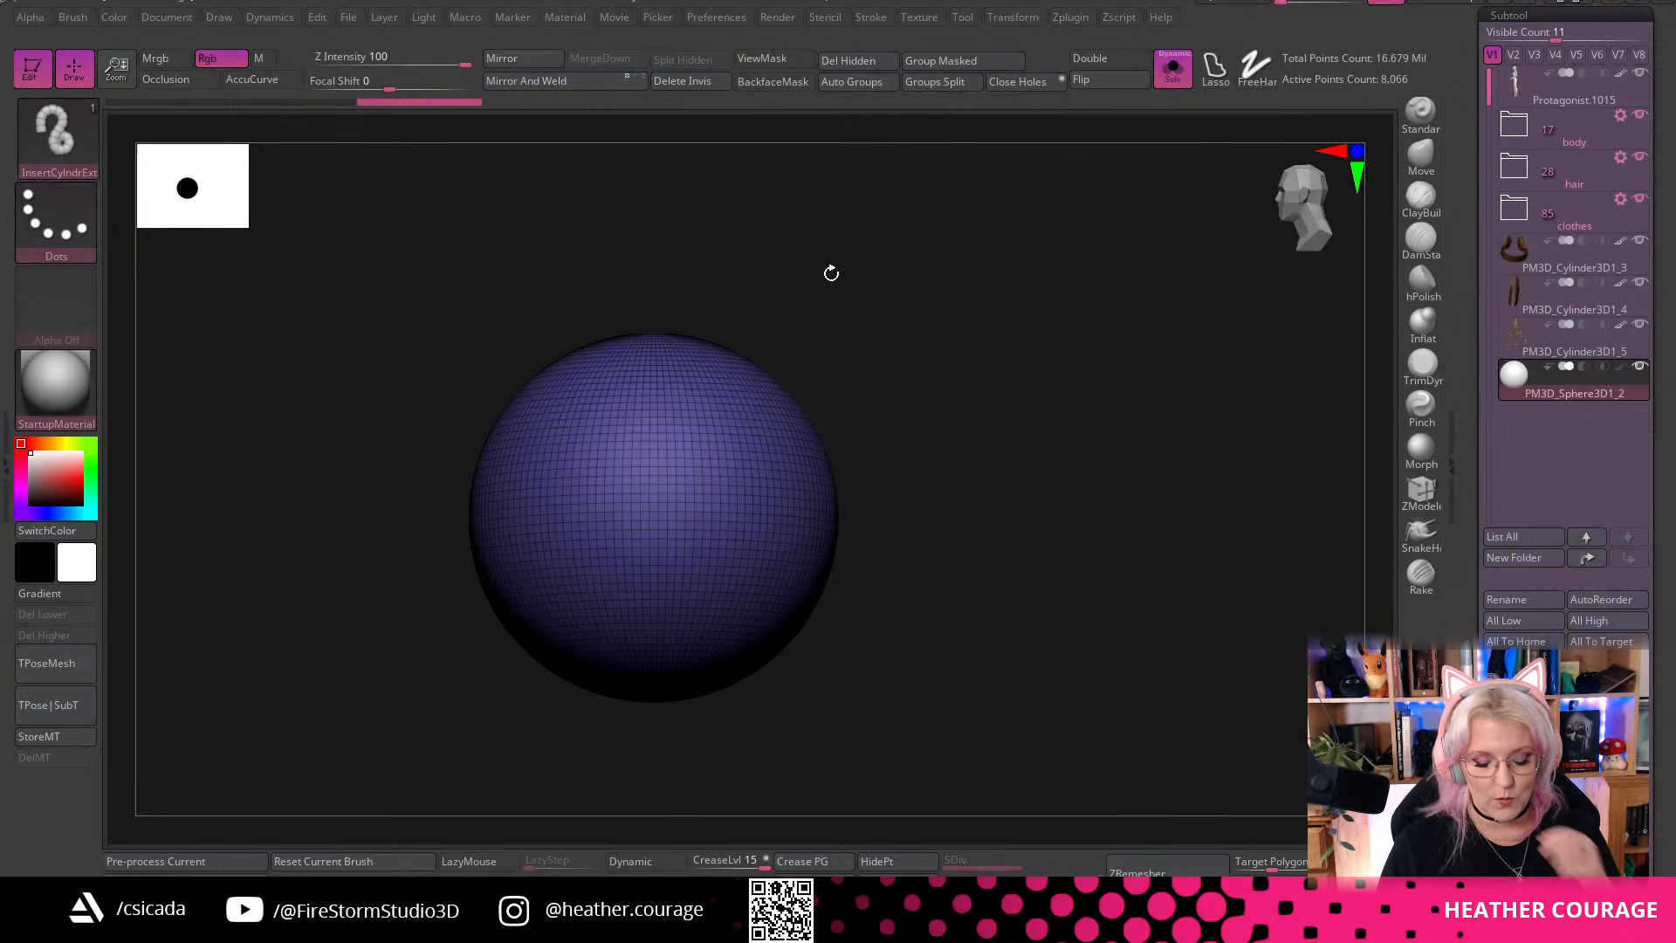
Switch to the CurveTube brush with the isolated sphere enlarged and seen from the front
drag(831, 273, 1343, 229)
alt+drag(988, 445, 1097, 490)
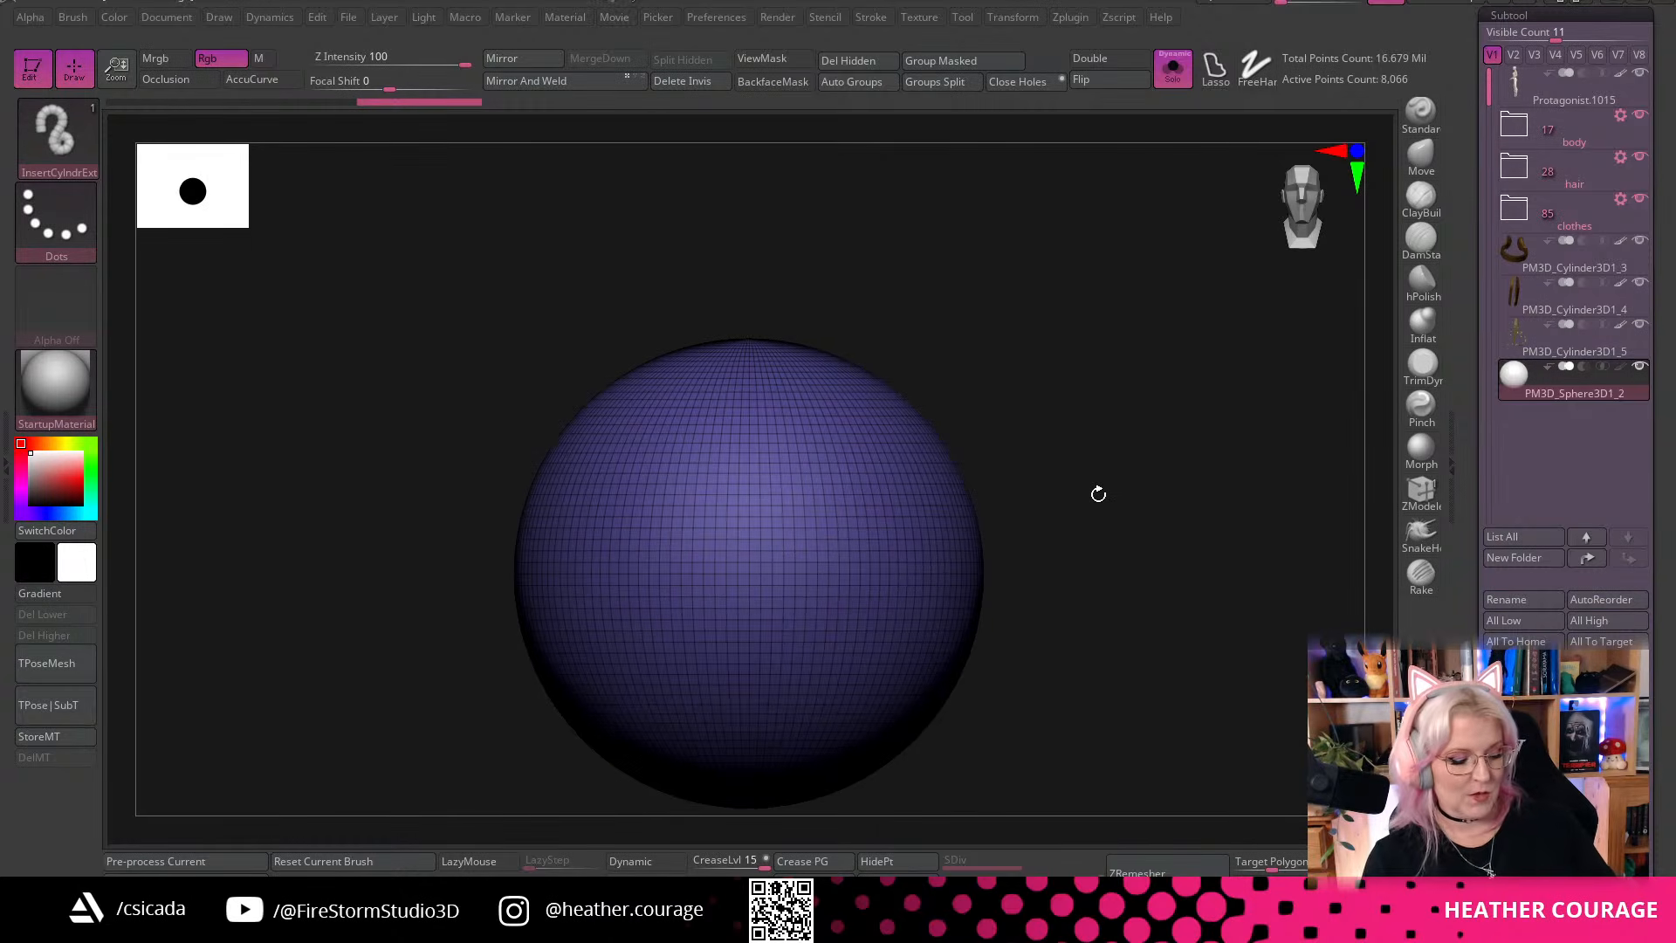
key(b)
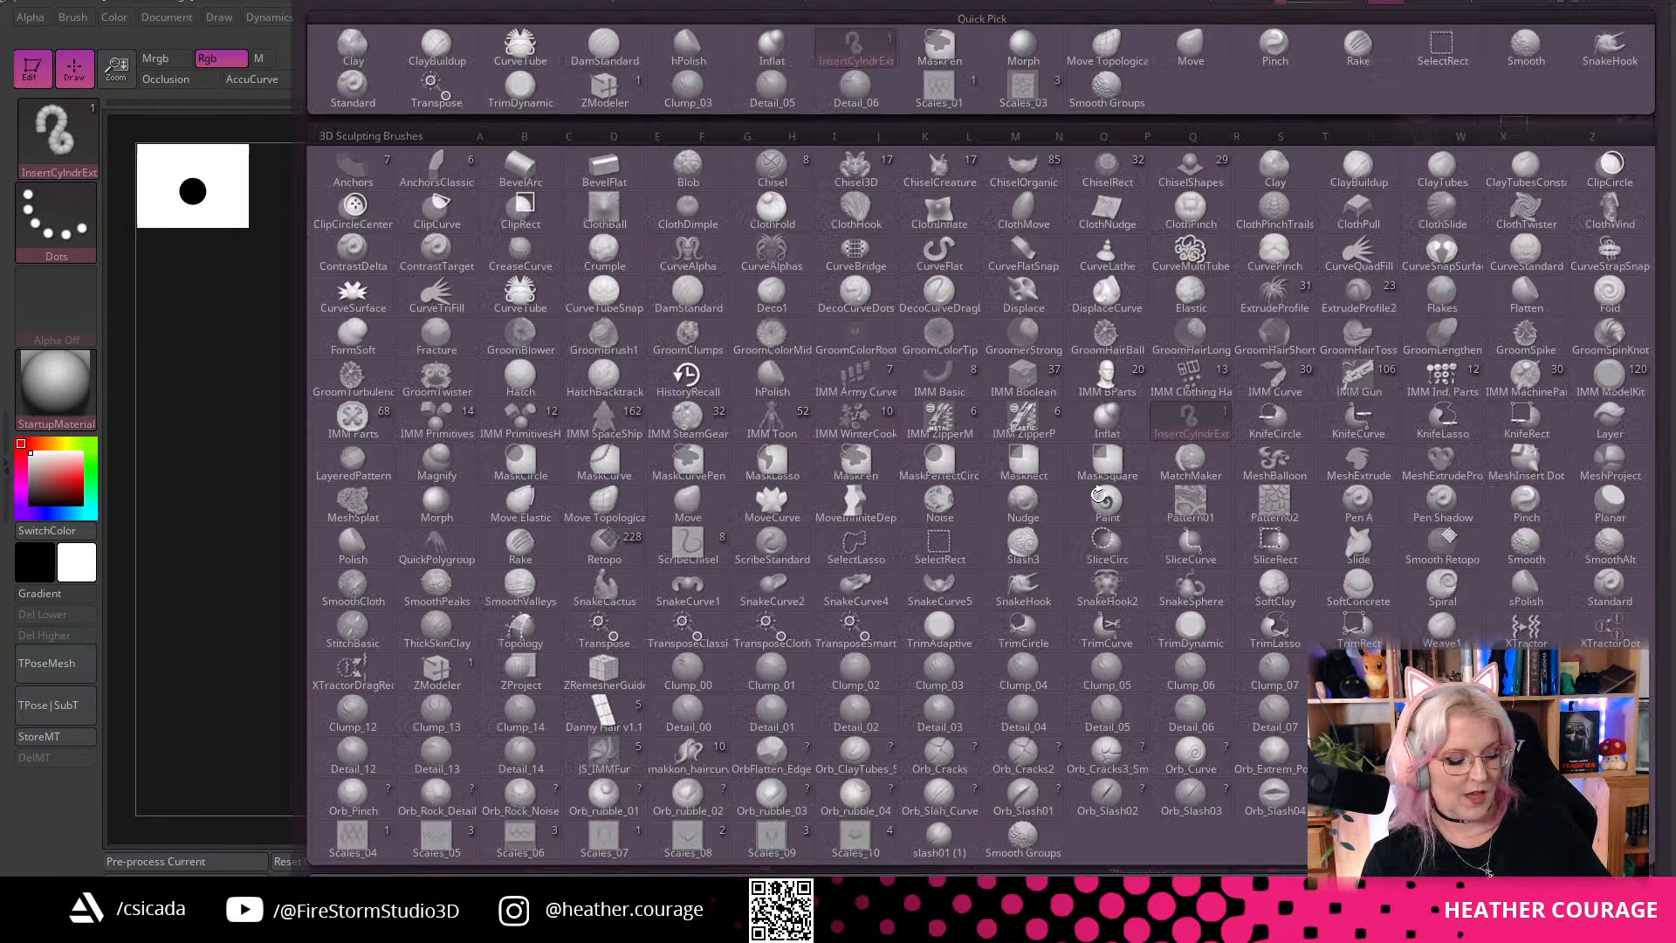
key(c)
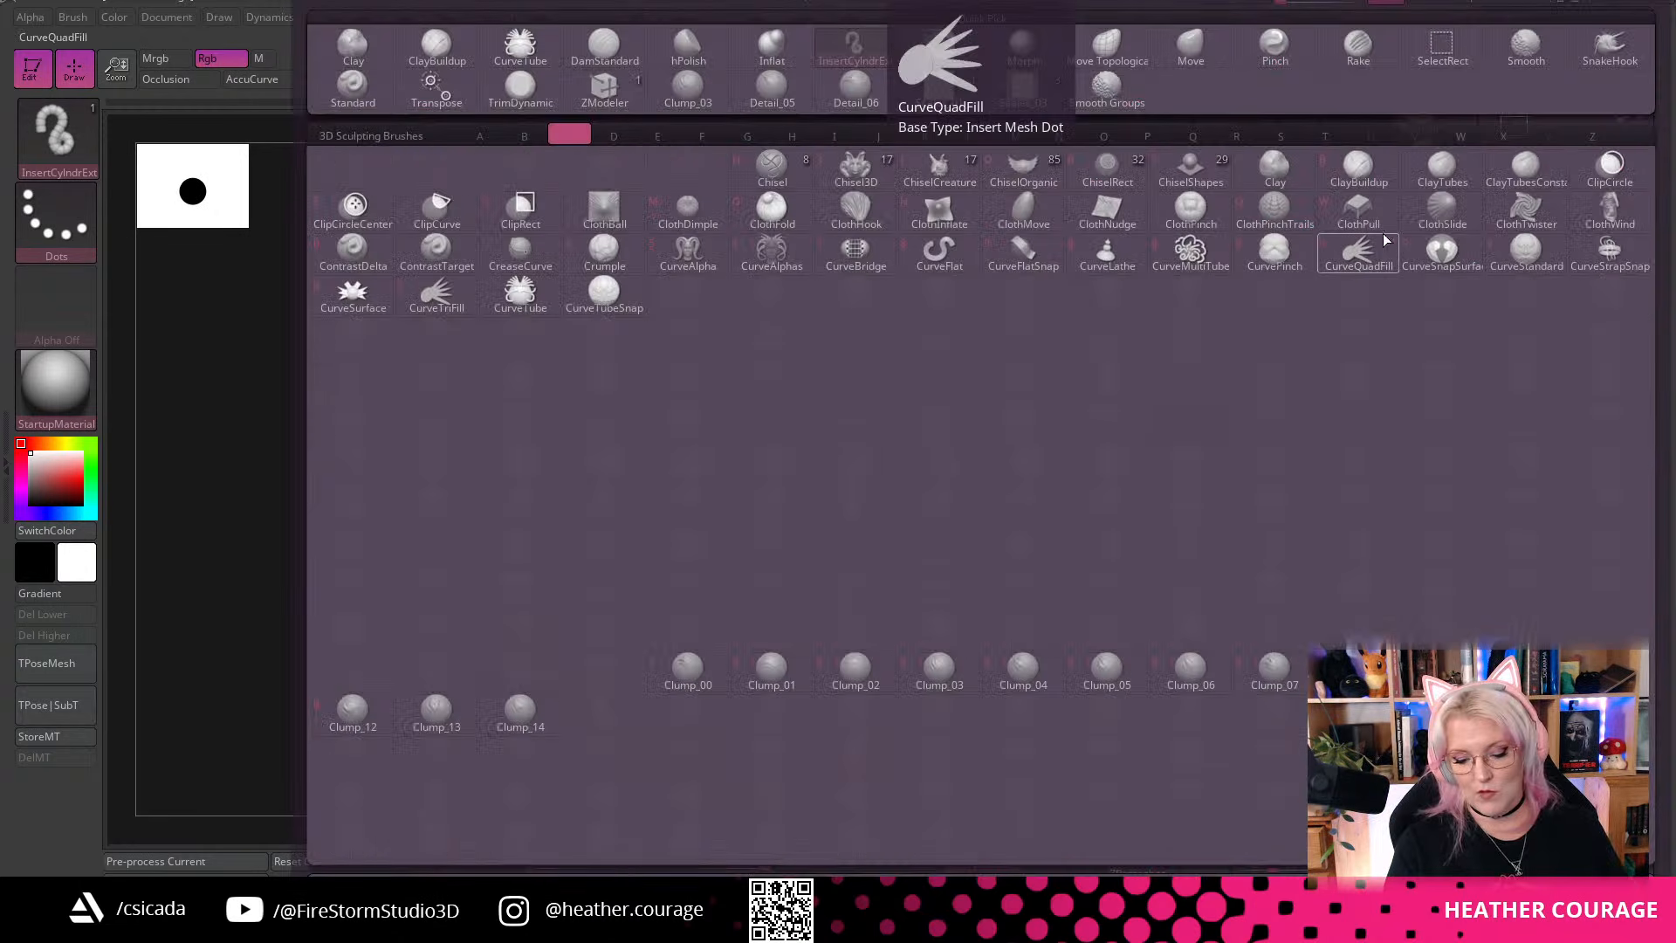
click(520, 295)
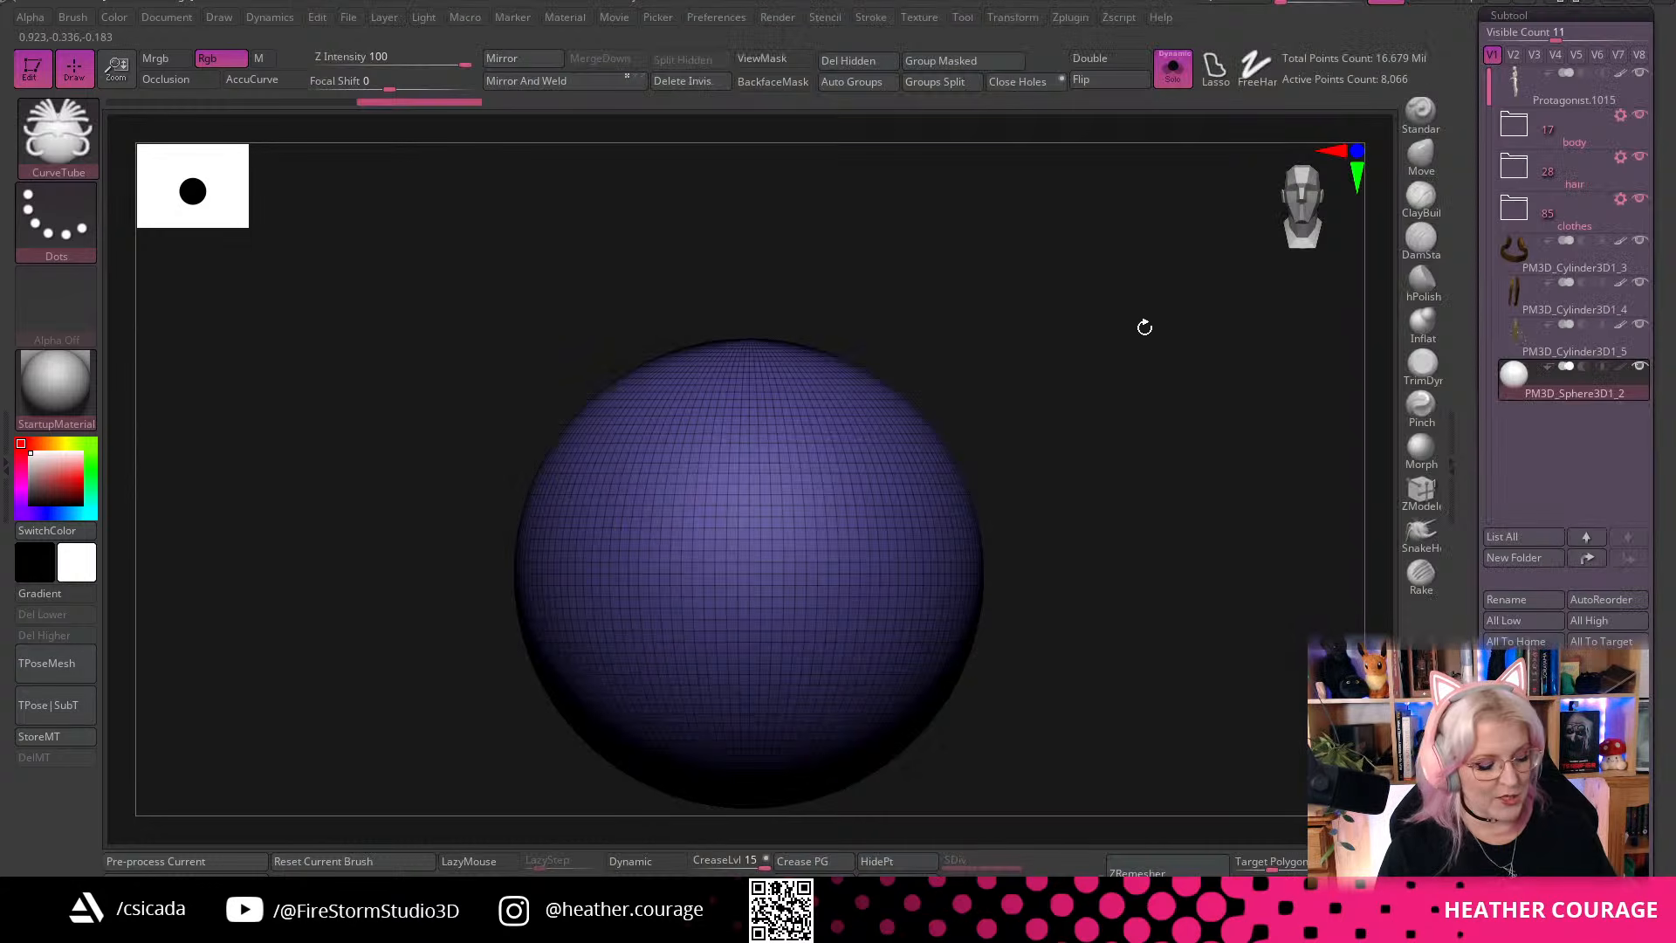
Draw a trial tube outward from the sphere's upper side, and undo it
ctrl+right_drag(1073, 422, 1101, 450)
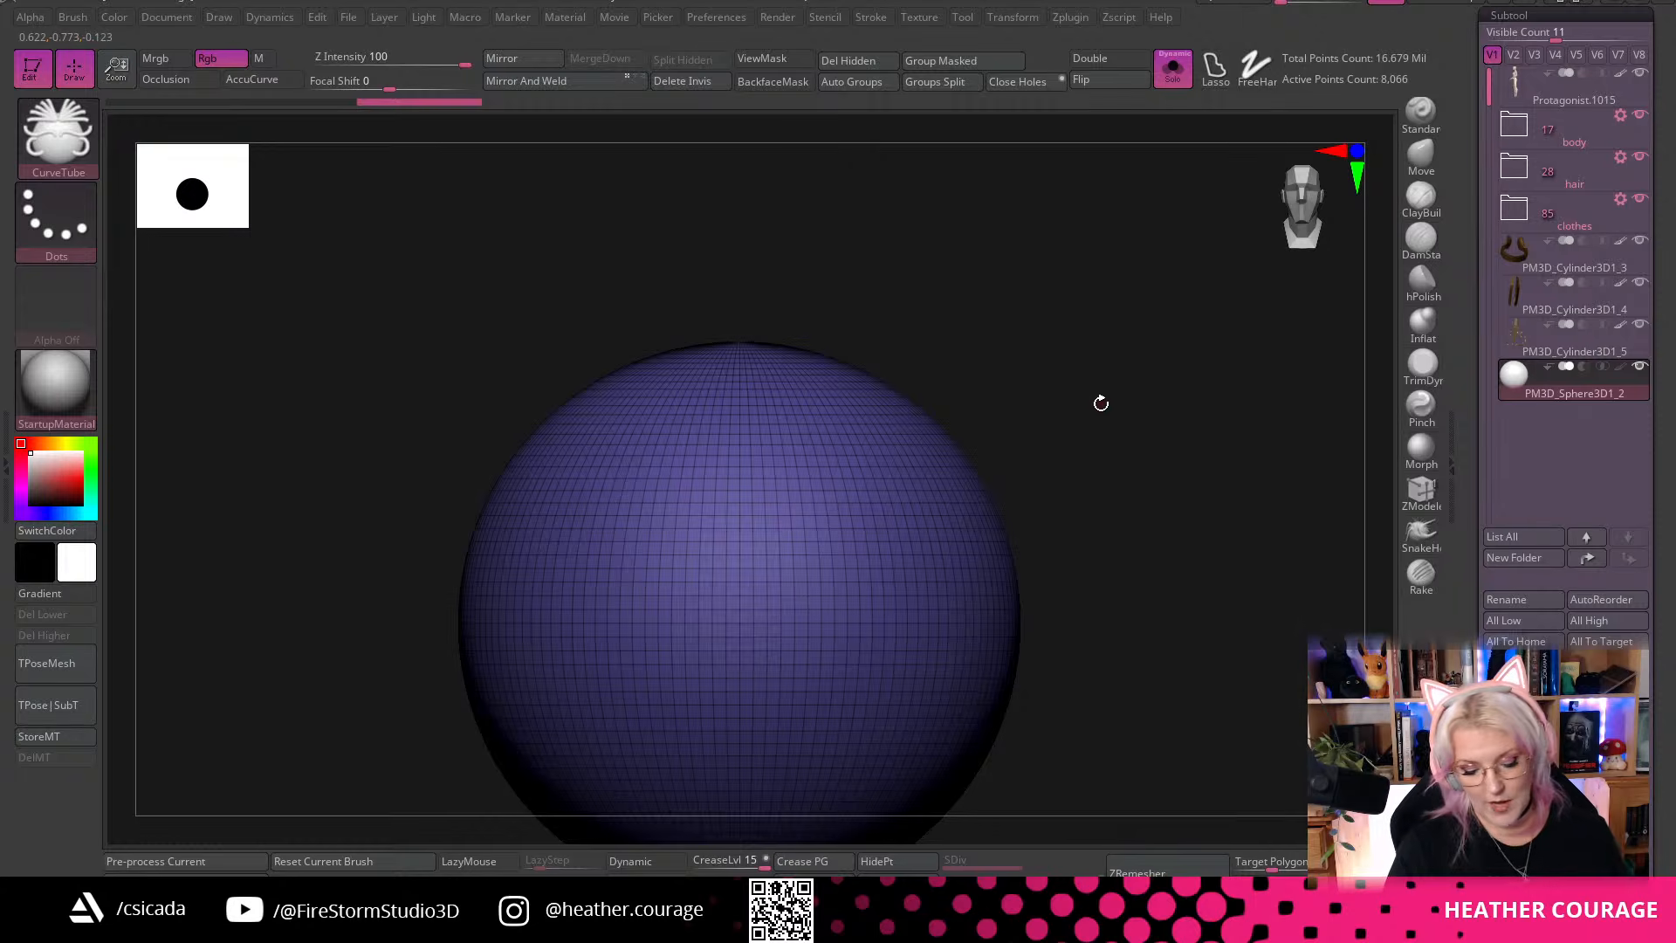
key(space)
drag(835, 498, 1260, 292)
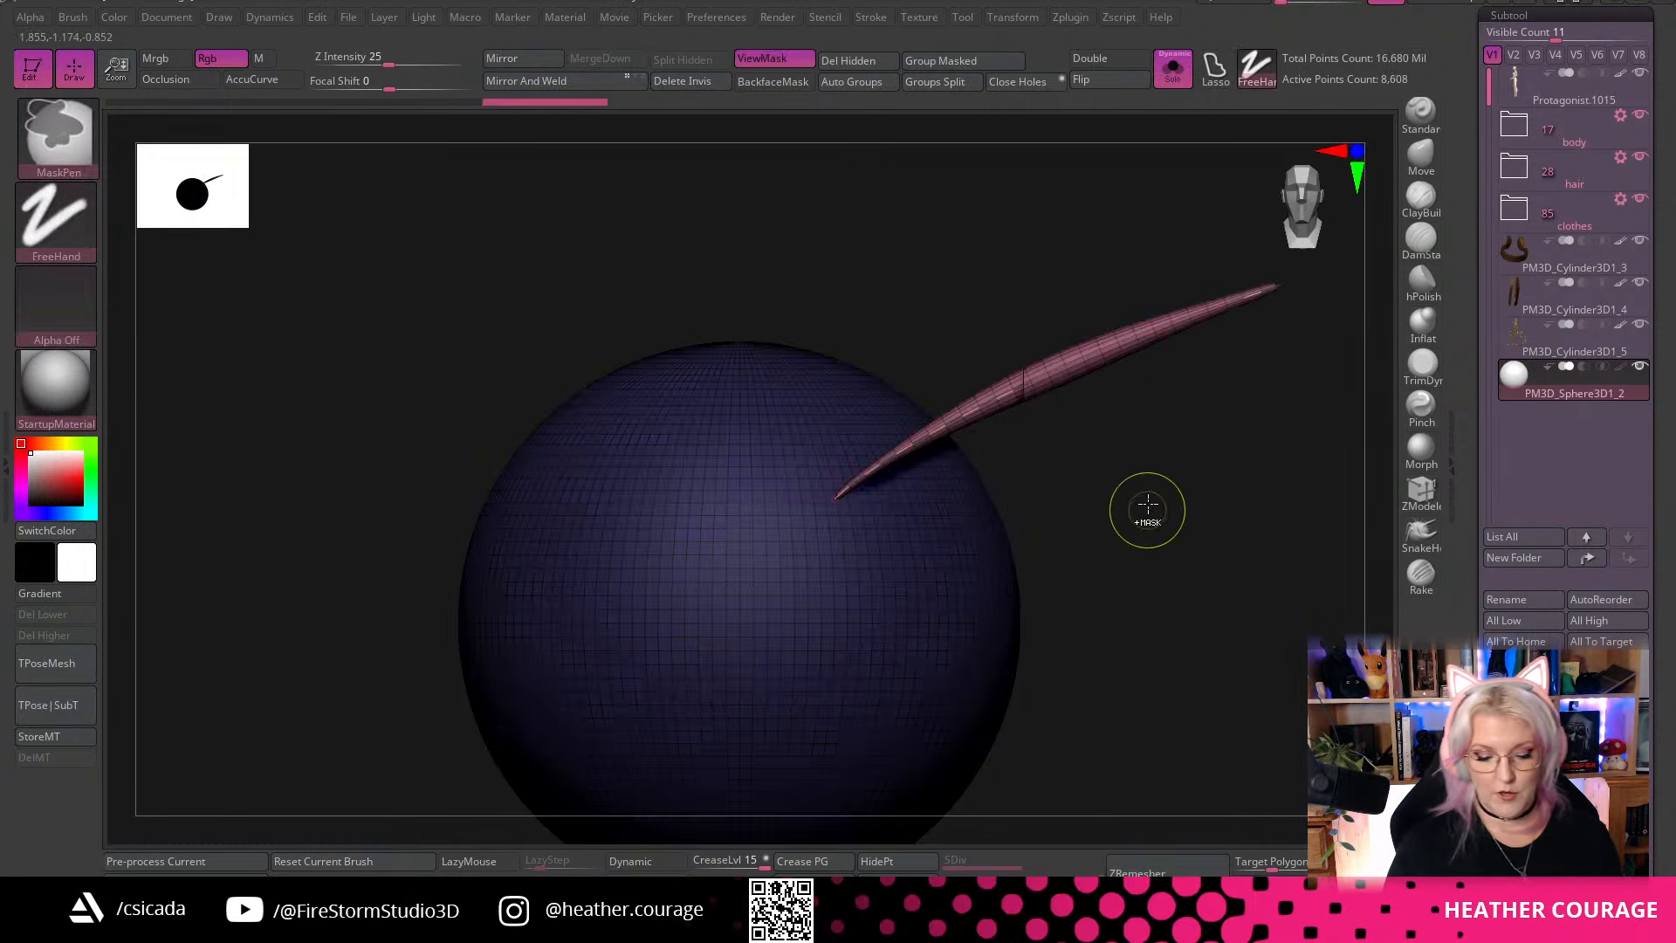
key(ctrl+z)
key(space)
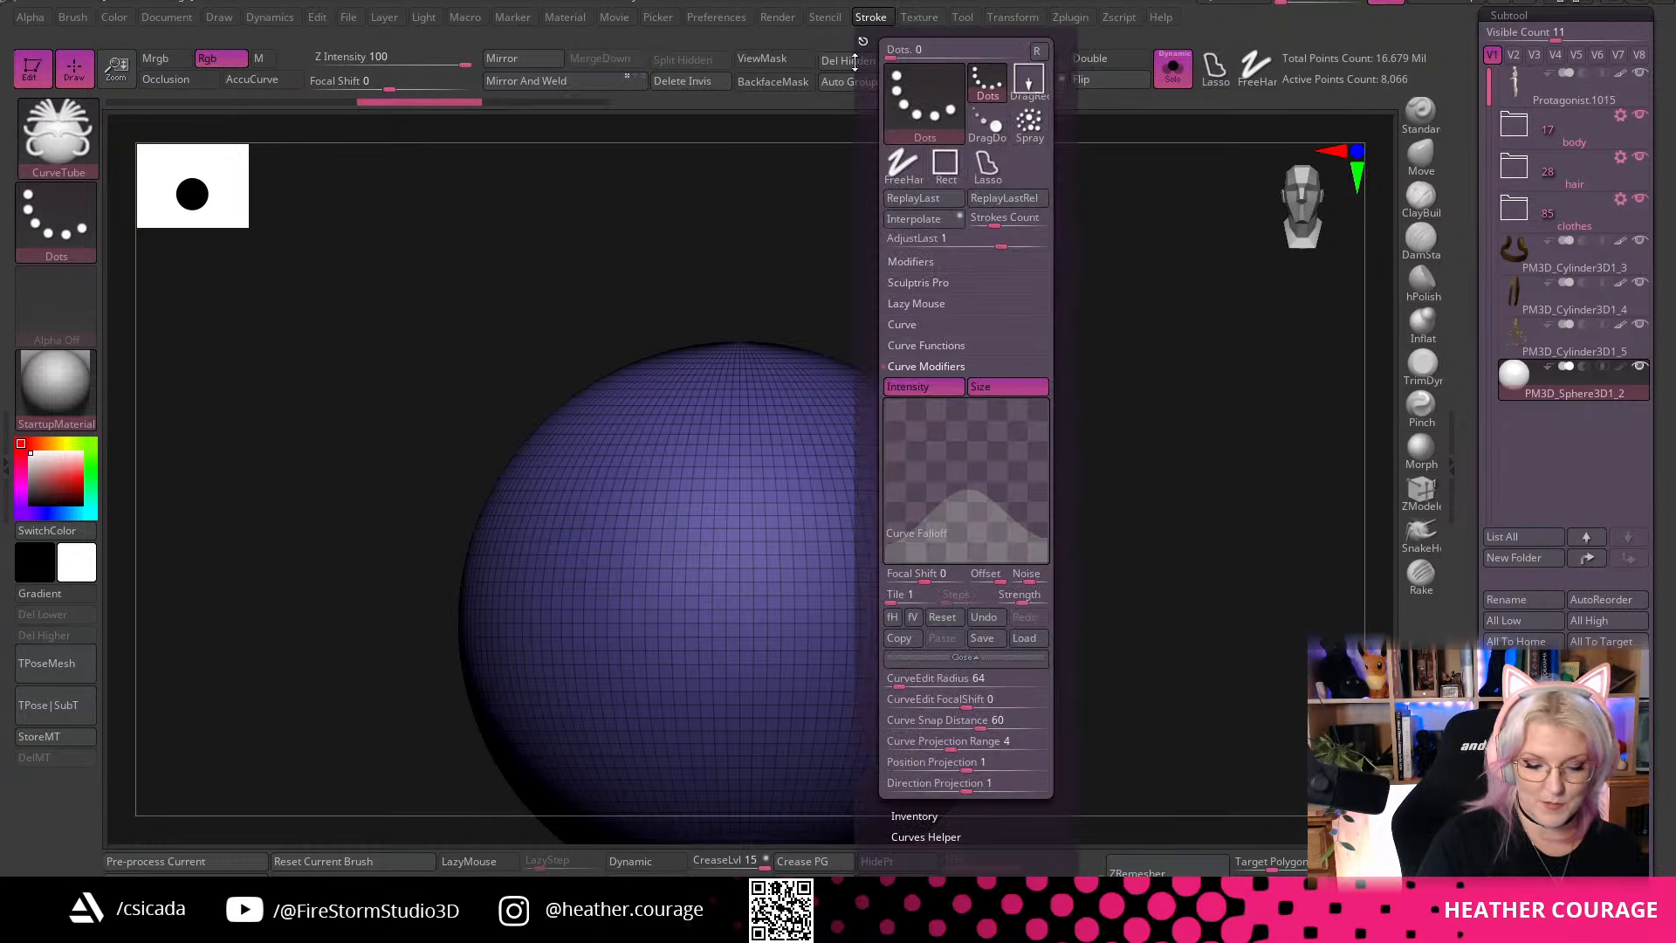
Dock the stroke settings, reset the Curve Falloff, and draw a tube outward from the sphere's side
click(871, 16)
click(861, 37)
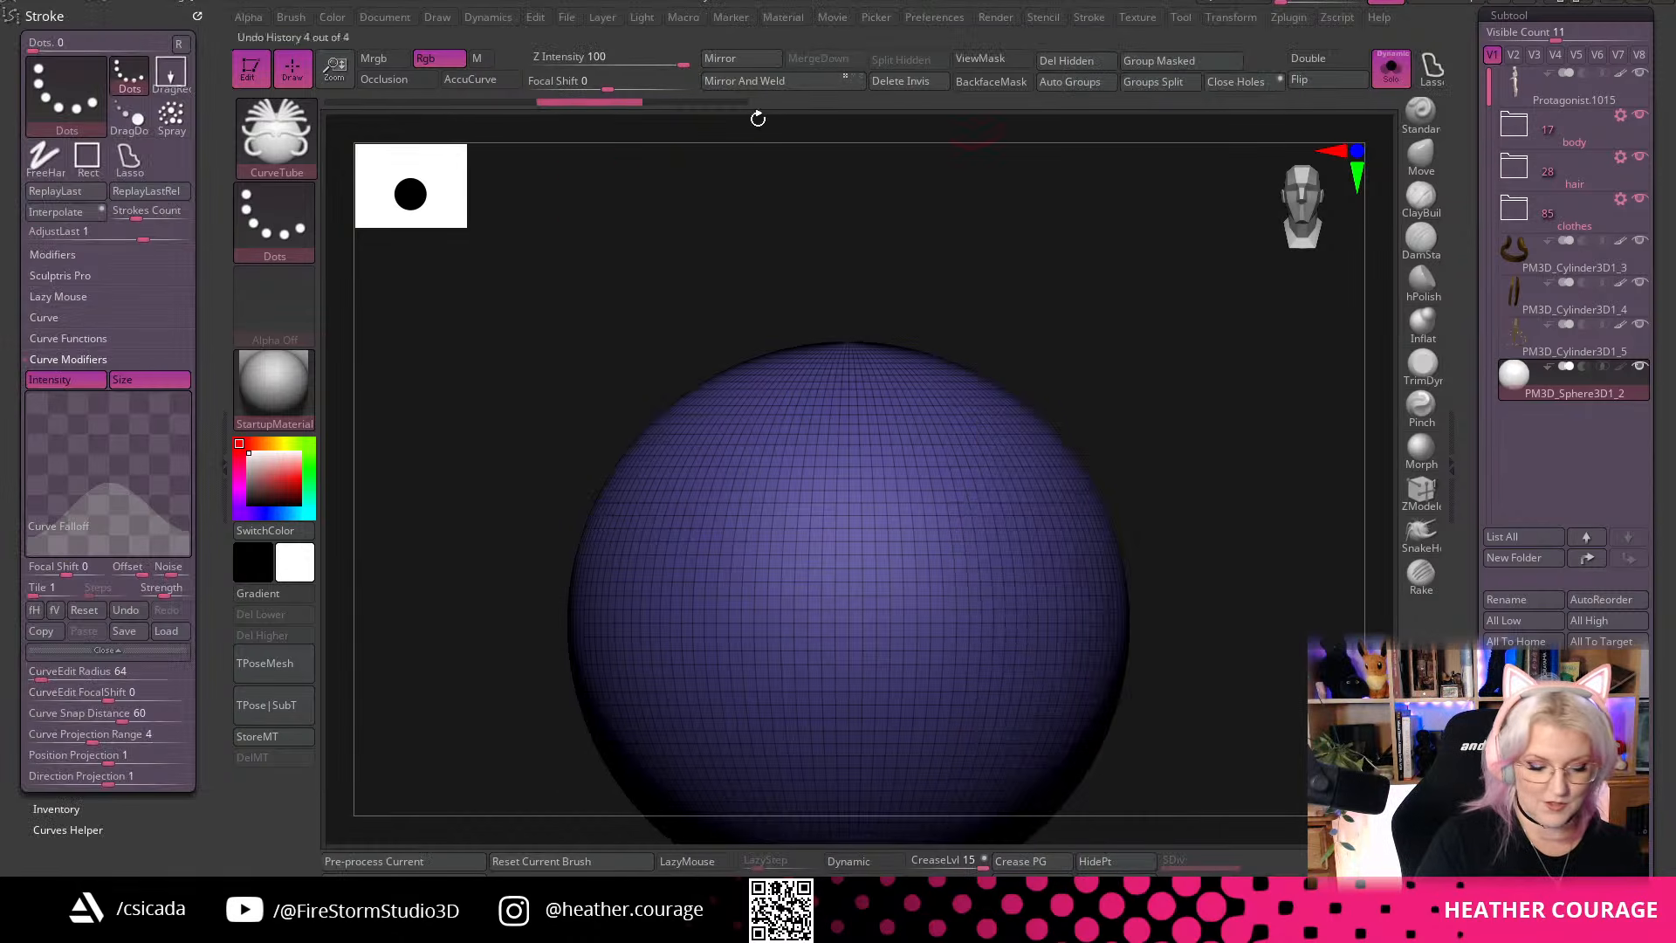
click(84, 610)
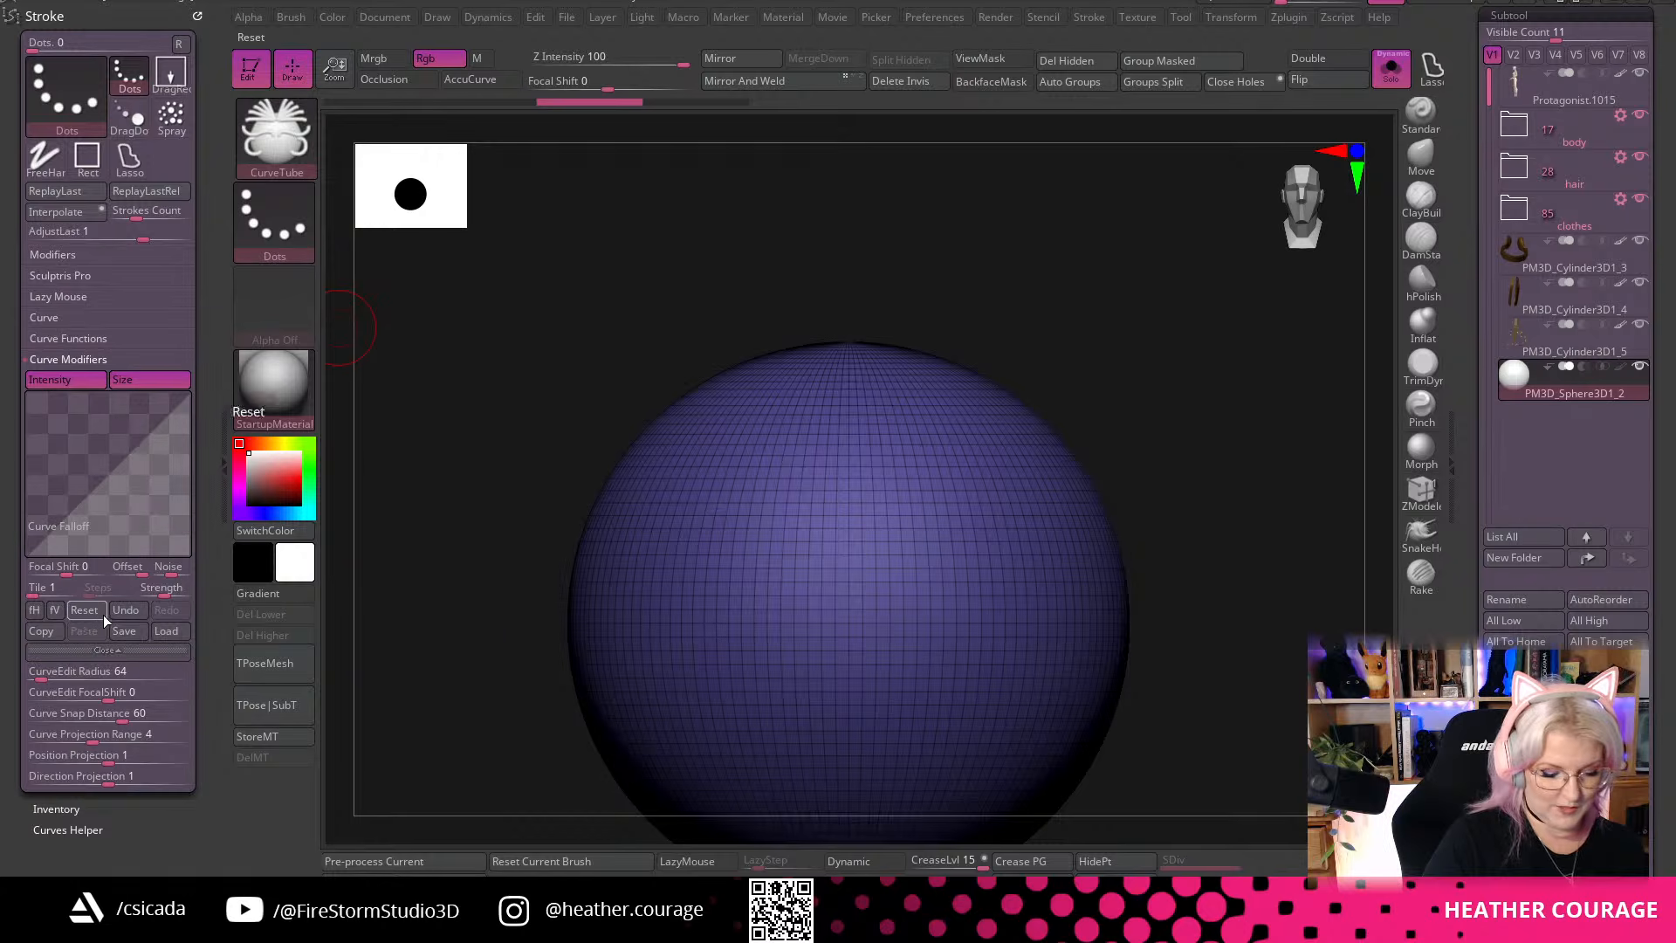
drag(992, 513, 1325, 430)
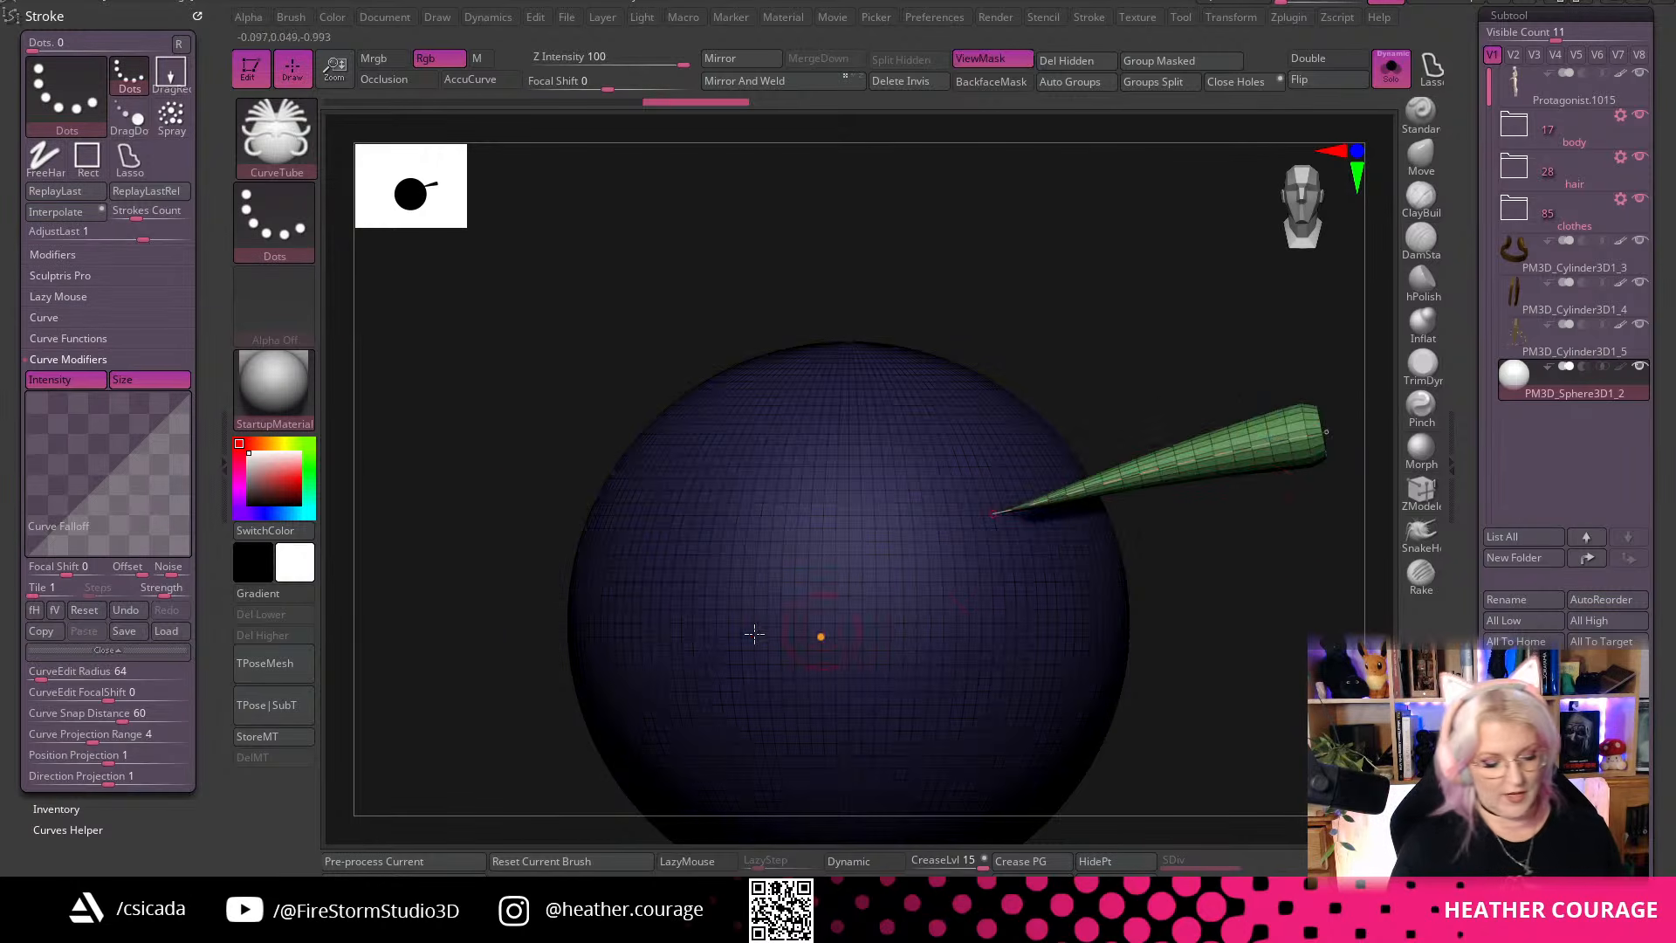
Turn off the Size curve modifier and draw a second tube below the tapered one
click(149, 379)
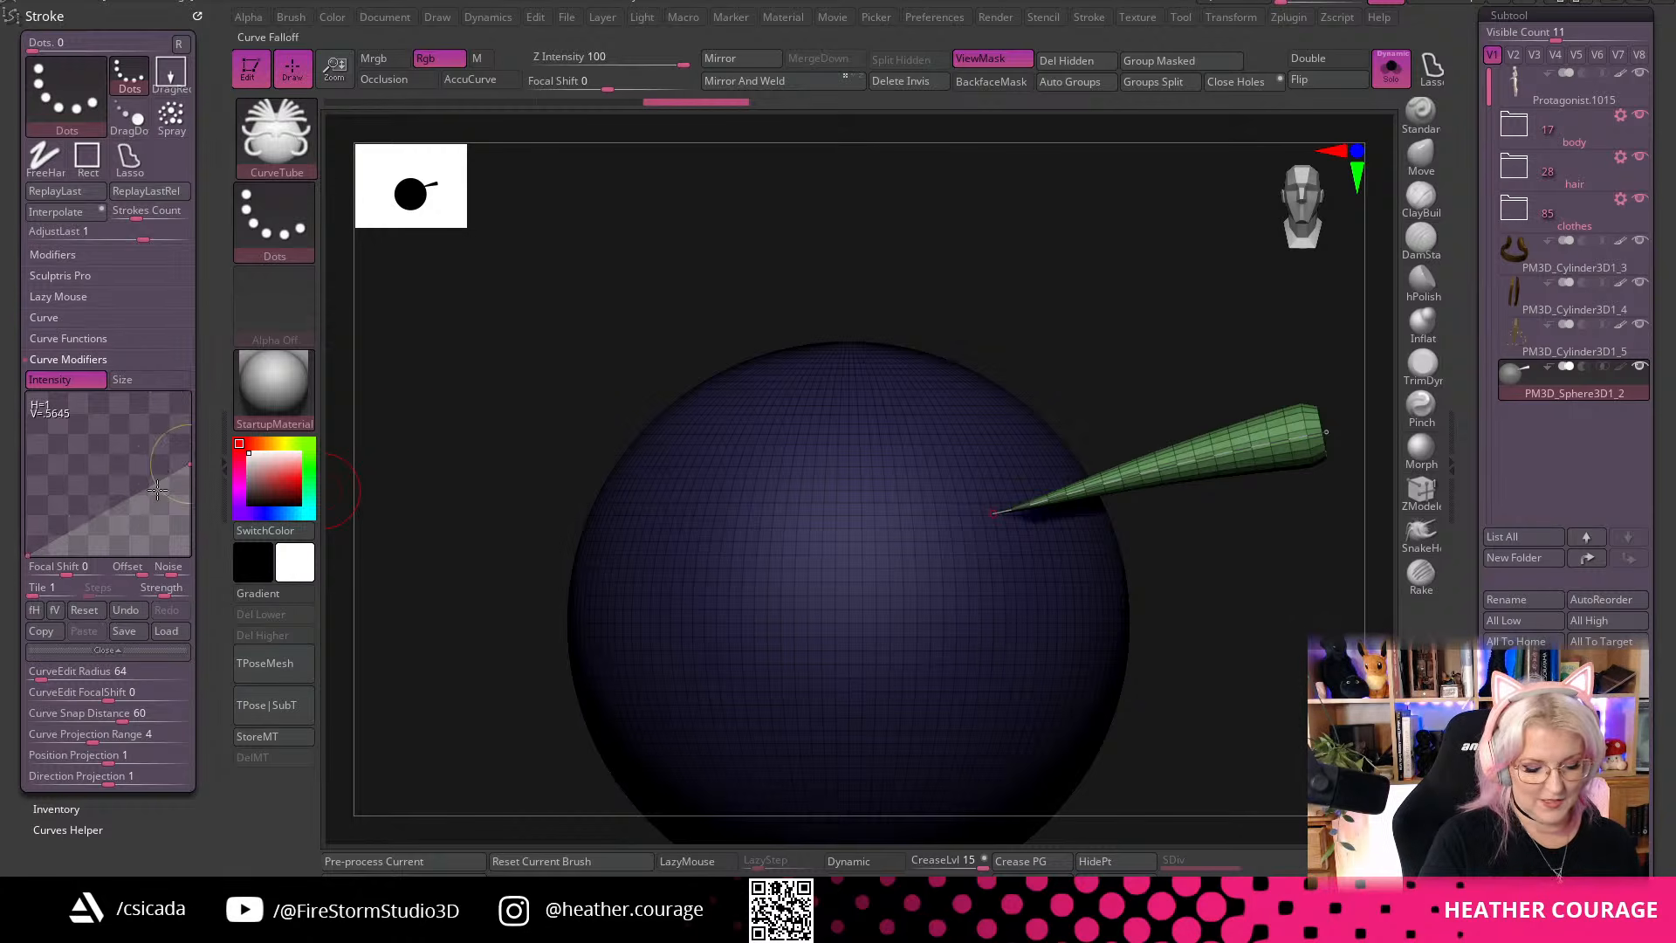
alt+drag(1179, 580, 1059, 509)
drag(869, 546, 1215, 527)
drag(1116, 684, 1194, 649)
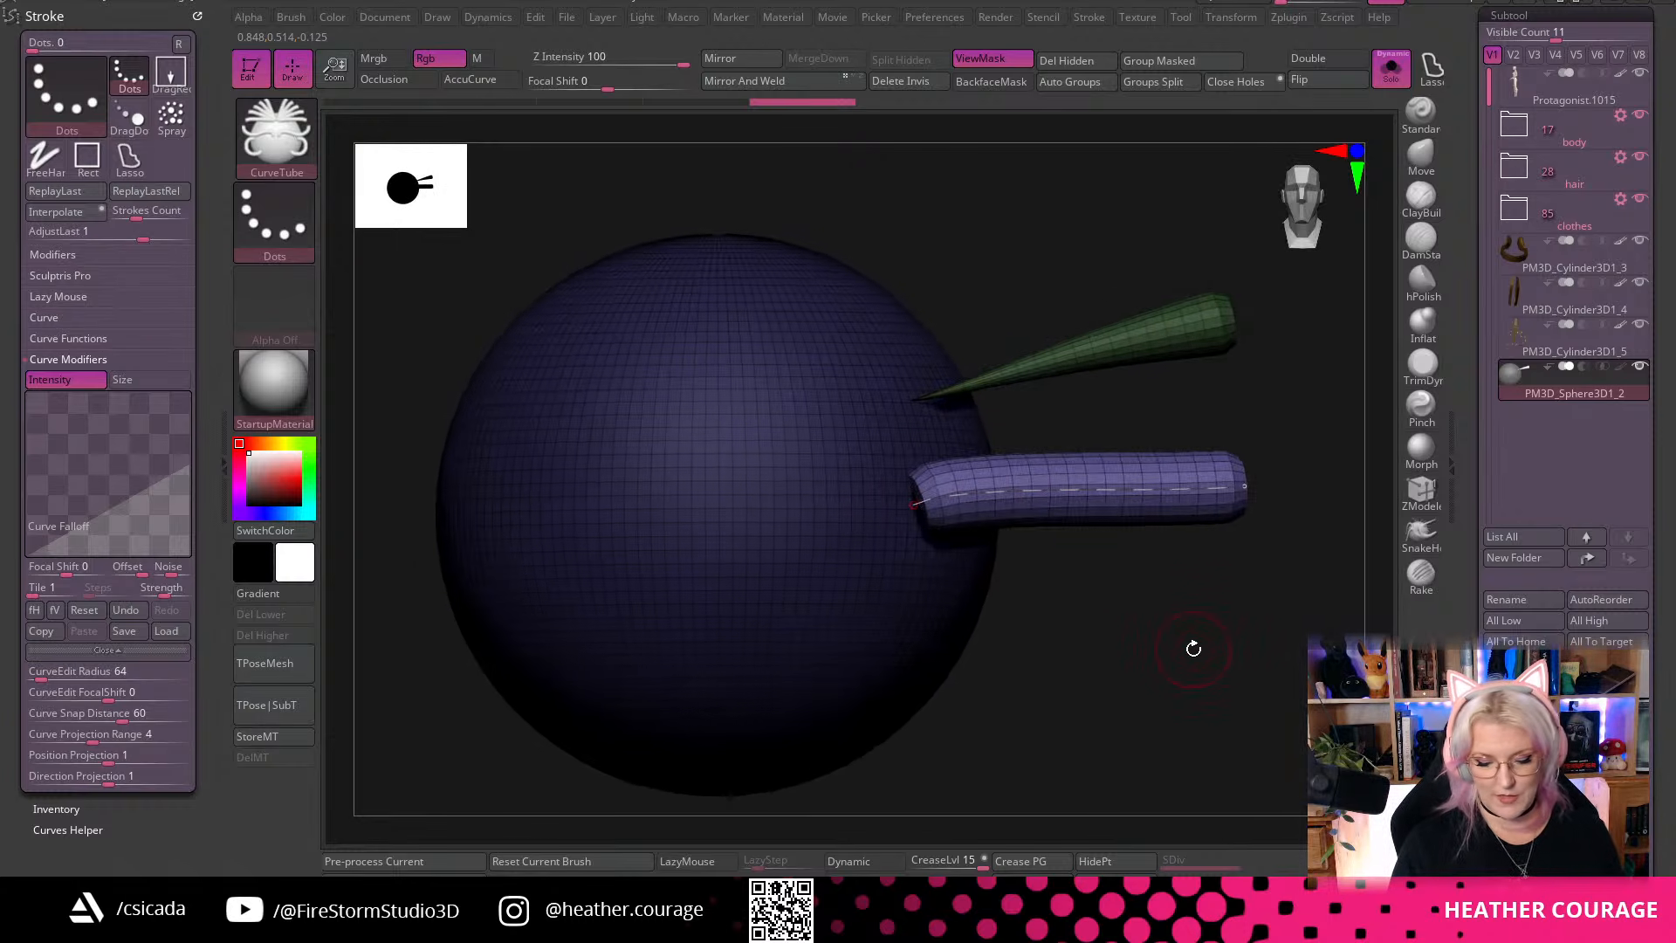
Undo both test tubes and draw one long tube of even thickness out from the sphere's upper side
key(ctrl+z)
key(ctrl+z)
drag(877, 376, 1440, 325)
mouse_move(1086, 559)
alt+mouse_down()
mouse_move(819, 596)
mouse_move(1025, 576)
mouse_move(984, 567)
alt+mouse_up()
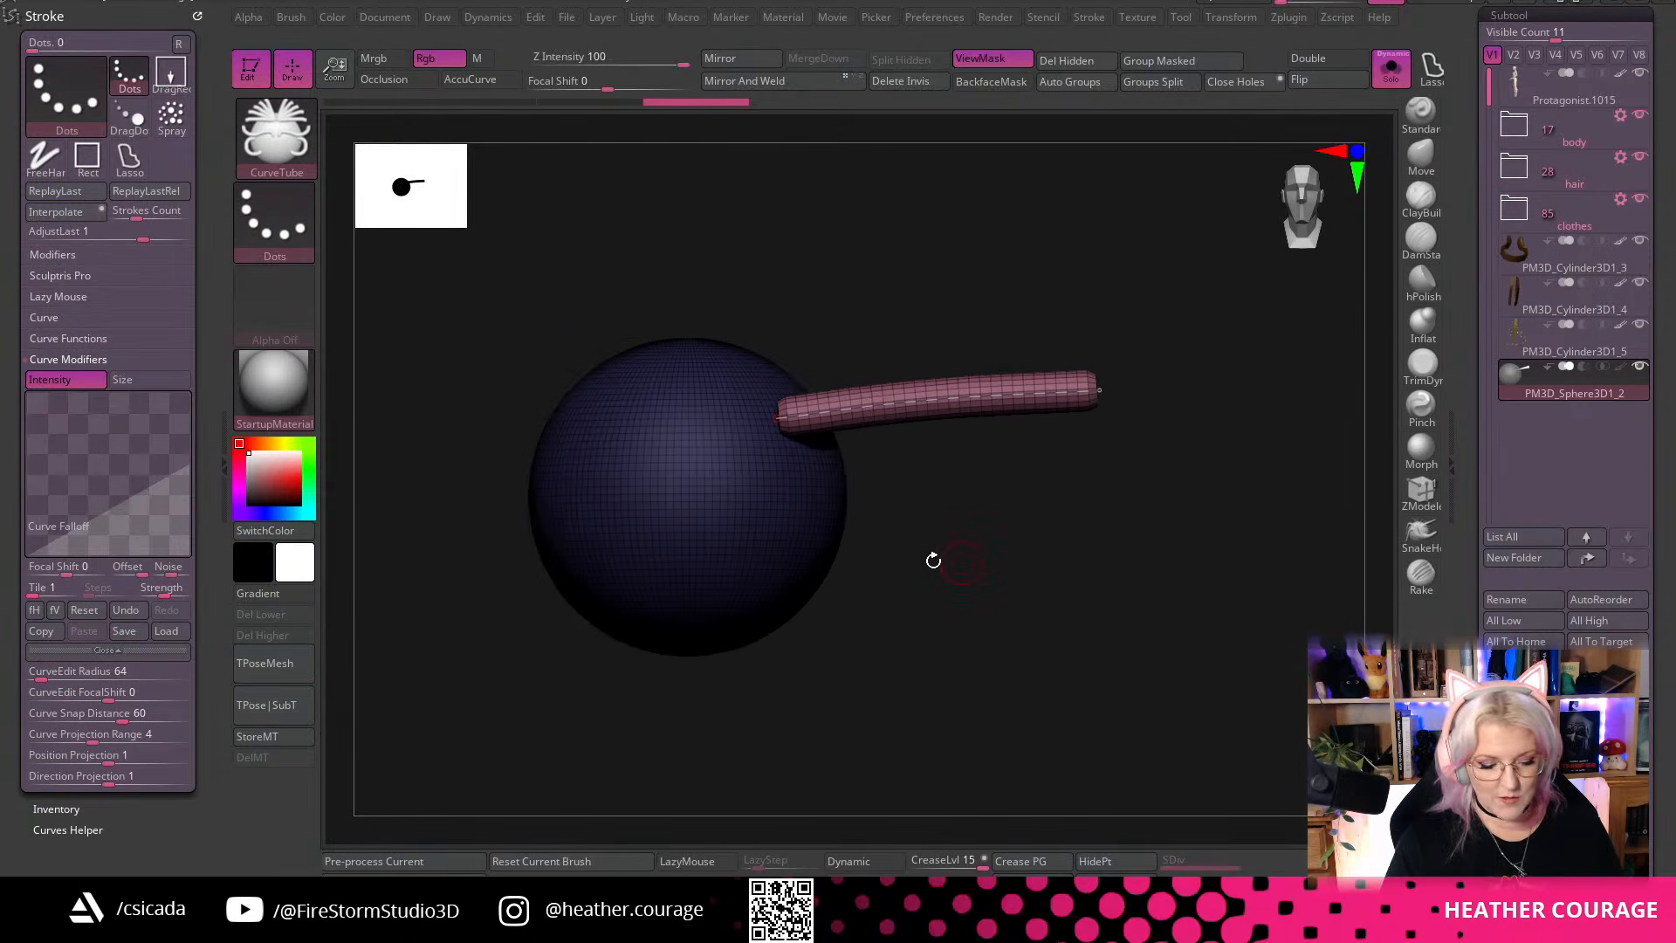
Try pulling the tube's curve with its start unlocked, and undo the changes until the tube is back on the sphere
click(216, 459)
mouse_move(793, 389)
mouse_down()
mouse_move(917, 404)
mouse_move(984, 559)
mouse_move(1051, 584)
mouse_move(1084, 620)
mouse_up()
drag(1003, 553, 1375, 210)
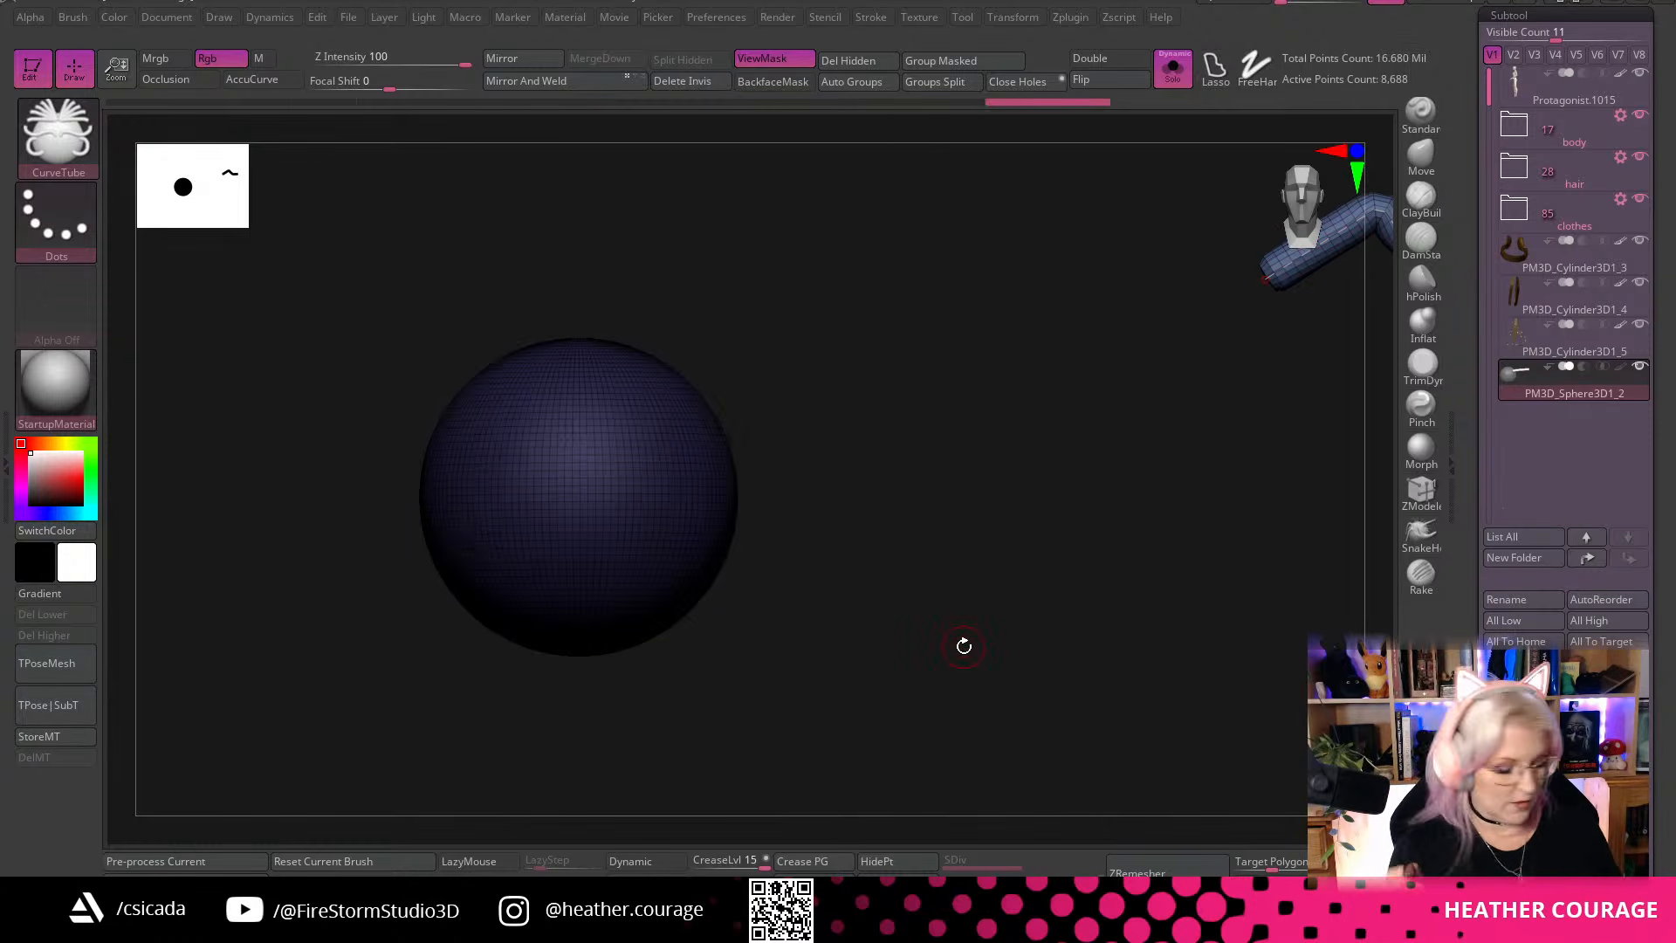
key(ctrl+z)
key(ctrl+z)
key(ctrl+z)
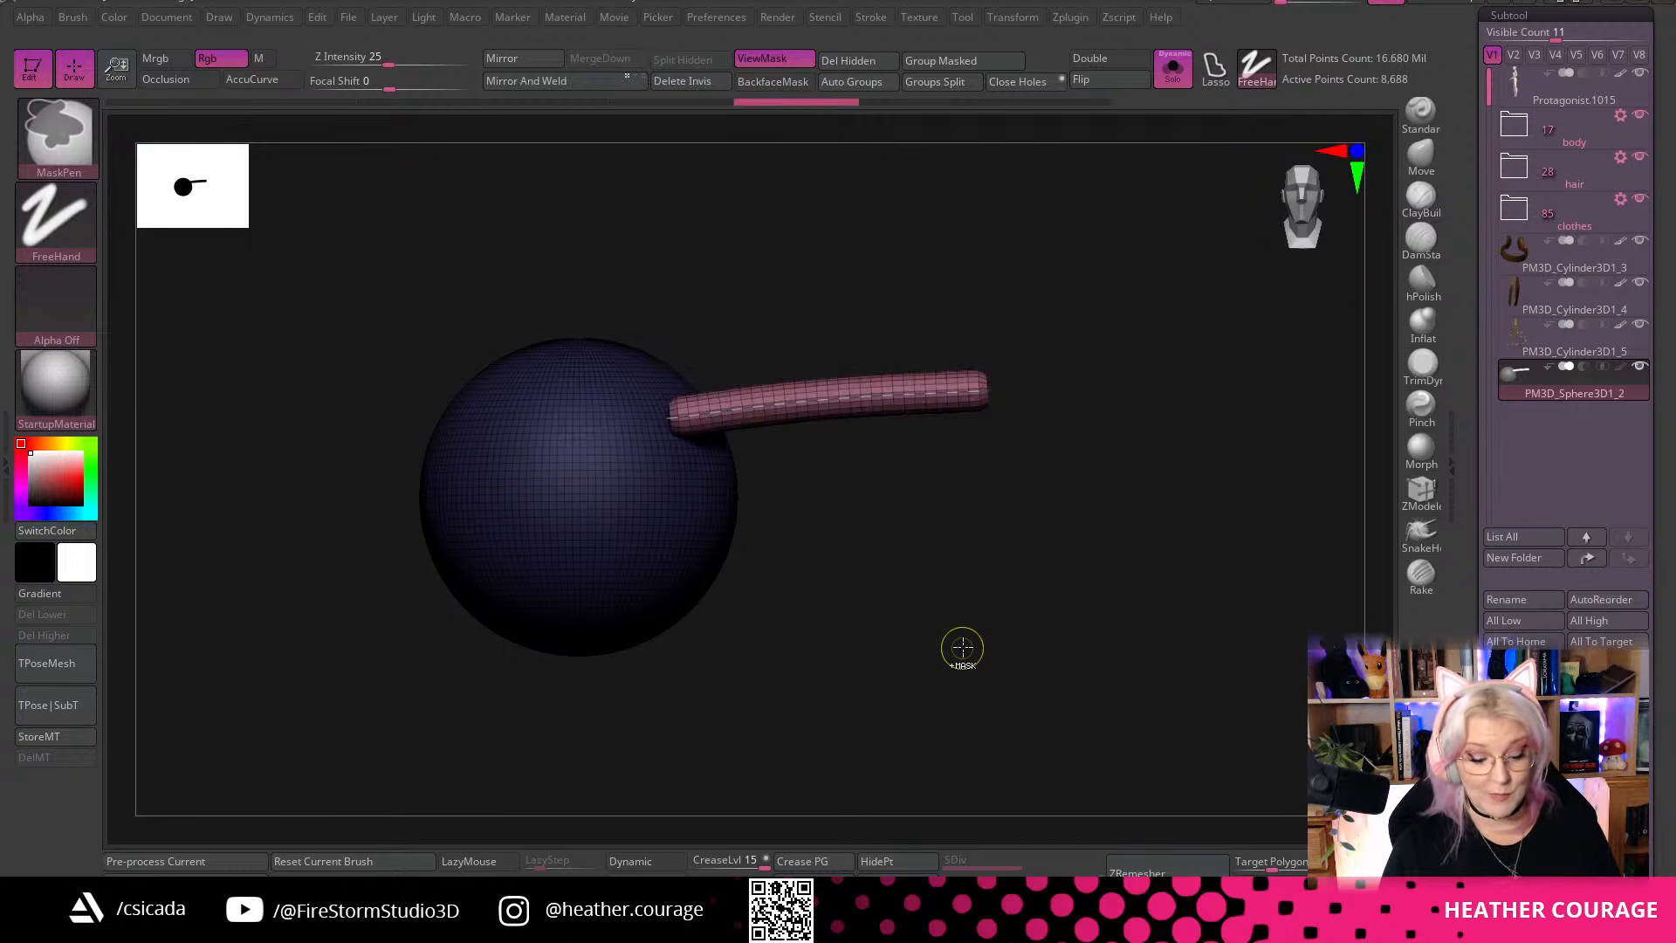
key(ctrl+z)
key(ctrl+z)
Turn on Lock Start in the stroke's curve settings
alt+drag(995, 591, 1103, 629)
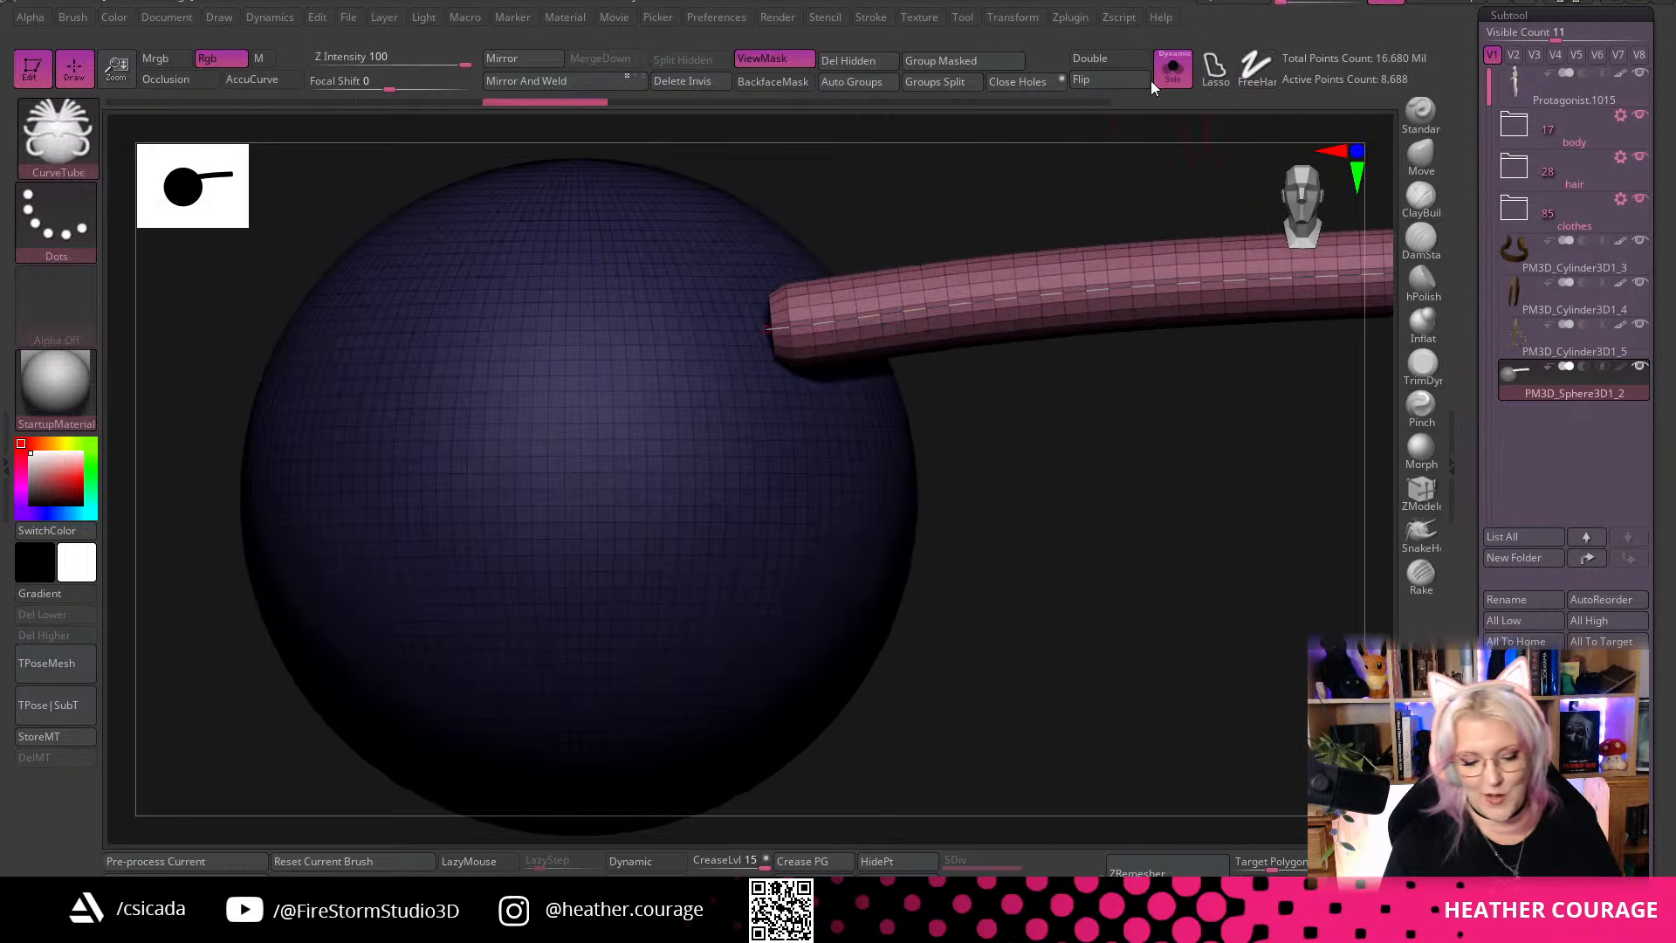
click(876, 18)
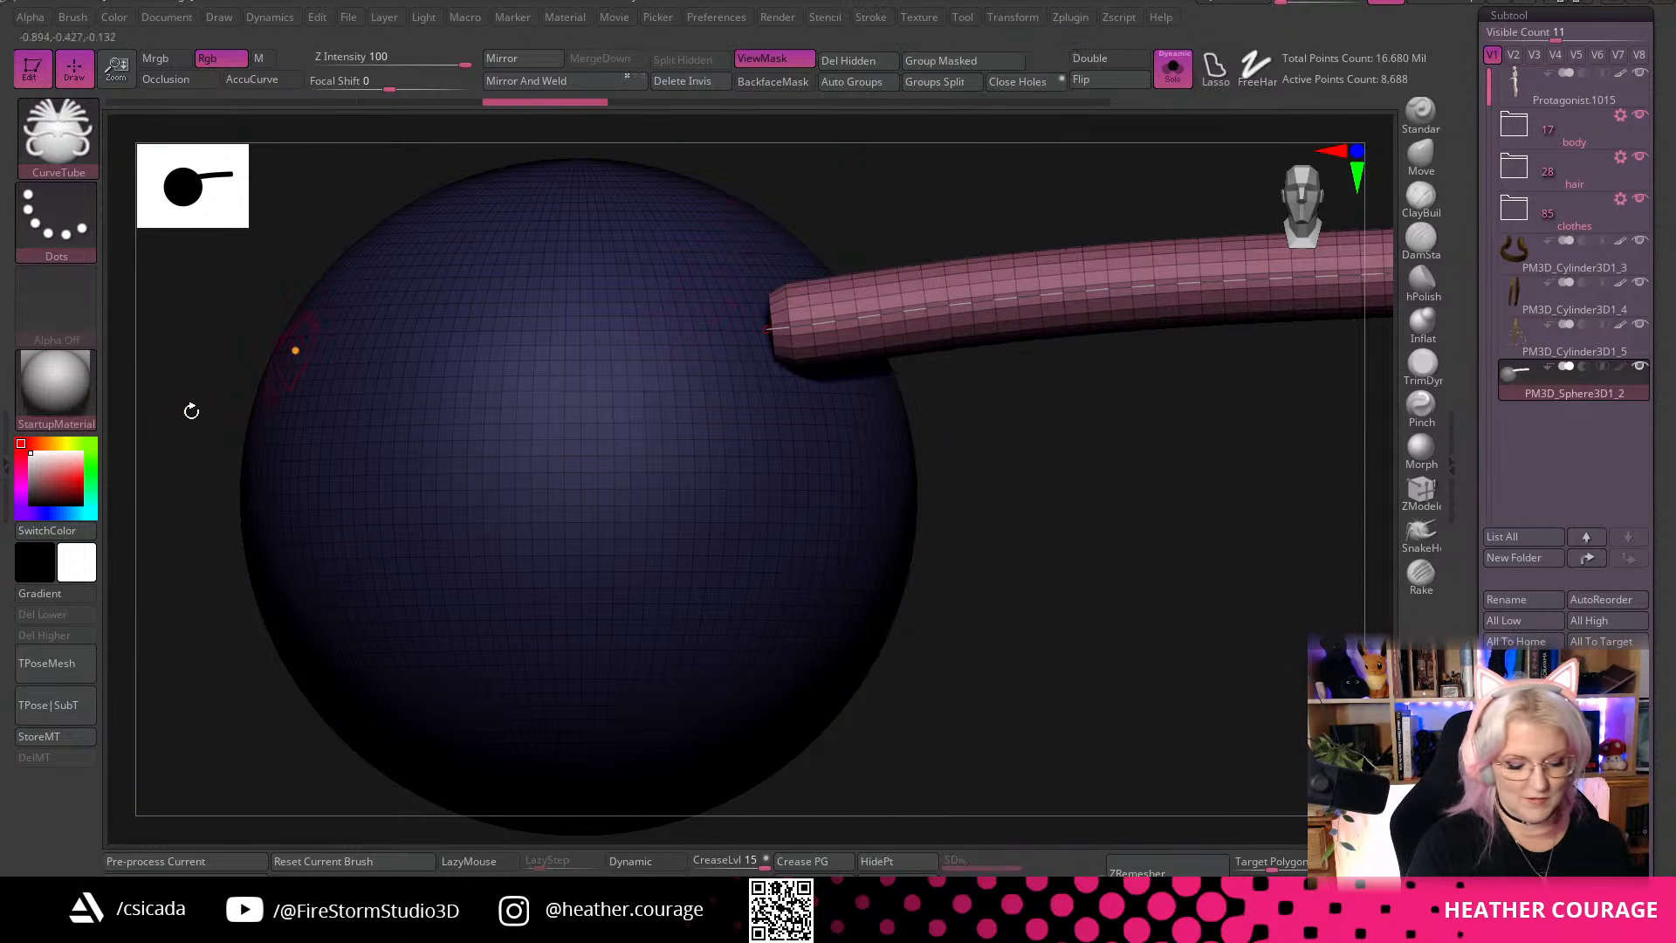
click(5, 469)
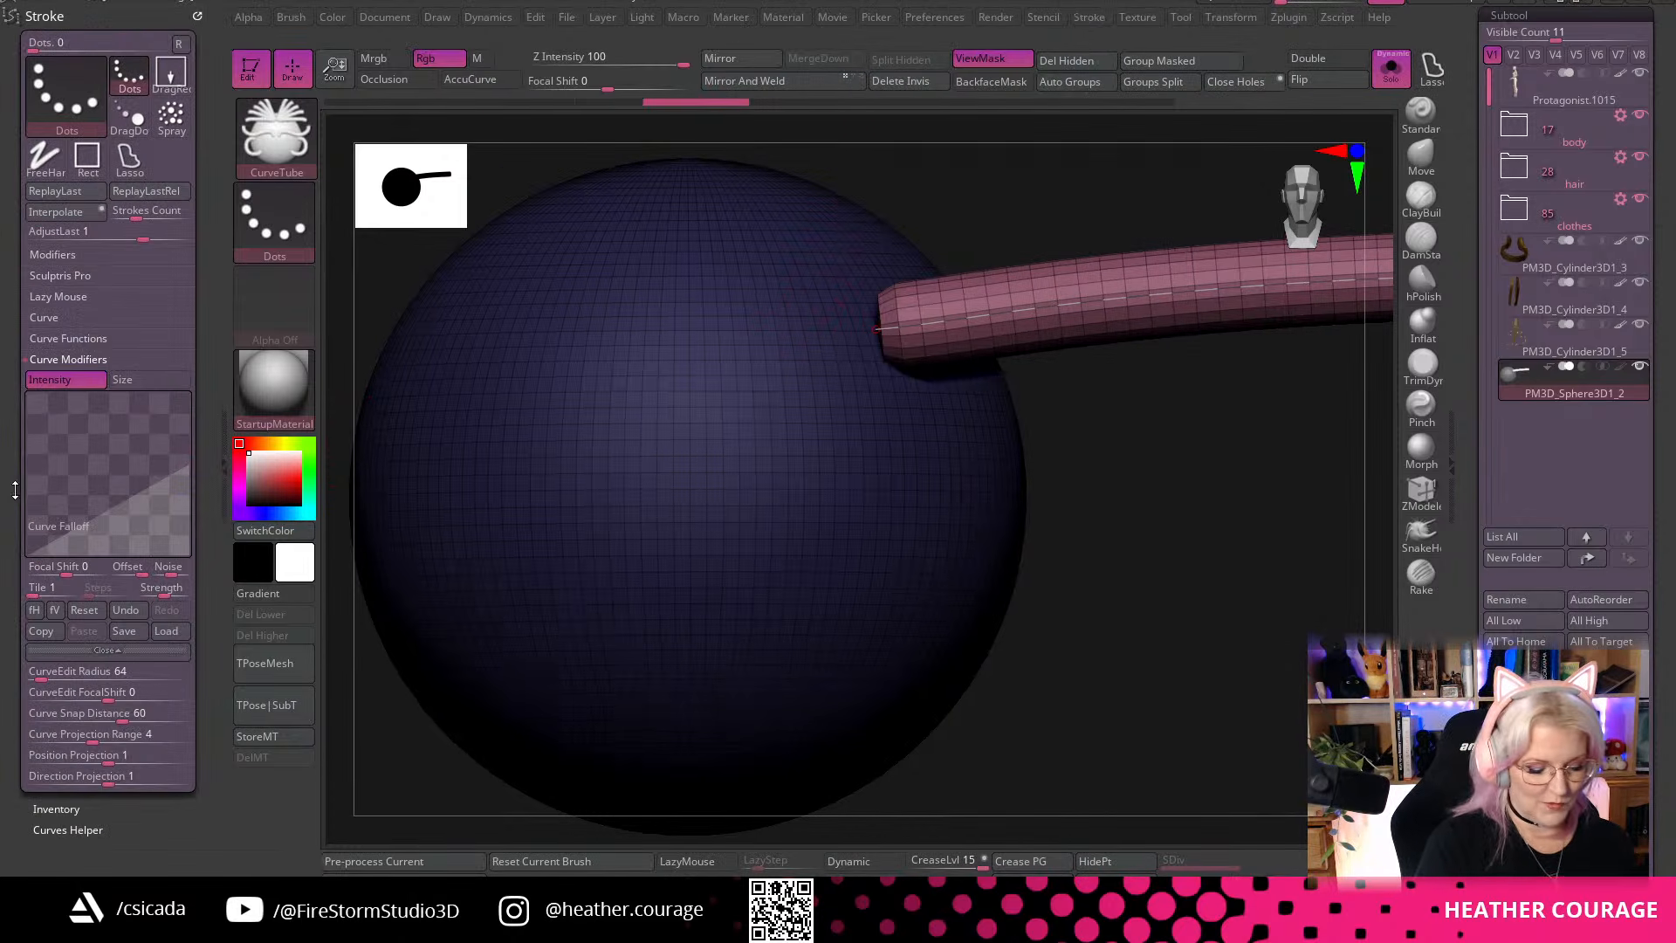
click(93, 358)
click(122, 320)
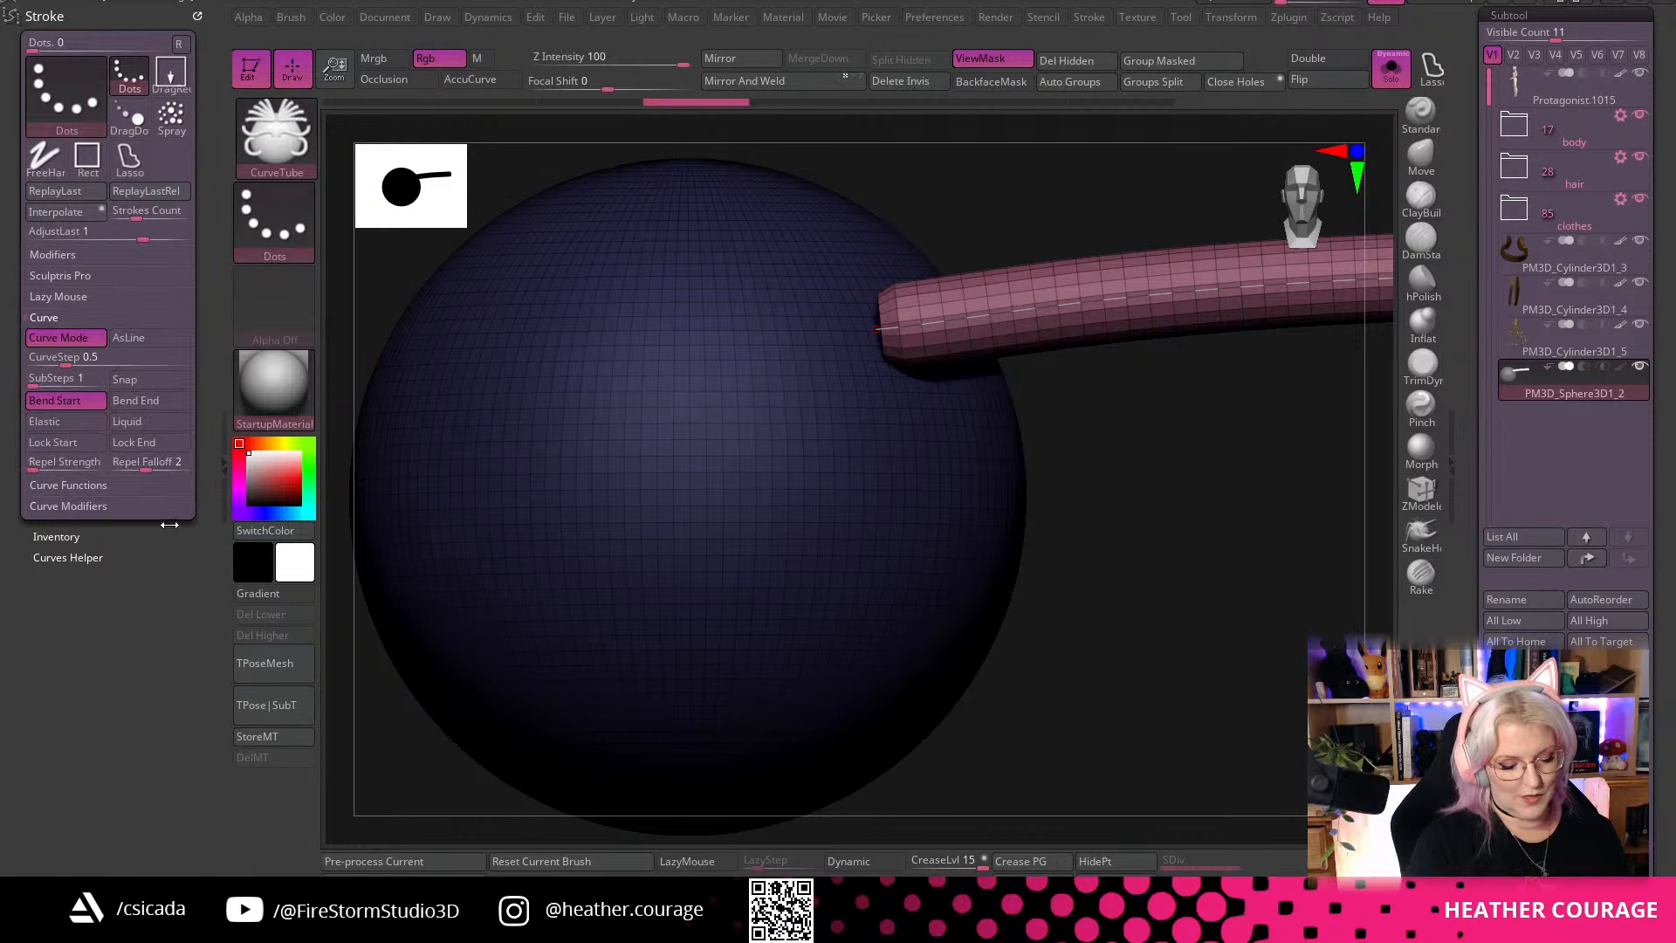
click(75, 443)
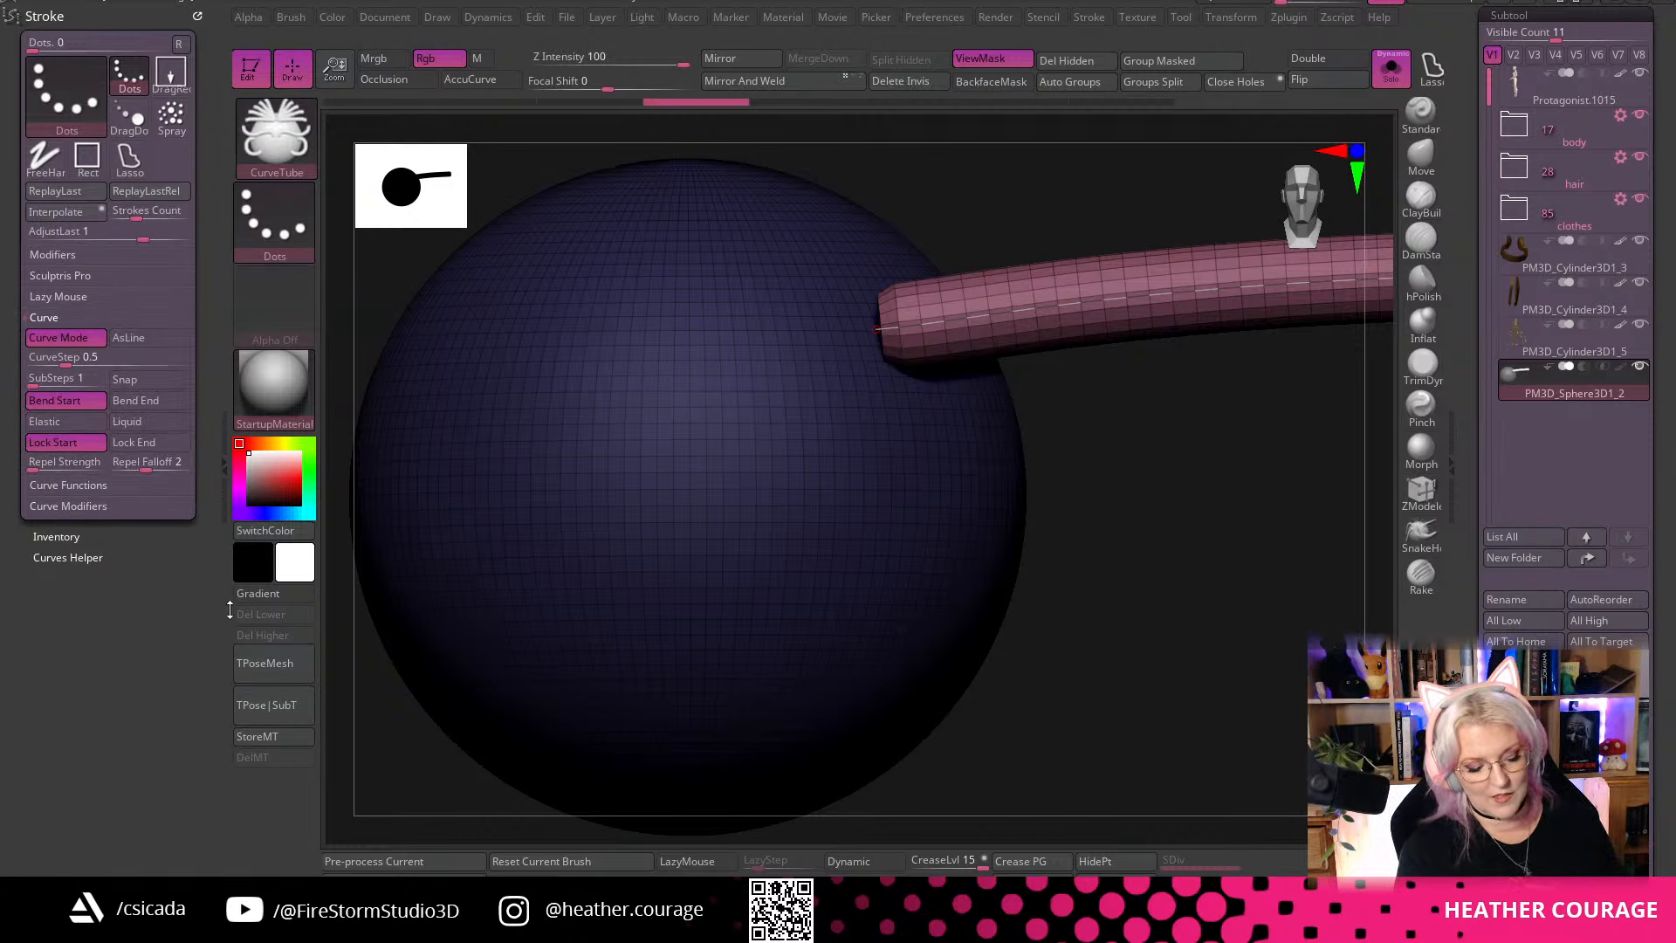
Position the tube's start on the sphere's side and pull its curve into a gentle upward bend
mouse_move(1171, 565)
mouse_down()
mouse_move(1138, 534)
mouse_move(1067, 600)
mouse_up()
mouse_move(816, 436)
mouse_down()
mouse_move(1118, 223)
mouse_move(1326, 187)
mouse_move(1196, 271)
mouse_move(812, 646)
mouse_move(975, 546)
mouse_move(909, 479)
mouse_move(811, 467)
mouse_move(960, 441)
mouse_move(980, 363)
mouse_move(867, 351)
mouse_move(833, 393)
mouse_move(890, 449)
mouse_move(887, 468)
mouse_move(1111, 442)
mouse_move(1220, 387)
mouse_move(1351, 282)
mouse_move(1333, 270)
mouse_up()
mouse_move(885, 472)
mouse_down()
mouse_move(1085, 370)
mouse_move(929, 466)
mouse_up()
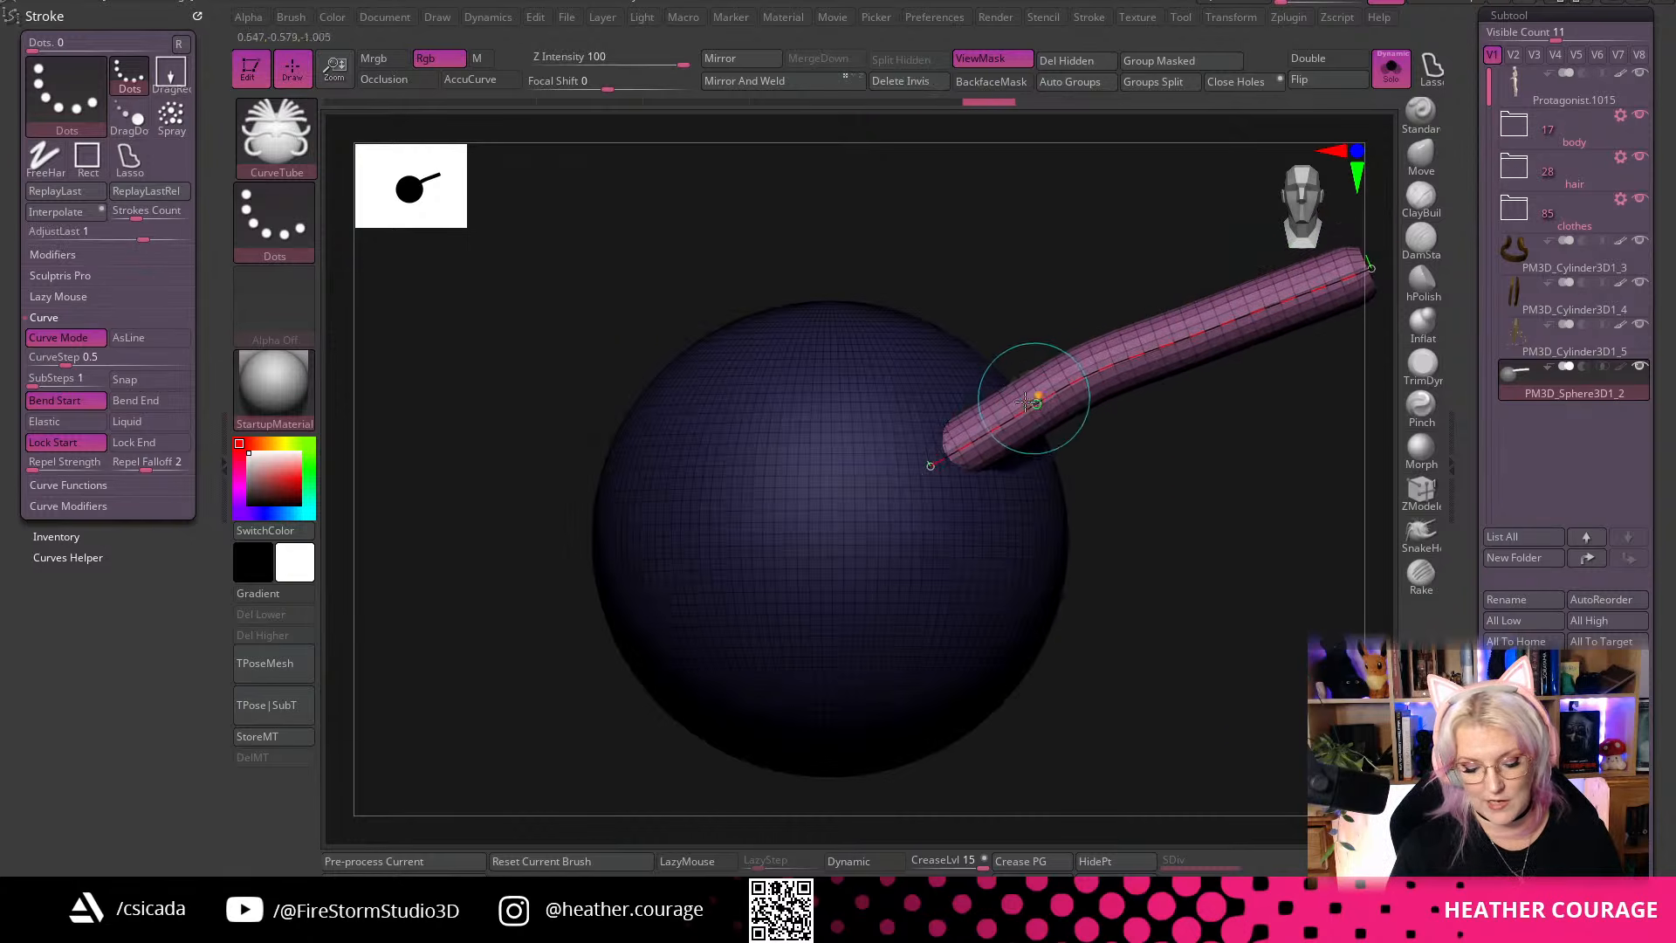
mouse_move(1115, 524)
mouse_down()
mouse_move(1142, 549)
mouse_move(1149, 658)
mouse_move(1153, 640)
mouse_move(1044, 584)
mouse_up()
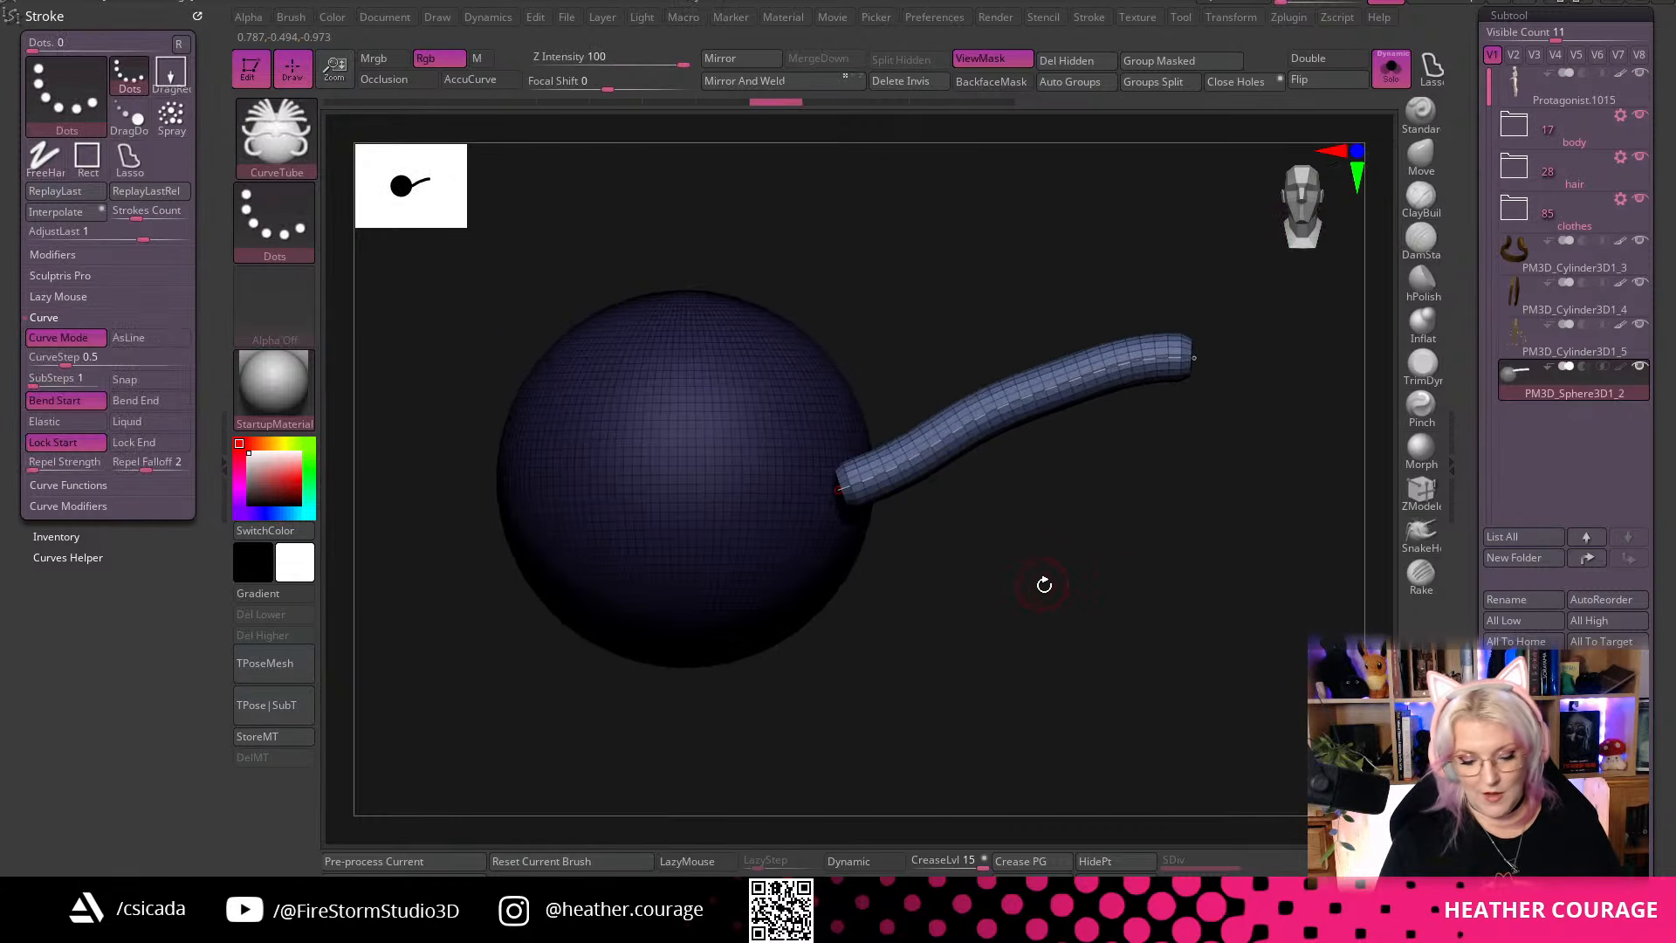
Update the tube to a Draw Size of about 268, and return it to a thin strand with a small Draw Size
click(214, 469)
drag(923, 569, 1095, 562)
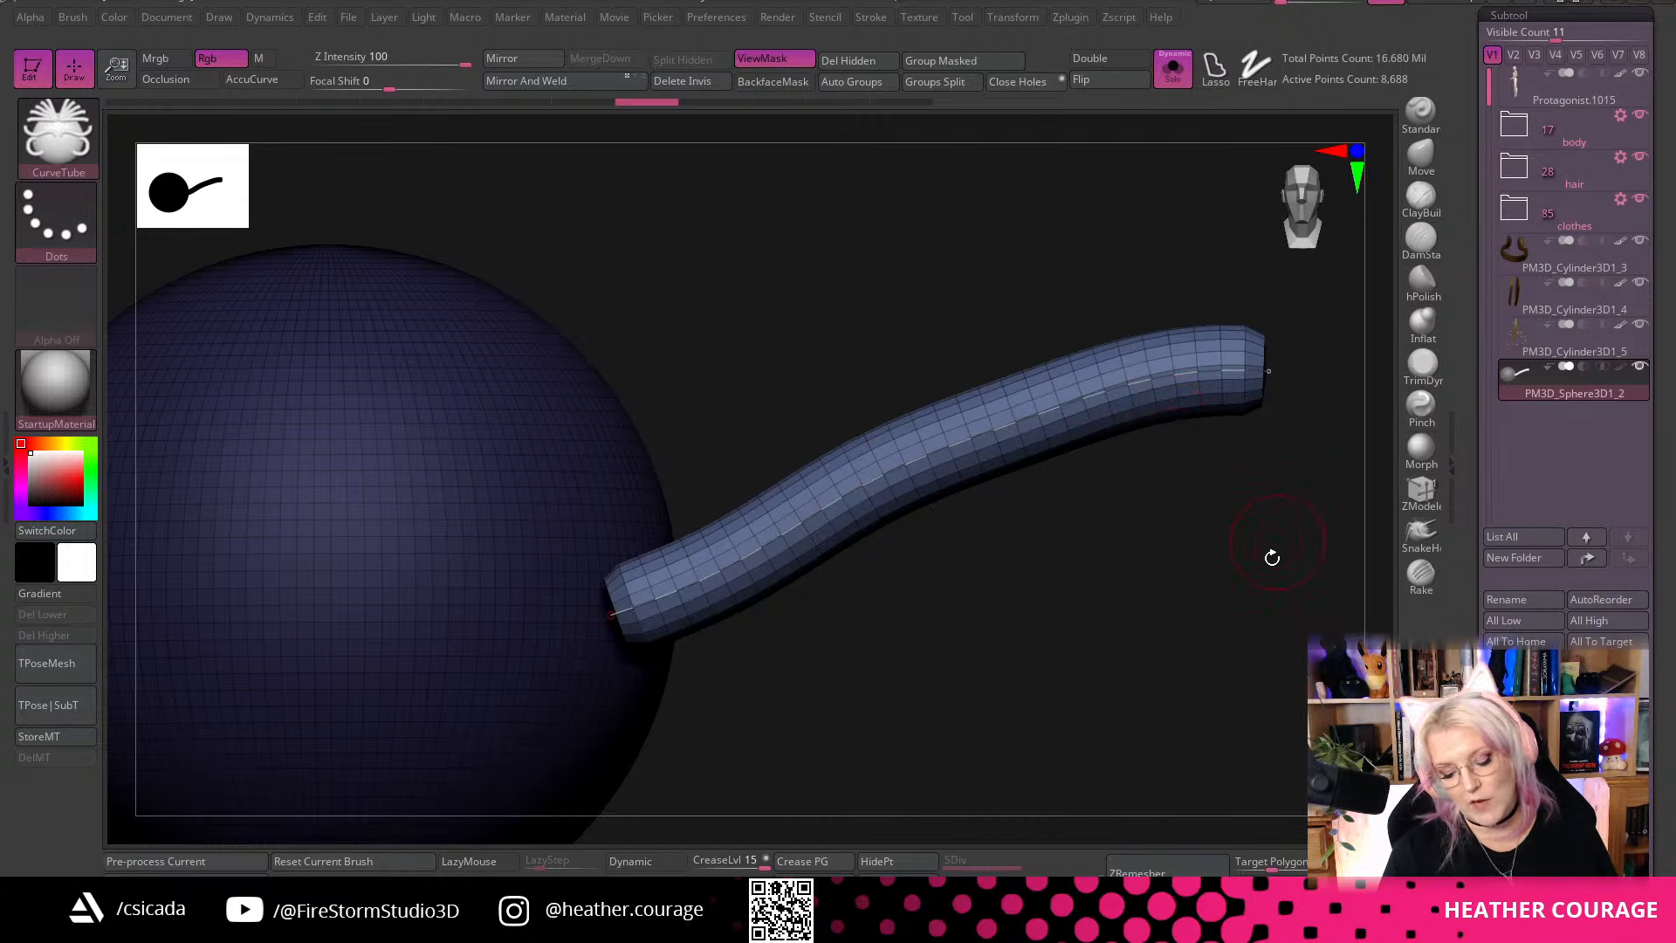
key(space)
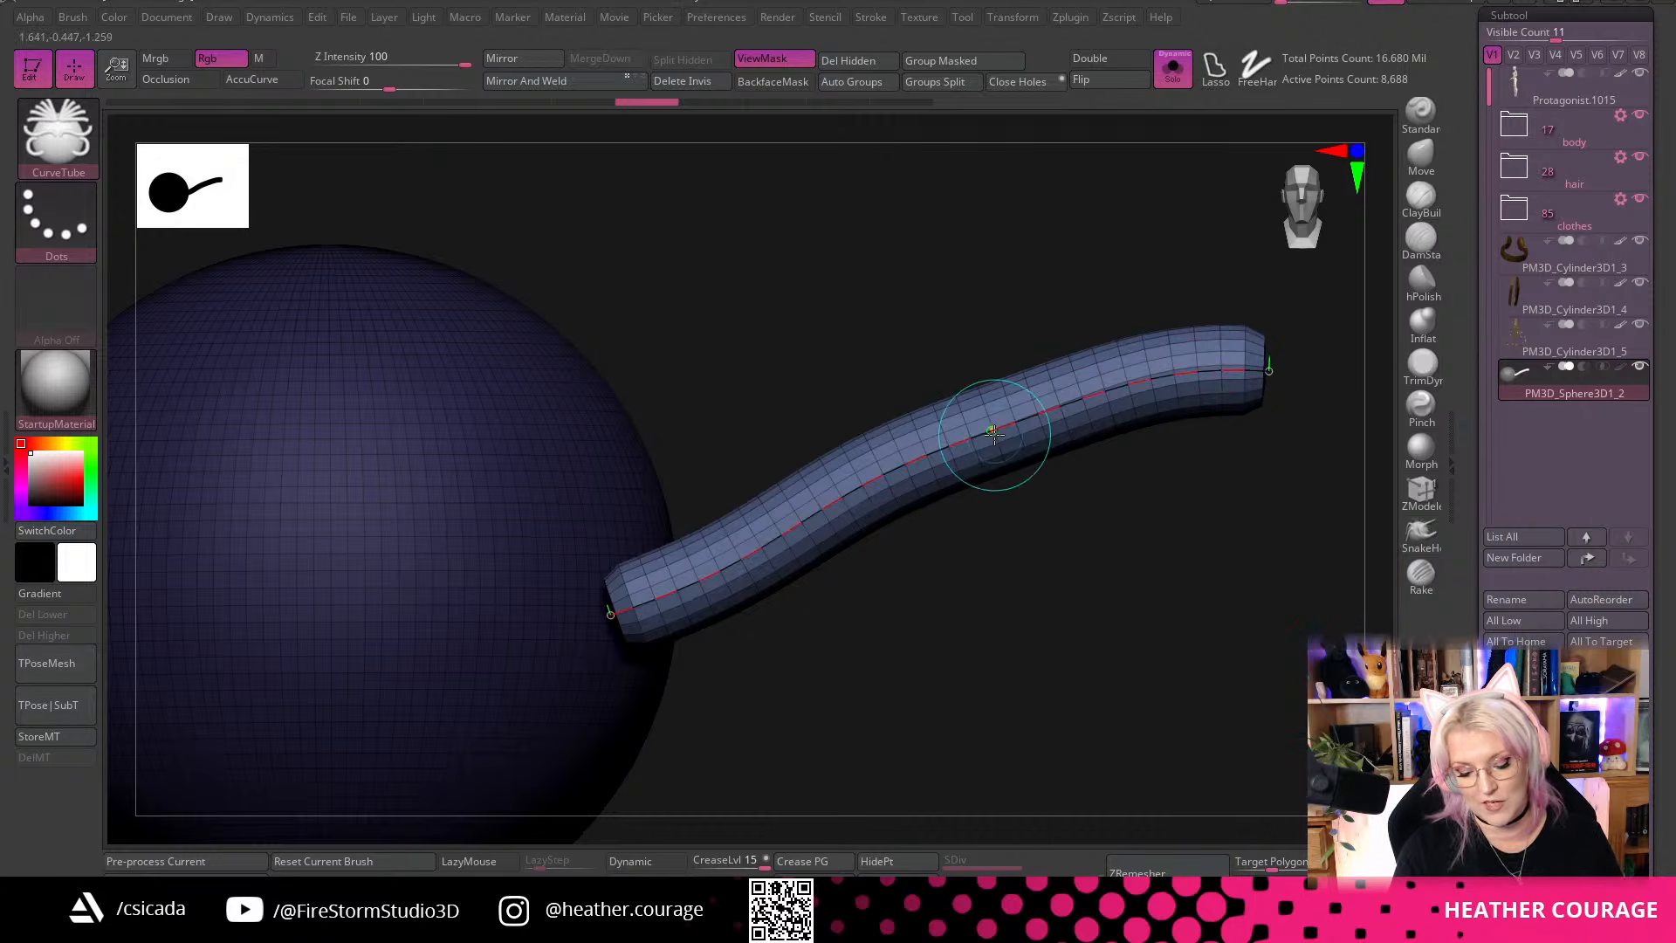
mouse_move(1004, 437)
key(space)
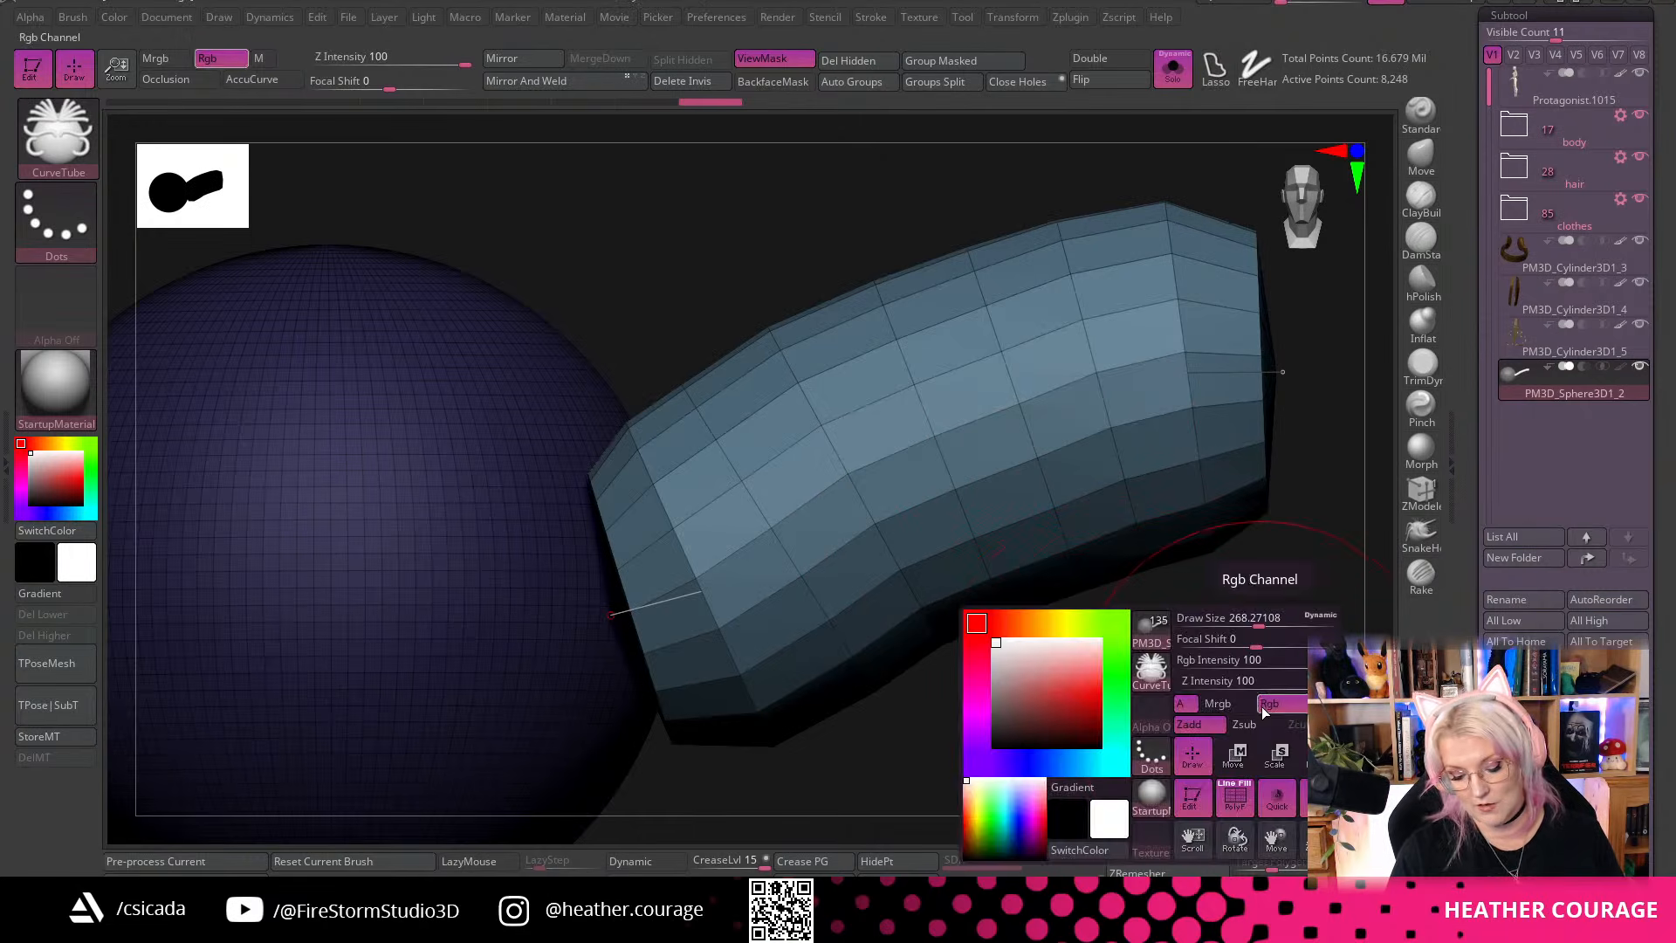
mouse_move(1295, 737)
alt+mouse_down()
mouse_move(1190, 632)
mouse_move(1218, 626)
alt+mouse_up()
key(space)
mouse_move(967, 457)
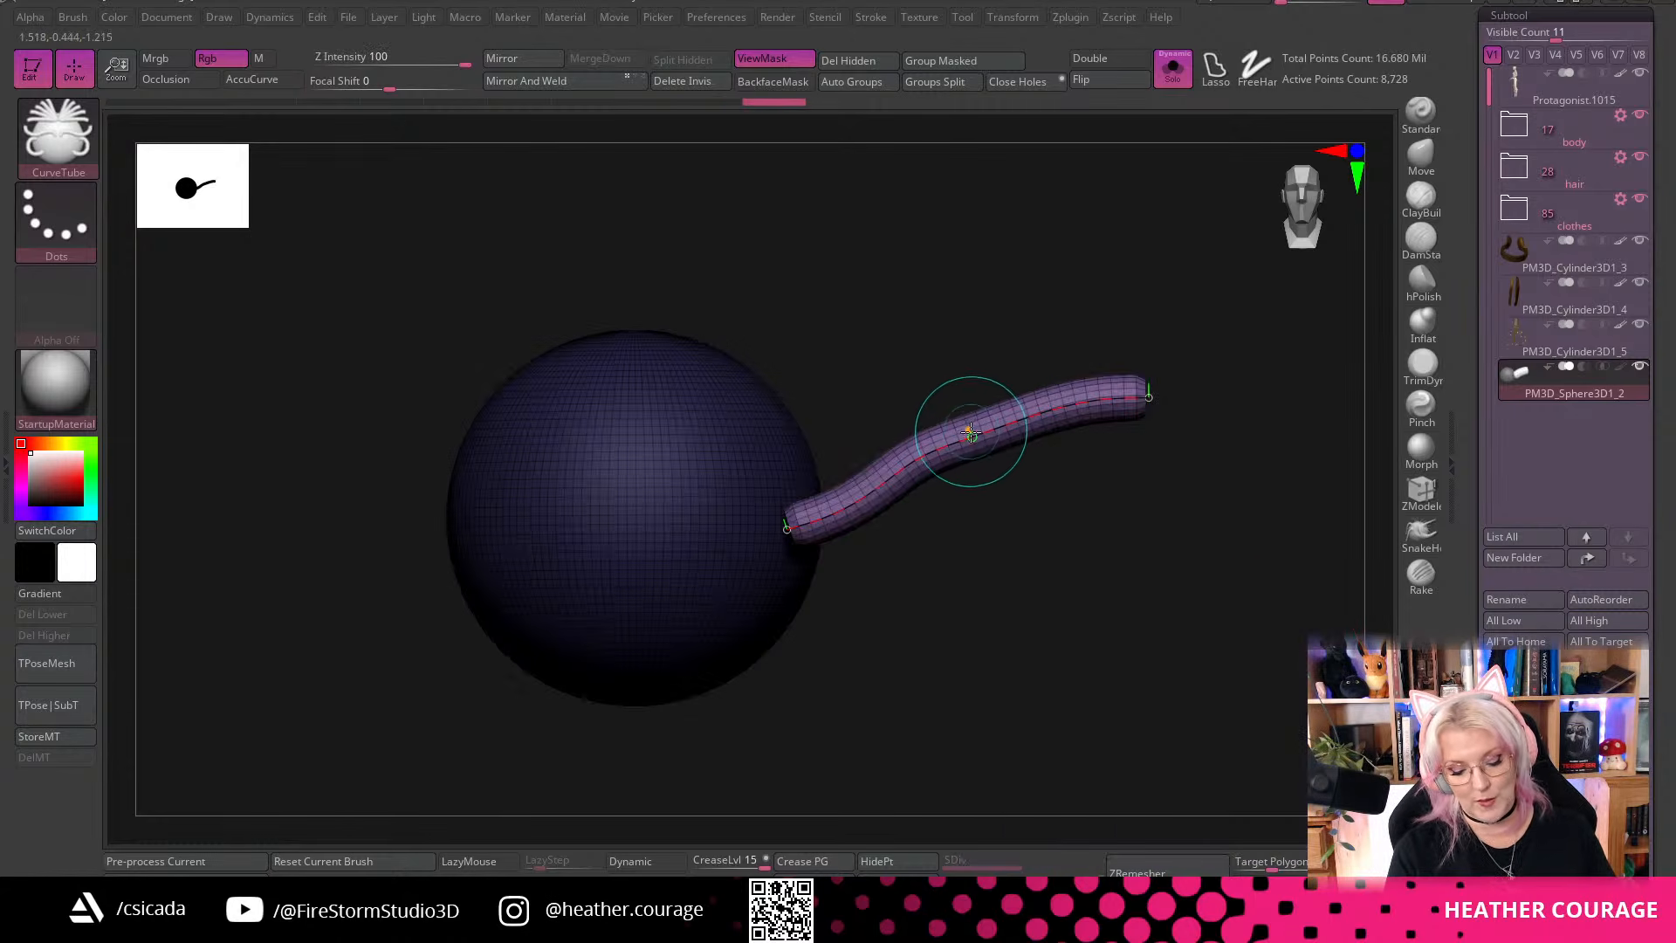
Enlarge the curve edit area and pull the thin tube's curve into a smooth, gradual bend
key(space)
mouse_move(977, 434)
mouse_down()
mouse_move(1054, 407)
mouse_move(933, 266)
mouse_up()
mouse_move(861, 337)
mouse_down()
mouse_move(938, 397)
mouse_move(952, 485)
mouse_move(926, 559)
mouse_move(926, 450)
mouse_move(1007, 374)
mouse_move(1058, 435)
mouse_up()
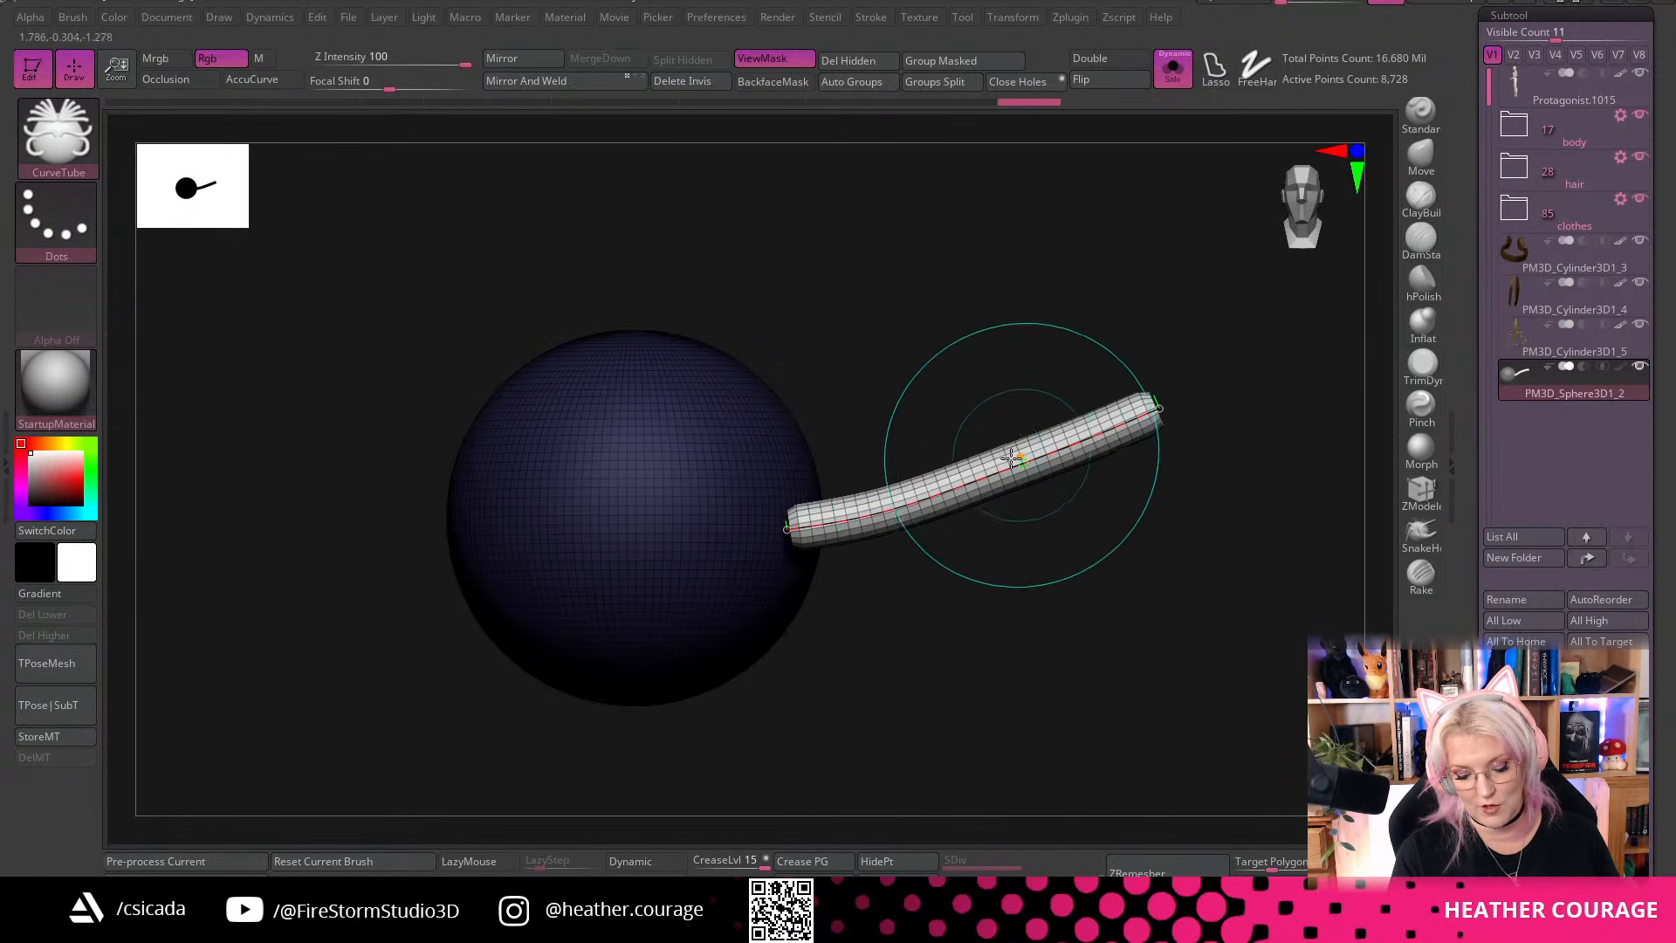
Try making a tight kink in the tube with a smaller brush size, move the curve with a larger one, and undo
key(space)
mouse_move(924, 495)
mouse_down()
mouse_move(943, 471)
mouse_move(943, 512)
mouse_up()
key(space)
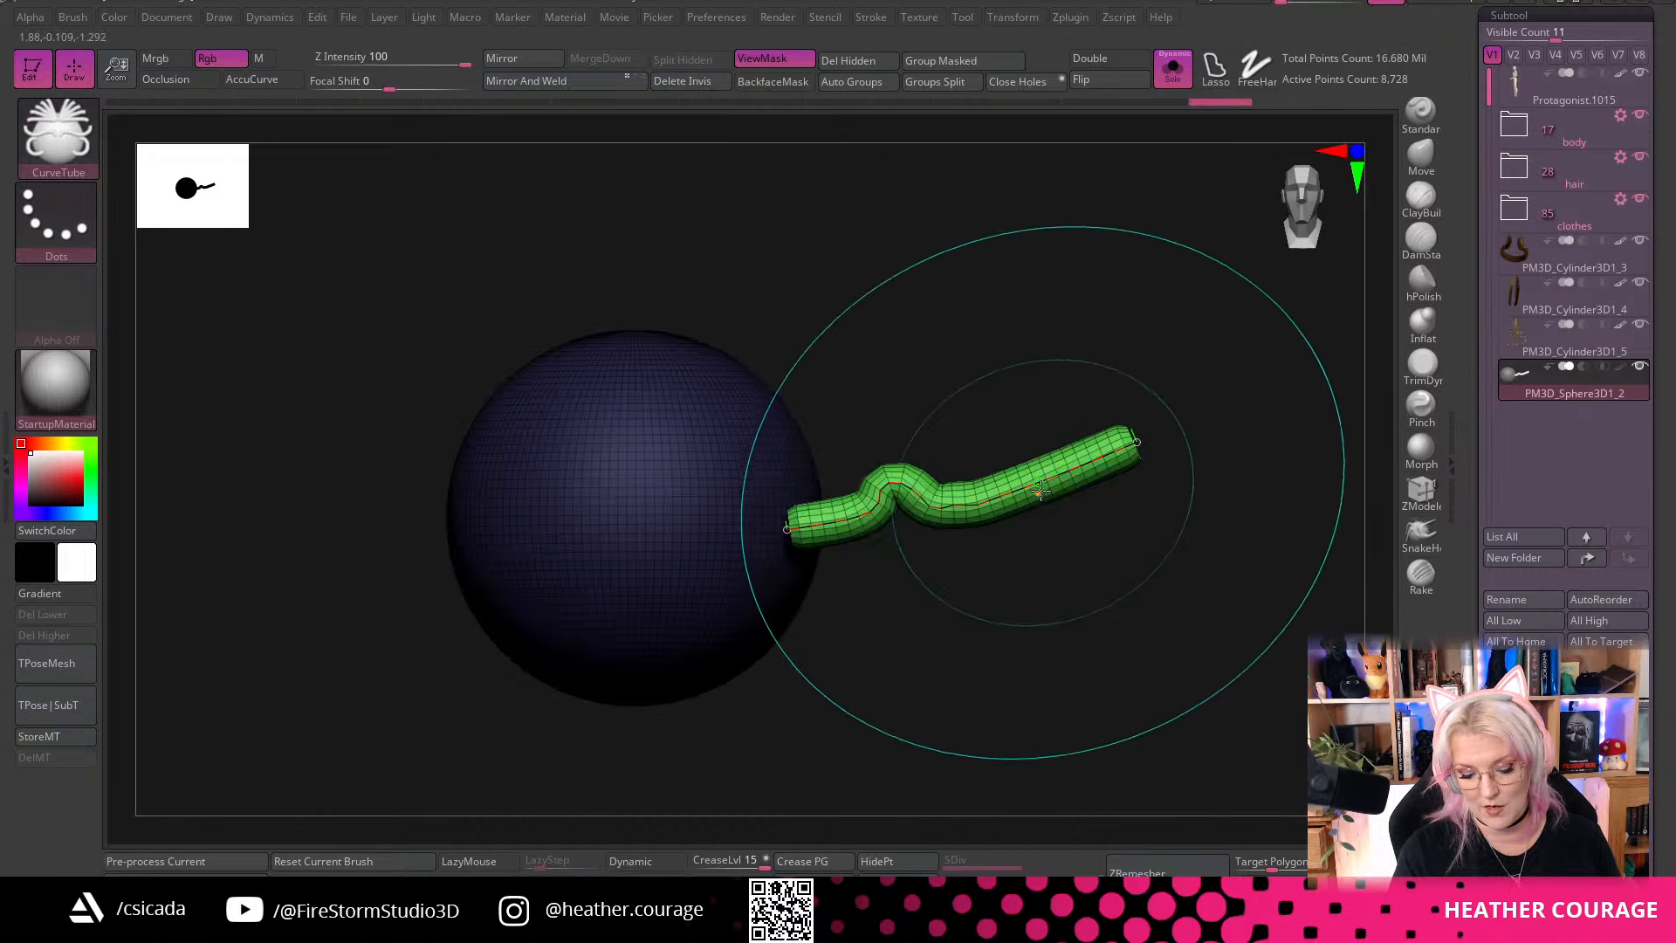
key(ctrl+z)
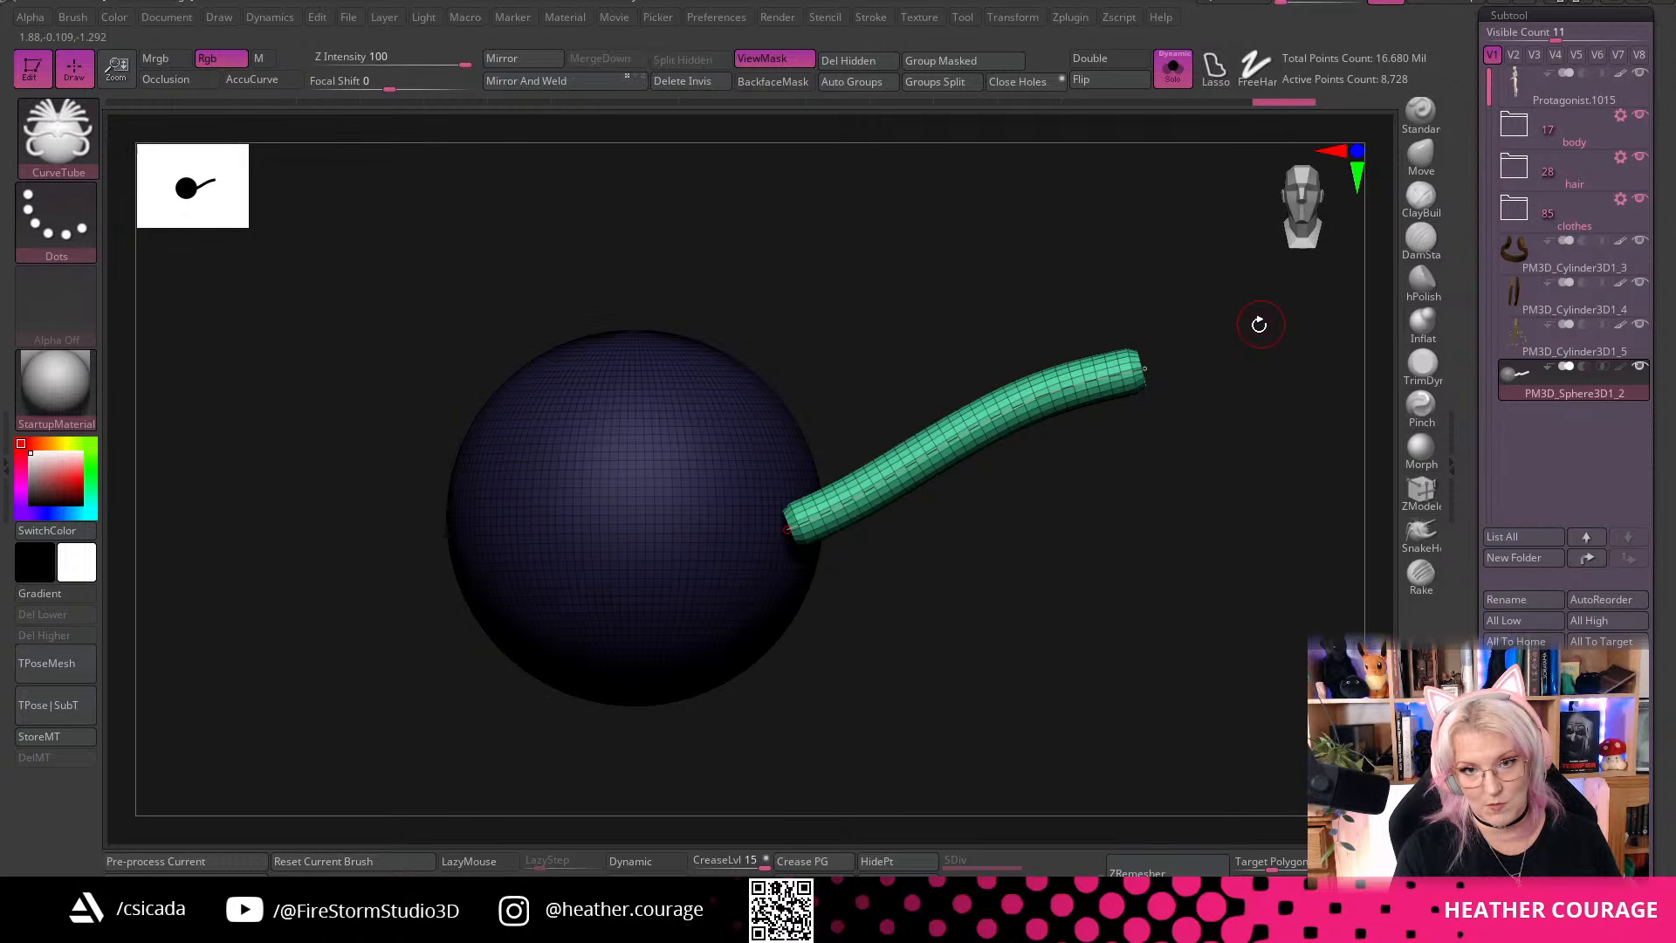
Finish the first tube and draw a second one over the sphere's crown and down the opposite side
drag(1259, 324, 1283, 201)
drag(1053, 577, 1164, 606)
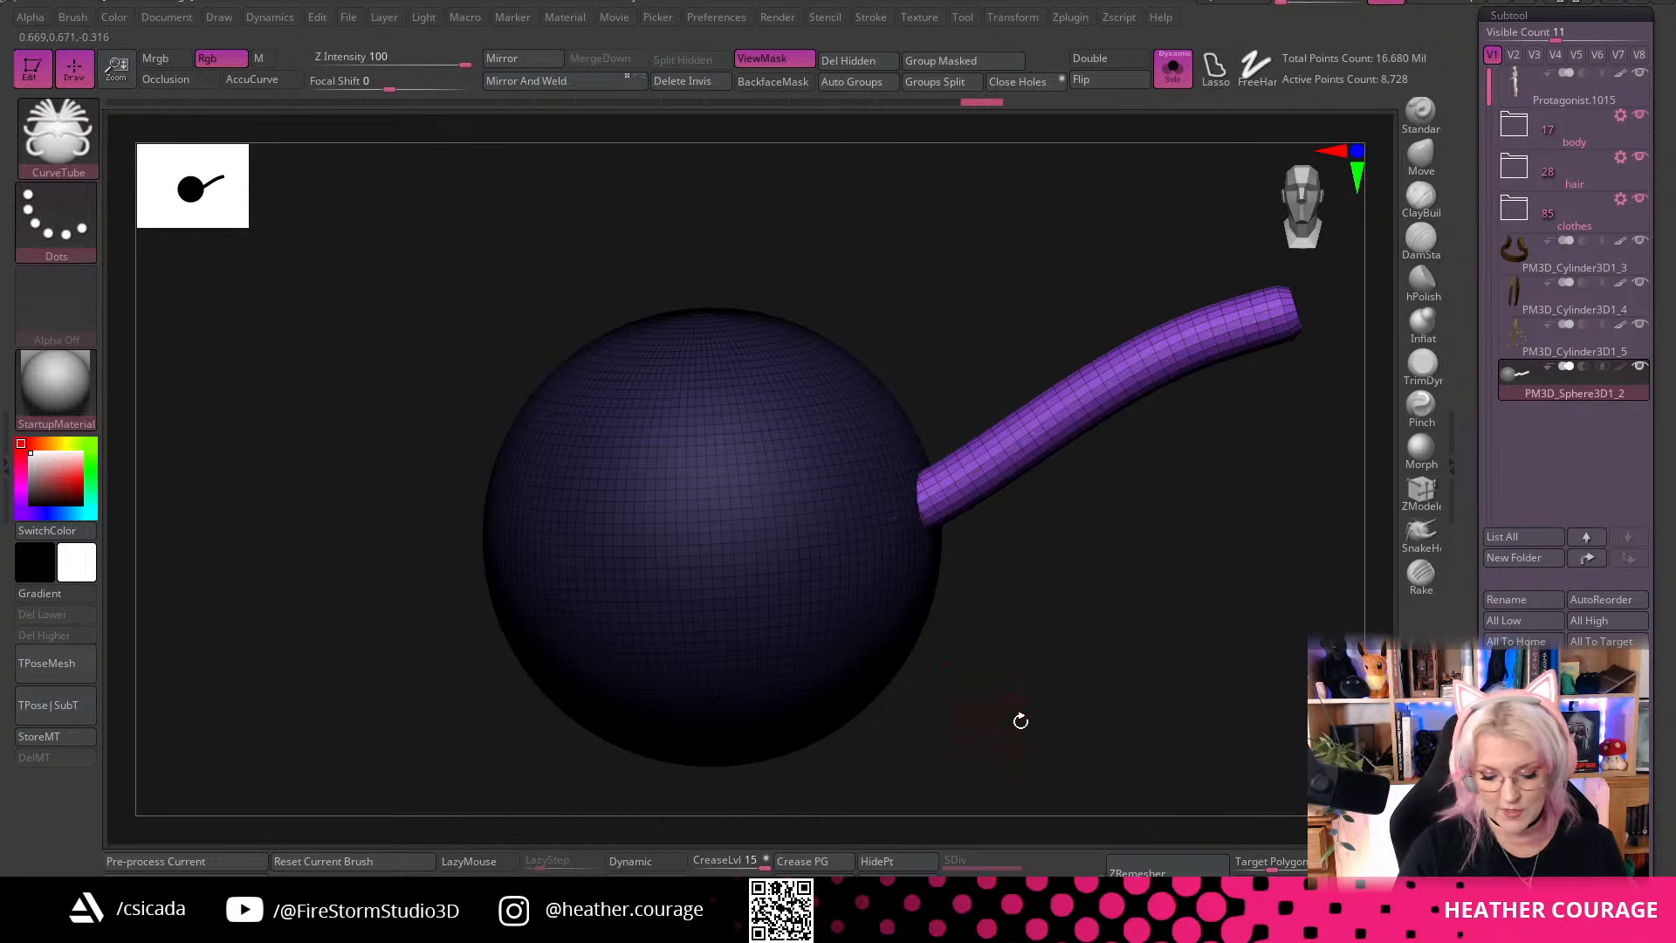
mouse_move(1087, 689)
mouse_down()
mouse_move(1077, 666)
mouse_move(1133, 699)
mouse_move(1076, 580)
mouse_up()
drag(576, 536, 557, 550)
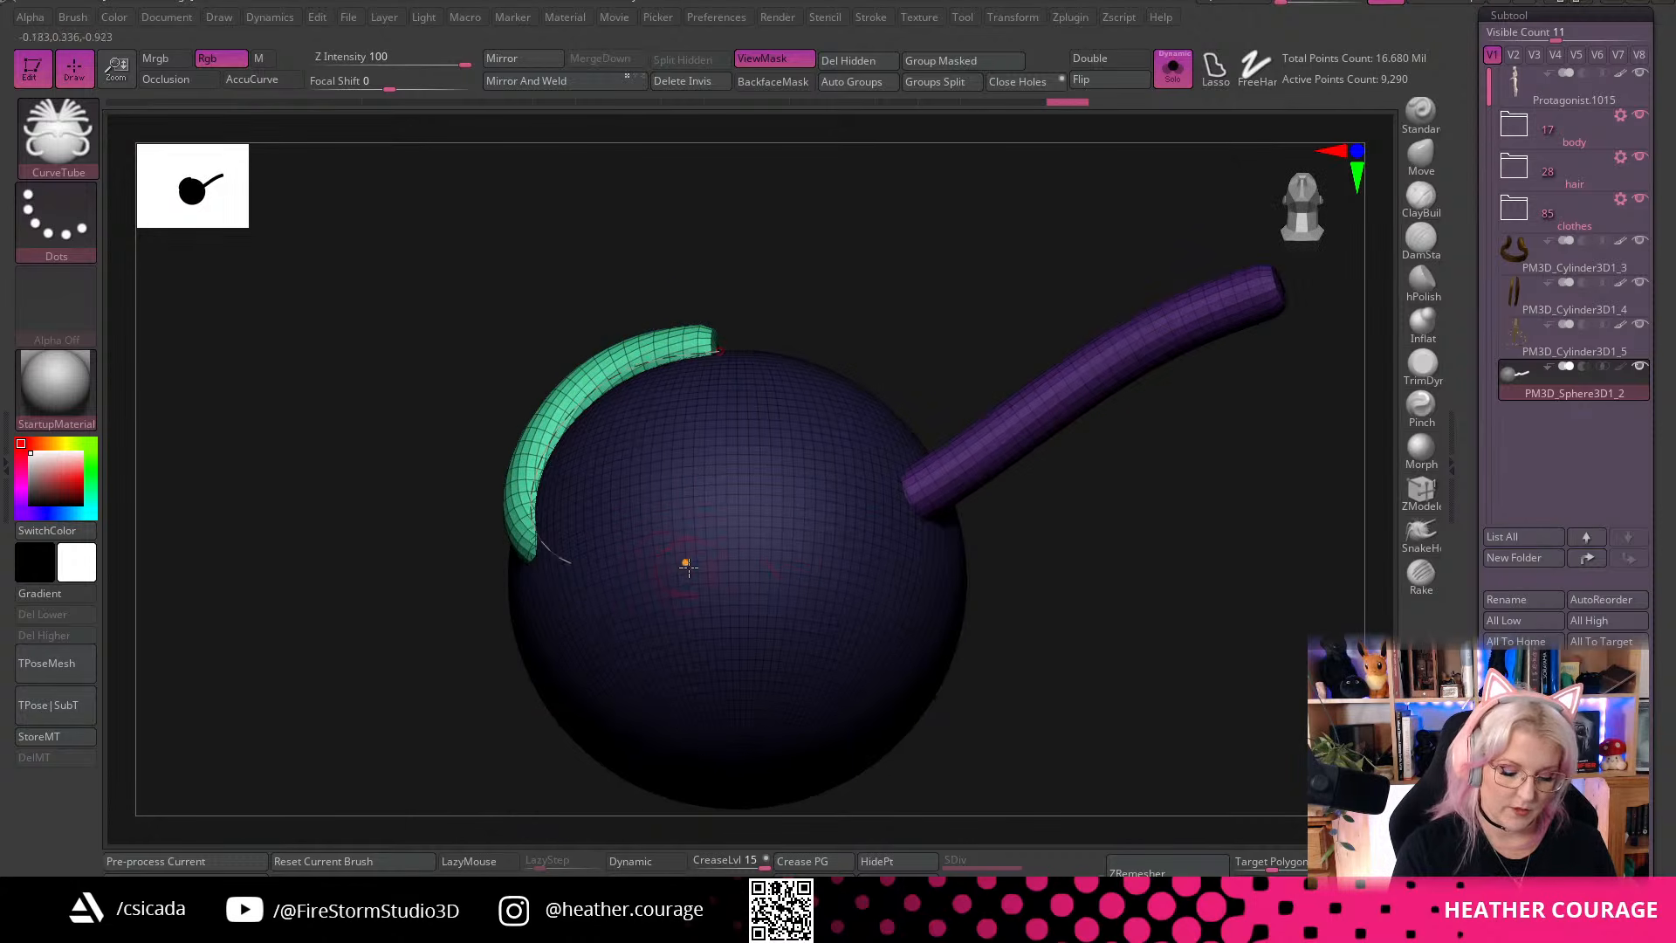
Pull the second tube's lower end around onto the front of the sphere, adjusting it from several angles
drag(897, 274, 865, 371)
drag(557, 572, 580, 566)
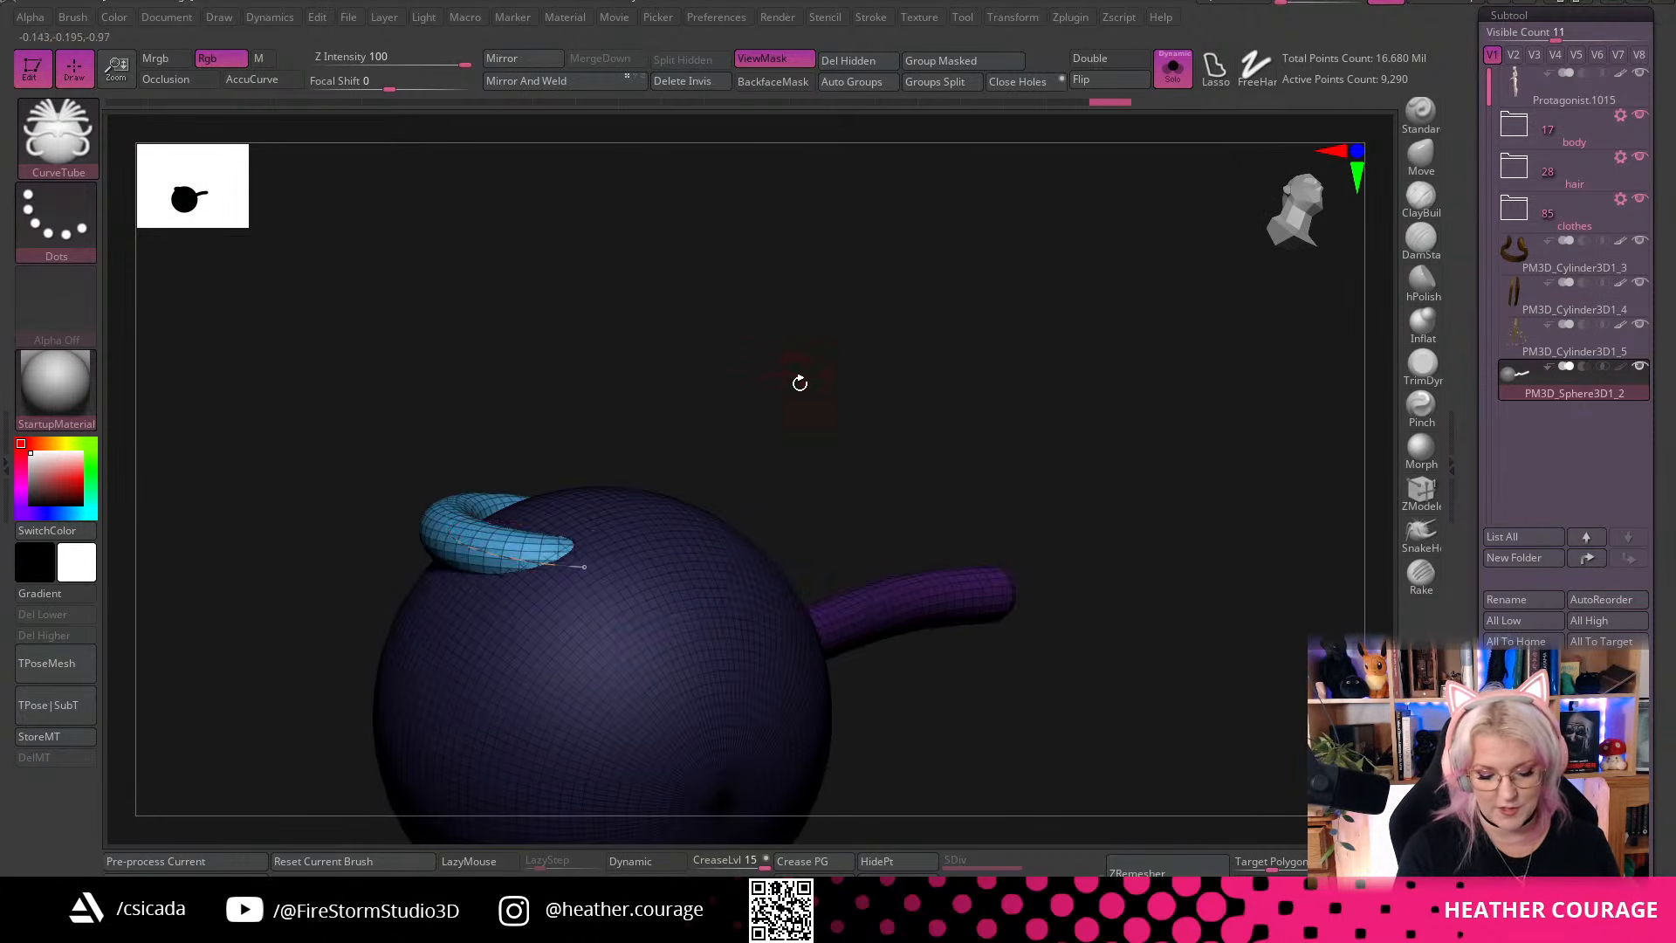
drag(796, 387, 816, 395)
drag(577, 572, 592, 561)
drag(891, 375, 905, 534)
mouse_move(1067, 642)
alt+mouse_down()
mouse_move(1060, 589)
mouse_move(1085, 580)
alt+mouse_up()
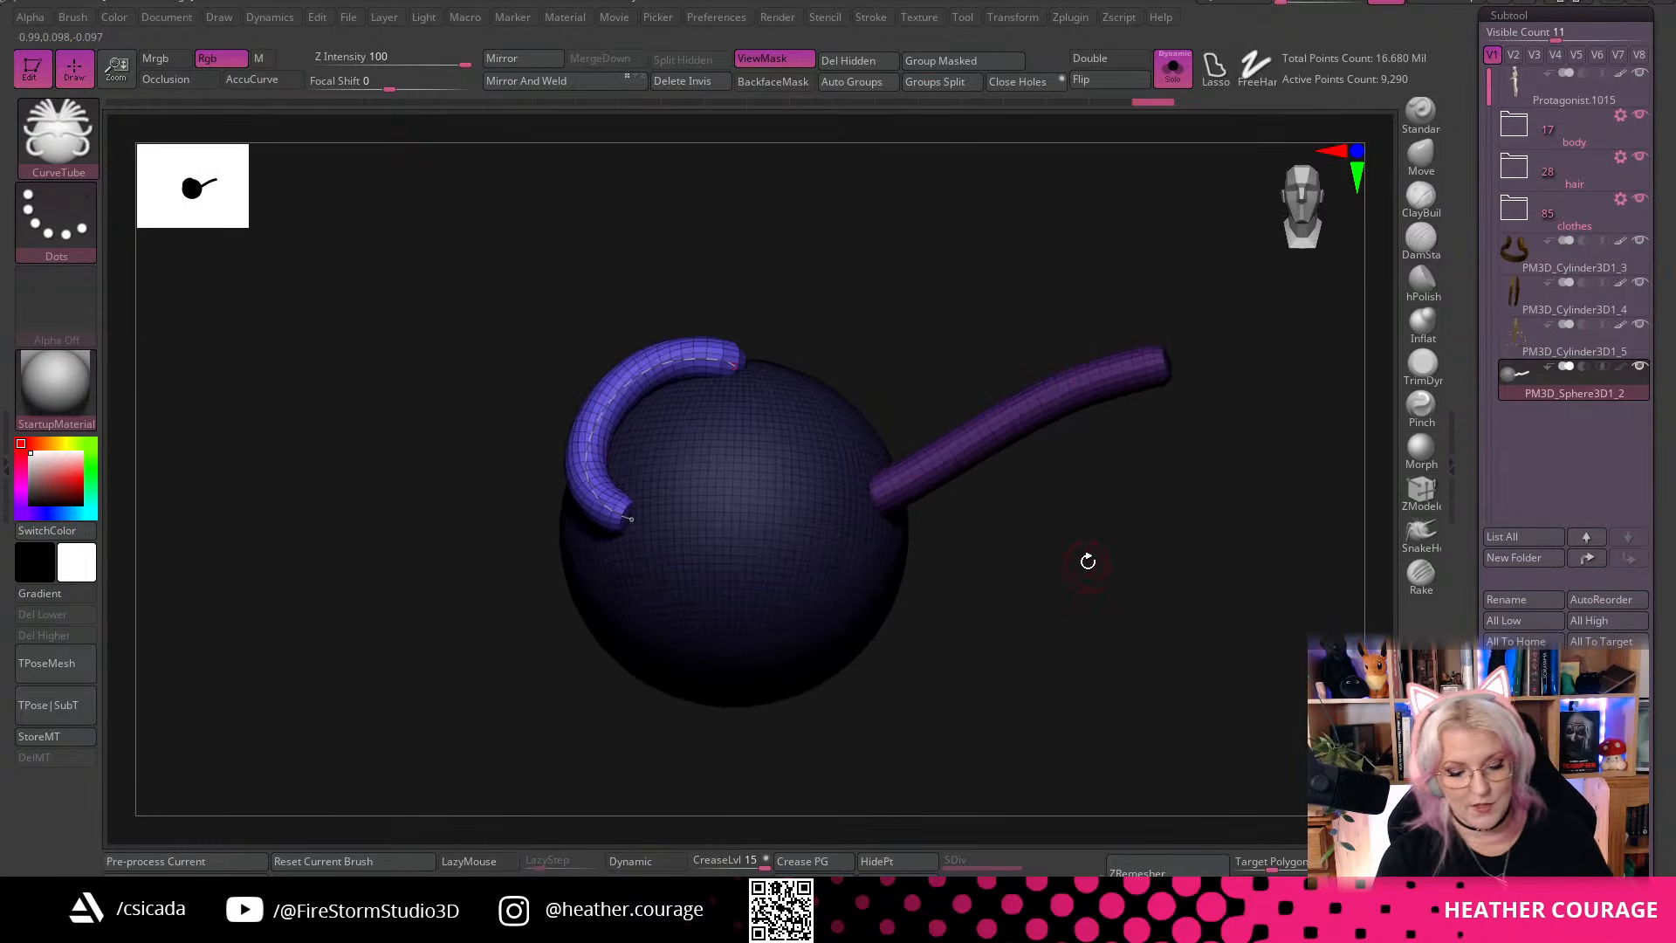
drag(1305, 212, 1137, 253)
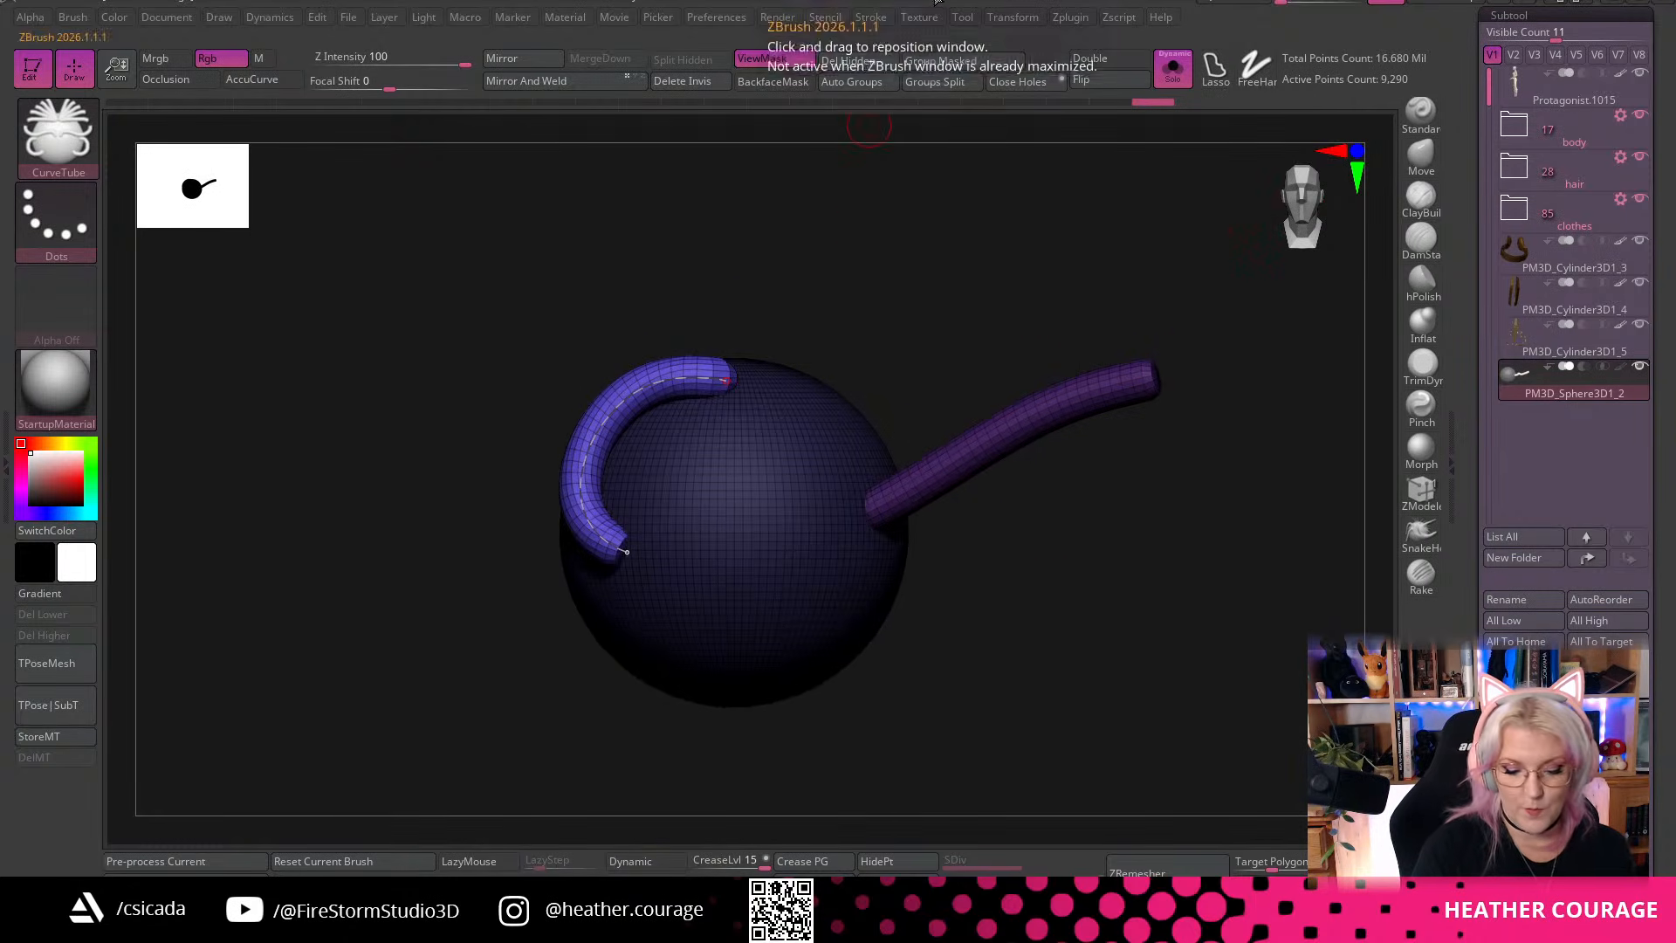
Bring up the Picker's depth options and switch the depth picking from Once Z to Cont Z
click(658, 18)
click(648, 39)
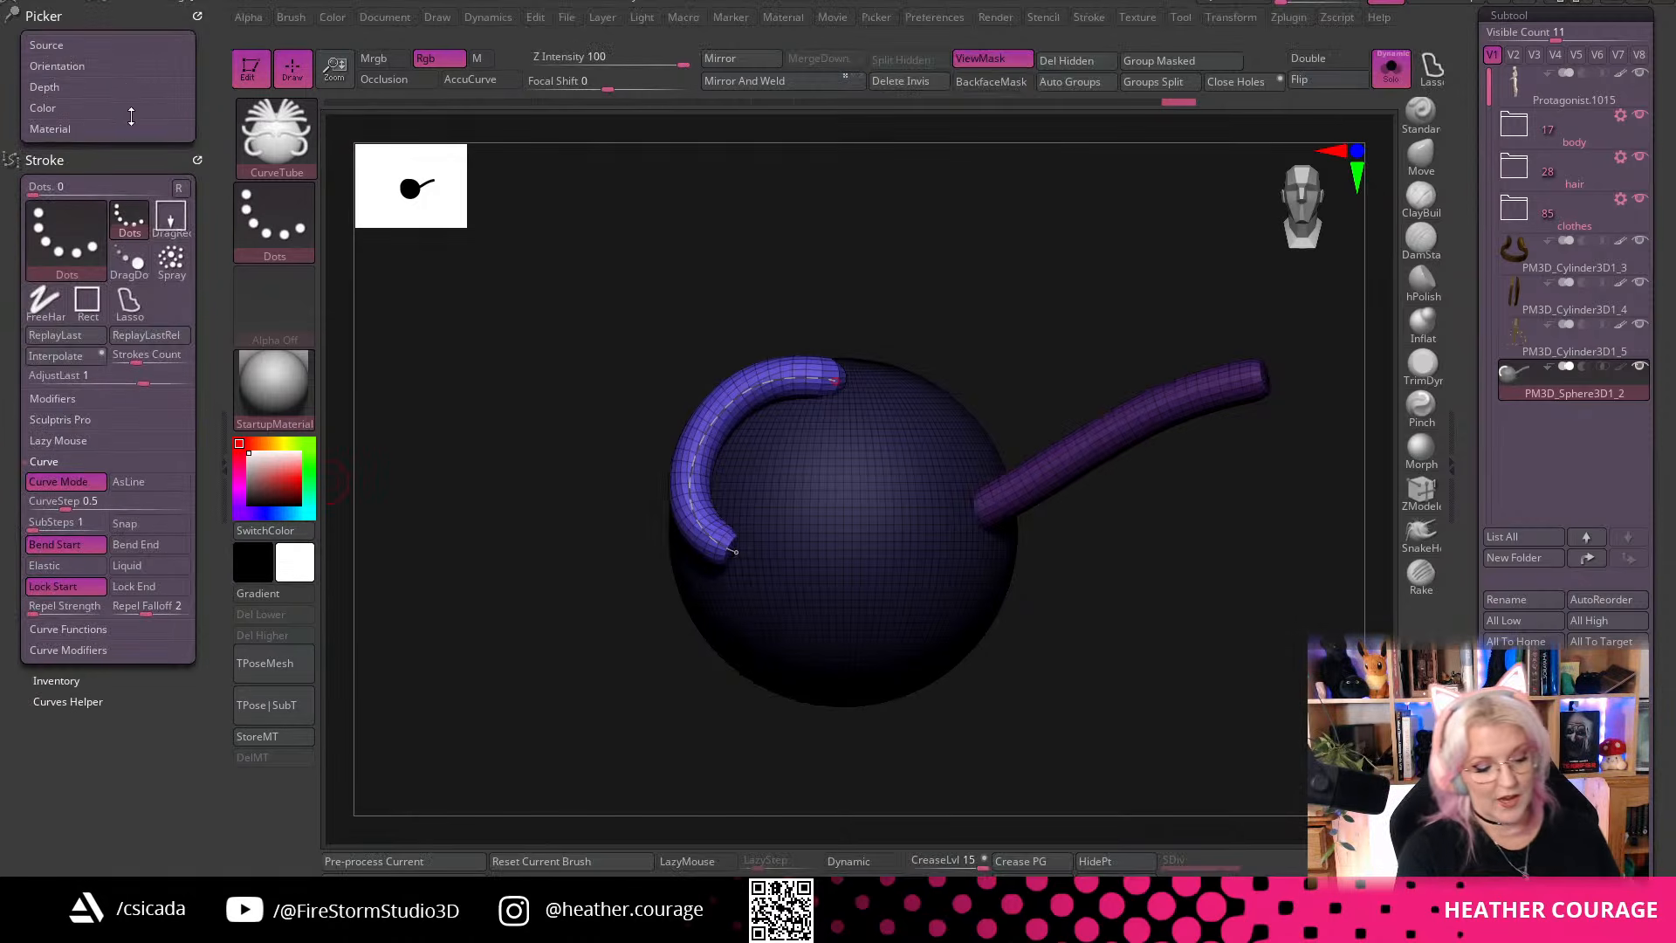
click(75, 88)
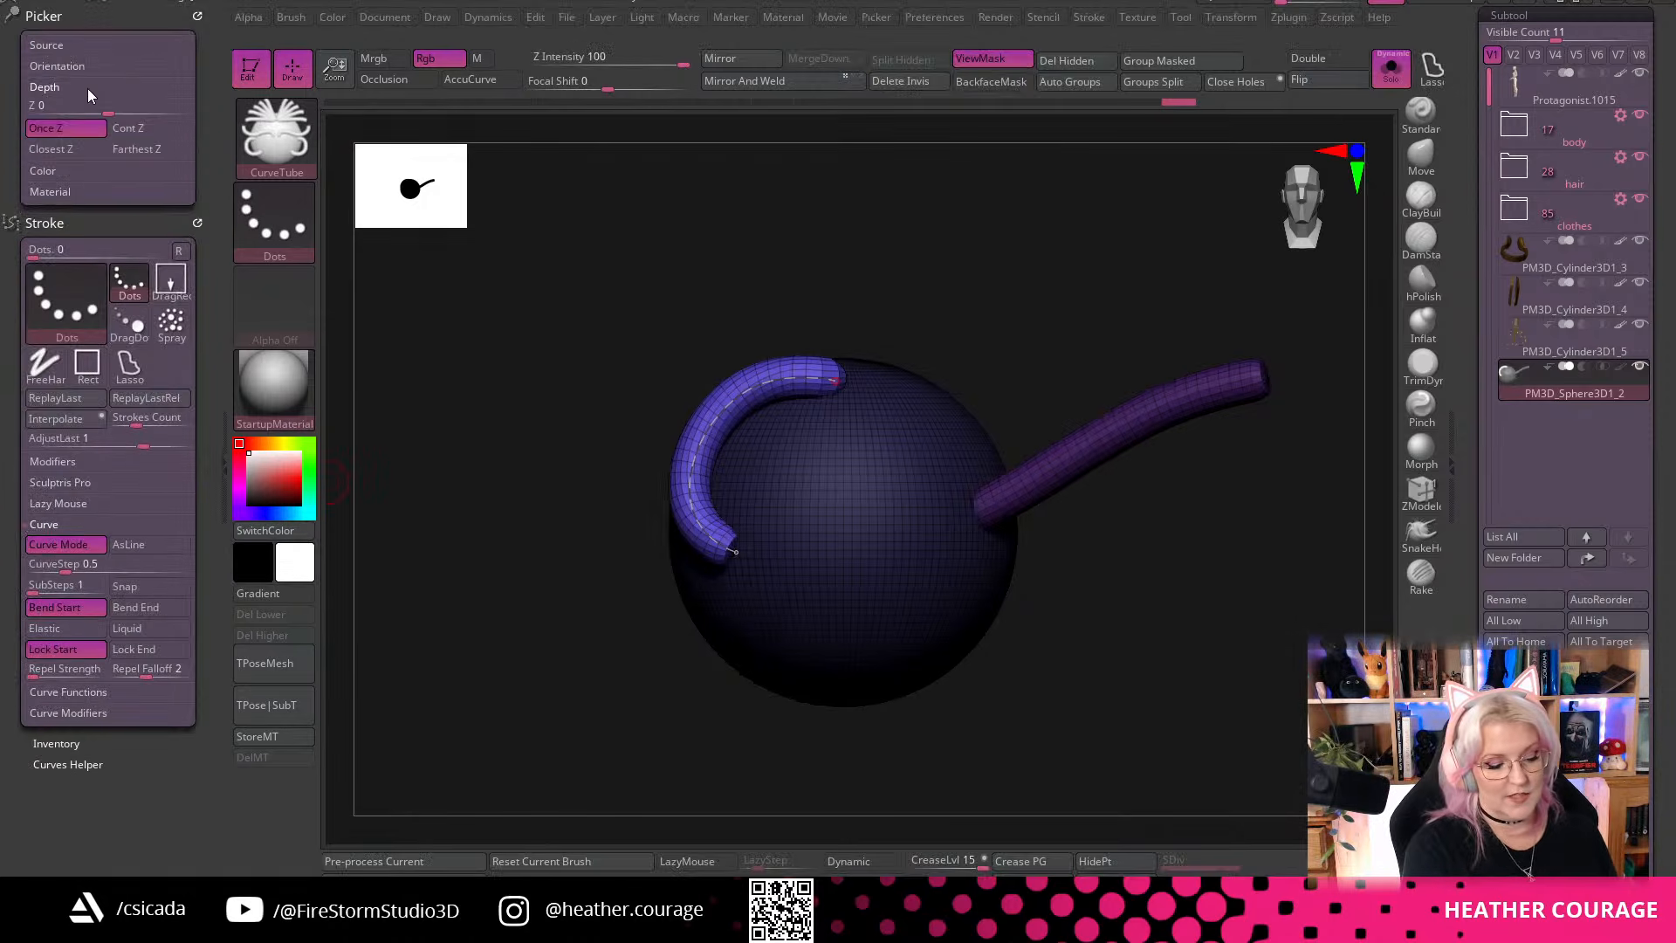
click(145, 131)
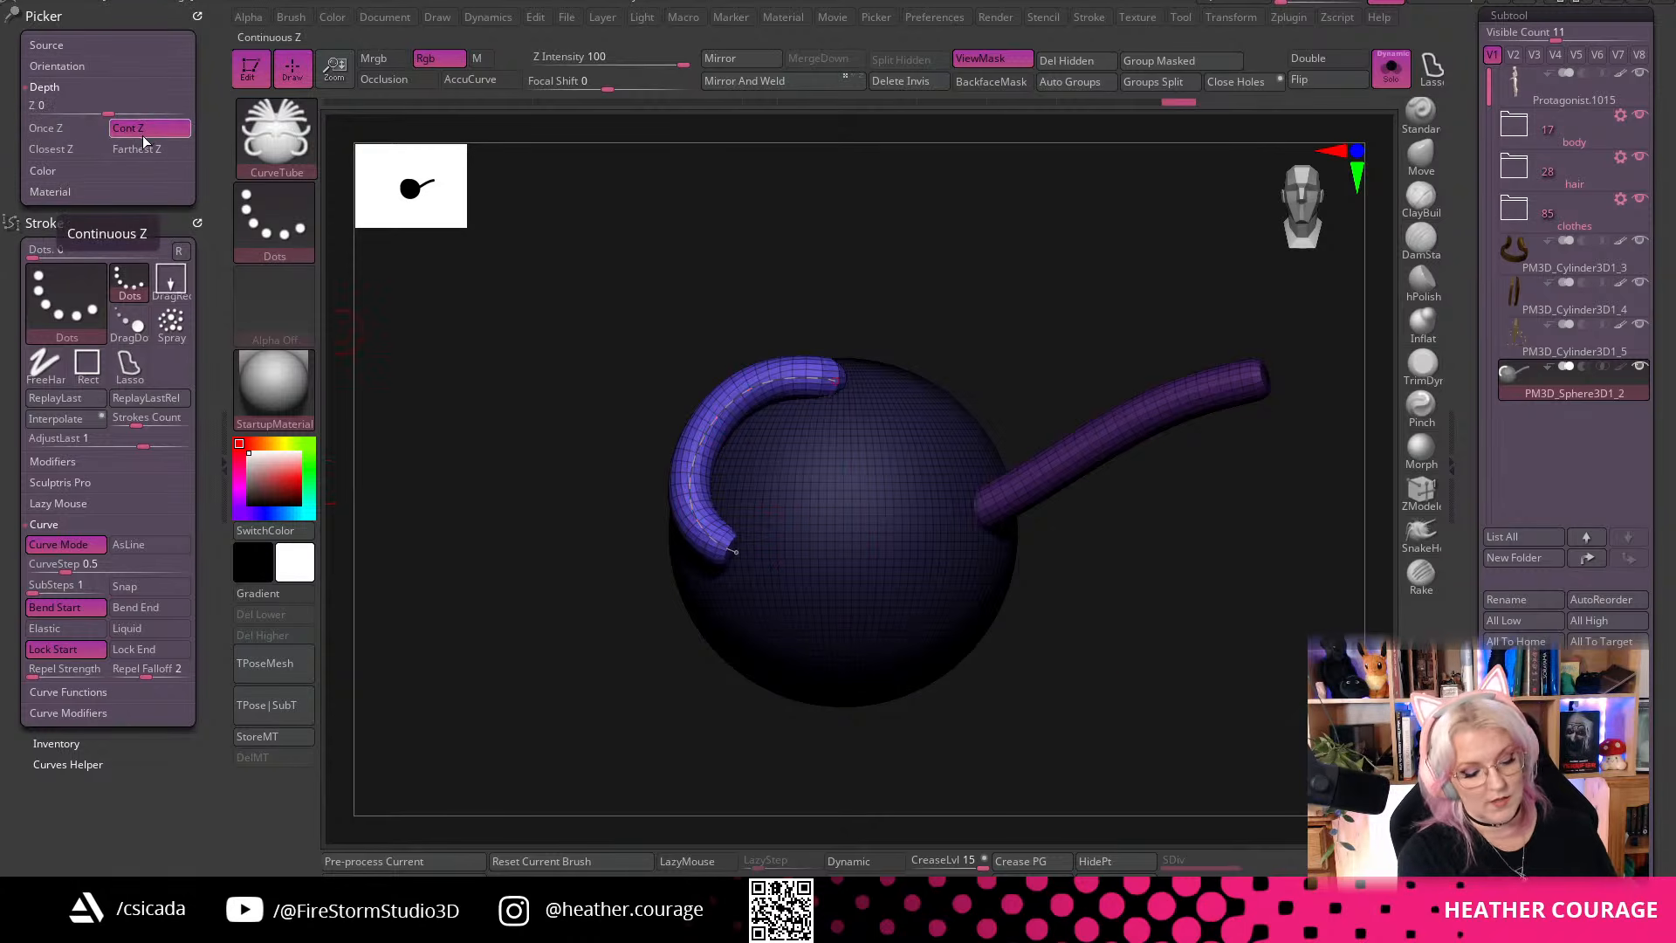
Try Cont Z by drawing an open looped tube on the sphere and a long winding tube beside it
alt+drag(1021, 614, 981, 544)
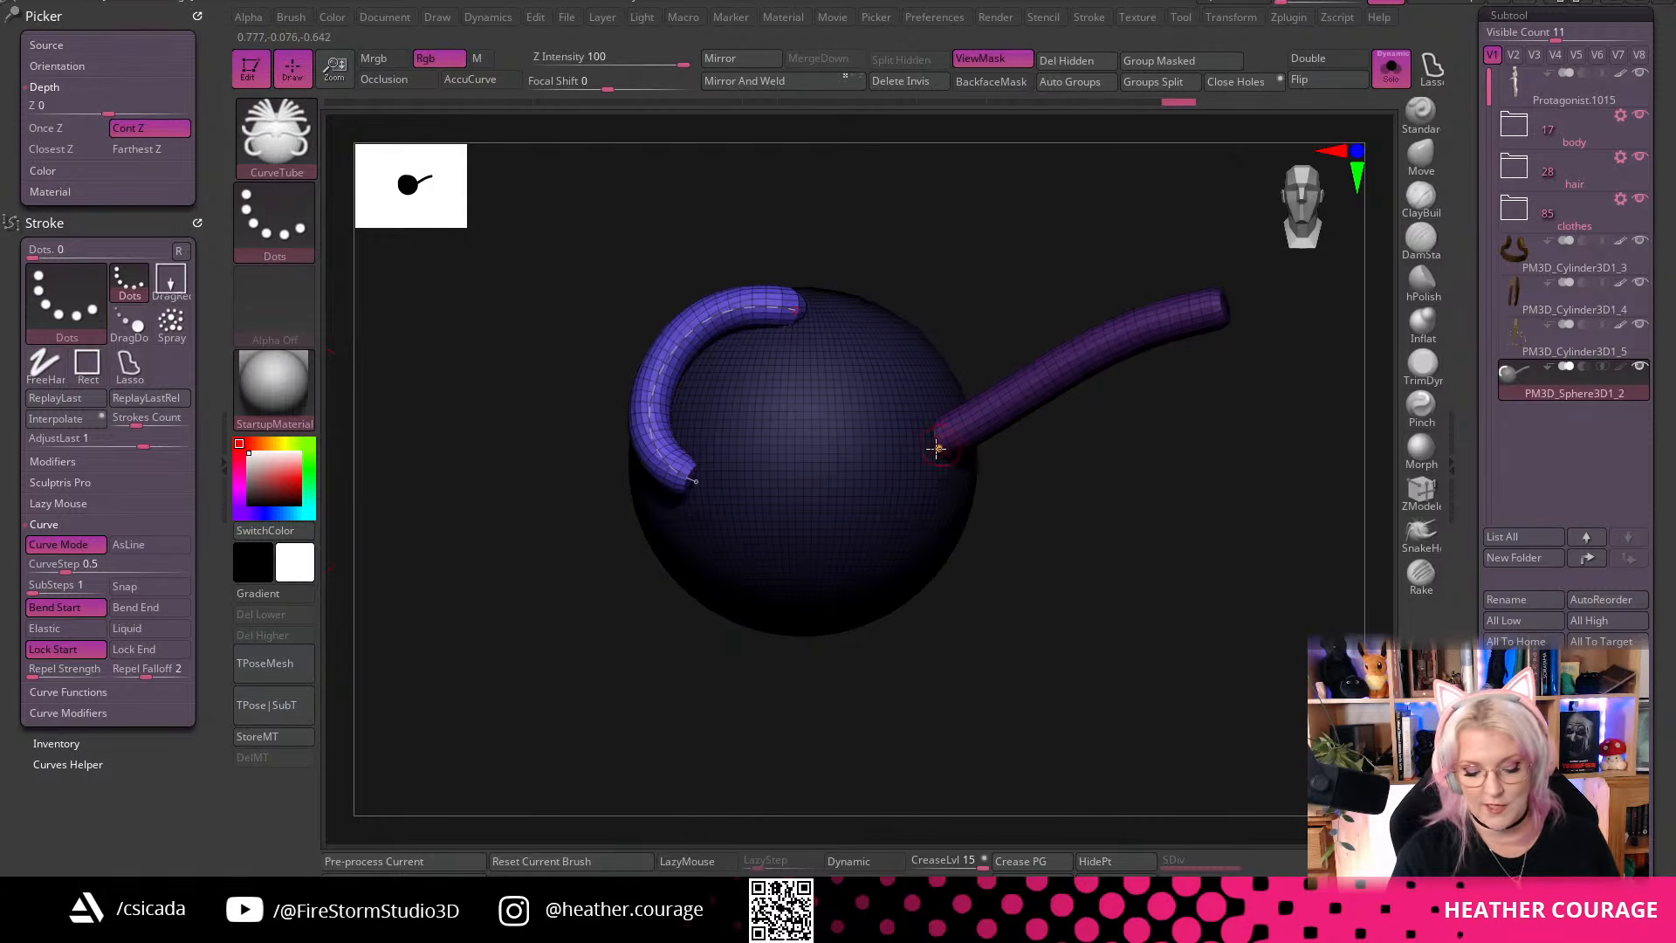
mouse_move(1093, 629)
mouse_down()
mouse_move(1051, 490)
mouse_move(1123, 445)
mouse_move(917, 394)
mouse_up()
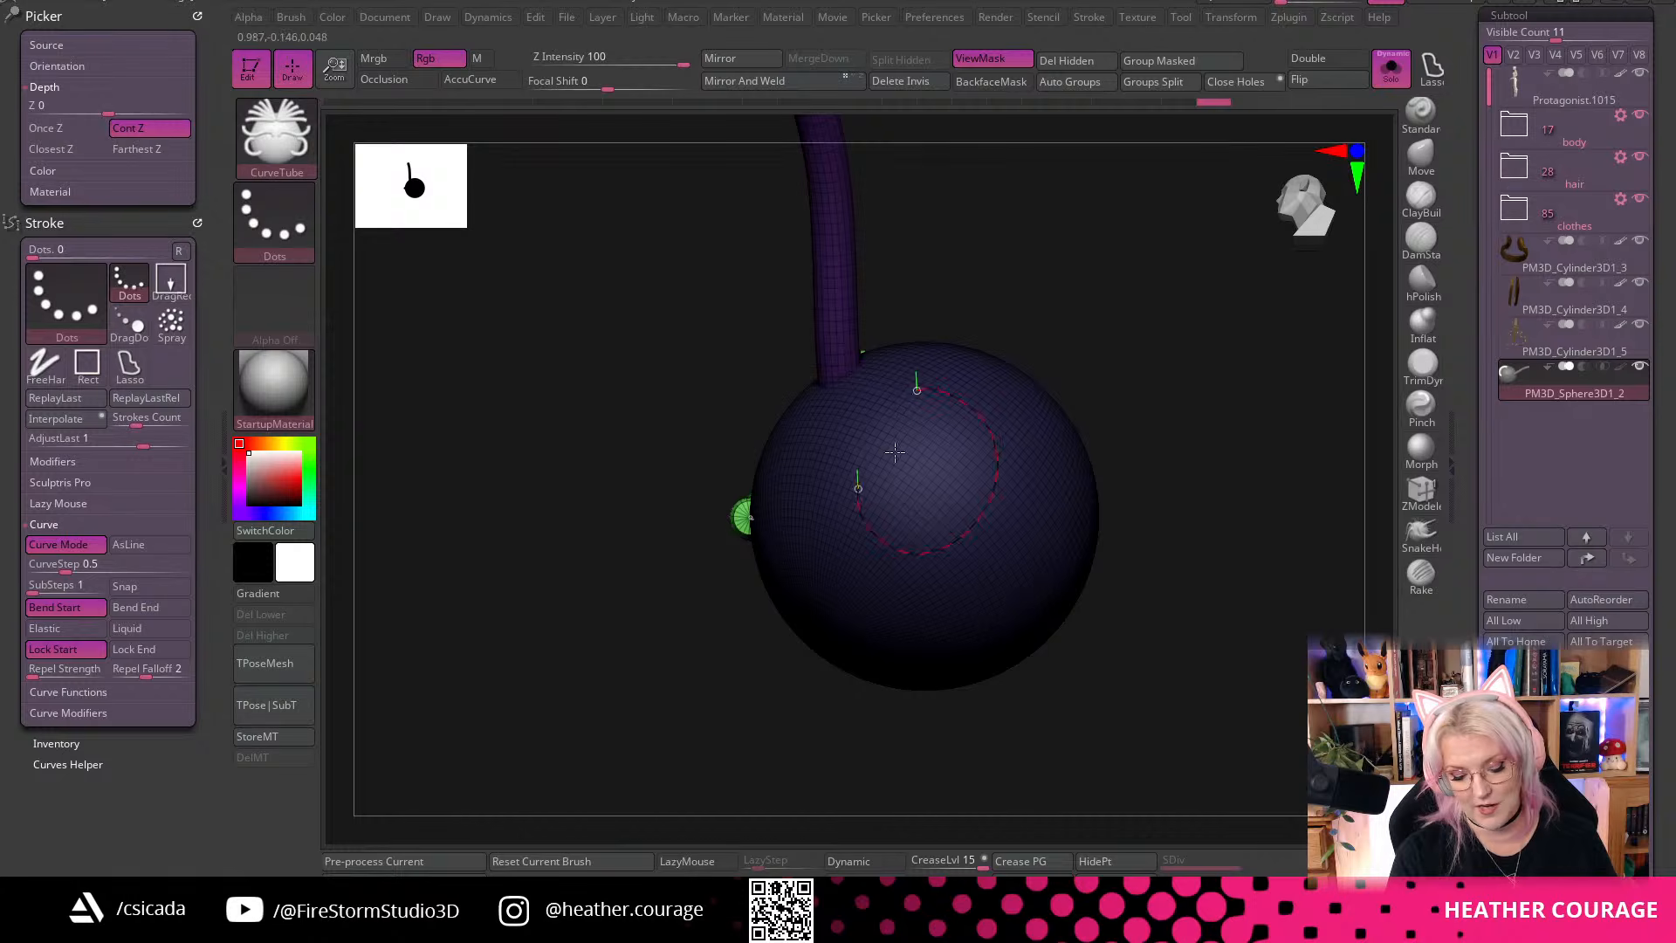
key(space)
drag(1205, 480, 1244, 480)
drag(1181, 418, 1222, 616)
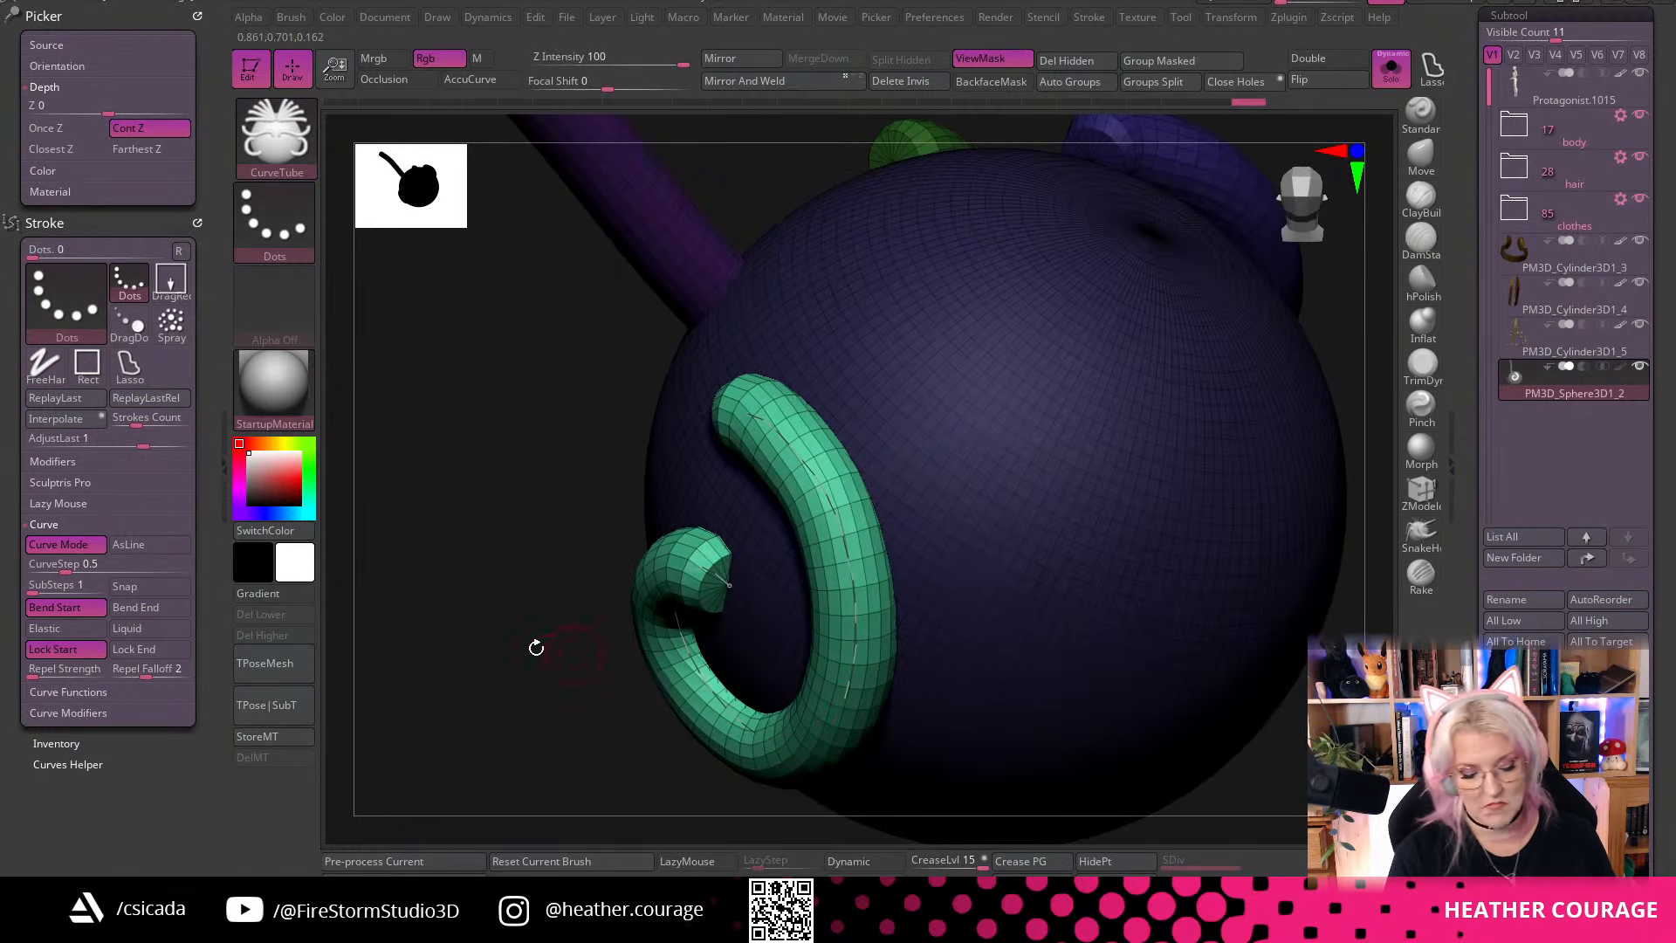
drag(602, 659, 510, 364)
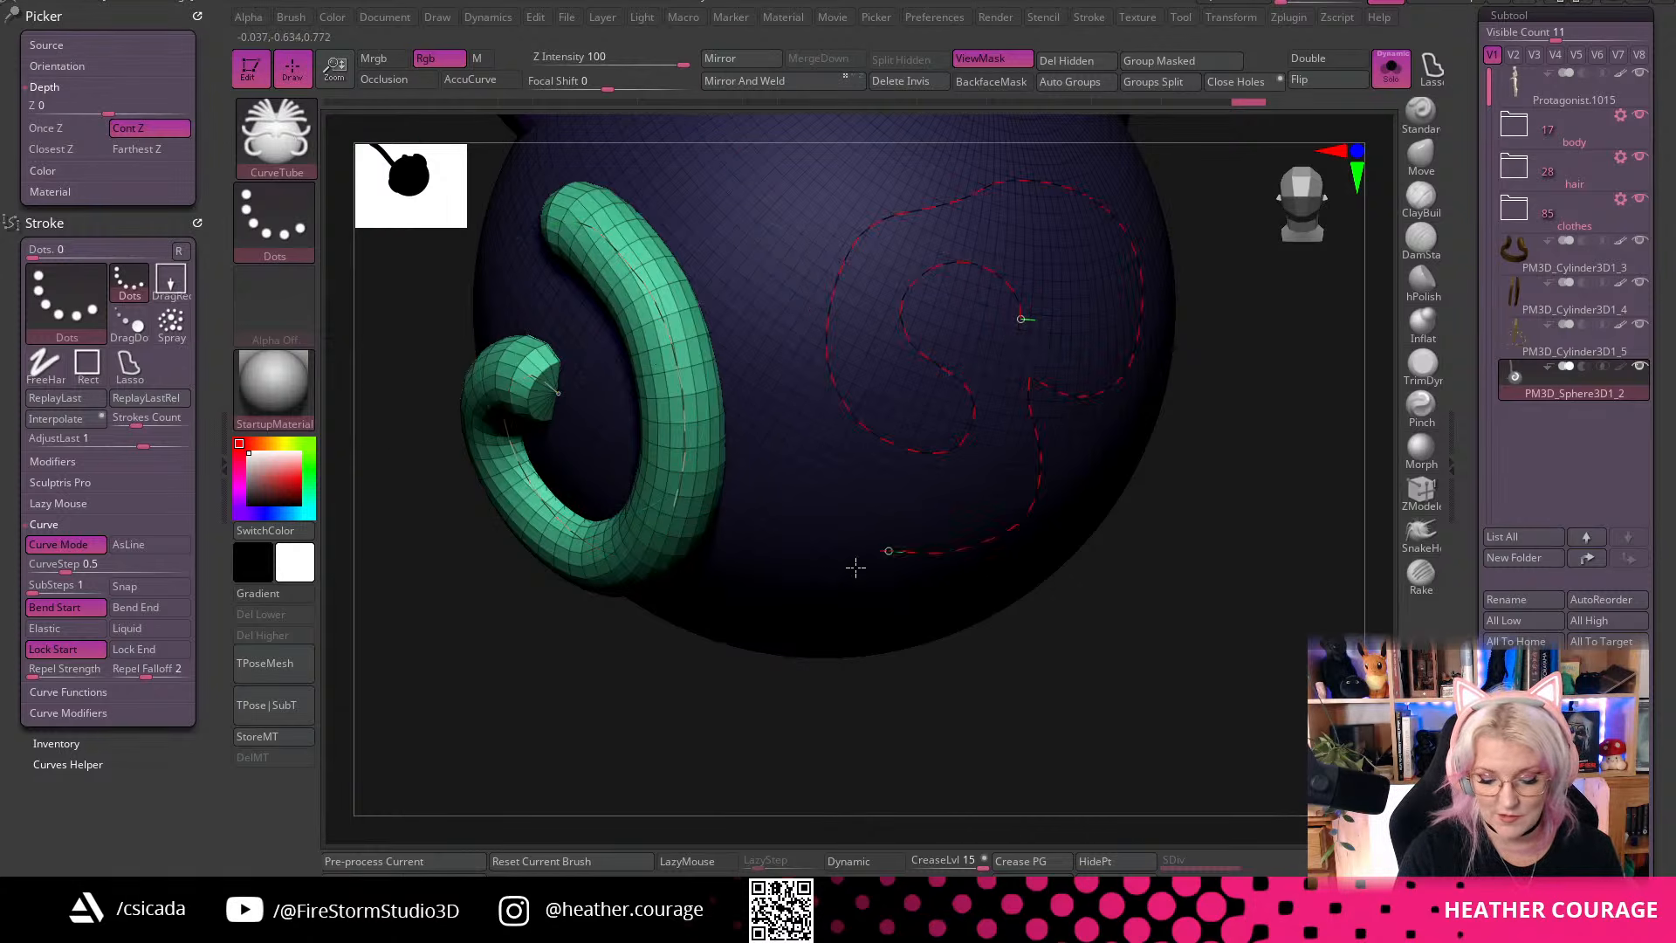
drag(1272, 625, 1278, 583)
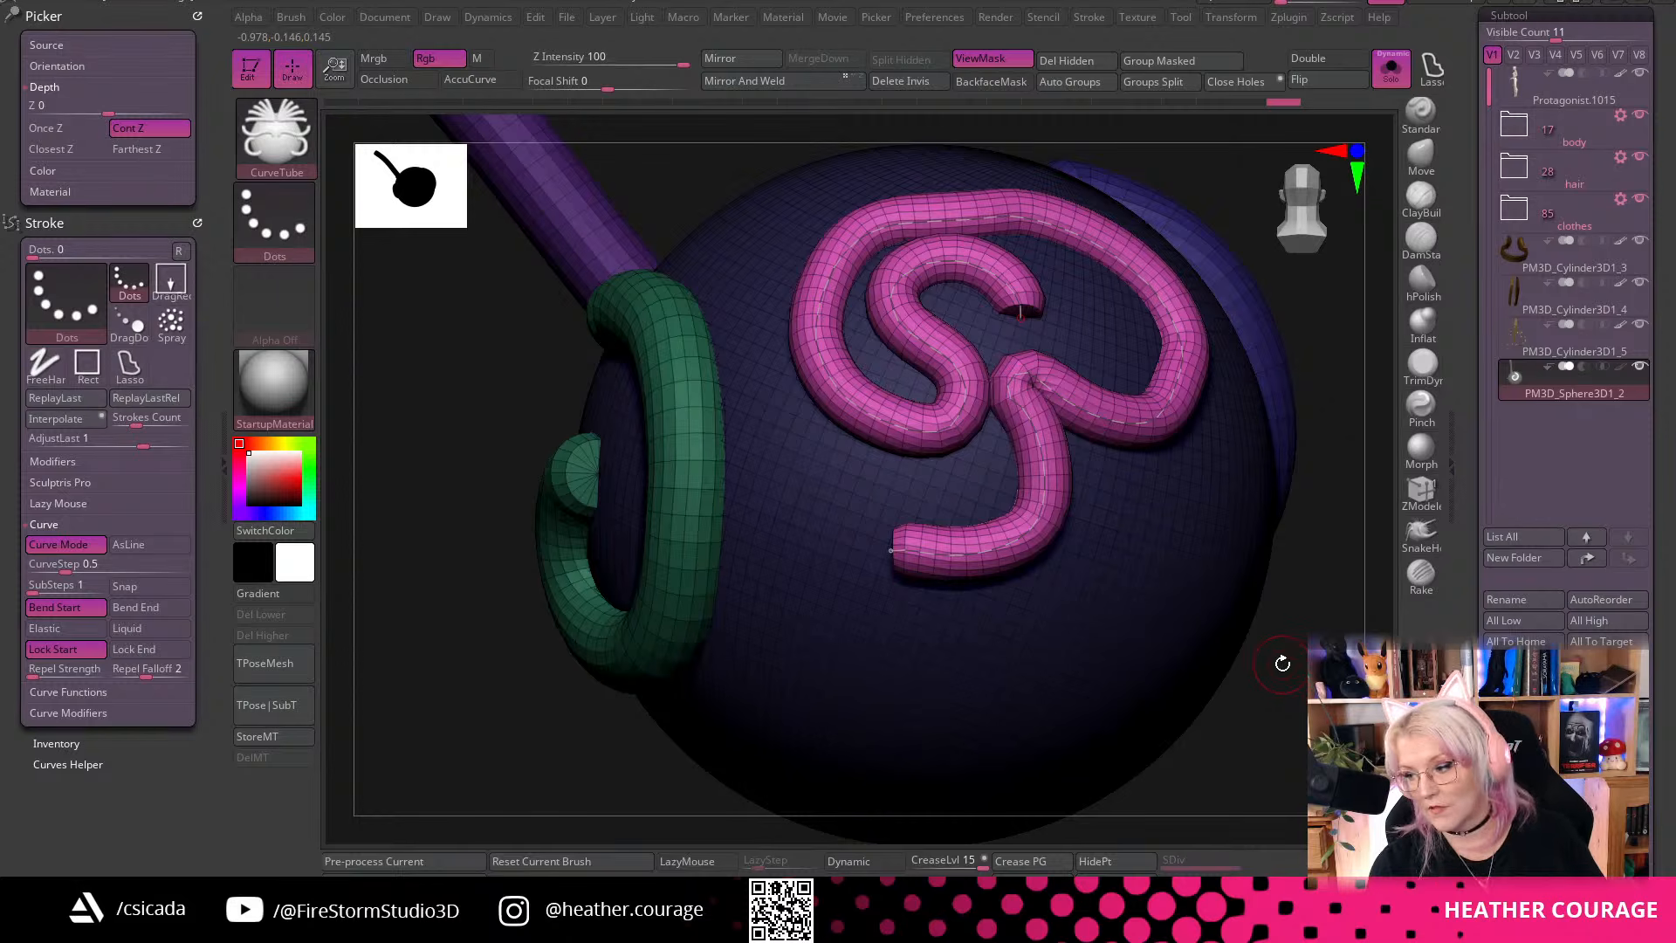
mouse_move(1273, 702)
mouse_down()
mouse_move(1227, 620)
mouse_move(1089, 659)
mouse_move(1089, 678)
mouse_move(1057, 591)
mouse_move(1051, 662)
mouse_up()
Undo all the test tubes back to the bare sphere
key(ctrl+z)
key(ctrl+z)
key(ctrl+z)
key(ctrl+z)
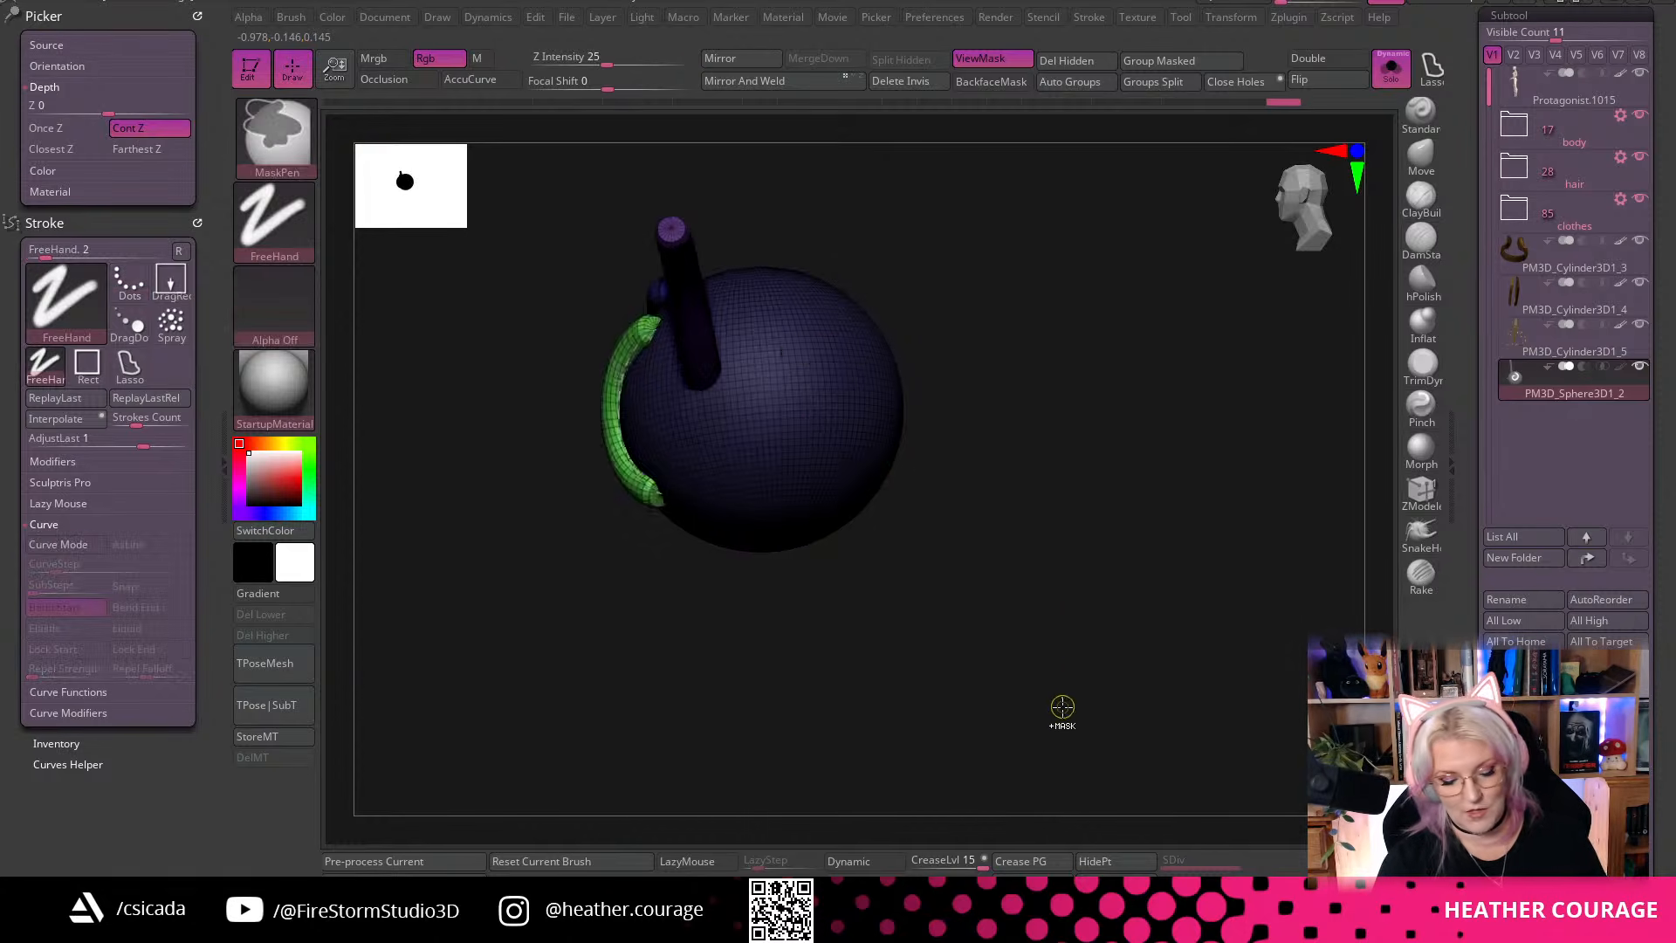
key(ctrl+z)
key(ctrl+z)
key(ctrl+z)
key(ctrl+z)
key(ctrl+z)
key(ctrl+z)
key(ctrl+z)
key(ctrl+z)
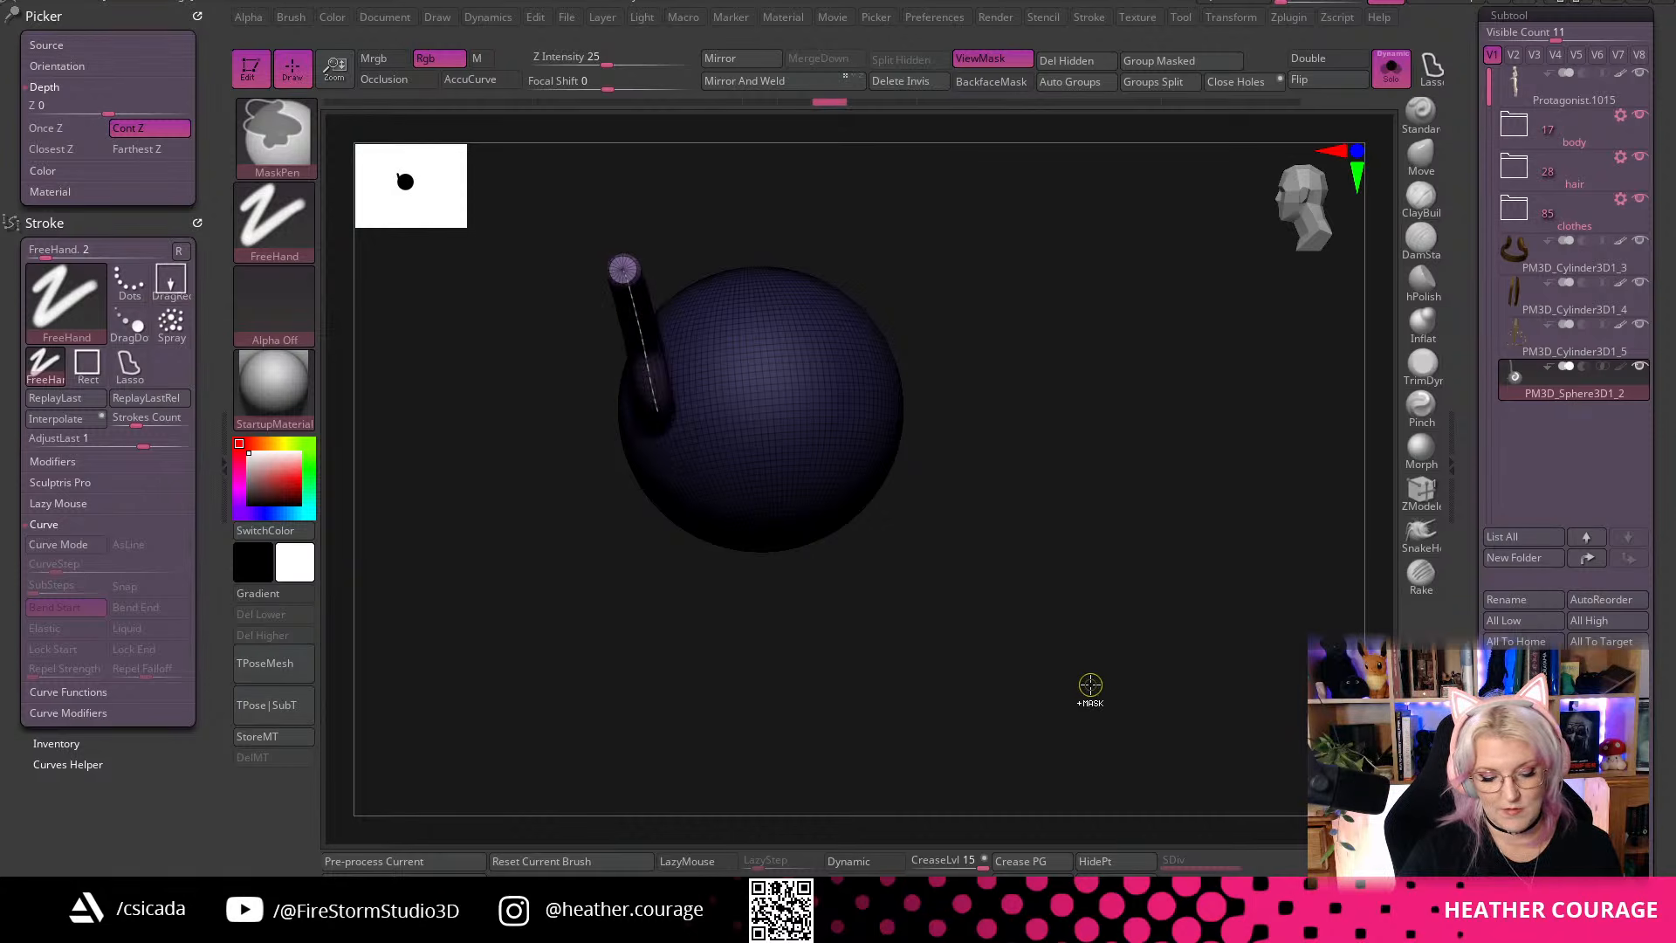
key(ctrl+z)
key(ctrl+z)
key(ctrl+z)
key(ctrl+z)
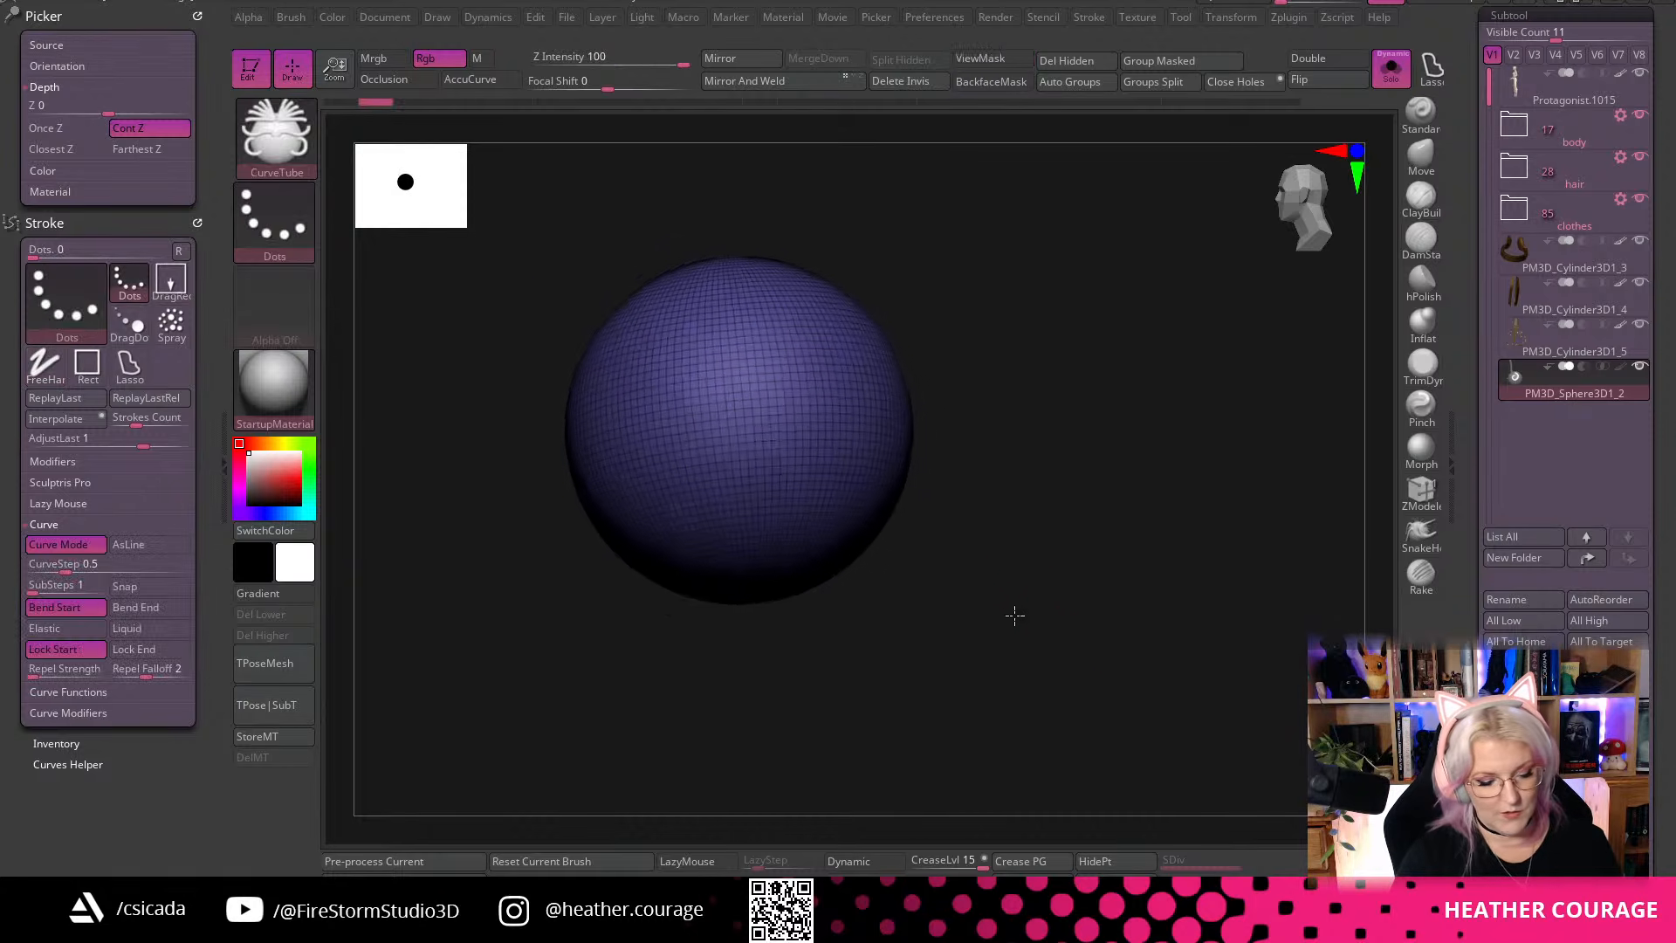
key(ctrl+z)
Draw a short curved tube on the upper part of the sphere, undoing and restoring it along the way
click(974, 422)
click(978, 485)
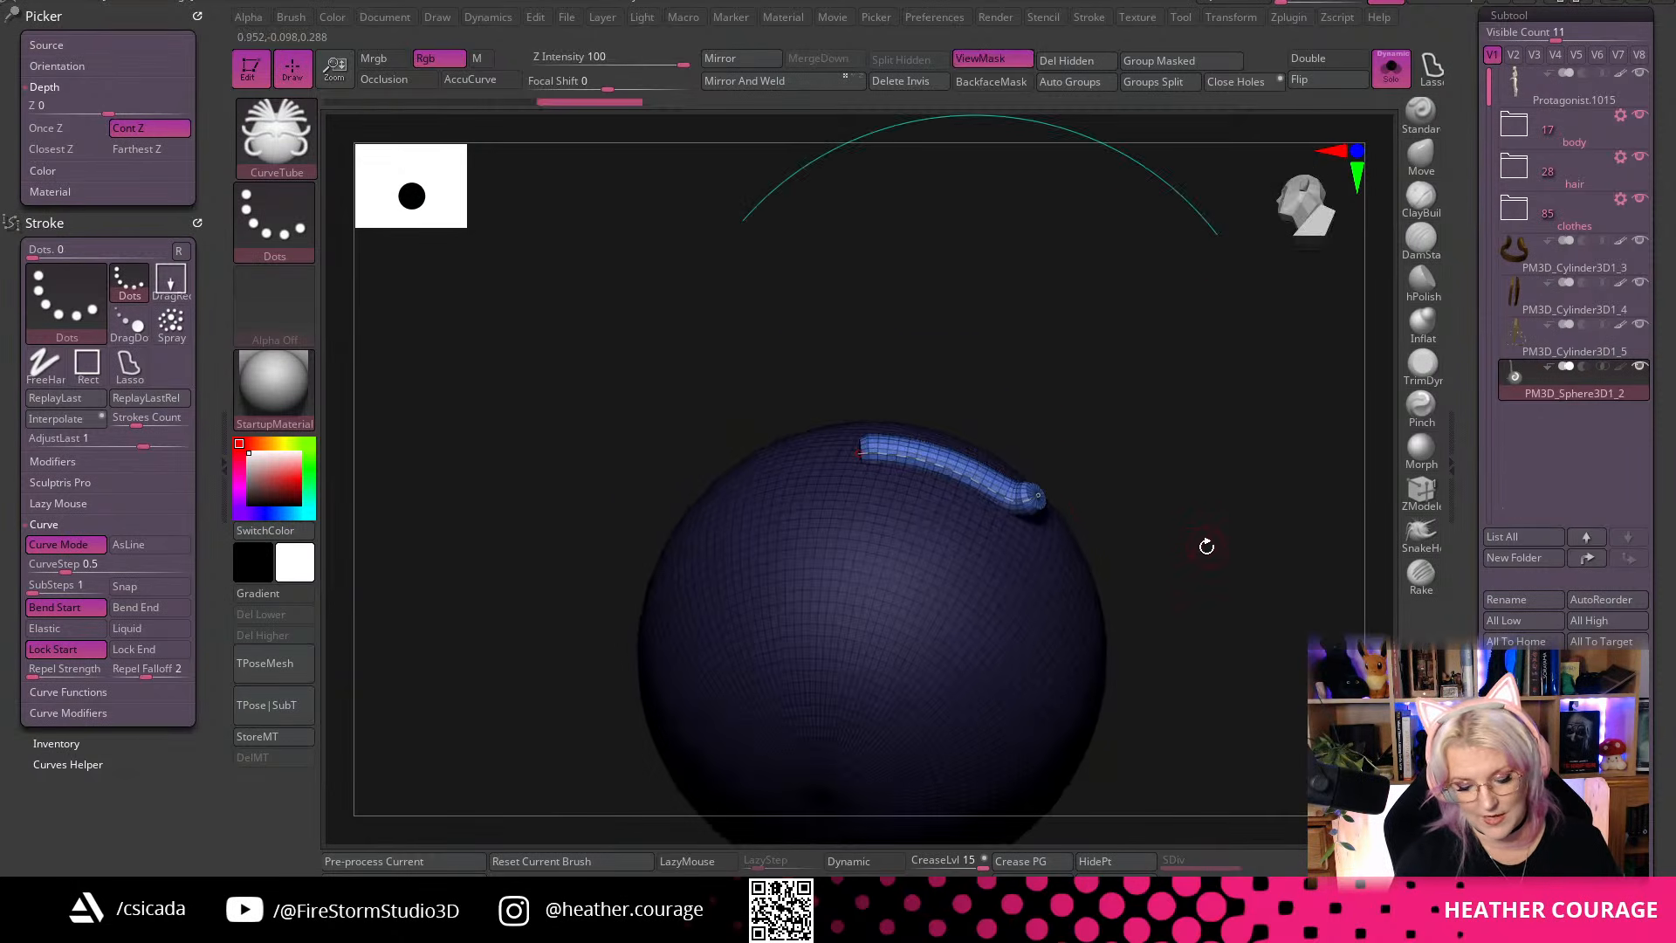
key(ctrl+z)
key(ctrl+z)
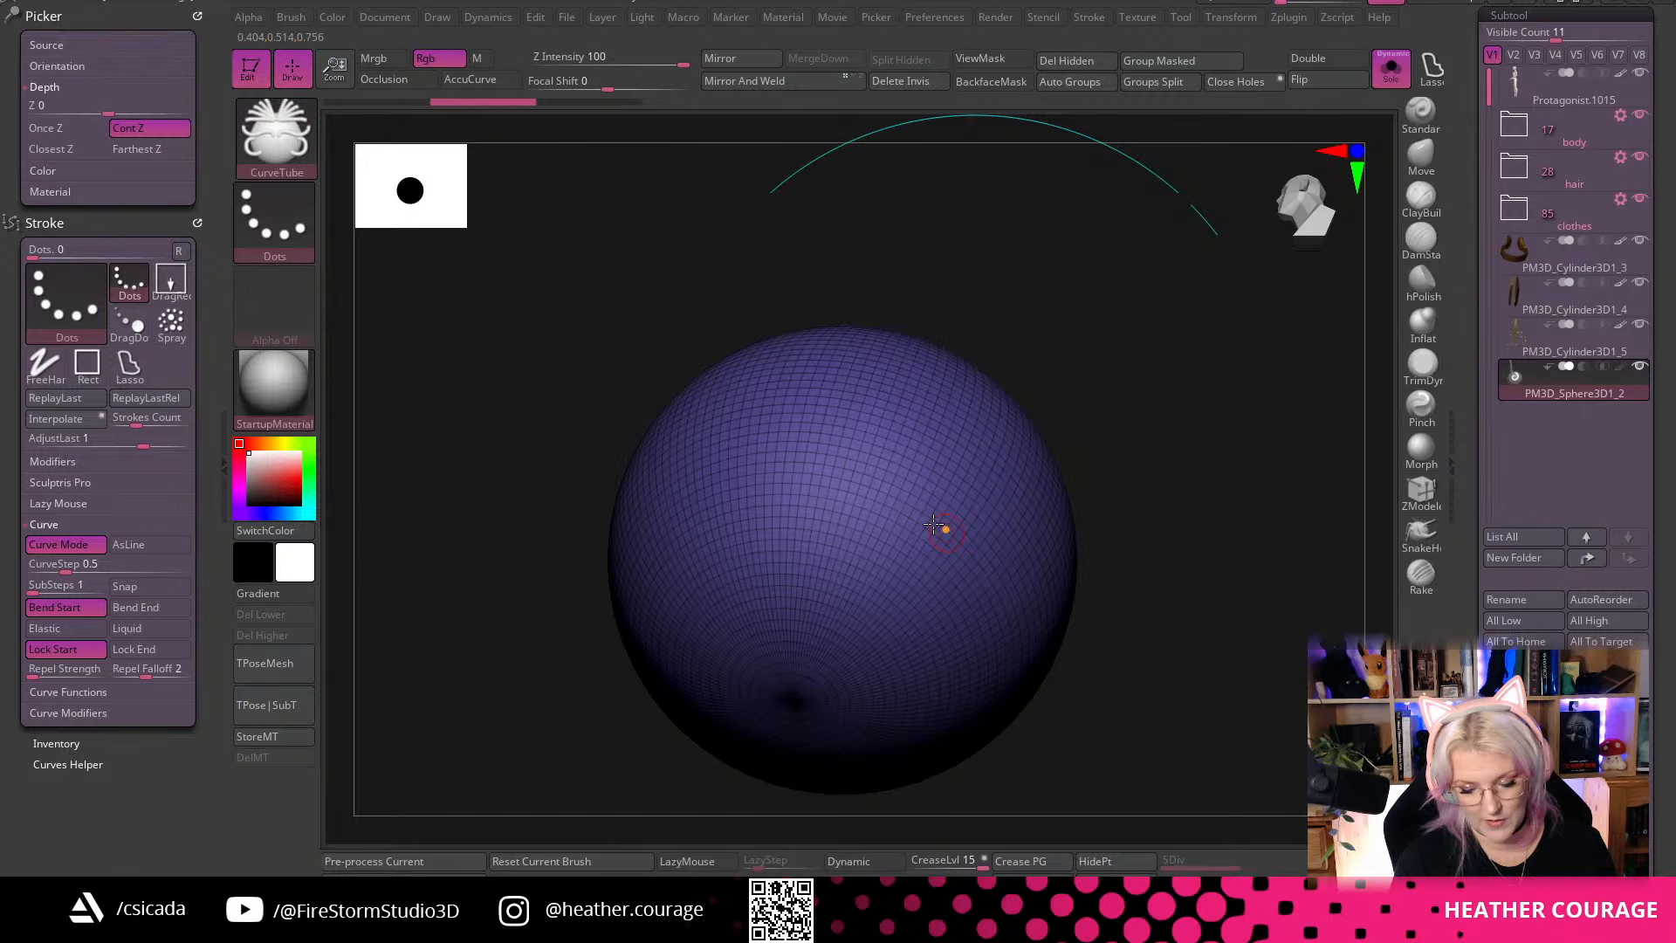
key(ctrl+shift+z)
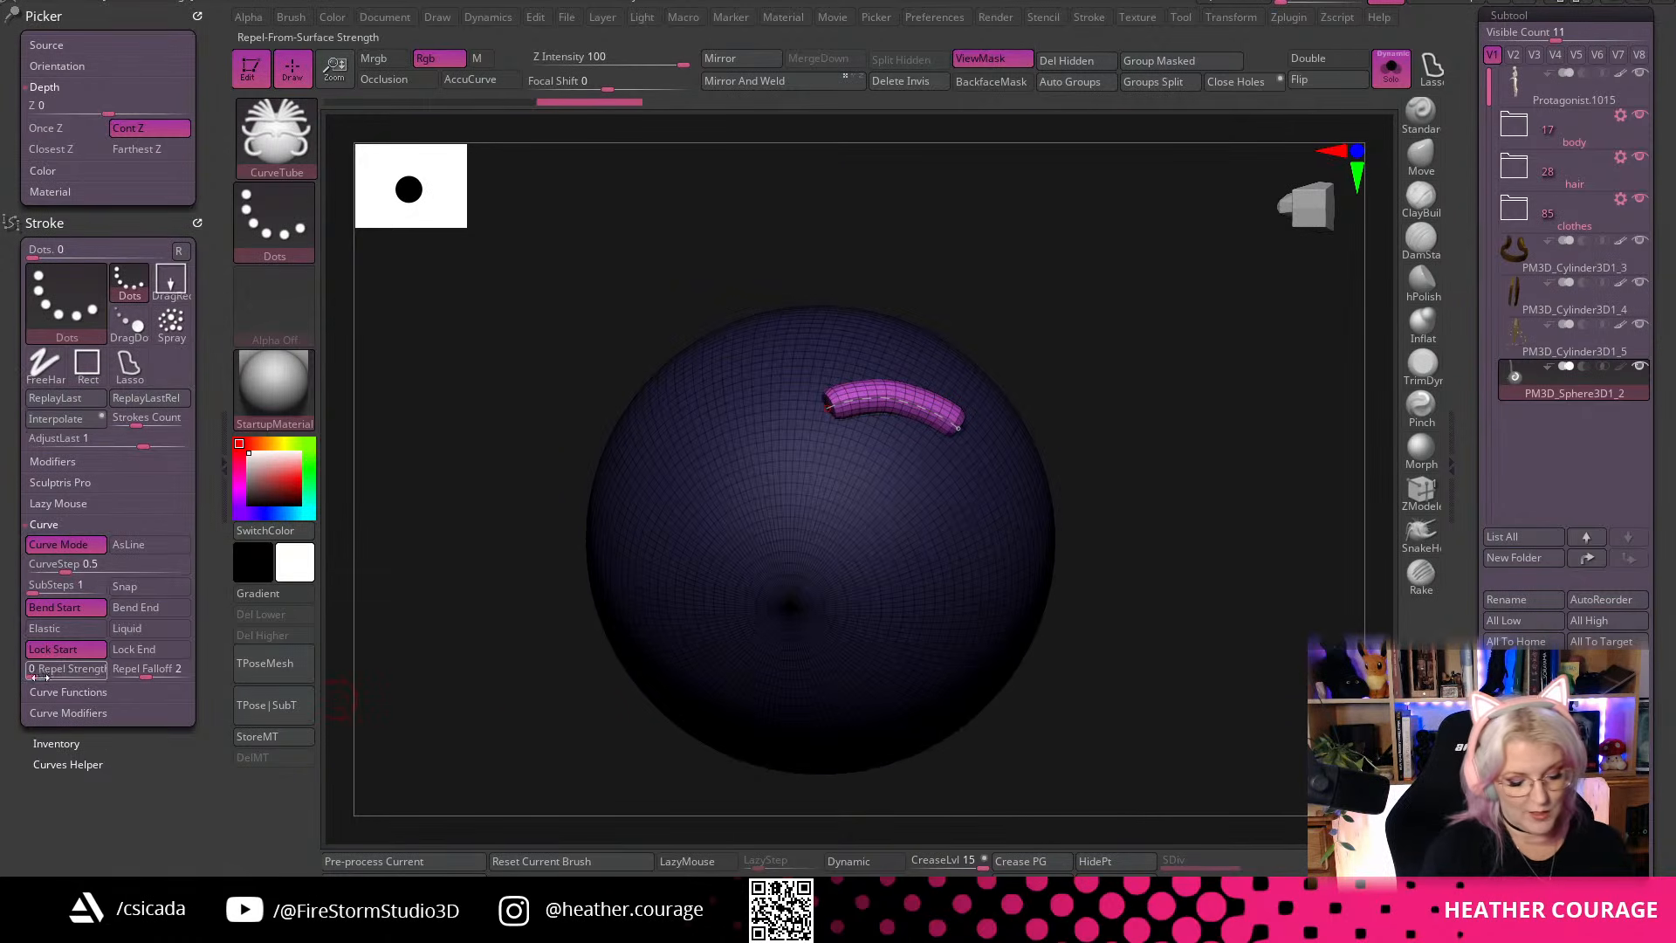
Raise the curve's repel strength, adjust the draw size and draw several short tubes sticking out around the sphere
drag(50, 672, 62, 671)
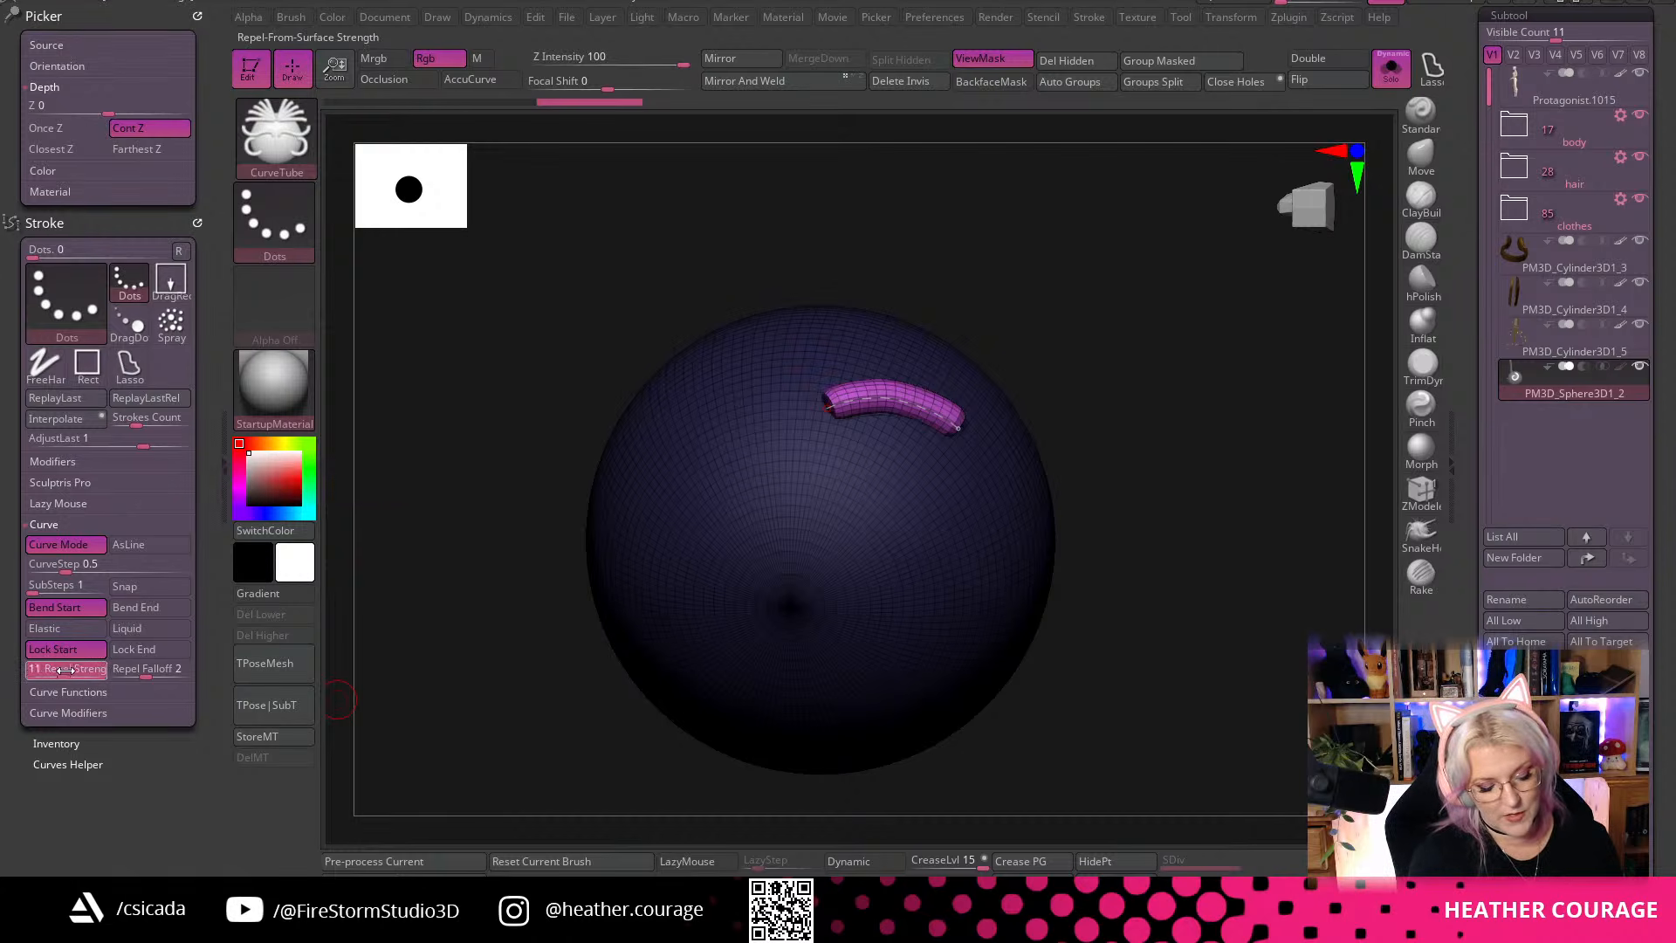
key(Return)
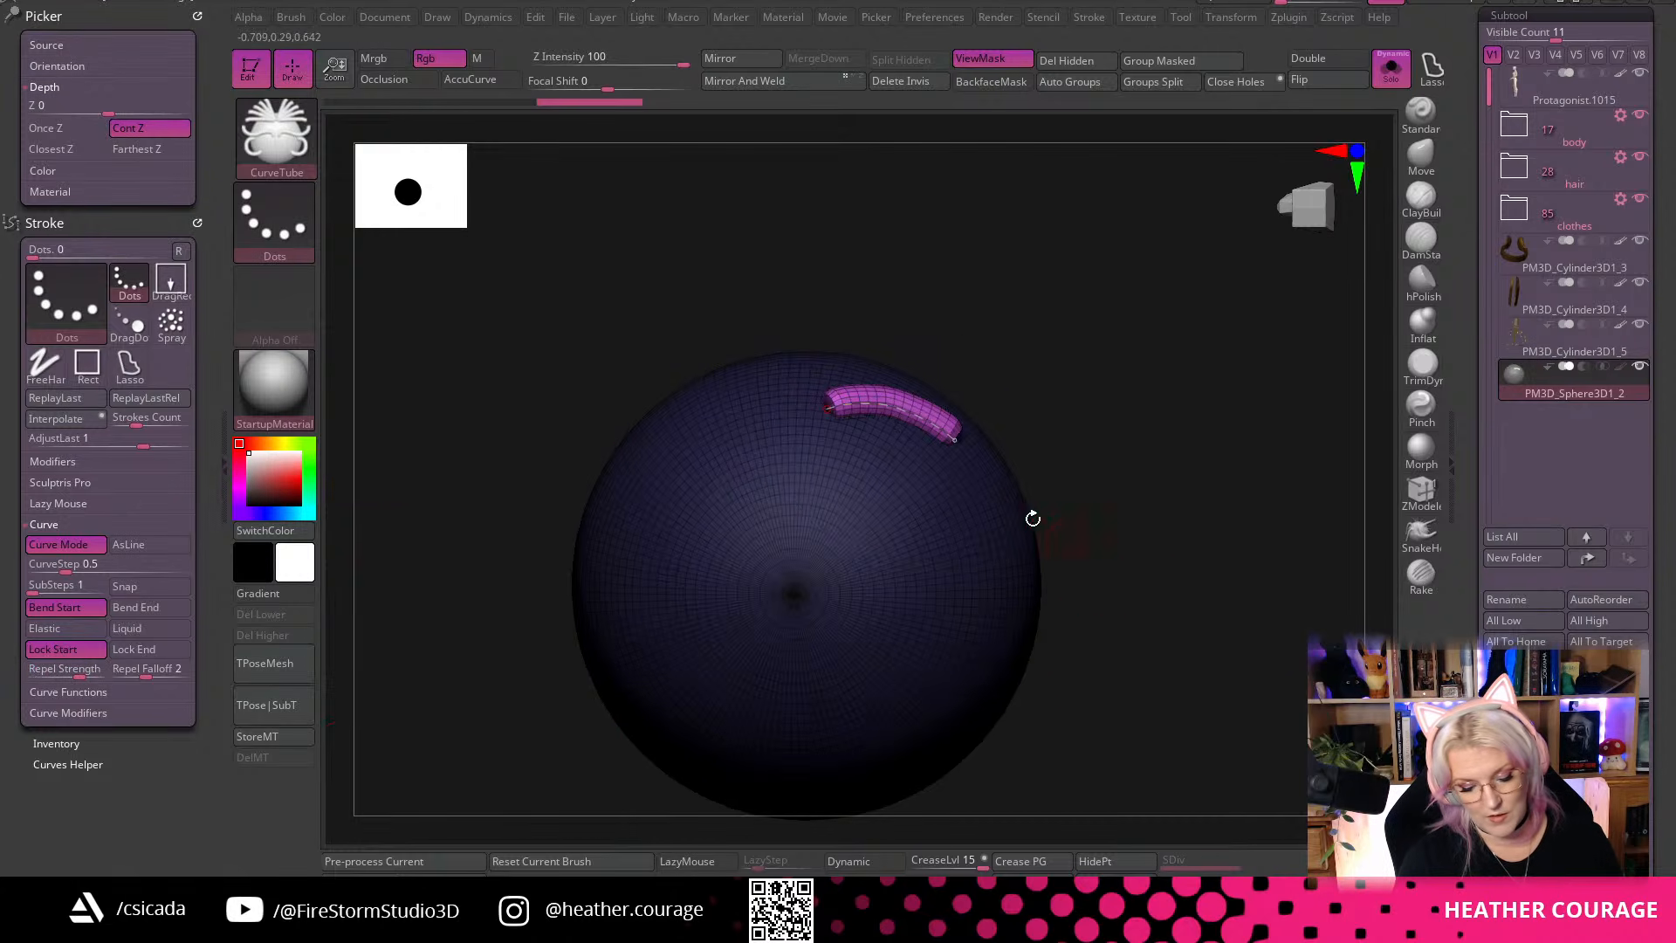
key(space)
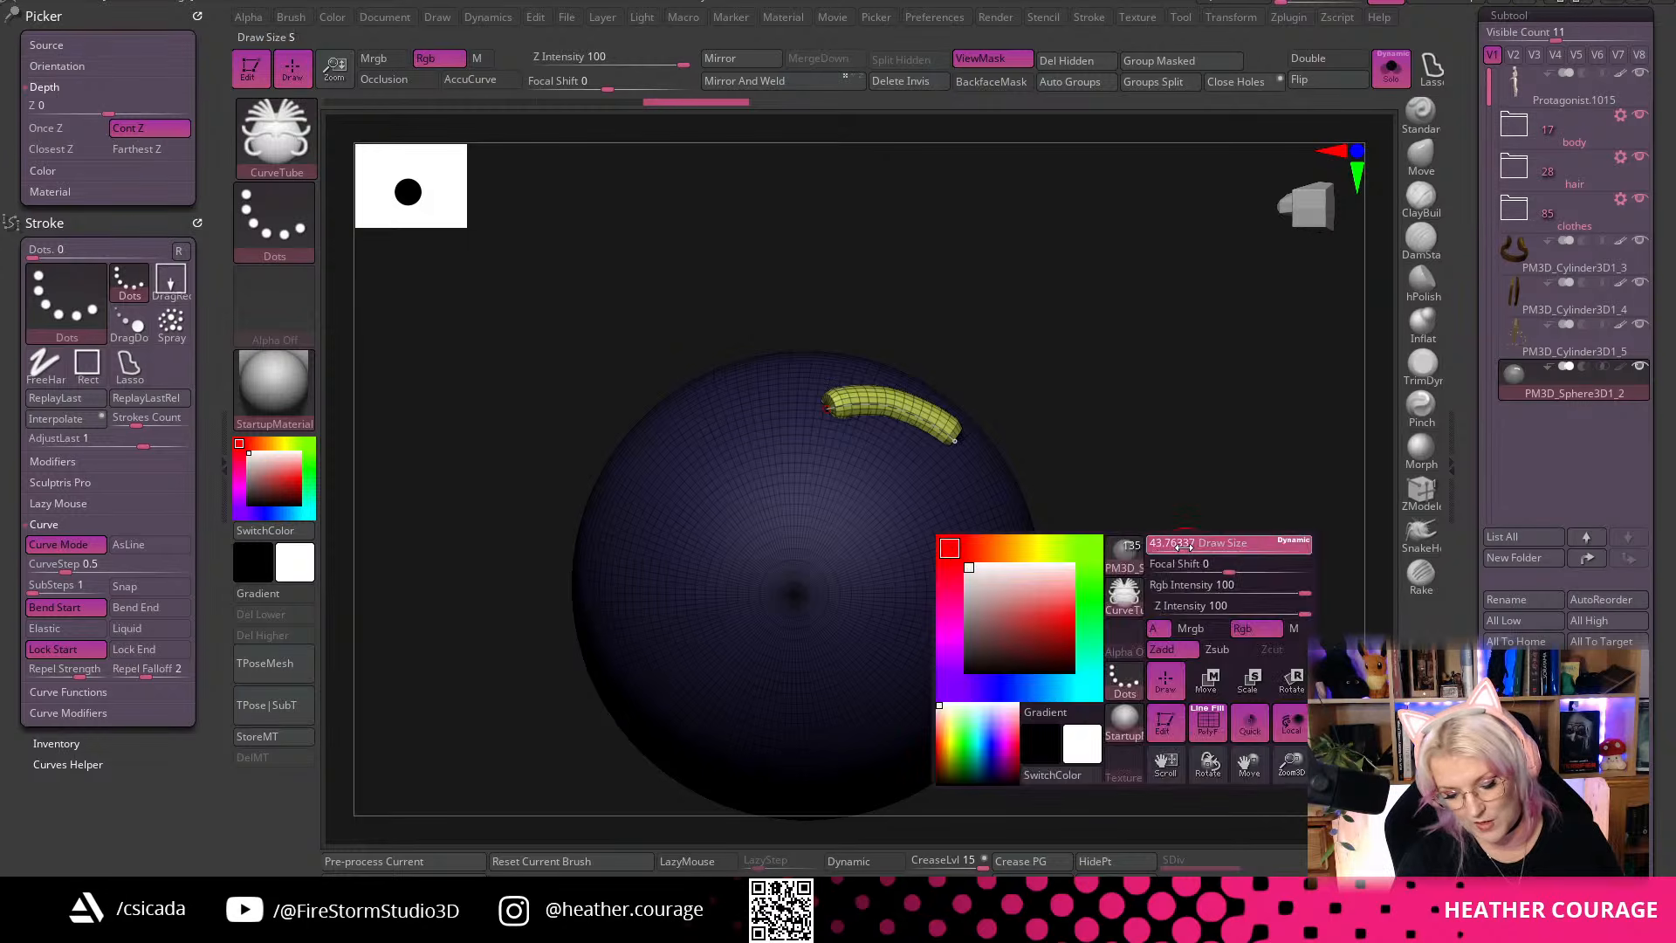
mouse_move(882, 572)
mouse_down()
mouse_move(995, 548)
mouse_move(1212, 556)
mouse_move(1205, 606)
mouse_move(1236, 578)
mouse_up()
drag(900, 513, 959, 470)
drag(1246, 593, 1211, 523)
drag(1258, 584, 1213, 538)
drag(898, 621, 917, 561)
mouse_move(1226, 575)
mouse_down()
mouse_move(1160, 416)
mouse_move(1201, 501)
mouse_move(852, 585)
mouse_up()
drag(515, 417, 517, 556)
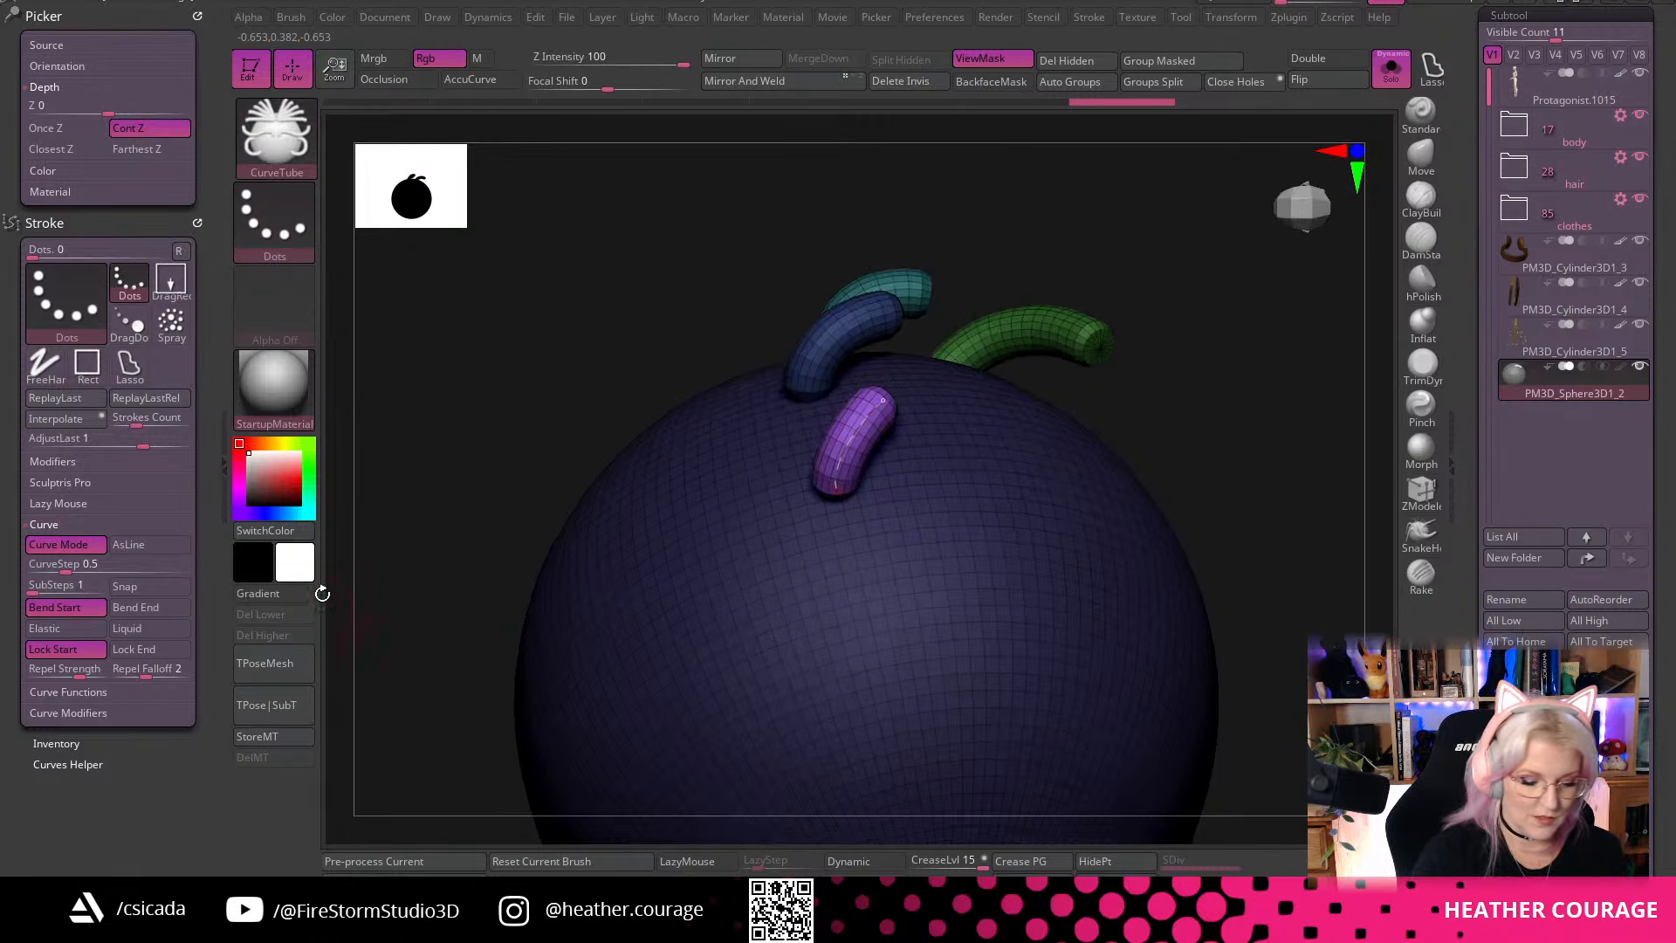
Shape the curve falloff into a central peak with low ends and draw a tapered strand next to the blue tube
click(98, 714)
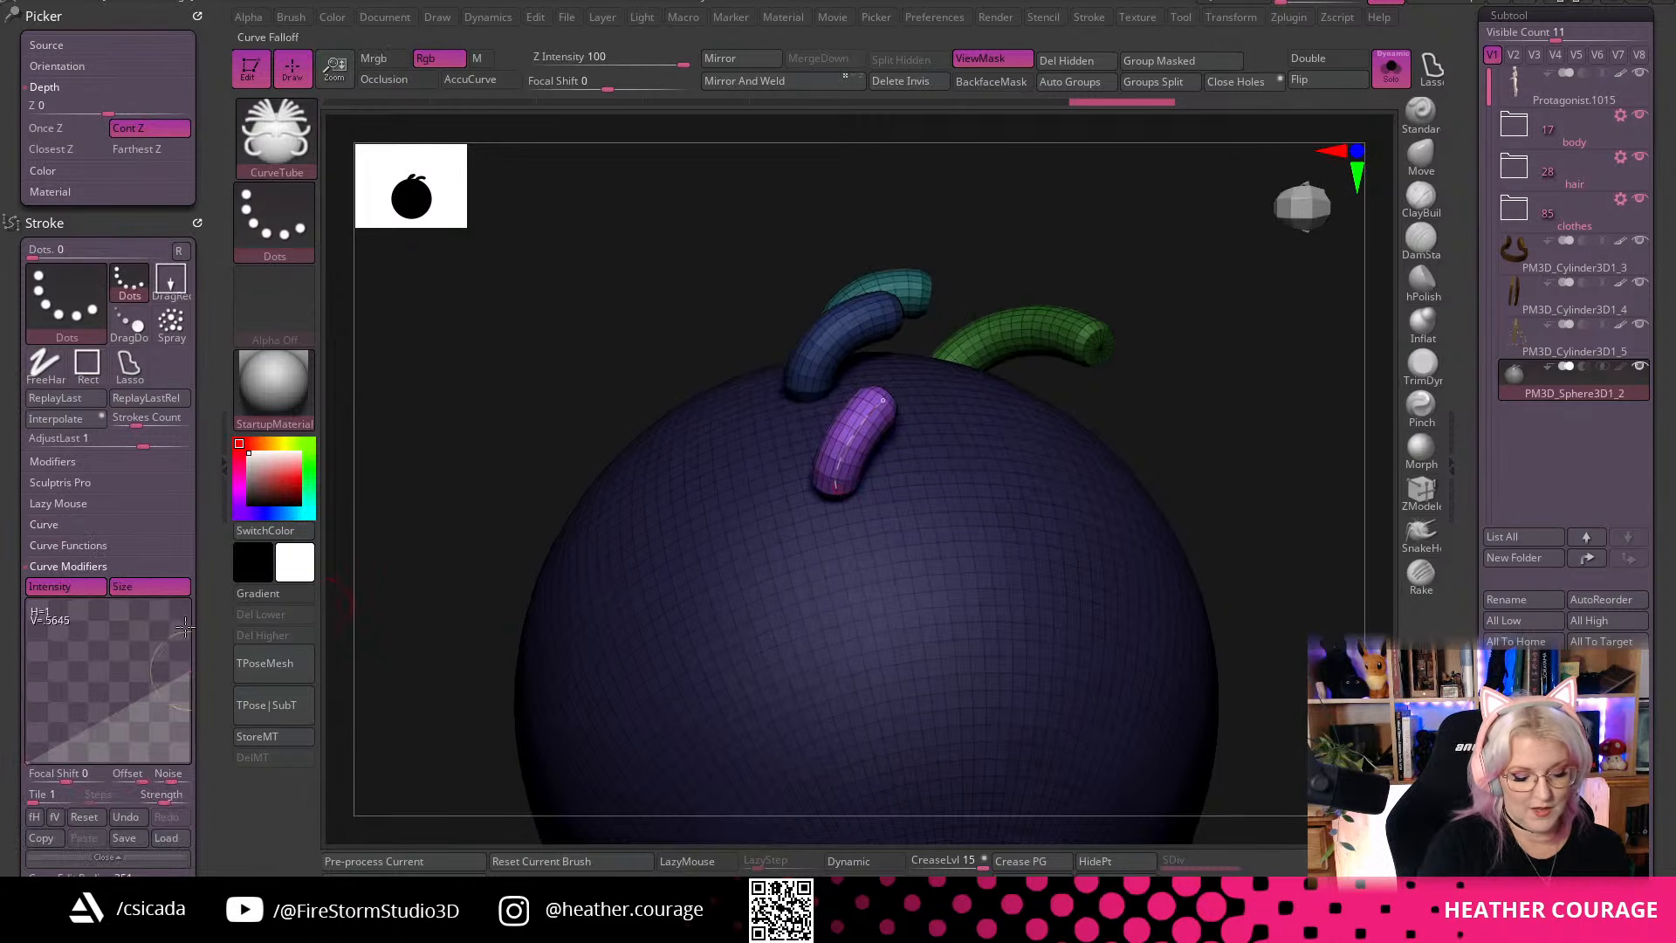
drag(188, 659, 109, 657)
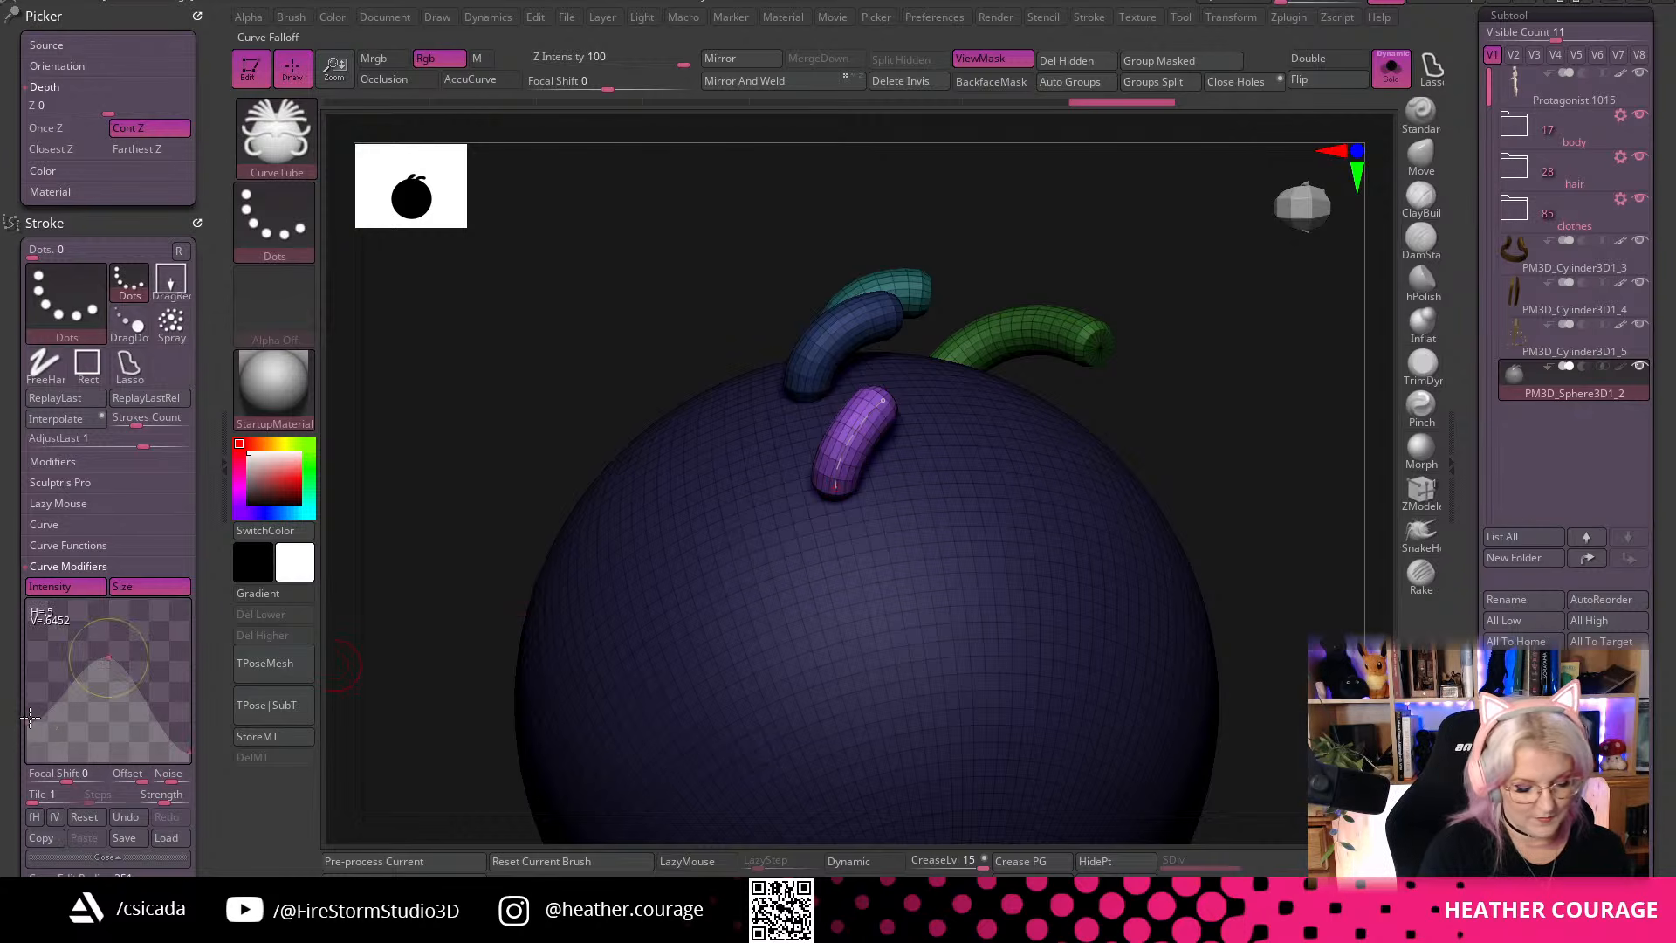
drag(1149, 434, 1091, 385)
click(827, 382)
drag(827, 382, 615, 812)
drag(503, 523, 516, 546)
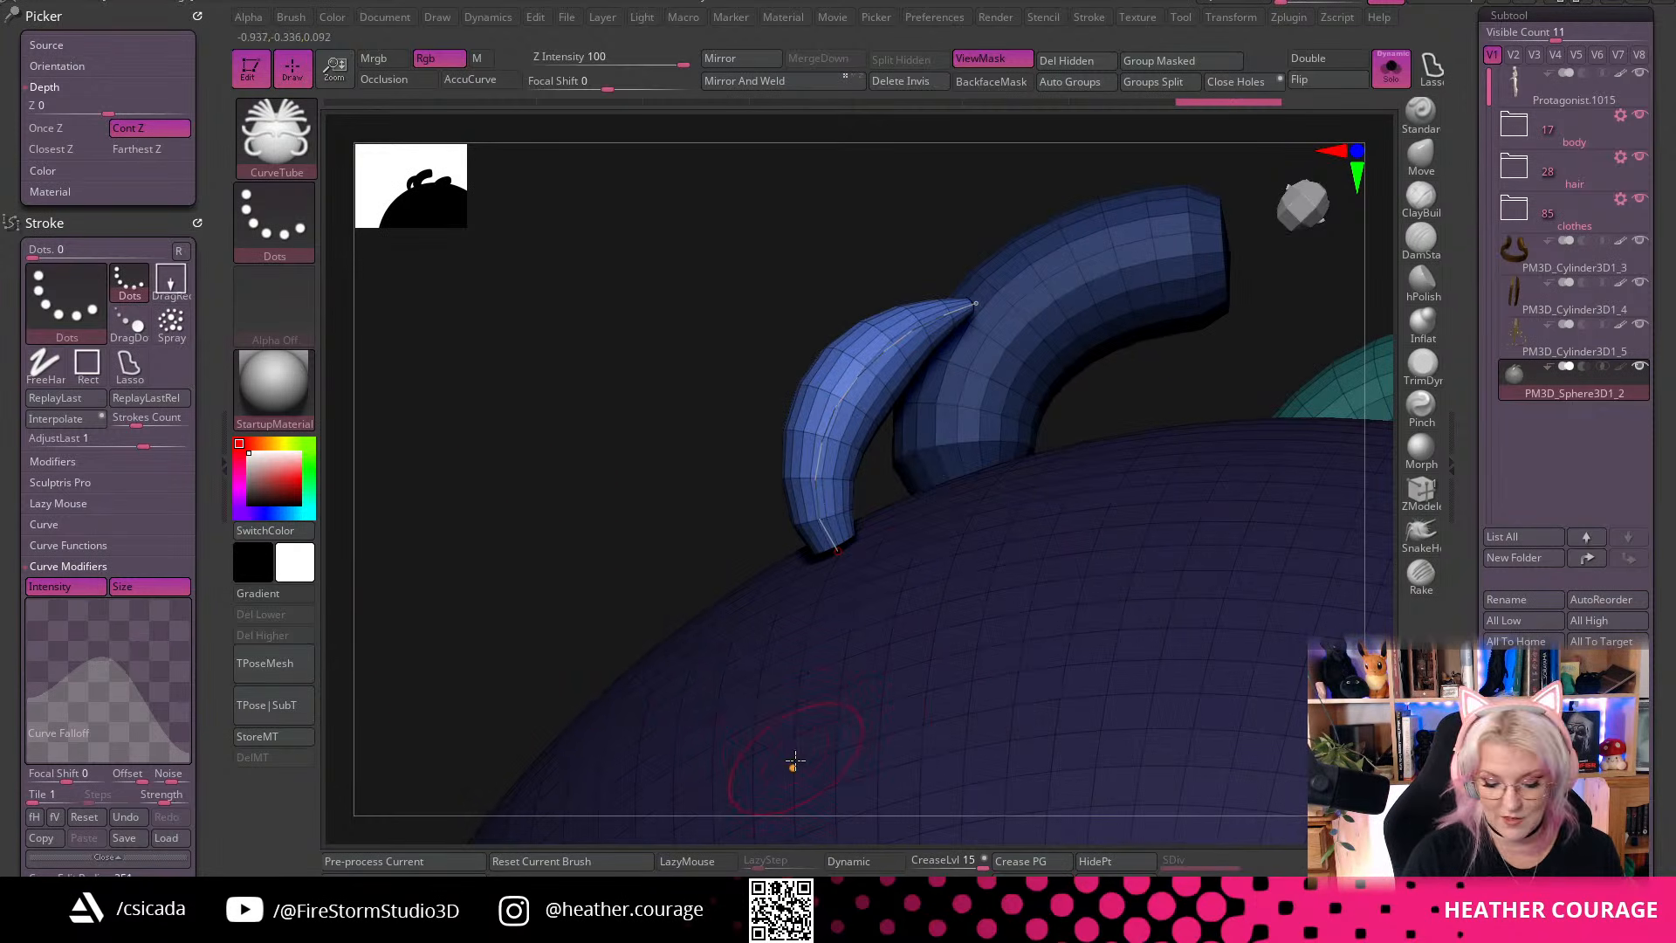
Draw a second, shorter tapered strand in front of the first one
ctrl+drag(532, 481, 615, 669)
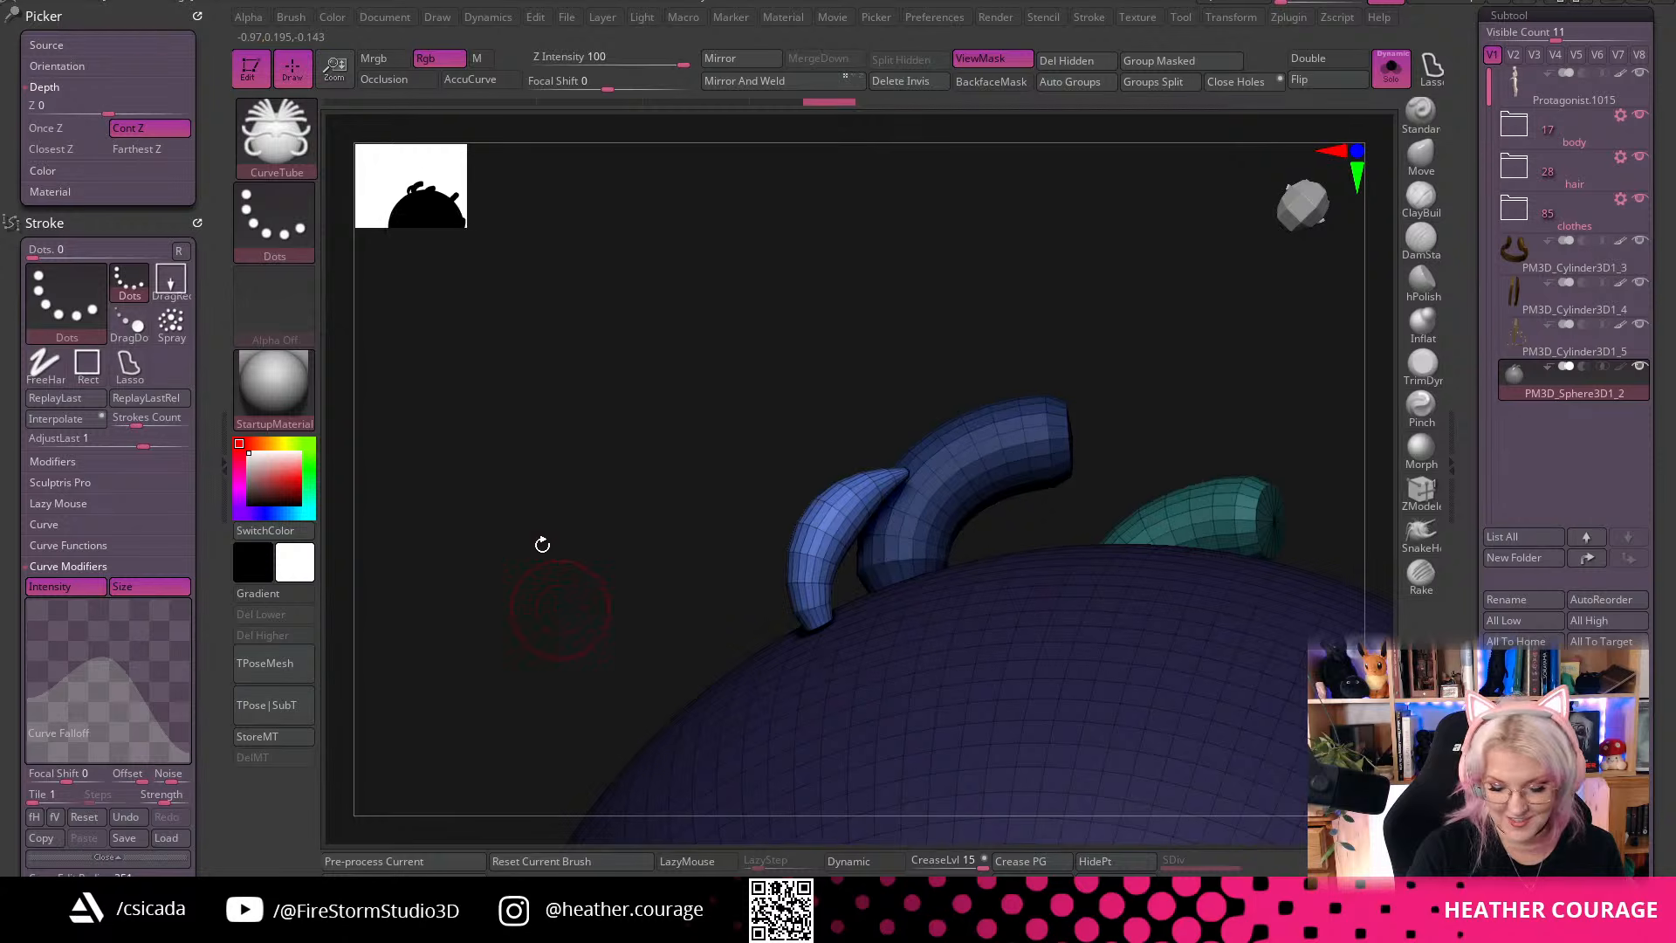
alt+drag(551, 583, 529, 499)
drag(911, 465, 811, 465)
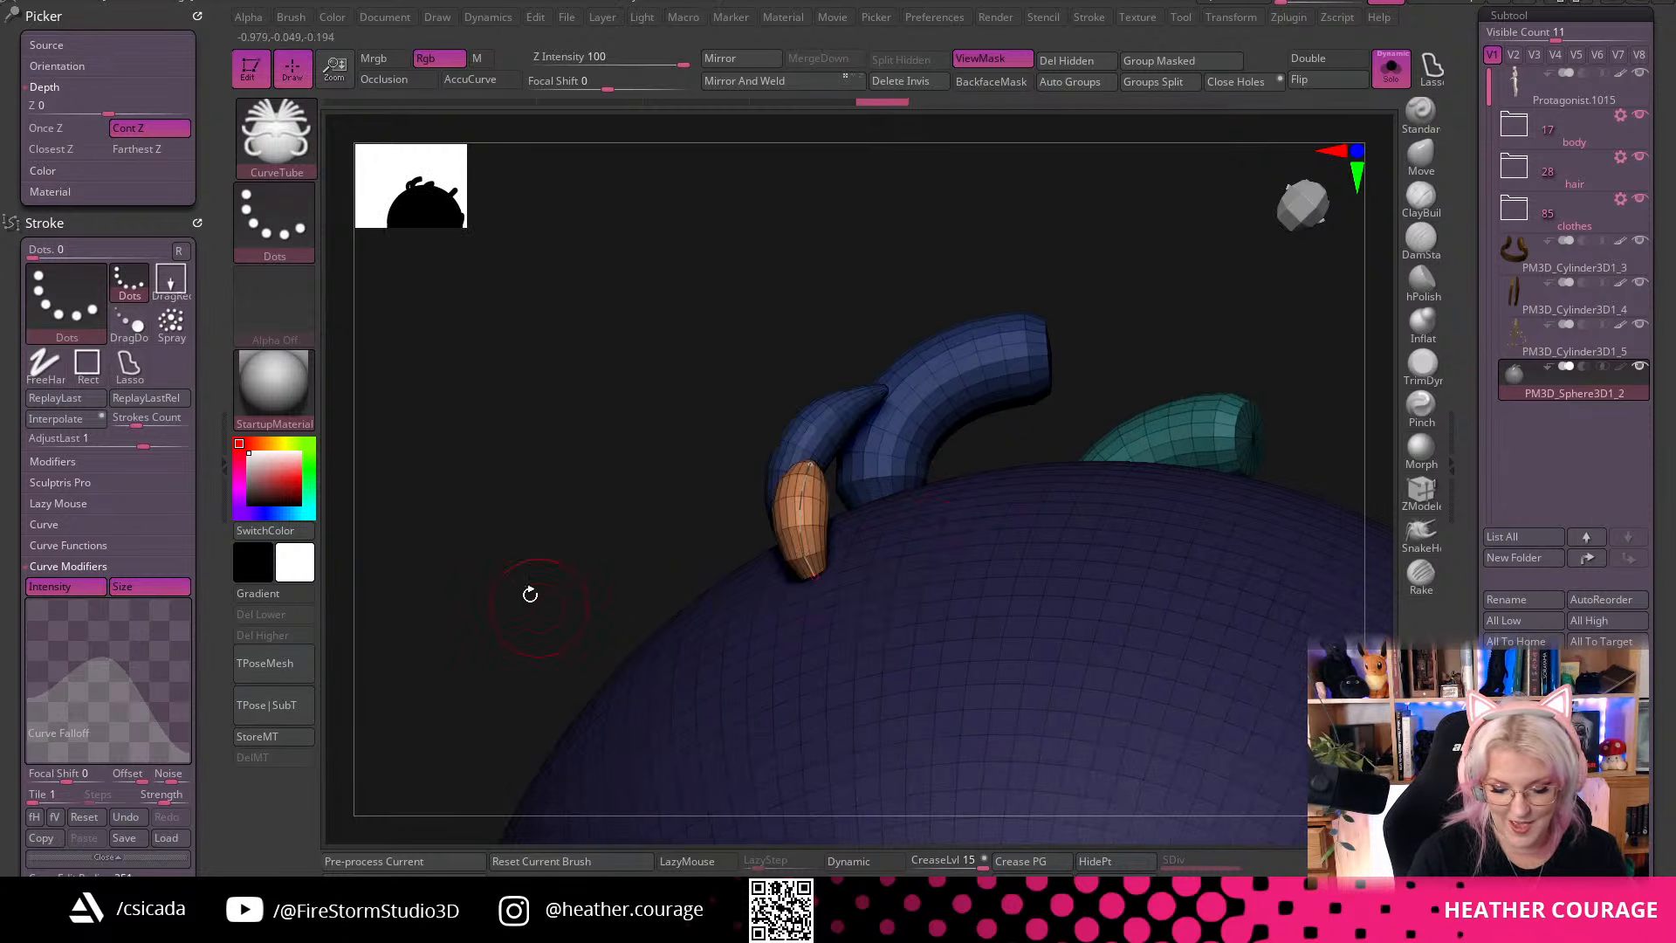
drag(546, 612, 614, 589)
drag(1135, 431, 1122, 516)
drag(743, 495, 1258, 361)
drag(1289, 262, 1143, 235)
Isolate the short tapered strand, unhide everything again and examine the strands around the sphere
ctrl+shift+click(817, 543)
drag(891, 402, 944, 315)
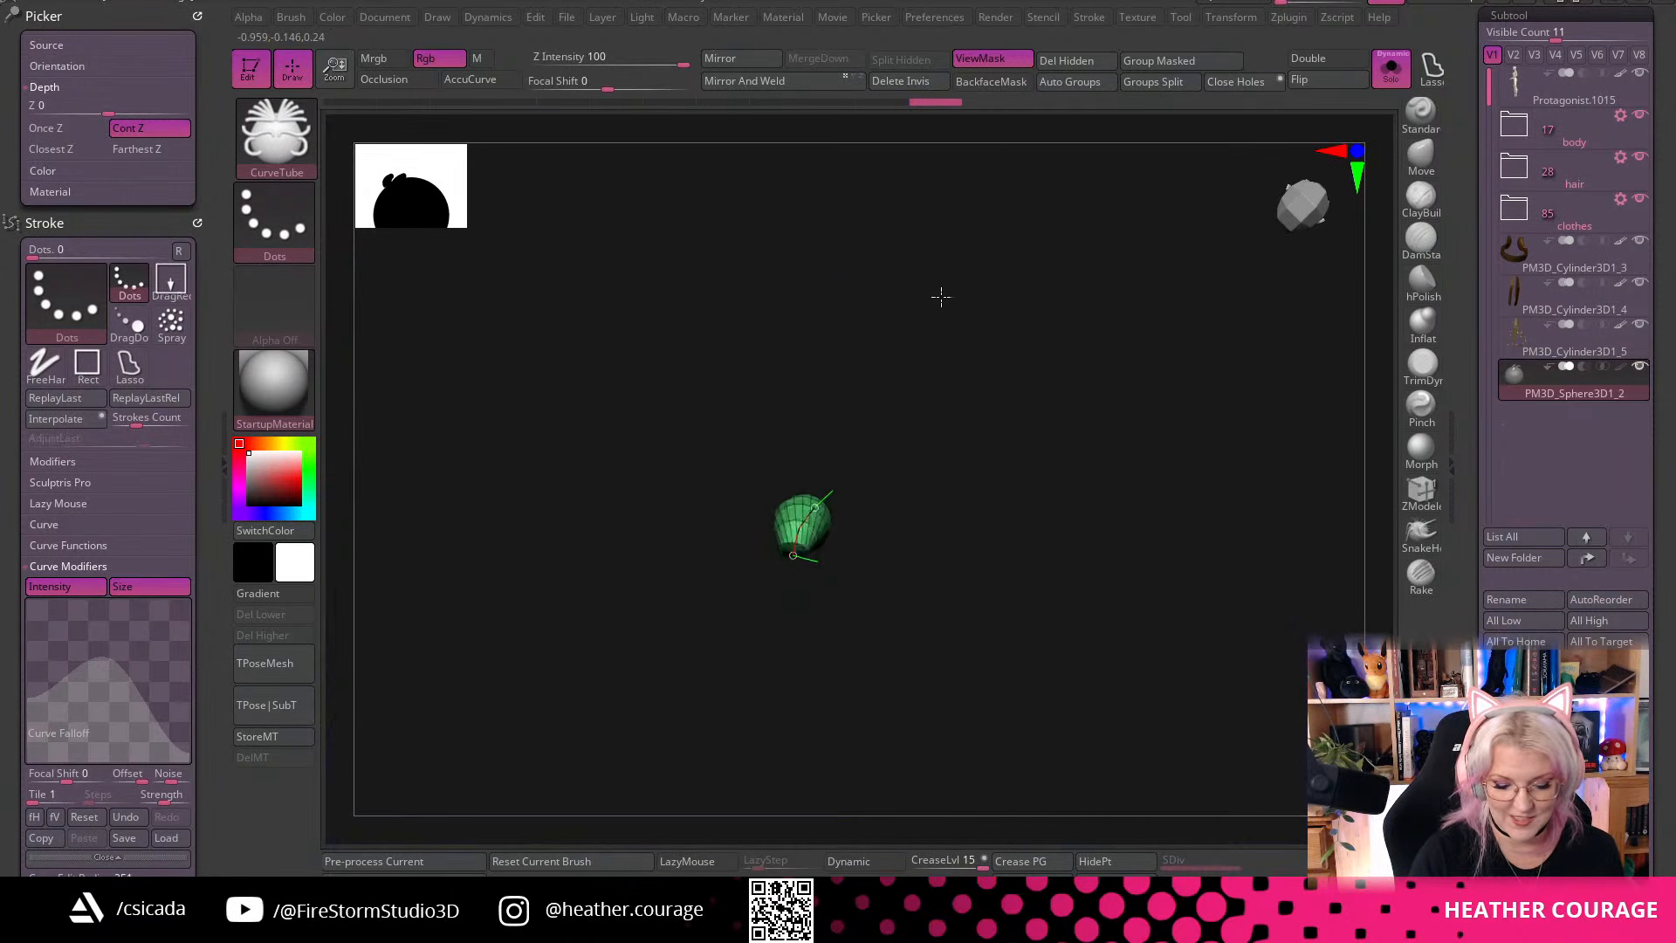
ctrl+shift+click(1108, 288)
drag(1127, 269, 797, 640)
drag(1215, 372, 1159, 524)
drag(579, 752, 820, 603)
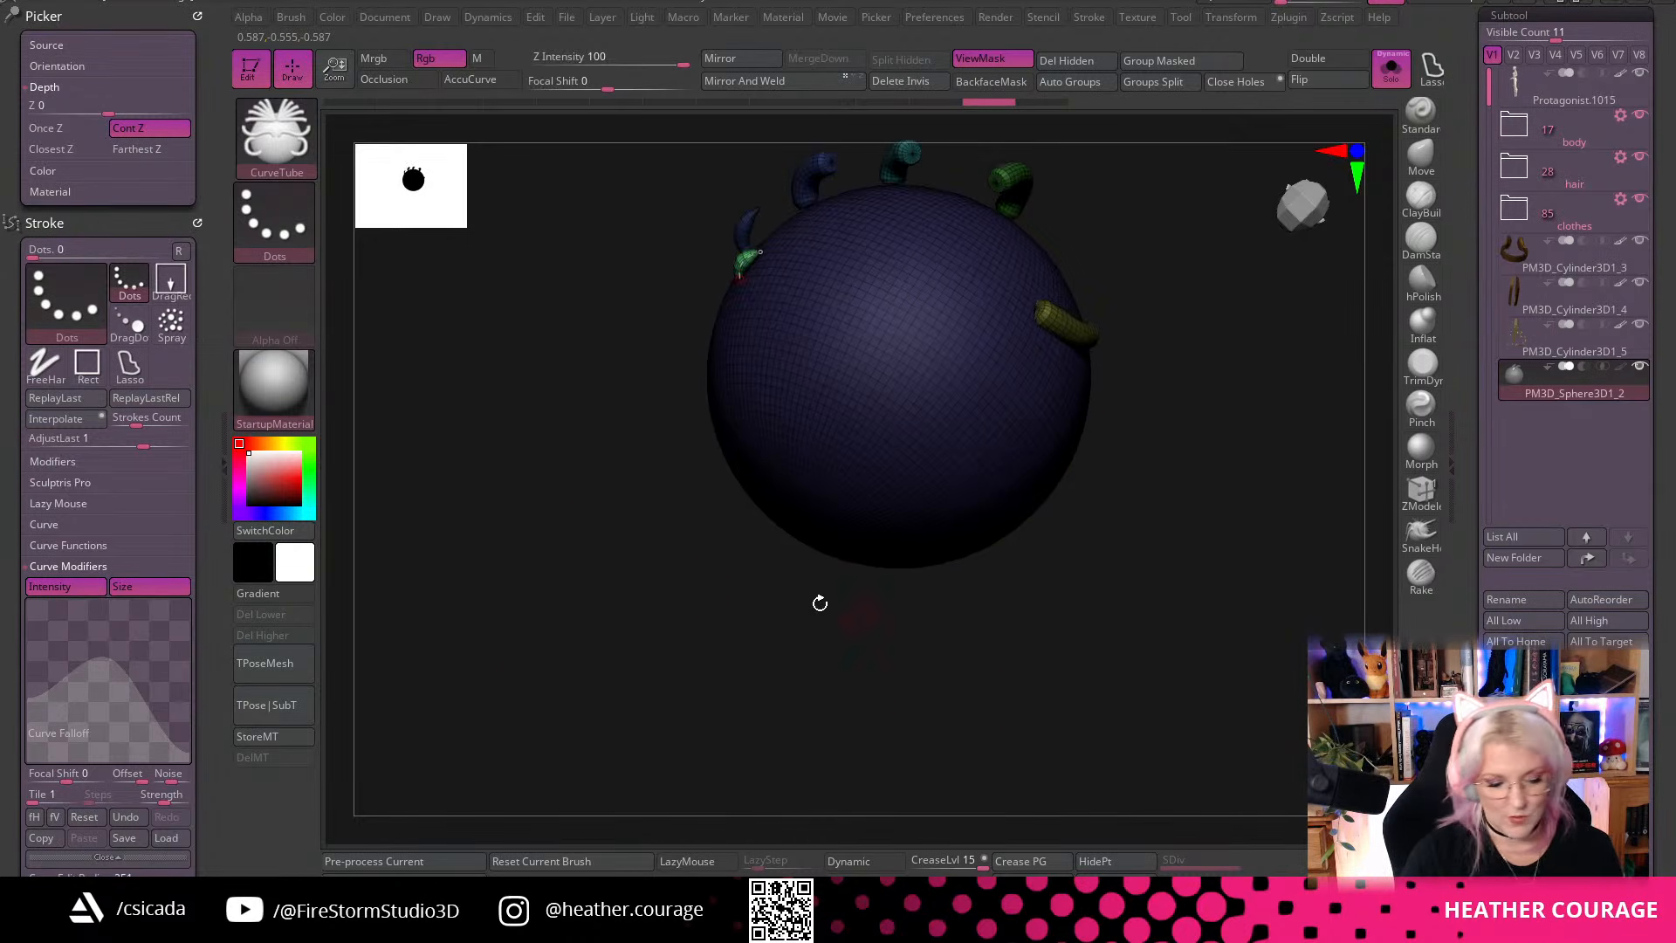
Switch the depth picking back to Once Z and draw a tapered strand outward from the sphere's side
click(79, 133)
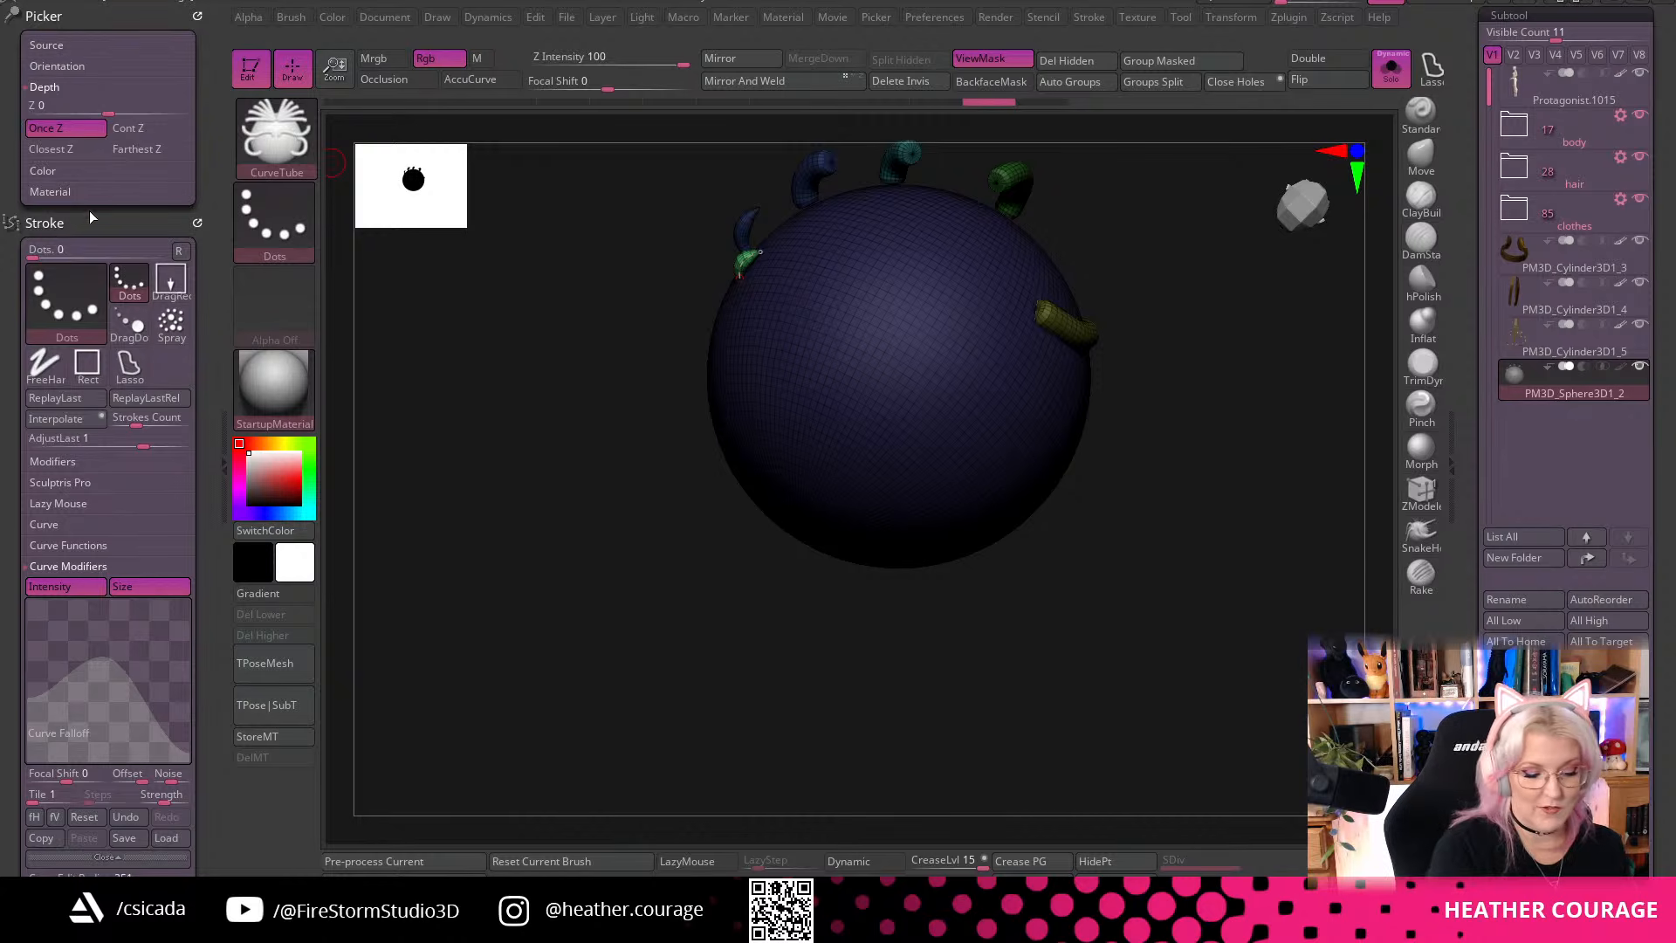
scroll(197, 12, down, 3)
mouse_move(1150, 703)
mouse_down()
mouse_move(1179, 699)
mouse_move(1200, 616)
mouse_up()
drag(1258, 270, 1329, 195)
click(1303, 200)
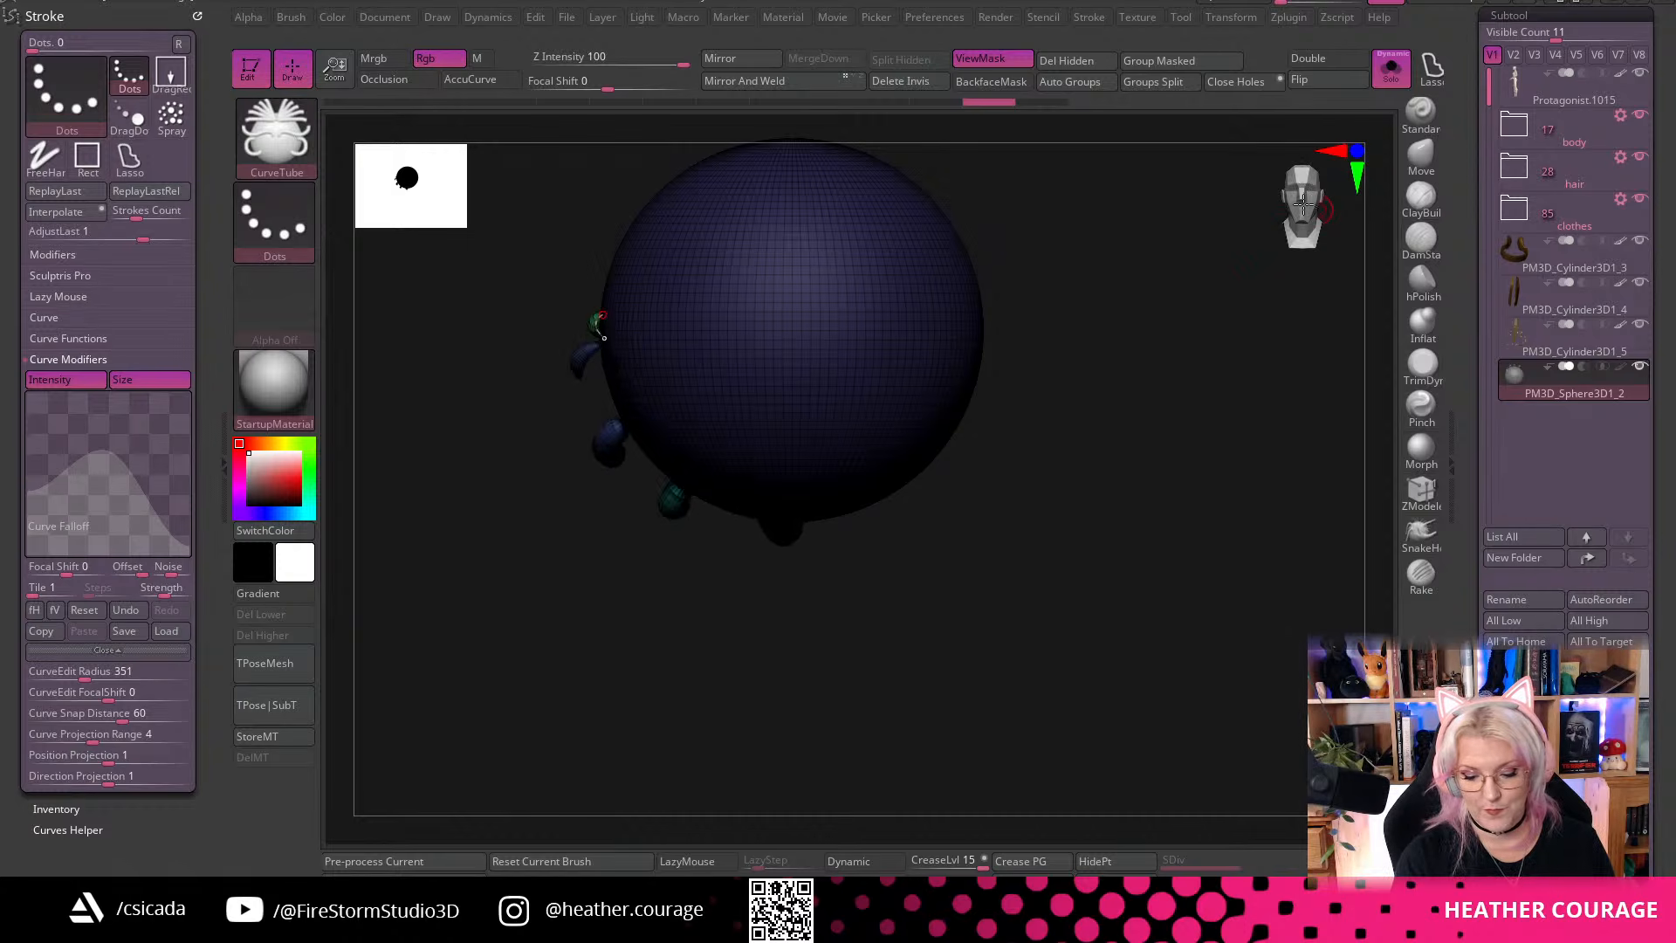
alt+drag(1084, 388, 1079, 475)
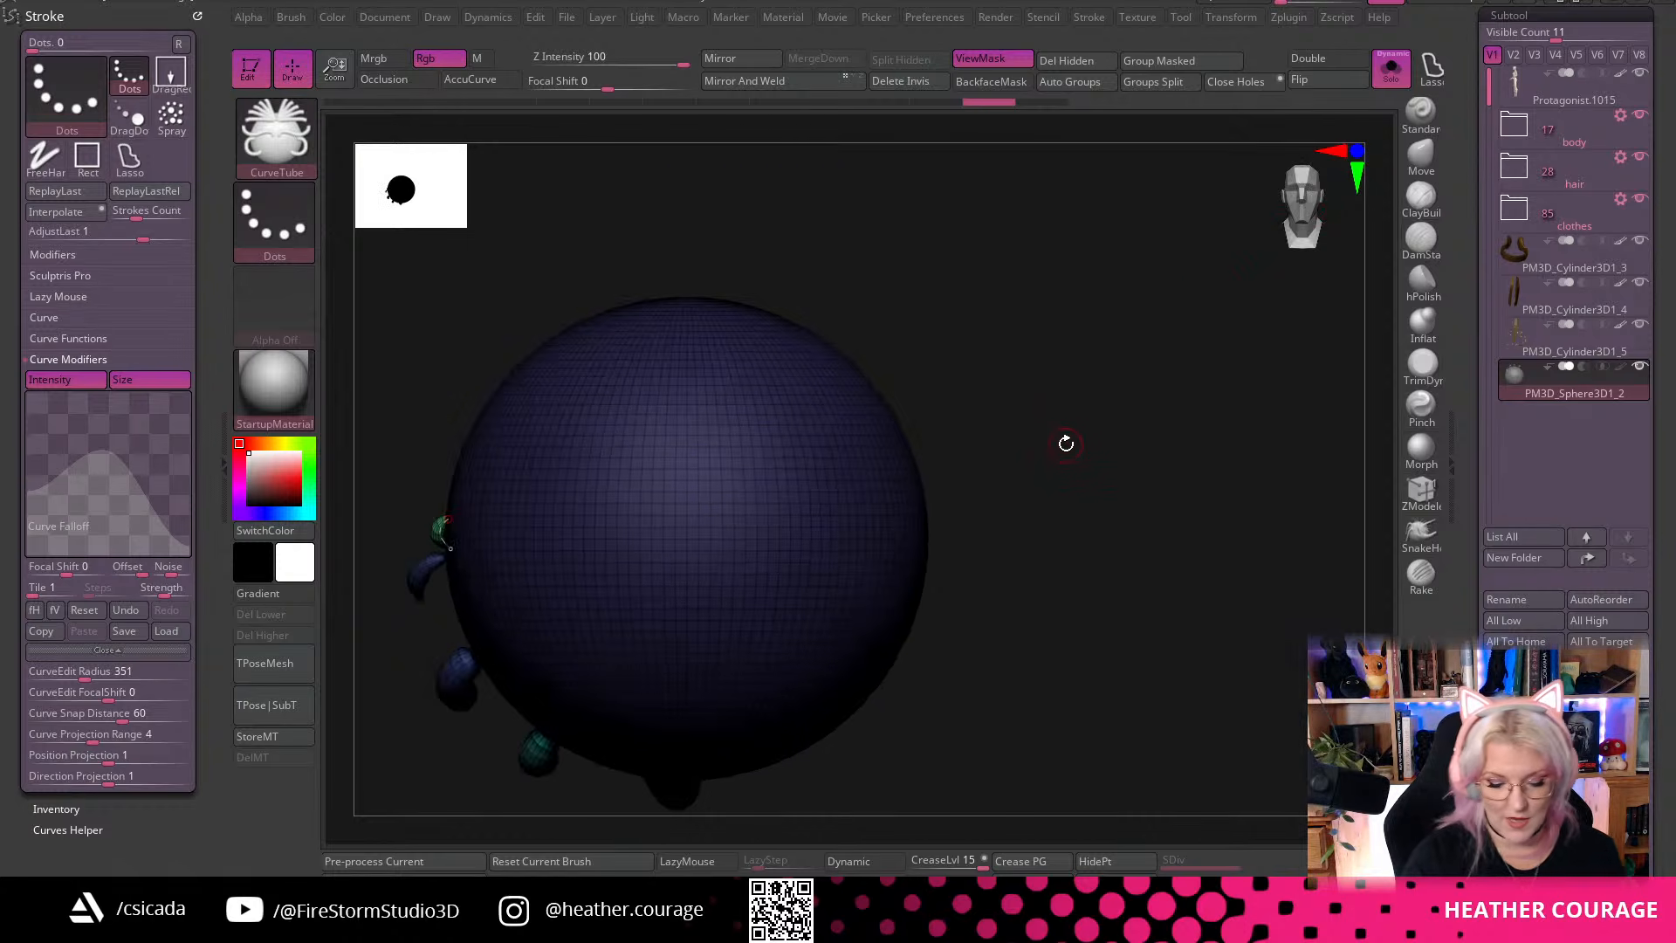
key(space)
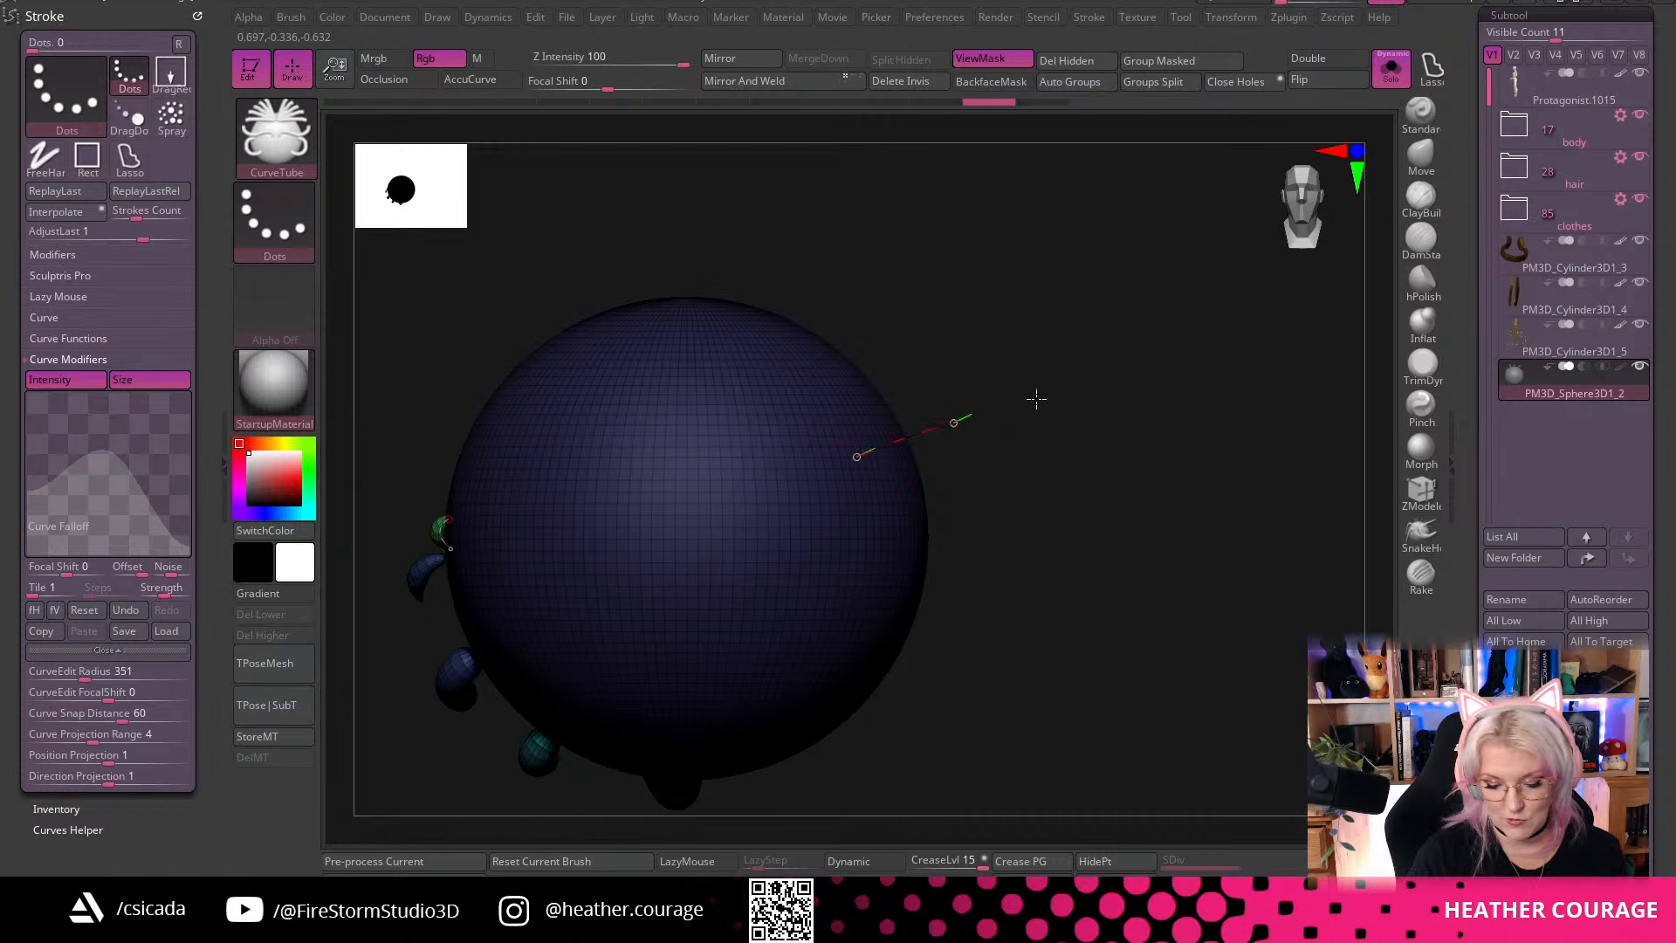
drag(1002, 408, 1248, 337)
drag(1102, 642, 1093, 587)
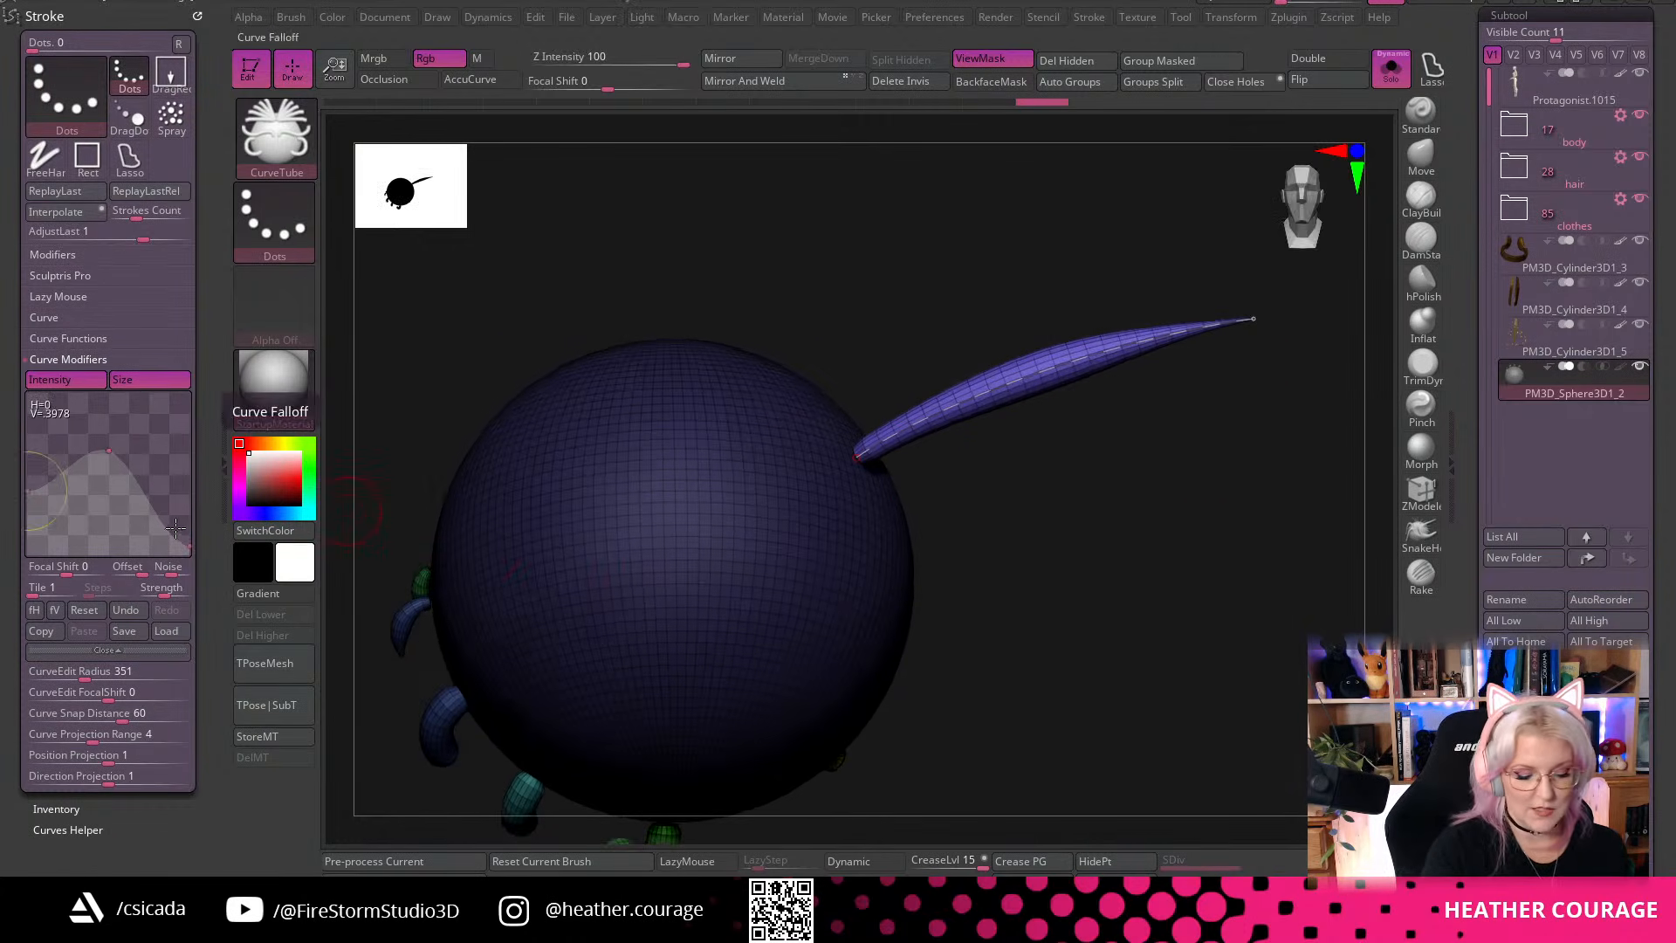
Draw a long arching tapered strand from the sphere's side out into empty space and view its shape
alt+drag(1328, 356, 811, 607)
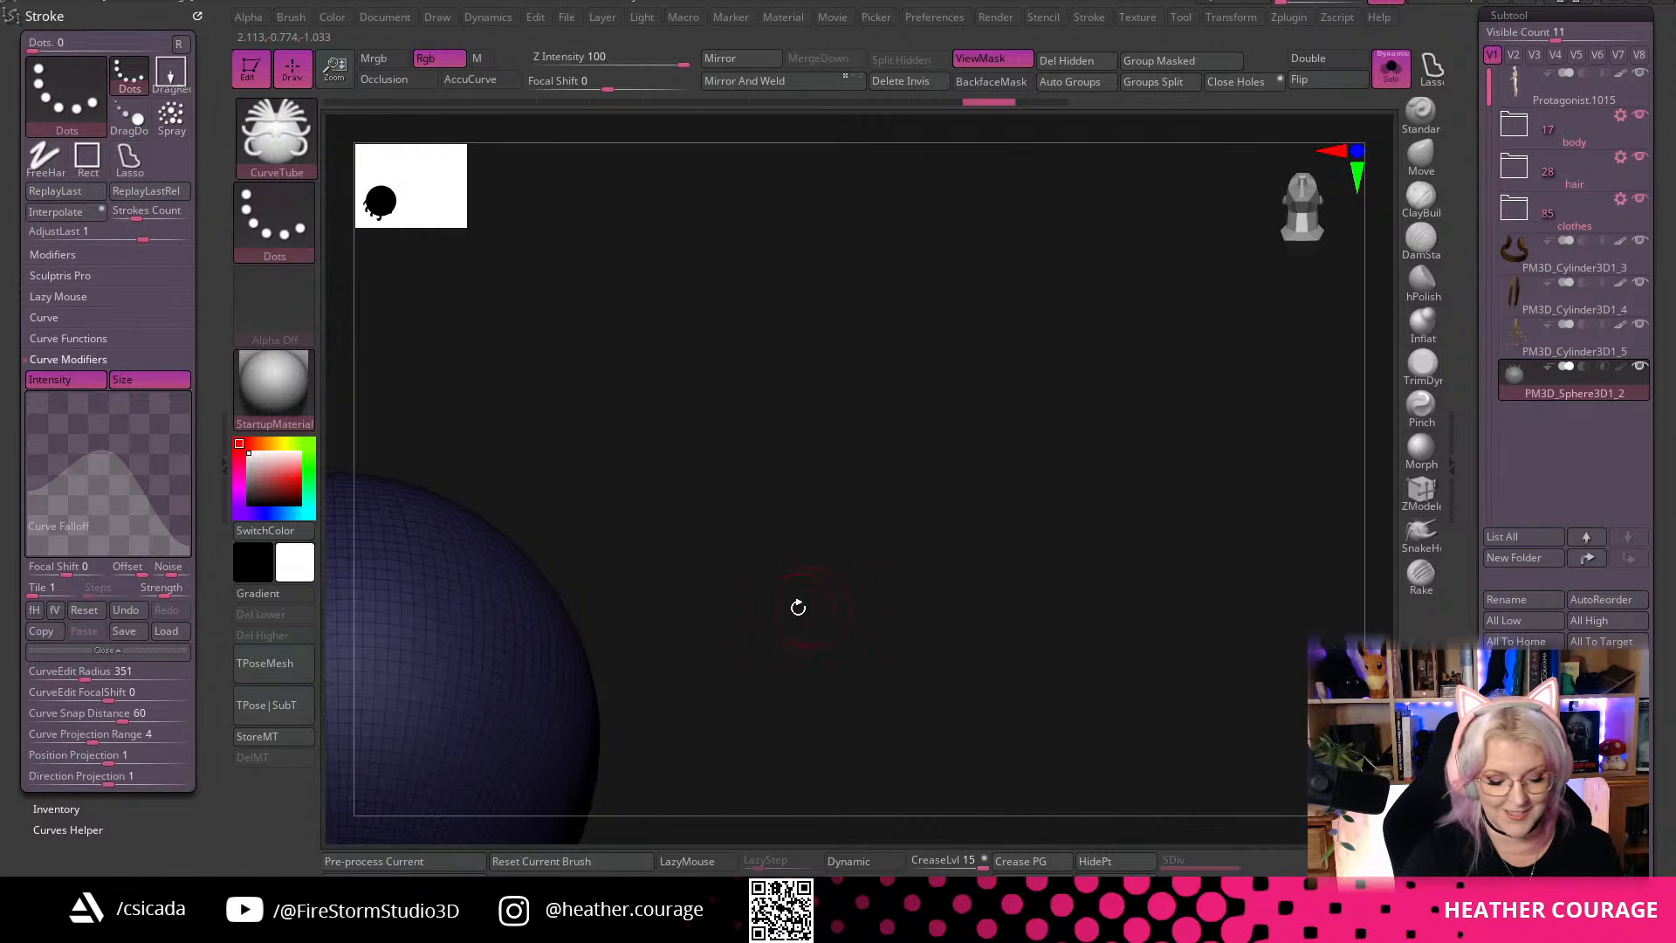
drag(925, 483, 1100, 738)
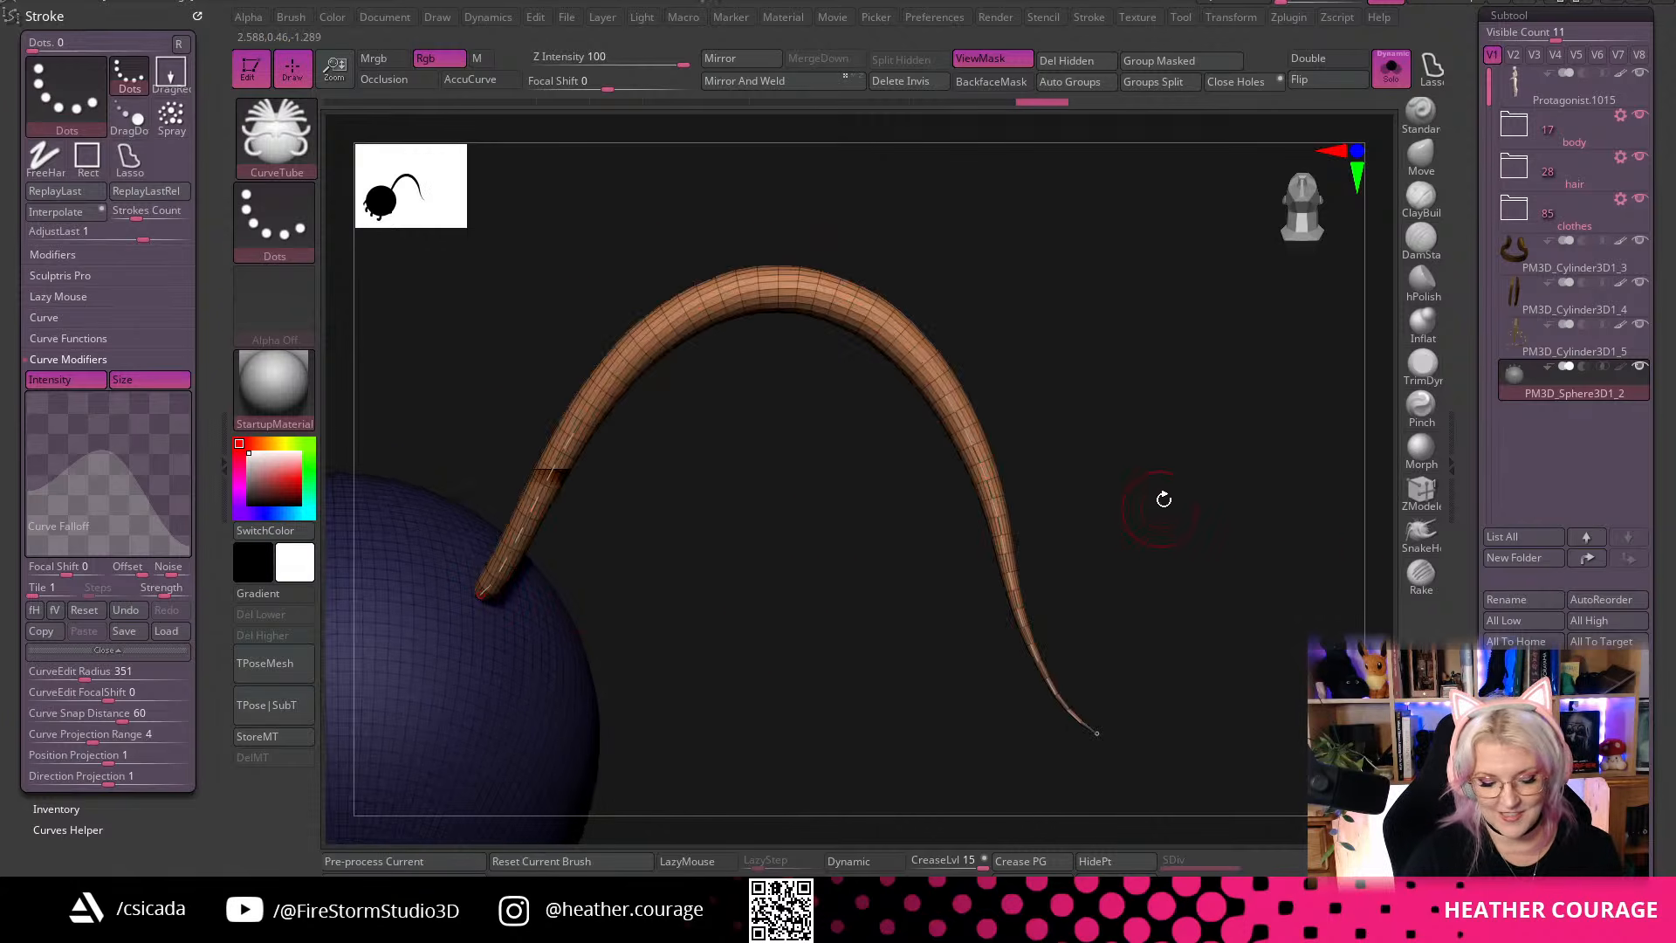
mouse_move(906, 678)
mouse_down()
mouse_move(954, 685)
mouse_move(894, 687)
mouse_move(930, 637)
mouse_up()
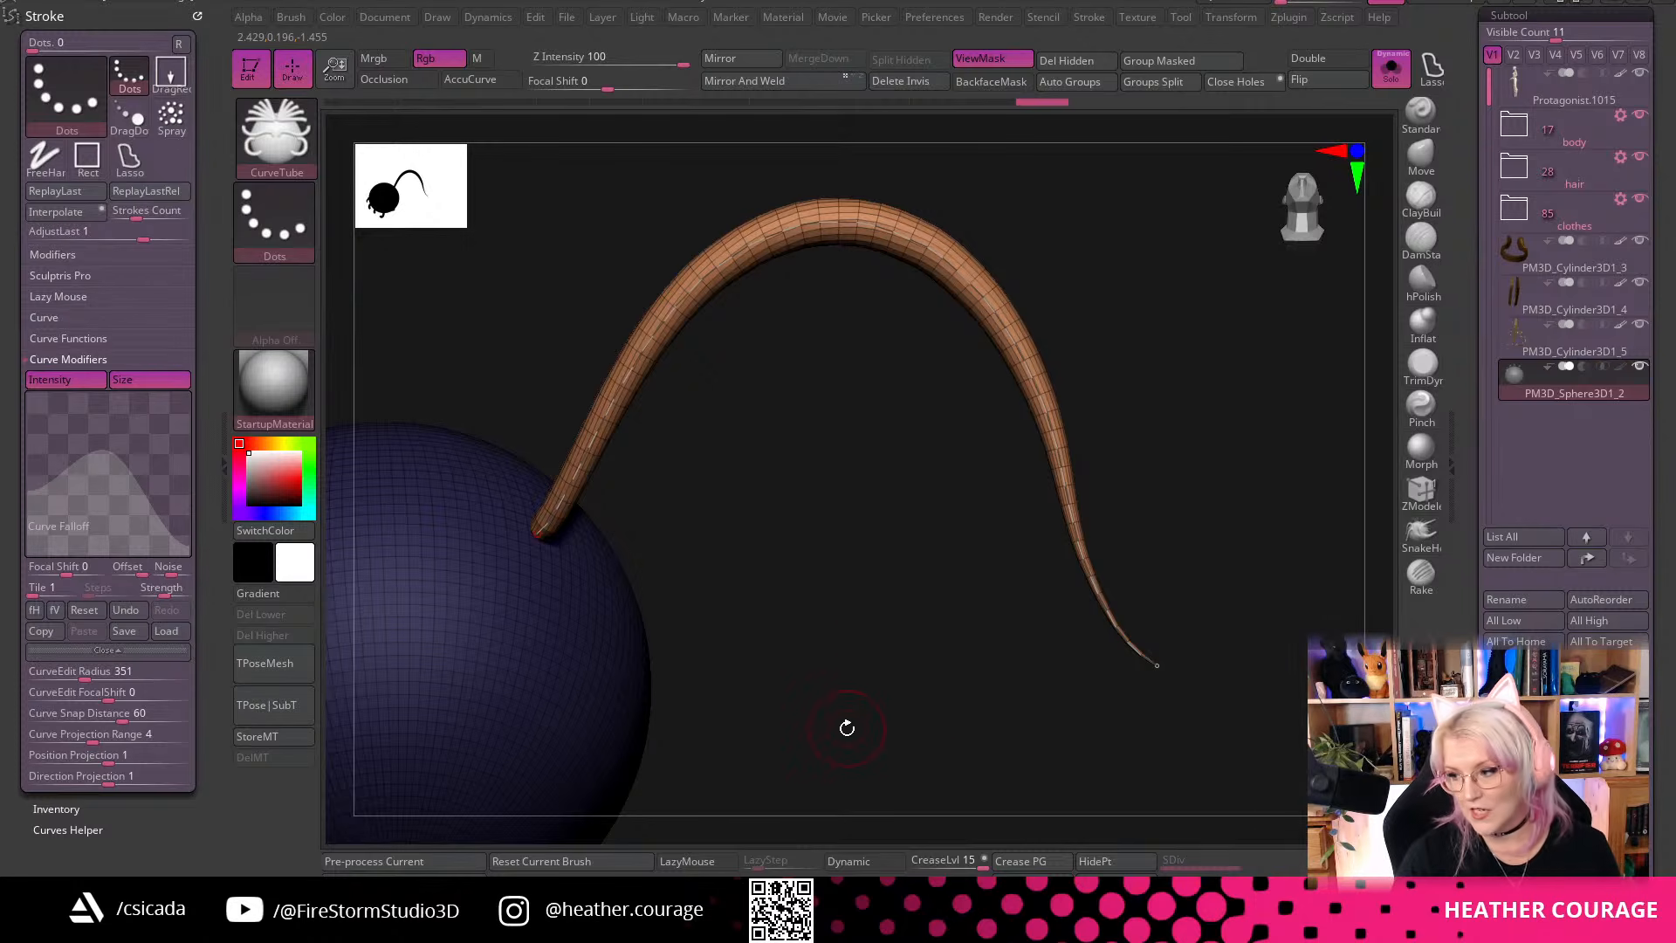
drag(803, 736, 858, 706)
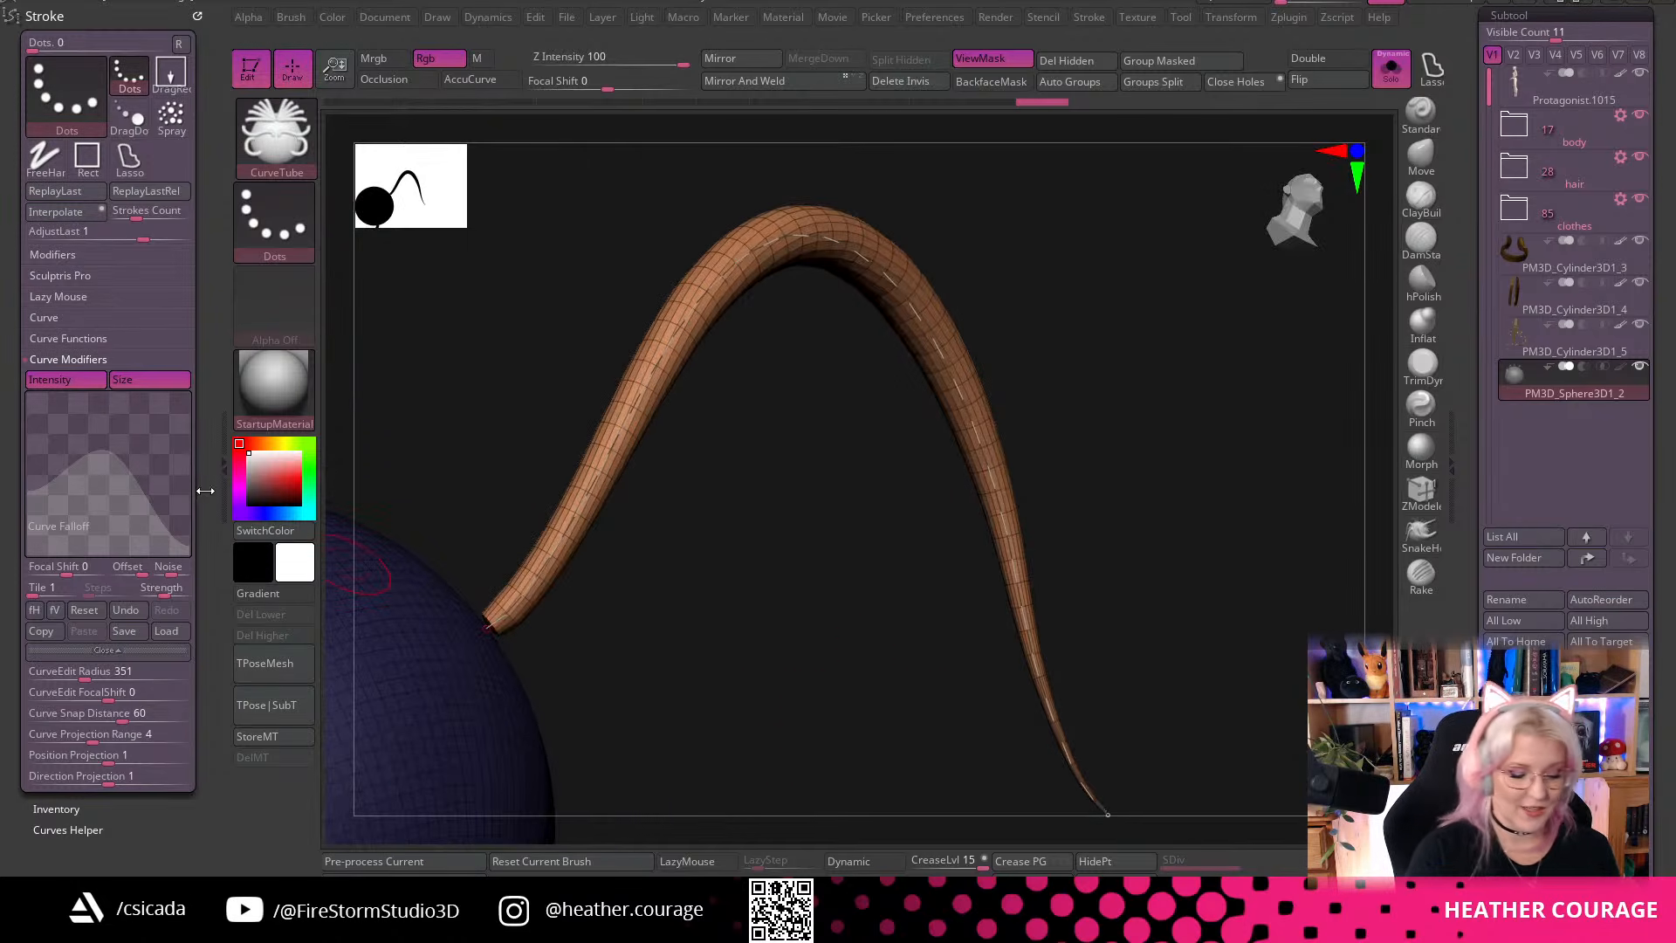
Reshape the curve falloff points so the long arching strand stays thick past its peak and tapers toward the tip, and update the strand
drag(105, 449, 123, 433)
drag(151, 491, 142, 500)
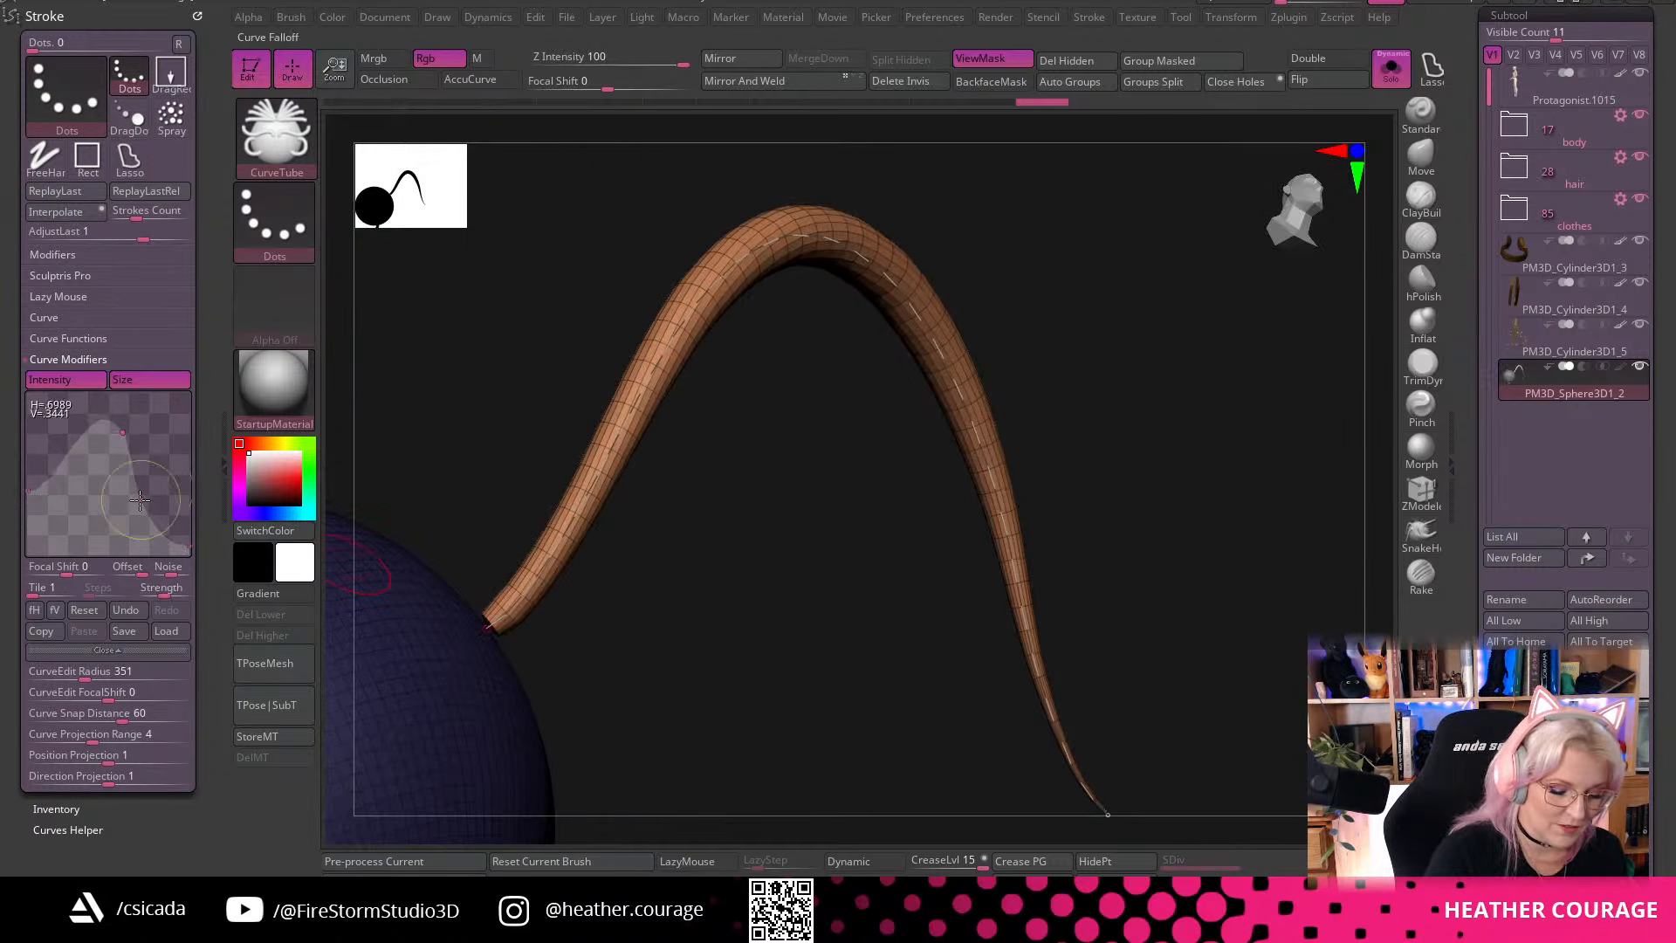
drag(770, 625, 643, 602)
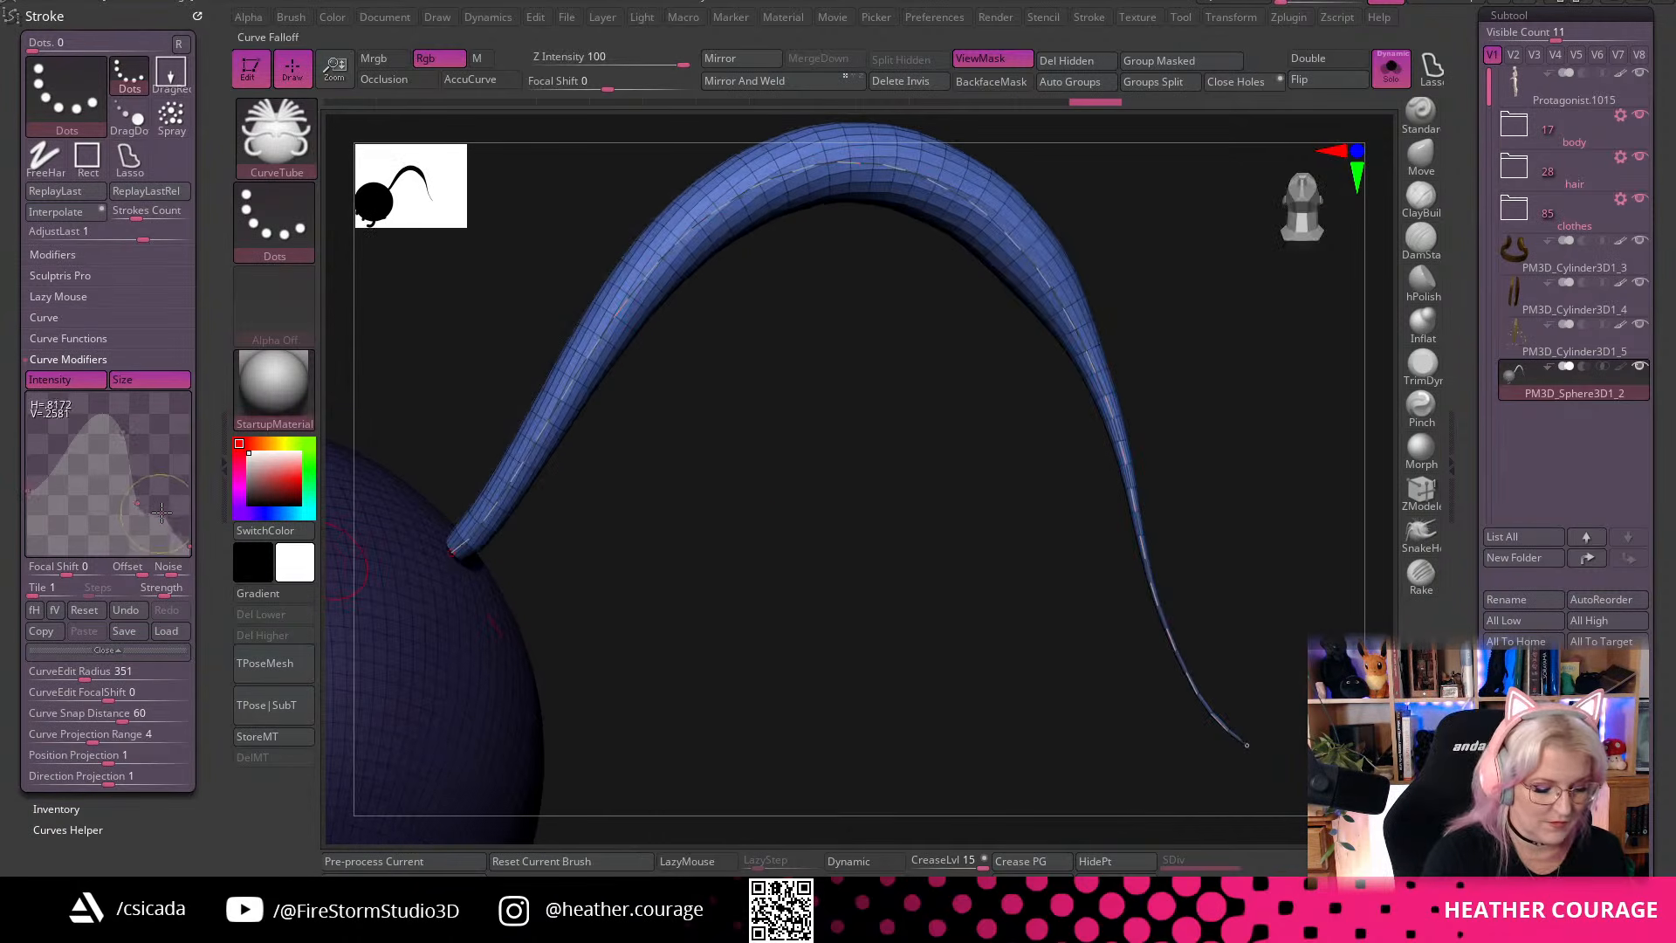
drag(138, 504, 156, 478)
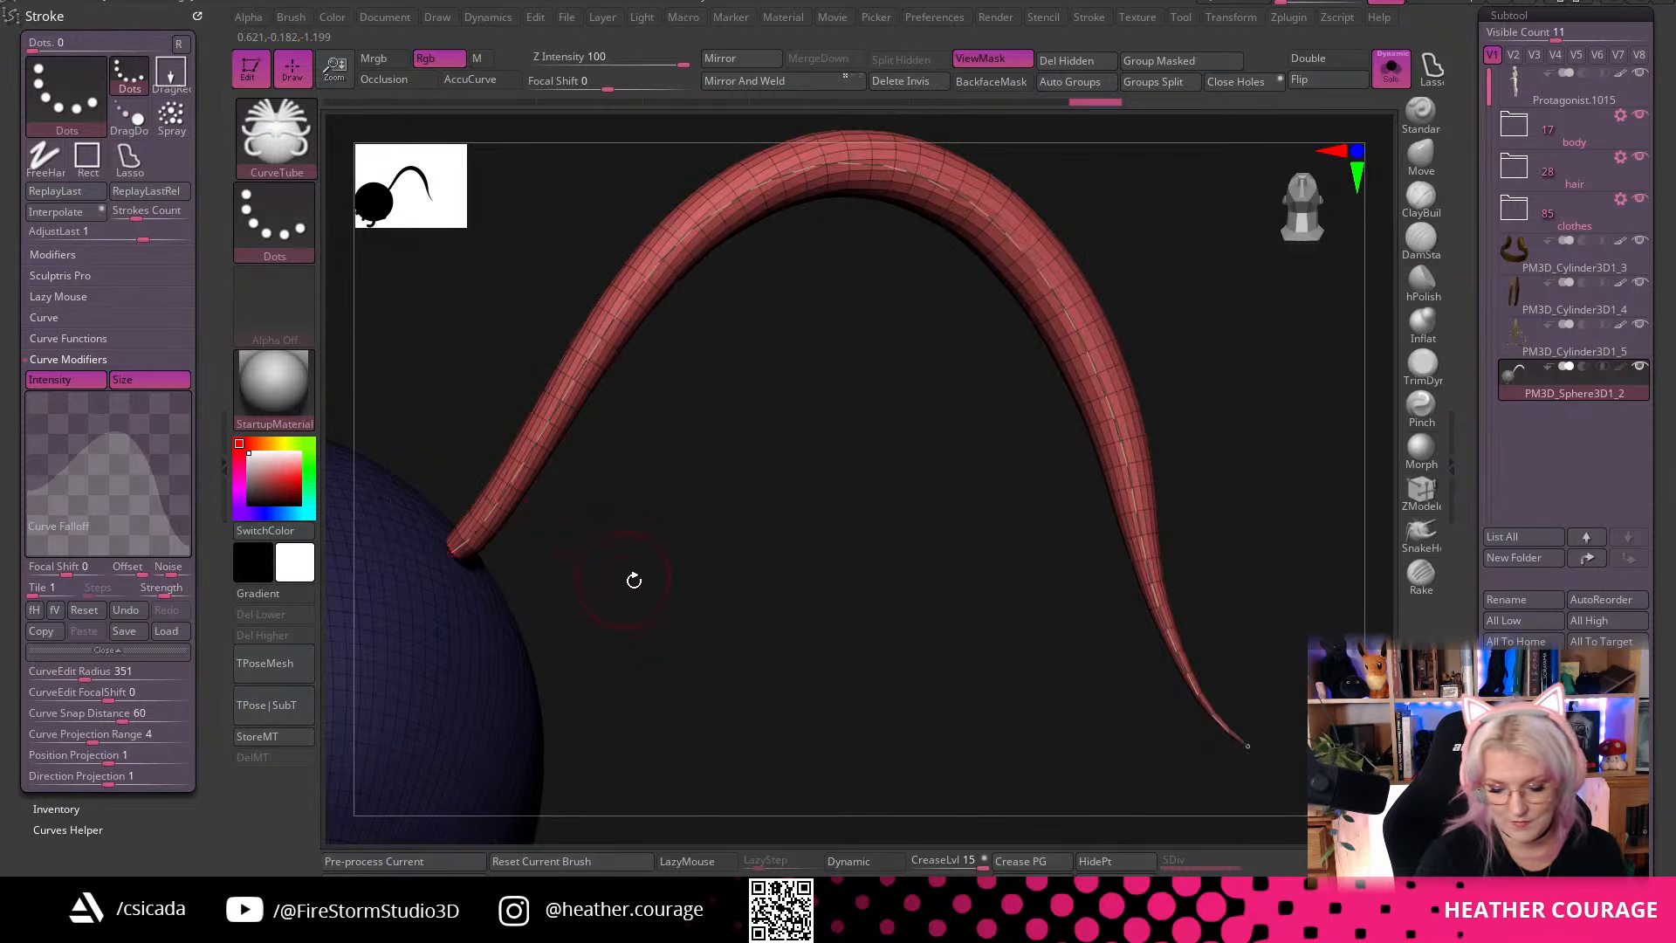
alt+drag(774, 682, 909, 571)
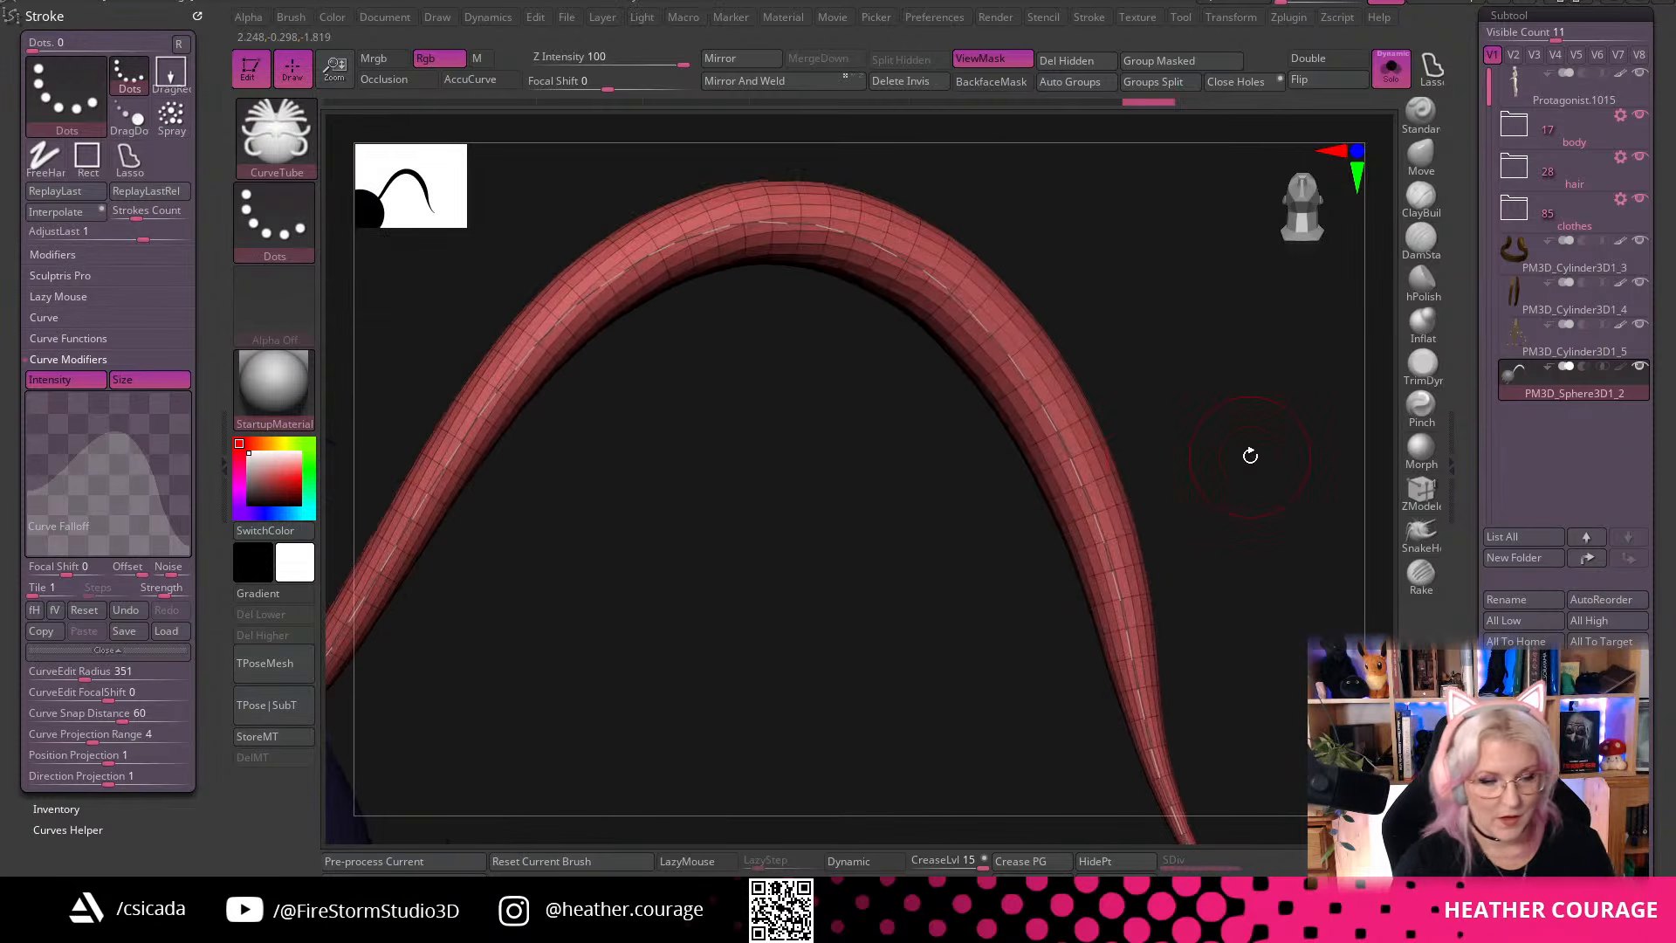
drag(1161, 468, 1091, 419)
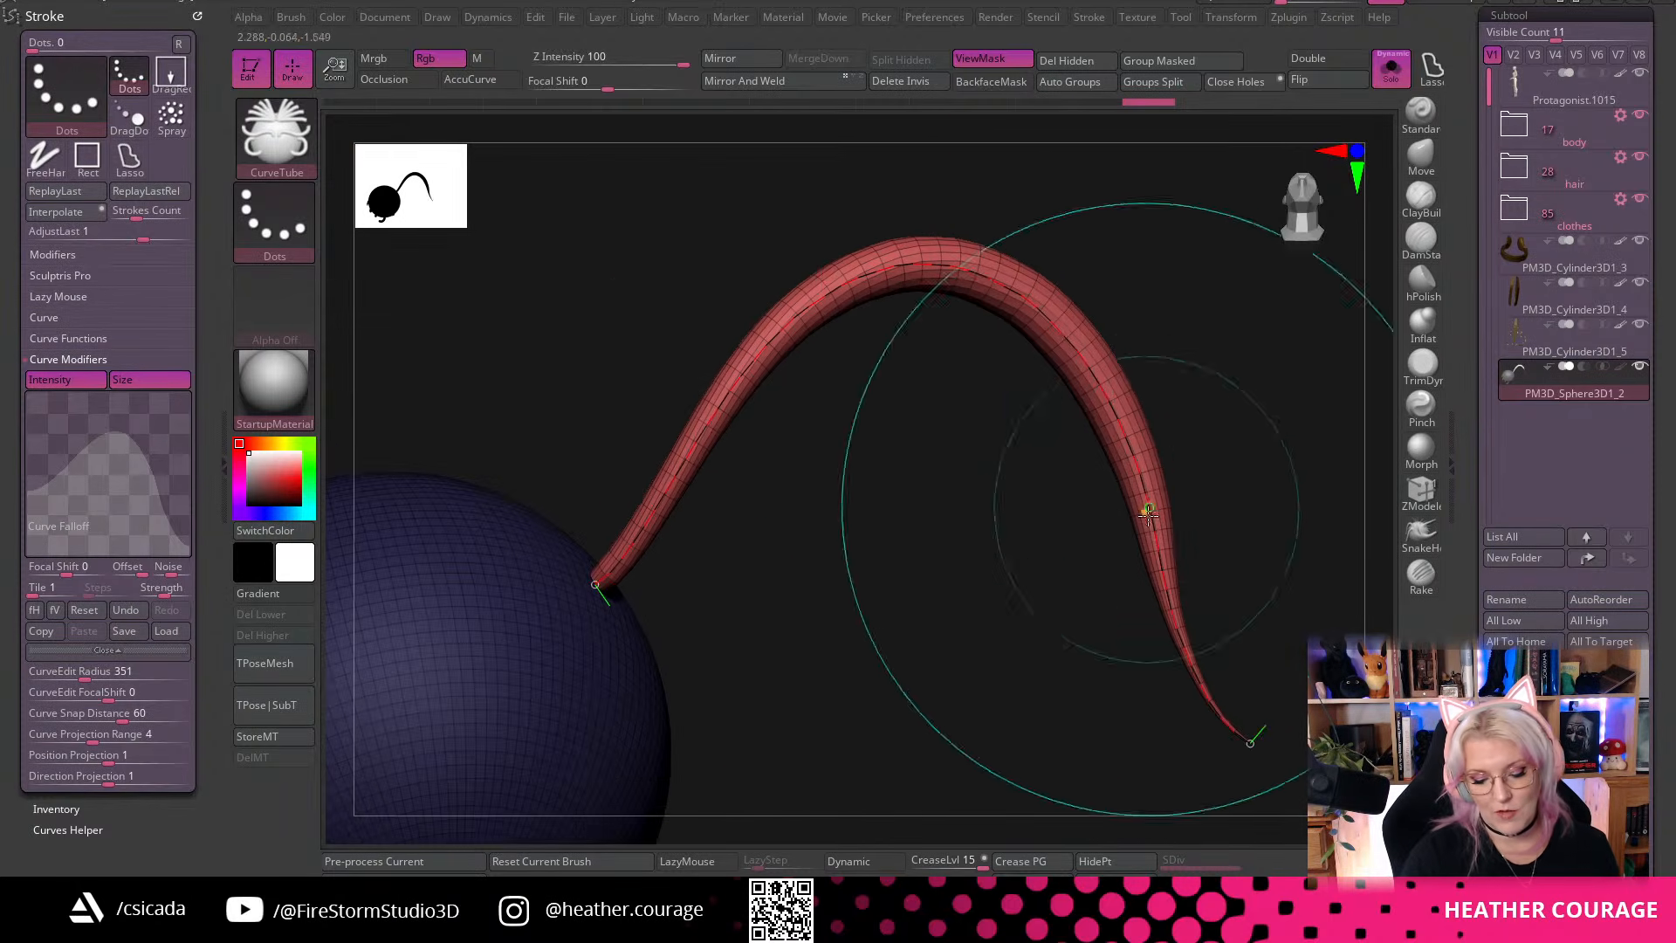
Finish the strand's curve, isolate the strand, and split the hidden sphere geometry off into its own subtool
click(444, 739)
drag(672, 761, 1066, 554)
key(ctrl+shift)
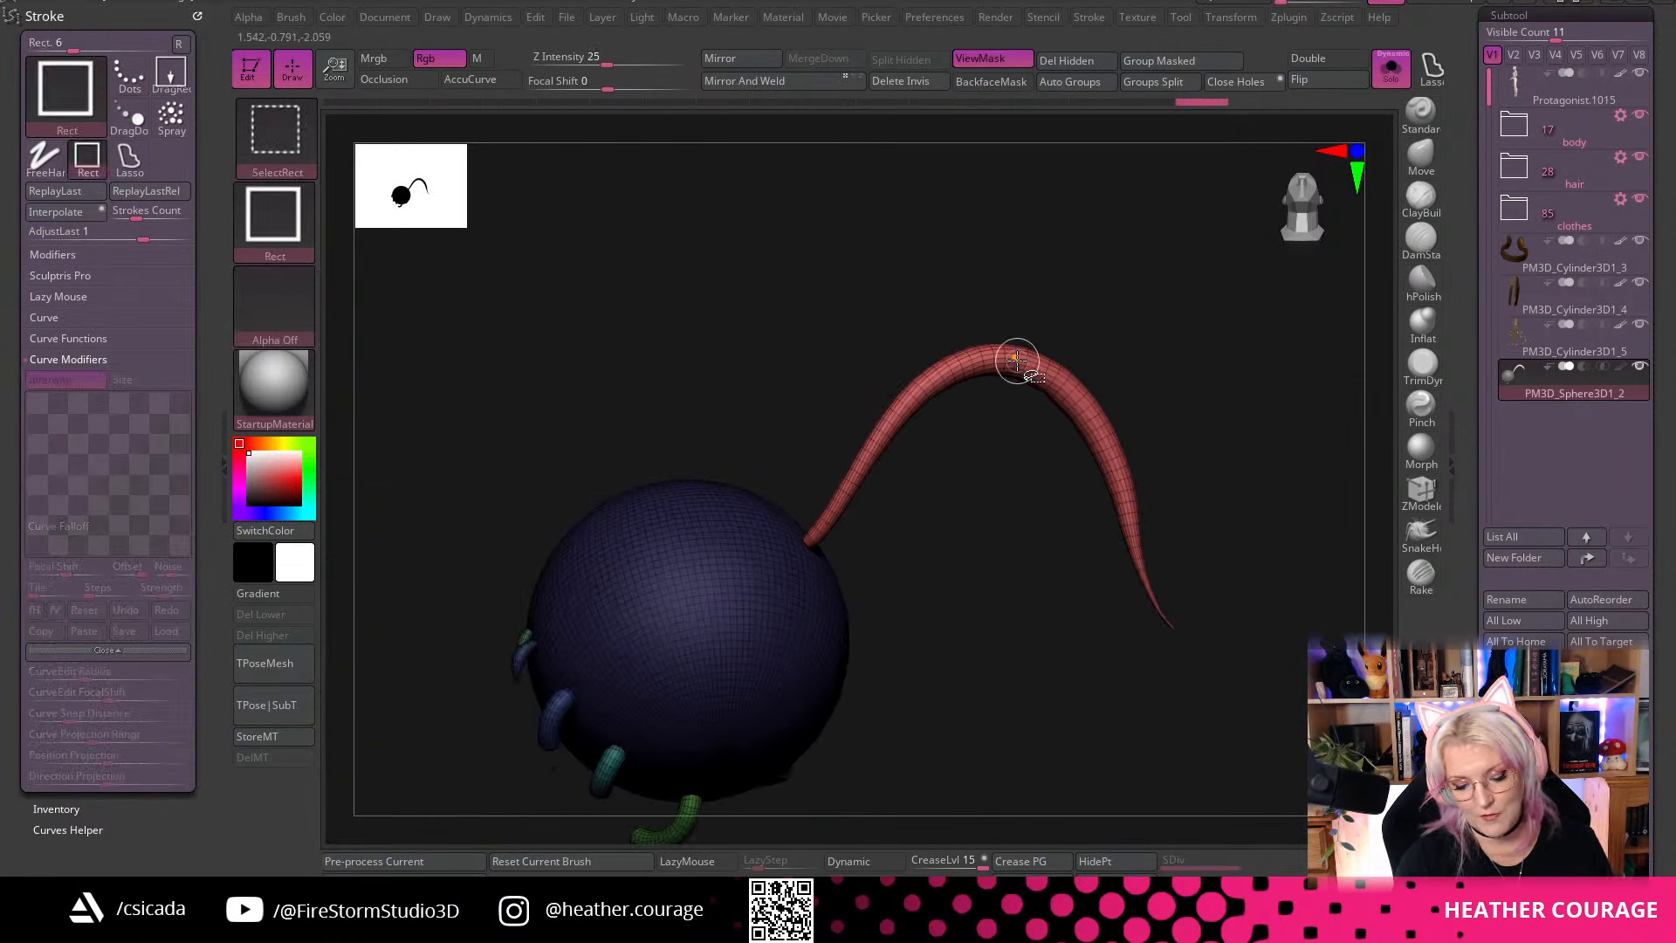
ctrl+shift+click(1048, 365)
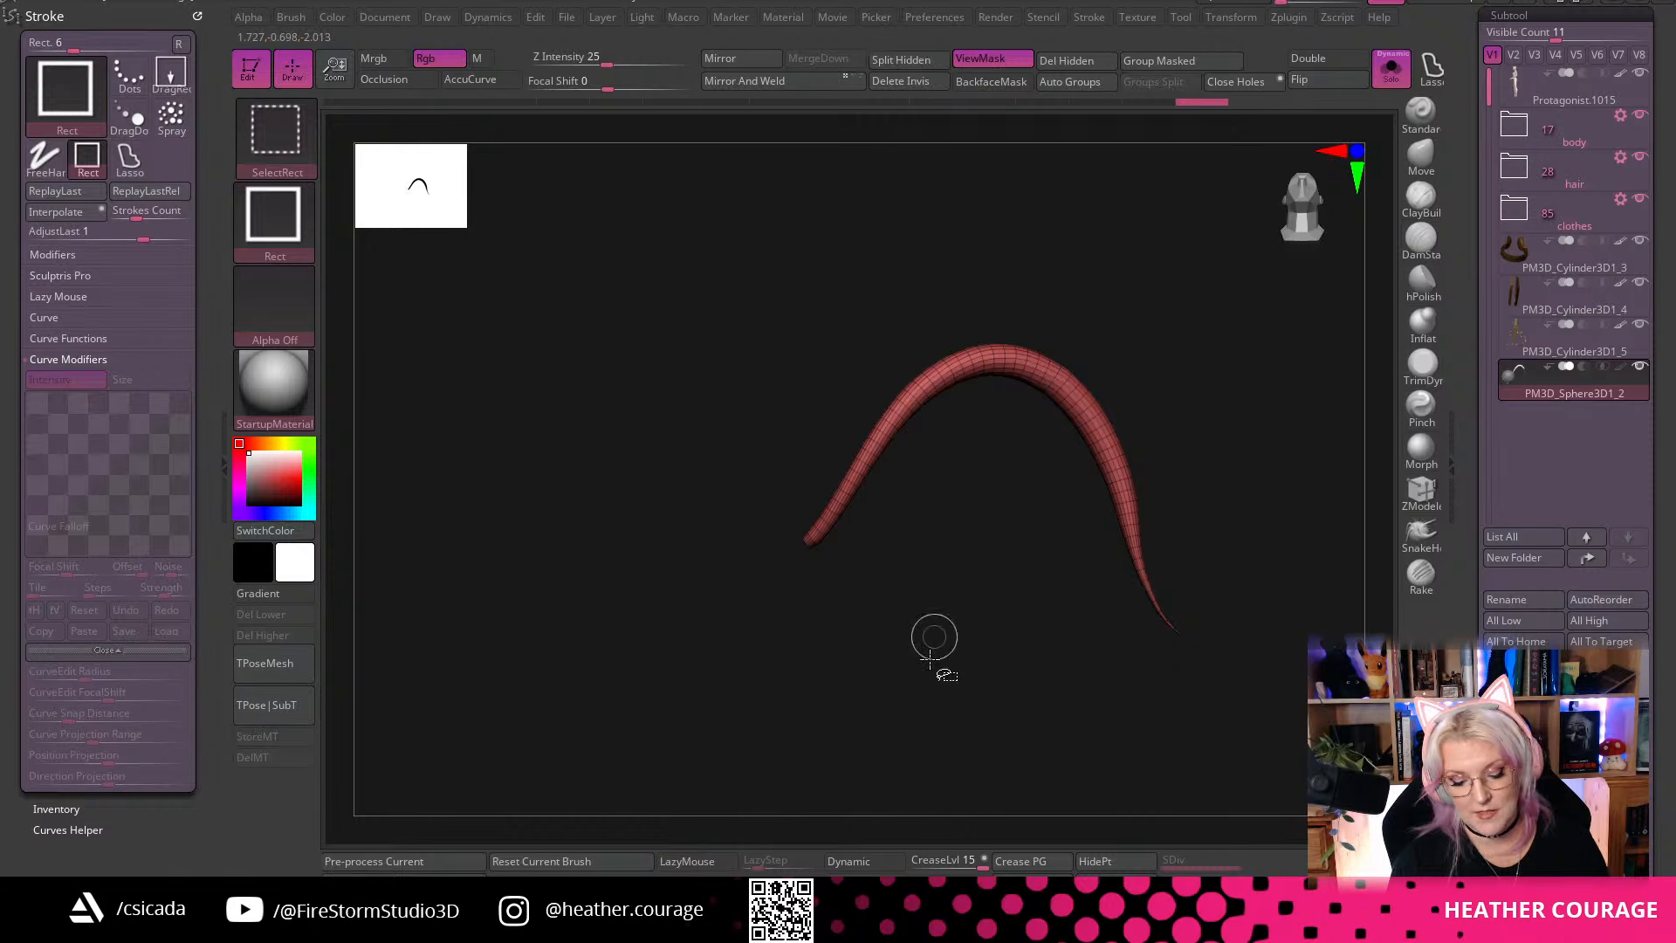
key(f)
click(935, 60)
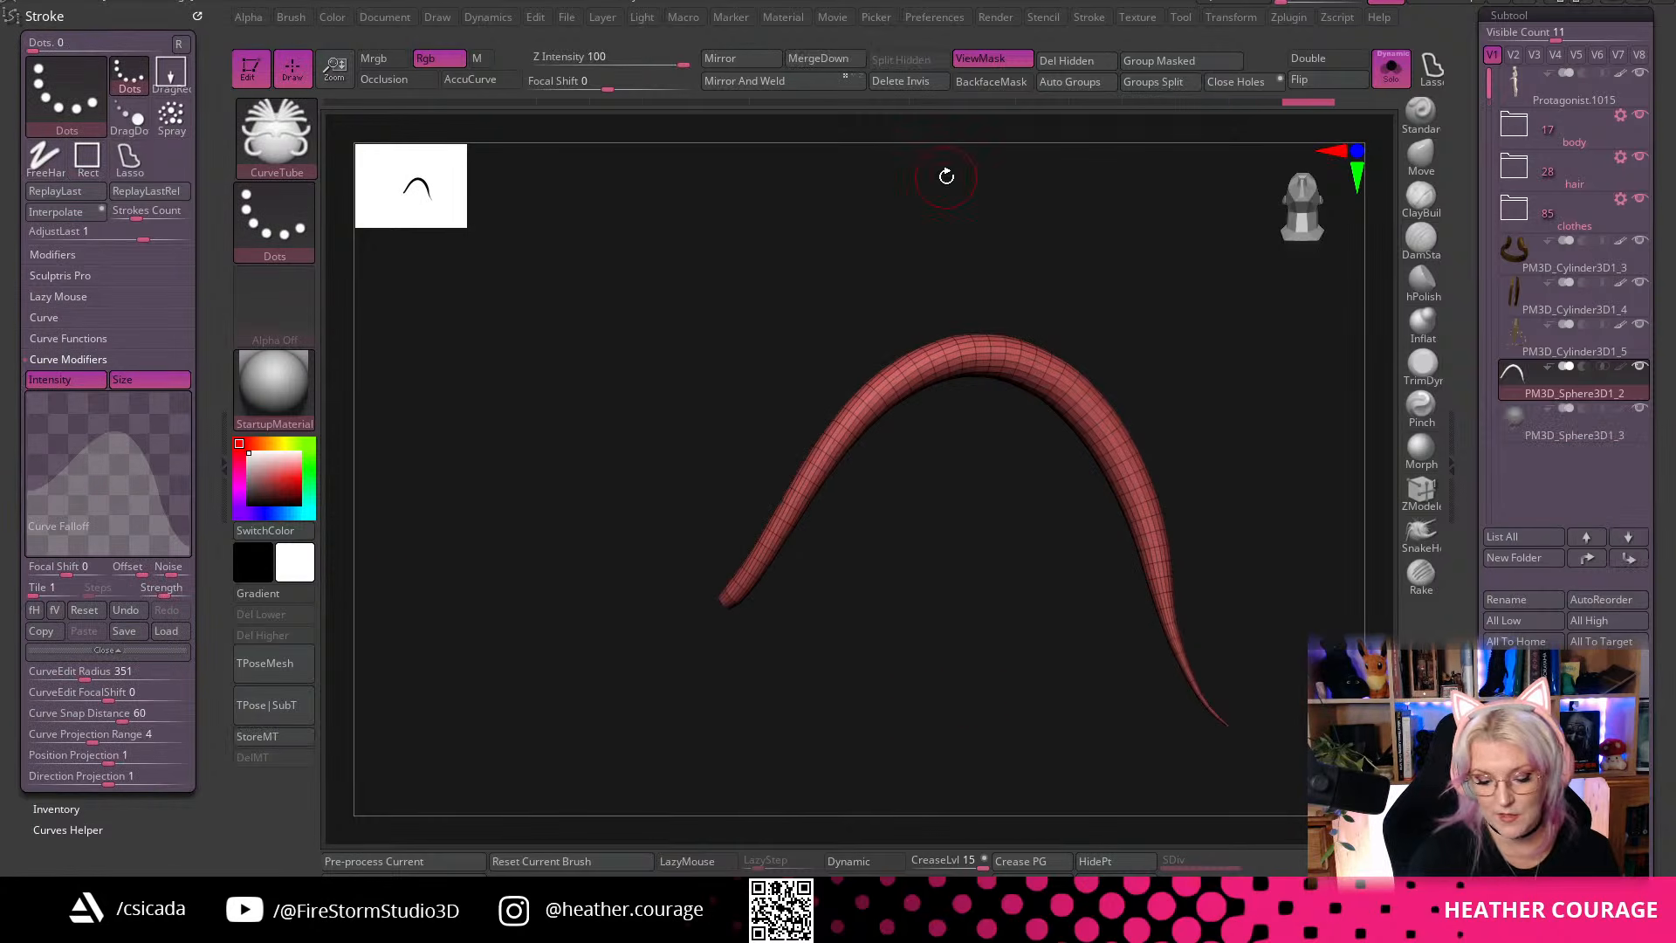
Put away the stroke settings and set the ZModeler brush's edge action to Crease with the EdgeLoop Partial target
click(222, 472)
key(f)
drag(851, 712, 1028, 498)
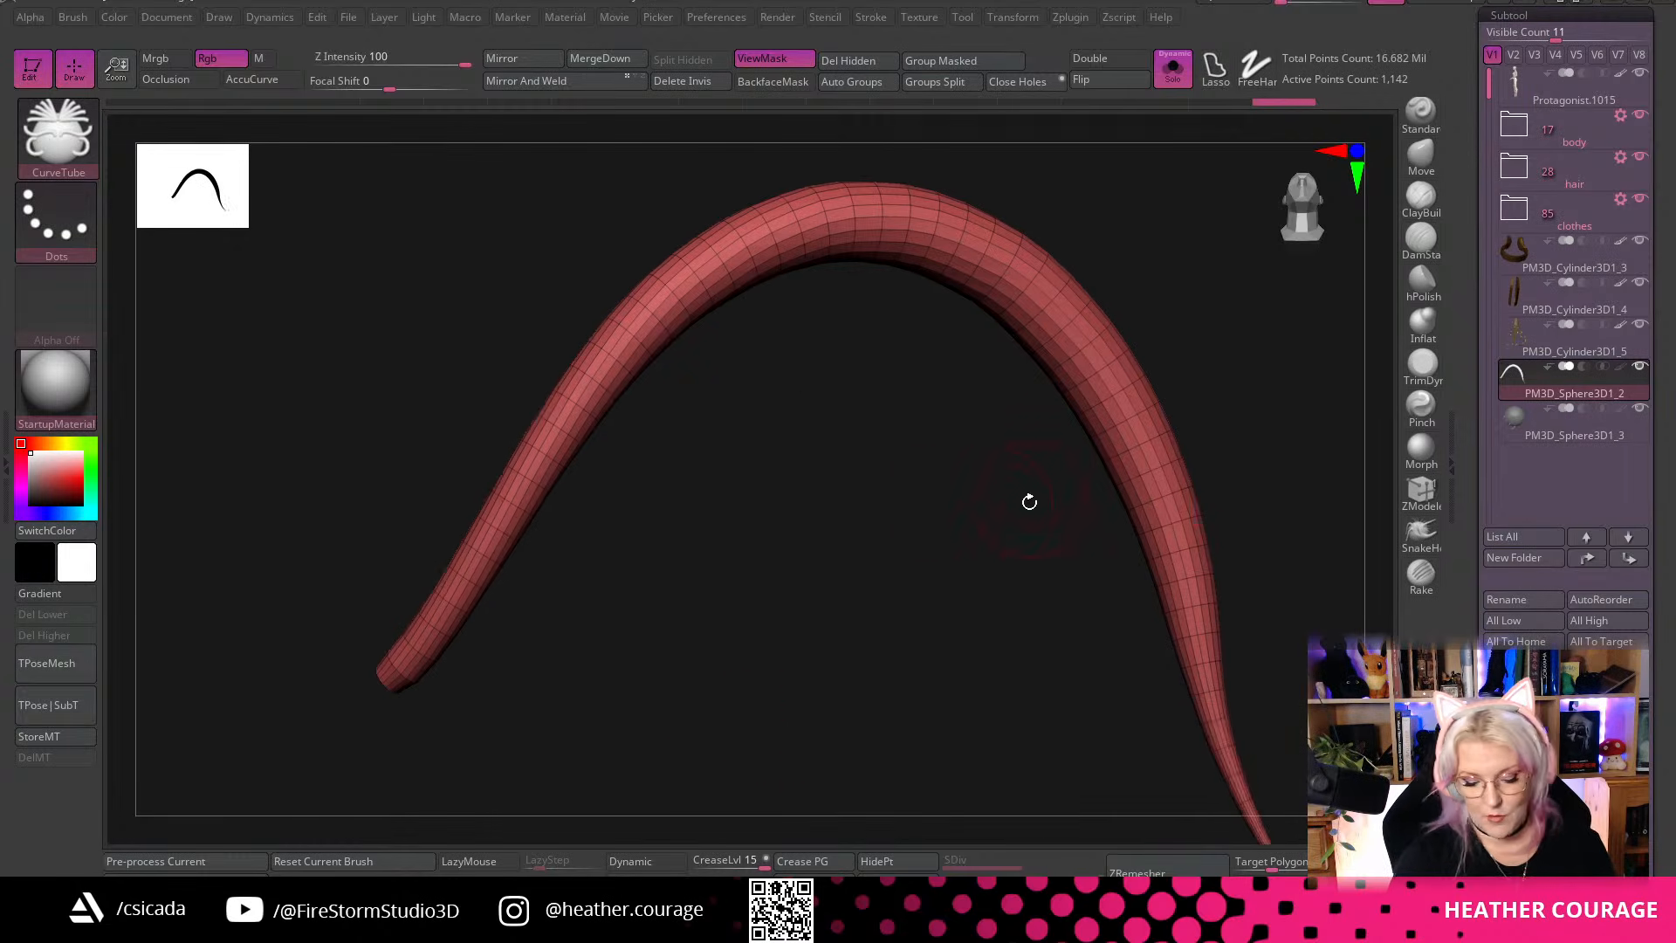
key(space)
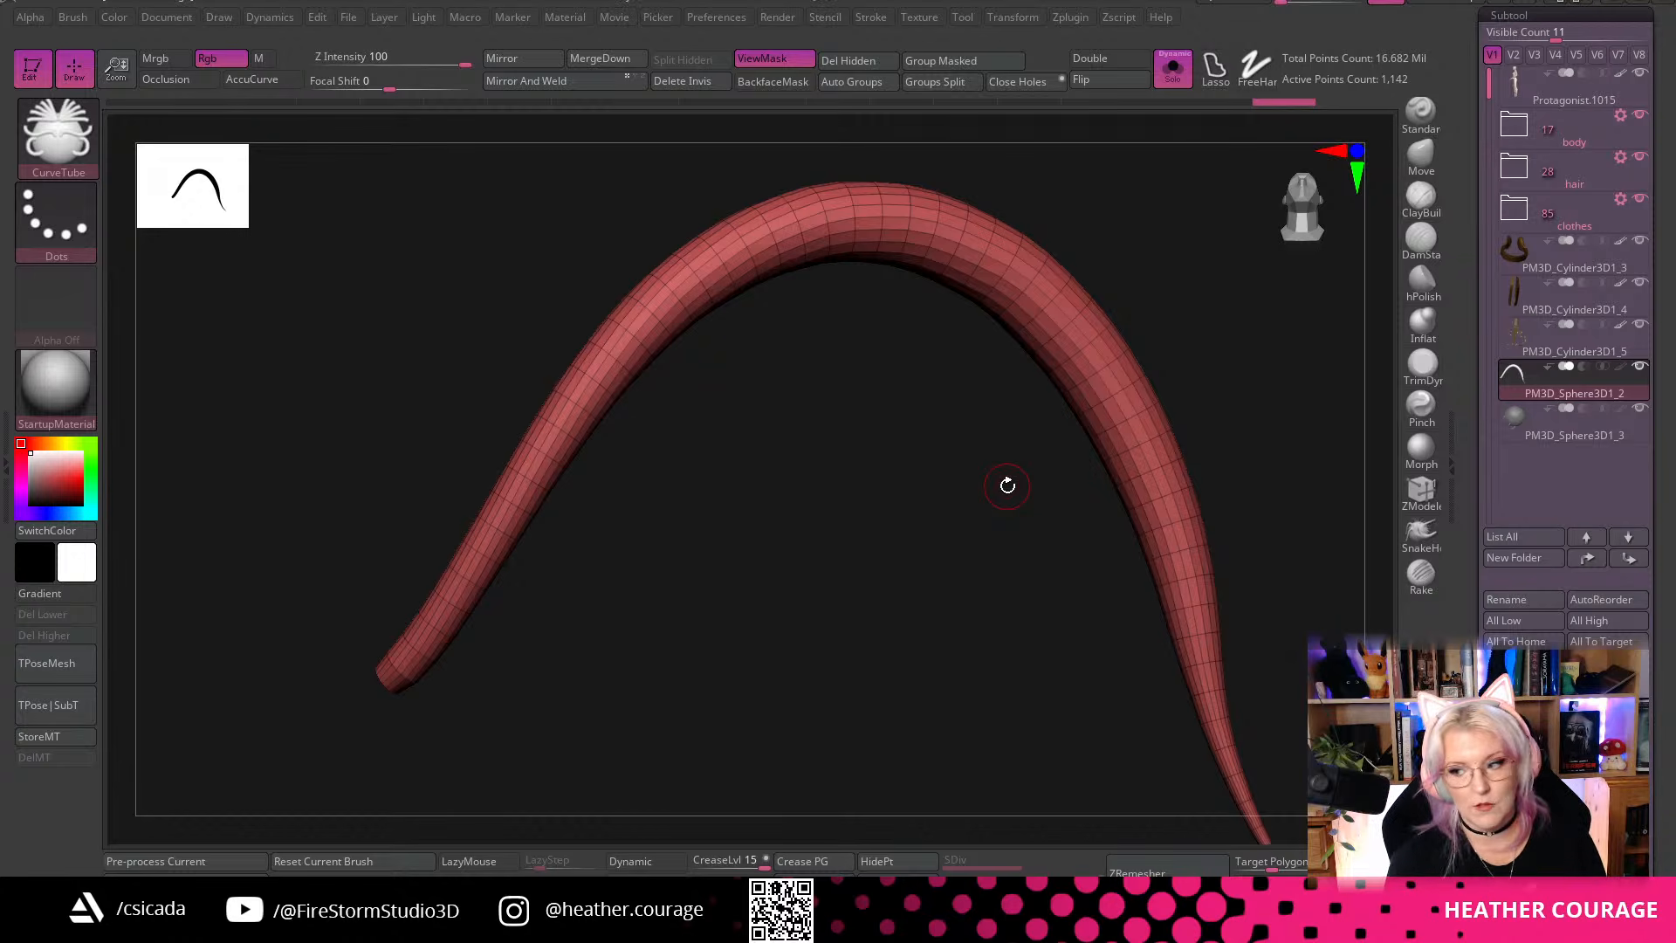
click(1421, 496)
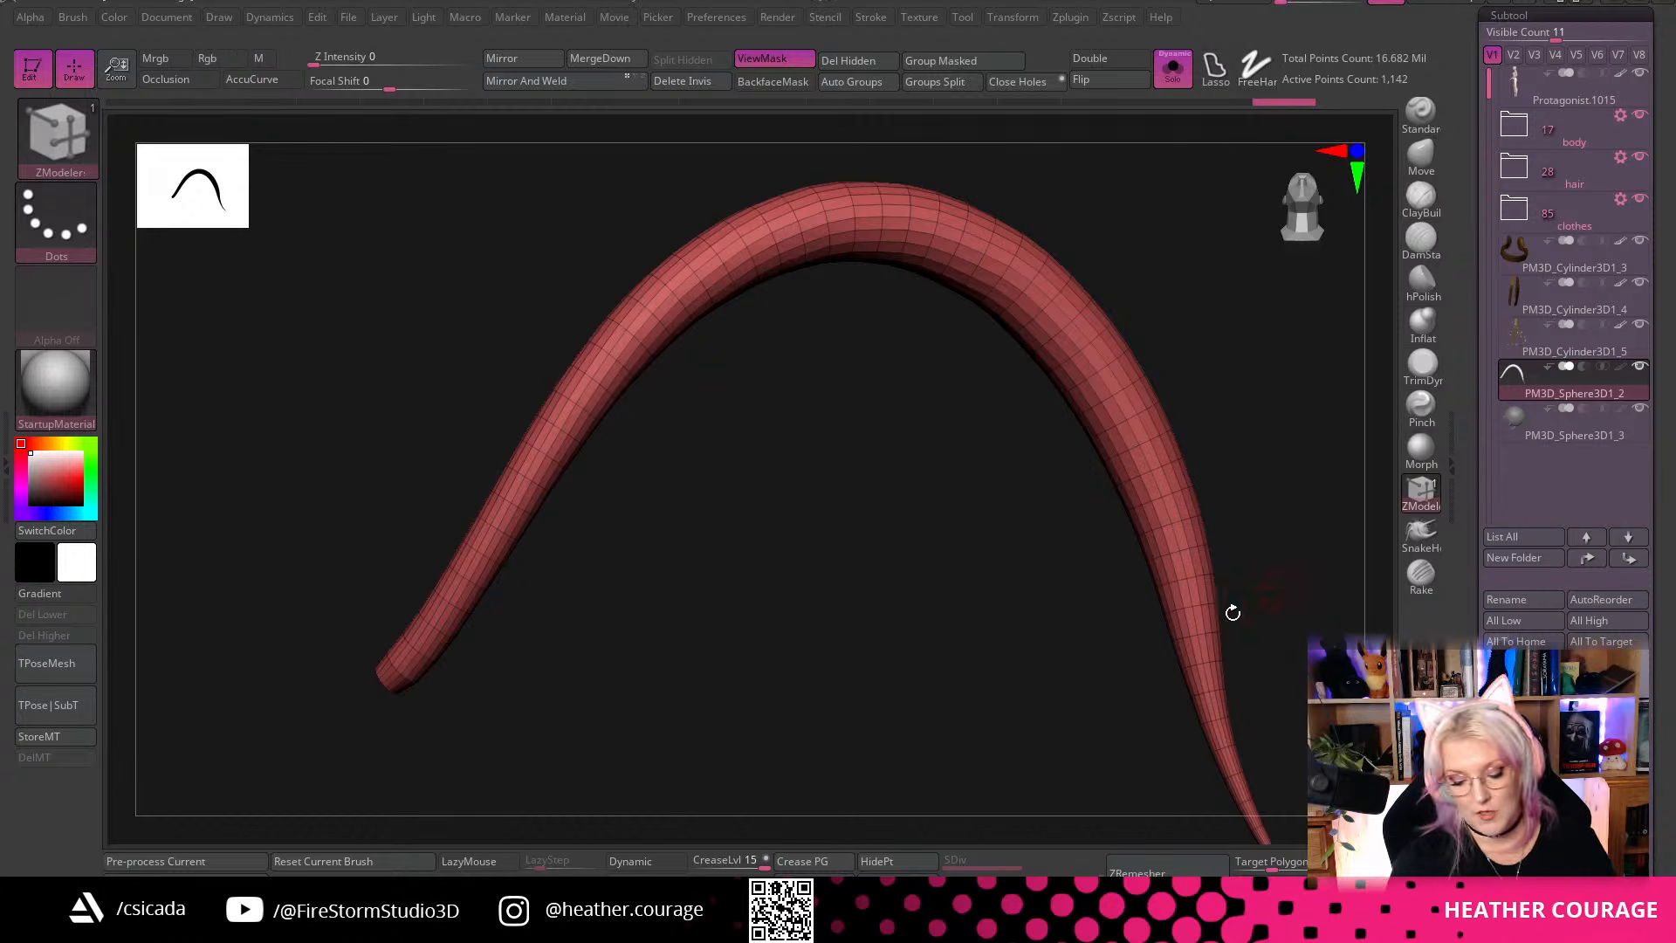
key(space)
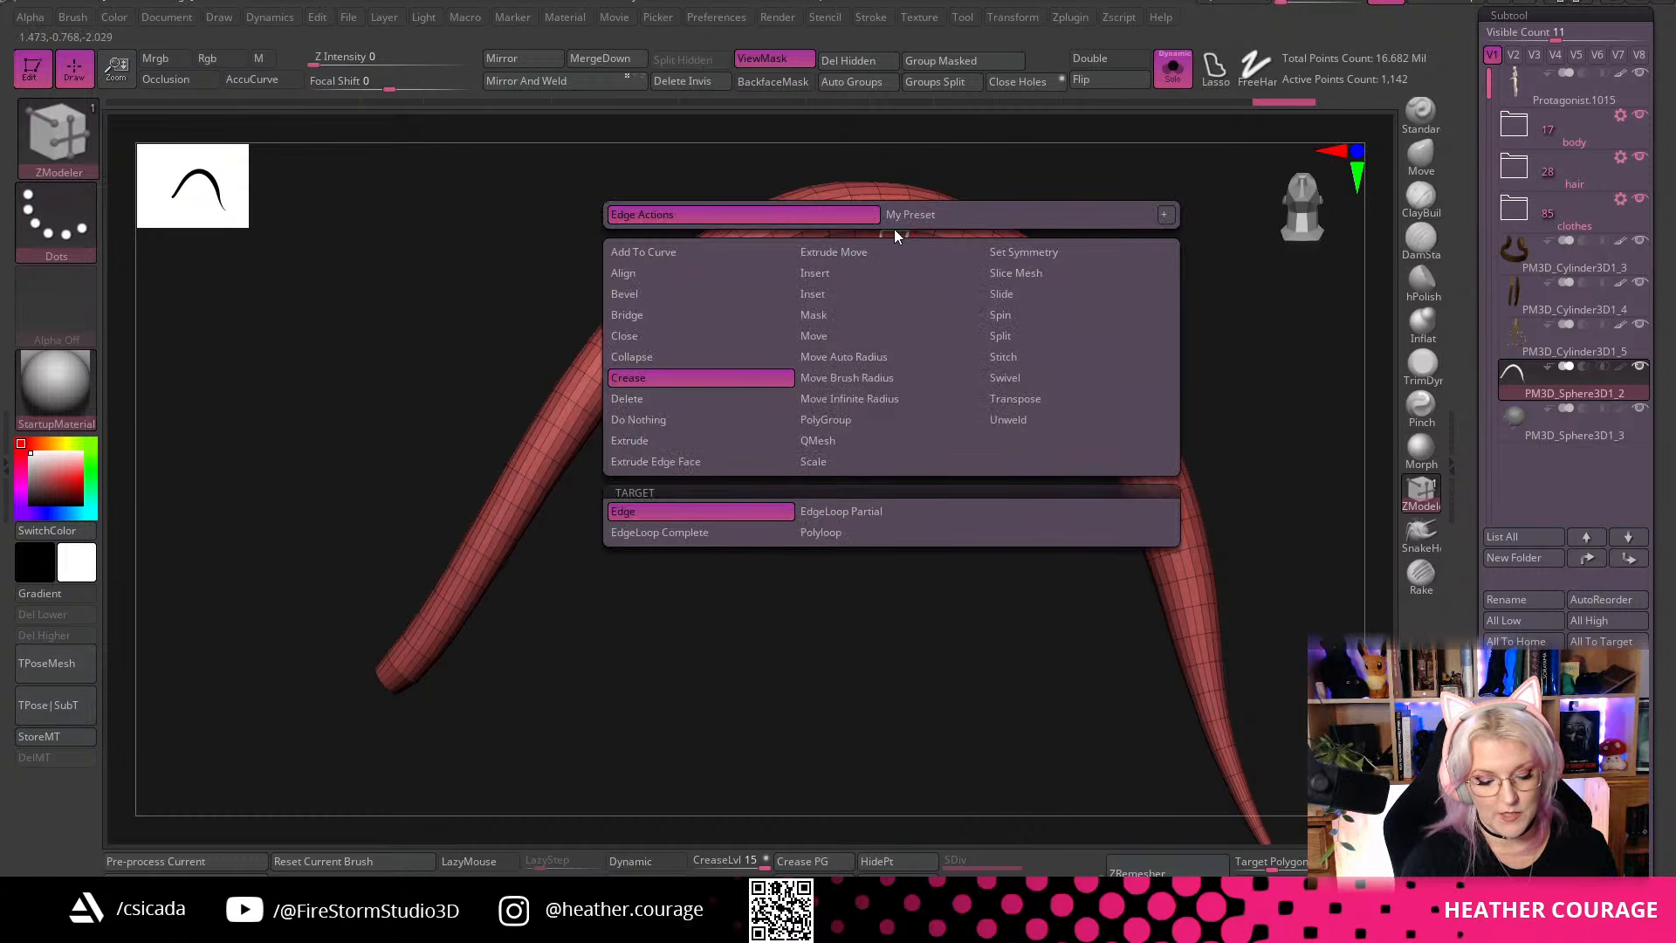
click(833, 513)
scroll(803, 262, up, 3)
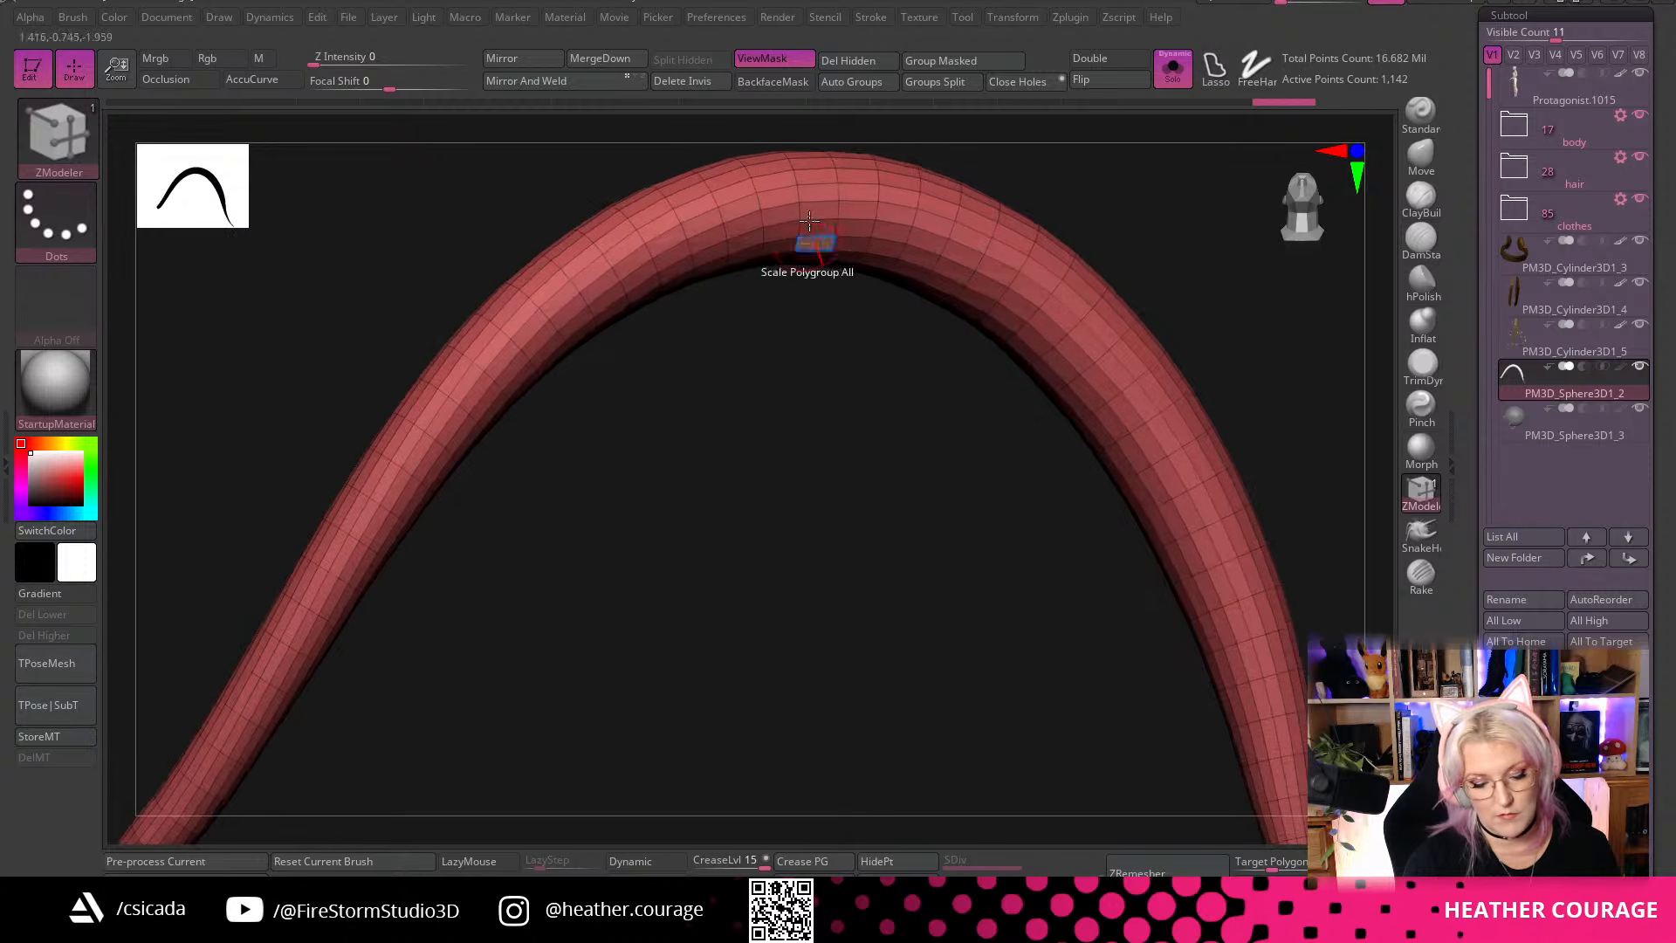
Try the EdgeLoop Complete target for creasing the strand's edges
key(space)
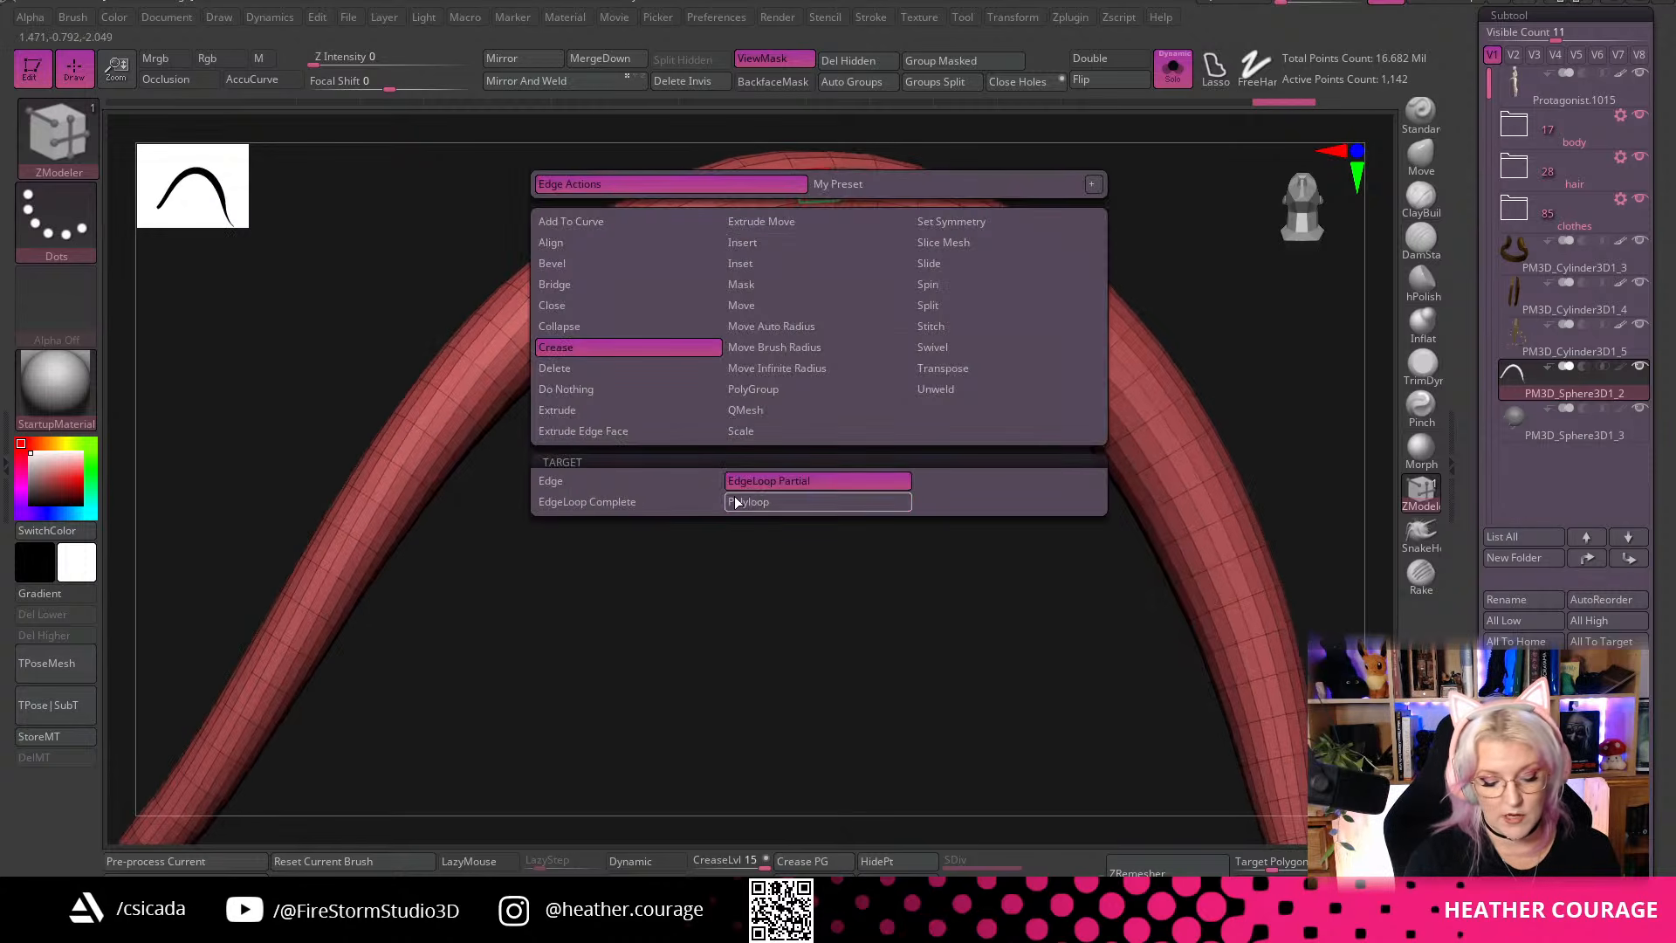
click(636, 507)
drag(626, 571, 566, 384)
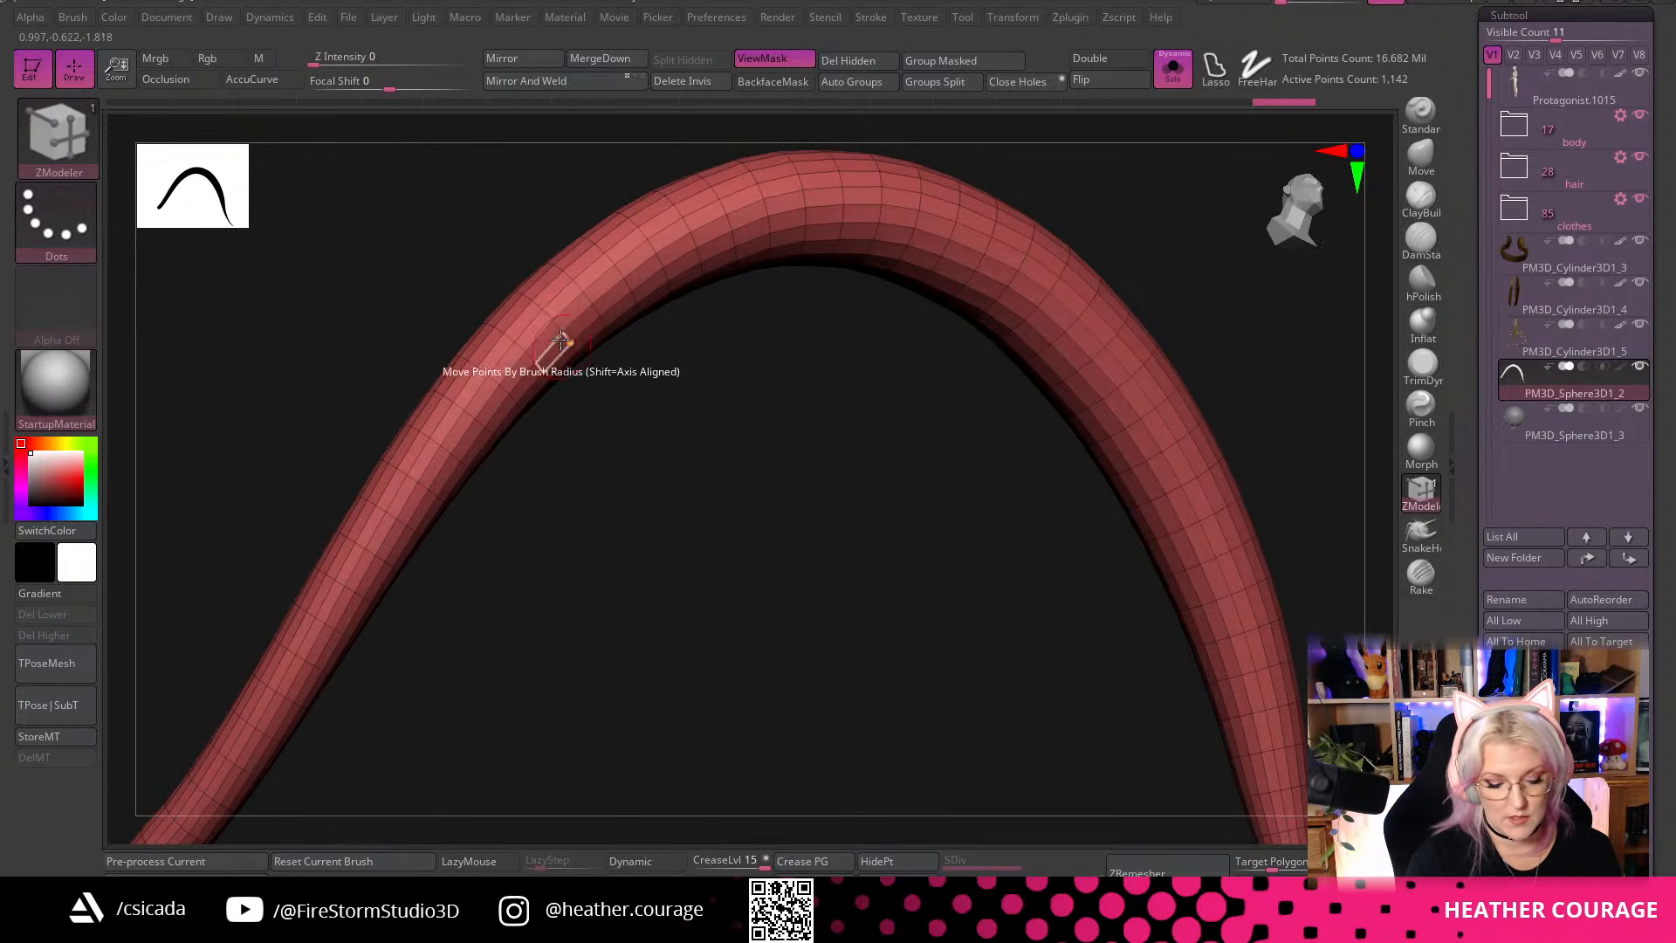
drag(637, 527, 726, 311)
Set the crease target back to EdgeLoop Partial and crease lengthwise edge loops around the strand
key(space)
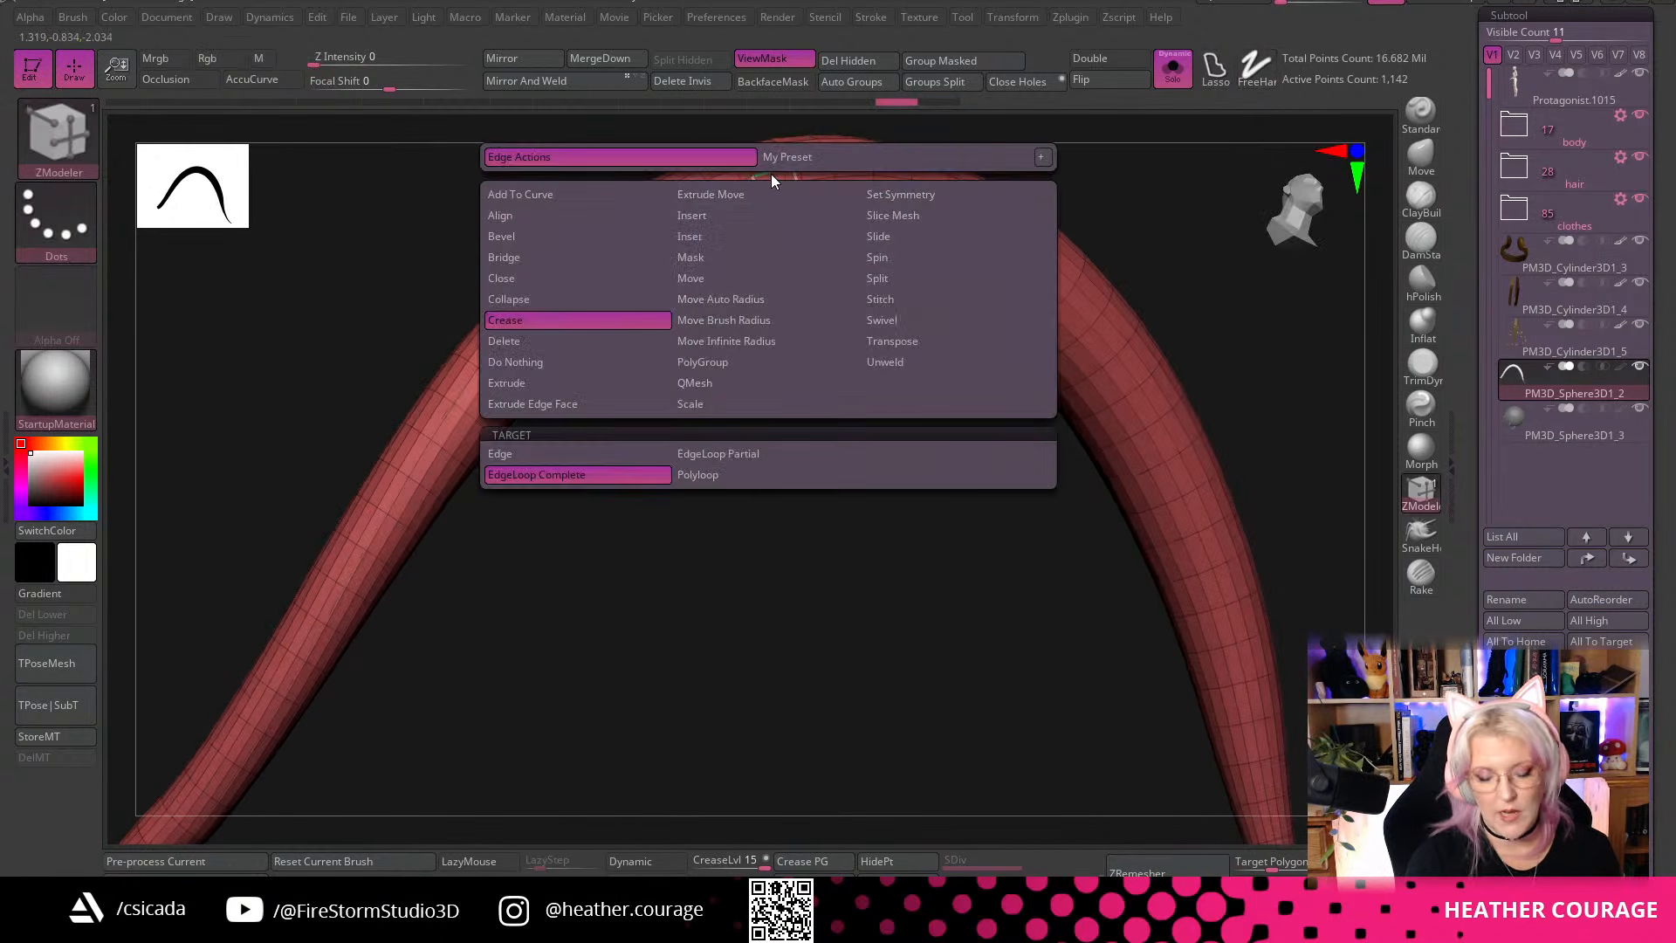
click(748, 456)
alt+drag(673, 557, 625, 301)
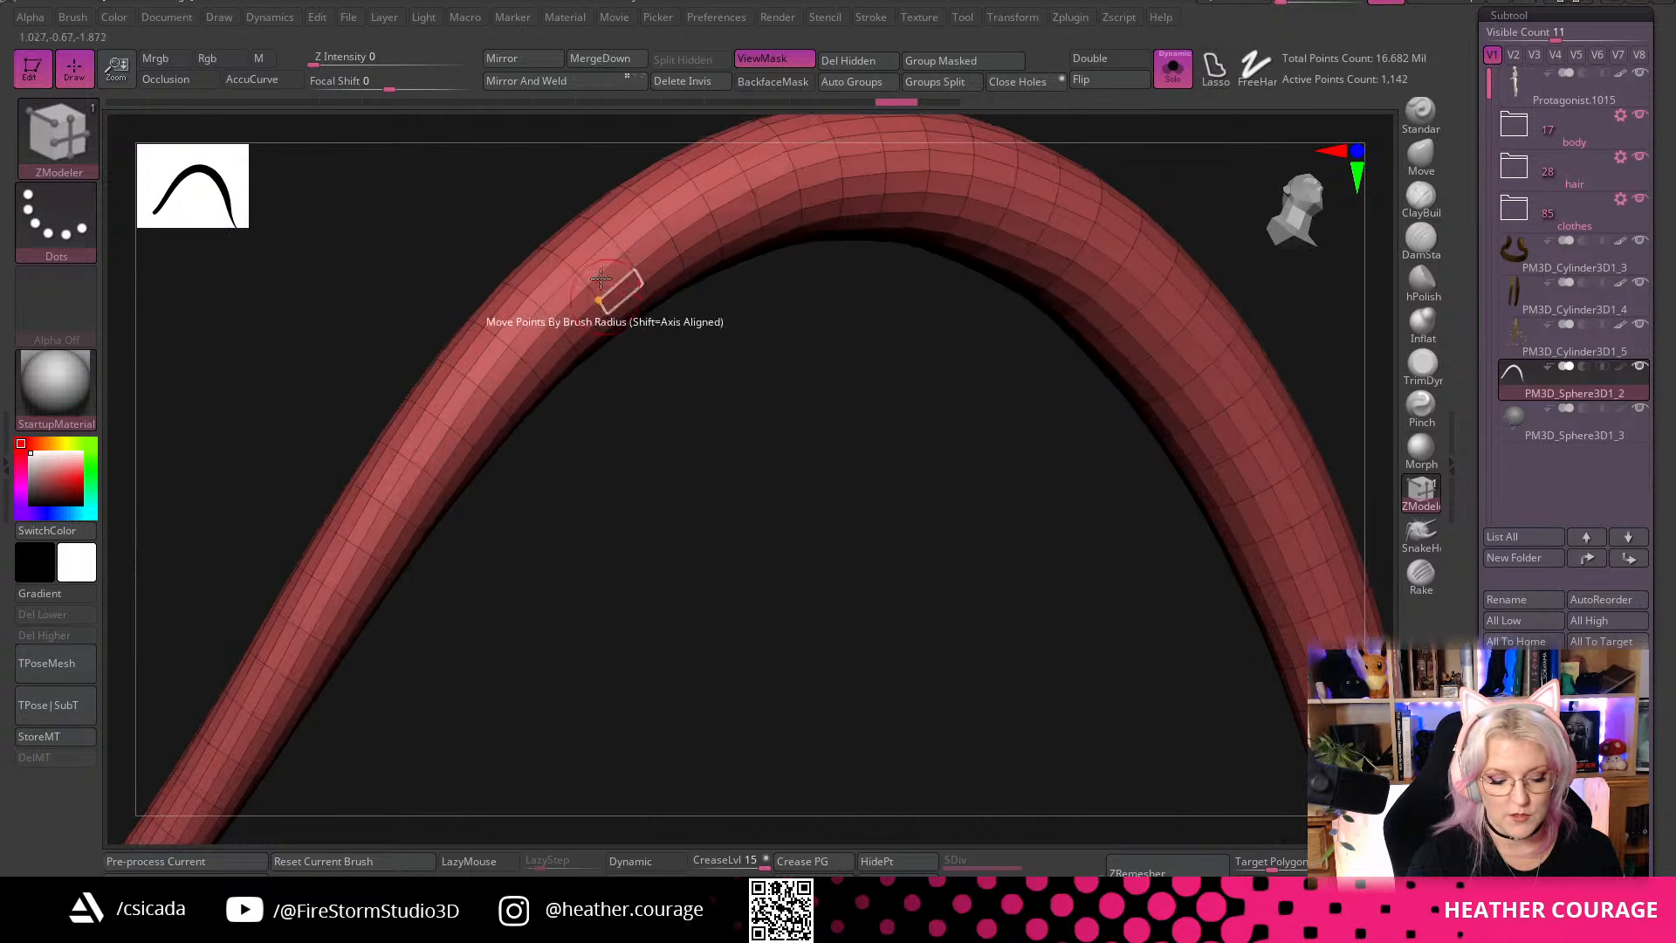
click(604, 268)
drag(906, 620, 239, 587)
drag(1059, 685, 830, 699)
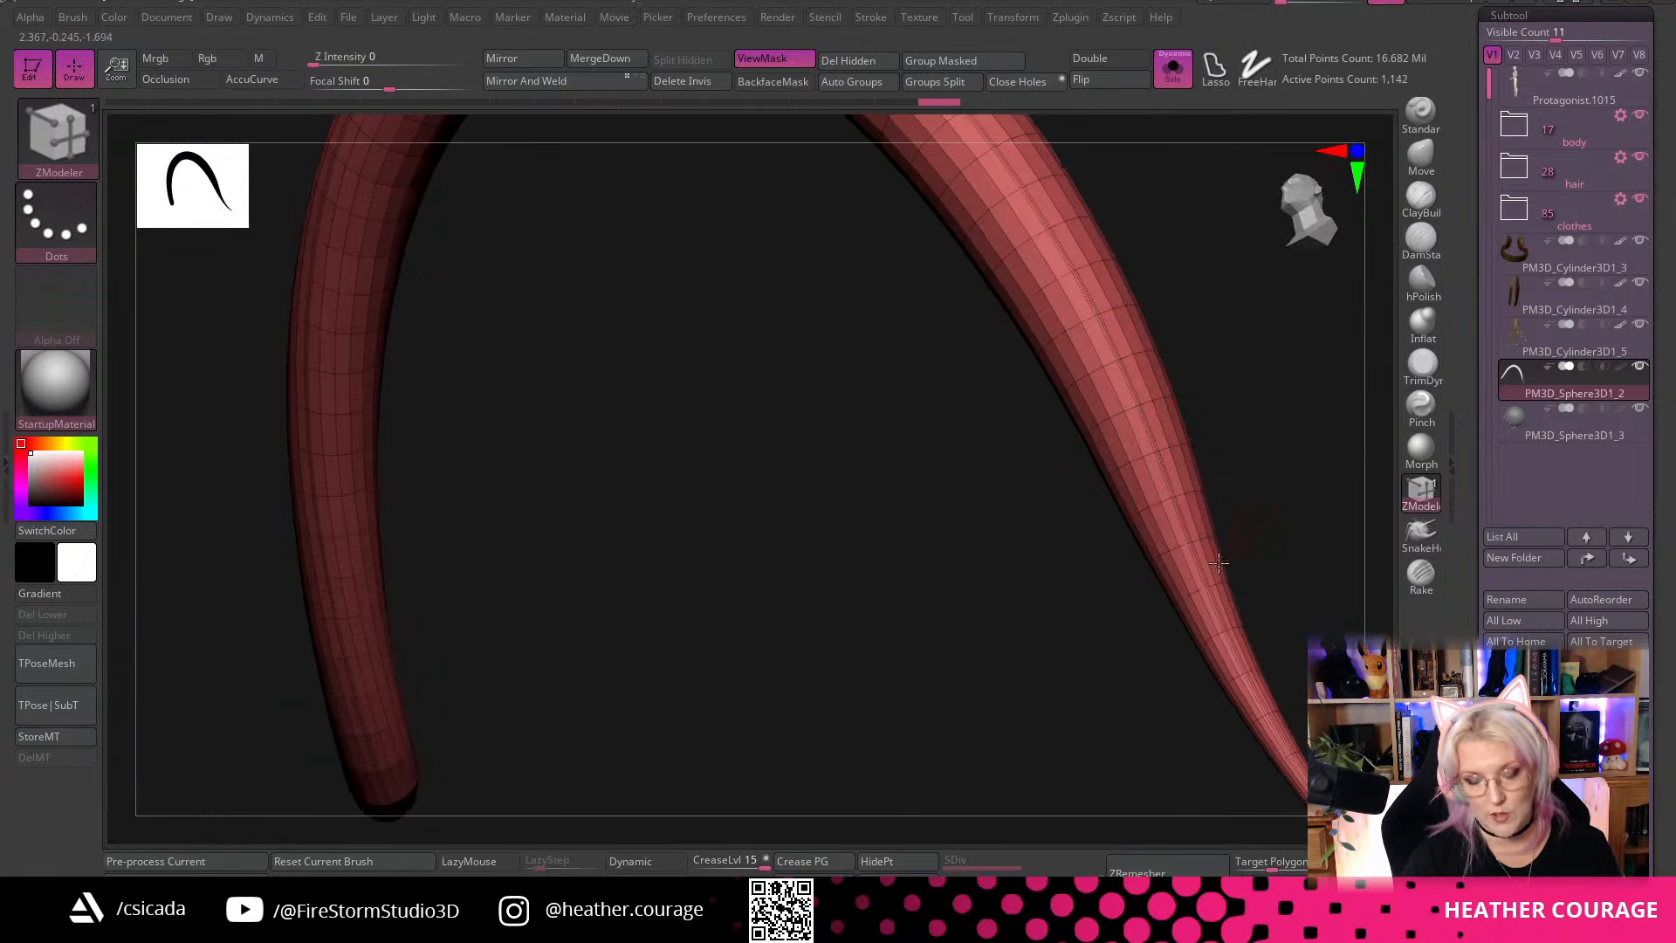
drag(1018, 651, 1164, 247)
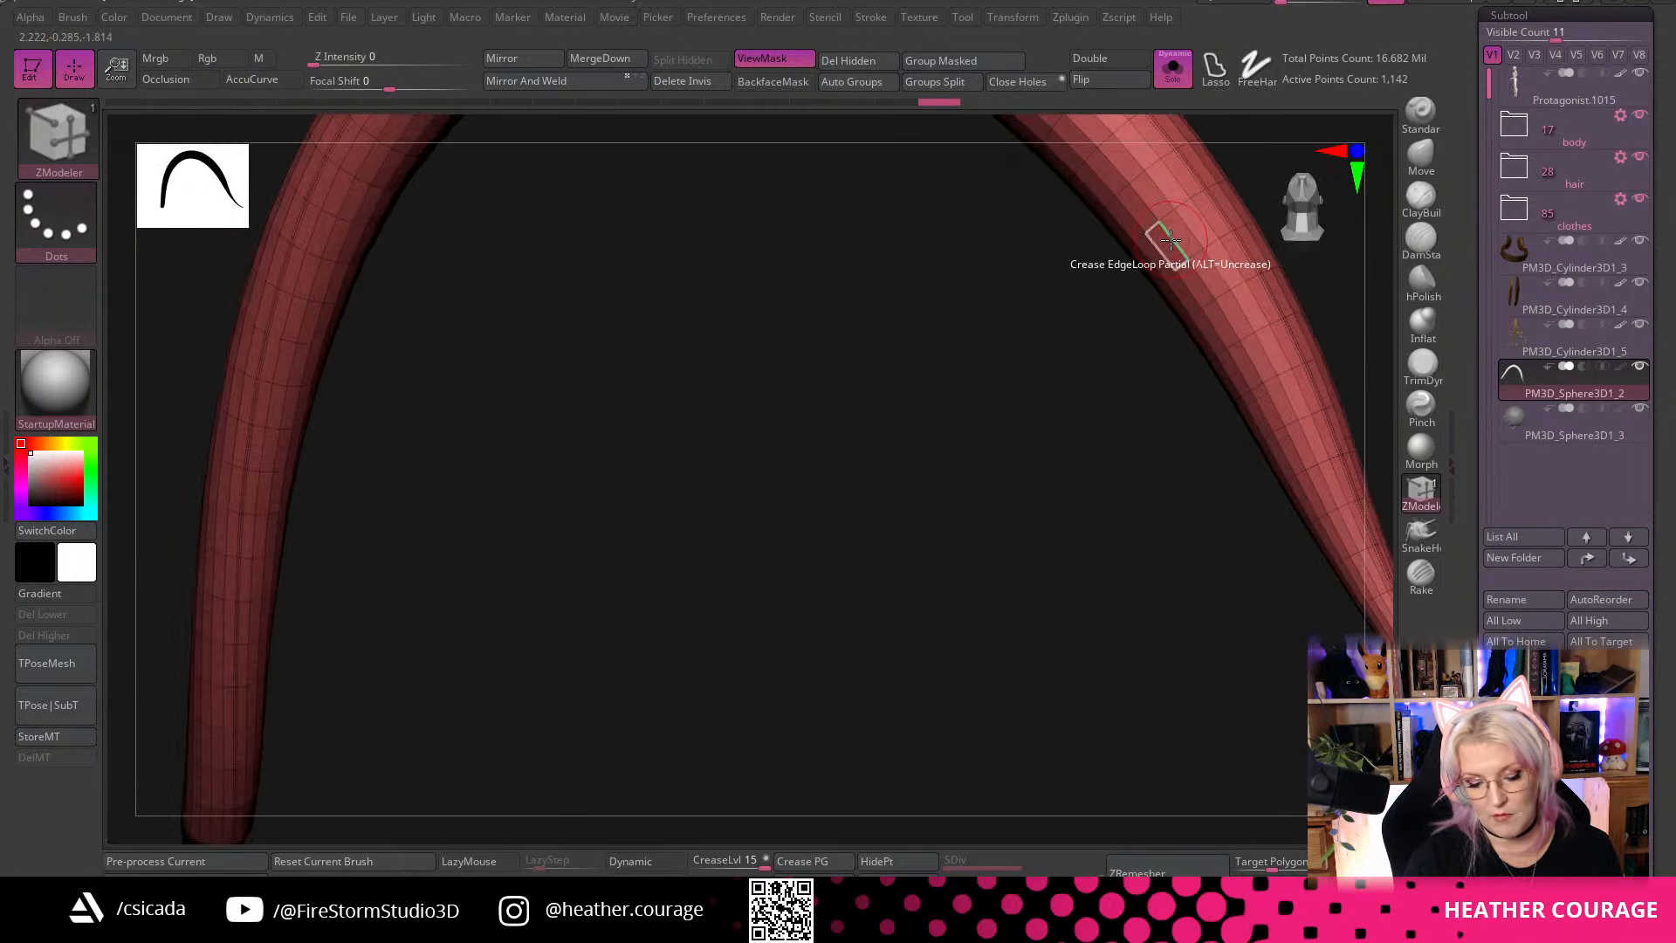
drag(969, 468, 1092, 344)
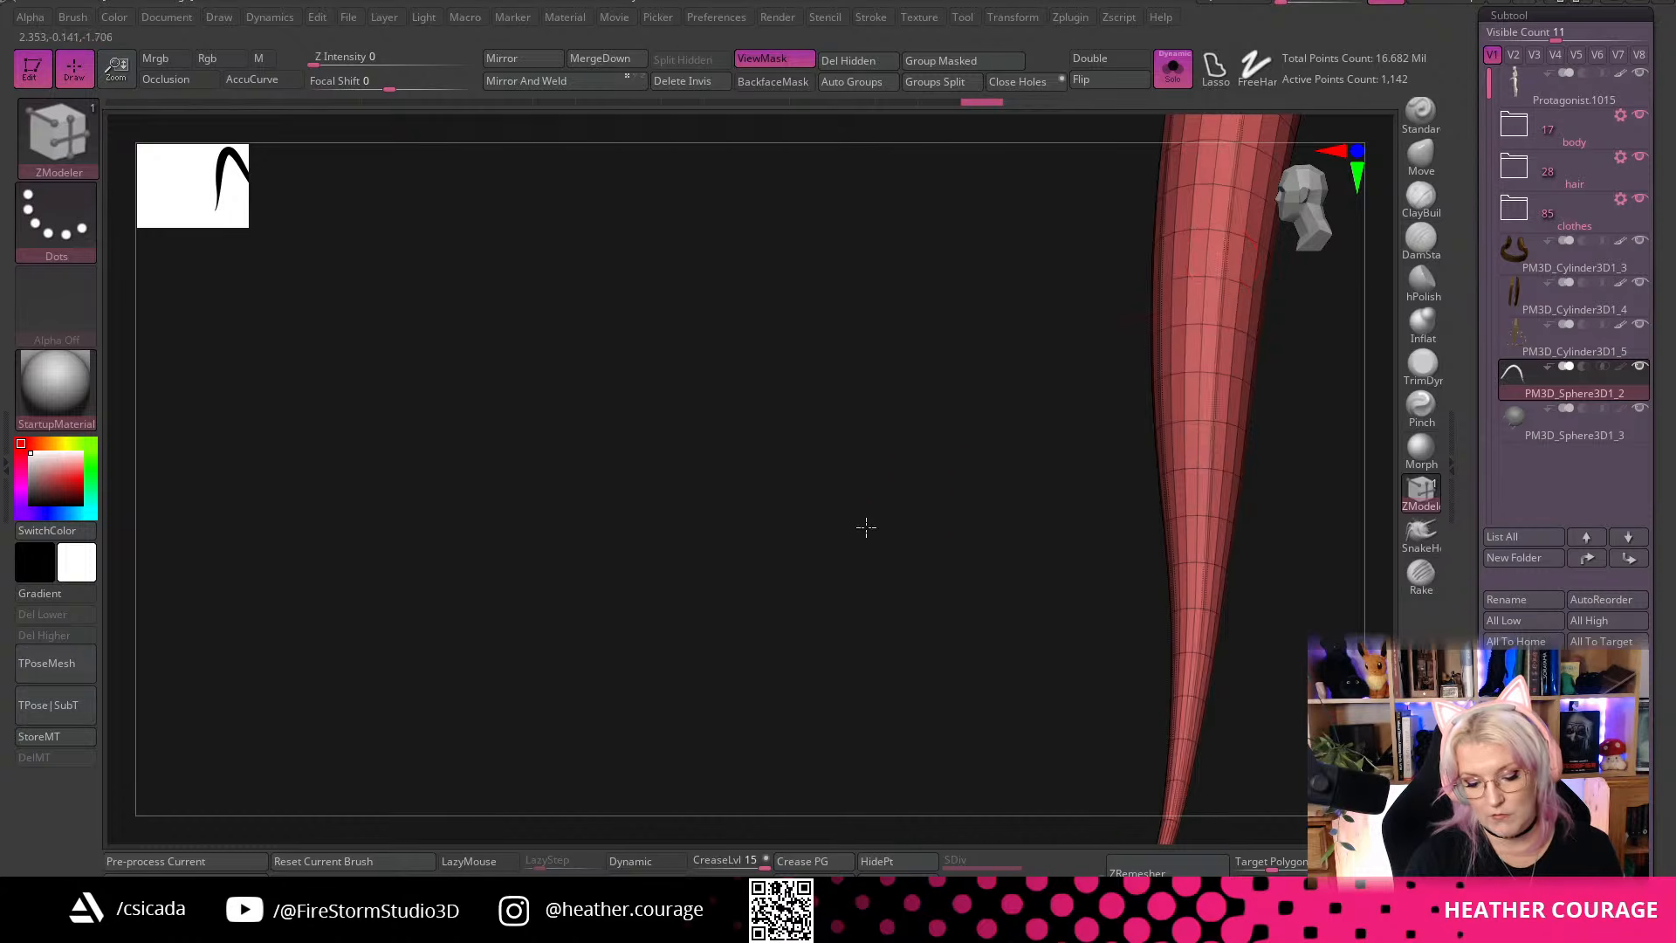
drag(885, 522, 1197, 404)
drag(1254, 569, 1030, 344)
drag(1104, 580, 1194, 607)
drag(1258, 495, 890, 611)
Turn off the polyframe, activate dynamic subdivision on the strand and set the crease level to 3
key(shift+f)
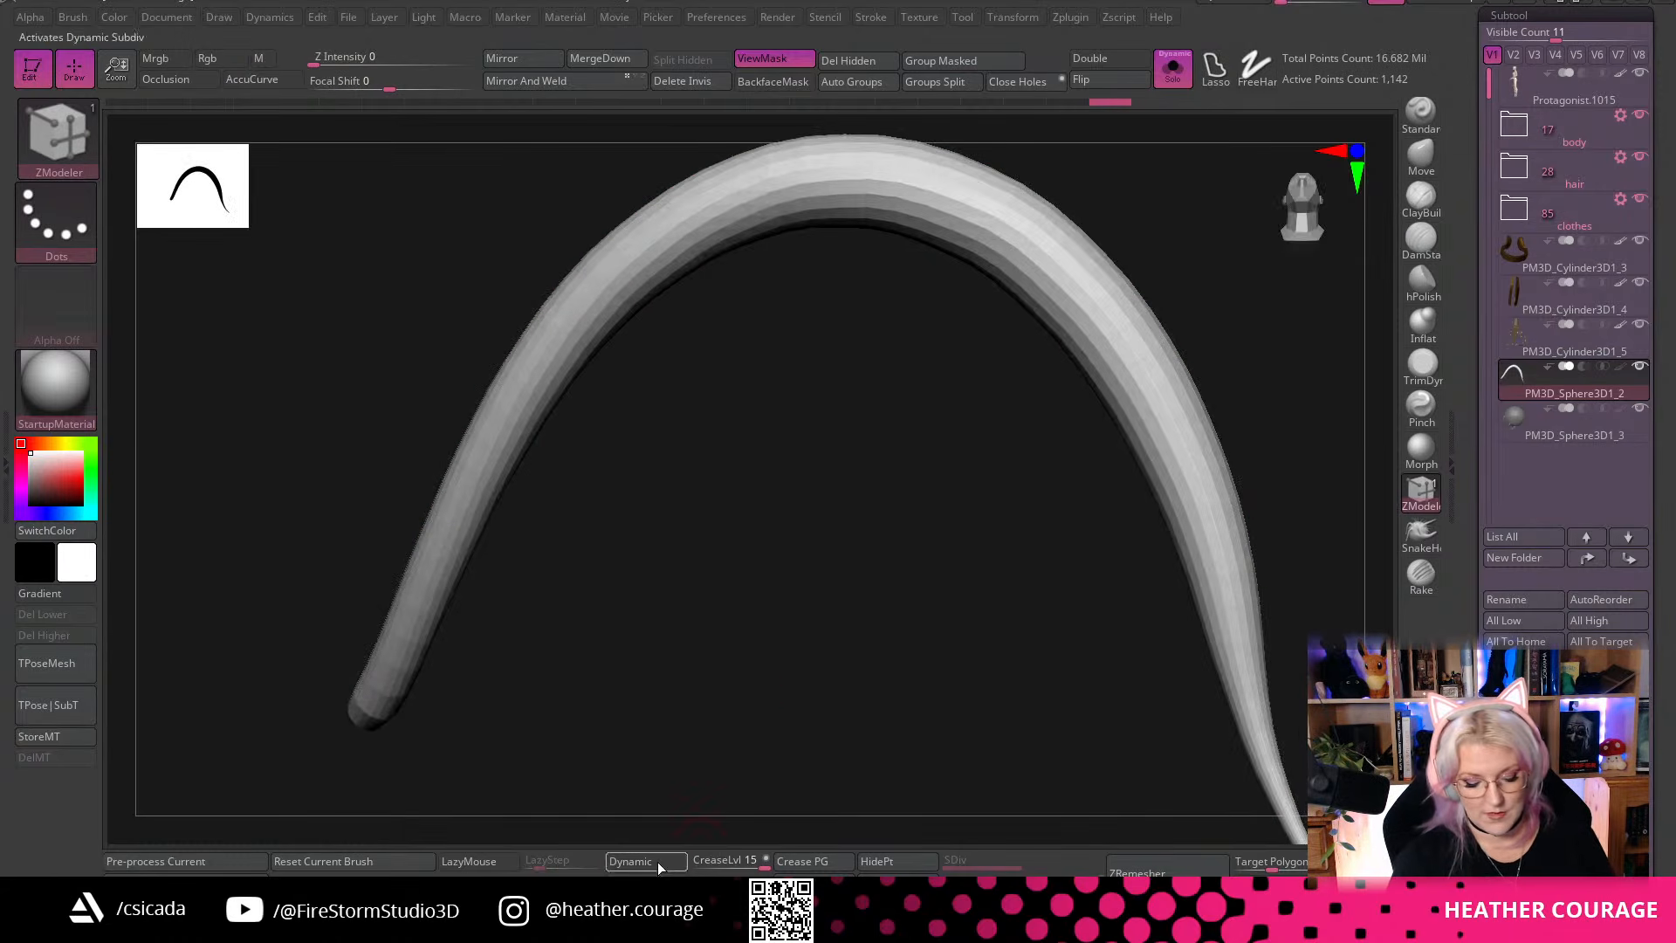
click(666, 865)
drag(749, 517, 724, 503)
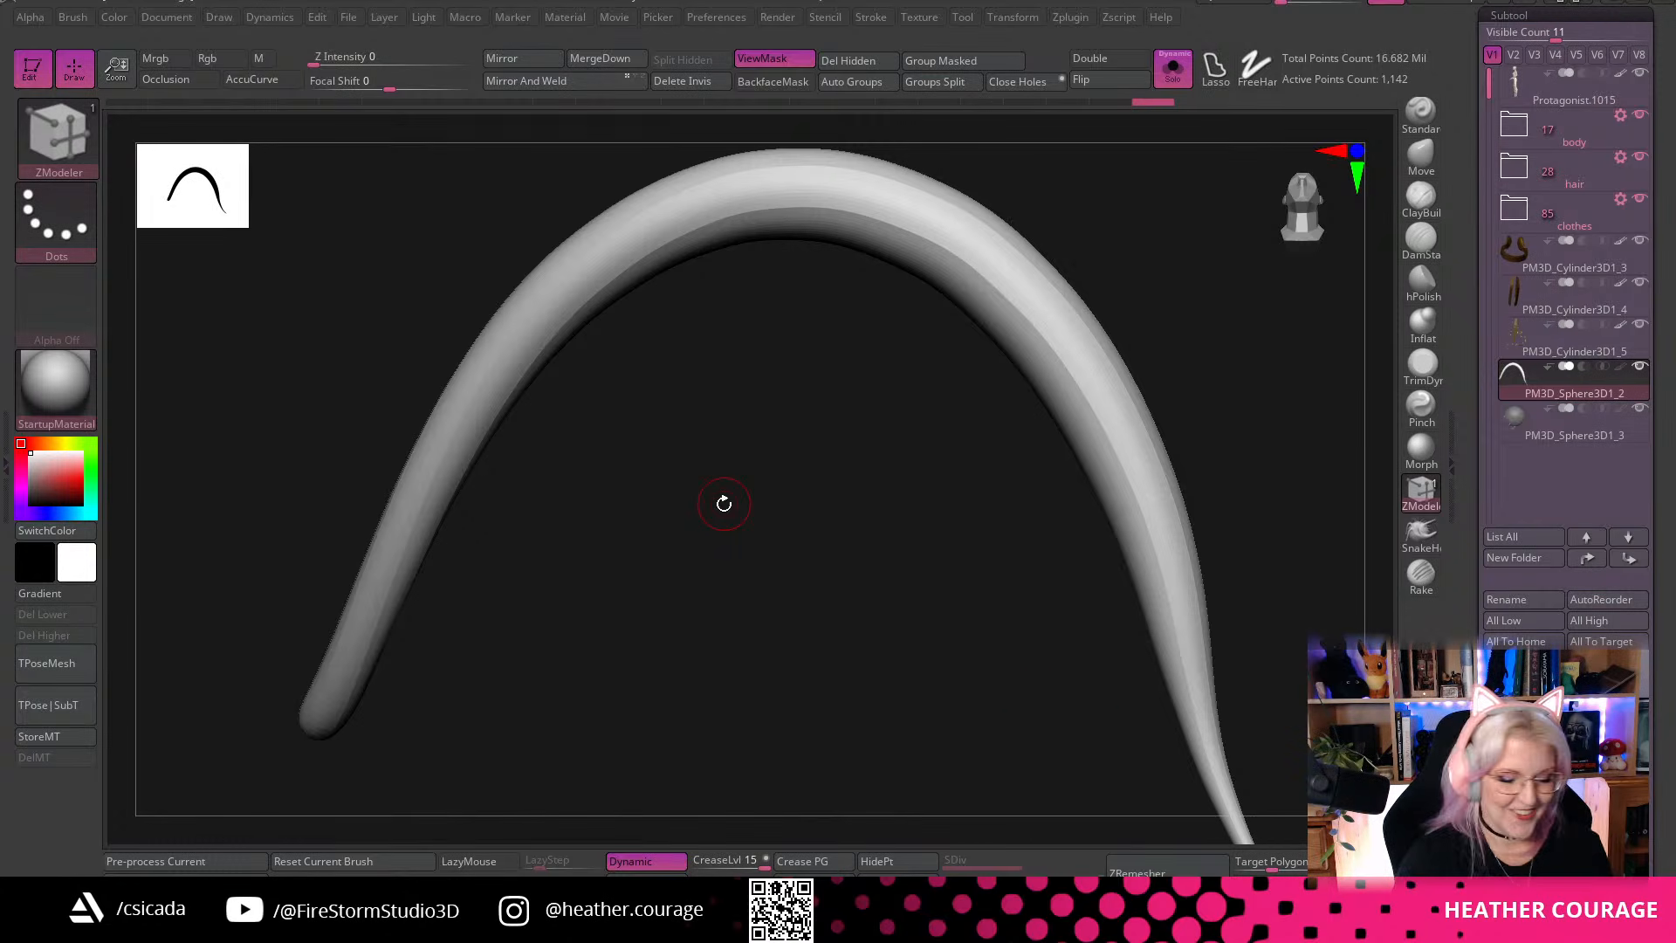
drag(765, 863, 711, 863)
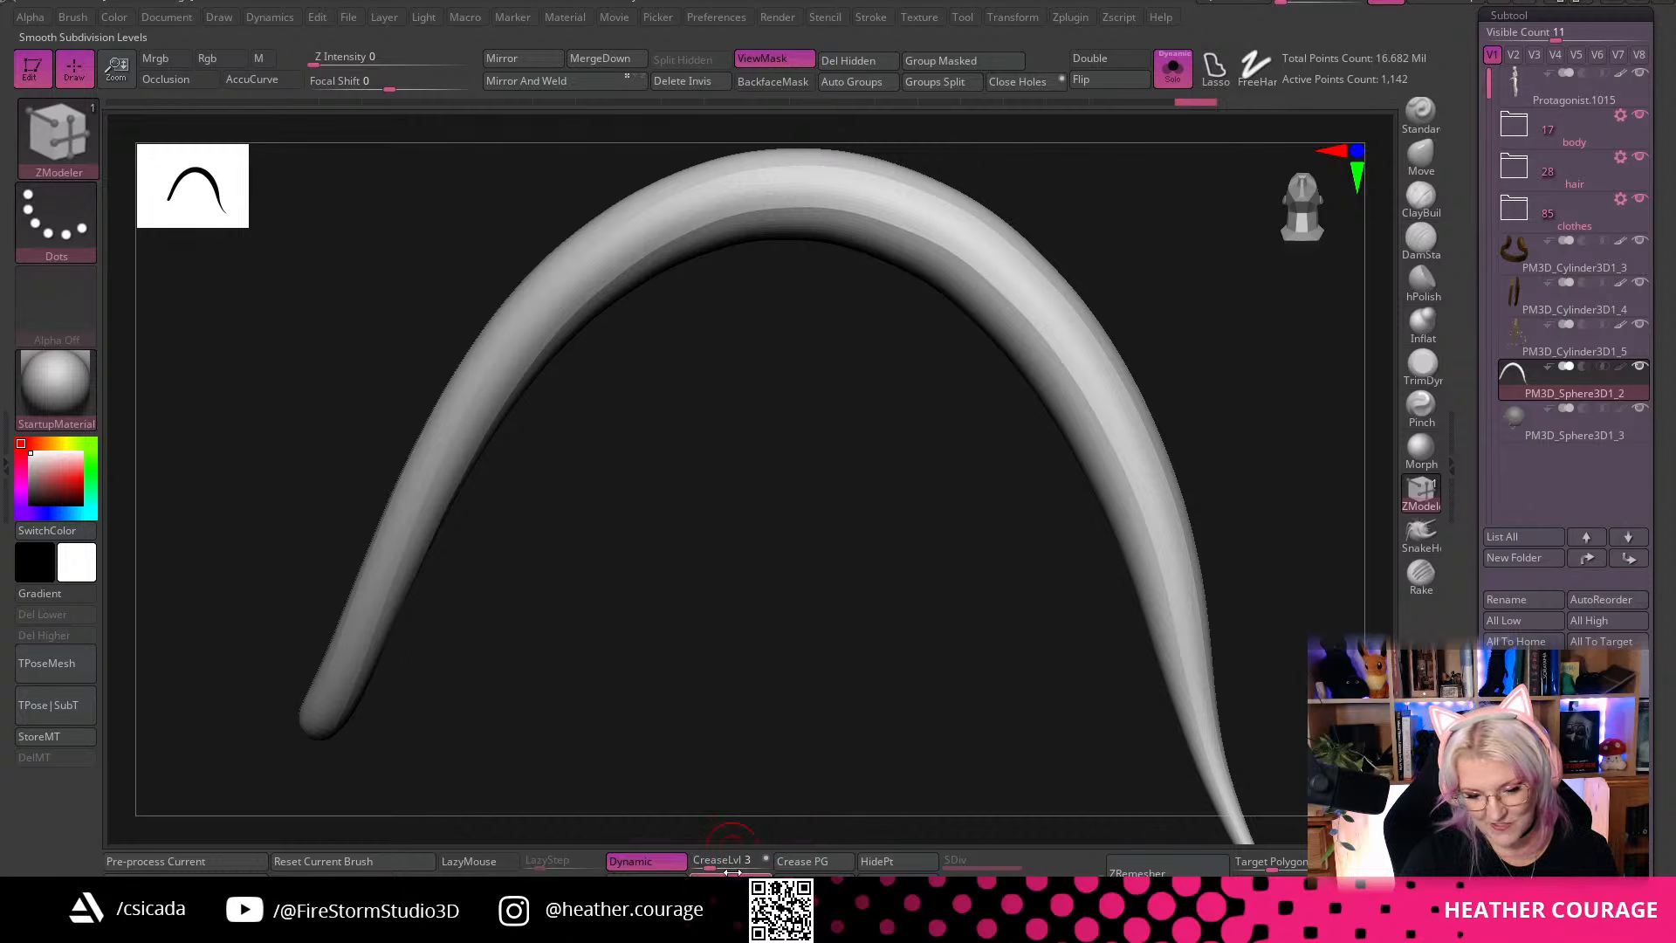
scroll(847, 541, up, 5)
scroll(684, 760, down, 2)
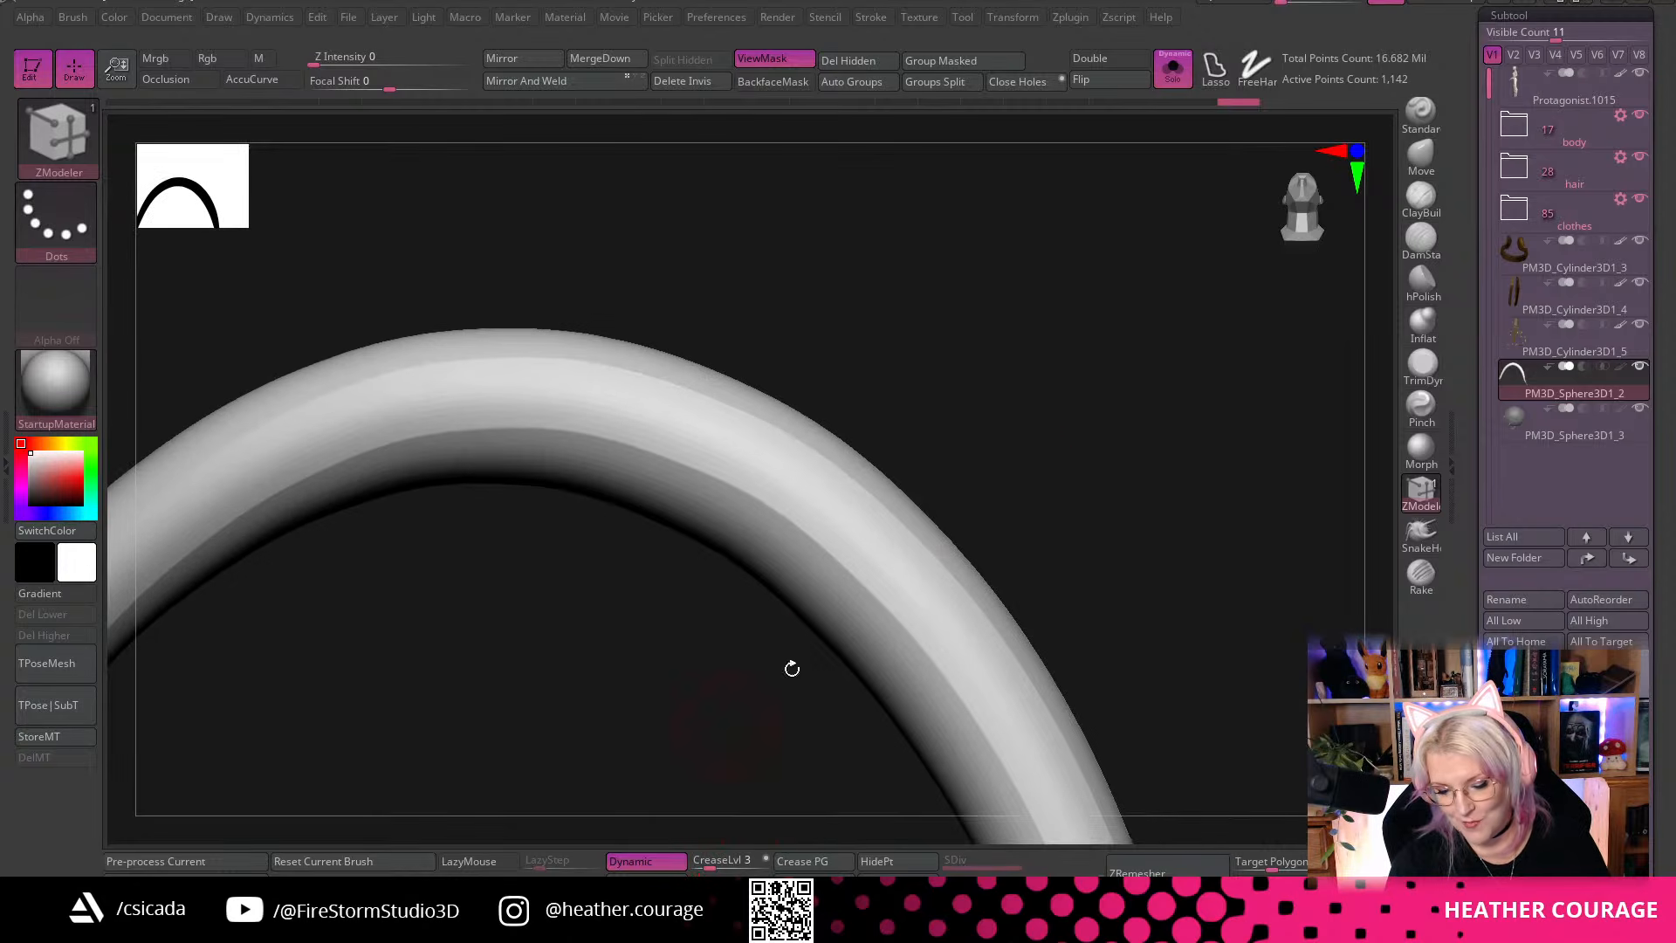
Choose the ClayBuildup brush with Alpha 01 and sculpt a lengthwise groove along the inner side of the strand's arch
click(1420, 199)
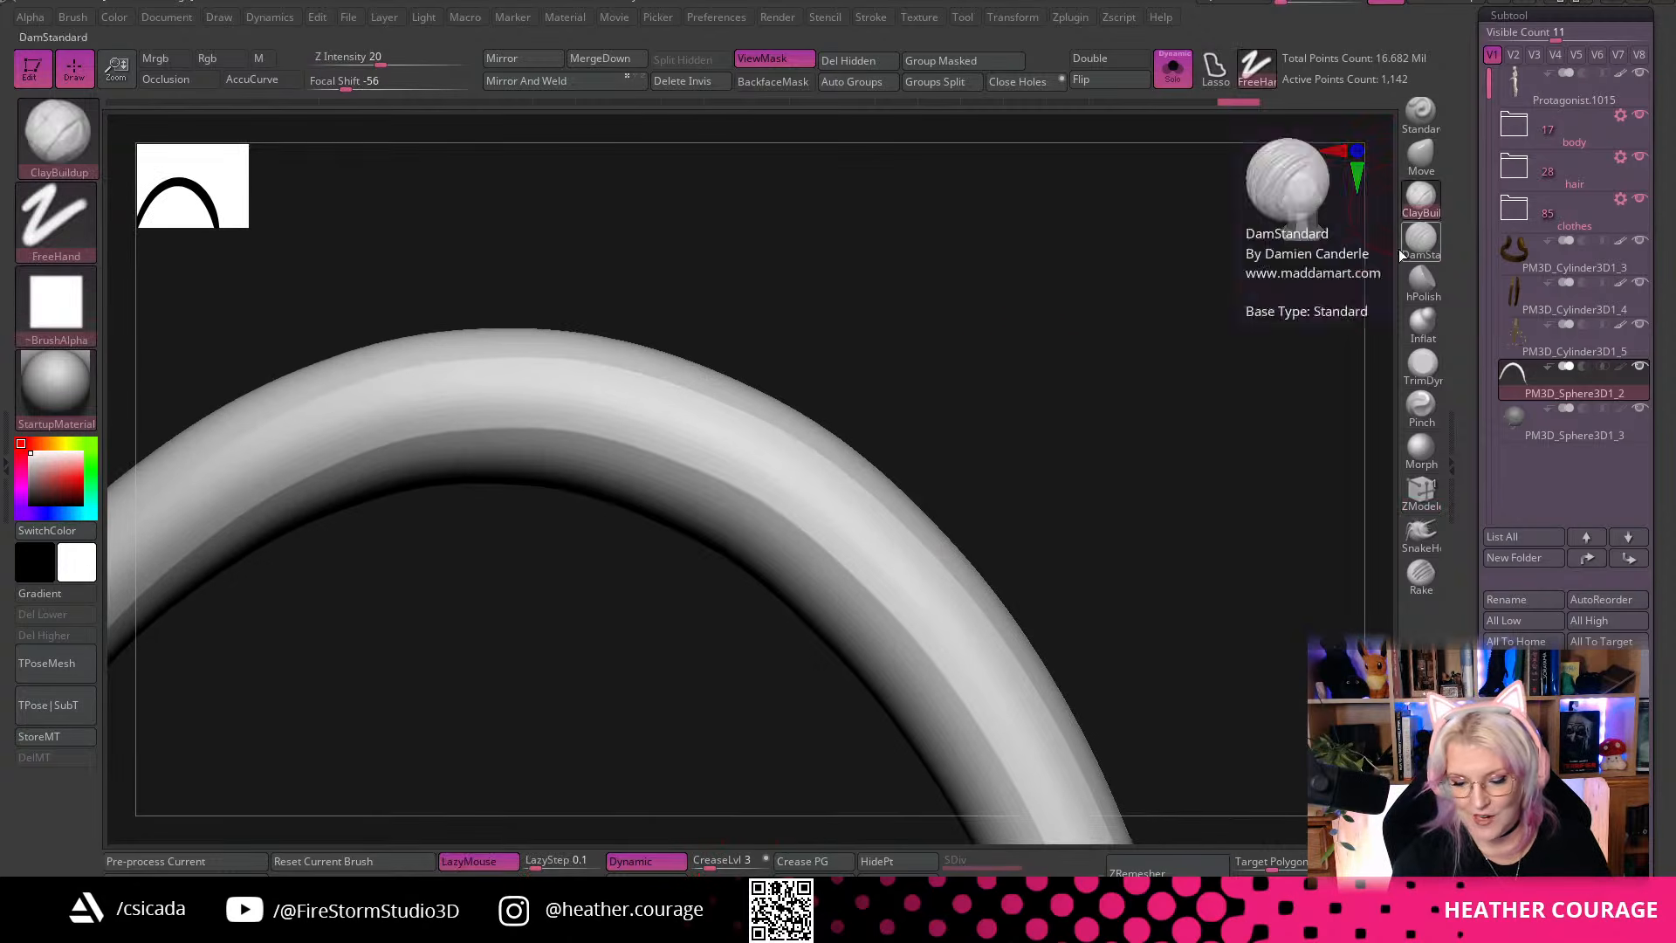
click(56, 304)
click(246, 323)
scroll(1011, 678, up, 2)
mouse_move(958, 404)
mouse_down()
mouse_move(1025, 378)
mouse_move(864, 407)
mouse_move(908, 398)
mouse_up()
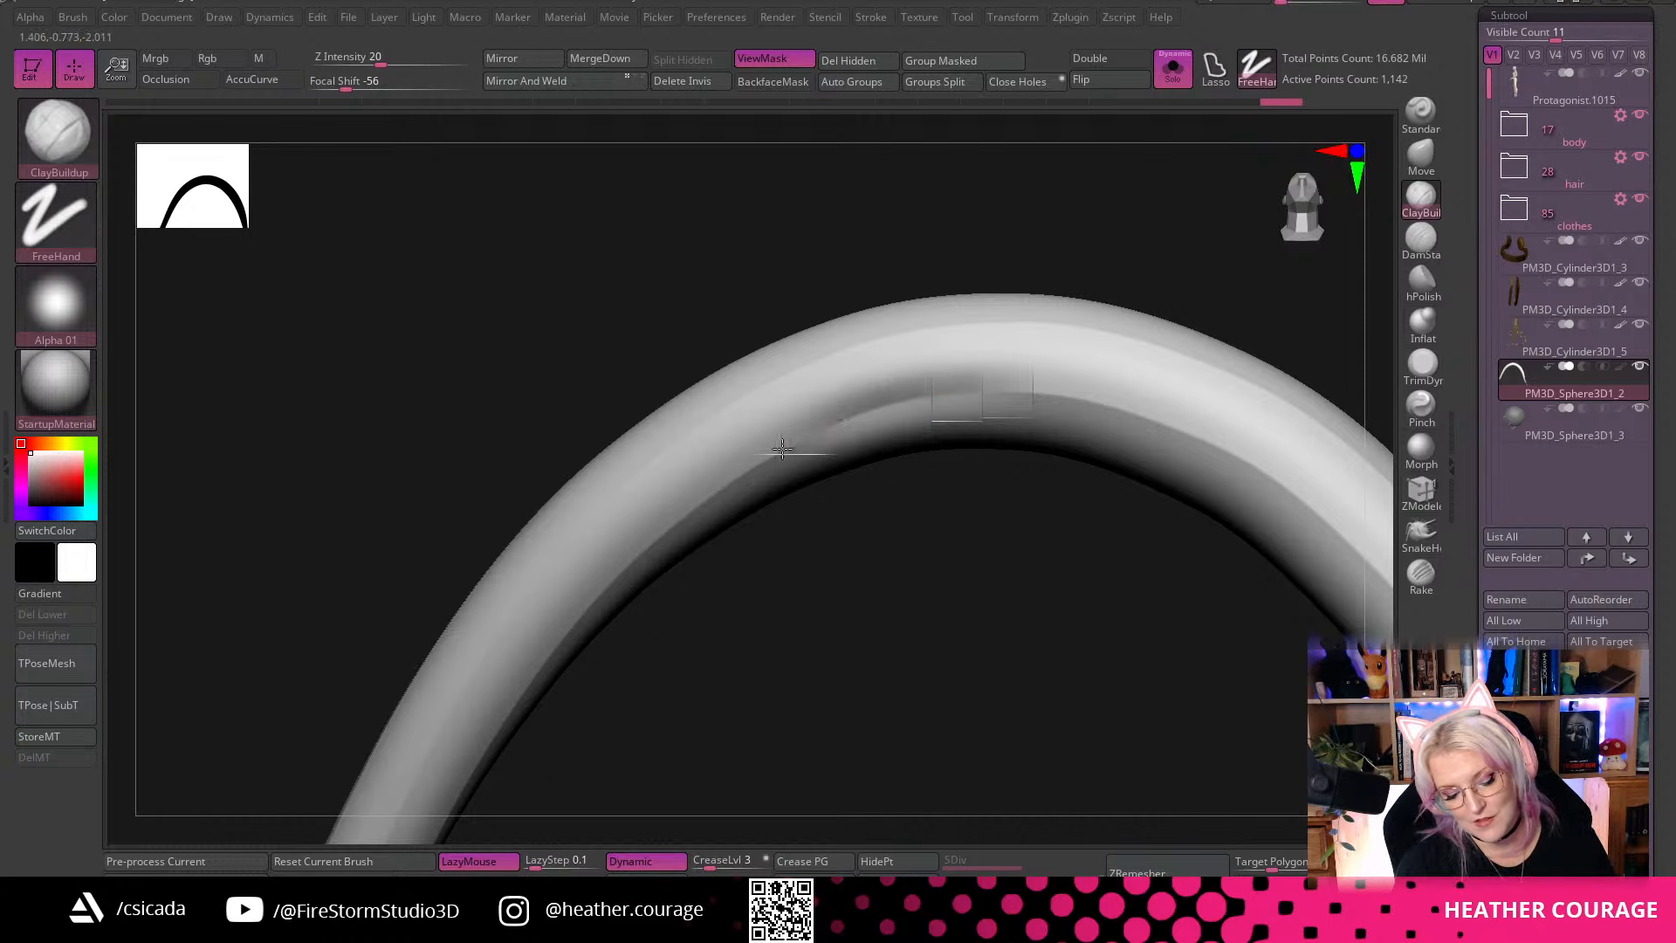
mouse_move(950, 392)
mouse_down()
mouse_move(1098, 405)
mouse_move(1247, 472)
mouse_move(1234, 572)
mouse_up()
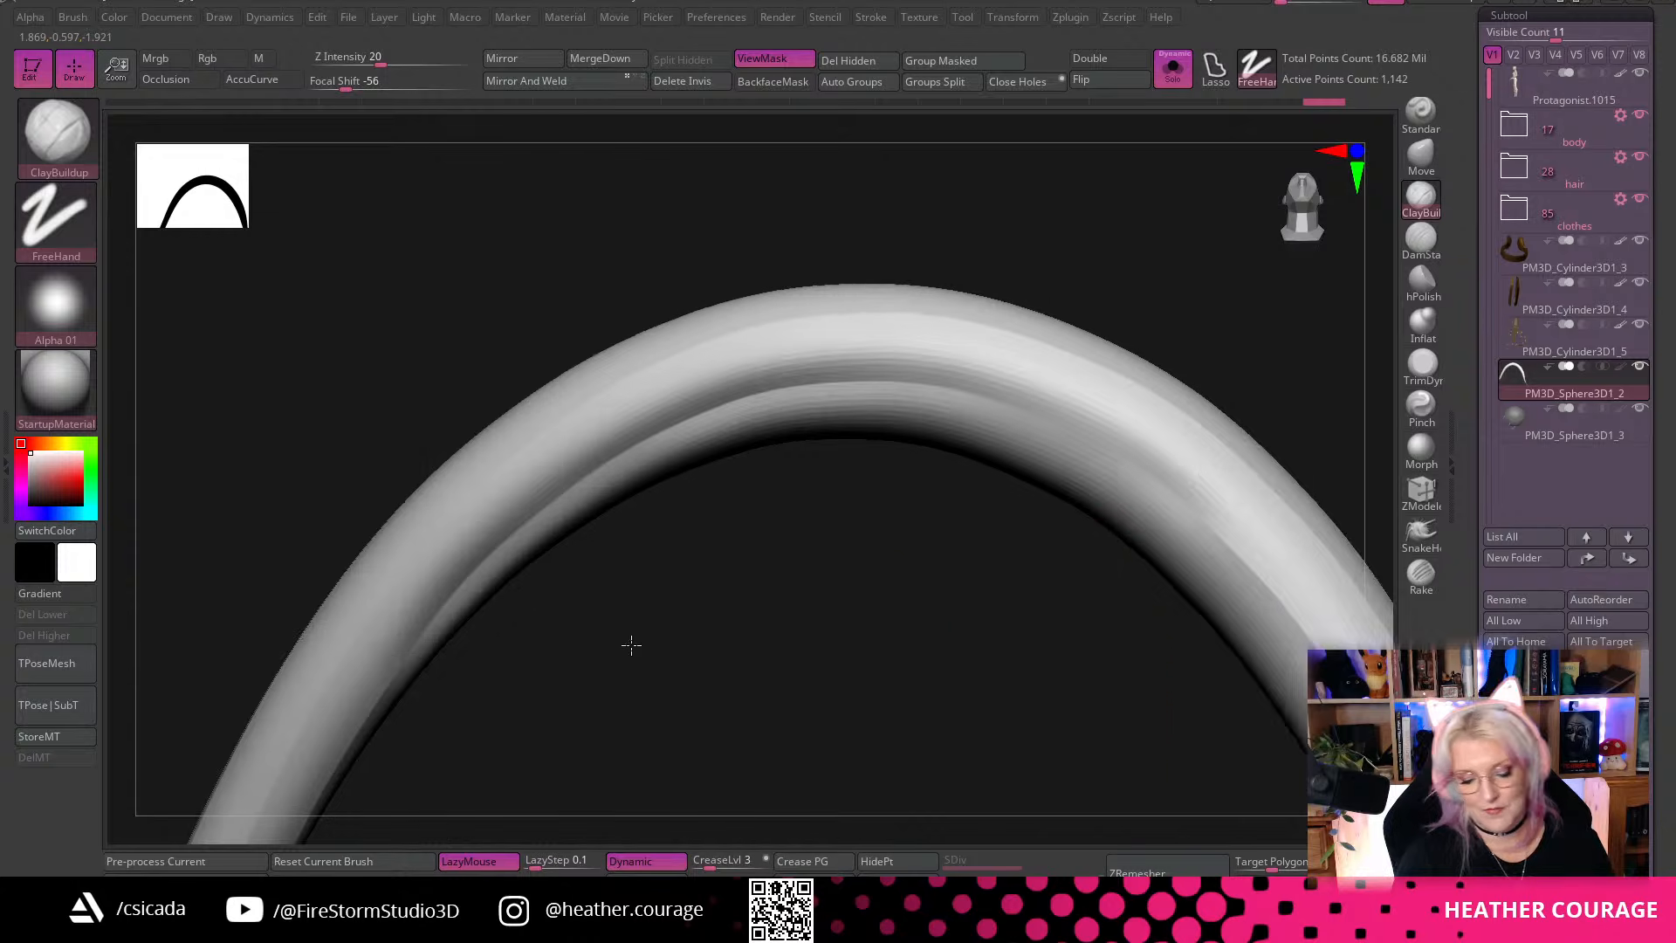
Extend the inner groove along the strand from its root side down toward the tapered tip
drag(698, 640, 339, 509)
mouse_move(583, 337)
mouse_down()
mouse_move(711, 377)
mouse_move(840, 469)
mouse_move(933, 569)
mouse_move(1084, 836)
mouse_up()
mouse_move(1186, 647)
mouse_down()
mouse_move(1145, 482)
mouse_move(1089, 444)
mouse_move(898, 485)
mouse_up()
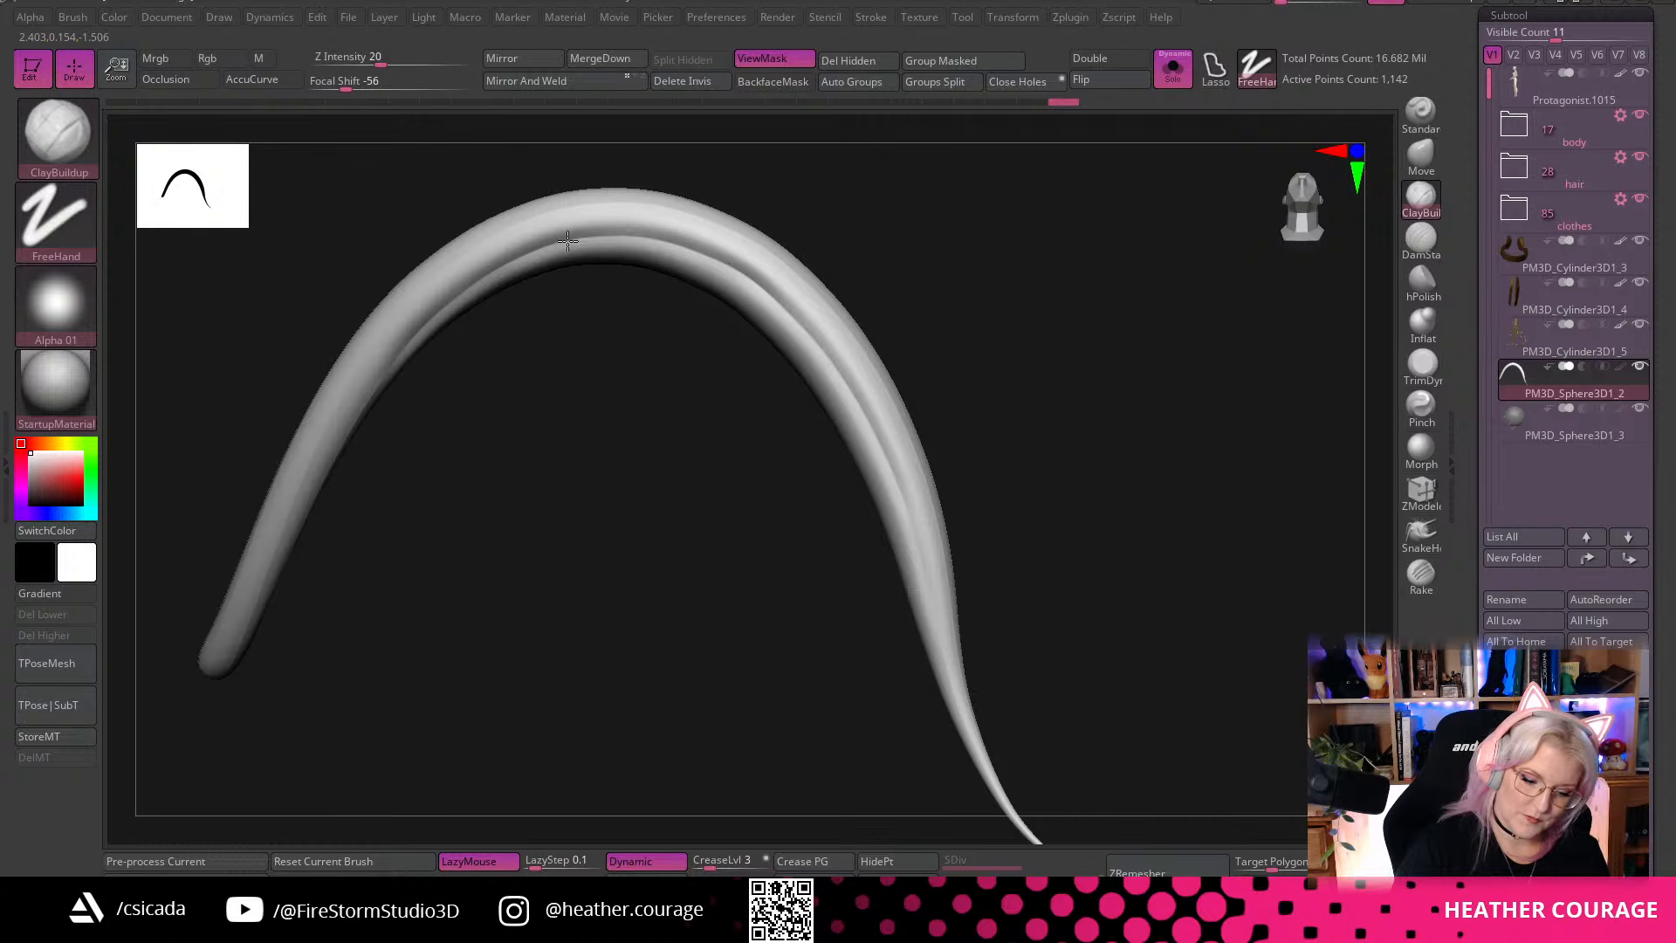
mouse_move(413, 653)
mouse_down()
mouse_move(917, 610)
mouse_move(786, 375)
mouse_up()
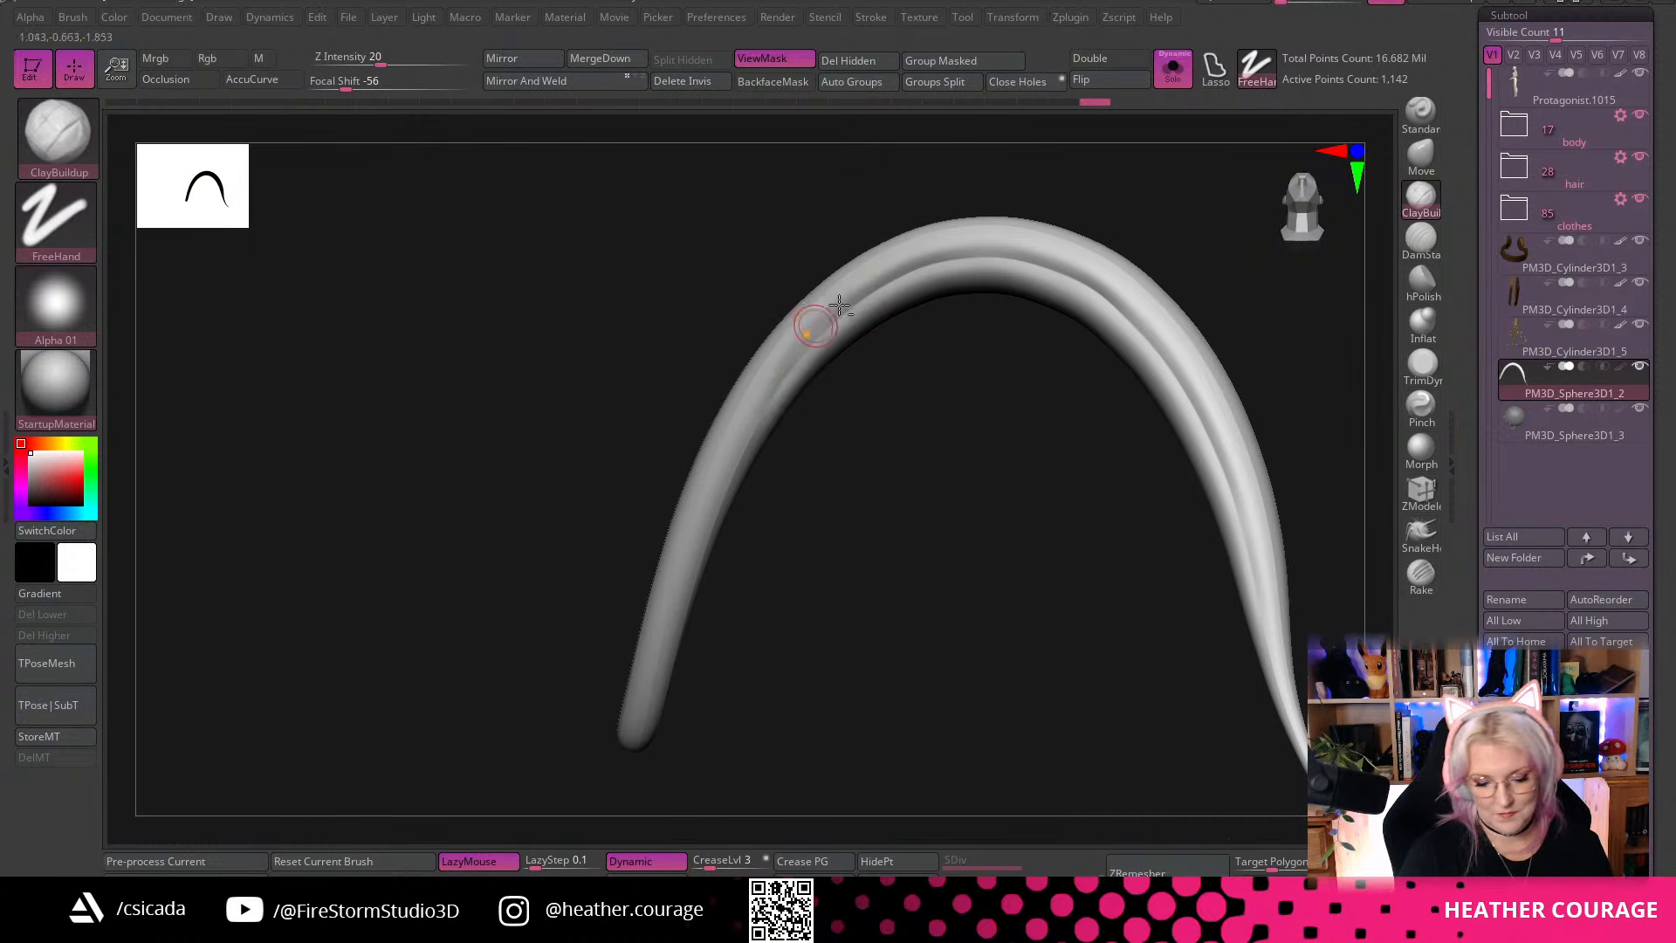
Sculpt another lengthwise line from the arch's upper front face down toward the strand's root
drag(735, 464, 782, 513)
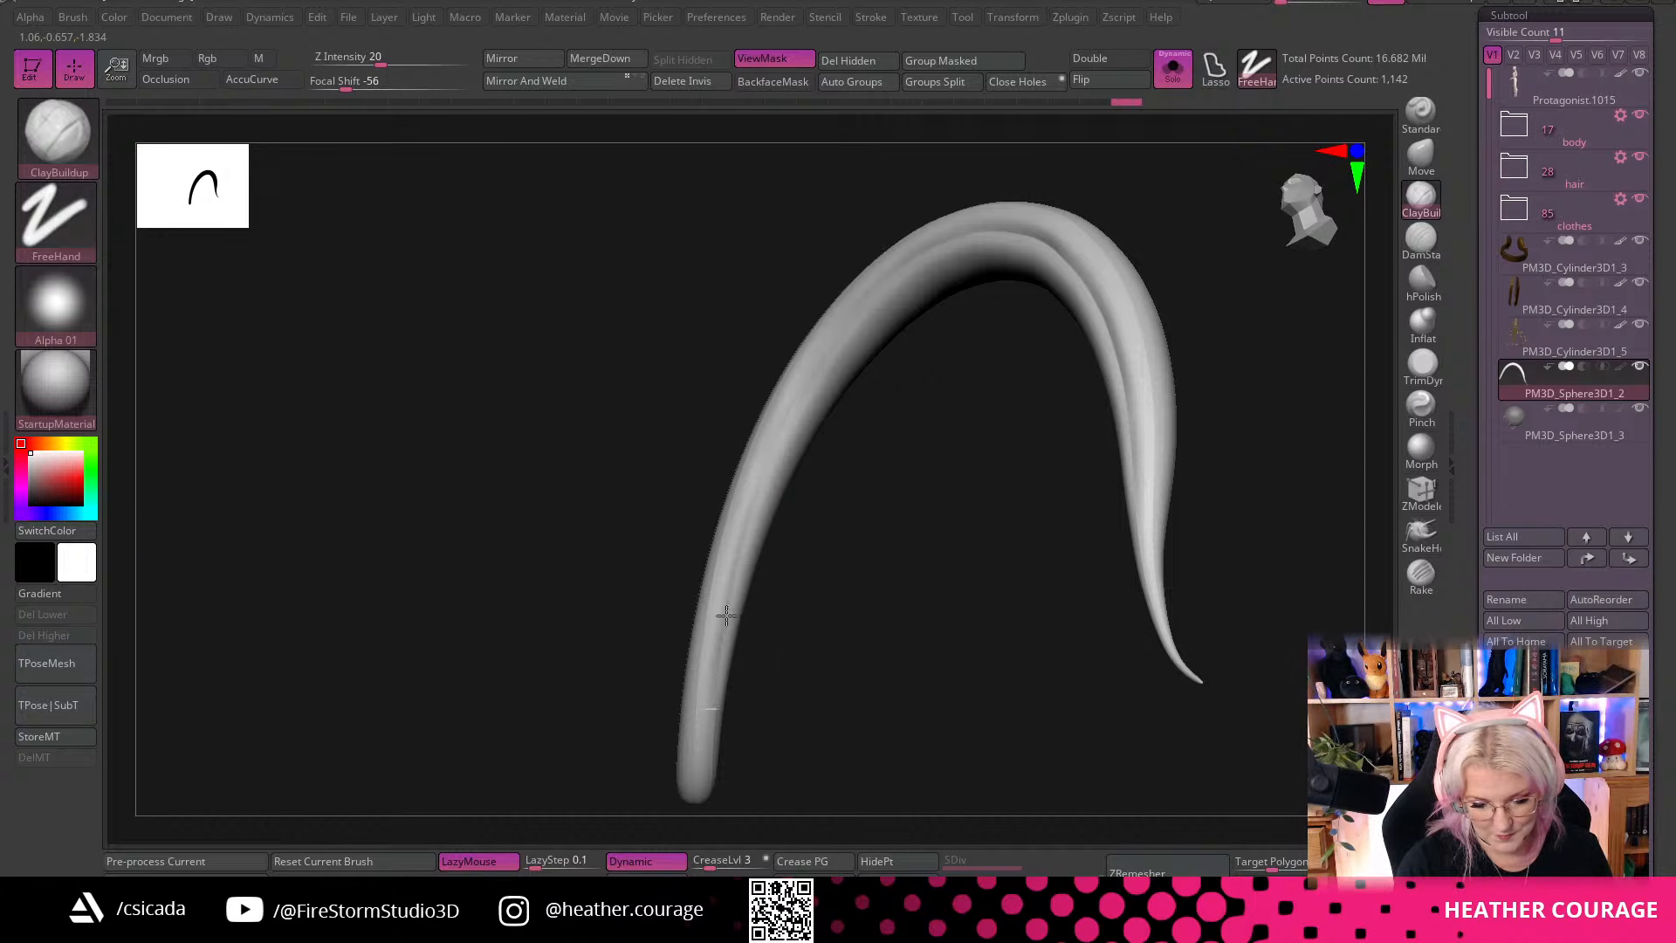
drag(841, 505, 795, 528)
mouse_move(892, 563)
mouse_down()
mouse_move(864, 471)
mouse_move(913, 222)
mouse_up()
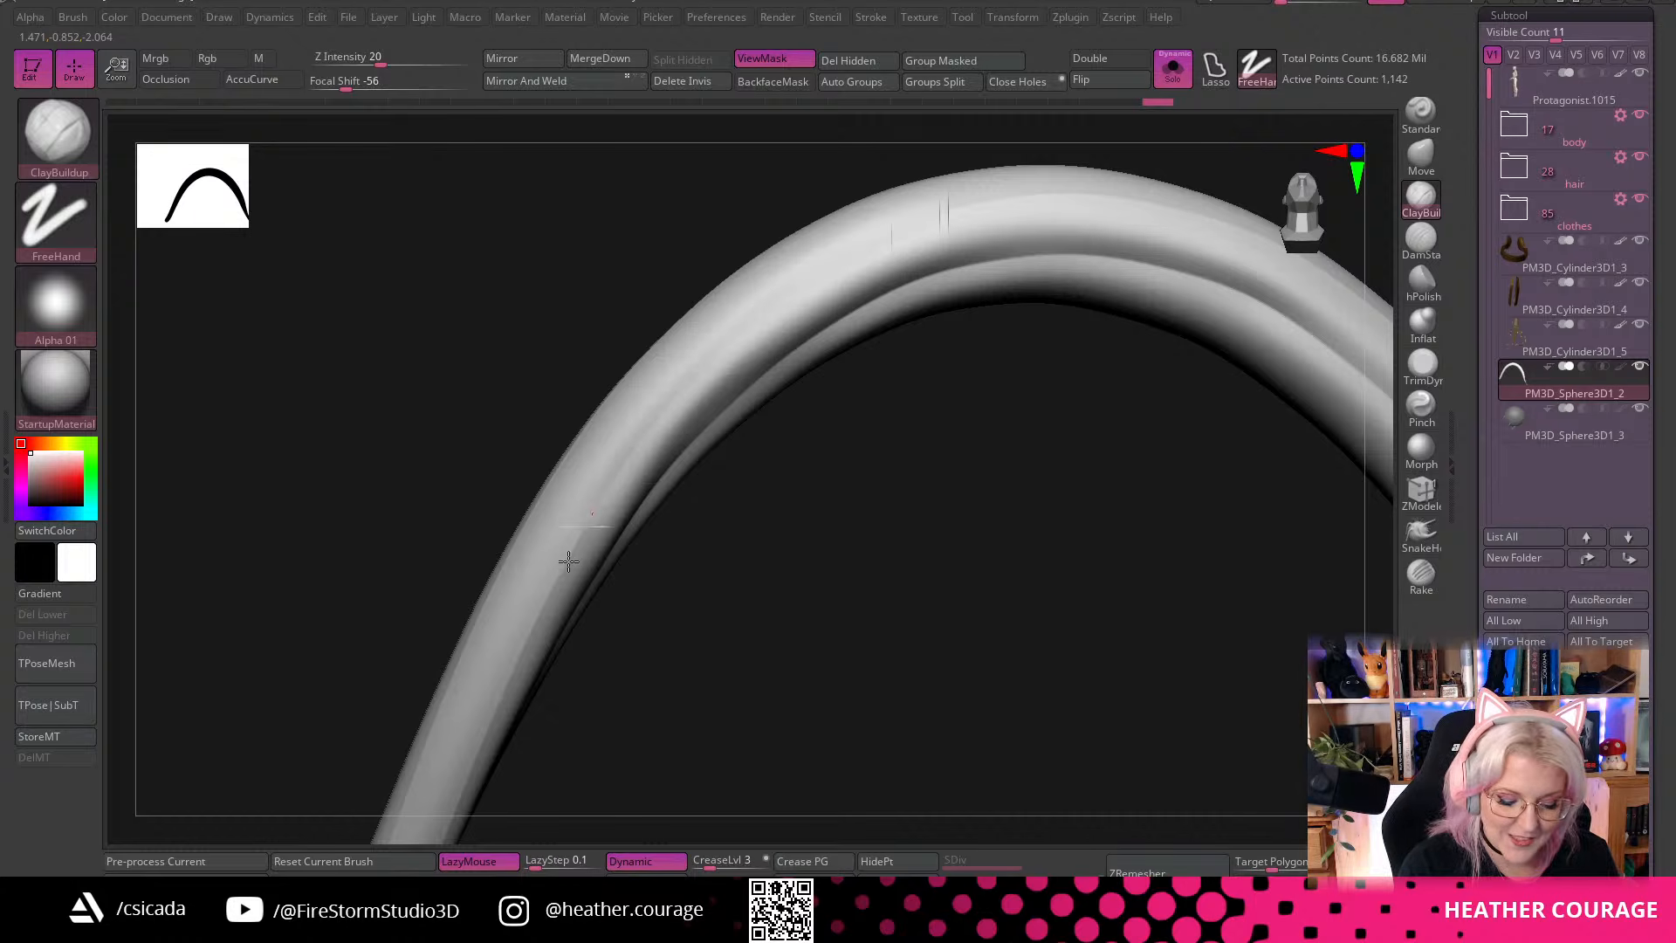
drag(825, 559, 854, 515)
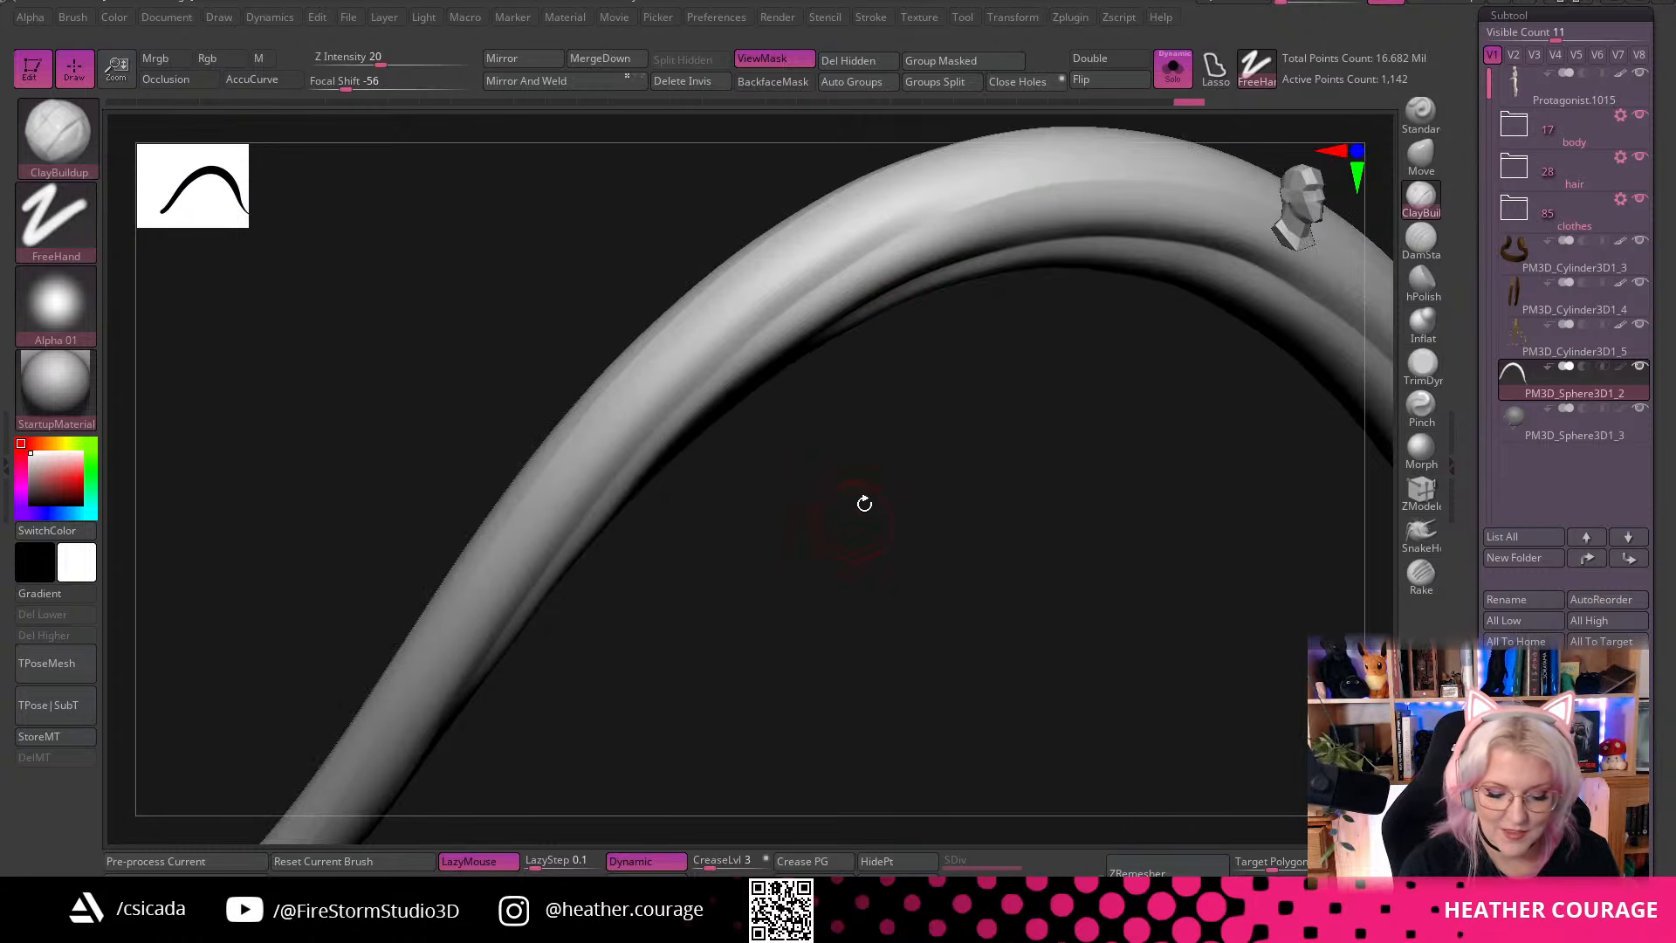
Deepen the lengthwise grooves with long strokes over the arch, working around the strand from the front and above
drag(819, 291, 653, 440)
mouse_move(522, 719)
mouse_down()
mouse_move(644, 708)
mouse_move(819, 749)
mouse_move(1029, 617)
mouse_move(1108, 468)
mouse_move(1093, 384)
mouse_up()
mouse_move(1013, 182)
mouse_down()
mouse_move(844, 252)
mouse_move(720, 375)
mouse_move(647, 535)
mouse_up()
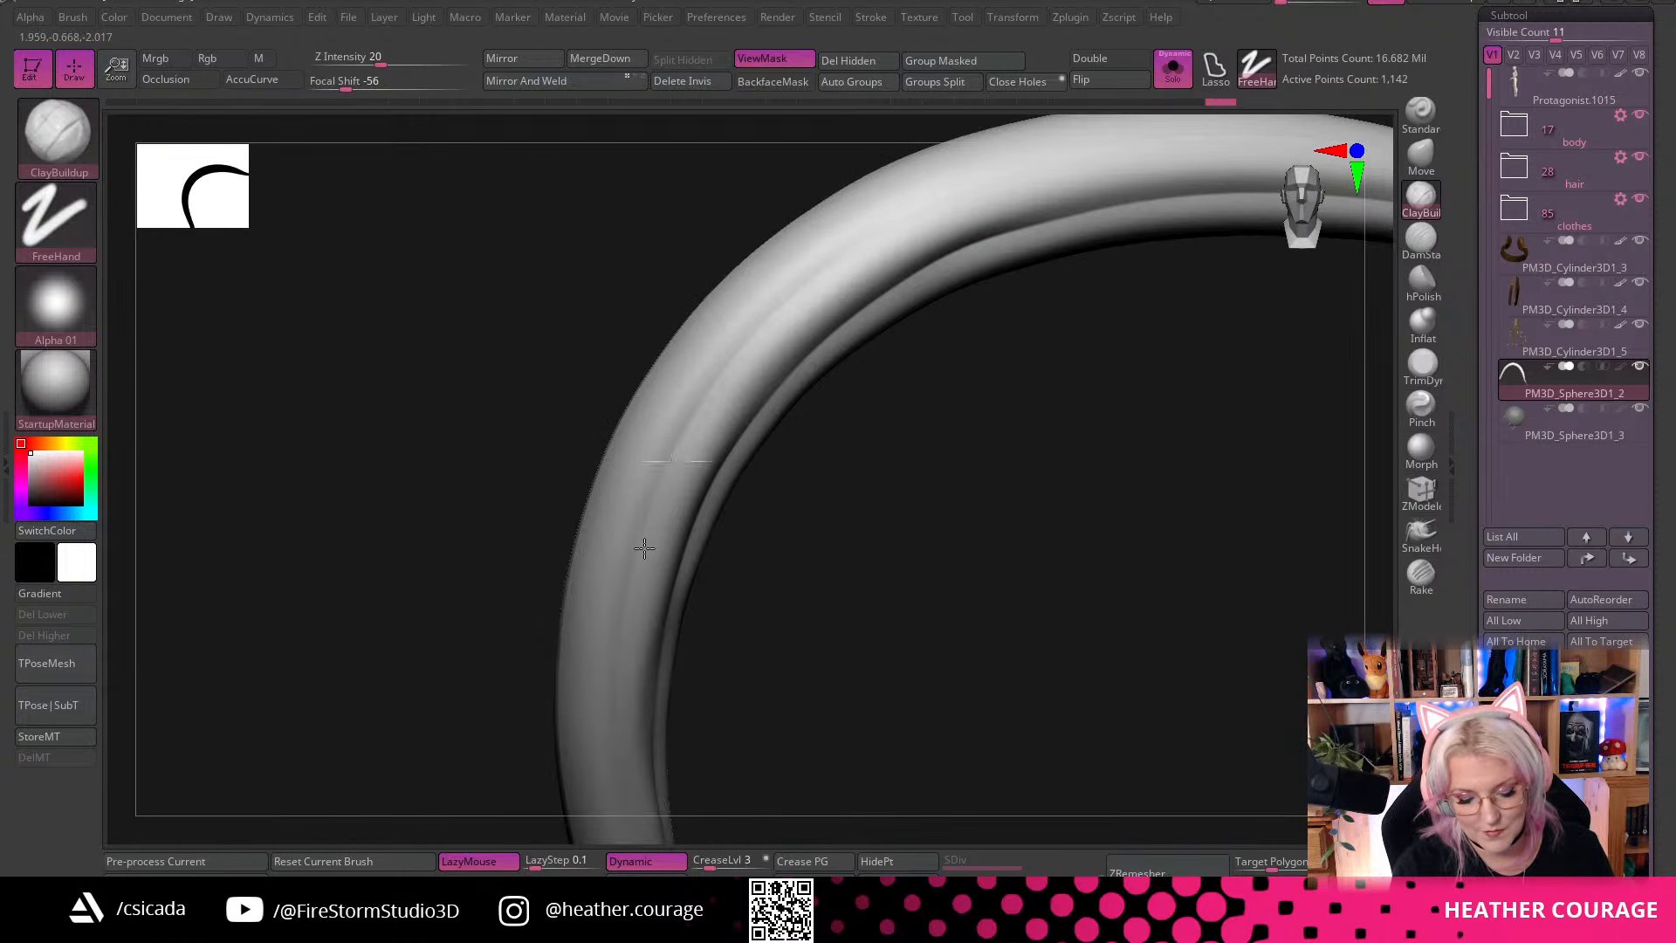
drag(690, 656, 1067, 352)
mouse_move(945, 394)
mouse_down()
mouse_move(753, 505)
mouse_move(943, 411)
mouse_move(1190, 344)
mouse_move(1350, 344)
mouse_up()
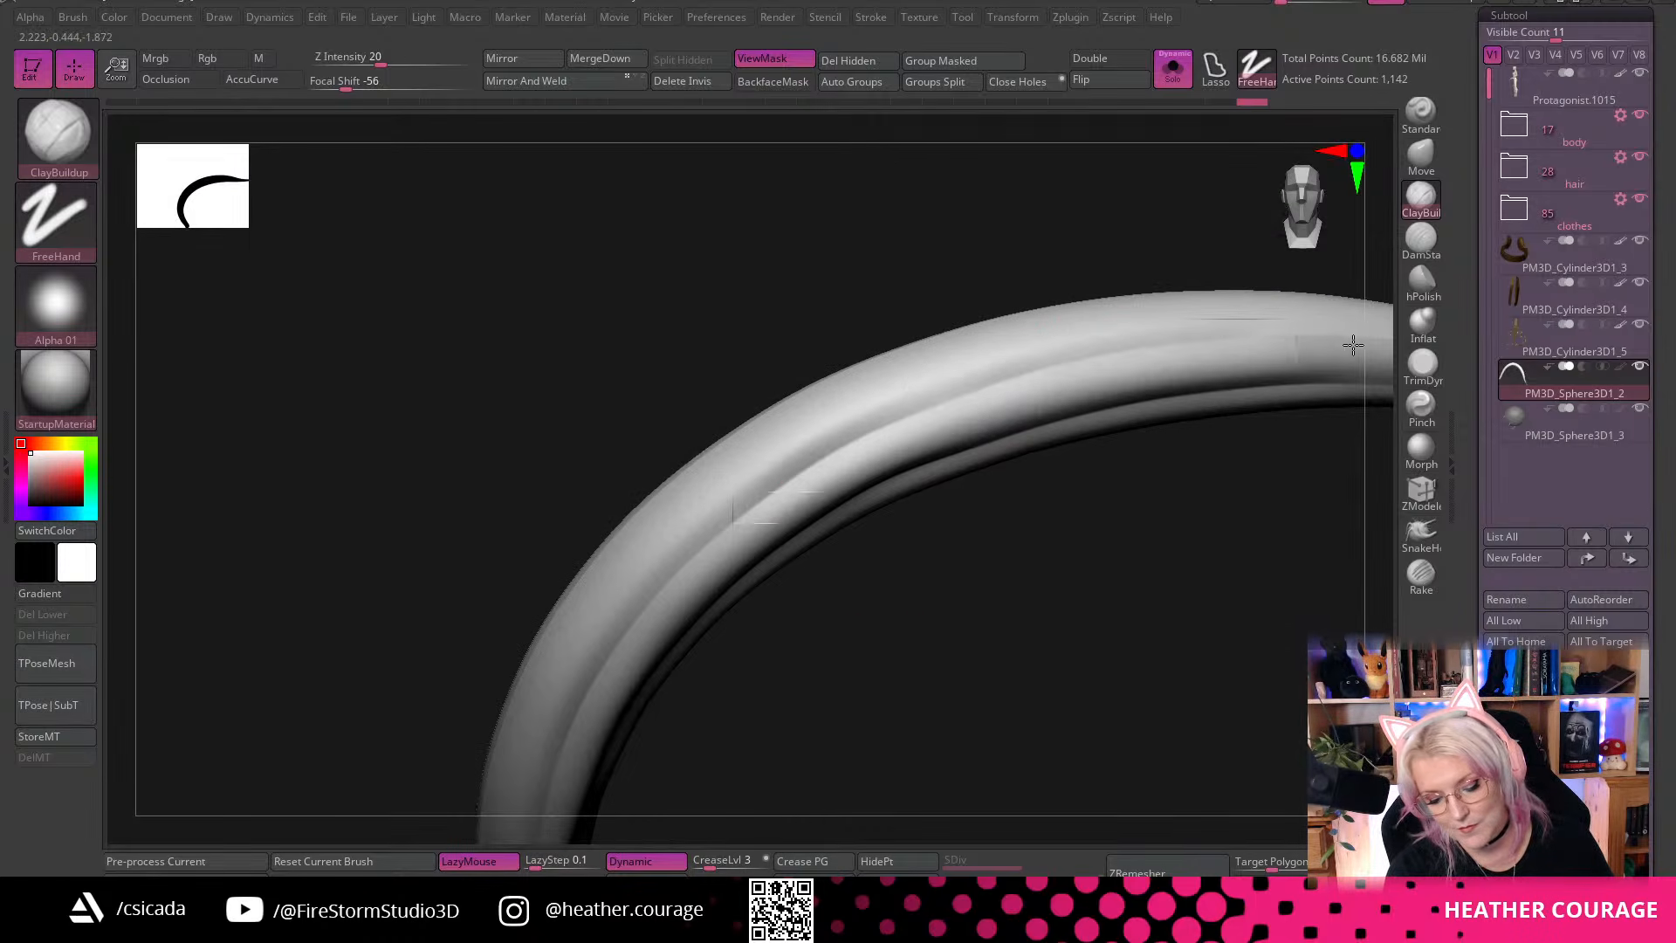
drag(1190, 449, 929, 677)
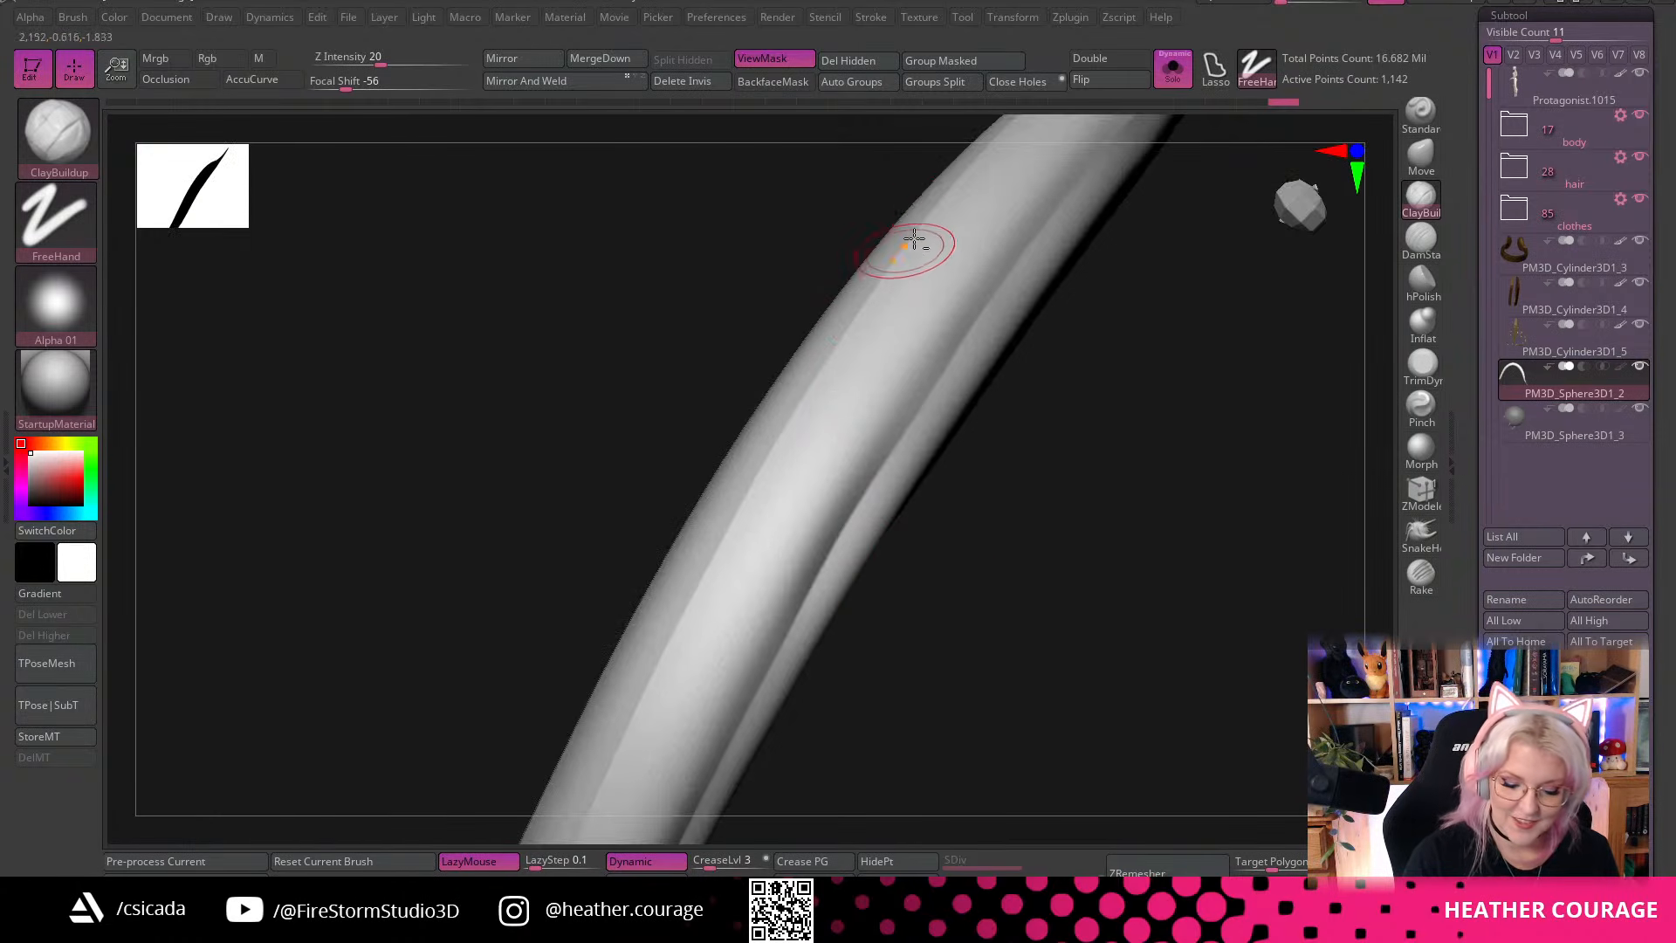
Sculpt lengthwise ridges along the outer curve of the isolated hair strand with the ClayBuildup brush
mouse_move(887, 273)
mouse_down()
mouse_move(621, 689)
mouse_move(587, 792)
mouse_up()
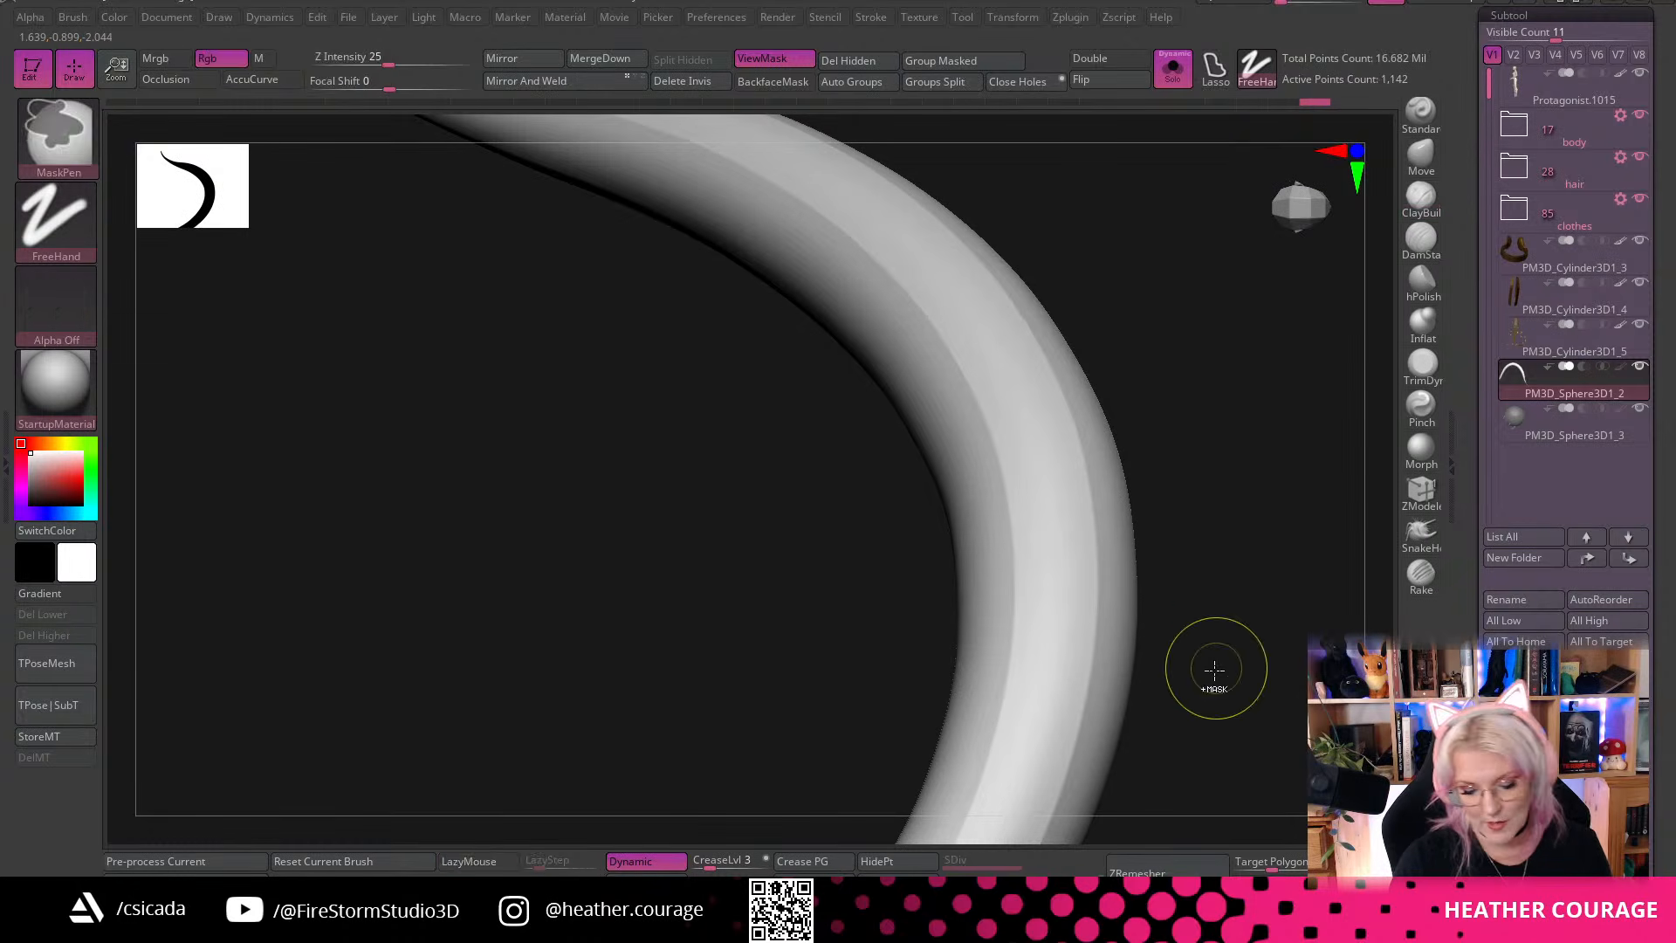
mouse_move(1217, 625)
mouse_down()
mouse_move(1225, 453)
mouse_move(1166, 359)
mouse_move(891, 273)
mouse_up()
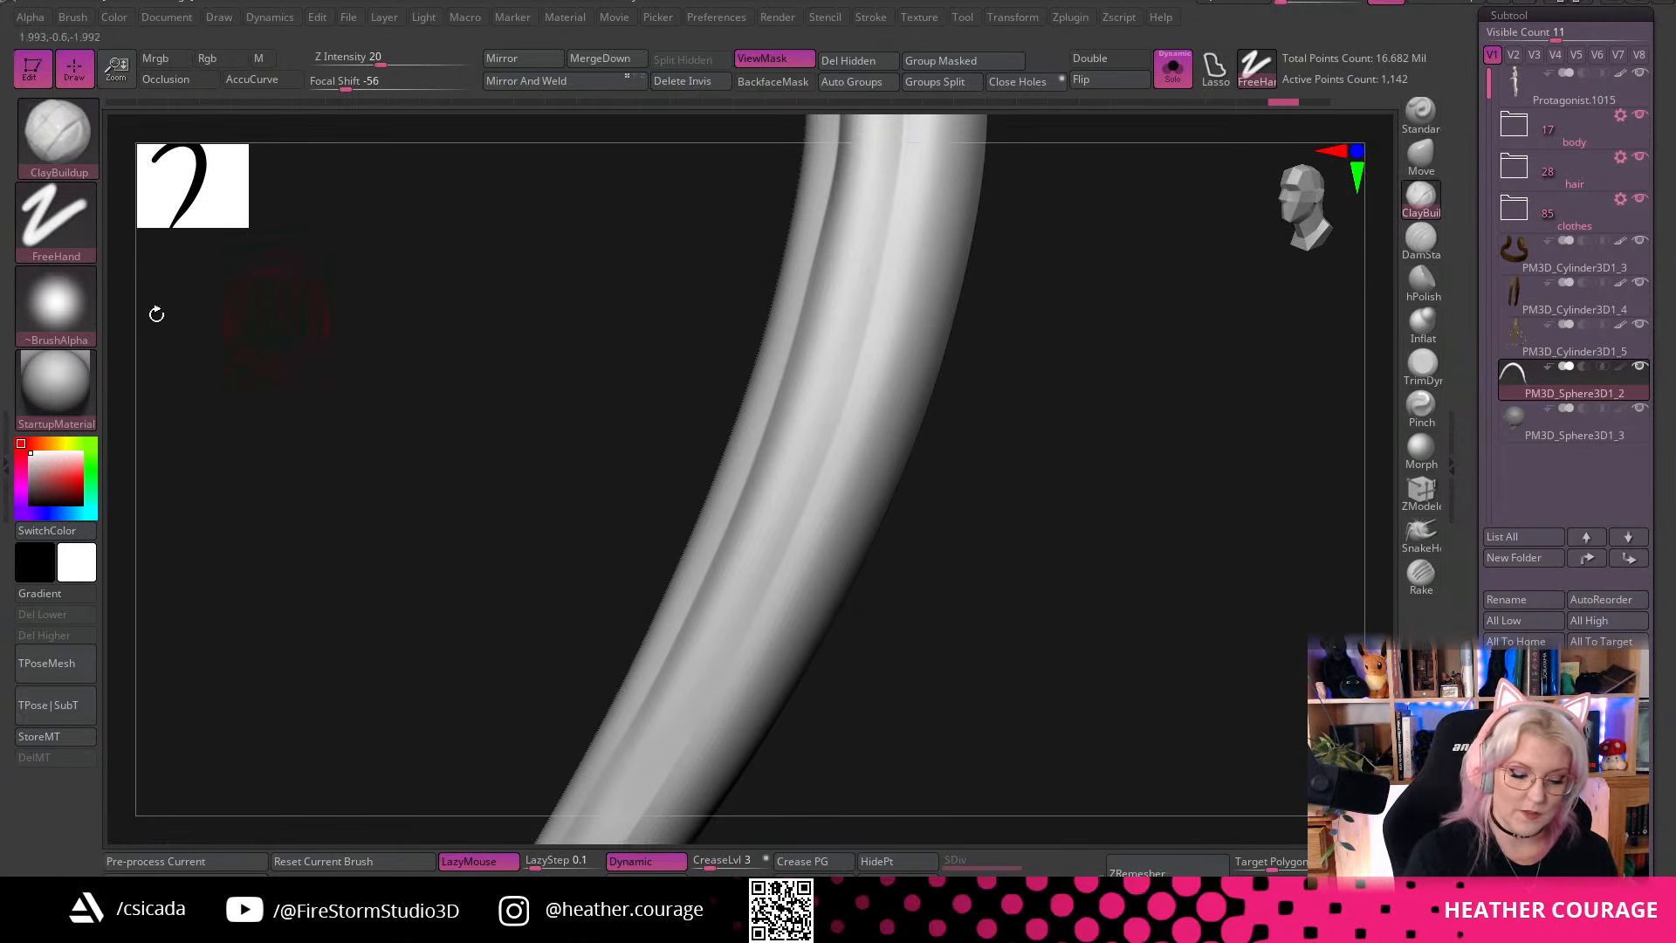
mouse_move(1031, 454)
mouse_down()
mouse_move(1062, 490)
mouse_move(1085, 228)
mouse_move(995, 322)
mouse_move(854, 597)
mouse_up()
mouse_move(1084, 198)
right_down()
mouse_move(996, 320)
mouse_move(1100, 520)
mouse_move(1284, 337)
mouse_move(1097, 427)
mouse_move(1044, 197)
right_up()
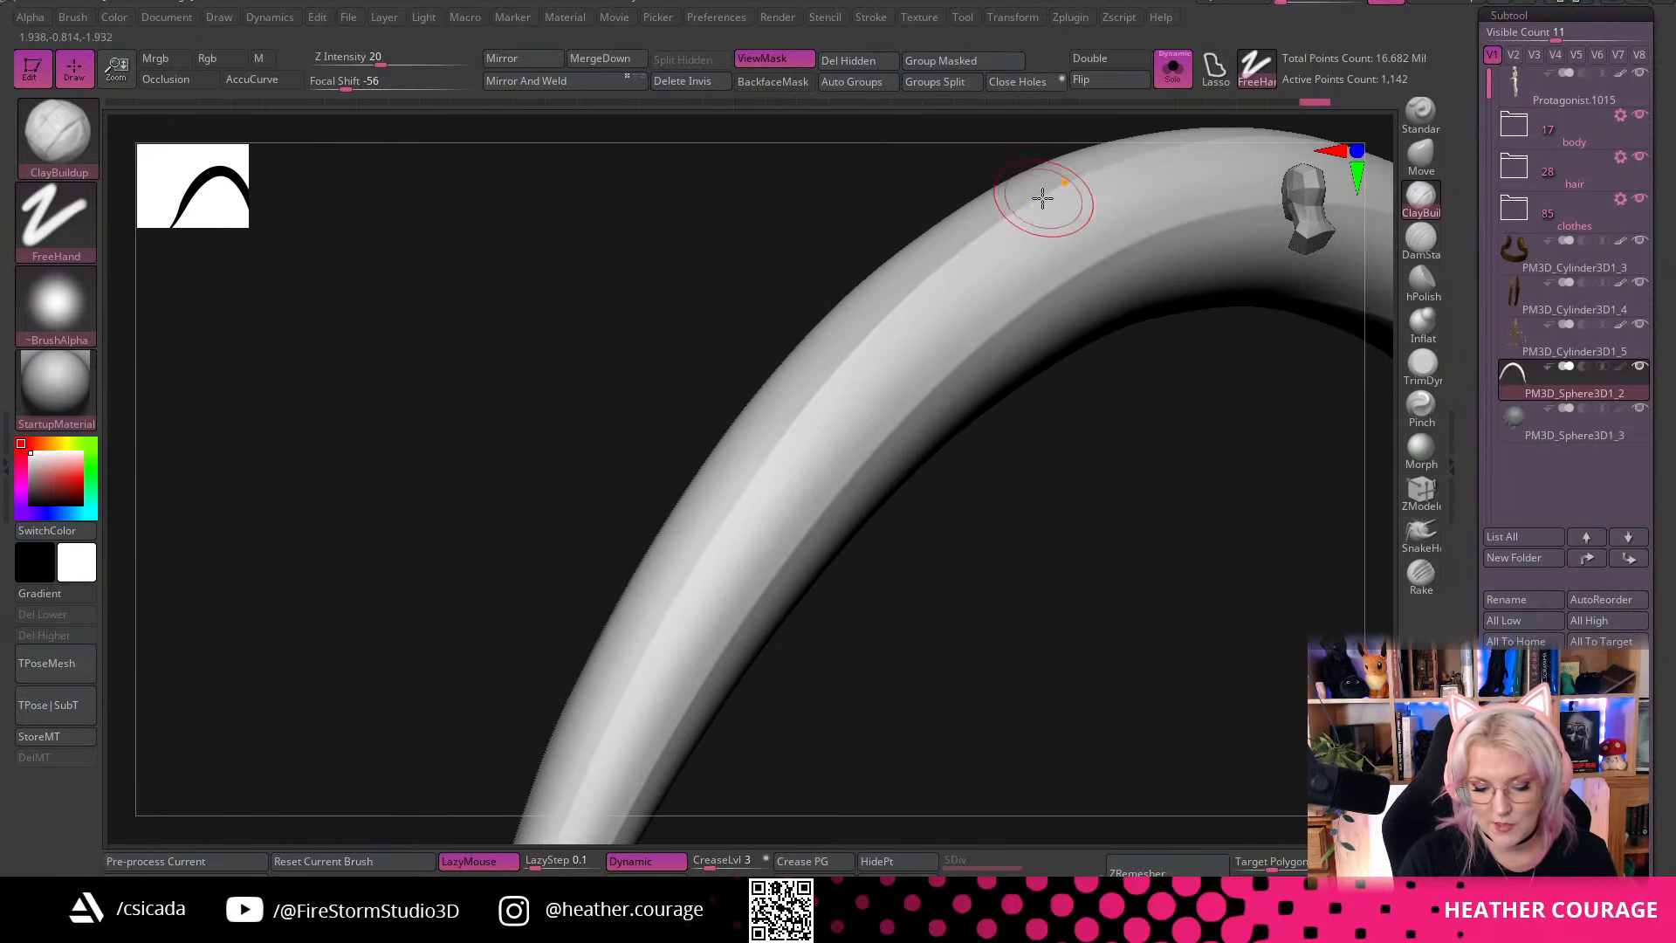
key(ctrl+z)
key(ctrl+shift+z)
mouse_move(1011, 540)
right_down()
mouse_move(1103, 516)
mouse_move(956, 534)
mouse_move(1067, 232)
right_up()
Build up ClayBuildup strokes along the front face of the arch to form a lengthwise groove in the strand
mouse_move(959, 286)
mouse_down()
mouse_move(752, 475)
mouse_move(533, 786)
mouse_up()
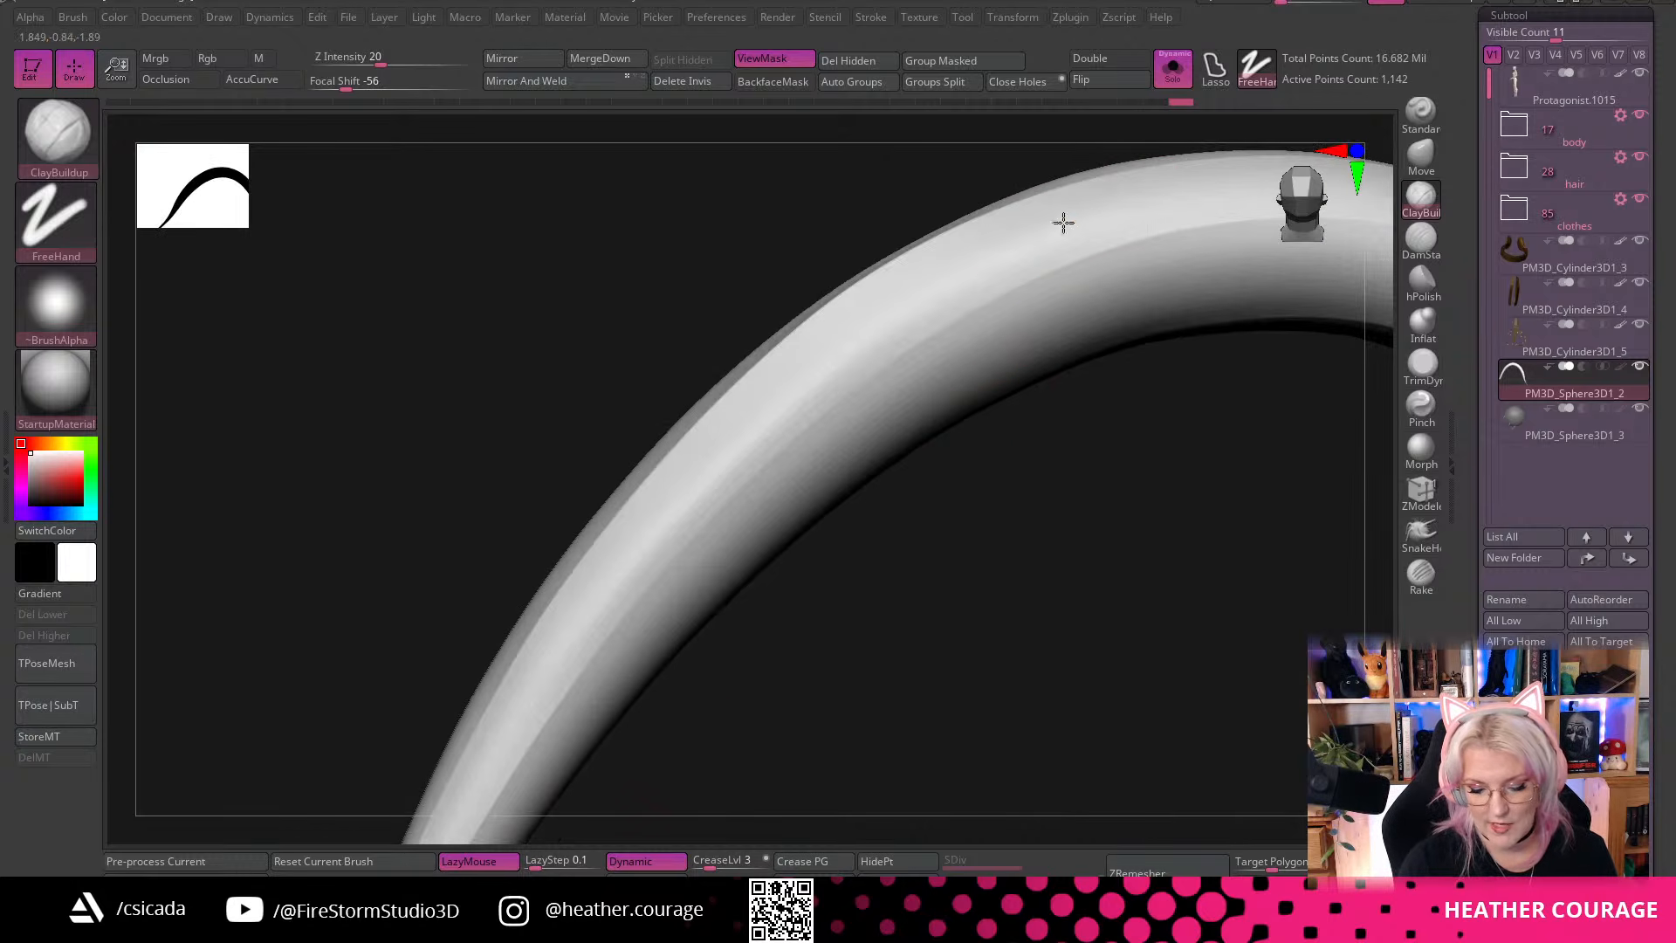
drag(1105, 209, 594, 663)
right_drag(937, 633, 898, 505)
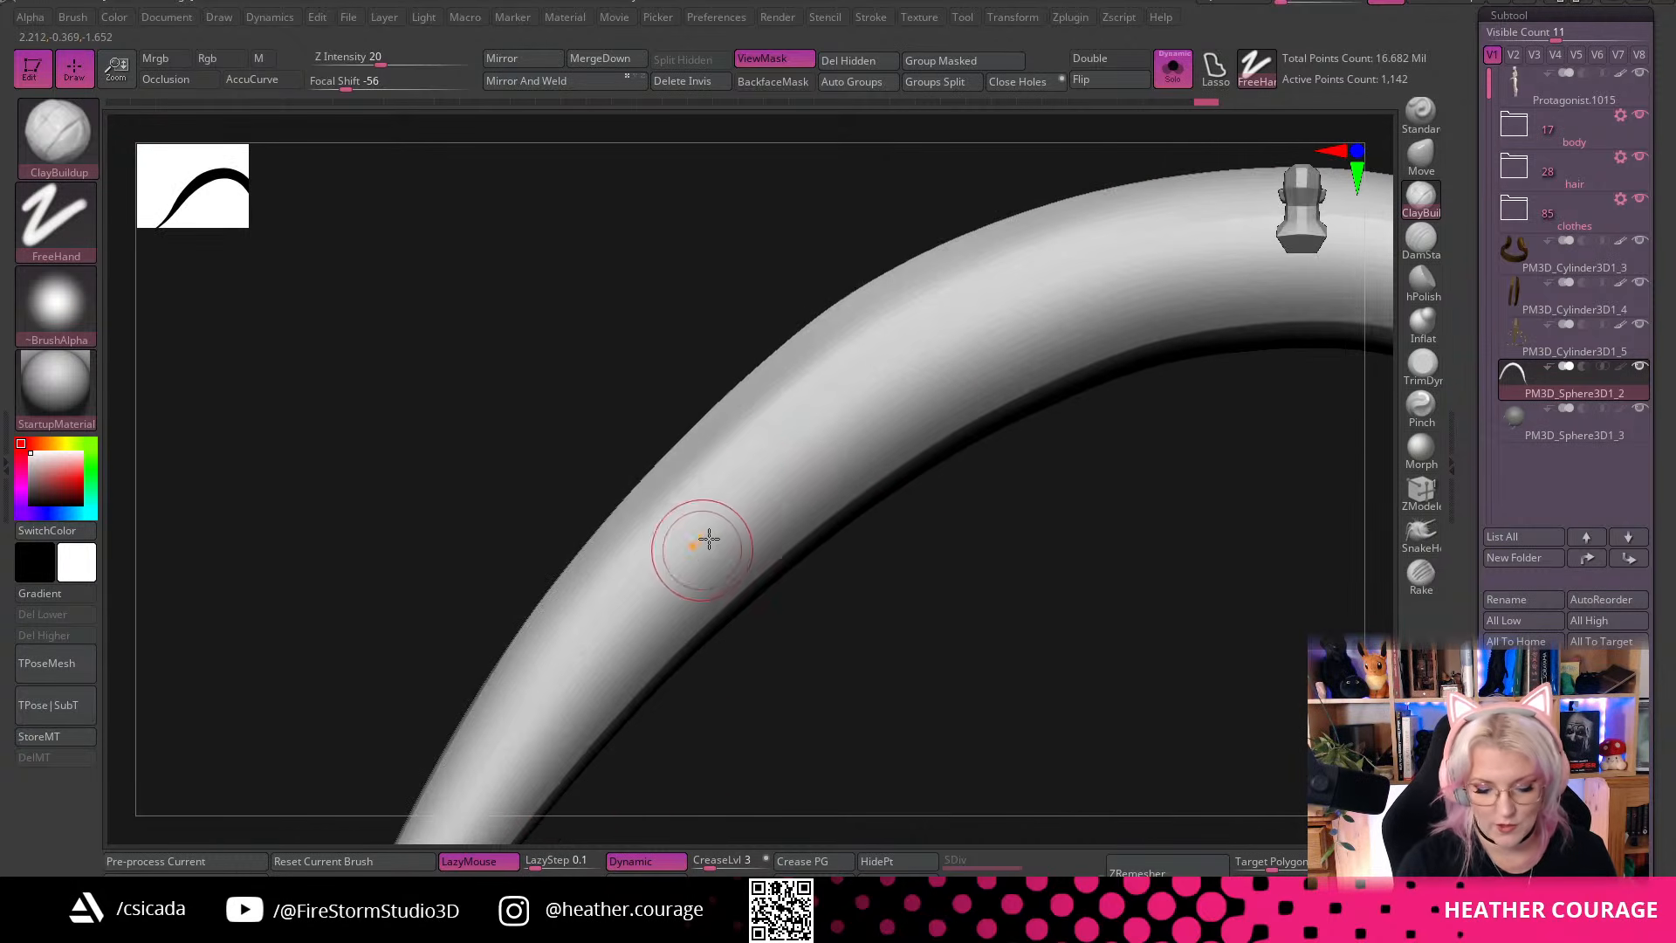
drag(1055, 269, 723, 528)
drag(992, 329, 763, 497)
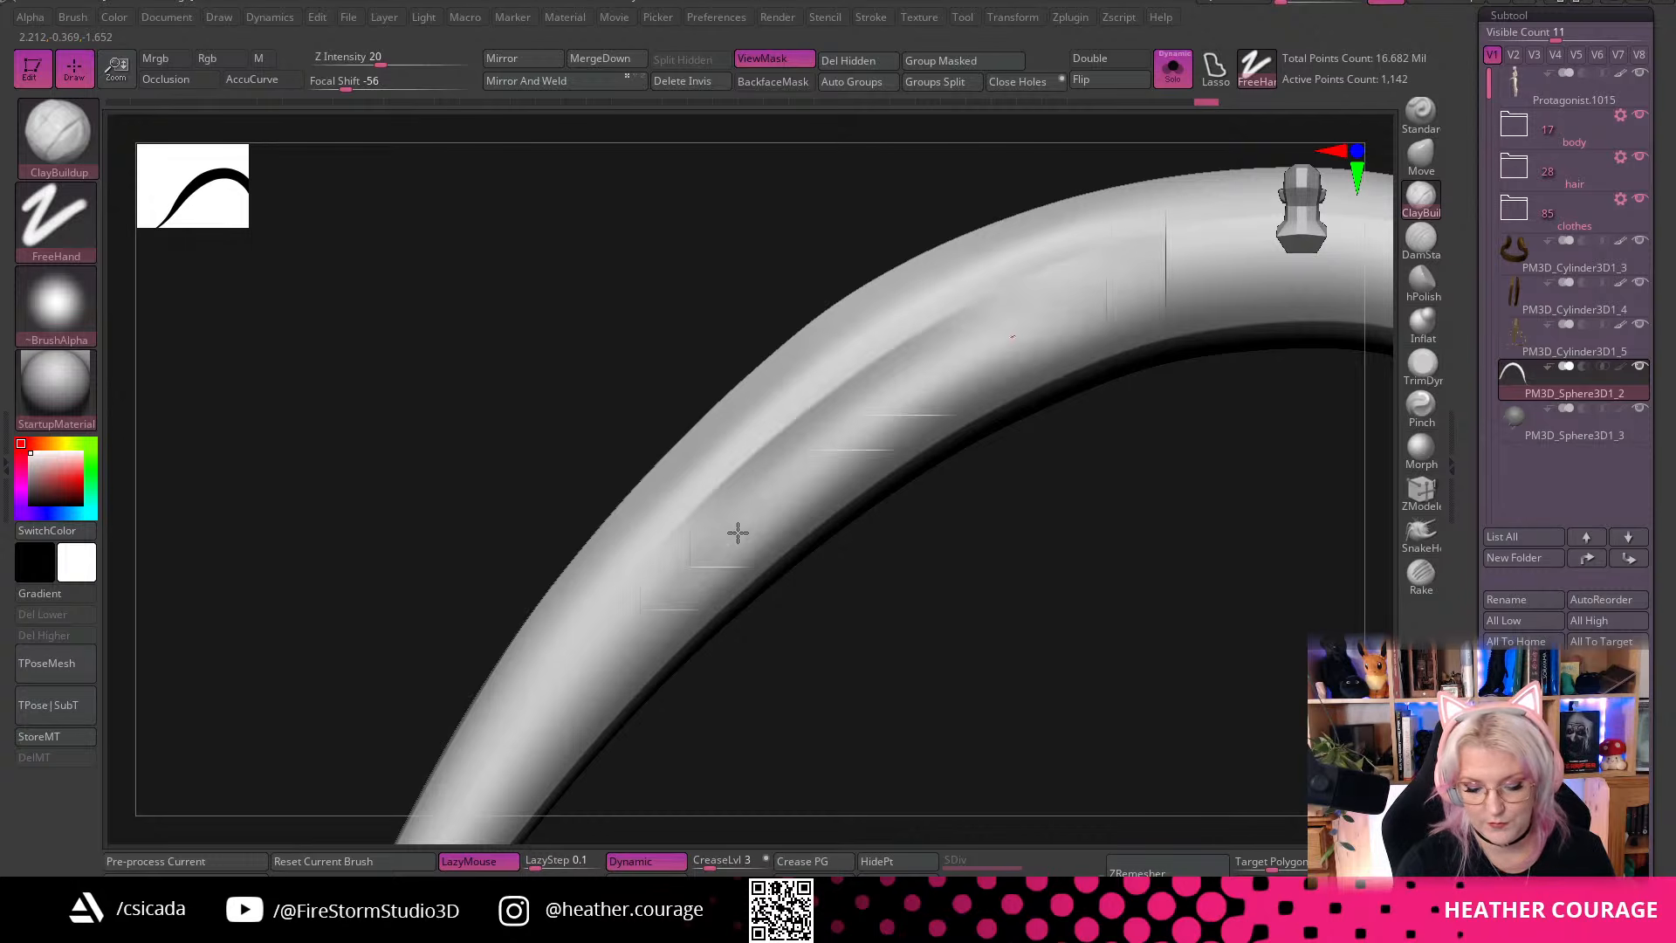
mouse_move(1134, 296)
mouse_down()
mouse_move(740, 545)
mouse_move(726, 524)
mouse_up()
mouse_move(995, 591)
mouse_down()
mouse_move(984, 546)
mouse_move(1018, 651)
mouse_move(1133, 666)
mouse_move(1115, 486)
mouse_move(501, 625)
mouse_move(914, 640)
mouse_move(924, 662)
mouse_move(835, 610)
mouse_move(809, 677)
mouse_move(789, 684)
mouse_move(778, 648)
mouse_move(816, 603)
mouse_up()
Crease the edge loop beside the strand's groove with ZModeler and convert the dynamic subdivision into real levels up to SDiv 5
click(1422, 493)
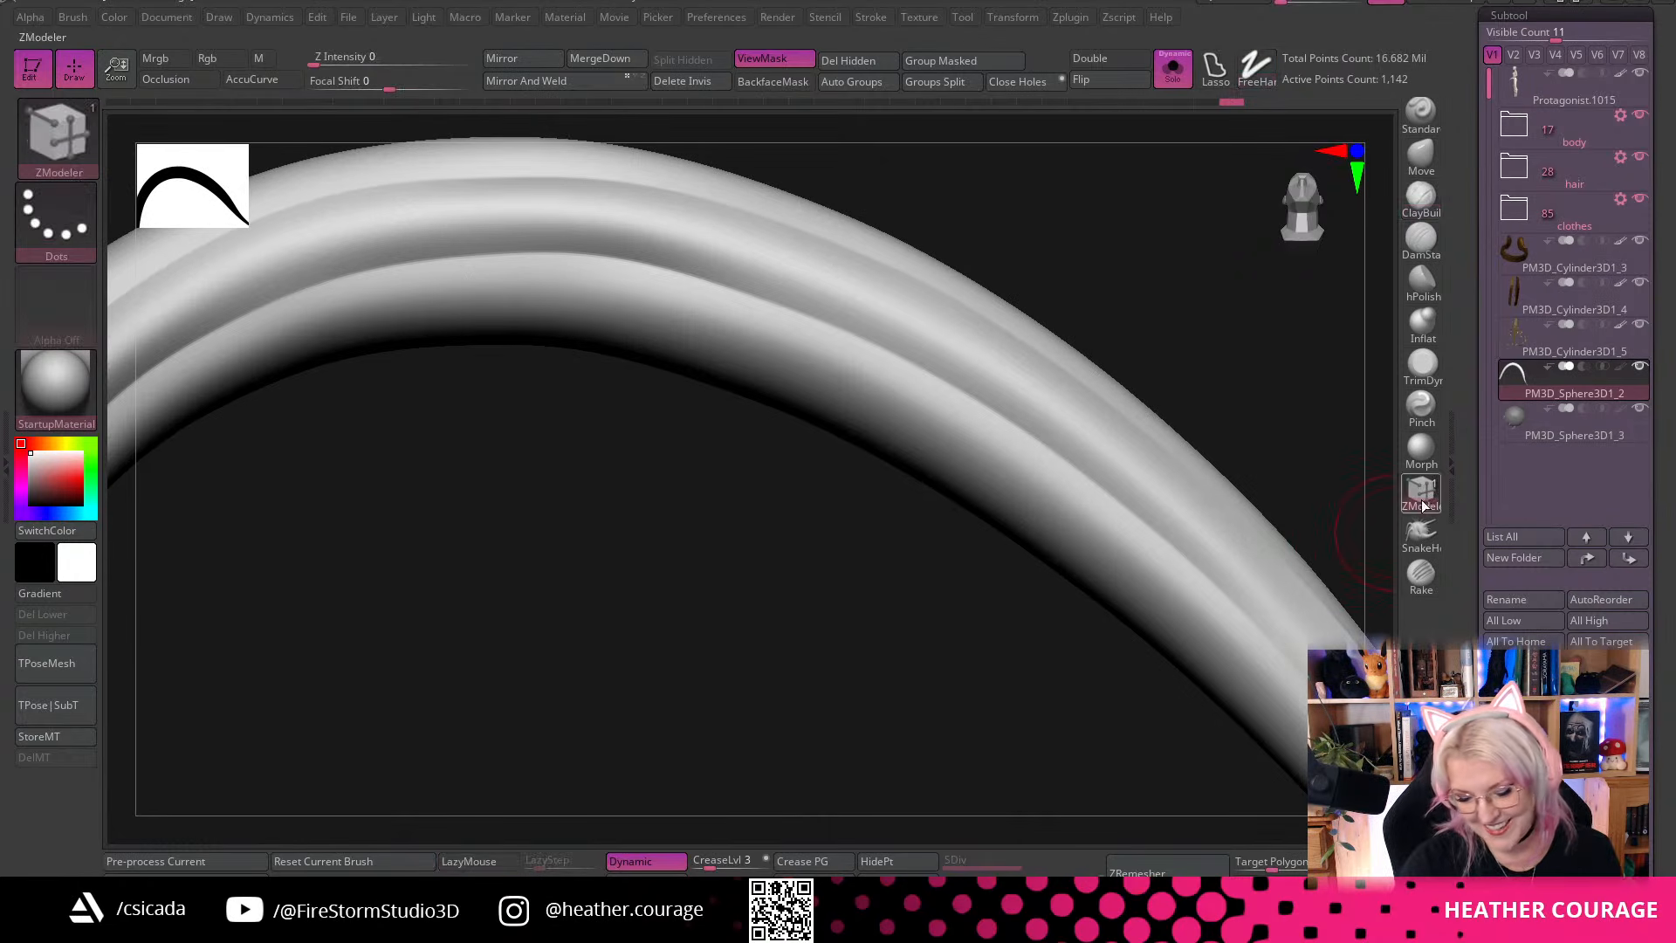
click(939, 340)
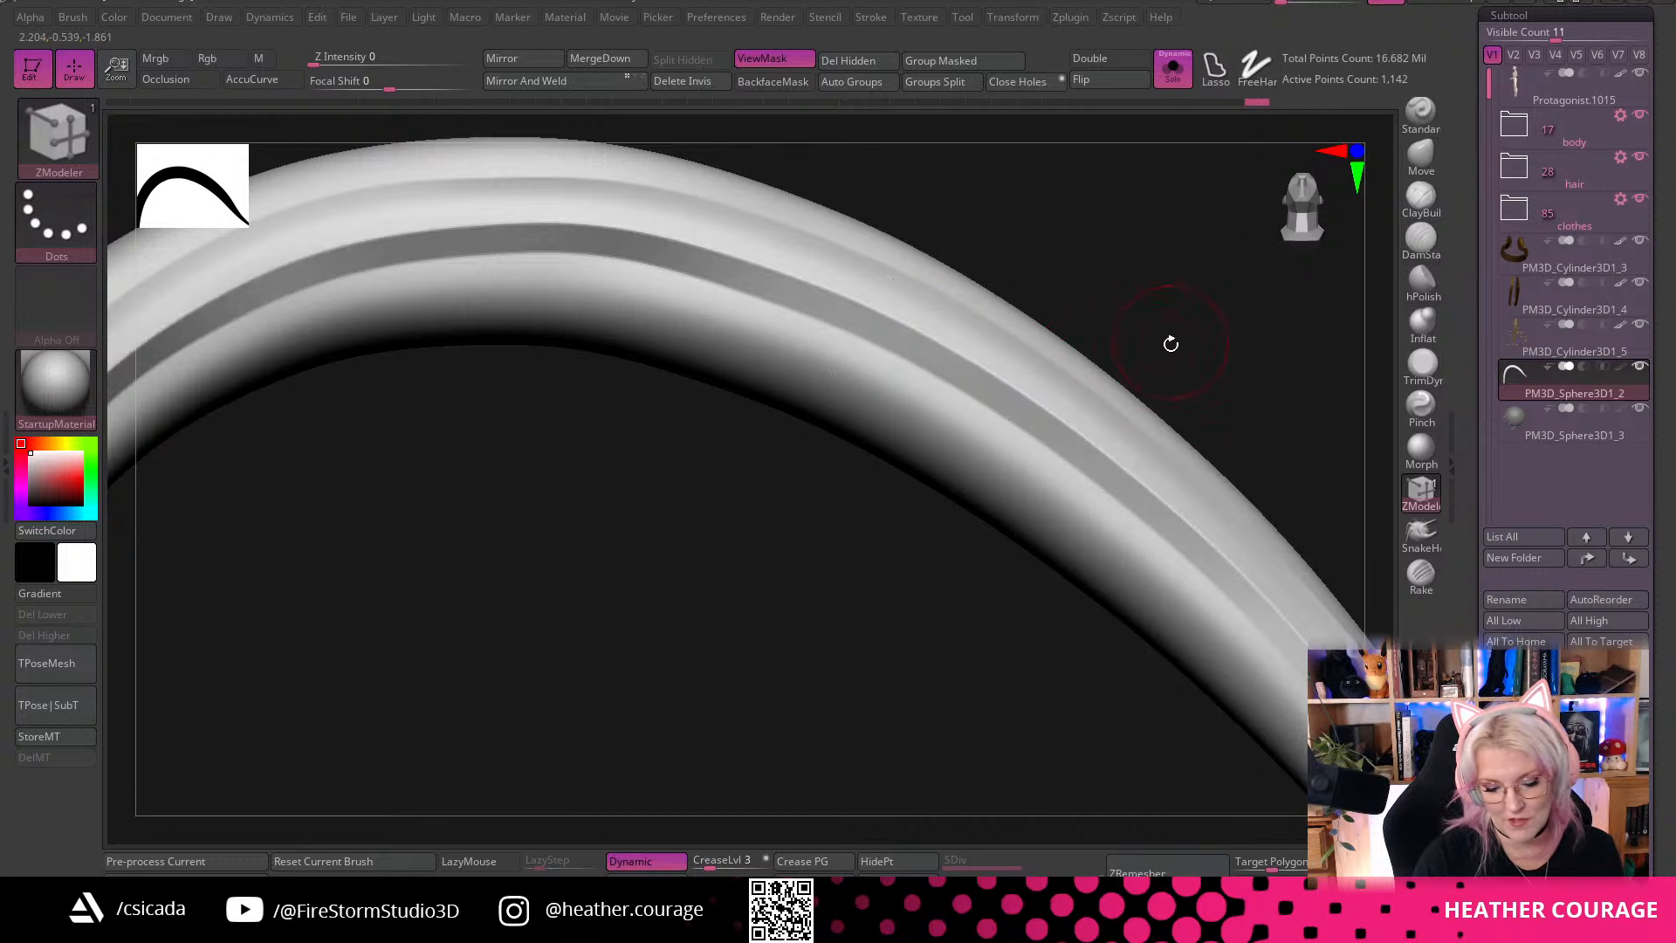
drag(726, 601, 925, 594)
drag(681, 489, 799, 577)
drag(1082, 730, 789, 682)
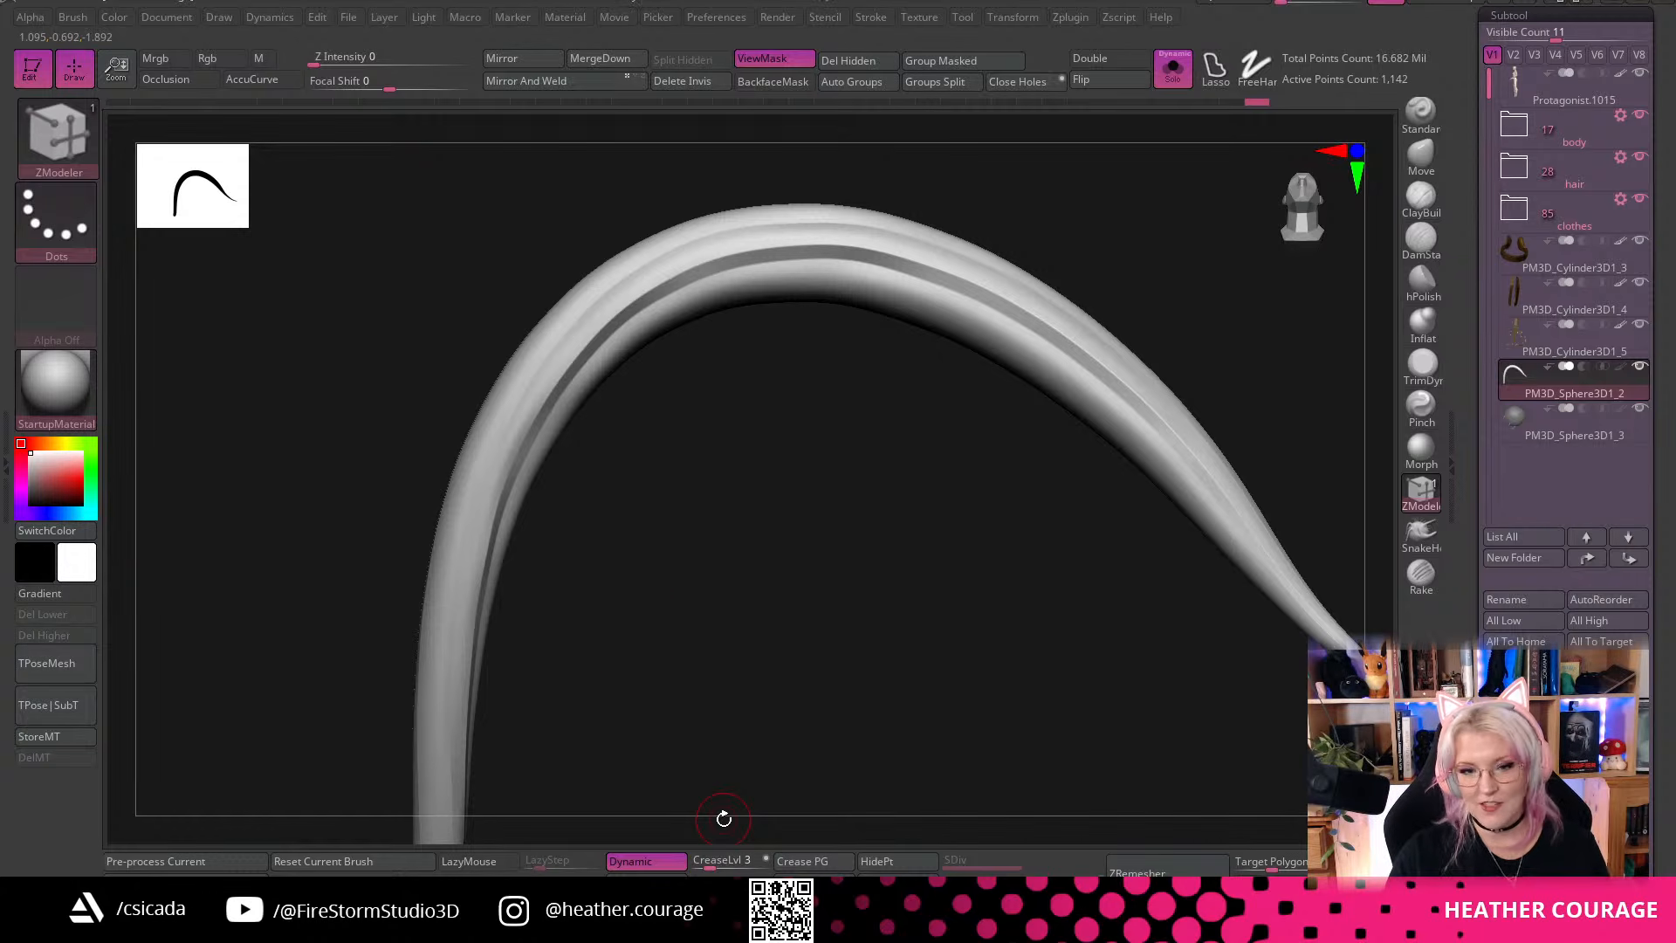
drag(857, 551, 764, 695)
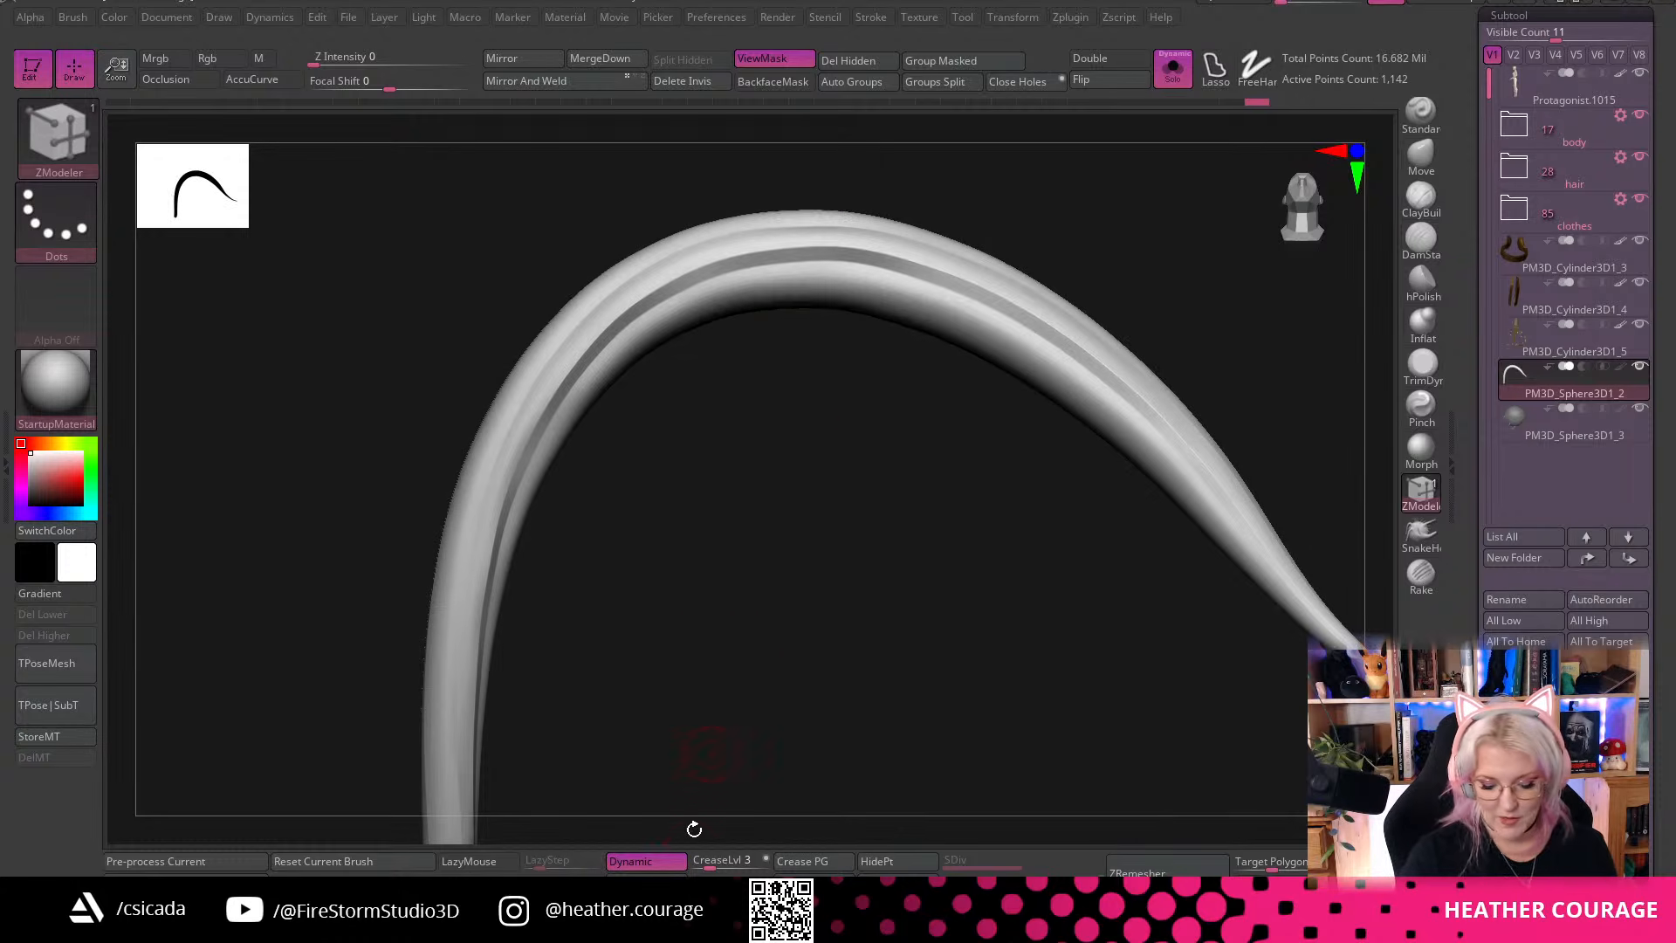
click(646, 882)
Carve a tapering line into the groove at the top of the arch with DamStandard and smooth its ends
alt+drag(962, 627, 1407, 321)
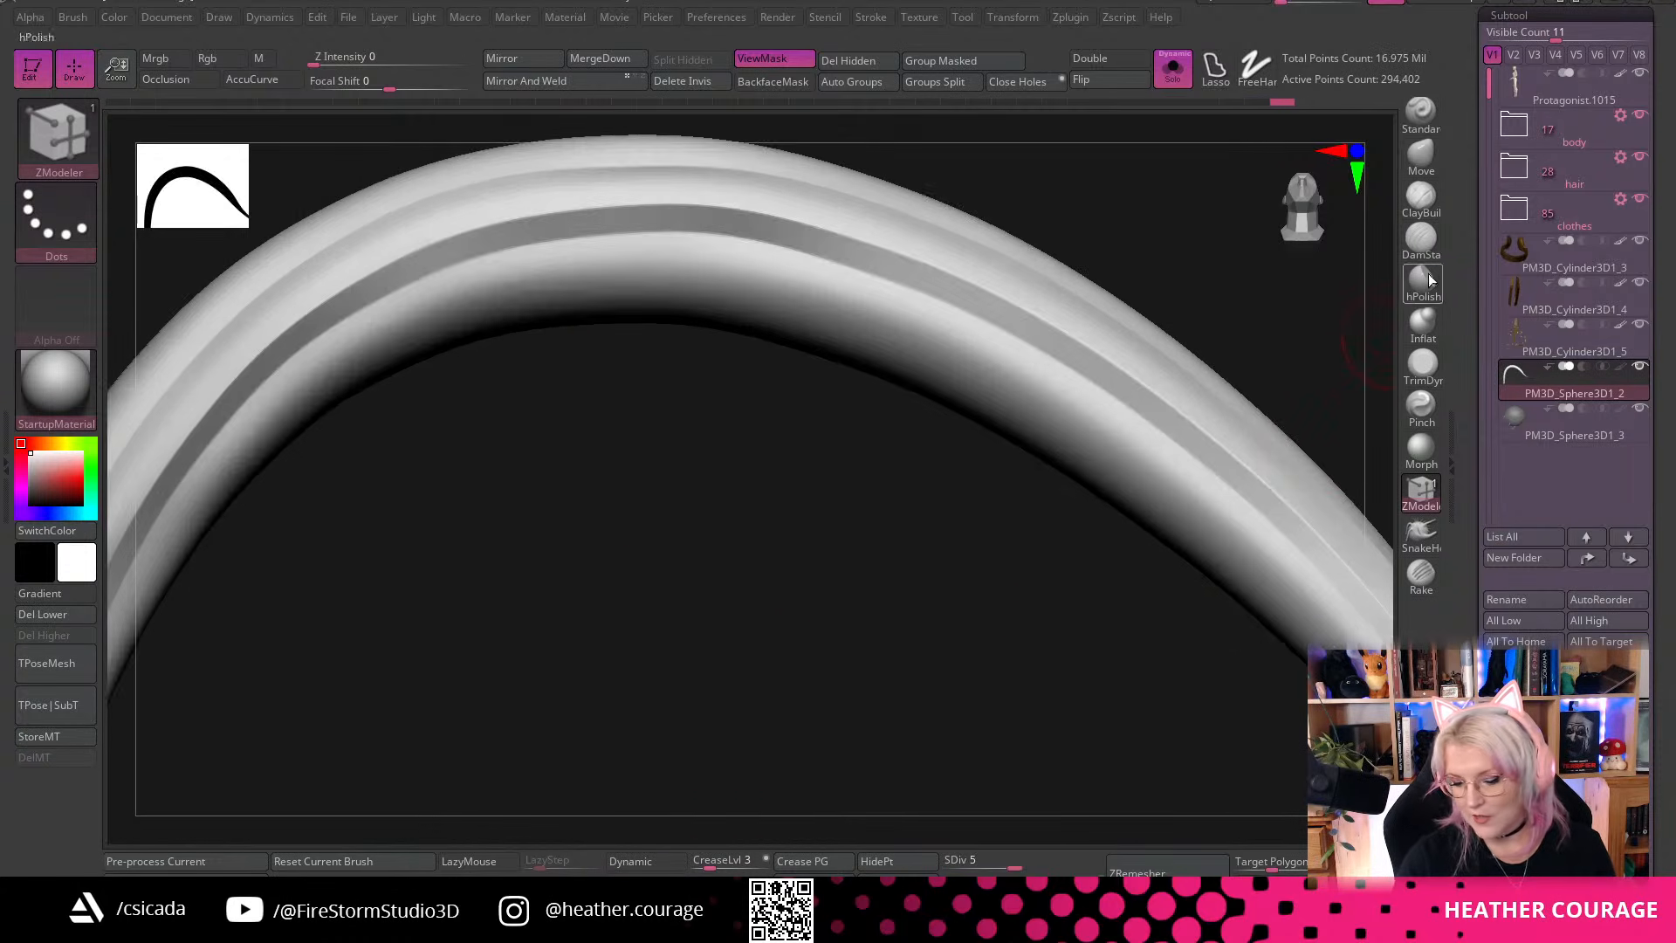
click(1420, 238)
mouse_move(1313, 288)
mouse_down()
mouse_move(1097, 734)
mouse_move(977, 468)
mouse_move(951, 504)
mouse_up()
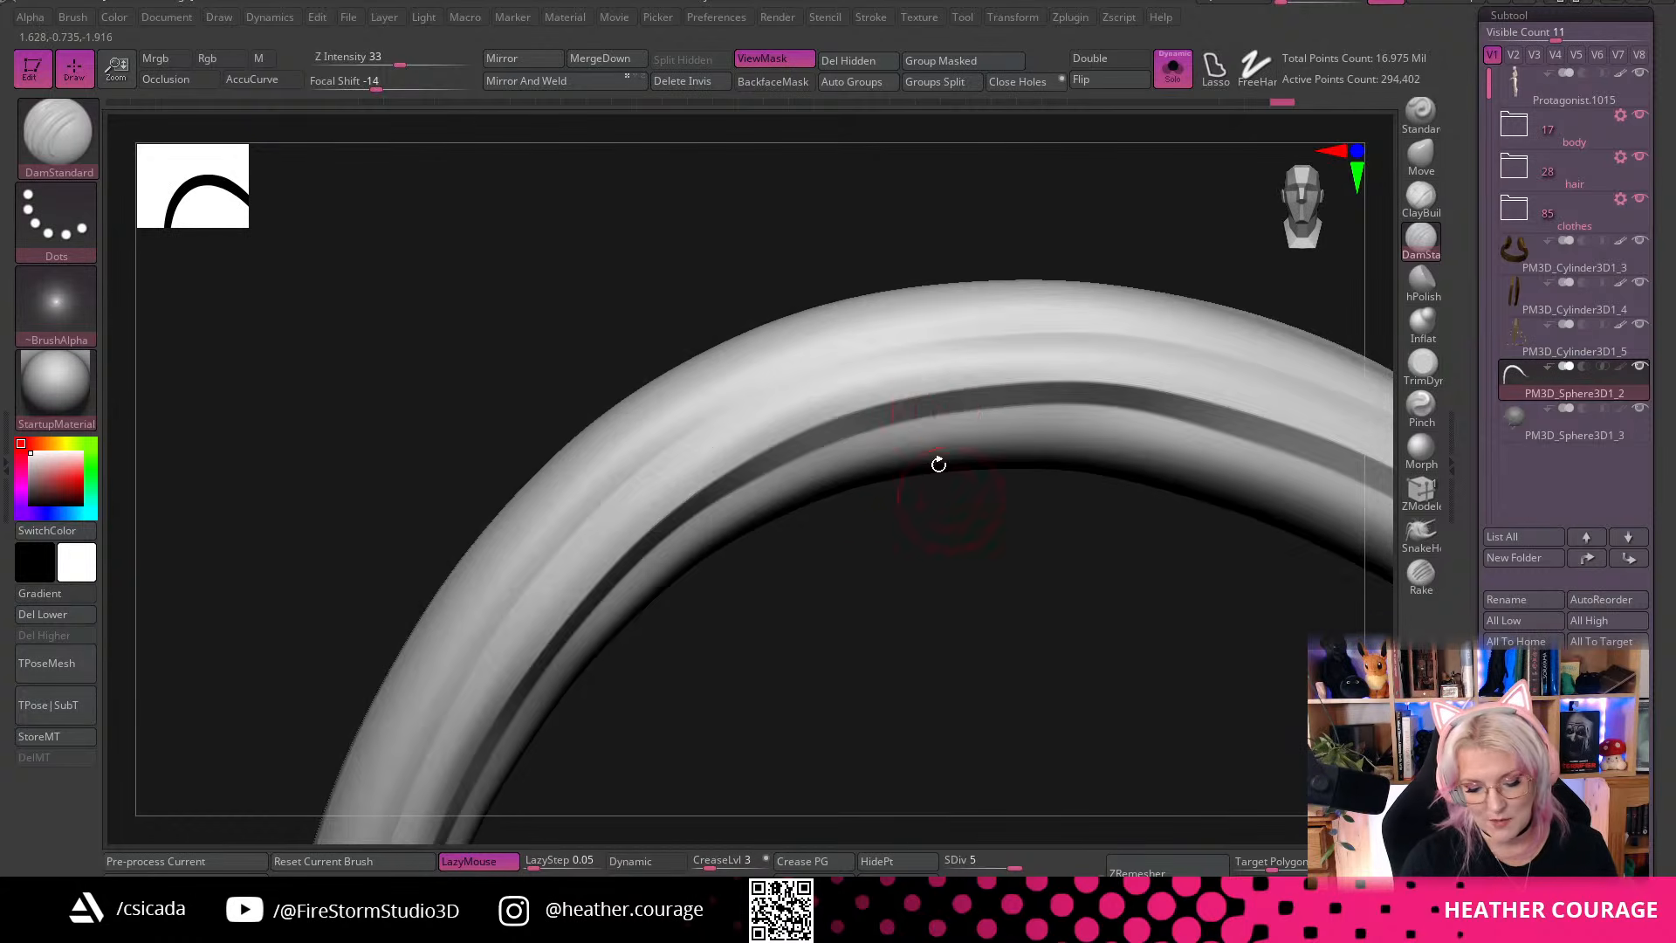
mouse_move(997, 573)
mouse_down()
mouse_move(988, 386)
mouse_move(831, 423)
mouse_up()
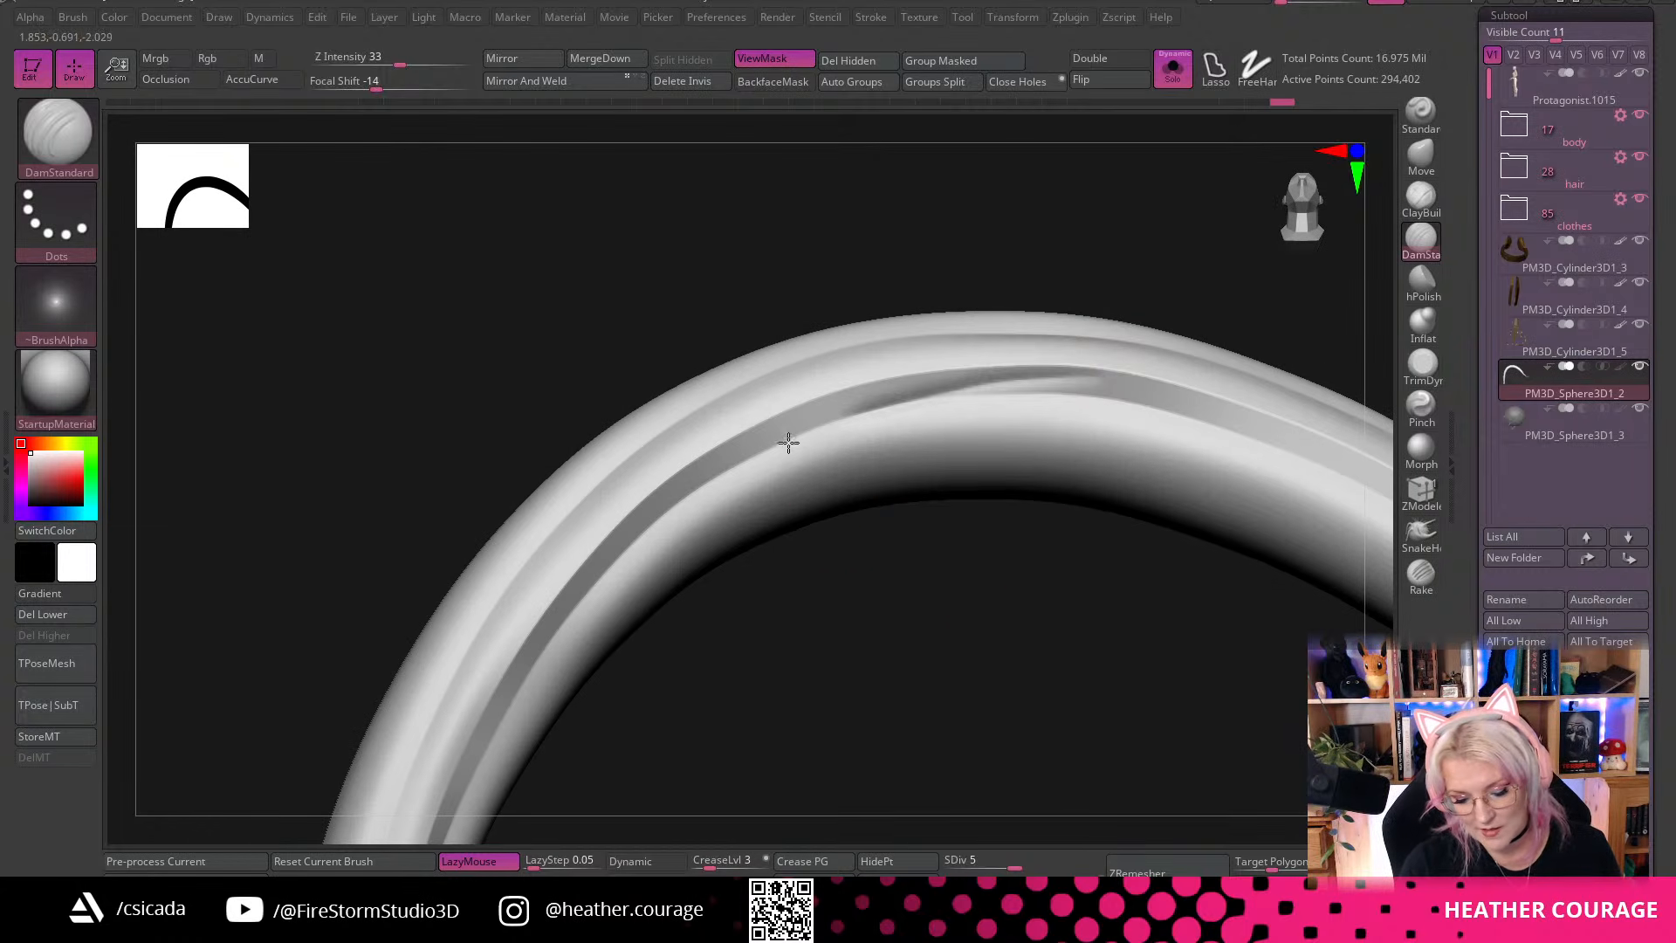
key(shift)
shift+drag(1087, 375, 828, 423)
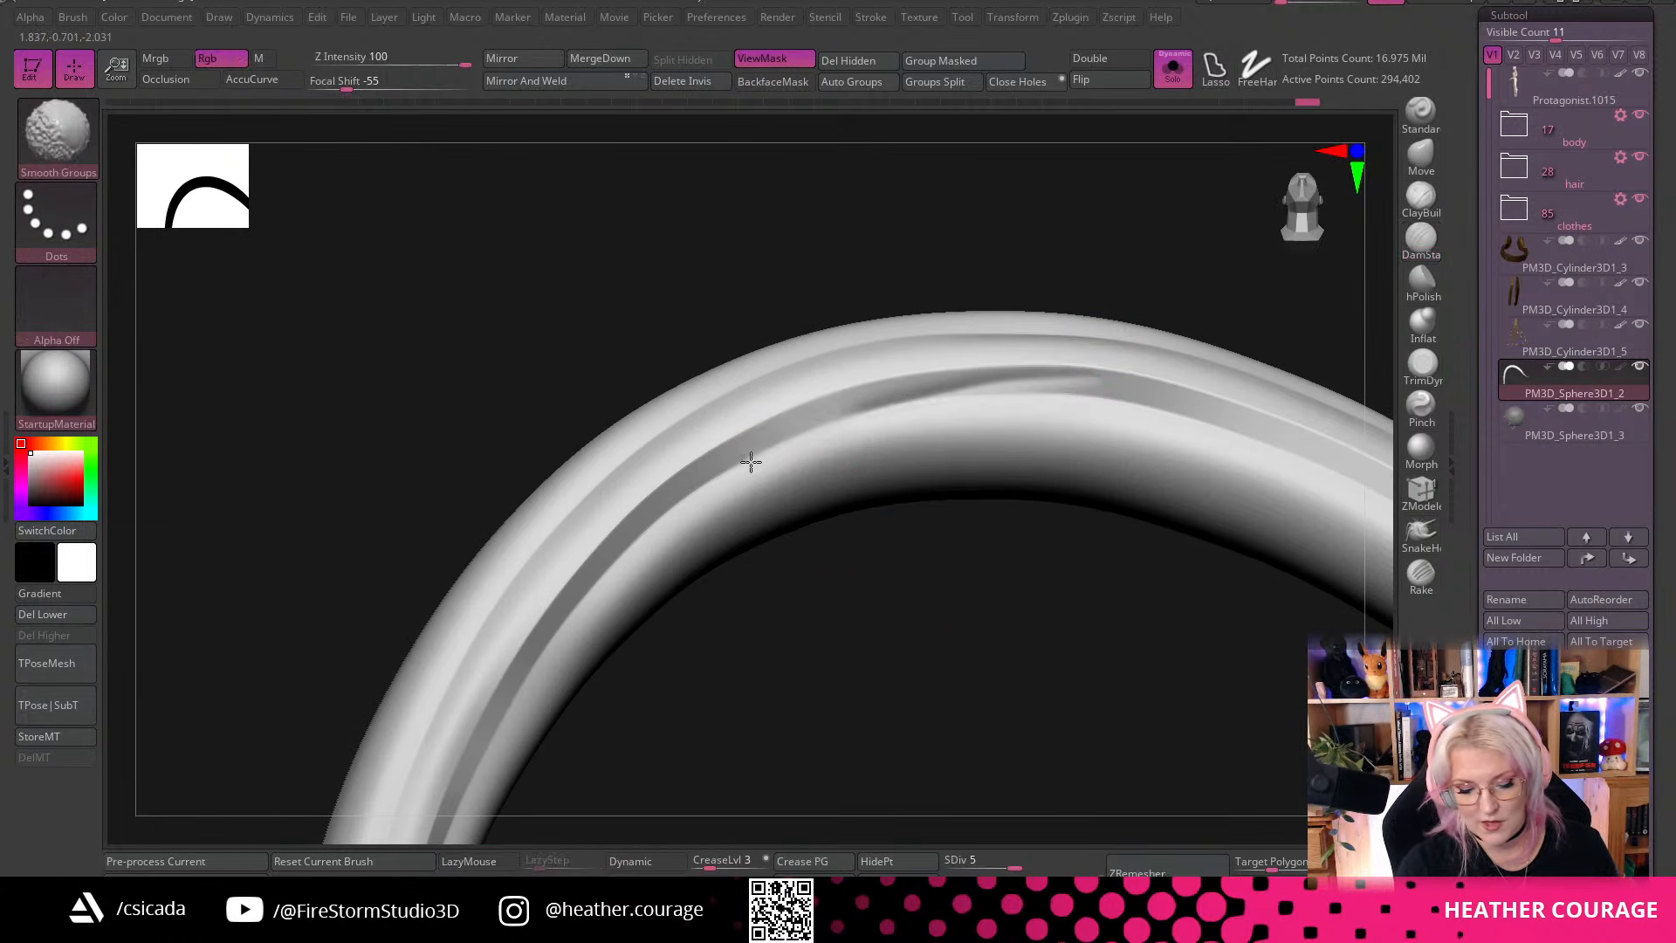
mouse_move(757, 699)
mouse_down()
mouse_move(801, 700)
mouse_move(908, 577)
mouse_up()
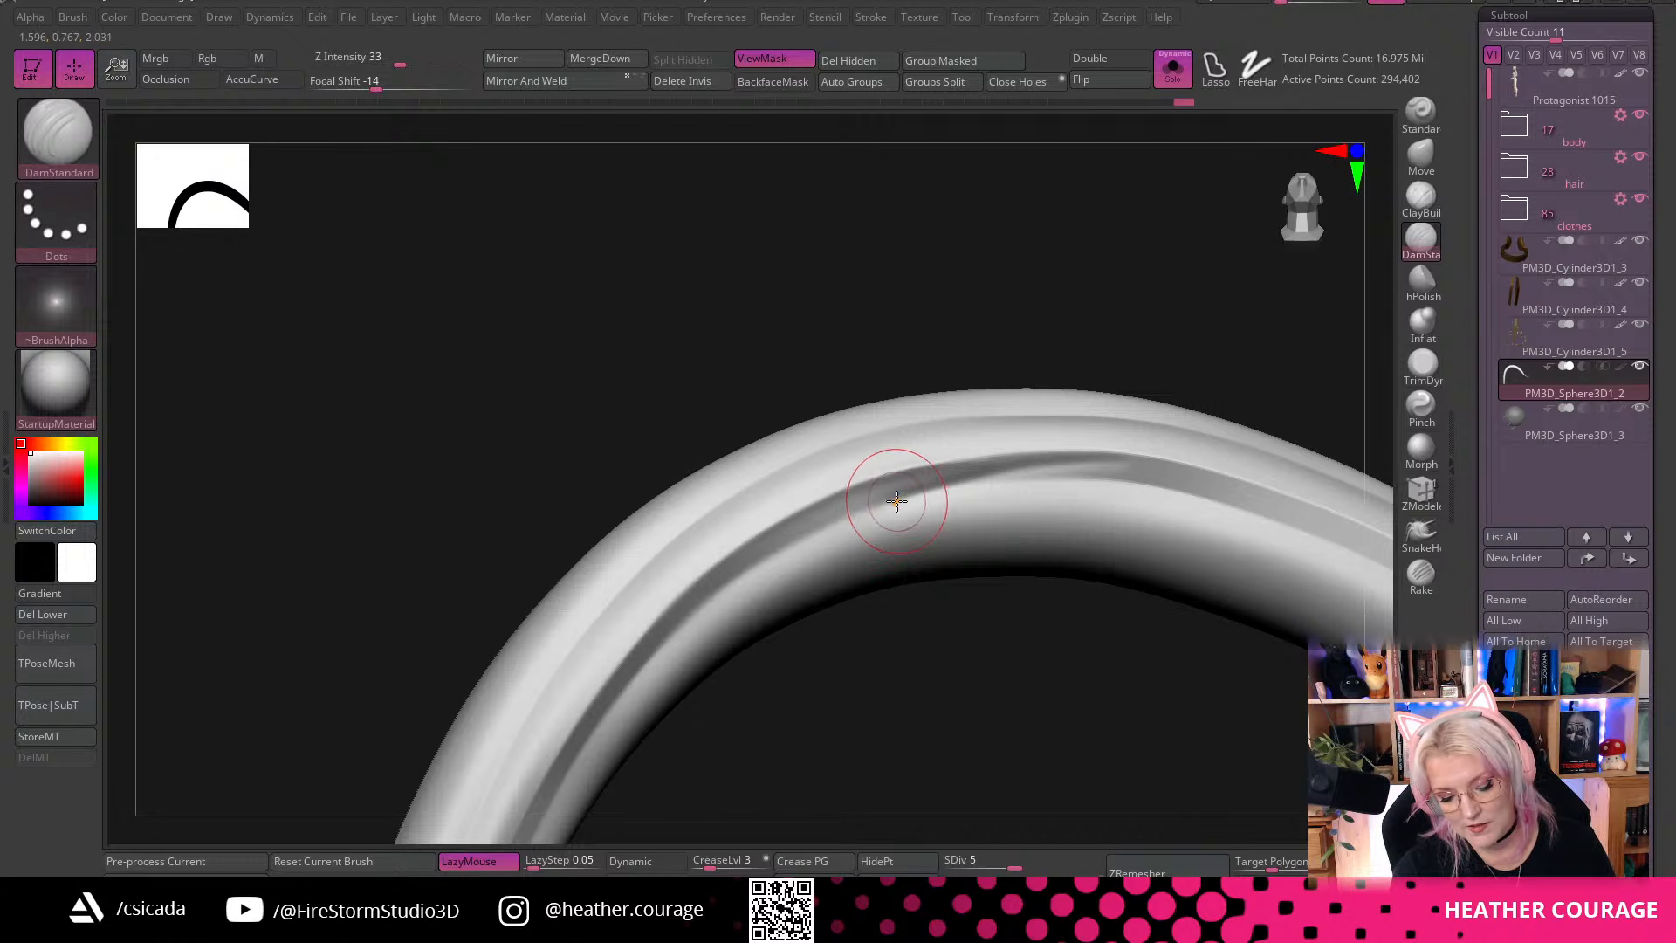
key(shift)
mouse_move(1060, 507)
mouse_down()
mouse_move(1054, 531)
mouse_move(1141, 198)
mouse_move(981, 704)
mouse_move(980, 573)
mouse_move(928, 658)
mouse_move(887, 678)
mouse_move(902, 570)
mouse_move(926, 558)
mouse_up()
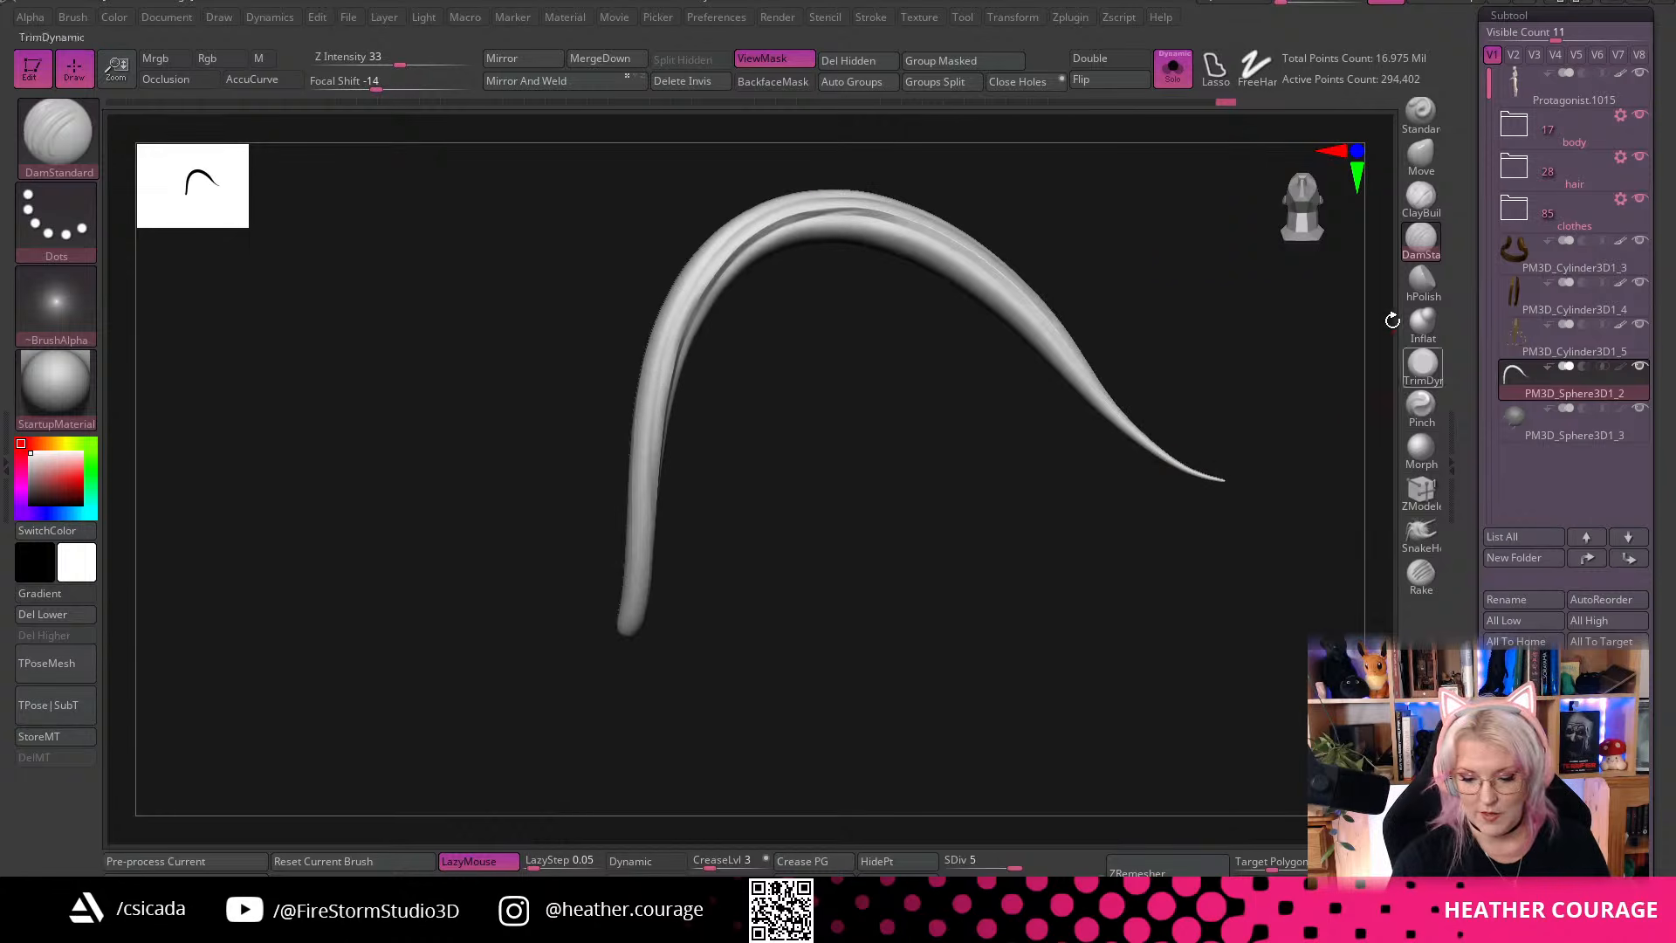
Turn off Solo to bring back the other subtools and select the CurveTube brush
click(1173, 68)
alt+drag(987, 671, 741, 625)
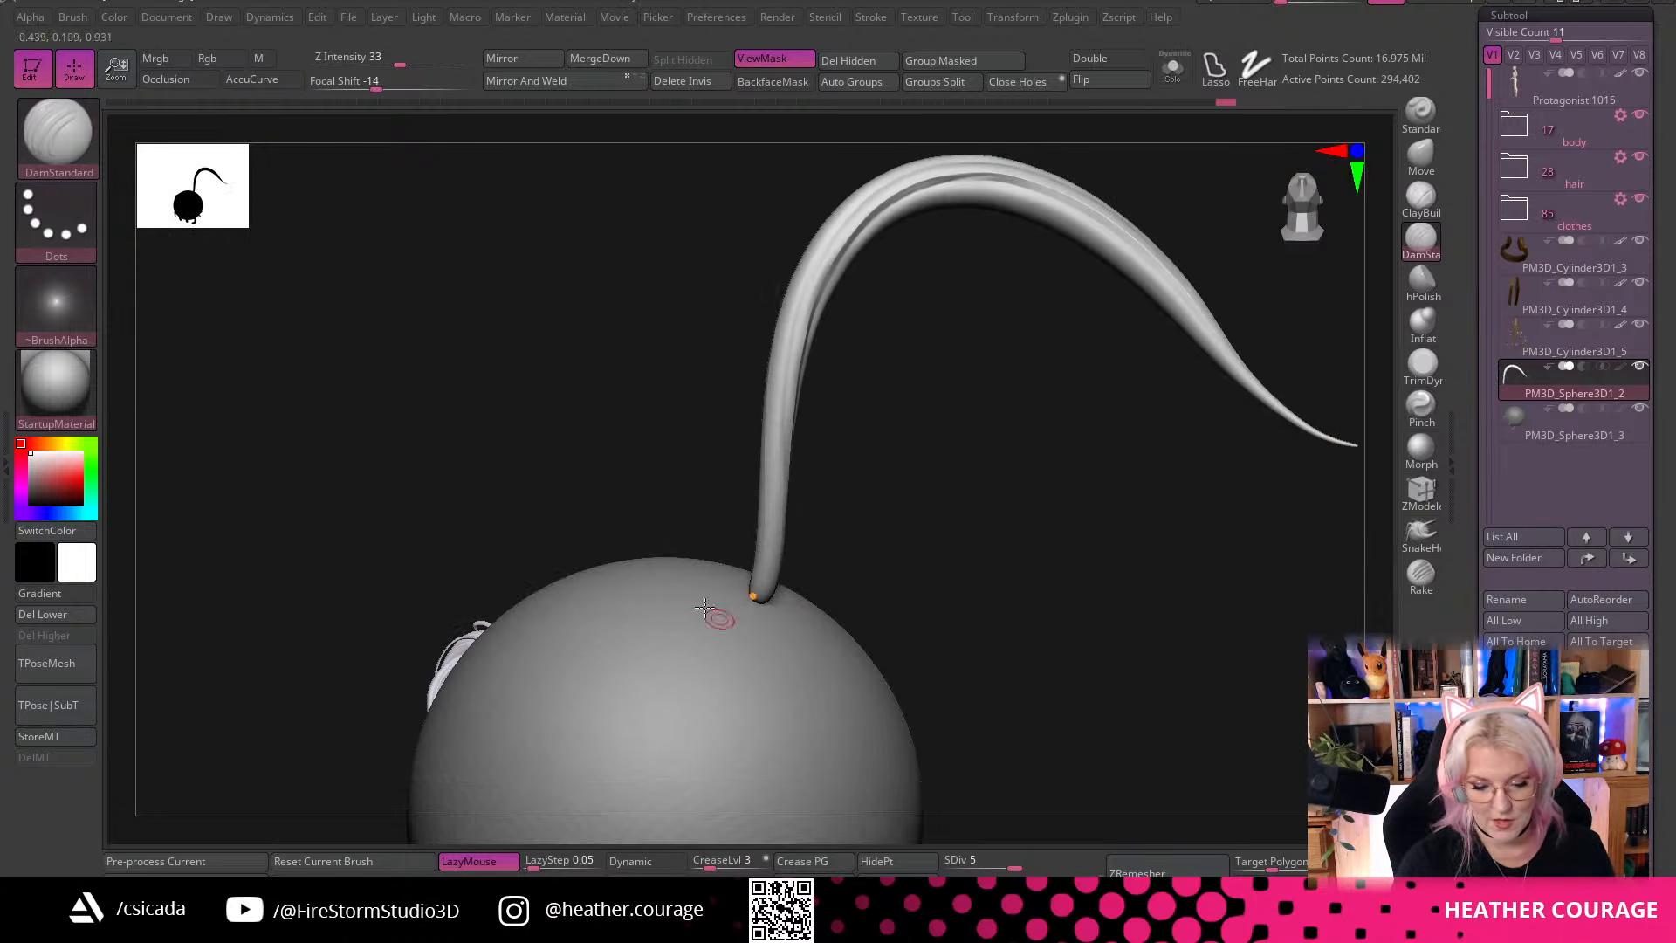
drag(967, 646, 868, 597)
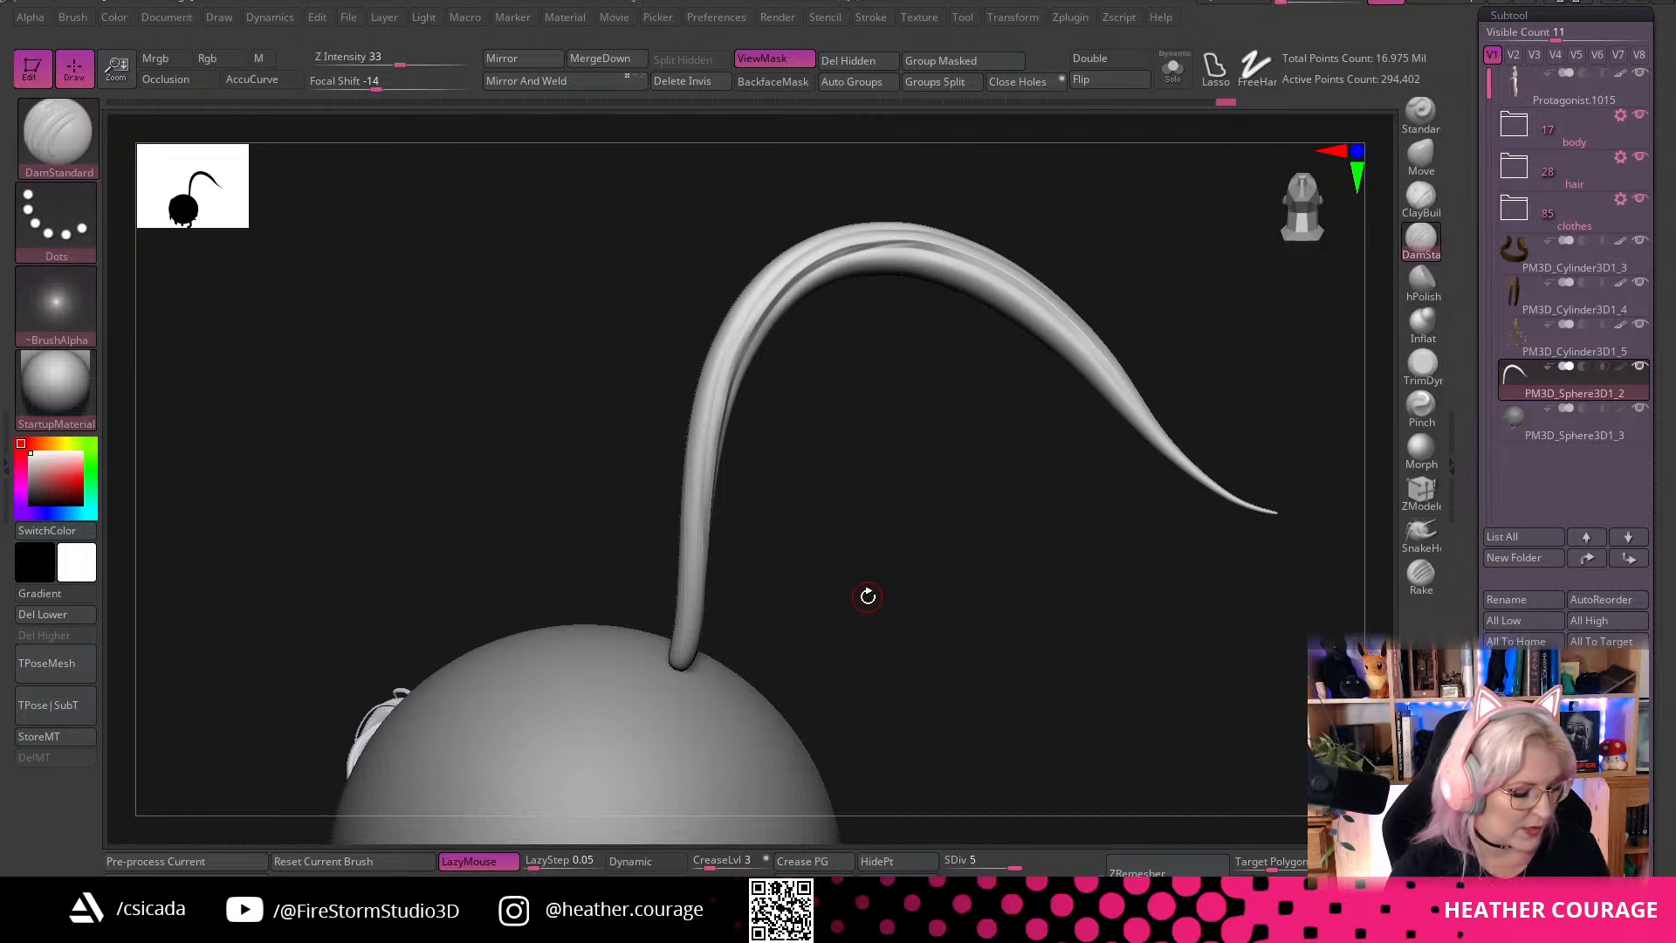
key(b)
key(c)
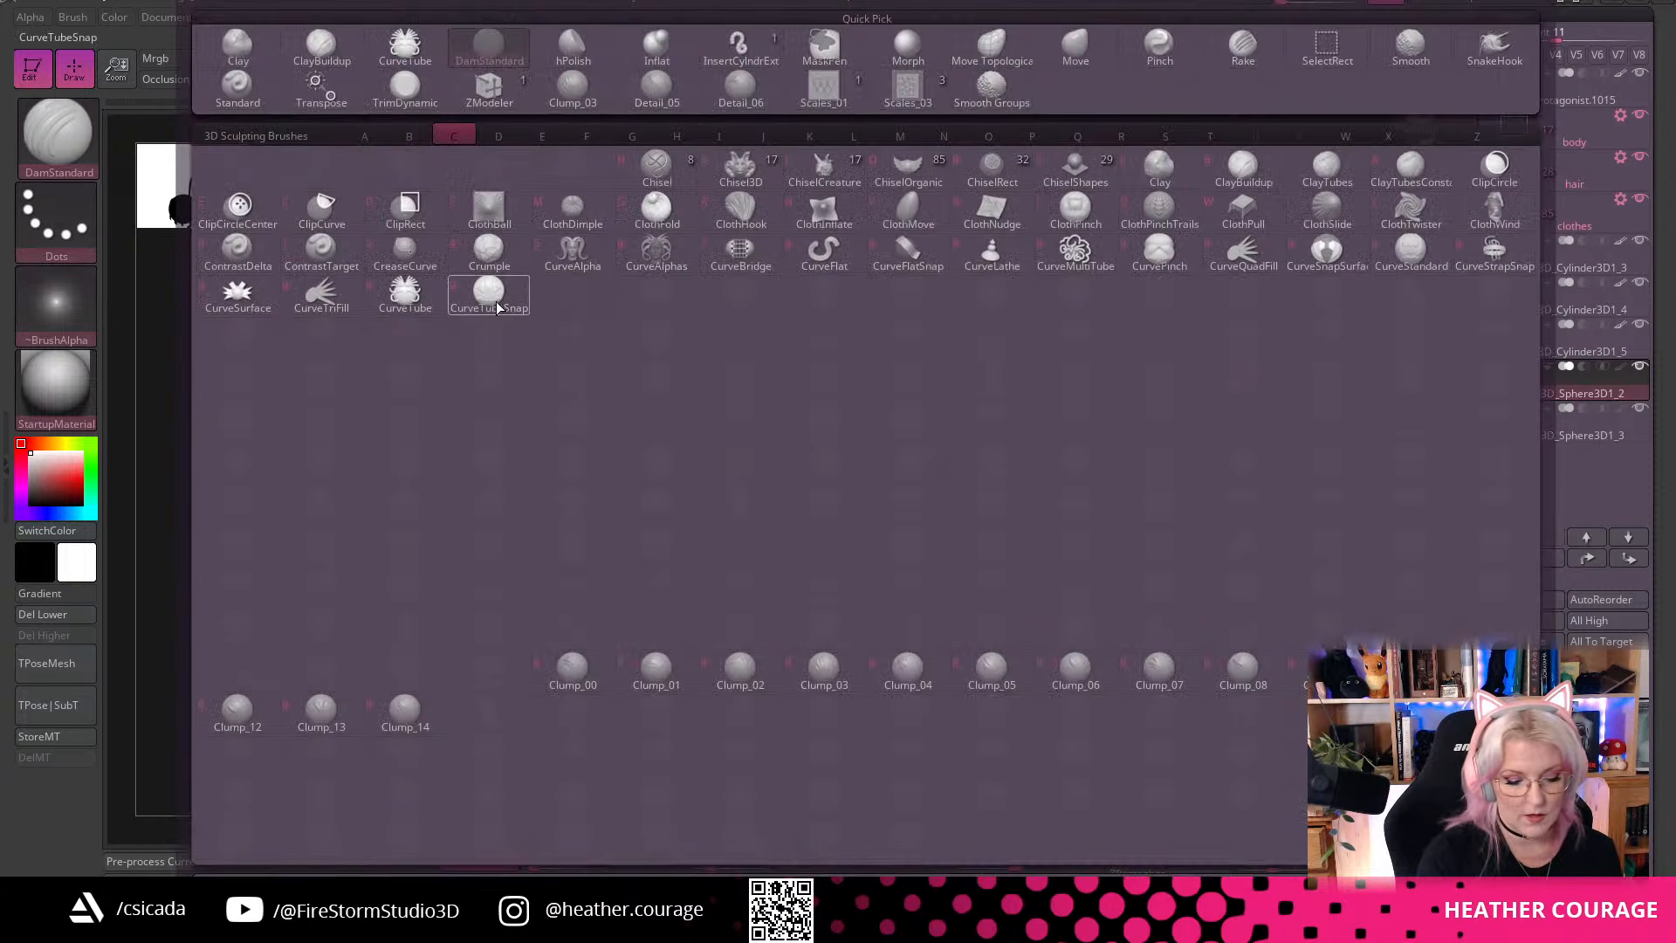
key(t)
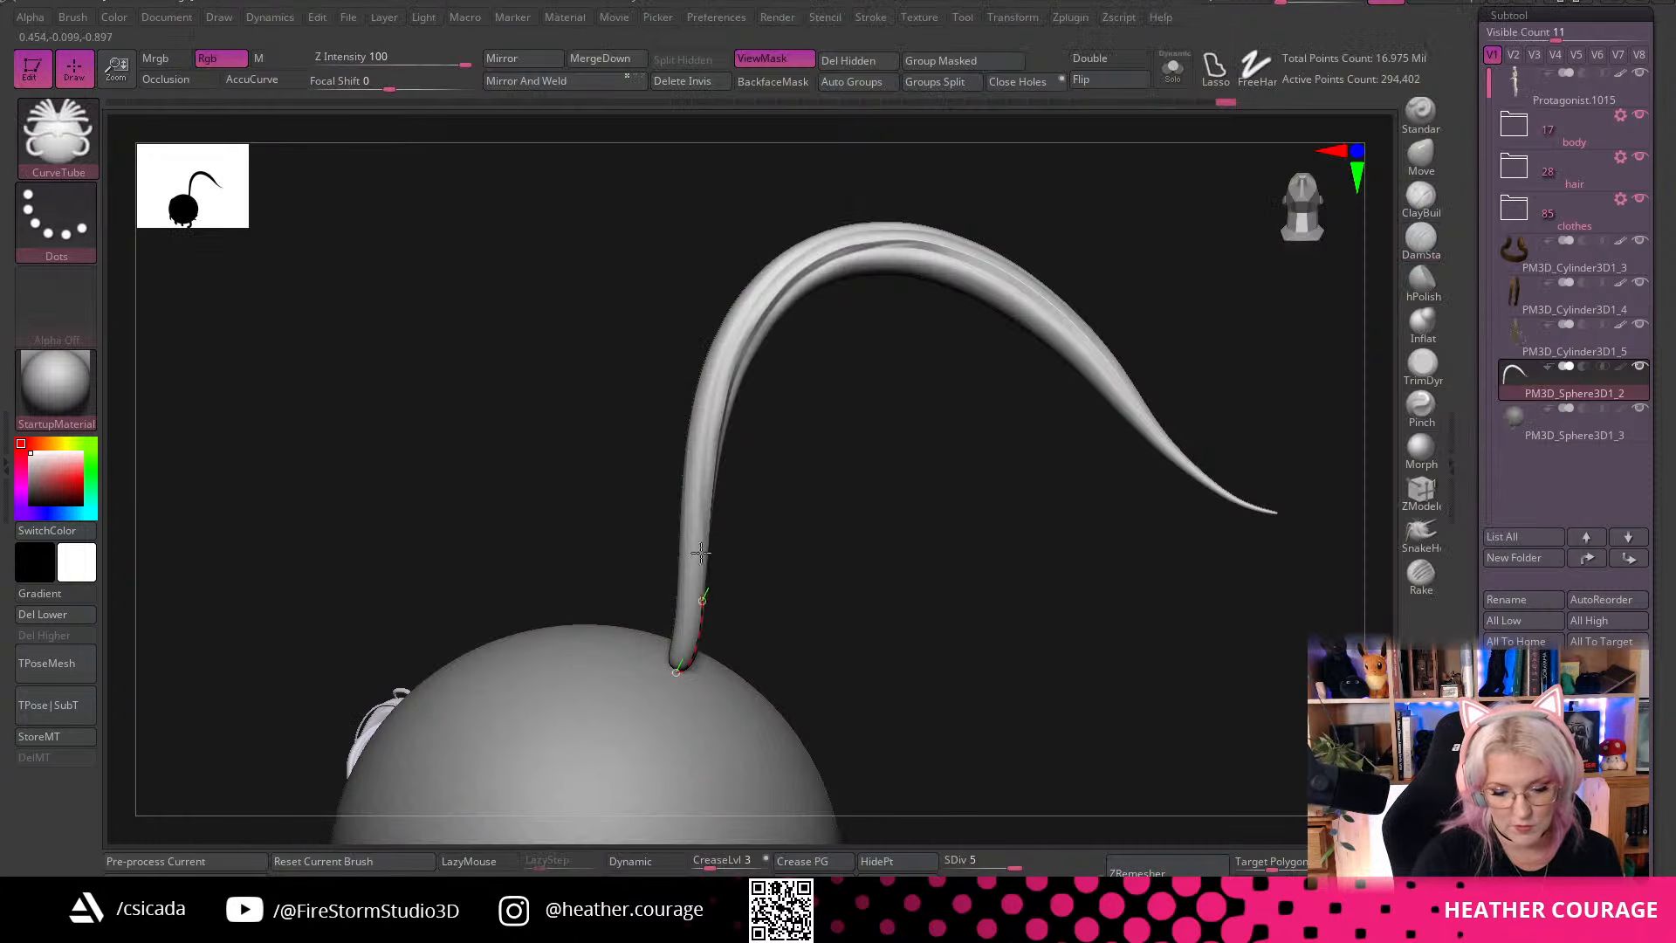
Draw an arching curve along the existing strand and generate its tube on the sphere subtool PM3D_Sphere3D1_3
drag(1059, 366, 1253, 597)
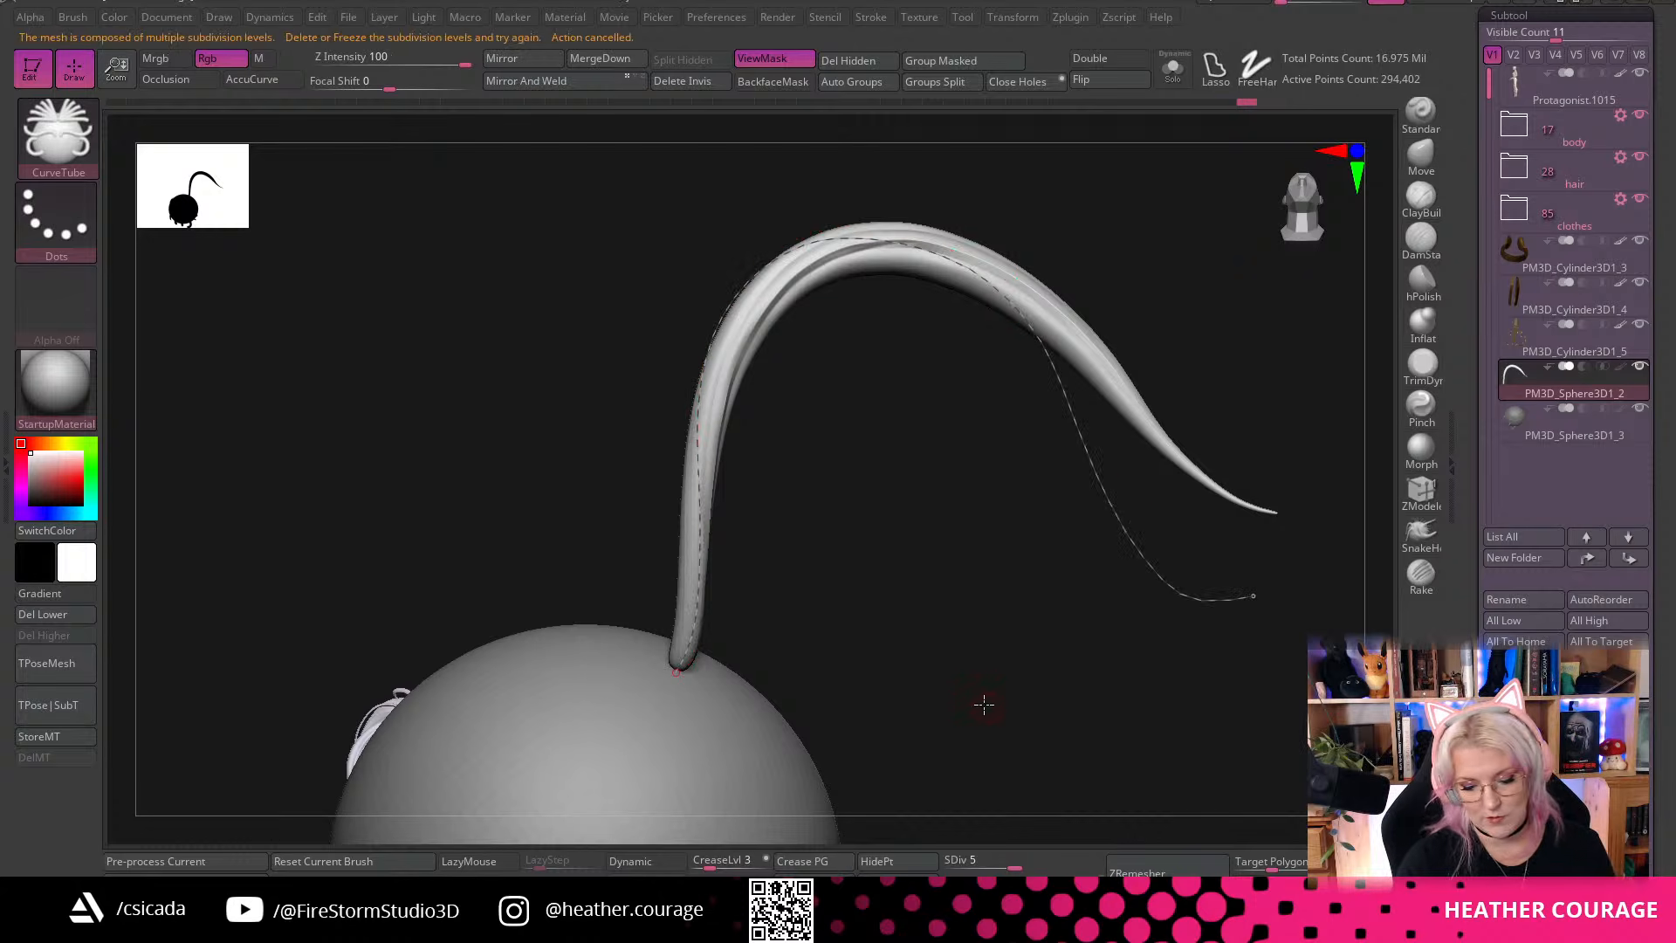
drag(987, 704, 966, 710)
alt+click(705, 763)
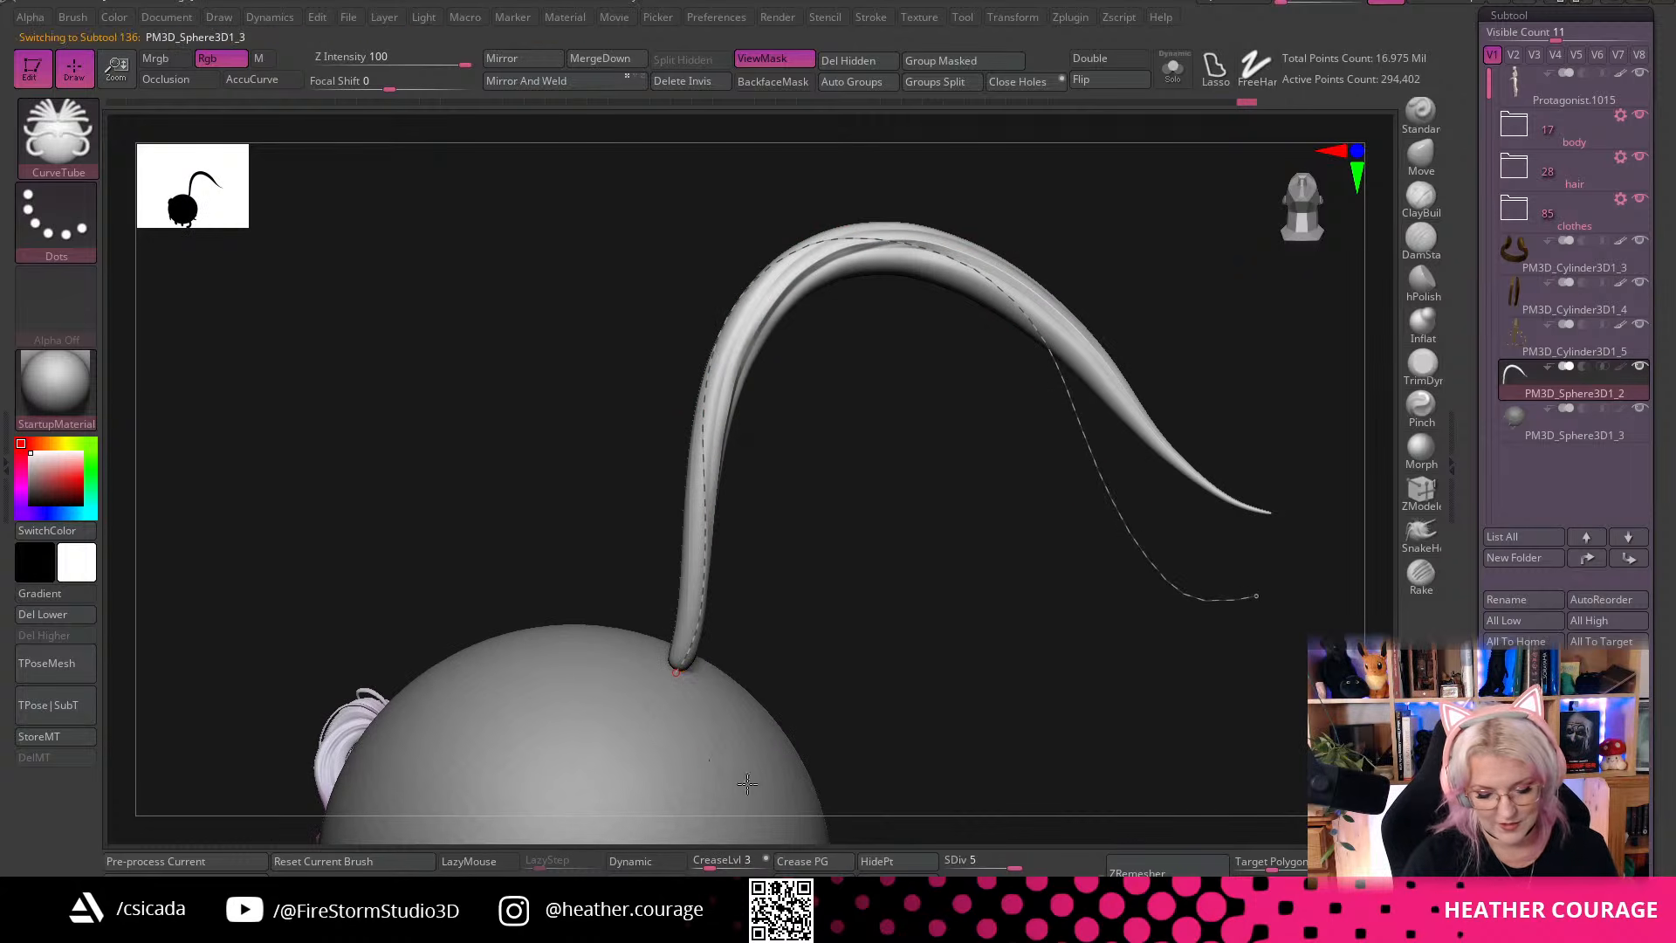
mouse_move(715, 479)
mouse_down()
mouse_move(1190, 546)
mouse_move(1218, 605)
mouse_up()
drag(982, 734, 1021, 739)
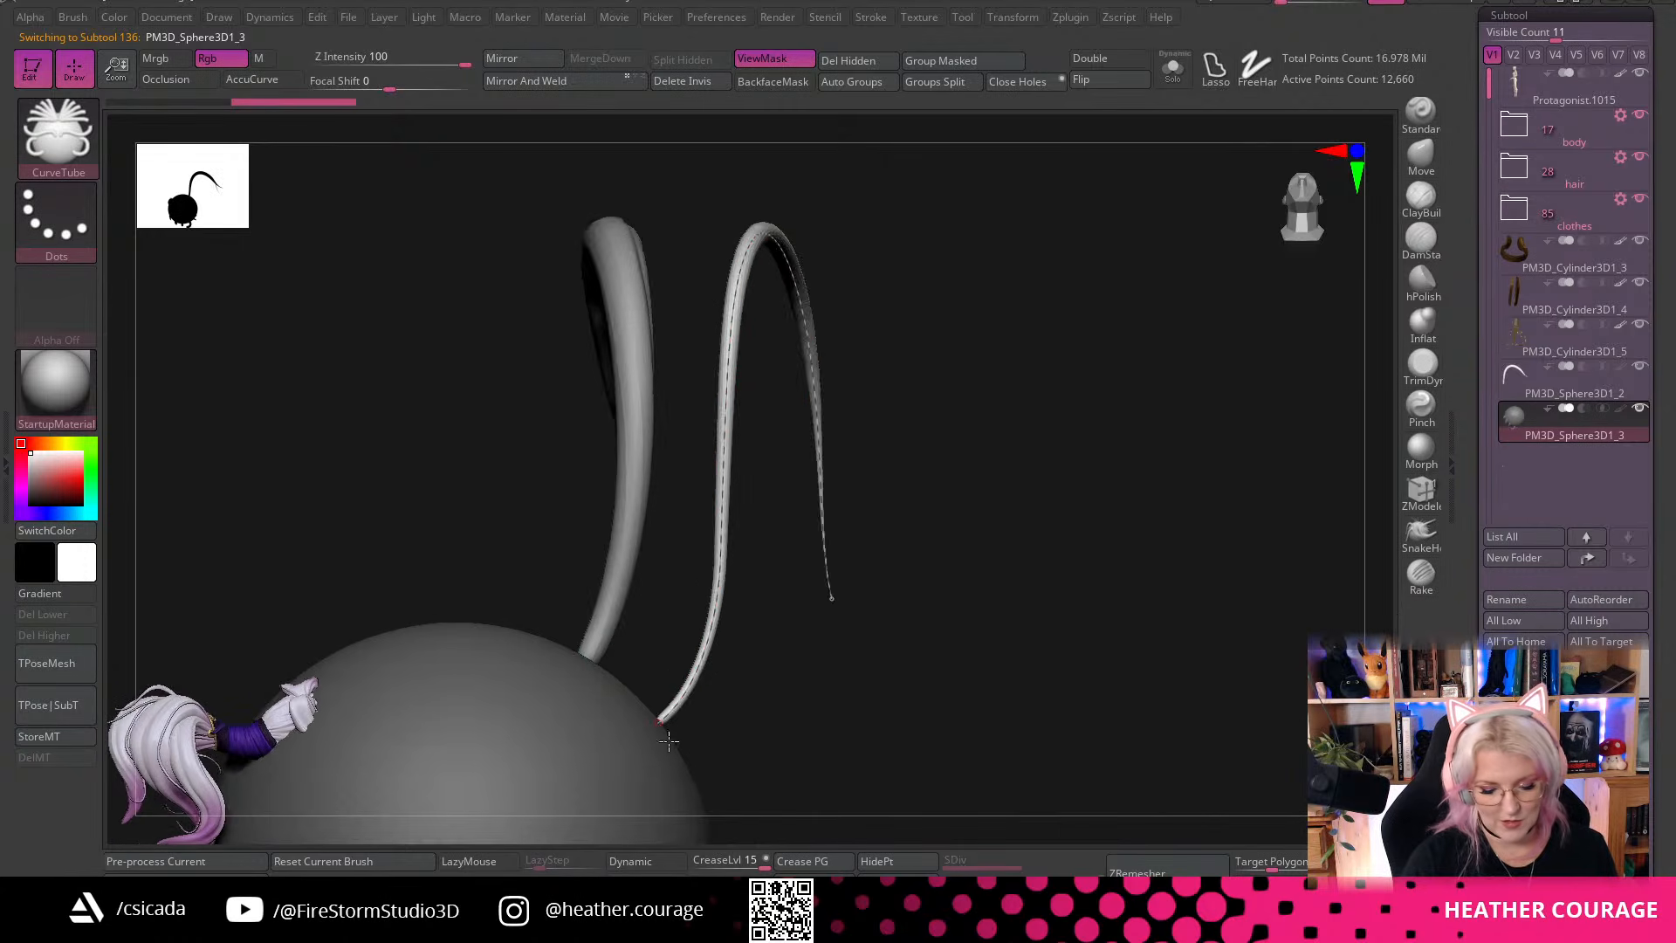
Adjust the new curve tube so that it starts on the sphere close to the existing strand's base
right_drag(673, 746, 688, 739)
mouse_move(662, 725)
mouse_down()
mouse_move(564, 653)
mouse_move(960, 679)
mouse_up()
key(ctrl+z)
drag(1096, 625, 1064, 593)
drag(977, 730, 1081, 540)
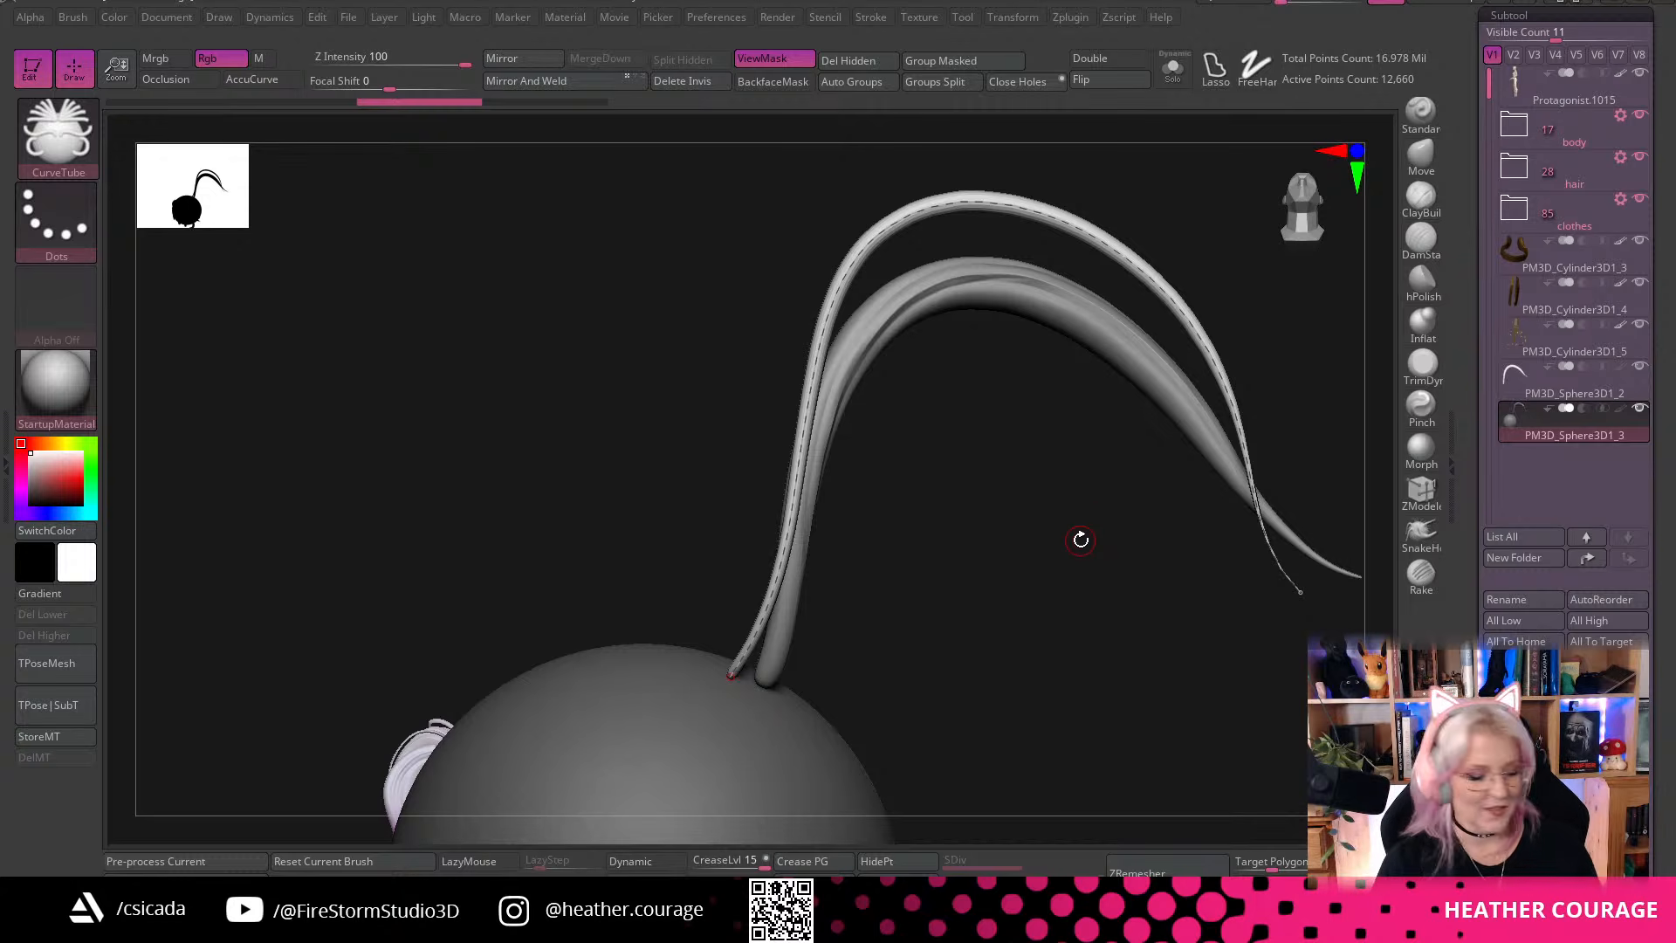
drag(981, 671, 1057, 632)
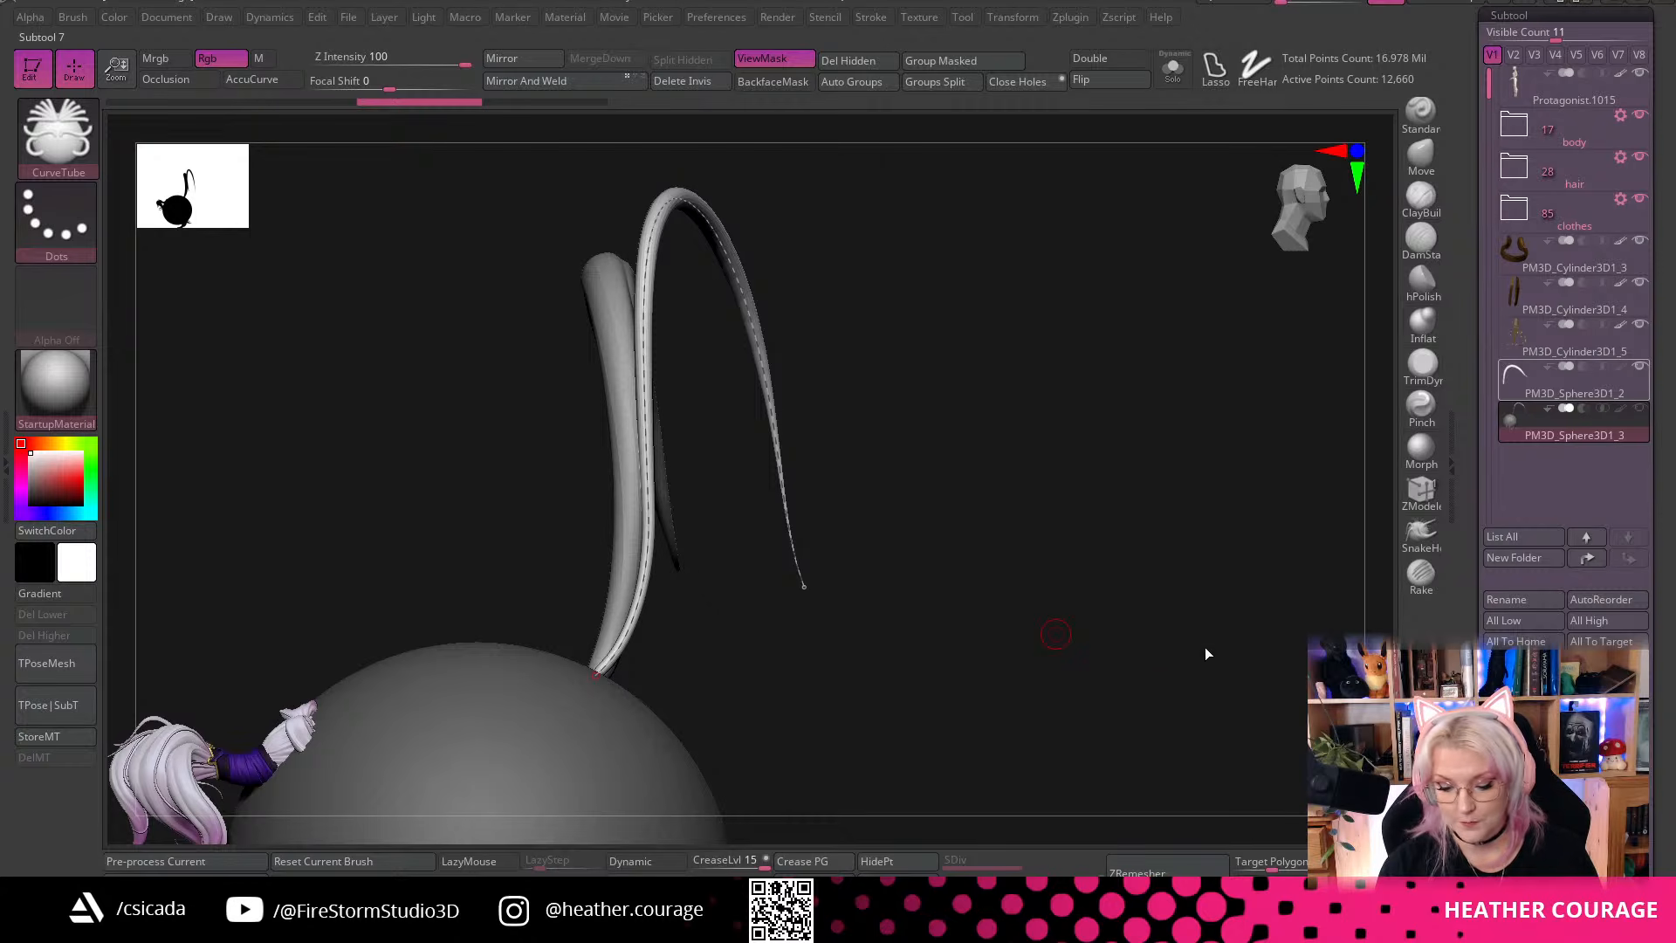
Hide the sphere and practice strand subtools, and select the ponytail lock pm3d_sphere1_5_copy1 on the character
alt+click(181, 767)
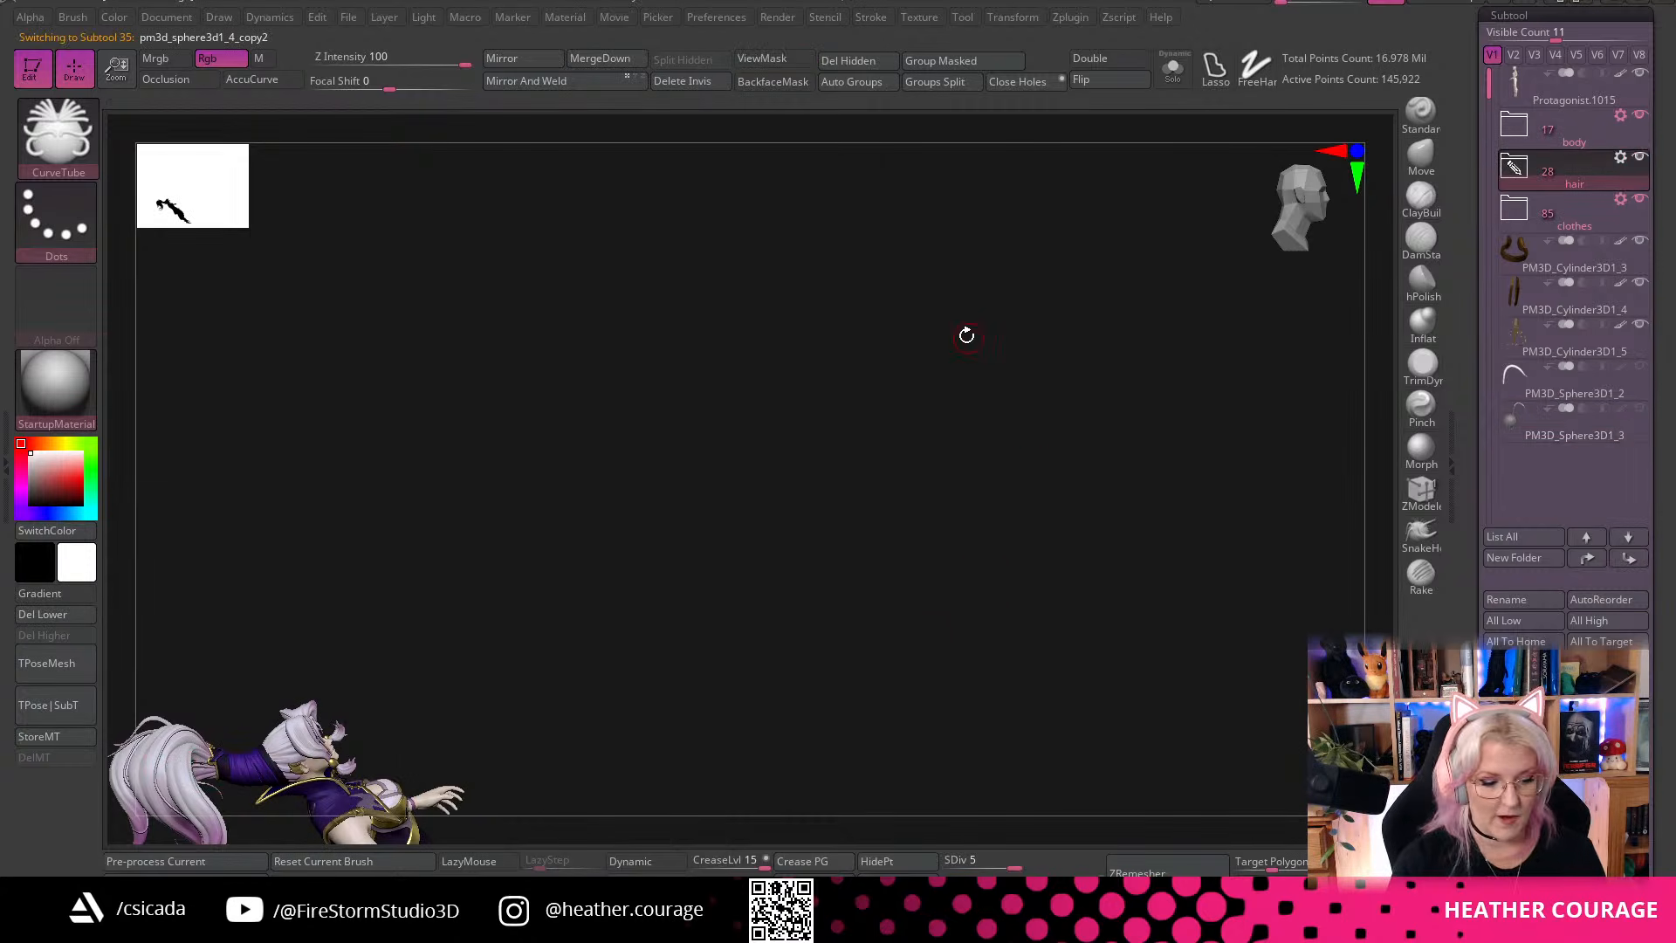
click(1299, 223)
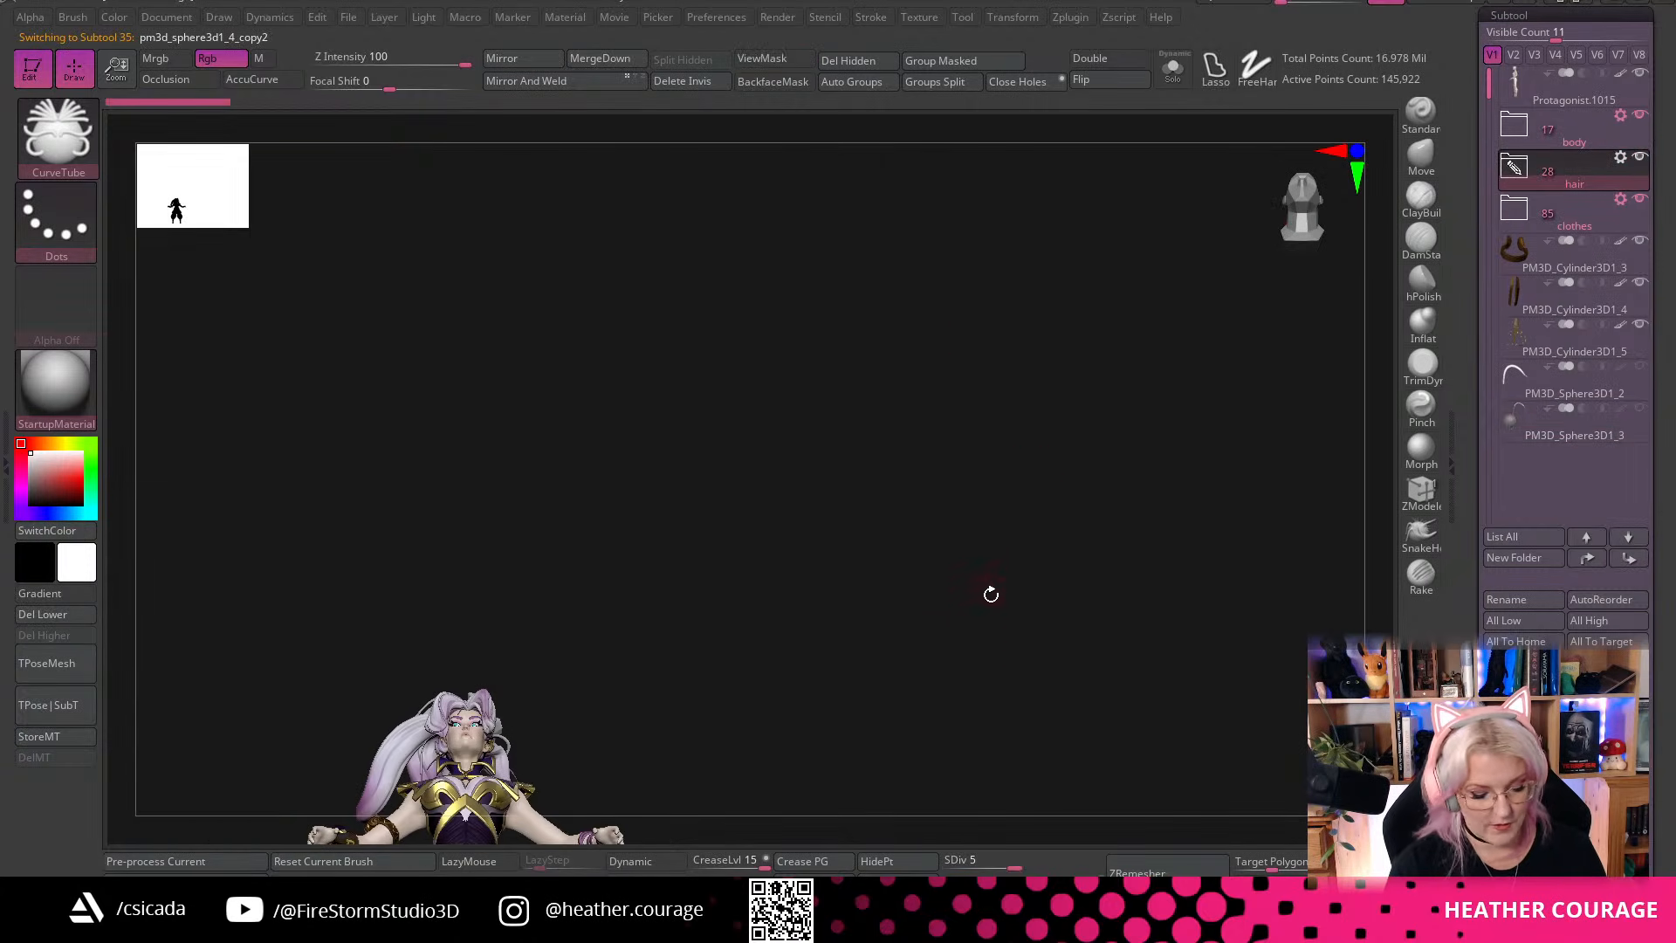
drag(964, 712, 712, 660)
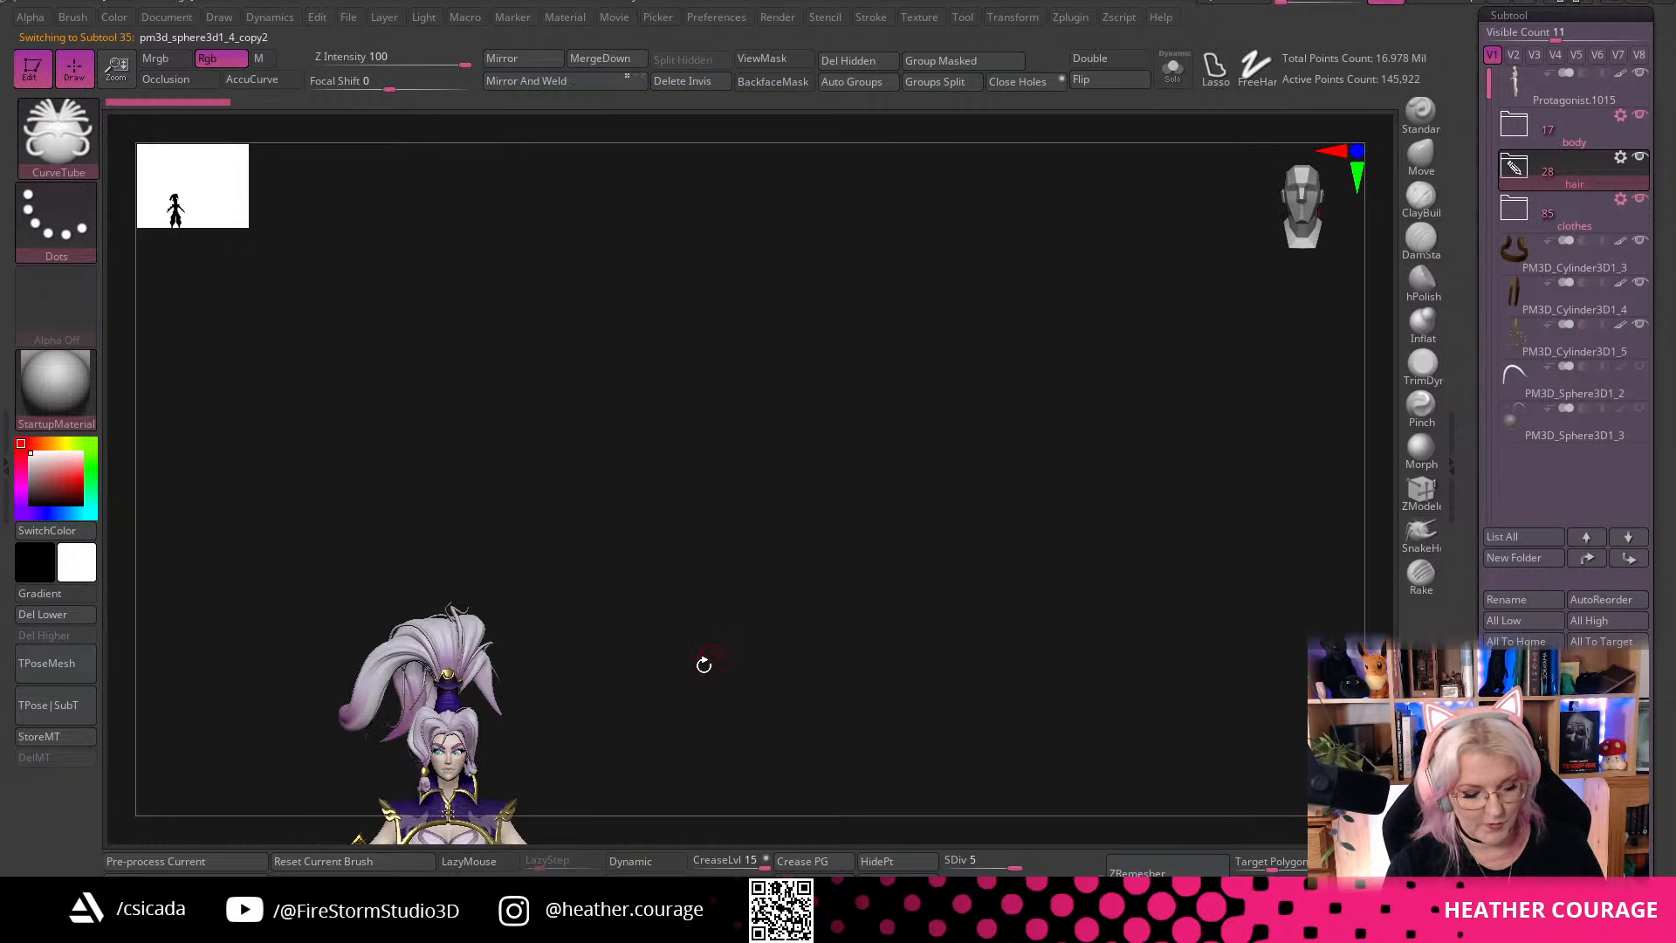
alt+drag(962, 566, 954, 513)
alt+click(950, 512)
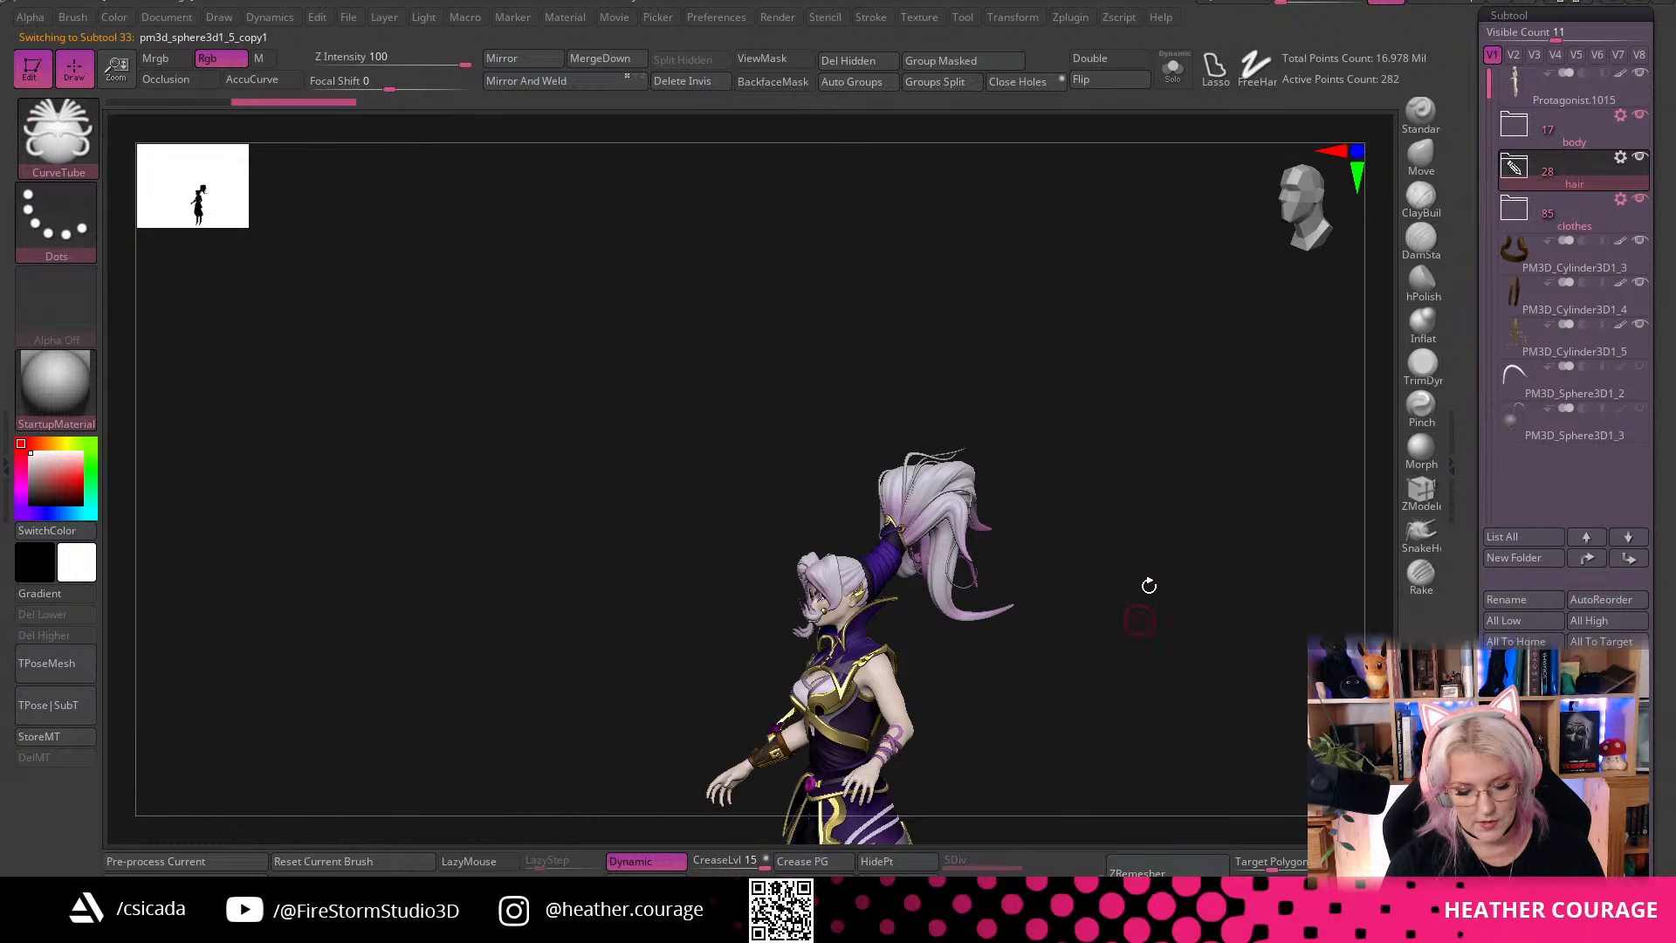
alt+drag(1205, 642, 1292, 912)
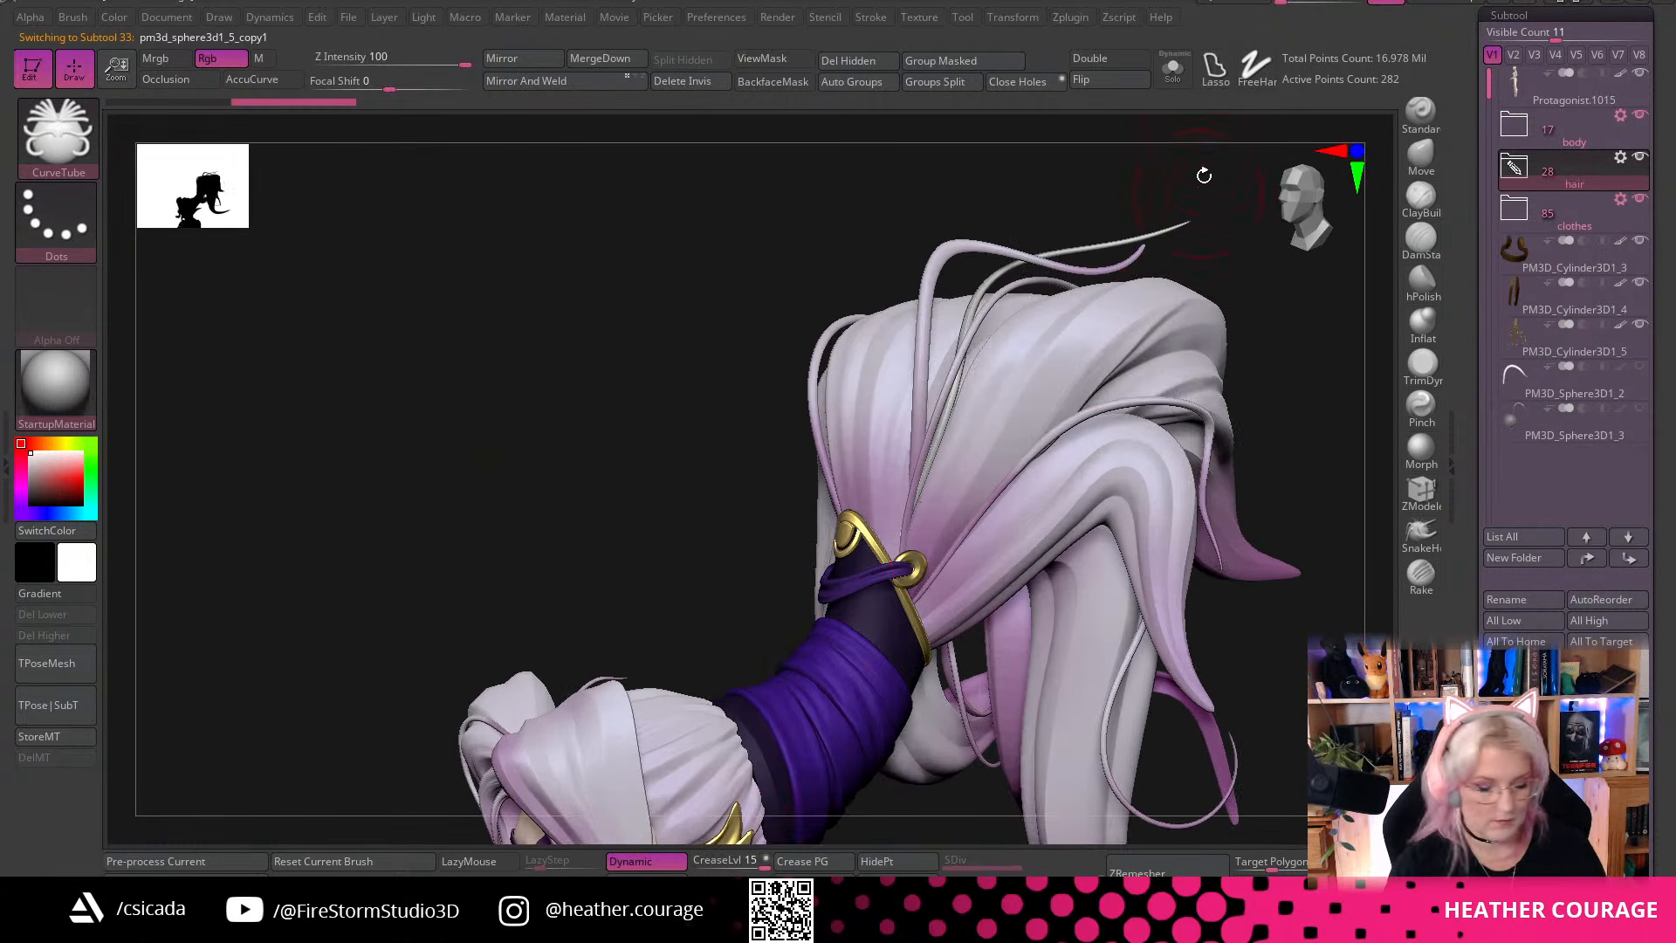
Show the wireframe on the ponytail, select the broad upper lock pm3d_sphere1_6_copy1 and isolate it with Solo
key(shift+f)
alt+drag(1244, 631, 1134, 548)
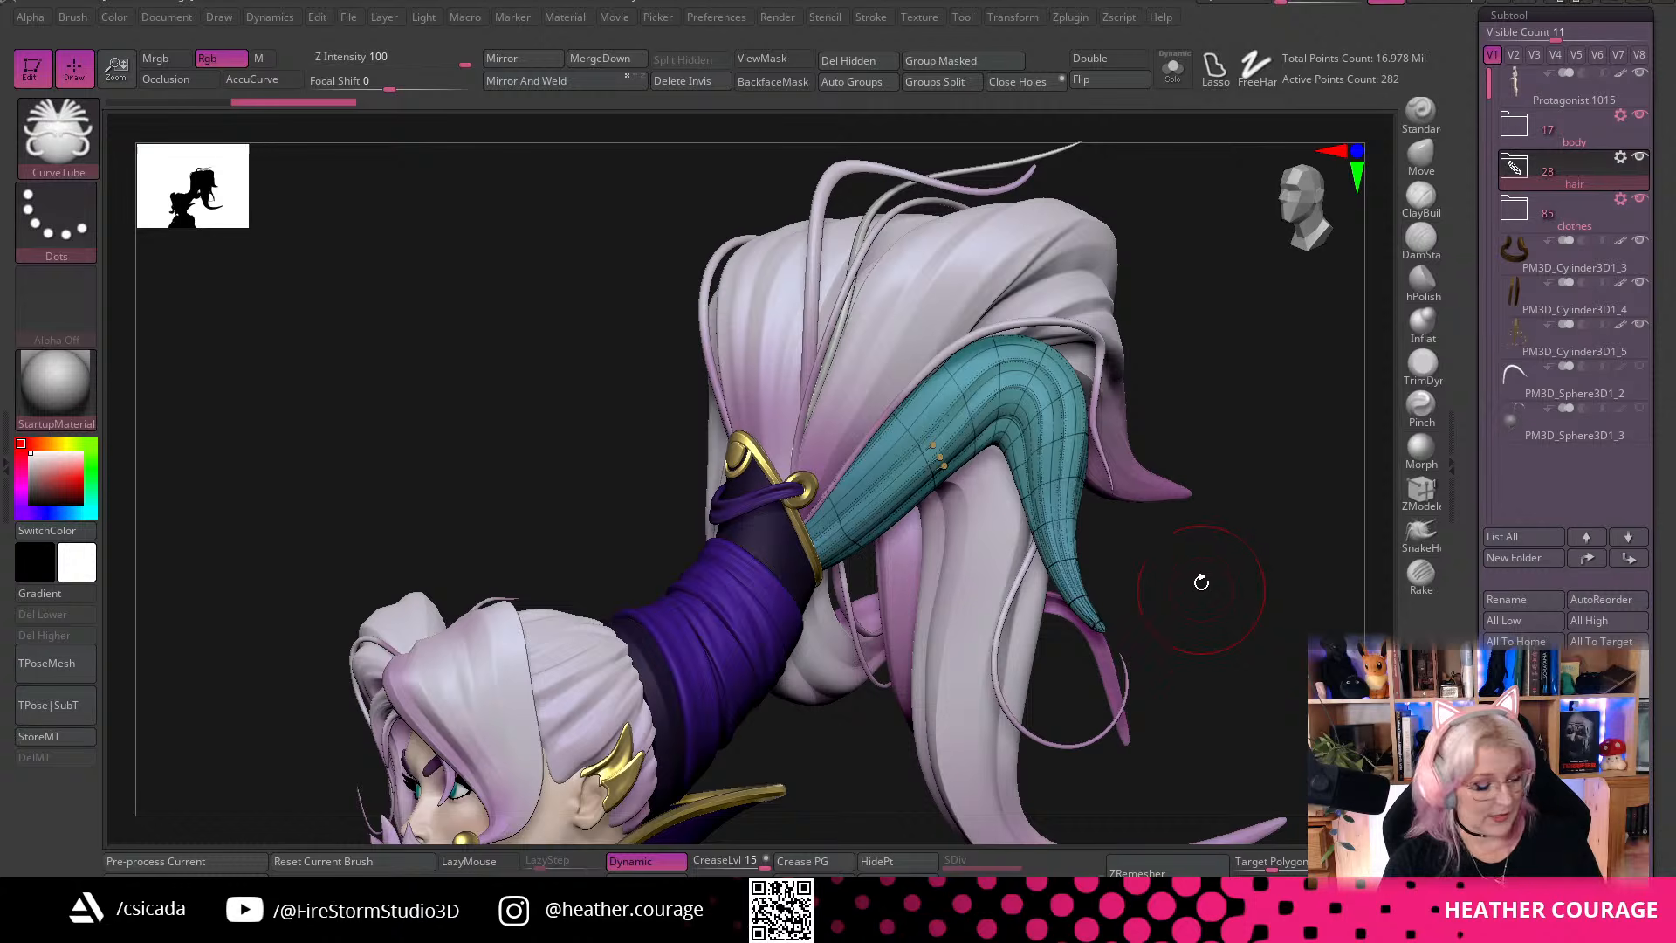
alt+click(960, 297)
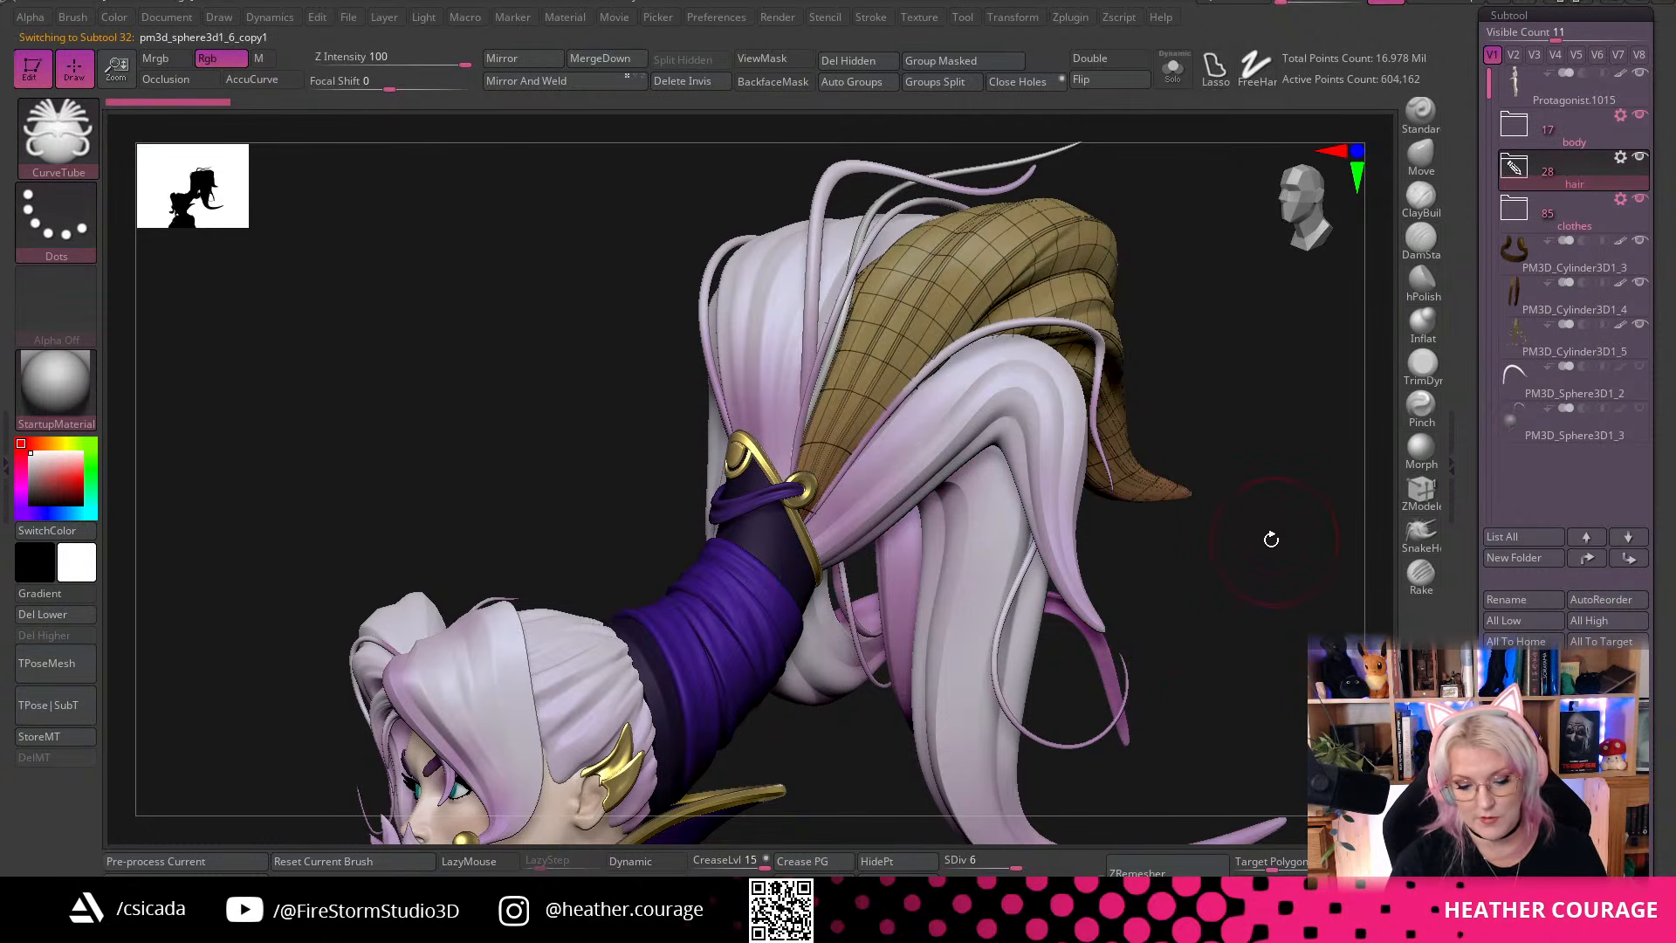
click(1173, 69)
mouse_move(1184, 708)
mouse_down()
mouse_move(1119, 685)
mouse_move(1194, 696)
mouse_move(1135, 702)
mouse_move(1134, 677)
mouse_move(1201, 689)
mouse_move(1190, 659)
mouse_up()
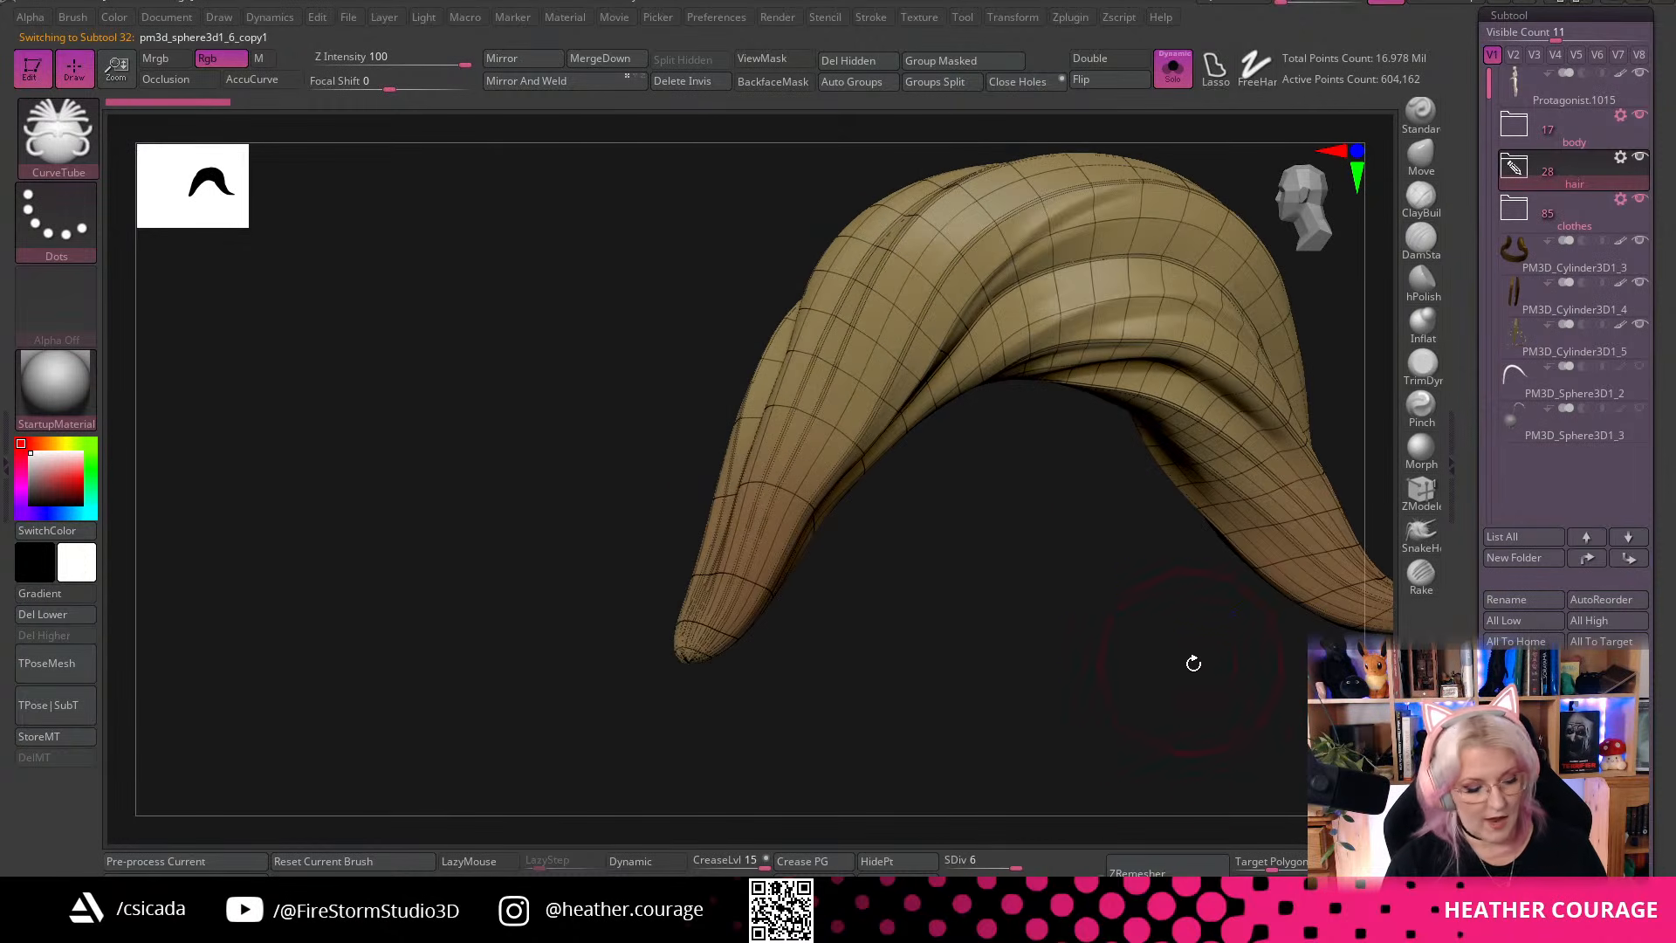
Examine the isolated lock's sculpted folds from several angles, both without and with the wireframe
key(shift)
key(shift+f)
drag(1142, 711, 1041, 412)
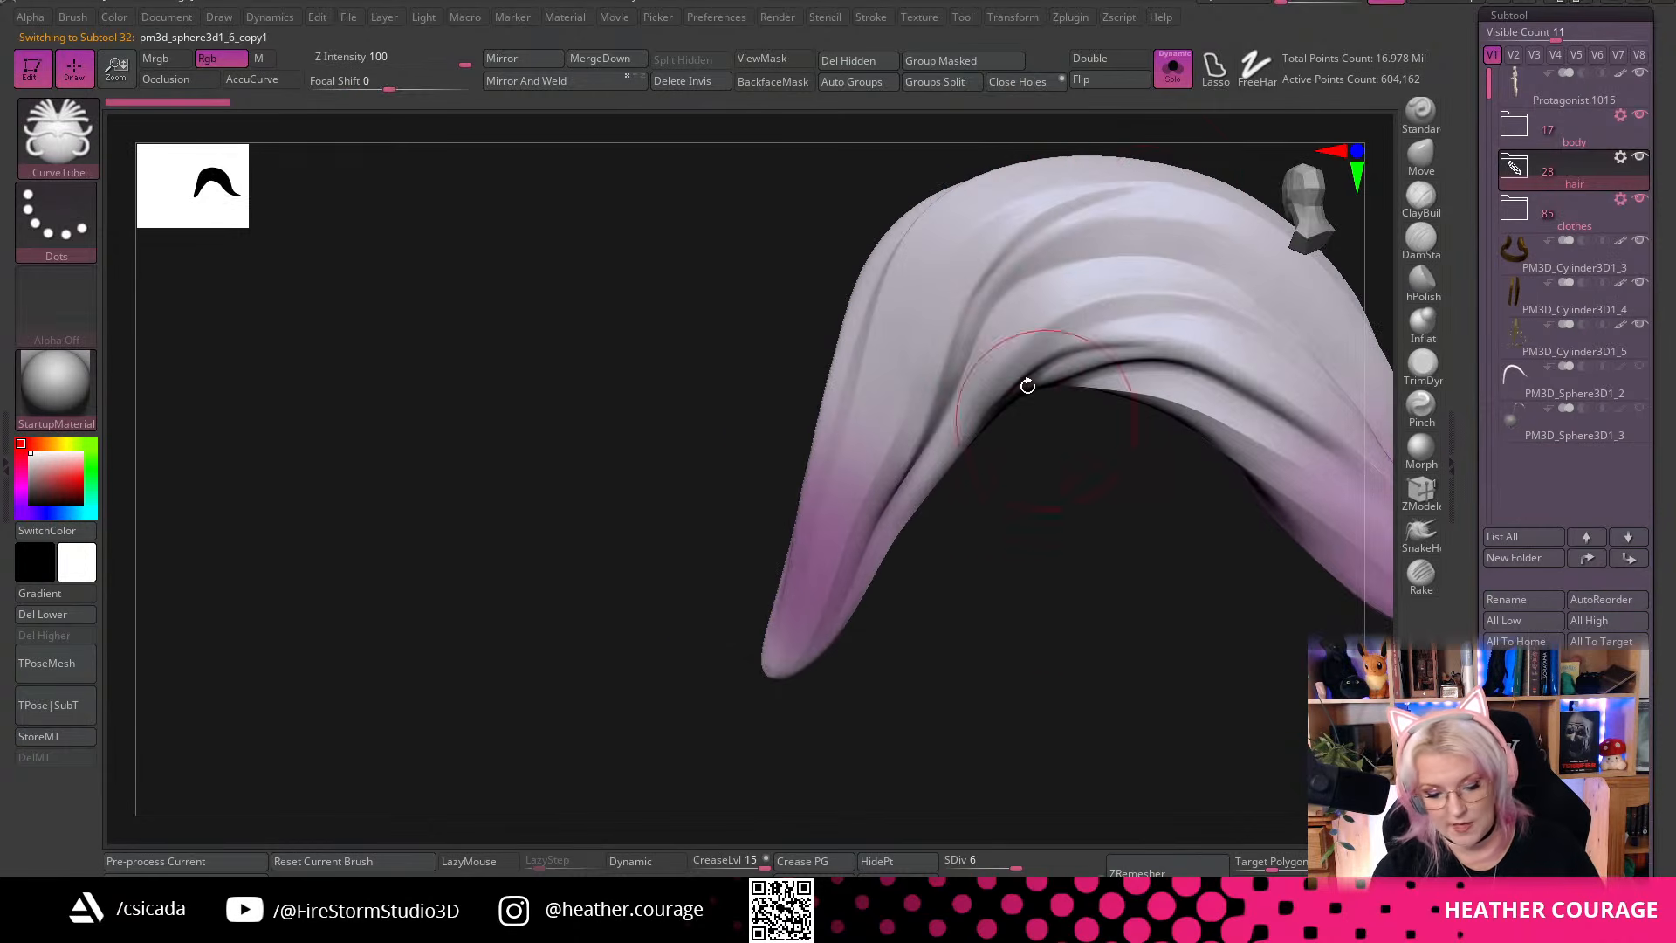
mouse_move(978, 489)
mouse_down()
mouse_move(958, 571)
mouse_move(1048, 558)
mouse_move(1099, 592)
mouse_up()
key(shift)
key(shift+f)
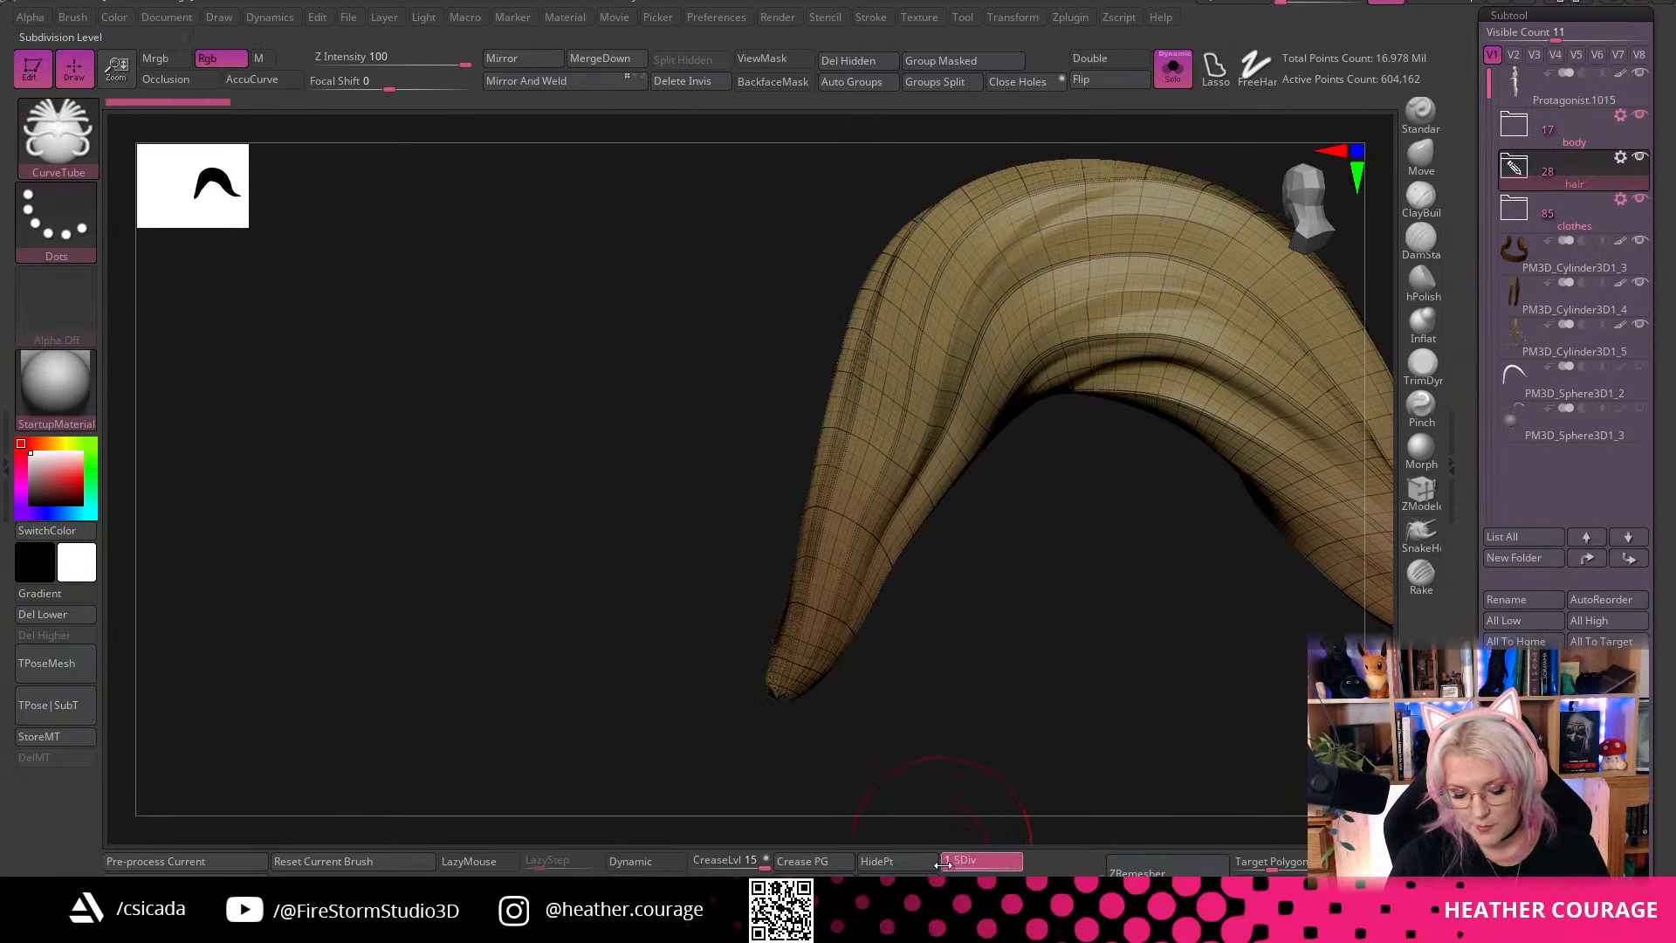
Compare the isolated lock at subdivision level 1 and at level 6 from several sides
drag(935, 847, 935, 847)
drag(1112, 715, 1304, 702)
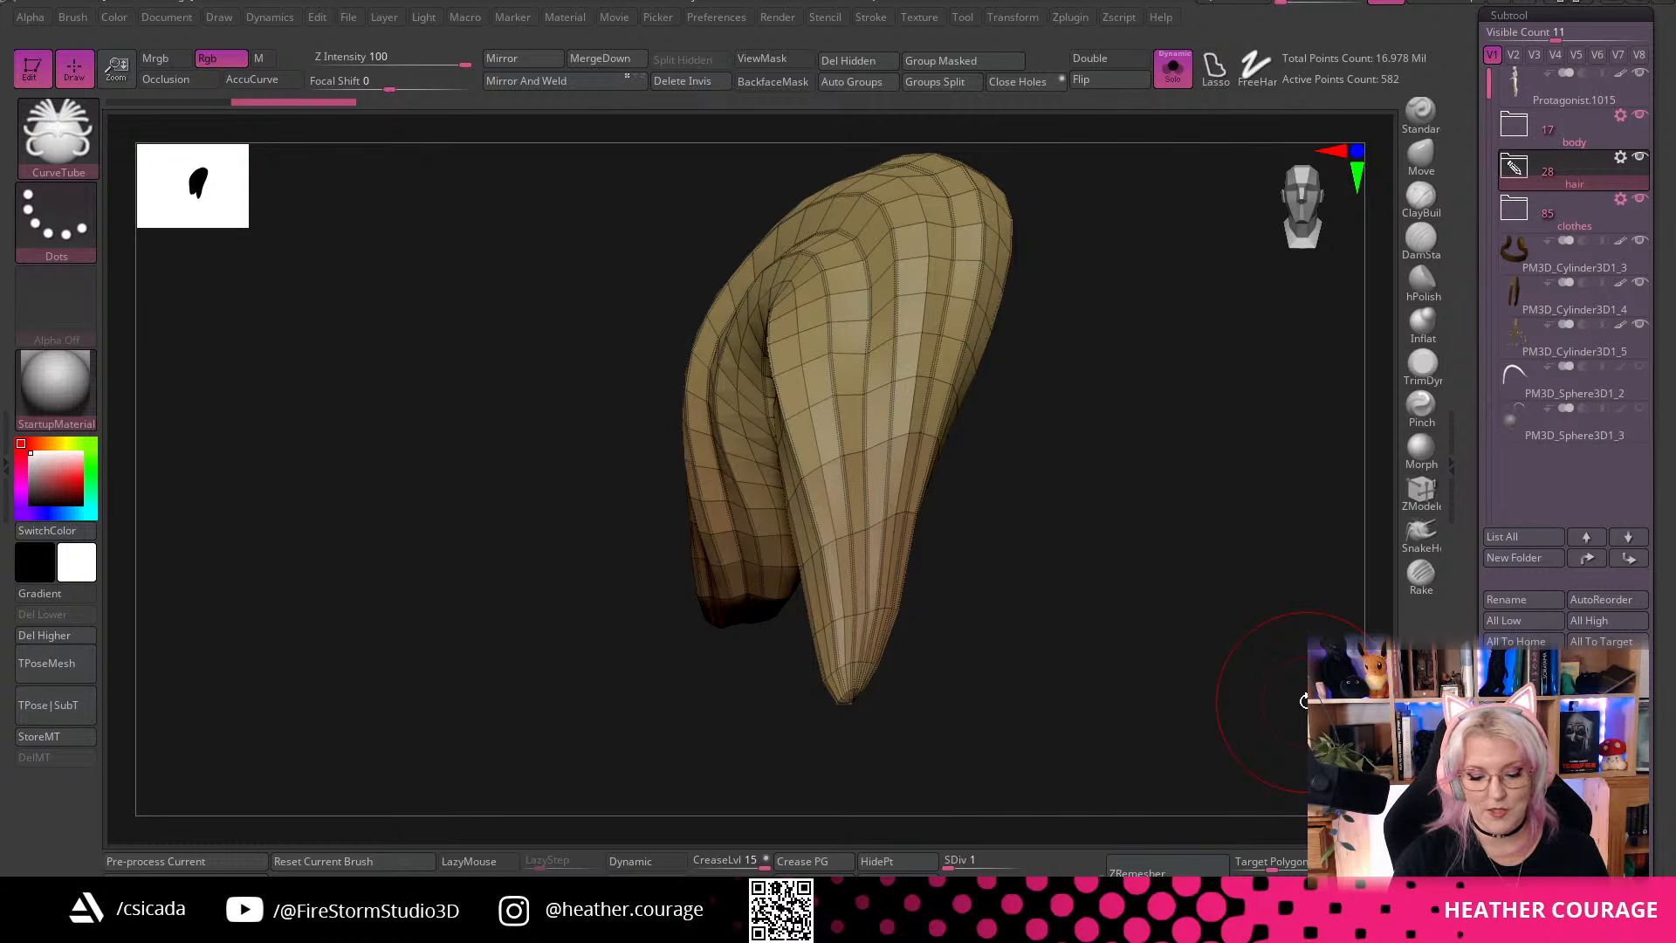
drag(1055, 489, 1133, 543)
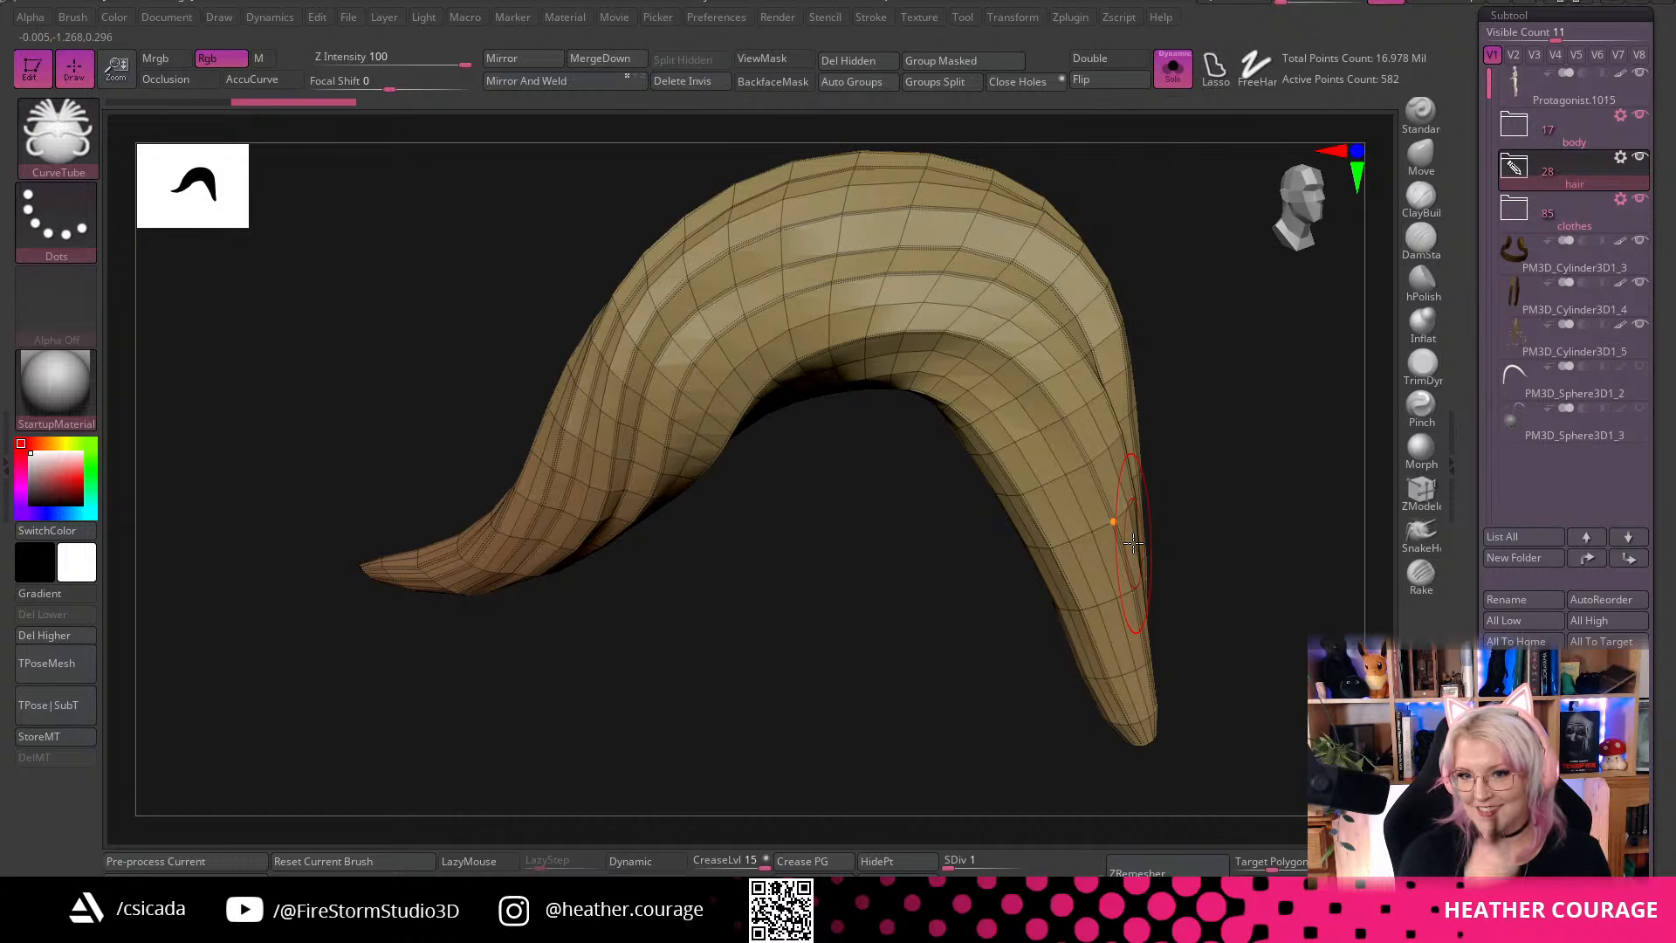
mouse_move(1249, 482)
mouse_down()
mouse_move(1100, 594)
mouse_move(984, 651)
mouse_move(1031, 694)
mouse_move(873, 672)
mouse_up()
drag(954, 863, 1017, 863)
drag(1104, 783, 903, 636)
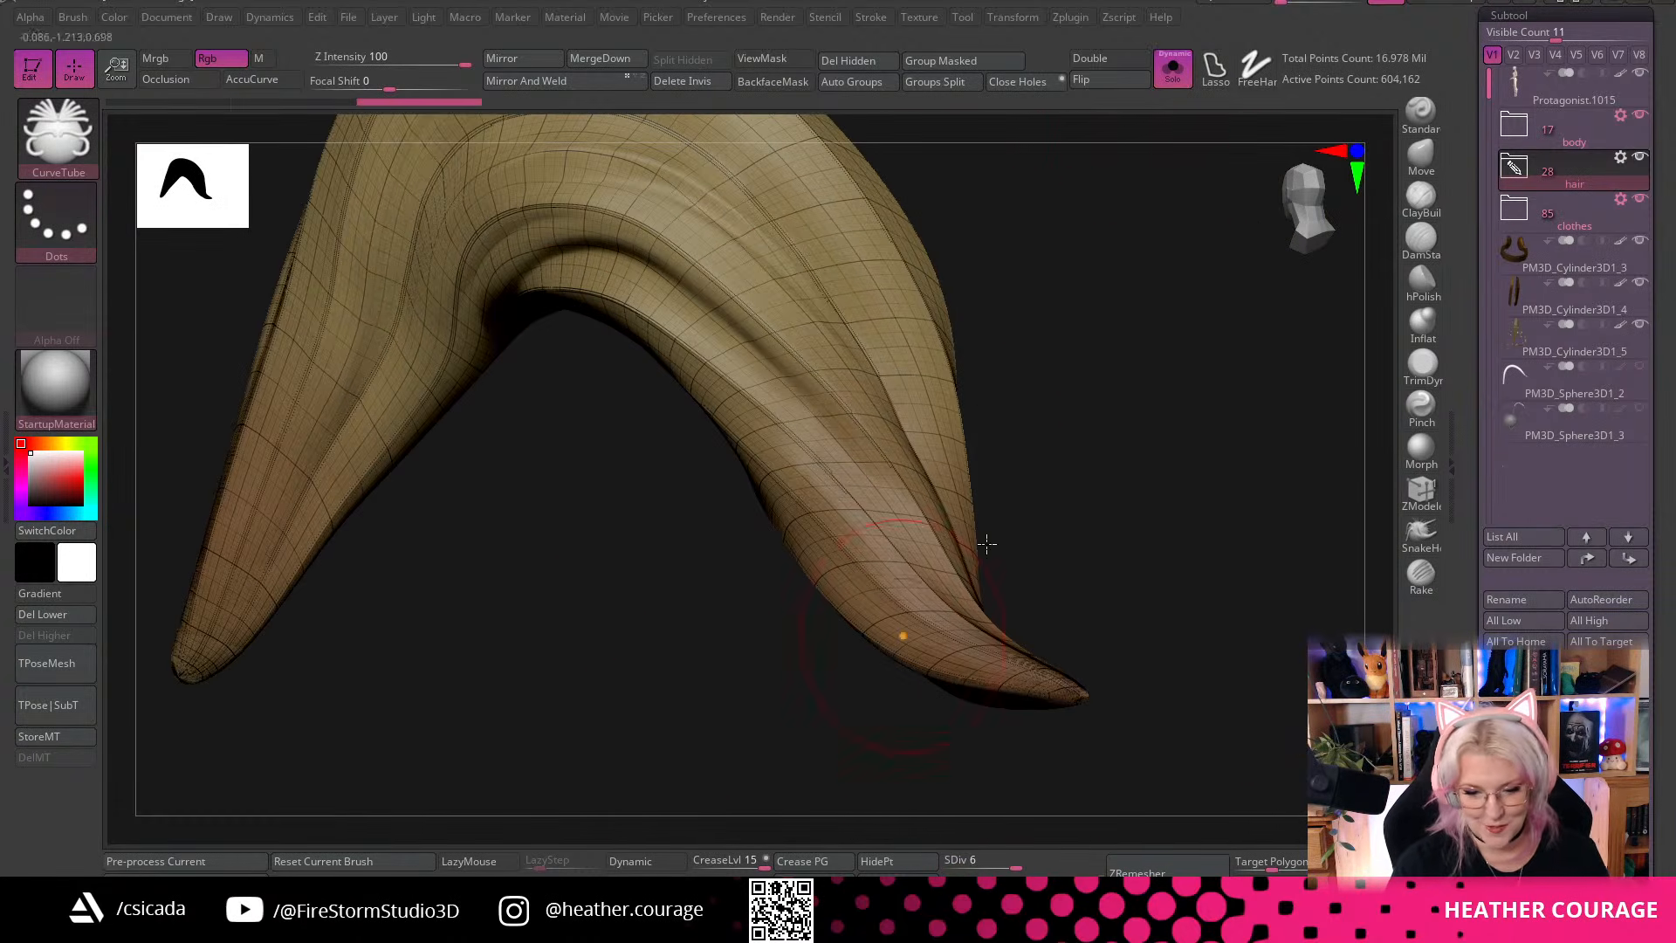
Show the whole character again, select the ponytail lock pm3d_sphere1_5_copy1 and isolate it with Solo
click(1173, 73)
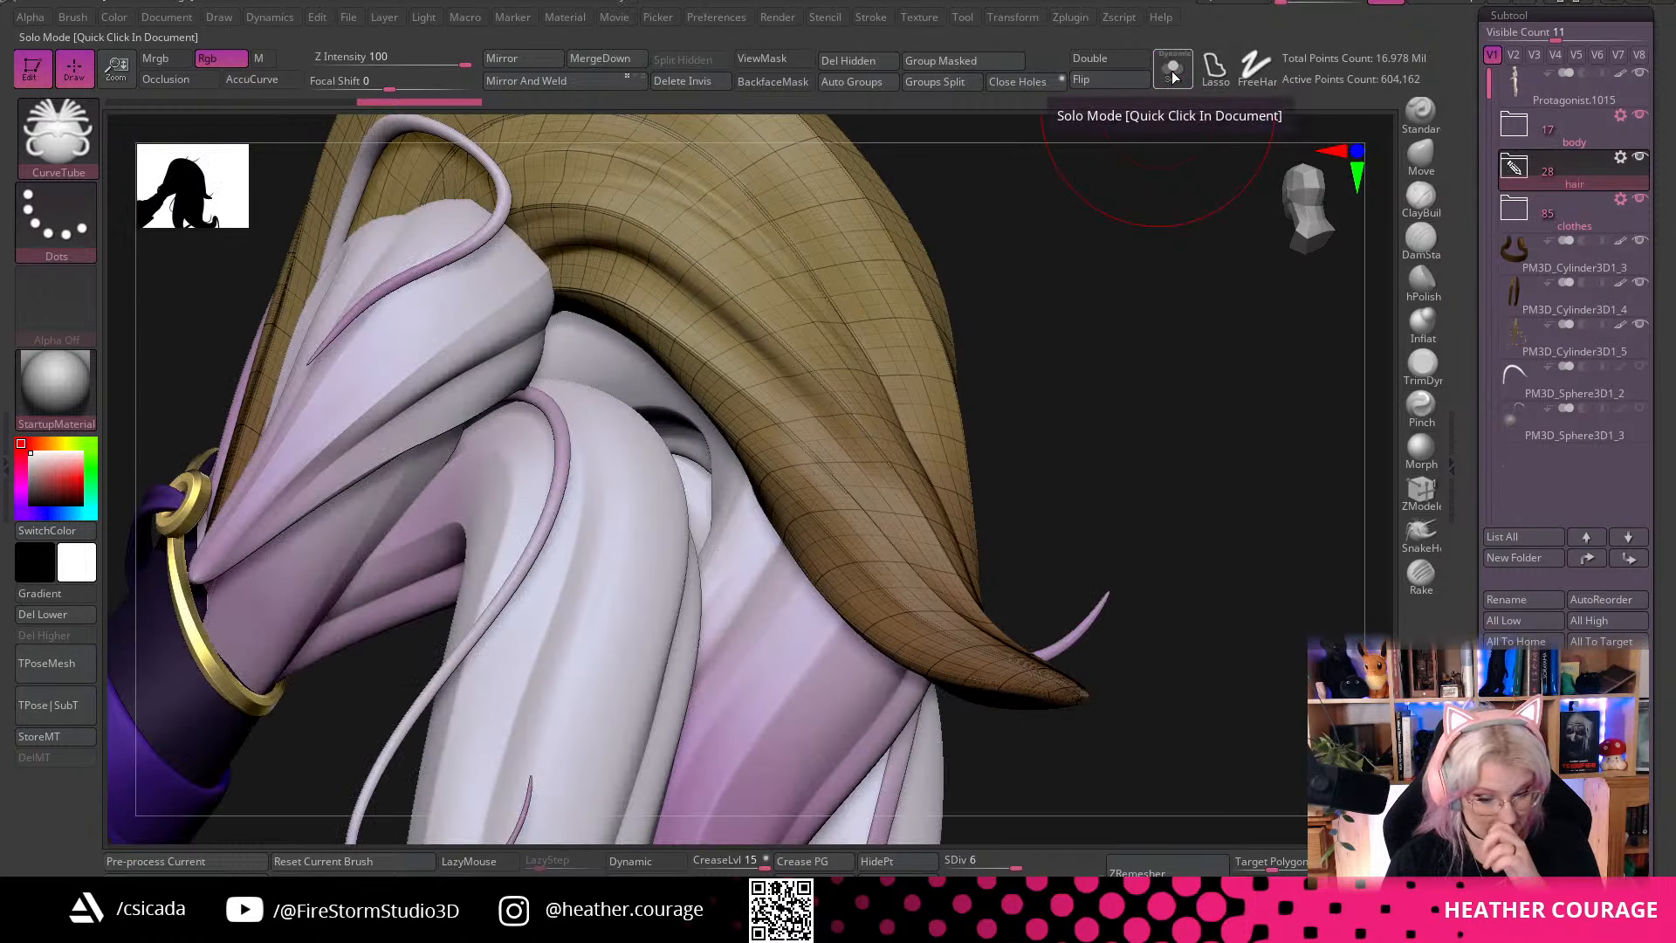
drag(1126, 655, 1149, 733)
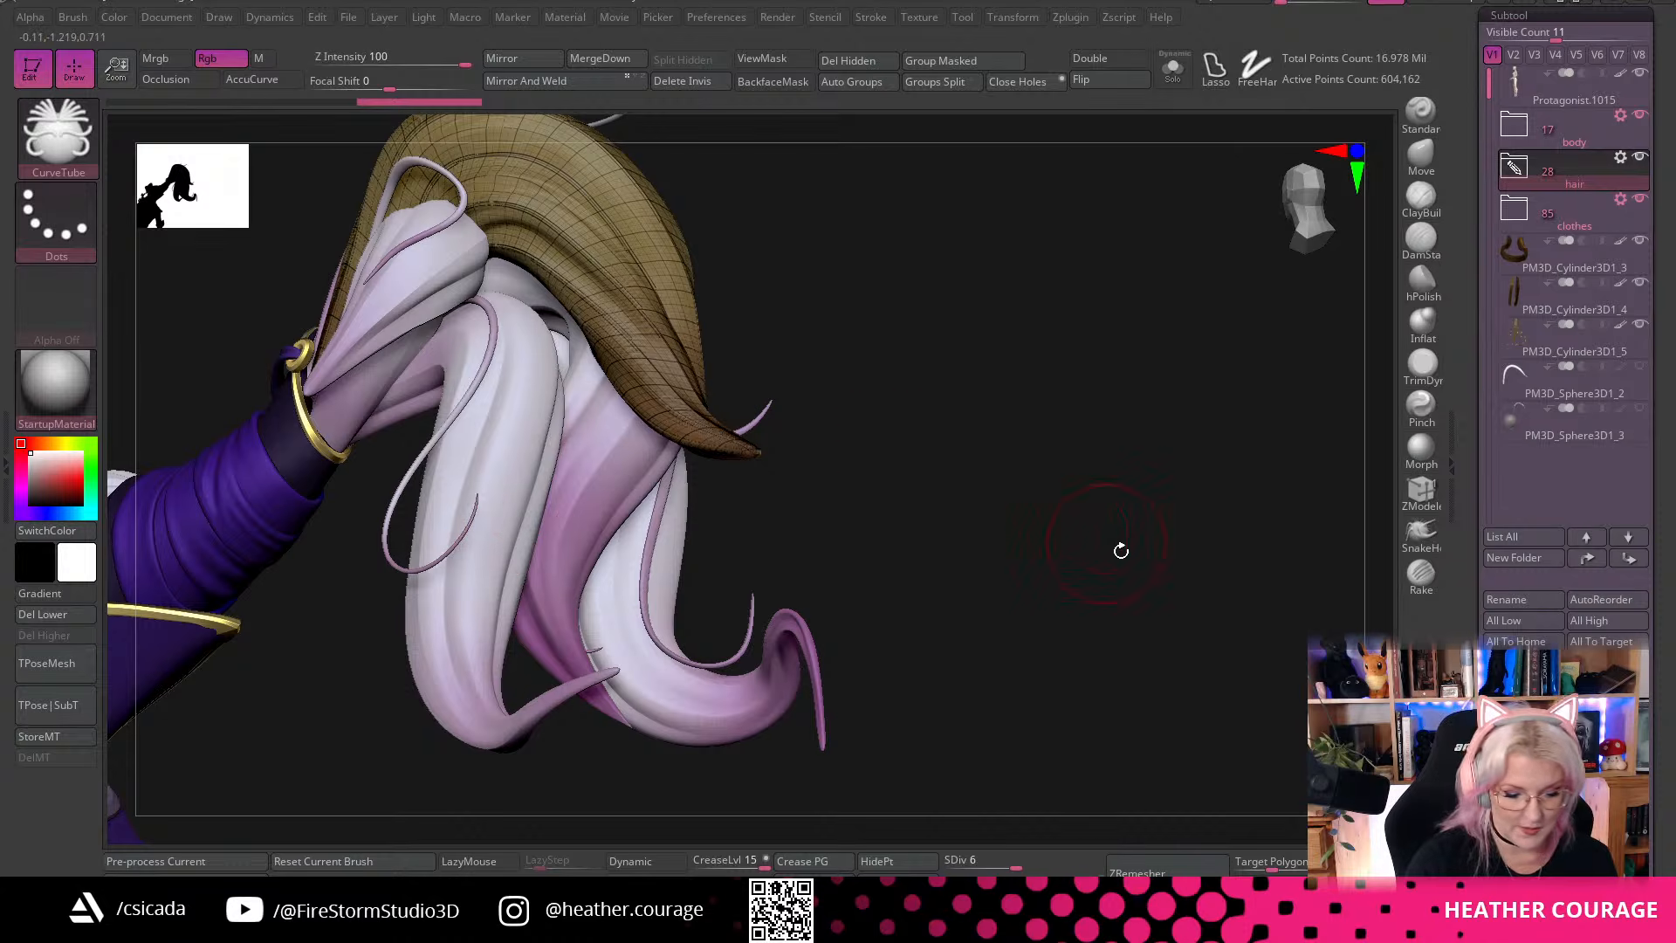
drag(1110, 546, 1196, 552)
alt+click(493, 279)
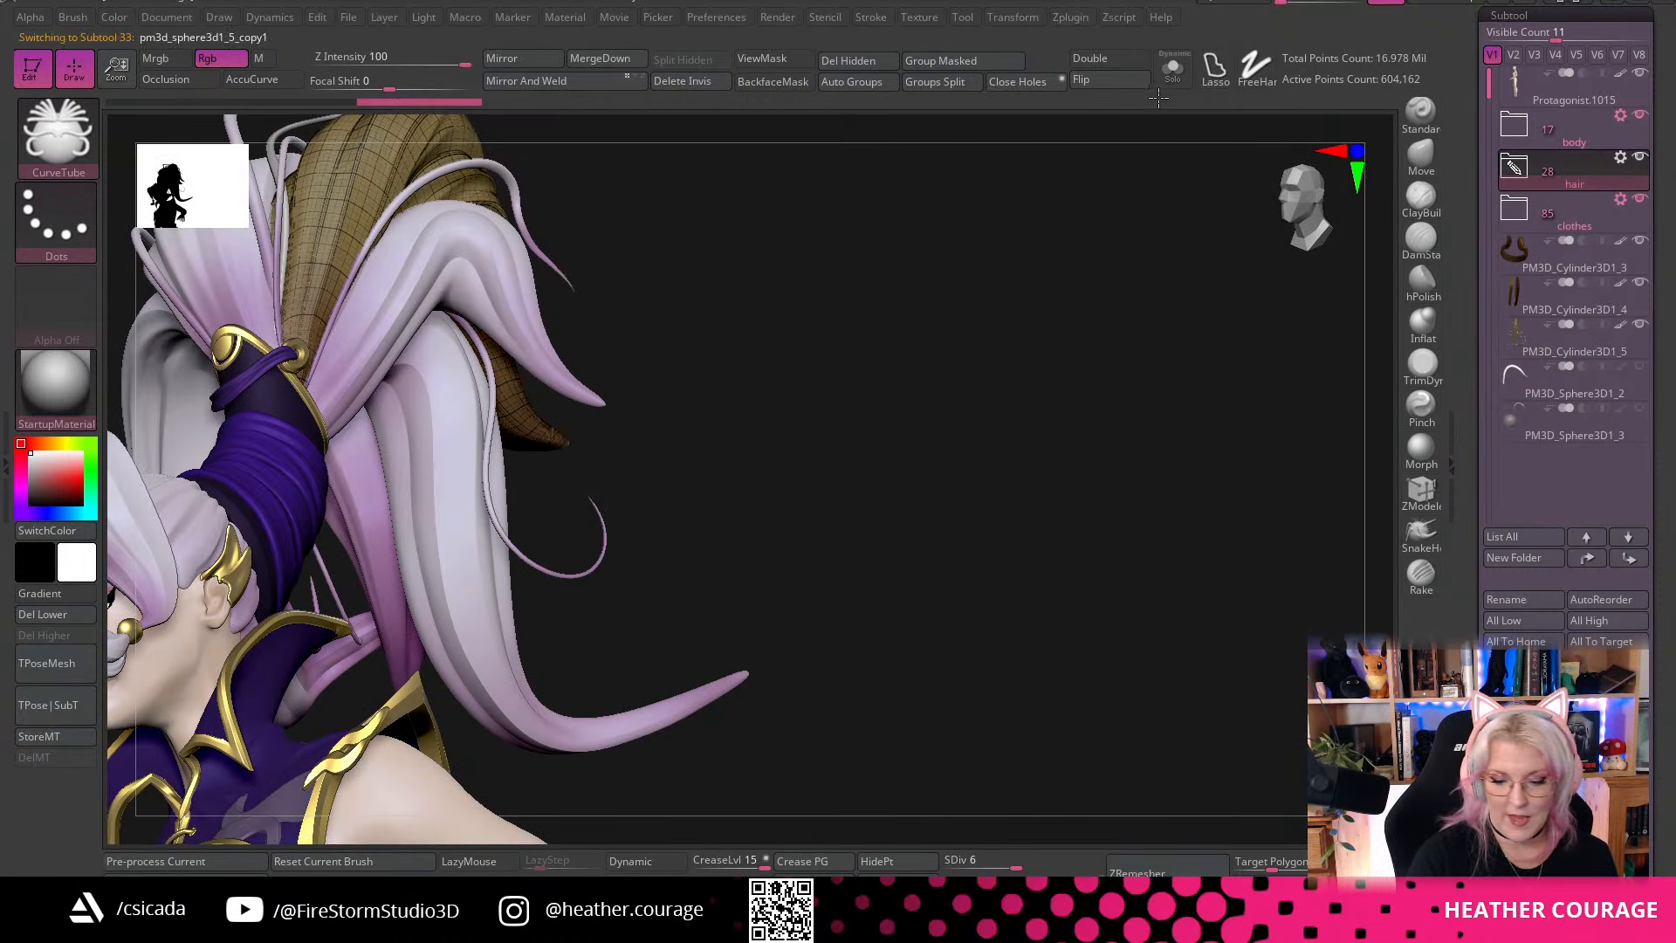
click(1172, 68)
Choose the Move Topological brush and examine the isolated lock's tapered tip up close
mouse_move(872, 454)
alt+mouse_down()
mouse_move(1010, 554)
mouse_move(1107, 539)
mouse_move(1182, 449)
mouse_move(1192, 488)
mouse_move(1205, 470)
alt+mouse_up()
right_click(1186, 451)
key(b)
key(m)
key(t)
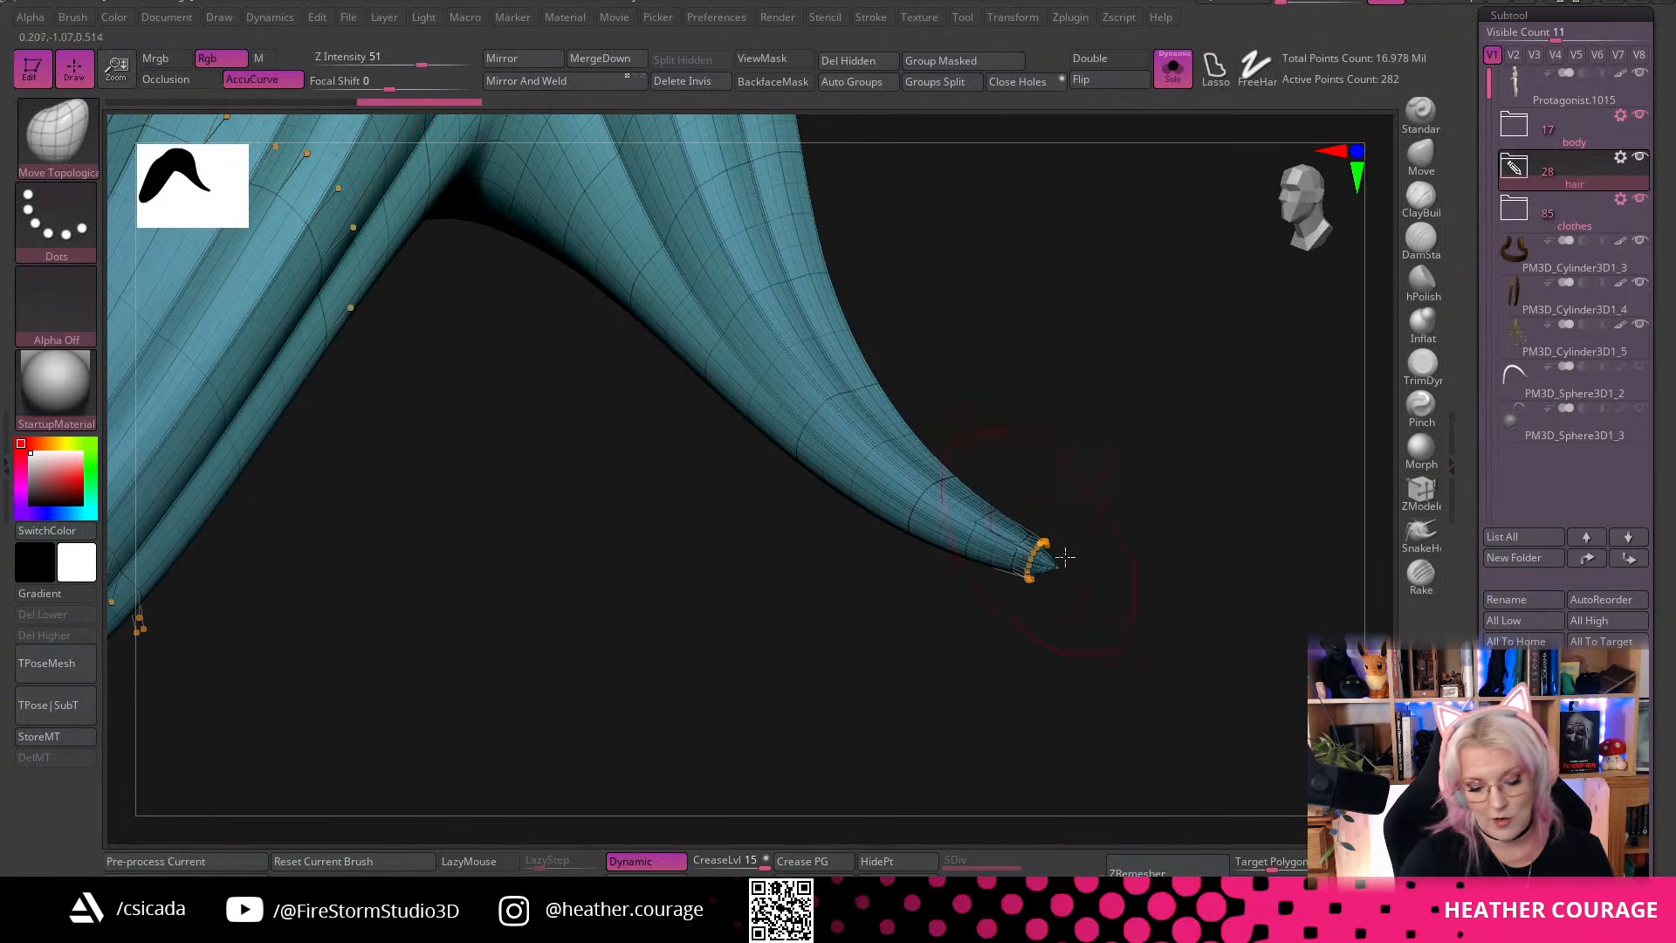
mouse_move(1063, 569)
mouse_down()
mouse_move(1354, 591)
mouse_move(1168, 703)
mouse_move(1186, 722)
mouse_move(863, 715)
mouse_up()
drag(882, 738, 1057, 677)
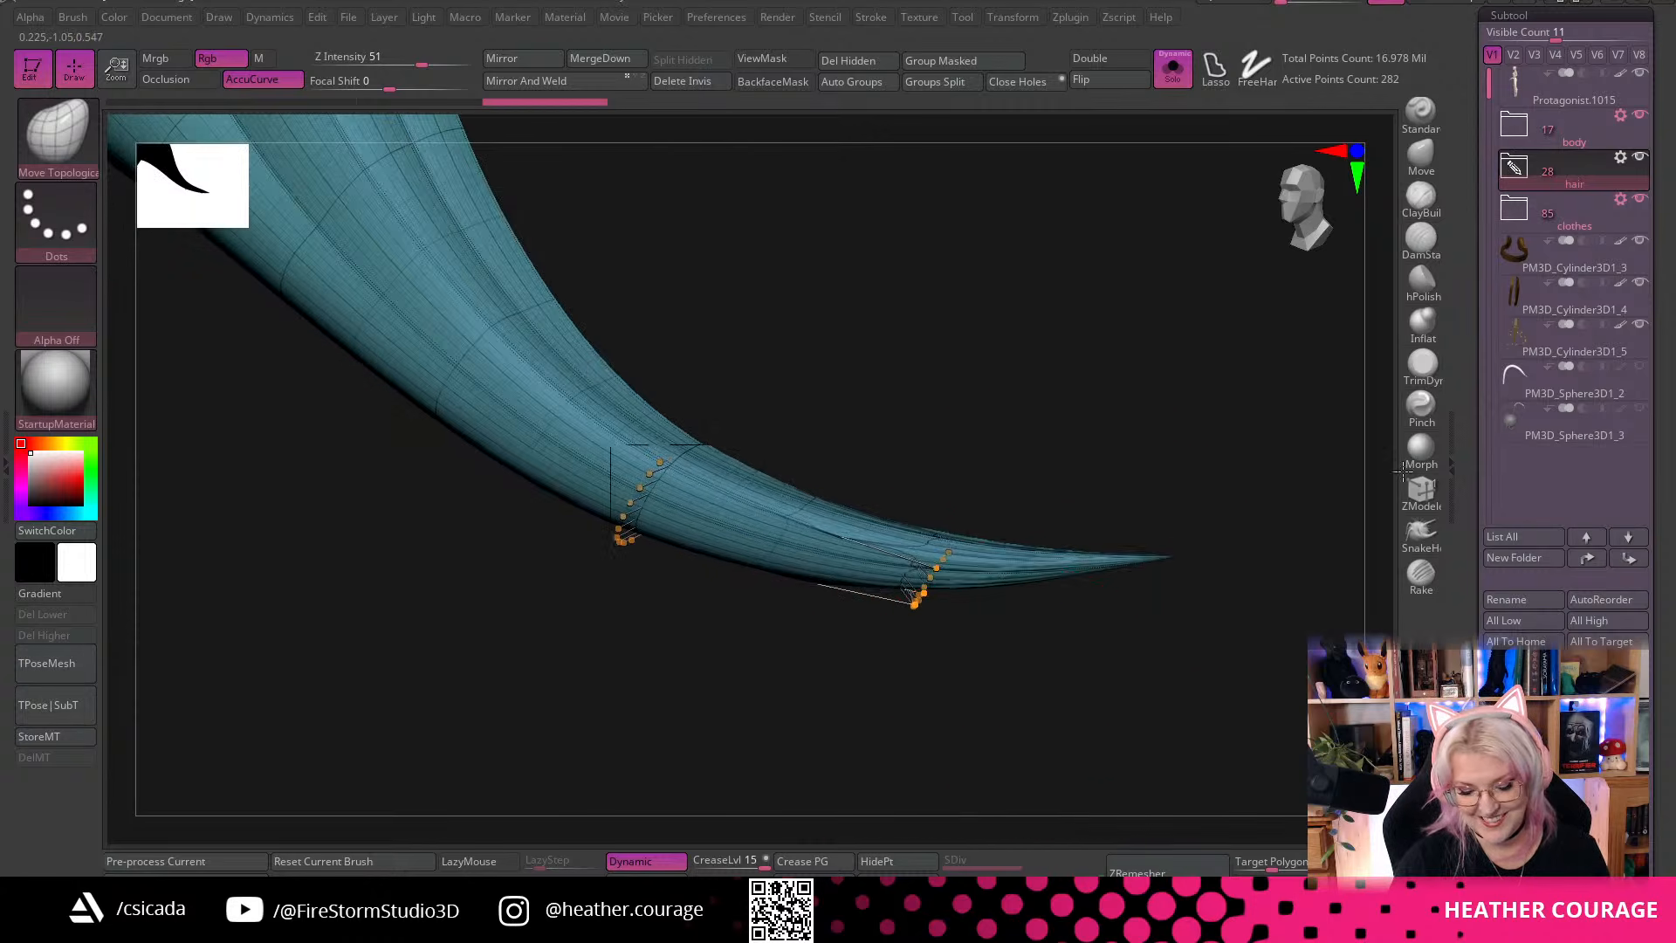
drag(1010, 760, 930, 646)
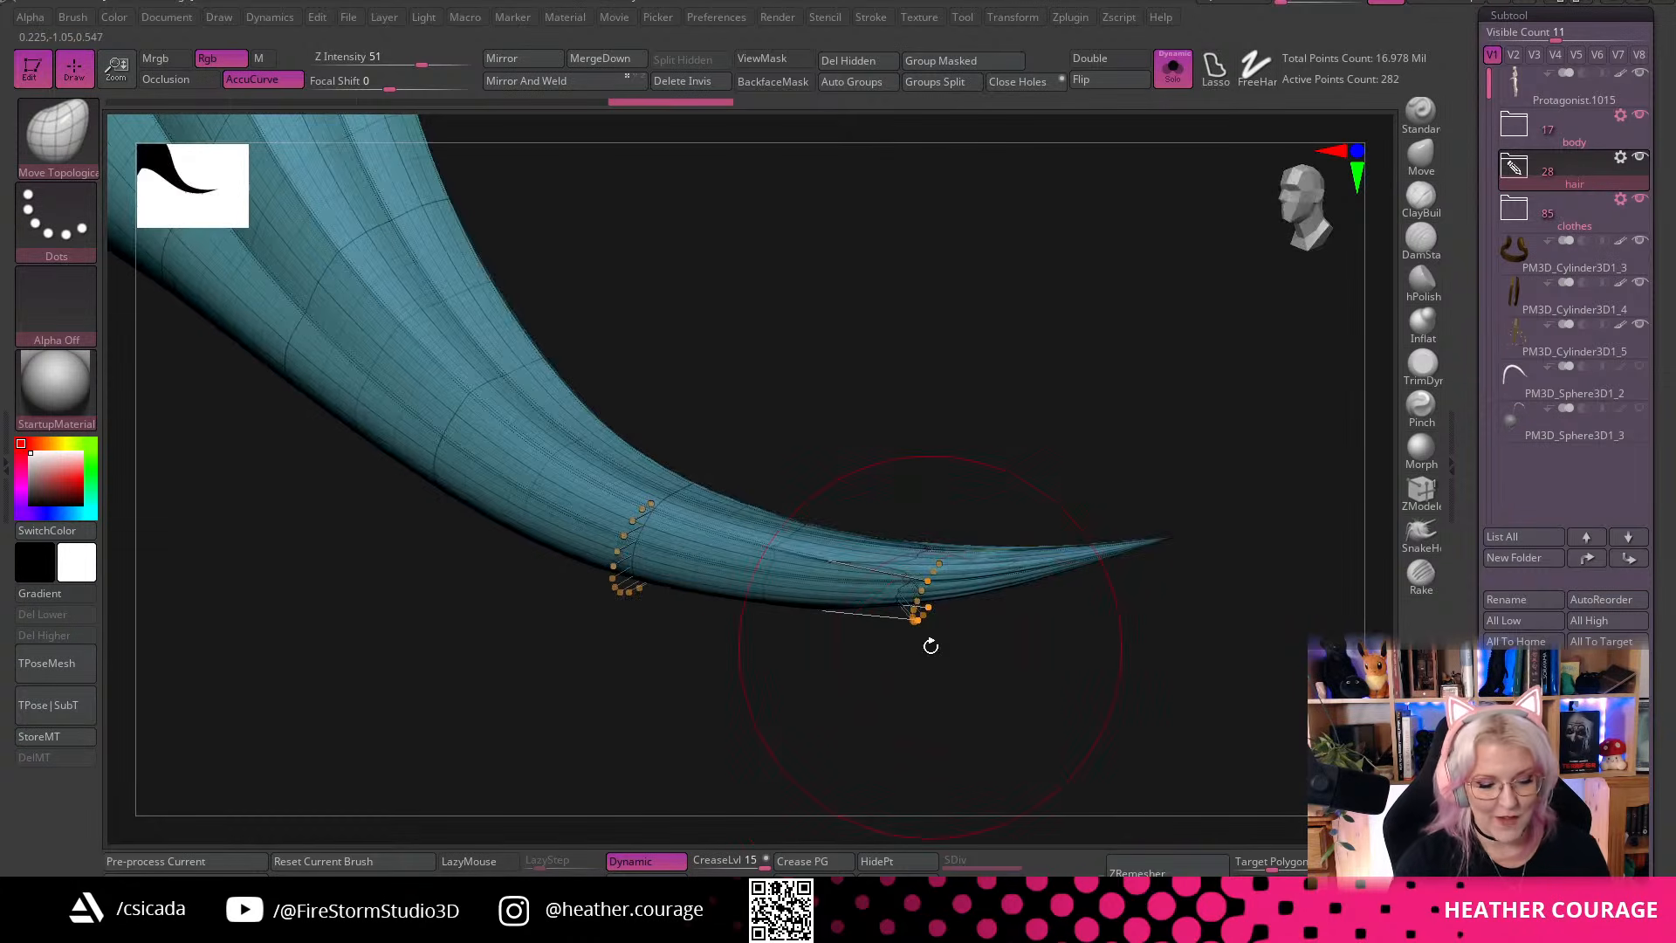
Turn off AccuCurve for Move Topological and try the brush near the lock's tip
click(253, 78)
mouse_move(678, 485)
mouse_down()
mouse_move(744, 274)
mouse_move(733, 319)
mouse_up()
key(ctrl)
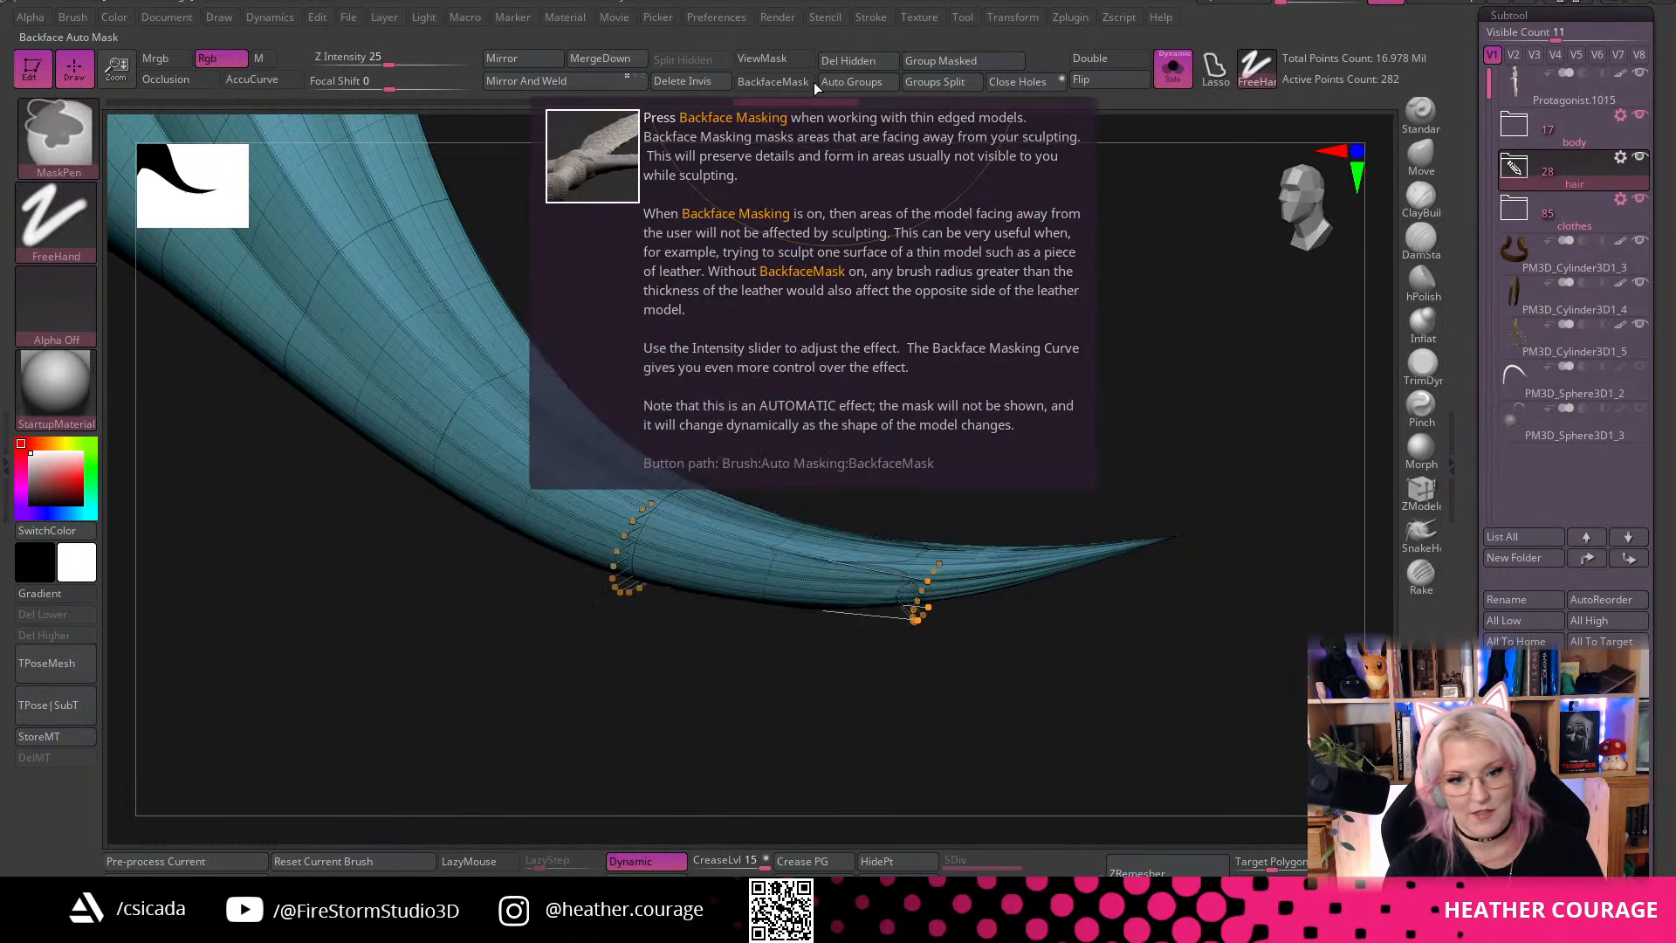
mouse_move(1182, 752)
mouse_down()
mouse_move(1138, 685)
mouse_move(926, 495)
mouse_move(912, 450)
mouse_up()
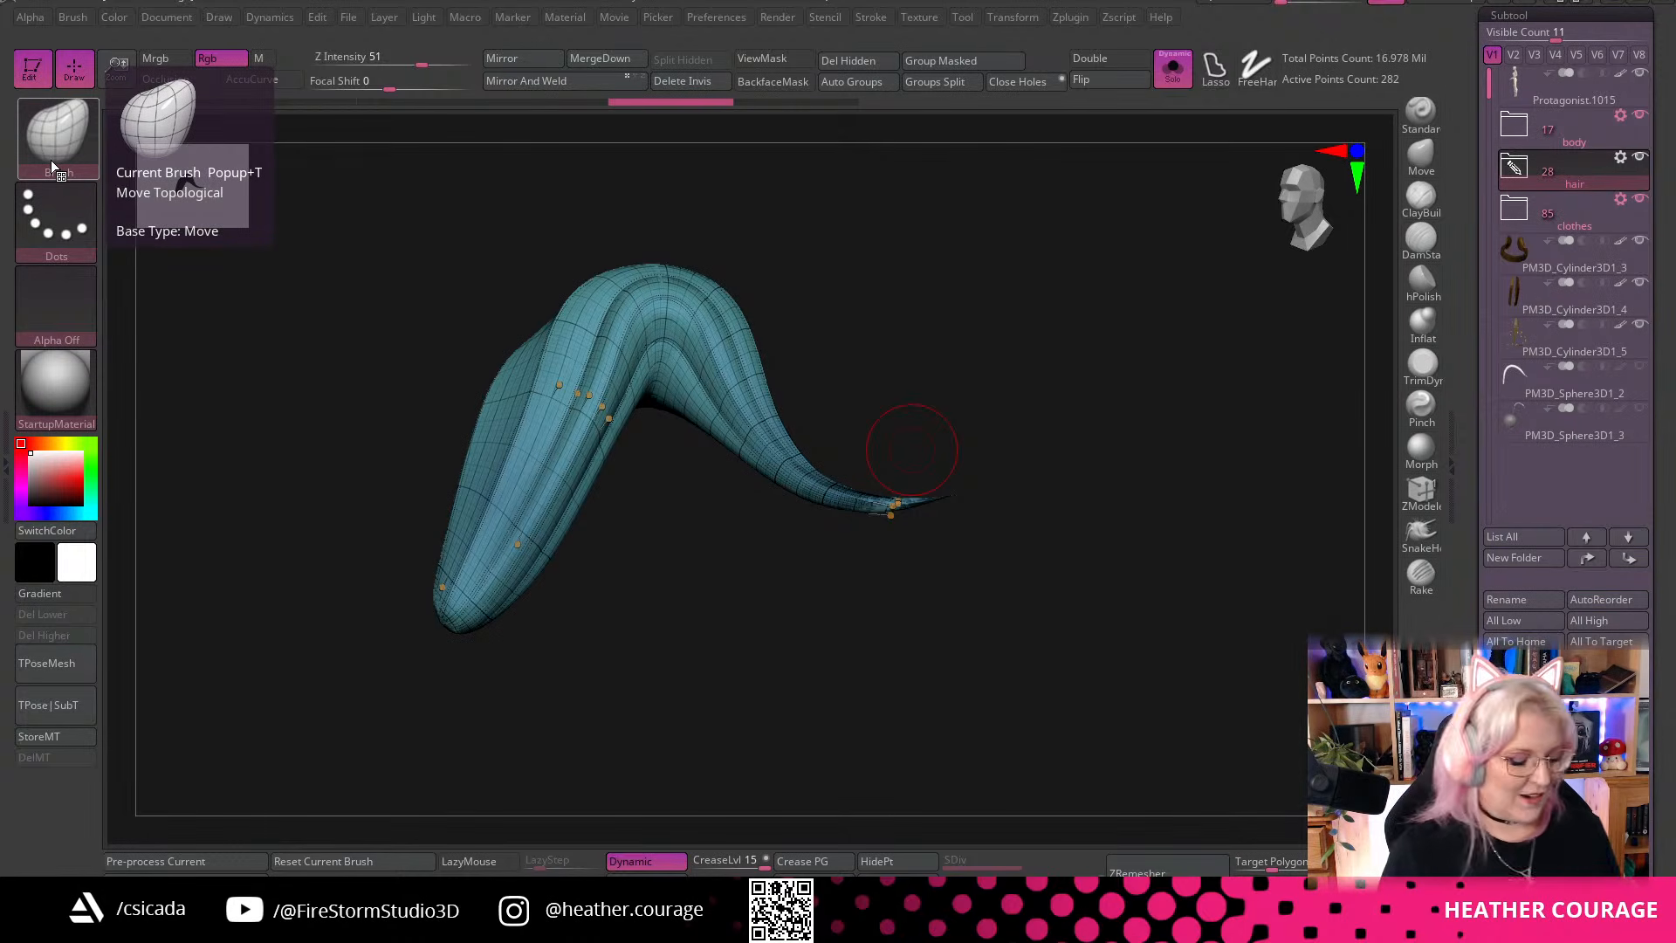
Leave Solo, select the front hair section Protagonist.1003_0002 beside the face and frame it from the front
drag(986, 667, 1121, 620)
drag(1000, 677, 1113, 472)
click(1104, 606)
mouse_move(1026, 579)
mouse_down()
mouse_move(972, 574)
mouse_move(1040, 572)
mouse_up()
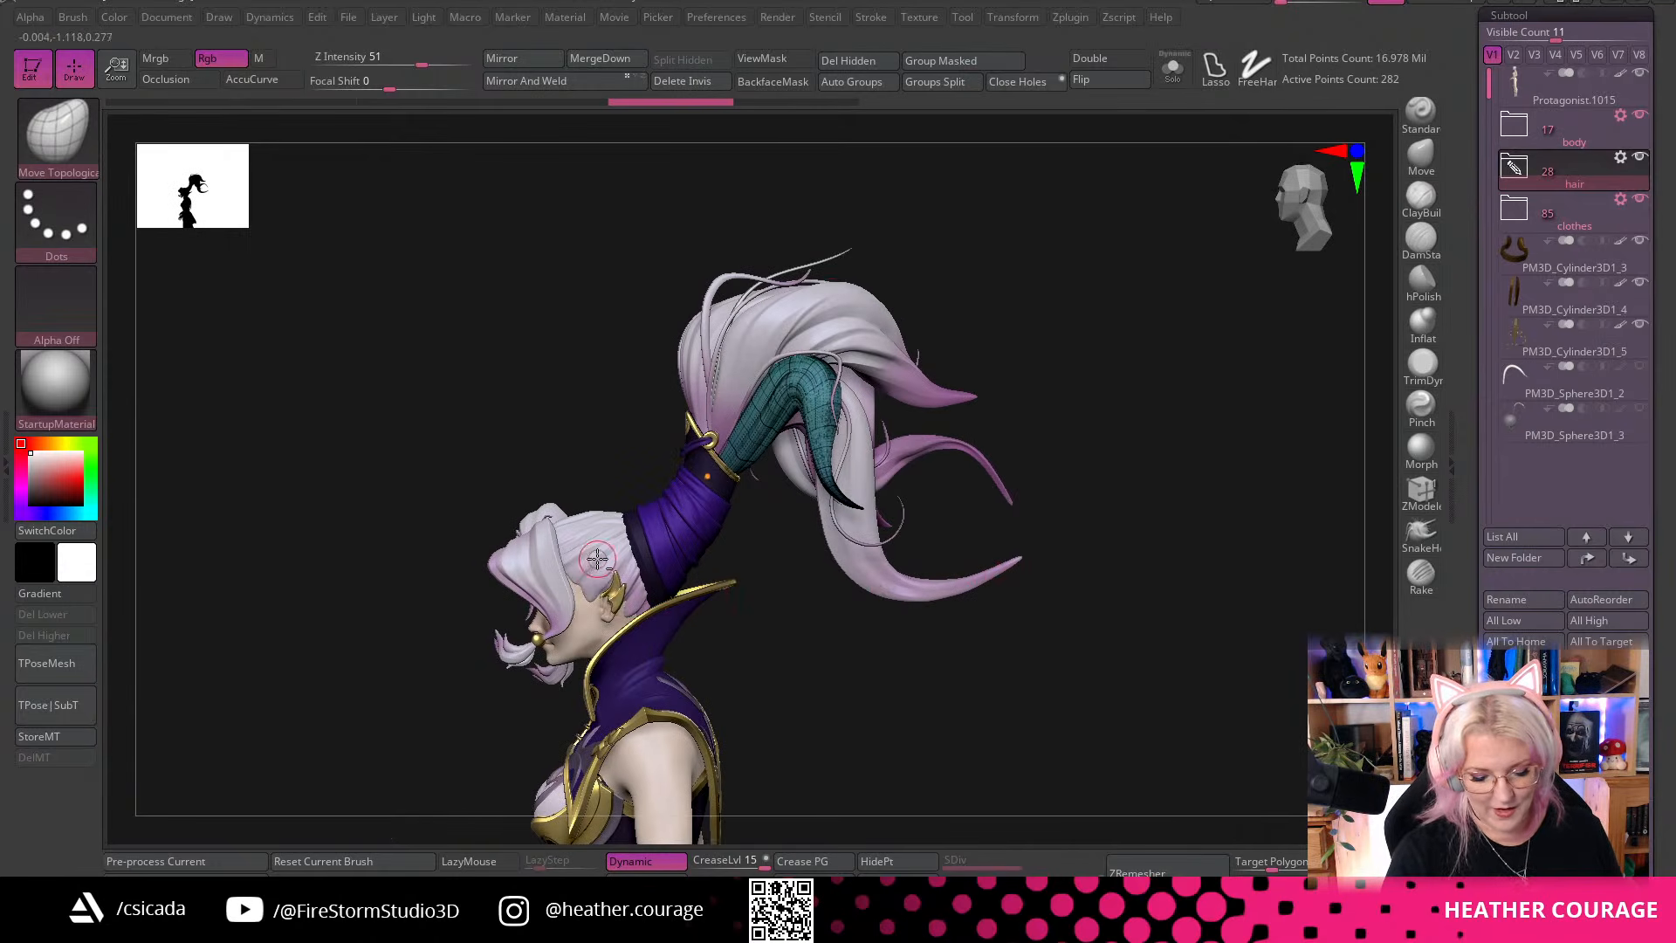
alt+click(552, 594)
drag(1033, 748, 1115, 699)
click(1303, 194)
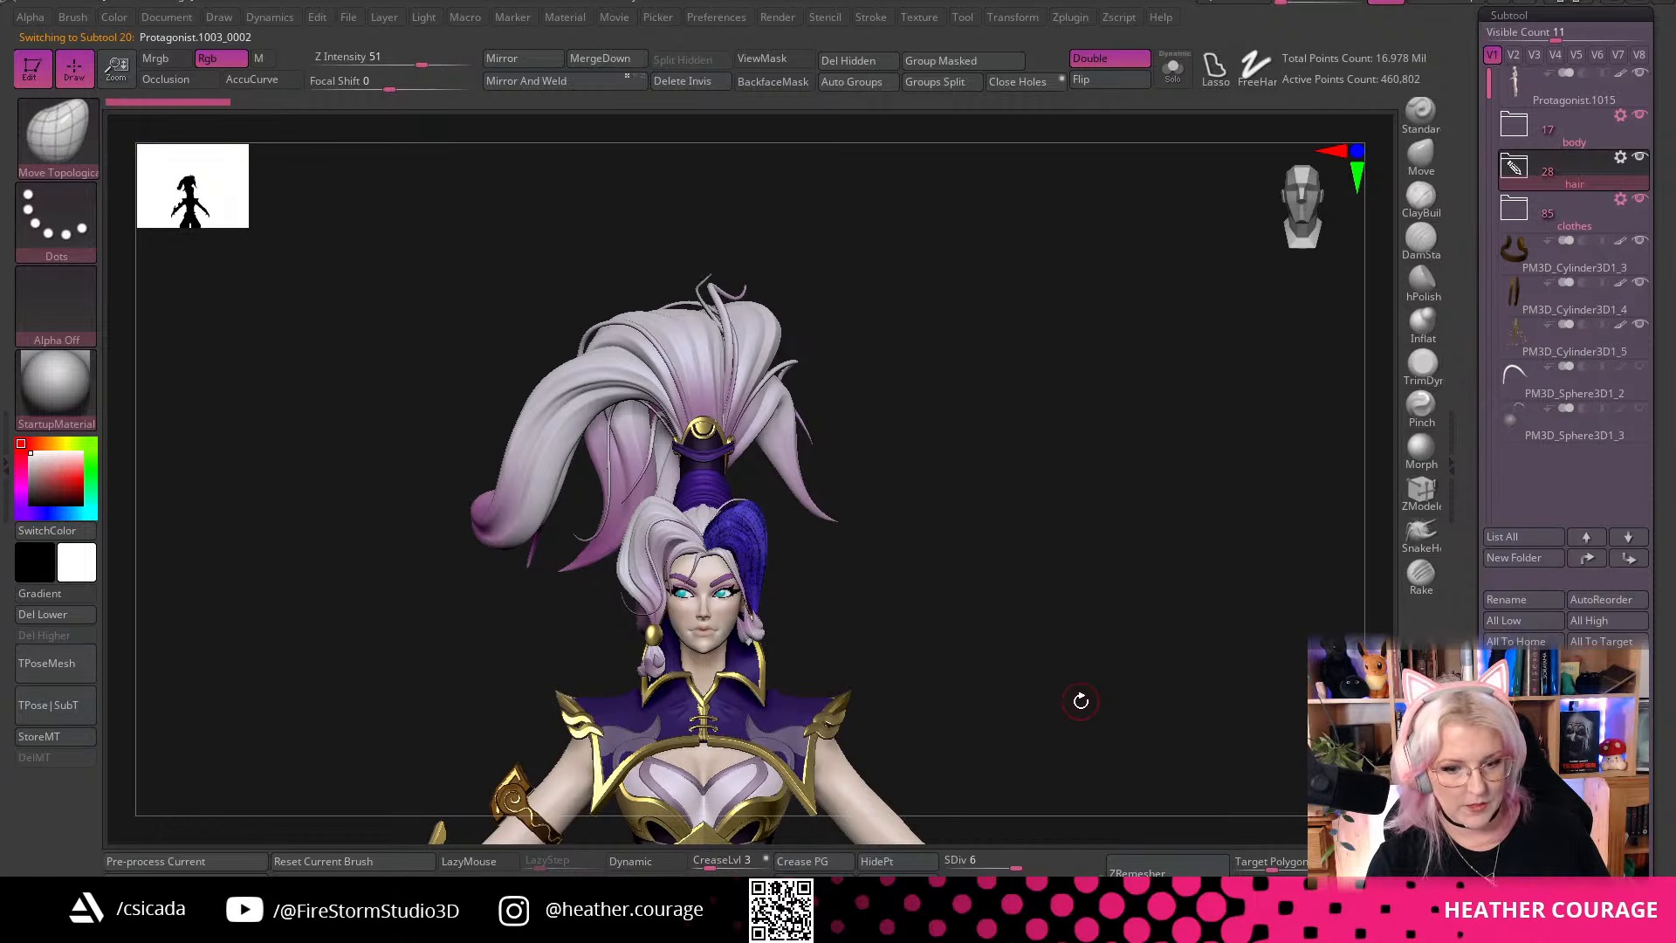
key(f)
key(f)
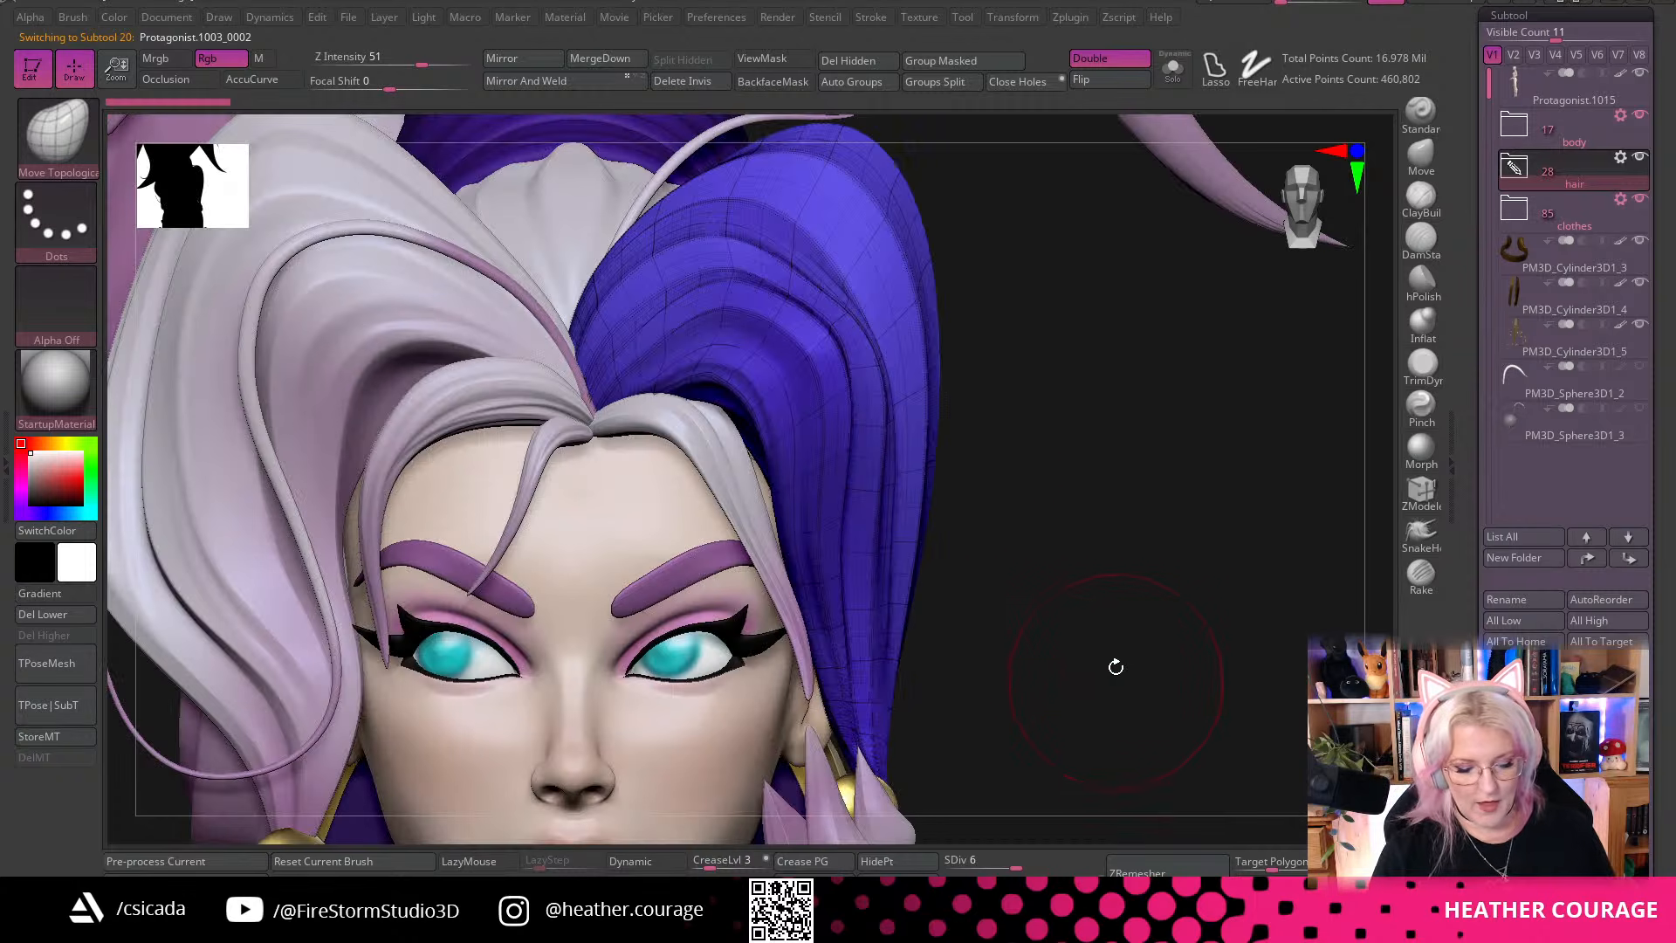
Select the collared jacket subtool Protagonist and look over the outfit from the collar down to the trousers
alt+drag(1070, 680, 1081, 55)
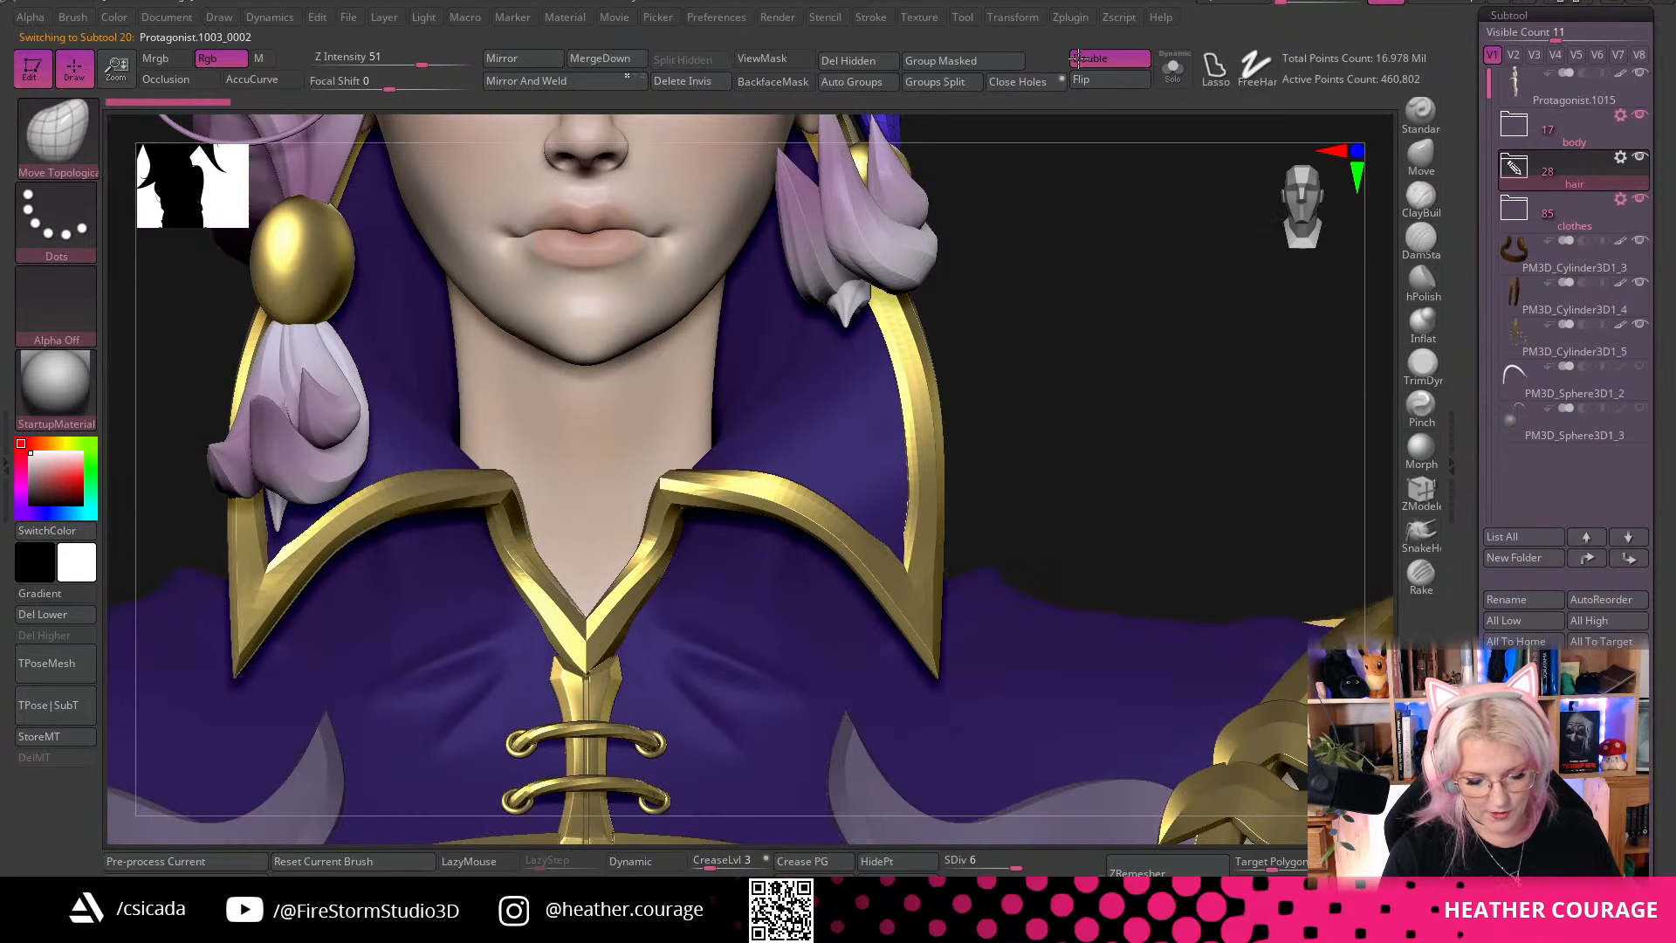
alt+drag(968, 366, 968, 368)
alt+click(844, 459)
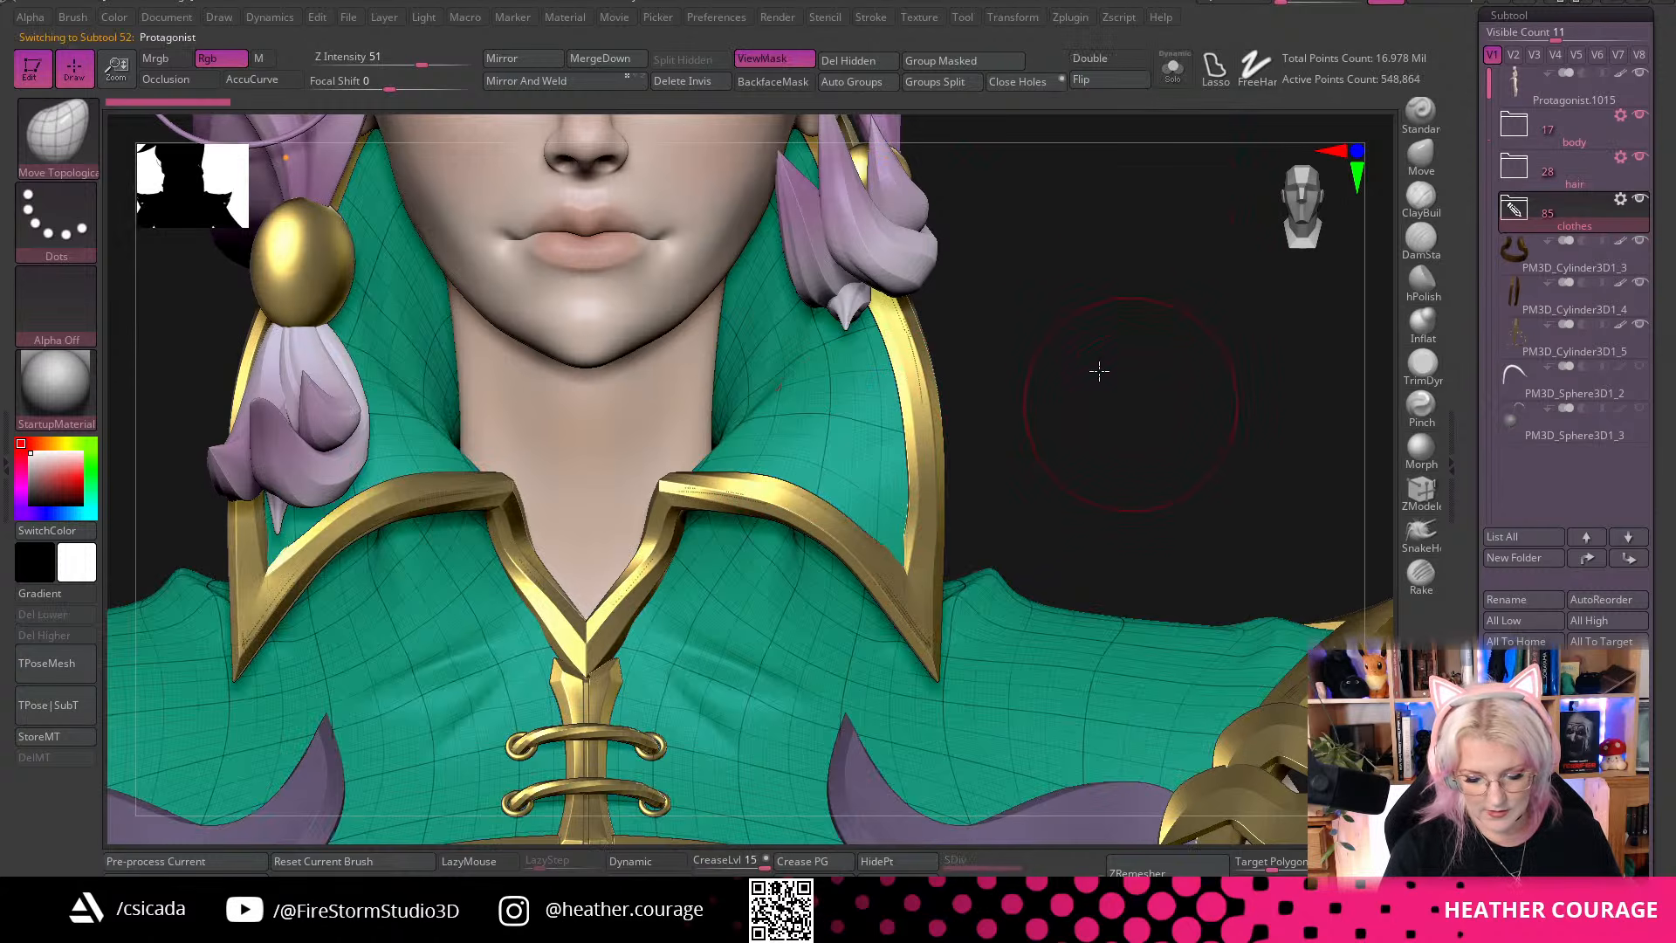
alt+drag(1084, 340, 1055, 276)
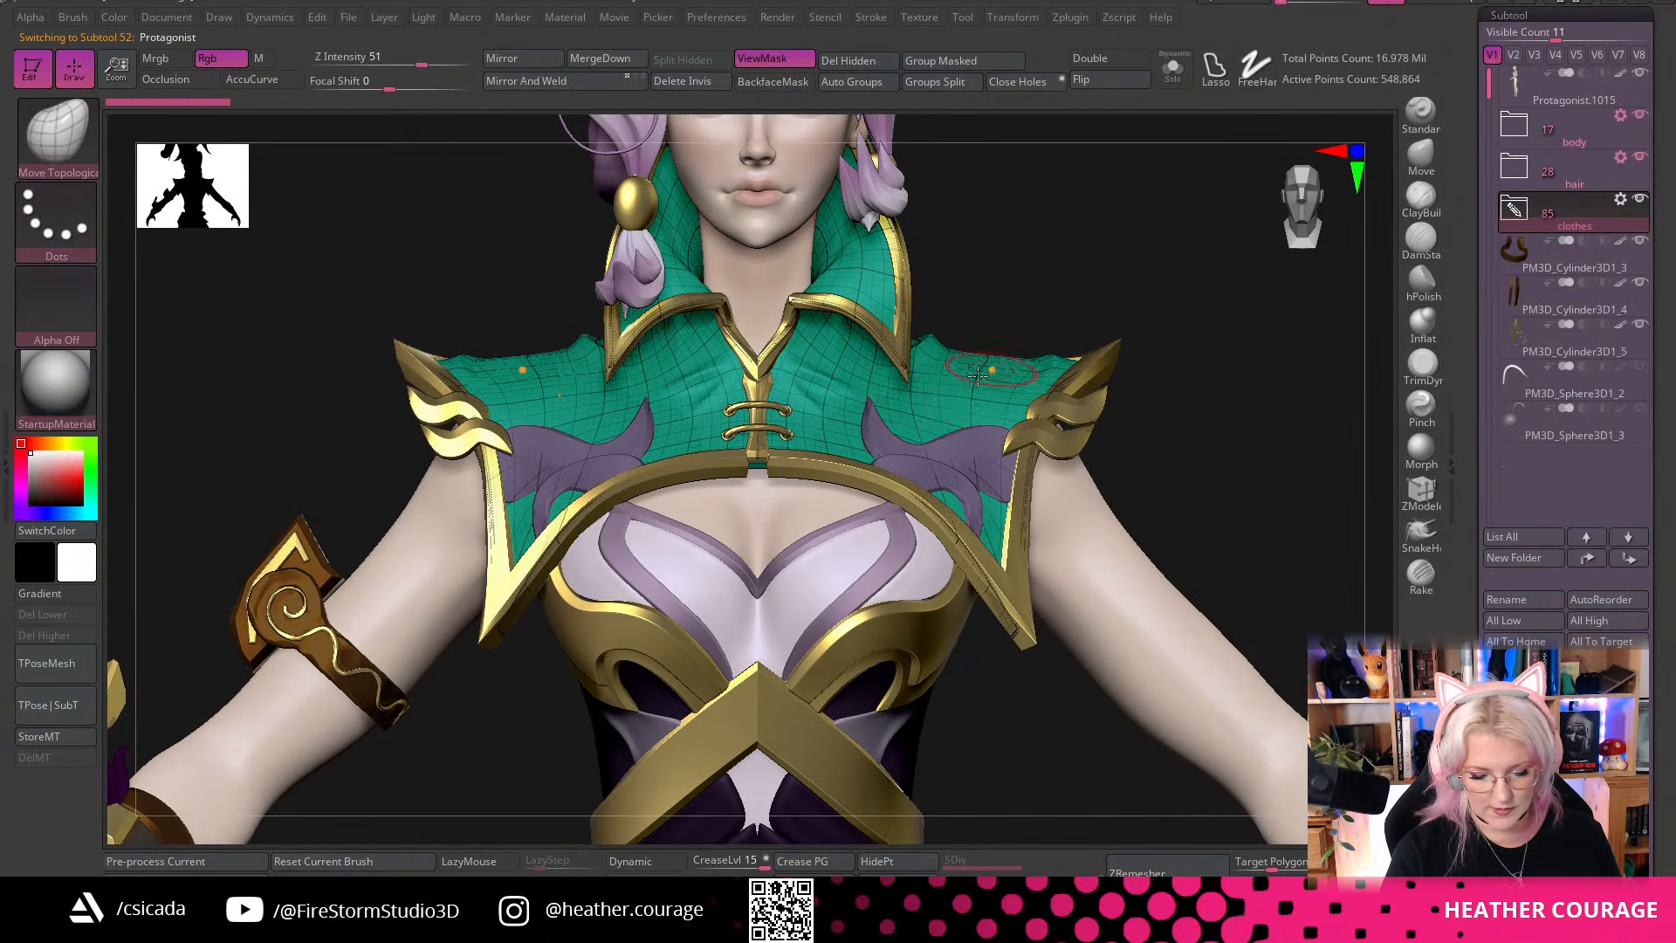
alt+drag(981, 710, 933, 413)
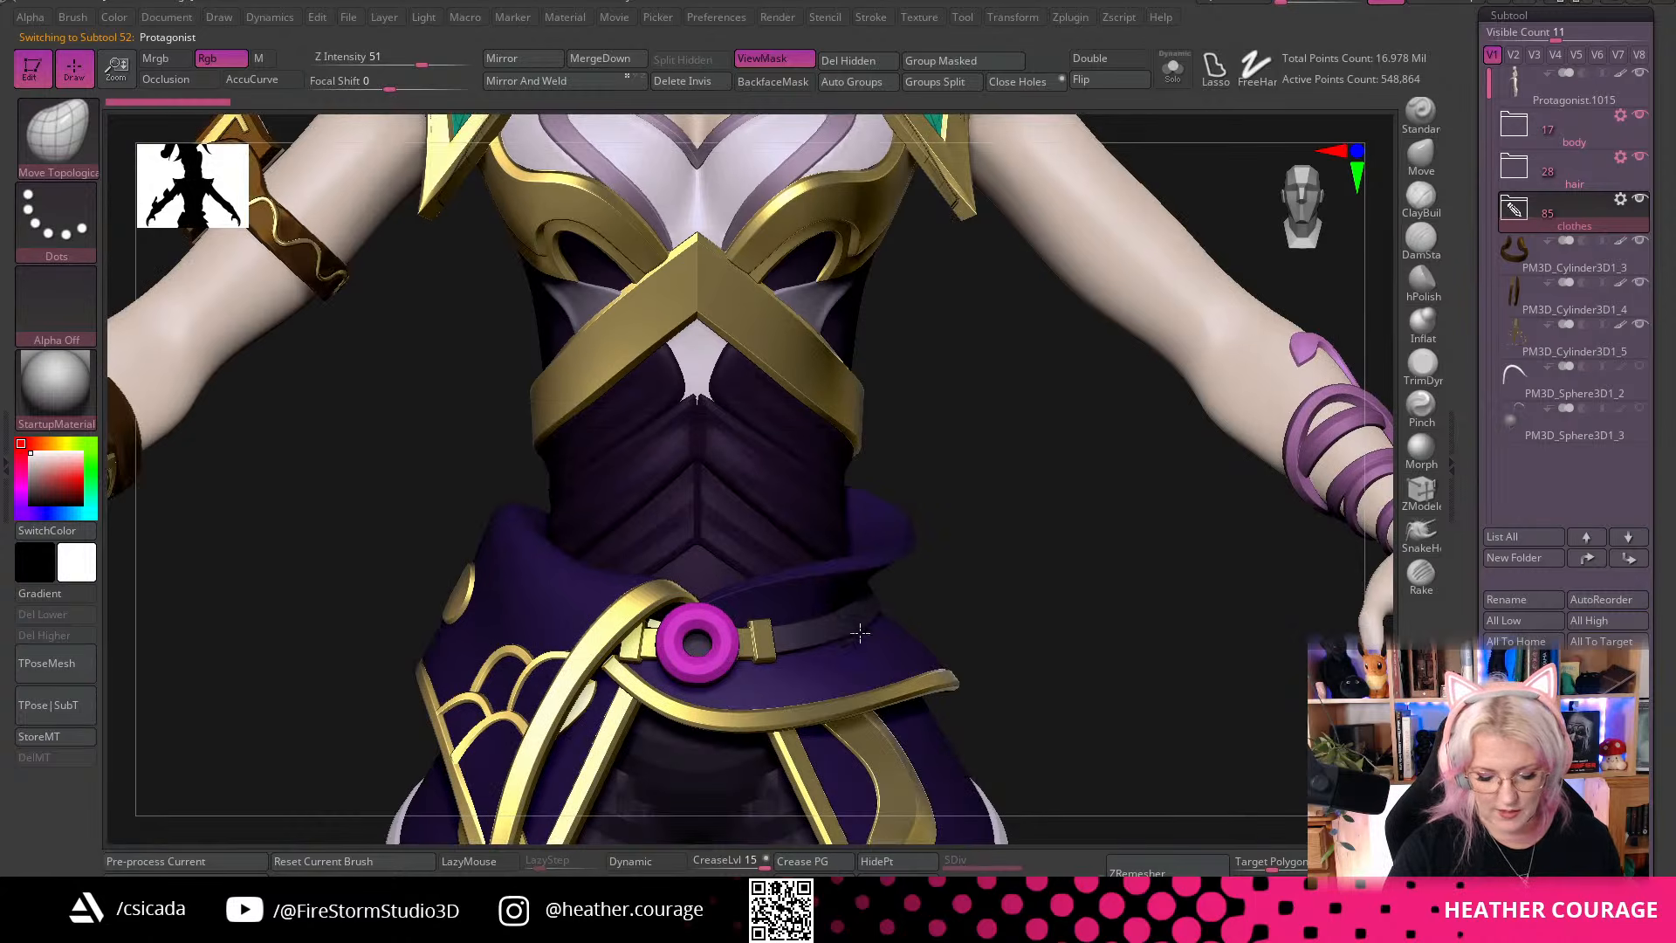
alt+drag(863, 631, 857, 563)
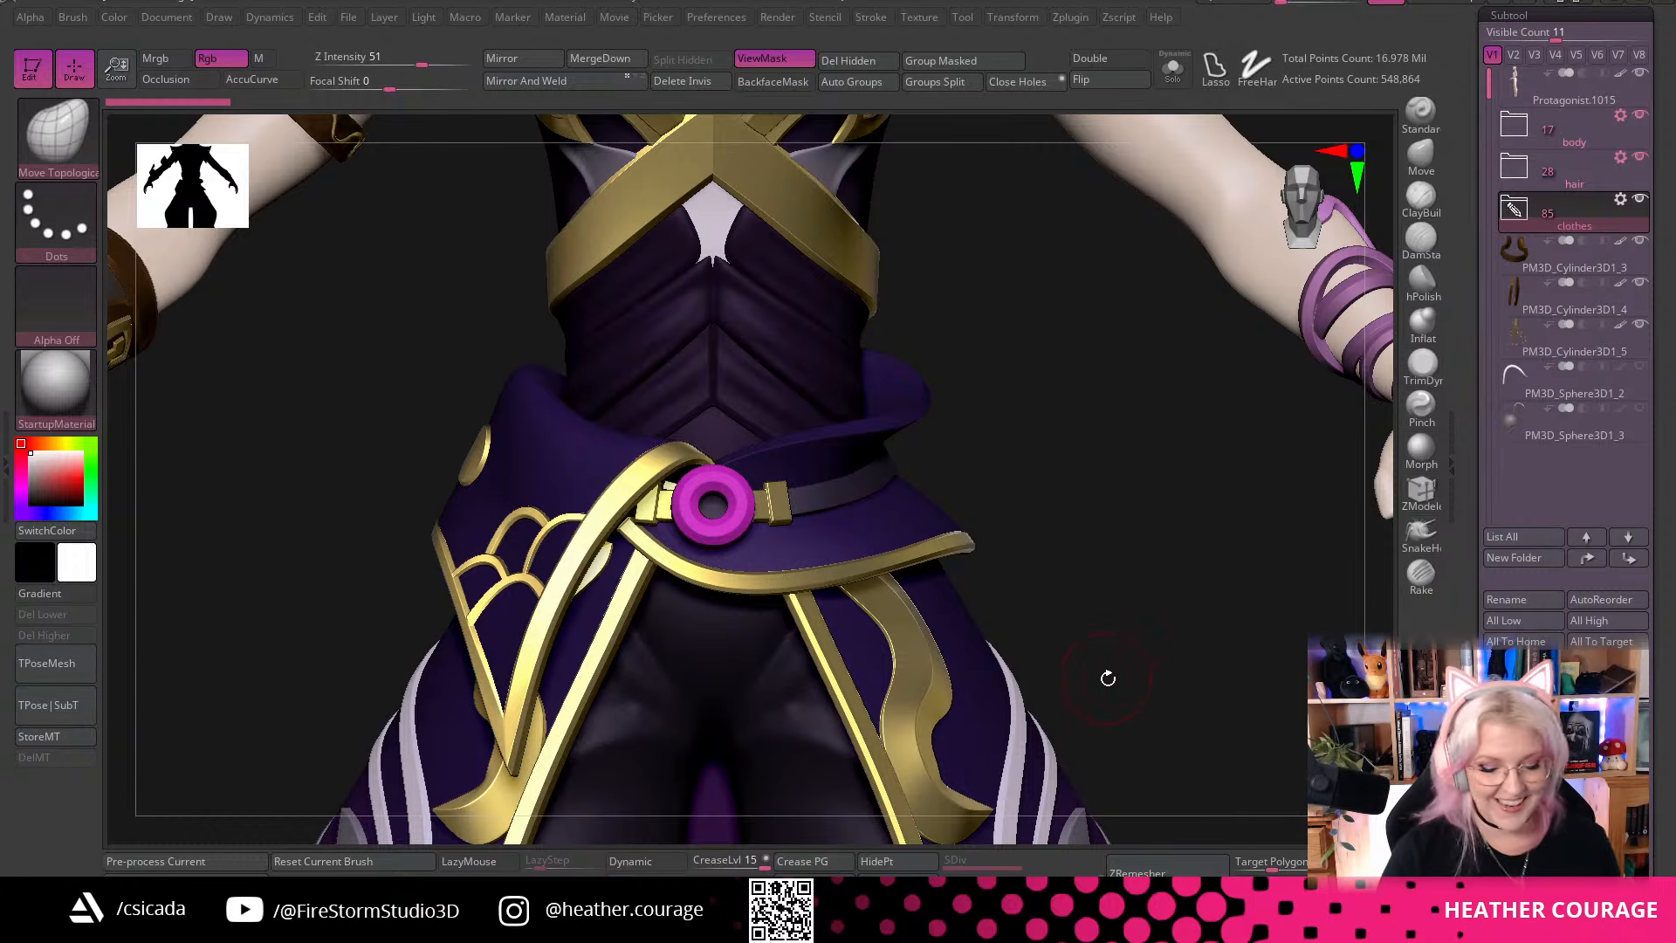
scroll(1066, 430, down, 5)
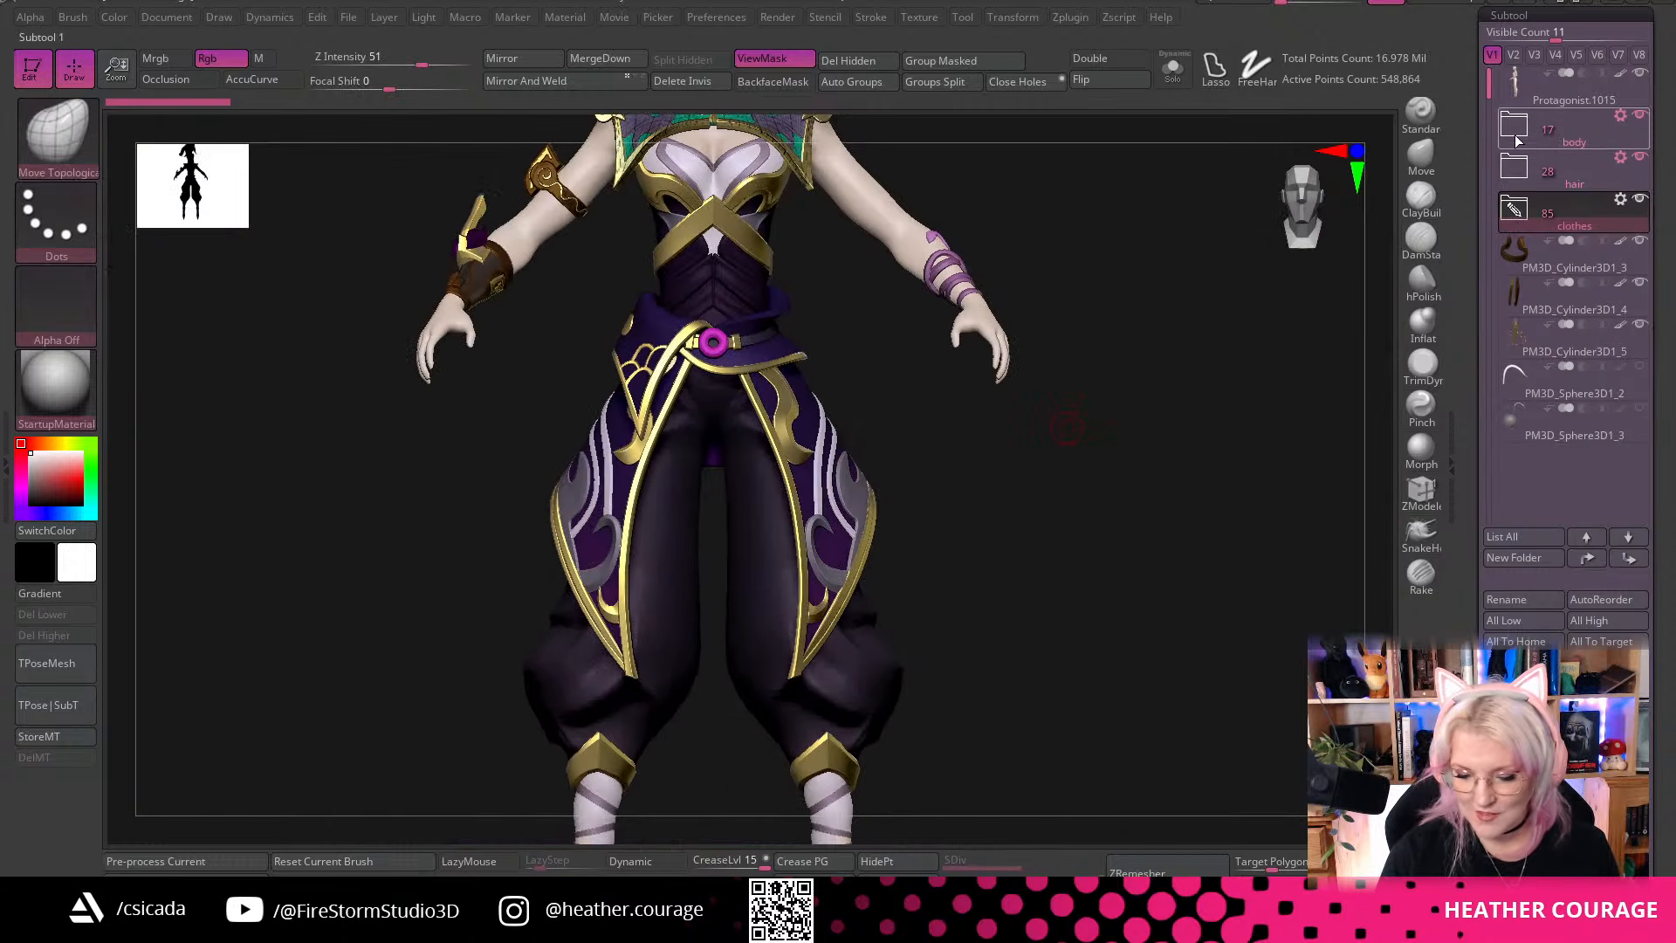
Append a Cylinder3D as a new subtool, select it, and isolate it in a framed front view
click(1603, 704)
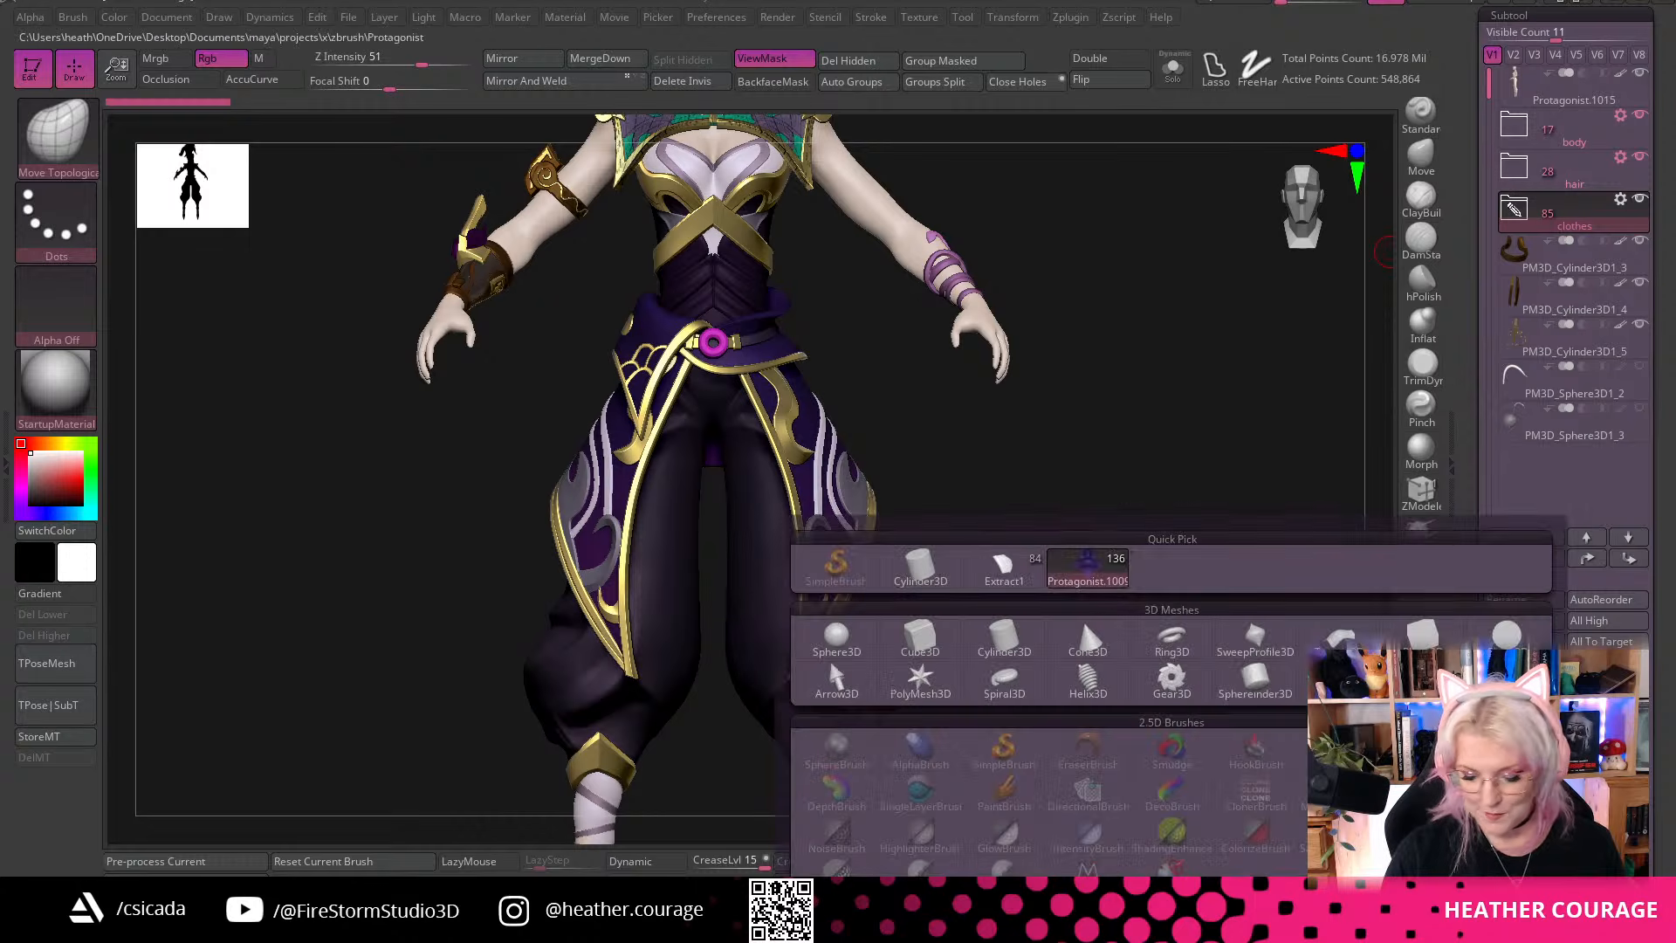
click(918, 566)
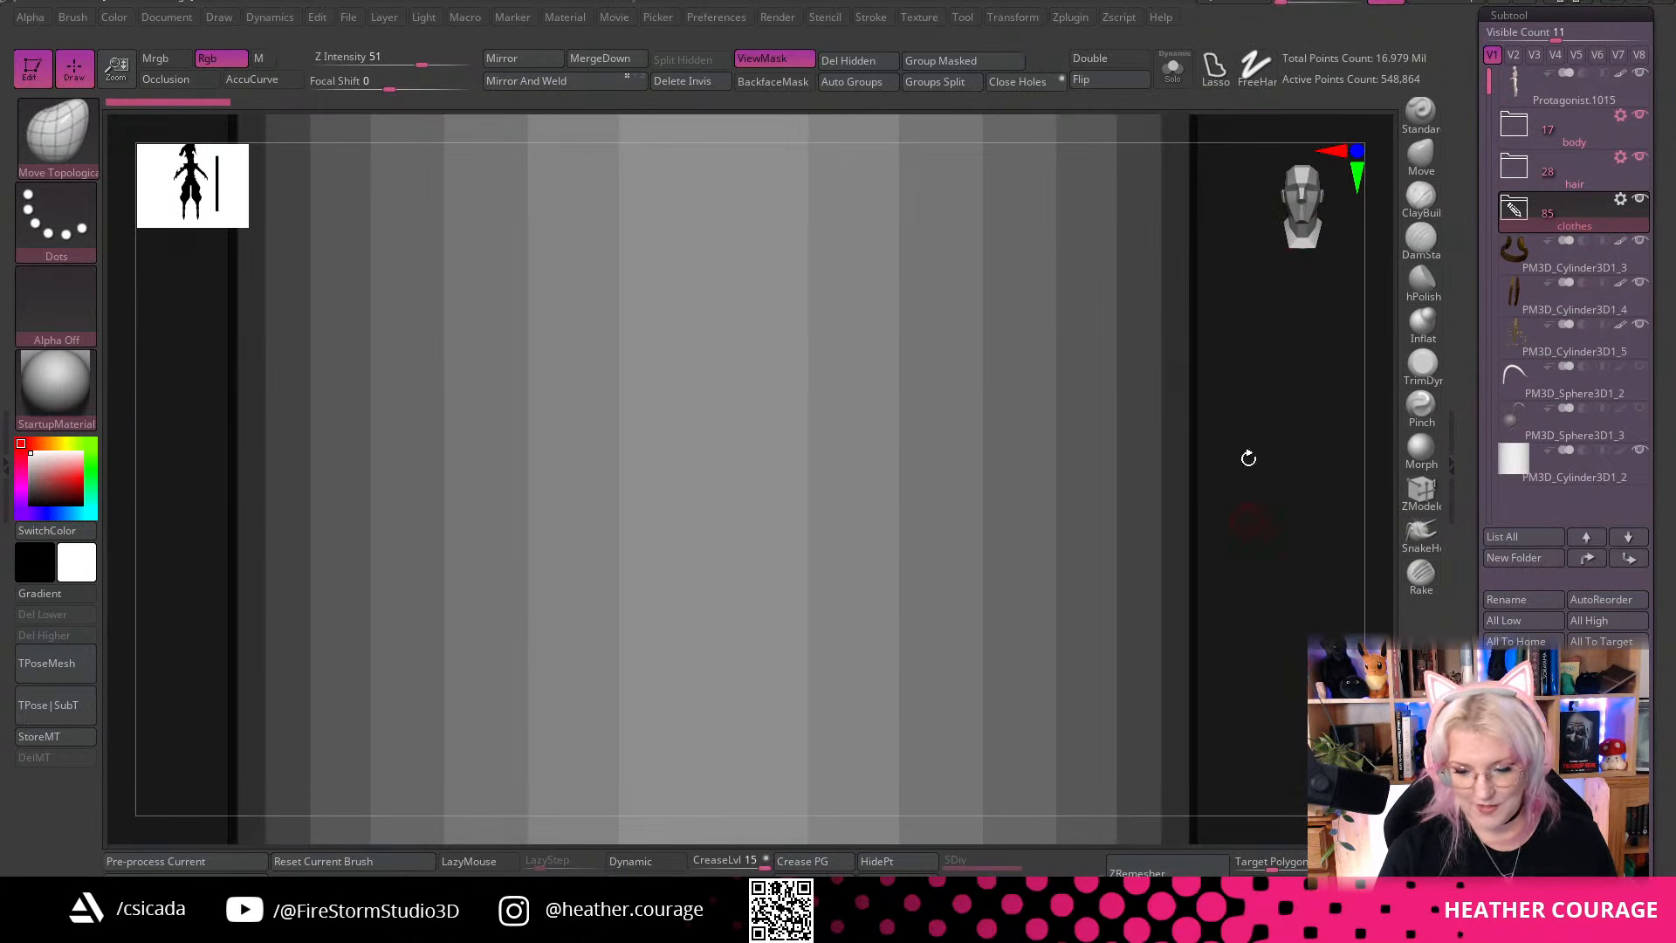
alt+click(1135, 406)
key(shift+f)
click(1173, 67)
alt+drag(1270, 495, 1282, 236)
shift+drag(1222, 288, 1325, 242)
key(f)
alt+drag(1025, 463, 1144, 540)
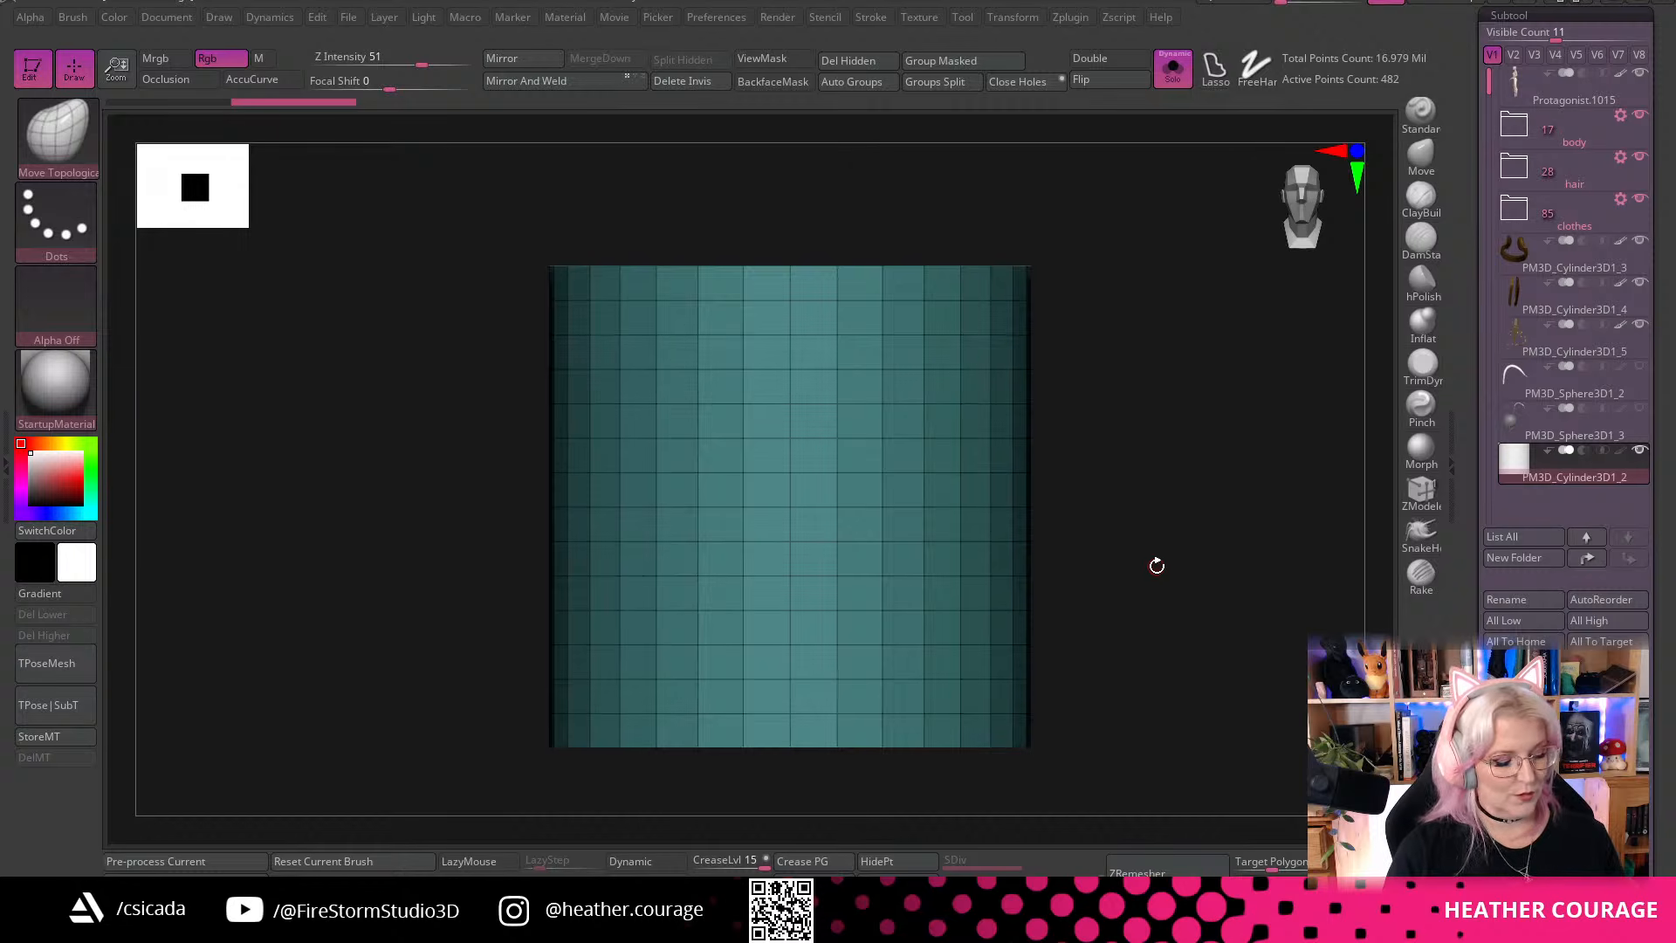
Scale the cylinder with the transform gizmo into a tall, narrow column
key(w)
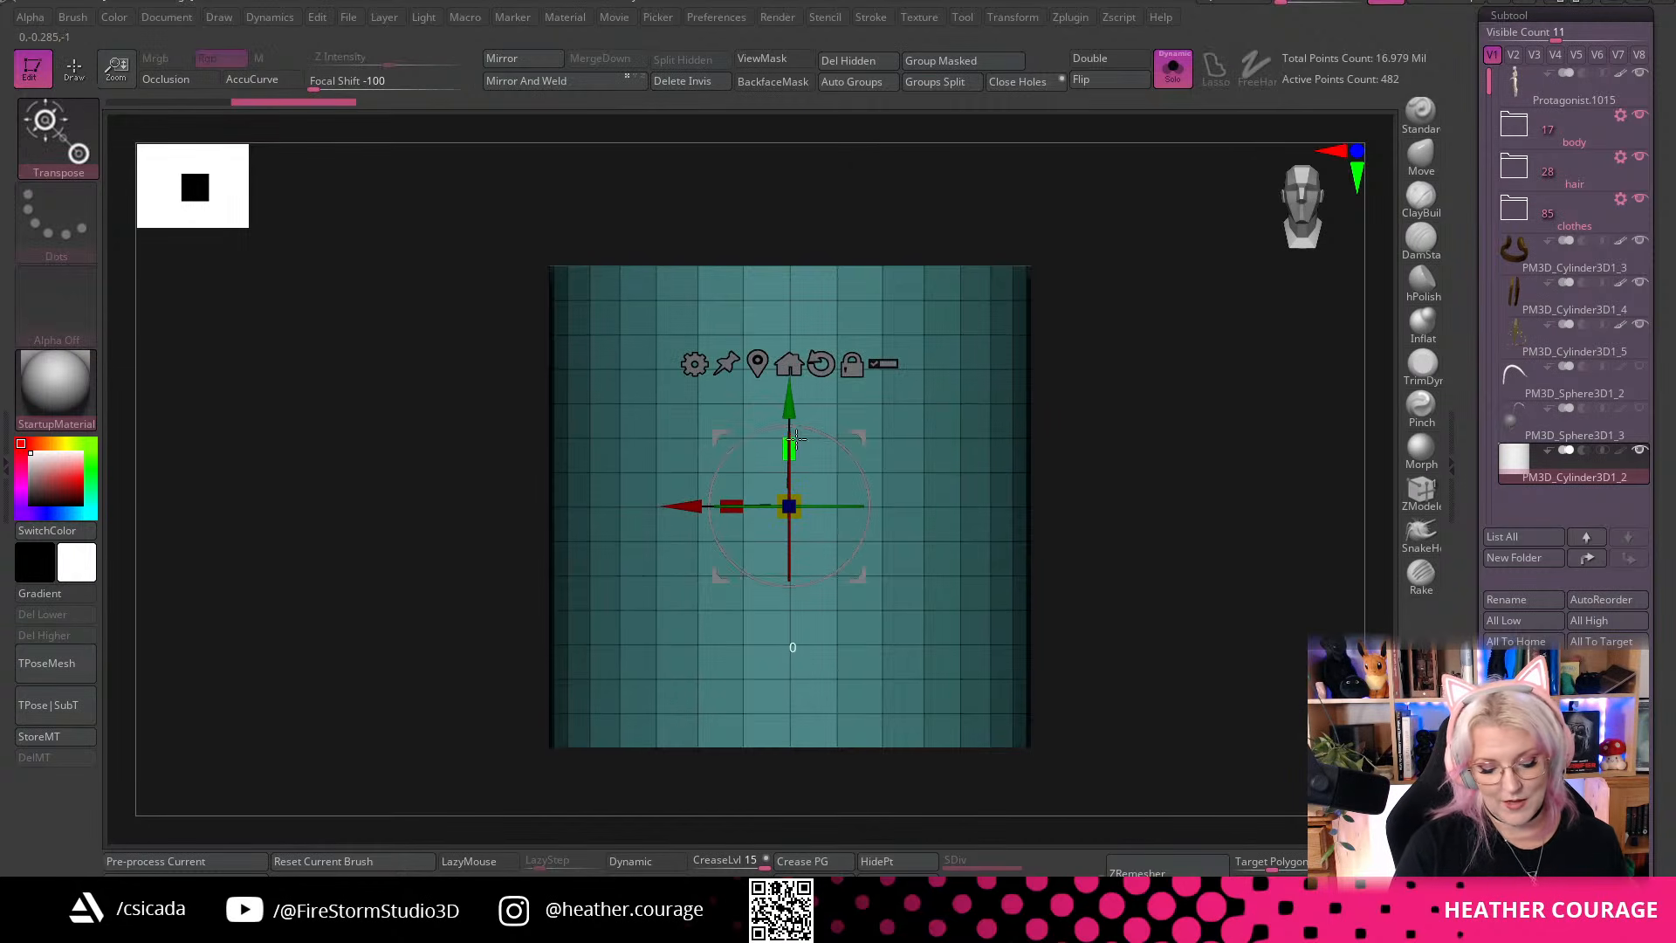
drag(790, 449, 802, 175)
drag(797, 514, 586, 707)
drag(791, 448, 794, 267)
drag(795, 513, 749, 550)
alt+drag(995, 452, 1062, 599)
drag(1043, 528, 1059, 532)
Subdivide the tall cylinder up to subdivision level 6
key(ctrl+d)
key(ctrl+d)
key(ctrl+d)
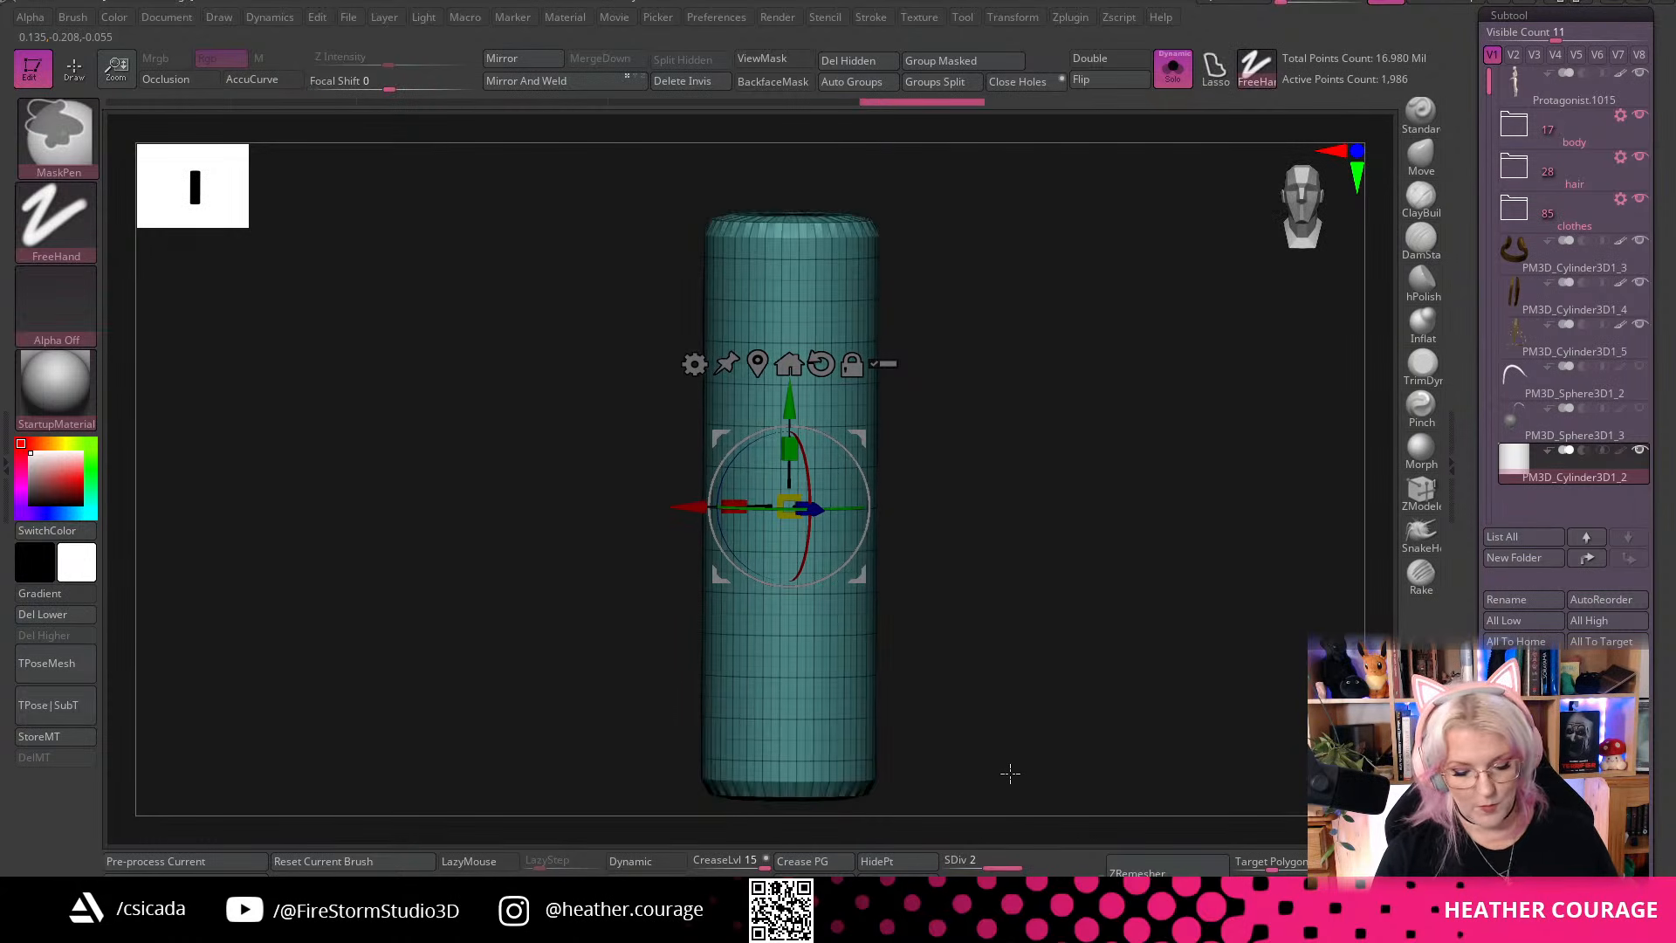
key(ctrl+d)
key(ctrl+d)
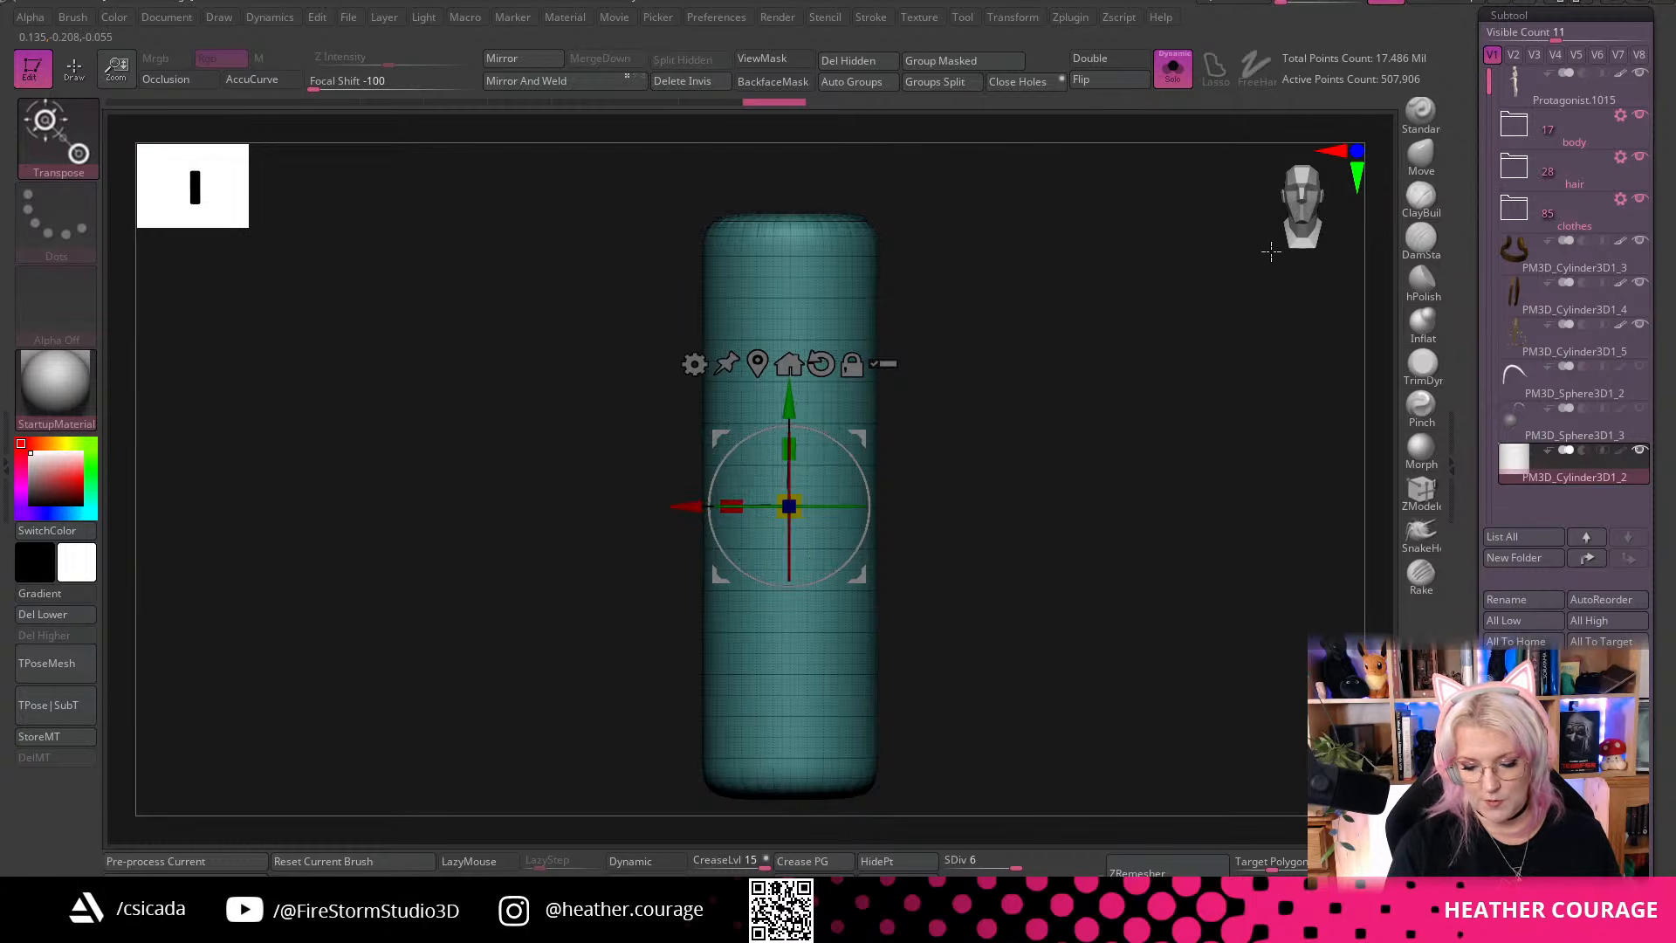
Choose the CurveTube brush and turn off Size in its curve modifiers
right_click(1083, 490)
click(1082, 491)
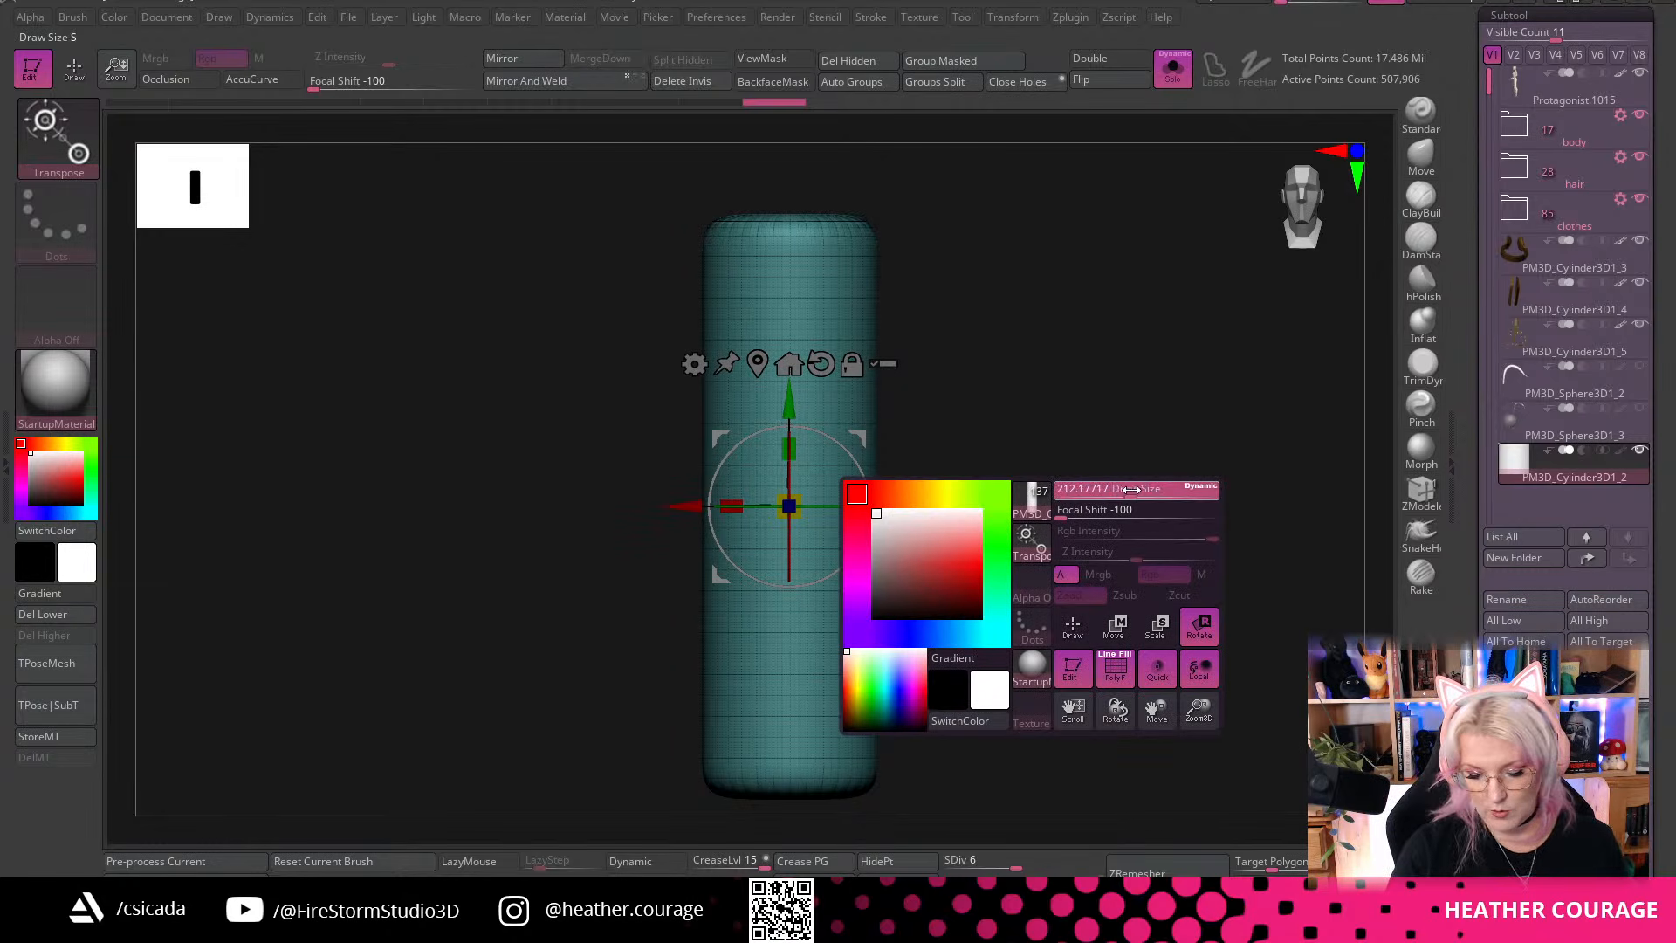
key(Return)
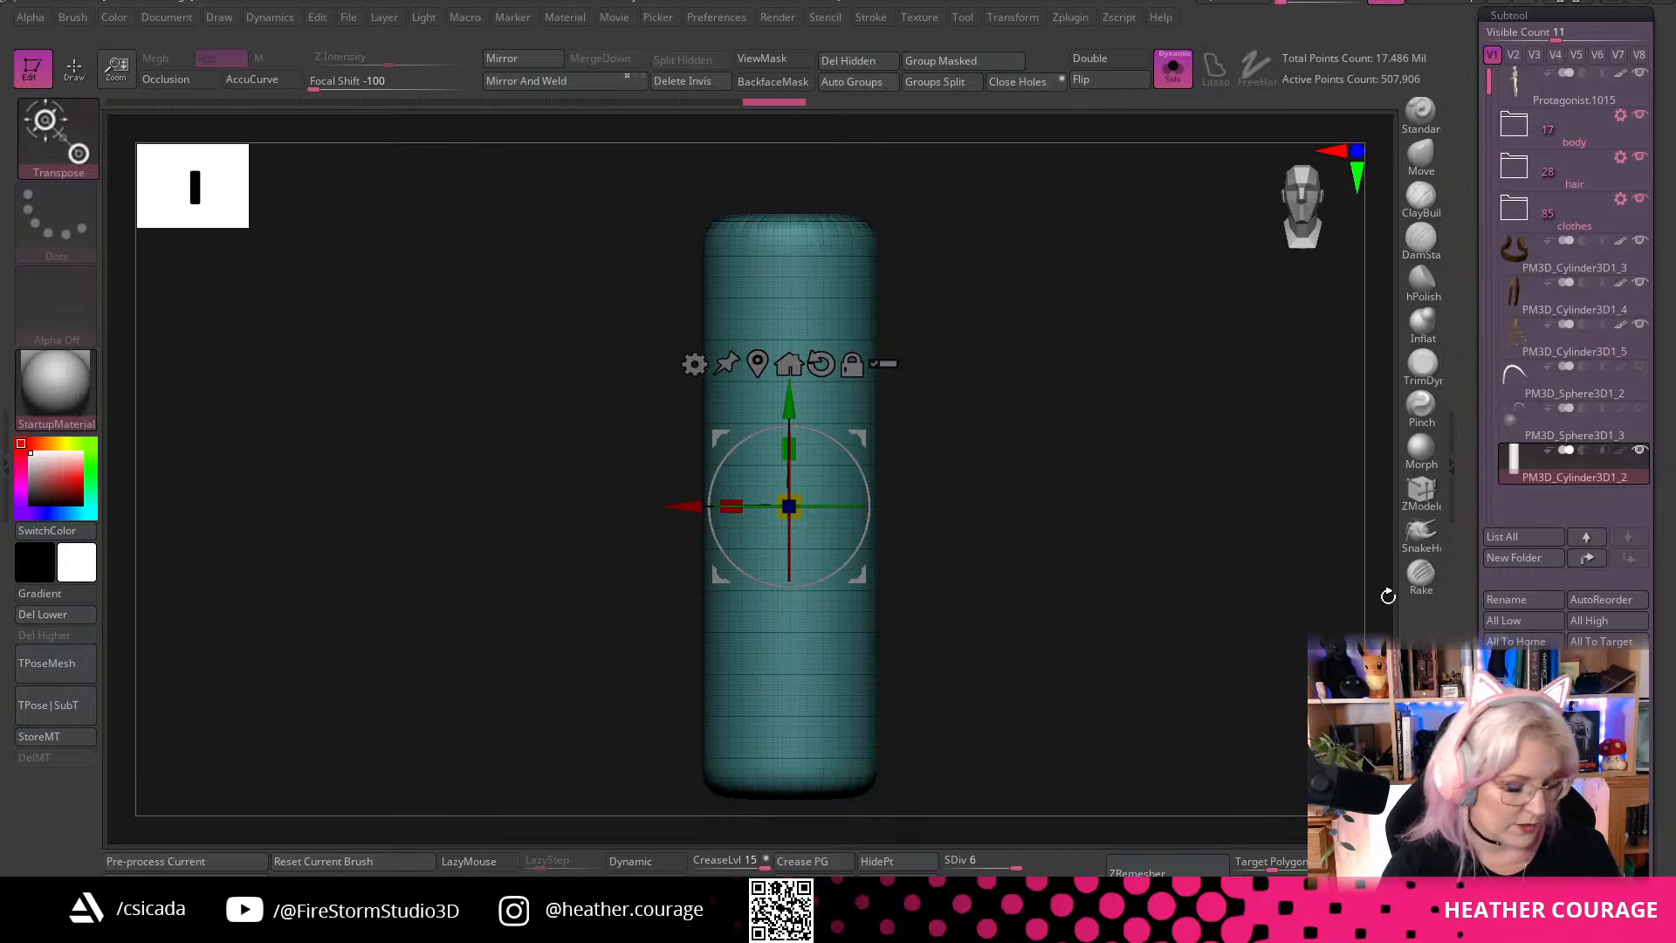
key(b)
key(c)
key(t)
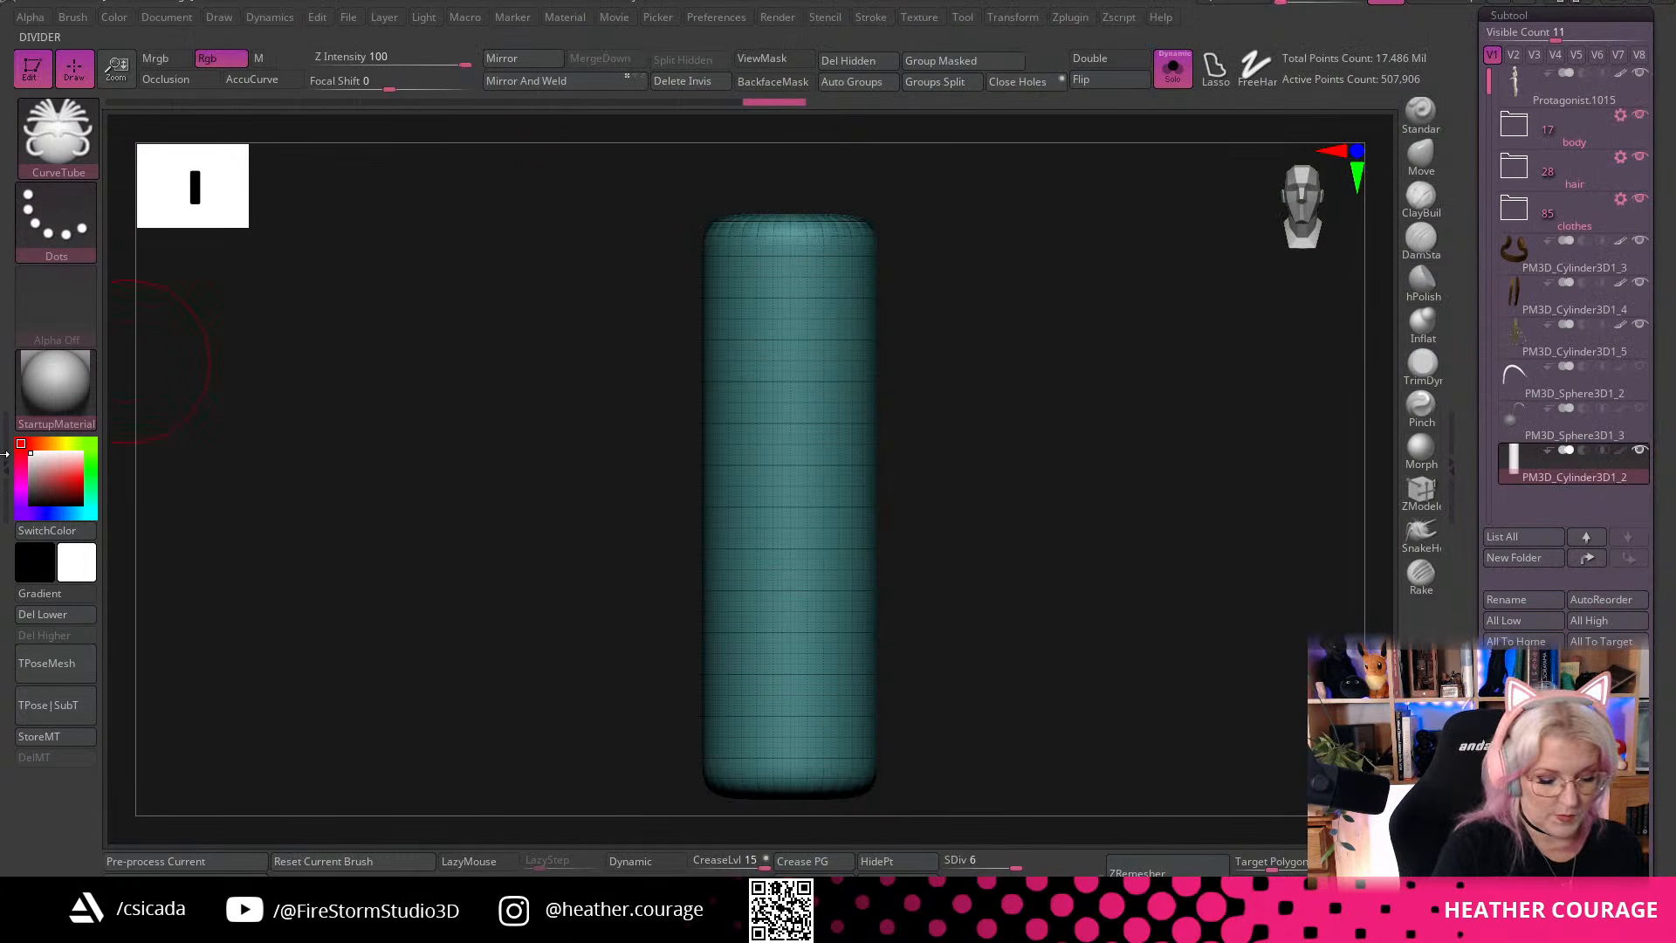
click(9, 485)
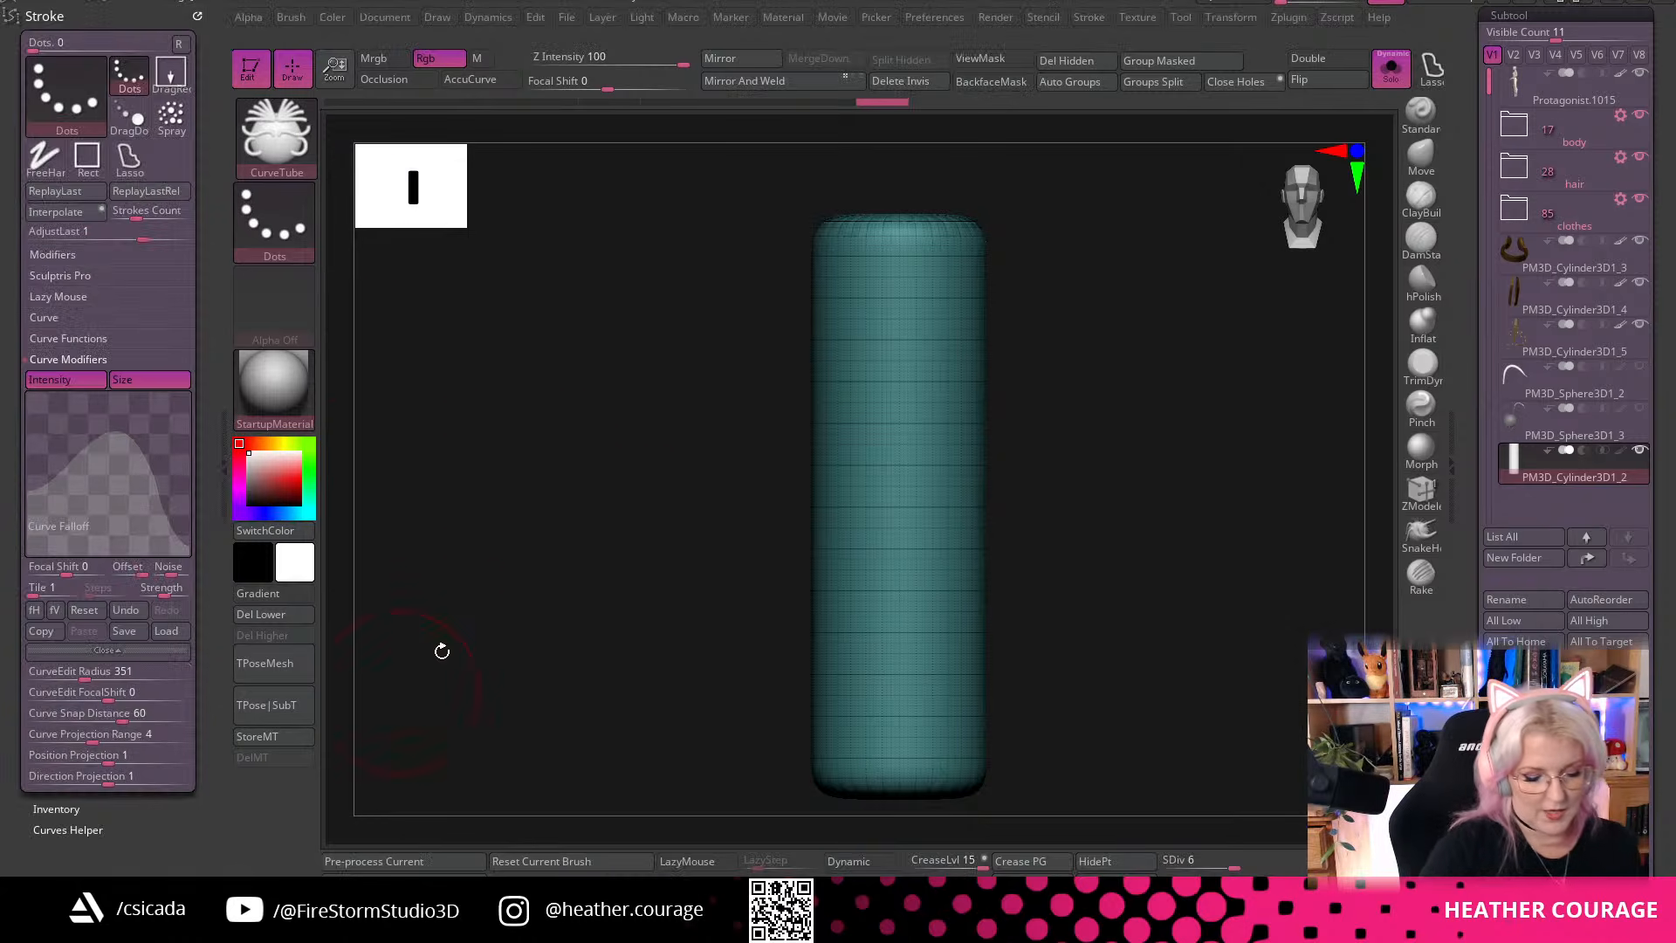
click(127, 379)
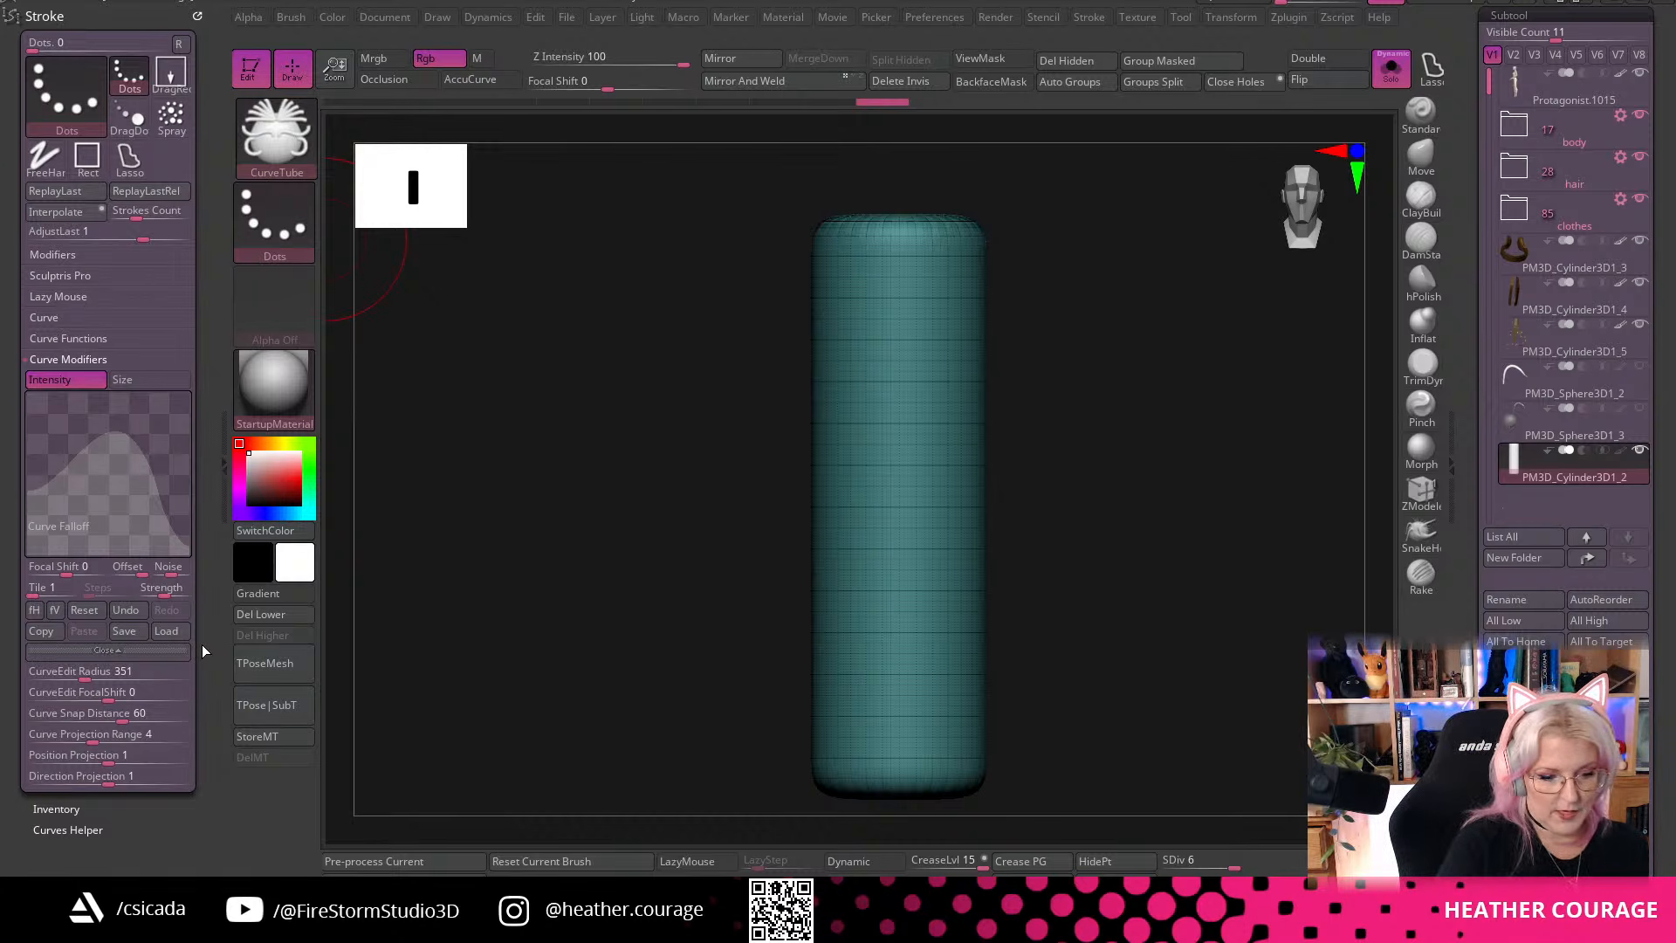
Set the picker's depth option to Cont Z
click(880, 17)
click(866, 34)
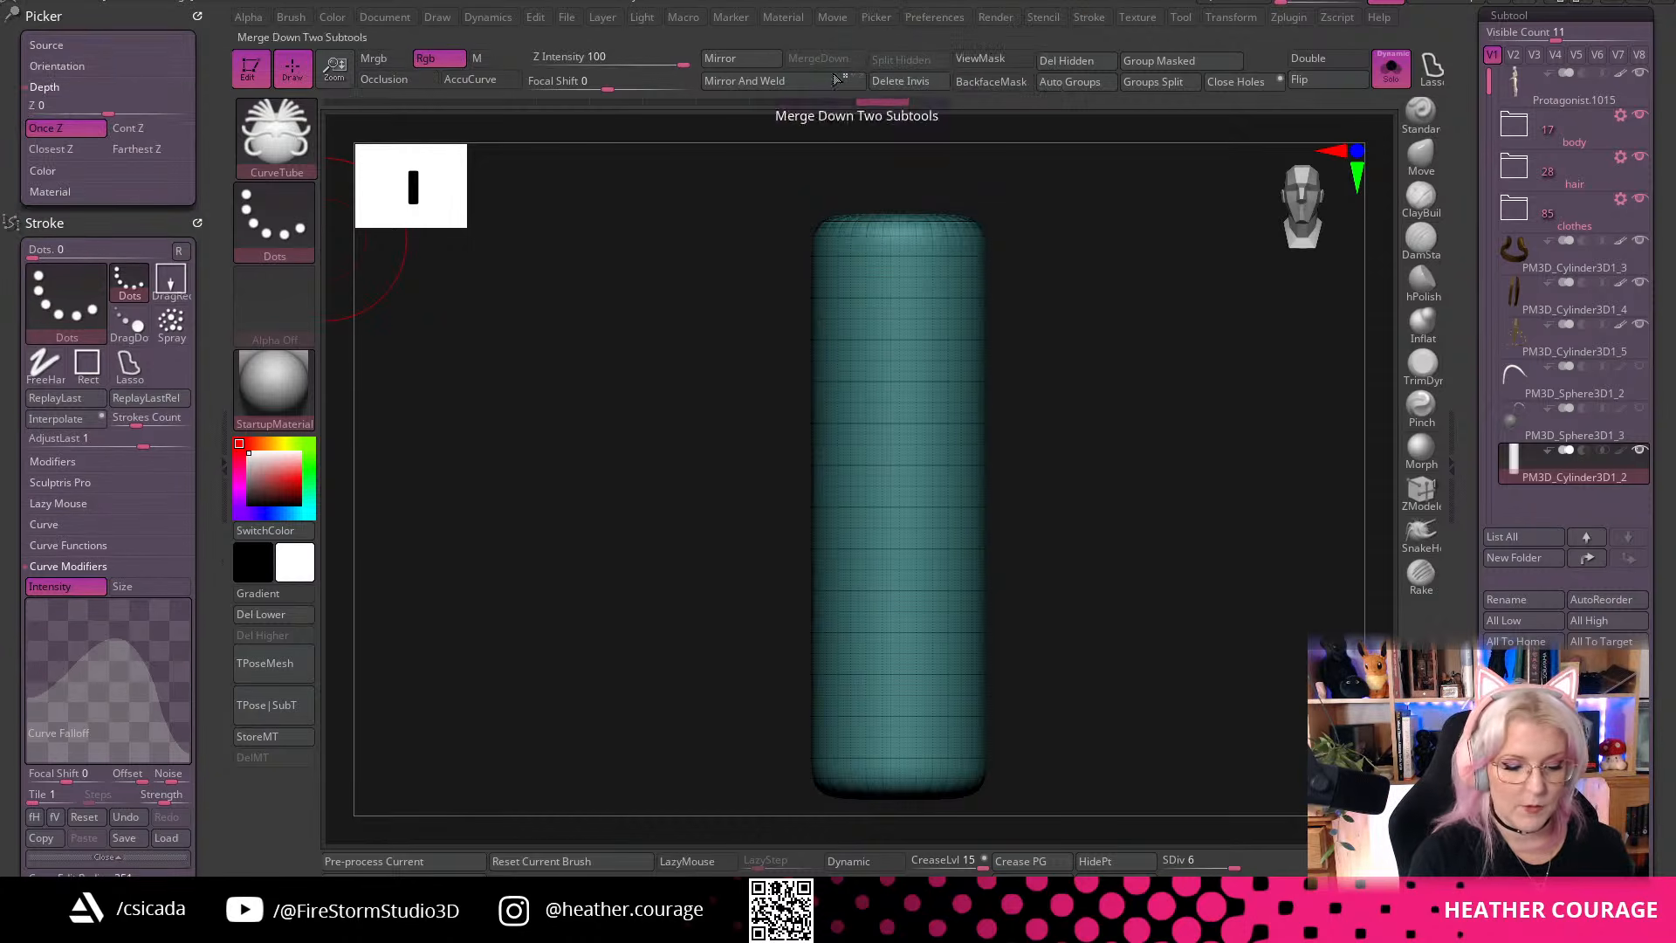
click(145, 128)
Try to draw a curve tube across the cylinder's middle with the wireframe hidden, and delete the cylinder's lower subdivision levels
mouse_move(928, 559)
right_down()
mouse_move(1101, 524)
mouse_move(1134, 491)
right_up()
right_click(1134, 490)
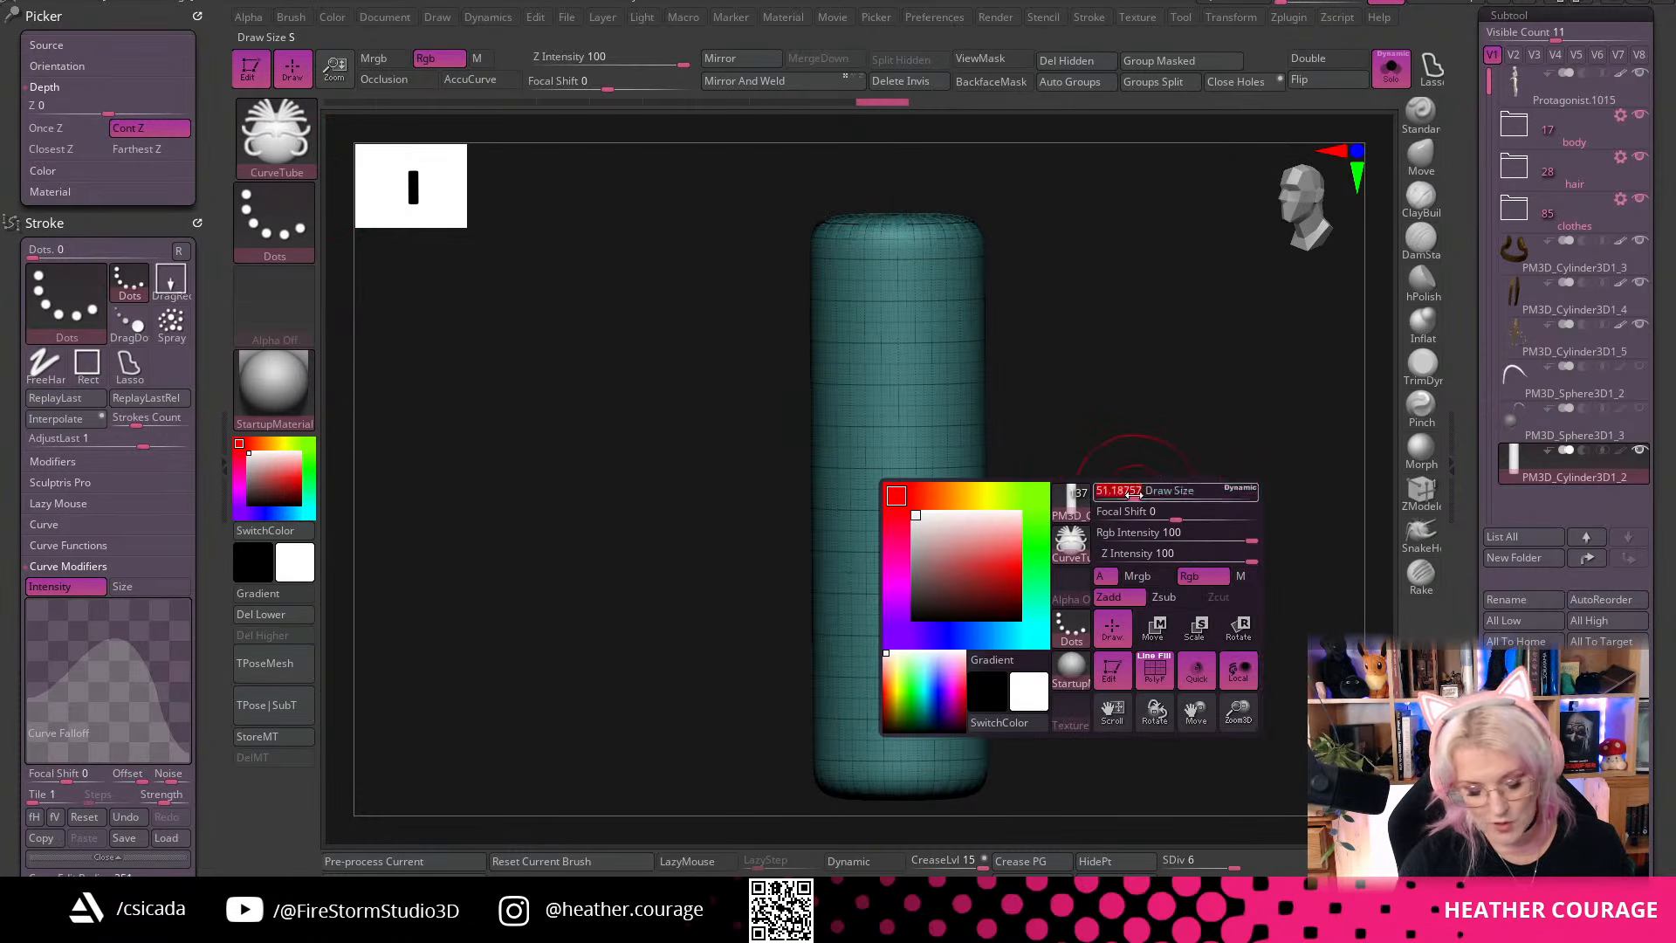
key(shift+f)
drag(856, 511, 945, 504)
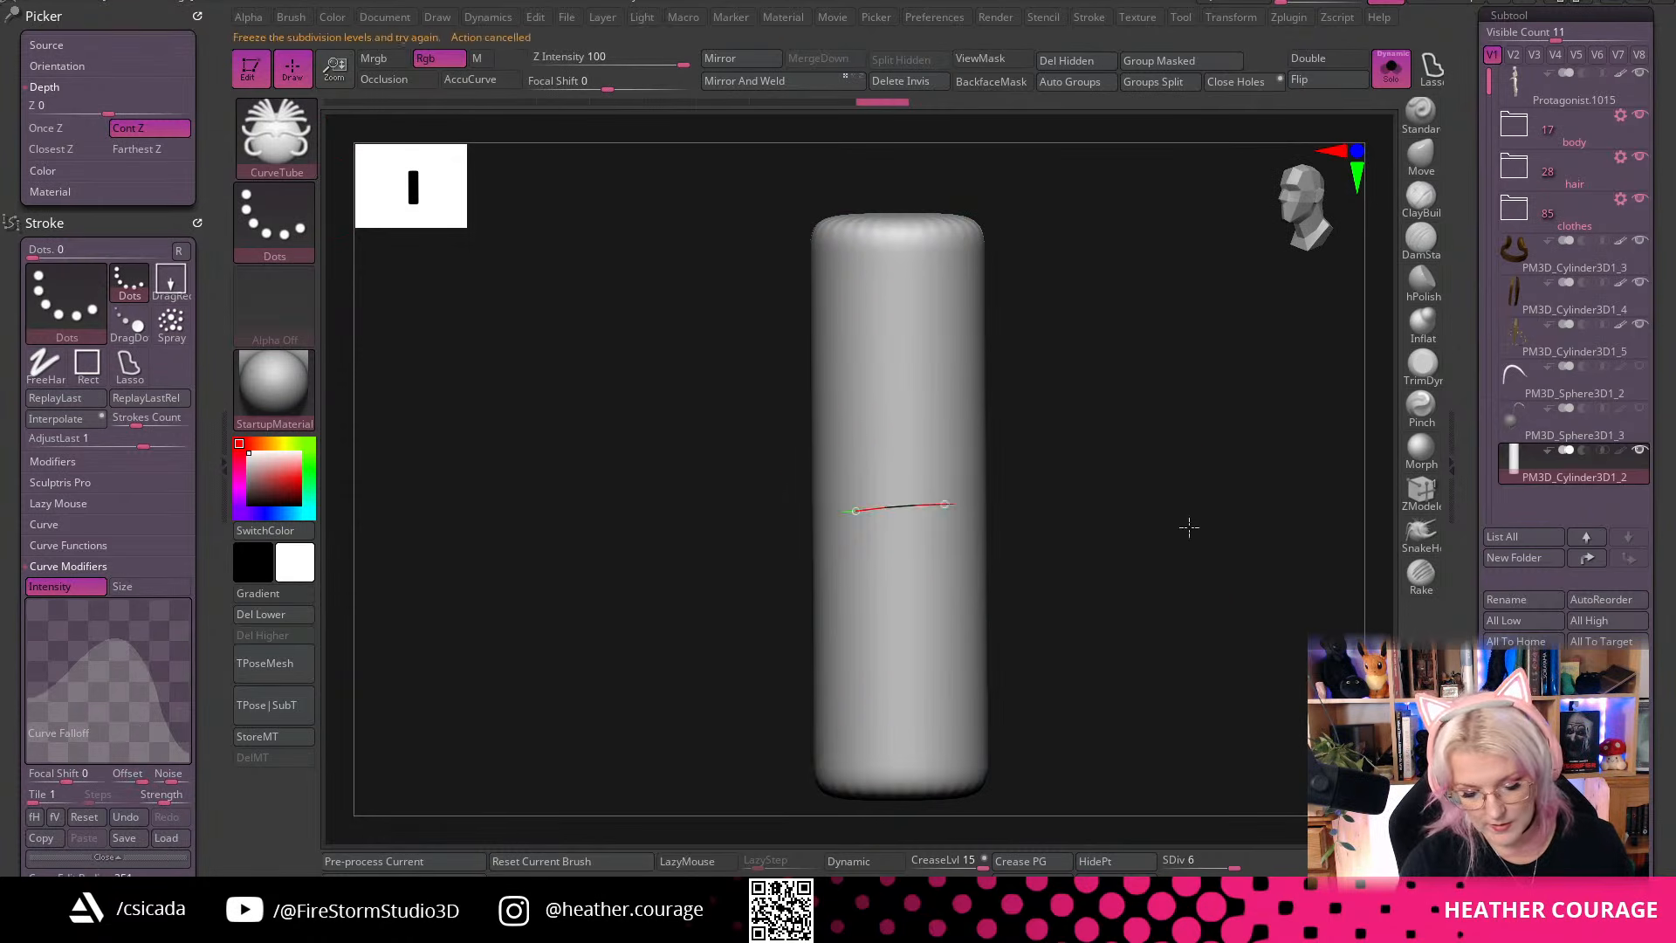
right_drag(1184, 522, 1156, 534)
click(266, 616)
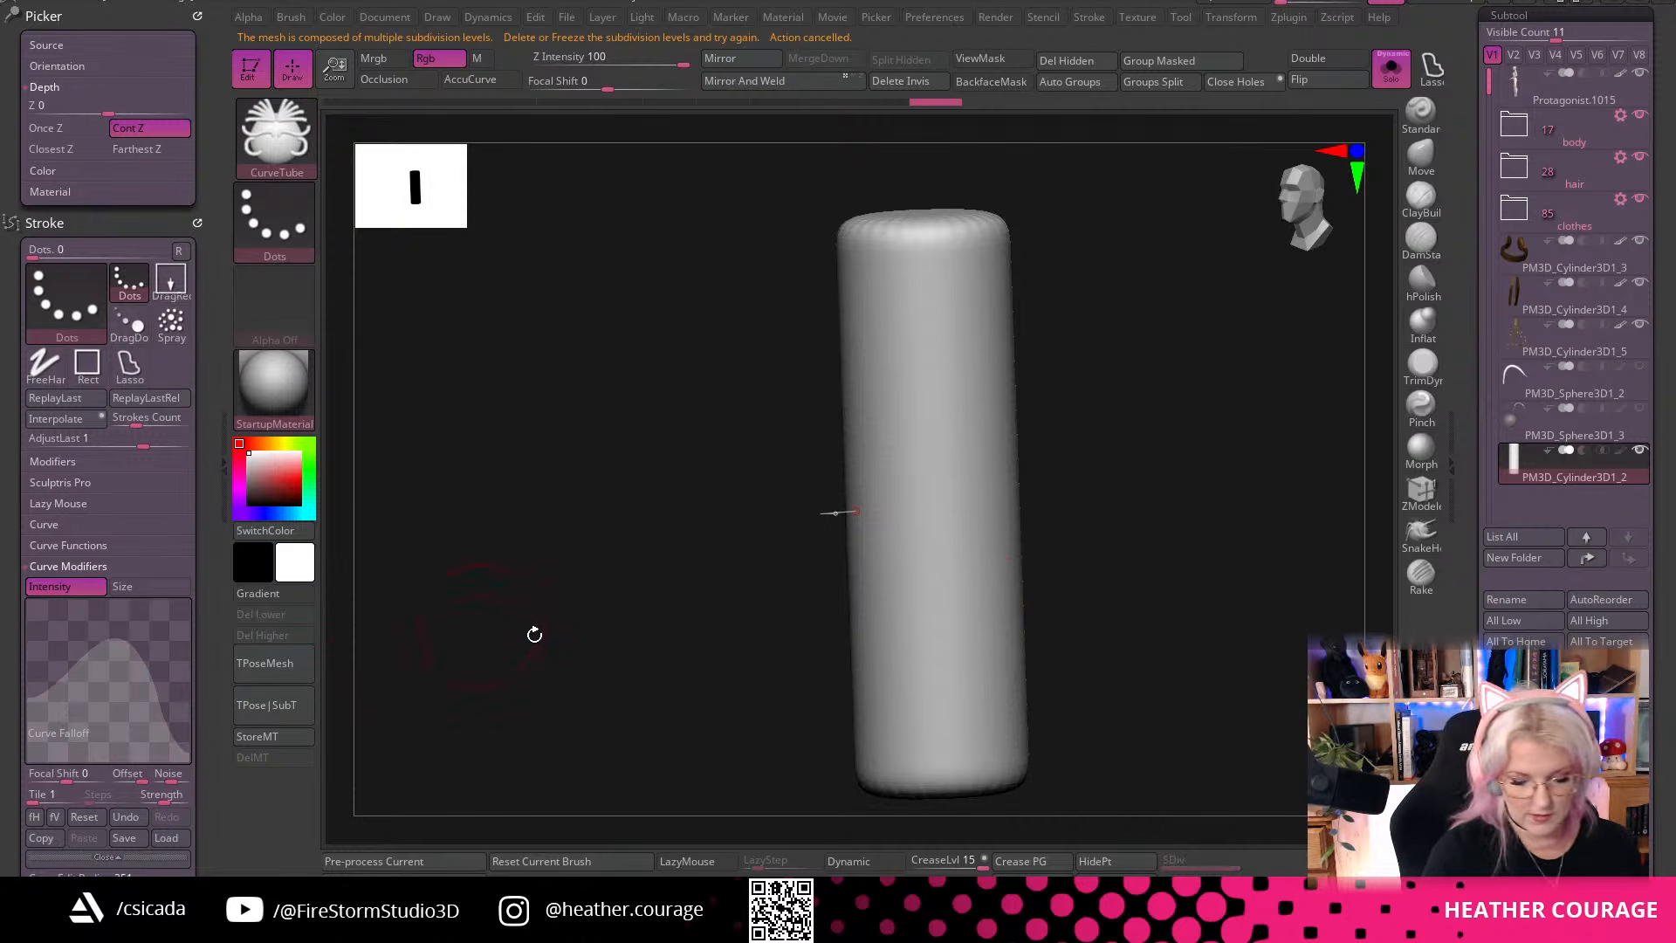
Draw a short curve tube across the cylinder's middle and reduce its draw size to about 15
right_drag(1115, 591, 1258, 572)
key(space)
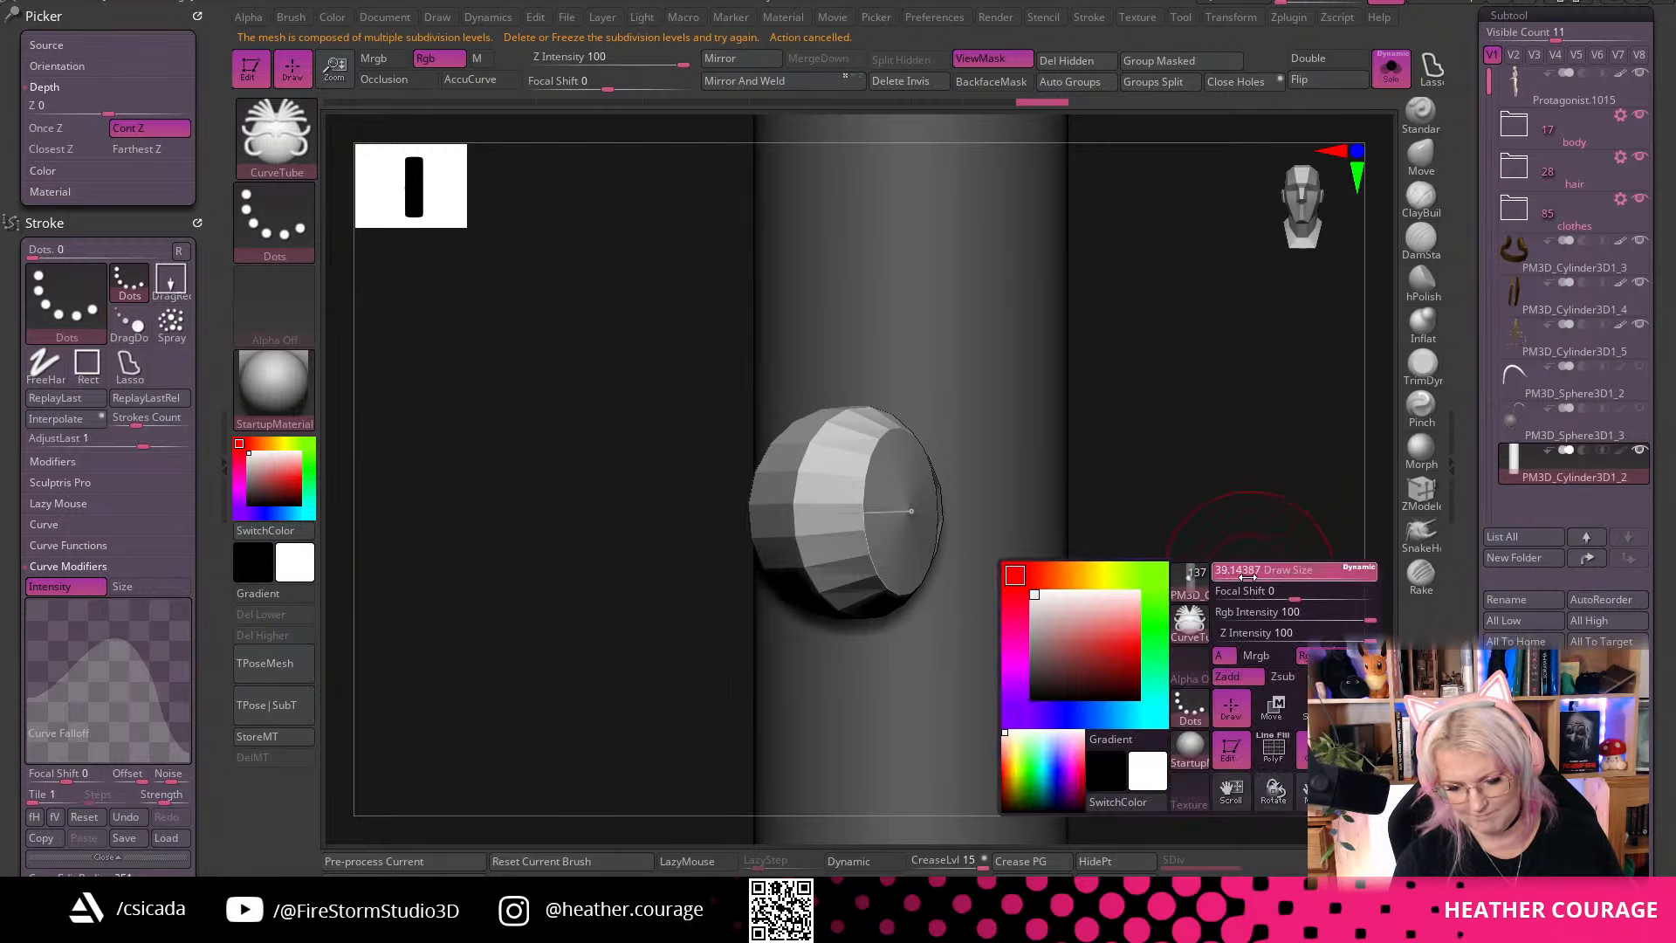
click(889, 516)
key(space)
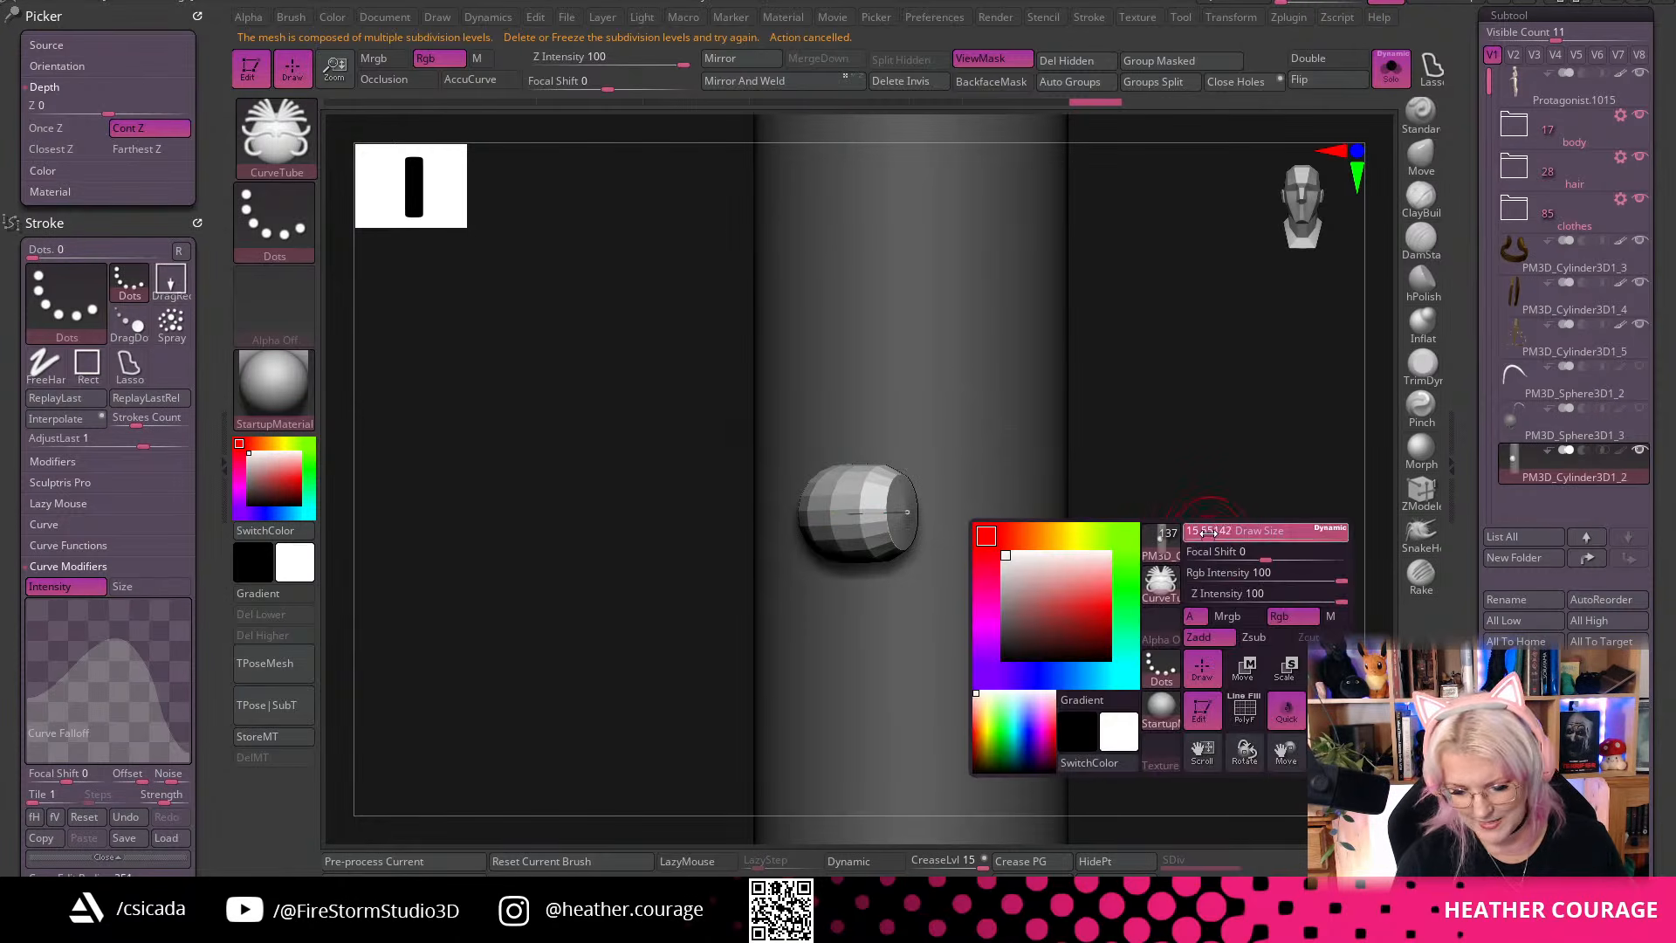
right_drag(1029, 537, 752, 561)
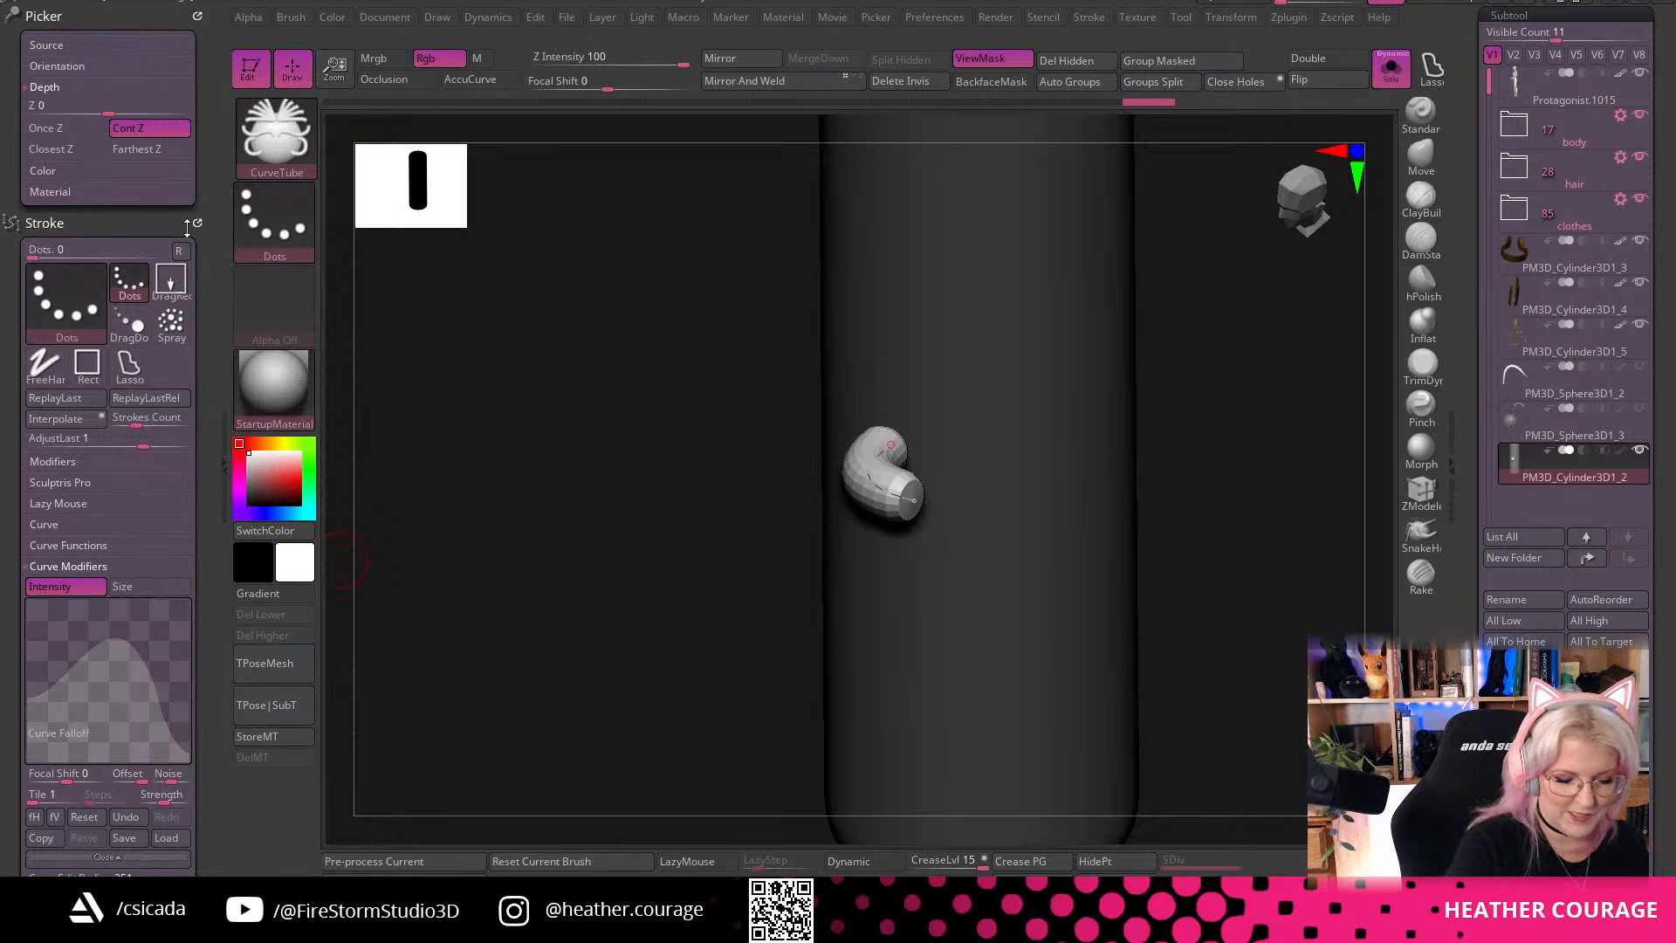
Set the curve's Repel Strength to 0 and try extending the short tube from its end
scroll(131, 376, down, 5)
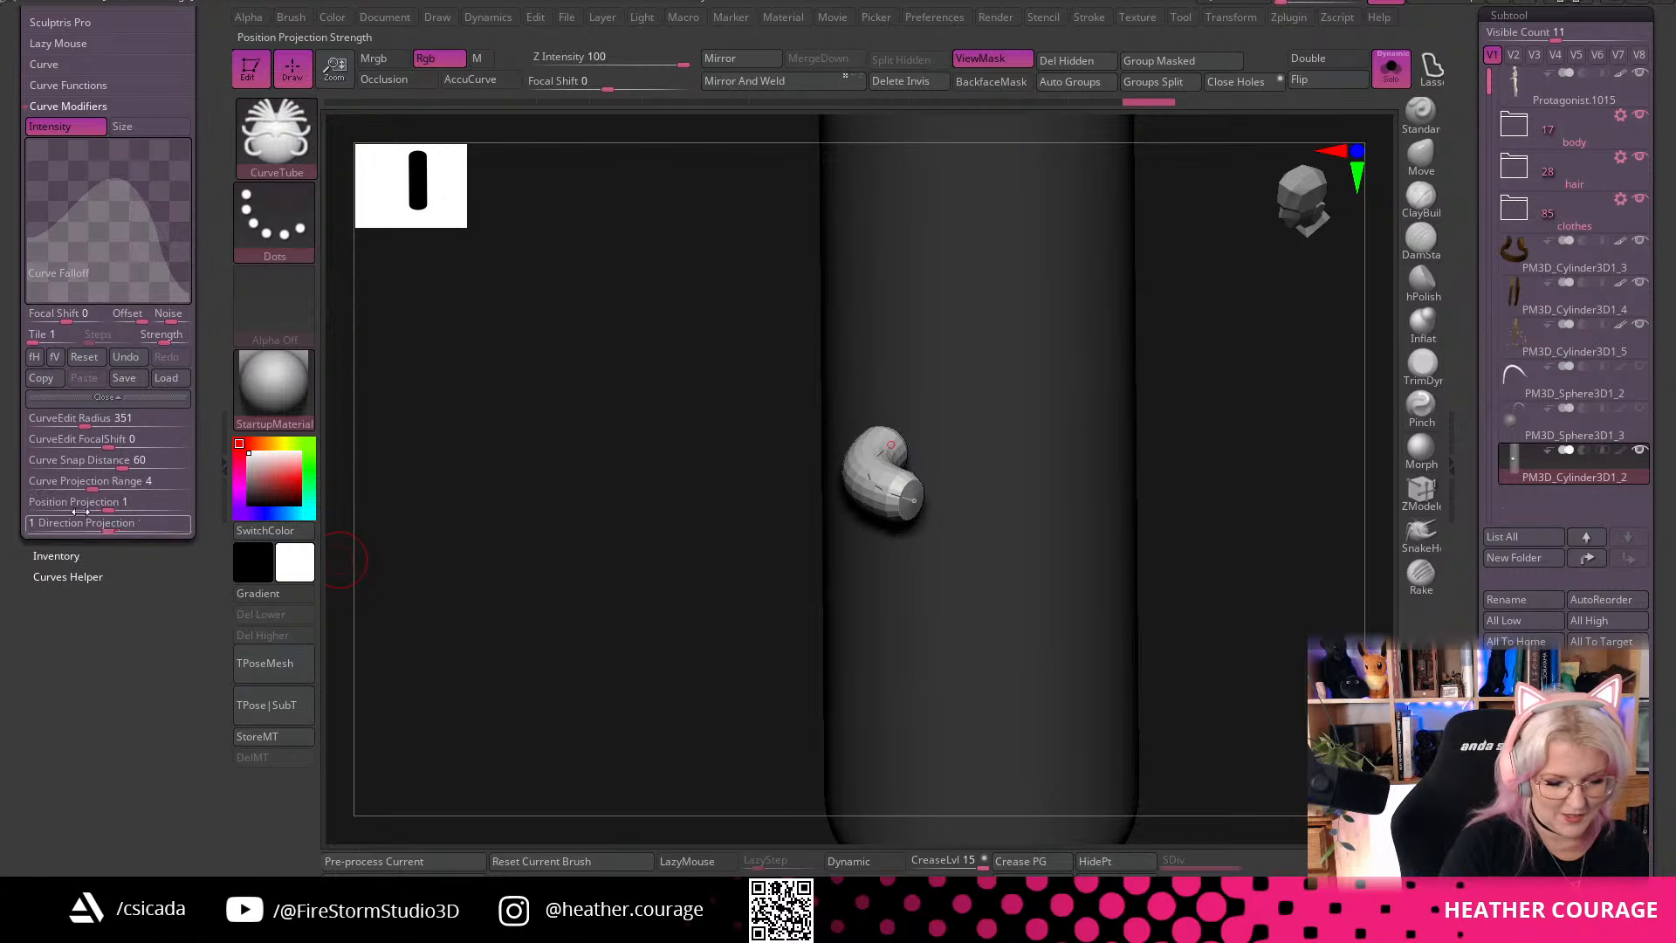
click(84, 63)
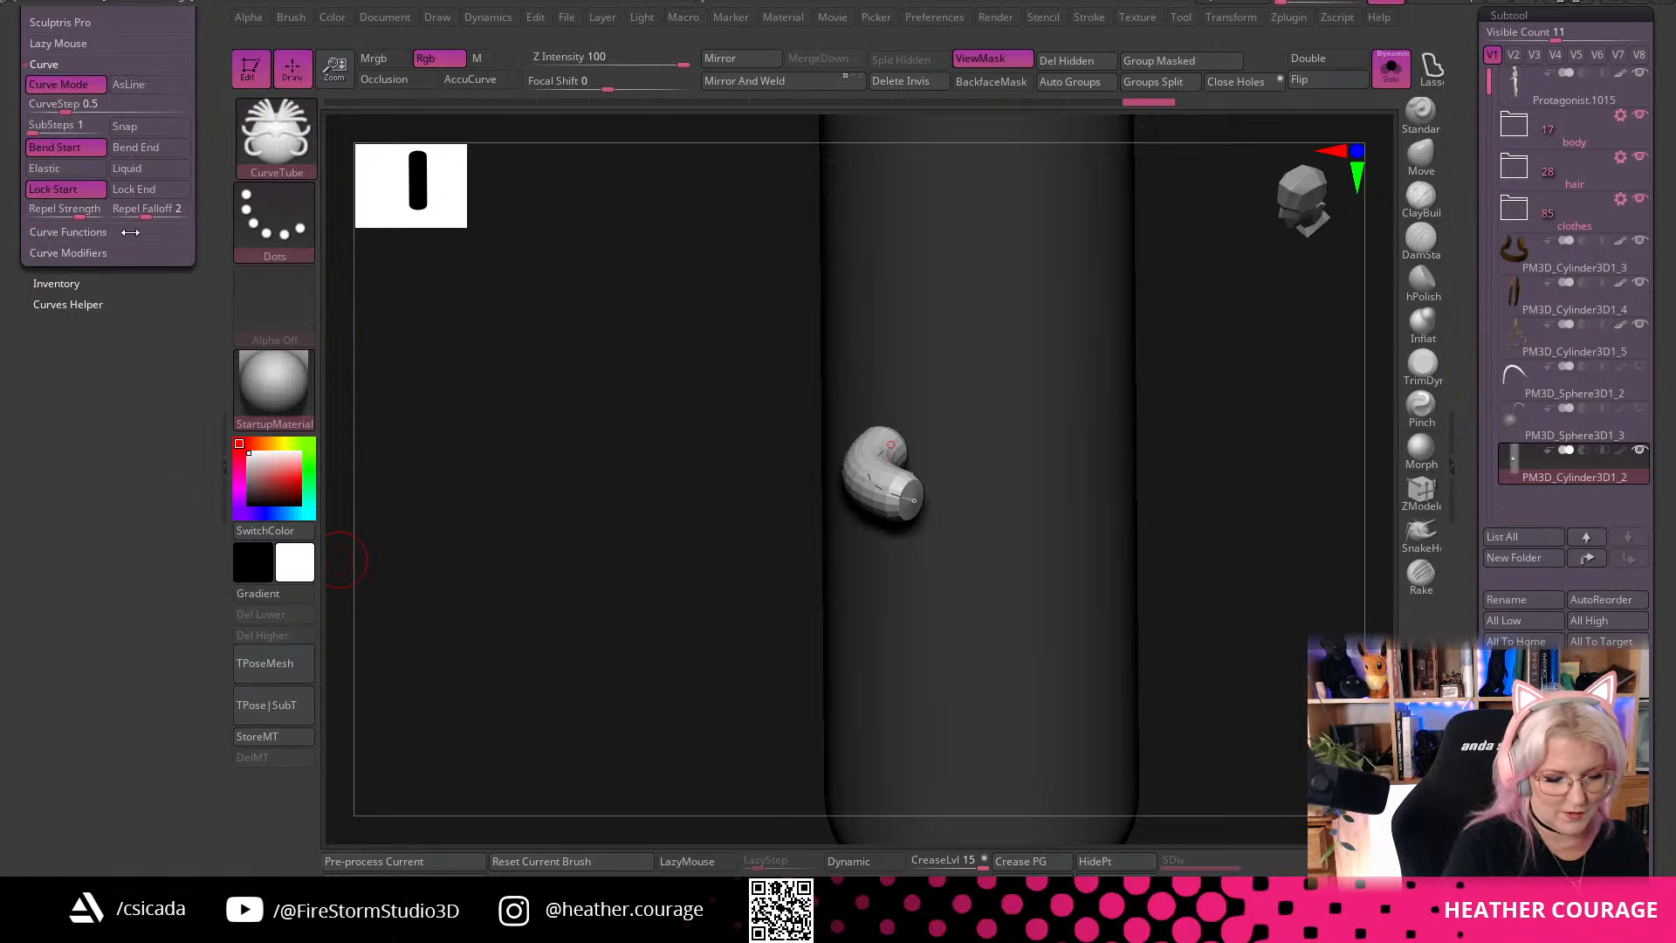
drag(53, 215, 37, 215)
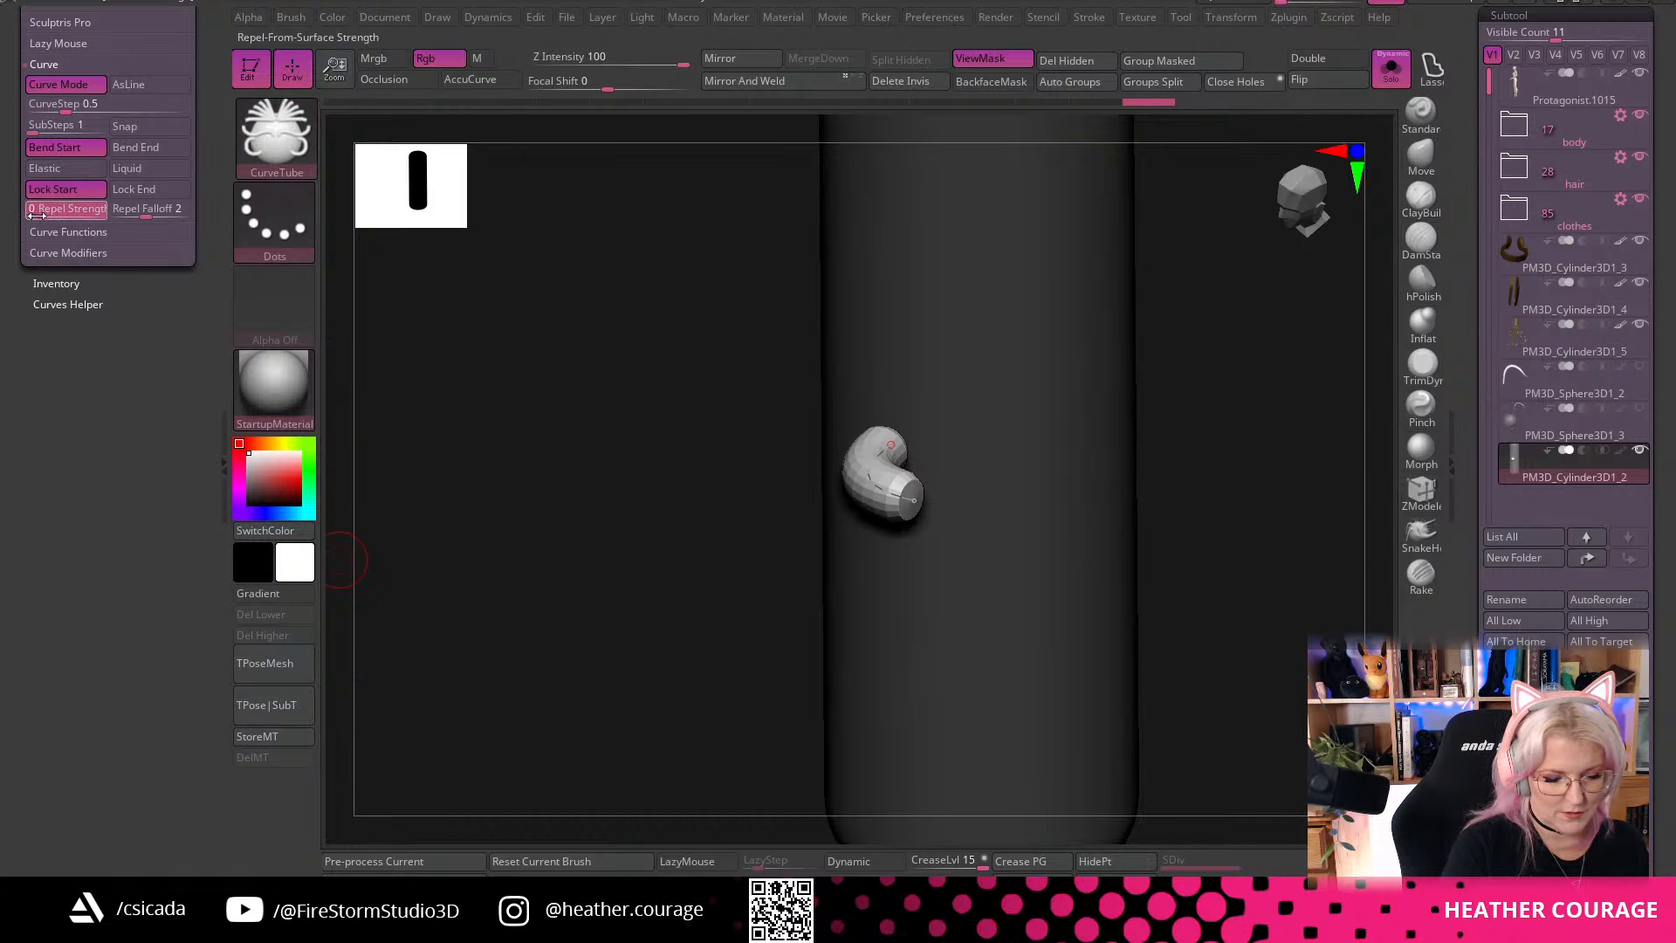
drag(912, 502, 951, 537)
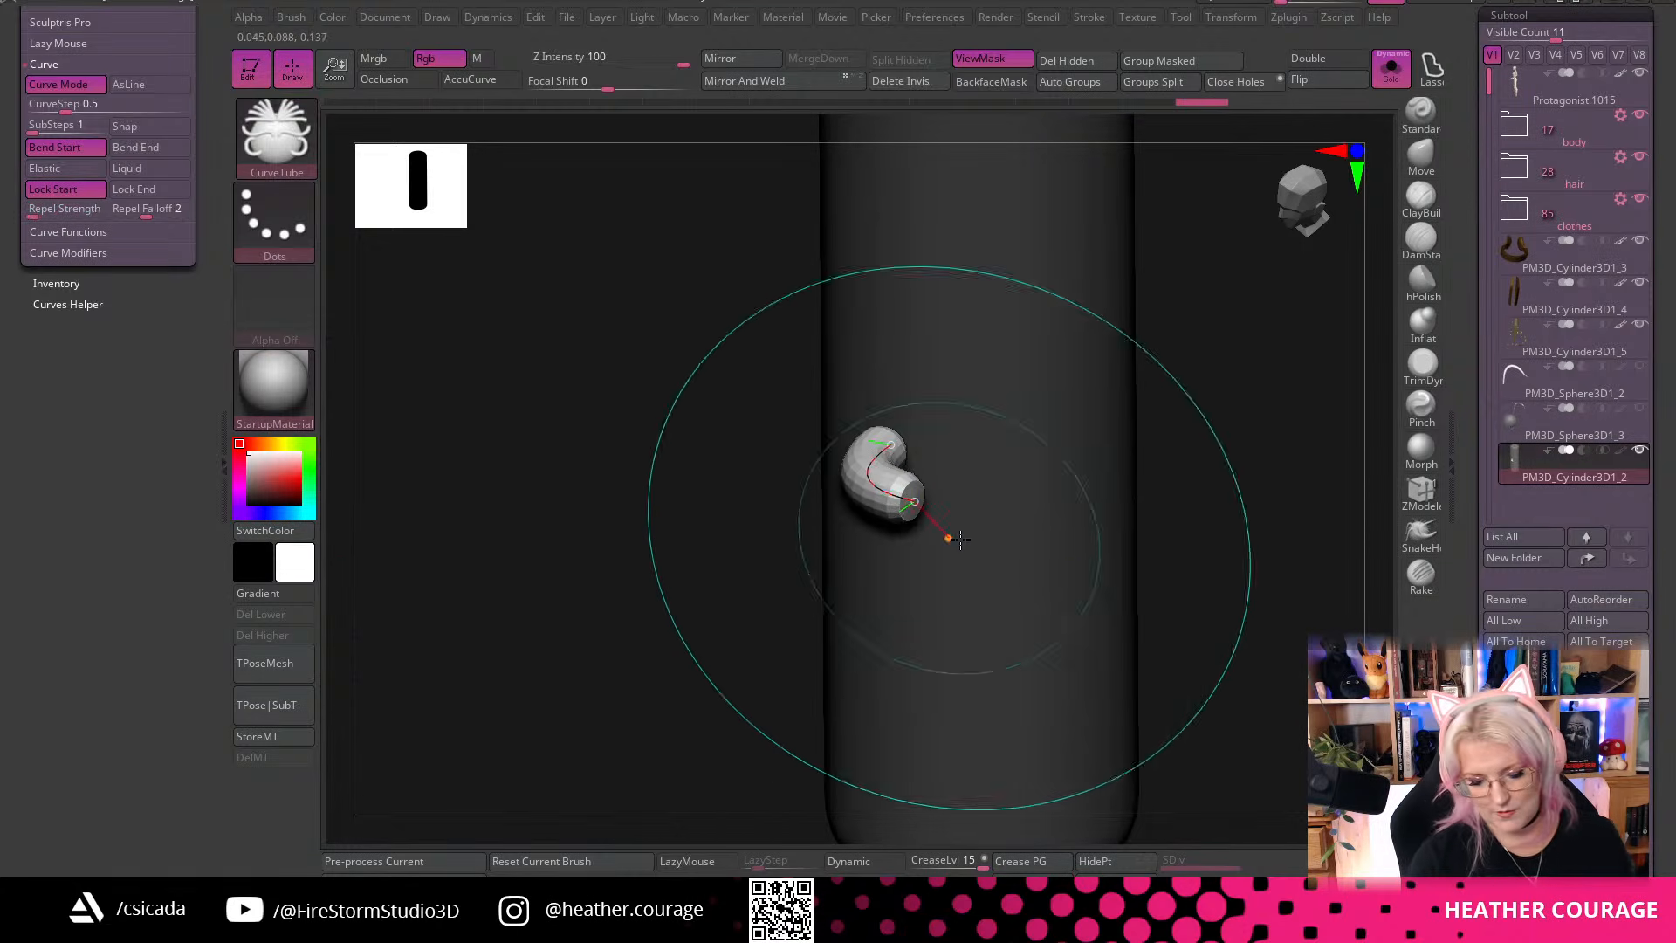
Undo the short curve tube and the deletion of lower subdivision levels, and try drawing a curve across the cylinder
key(ctrl+z)
key(ctrl+z)
key(ctrl+z)
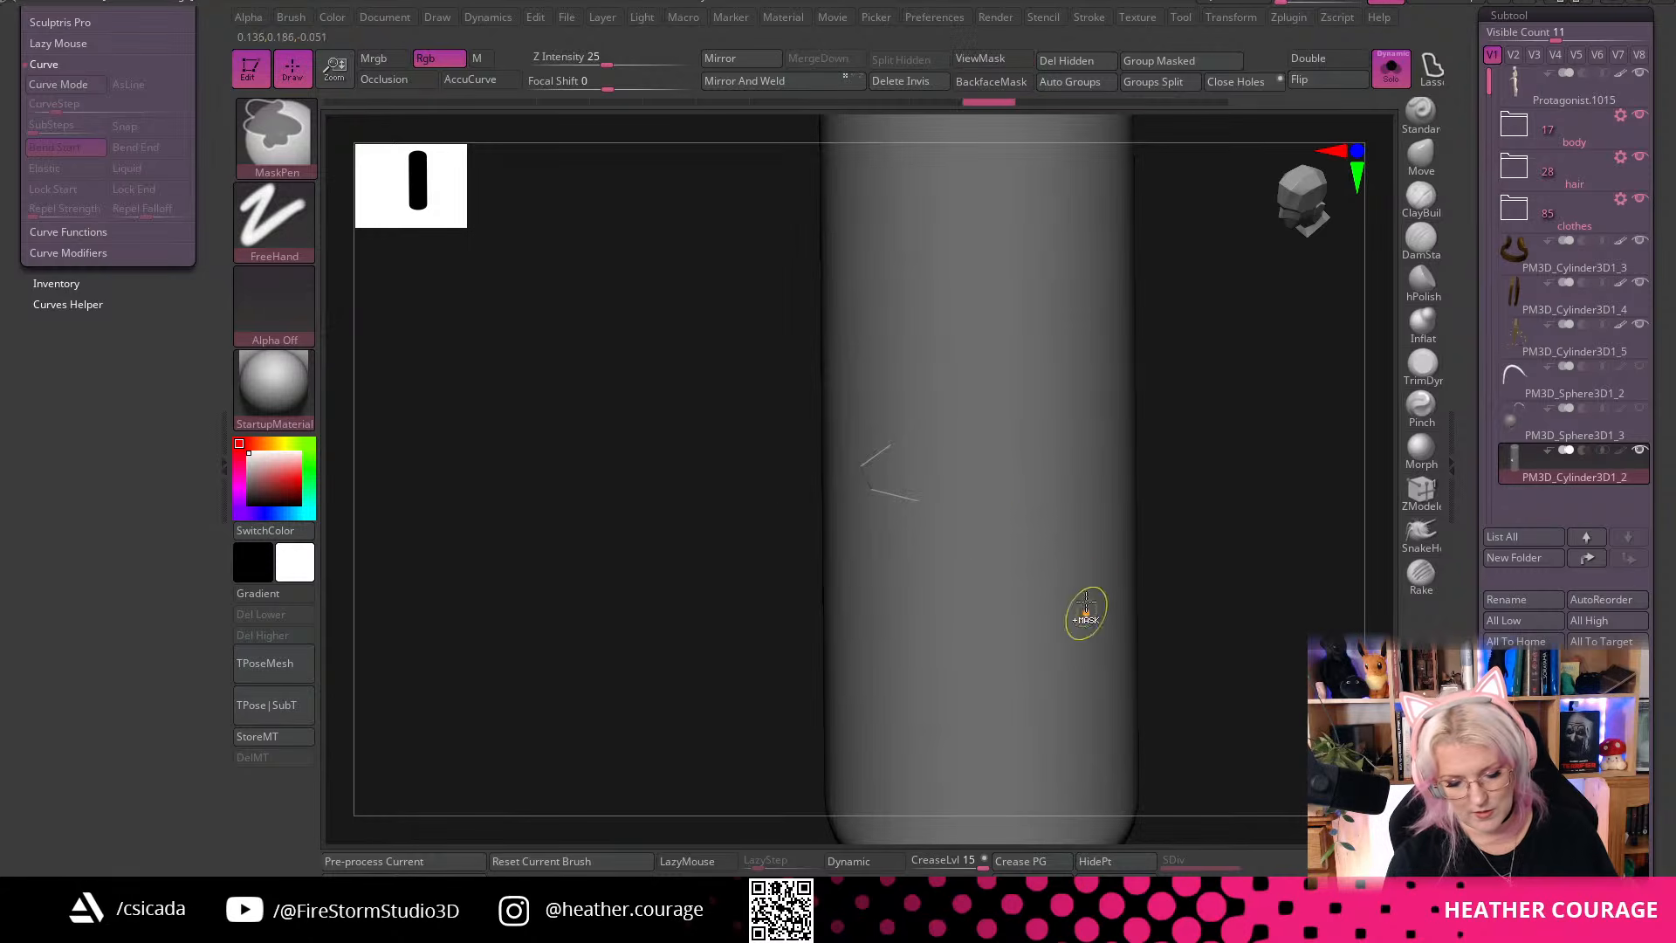
key(ctrl+z)
key(ctrl+z)
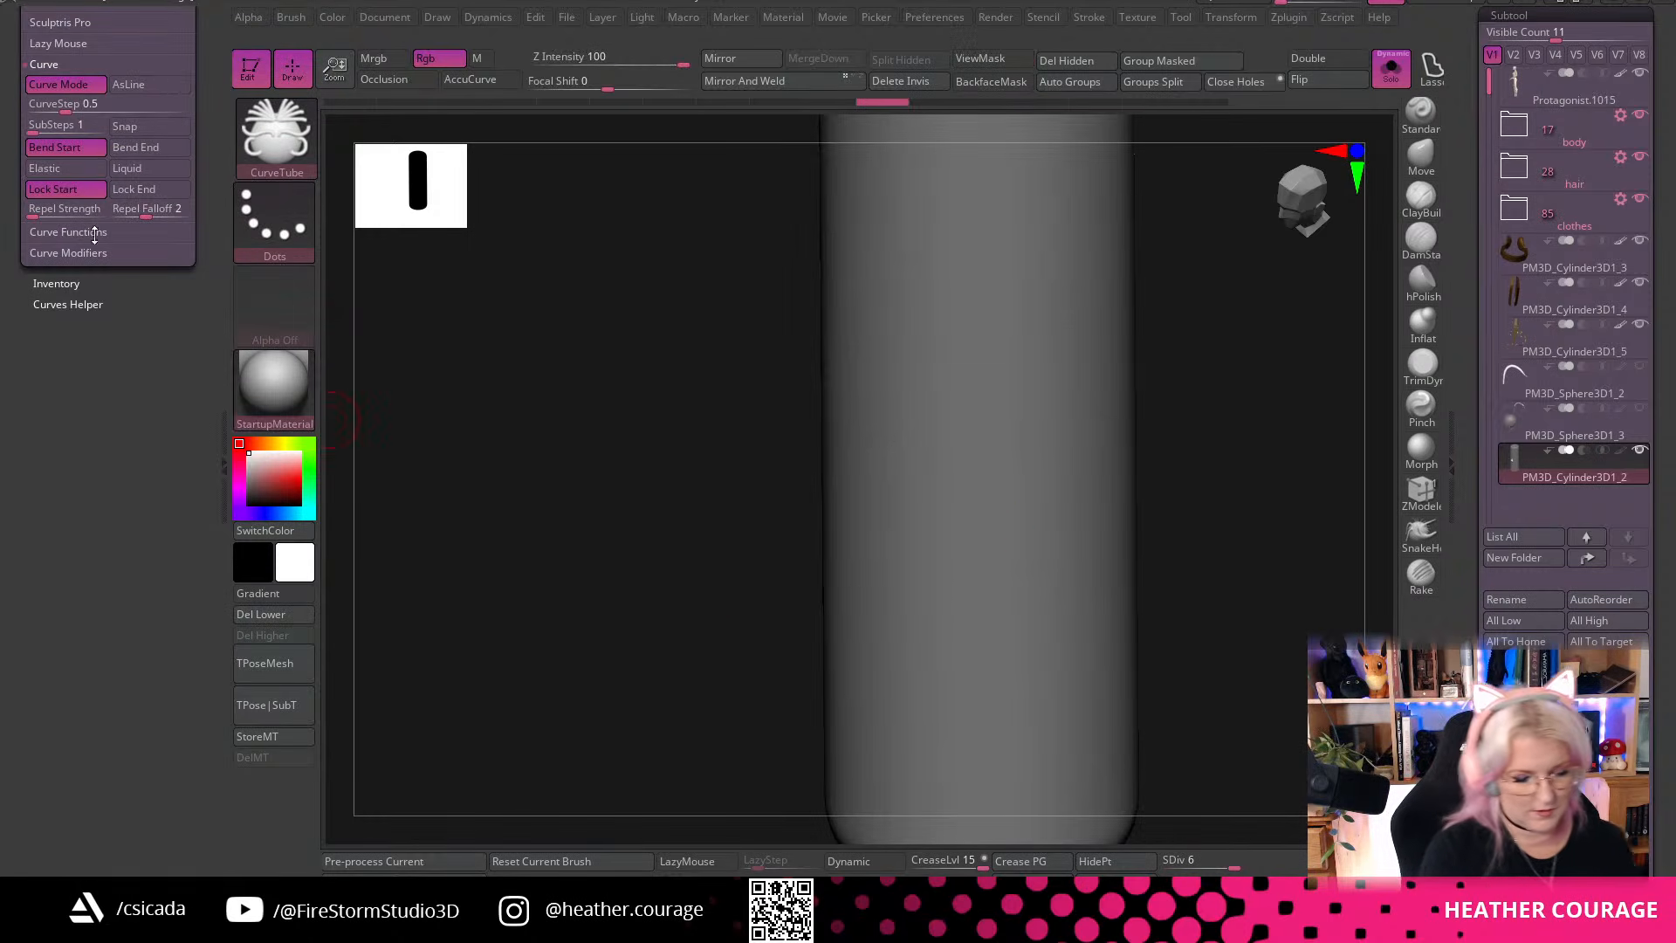
drag(882, 468, 1246, 486)
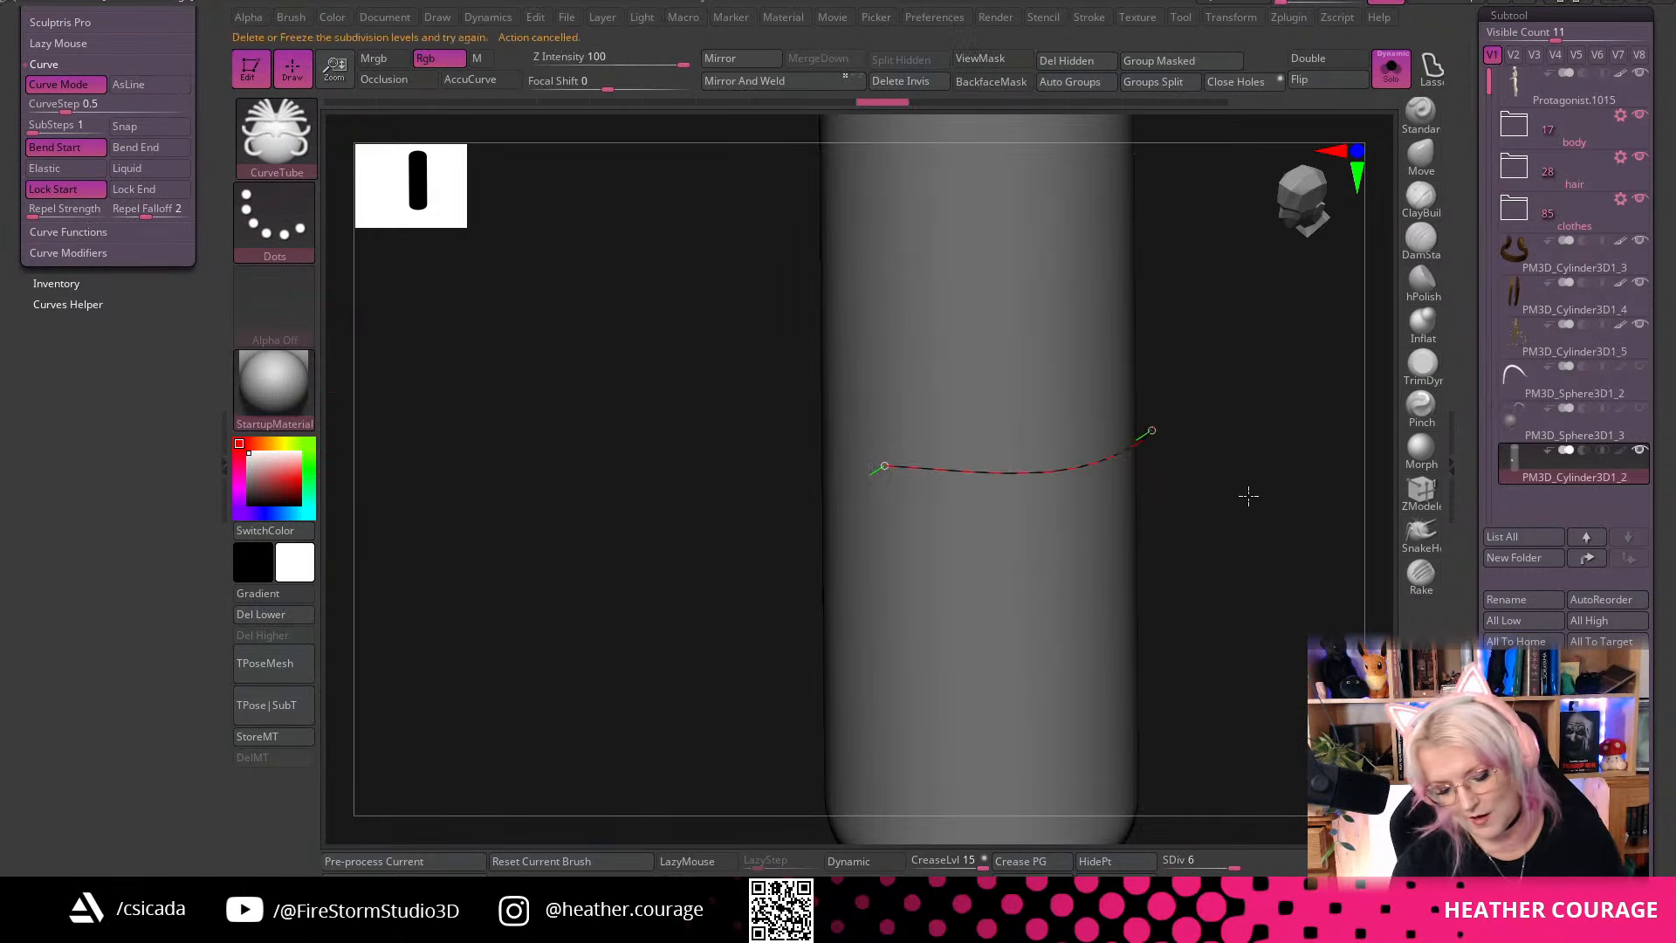
key(ctrl+z)
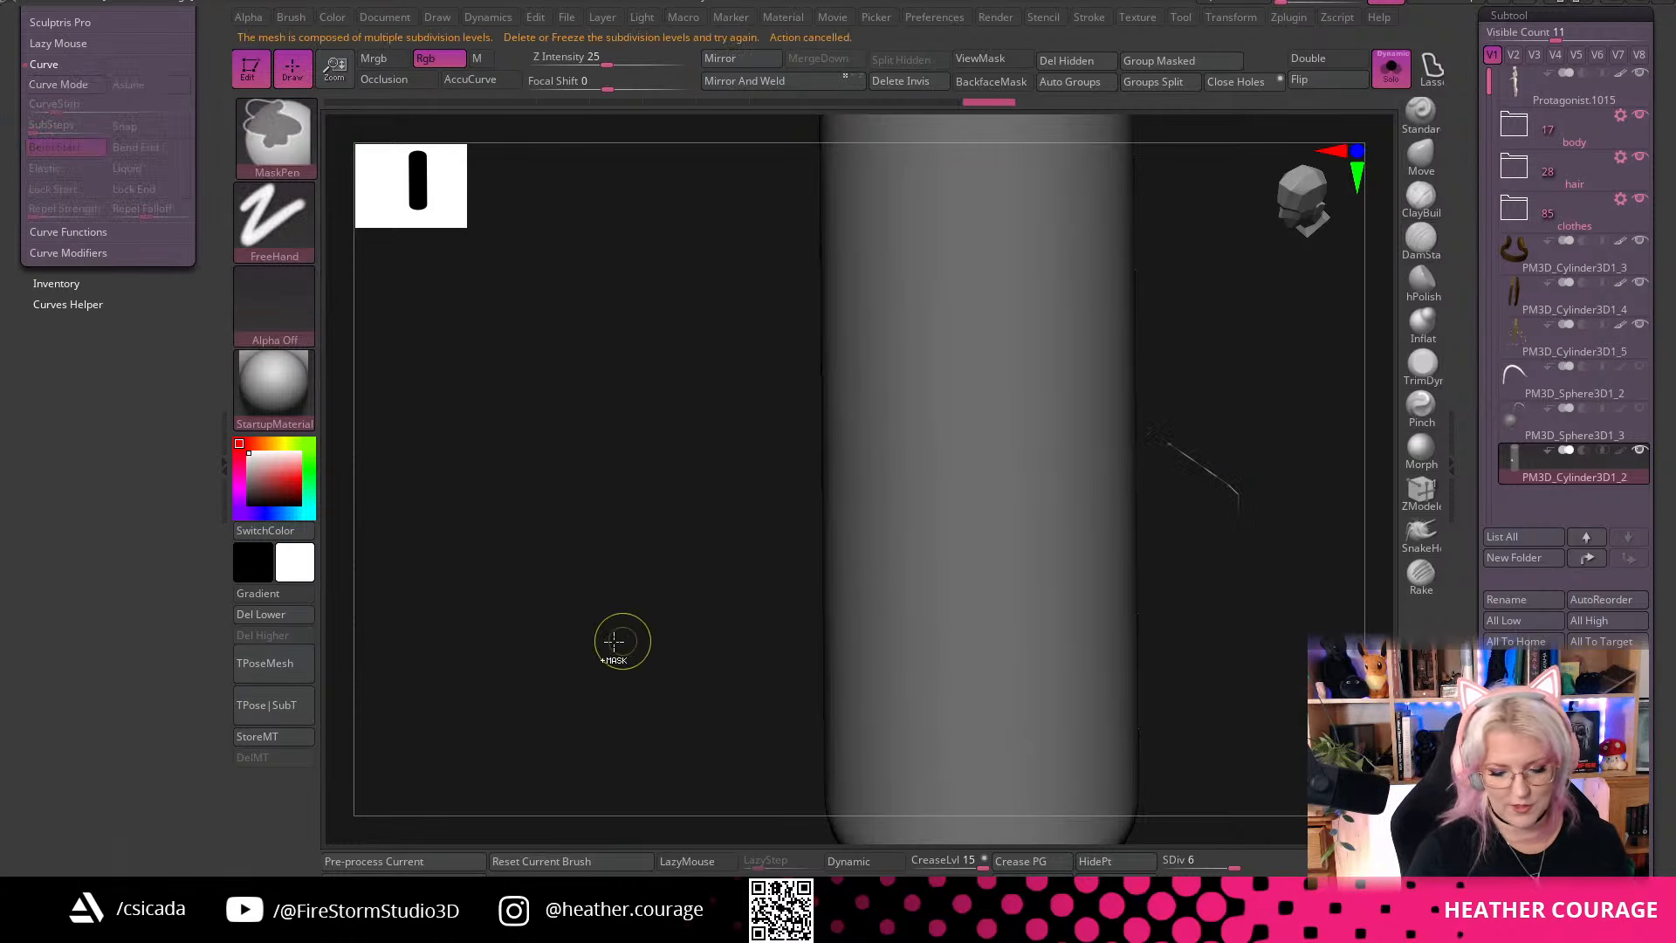
Delete the cylinder's lower subdivision levels and draw a slanted curve tube wrapping around its middle
click(275, 615)
drag(949, 497, 895, 494)
mouse_move(1020, 501)
mouse_down()
mouse_move(1275, 498)
mouse_move(1246, 521)
mouse_move(906, 542)
mouse_move(1030, 469)
mouse_move(939, 527)
mouse_move(1039, 415)
mouse_up()
key(ctrl+z)
drag(1166, 434, 1048, 479)
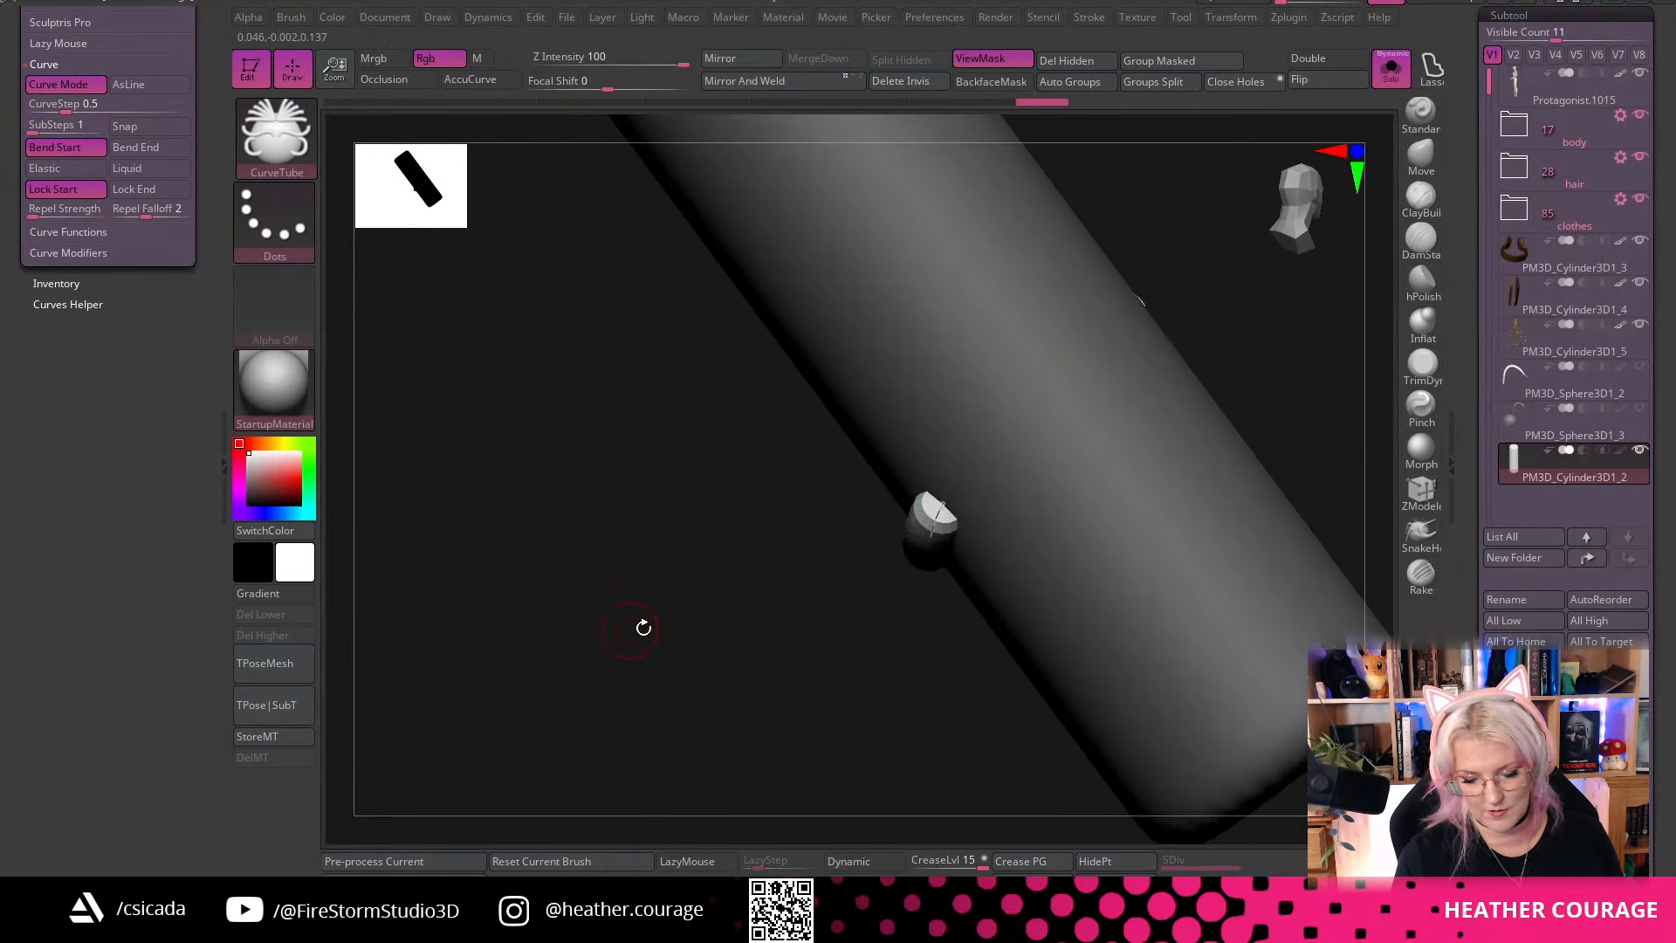
drag(628, 629, 741, 550)
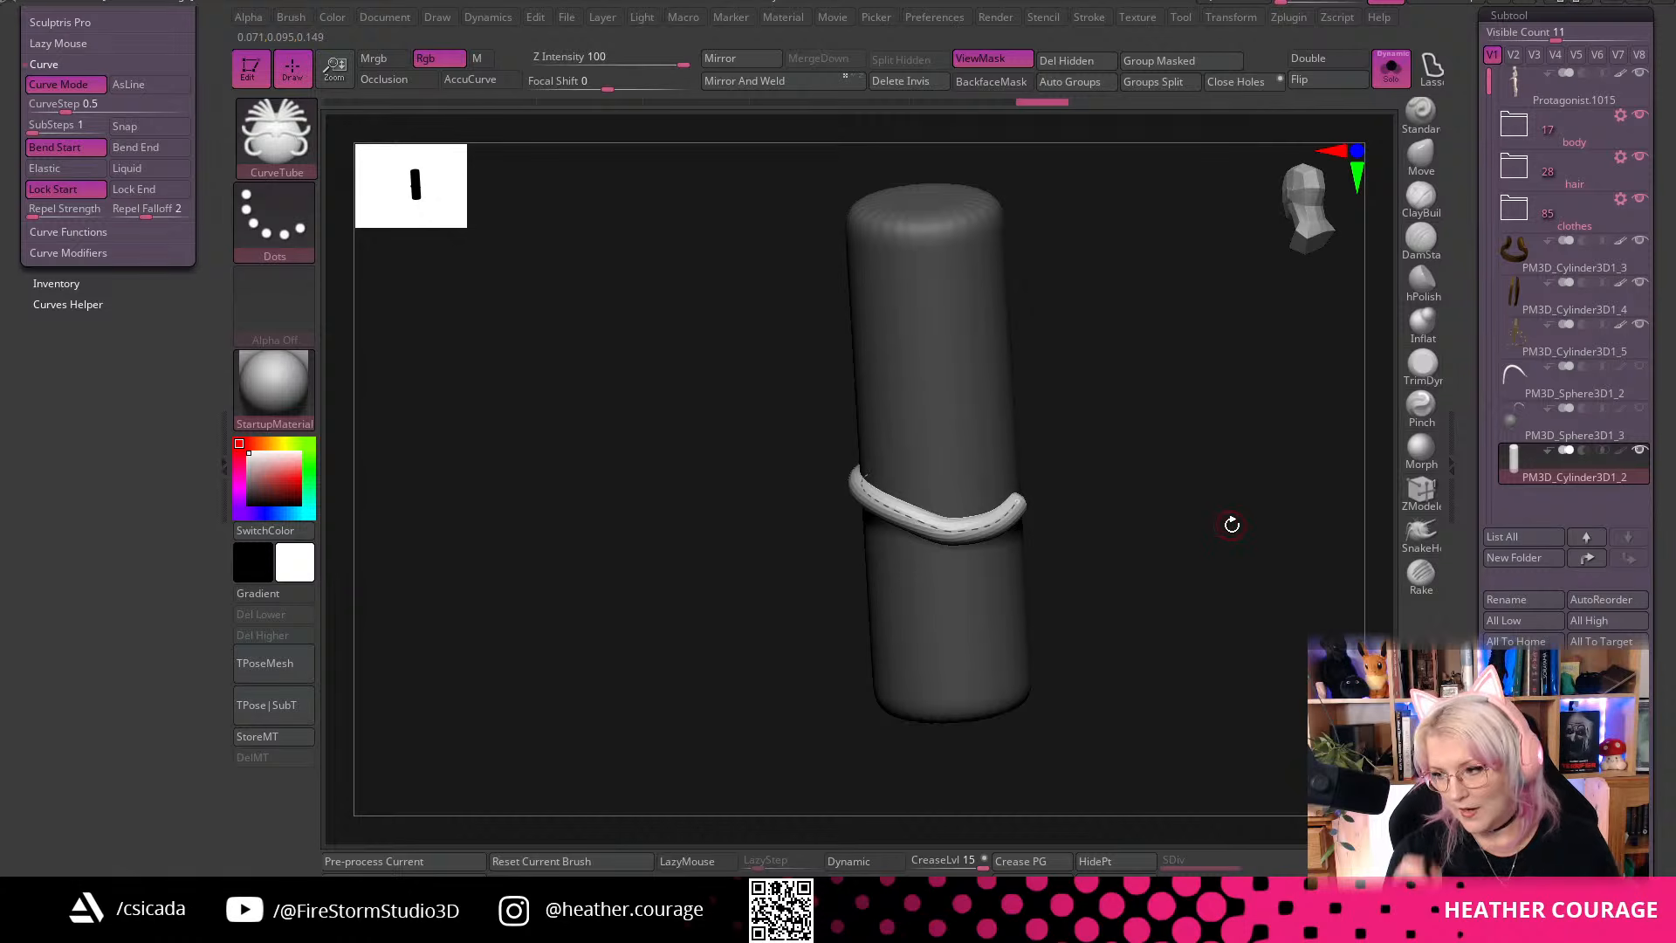
mouse_move(1232, 524)
mouse_down()
mouse_move(1193, 532)
mouse_move(1208, 513)
mouse_move(1178, 474)
mouse_move(1152, 580)
mouse_move(1048, 621)
mouse_move(1206, 595)
mouse_move(1182, 538)
mouse_move(1077, 720)
mouse_up()
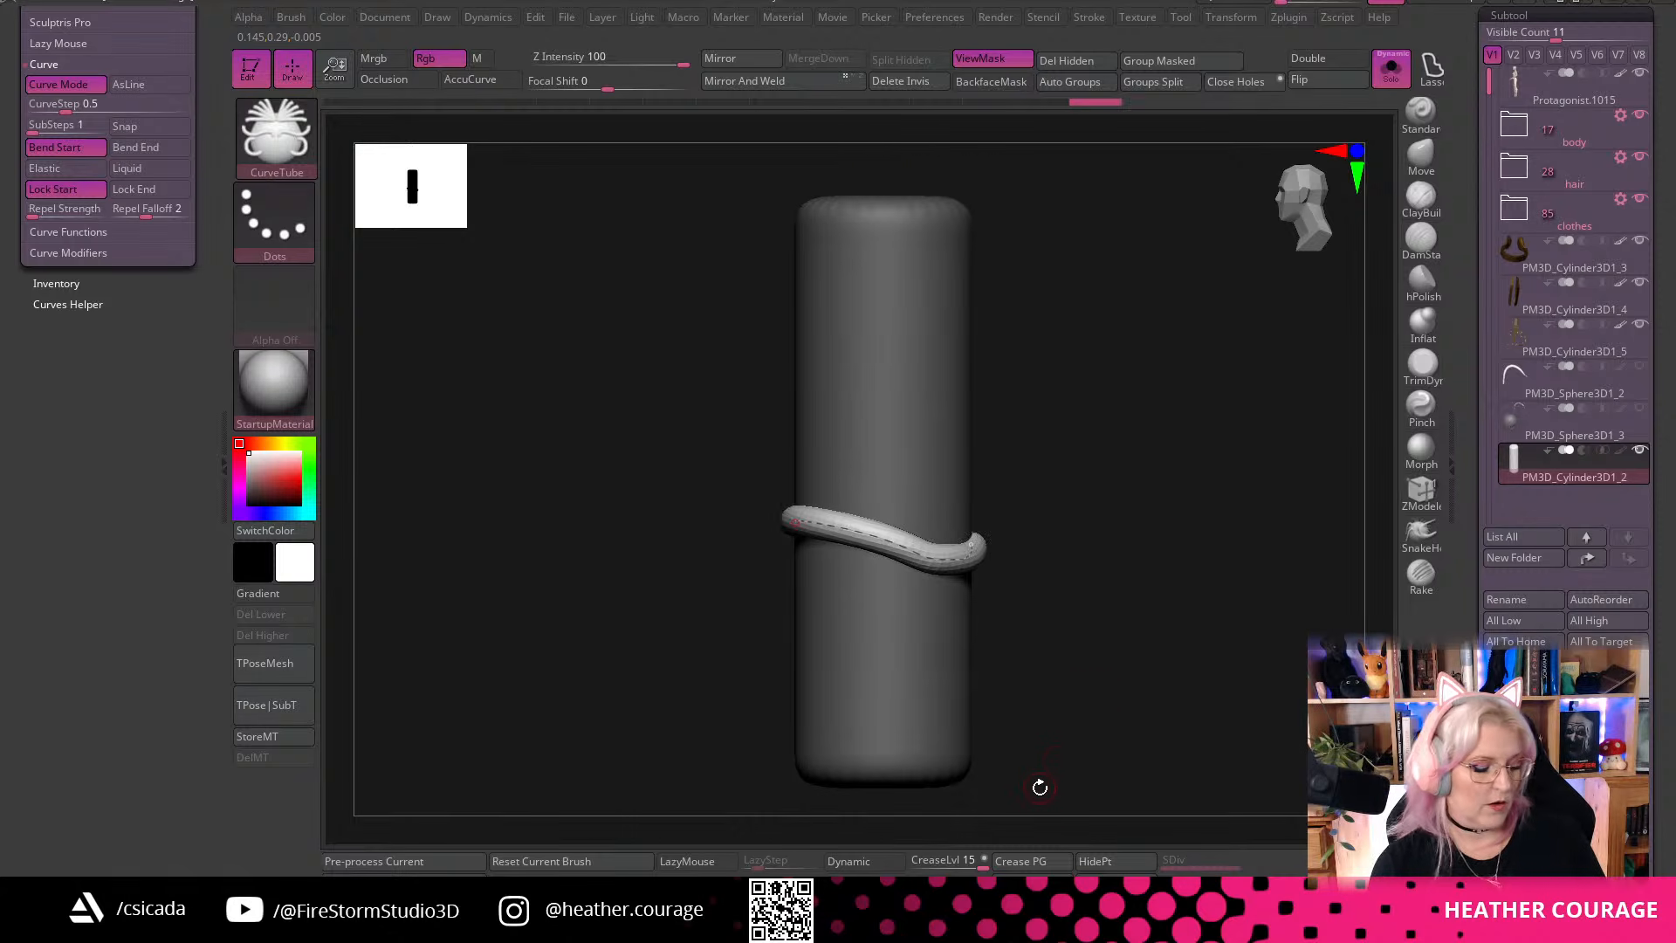
Choose the ZRemesherGuides brush, release the tube's curve and clear the mask on the cylinder
key(b)
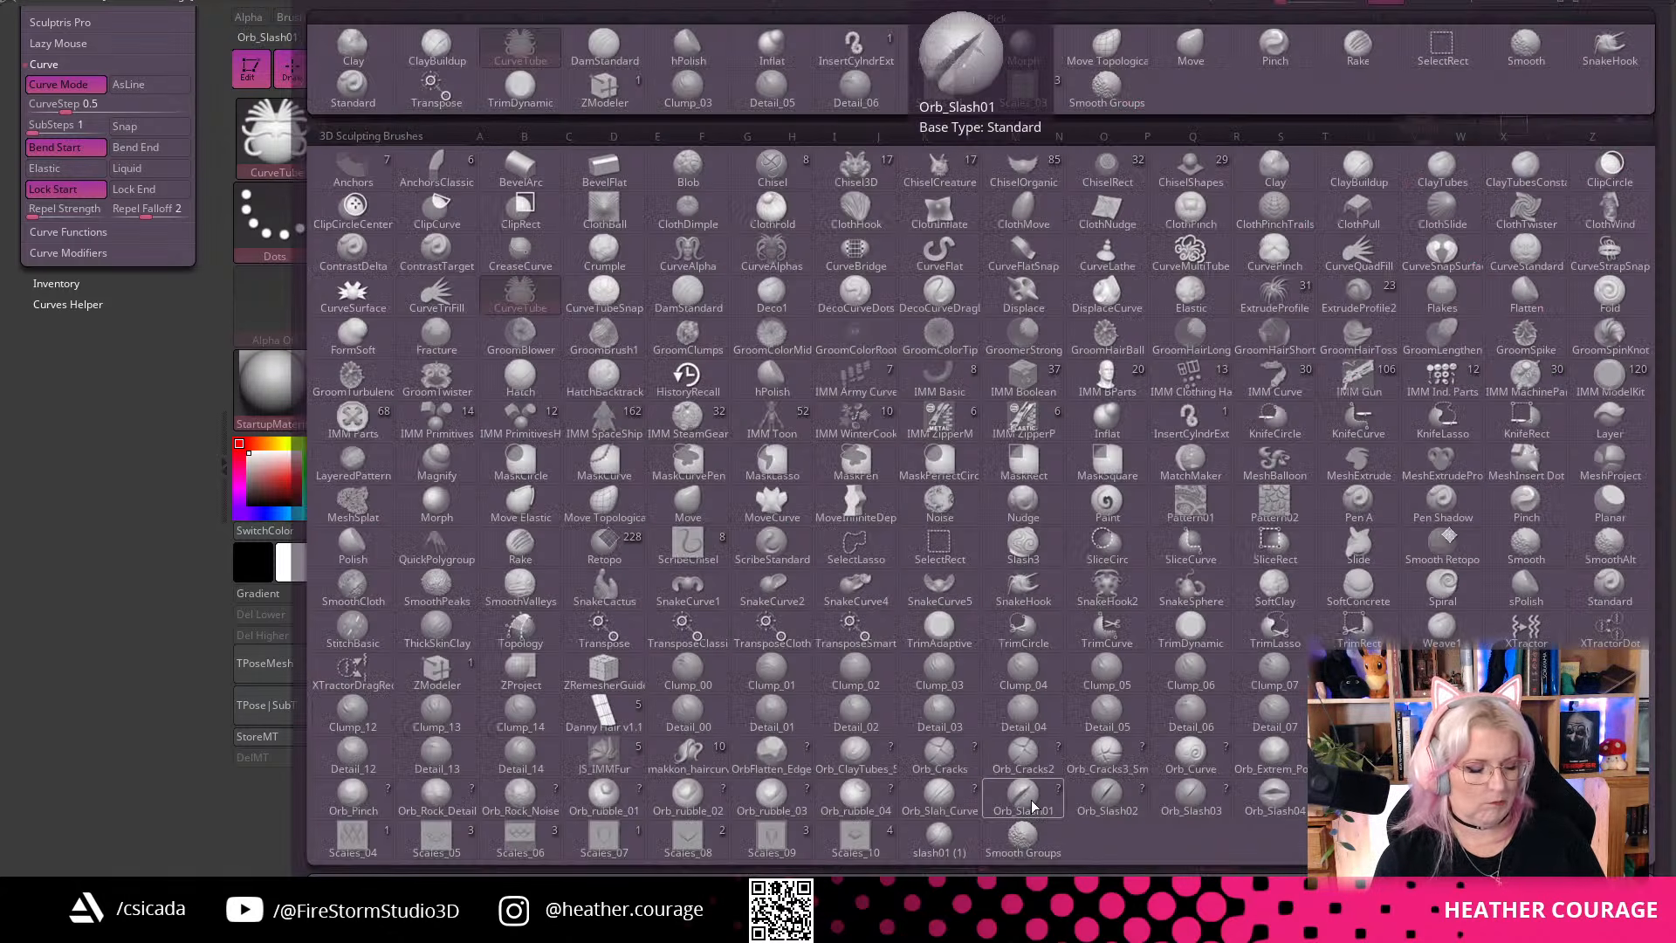
key(z)
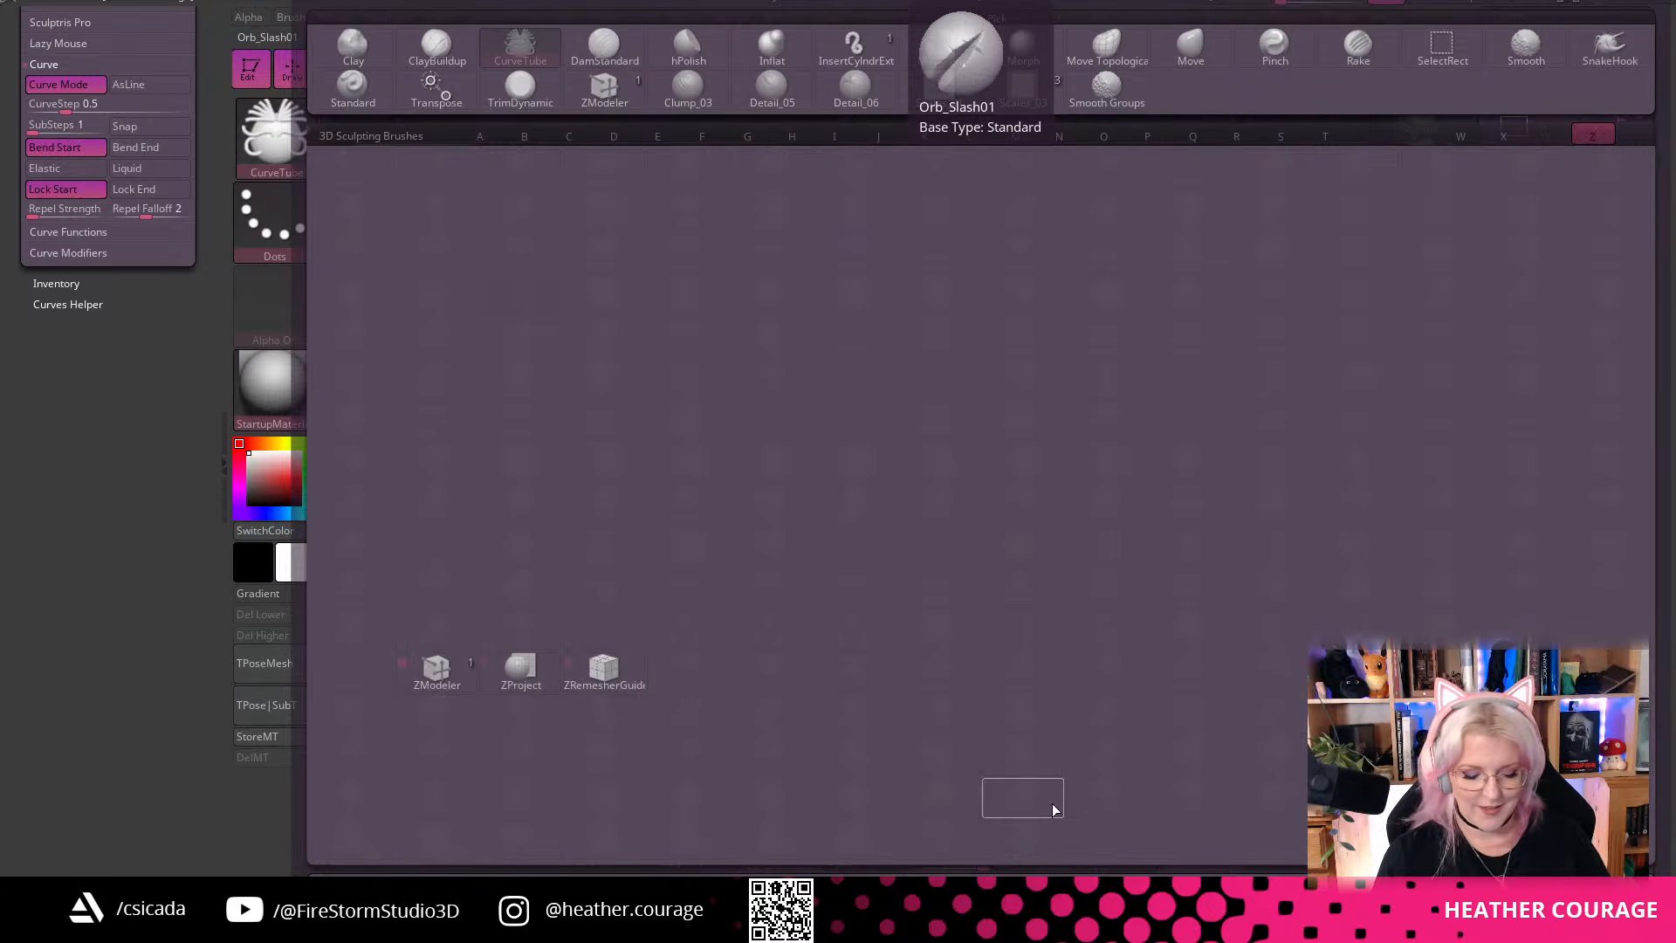
click(606, 672)
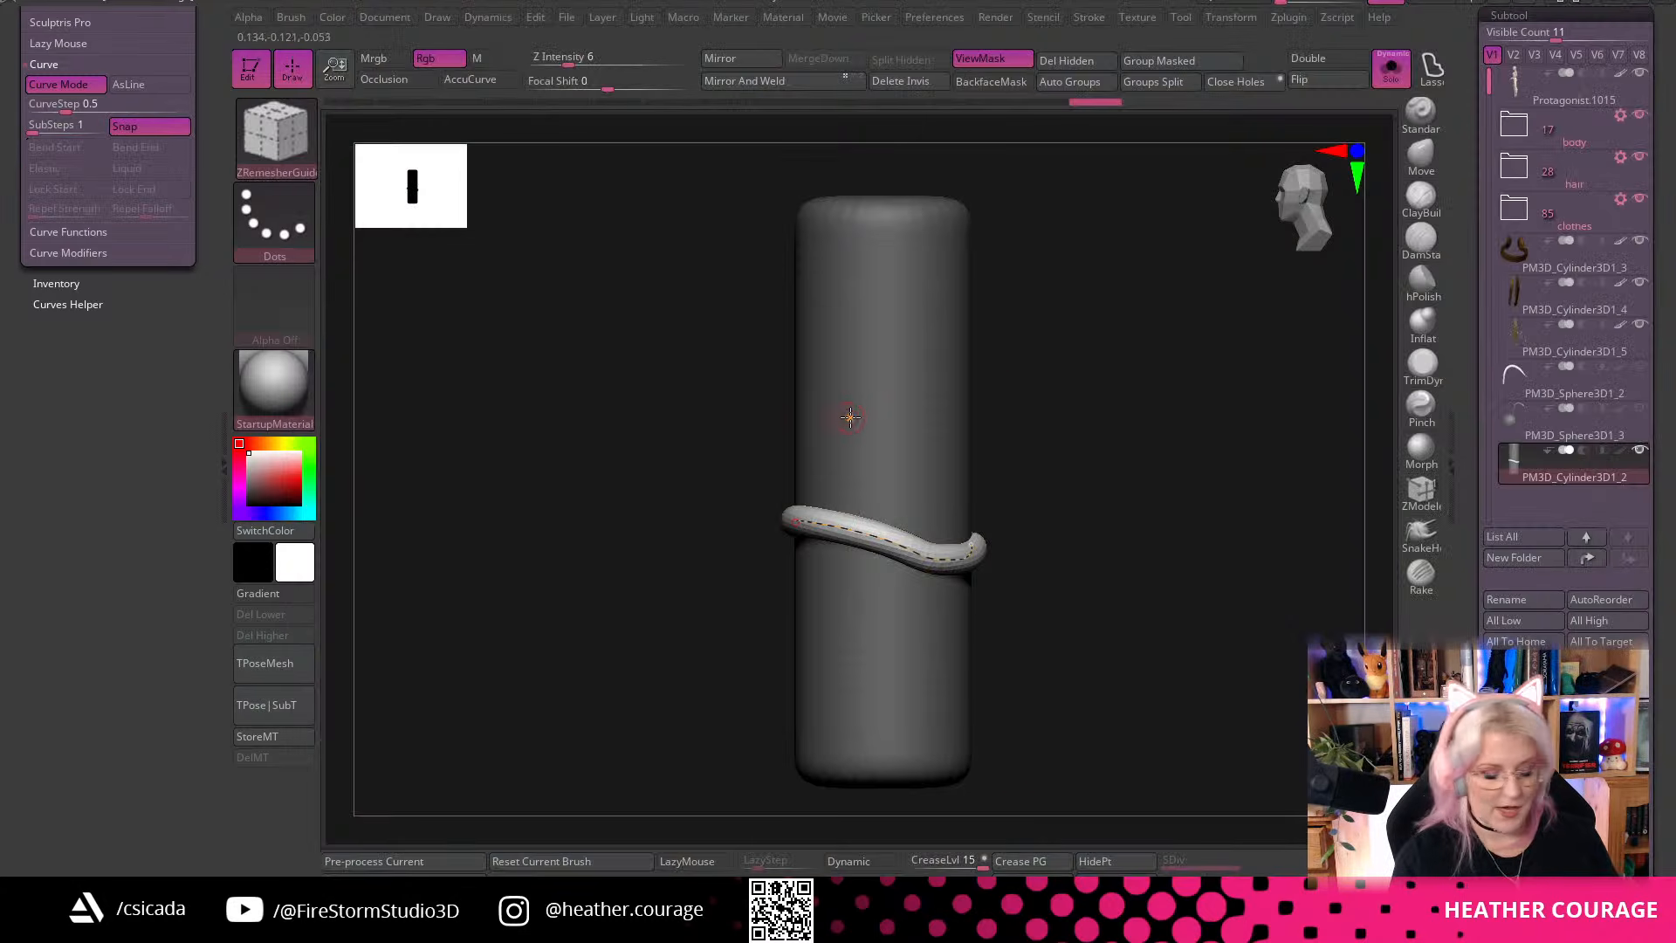
click(873, 431)
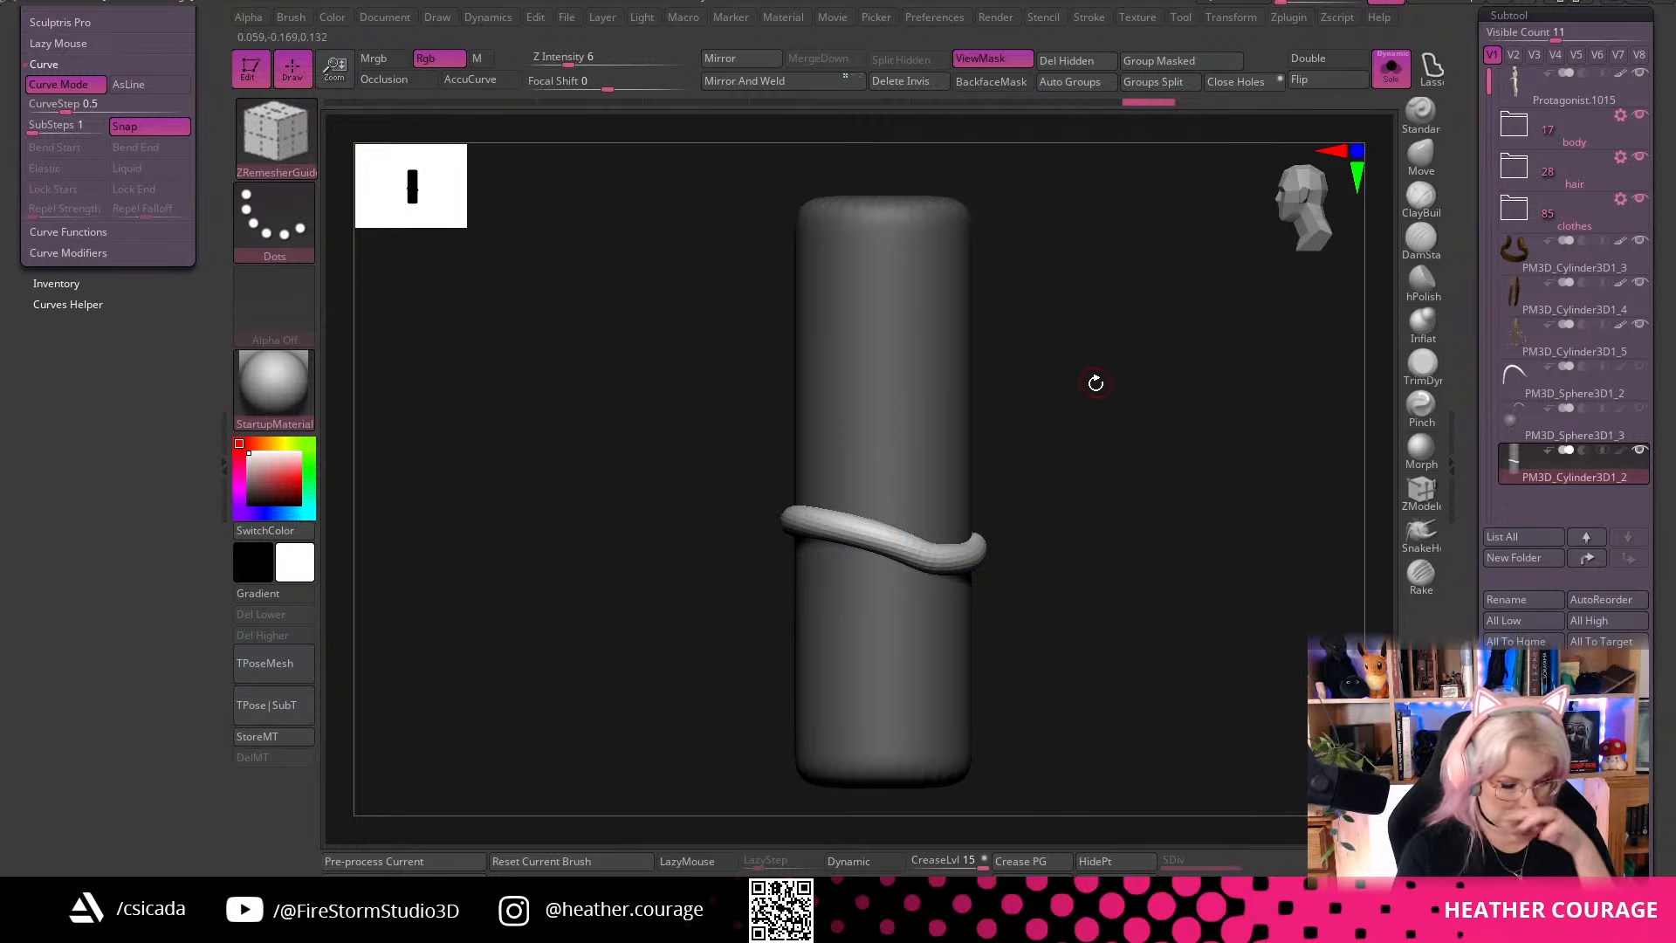
ctrl+drag(1098, 409, 1076, 563)
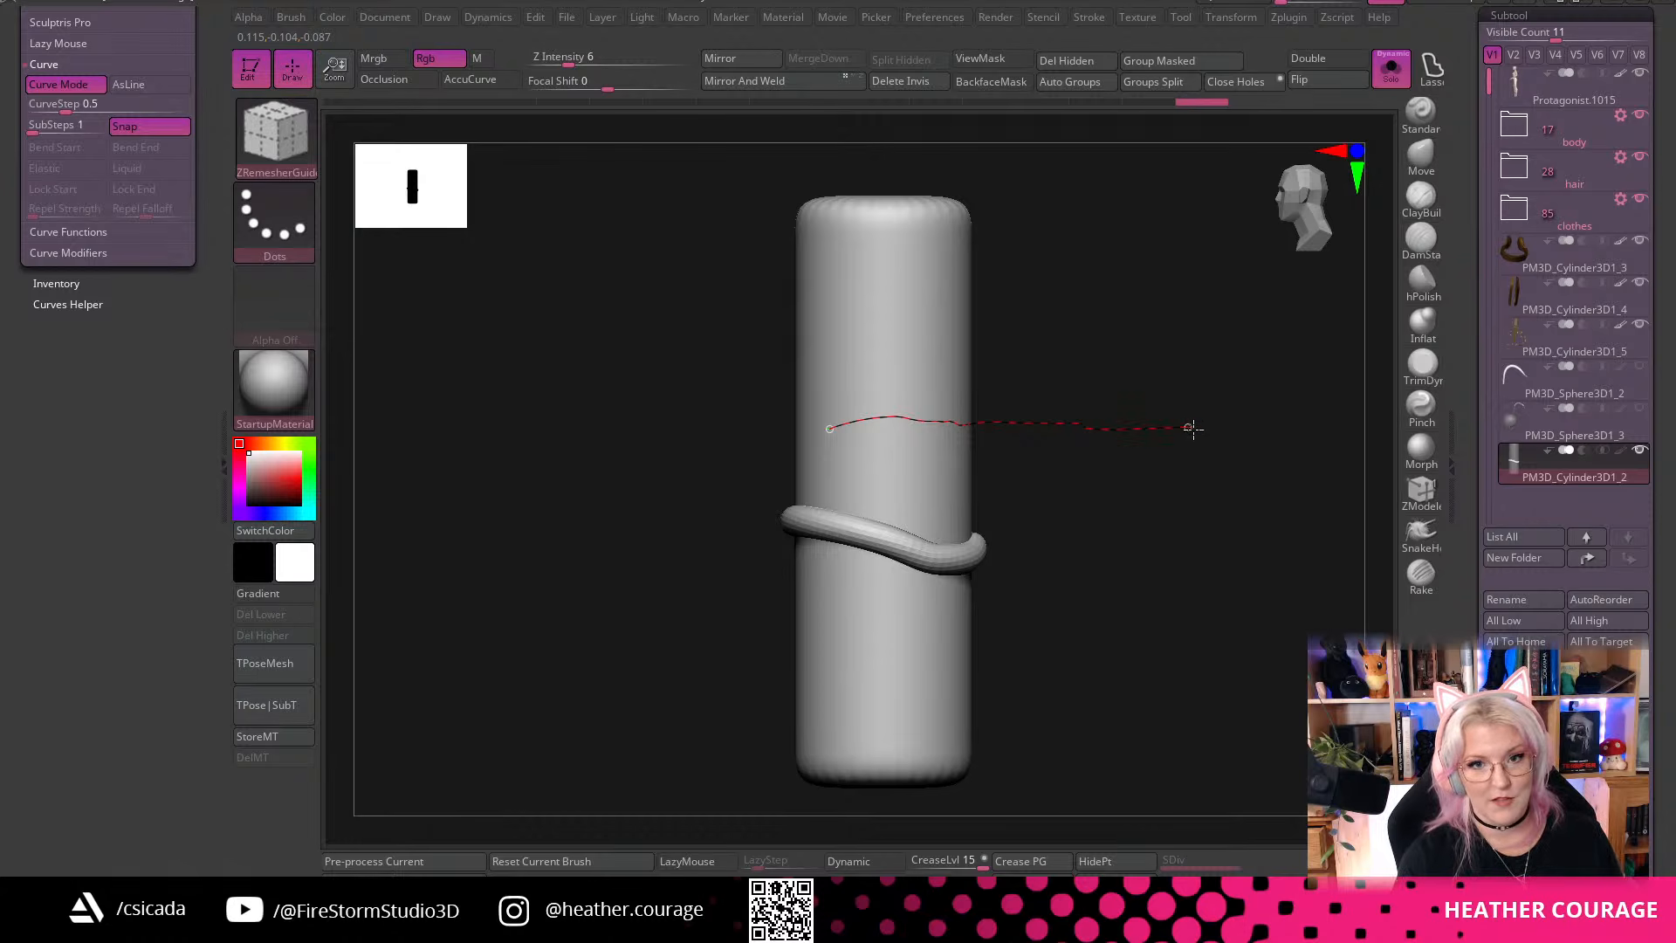
Draw a horizontal guide loop around the cylinder above the slanted tube and turn it into a ring with the CurveTube brush
drag(1196, 431, 1194, 431)
mouse_move(1108, 600)
mouse_down()
mouse_move(1062, 711)
mouse_move(980, 696)
mouse_move(1053, 677)
mouse_move(1100, 601)
mouse_up()
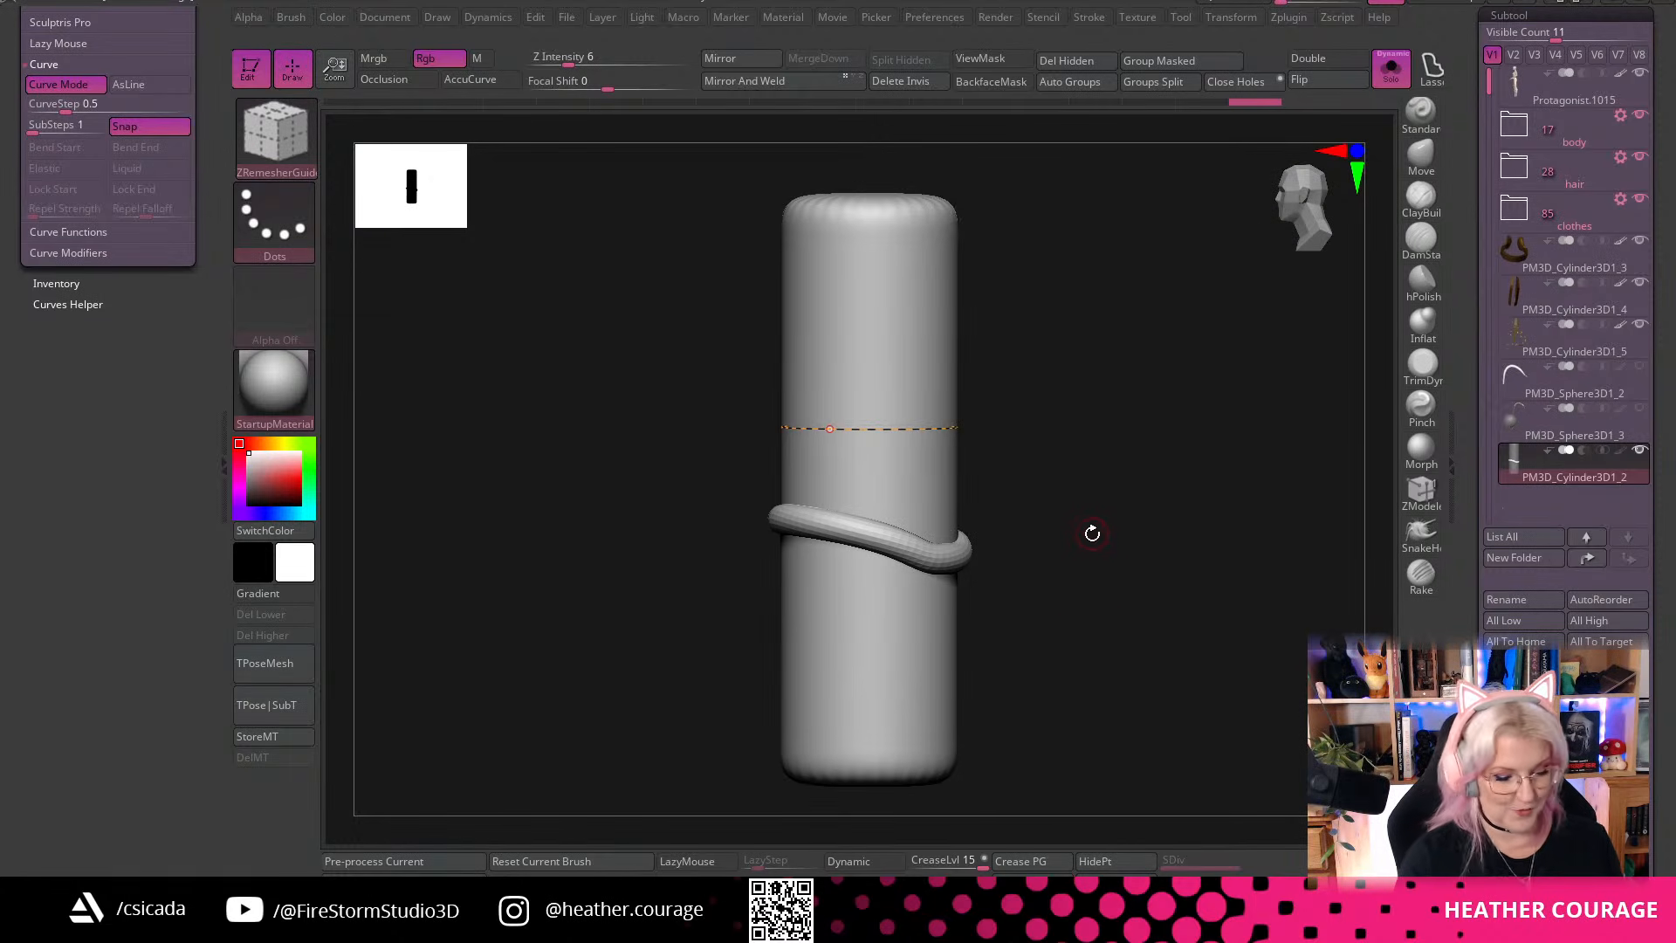
key(b)
key(c)
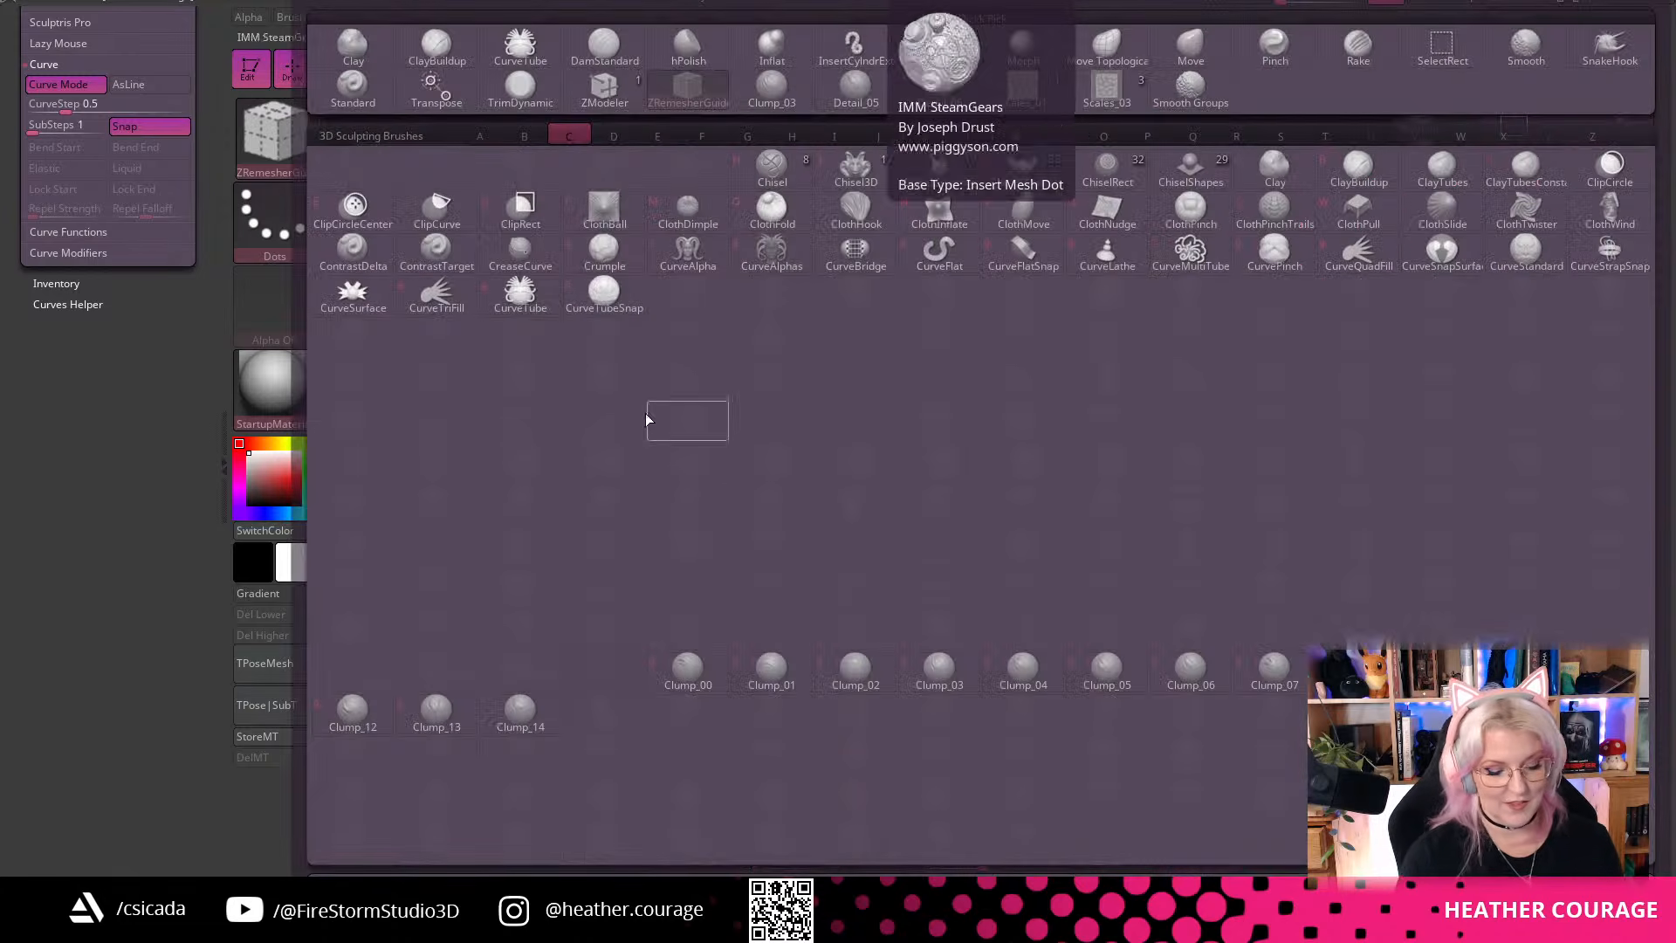
click(522, 297)
click(911, 447)
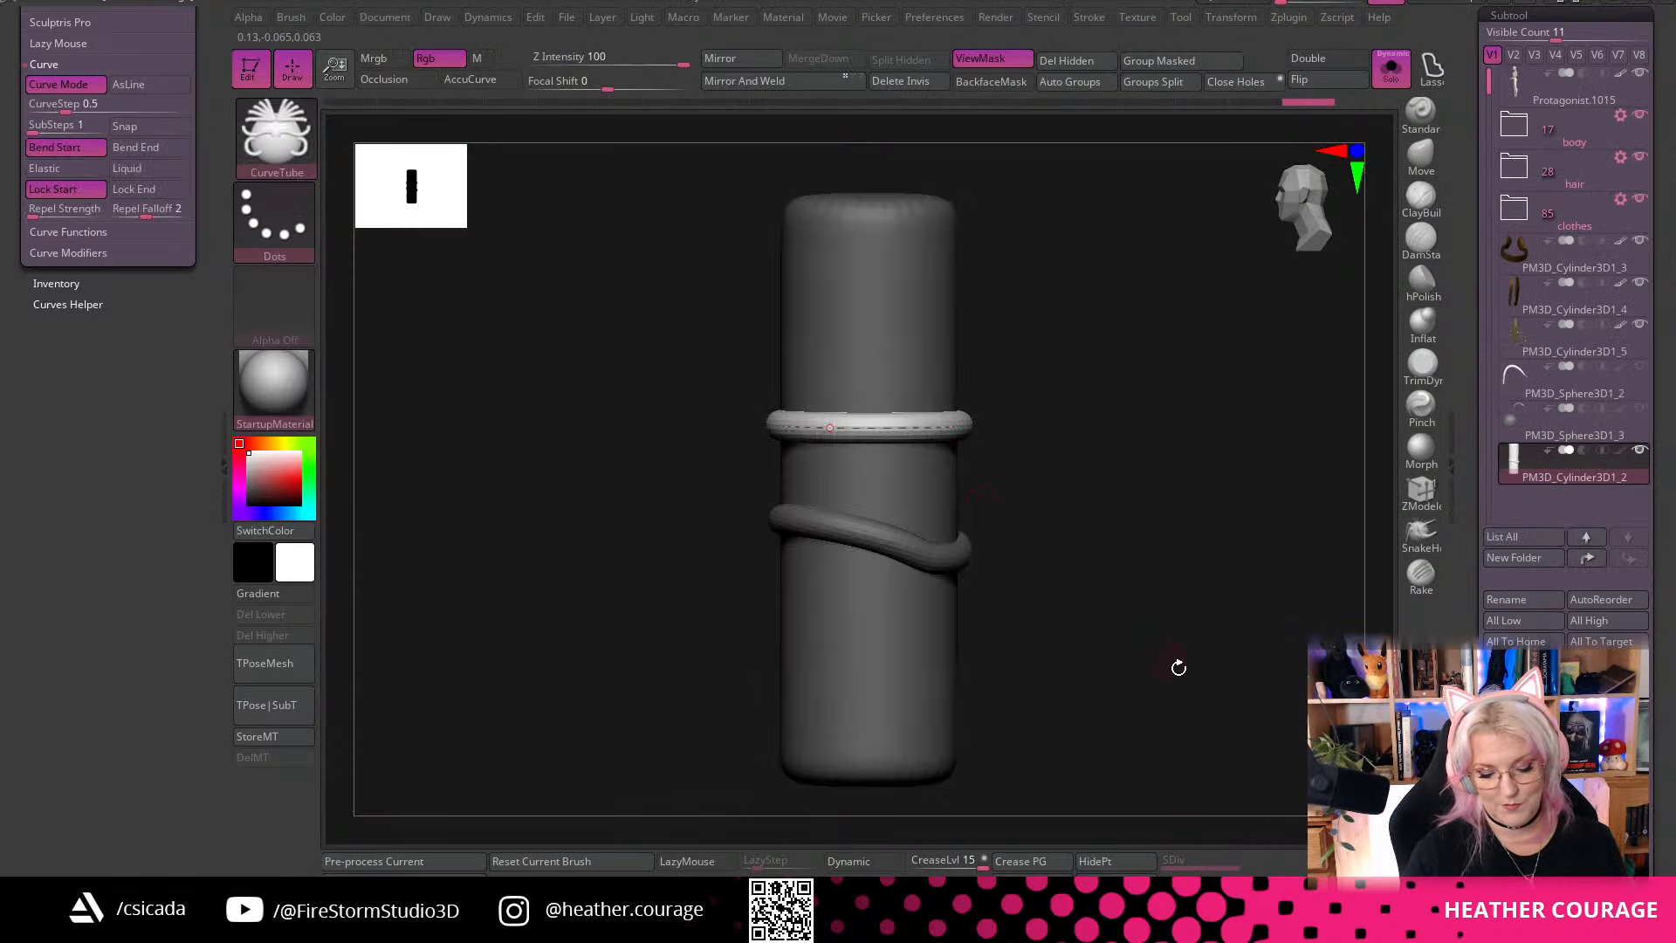
Isolate the horizontal ring tube, split it off as its own subtool and show its wireframe
drag(1179, 666, 905, 861)
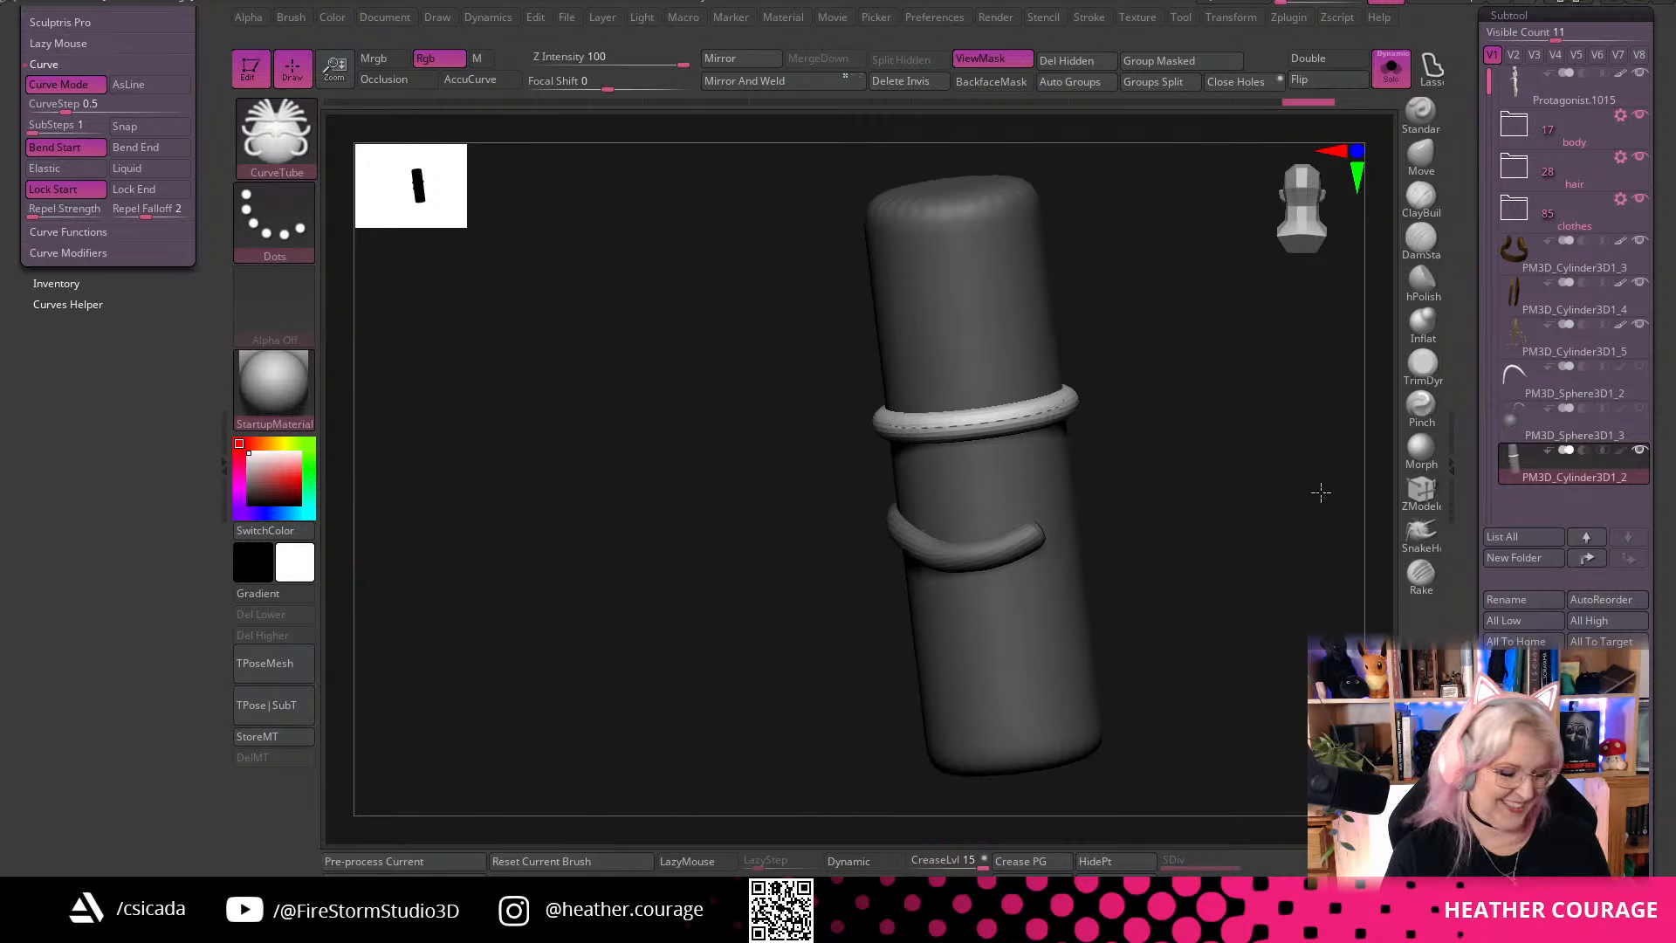
drag(1313, 498, 1284, 465)
drag(1172, 343, 1212, 587)
click(1044, 341)
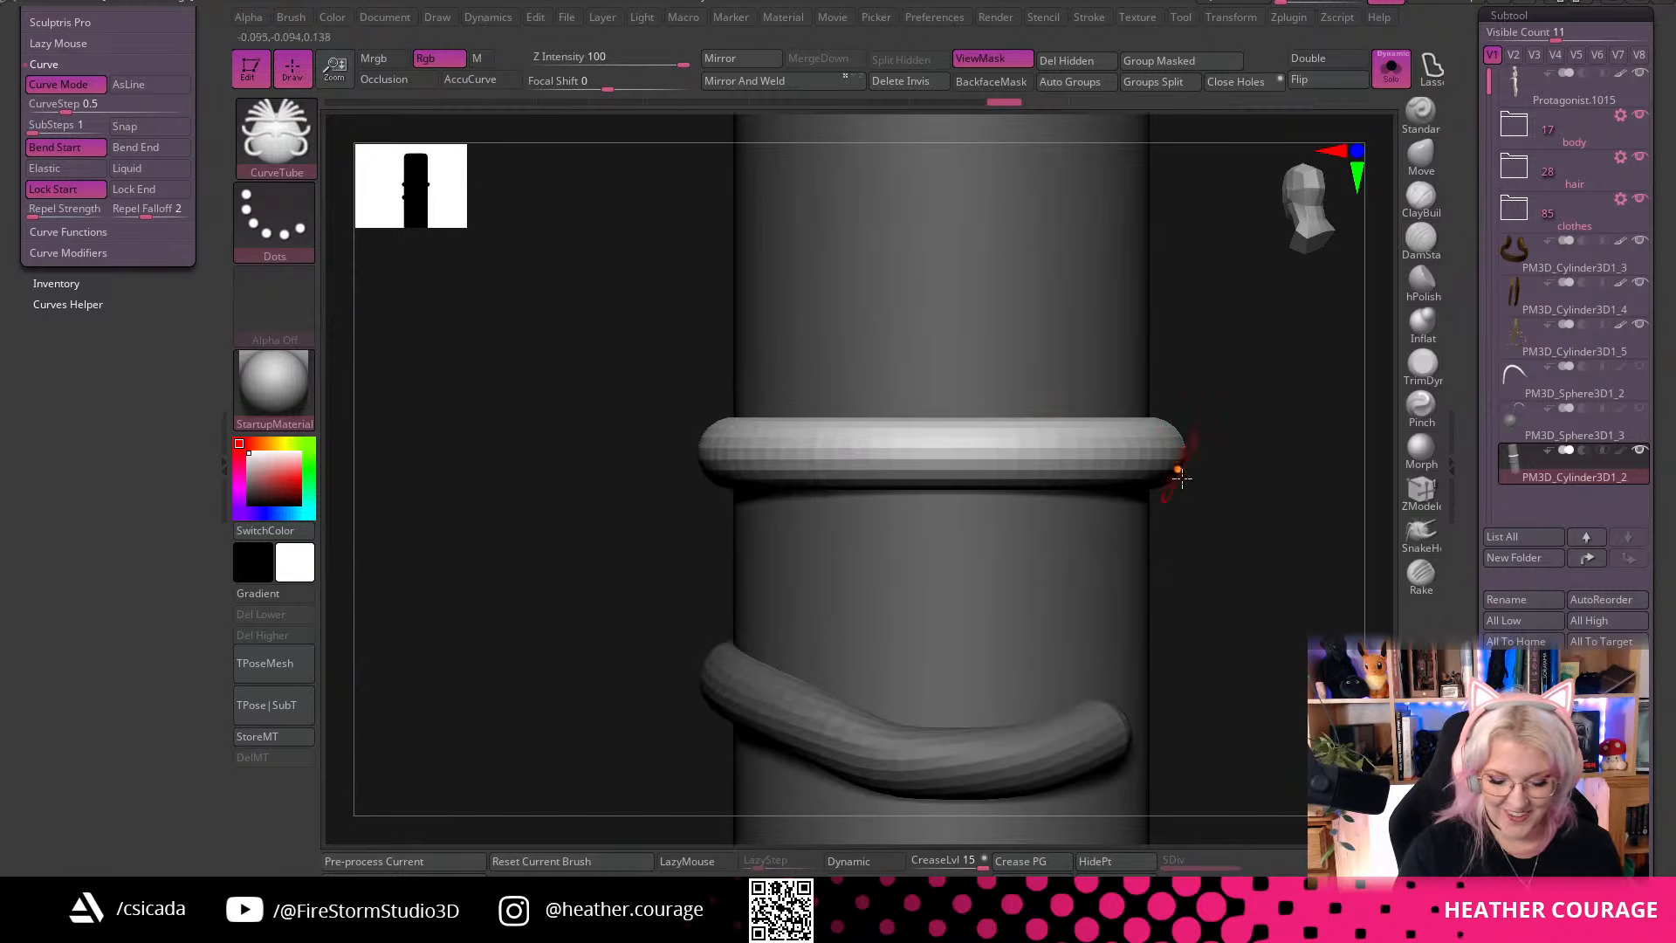
ctrl+shift+click(1069, 453)
click(906, 60)
key(shift+f)
key(space)
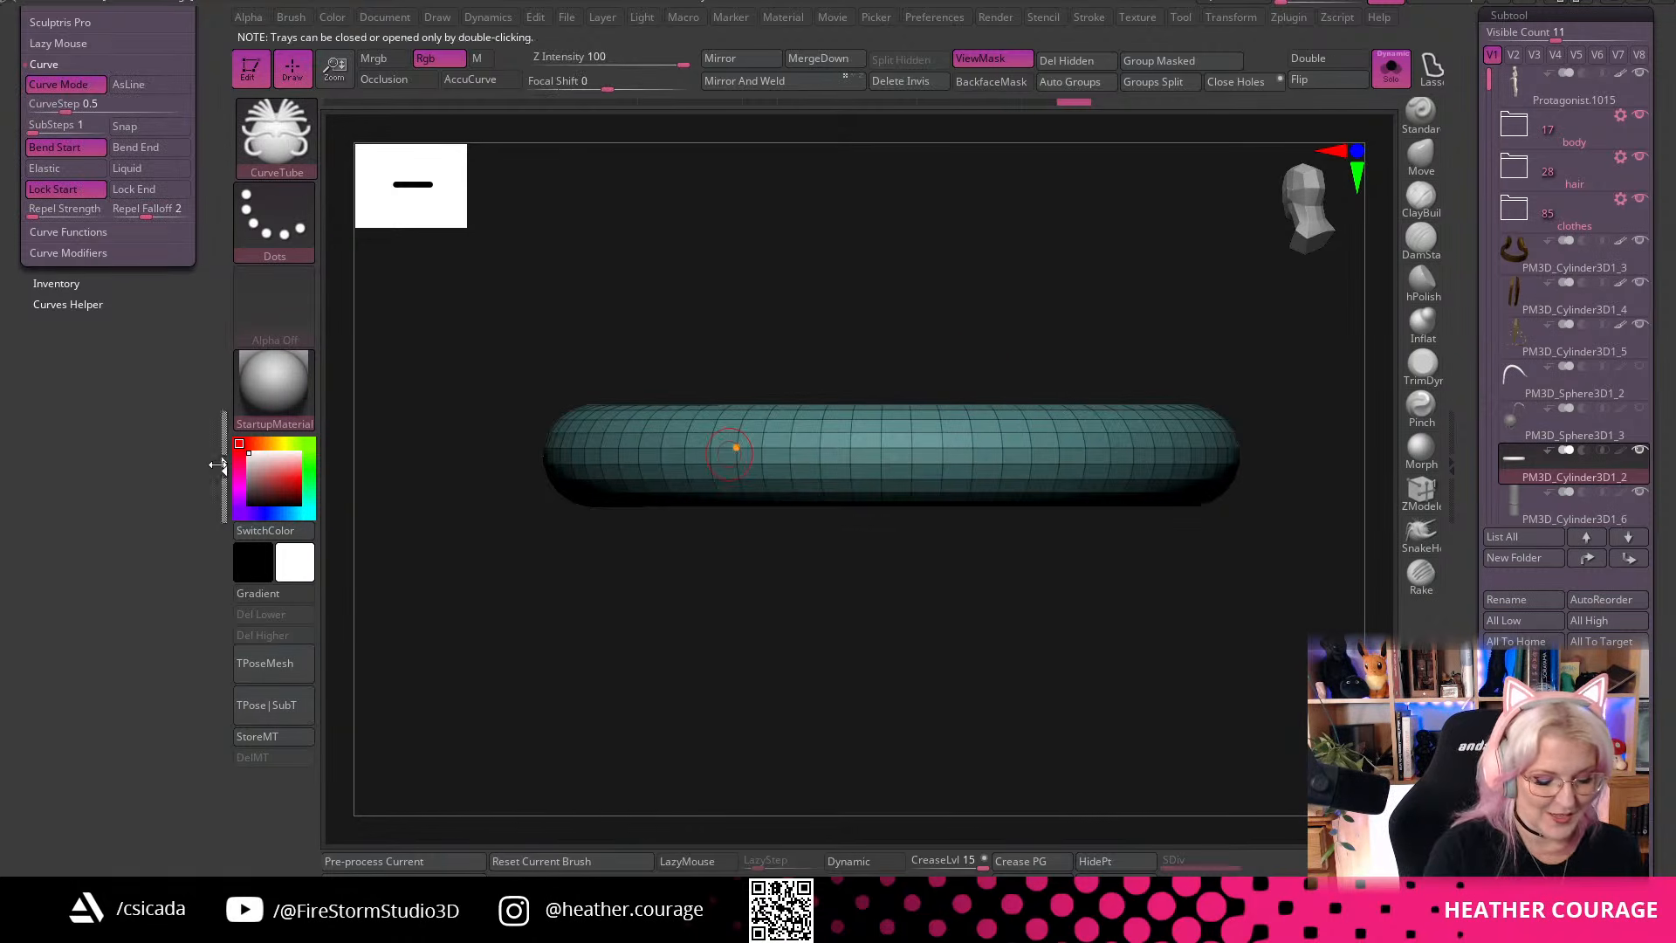
click(221, 466)
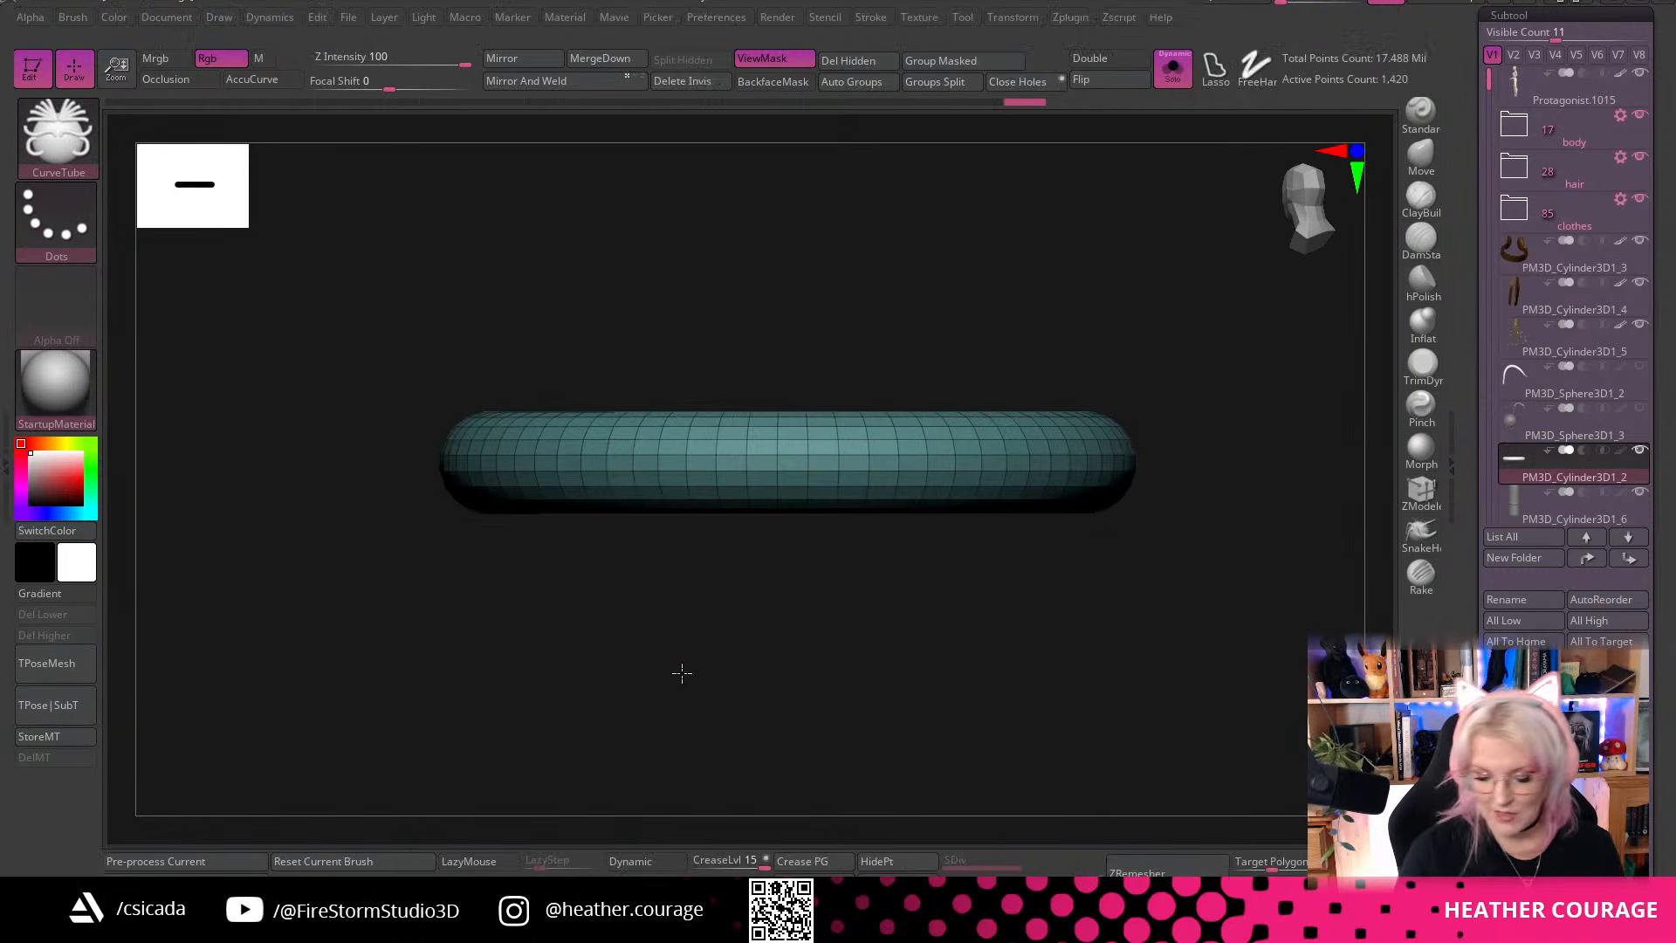
key(f)
Set ZModeler's edge action to insert edge loops and delete the loops running along the ring's outer side
click(1421, 489)
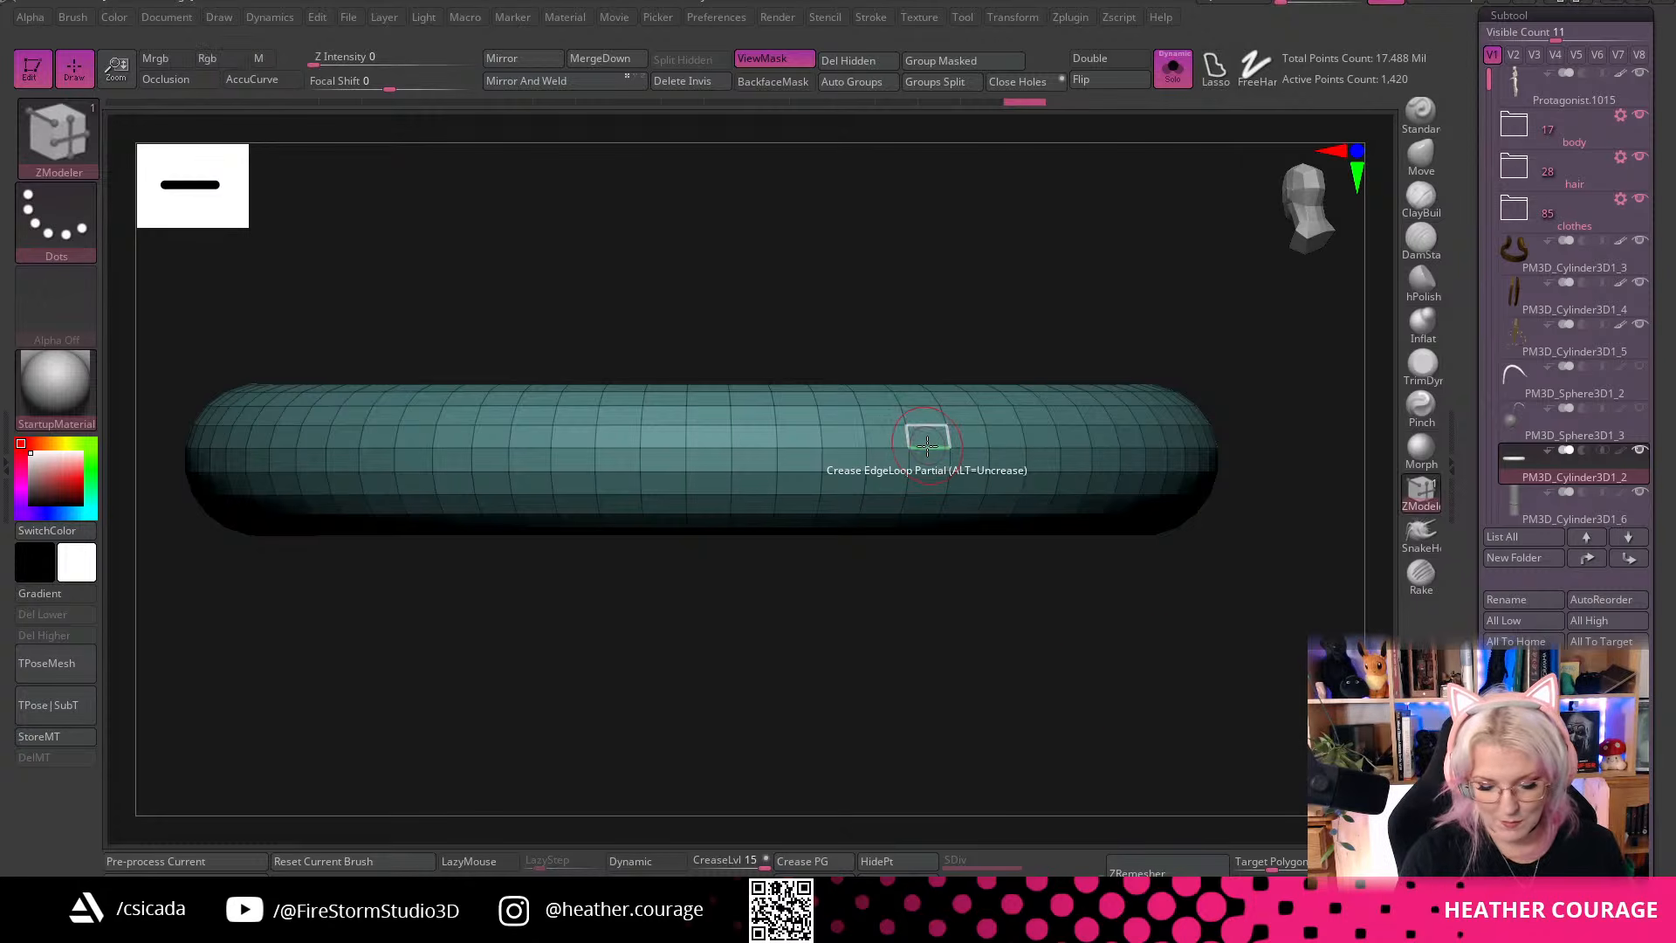
key(space)
click(882, 485)
drag(871, 448, 882, 498)
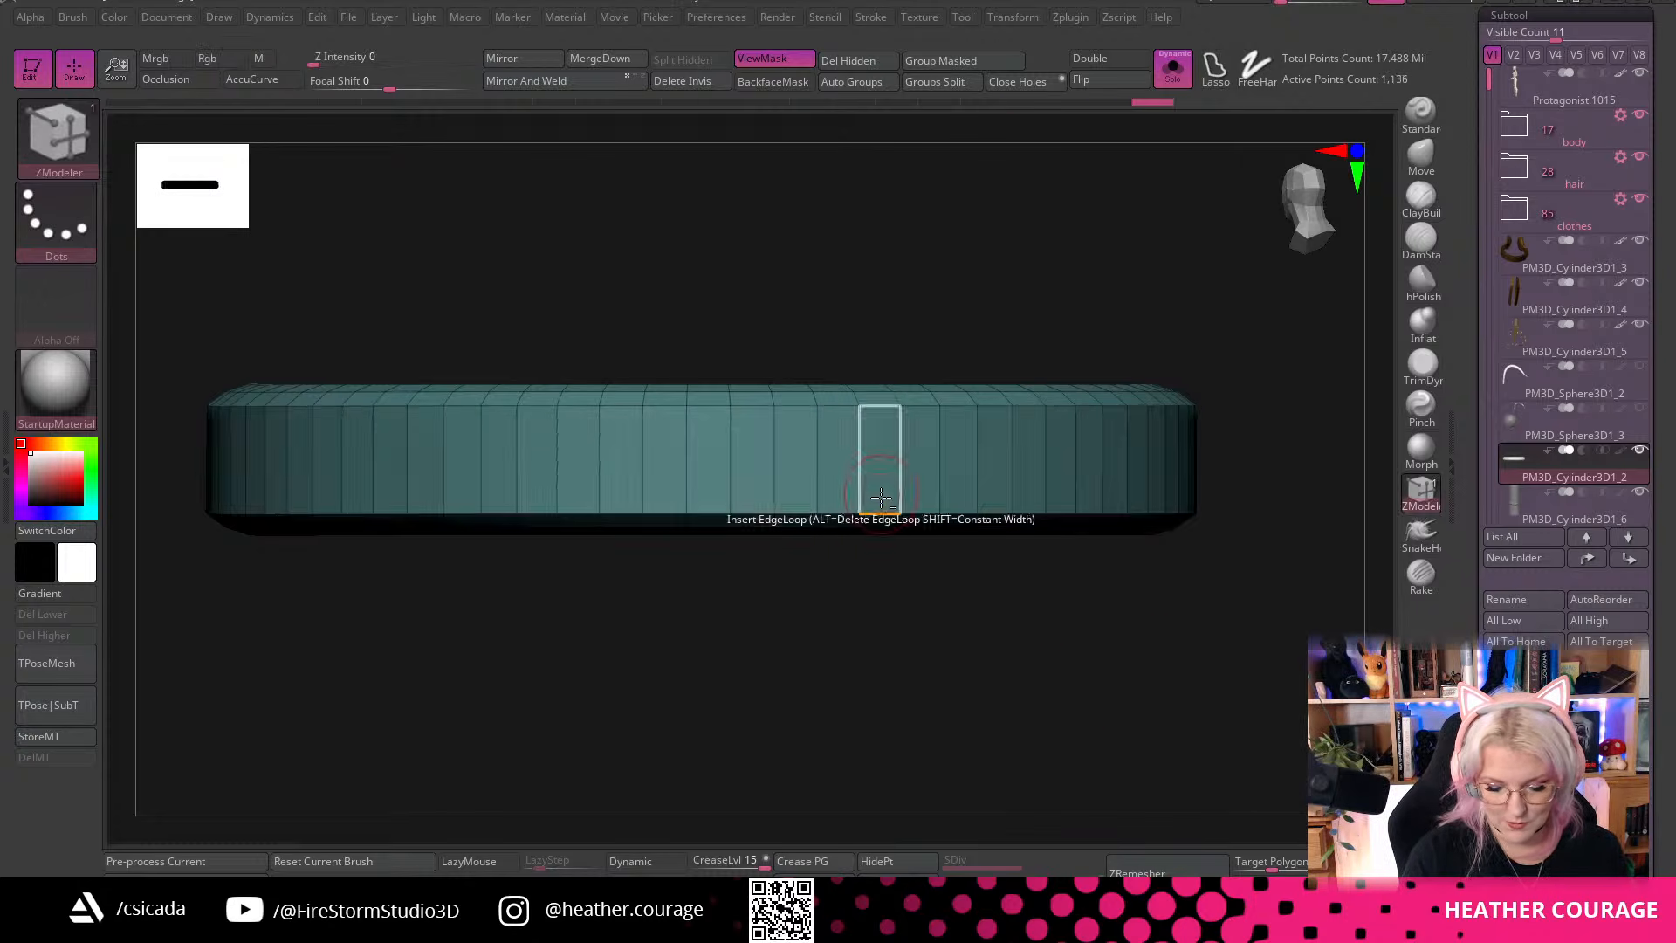
alt+click(873, 395)
Delete the surplus edge loops running along the ring's rims and inner side to flatten its cross-section
drag(913, 674, 946, 453)
click(949, 481)
alt+click(943, 467)
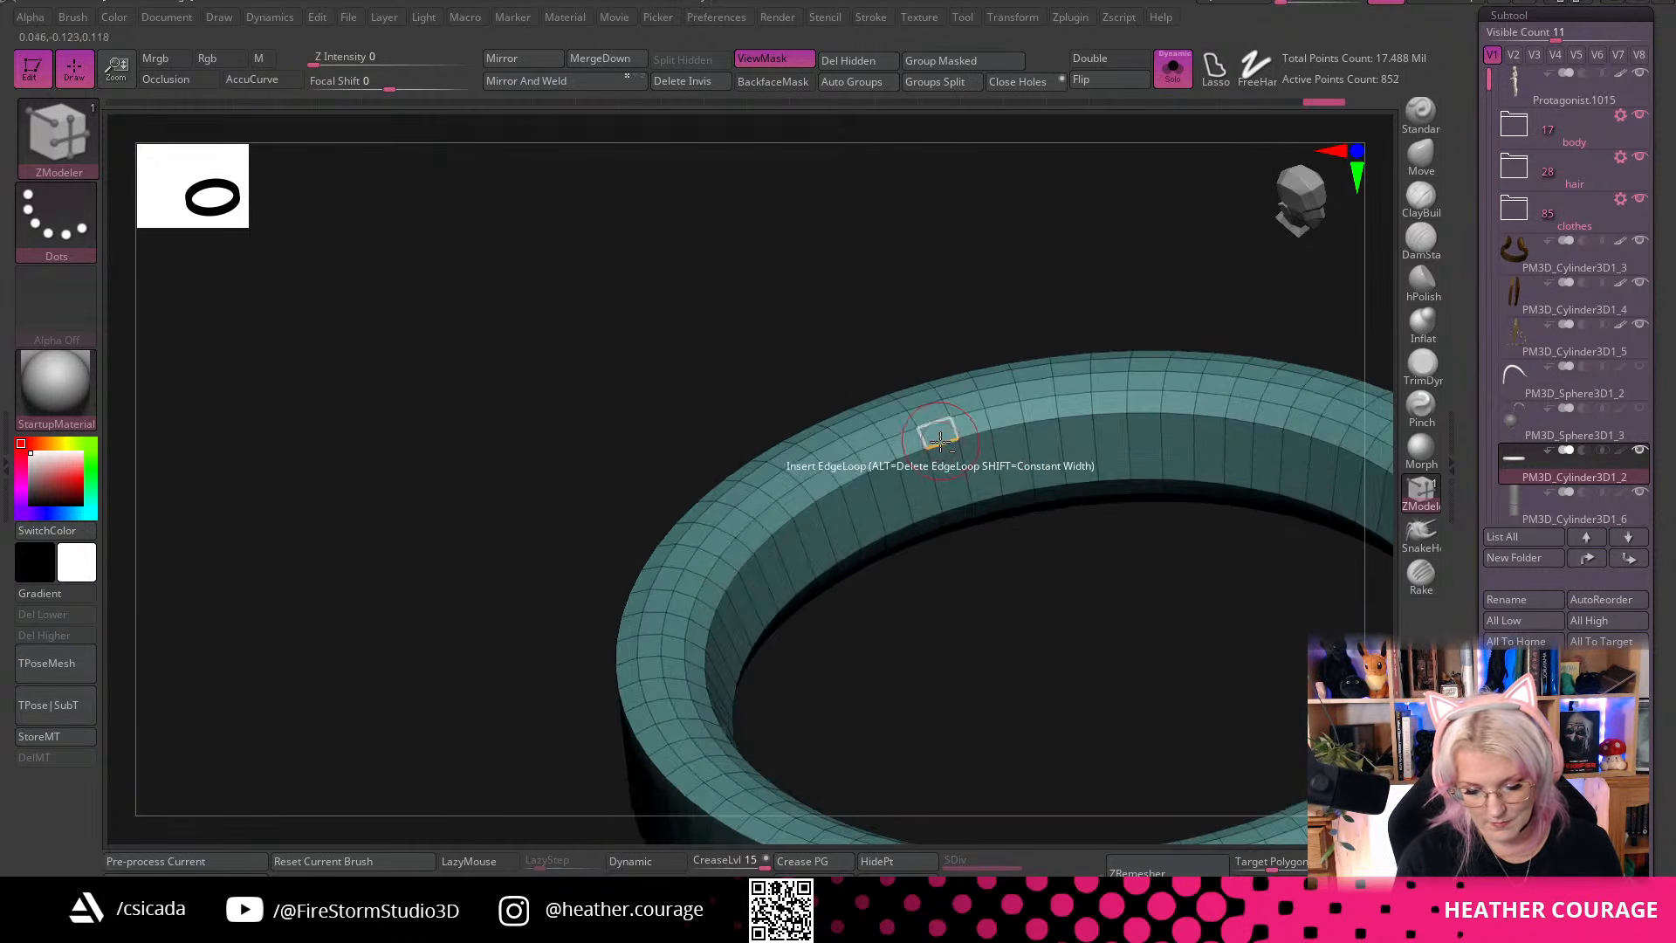
alt+click(935, 461)
alt+click(937, 428)
drag(937, 423, 955, 531)
alt+click(967, 598)
drag(969, 603, 1189, 108)
alt+click(979, 557)
alt+click(932, 574)
Centre the transform gizmo on the unmasked ring and stretch the ring vertically into a taller band
drag(1207, 524, 1176, 540)
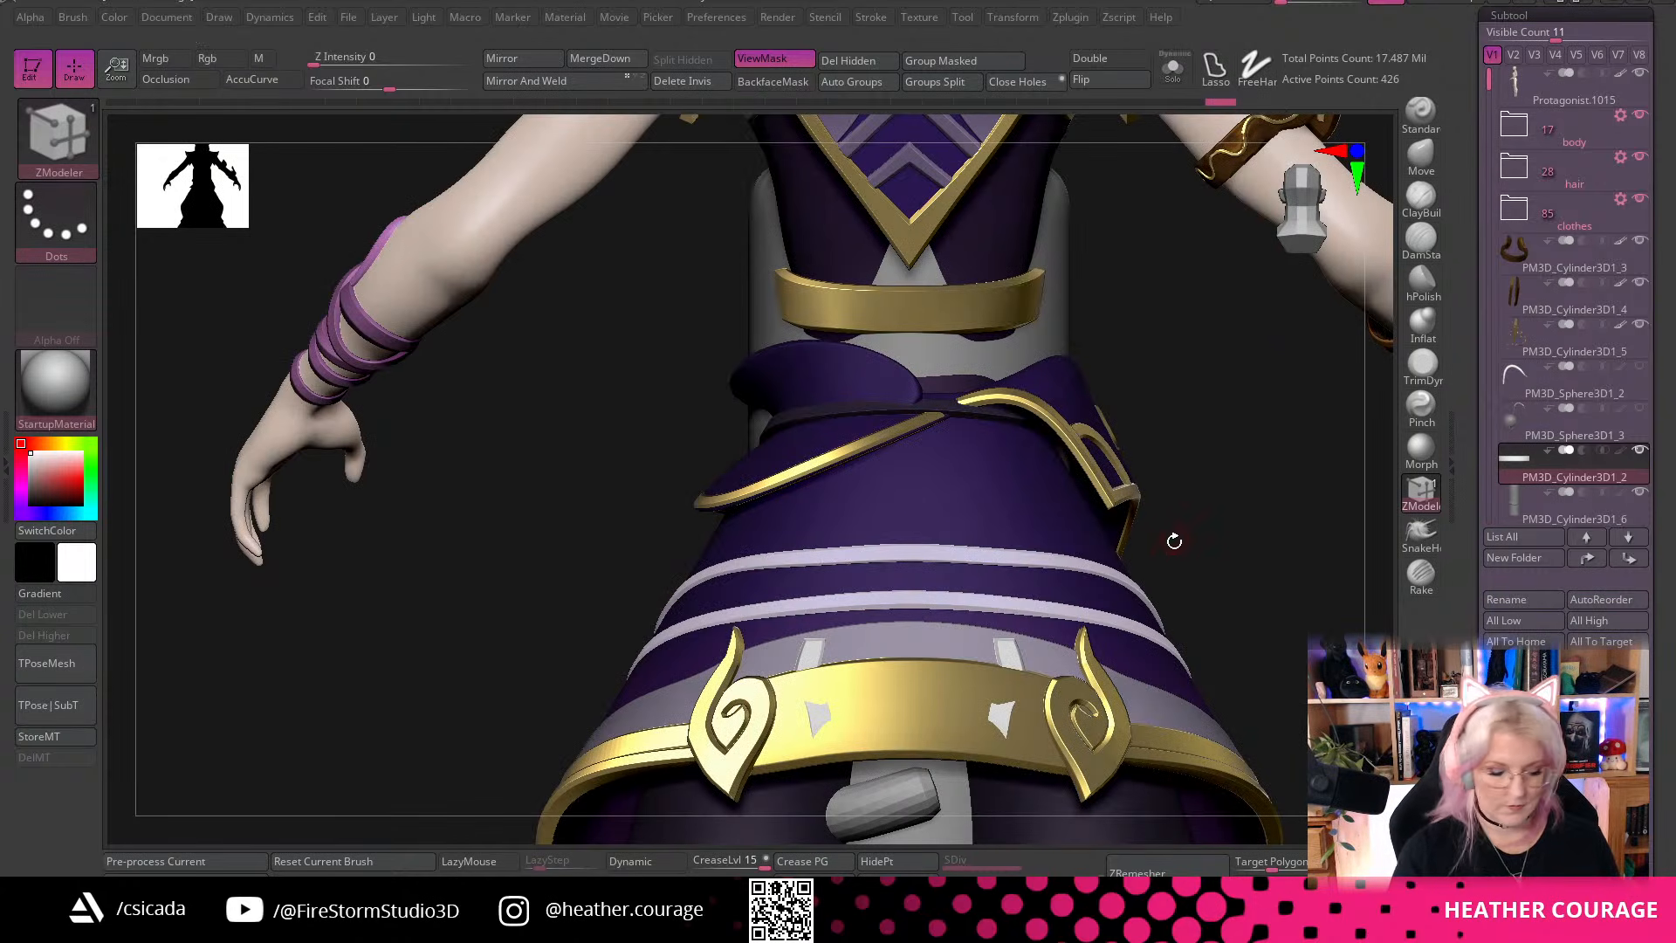
key(shift+s)
drag(1234, 393, 1177, 472)
key(w)
shift+drag(892, 442, 821, 436)
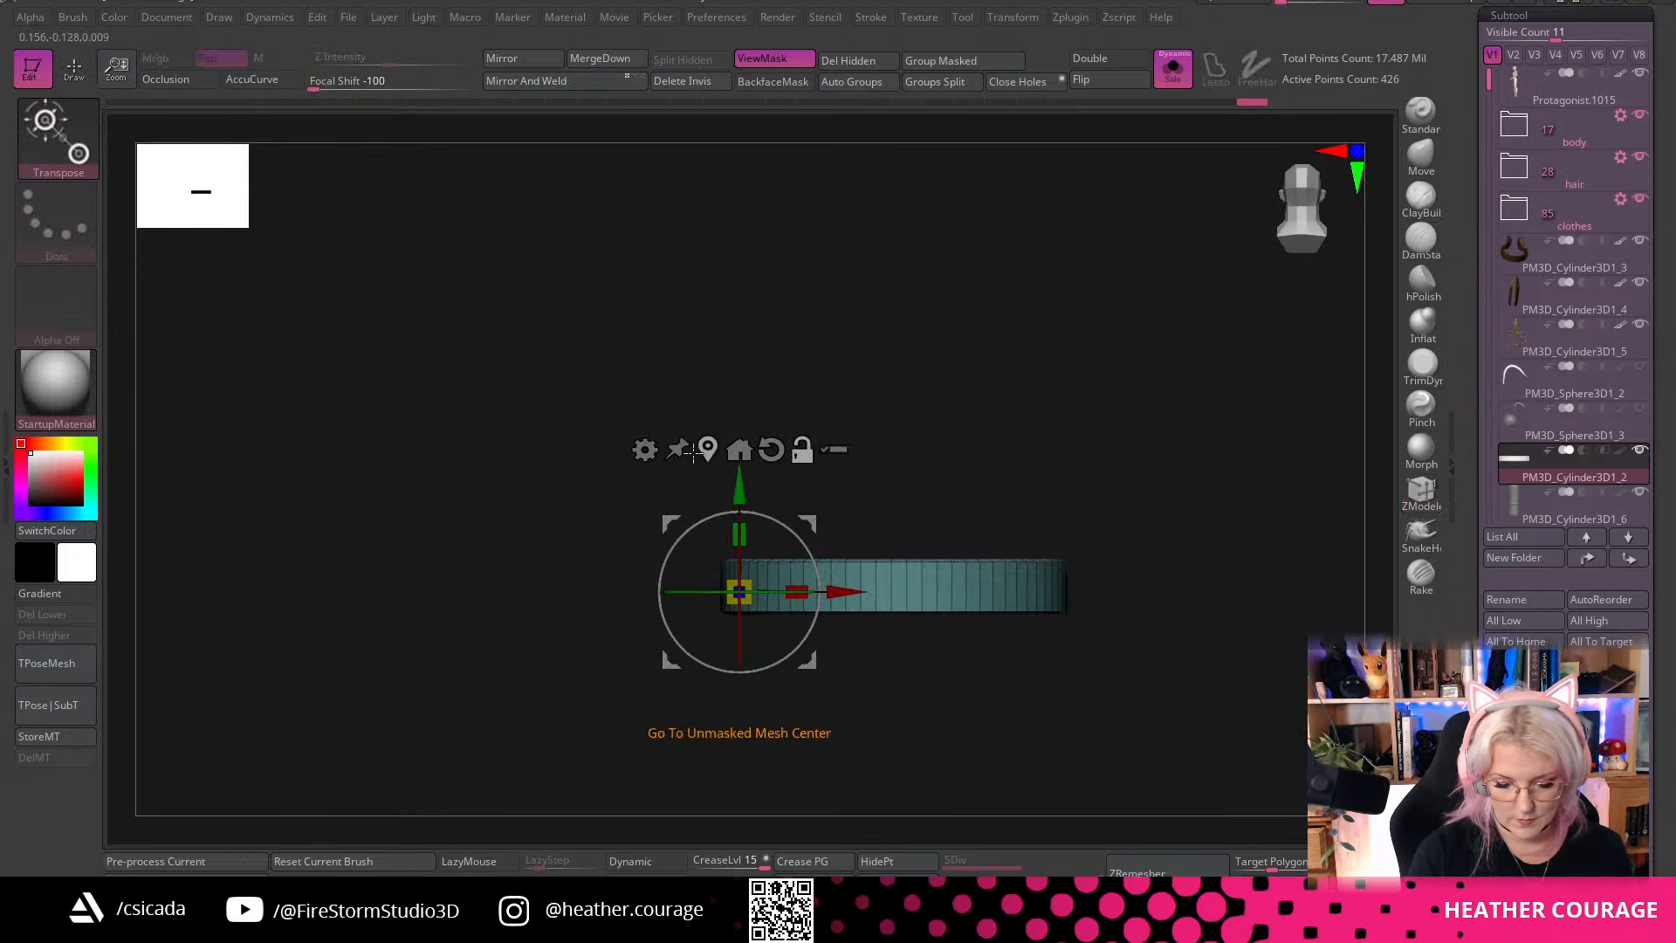
click(710, 455)
drag(904, 563, 876, 322)
Hide the character's subtools and turn off Solo so that the band is viewed around the cylinder
drag(1164, 474, 1417, 498)
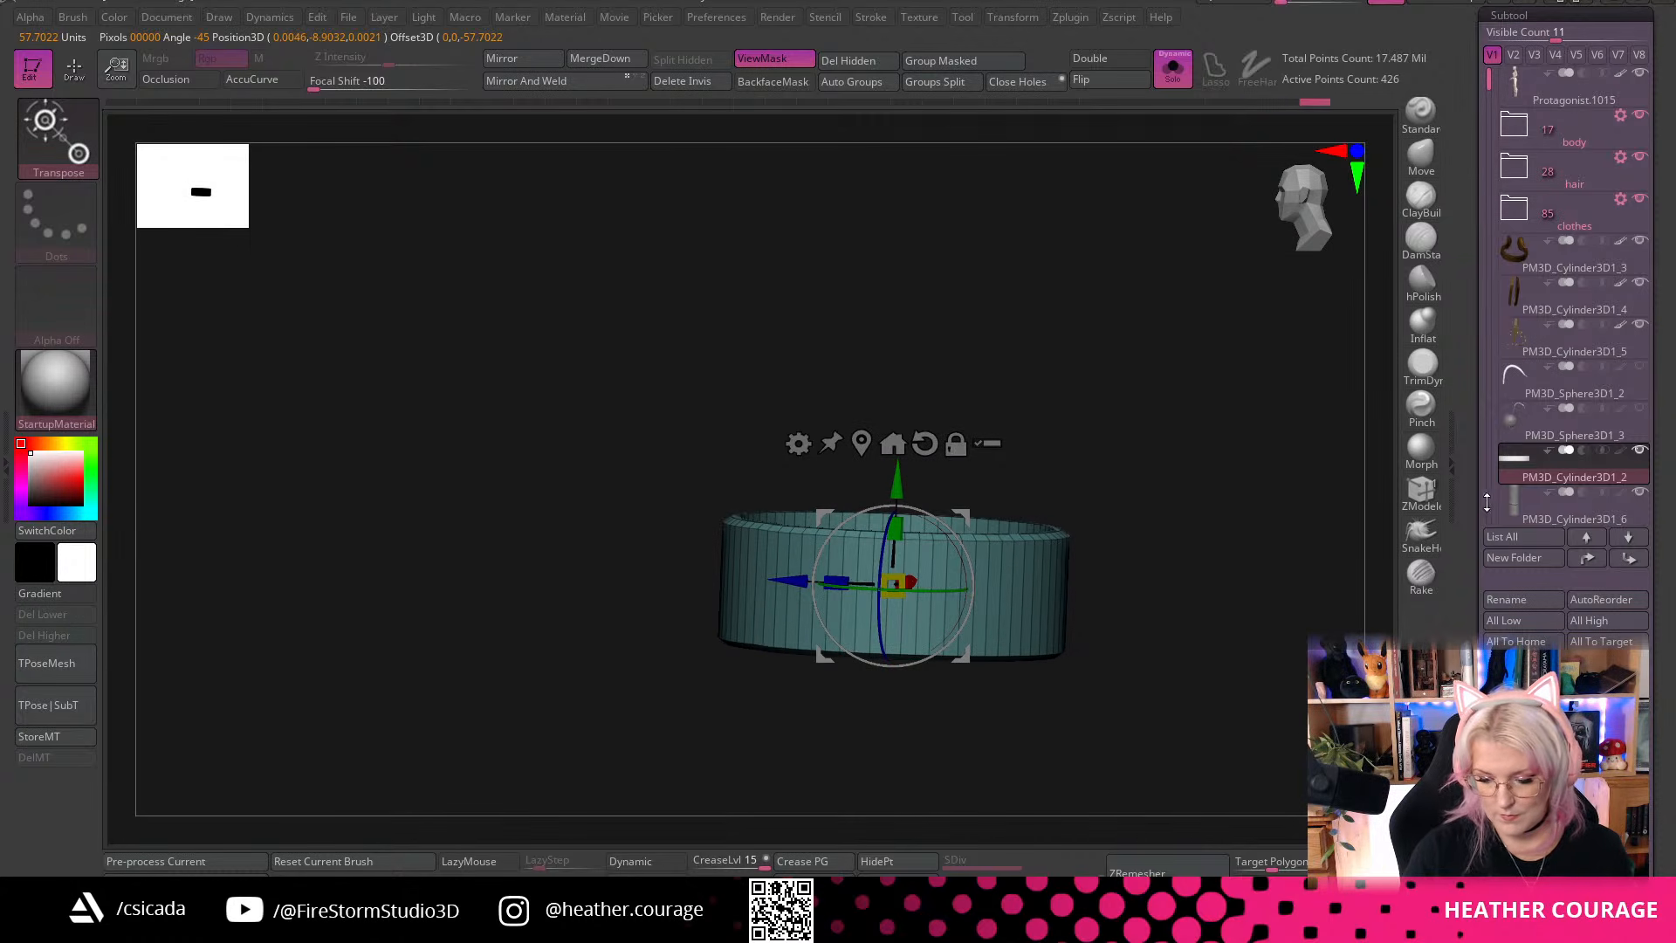
shift+click(1639, 452)
click(1172, 70)
drag(1235, 475, 1243, 557)
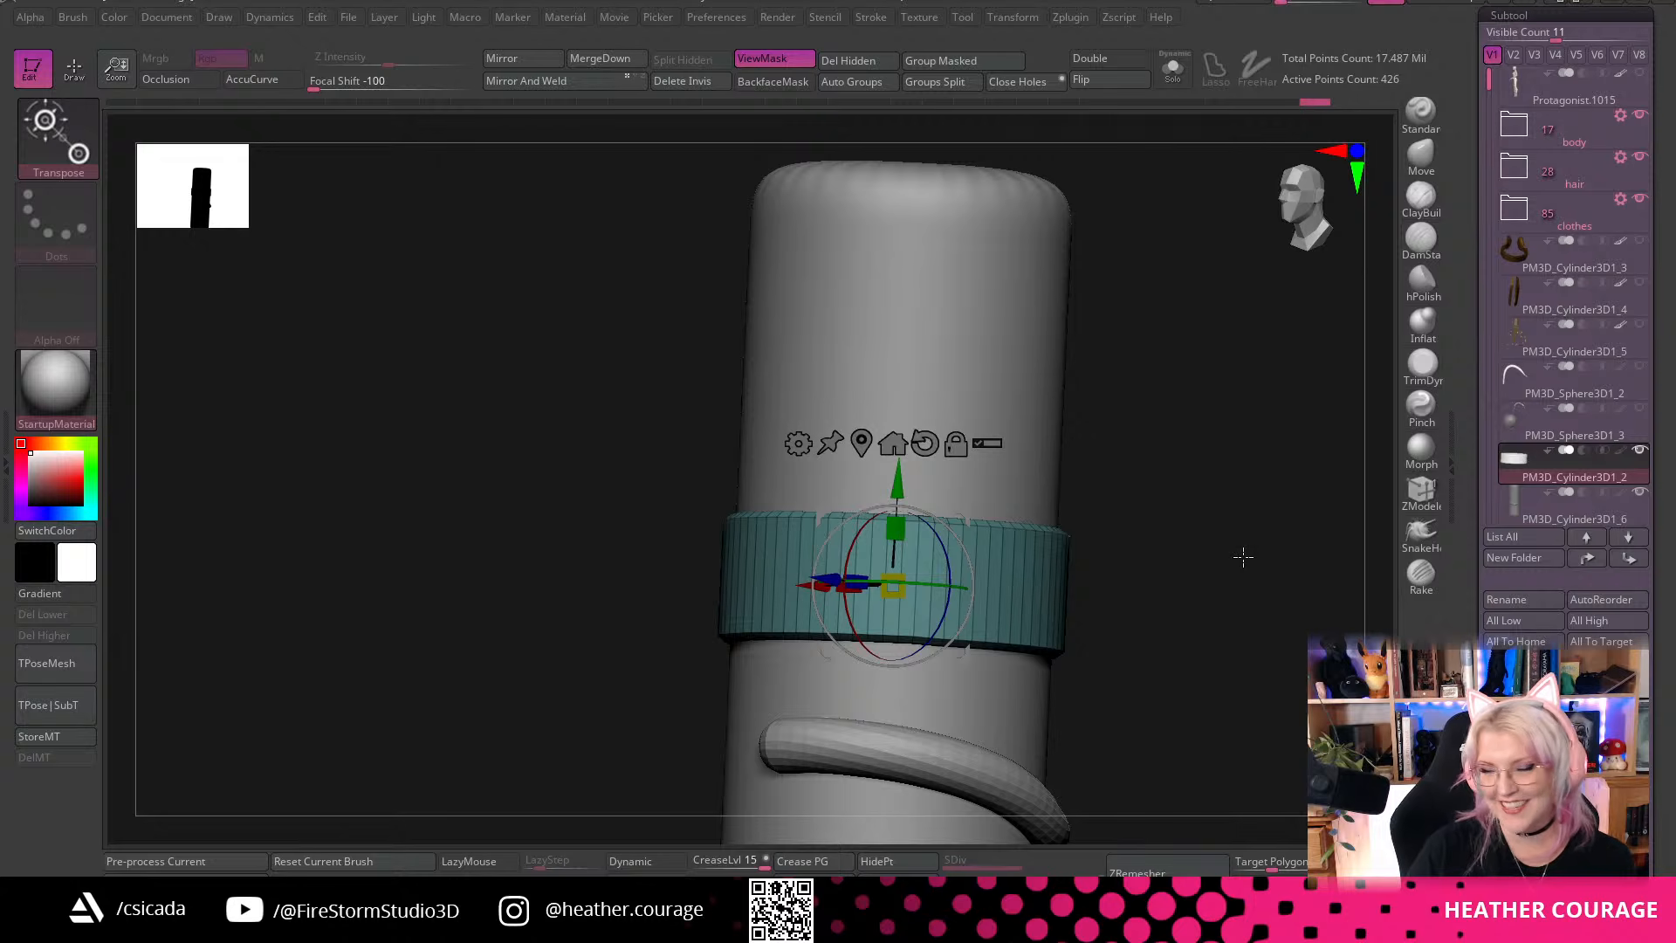
drag(1243, 557, 1301, 198)
click(1314, 192)
drag(1185, 461, 1255, 536)
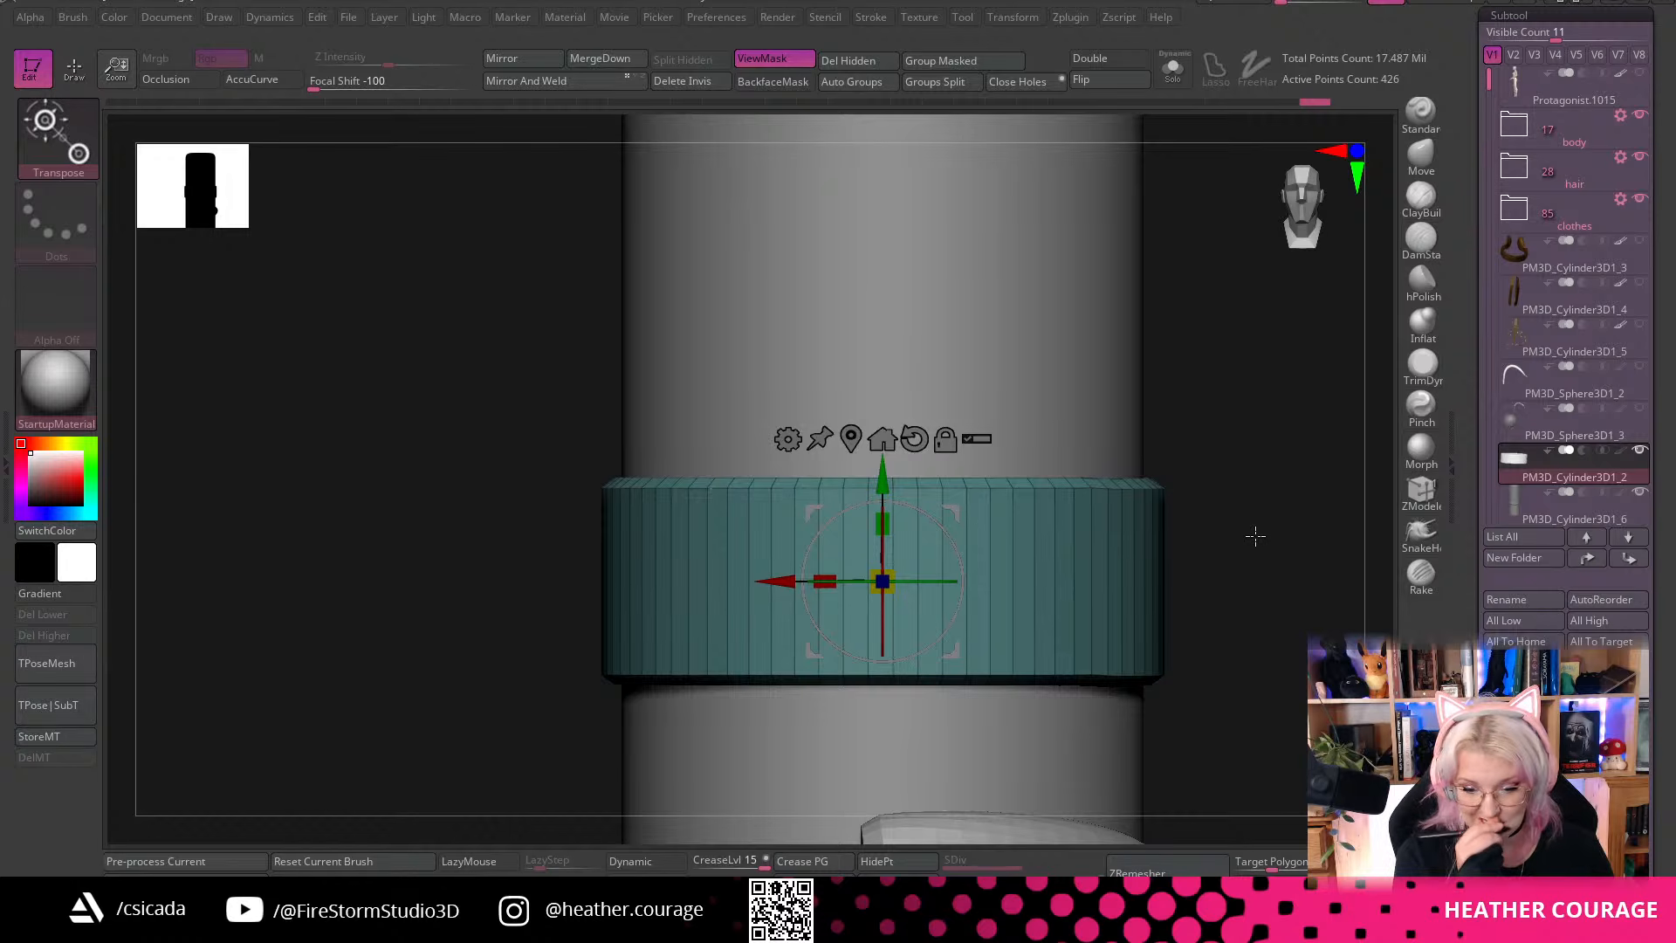
Isolate the band with Solo and delete the surplus bevel edge loops along its rims with ZModeler
click(1173, 78)
drag(1280, 448, 1291, 524)
click(1422, 493)
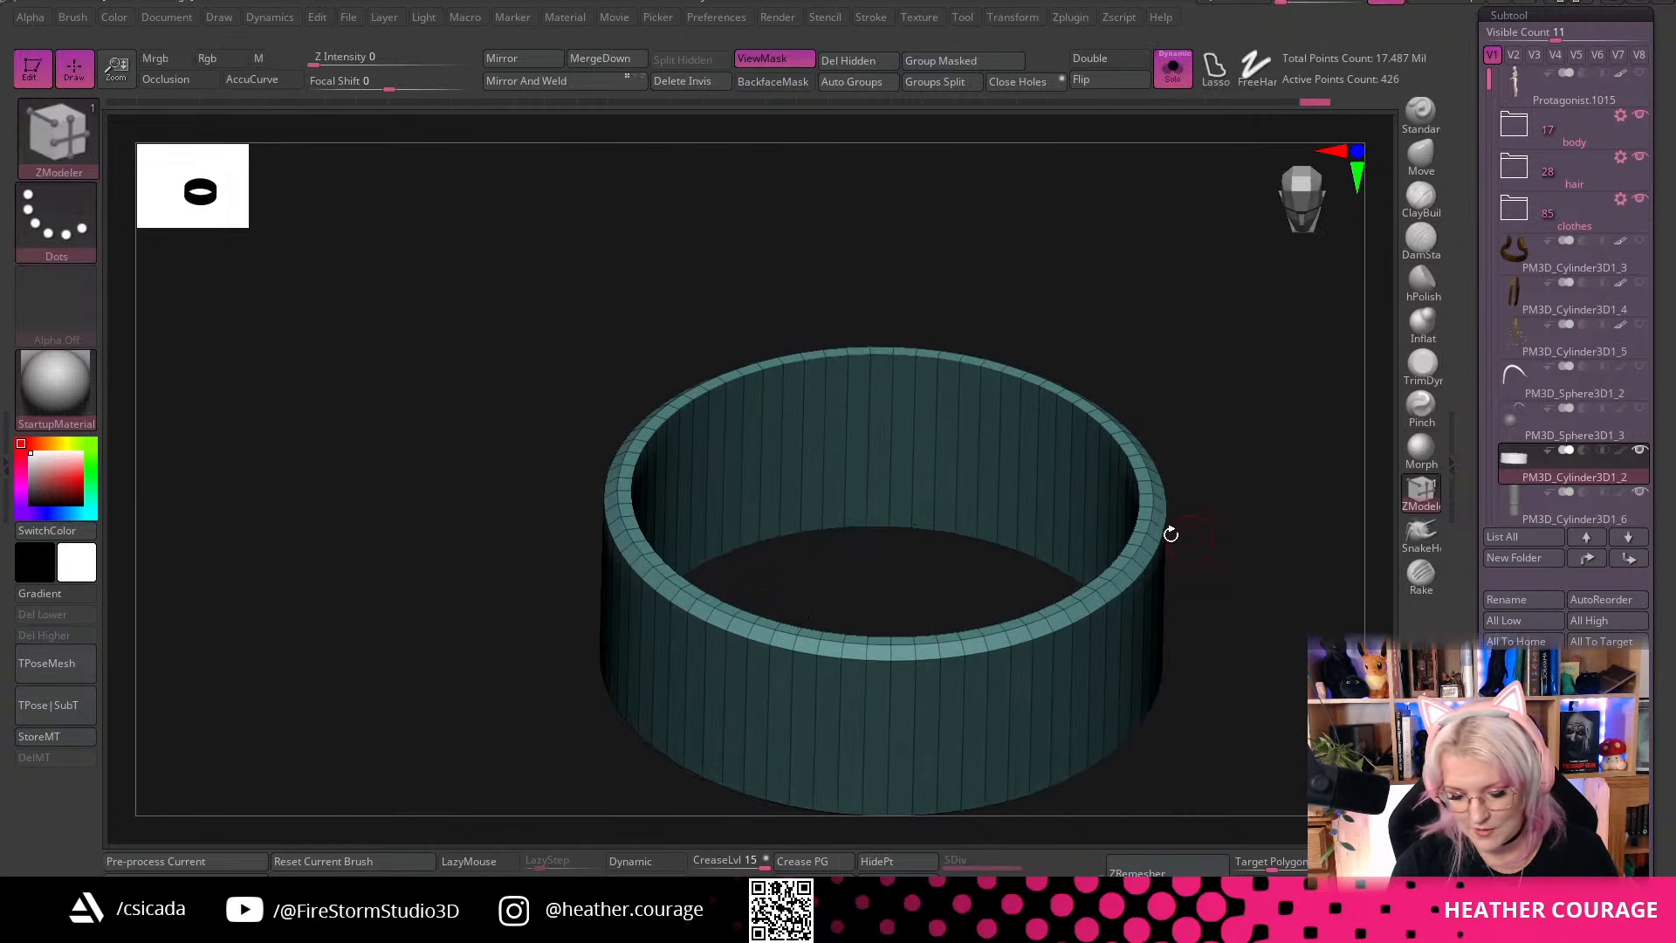
key(space)
click(1121, 543)
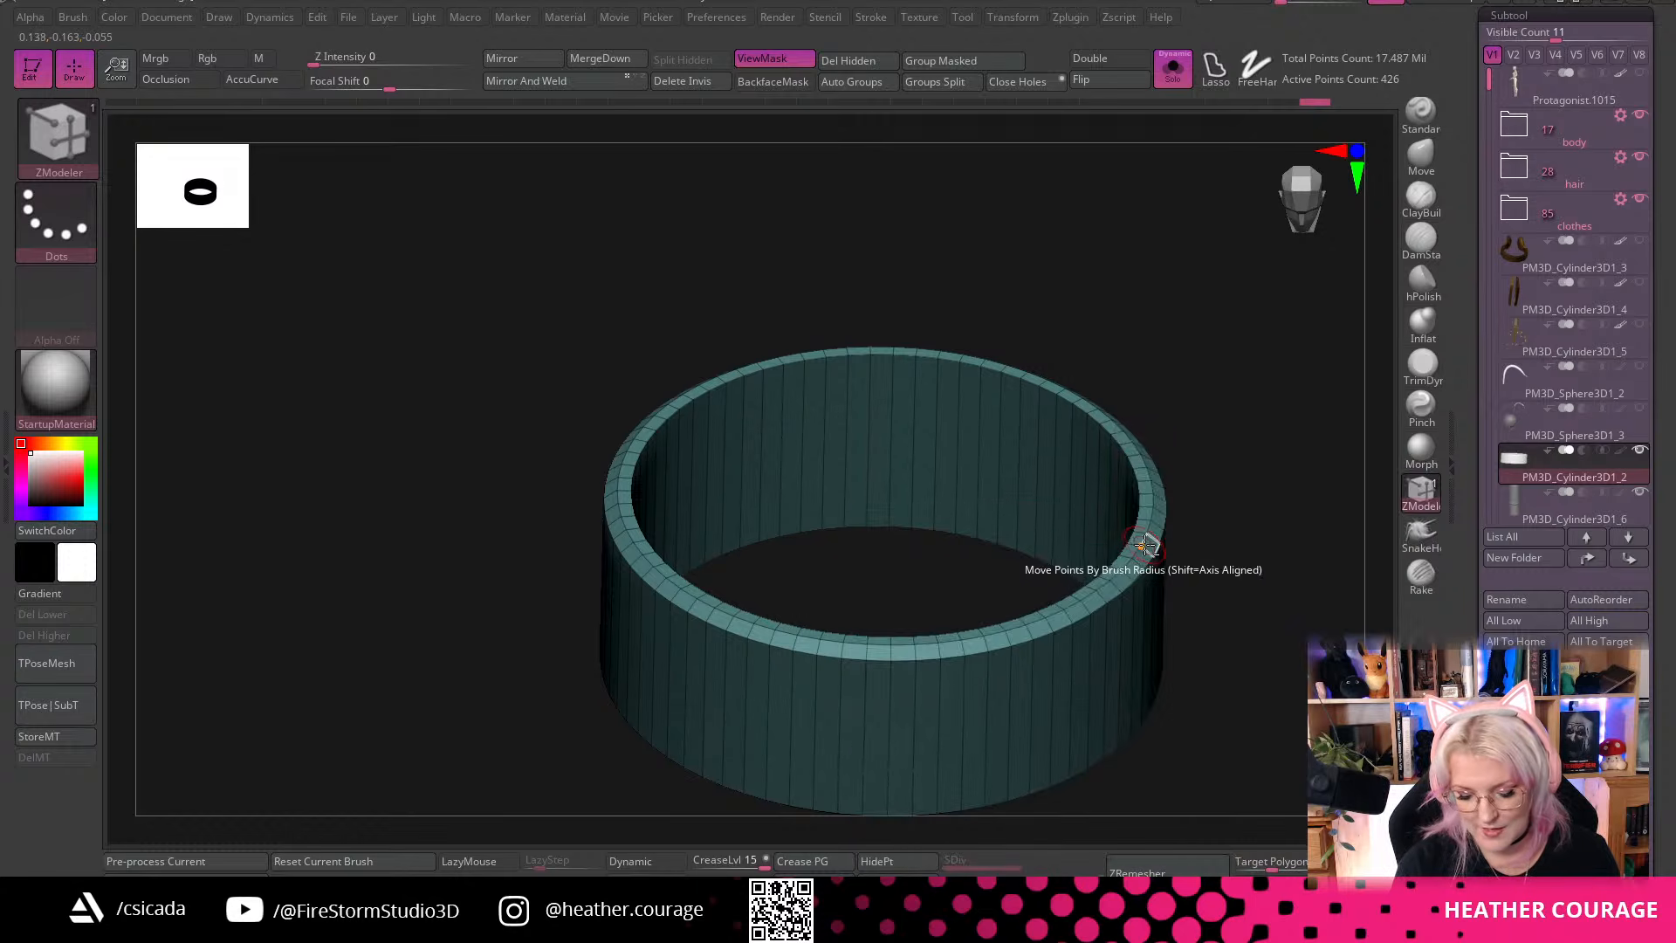
mouse_move(1222, 559)
mouse_down()
mouse_move(1261, 550)
mouse_move(1239, 484)
mouse_move(1292, 632)
mouse_move(1261, 666)
mouse_move(1284, 696)
mouse_move(1239, 704)
mouse_move(1258, 685)
mouse_move(1231, 408)
mouse_move(1246, 437)
mouse_move(1235, 546)
mouse_move(1268, 587)
mouse_move(1227, 655)
mouse_move(1223, 546)
mouse_up()
alt+click(1083, 538)
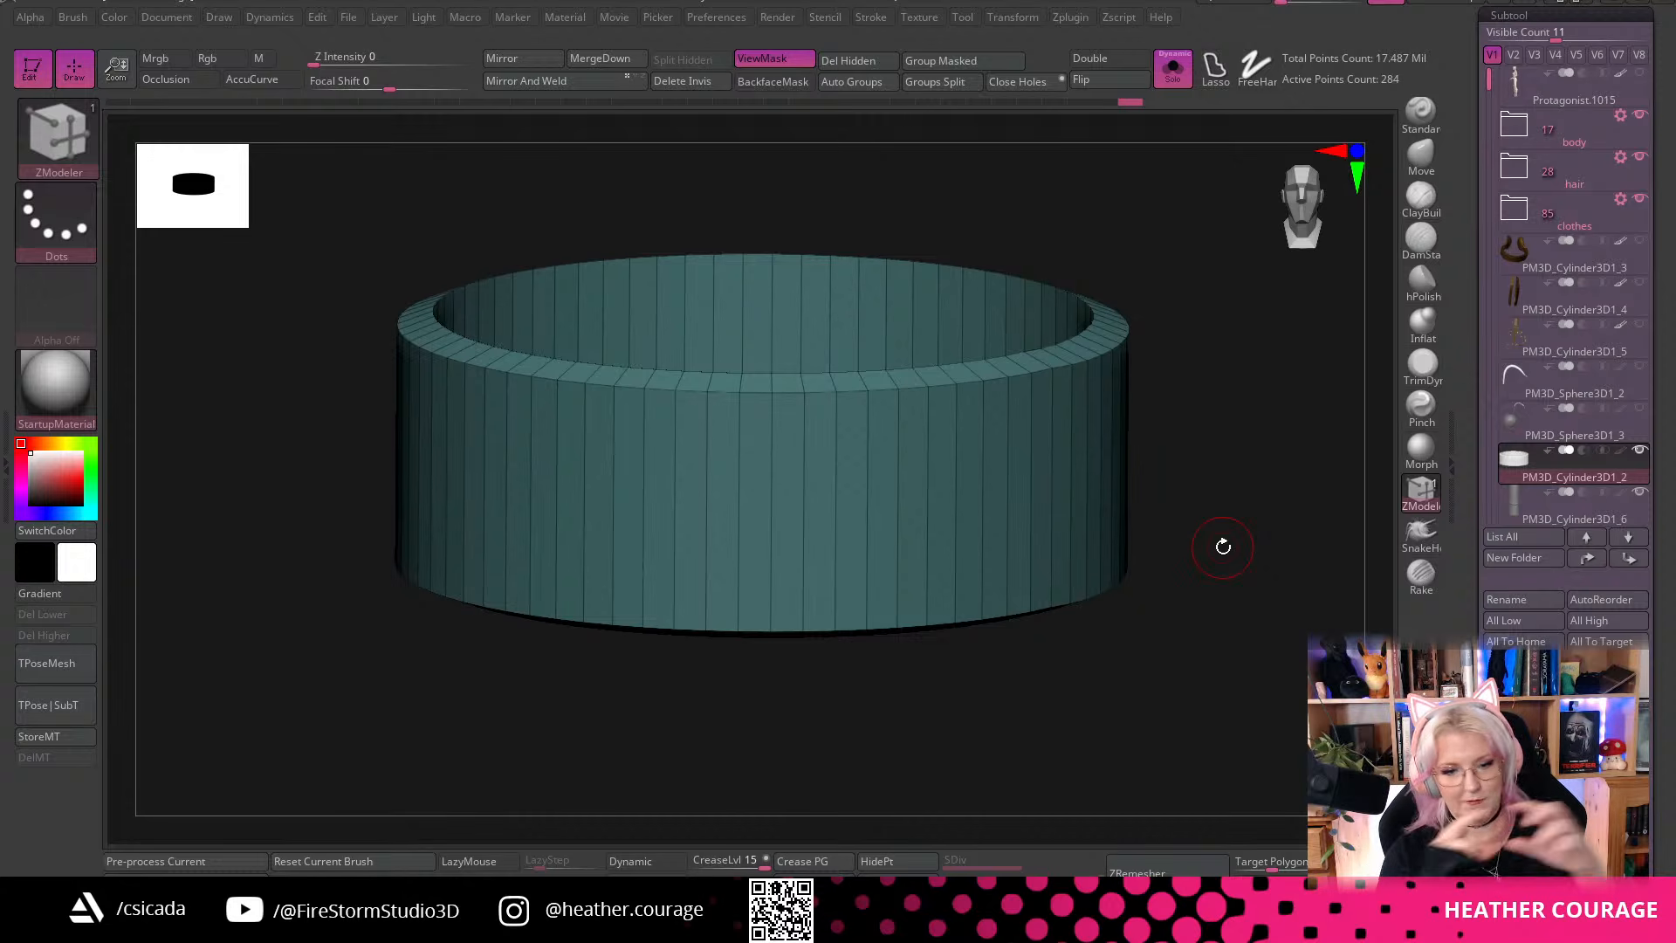
Assign the band's outer side its own polygroup using ZModeler's PolyGroup action with the Polyloop target
drag(1249, 611, 1189, 504)
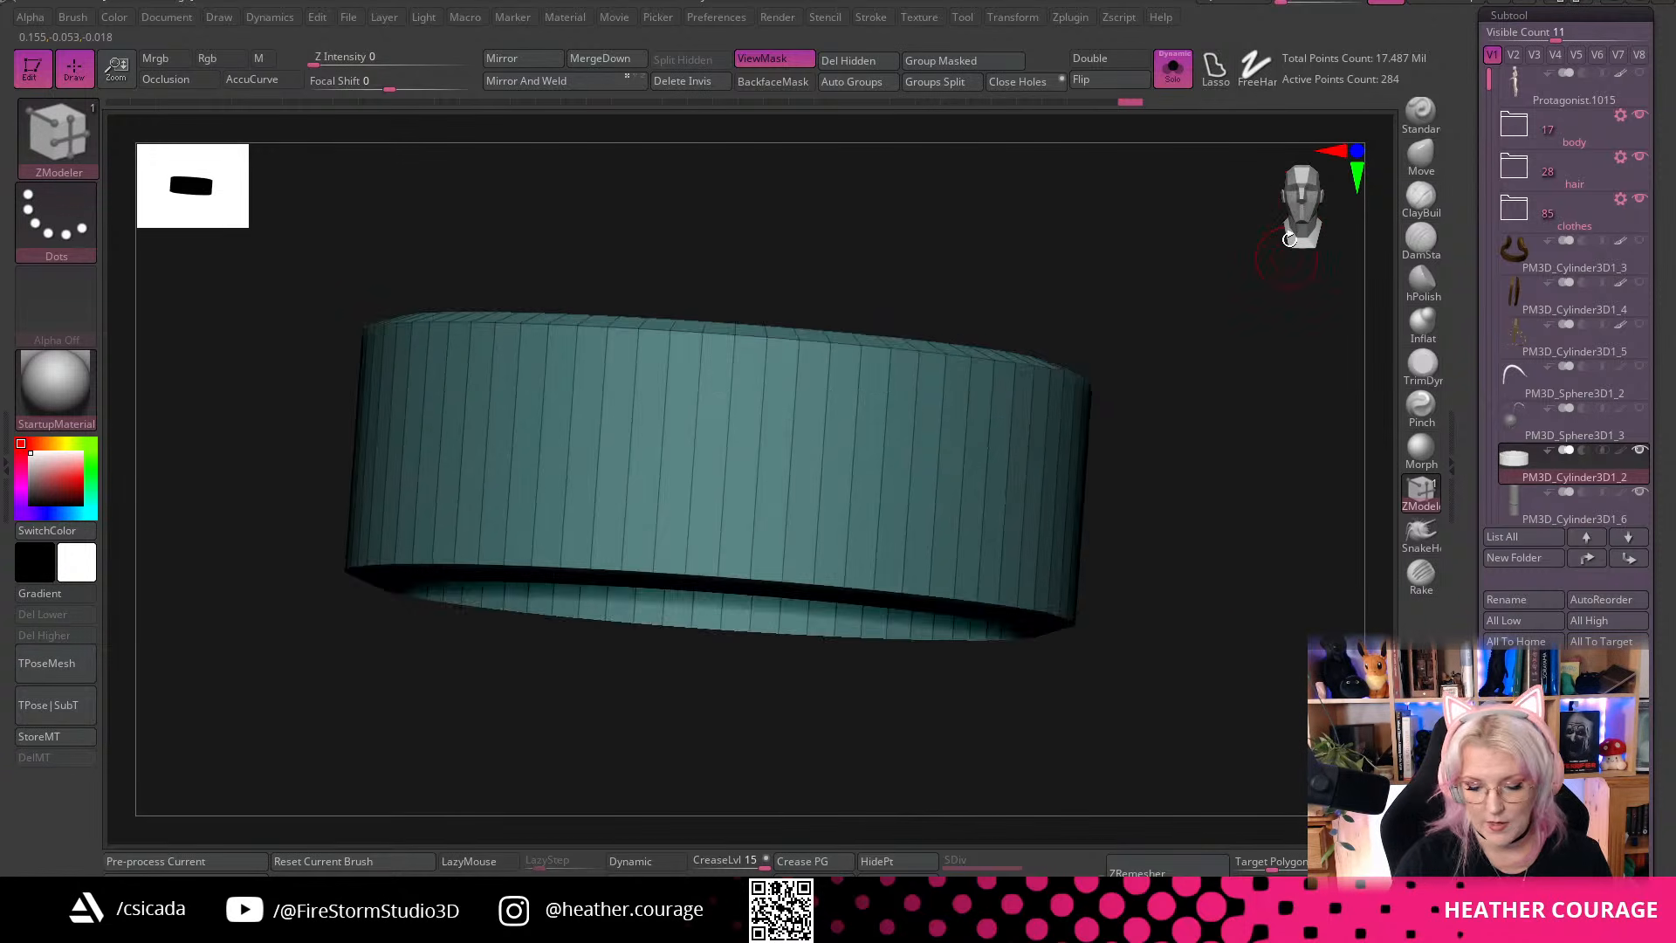
click(1295, 199)
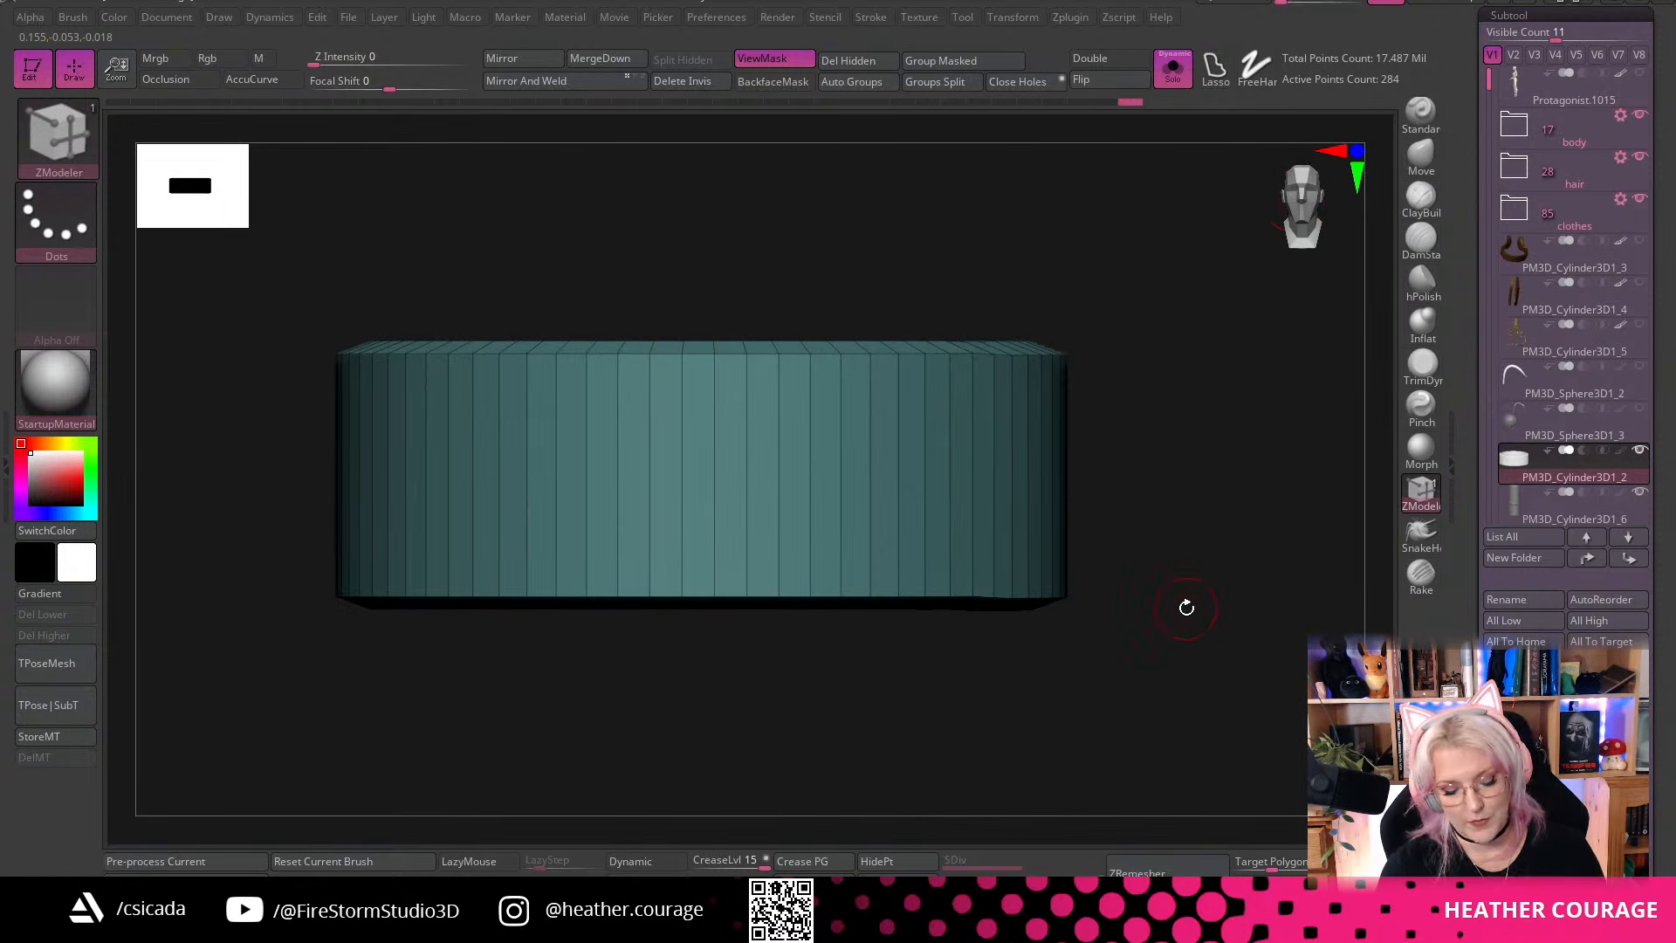
drag(1155, 724, 1111, 532)
drag(1237, 601, 1318, 580)
key(space)
shift+drag(988, 386, 943, 423)
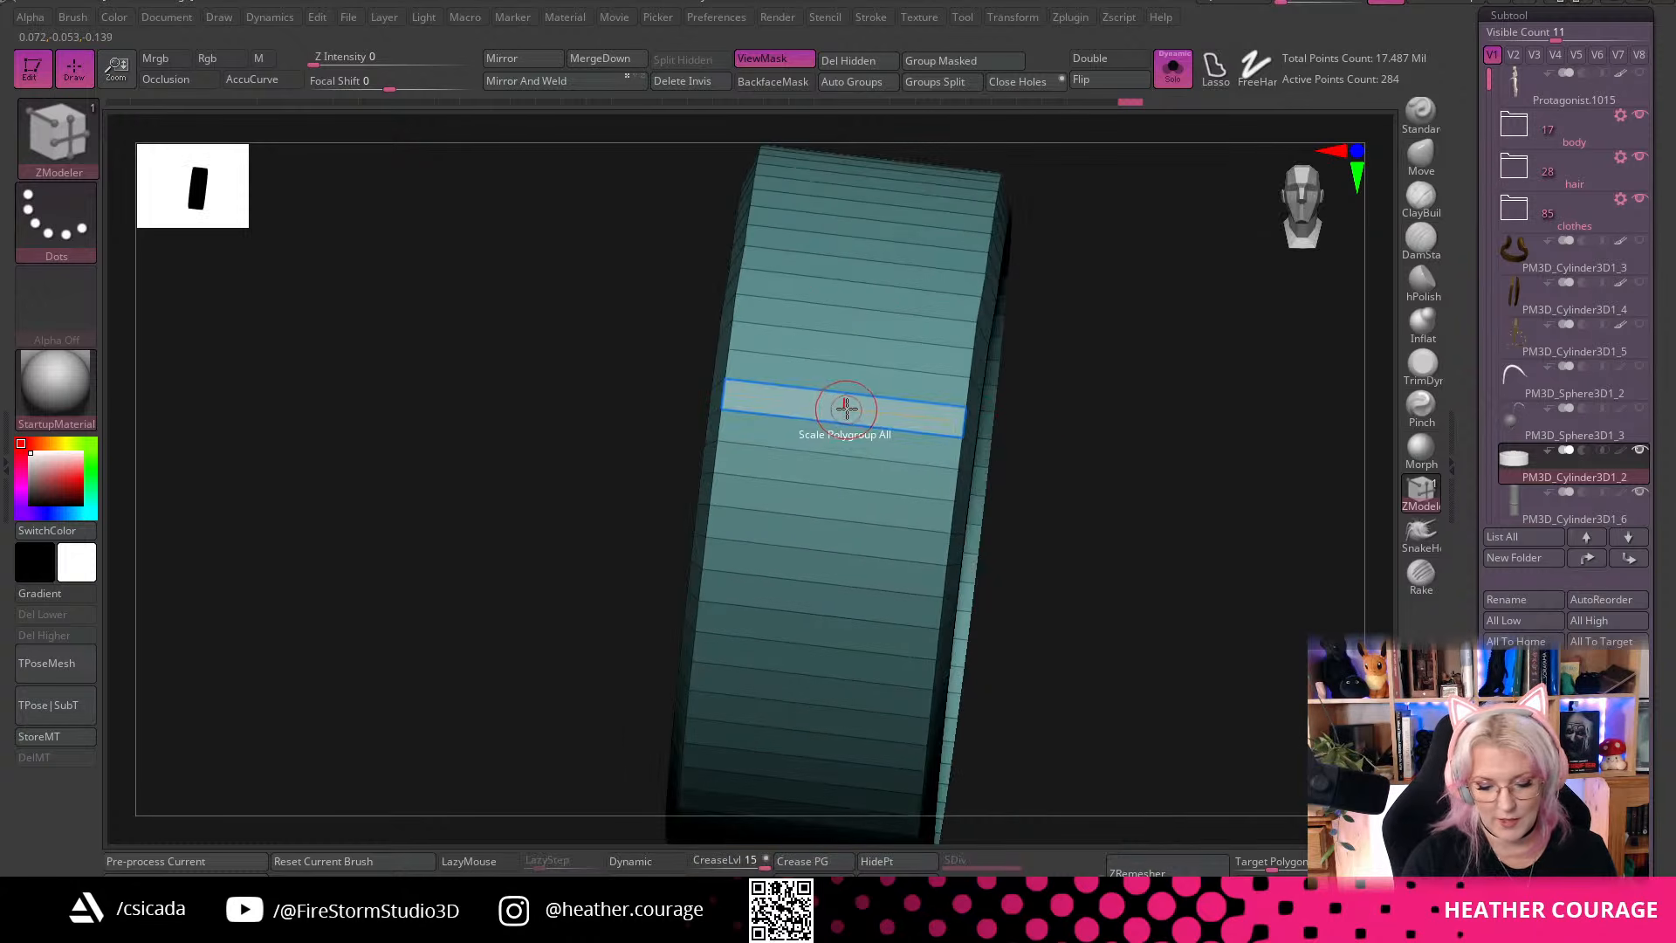
key(space)
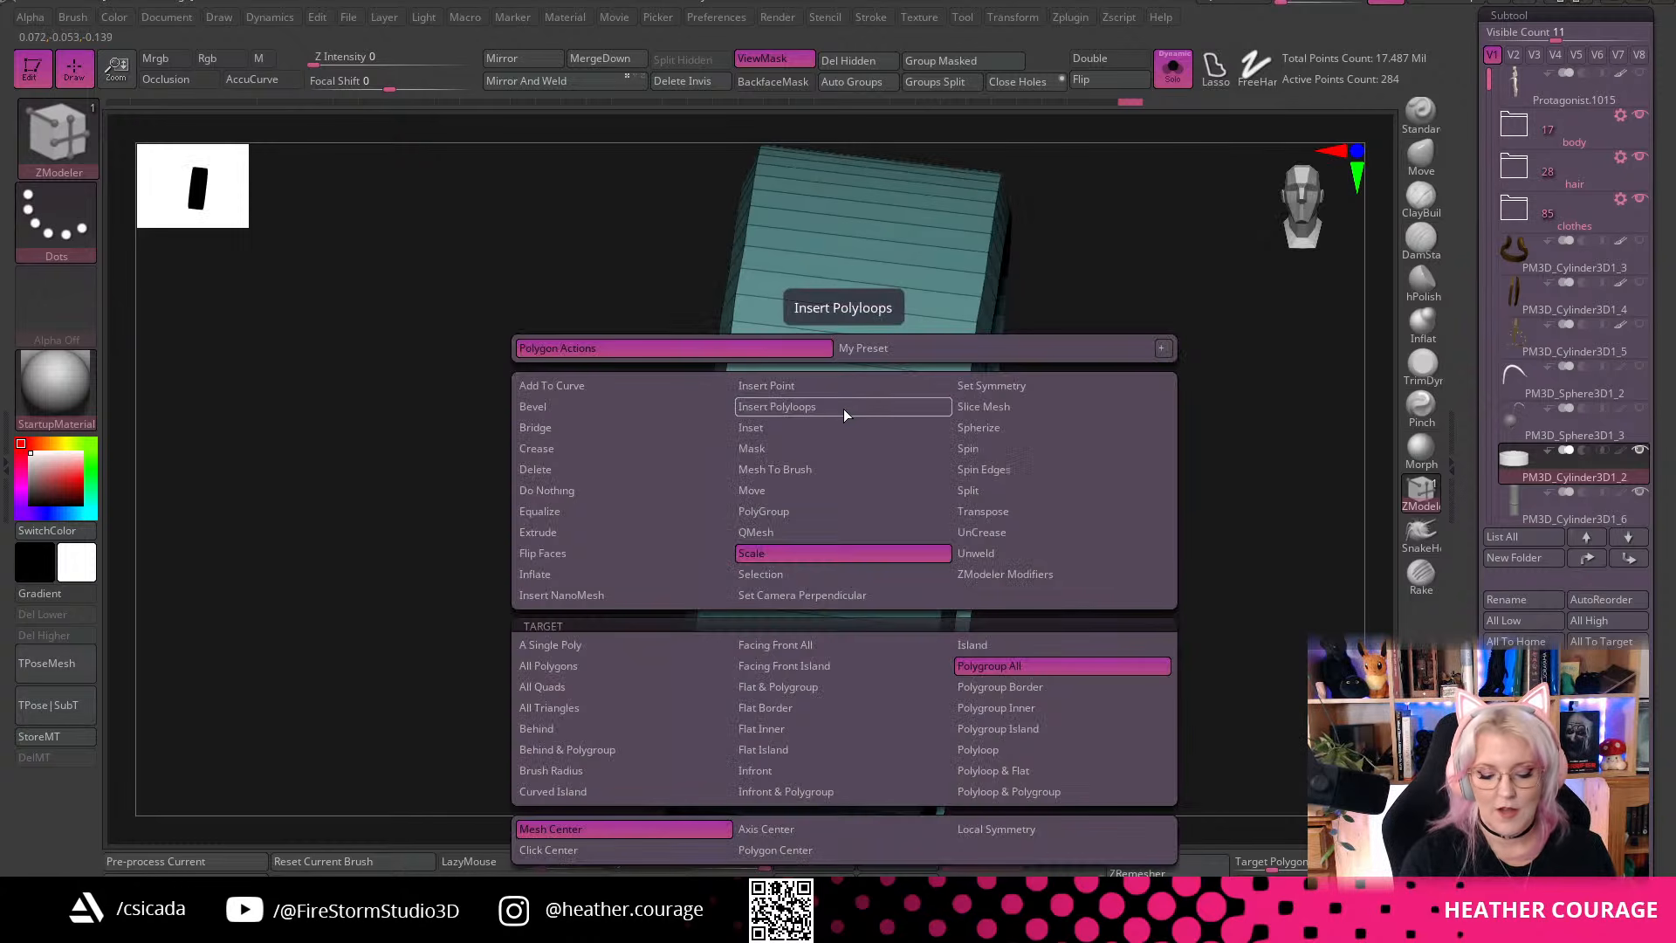
click(789, 513)
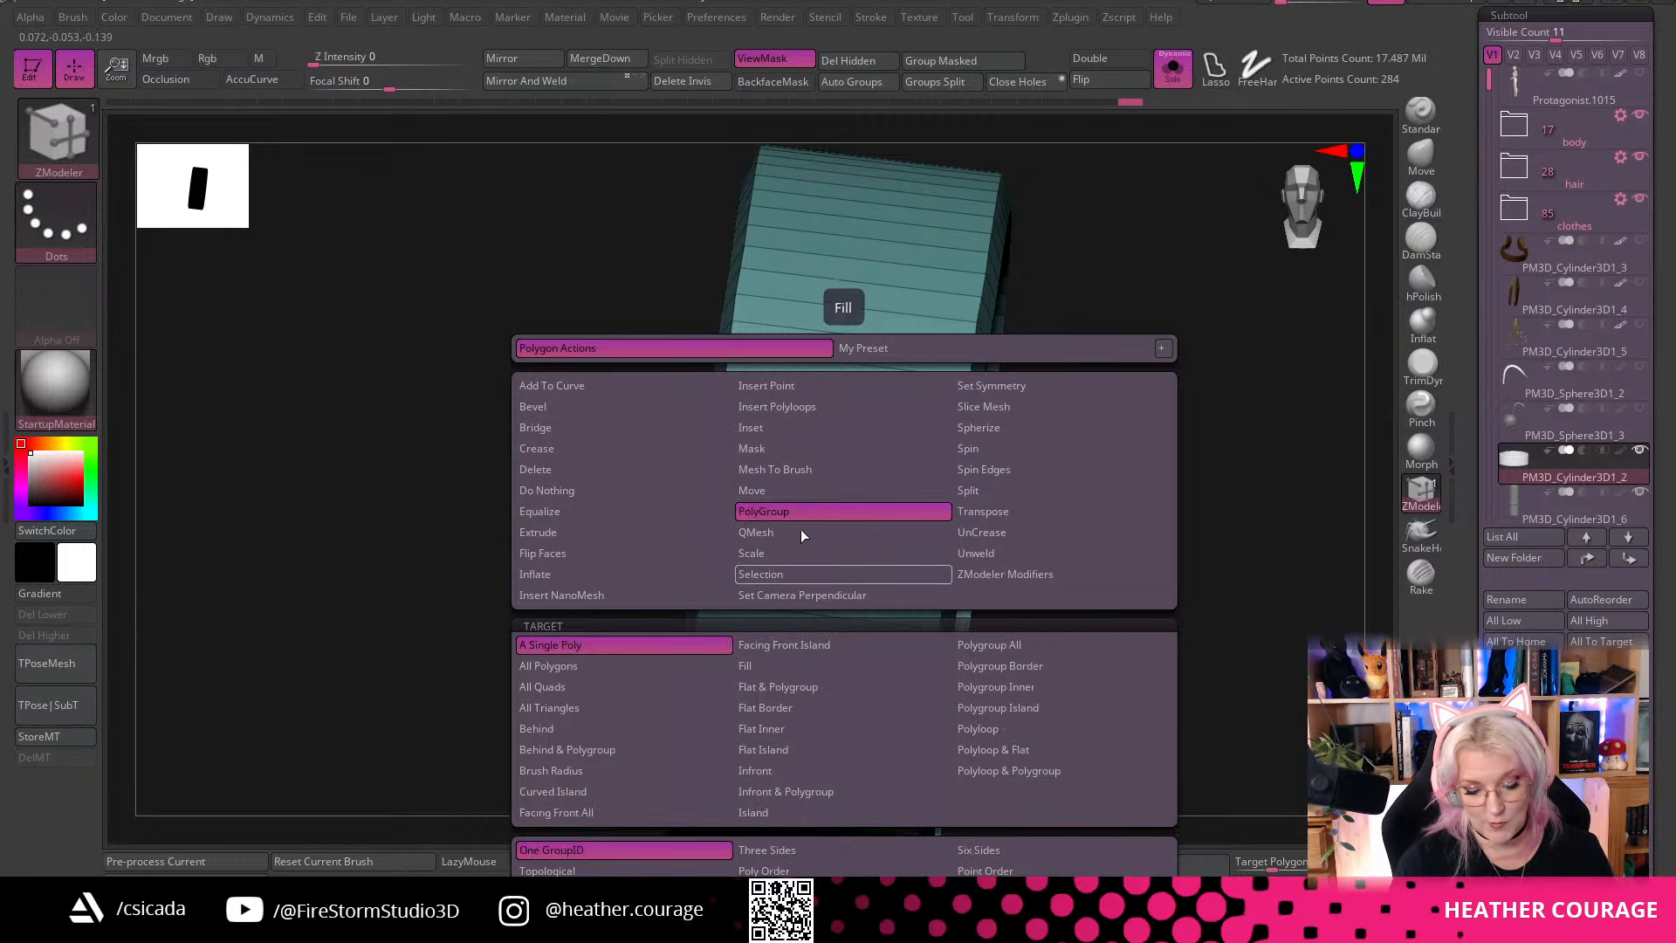
click(990, 729)
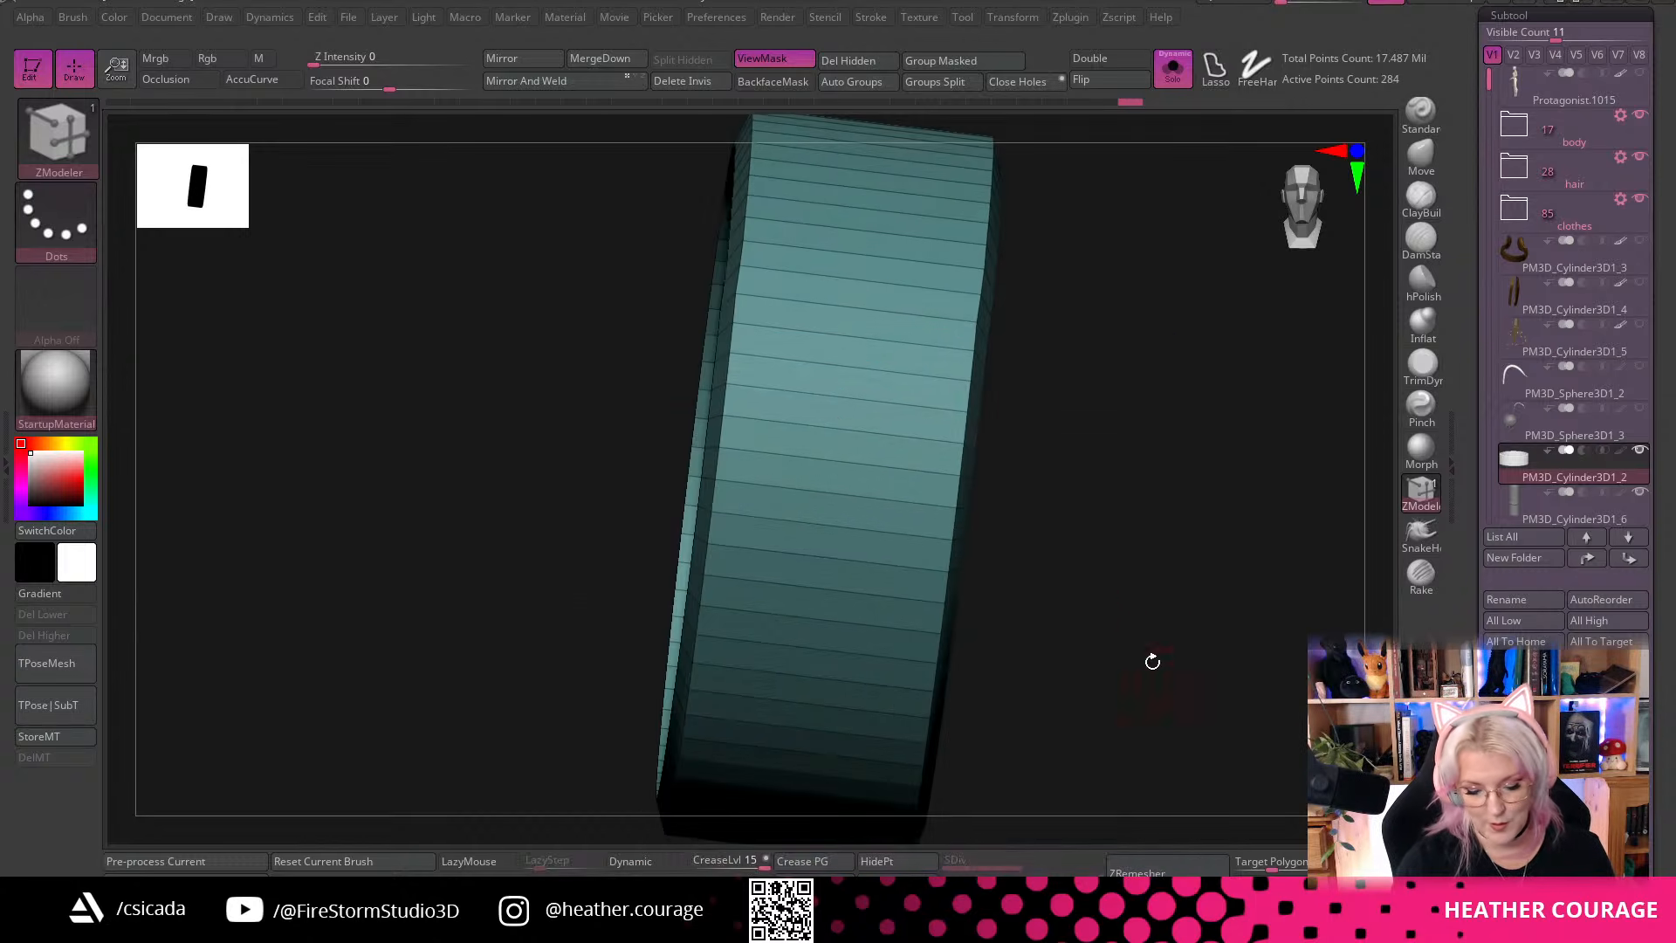
click(844, 384)
drag(1002, 556, 1141, 419)
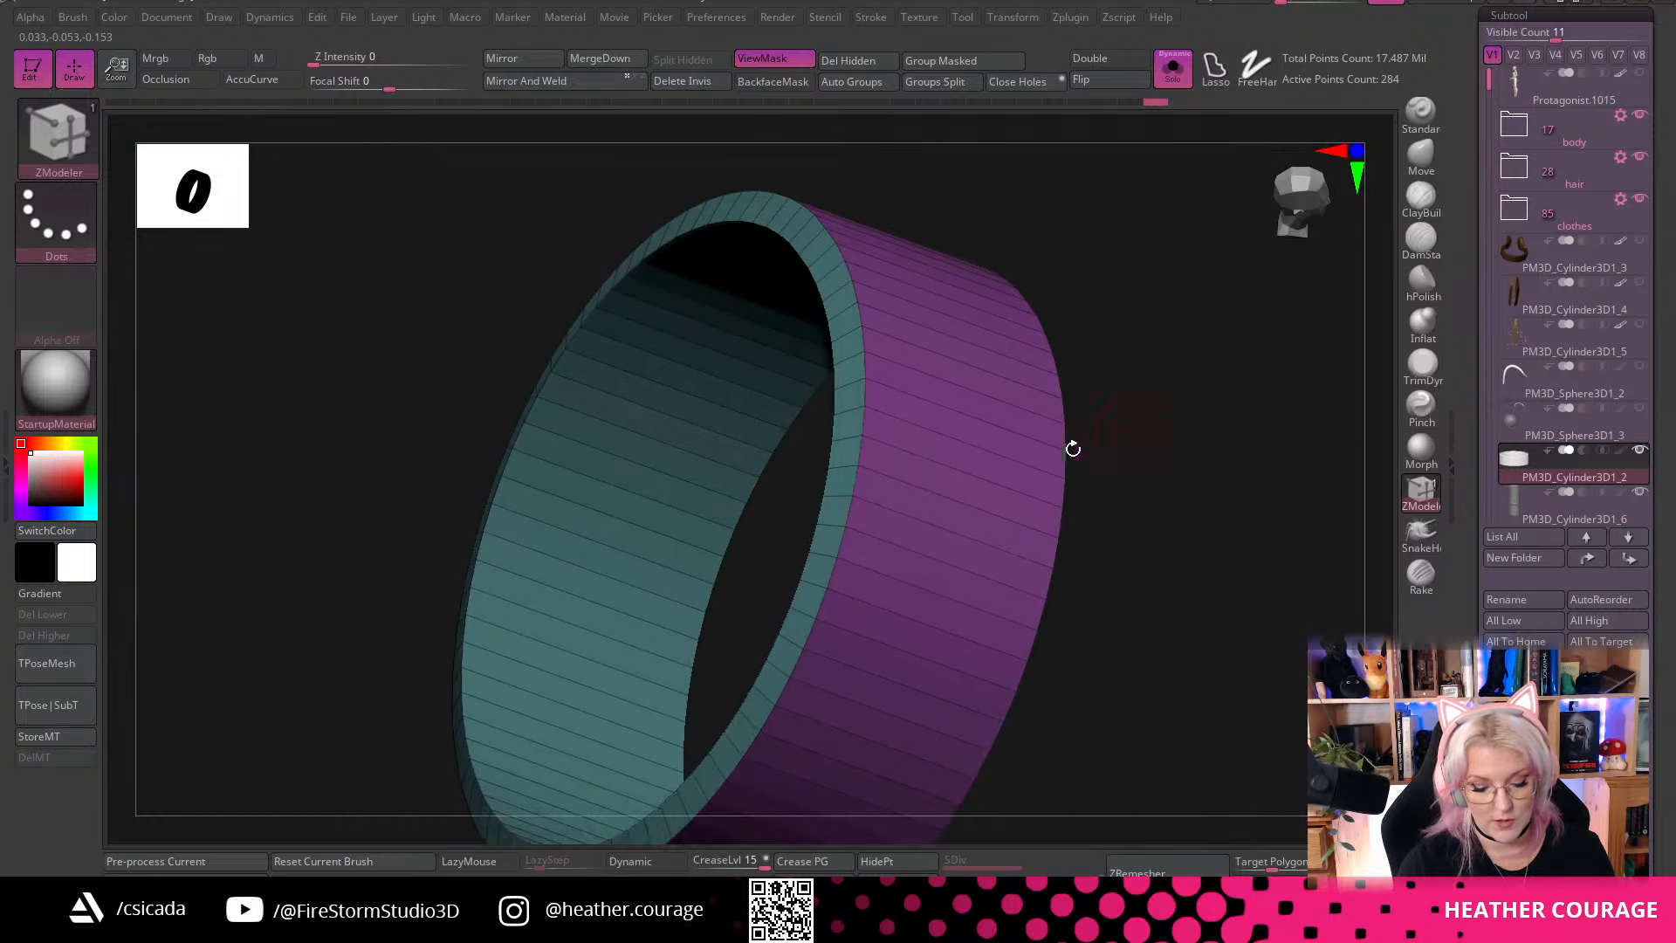
Undo the separate polygroup on the band's outer side
key(ctrl)
key(ctrl+shift)
mouse_move(1076, 468)
mouse_down()
mouse_move(1208, 431)
mouse_move(1036, 486)
mouse_up()
mouse_move(1269, 419)
mouse_down()
mouse_move(1121, 371)
mouse_move(1118, 291)
mouse_move(1246, 437)
mouse_move(1217, 460)
mouse_move(1205, 562)
mouse_move(1205, 498)
mouse_up()
key(ctrl)
mouse_move(1210, 569)
mouse_down()
mouse_move(1239, 629)
mouse_move(1239, 588)
mouse_up()
Split the band's outer side, rims and inner side into polygroups with Groups By Normals
scroll(1567, 349, down, 10)
scroll(1569, 564, down, 5)
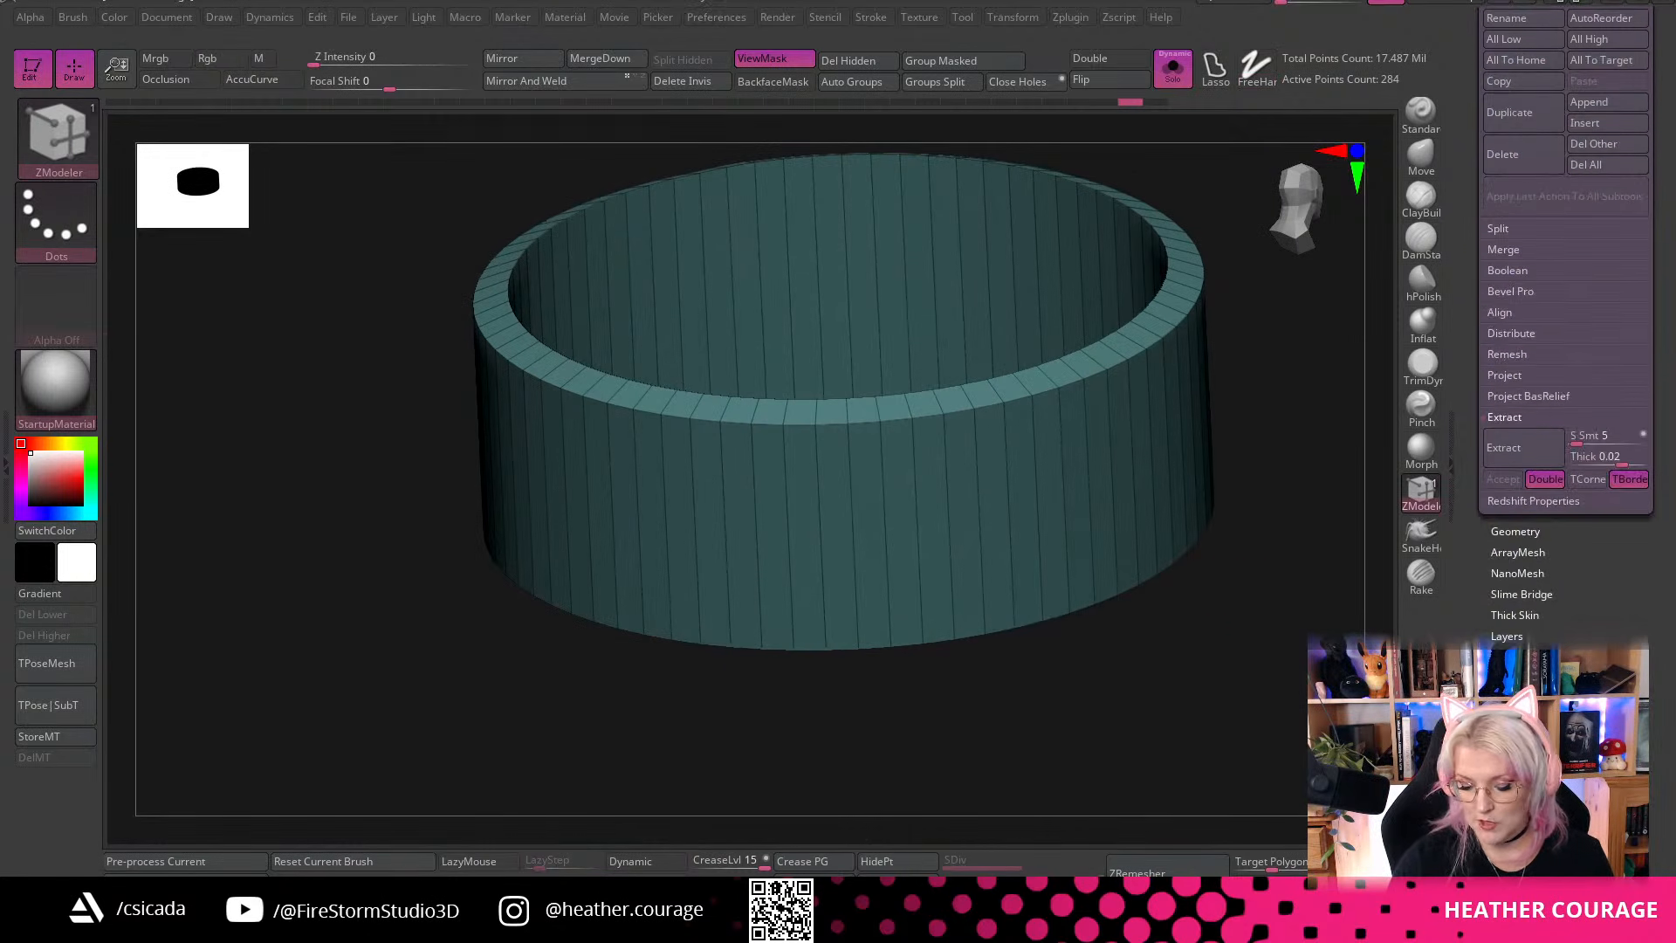
scroll(1566, 349, down, 4)
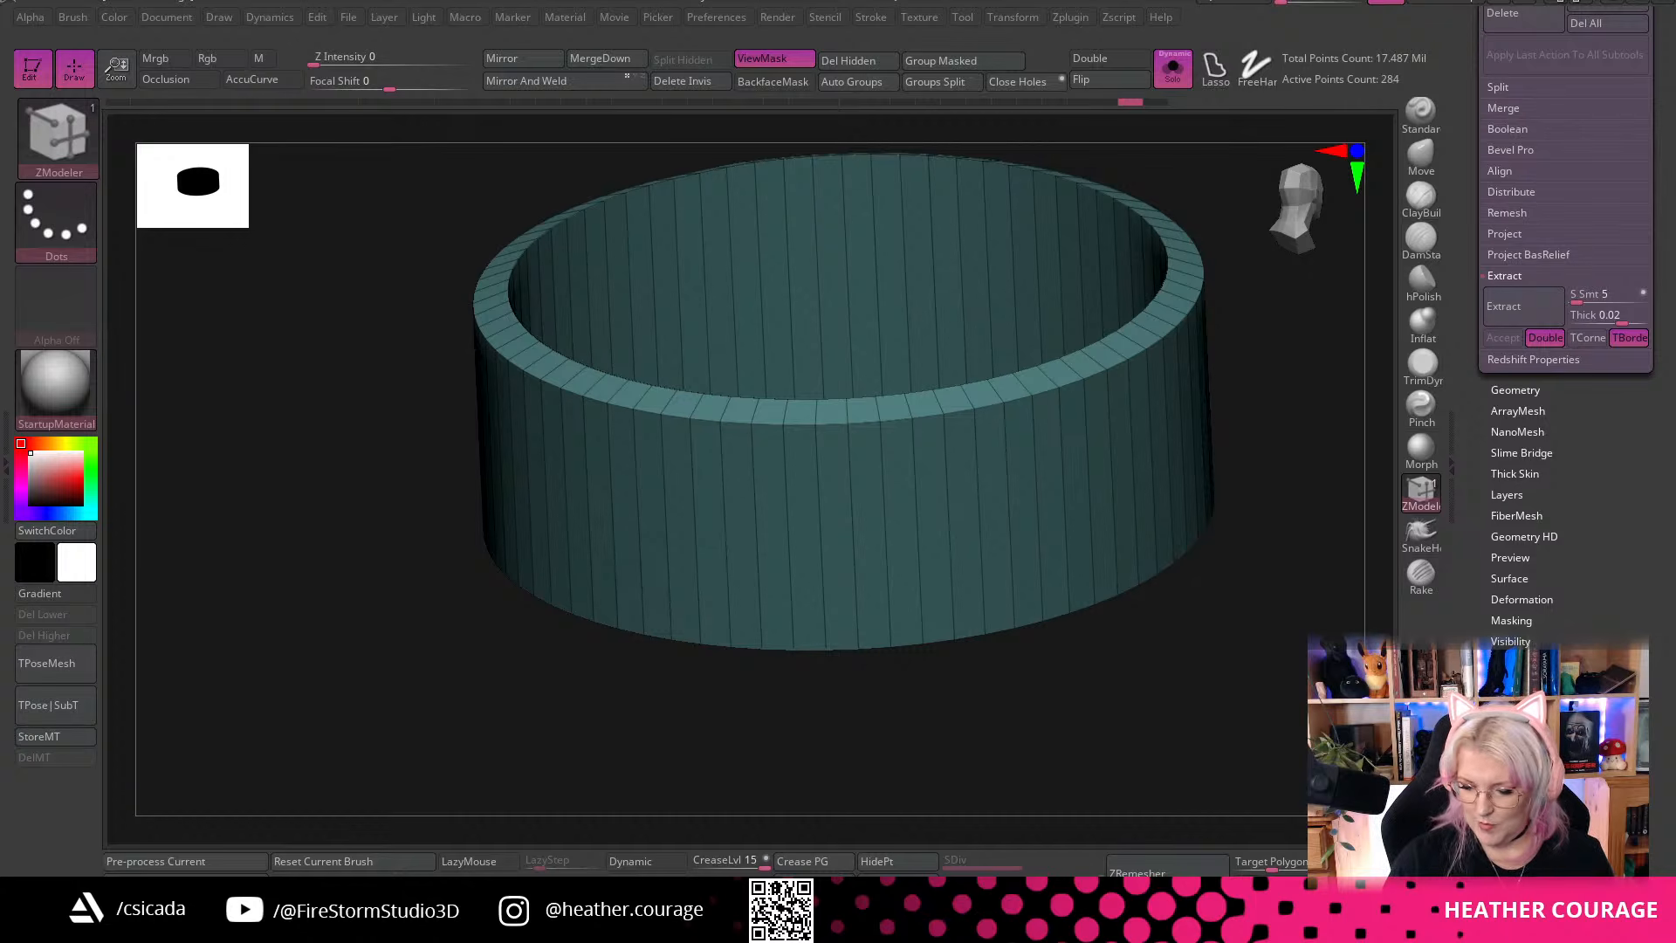
scroll(1552, 505, down, 13)
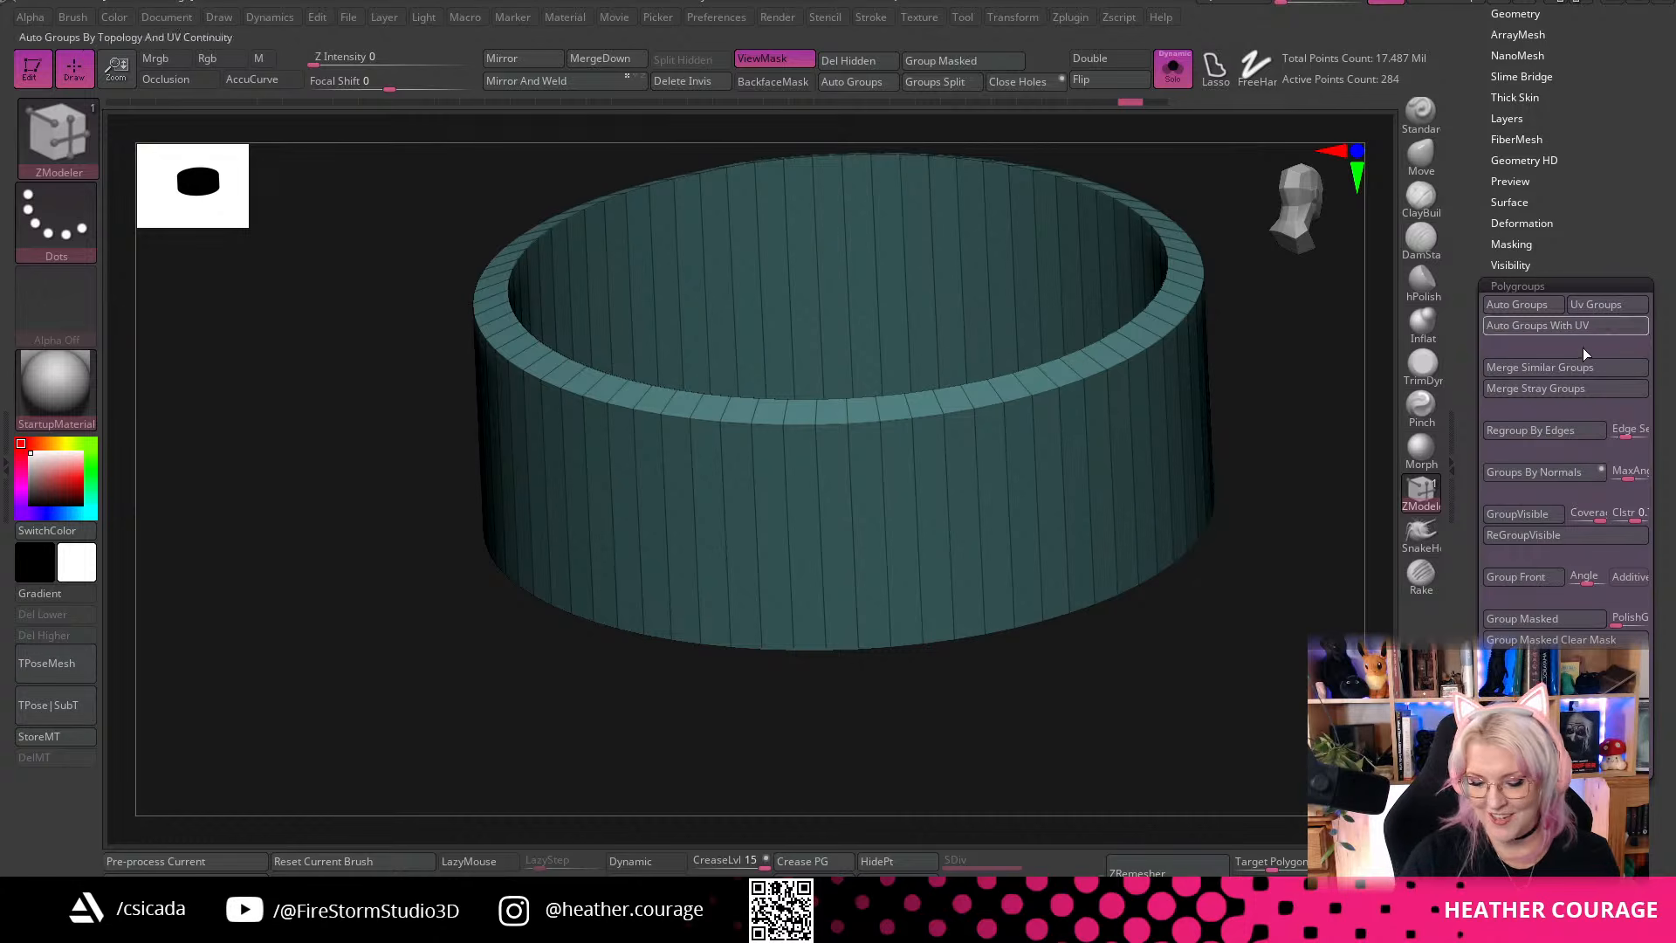
click(1528, 472)
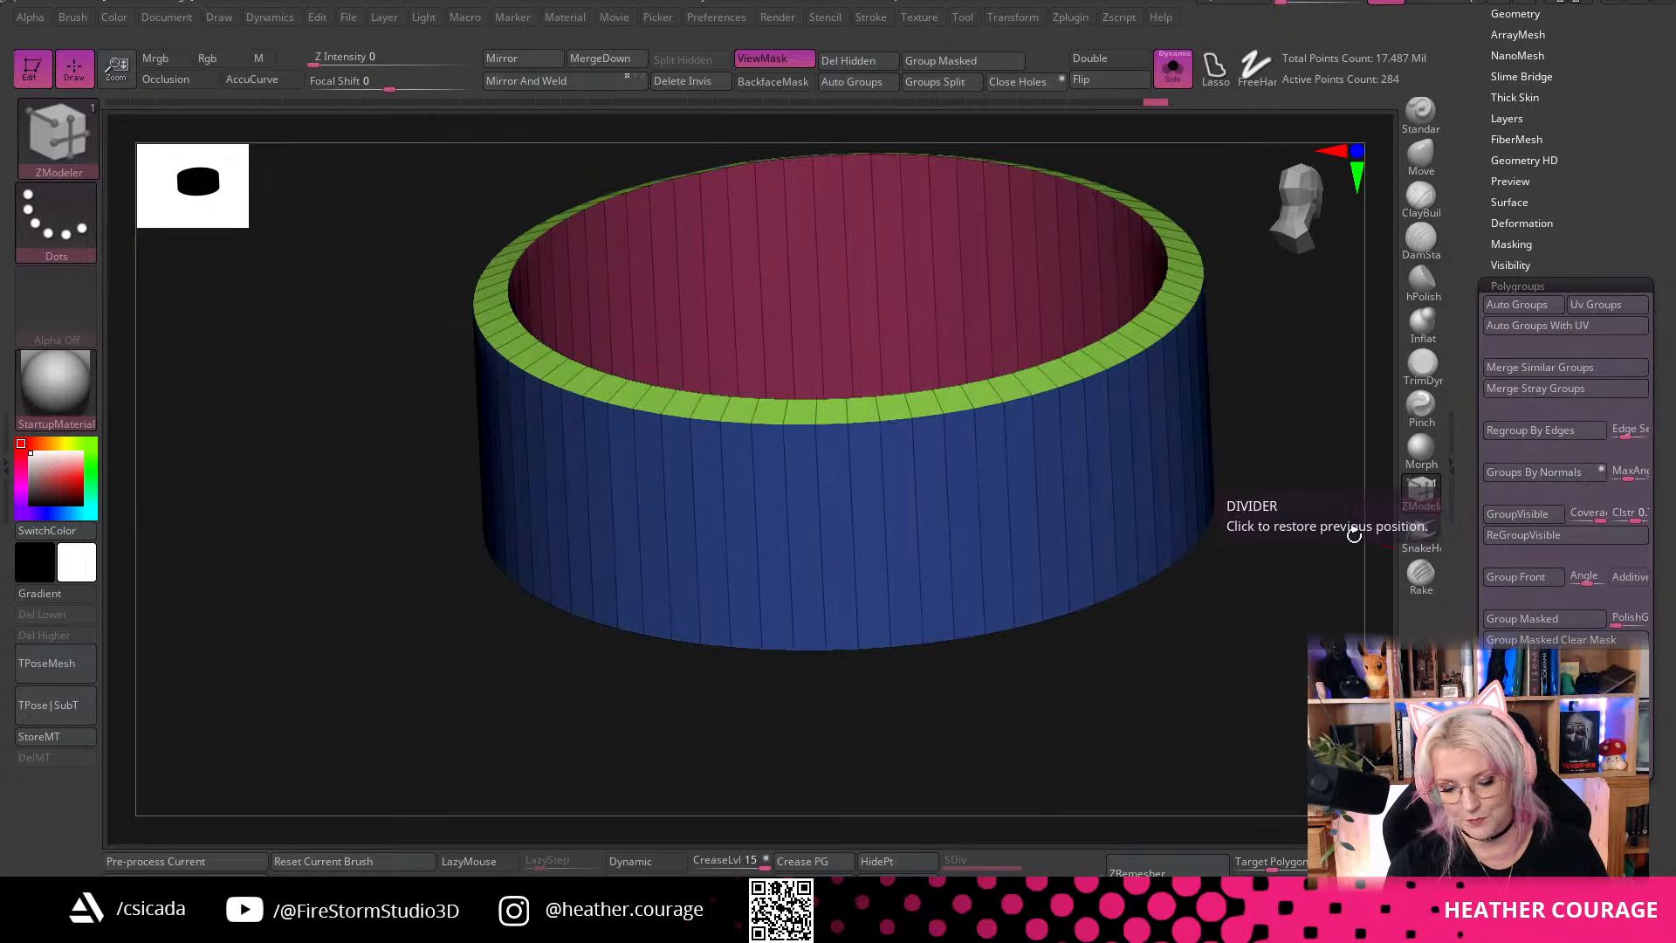
Insert an edge loop around the band's middle and keep only its outer wall, displayed double-sided, deleting the hidden polygons
drag(1107, 767, 1156, 670)
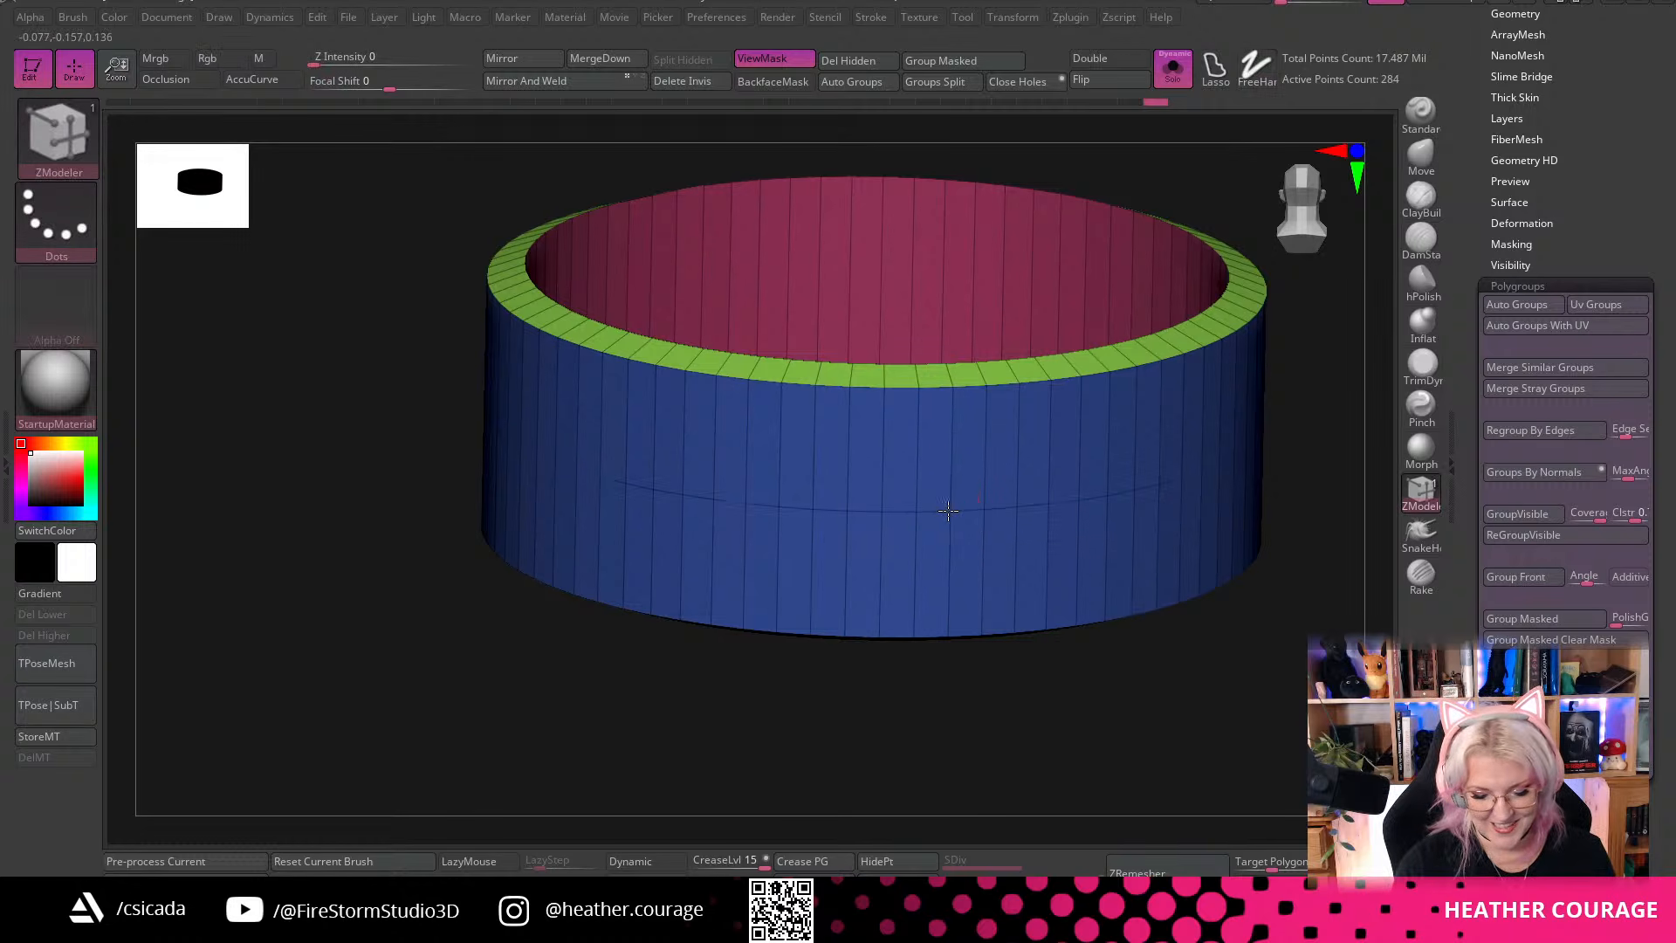
ctrl+shift+click(947, 511)
drag(1131, 742, 1150, 751)
drag(1167, 655, 944, 182)
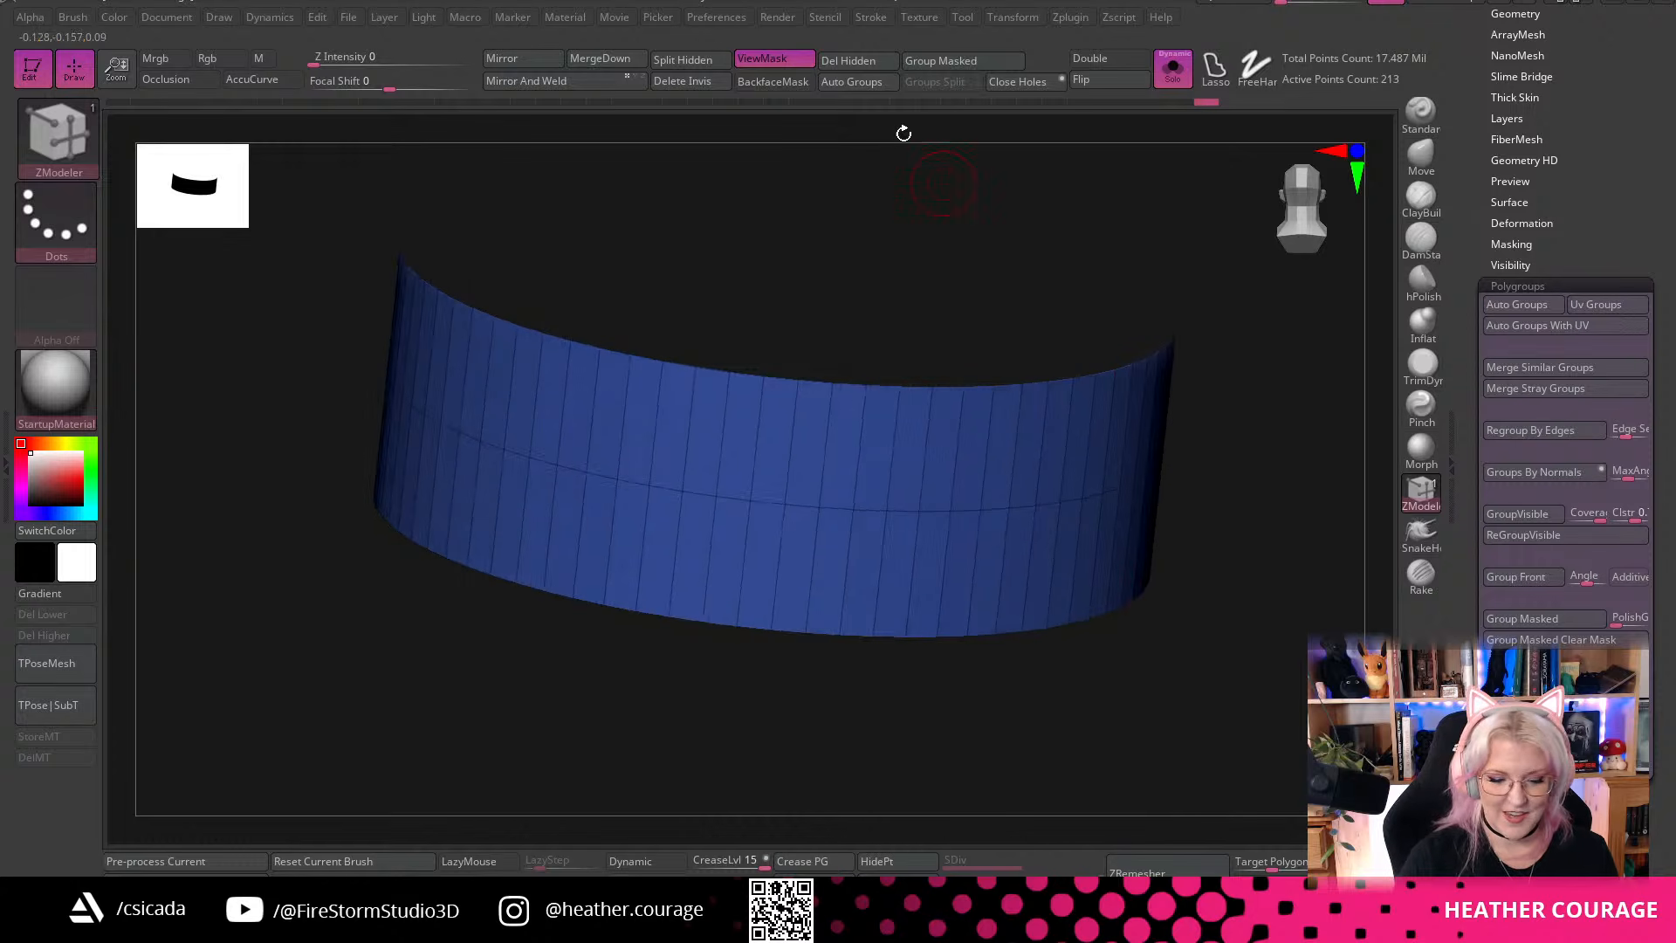
mouse_move(1251, 563)
mouse_down()
mouse_move(1276, 524)
mouse_move(1123, 149)
mouse_move(1237, 643)
mouse_move(1328, 558)
mouse_up()
click(1091, 58)
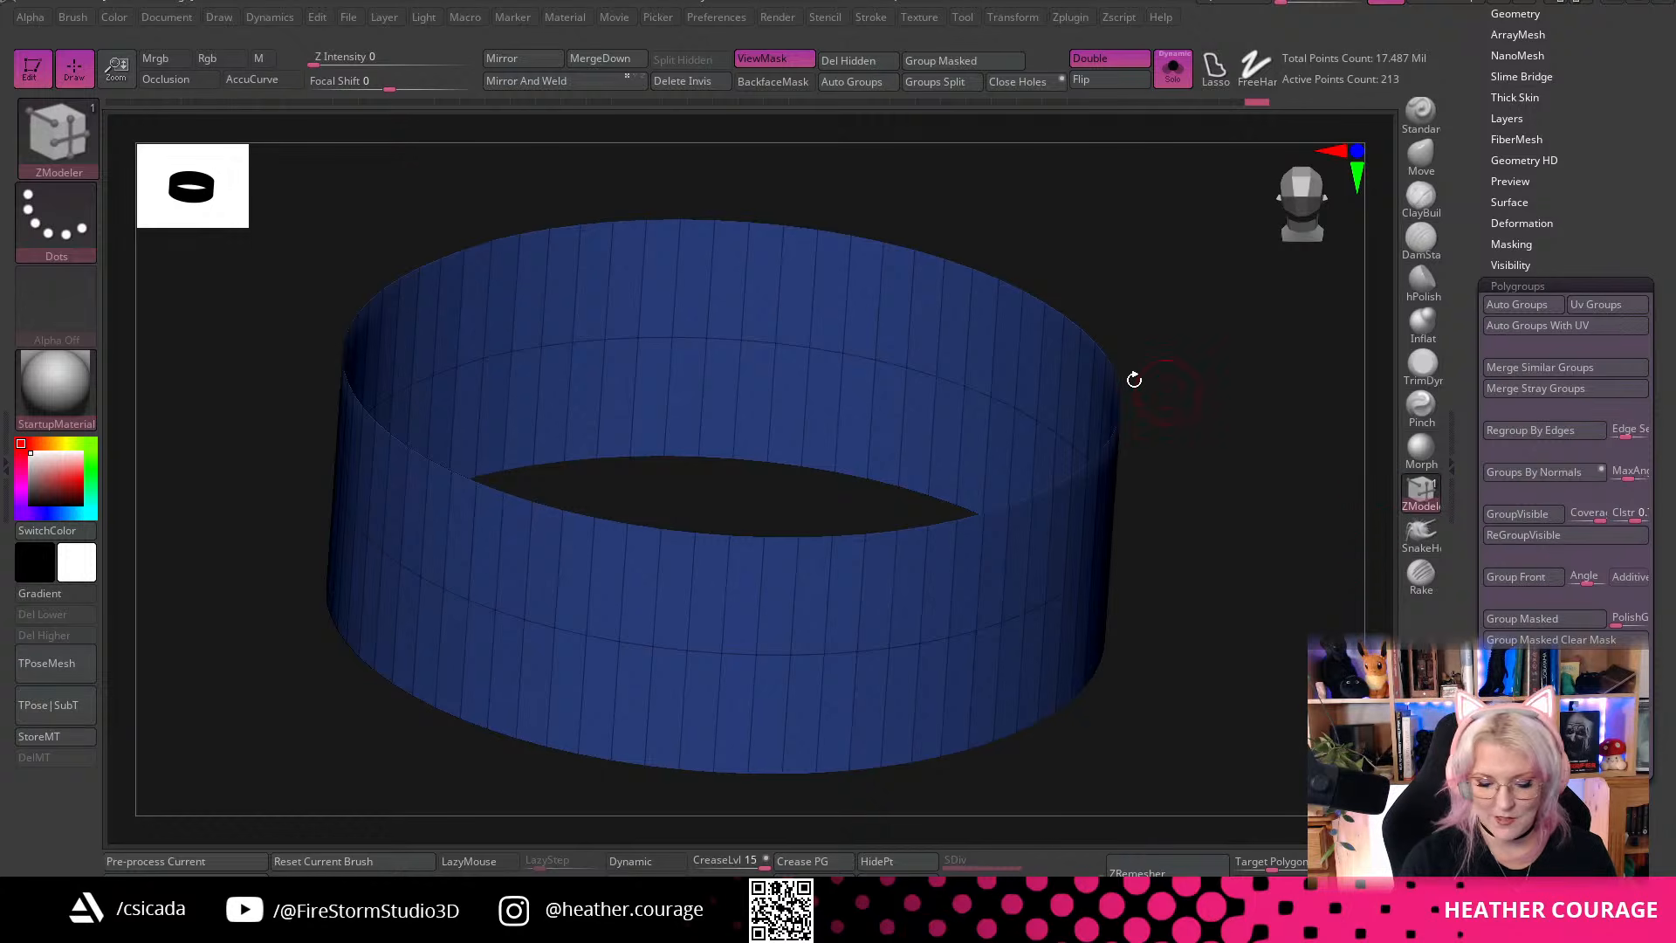
Extrude the outer wall with the Polygroup All target to give it thickness, and check its fit around the cylinder
key(space)
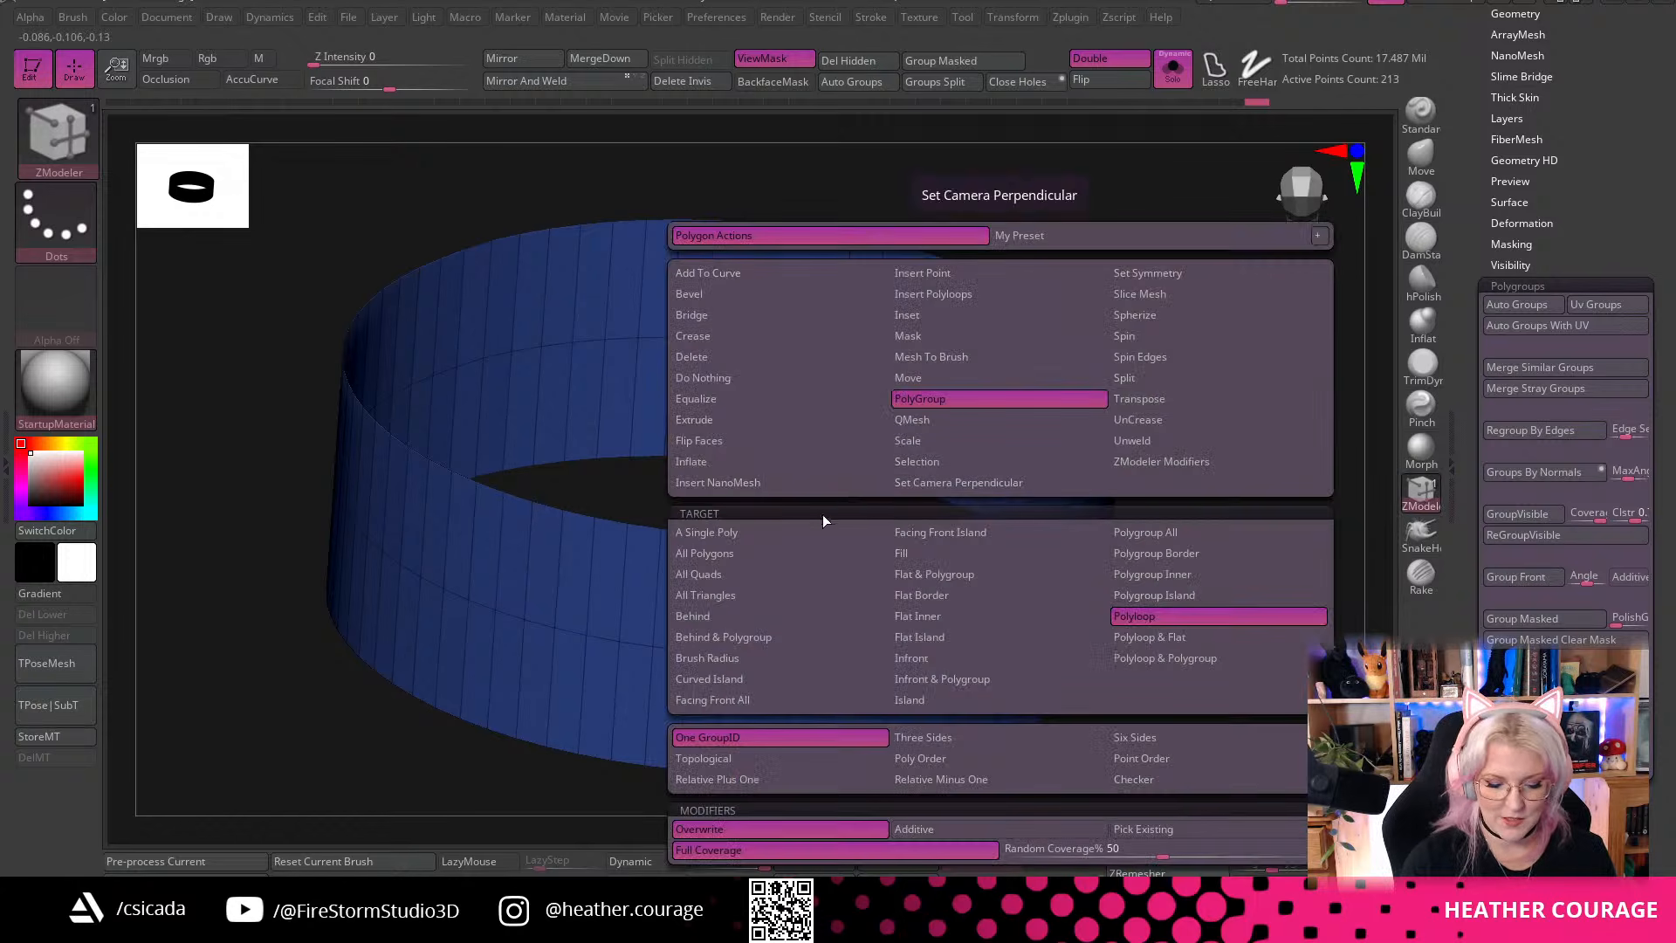
click(714, 420)
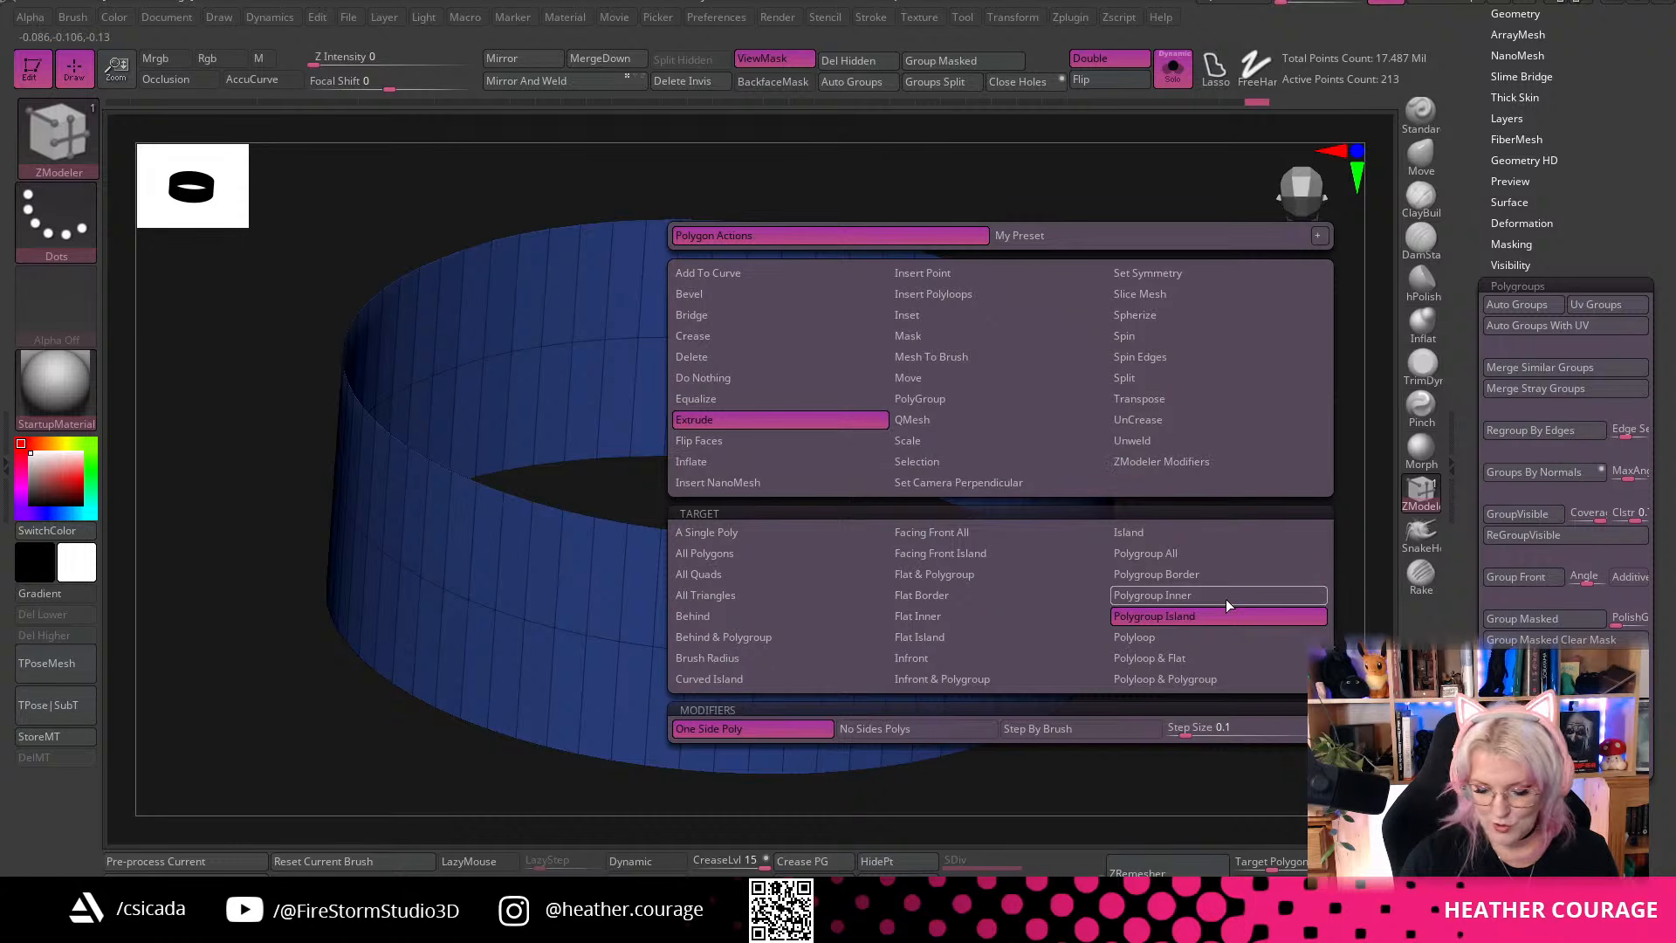
click(1197, 559)
drag(1234, 532, 1249, 594)
drag(1079, 223, 1073, 223)
drag(1244, 541, 1124, 661)
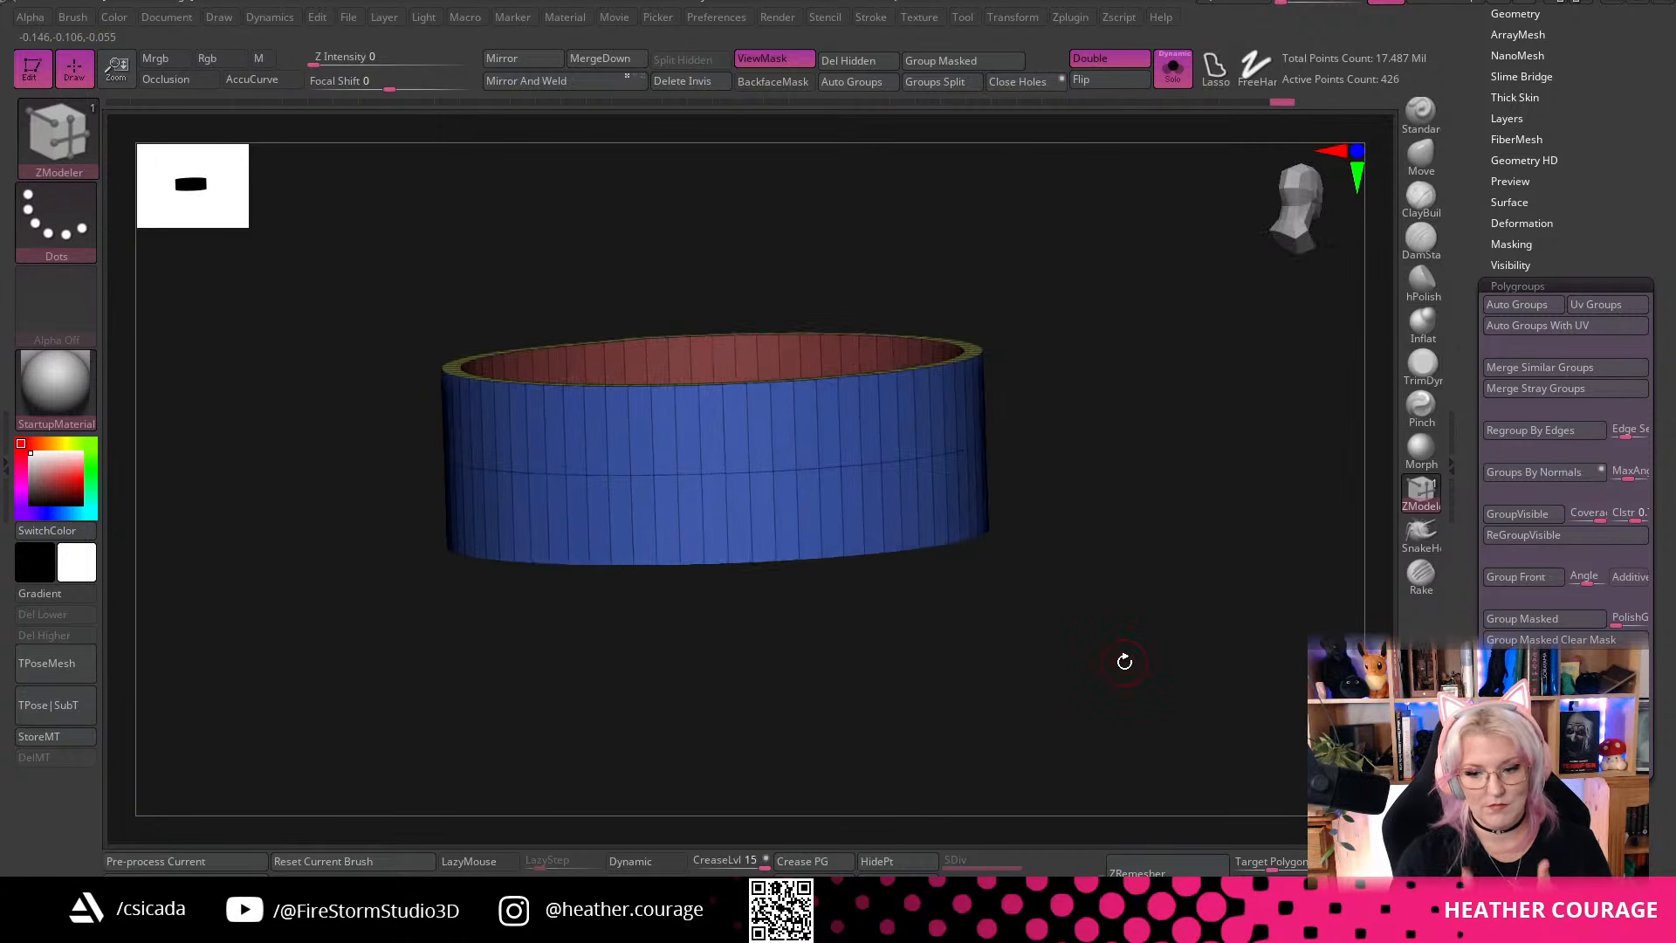
drag(1058, 637, 1115, 642)
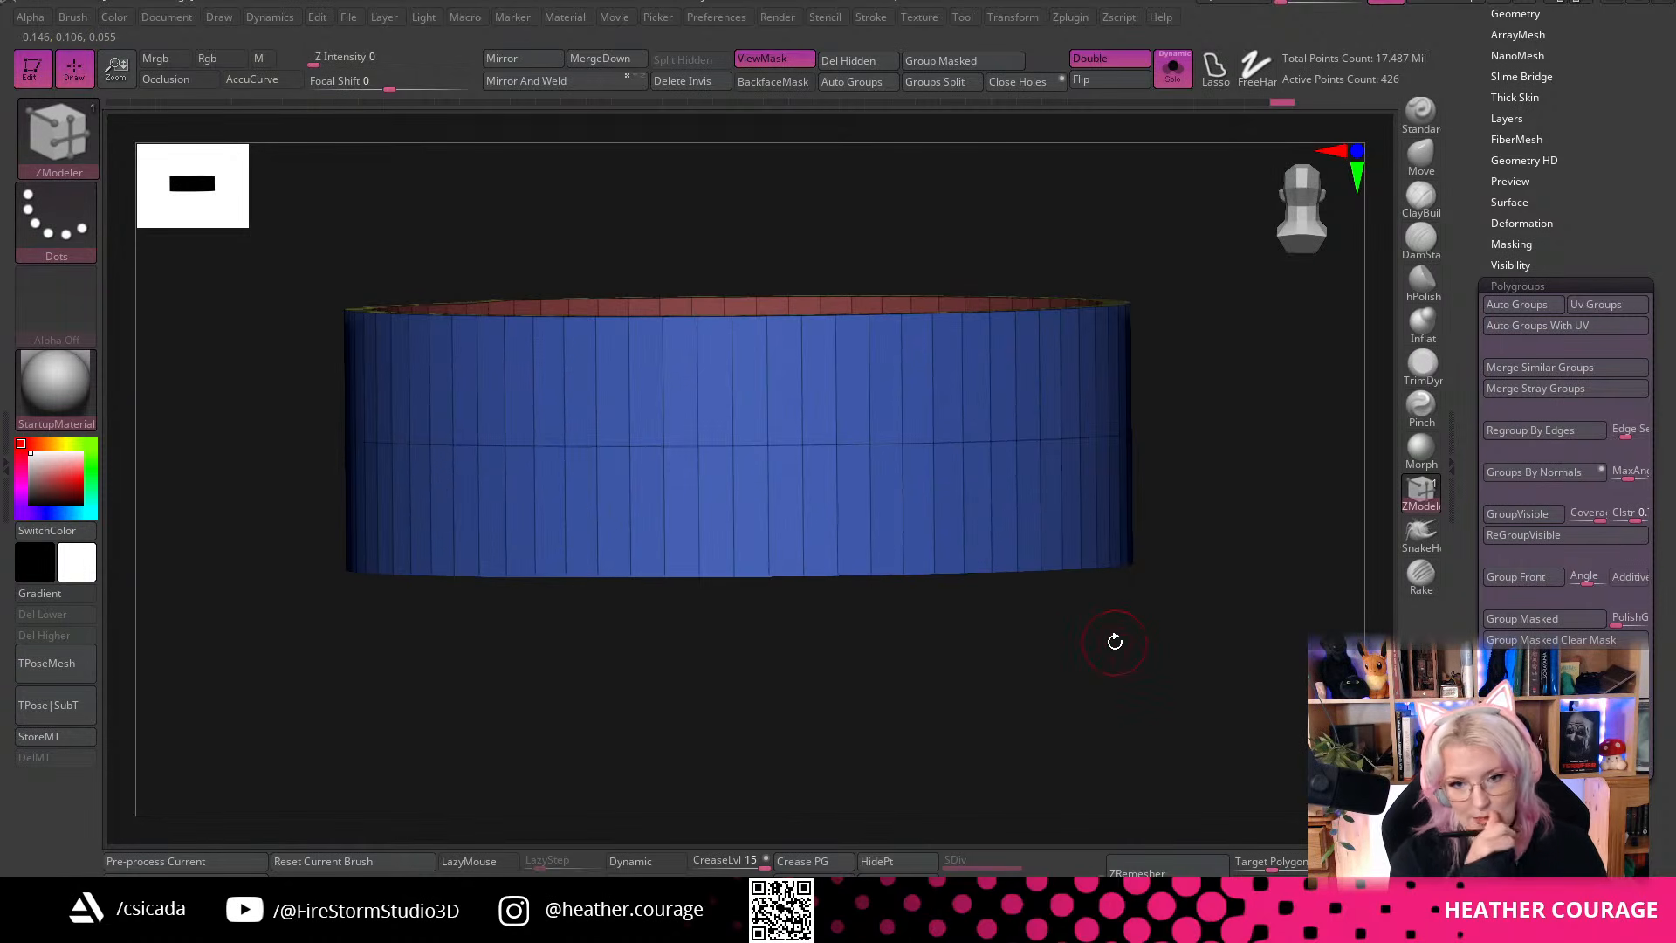
click(1173, 69)
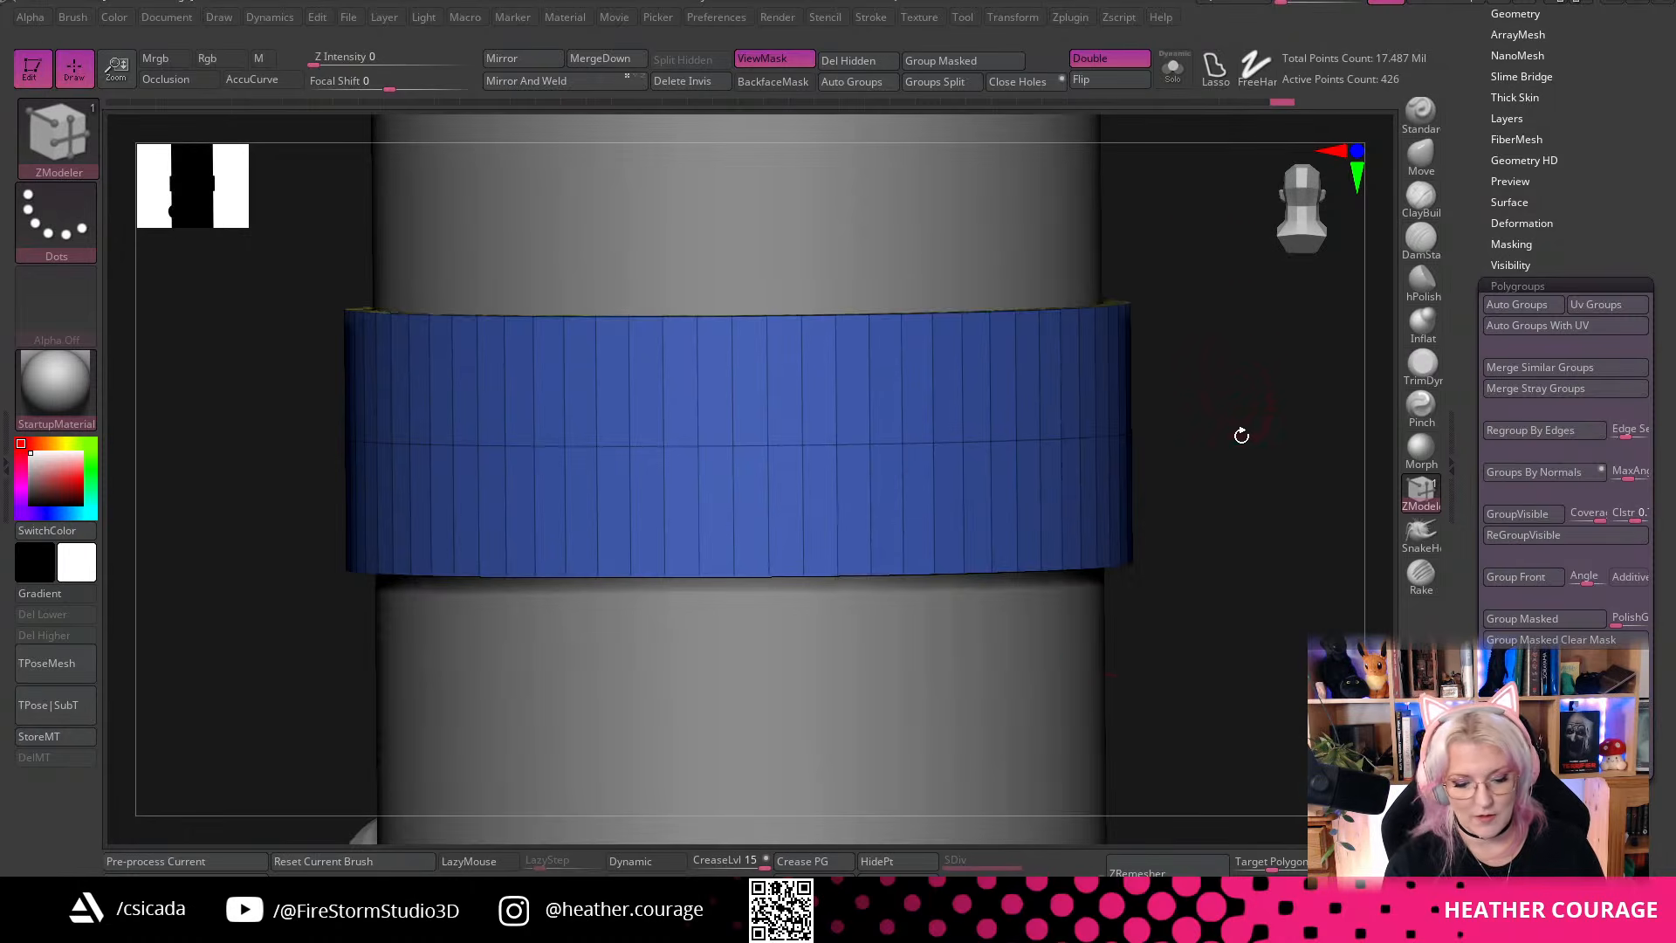
click(1172, 83)
Insert supporting edge loops around the band's rims and walls, and remove the surplus loop near the rim
drag(1221, 514, 988, 387)
drag(883, 341, 848, 339)
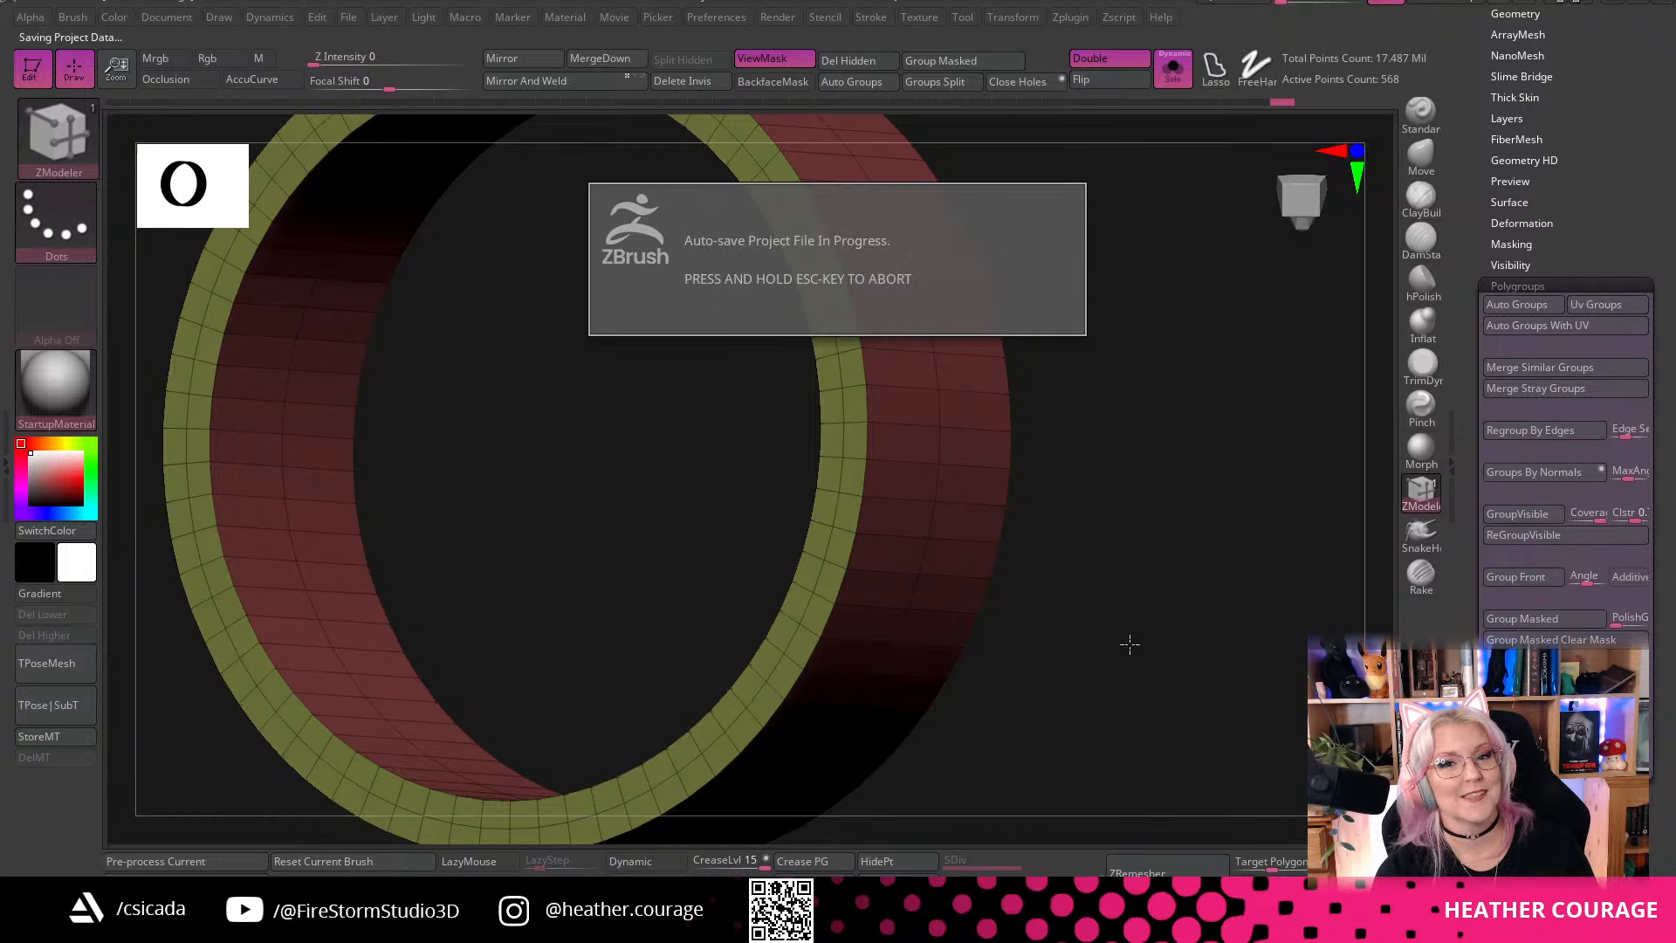
drag(1130, 645, 1319, 519)
click(877, 410)
alt+click(873, 384)
drag(1231, 696, 1230, 753)
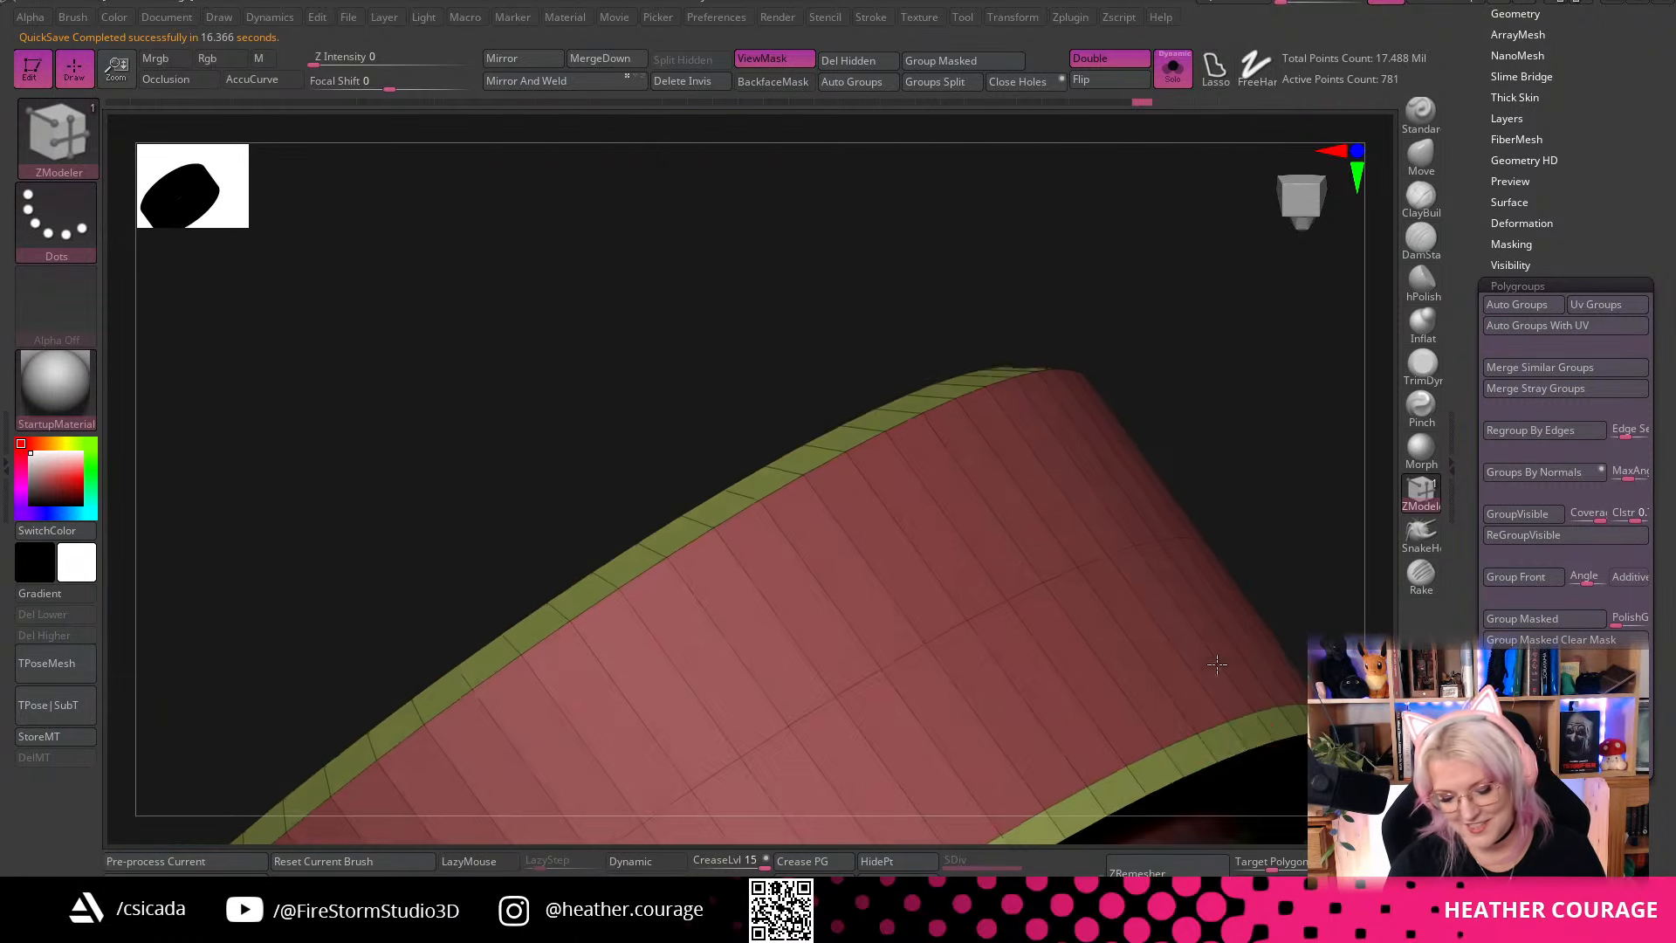
alt+drag(1291, 497, 1215, 387)
key(ctrl+z)
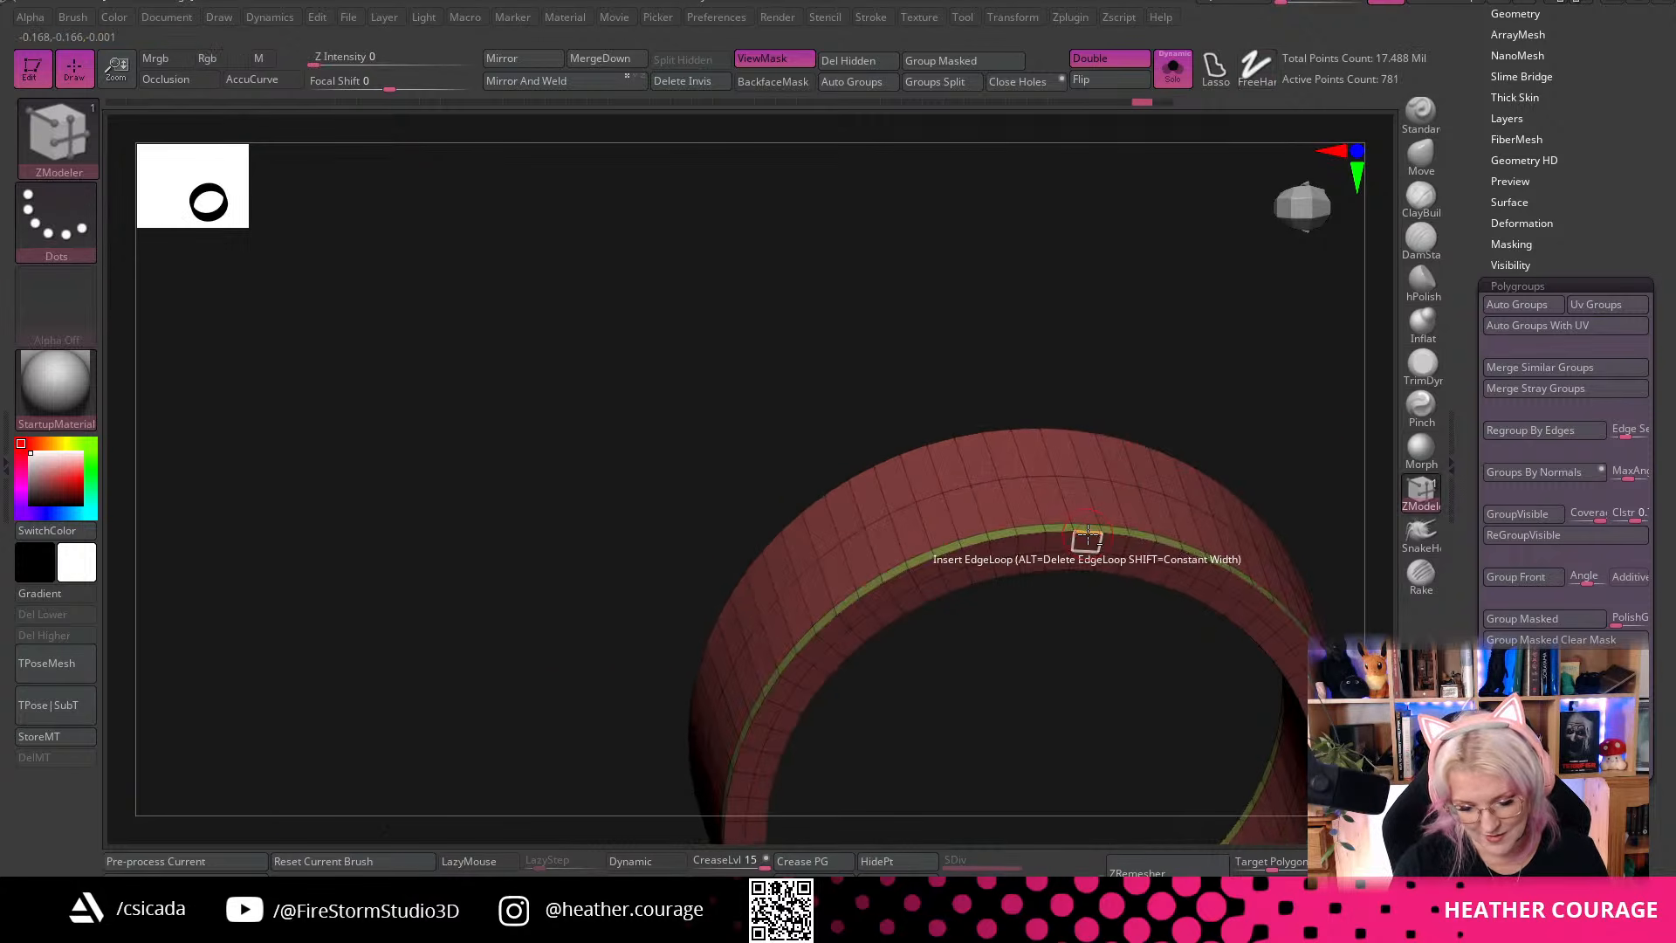
drag(1083, 540, 1087, 533)
drag(1054, 716, 1187, 523)
drag(852, 799, 1128, 607)
drag(1215, 241, 952, 172)
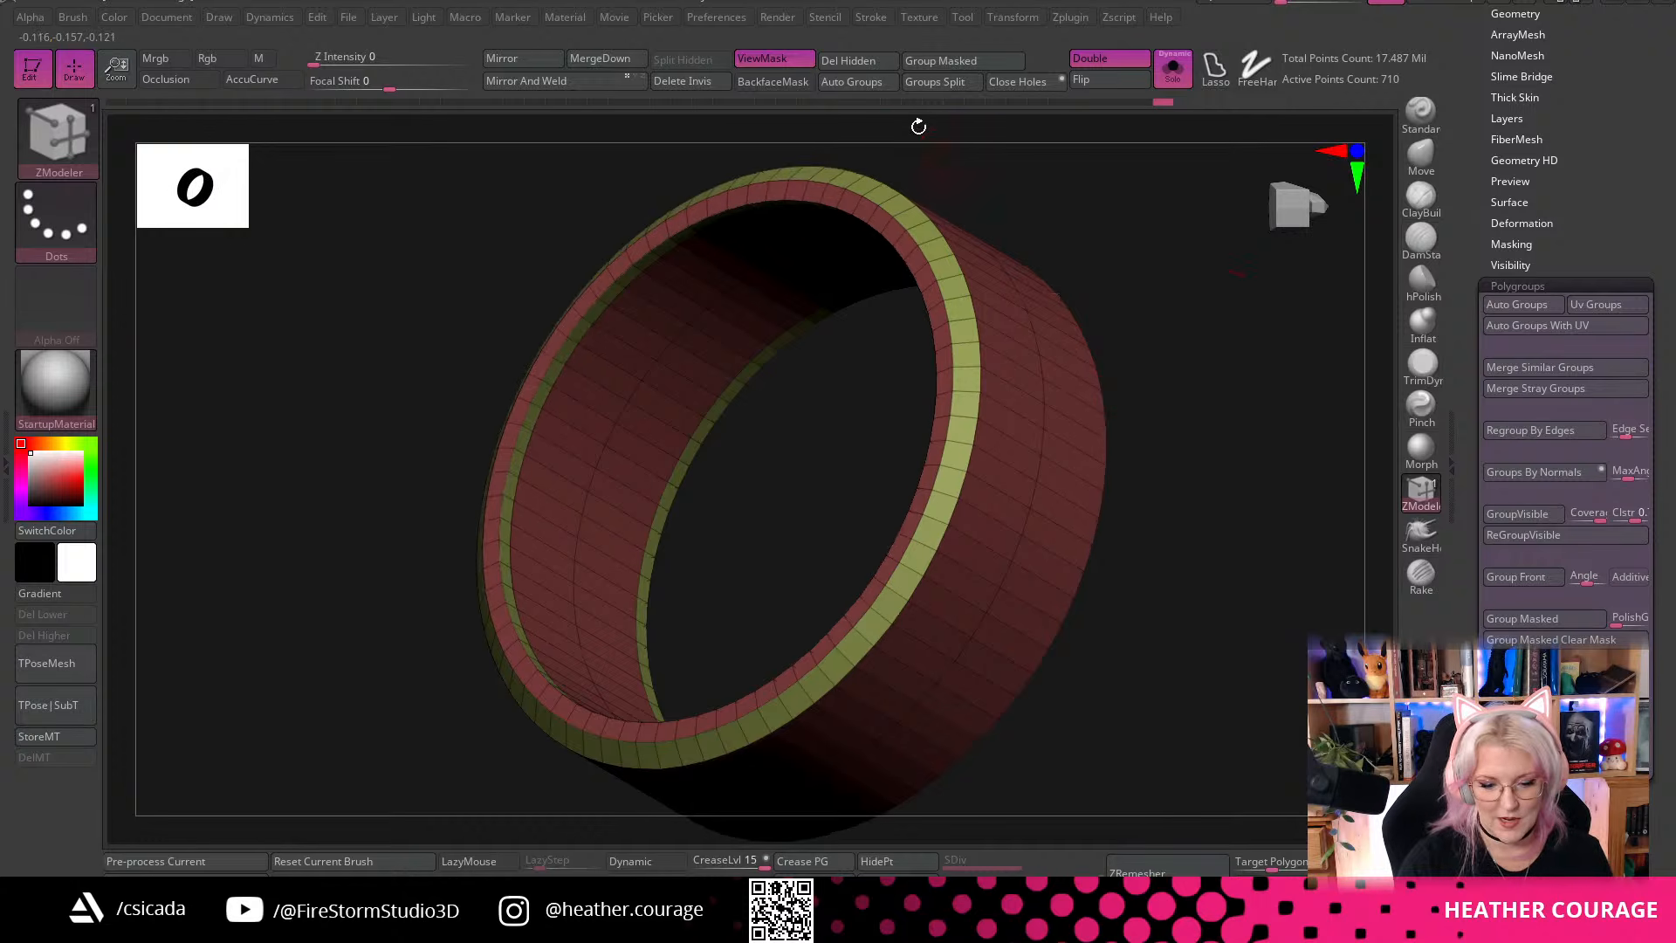
Merge the band into one polygroup with Auto Groups and assign the rim's outer polyloop its own polygroup using the Polyloop target
click(865, 81)
drag(1231, 512, 992, 356)
right_click(958, 365)
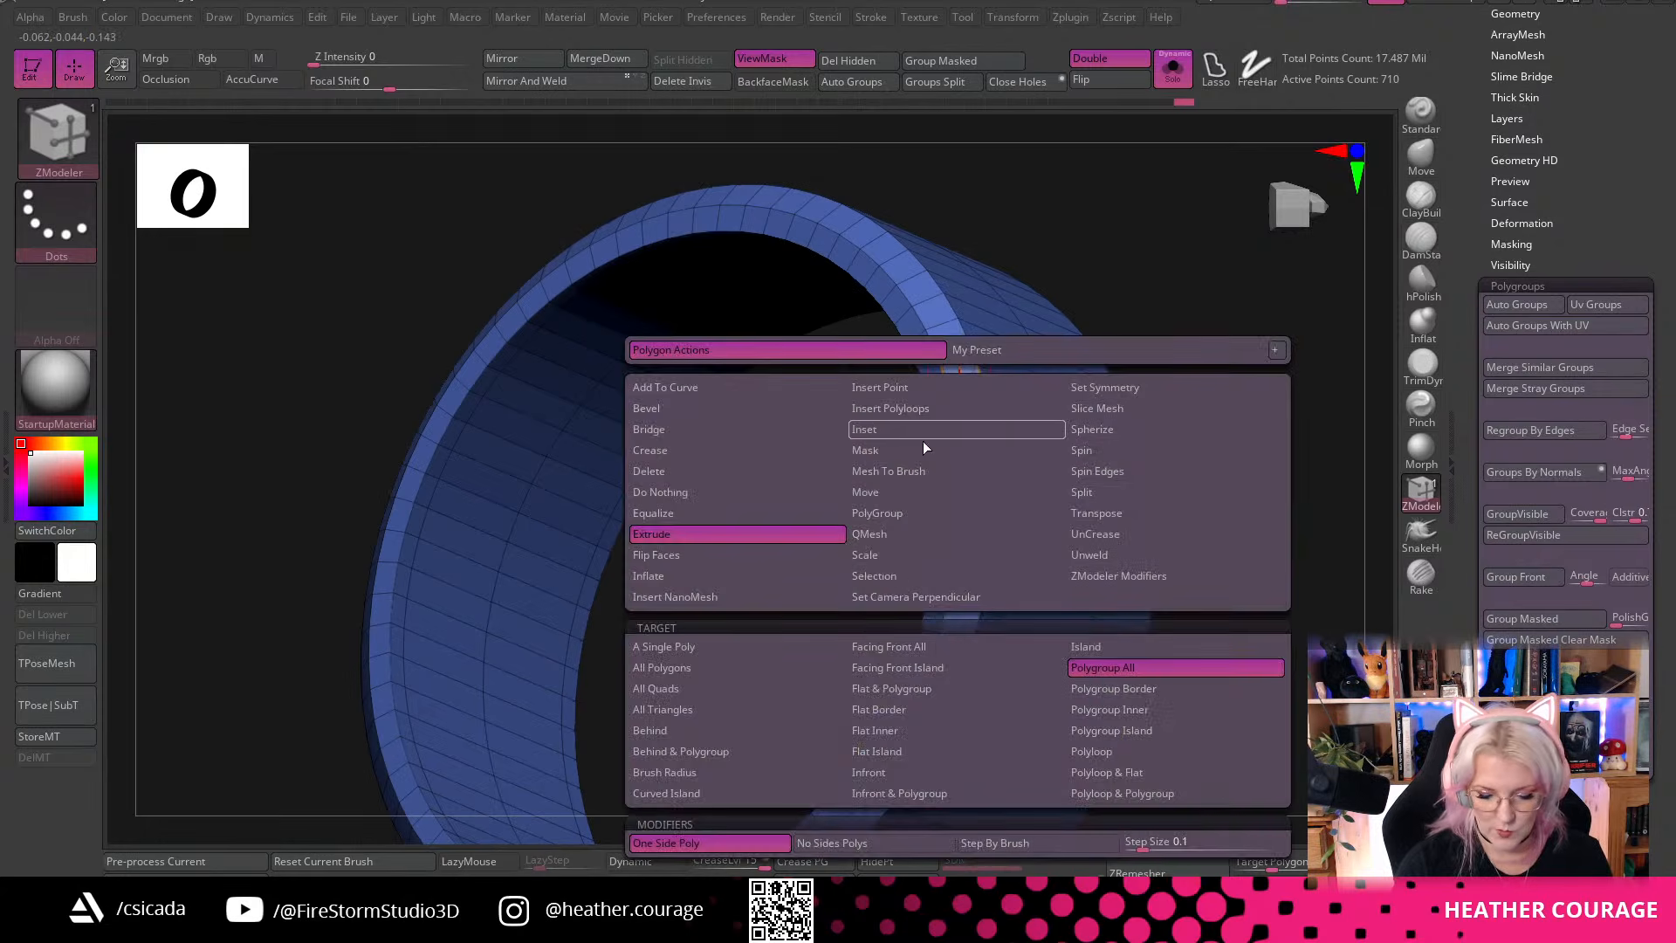
click(913, 515)
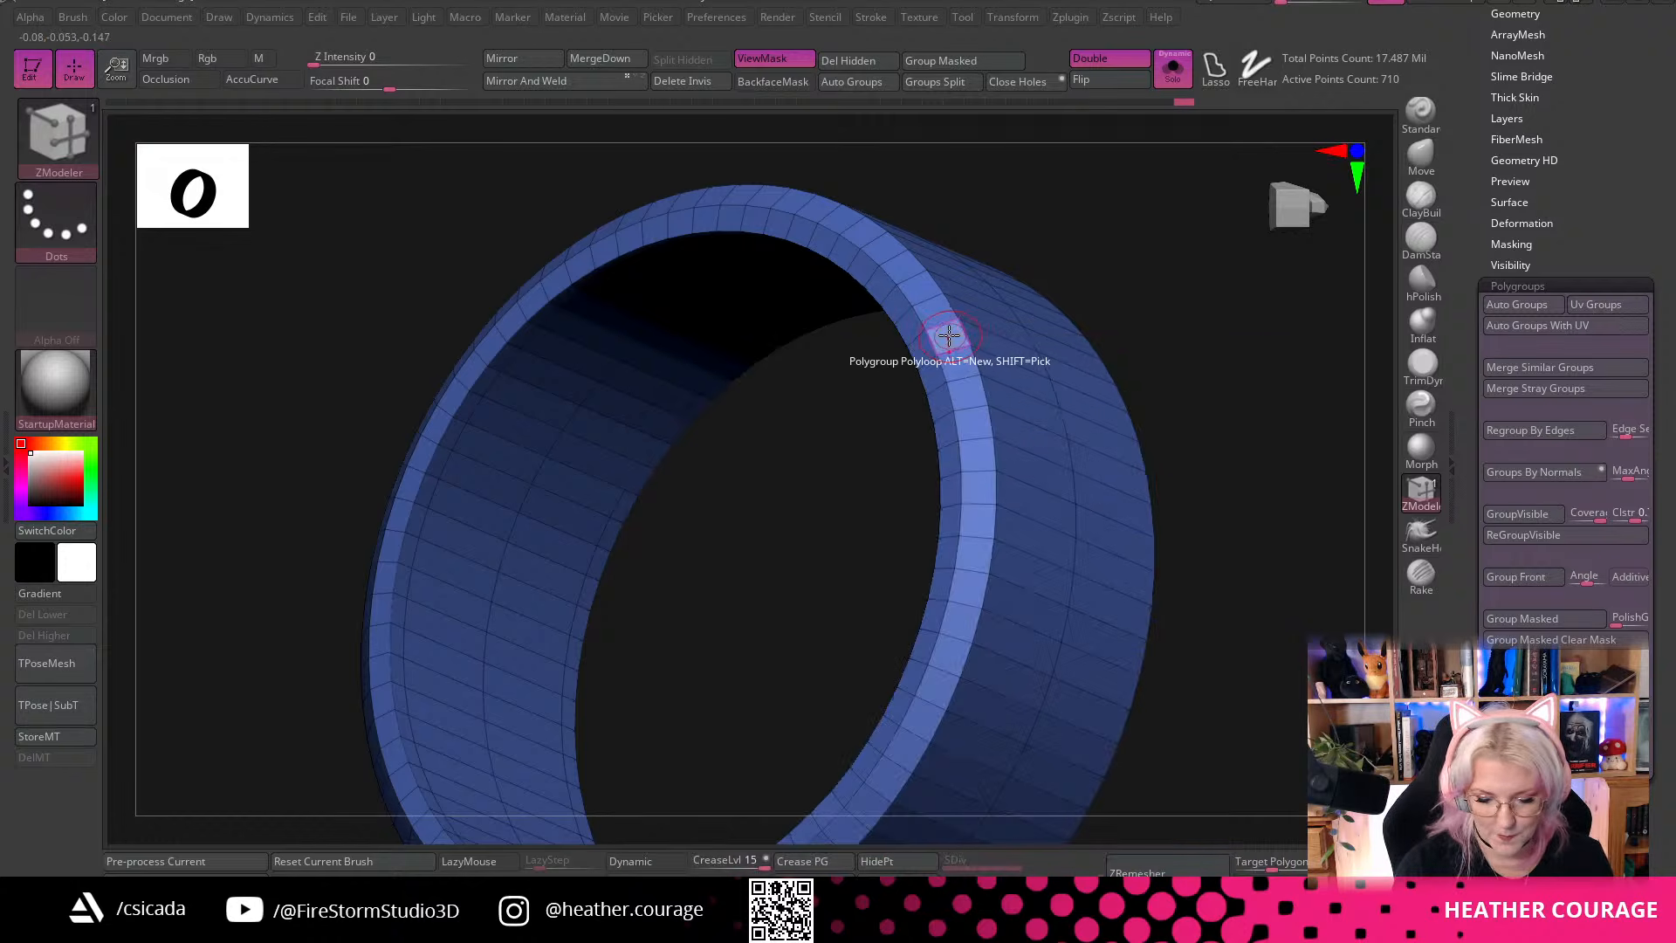
drag(1254, 524, 923, 413)
drag(1006, 591, 925, 542)
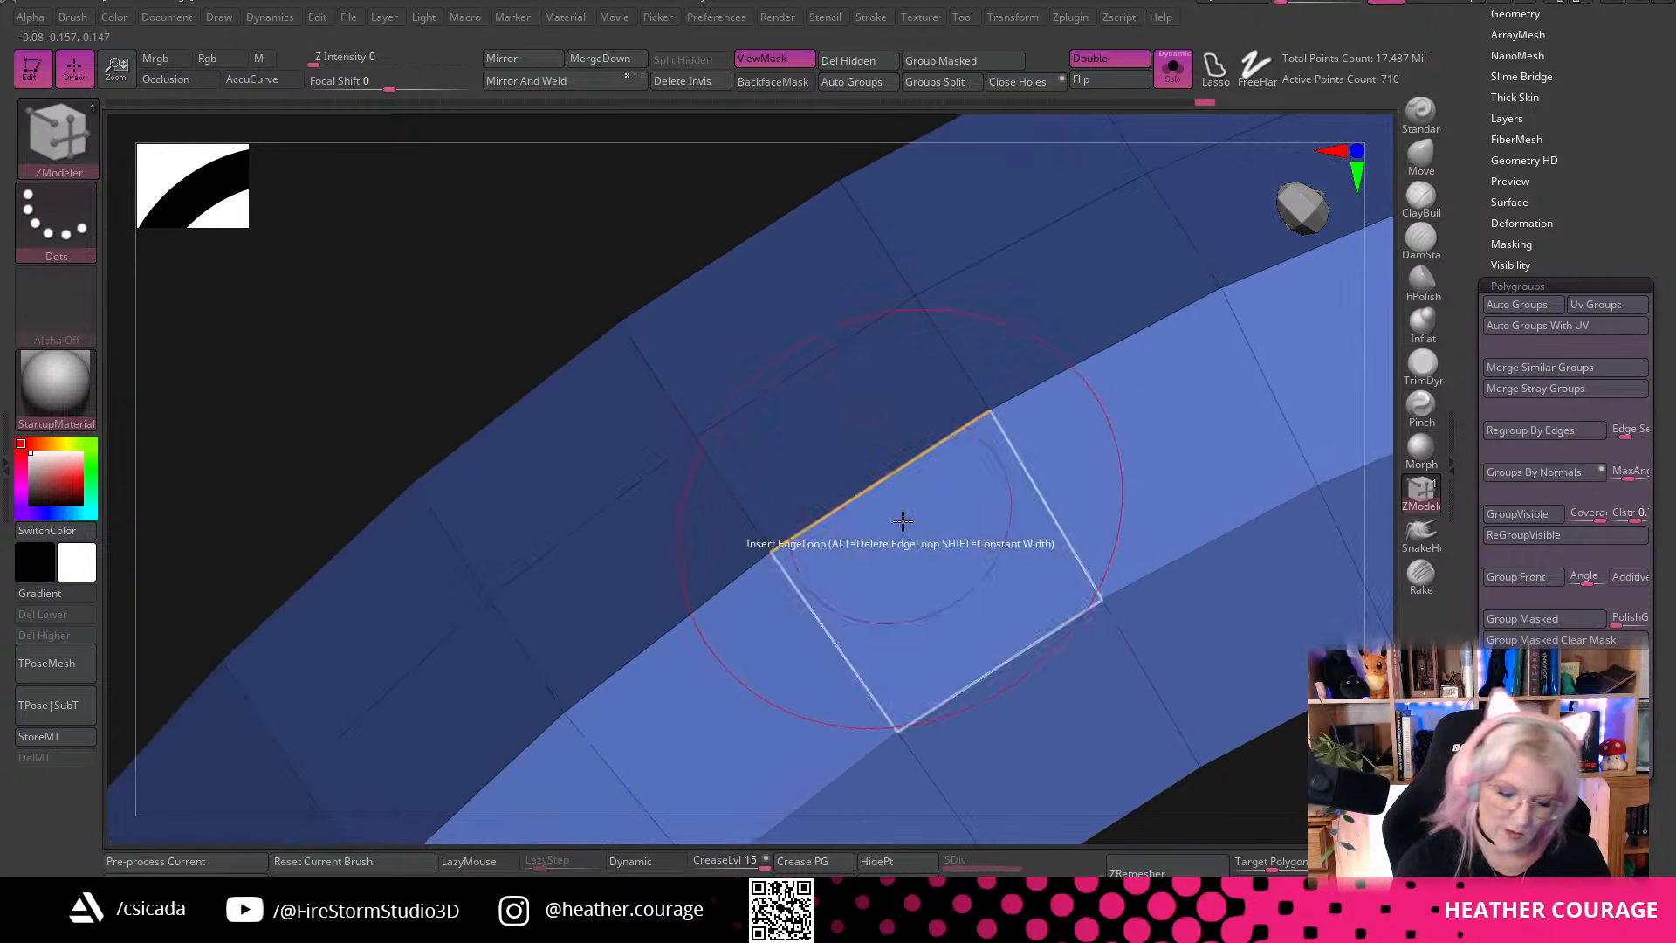
click(993, 535)
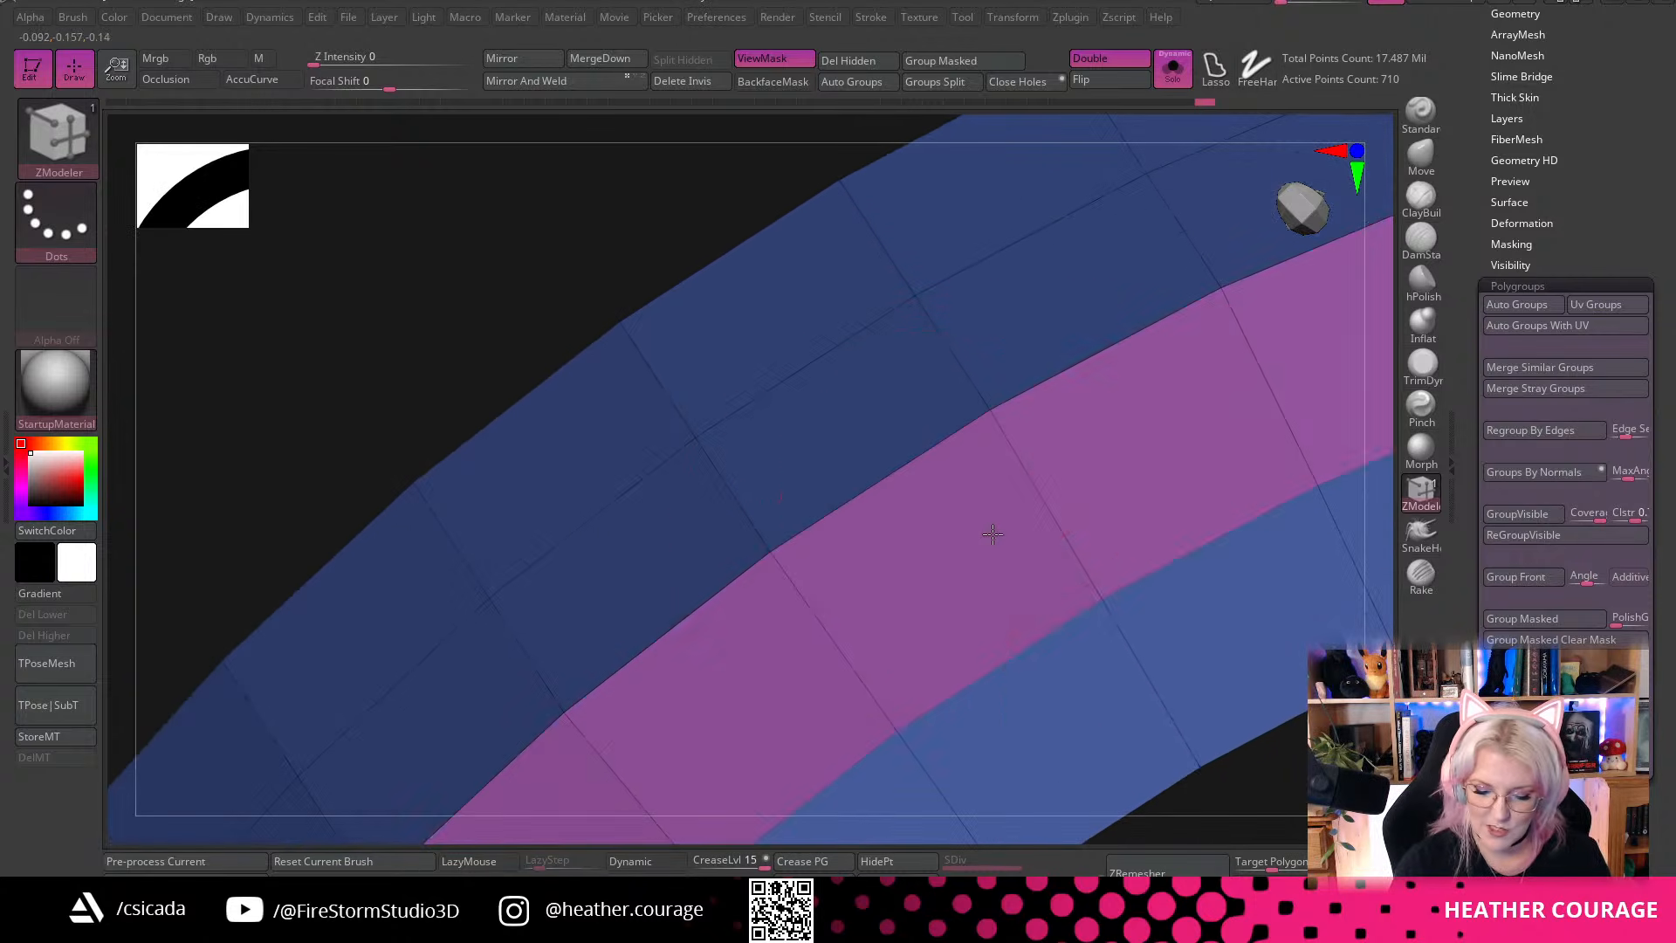
drag(1252, 767, 1345, 441)
key(f)
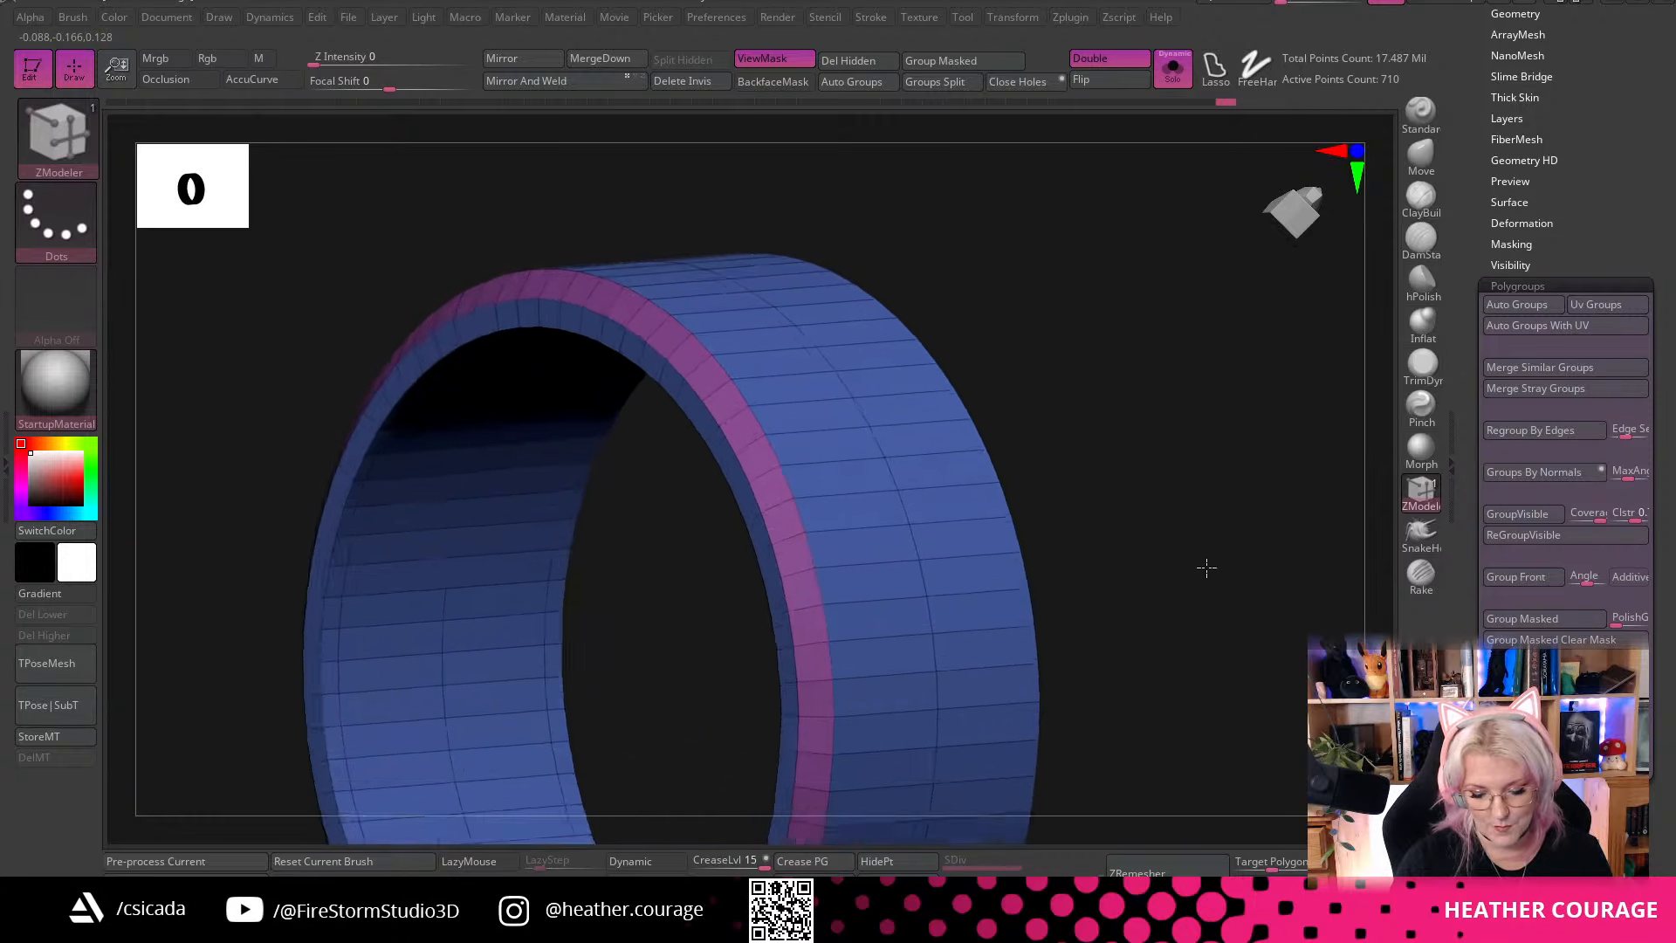
Crease the borders between the band's polygroups with Crease PG
scroll(1192, 553, up, 10)
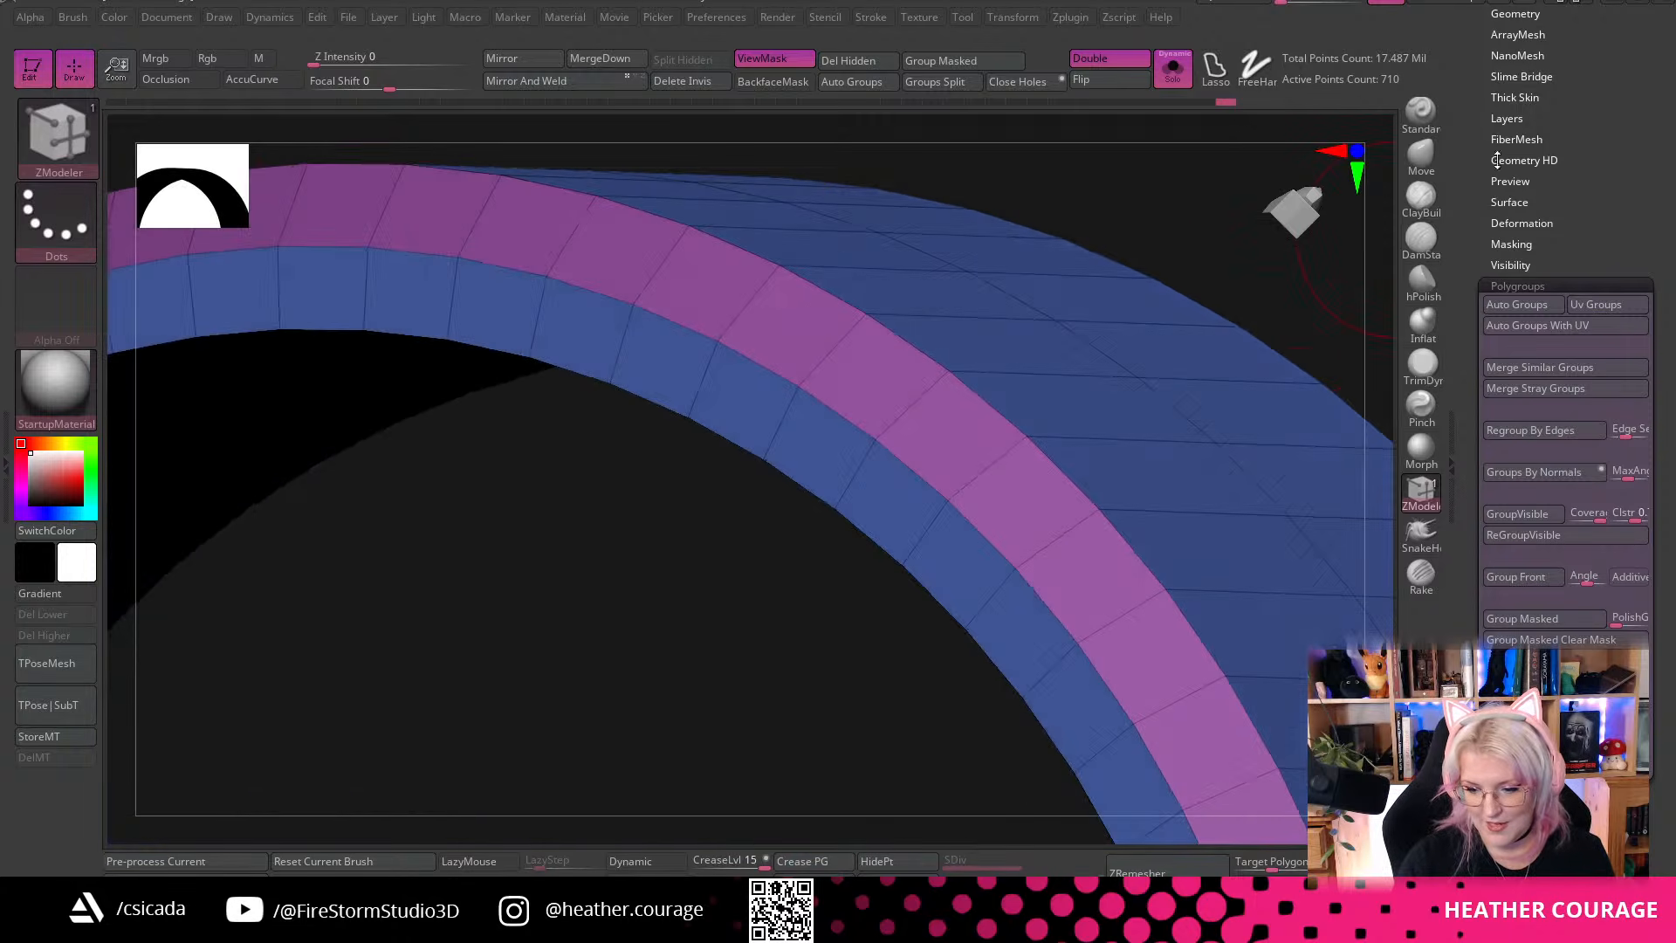
drag(1475, 143, 1568, 221)
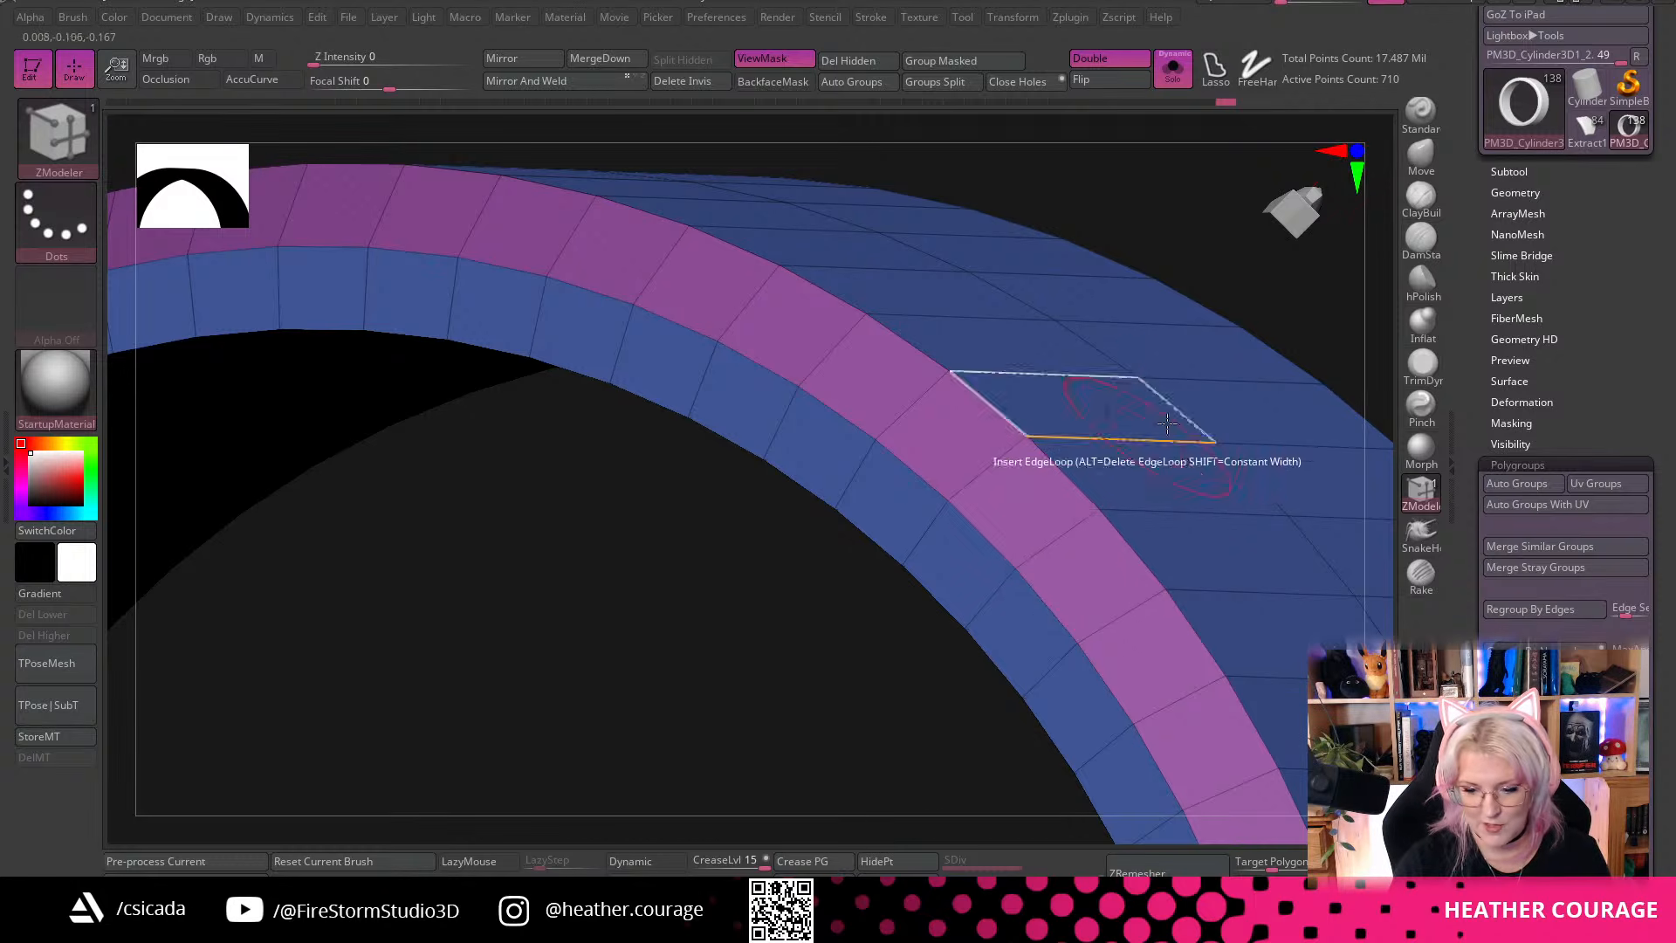
click(1523, 192)
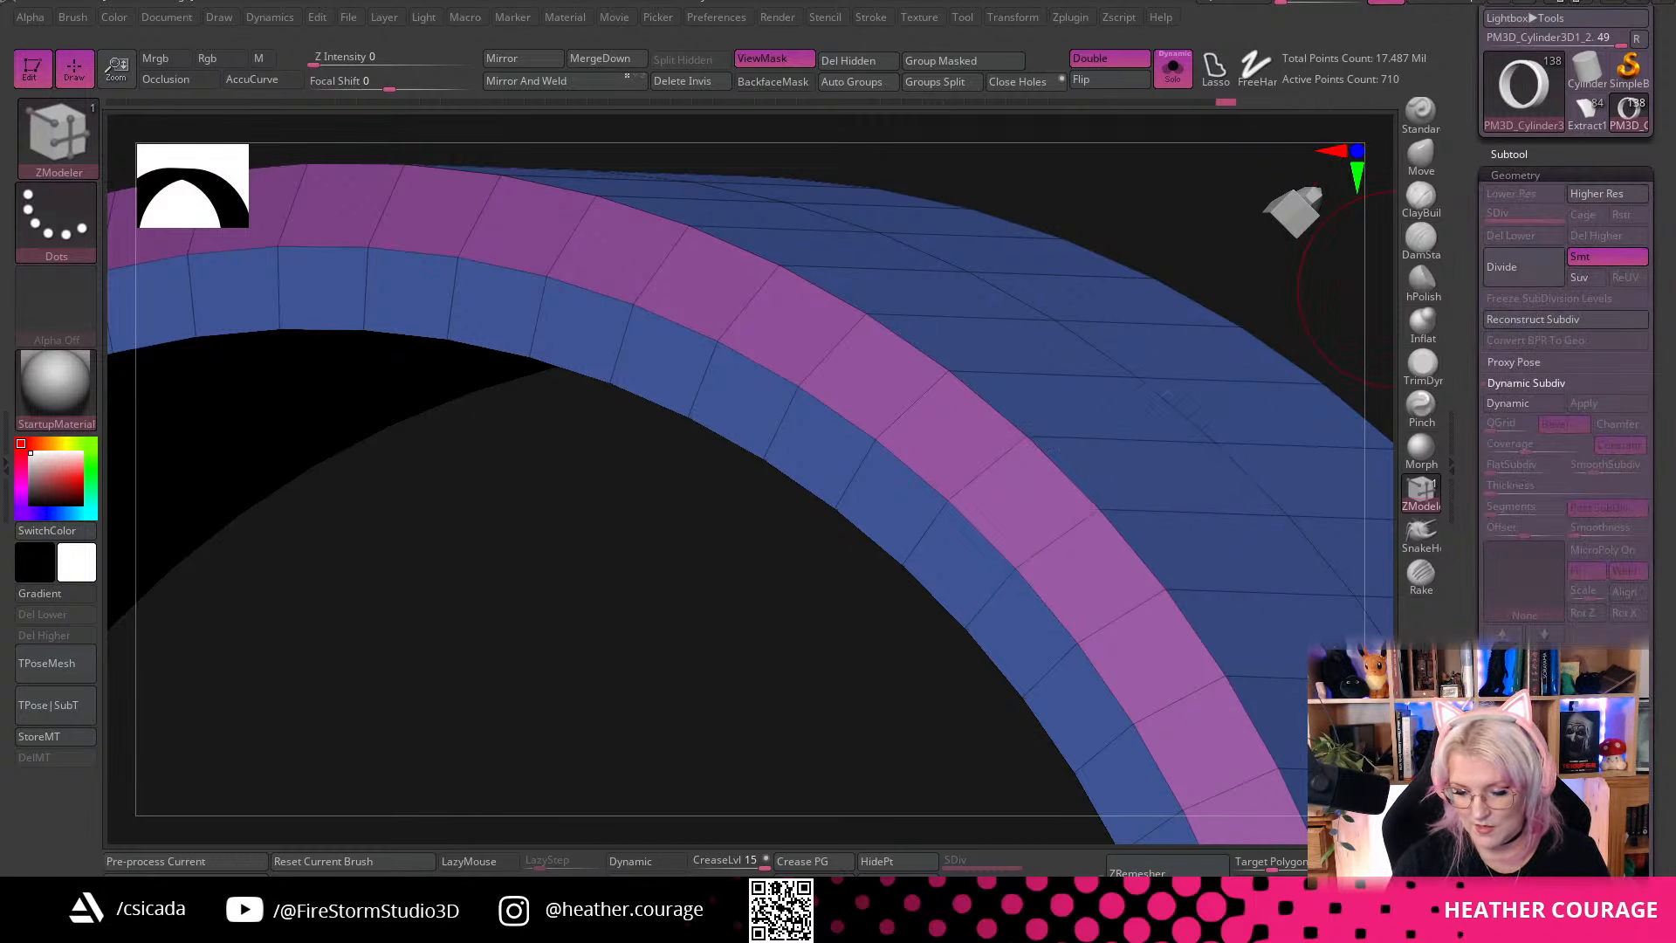
drag(1538, 679, 1538, 617)
click(1536, 617)
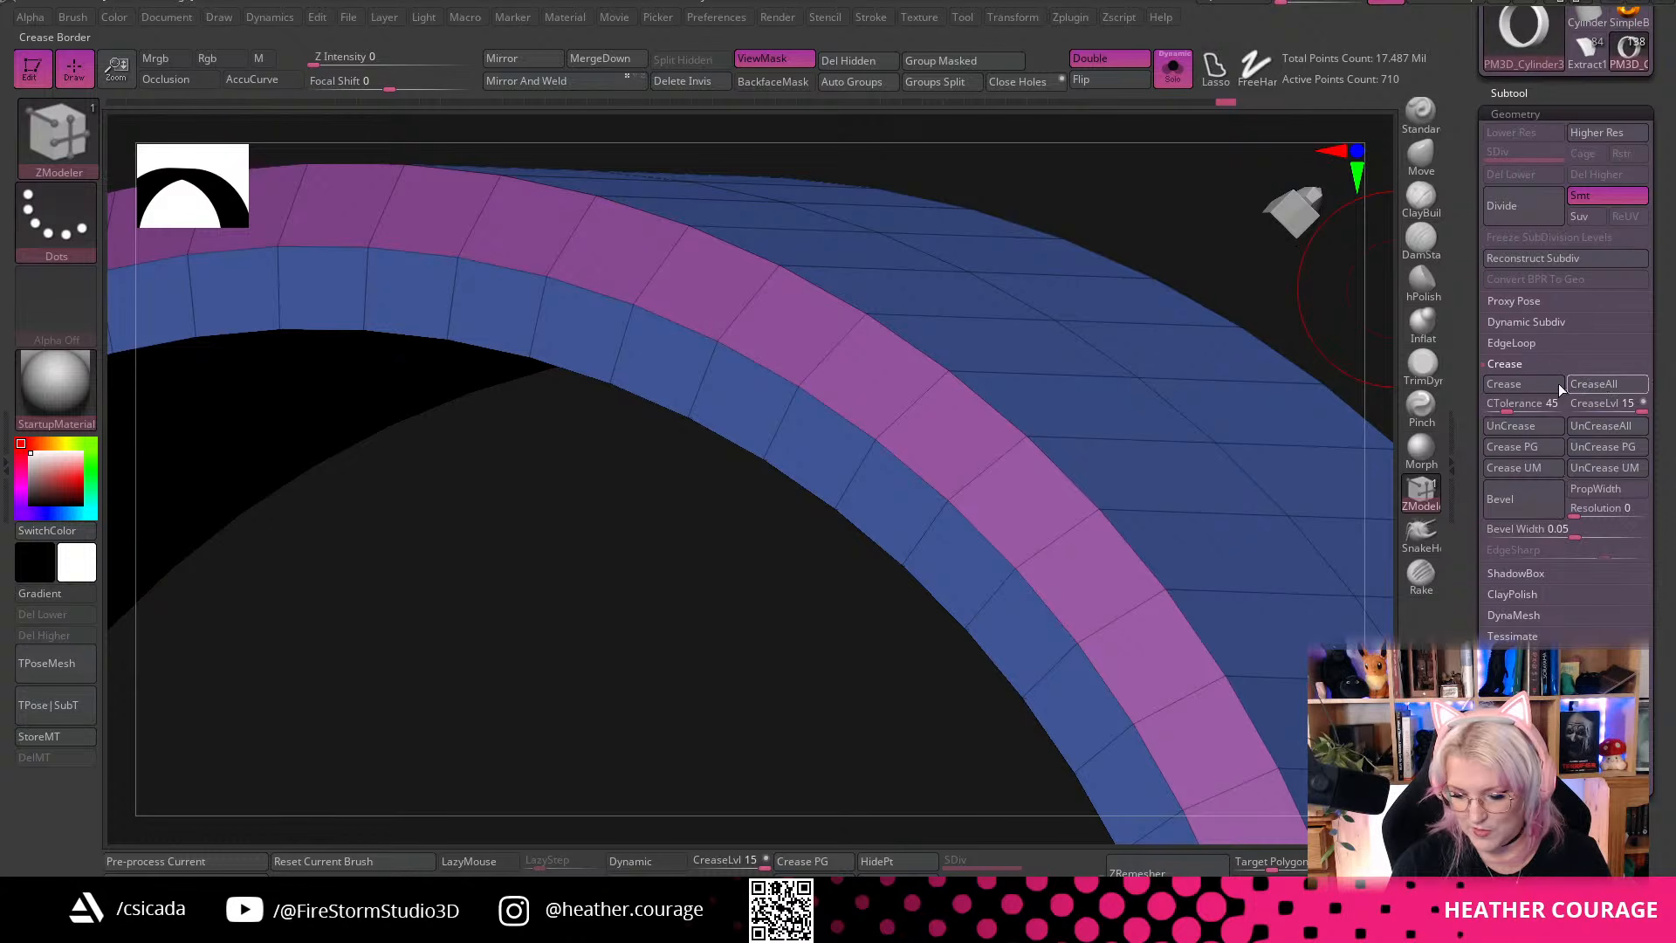
click(1517, 449)
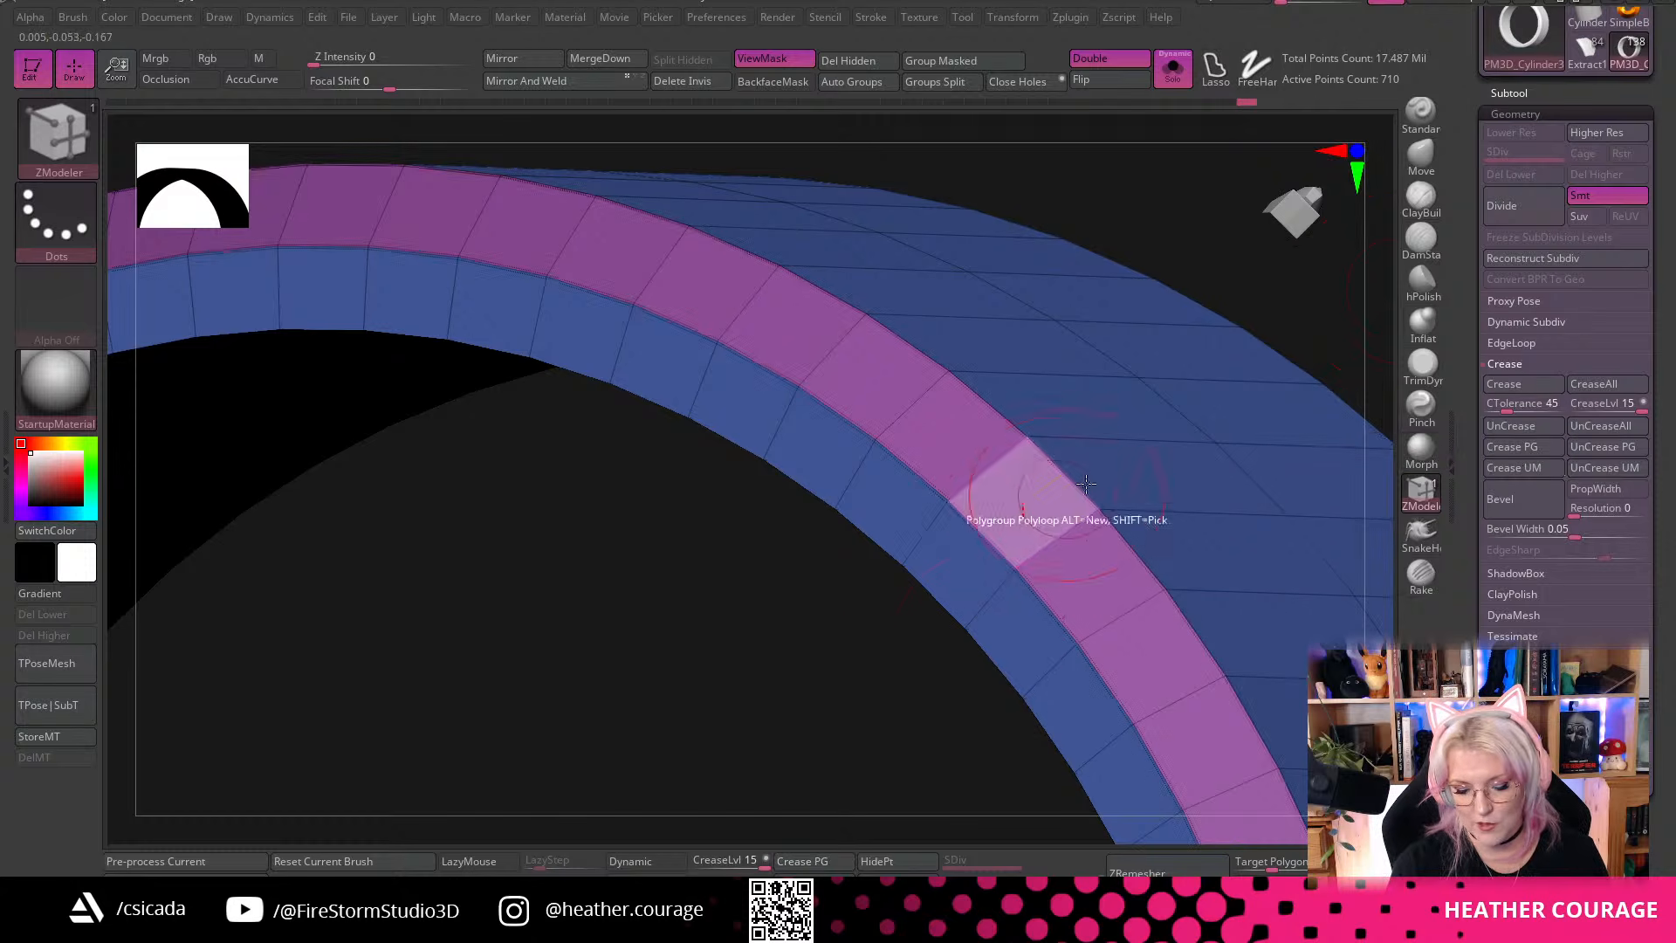
Set the edge action to Crease with the Polyloop target and crease the edges around the band's inner rim
drag(882, 718, 977, 437)
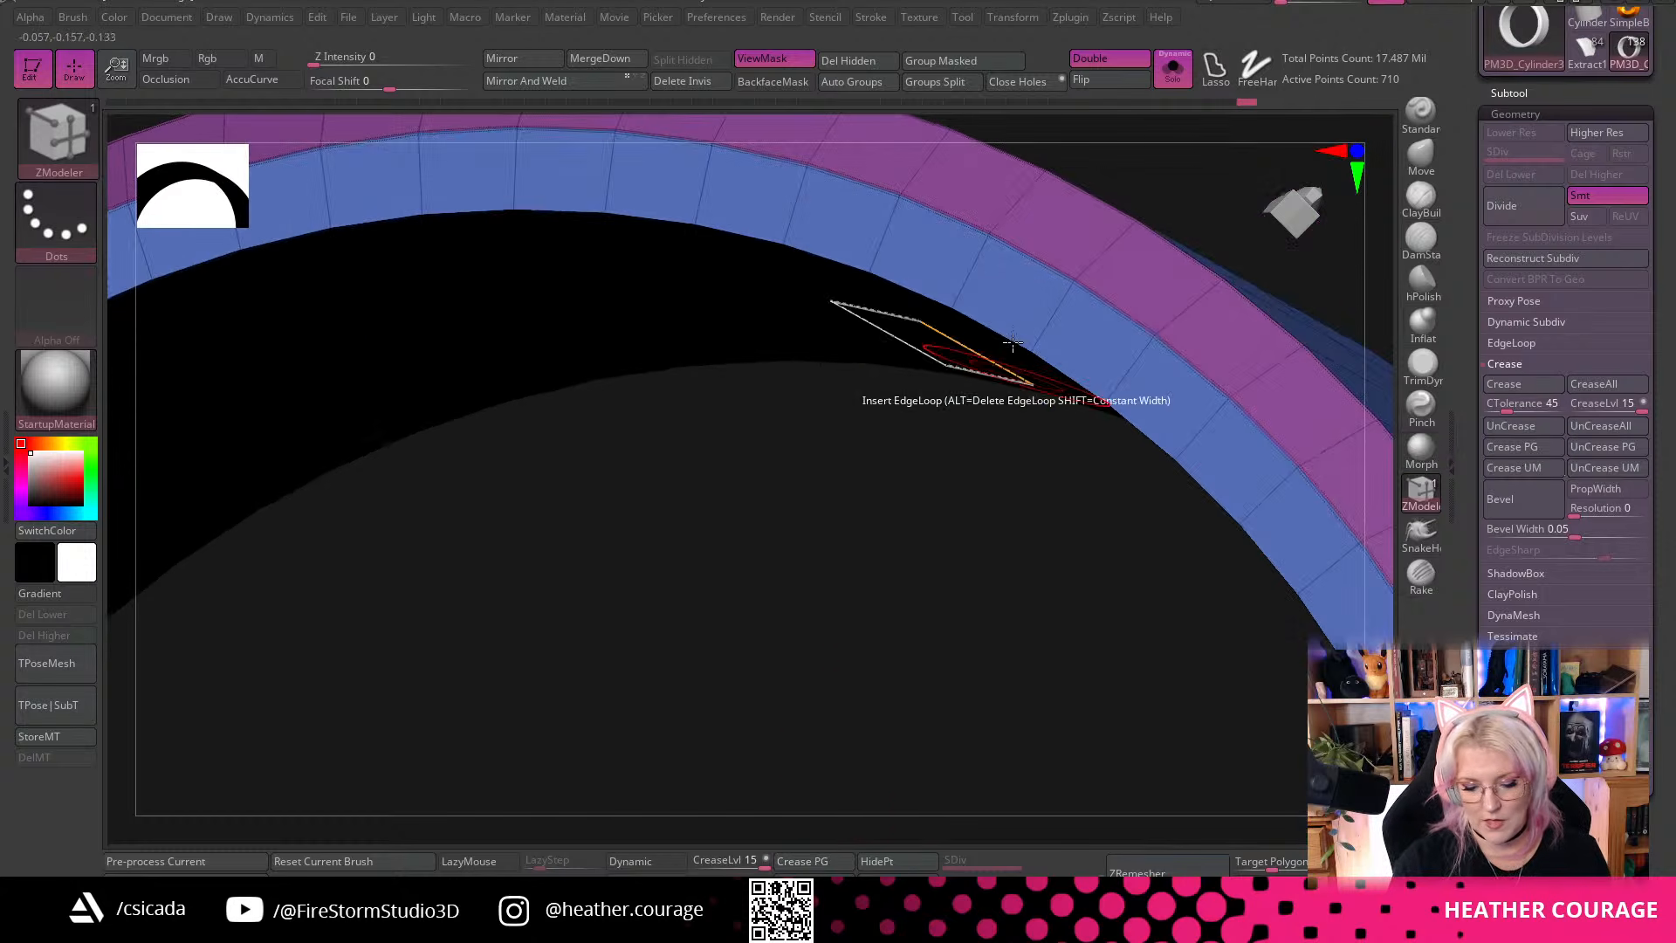
key(space)
click(751, 474)
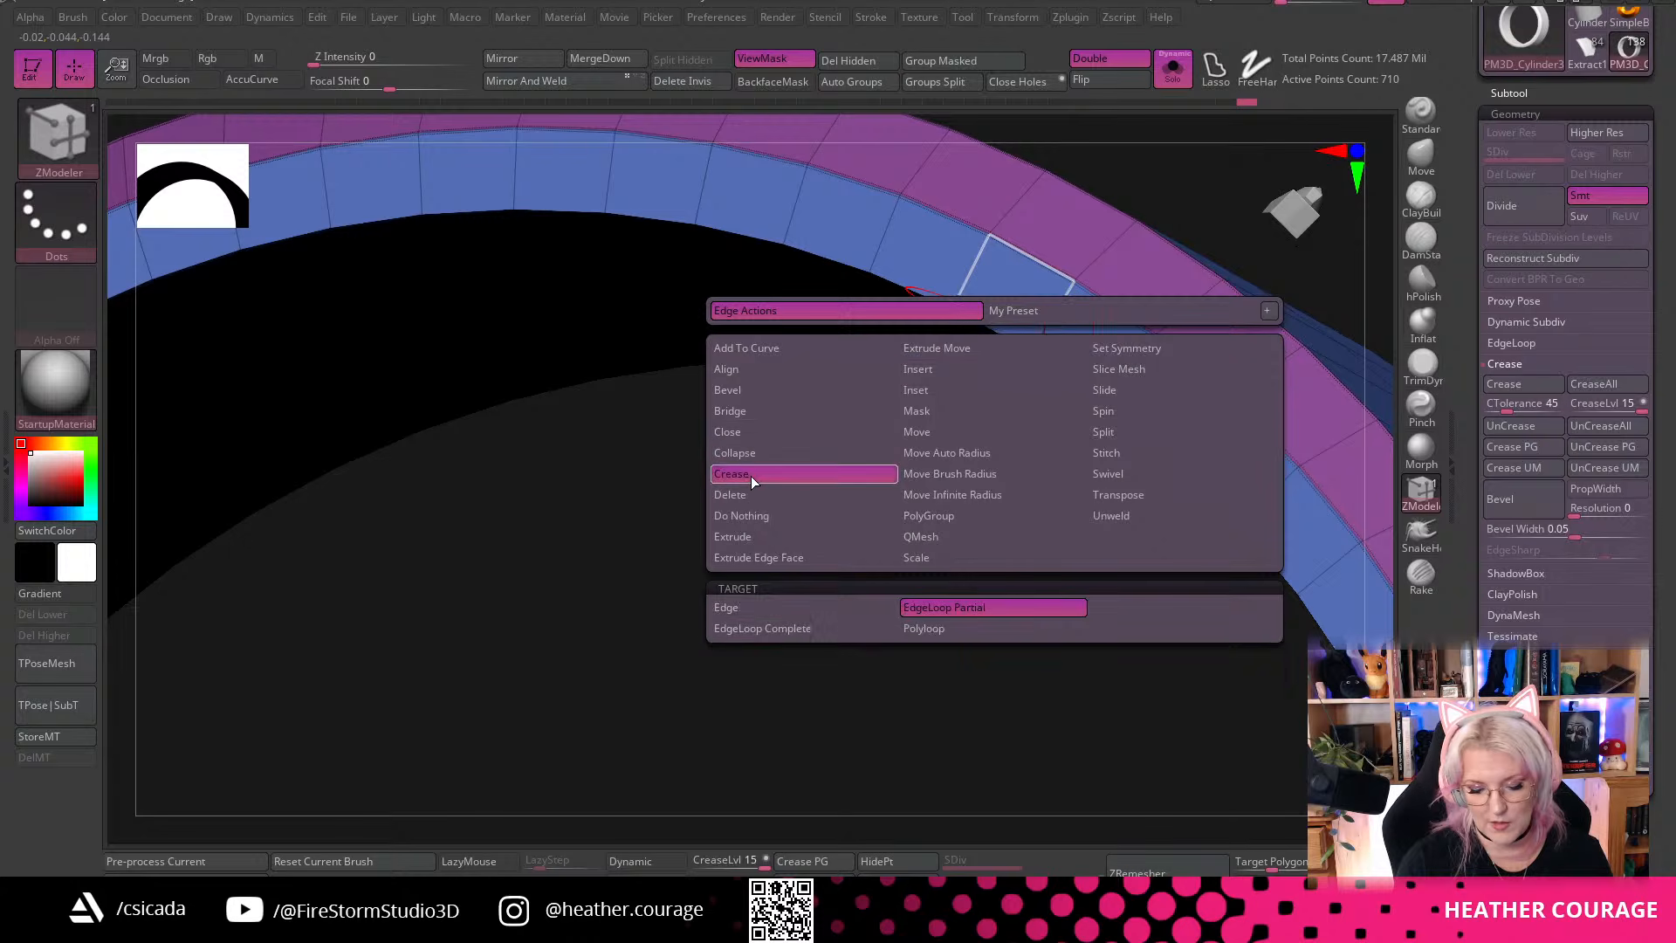
click(924, 629)
mouse_move(898, 587)
mouse_down()
mouse_move(861, 486)
mouse_move(1283, 295)
mouse_move(1177, 157)
mouse_move(999, 293)
mouse_up()
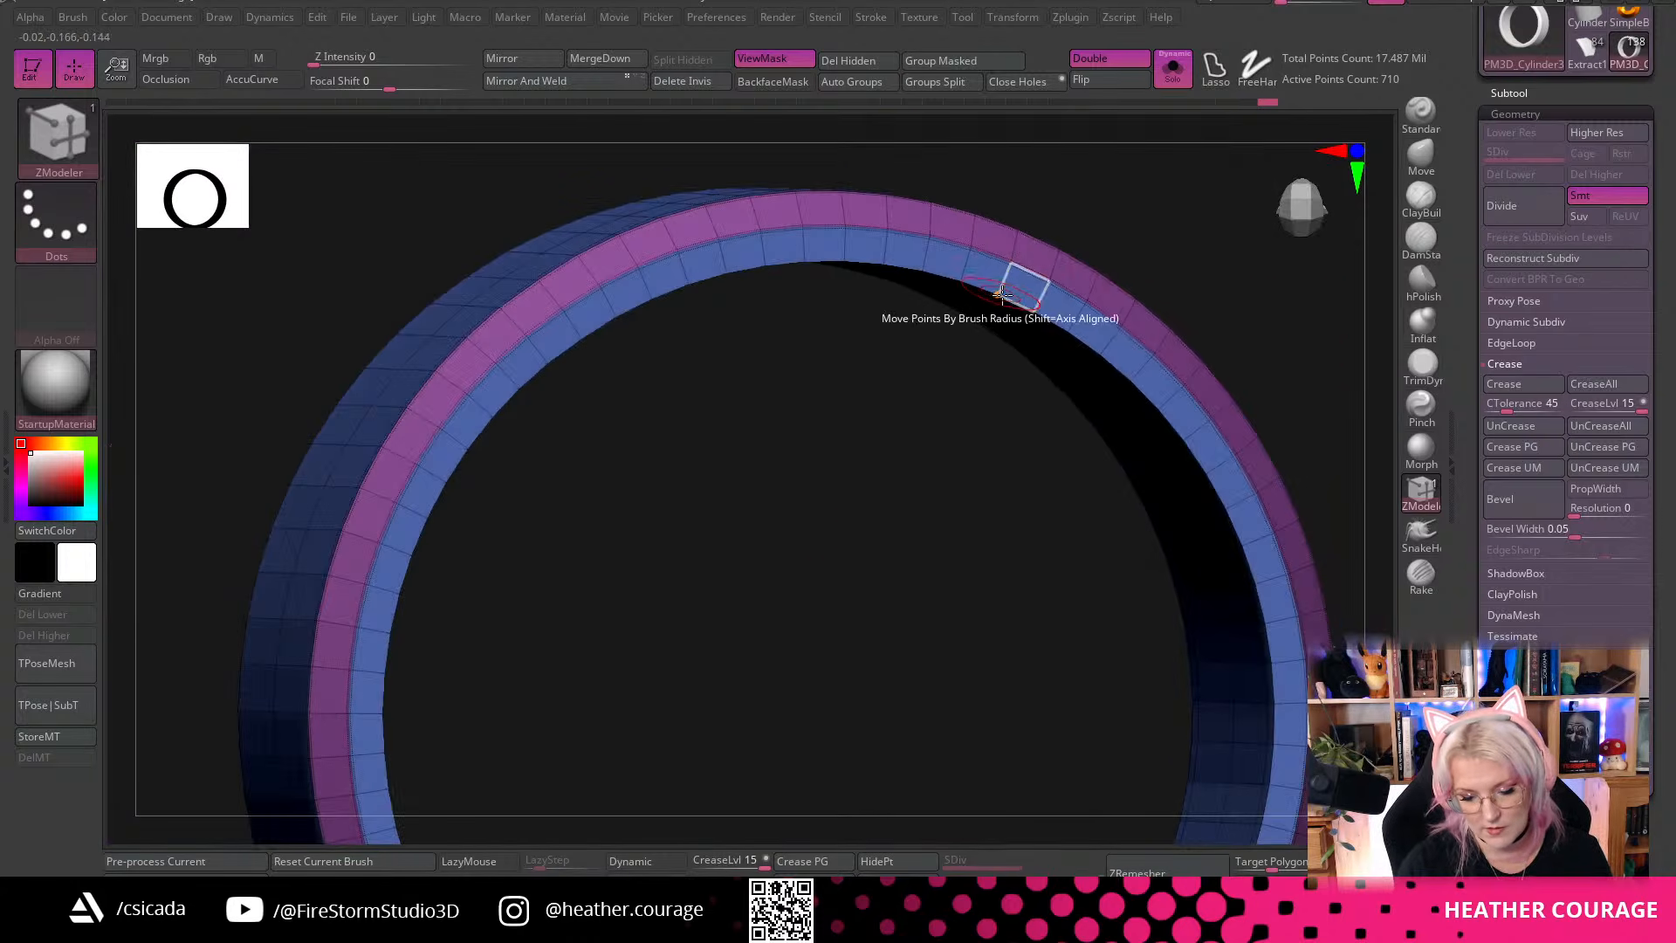
Preview the band with Dynamic subdivision and the polyframe hidden, and lower the crease level to 3
drag(937, 479, 1179, 576)
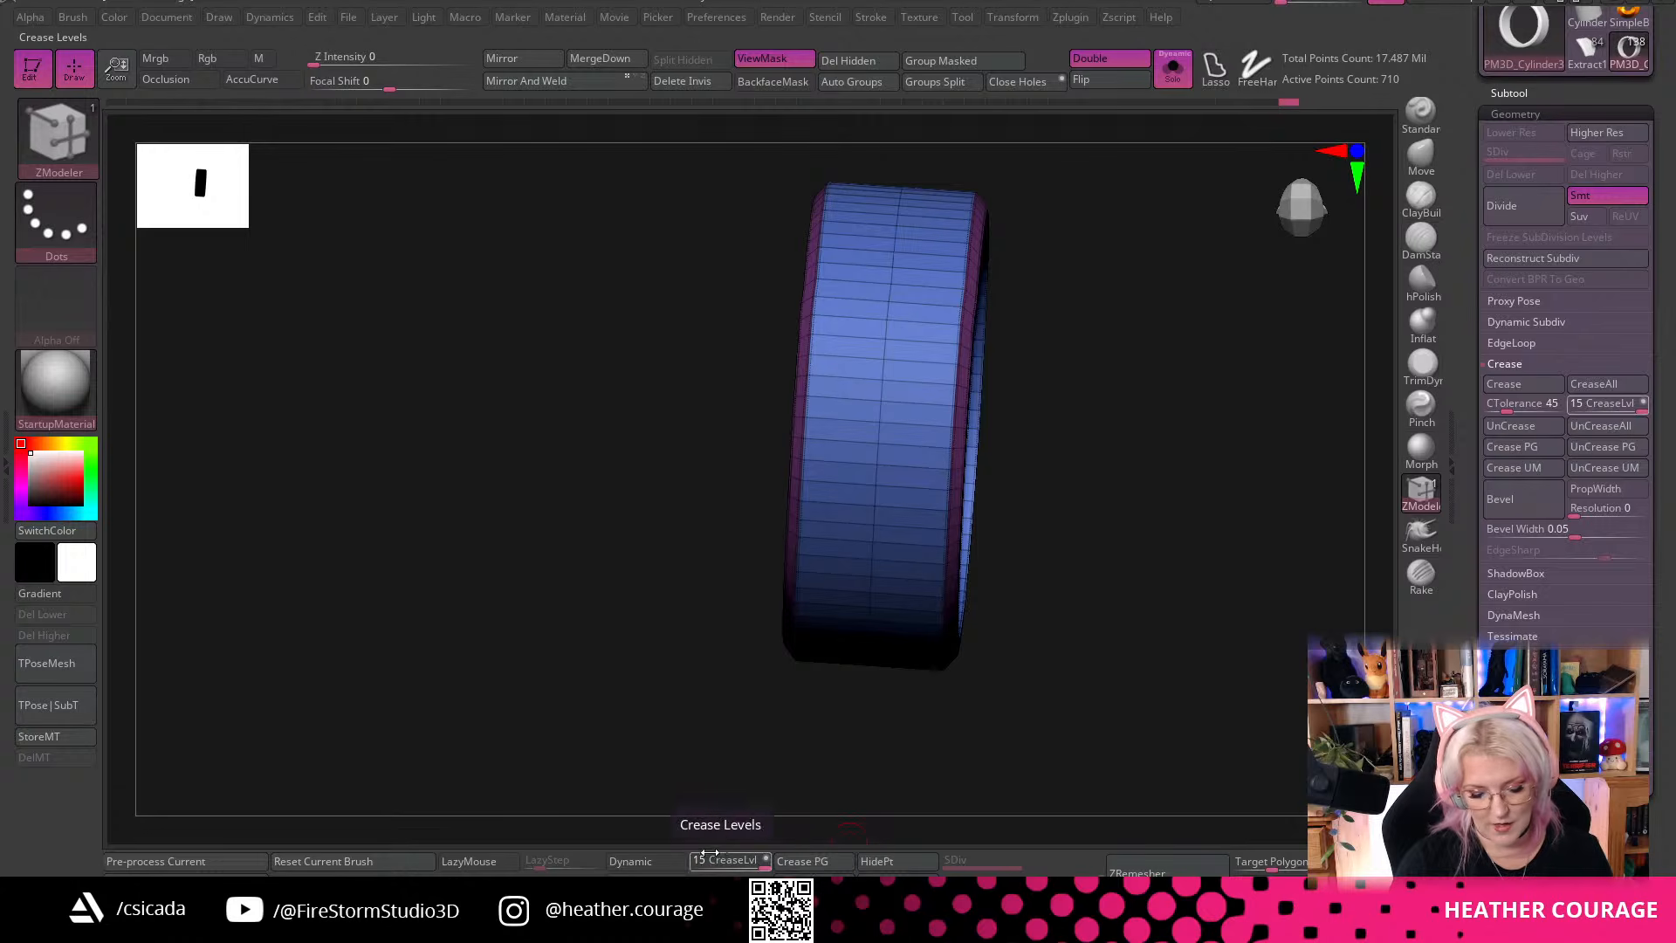
click(630, 861)
key(shift+f)
mouse_move(912, 782)
mouse_down()
mouse_move(1202, 696)
mouse_move(1183, 681)
mouse_move(1234, 542)
mouse_move(1145, 632)
mouse_move(1164, 591)
mouse_move(966, 751)
mouse_up()
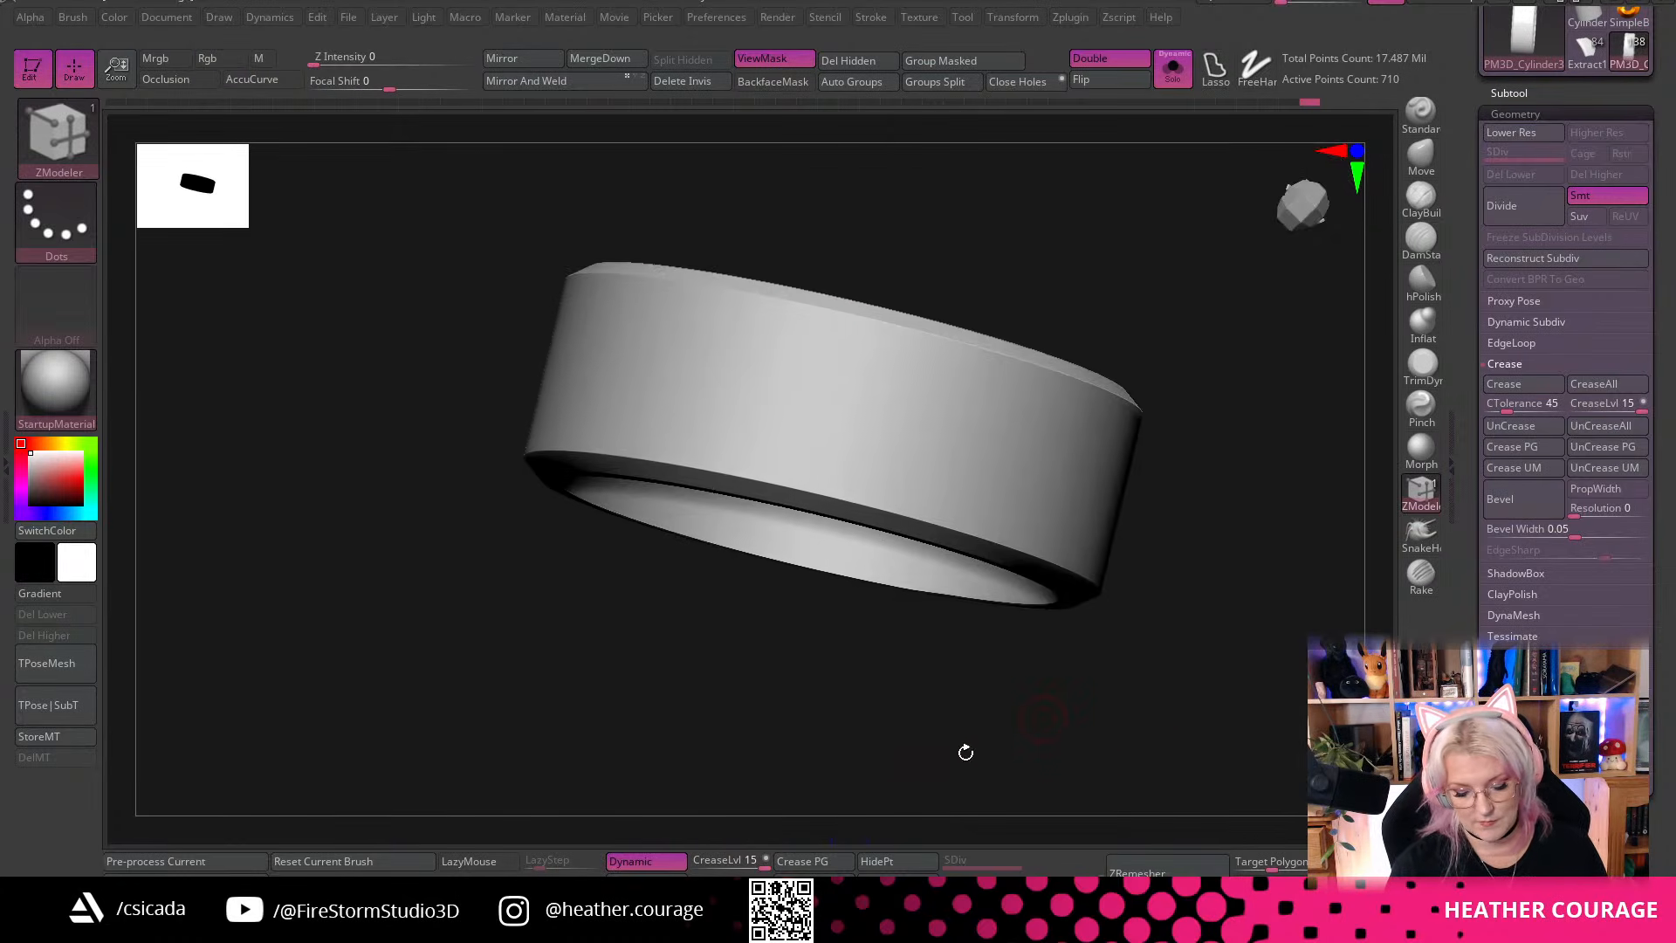
click(709, 863)
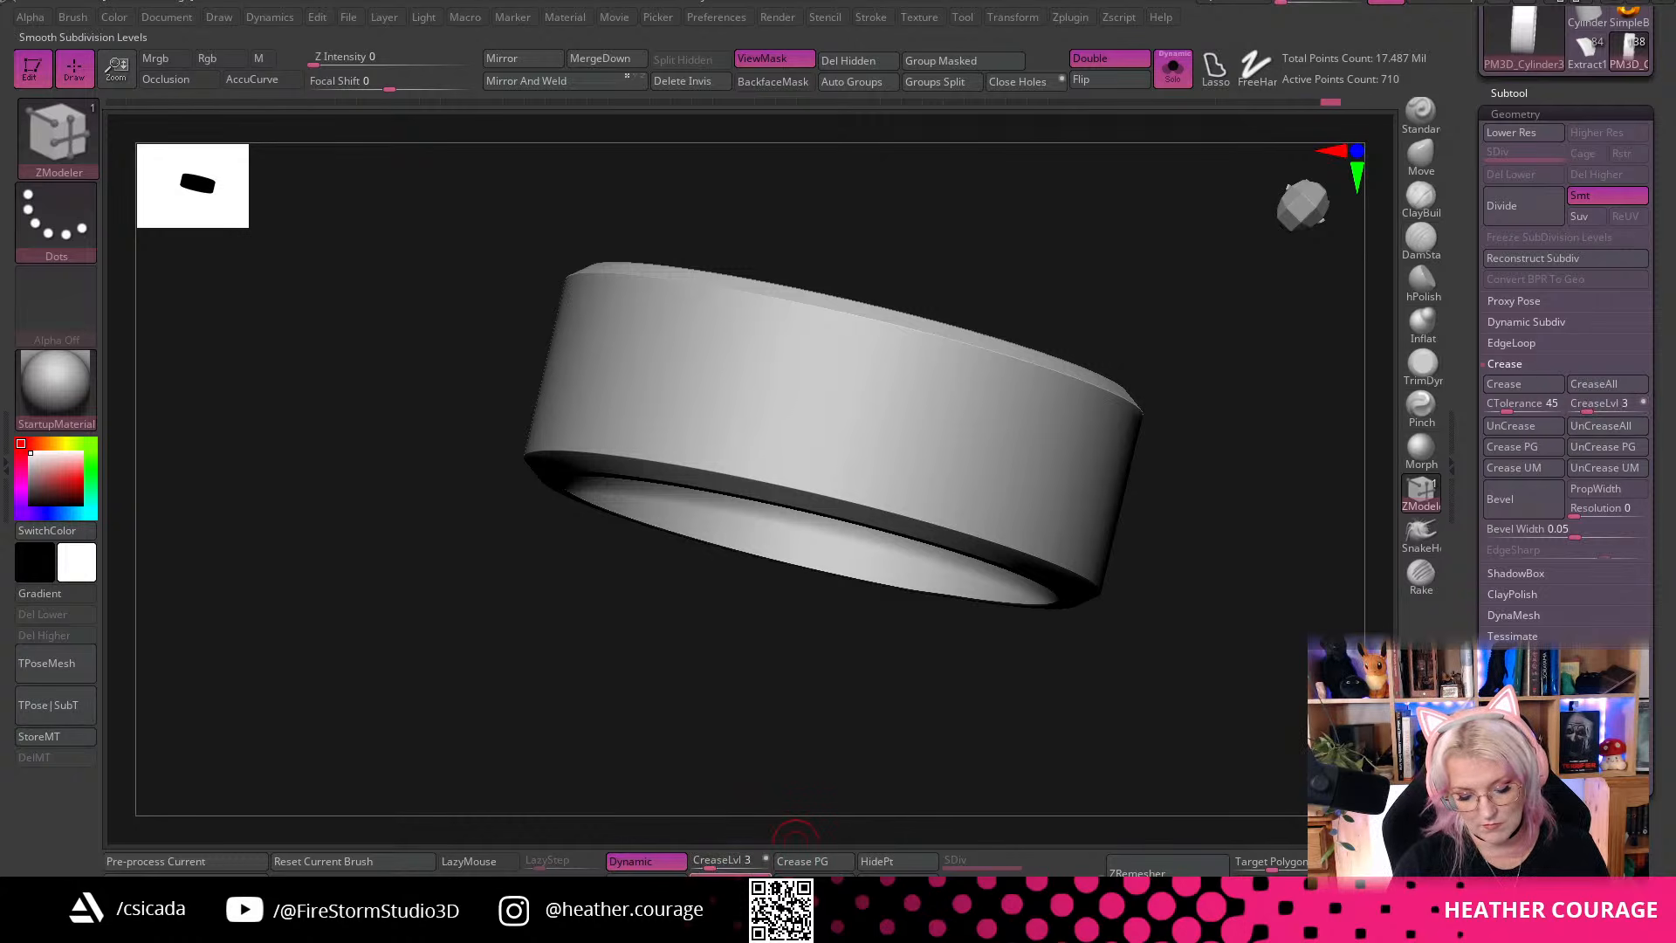
drag(1044, 748, 1205, 211)
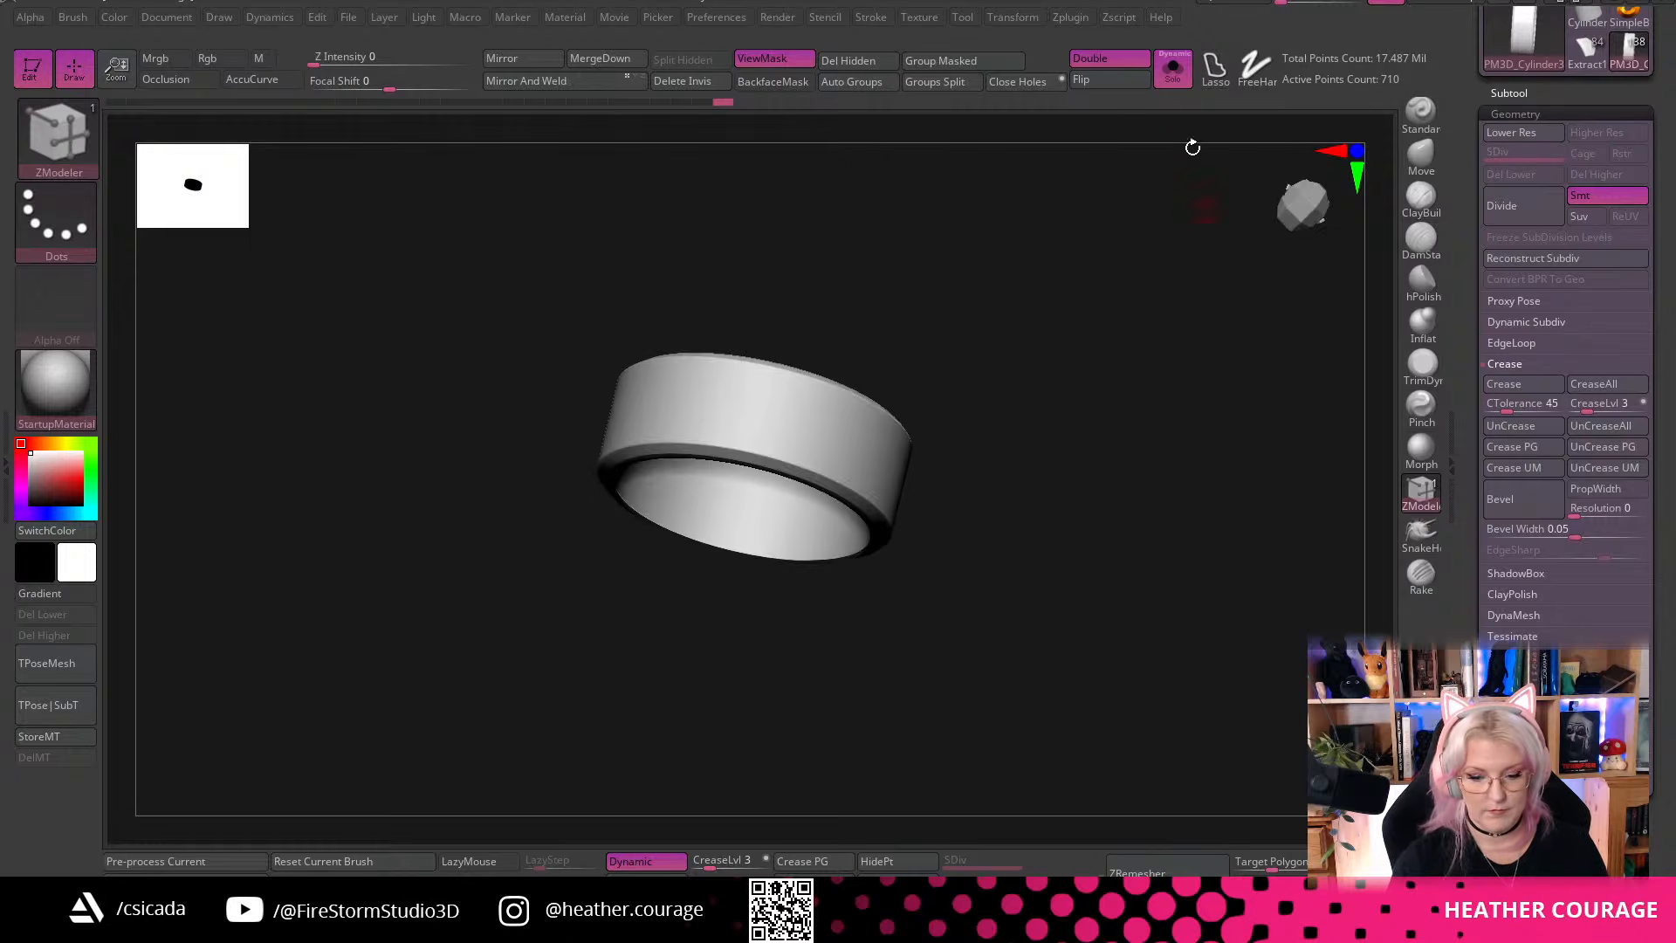
Leave Solo mode to inspect how the softened band fits around the cylinder, and isolate the band again
click(1173, 73)
drag(1180, 524, 1147, 676)
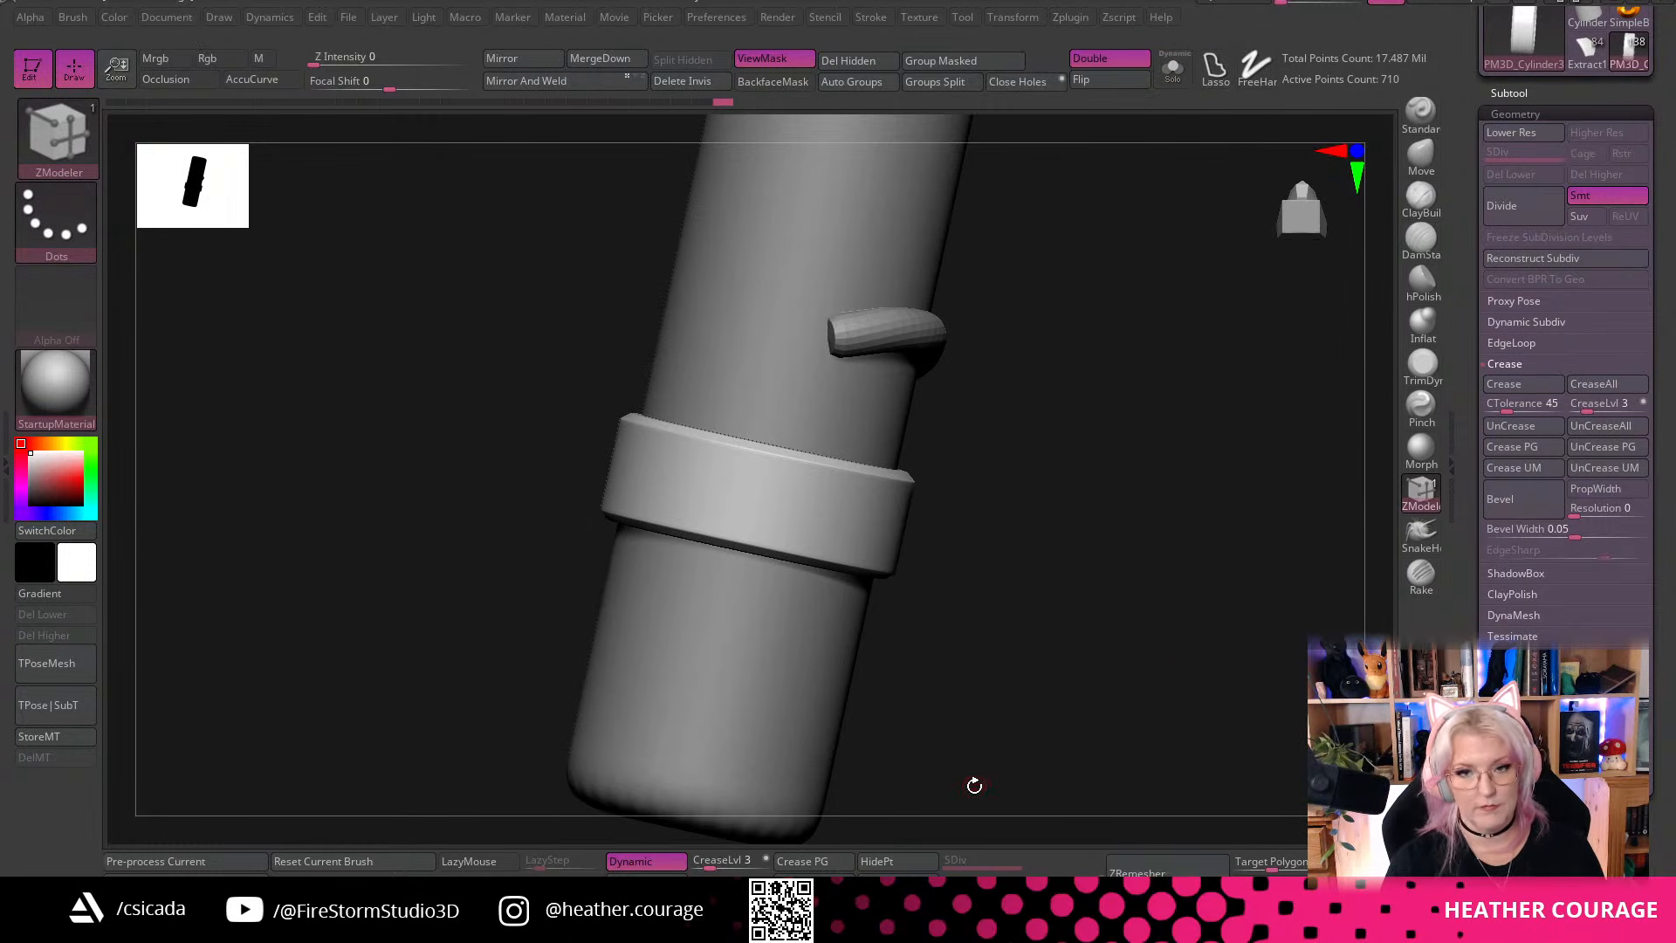
drag(1079, 713, 1189, 163)
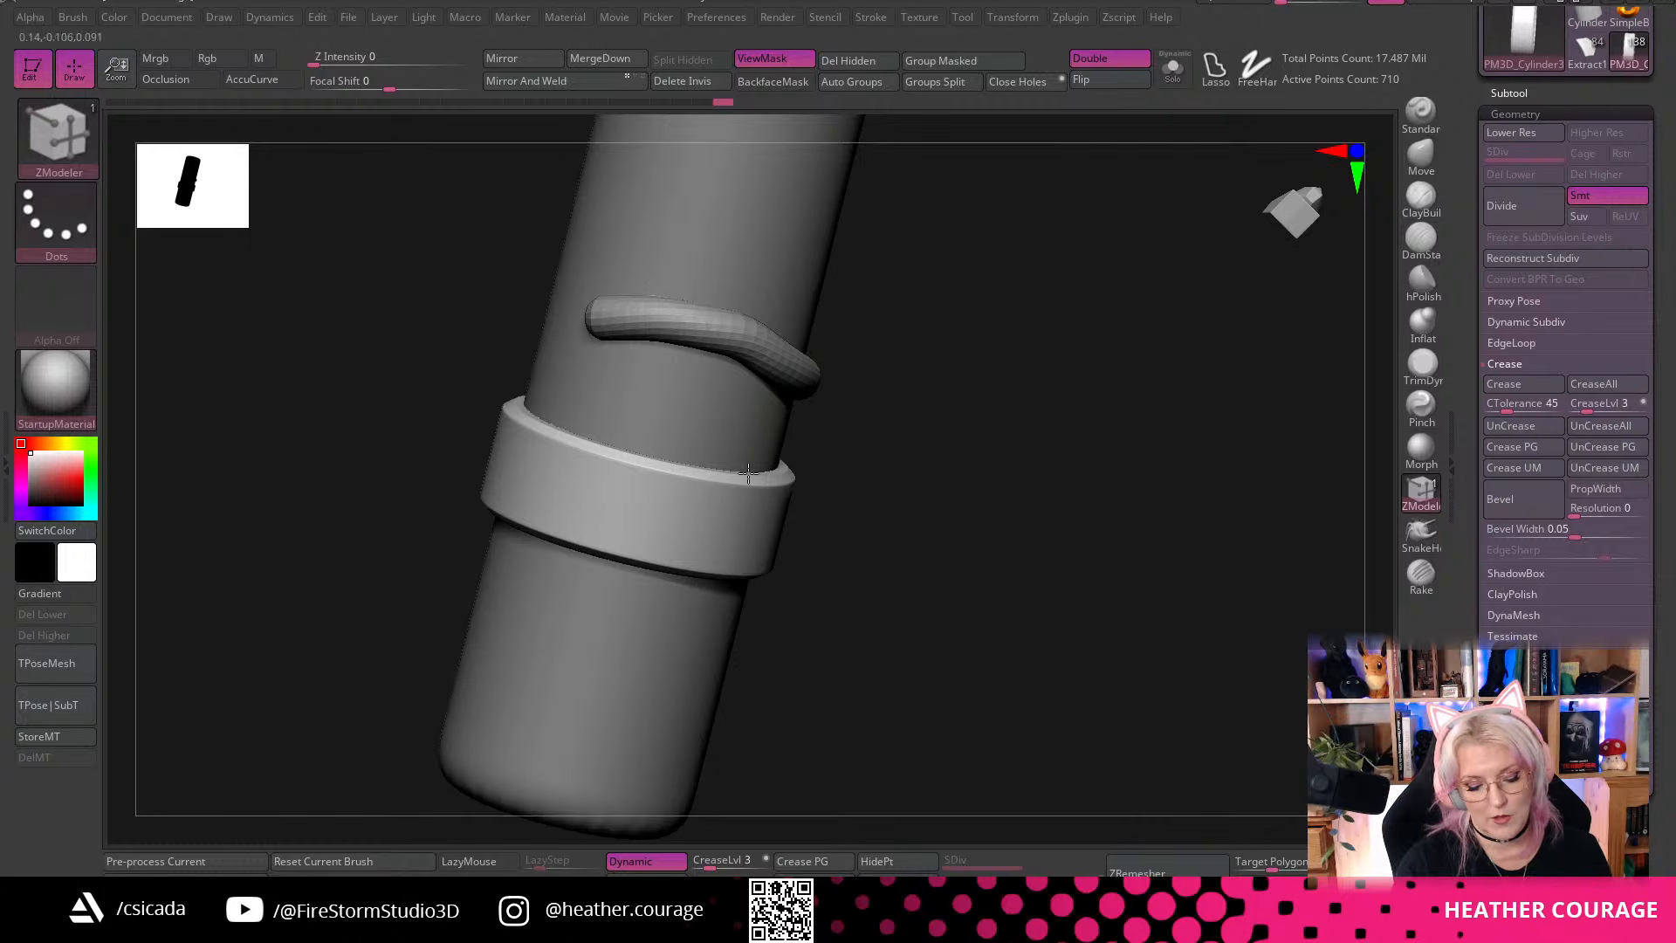
click(1173, 70)
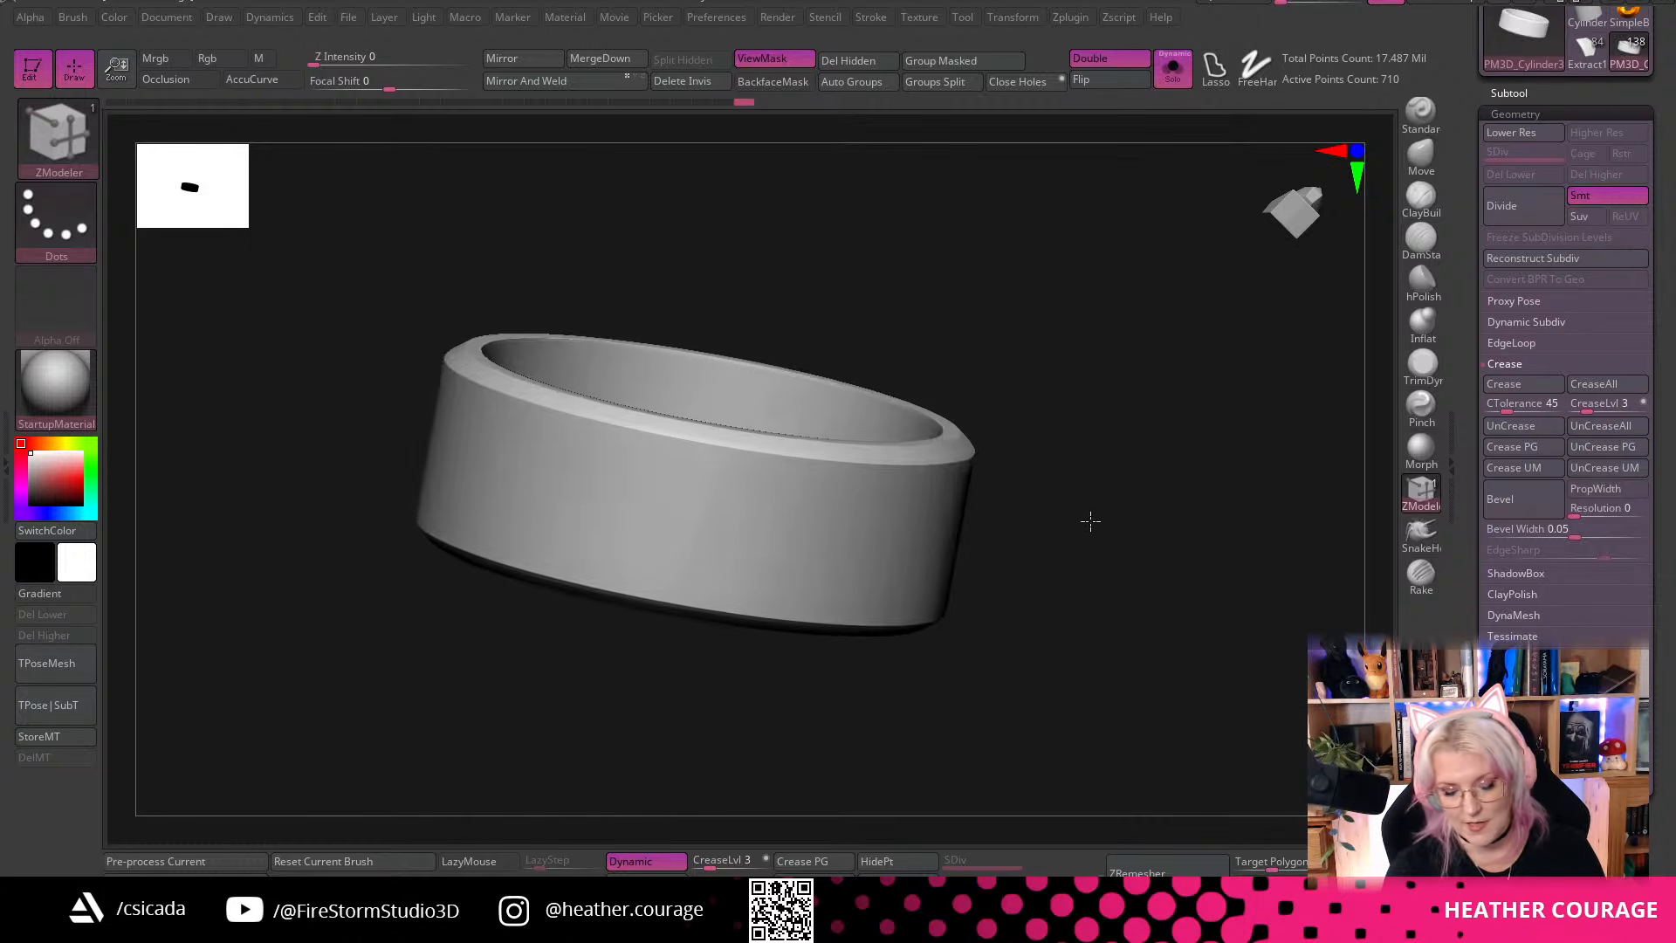
Show the polyframe, delete a vertical edge loop on the band with the EdgeLoop Complete target, and turn off the subdivision preview
key(shift+f)
drag(1249, 531, 1167, 400)
click(1302, 208)
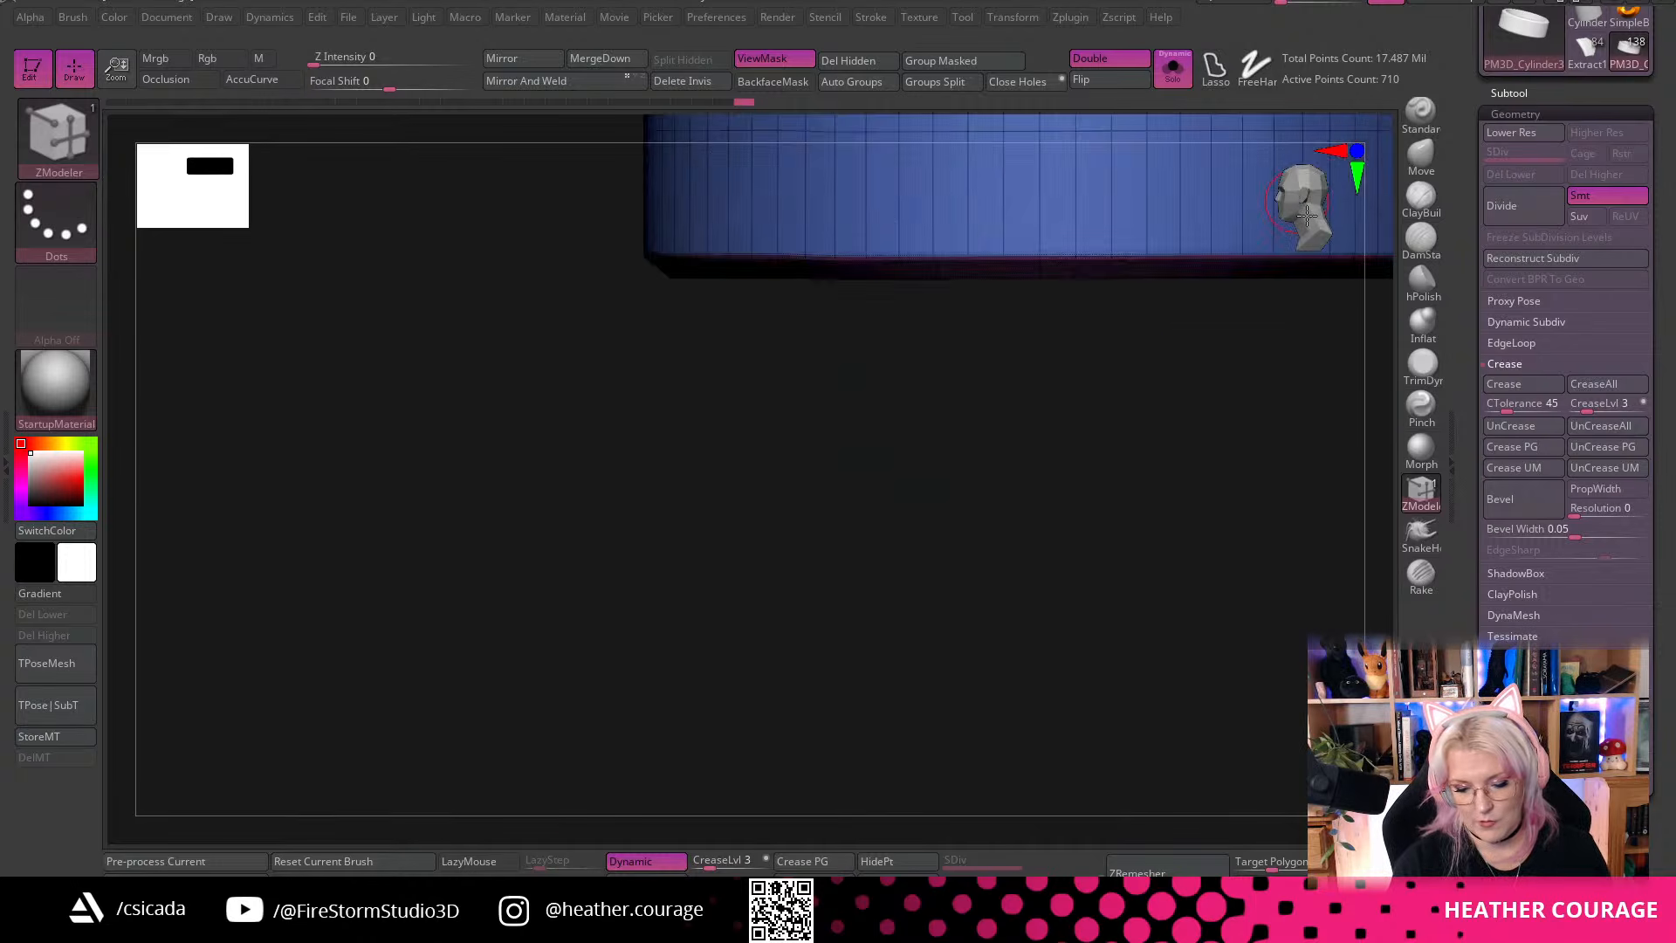
key(f)
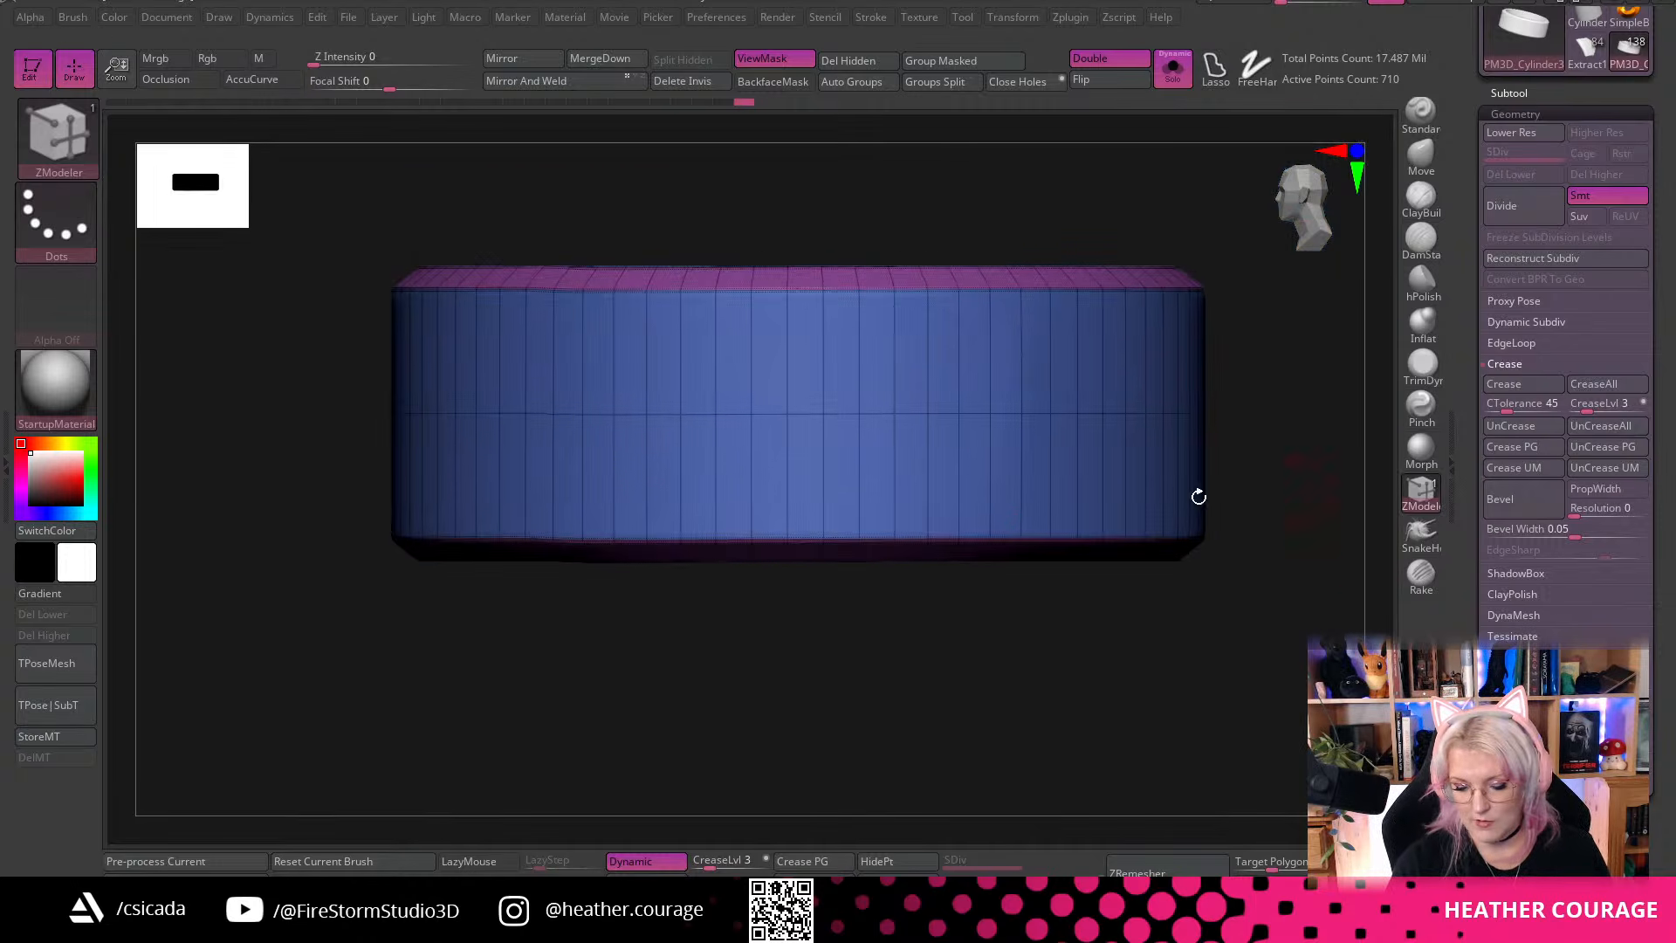
key(space)
click(666, 527)
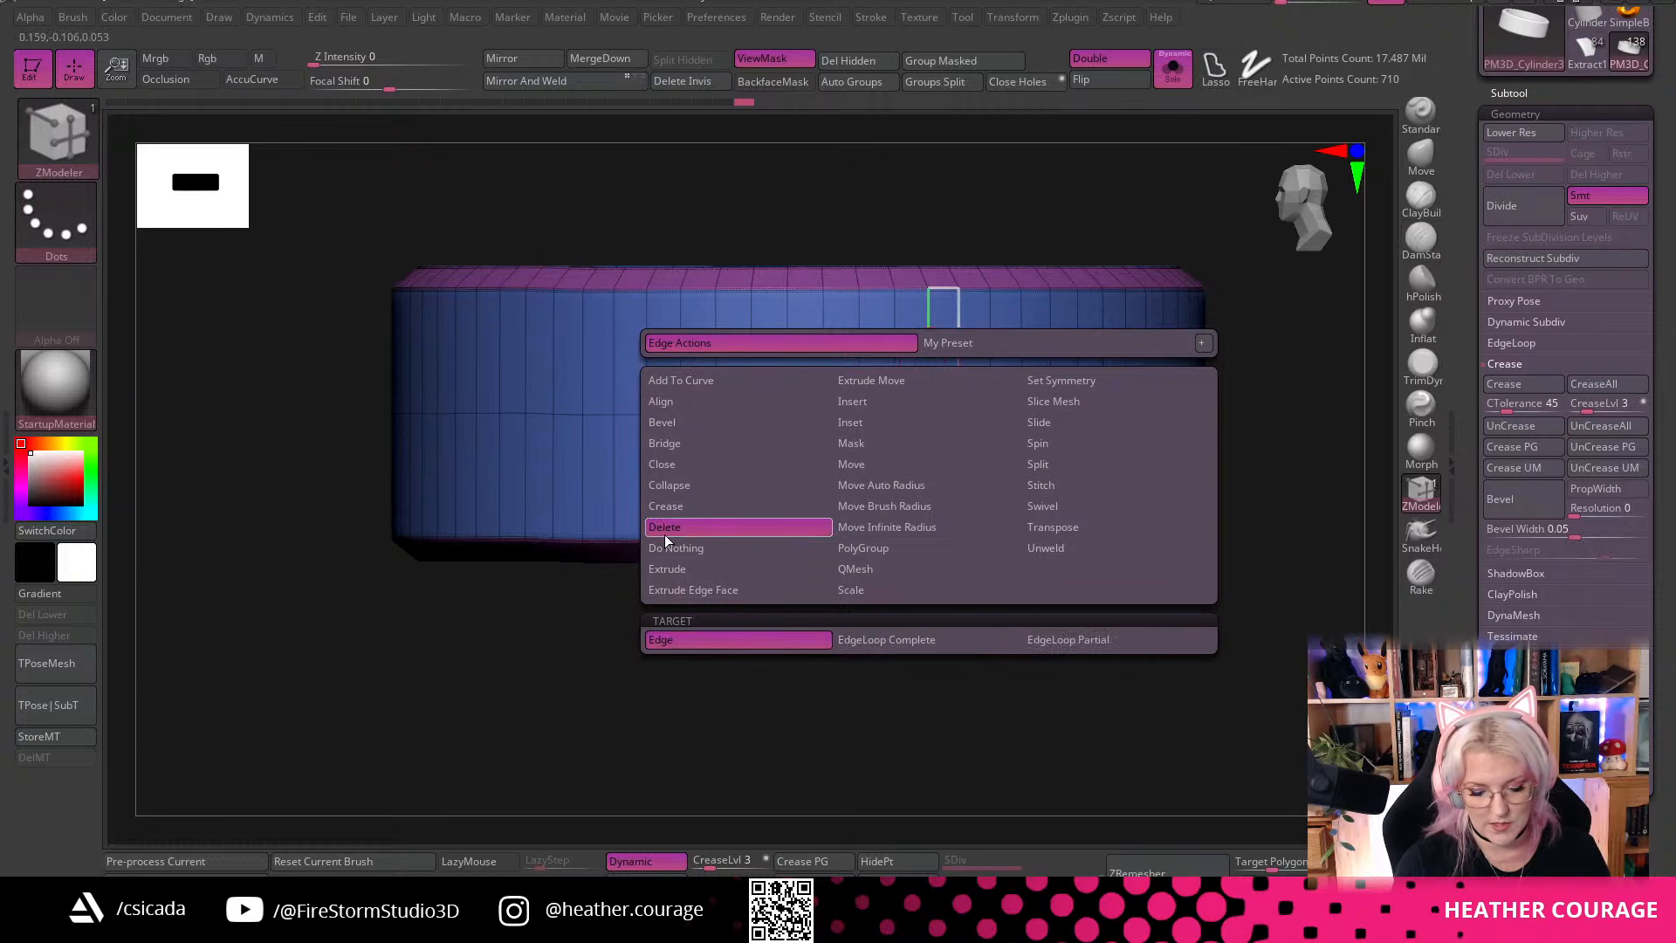
click(924, 647)
click(913, 384)
drag(936, 716, 911, 618)
key(shift+d)
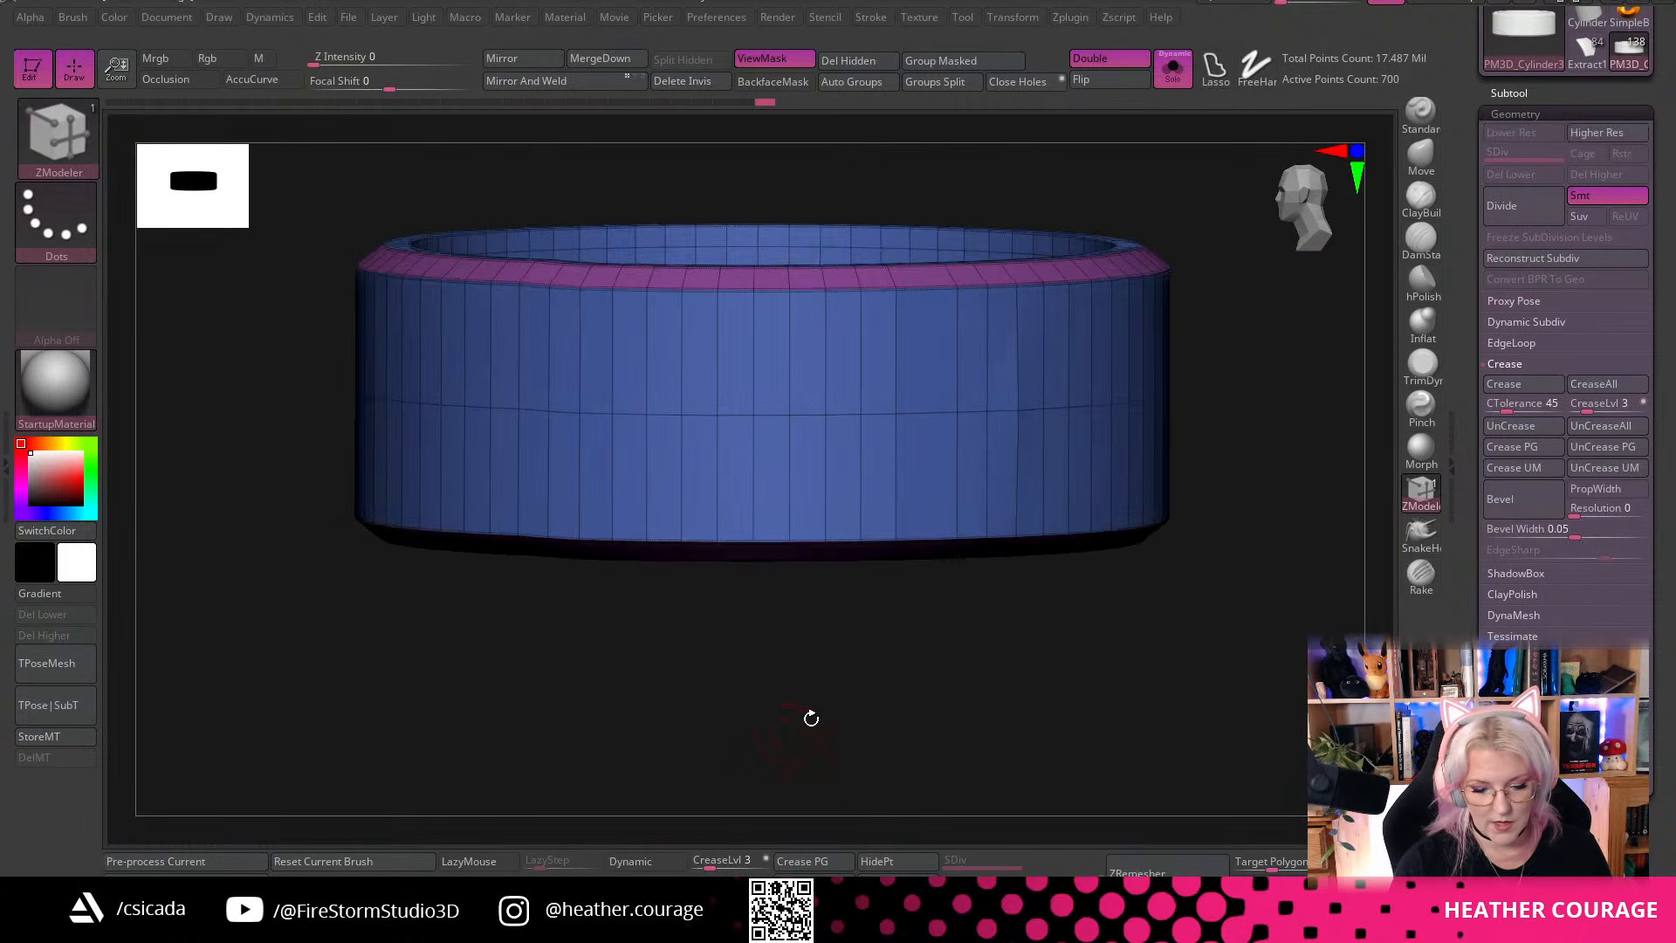
Set the edge action to Insert with Single EdgeLoop and remove several more vertical edge loops across the outer wall
key(space)
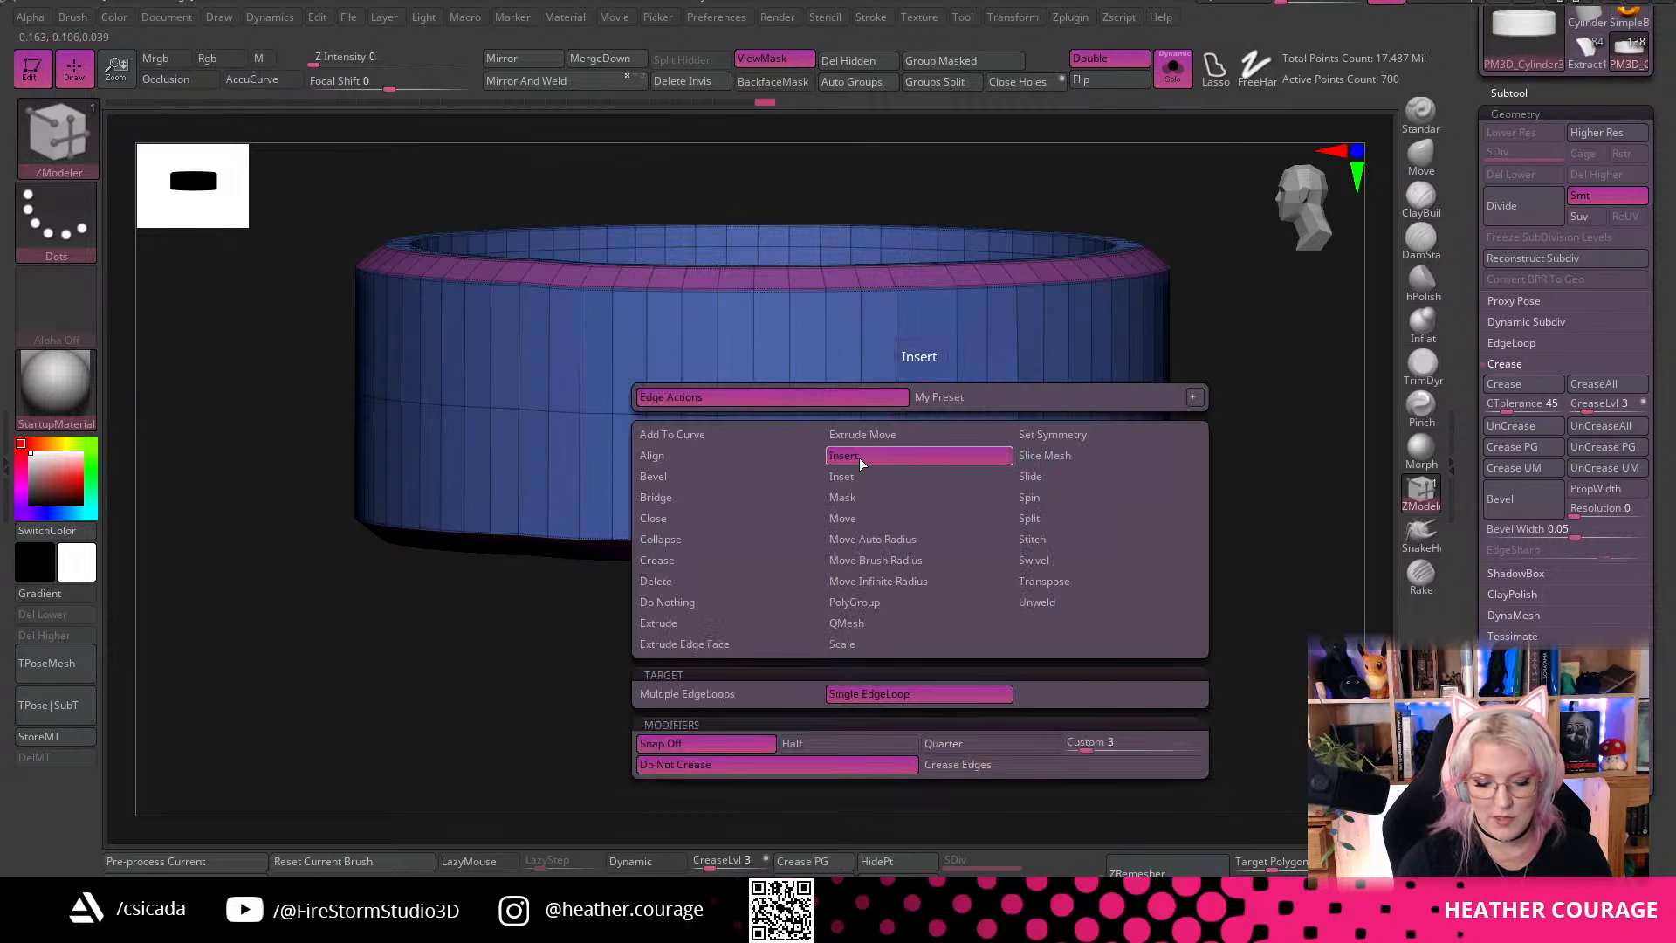
click(844, 367)
drag(833, 642, 831, 717)
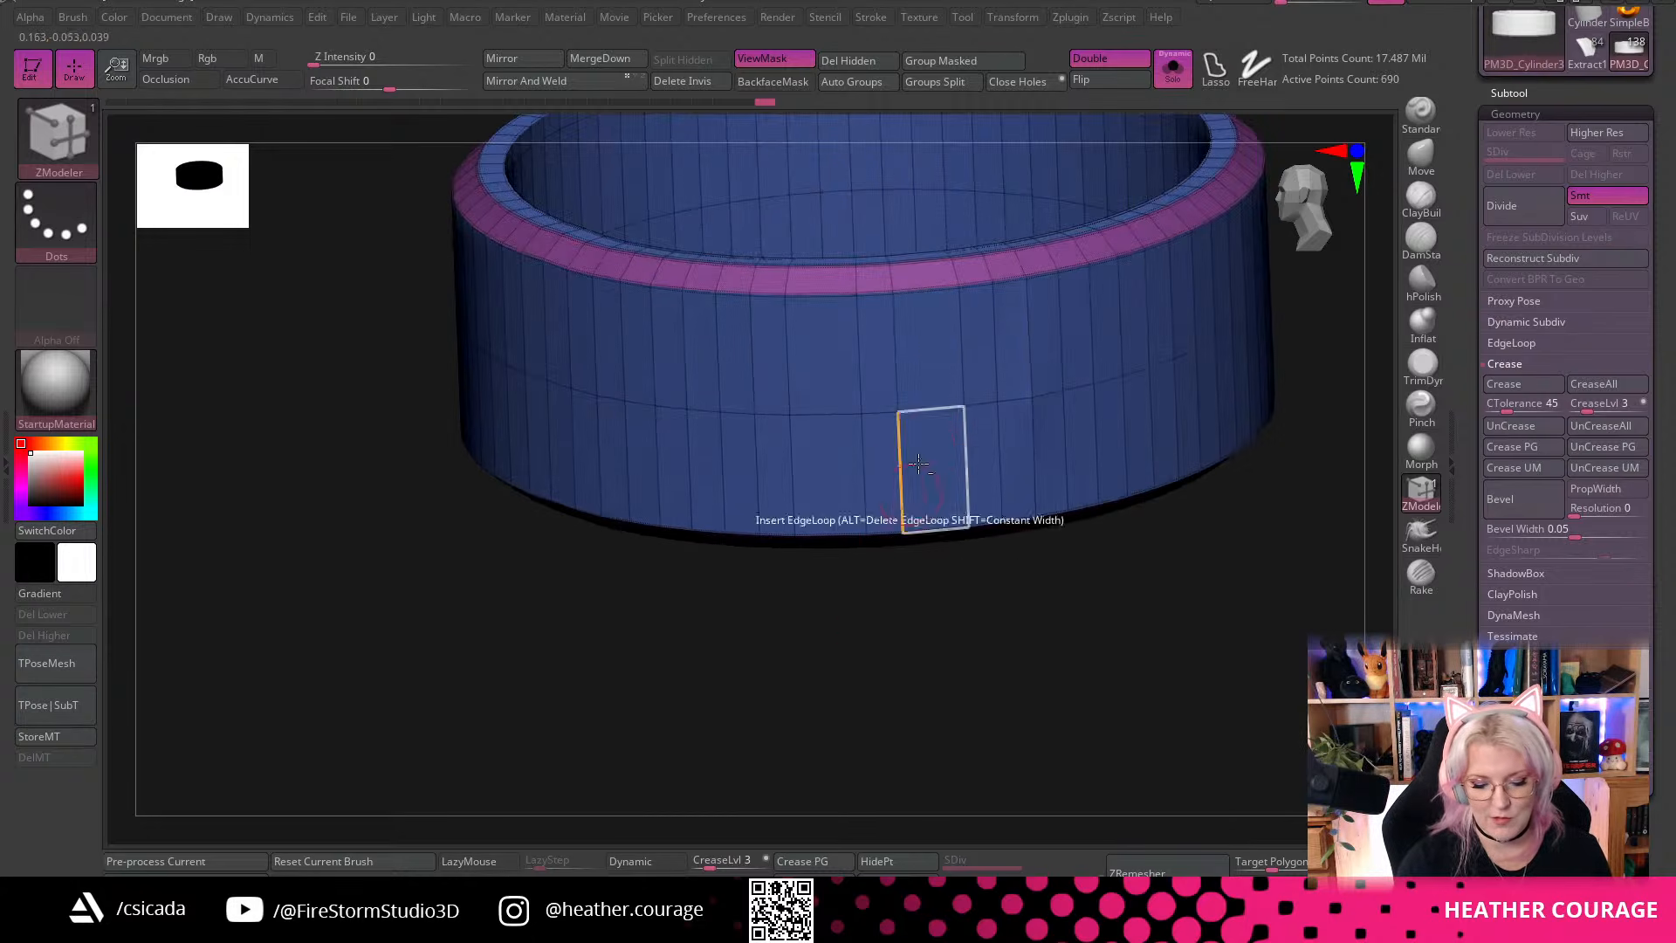
click(931, 409)
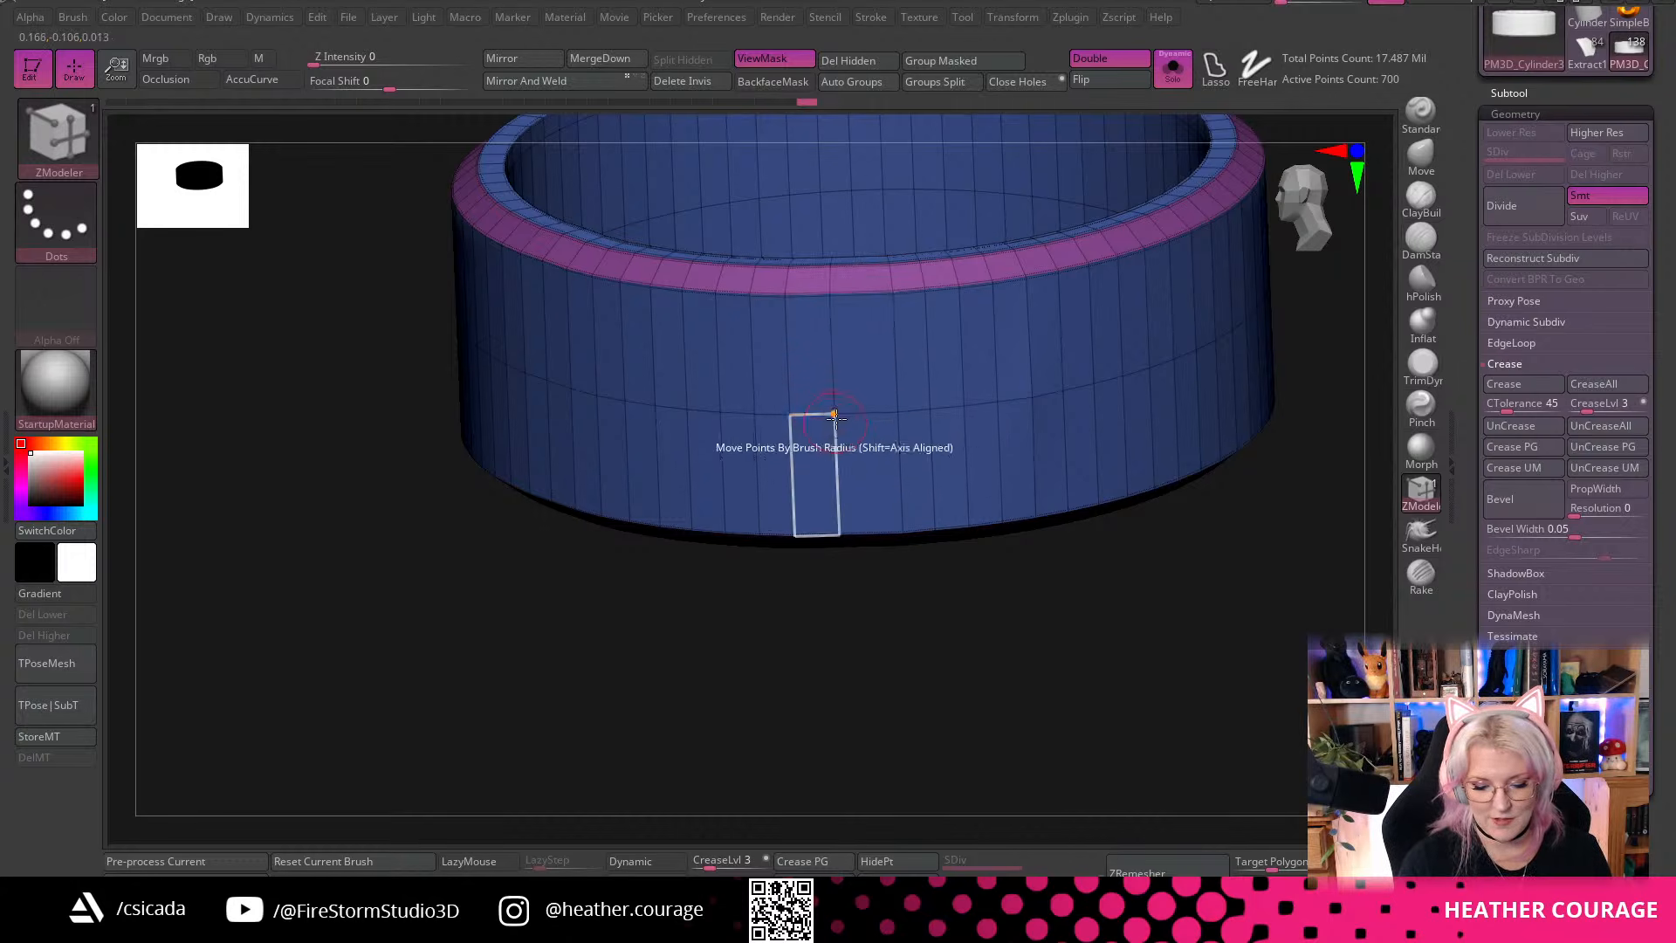
shift+drag(1000, 685, 1074, 681)
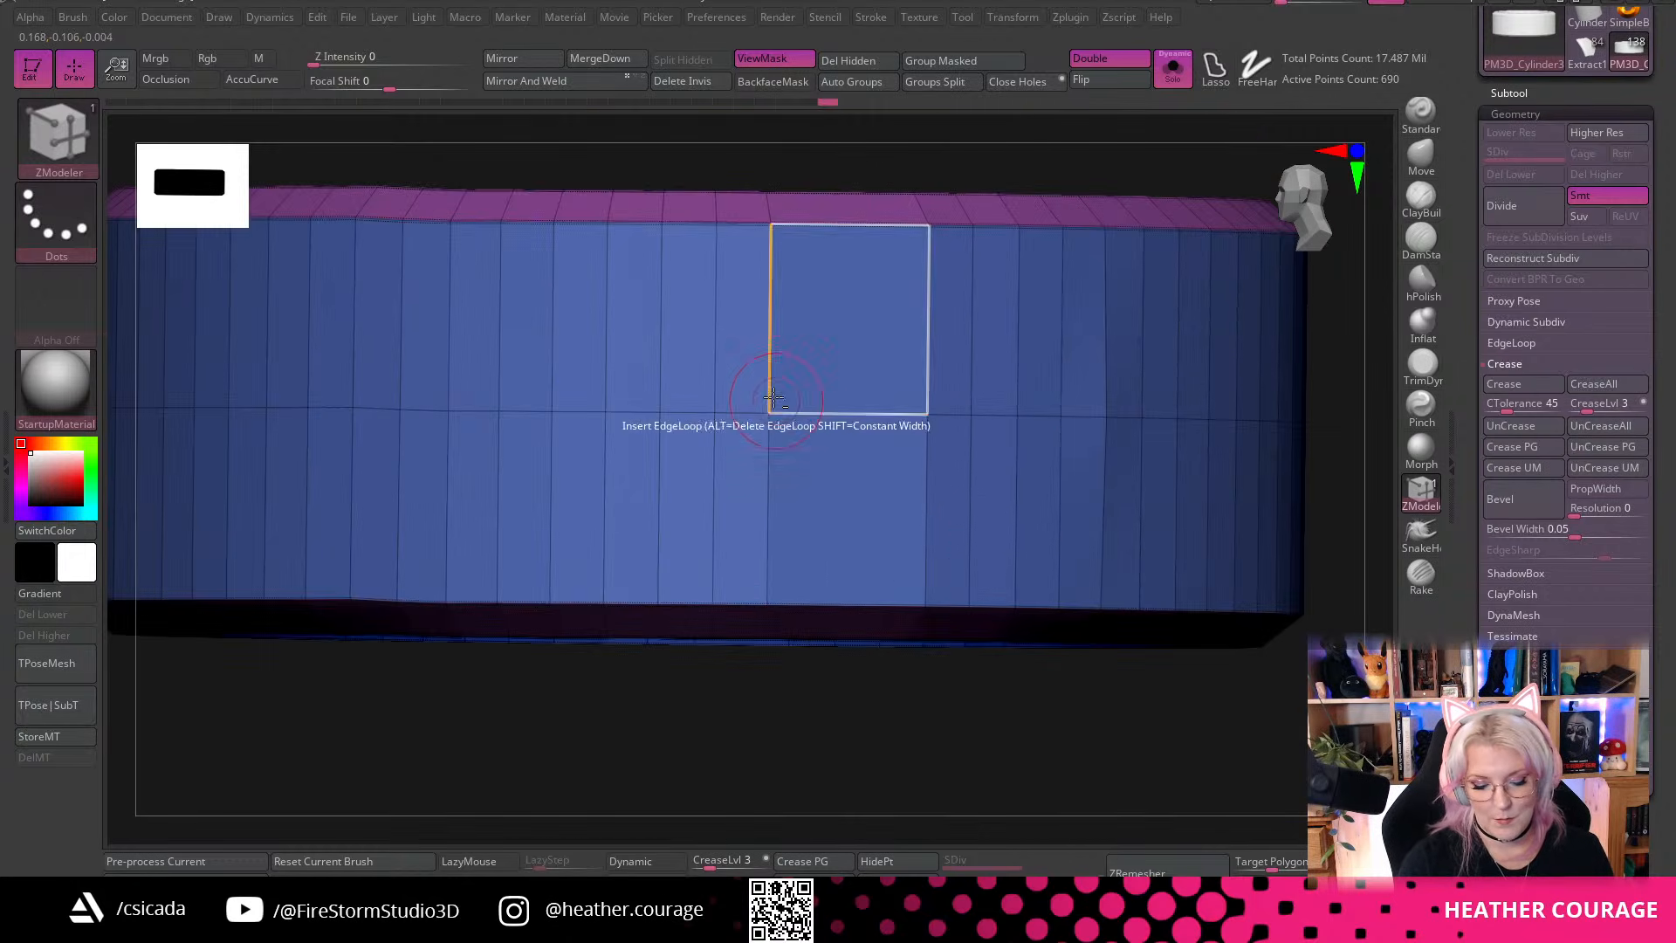
alt+click(716, 385)
alt+click(609, 367)
alt+click(508, 341)
drag(612, 698, 910, 720)
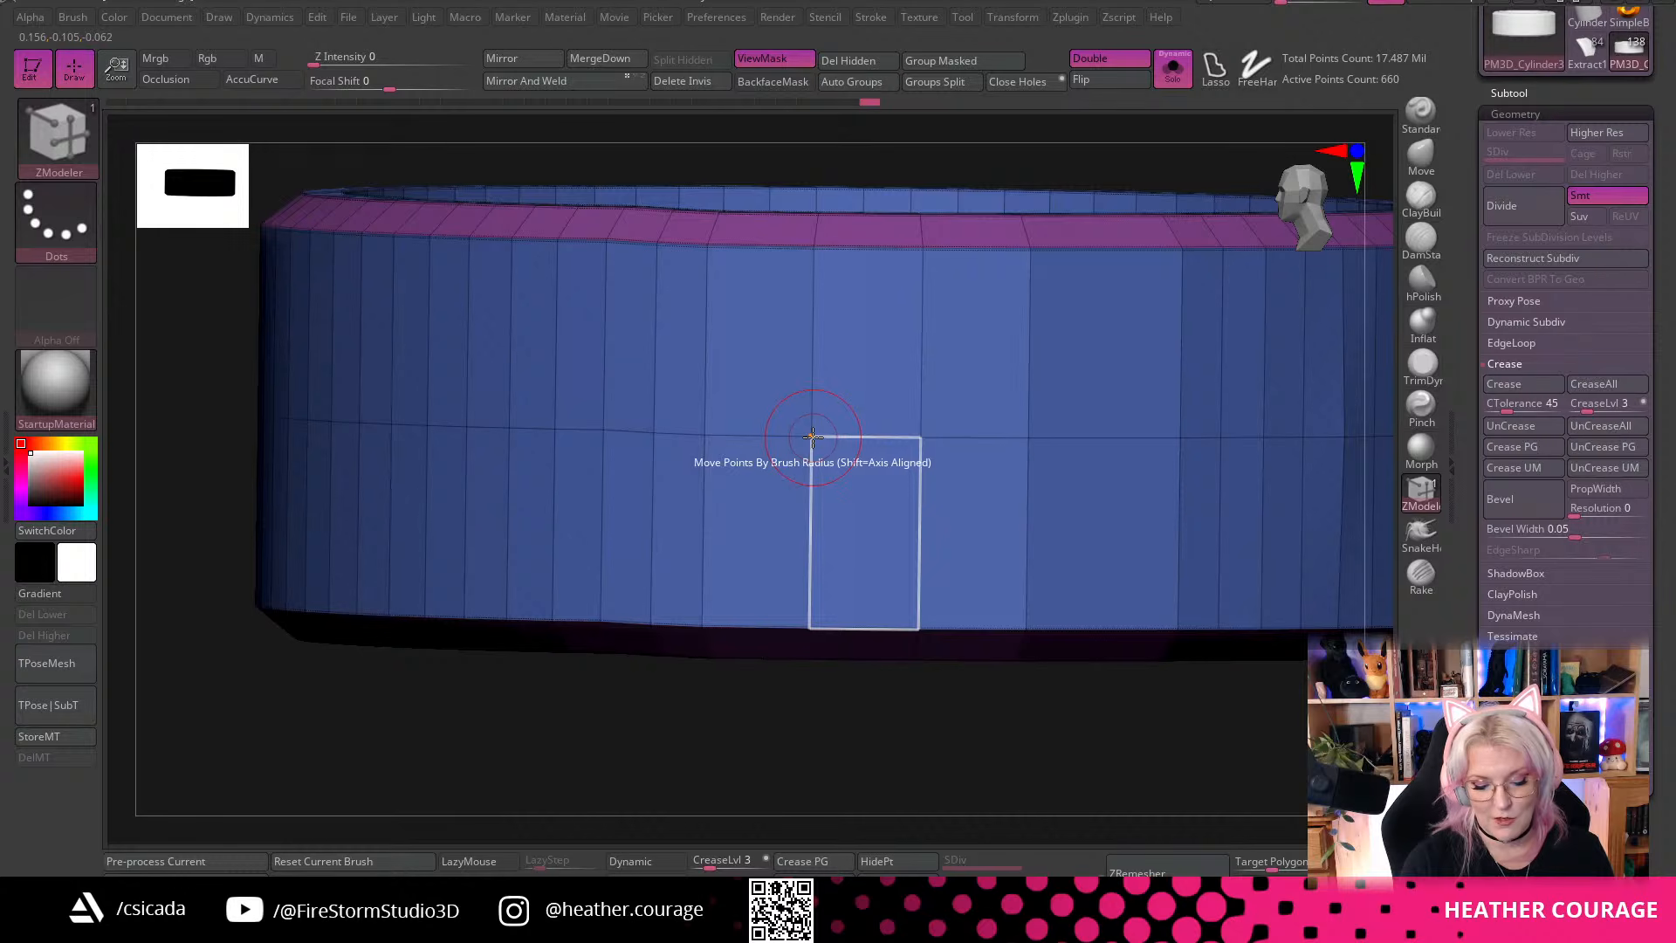
Set the point action to Stitch and merge neighbouring points on the middle edge loop of the outer wall
key(space)
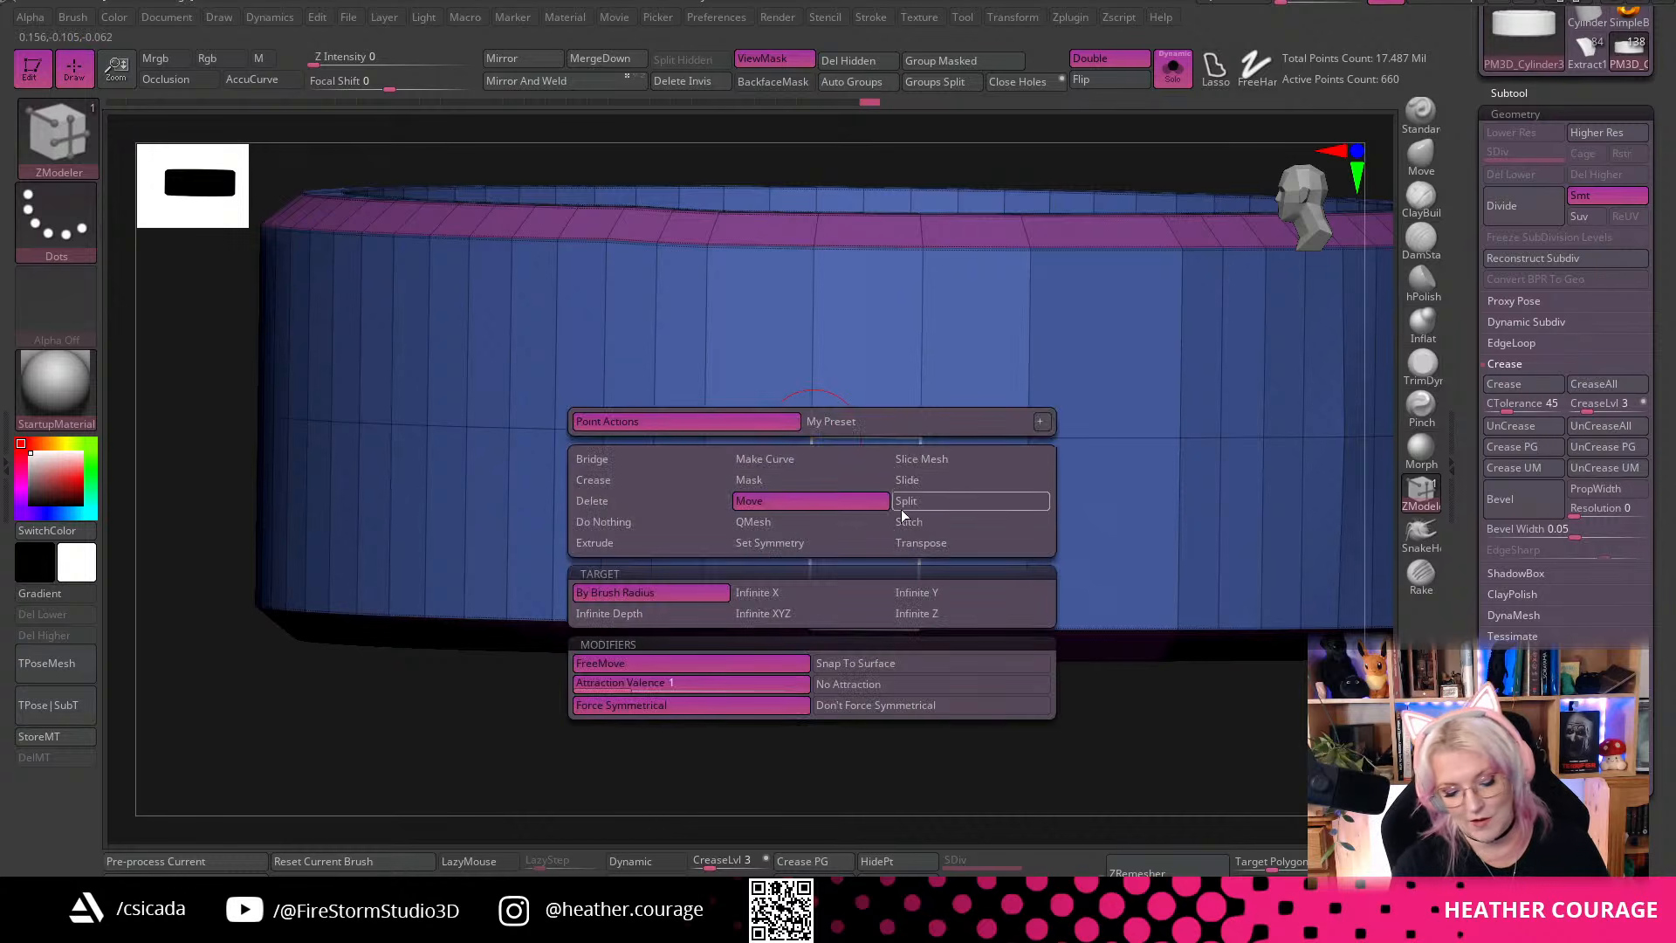
click(783, 508)
key(space)
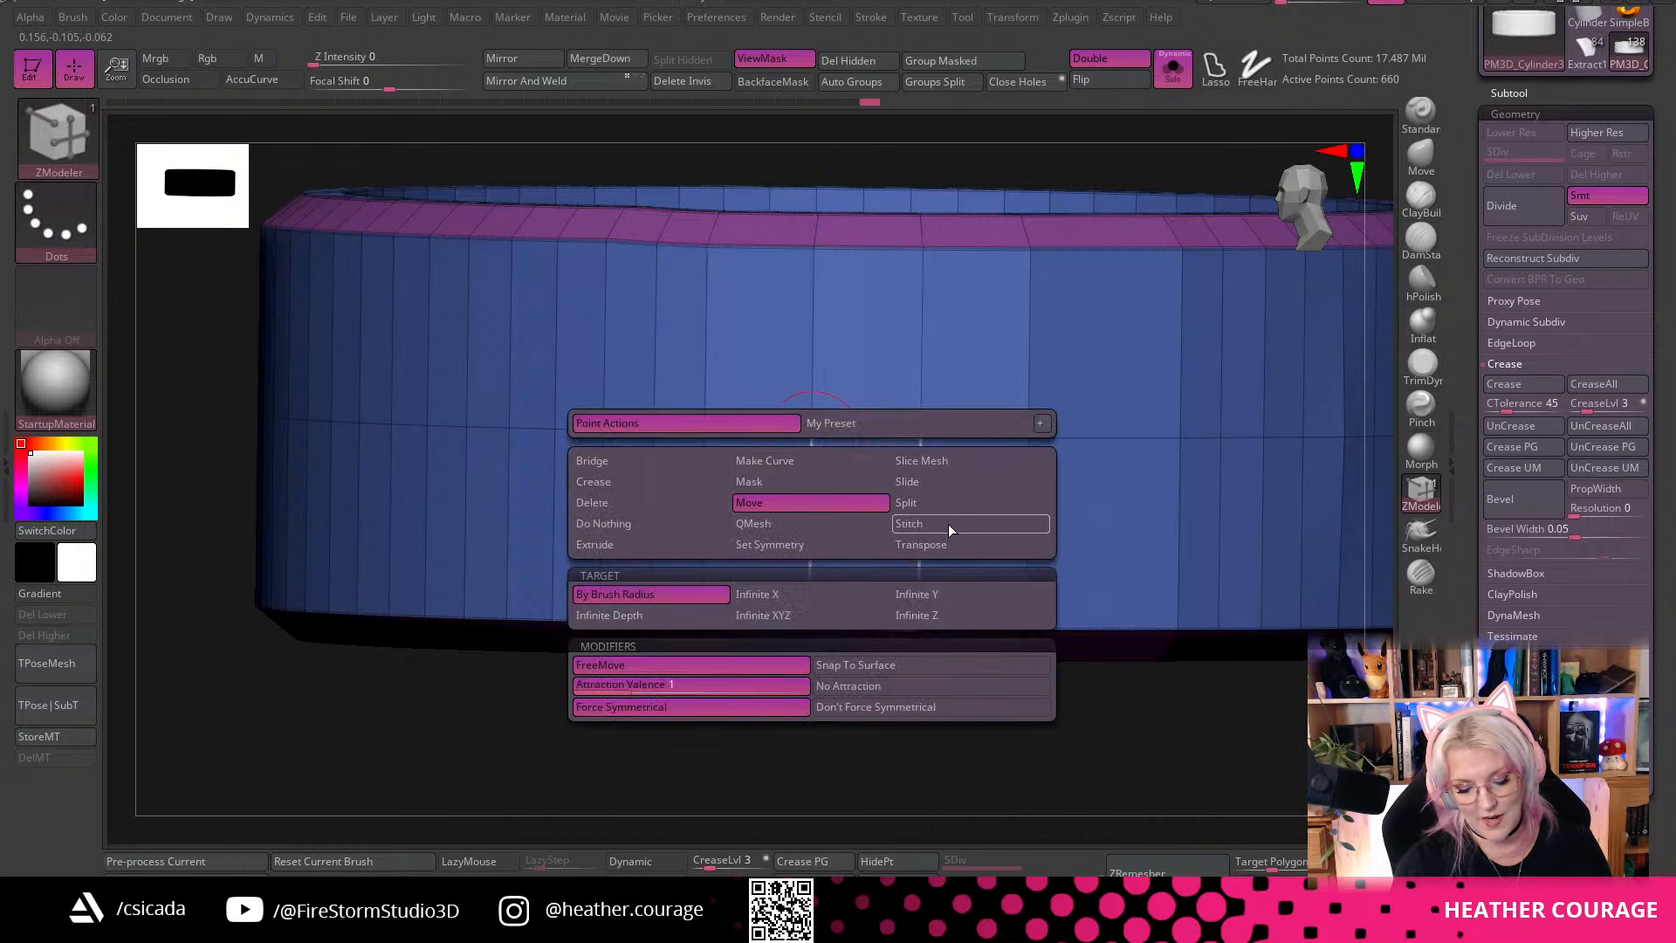
click(925, 525)
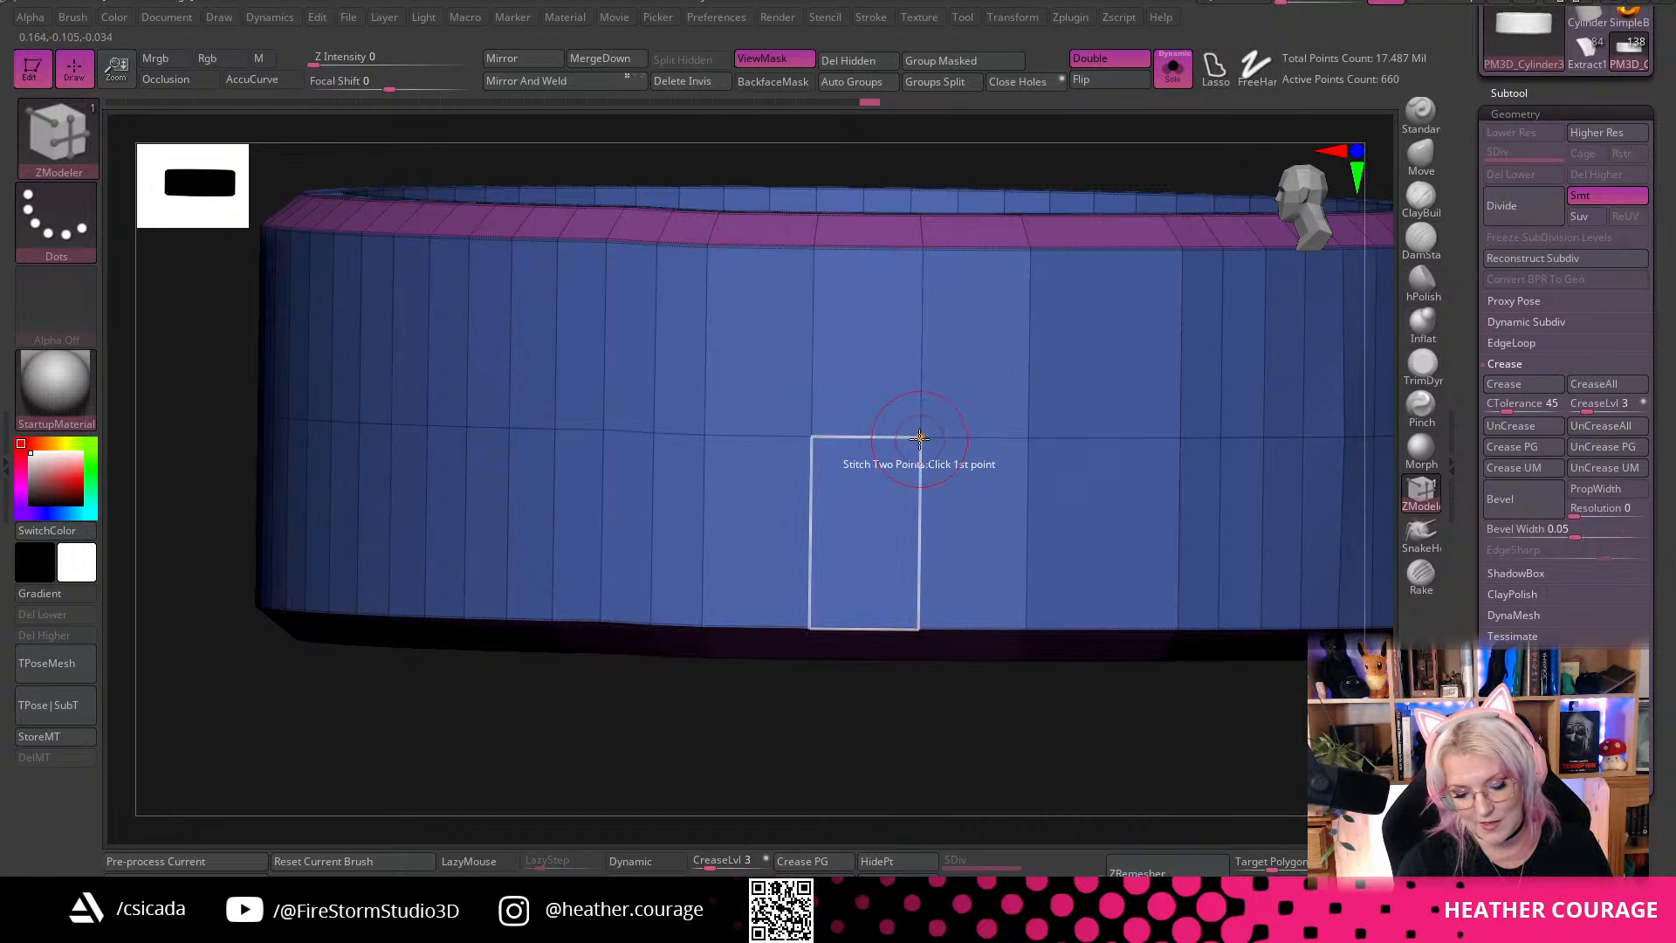
click(1026, 440)
drag(818, 758, 1036, 468)
click(1076, 455)
click(926, 455)
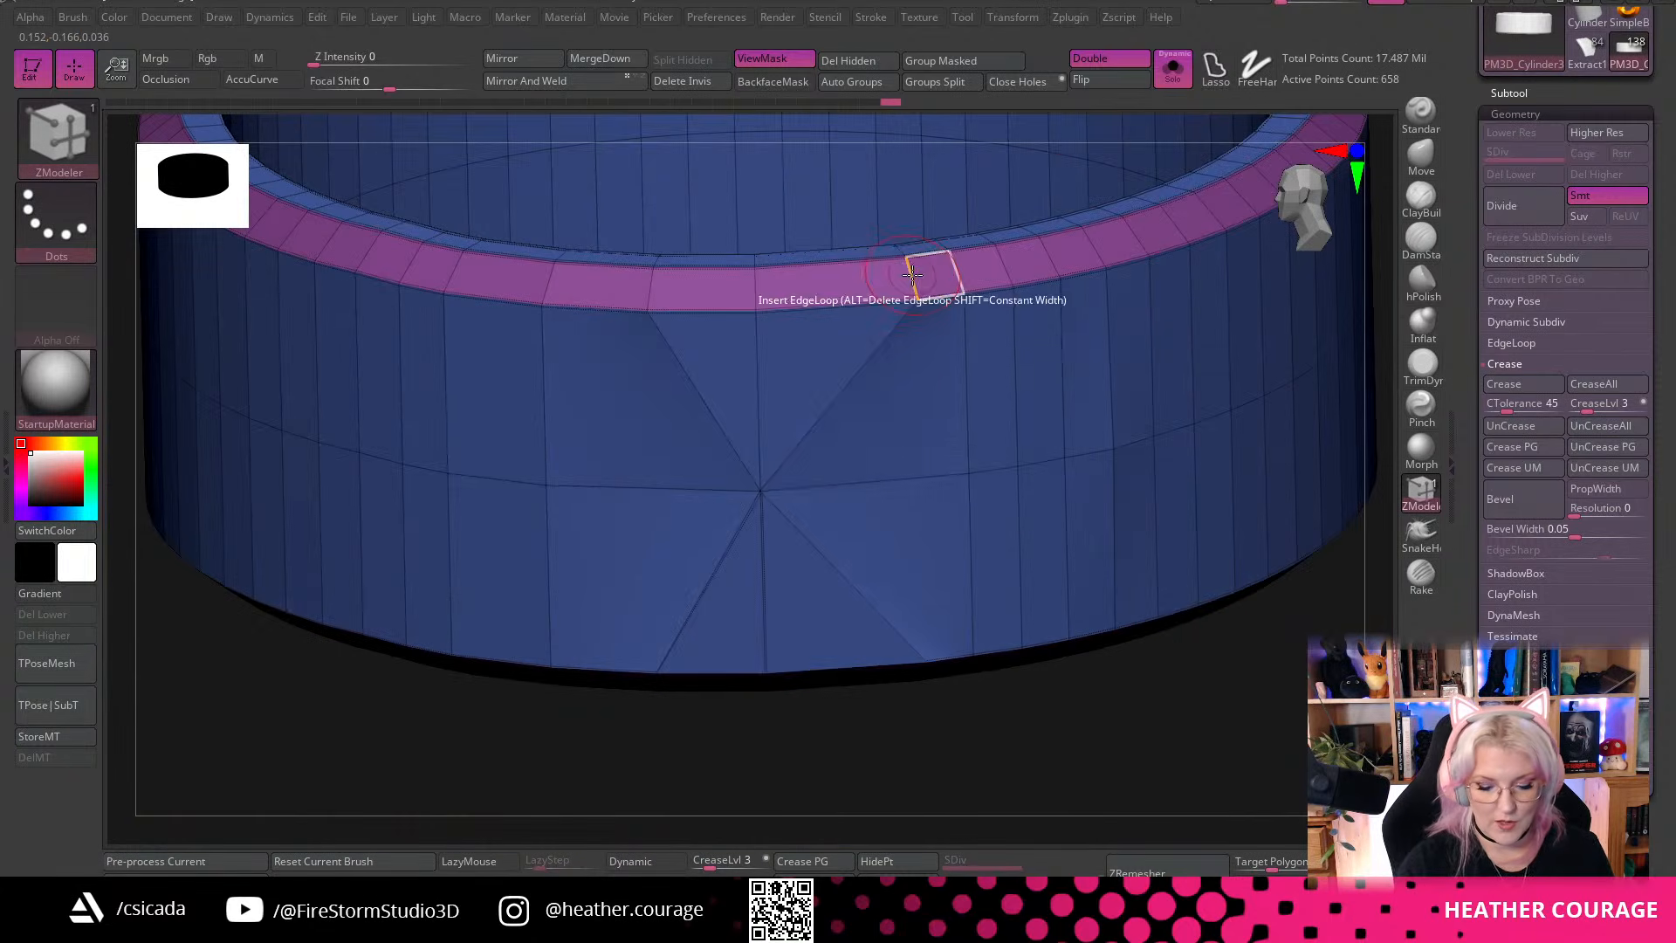
Set the edge action to Collapse with the Edge target and collapse an edge on the band's upper rim
key(space)
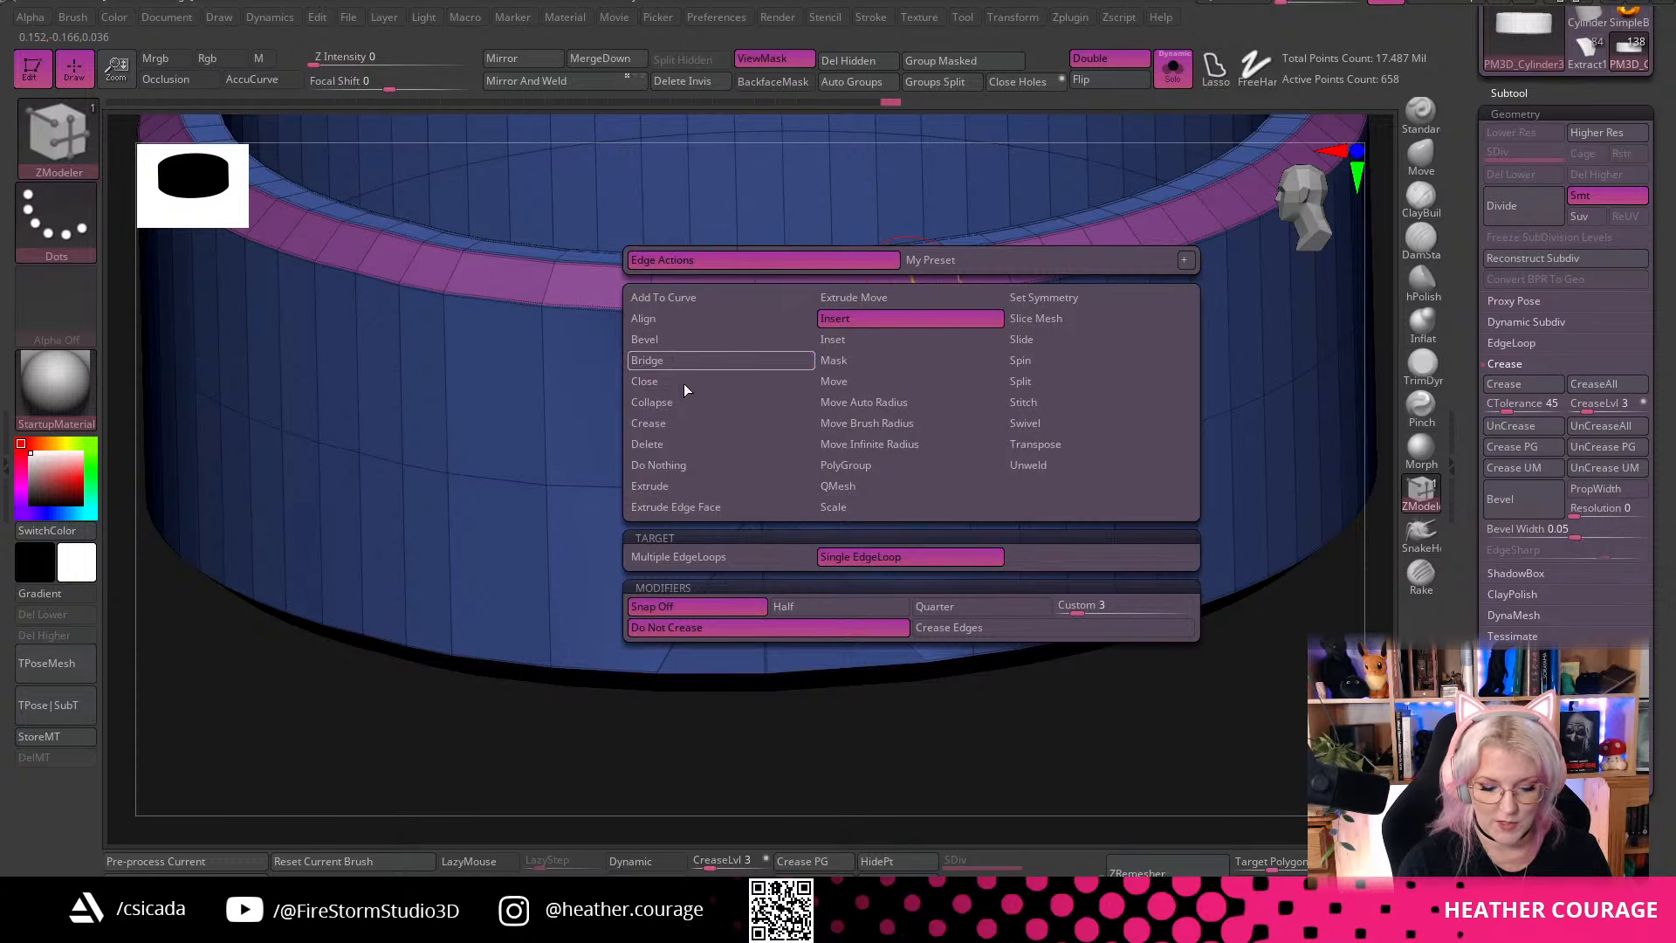
click(662, 408)
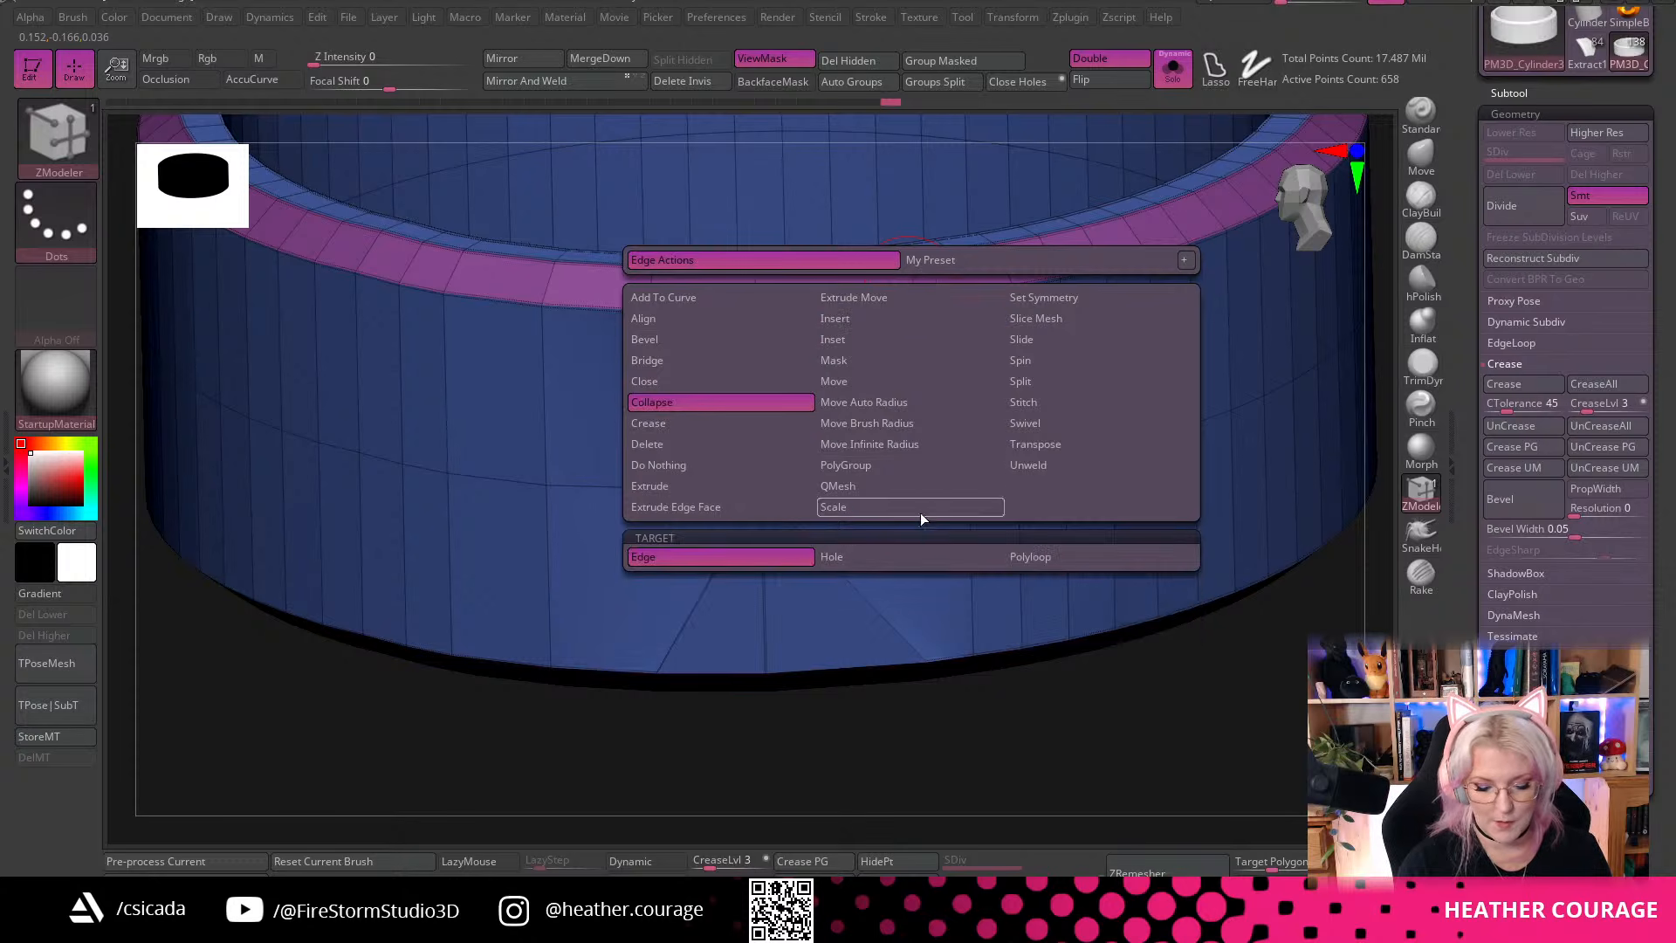
click(741, 563)
click(912, 276)
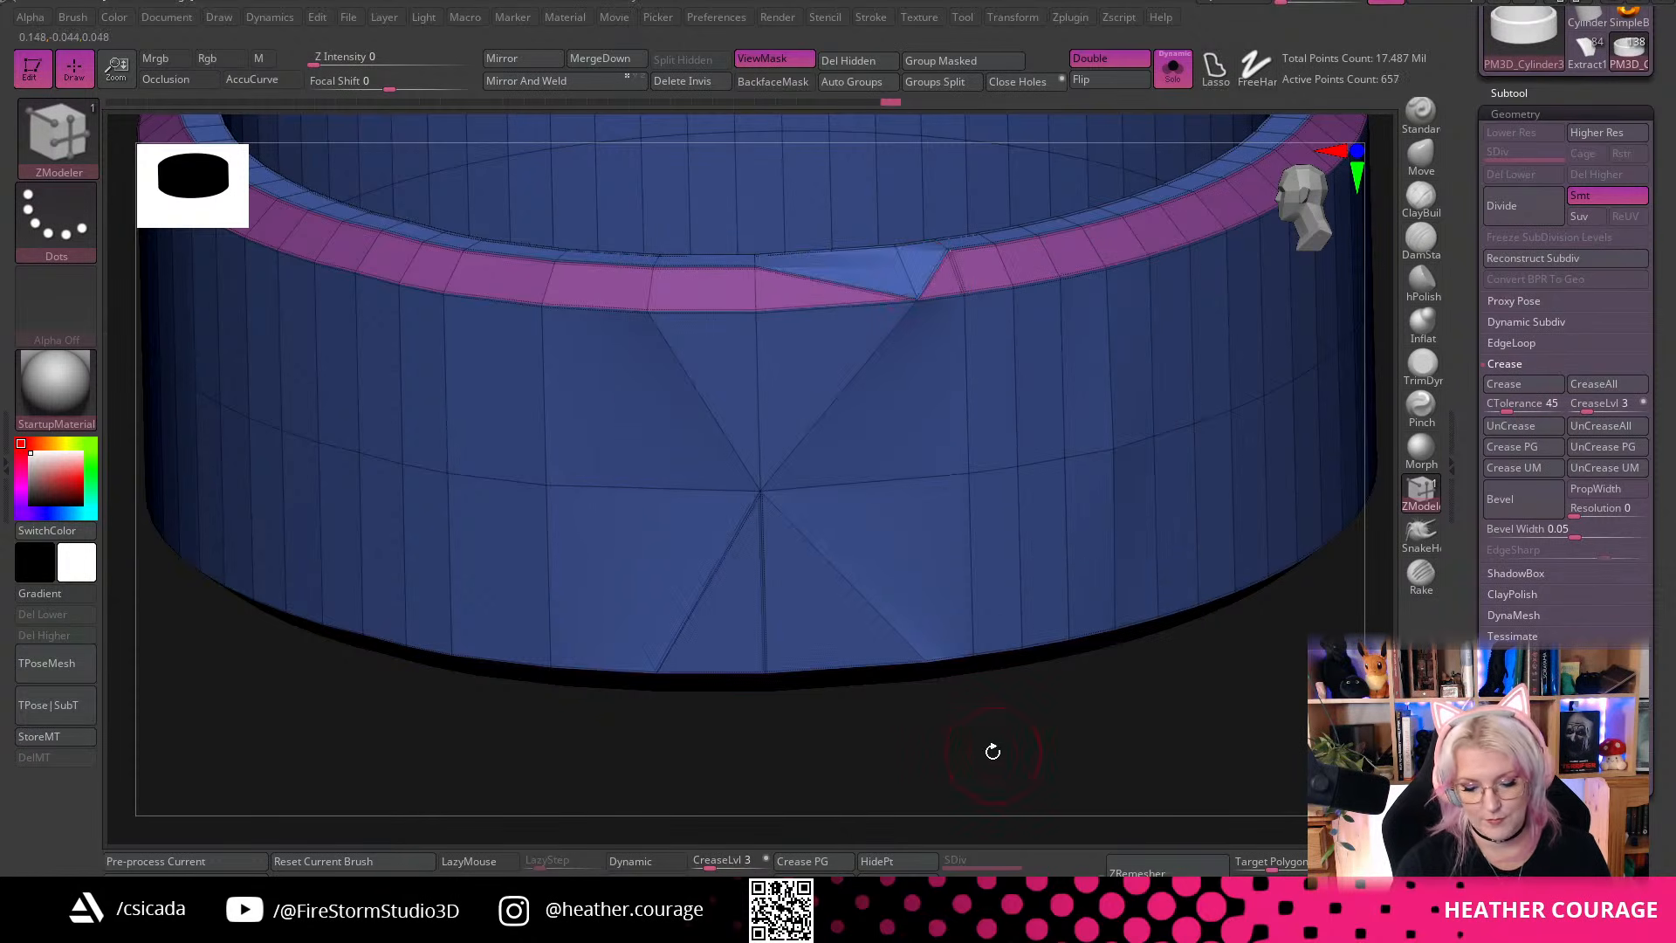
click(966, 441)
mouse_move(911, 752)
mouse_down()
mouse_move(887, 758)
mouse_move(970, 722)
mouse_move(939, 705)
mouse_move(924, 730)
mouse_up()
Undo the edge collapse and the point stitches on the band
key(ctrl+z)
key(ctrl+z)
key(ctrl+z)
drag(949, 654, 1096, 630)
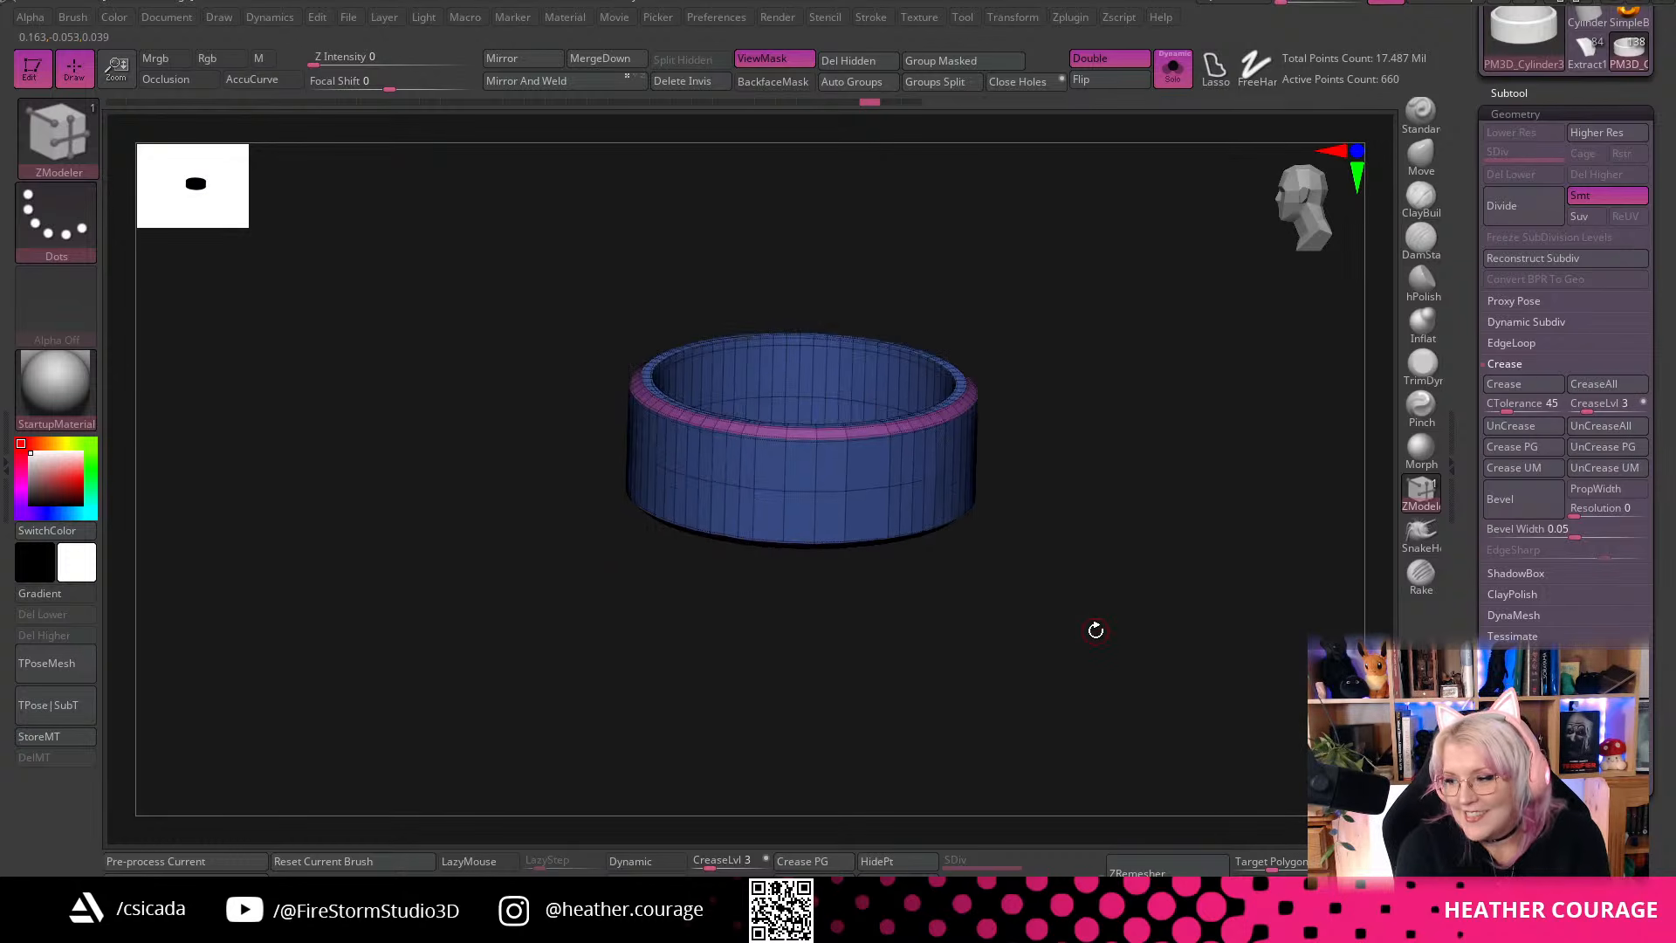
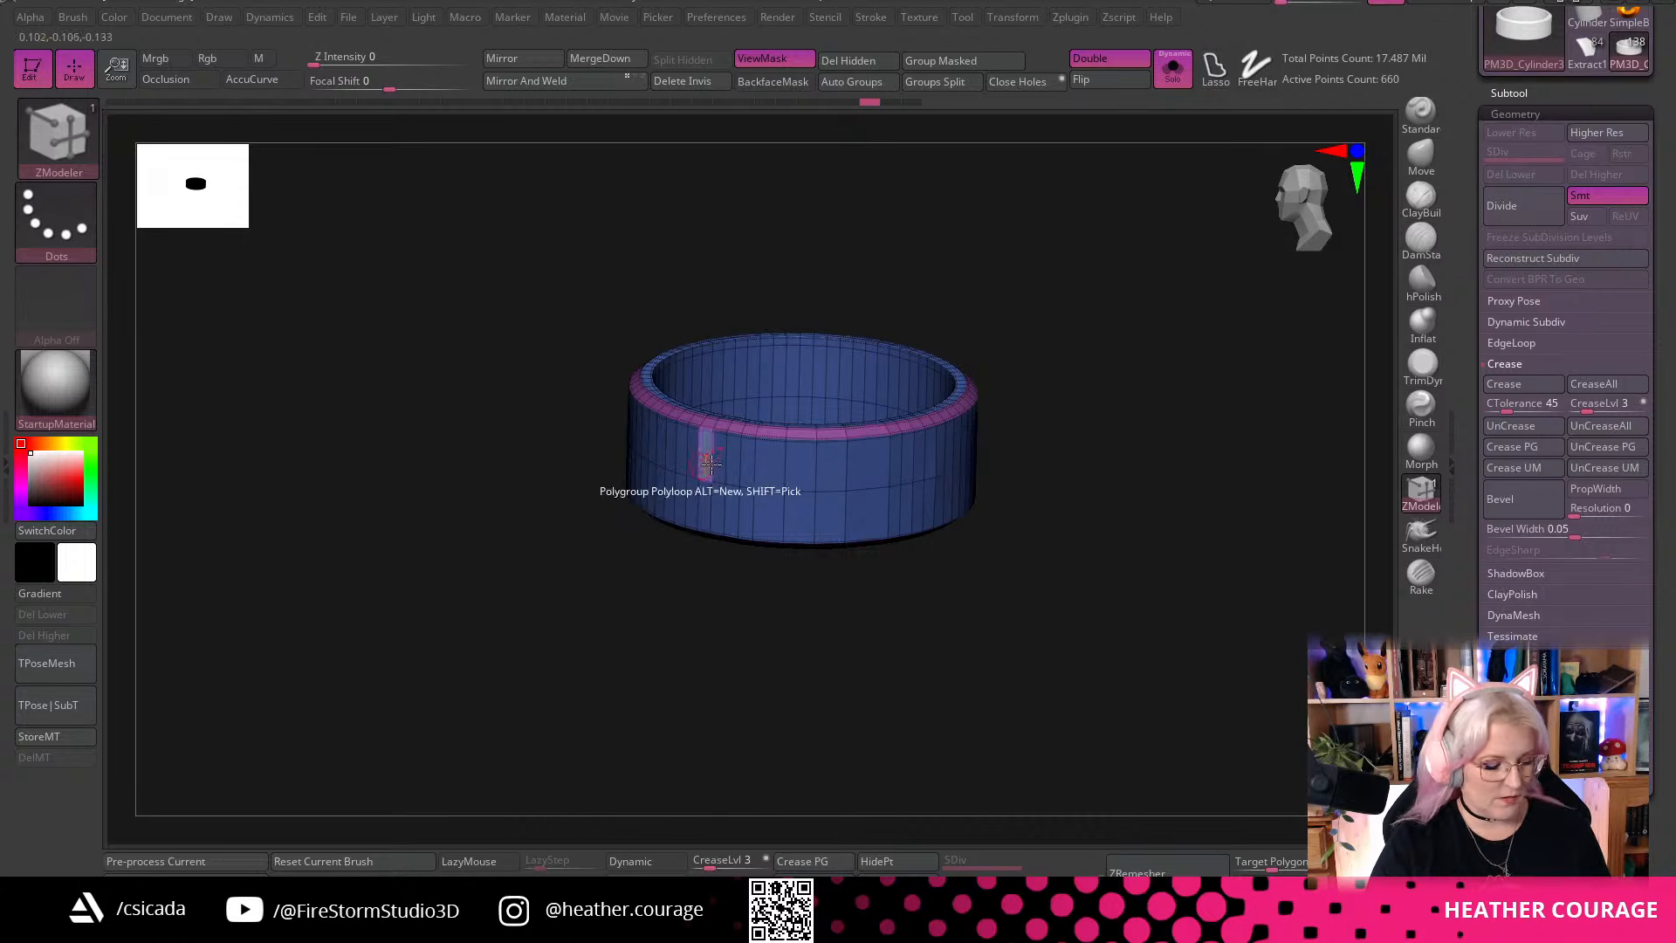
Try splitting an outer-wall polygon just below the rim around a new central point, and undo it
alt+click(846, 463)
mouse_move(932, 693)
mouse_down()
mouse_move(870, 643)
mouse_move(908, 640)
mouse_up()
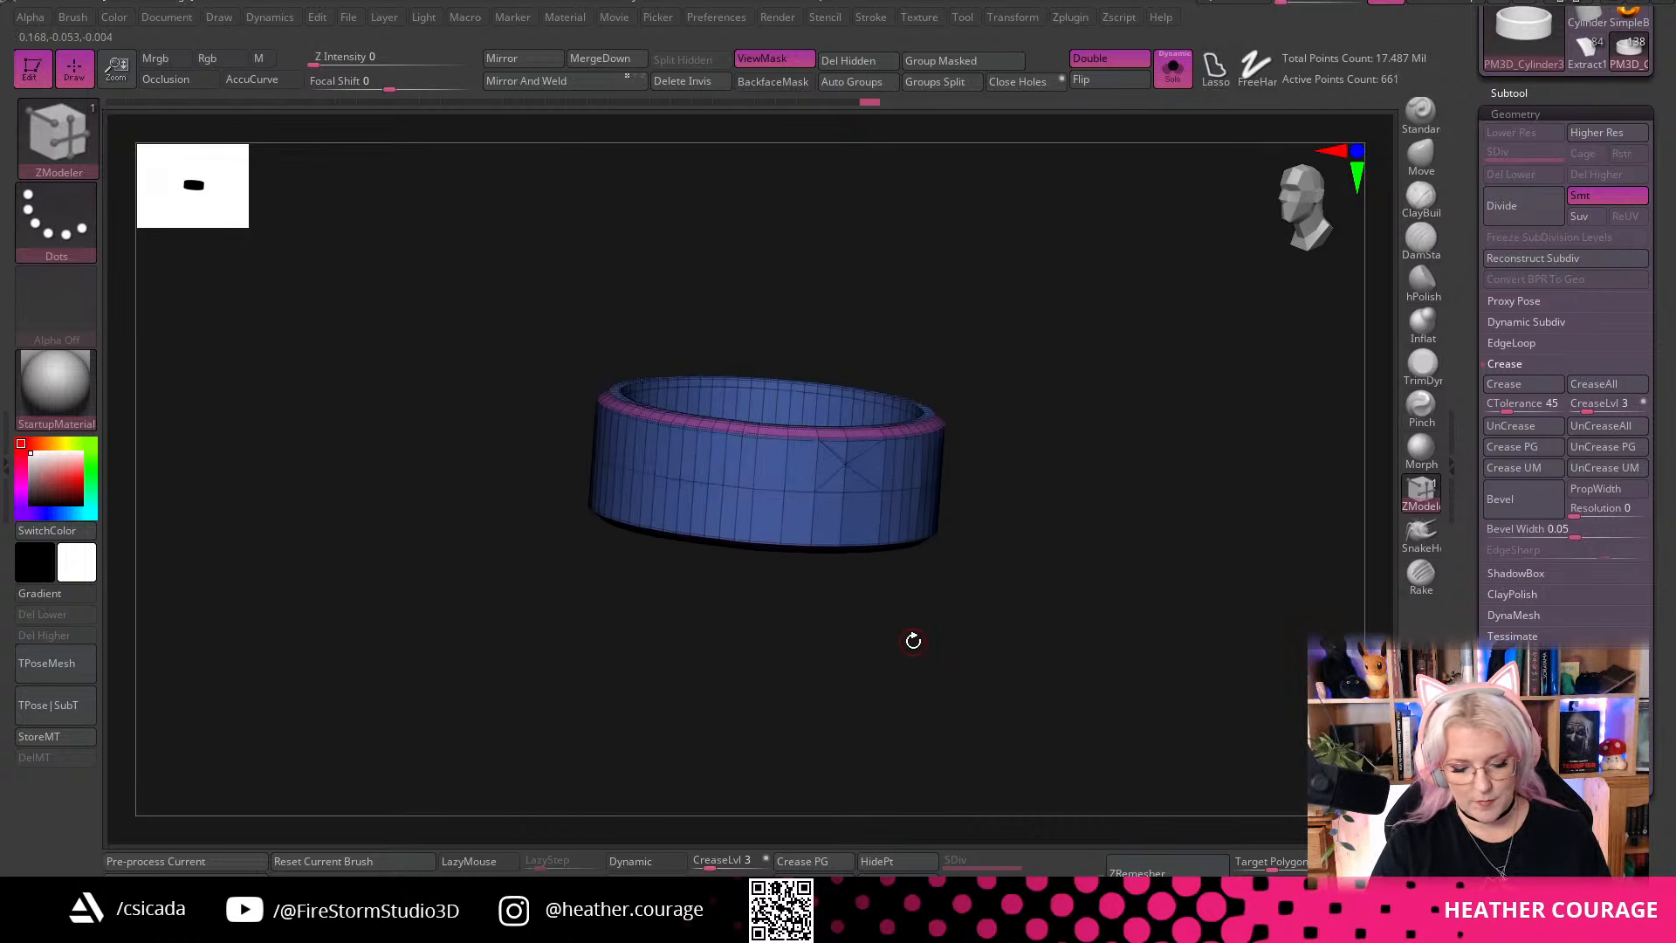
key(ctrl+z)
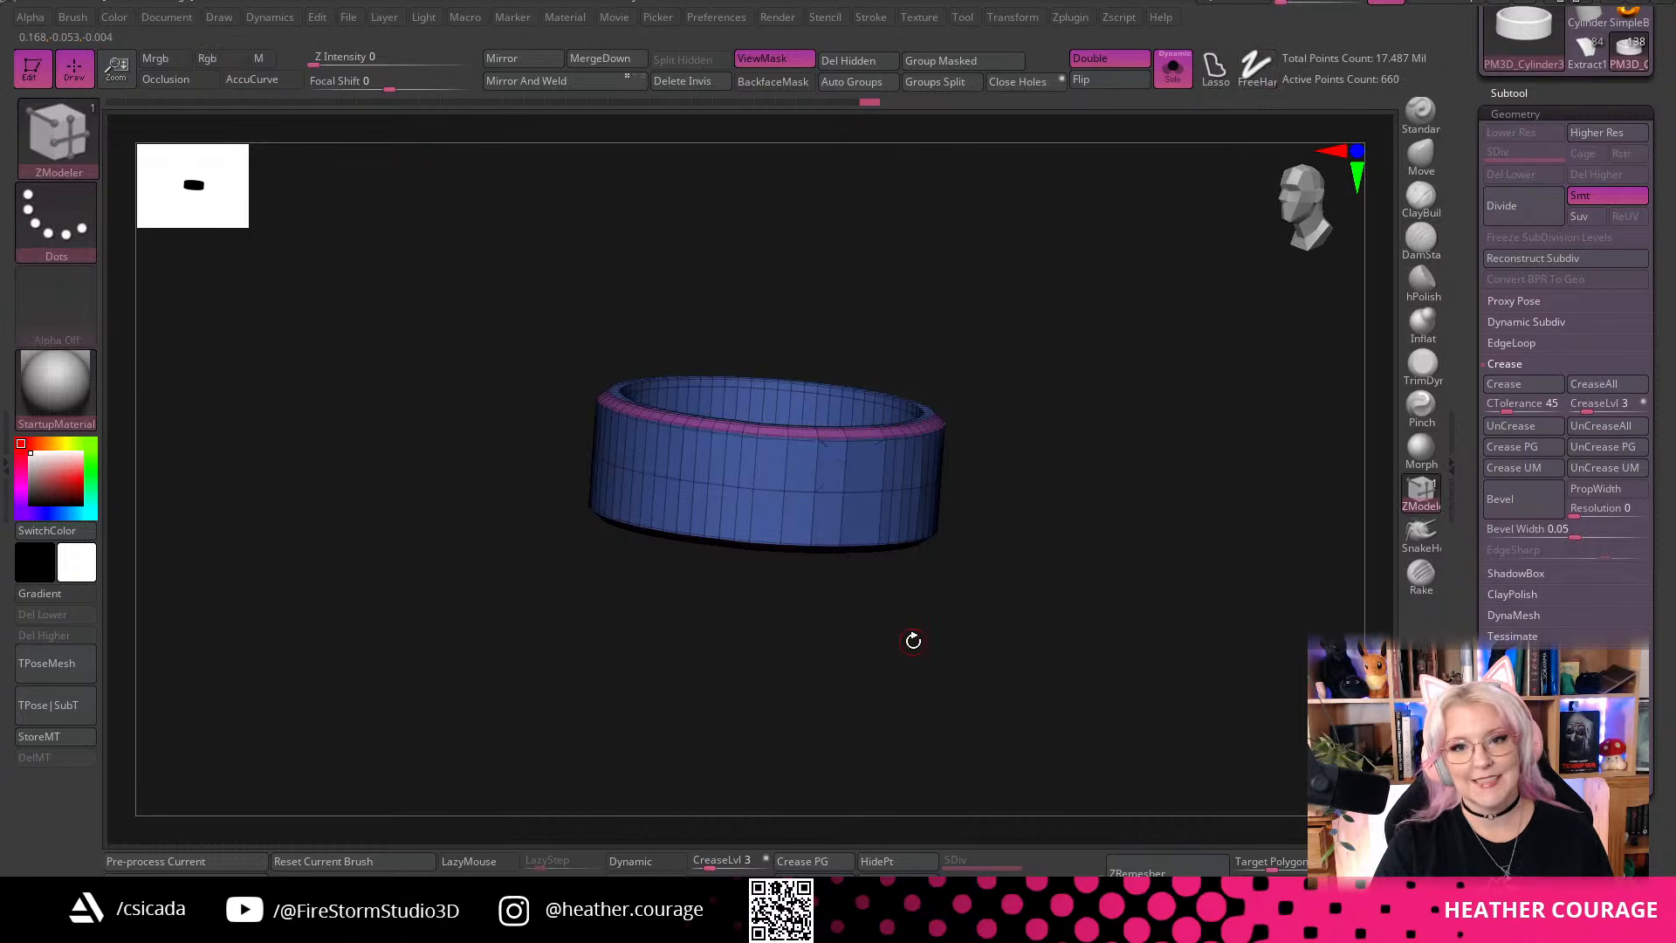
Set the point action to Split and split a middle-loop point on the band's outer wall into a small round patch
drag(909, 640, 898, 640)
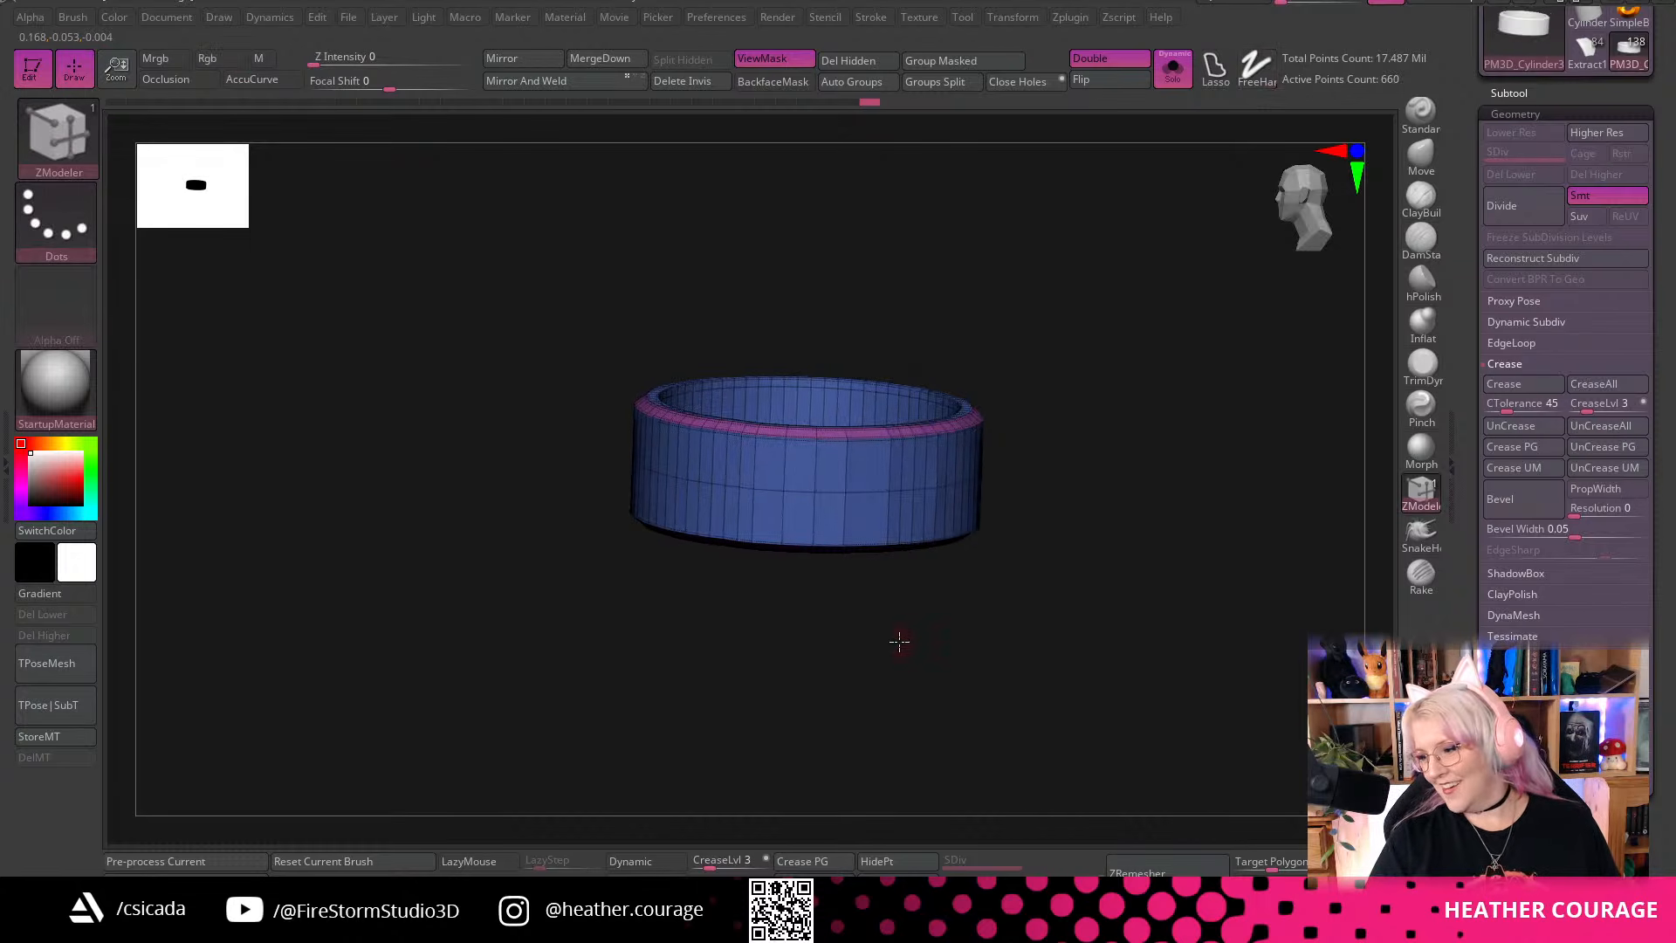
alt+drag(981, 599, 1130, 738)
click(1315, 205)
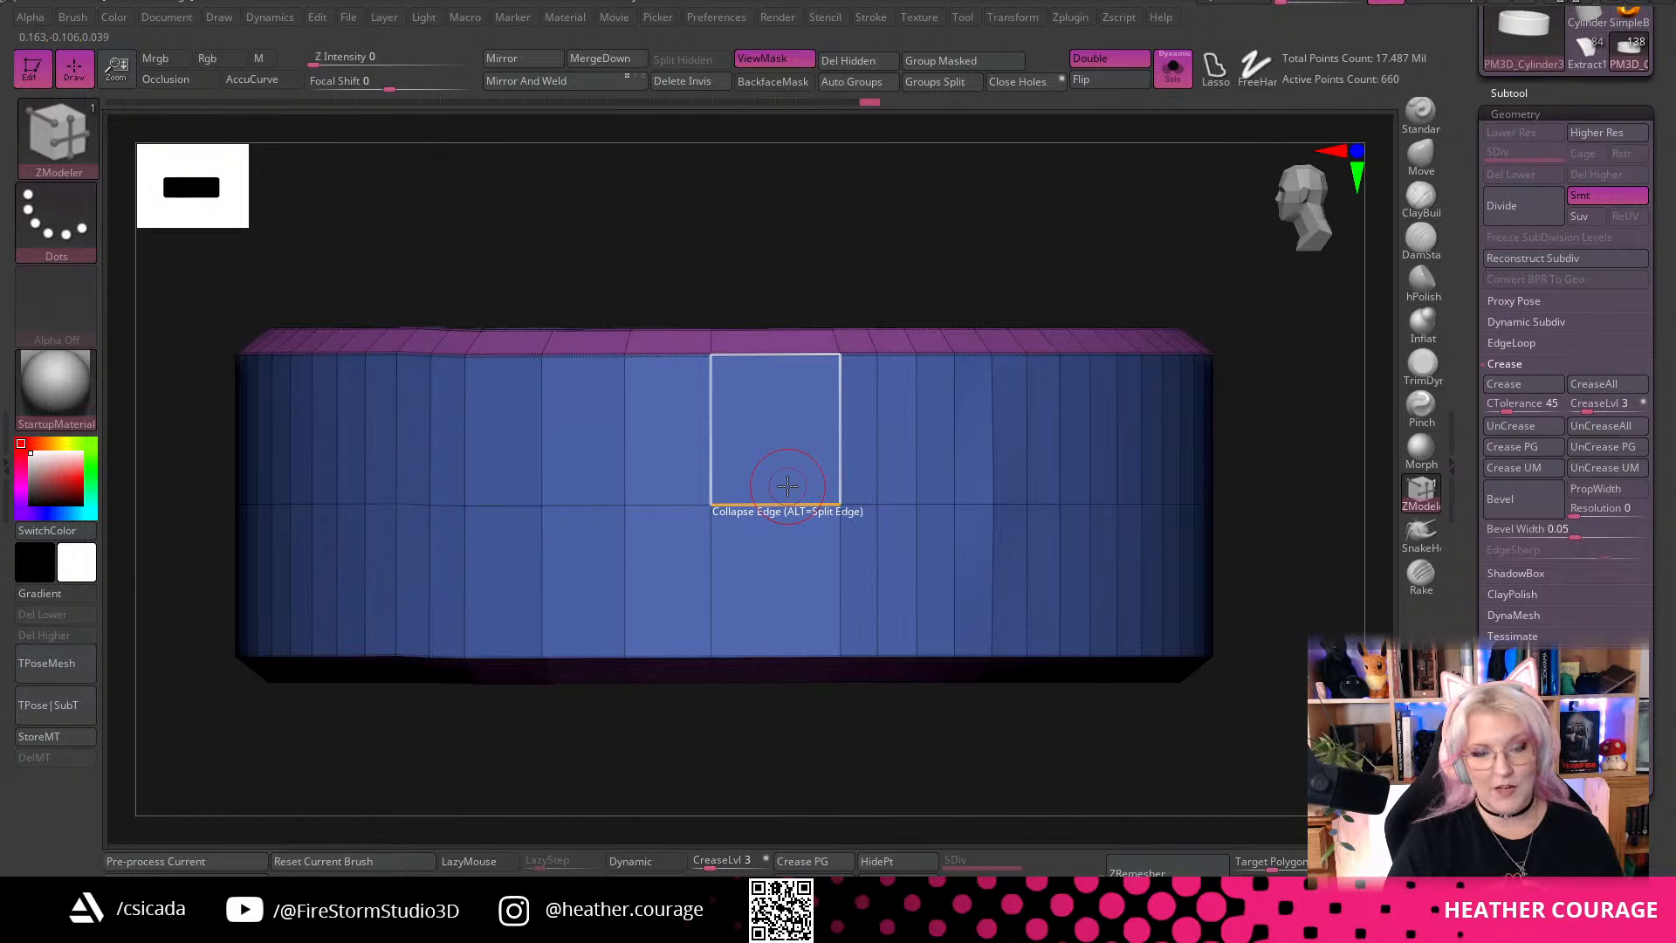
drag(1257, 710, 1291, 677)
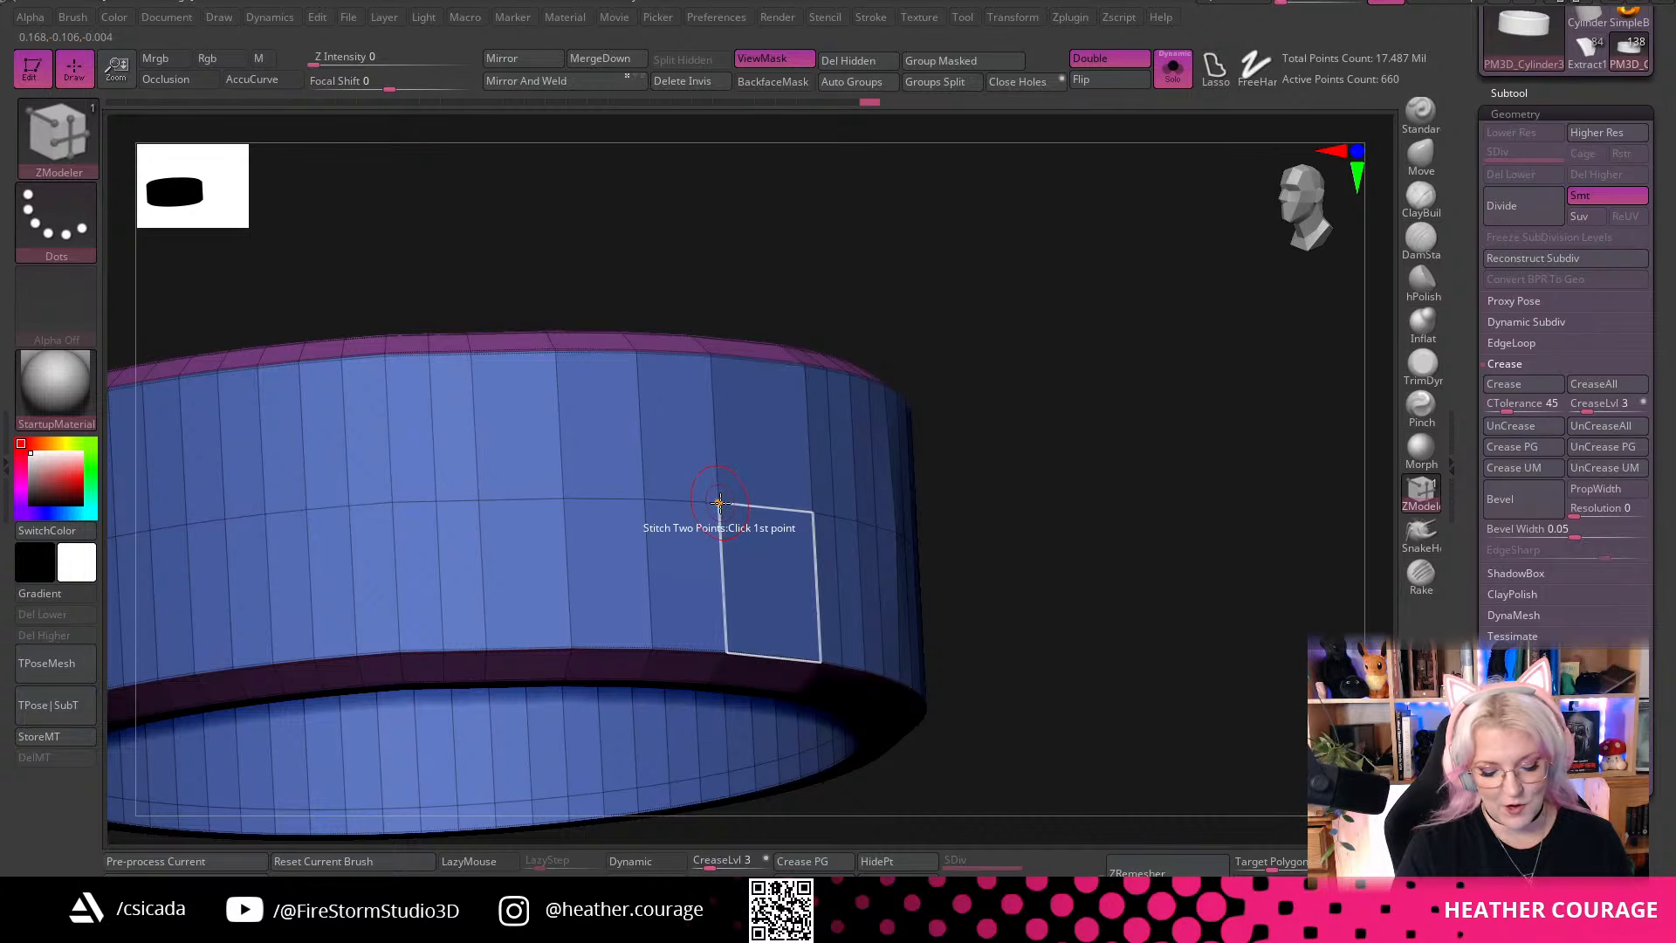
key(space)
click(871, 568)
drag(1104, 569, 1067, 474)
drag(696, 489, 758, 525)
drag(1232, 430, 853, 446)
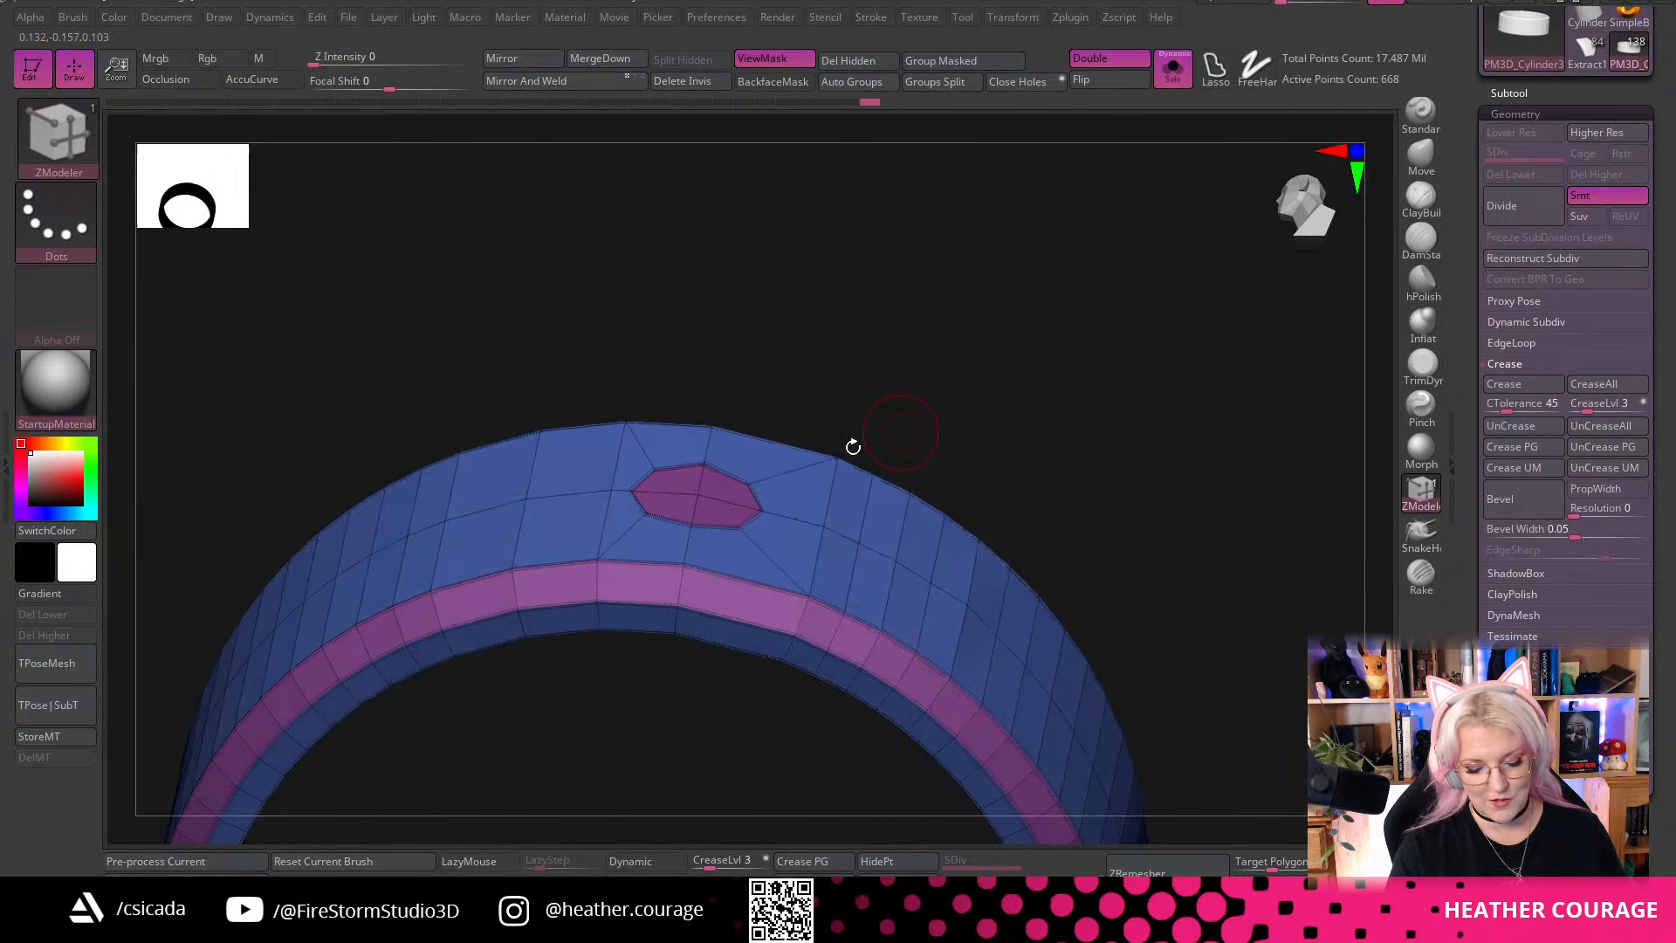
Set the polygon action to Extrude with the Polygroup Island target and extrude the round patch outward into a peg
key(space)
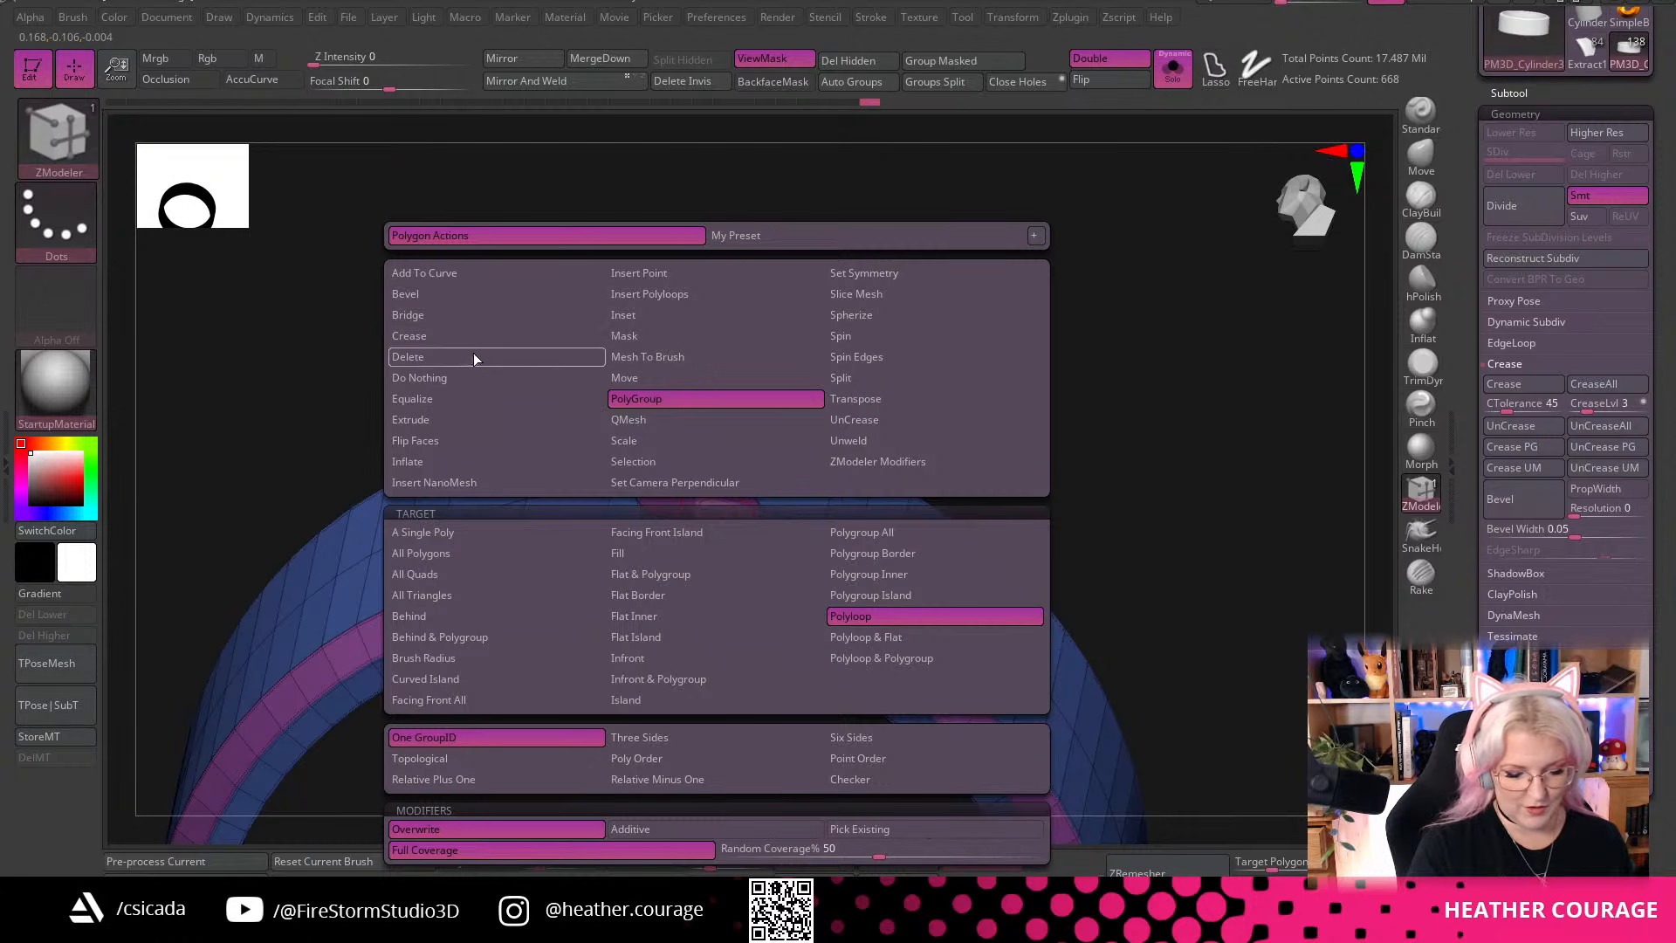
click(439, 420)
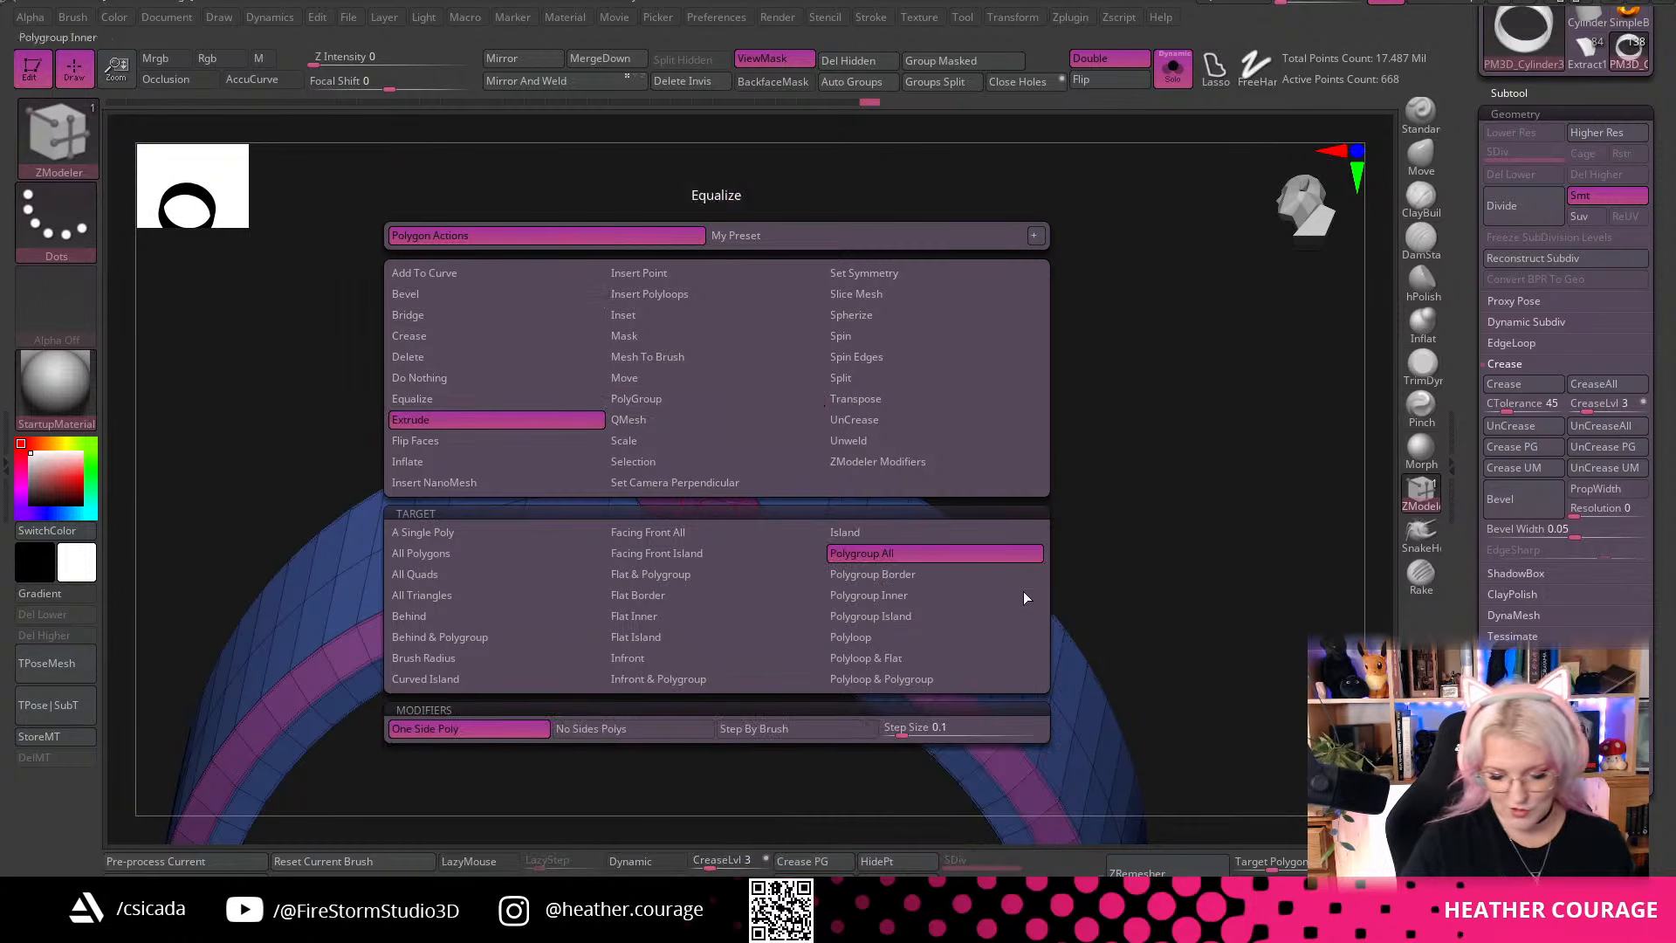
click(912, 616)
drag(910, 606, 996, 369)
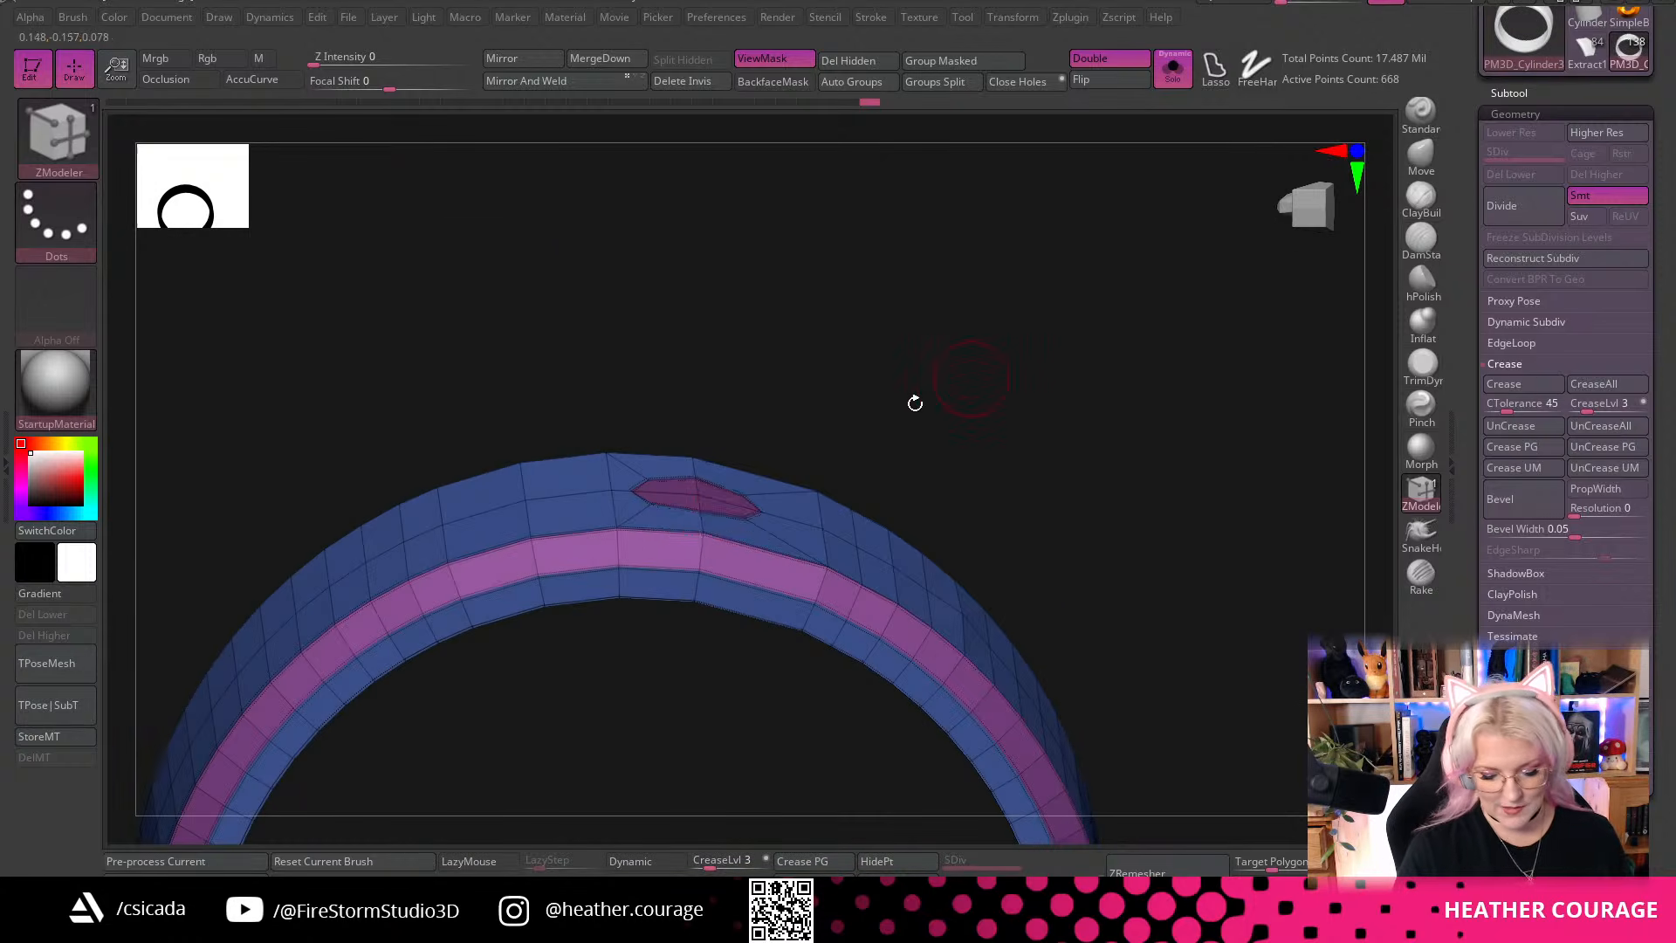
drag(717, 504, 724, 408)
alt+drag(1004, 391, 1093, 590)
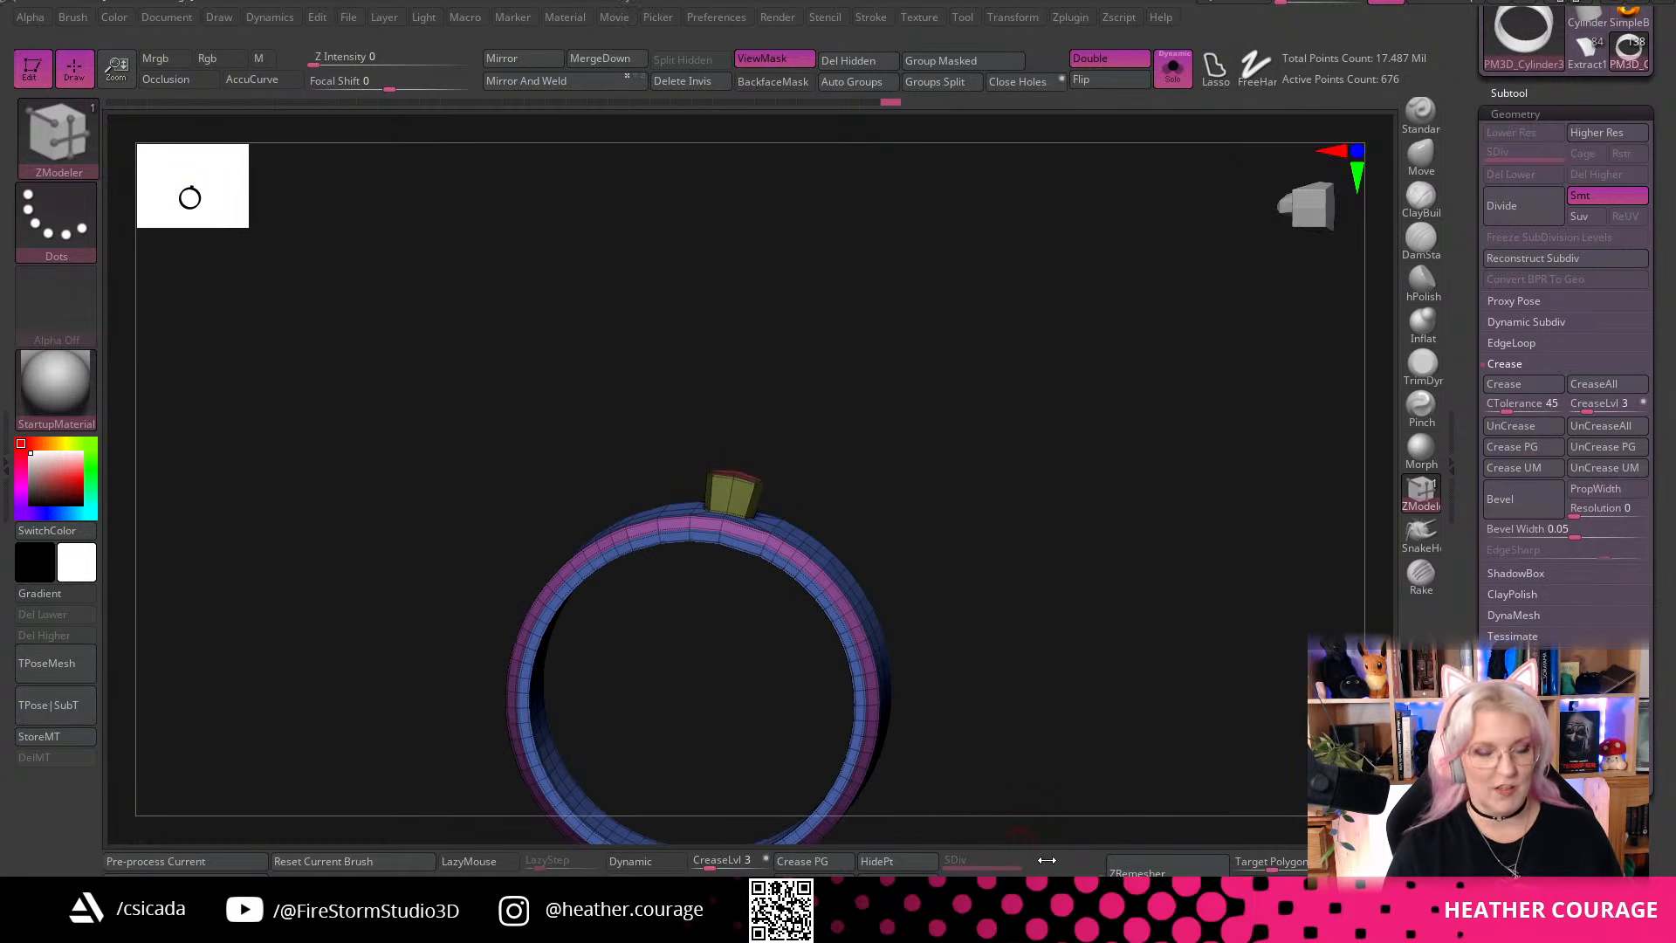
alt+drag(1039, 729, 821, 375)
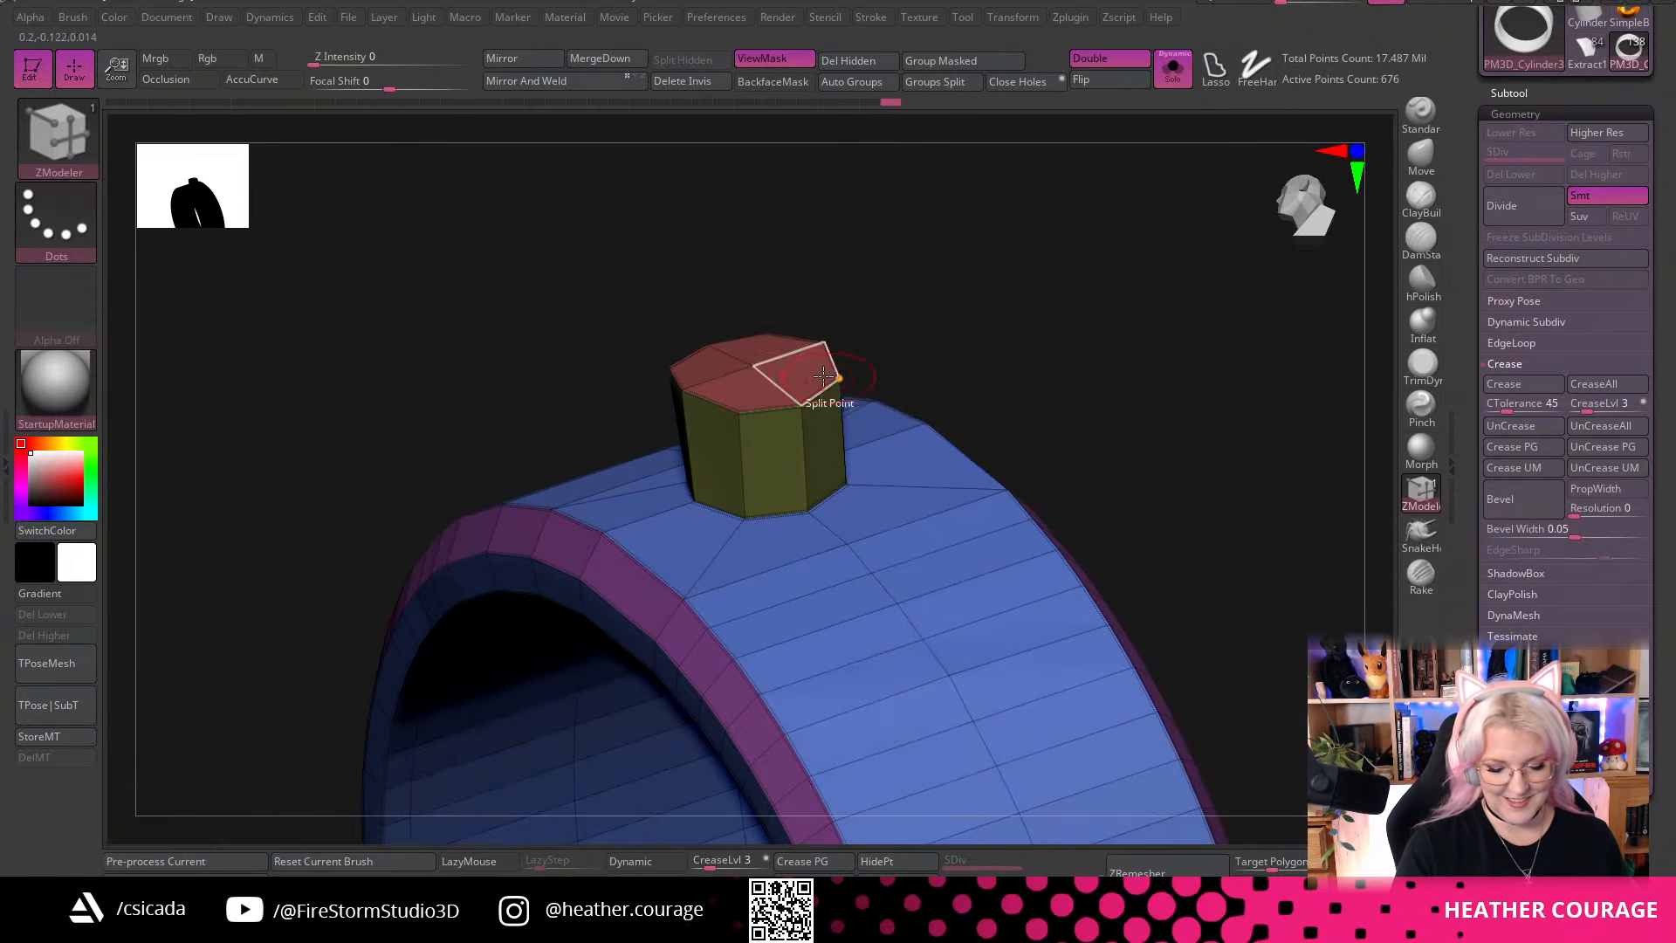
Set the polygon action to Scale with the Polygroup All target and enlarge the peg's top face so the peg flares outward
key(space)
click(747, 557)
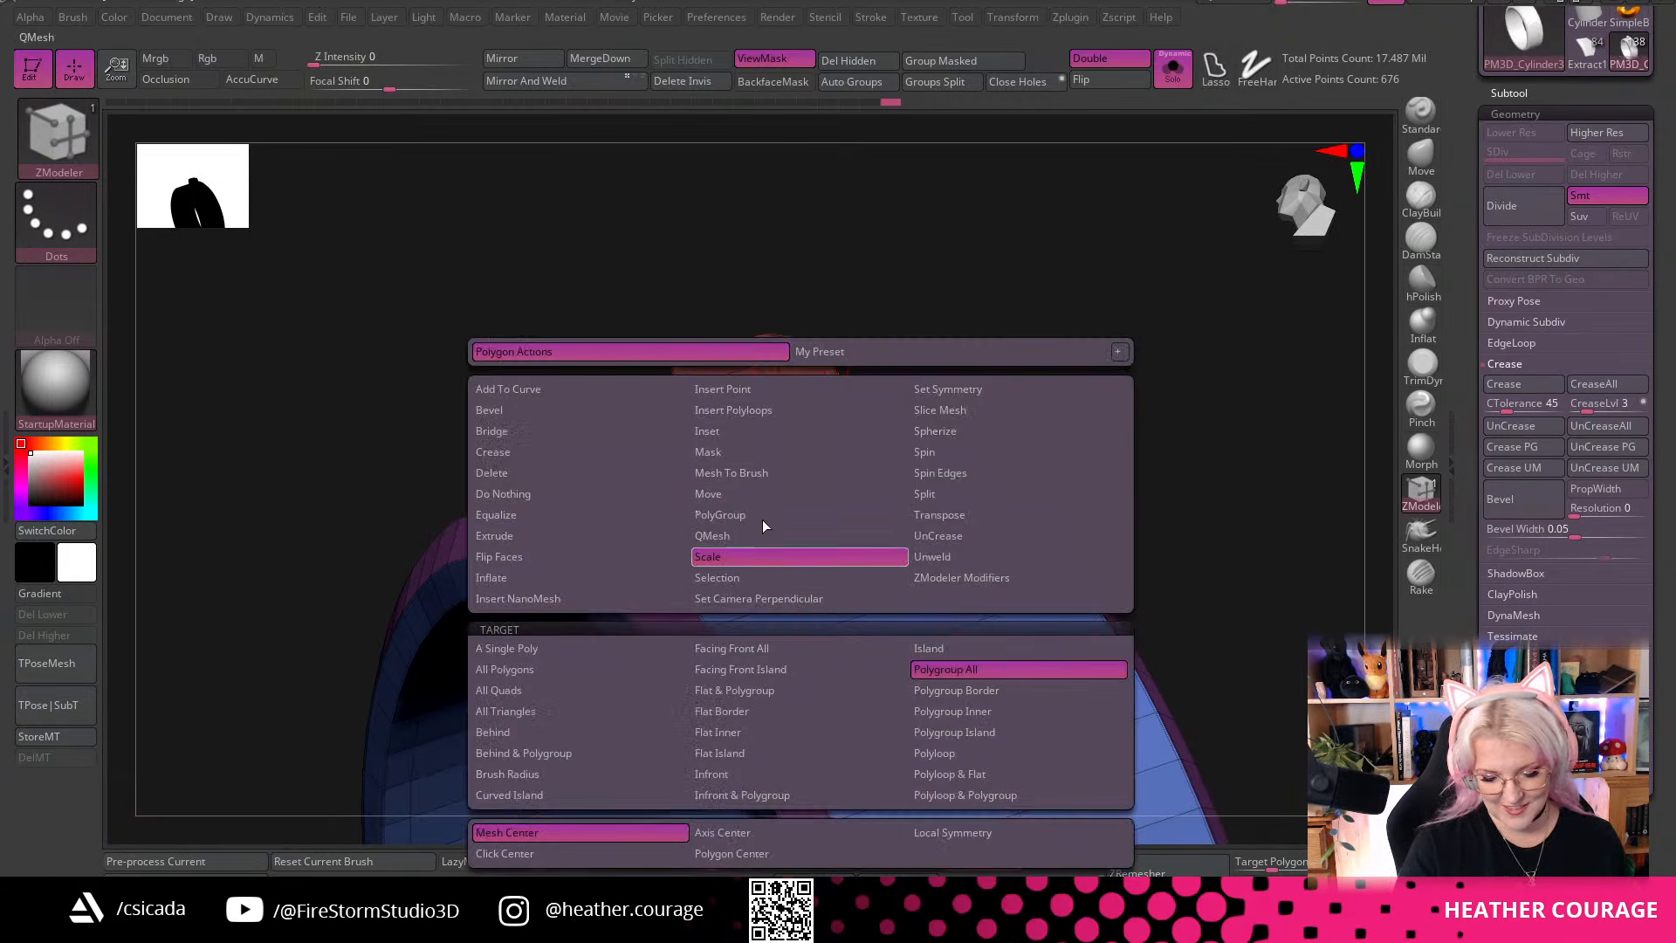
drag(1030, 280, 1004, 410)
drag(834, 372, 808, 421)
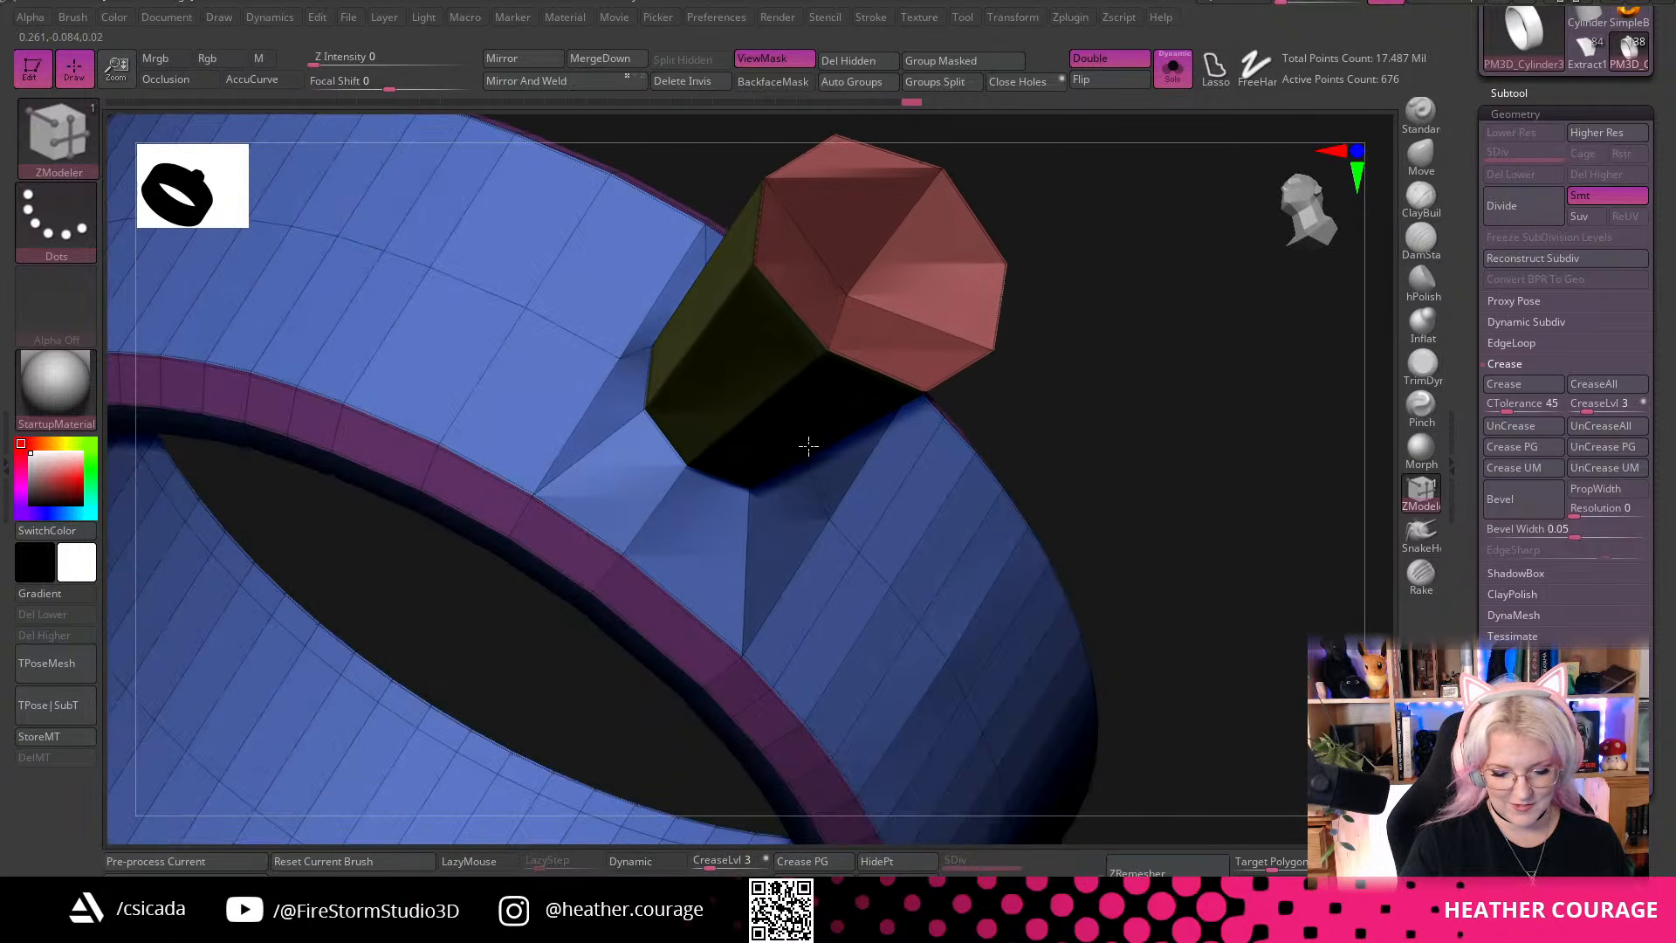
drag(1153, 507, 969, 763)
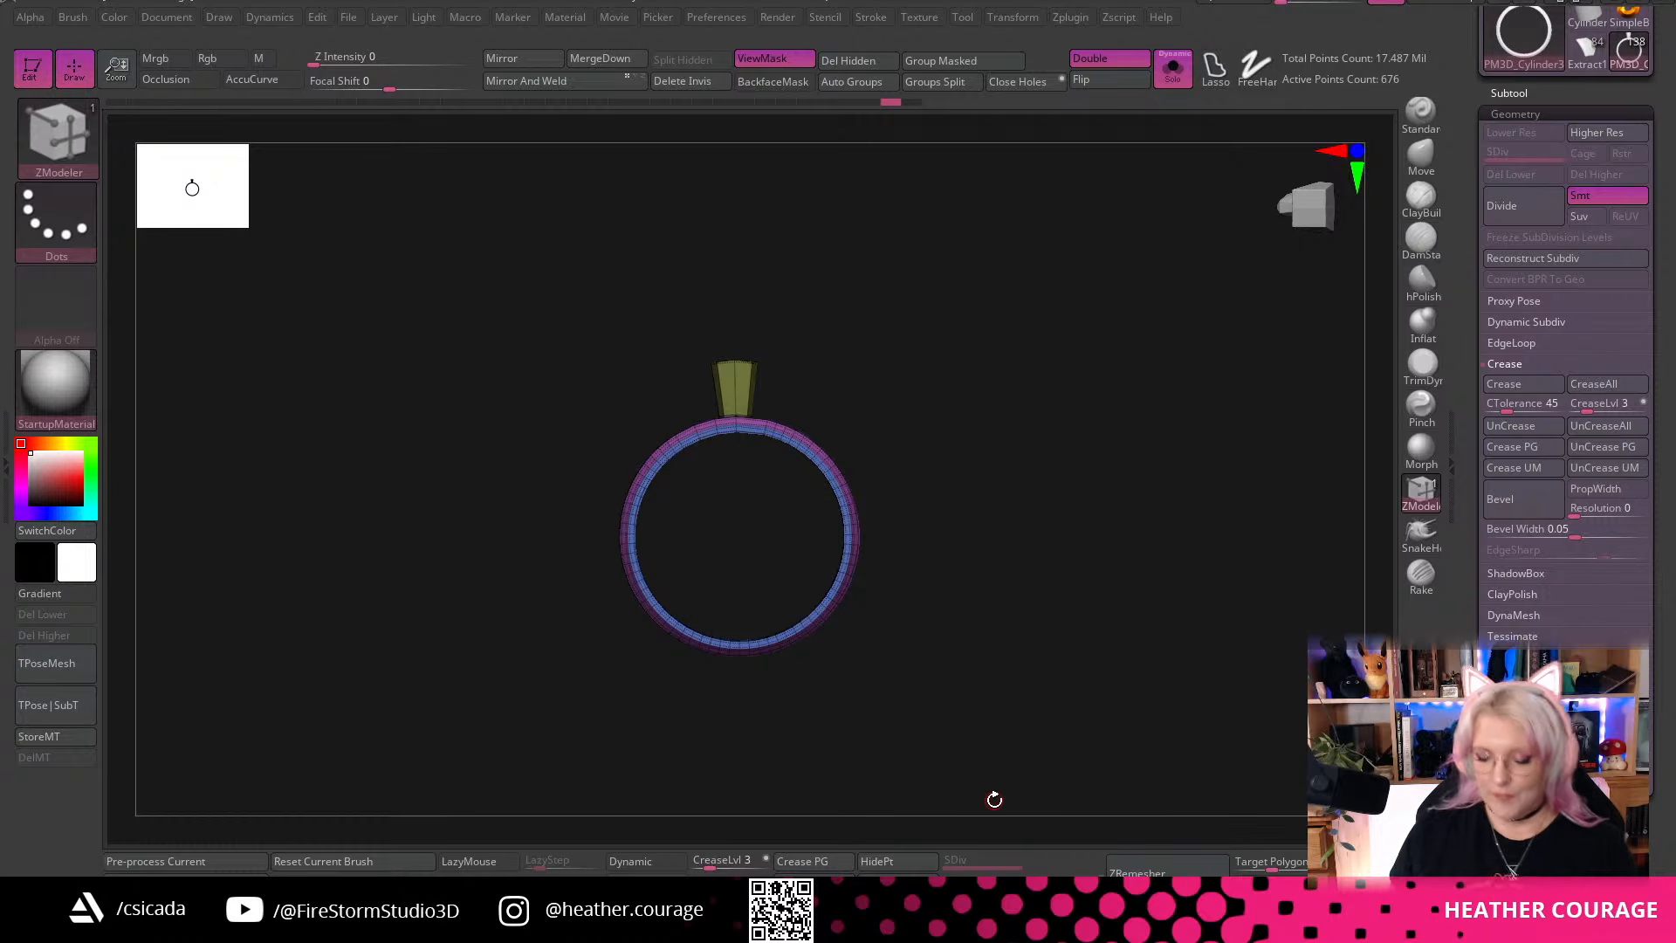
Bring up the skull creature model and turn off solo mode to show the whole character
scroll(1646, 52, up, 5)
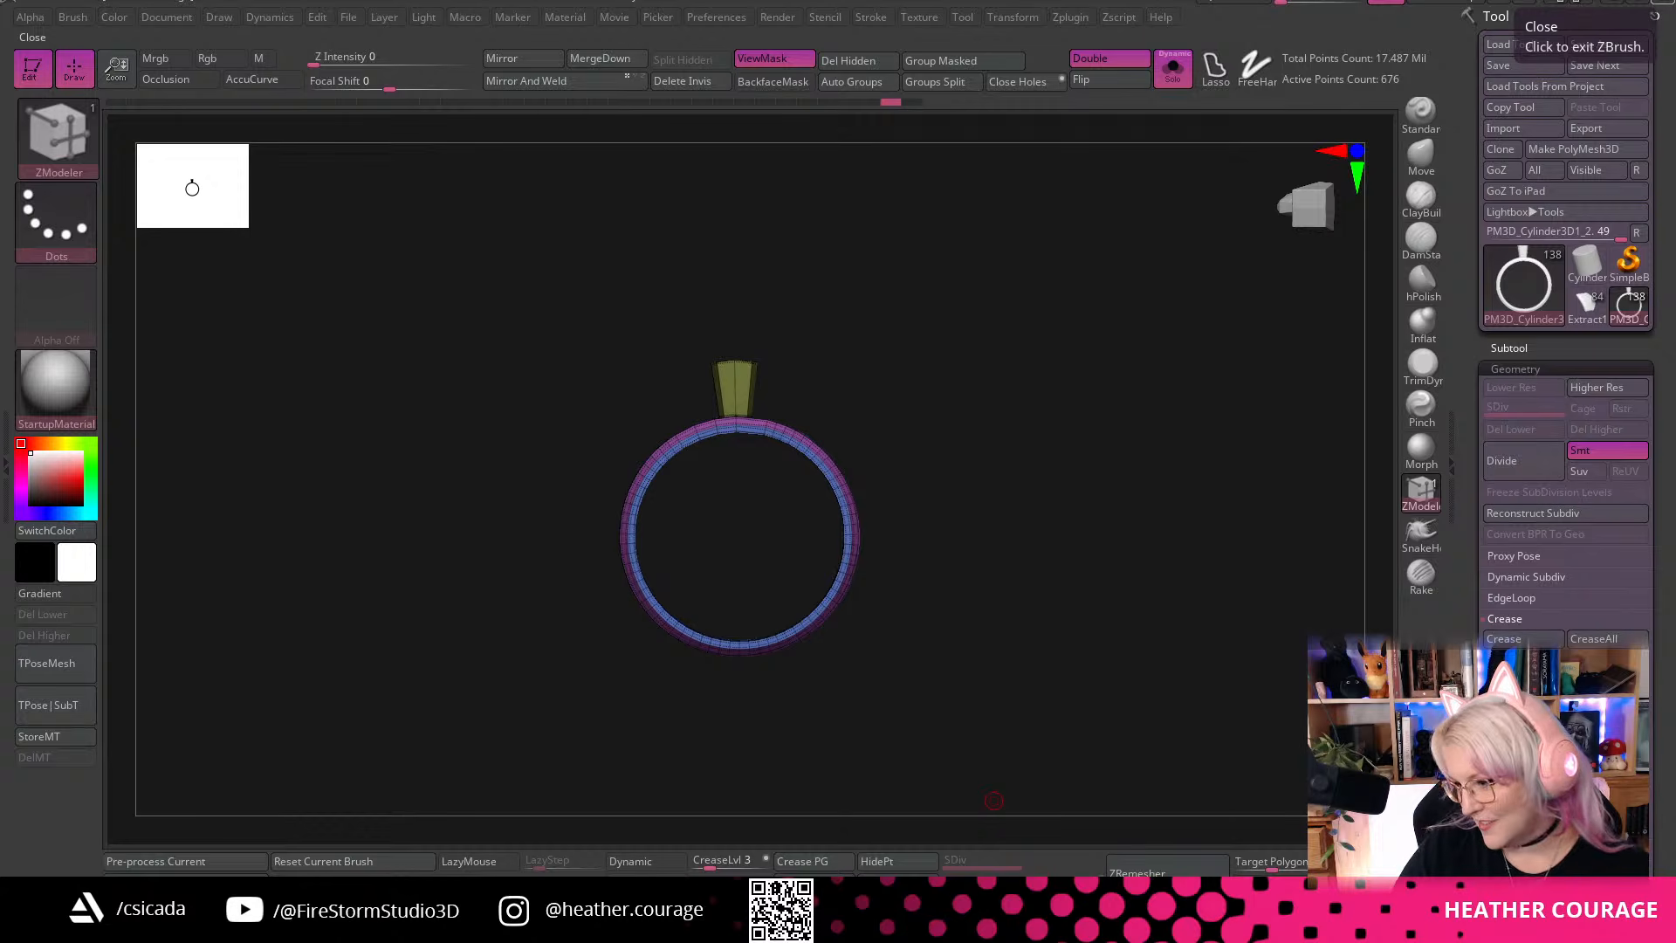
drag(828, 142, 1675, 336)
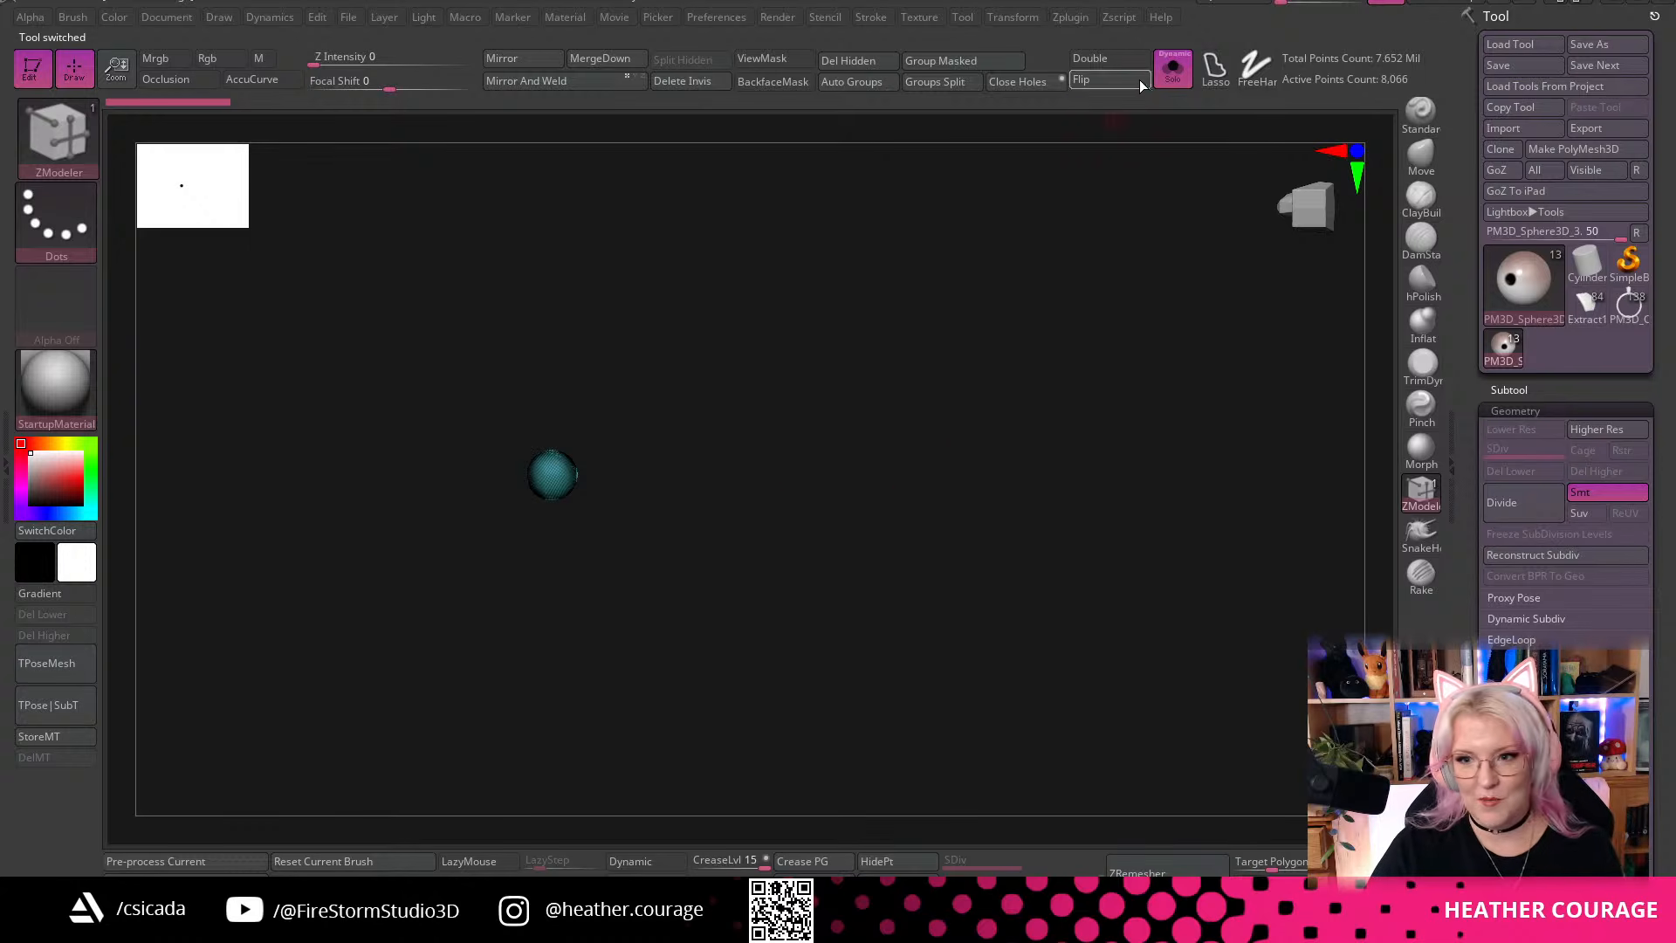
click(1170, 69)
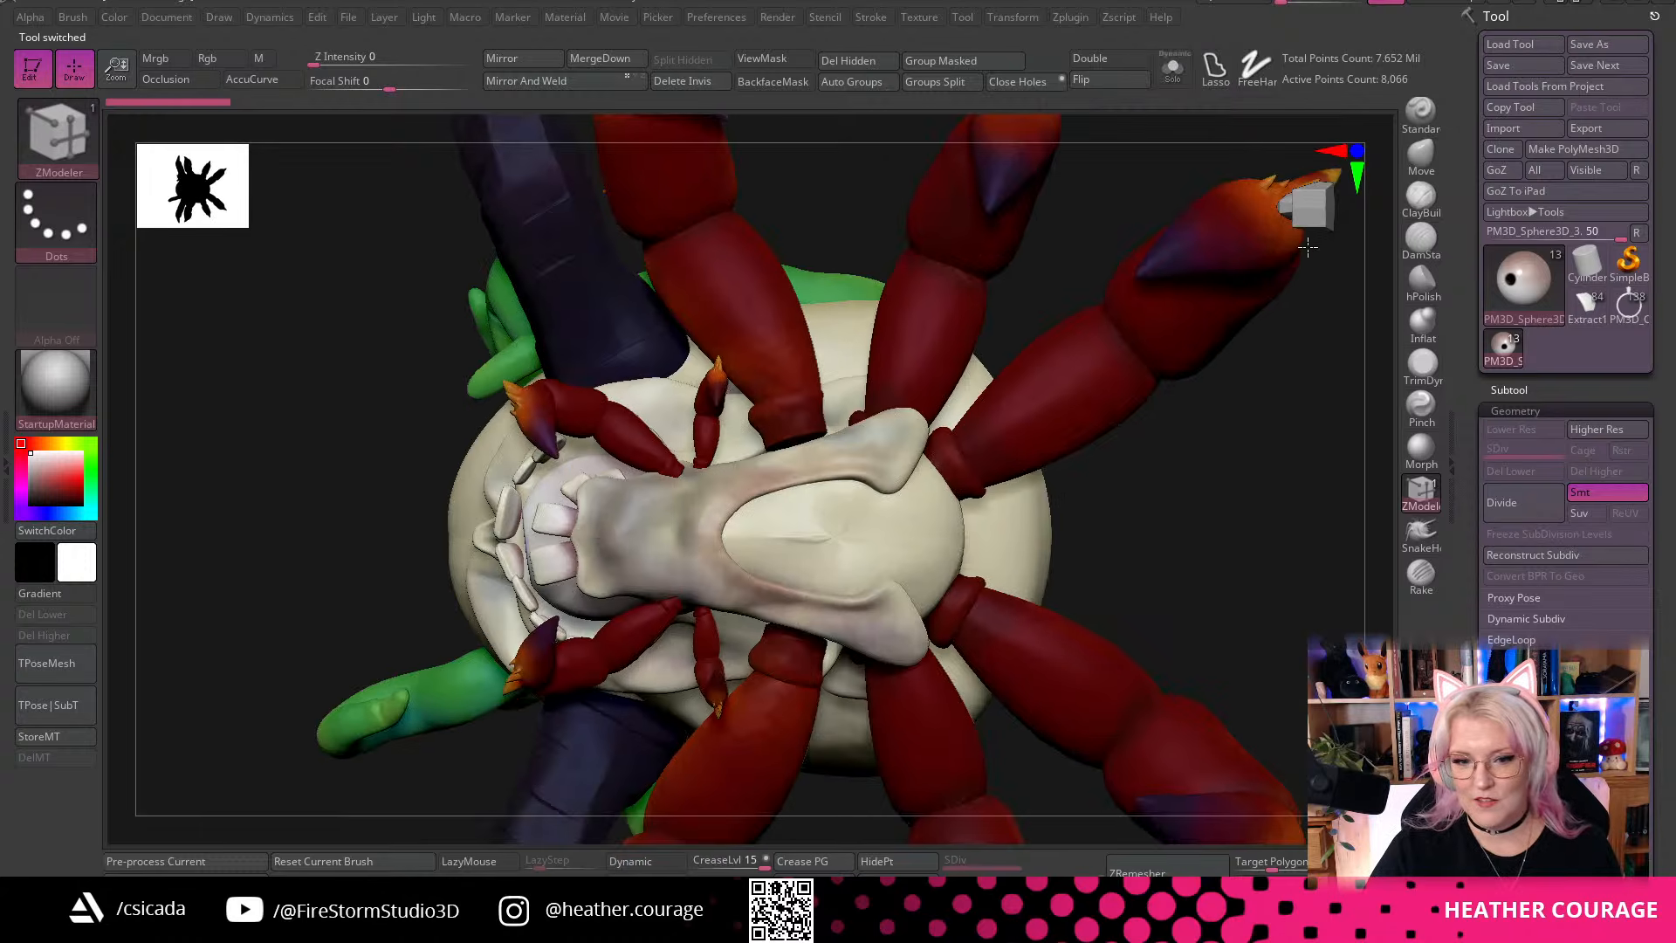
drag(1240, 175, 1310, 251)
click(1309, 249)
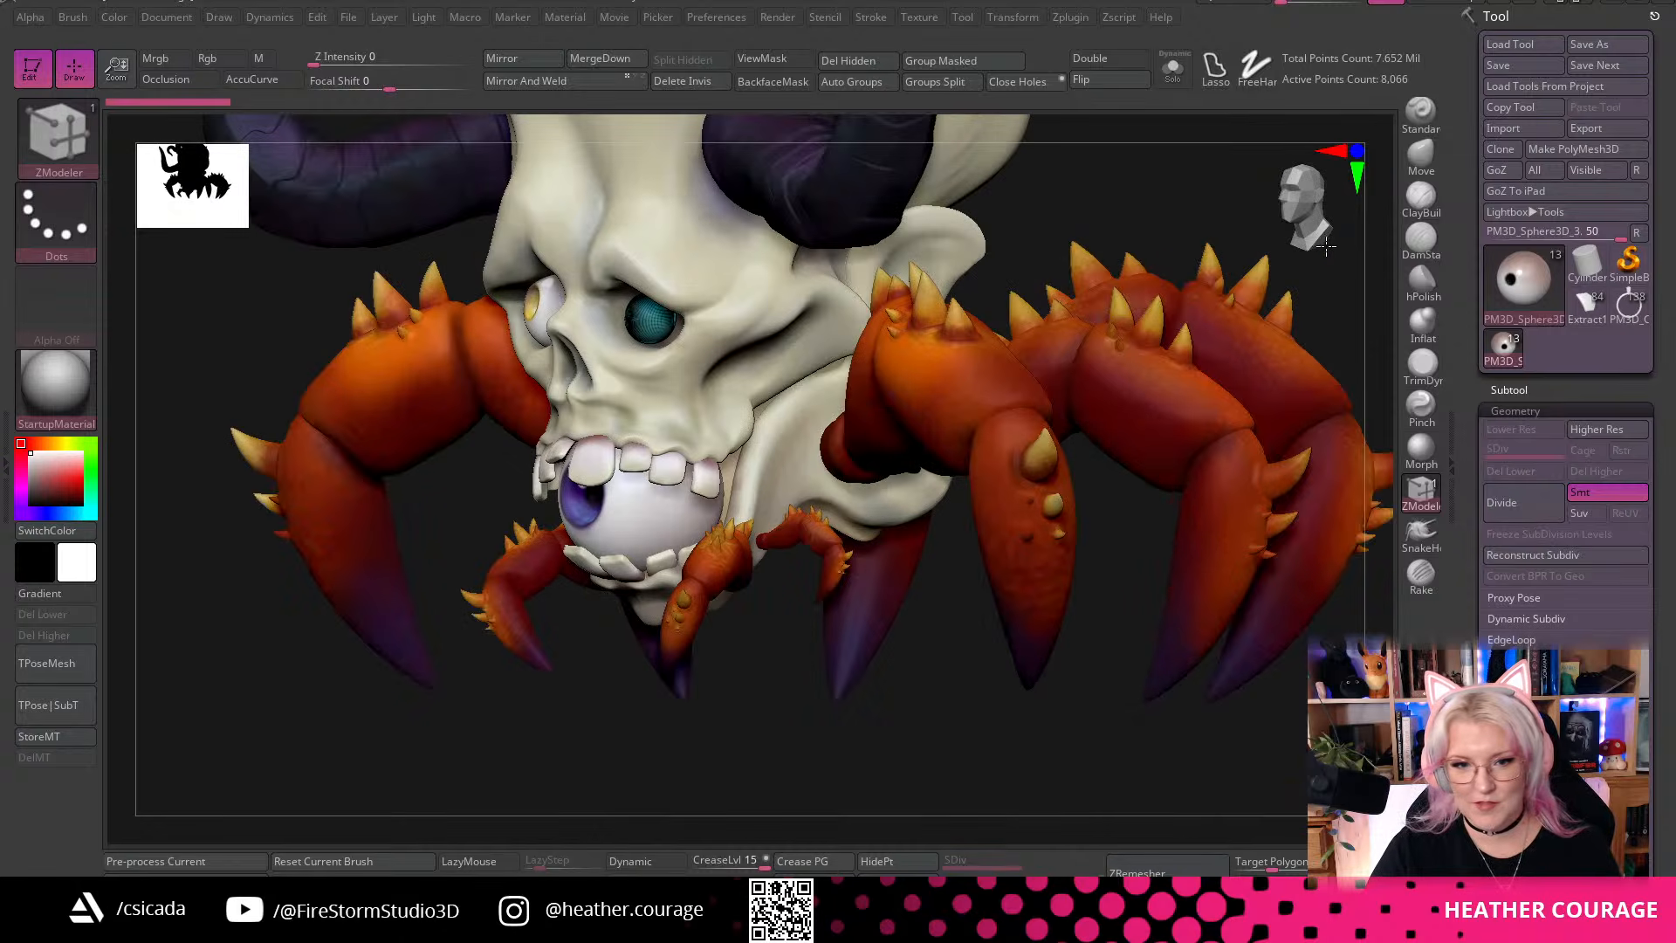
click(1327, 246)
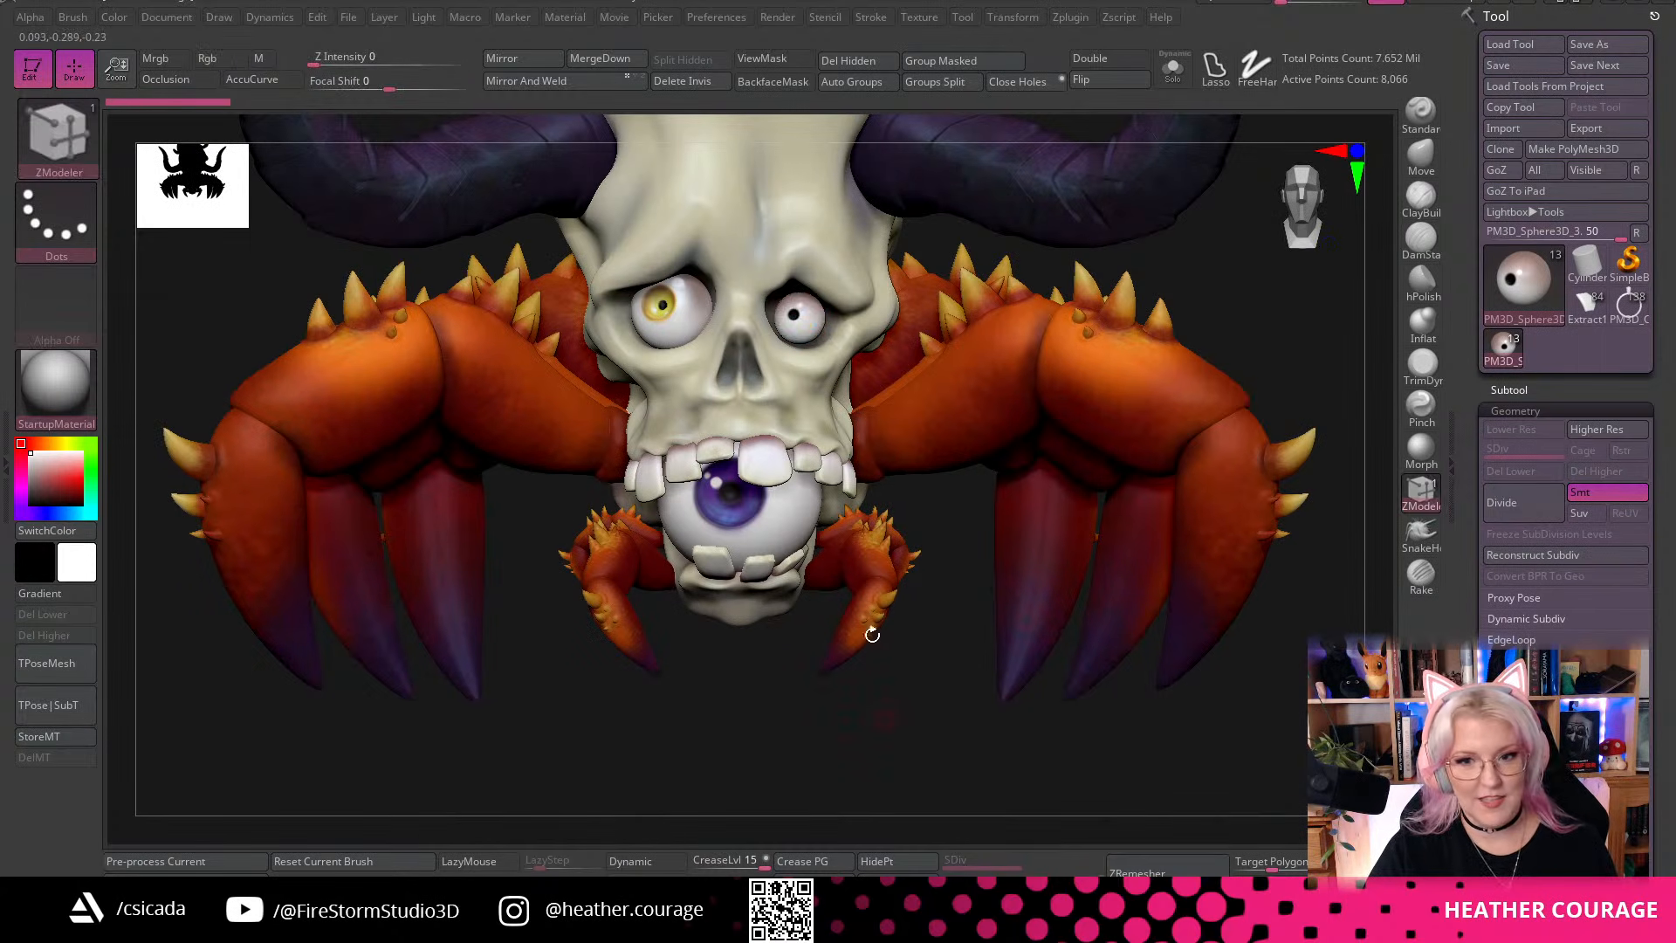
key(f)
drag(1169, 404, 1177, 567)
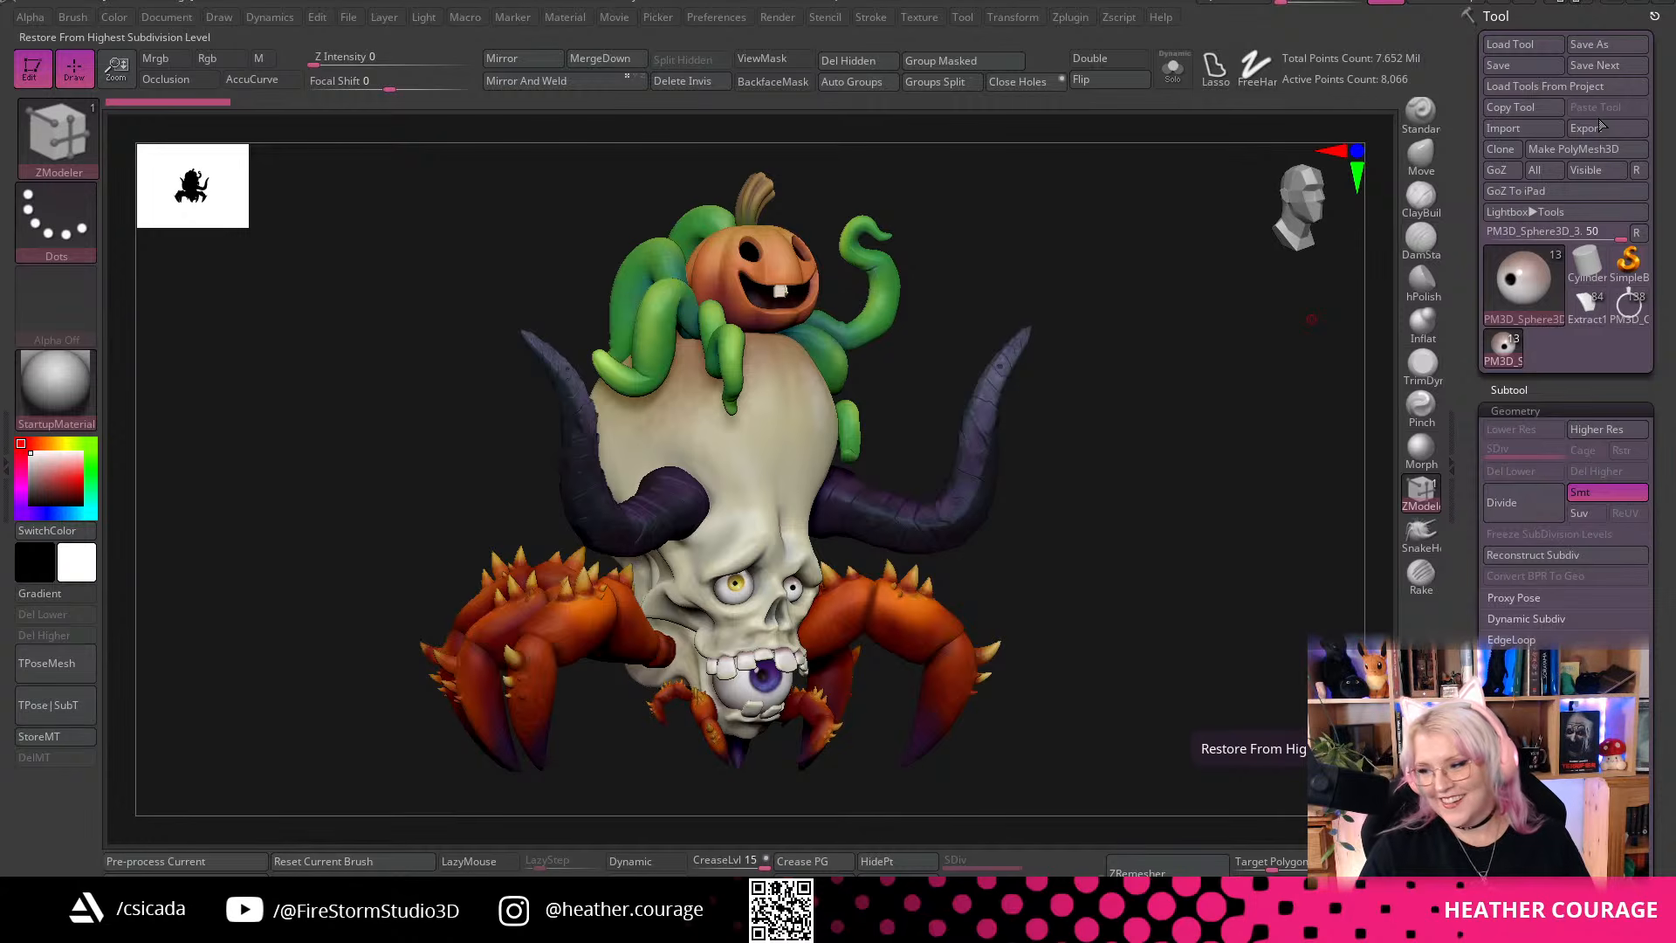
drag(1111, 568, 1158, 572)
Select the horns subtool, turn off the painted colour on all subtools and isolate the horns to examine their segmented plates
alt+click(1074, 390)
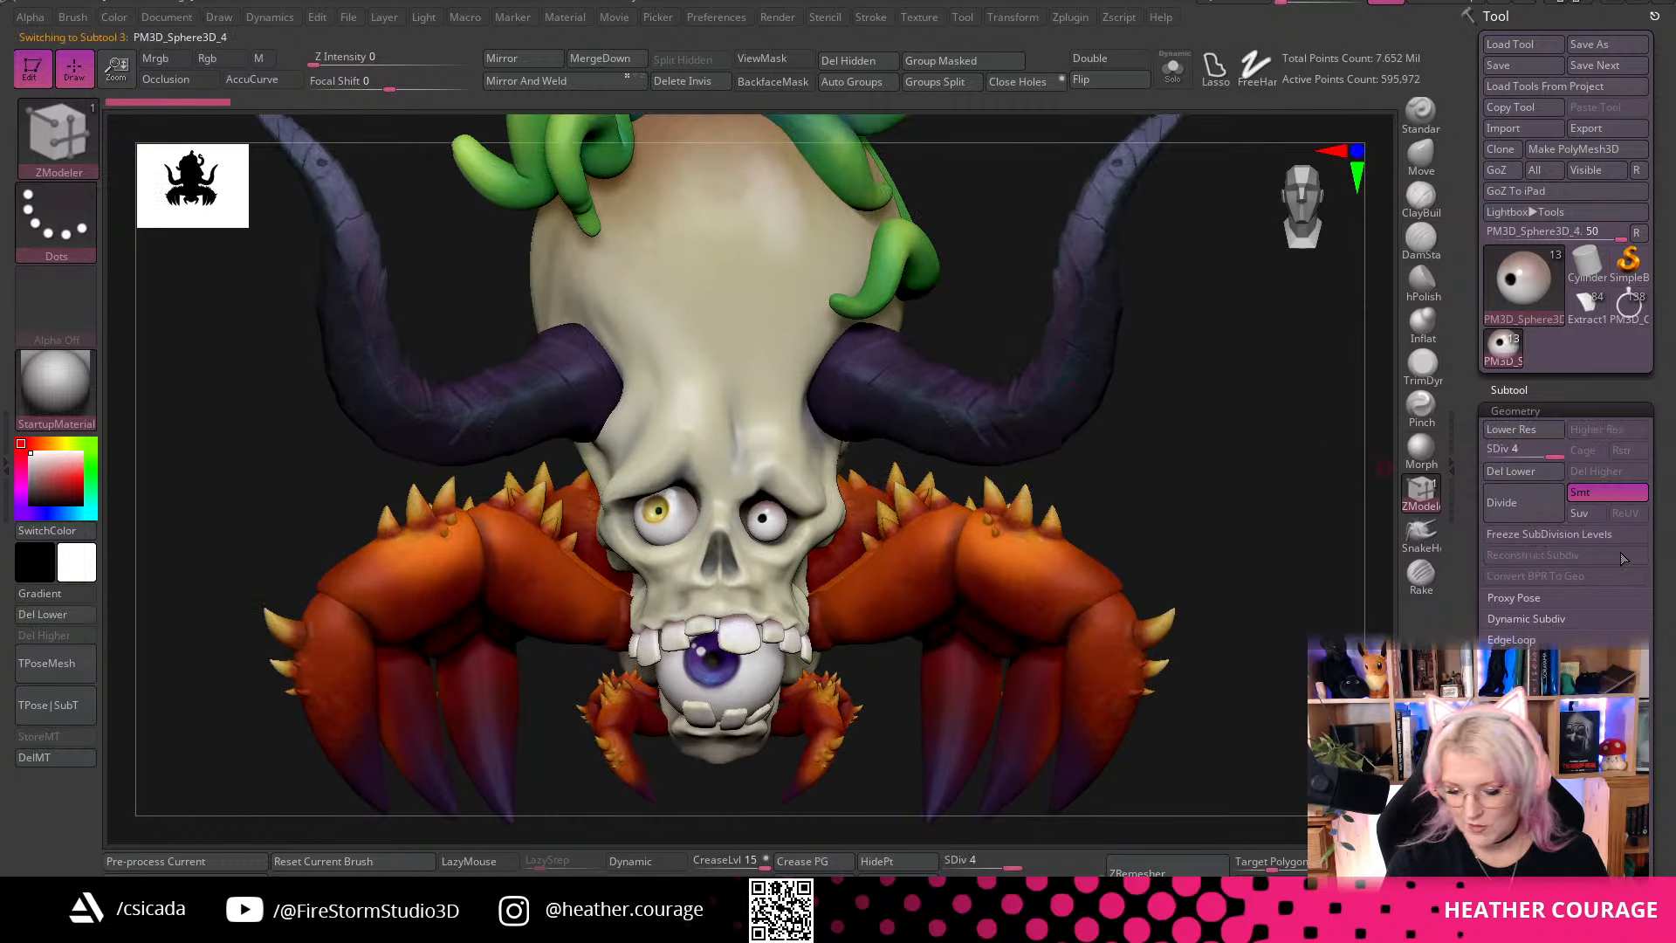
click(1508, 390)
shift+click(1622, 325)
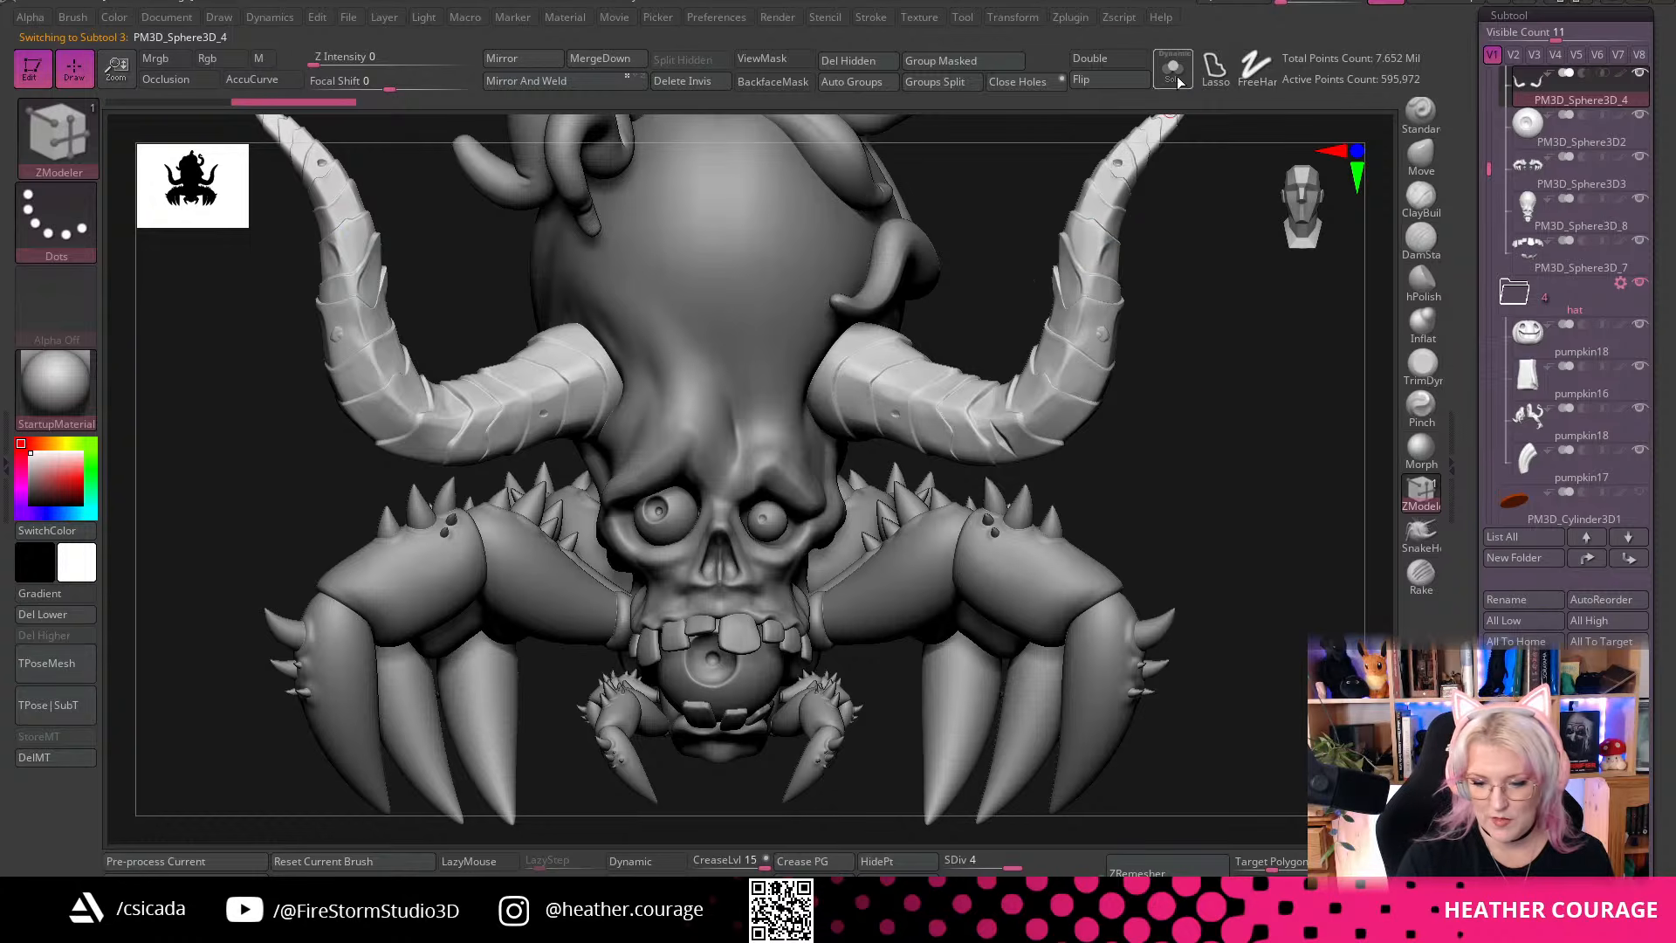
click(1173, 70)
alt+drag(1212, 454, 1045, 801)
drag(1030, 375, 1082, 558)
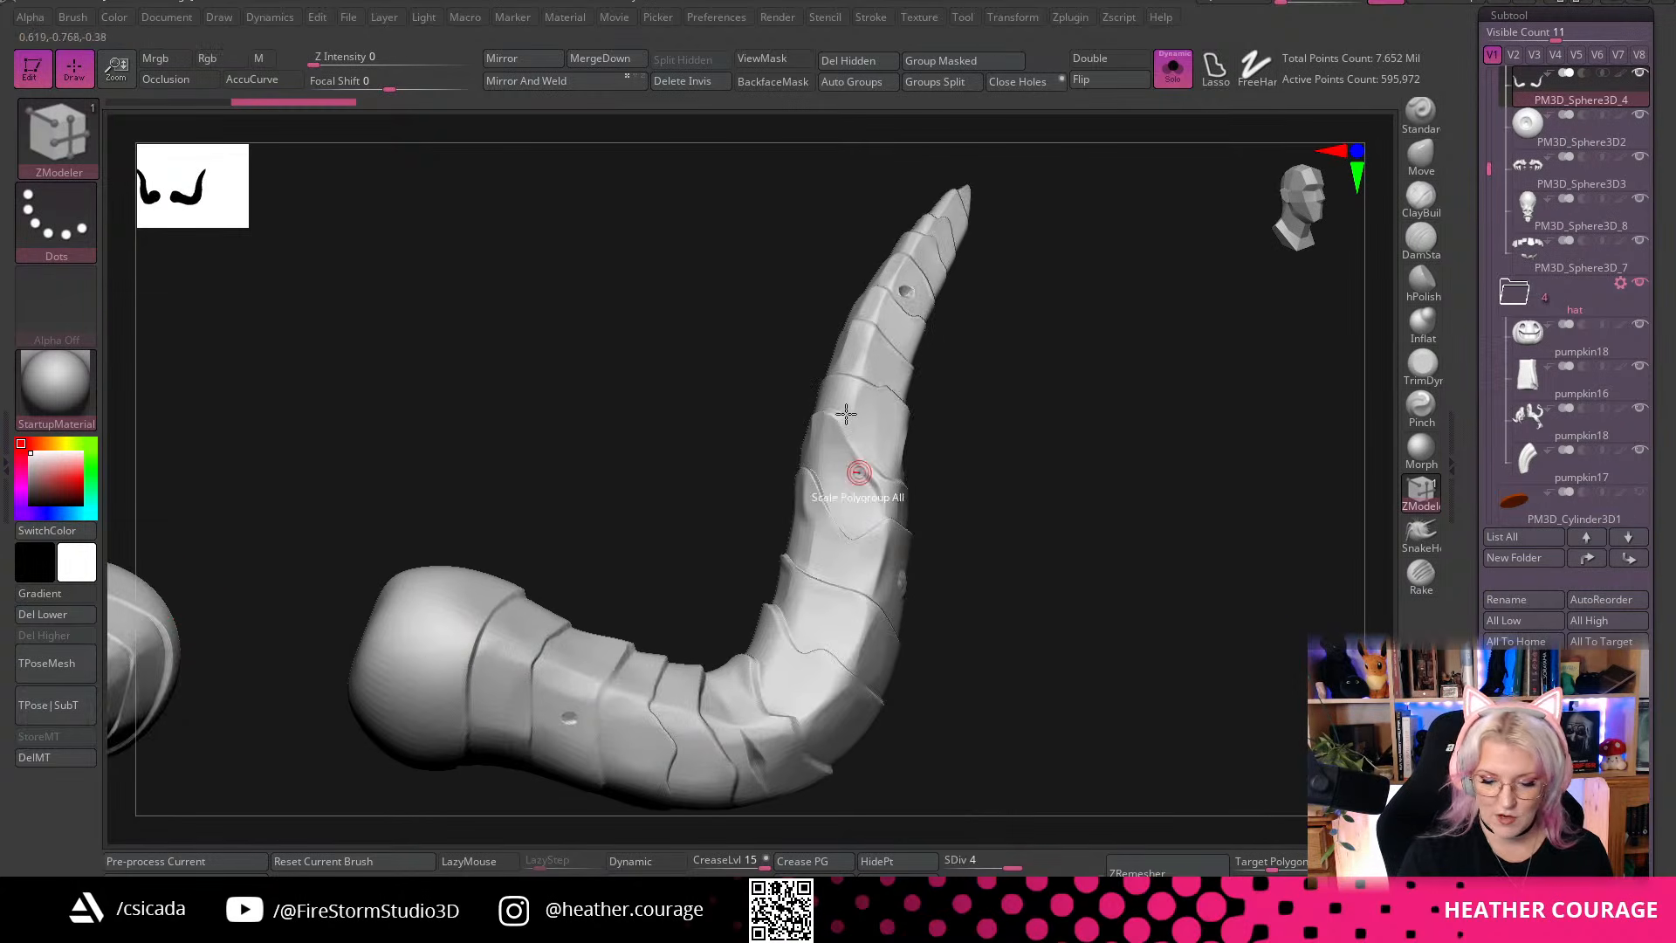
drag(1012, 253, 1082, 453)
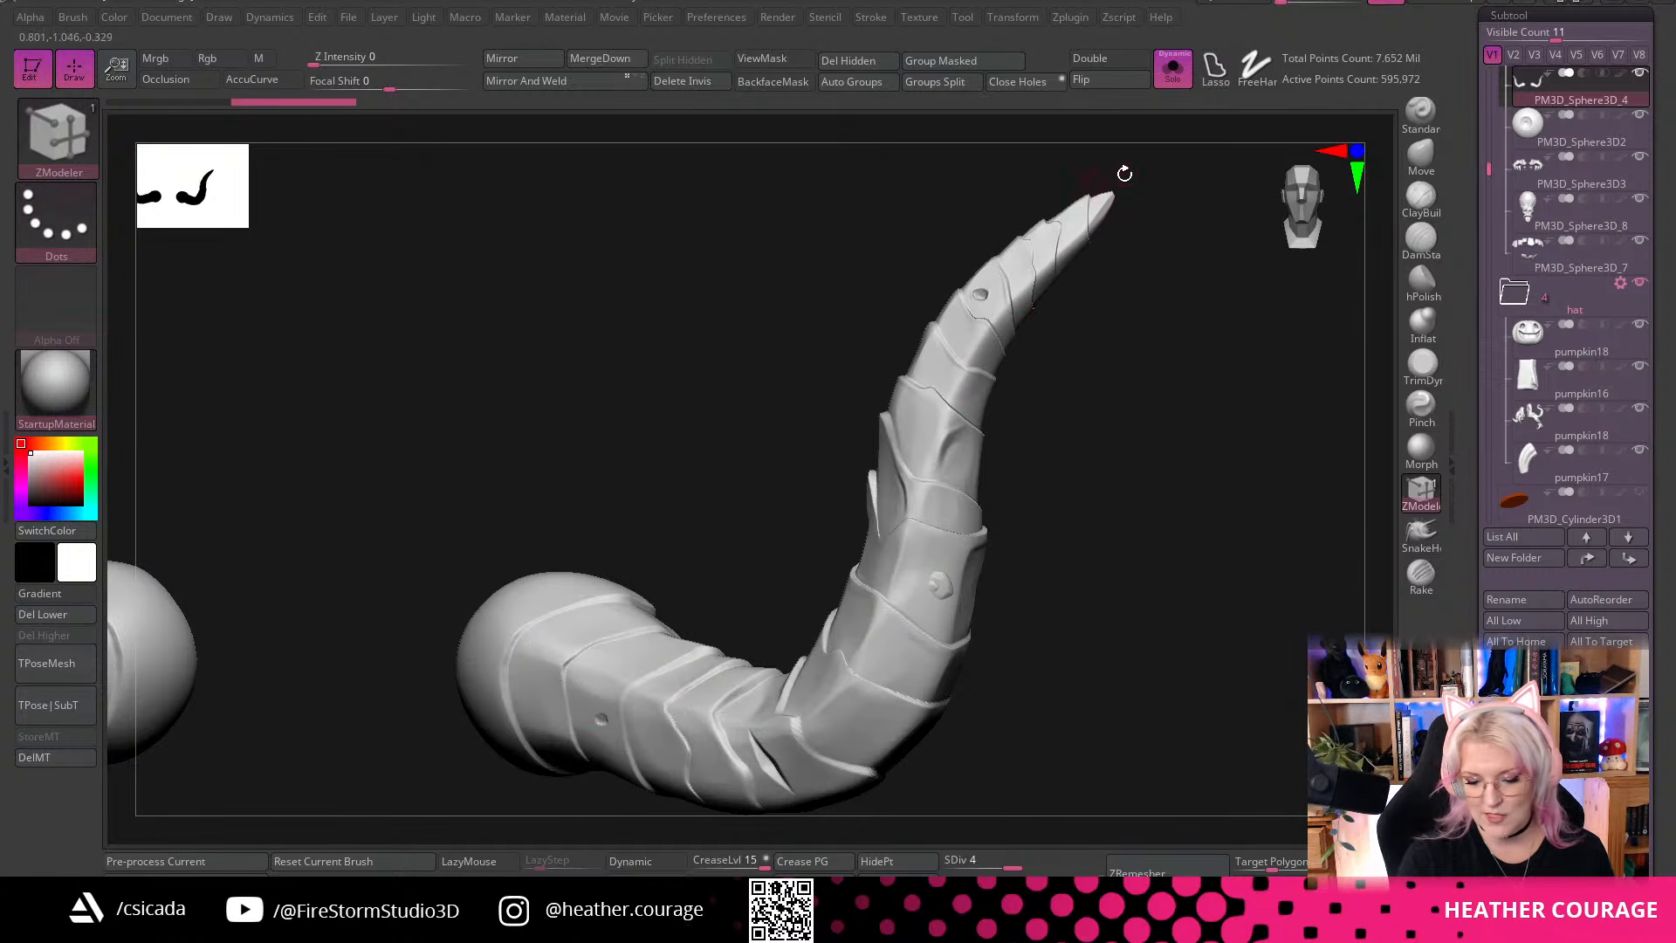
drag(1184, 410, 1135, 410)
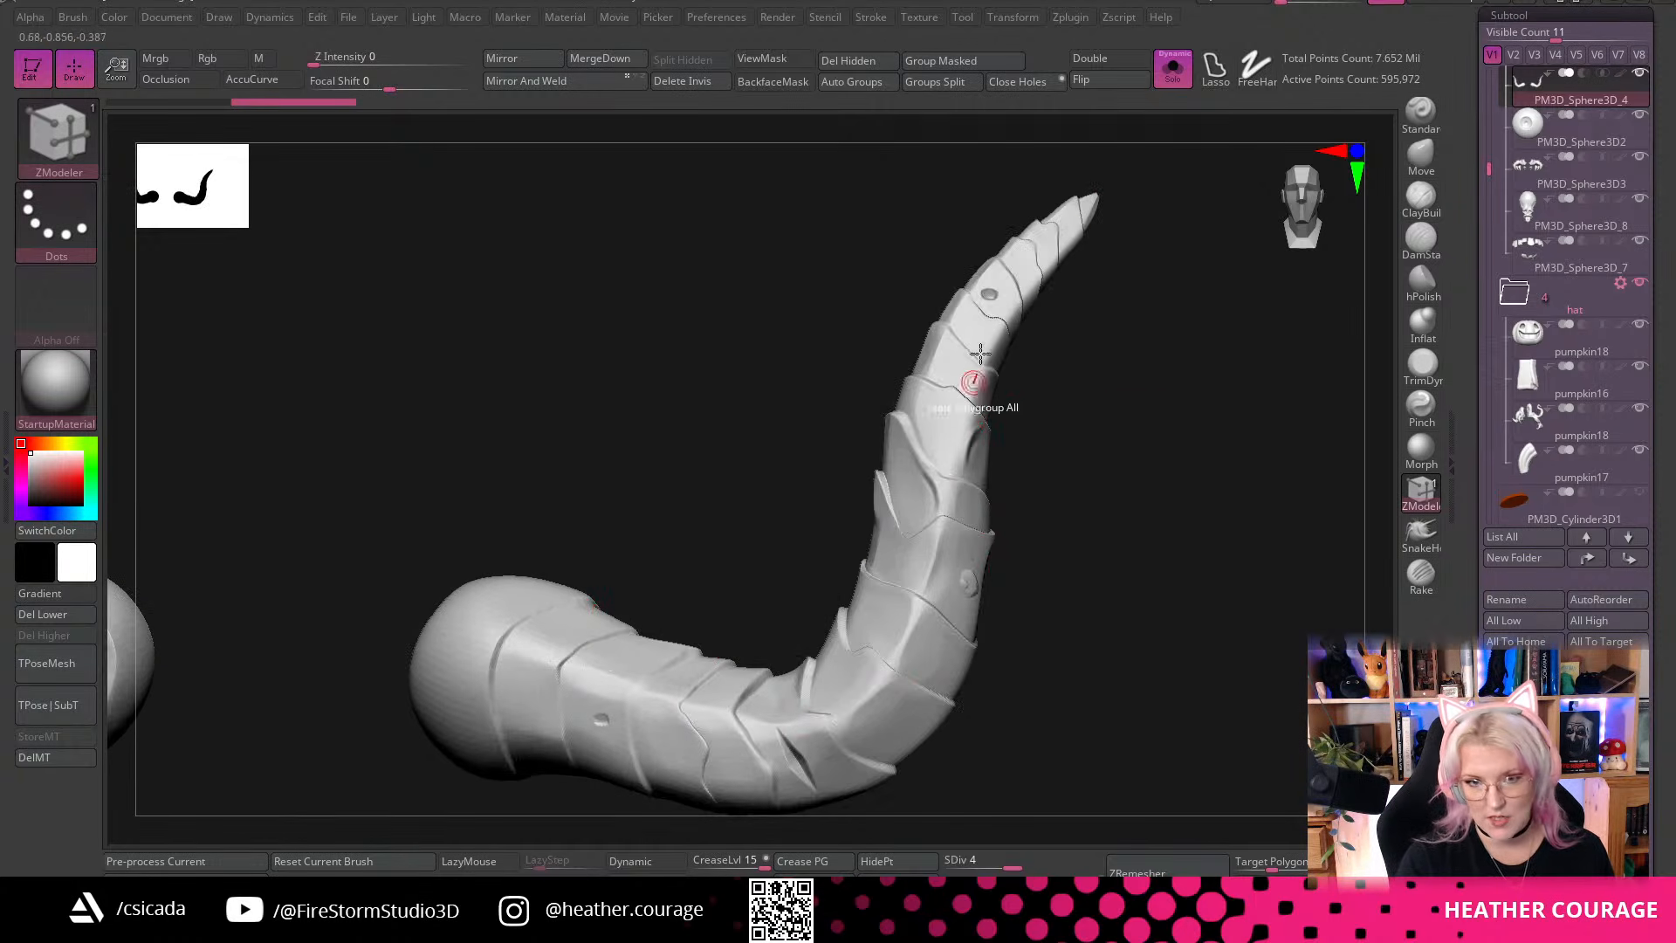
drag(1151, 703, 1403, 278)
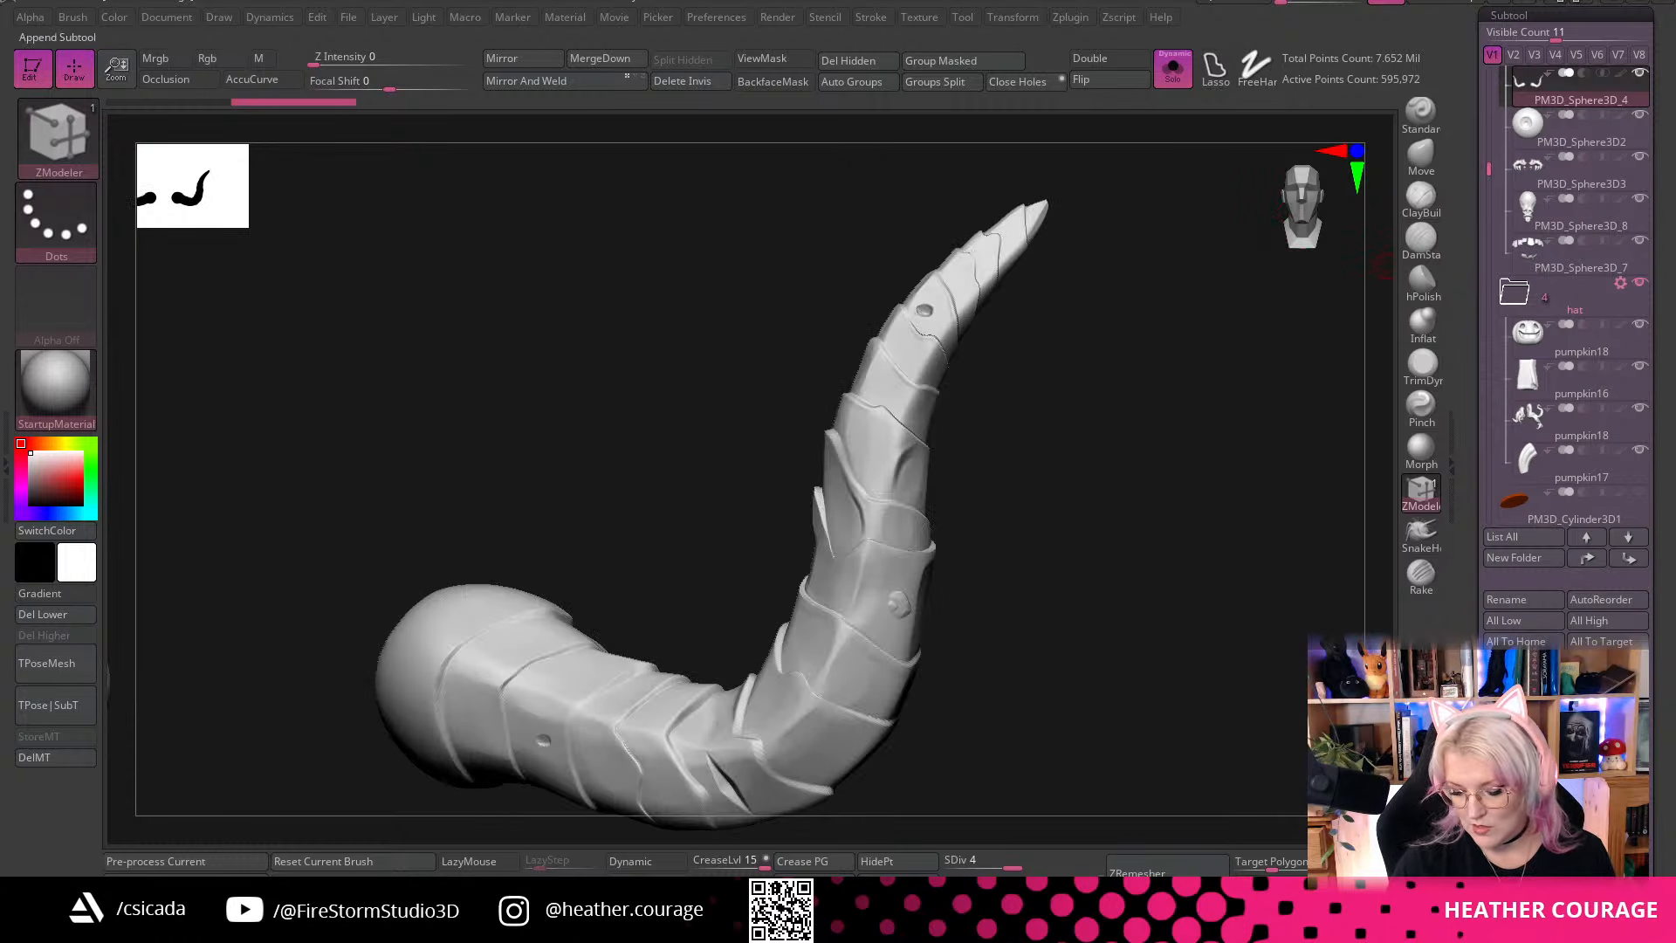
Append a Sphere3D subtool and select it so it is isolated
click(1606, 682)
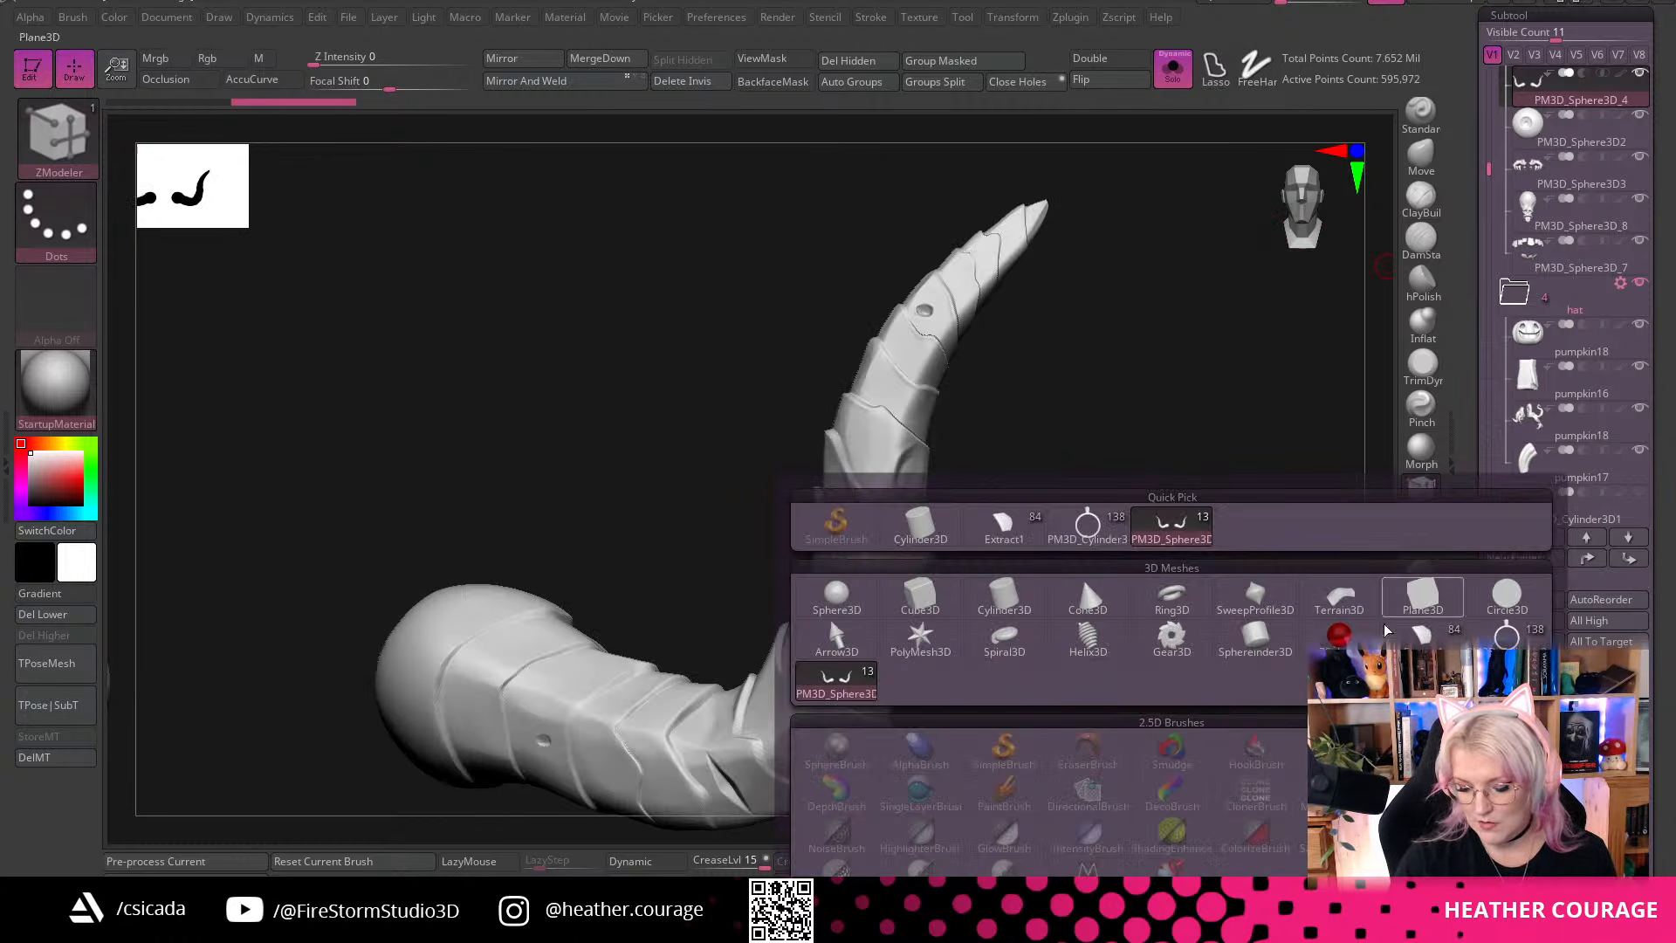
click(836, 598)
drag(1487, 158, 1506, 328)
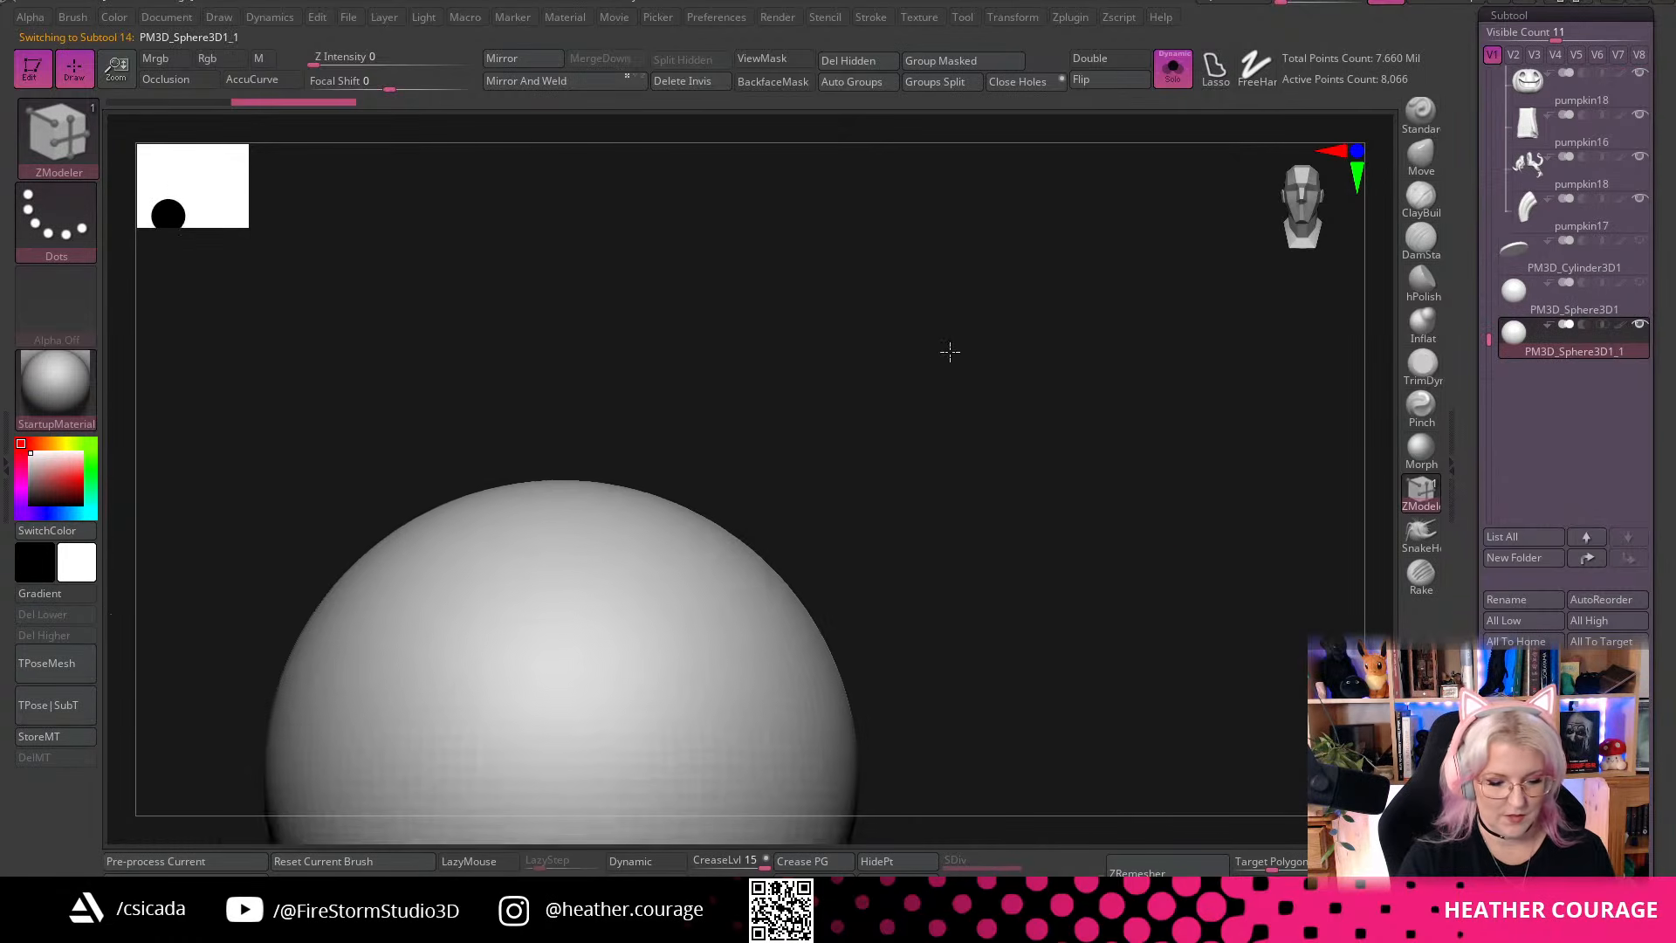
drag(1110, 494, 1089, 475)
alt+drag(1212, 391, 949, 497)
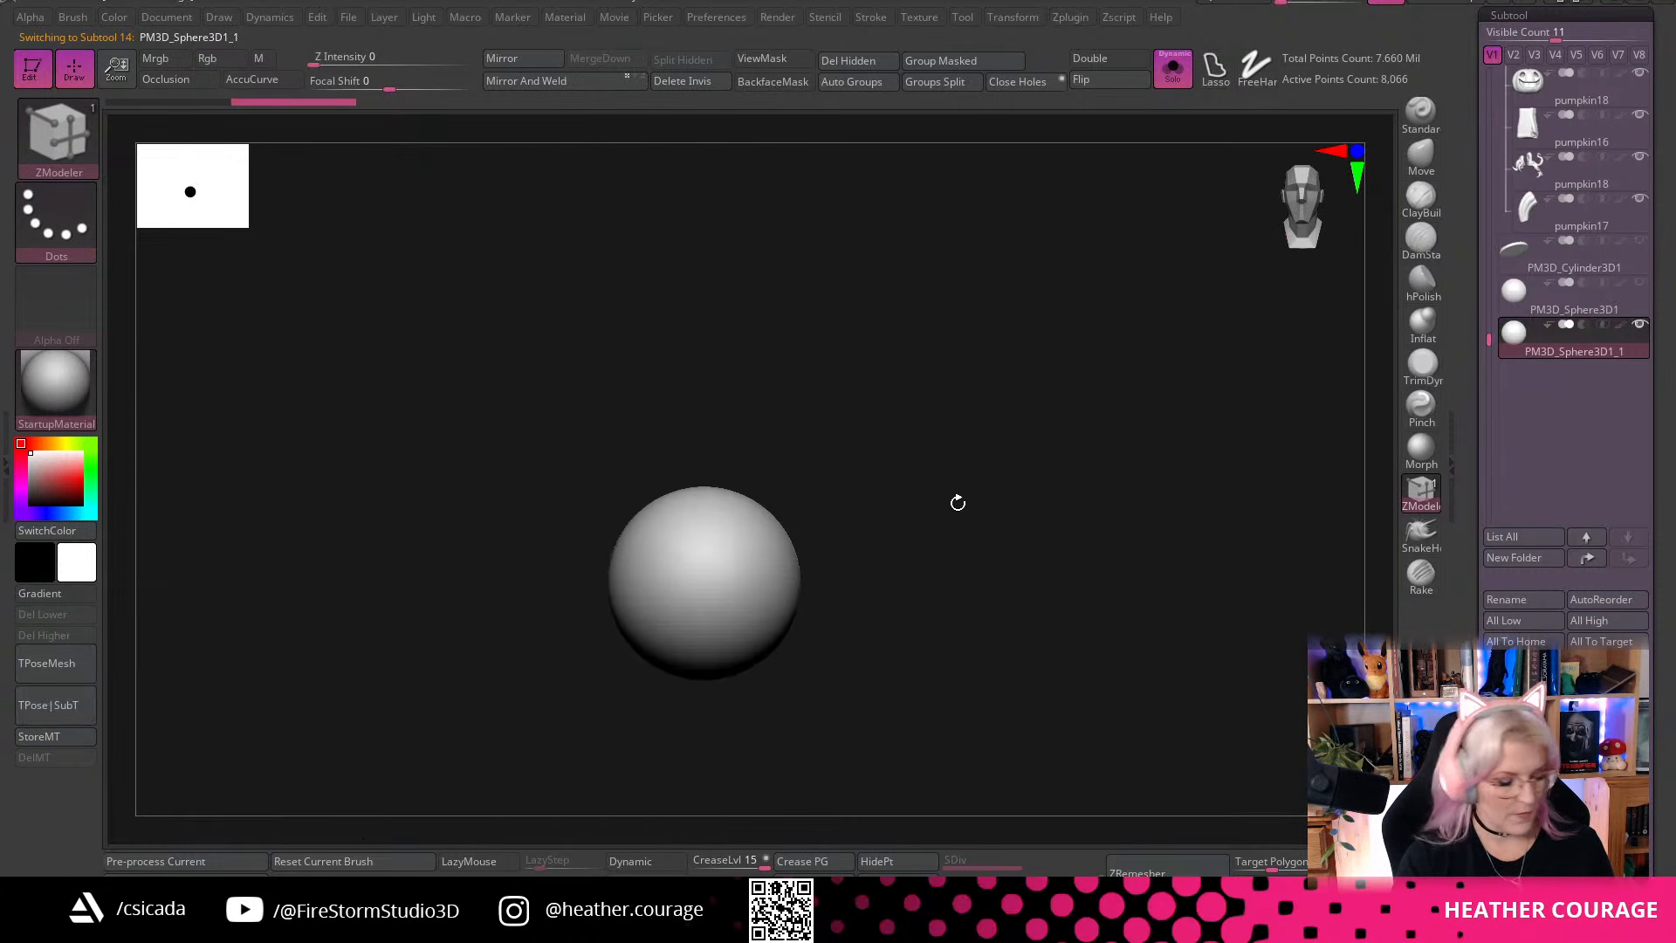
Draw a CurveTube stroke outward from the sphere and thicken the tube with a draw size of about 311
key(b)
key(c)
key(t)
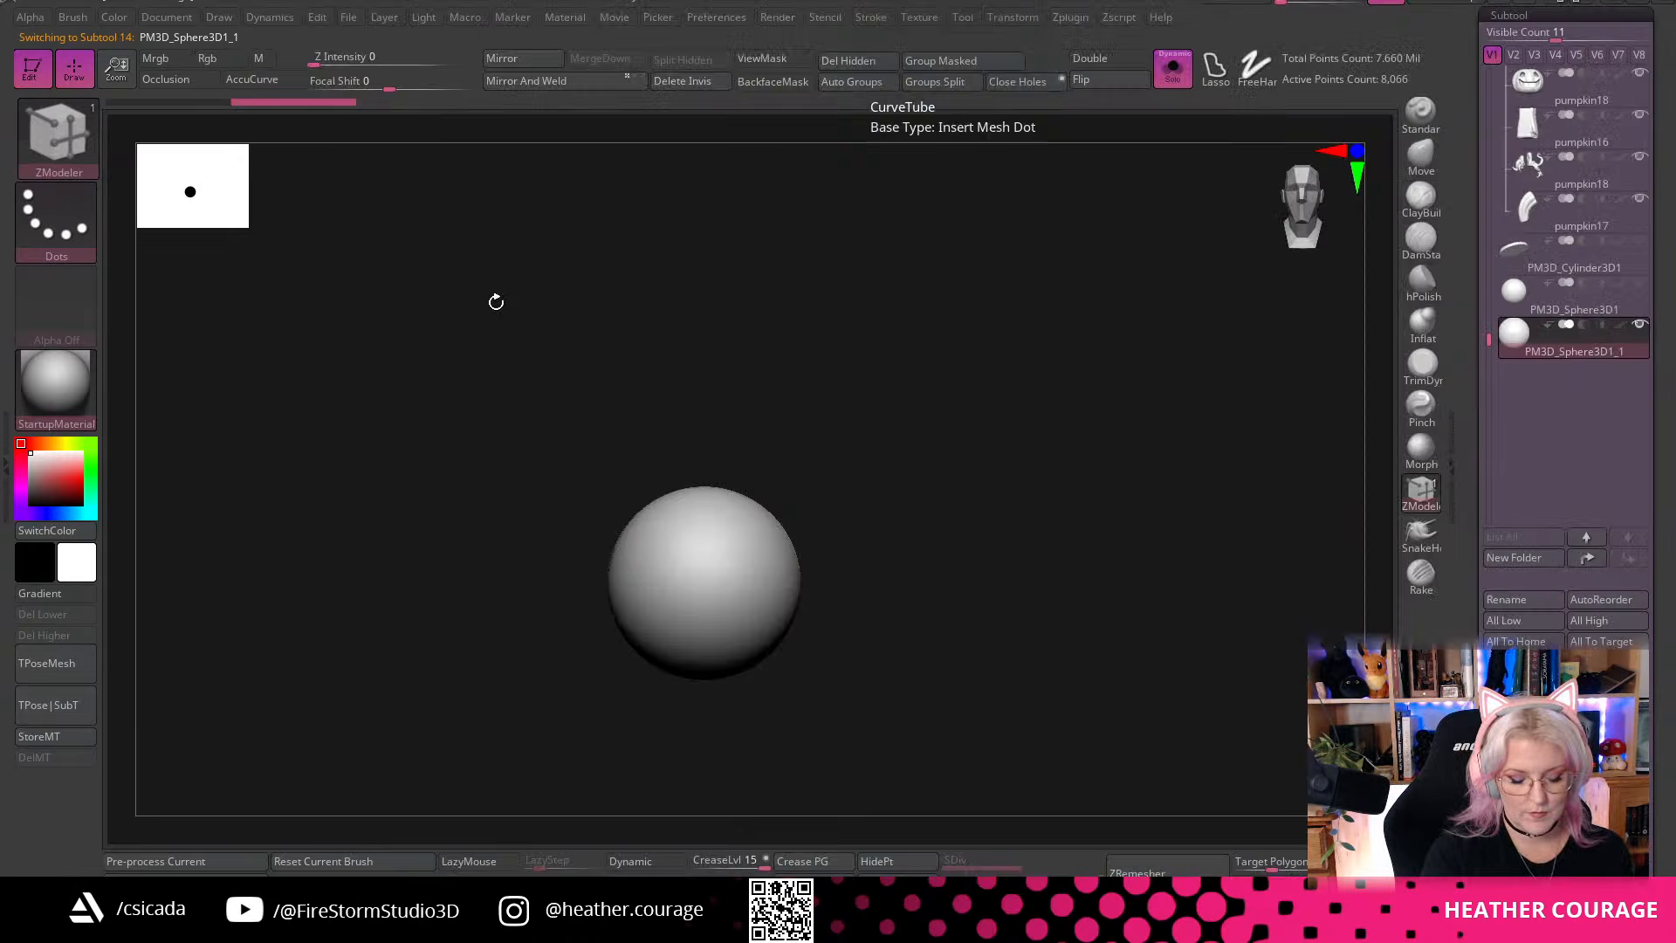
drag(783, 557, 967, 432)
key(space)
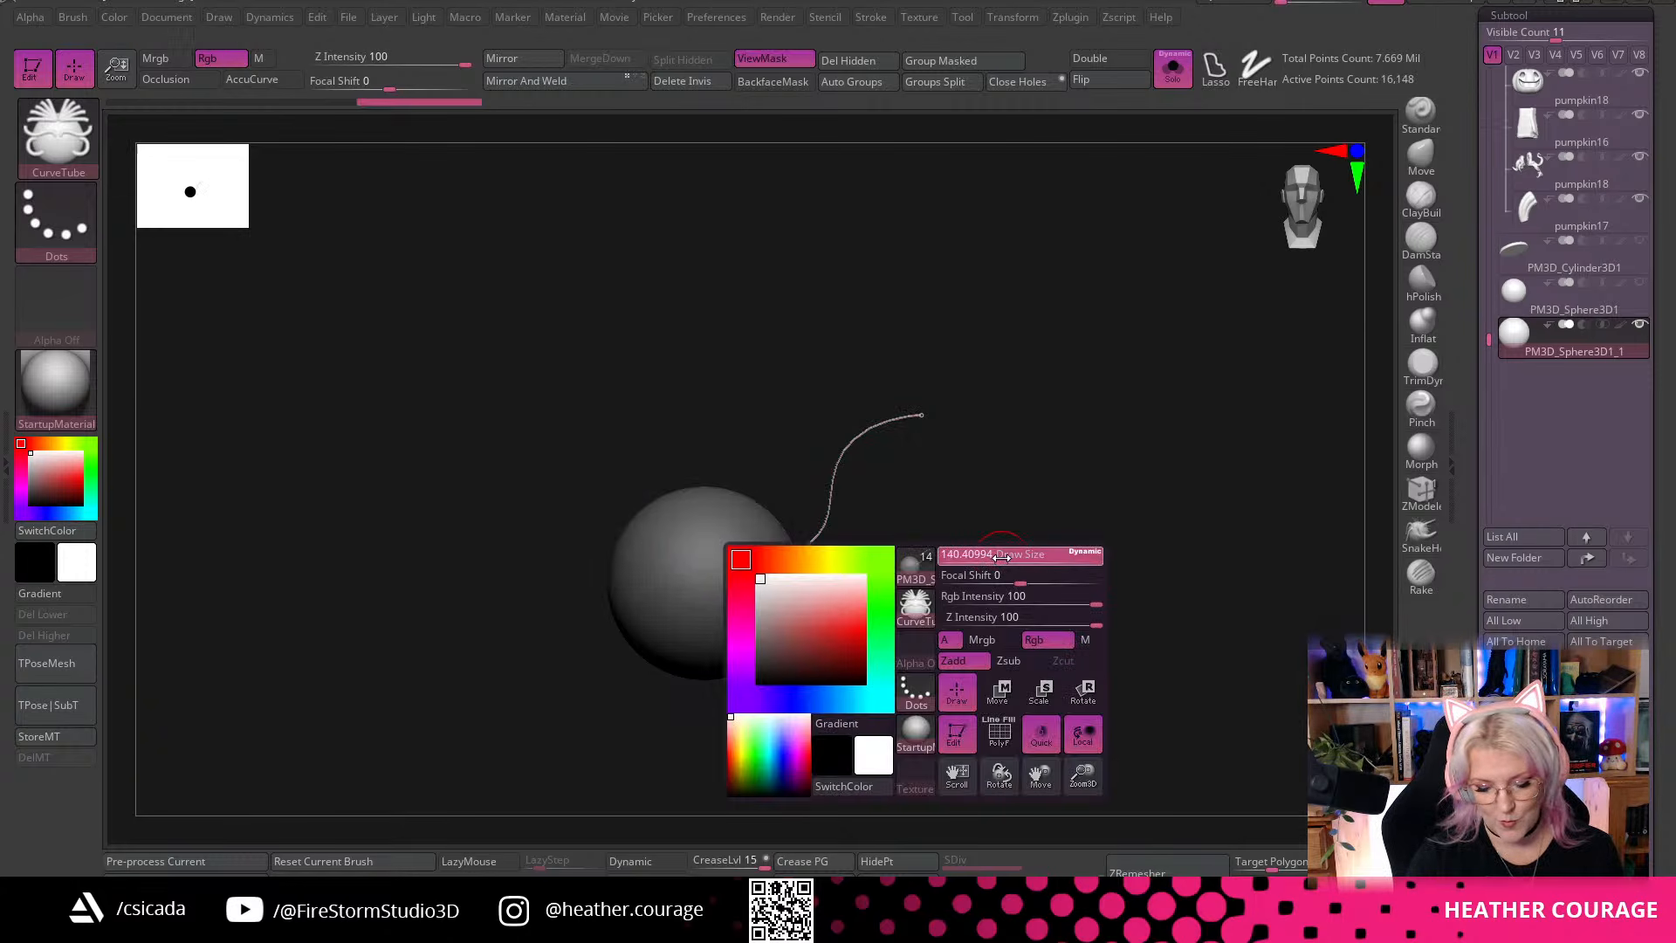
drag(1001, 557, 1016, 574)
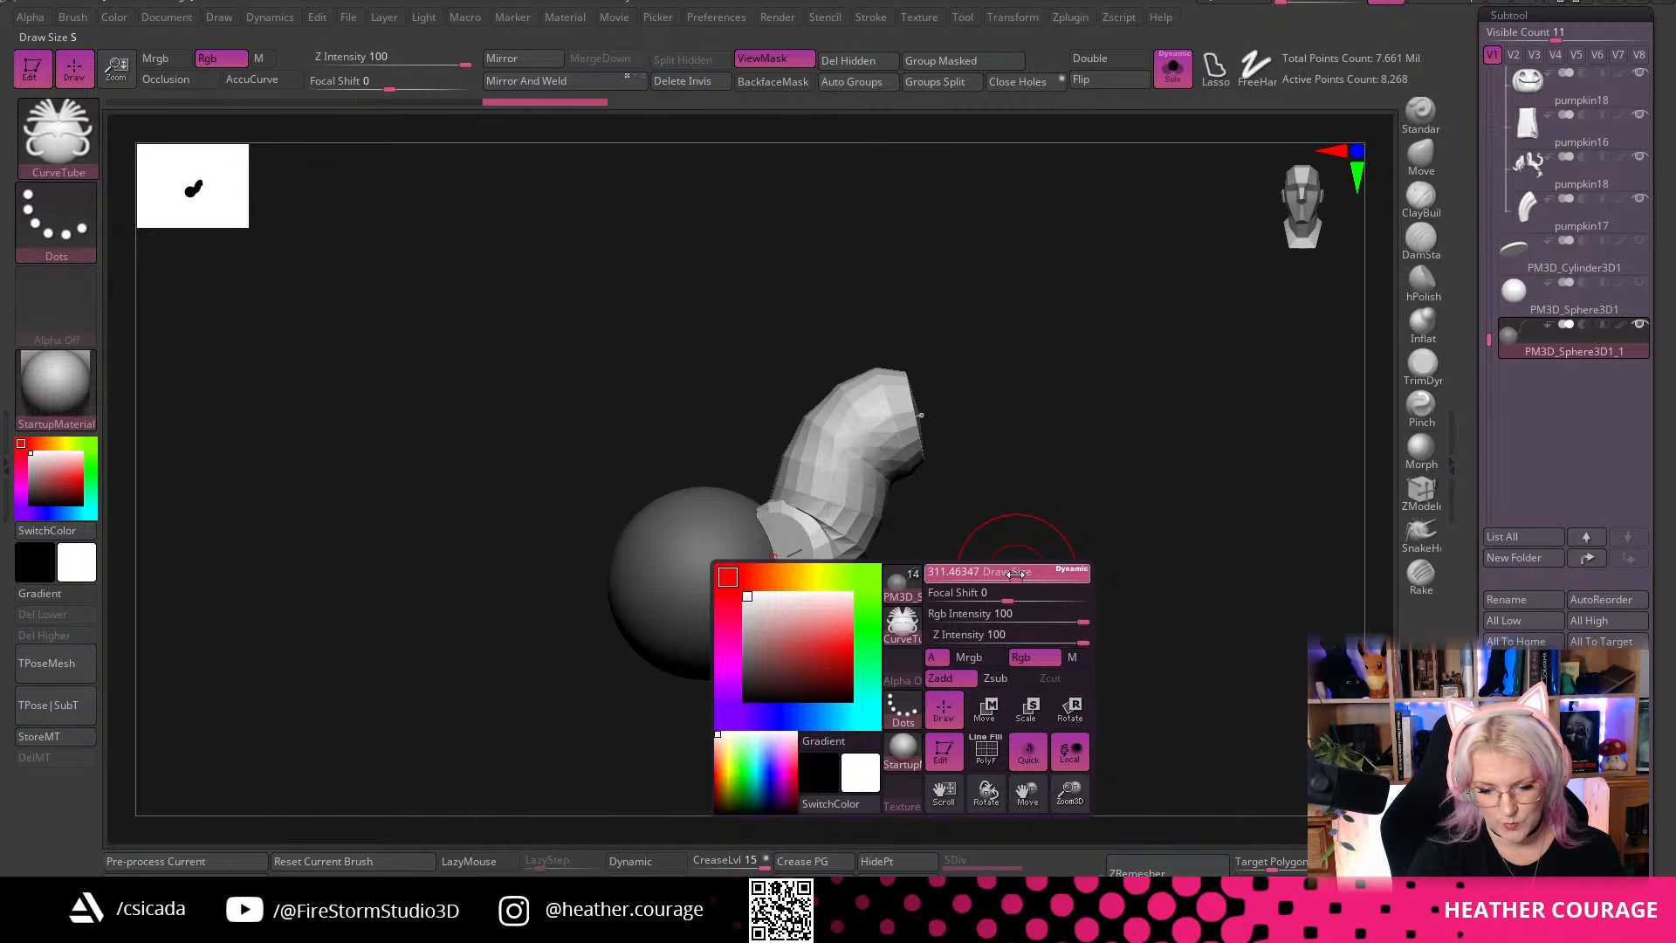
mouse_move(1015, 575)
ctrl+right_down()
mouse_move(962, 666)
mouse_move(980, 670)
mouse_move(971, 648)
ctrl+right_up()
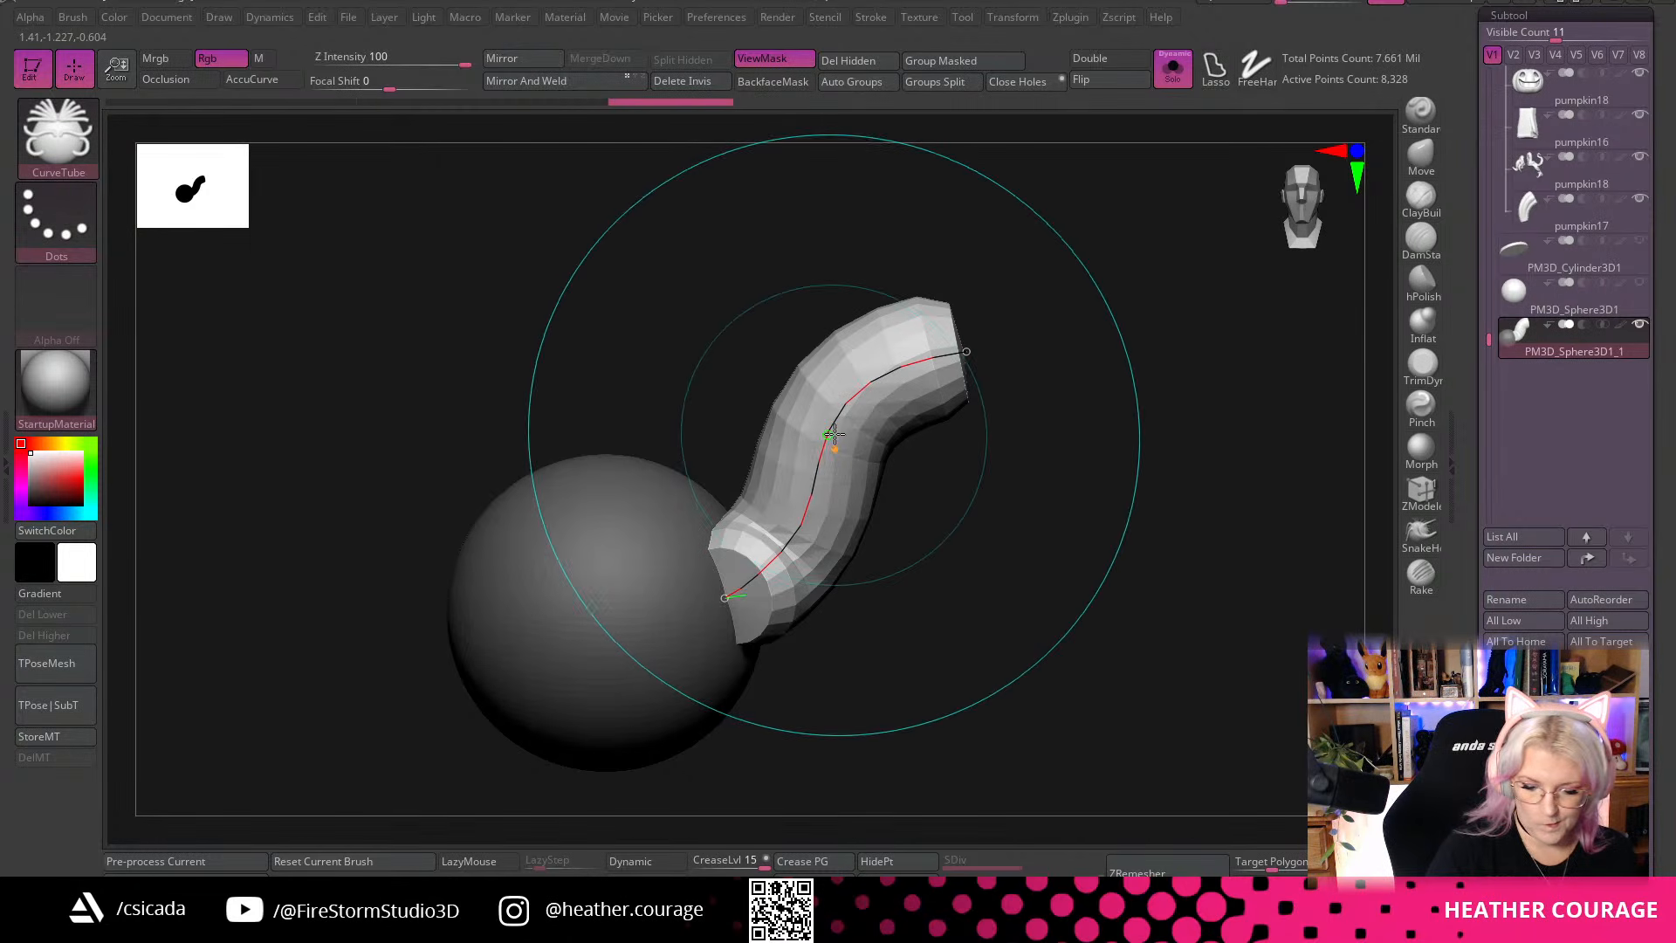
Show the stroke's curve settings, reshape the tube into a longer S-bend and slim it with a draw size of about 158
click(873, 20)
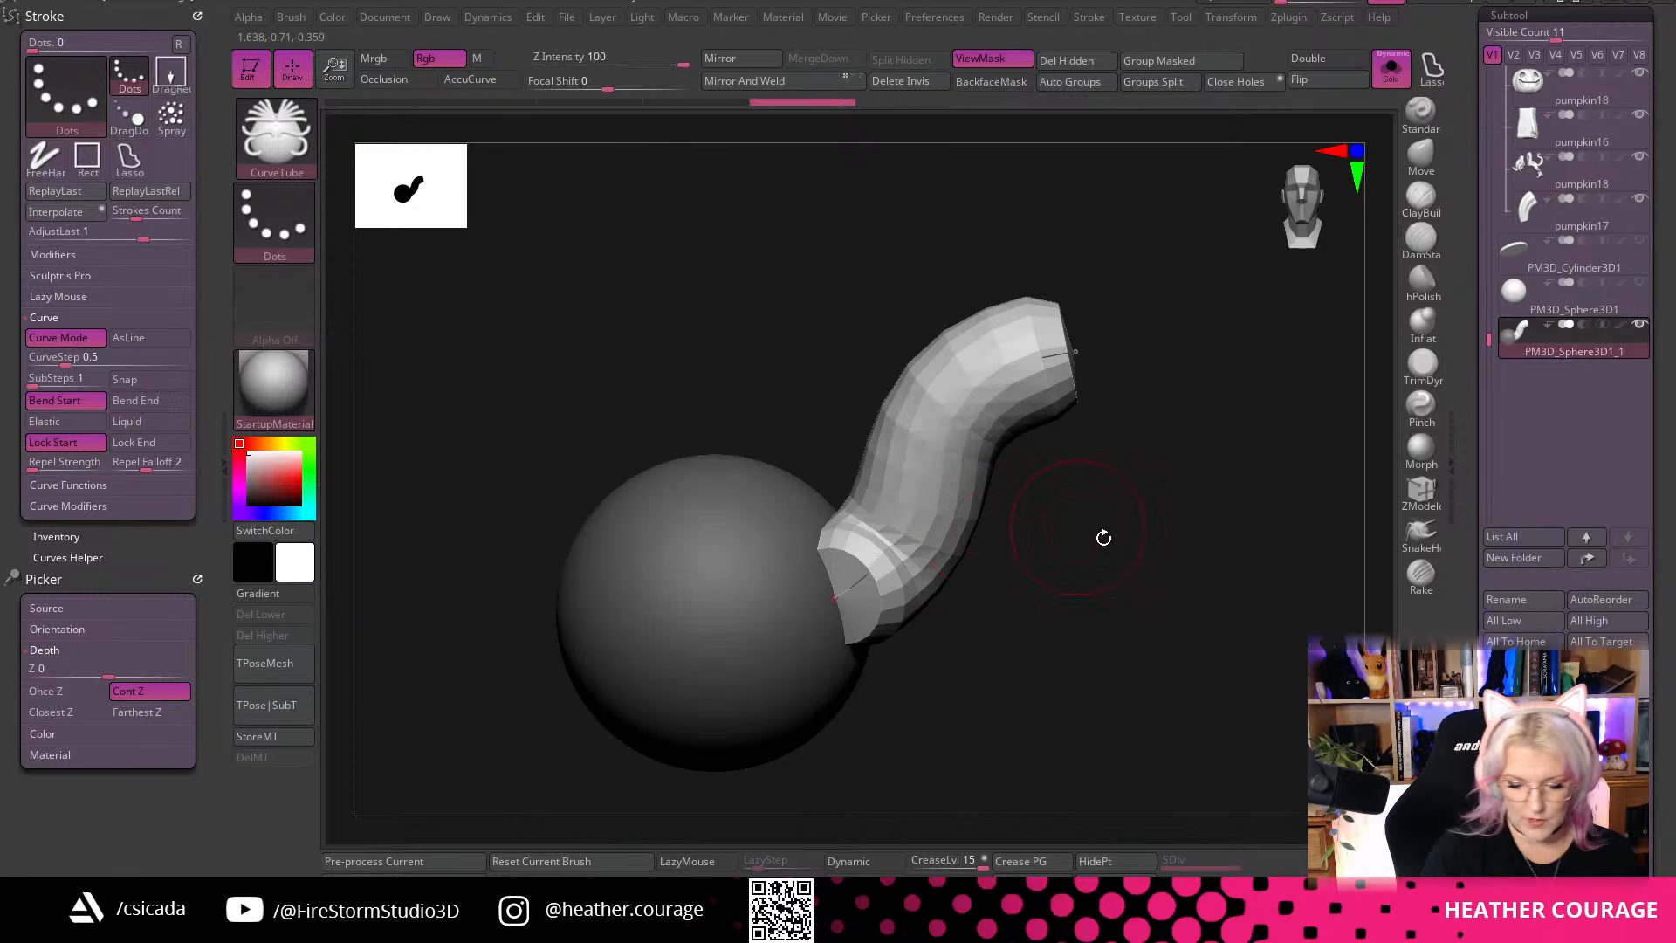
drag(1103, 537, 1062, 512)
right_drag(1062, 513, 1073, 491)
right_click(1183, 449)
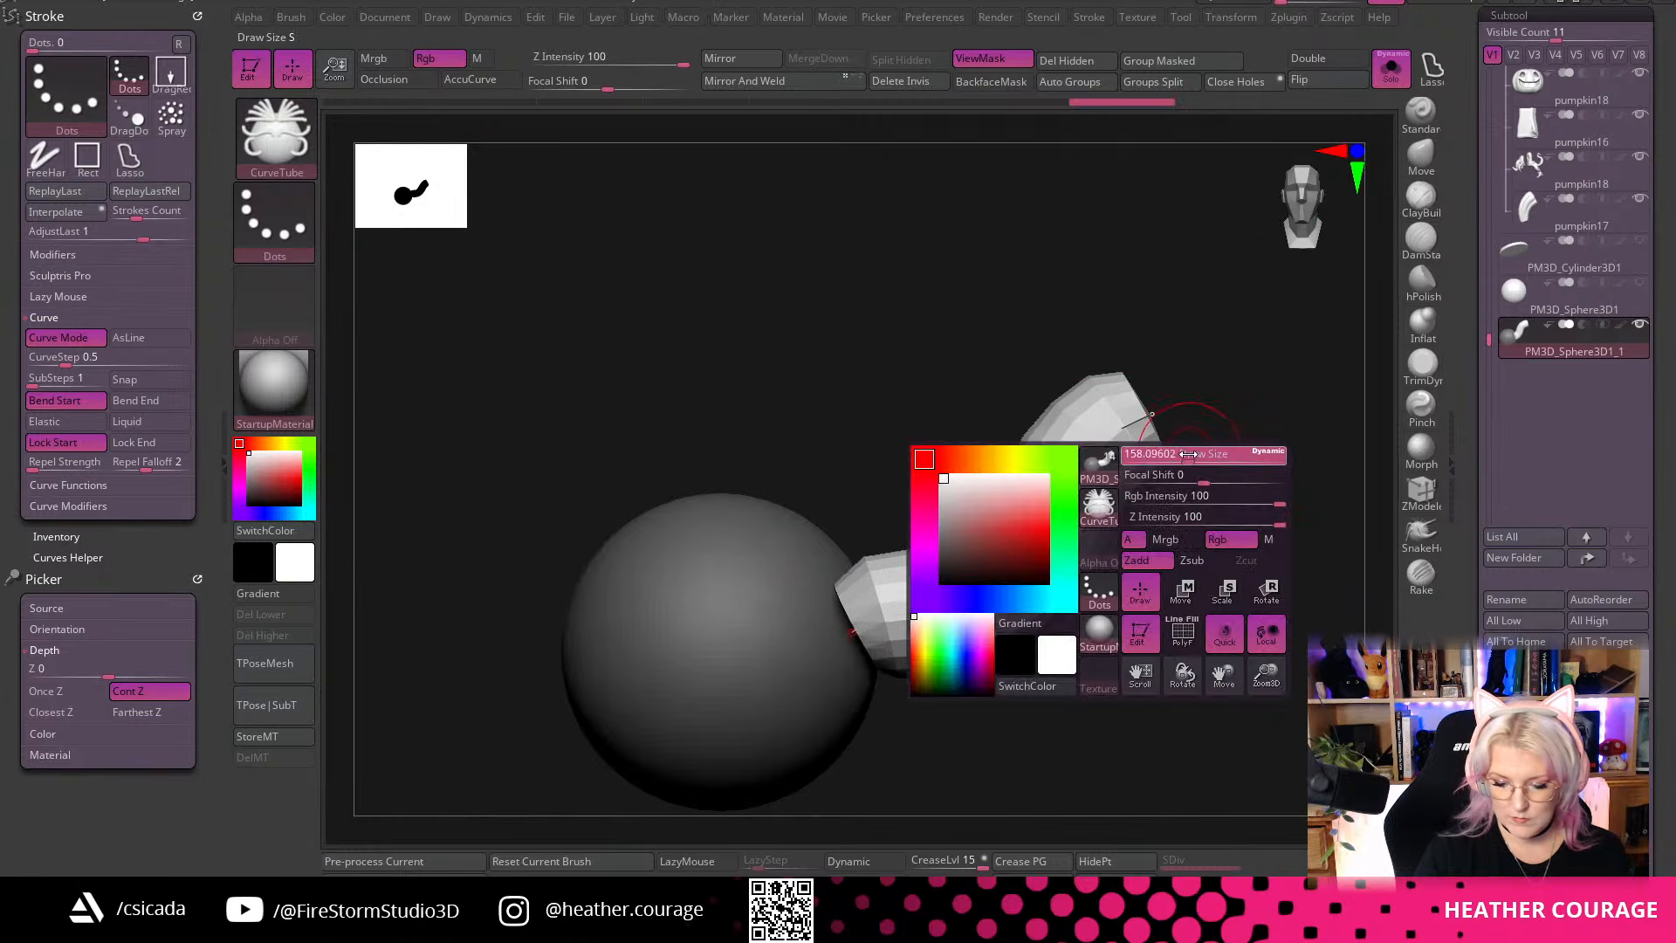
drag(1078, 466, 1063, 452)
drag(913, 595, 911, 628)
alt+drag(1139, 601, 904, 692)
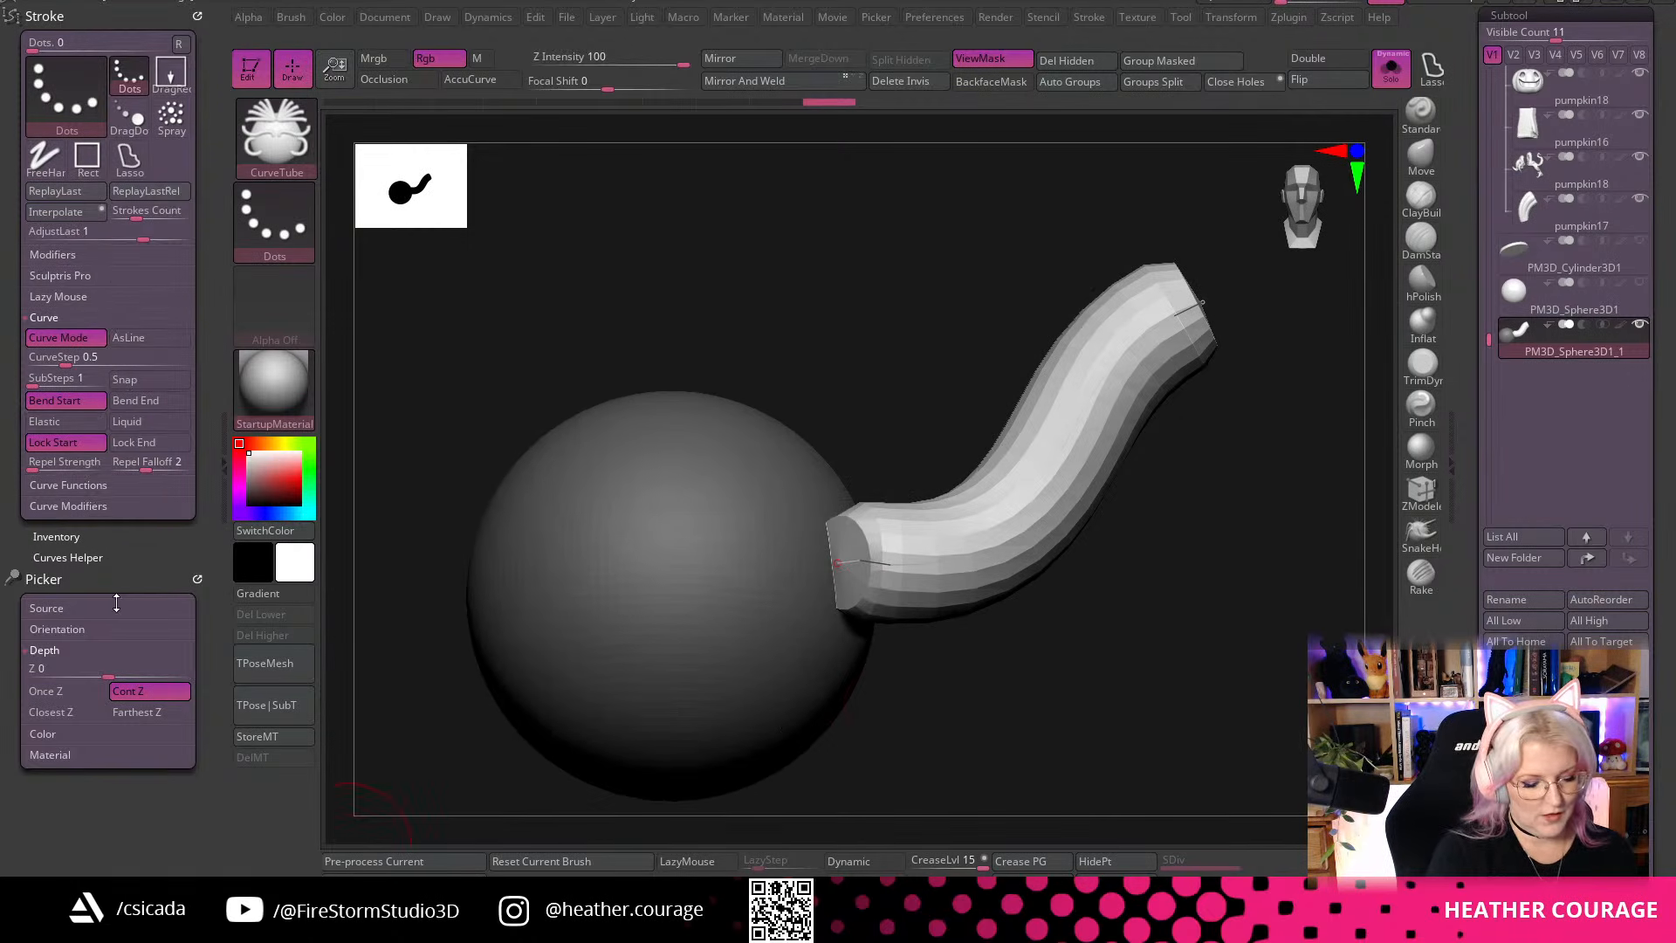
Turn on the Size curve modifier and update the tube so its thickness follows the falloff, with a draw size of about 120
click(131, 484)
click(131, 485)
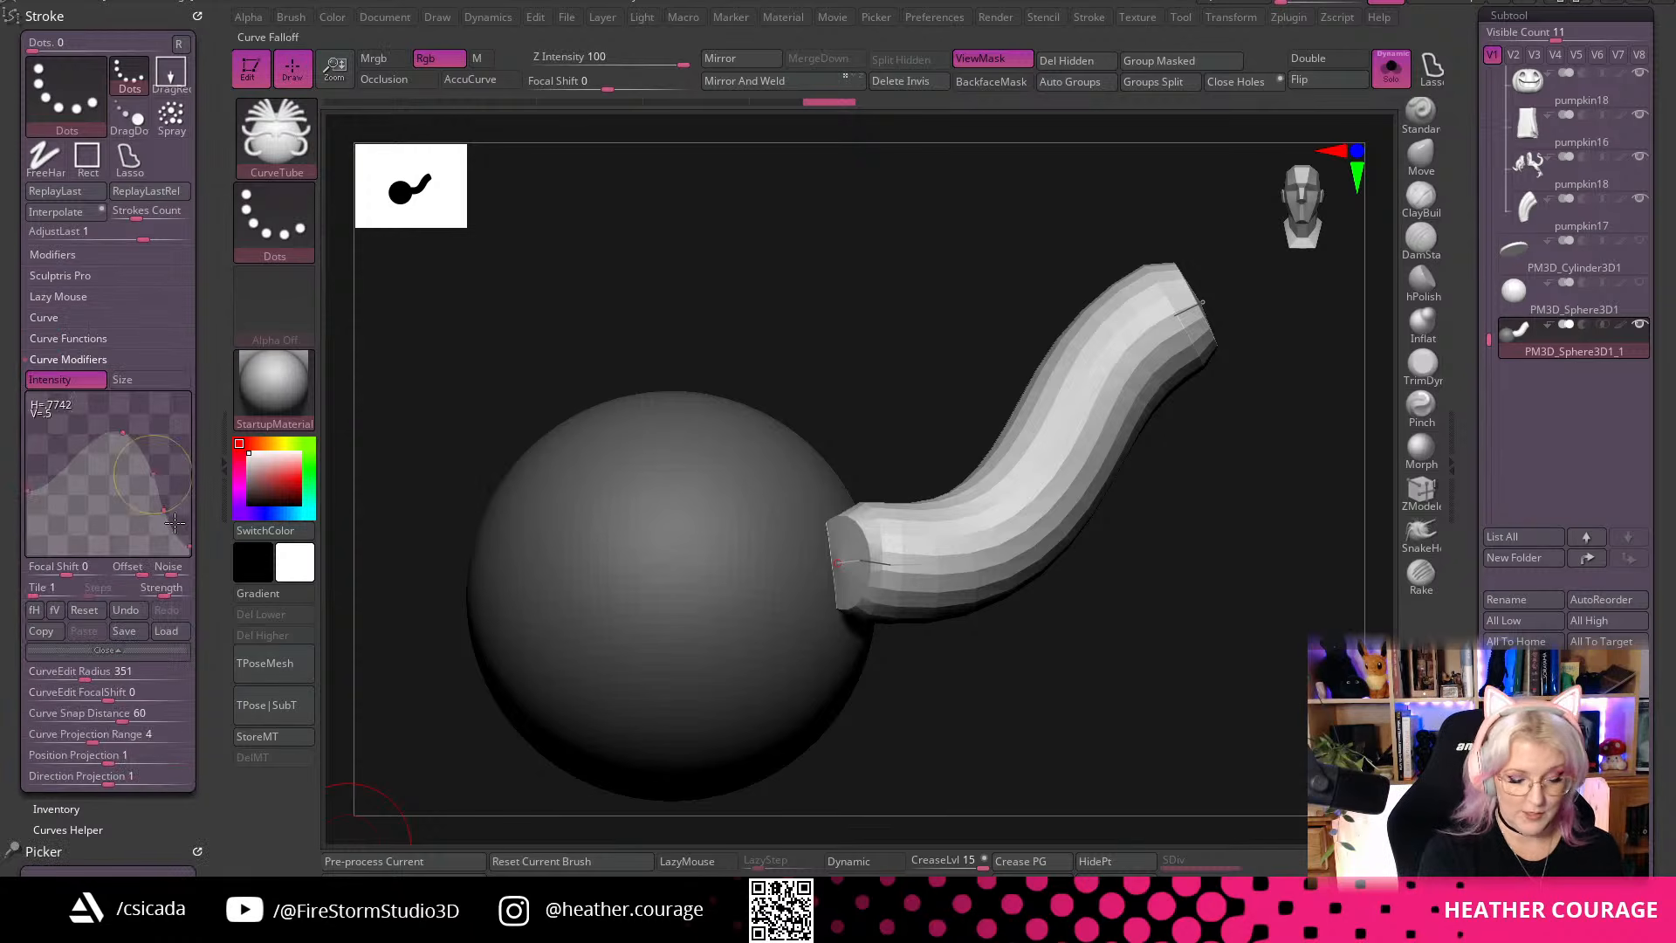
click(151, 382)
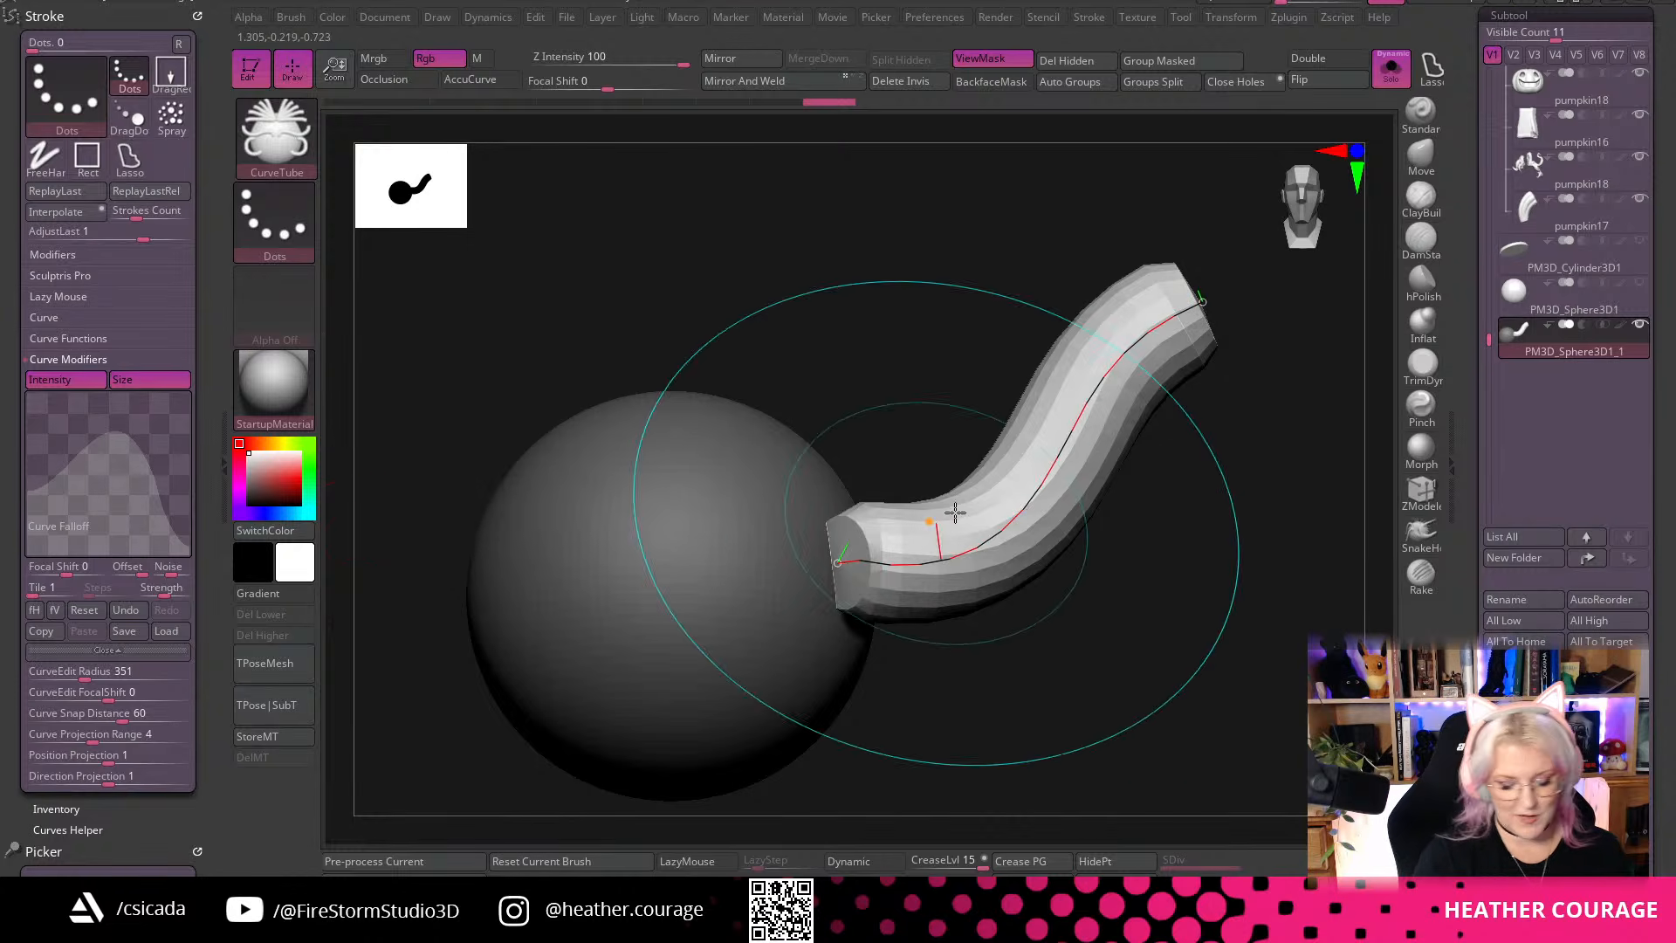
click(1025, 513)
key(space)
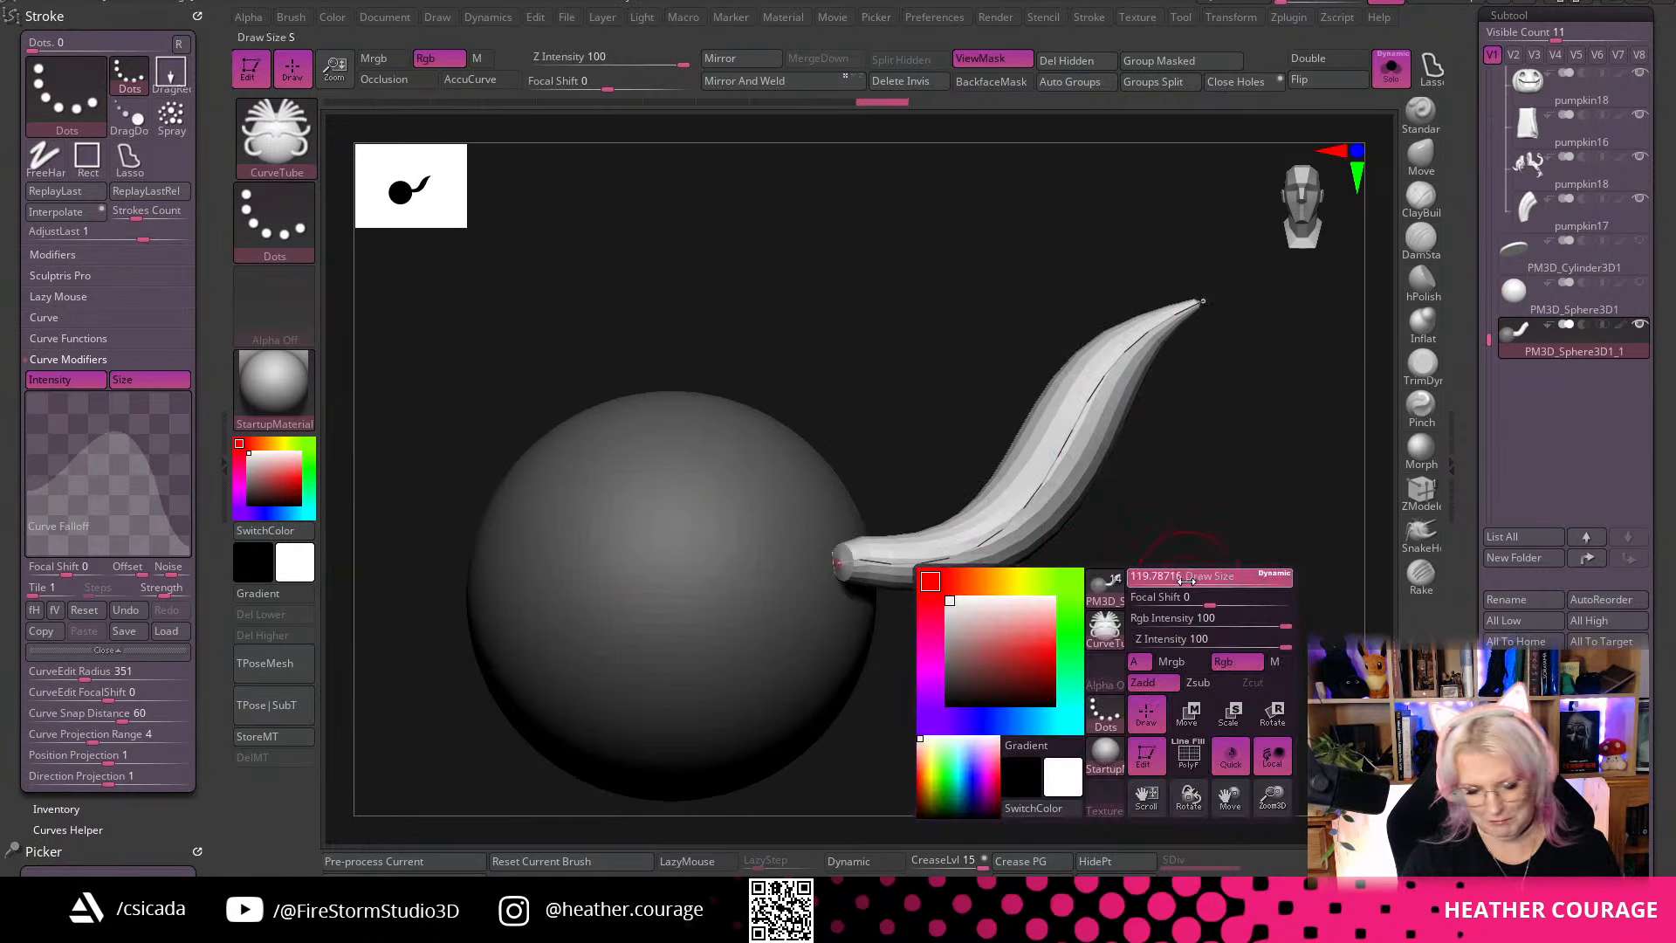
Reshape the curve falloff into a steady decline toward the tip and update the tube as a thin taper with a new draw size
drag(30, 489, 79, 453)
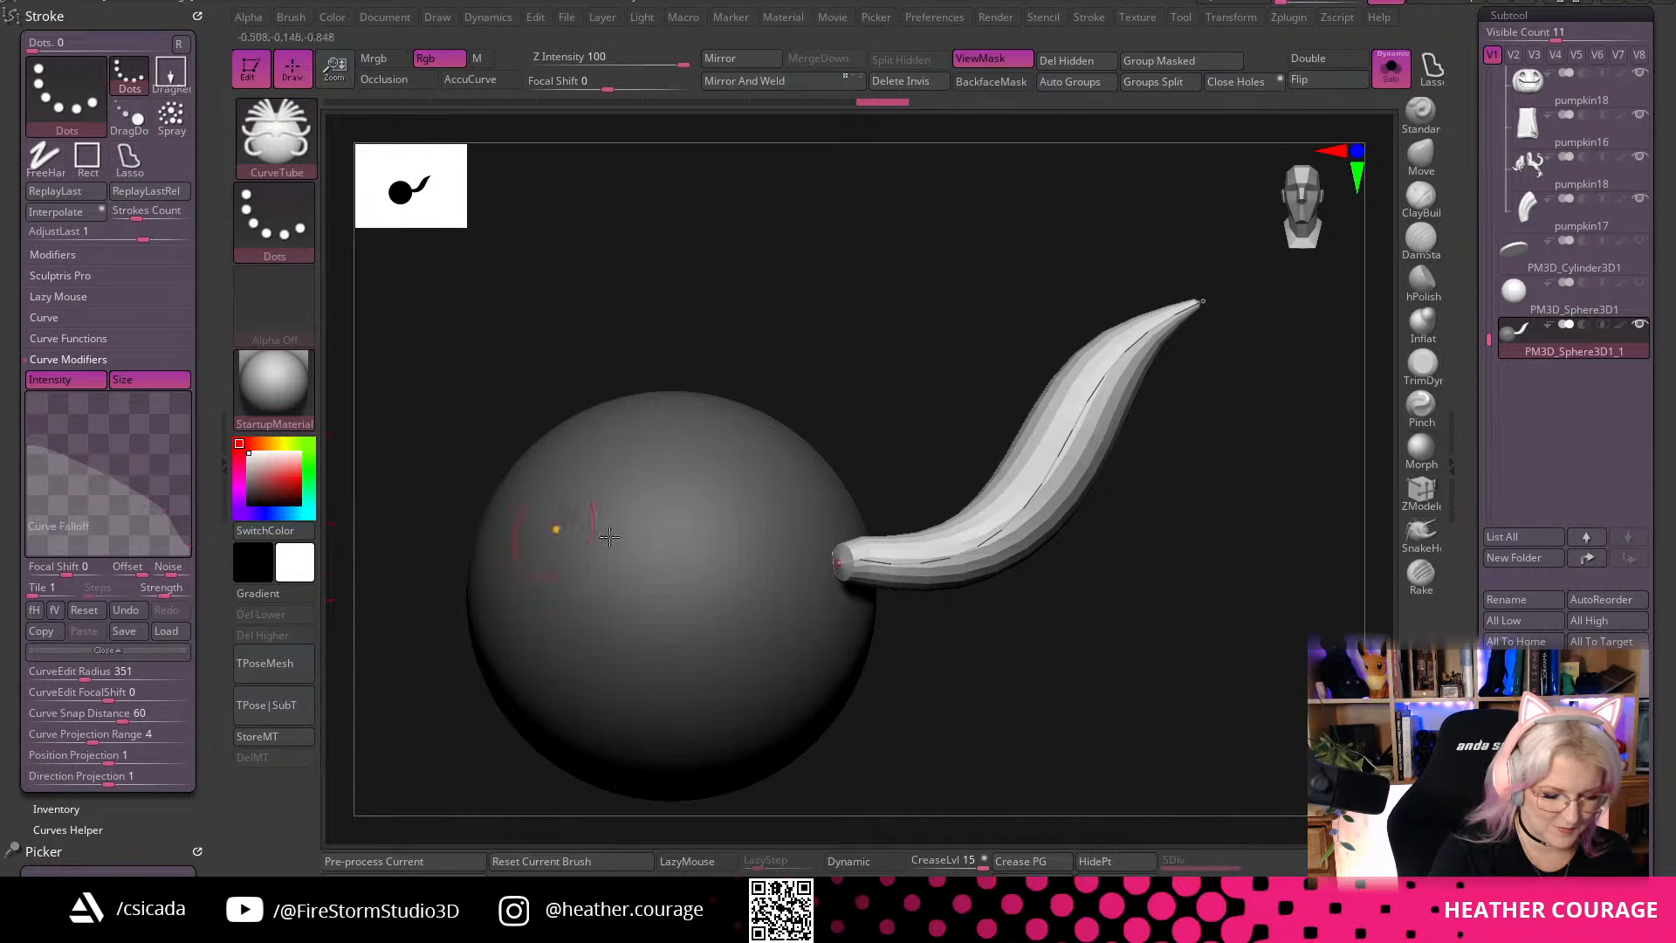
click(91, 611)
drag(187, 399, 26, 476)
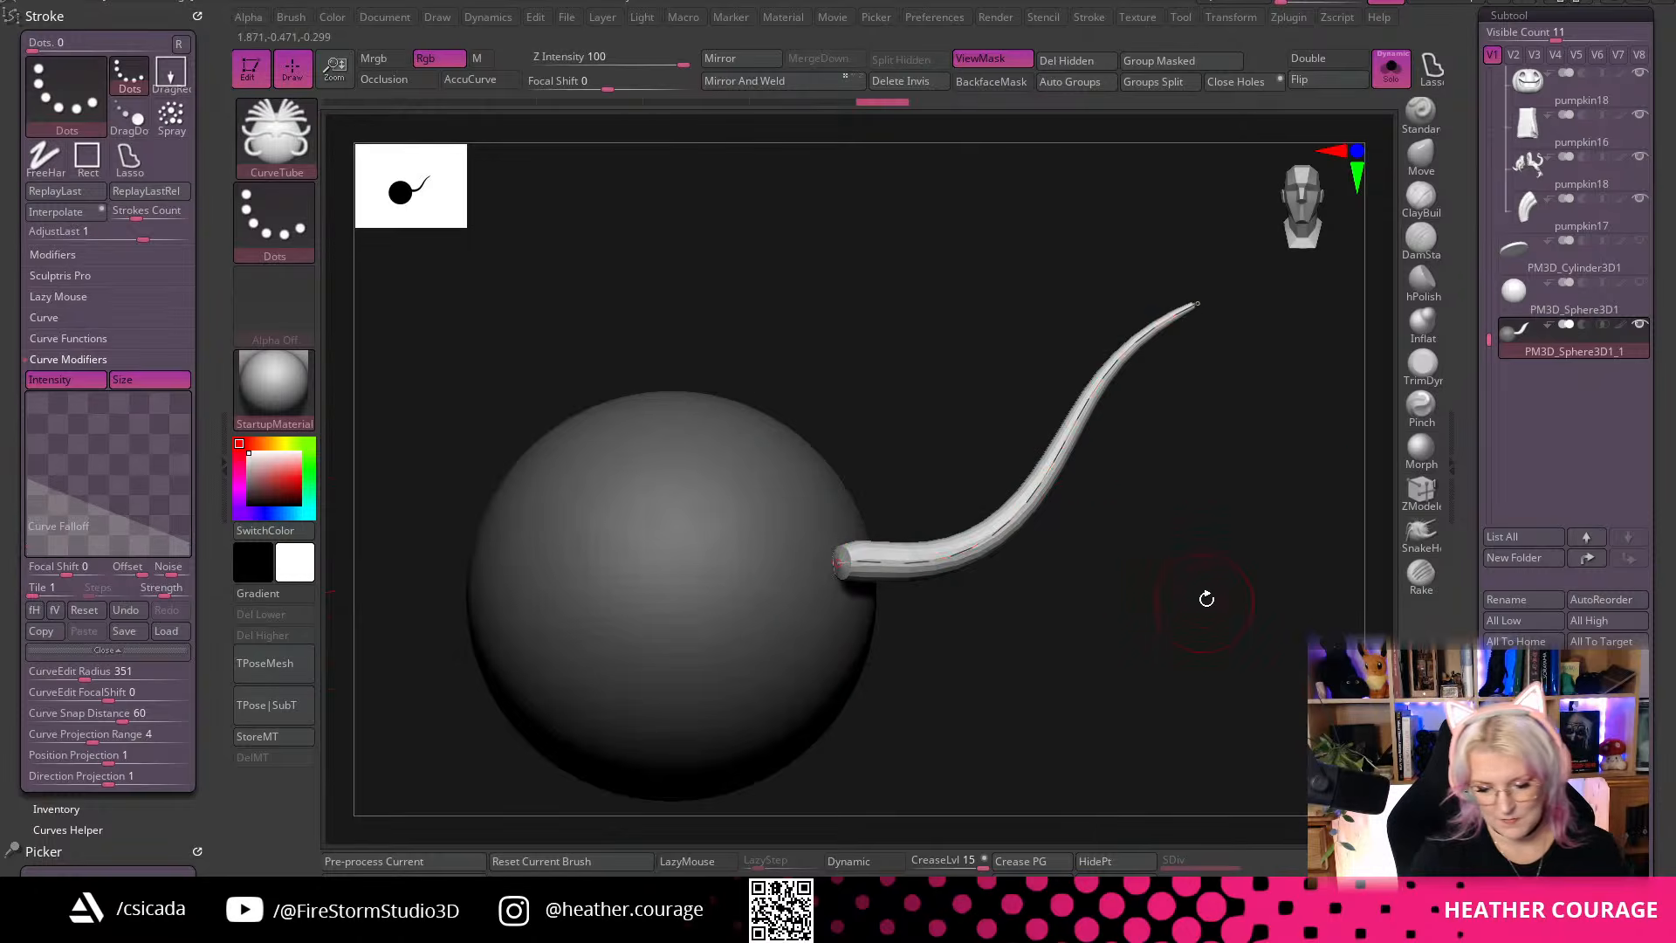
key(space)
mouse_move(1198, 523)
mouse_down()
mouse_move(1212, 530)
mouse_move(1197, 505)
mouse_move(1182, 531)
mouse_move(1257, 587)
mouse_move(1128, 573)
mouse_up()
key(space)
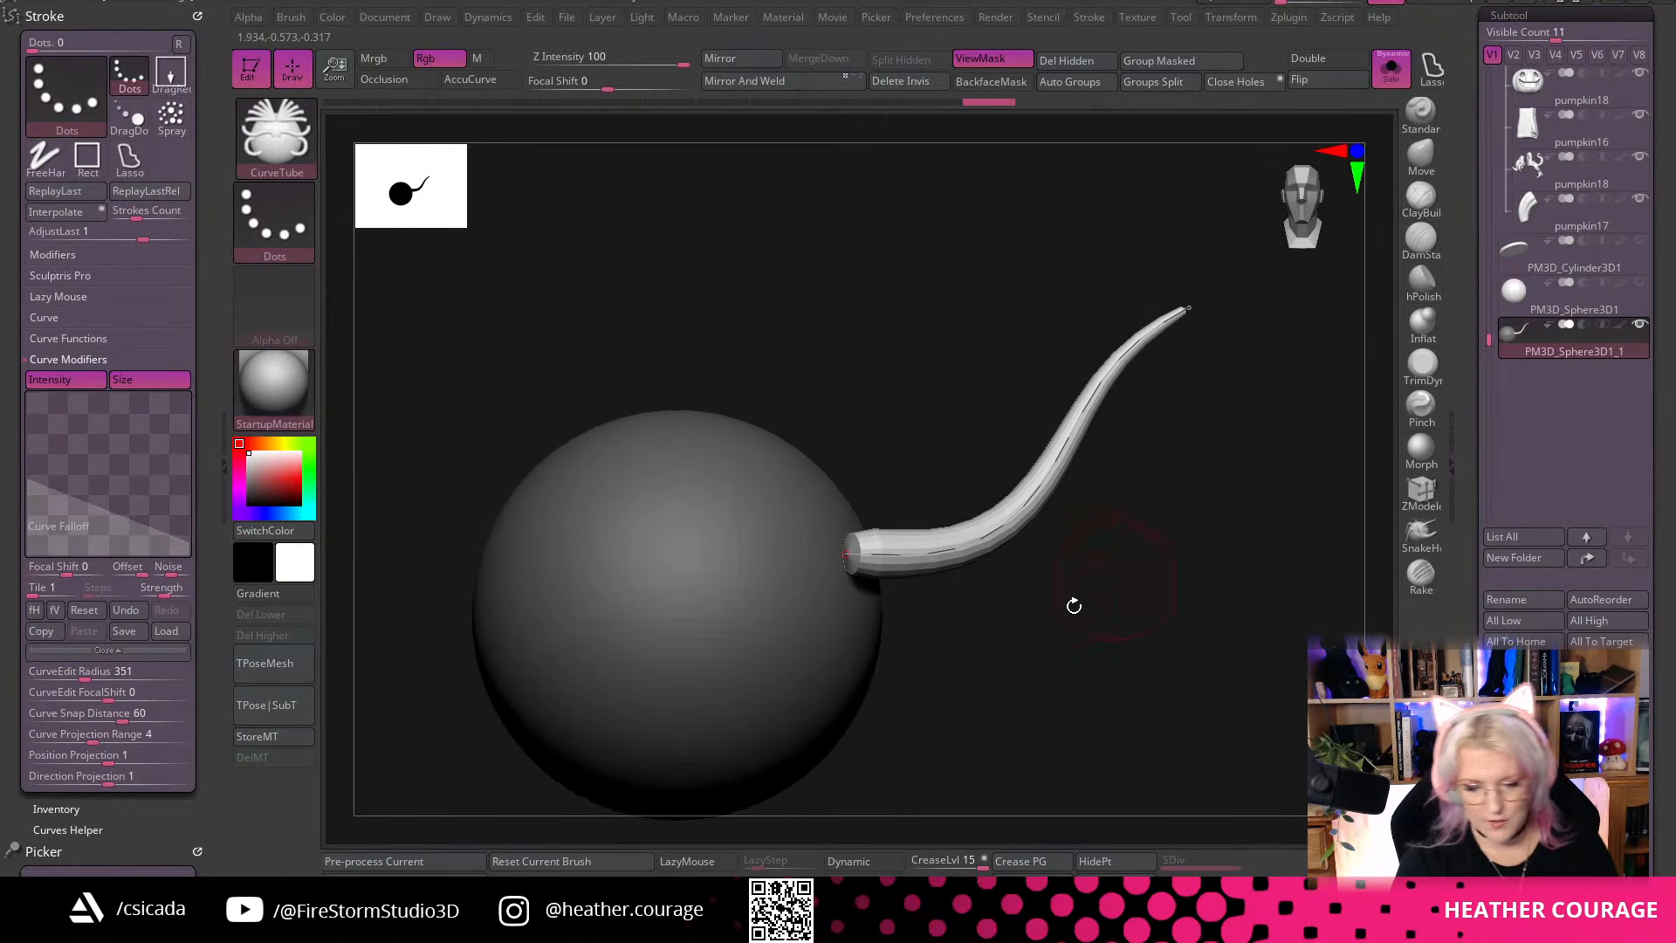
Close the stroke settings tray, isolate the tapered tube from the sphere and split the hidden sphere into its own subtool
click(221, 472)
alt+drag(1011, 693, 999, 480)
key(ctrl+shift)
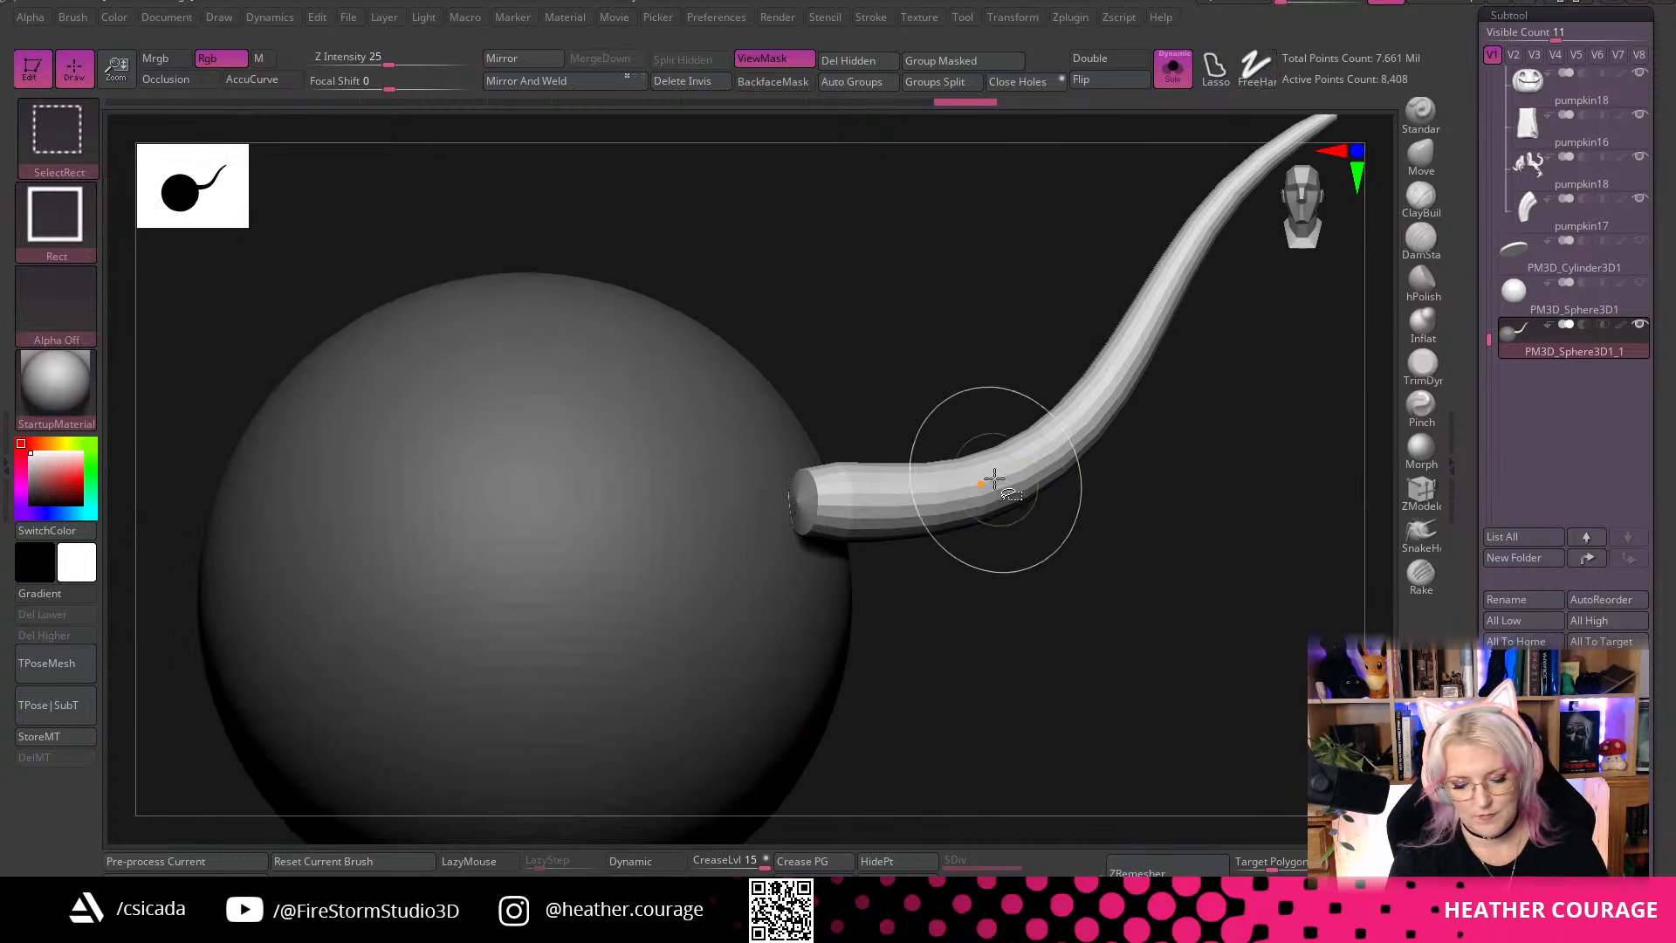
ctrl+shift+click(1091, 432)
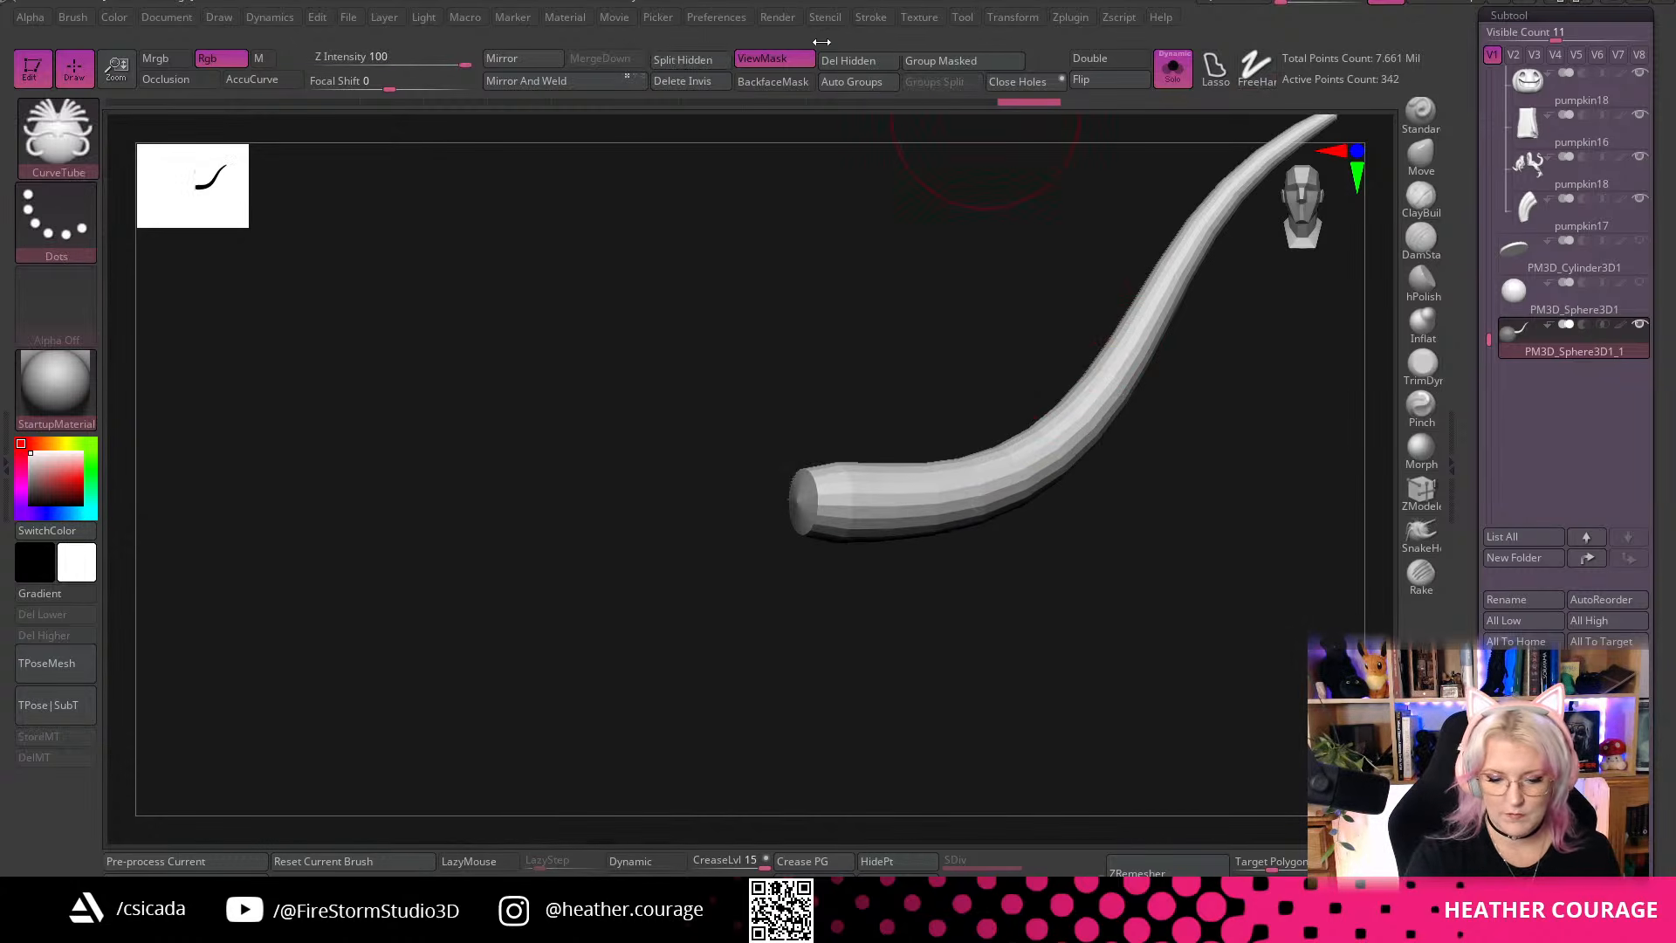
click(707, 59)
Subdivide the tapered horn tube to level 4
key(ctrl+d)
key(ctrl+d)
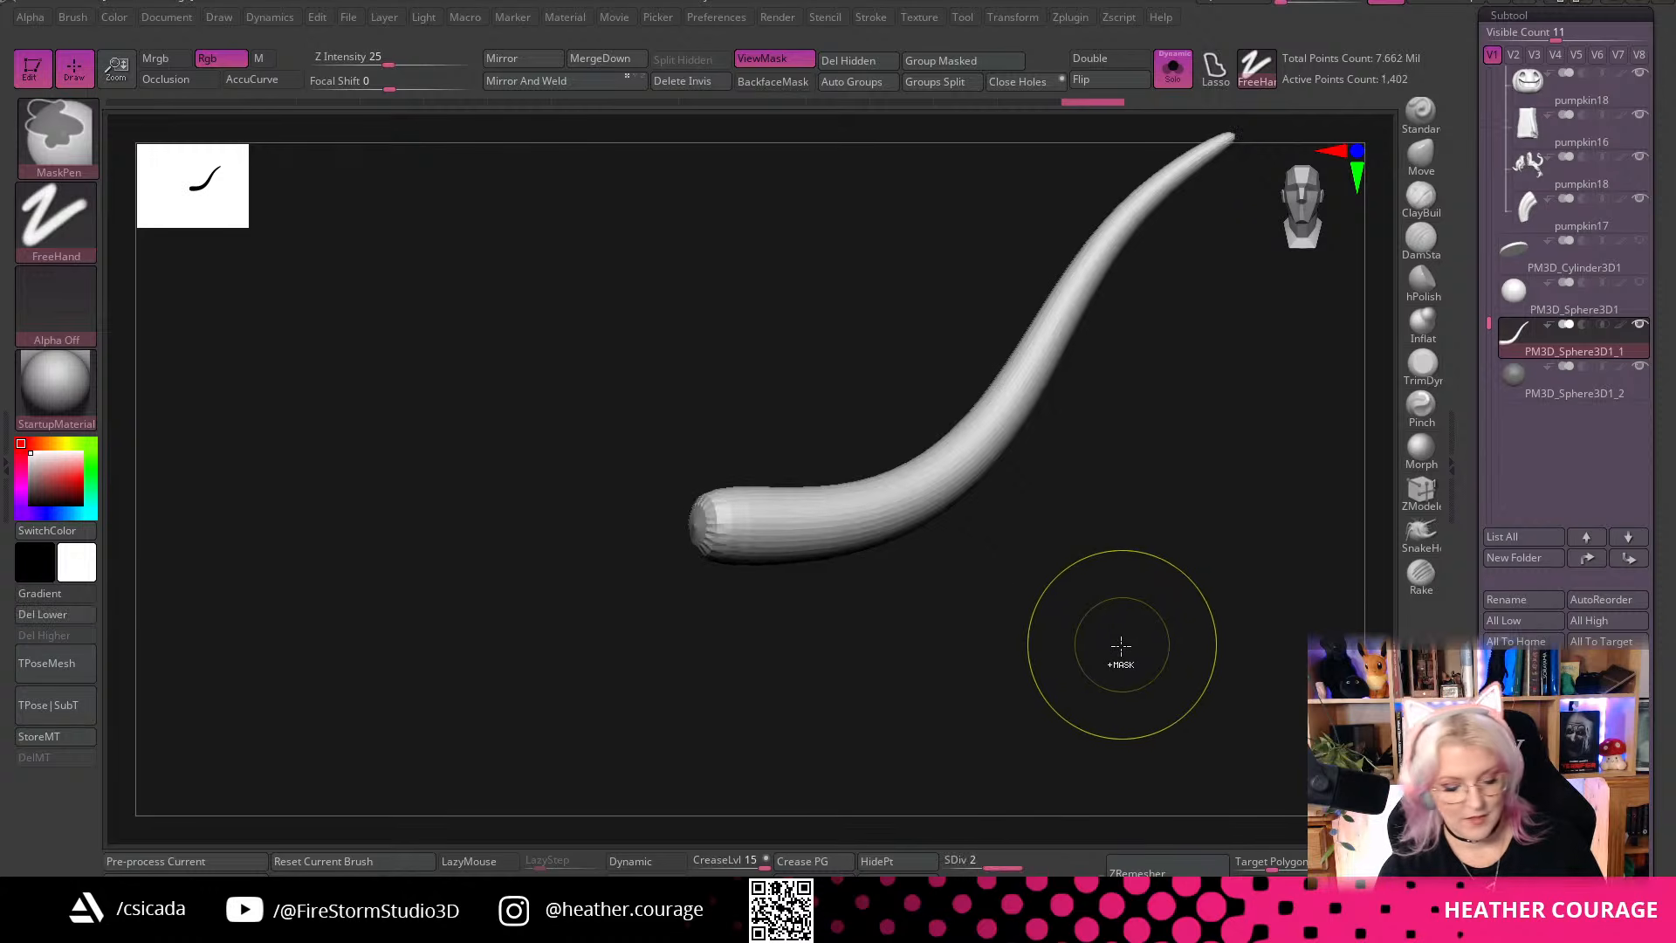
key(ctrl+d)
Try a mask stroke across the horn's base with a draw size of about 16, clear it and subdivide the horn to level 6
mouse_move(1157, 524)
alt+mouse_down()
mouse_move(1091, 626)
mouse_move(1247, 607)
mouse_move(1271, 561)
alt+mouse_up()
key(space)
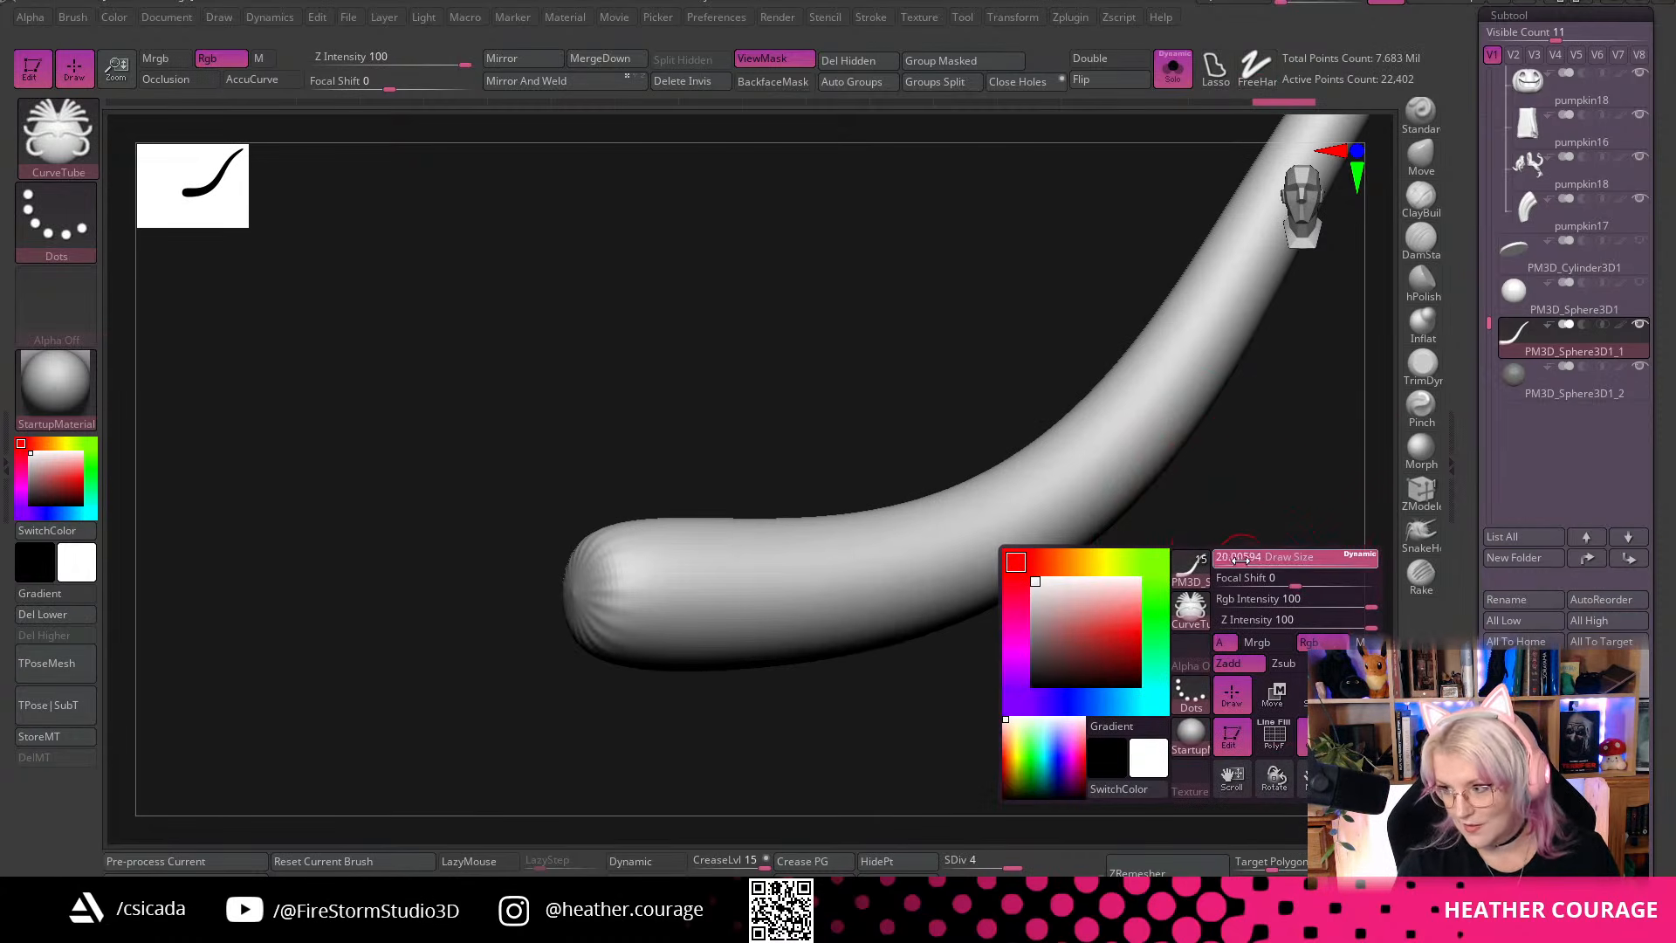
drag(1156, 599, 1017, 621)
key(ctrl)
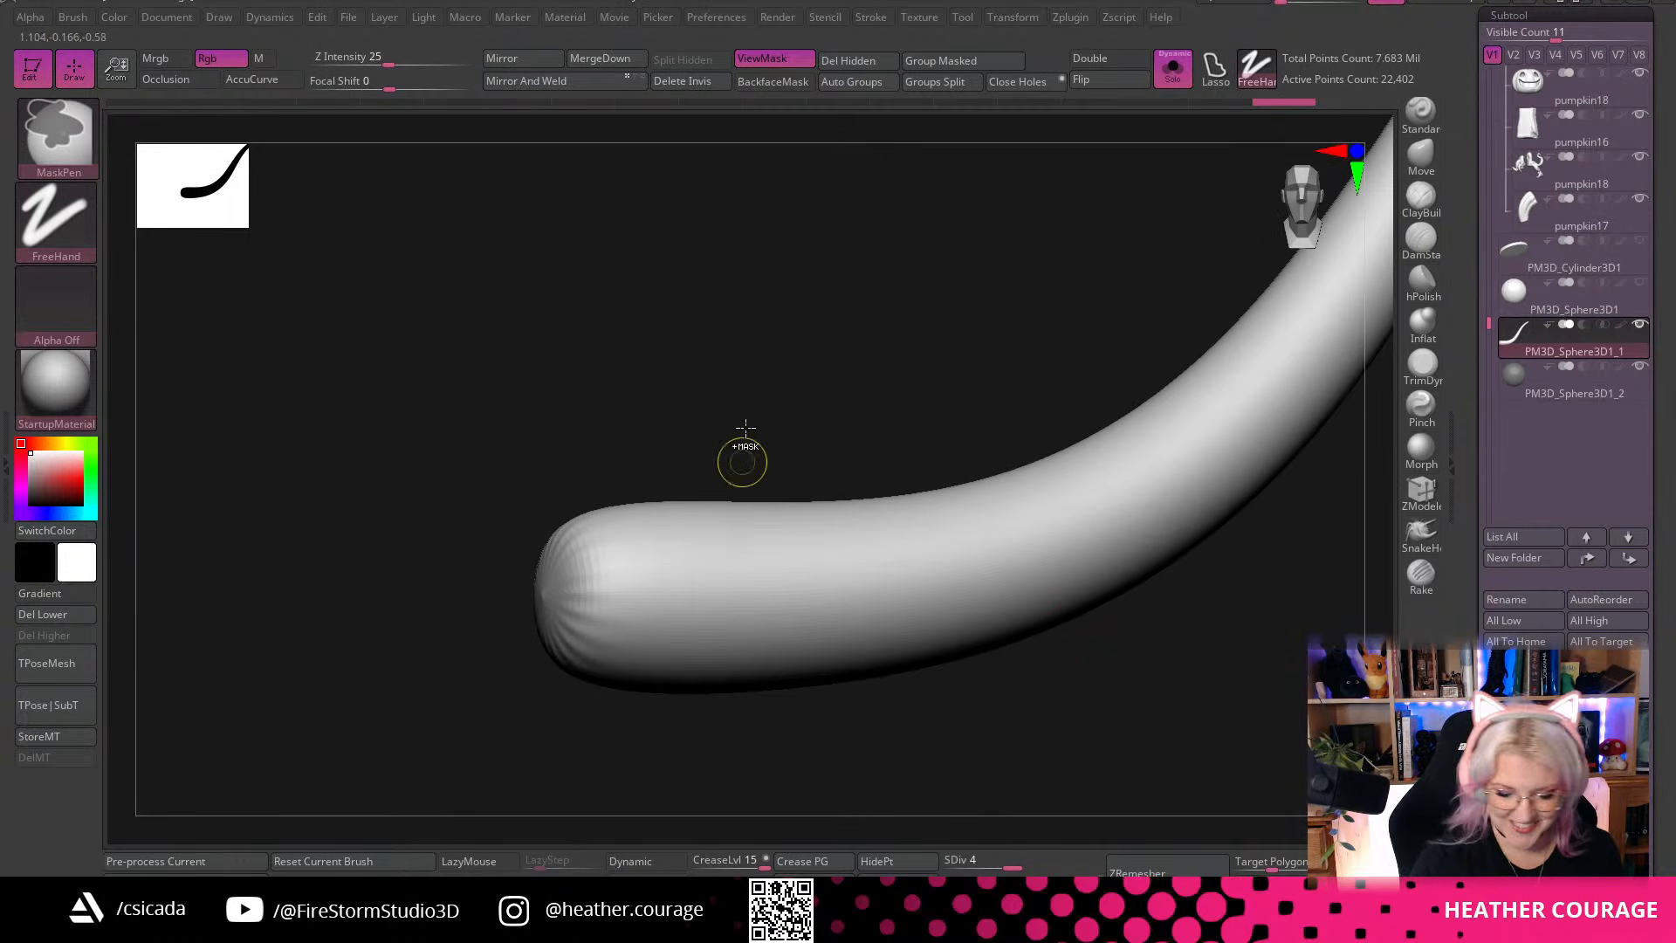
key(space)
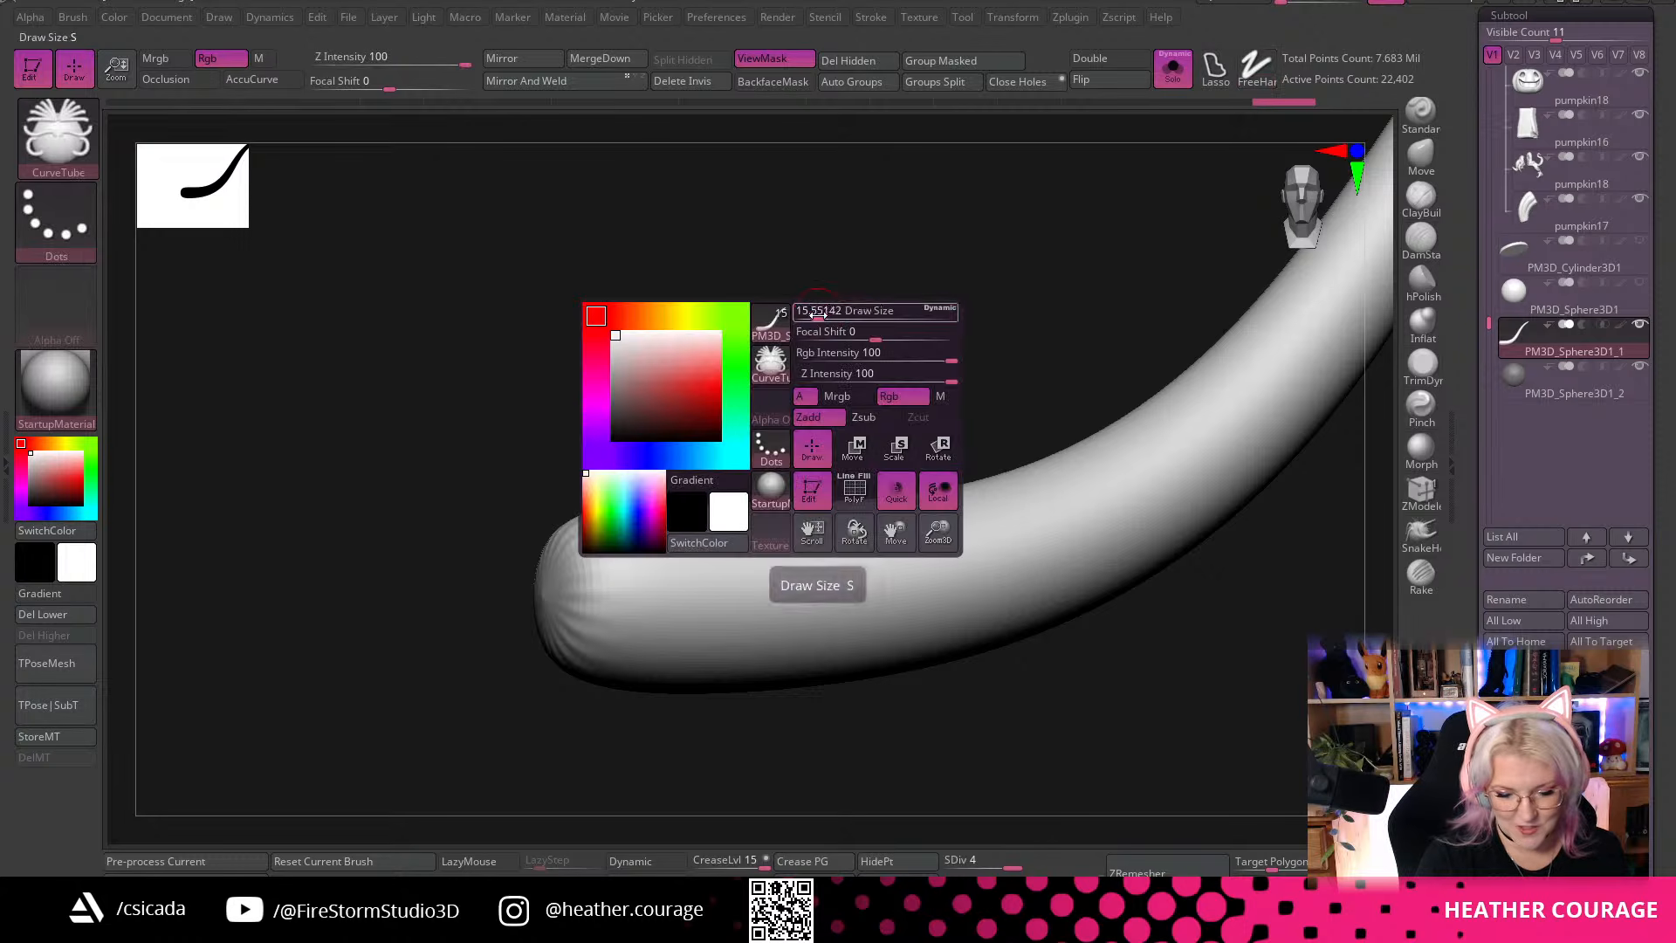
ctrl+drag(741, 588, 752, 508)
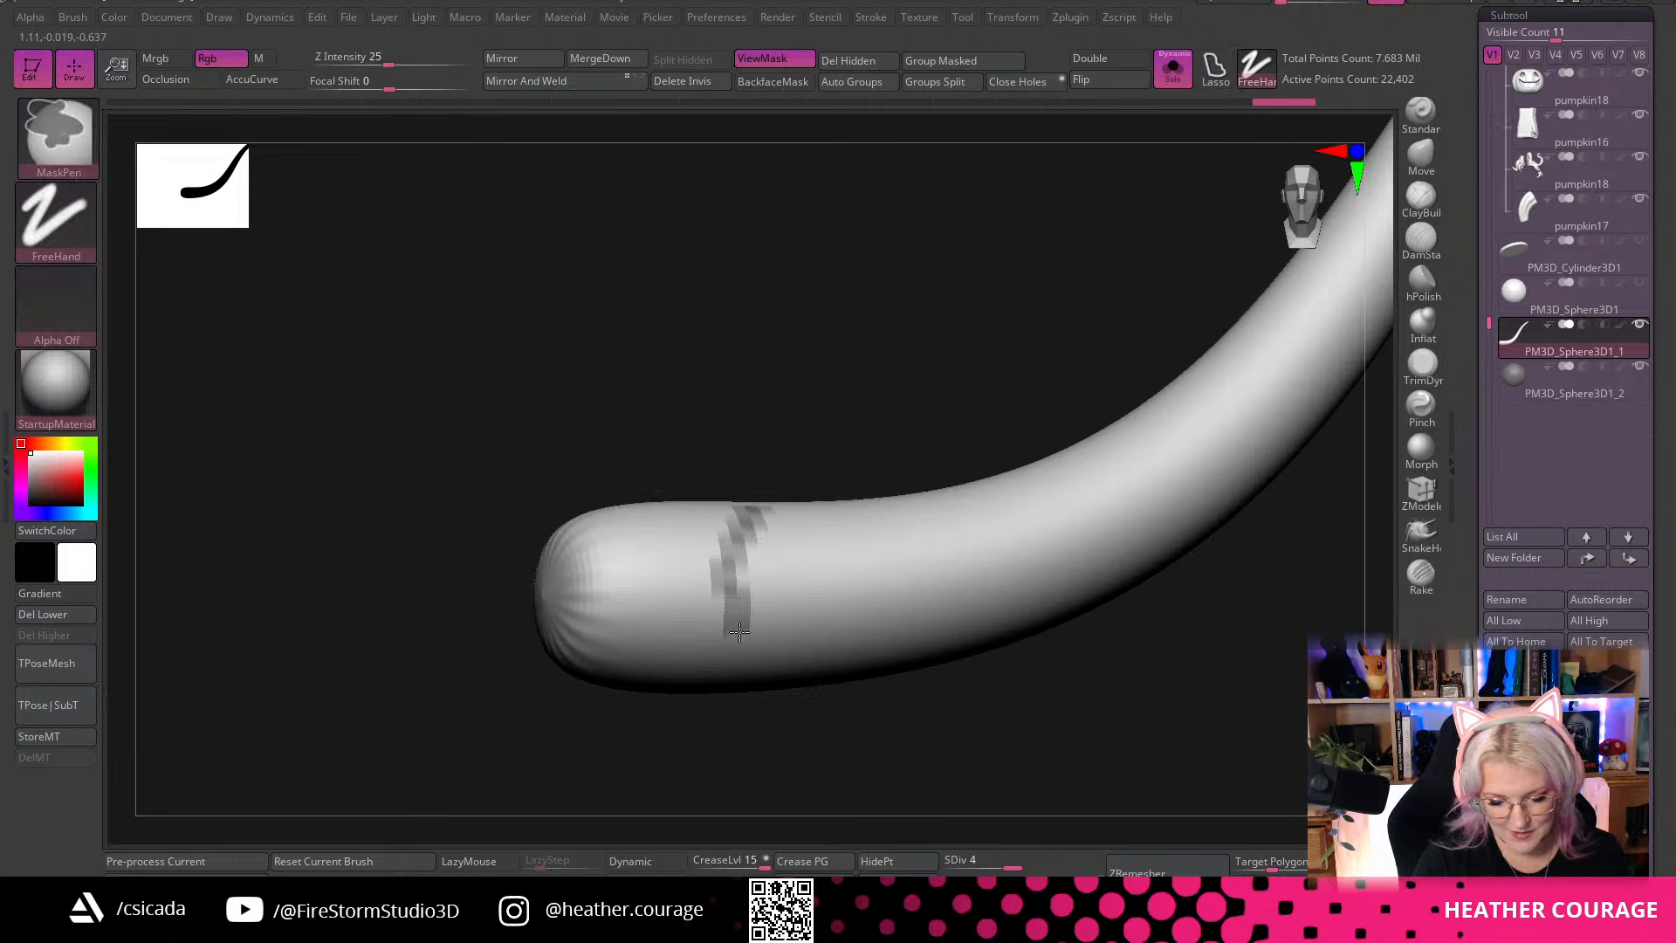
ctrl+click(1118, 740)
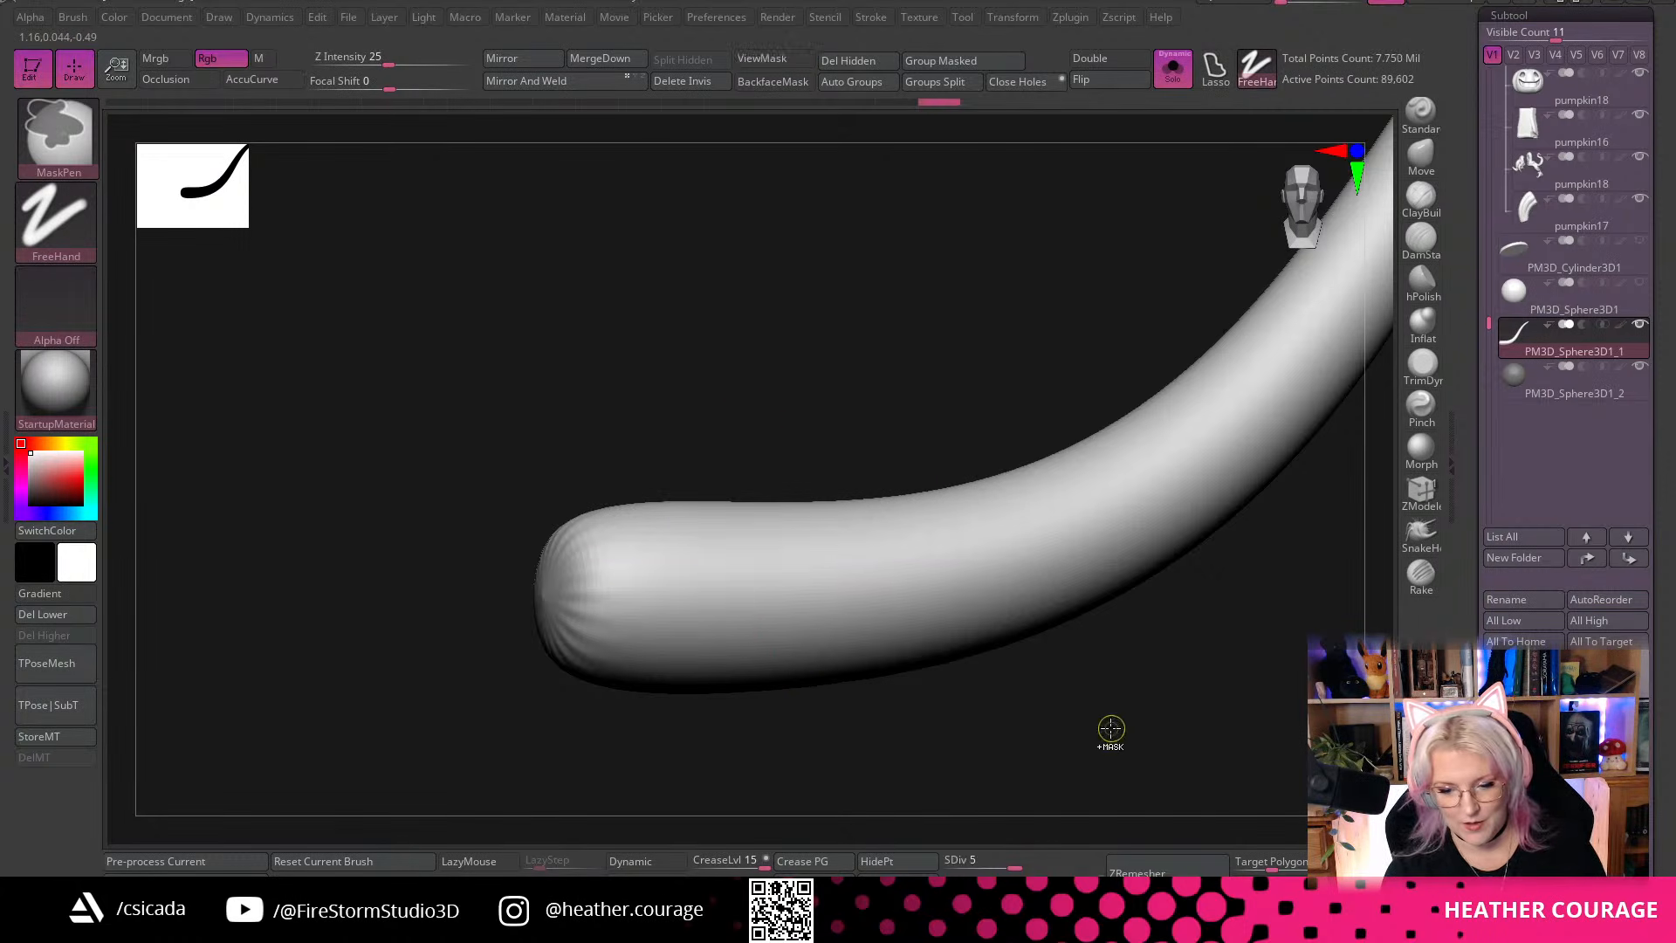
Paint a wavy mask line around the horn's circumference near its thick base end
mouse_move(788, 515)
ctrl+mouse_down()
mouse_move(741, 547)
mouse_move(730, 648)
ctrl+mouse_up()
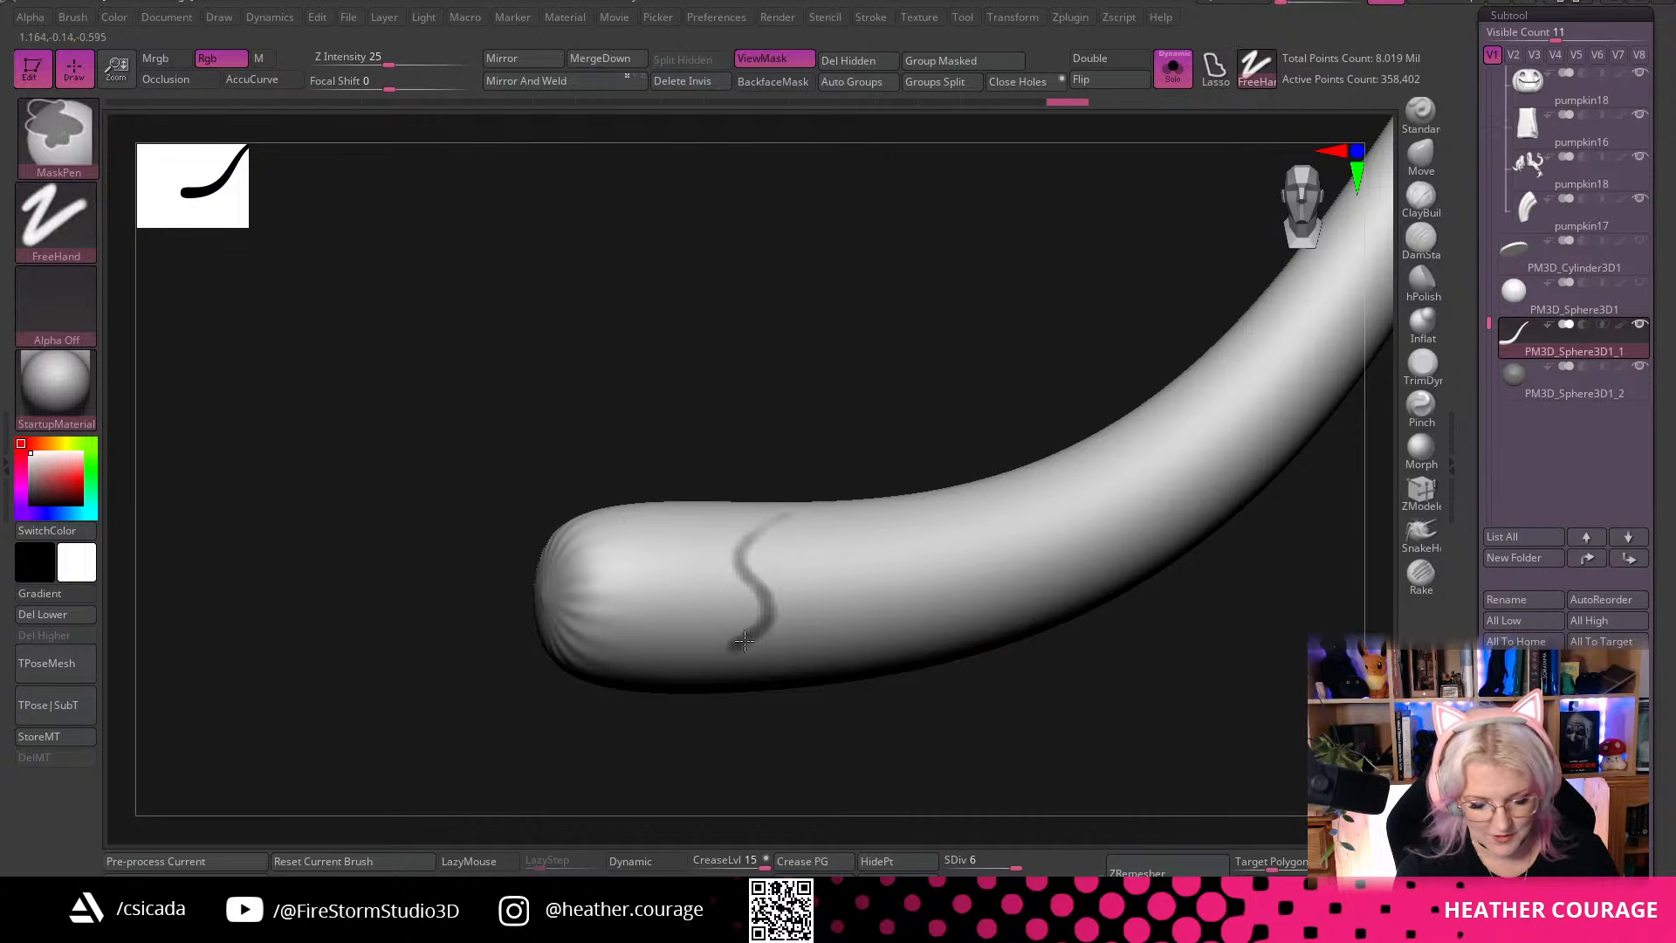
mouse_move(958, 771)
mouse_down()
mouse_move(972, 815)
mouse_move(925, 768)
mouse_up()
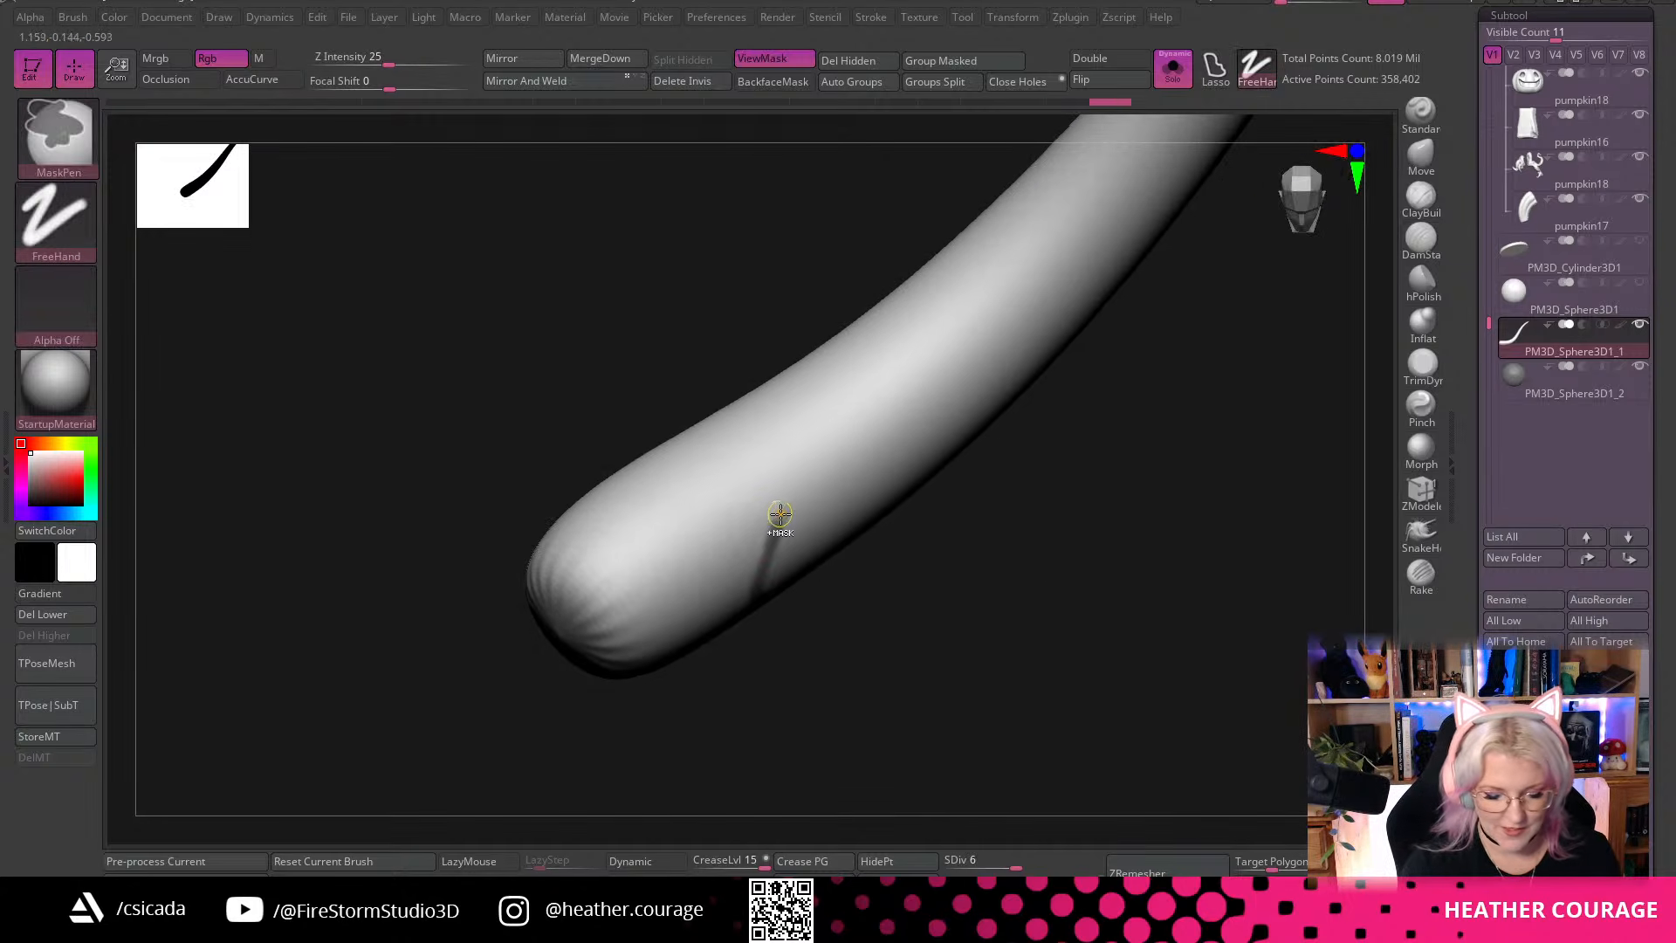
ctrl+drag(685, 476, 648, 485)
mouse_move(947, 610)
mouse_down()
mouse_move(1026, 671)
mouse_move(891, 637)
mouse_up()
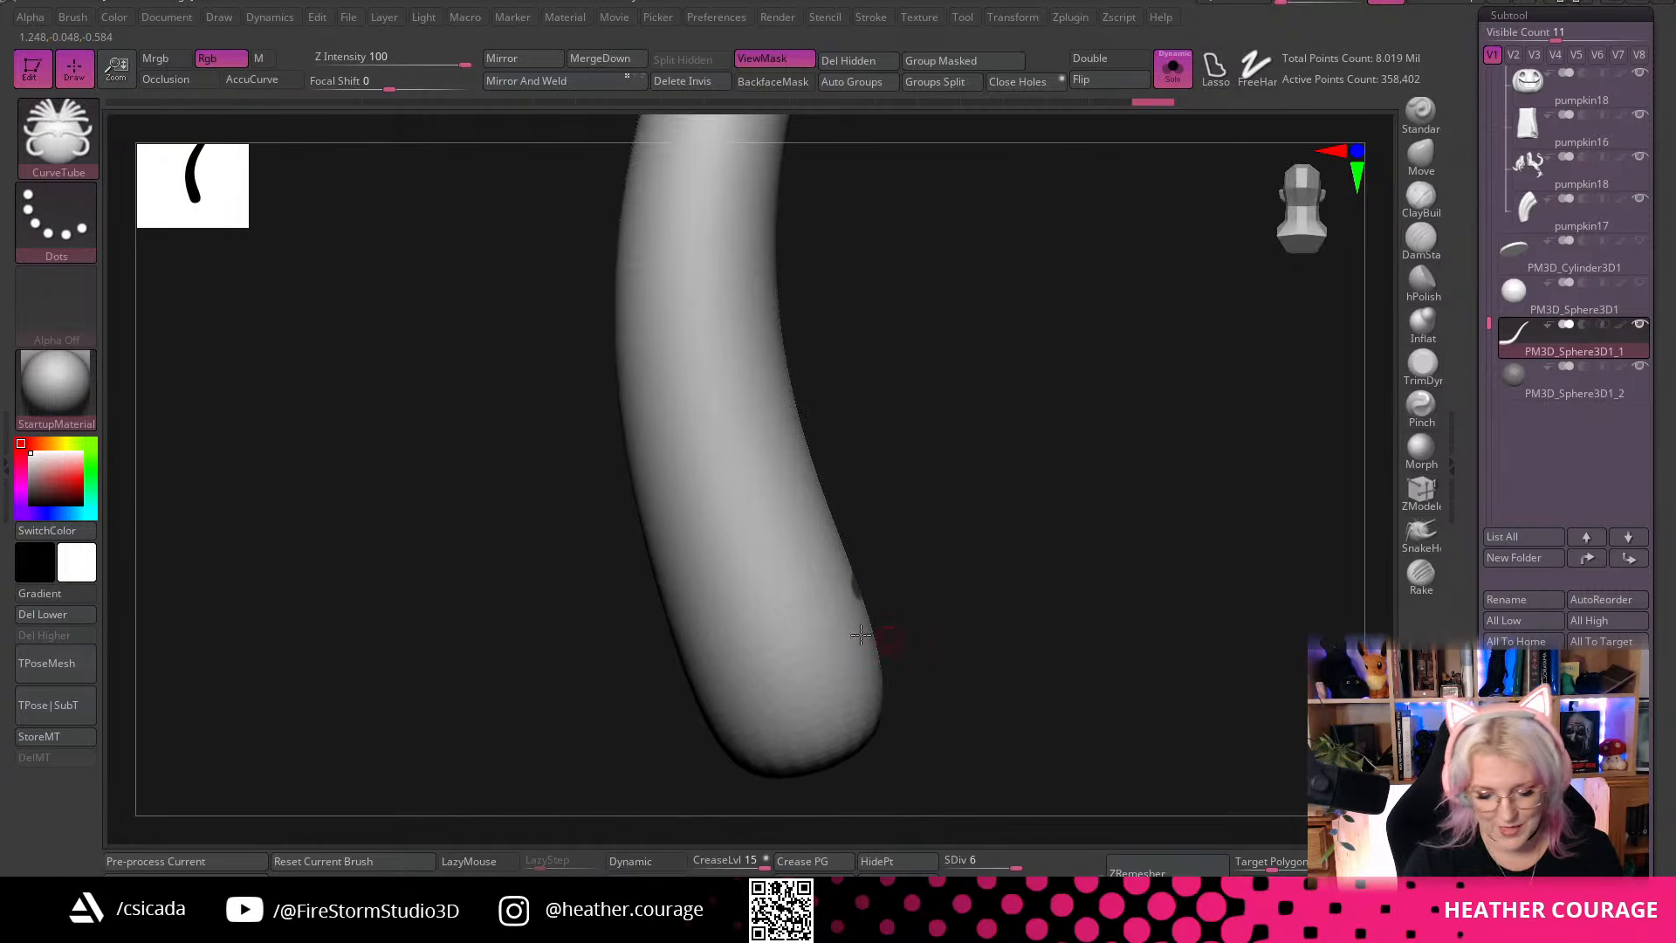
ctrl+drag(711, 660, 712, 675)
drag(1004, 655, 1127, 637)
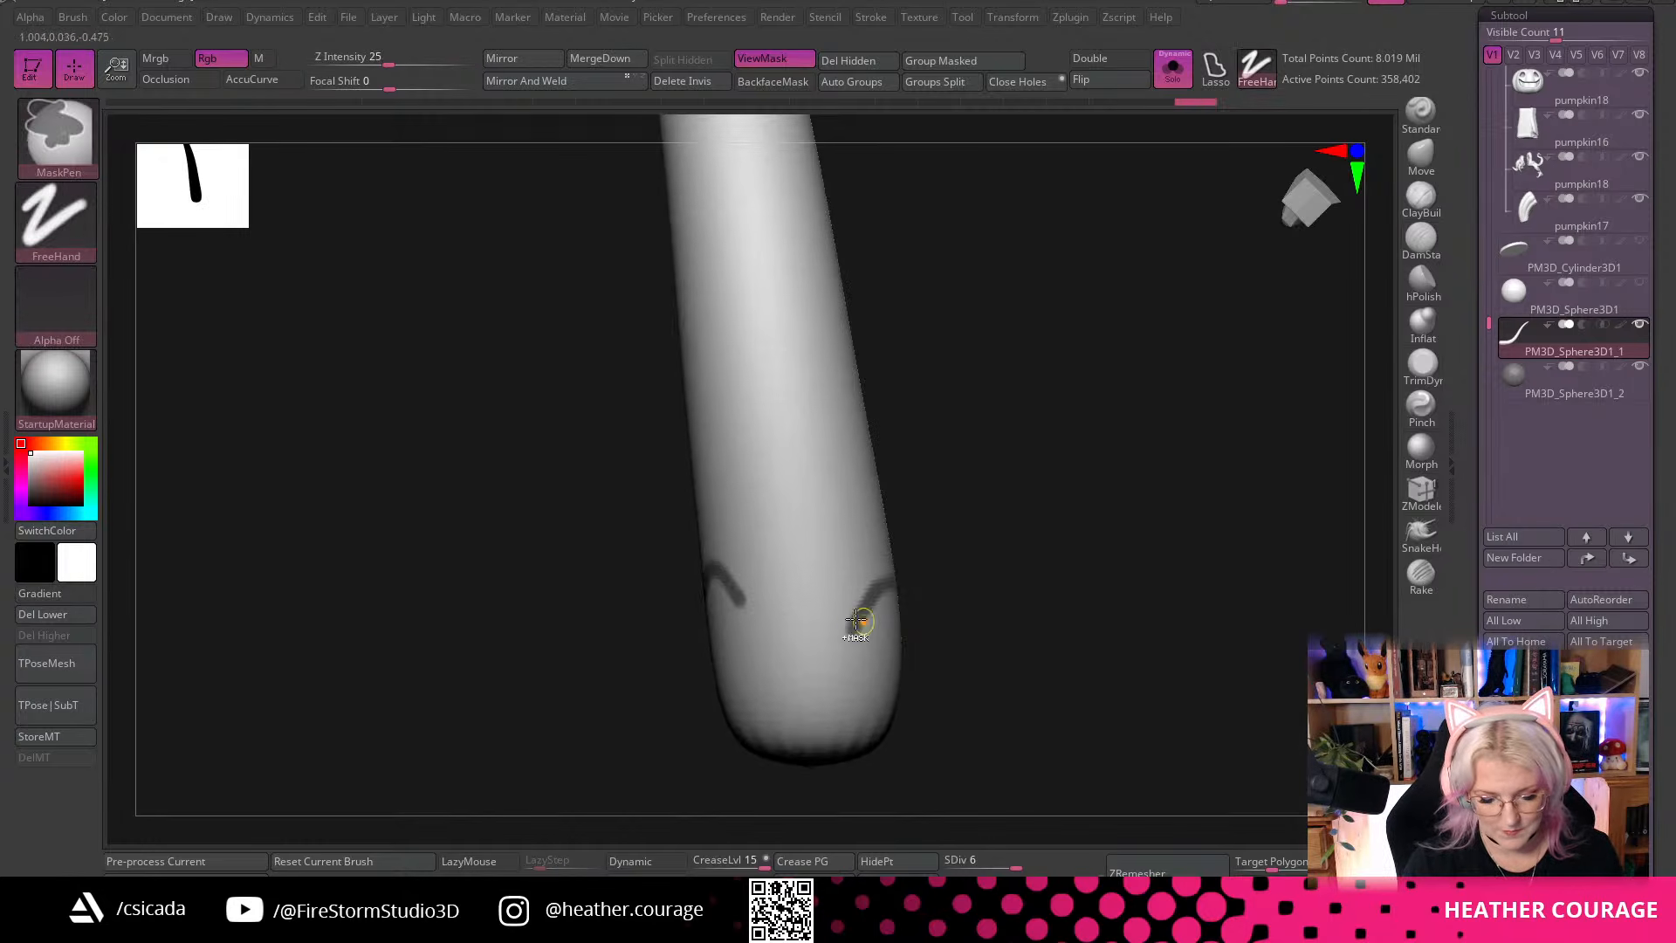
mouse_move(926, 733)
mouse_down()
mouse_move(987, 744)
mouse_move(1044, 580)
mouse_move(1003, 539)
mouse_move(920, 546)
mouse_up()
drag(1074, 568, 1091, 489)
mouse_move(1091, 559)
mouse_down()
mouse_move(1156, 606)
mouse_move(1111, 567)
mouse_up()
Enlarge the mask brush and fill the whole base end of the horn up to the wavy outline with mask
key(space)
mouse_move(934, 511)
ctrl+mouse_down()
mouse_move(921, 489)
mouse_move(916, 533)
mouse_move(930, 484)
mouse_move(834, 620)
ctrl+mouse_up()
mouse_move(1123, 606)
mouse_down()
mouse_move(933, 480)
mouse_move(948, 504)
mouse_move(904, 563)
mouse_up()
drag(1196, 602, 1102, 609)
mouse_move(947, 521)
ctrl+mouse_down()
mouse_move(937, 552)
mouse_move(1015, 635)
ctrl+mouse_up()
ctrl+drag(921, 561, 1004, 664)
mouse_move(1216, 710)
mouse_down()
mouse_move(966, 591)
mouse_move(1051, 675)
mouse_move(1059, 591)
mouse_up()
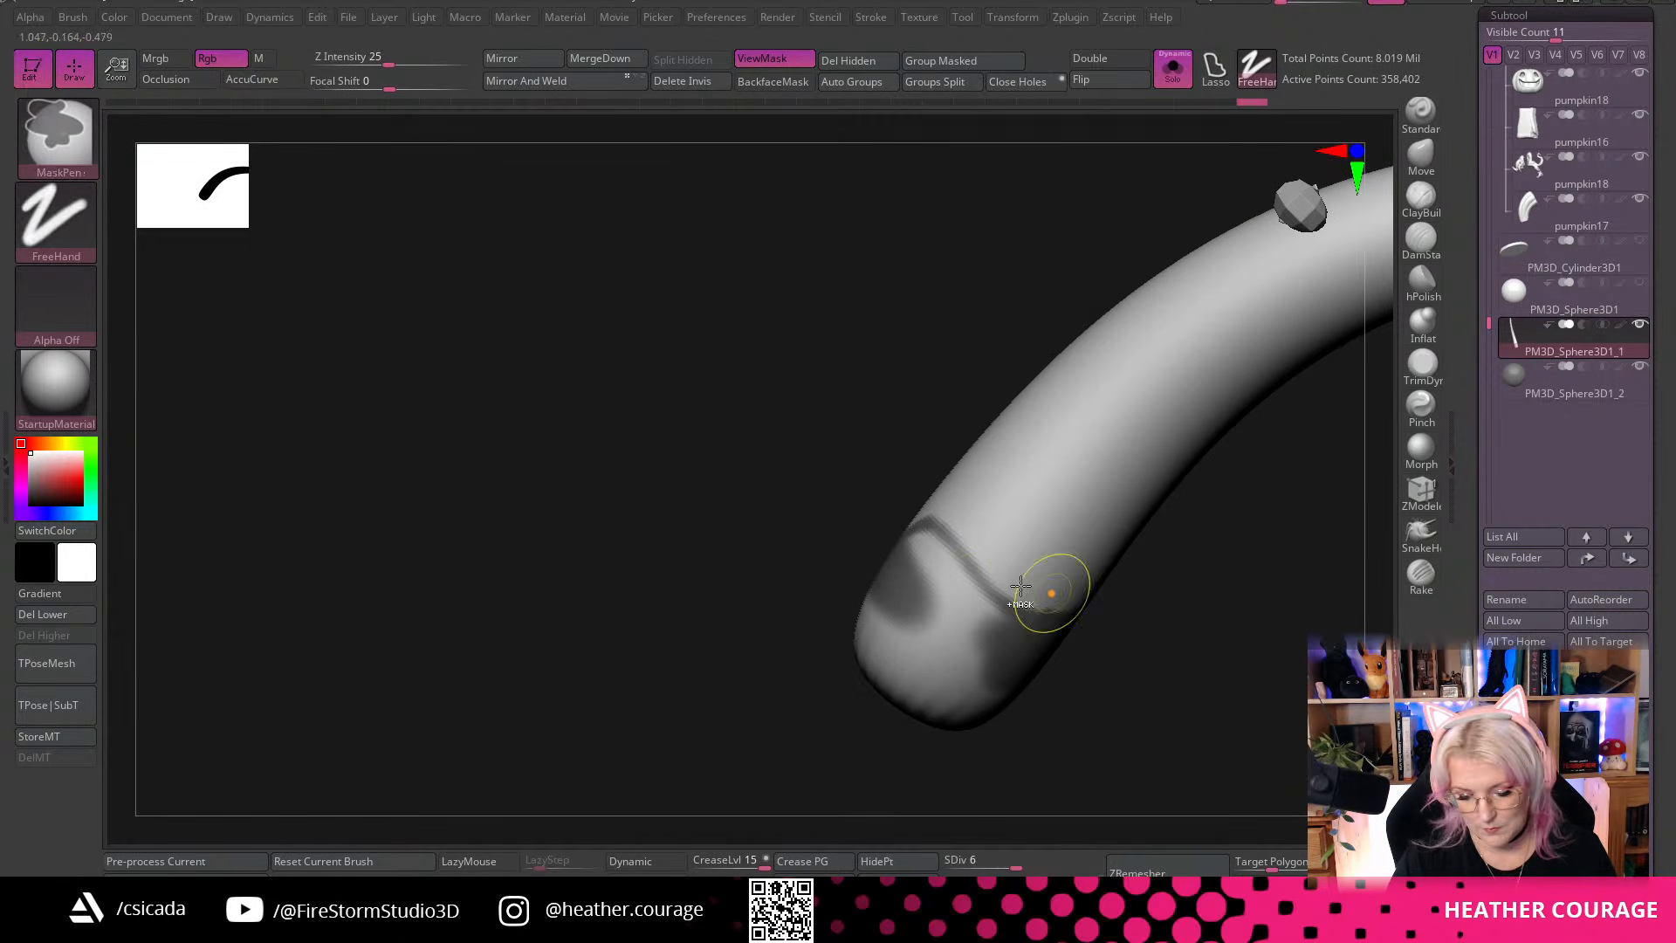
mouse_move(920, 583)
ctrl+mouse_down()
mouse_move(952, 650)
mouse_move(873, 628)
mouse_move(923, 711)
mouse_move(891, 696)
ctrl+mouse_up()
drag(1132, 721, 1224, 535)
mouse_move(952, 558)
ctrl+mouse_down()
mouse_move(948, 650)
mouse_move(937, 579)
mouse_move(980, 555)
mouse_move(1050, 622)
ctrl+mouse_up()
drag(1208, 599, 1170, 515)
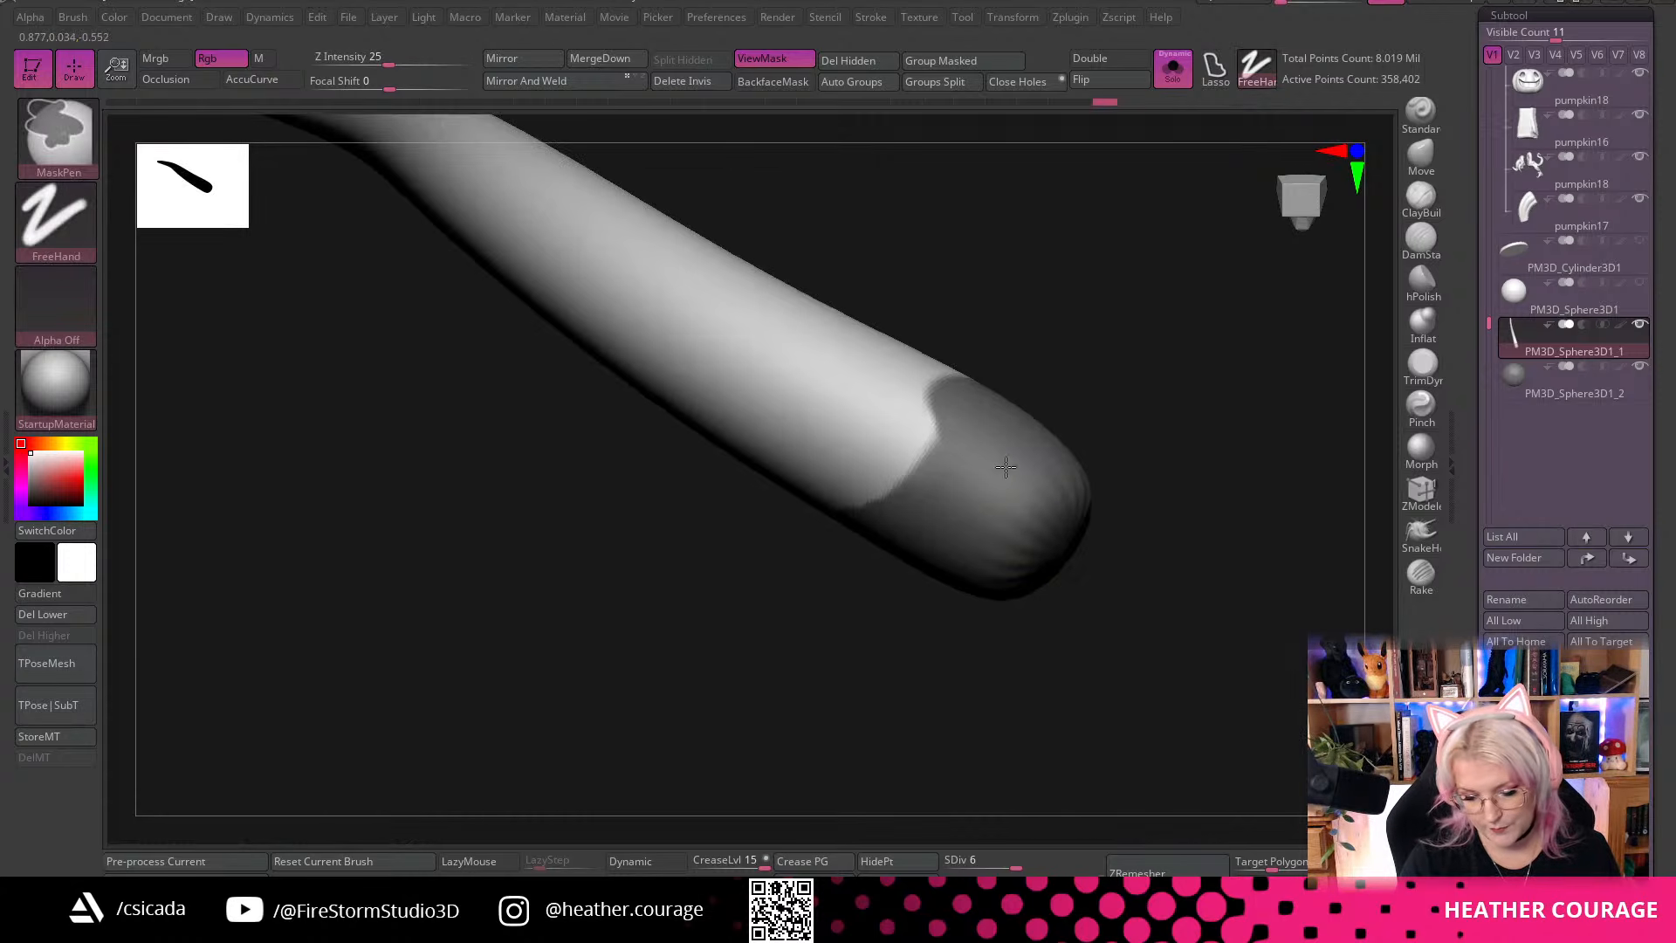
drag(985, 482, 942, 563)
mouse_move(902, 506)
ctrl+mouse_down()
mouse_move(934, 522)
mouse_move(1010, 644)
ctrl+mouse_up()
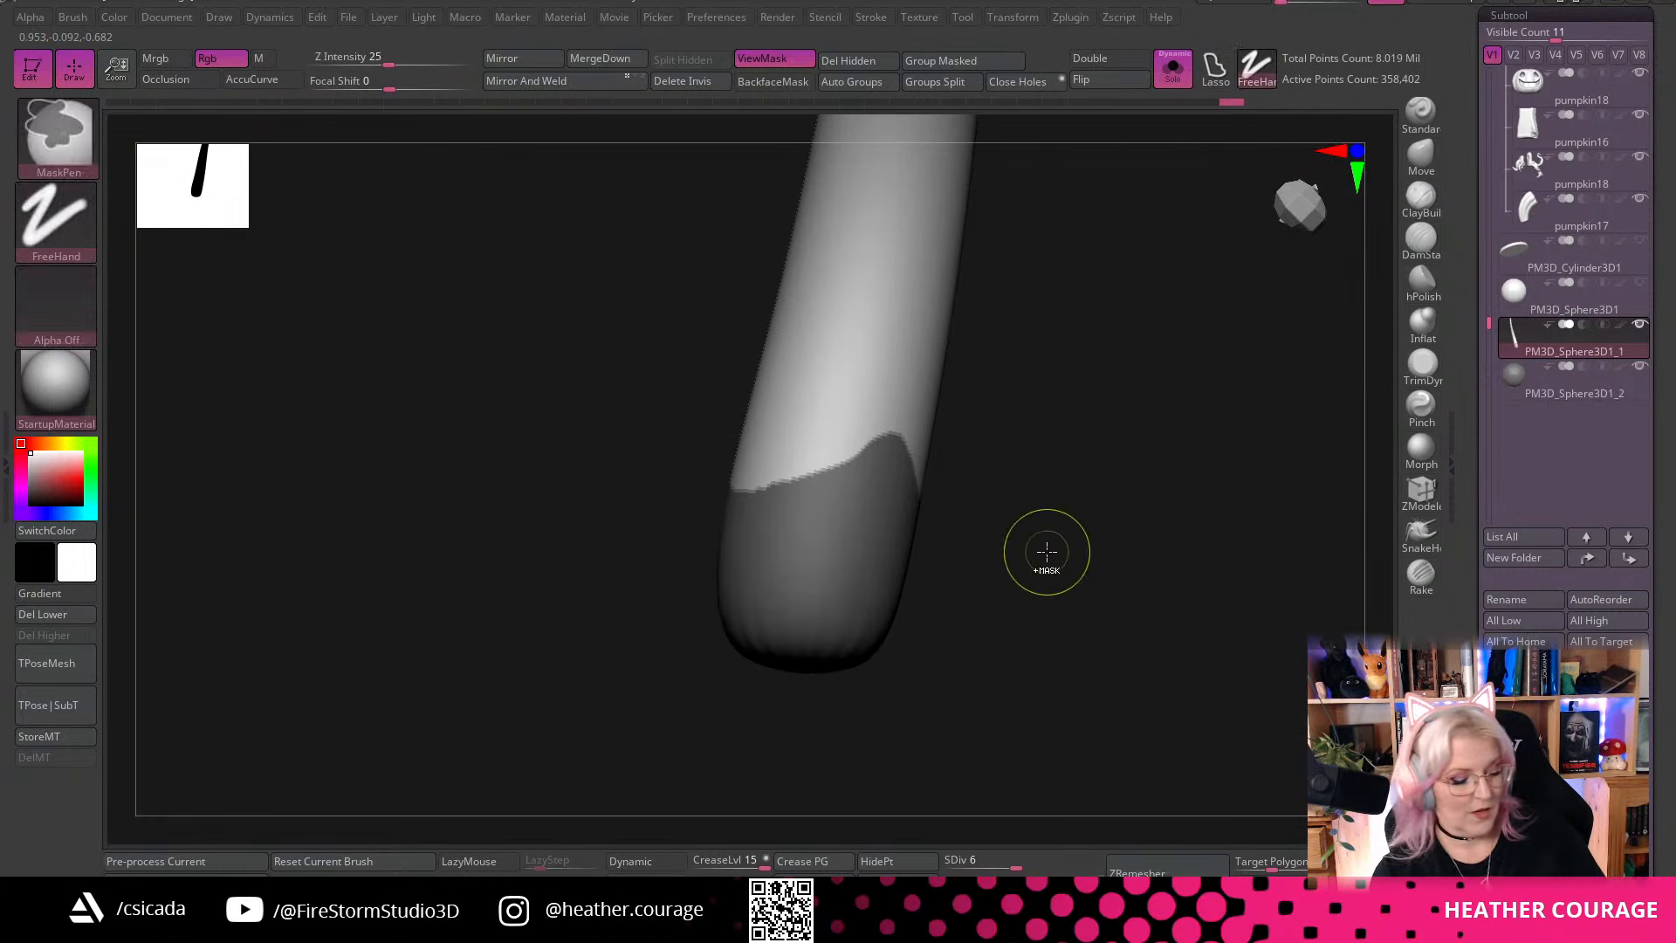
Invert the mask and pull the base segment's edge outward over the horn with the Move brush
ctrl+click(1066, 584)
drag(1123, 535, 1343, 332)
key(space)
click(1421, 157)
drag(1366, 254, 945, 435)
drag(992, 496, 1079, 616)
mouse_move(1138, 669)
mouse_down()
mouse_move(1167, 411)
mouse_move(1149, 468)
mouse_move(996, 519)
mouse_move(1007, 451)
mouse_move(980, 673)
mouse_move(987, 591)
mouse_up()
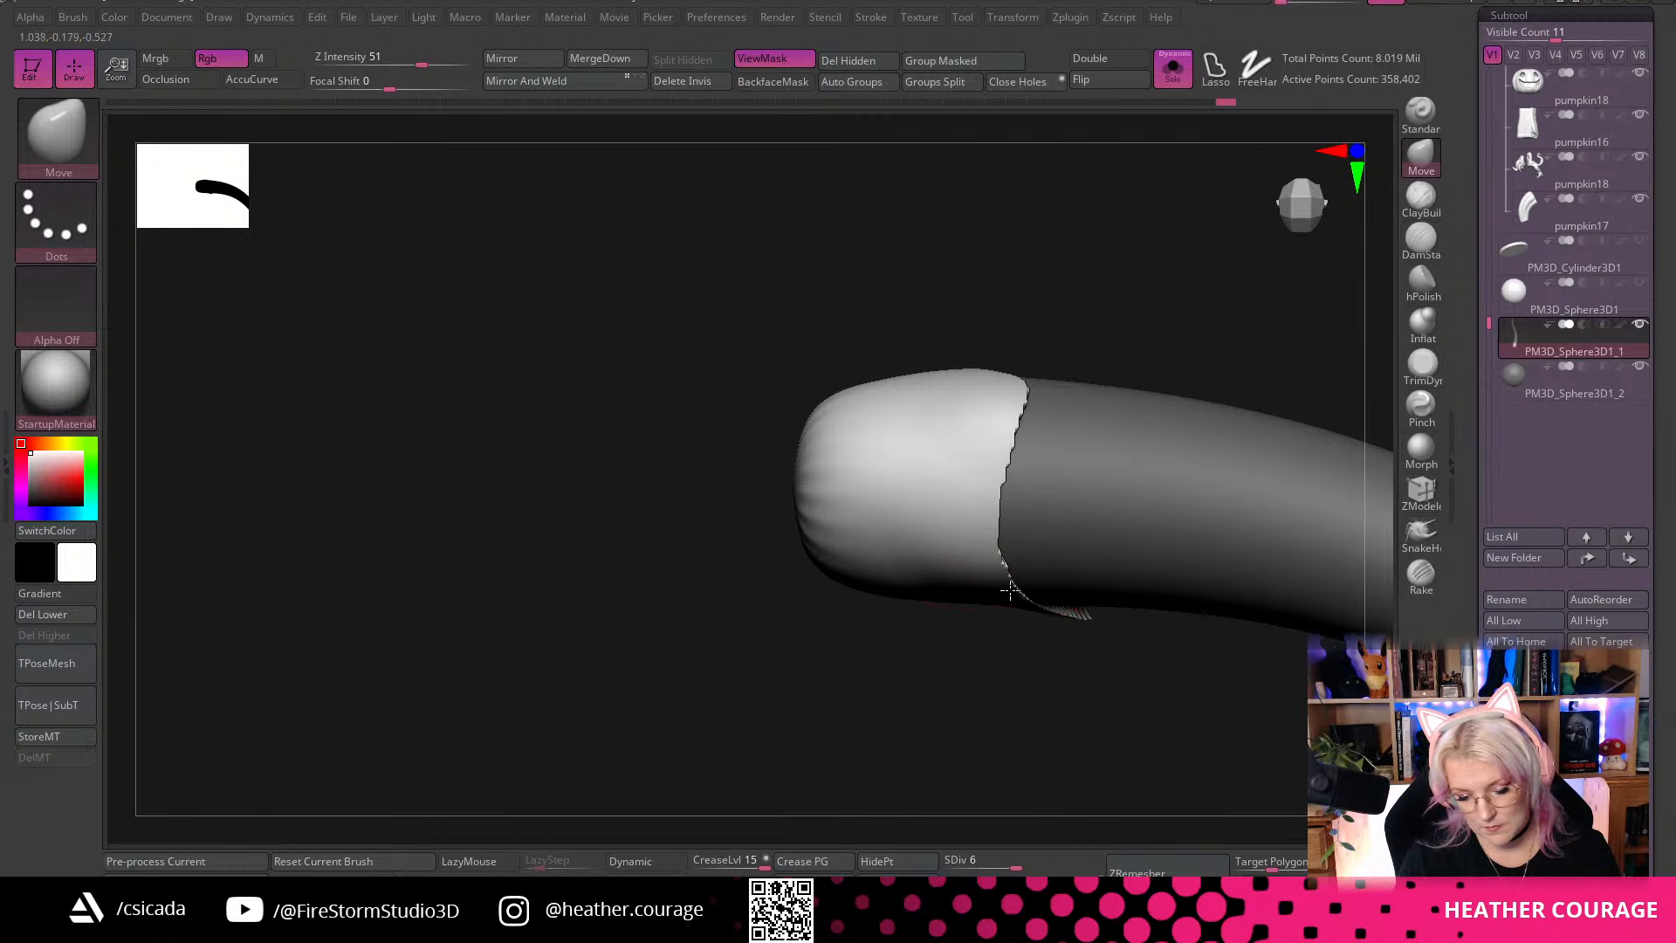
drag(944, 701, 915, 710)
drag(1012, 677, 992, 303)
key(space)
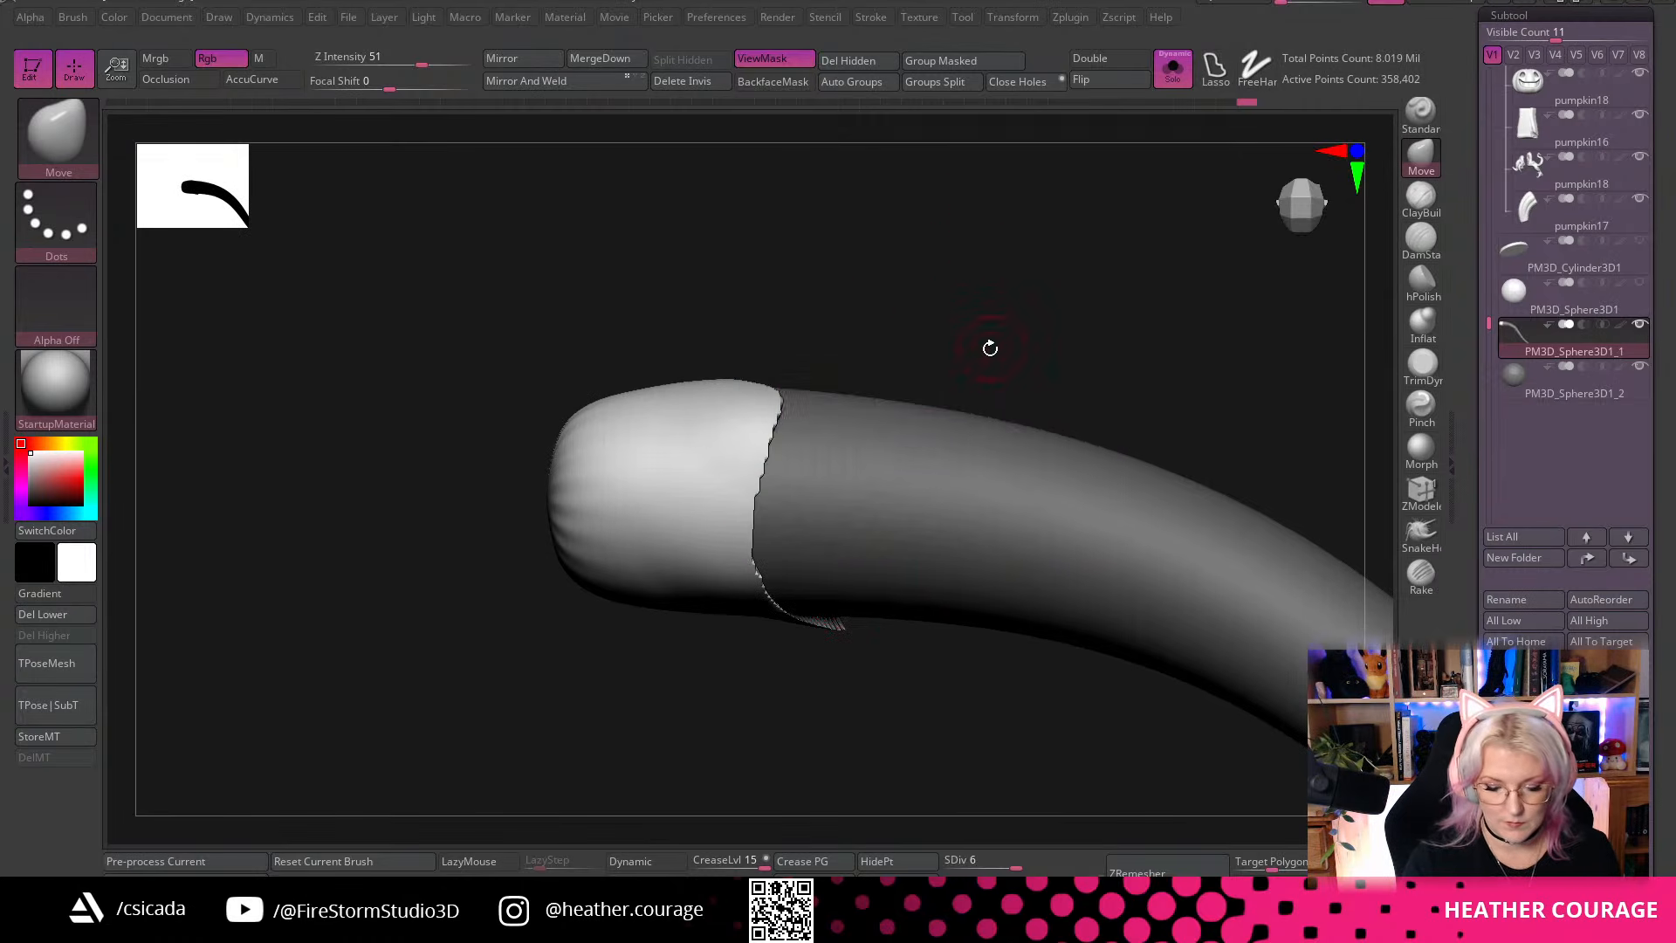
Unmask a second band beside the base segment and erase rounded scallops into the mask along its far edge
key(ctrl)
ctrl+drag(940, 552, 615, 690)
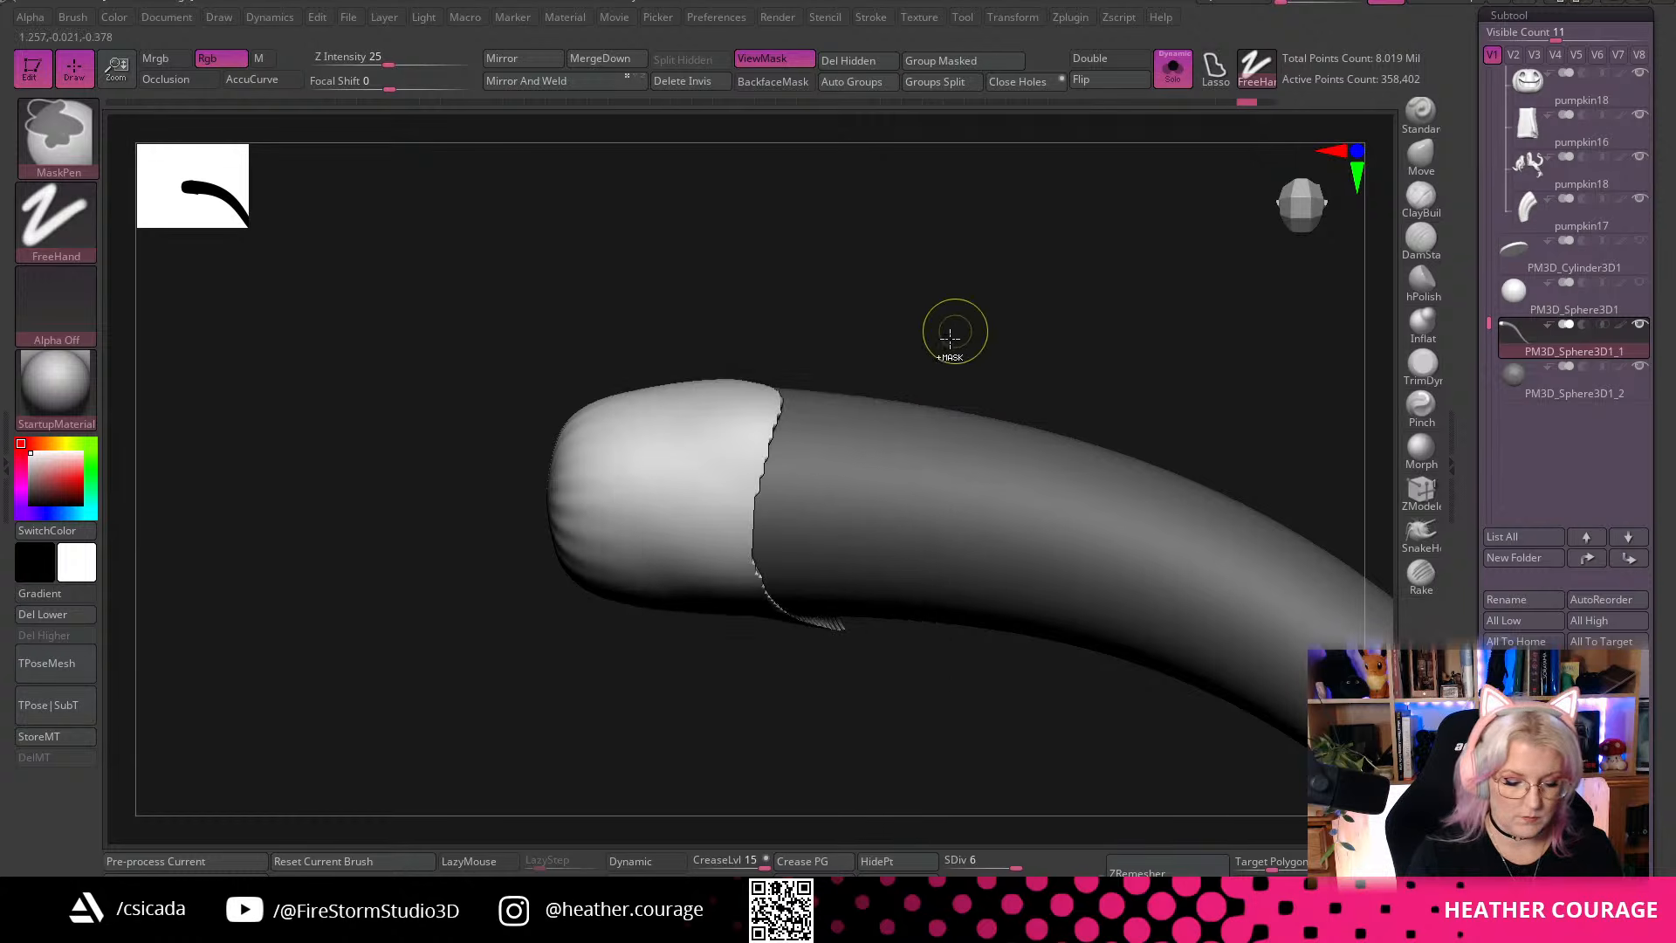
ctrl+drag(864, 338, 616, 699)
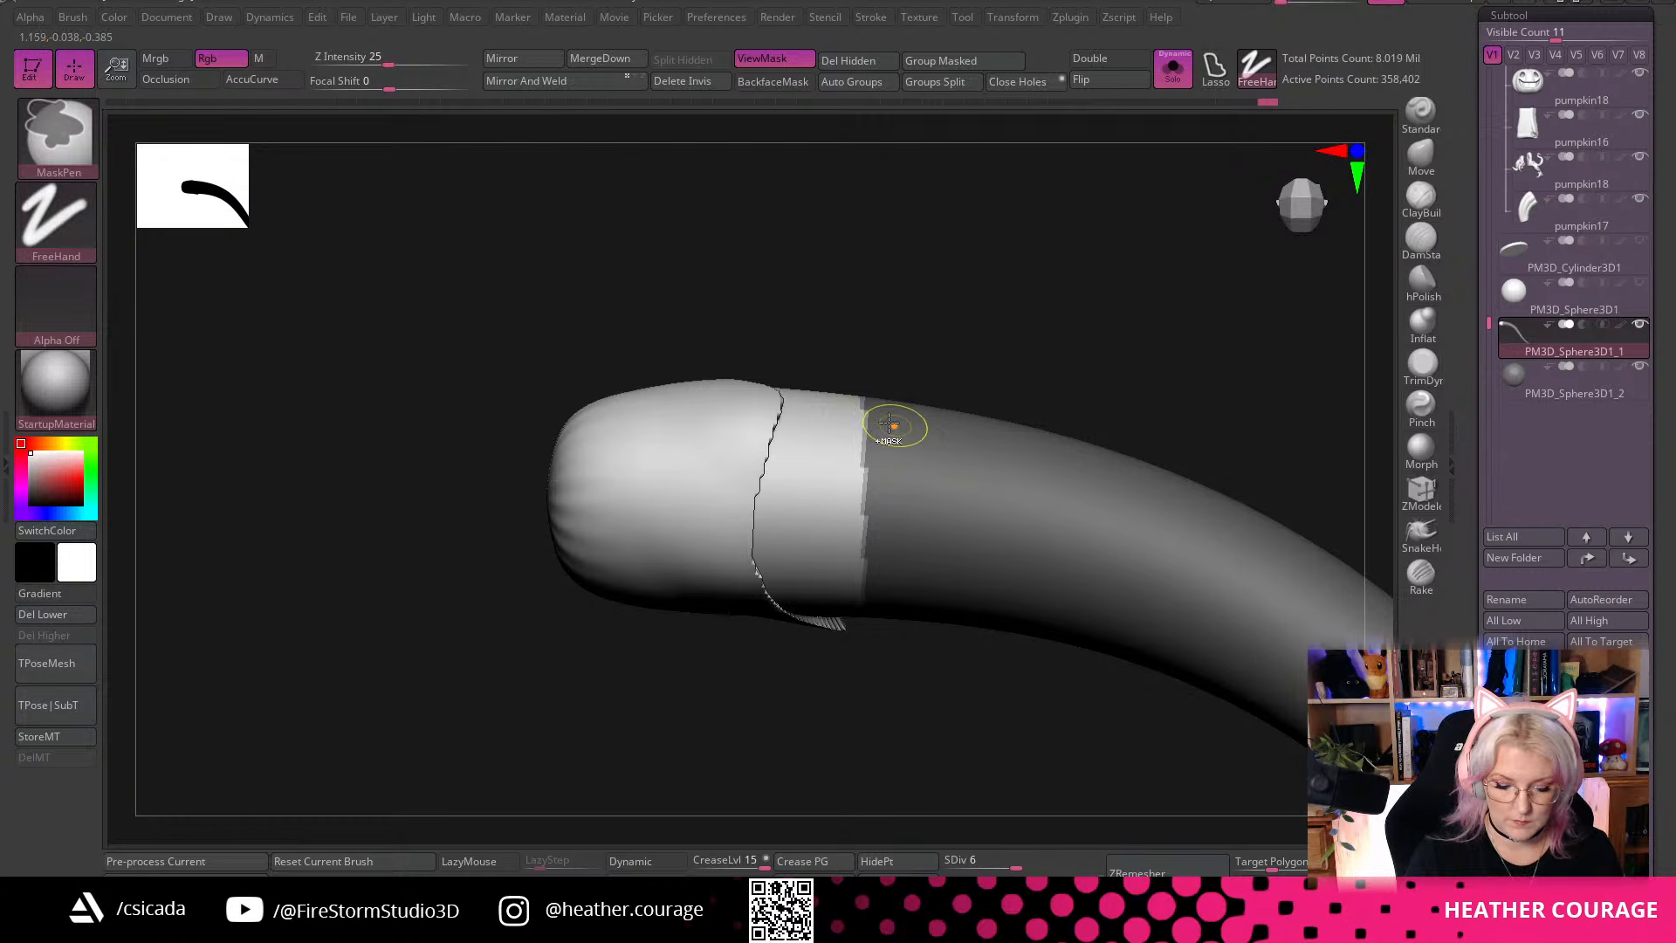
ctrl+alt+drag(888, 424, 861, 567)
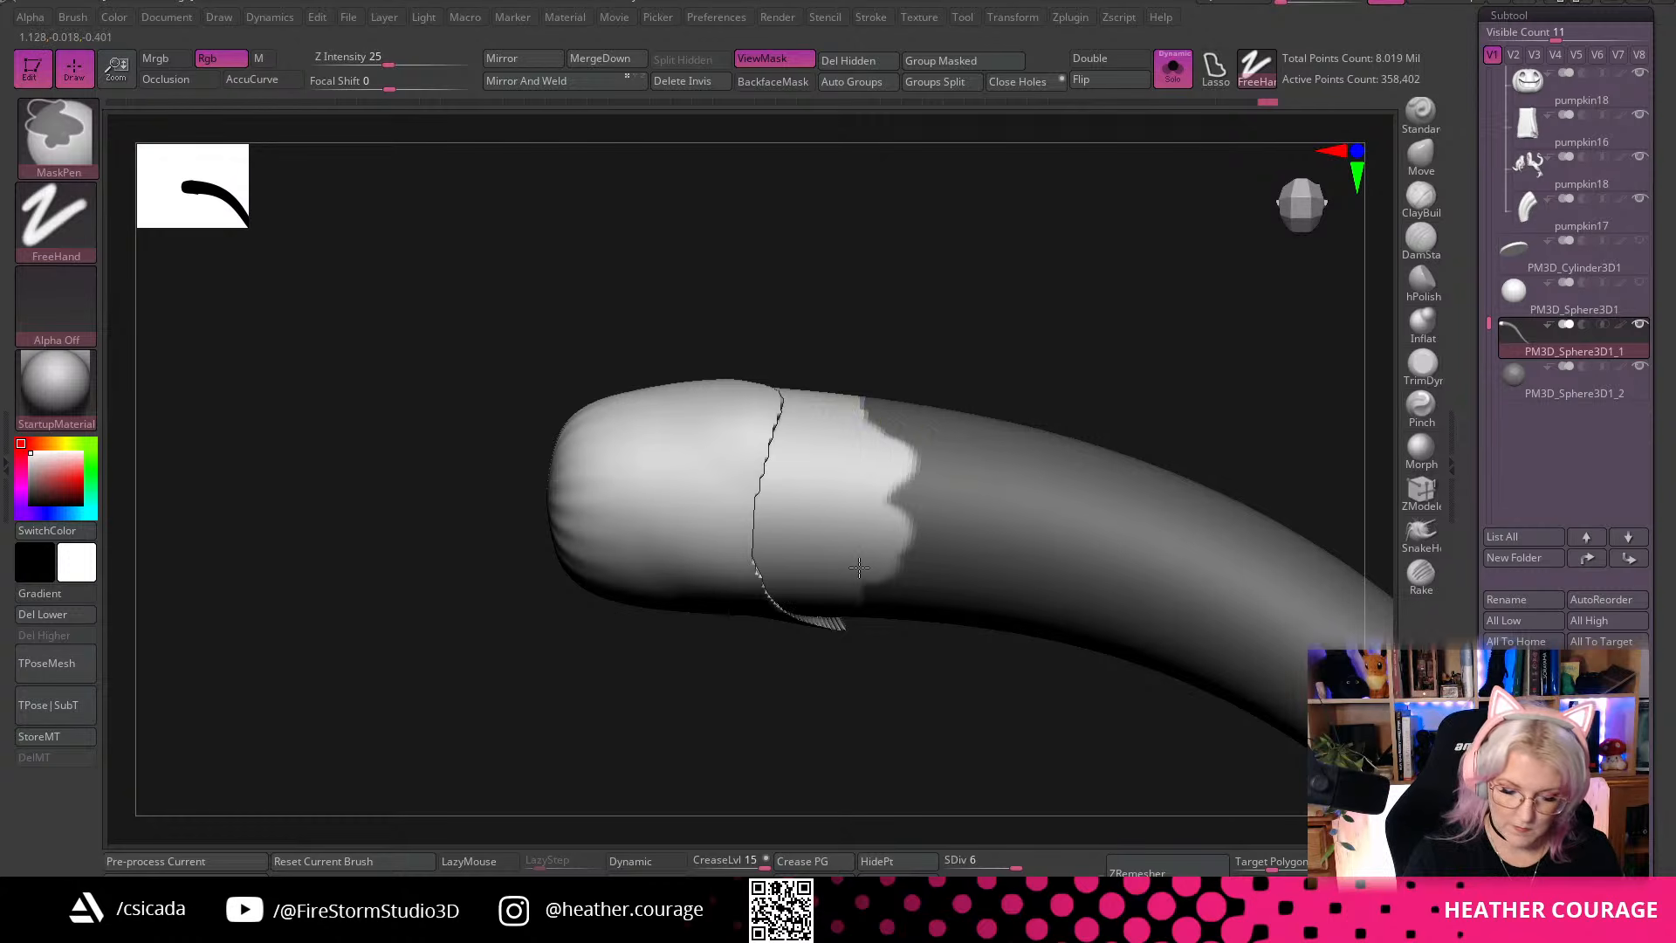
drag(932, 730, 954, 494)
mouse_move(977, 262)
ctrl+mouse_down()
mouse_move(1003, 218)
mouse_move(997, 285)
ctrl+mouse_up()
key(ctrl+h)
mouse_move(873, 326)
ctrl+alt+mouse_down()
mouse_move(884, 372)
mouse_move(868, 345)
mouse_move(901, 371)
ctrl+alt+mouse_up()
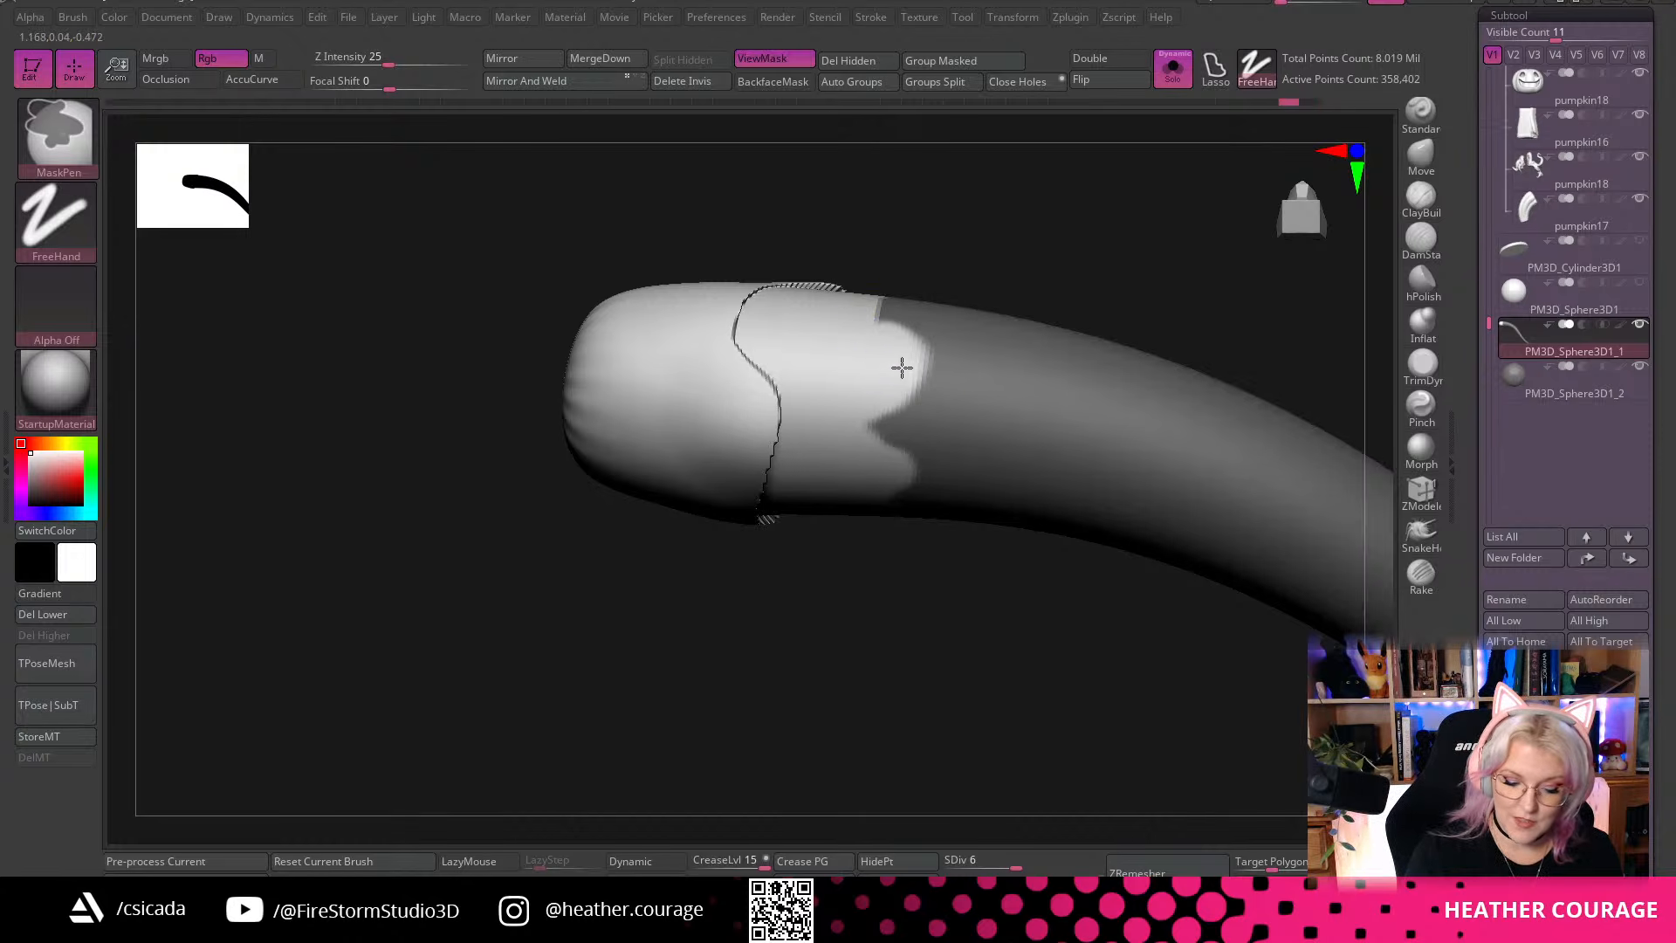
right_drag(857, 498, 908, 417)
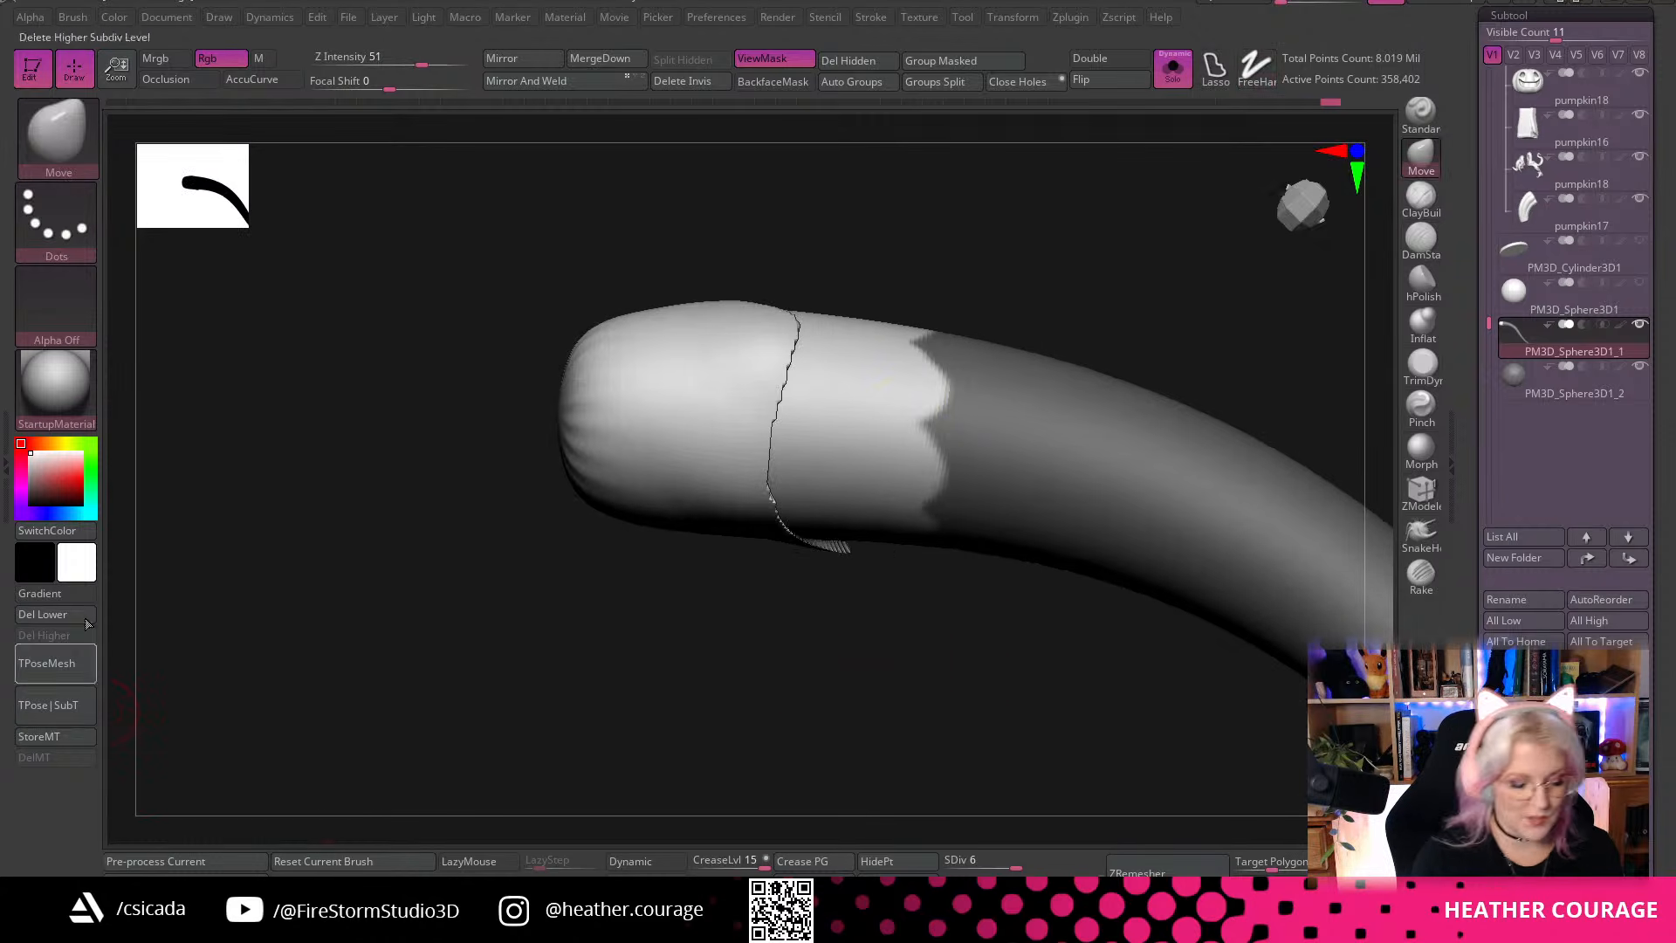
Store a morph target and mask the base segment so only the narrow scalloped strip stays unmasked
click(52, 737)
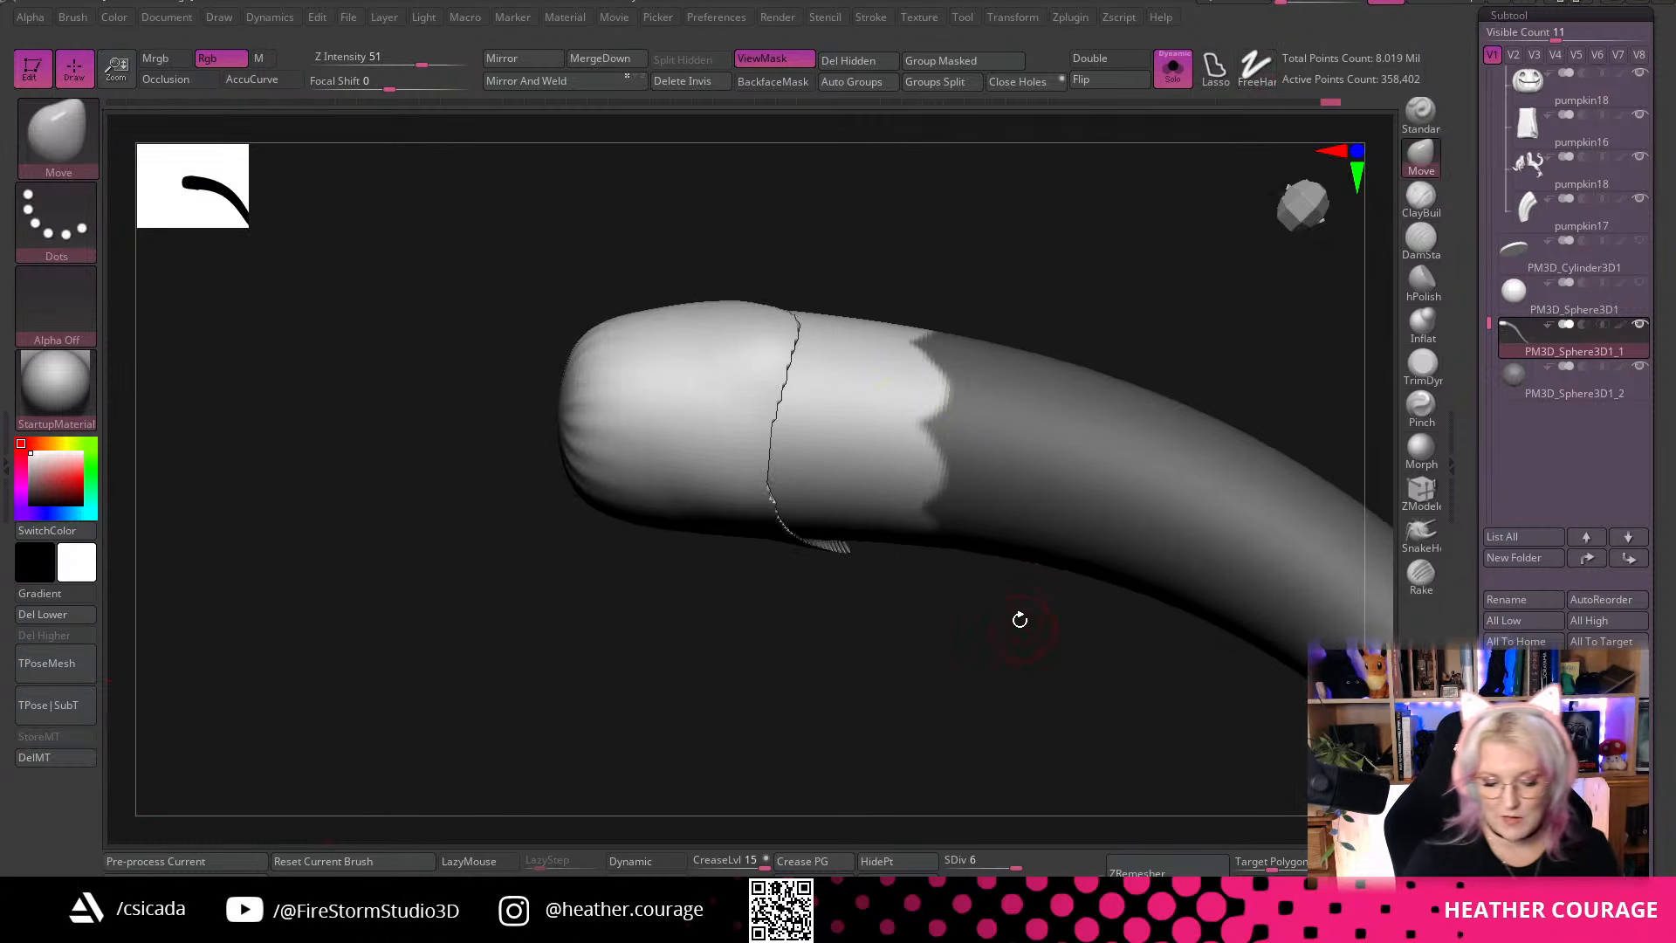
mouse_move(846, 220)
ctrl+mouse_down()
mouse_move(846, 390)
mouse_move(397, 615)
ctrl+mouse_up()
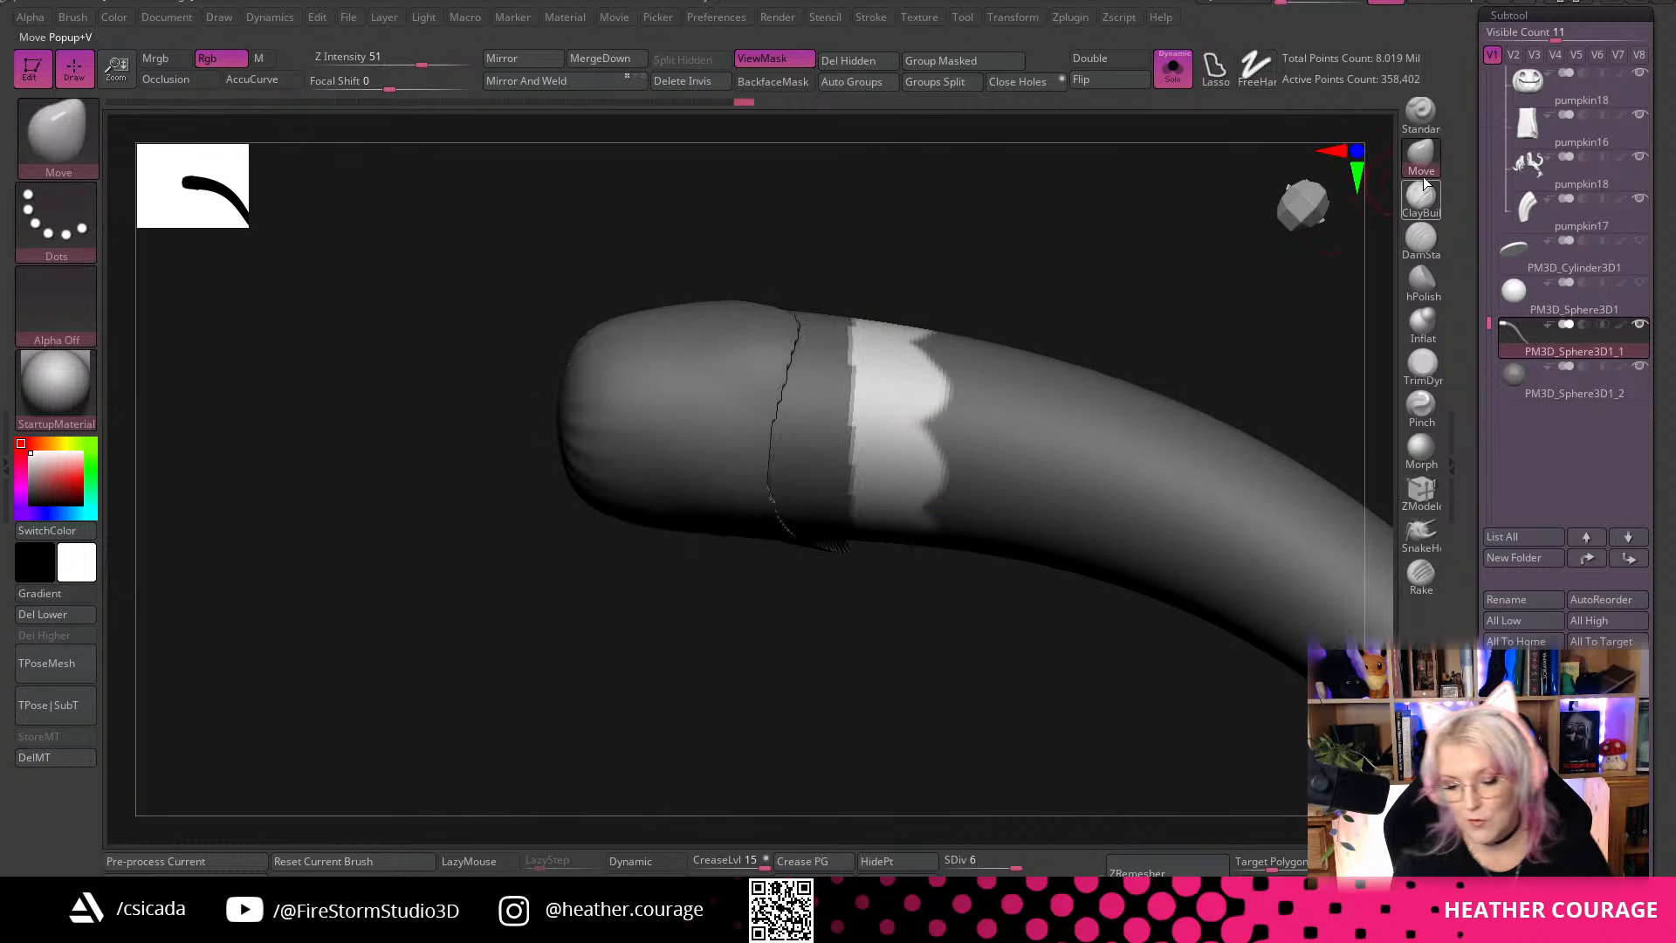
key(Escape)
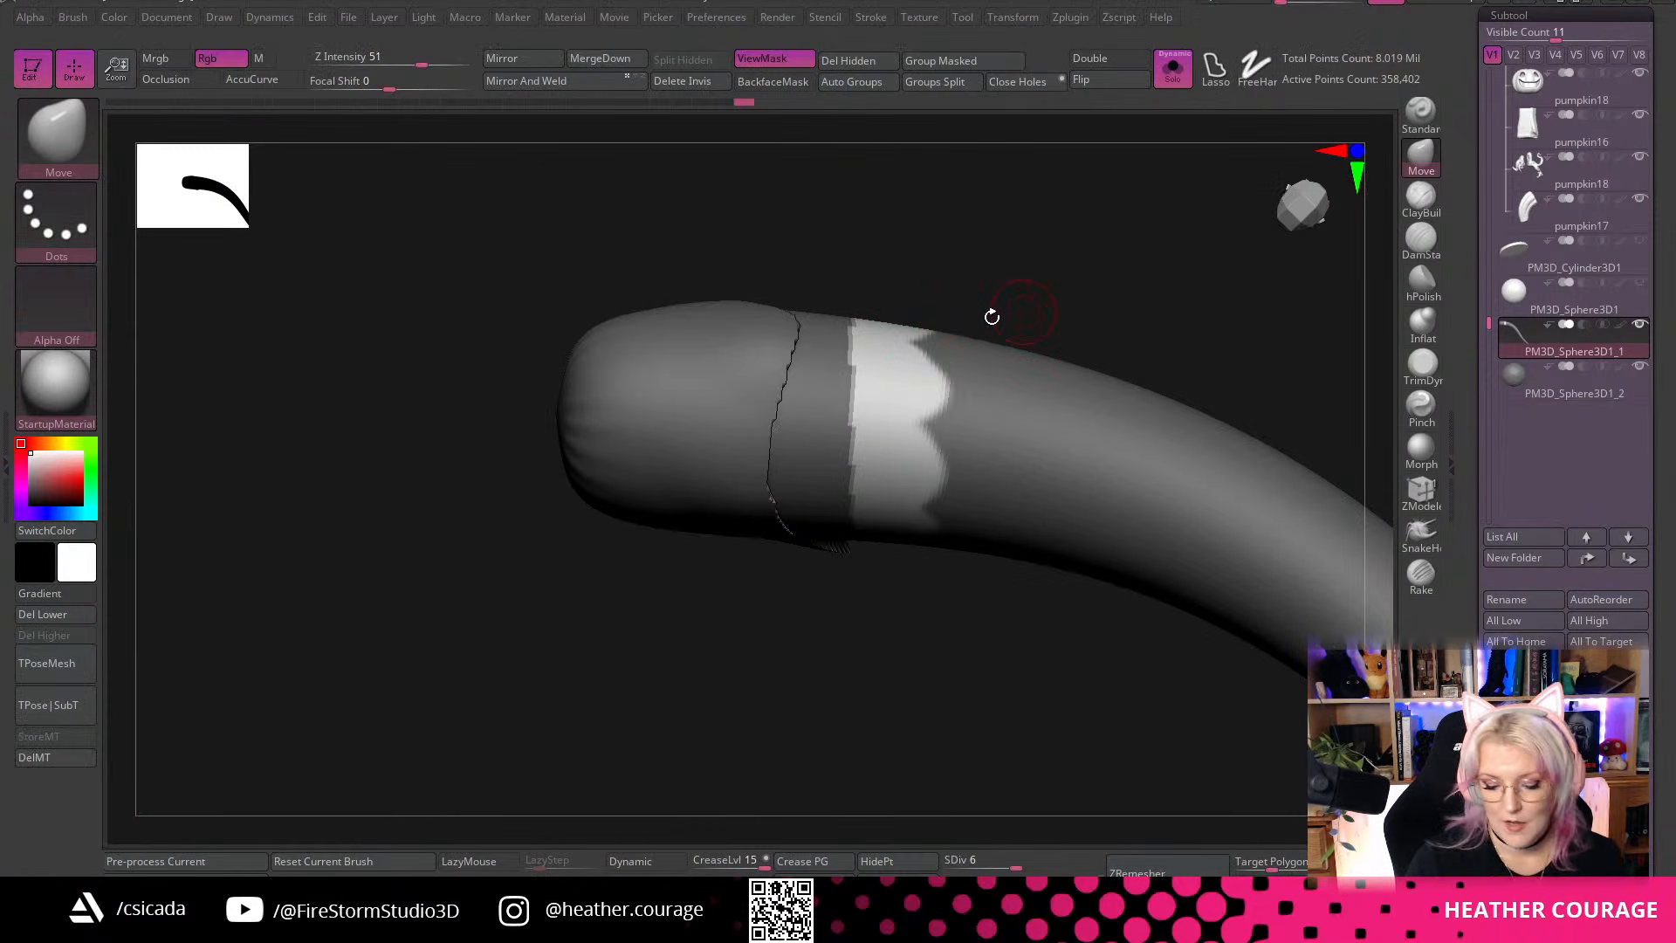
Resize the Move brush, pull the scalloped strip outward over the rest of the horn and hide the mask
key(space)
drag(1024, 266, 1063, 262)
drag(1079, 238, 1080, 273)
drag(943, 380, 958, 373)
drag(927, 455, 943, 451)
drag(1107, 288, 1119, 280)
drag(932, 480, 943, 476)
key(ctrl+h)
mouse_move(1081, 359)
mouse_down()
mouse_move(951, 751)
mouse_move(1039, 663)
mouse_up()
Resize the Morph brush and blend the back of the scalloped strip into the horn behind its raised edge
click(1421, 449)
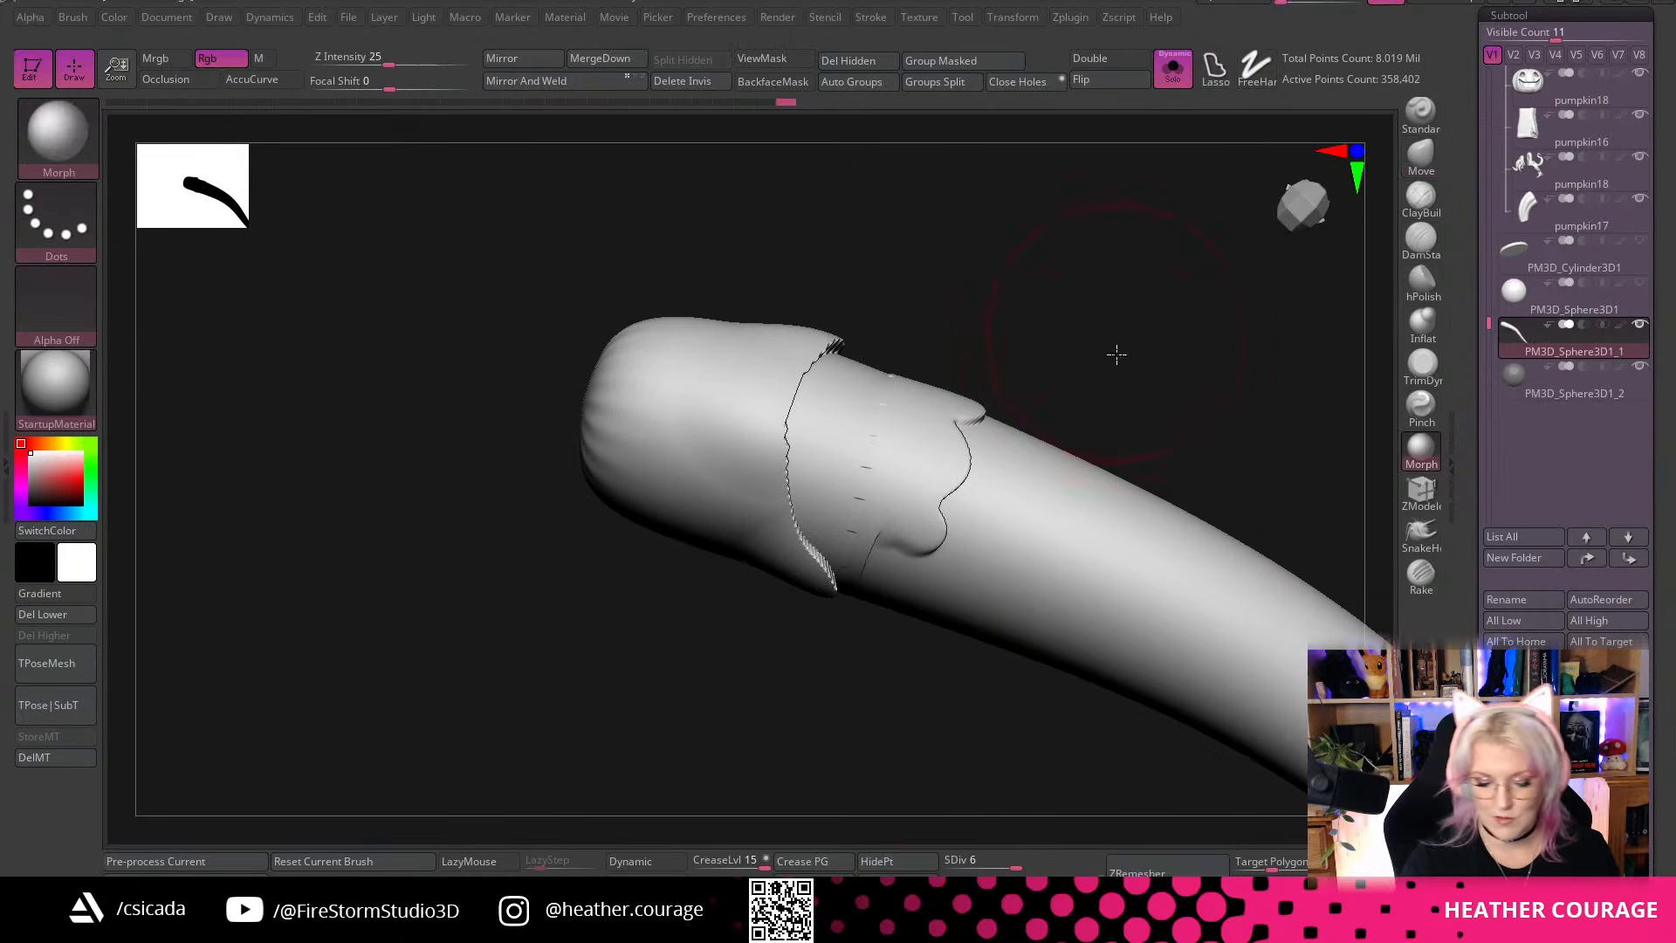
key(space)
key(space)
drag(1123, 274, 1126, 272)
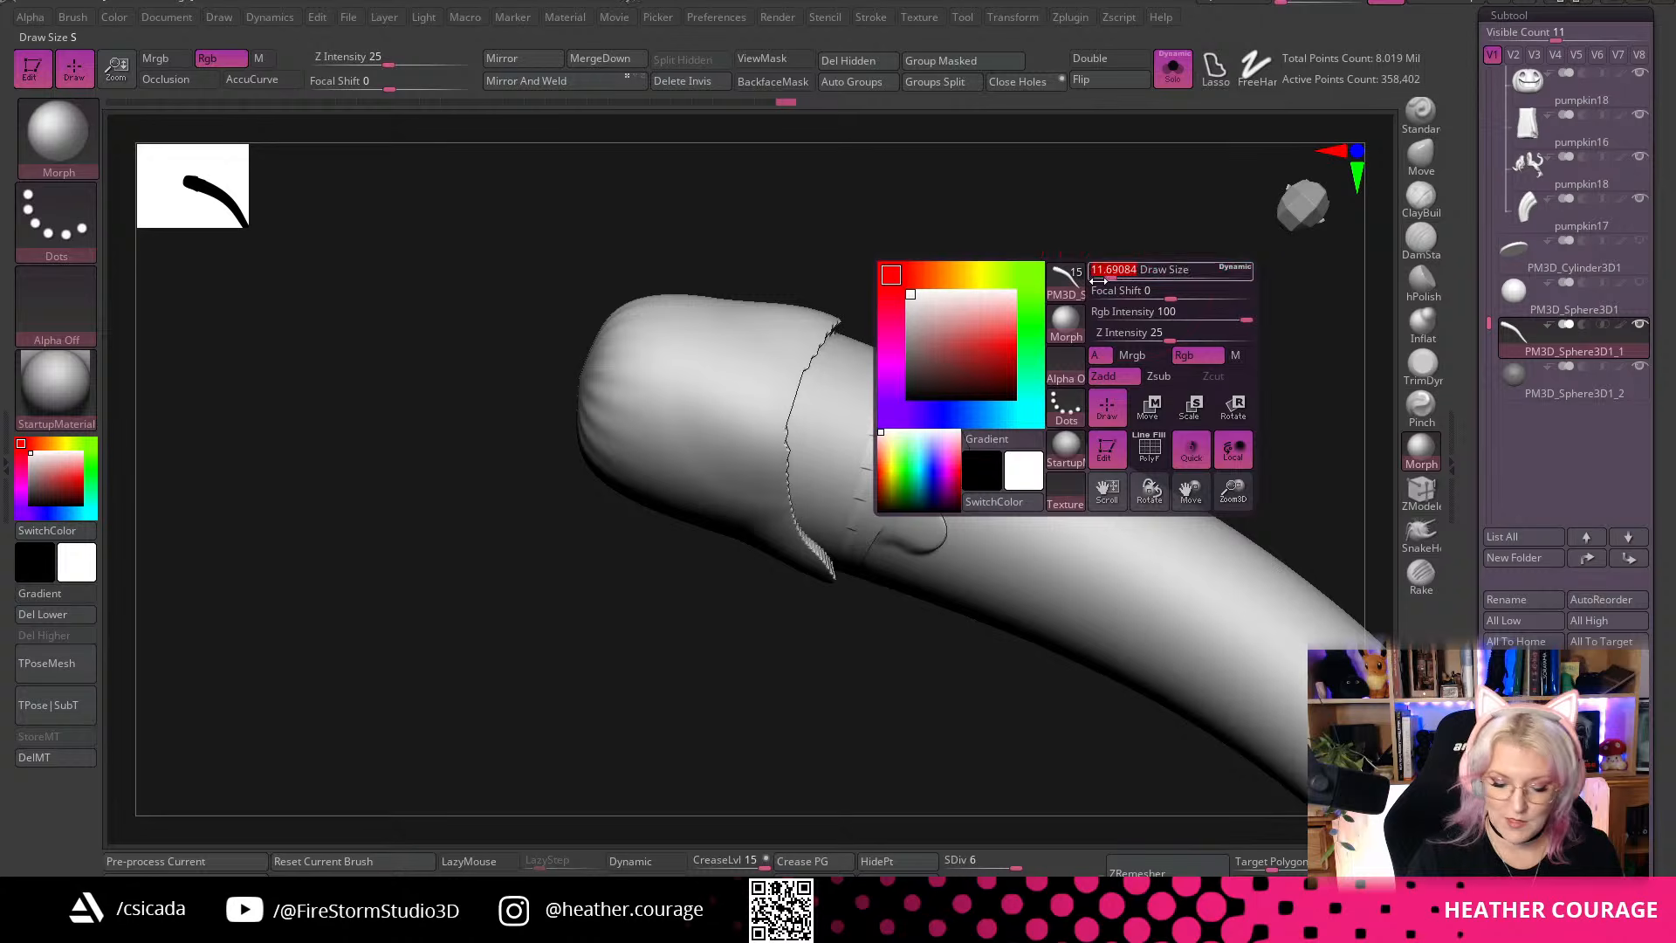
key(space)
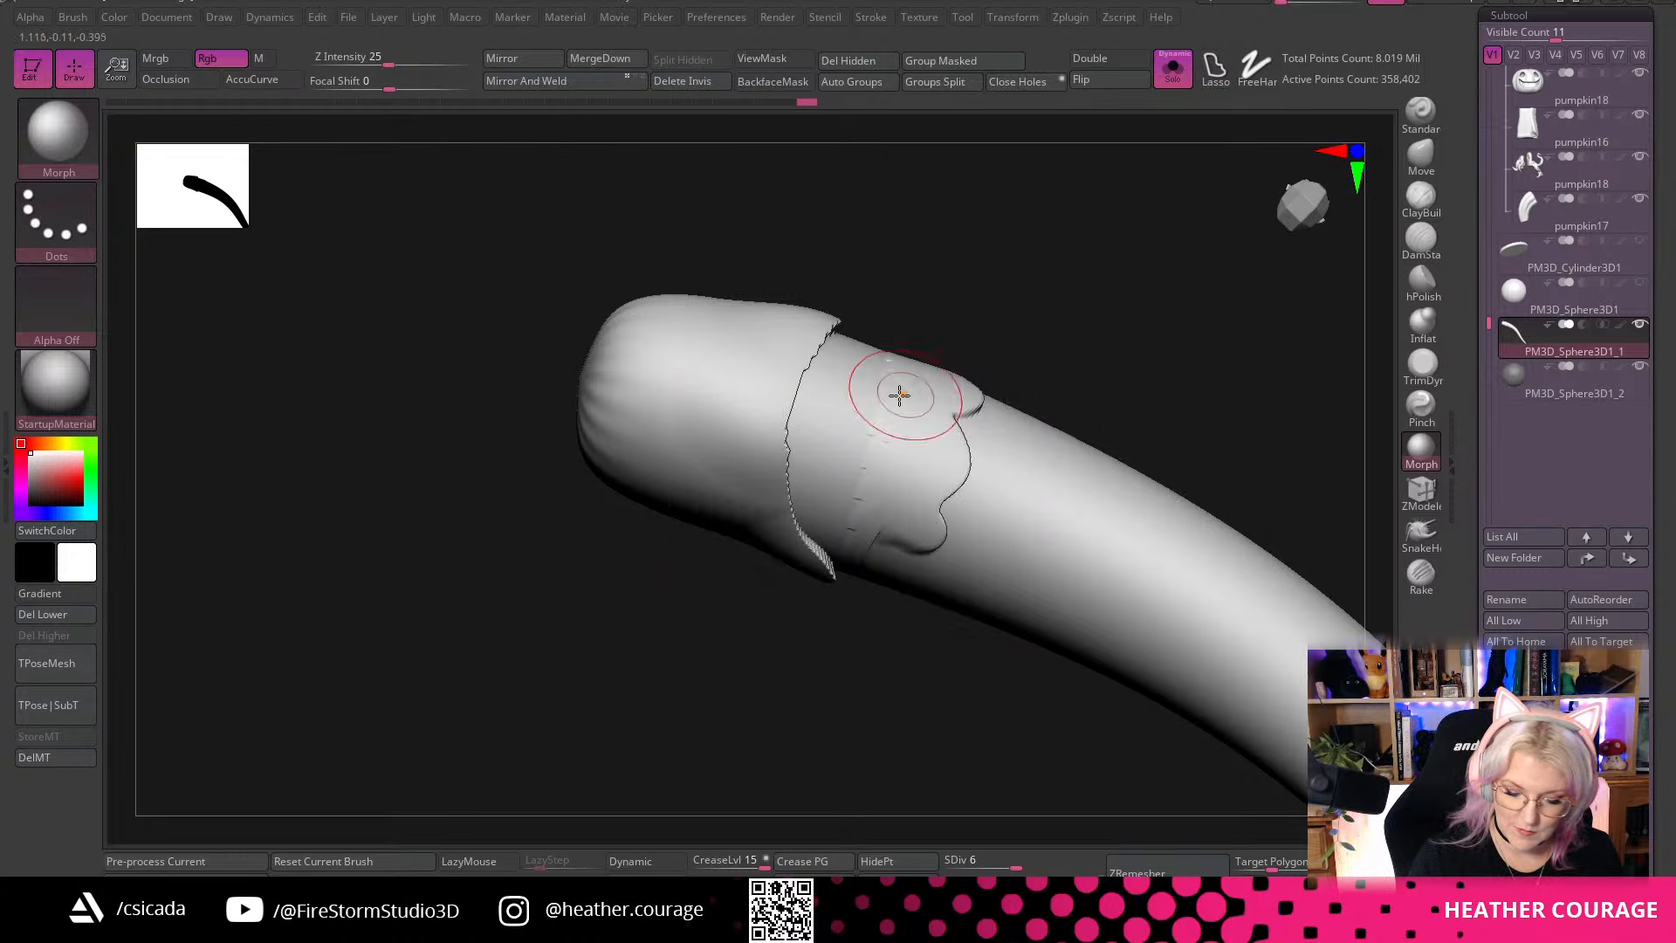
right_drag(928, 442, 962, 372)
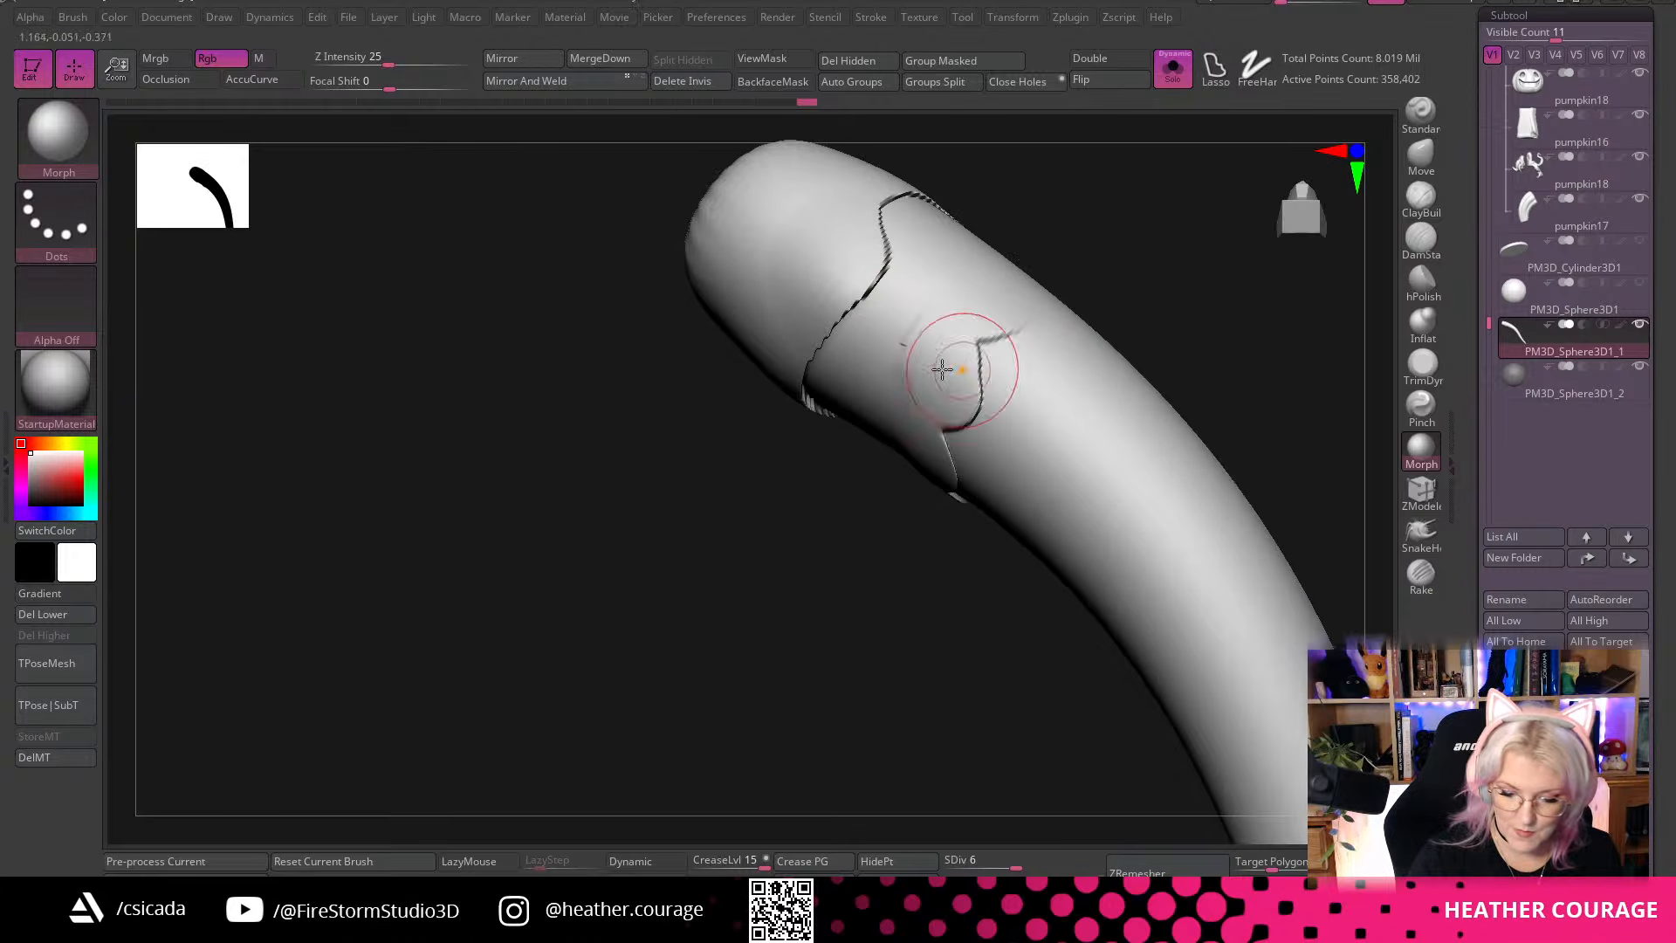
Smooth the jagged edge of the base segment on the horn's other side
mouse_move(823, 562)
shift+right_down()
mouse_move(864, 283)
mouse_move(845, 489)
mouse_move(1108, 266)
mouse_move(861, 542)
mouse_move(827, 617)
mouse_move(866, 564)
shift+right_up()
mouse_move(742, 445)
shift+mouse_down()
mouse_move(716, 524)
mouse_move(663, 411)
mouse_move(734, 476)
mouse_move(751, 585)
shift+mouse_up()
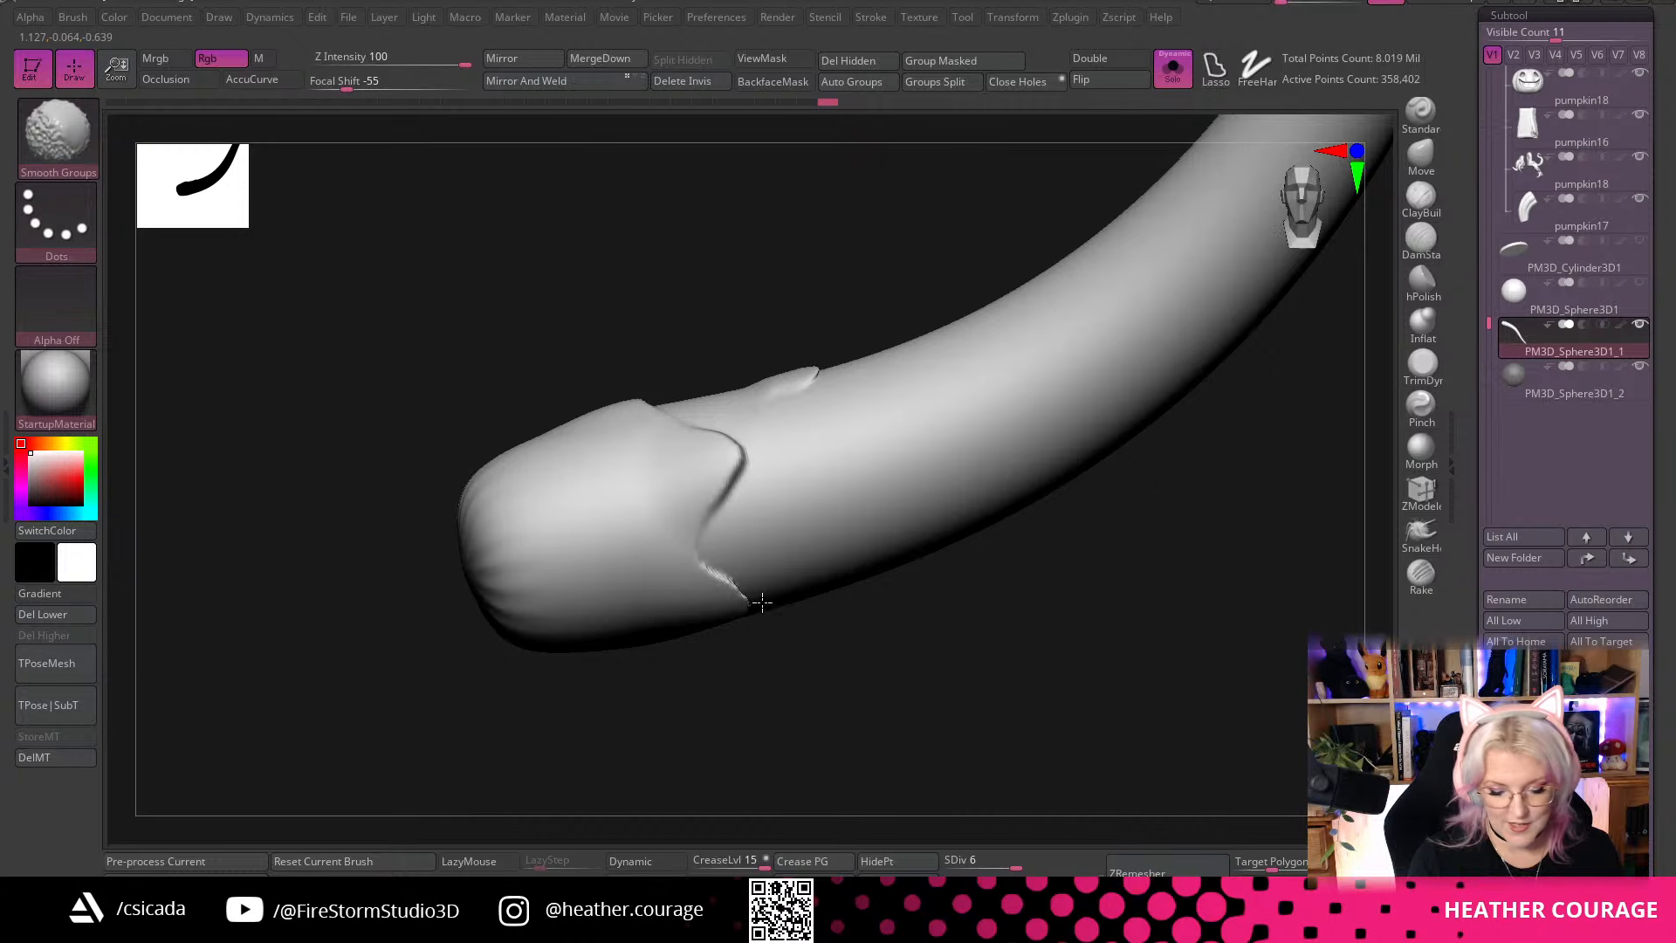
right_drag(887, 763, 815, 356)
mouse_move(947, 580)
right_down()
mouse_move(1080, 742)
mouse_move(1202, 689)
mouse_move(1314, 606)
right_up()
right_click(1314, 606)
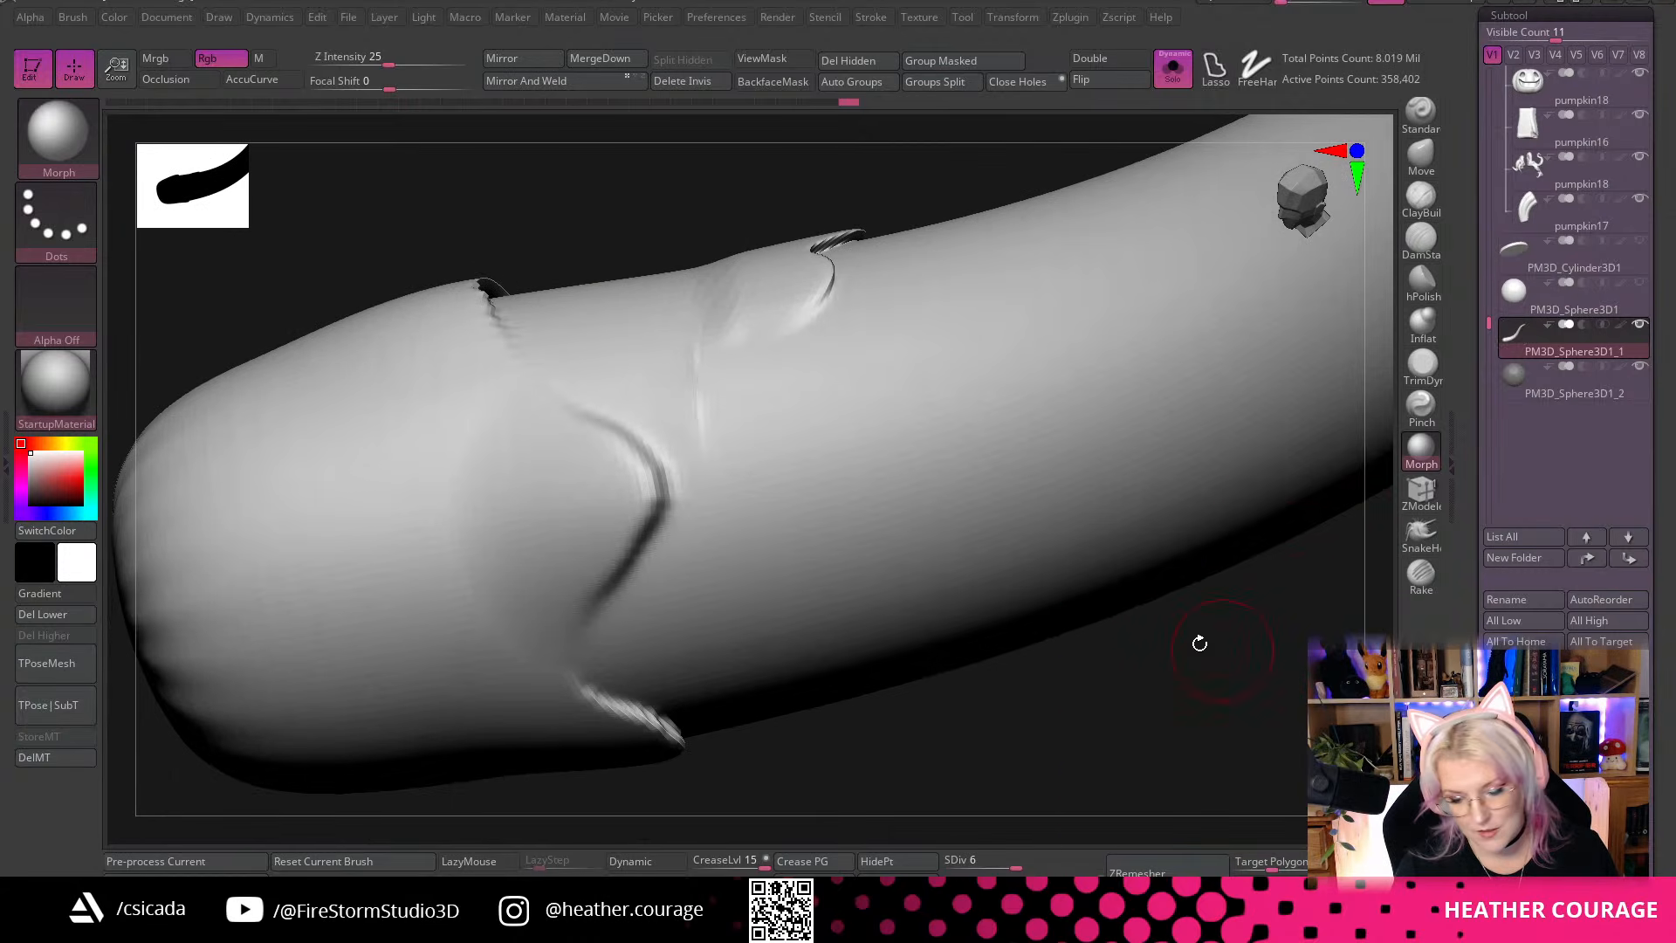
Carve a crisp groove along the base segment's curved edge with the DamStandard brush
right_drag(1204, 645, 1170, 672)
click(1421, 235)
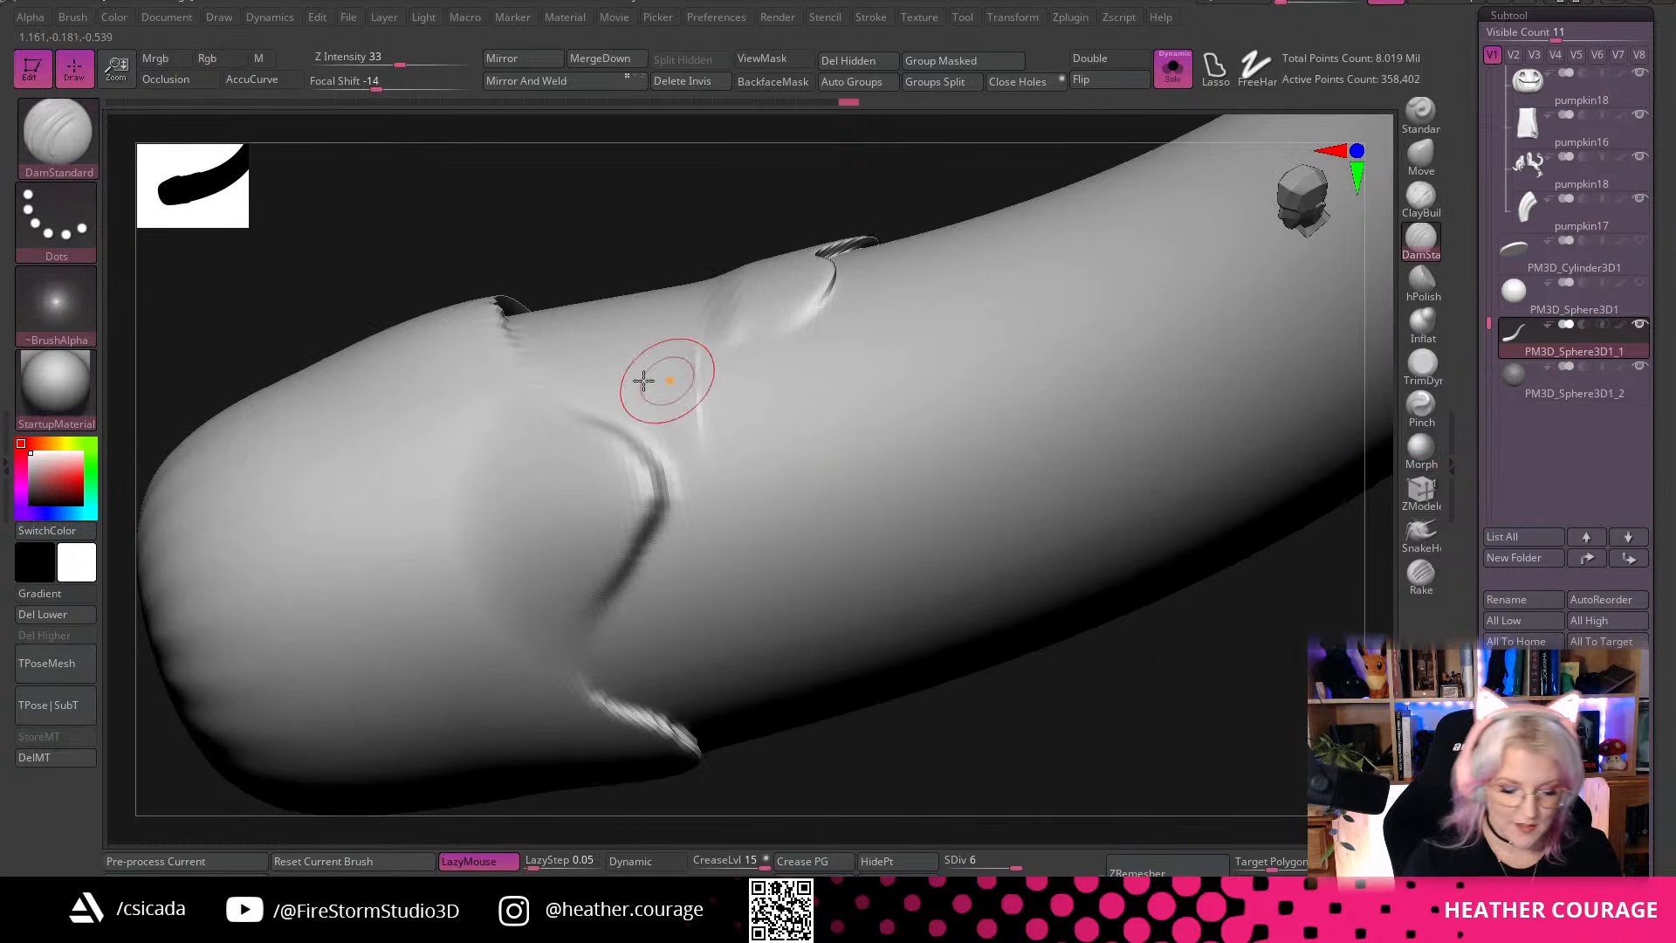
mouse_move(568, 403)
mouse_down()
mouse_move(621, 441)
mouse_move(552, 653)
mouse_up()
drag(636, 503, 568, 657)
drag(527, 377, 666, 489)
mouse_move(728, 560)
right_down()
mouse_move(722, 610)
mouse_move(699, 524)
right_up()
drag(644, 443, 588, 601)
drag(610, 542, 583, 664)
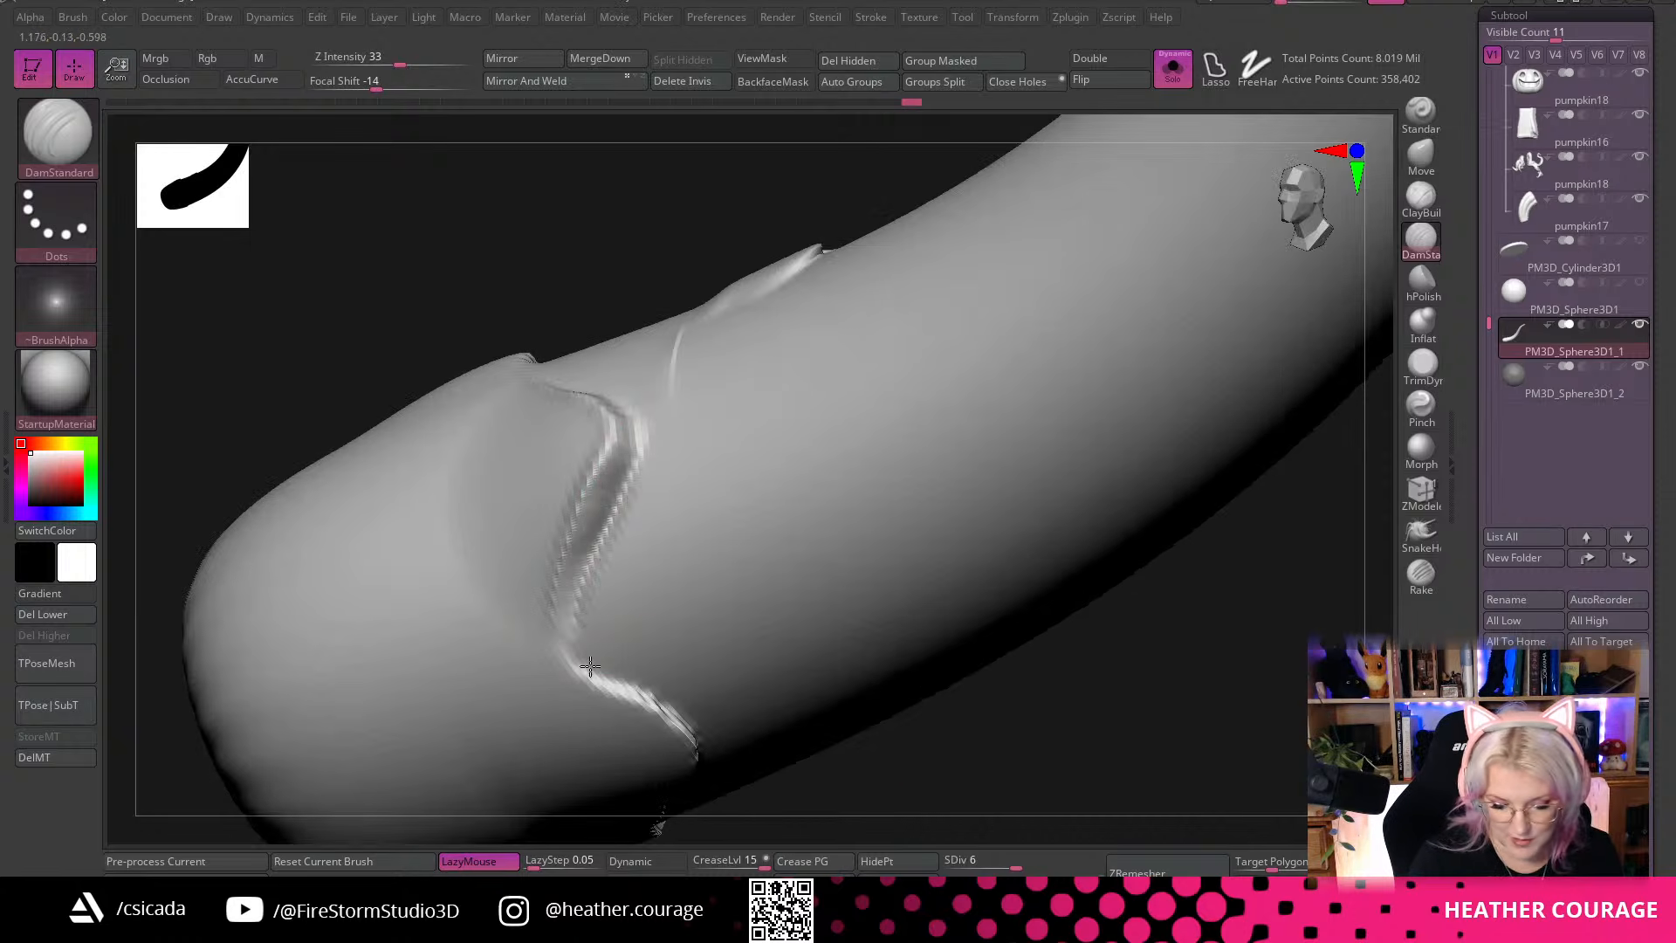
right_drag(1074, 718, 662, 393)
right_drag(612, 517, 909, 662)
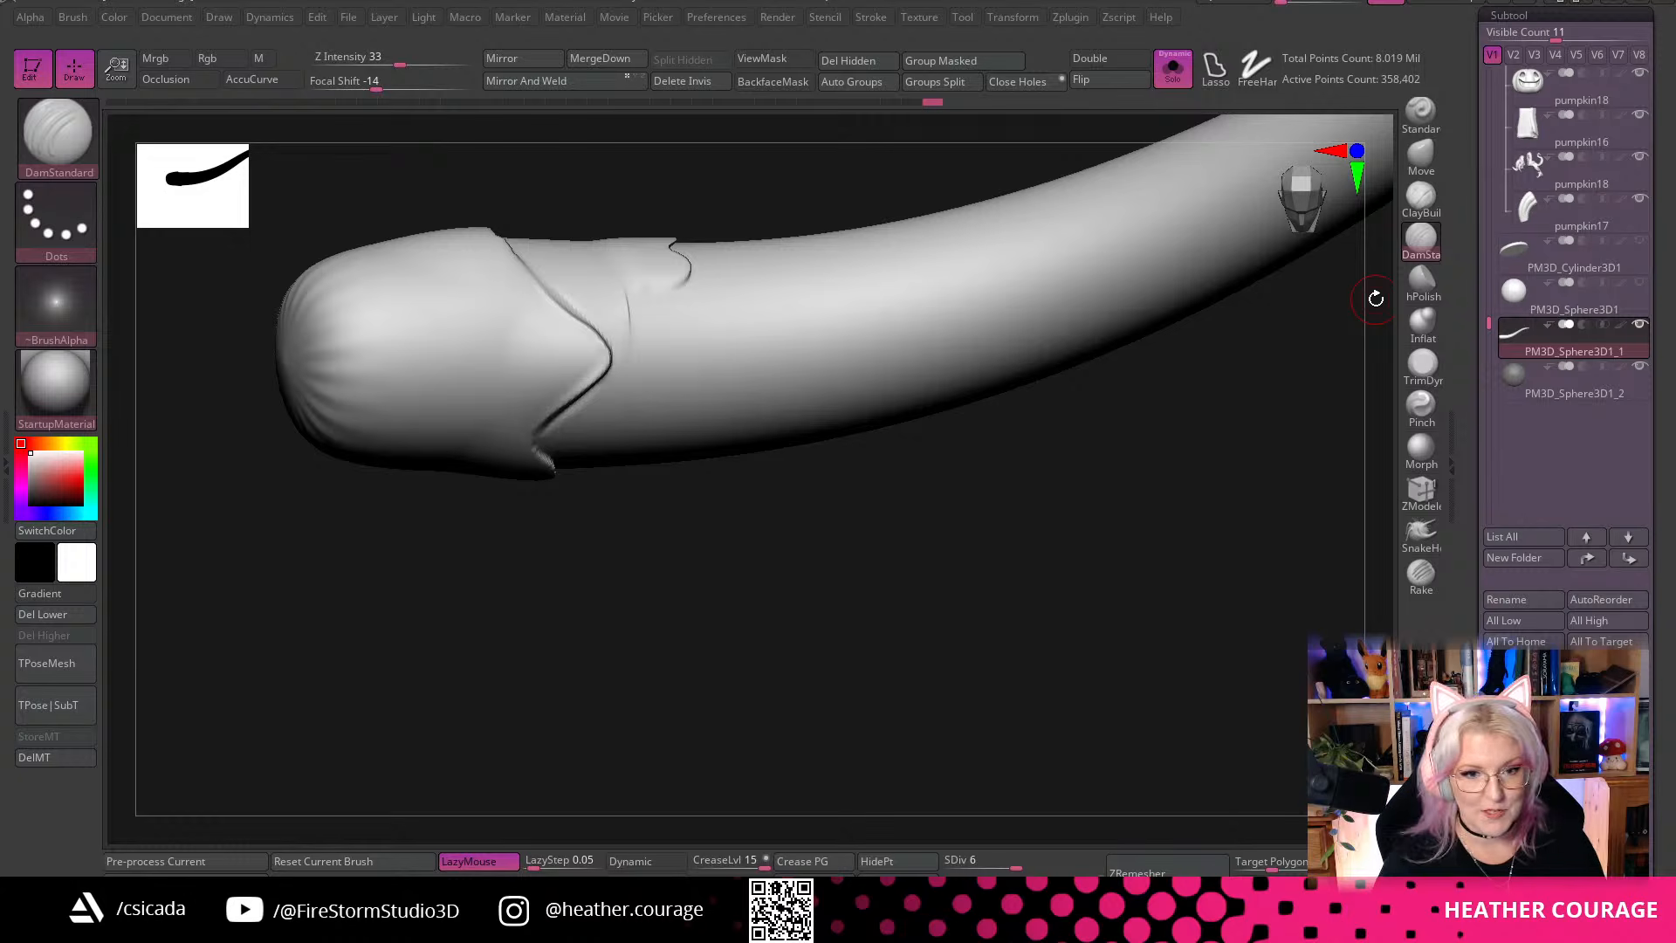
Show the whole scene, select the finished pair of curved horns and isolate them for inspection
drag(1012, 663, 1056, 559)
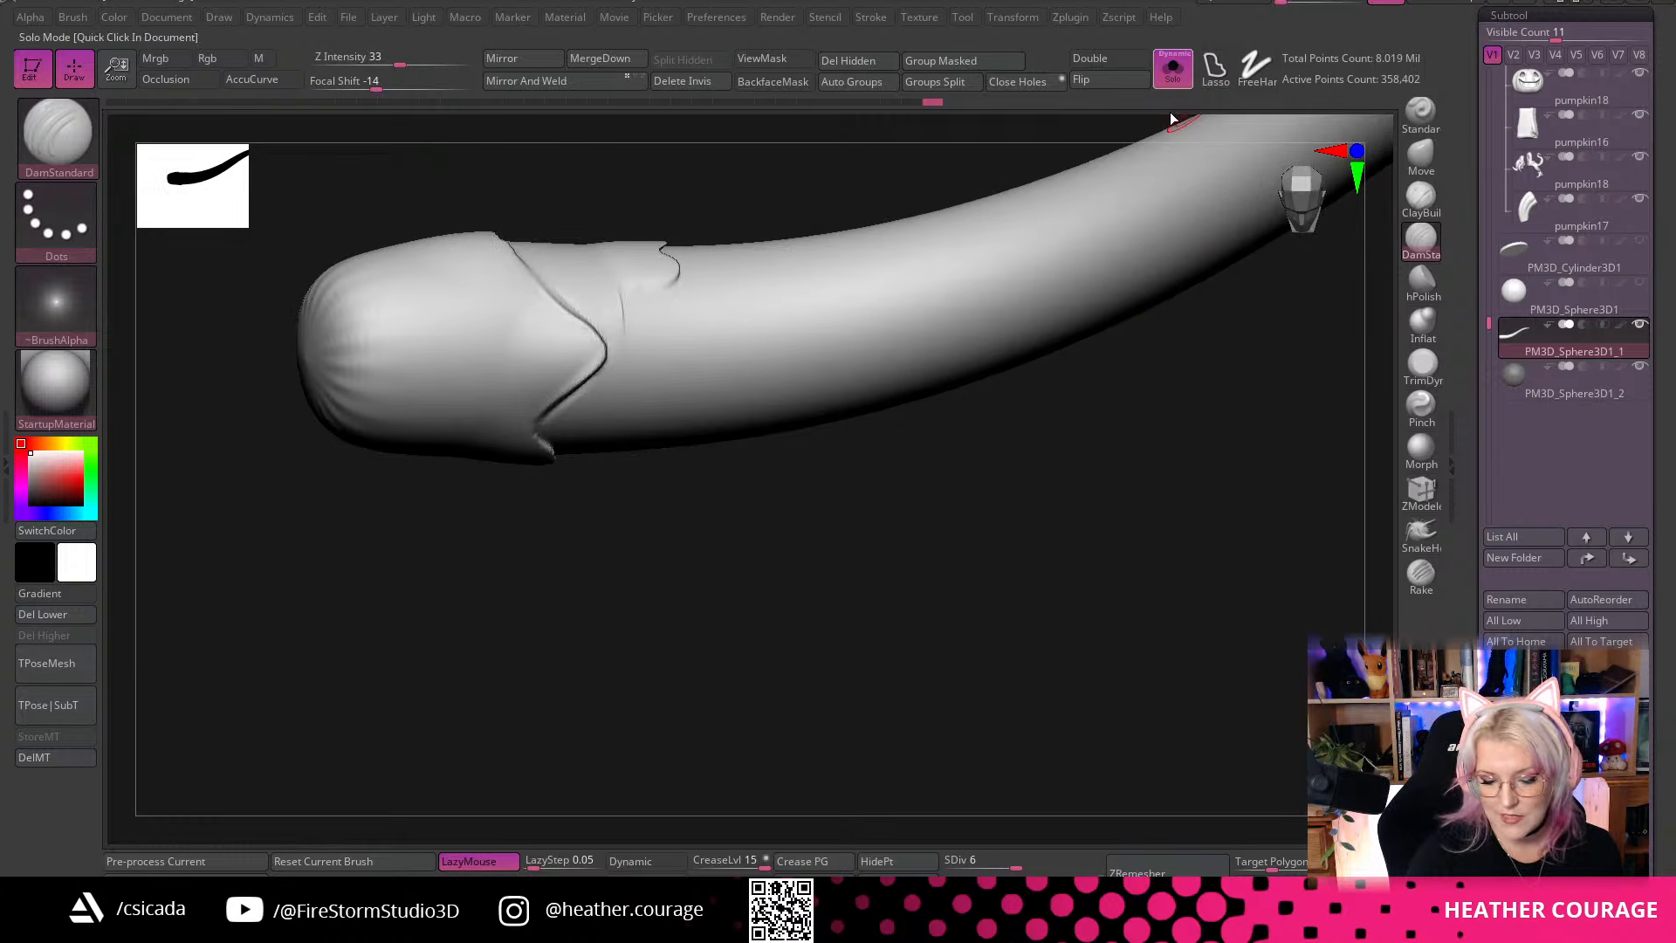
click(1171, 67)
alt+drag(787, 527, 685, 443)
alt+click(684, 443)
key(alt+s)
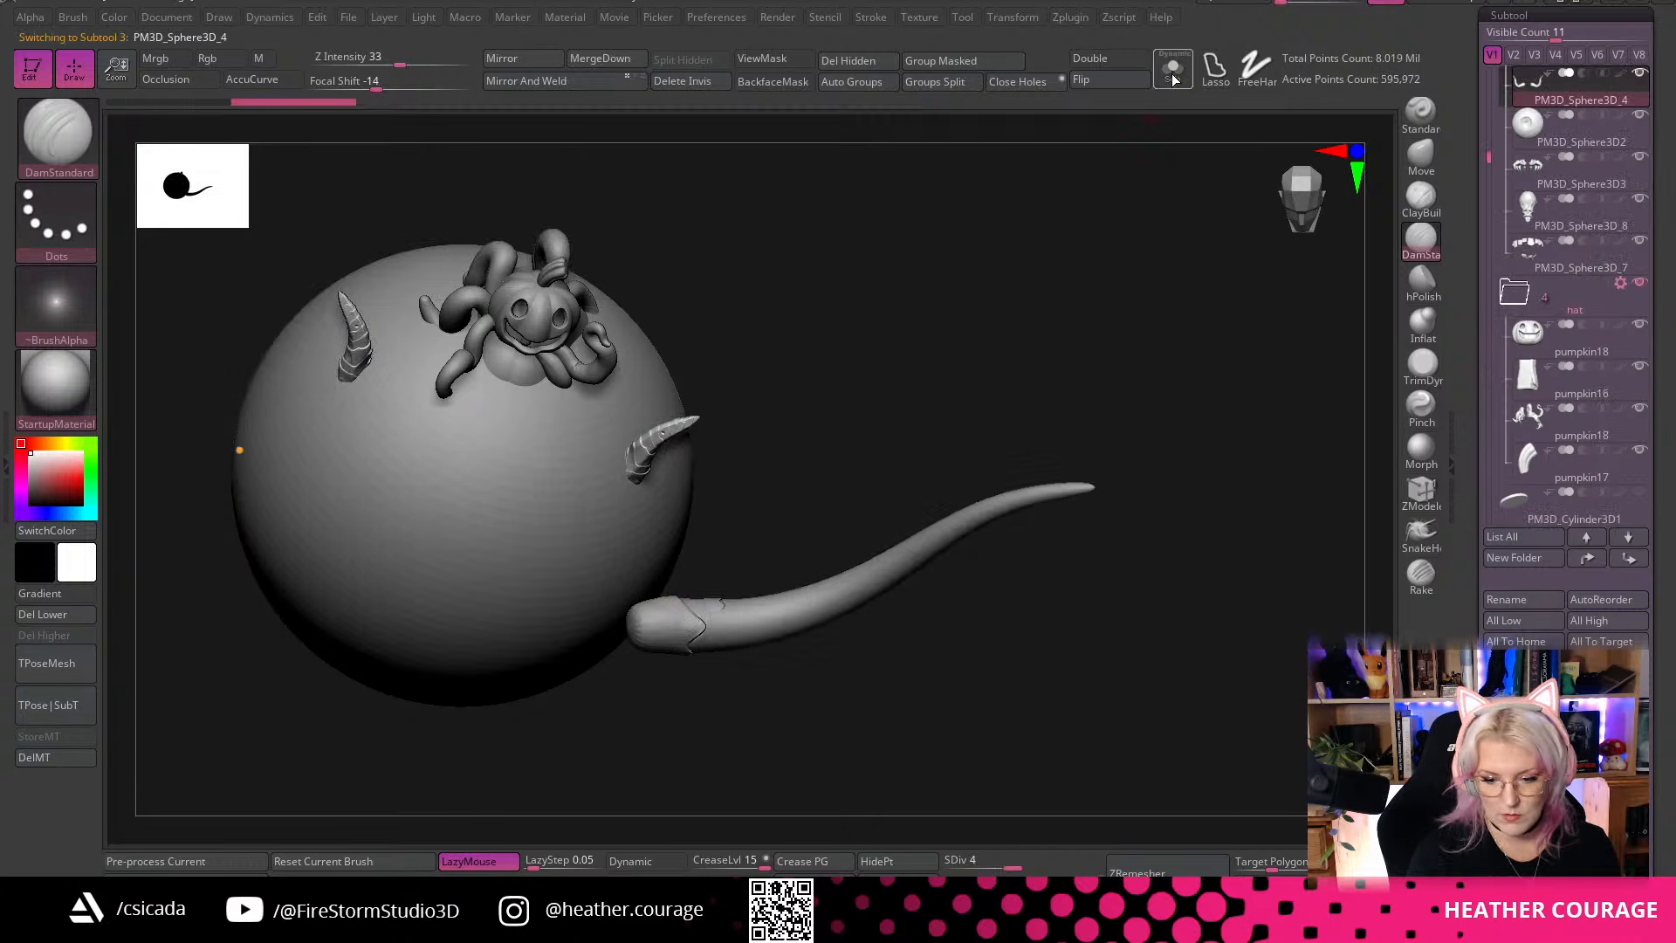
drag(893, 429, 922, 409)
drag(1058, 601, 1313, 463)
Append a Sphere3D subtool, select it and bring up its transform gizmo
drag(1489, 157, 1489, 365)
mouse_move(1641, 291)
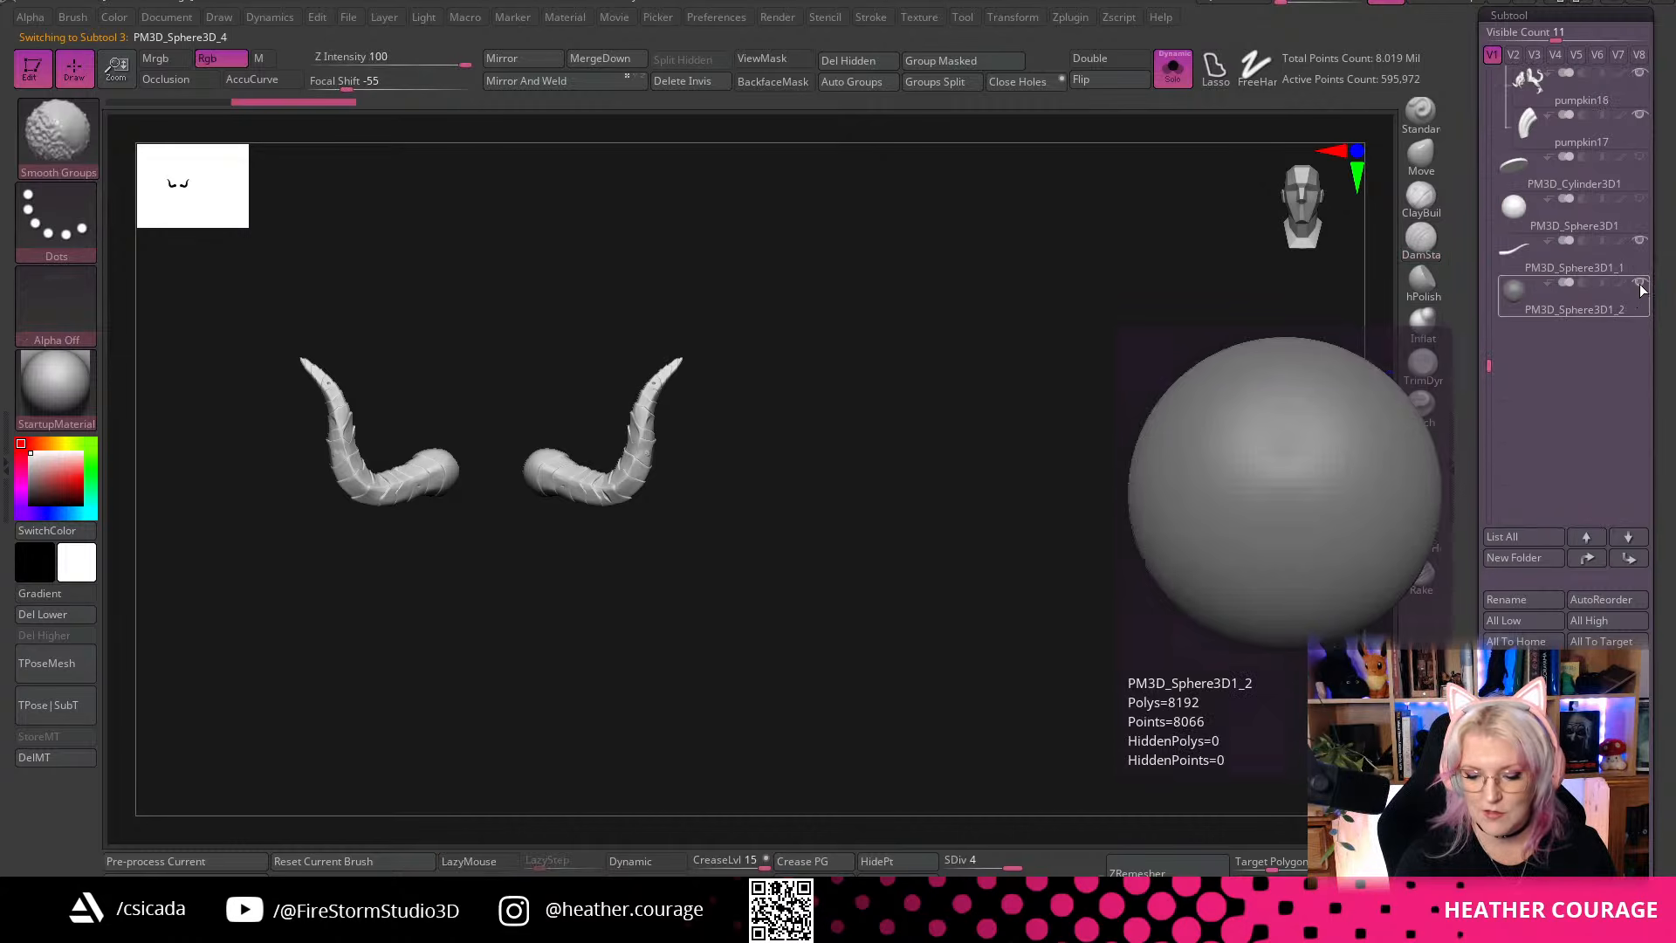
click(1607, 705)
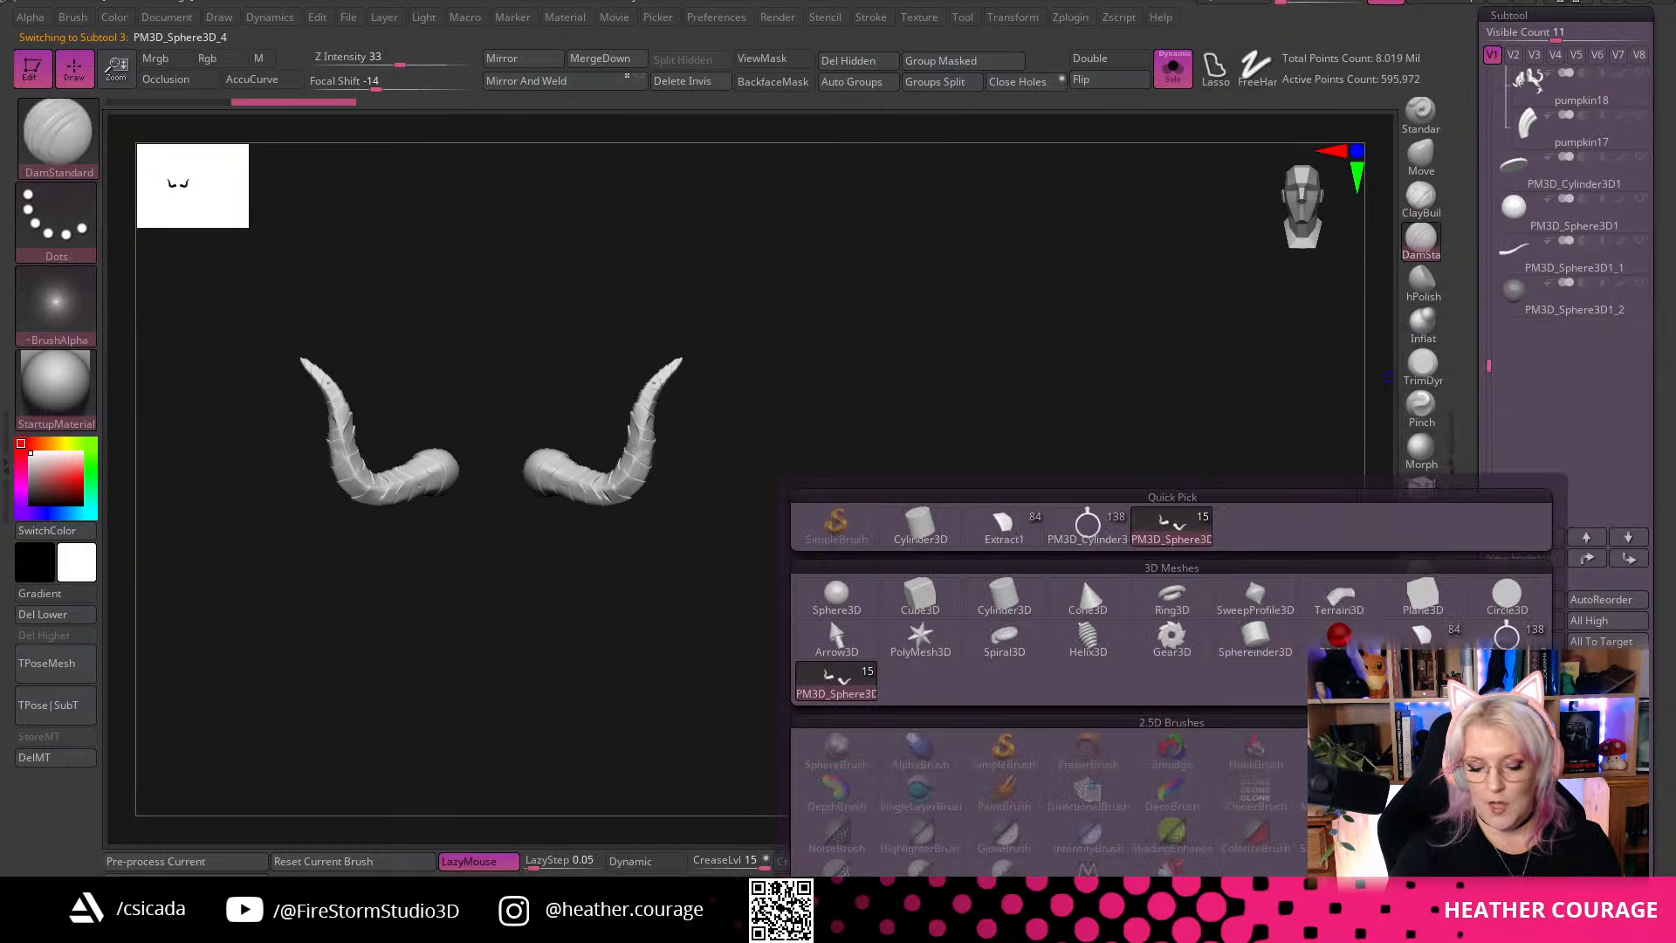
click(839, 597)
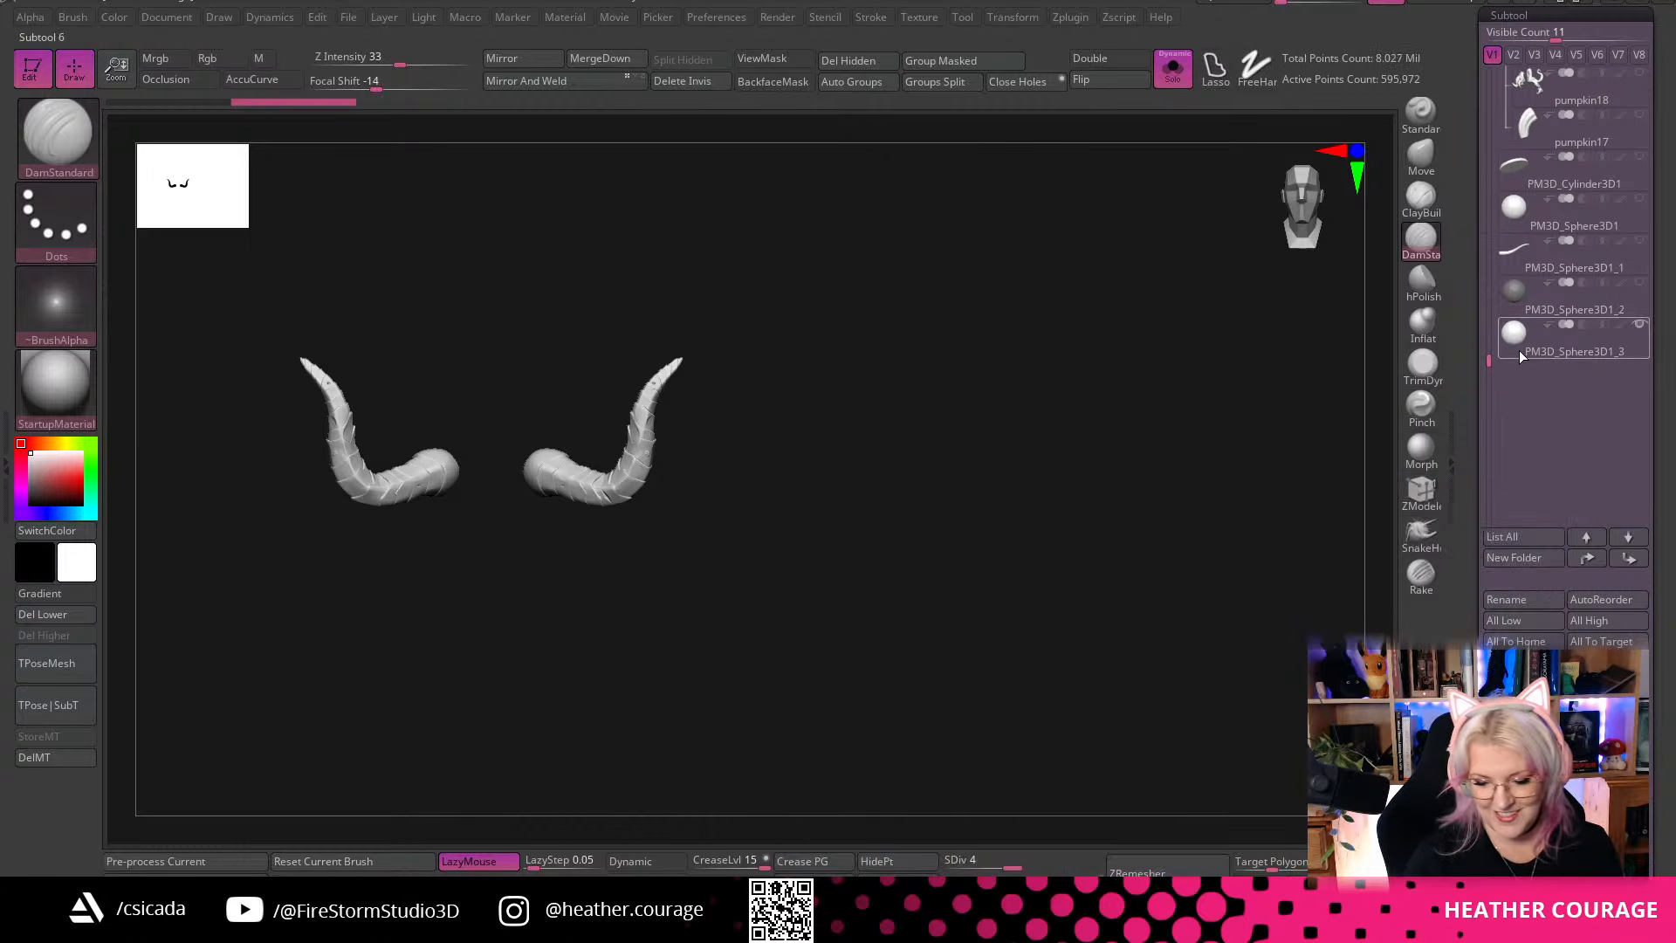
drag(1203, 583, 1106, 642)
key(w)
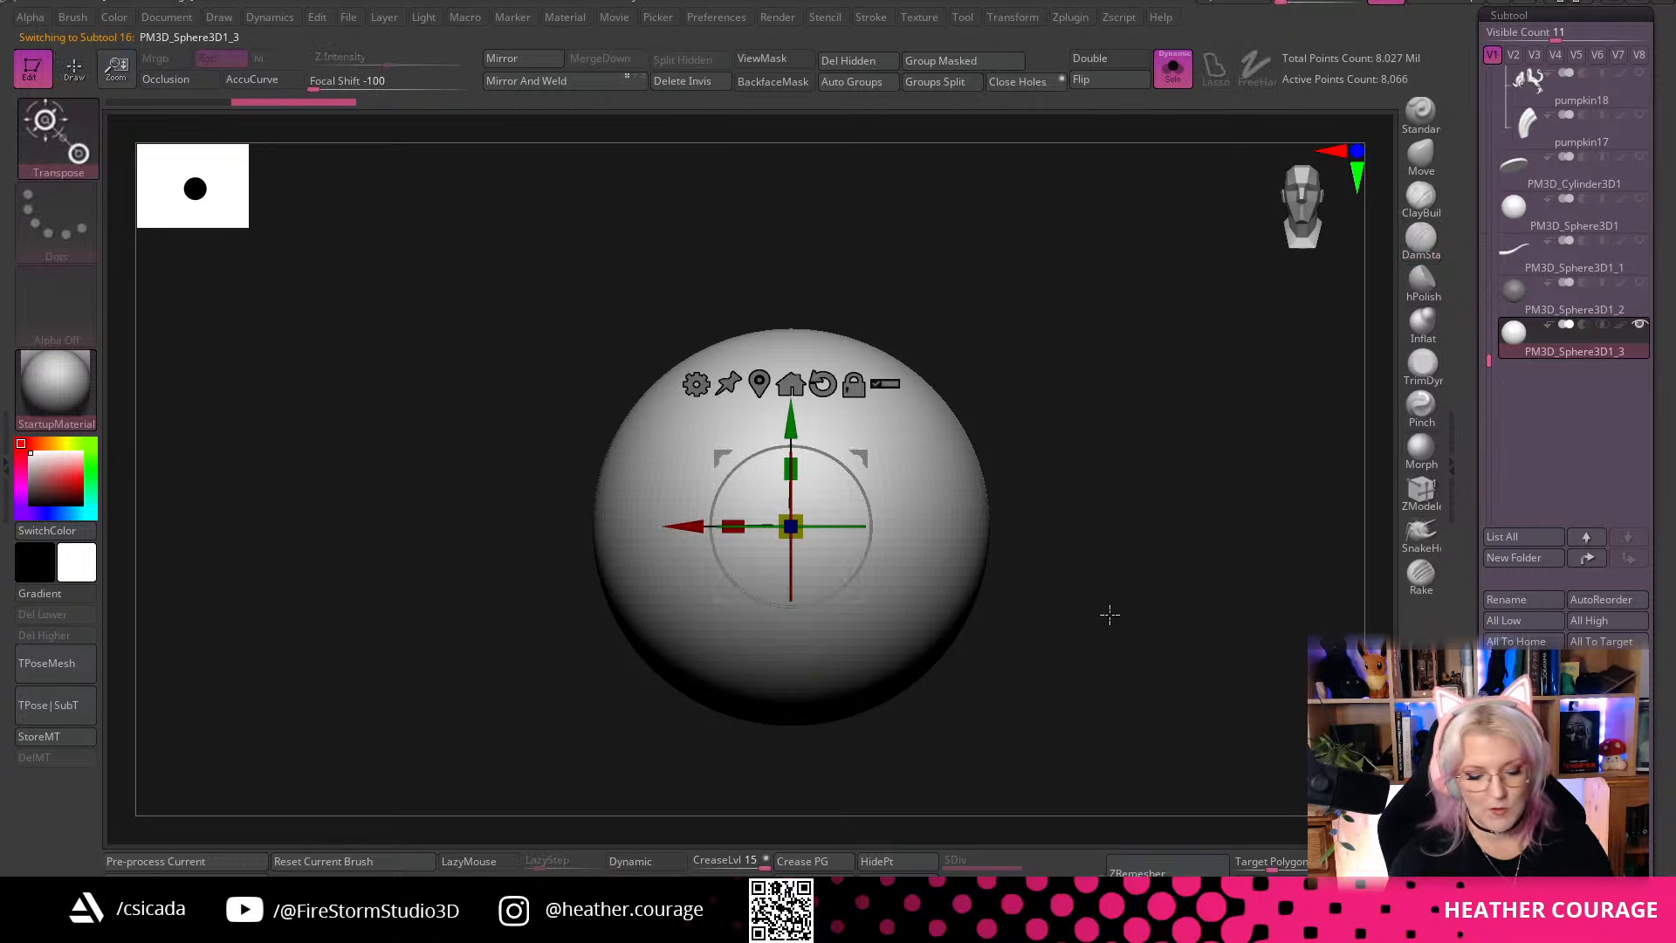
Apply a Taper deformer to the sphere and narrow its upper end to a point with a taper of about -0.707
click(700, 385)
click(906, 575)
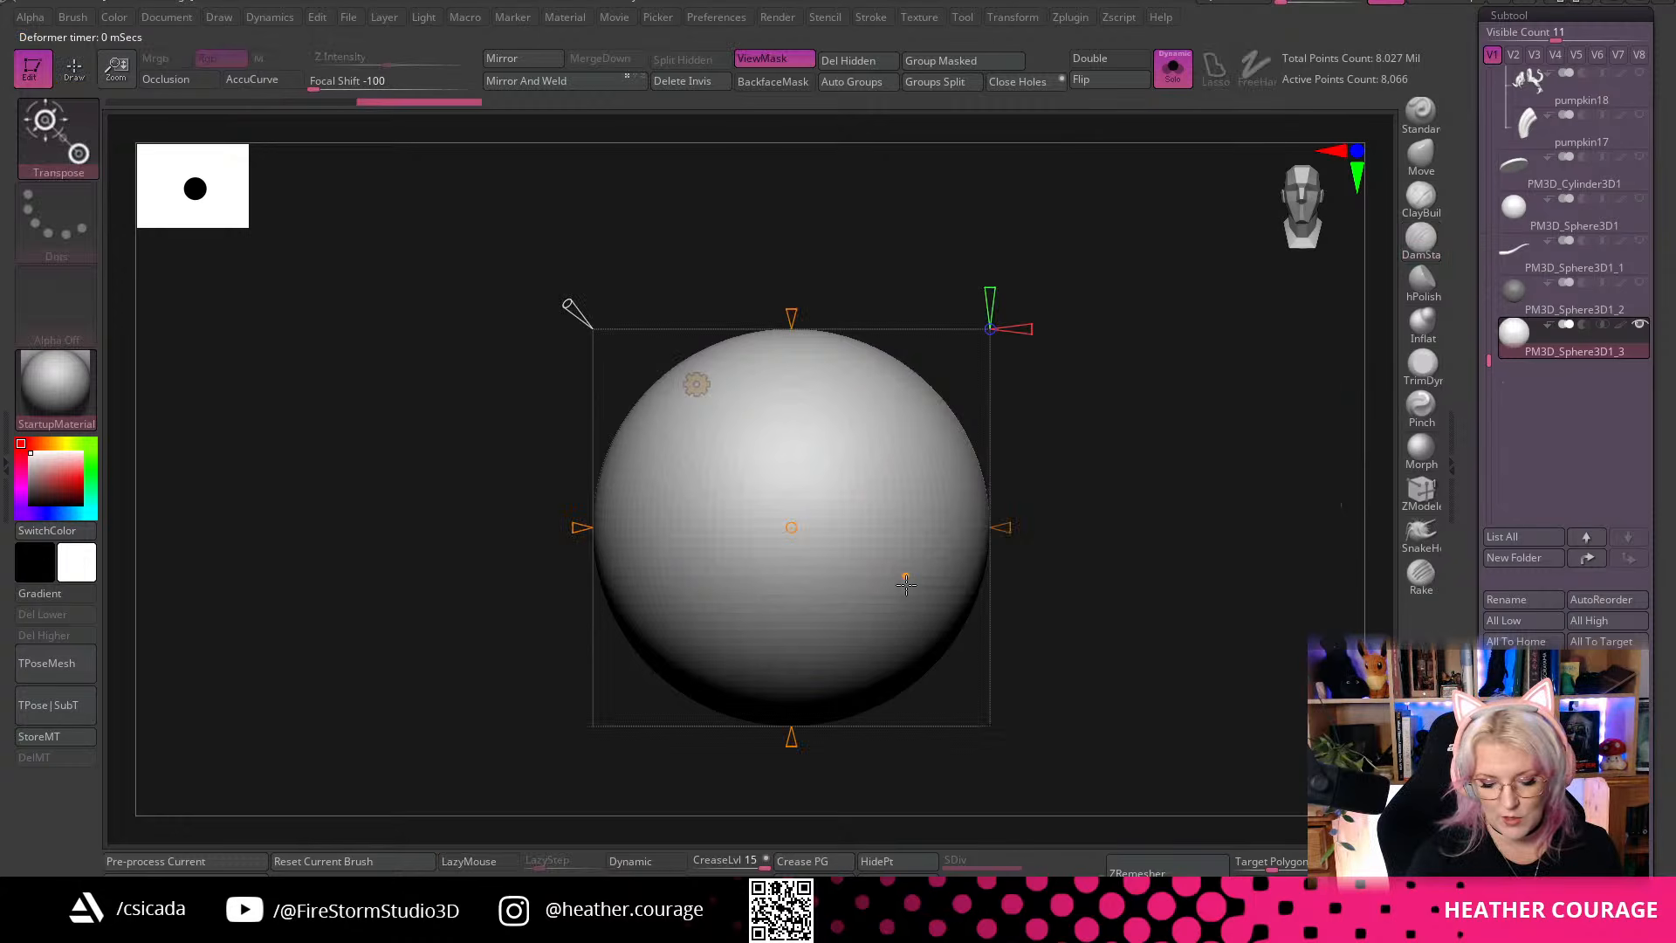
drag(794, 308, 791, 385)
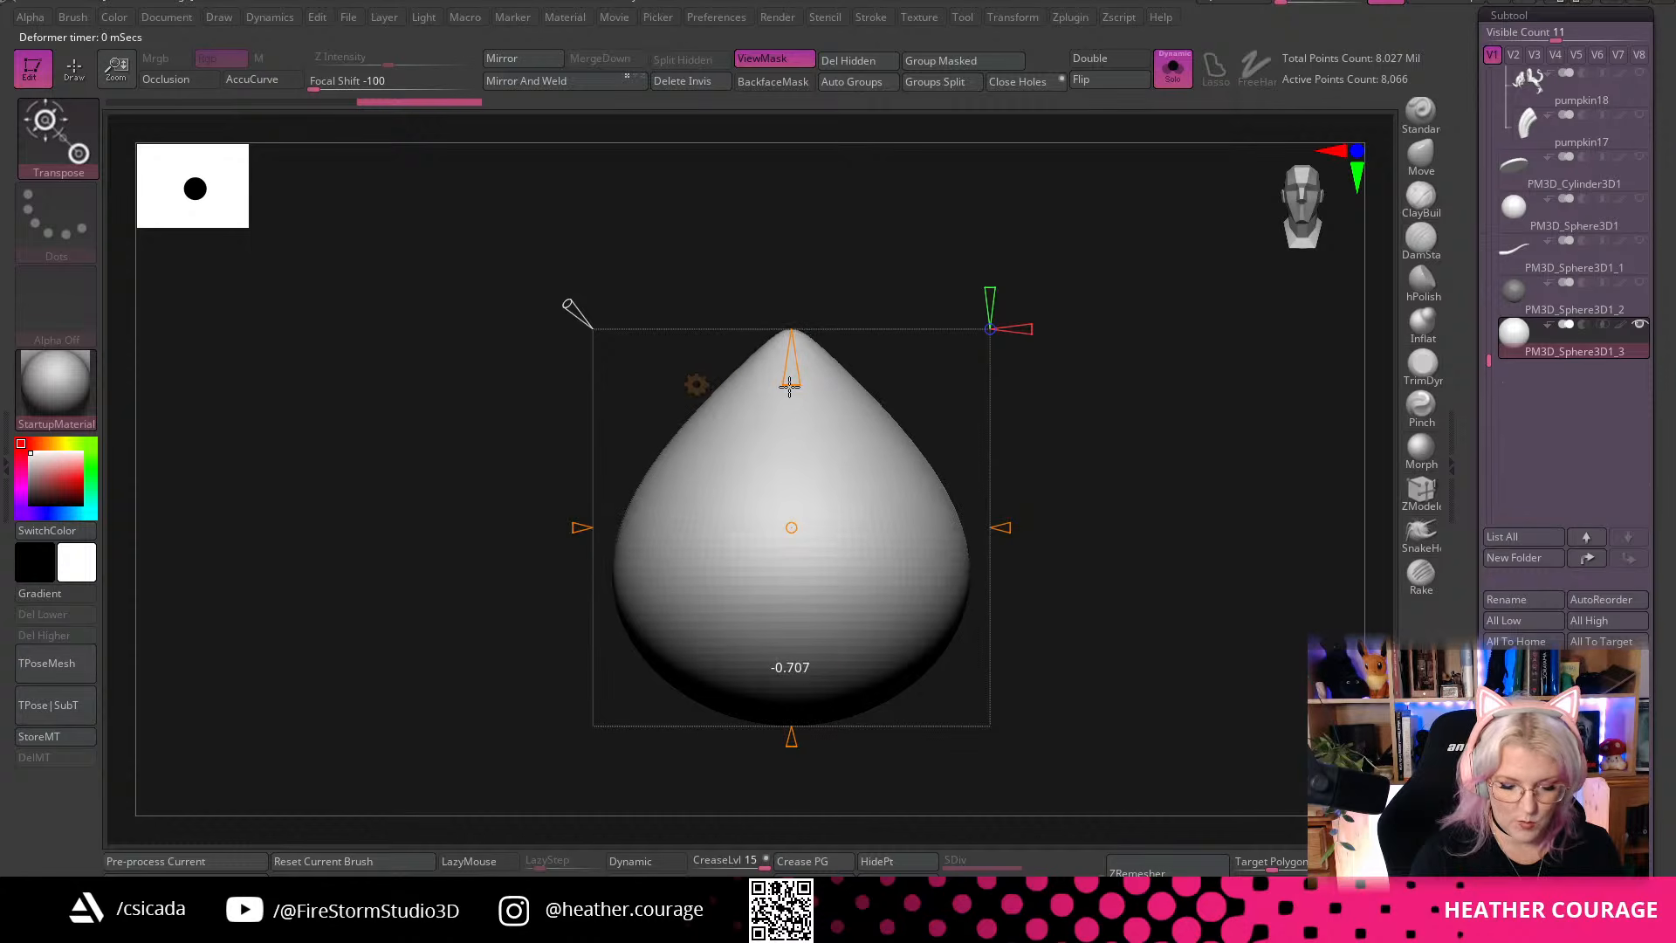
alt+drag(1130, 569, 1145, 487)
mouse_move(806, 304)
mouse_down()
mouse_move(805, 318)
mouse_move(805, 300)
mouse_up()
alt+drag(1151, 567, 1156, 573)
drag(814, 679, 812, 644)
alt+drag(1134, 626, 1142, 597)
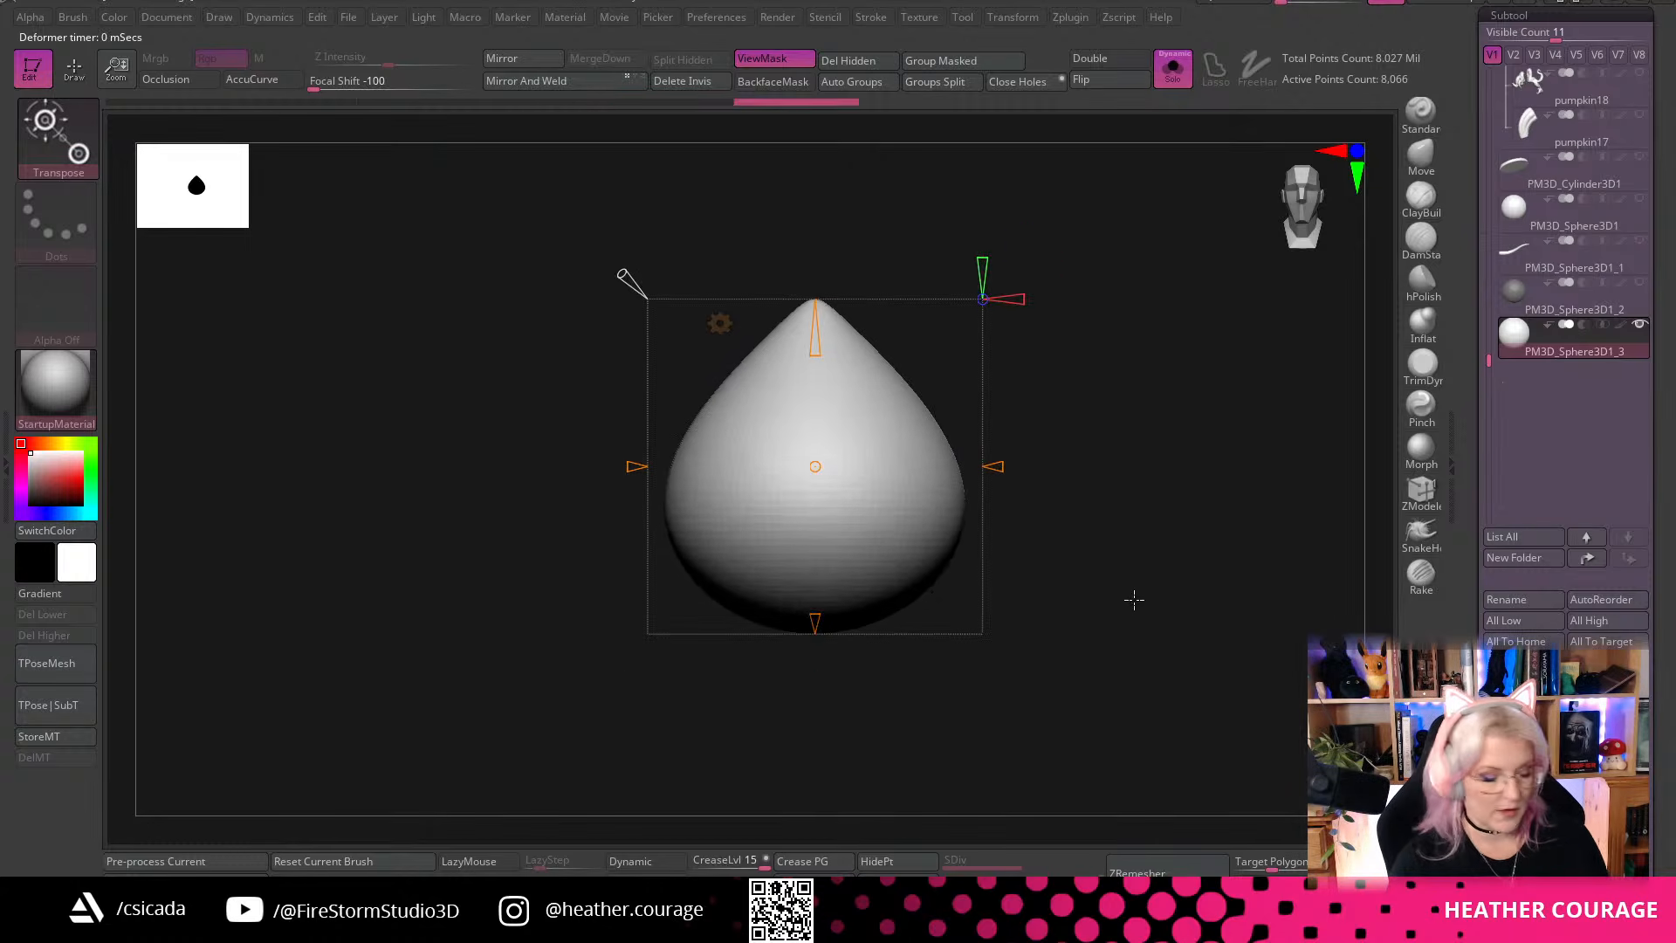
Accept the taper and stretch the teardrop vertically into a long pointed shape
click(720, 323)
click(1003, 346)
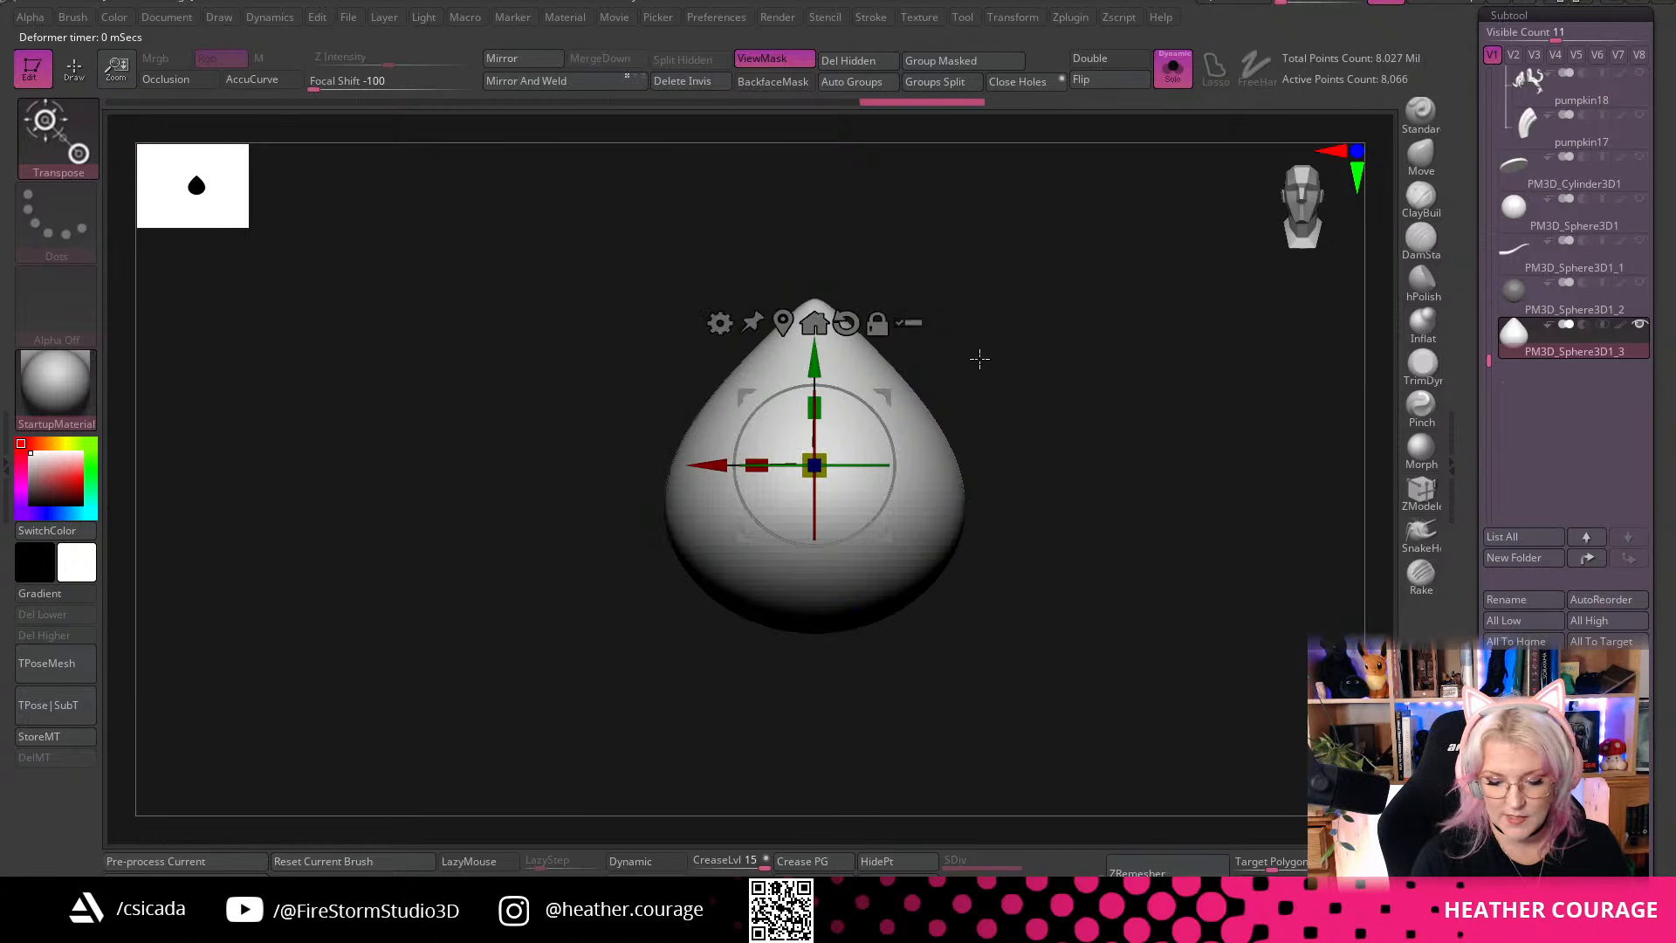
drag(814, 407, 811, 306)
key(ctrl+z)
drag(1074, 468, 1307, 678)
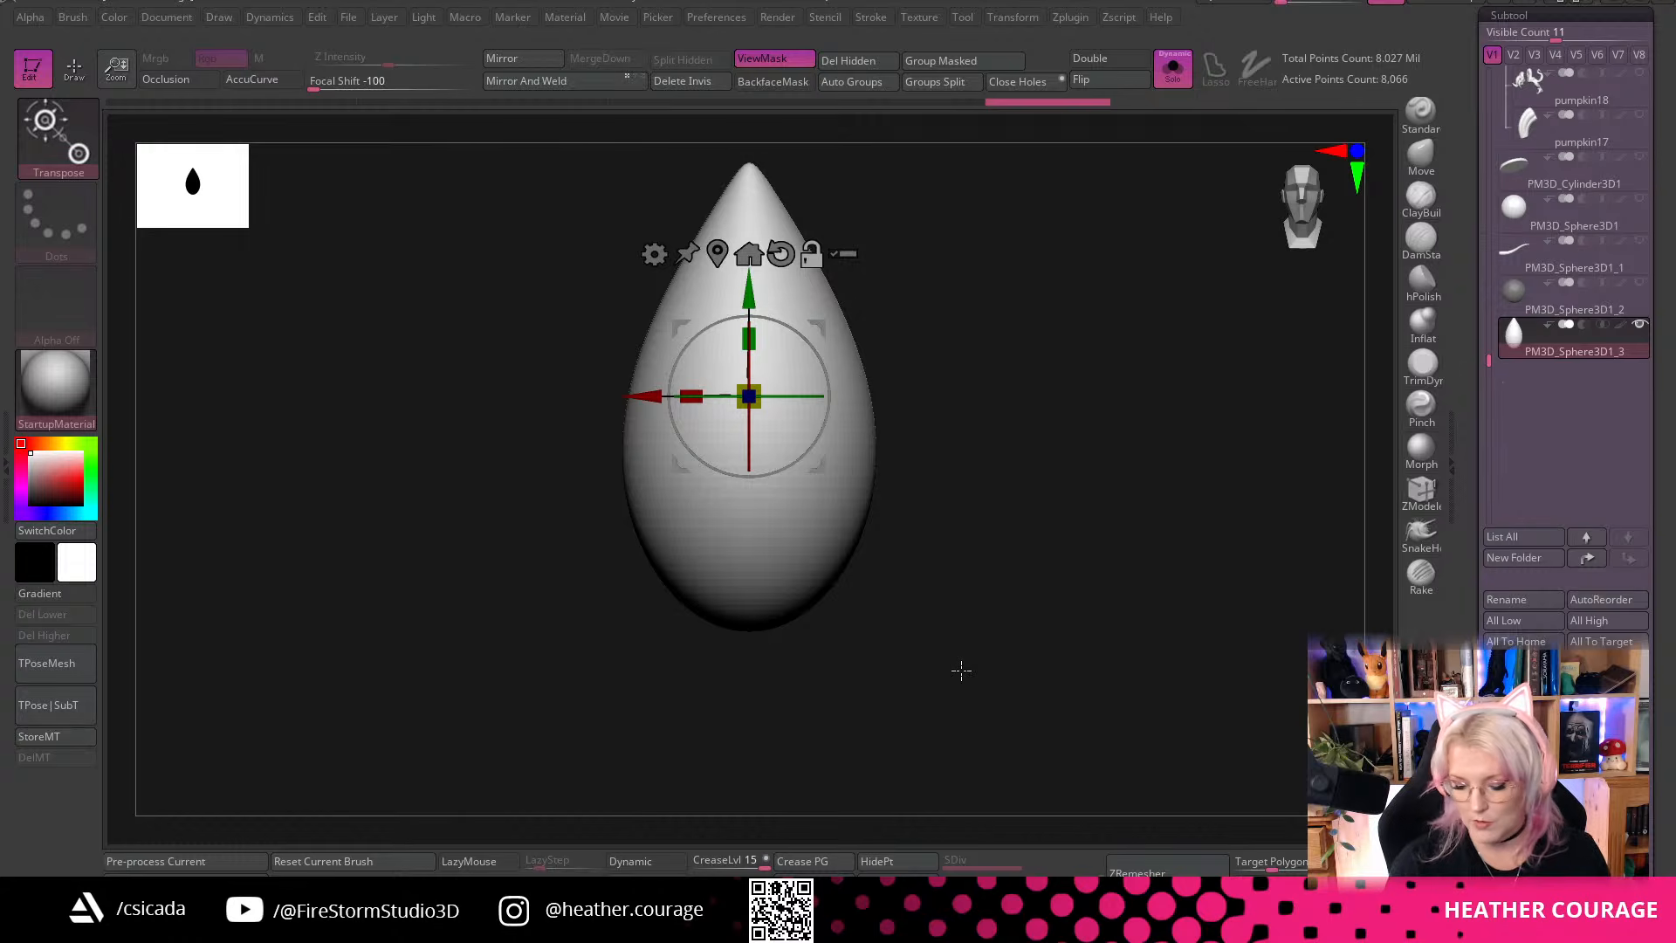
Append a second Sphere3D, select it and move it down to the teardrop's lower half
click(1608, 694)
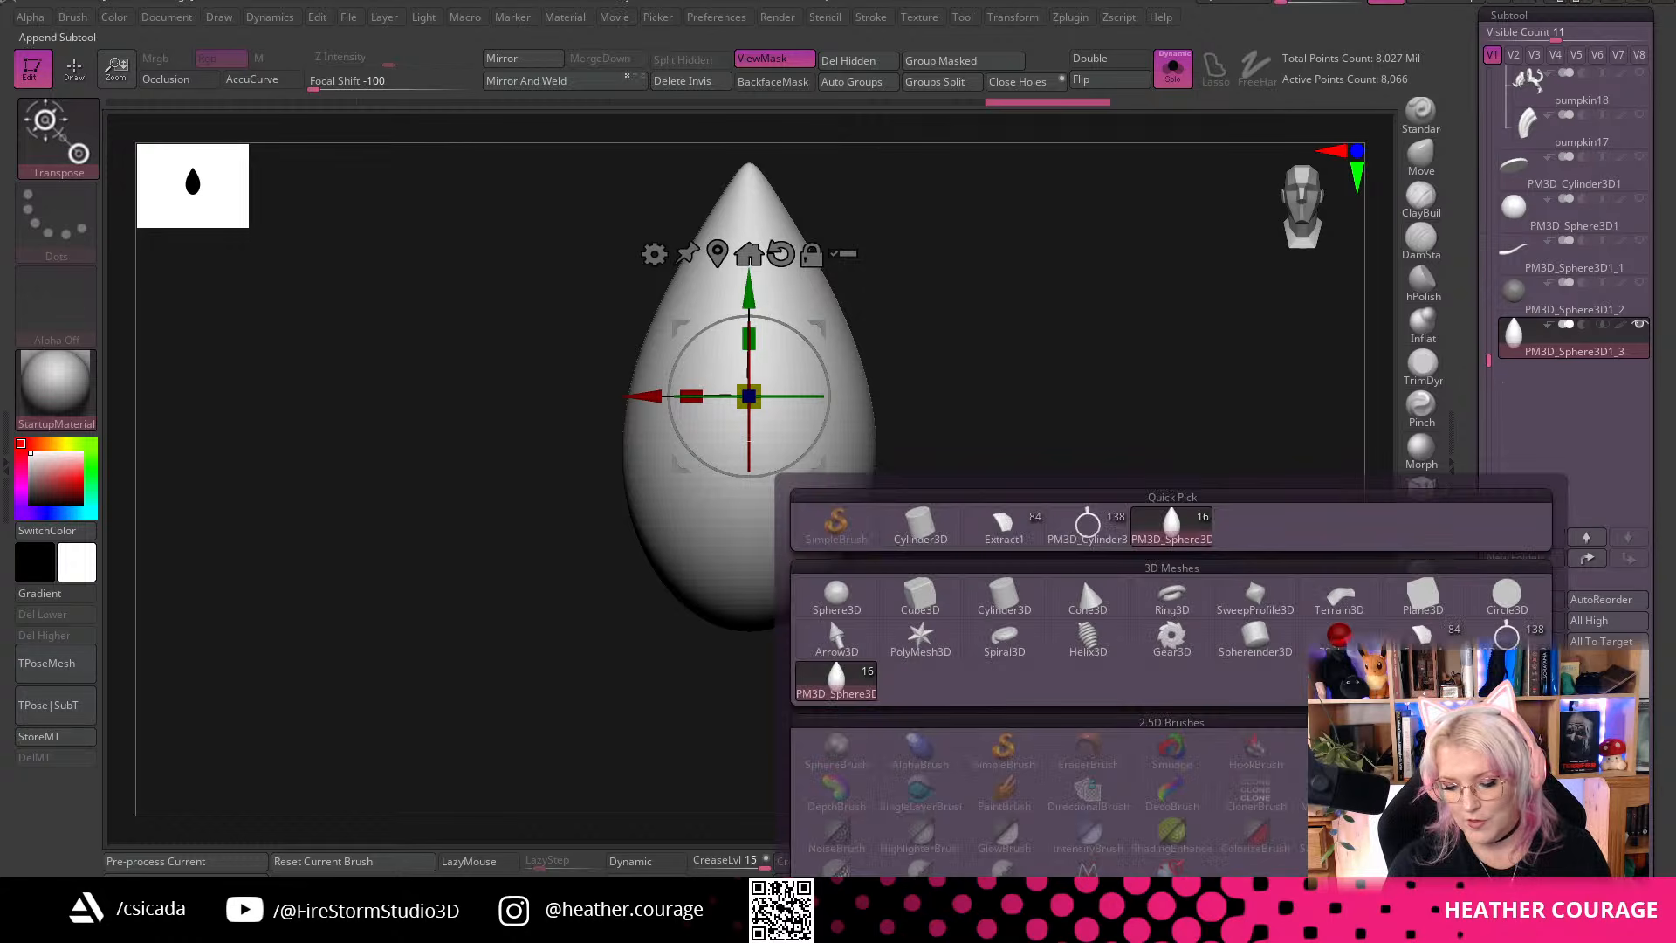
click(834, 605)
click(1569, 394)
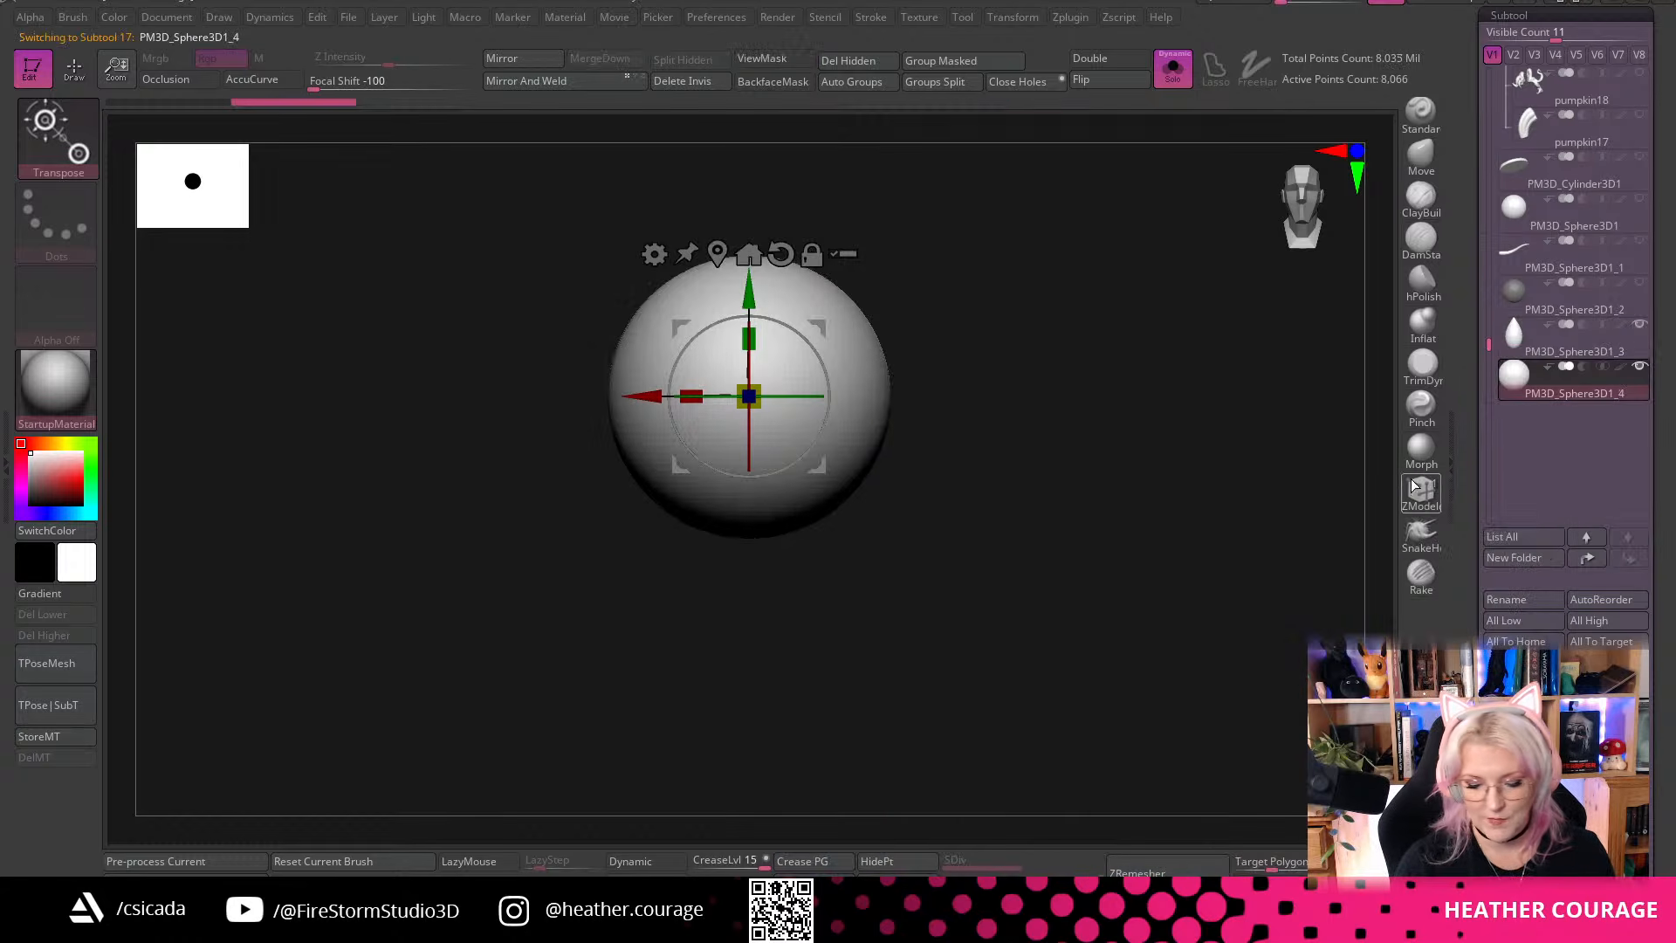
drag(748, 287, 733, 376)
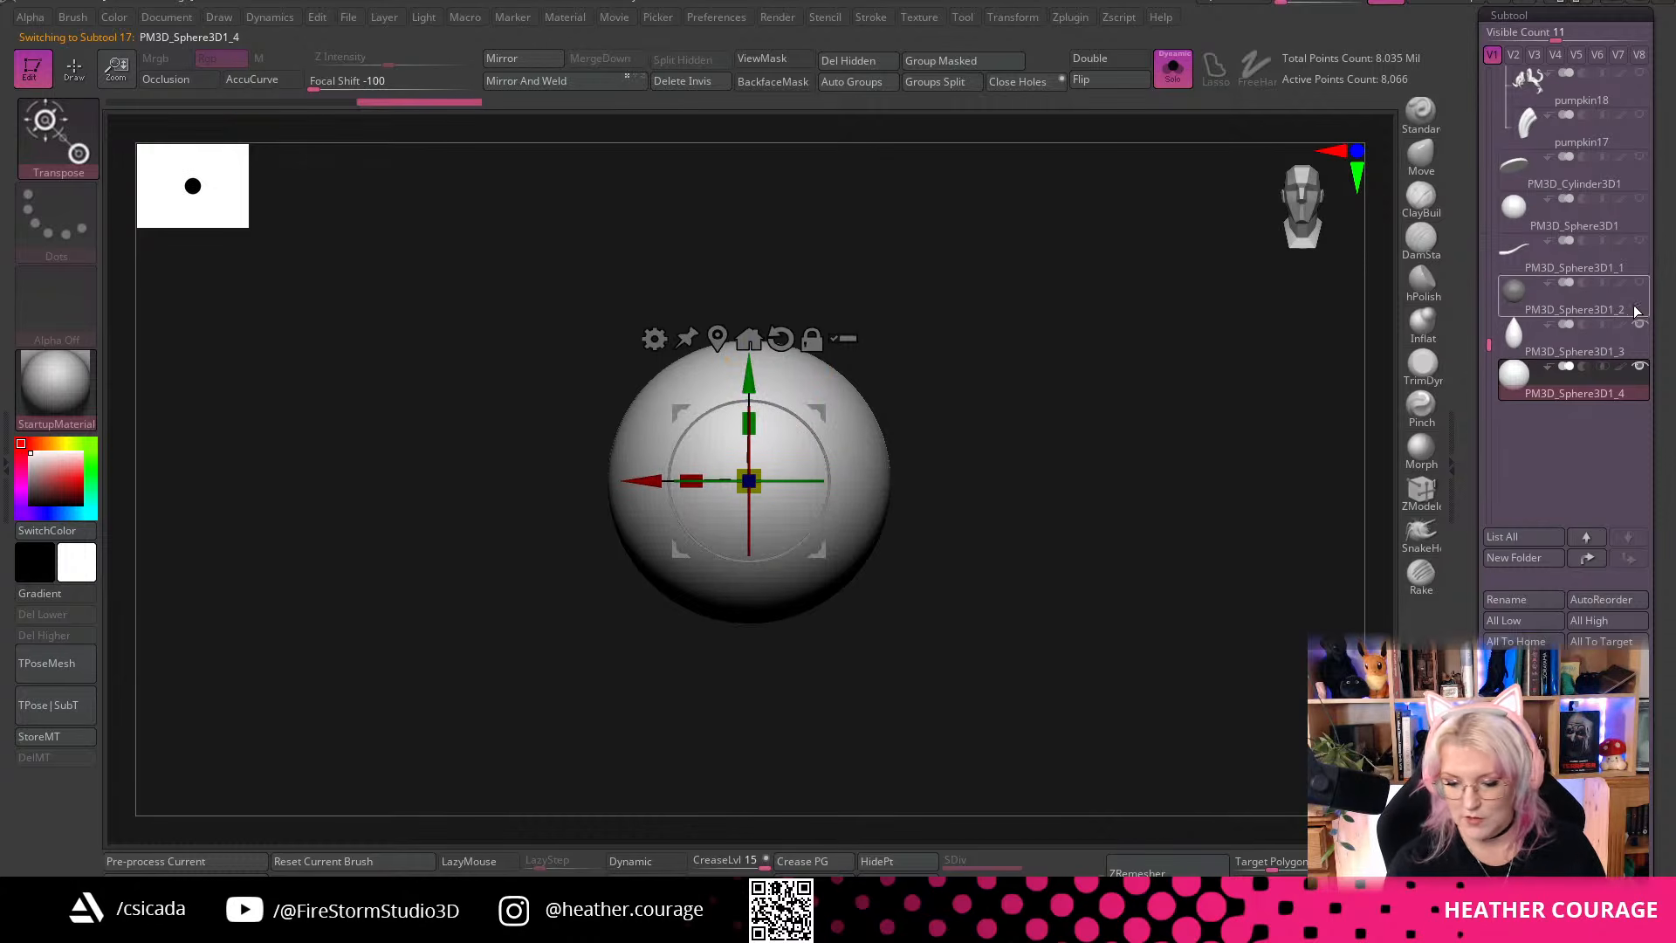
Show both pieces, lower the sphere further and scale it up until it is wider than the teardrop
click(1173, 69)
drag(749, 387, 749, 433)
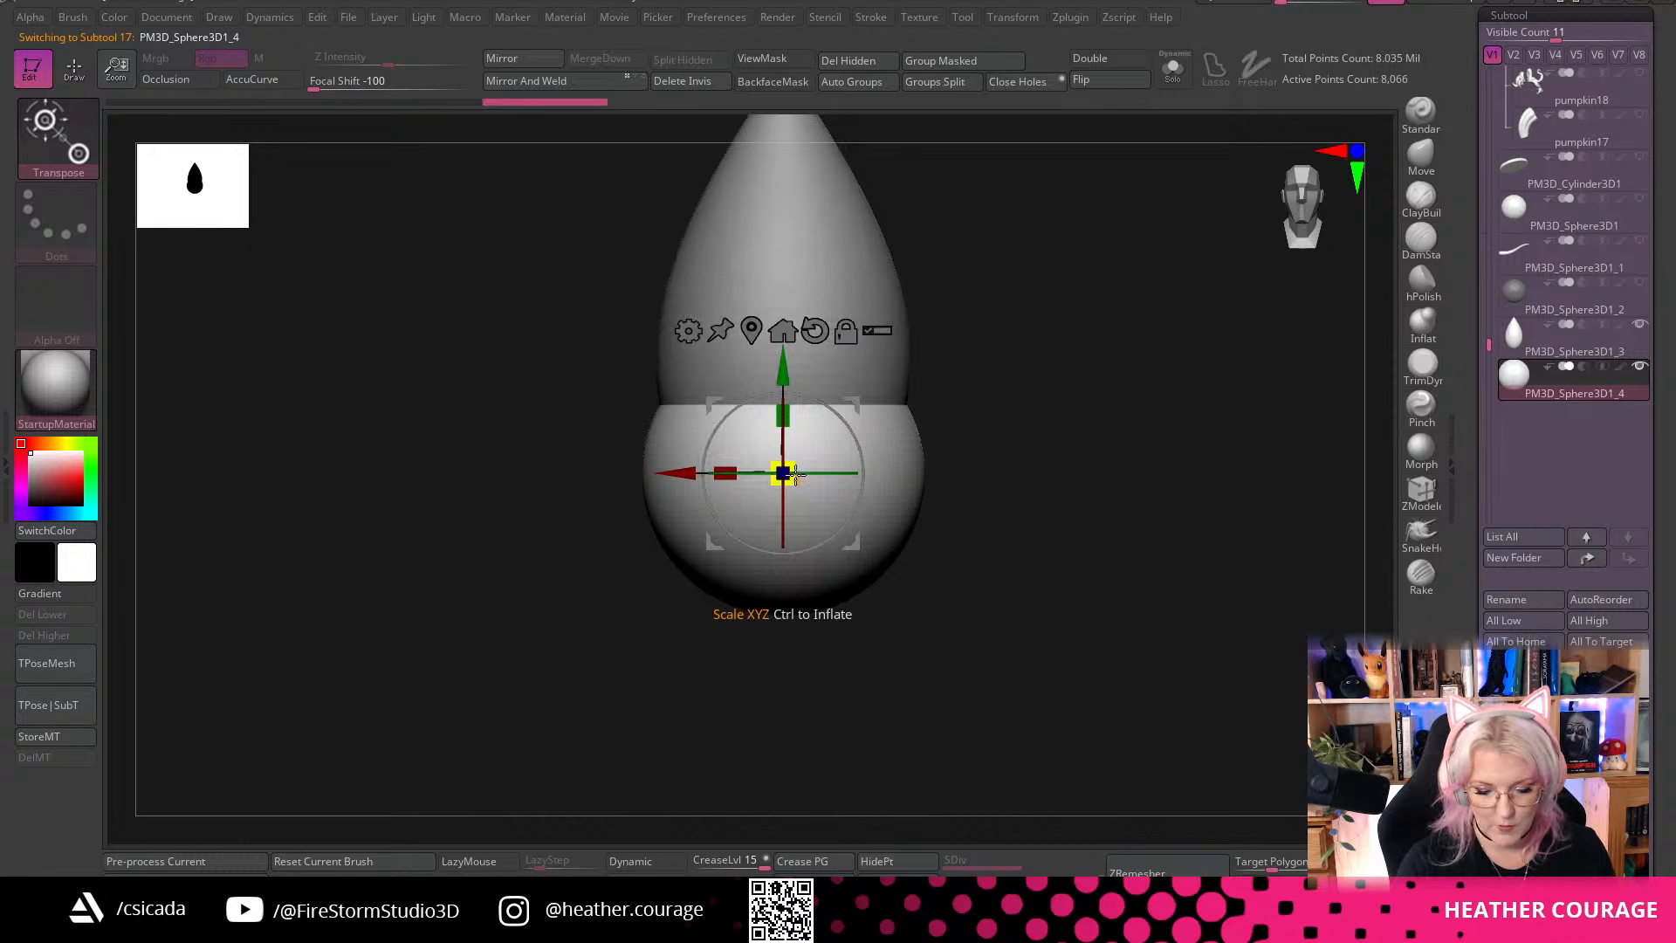
drag(790, 474, 822, 447)
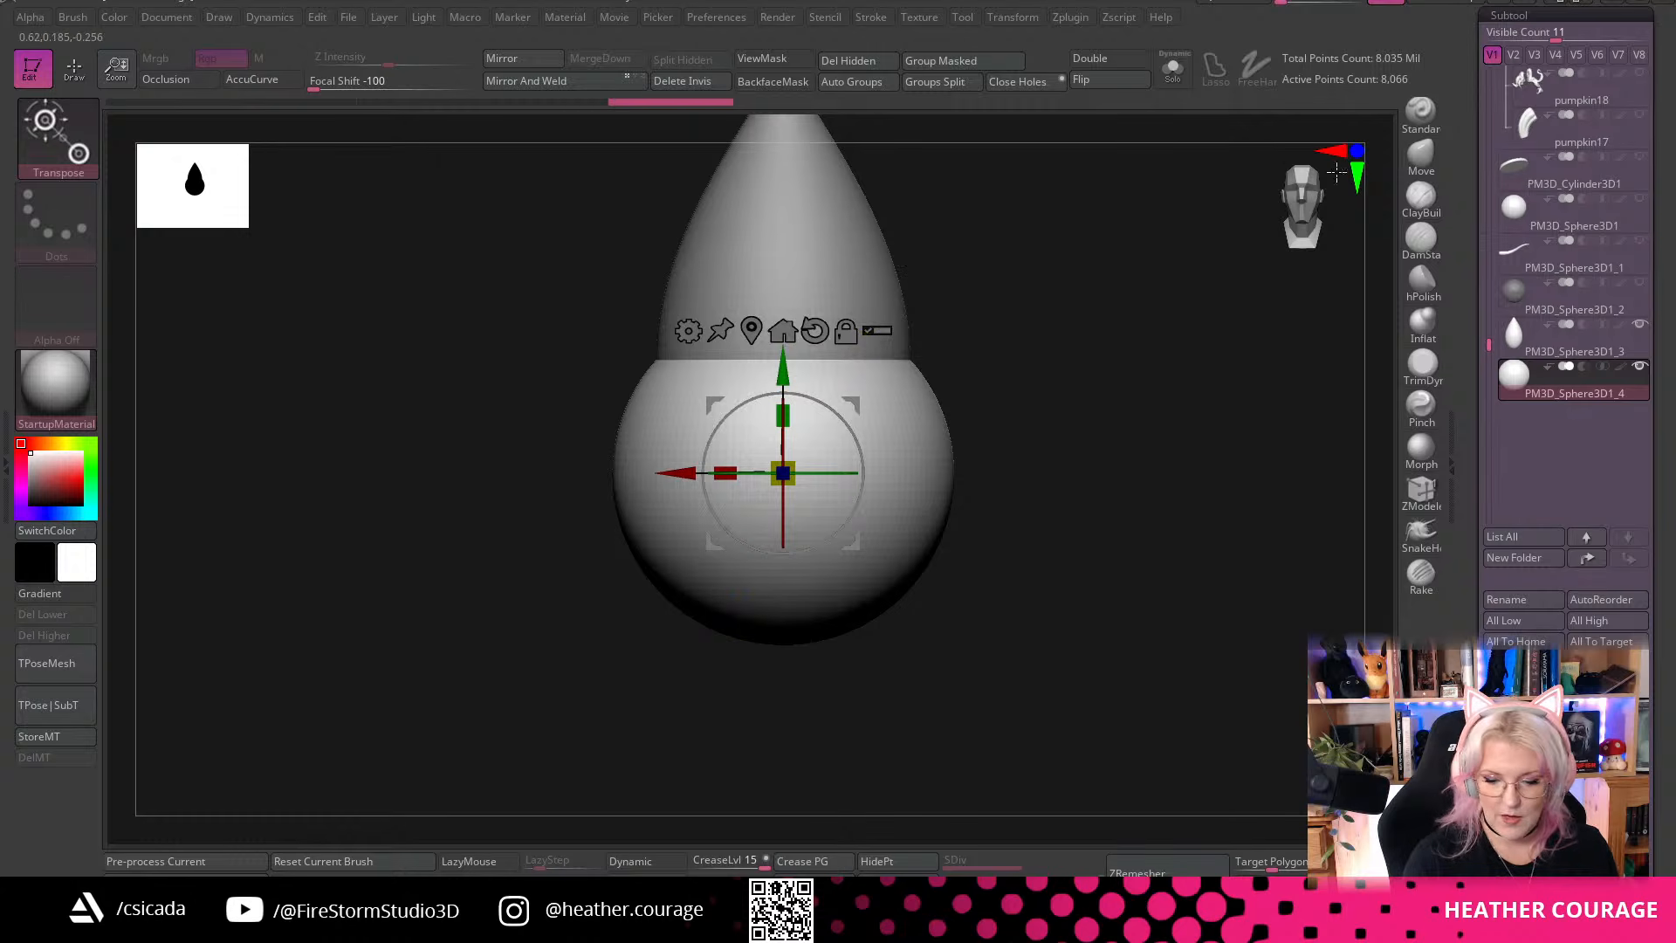
Isolate the second sphere and flare its lower end into a dome with a Taper deformer at about 0.416
click(1173, 68)
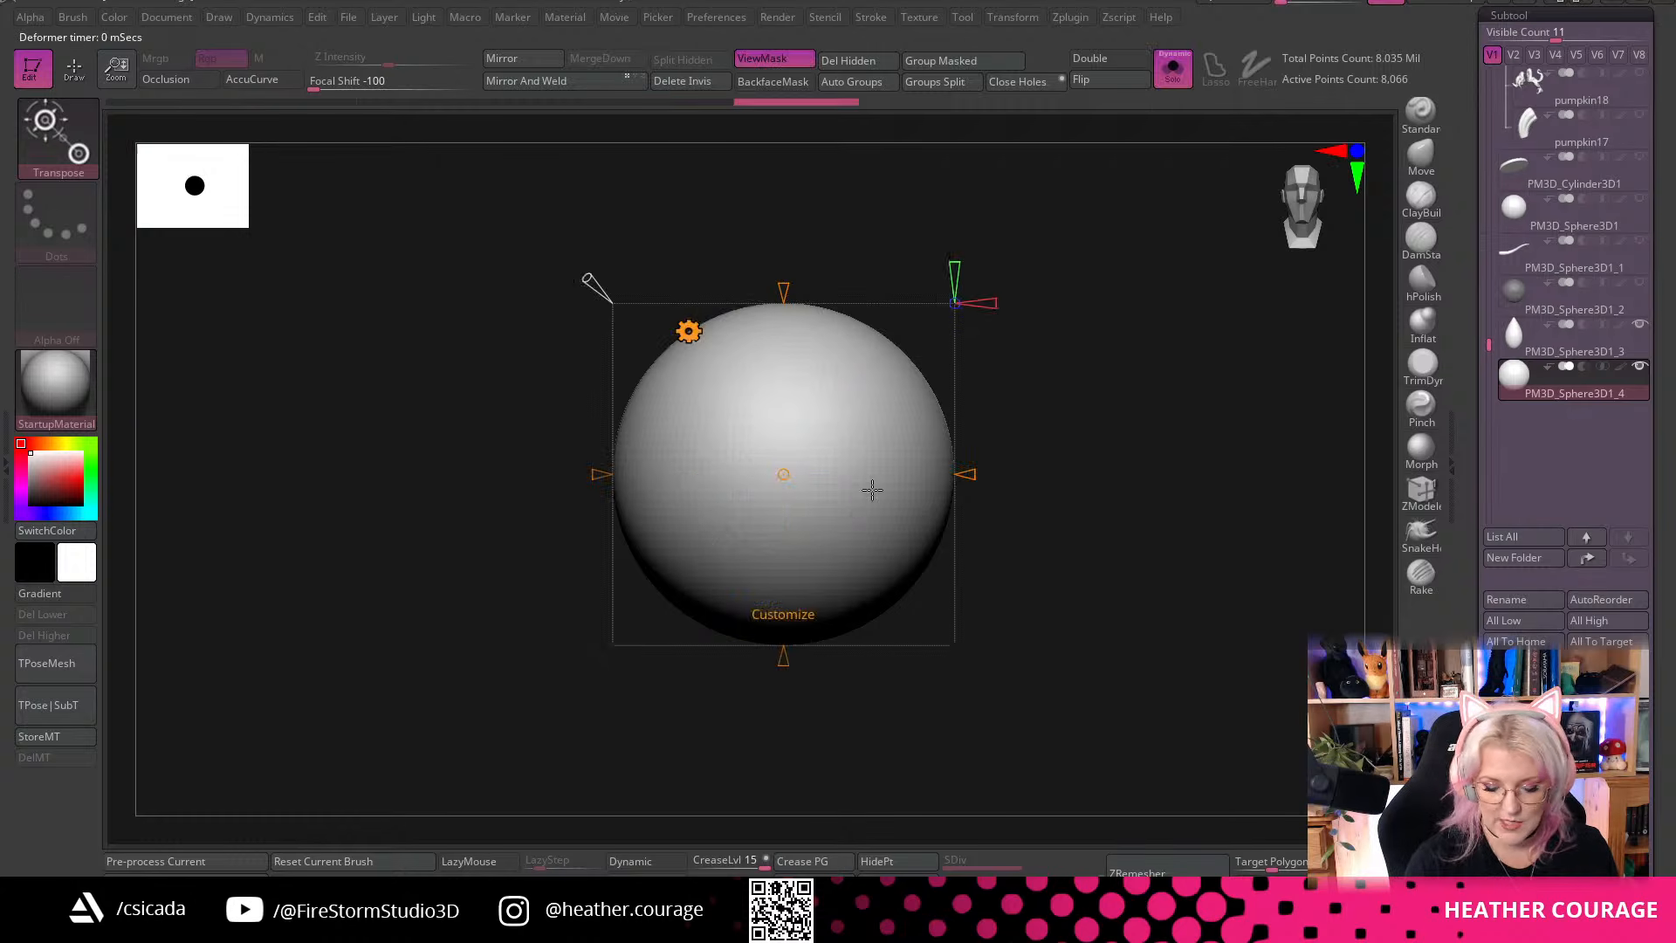
drag(789, 323, 790, 373)
mouse_move(781, 659)
mouse_down()
mouse_move(778, 631)
mouse_move(762, 703)
mouse_move(765, 681)
mouse_up()
drag(987, 730, 984, 718)
drag(1062, 626, 1093, 411)
click(769, 268)
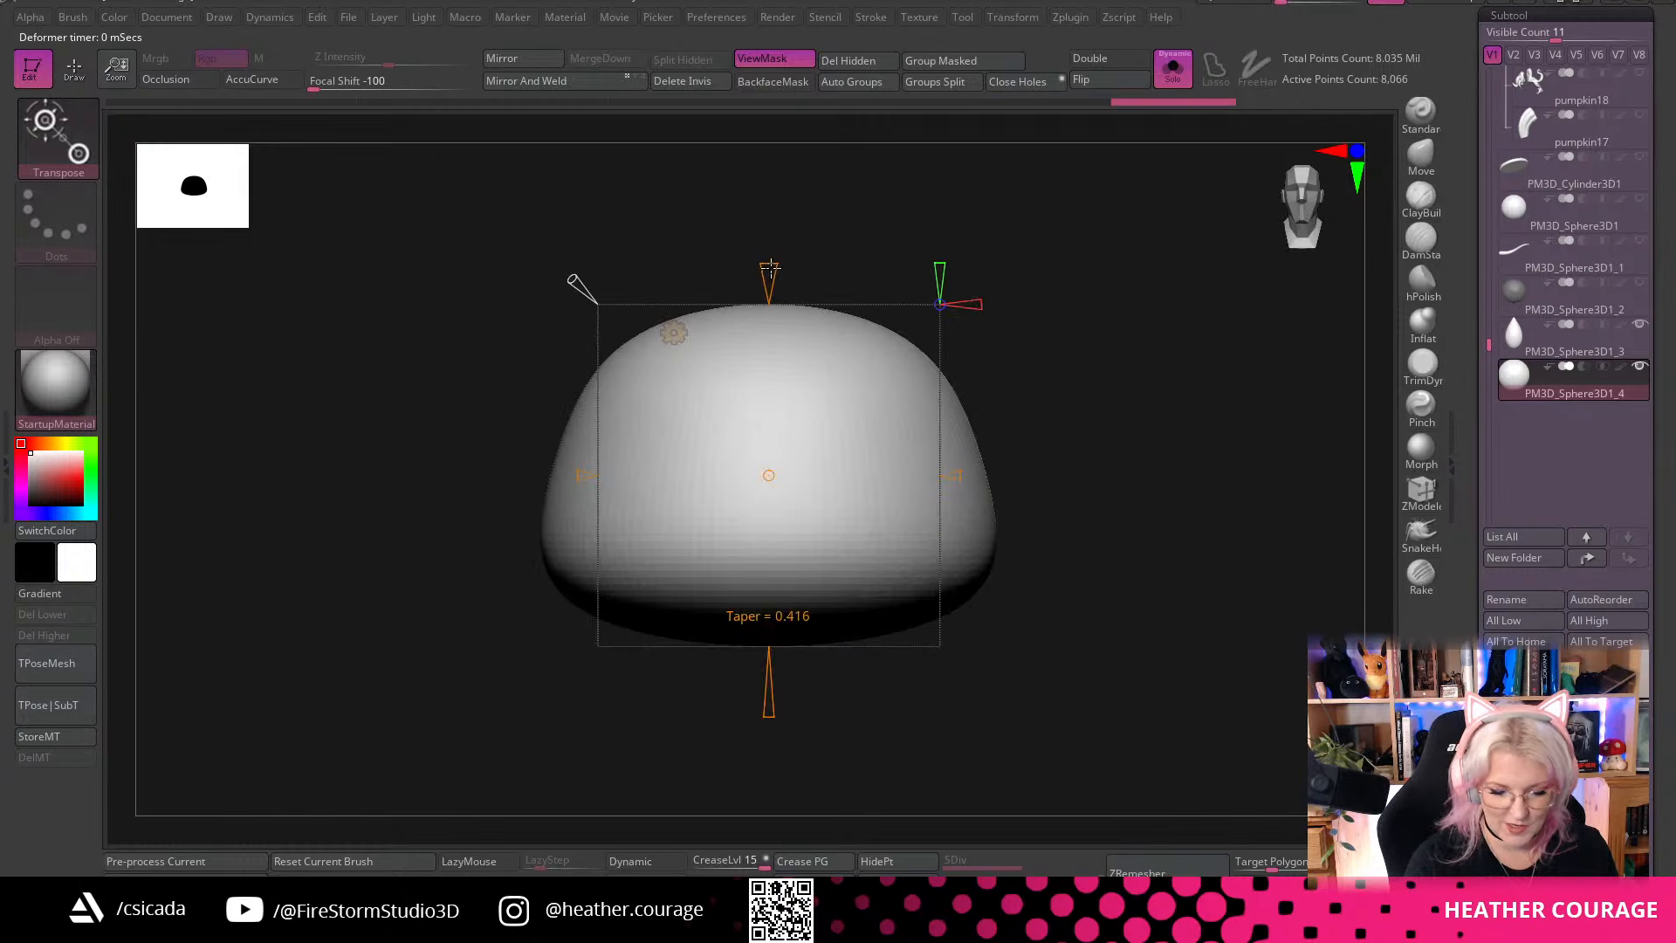
Show the teardrop again, accept the dome's taper and stretch the dome vertically
click(1161, 80)
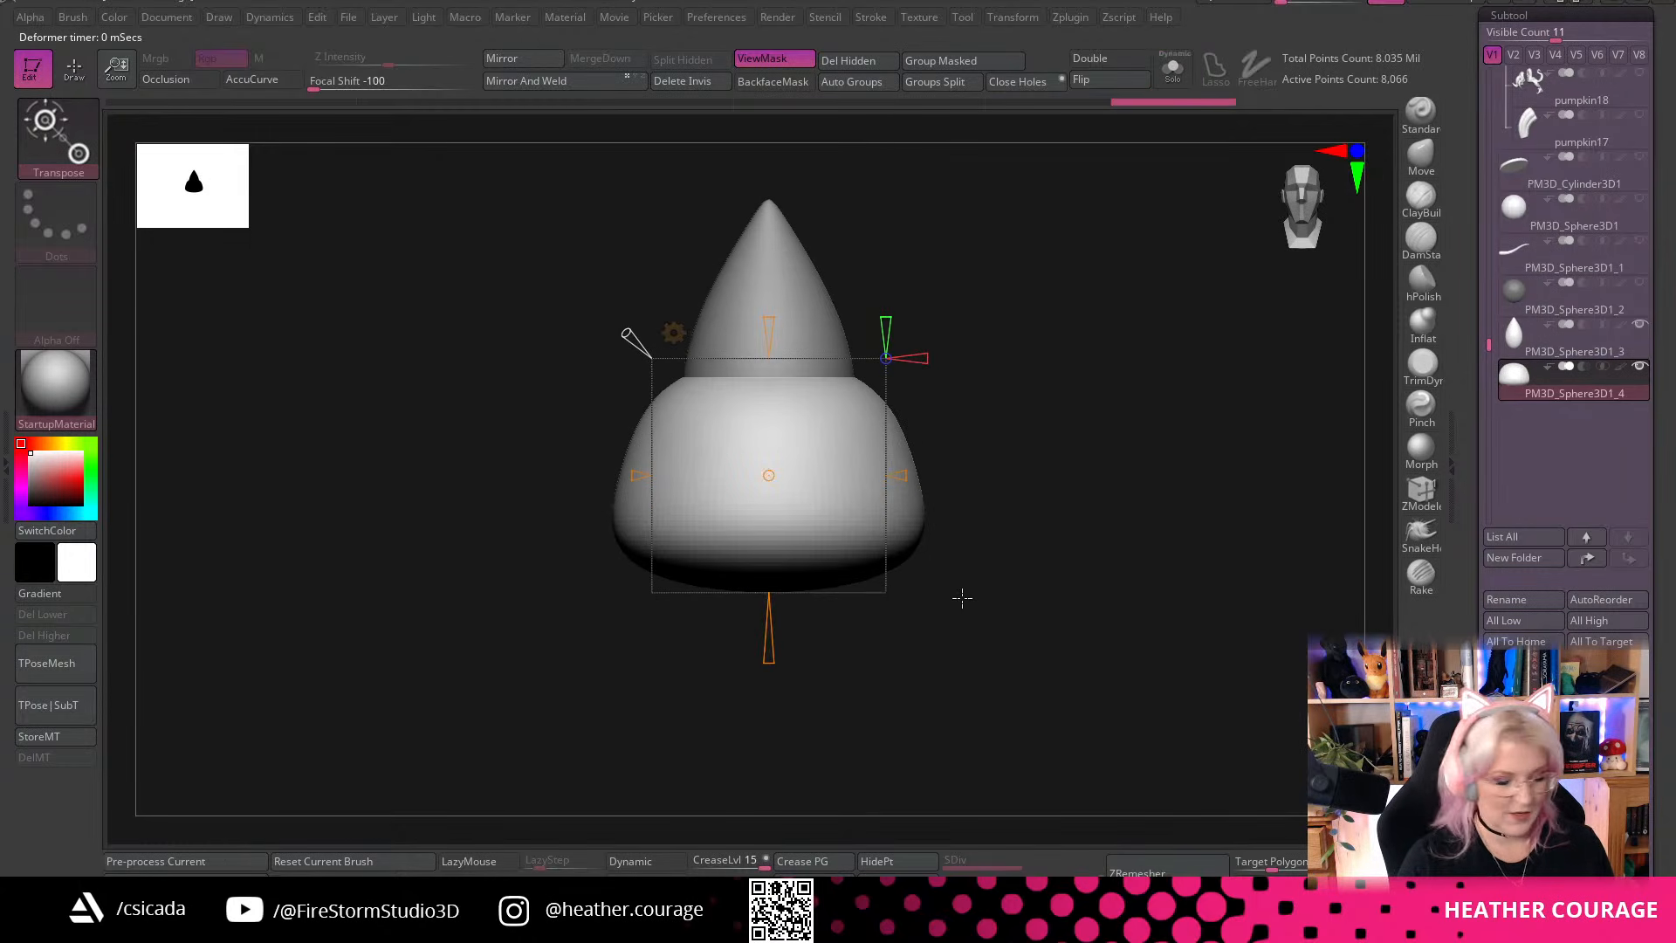
key(w)
mouse_move(768, 412)
mouse_down()
mouse_move(772, 382)
mouse_move(775, 425)
mouse_up()
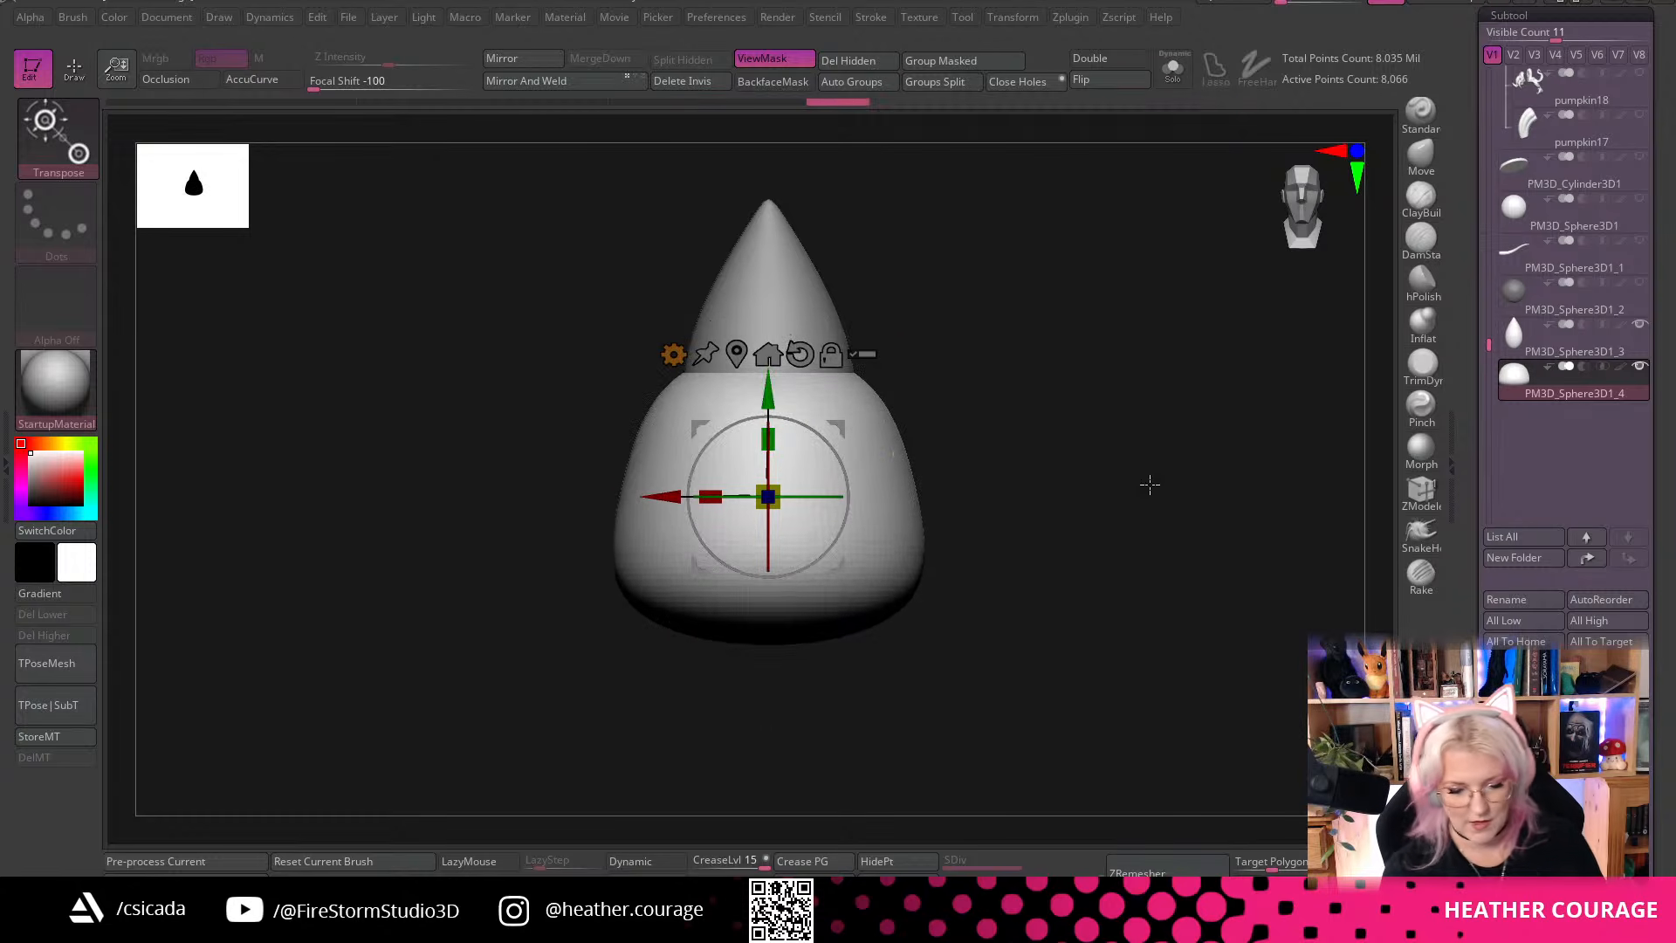
key(ctrl+z)
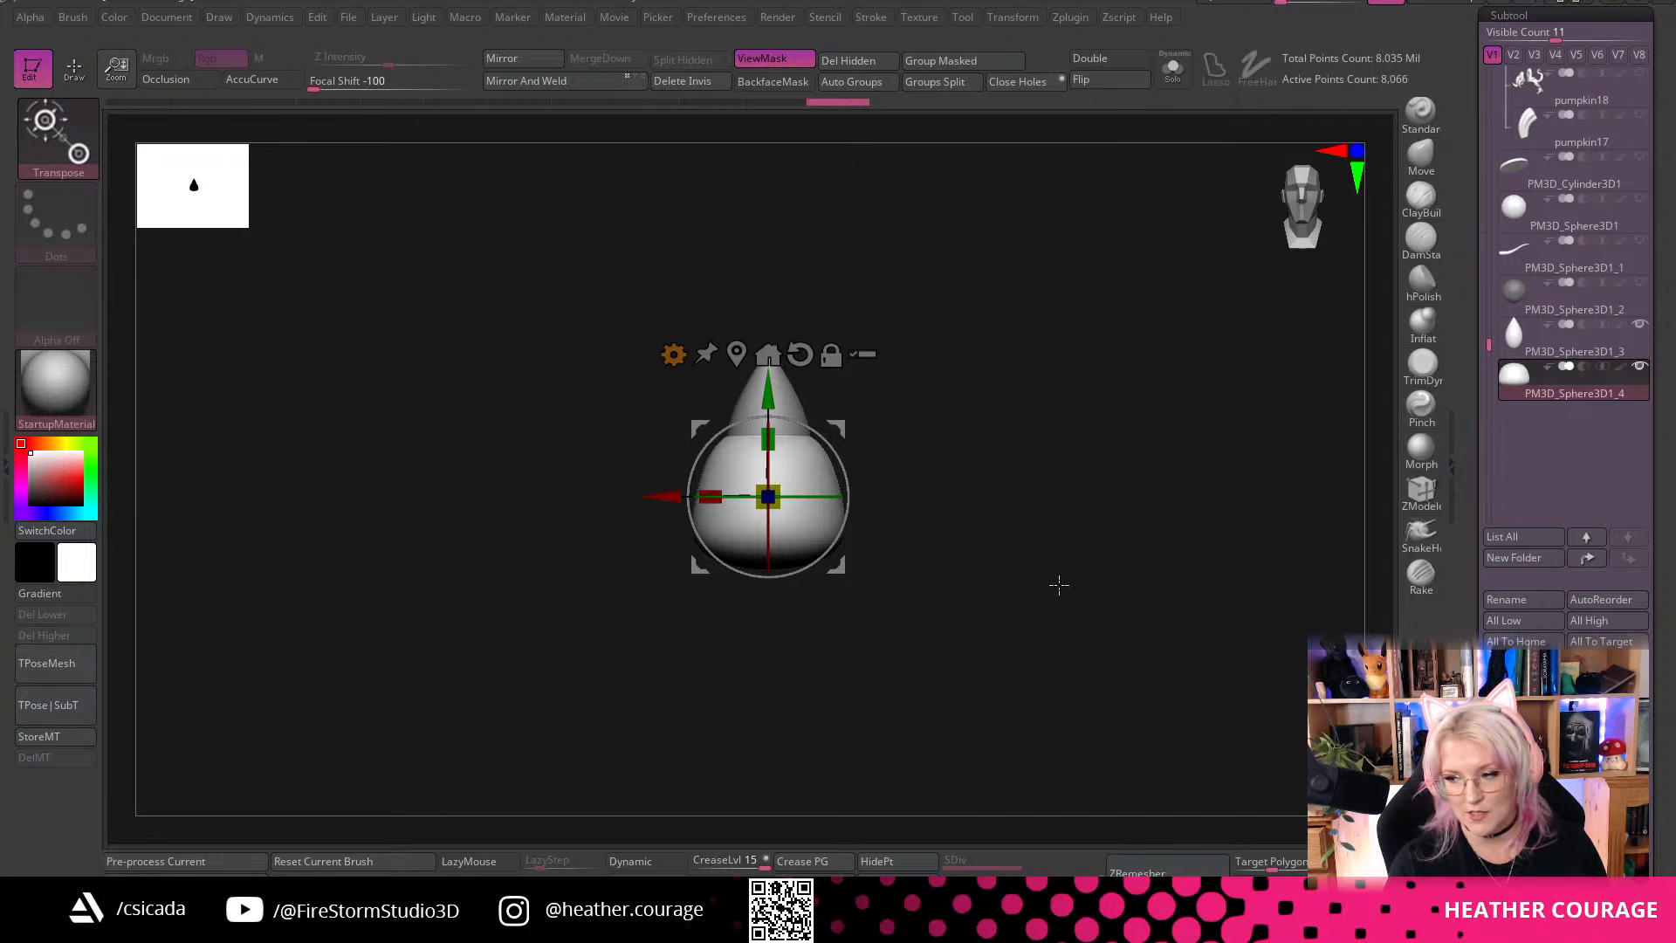
Merge the teardrop subtool down with the dome and stretch the merged mesh slightly along Y
key(Up)
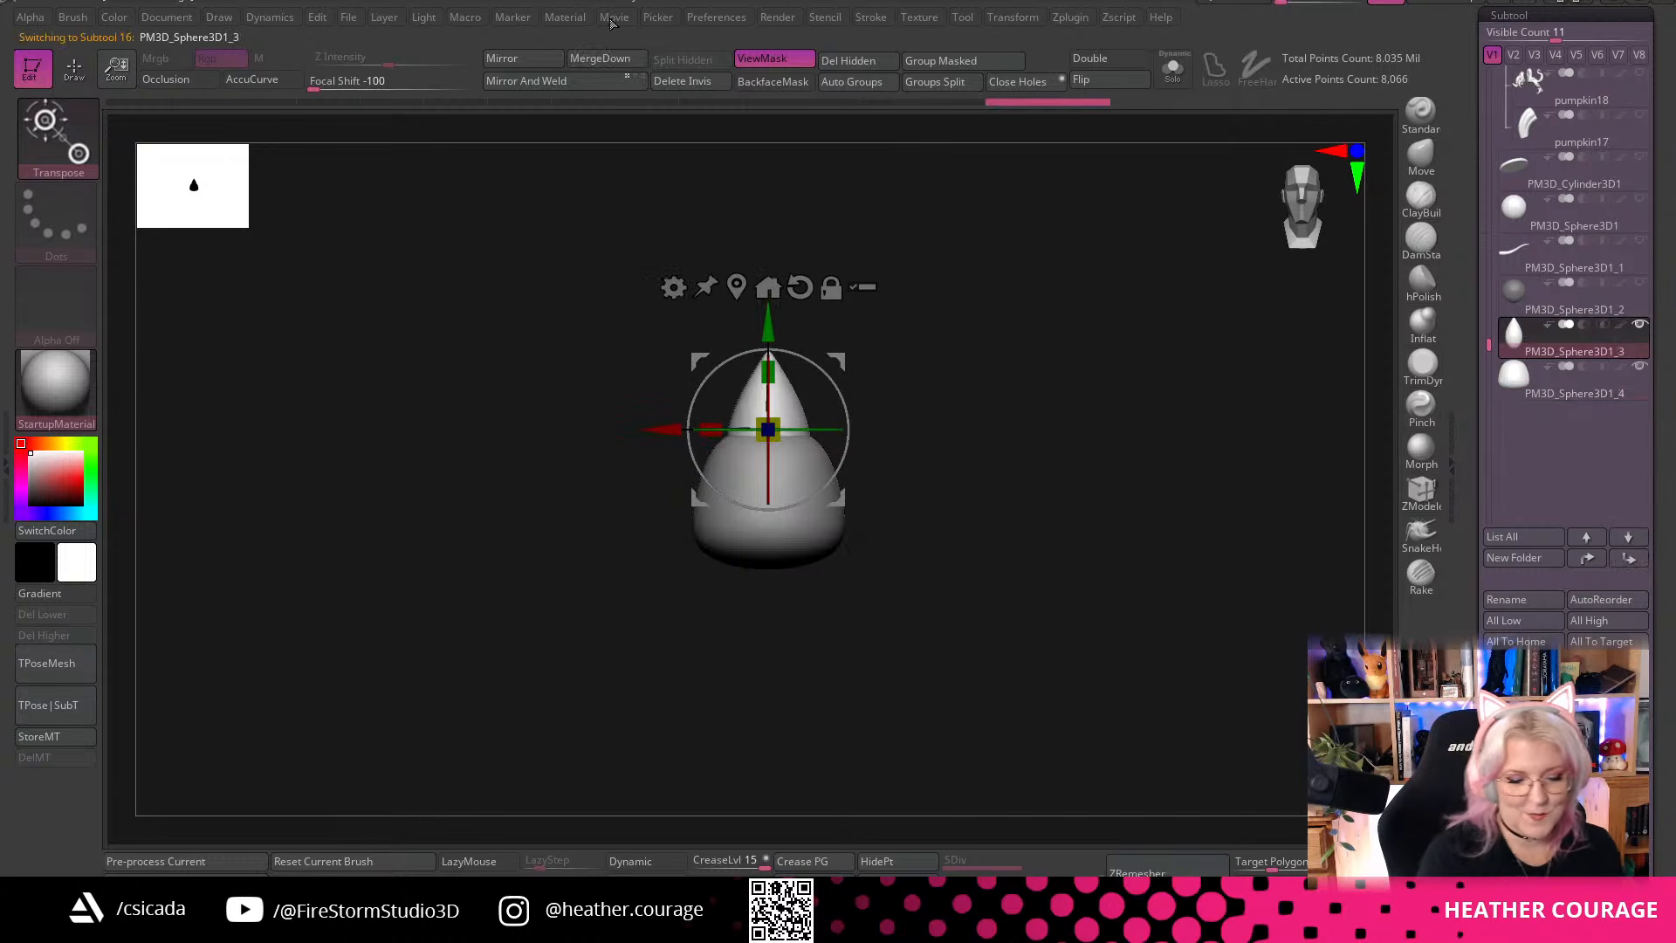
click(618, 60)
click(552, 105)
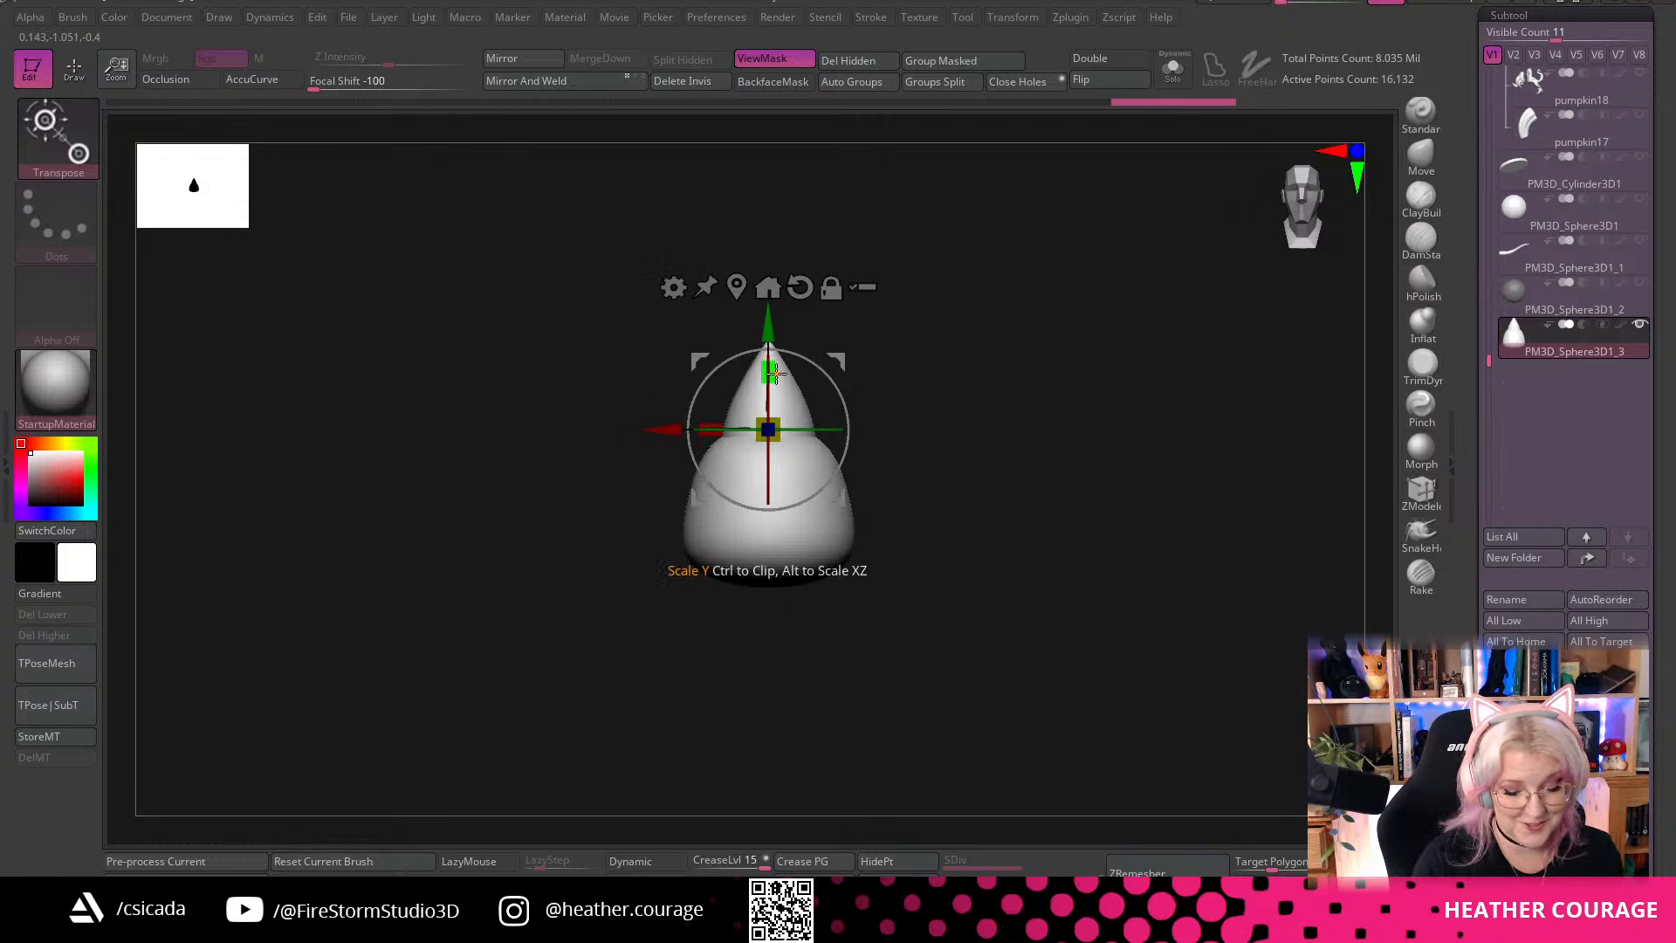
drag(769, 372, 775, 358)
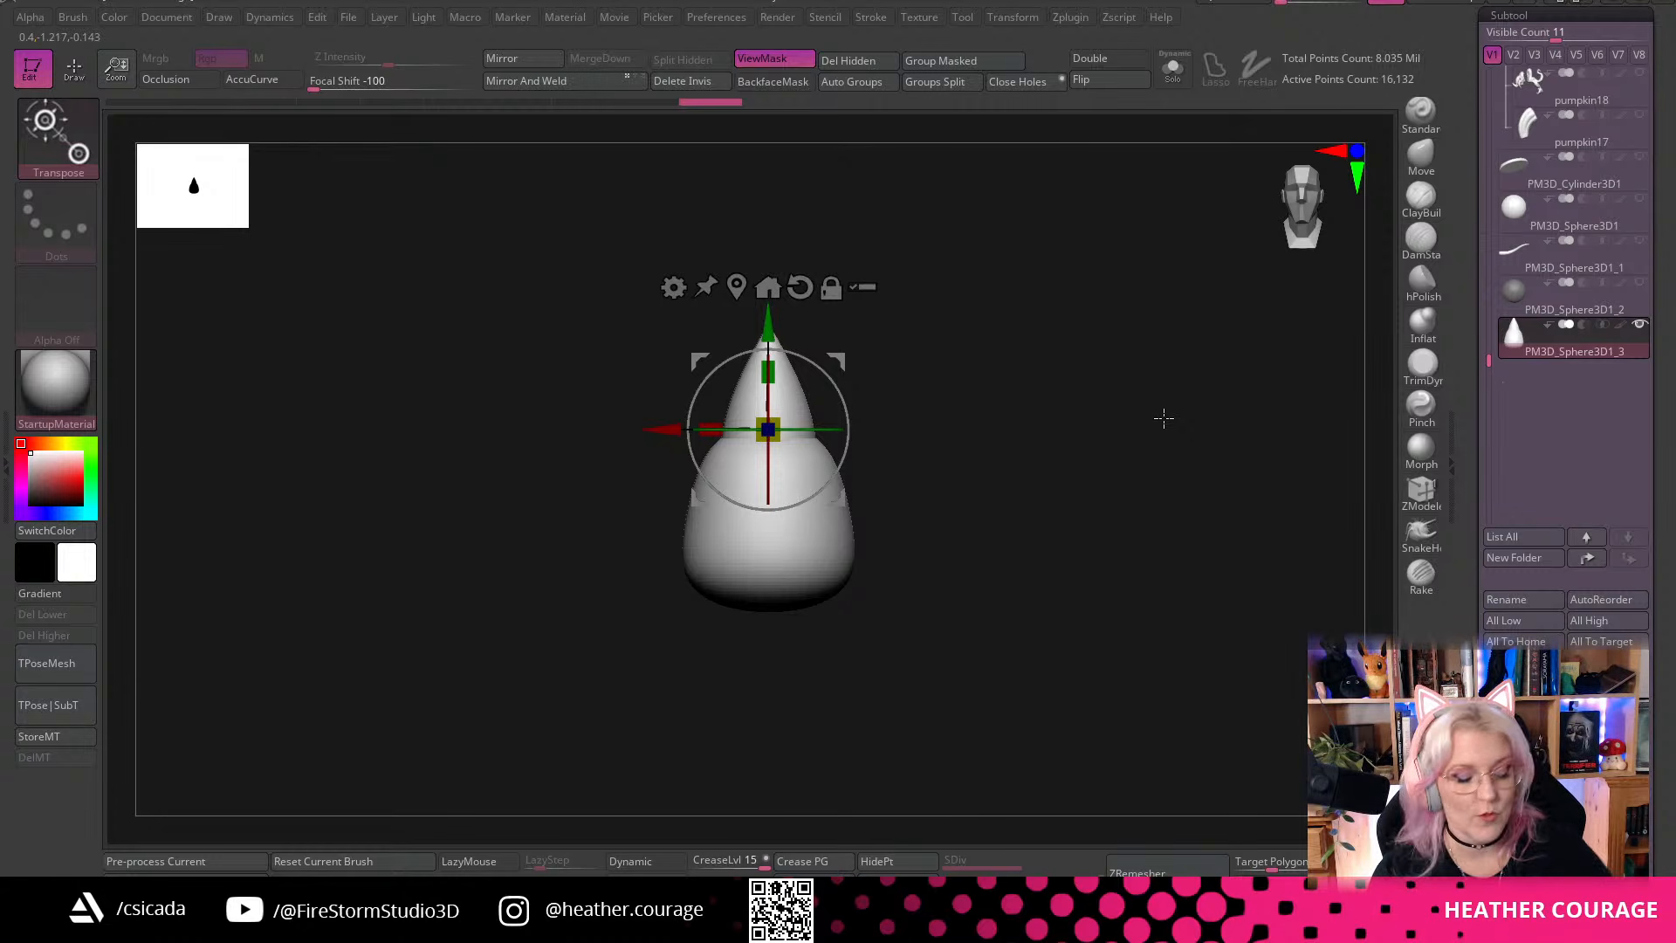
Enable ArrayMesh on the merged horn segment and set its repeat count to 13
scroll(1567, 437, down, 3)
scroll(1563, 349, down, 5)
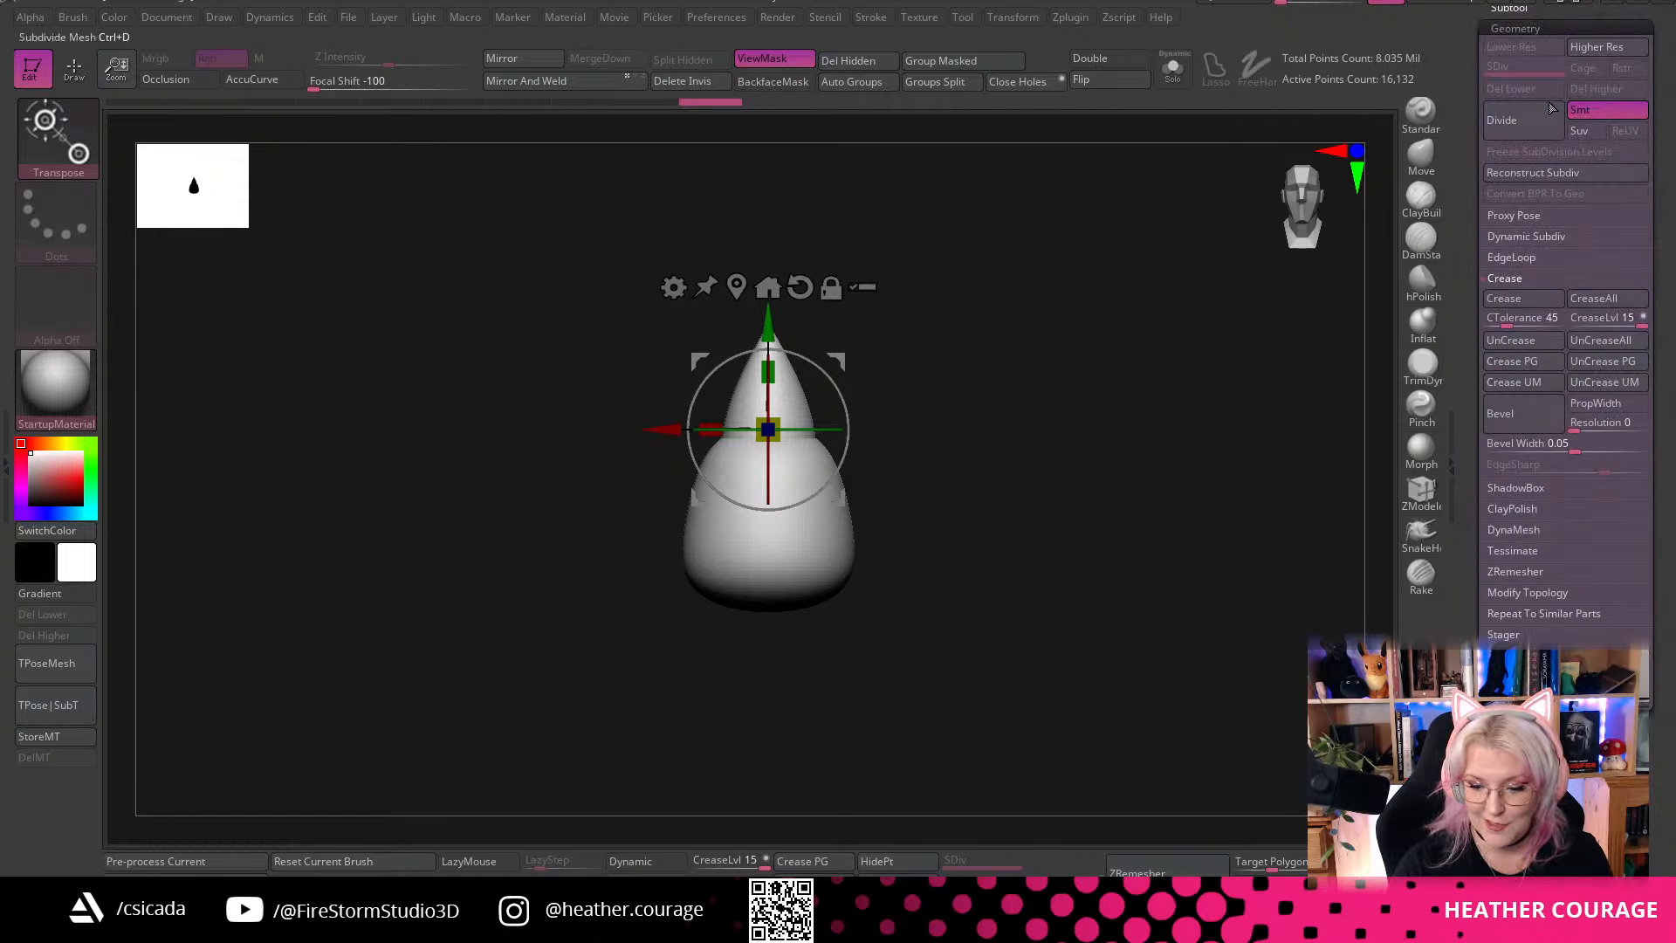
scroll(1537, 349, down, 6)
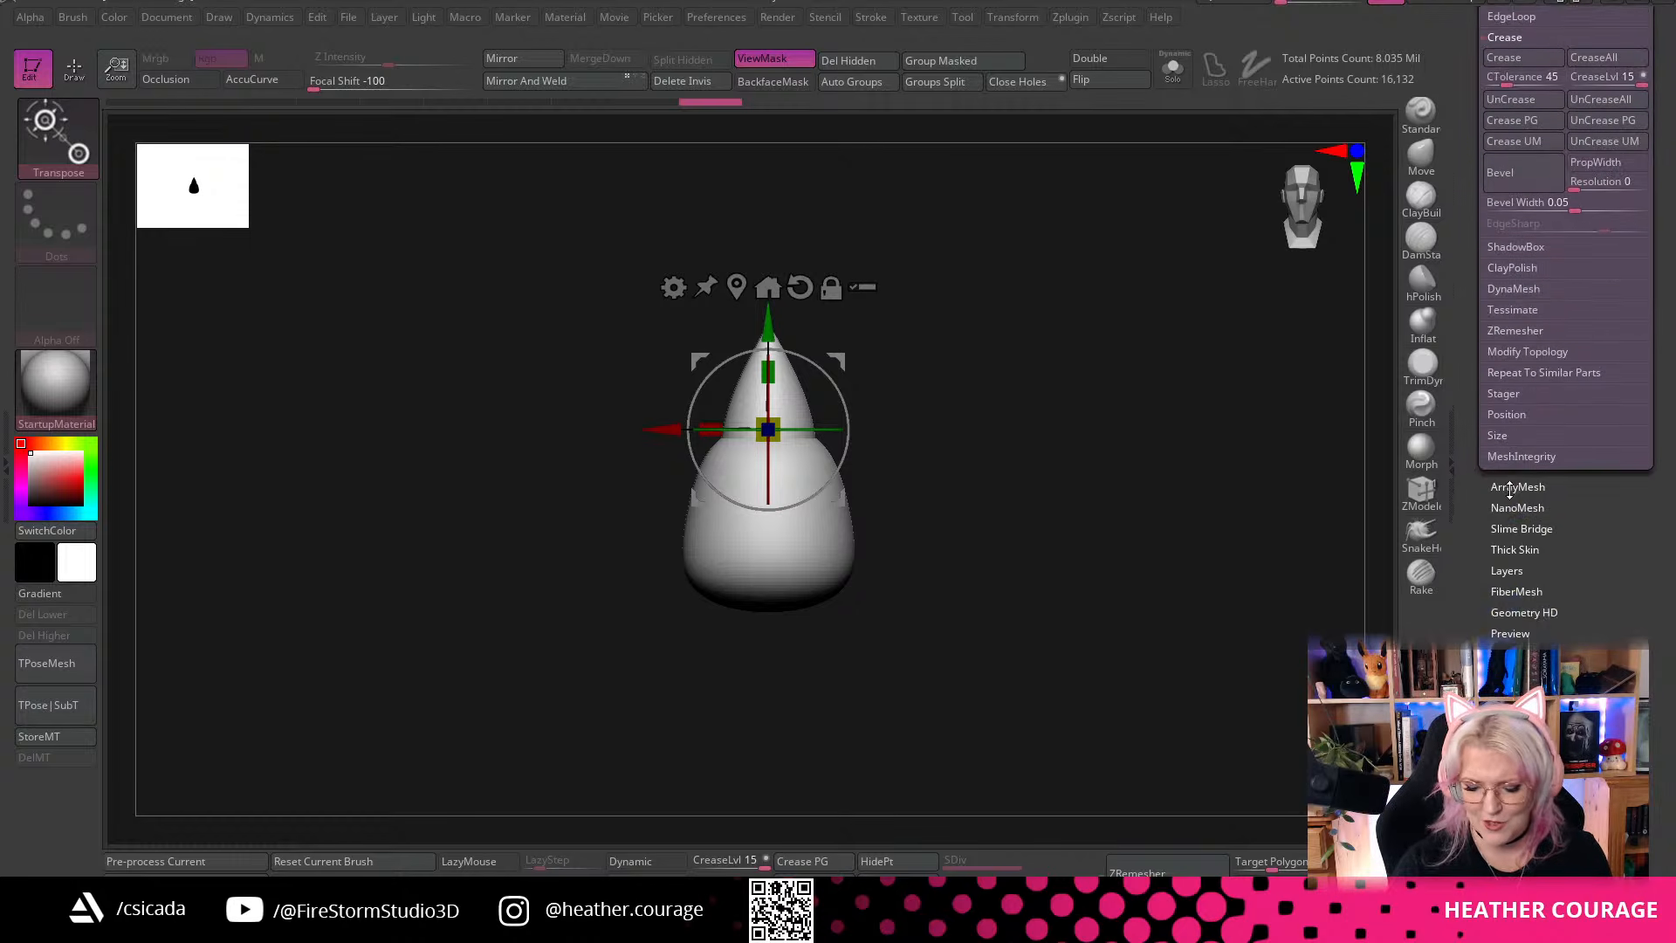
click(1511, 487)
click(1521, 101)
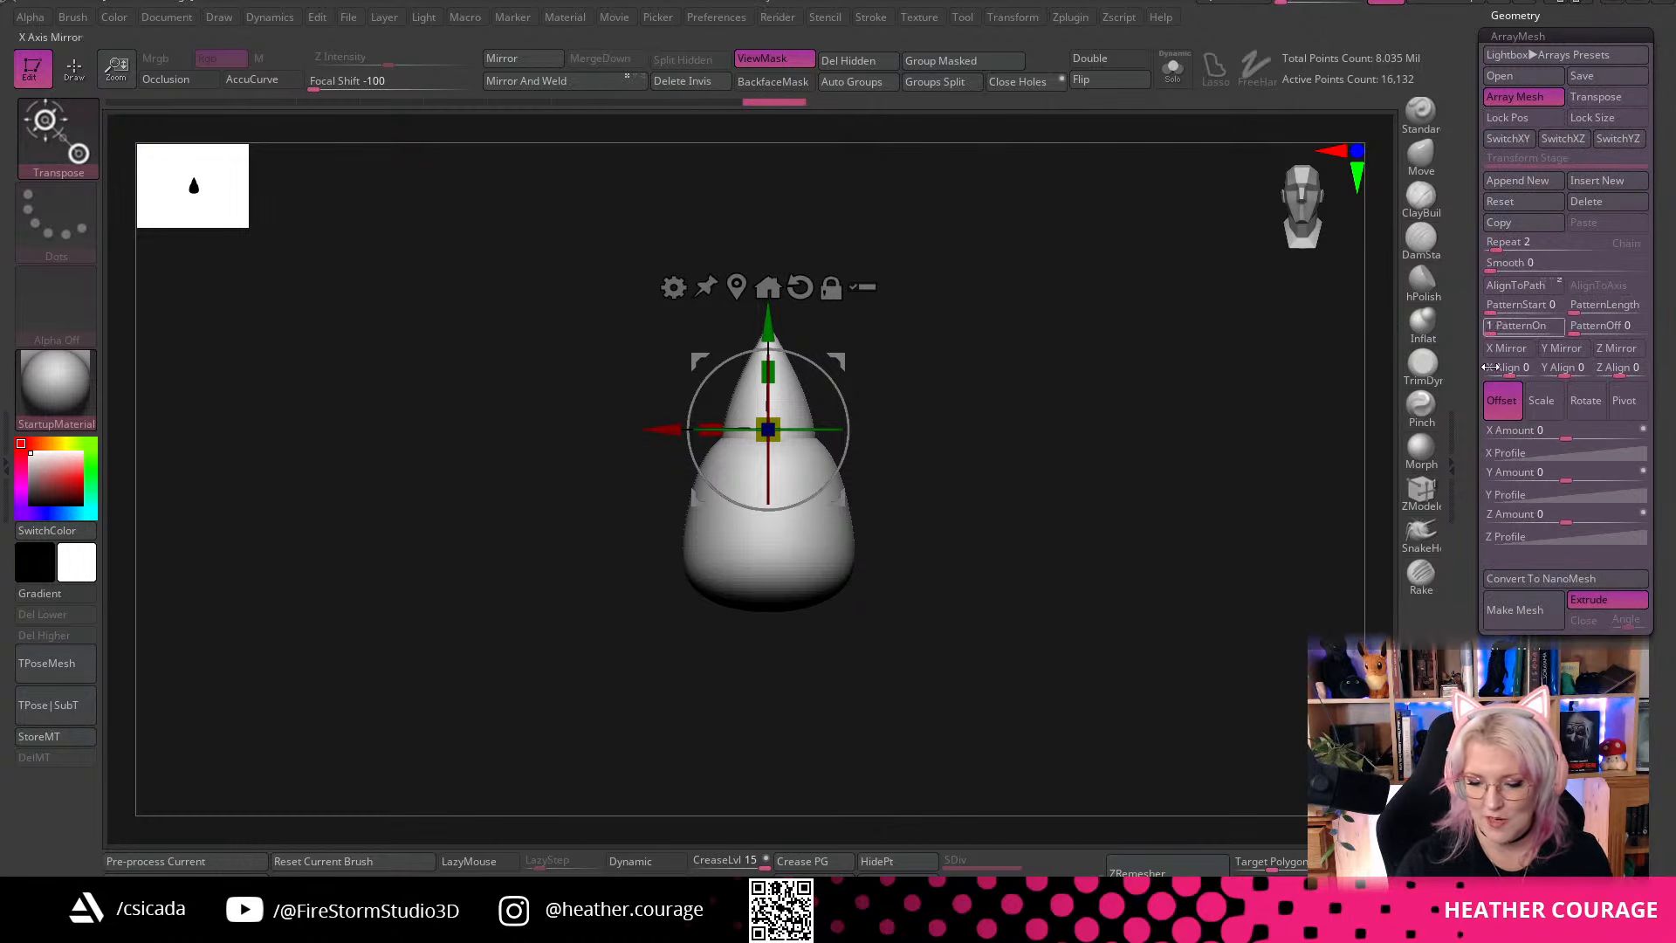
click(1495, 245)
drag(1513, 245, 1526, 244)
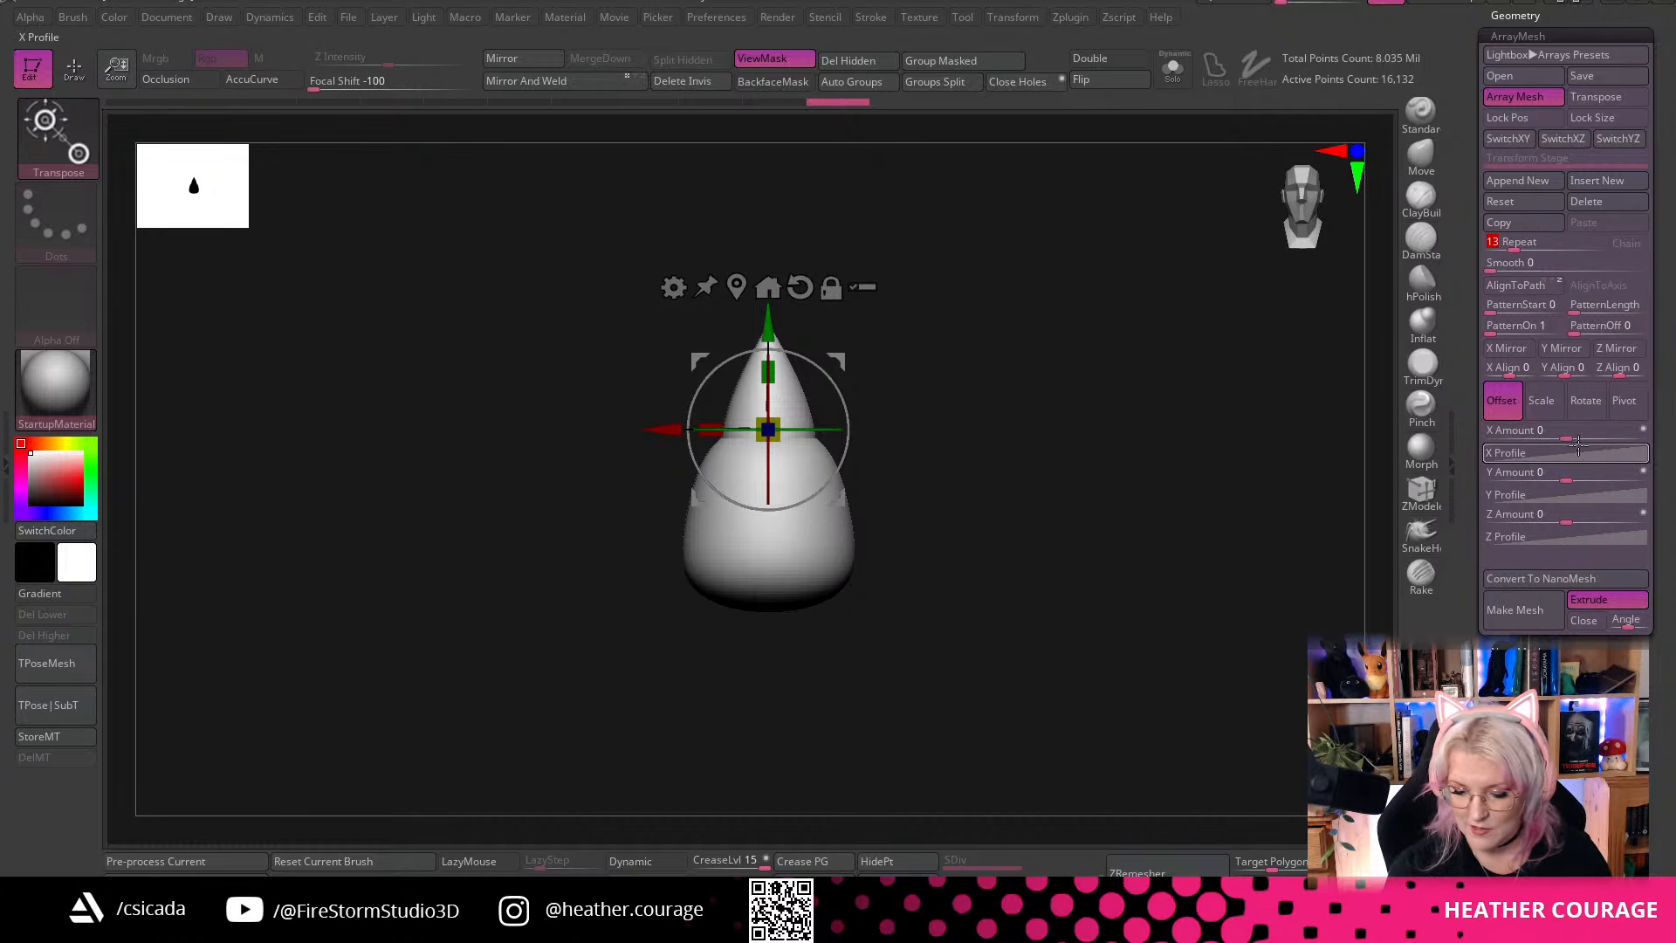
Offset the array copies by about 5.61 along Y so the segments stack into a long column
drag(1569, 480, 1603, 475)
key(f)
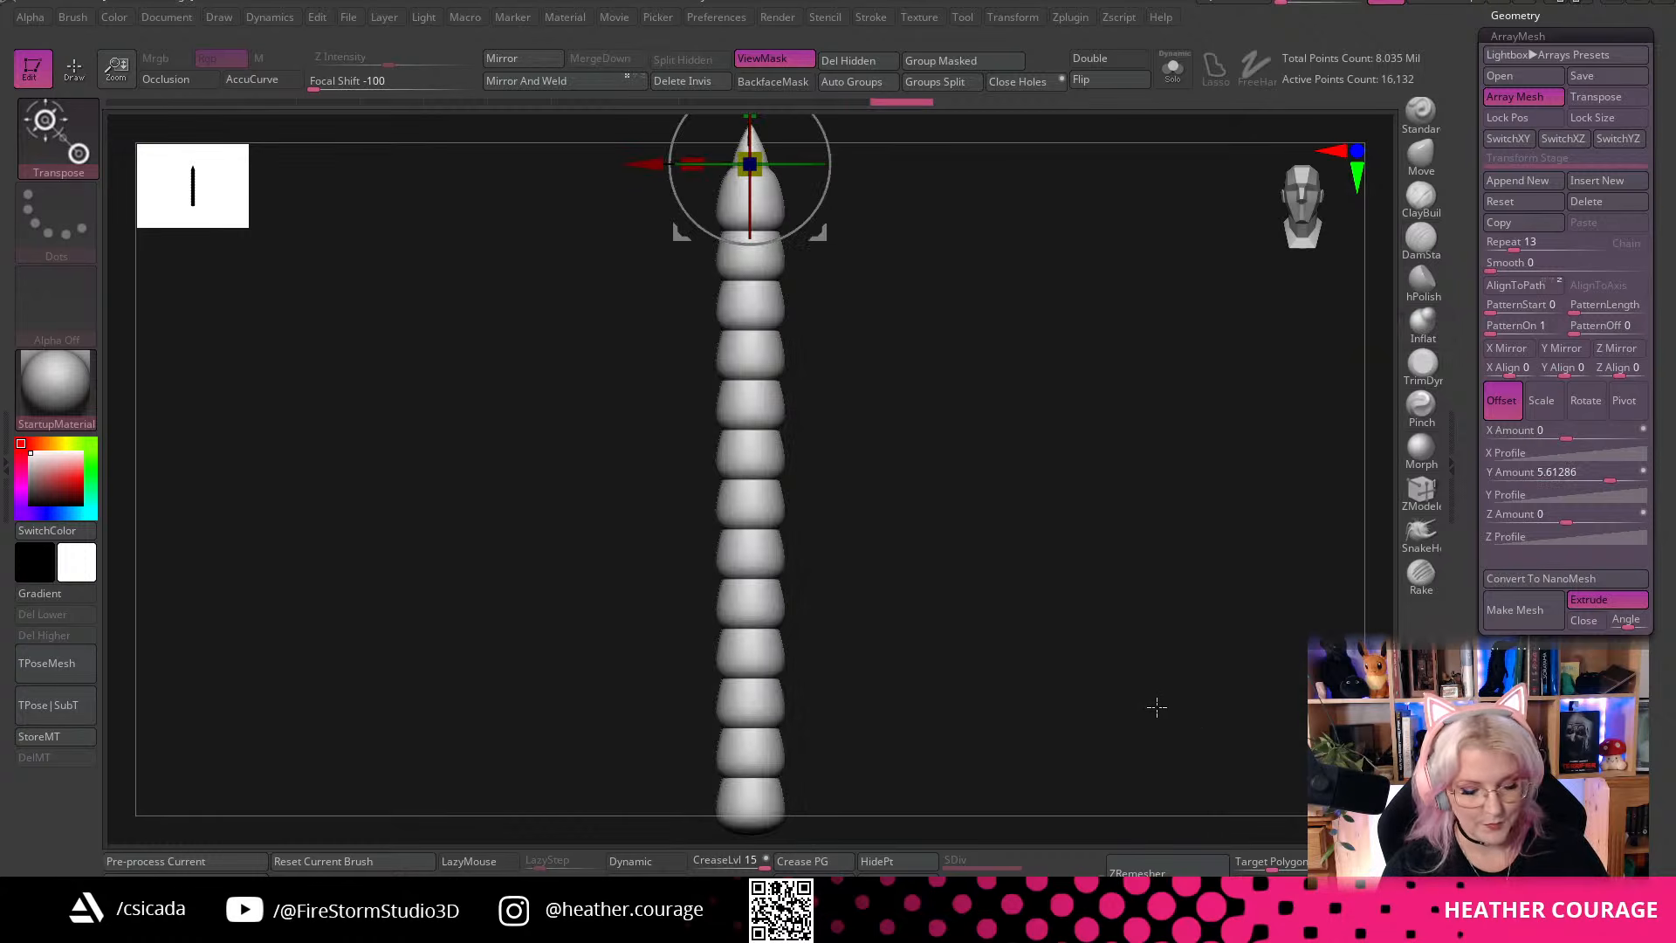
drag(1048, 716, 1111, 444)
drag(1471, 226, 1483, 264)
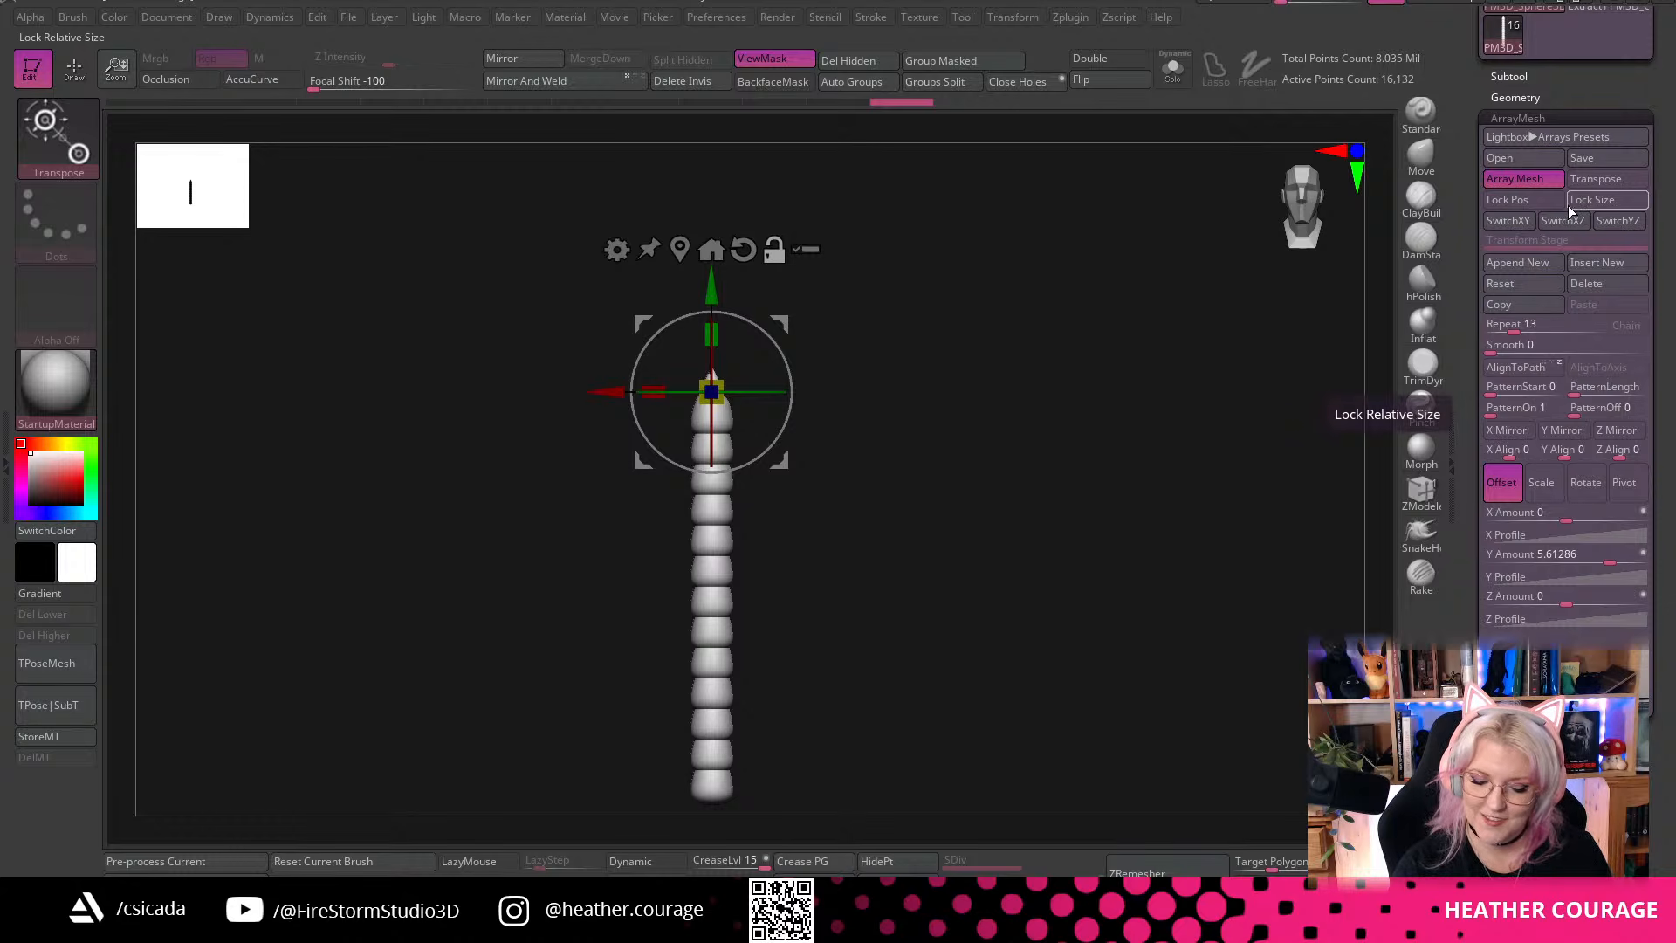
click(1515, 178)
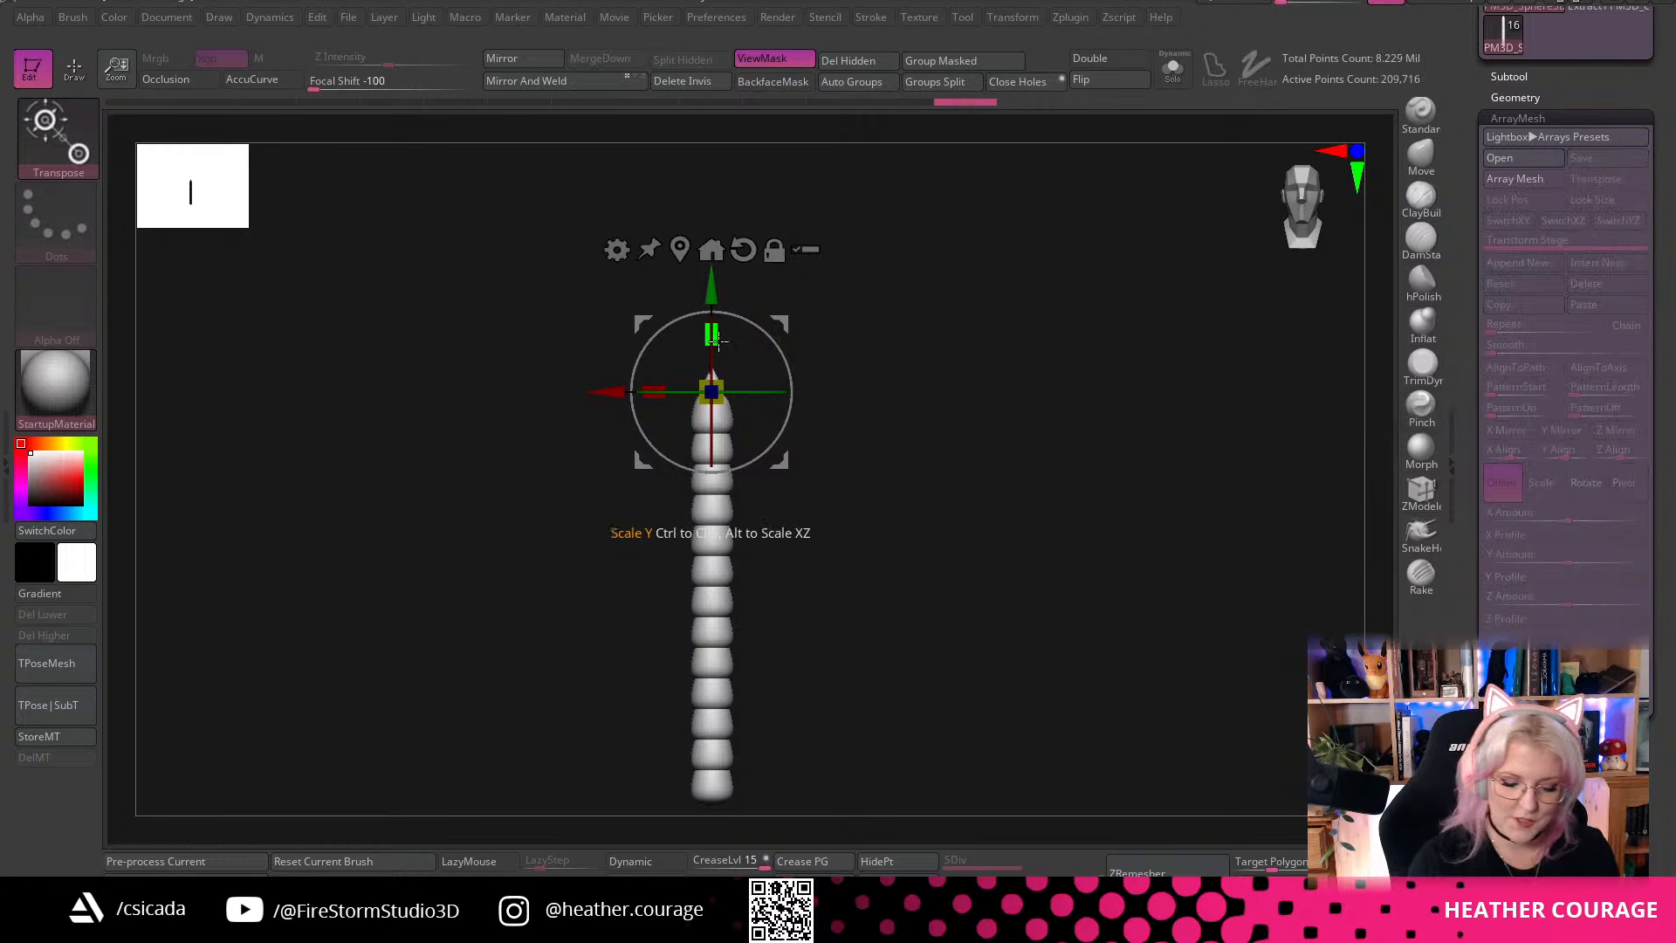
mouse_move(716, 383)
mouse_down()
mouse_move(734, 374)
mouse_move(717, 382)
mouse_up()
key(ctrl)
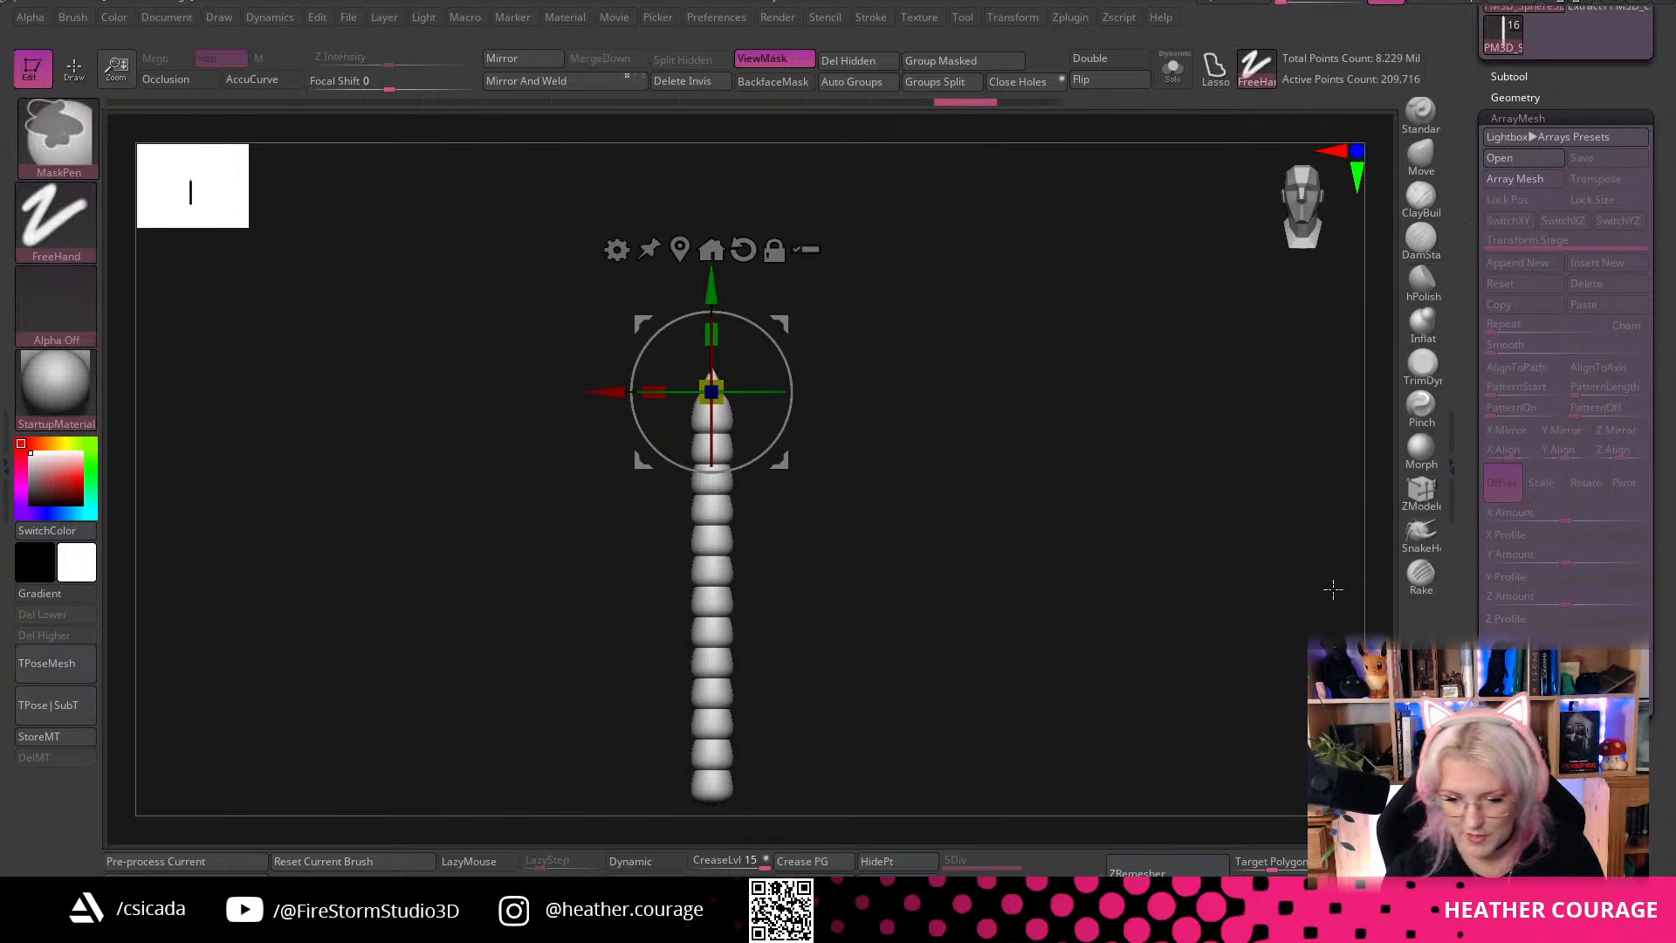
key(ctrl+z)
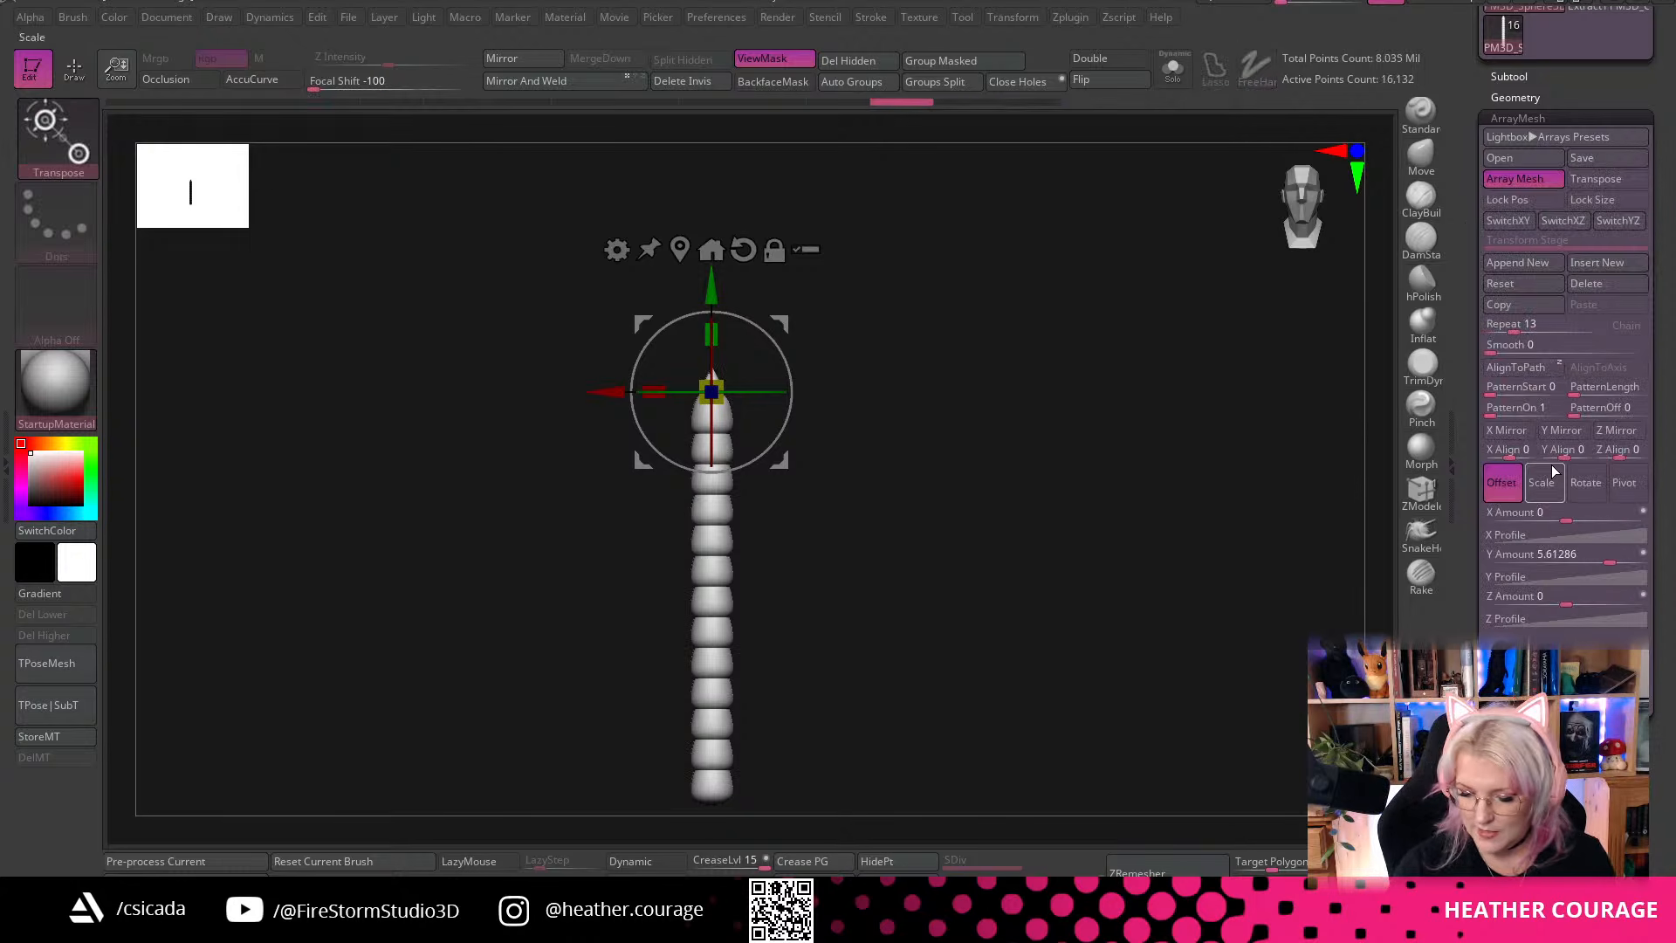
Scale the array progressively to about 1.59 in X, 1.05 in Y and 1.93 in Z, and convert it into a real mesh
click(1545, 487)
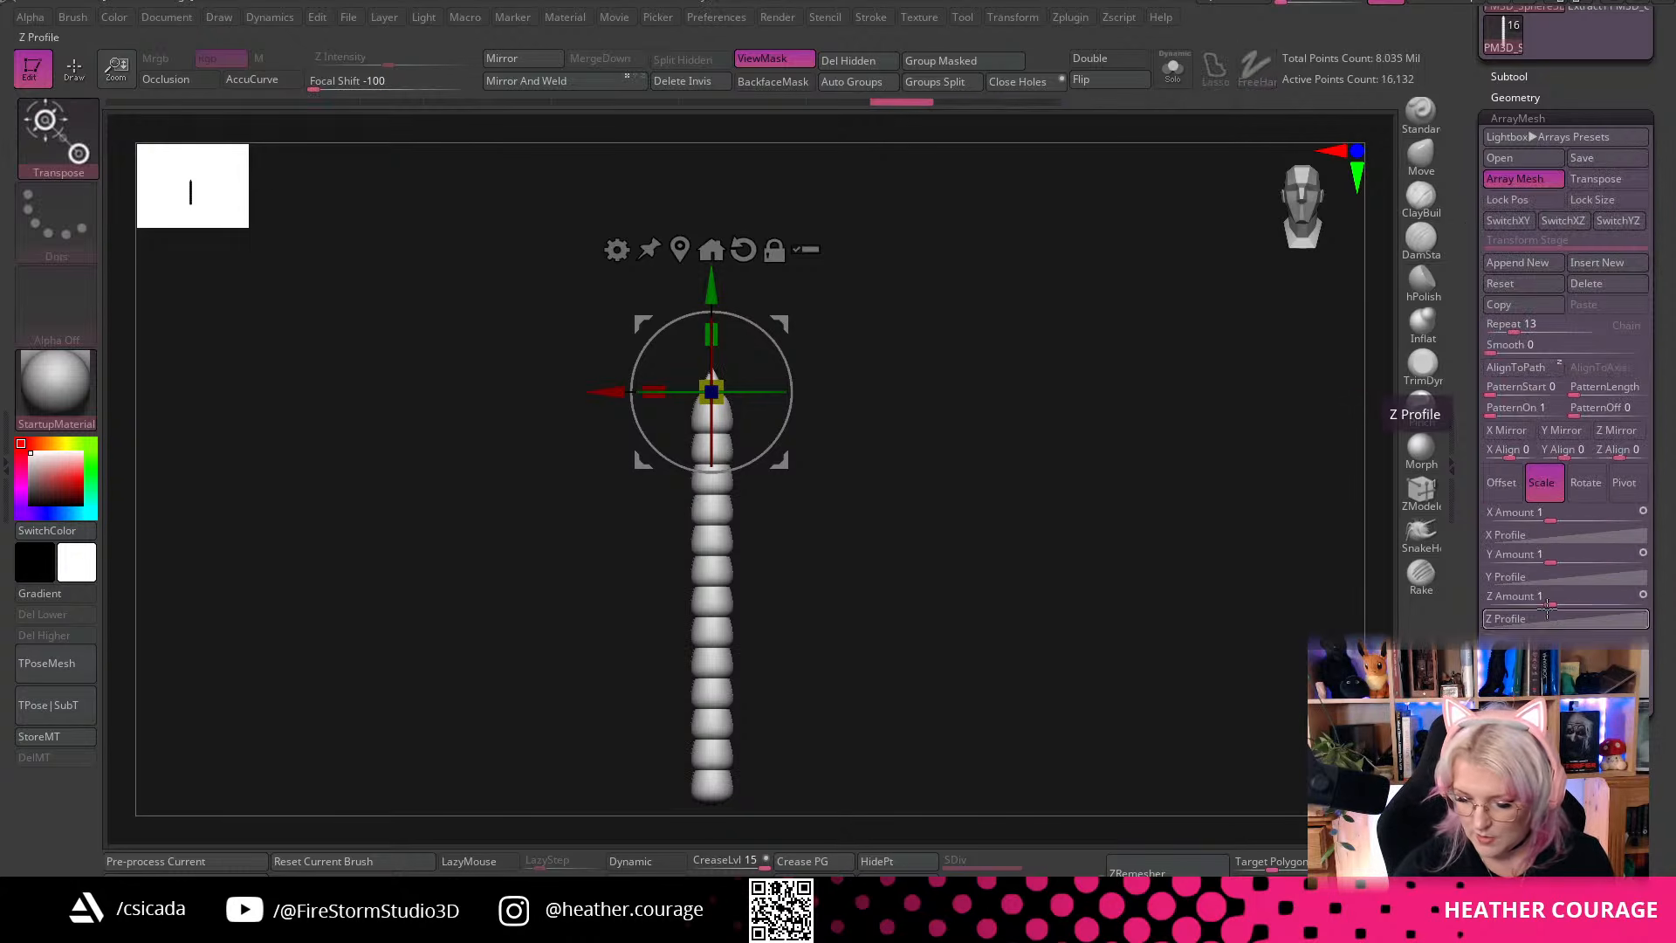
drag(1186, 666, 1123, 722)
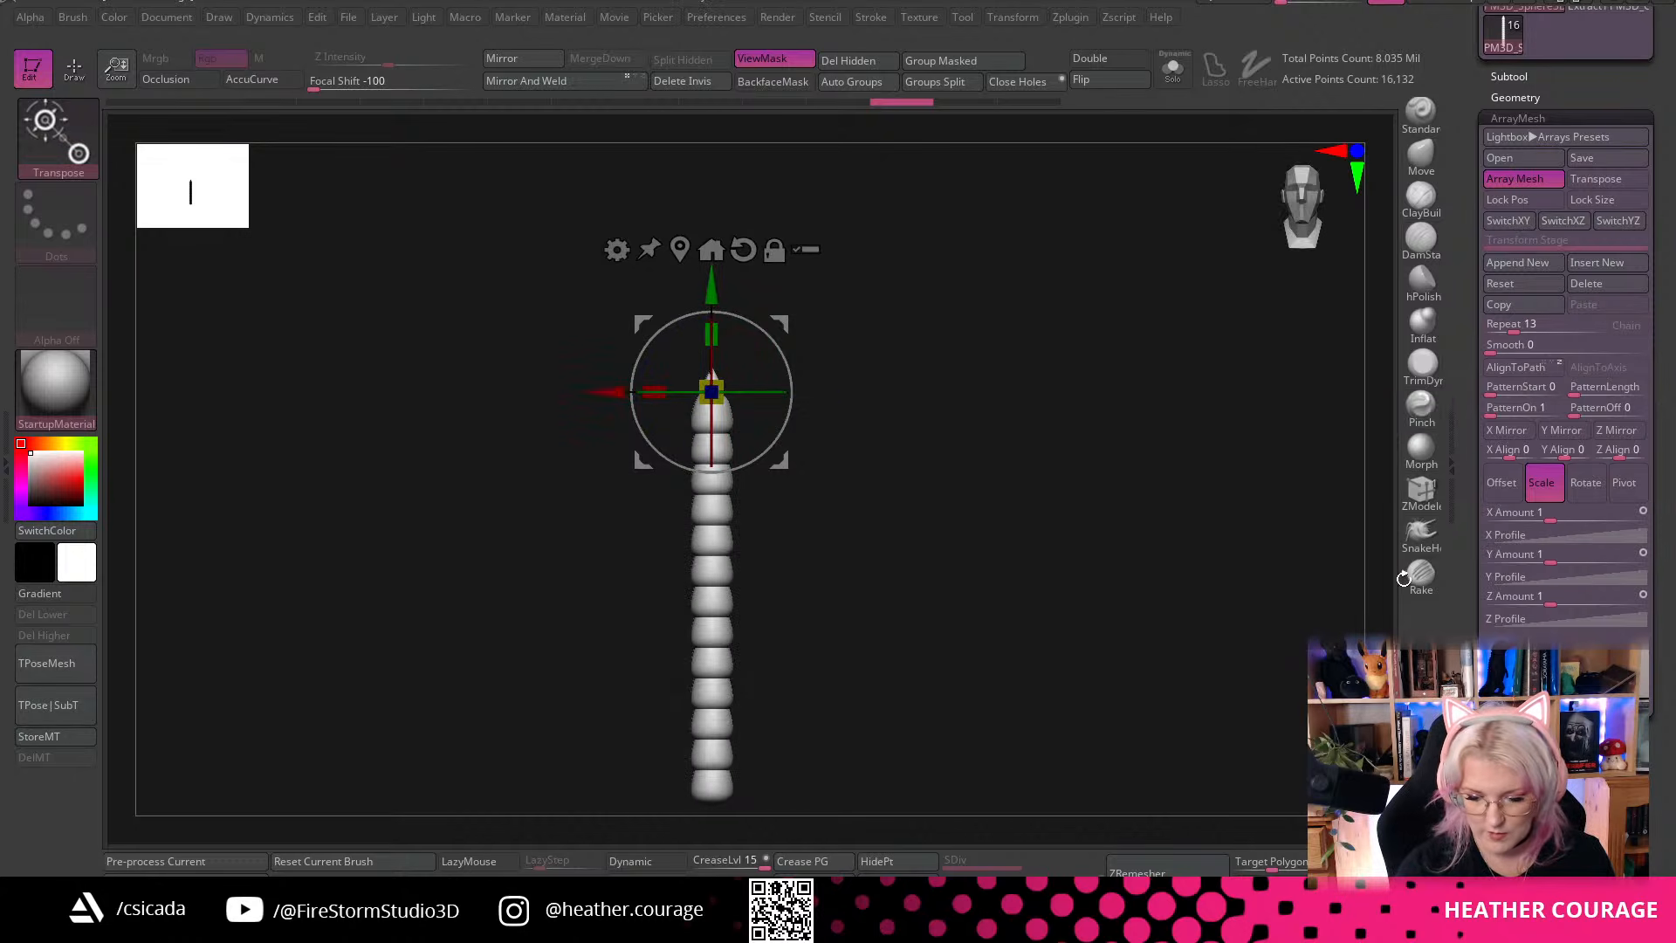
drag(1551, 520, 1557, 521)
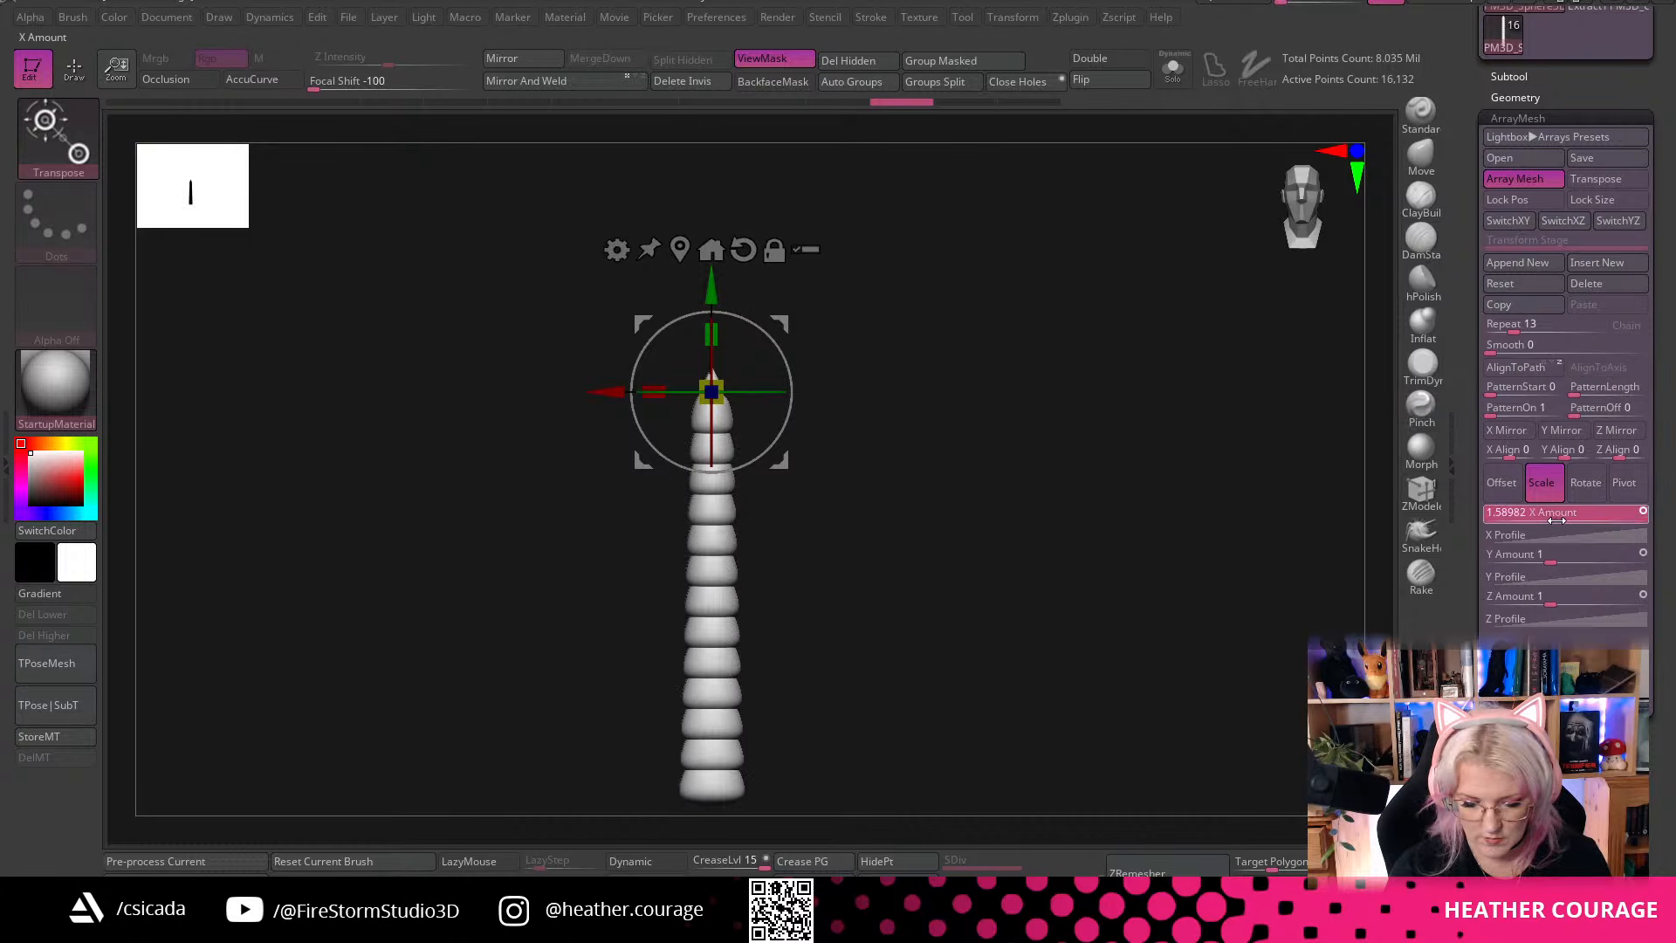
drag(1190, 711, 1245, 696)
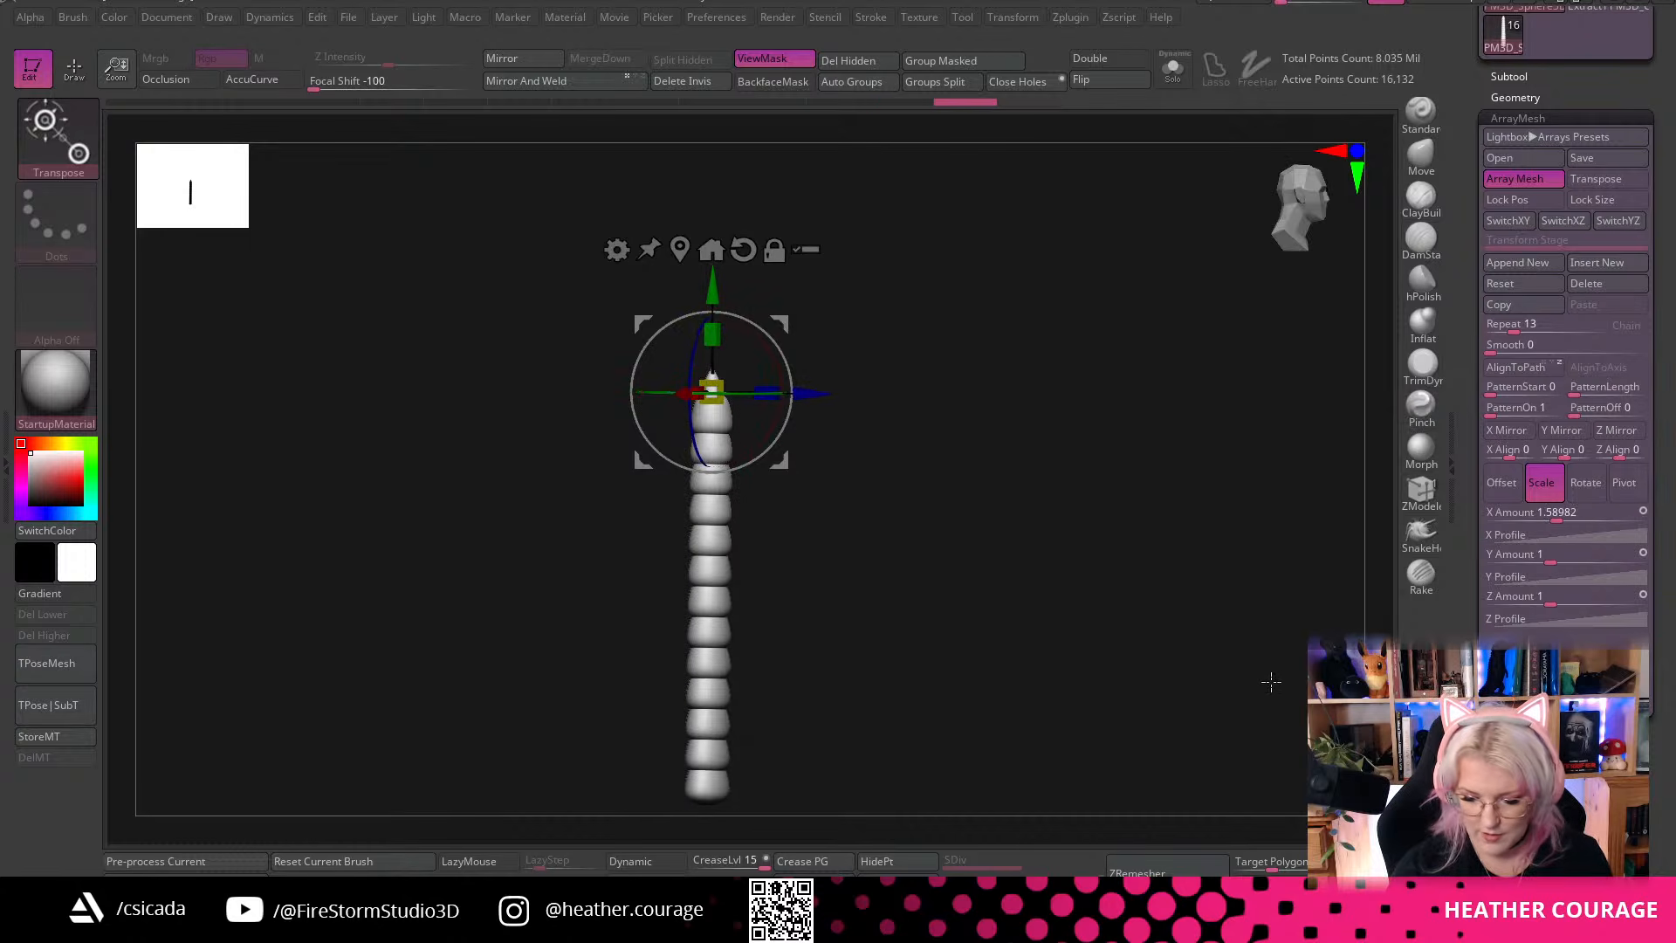
drag(1554, 565, 1559, 606)
drag(1171, 711, 1162, 609)
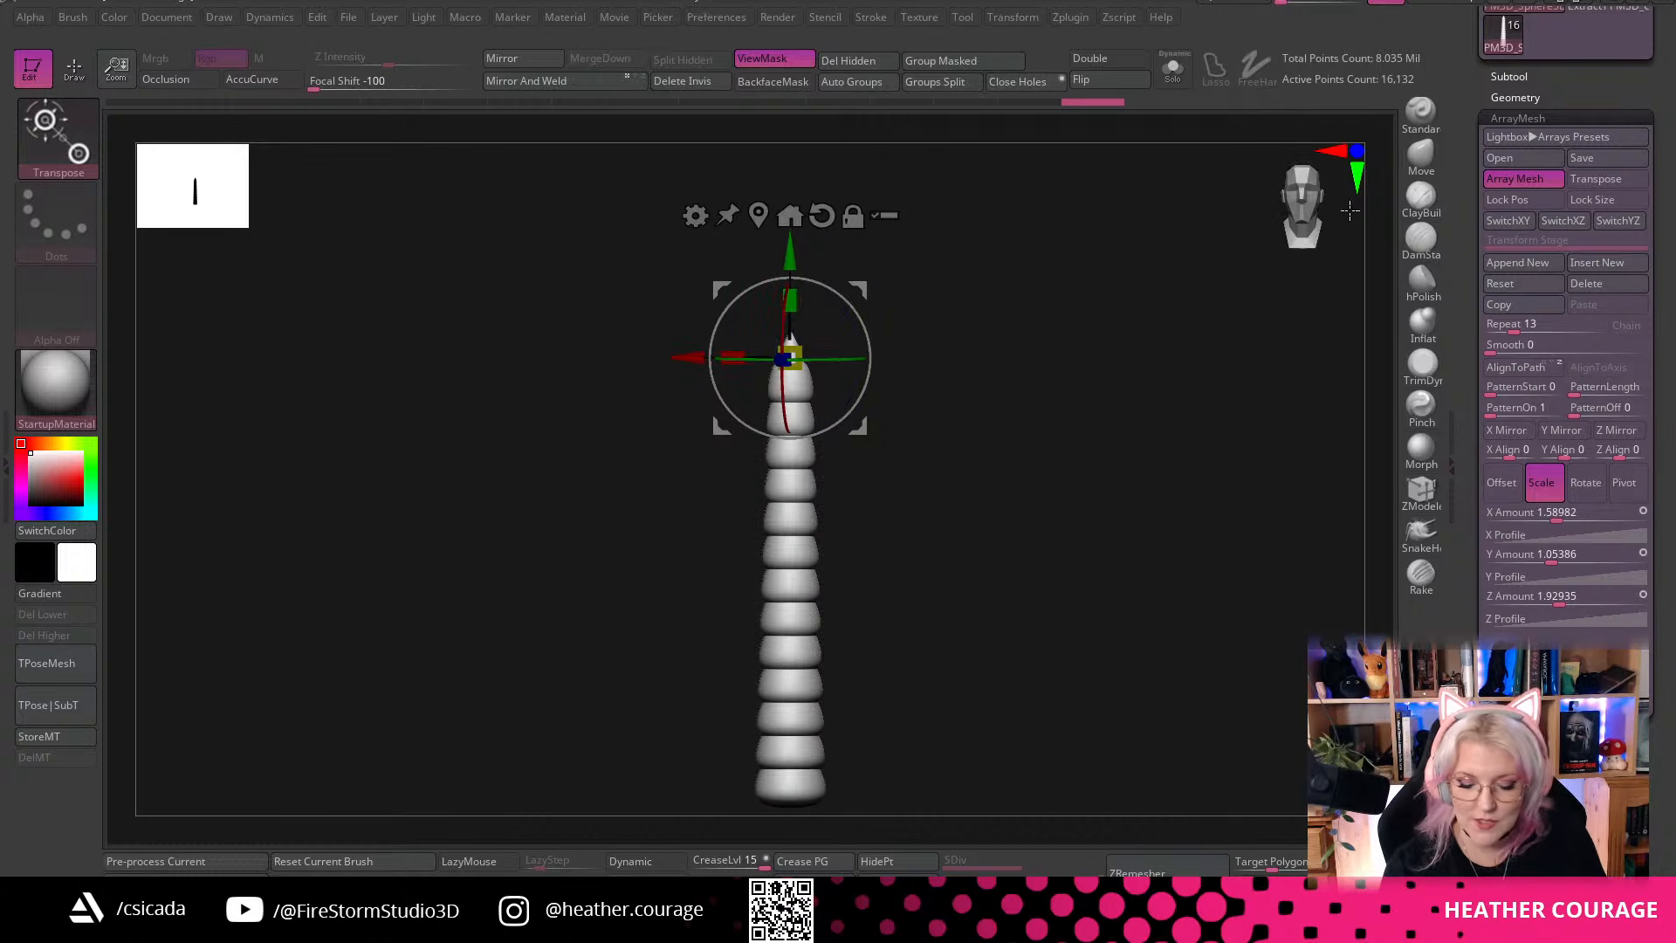
click(1315, 210)
click(1562, 696)
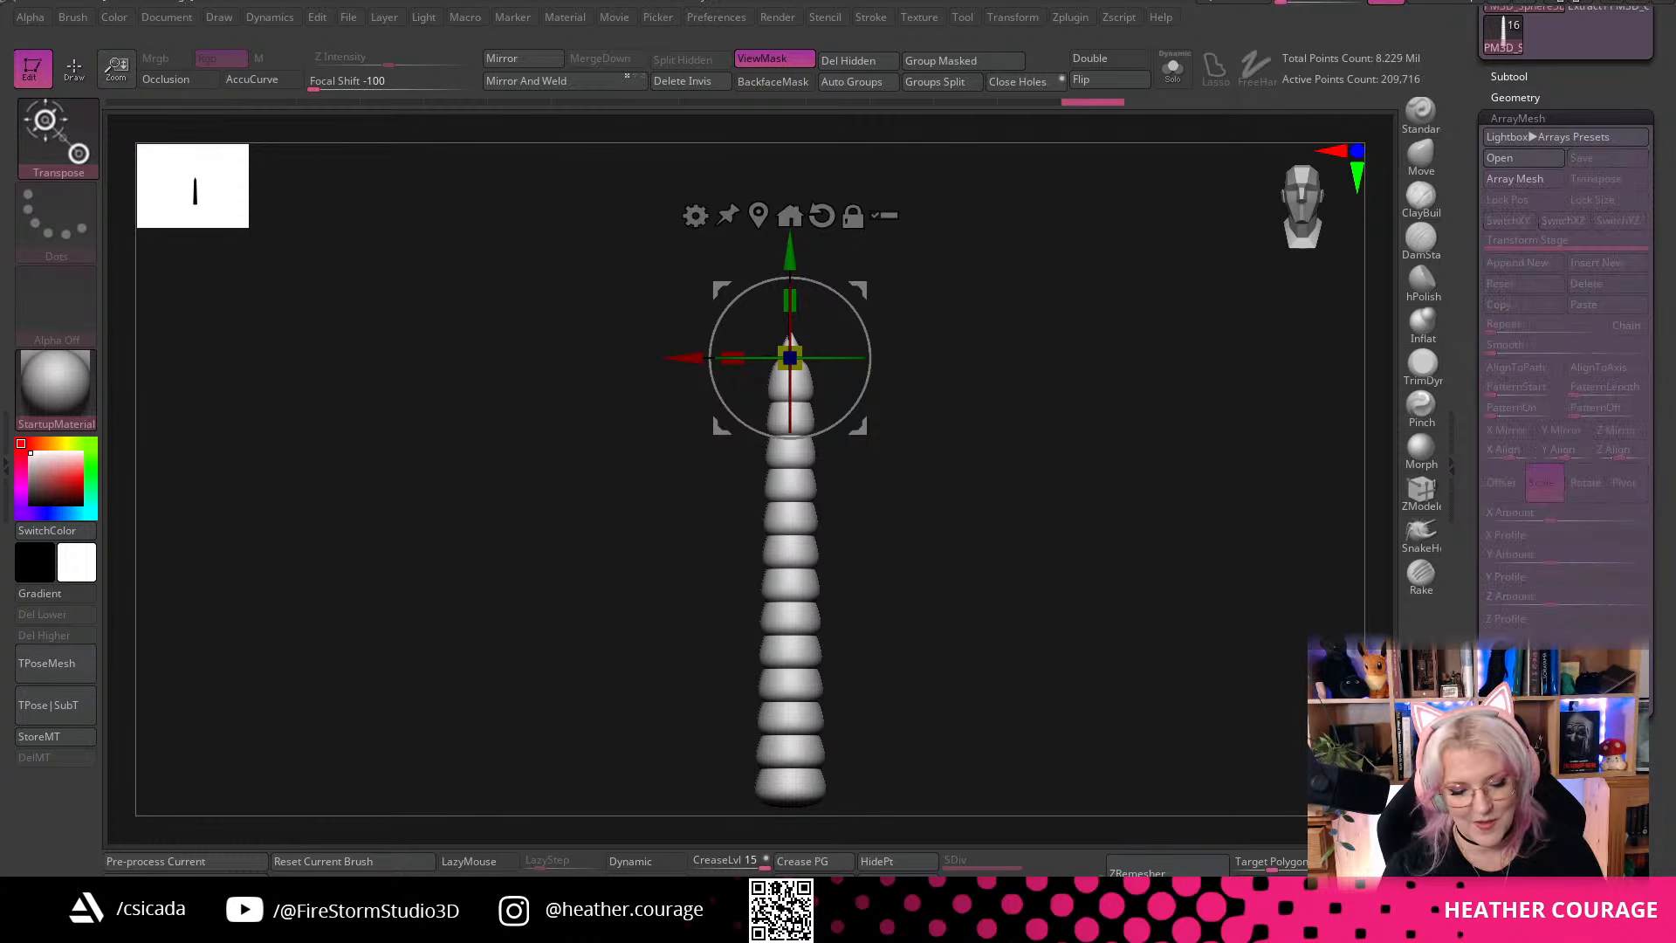
Narrow the segmented horn toward a sharp tip with a Taper deformer and accept the result
key(space)
click(696, 216)
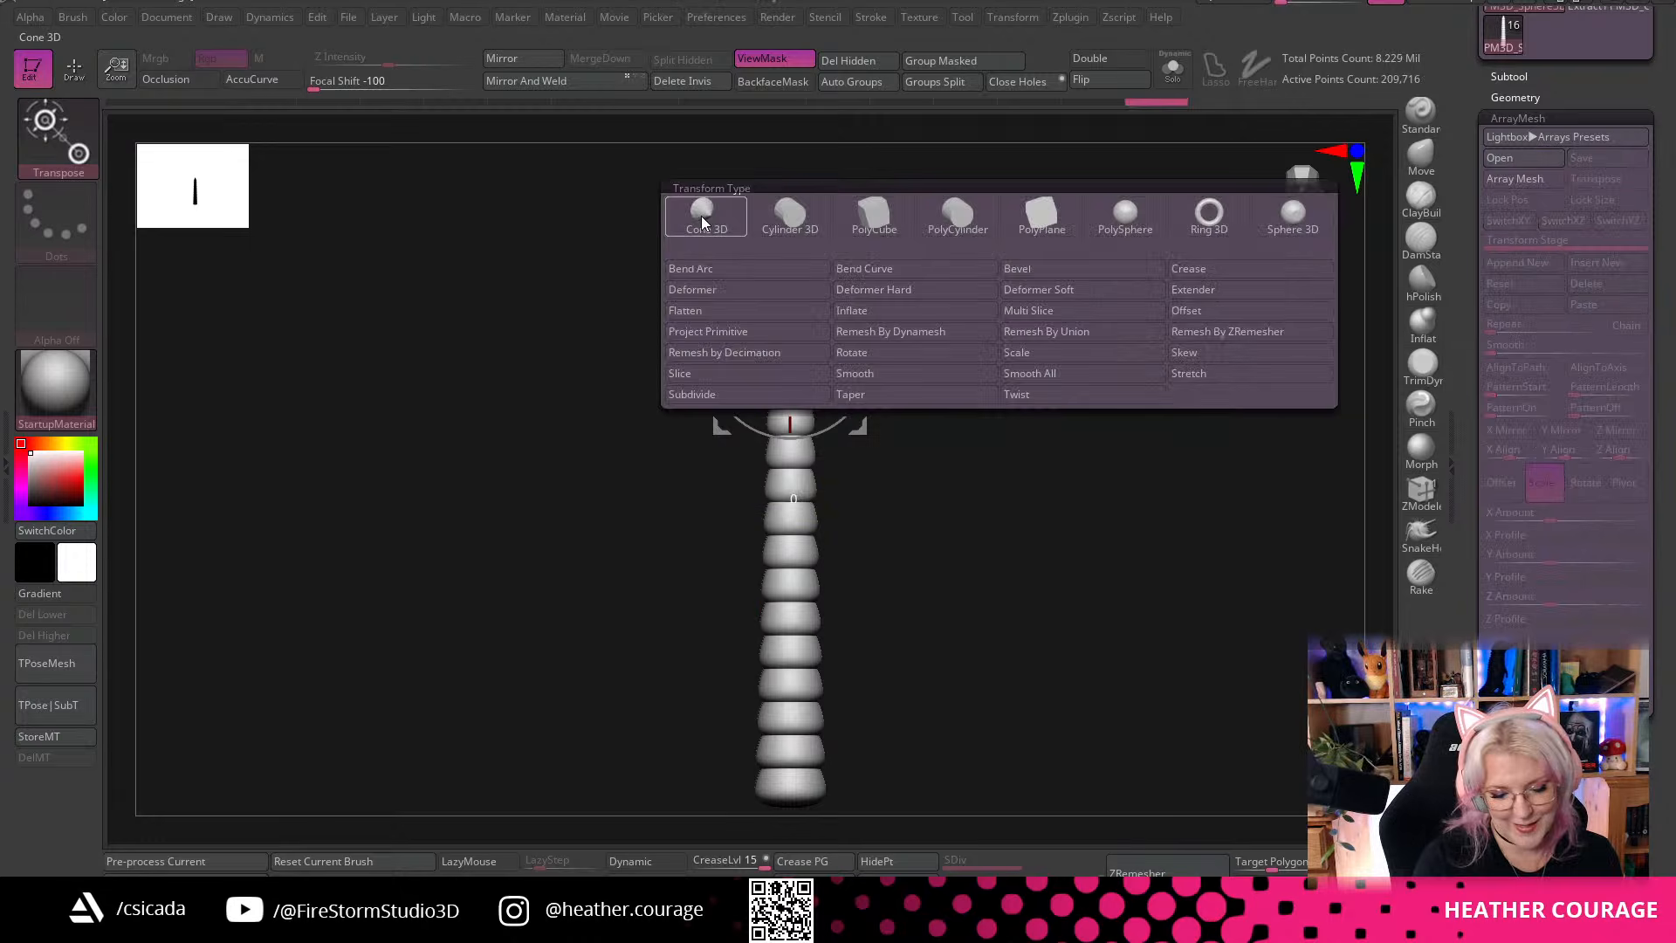
click(872, 394)
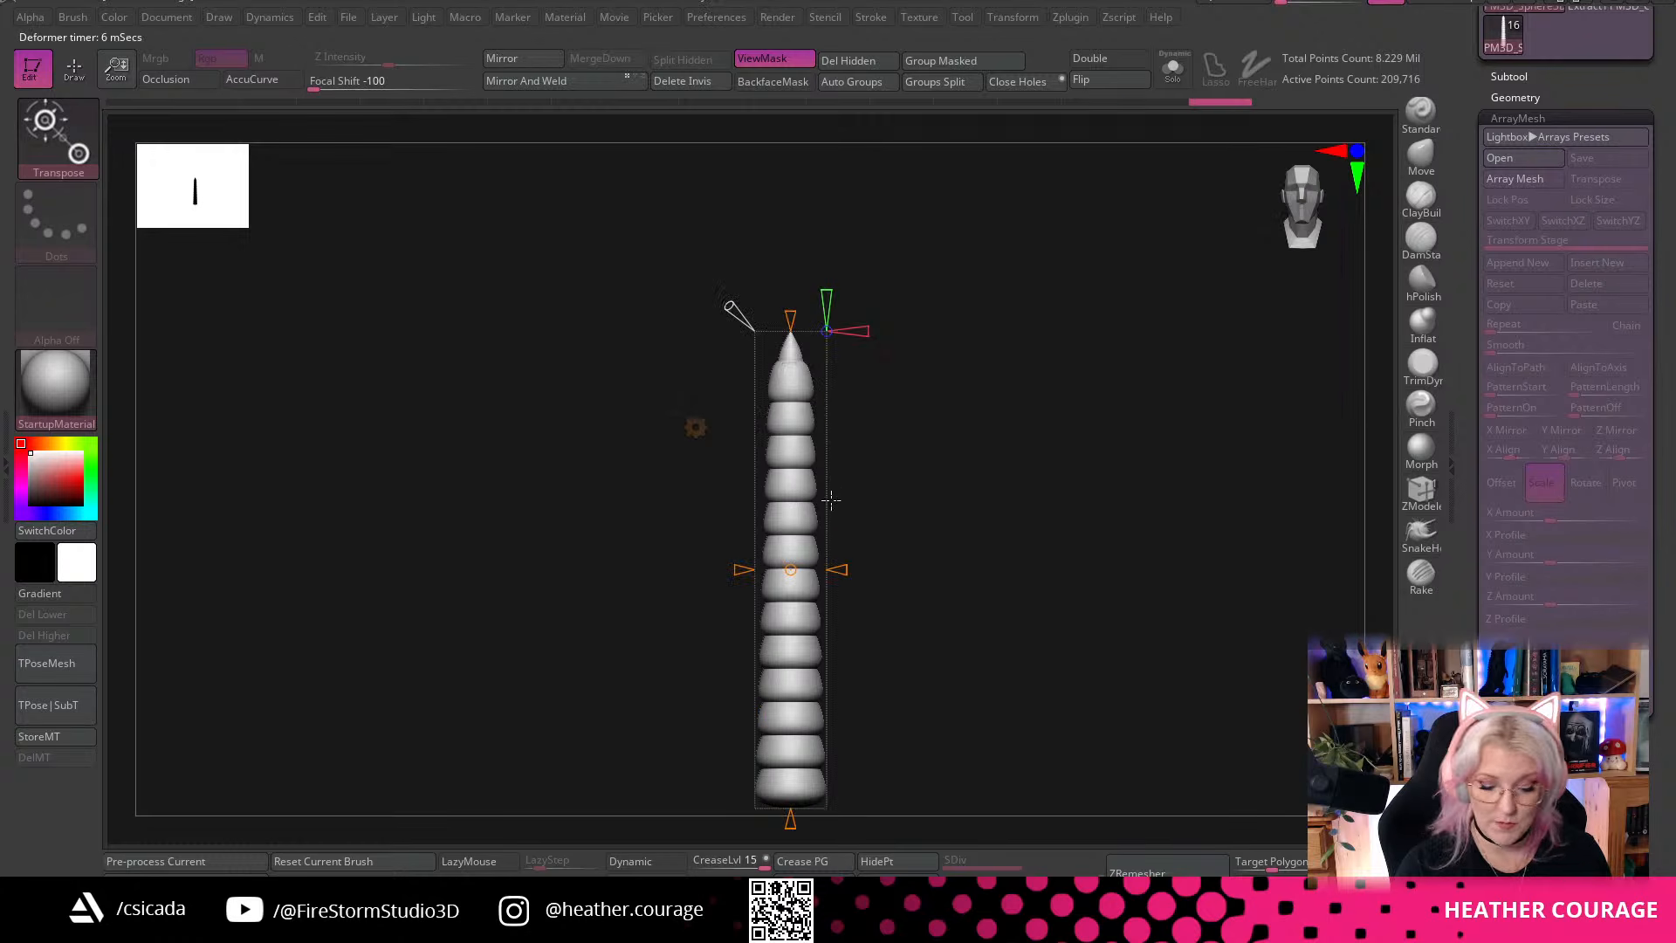
drag(798, 299, 792, 394)
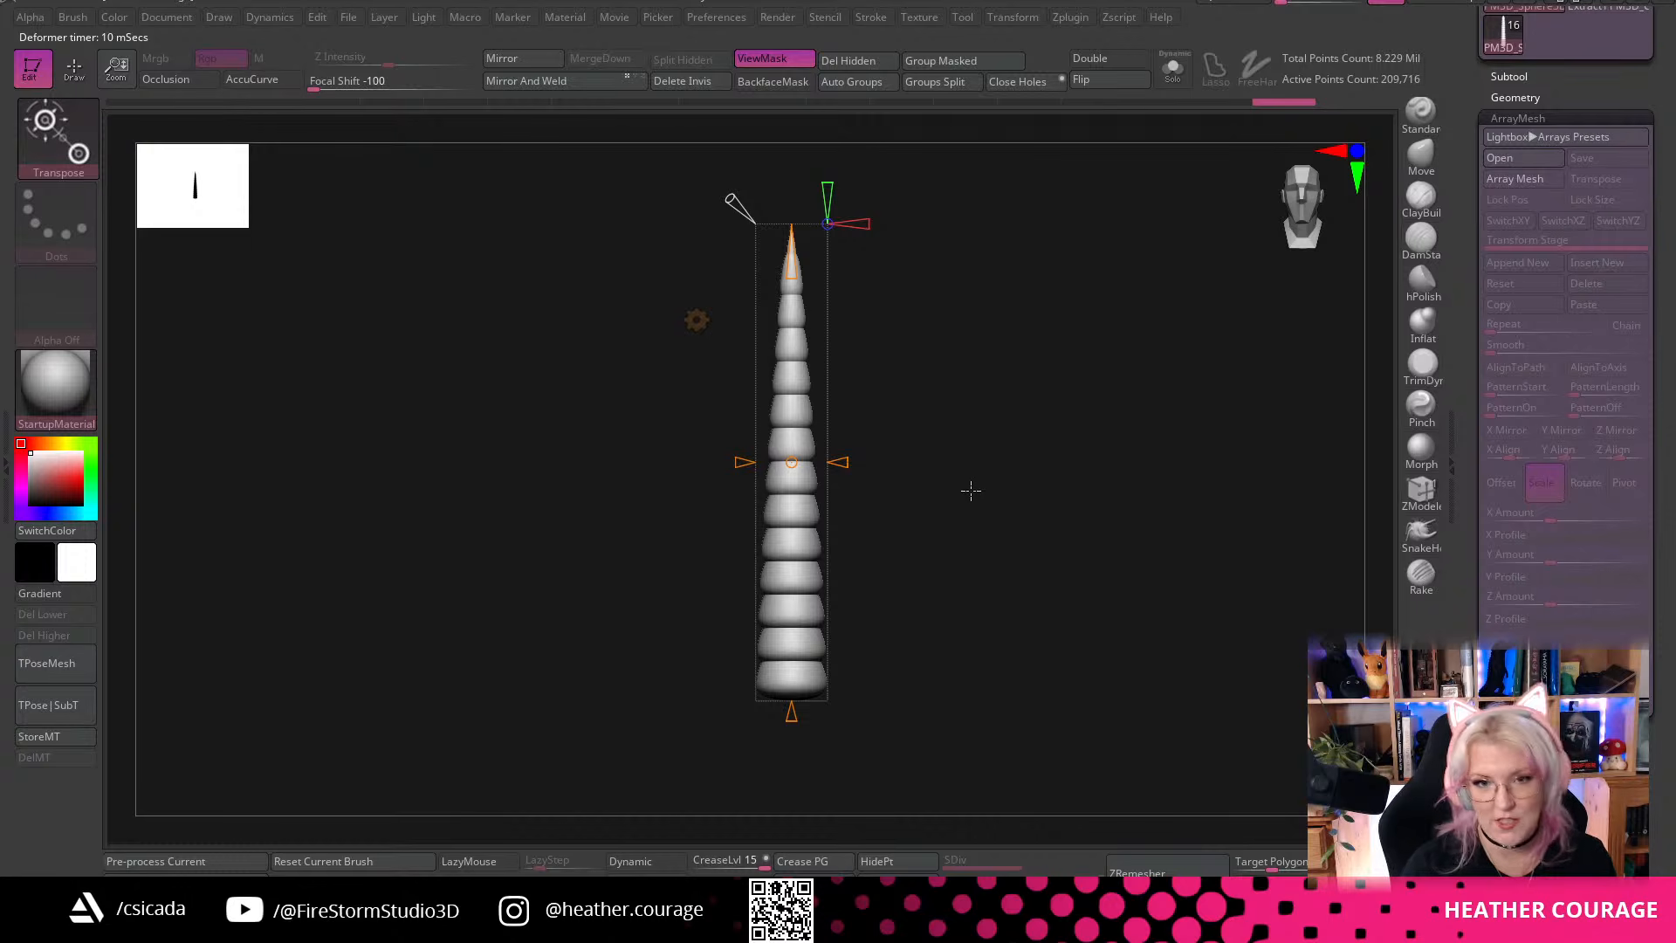
click(697, 320)
click(984, 313)
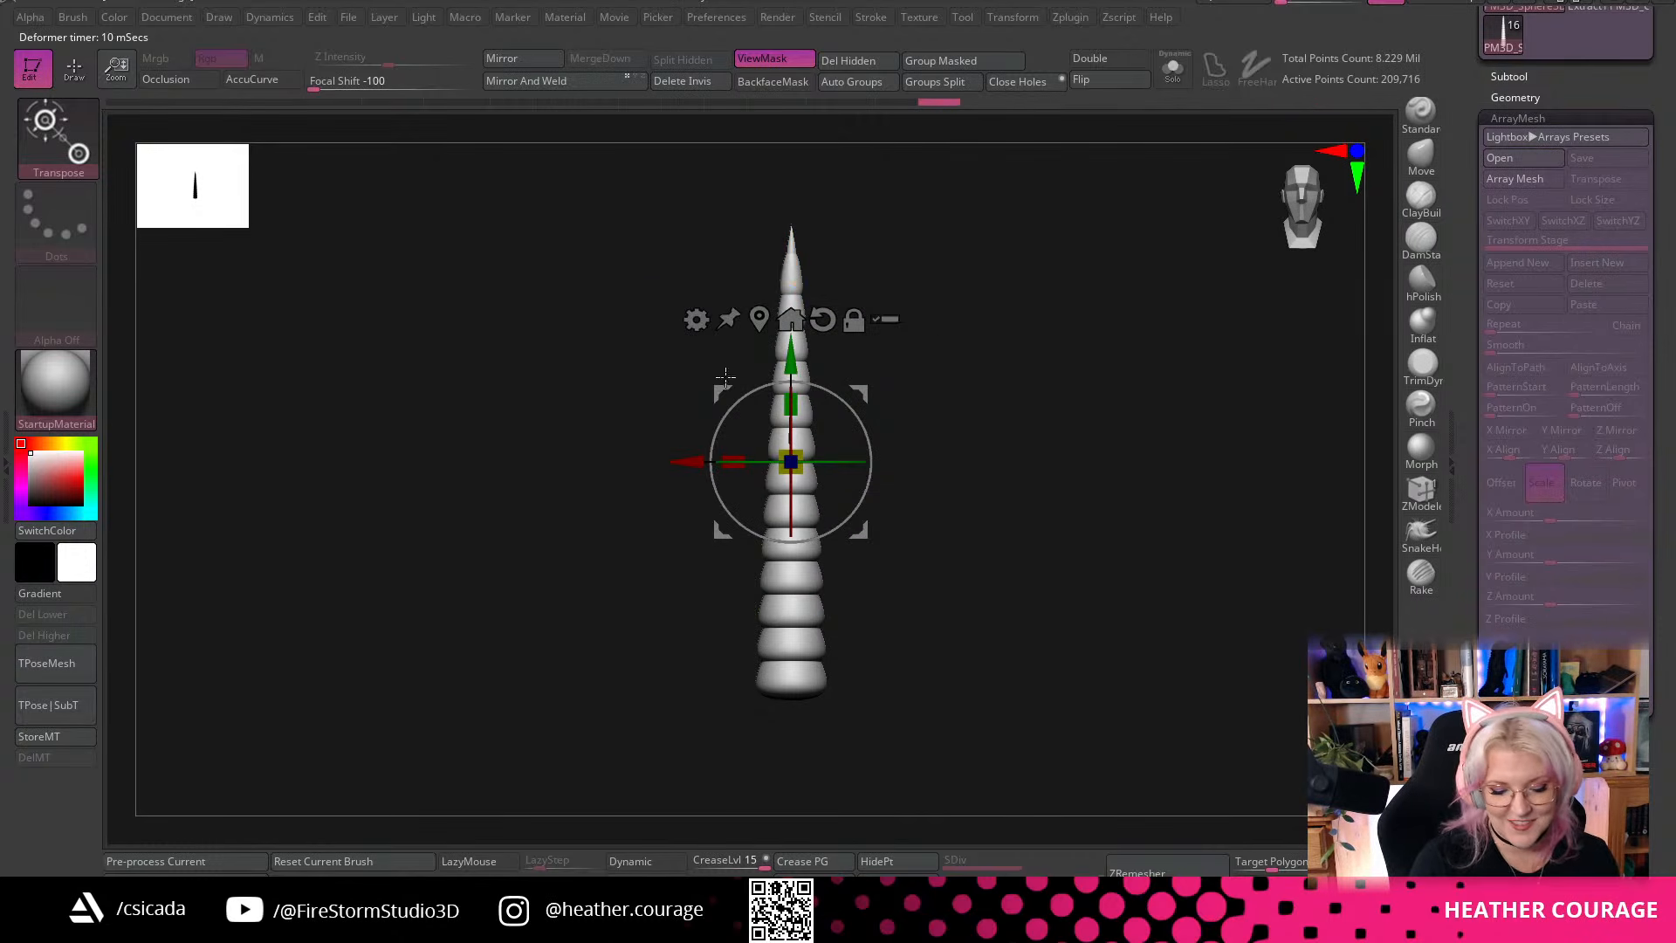
Apply a Bend Curve deformer to the horn and pull its control points to alternating sides into an S-shape
click(696, 320)
click(890, 395)
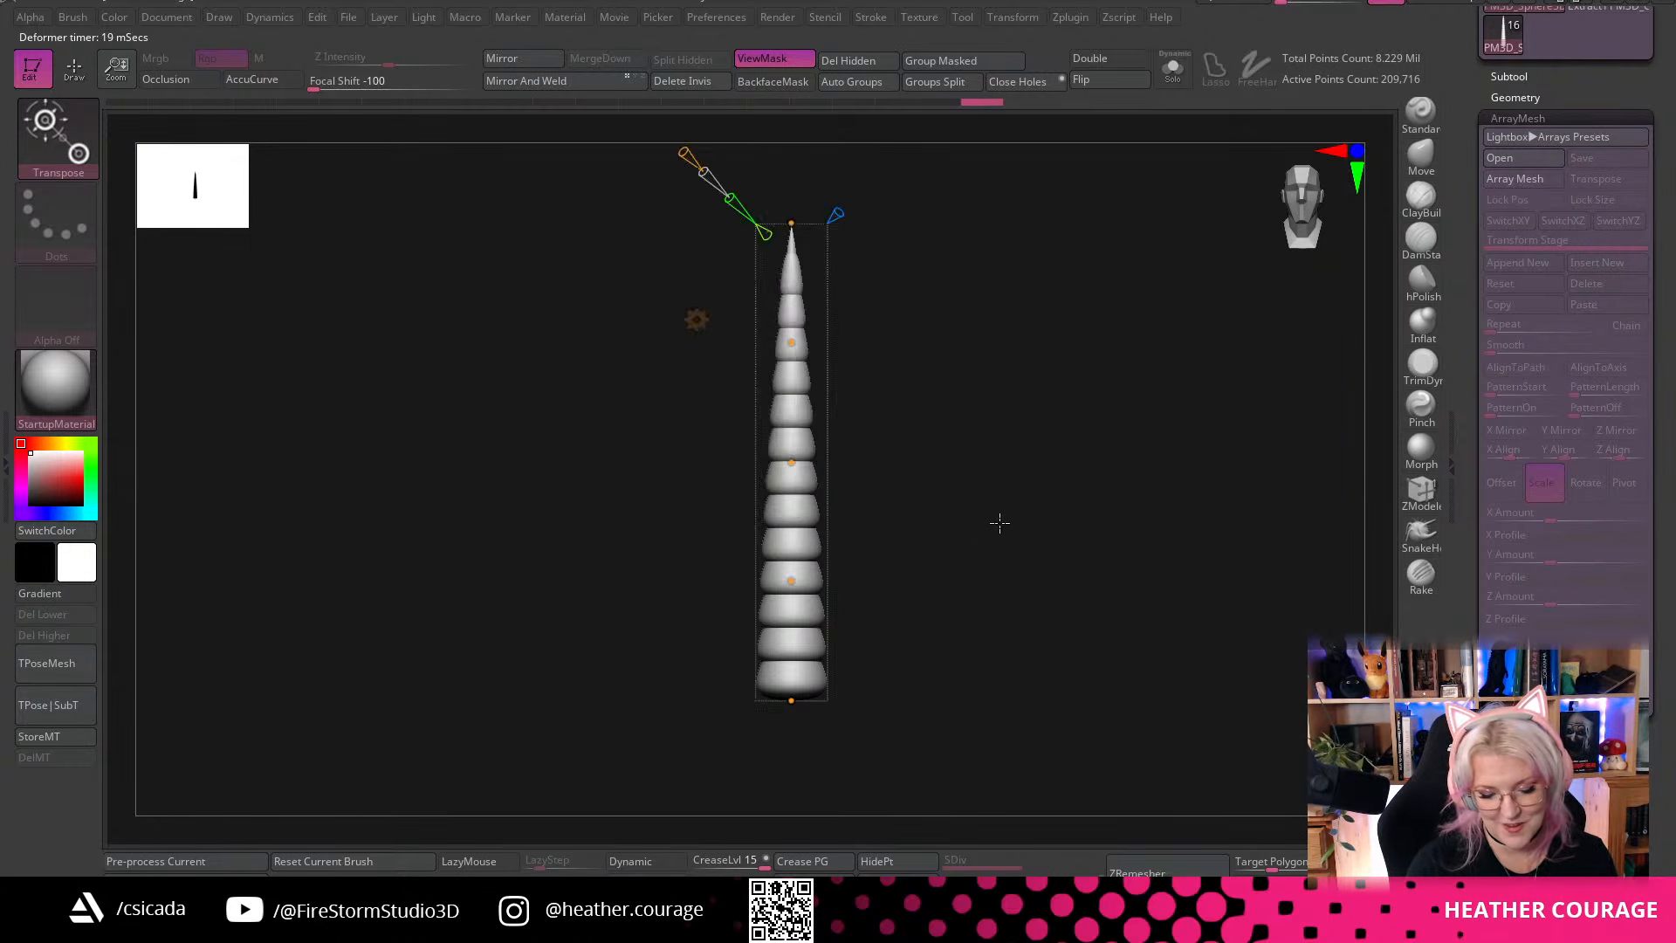
drag(792, 342, 744, 370)
drag(787, 465, 819, 461)
drag(792, 580, 770, 583)
drag(792, 700, 848, 680)
Hook the horn's base further outward by adjusting the two lowest control points of the bend curve
drag(1096, 580, 912, 550)
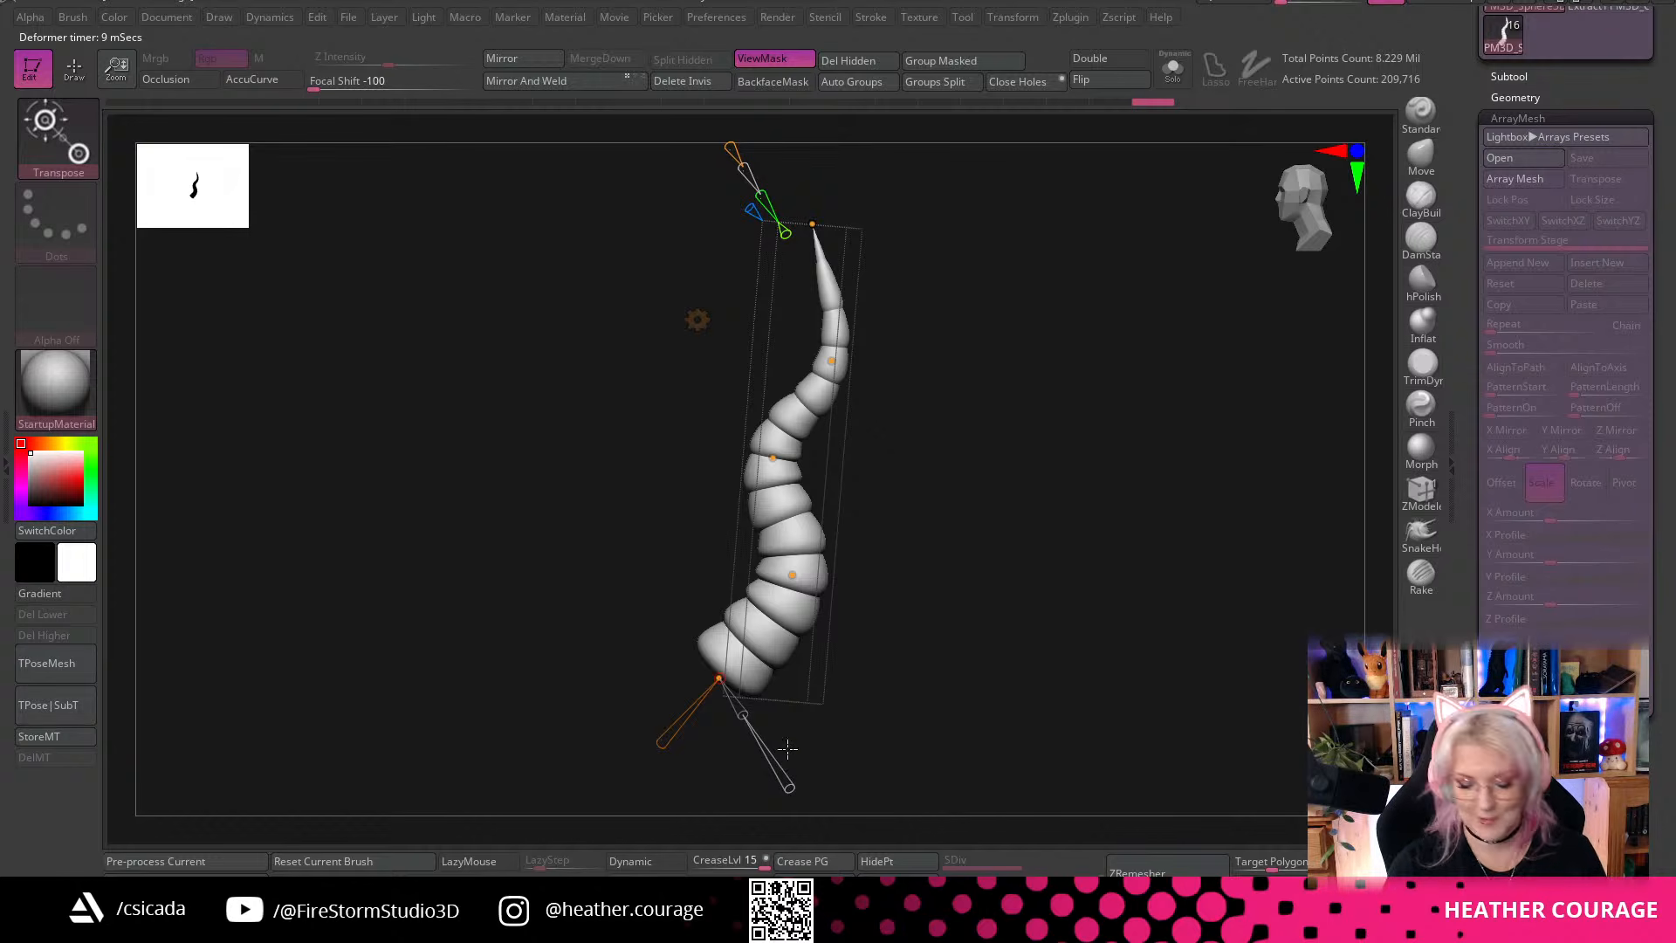
drag(718, 678, 695, 653)
drag(788, 572, 797, 578)
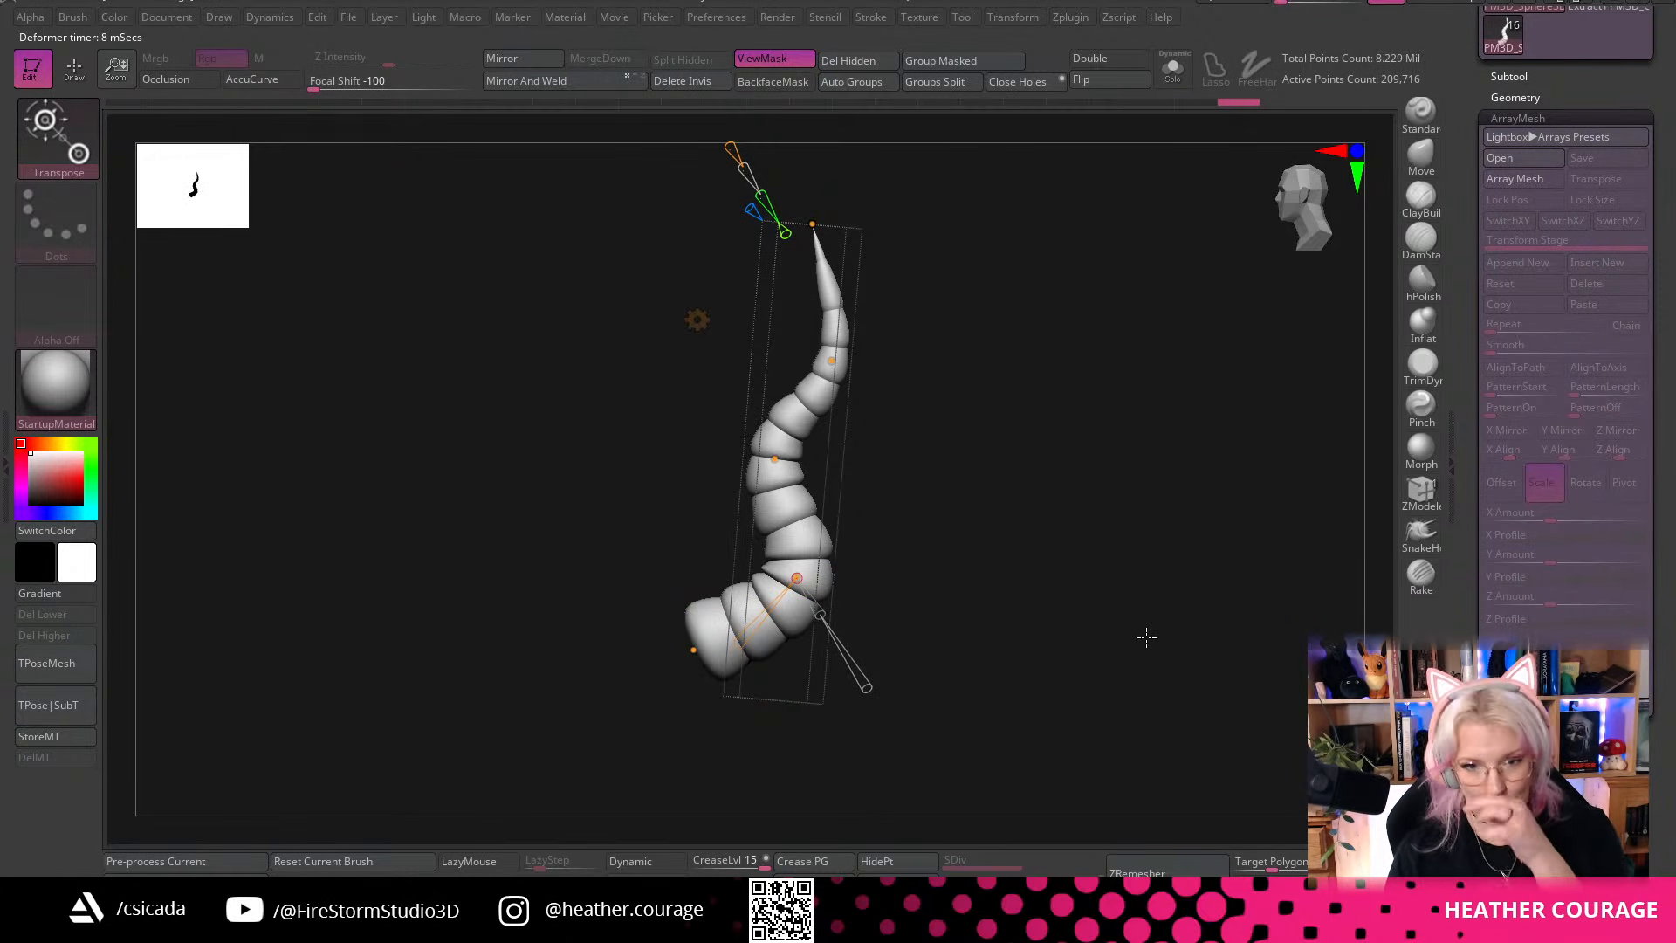
drag(1146, 637, 83, 663)
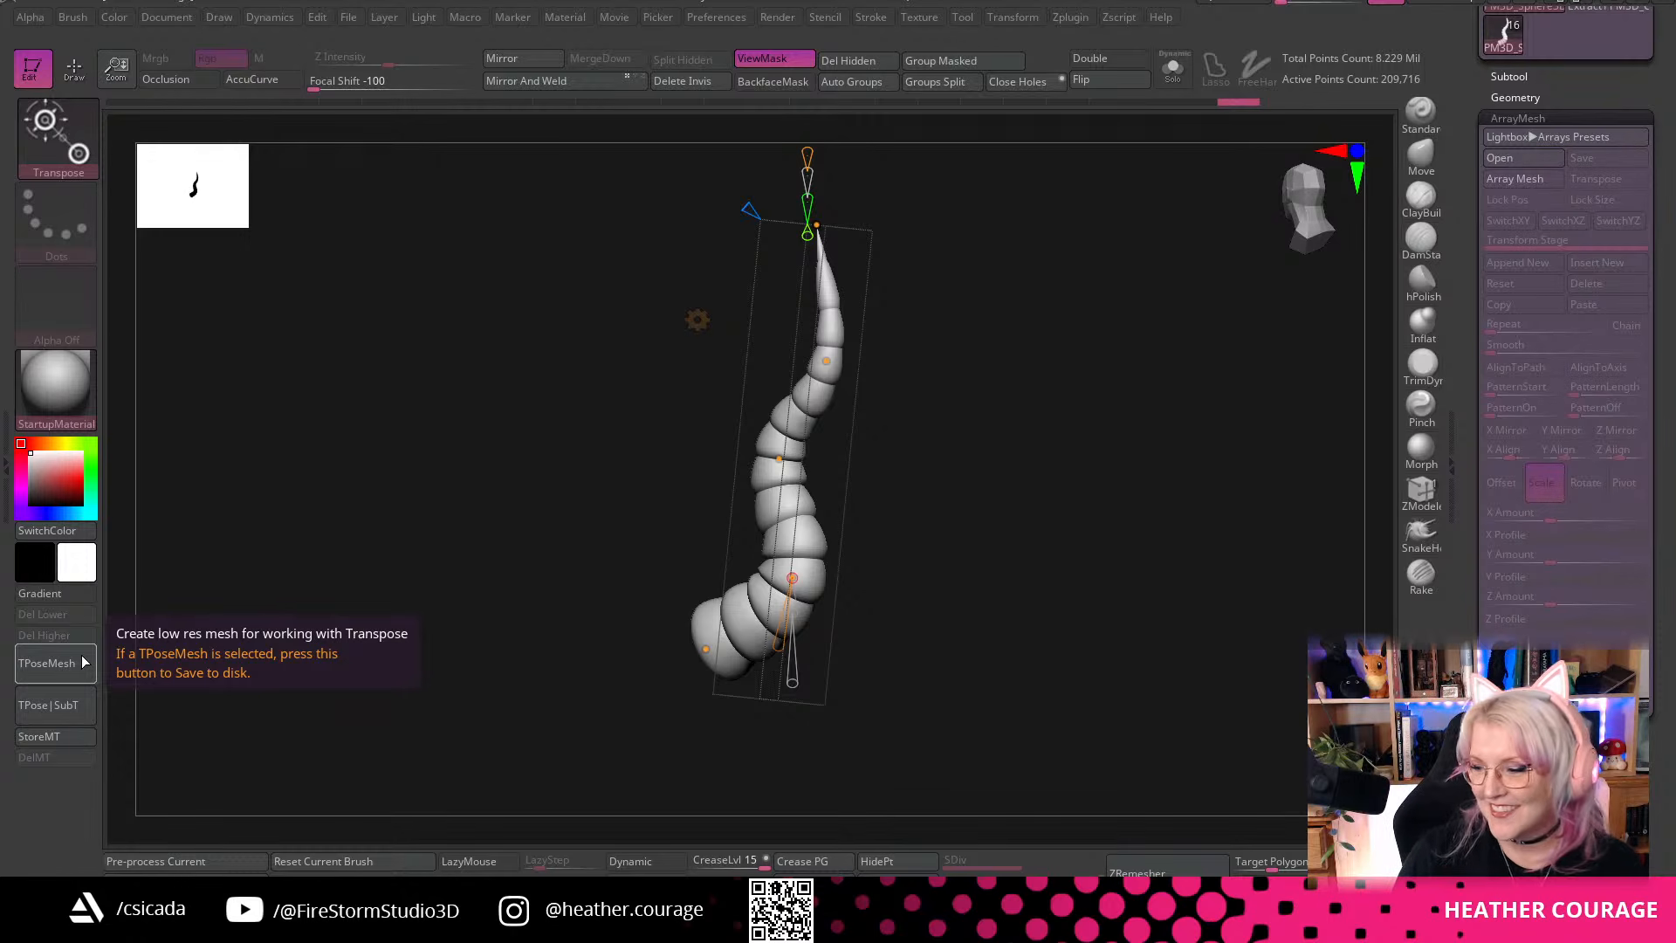
drag(1063, 649, 990, 631)
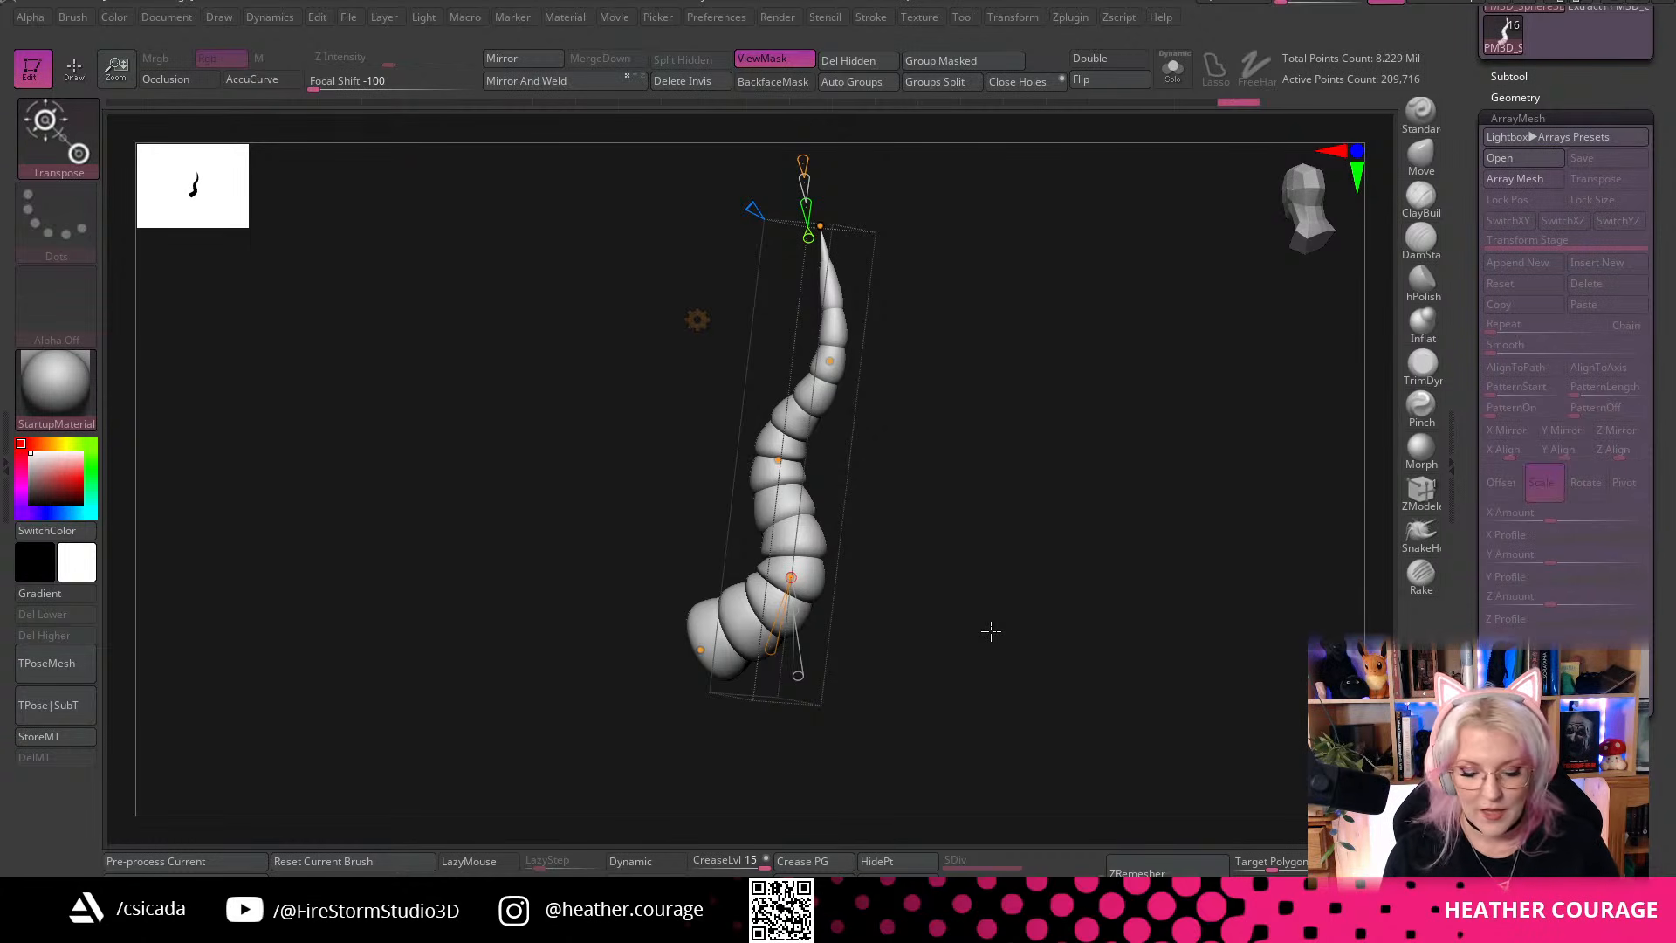
click(1307, 225)
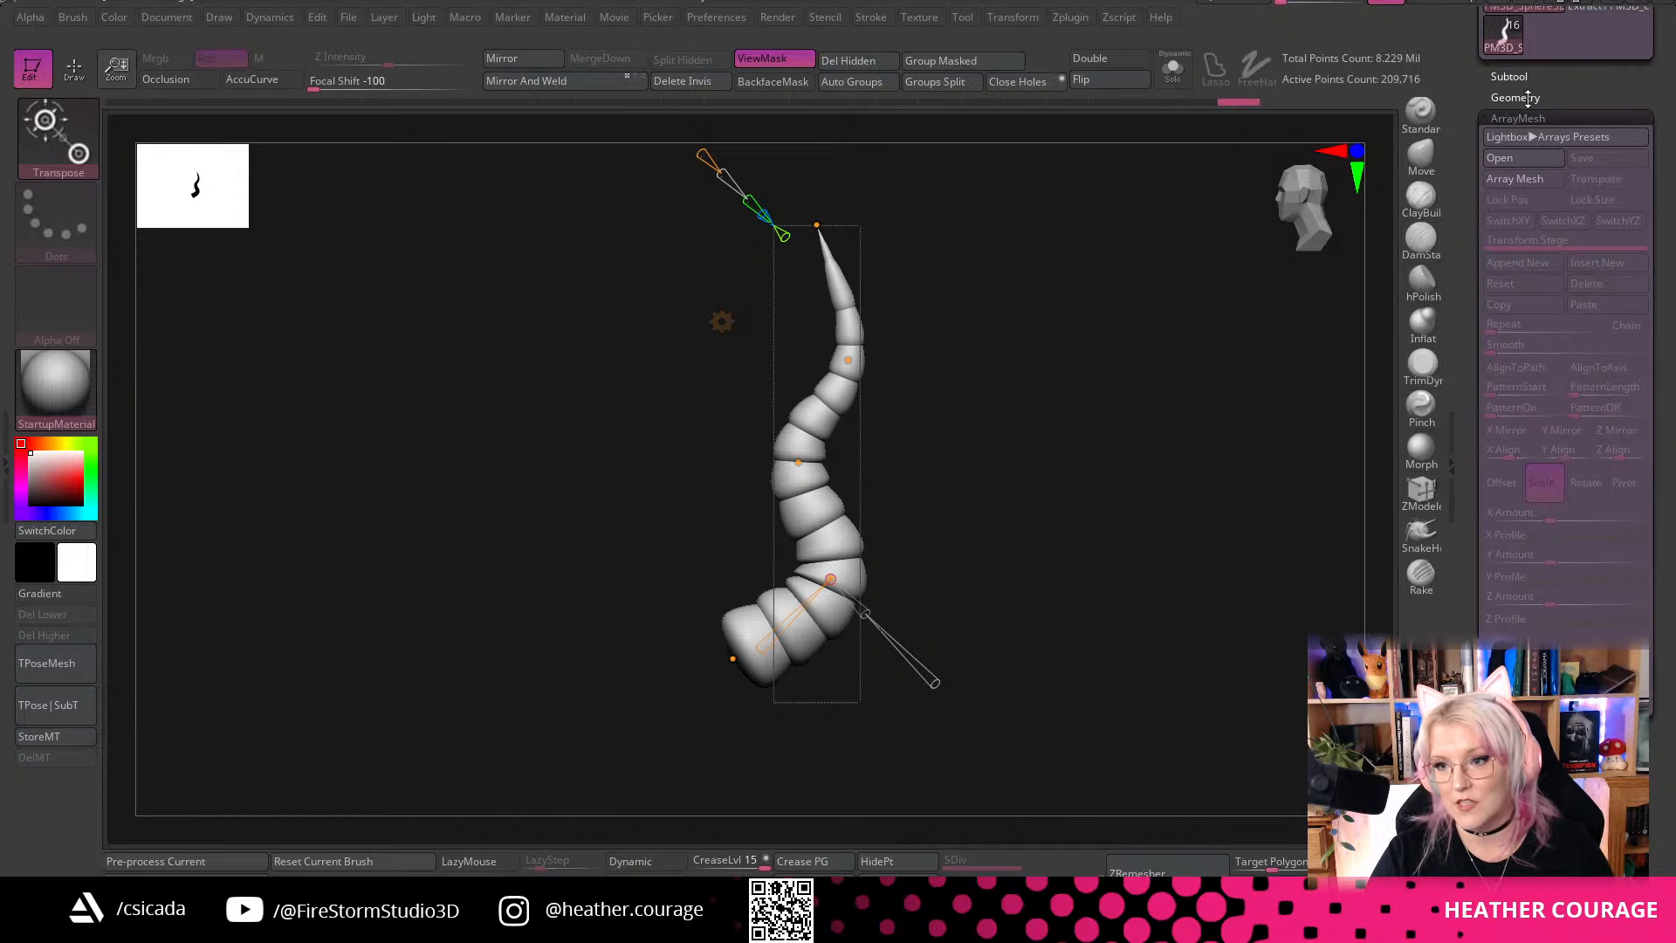
Make the creature's other subtools visible again and isolate the curved horn with Solo in front view
click(1511, 77)
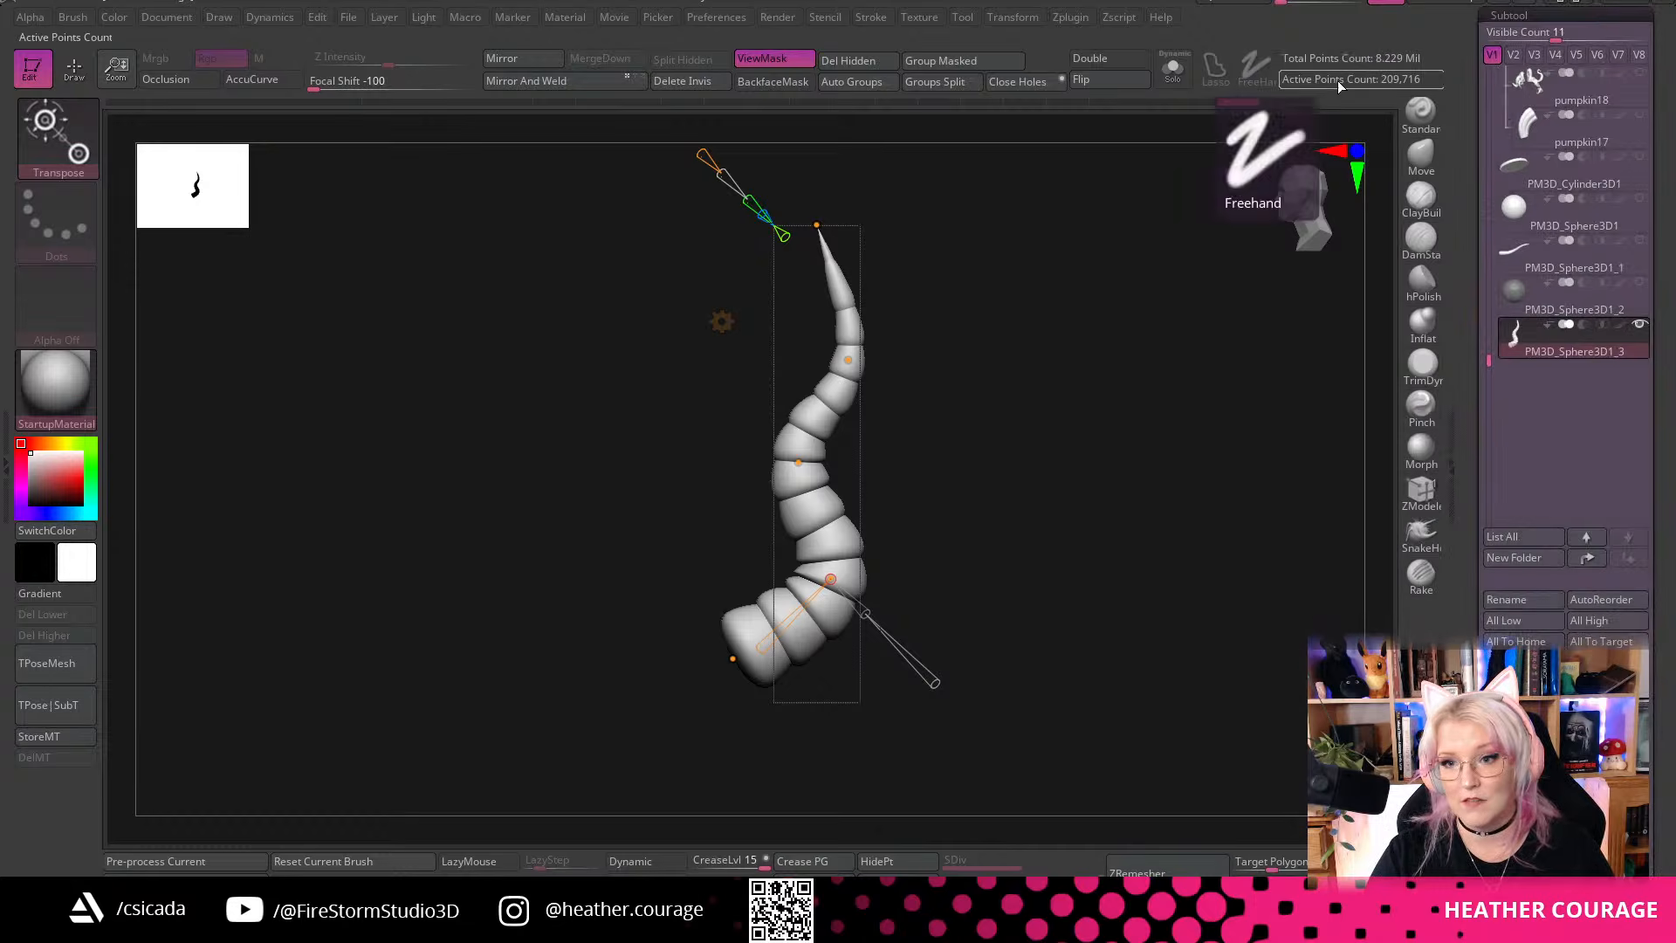
mouse_move(1607, 133)
mouse_move(1640, 107)
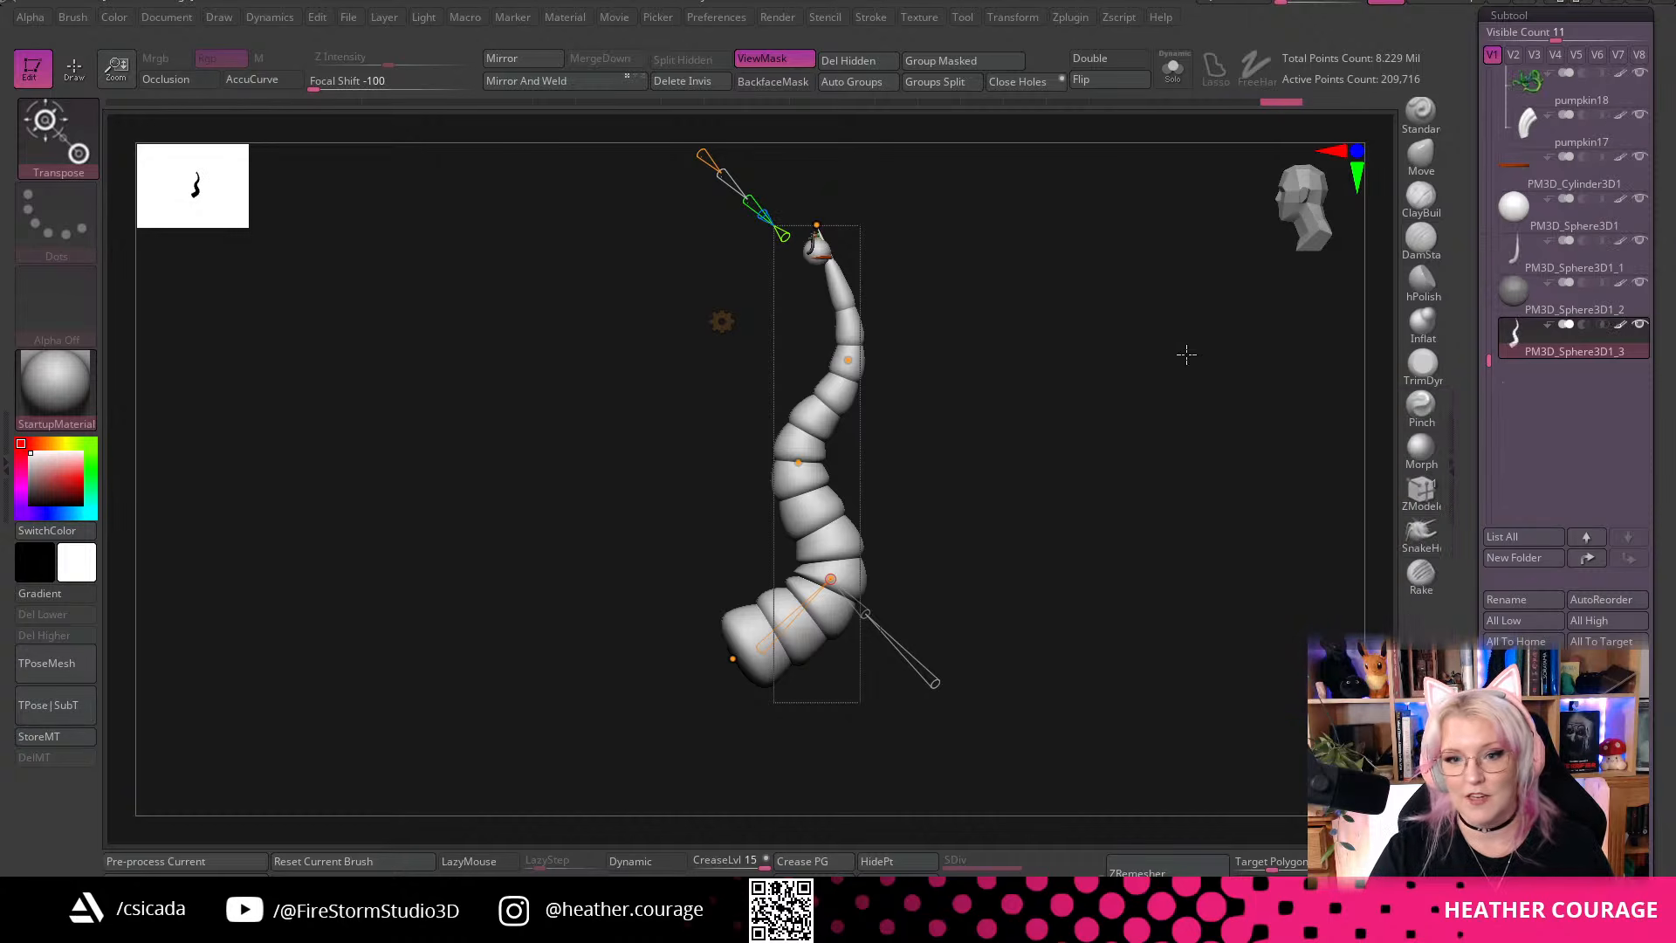
drag(1109, 285, 1366, 213)
click(1308, 193)
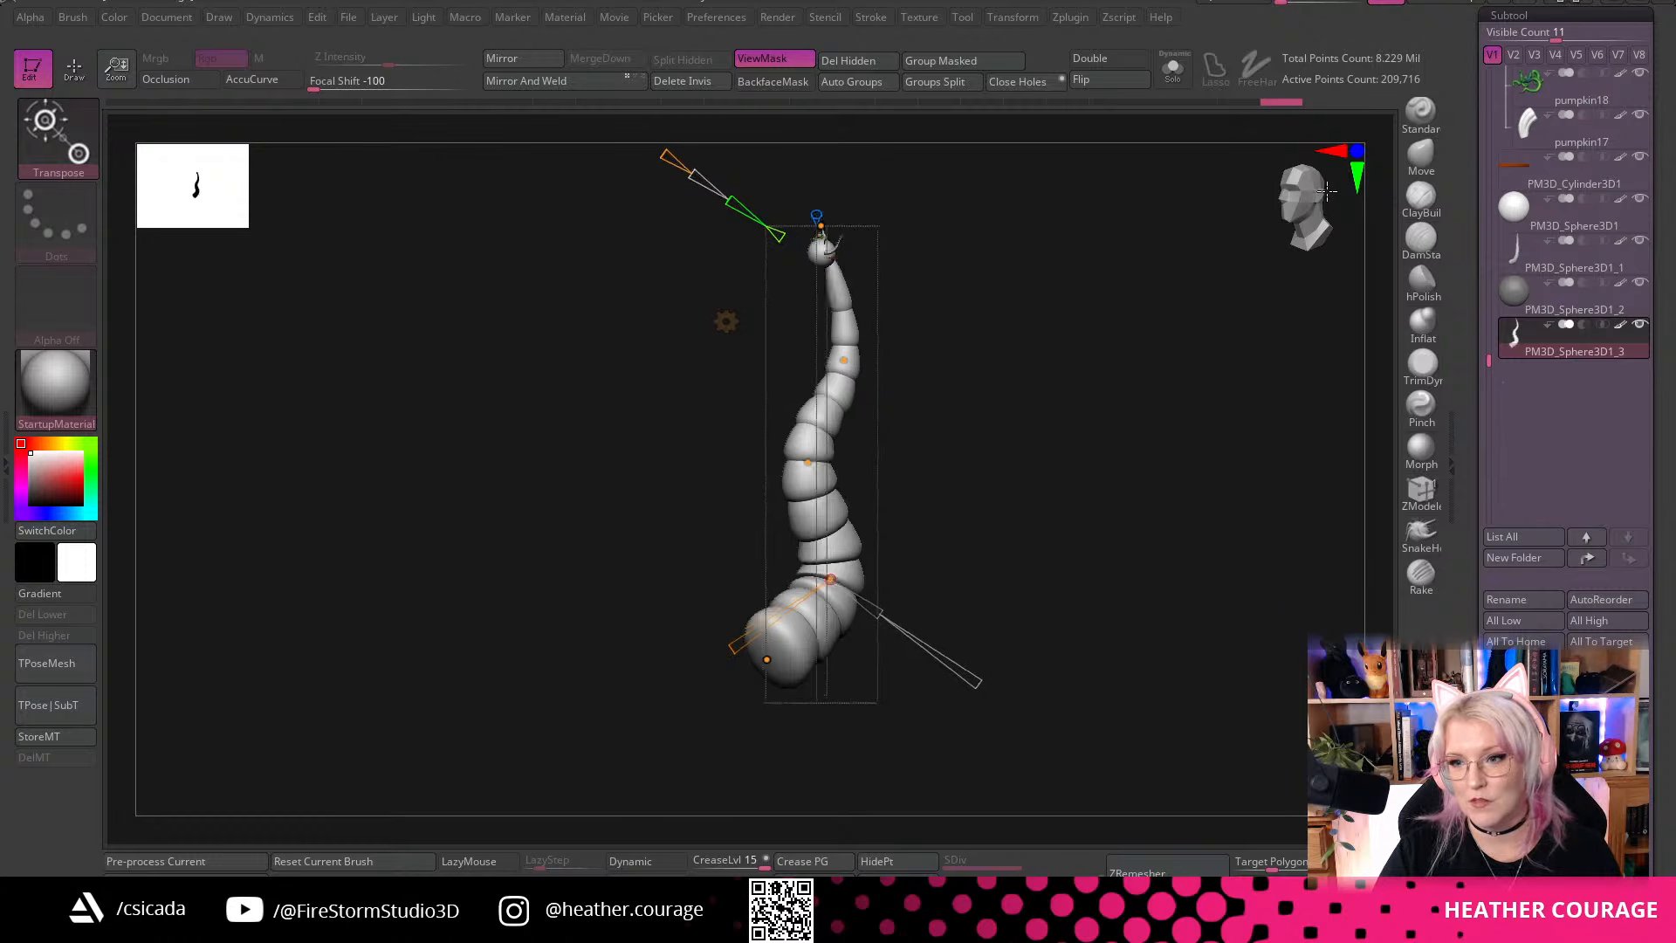
click(1180, 66)
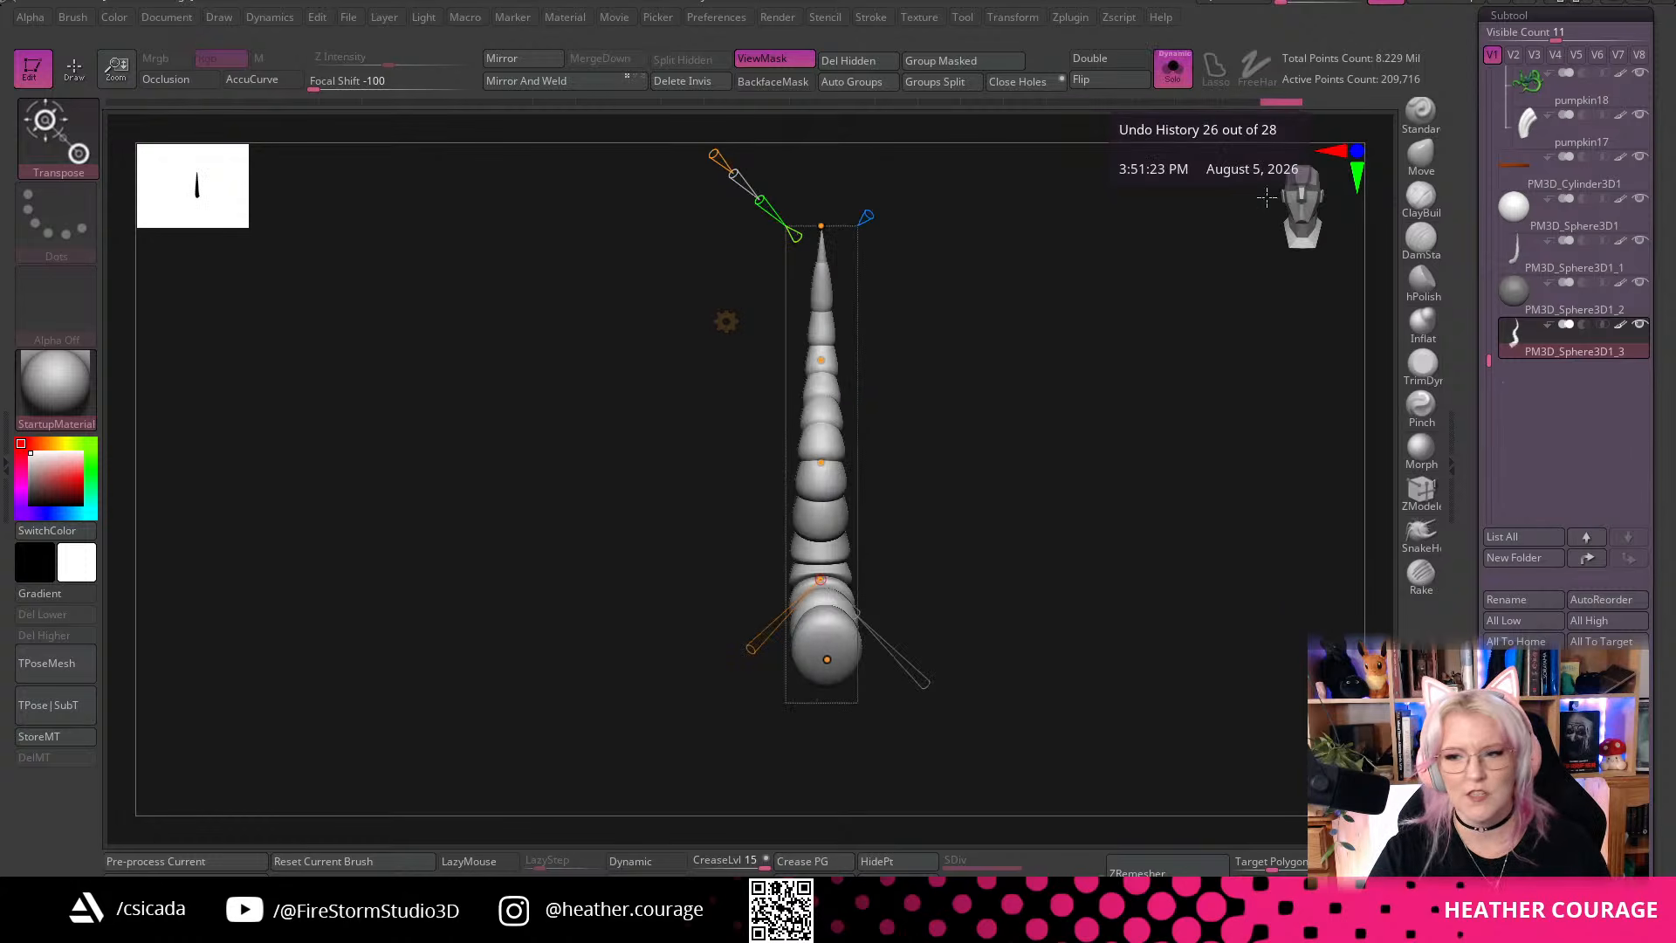
Hide the practice sphere and horn subtools, and select the creature's horns with the complete model shown
drag(1492, 352, 1490, 266)
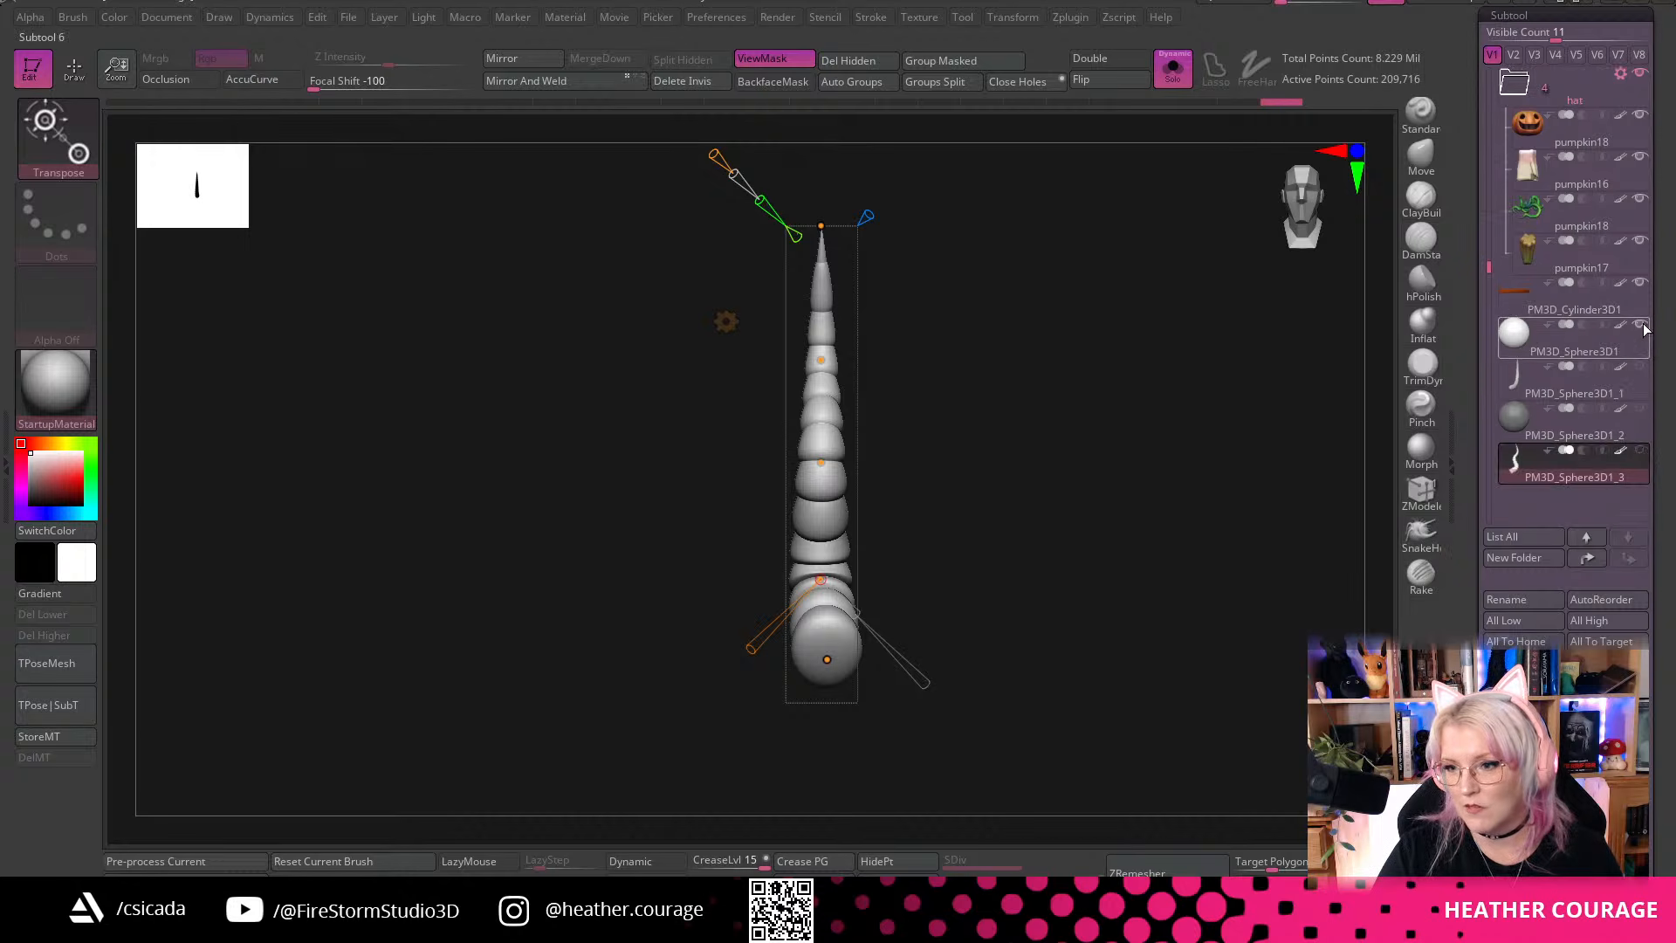
scroll(1503, 287, up, 3)
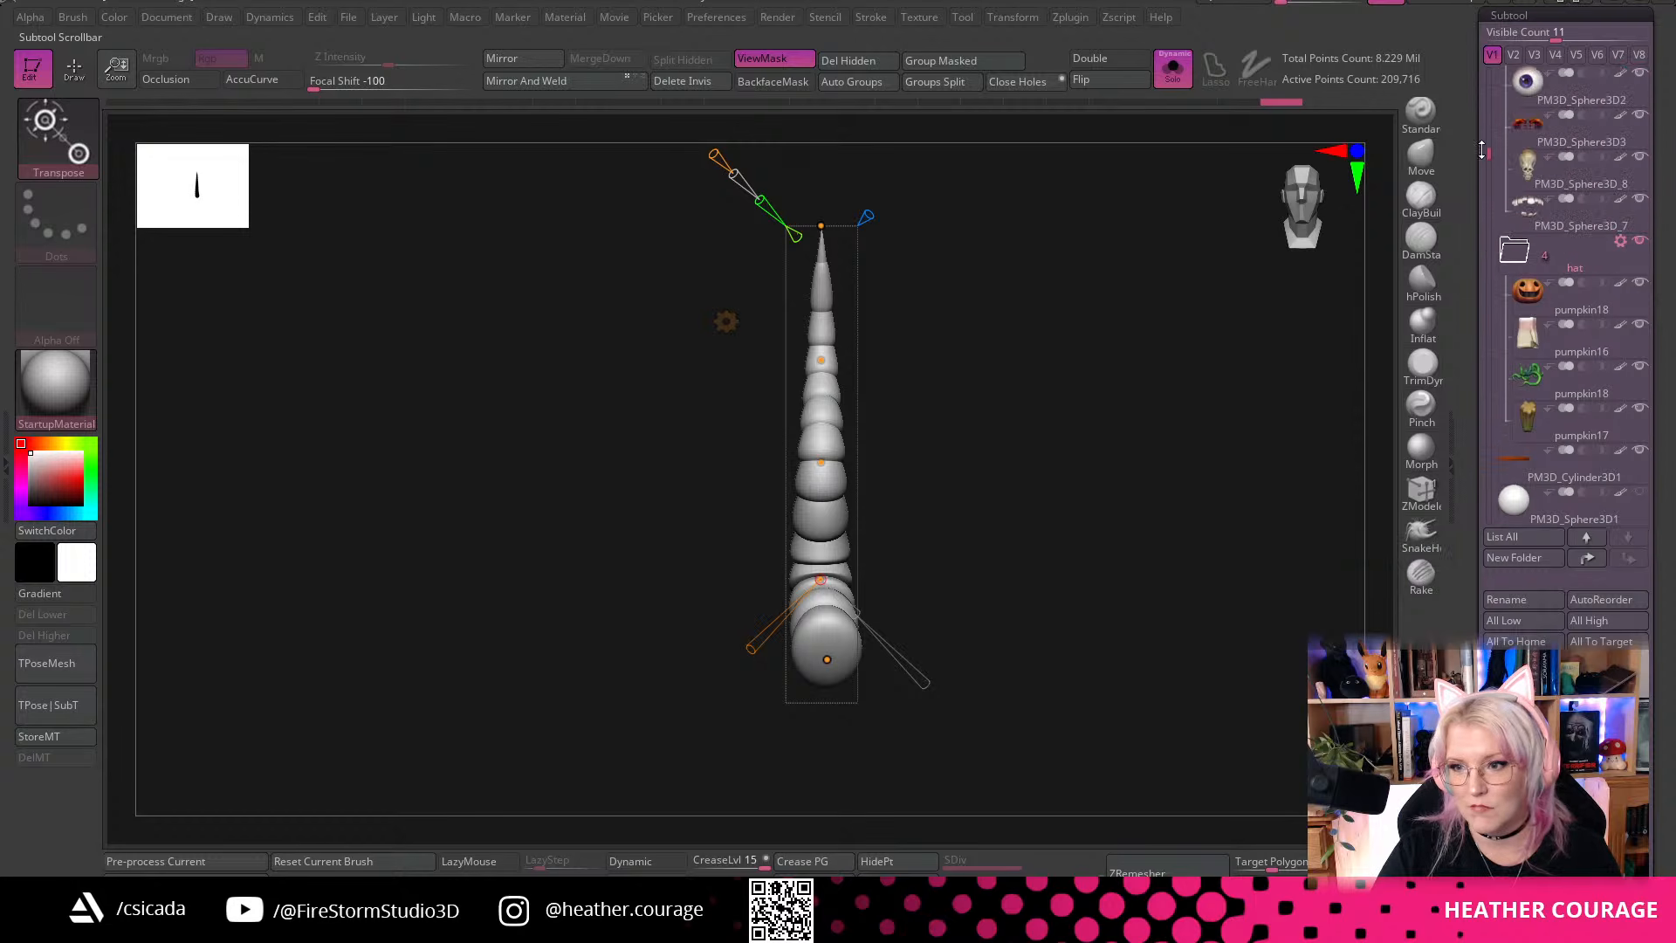
click(1546, 150)
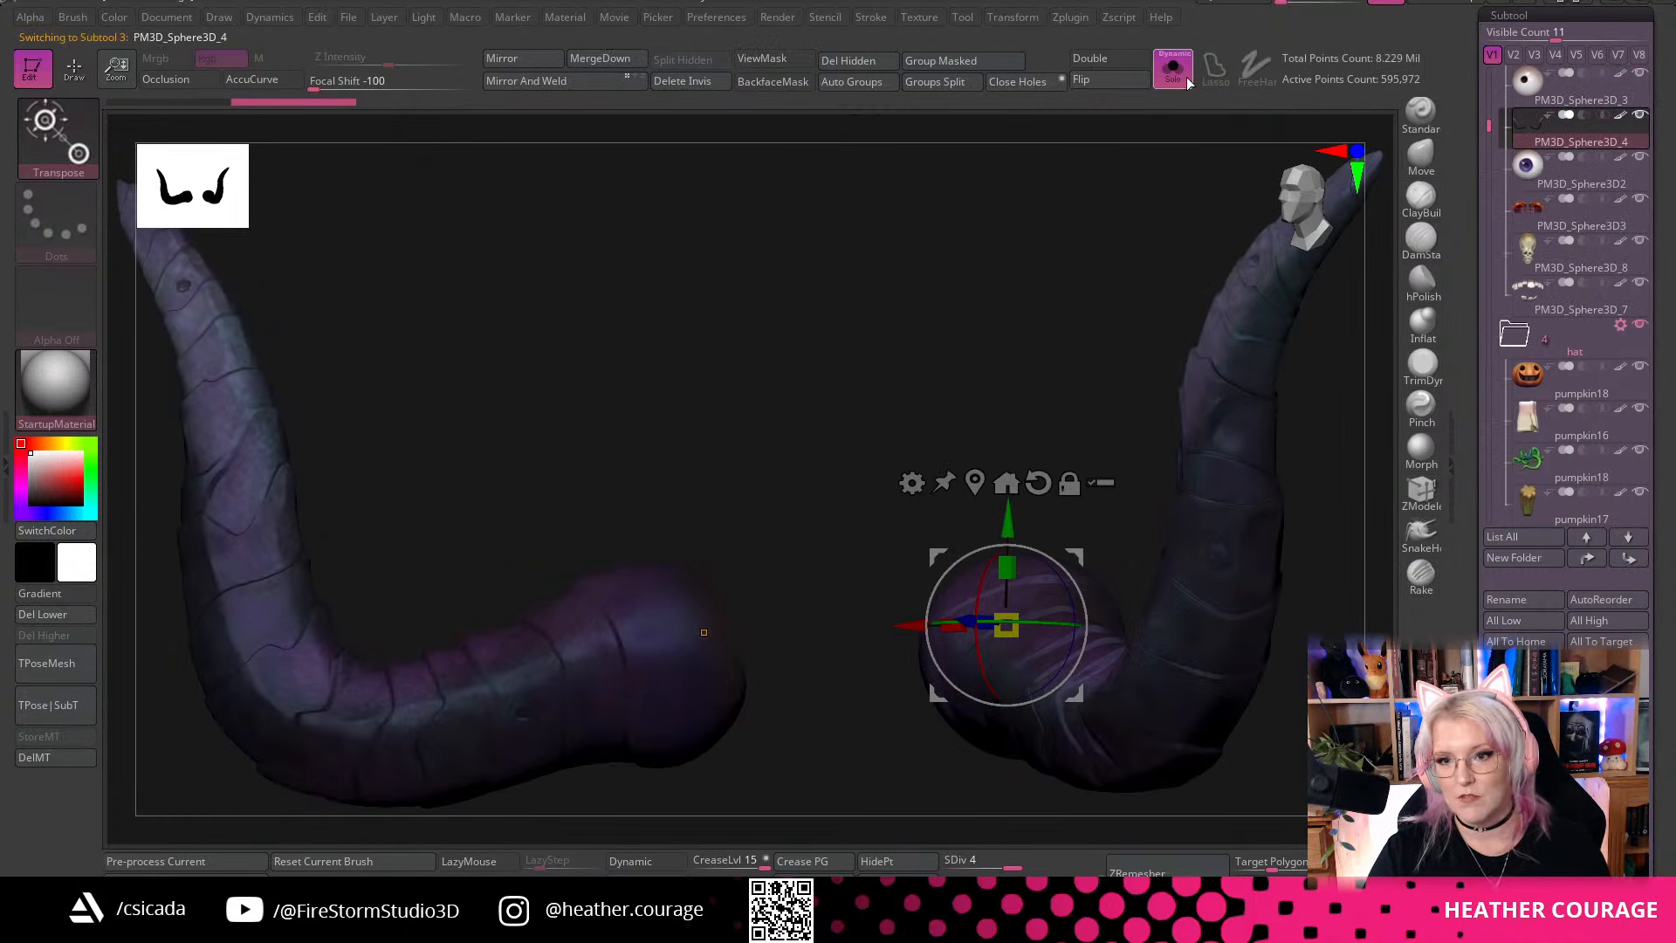
key(f)
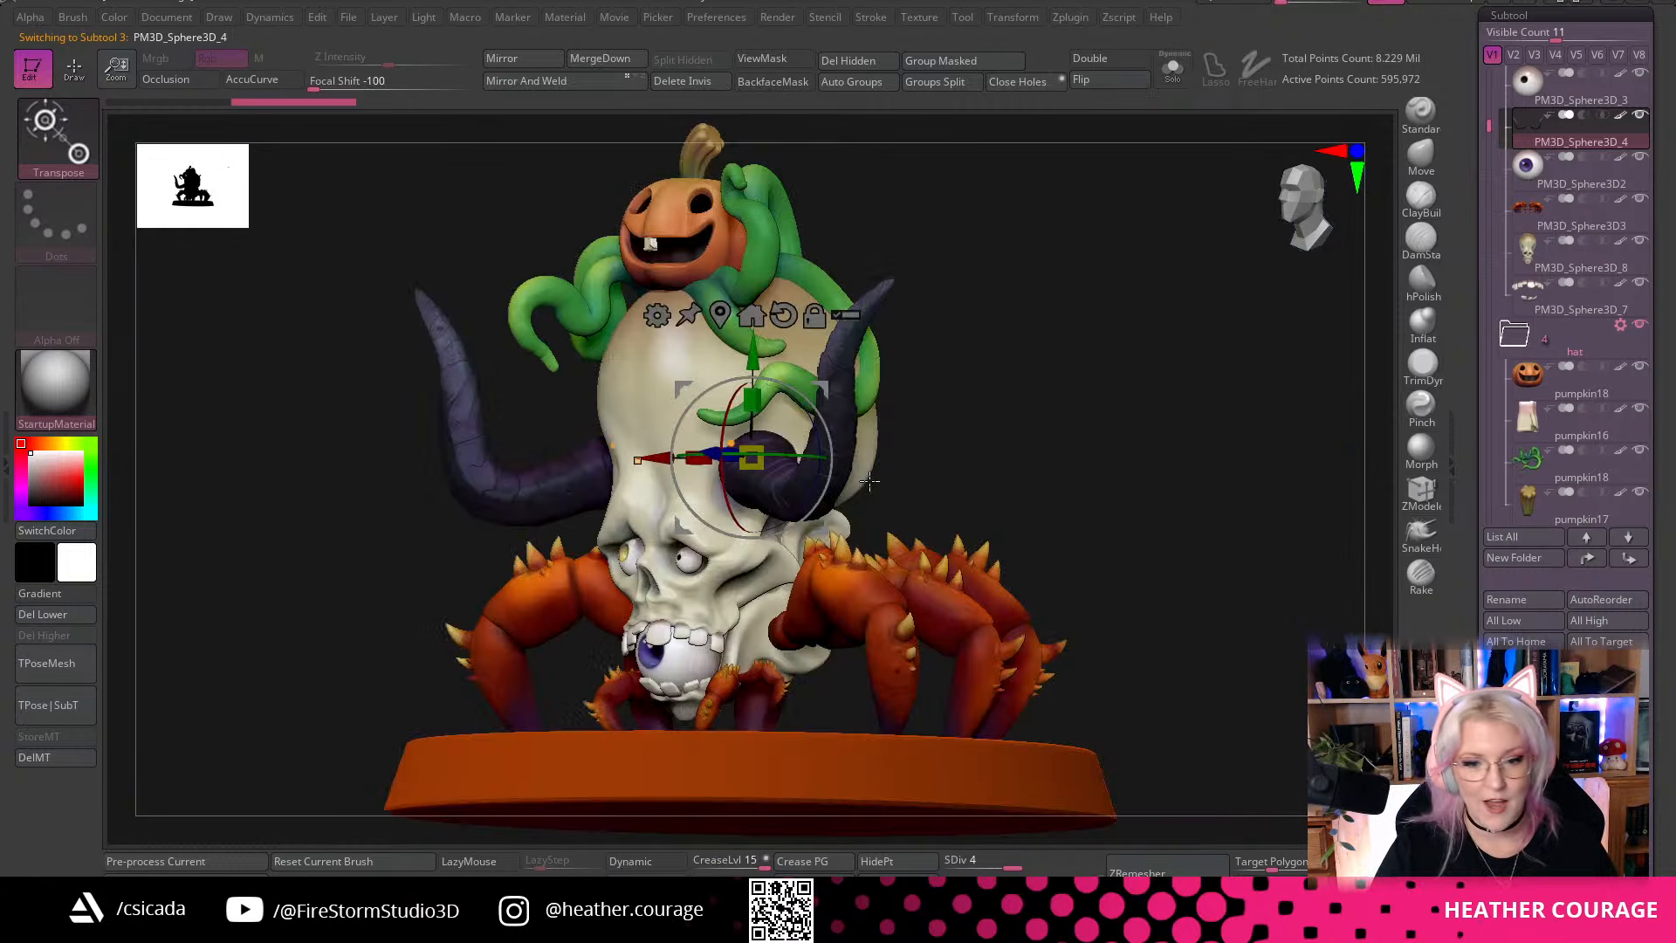
drag(1130, 490, 1192, 524)
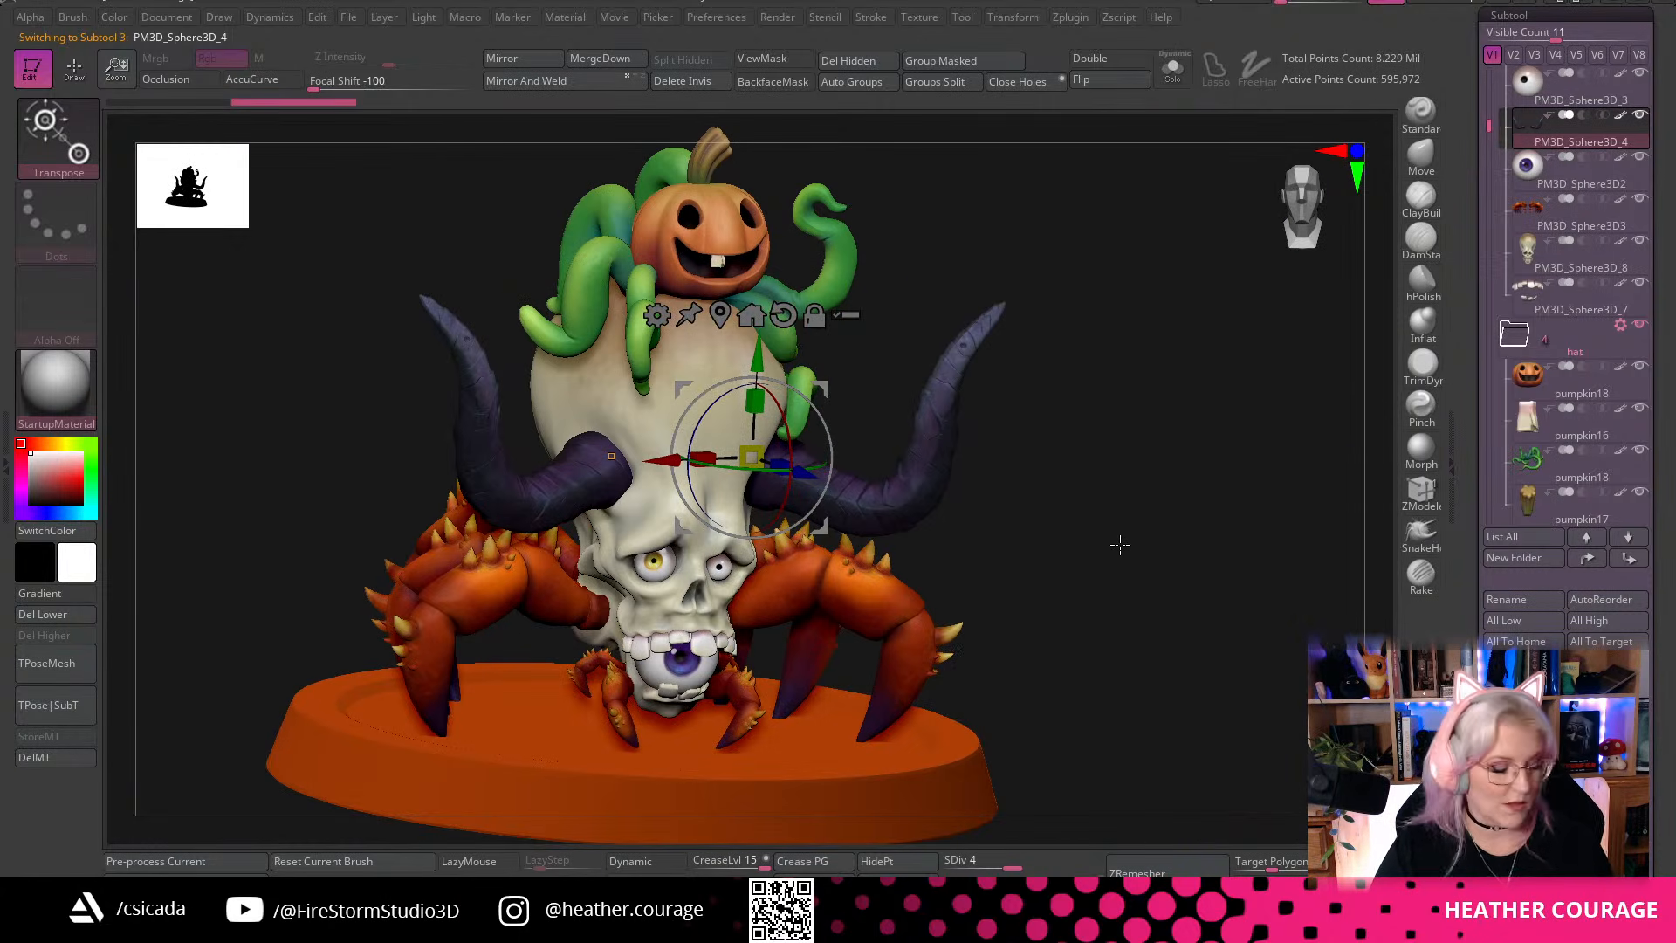
Hide the cylinder base under the creature and switch to the Standard brush
drag(1488, 123, 1489, 212)
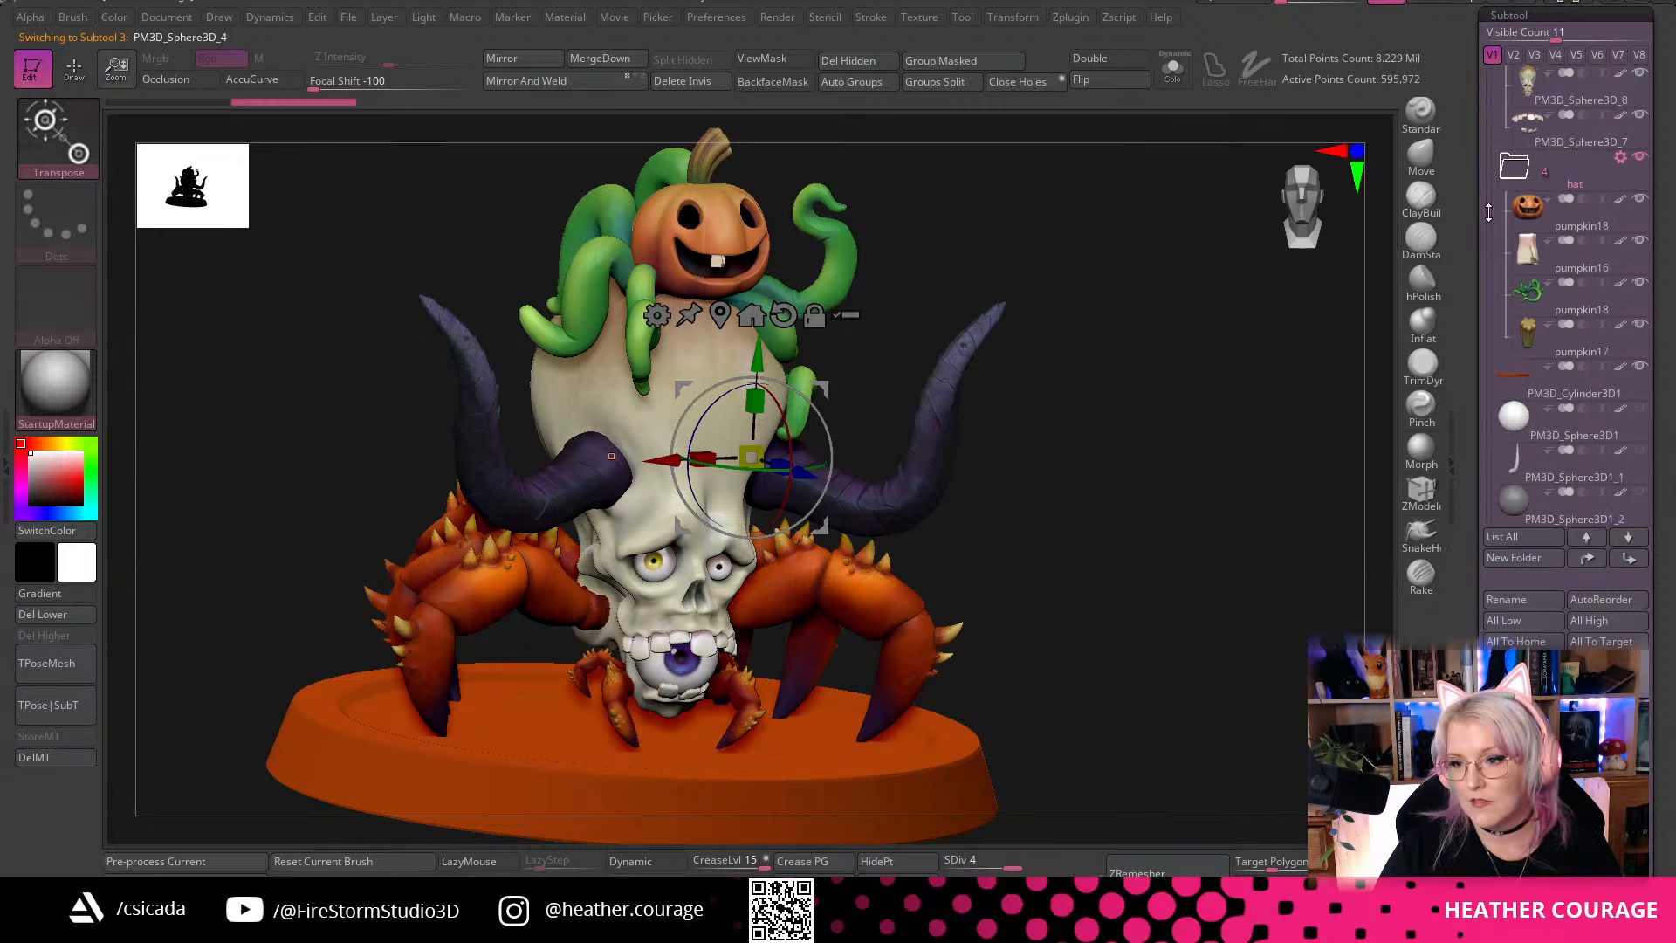
click(1640, 366)
mouse_move(1153, 490)
mouse_down()
mouse_move(1205, 471)
mouse_move(1141, 470)
mouse_up()
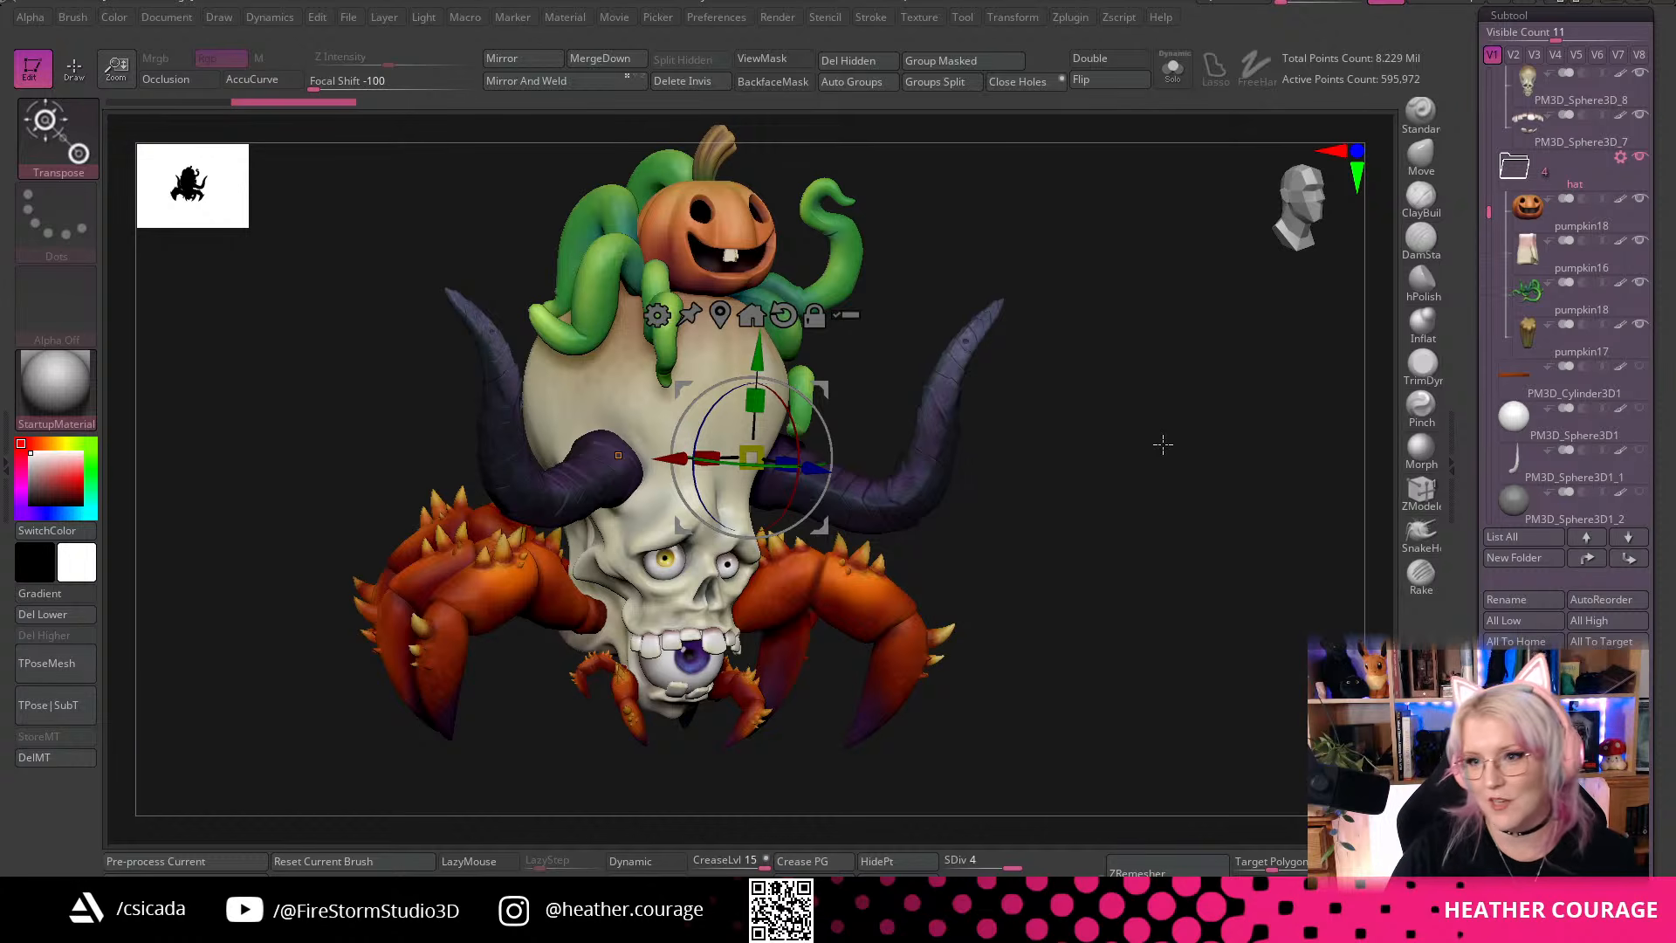
click(1422, 114)
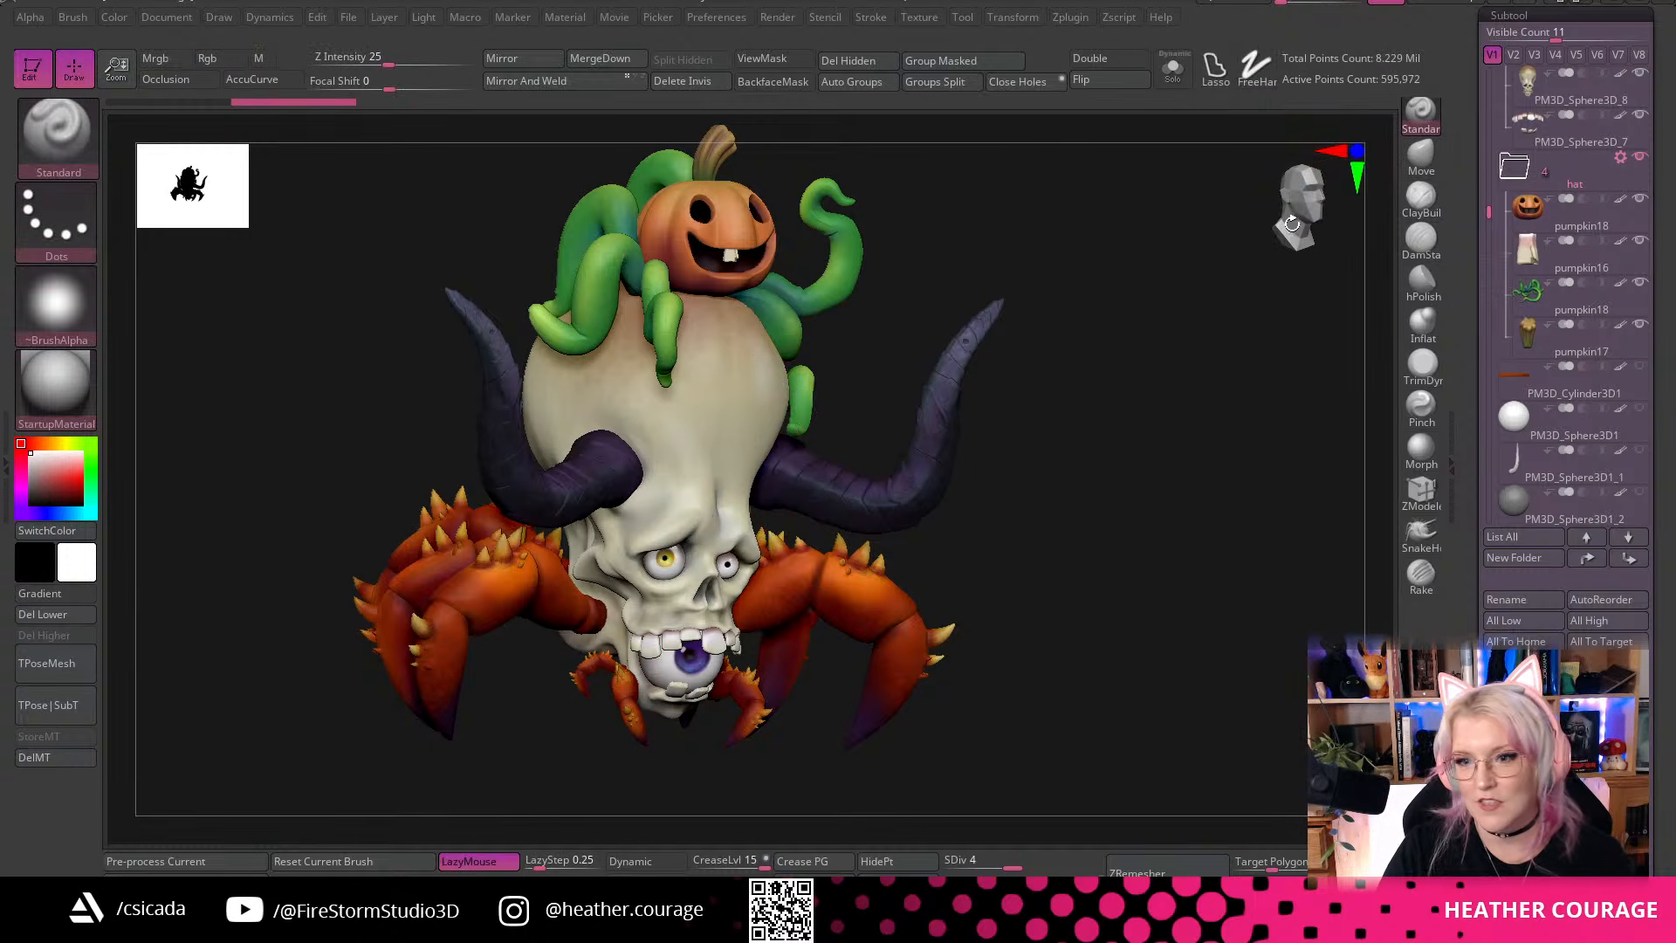
drag(1287, 226, 1286, 234)
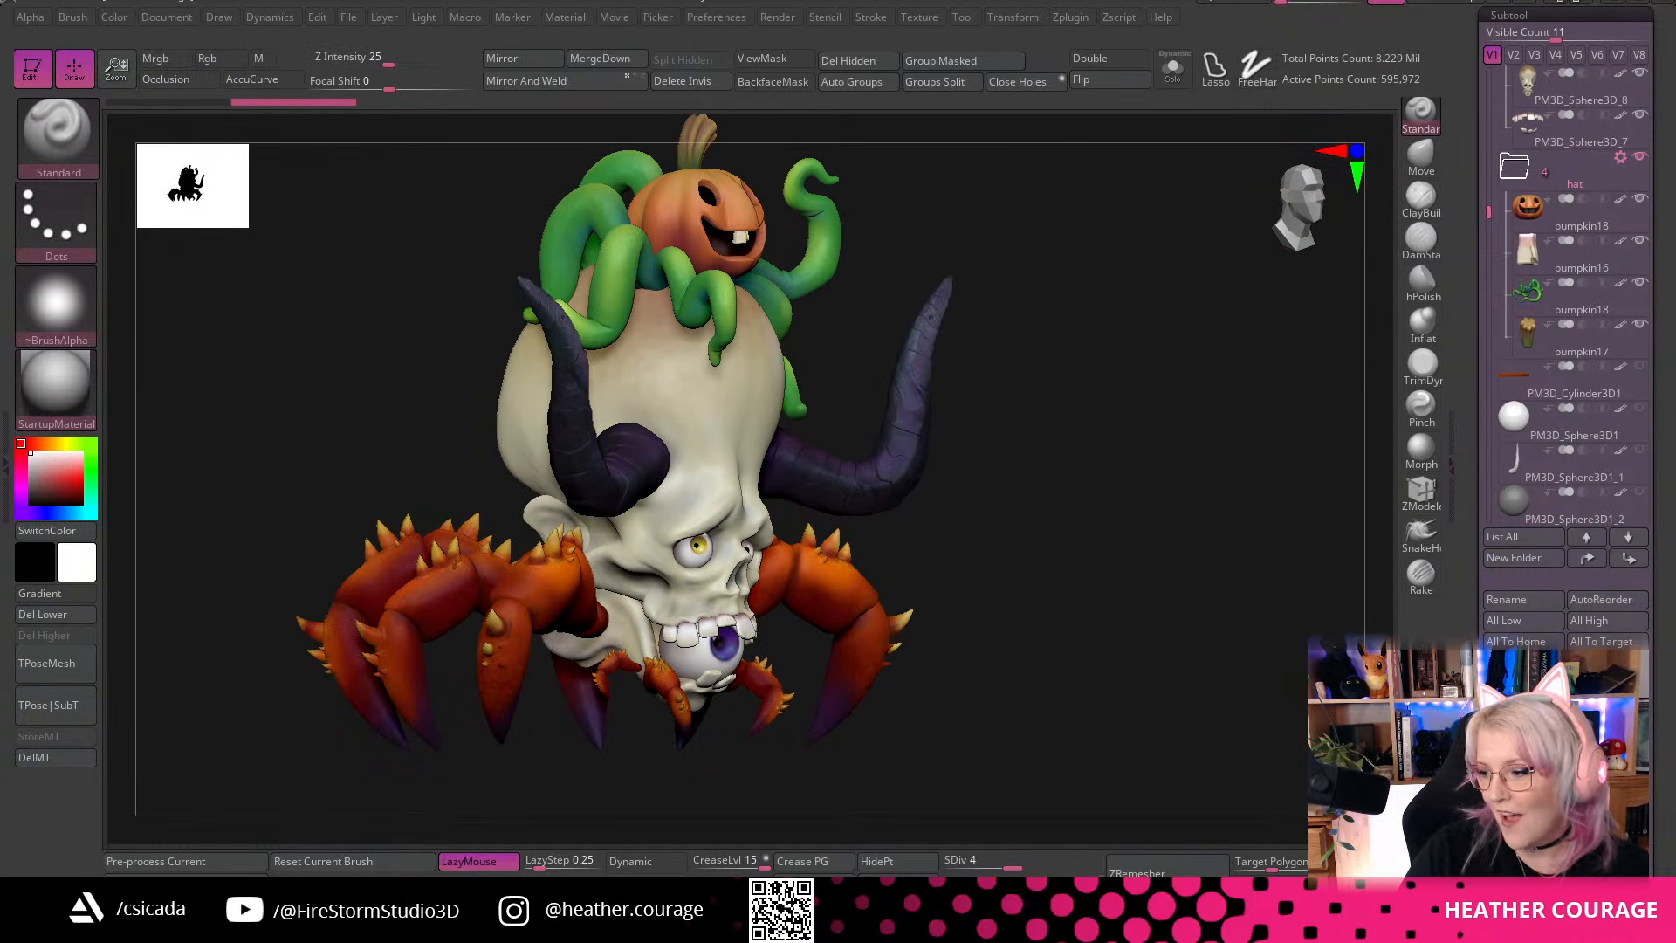